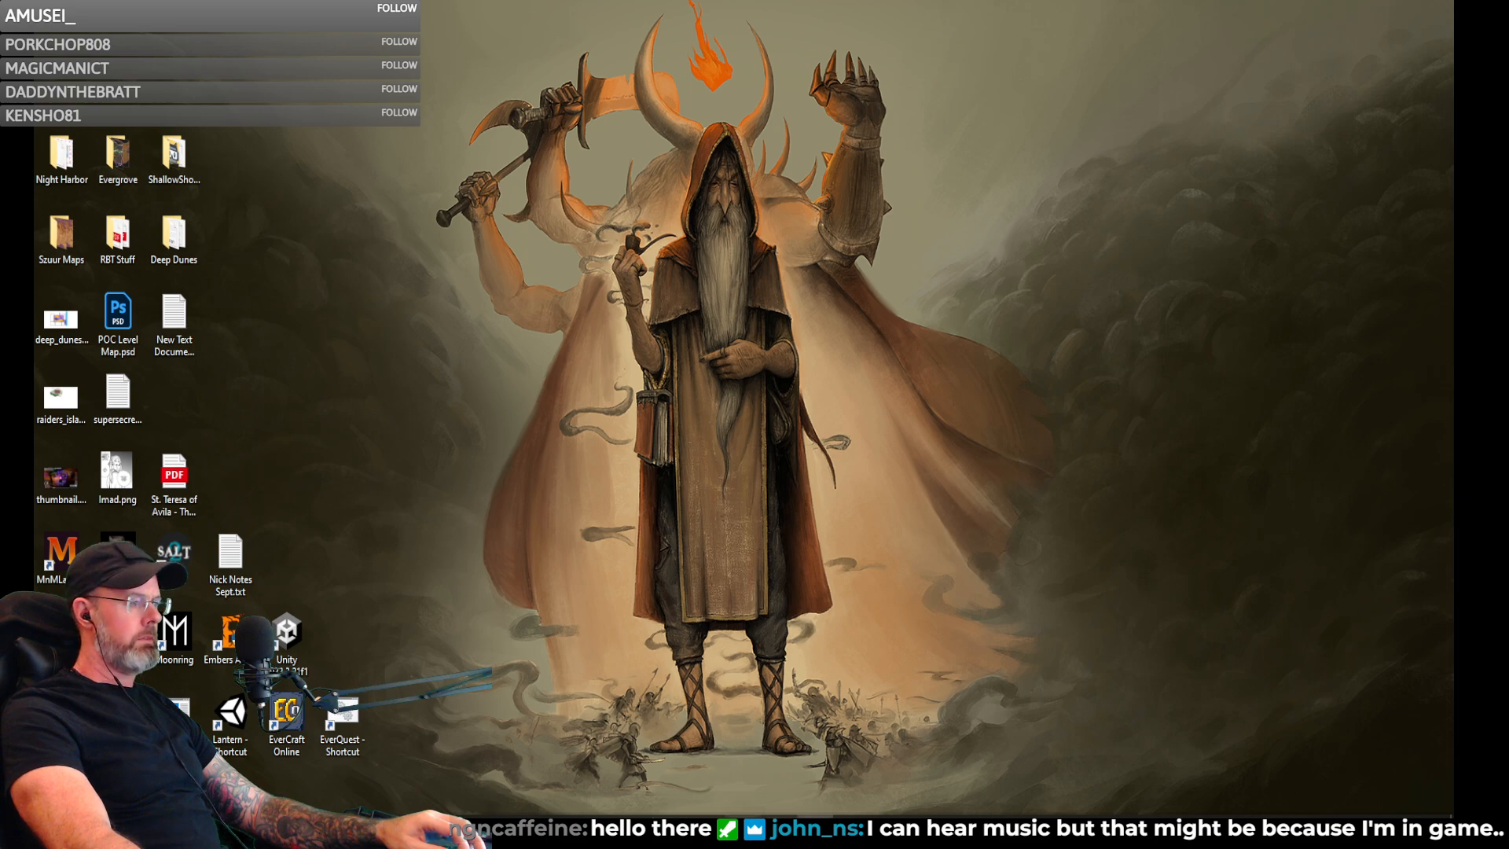
- Switch to the Unity editor and run the Monsters & Memories project in Play mode
left_click(817, 832)
right_click_drag(782, 305, 656, 340)
scroll(668, 338, "up", 3)
key("s")
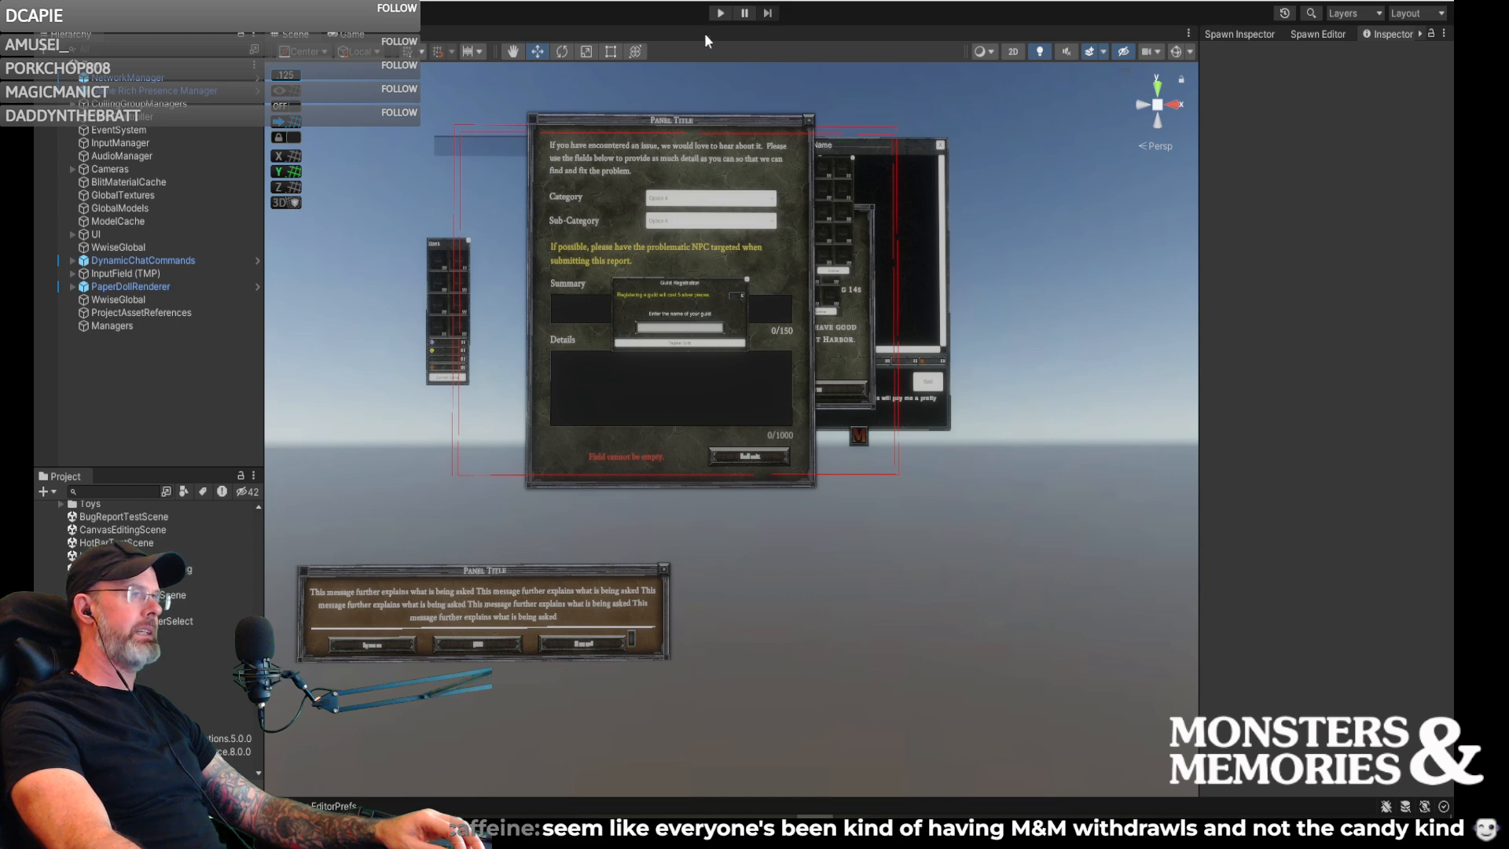
left_click(718, 13)
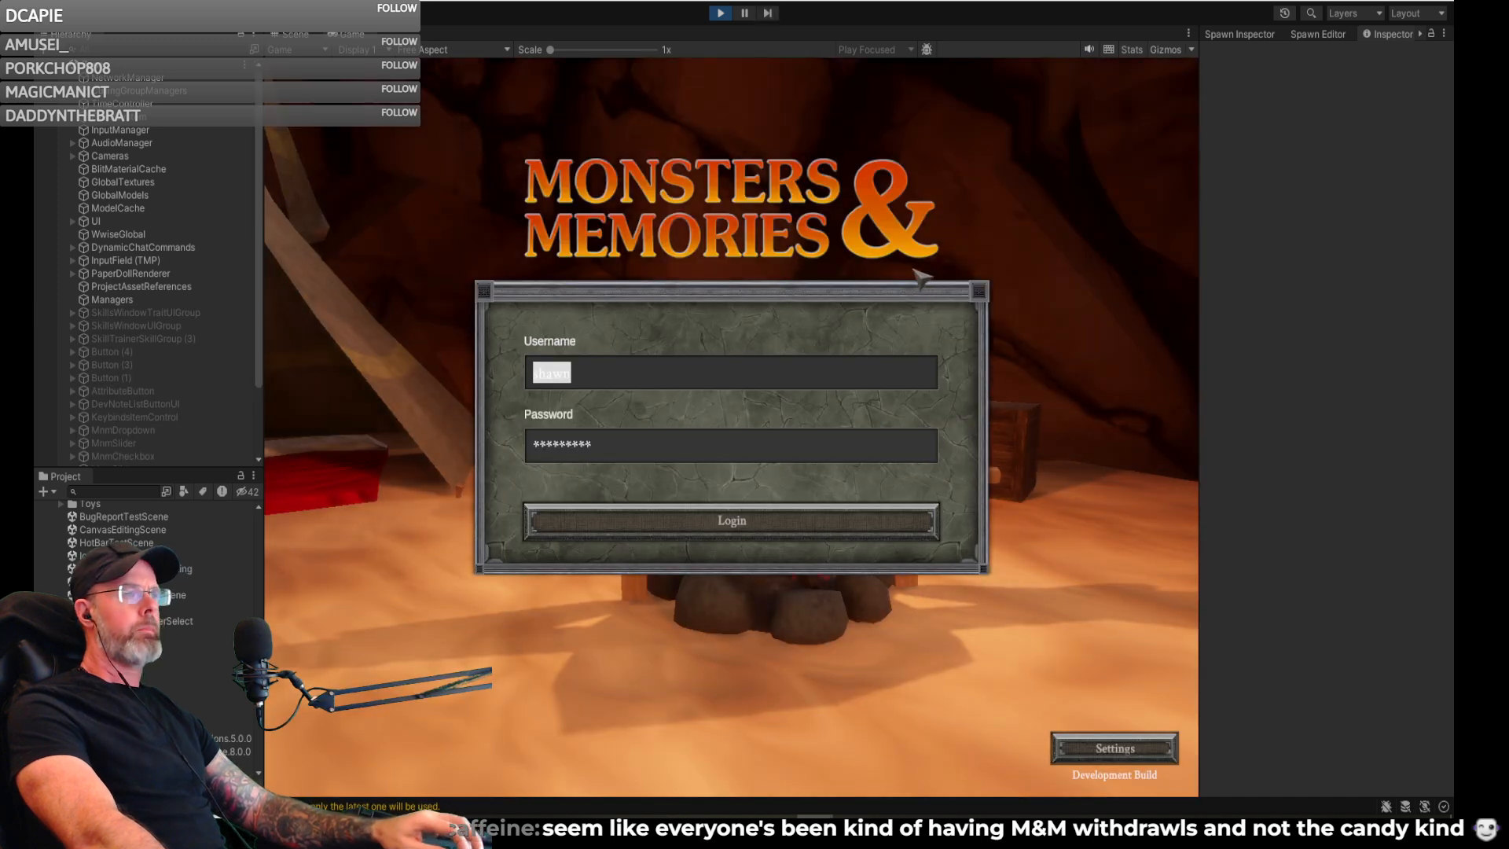
- Log in with the prefilled account and enter the Development Server world as the level 60 Gnome Enchanter
left_click(794, 522)
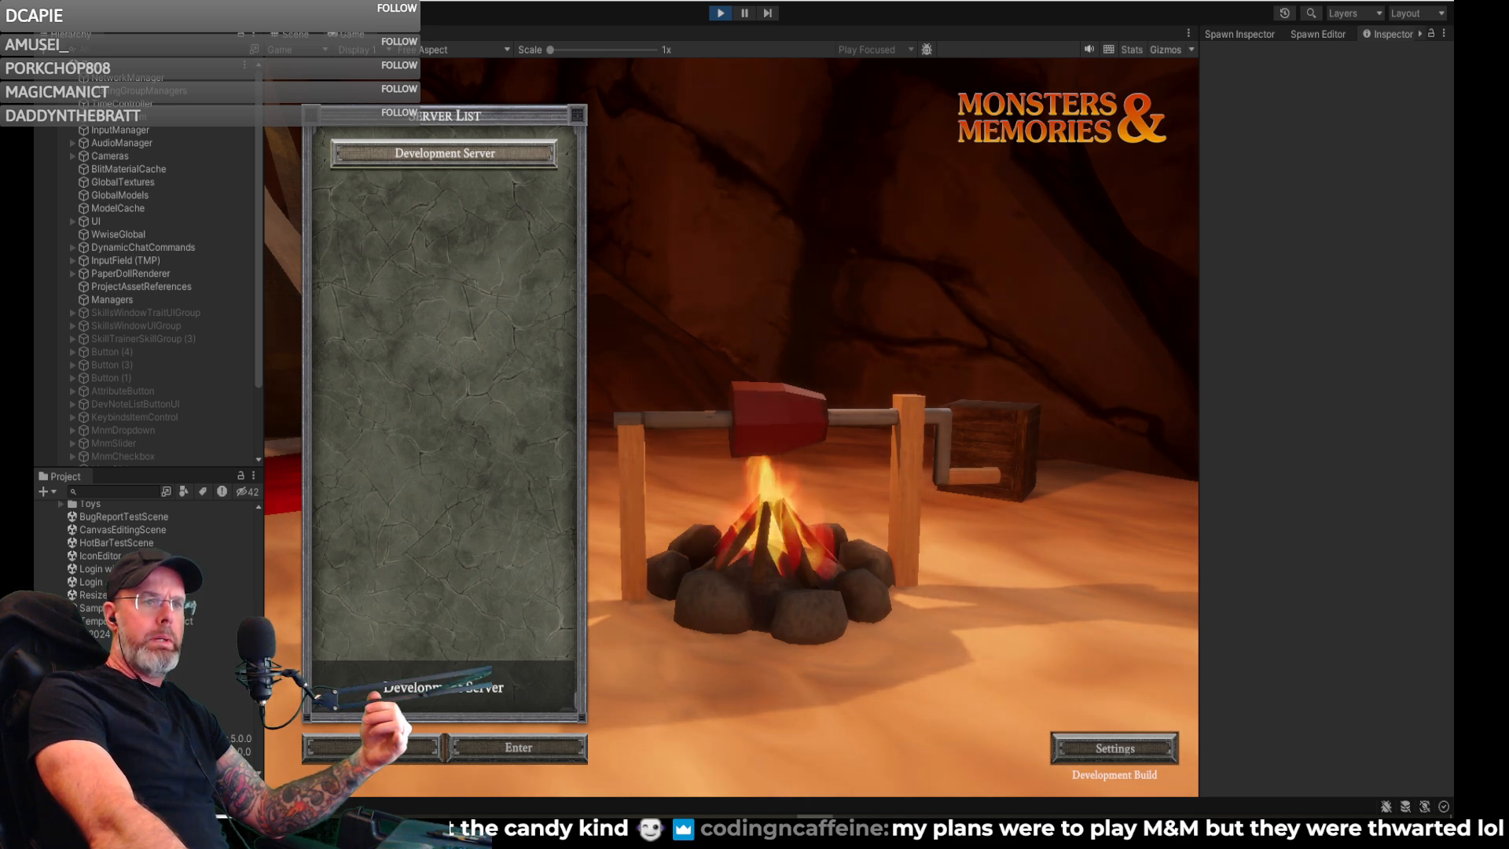
mouse_move(1452, 365)
left_mouse_down()
mouse_move(1037, 317)
mouse_move(1462, 330)
mouse_move(1272, 347)
mouse_move(1462, 353)
left_mouse_up()
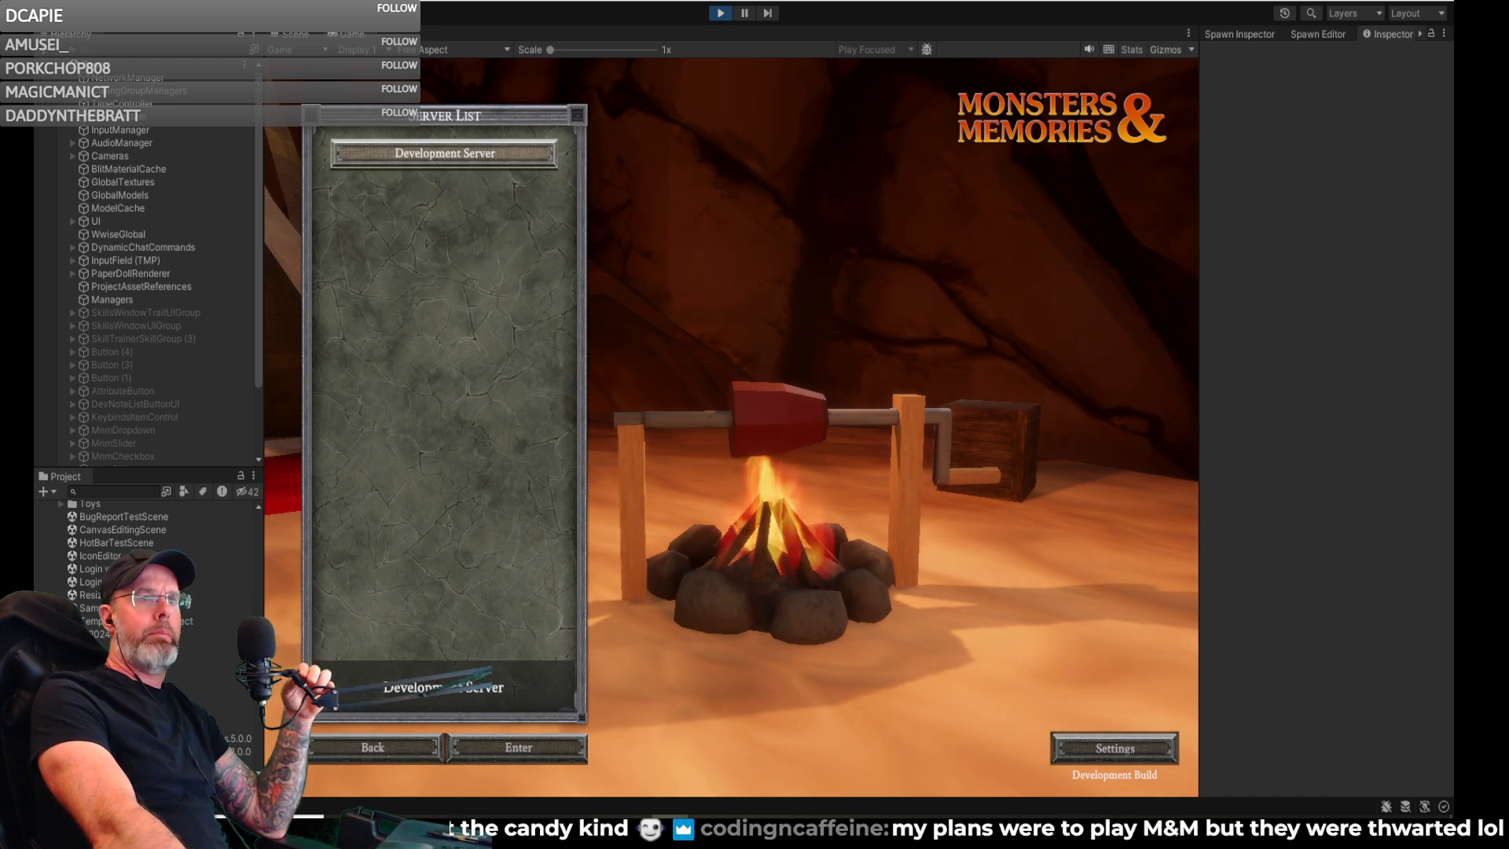
left_click(511, 742)
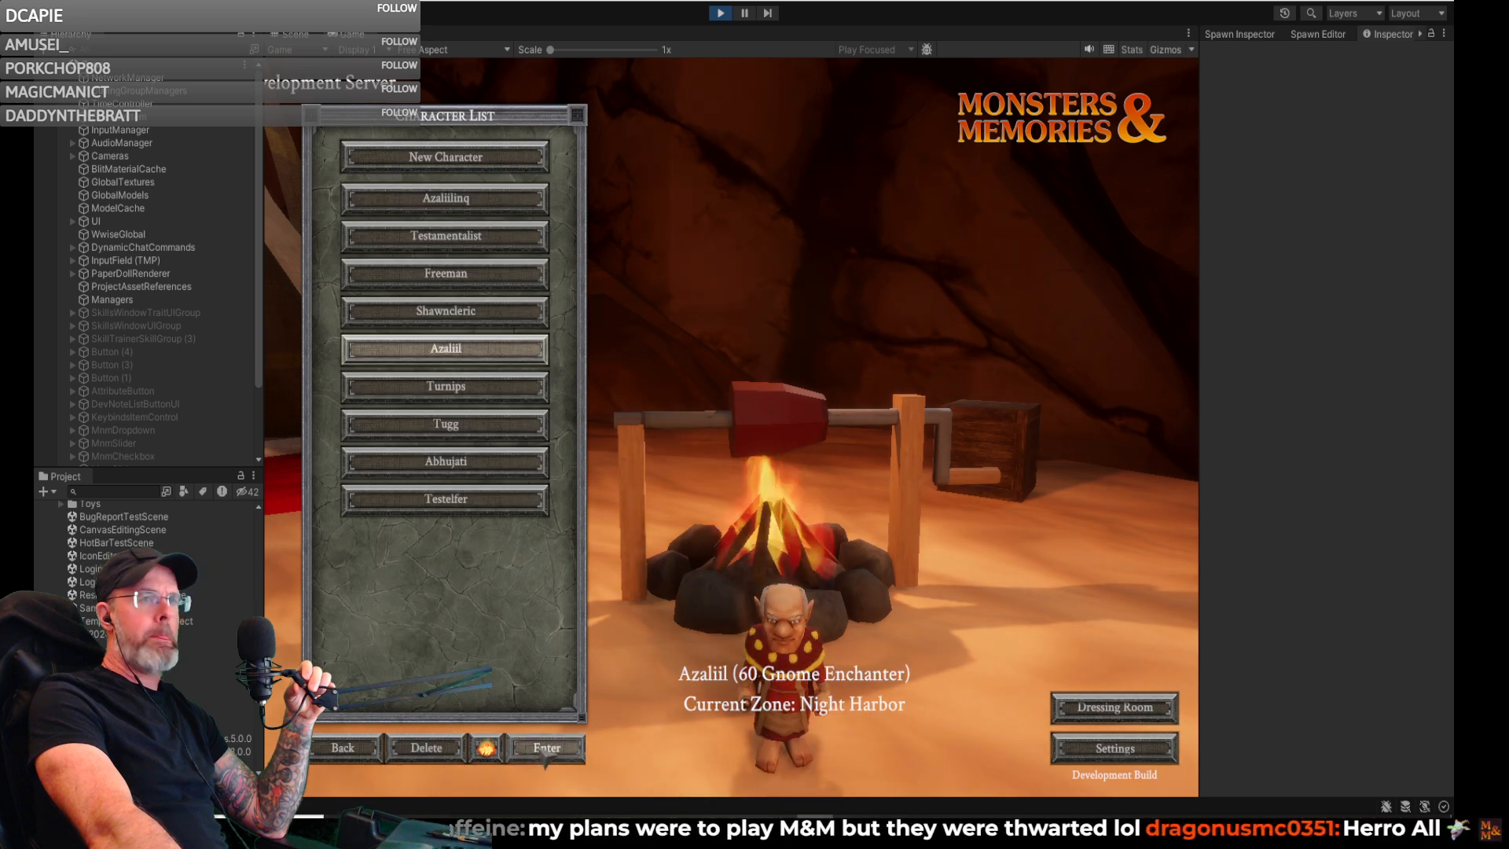
left_click(545, 751)
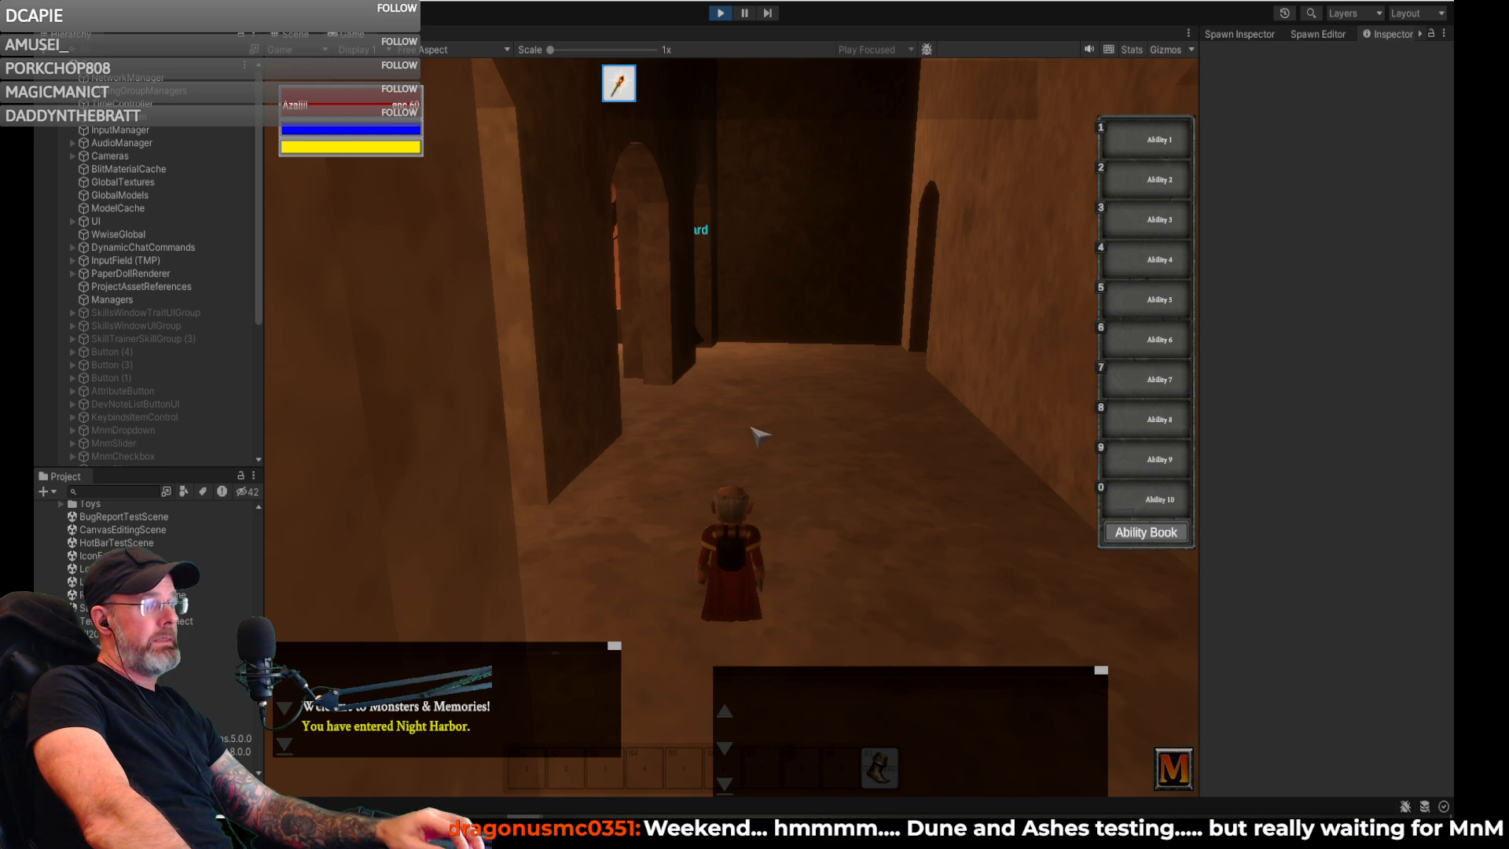
- Walk the gnome through the Night Harbor corridor and out to the dark open waterfront facing the lit statue
right_click_drag(731, 425, 743, 389)
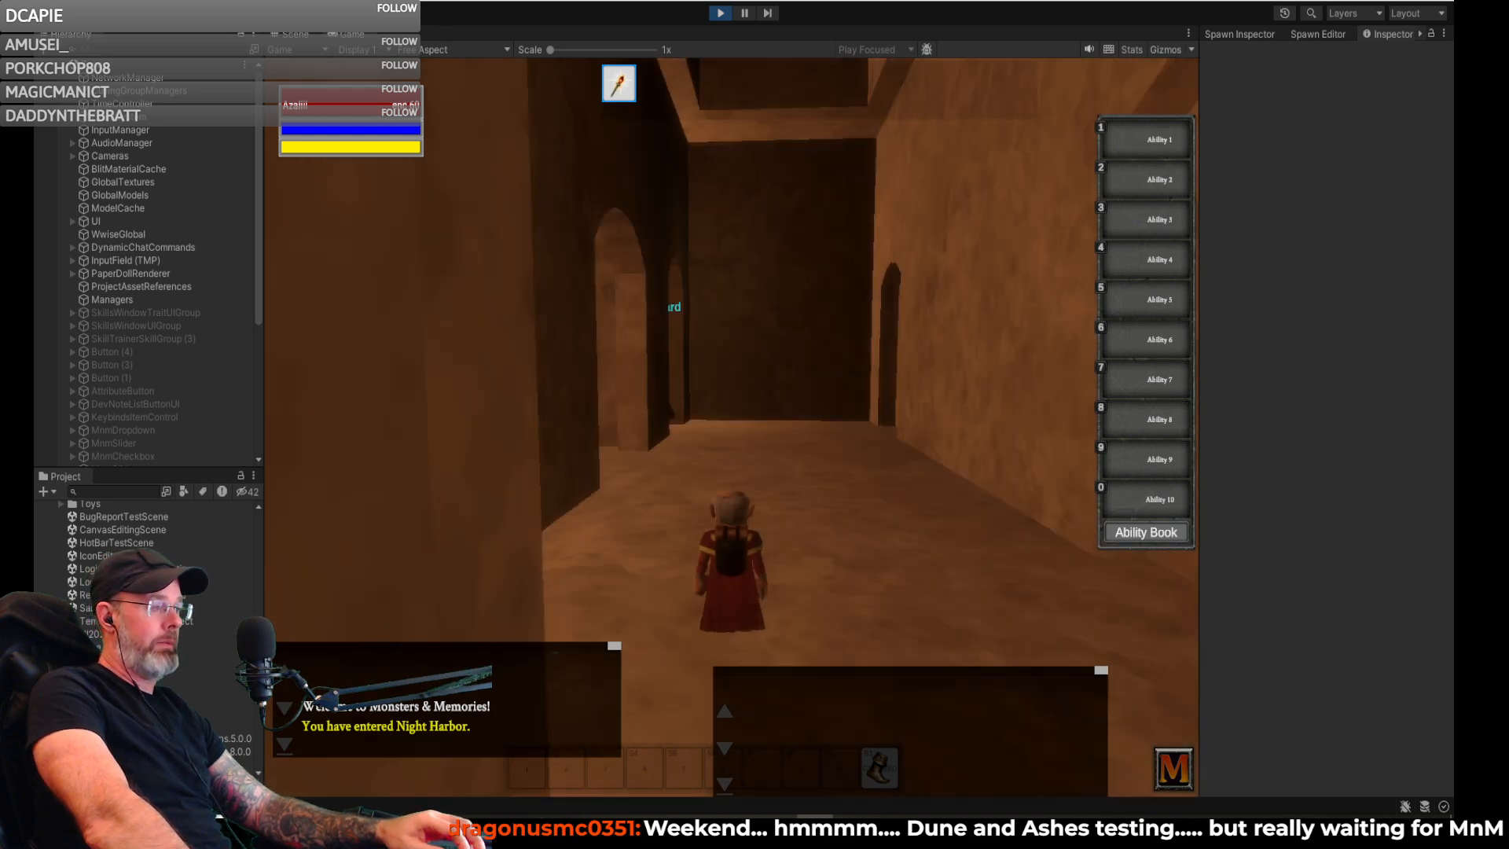
right_click_drag(849, 444, 875, 456)
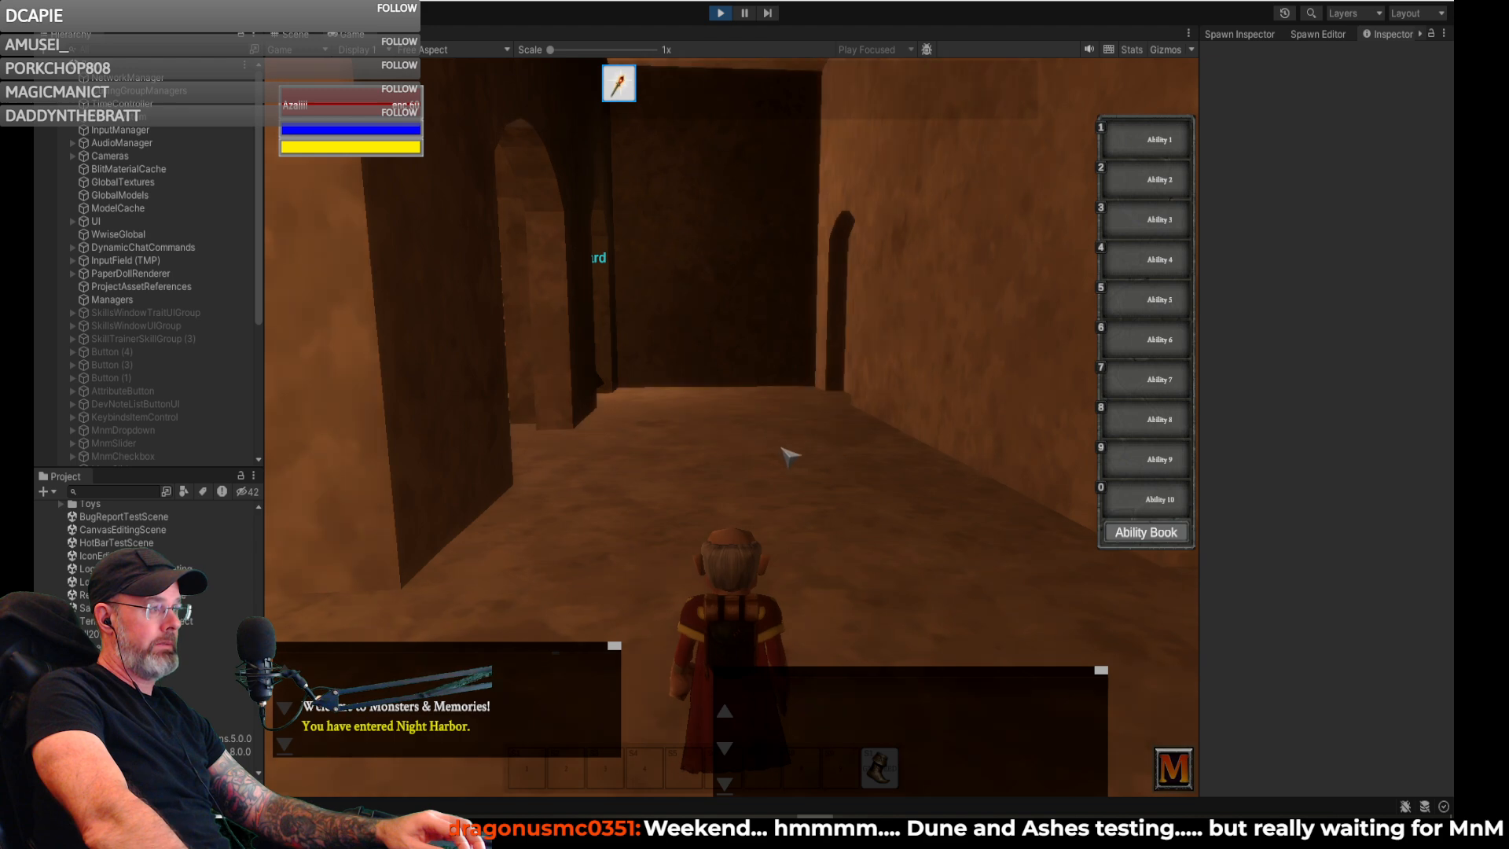
right_click_drag(731, 425, 830, 447)
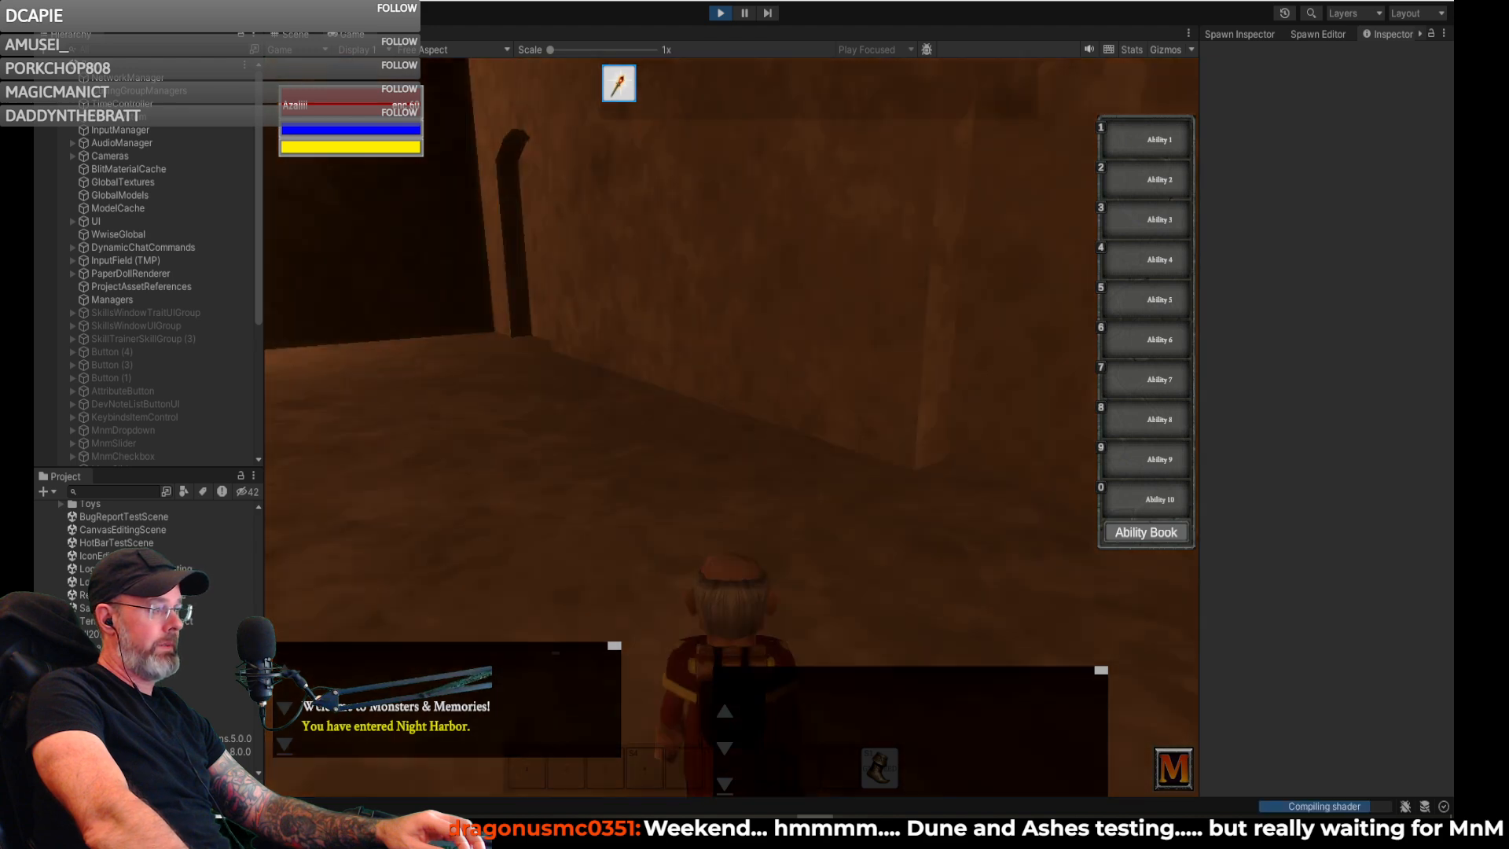
right_click_drag(731, 424, 455, 437)
key("w")
right_click_drag(731, 424, 799, 467)
key("w")
key("w")
key("space")
key("w")
right_click_drag(670, 450, 806, 414)
key("w")
key("w")
key("w")
key("w")
right_click_drag(678, 437, 765, 429)
key("w")
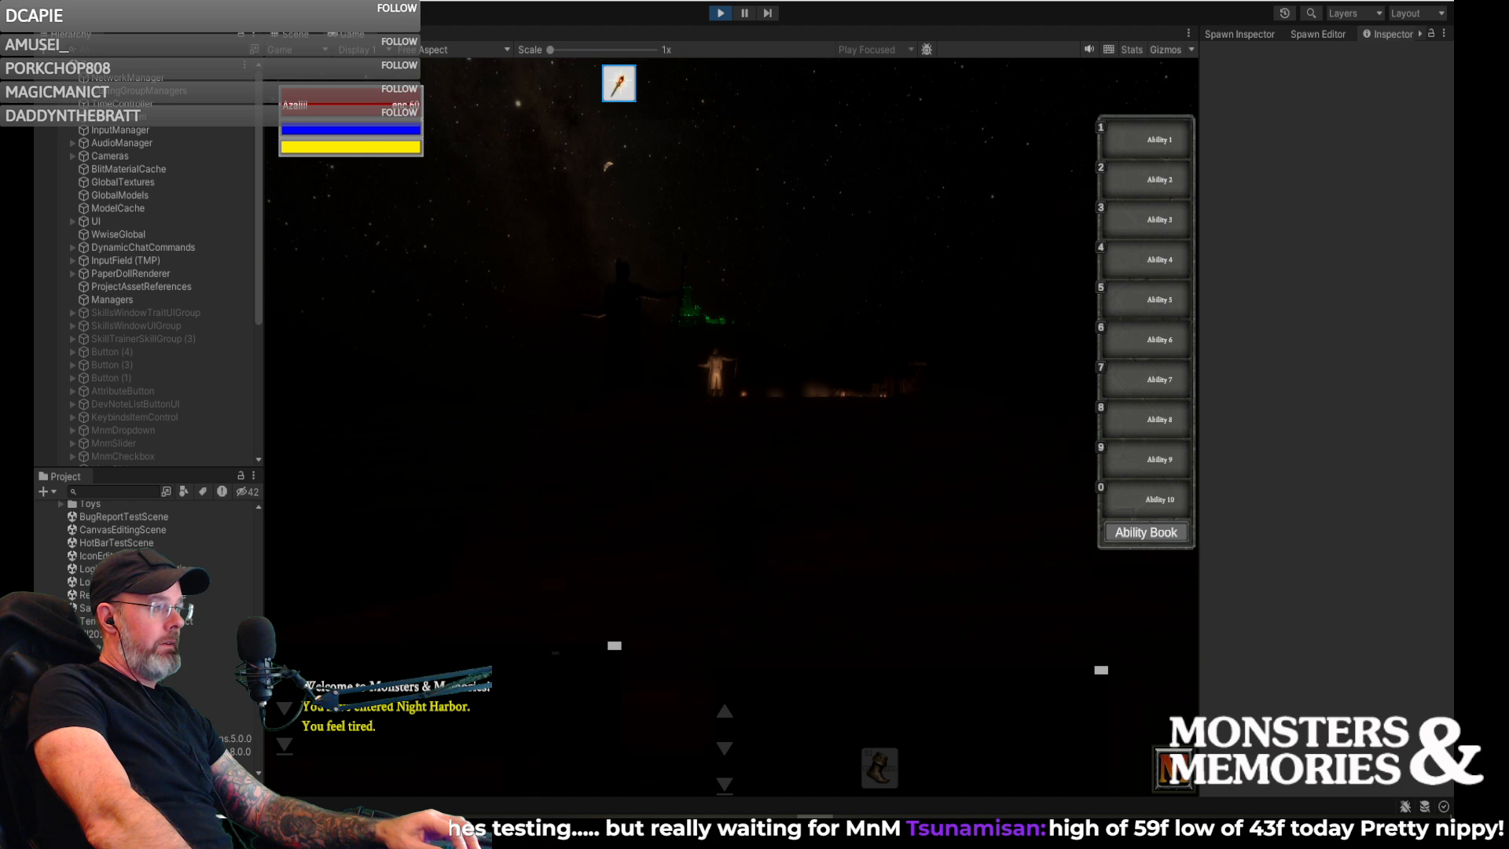
key("w")
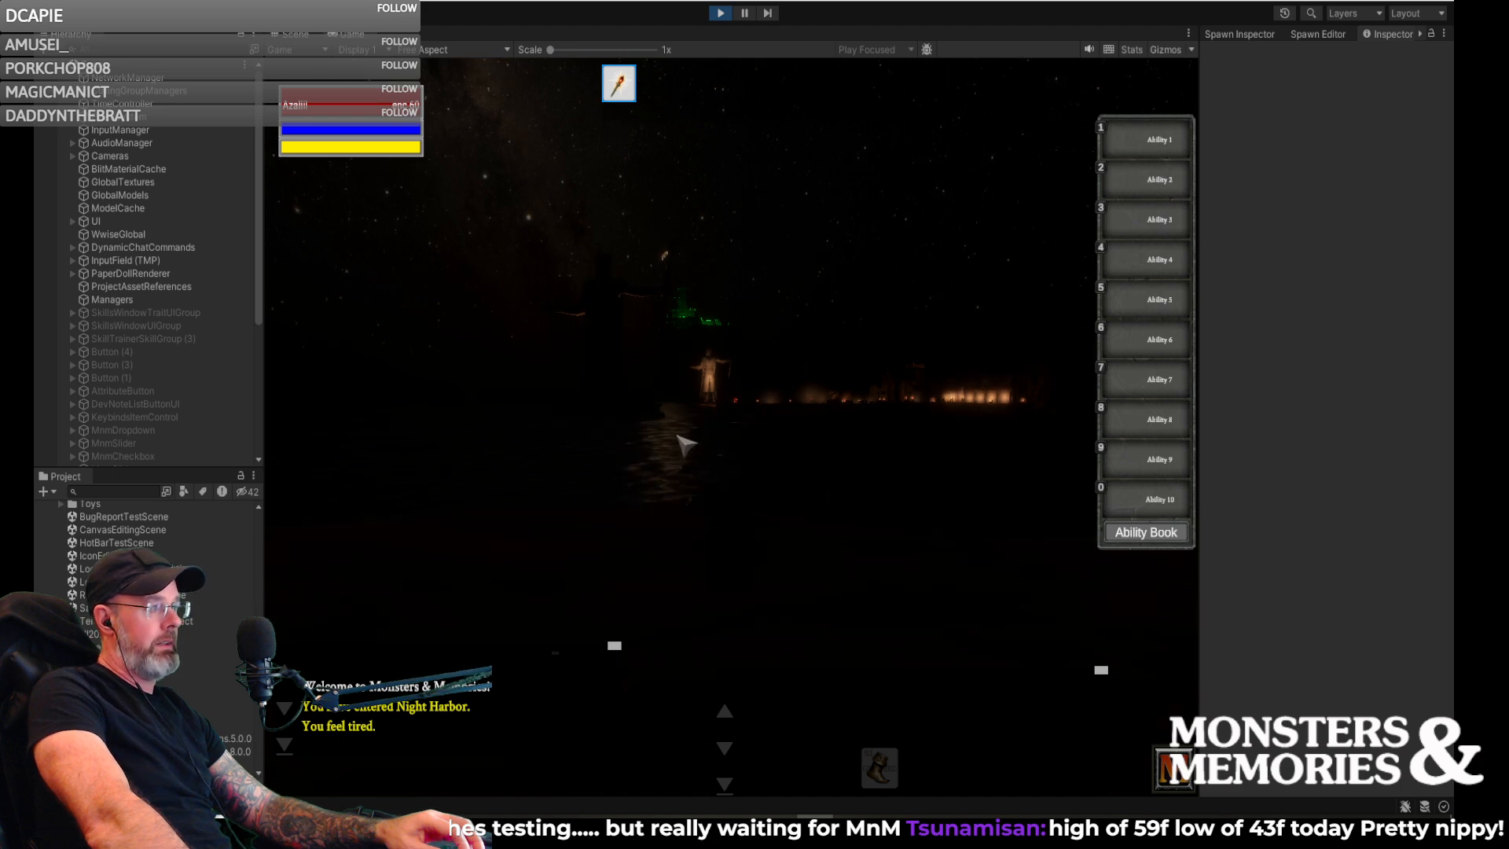
right_click_drag(686, 446, 419, 446)
- Widen the Game view and maximize it to fill the editor window
left_click_drag(1199, 91, 1230, 90)
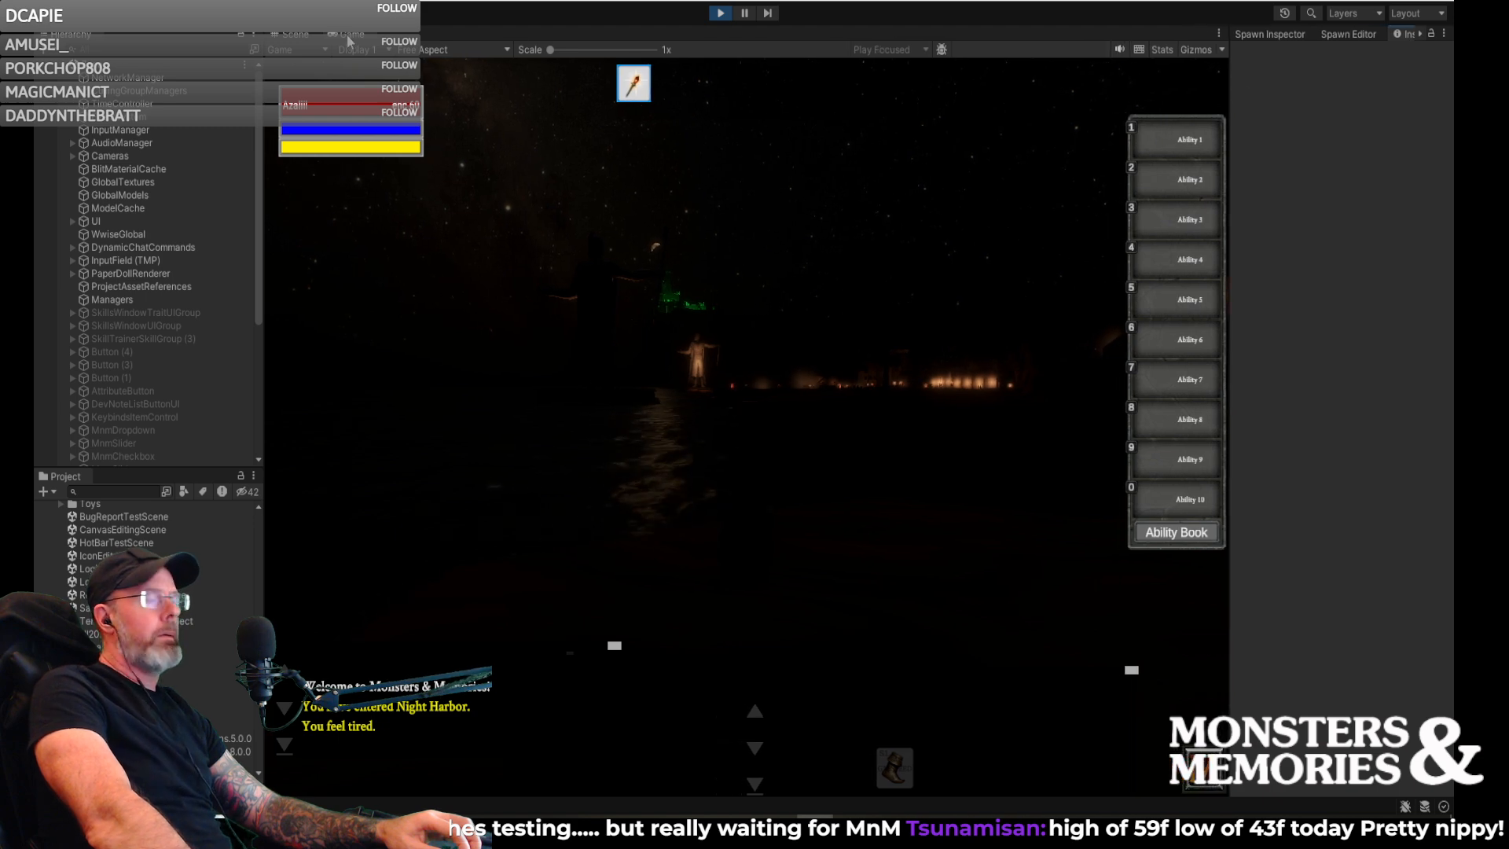
key("shift+space")
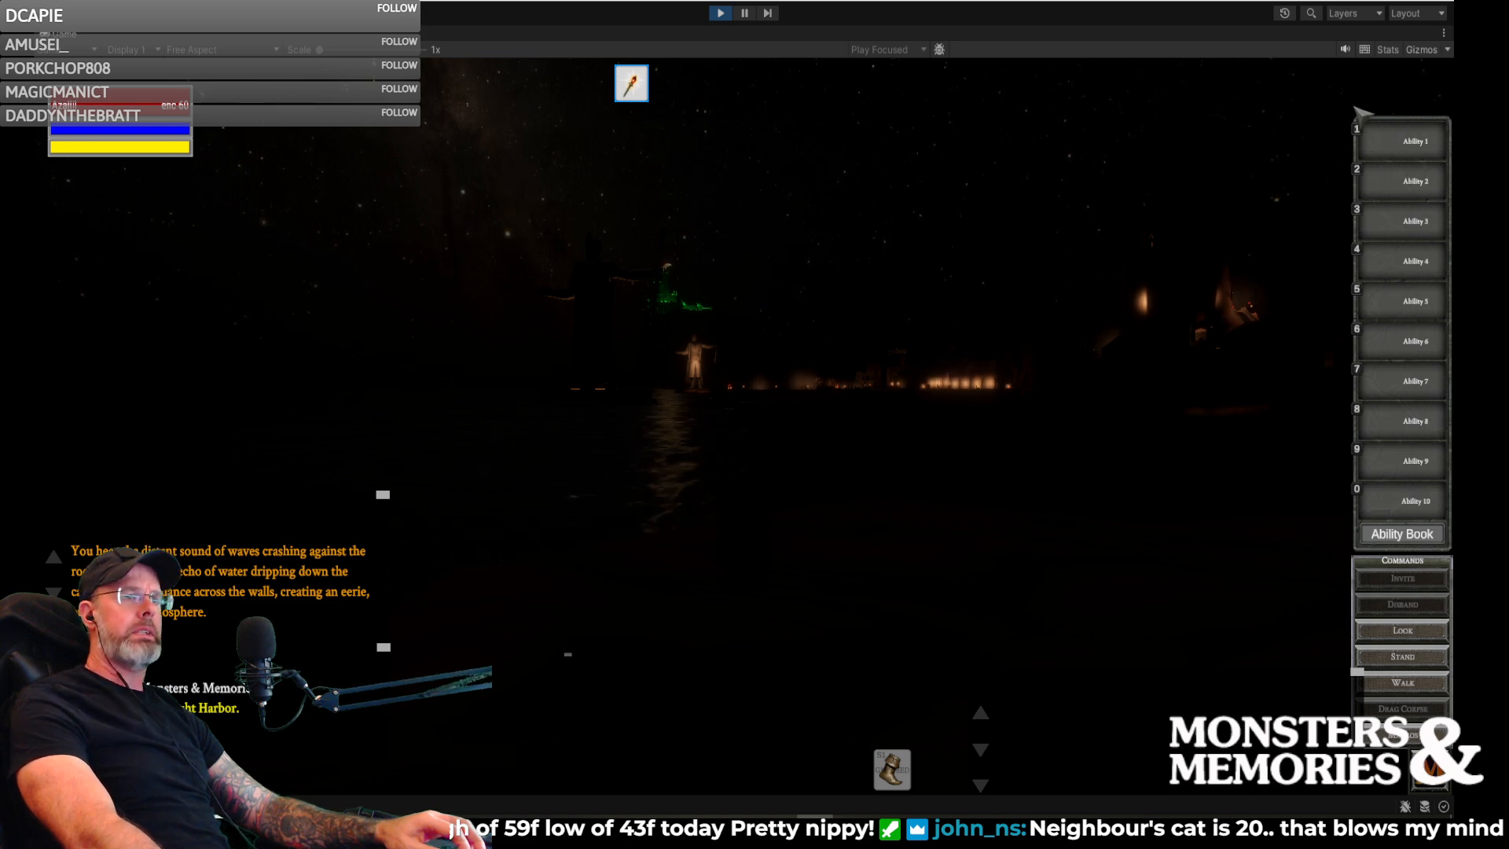
- Move the character to the Vale of Zintar zone with a chat command
mouse_move(994, 224)
right_mouse_down()
mouse_move(1297, 204)
mouse_move(1003, 233)
right_mouse_up()
key("Return")
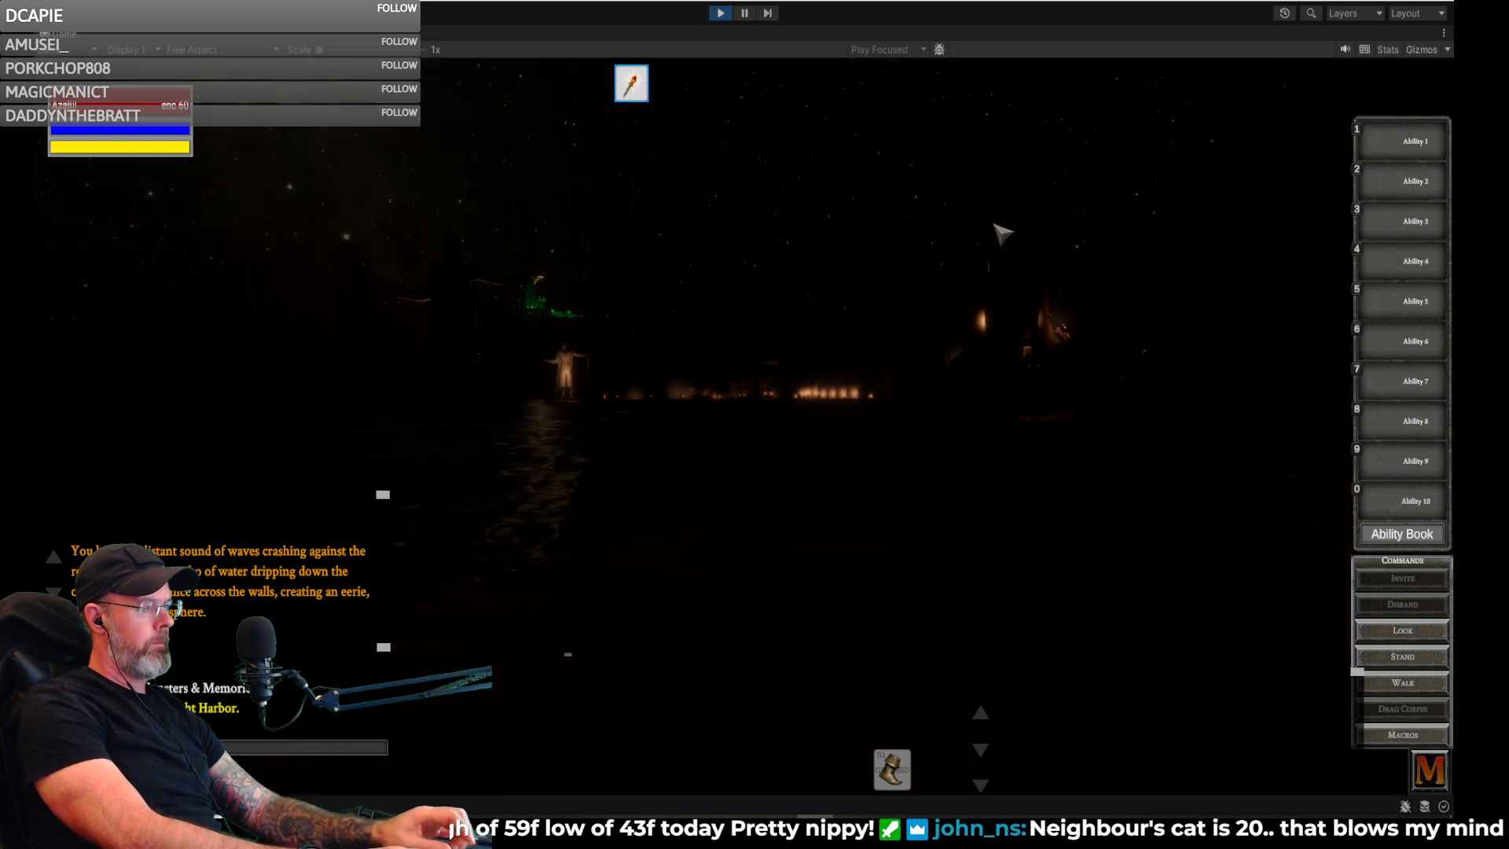
key("Return")
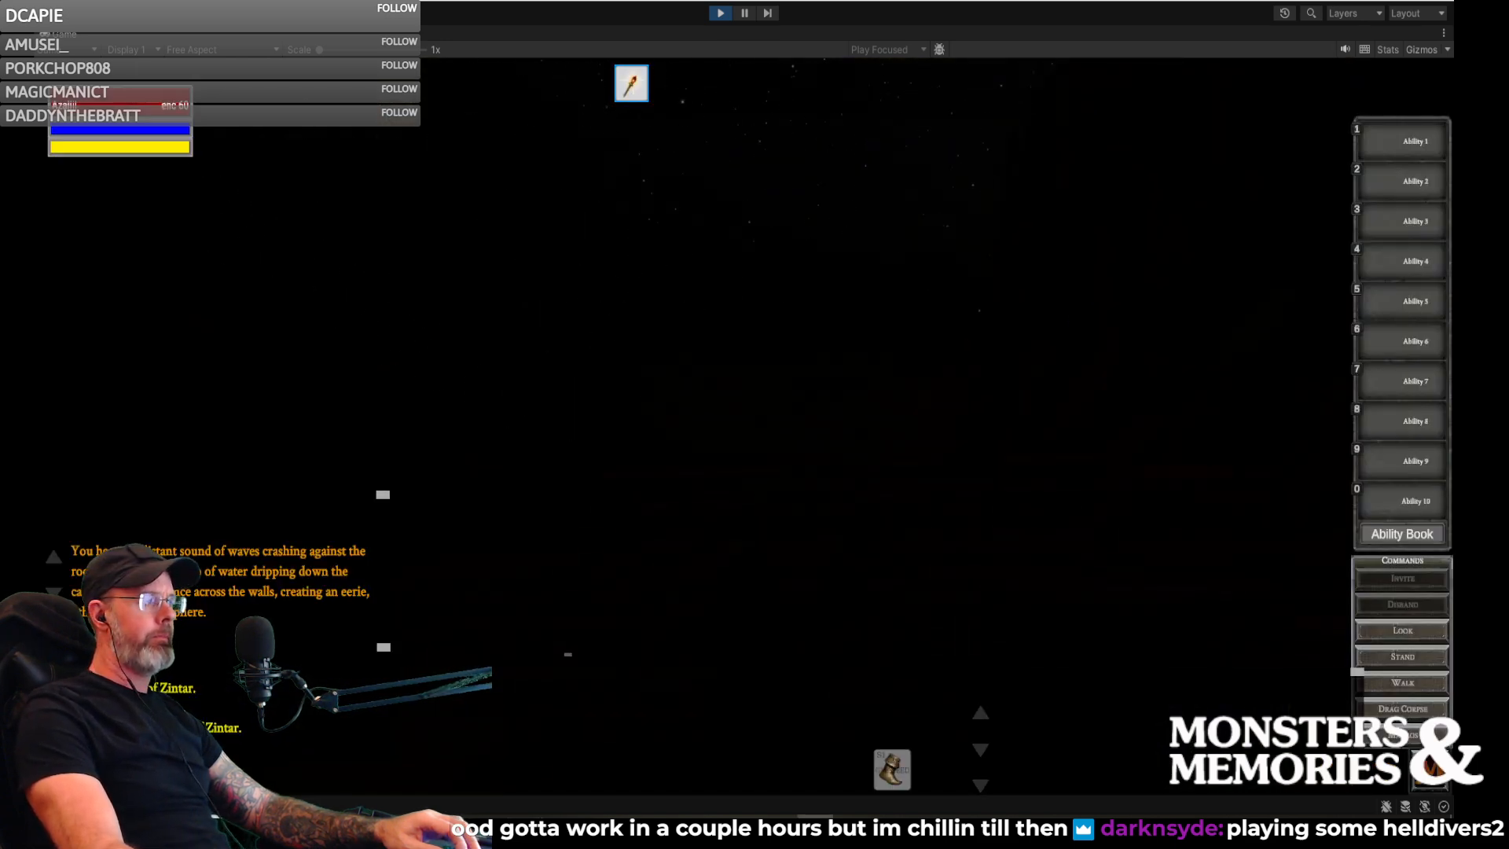
- Equip the Dusty Old Hat in the character's head slot and view the gnome wearing it from the side
key("i")
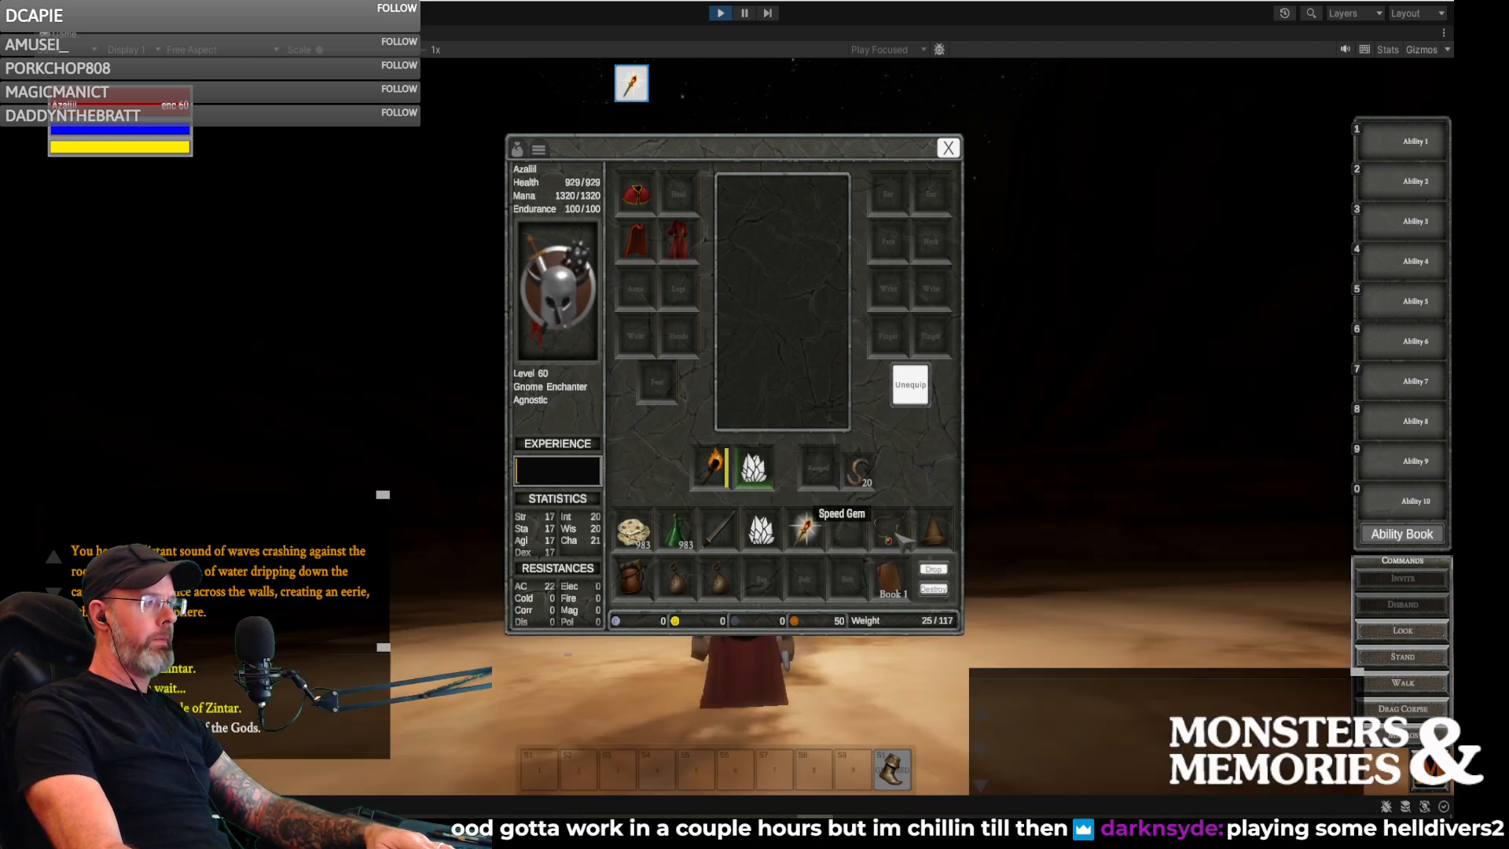
key("i")
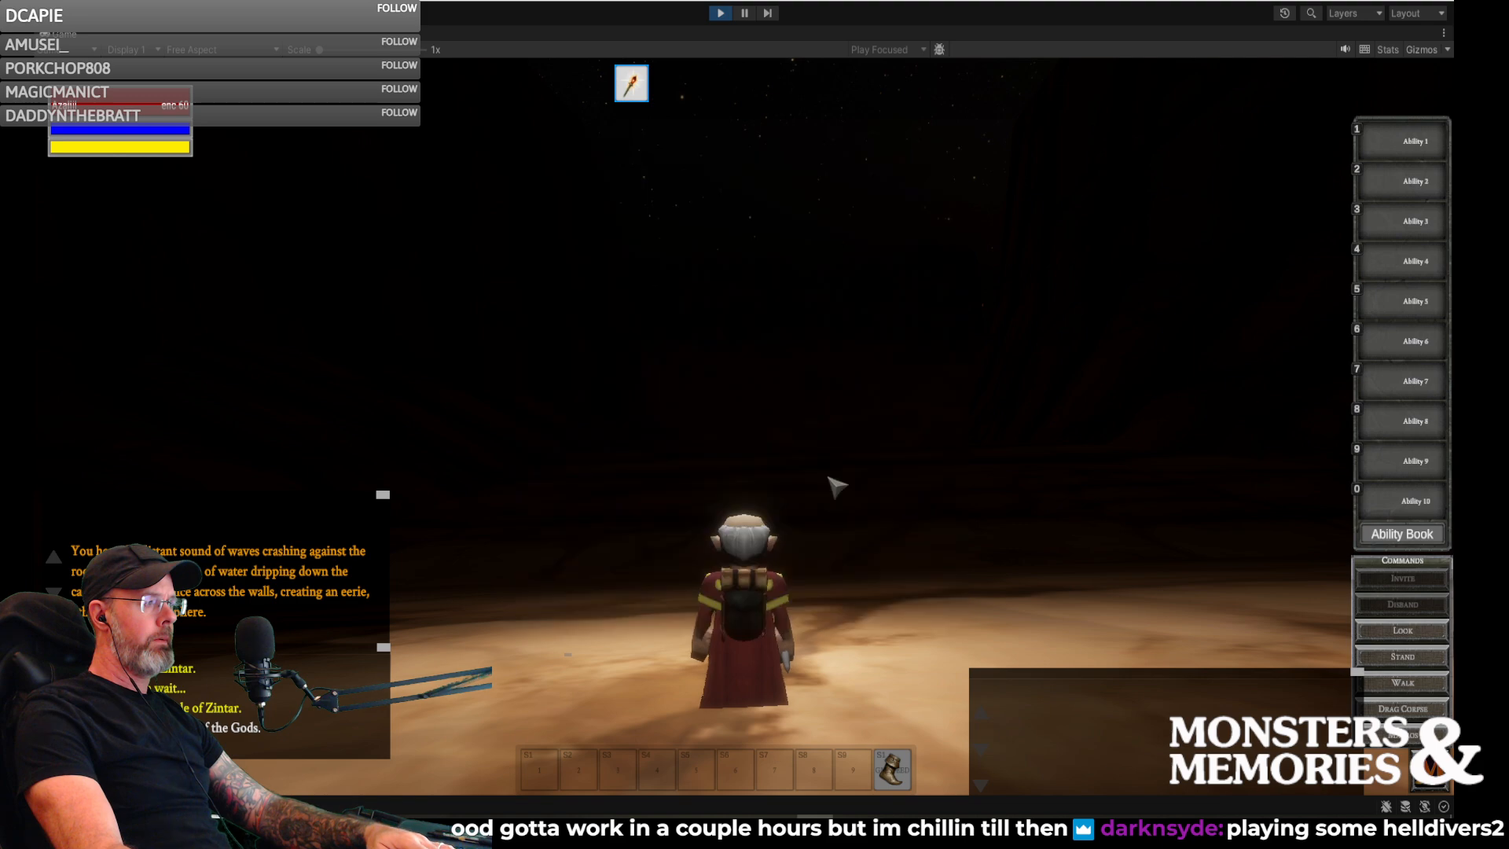
key("i")
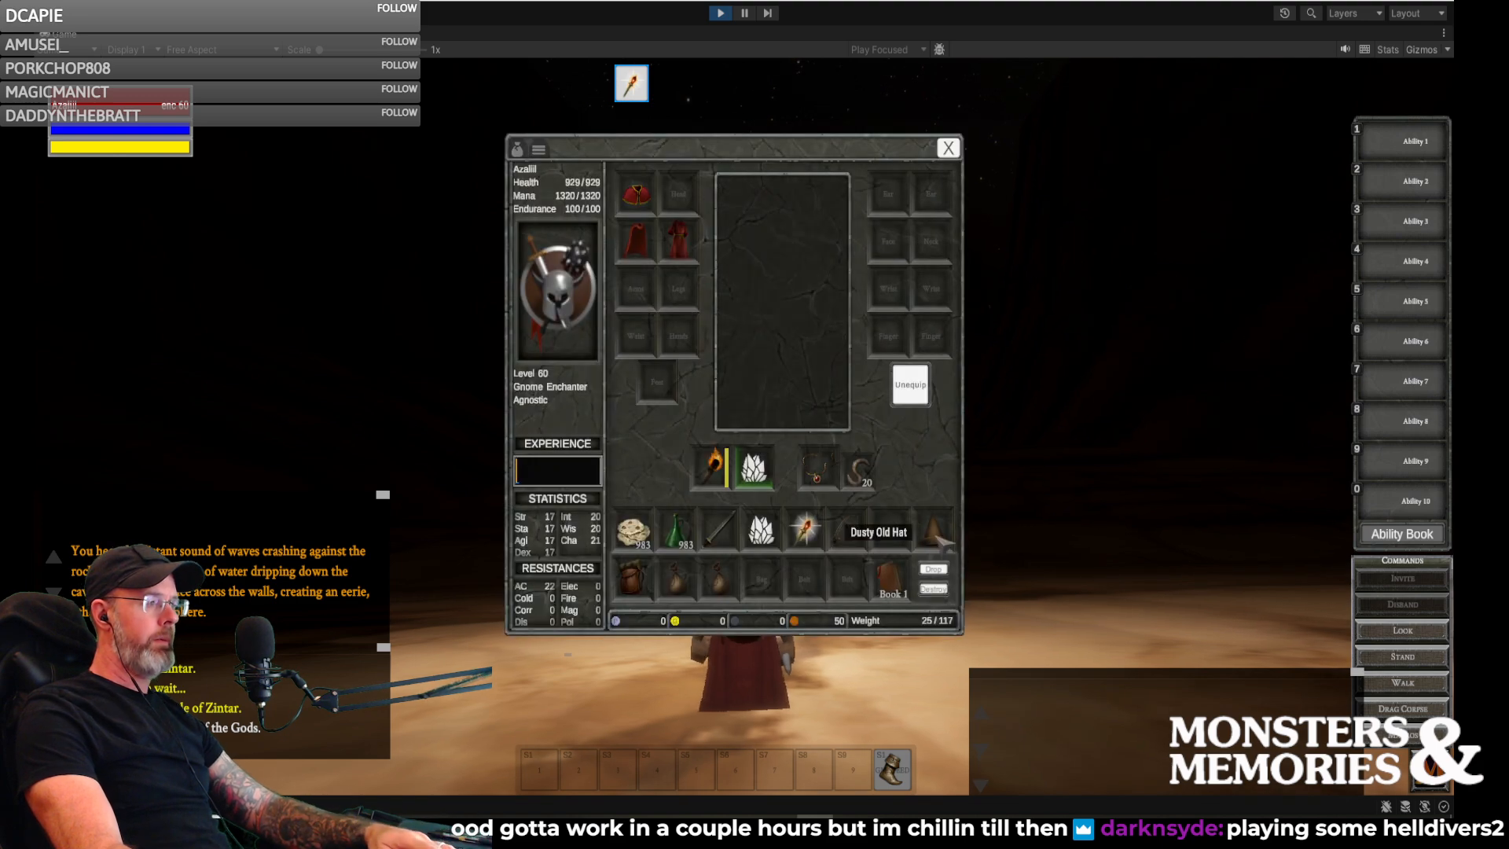
left_click(686, 198)
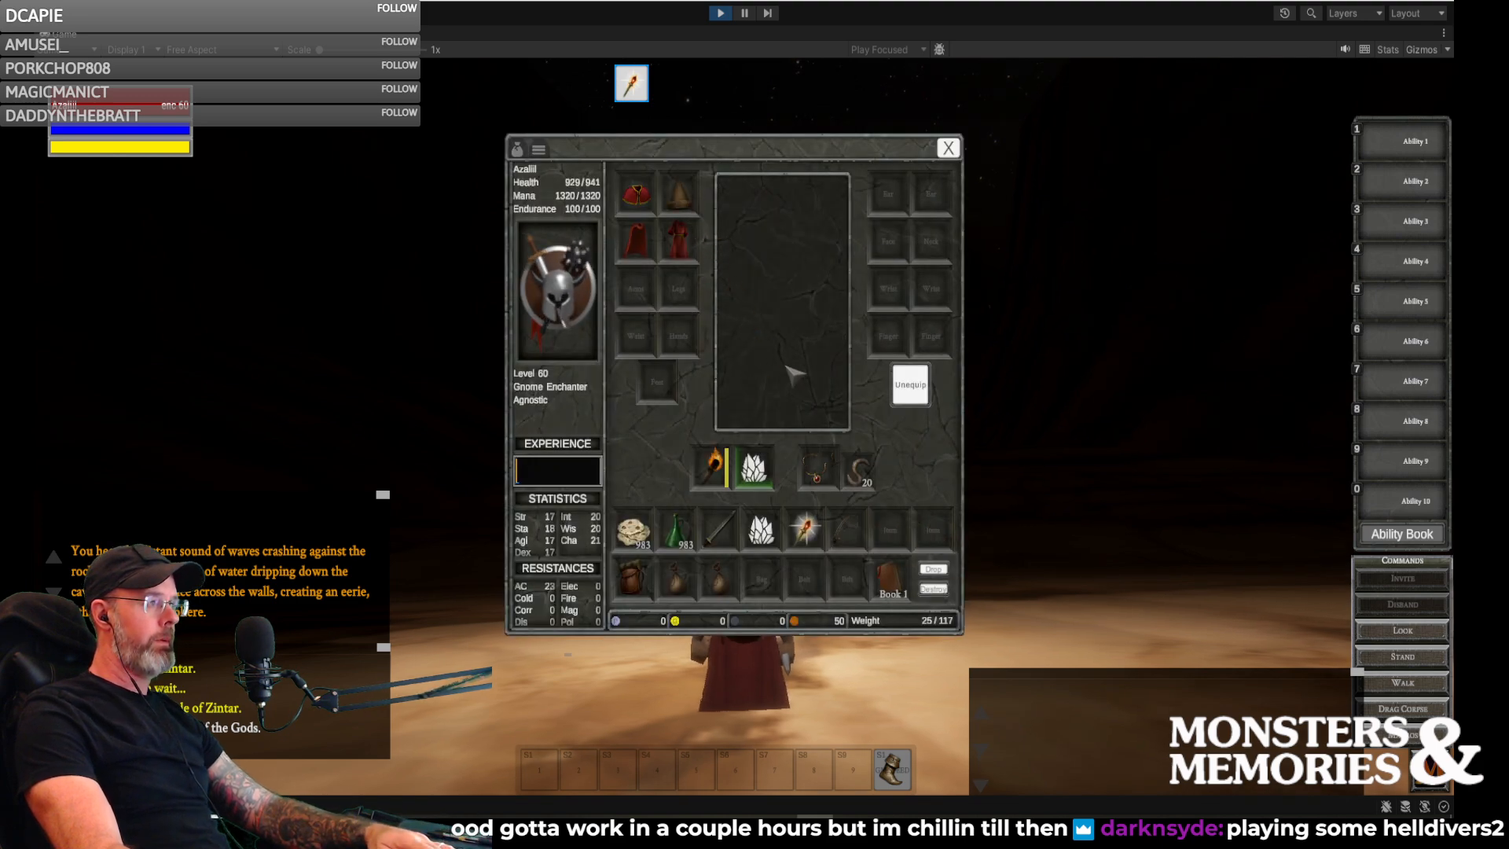
key("i")
scroll(889, 495, "down", 3)
left_click_drag(889, 496, 699, 518)
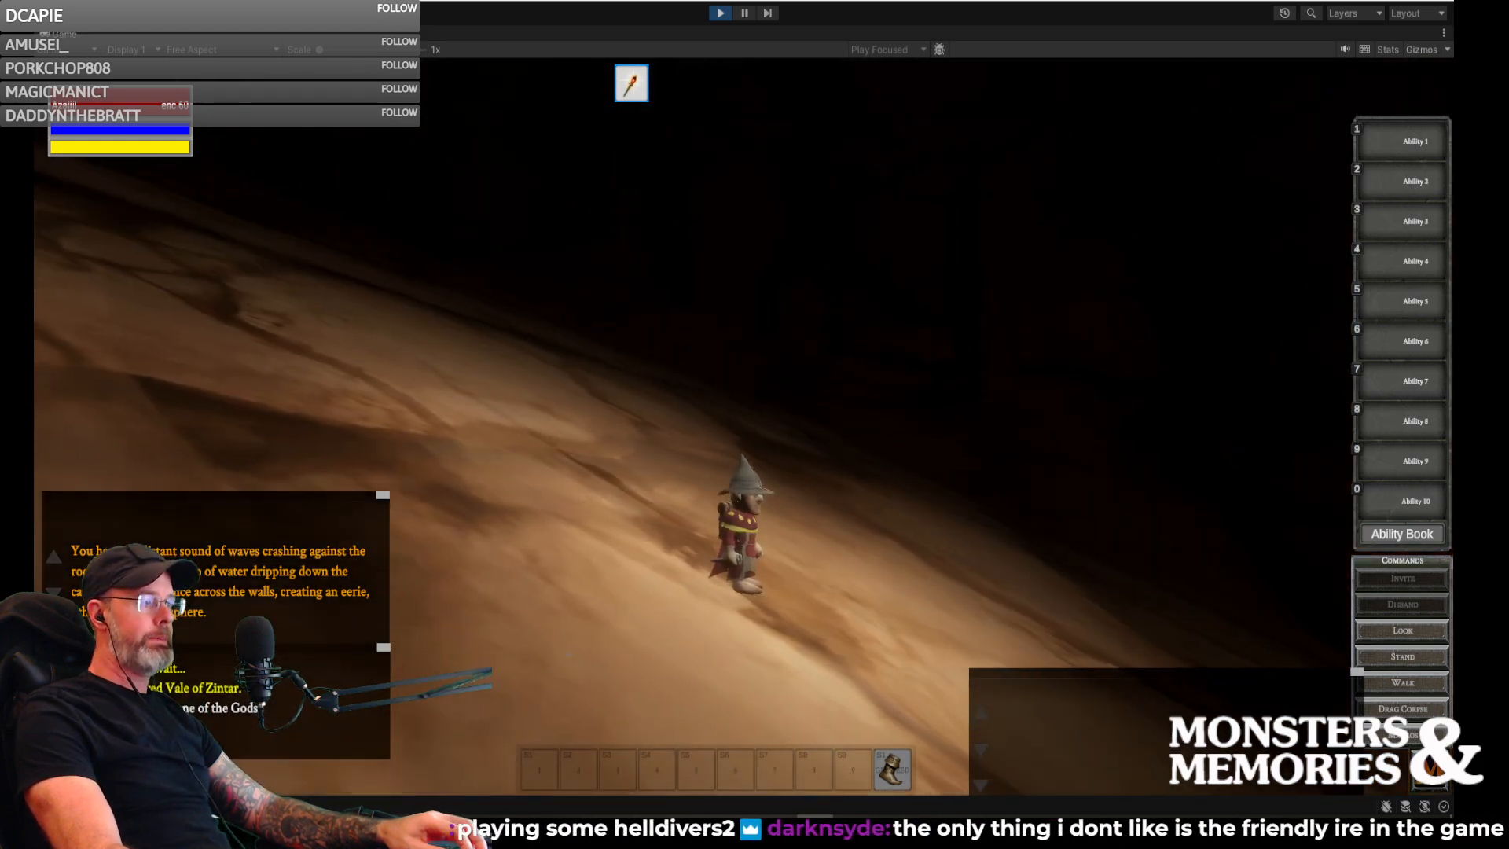
- Run the gnome across the cracked desert floor and over the sand dune in the Vale of Zintar
key("w")
key("w")
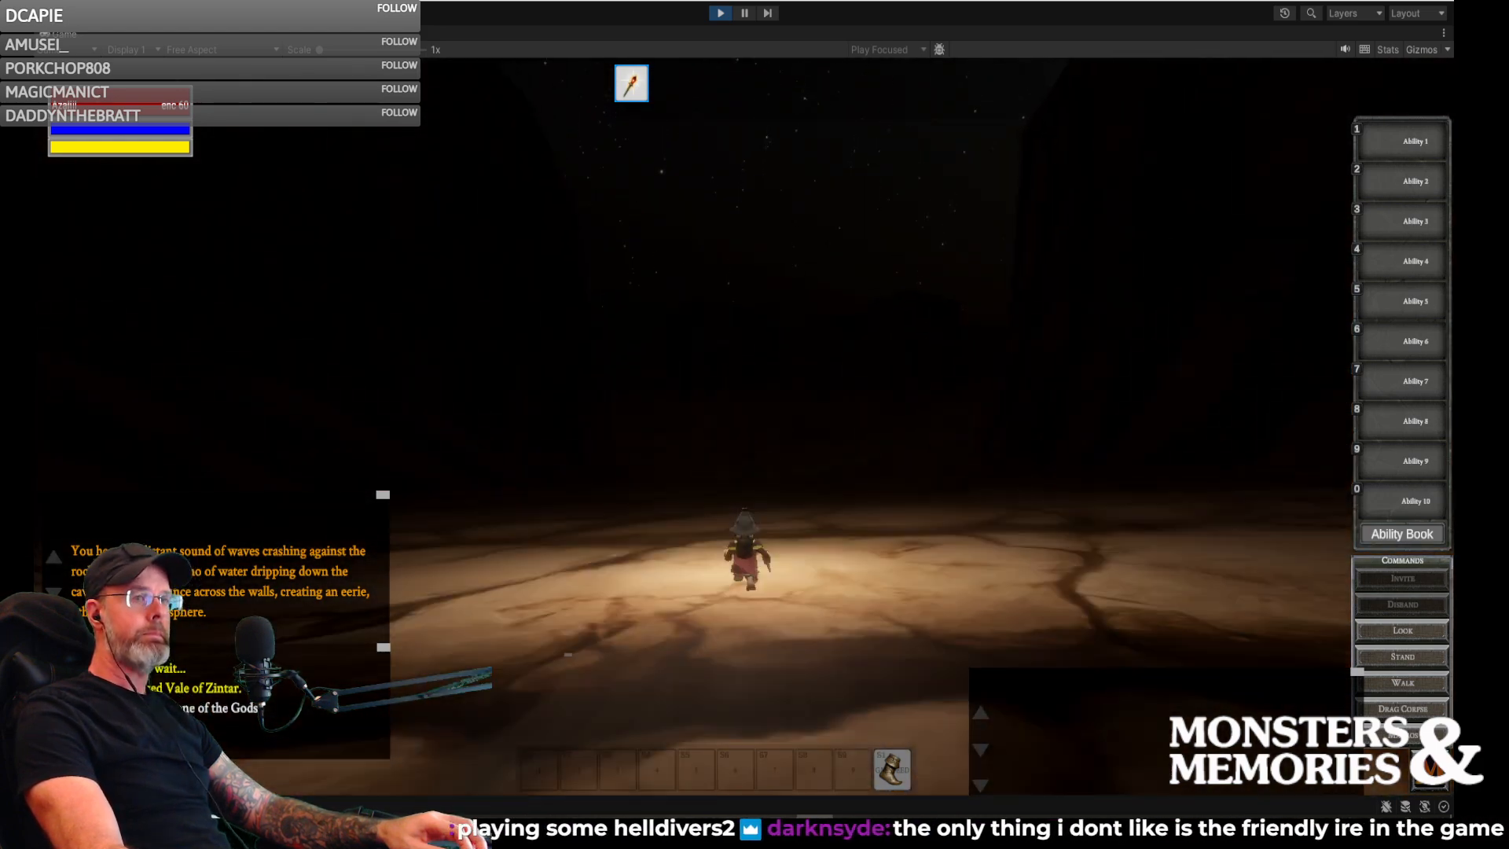
key("w")
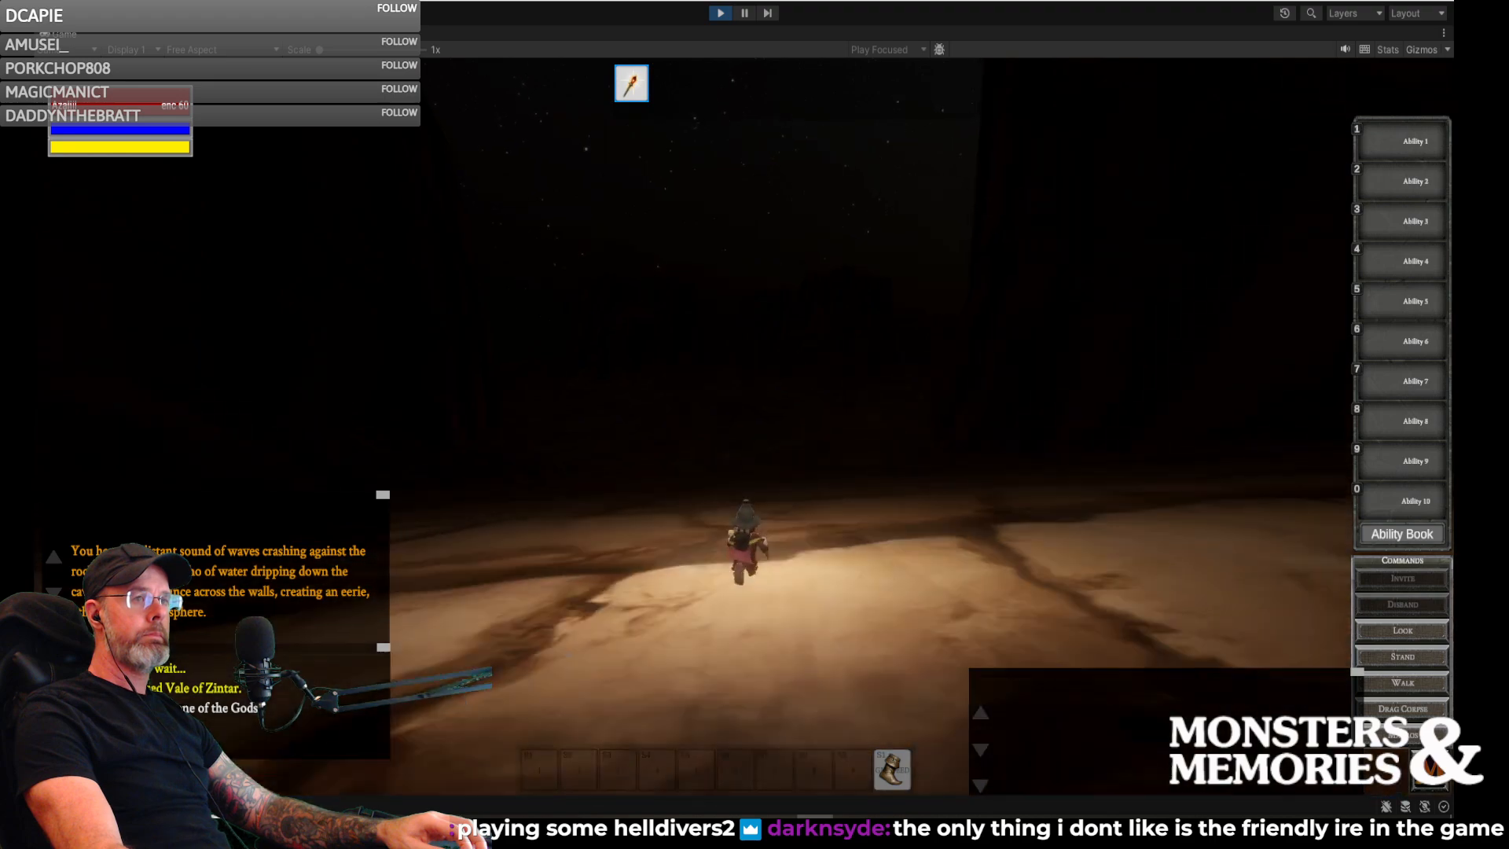
key("w")
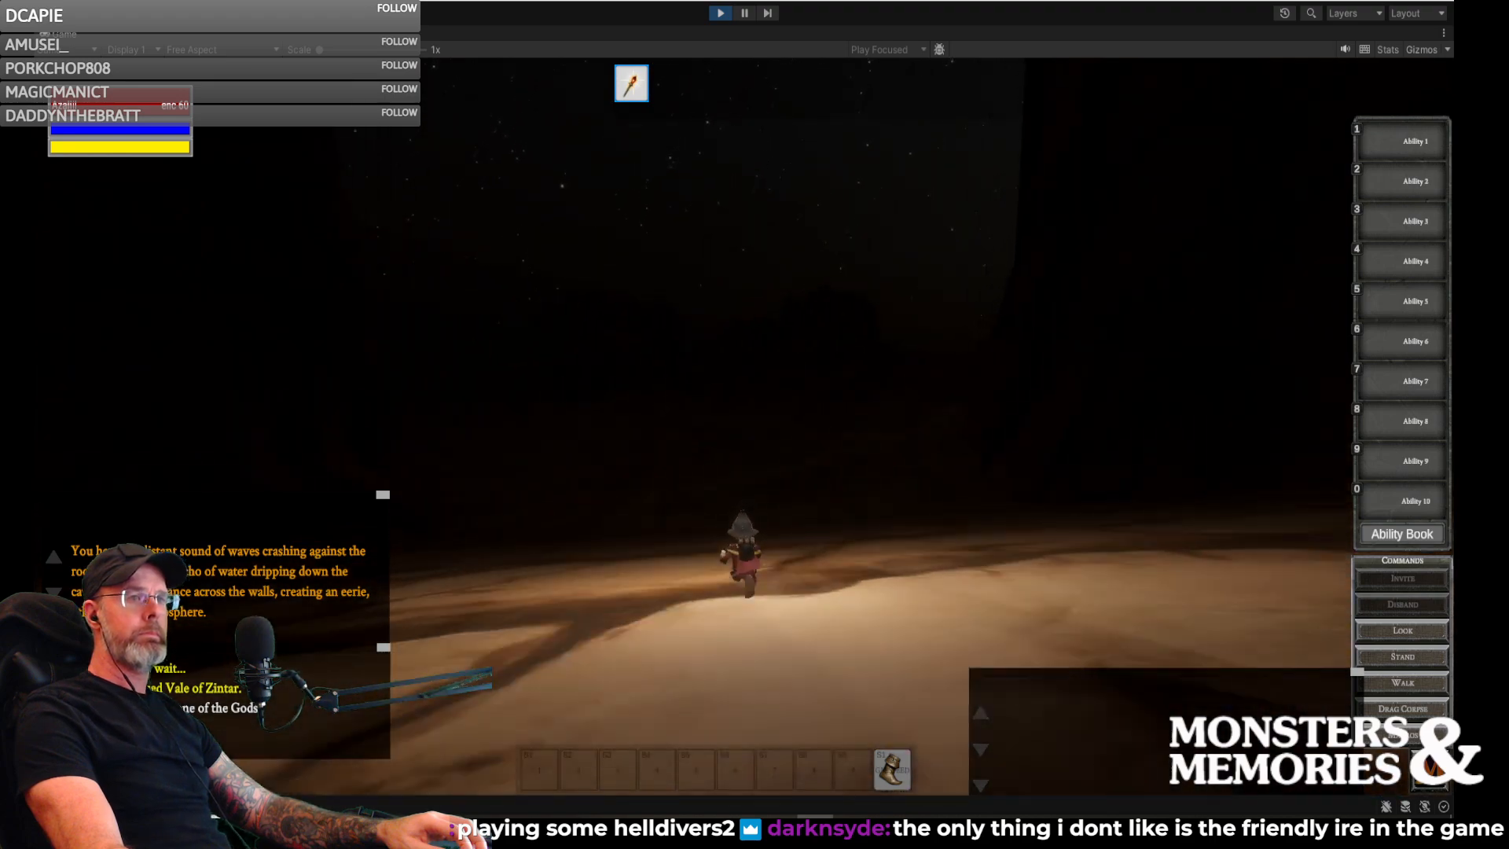
key("w")
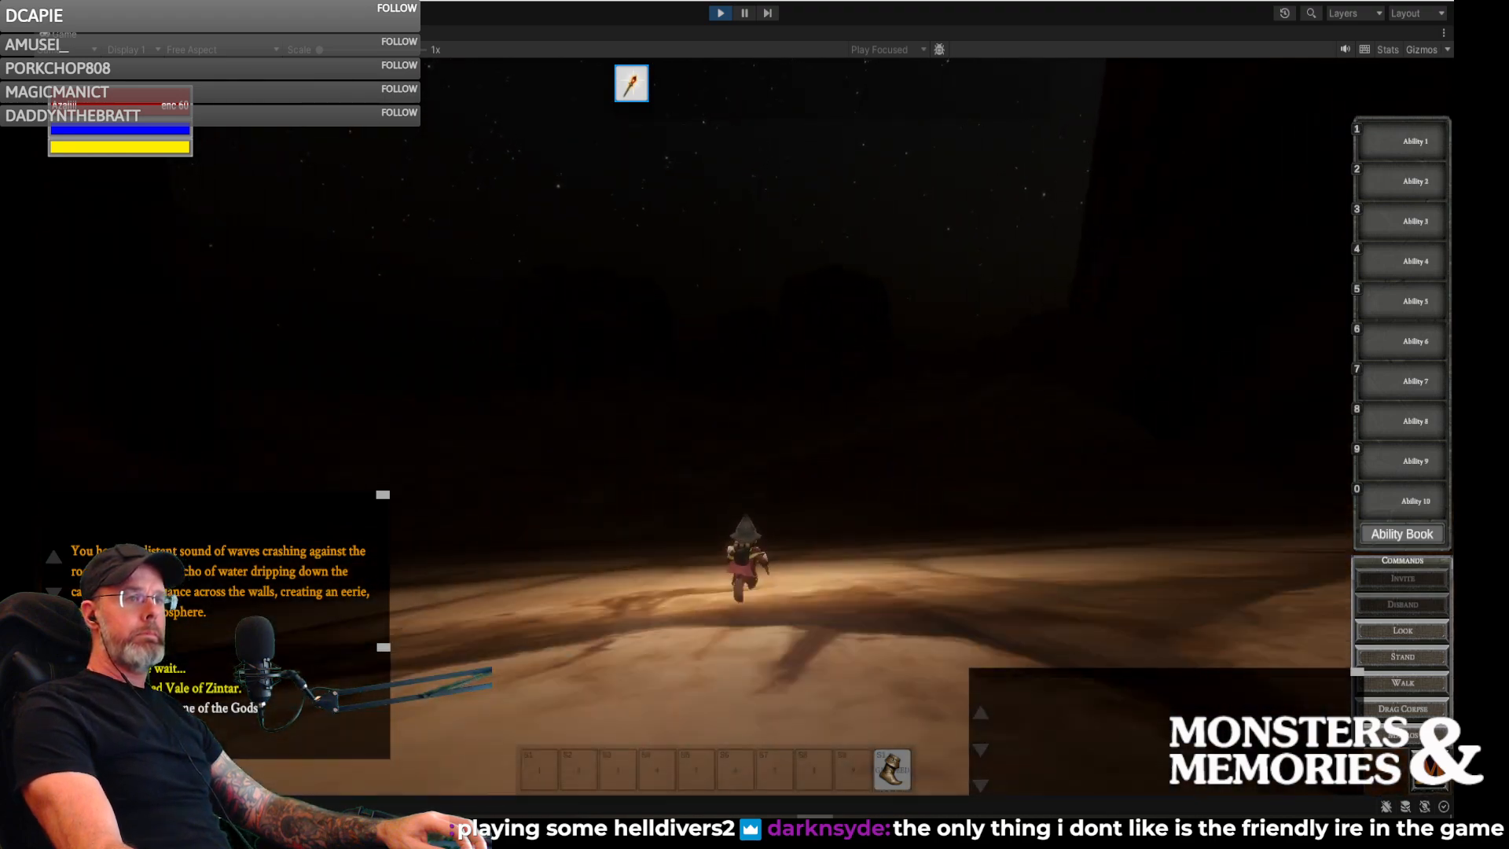
key("w")
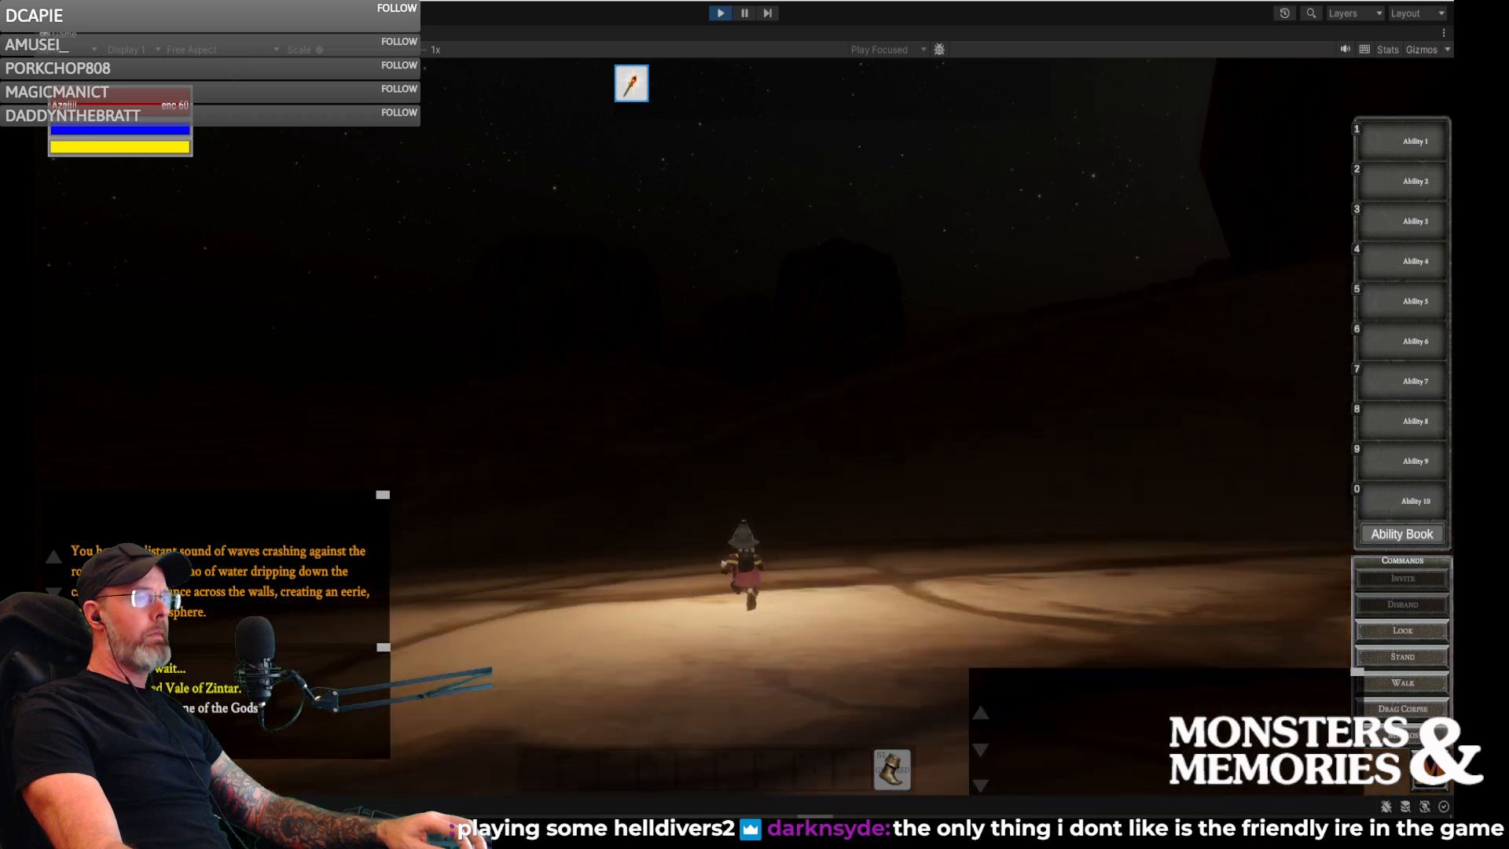
key("w")
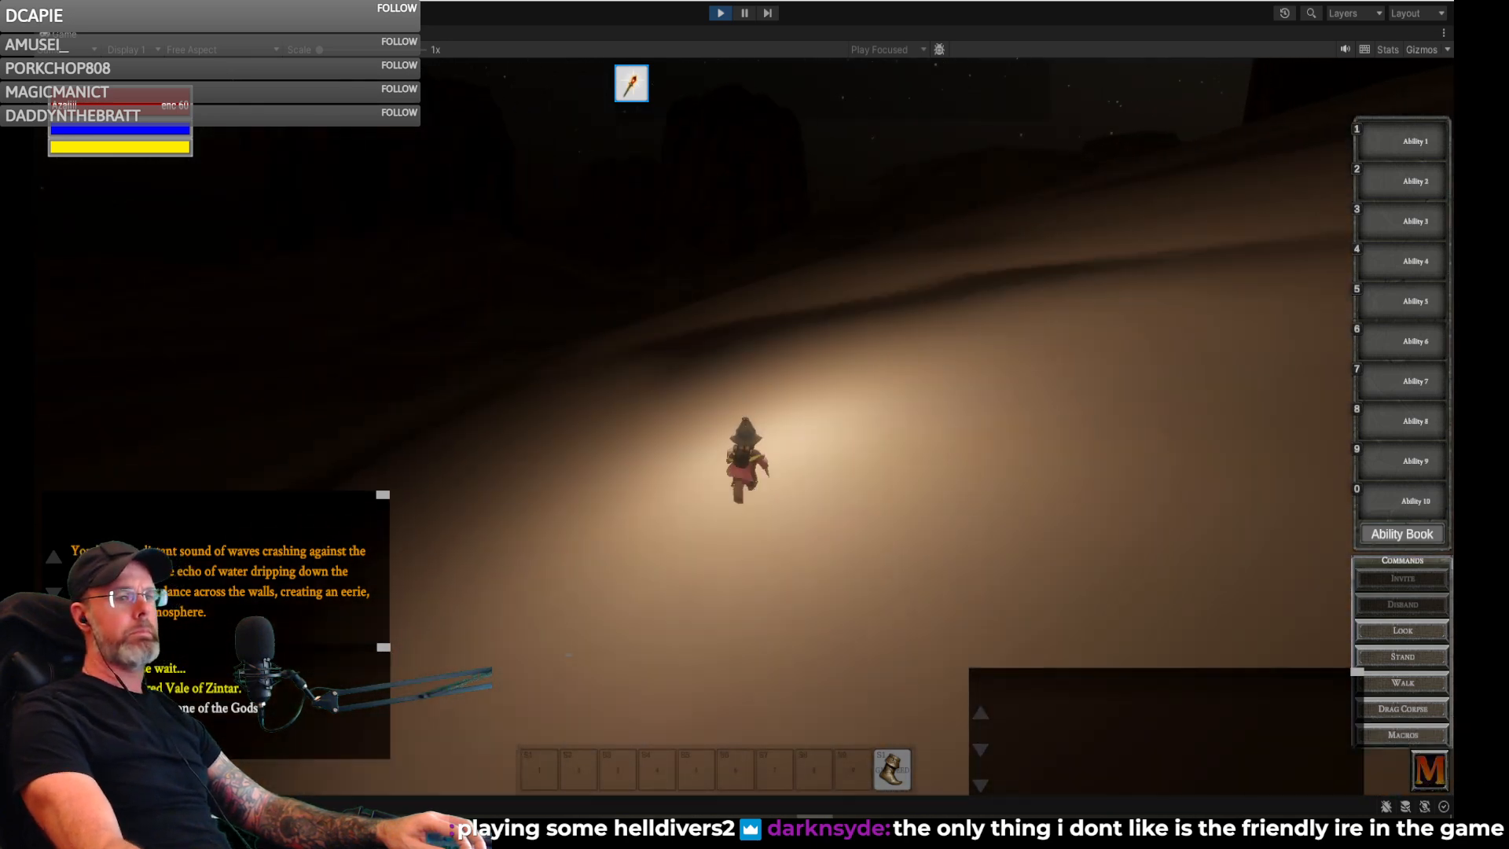
key("w")
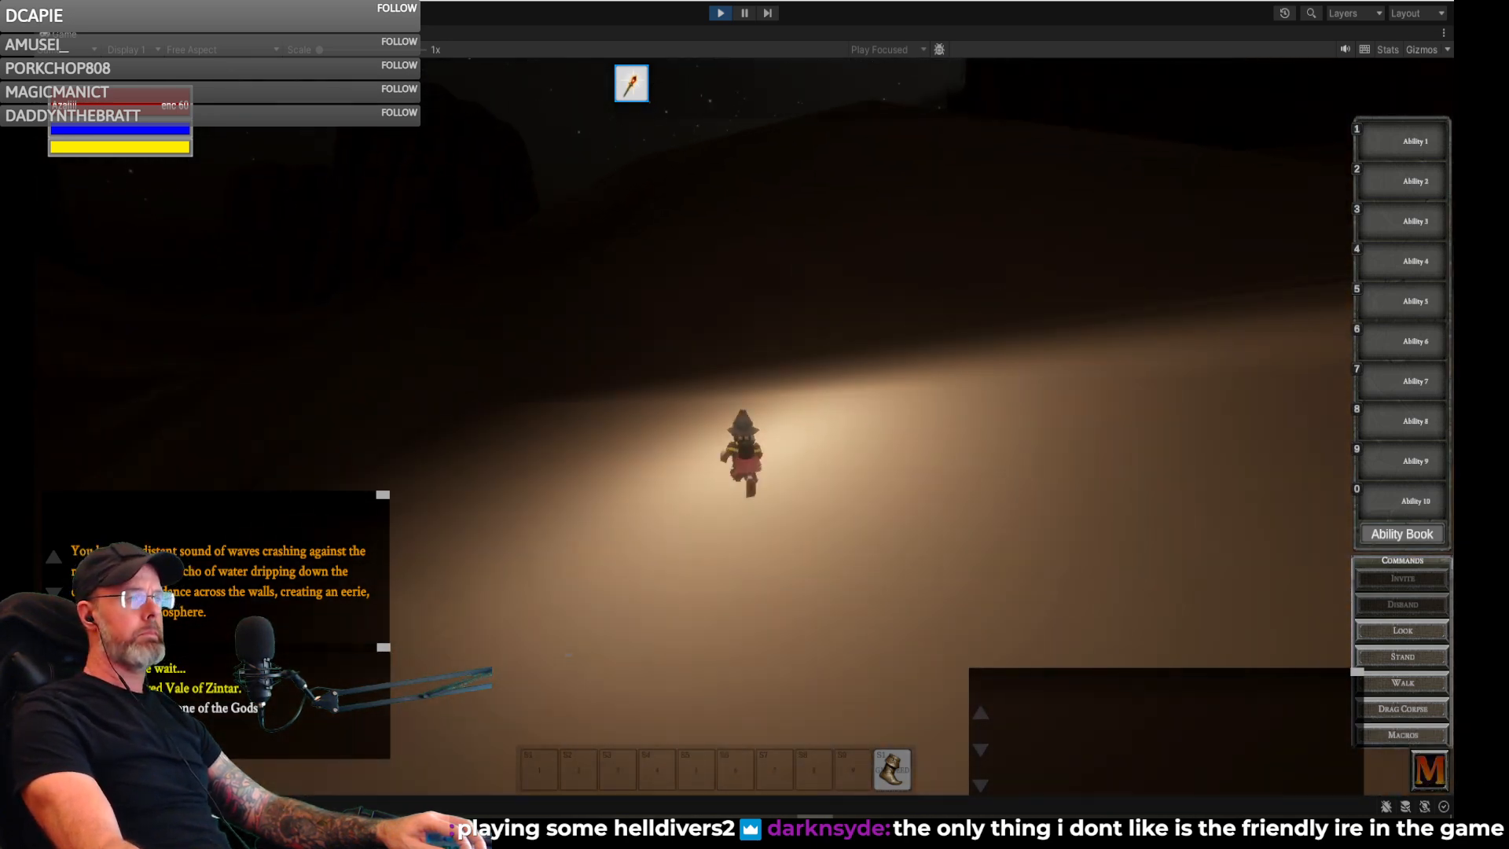
key("w")
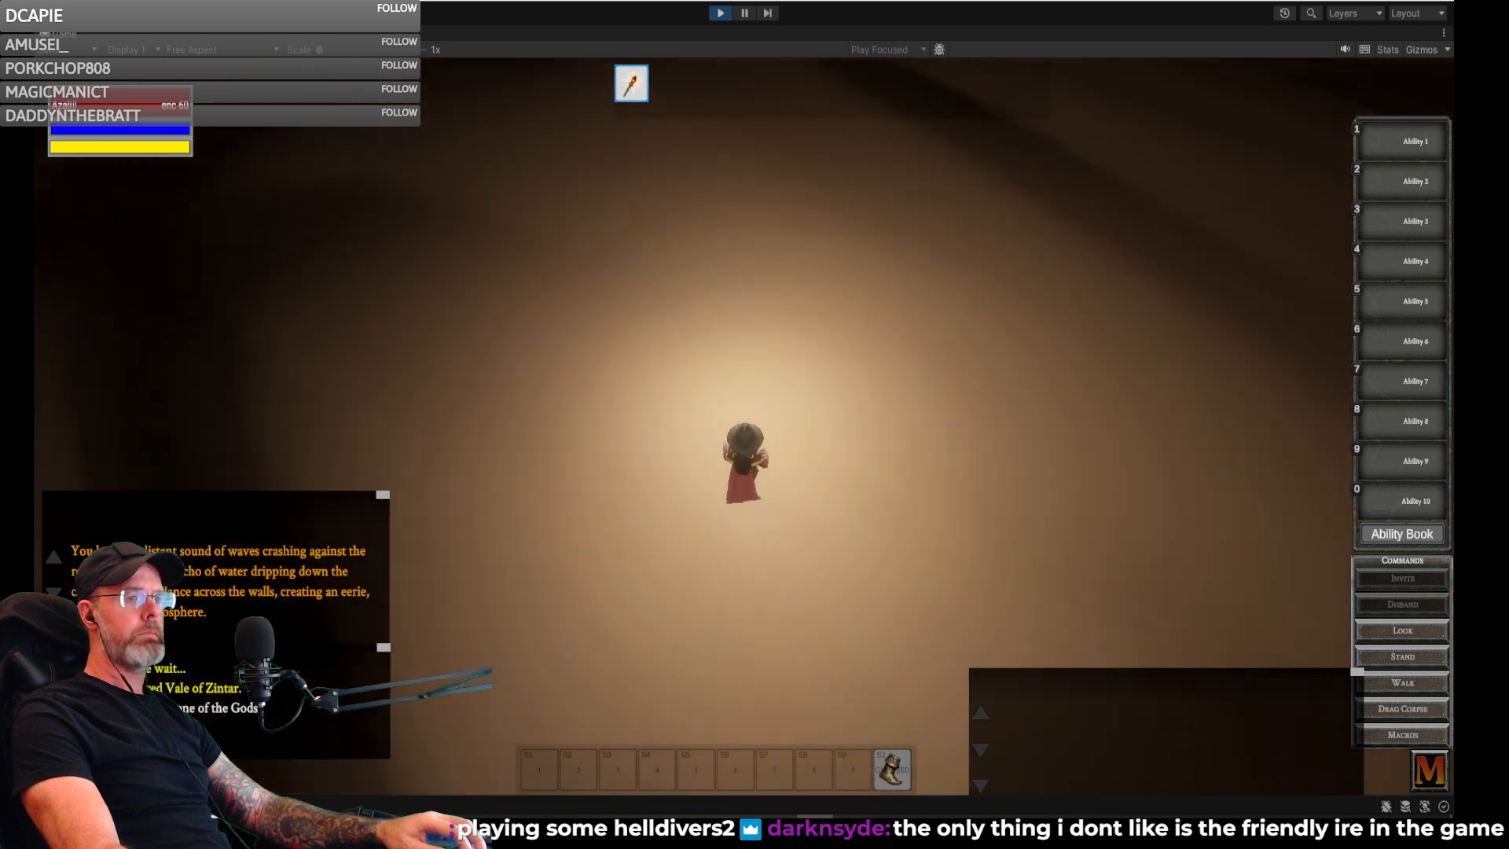
key("w")
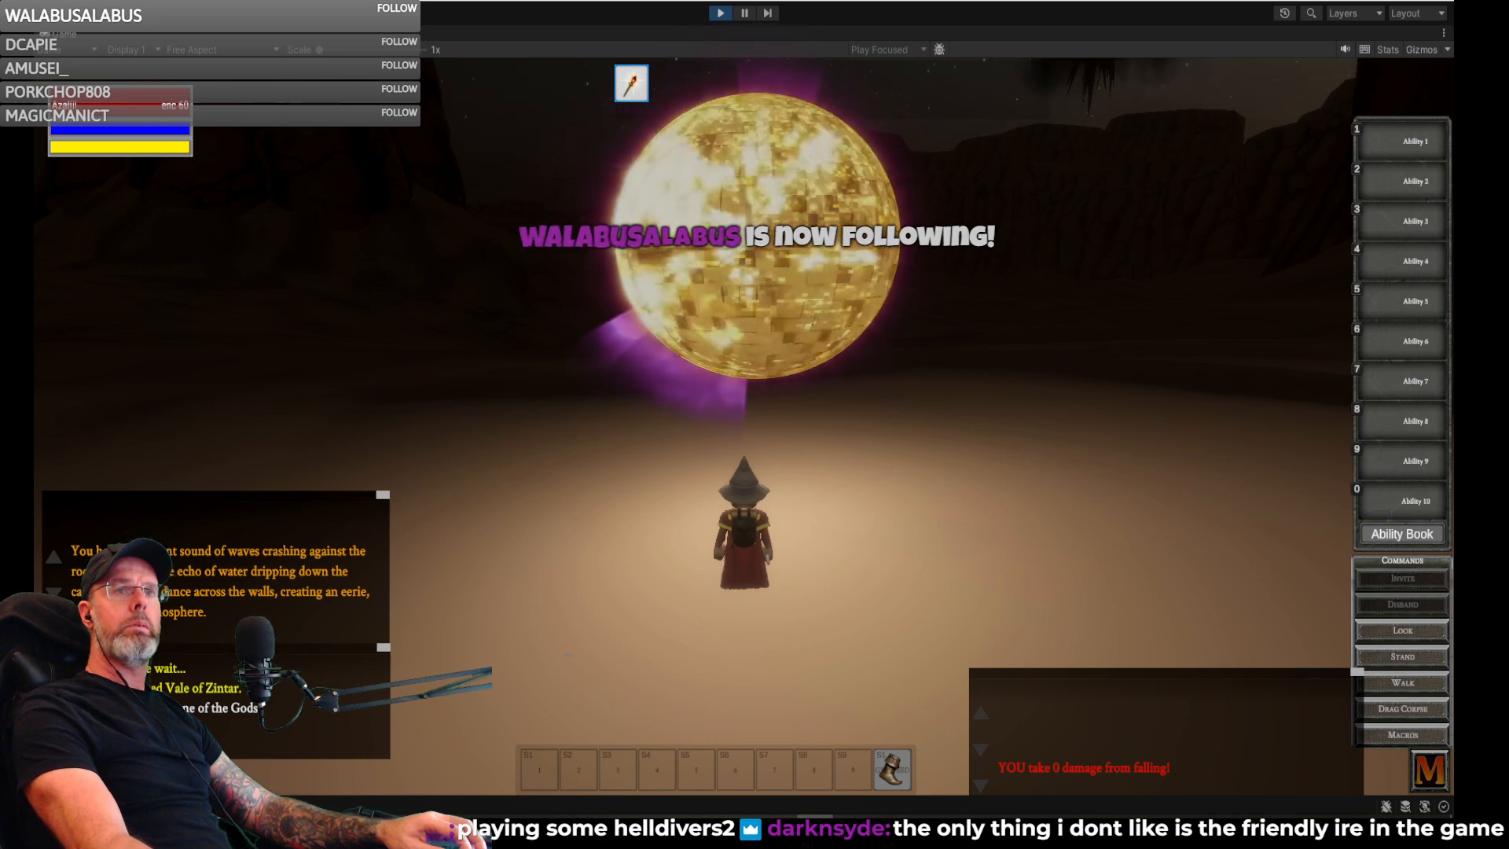
- Turn the gnome toward the desert mesas and run across the dark sand toward the distant rock arch
right_click_drag(964, 261, 798, 192)
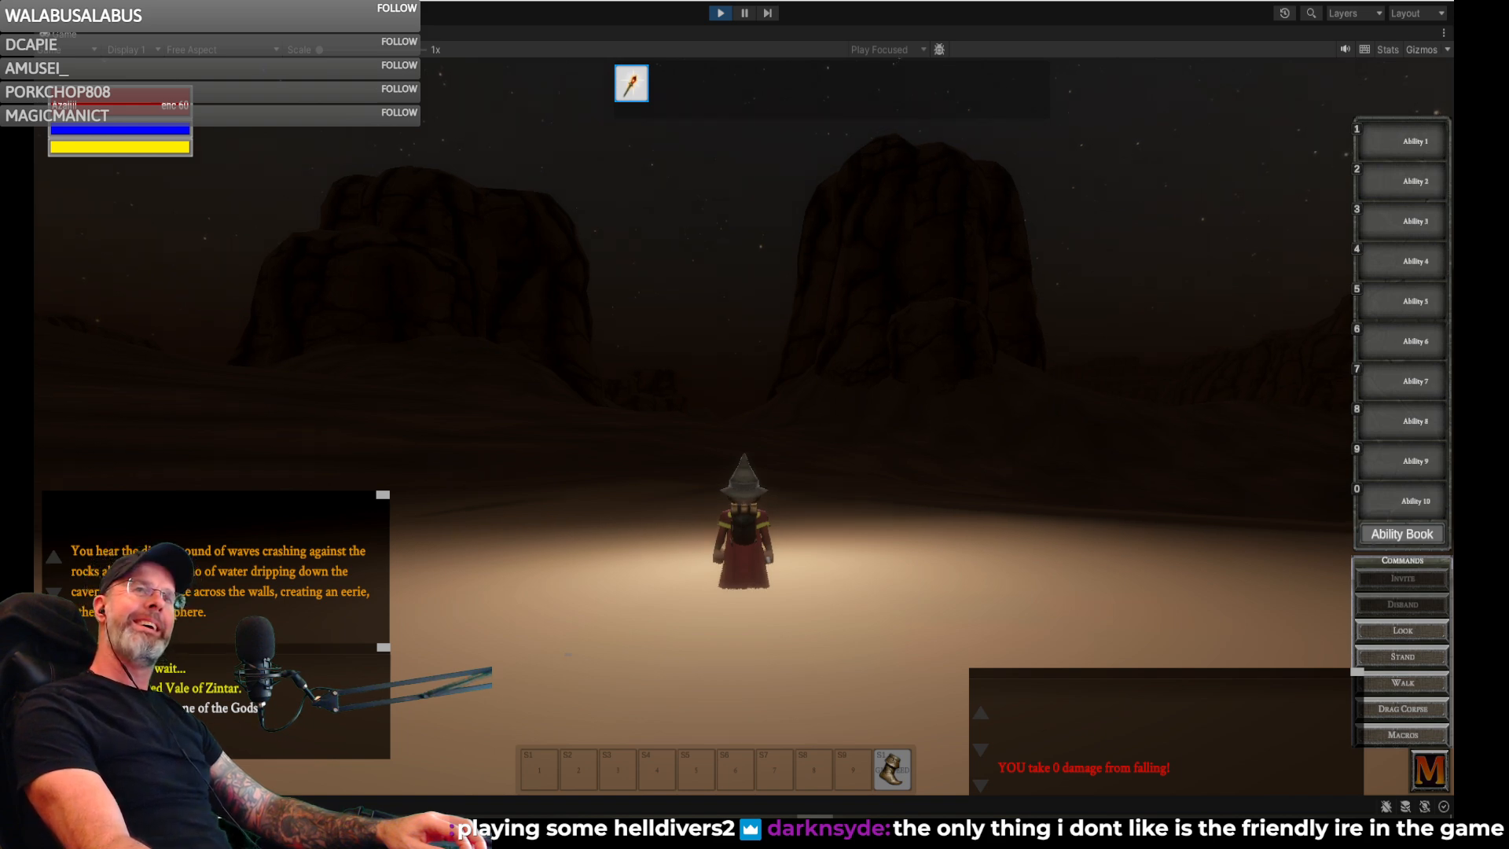
right_click_drag(1087, 236, 928, 236)
key("w")
key("w")
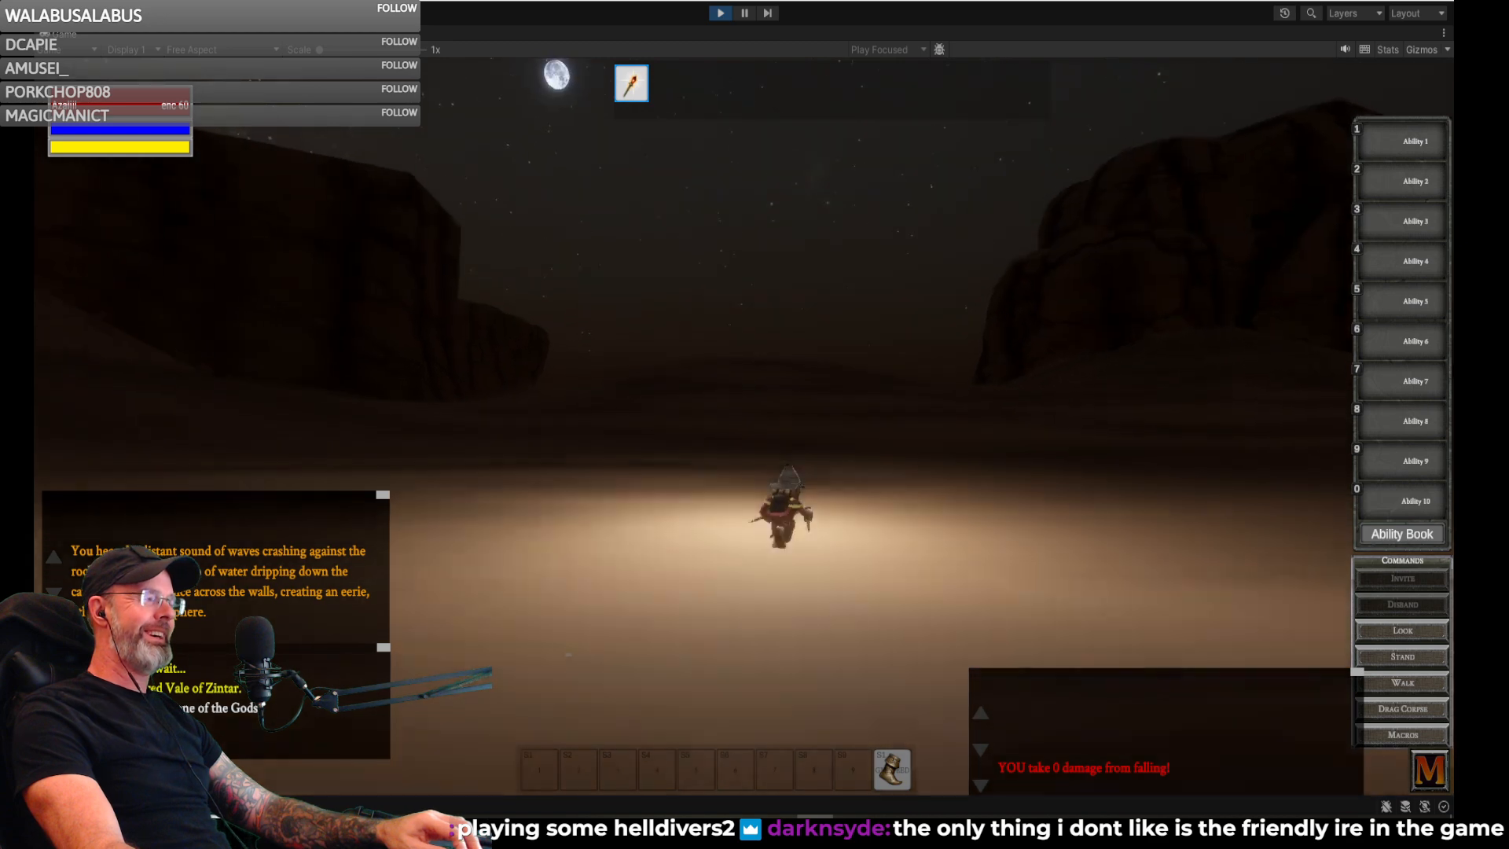
key("w")
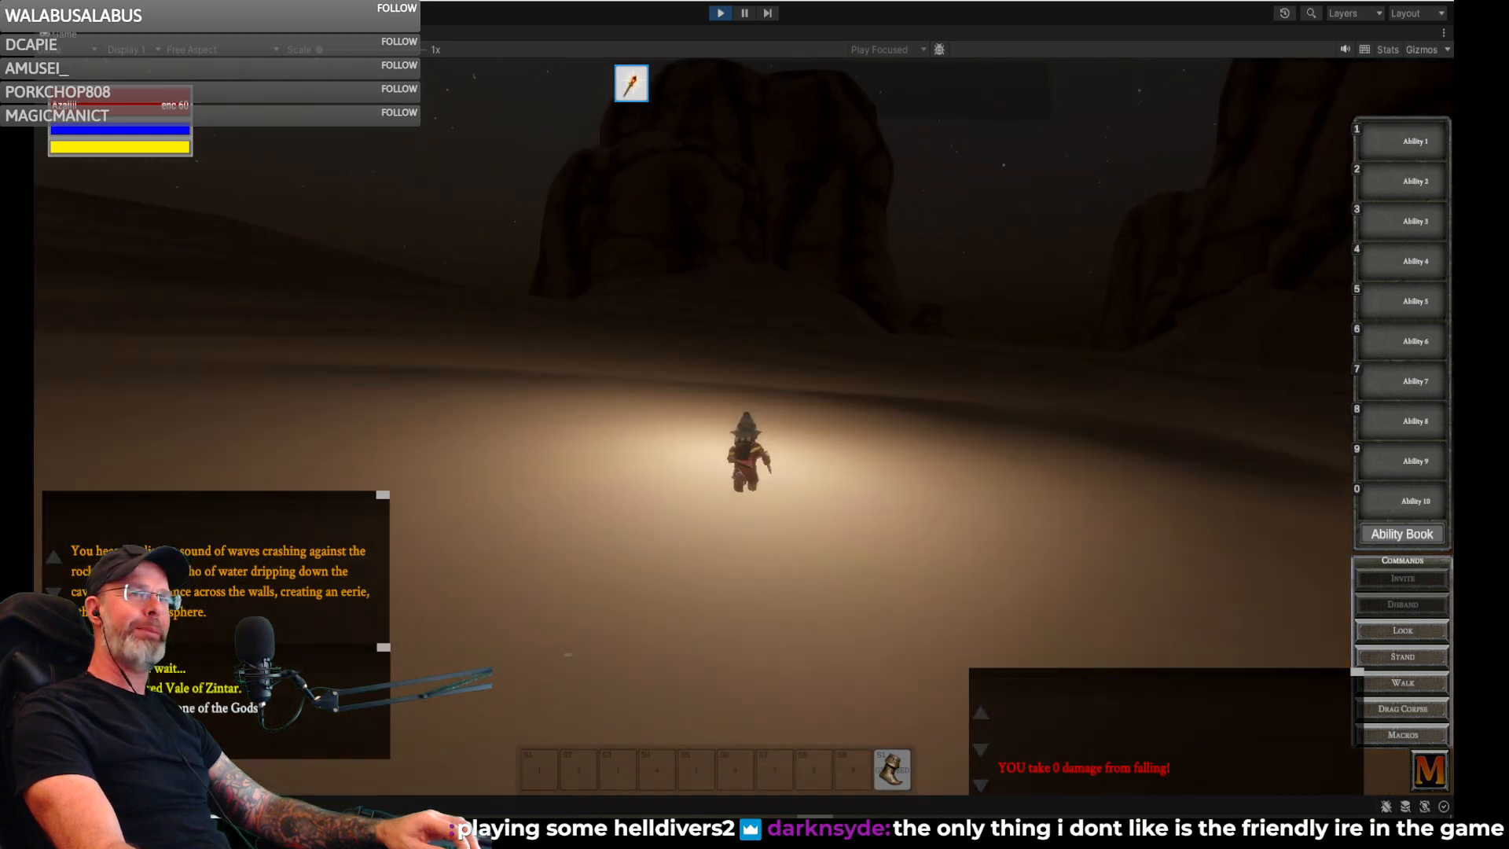
key("w")
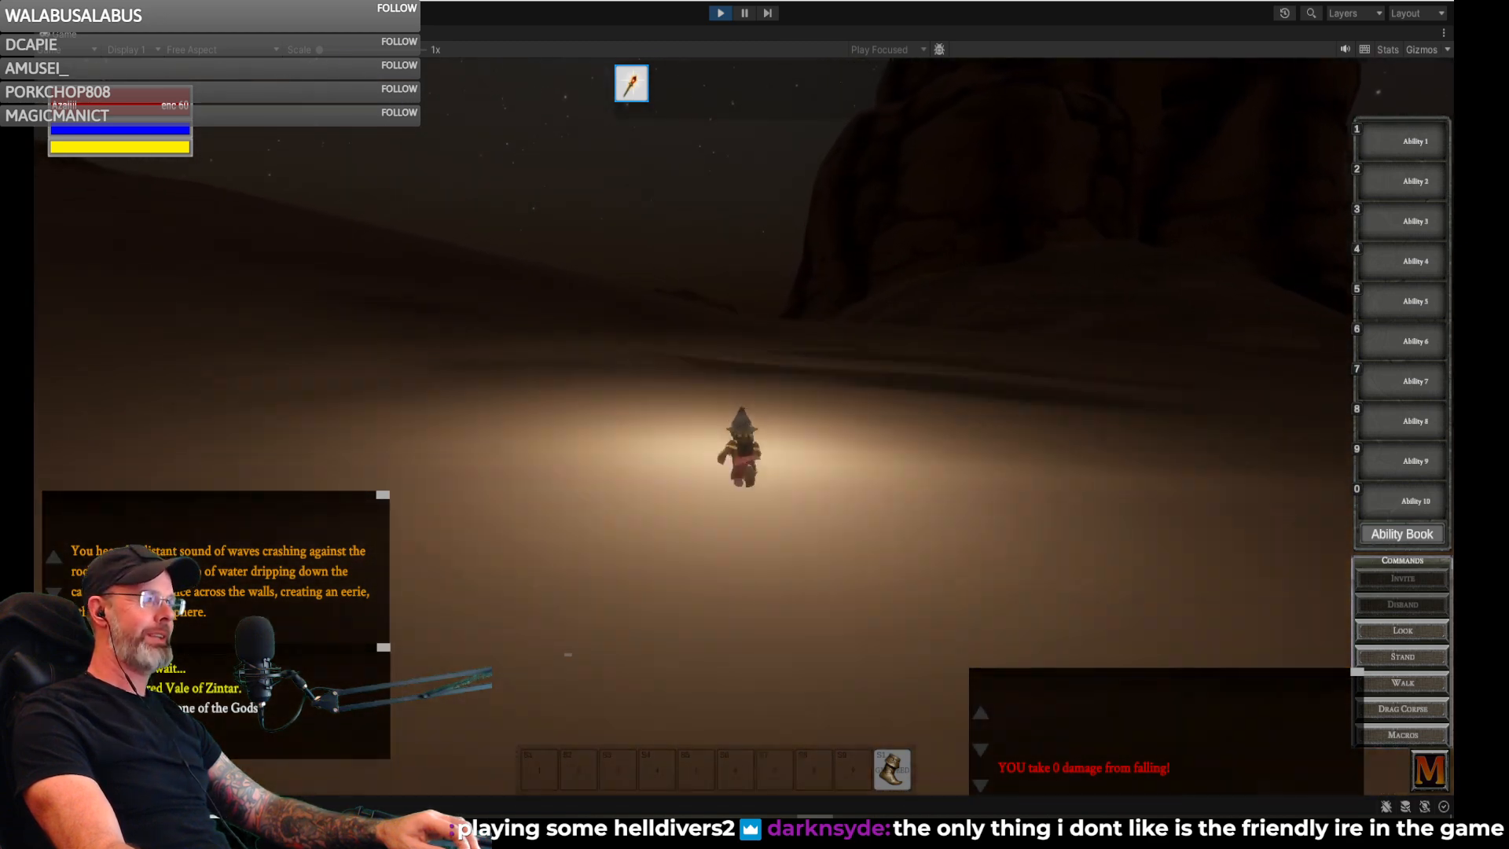
key("w")
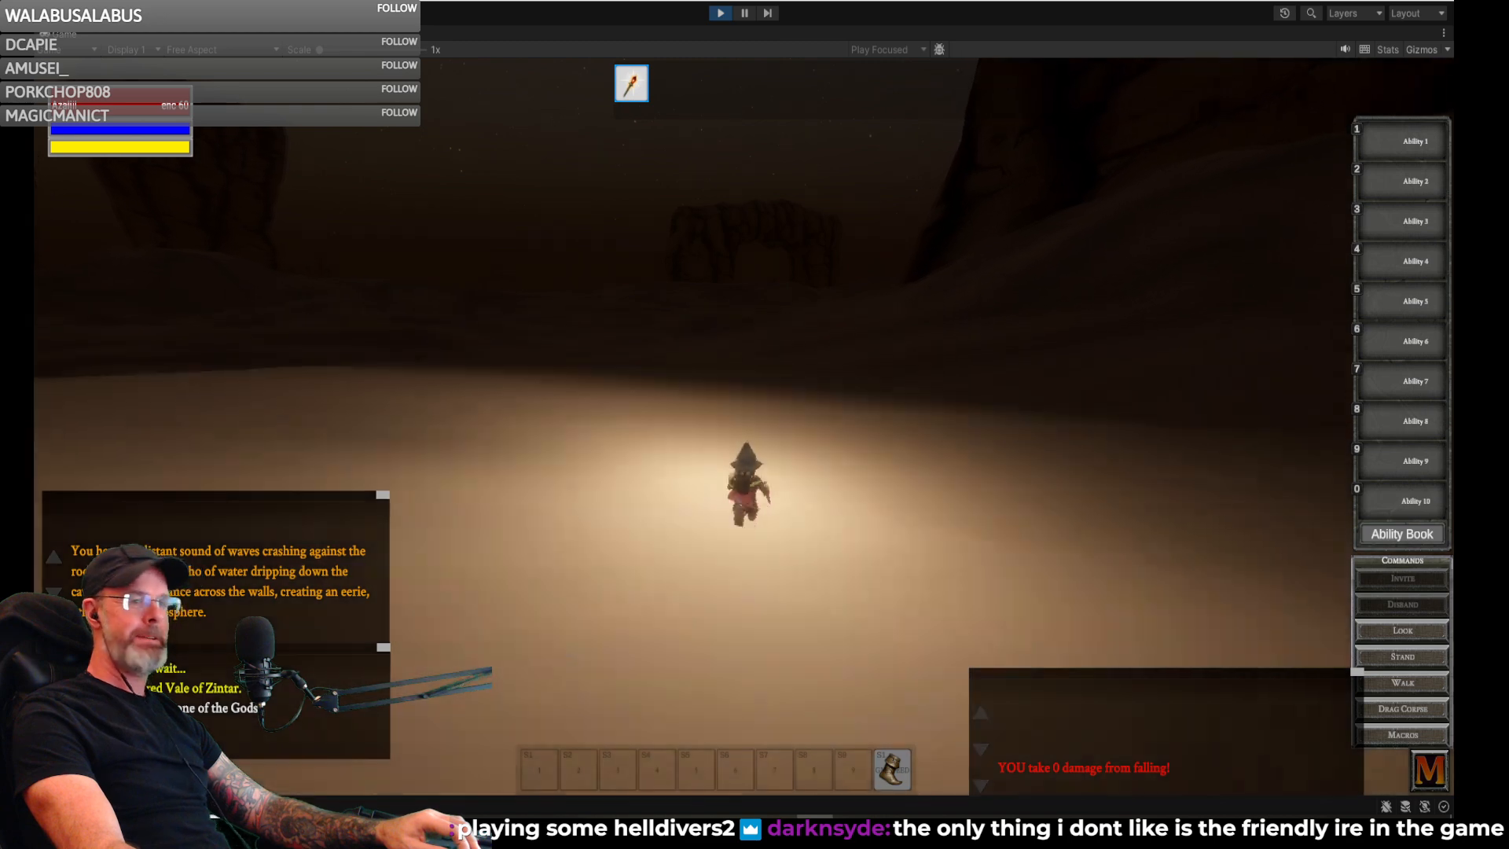
key("w")
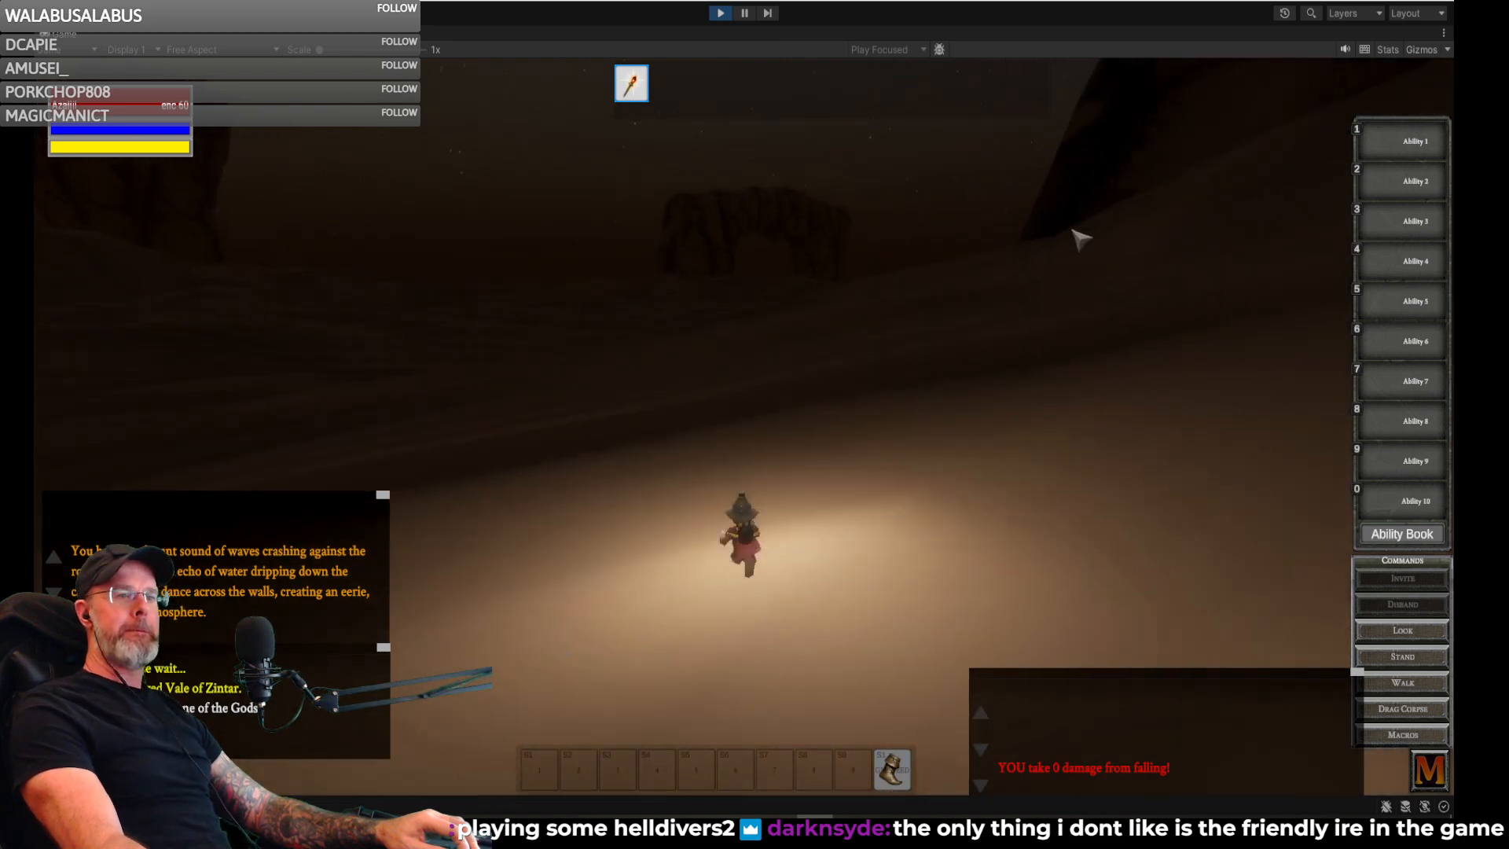
key("w")
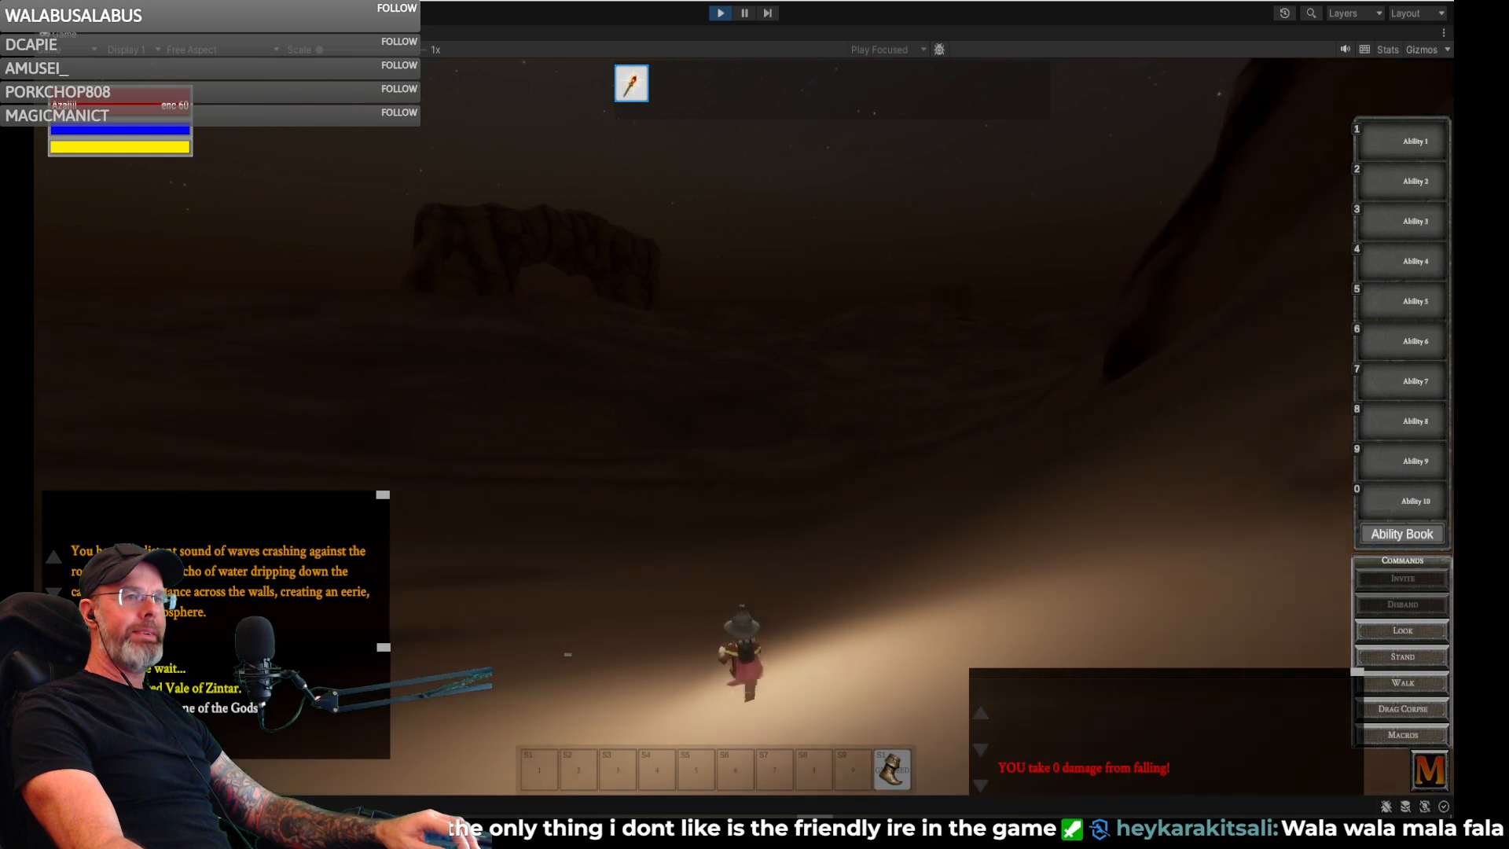
- Run the gnome past the rock arch and over the dunes toward the rounded boulders
key("w")
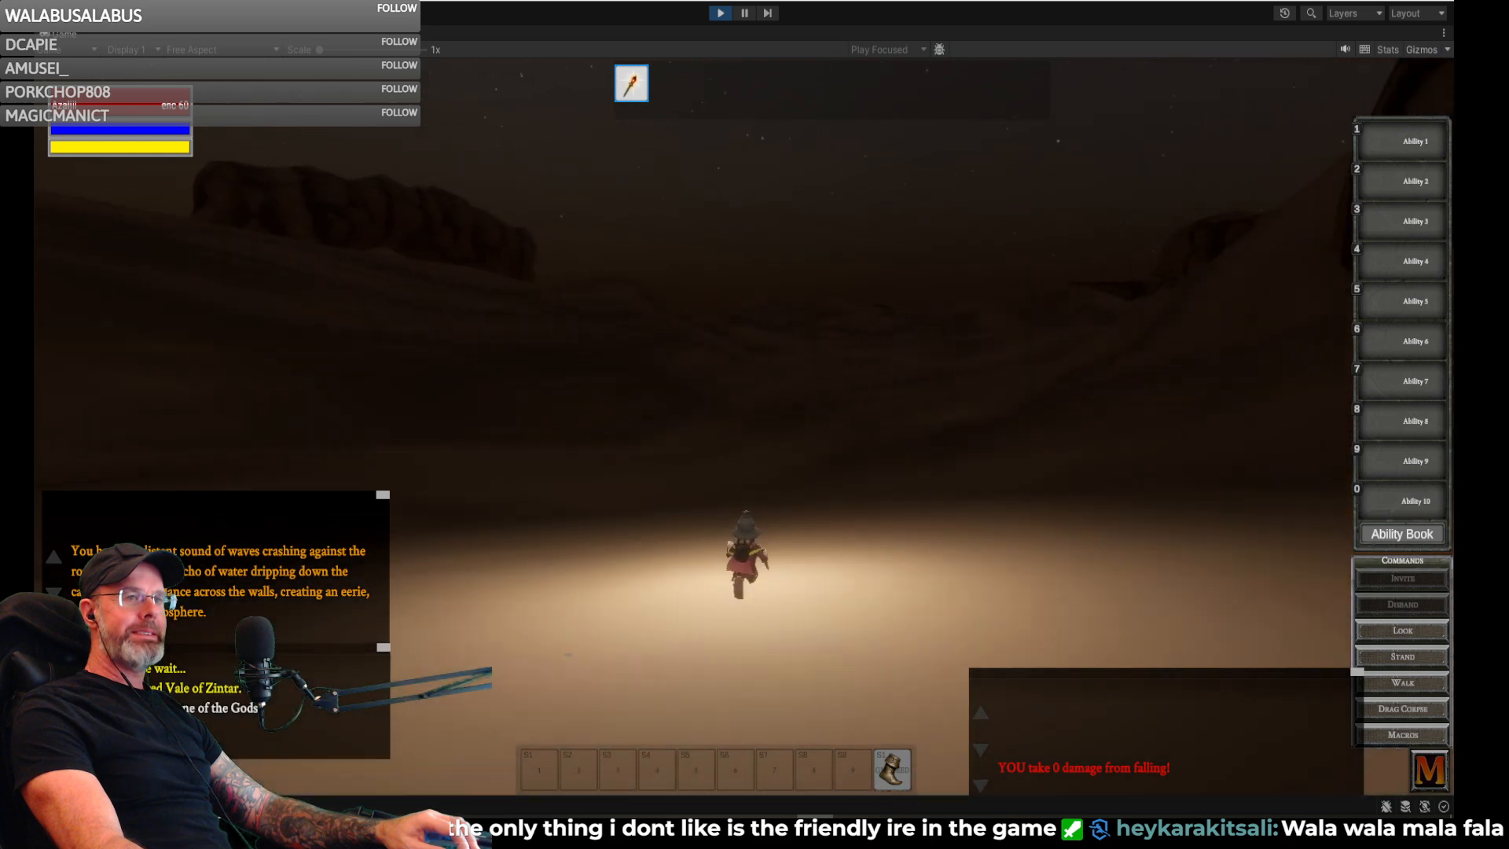
key("w")
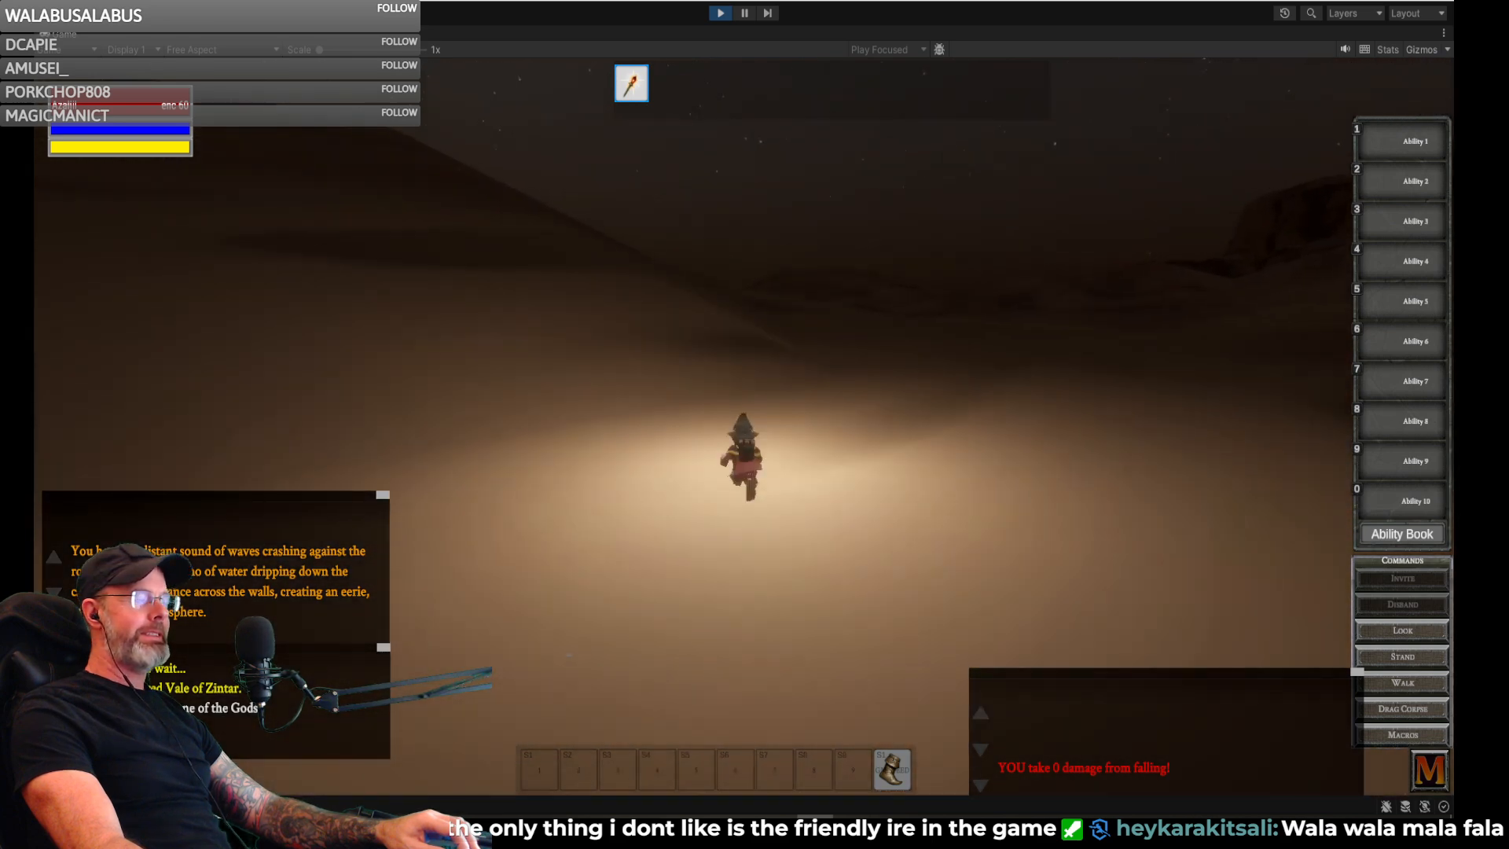
key("w")
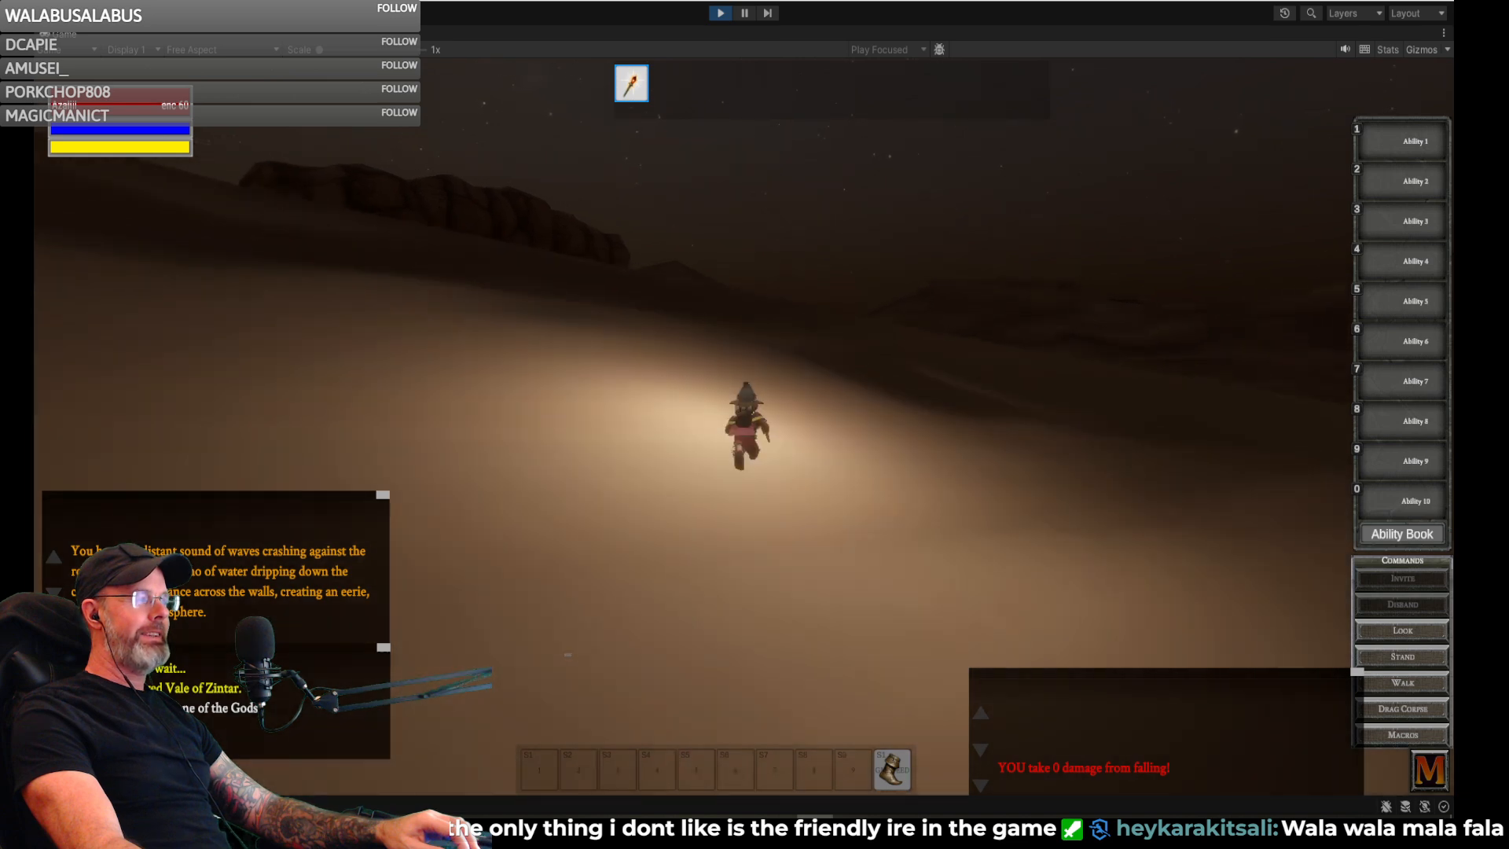
key("w")
key("a")
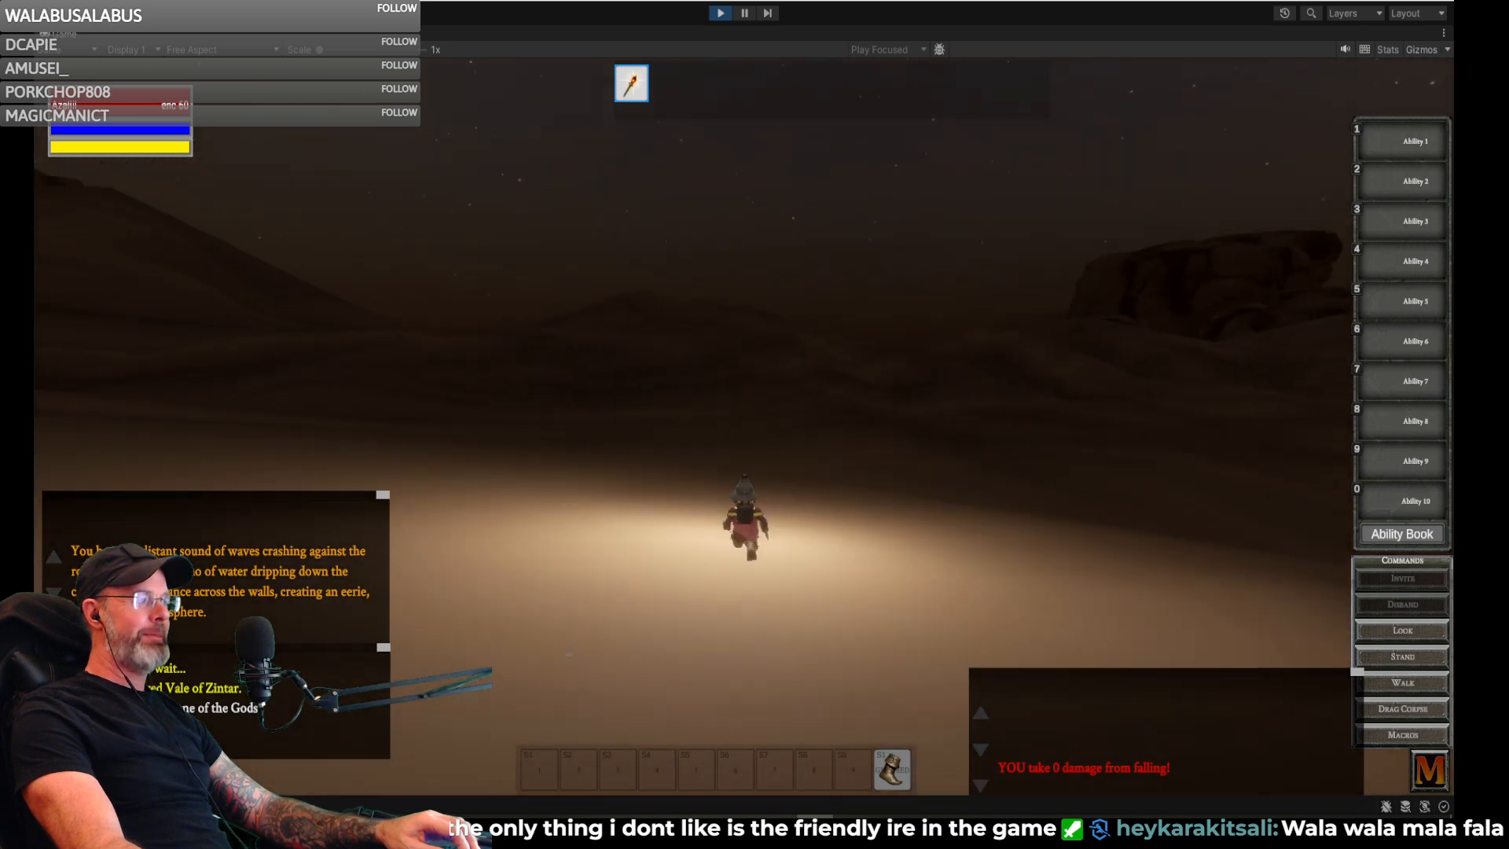
key("w")
key("d")
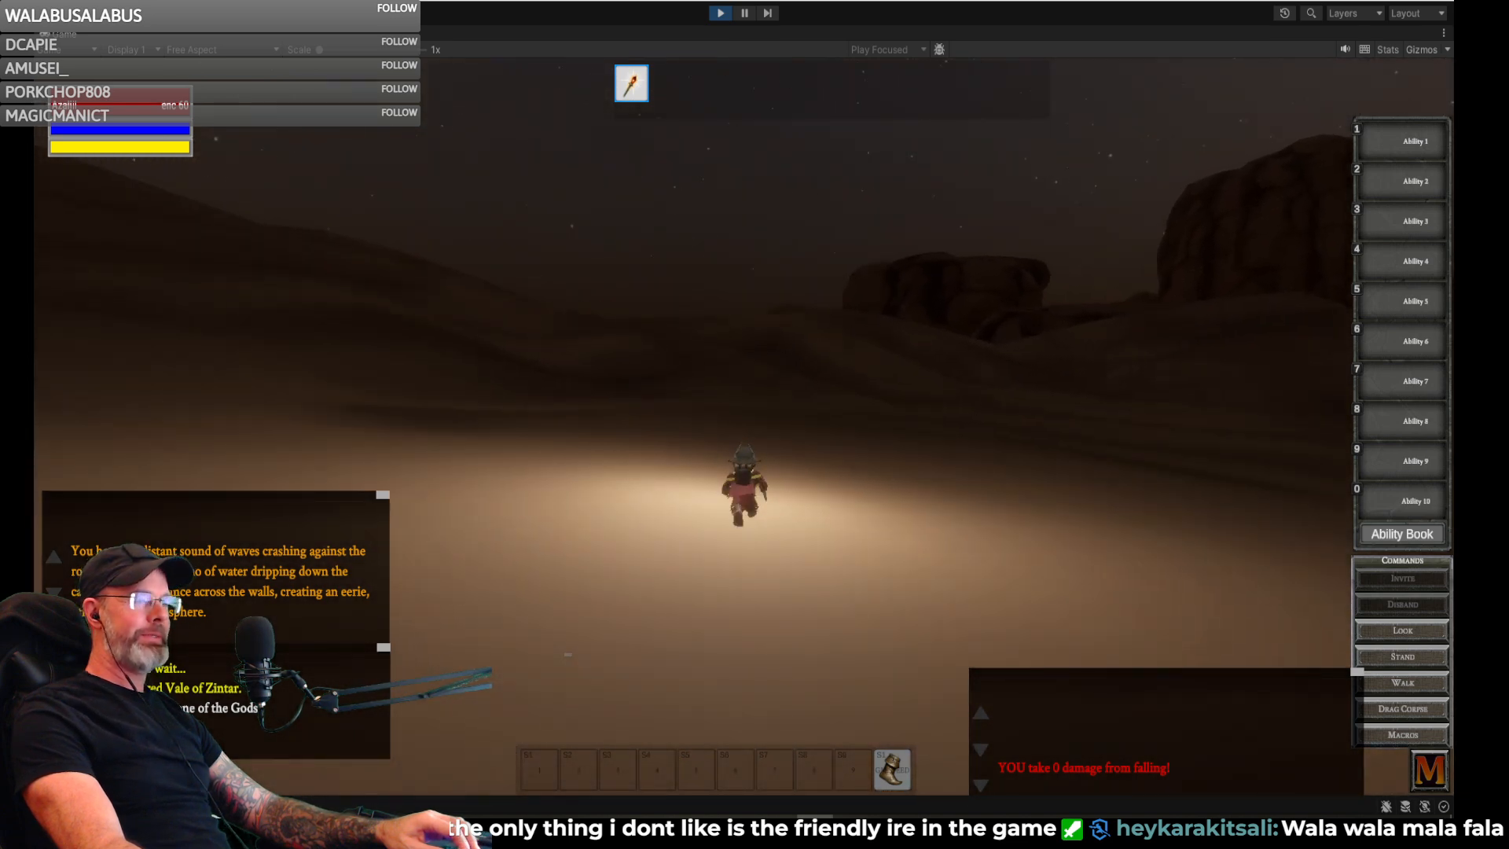
- Climb the dune ridge beside the boulders and drop down its far side near the water
key("w")
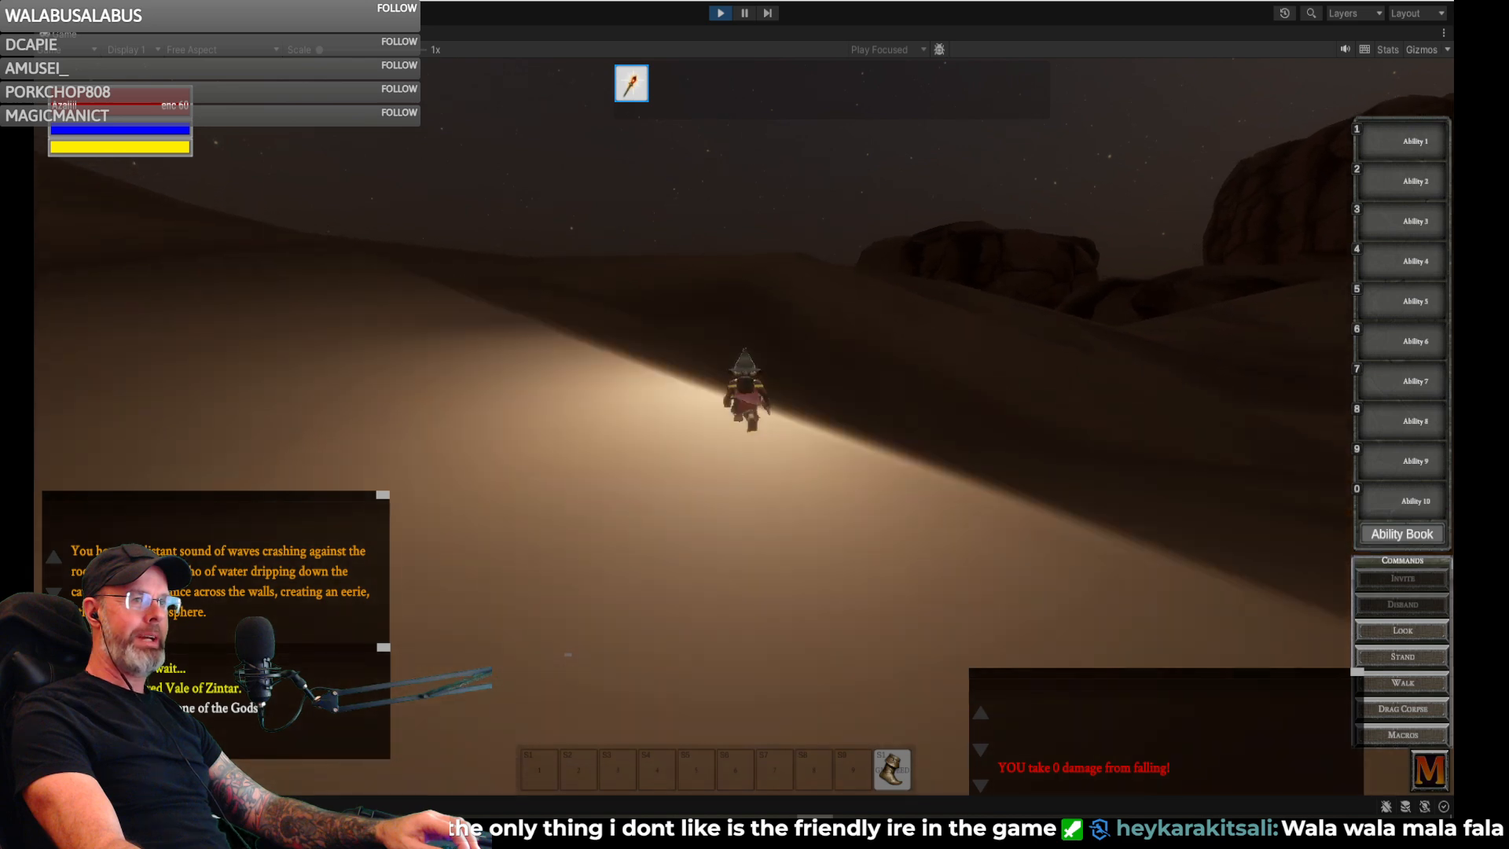
key("w")
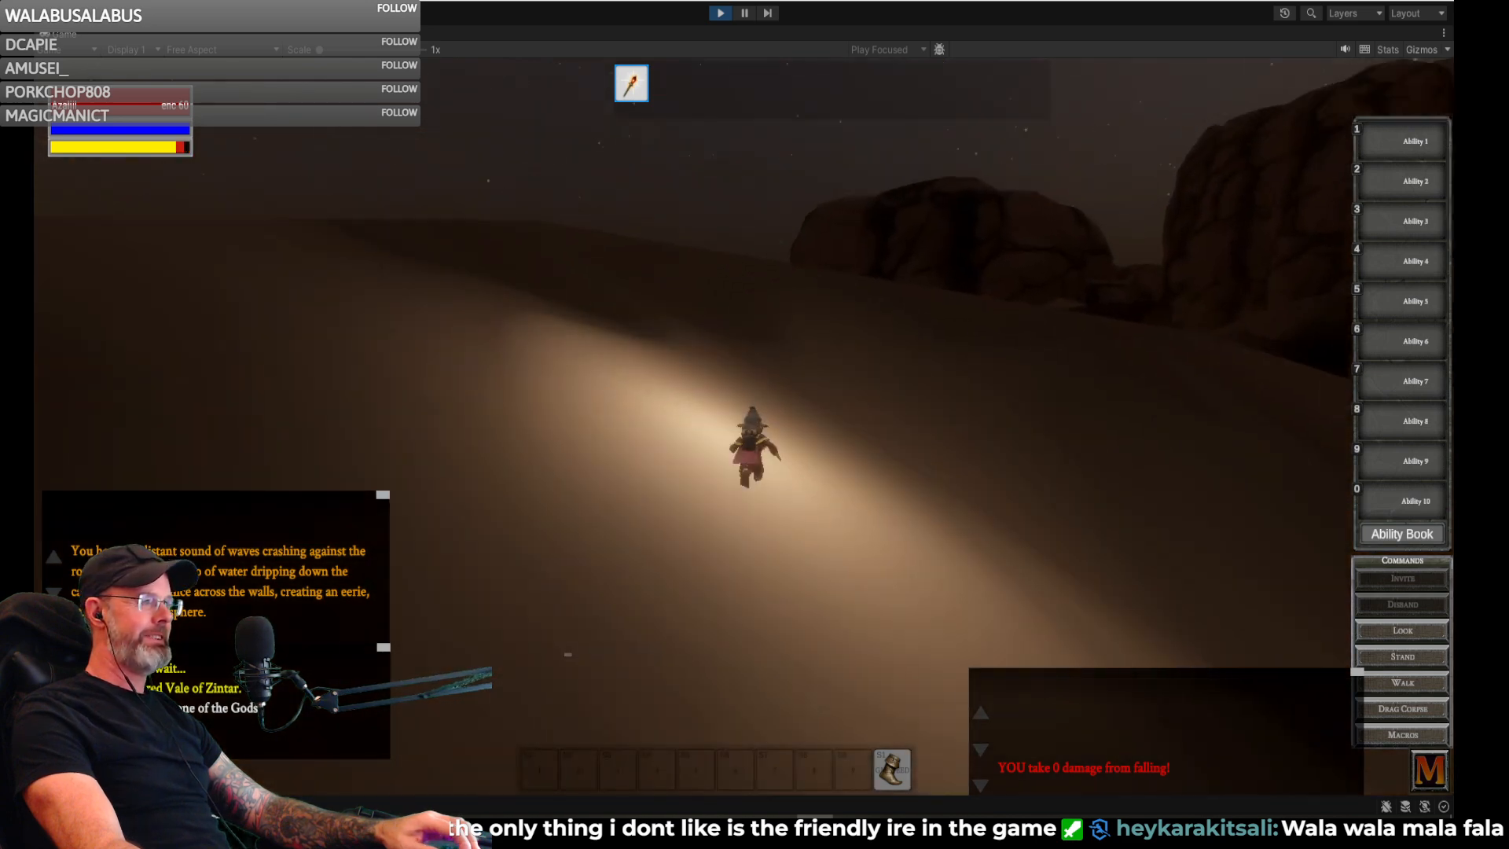
key("w")
key("d")
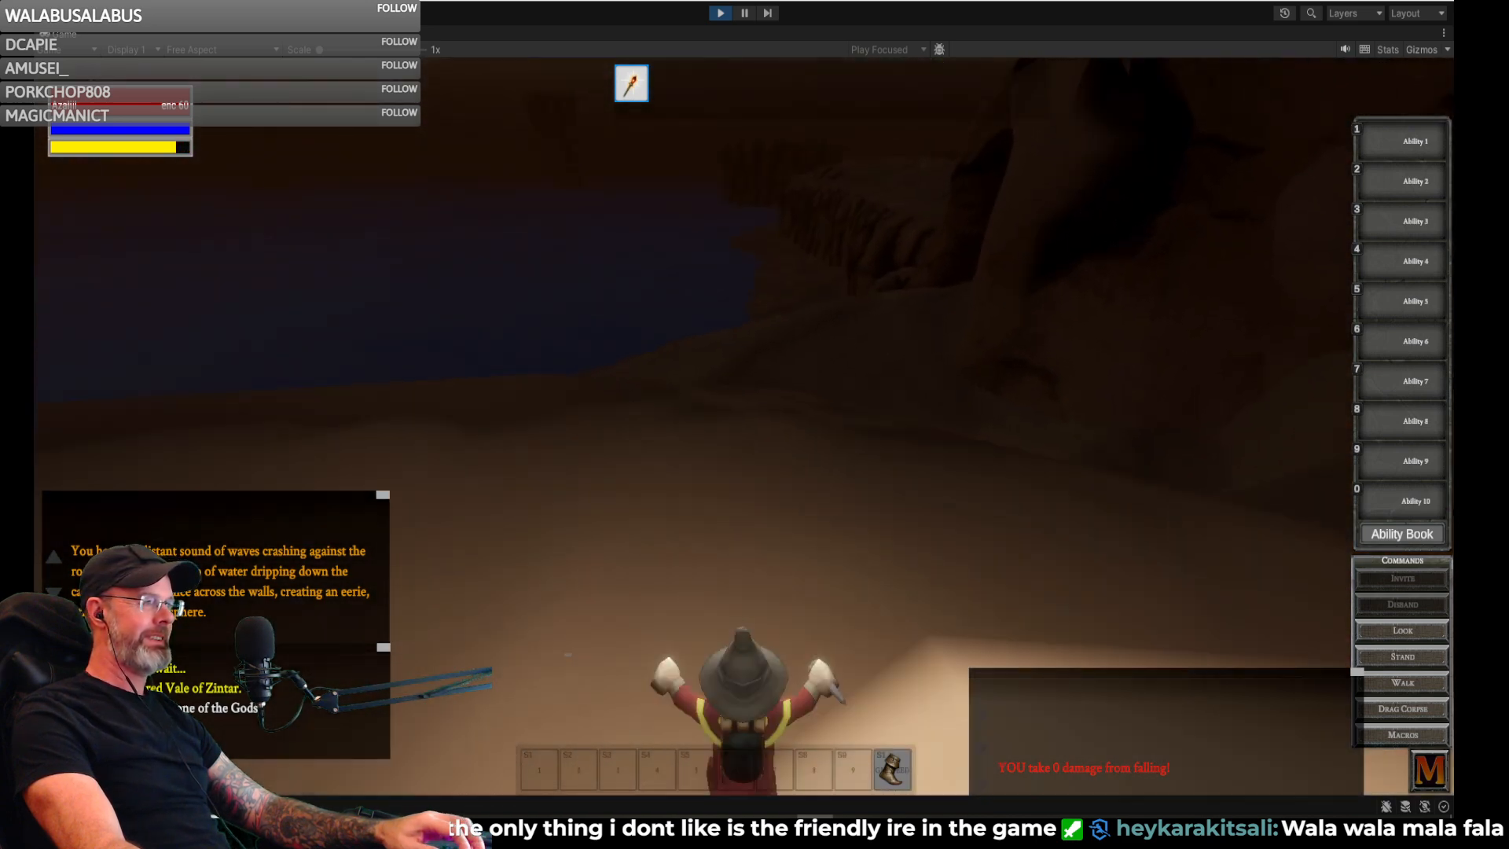
- Run the gnome between the large rocks and up over the dune into the sandy canyon
key("w")
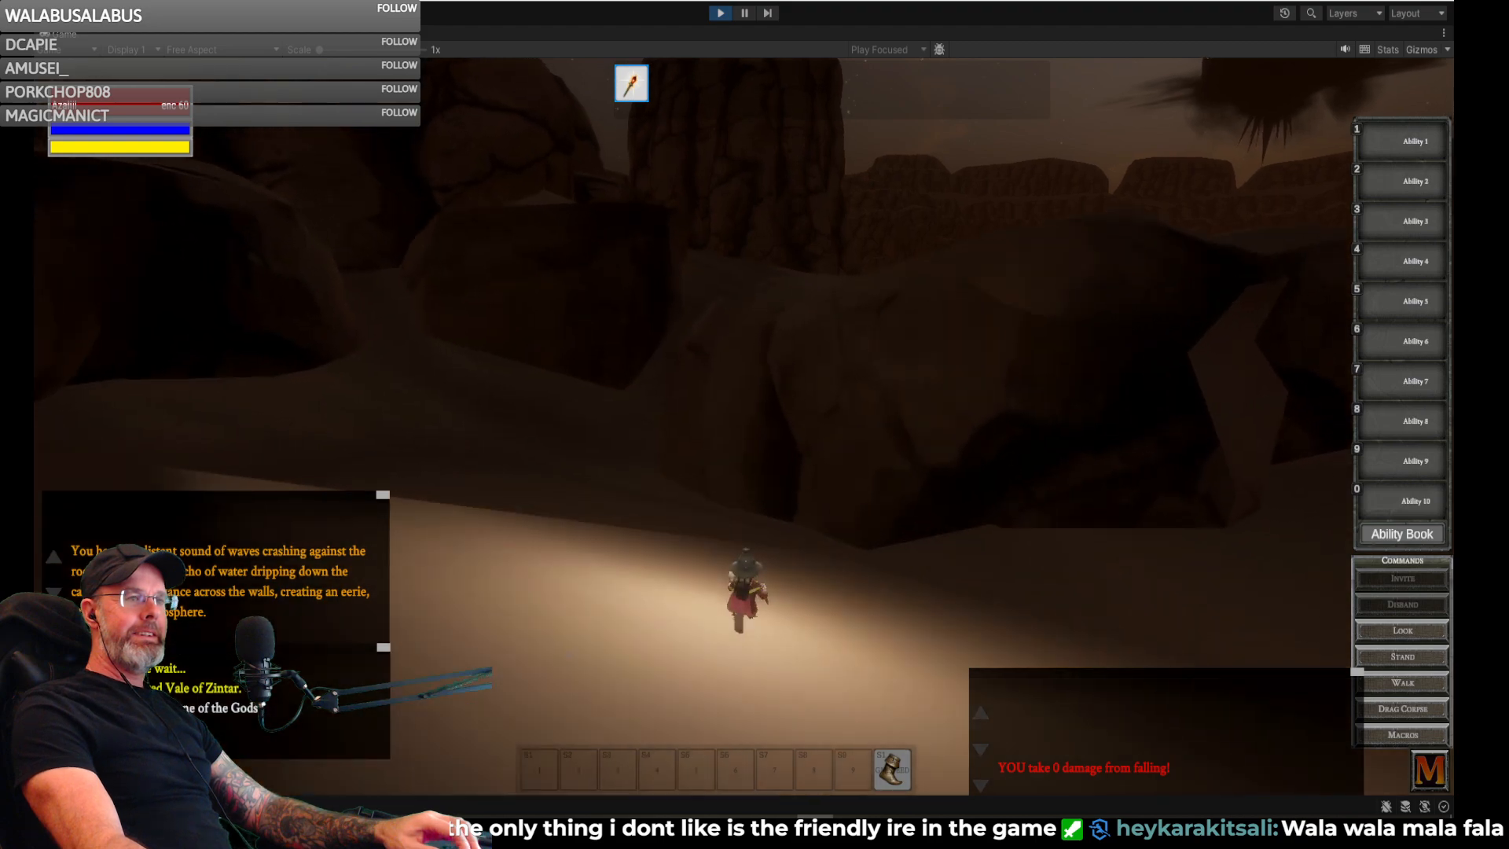
key("w")
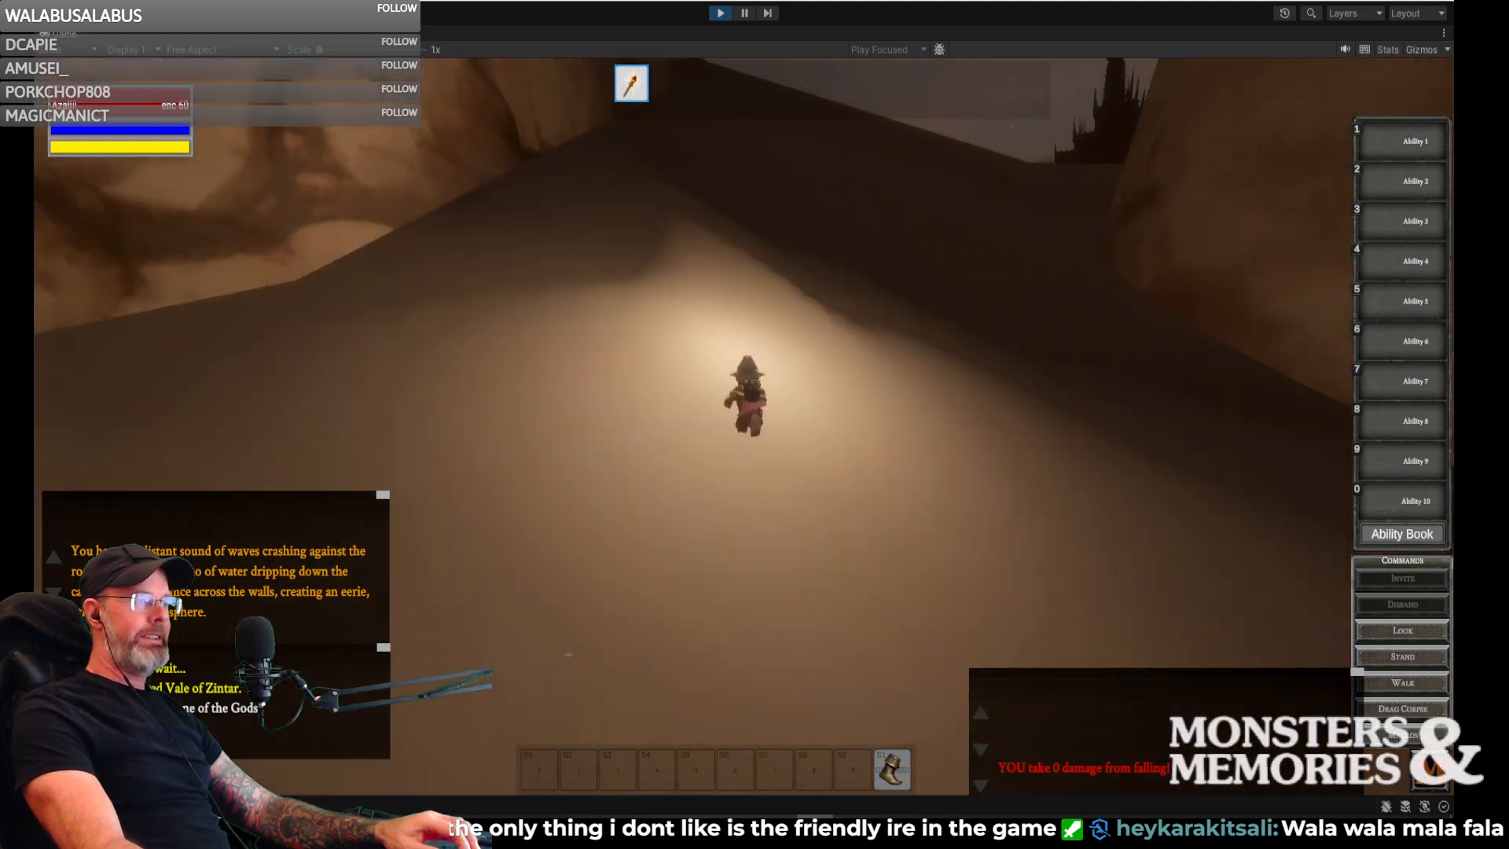
key("w")
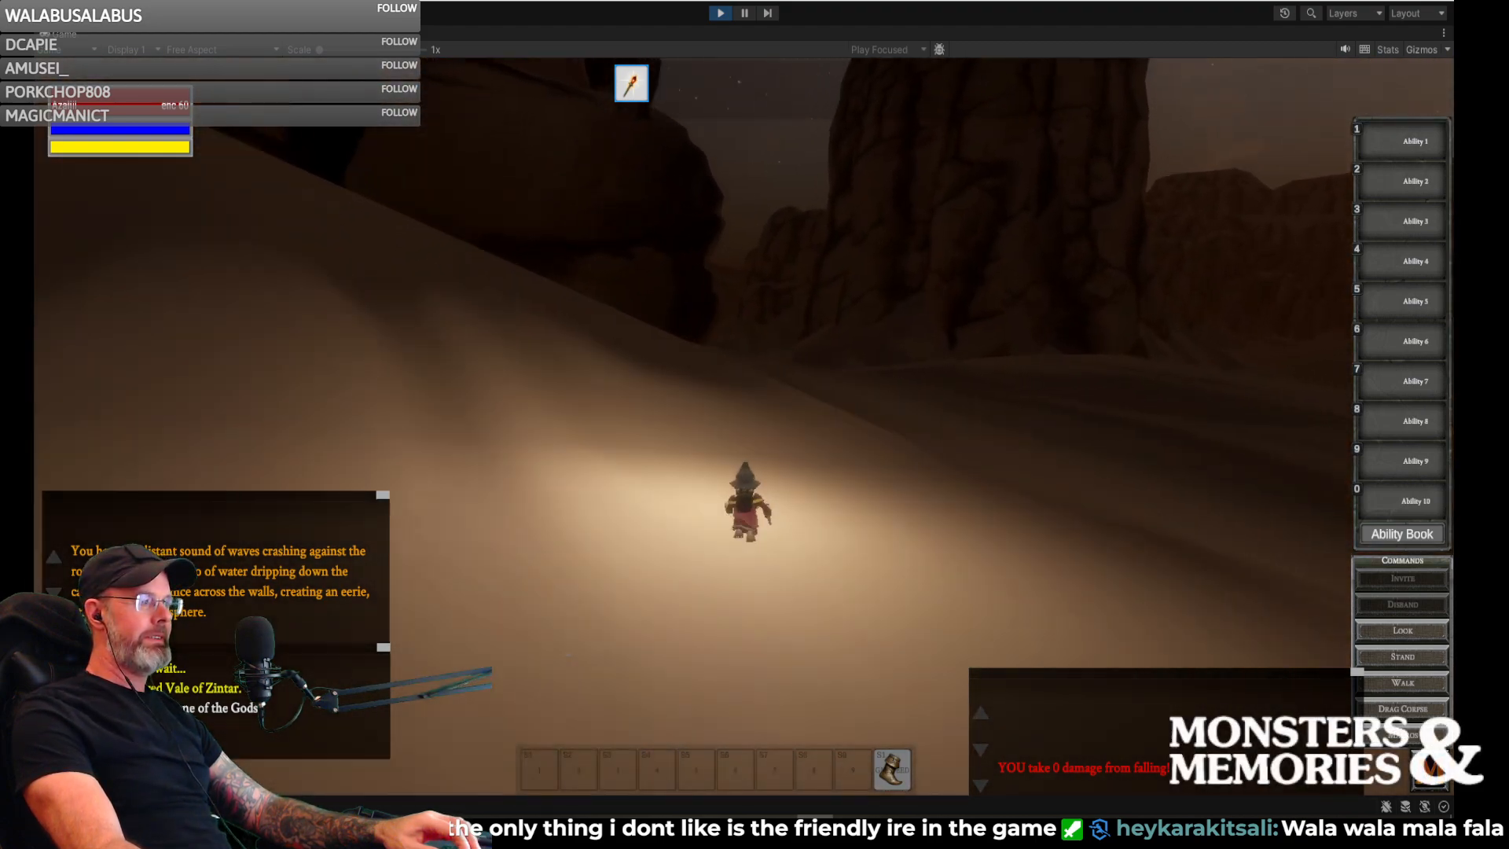
key("w")
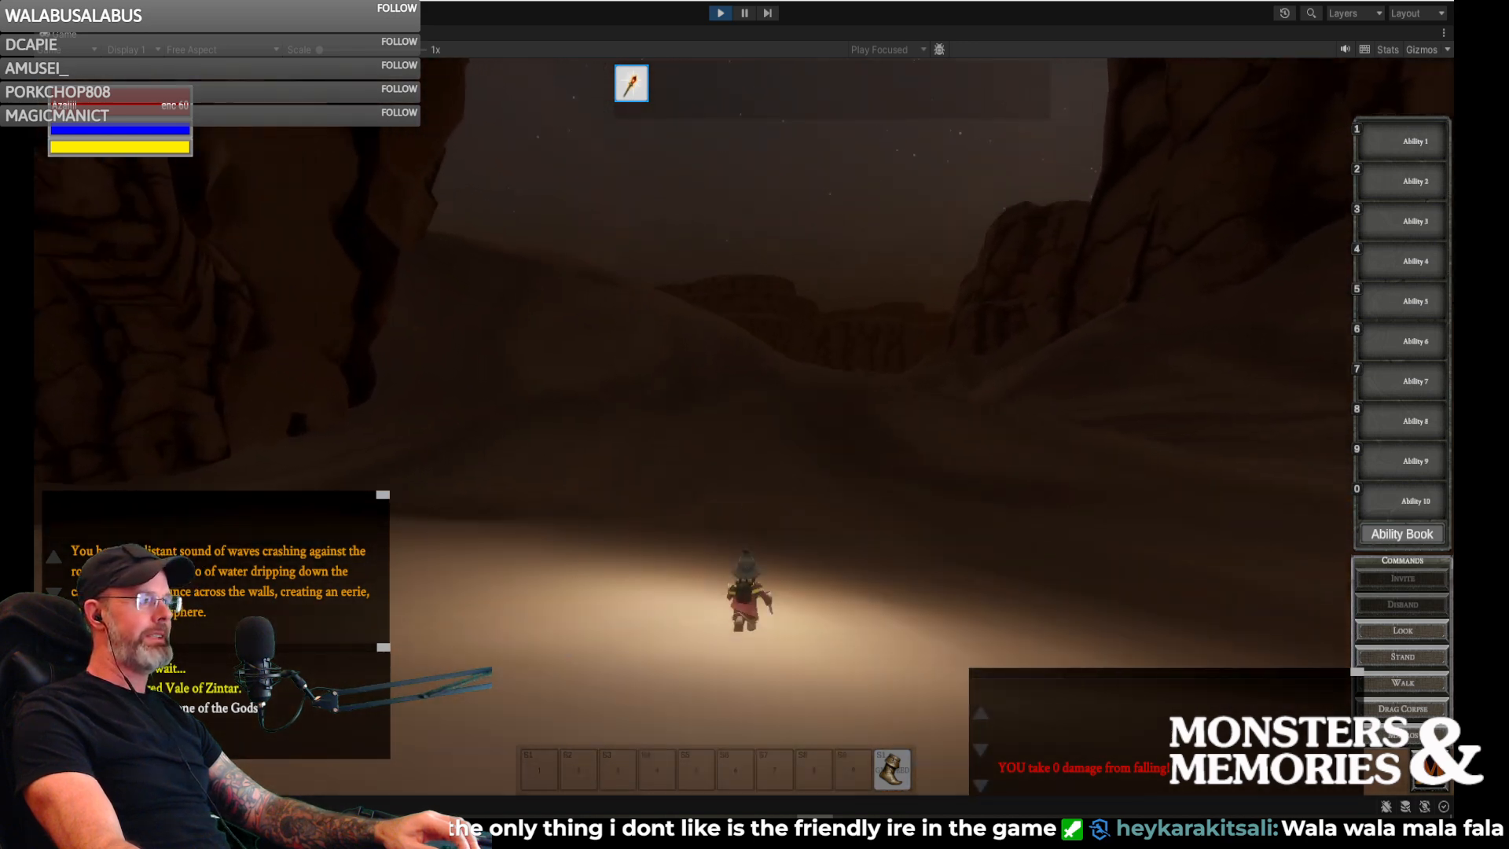
- Climb the tall dune beyond the canyon and jump off its crest toward the open desert
key("w")
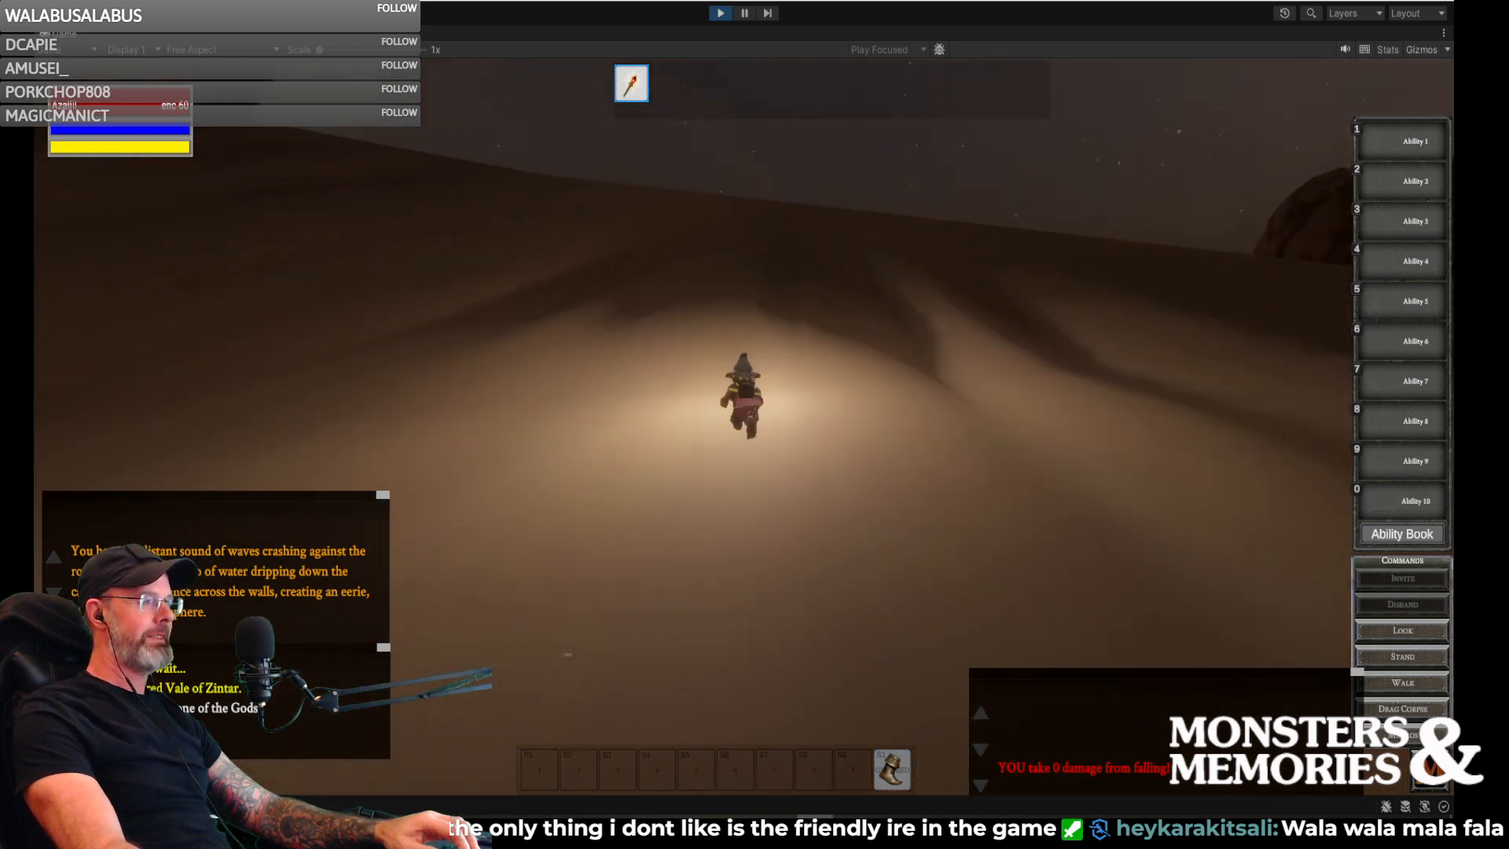
key("w")
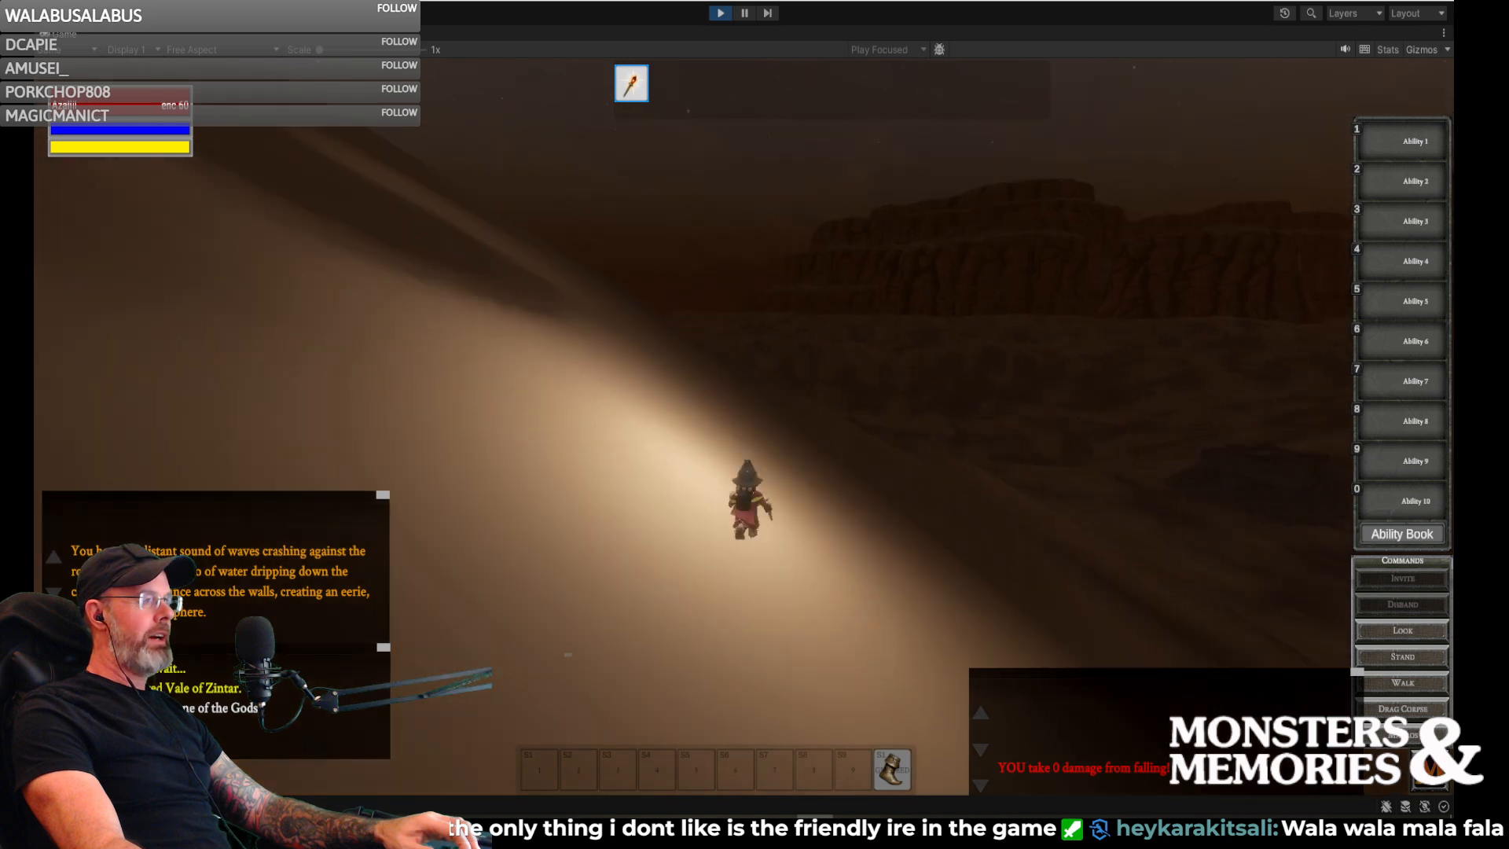
key("w")
key("space")
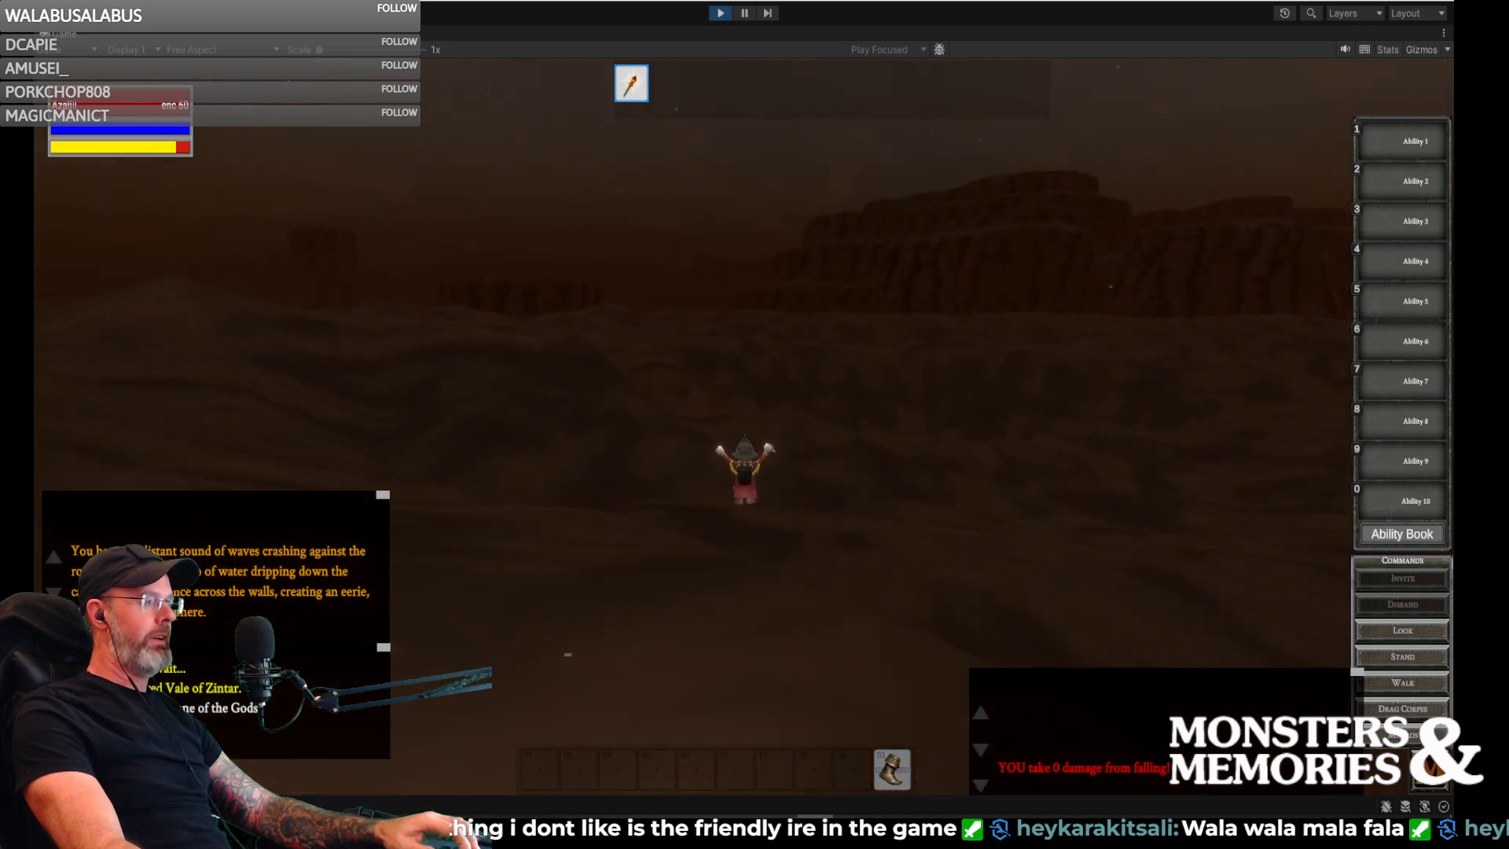
- Run the gnome along the dune slope toward the giant silhouette and stop to look at it
key("w")
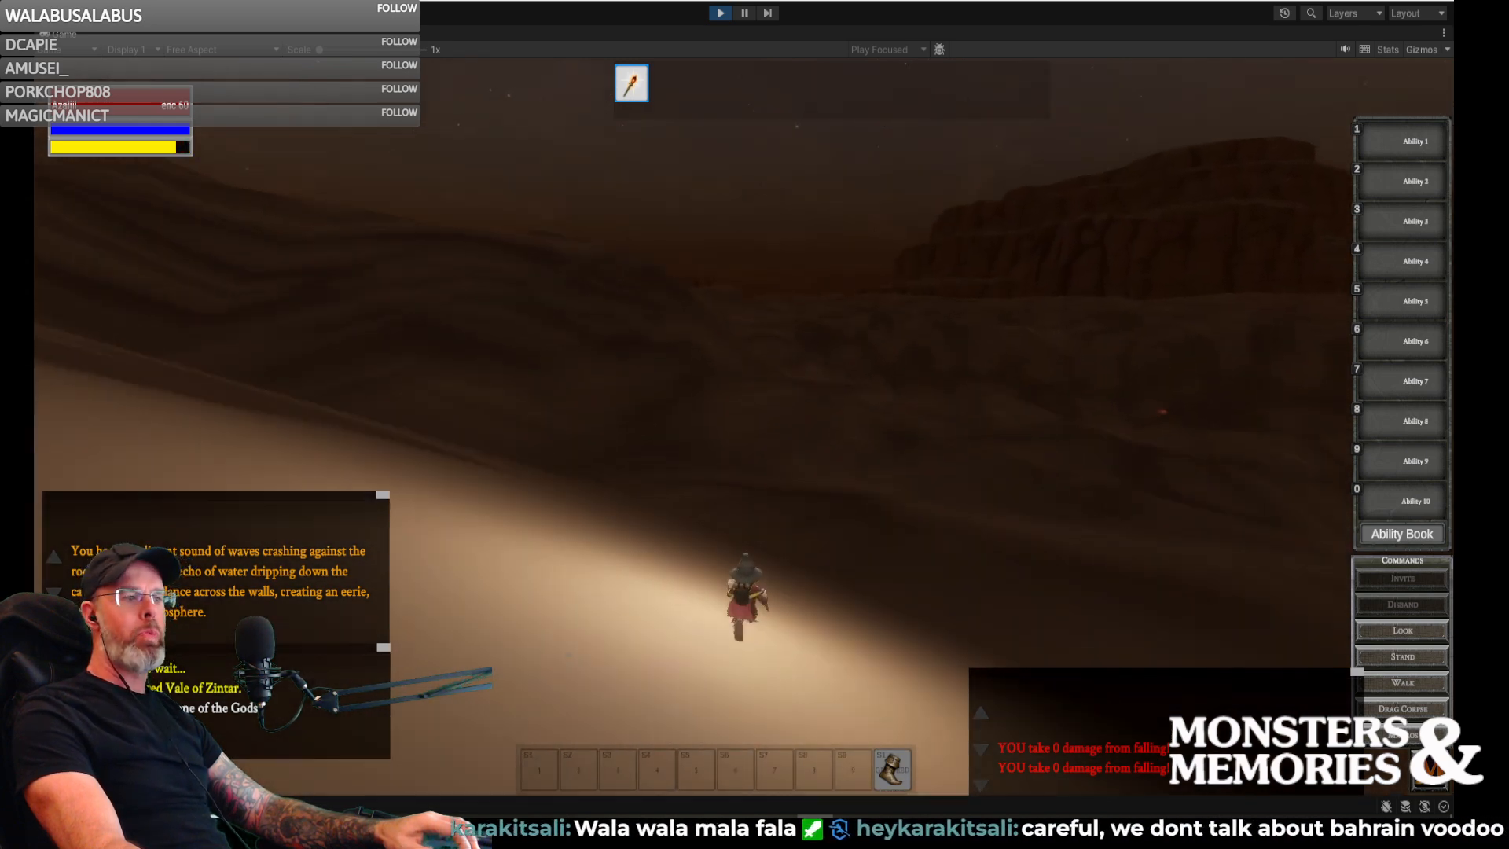
key("w")
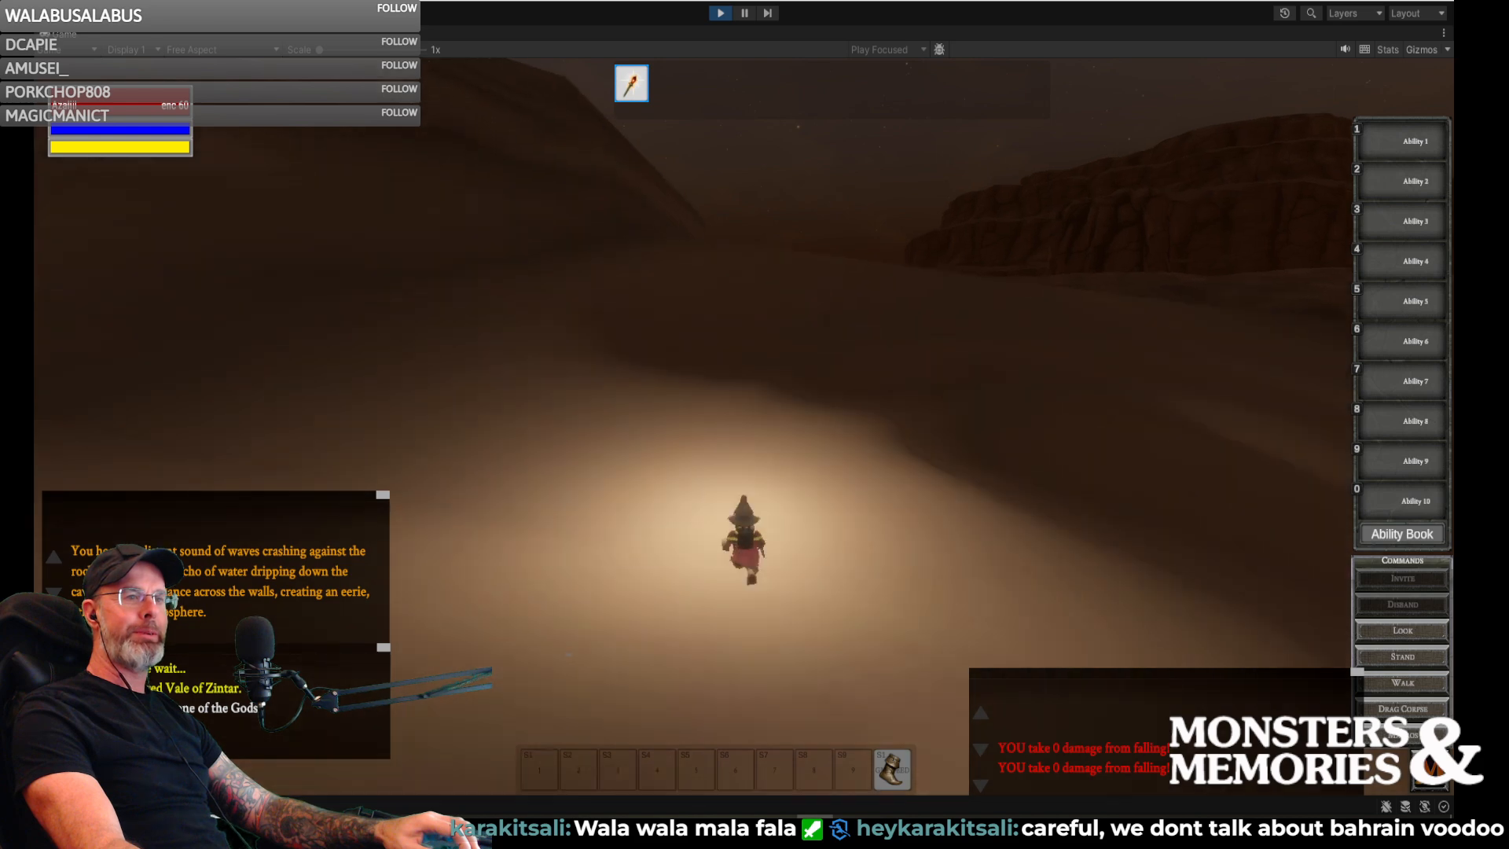
key("w")
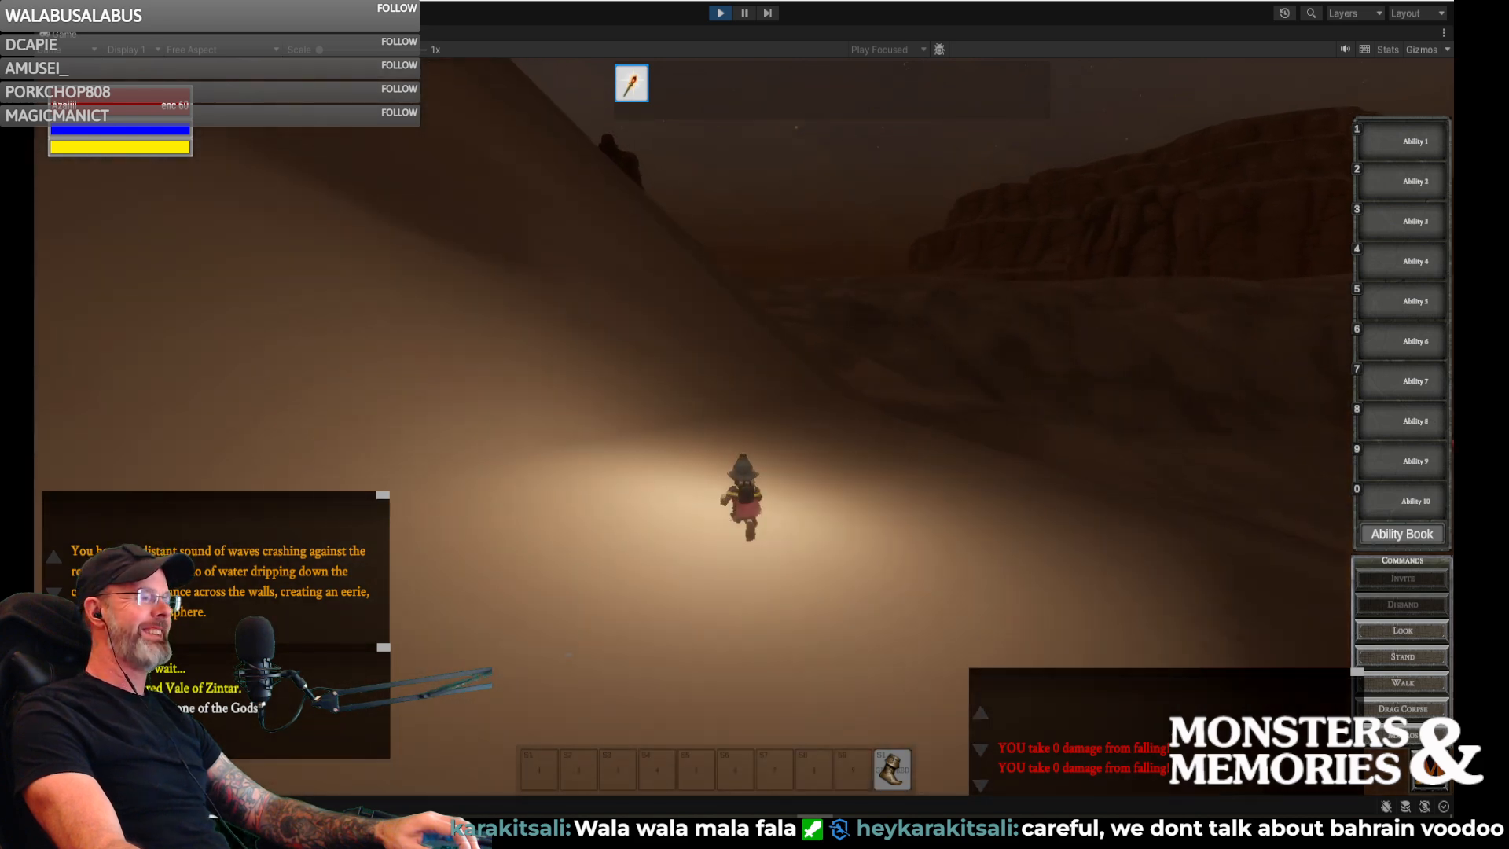
key("w")
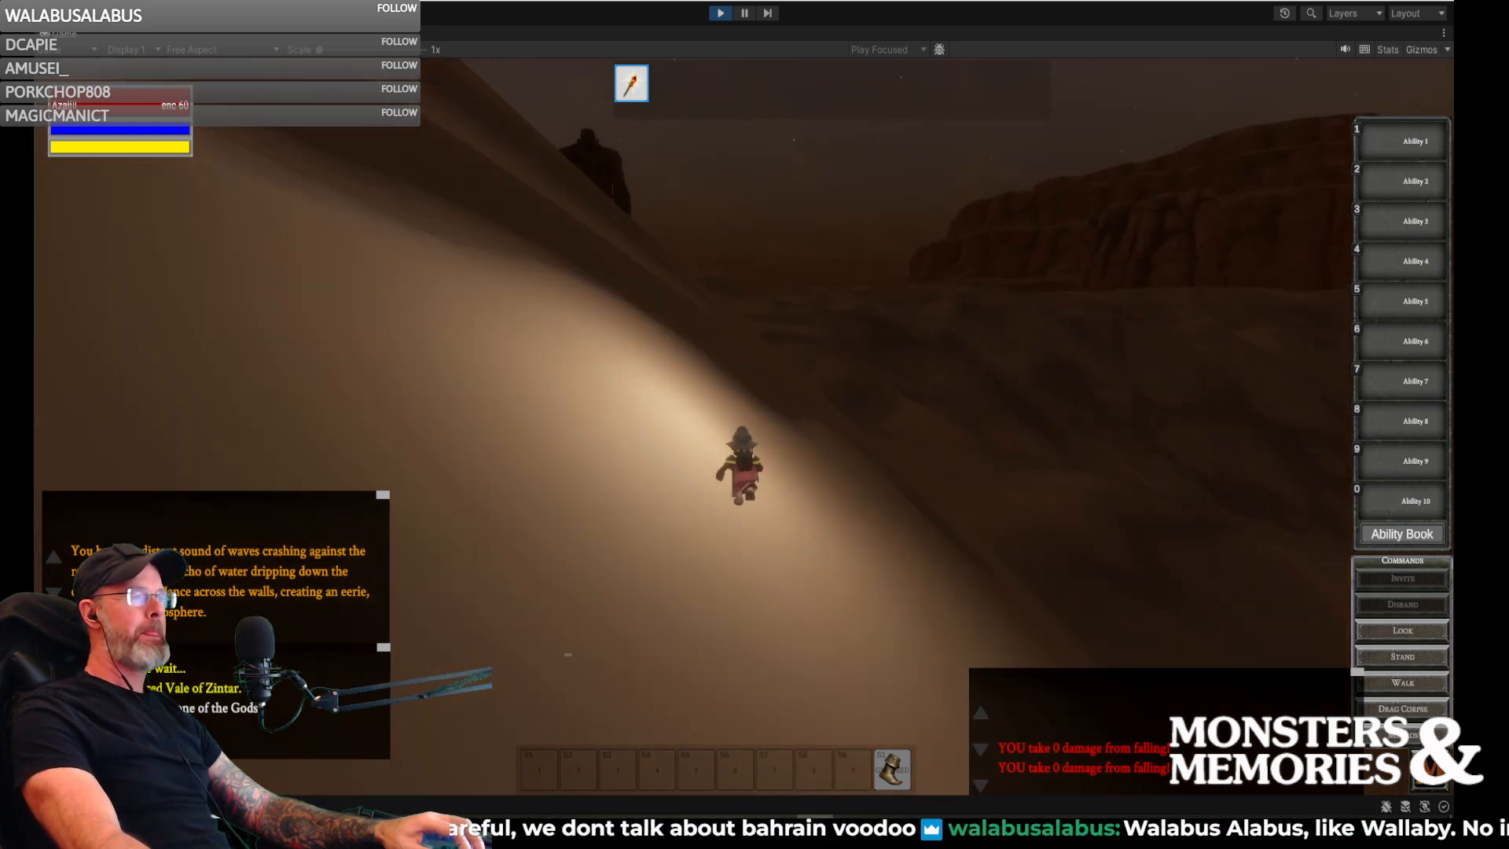
mouse_move(979, 271)
right_mouse_down()
mouse_move(947, 248)
mouse_move(979, 271)
right_mouse_up()
- Approach the giant carrying a bow and run the gnome past its feet
key("w")
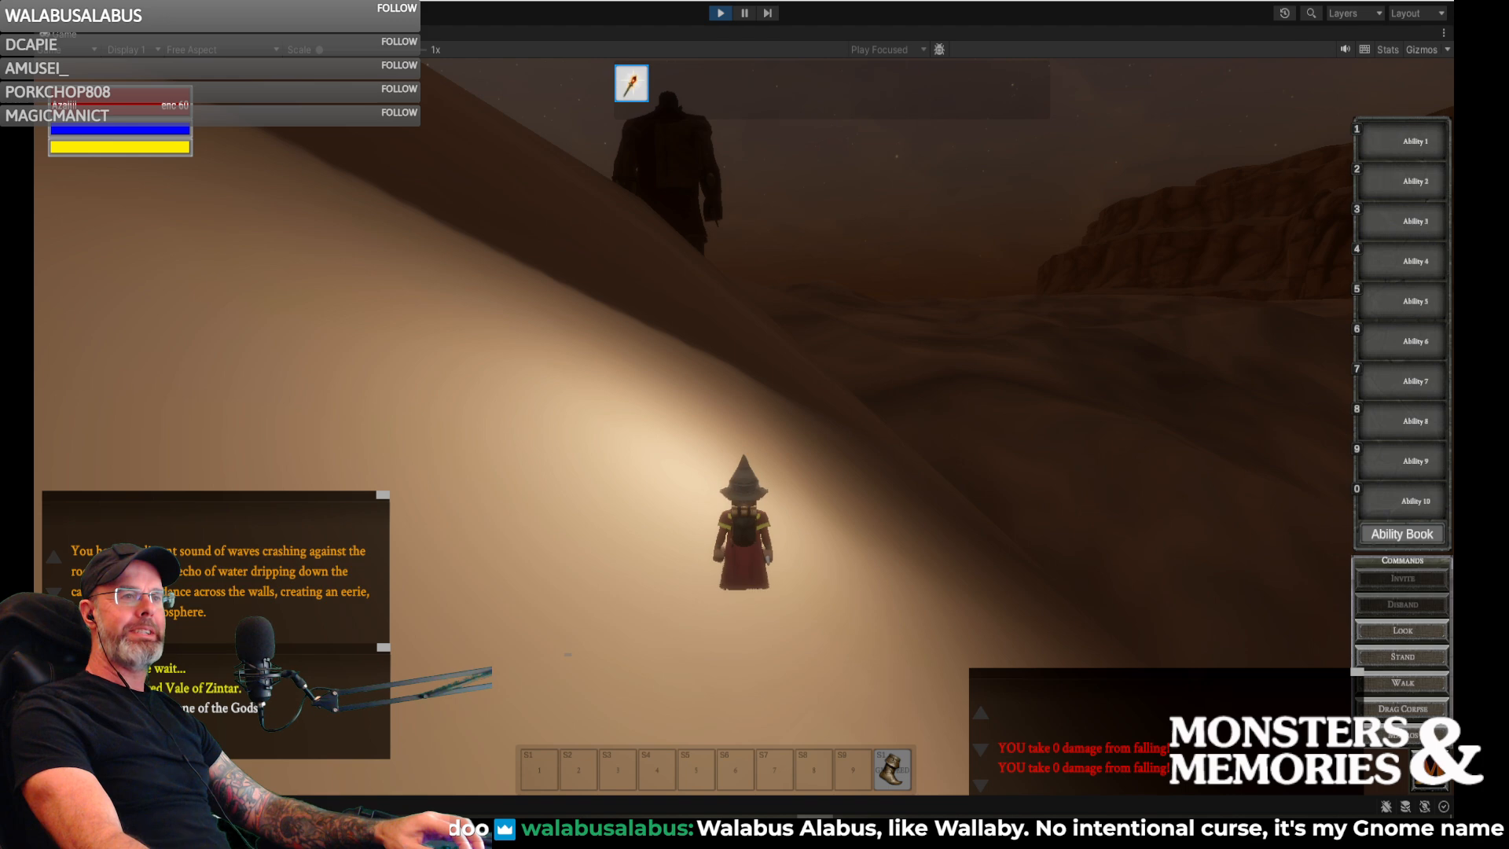
key("w")
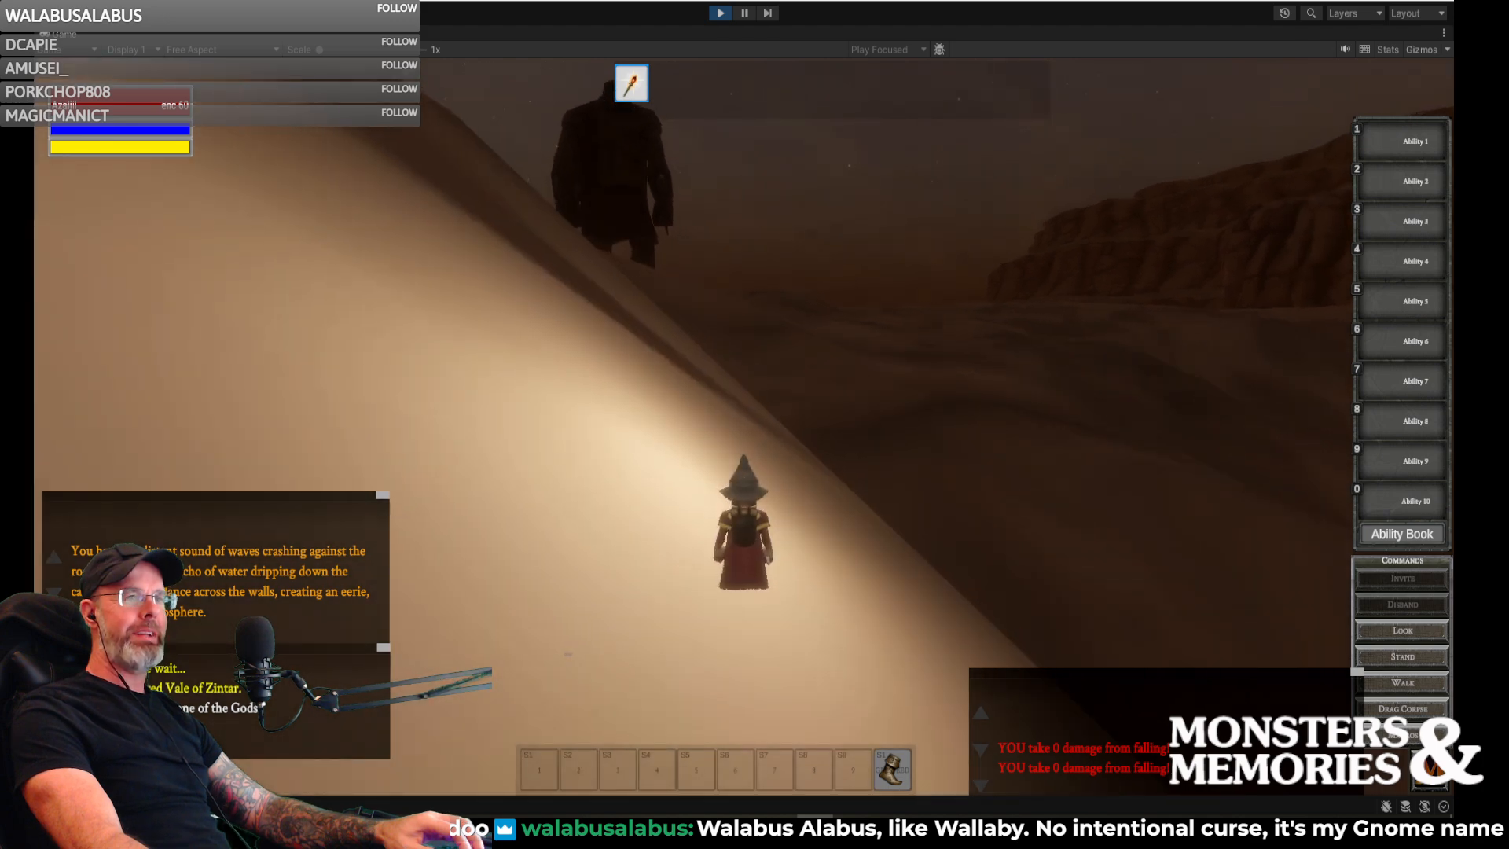
key("w")
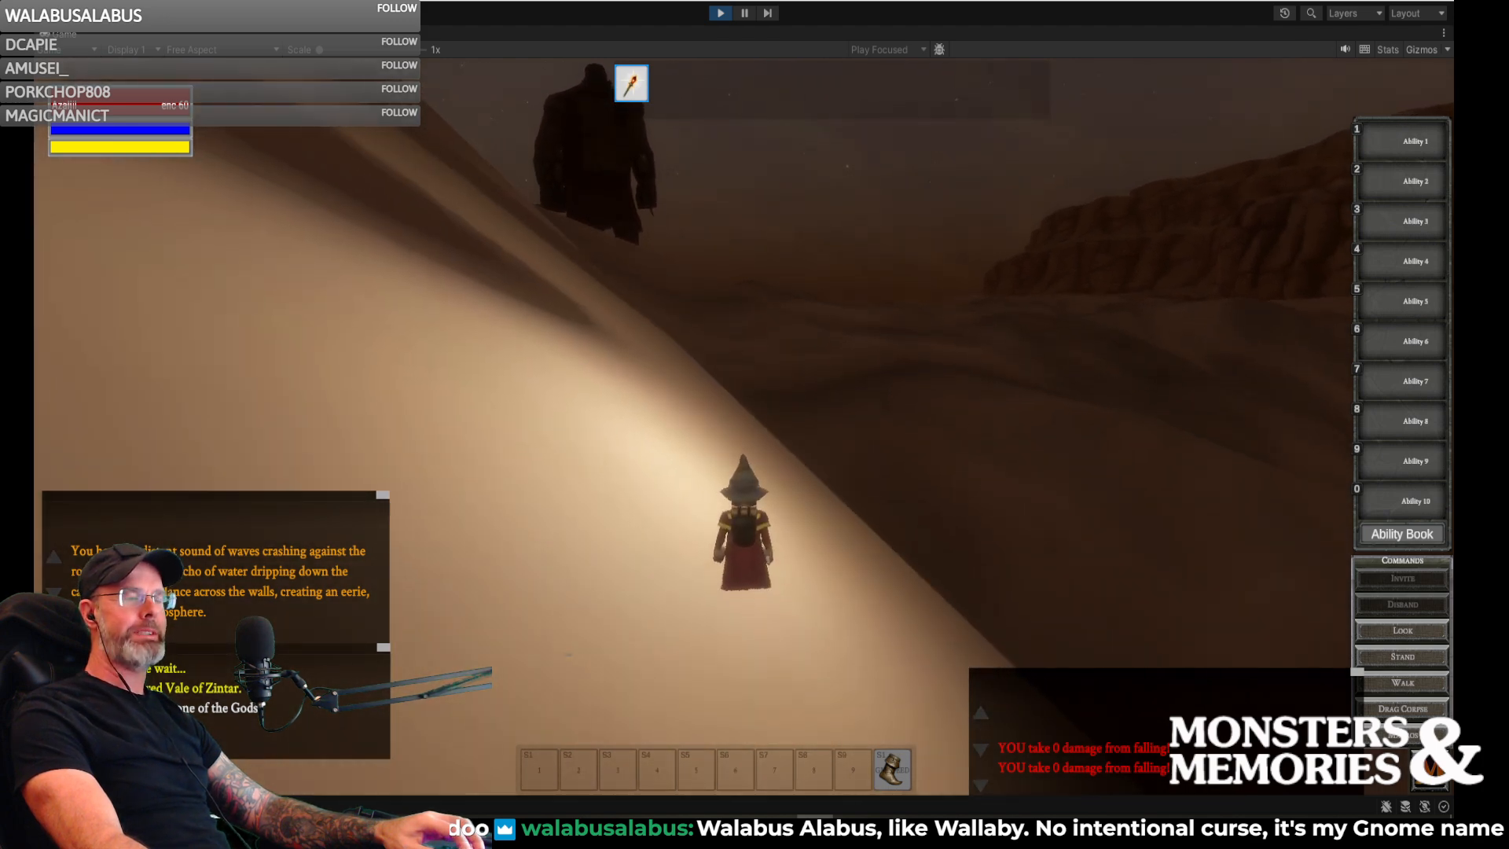
key("w")
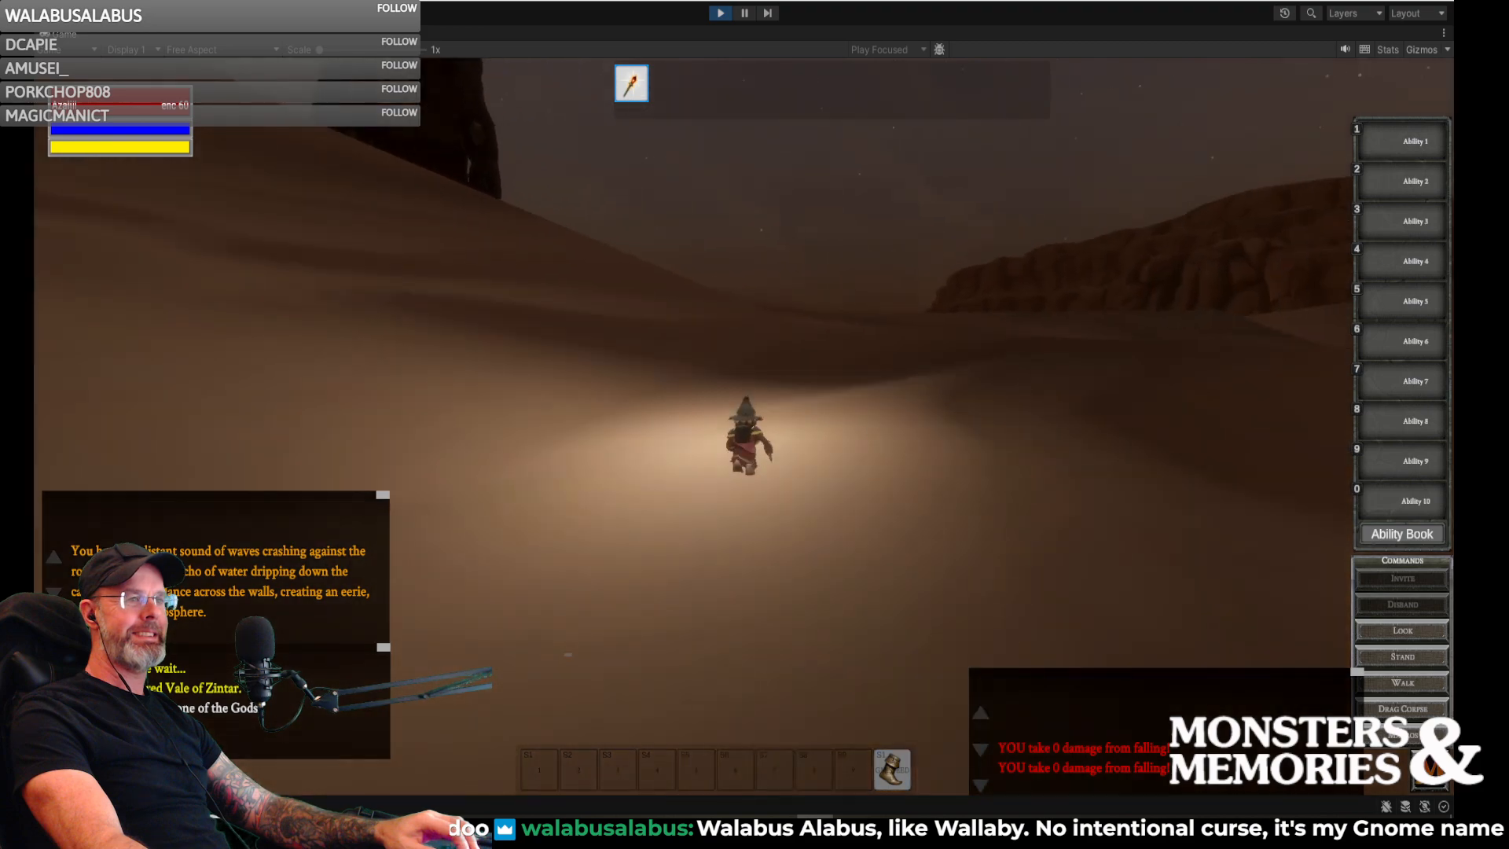
key("w")
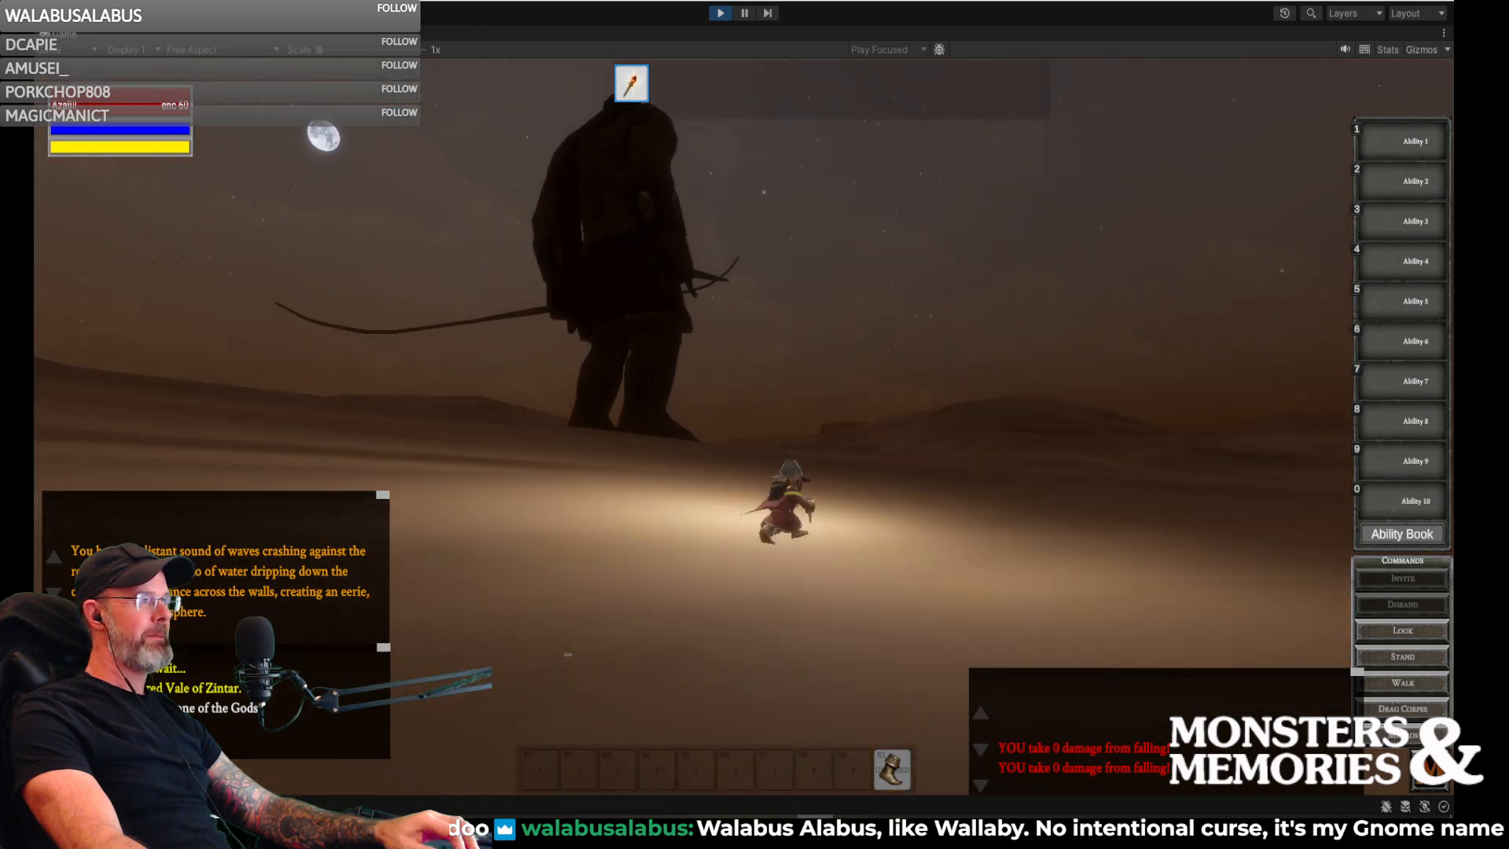
key("w")
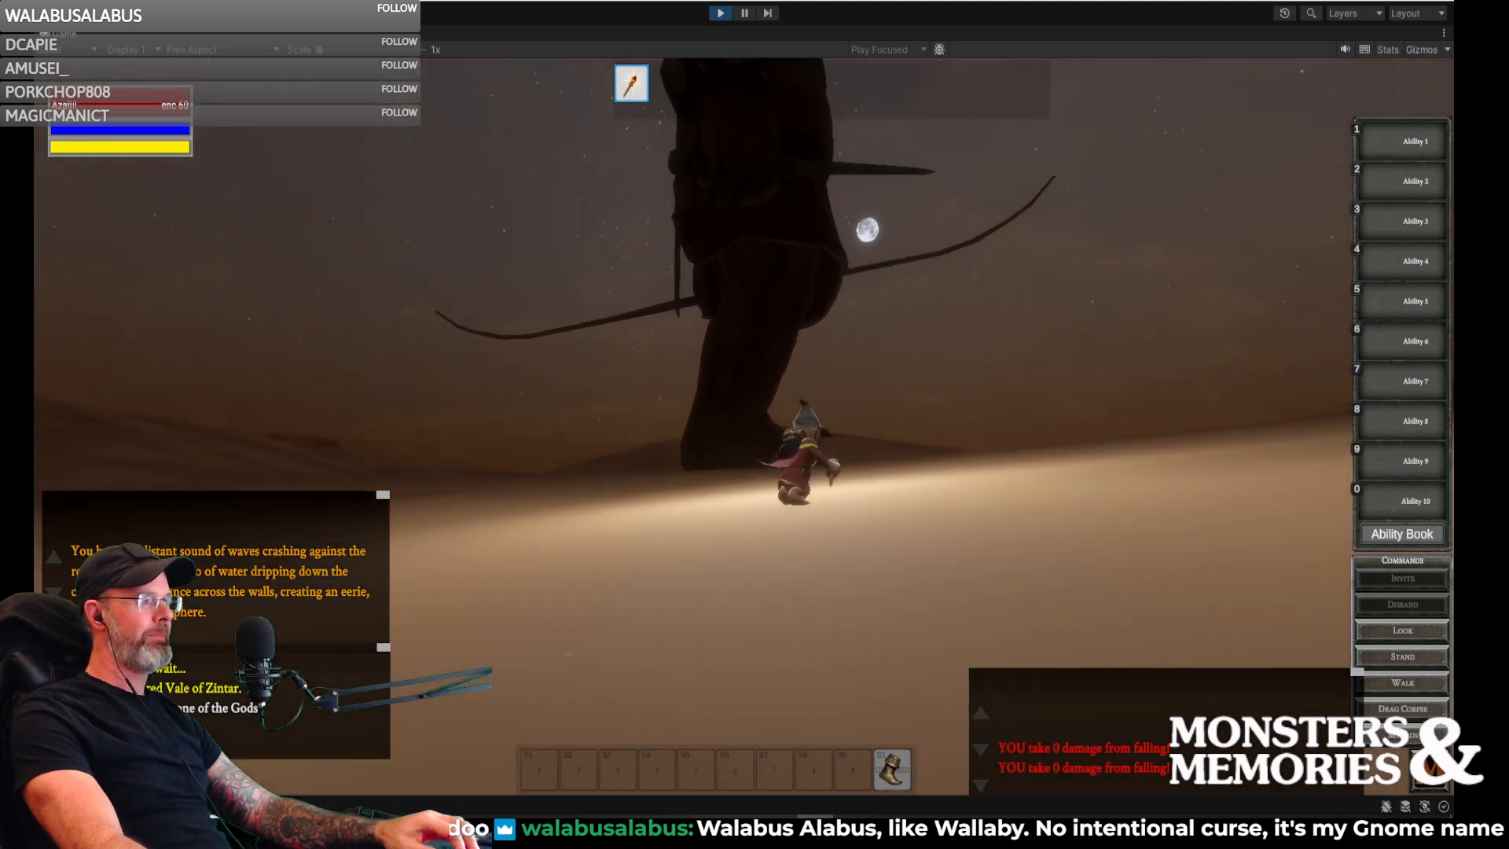
- Run the gnome away from the giant and across the dunes toward the layered canyon cliffs
key("w")
key("w")
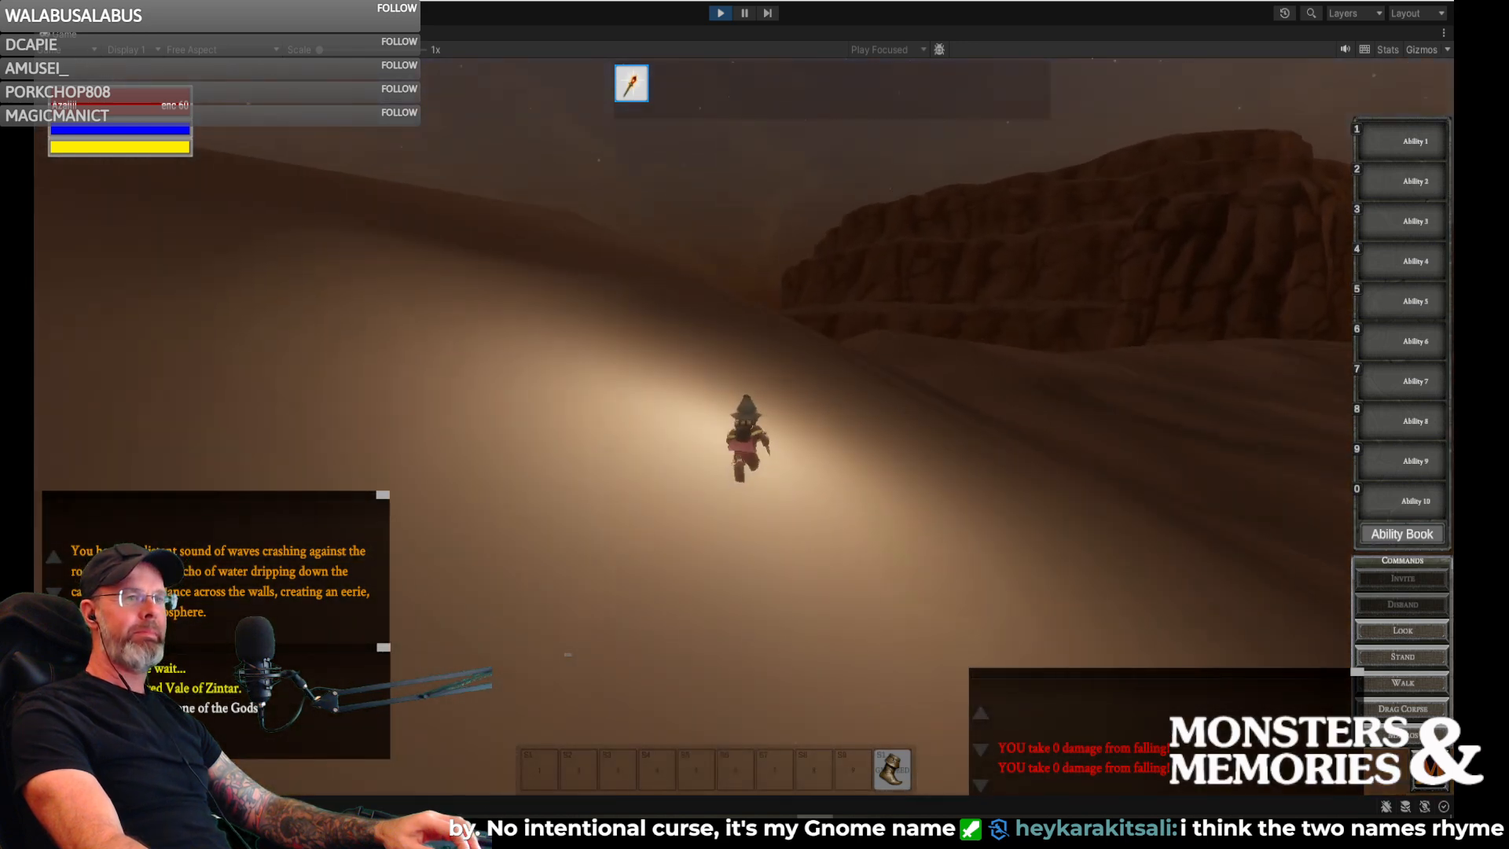
key("w")
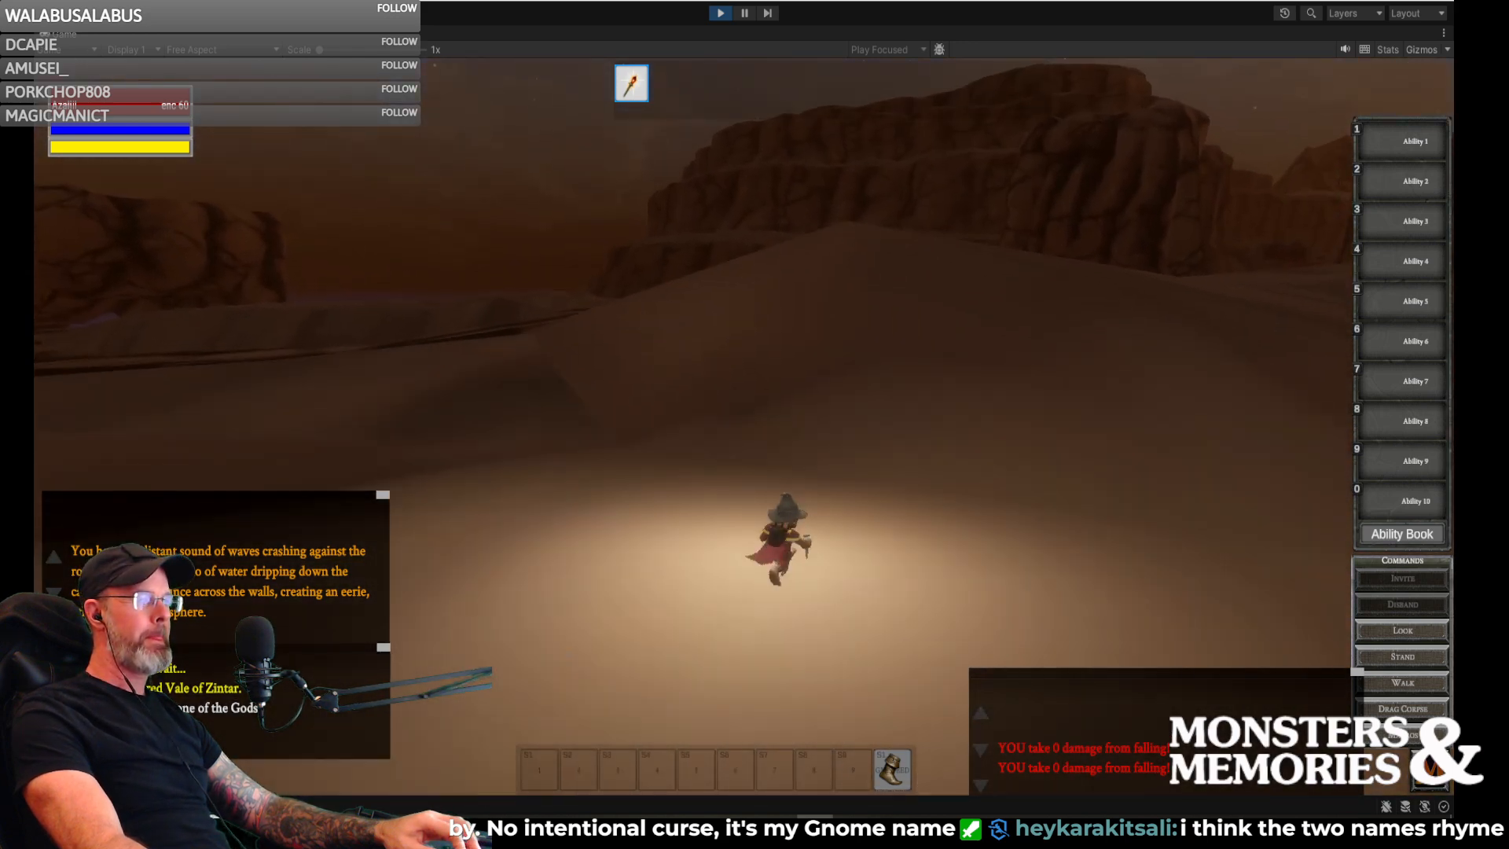
key("w")
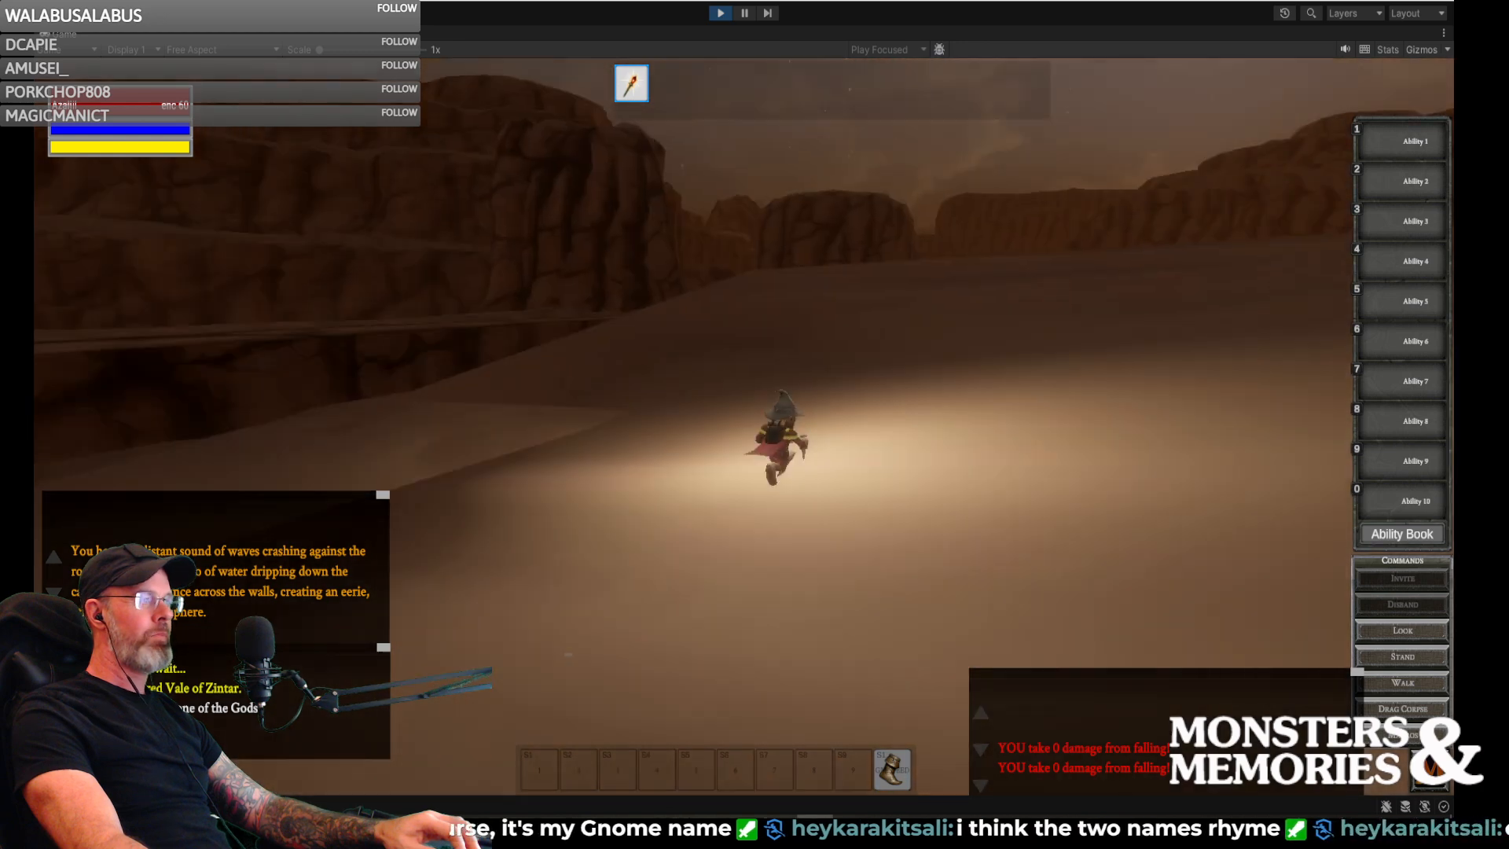
- Run the gnome over the dune crests toward the cliffs and drop into the sandy canyon full of scarabs and spiders
key("w")
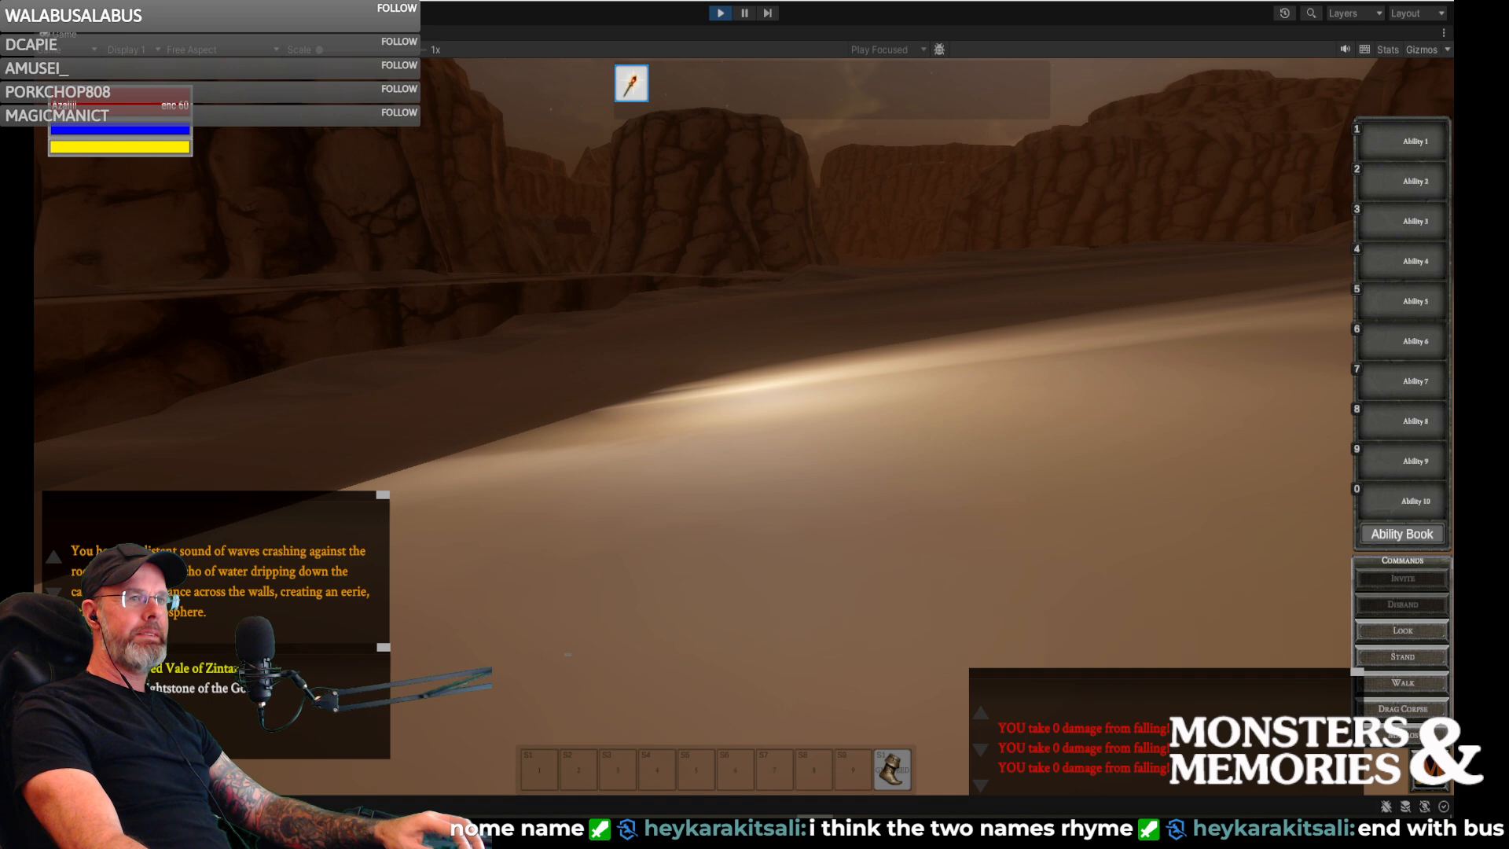
key("w")
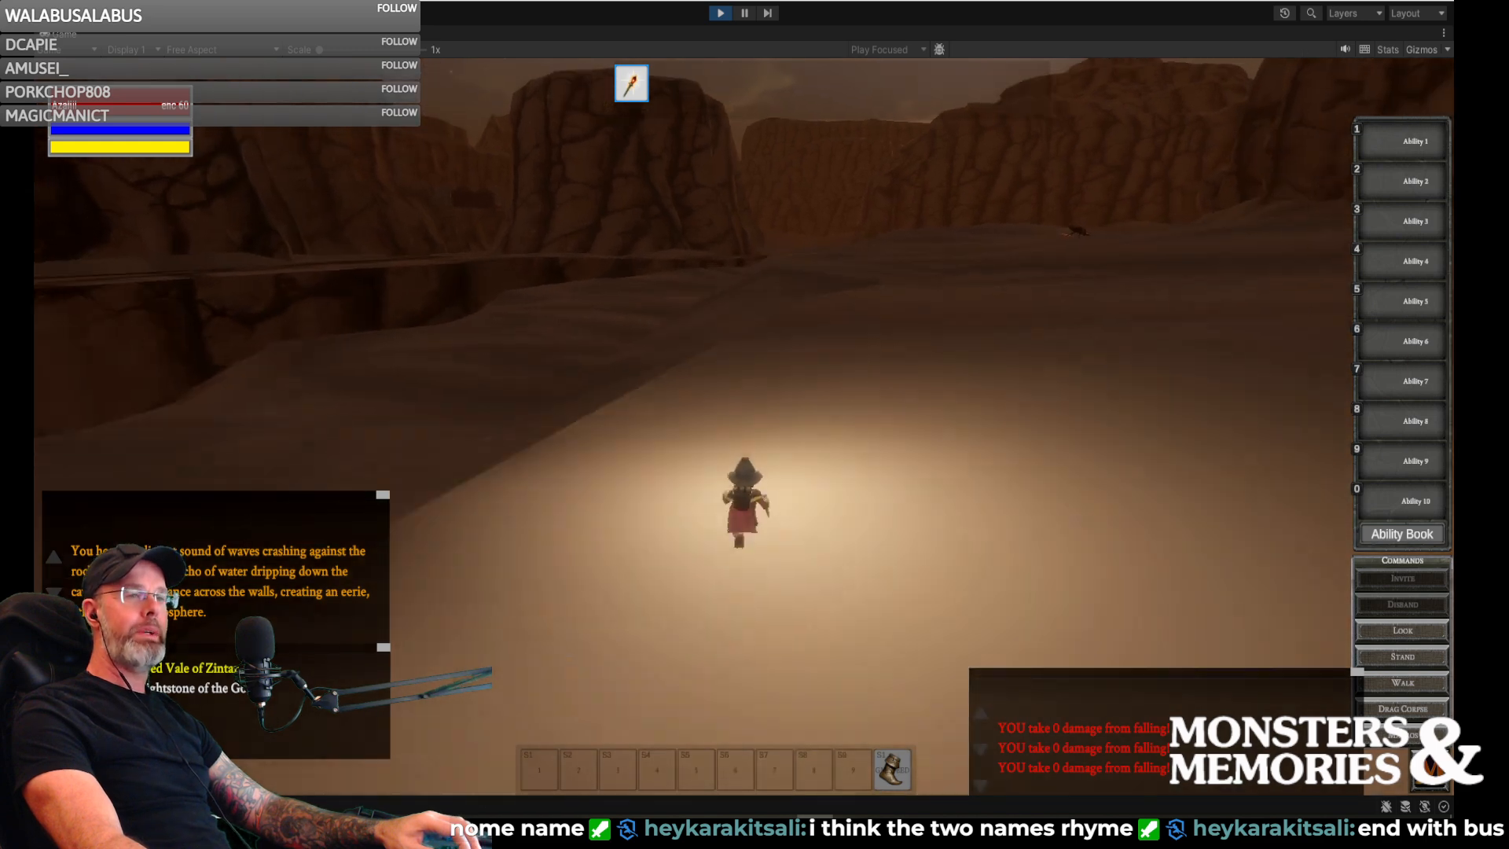
key("w")
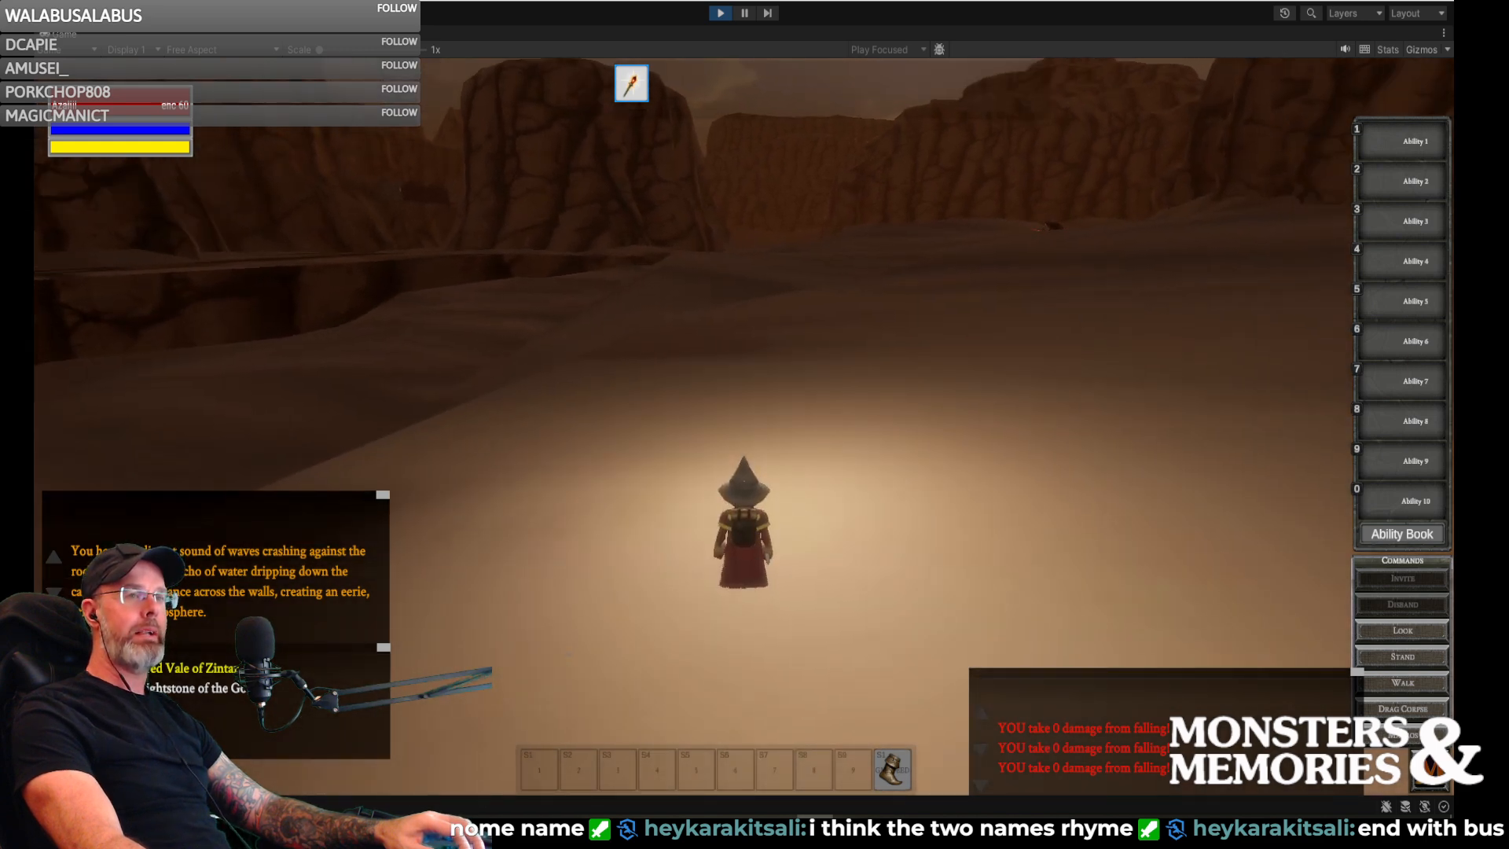
key("w")
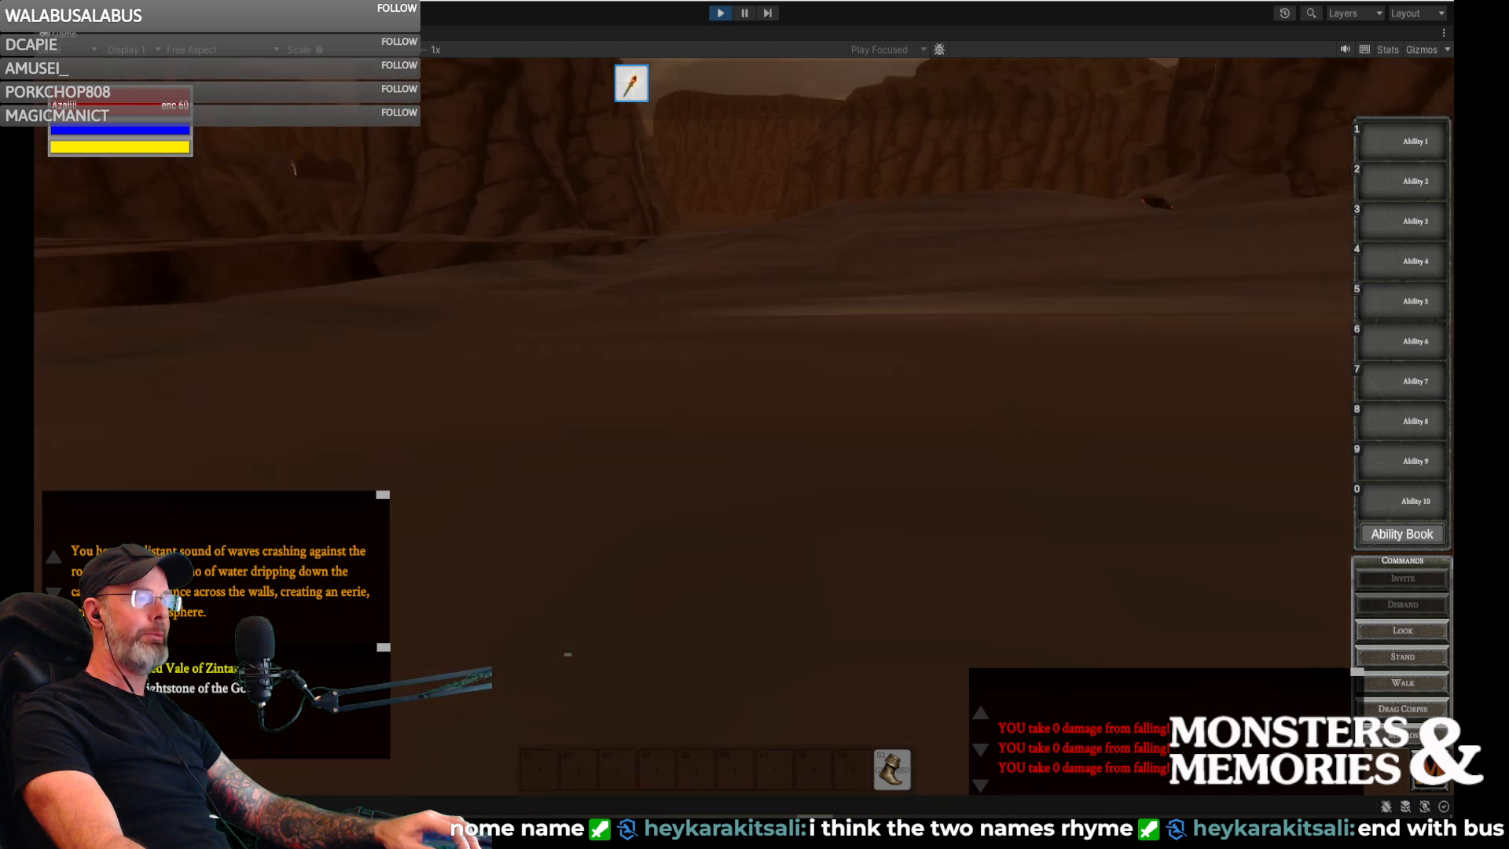
key("w")
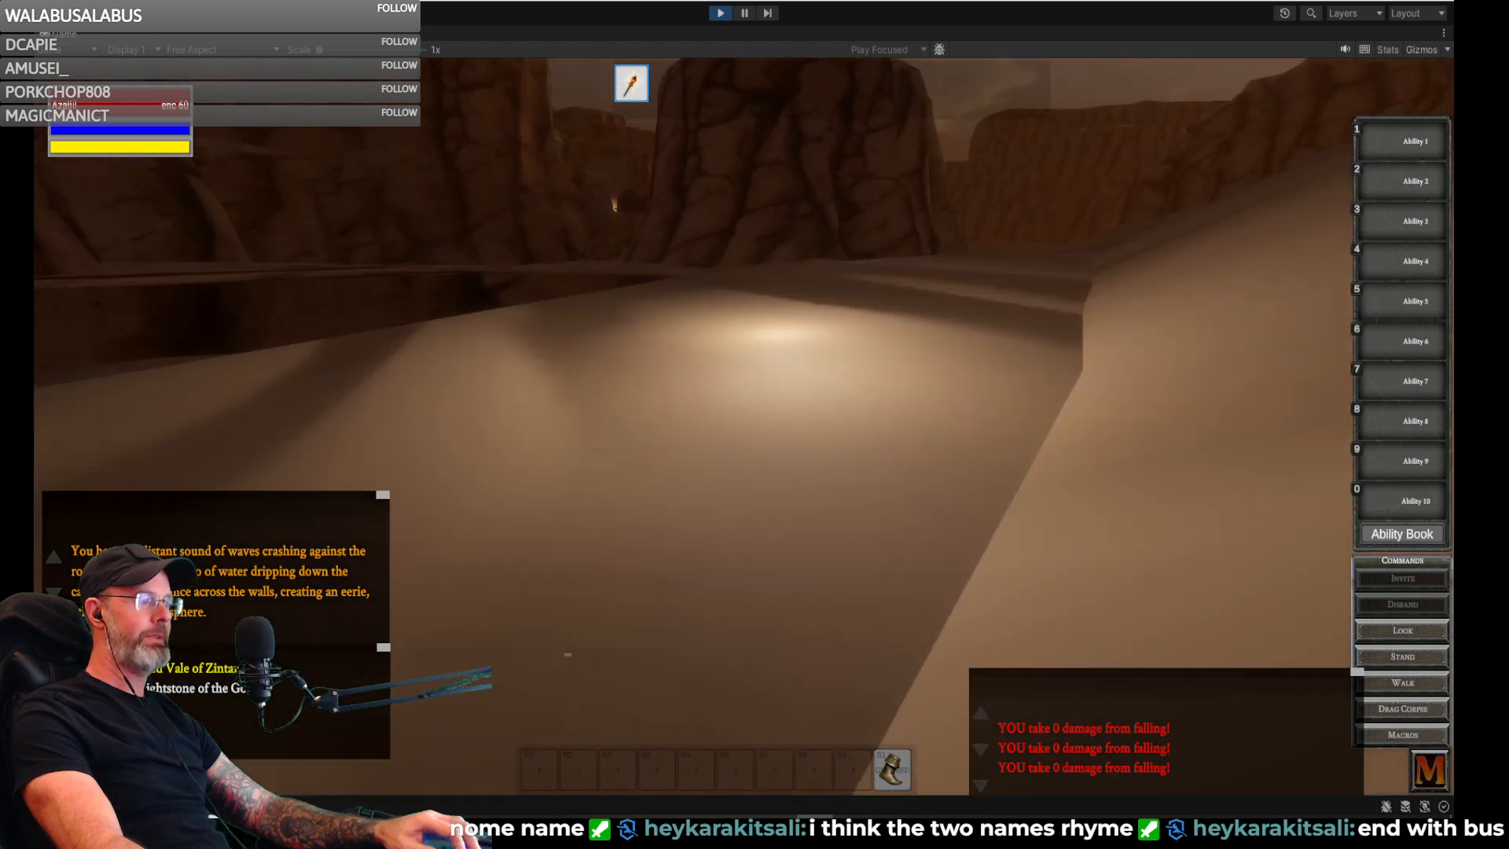
key("w")
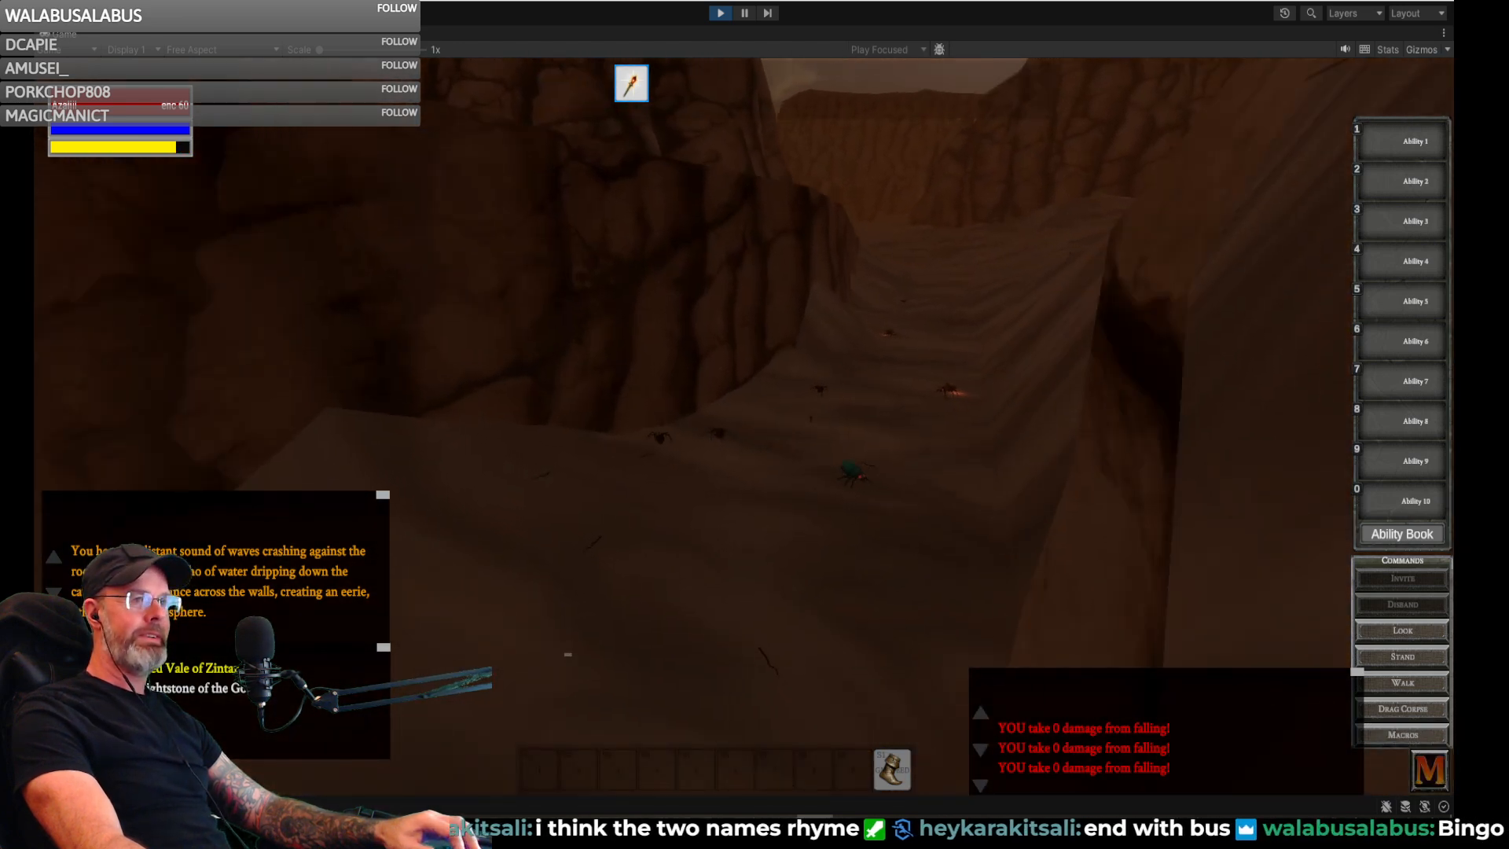
- Run the gnome along the canyon floor past the giant dunes scarab and the giant fire beetle
key("w")
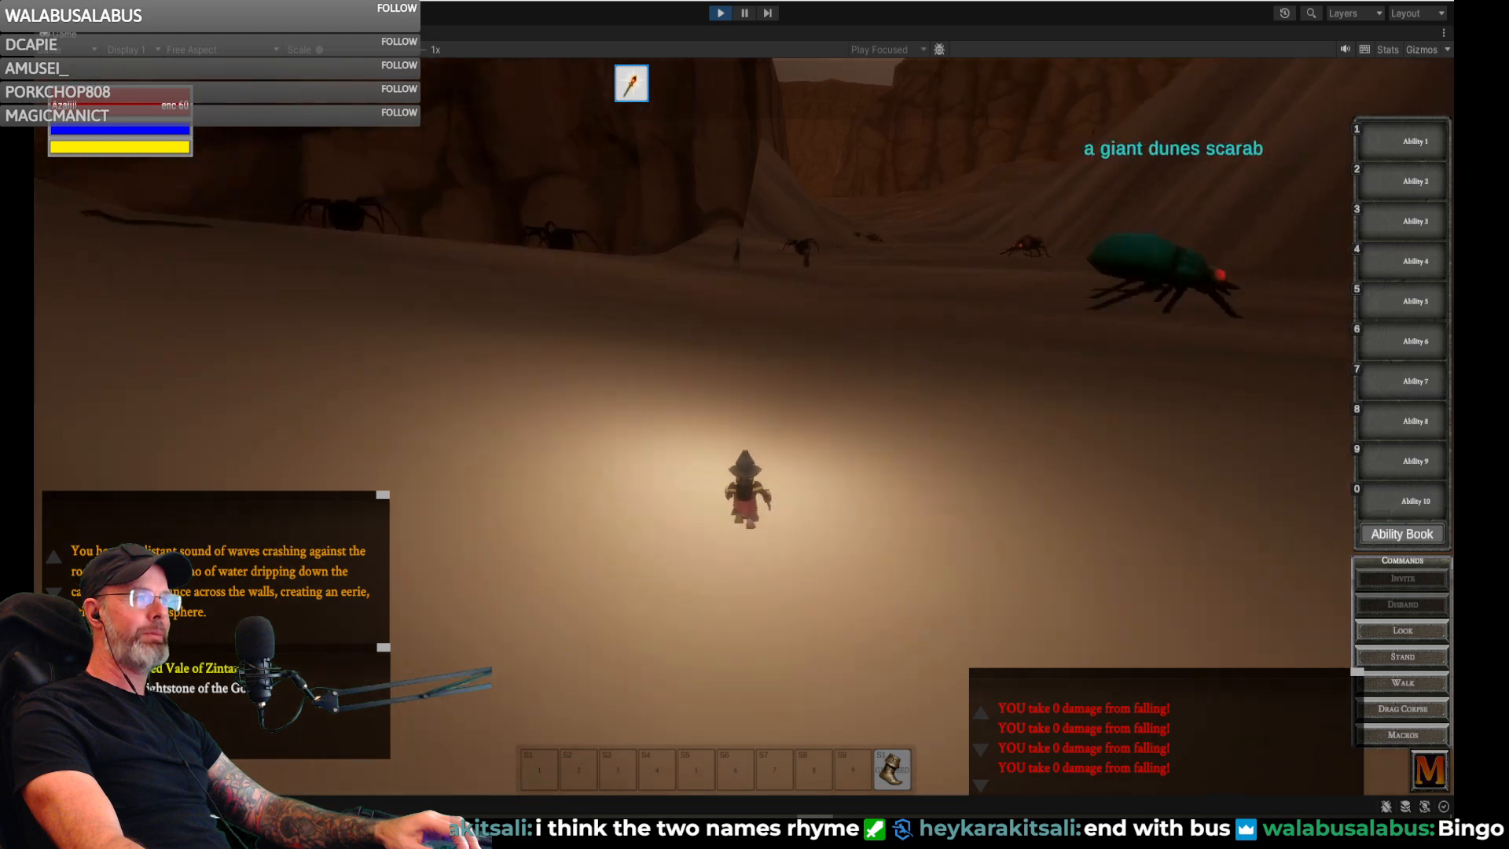
key("w")
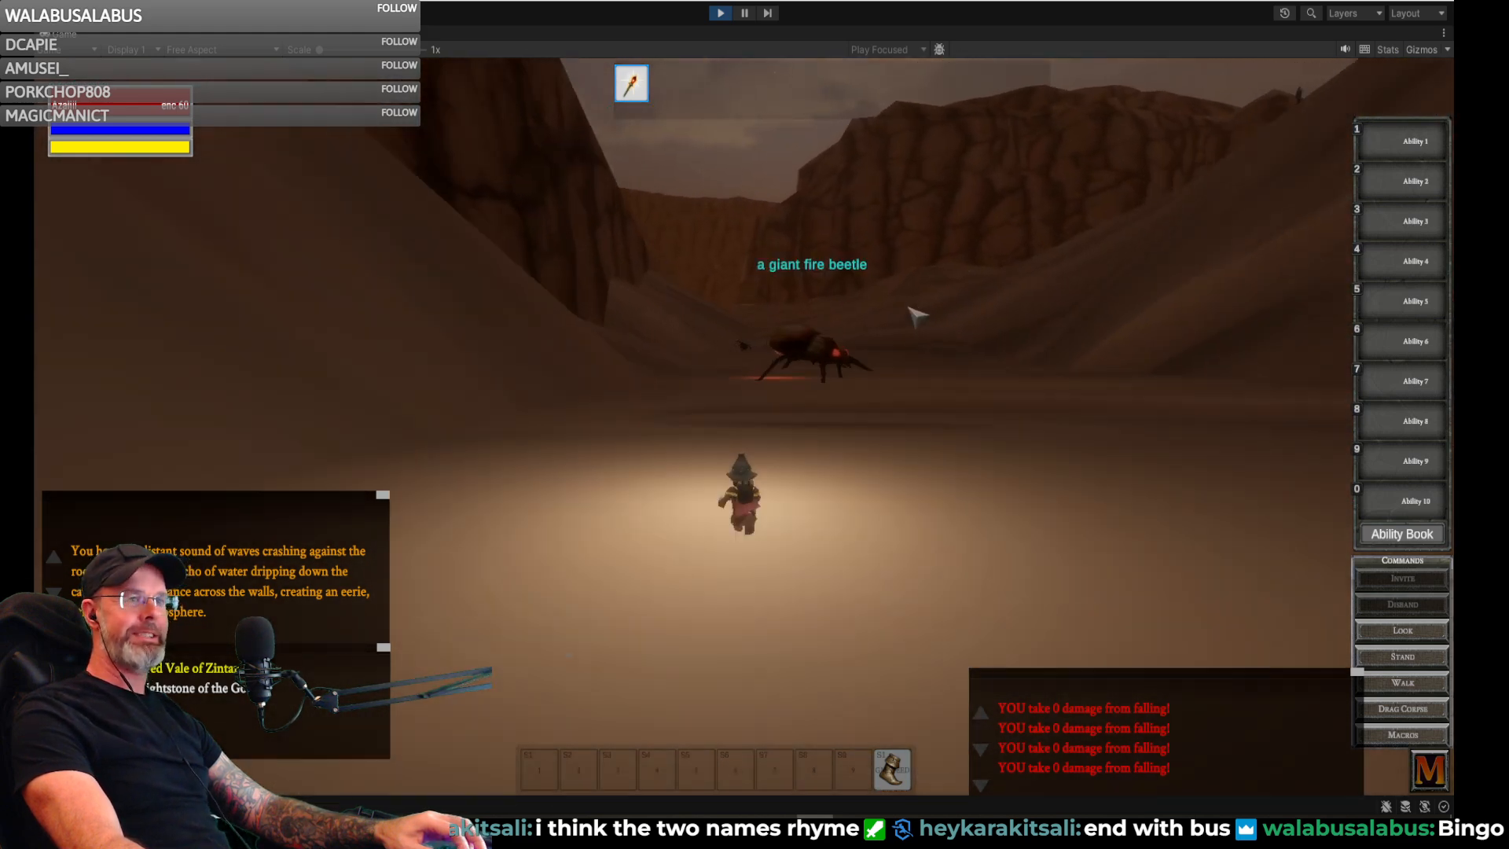
key("w")
key("d")
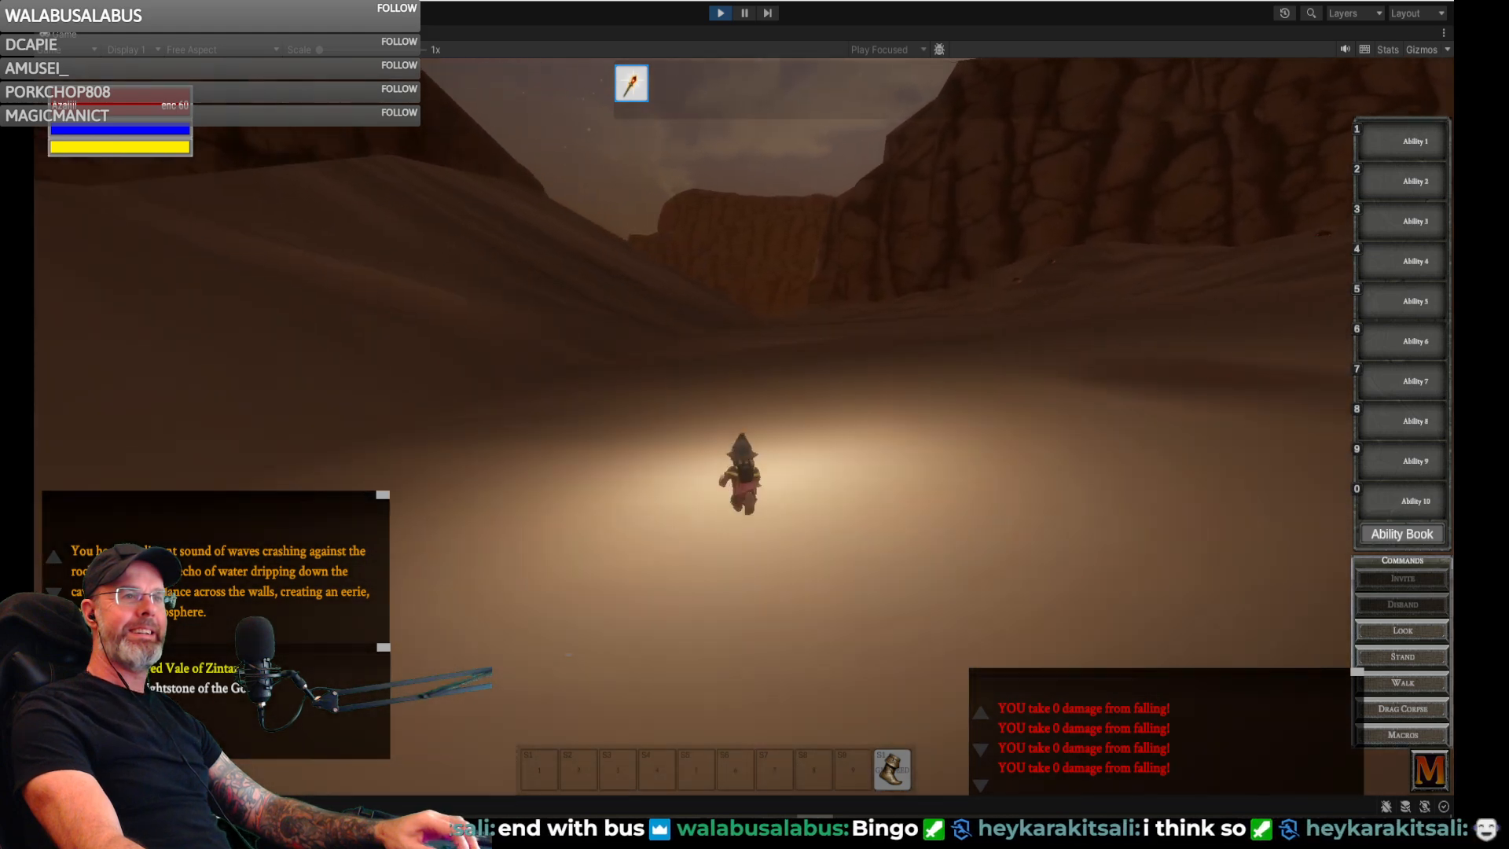
- Climb the steep dune slope beside the cliff and cross its ridge toward the open desert
key("w")
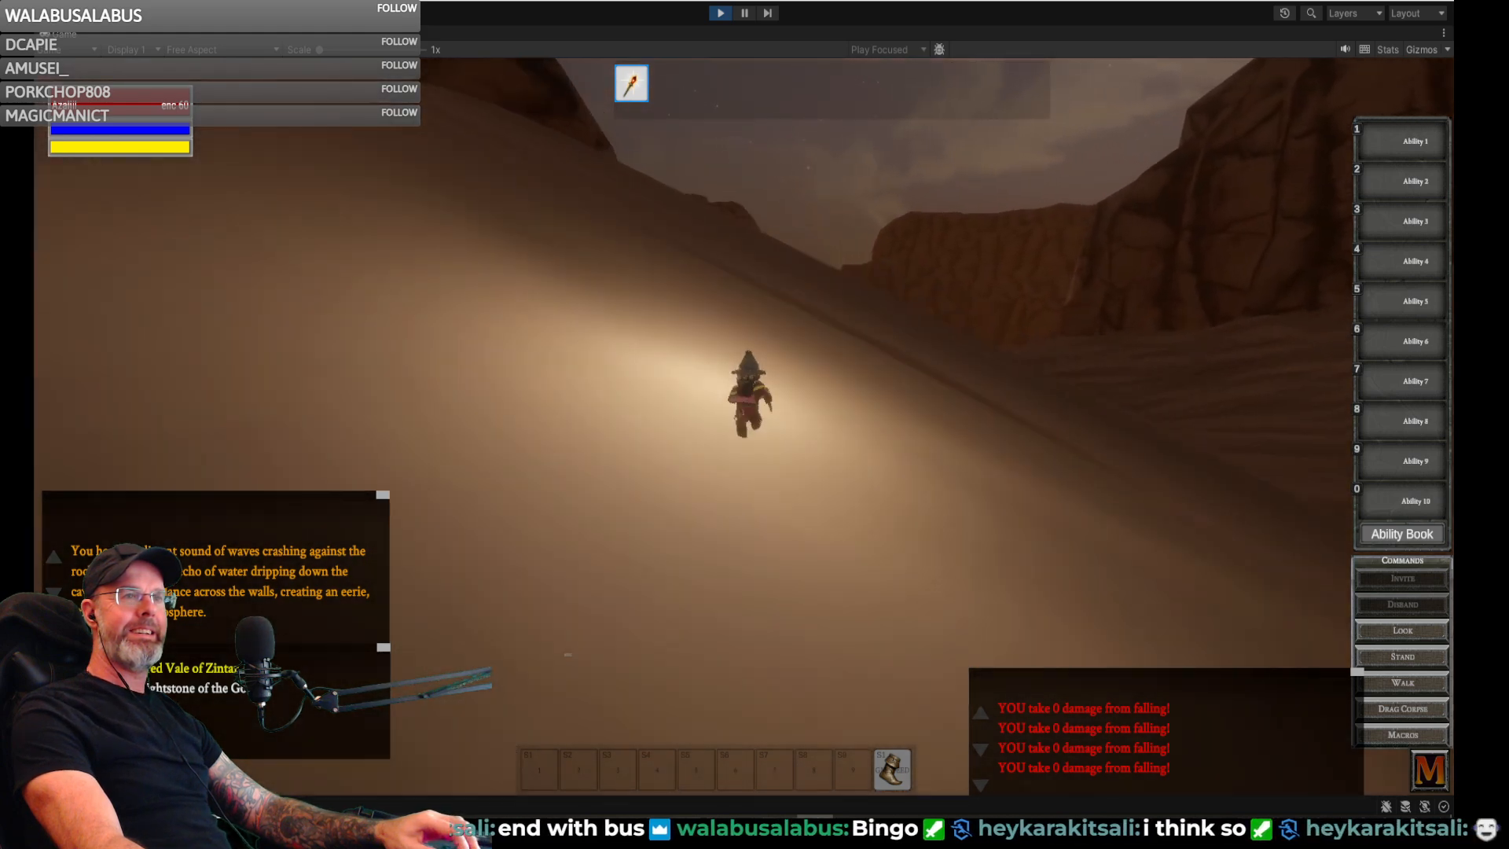
key("w")
key("a")
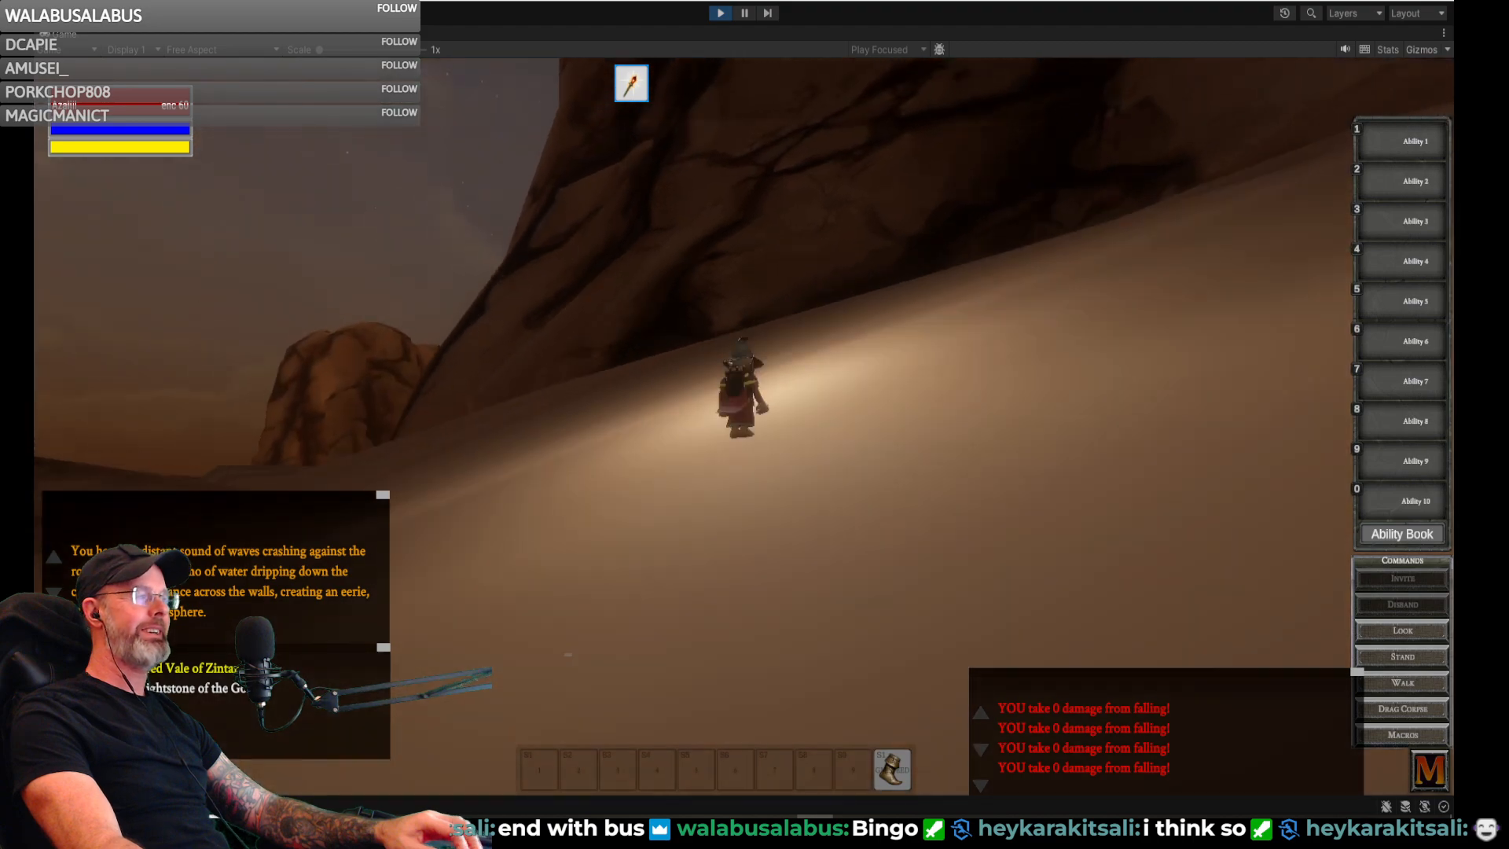
key("w")
key("d")
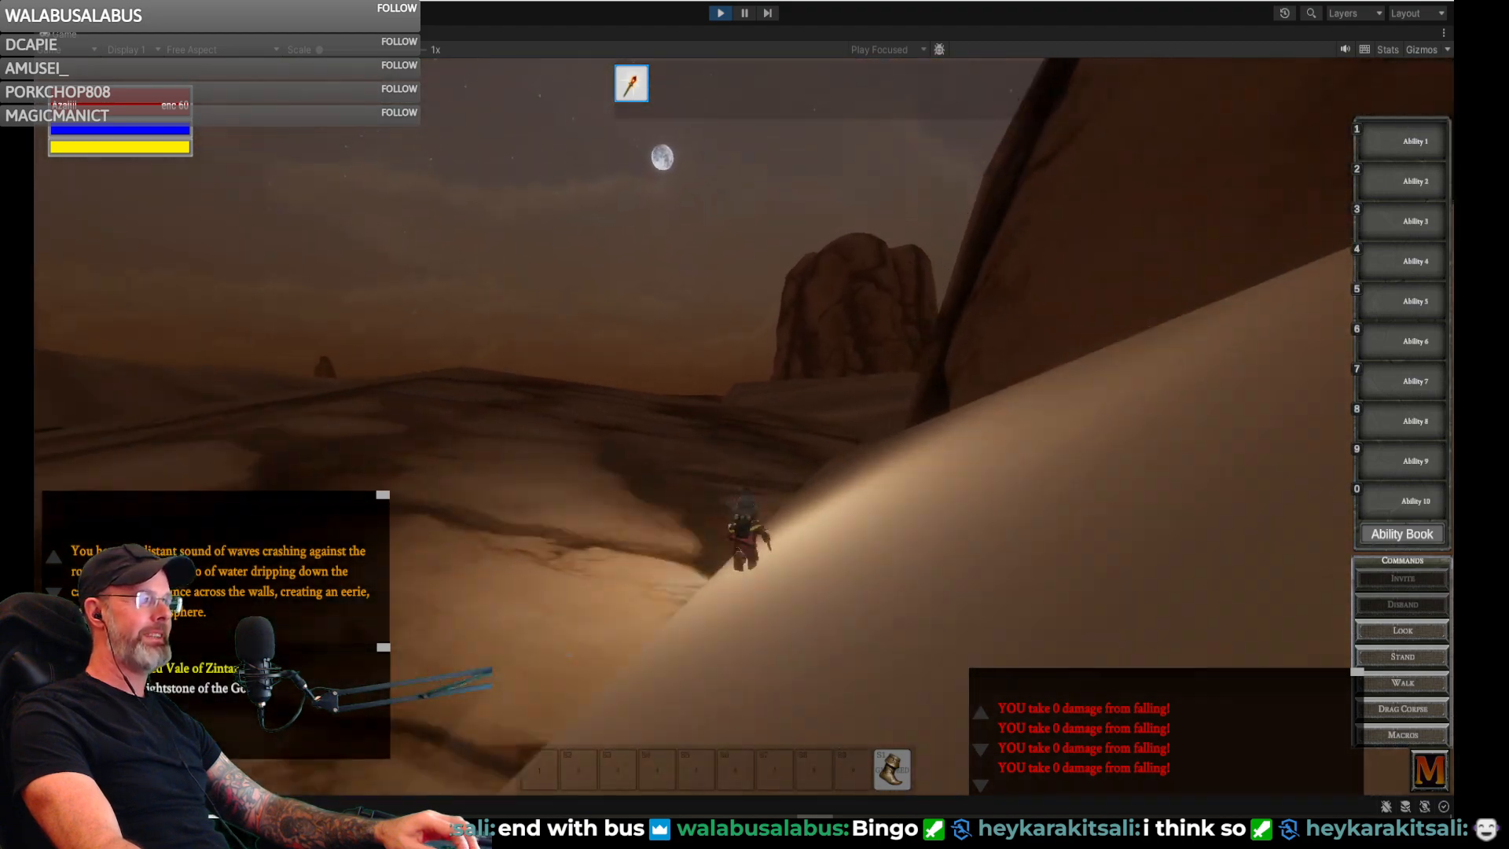
key("w")
- Follow the foot of the dark rock face and steer the gnome toward the gap between the cliffs
key("d")
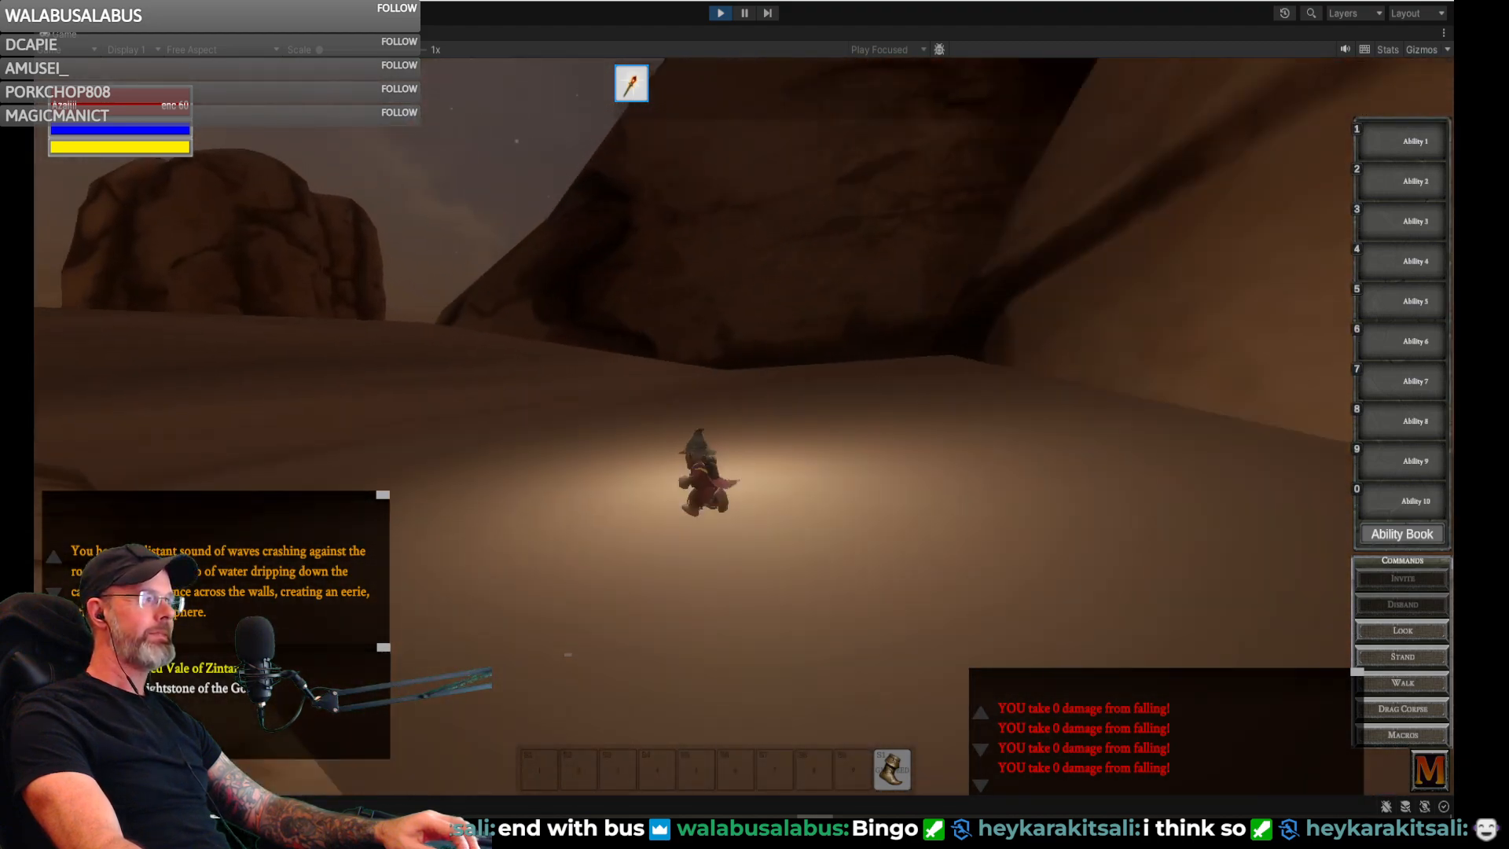
key("w")
key("d")
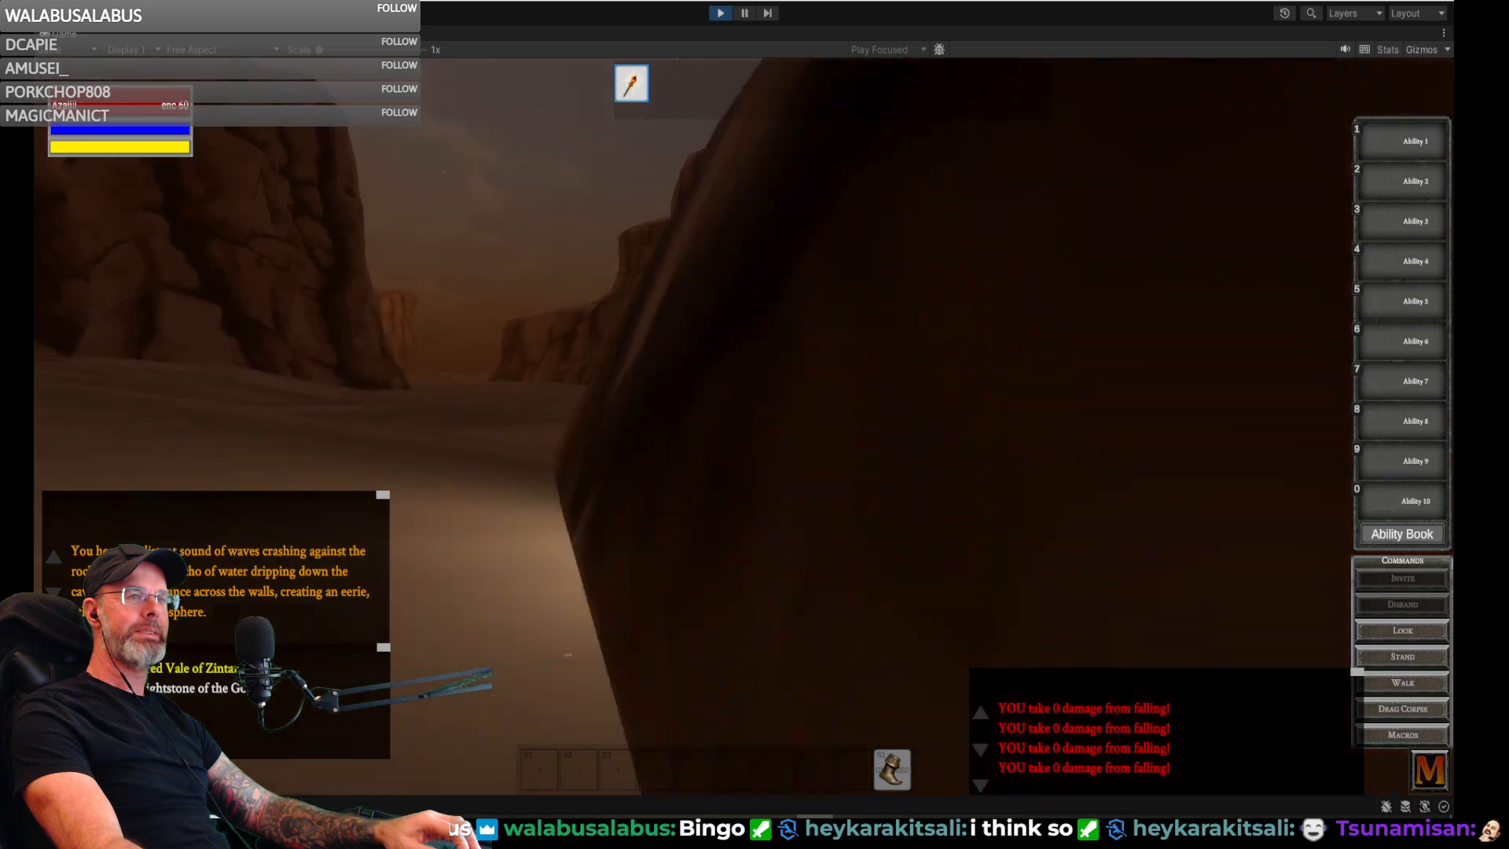
key("w")
key("d")
key("a")
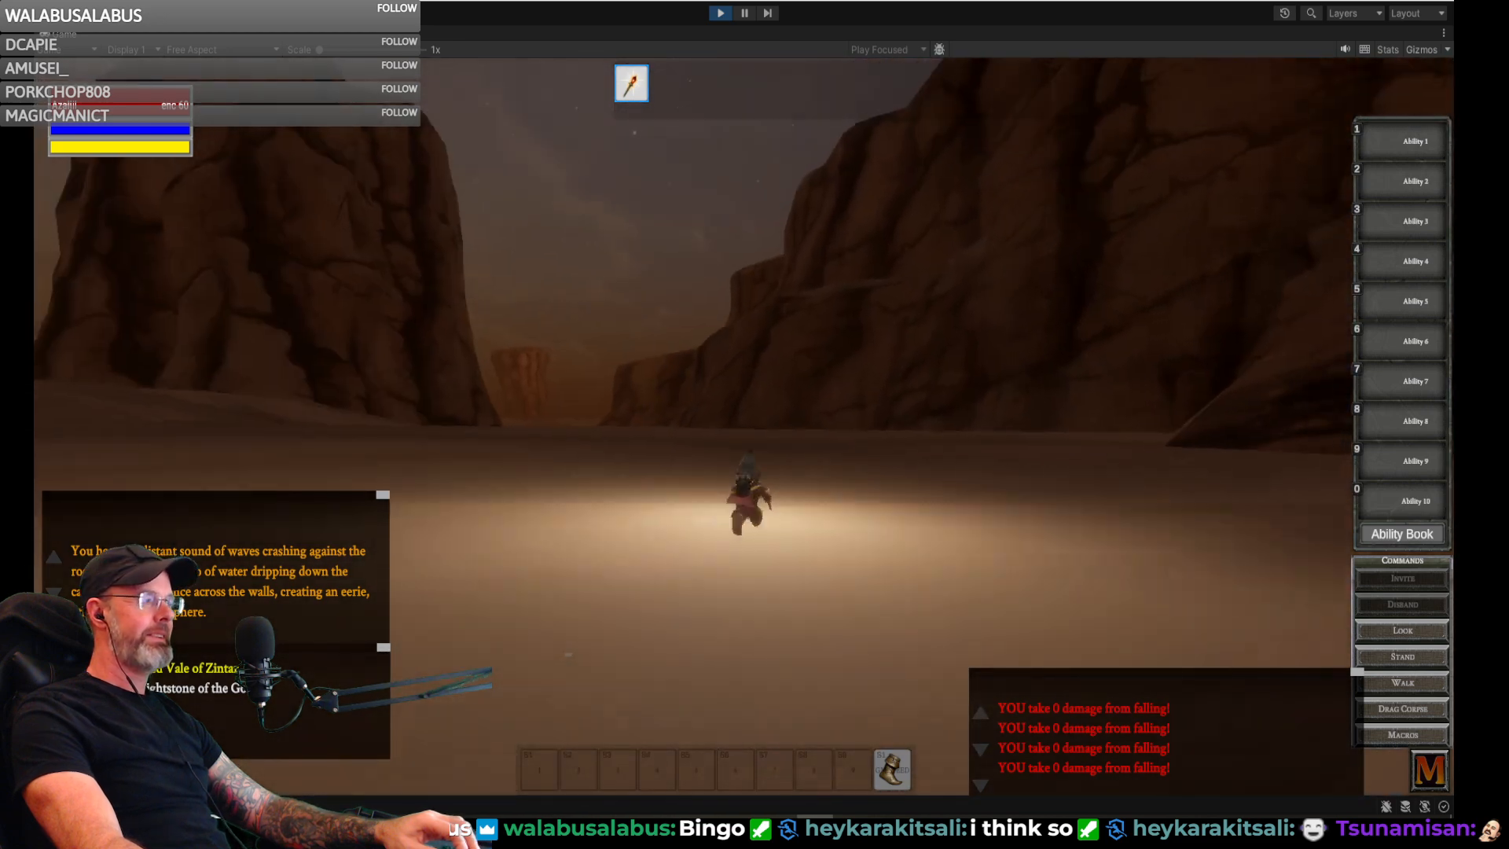
- Turn along the leaning rock wall and run around it toward the distant stone pillars
key("d")
key("w")
key("d")
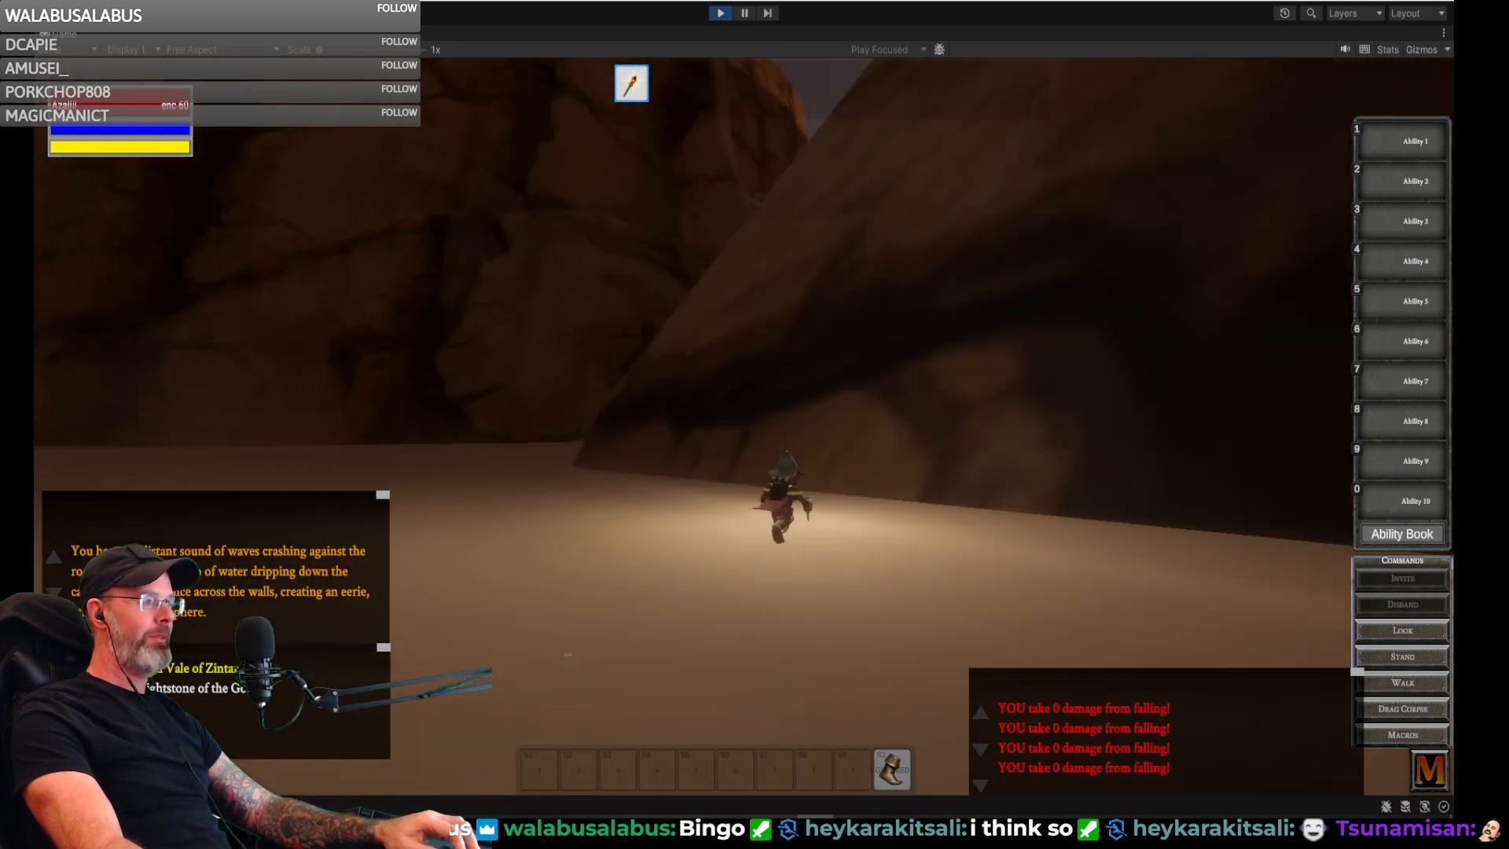
key("w")
key("d")
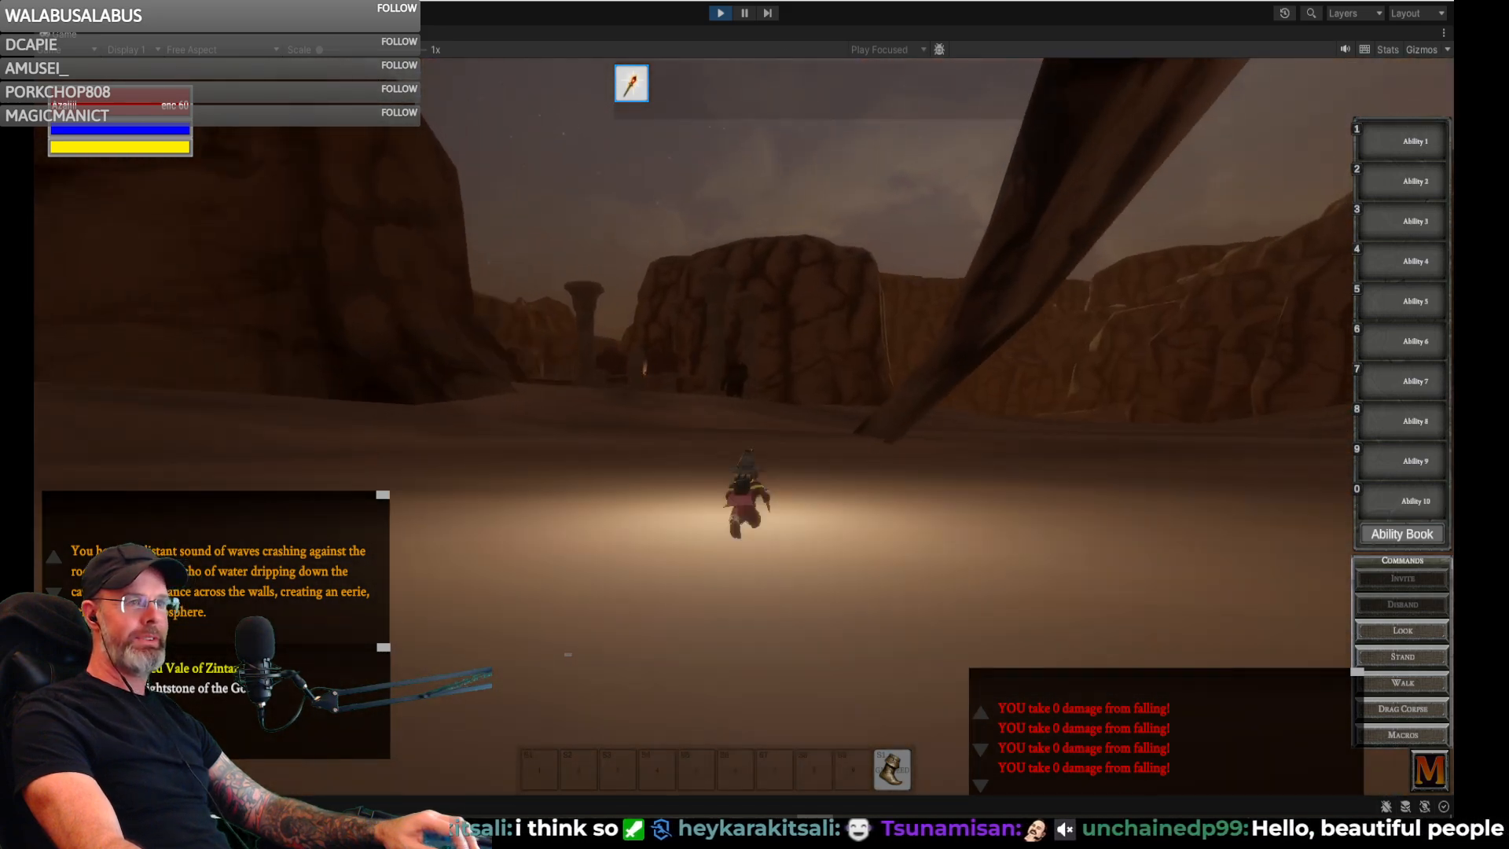
- Approach the giant standing by the stone pillars and run the gnome past it
key("w")
key("a")
key("w")
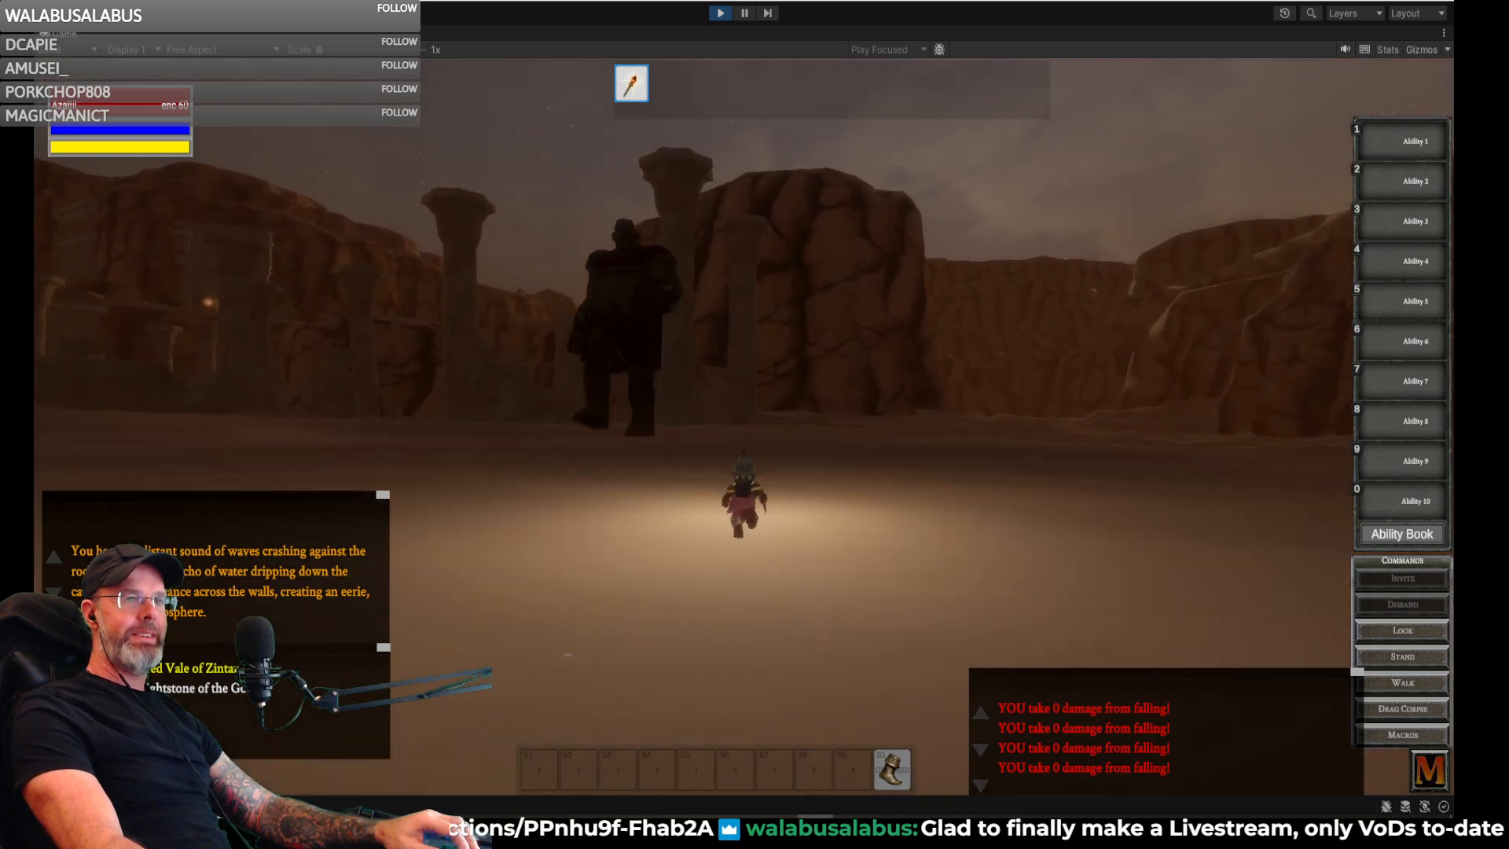
key("a")
key("w")
key("a")
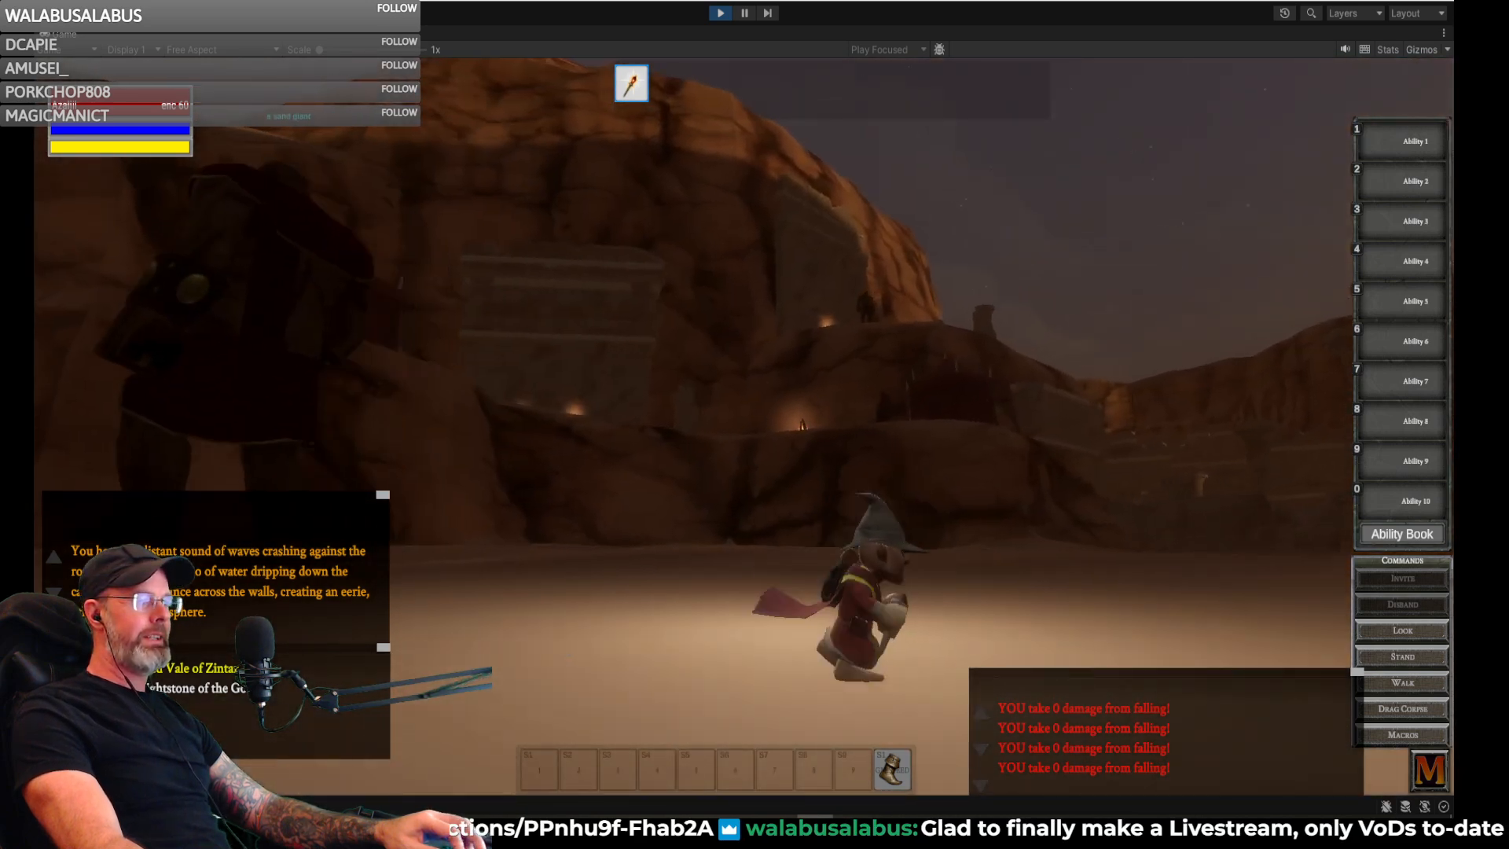
- Run the gnome between the pillars onto the stone floor of the ruins
key("w")
key("a")
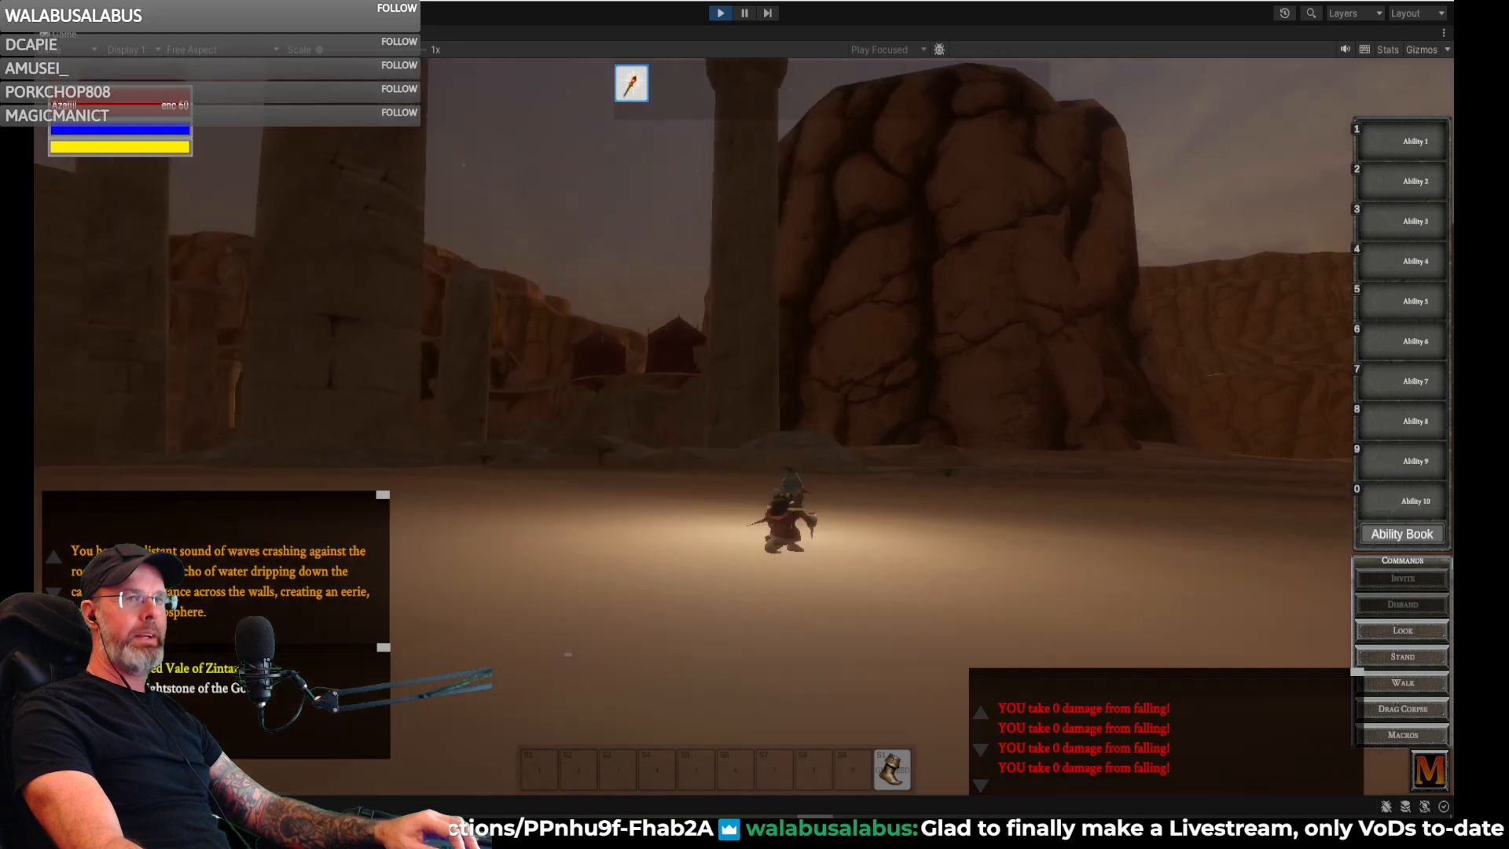
key("w")
key("a")
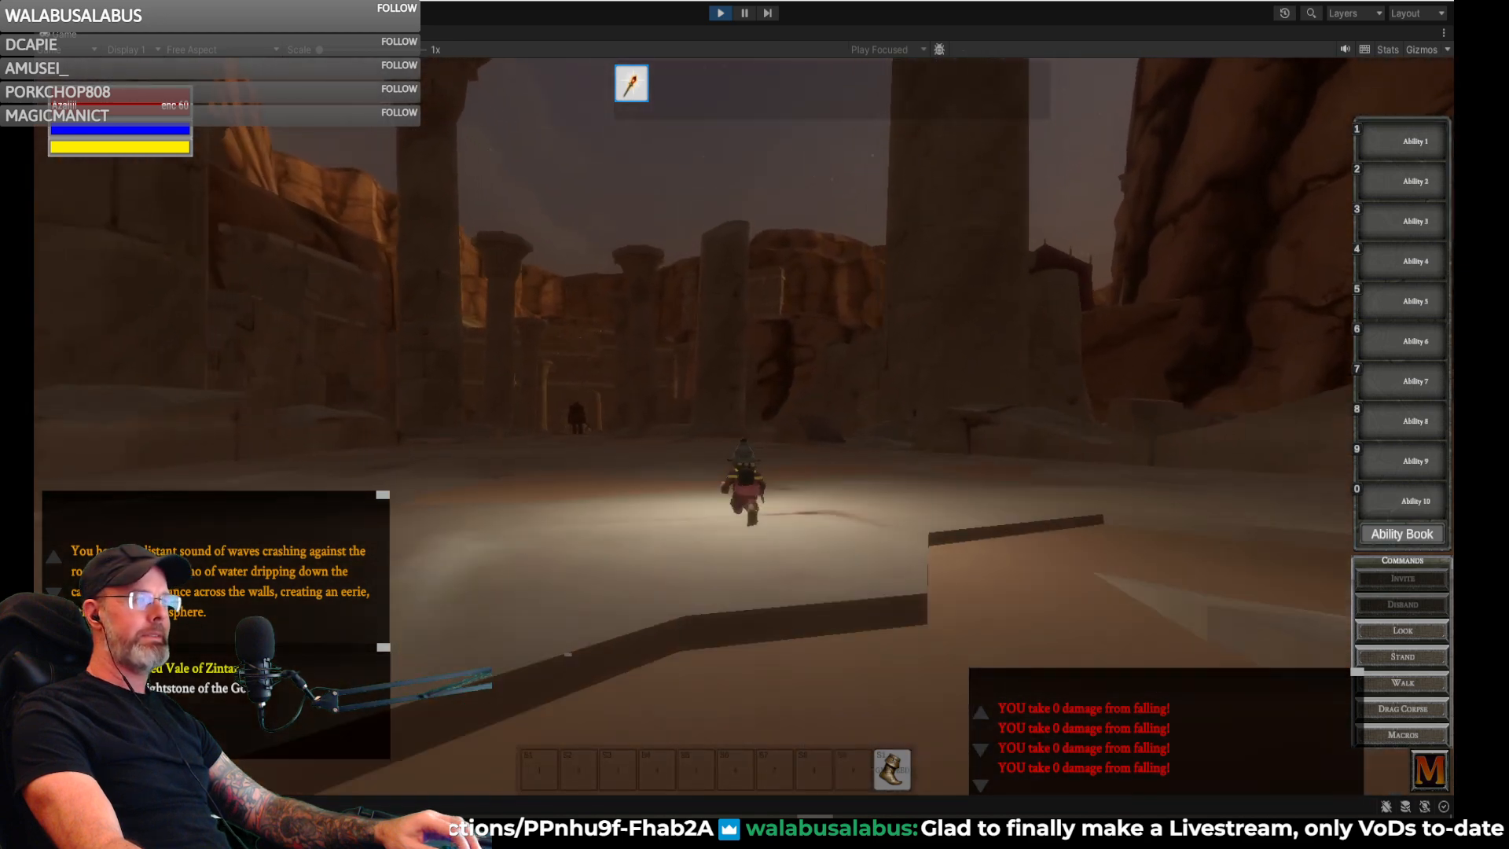
- Unequip the gnome's Dusty Old Hat in the inventory and close the window
key("i")
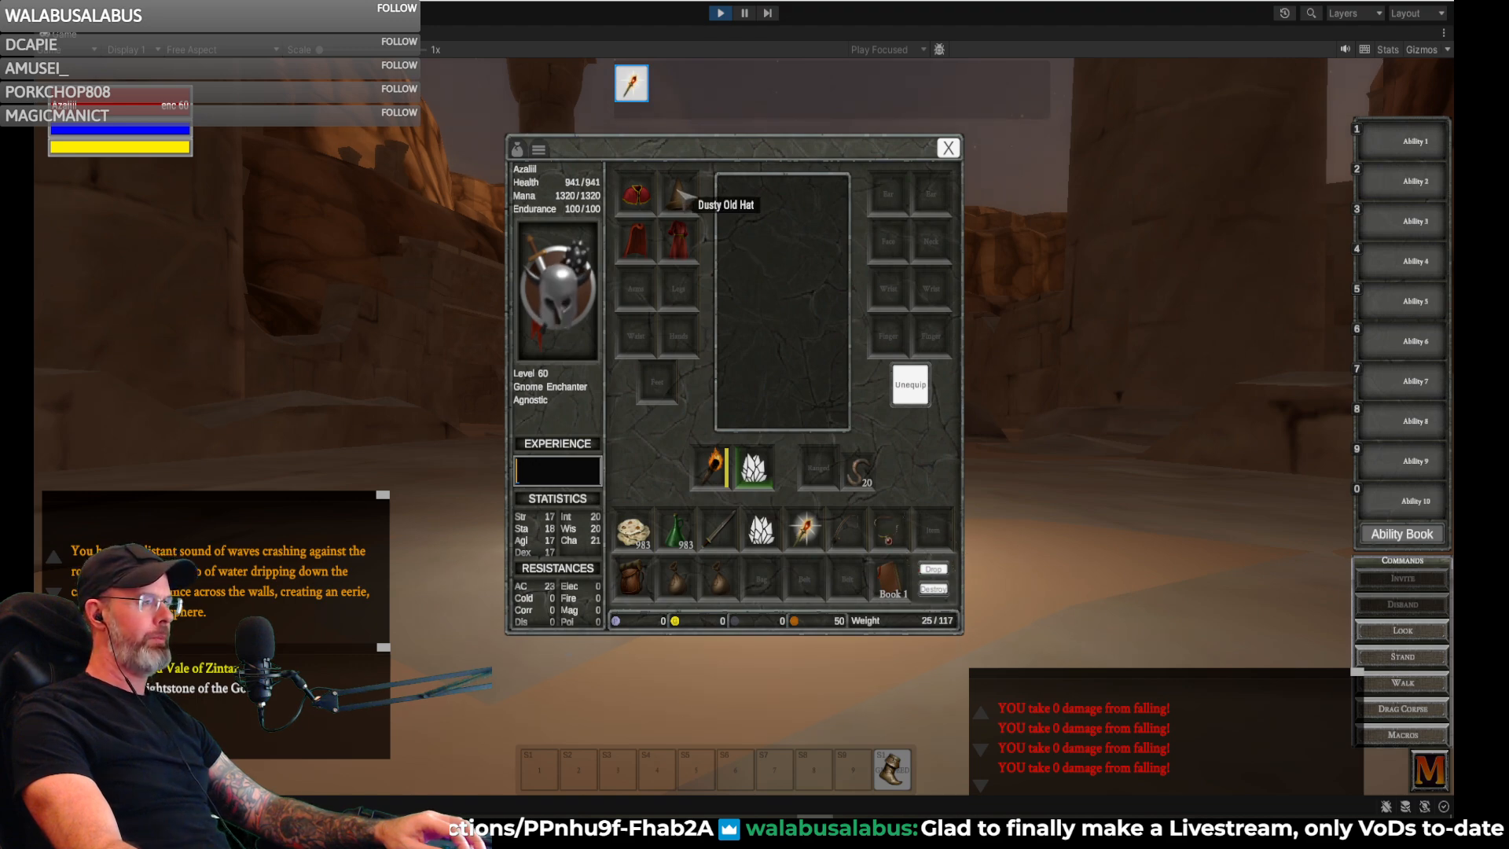
left_click(949, 148)
key("a")
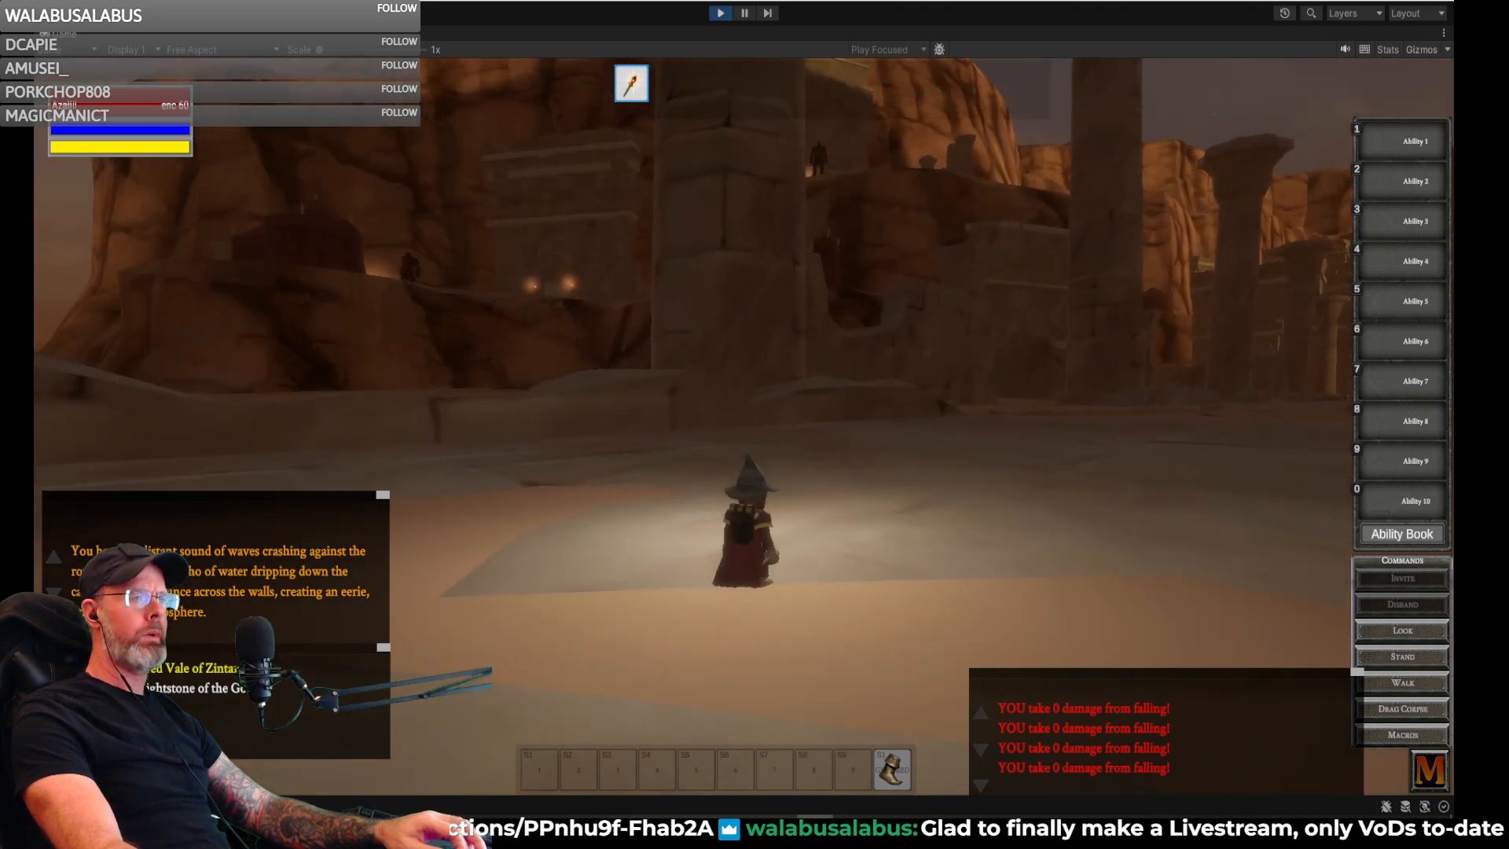
key("w")
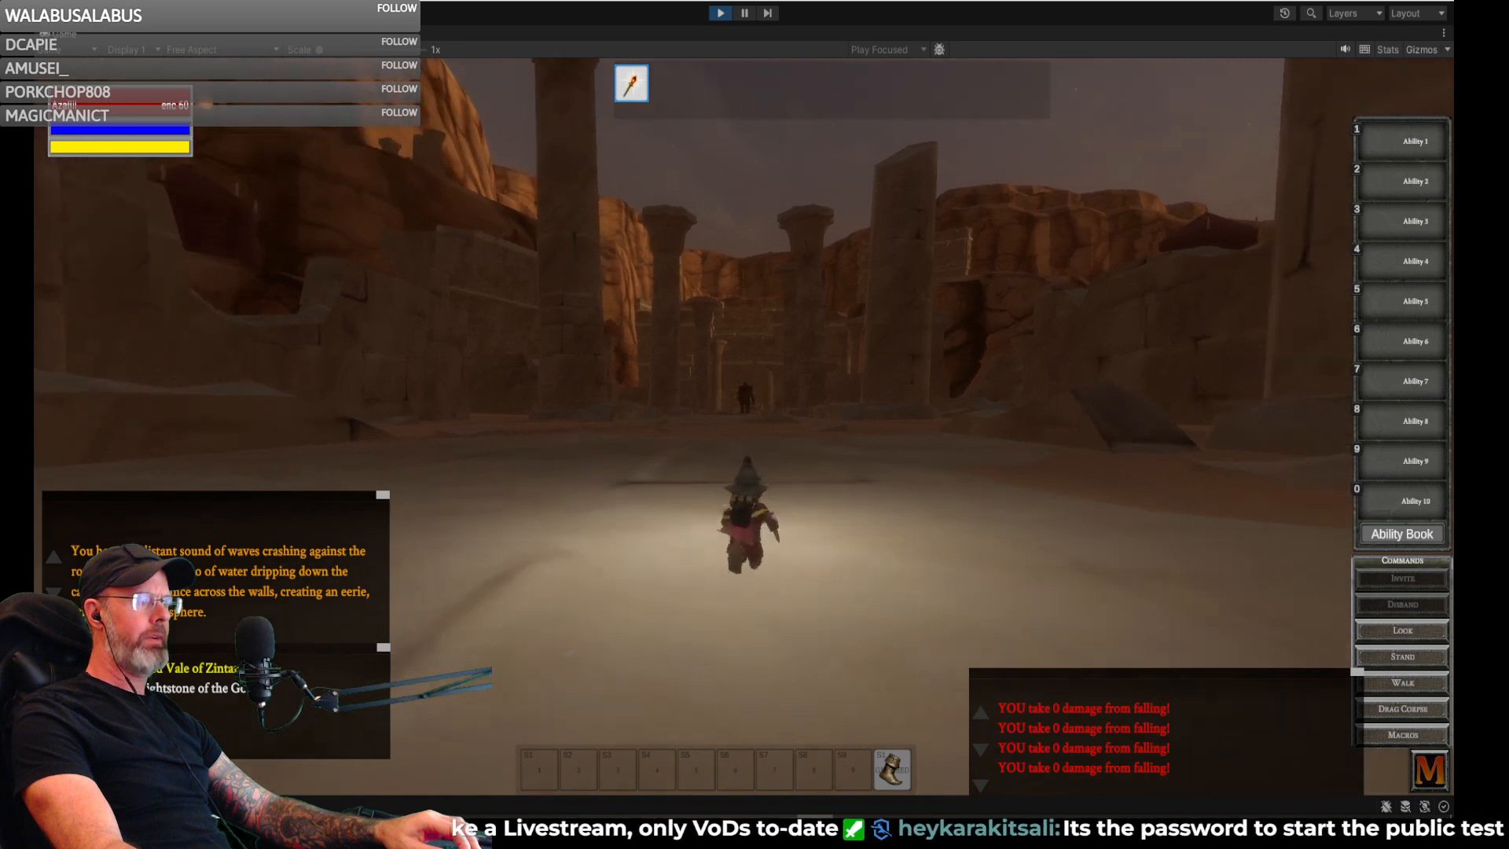
key("i")
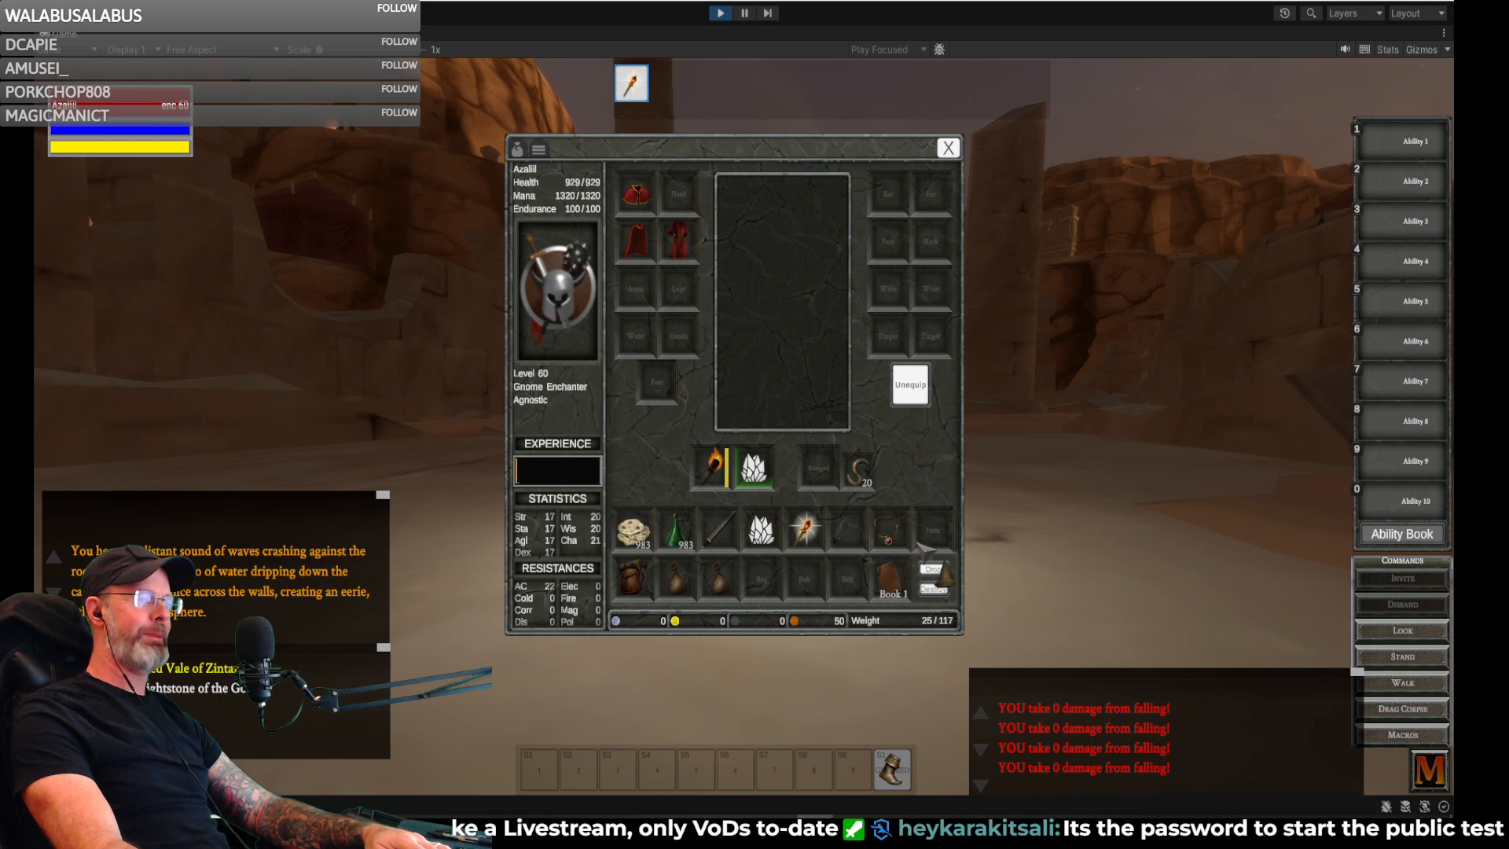
key("i")
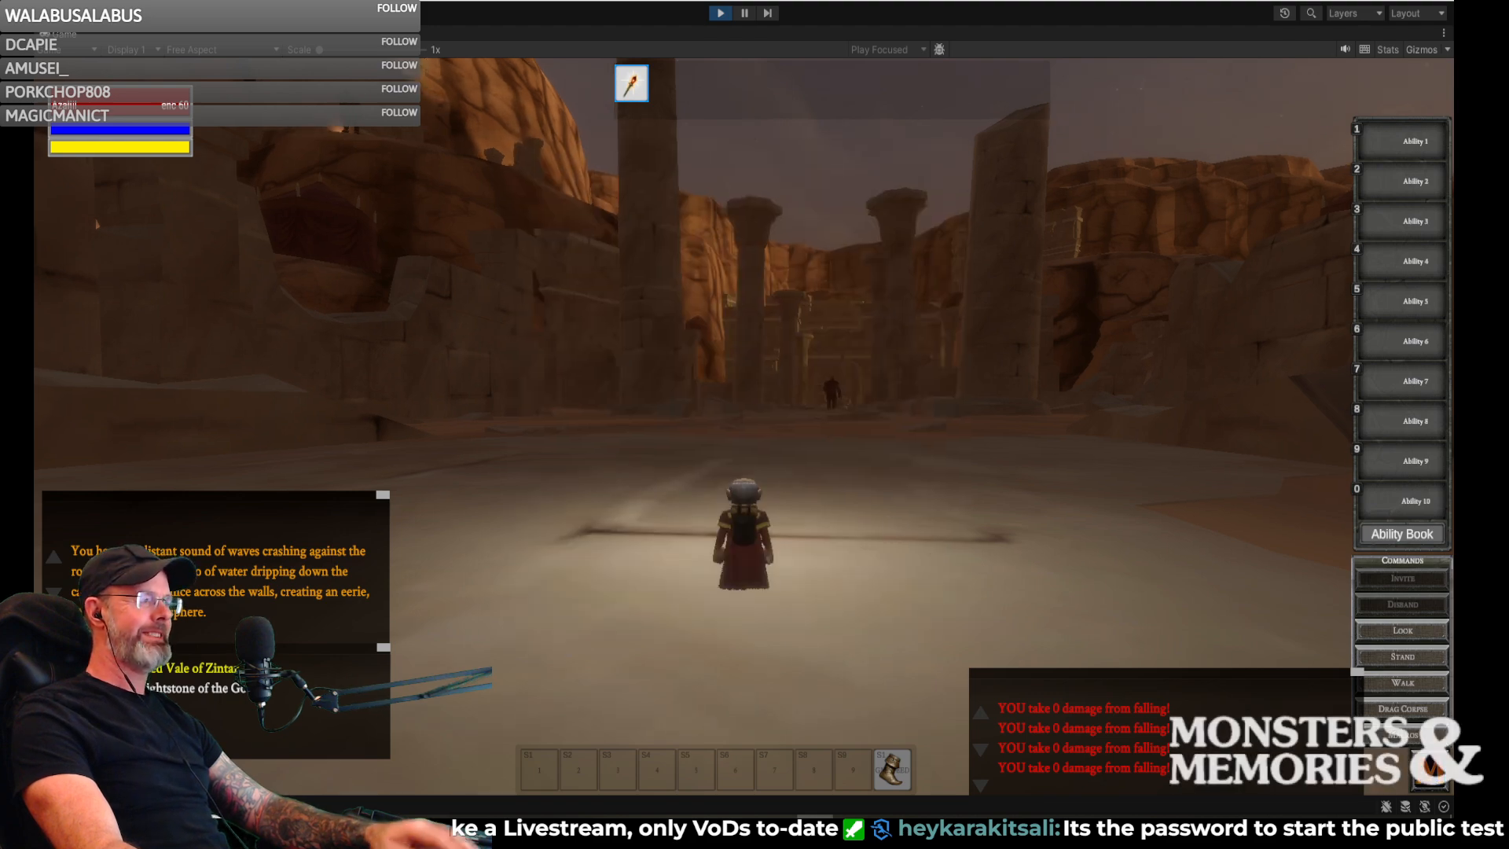
- Run the bareheaded gnome around the ruined courtyard, past its broken walls, and stop facing the pillars
key("w")
key("w")
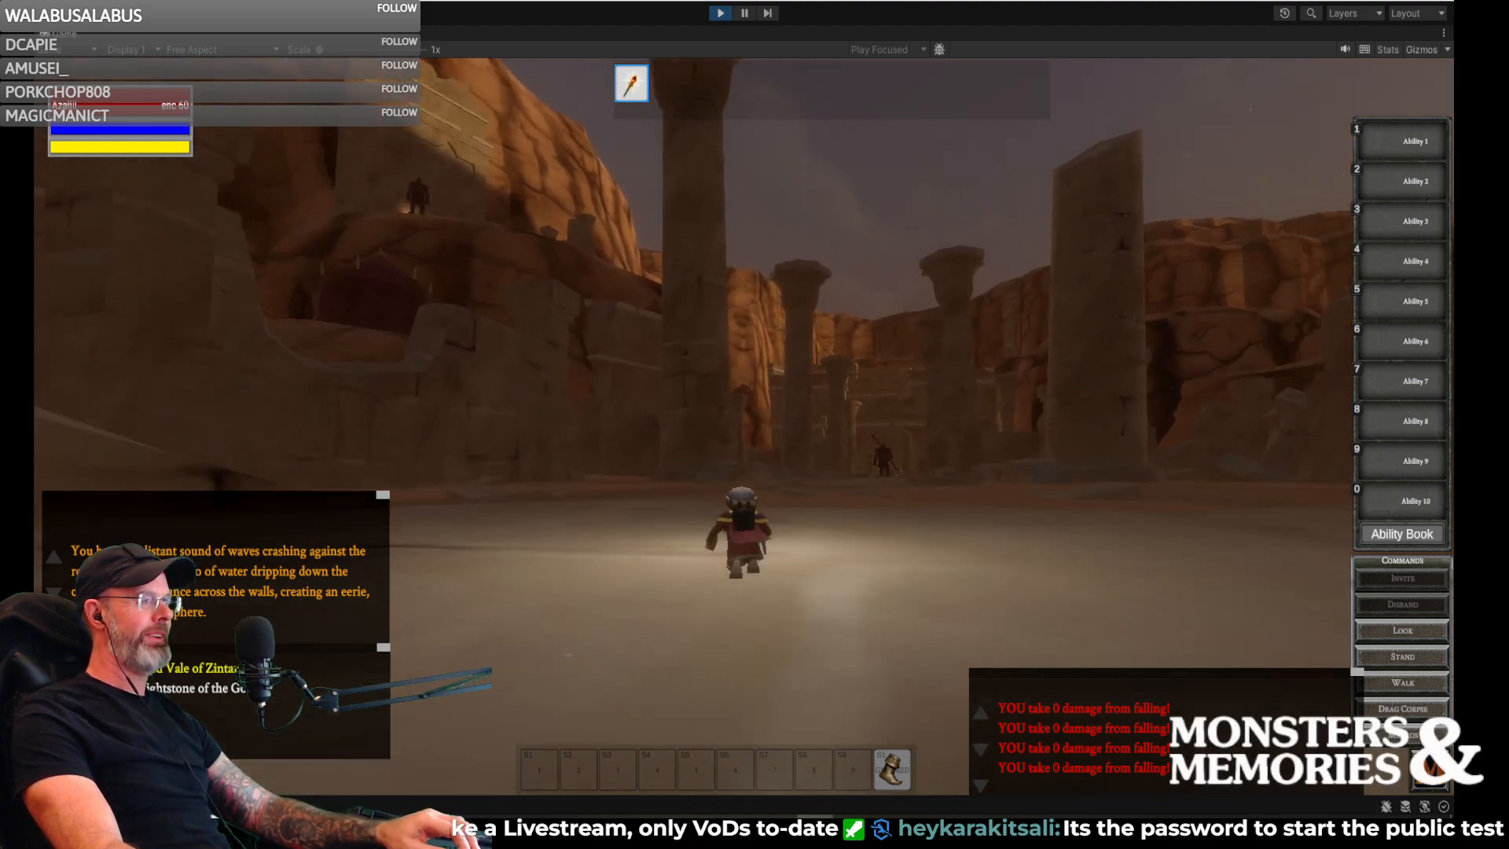
key("w")
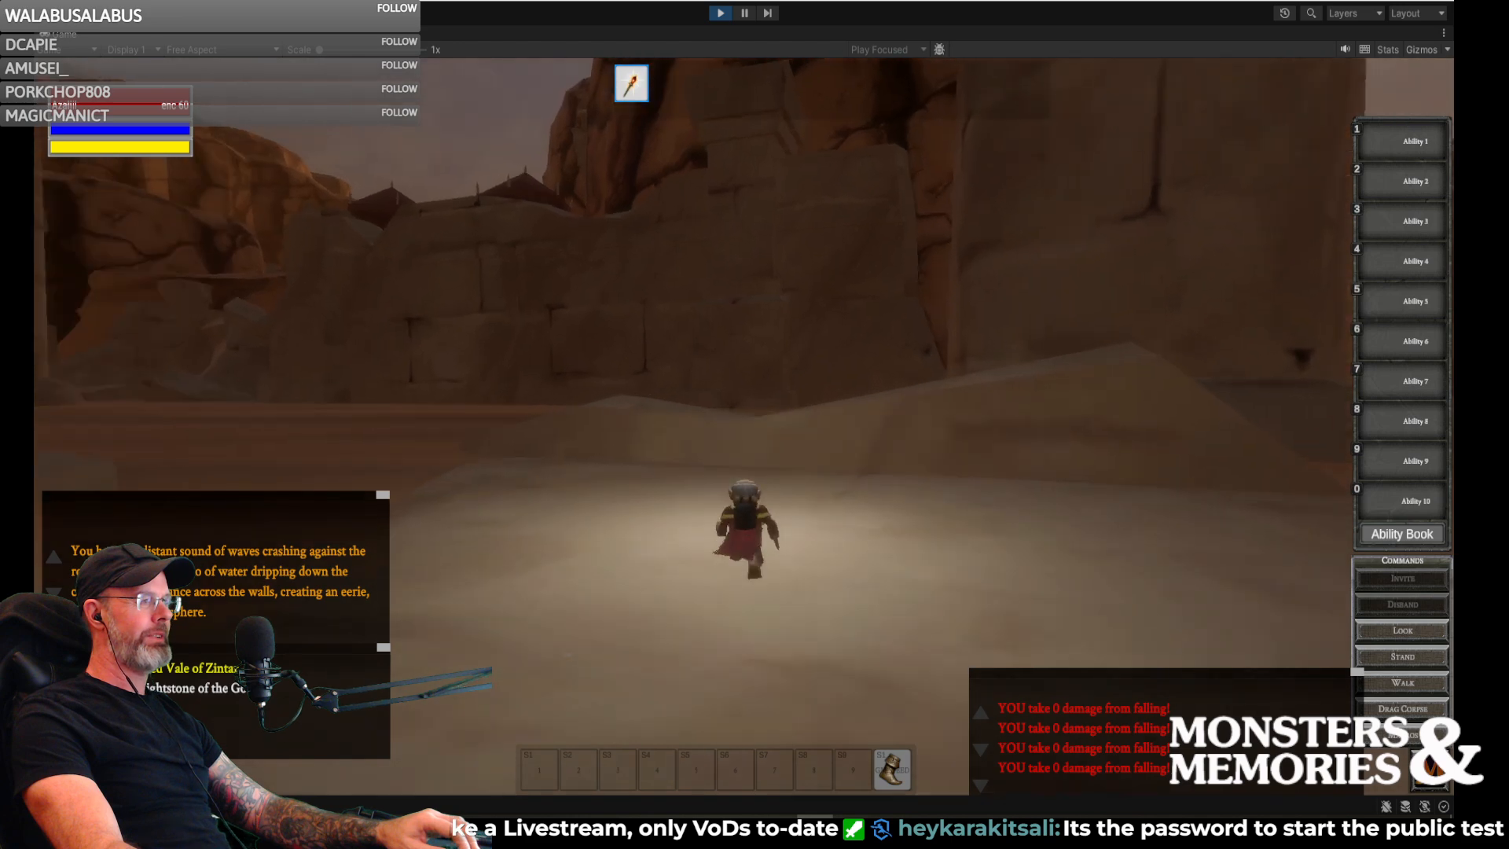
key("w")
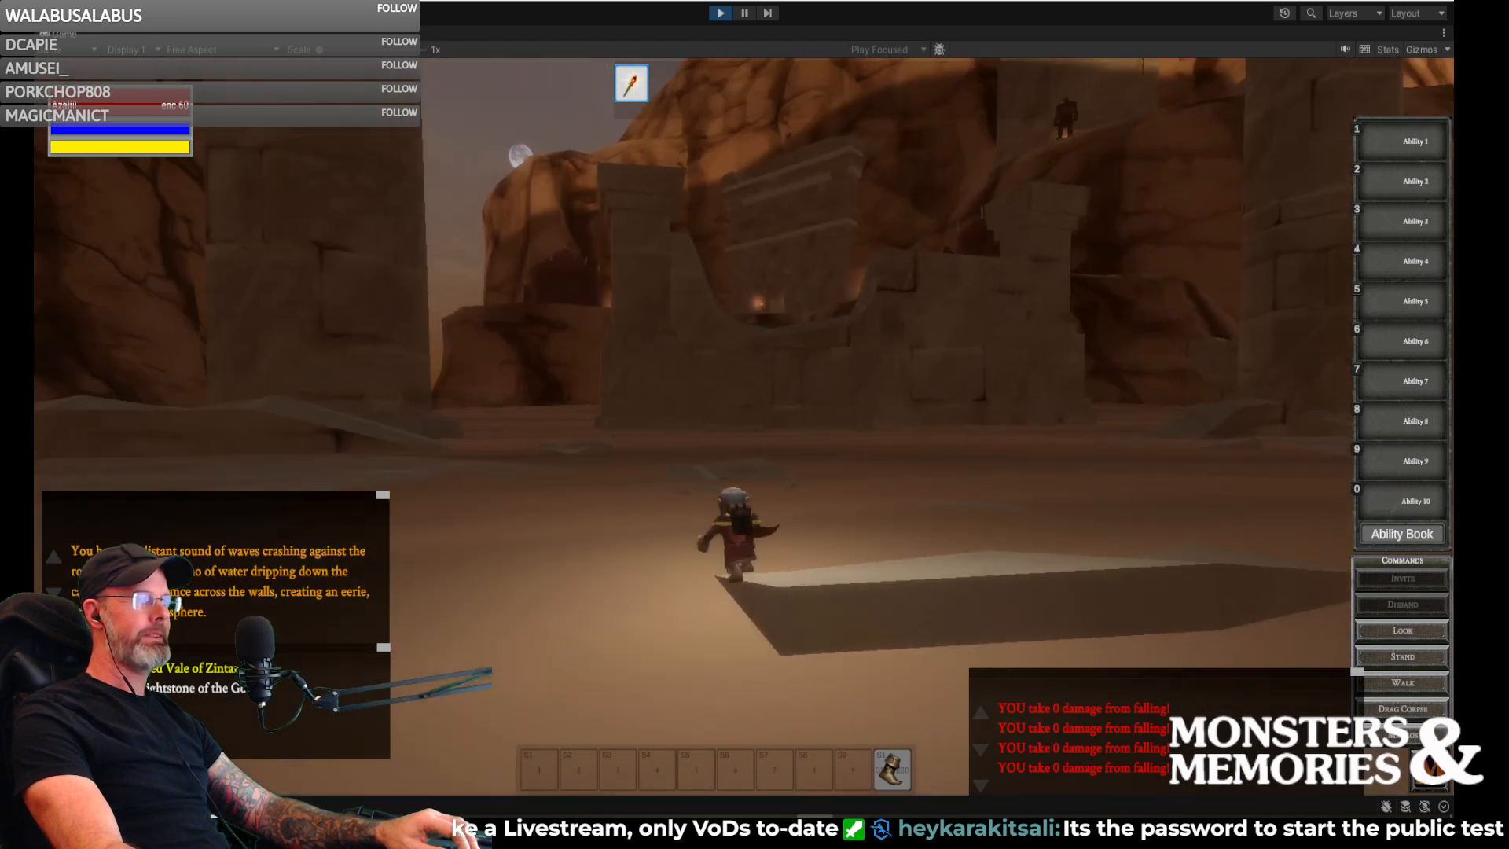
key("w")
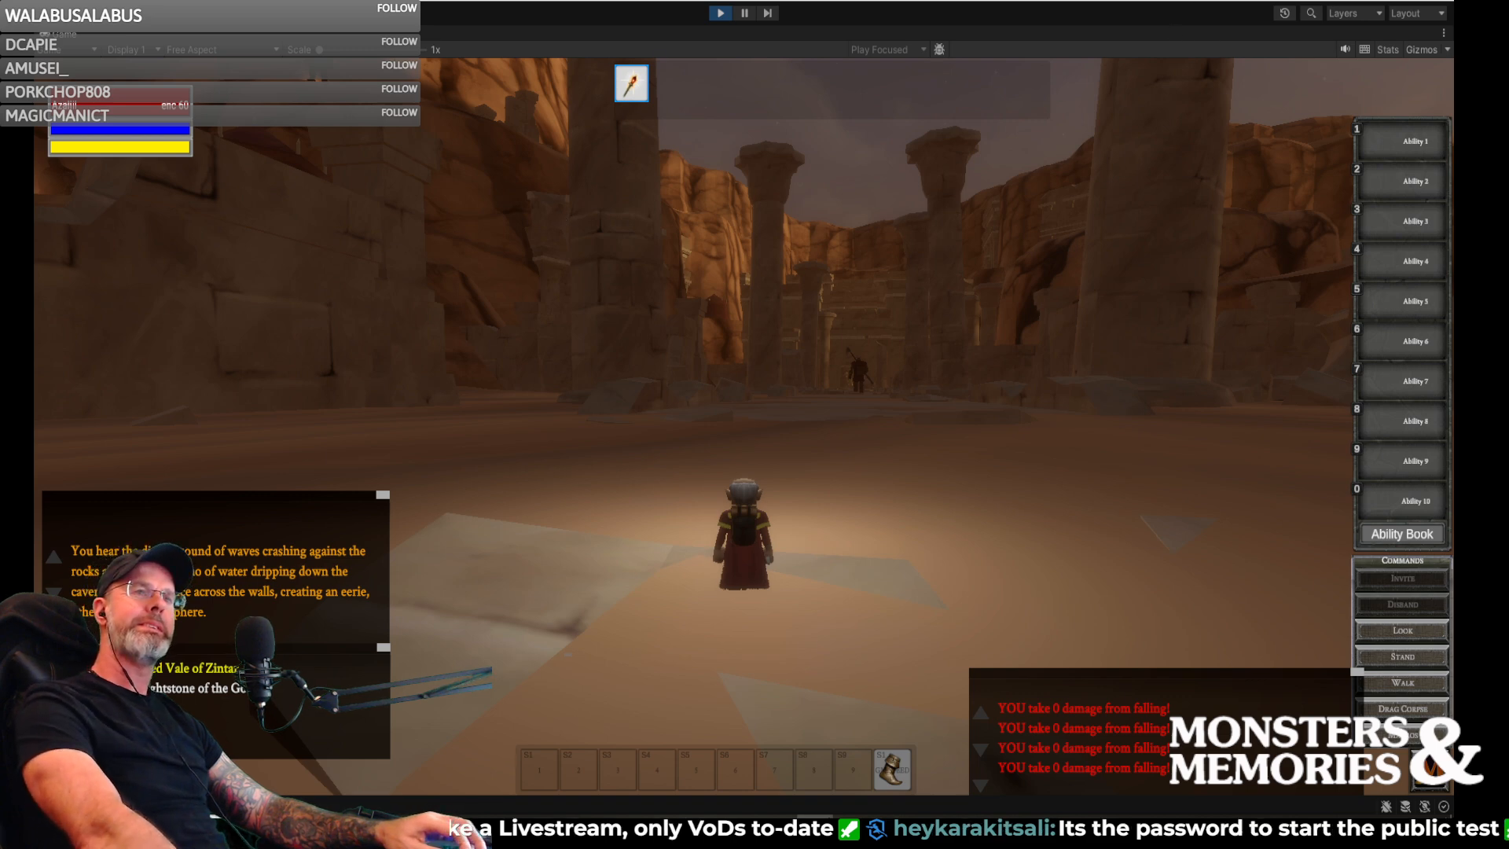
- Restore the maximized Game view to the full editor layout and keep running the gnome through the ruins to view the walls and columns
key("shift+space")
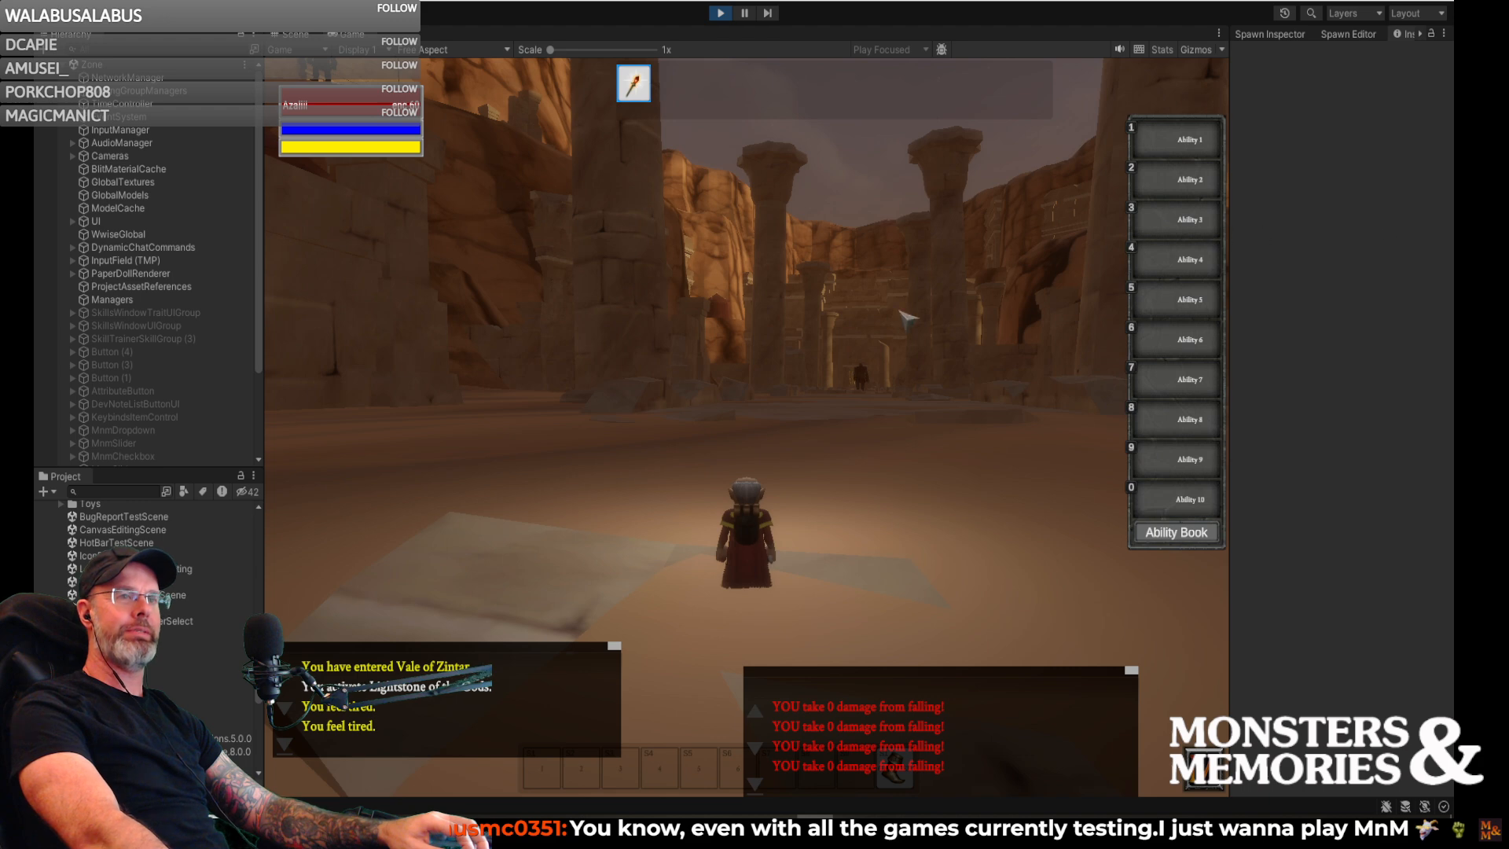
right_click_drag(822, 337, 1014, 314)
key("w")
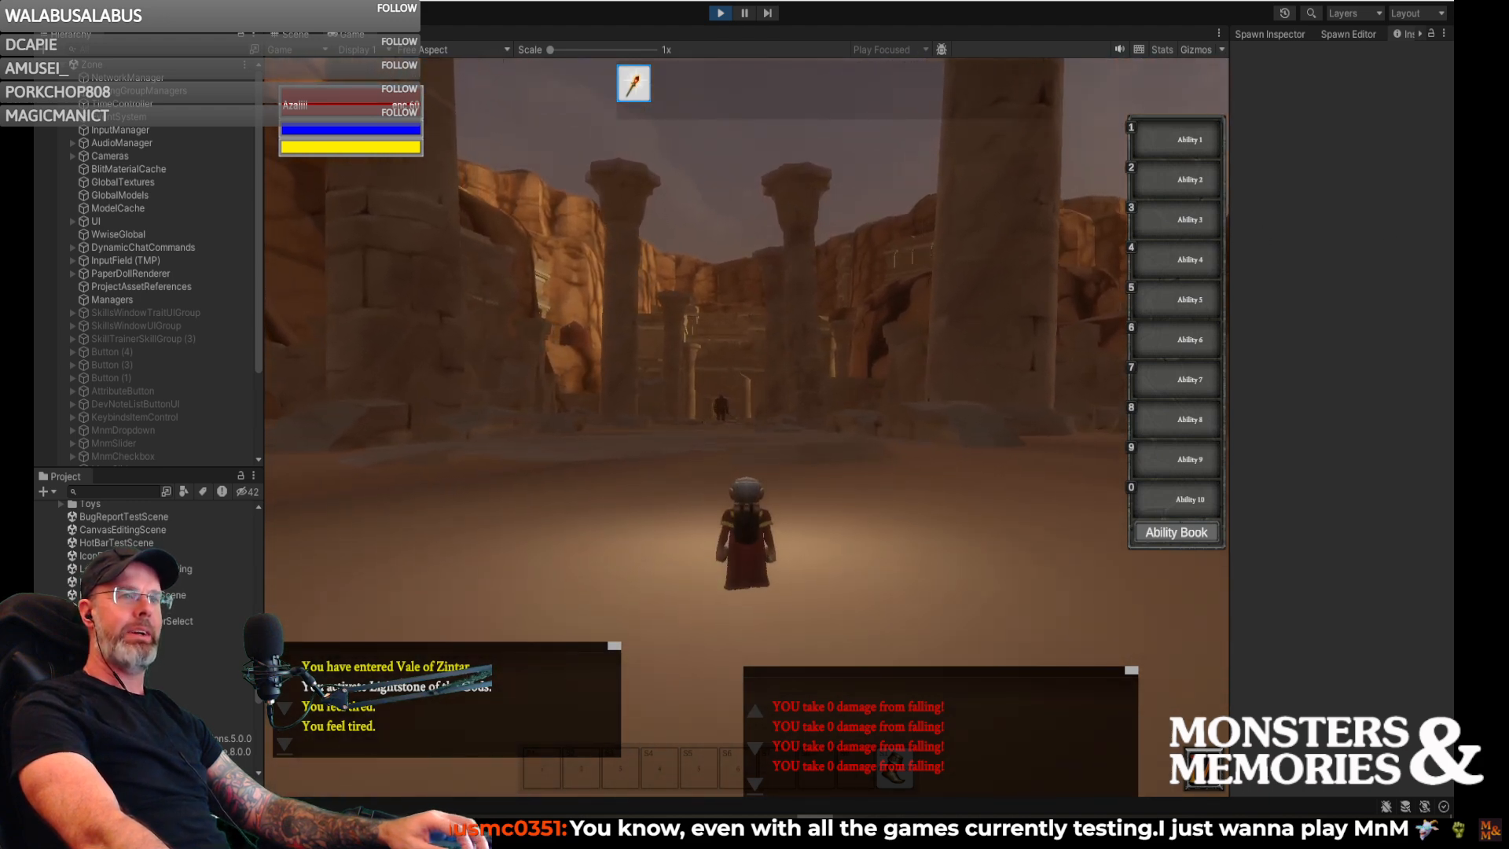
key("w")
right_click_drag(789, 289, 616, 291)
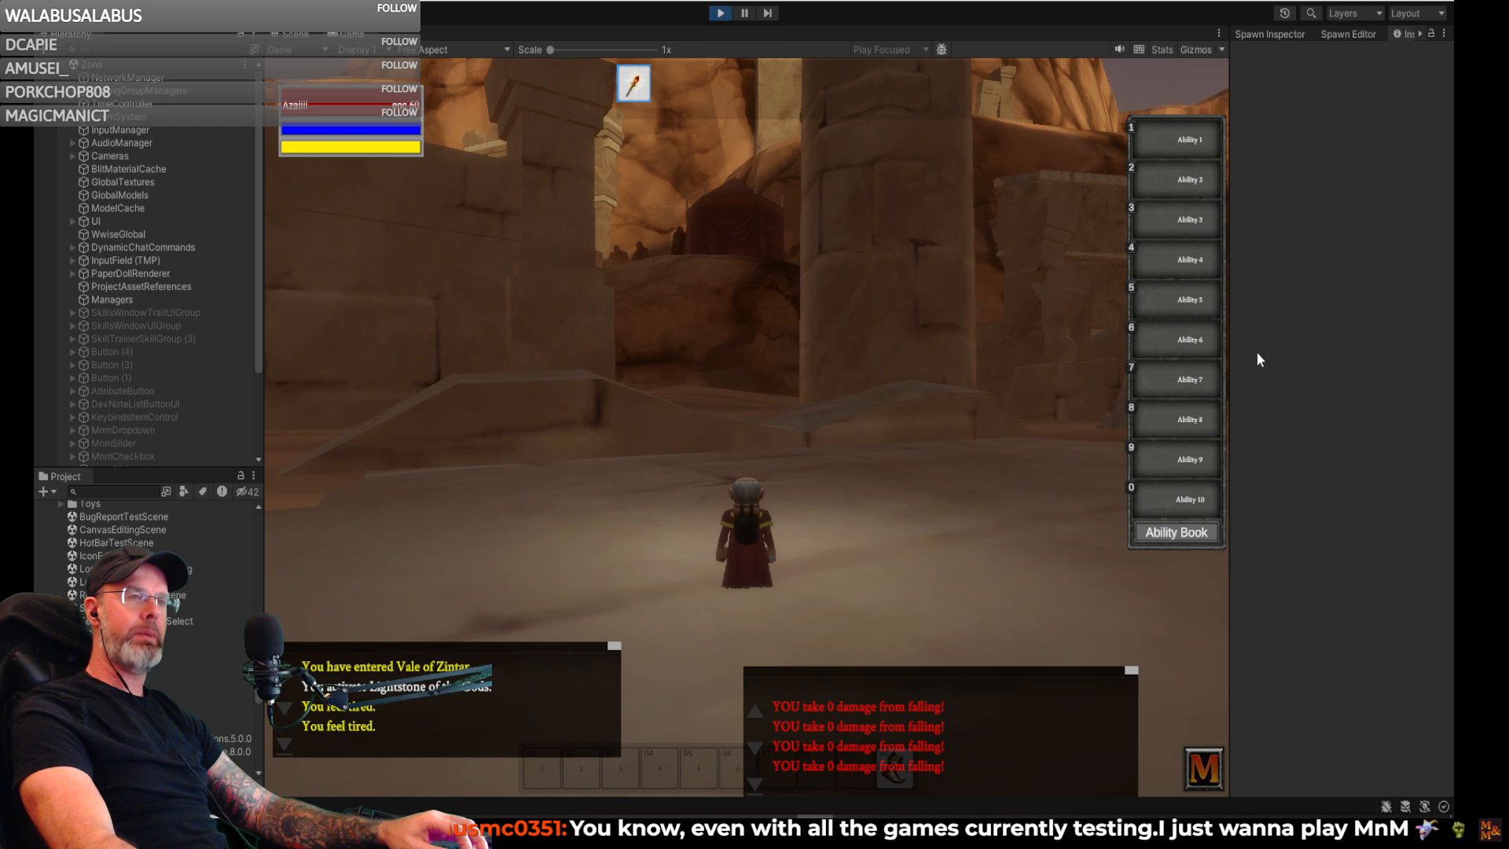
right_click_drag(904, 321, 868, 320)
key("d")
key("w")
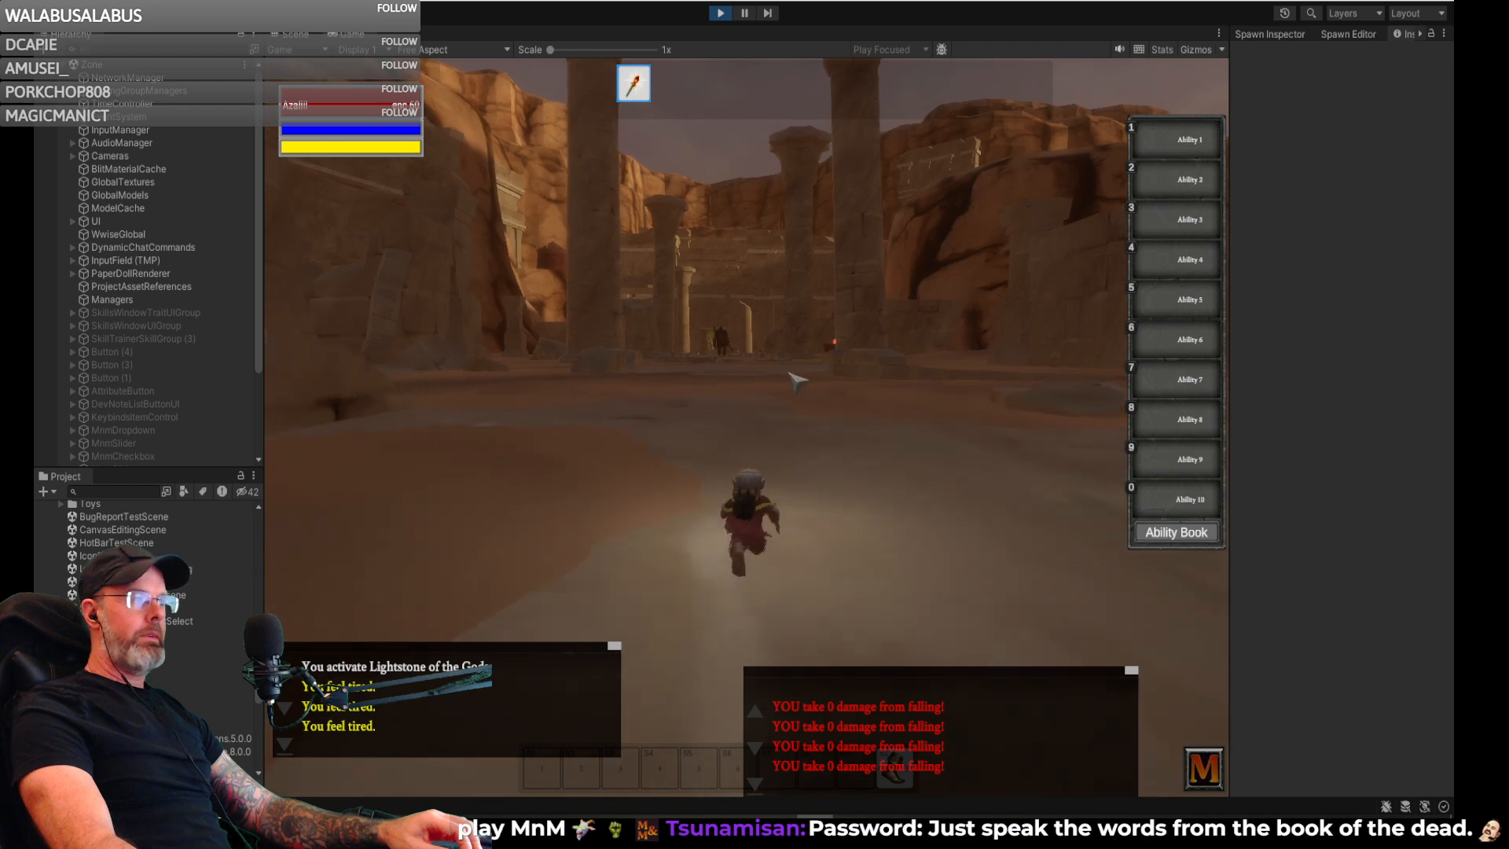
left_click_drag(792, 375, 676, 375)
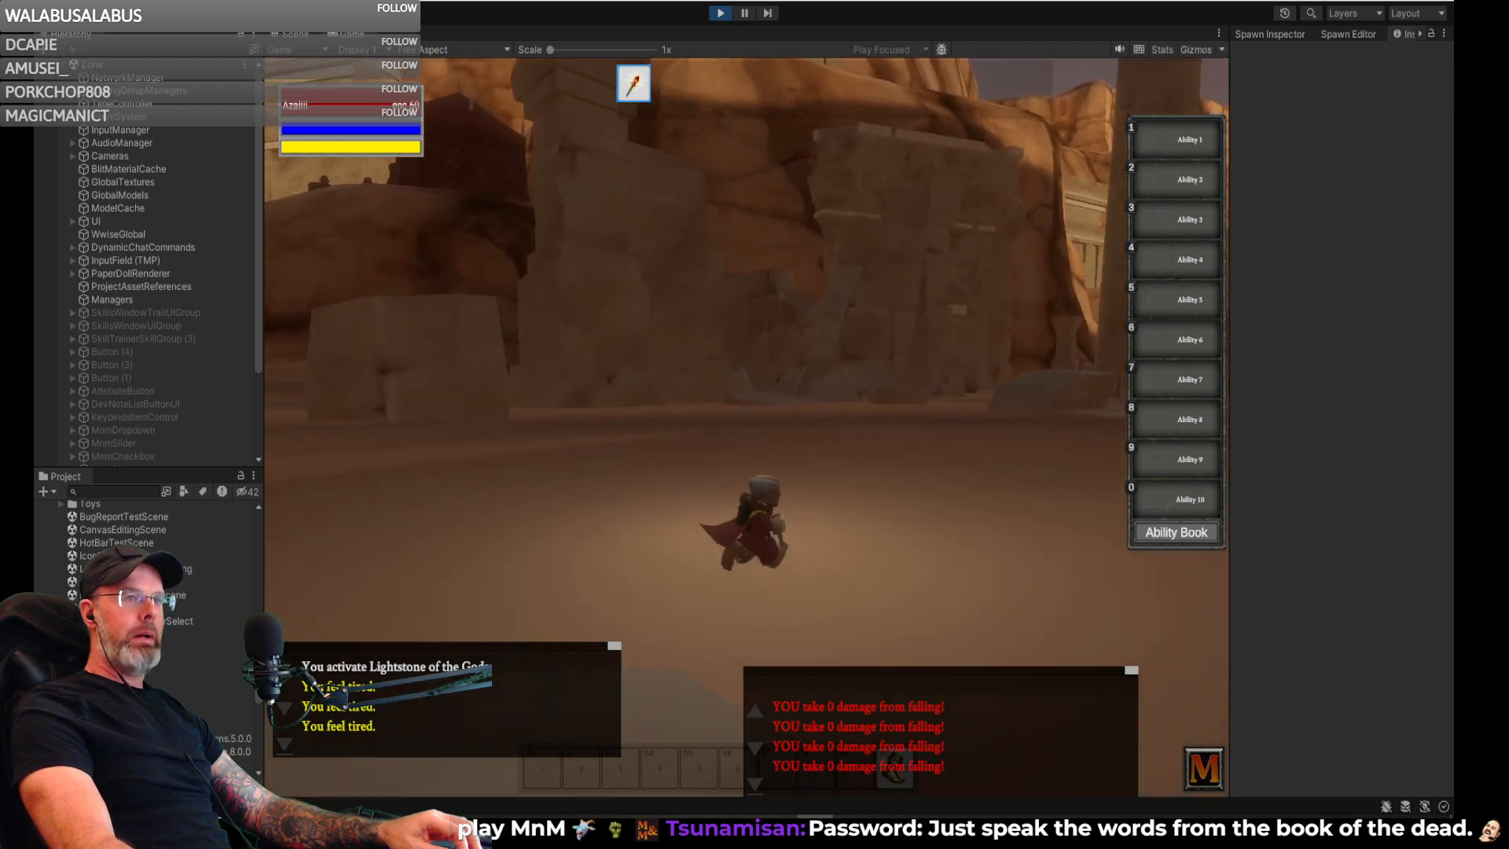
- Run the gnome past the broken walls and jump onto the stone slab facing the pillars
right_click_drag(755, 375, 598, 374)
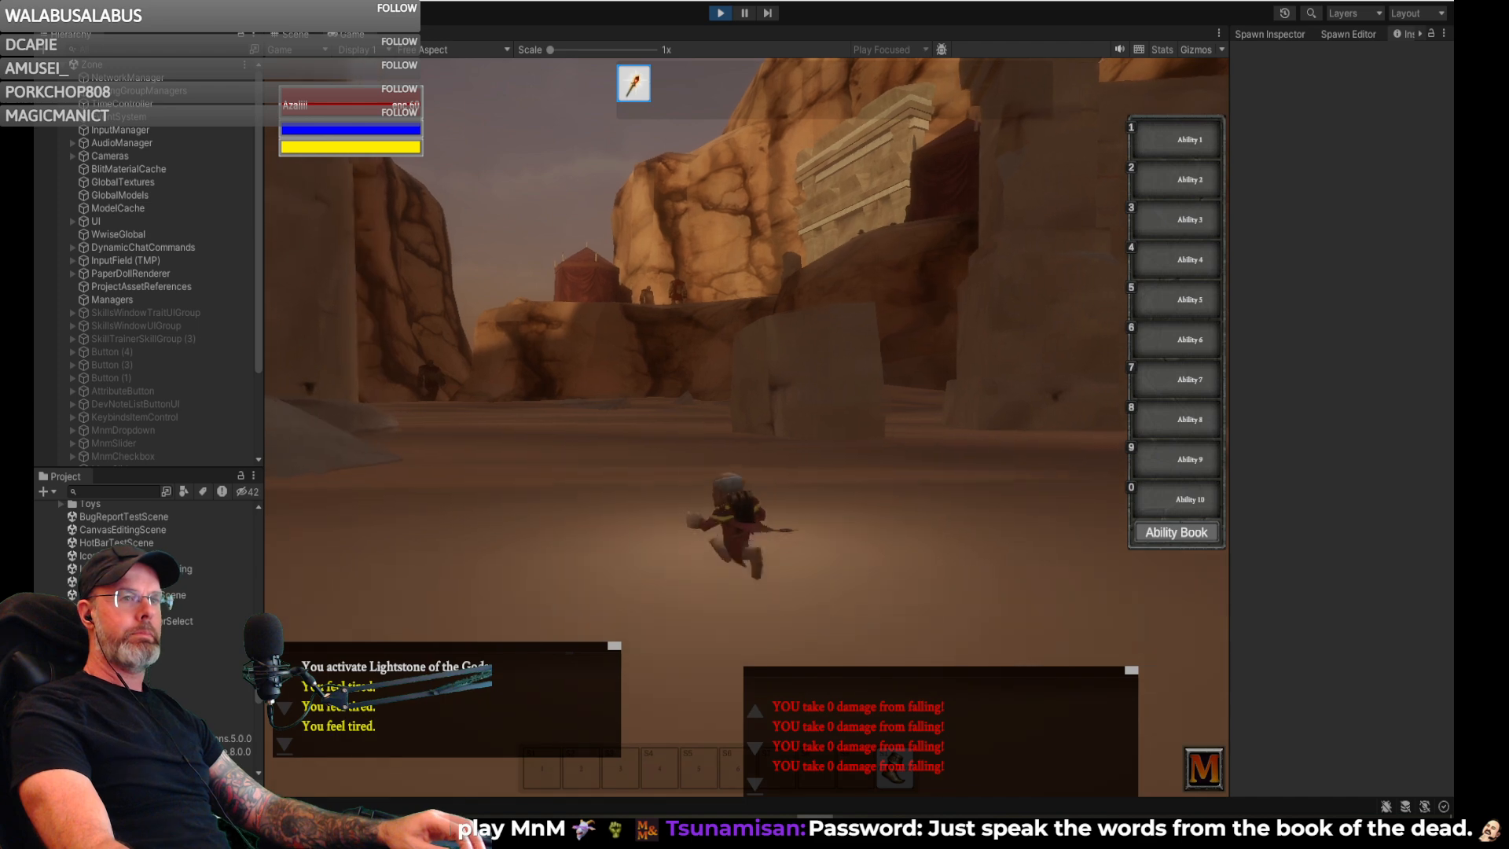
right_click_drag(839, 375, 975, 322)
key("w")
key("space")
key("w")
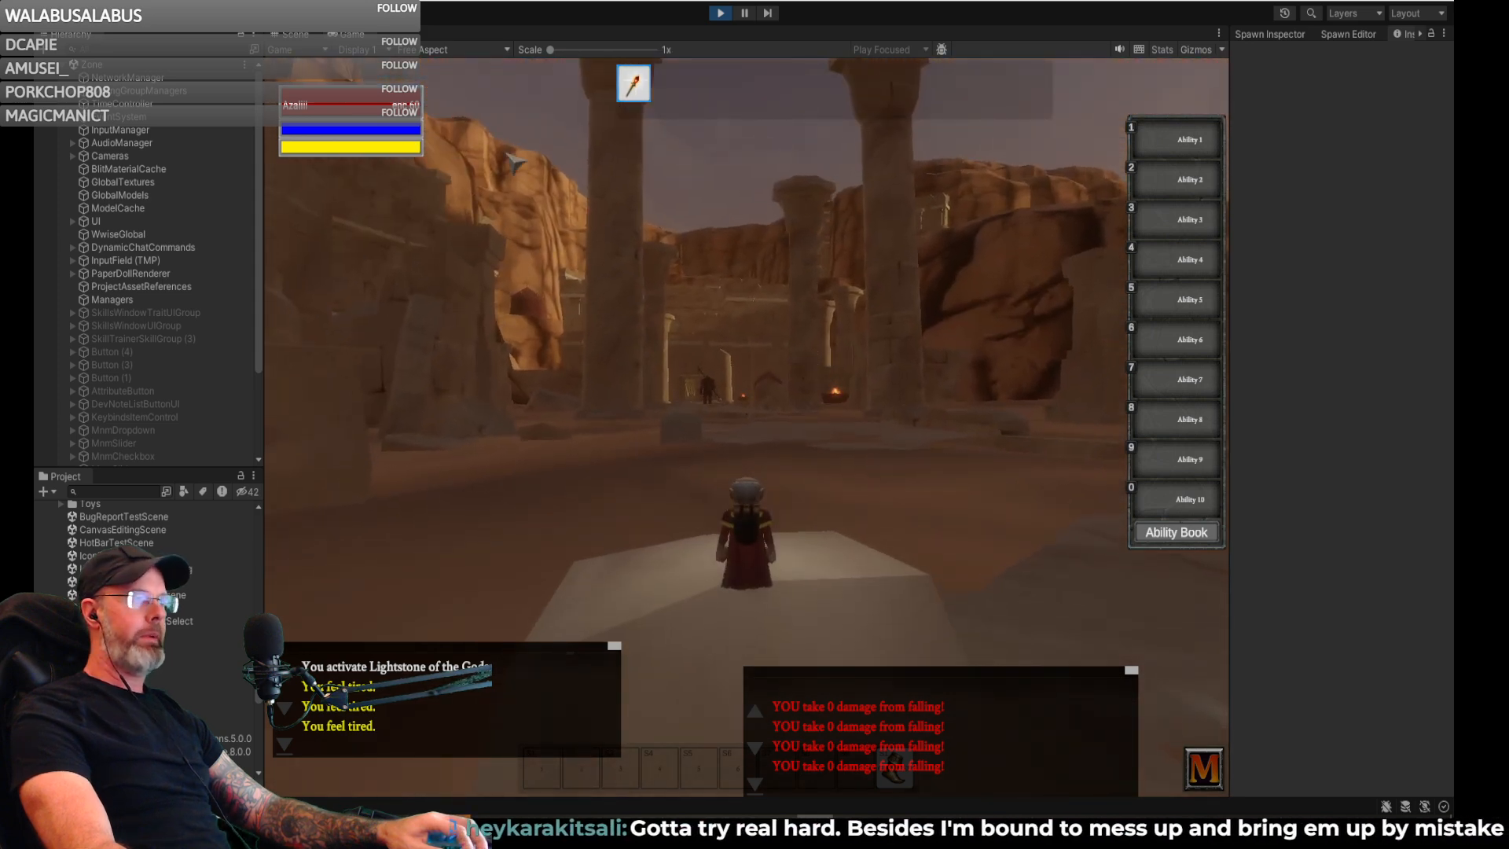
- Switch to the Scene view and fly the camera over the mesas into the canyon with the pillared ruins
left_click(294, 35)
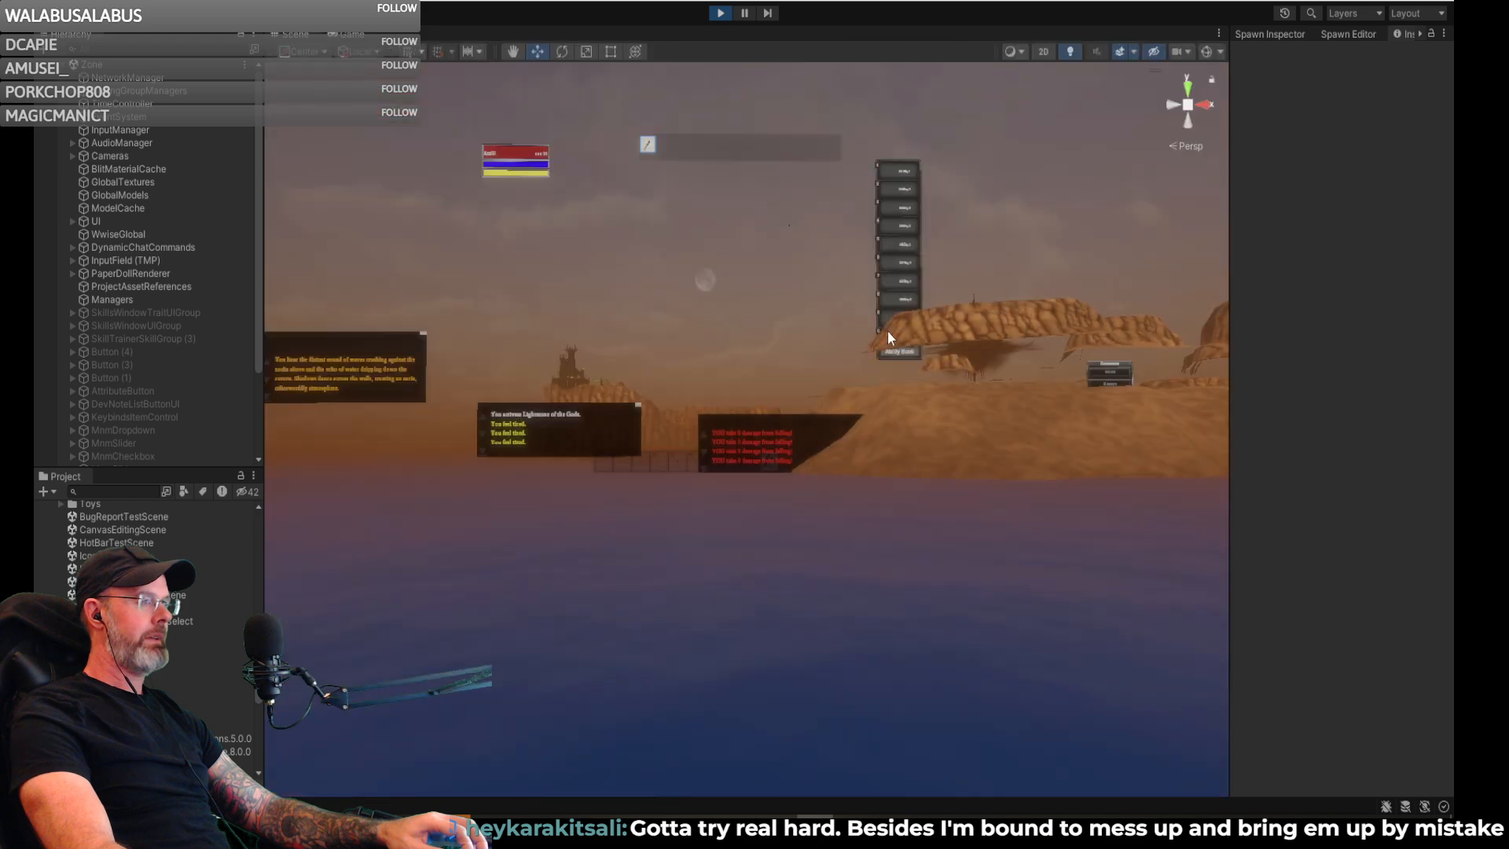
right_click_drag(817, 335, 1024, 436)
scroll(951, 336, "up", 5)
key("w")
key("e")
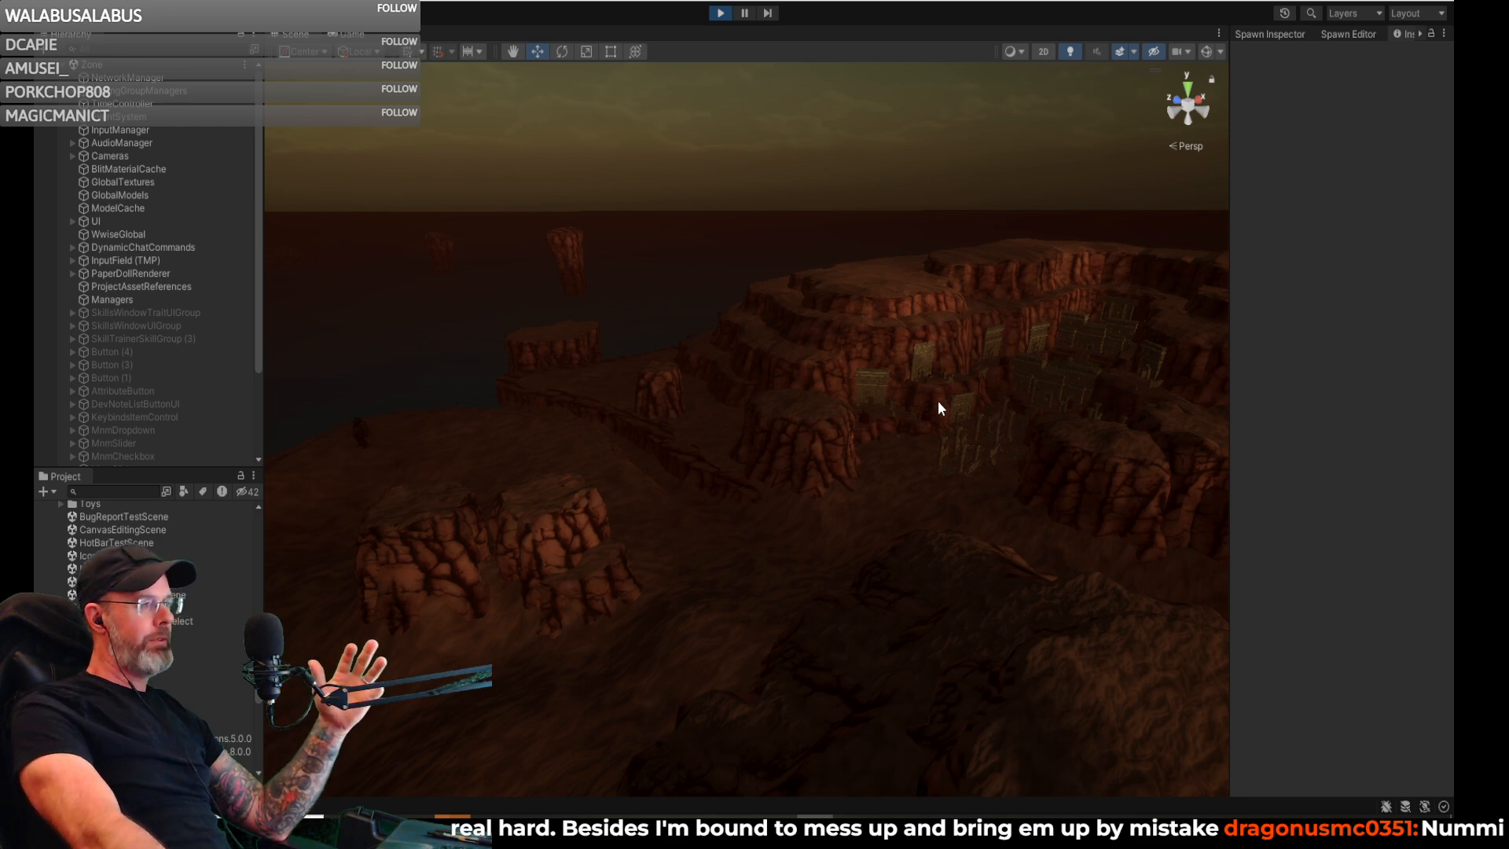
right_click_drag(843, 409, 1014, 406)
scroll(848, 416, "up", 4)
key("w")
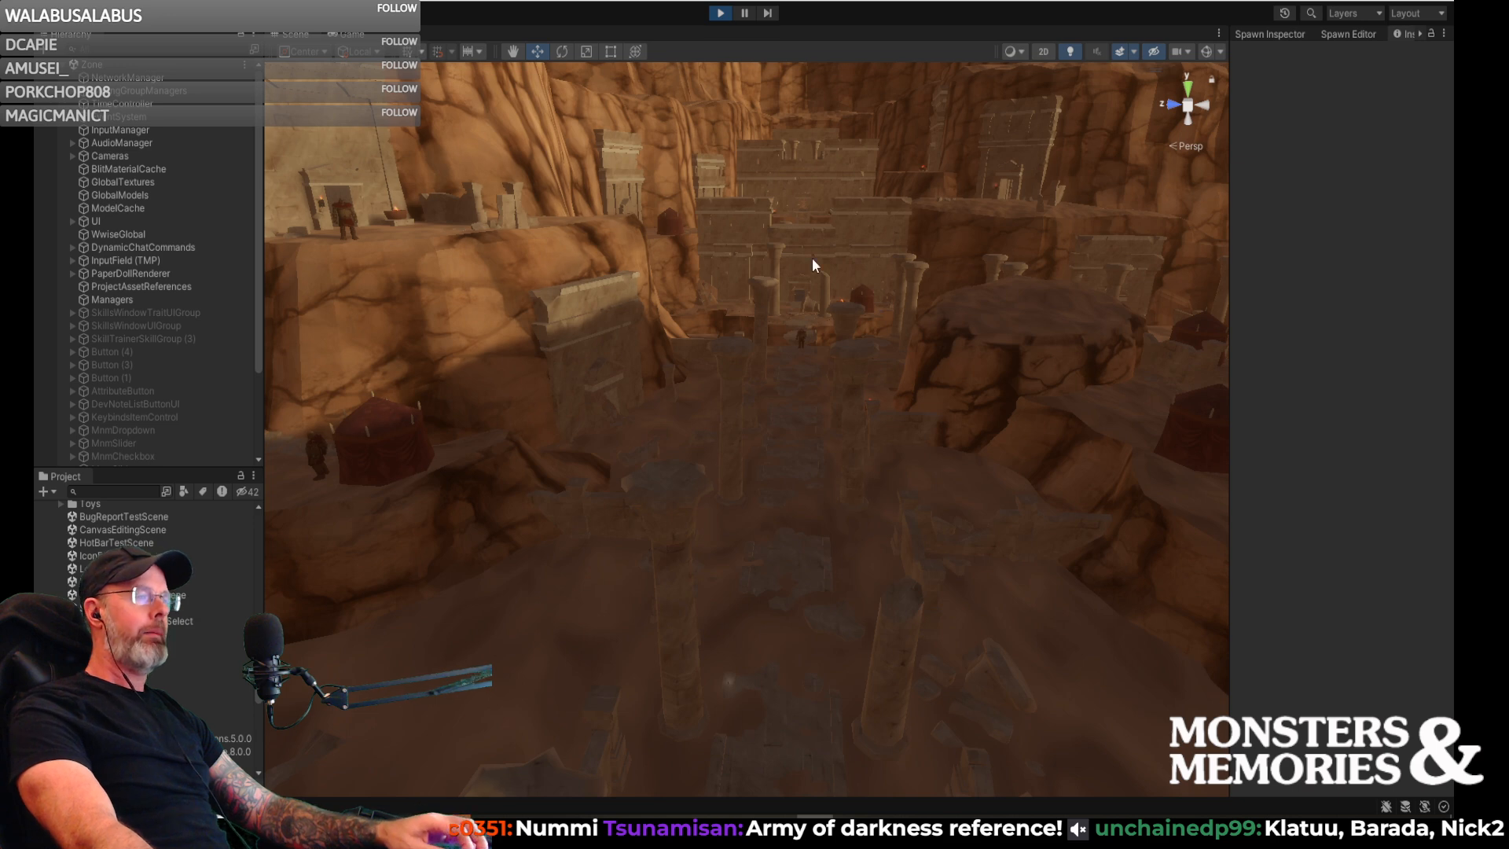
- Inspect the pillared ruins in the Scene view, from the canyon walkway and broken ledge to the pillars on the open sand
right_click_drag(811, 279, 815, 315)
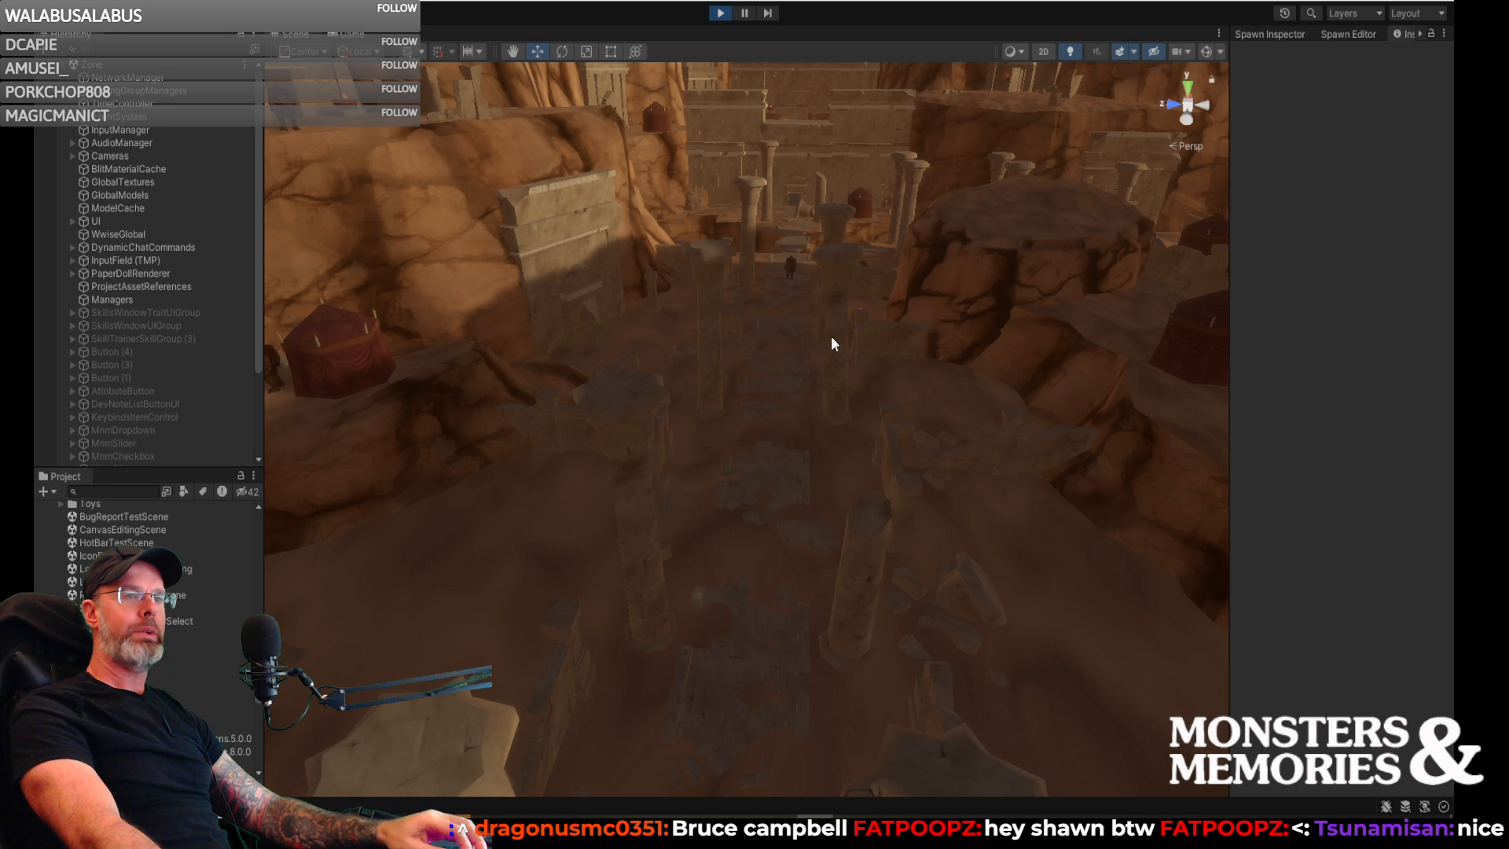
right_click_drag(832, 343, 826, 298)
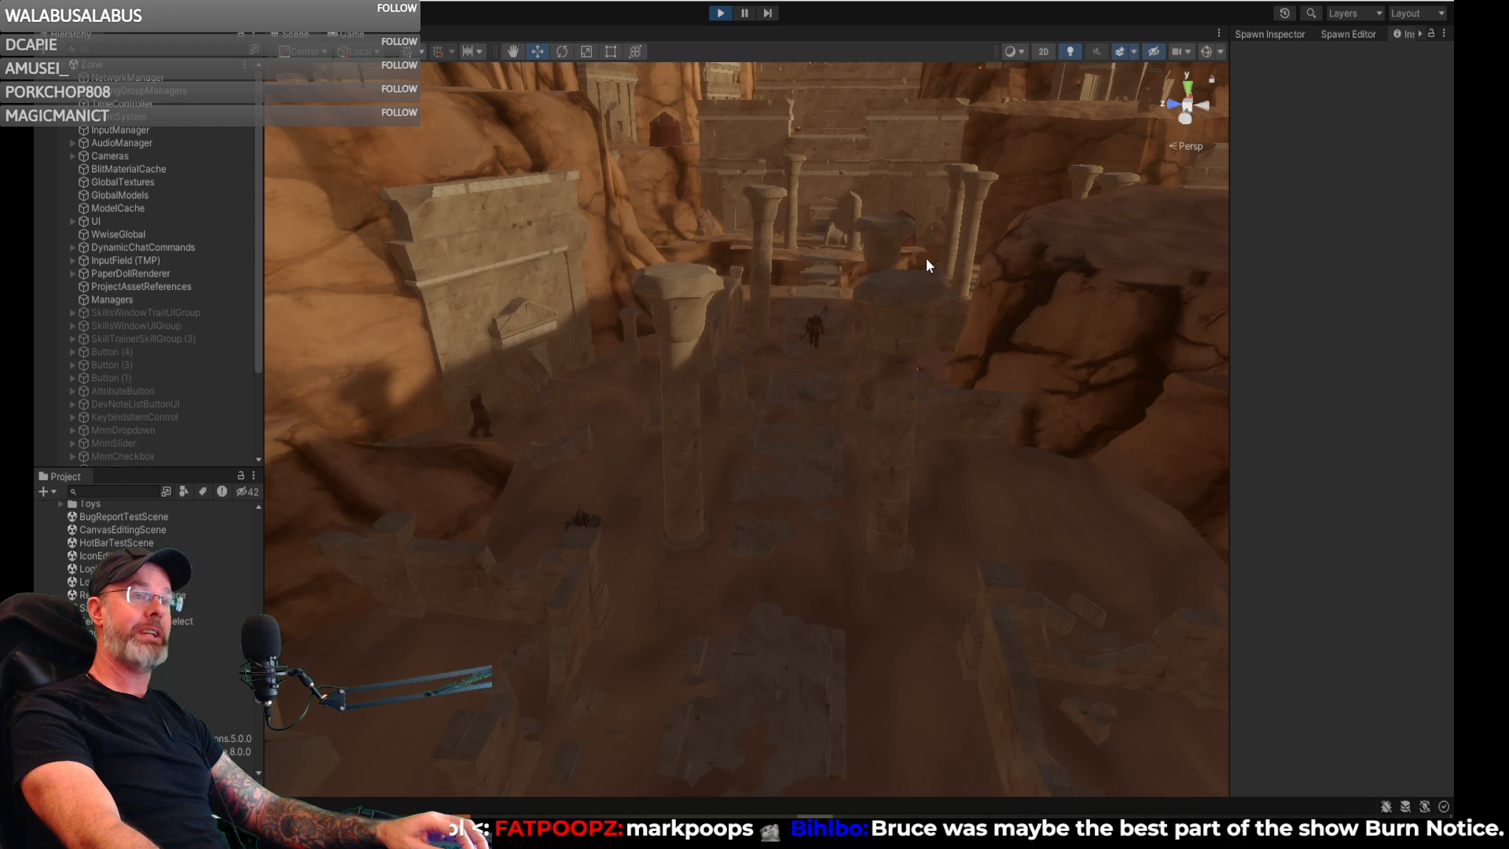
mouse_move(904, 237)
right_mouse_down()
mouse_move(852, 242)
mouse_move(889, 222)
mouse_move(927, 228)
mouse_move(913, 233)
right_mouse_up()
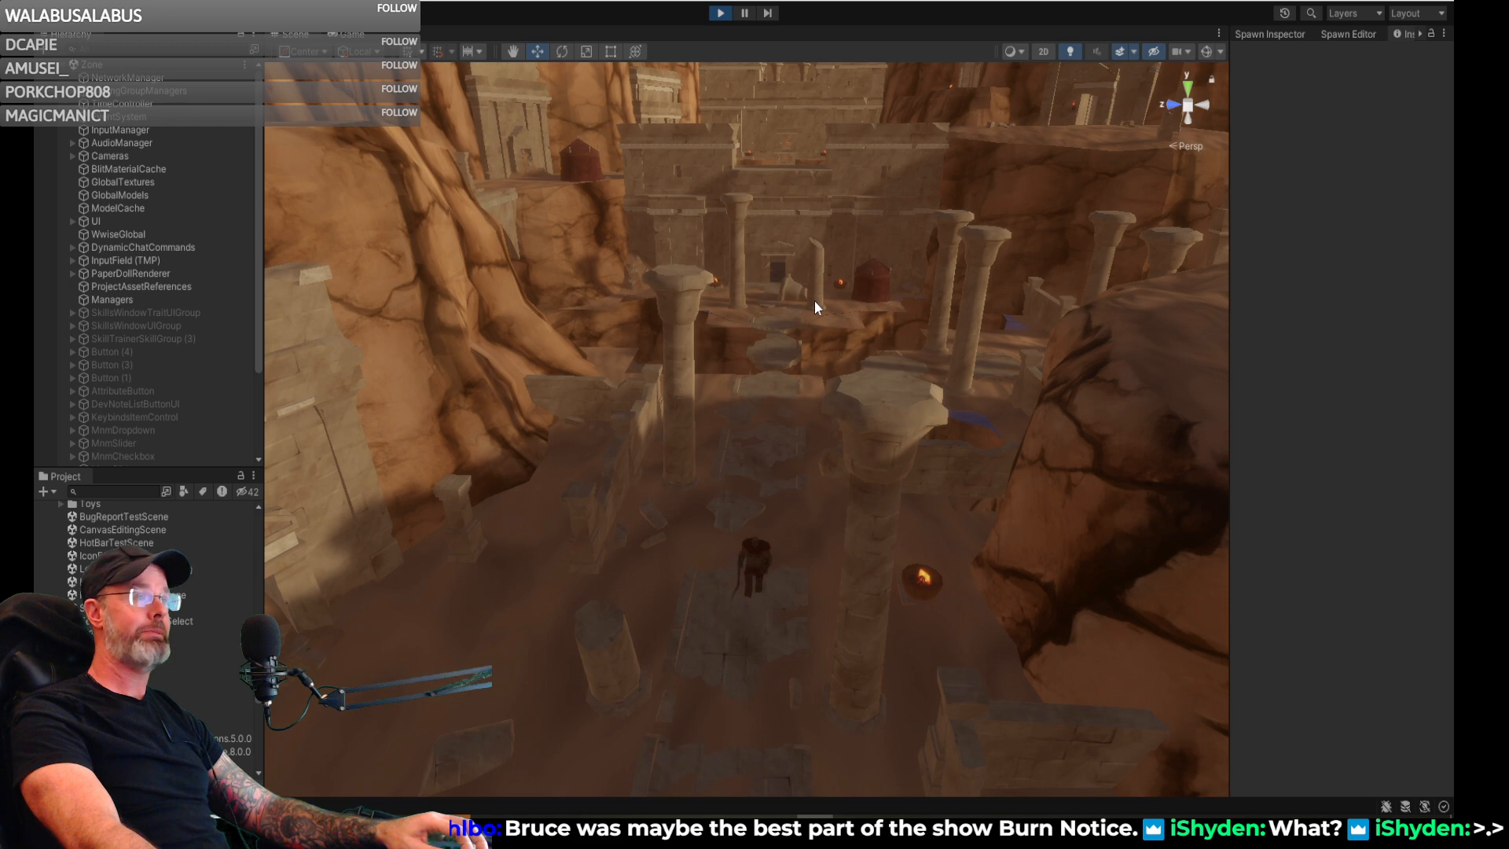
right_click_drag(851, 321, 801, 307)
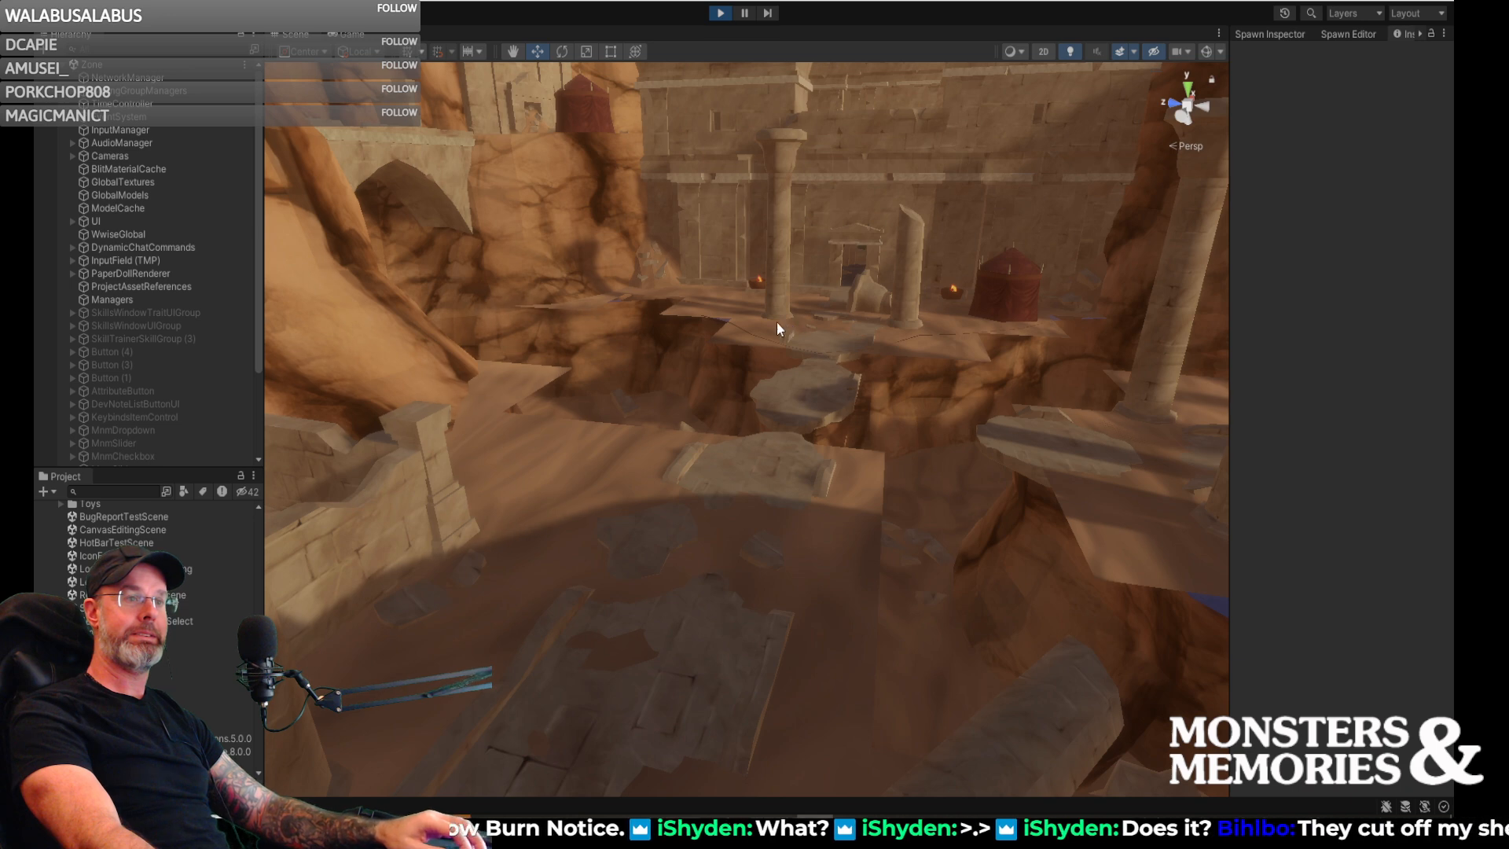
mouse_move(715, 356)
right_mouse_down()
mouse_move(698, 352)
mouse_move(701, 376)
right_mouse_up()
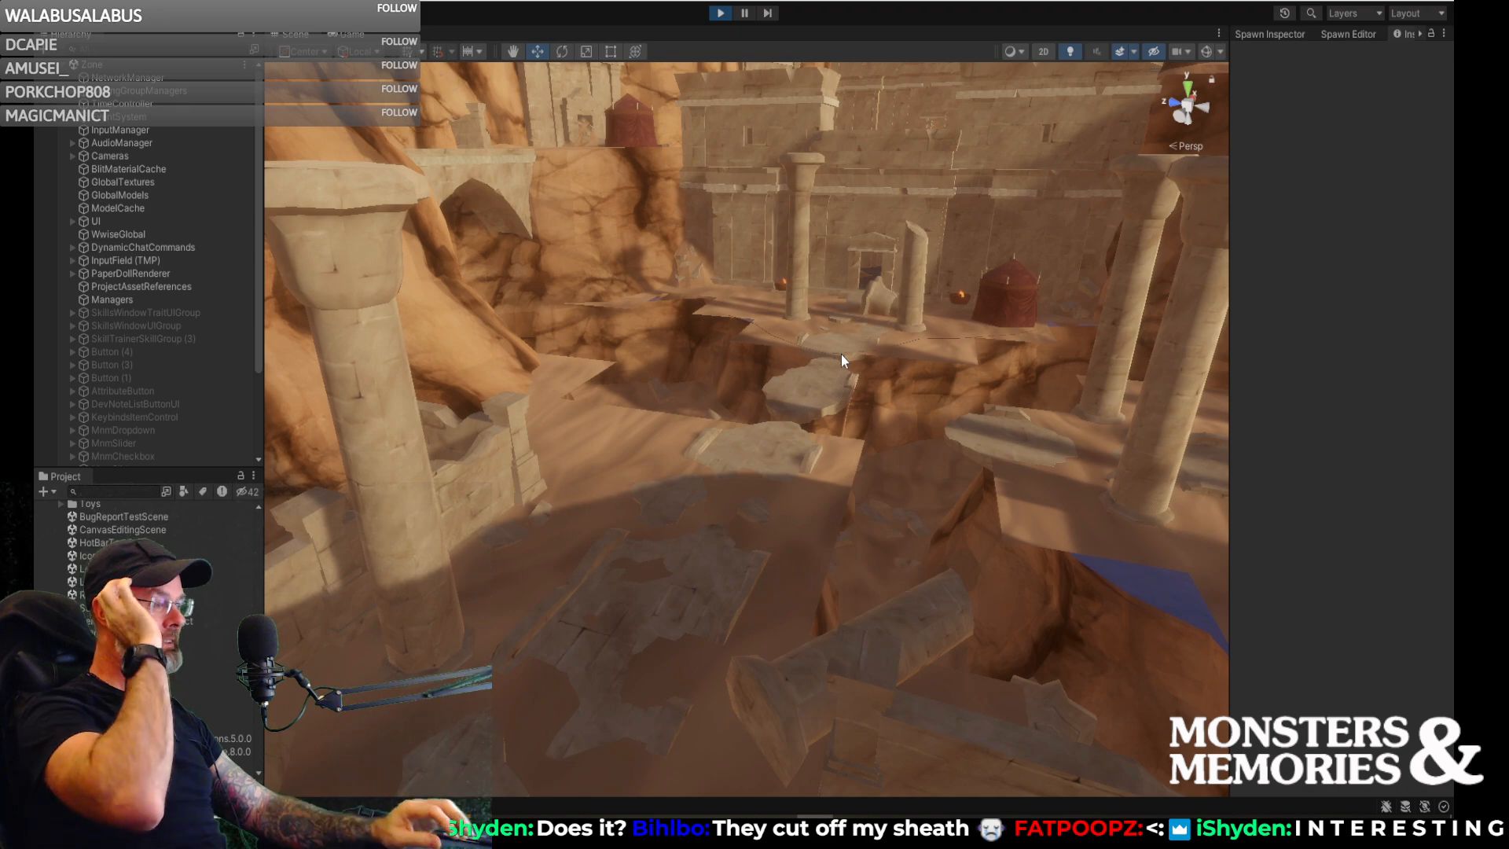
right_click_drag(616, 375, 1448, 380)
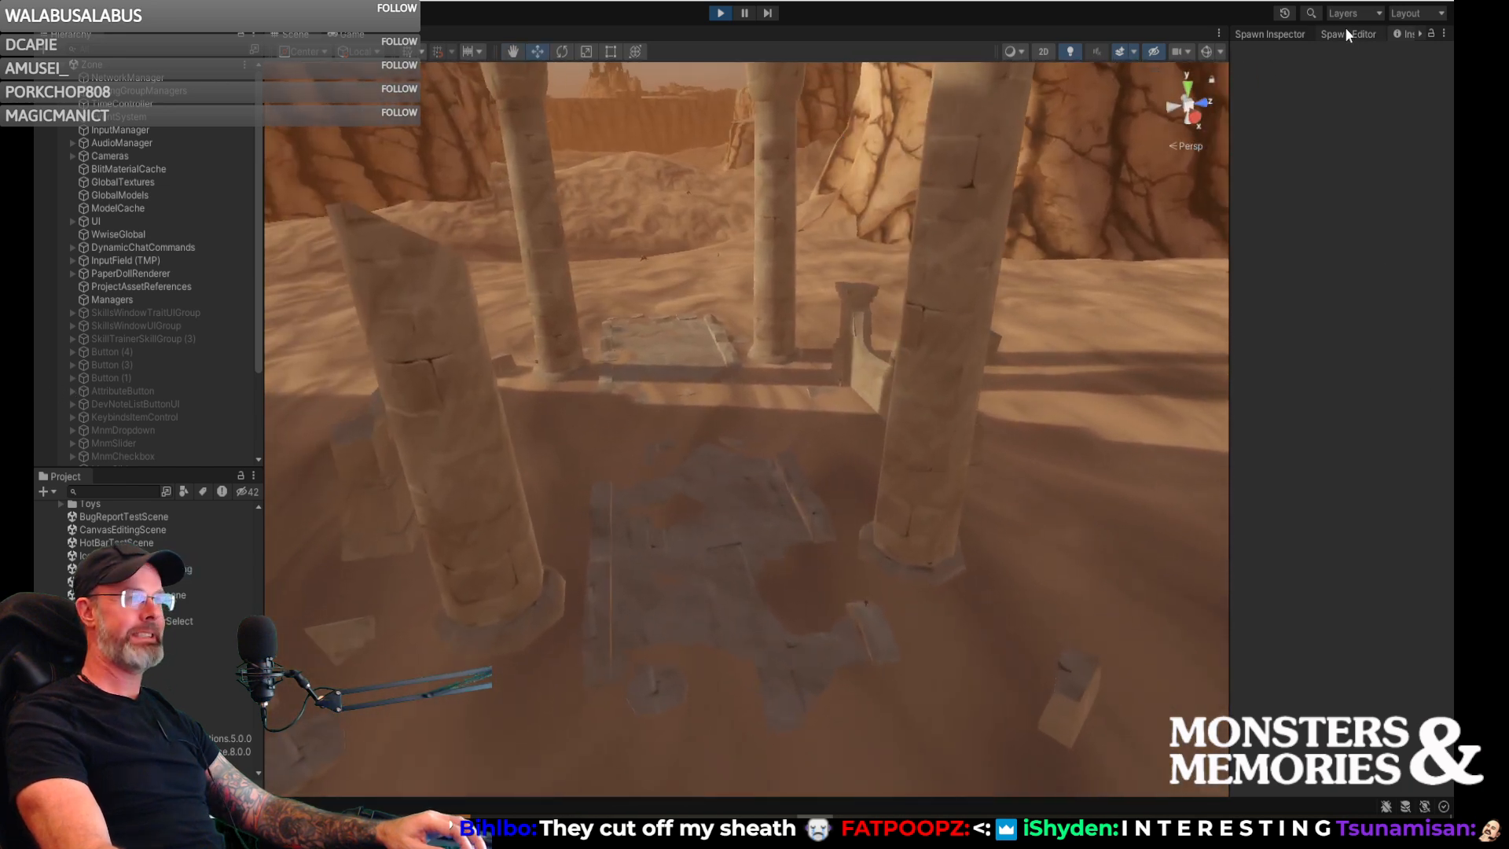
- Bring up the Spawn Editor, widen it and set its zone to Vale of Zintar
left_click(1270, 35)
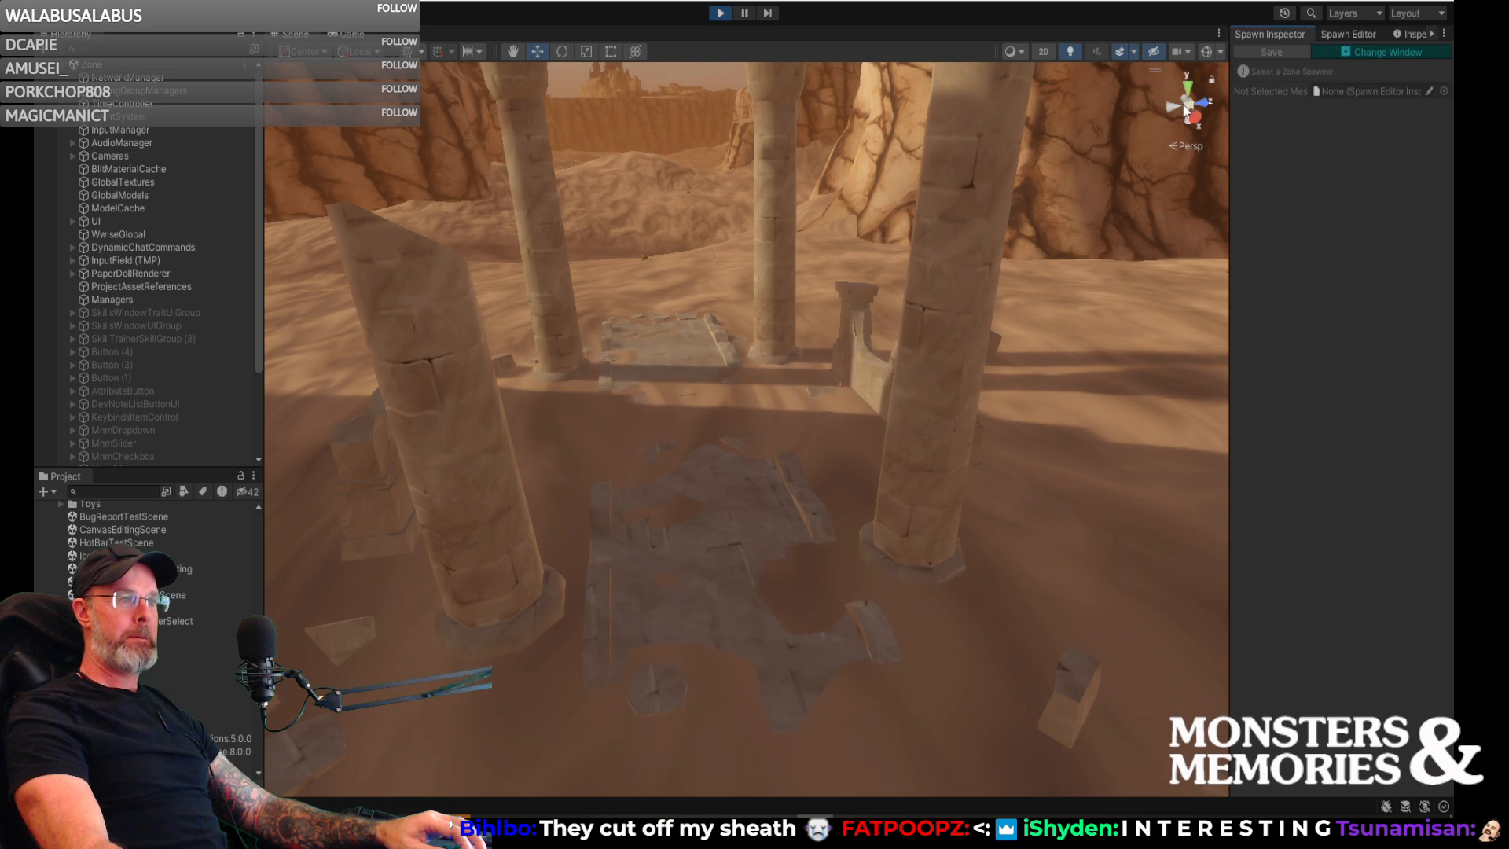
left_click(1339, 32)
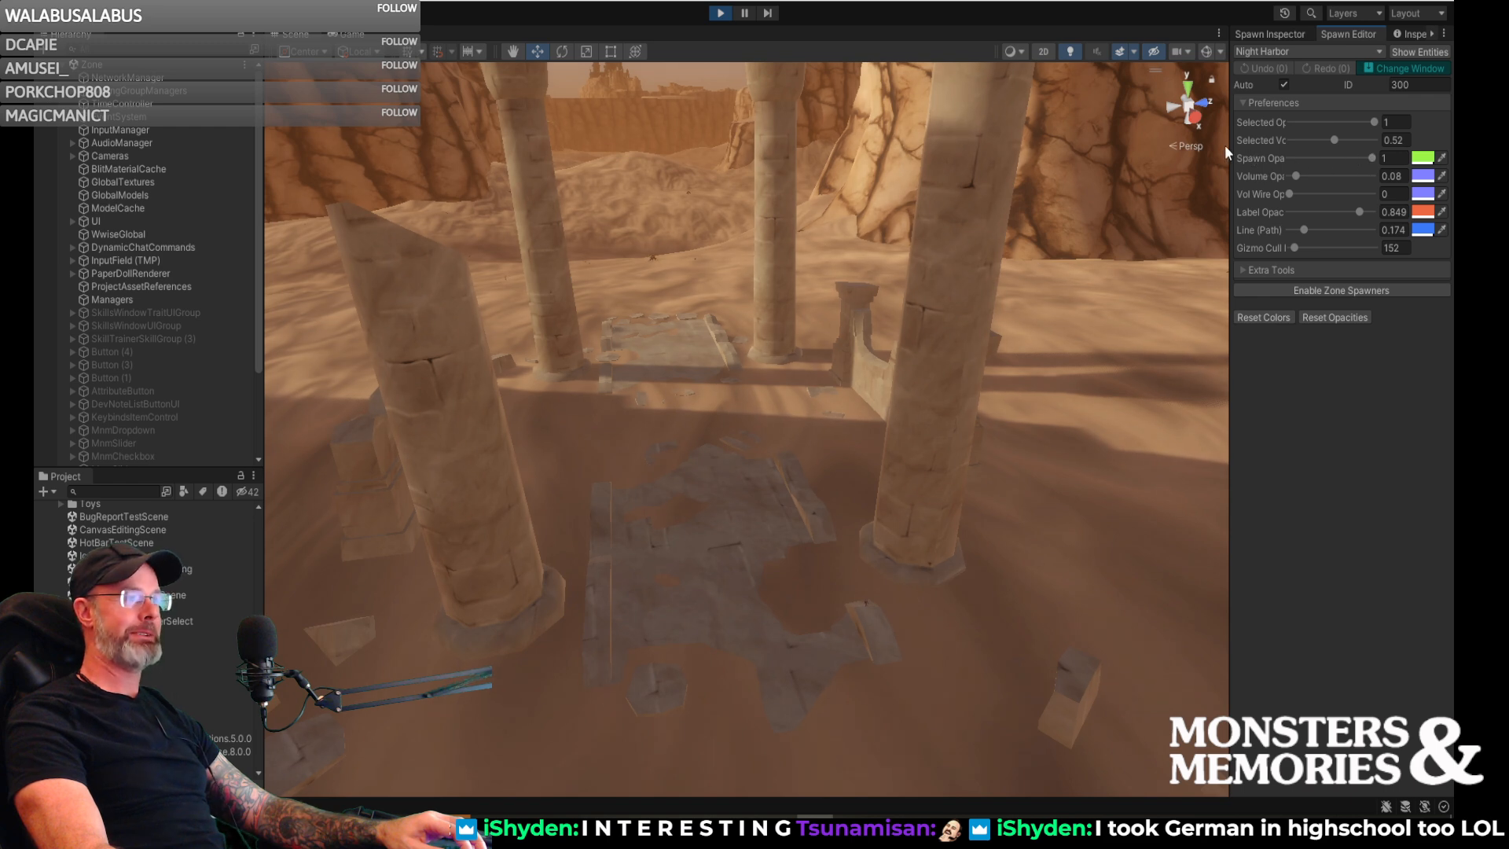
left_click_drag(1230, 148, 1203, 147)
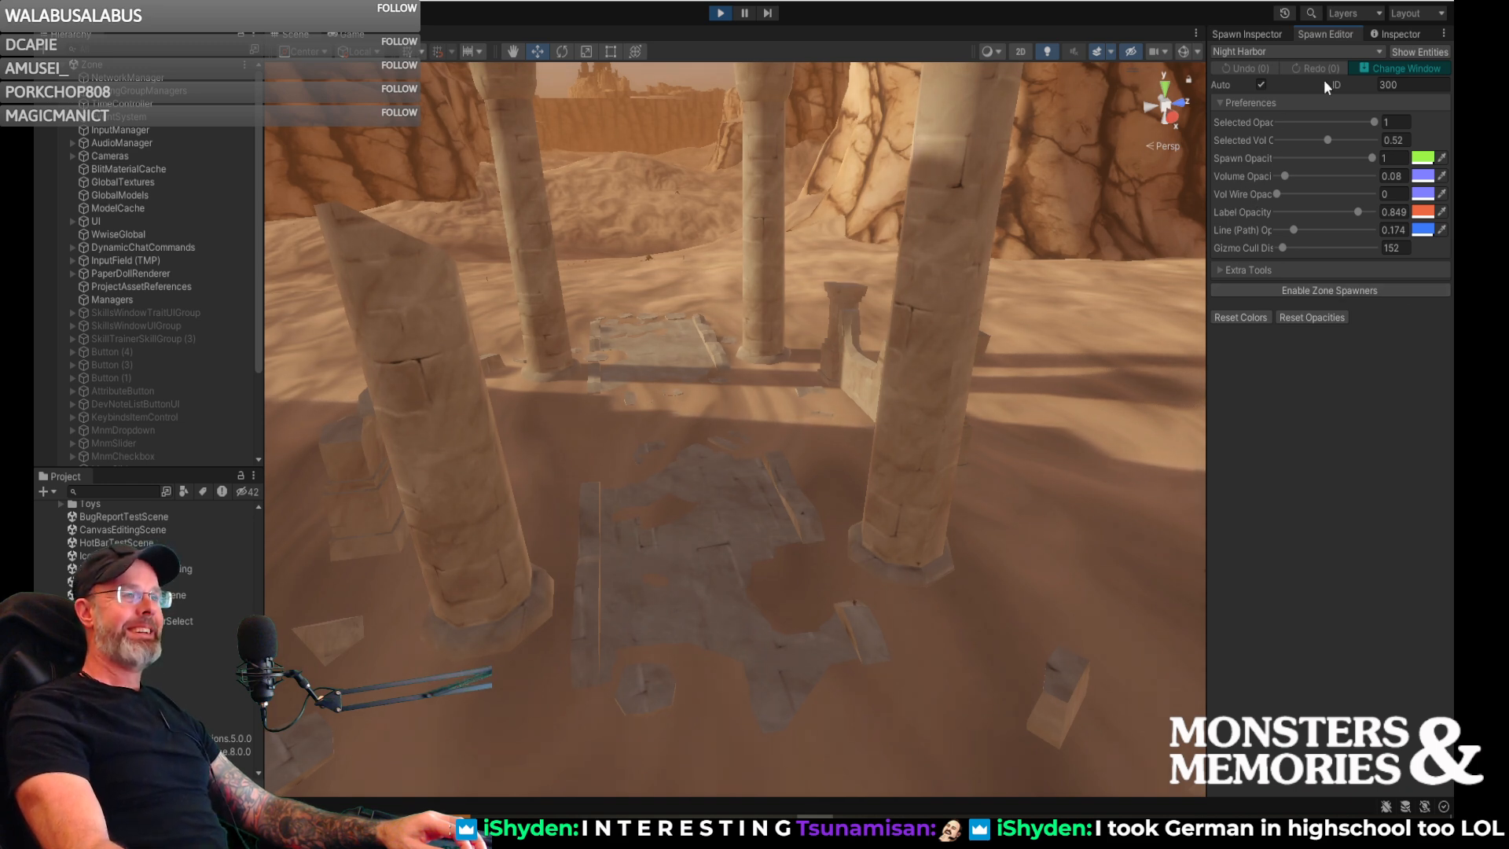
left_click(1308, 49)
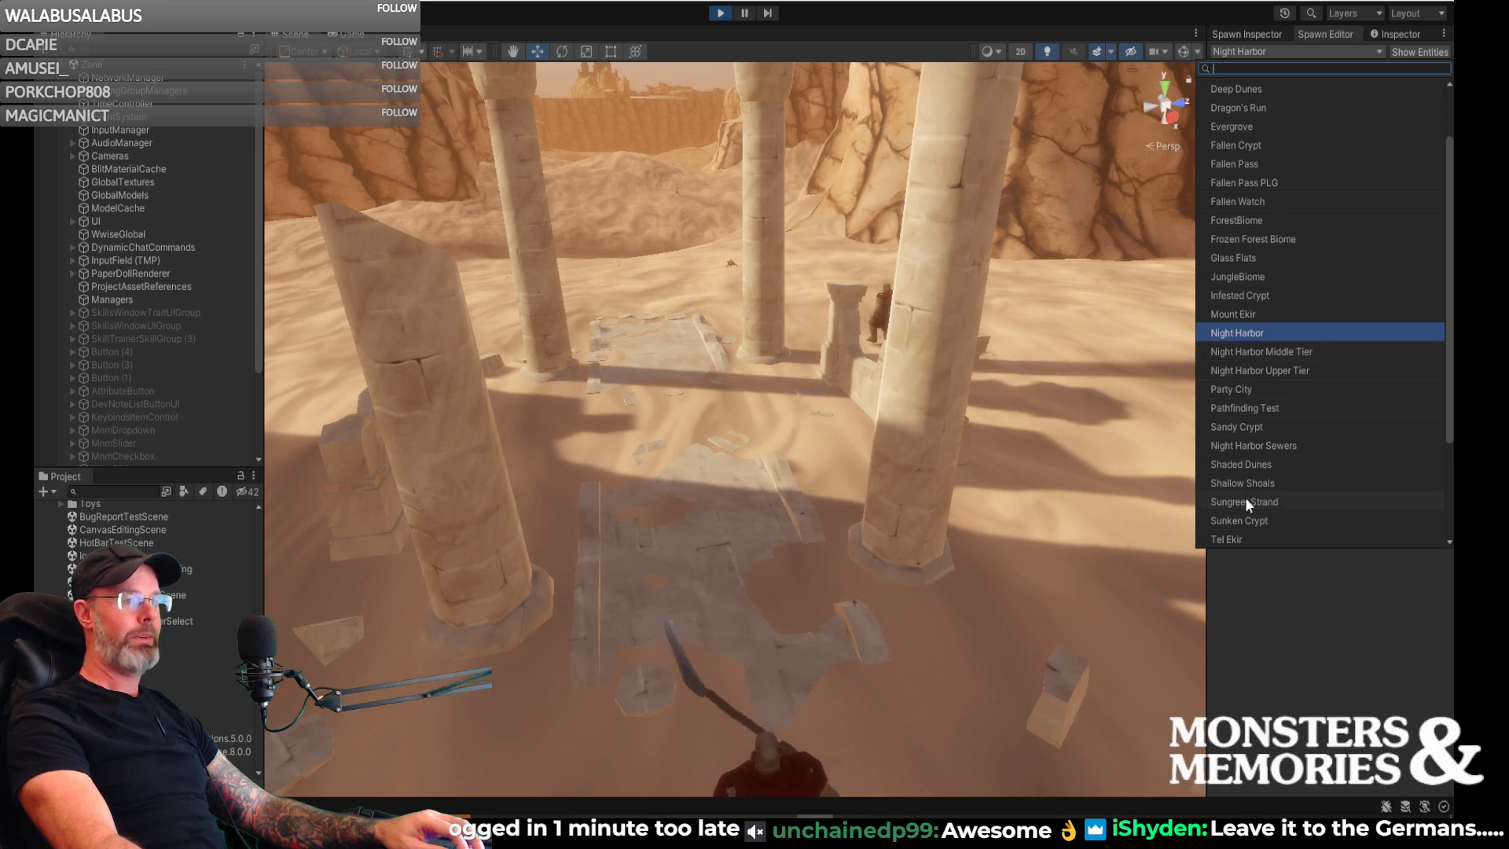
scroll(1244, 440, "down", 3)
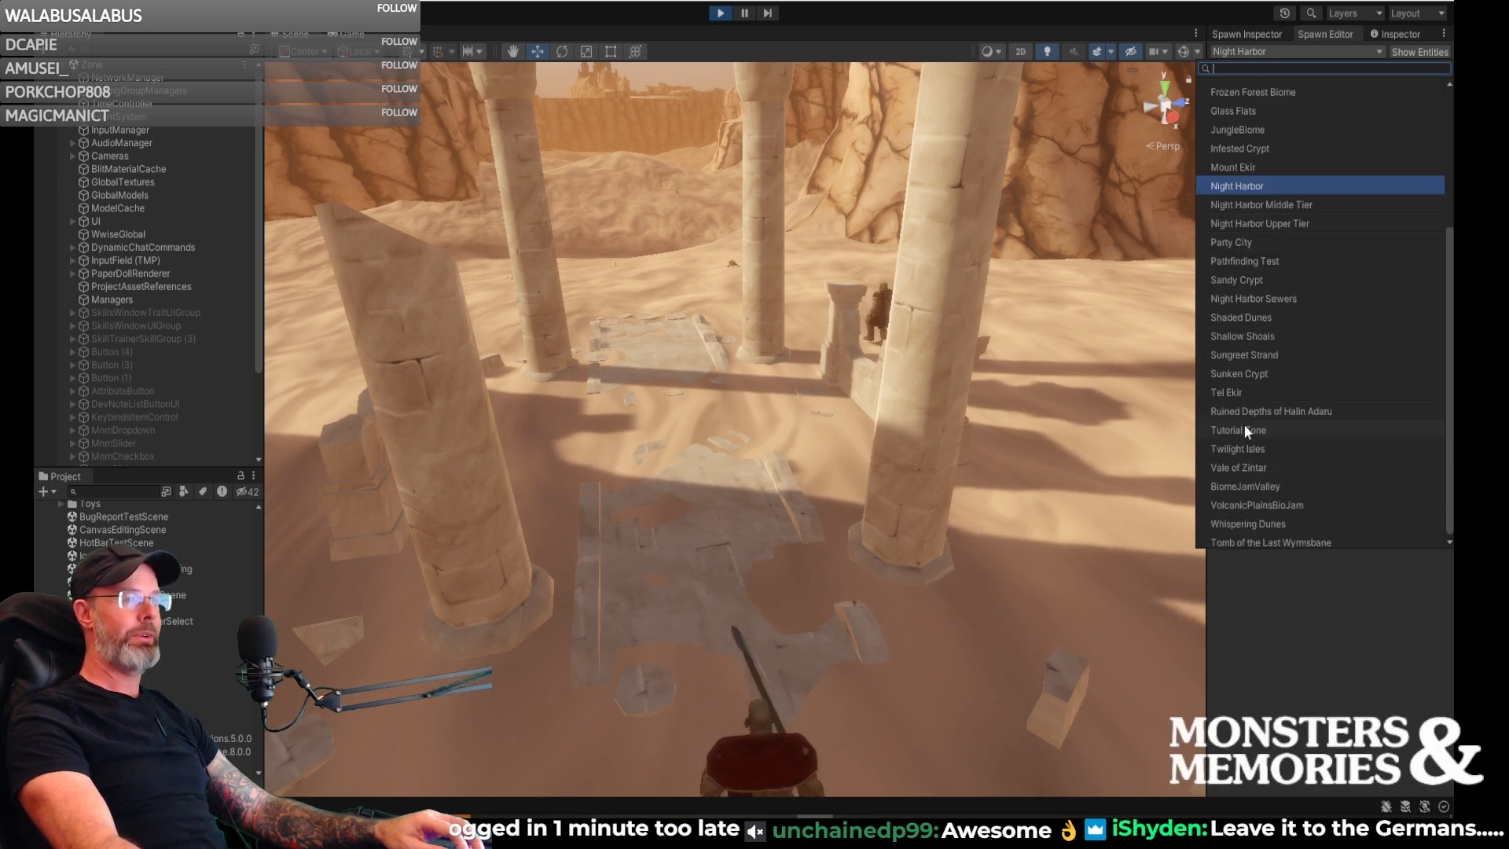
left_click(1243, 466)
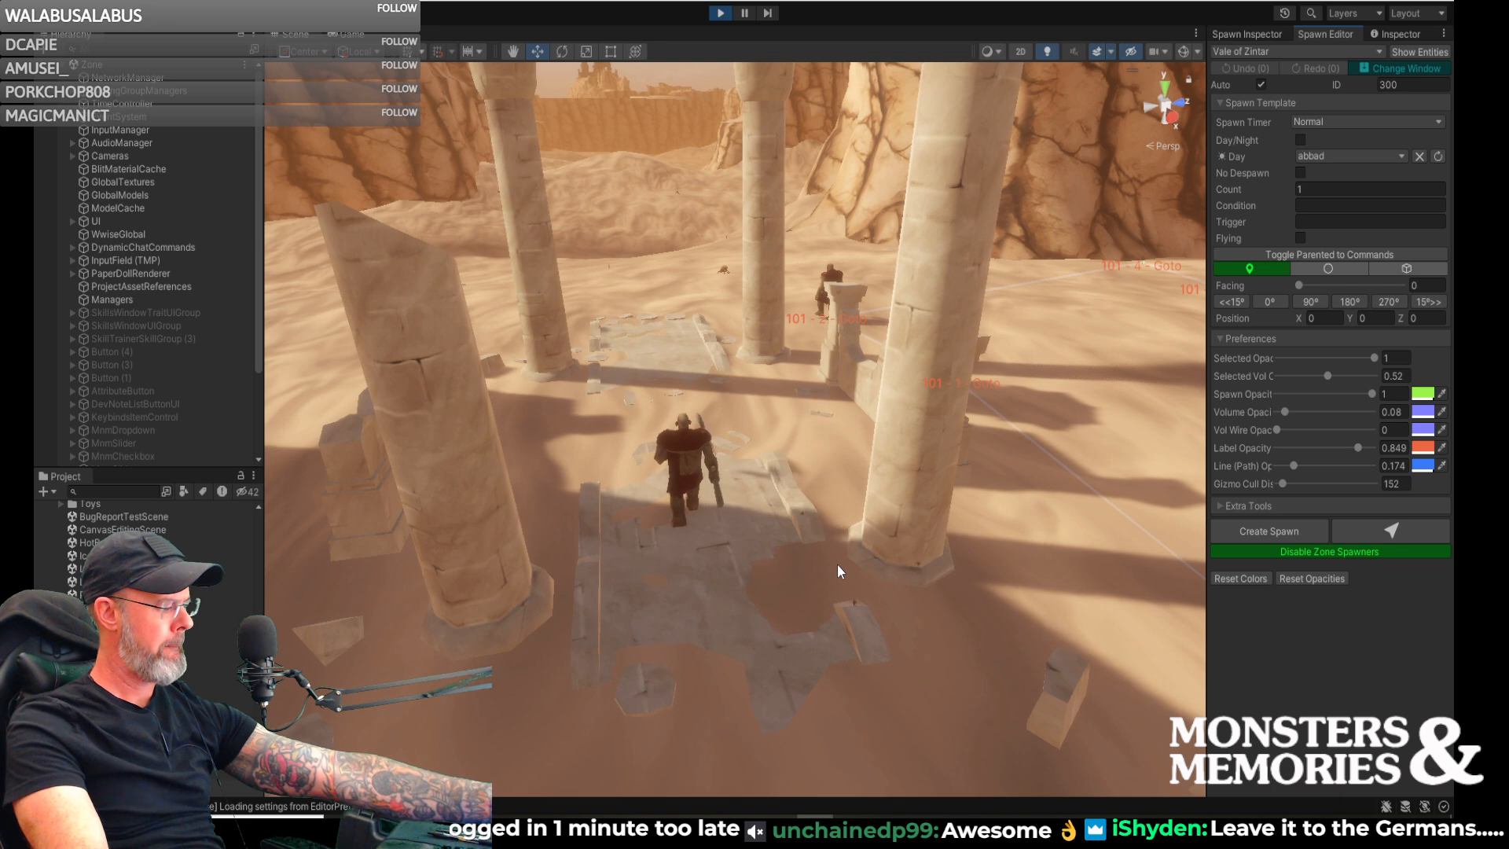
- Switch to Elgato Control Center, postpone its software update, lower the key light's brightness and return to the Unity scene
left_click(1280, 831)
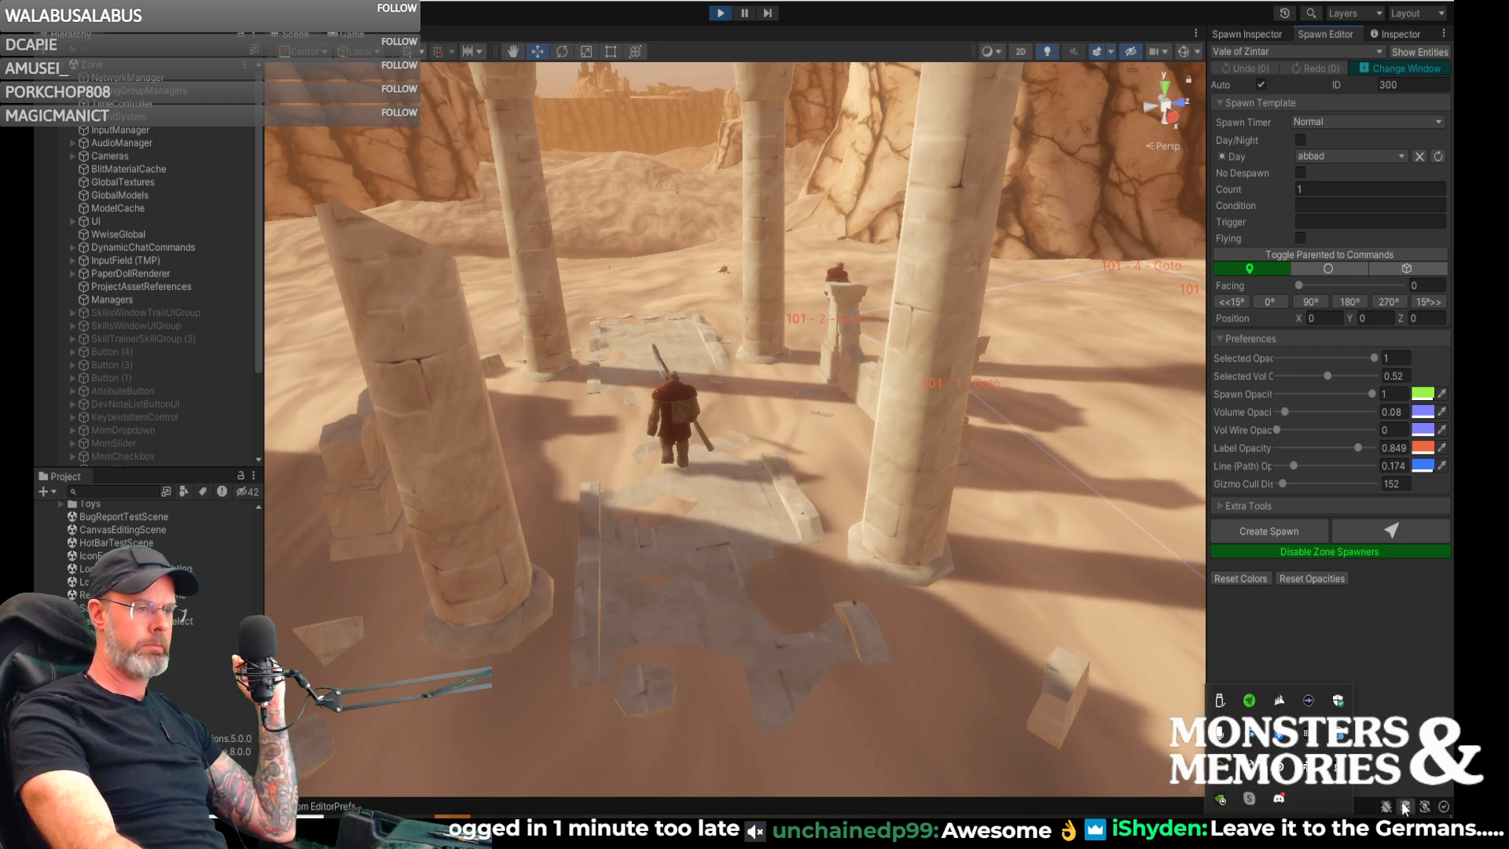
left_click(1309, 699)
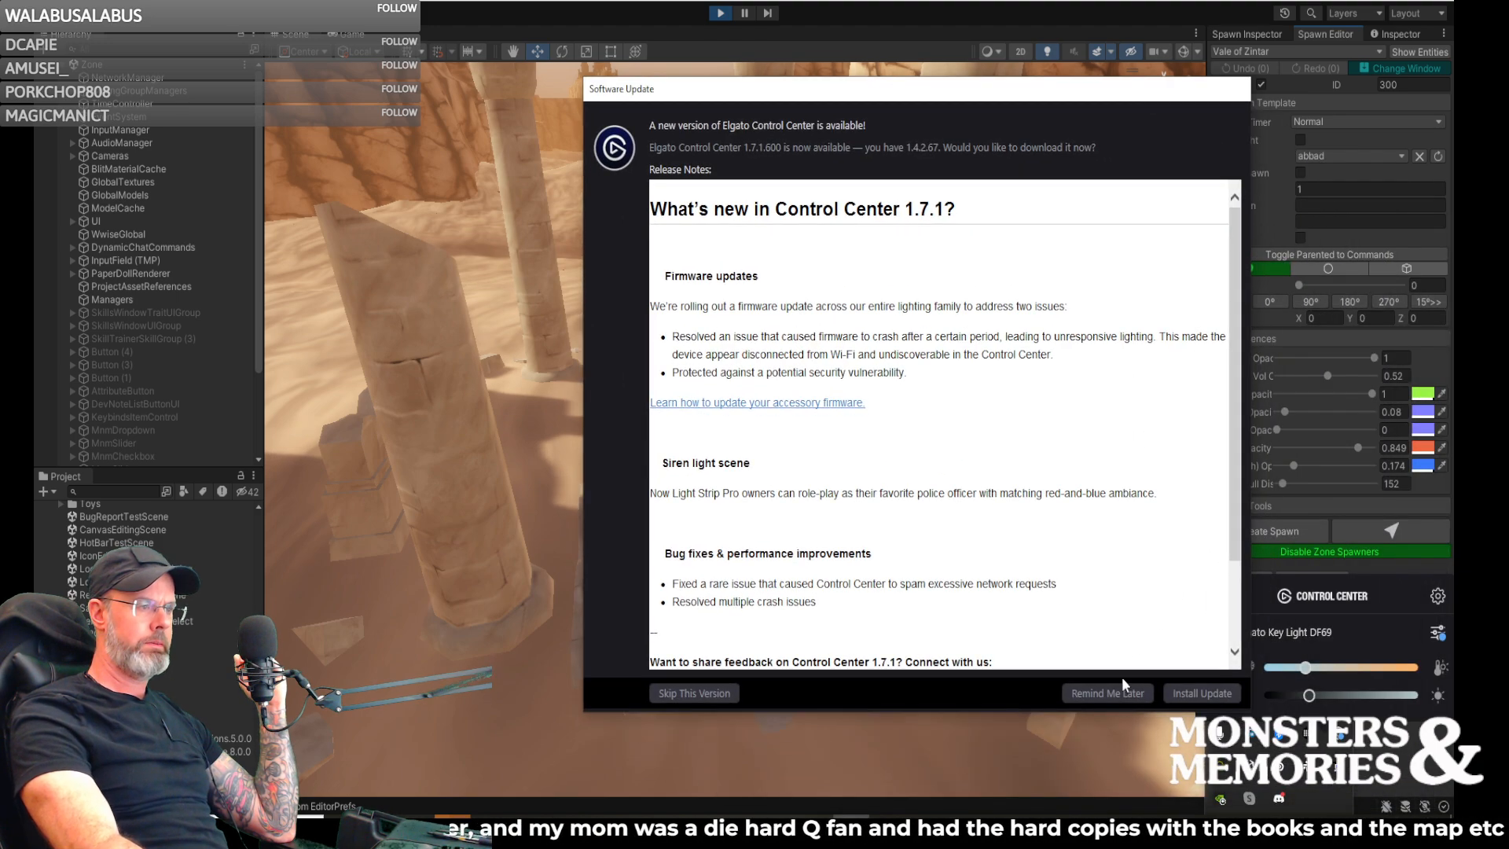
left_click(1109, 695)
left_click_drag(1310, 696, 1289, 697)
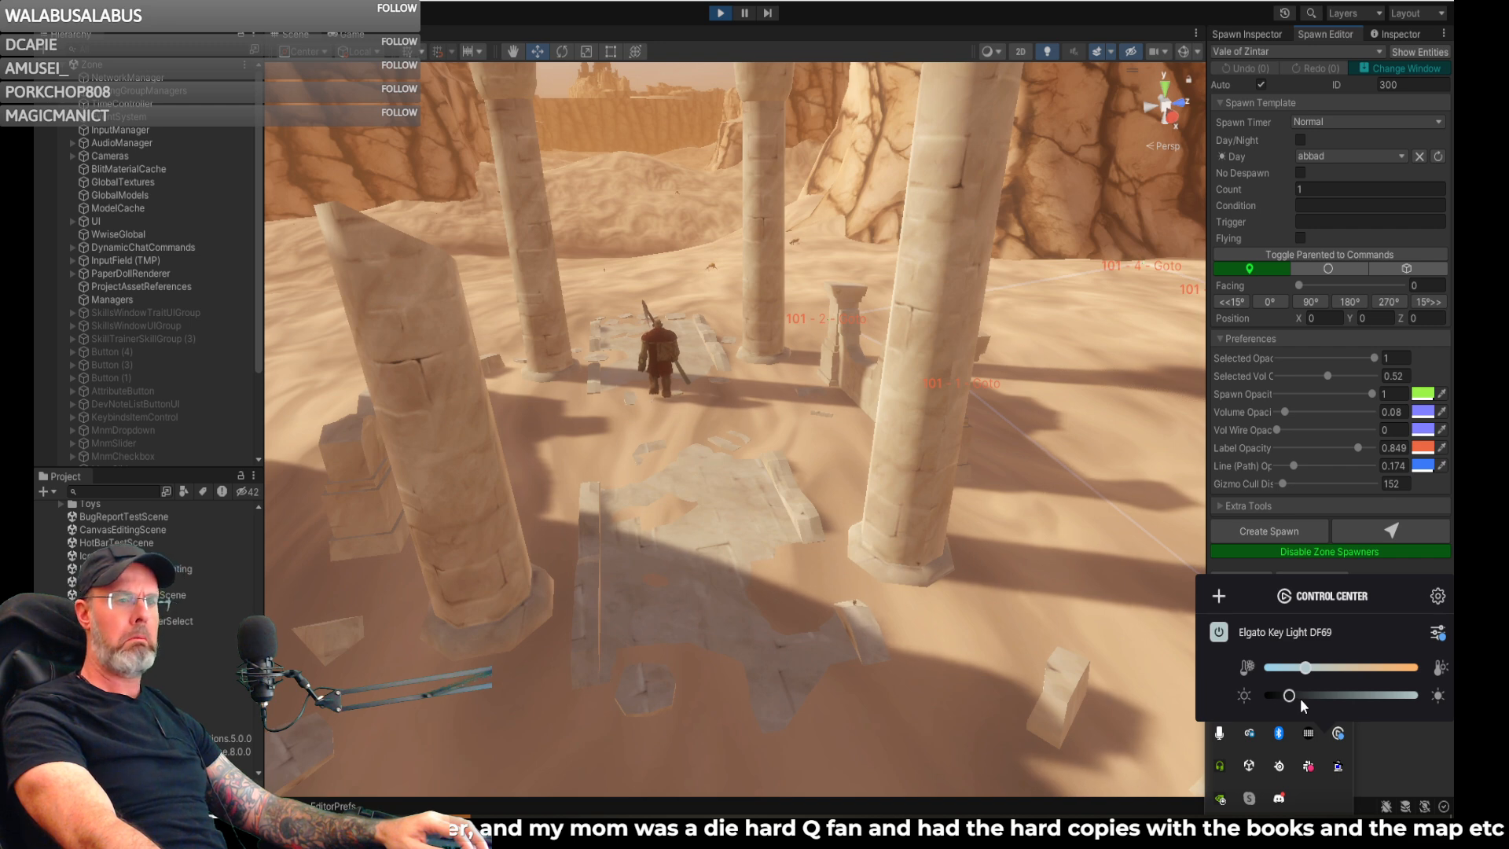
left_click(1111, 421)
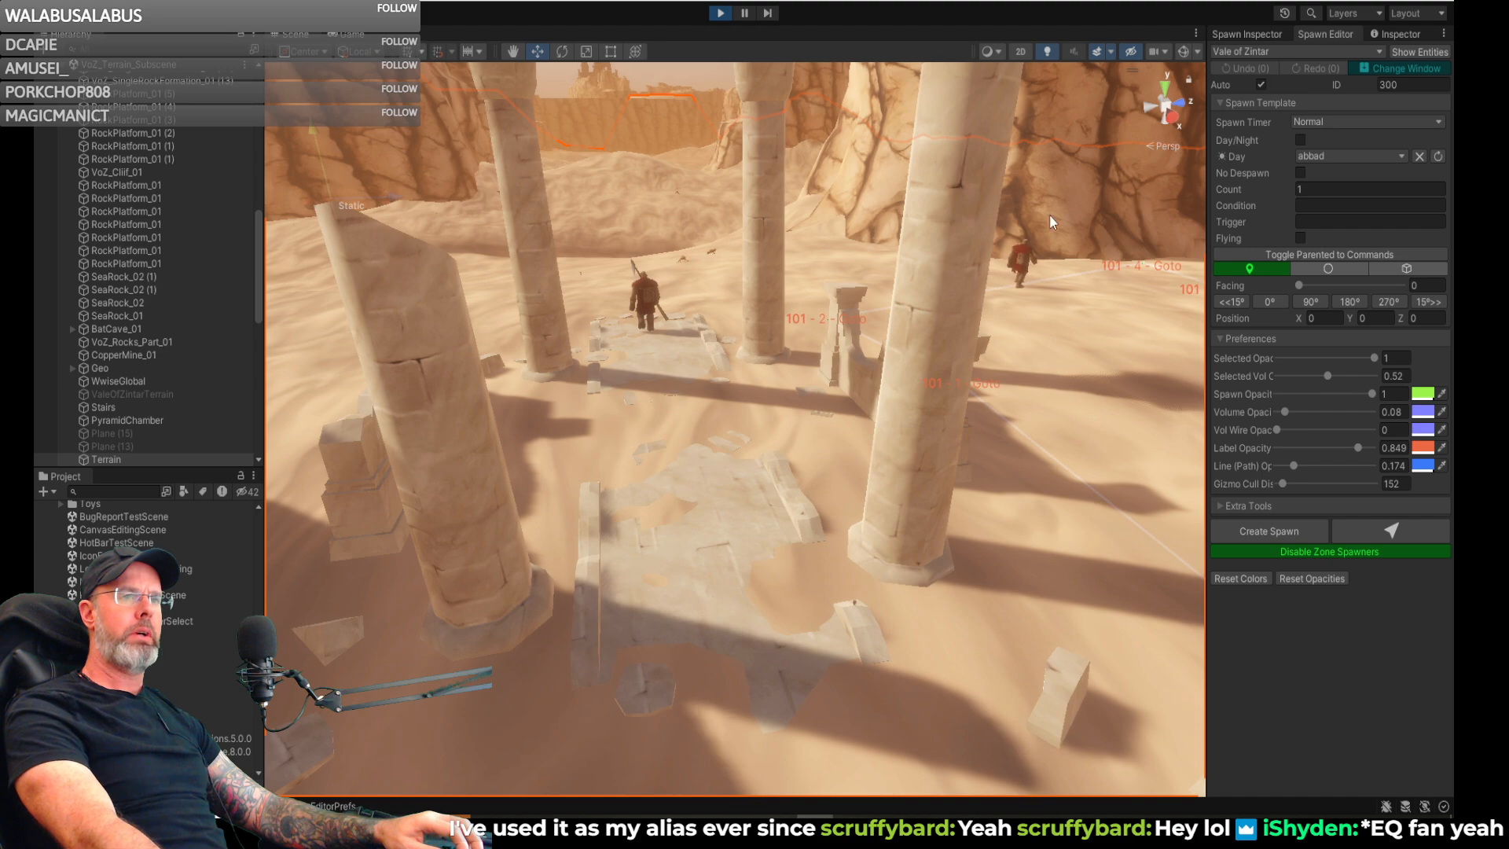
- Look around the pillars, broken walls and nearby cliff, ending above the shaded sand between the cliff and the ruins
right_click_drag(841, 273, 779, 286)
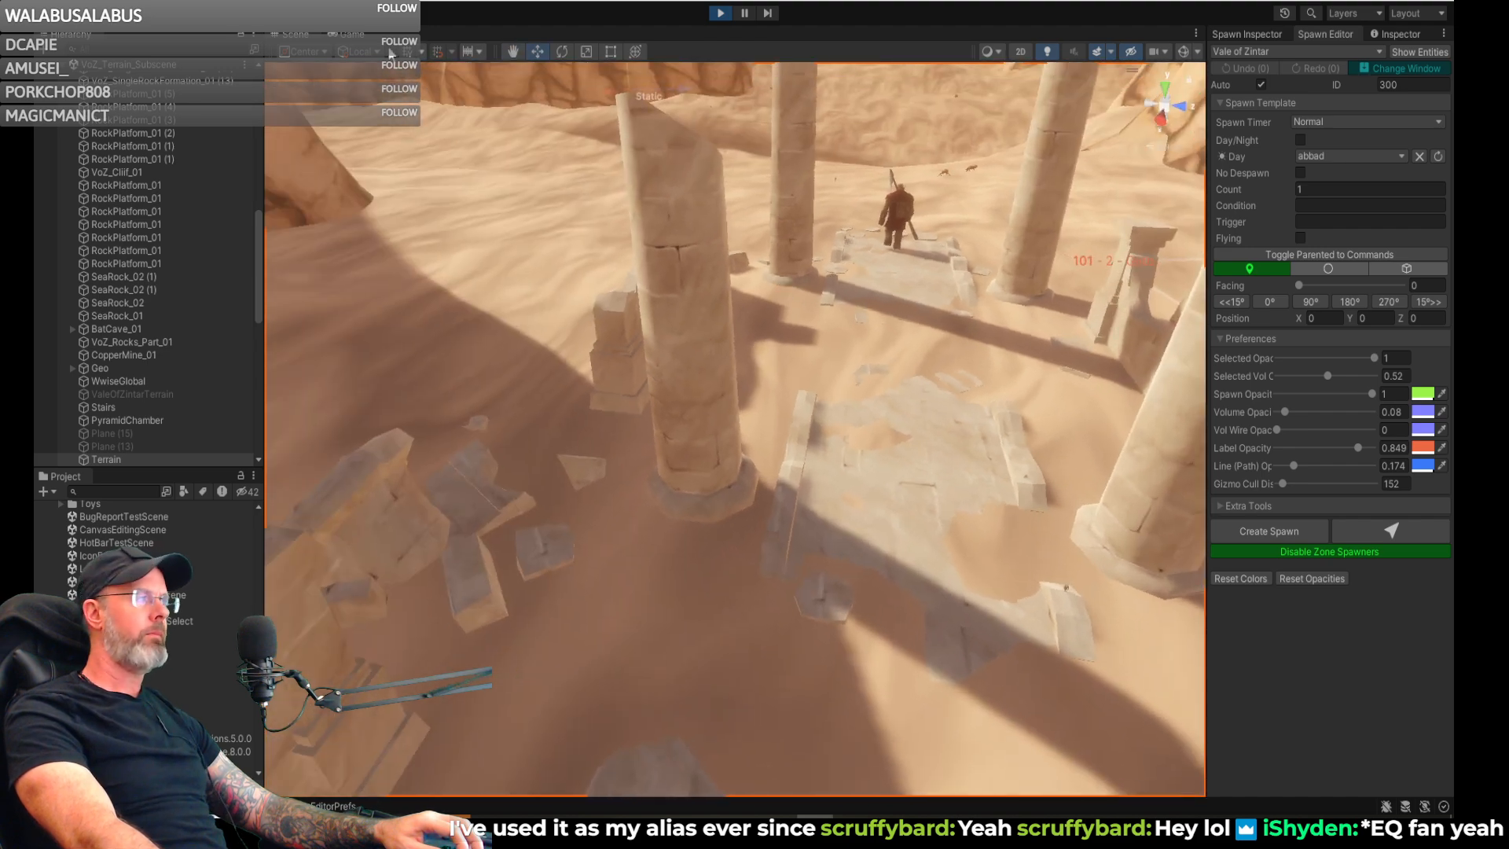
right_click_drag(683, 295, 564, 292)
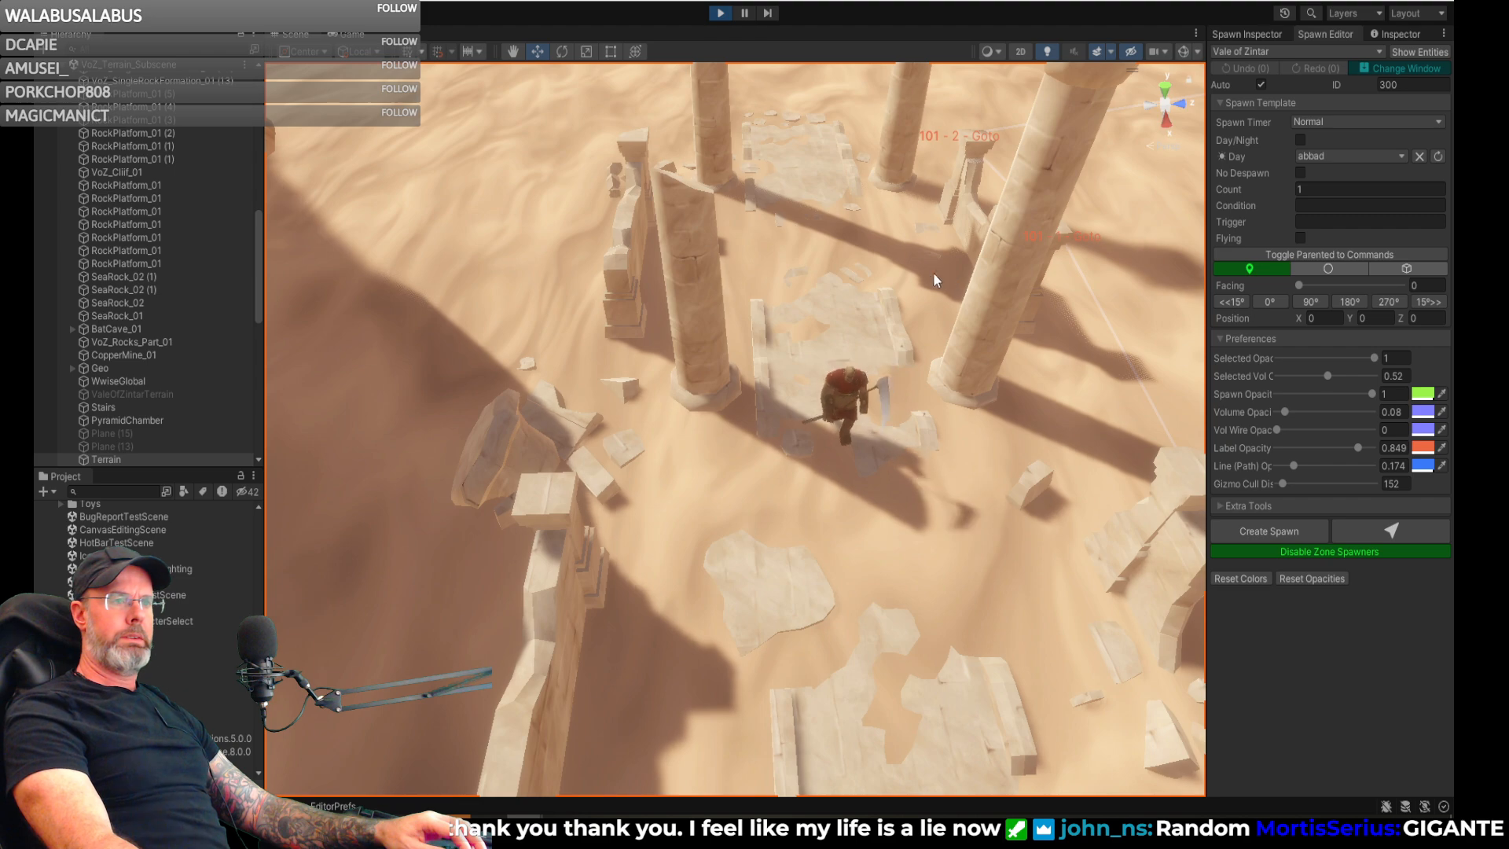
right_click_drag(834, 239, 528, 211)
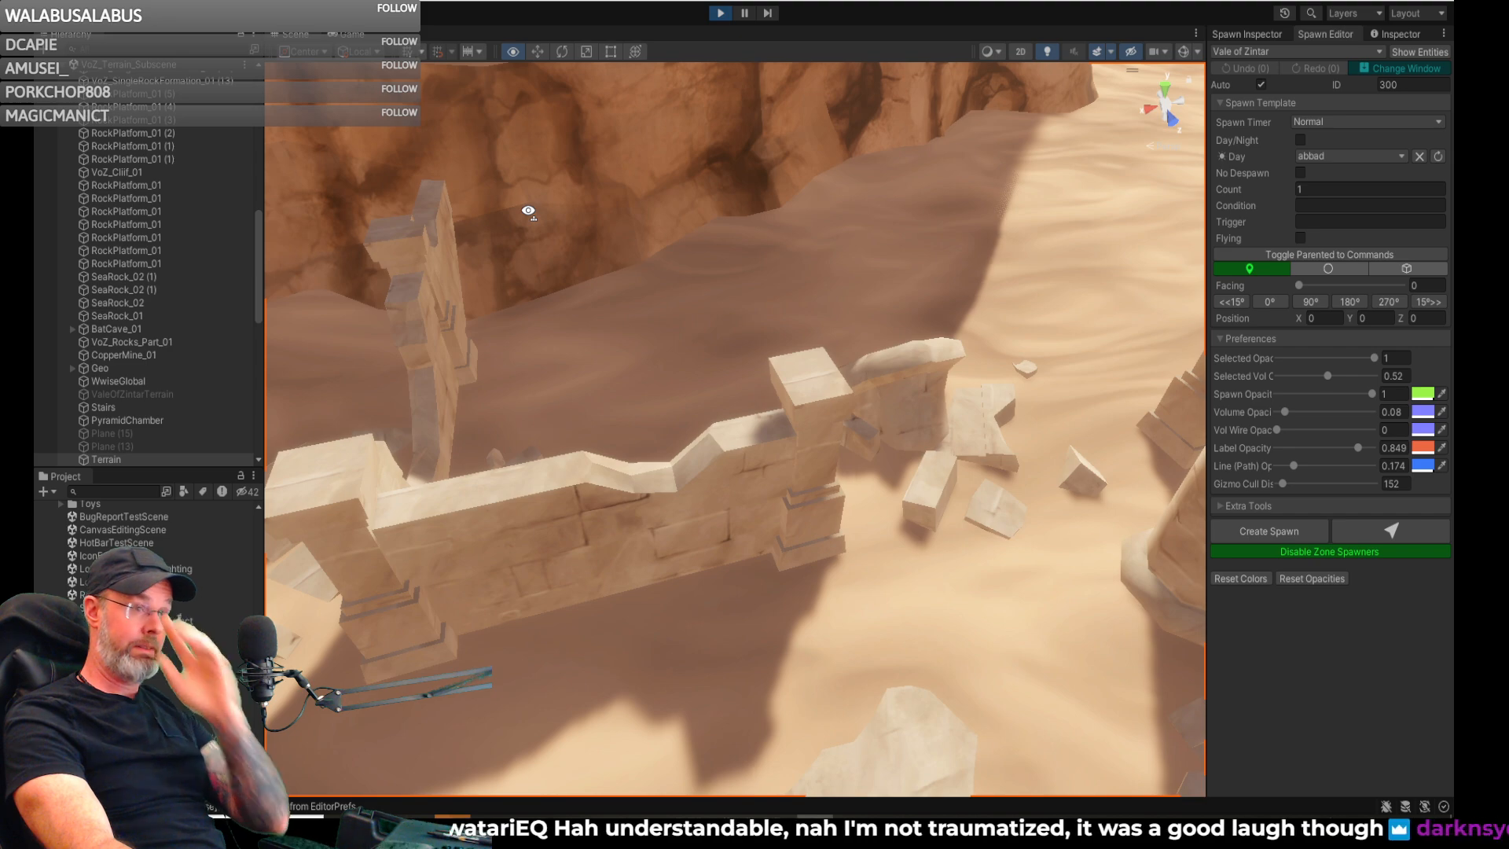
right_click_drag(527, 211, 767, 34)
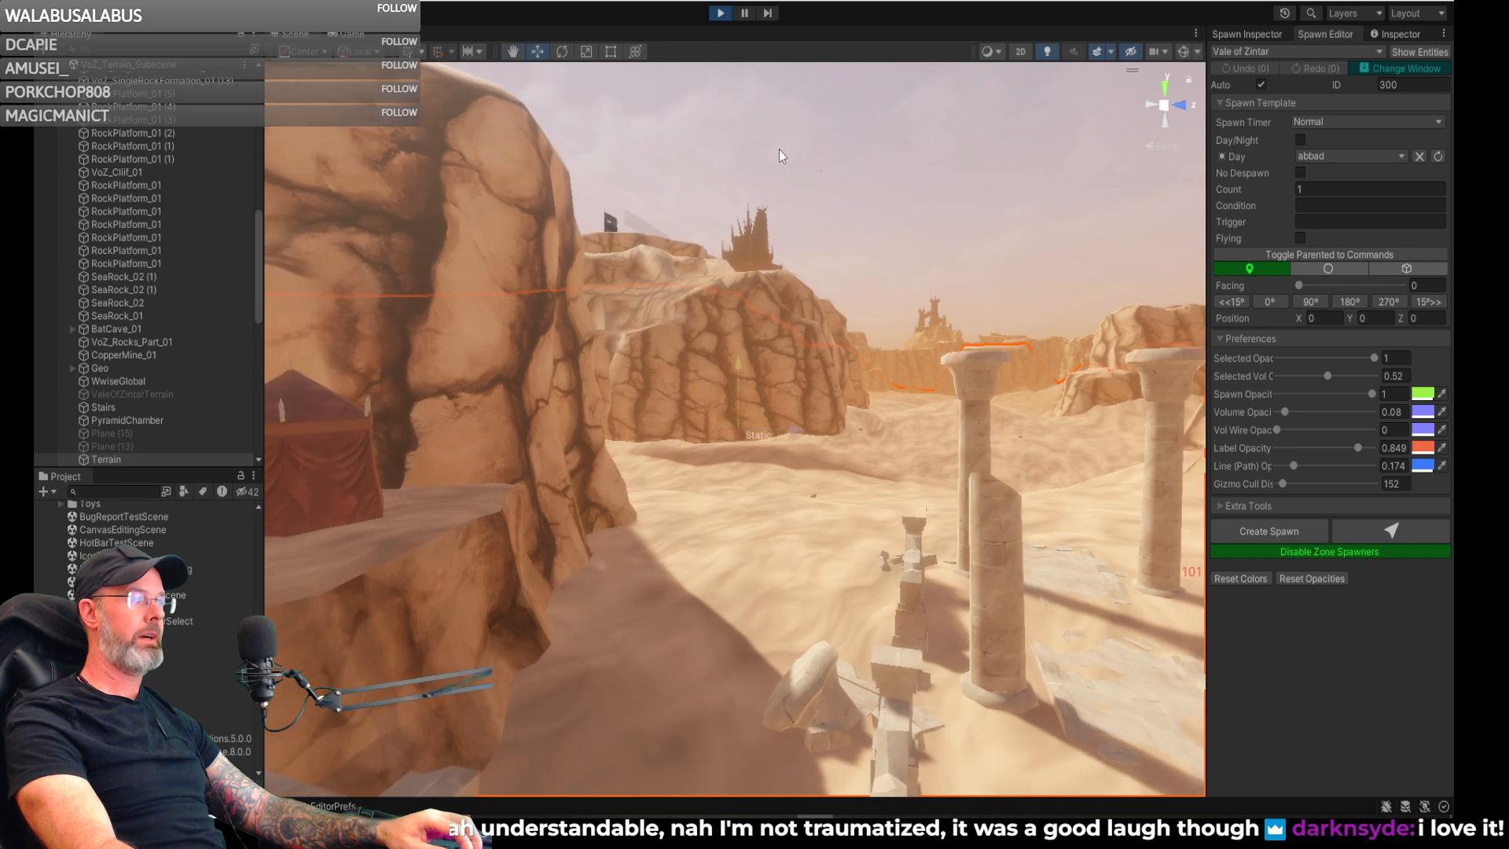
right_click_drag(733, 143, 805, 333)
- Expand the ValeOfZintar scene and its Spawners group in the hierarchy
scroll(158, 266, "down", 8)
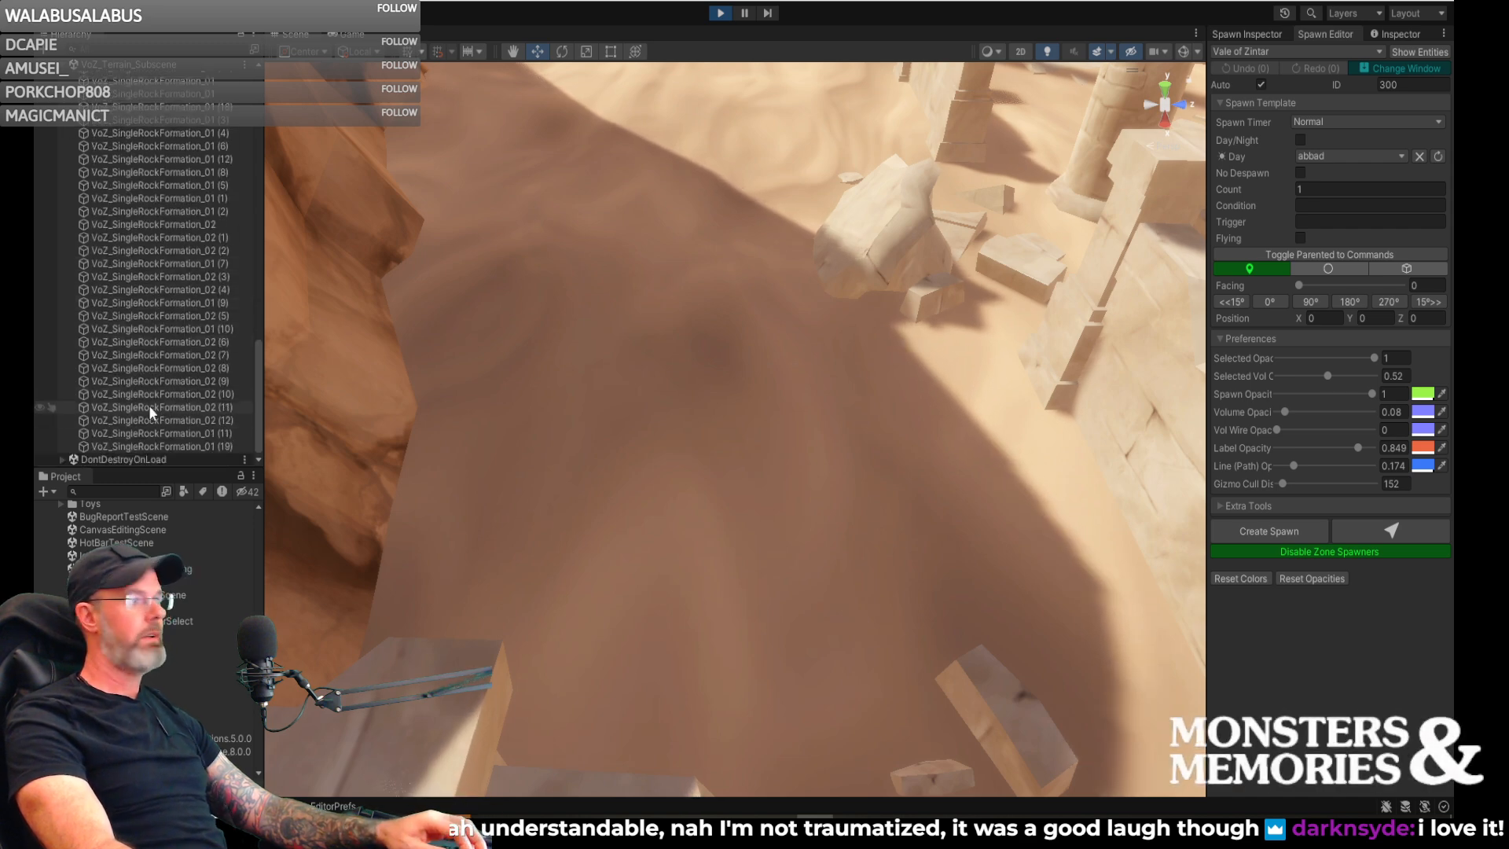
scroll(134, 290, "up", 6)
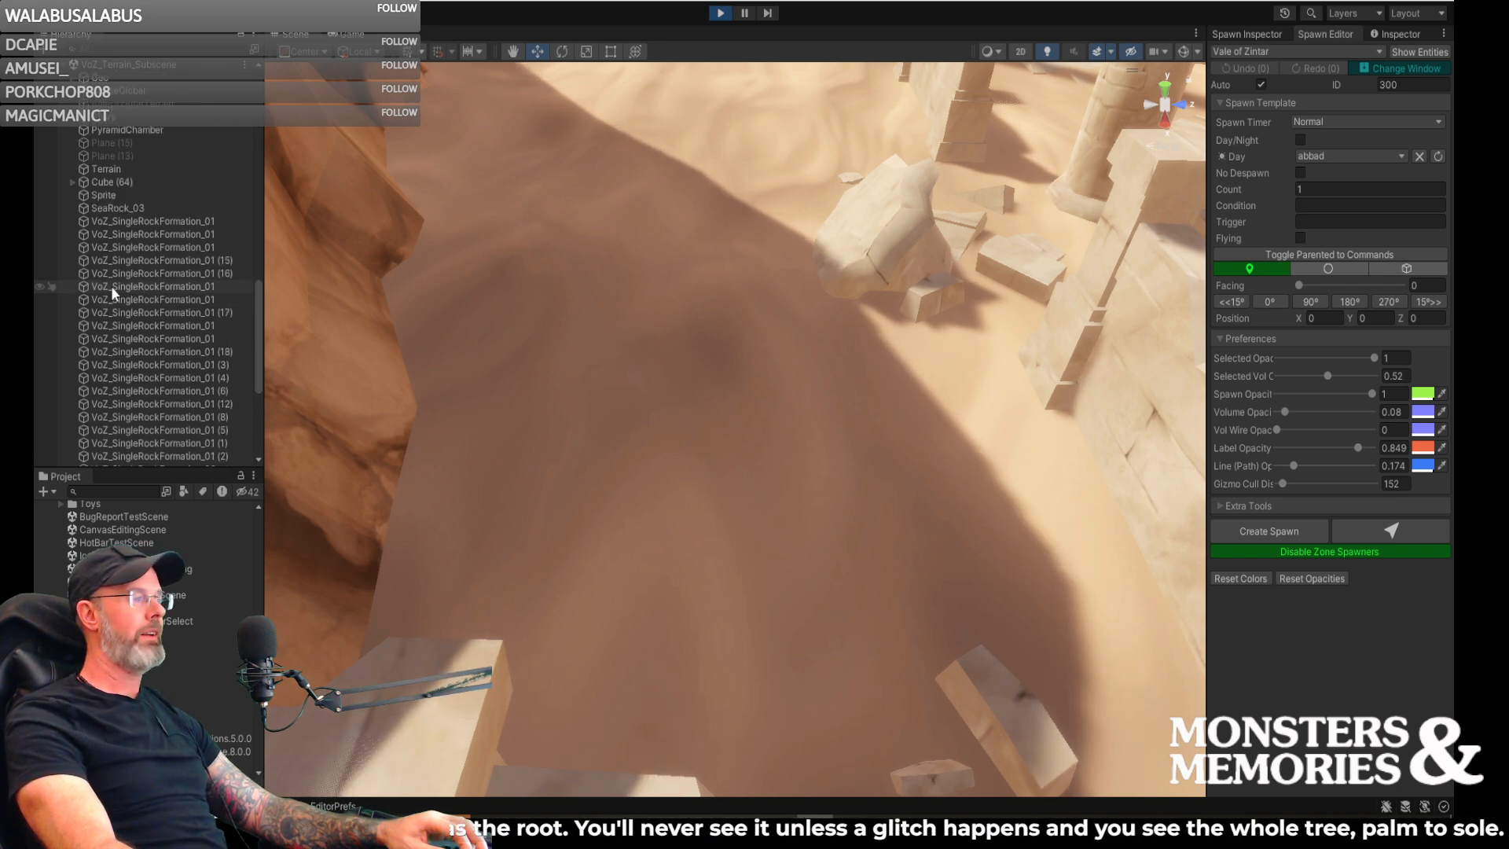
scroll(111, 283, "up", 4)
scroll(106, 279, "up", 8)
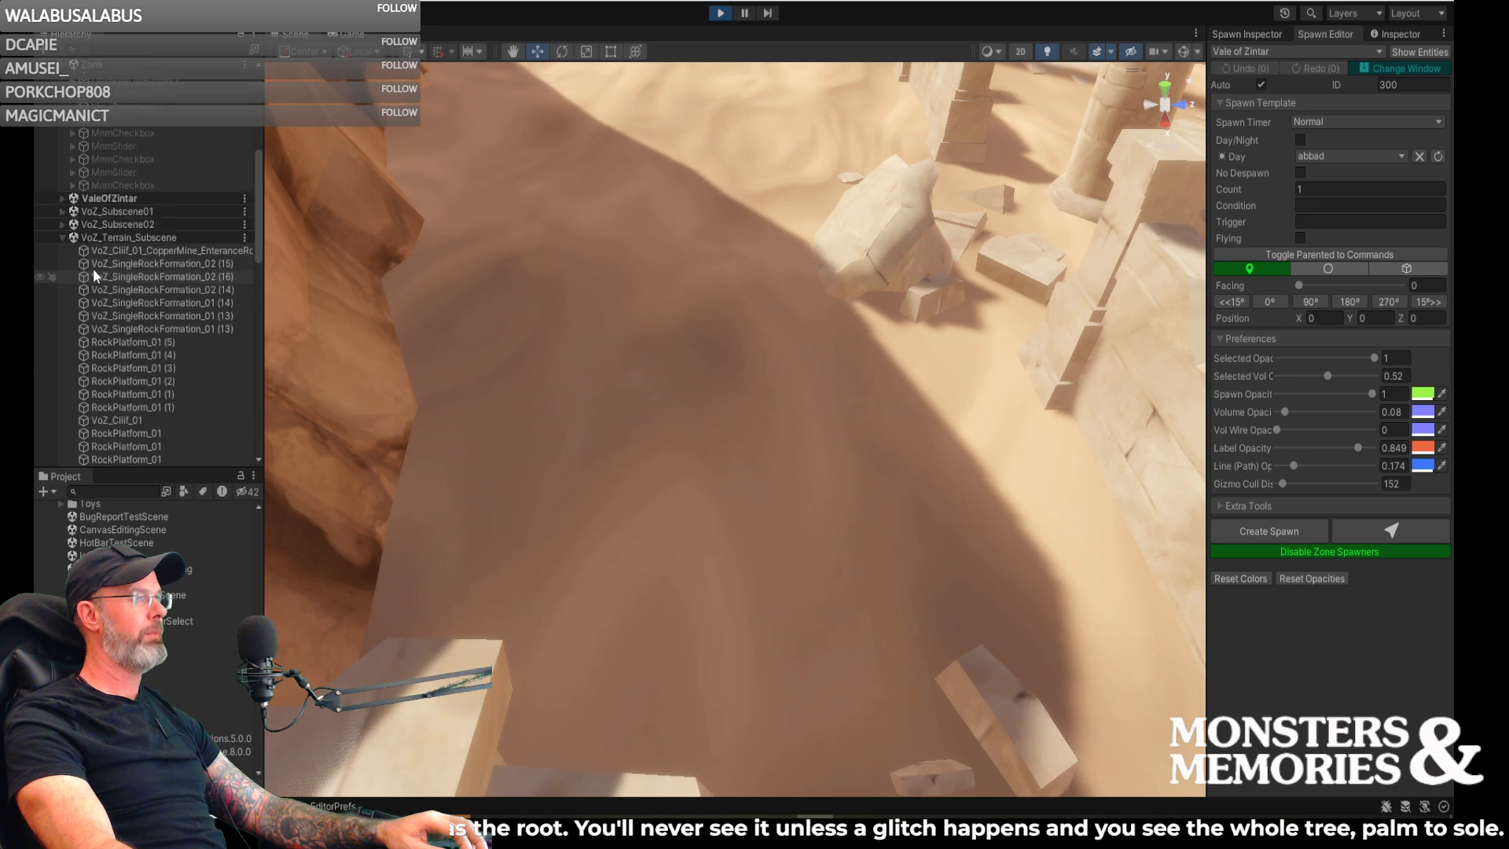
scroll(83, 264, "up", 1)
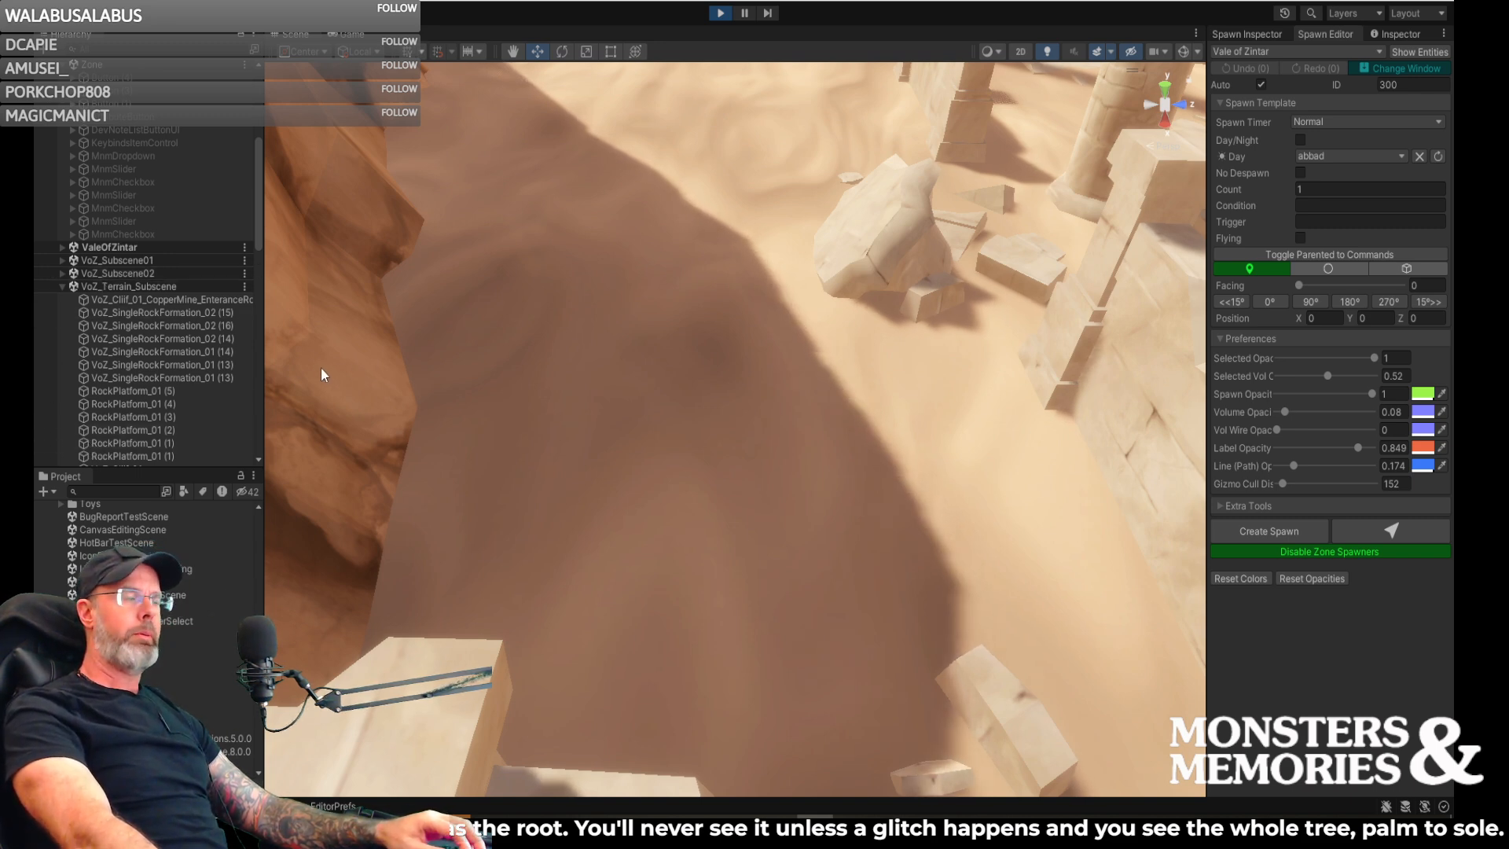
left_click(63, 246)
scroll(69, 333, "down", 5)
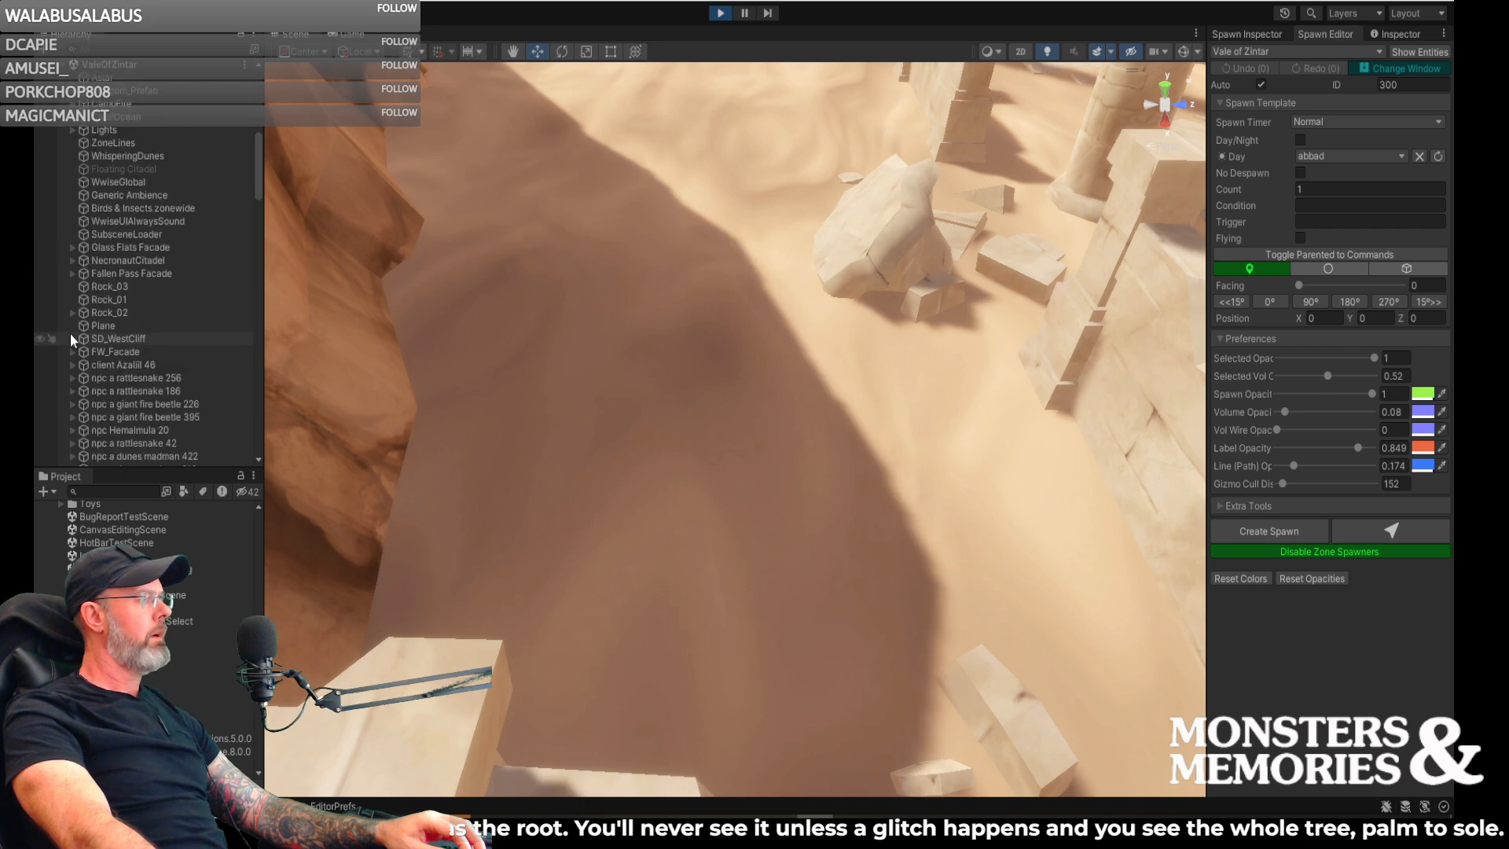
scroll(69, 333, "down", 10)
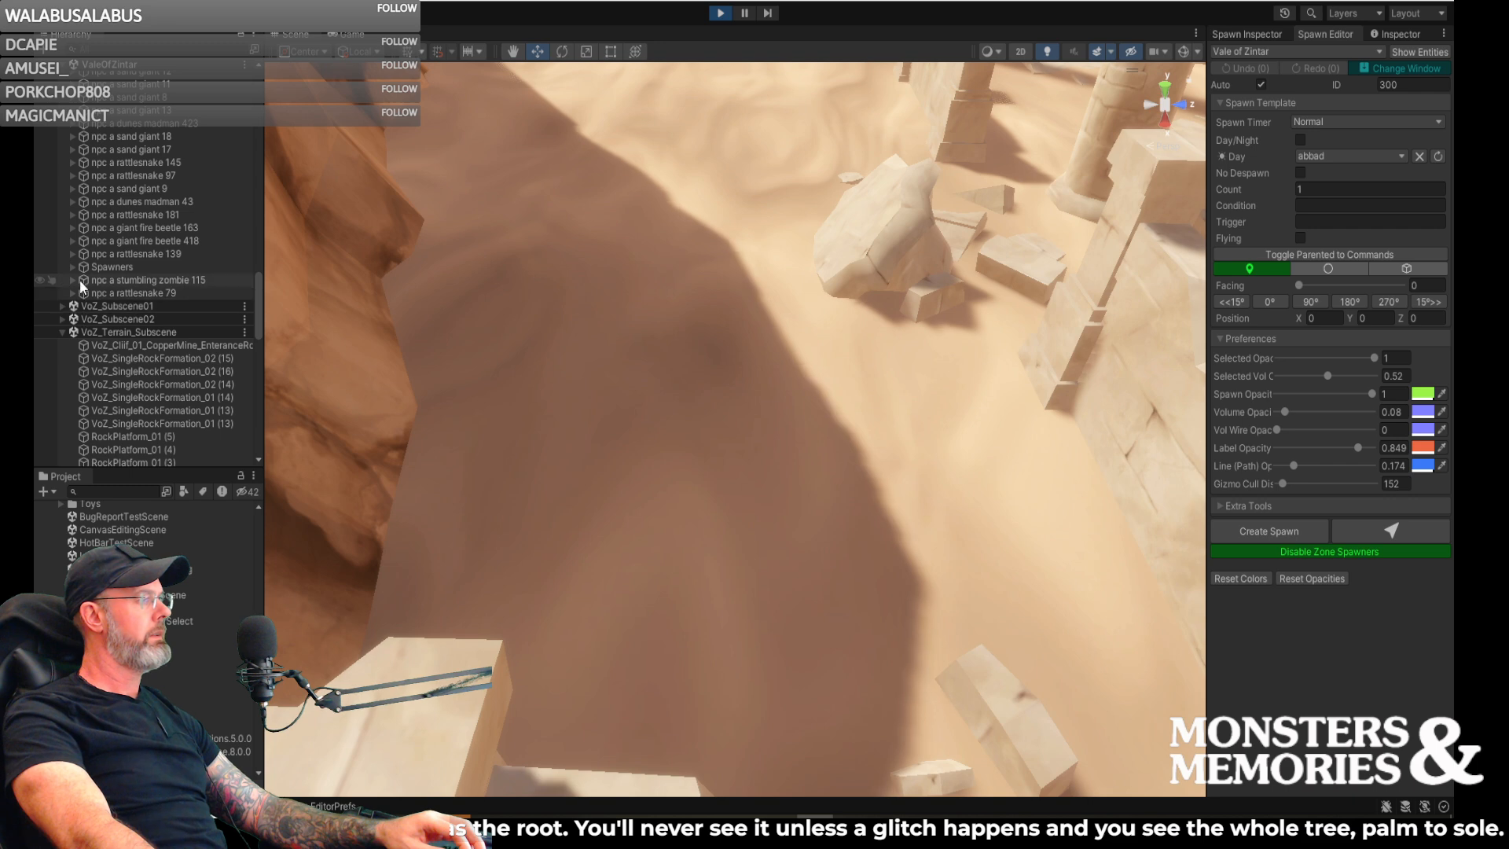
left_click(71, 267)
- Check the IDs used by the voz_sand_giant_ph spawners, selecting entries 100, 112 and 113
scroll(134, 330, "down", 10)
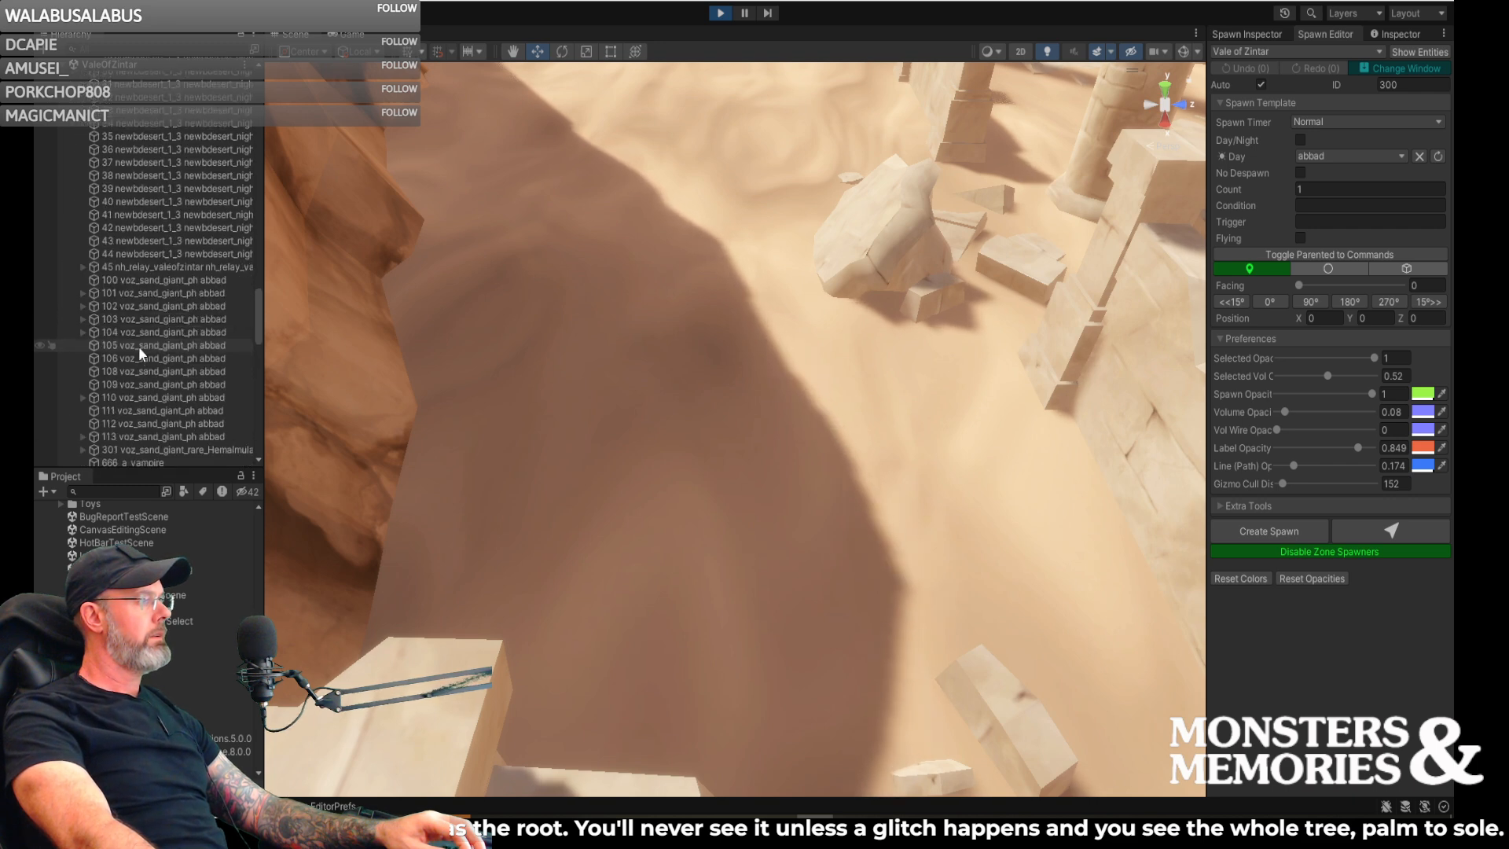
left_click(149, 278)
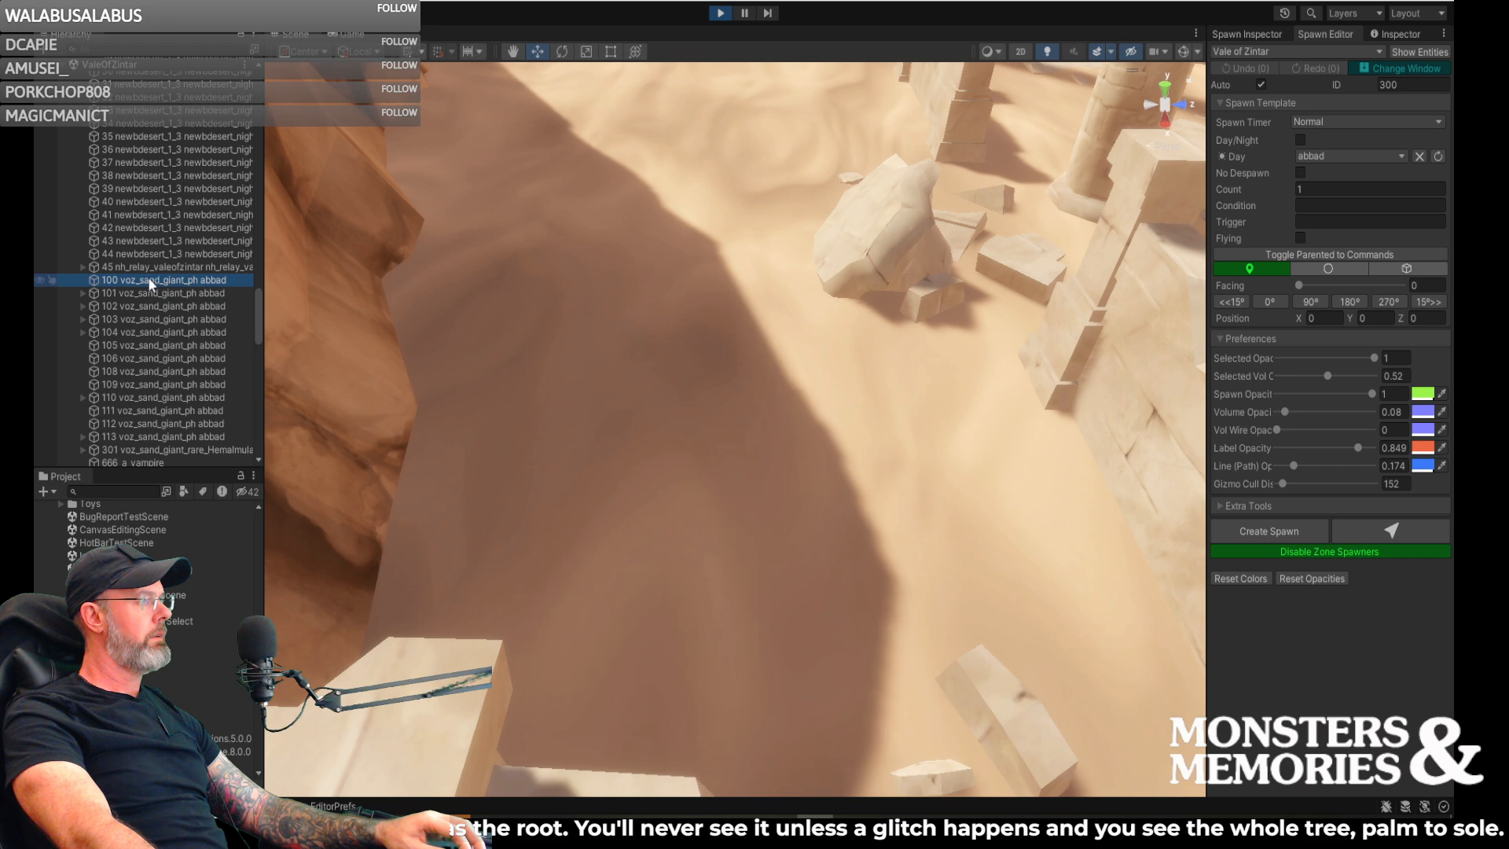
scroll(148, 280, "down", 4)
left_click(143, 290)
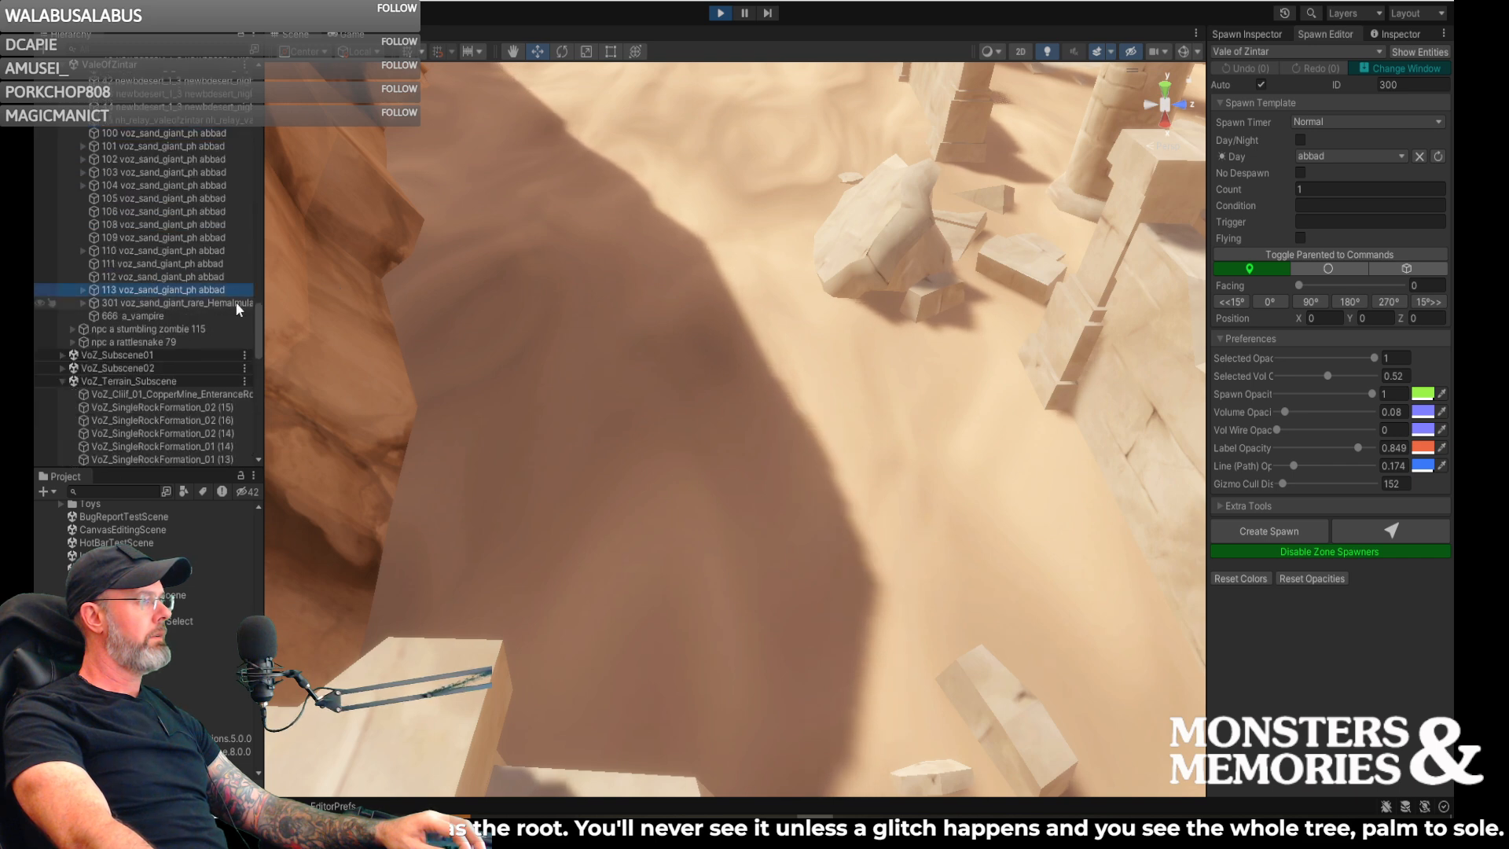
left_click(185, 277)
left_click(185, 289)
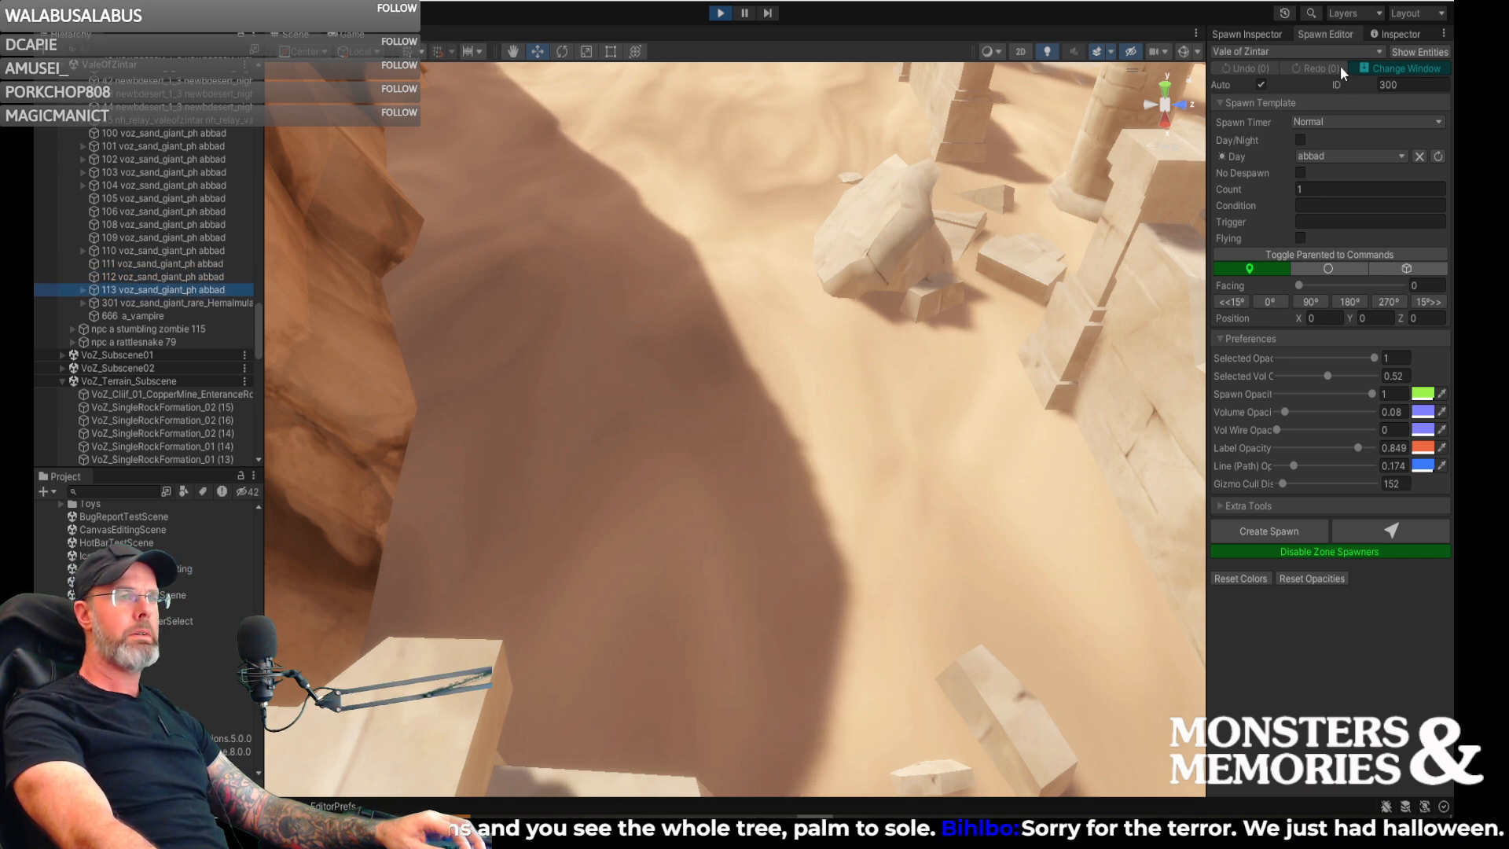
- Set the spawn template's ID to 114 and its Day entity to voz_sand_giant_ph
left_click(1399, 85)
type("114")
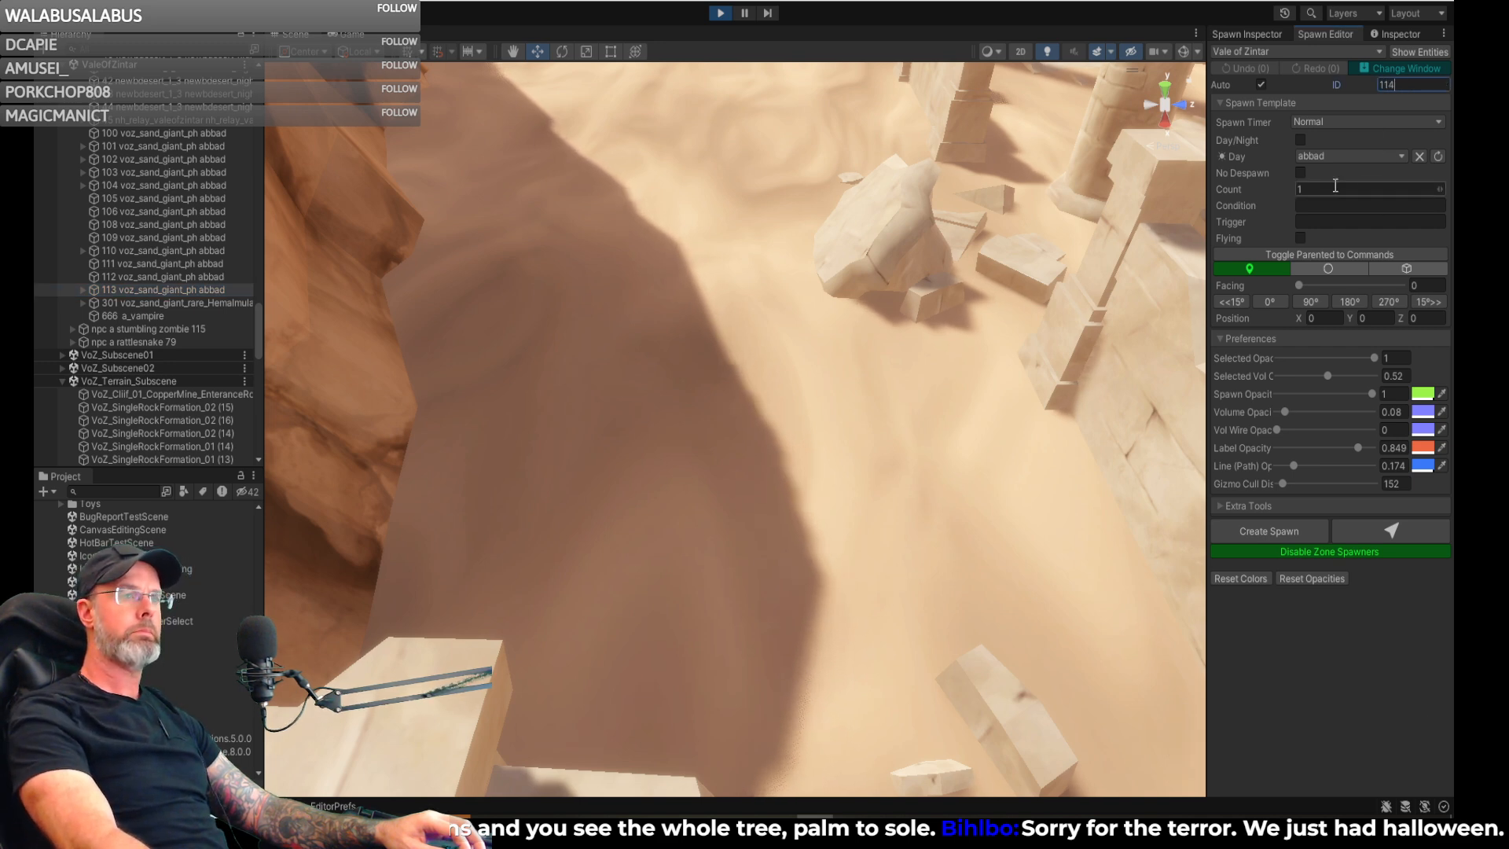
left_click(1328, 154)
left_click(1328, 153)
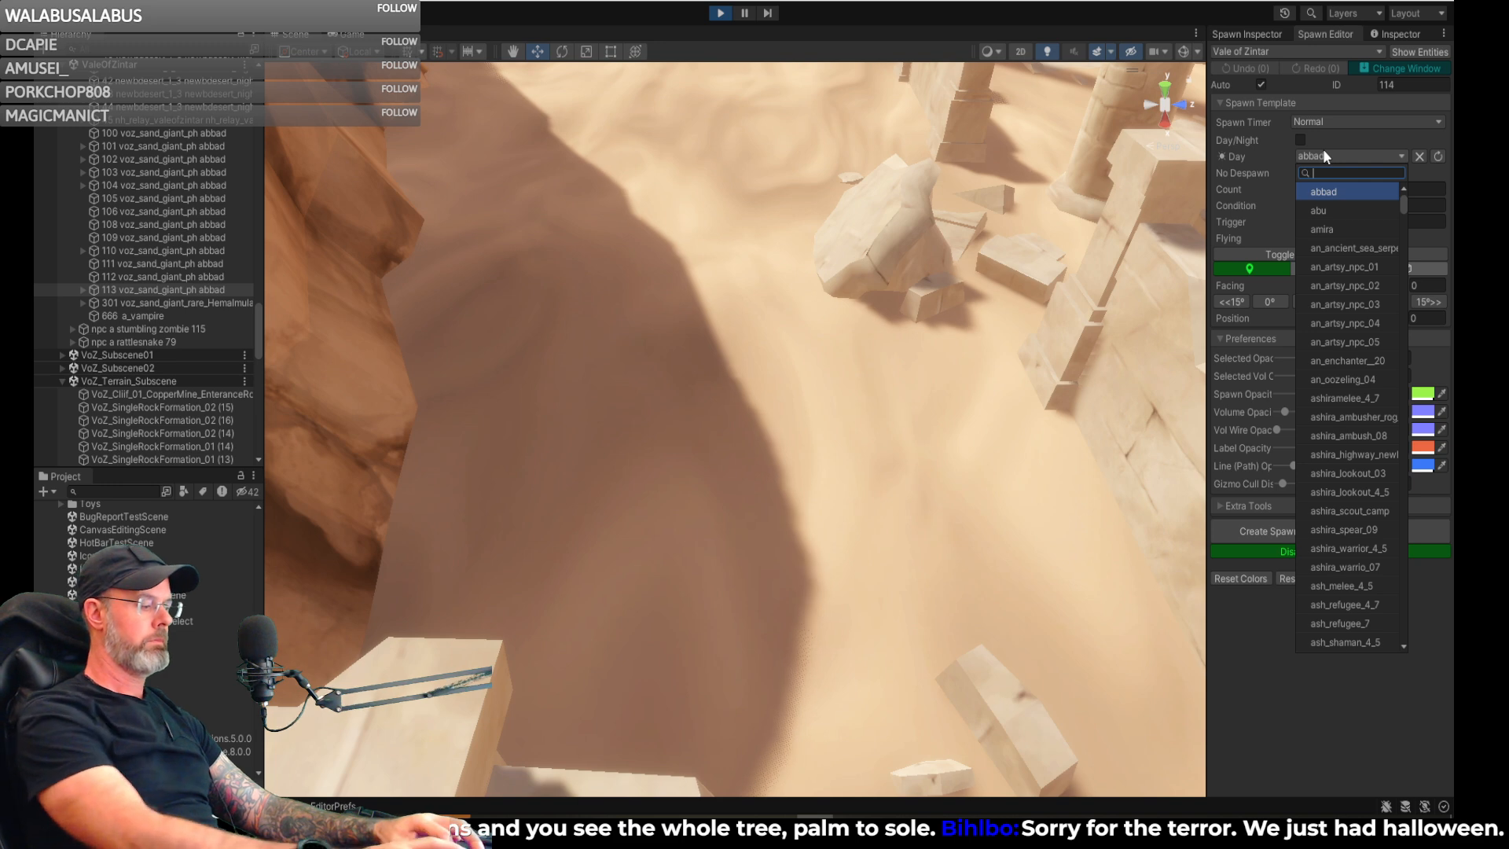
type("vox")
key("BackSpace")
type("z")
key("Return")
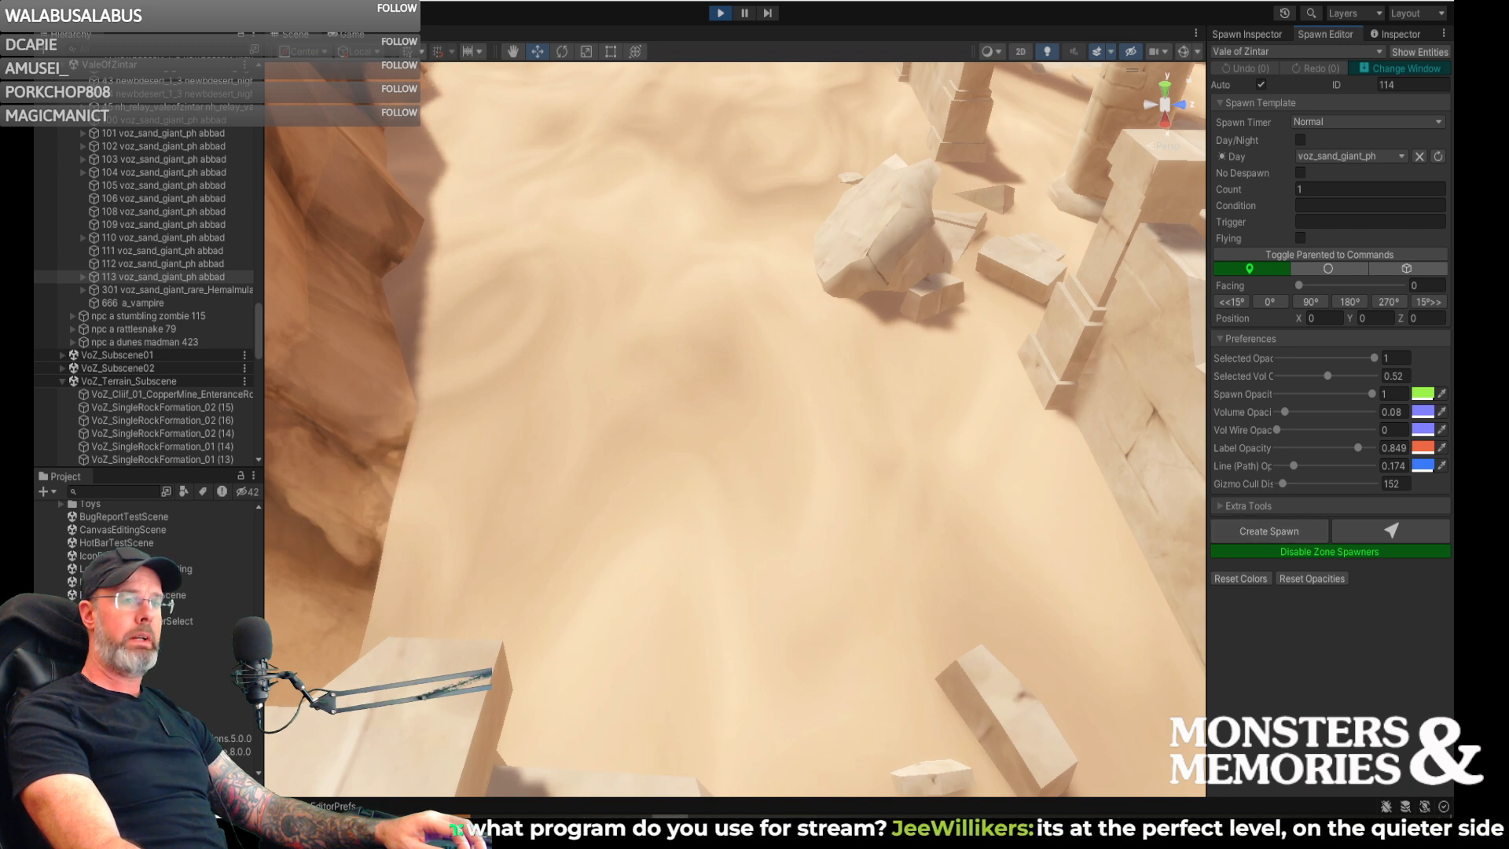
- Create the sand giant spawn on the sand between the cliff and the ruins and move it beside the large boulder
mouse_move(918, 306)
right_mouse_down()
mouse_move(887, 260)
mouse_move(921, 286)
right_mouse_up()
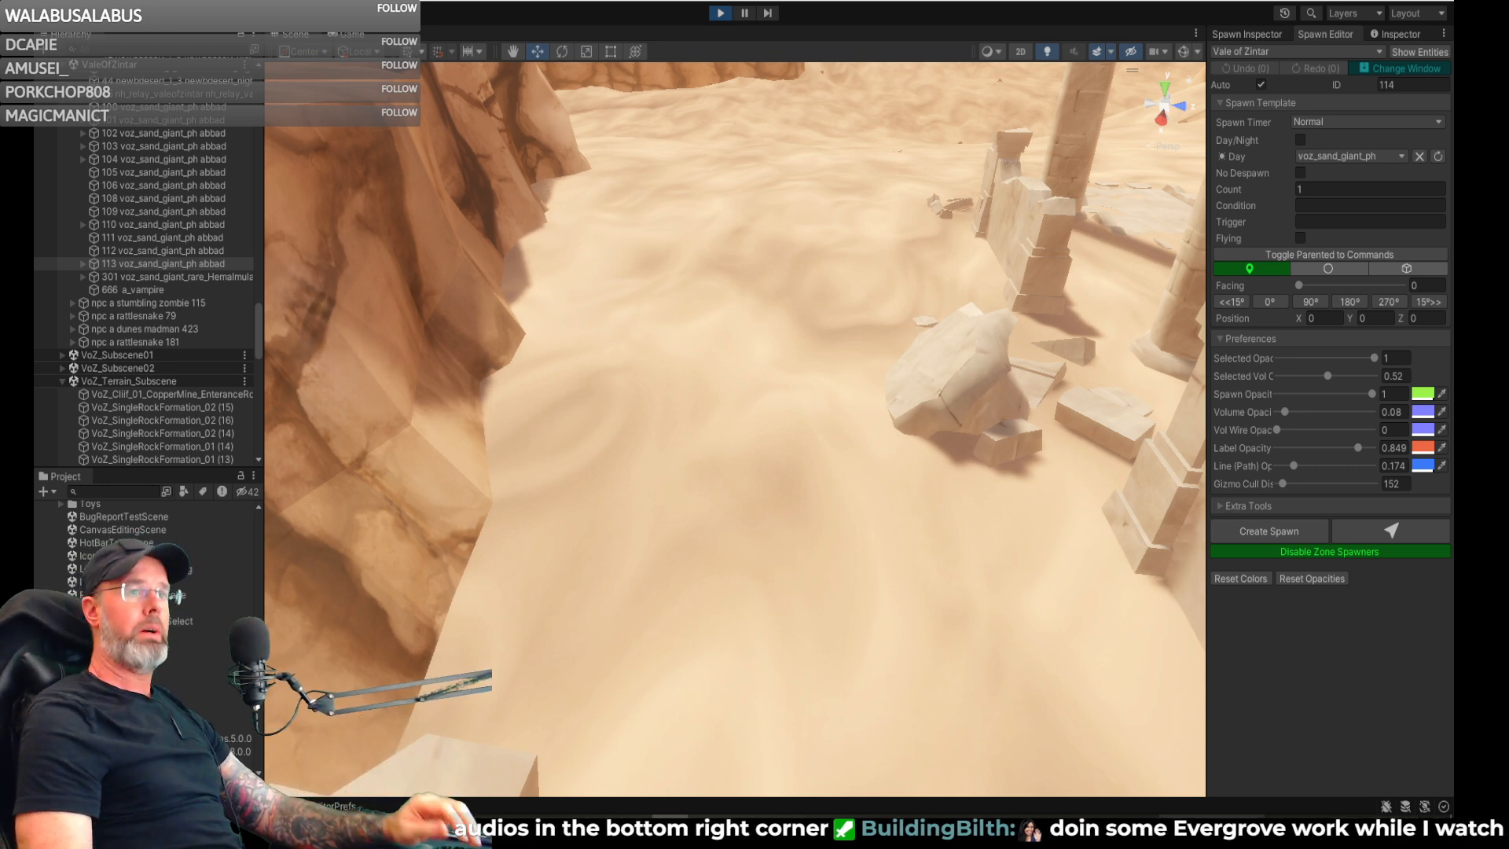
right_click_drag(822, 417, 818, 464)
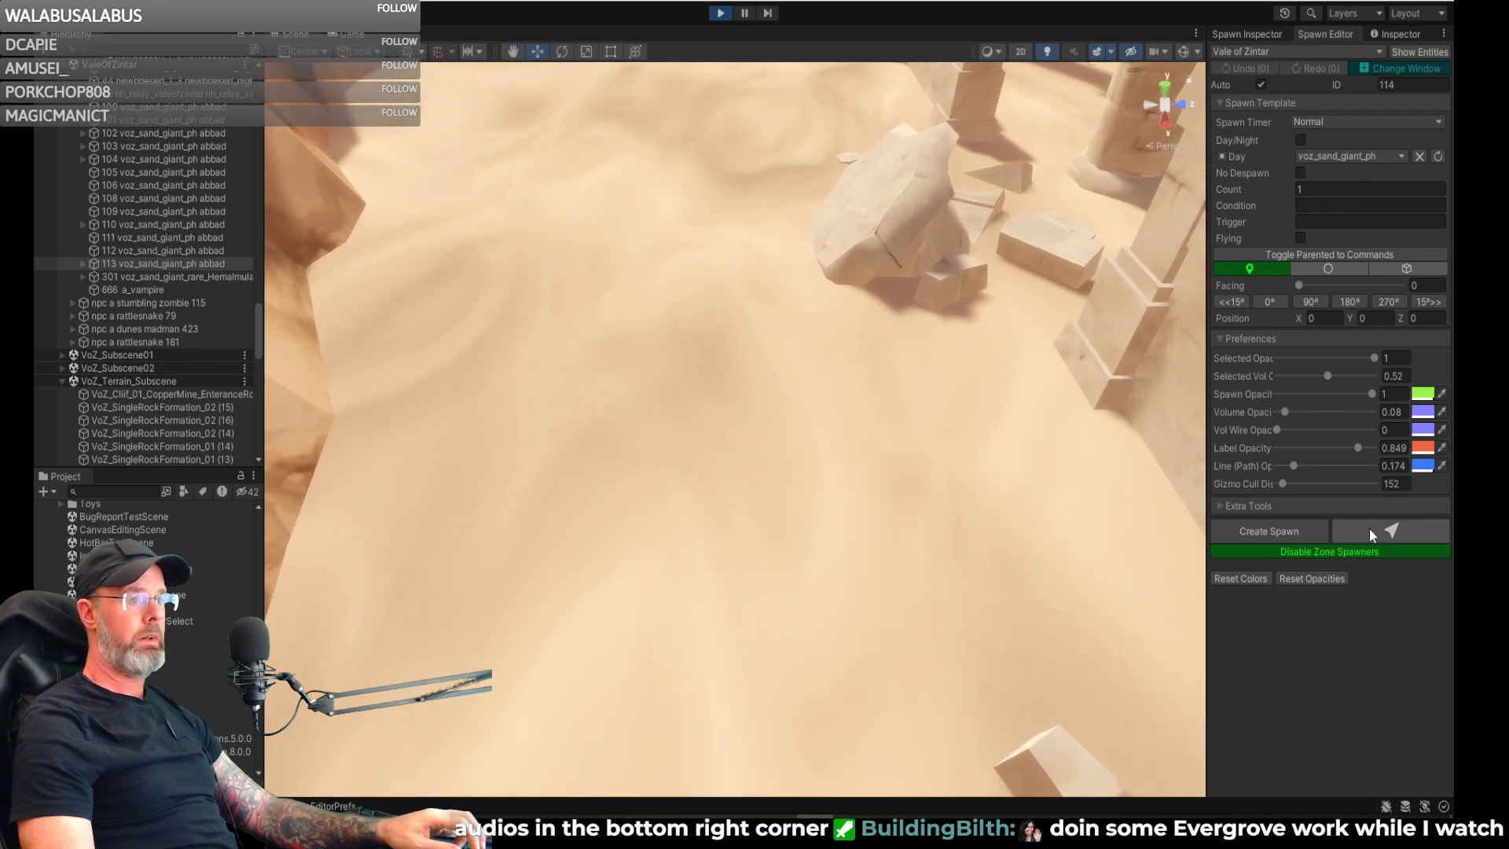
left_click(989, 552)
right_click_drag(1028, 555, 1012, 520)
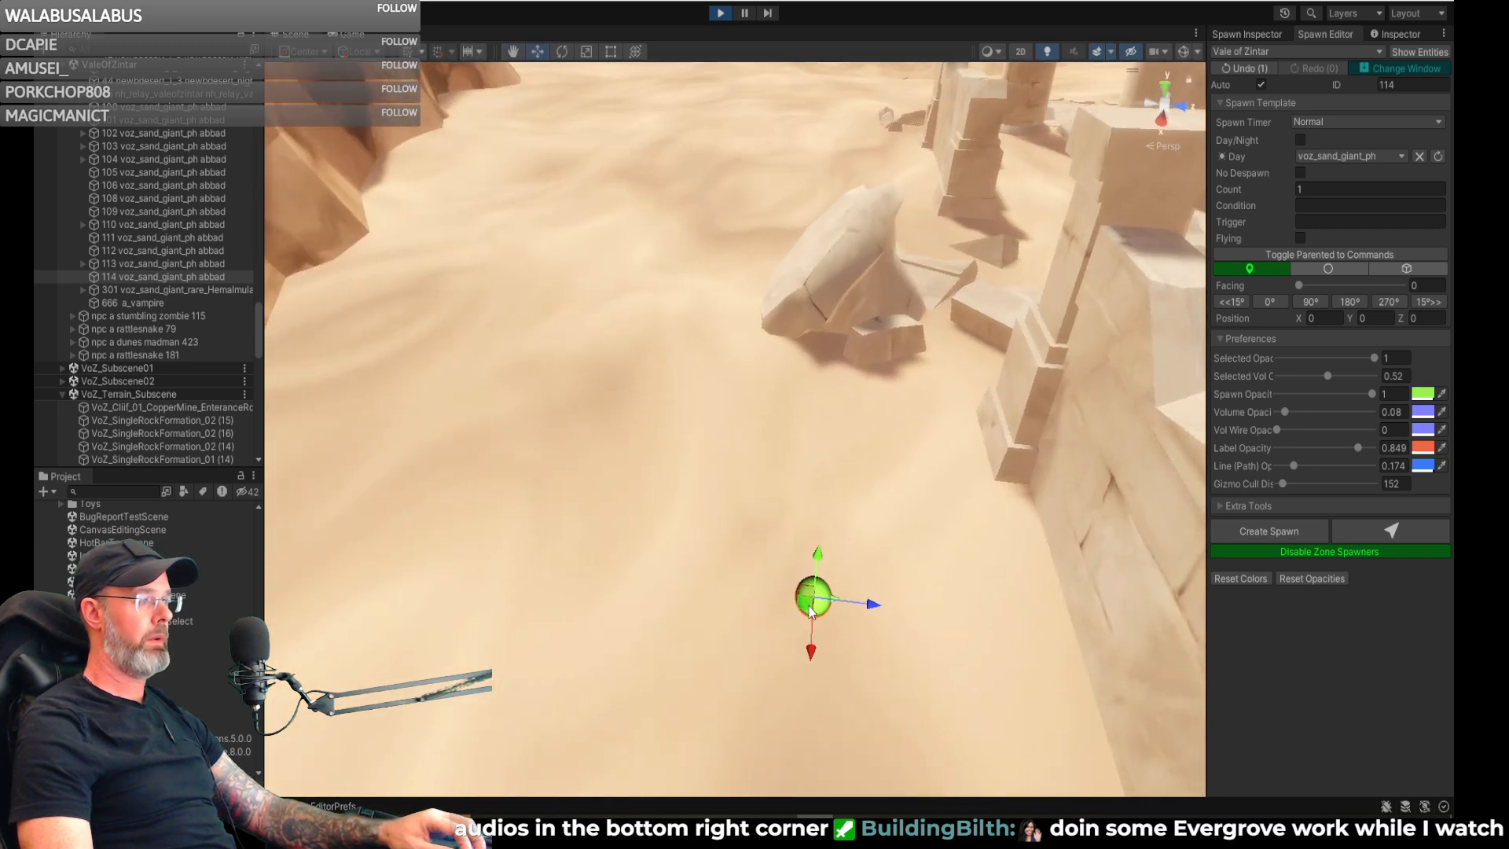
left_click_drag(805, 586, 728, 298)
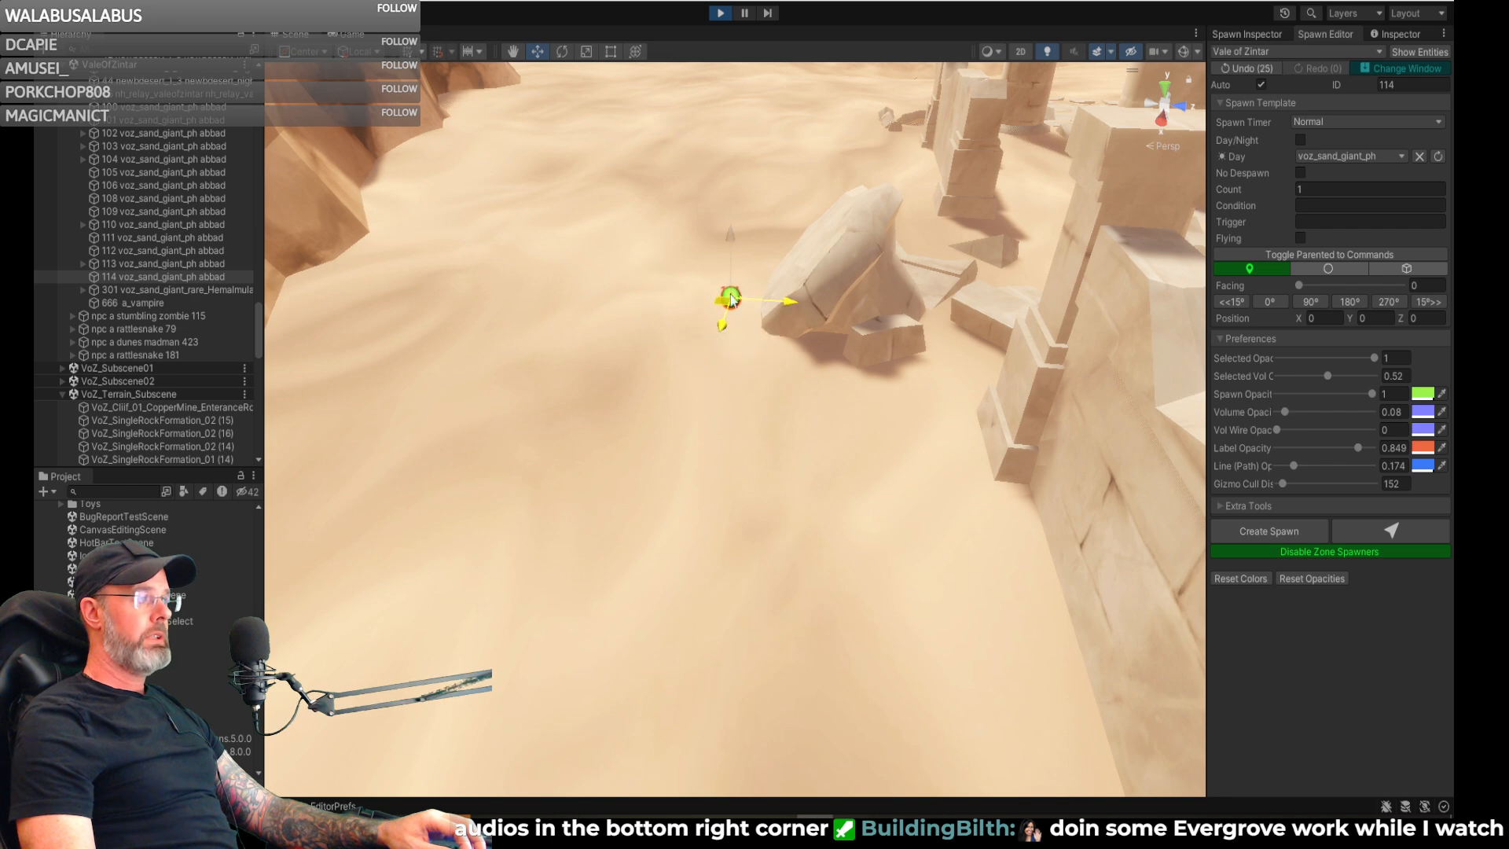
right_click_drag(792, 238, 884, 365)
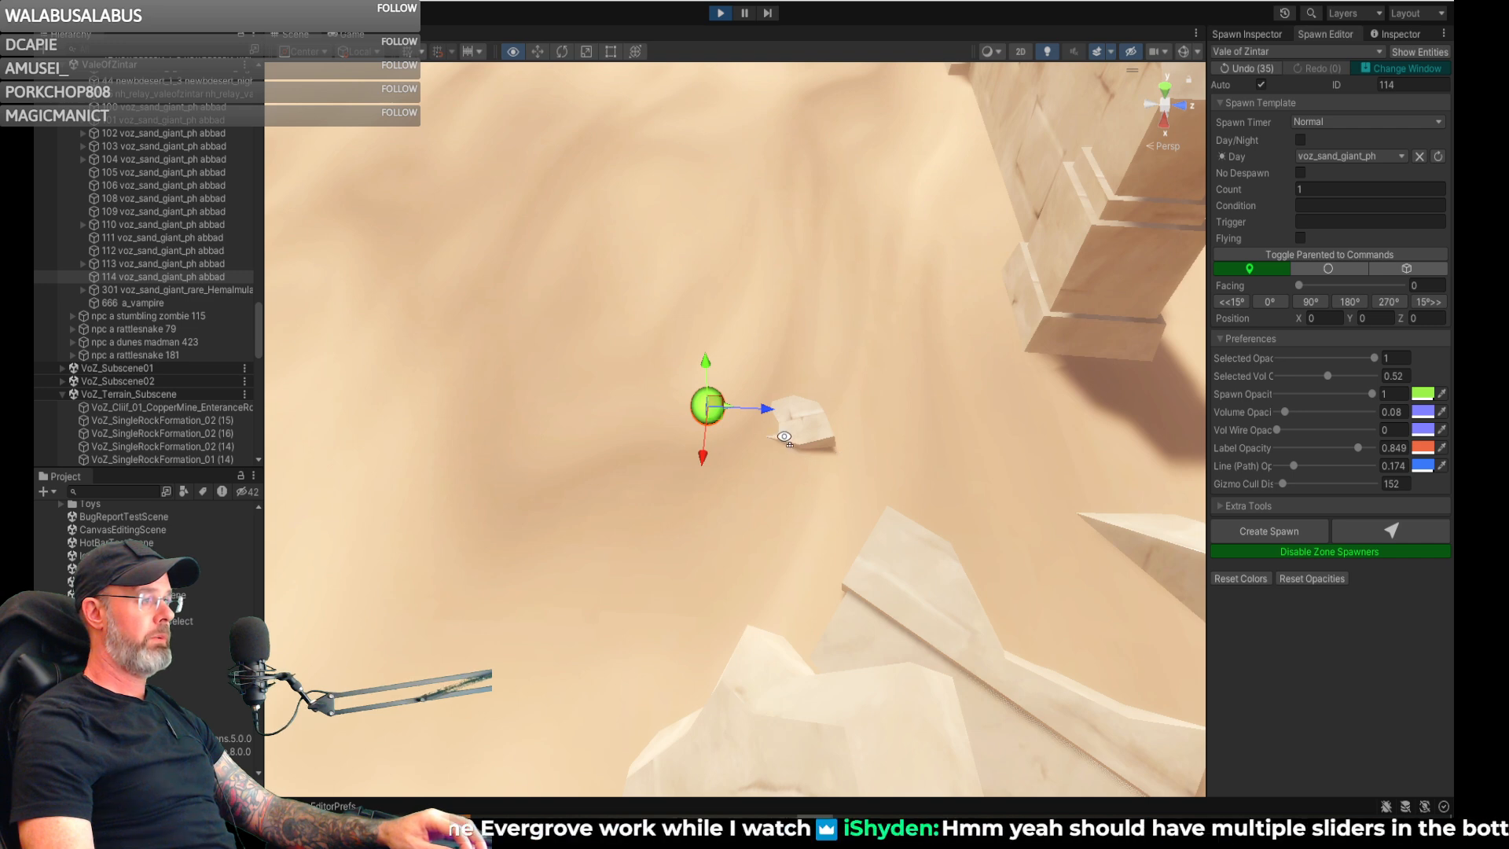
scroll(790, 431, "up", 3)
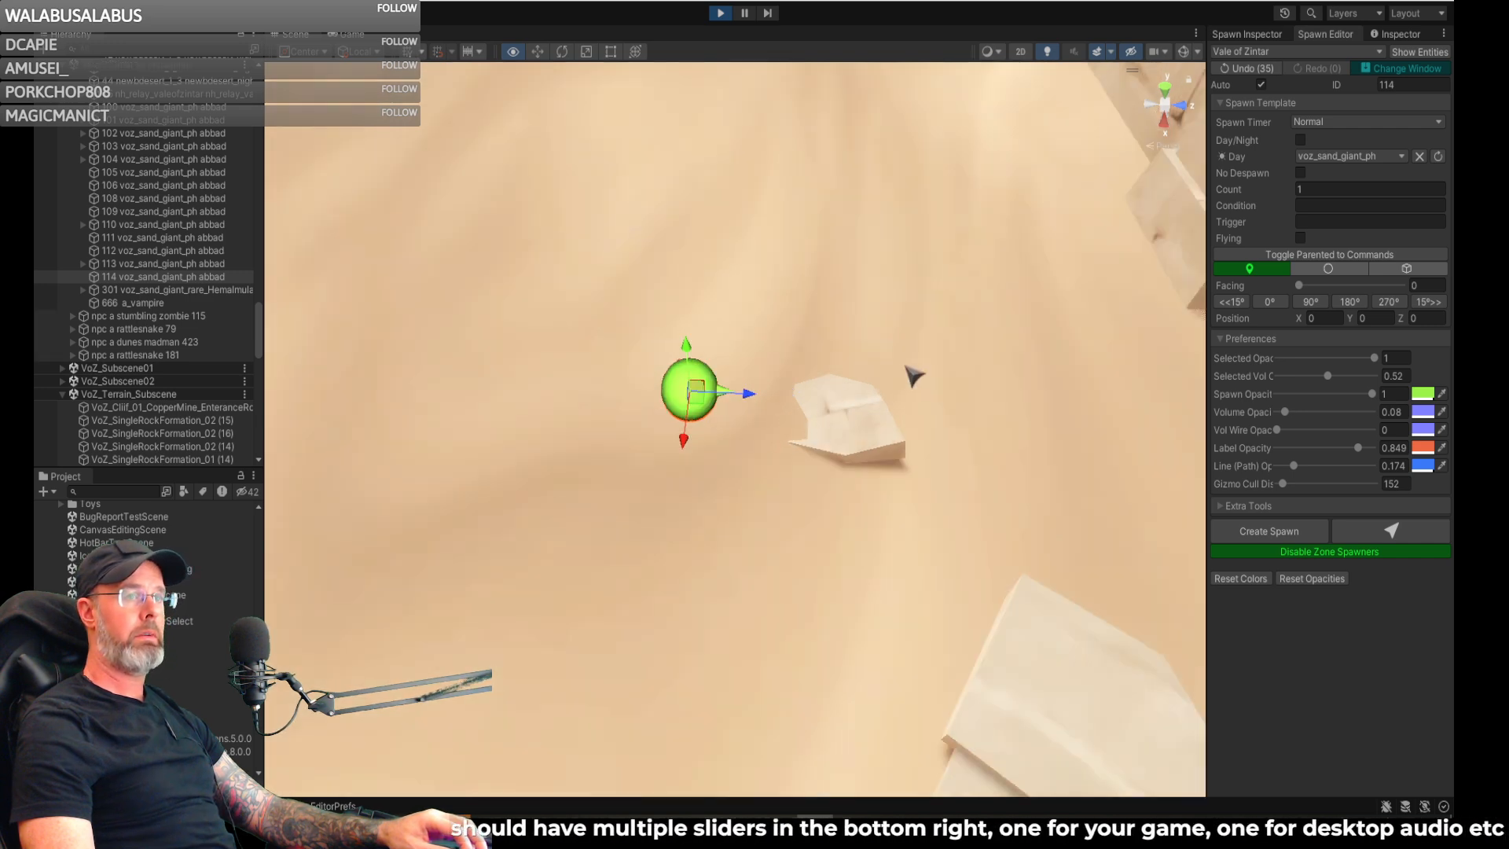
right_click_drag(907, 364, 906, 362)
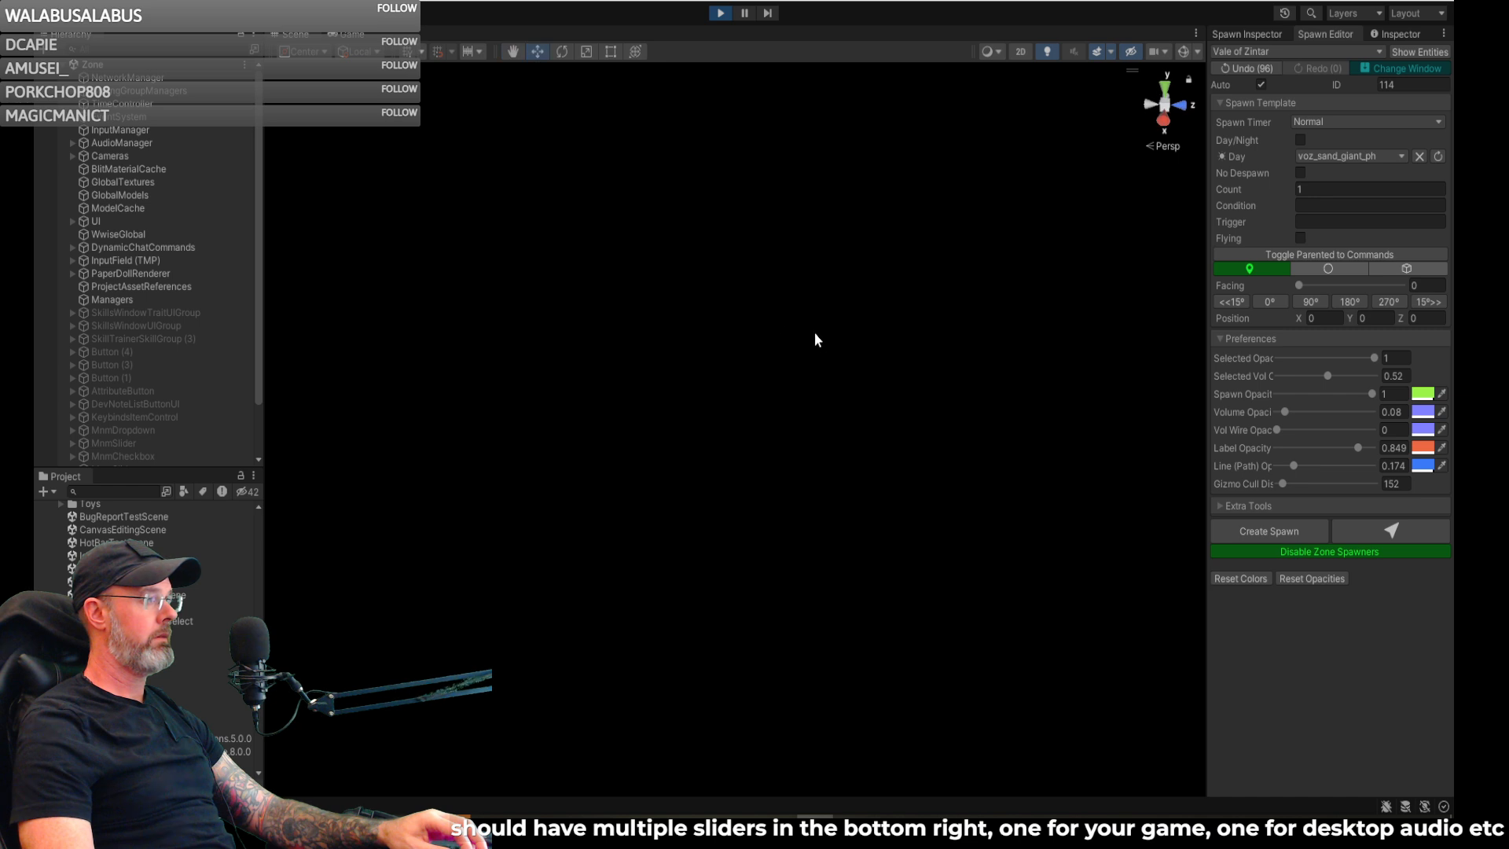
- Show the game view, go back from the server list to the login screen, and stop play mode
right_click_drag(802, 324, 461, 358)
left_click(347, 35)
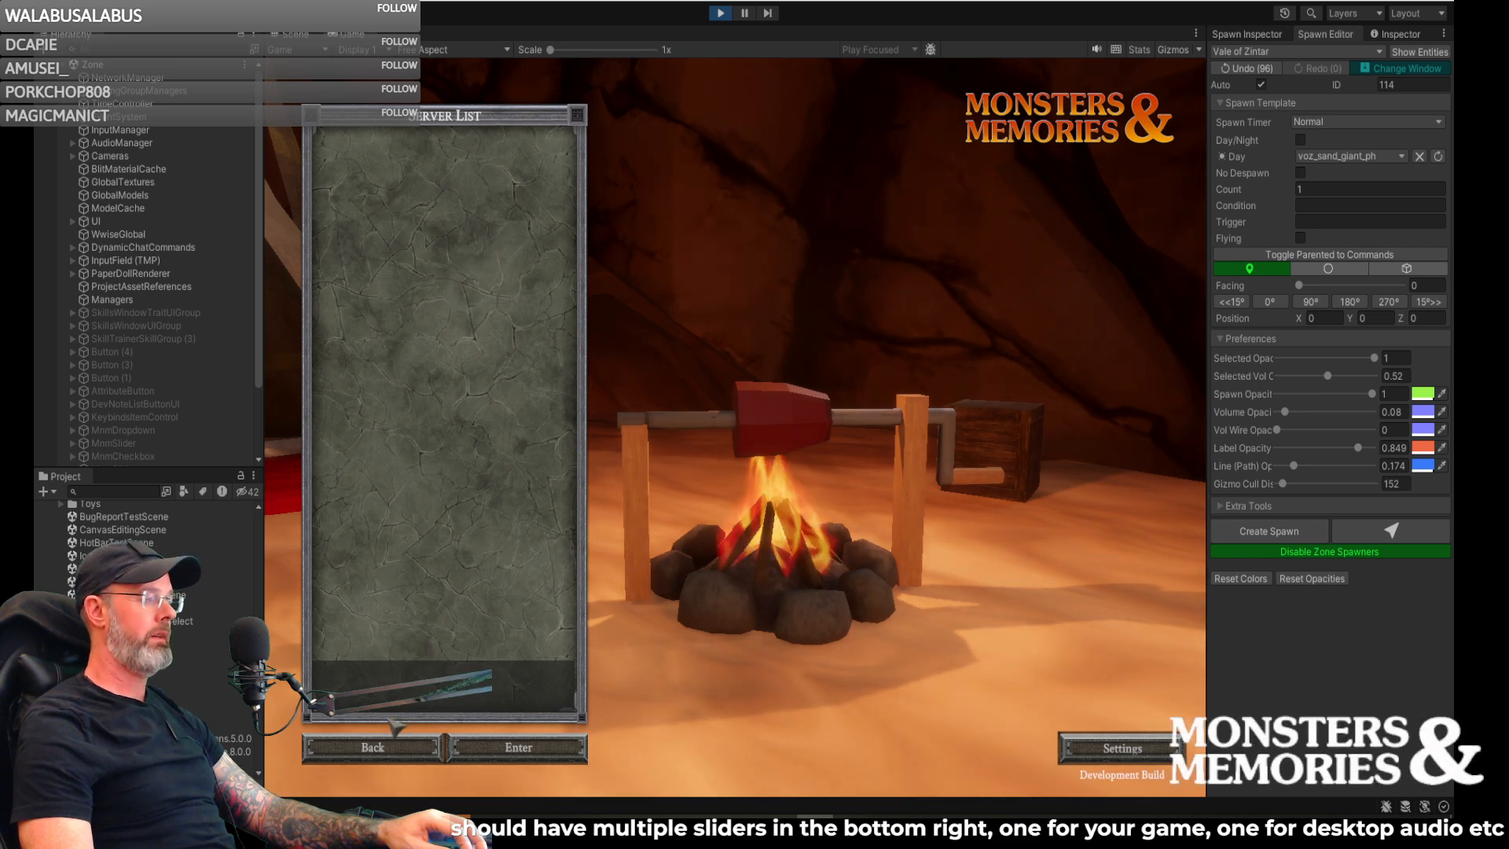
left_click(397, 753)
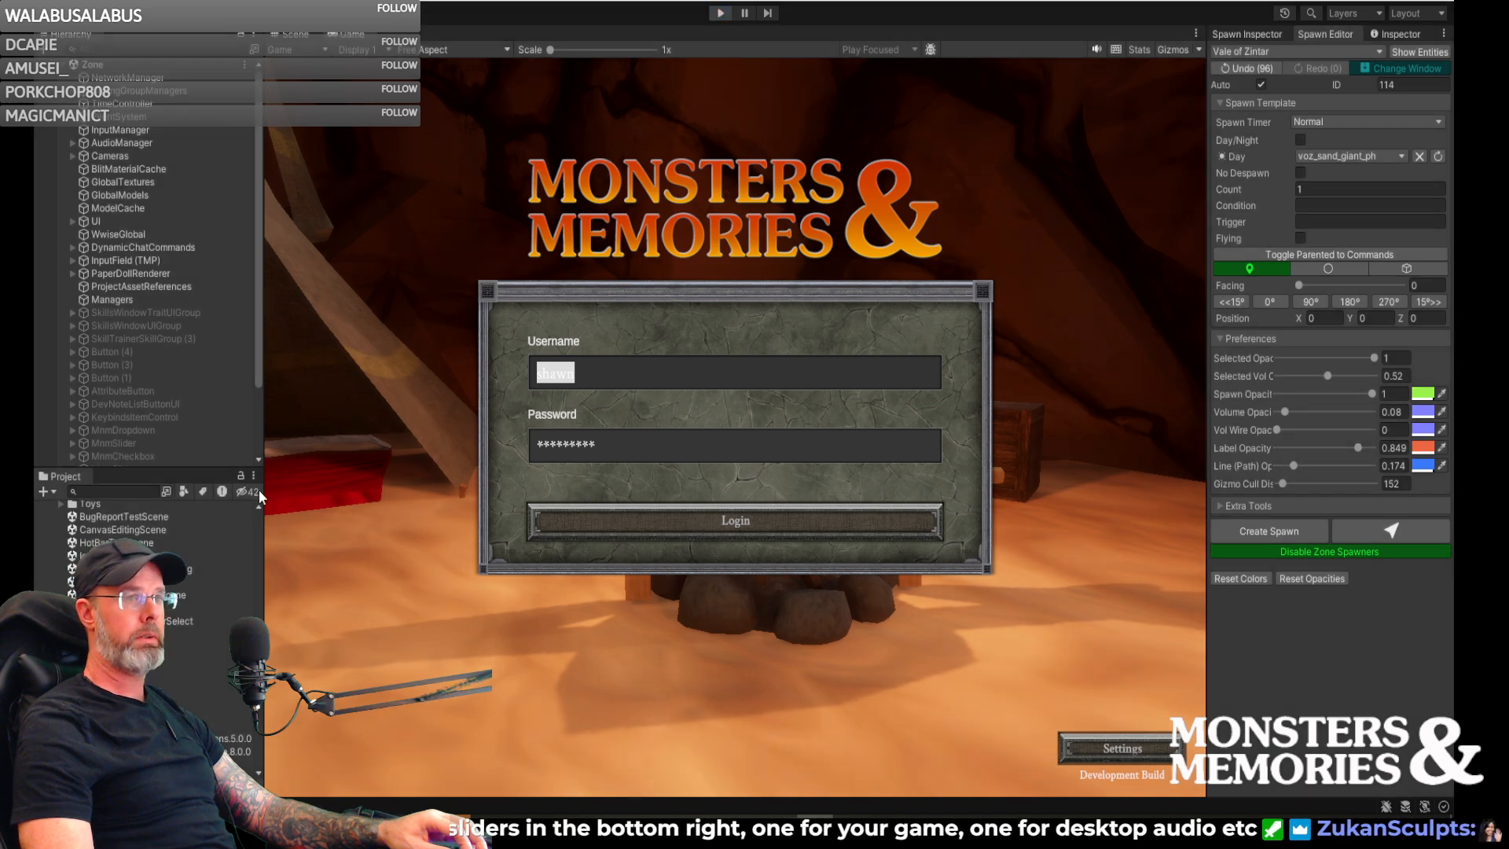
key("ctrl+p")
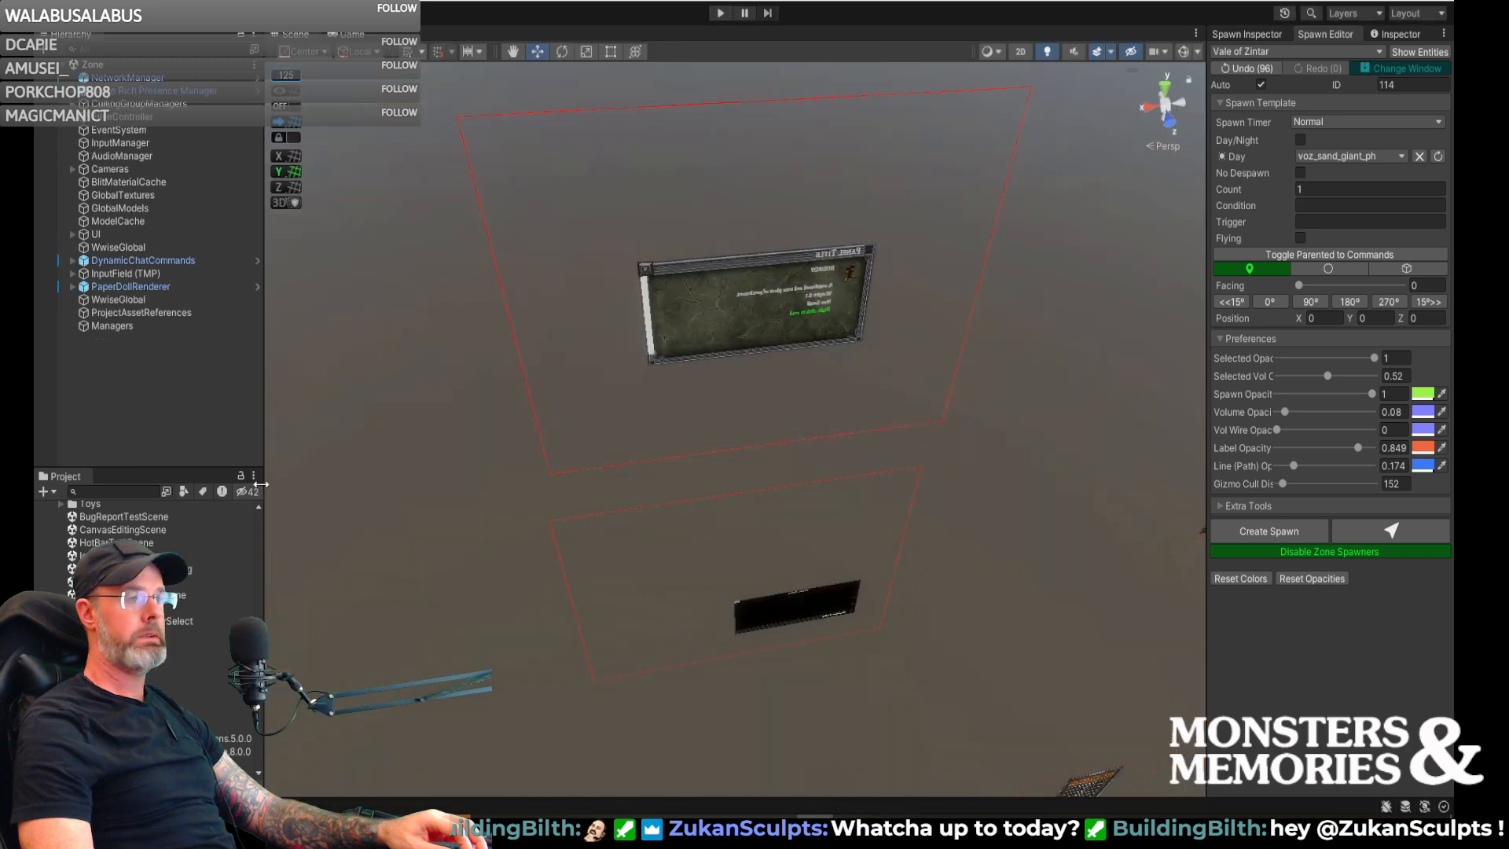
- Open the ValeOfZintar scene from the project and load its subscenes in the editor through the SubsceneLoader object
scroll(149, 629, "down", 5)
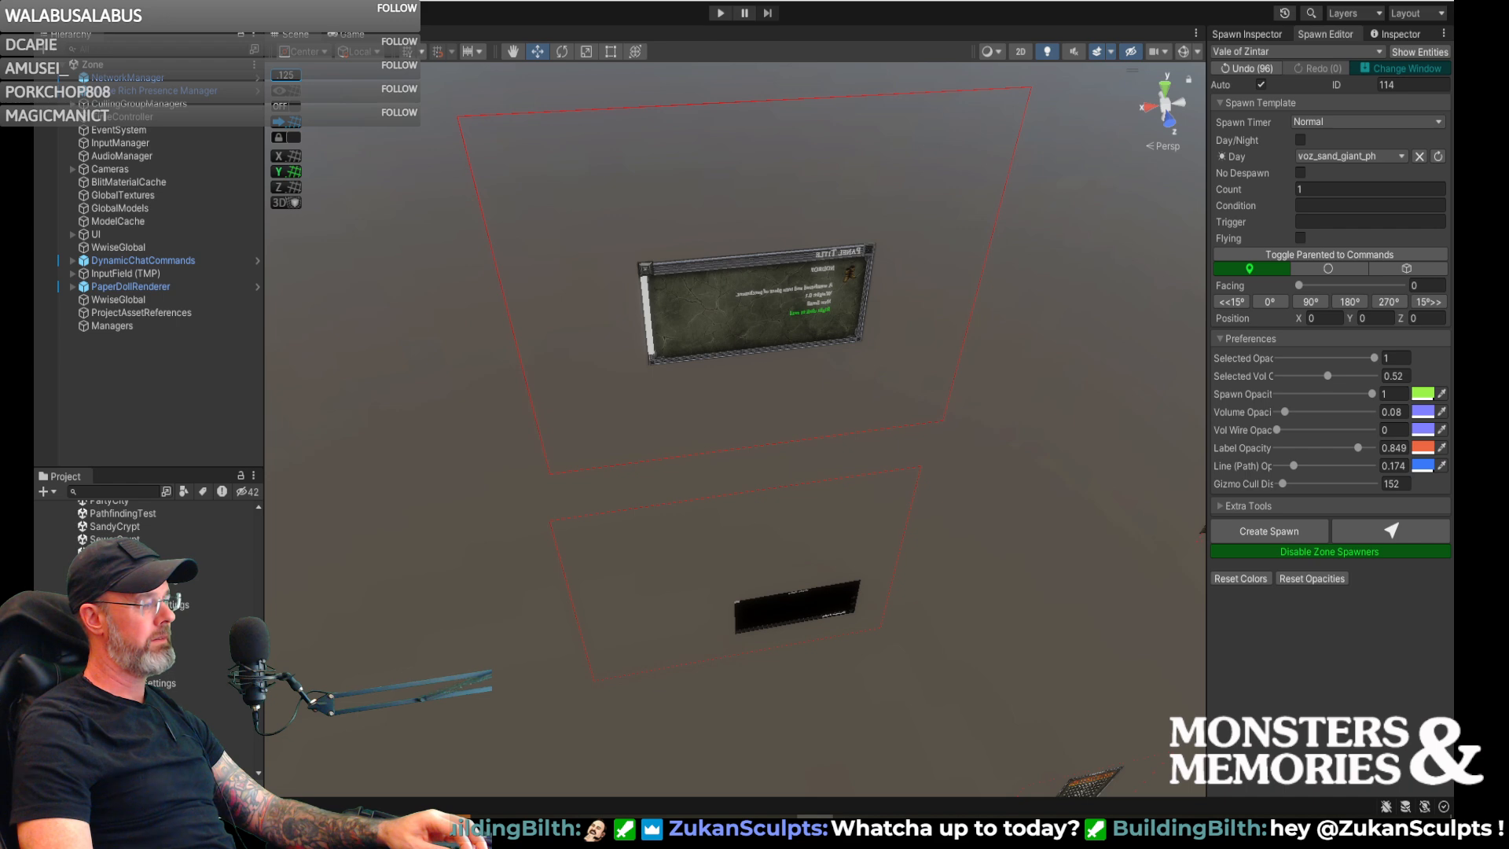
scroll(149, 550, "up", 3)
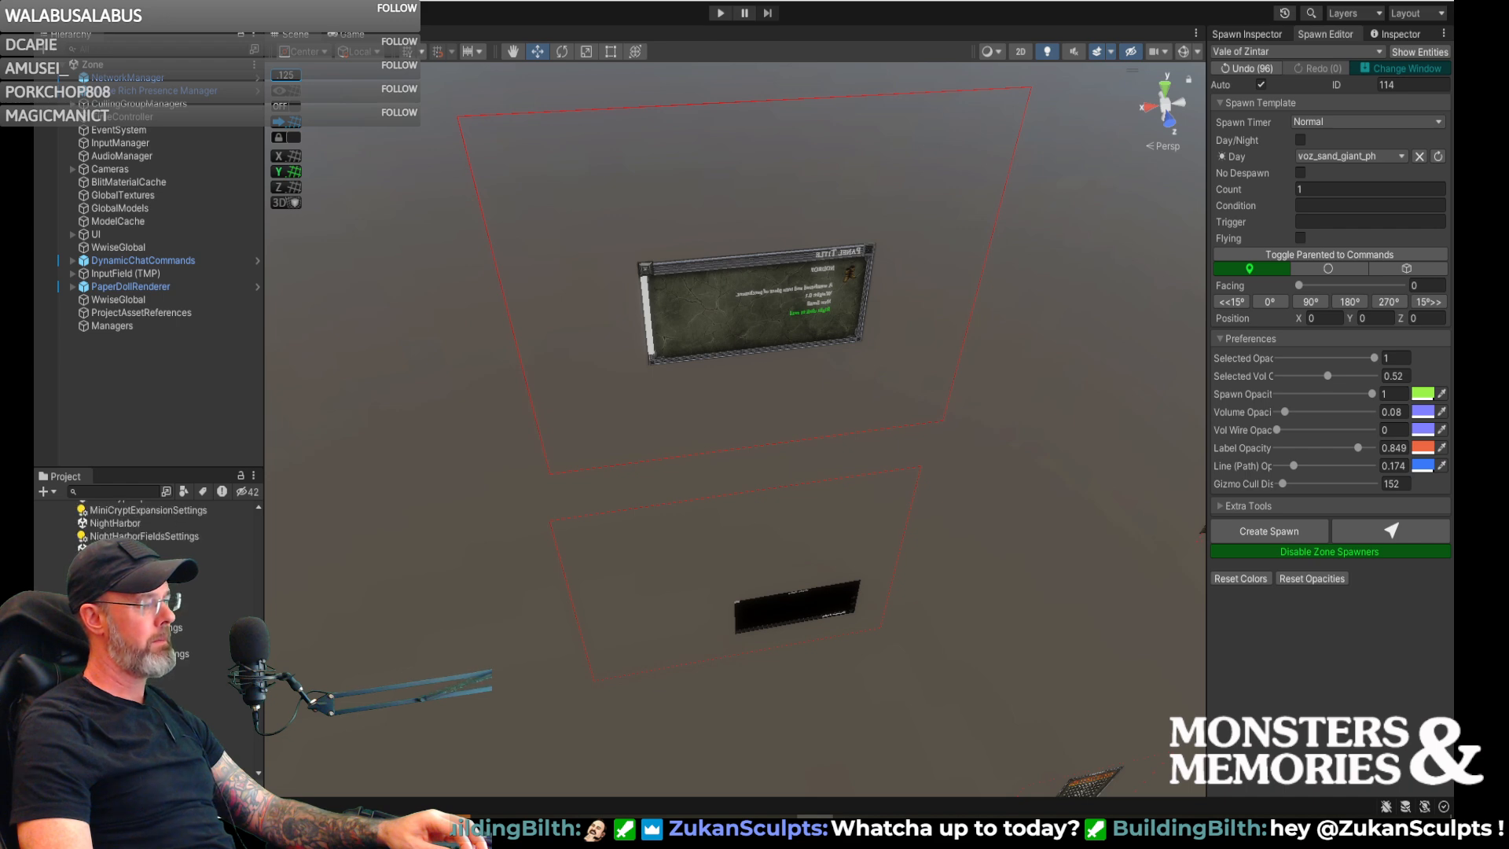
scroll(150, 550, "down", 3)
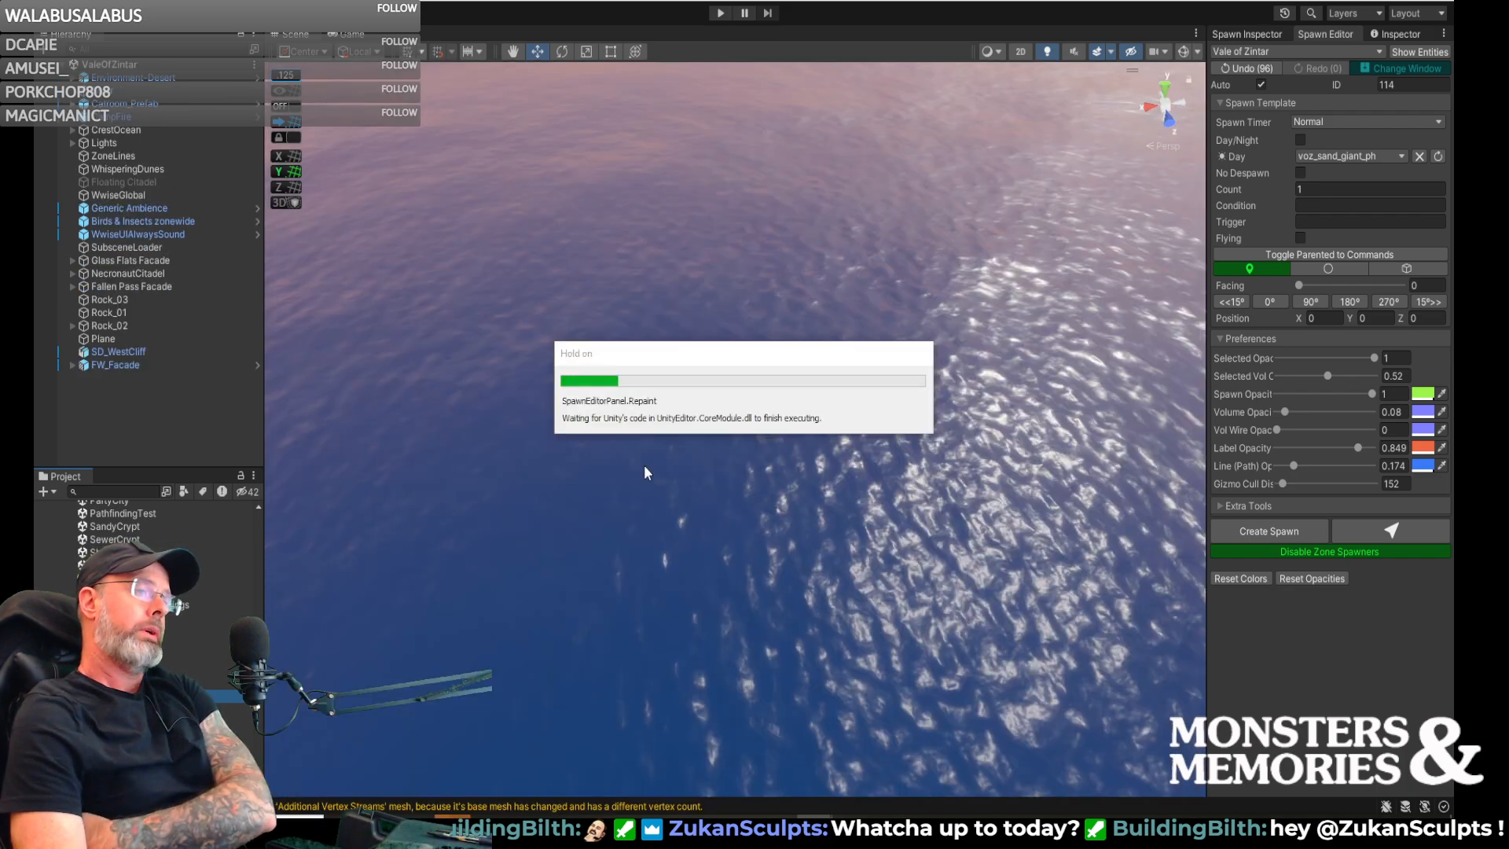
right_click_drag(684, 470, 827, 267)
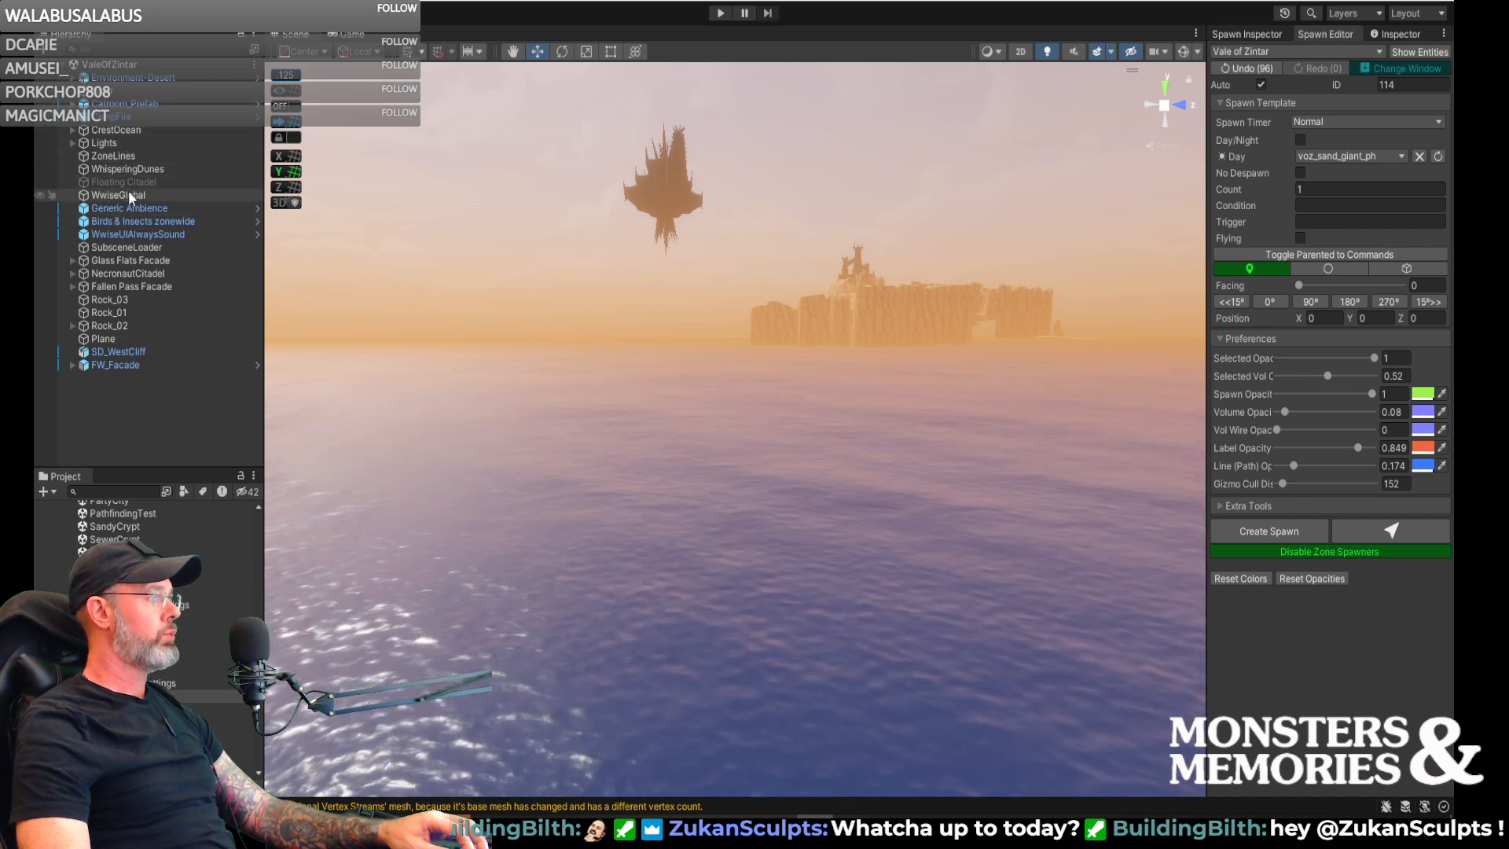
left_click(132, 248)
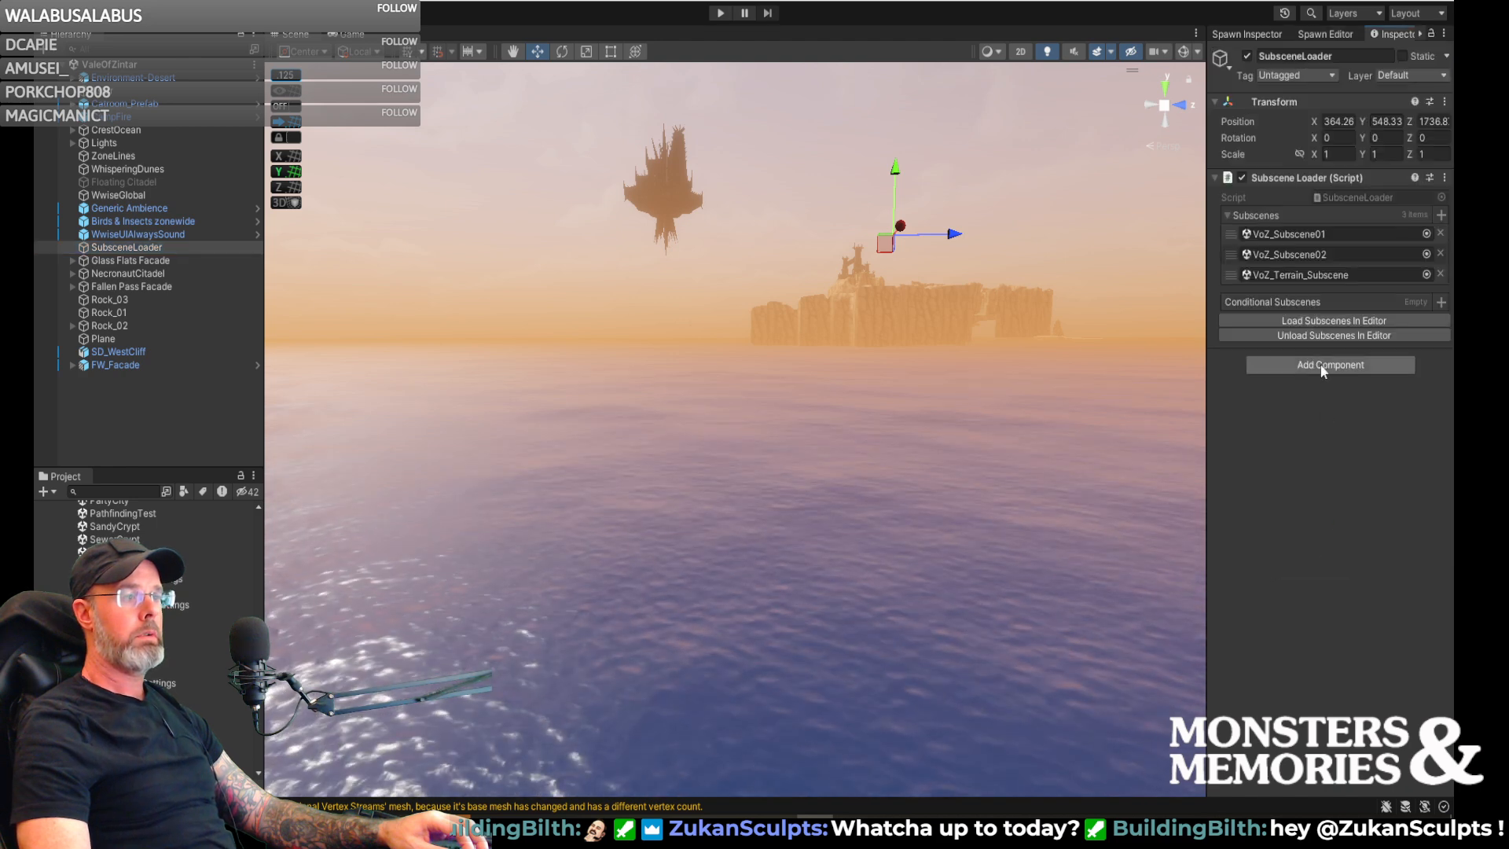
left_click(1296, 321)
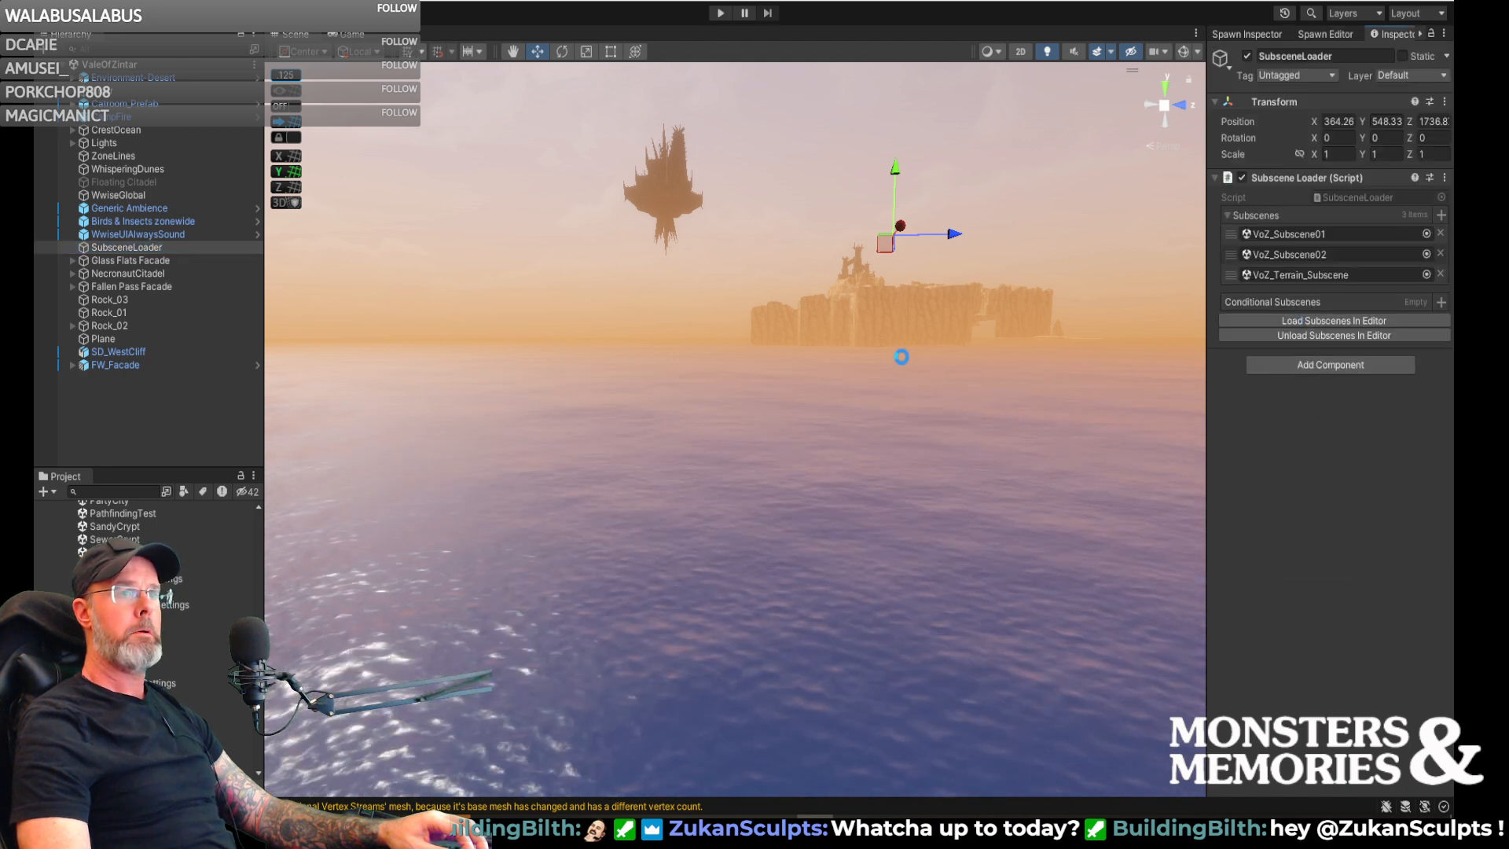
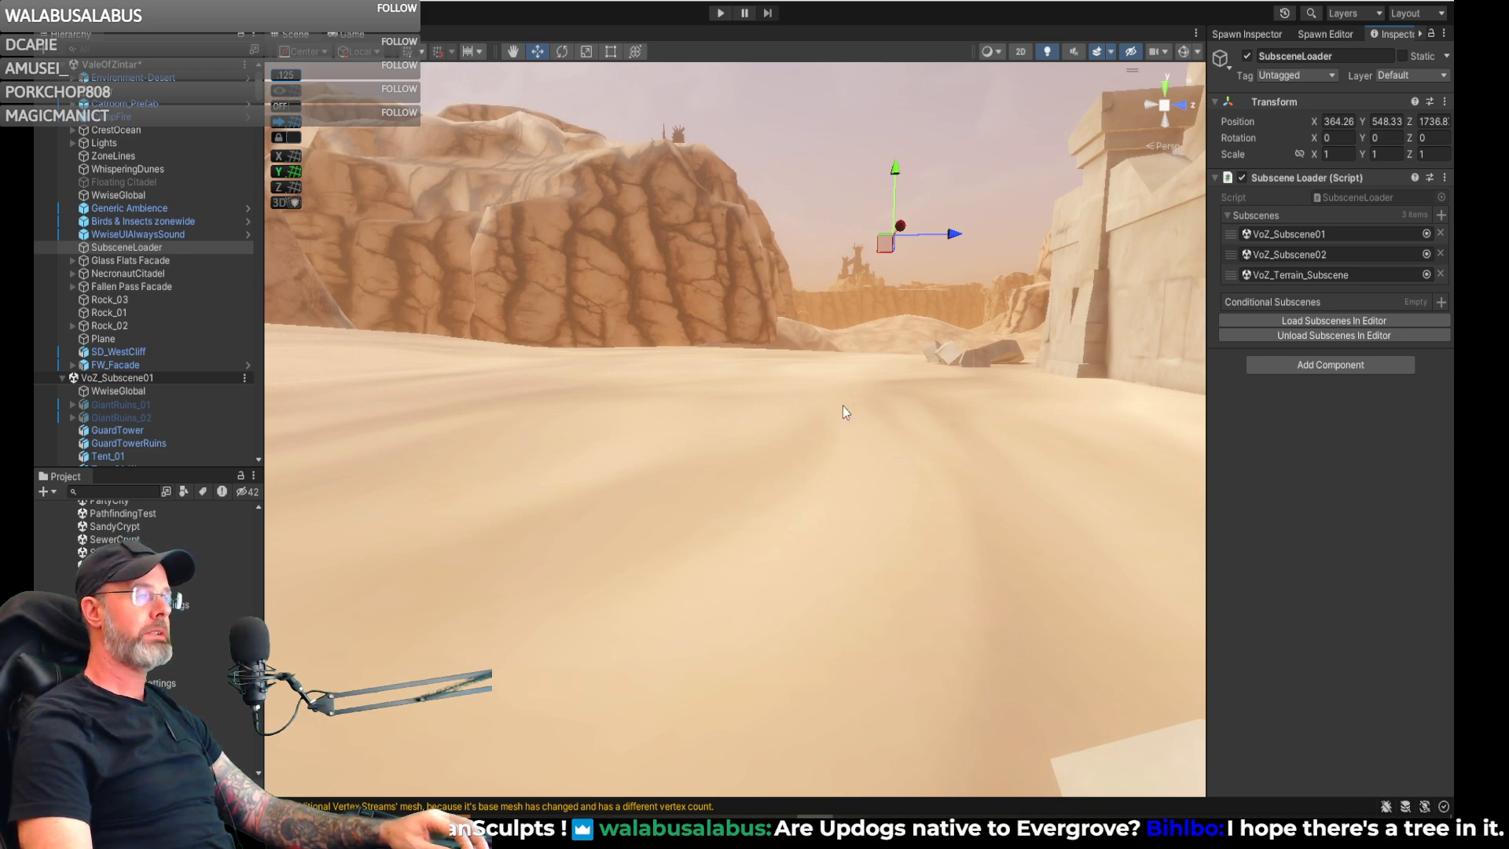
- Enable the Vale of Zintar zone spawners from the Spawn Editor, accepting the unsaved-changes confirmation
right_click_drag(846, 396, 911, 626)
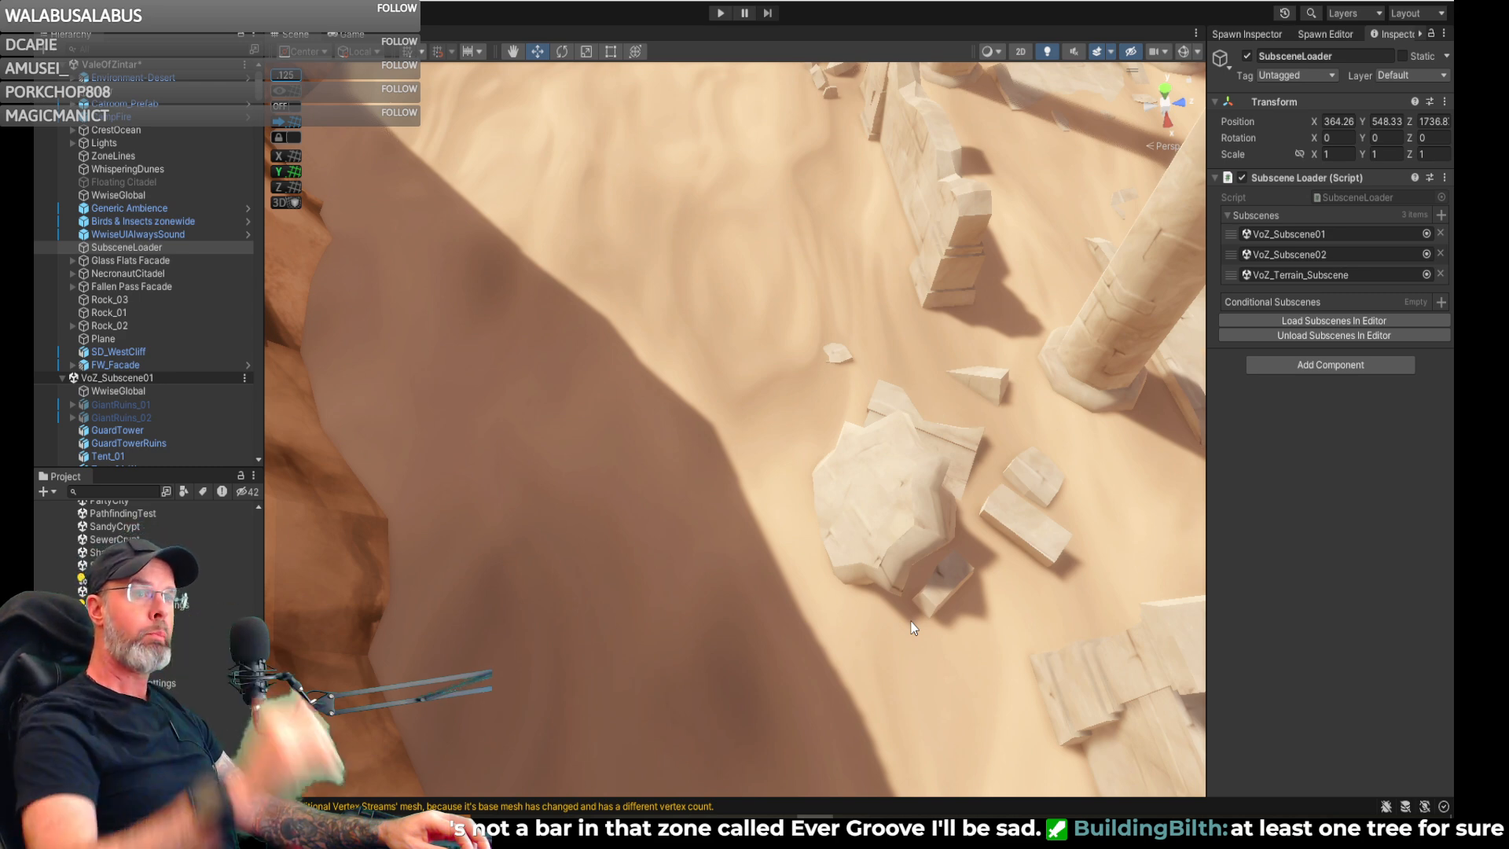
right_click_drag(813, 429, 1332, 236)
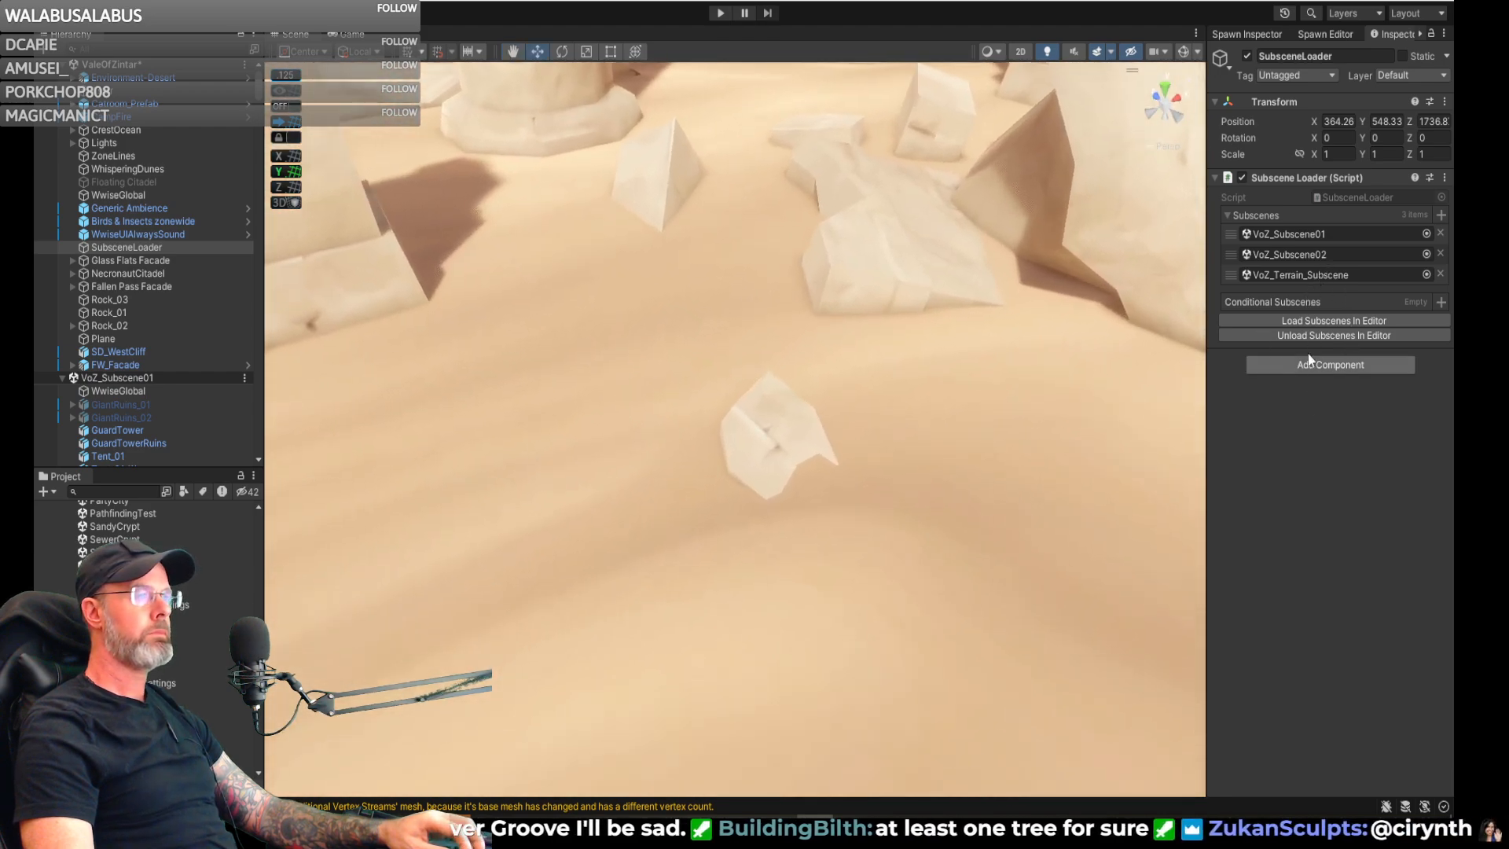
left_click(1333, 33)
right_click_drag(1149, 315, 1100, 393)
left_click(1354, 550)
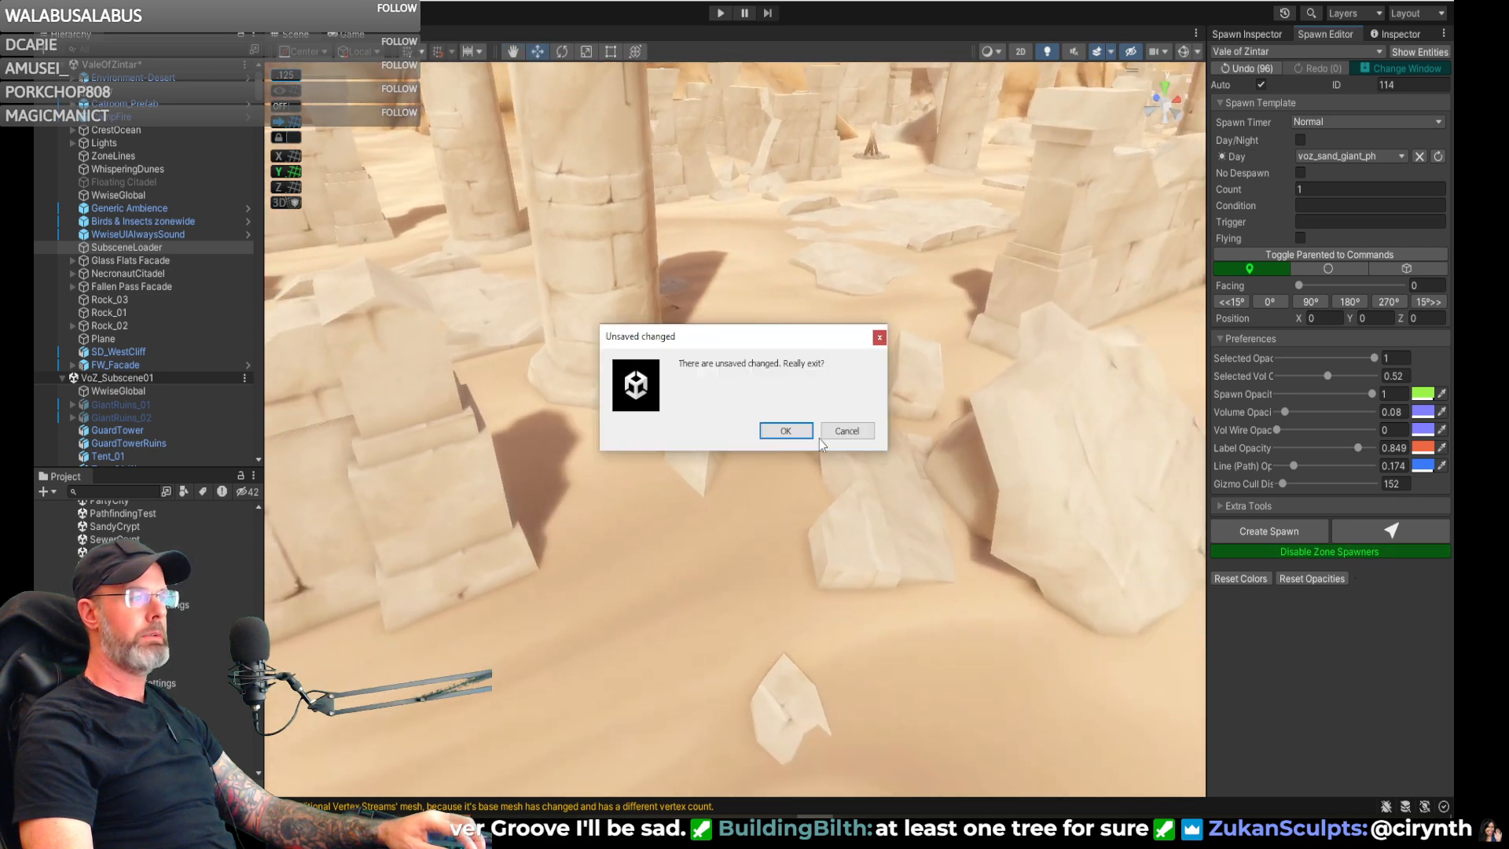
left_click(785, 433)
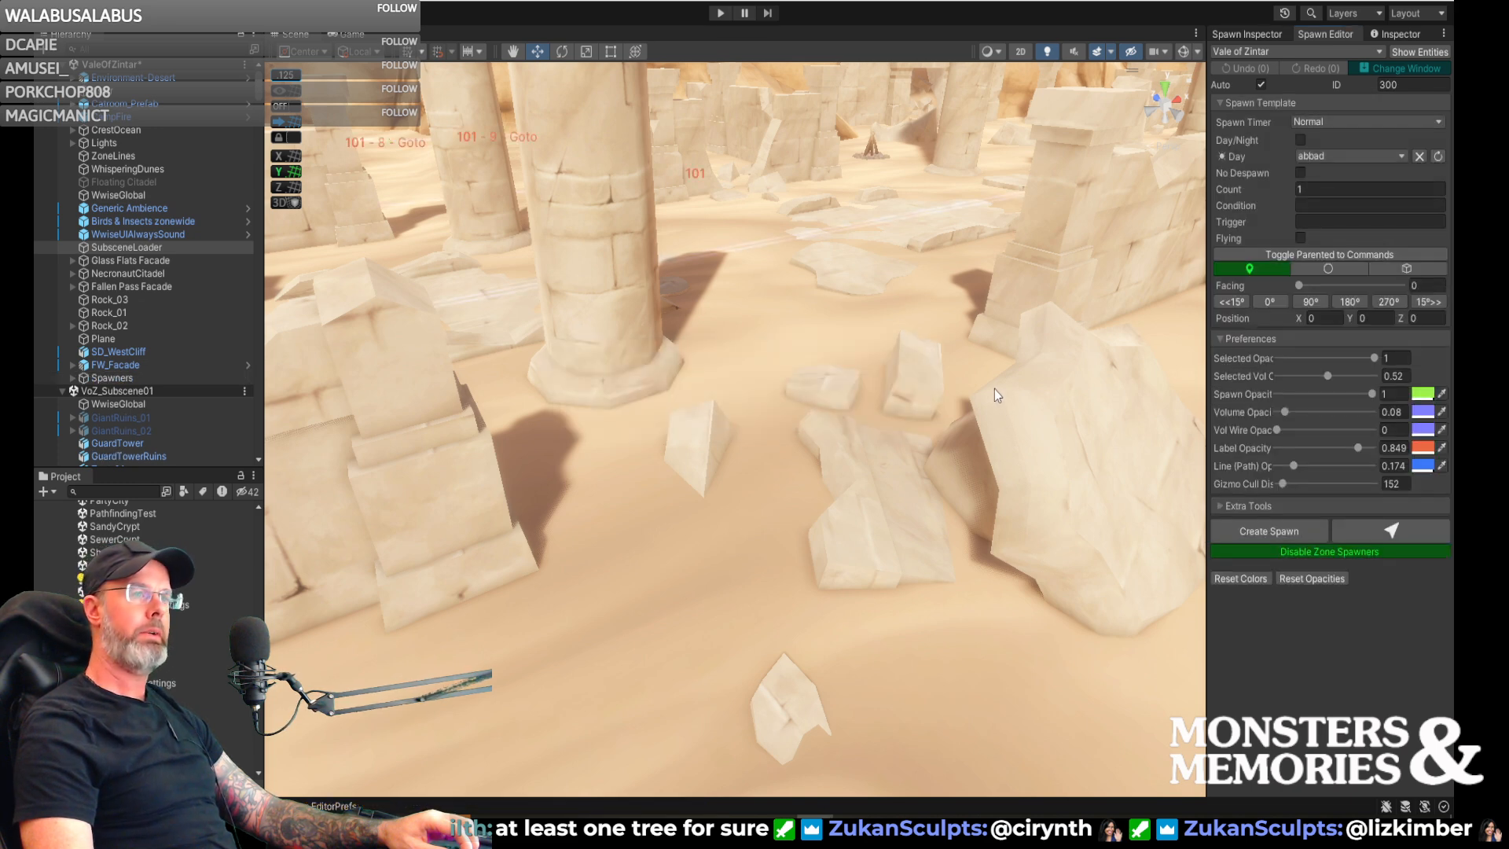
- Examine the sand around the fallen blocks and pillar in the ruins for a spot to place the next spawn
right_click_drag(964, 379, 907, 434)
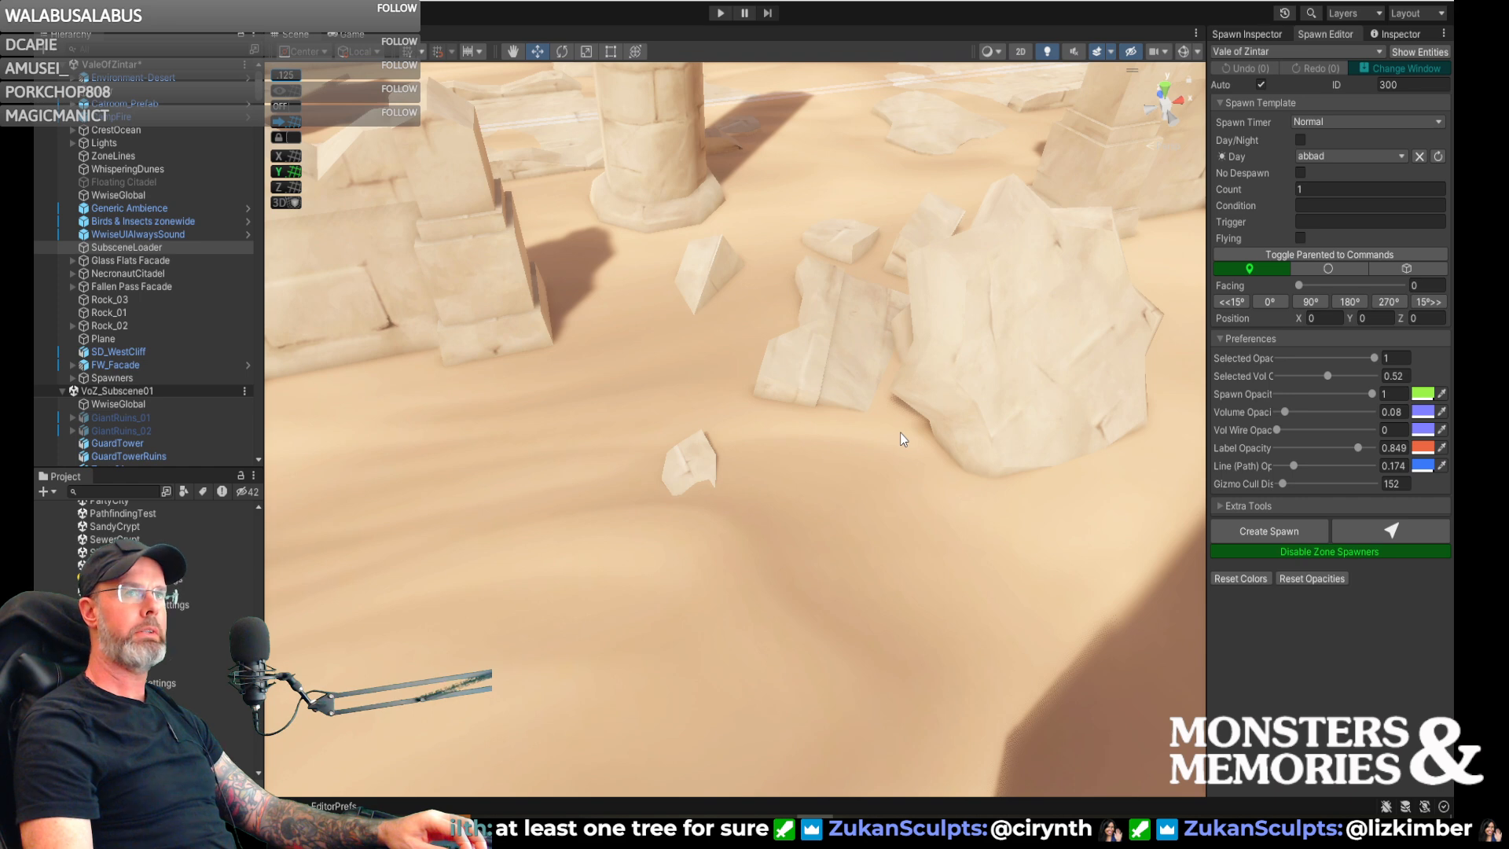
right_click_drag(874, 393, 852, 385)
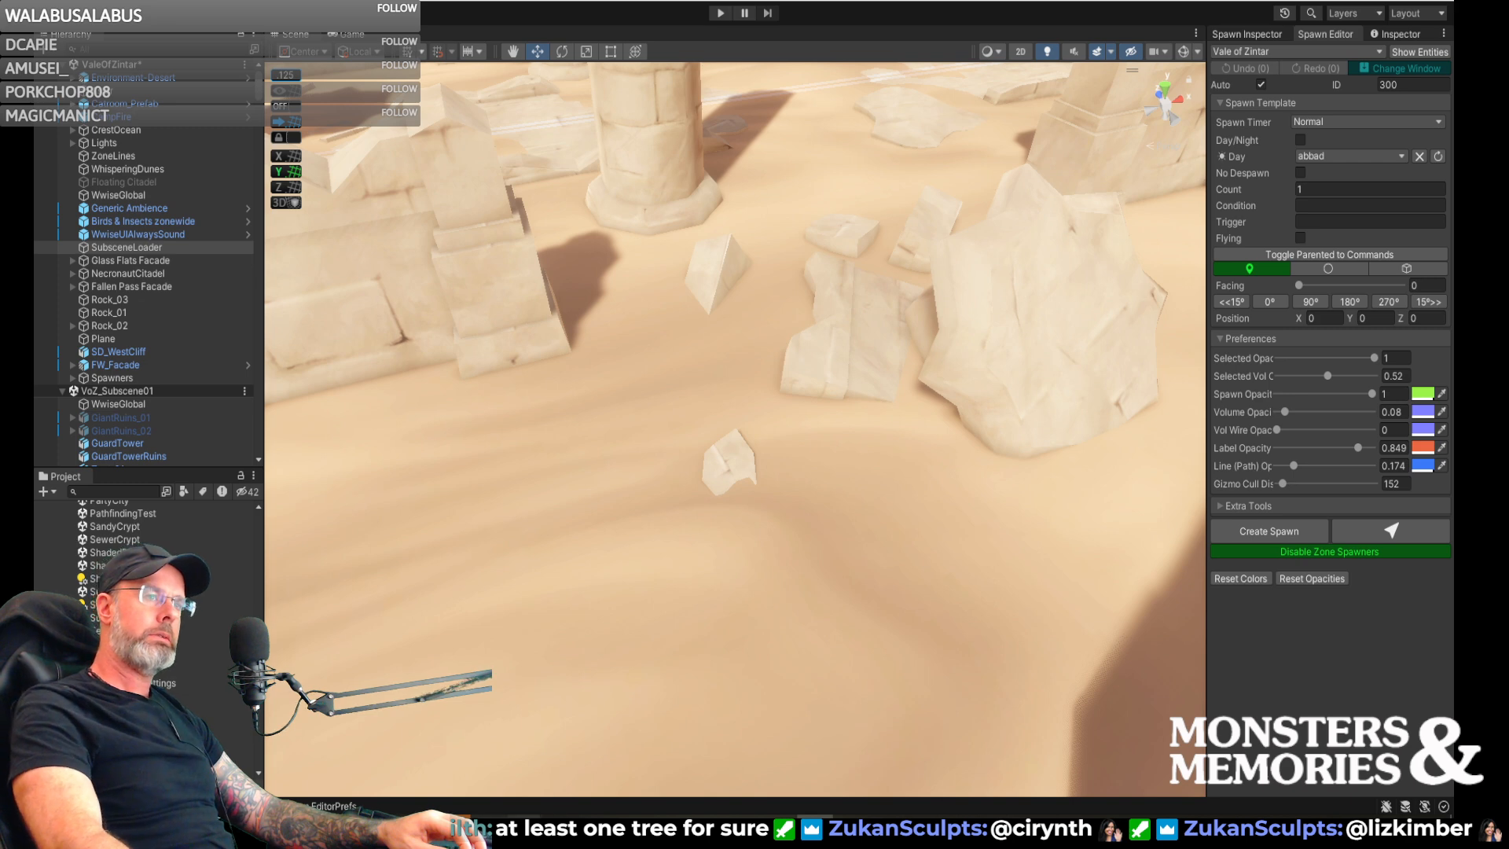
right_click_drag(694, 544, 657, 511)
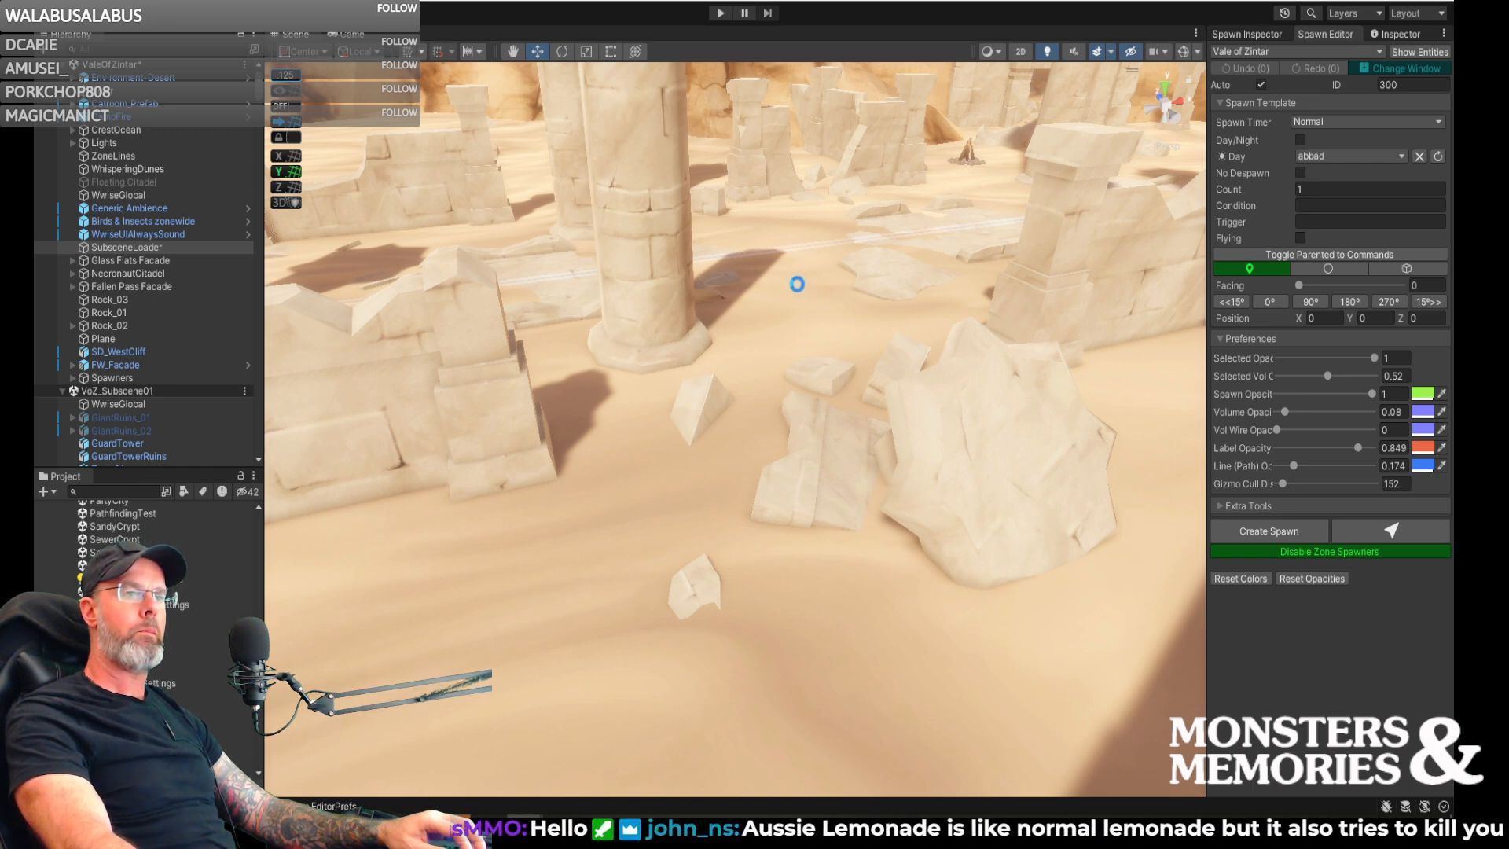
right_click_drag(826, 294, 742, 324)
key("w")
key("s")
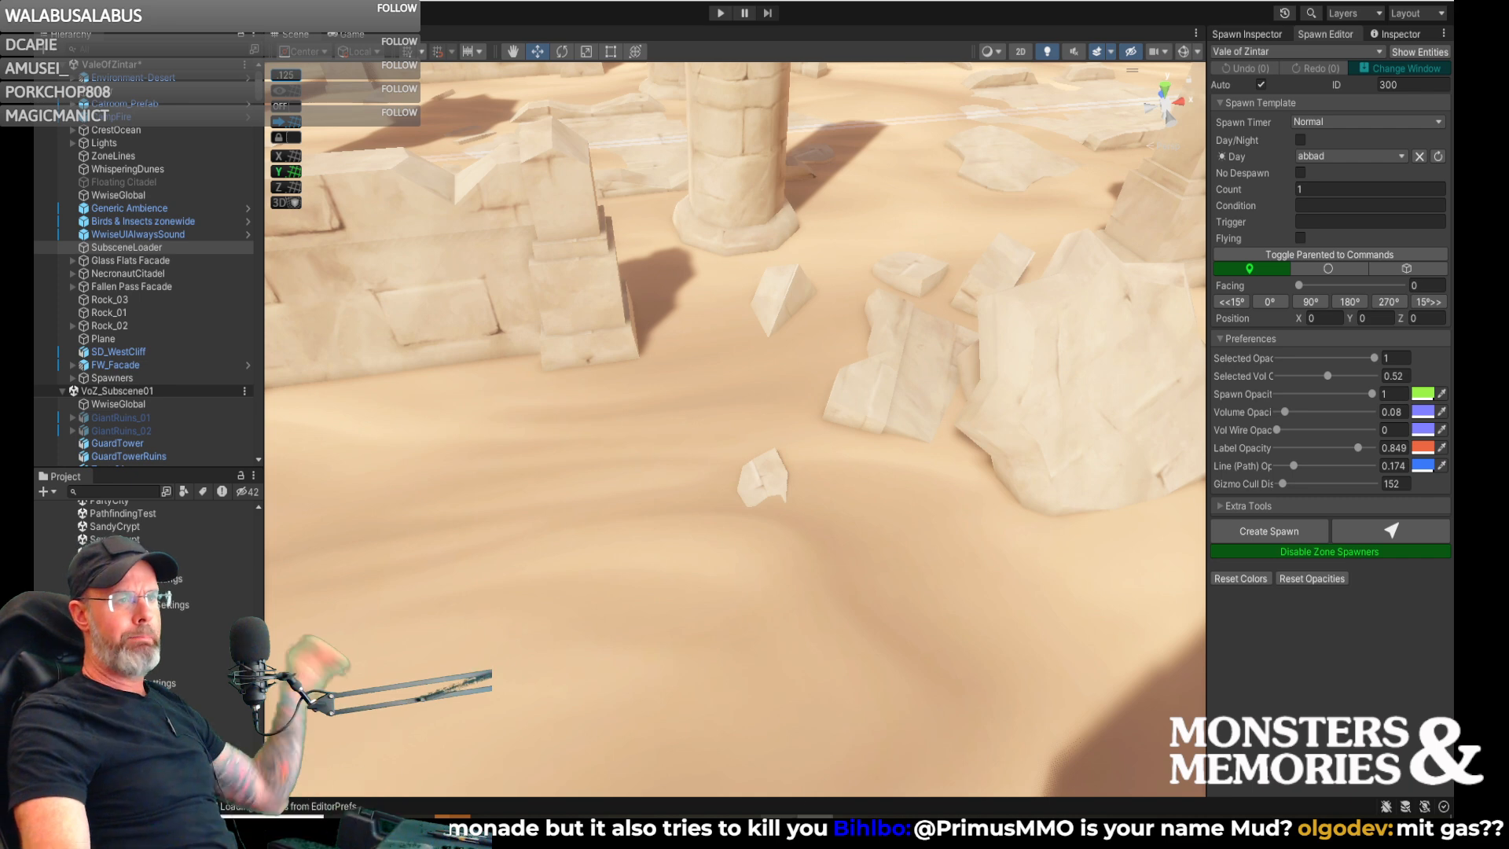
mouse_move(778, 833)
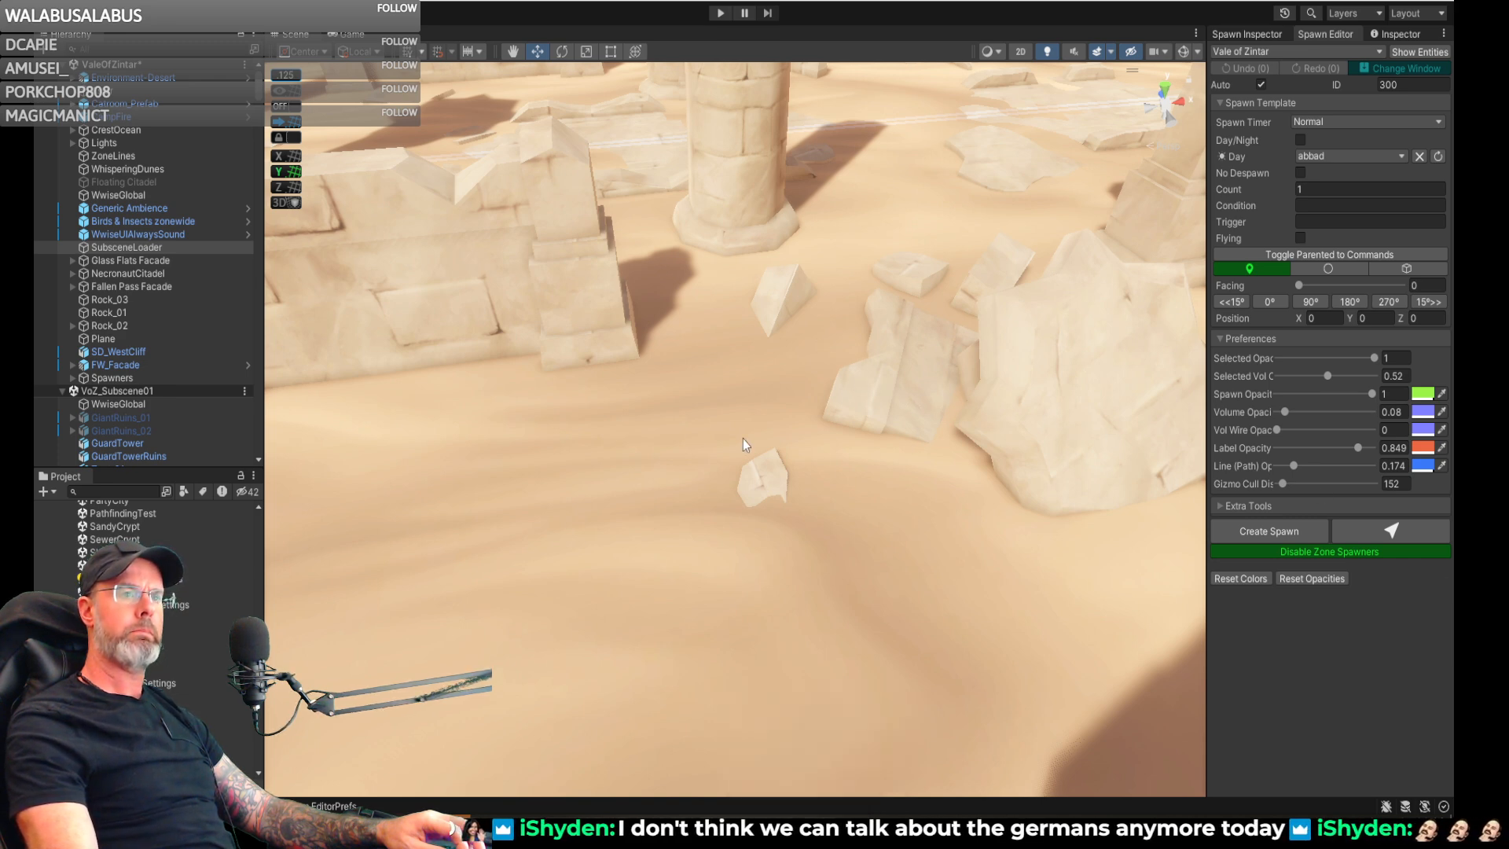
right_click_drag(893, 366, 911, 299)
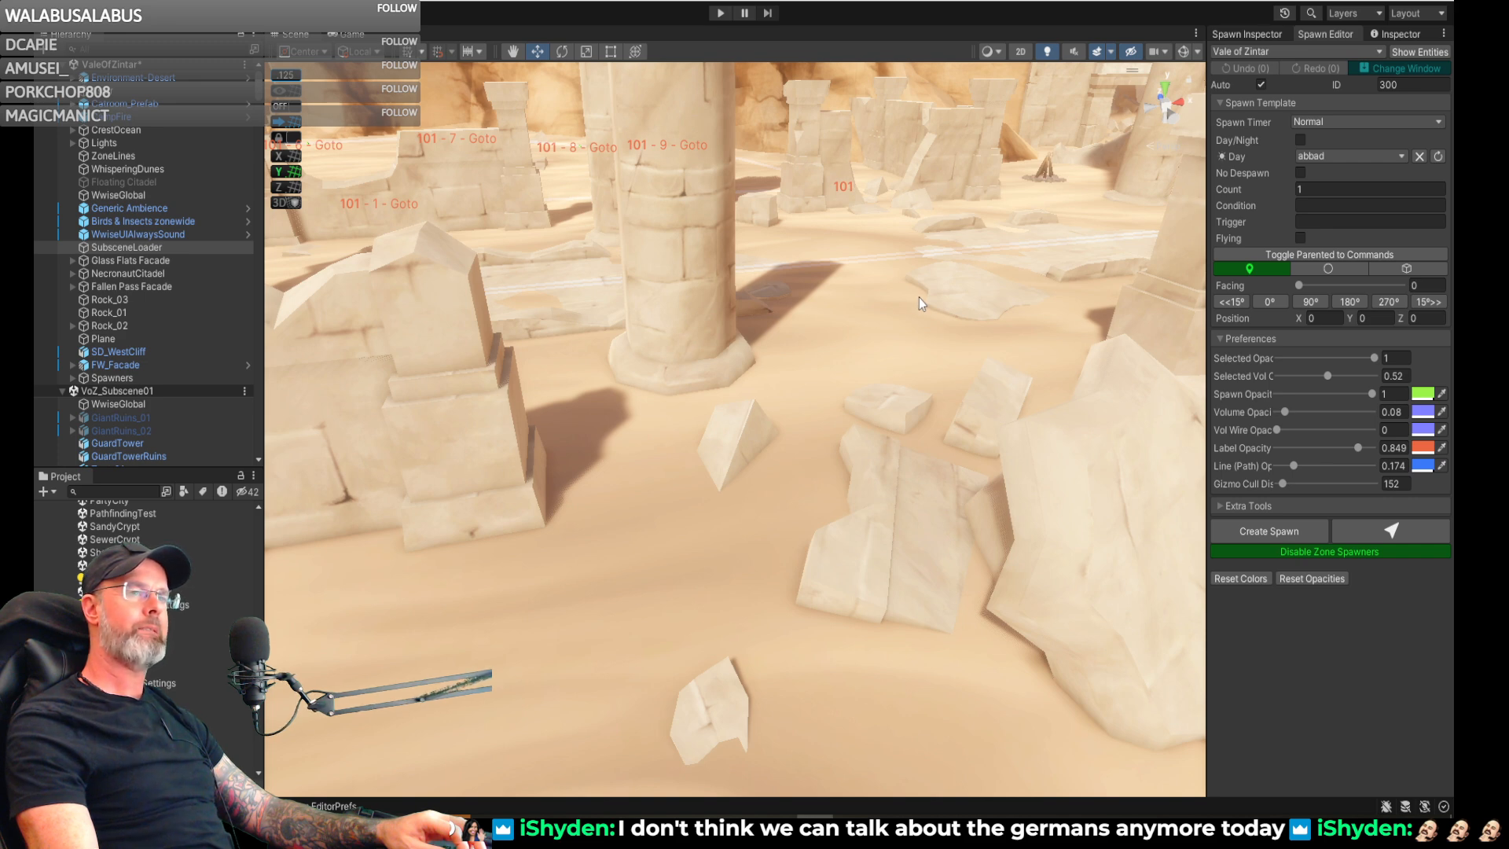
right_click_drag(832, 320, 846, 390)
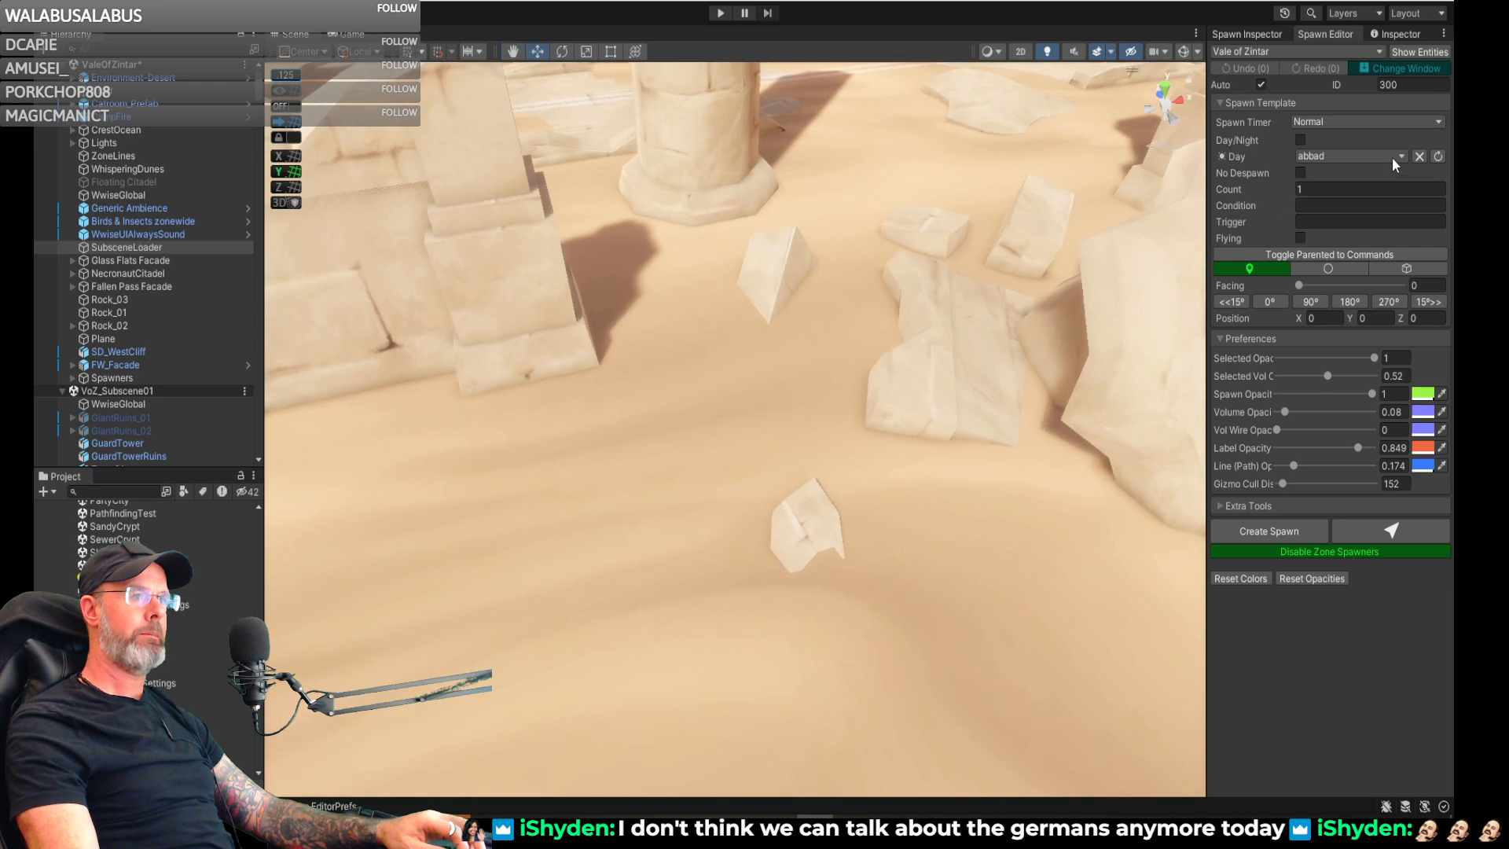
- Set the spawn template's Day entity to voz_sand_giant_ph
left_click(1353, 157)
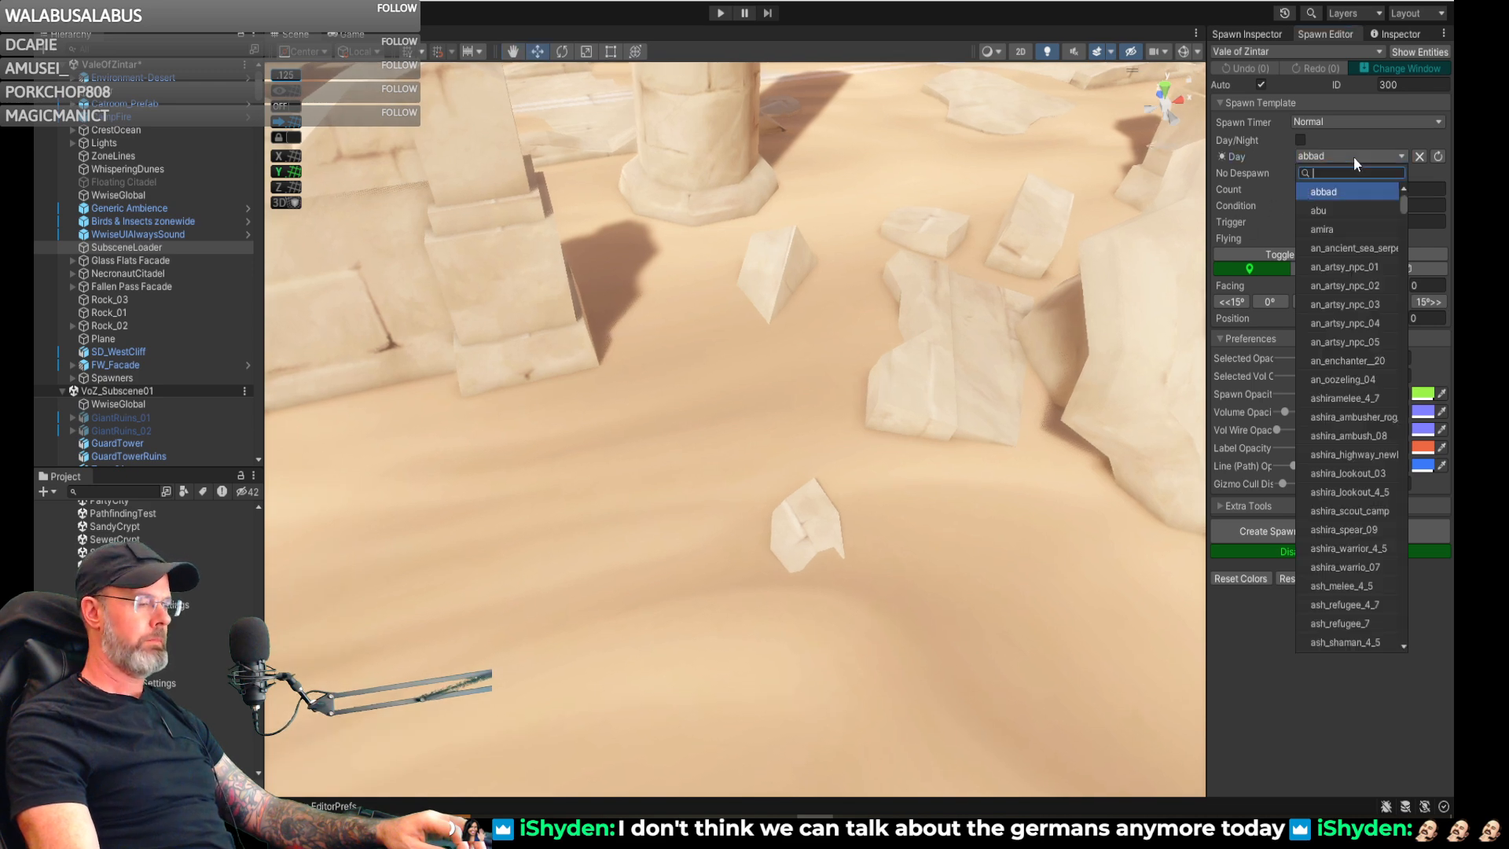
type("voz")
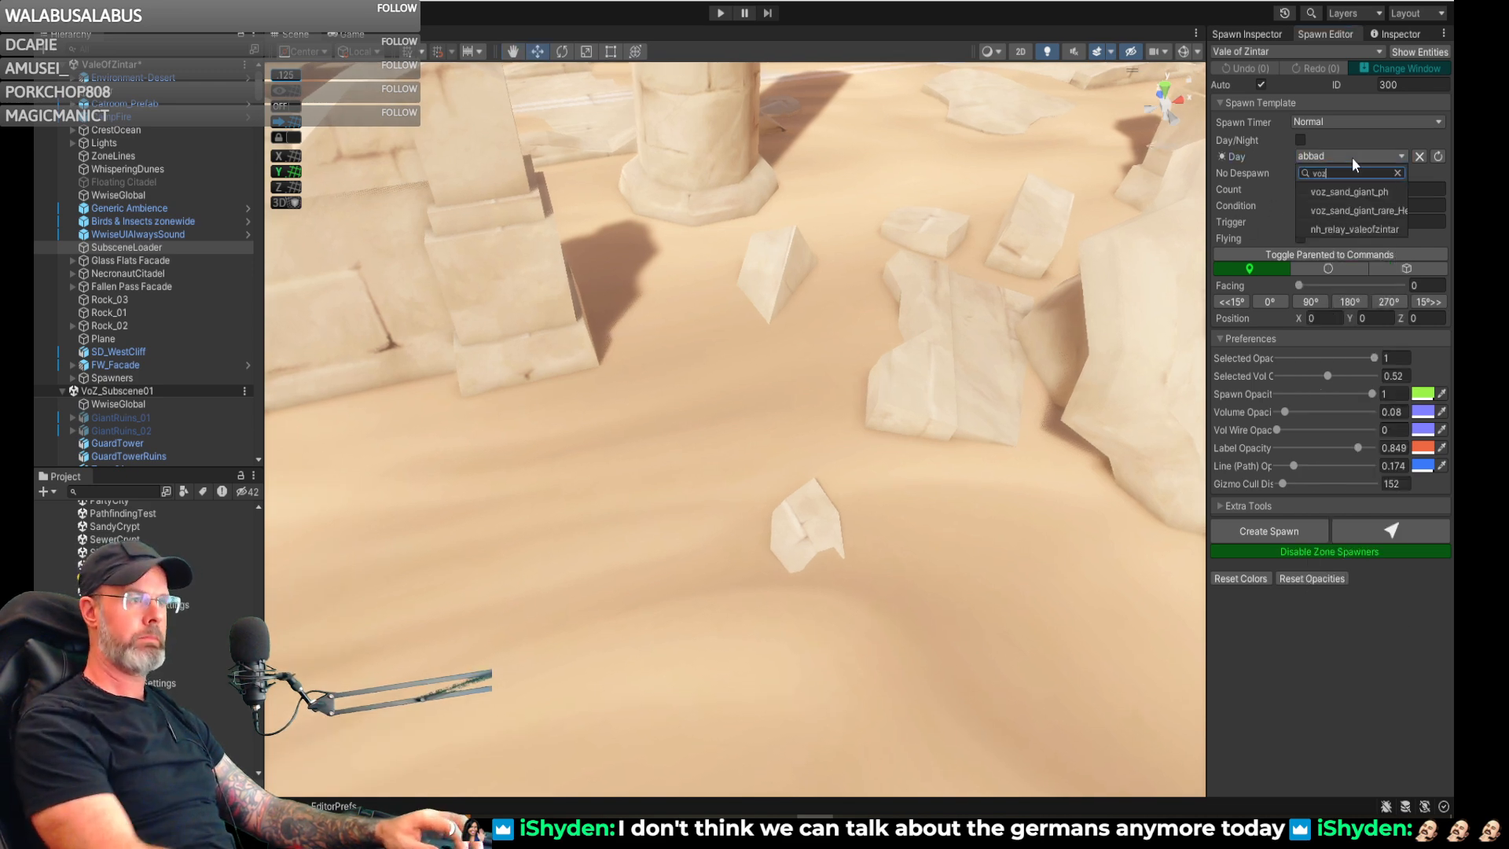
left_click(1347, 192)
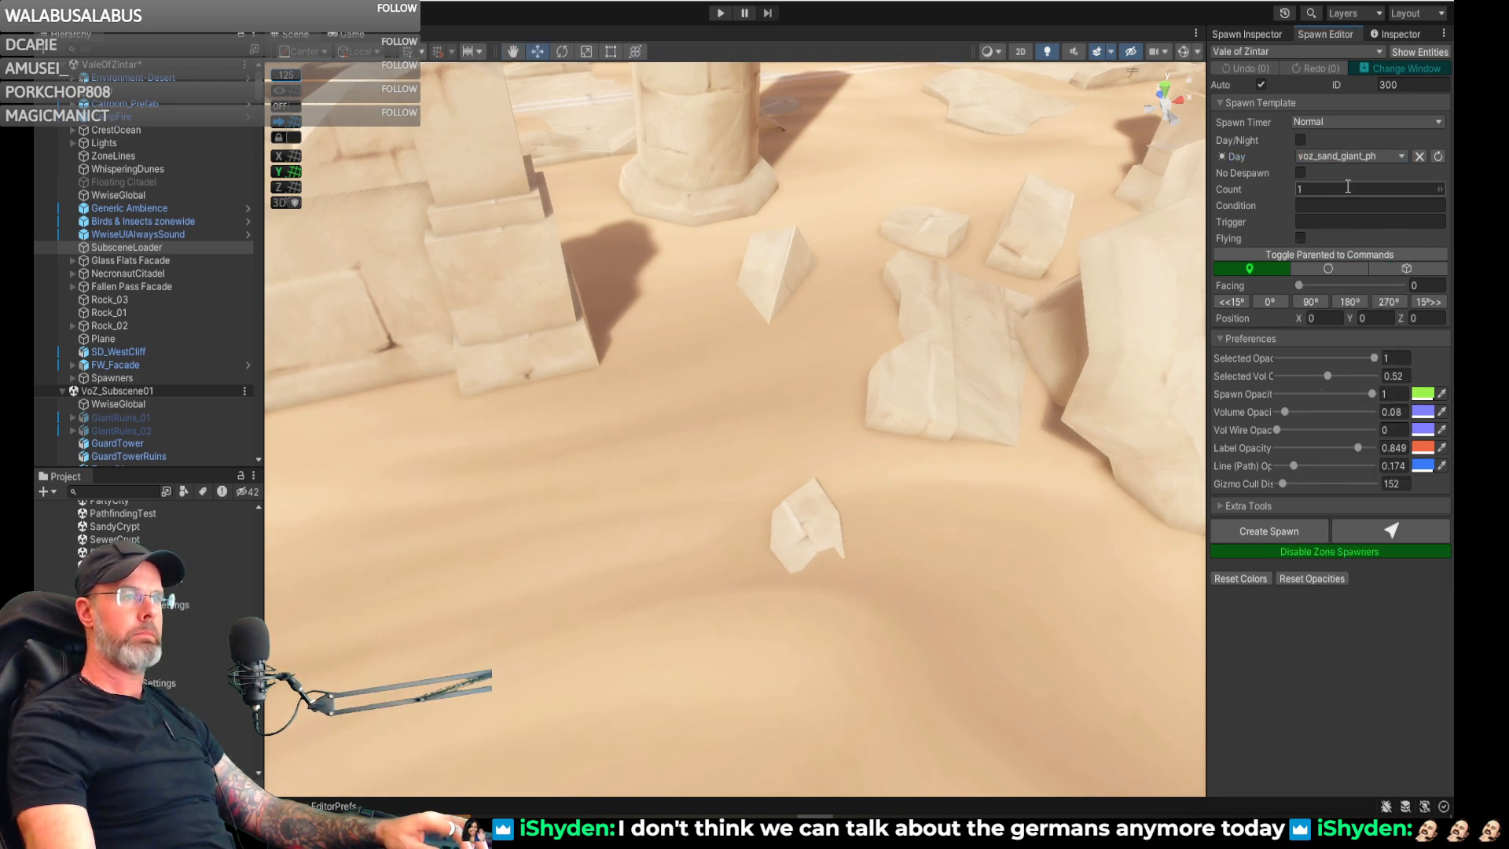
left_click(1407, 85)
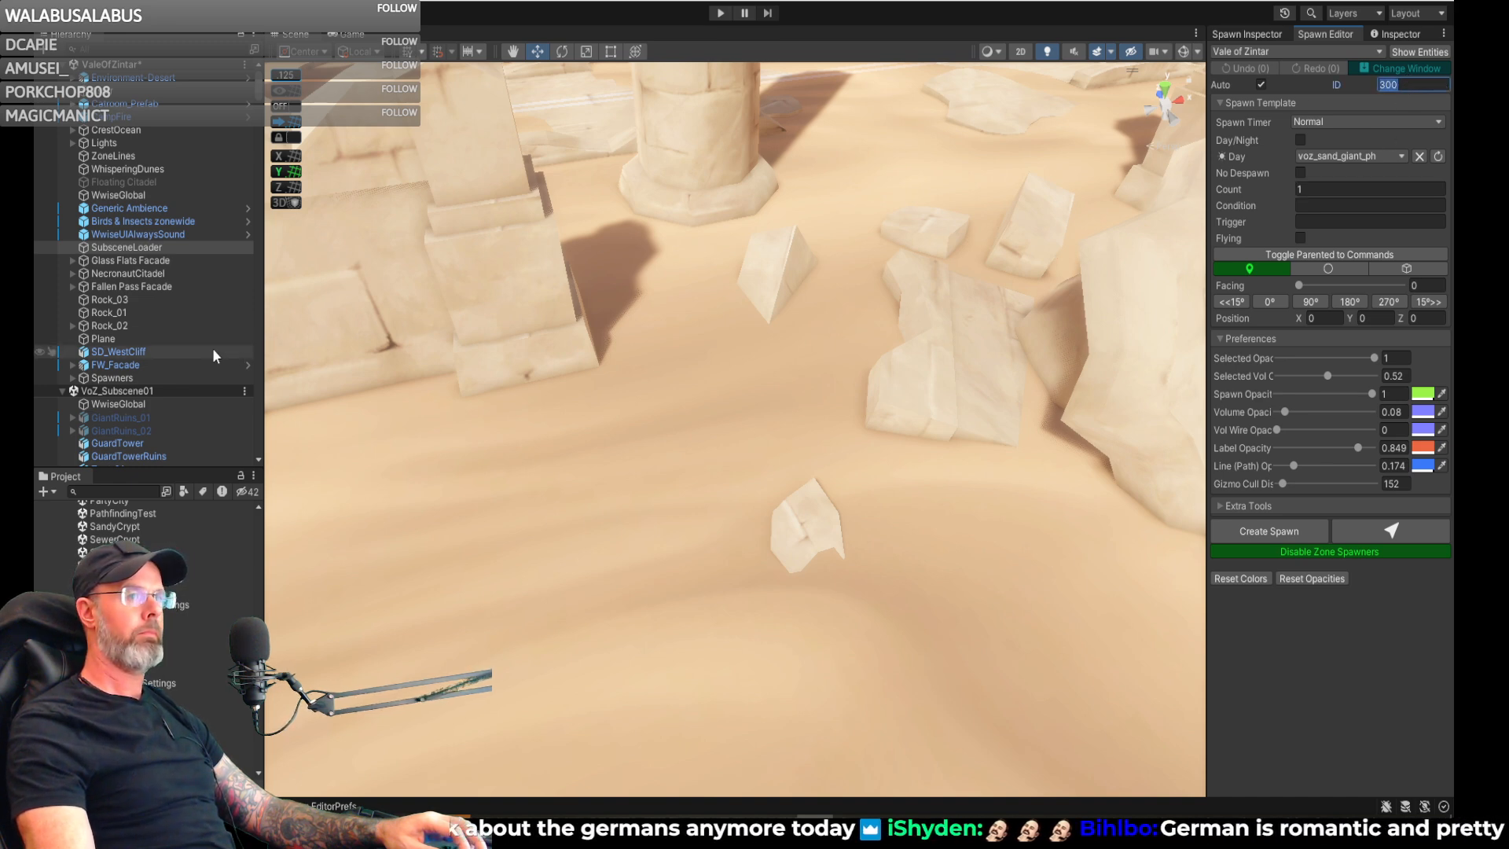
- Check the voz_sand_giant_ph entries under the Spawners object for spawn IDs already in use
left_click(77, 380)
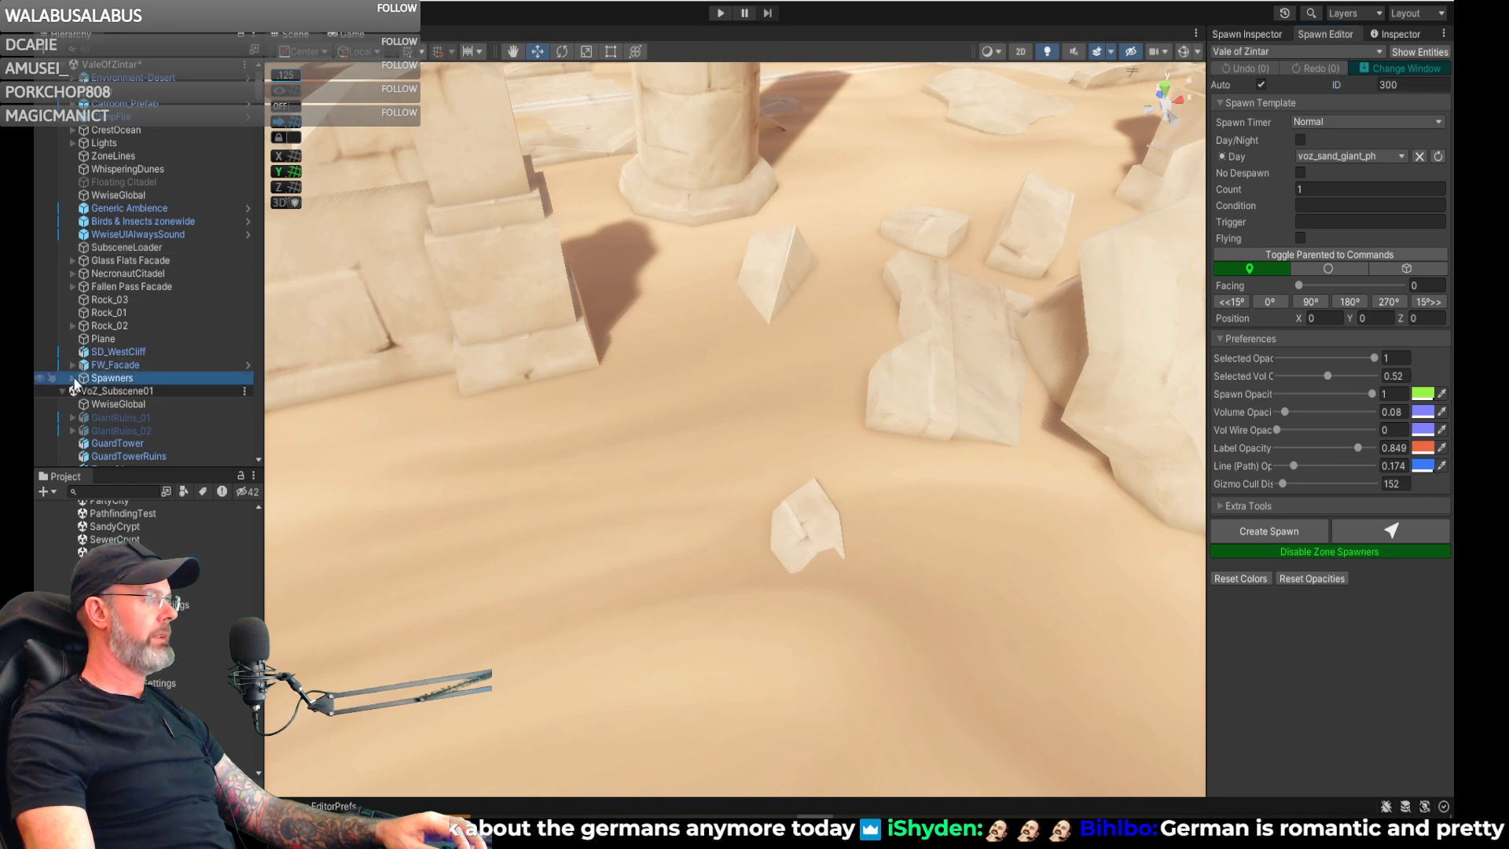
left_click(73, 378)
scroll(77, 378, "down", 10)
scroll(77, 379, "down", 6)
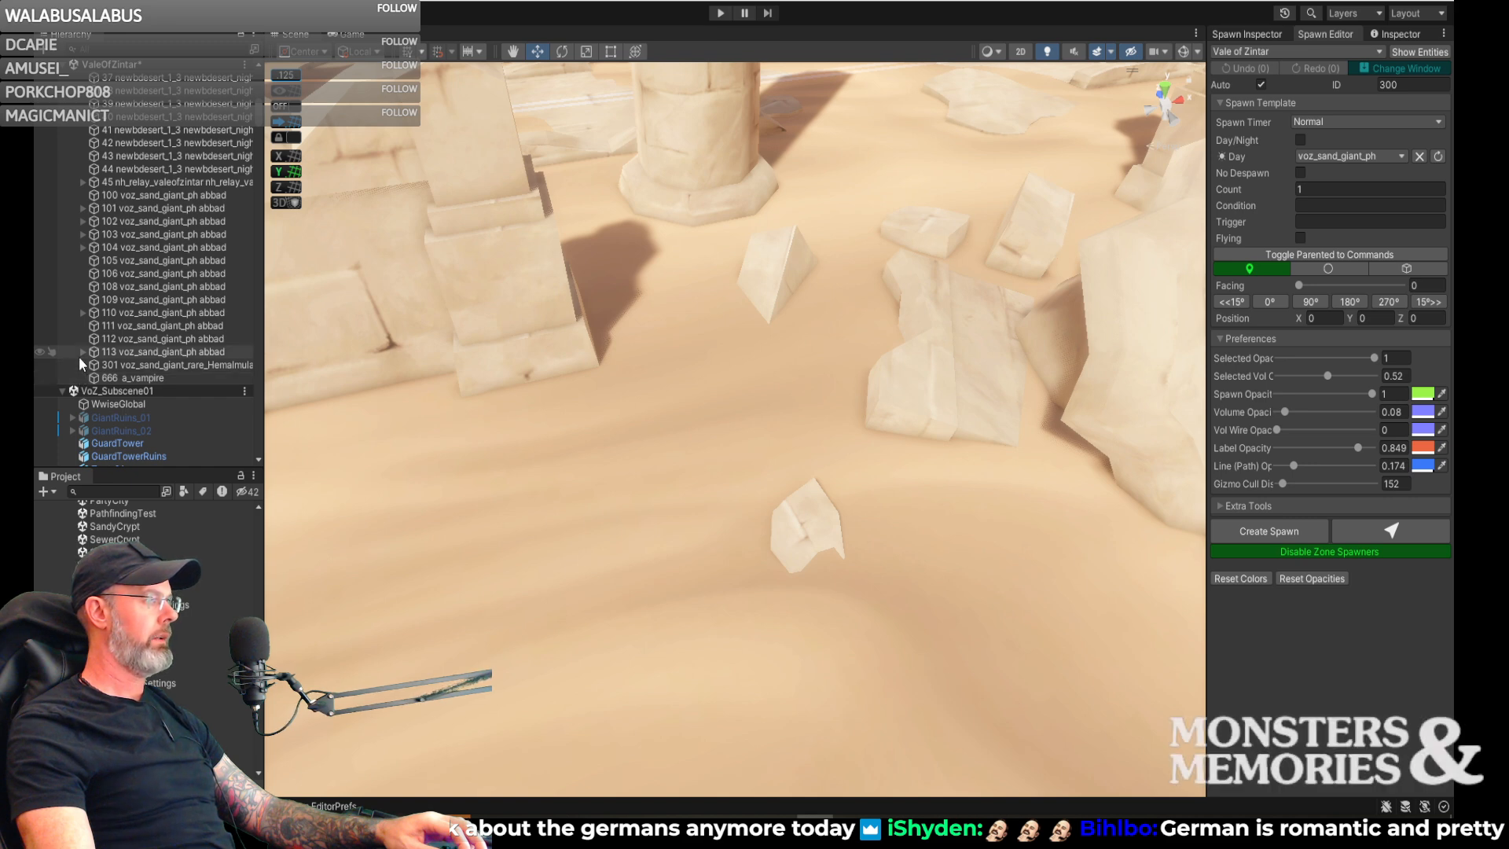
scroll(82, 355, "up", 15)
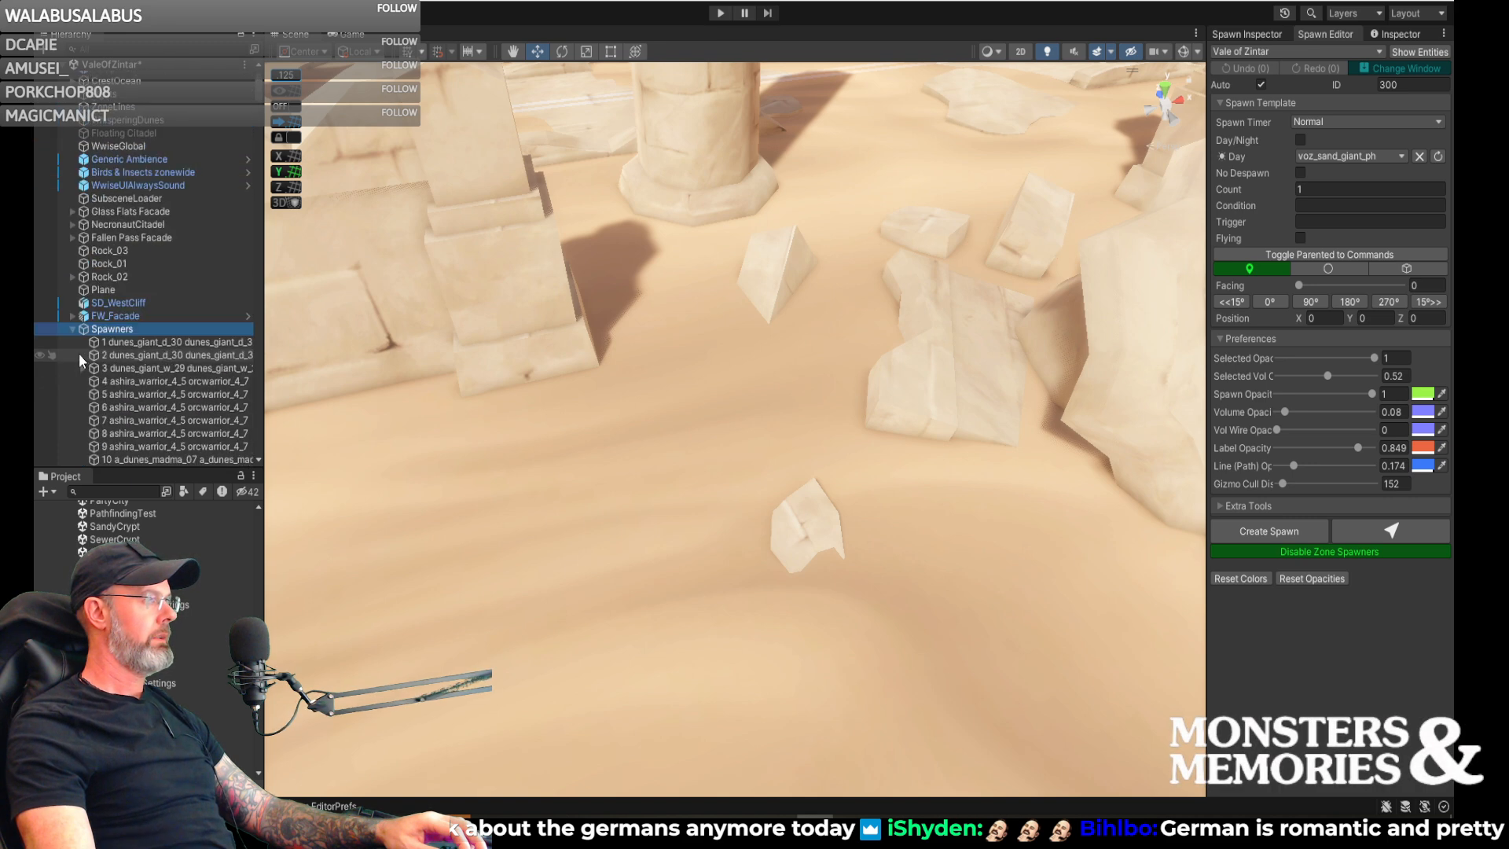
left_click(72, 329)
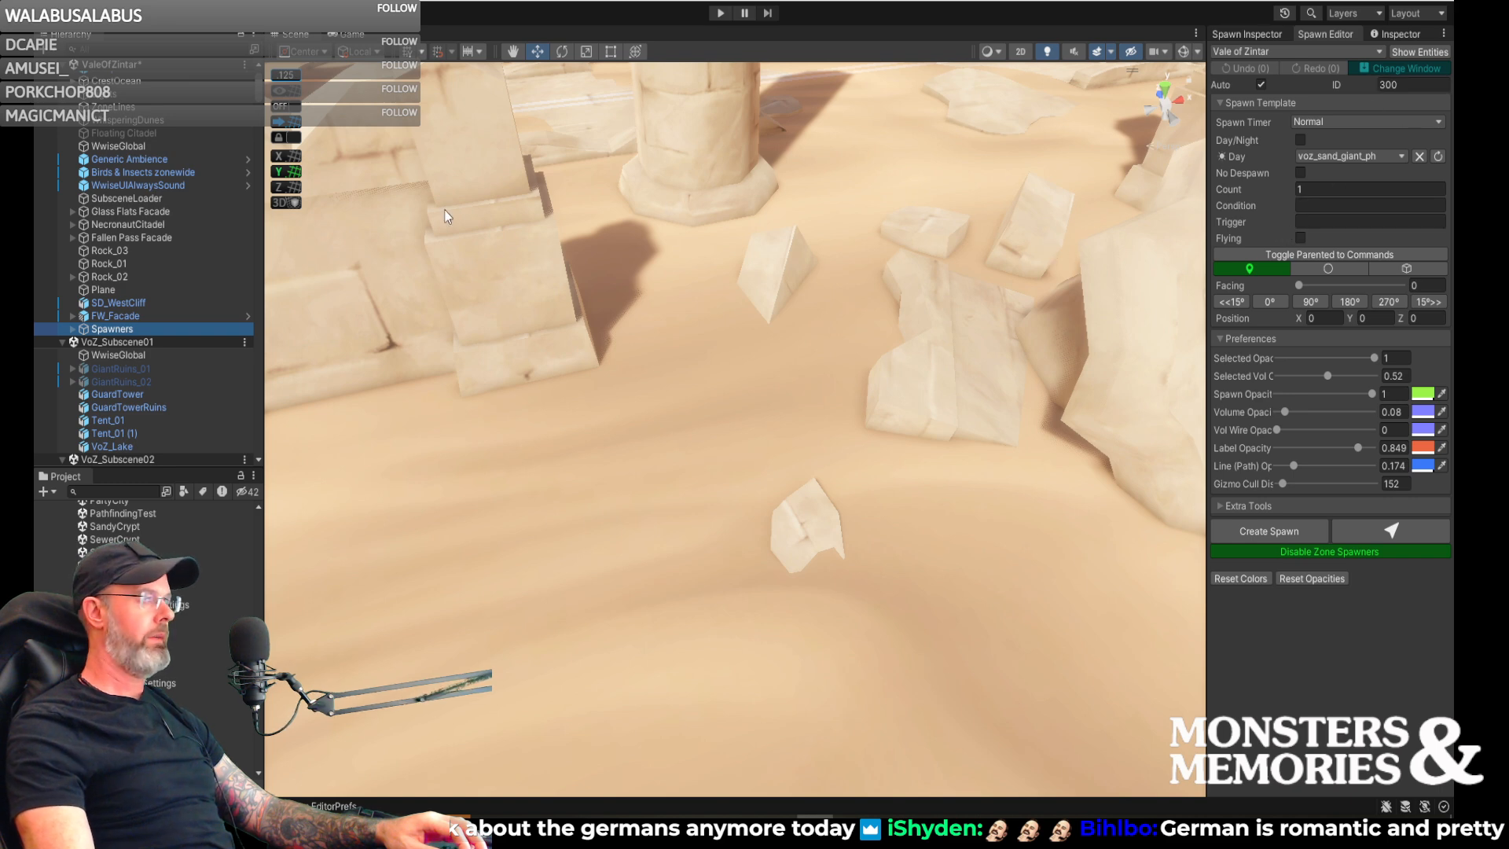
left_click(73, 328)
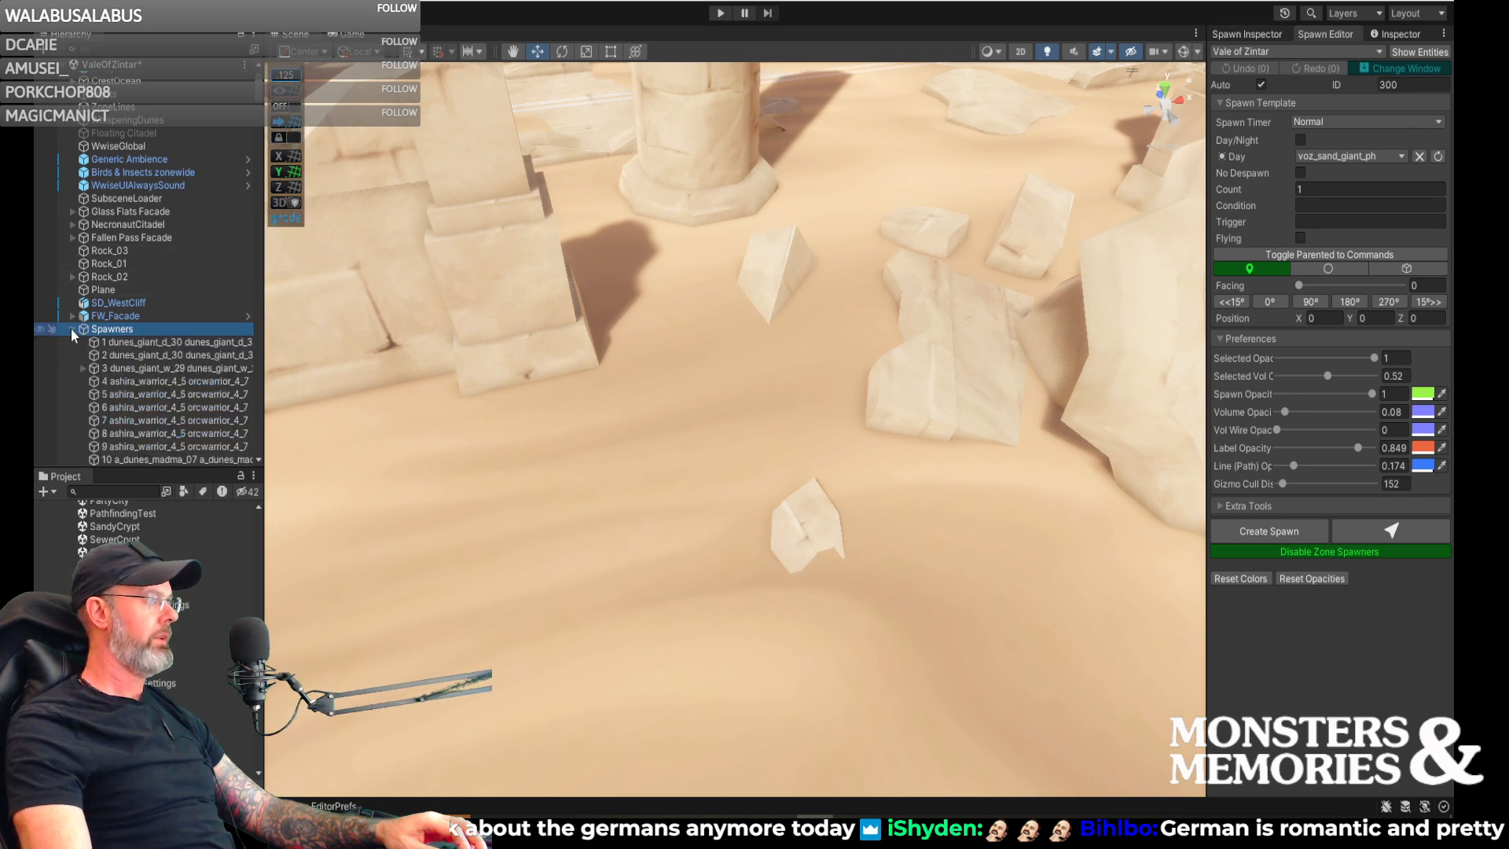
scroll(82, 342, "down", 12)
scroll(82, 342, "down", 5)
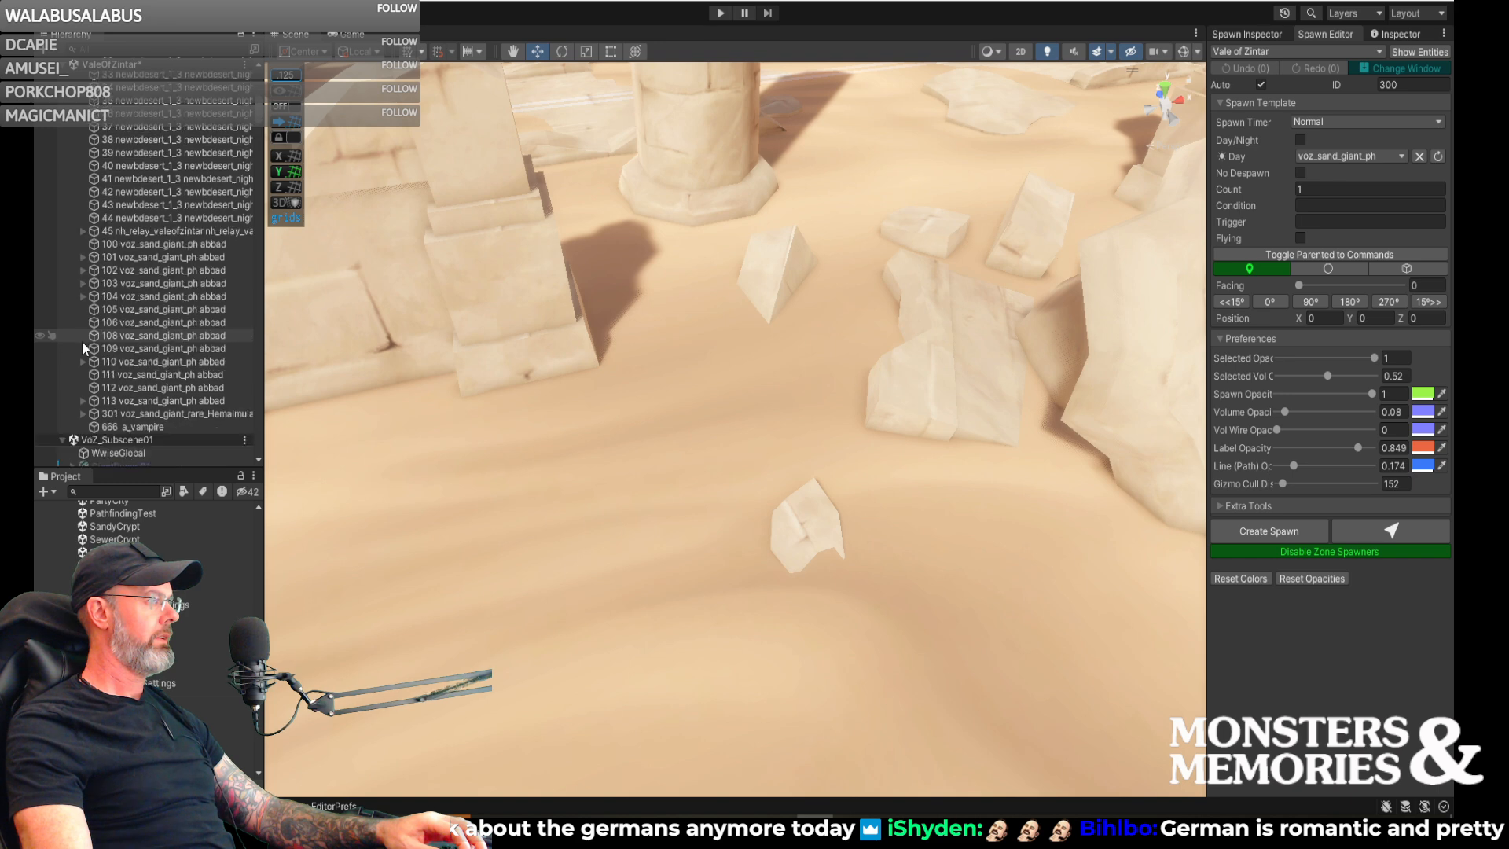
scroll(81, 341, "up", 13)
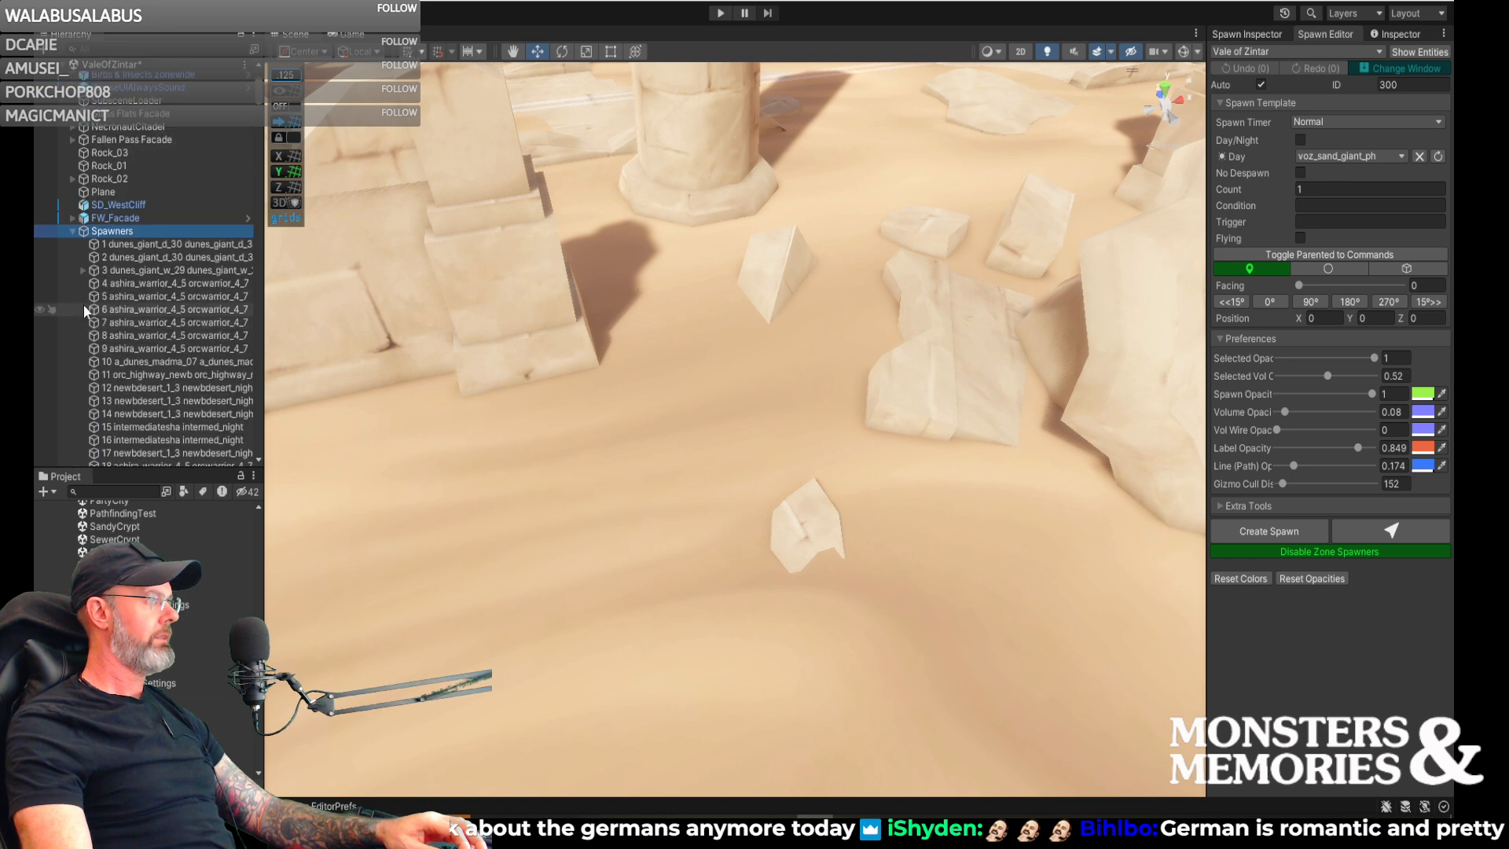
left_click(73, 231)
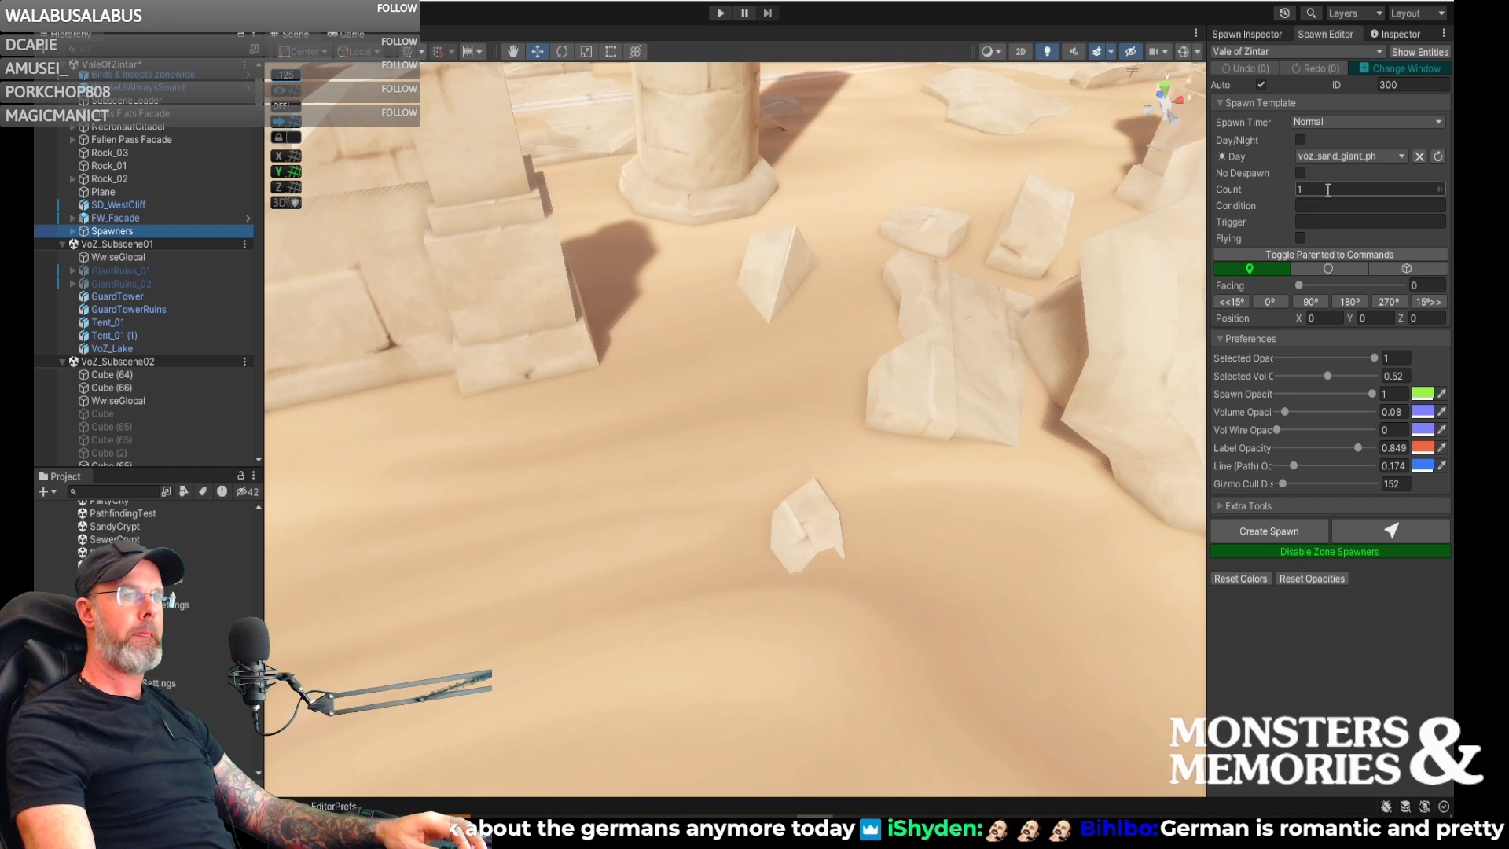
- Set the spawn ID to 117 and create the sand giant spawn on the sand beside the small broken rock
left_click(1393, 84)
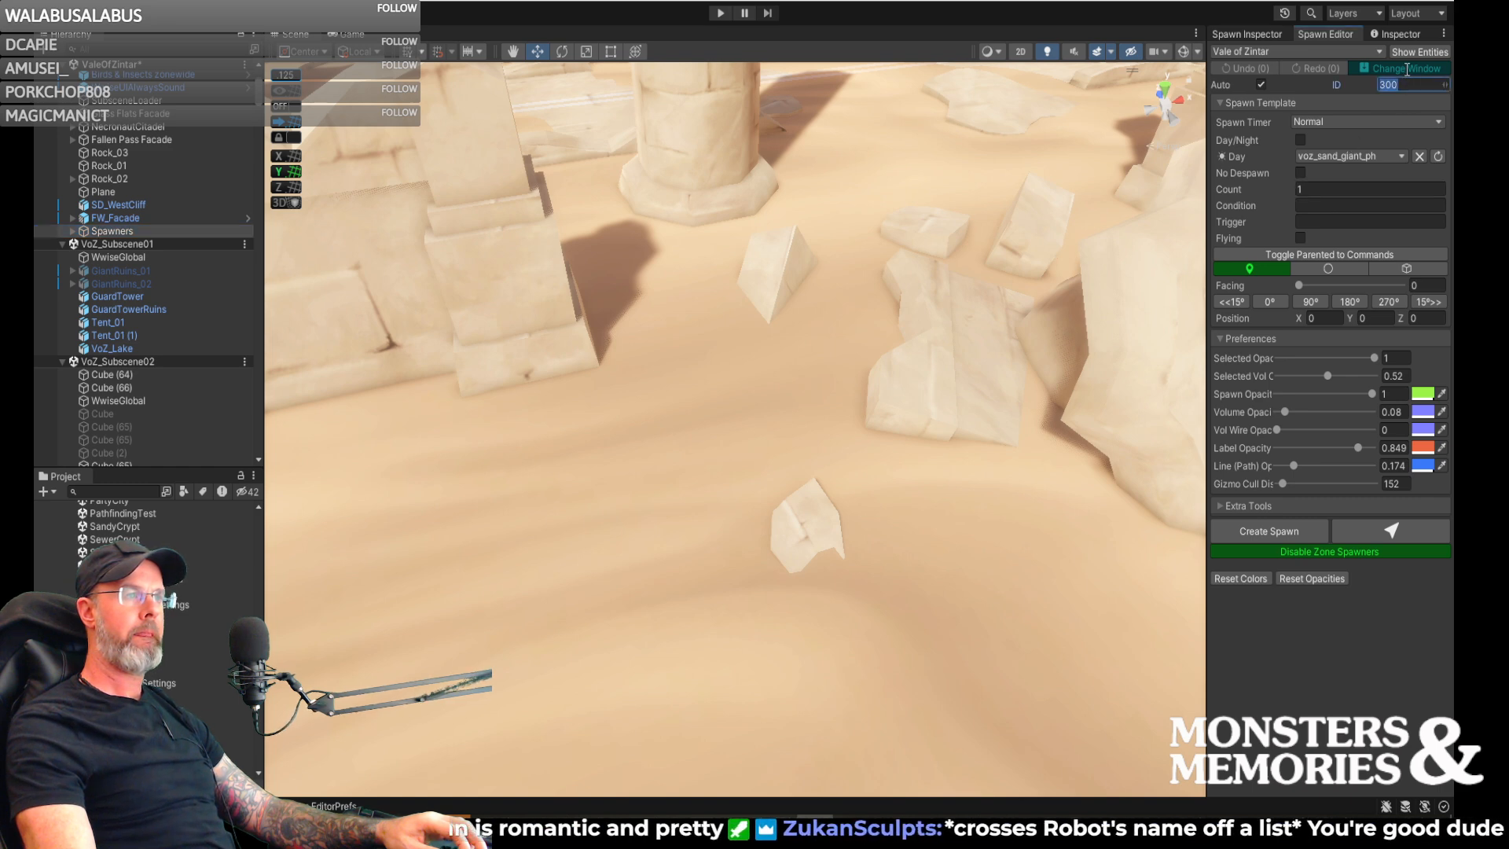
type("117")
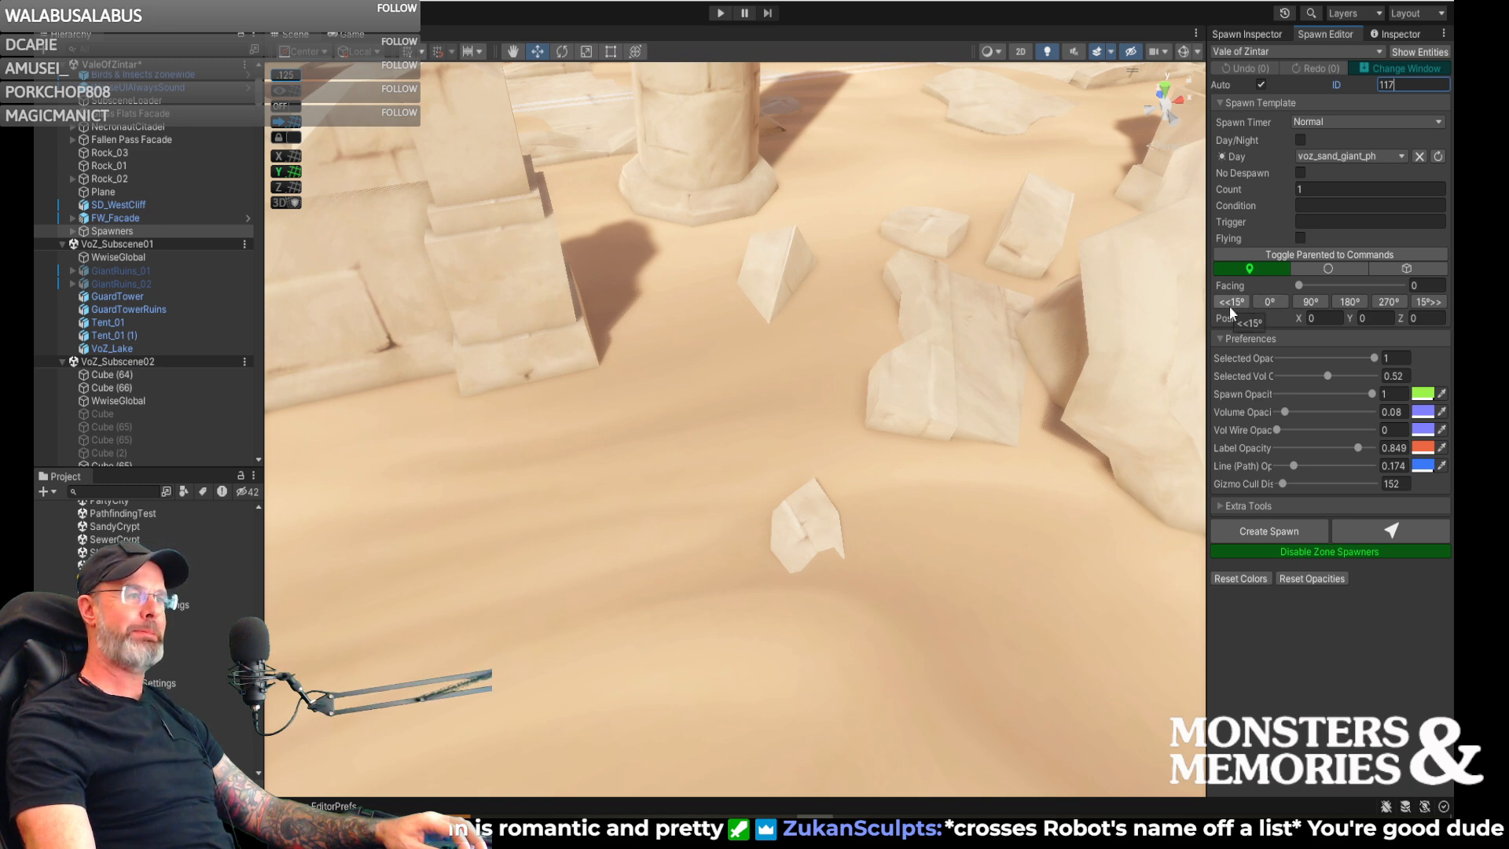
left_click(1390, 533)
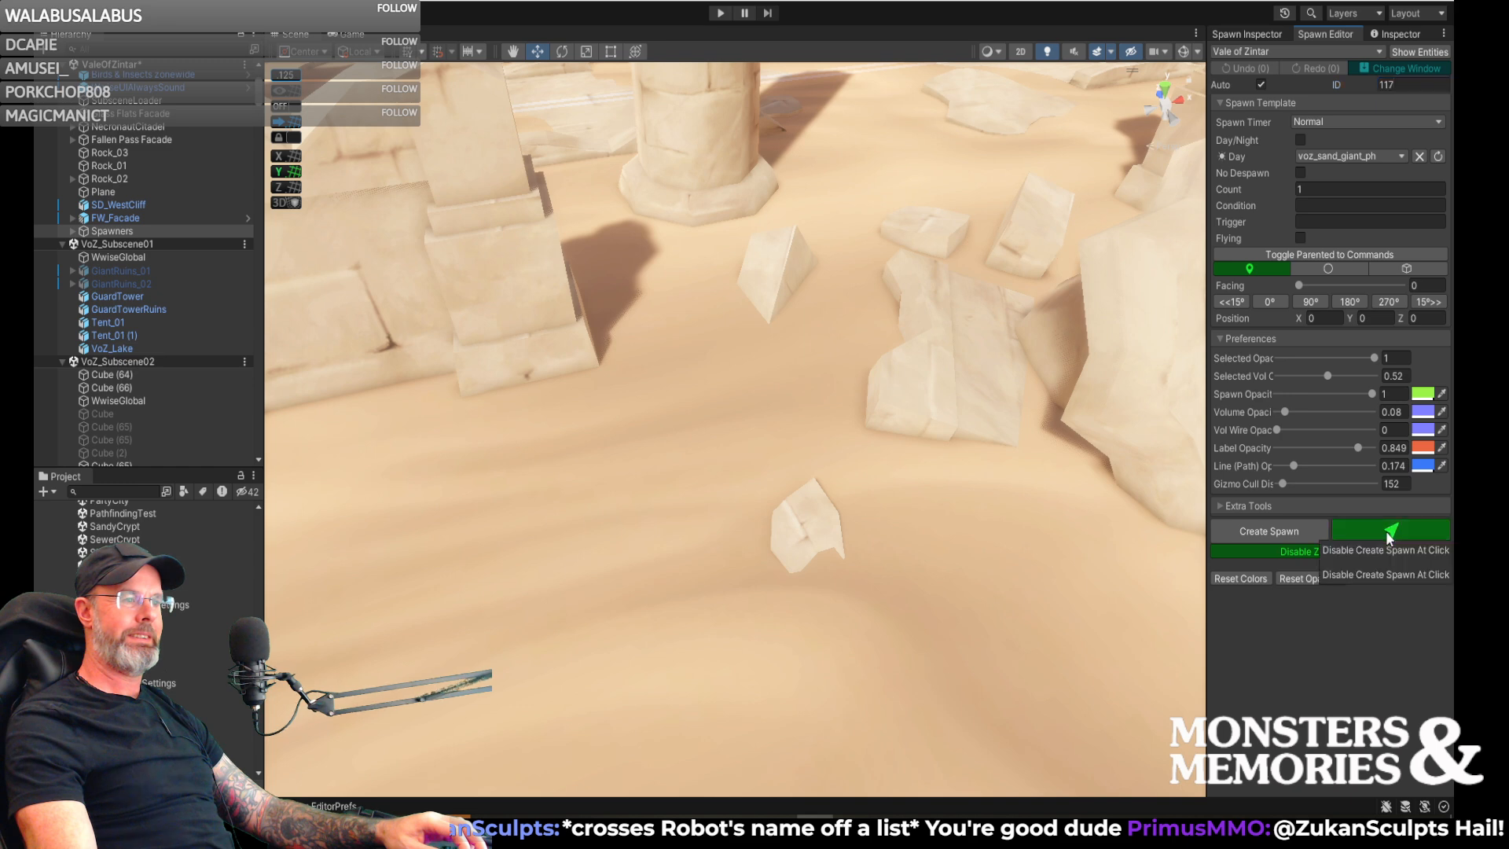
left_click(736, 404)
right_click_drag(779, 434, 701, 461)
left_click_drag(701, 461, 627, 491)
- Rotate the new sand giant spawn about its vertical axis to a facing of about 31 degrees
key("e")
right_click_drag(717, 488, 822, 563)
left_click_drag(843, 578, 782, 586)
right_click_drag(787, 525, 771, 441)
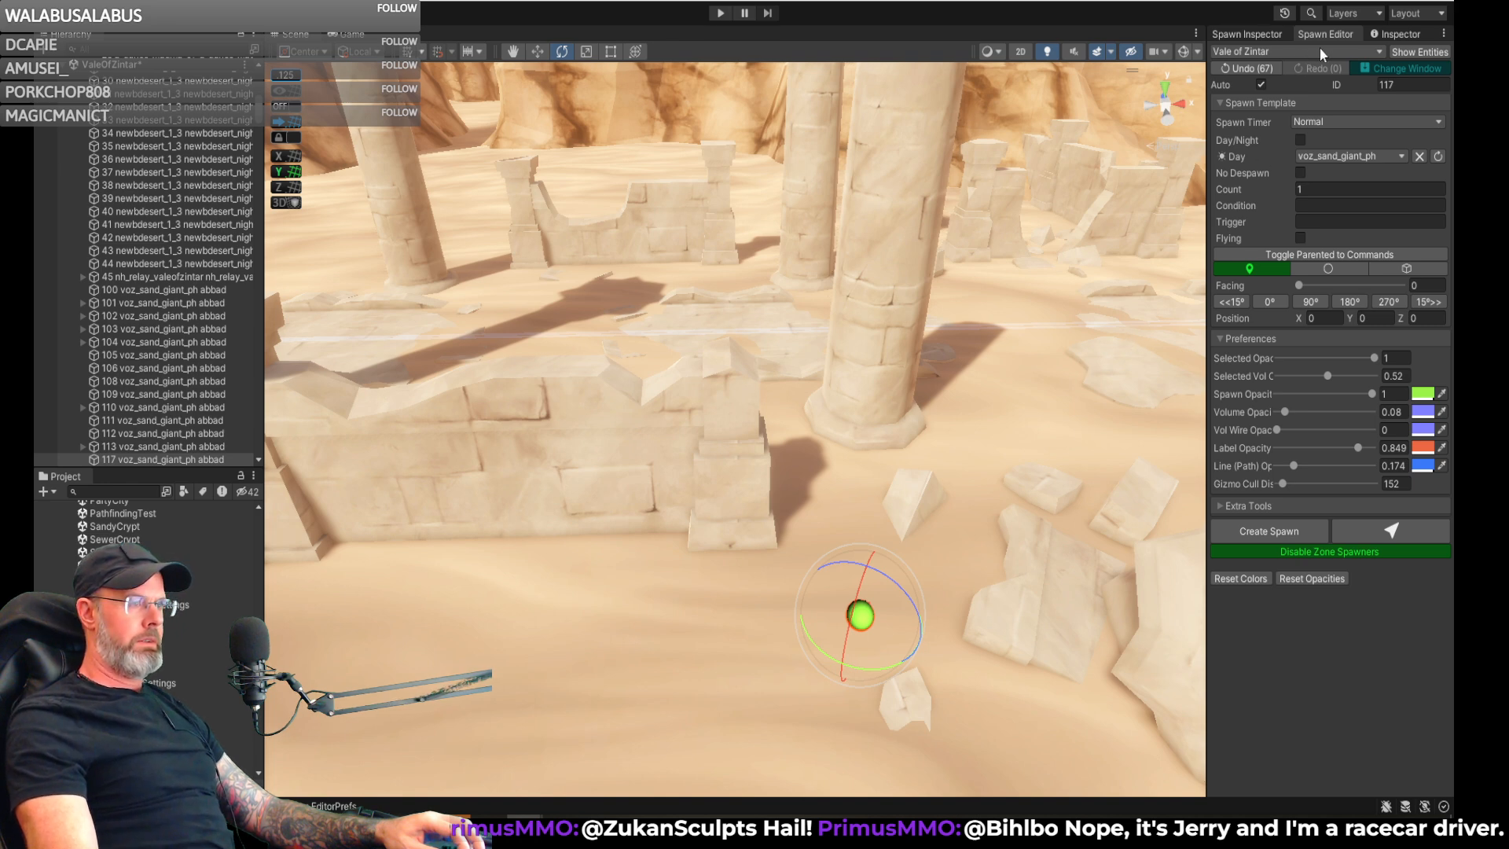
- Add a Pause command with a time of 20 to spawn 117 in the Spawn Inspector
left_click(1258, 34)
right_click_drag(1031, 380, 1090, 432)
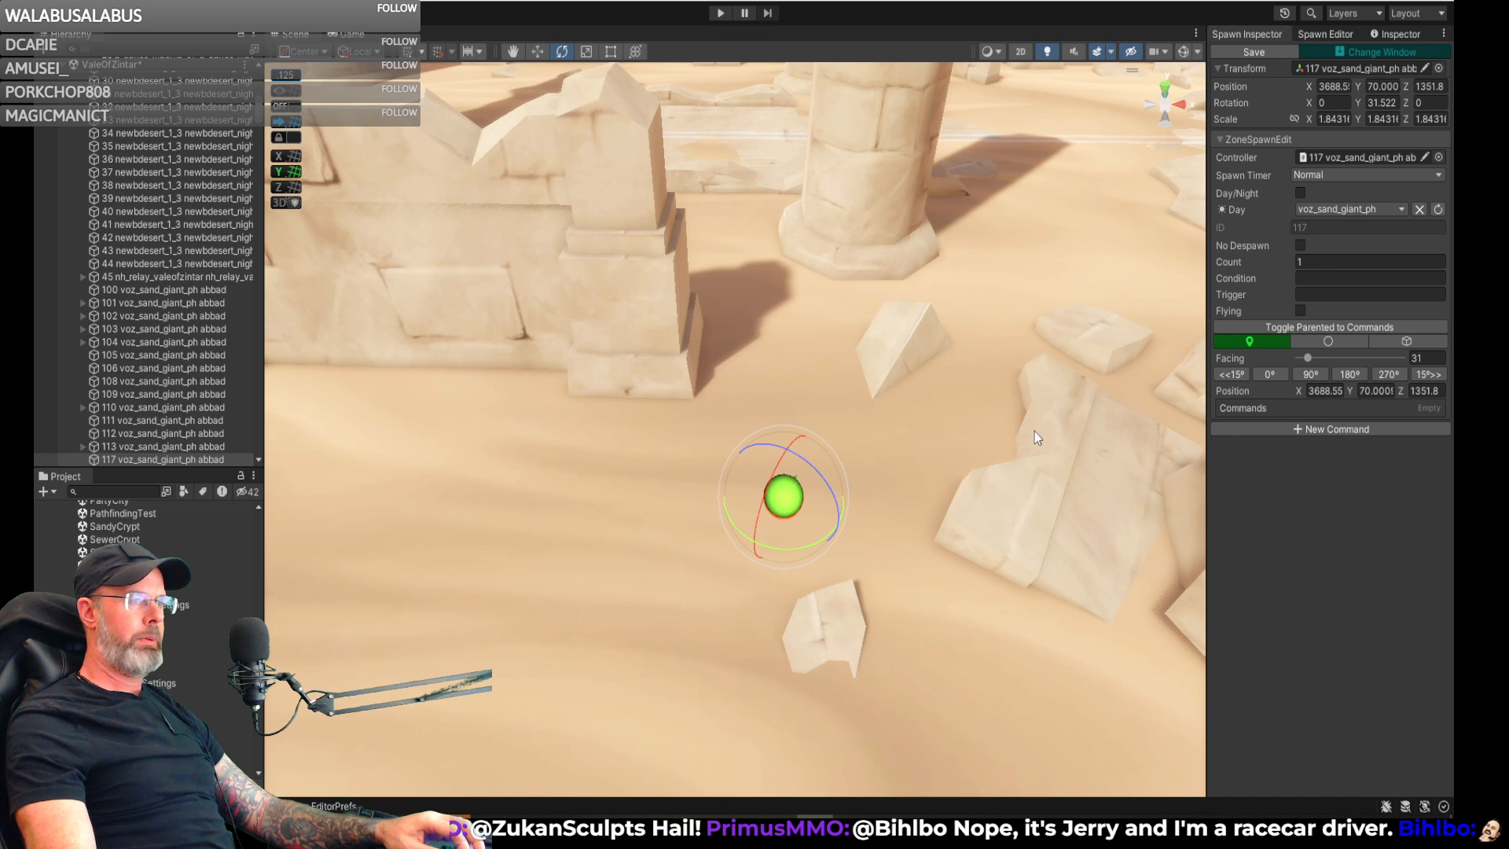
left_click(1309, 431)
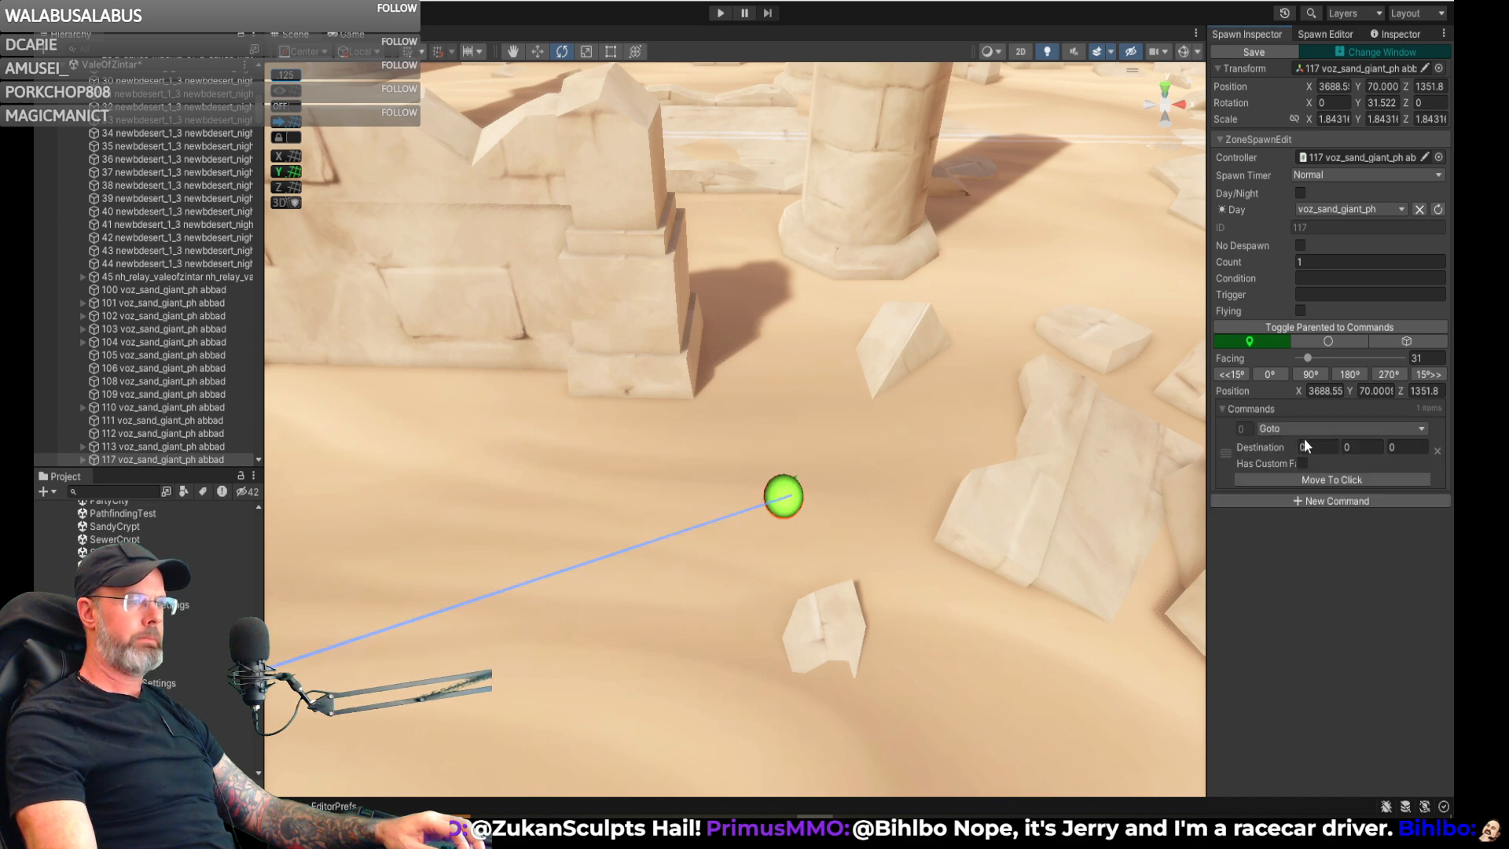
left_click(1267, 429)
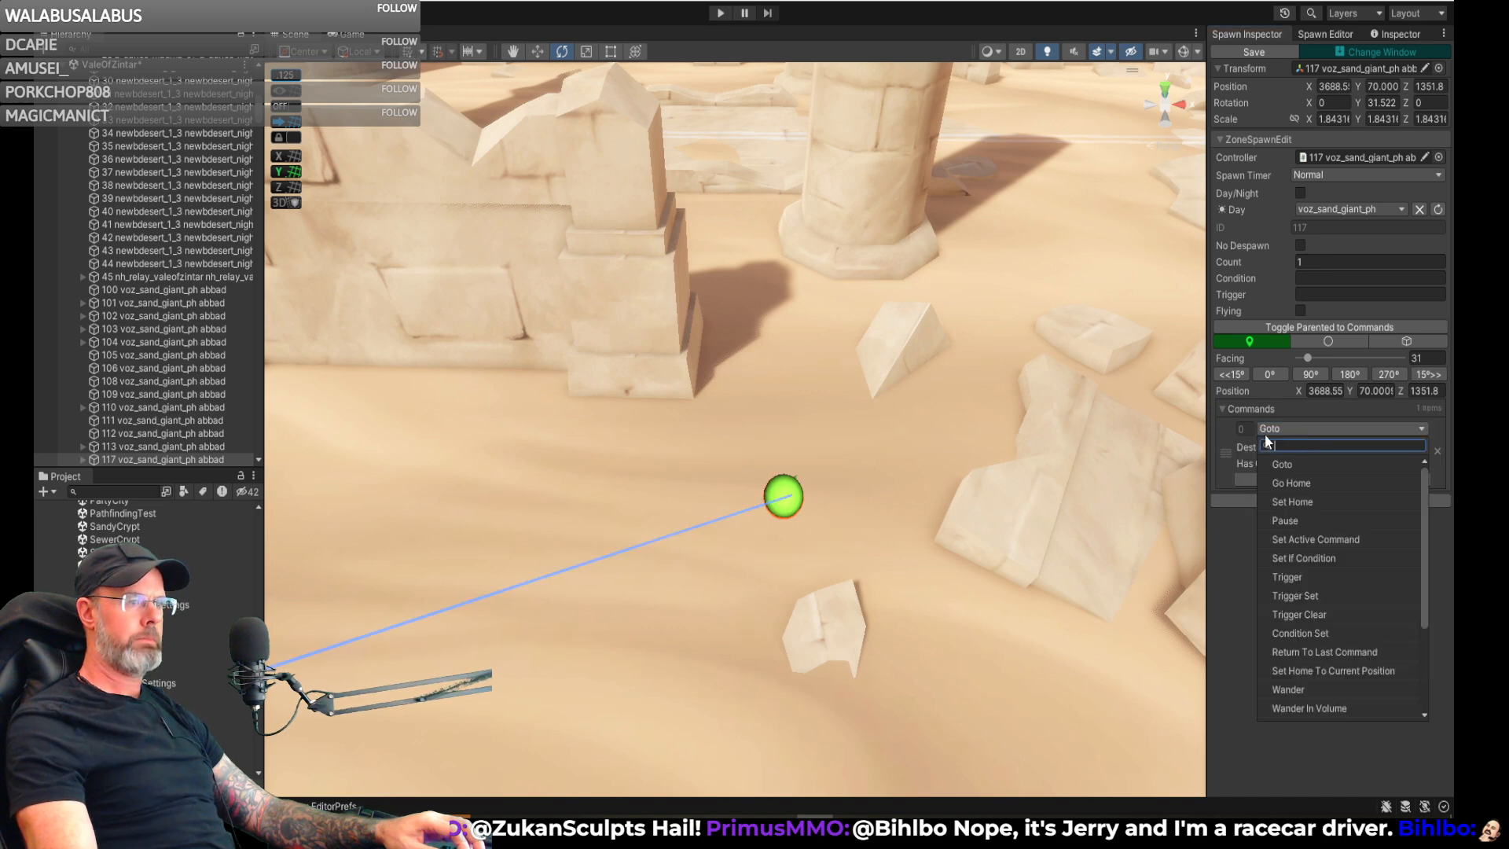
left_click(1306, 520)
left_click(1317, 448)
type("20")
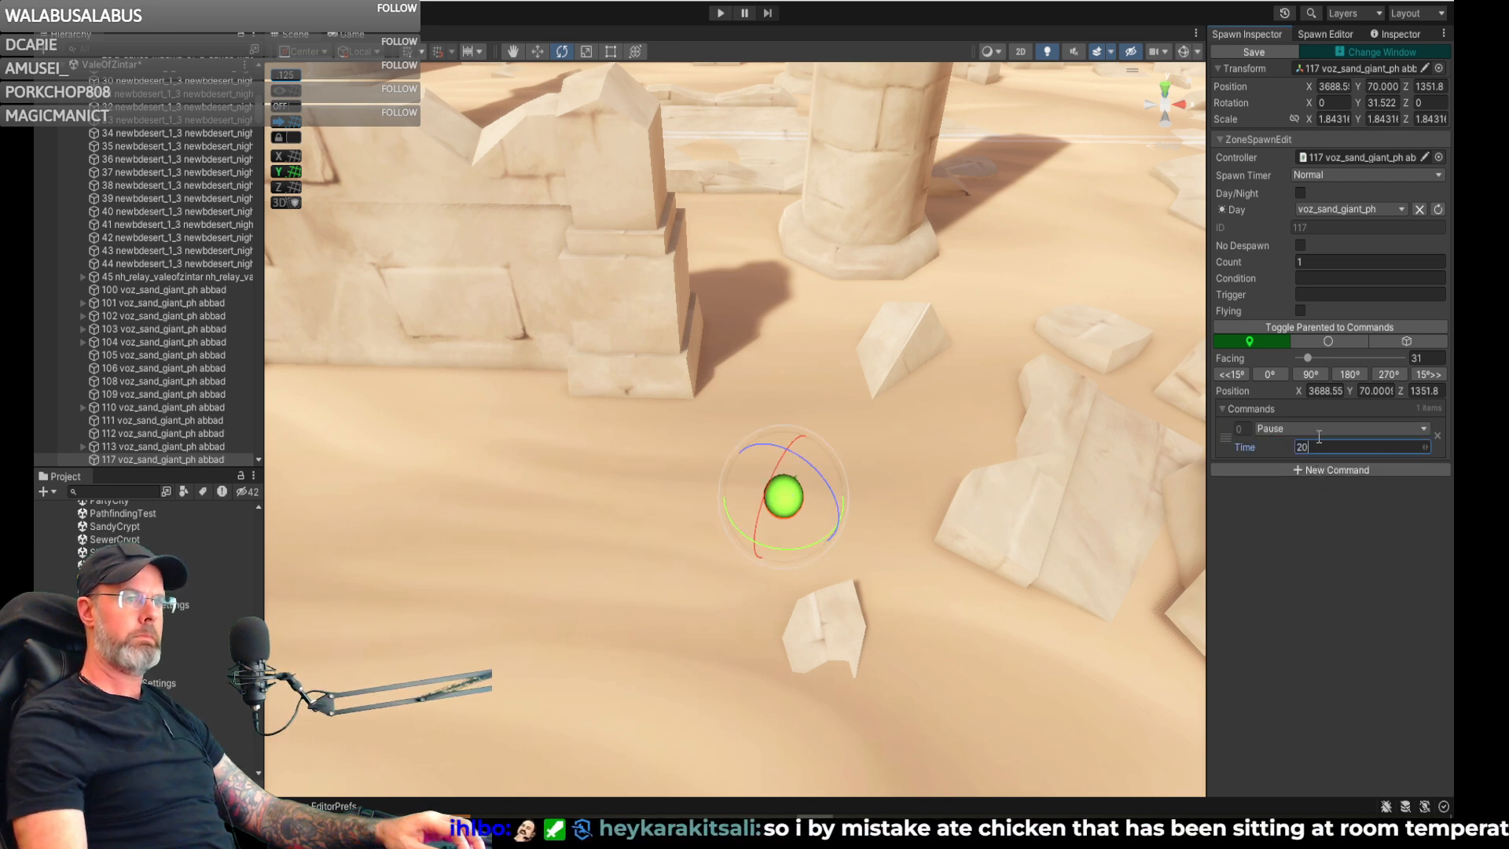
- Add a Goto command to spawn 117 and place its destination on the sand beyond the ruined wall, beside the small rock pile
right_click_drag(995, 394, 863, 374)
key("s")
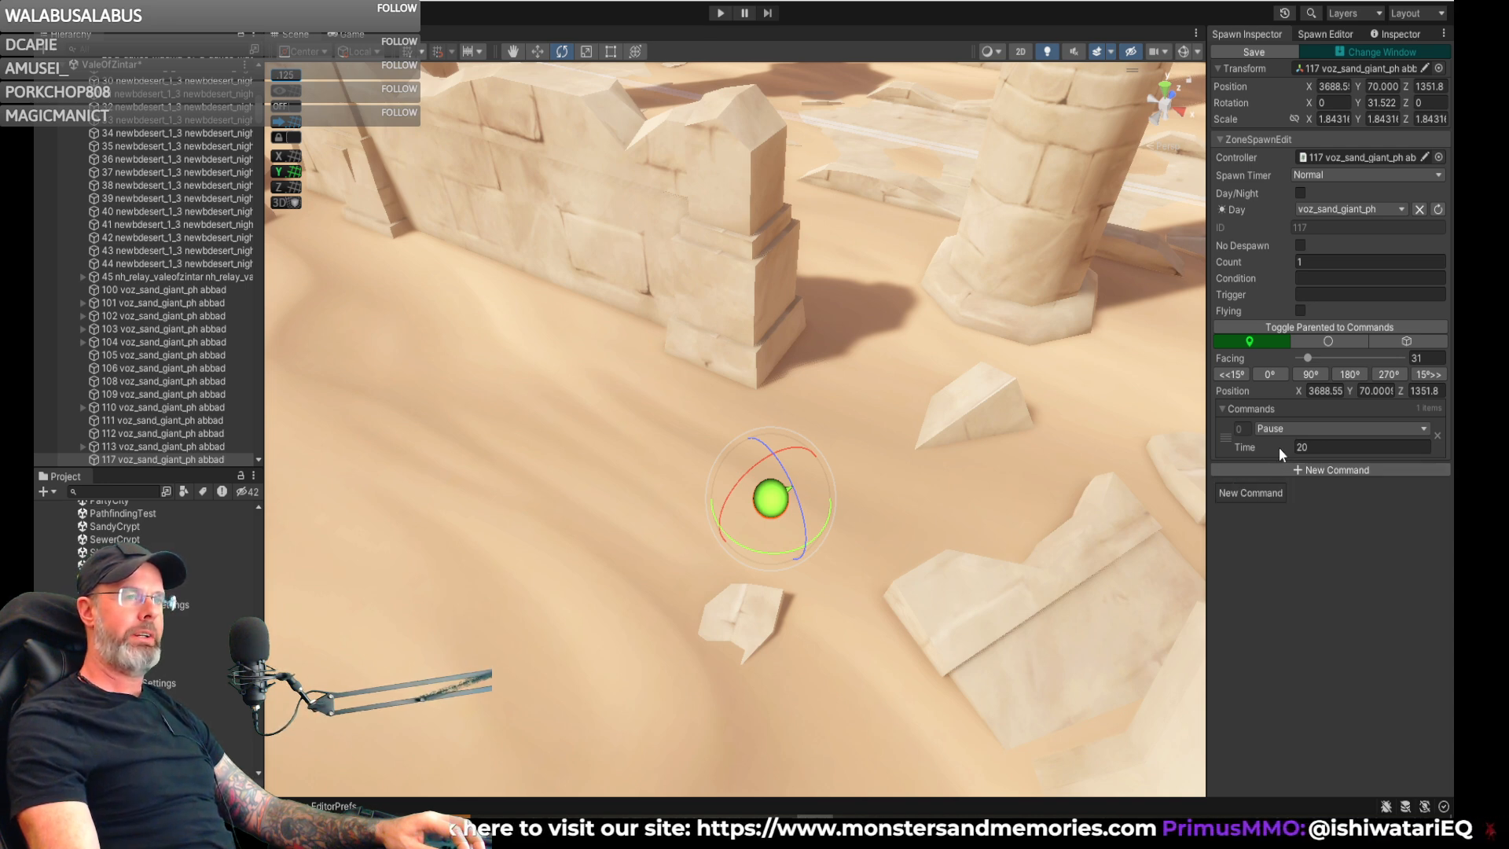
left_click(1285, 471)
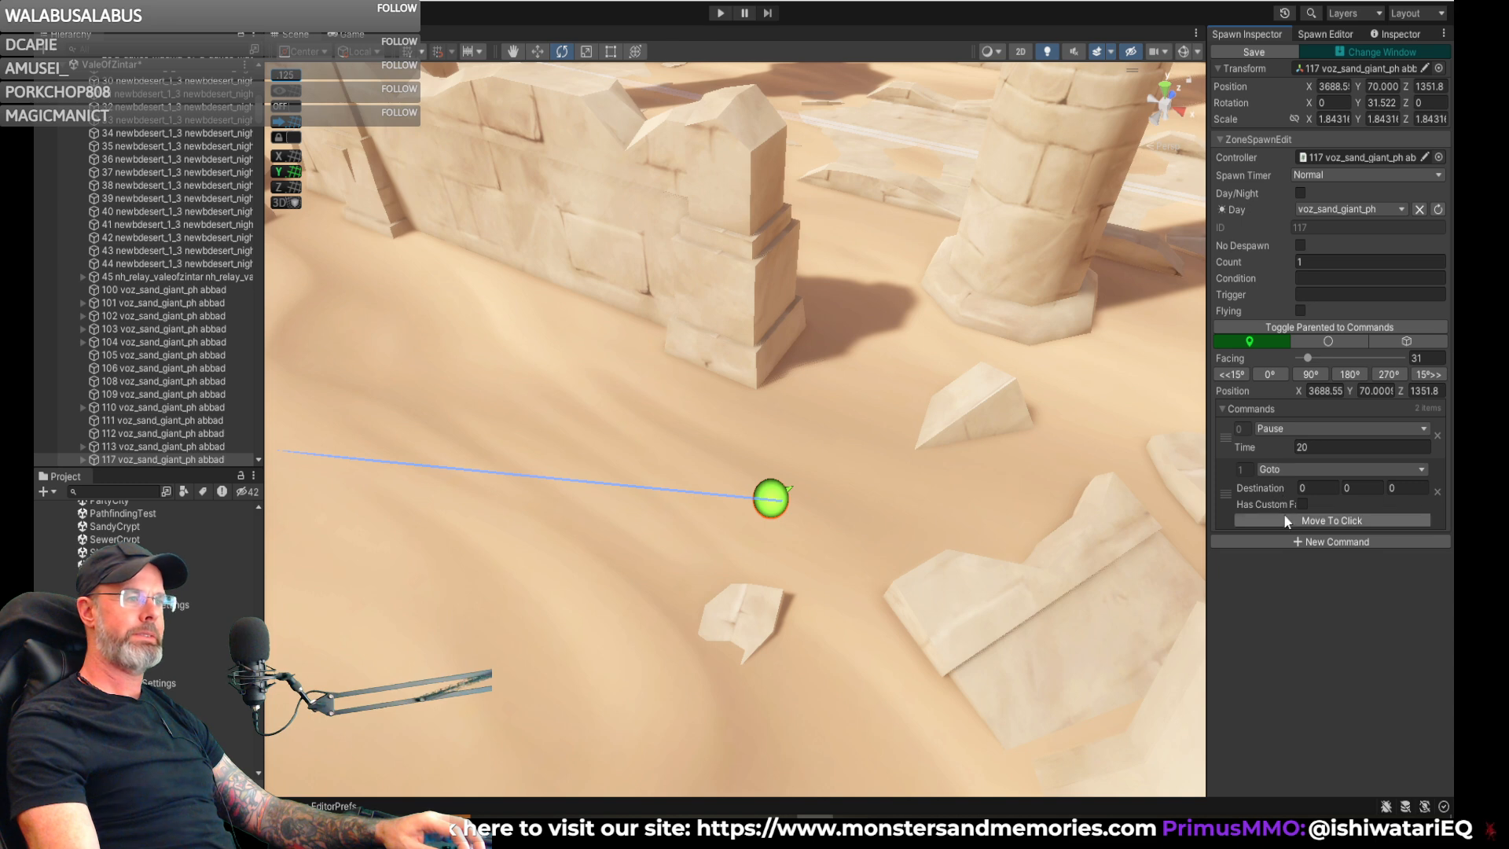
left_click(1286, 518)
left_click(290, 282)
right_click_drag(519, 313, 379, 261)
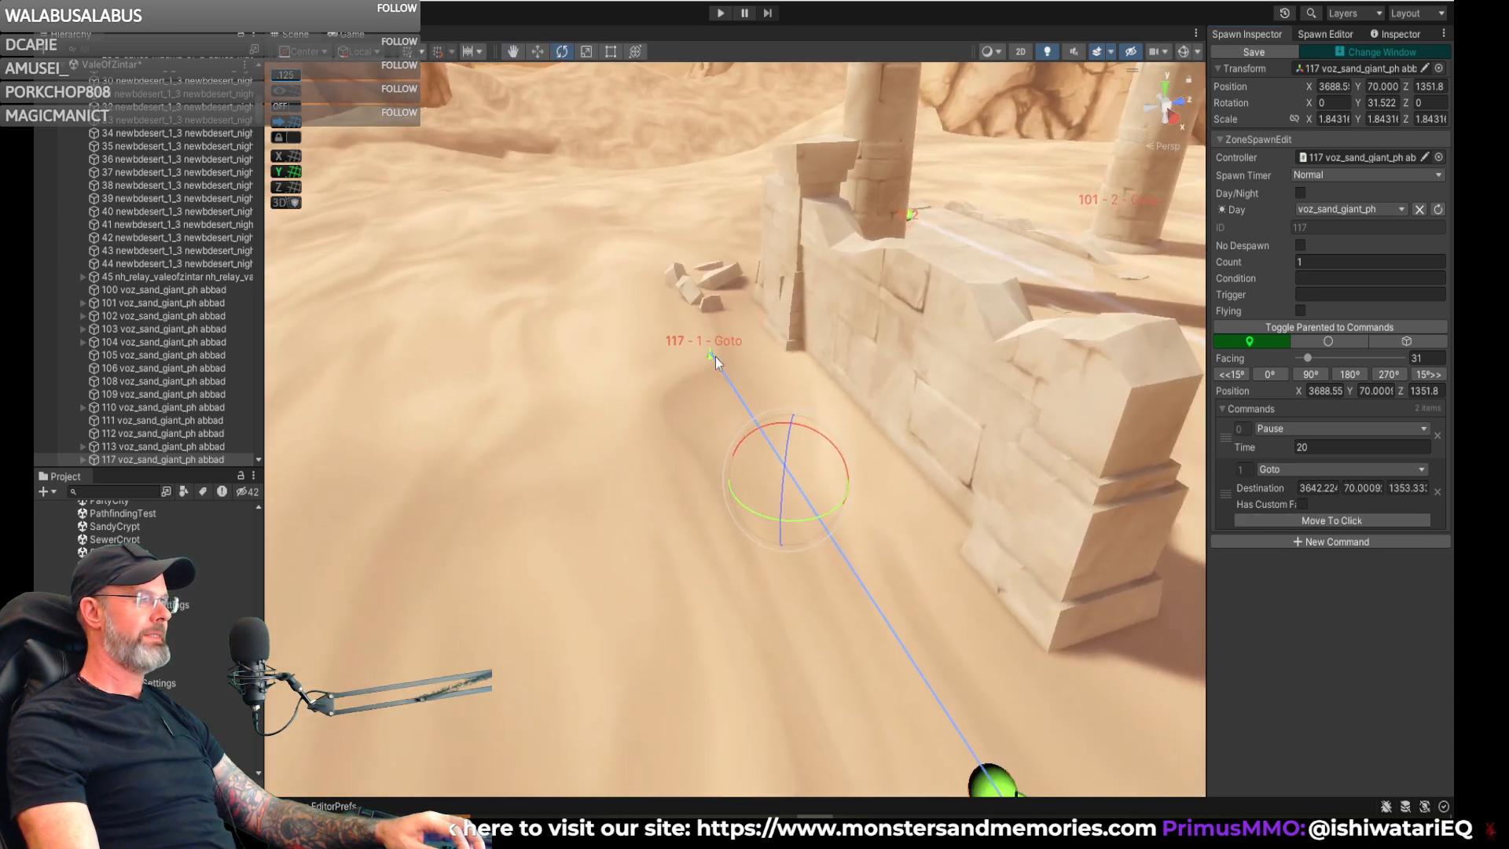
left_click(1299, 520)
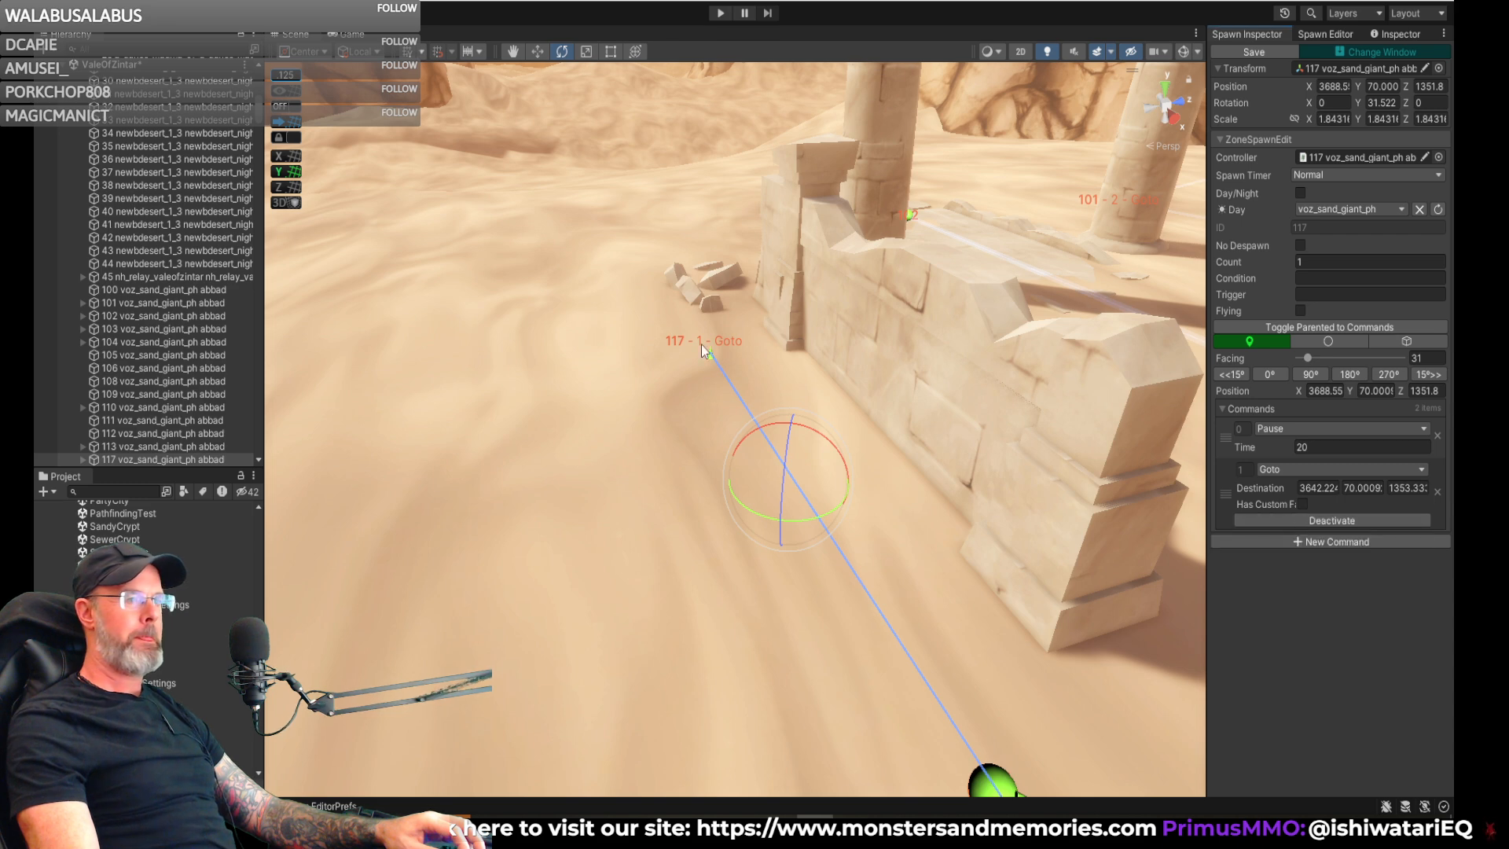
left_click(620, 296)
mouse_move(620, 295)
right_mouse_down()
mouse_move(757, 340)
mouse_move(501, 361)
mouse_move(624, 346)
mouse_move(781, 415)
mouse_move(736, 465)
mouse_move(618, 479)
right_mouse_up()
- Enable custom facing on spawn 117's first Goto command and set the facing to 268
left_click(1303, 503)
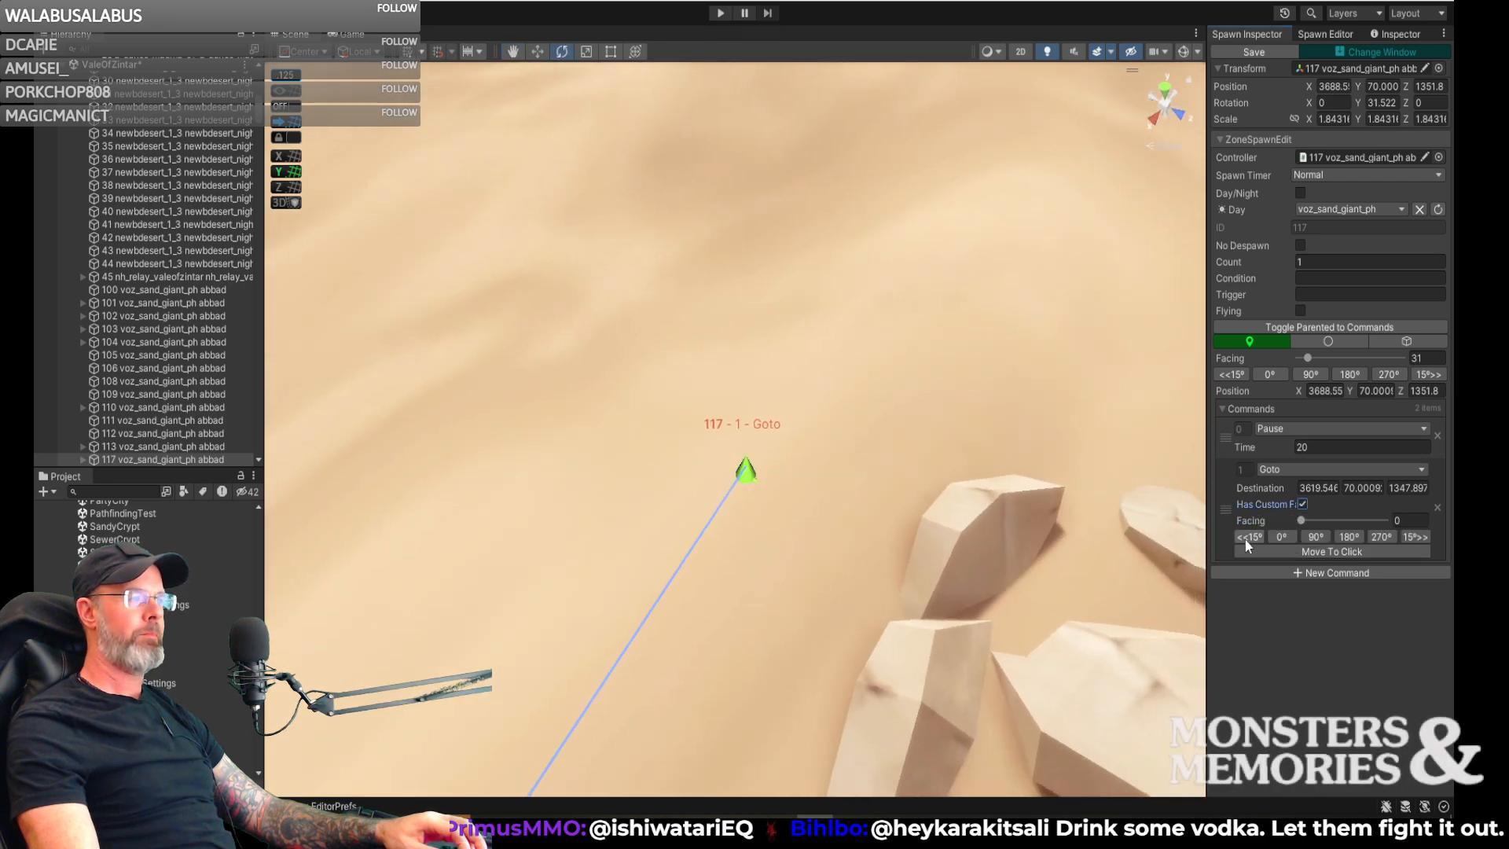
left_click_drag(1301, 521, 1363, 524)
mouse_move(1061, 509)
right_mouse_down()
mouse_move(927, 397)
mouse_move(862, 387)
mouse_move(858, 407)
mouse_move(778, 376)
right_mouse_up()
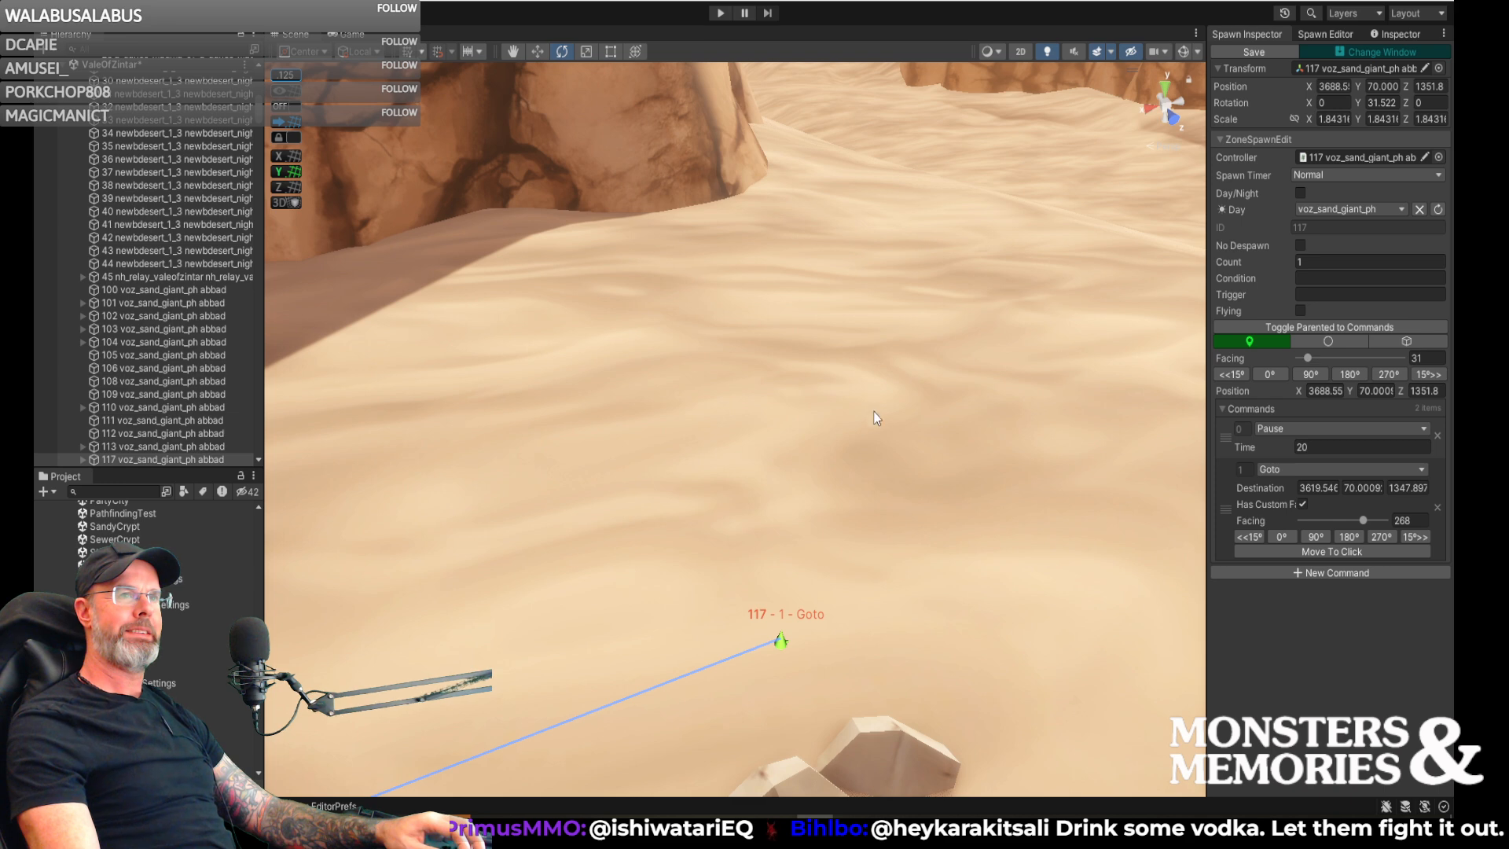
- Add a Pause command with a time of 1 after the first Goto, followed by a second Goto command
right_click_drag(879, 424, 934, 481)
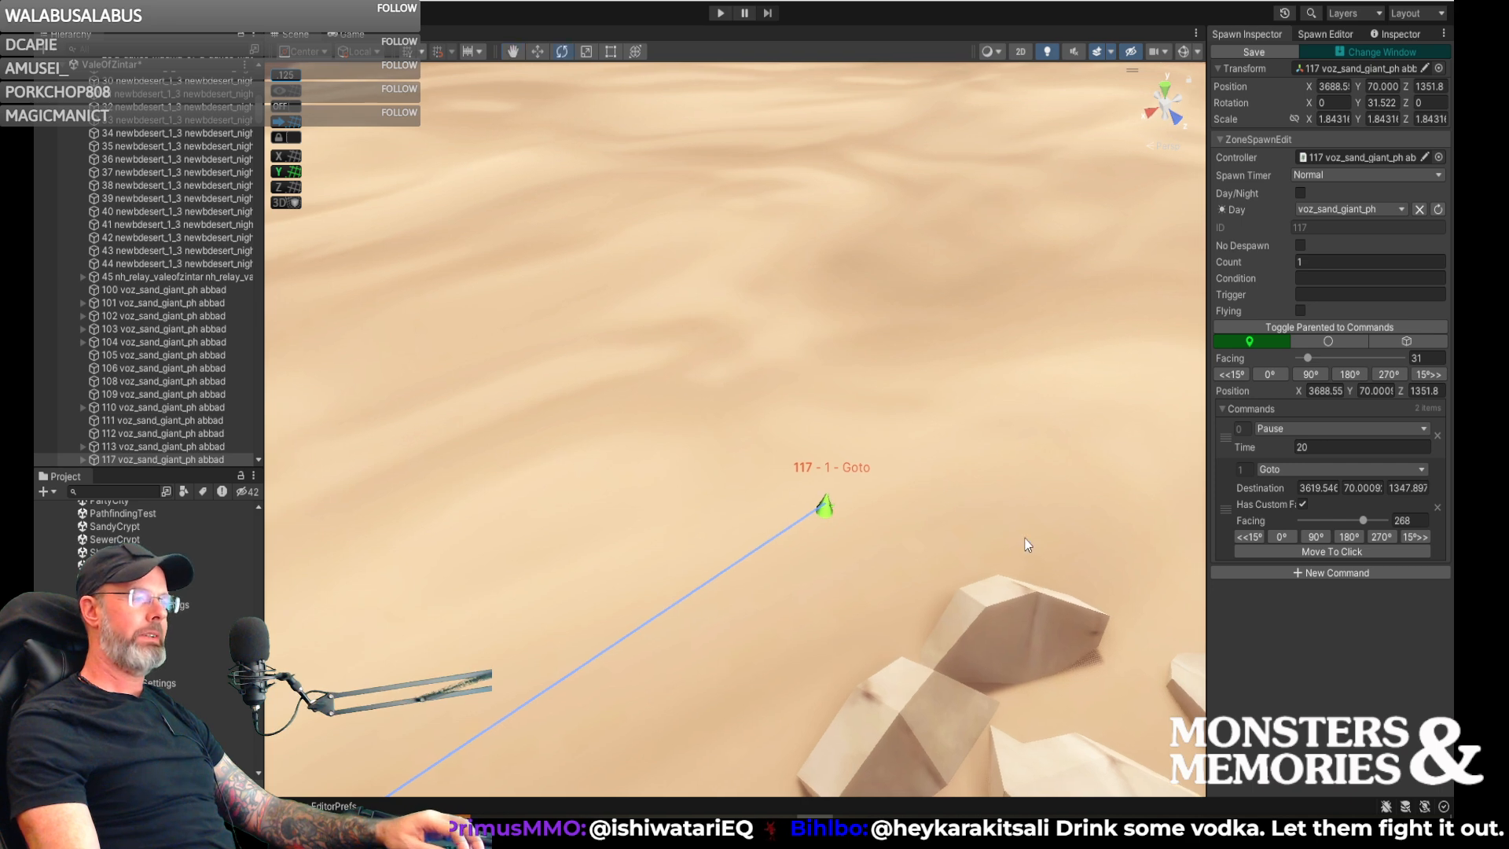
left_click(1318, 572)
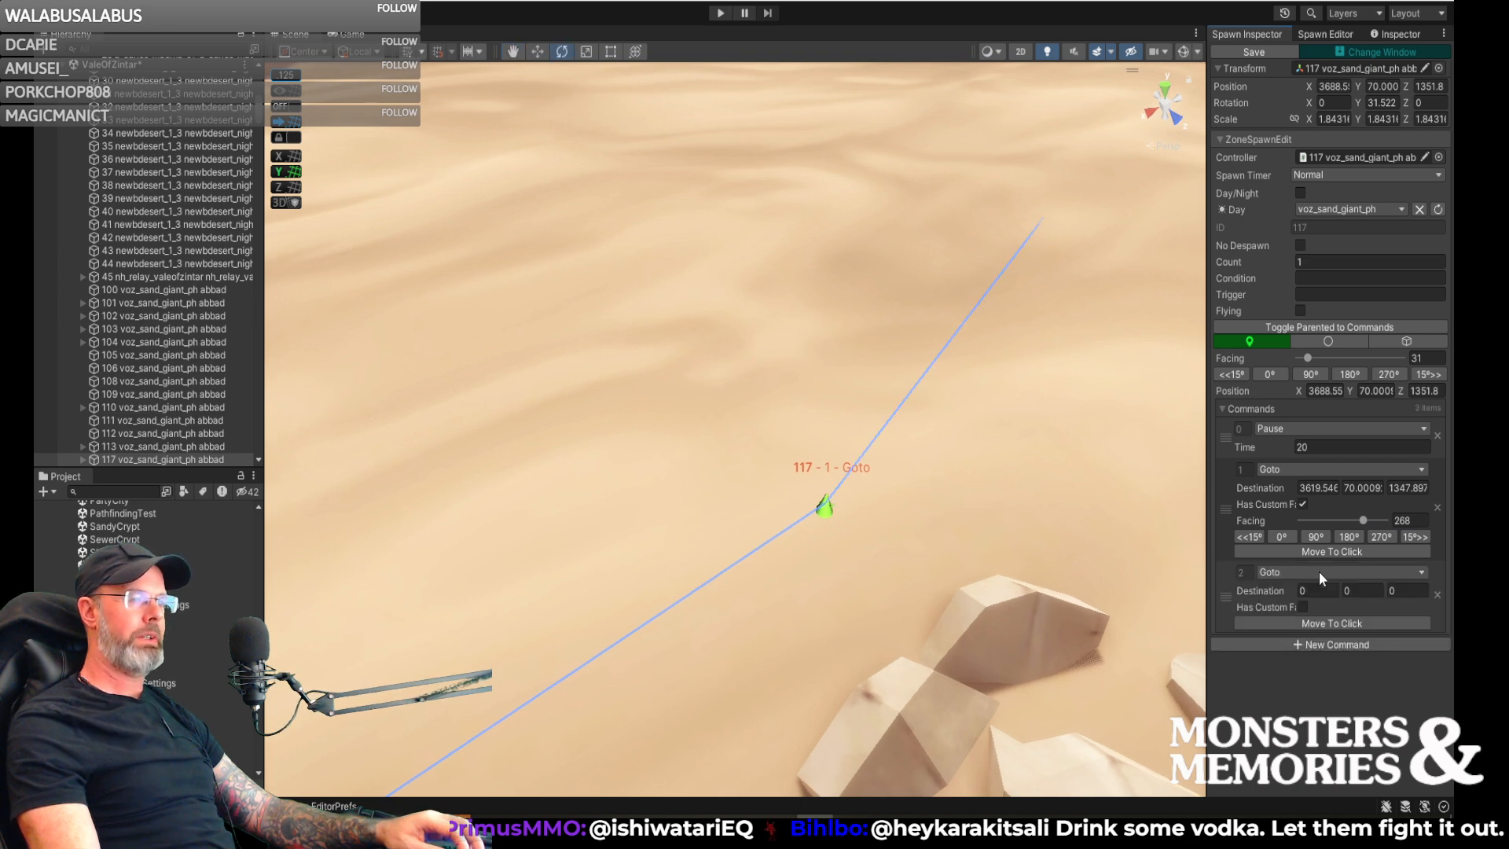
left_click(1314, 644)
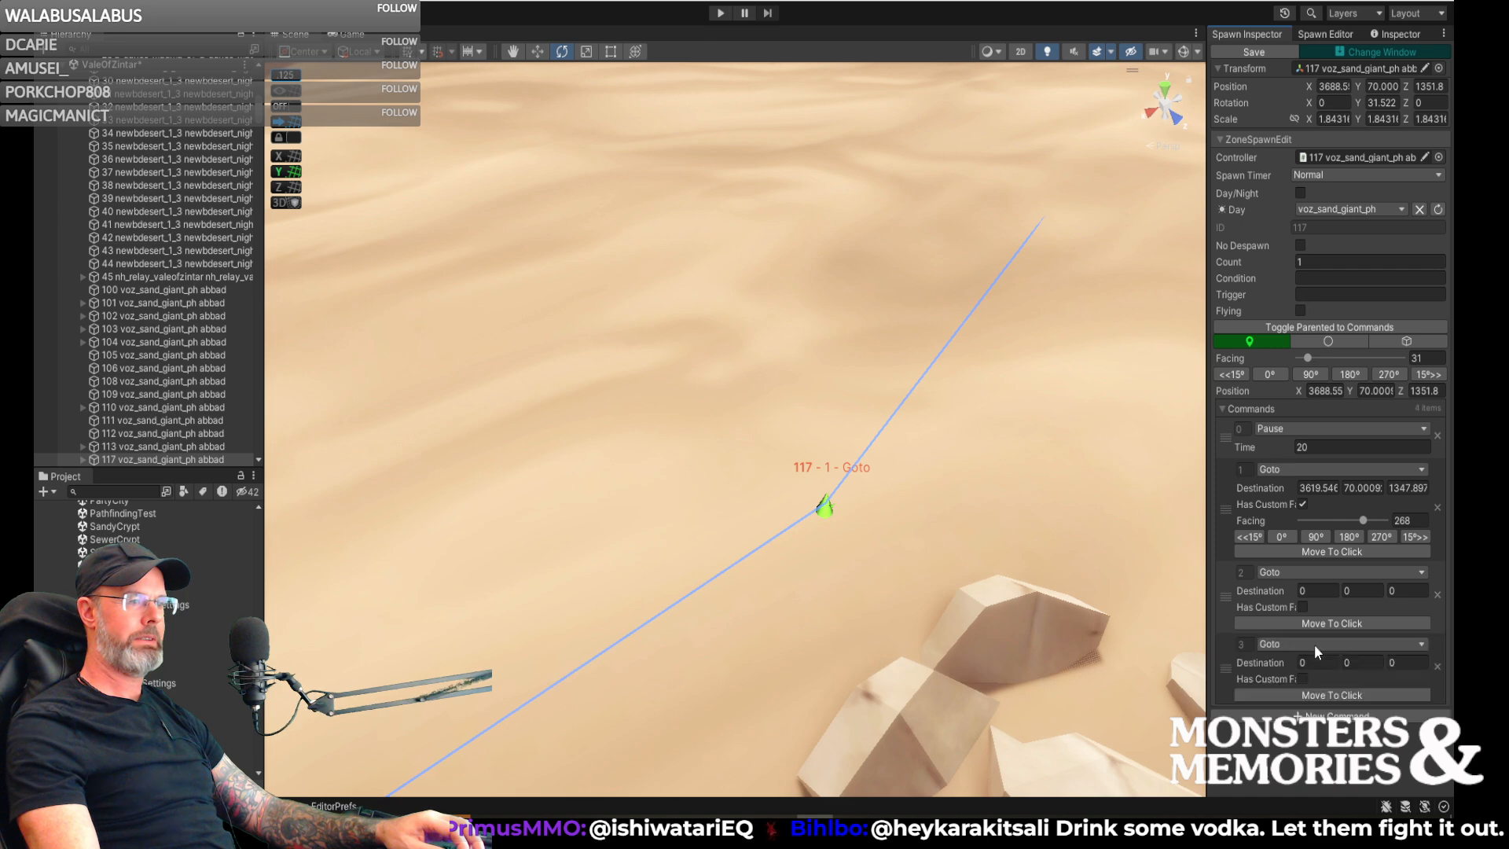
left_click(1308, 649)
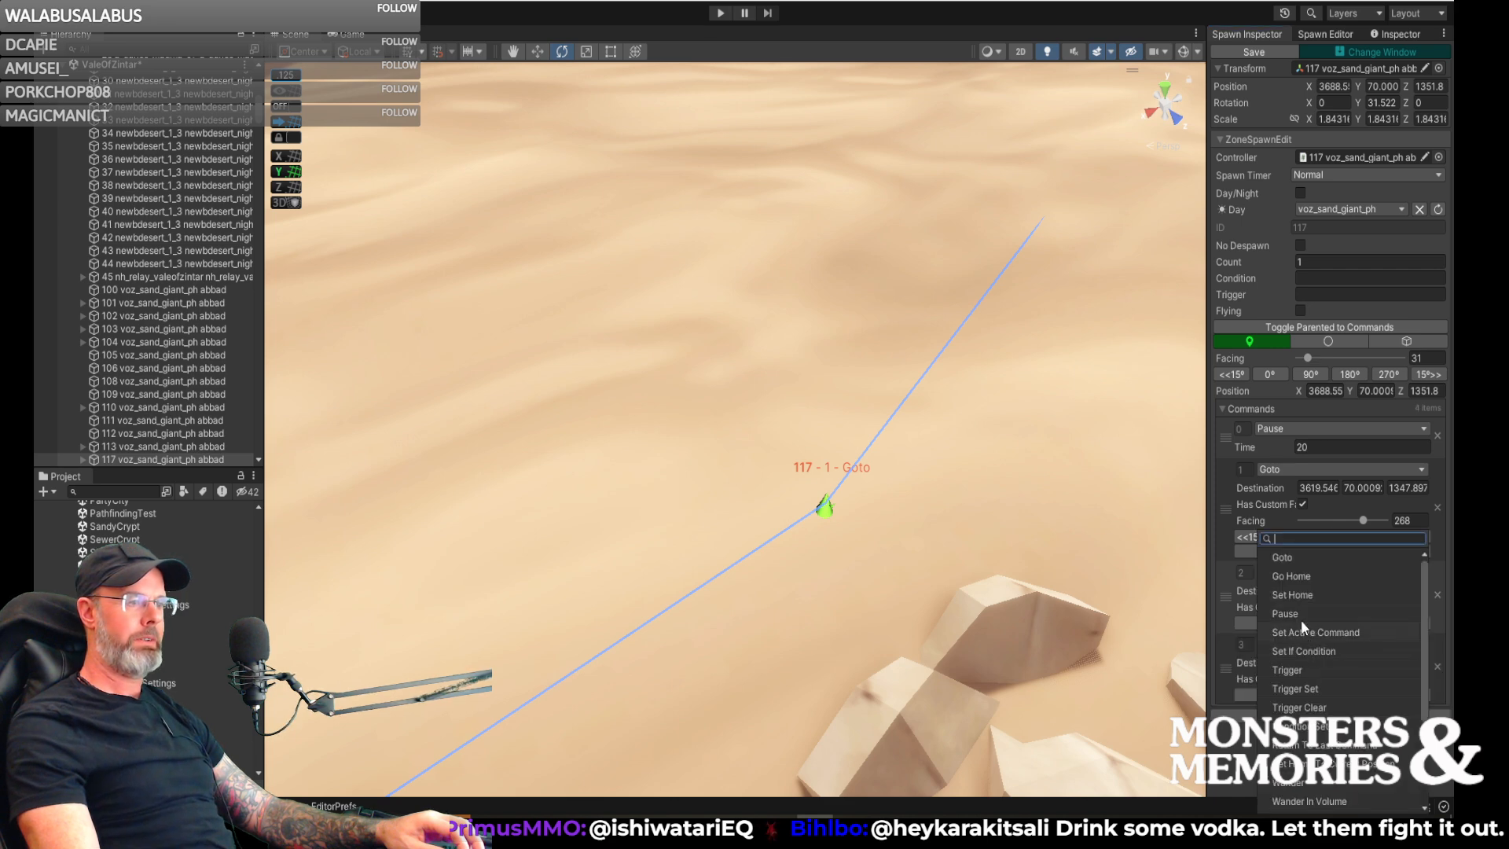
left_click(1305, 613)
left_click_drag(1226, 653, 1228, 583)
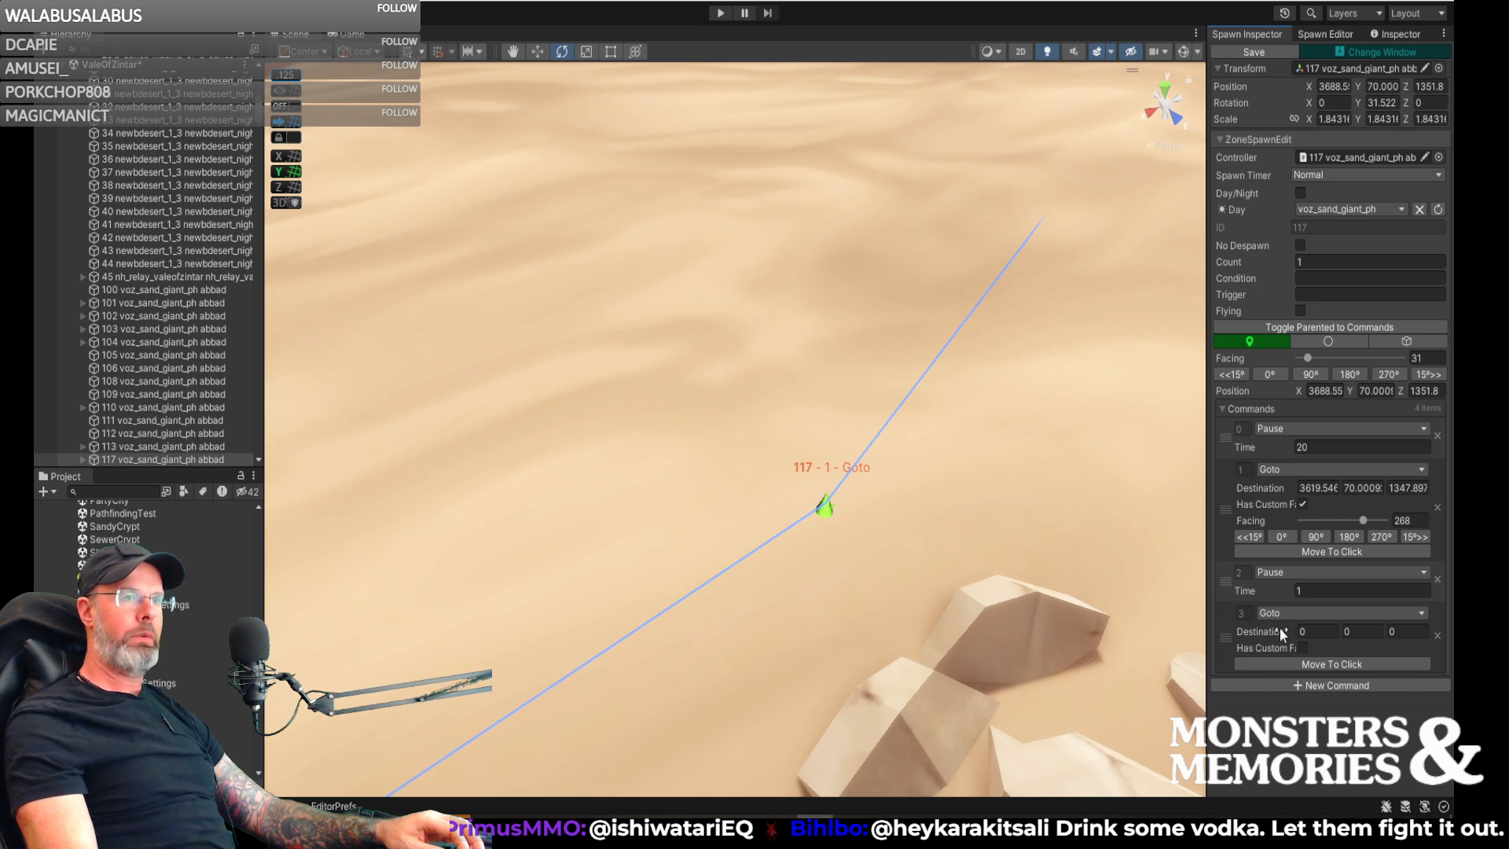
left_click(1298, 593)
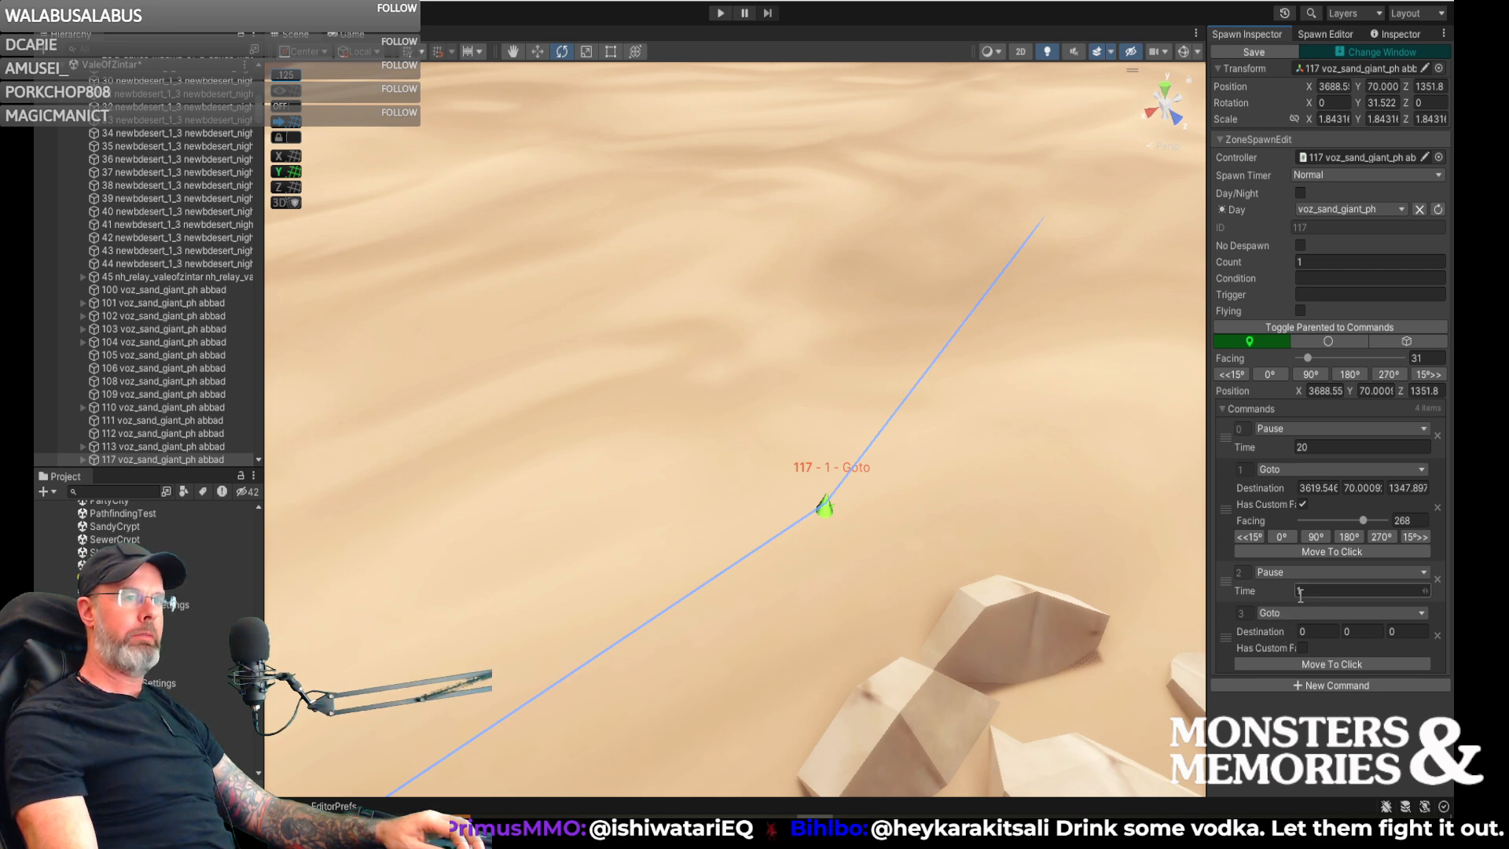
type("1")
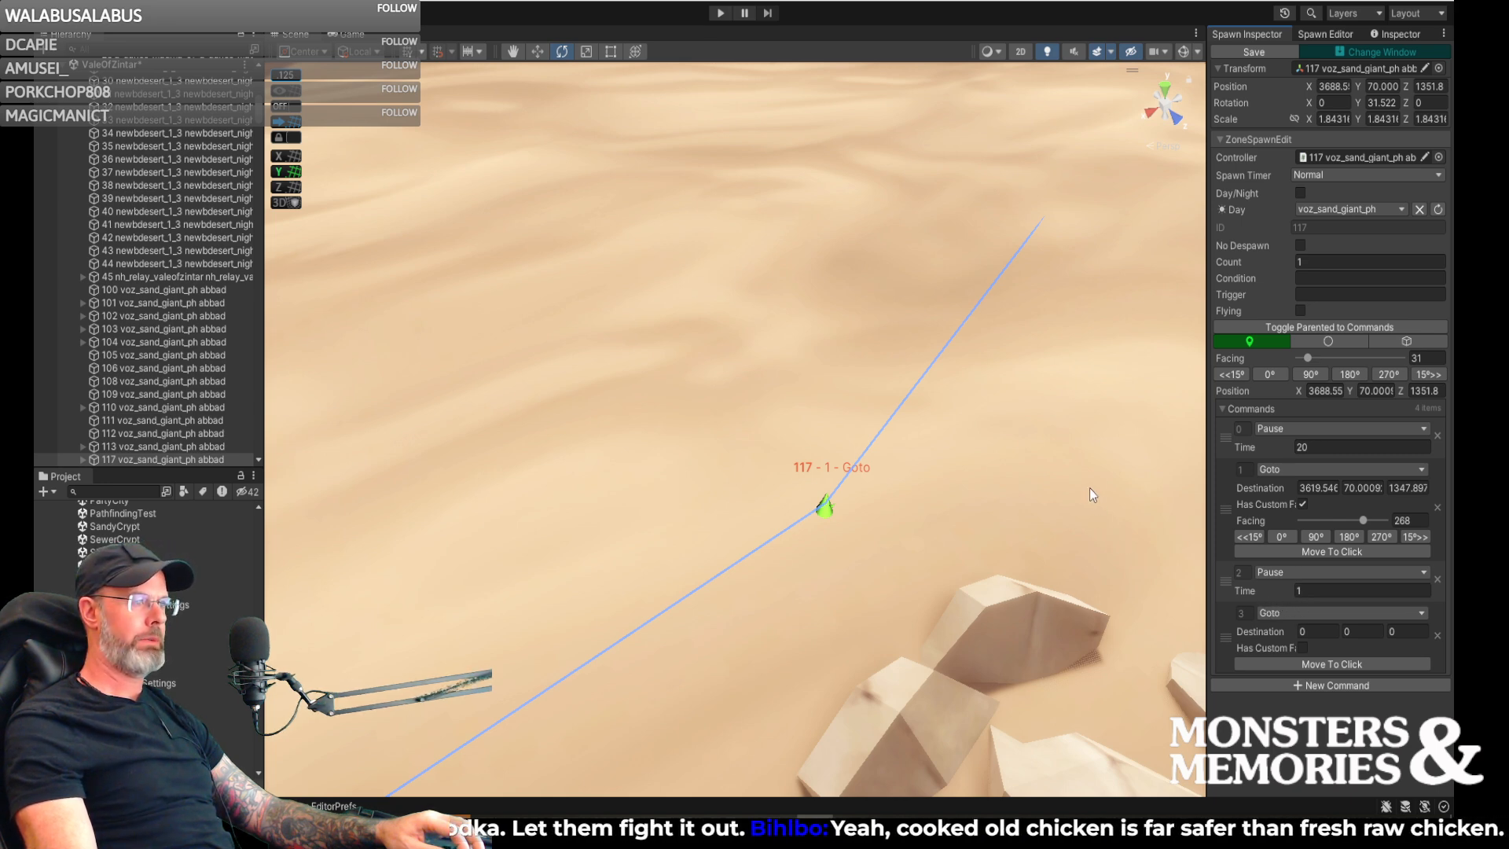
- Place the second Goto's destination on the distant sand beside the cliff, at about X 3581, Y 72, Z 1265
right_click_drag(1124, 393, 1068, 383)
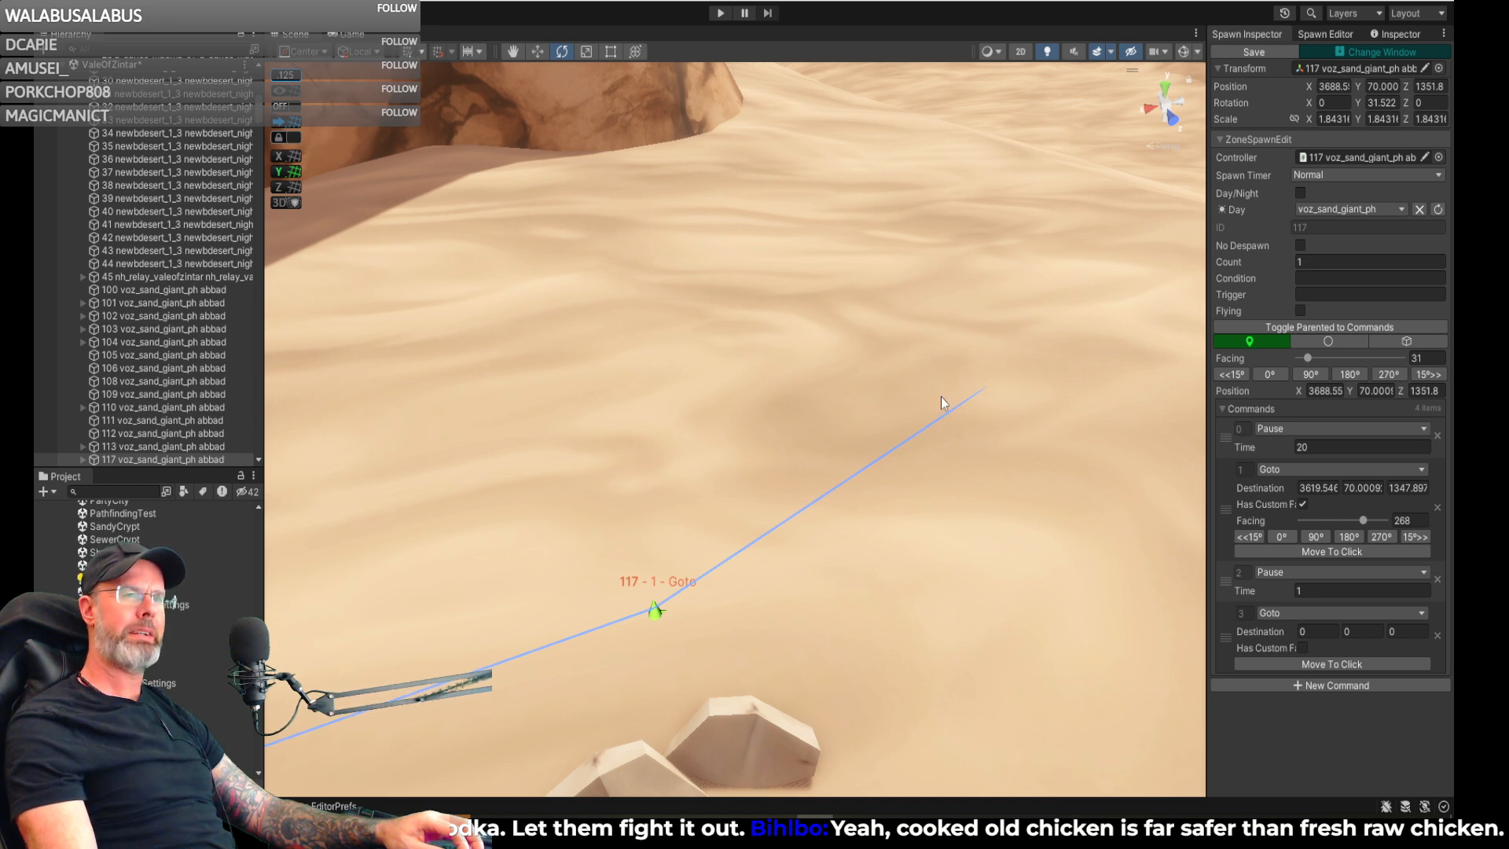
mouse_move(814, 295)
right_mouse_down()
mouse_move(812, 283)
mouse_move(849, 294)
right_mouse_up()
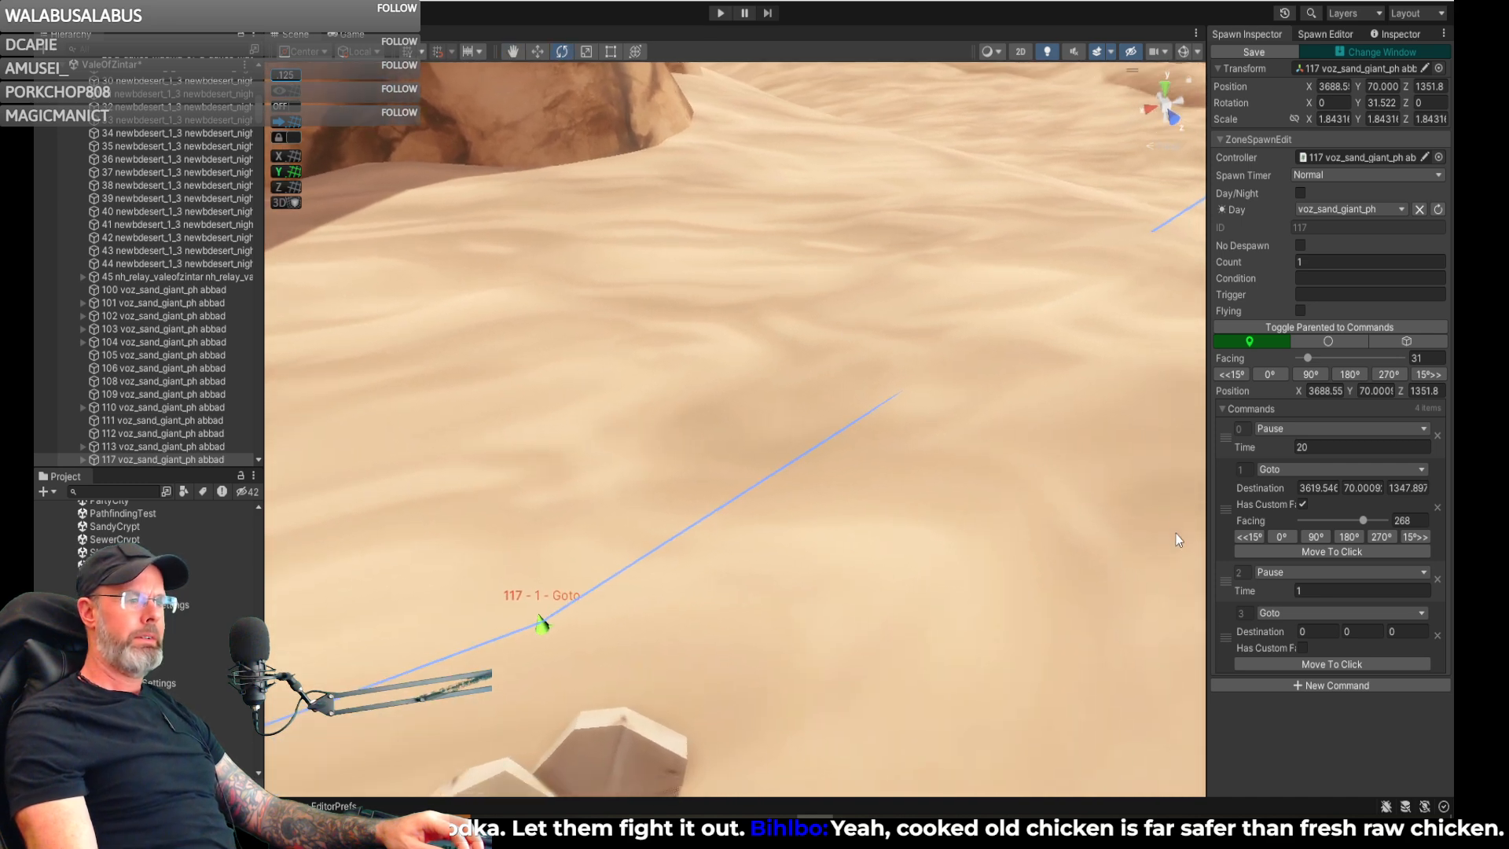
left_click(1337, 663)
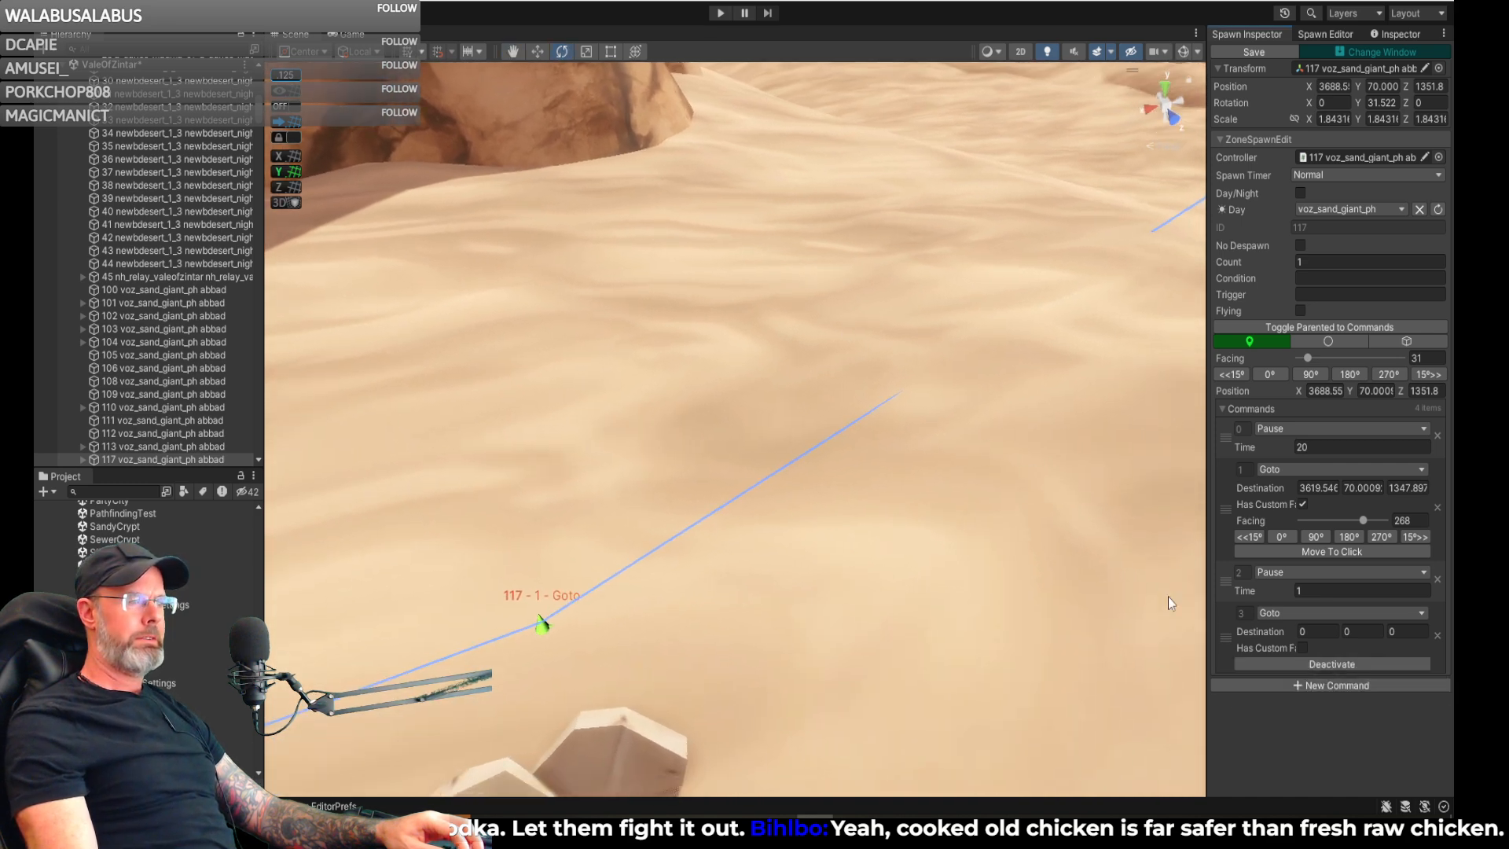
left_click(707, 167)
mouse_move(773, 286)
right_mouse_down()
mouse_move(706, 203)
mouse_move(553, 198)
mouse_move(557, 179)
mouse_move(767, 172)
mouse_move(1045, 280)
mouse_move(946, 242)
mouse_move(933, 296)
right_mouse_up()
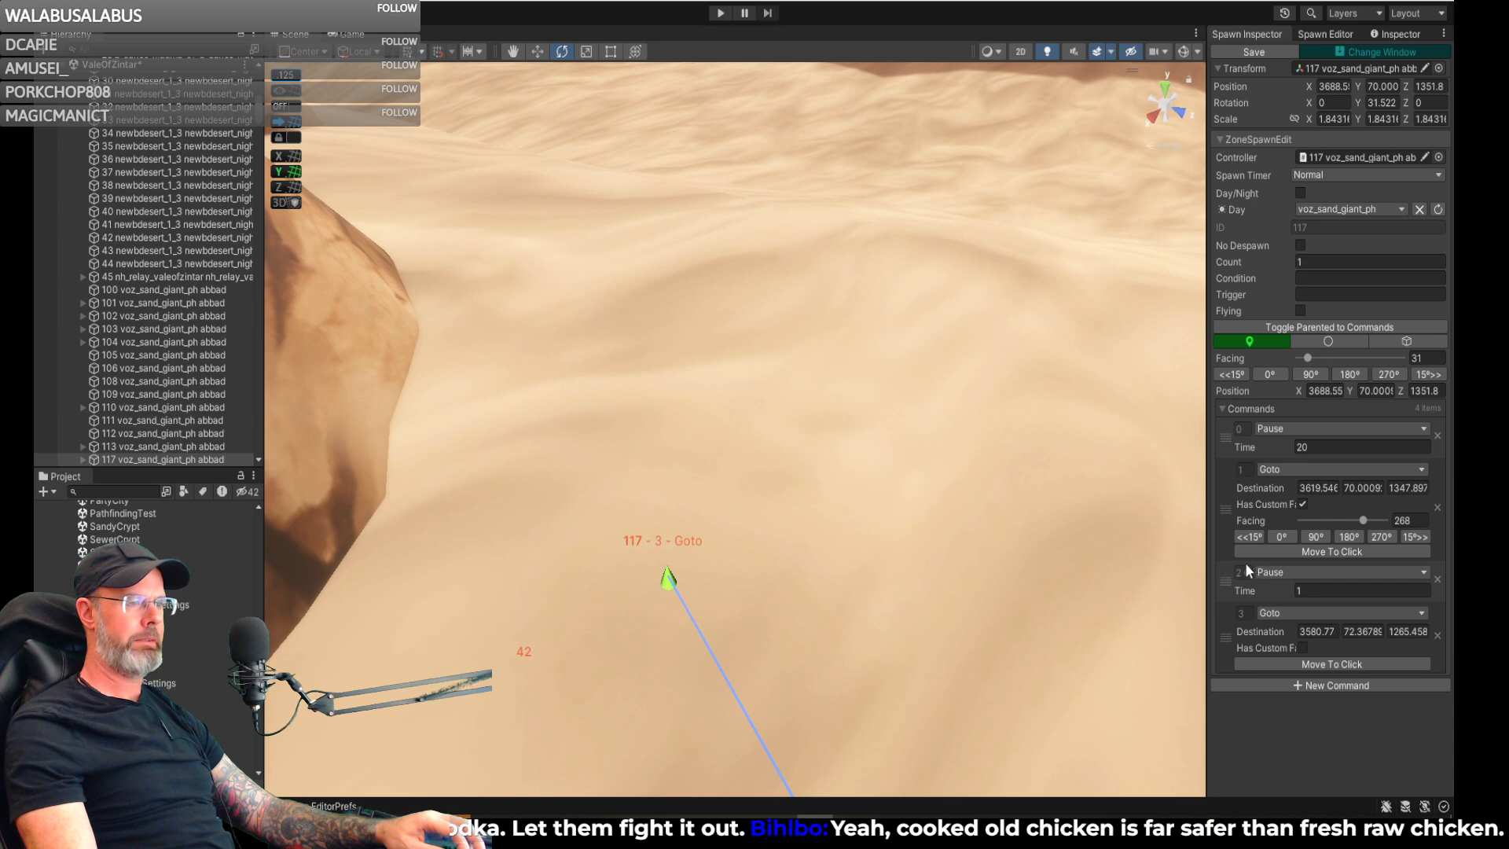
- Set the second Pause's time to 20 and give the last Goto command a custom facing of 249
left_click(1321, 586)
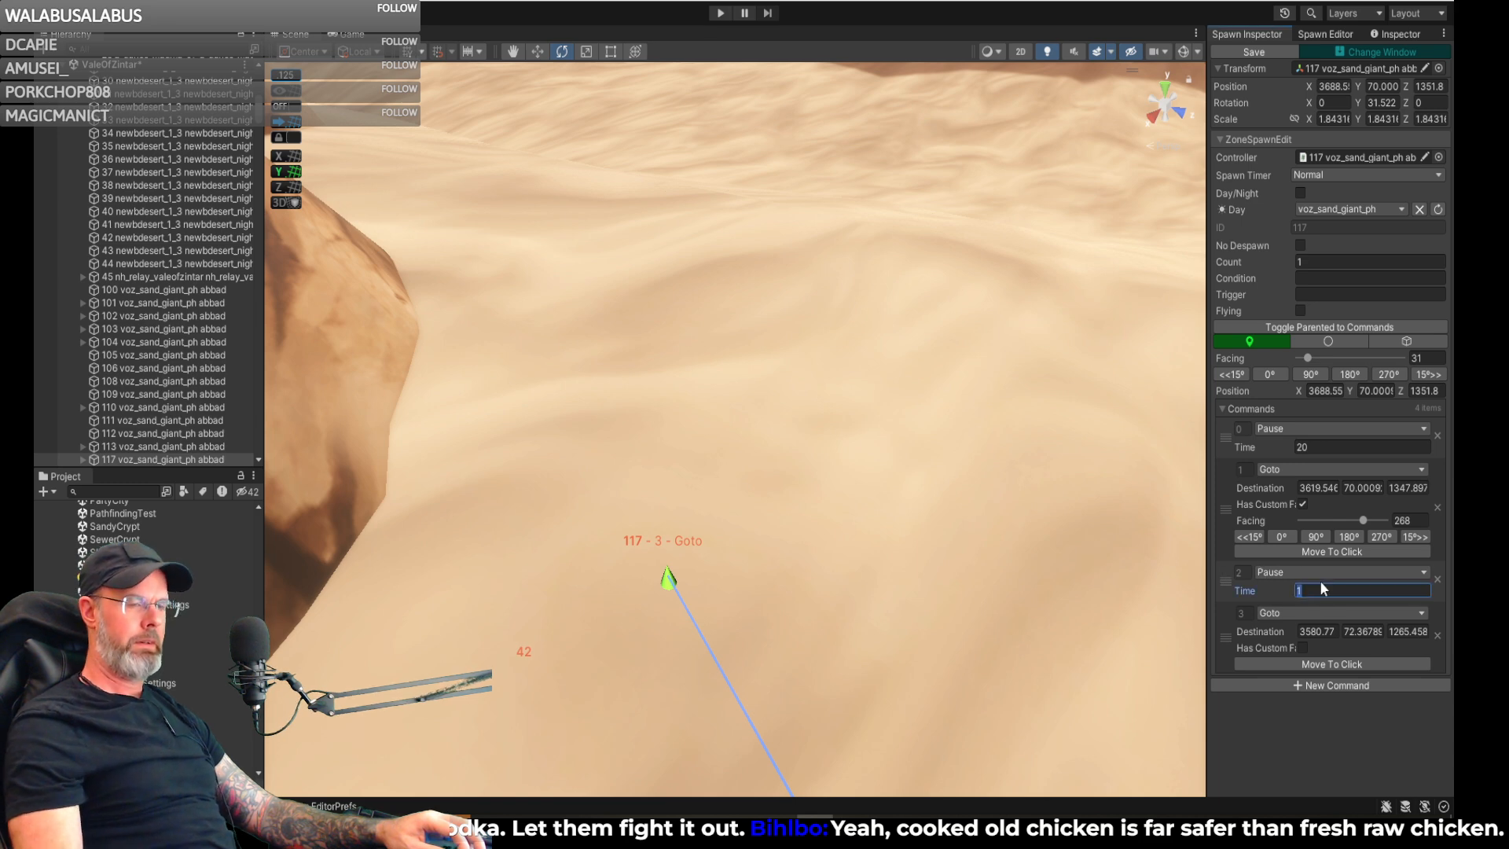
type("20")
mouse_move(892, 534)
right_mouse_down()
mouse_move(765, 482)
mouse_move(586, 506)
mouse_move(385, 494)
mouse_move(700, 495)
right_mouse_up()
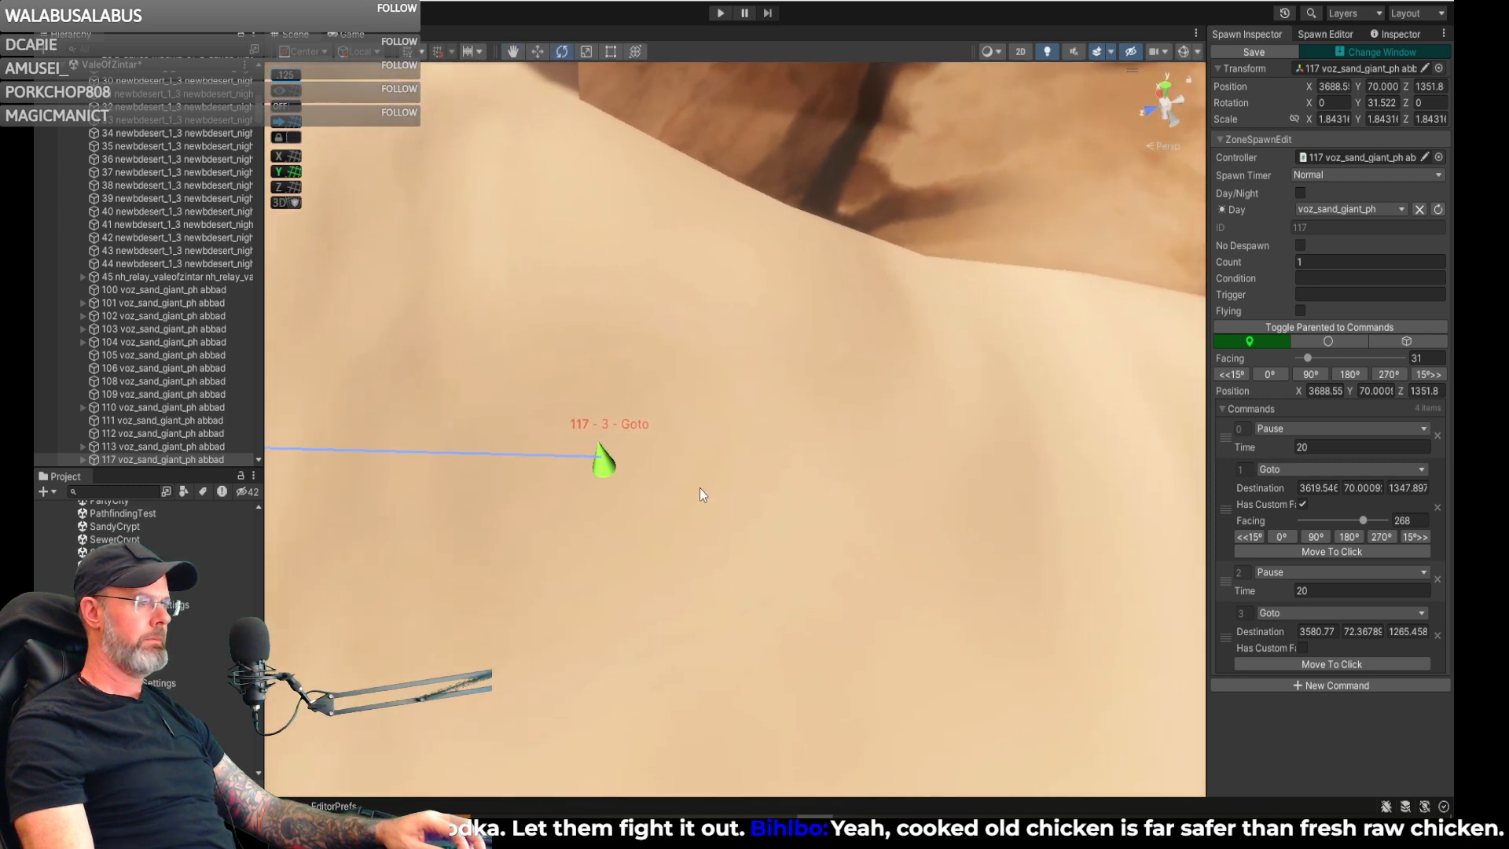
left_click(1302, 647)
left_click(1303, 666)
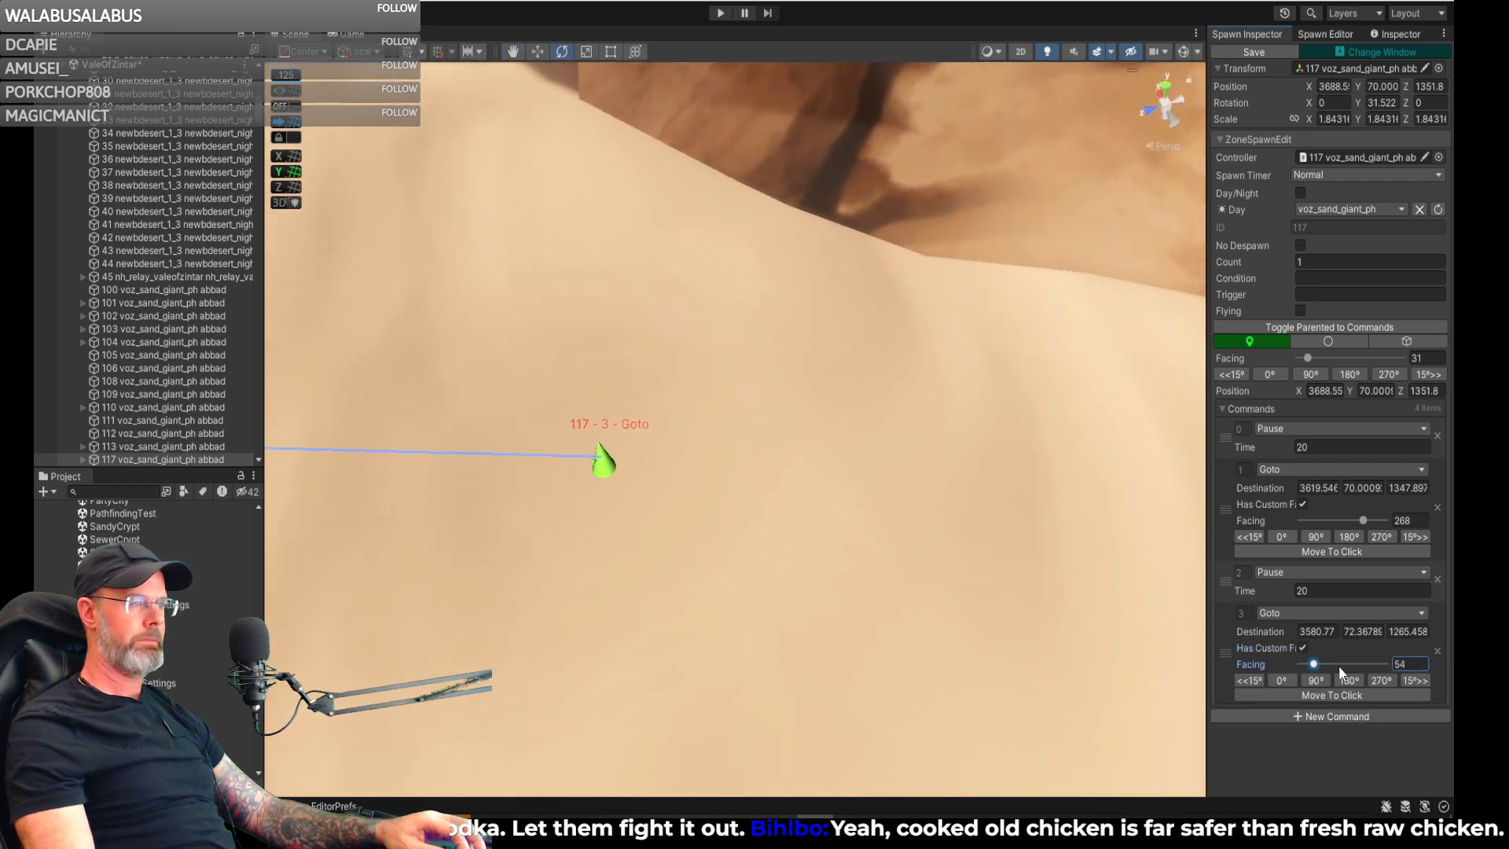
left_click_drag(1362, 674, 1359, 673)
right_click_drag(1052, 635, 670, 461)
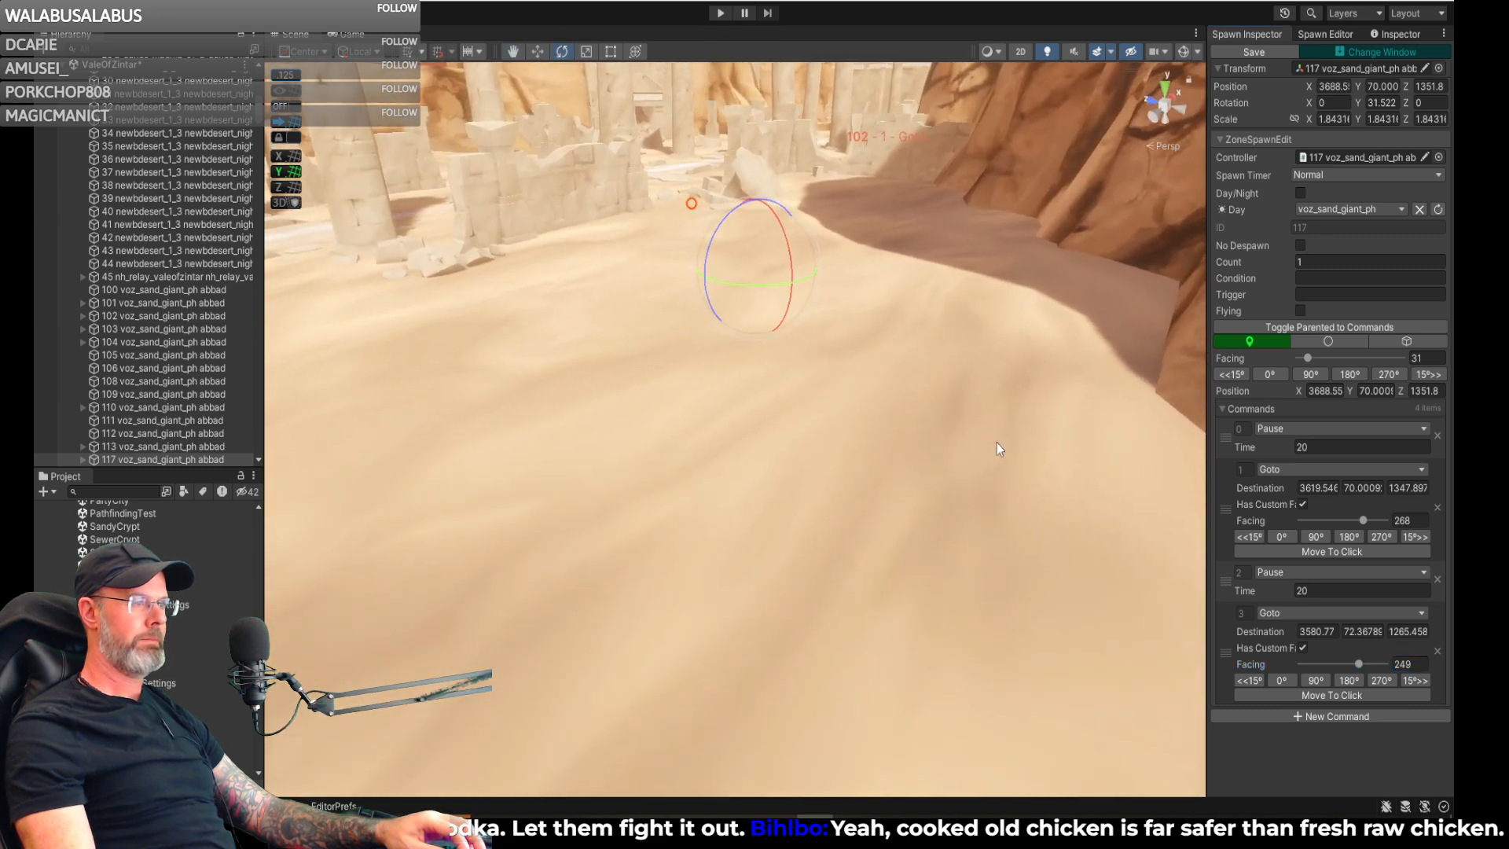
- Set the Gizmo Cull Distance to 290 in the Spawn Editor and inspect spawn 117's full patrol path
left_click(1319, 35)
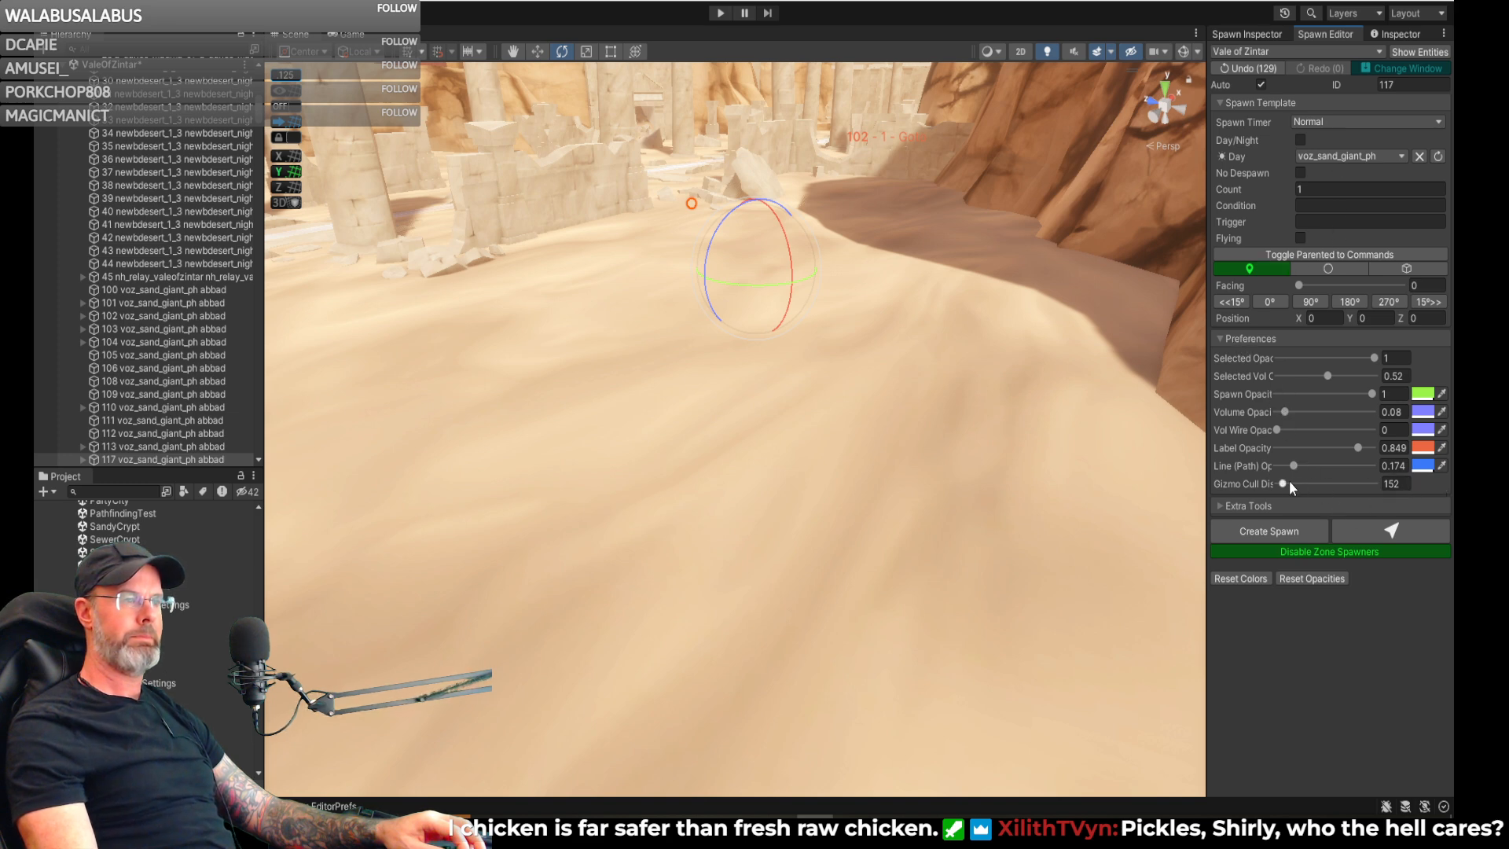
left_click_drag(1283, 485, 1289, 484)
right_click_drag(1081, 343, 1111, 365)
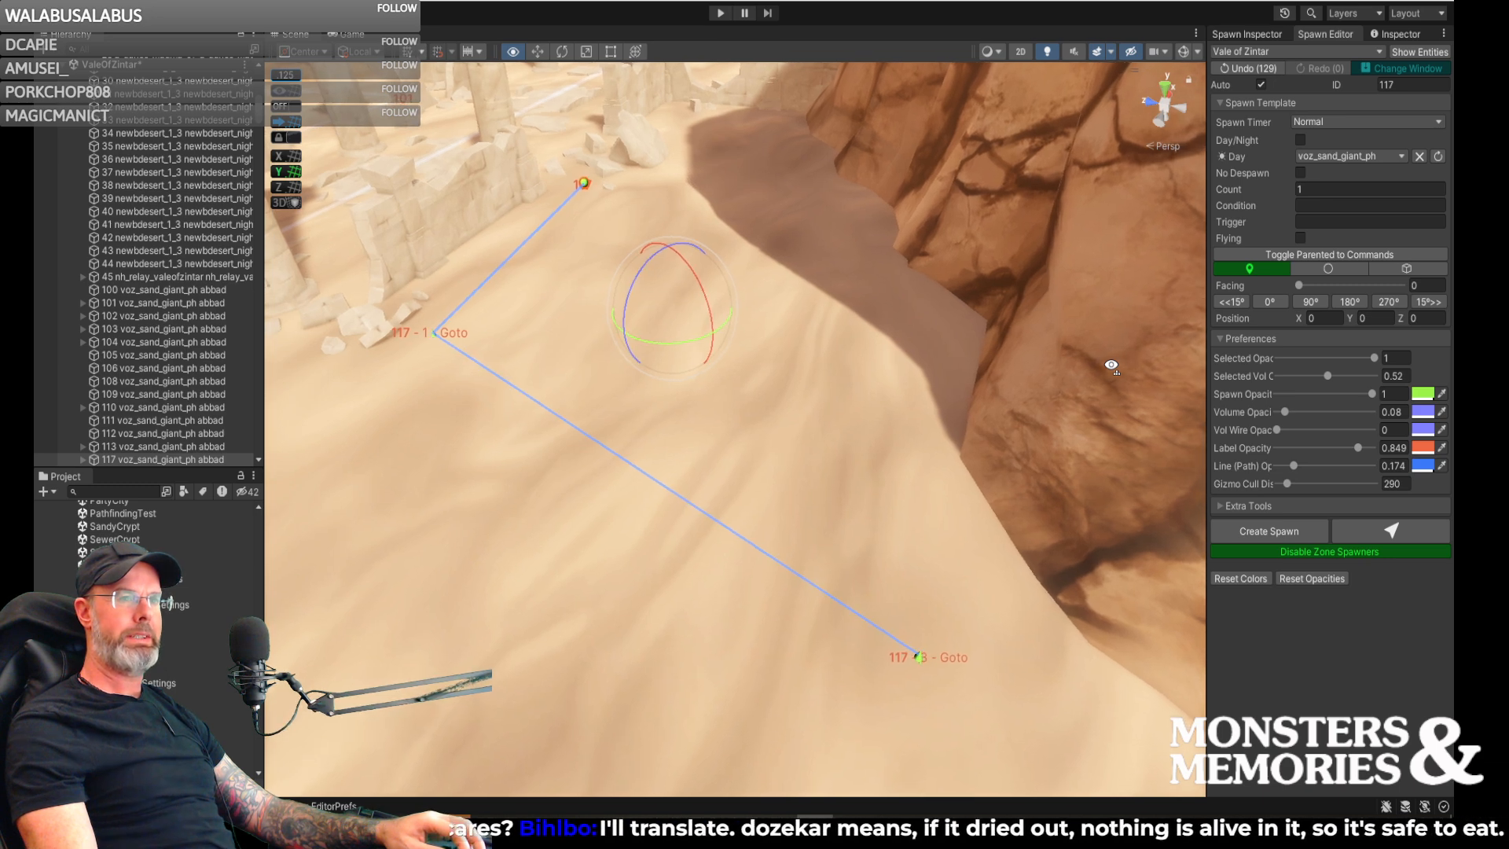
mouse_move(1111, 365)
right_mouse_down()
mouse_move(990, 398)
mouse_move(1000, 522)
mouse_move(1042, 521)
mouse_move(1170, 385)
mouse_move(1100, 361)
right_mouse_up()
key("w")
key("d")
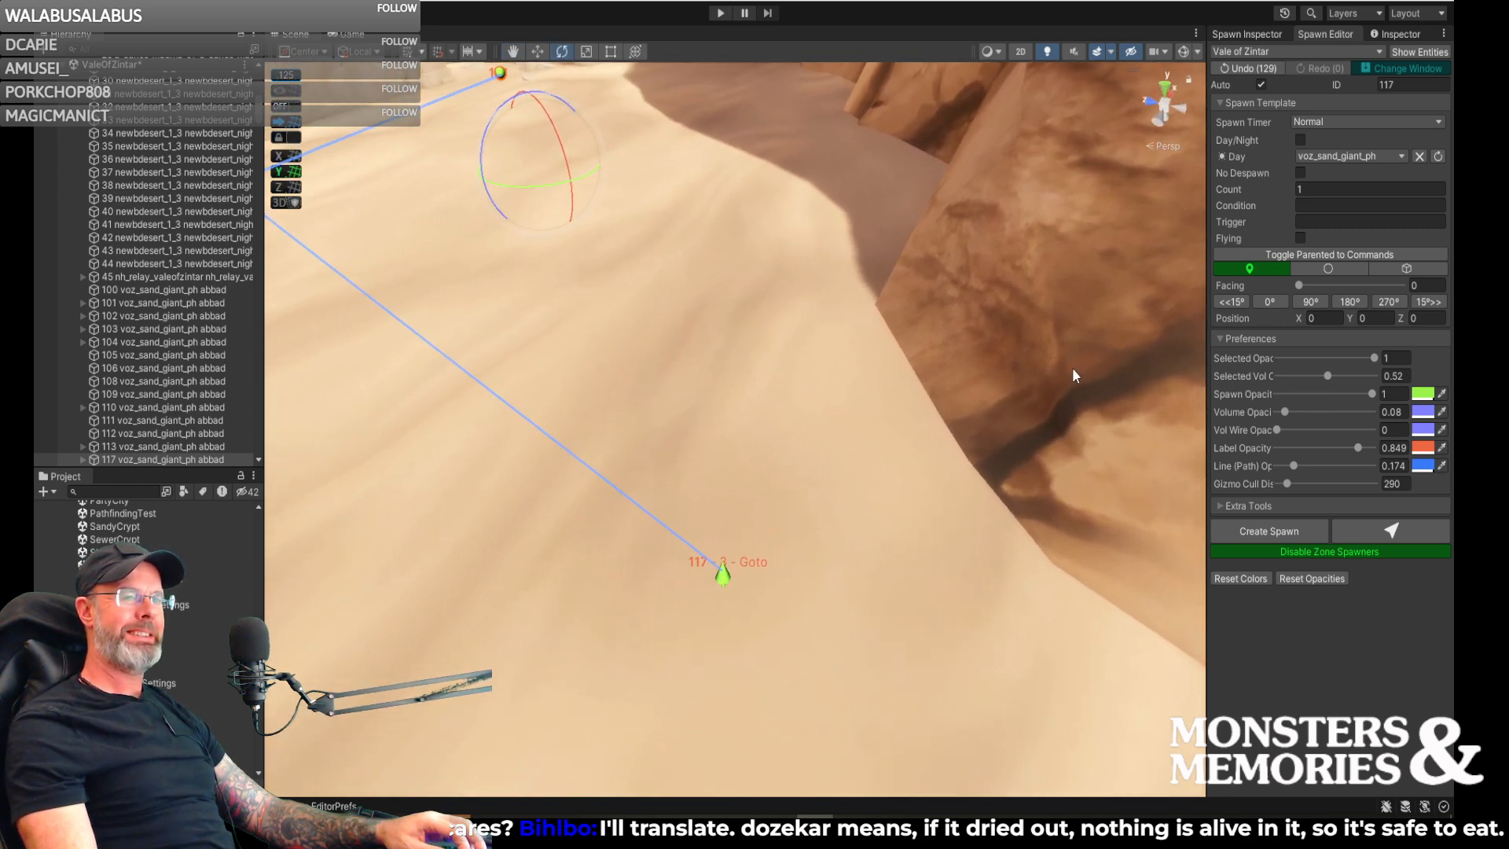
right_click_drag(858, 374, 832, 337)
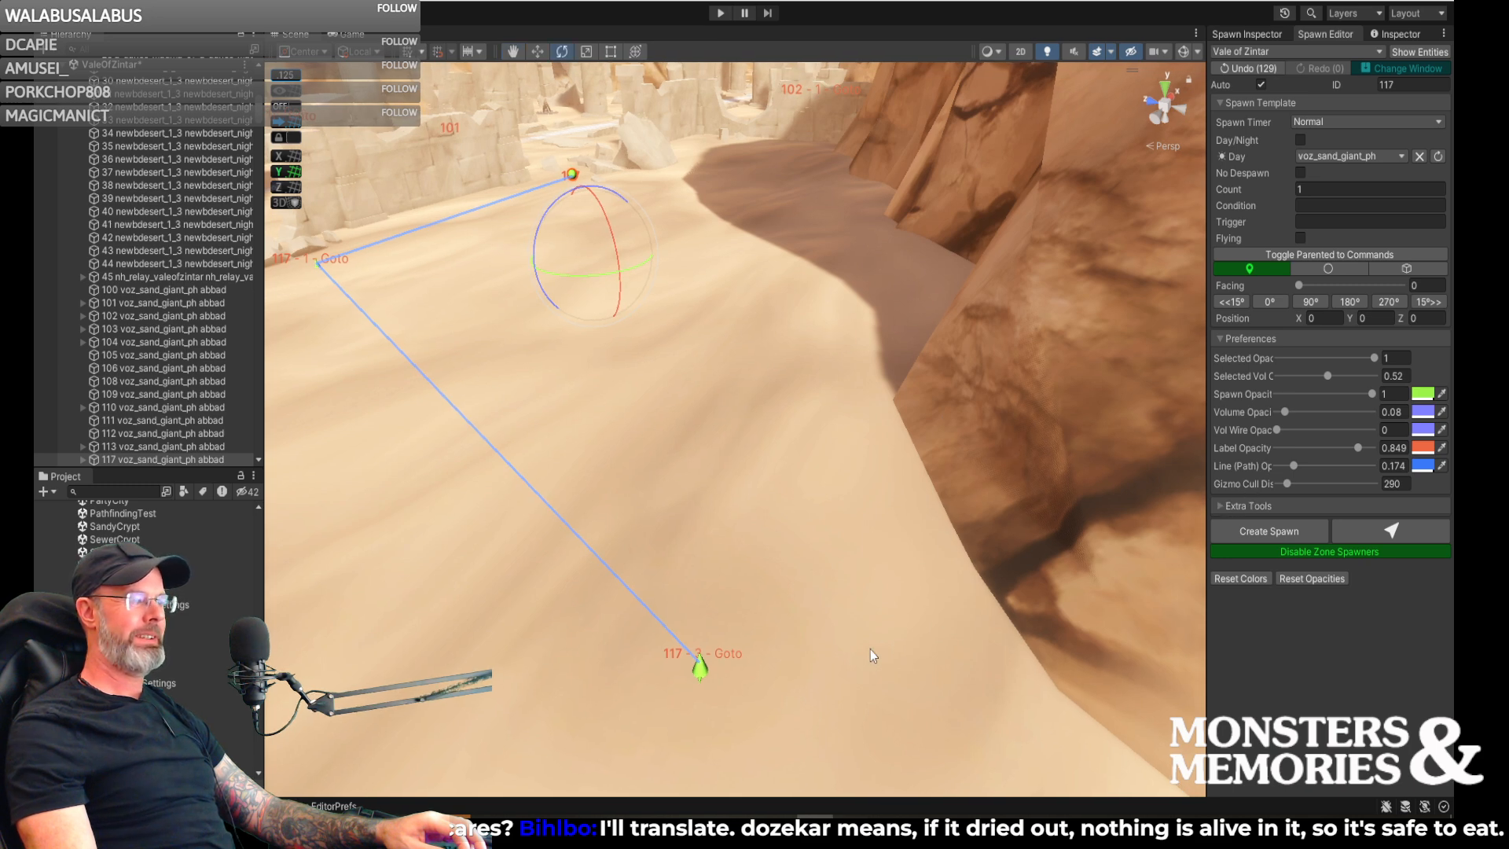
mouse_move(889, 619)
right_mouse_down()
mouse_move(946, 714)
mouse_move(752, 688)
mouse_move(1179, 664)
right_mouse_up()
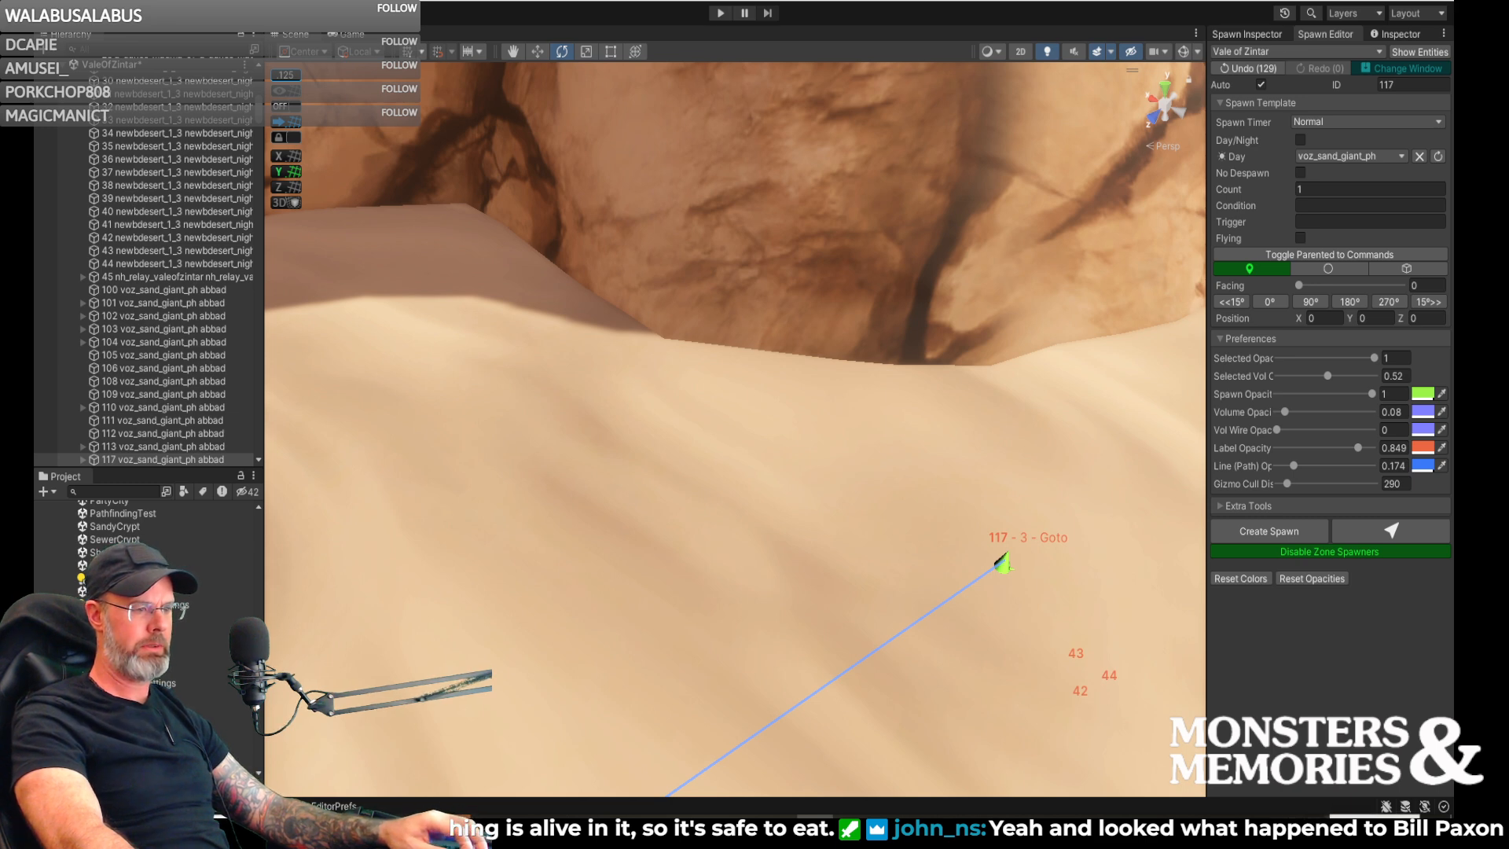
- Switch to Elgato Control Center, postpone the software update and lower the key light's brightness slightly
left_click(1280, 832)
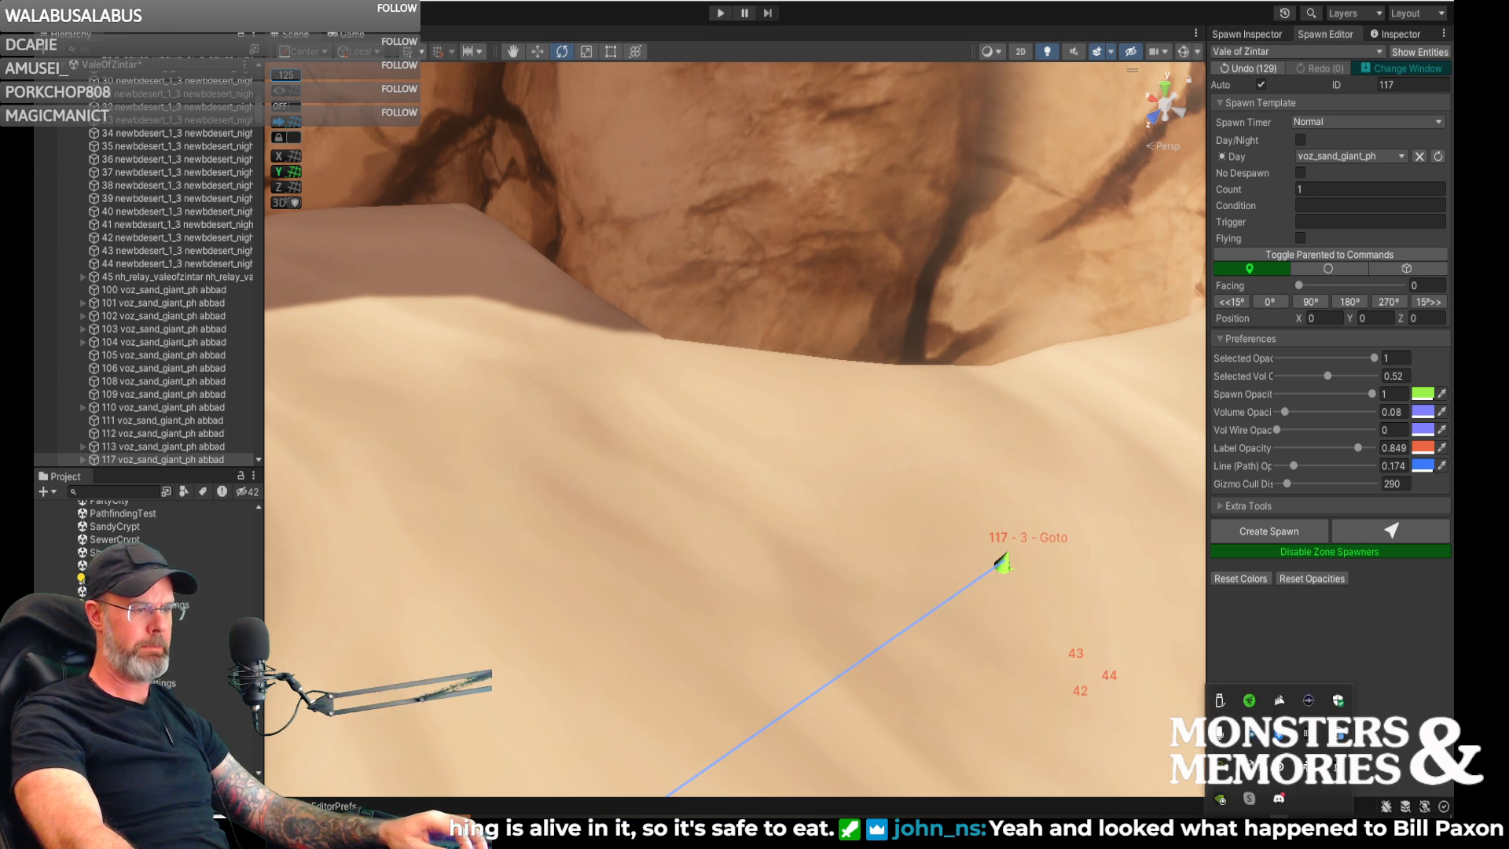
left_click(1340, 738)
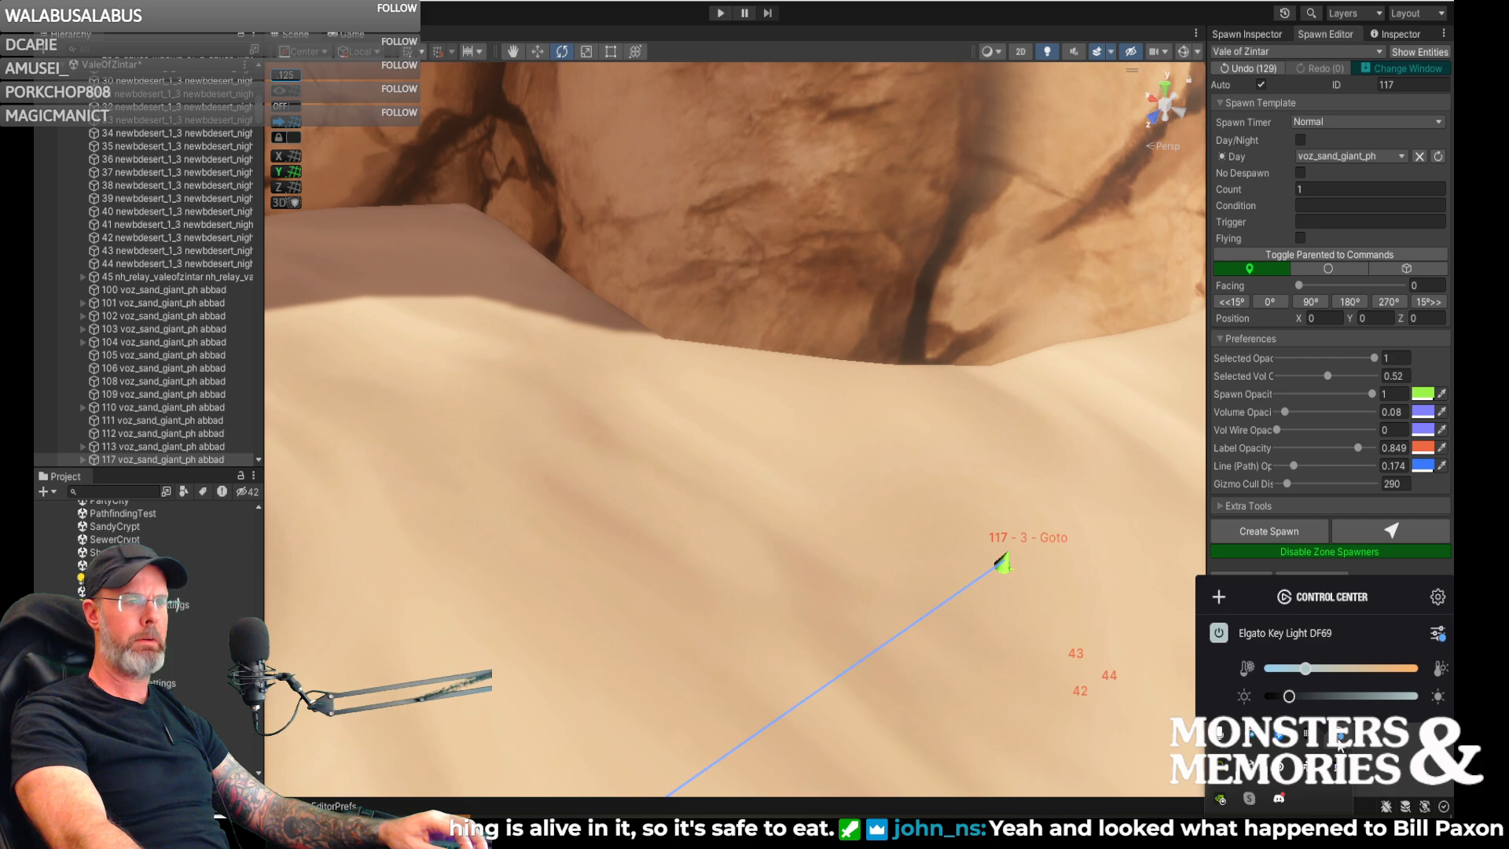
mouse_move(1289, 702)
left_click_drag(1285, 699, 1281, 699)
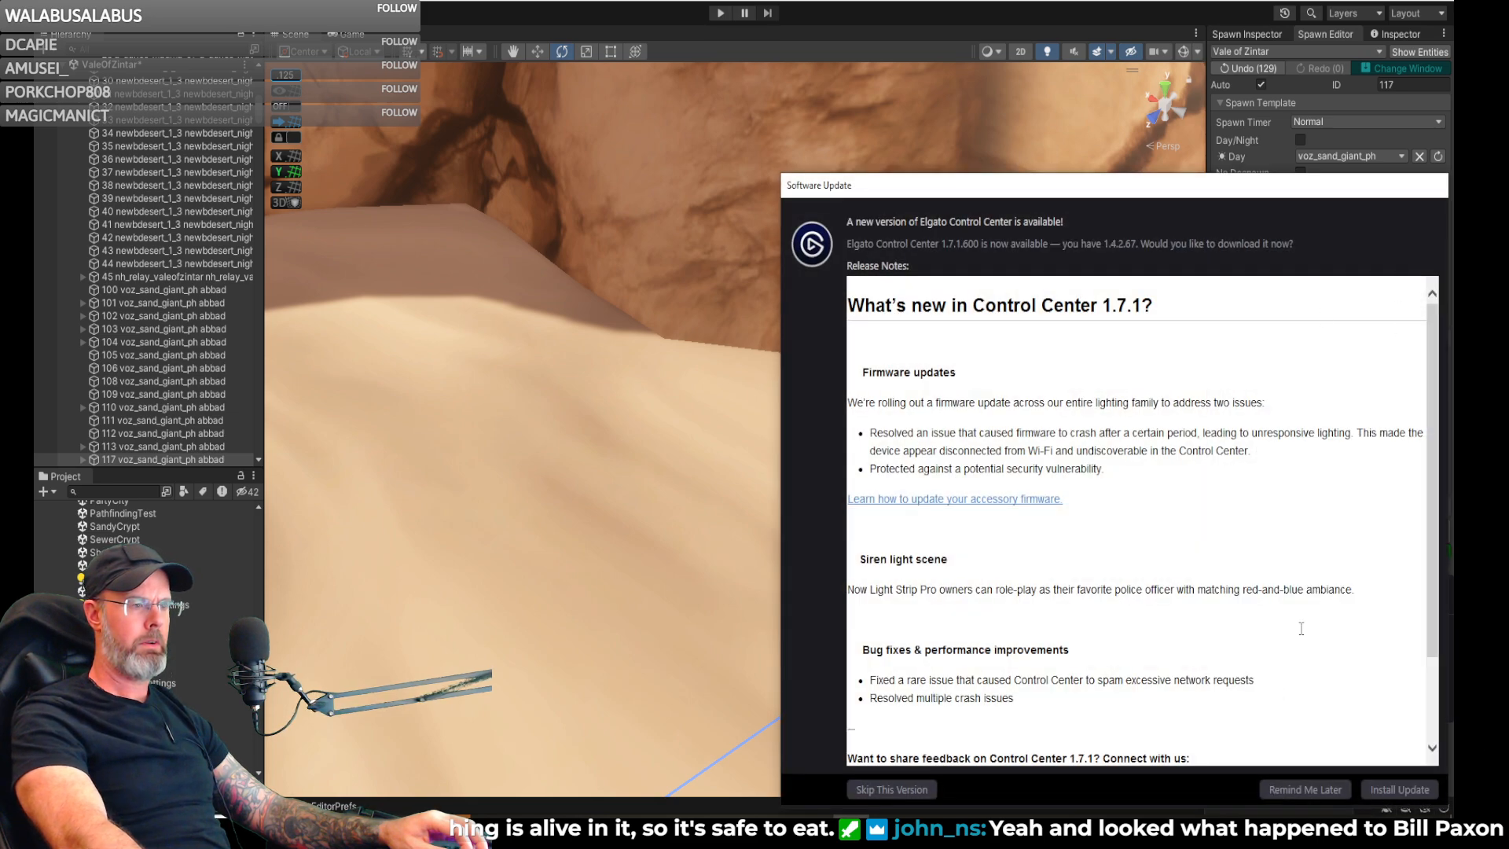
left_click(1300, 790)
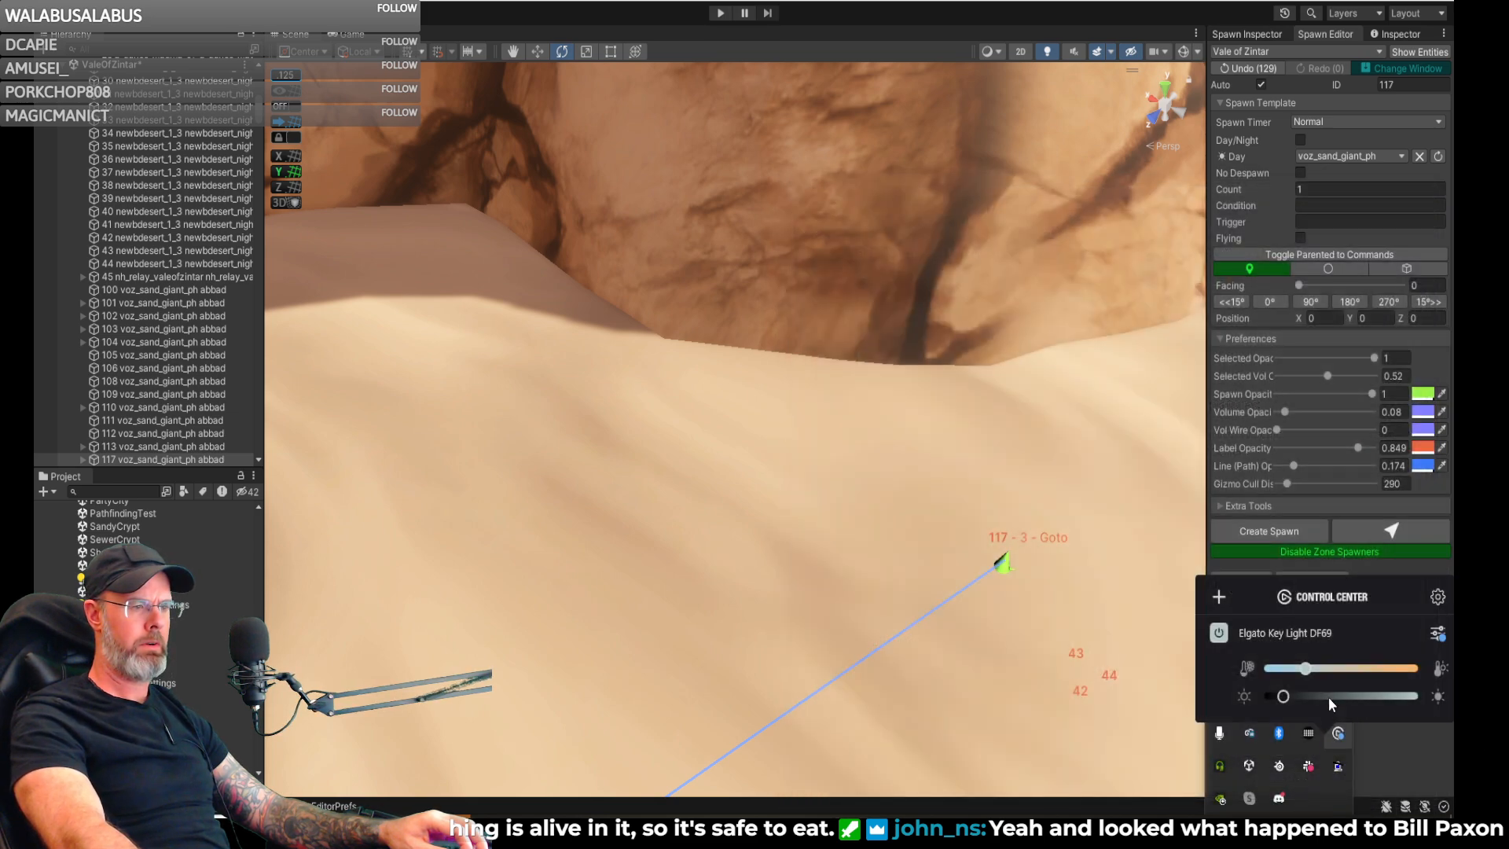
left_click(1284, 698)
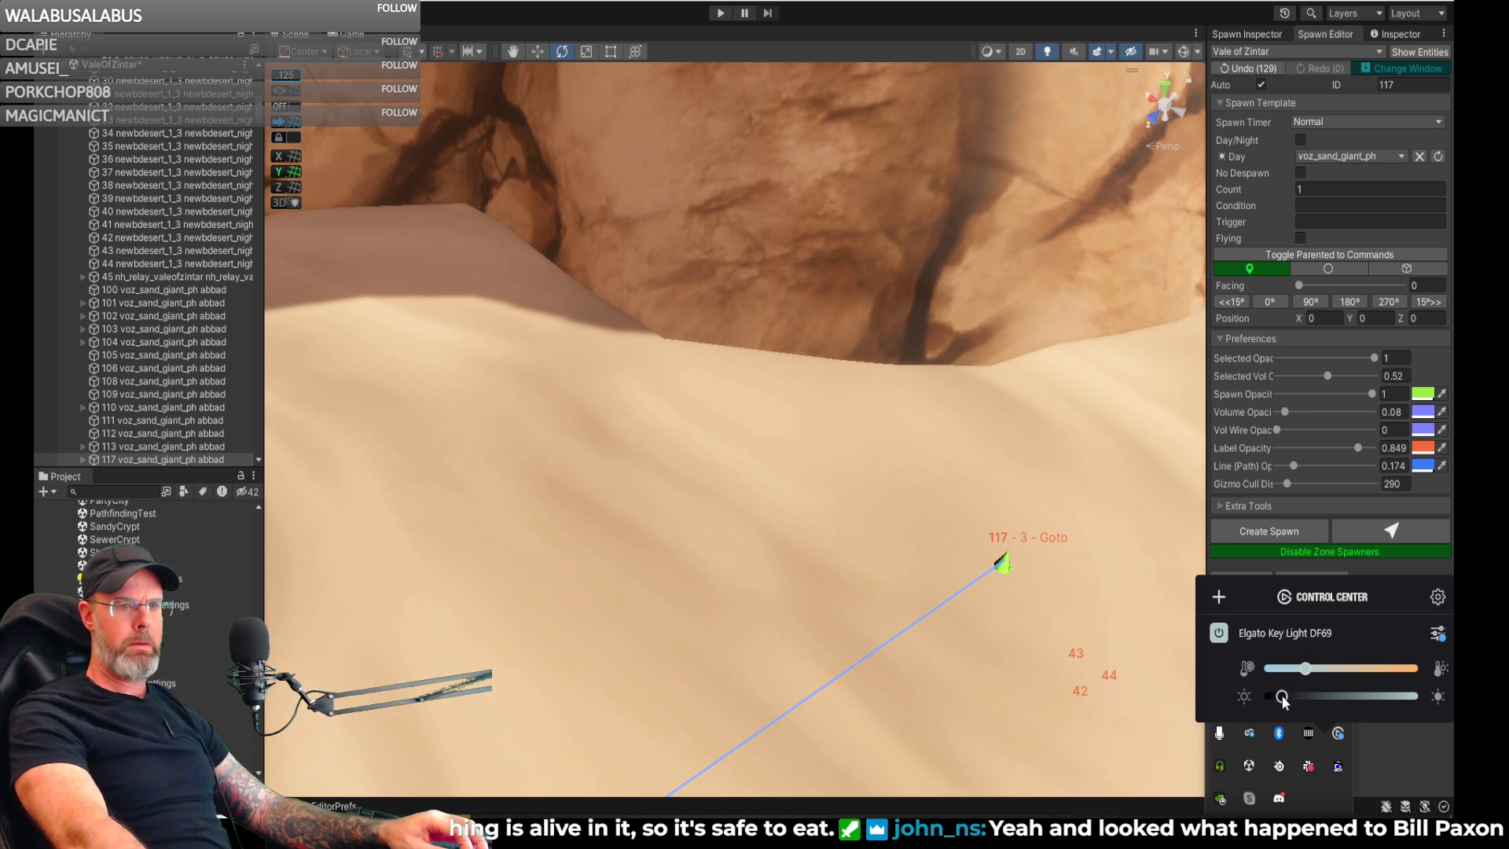
left_click_drag(1282, 698, 1285, 698)
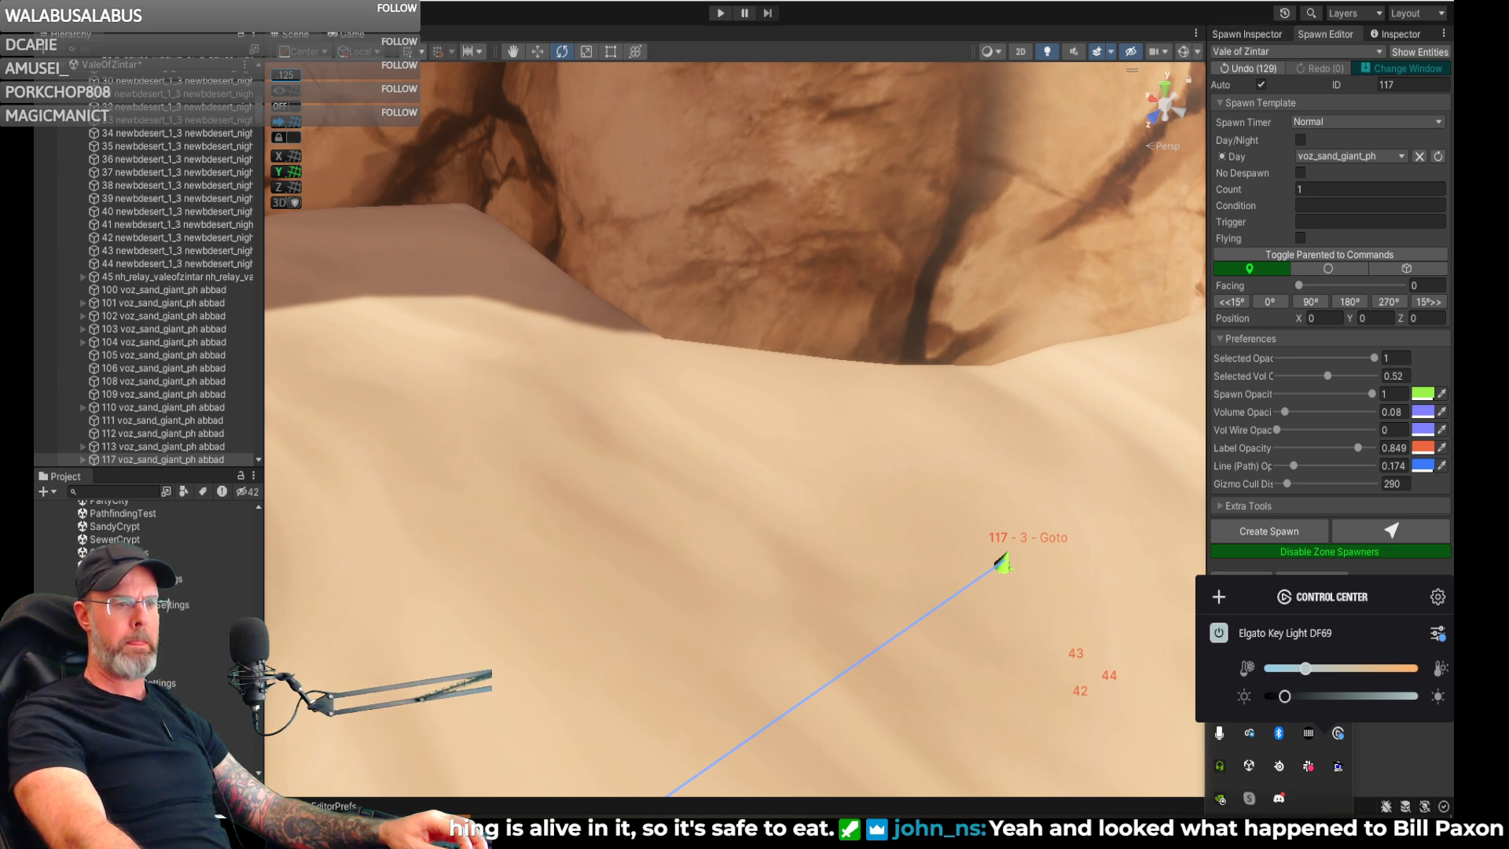
left_click(670, 830)
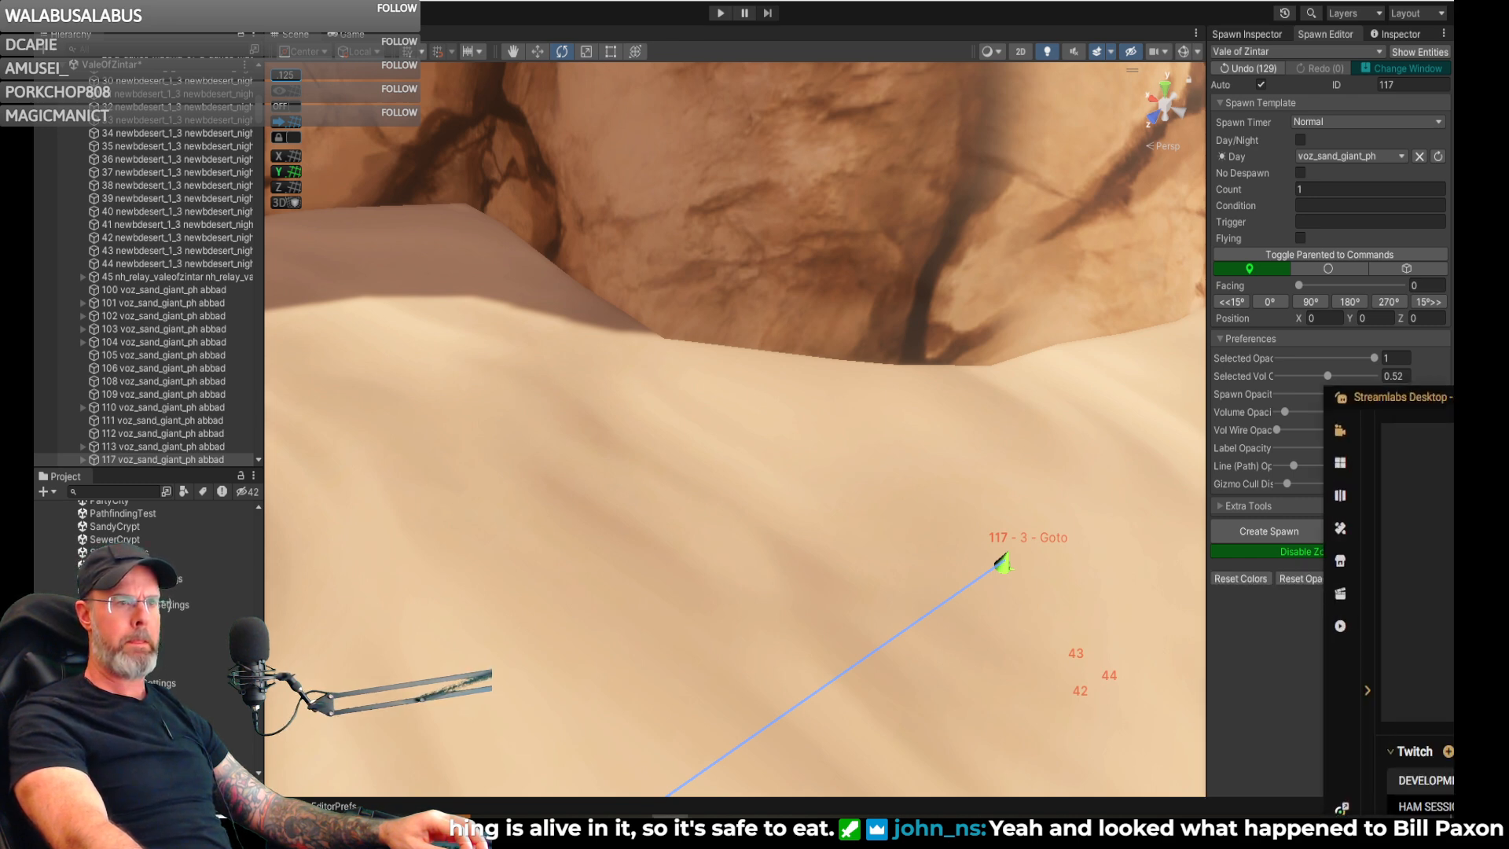
left_click(671, 830)
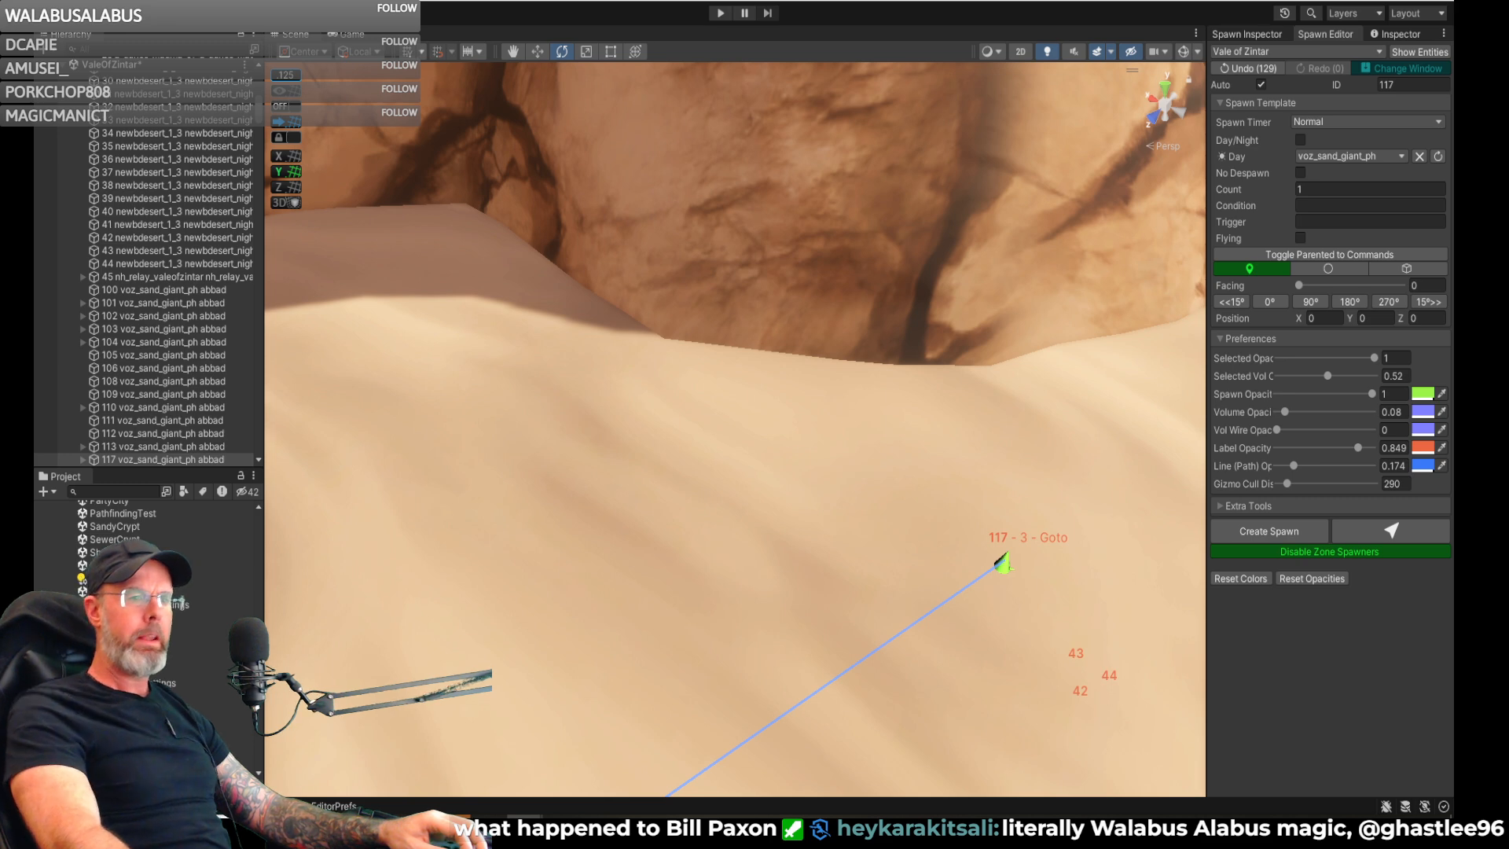
right_click_drag(1061, 553, 1240, 535)
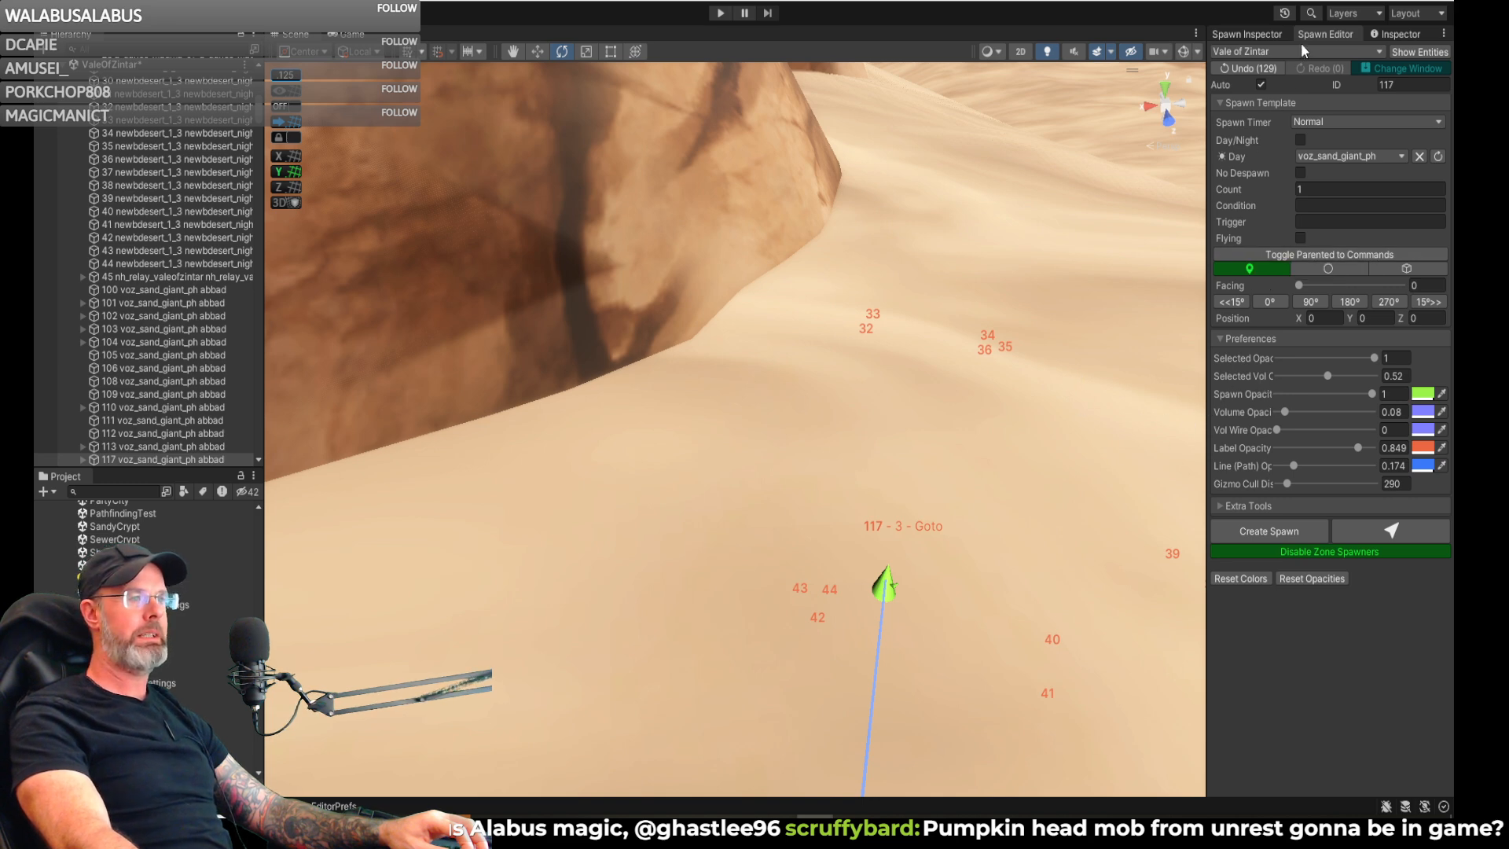
- Move the last Goto destination of spawn 117 closer to the cliff, at about X 3583, Y 73, Z 1264
left_click(1261, 31)
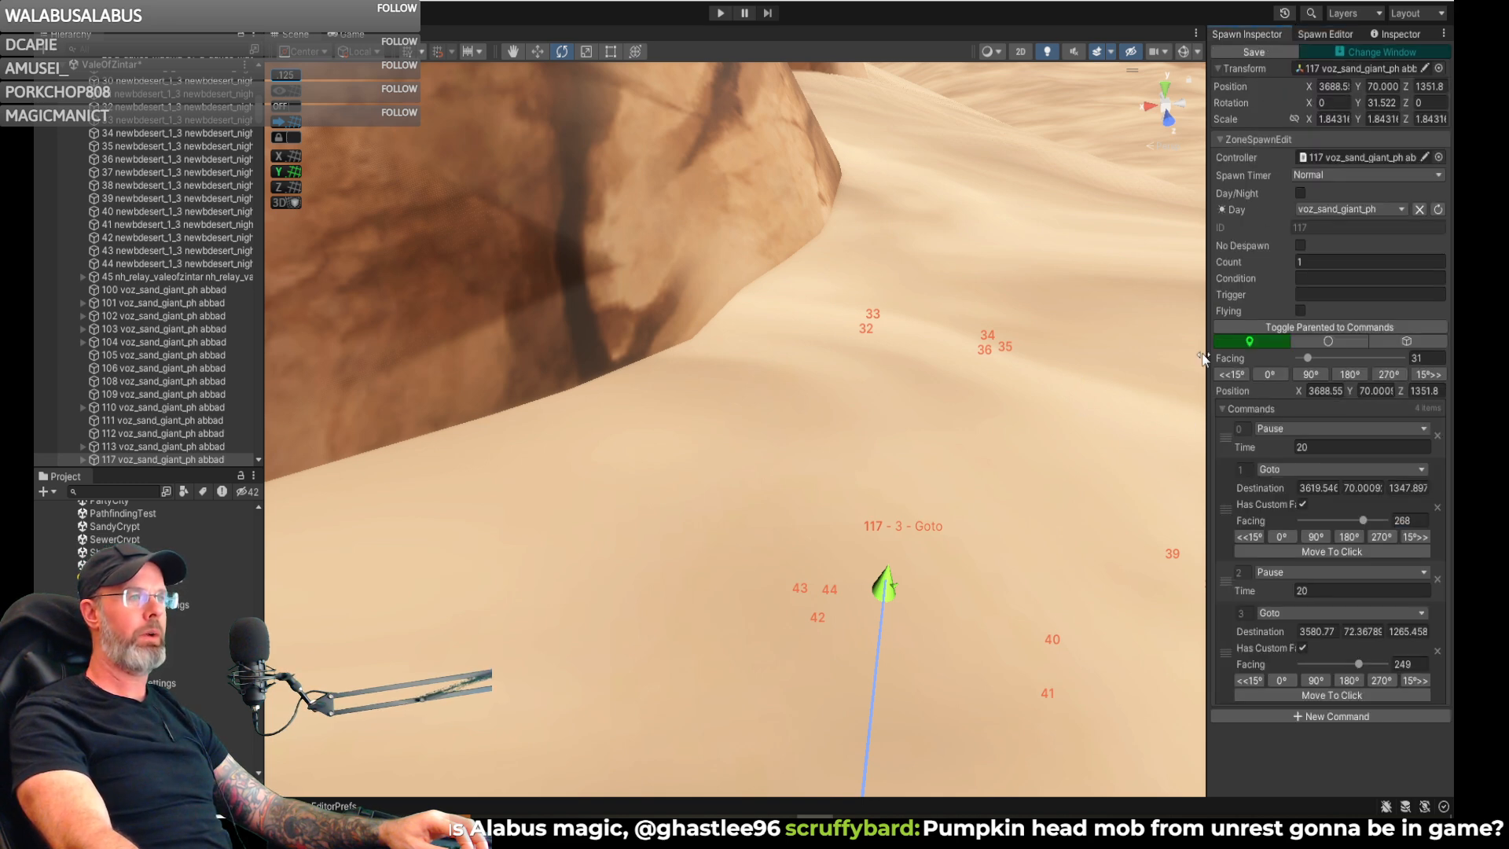
mouse_move(1030, 390)
right_mouse_down()
mouse_move(757, 464)
mouse_move(495, 474)
mouse_move(411, 327)
mouse_move(469, 393)
mouse_move(408, 398)
mouse_move(488, 394)
mouse_move(460, 495)
mouse_move(471, 462)
right_mouse_up()
left_click(748, 517)
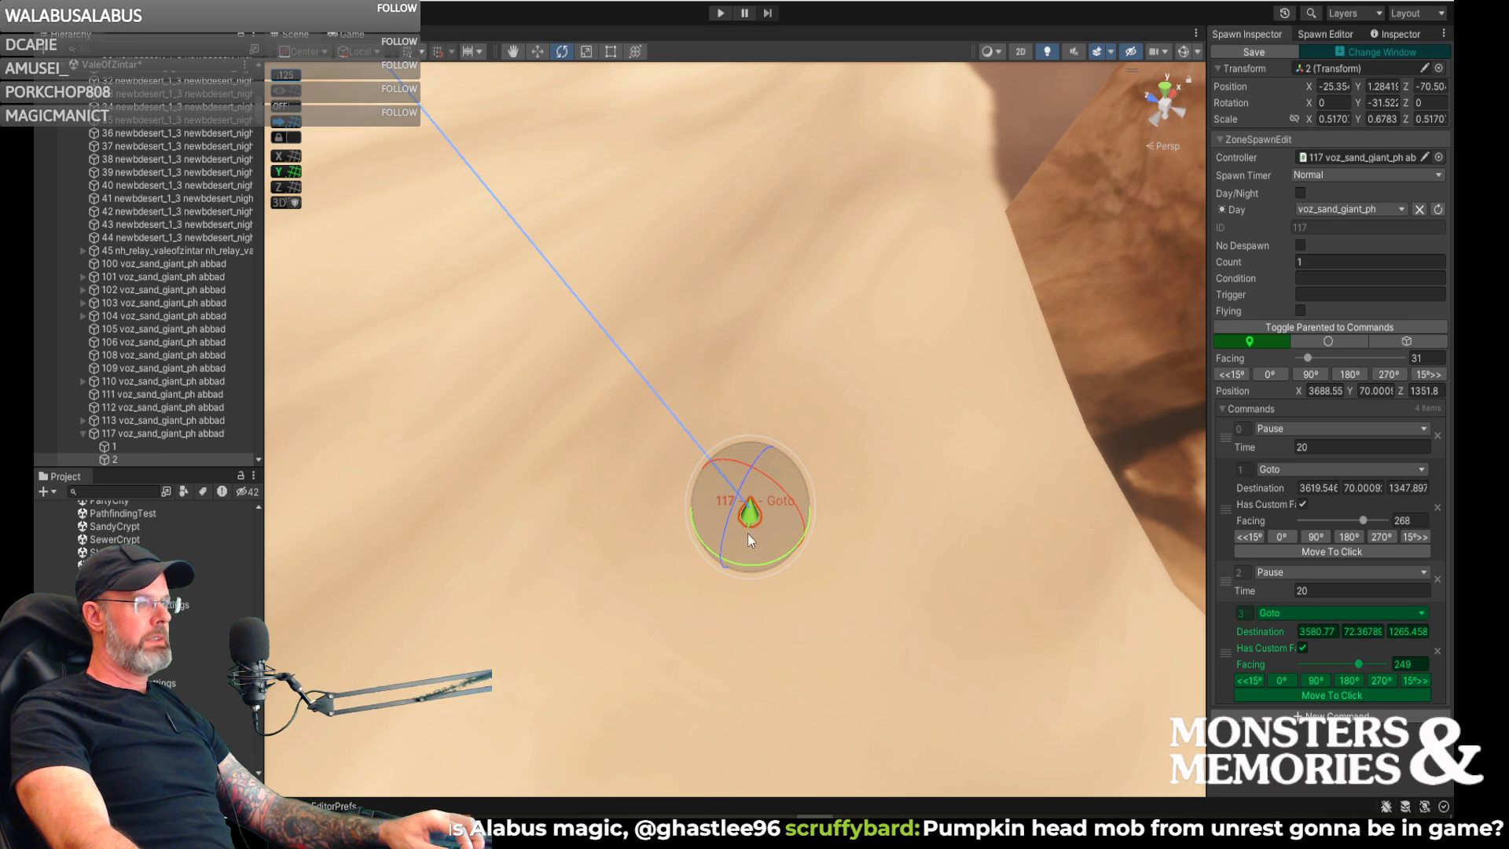
key("w")
mouse_move(747, 520)
left_mouse_down()
mouse_move(810, 503)
mouse_move(817, 444)
left_mouse_up()
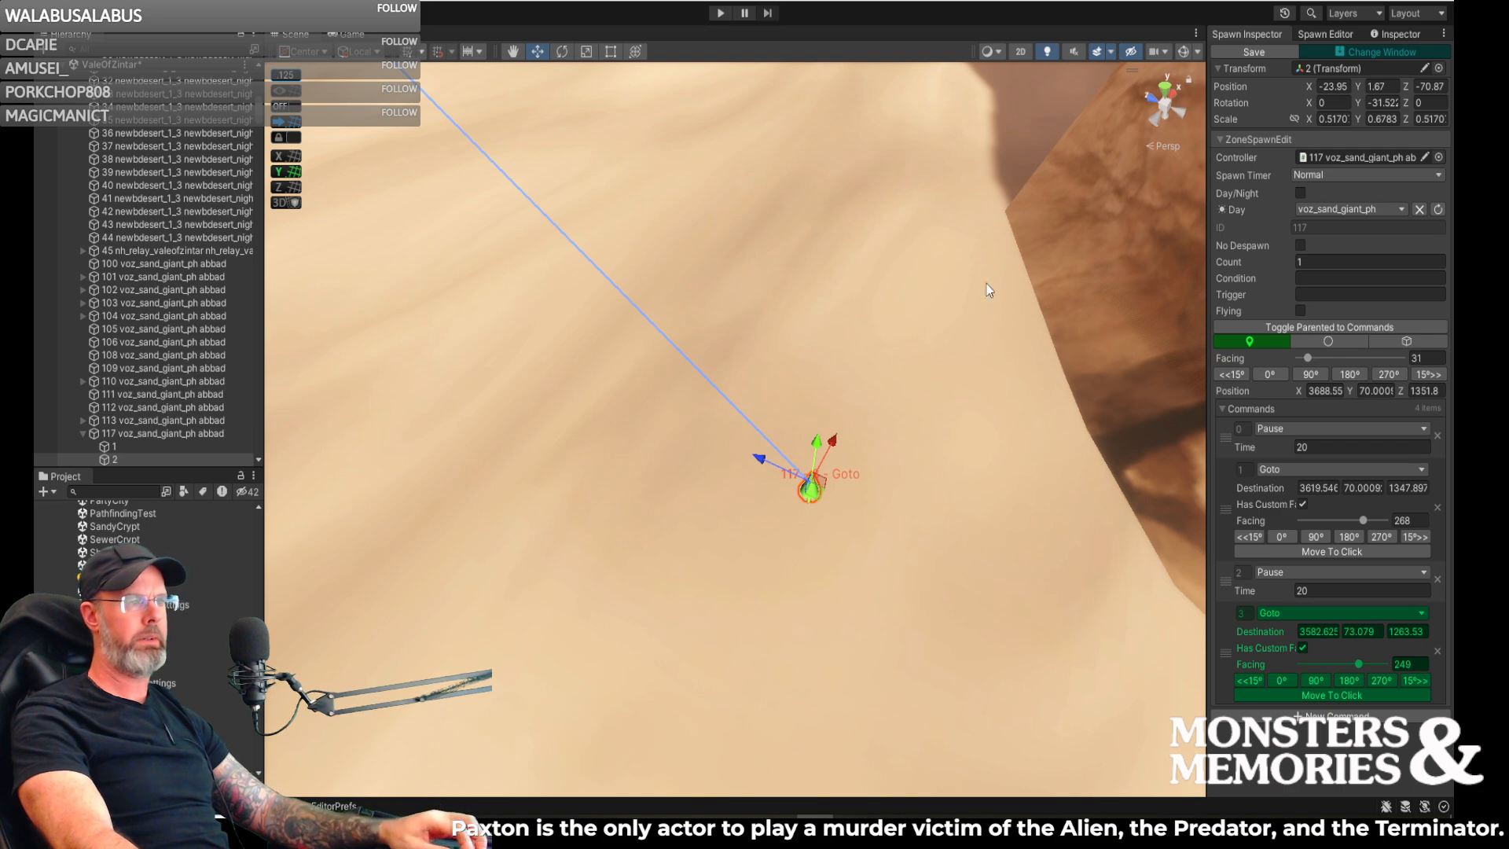
right_click_drag(904, 450, 877, 383)
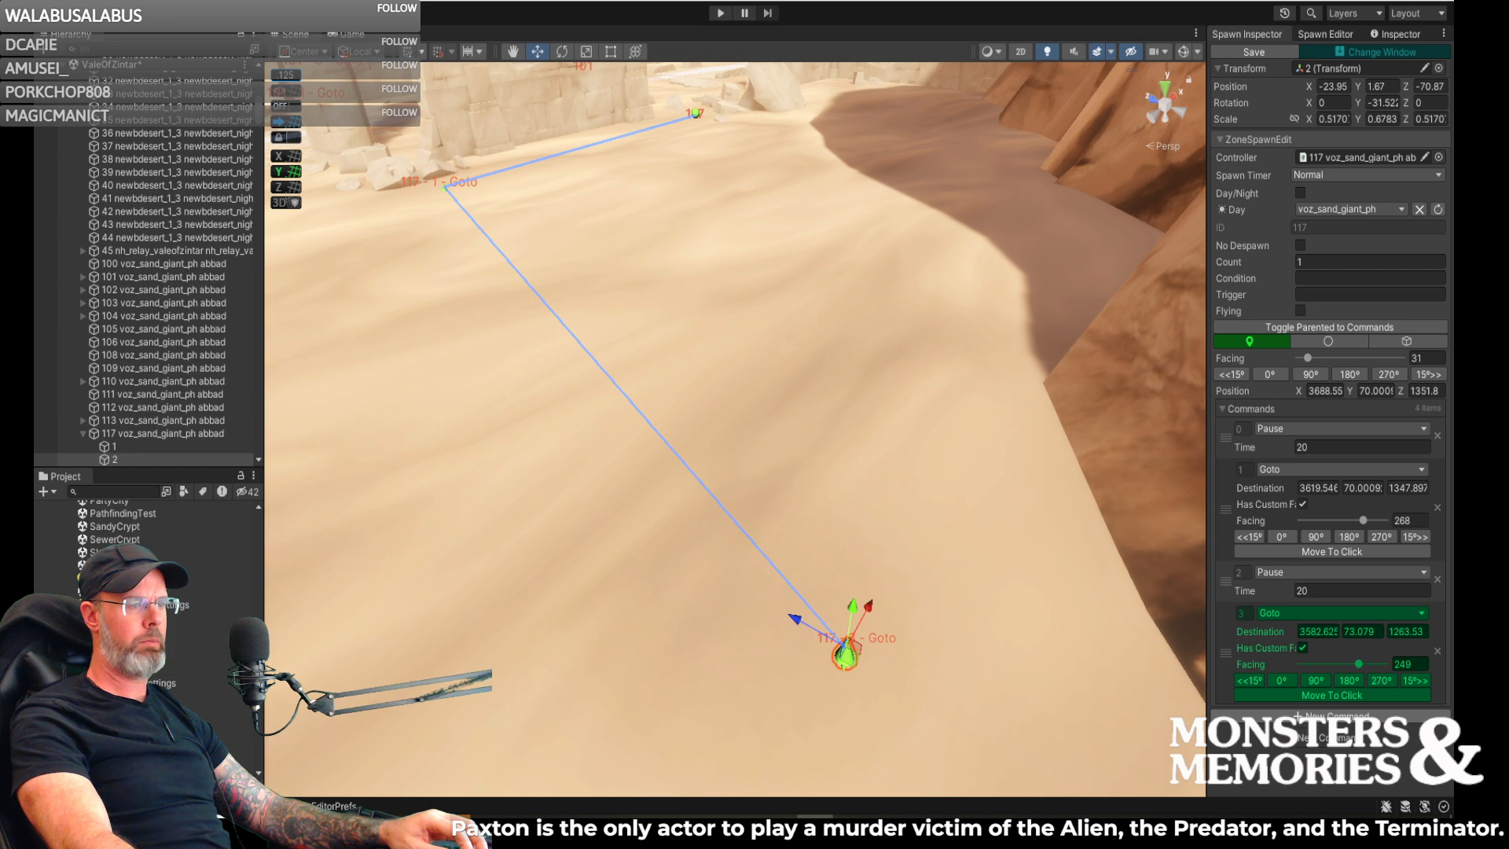
- Append a Pause command with a time of 20 after the last Goto of spawn 117
left_click(1336, 717)
left_click(1301, 717)
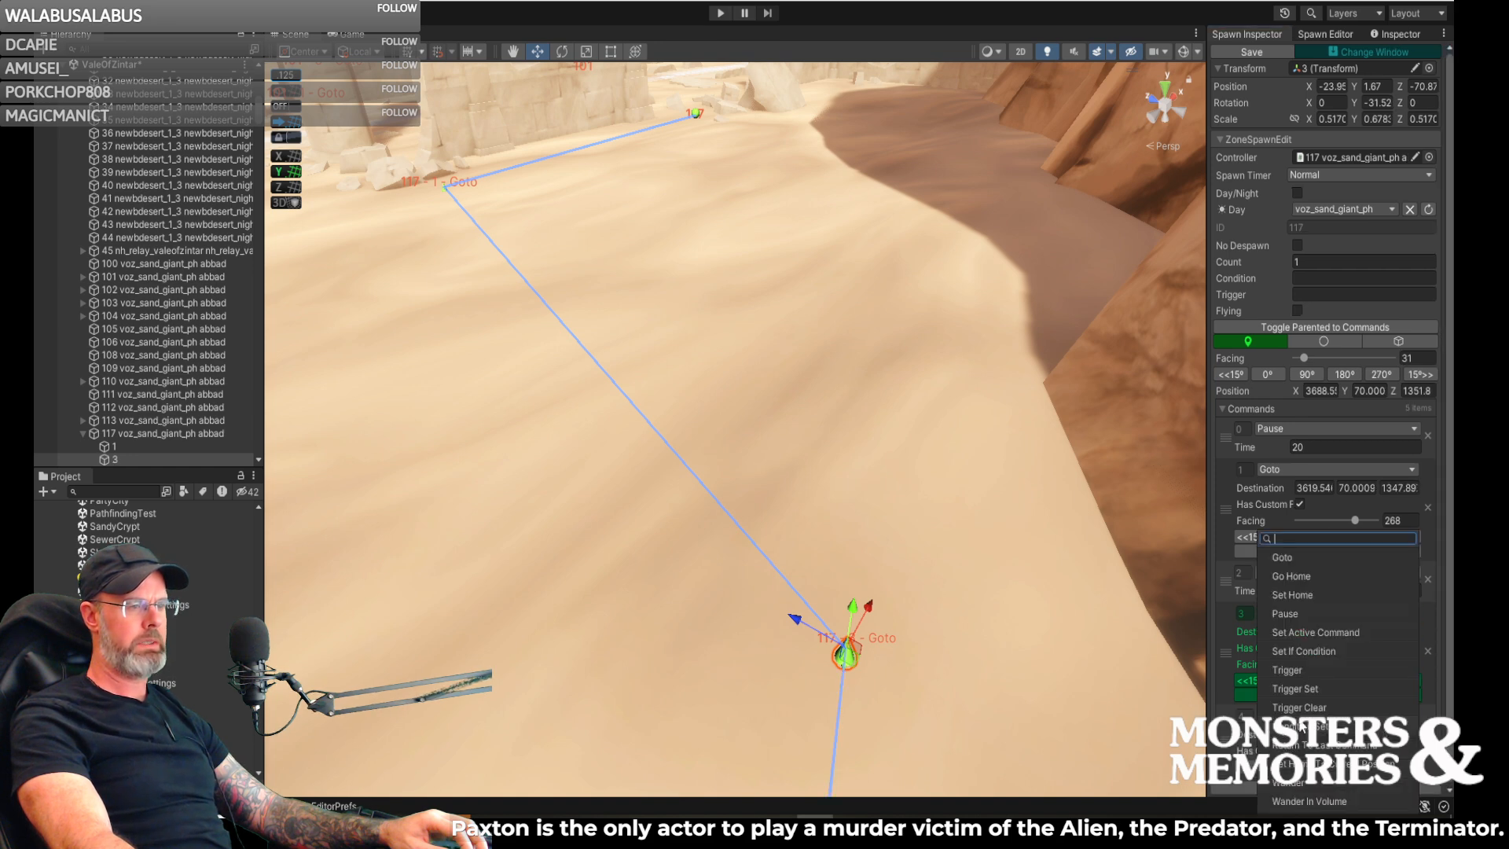
left_click(1314, 616)
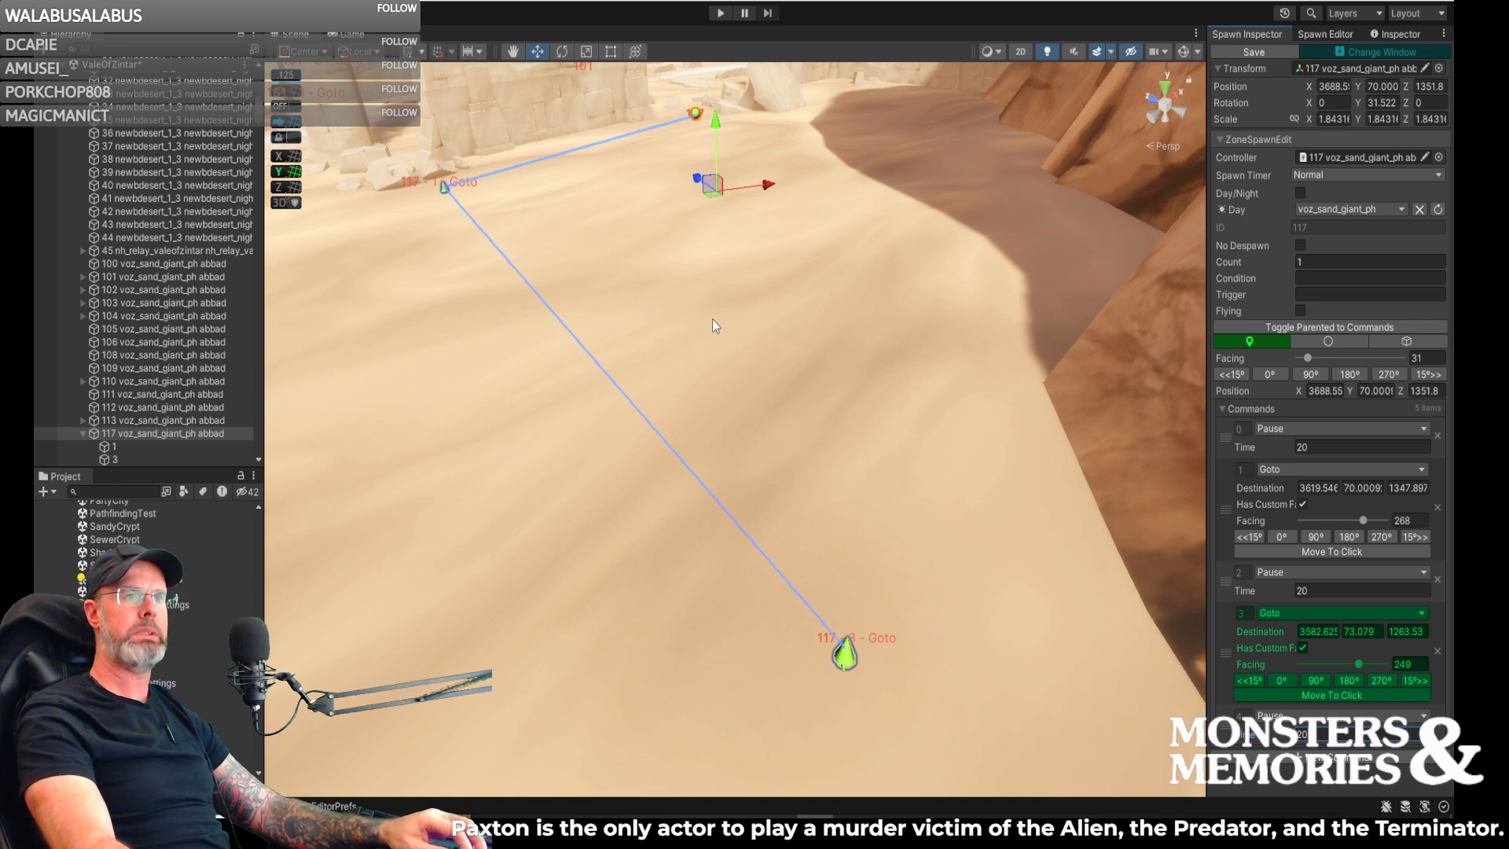
right_click_drag(714, 217, 775, 251)
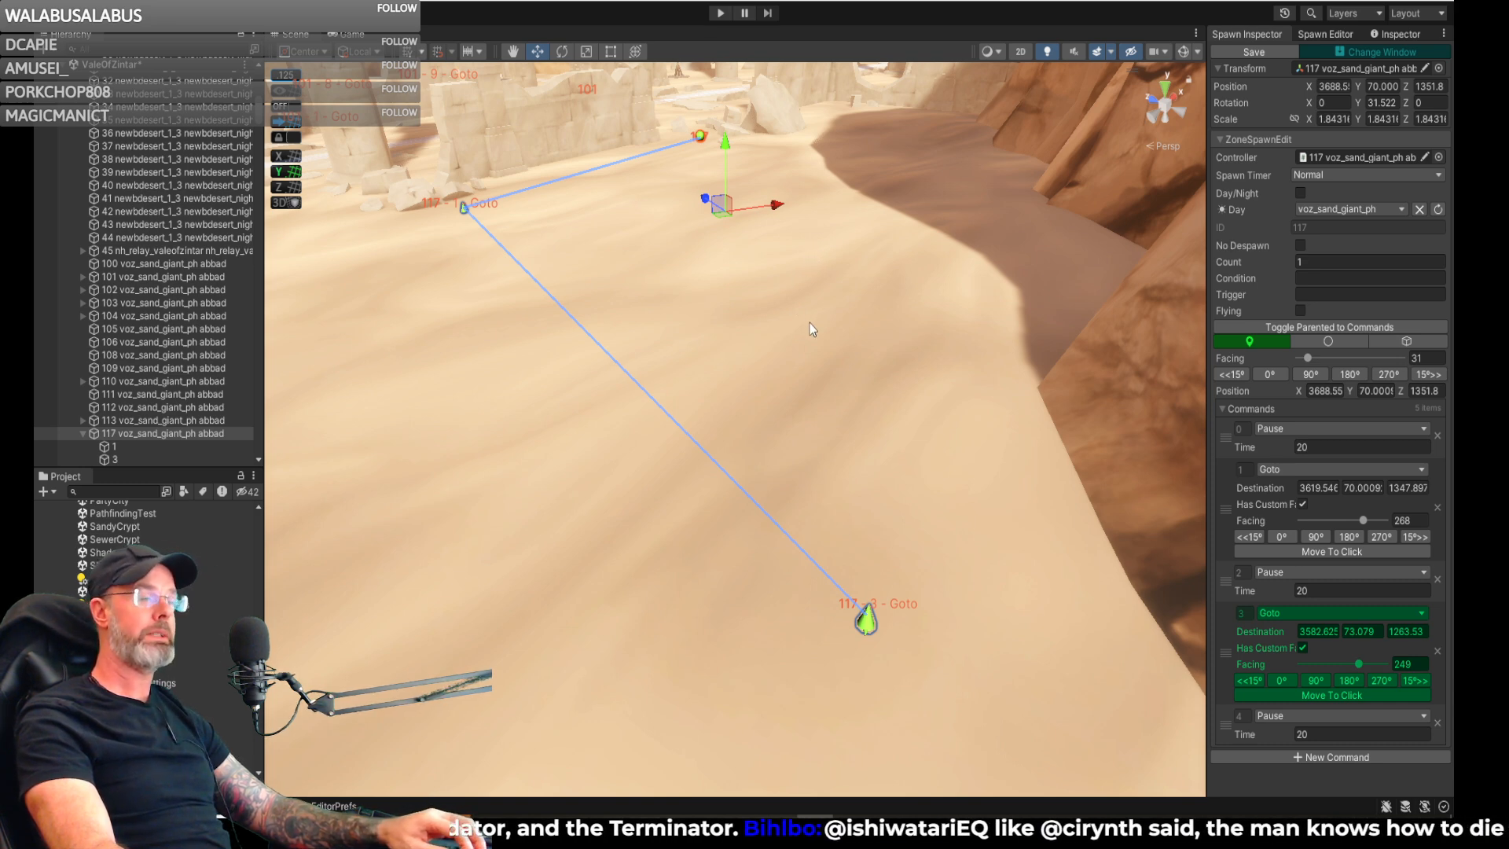
right_click_drag(811, 309, 857, 331)
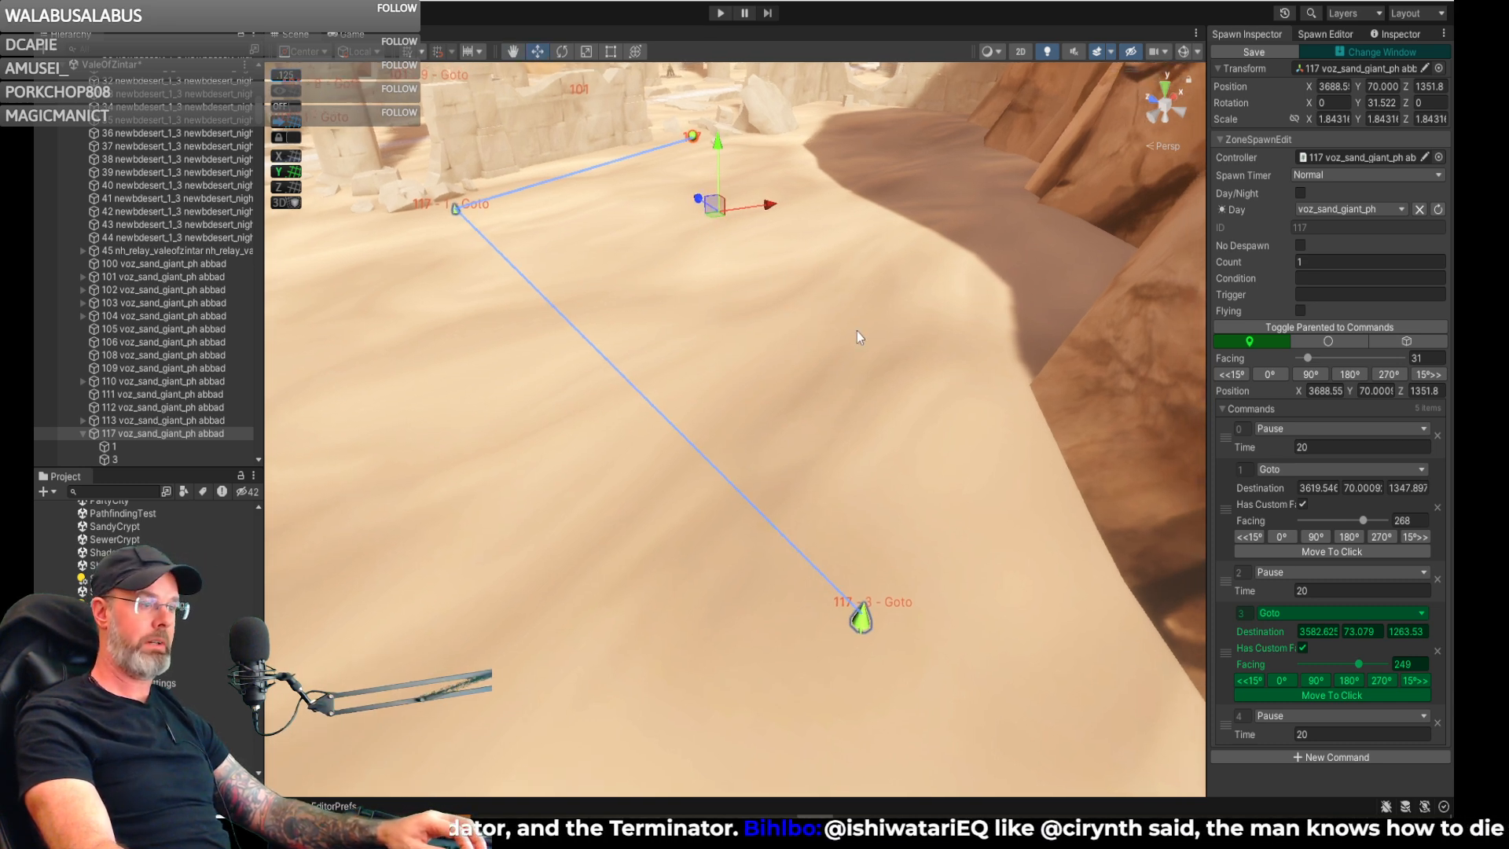
- Append a Go Home command after the final Pause of spawn 117 to close the patrol loop
left_click(1337, 757)
scroll(1317, 719, "down", 2)
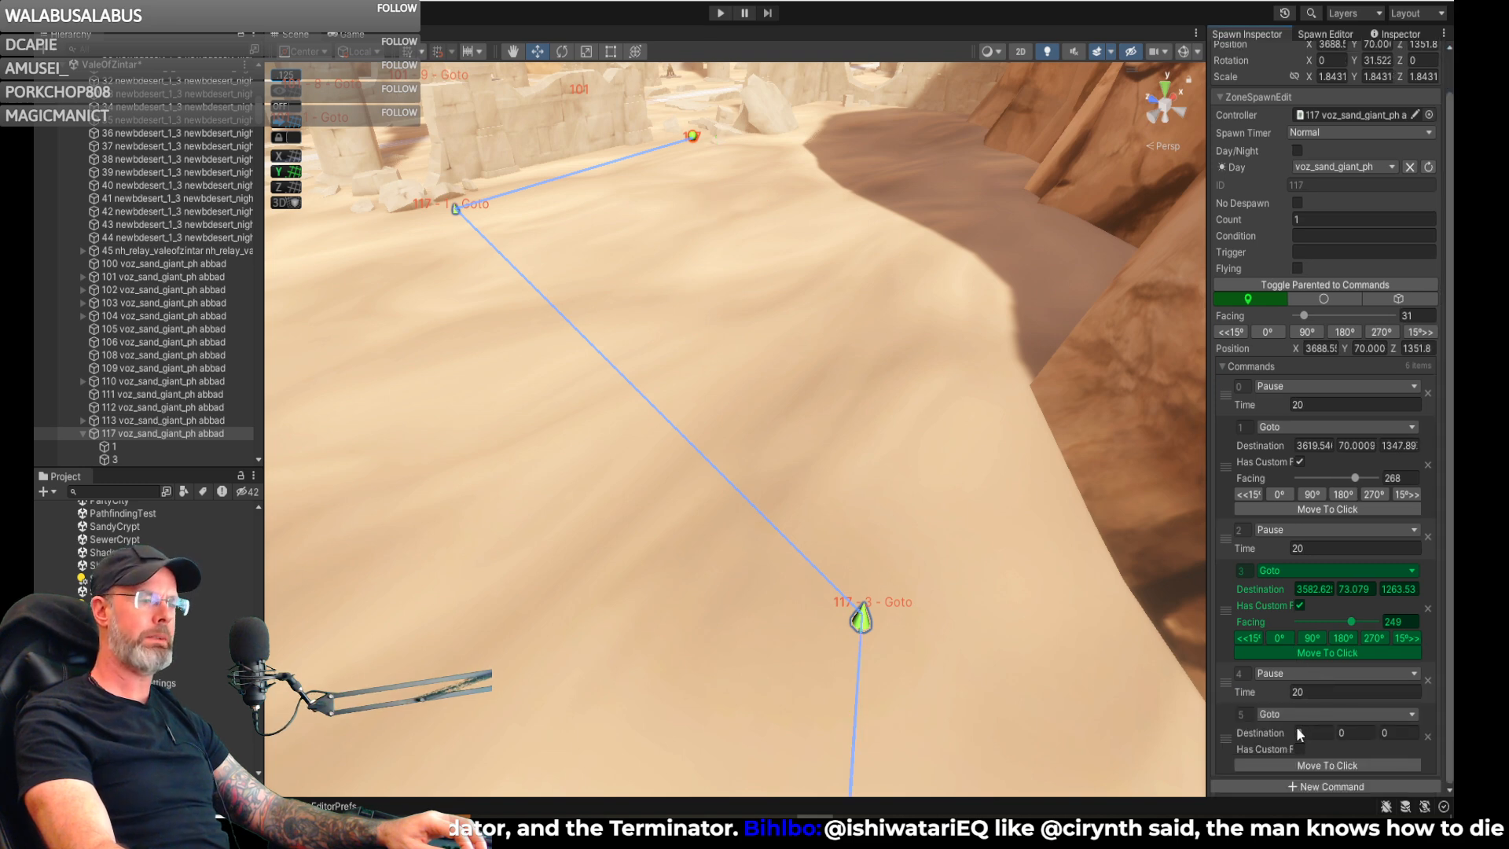
left_click(1291, 712)
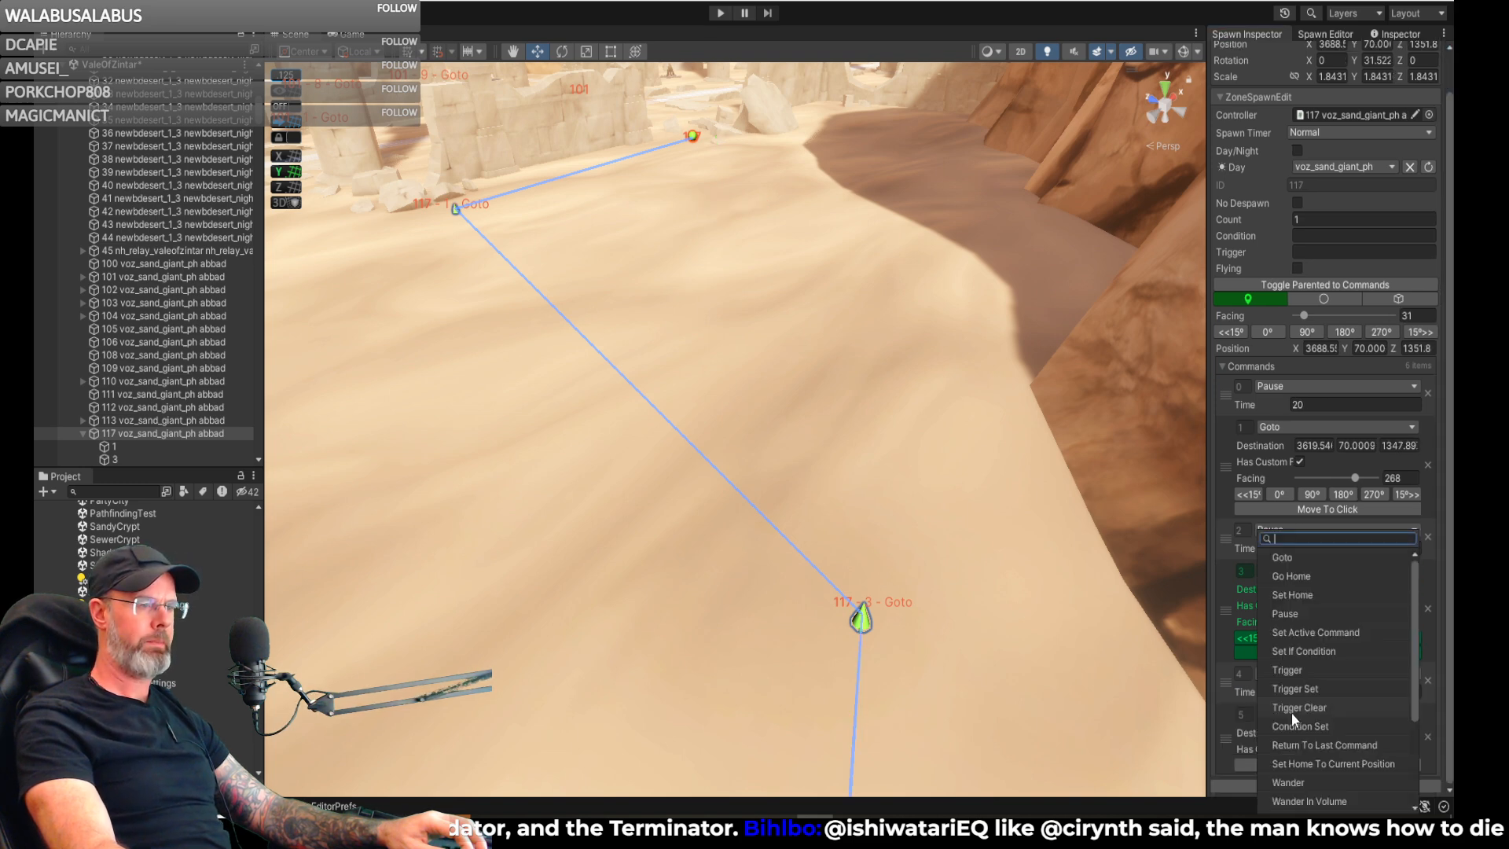
left_click(1294, 577)
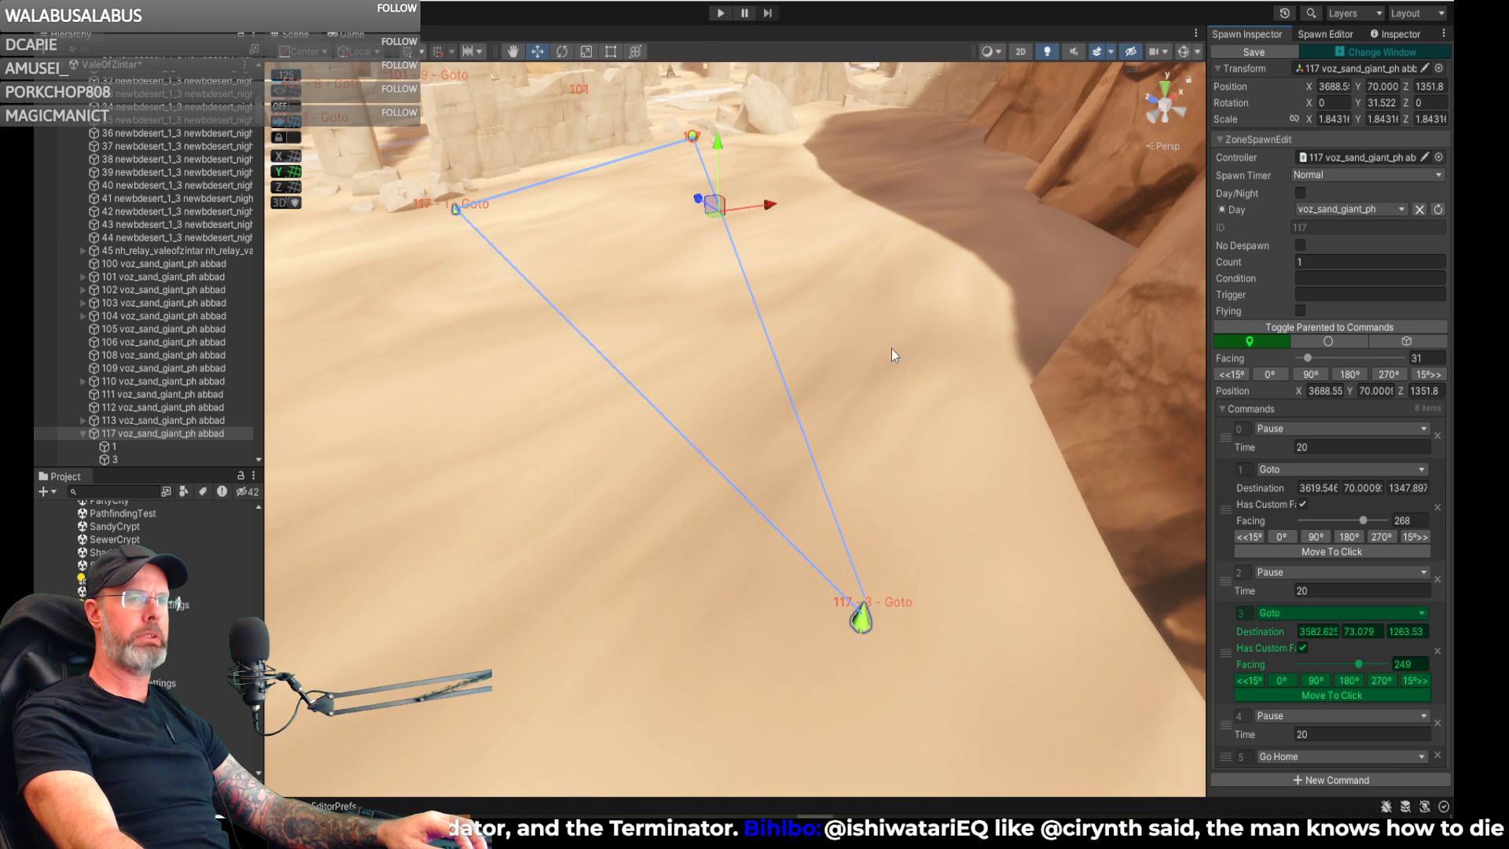
right_click_drag(879, 308, 846, 294)
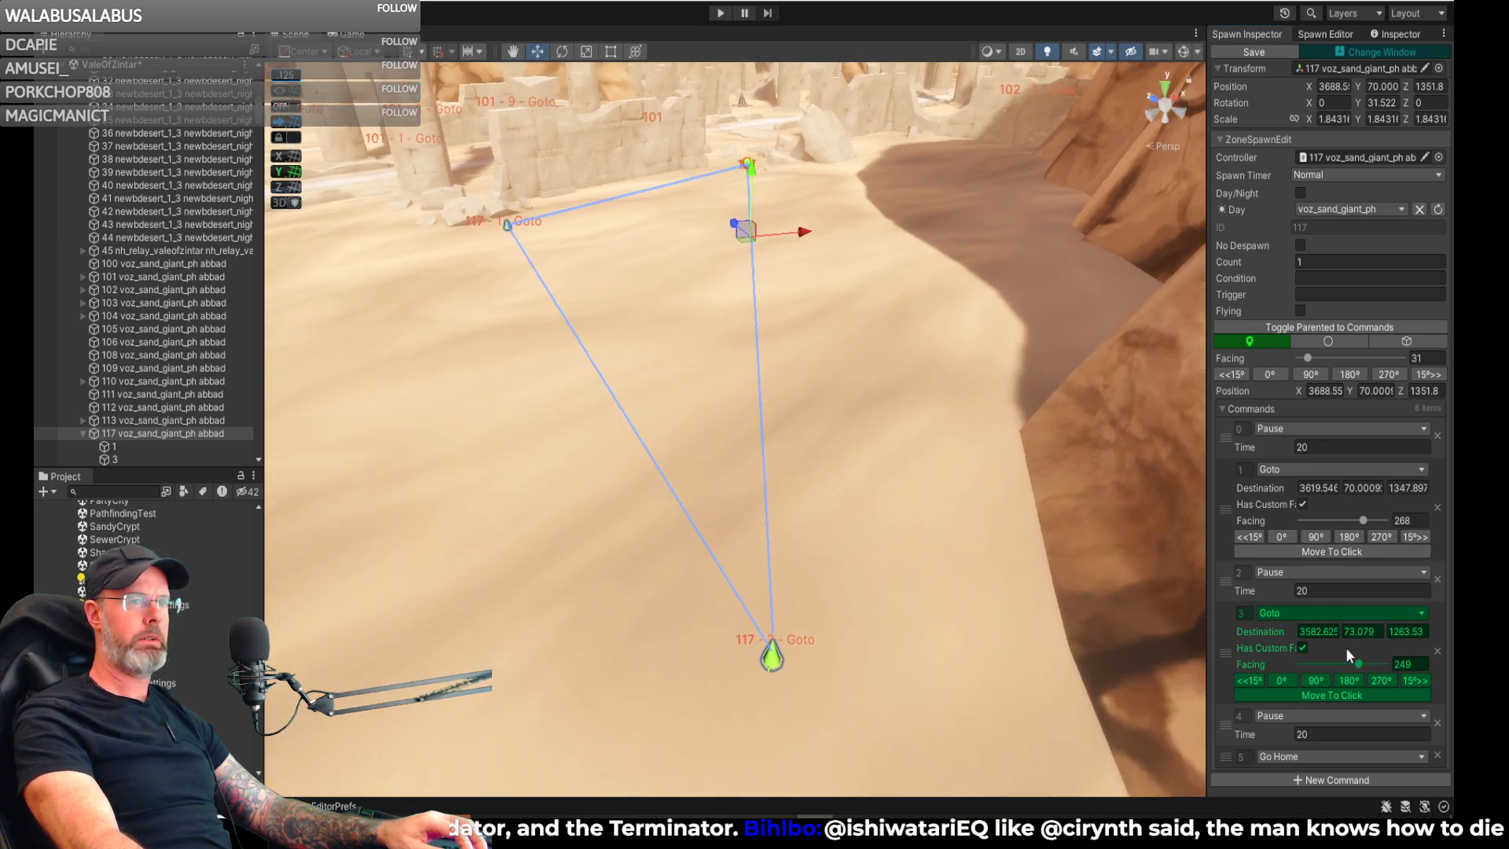
- Append a Set Active Command with Next set to 0 at the end of spawn 117's commands and save the spawn
left_click(1291, 777)
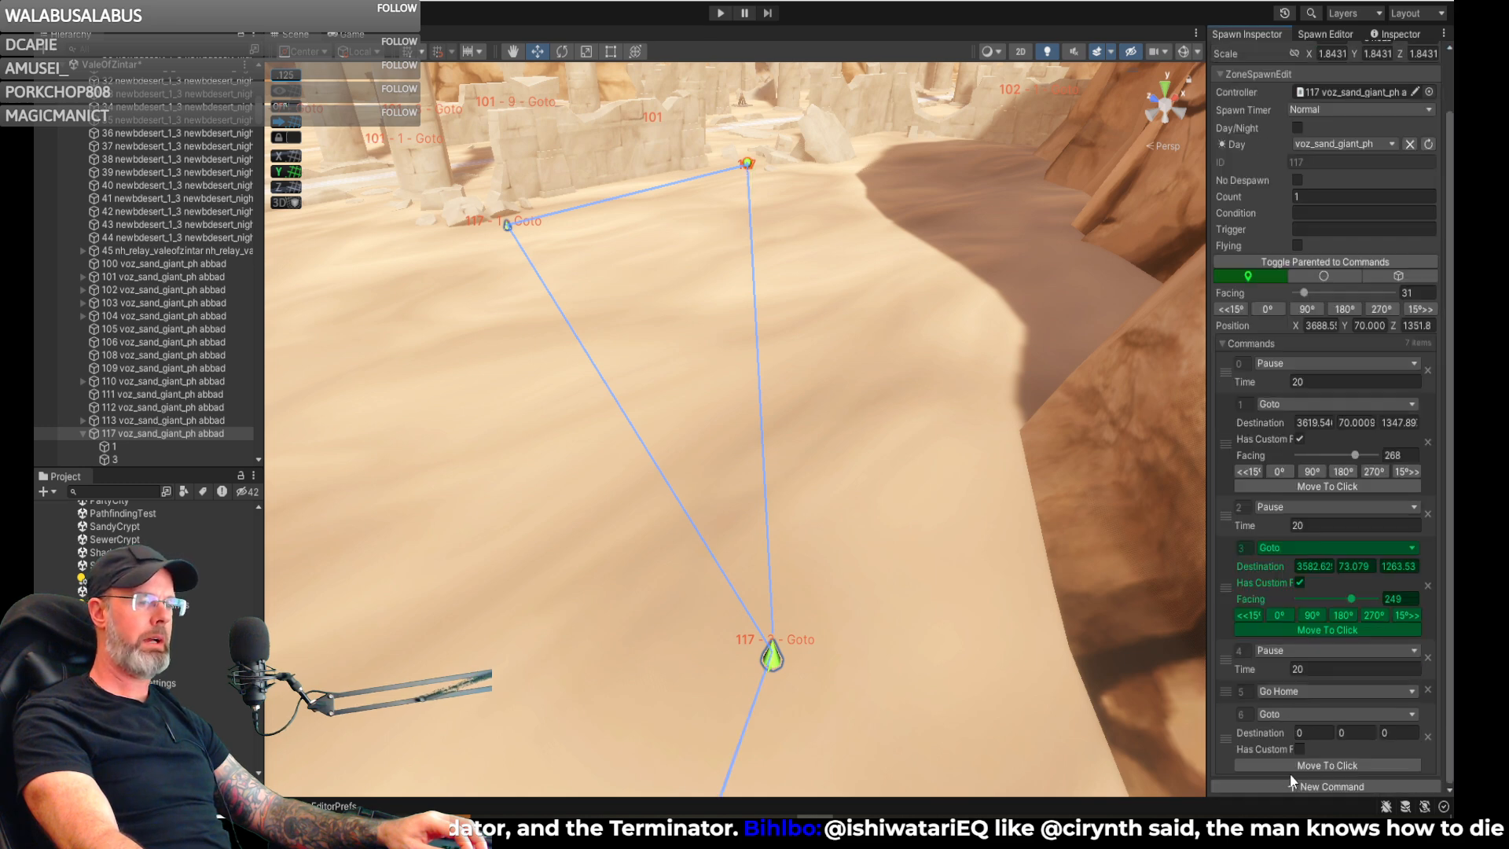
left_click(1289, 713)
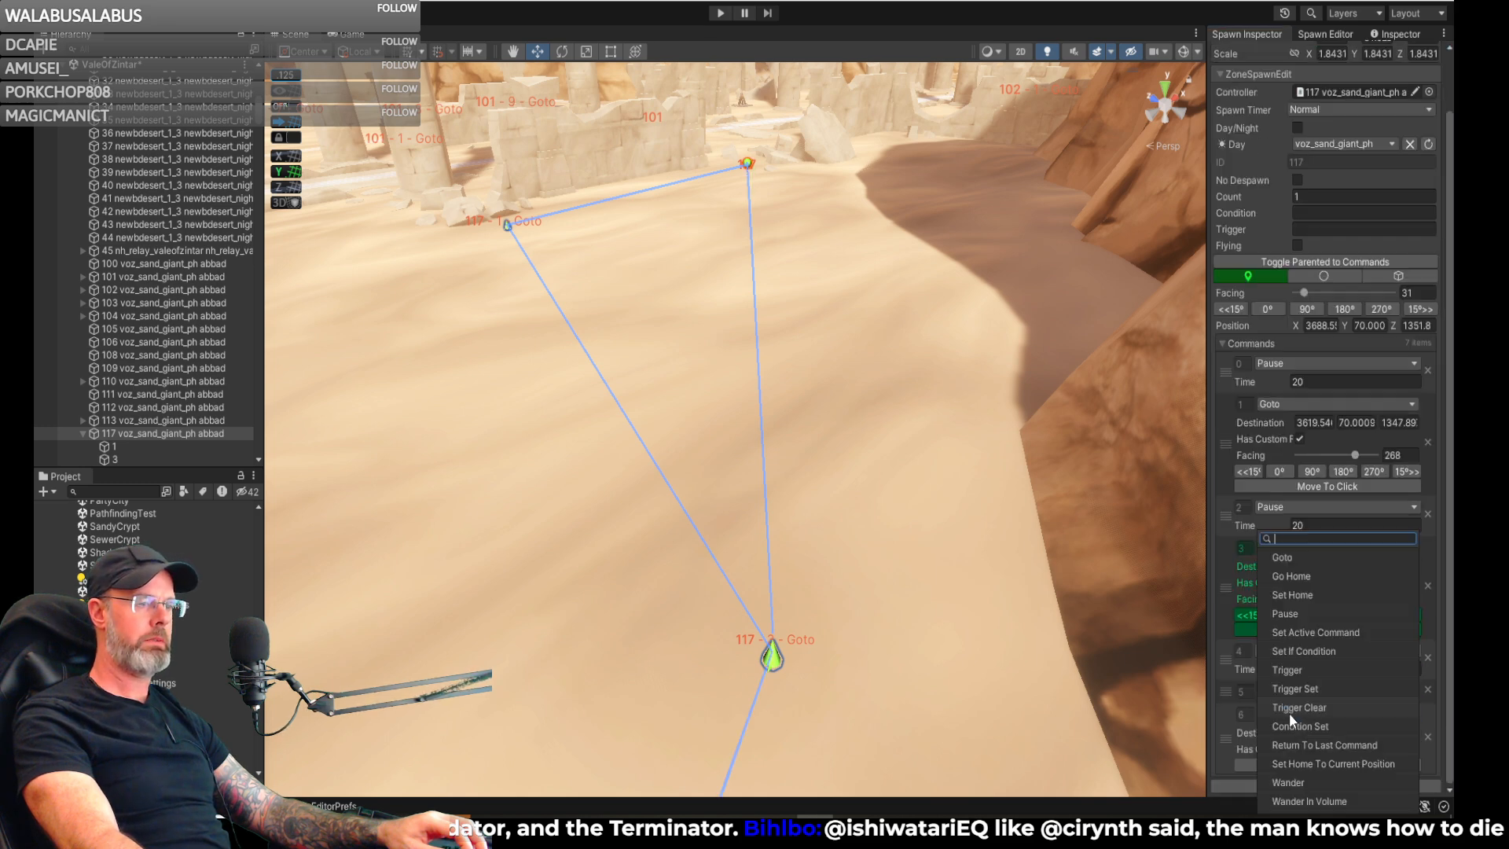
left_click(1320, 634)
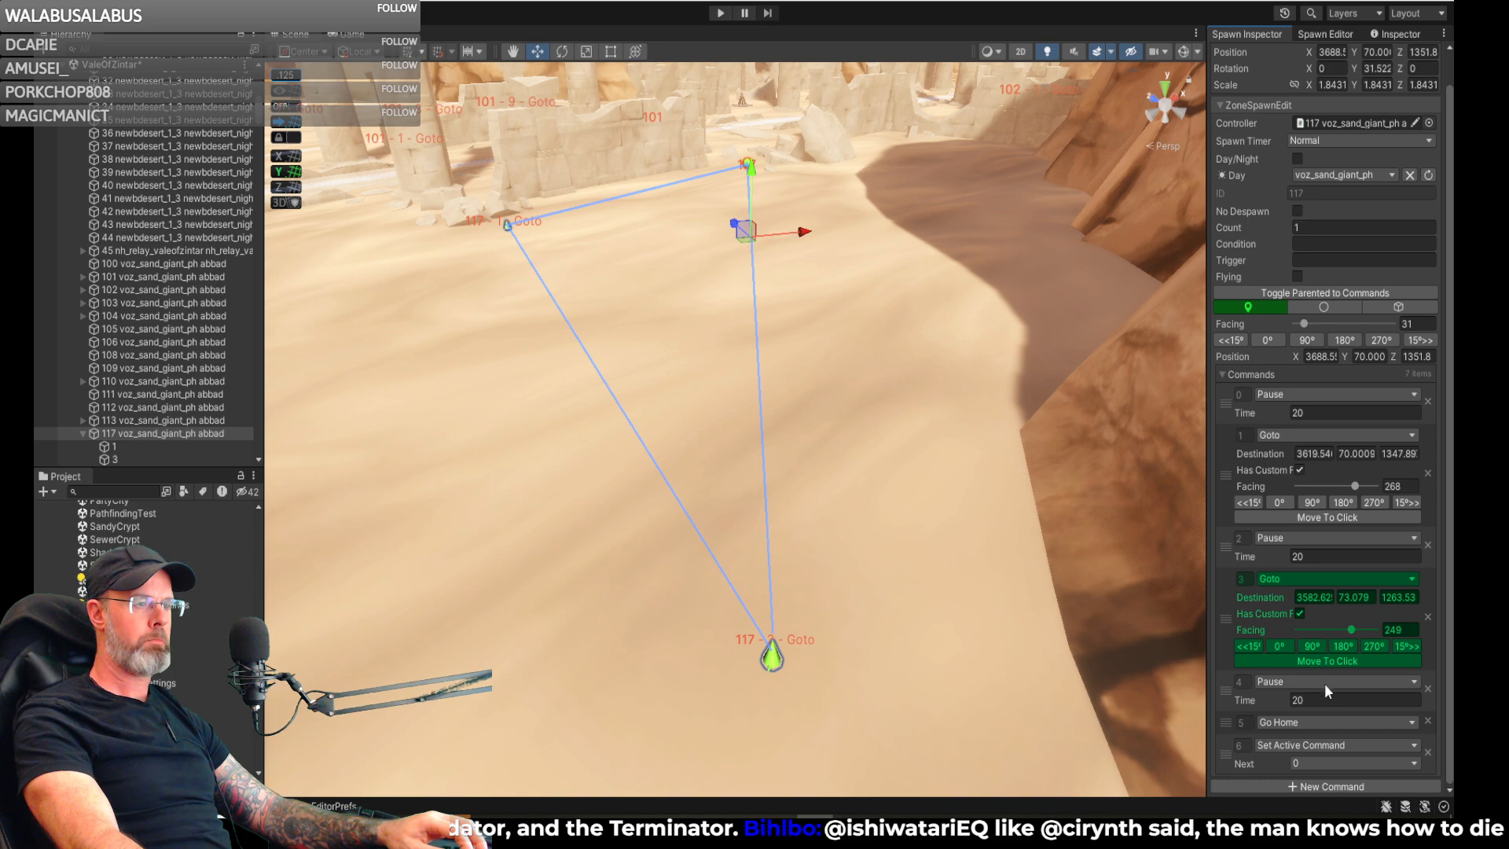
right_click_drag(1030, 487, 906, 488)
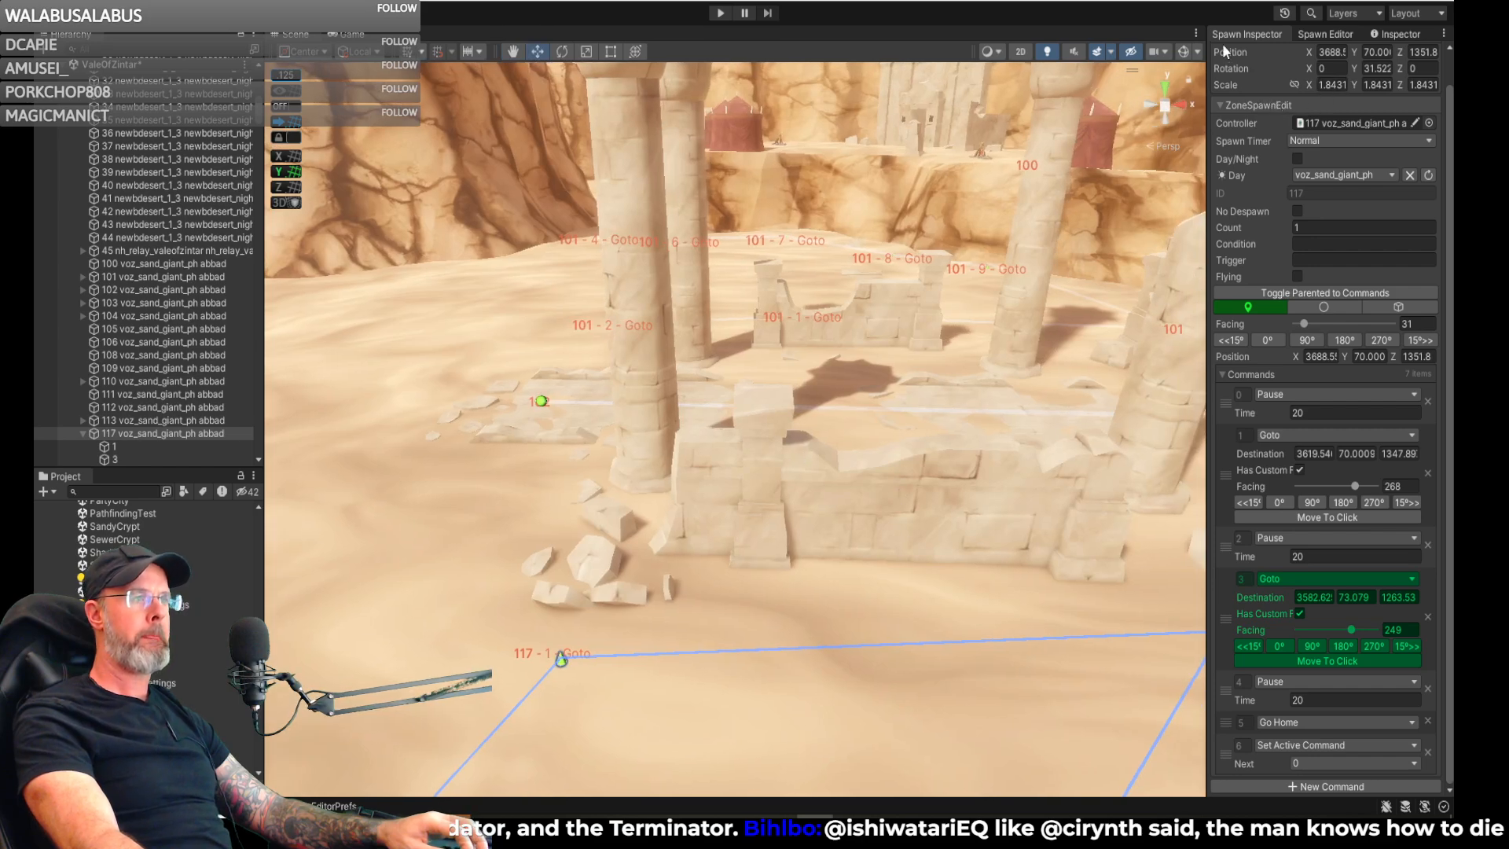
scroll(1239, 147, "up", 2)
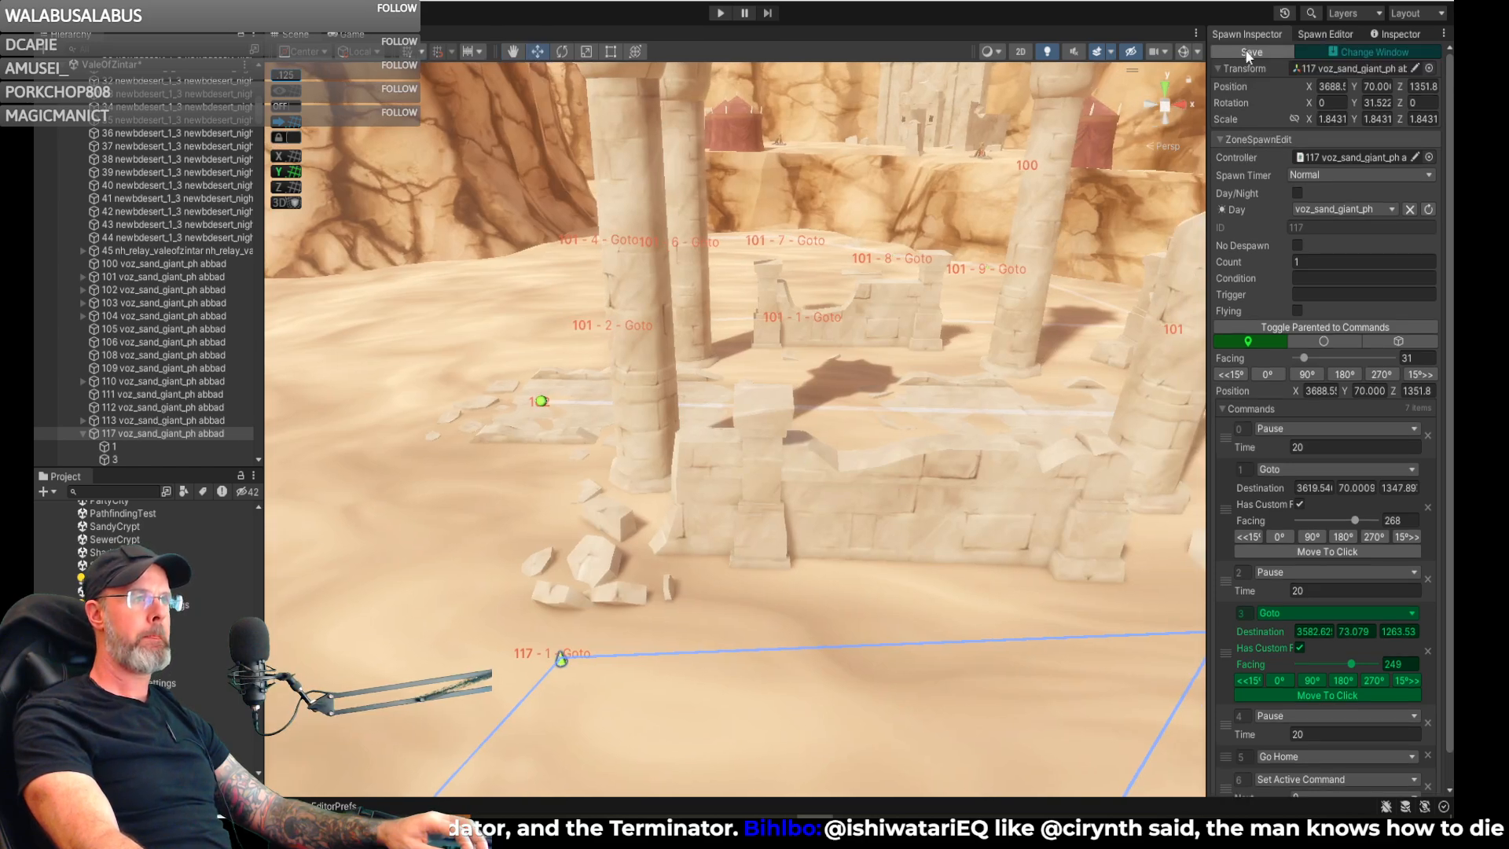
- Place a new voz_sand_giant_ph spawn on the sand beside the campfire, at about X 3809, Y 70, Z 1466
right_click_drag(1146, 261, 479, 323)
mouse_move(564, 277)
right_mouse_down()
mouse_move(623, 412)
mouse_move(737, 270)
mouse_move(570, 294)
right_mouse_up()
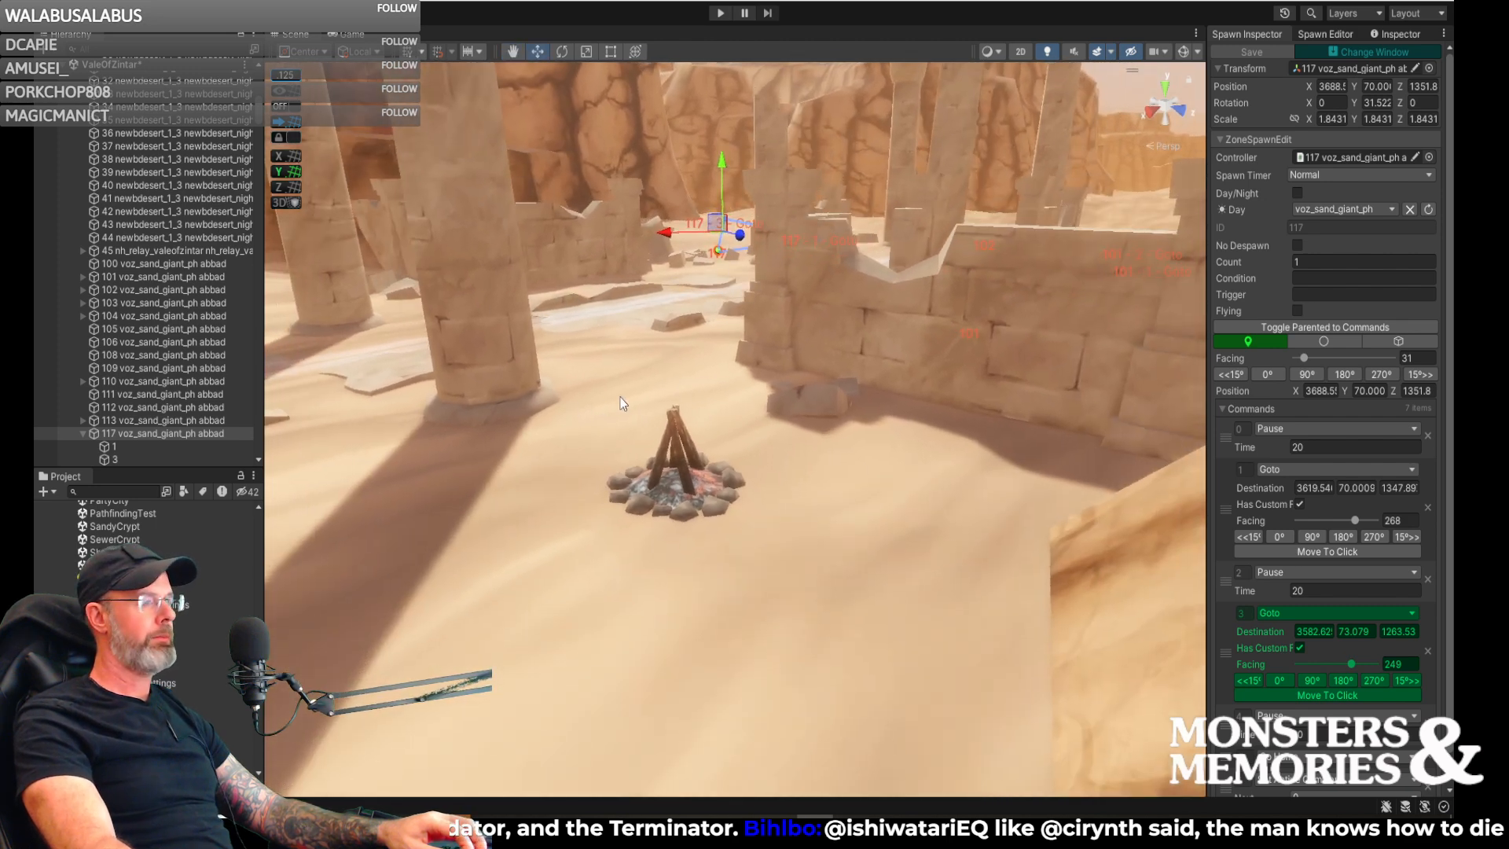
left_click(1308, 36)
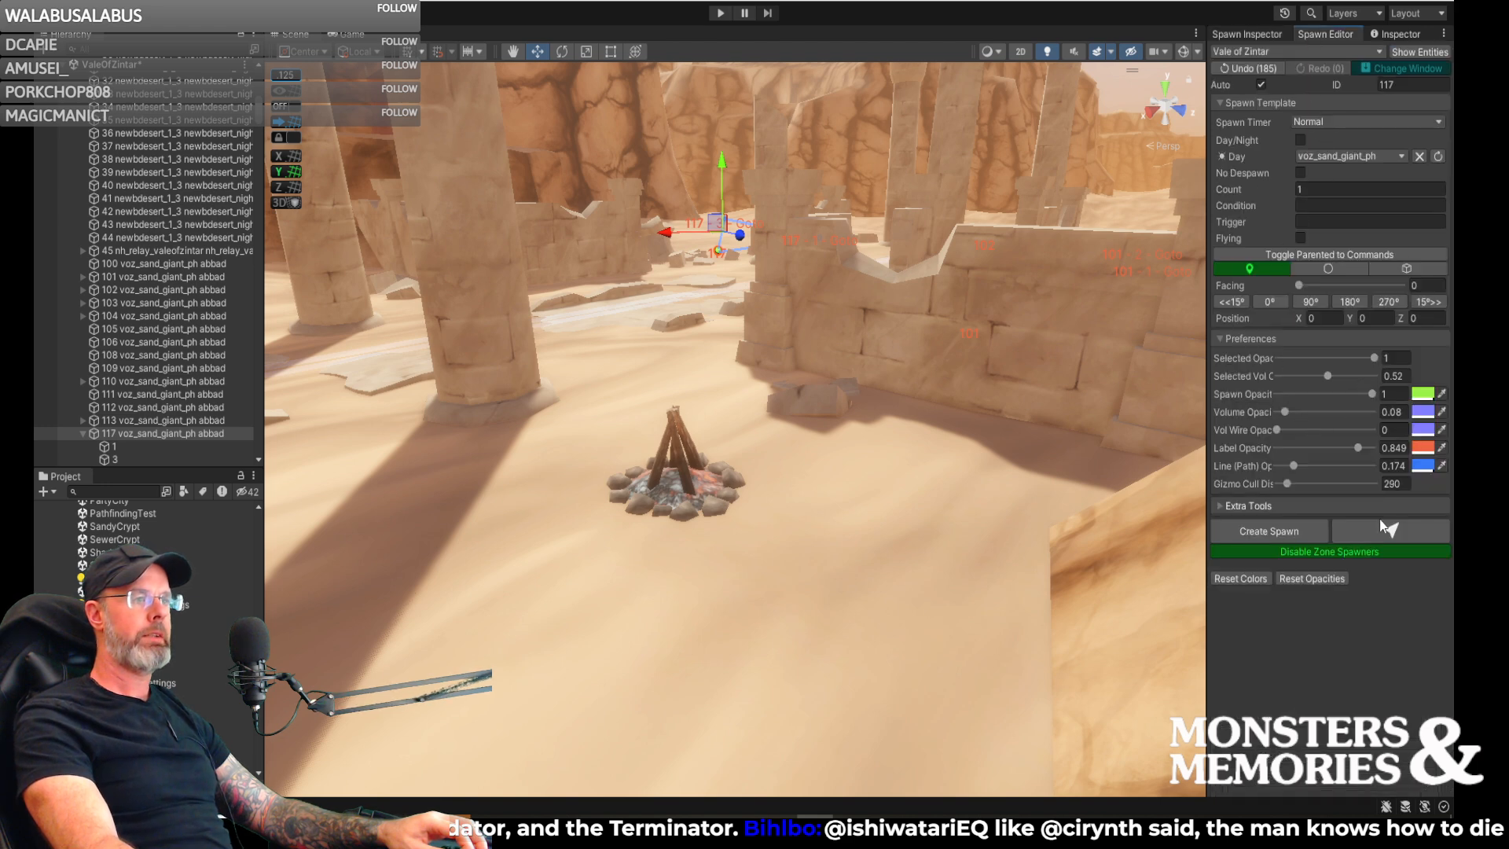
left_click(1374, 526)
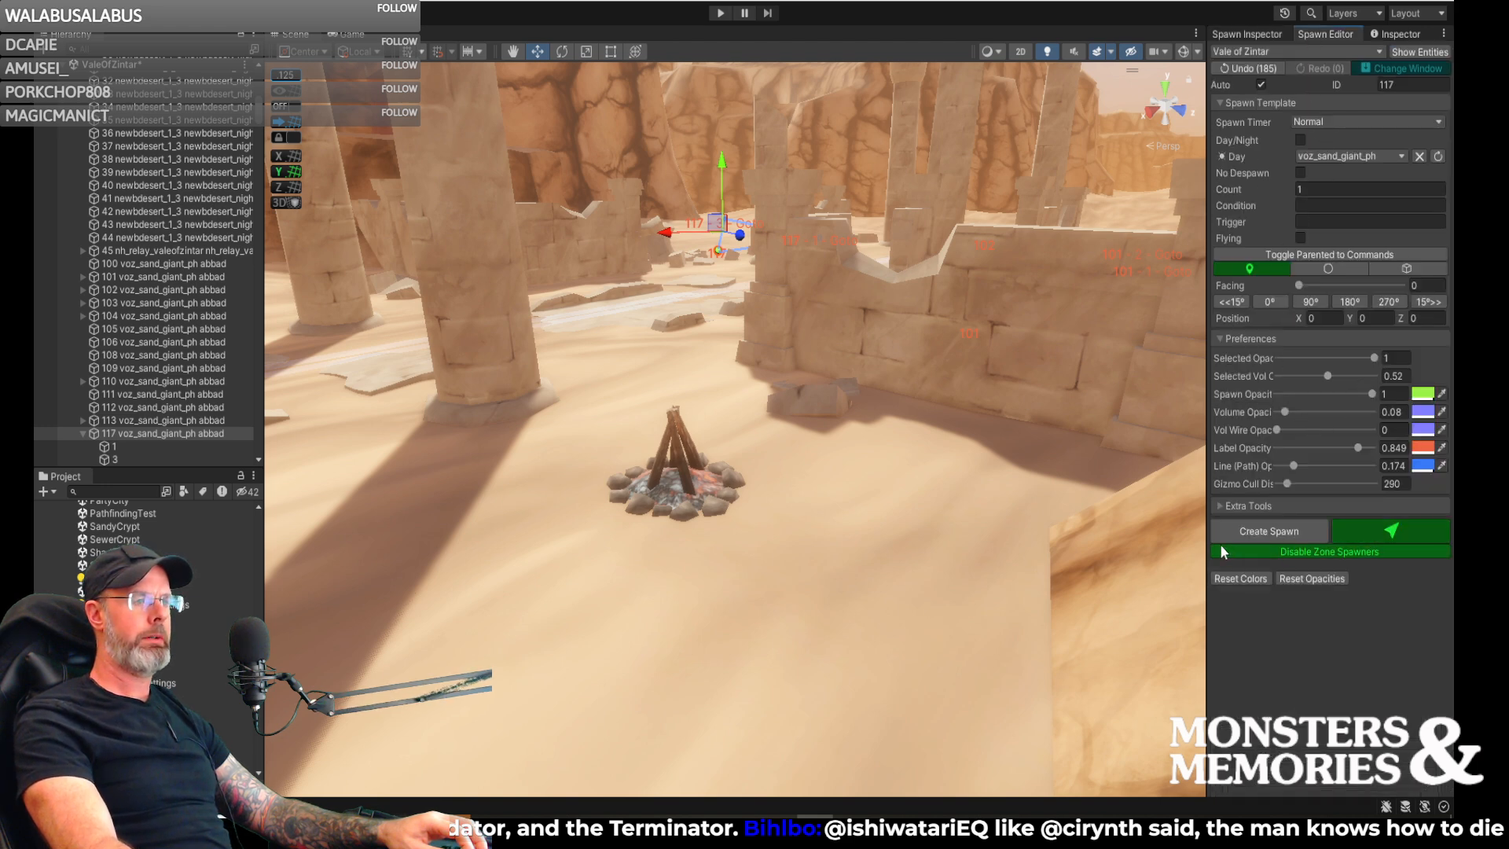
left_click(813, 540)
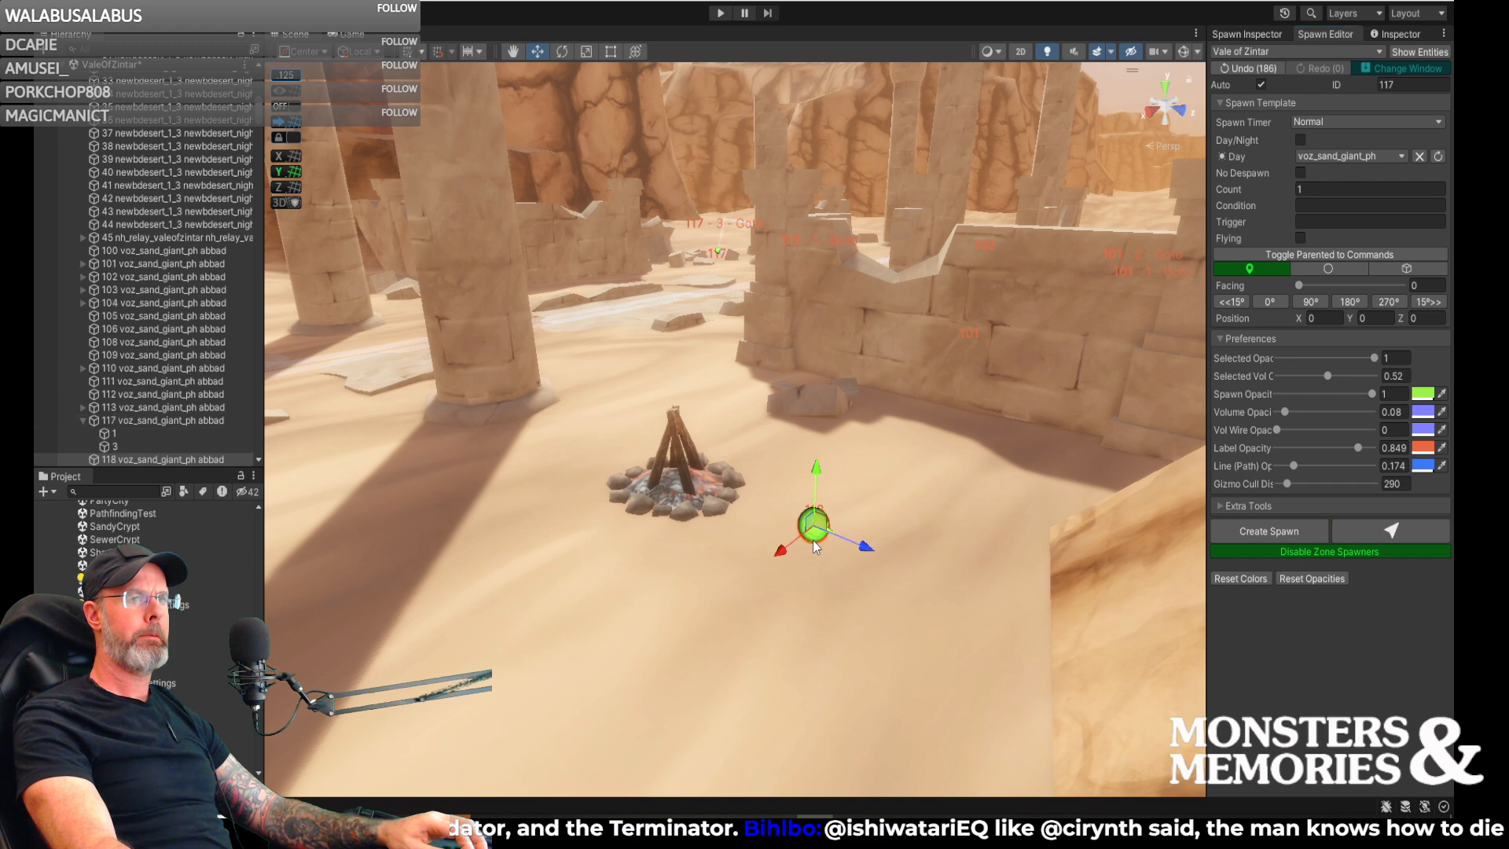
- Set the facing of the new campfire spawn to 169 so that it points toward the fire
mouse_move(880, 553)
left_mouse_down("alt")
mouse_move(904, 554)
mouse_move(780, 560)
left_mouse_up("alt")
key("w")
mouse_move(780, 560)
right_mouse_down()
mouse_move(716, 593)
mouse_move(716, 614)
mouse_move(743, 627)
right_mouse_up()
key("s")
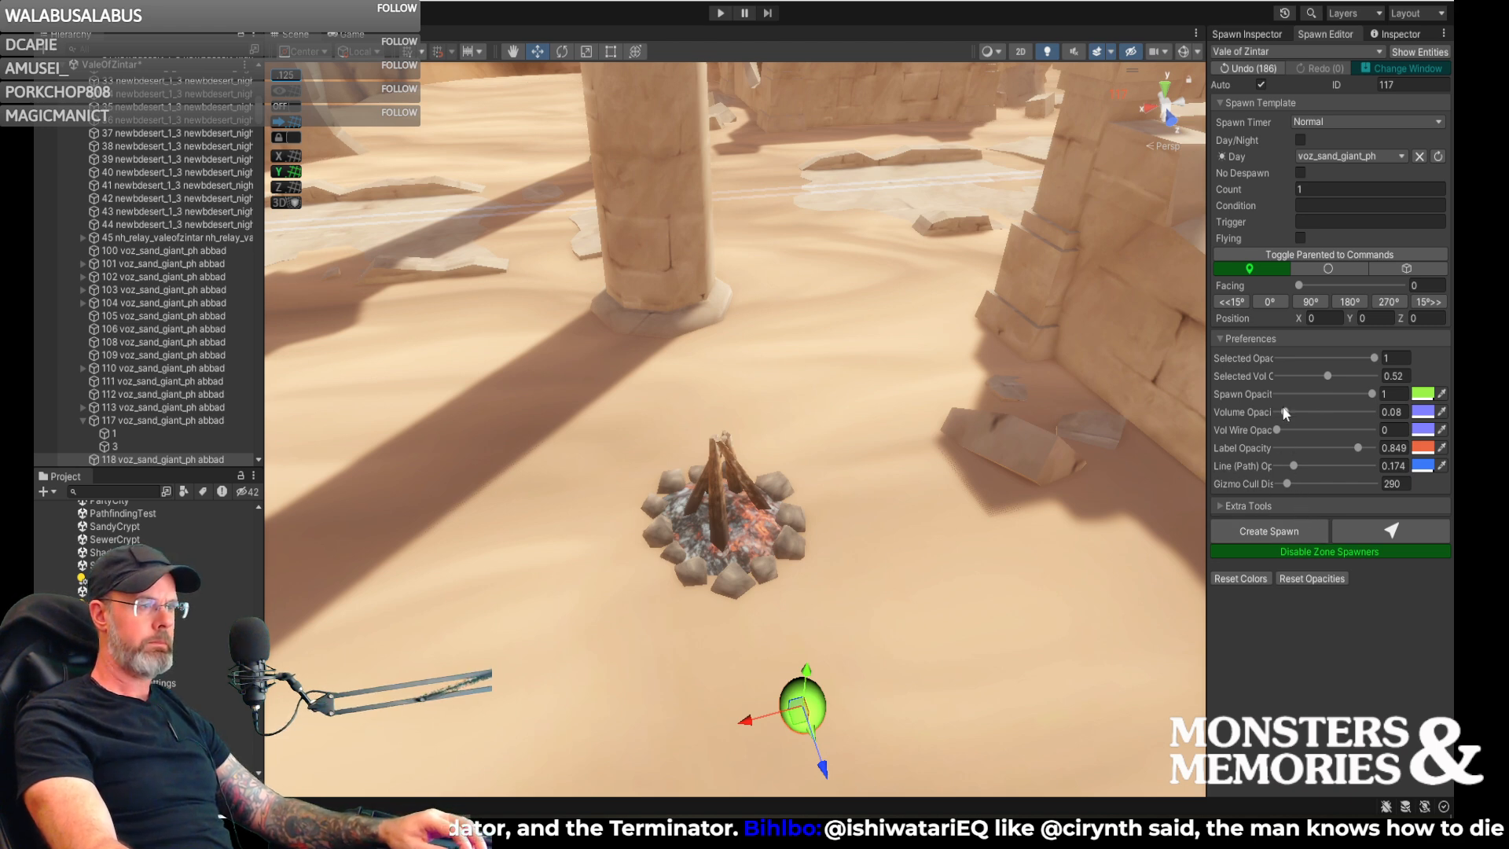
left_click(1255, 35)
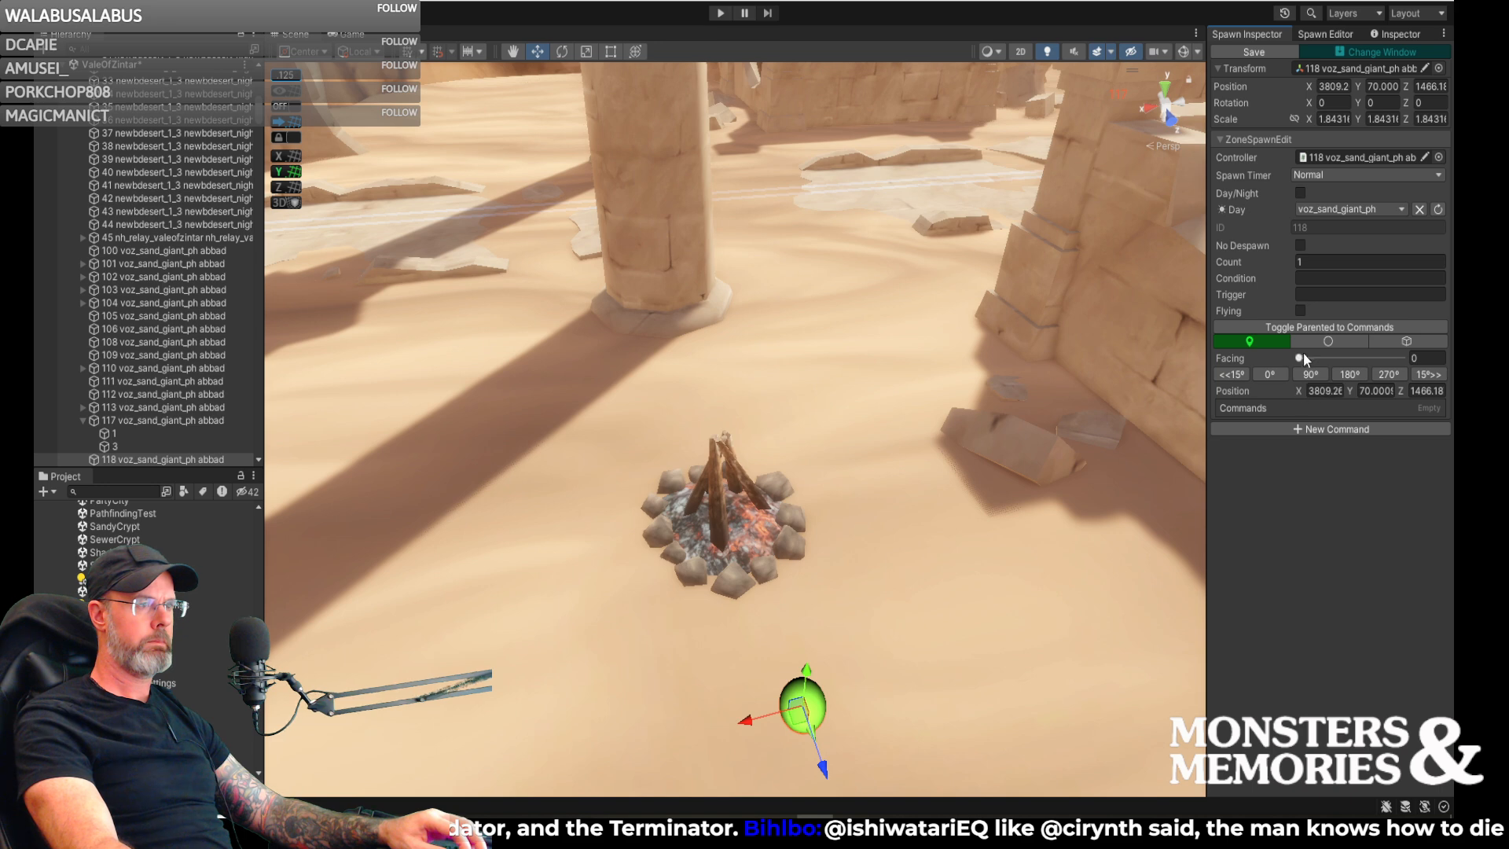
left_click_drag(1301, 360, 1349, 361)
right_click_drag(947, 489, 731, 531)
key("s")
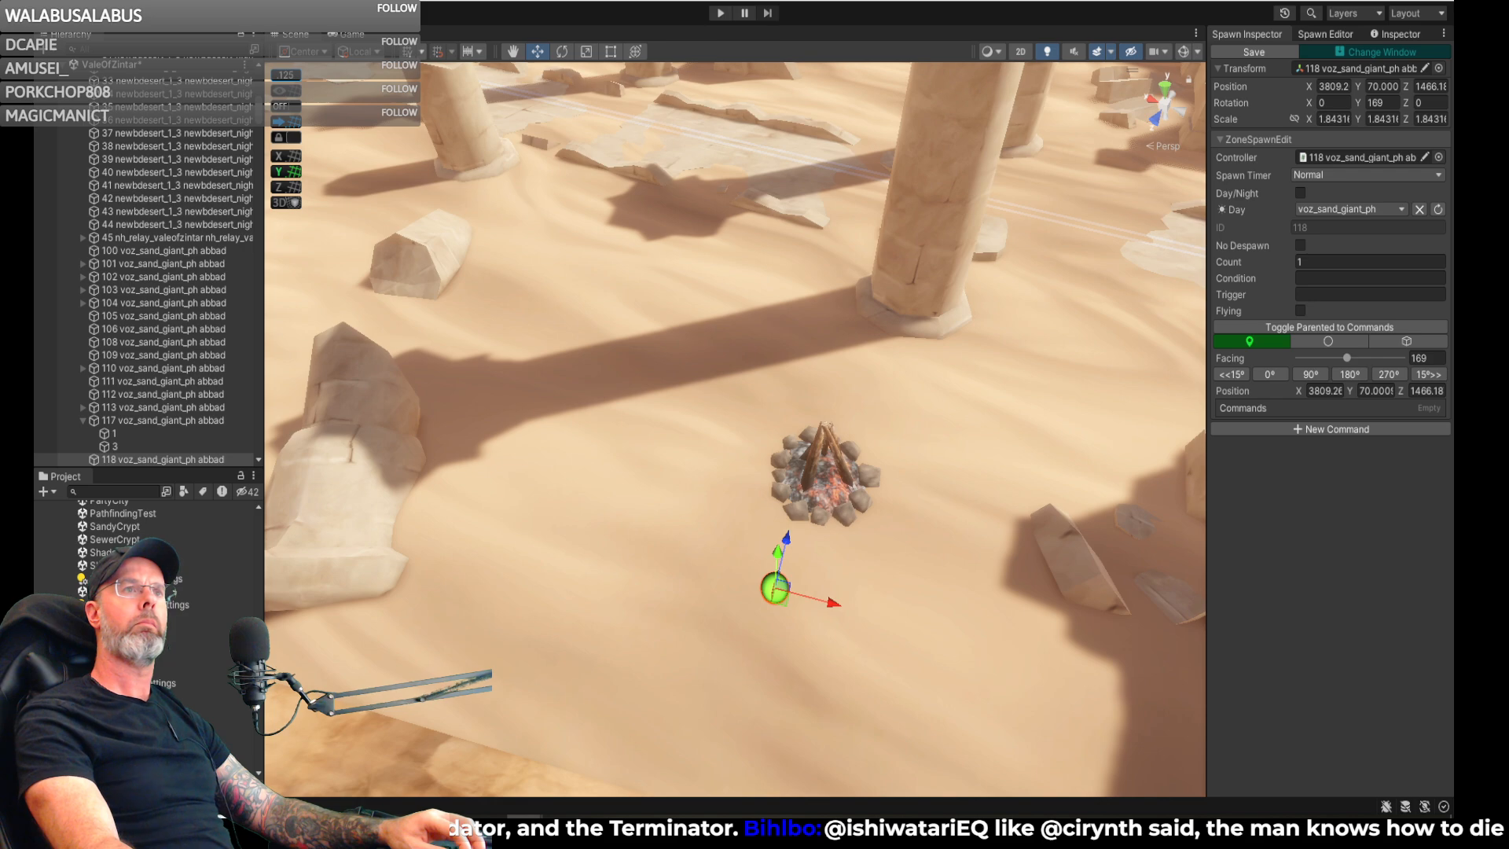
- Switch to the Brave browser, view the two lace photos in adjacent tabs and minimize the window
left_click_drag(1453, 9, 741, 33)
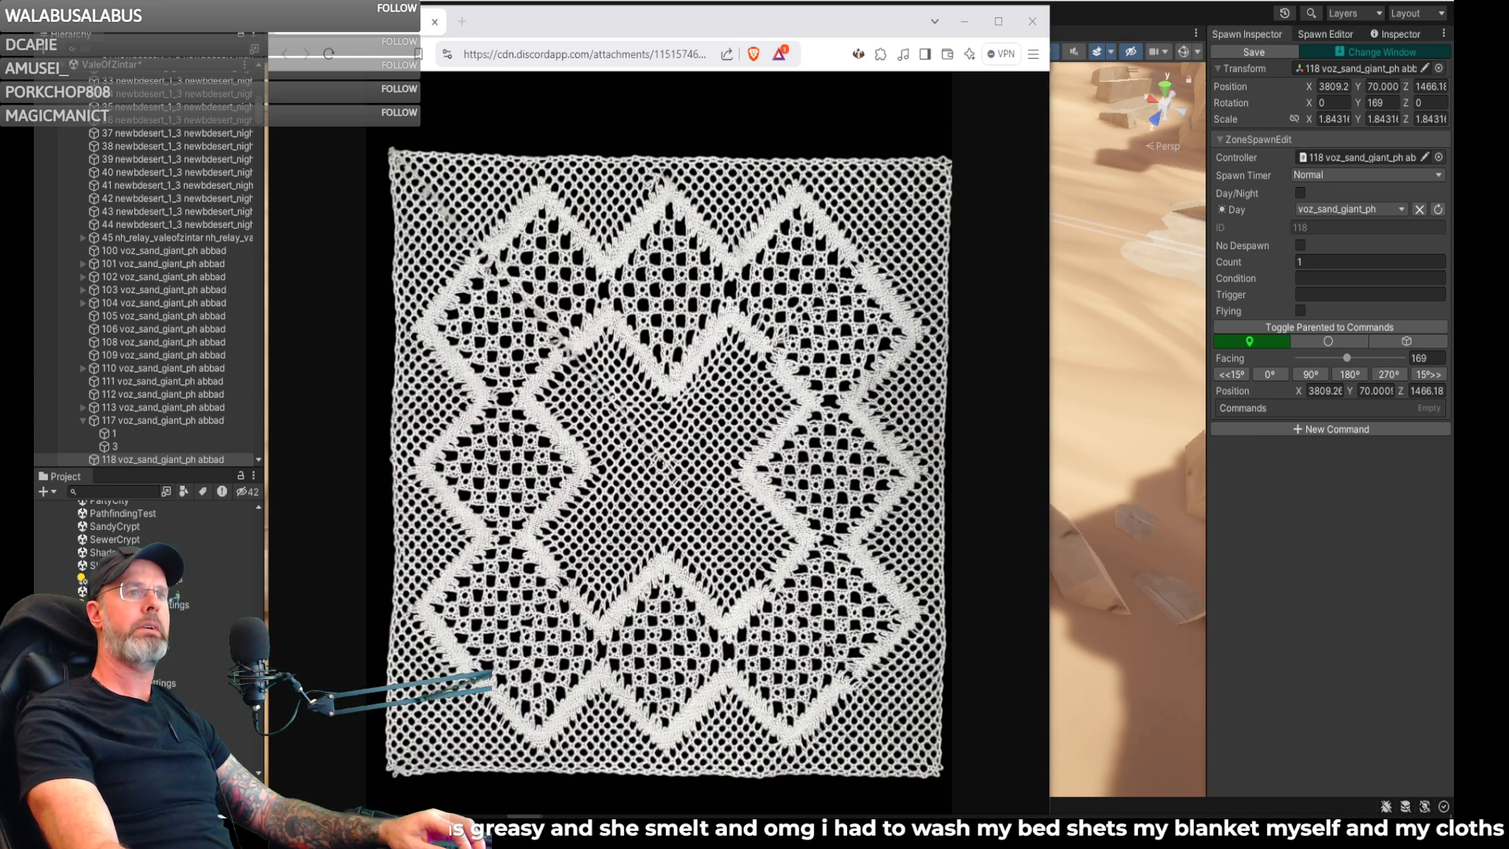
left_click_drag(1453, 189, 817, 61)
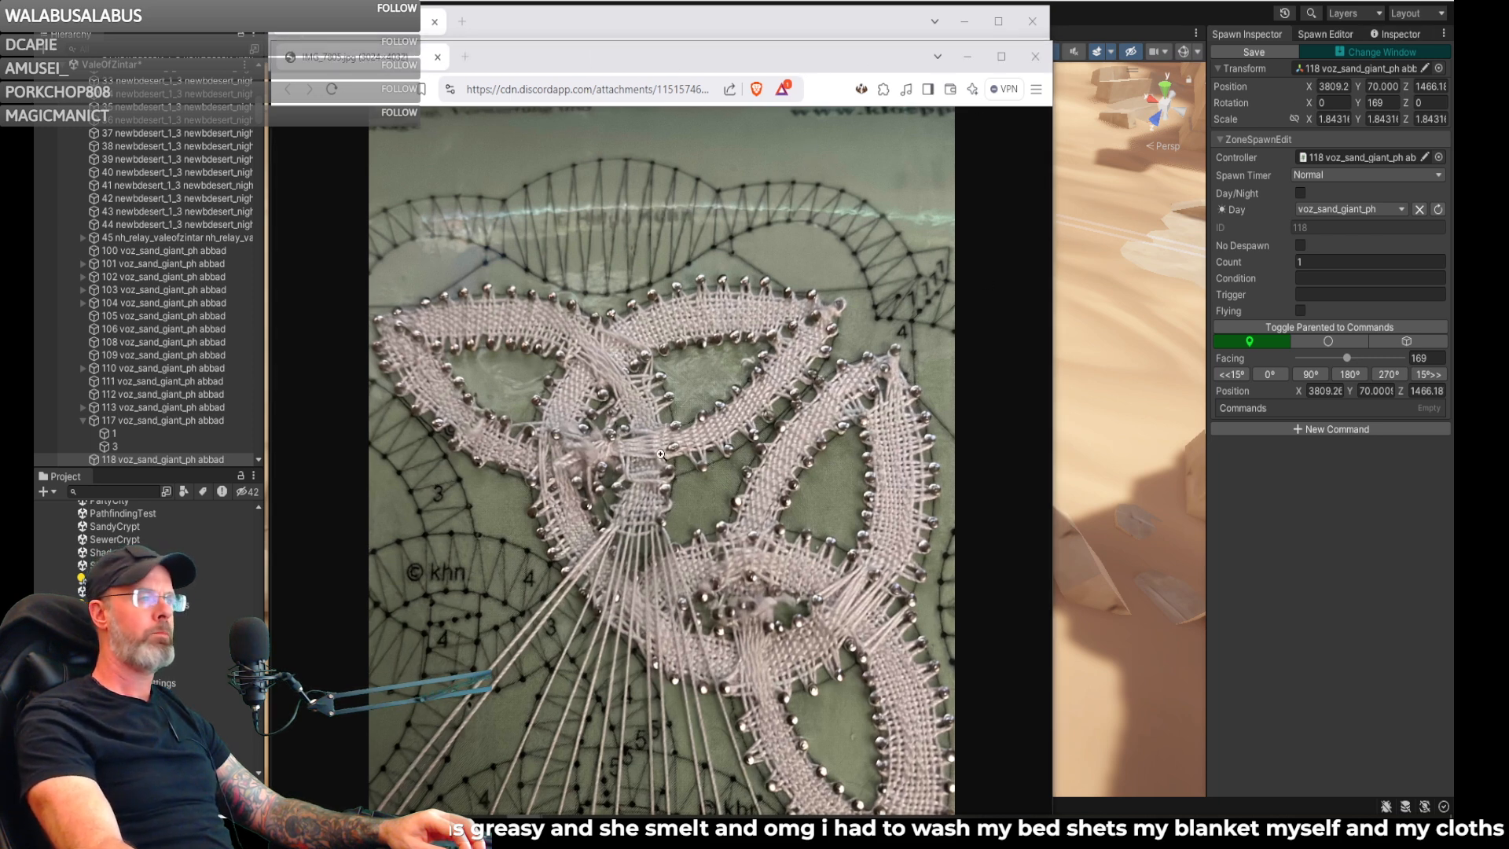
left_click(379, 32)
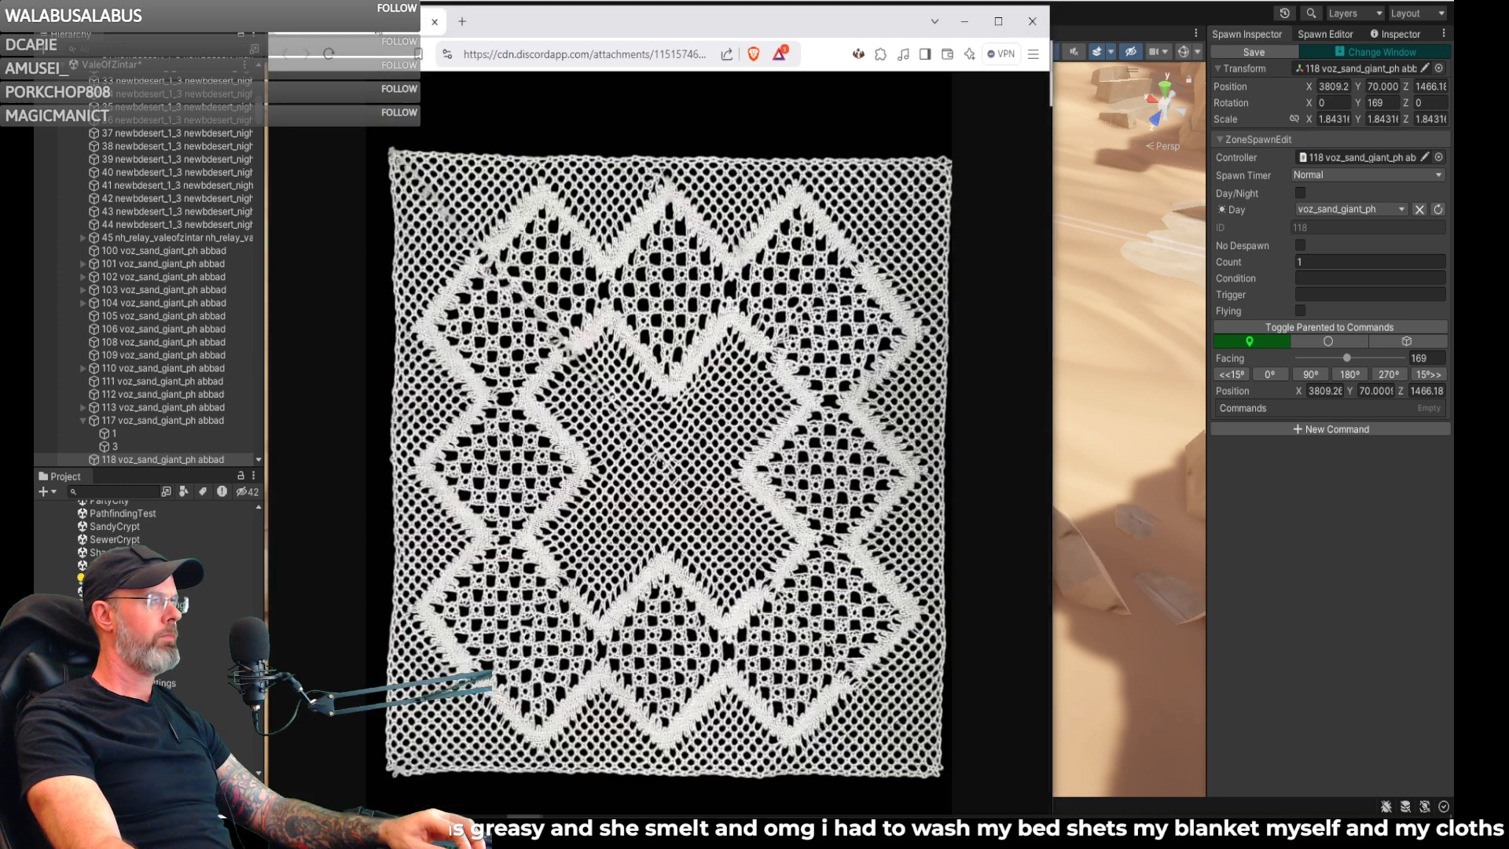
left_click_drag(506, 21, 643, 53)
left_click_drag(421, 51, 354, 56)
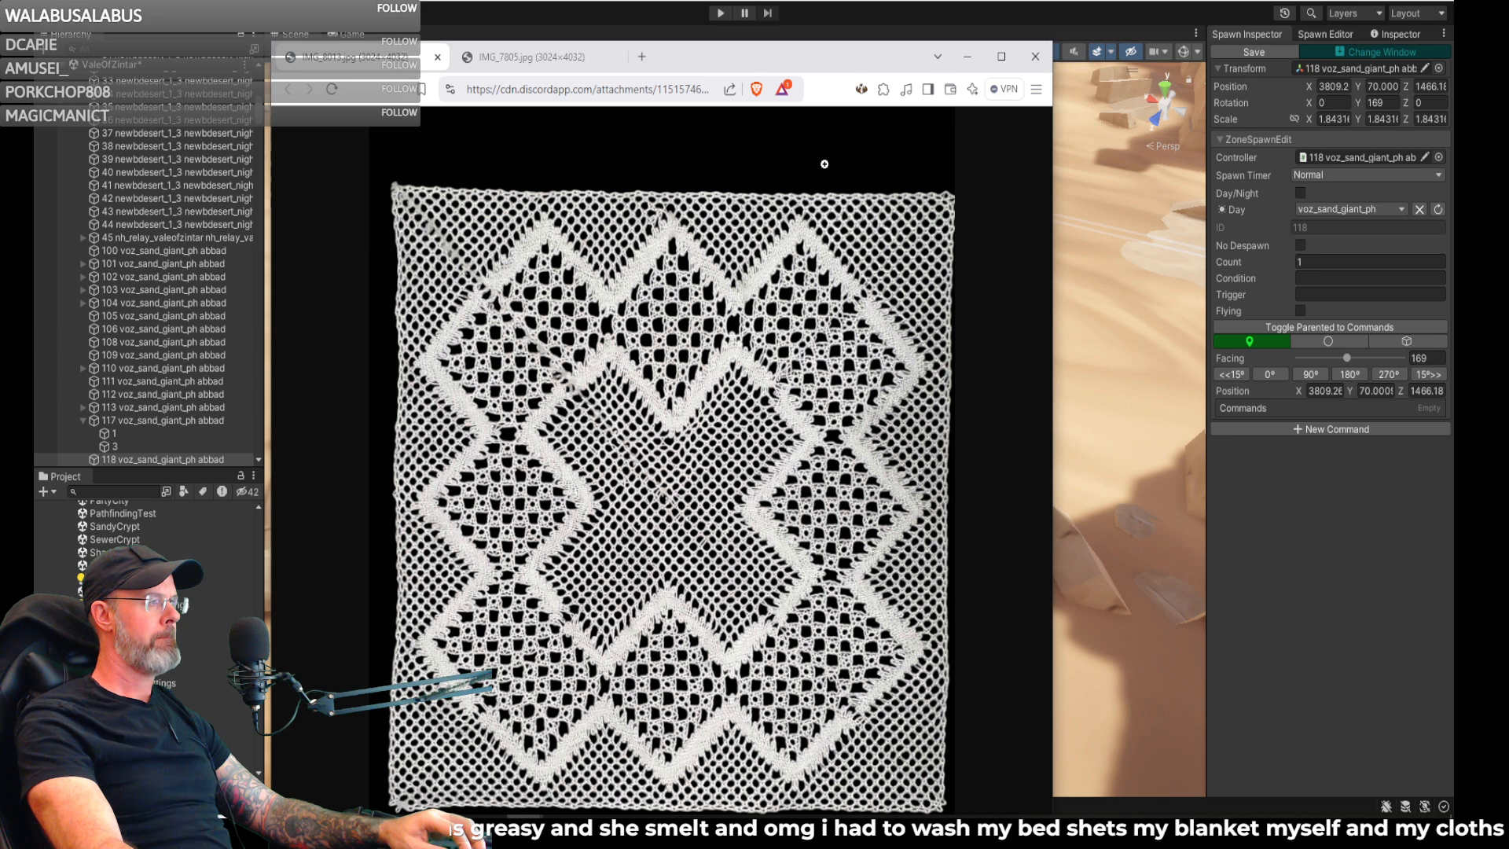
left_click(528, 63)
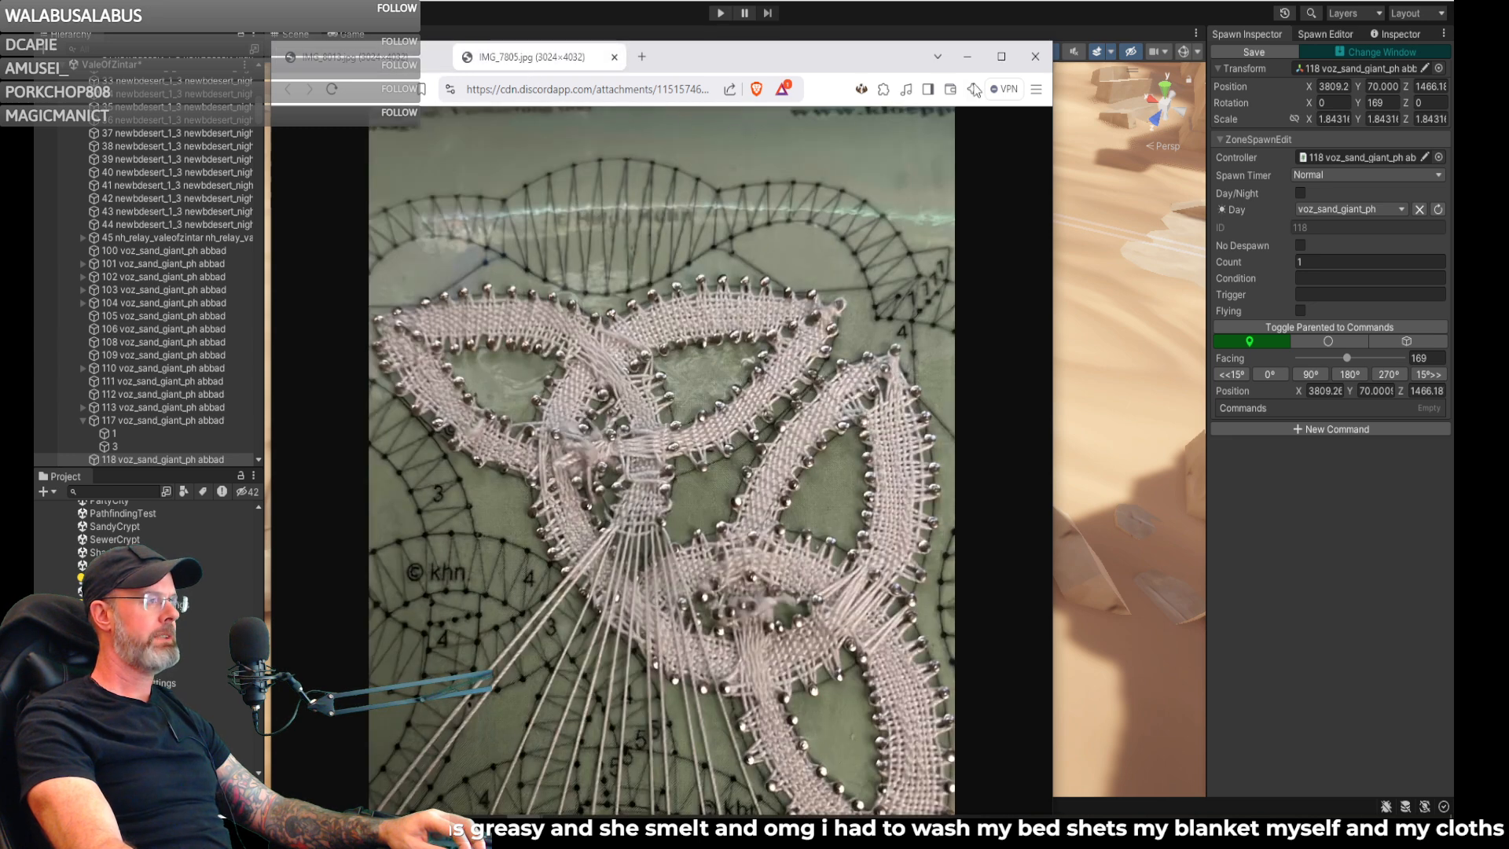
left_click(968, 56)
- Reposition the campfire spawn beside the fire, at about X 3806, Y 70, Z 1467
right_click_drag(686, 470, 787, 431)
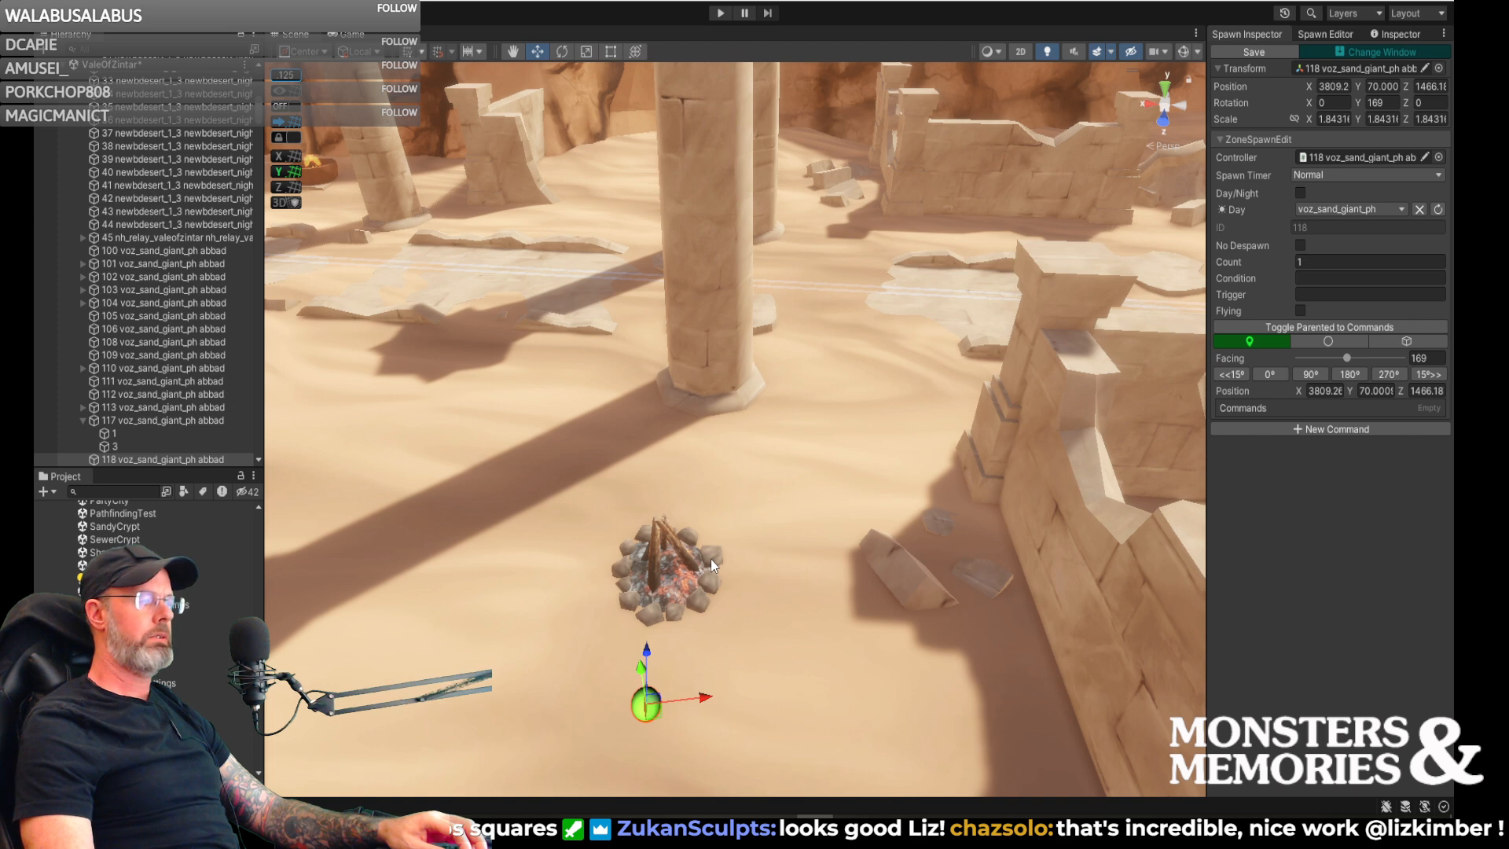
left_click_drag(673, 601, 963, 629, "alt")
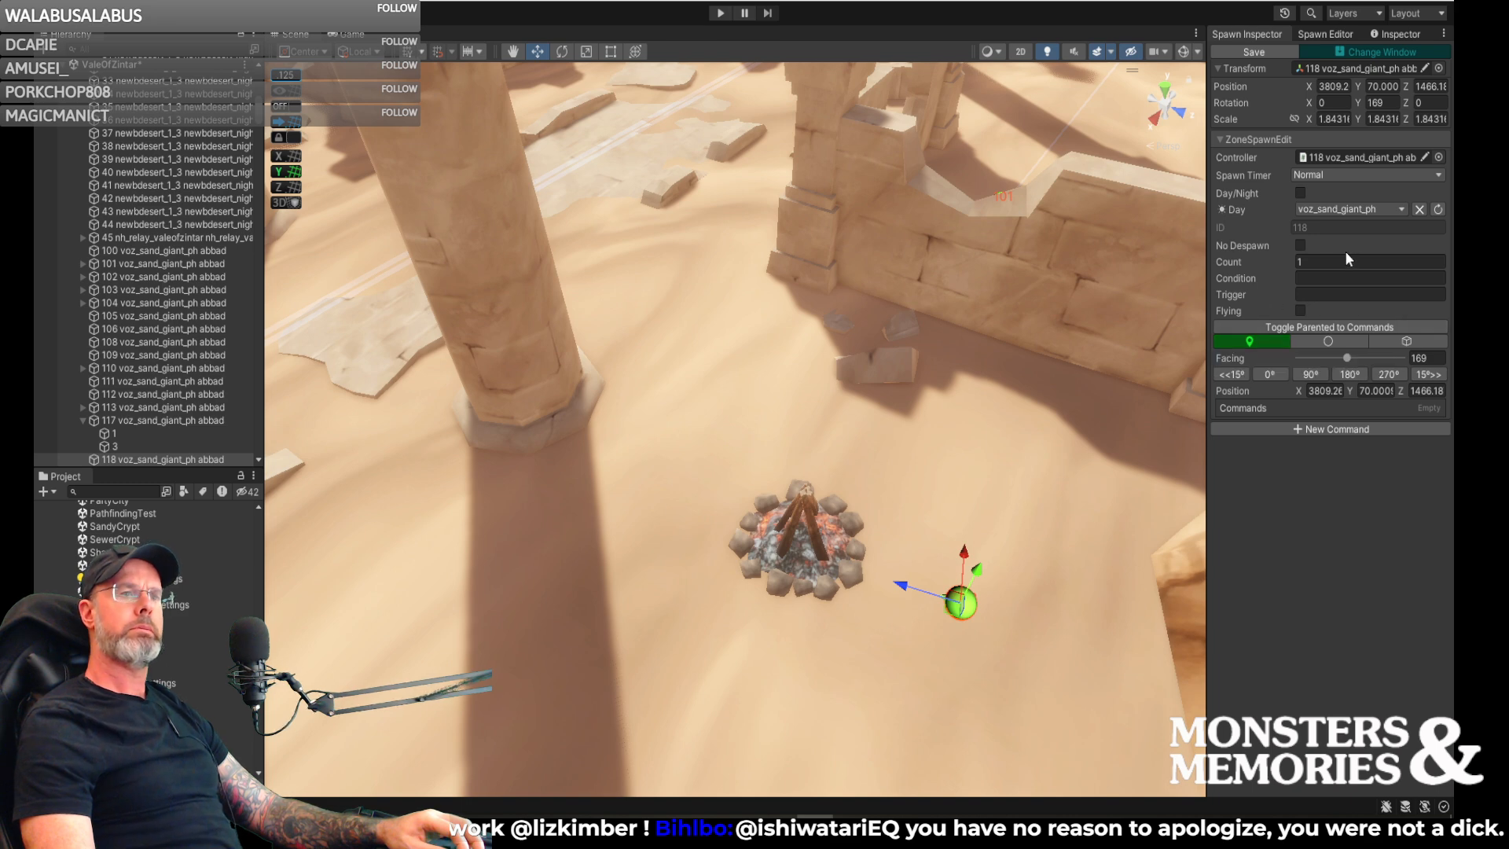
left_click_drag(954, 609, 949, 595)
right_click_drag(1041, 545, 838, 636)
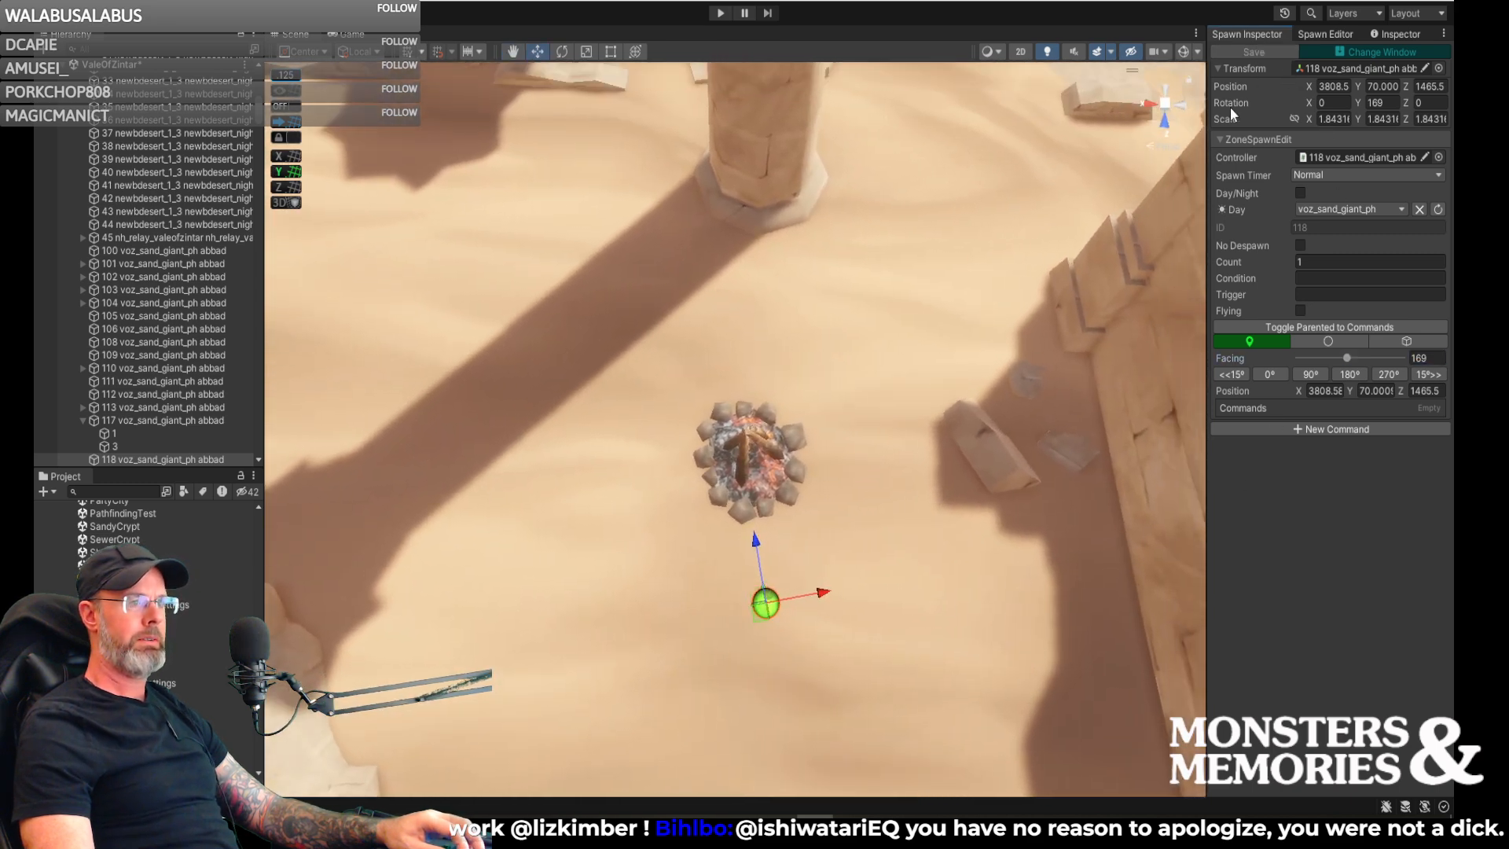
right_click_drag(956, 480, 1121, 415)
left_click_drag(997, 464, 1026, 451)
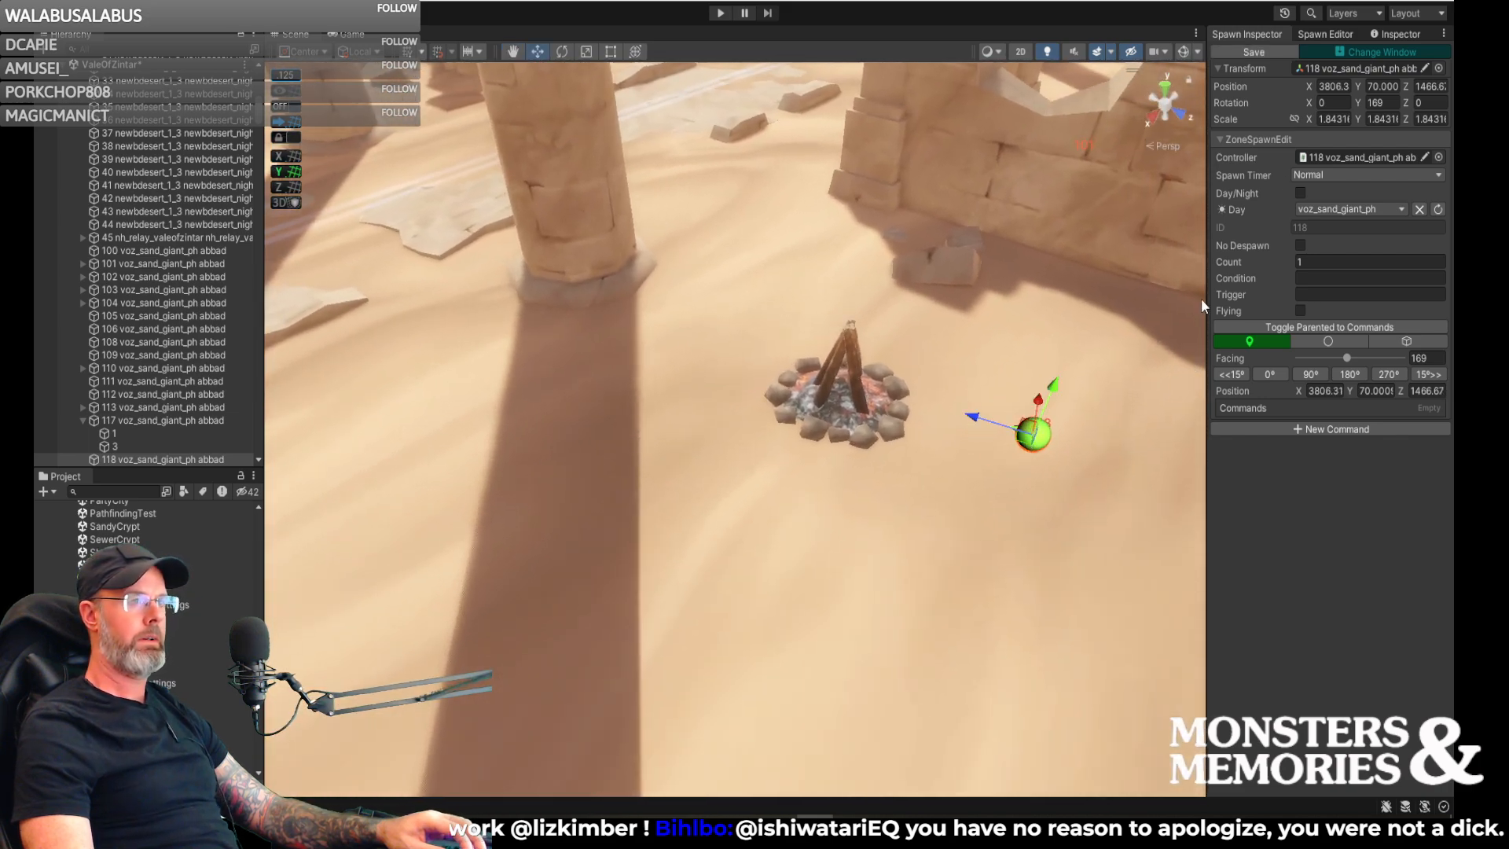
- Place a second voz_sand_giant_ph spawn by the campfire, rotate it to face the fire and adjust its position
left_click(1327, 34)
left_click(1352, 531)
left_click(833, 507)
key("e")
left_click_drag(858, 550, 1079, 481)
key("w")
left_click_drag(841, 508, 823, 539)
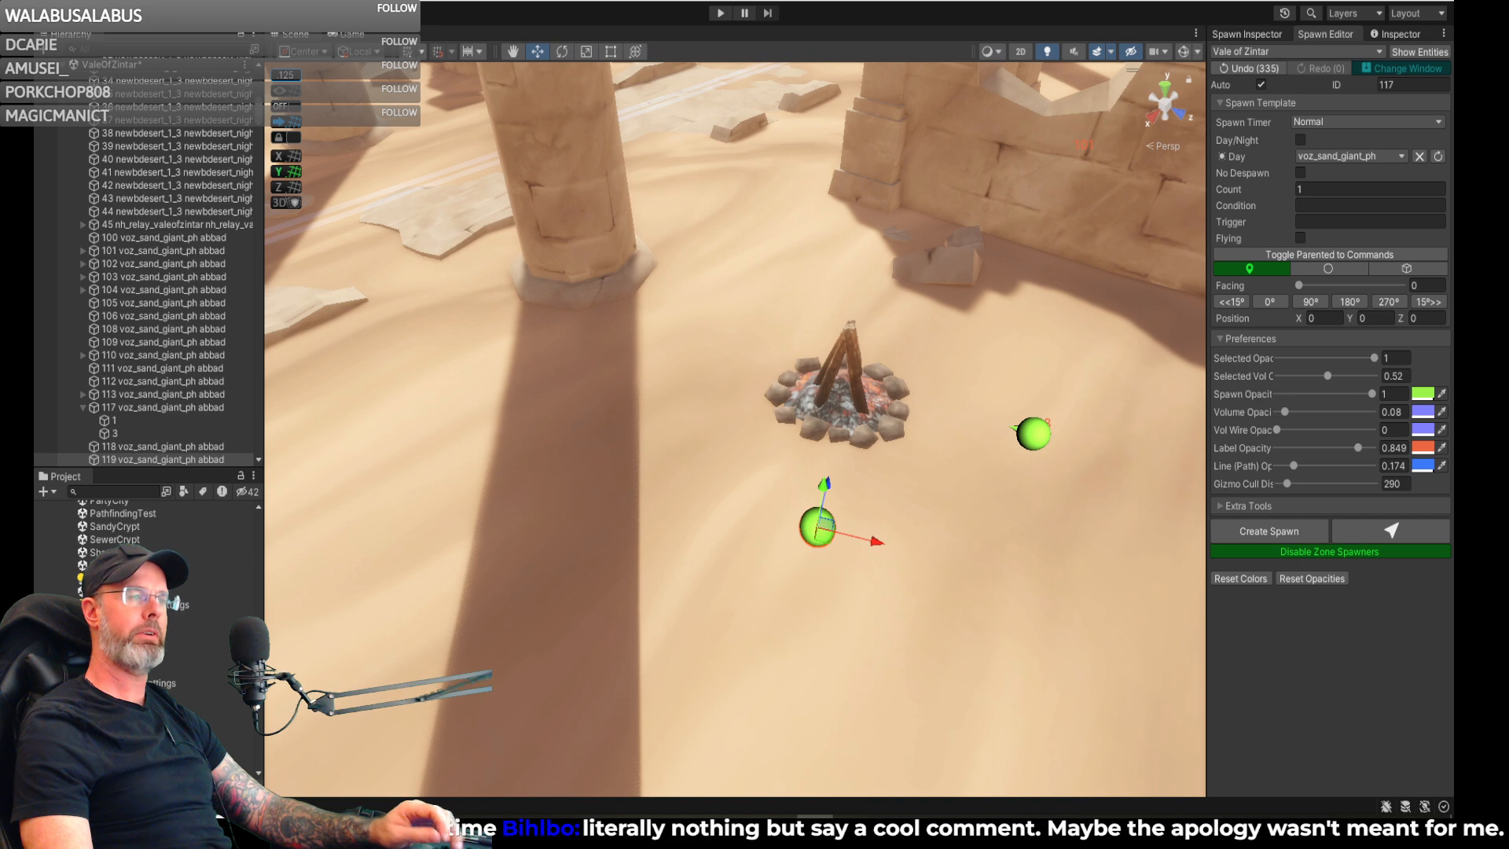
- Place another voz_sand_giant_ph spawn on the sand a short distance from the campfire
key("d")
right_click_drag(951, 380, 776, 447)
key("s")
left_click(1375, 526)
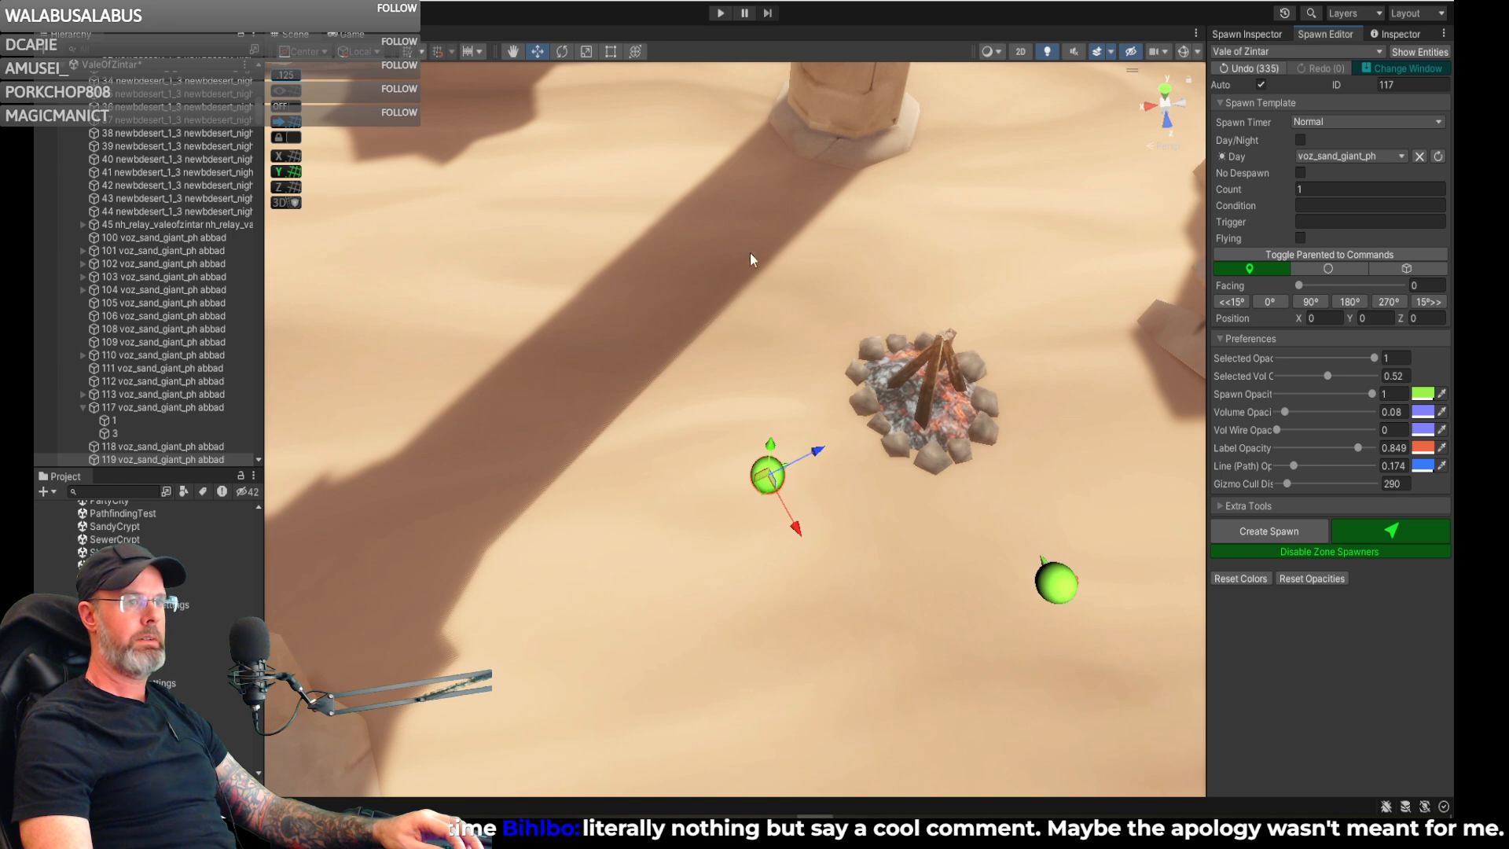
left_click(618, 238)
- Select the second spawn beside the campfire, fine-tune its position to about X 3821, Y 70, Z 1459 and save it
right_click_drag(842, 379, 772, 527)
left_click(802, 621)
left_click_drag(800, 624, 794, 624)
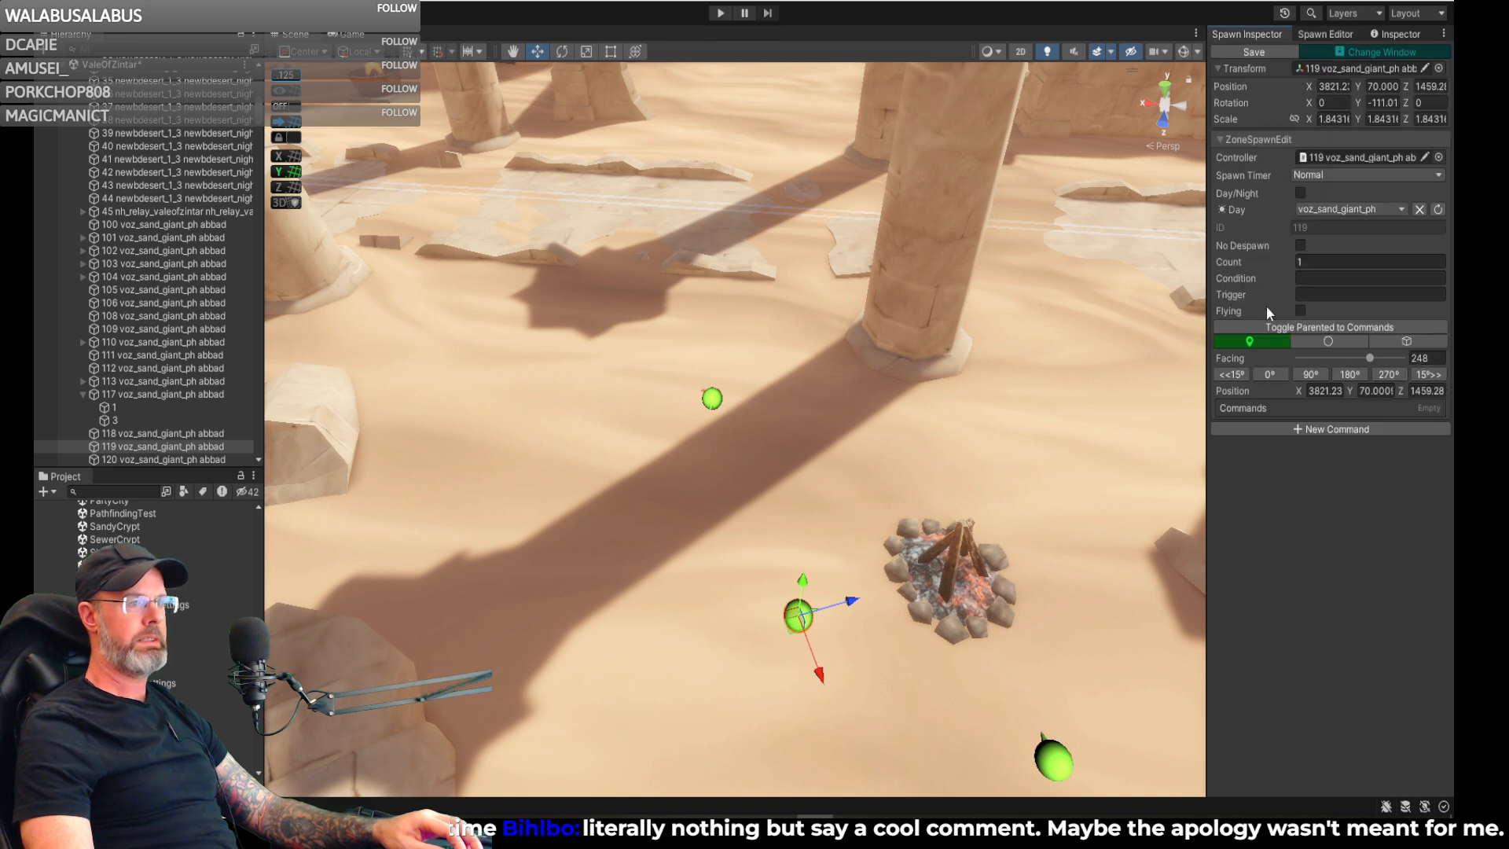
left_click(1250, 52)
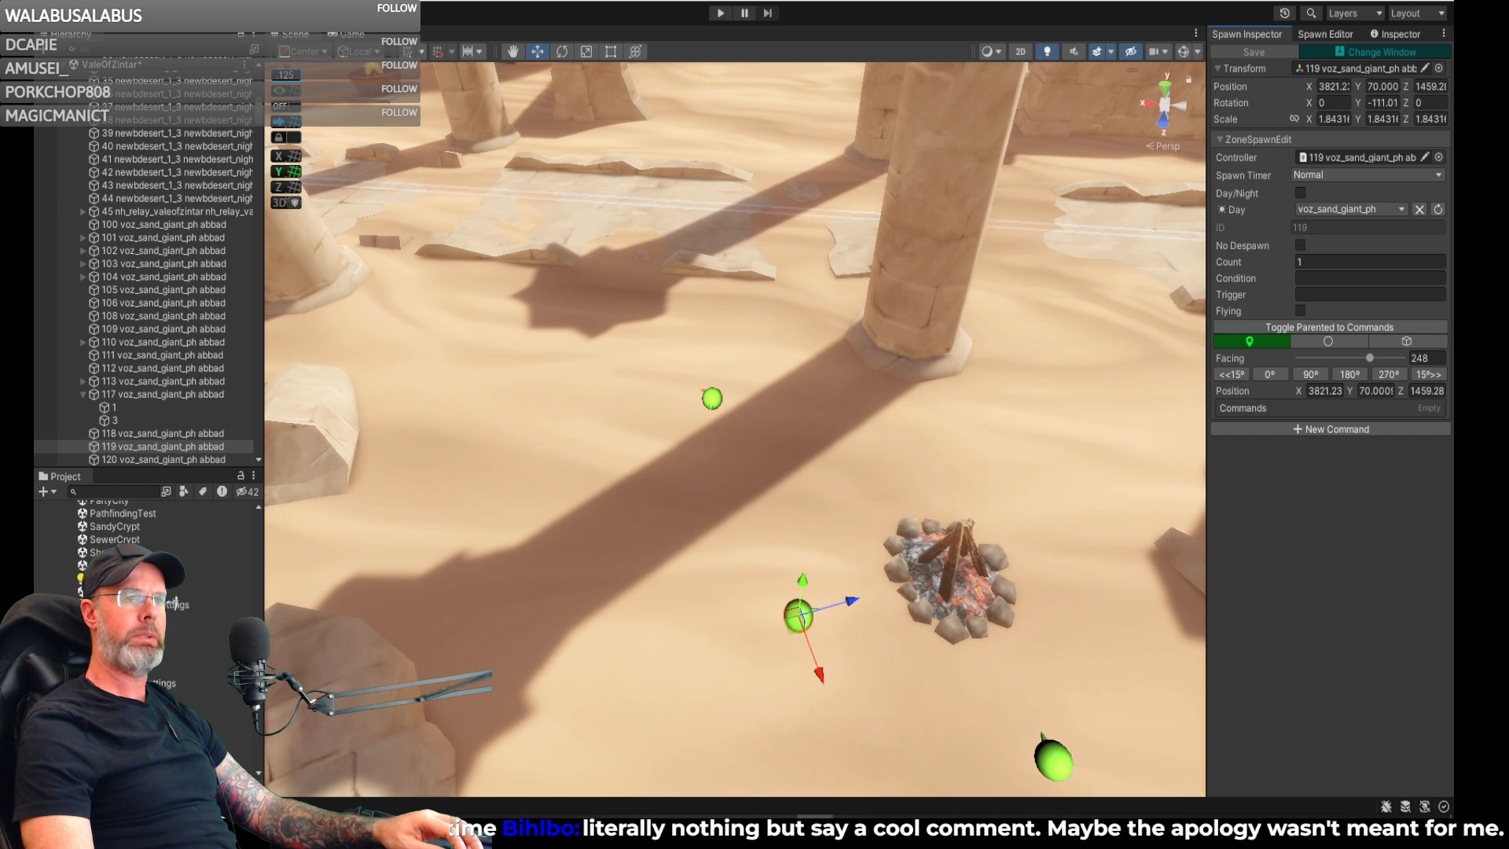
- Move the newest spawn across the ruins toward the fire brazier by the cliff, to about X 3924, Y 70, Z 1362
right_click_drag(1124, 227, 1185, 411)
key("d")
key("w")
key("s")
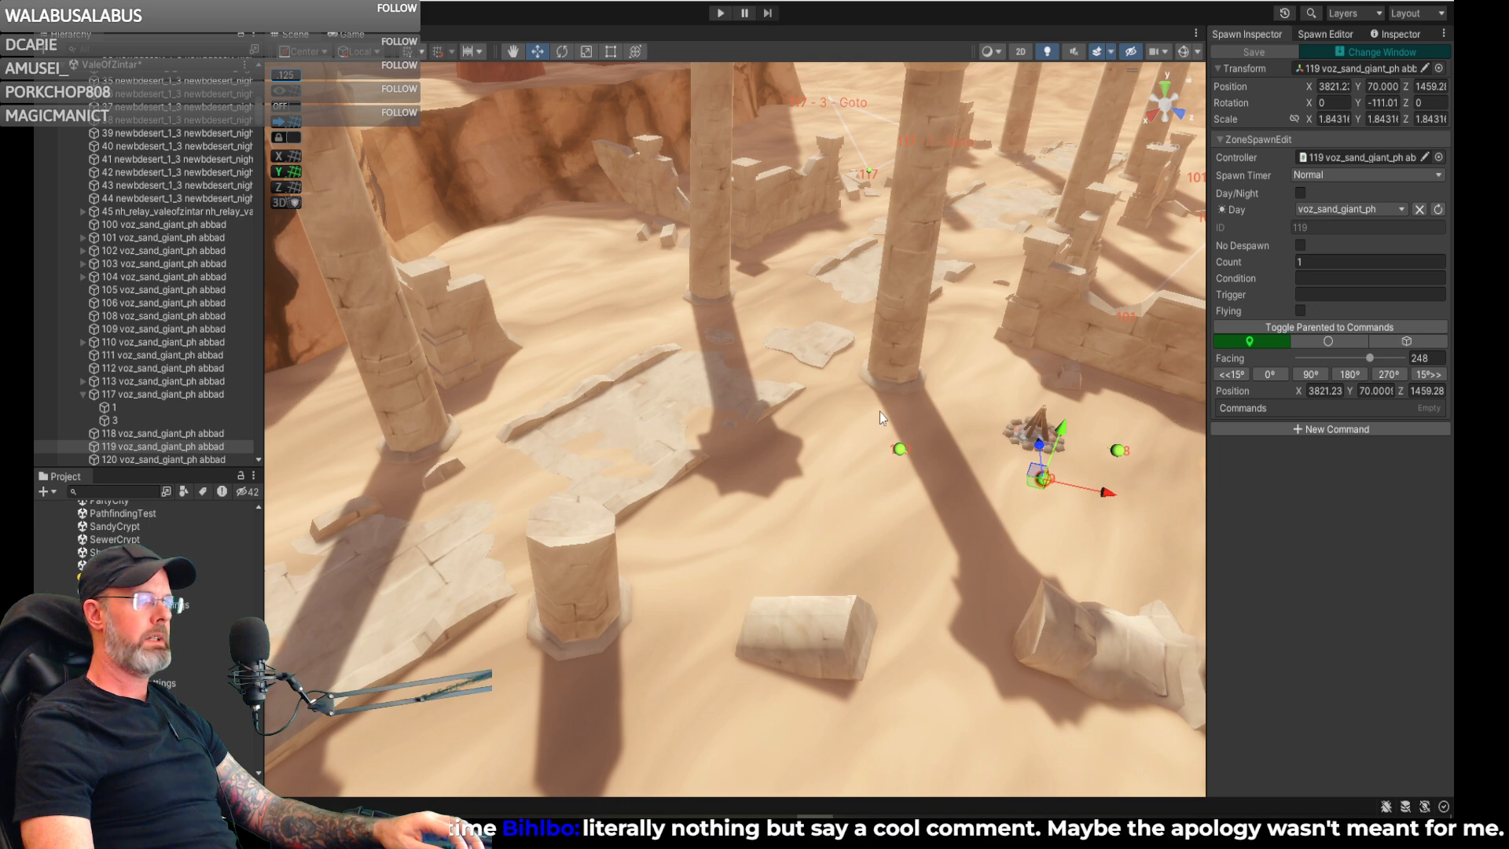
left_click(900, 449)
left_click_drag(903, 452, 563, 462)
right_click_drag(691, 445, 846, 441)
left_click_drag(846, 441, 402, 476)
right_click_drag(613, 434, 486, 379)
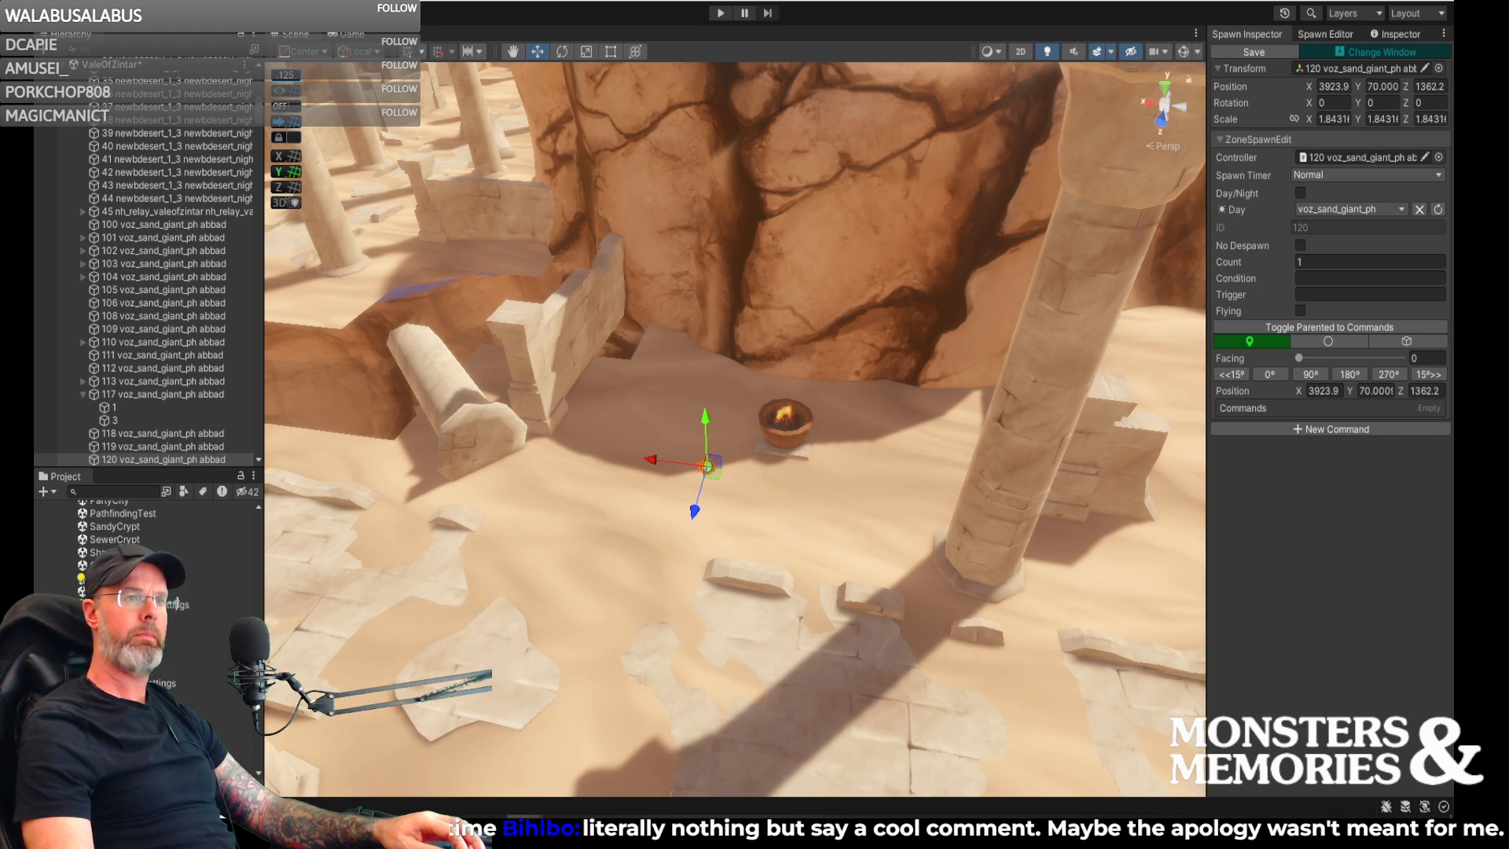
right_click_drag(898, 261, 872, 258)
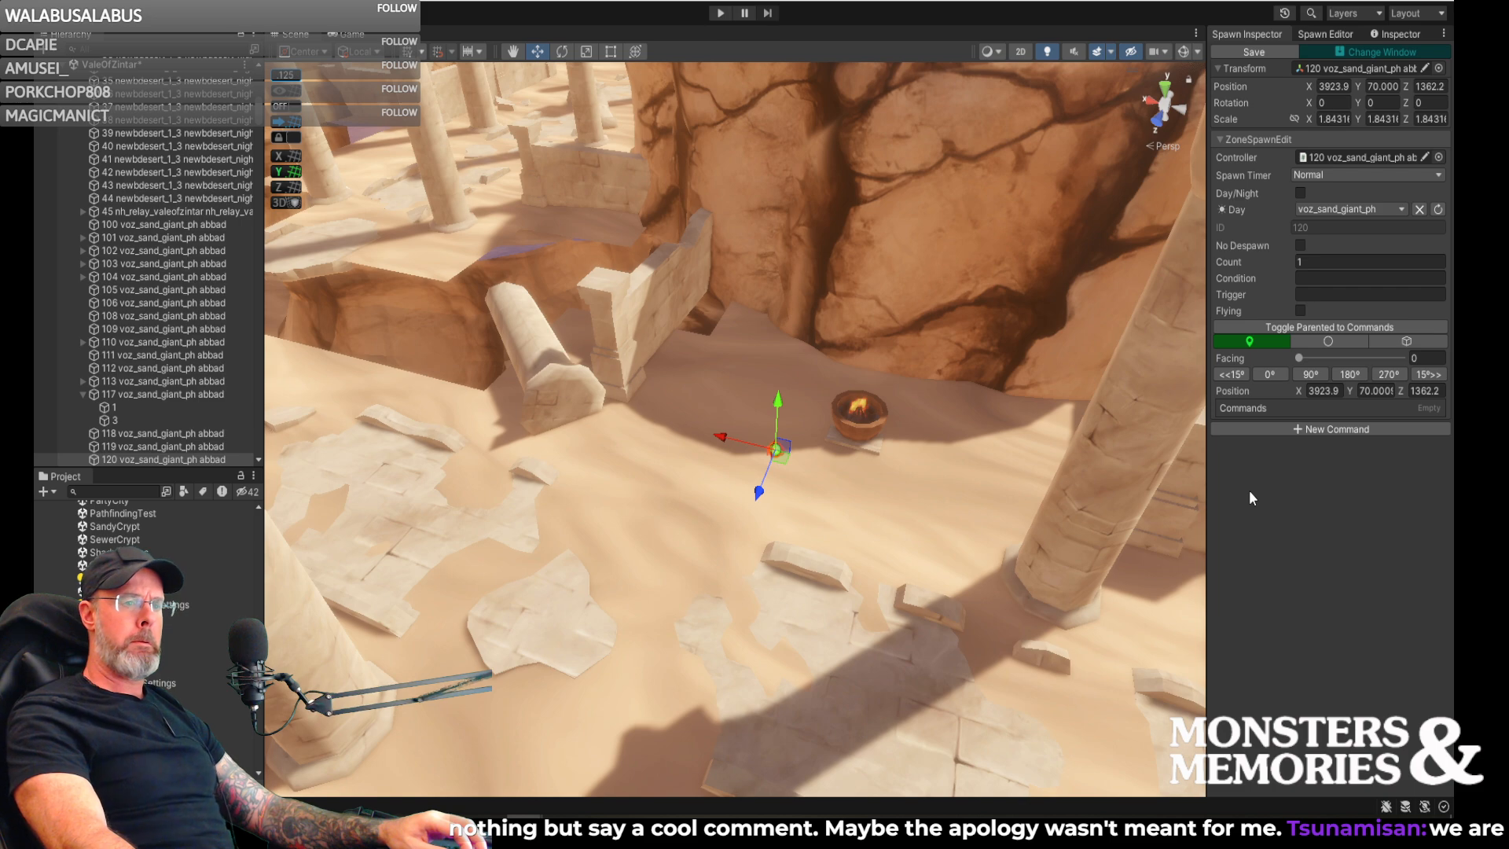
- Move the spawn closer to the brazier, to about X 3924, Y 71.6, Z 1352, and rotate it to a facing of 302
right_click_drag(822, 462, 920, 525)
key("w")
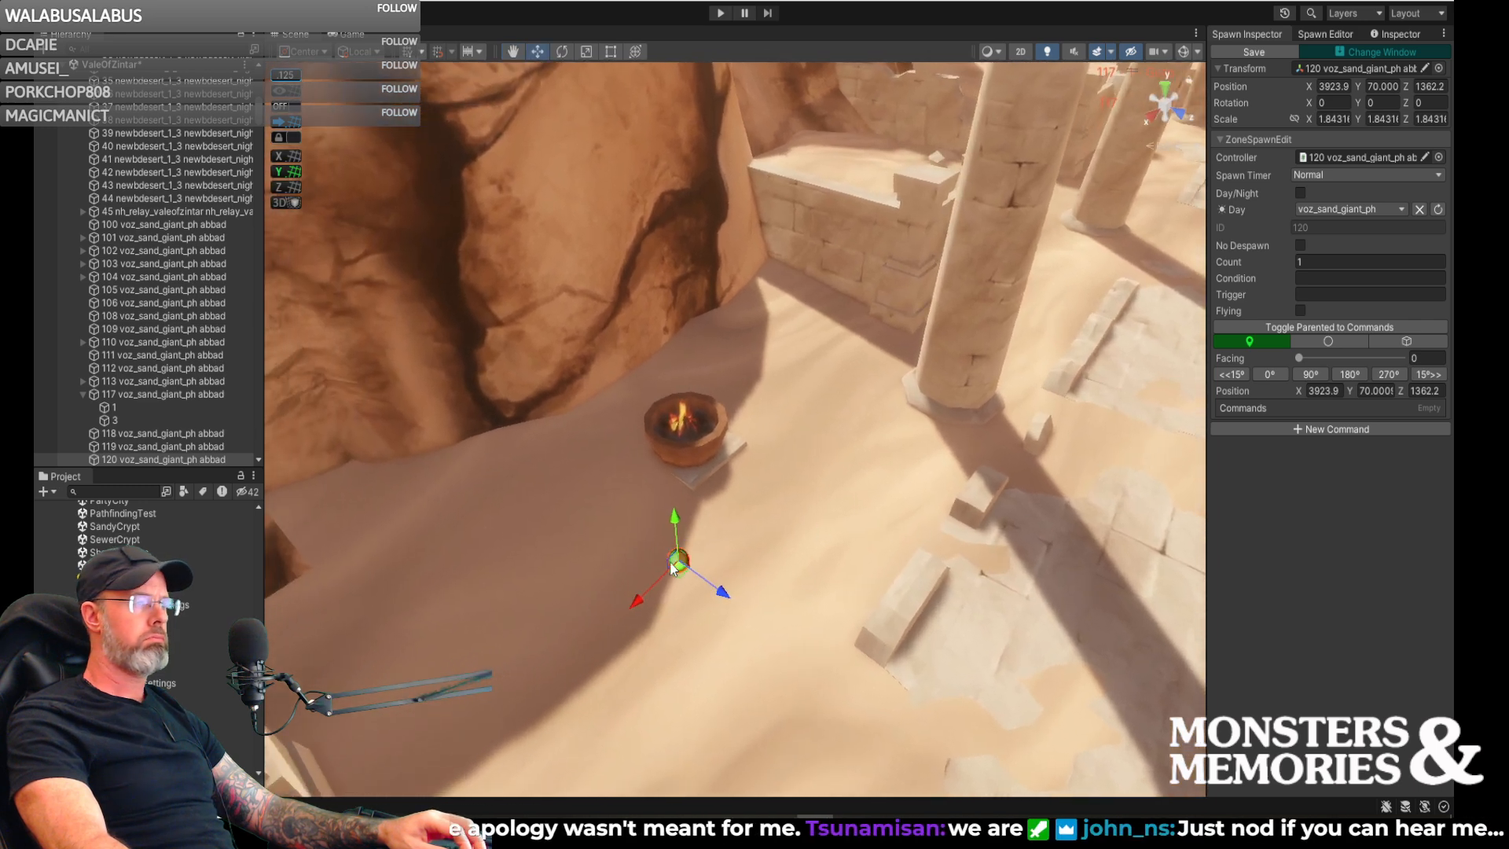
left_click_drag(680, 579, 605, 503)
mouse_move(813, 519)
right_mouse_down()
mouse_move(797, 501)
mouse_move(814, 502)
right_mouse_up()
key("w")
right_click_drag(657, 536, 526, 528)
key("e")
left_click_drag(637, 532, 761, 511)
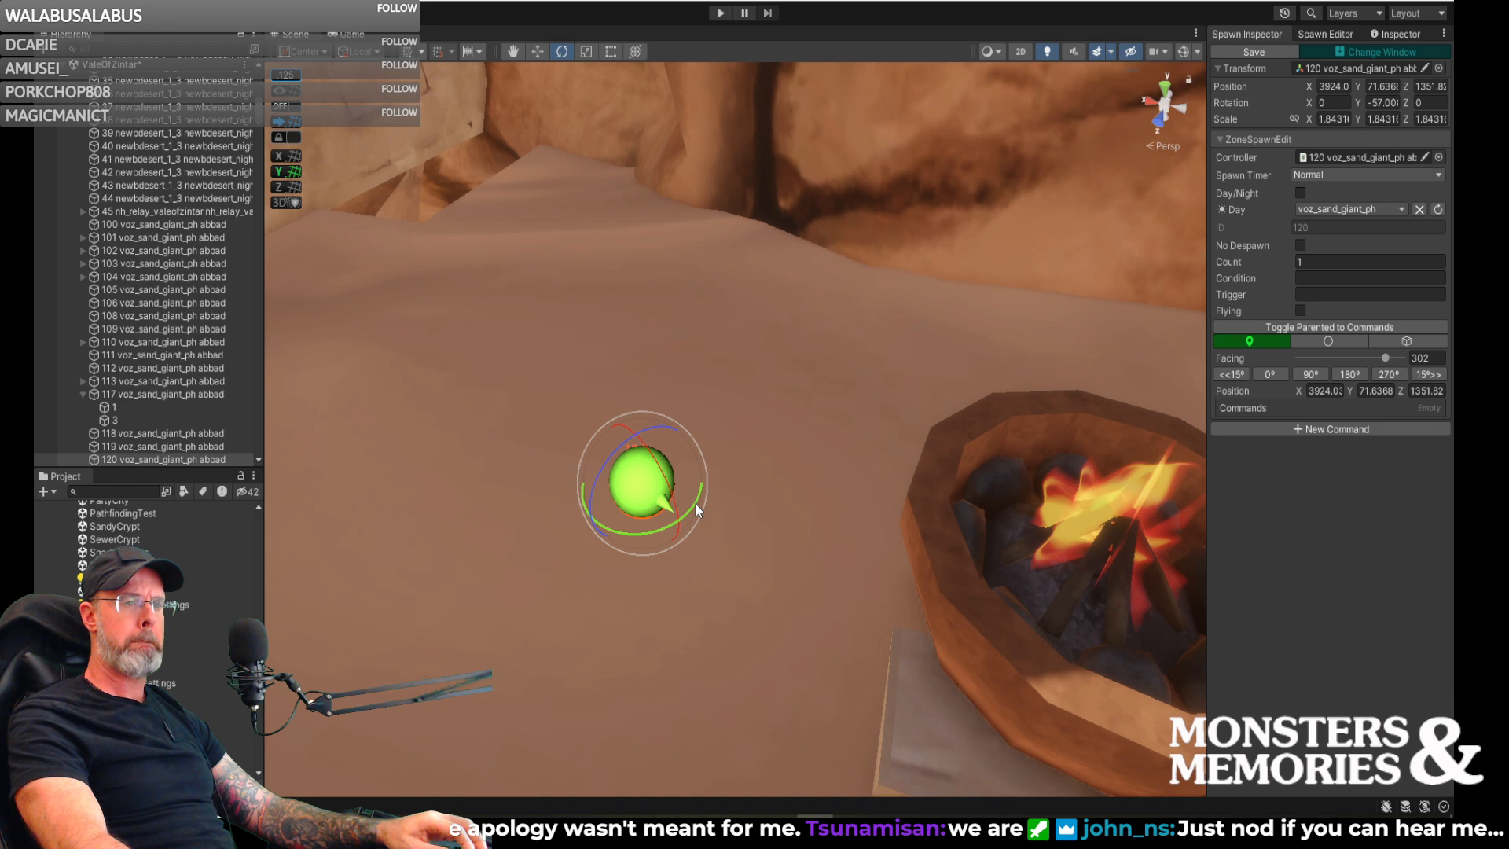
right_click_drag(696, 504, 761, 487)
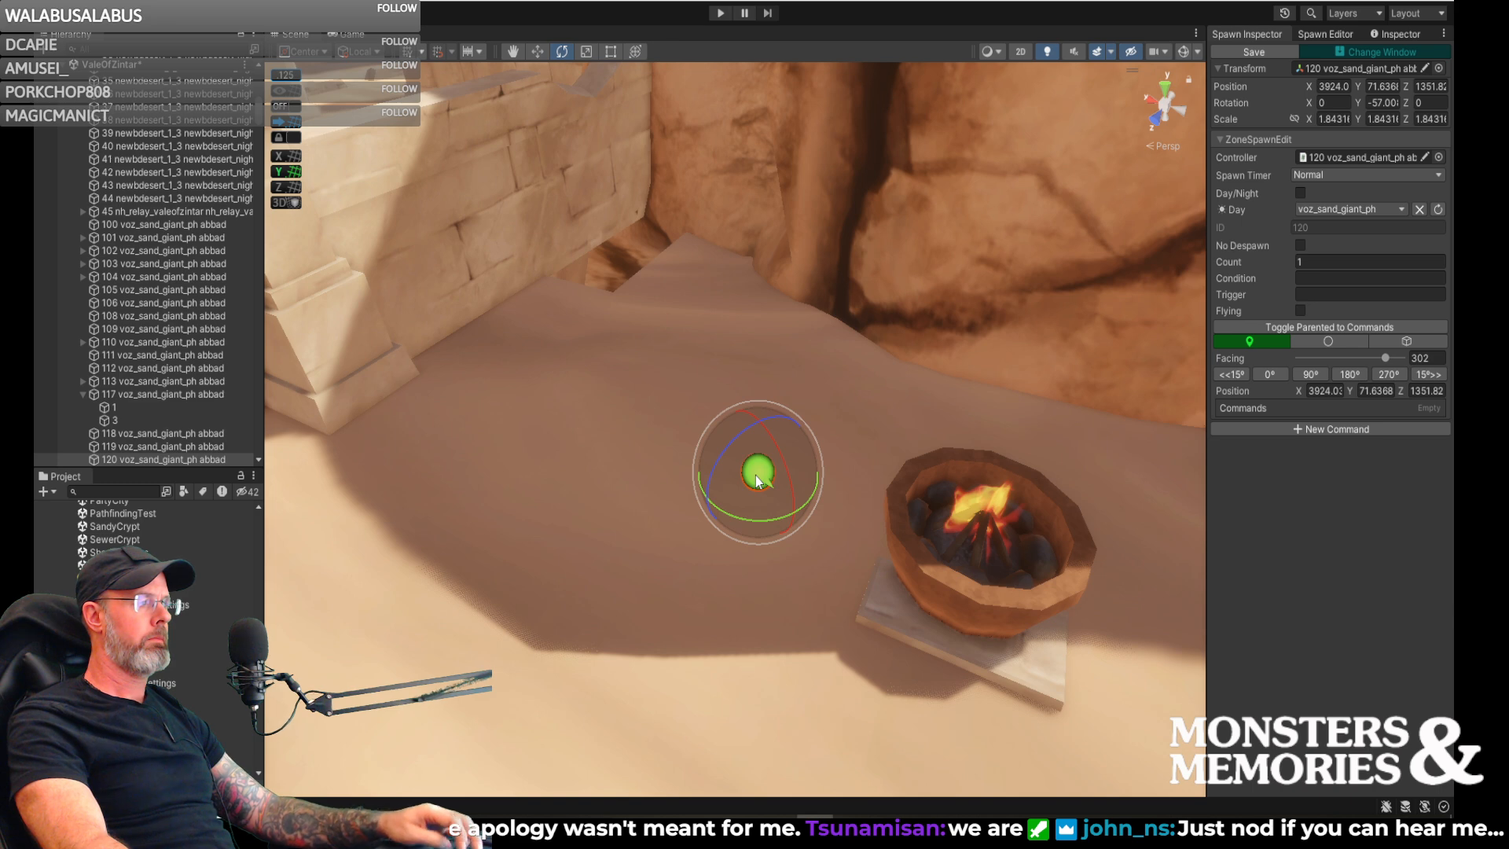
- Shift the brazier spawn away from the fire, to about X 3928, Y 71.8, Z 1350
key("w")
left_click_drag(756, 475, 751, 446)
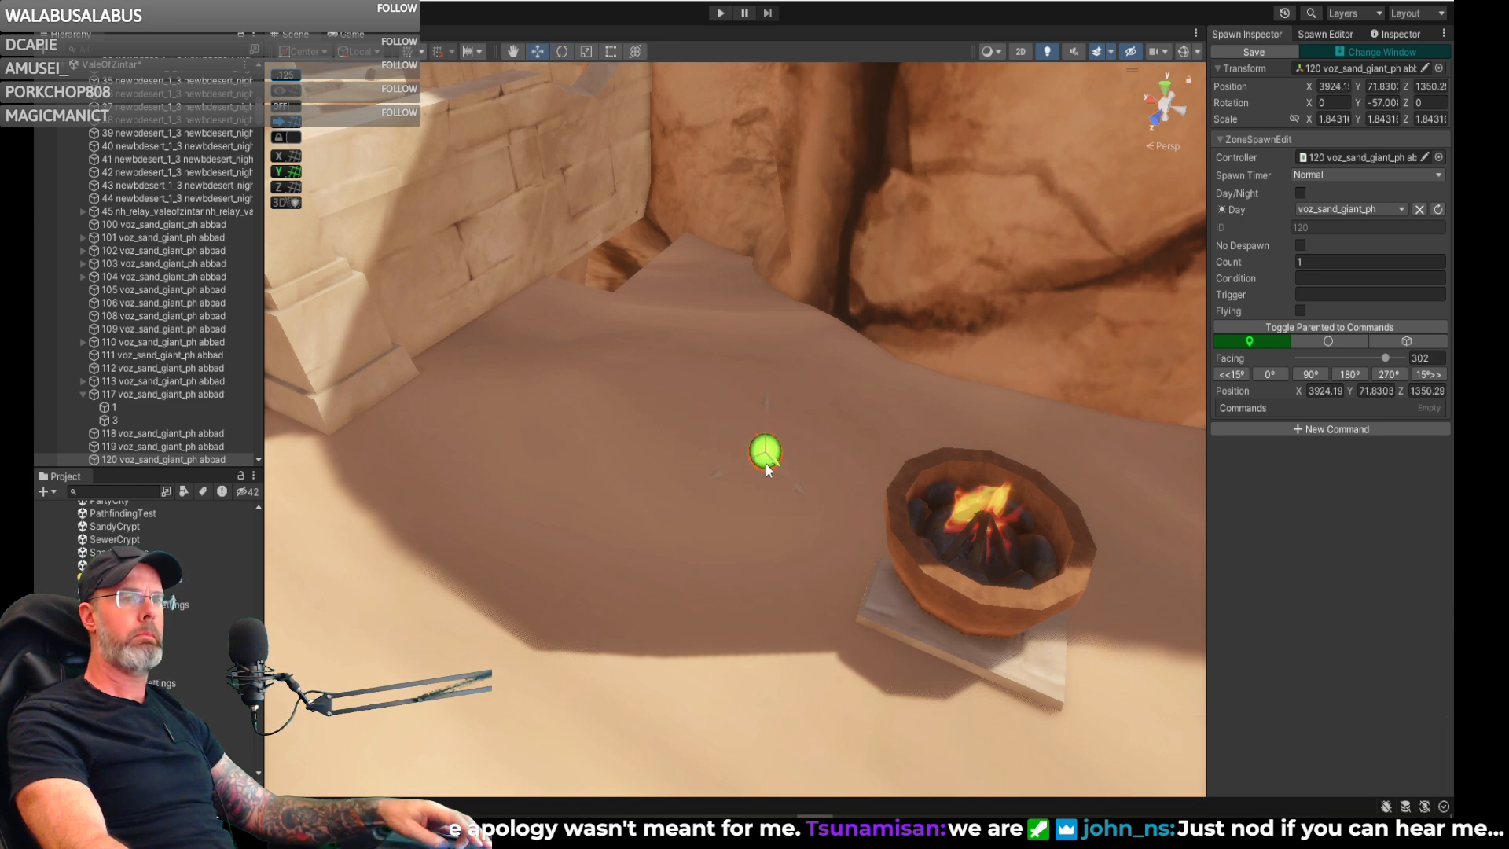
right_click_drag(771, 470, 864, 461)
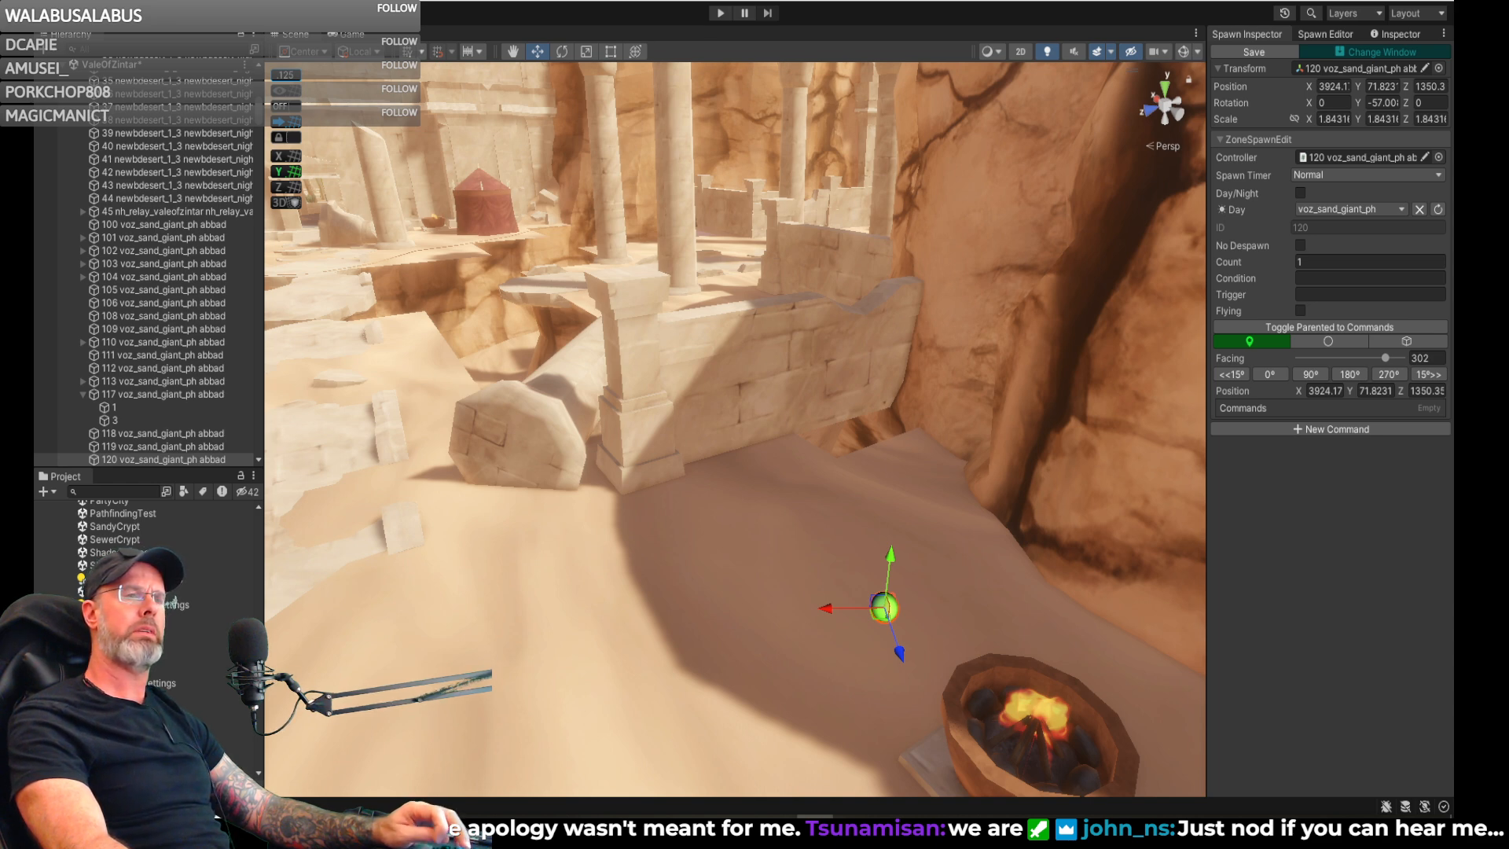
right_click_drag(955, 369, 785, 463)
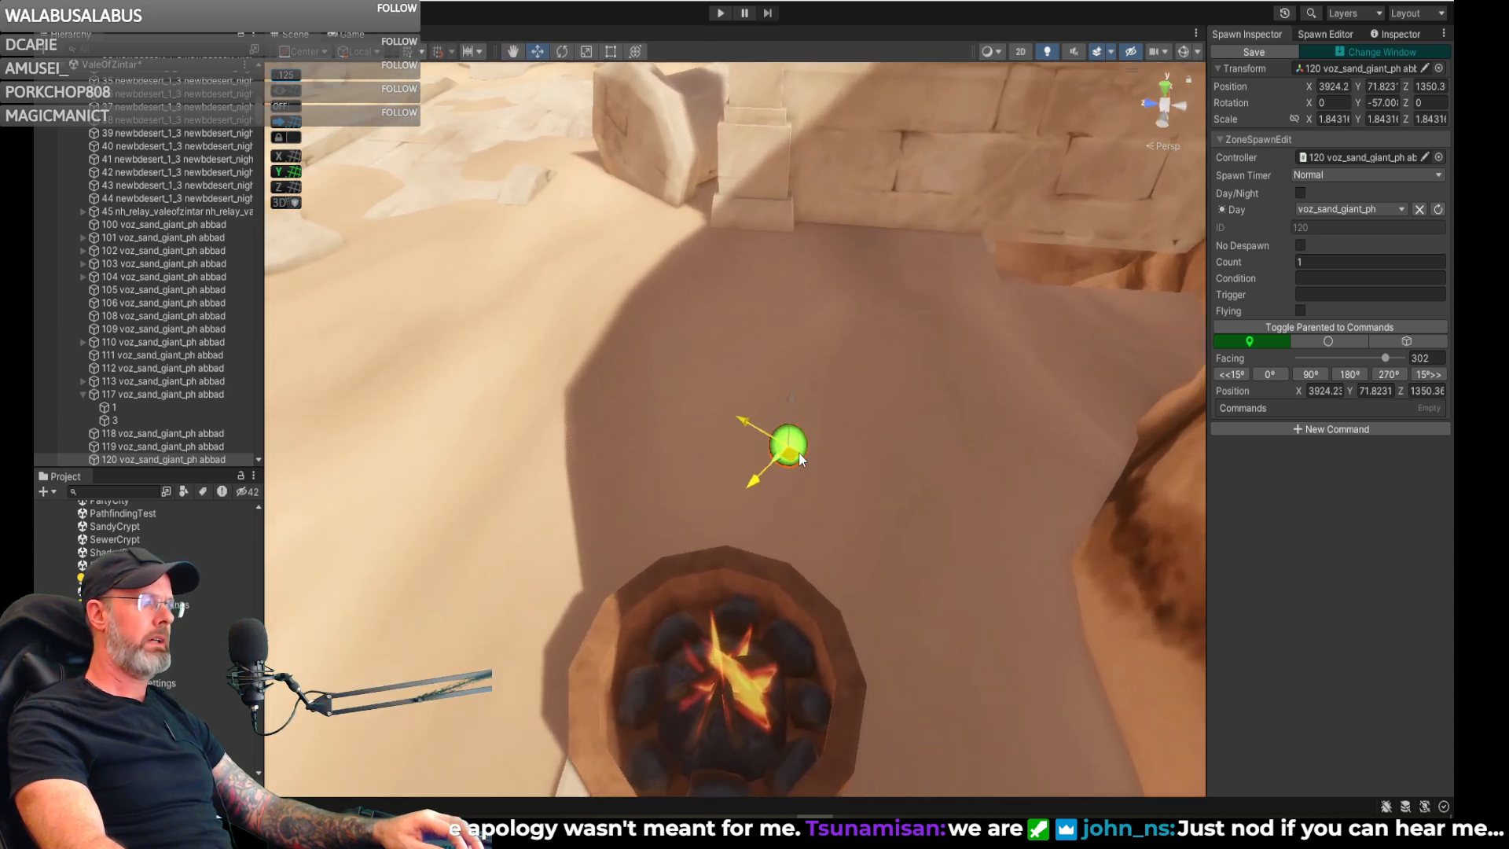
- Rotate the brazier spawn to a facing of 287 so that it points toward the fire, and save it
key("e")
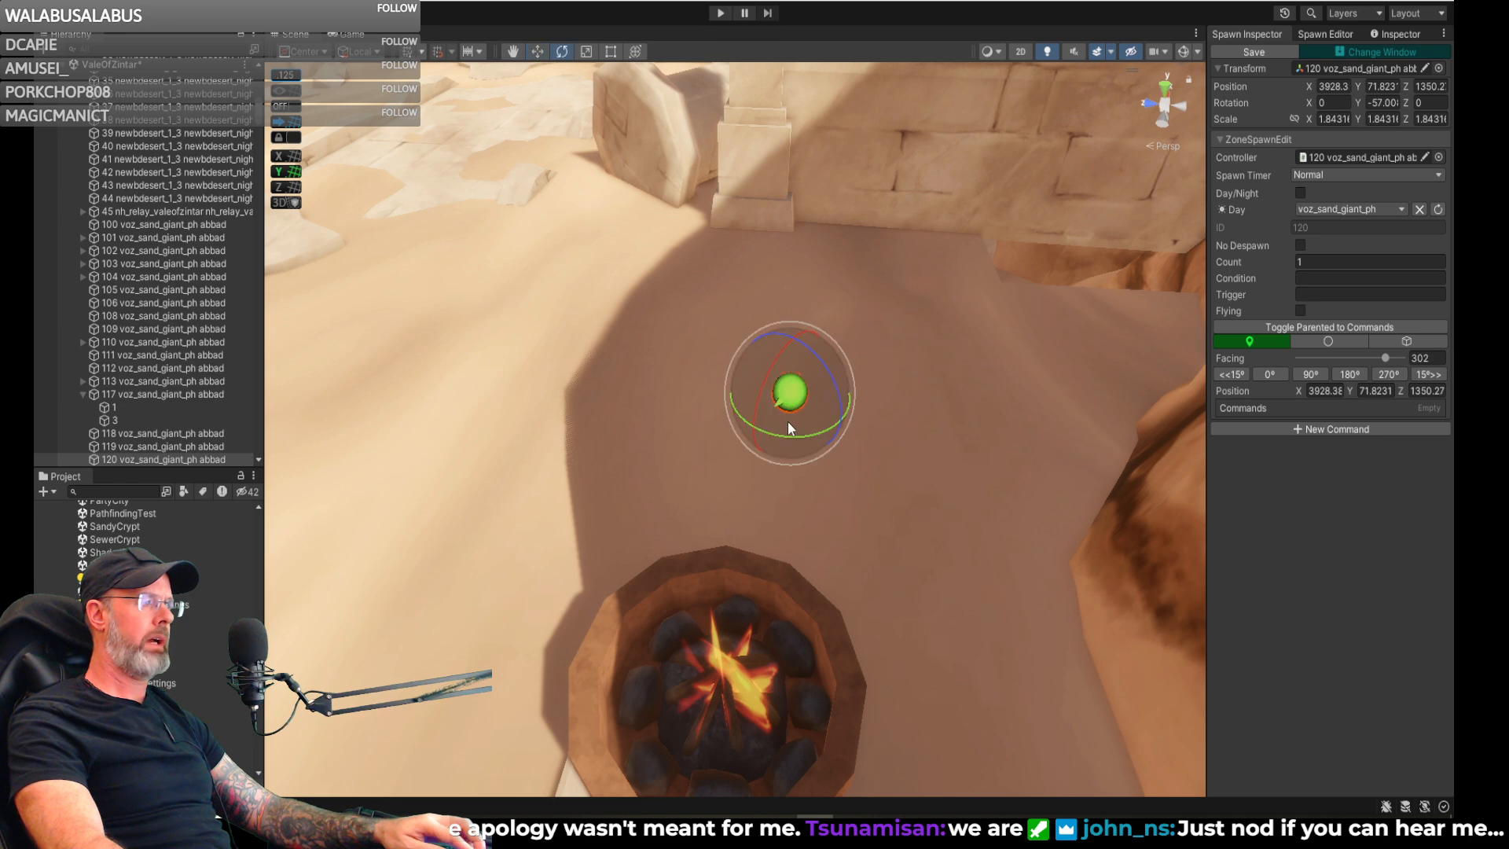
left_click_drag(792, 437, 826, 446)
right_click_drag(883, 437, 229, 314)
scroll(523, 208, "down", 3)
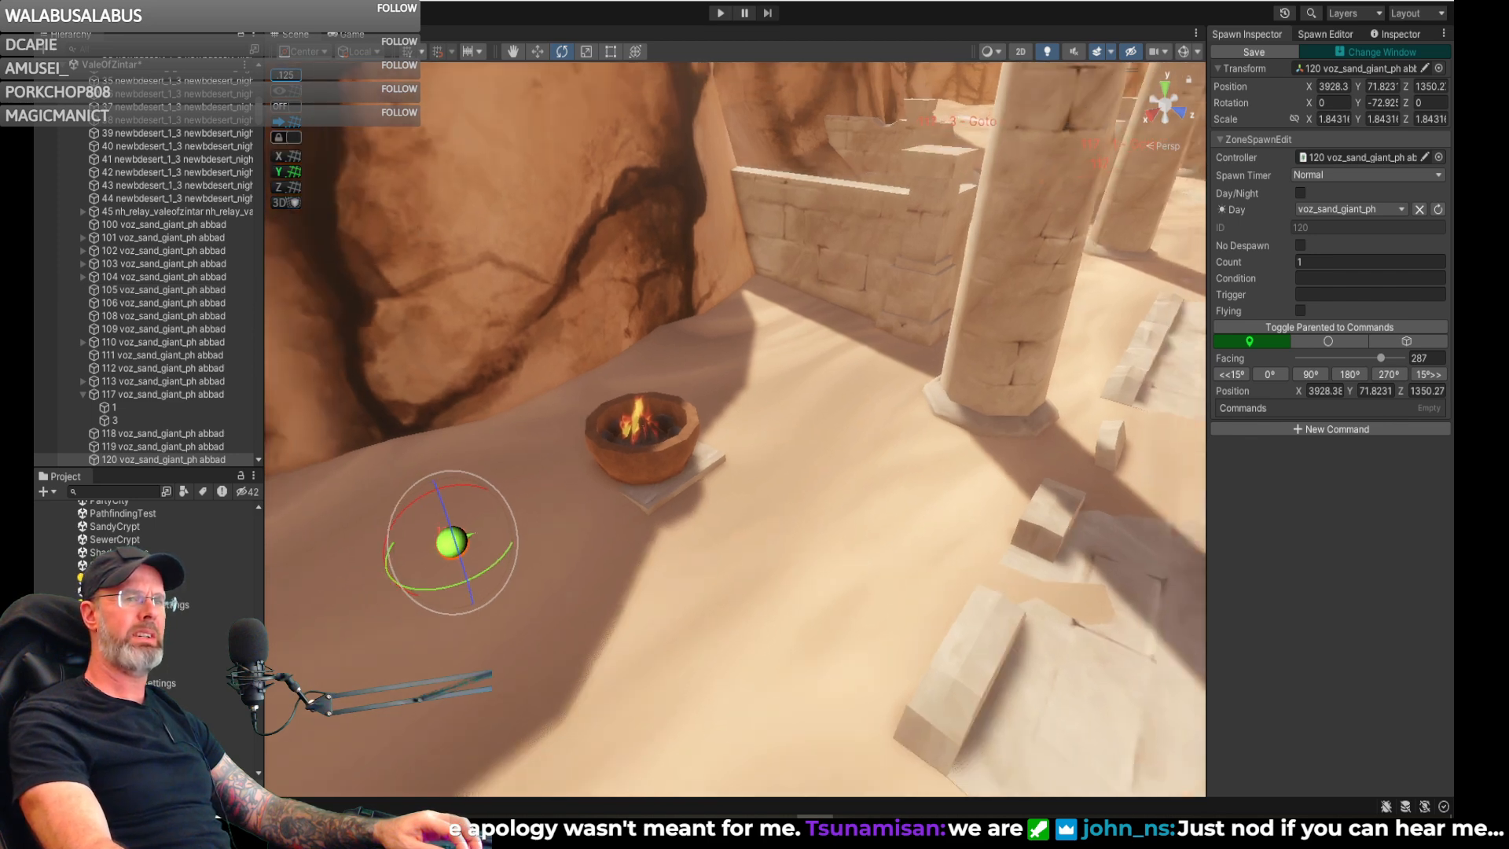
right_click_drag(993, 240, 908, 269)
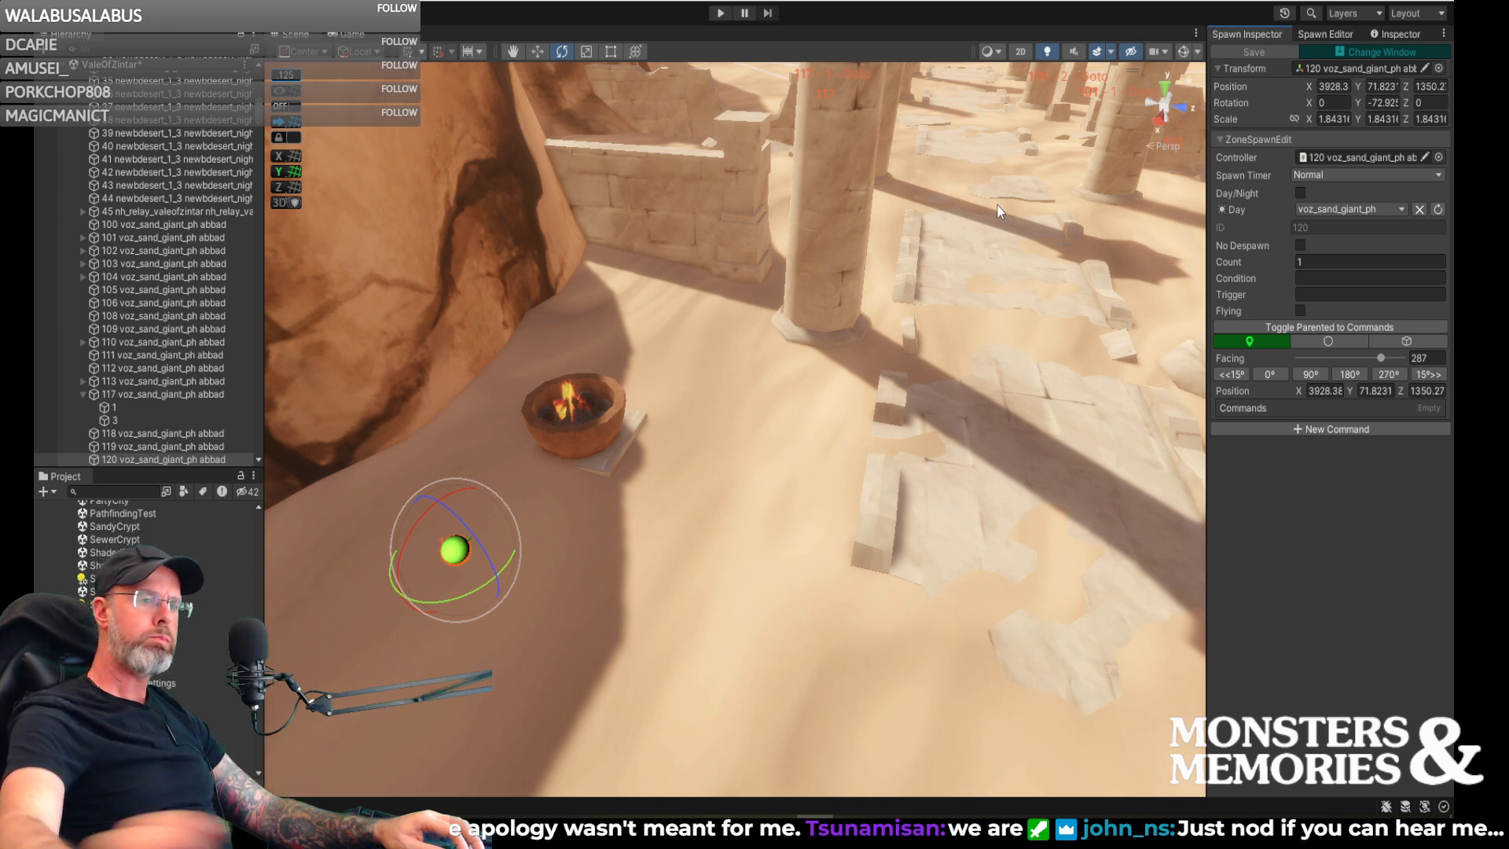
right_click_drag(703, 336, 729, 306)
right_click_drag(922, 335, 875, 418)
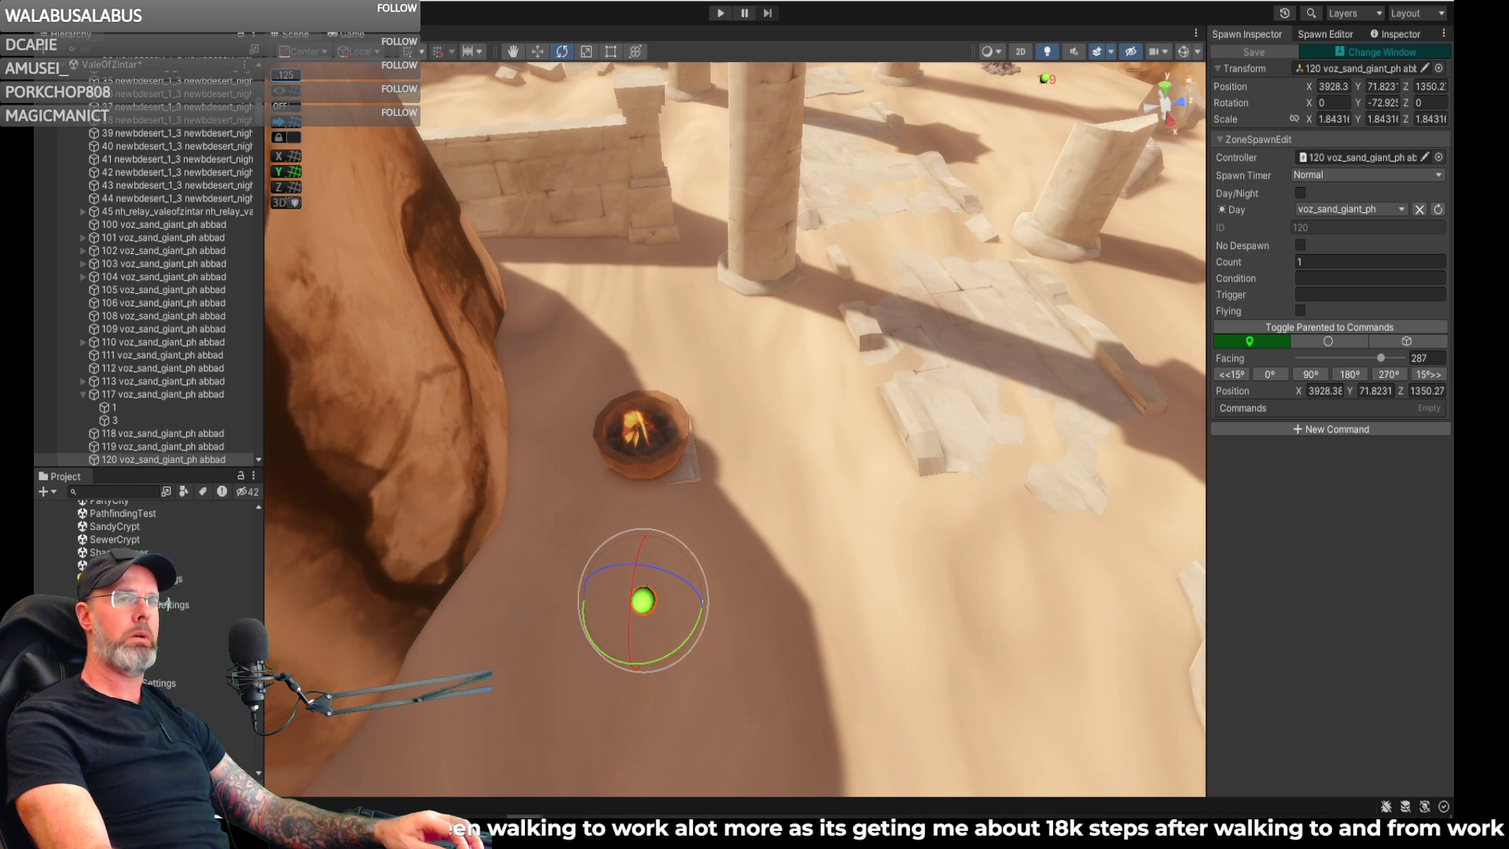
- Create a voz_sand_giant_ph spawn on the broken stone slab by the chasm, at about X 4066, Y 70.2, Z 1329, with facing 334
mouse_move(1134, 274)
right_mouse_down()
mouse_move(972, 267)
mouse_move(1053, 350)
mouse_move(1099, 330)
mouse_move(1081, 340)
mouse_move(1142, 344)
mouse_move(1402, 290)
mouse_move(226, 316)
mouse_move(411, 522)
mouse_move(98, 507)
mouse_move(1407, 328)
mouse_move(1194, 231)
mouse_move(775, 152)
mouse_move(1078, 309)
mouse_move(1446, 307)
mouse_move(47, 302)
mouse_move(1289, 268)
mouse_move(1290, 281)
mouse_move(1381, 312)
mouse_move(800, 283)
mouse_move(467, 355)
mouse_move(242, 277)
mouse_move(240, 262)
mouse_move(707, 274)
mouse_move(1056, 307)
mouse_move(1124, 370)
mouse_move(1262, 421)
mouse_move(928, 401)
mouse_move(1010, 339)
mouse_move(892, 330)
mouse_move(886, 350)
mouse_move(614, 300)
mouse_move(229, 271)
mouse_move(1408, 254)
mouse_move(649, 273)
mouse_move(515, 291)
mouse_move(384, 327)
mouse_move(317, 409)
mouse_move(162, 454)
mouse_move(469, 322)
right_mouse_up()
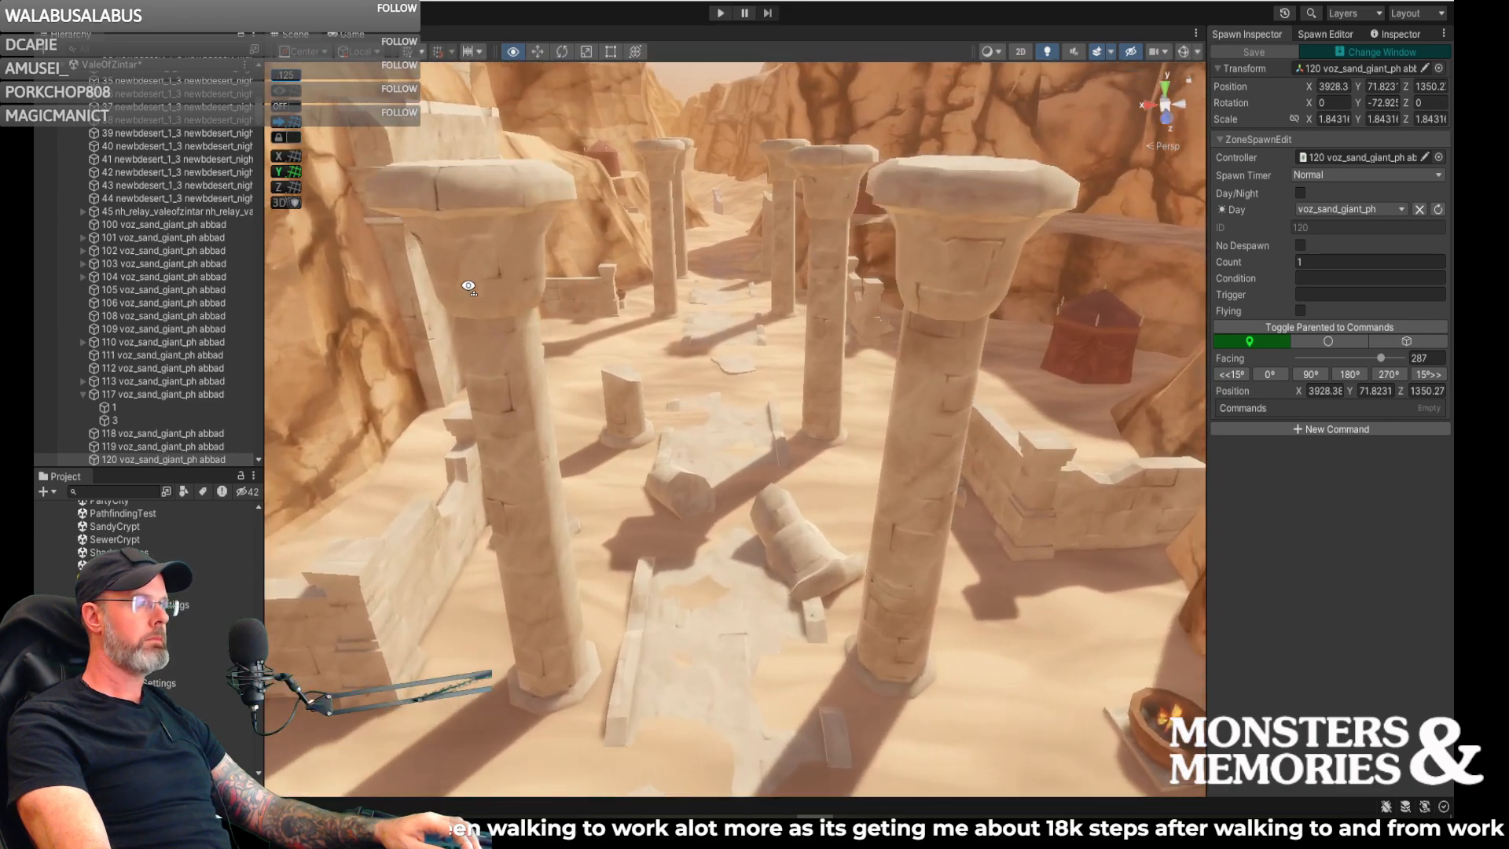
key("w")
right_click_drag(468, 286, 1062, 285)
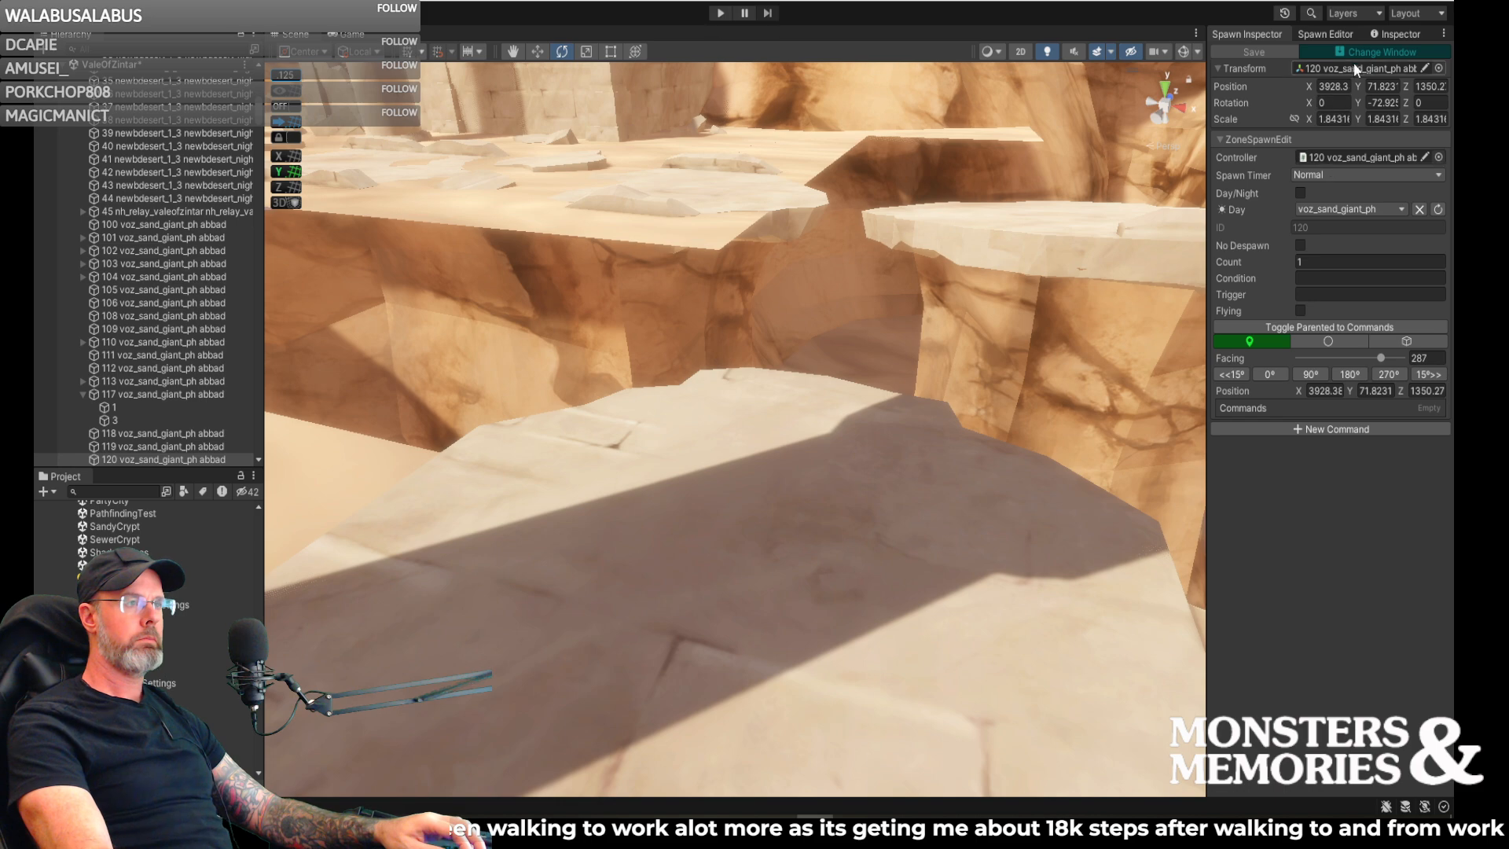
left_click(1326, 34)
left_click(711, 613)
right_click_drag(712, 613, 656, 629)
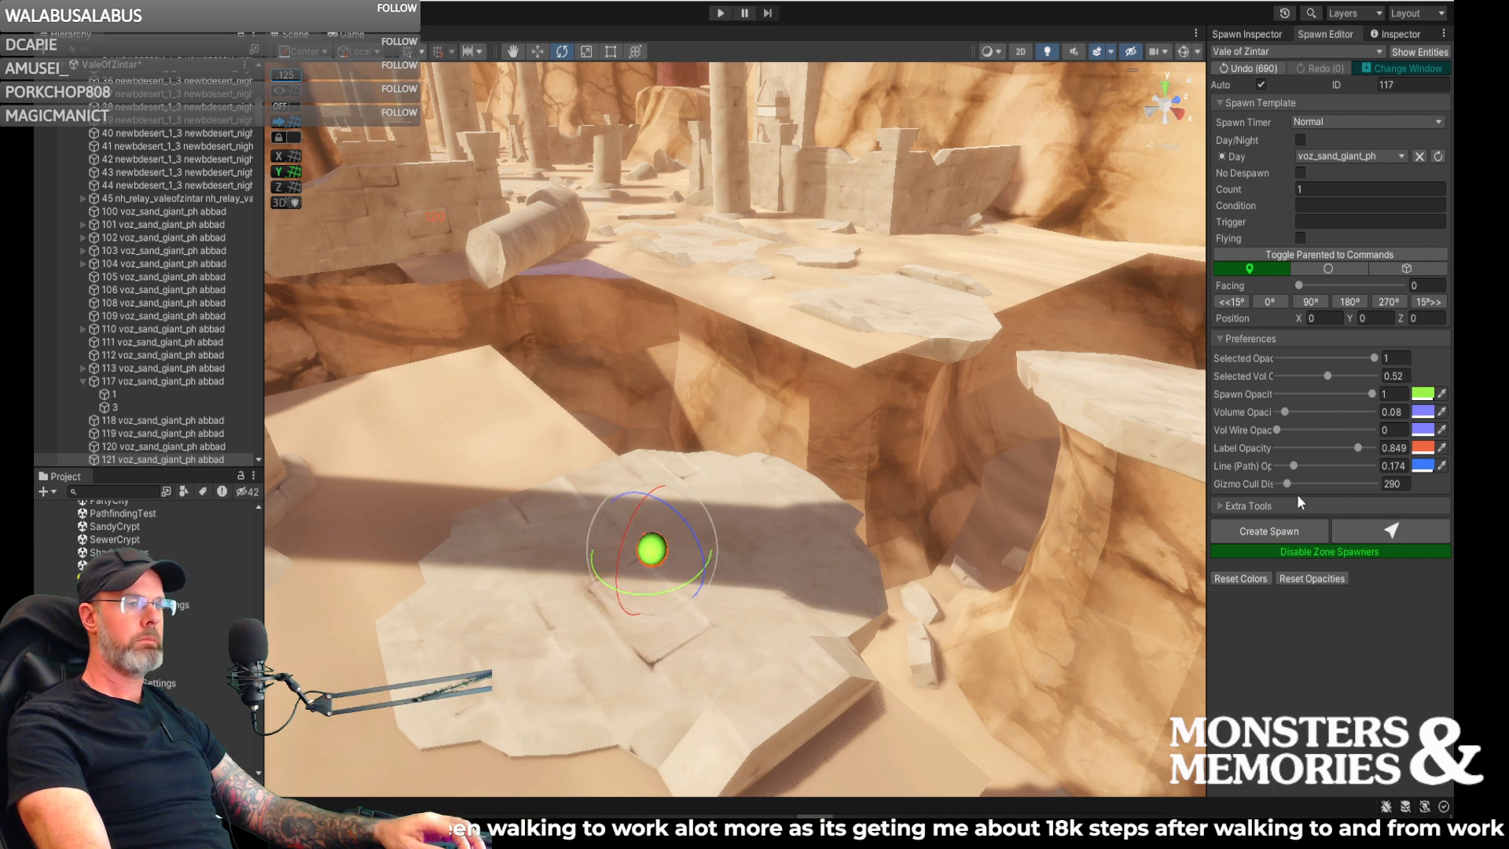
- Add a Pause command with a time of 20 to the slab spawn
left_click(1248, 33)
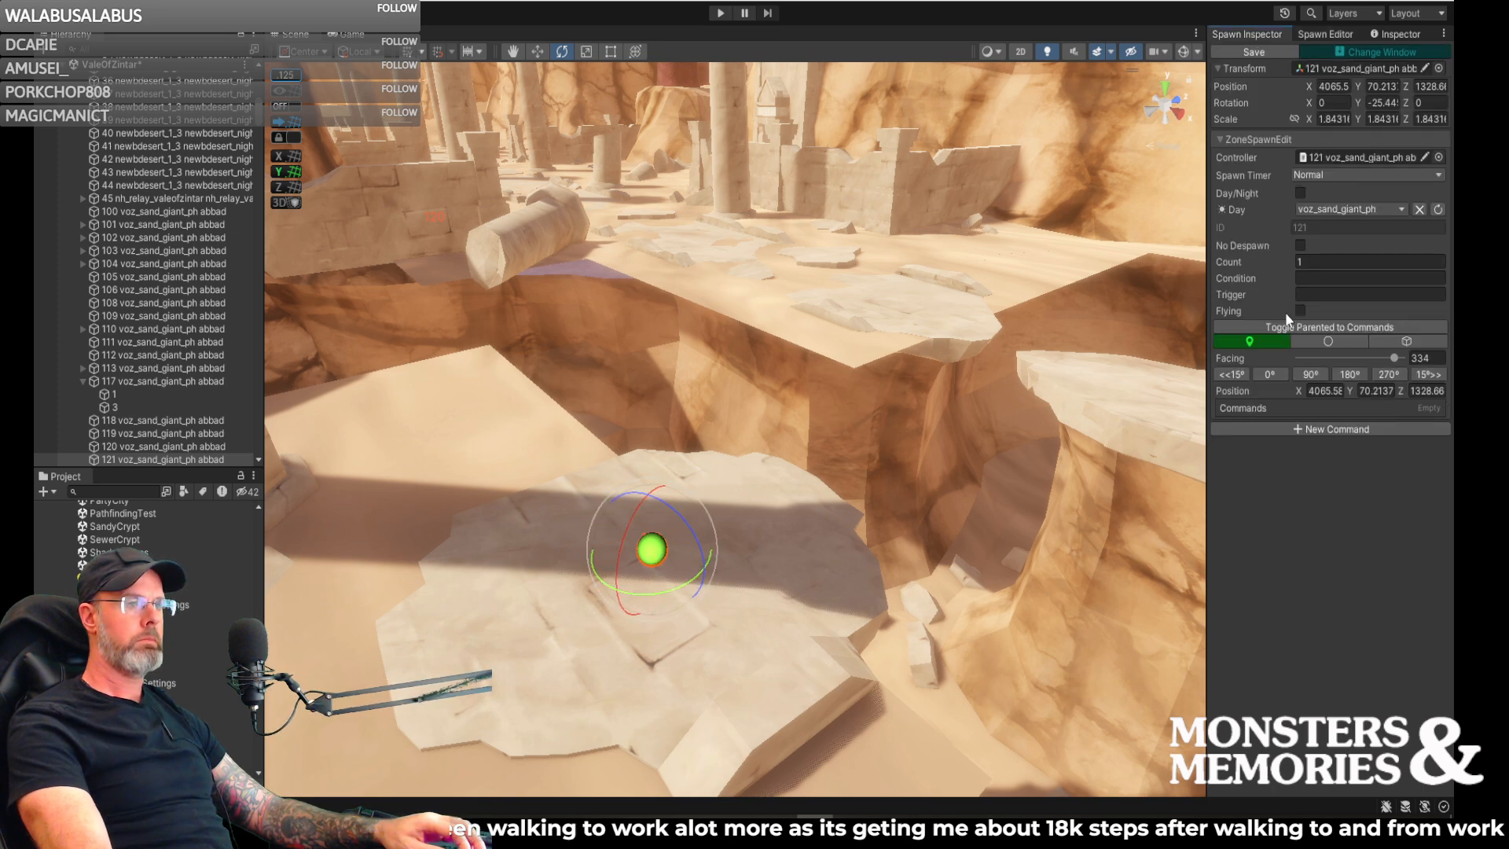
left_click(1363, 432)
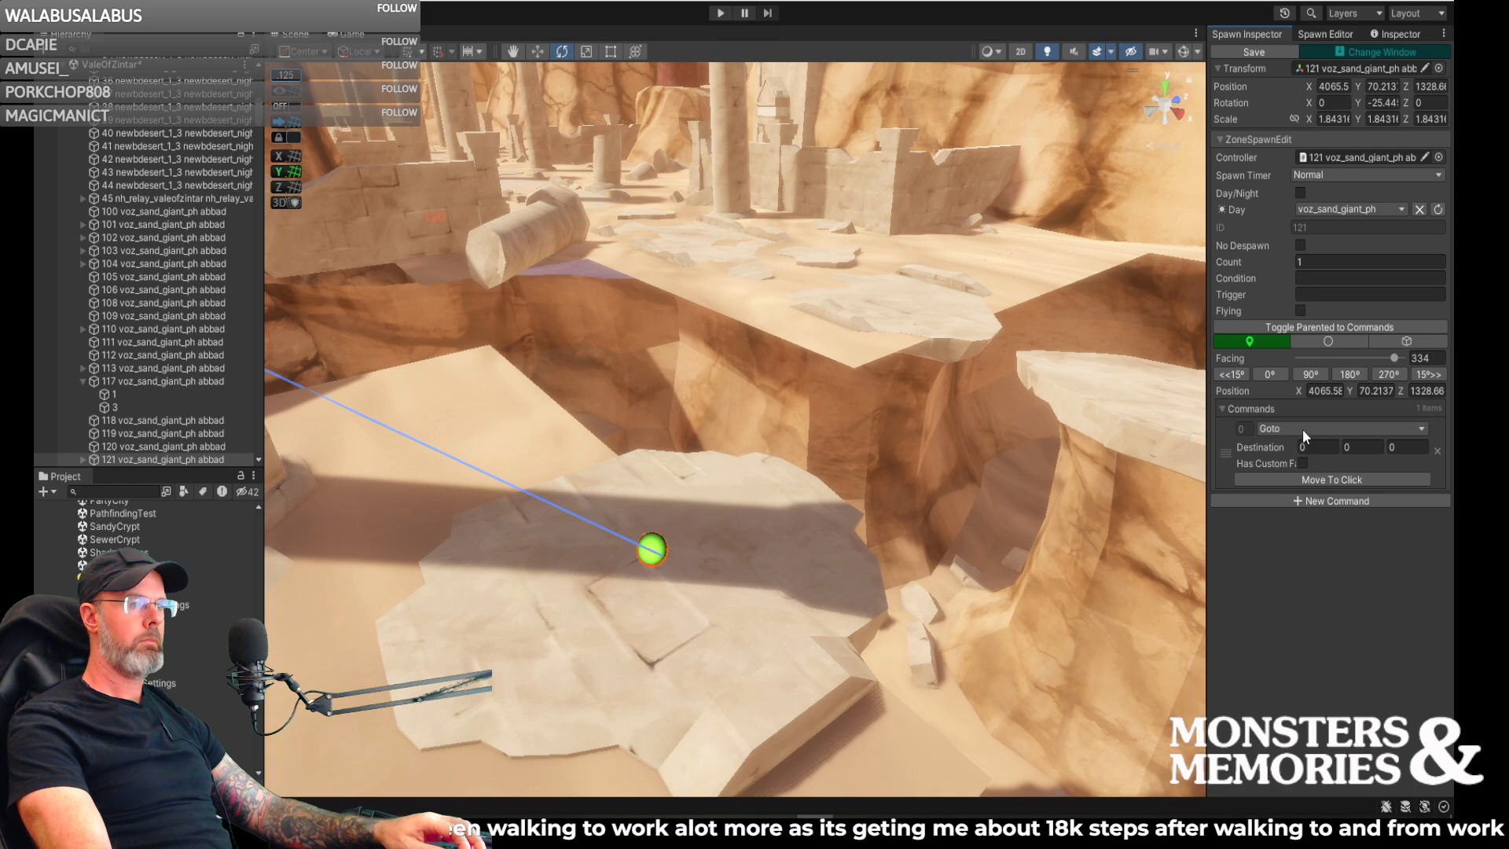
left_click(1303, 431)
left_click(1303, 515)
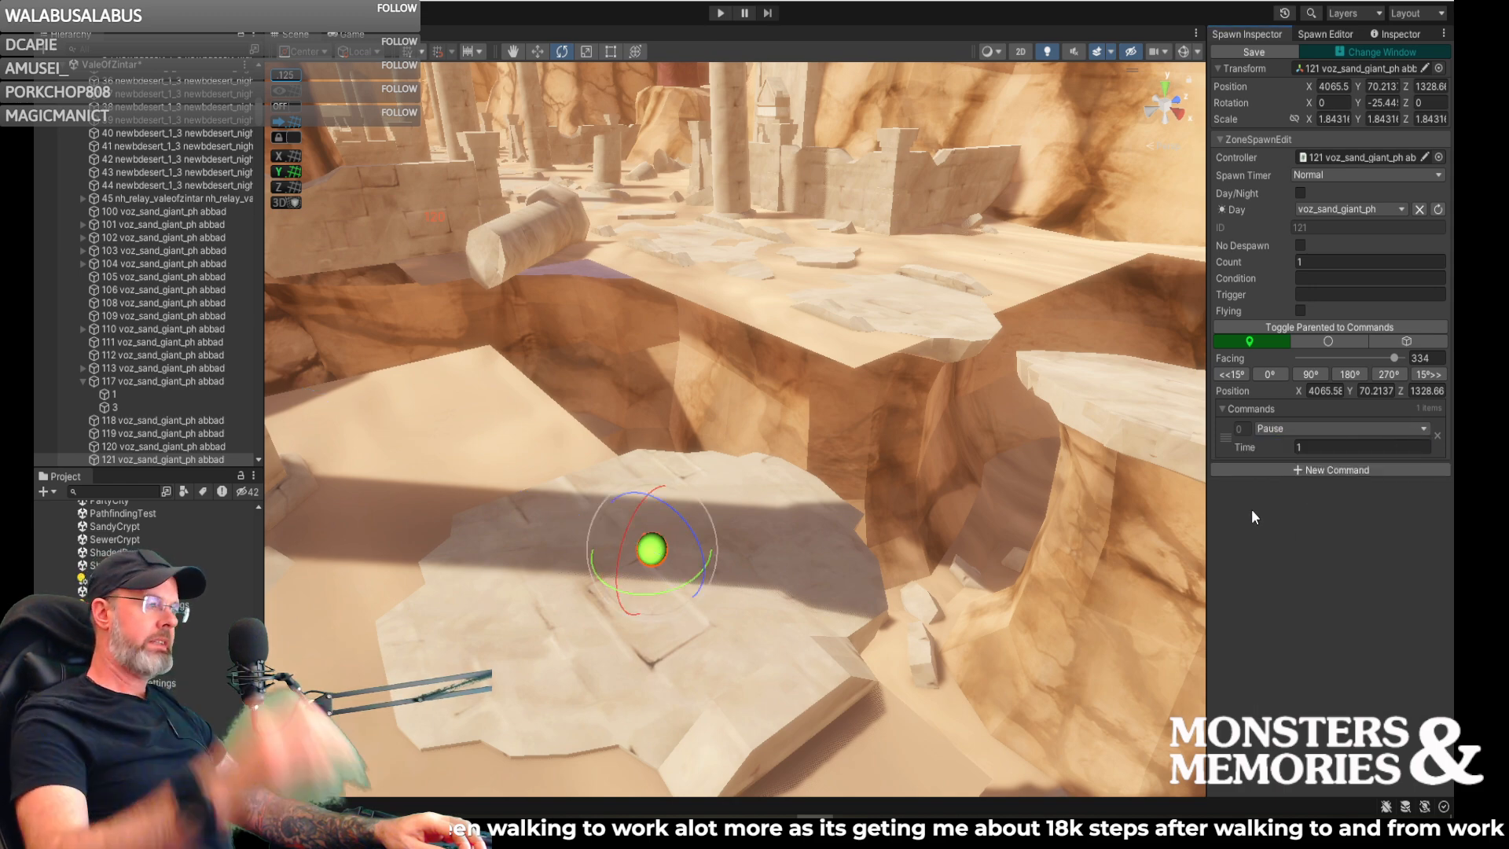
right_click_drag(908, 502, 889, 544)
key("w")
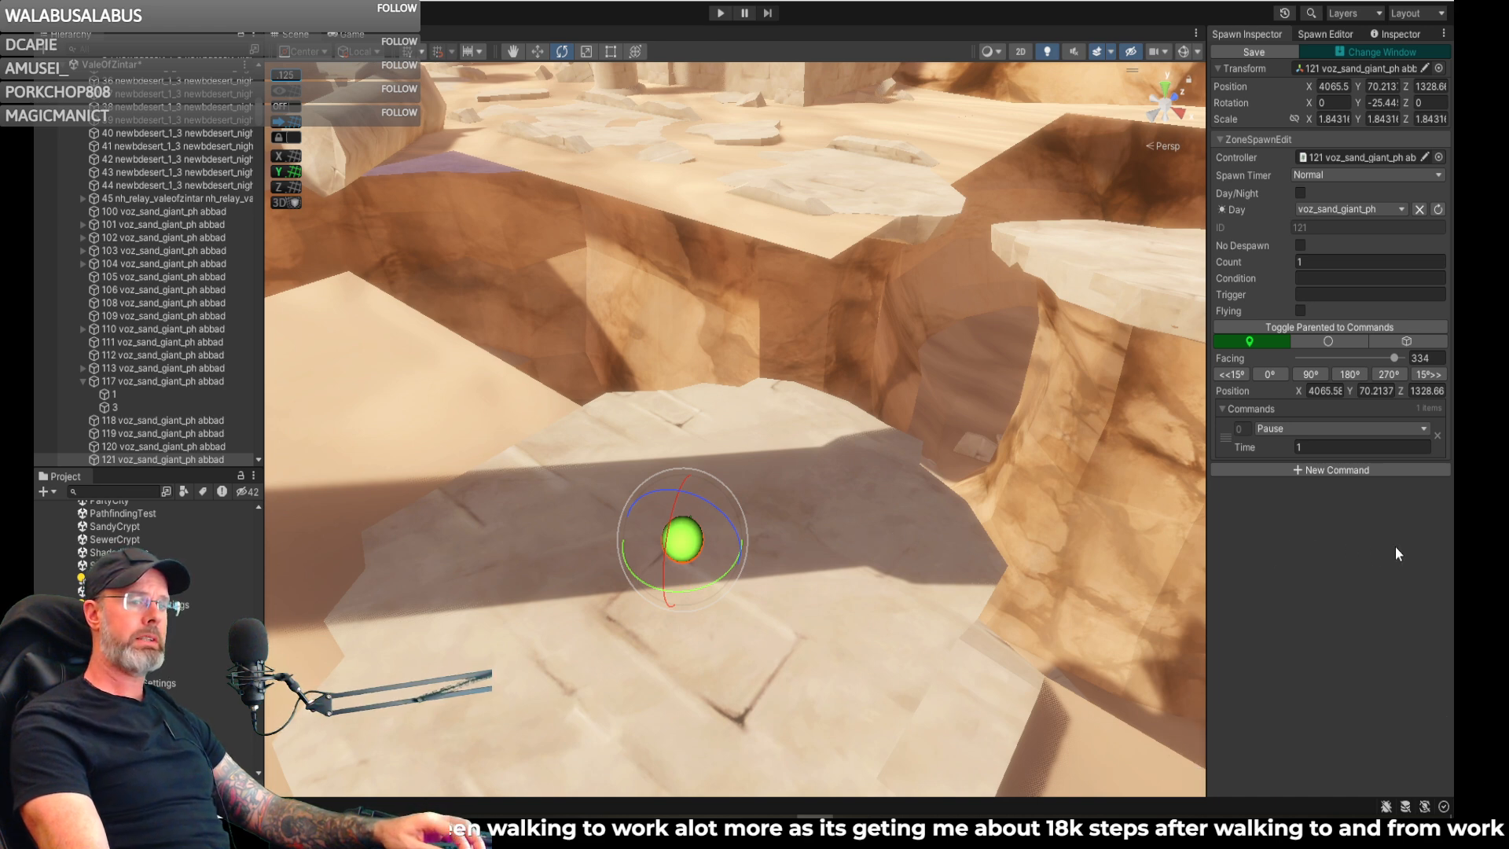
right_click_drag(1191, 553, 1024, 557)
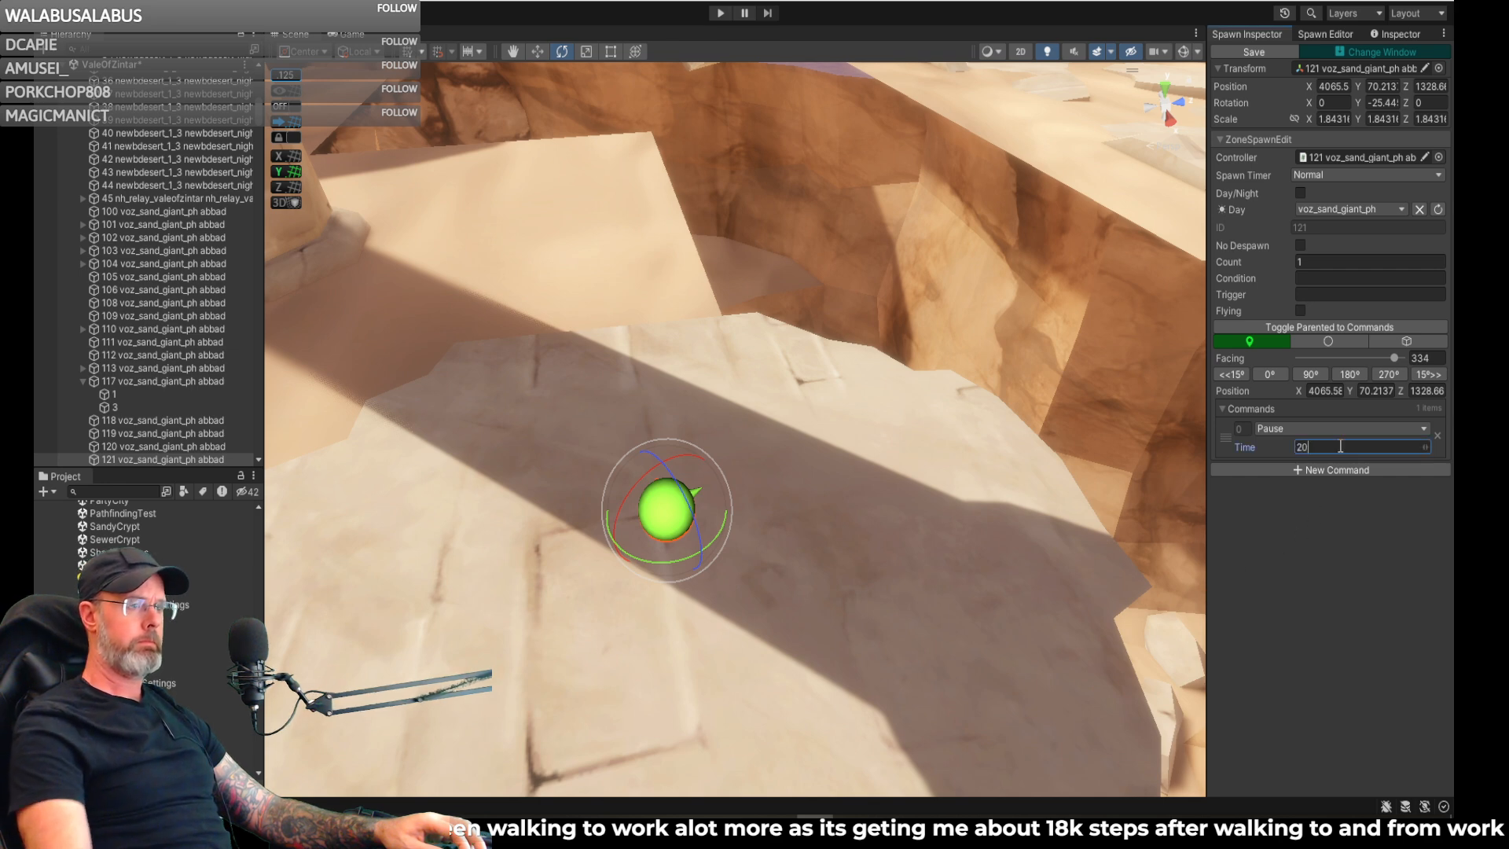
- Add a Goto command with its destination at the end of the paved path between the fallen columns, about X 4062, Z 1202
left_click(1302, 469)
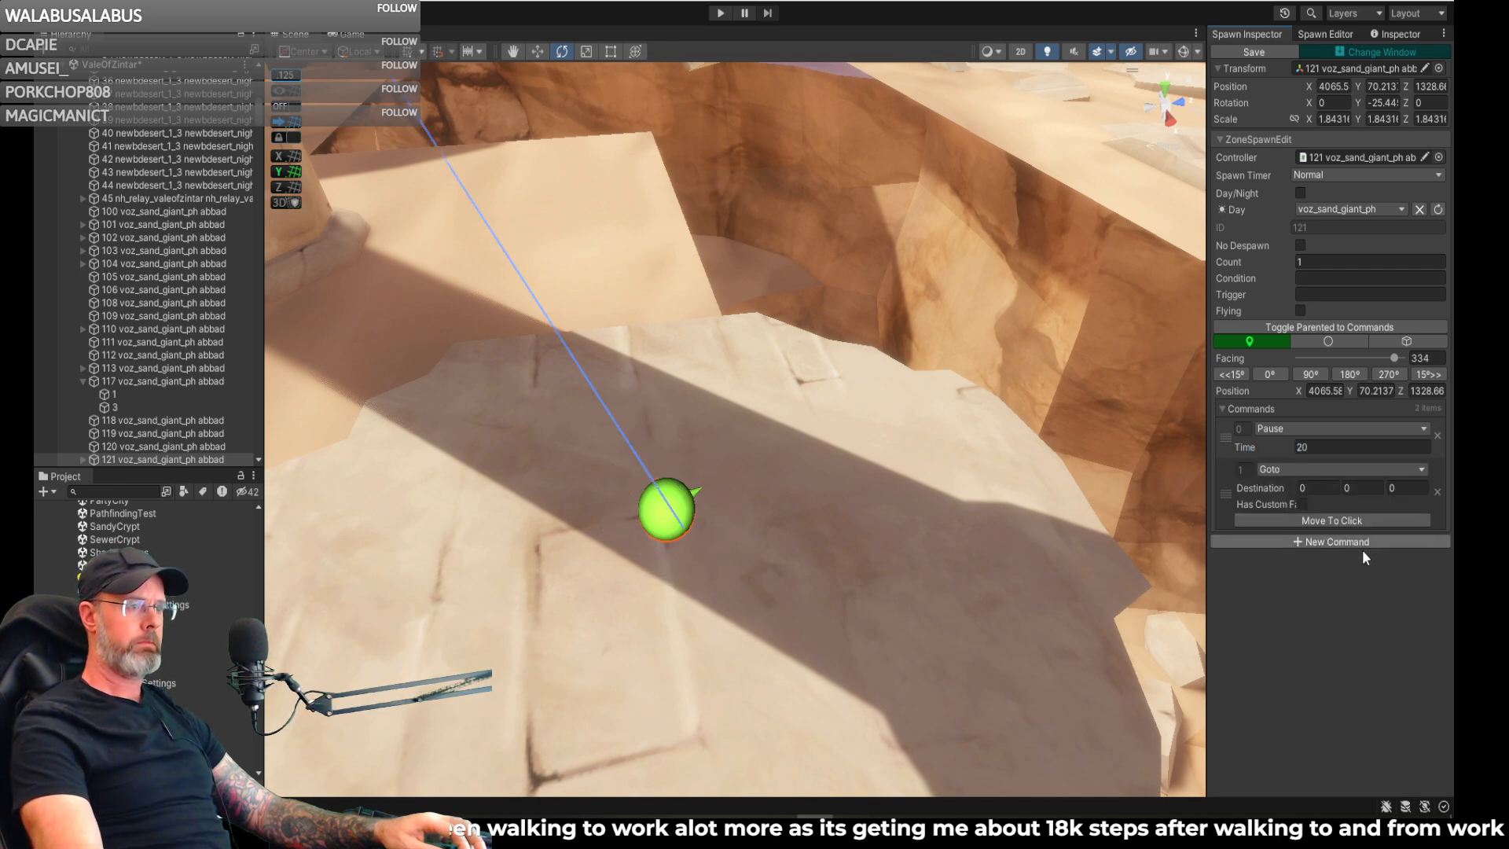
right_click_drag(958, 536, 989, 489)
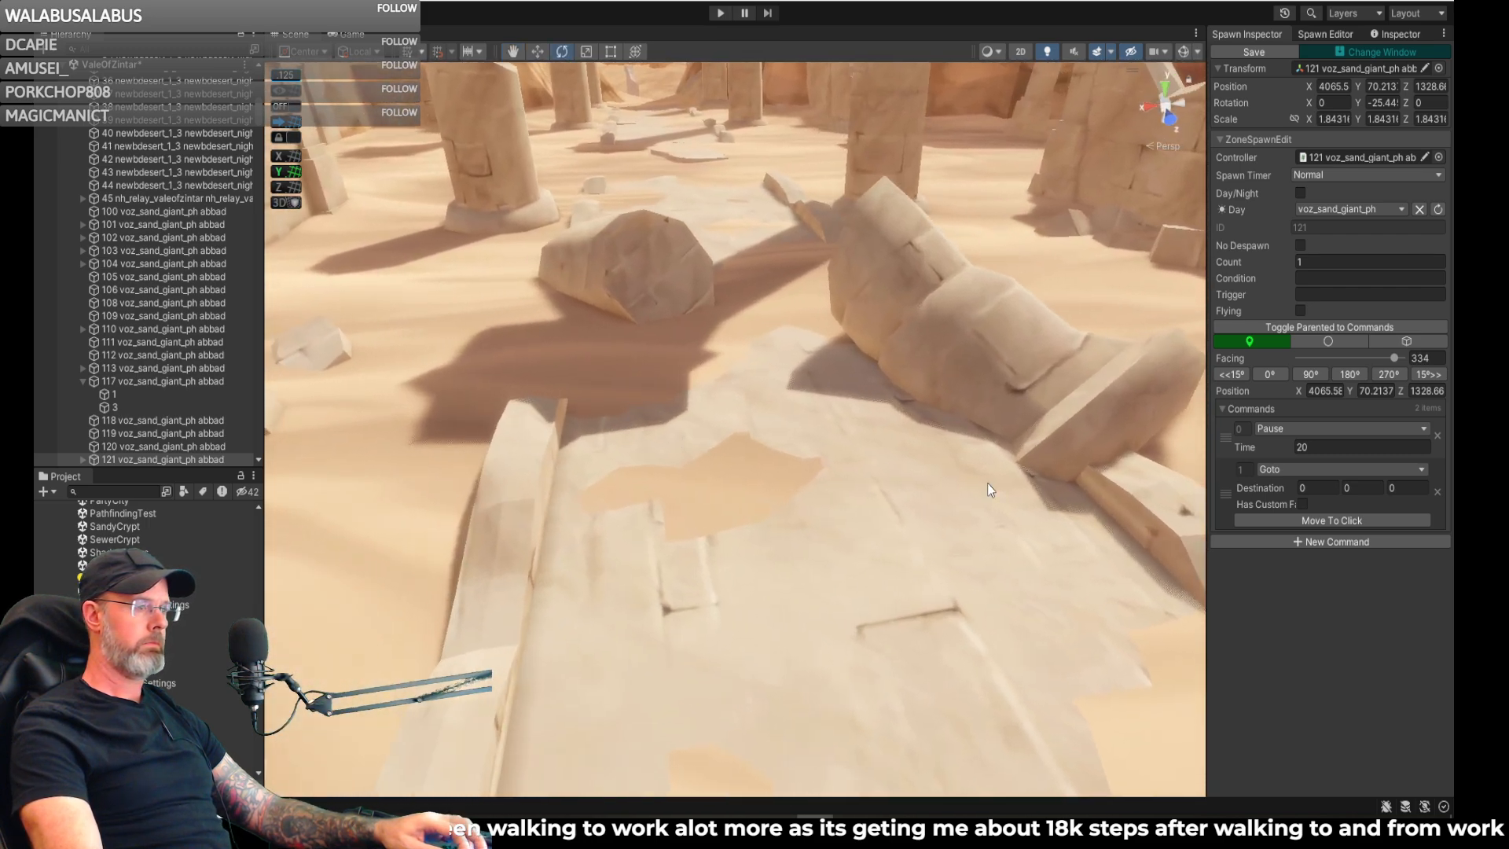
left_click(1301, 521)
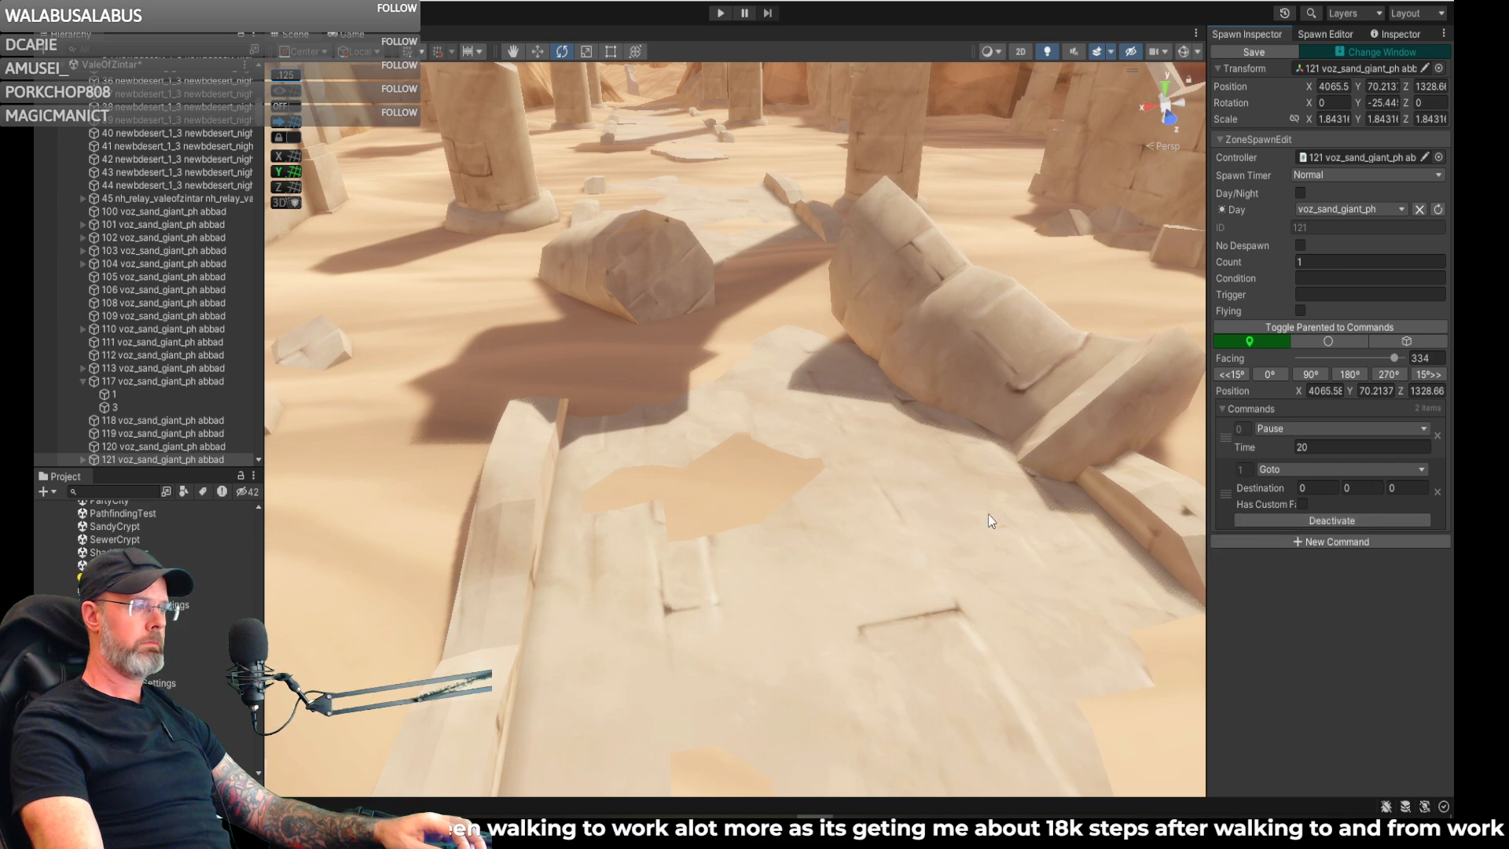
left_click(720, 373)
- Add a second Goto command with its destination on the sand between the fallen column pieces, about X 4050, Z 1186
mouse_move(742, 430)
right_mouse_down()
mouse_move(810, 512)
mouse_move(782, 489)
mouse_move(998, 577)
mouse_move(1151, 609)
right_mouse_up()
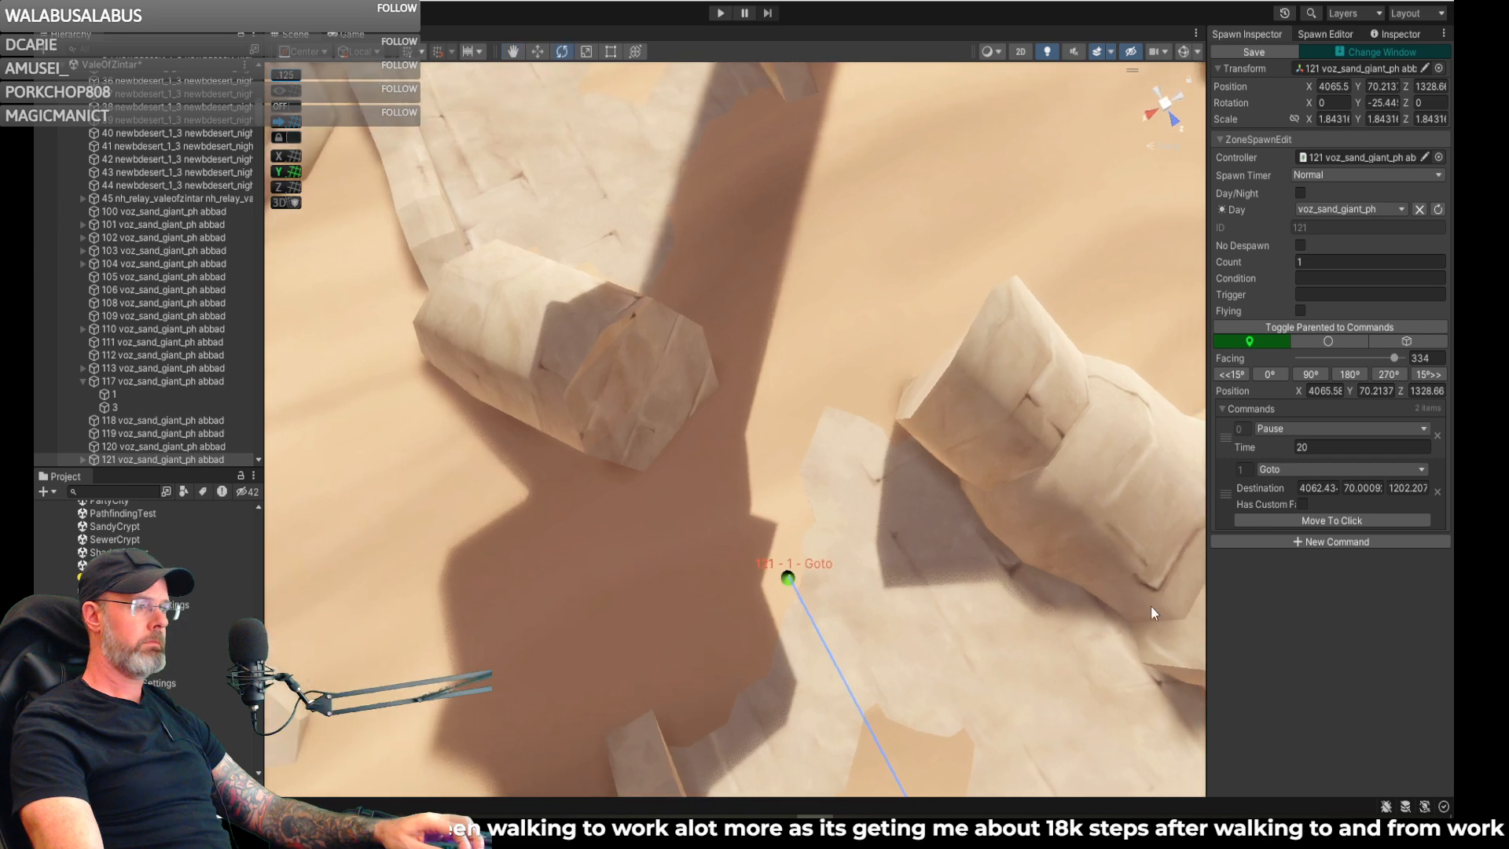
left_click(1344, 544)
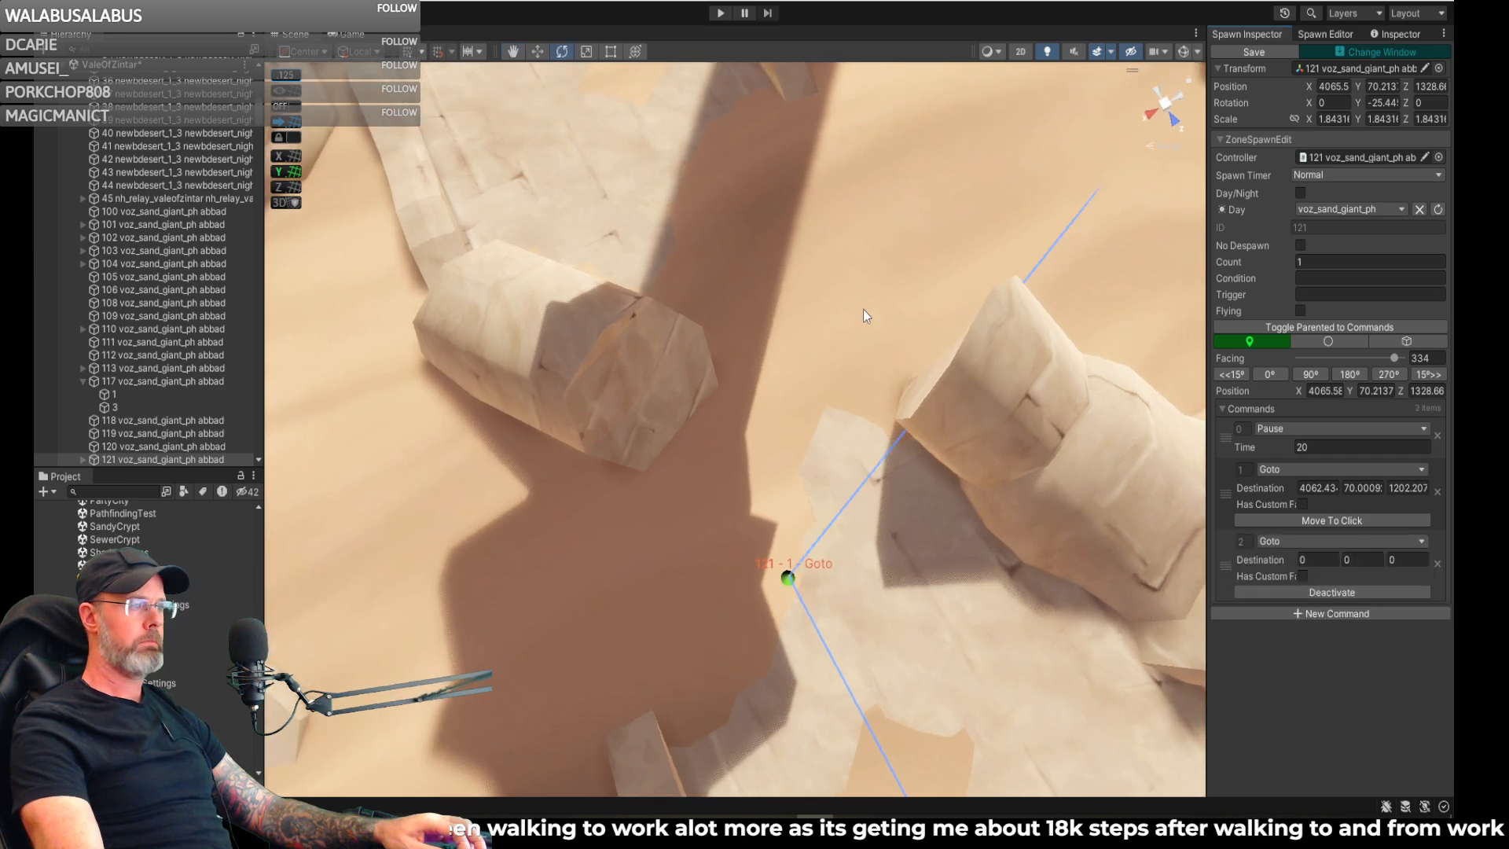
left_click(815, 248)
- Add a third Goto command with its destination on the next paved section between the standing columns, about X 4060, Z 1150
right_click_drag(867, 253, 709, 60)
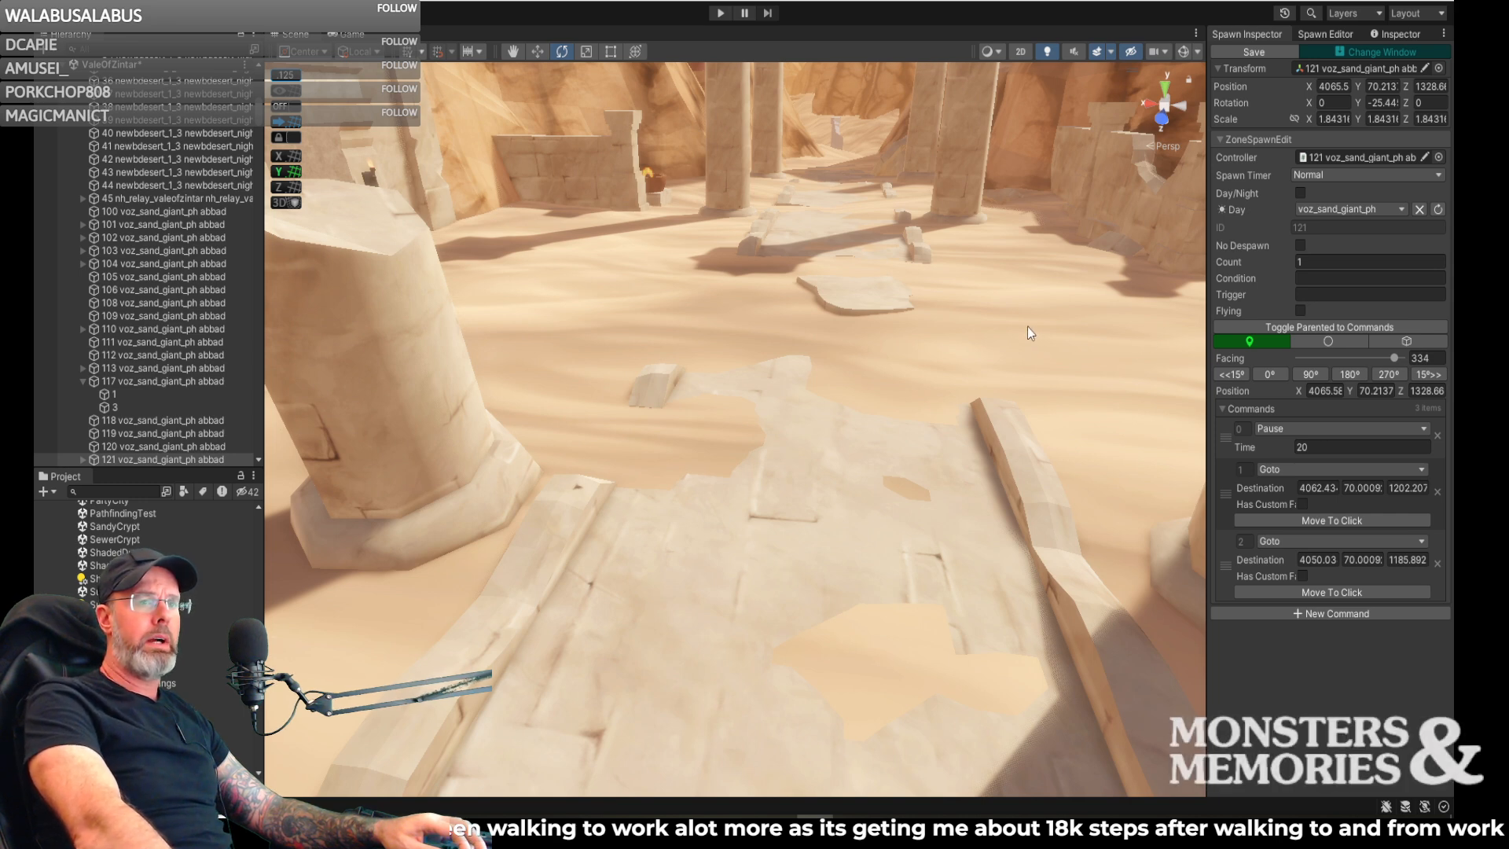
mouse_move(1012, 329)
right_mouse_down()
mouse_move(1117, 402)
mouse_move(1408, 425)
mouse_move(61, 388)
mouse_move(361, 132)
mouse_move(1131, 417)
mouse_move(1078, 445)
mouse_move(1120, 444)
right_mouse_up()
key("w")
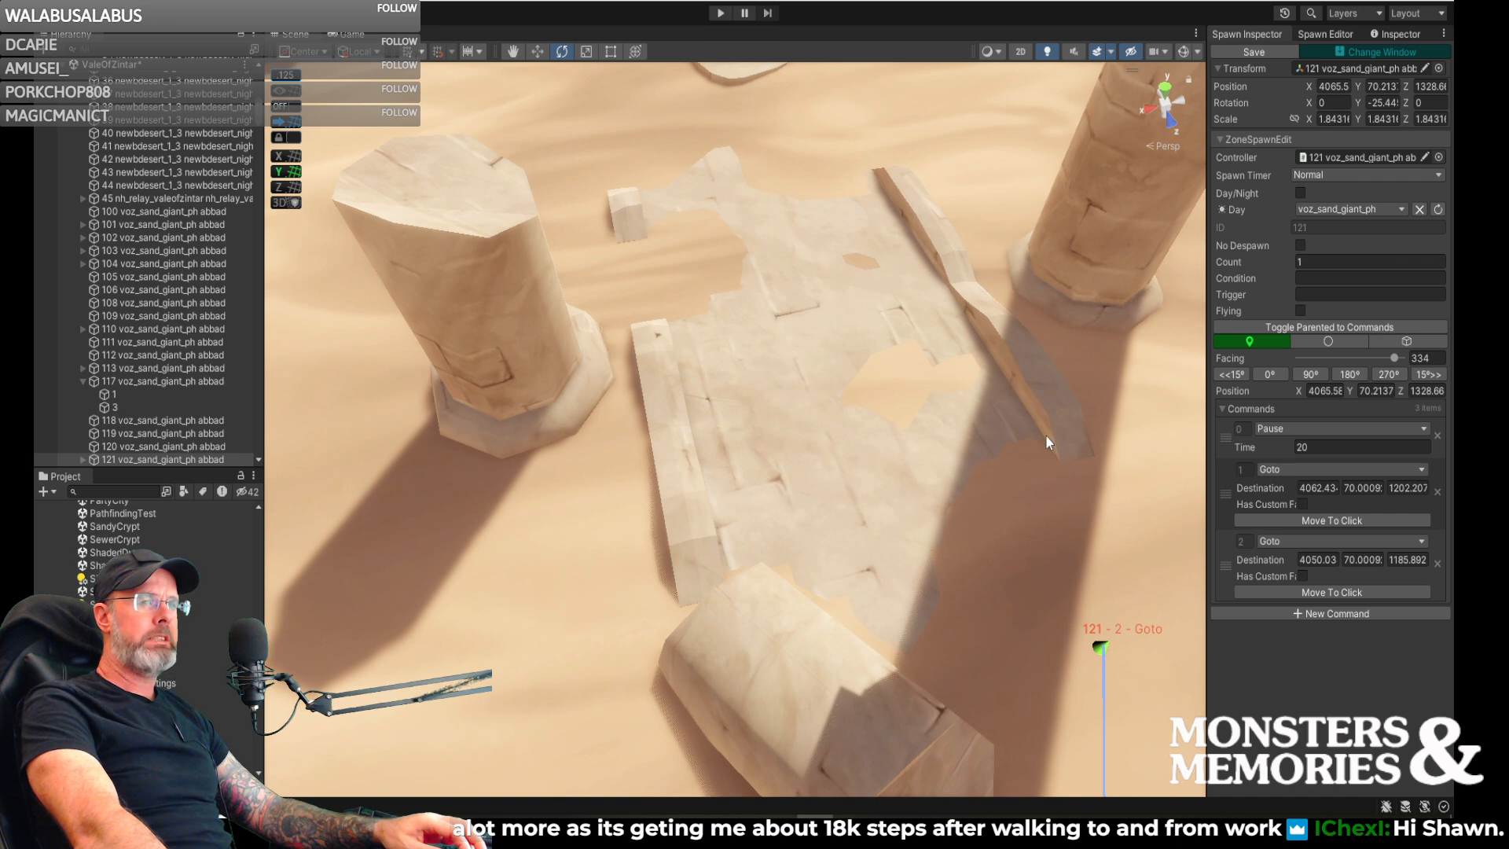
right_click_drag(1052, 423, 977, 362)
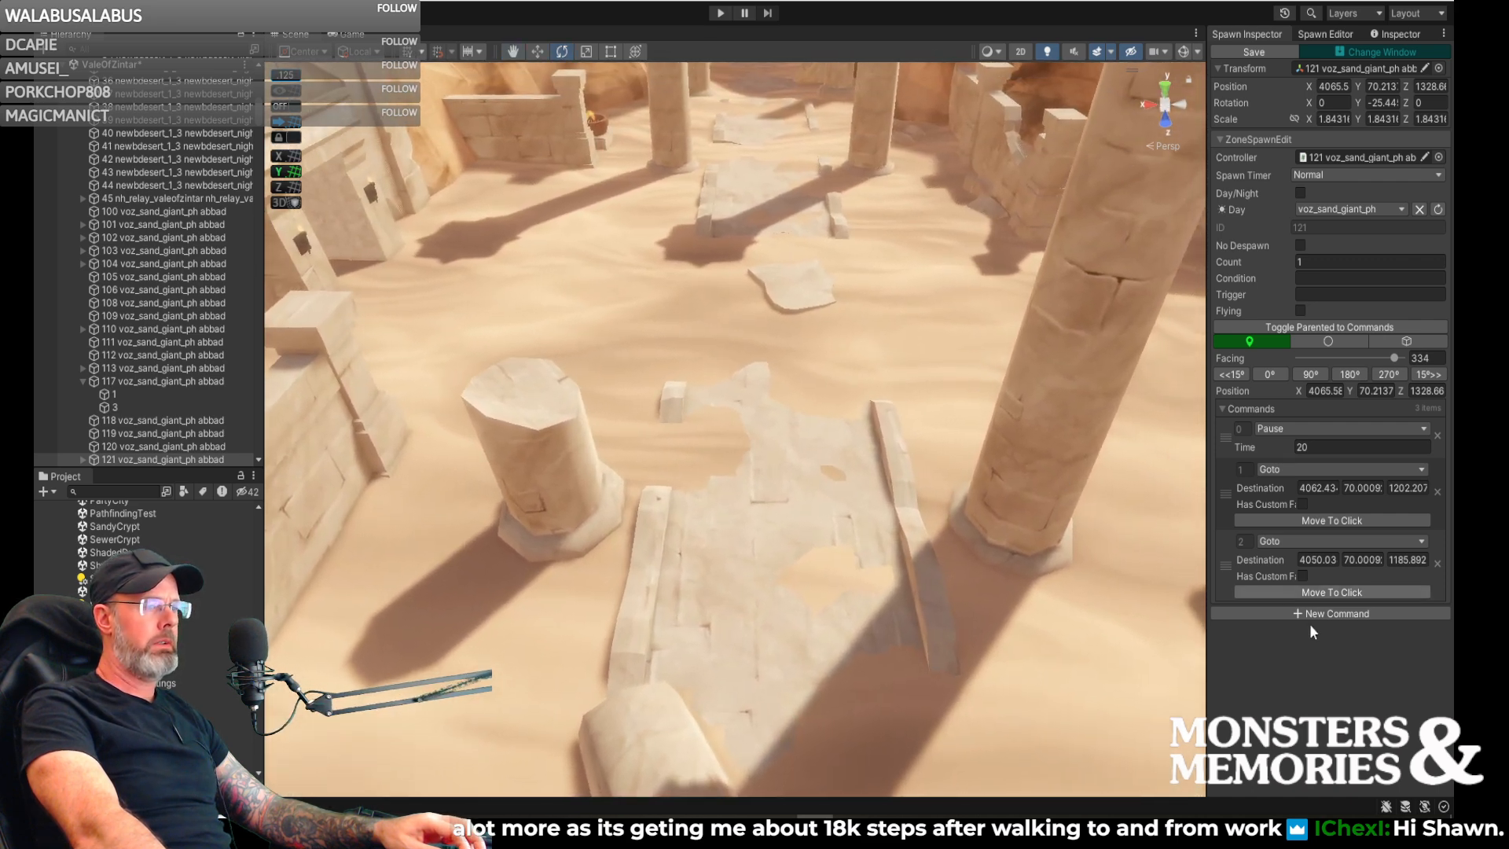
left_click(1330, 612)
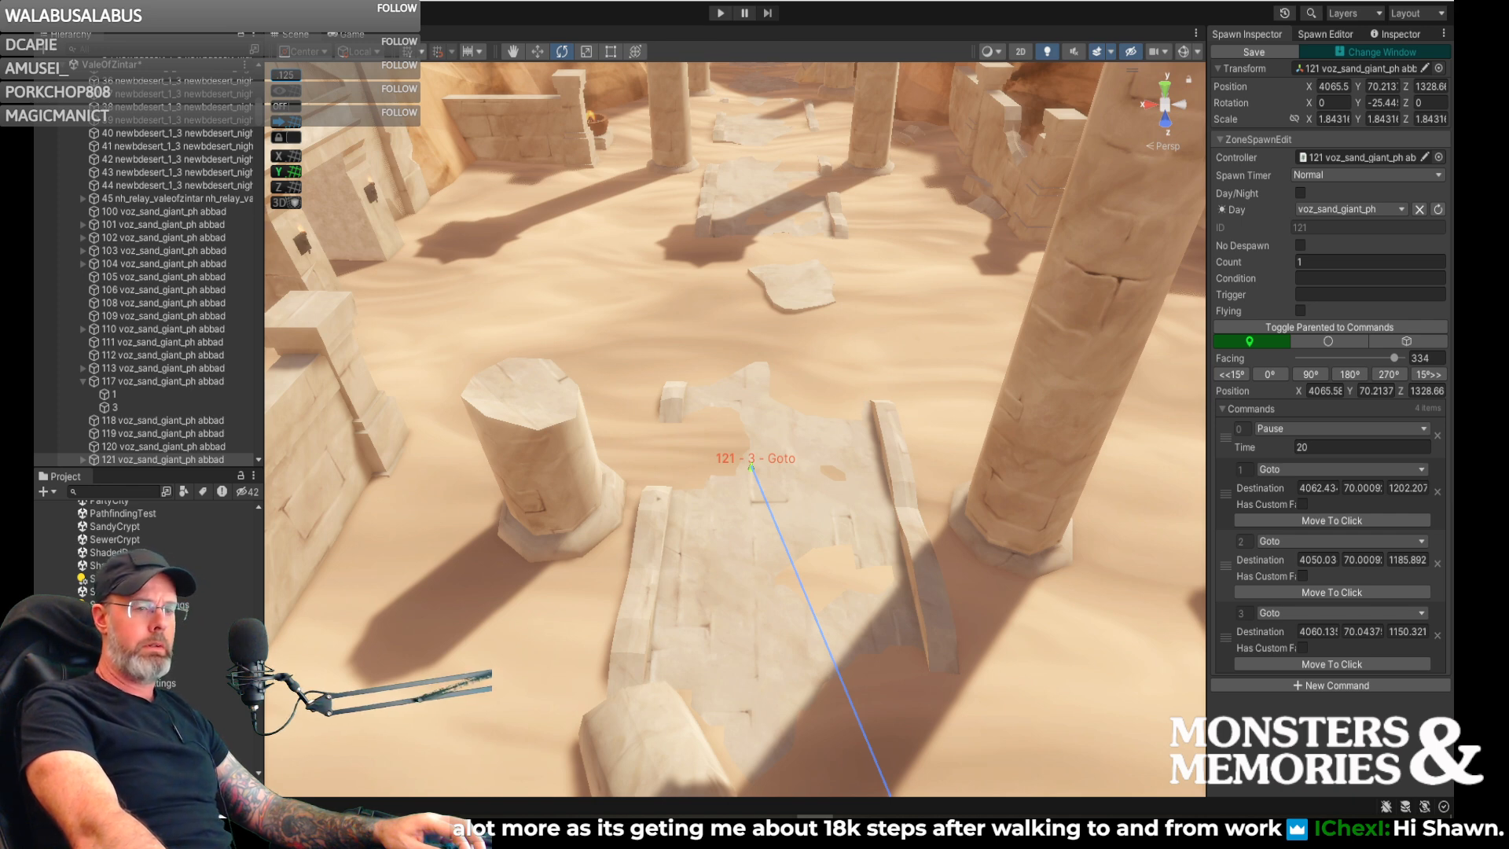
key("w")
mouse_move(992, 625)
right_mouse_down()
mouse_move(974, 578)
mouse_move(975, 616)
right_mouse_up()
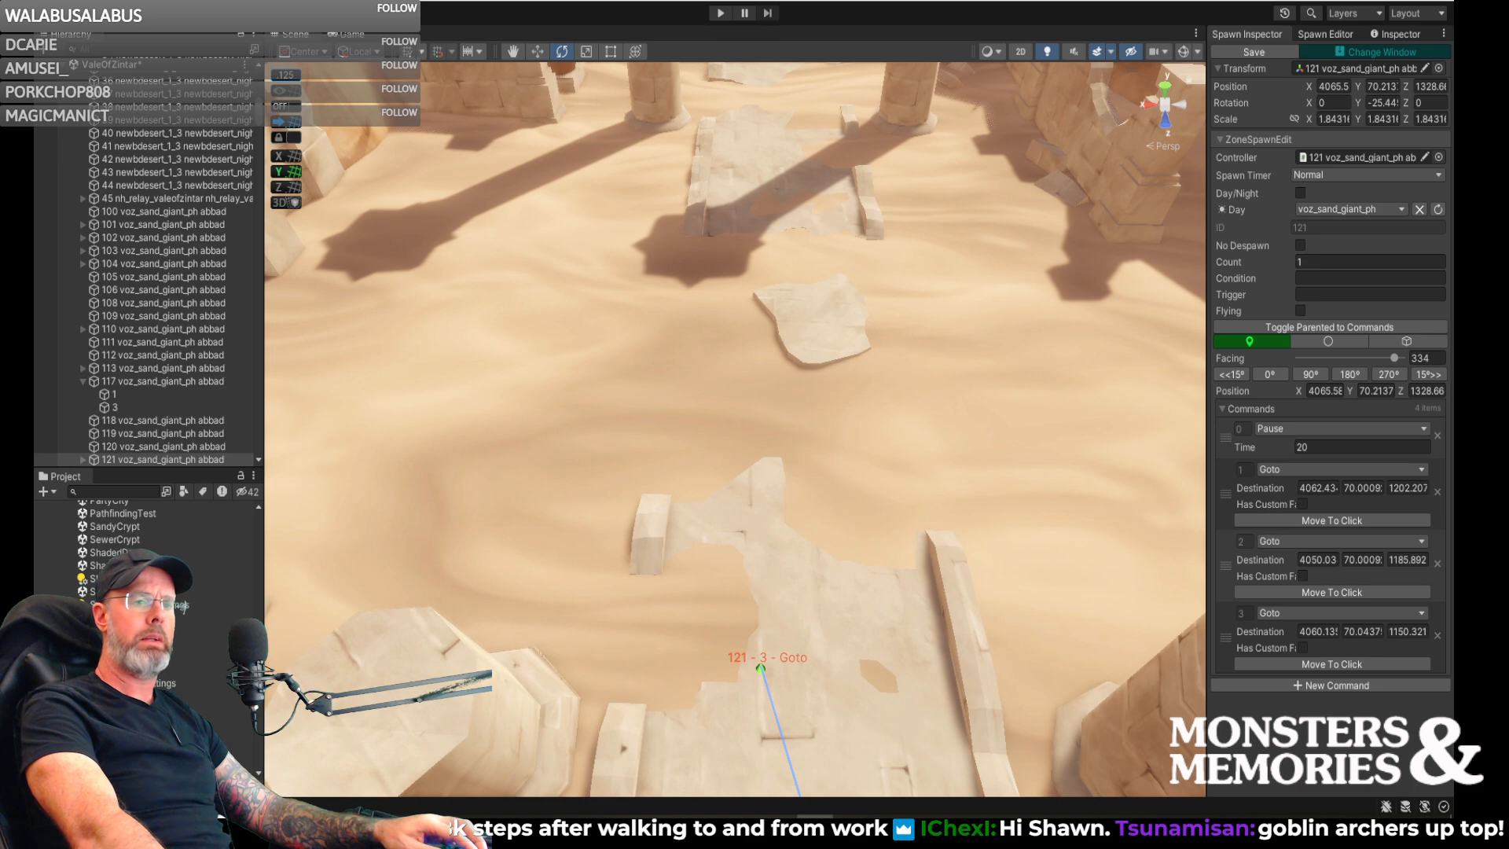
mouse_move(1067, 554)
right_mouse_down()
mouse_move(1066, 595)
mouse_move(1090, 601)
mouse_move(199, 304)
mouse_move(316, 209)
mouse_move(249, 426)
mouse_move(282, 177)
mouse_move(261, 226)
mouse_move(1219, 542)
mouse_move(1087, 566)
mouse_move(1068, 554)
mouse_move(1051, 449)
mouse_move(1022, 480)
mouse_move(1055, 514)
right_mouse_up()
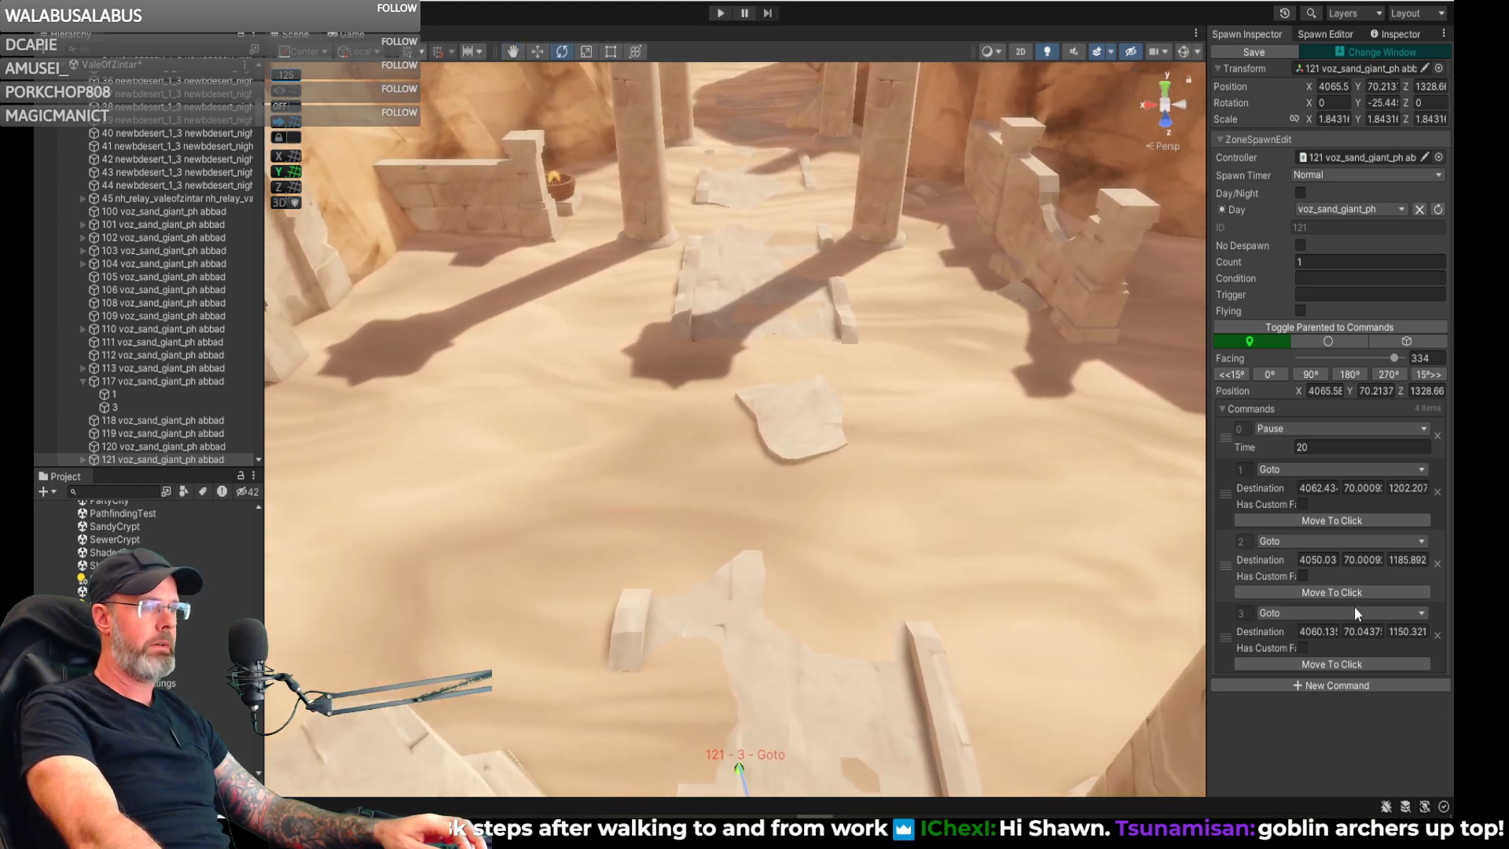
- Shift the third Goto destination to about X 4058, Z 1149, and add a fourth Goto far down the sandy canyon, about X 4046, Z 719
mouse_move(819, 588)
right_mouse_down()
mouse_move(865, 734)
mouse_move(743, 399)
right_mouse_up()
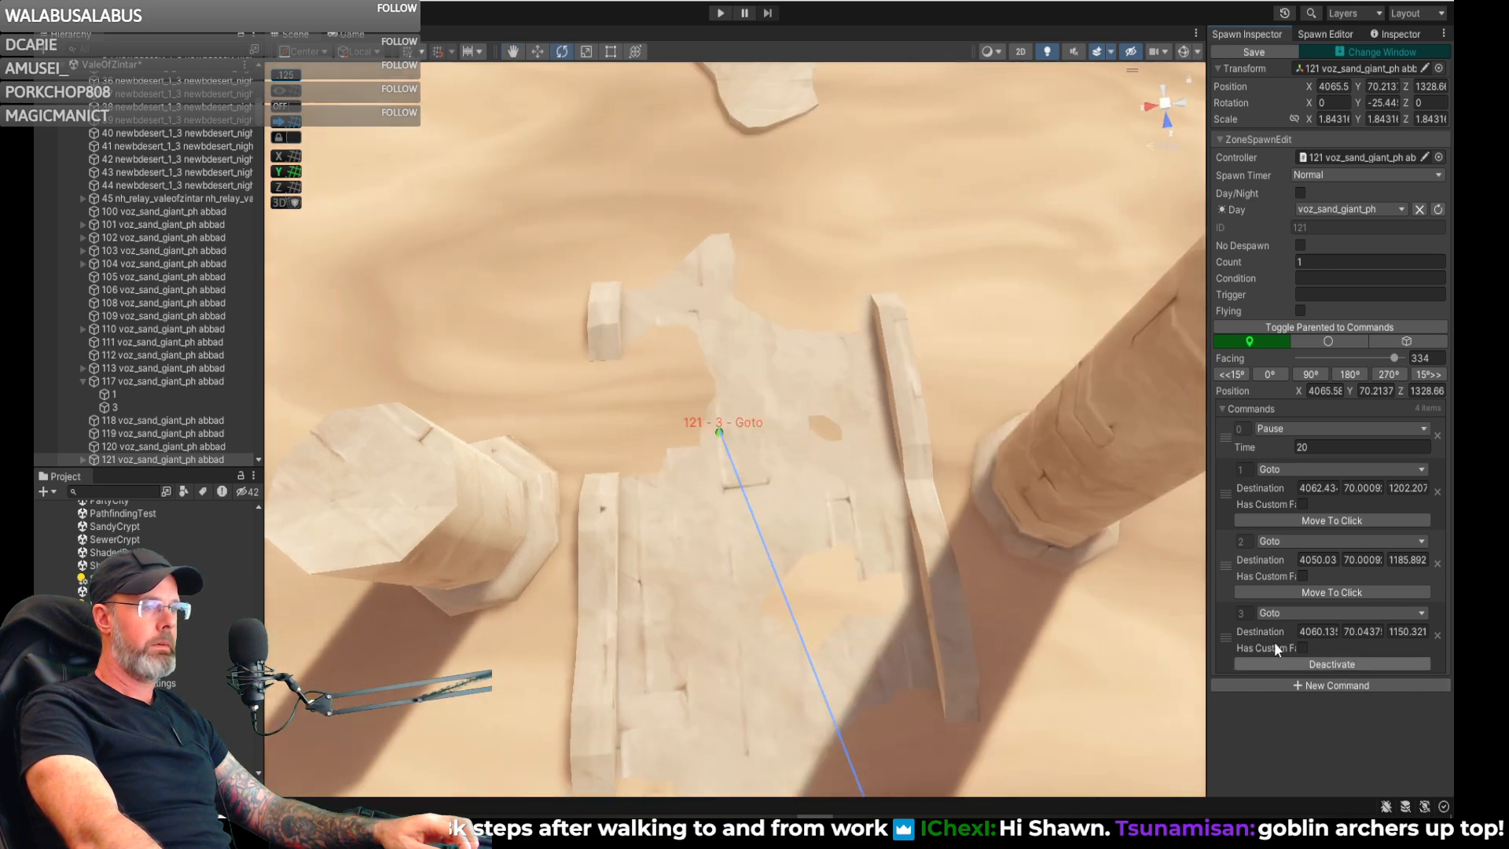
mouse_move(765, 422)
right_mouse_down()
mouse_move(744, 240)
mouse_move(761, 297)
right_mouse_up()
key("w")
left_click(1384, 687)
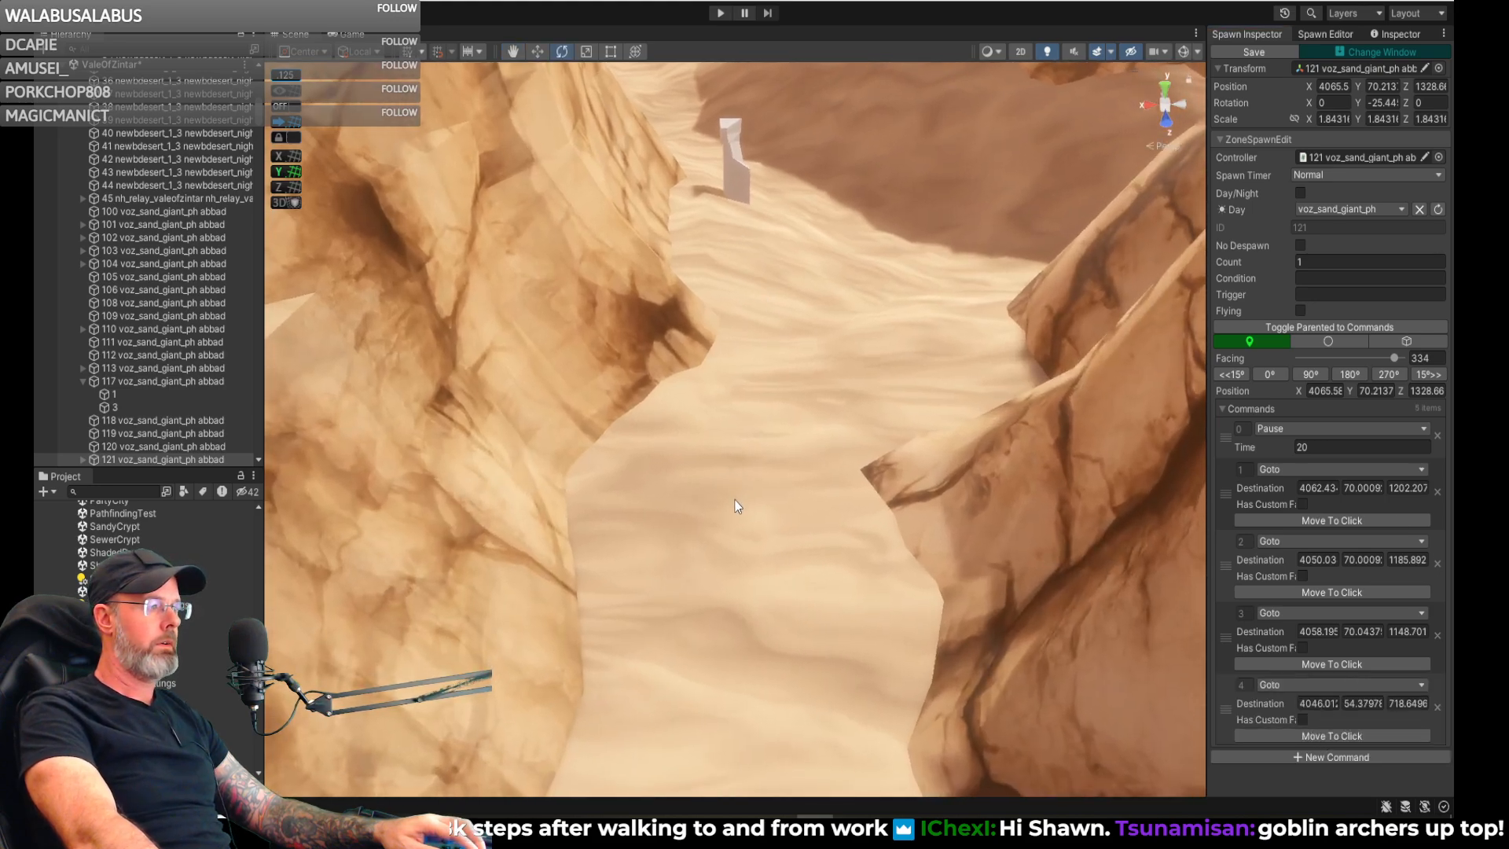
- Set the spawn gizmo cull distance to 727 and inspect the path line around the fourth Goto point in the canyon
right_click_drag(737, 500, 83, 374)
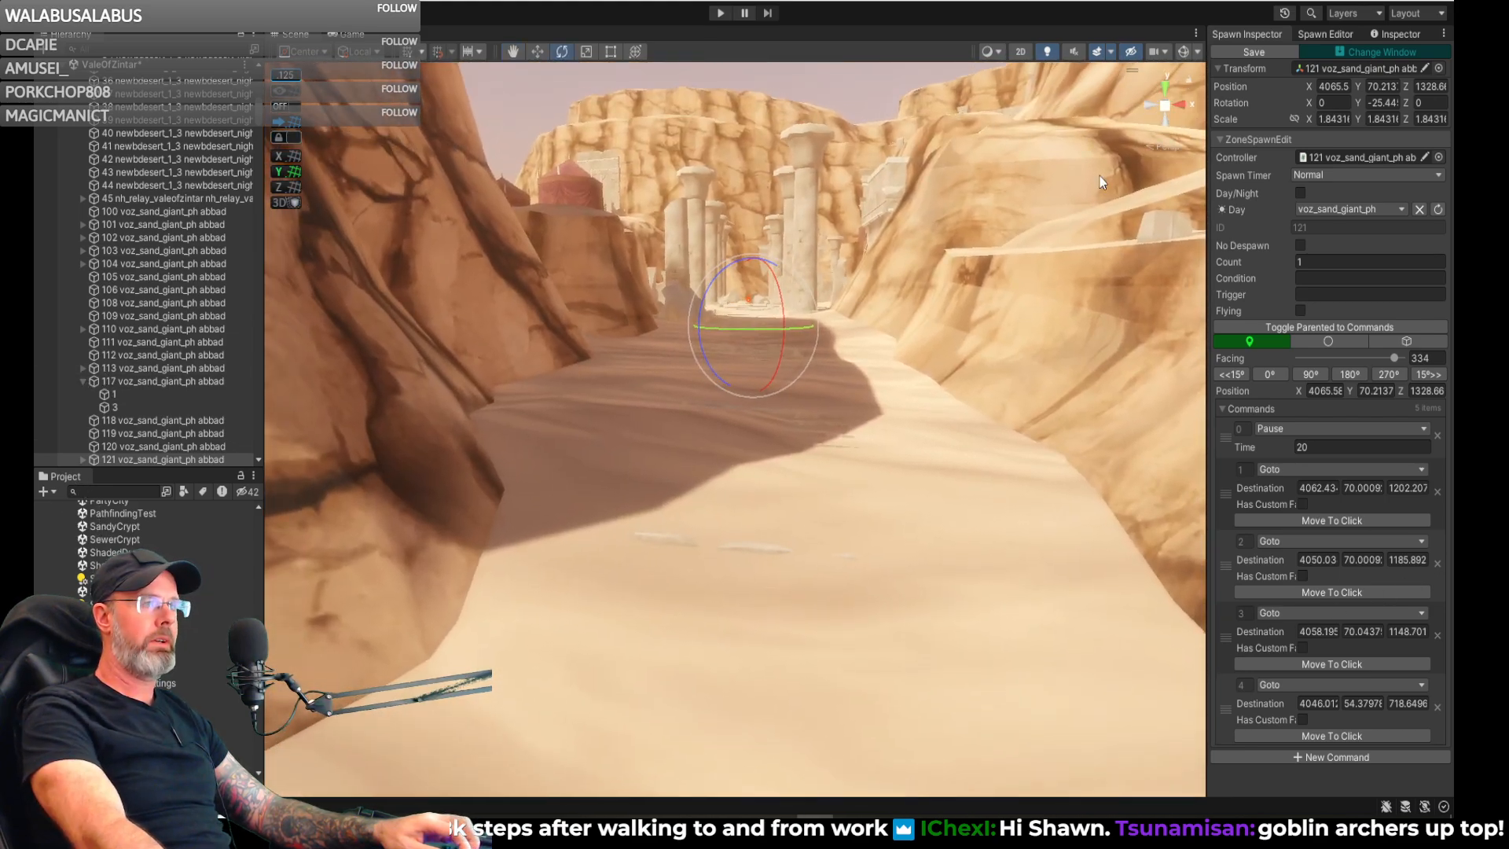
left_click(1330, 33)
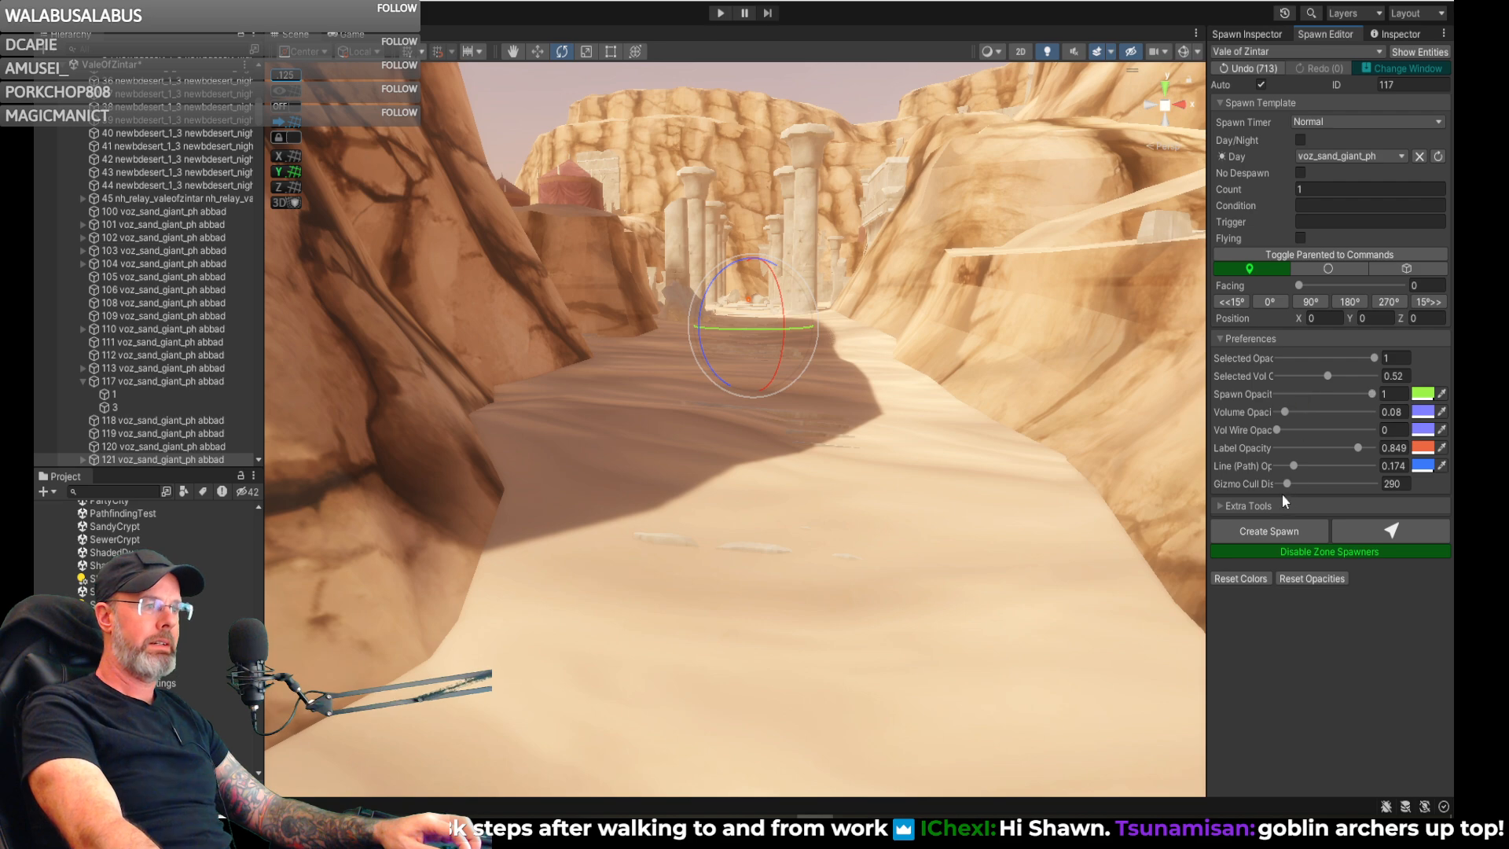
left_click_drag(1284, 484, 1303, 483)
mouse_move(1044, 388)
right_mouse_down()
mouse_move(775, 563)
mouse_move(965, 442)
mouse_move(482, 465)
mouse_move(412, 438)
mouse_move(445, 607)
mouse_move(417, 499)
mouse_move(393, 493)
mouse_move(407, 463)
right_mouse_up()
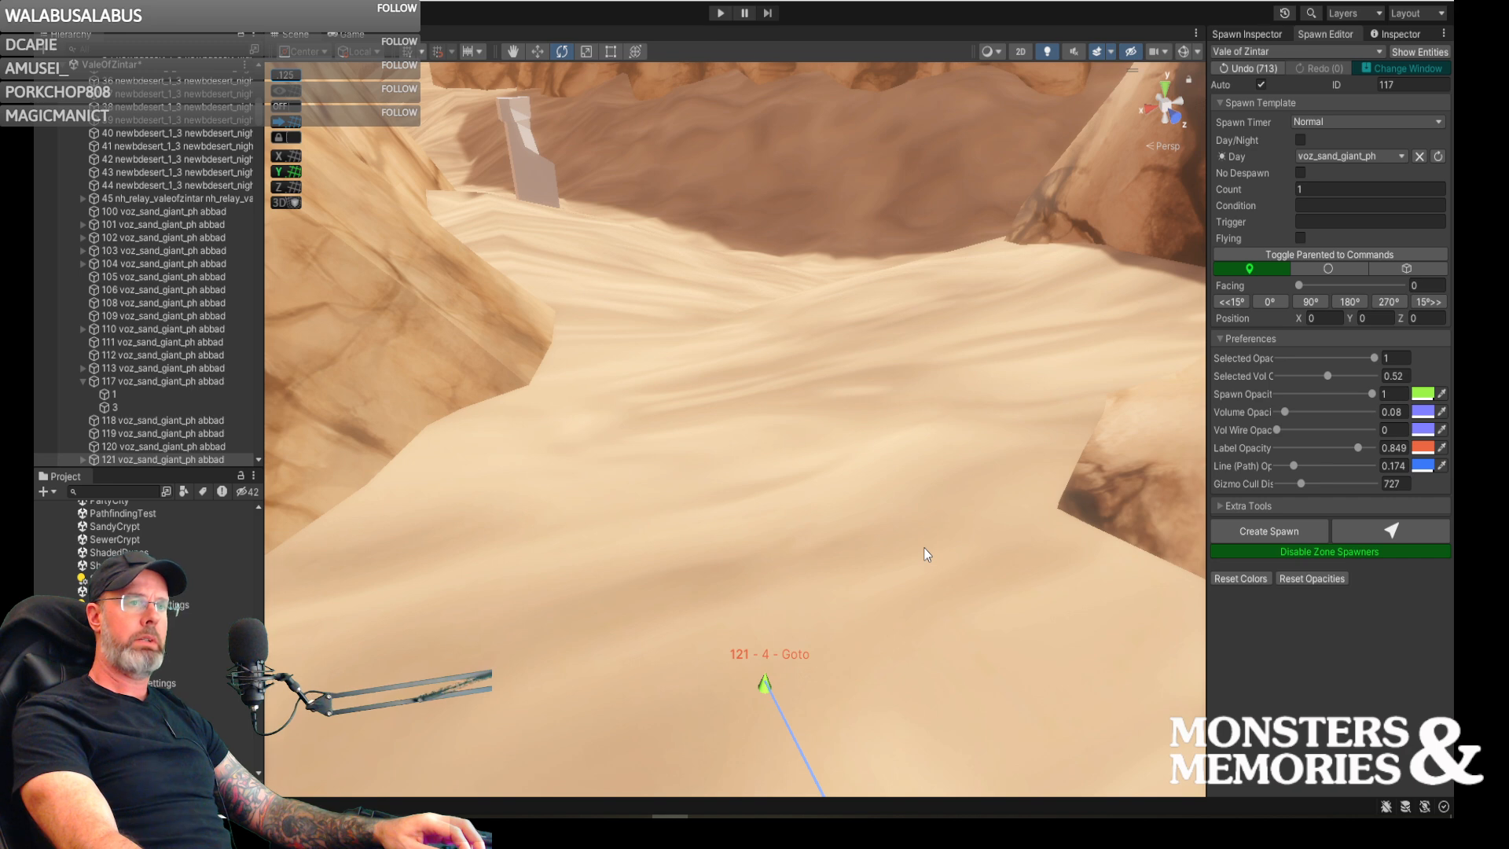
mouse_move(896, 496)
right_mouse_down()
mouse_move(896, 539)
mouse_move(869, 586)
mouse_move(883, 549)
right_mouse_up()
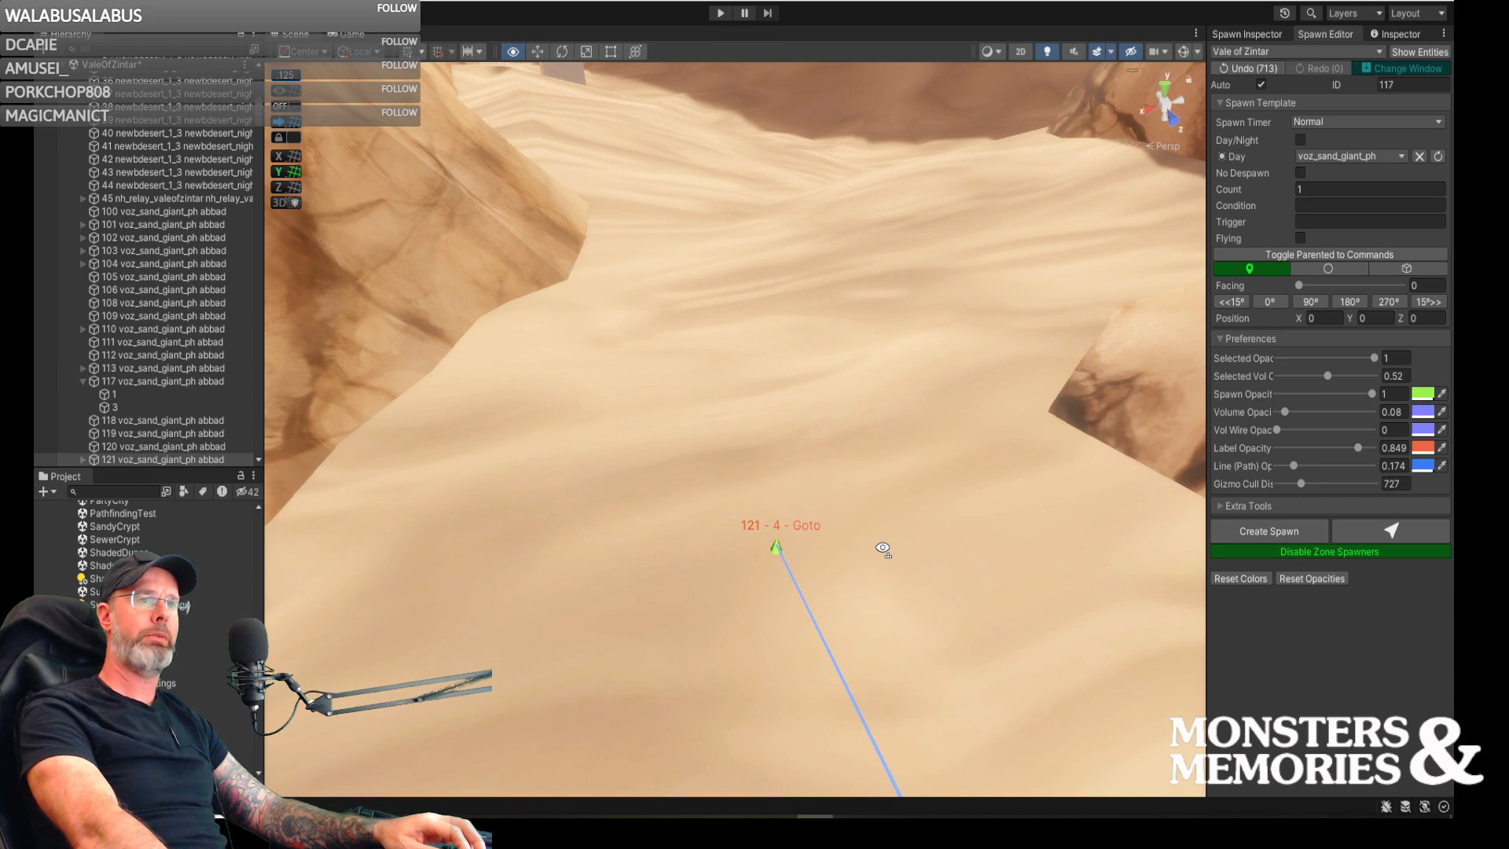
mouse_move(883, 550)
right_mouse_down()
mouse_move(1148, 562)
mouse_move(1289, 532)
mouse_move(1182, 540)
right_mouse_up()
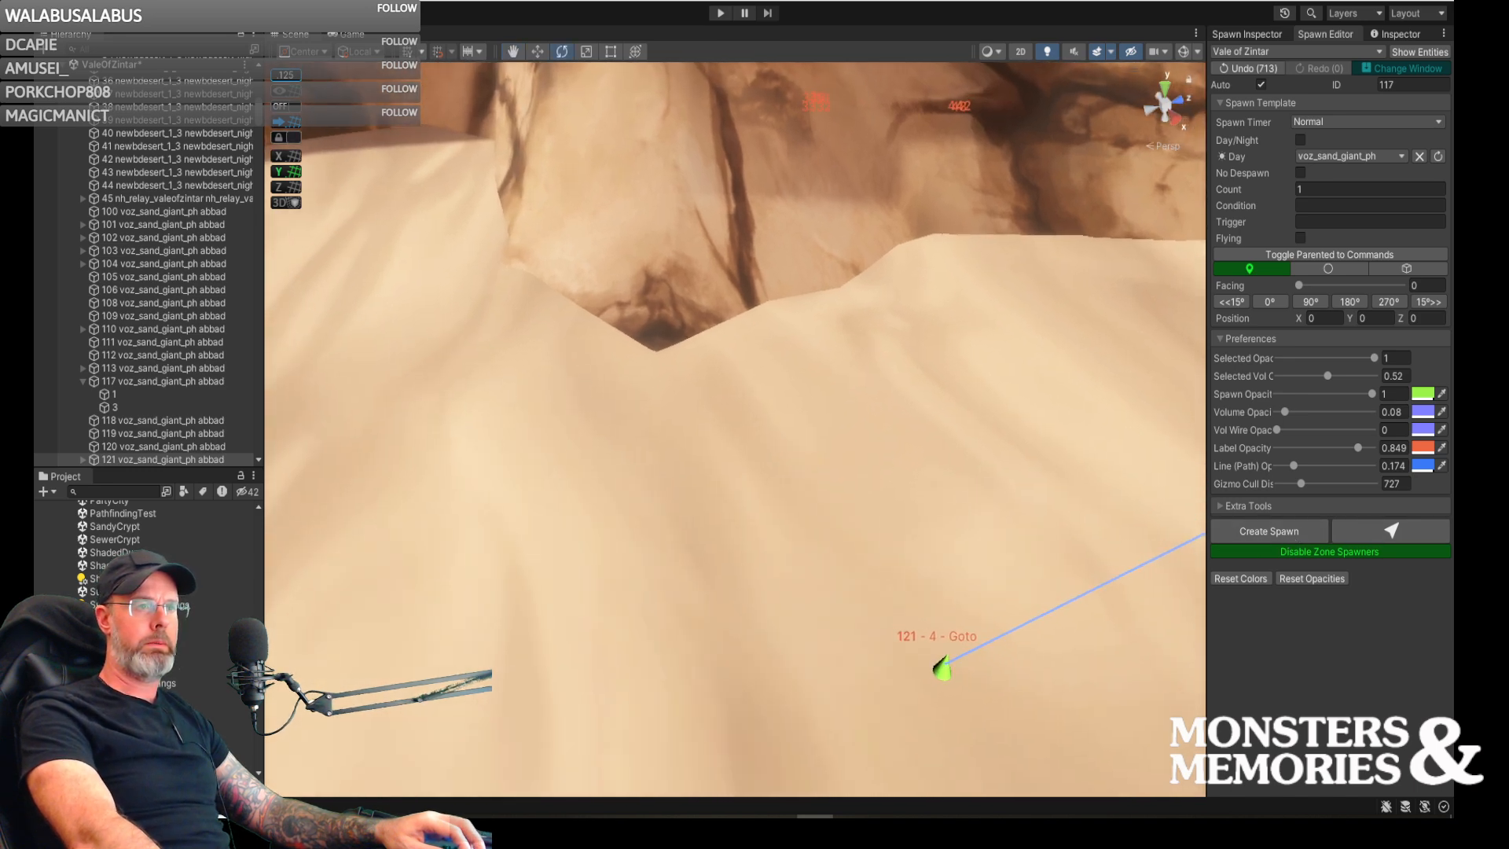
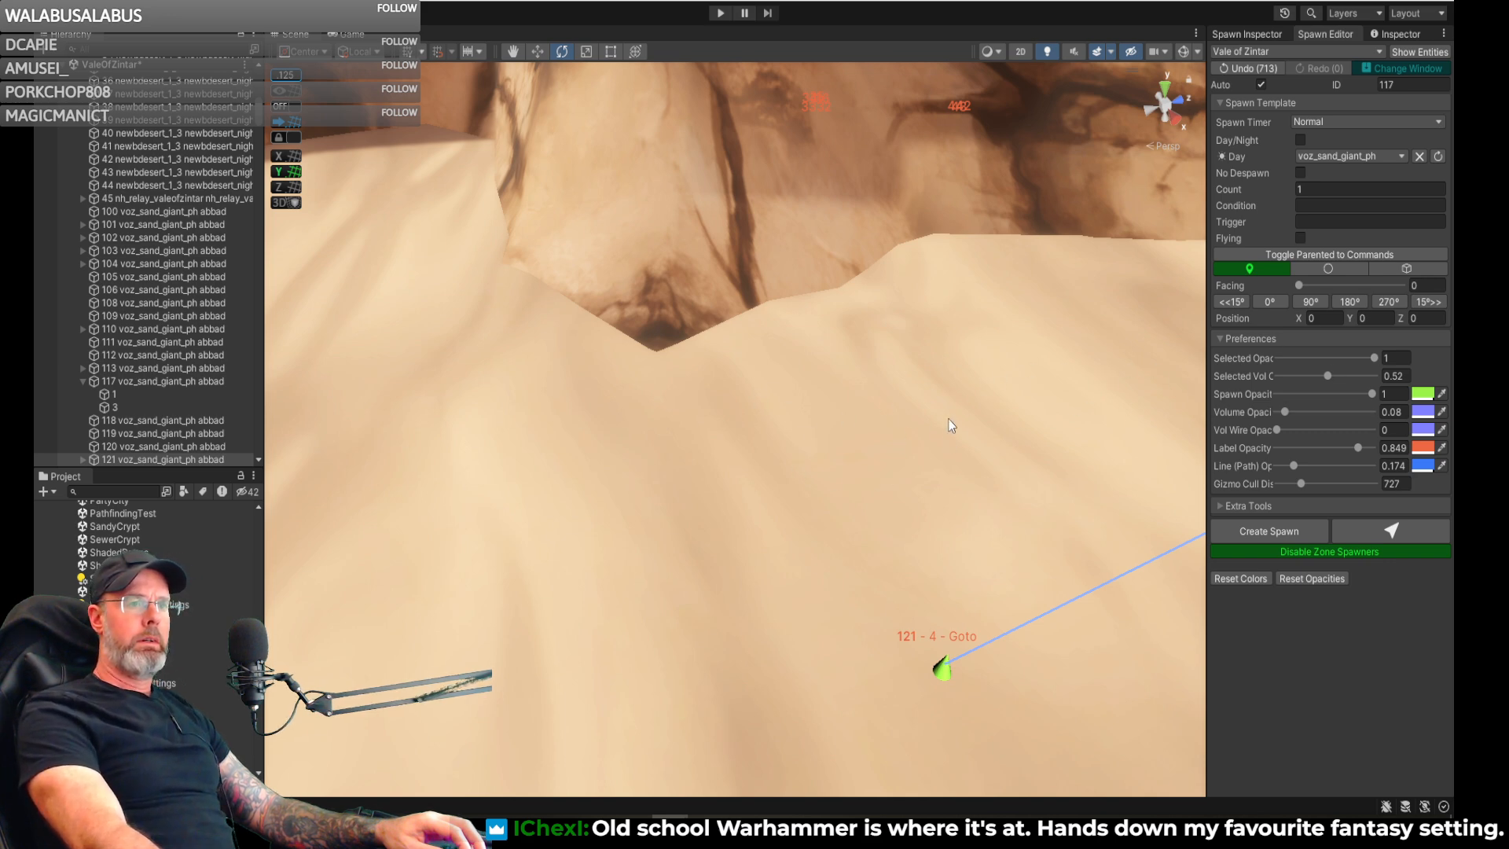
- Enable a custom facing on the fourth Goto command of spawn 121 and turn it to about 218 degrees
right_click_drag(883, 291, 1120, 340)
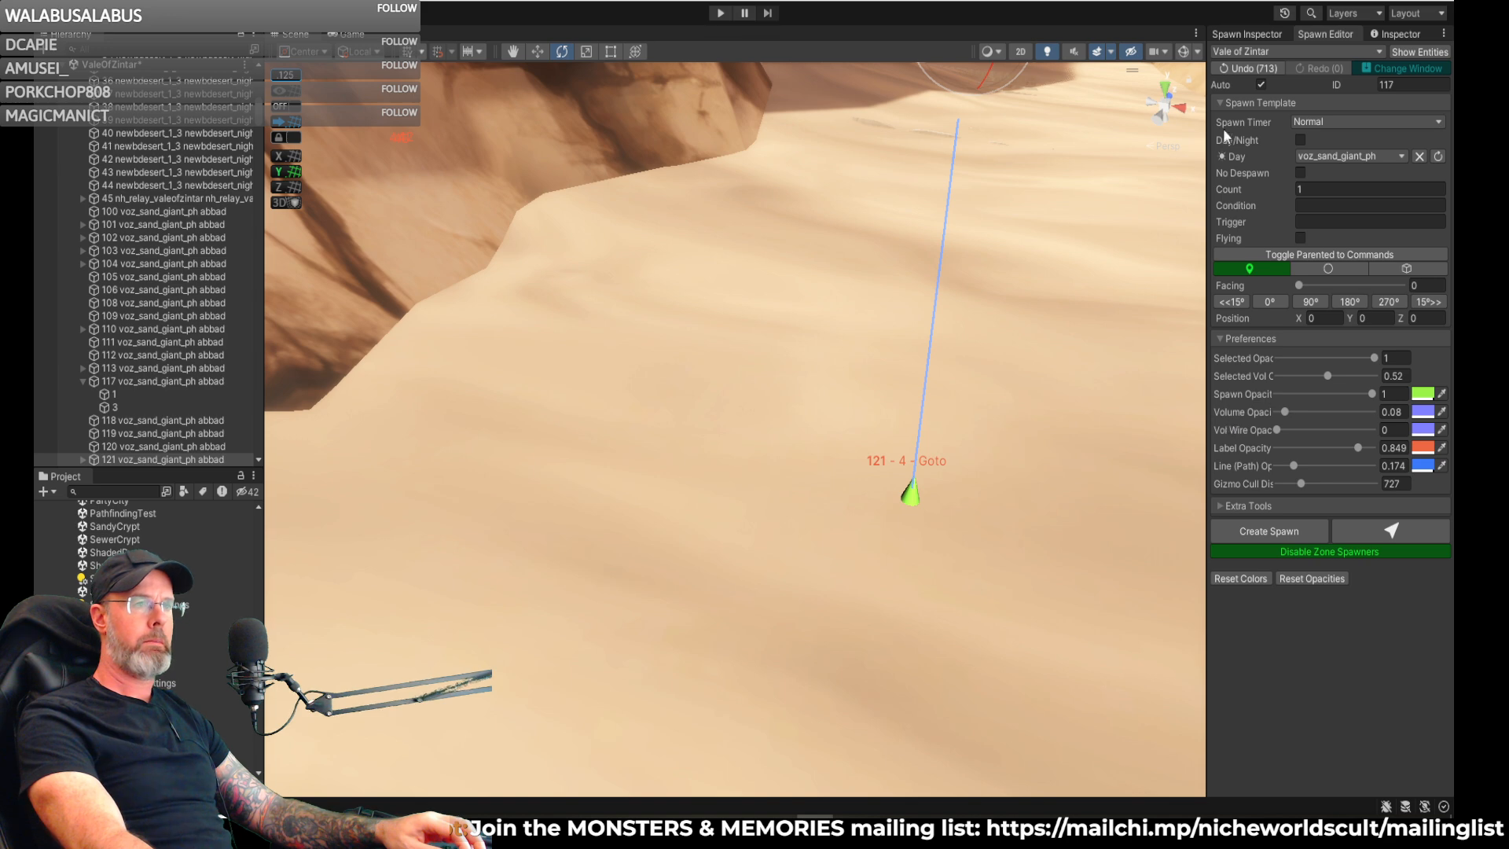
left_click(1270, 35)
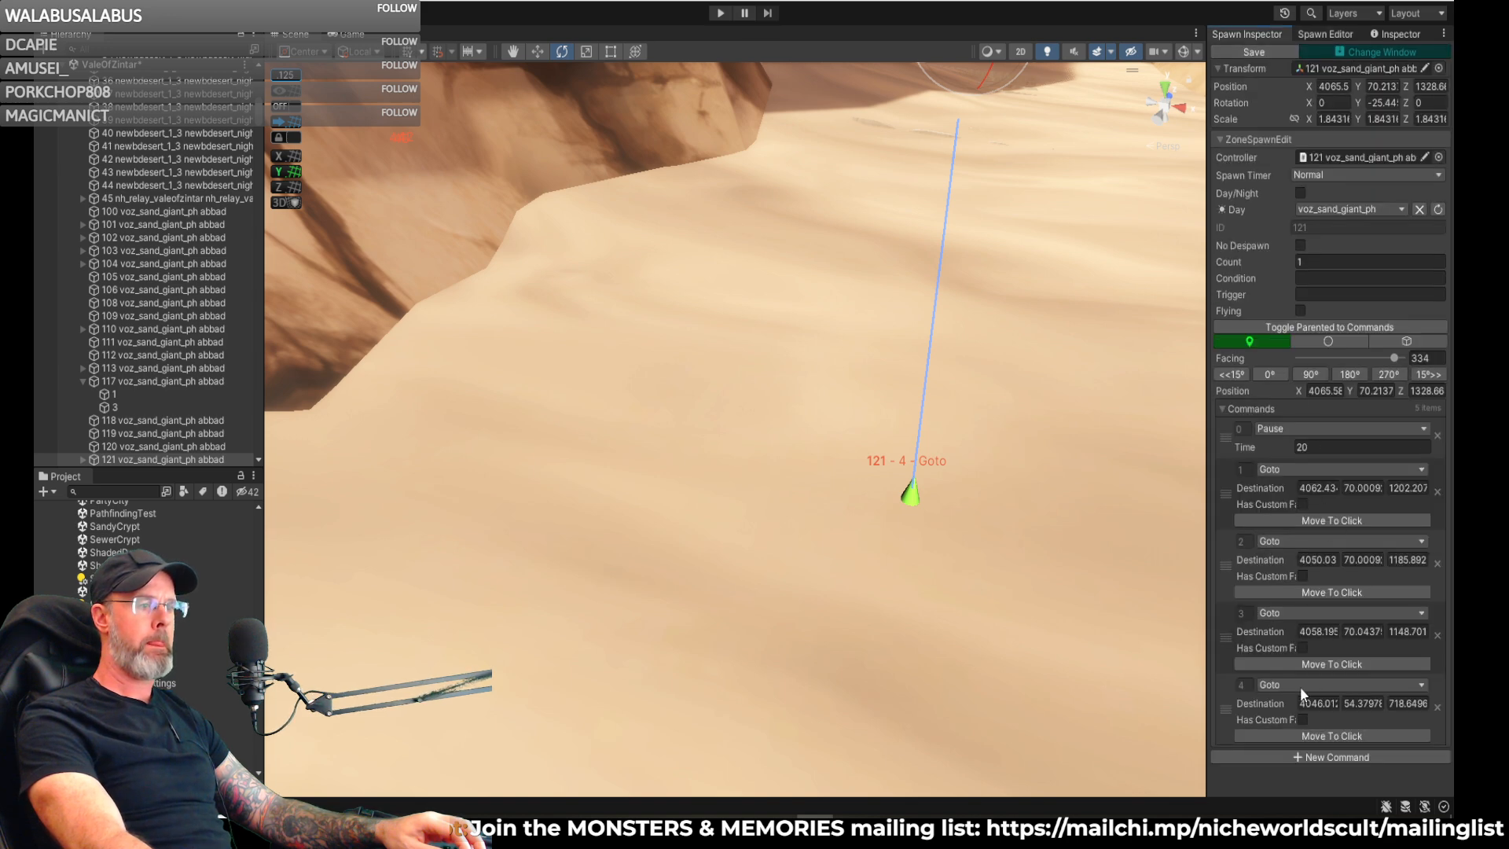
left_click(1301, 719)
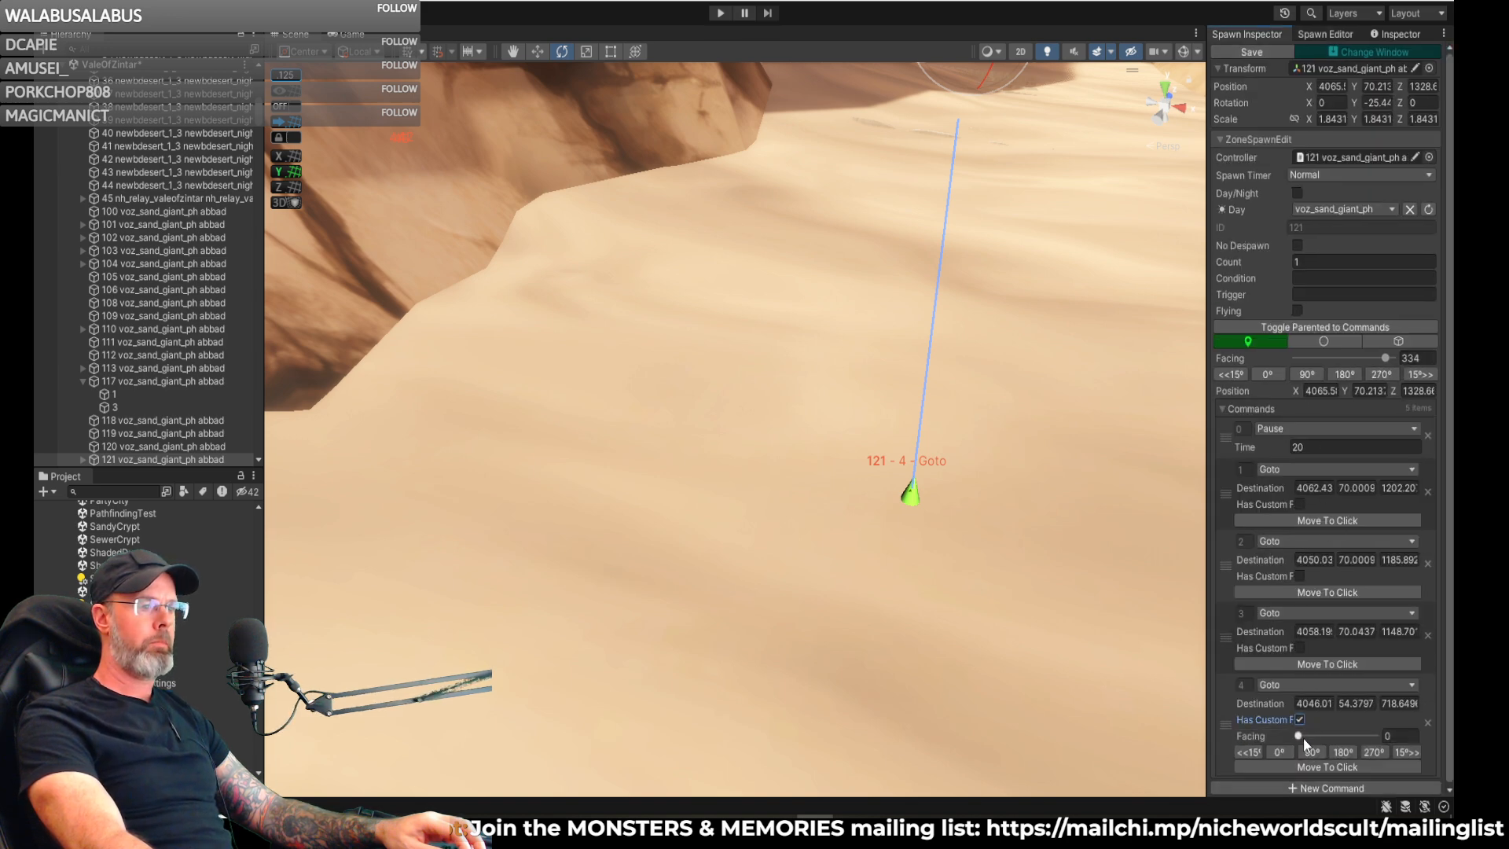
mouse_move(1299, 737)
left_mouse_down()
mouse_move(1345, 745)
mouse_move(1336, 756)
left_mouse_up()
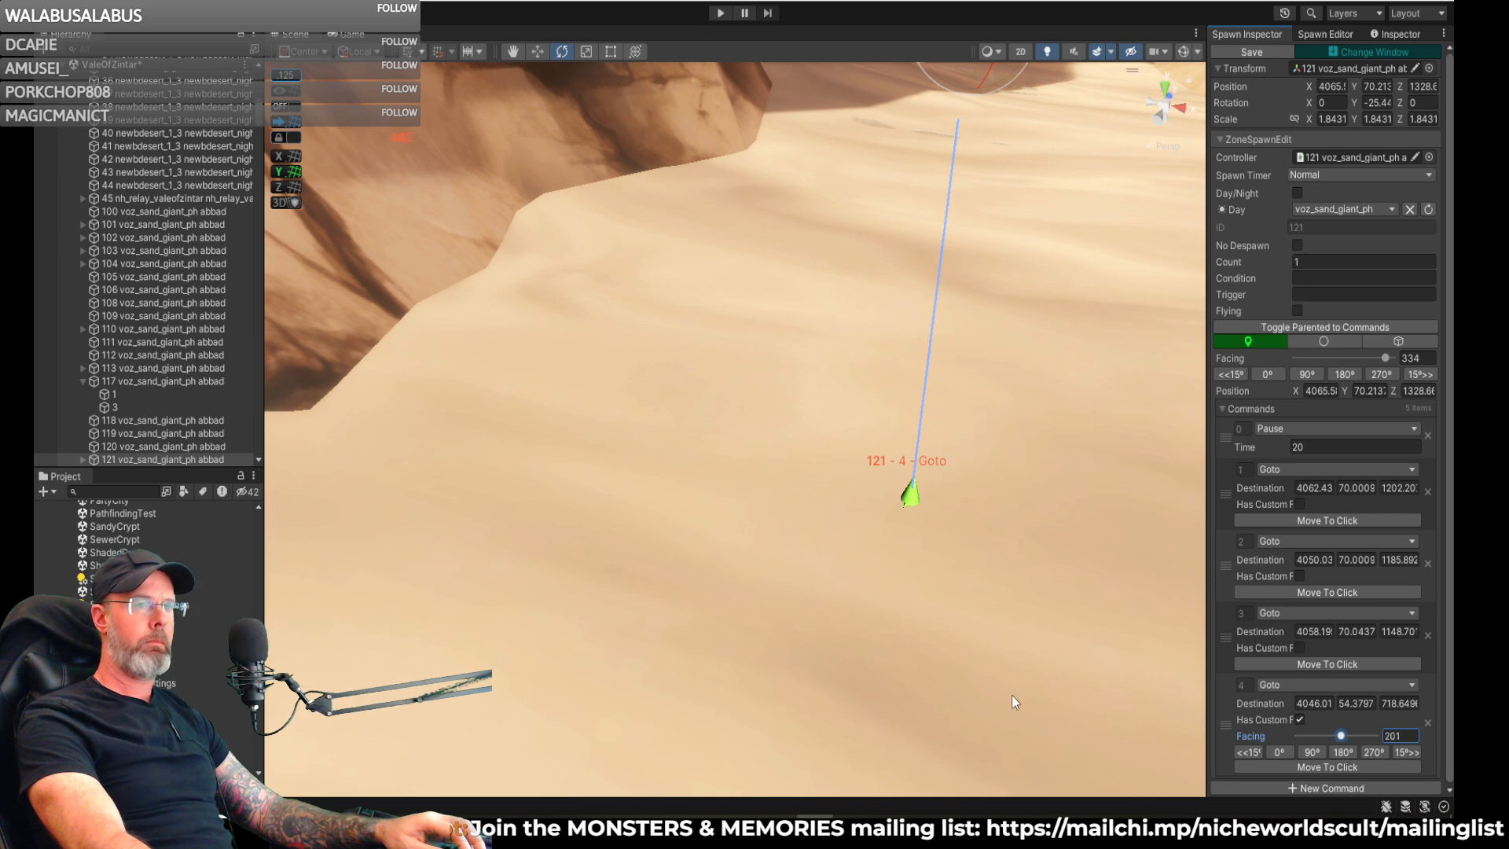
key("d")
mouse_move(1035, 275)
right_mouse_down()
mouse_move(613, 274)
mouse_move(421, 246)
mouse_move(422, 269)
mouse_move(481, 283)
right_mouse_up()
left_click(1343, 736)
left_click_drag(1347, 737, 1349, 737)
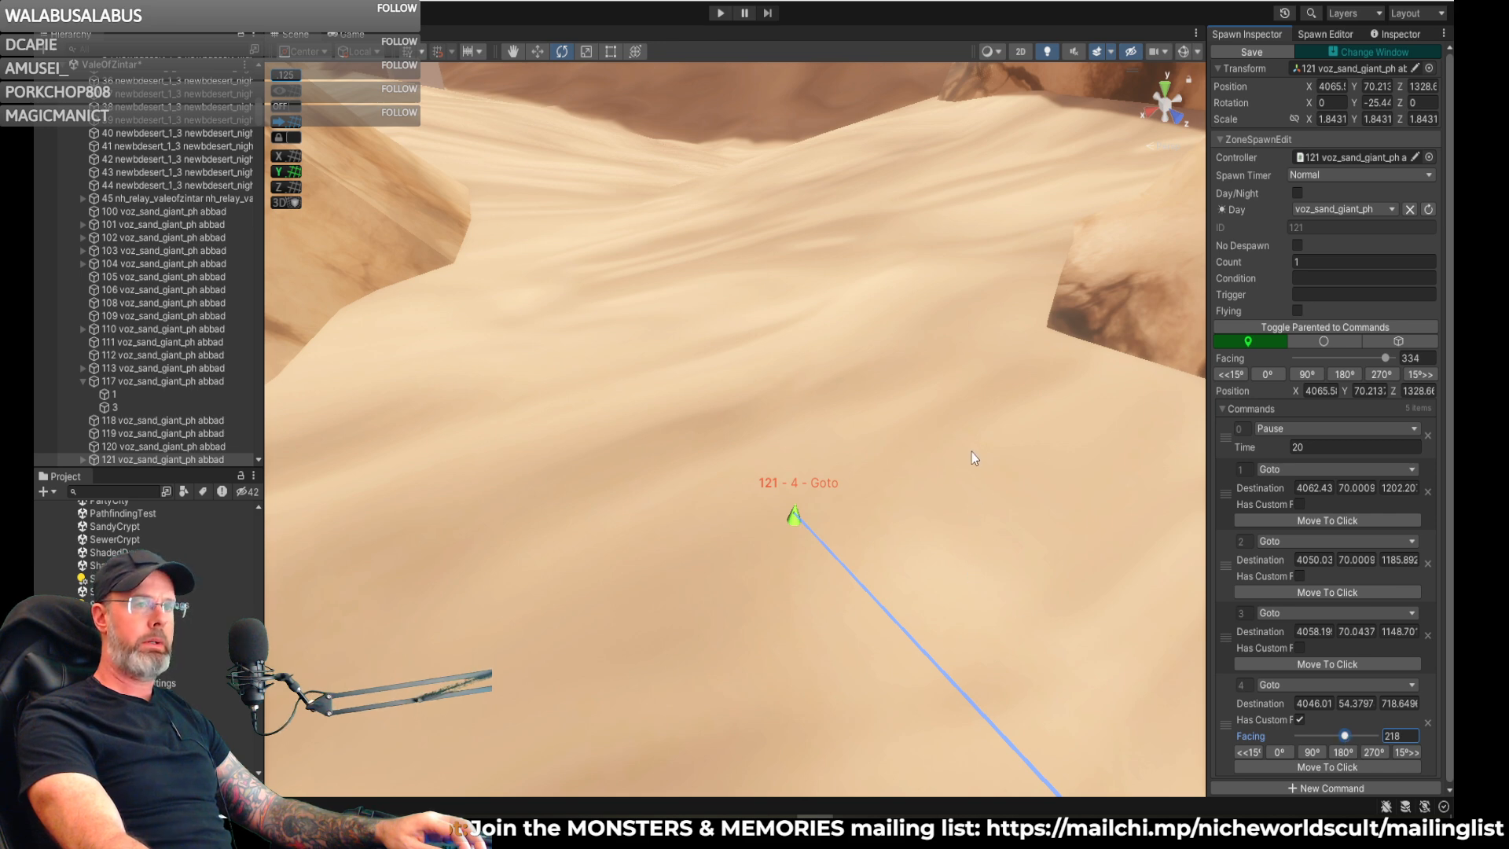
- Raise the fourth Goto point slightly above the canyon sand, to about Y 54.42, and save the spawn
mouse_move(960, 460)
right_mouse_down()
mouse_move(963, 398)
mouse_move(959, 440)
mouse_move(899, 435)
mouse_move(987, 418)
mouse_move(818, 394)
mouse_move(950, 316)
mouse_move(1436, 328)
mouse_move(182, 313)
right_mouse_up()
key("w")
key("d")
key("w")
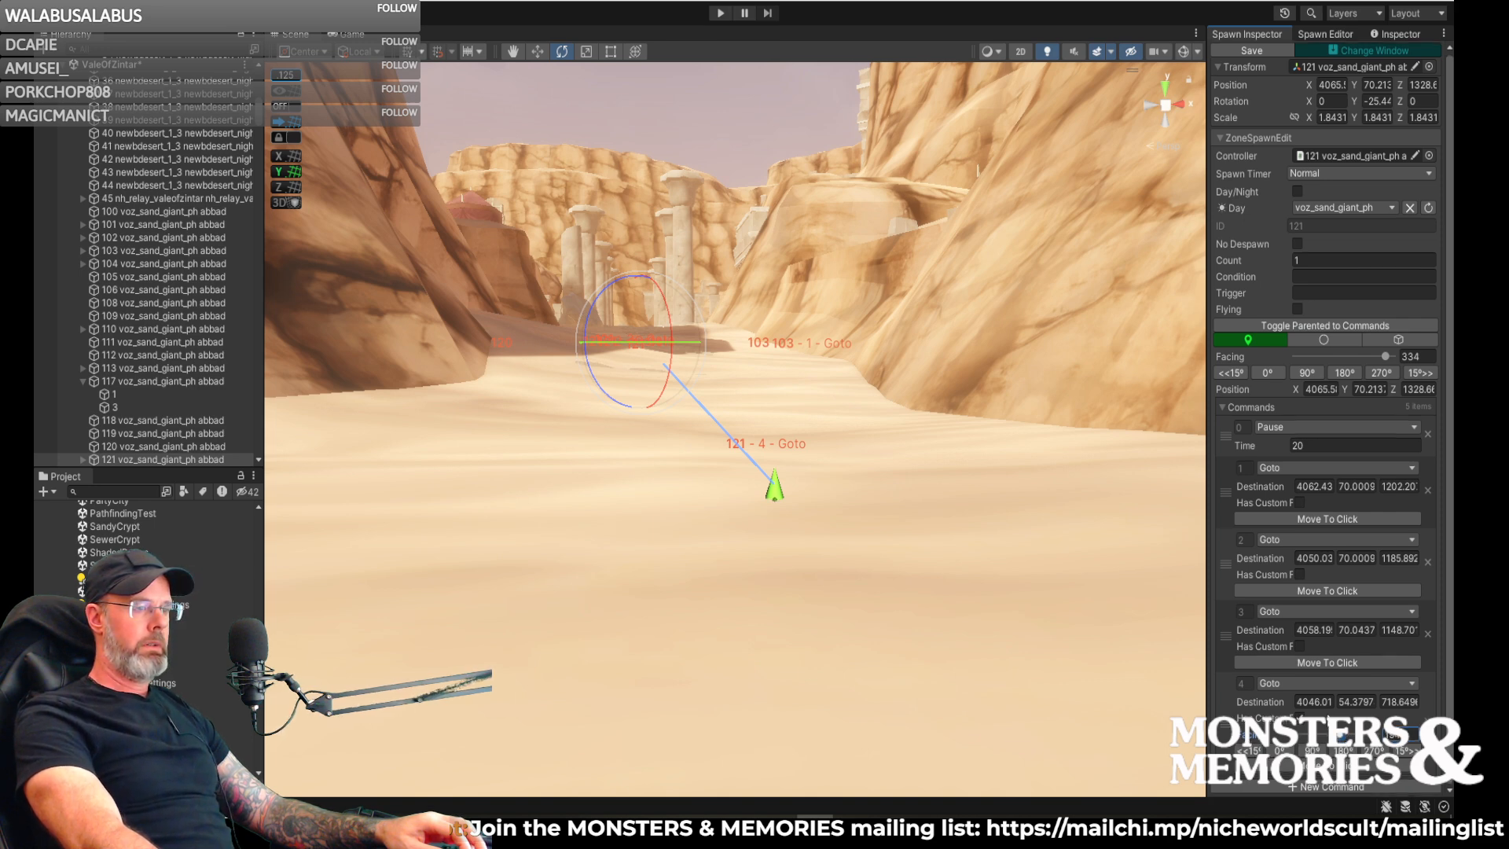
left_click(775, 487)
key("w")
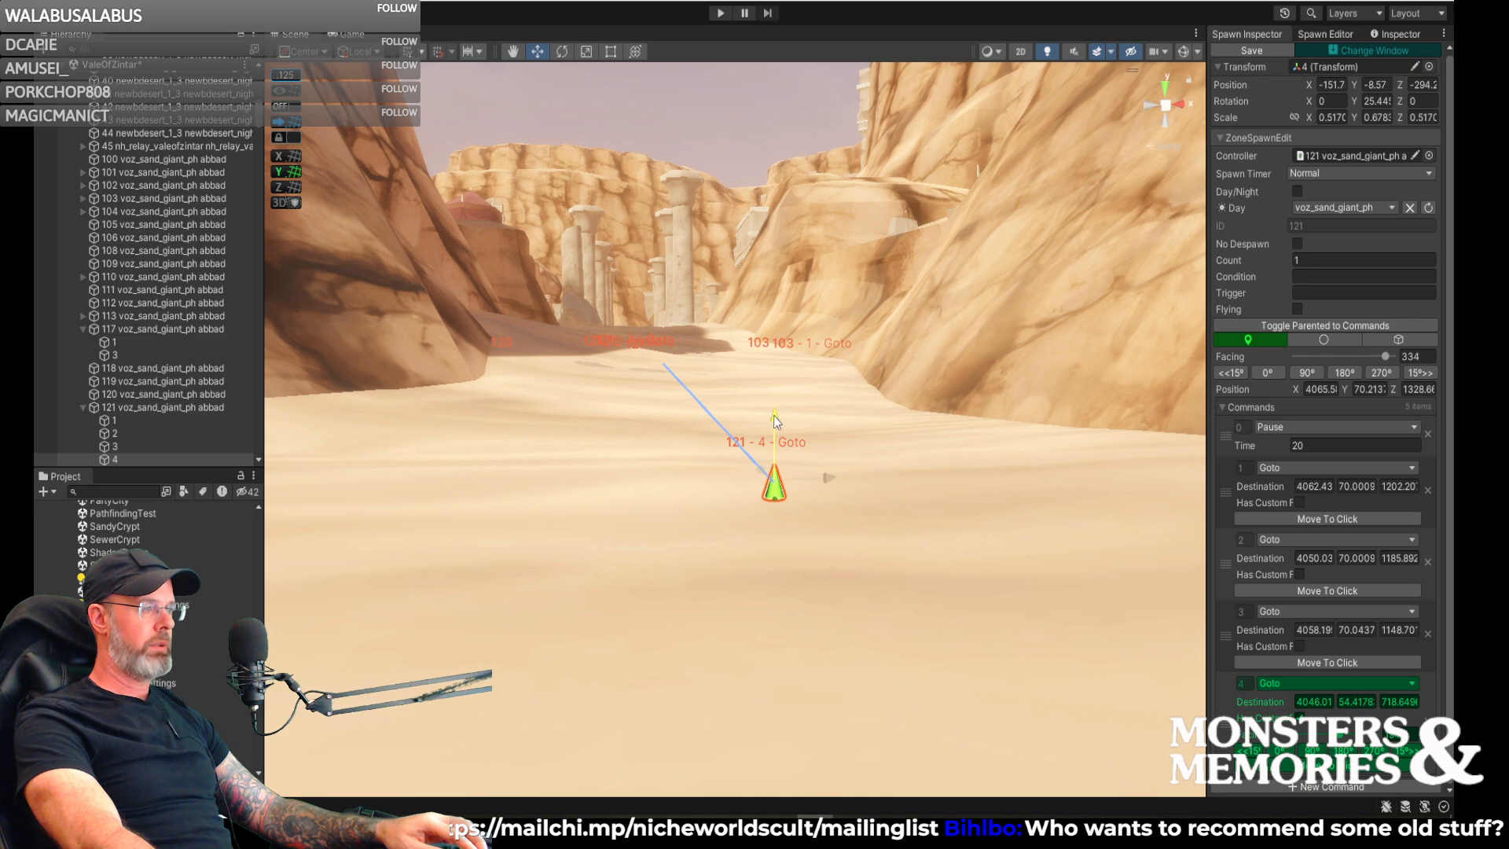
left_click_drag(771, 418, 772, 416)
right_click_drag(802, 432, 170, 522)
key("a")
key("a")
key("a")
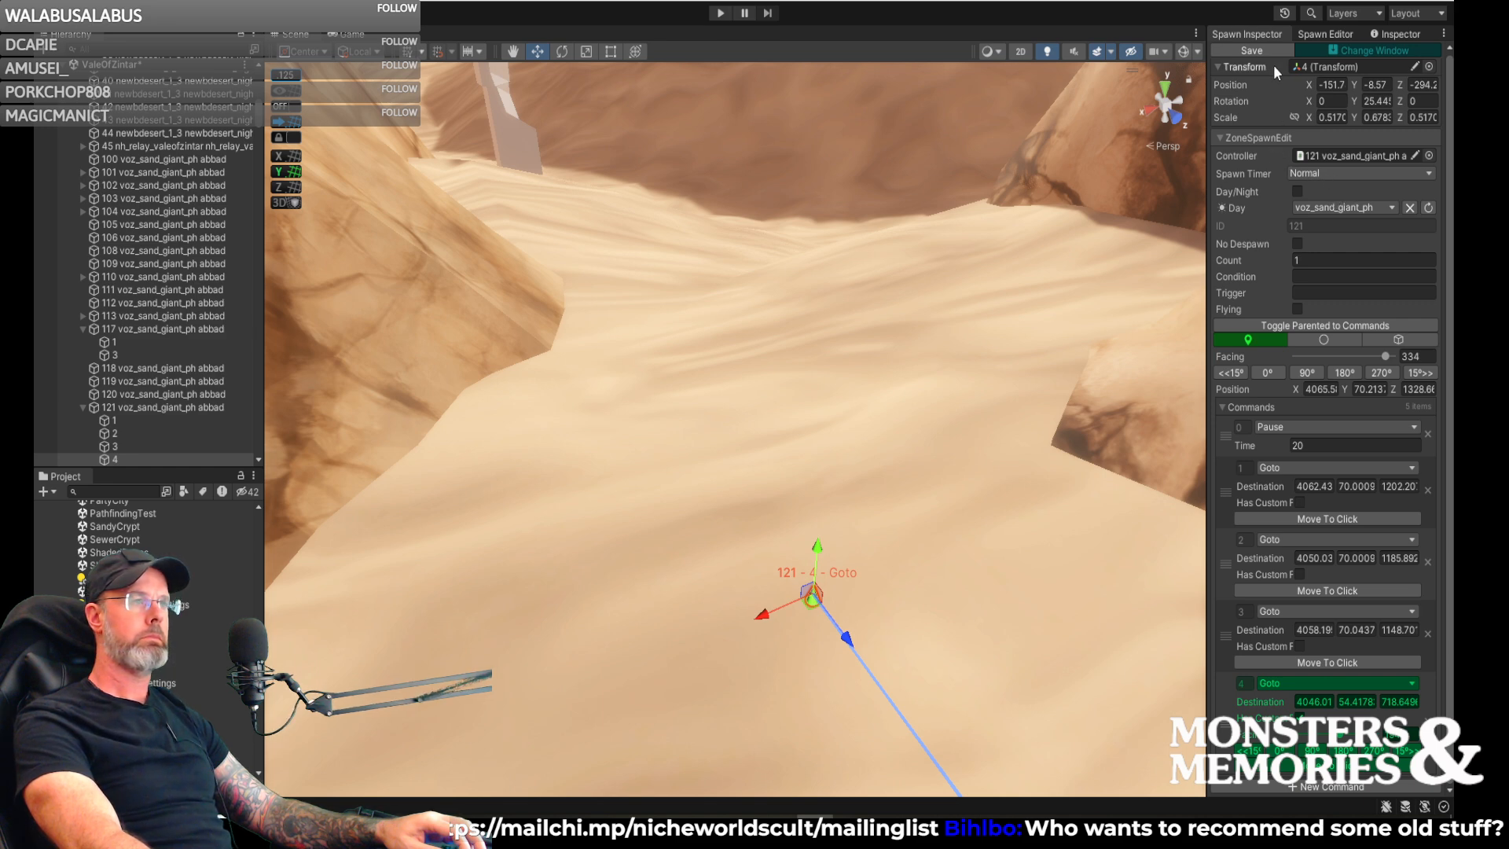
left_click(1259, 47)
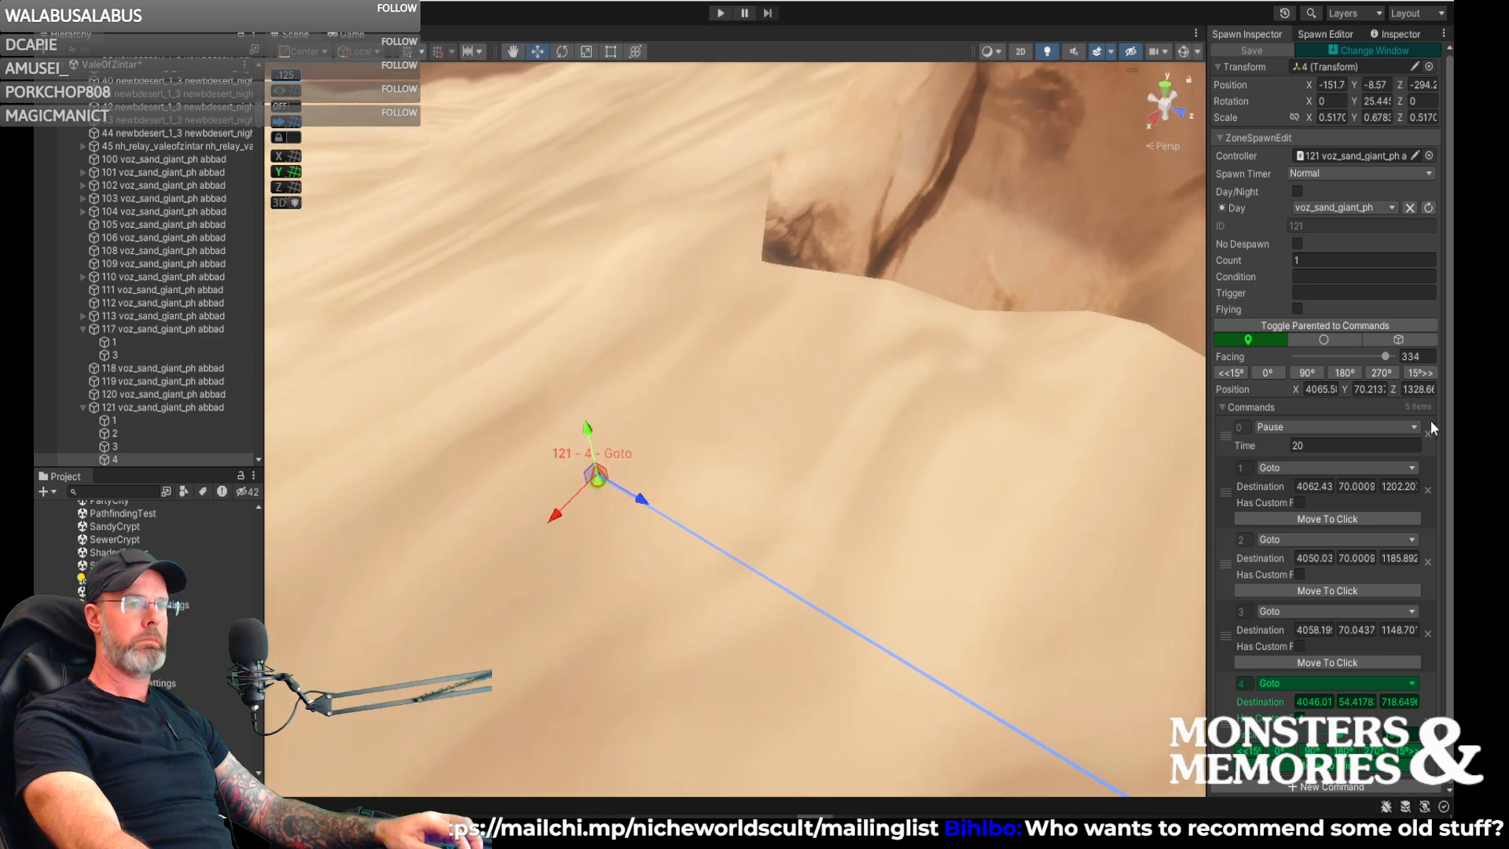
- Append a Pause command with a time of 20 after the fourth Goto in spawn 121's command list
left_click(1307, 786)
scroll(1325, 745, "down", 3)
left_click(1324, 715)
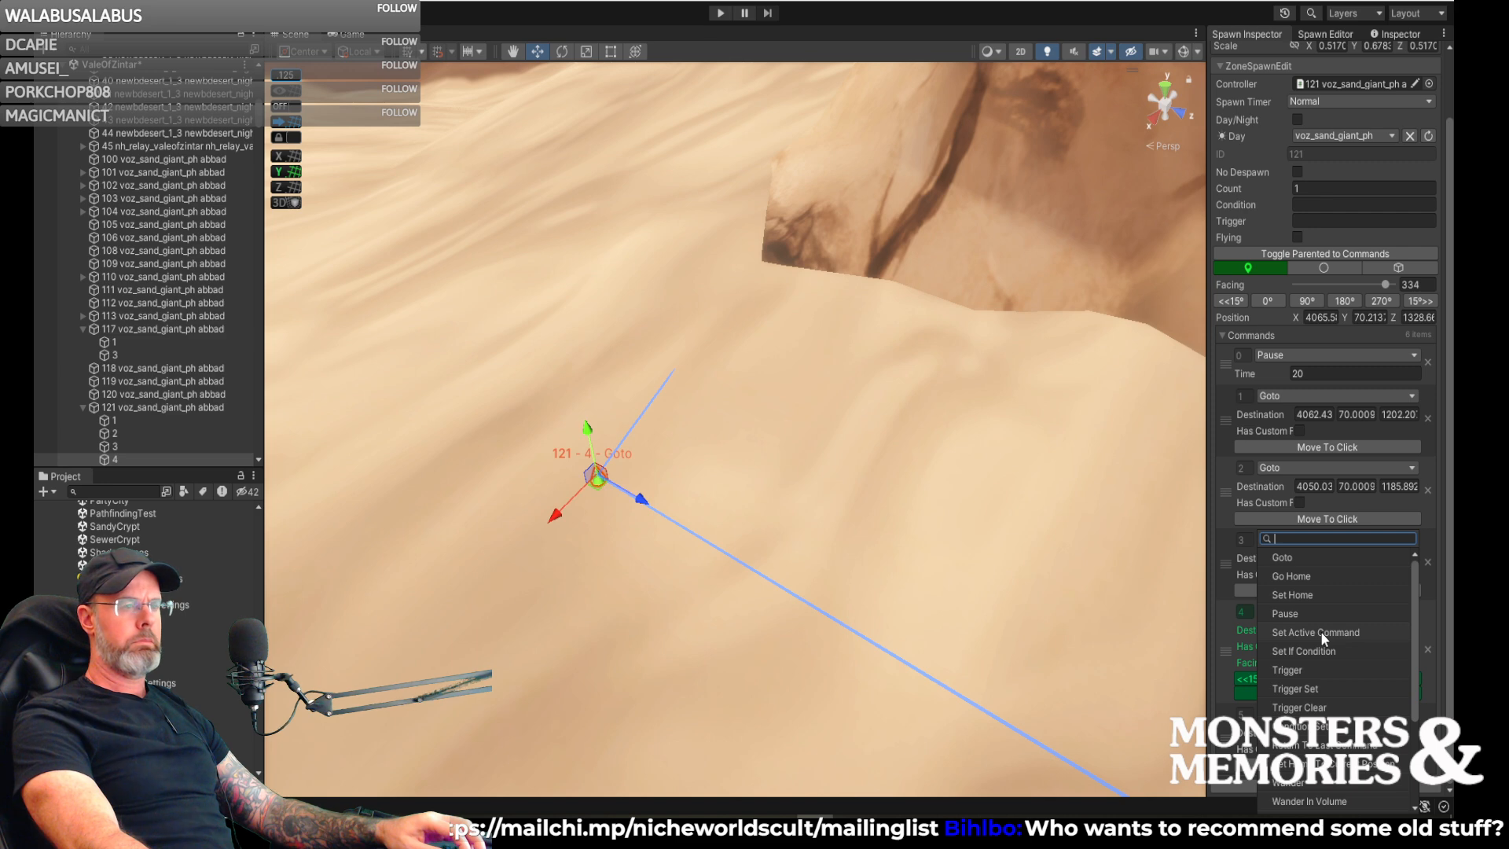
left_click(1298, 610)
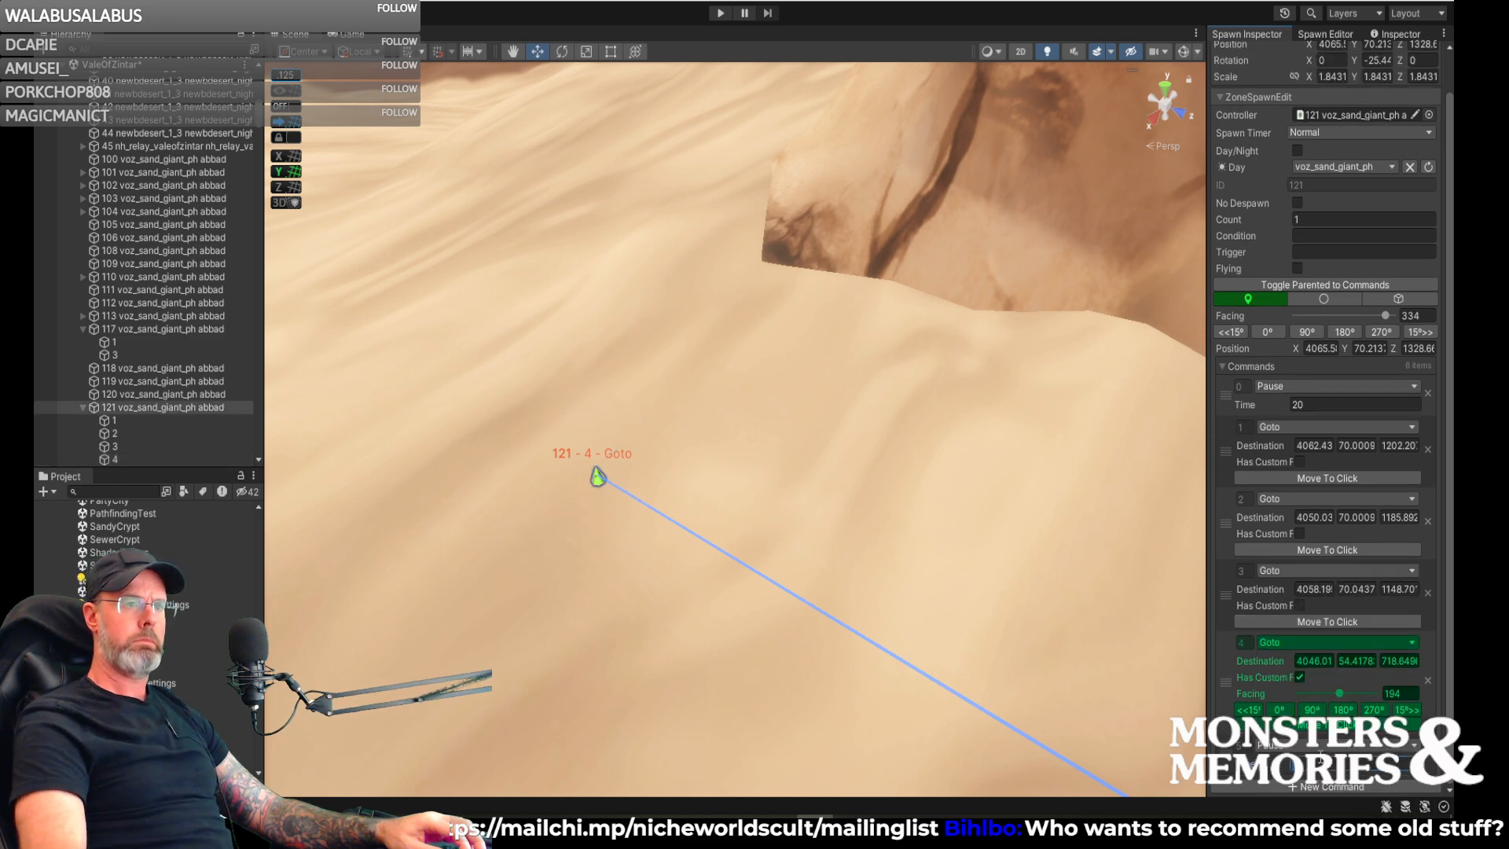
scroll(1336, 752, "up", 1)
scroll(1313, 784, "down", 1)
- Add Goto command 6 with its destination on the paved section before the fallen column, about X 4057, Z 1163
left_click(1309, 785)
right_click_drag(1046, 573, 79, 417)
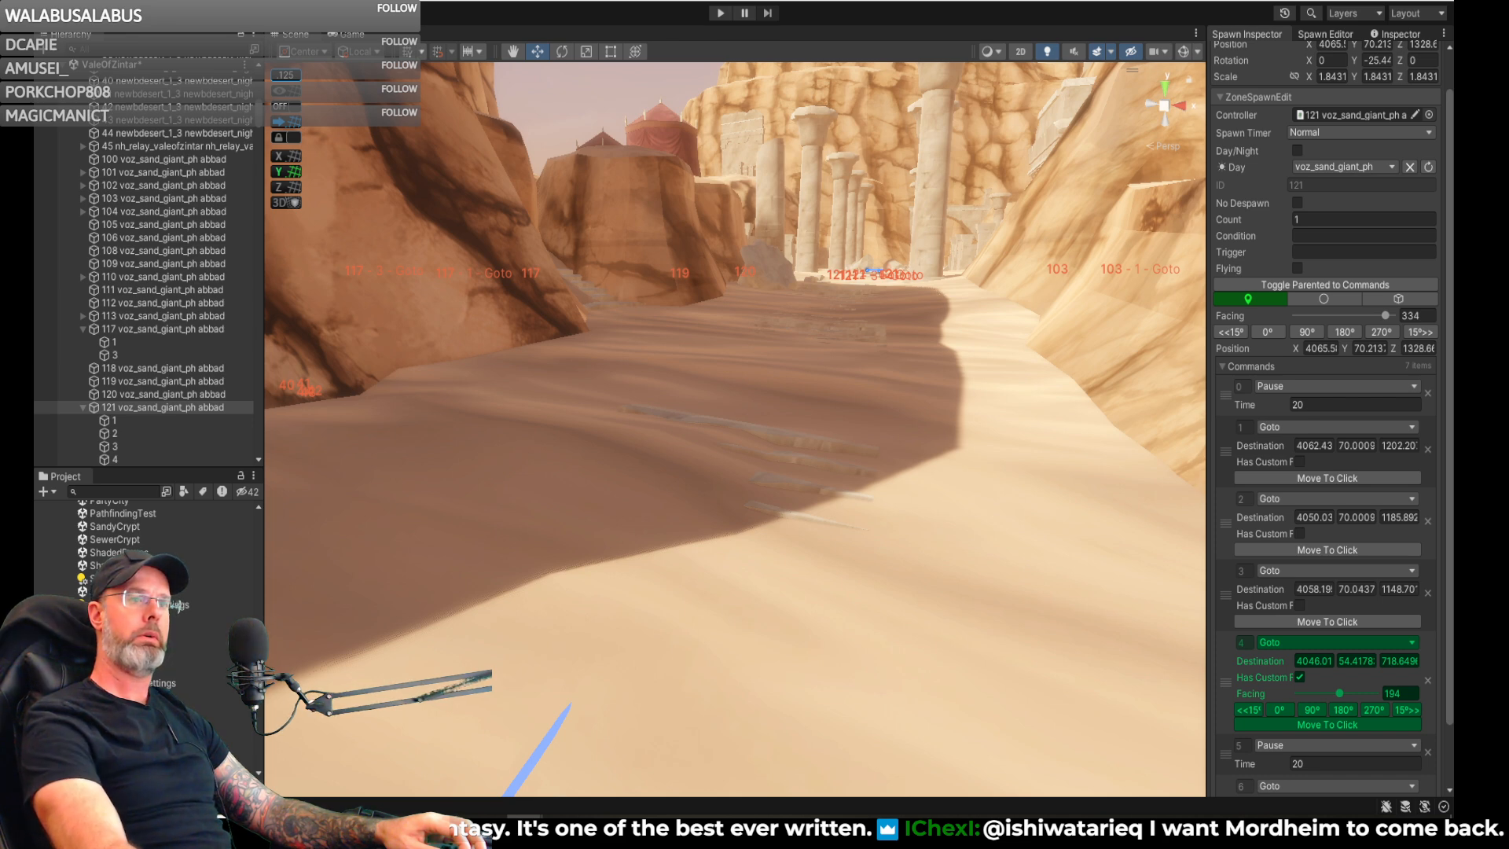
mouse_move(910, 409)
right_mouse_down()
mouse_move(610, 490)
mouse_move(455, 511)
mouse_move(189, 502)
mouse_move(162, 457)
mouse_move(214, 493)
mouse_move(859, 475)
mouse_move(943, 415)
mouse_move(956, 495)
right_mouse_up()
key("w")
scroll(1314, 674, "down", 3)
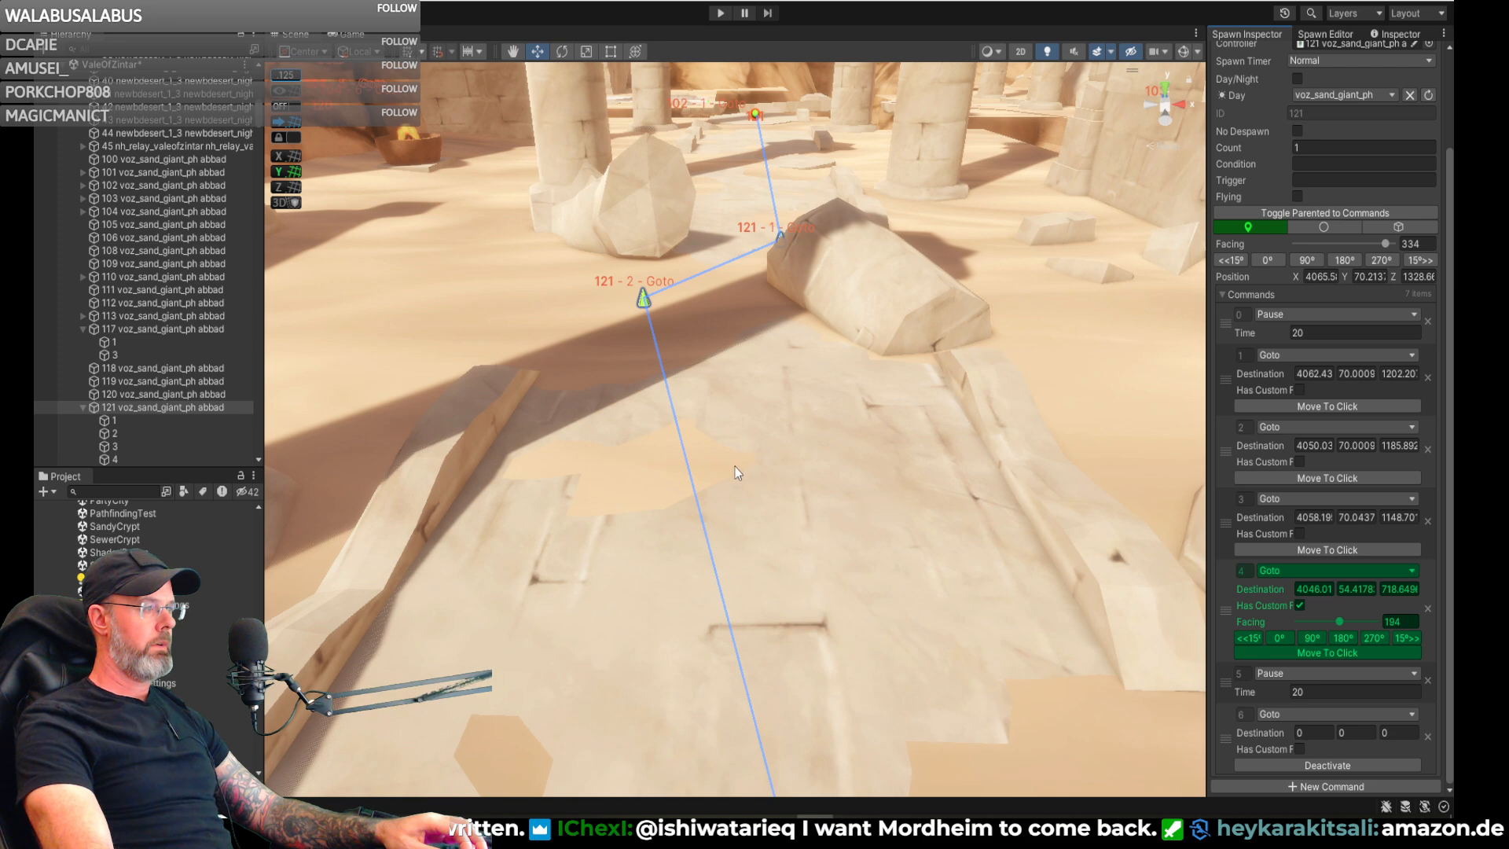
left_click(735, 504)
- Set the time of Pause command 5 to 35 and add Goto command 7 with its destination beside the broken column
mouse_move(843, 528)
right_mouse_down()
mouse_move(835, 513)
mouse_move(861, 628)
mouse_move(1022, 676)
right_mouse_up()
left_click(1318, 786)
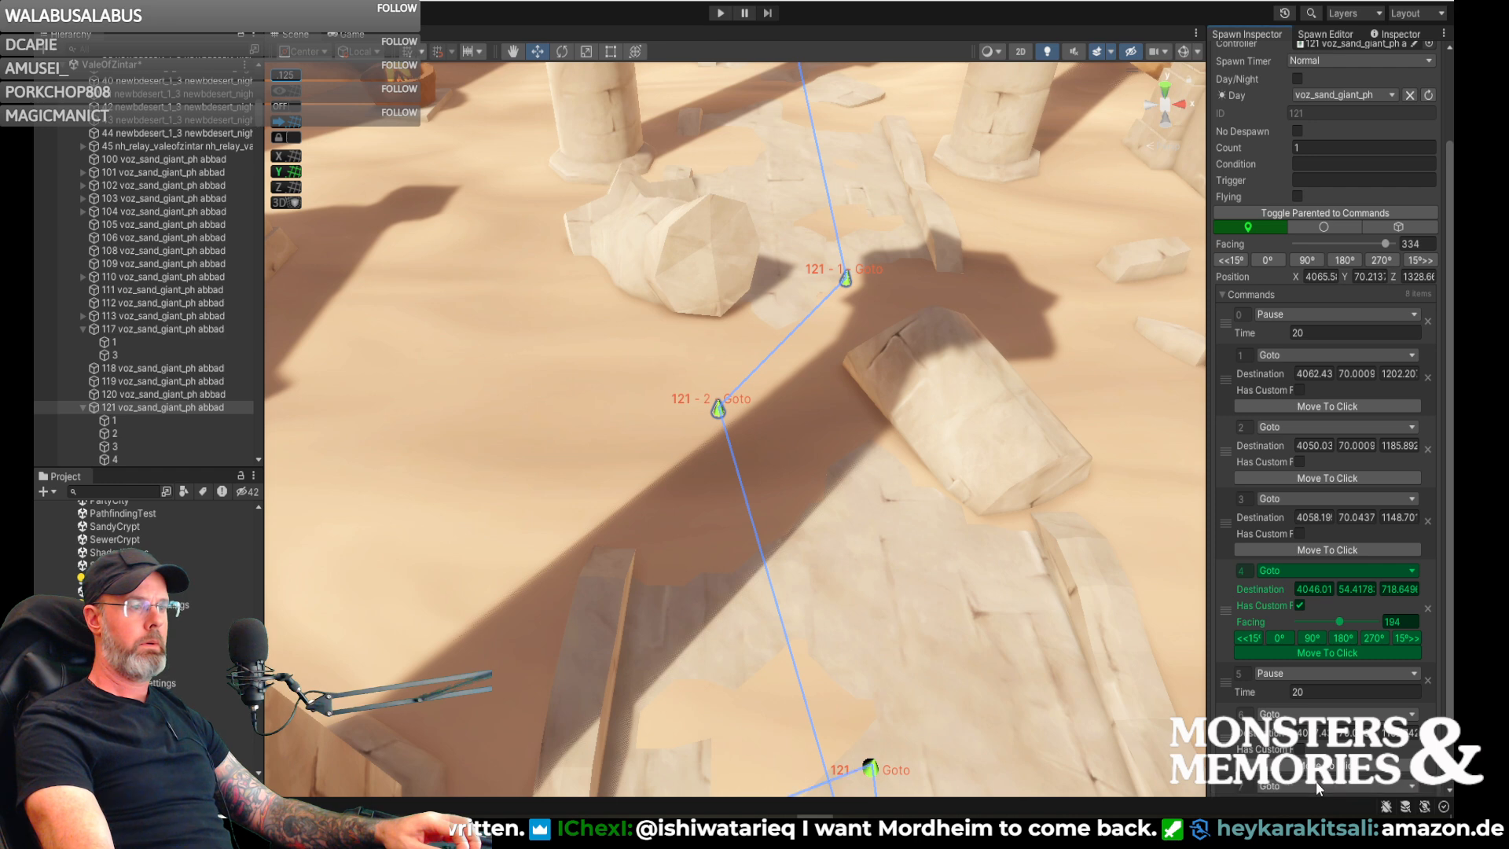
scroll(1319, 739, "down", 3)
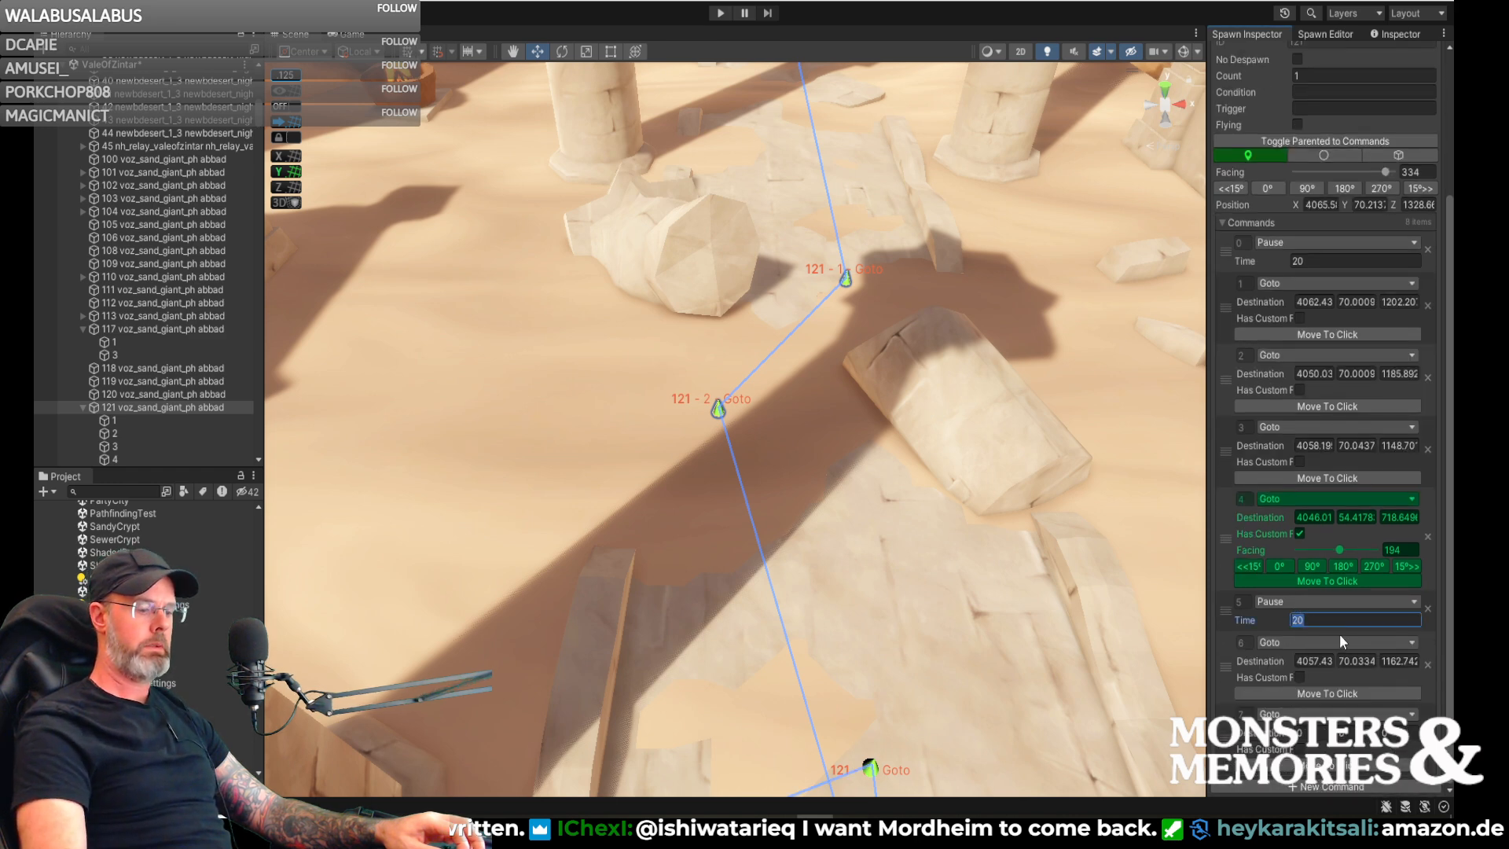
type("35")
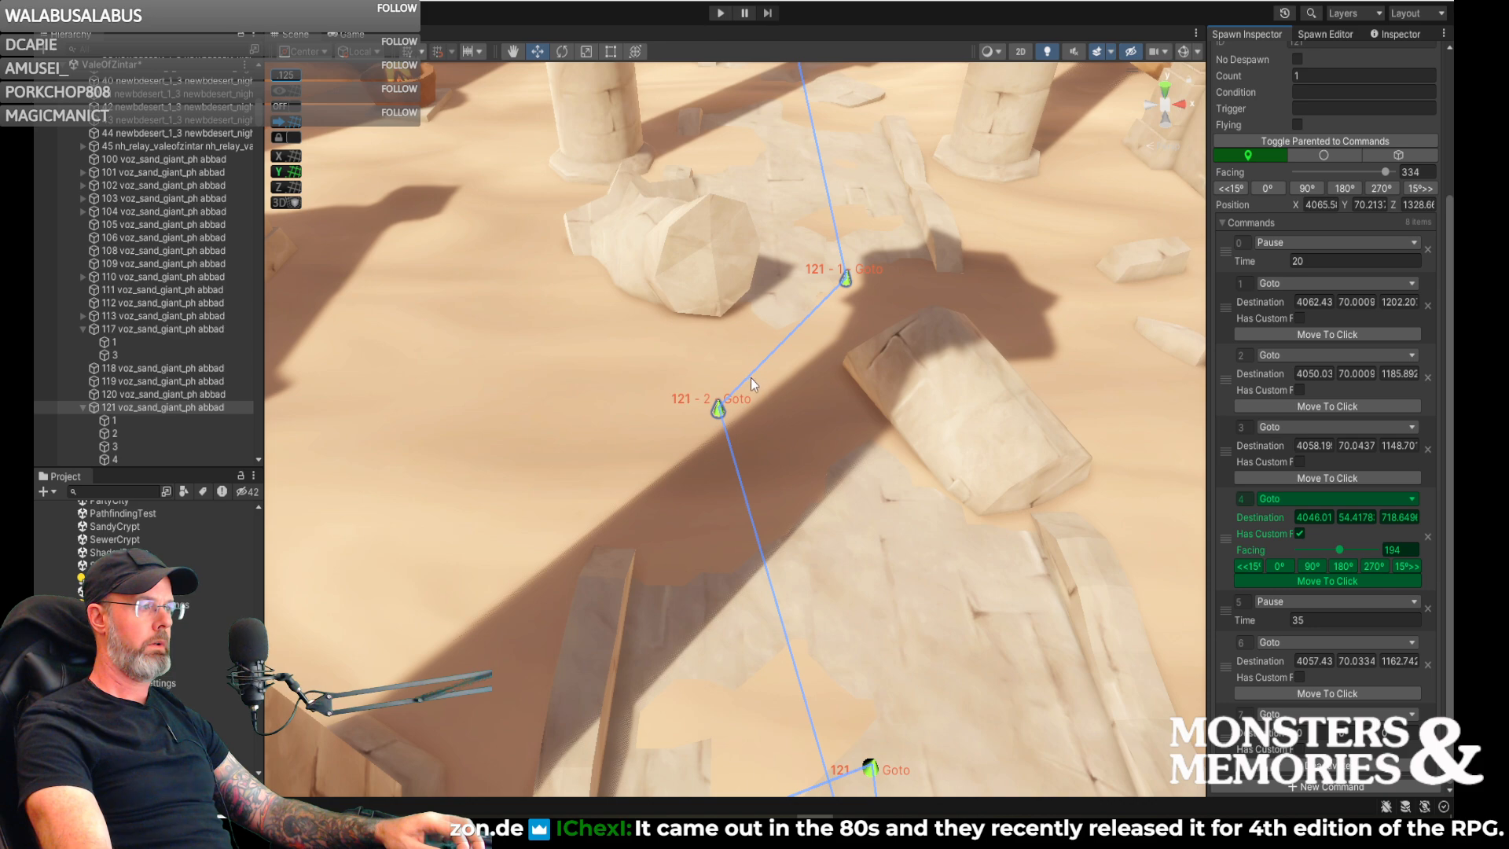
left_click(1154, 531)
right_click_drag(1154, 531, 1171, 595)
- Relocate the destination of Goto command 6 to the open sand beyond the paving, about X 4060, Z 1121
left_click(1322, 693)
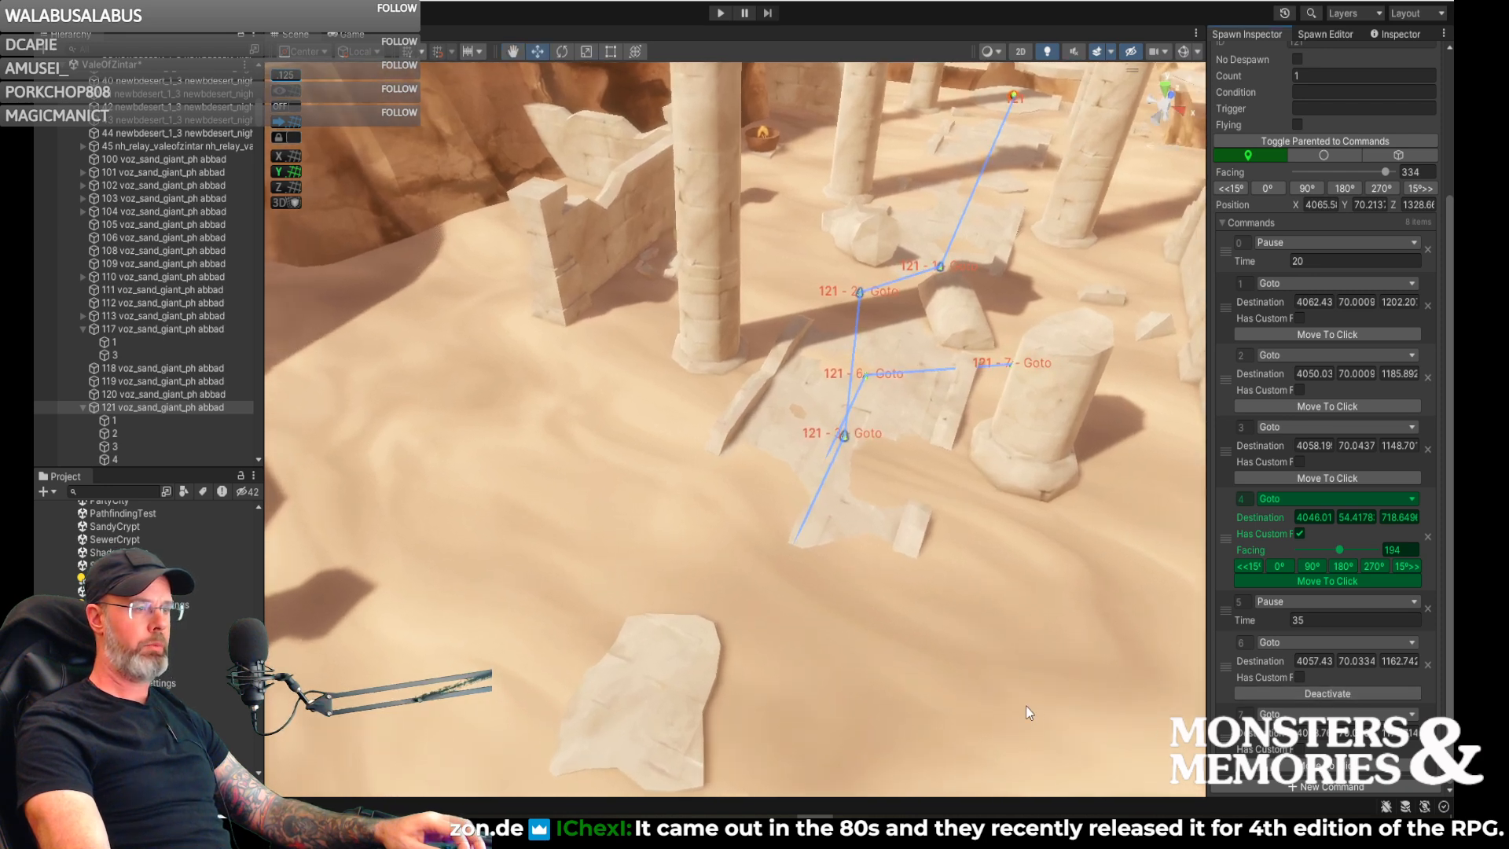
left_click(785, 618)
right_click_drag(904, 630, 975, 655)
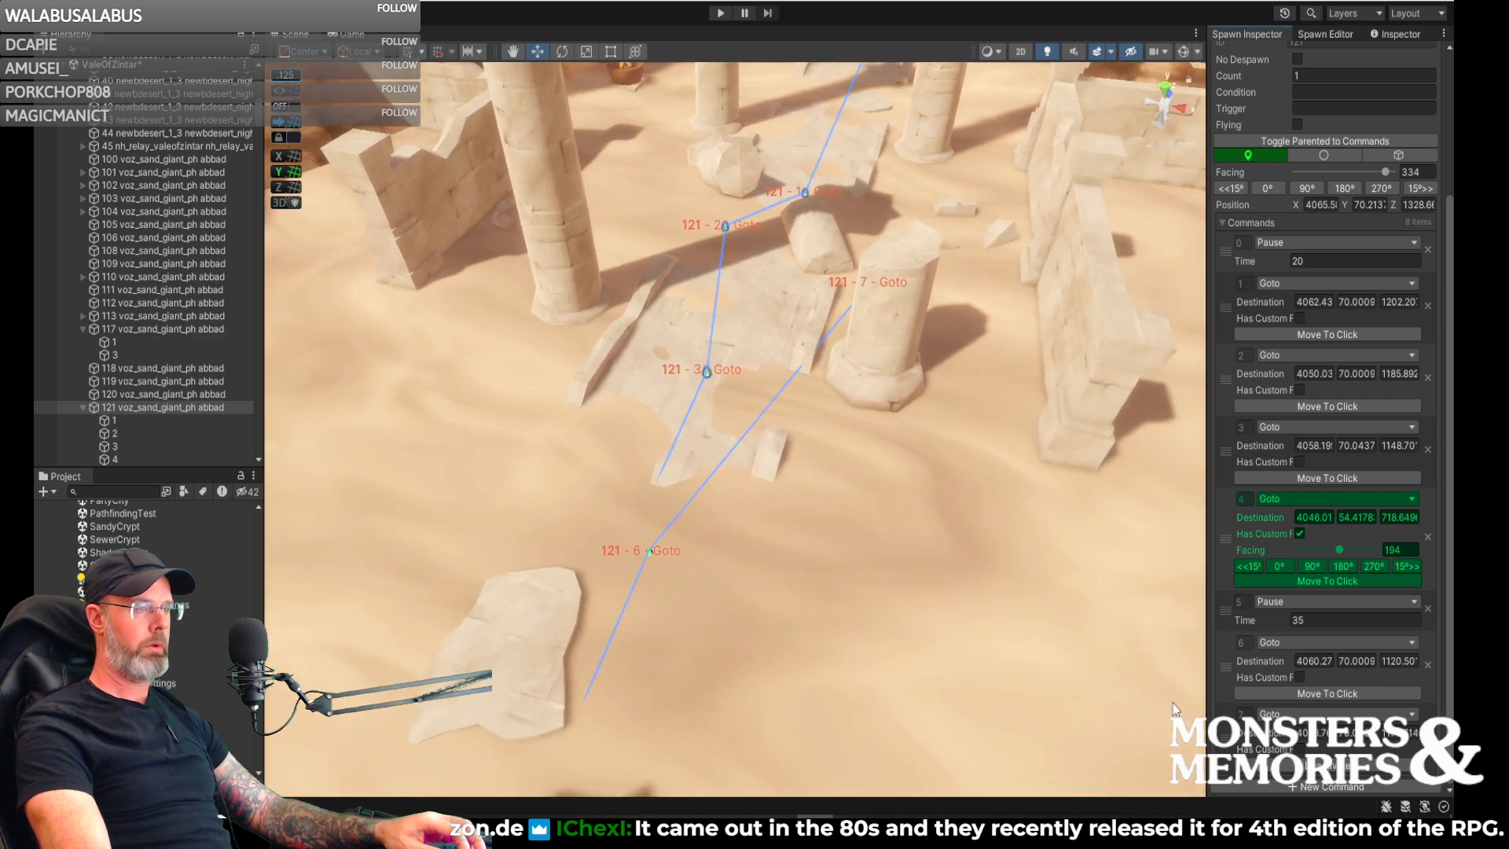
- Move the destination of Goto command 7 to the sand between the broken column and the ruined wall, about X 4095, Z 1143
right_click_drag(973, 457, 948, 563)
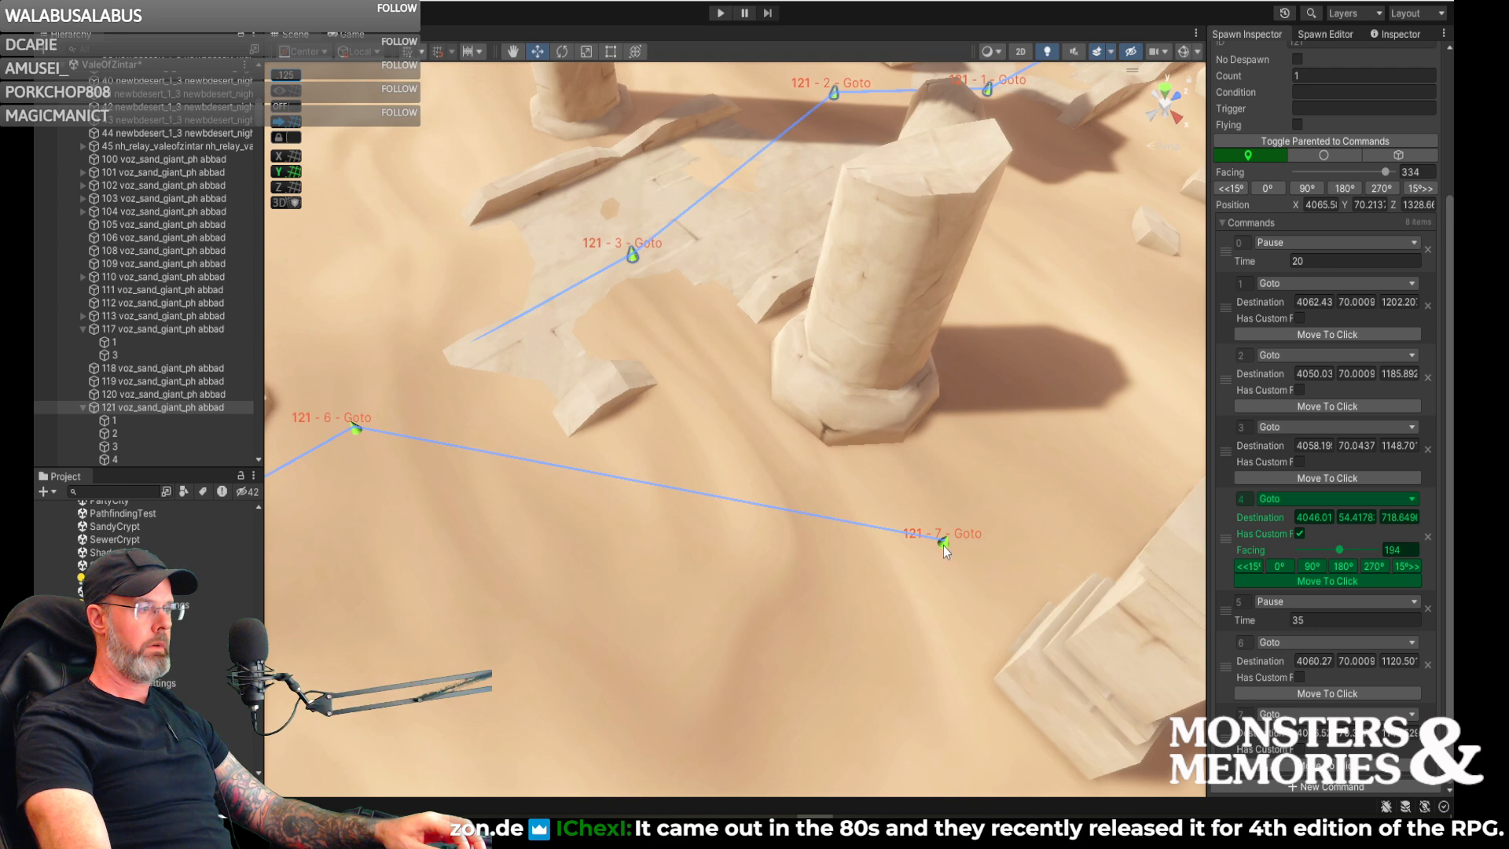
left_click(943, 544)
left_click_drag(941, 552, 885, 591)
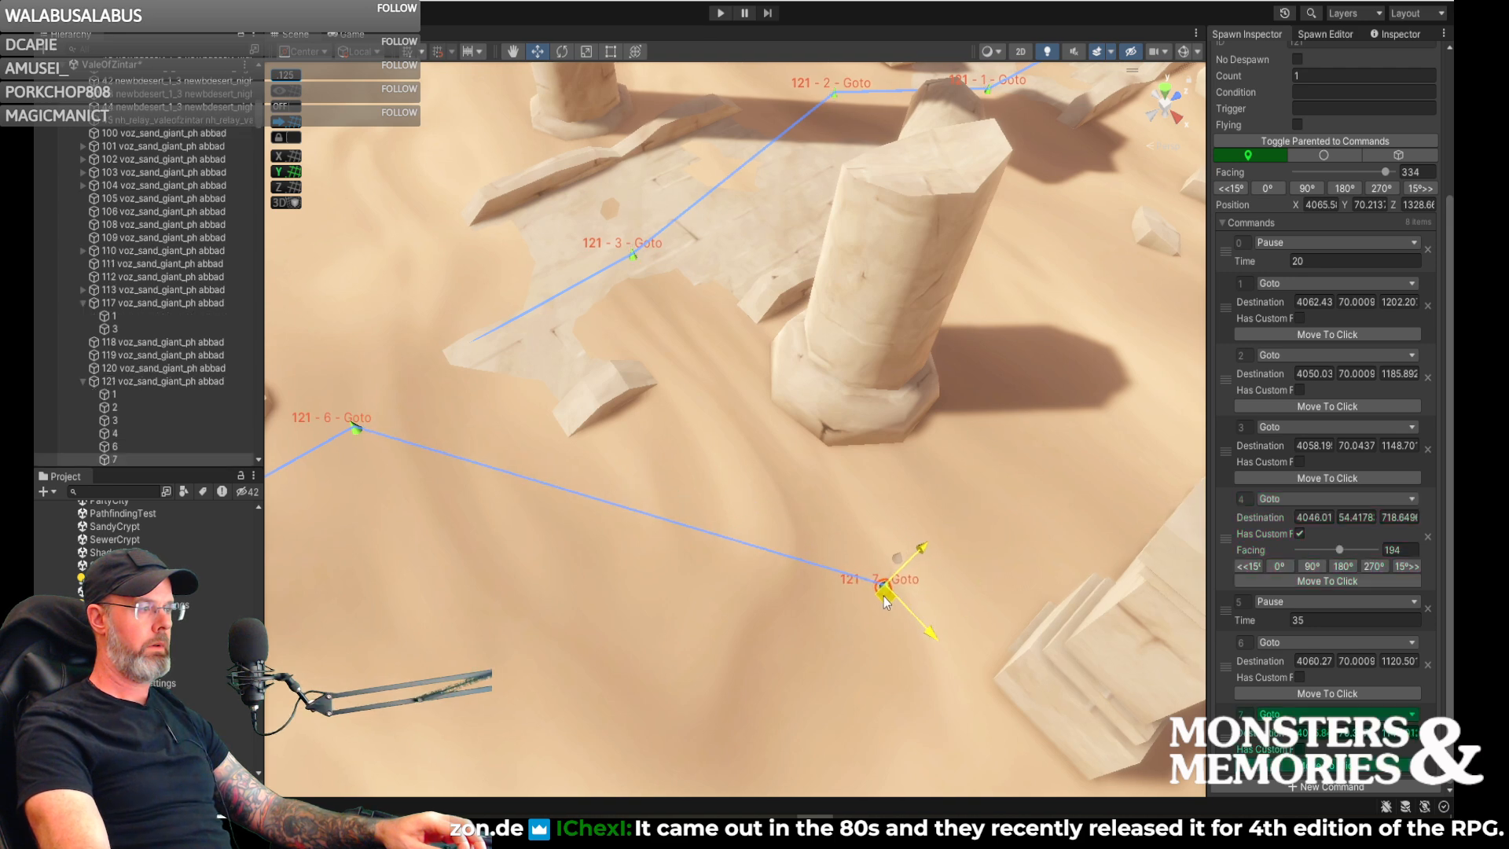
right_click_drag(934, 616, 868, 674)
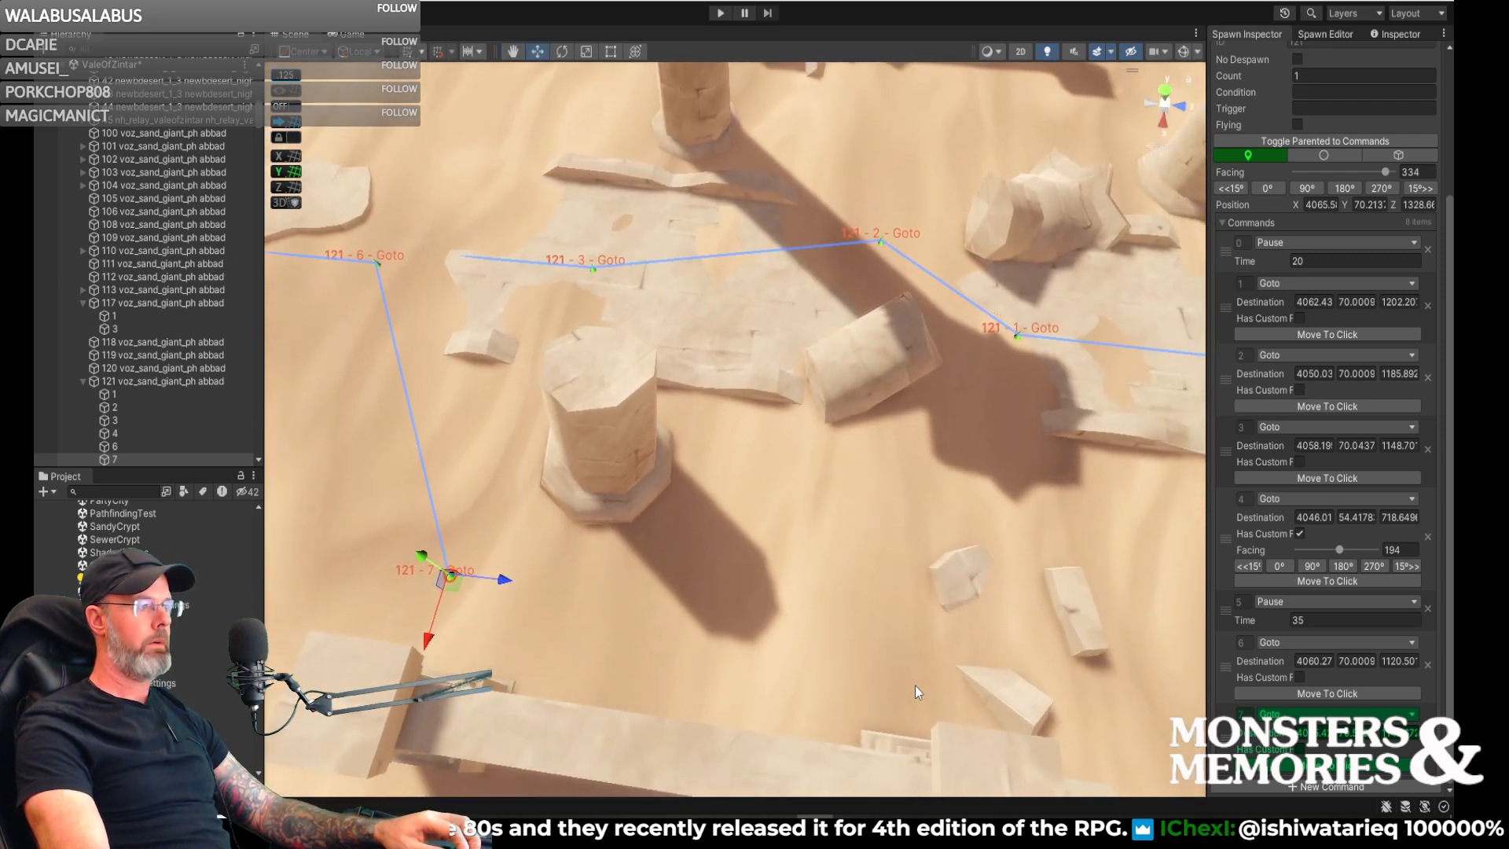
right_click_drag(998, 664, 1163, 660)
- Add Goto command 8 with its destination on the sand past the broken column, about X 4092, Z 1176
left_click(1293, 783)
scroll(1293, 783, "down", 1)
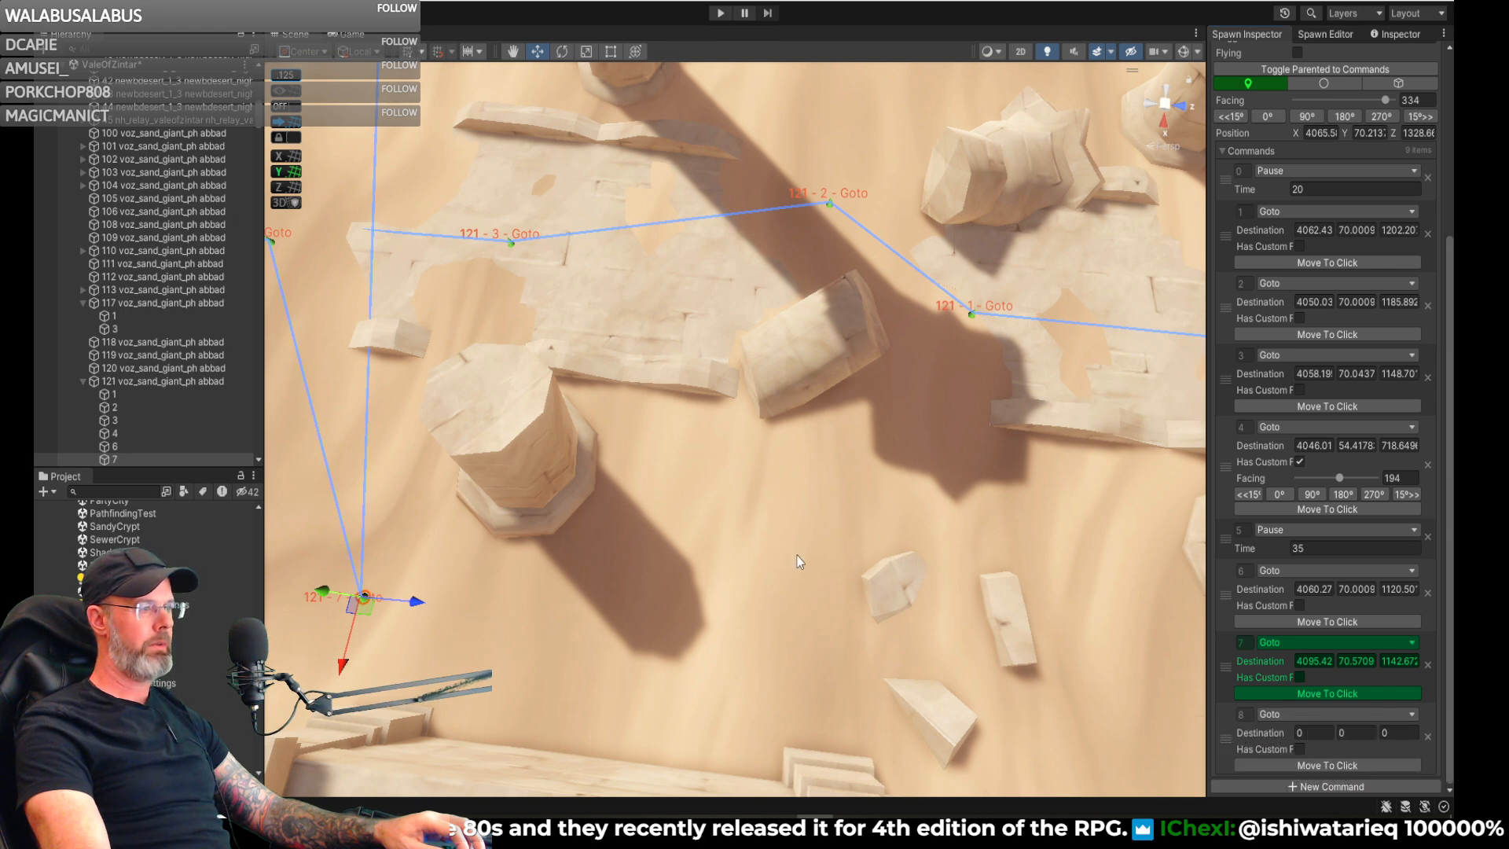
left_click(1285, 765)
left_click(833, 507)
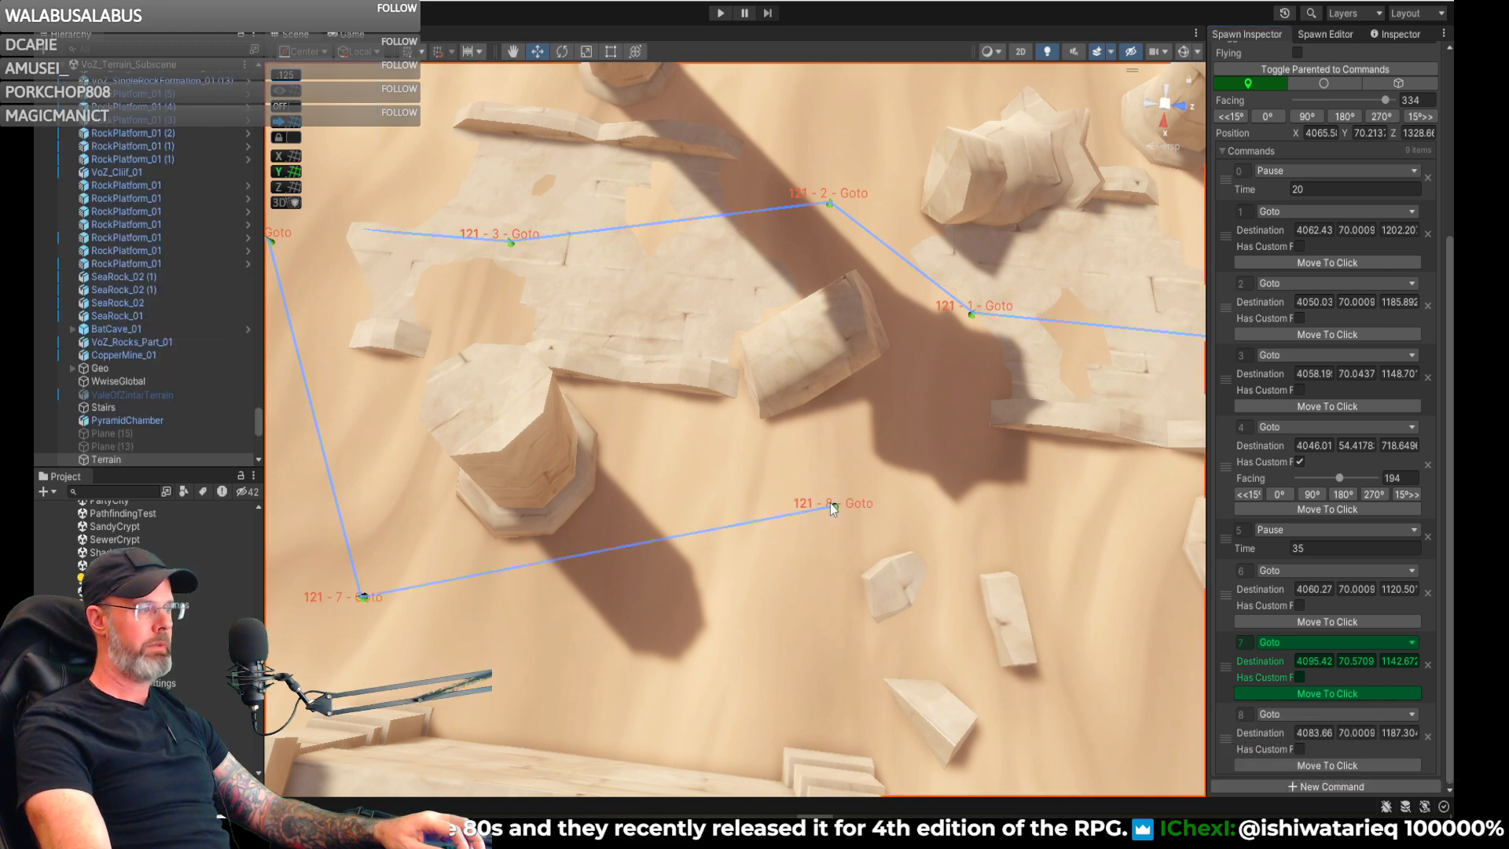
left_click(834, 508)
left_click_drag(834, 509, 711, 599)
- Add Goto command 9 with its destination next to the first Goto point on the paved path, about X 4063, Z 1205
left_click(1275, 784)
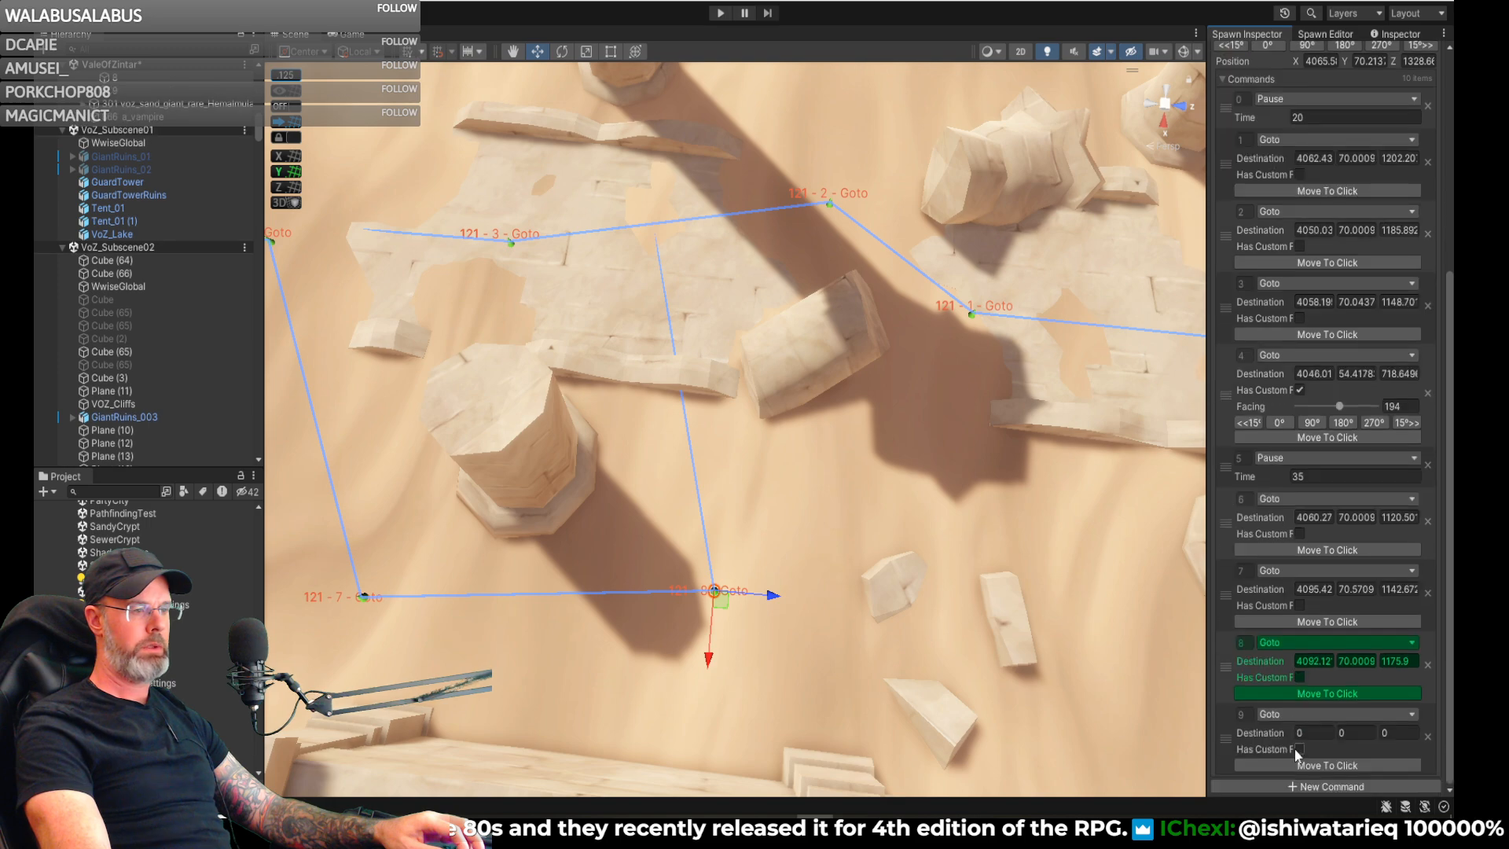
left_click(964, 361)
right_click_drag(977, 402, 566, 279)
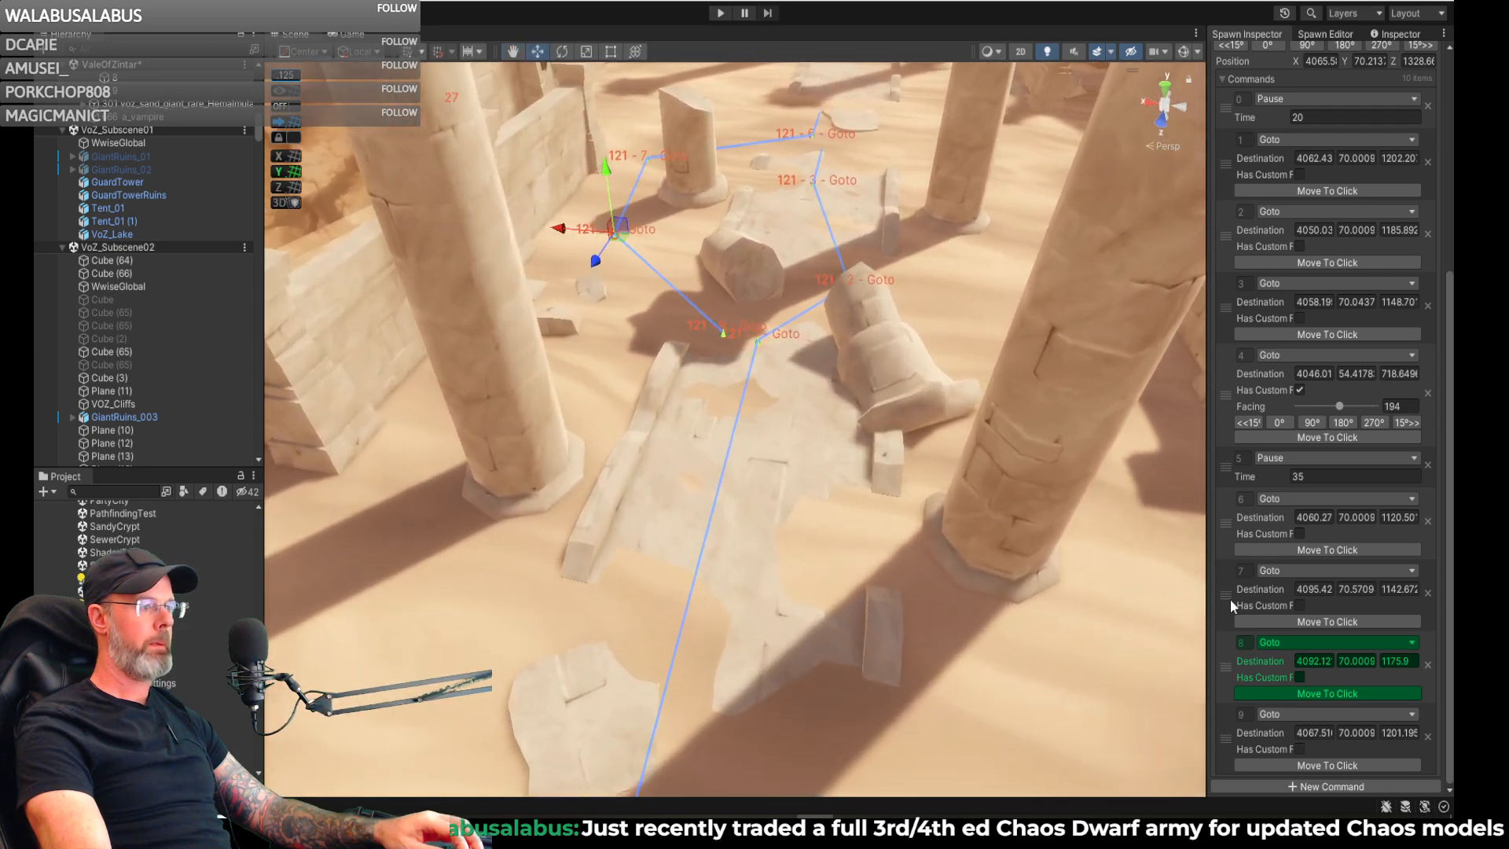
left_click(754, 353)
mouse_move(774, 460)
right_mouse_down()
mouse_move(725, 525)
mouse_move(206, 539)
mouse_move(247, 490)
mouse_move(798, 475)
right_mouse_up()
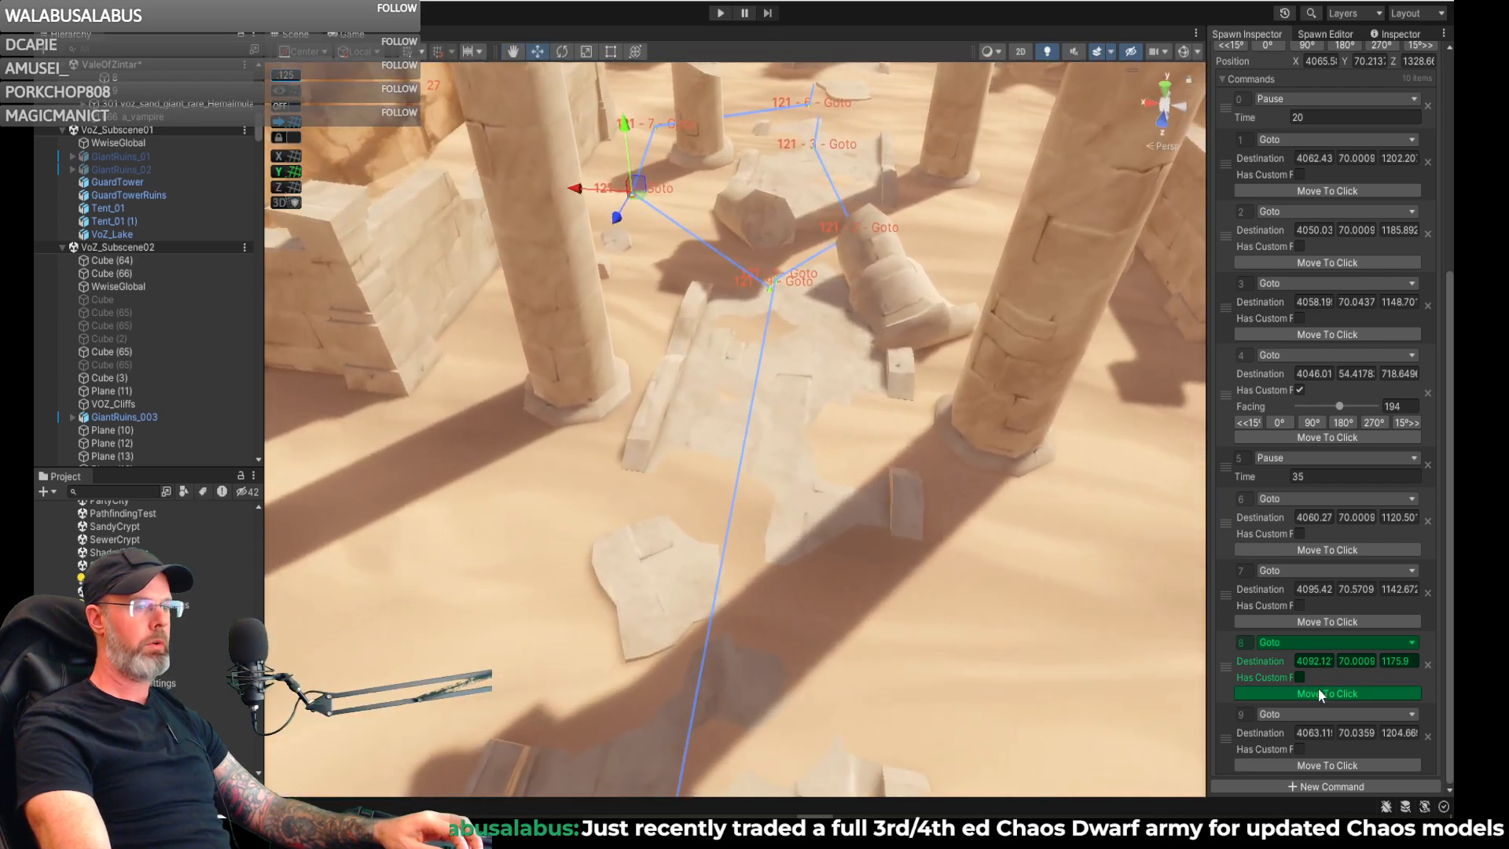
- Add a Go Home command after Goto command 9 and append one further command behind it
left_click(1303, 784)
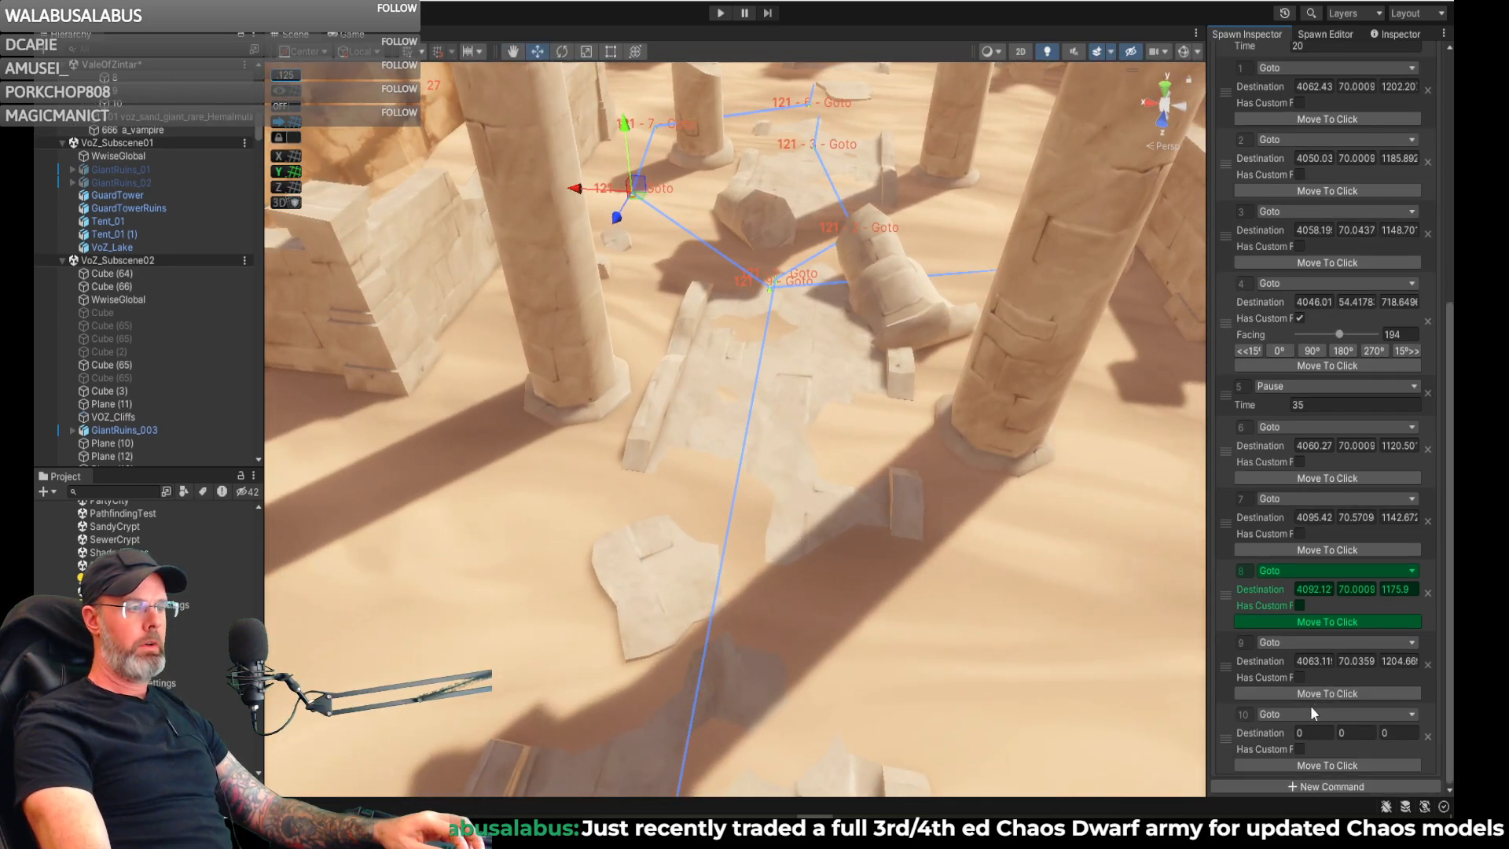
left_click(1310, 714)
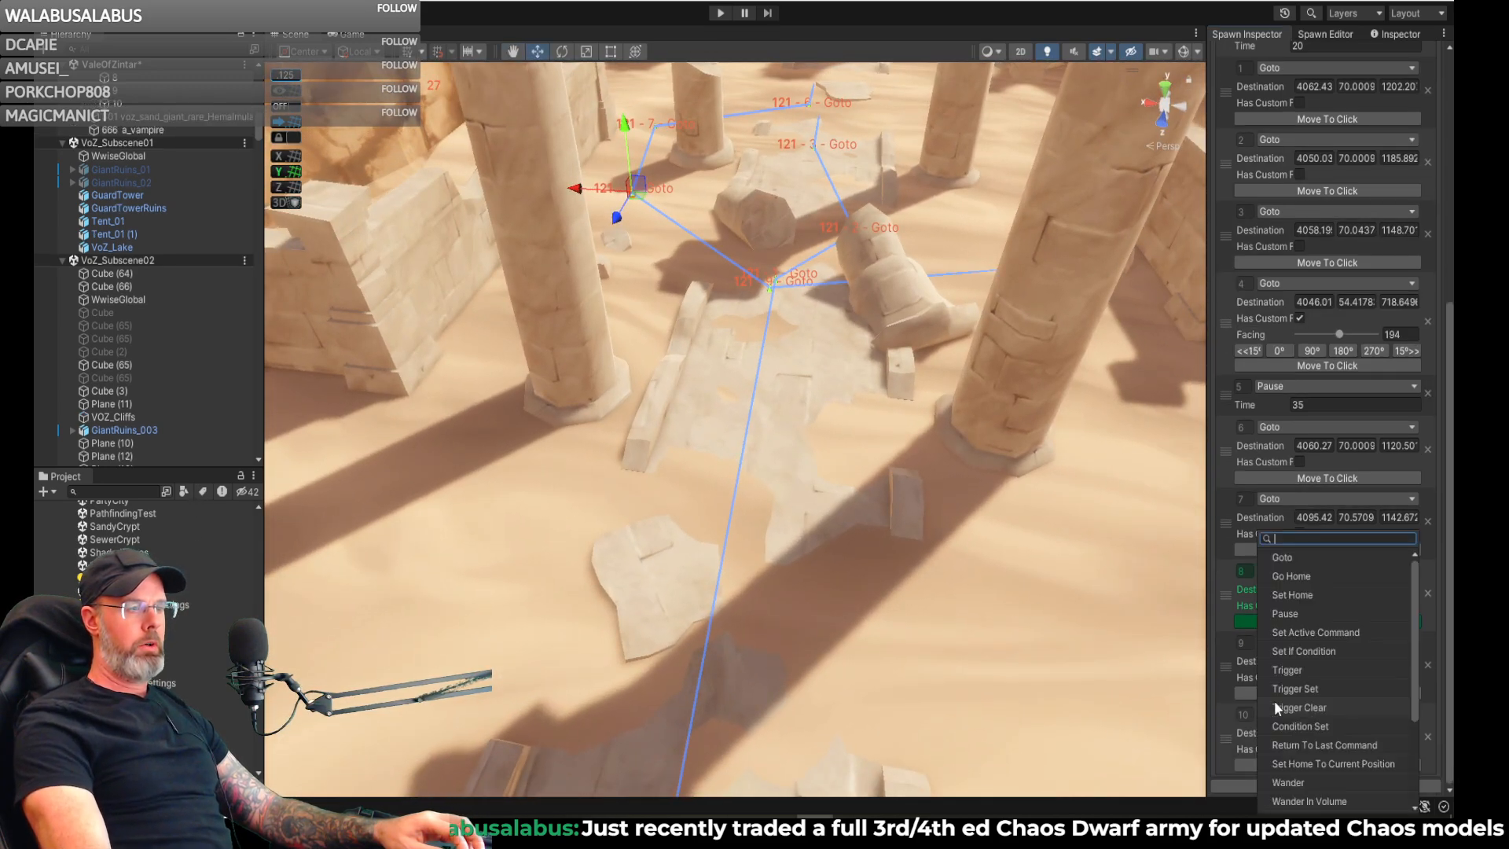
left_click(1298, 575)
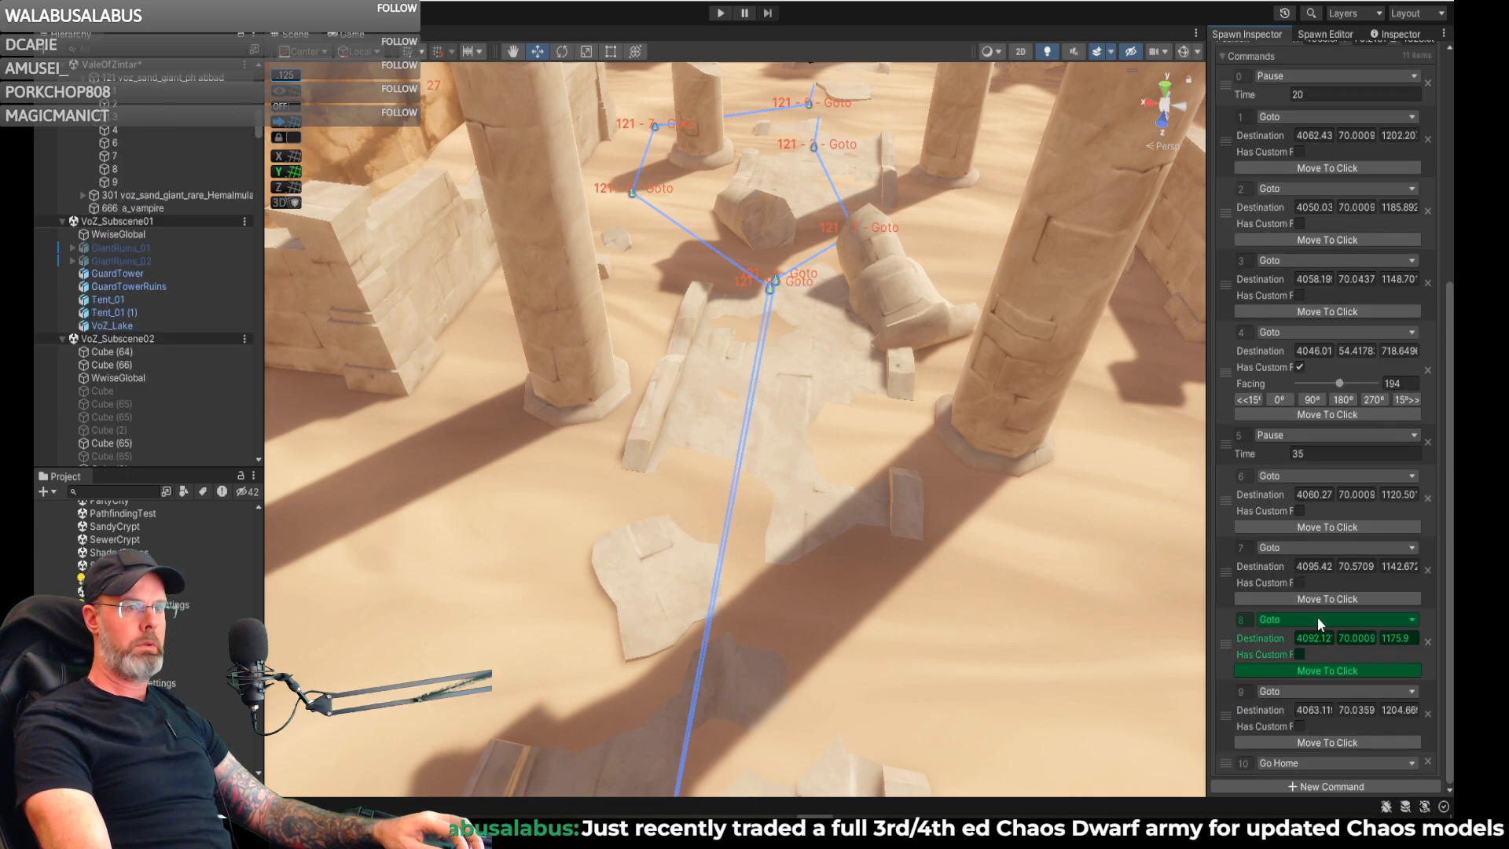
left_click(1308, 785)
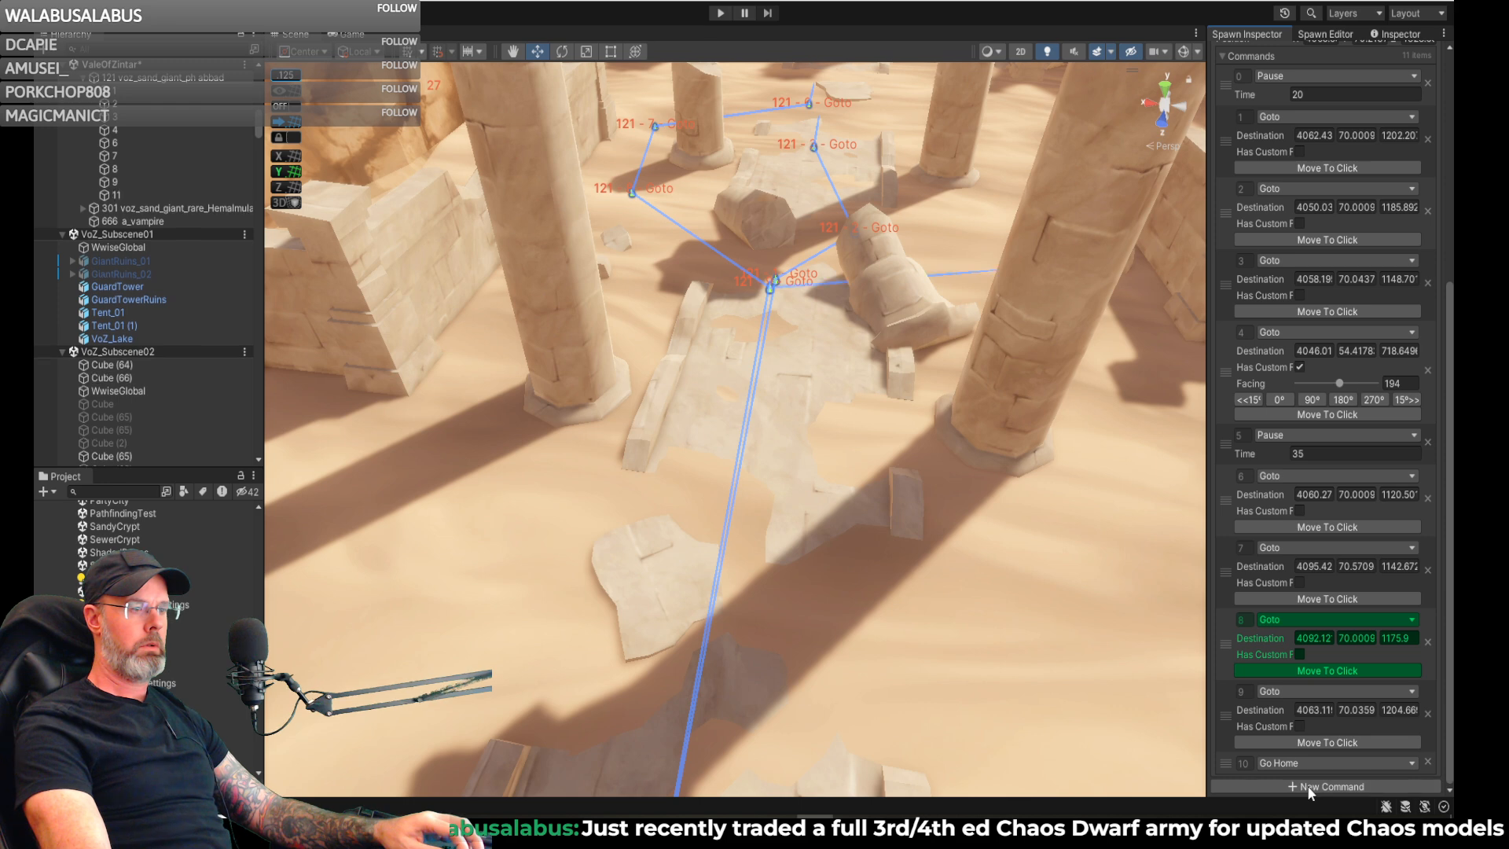
left_click(1304, 784)
left_click(1322, 632)
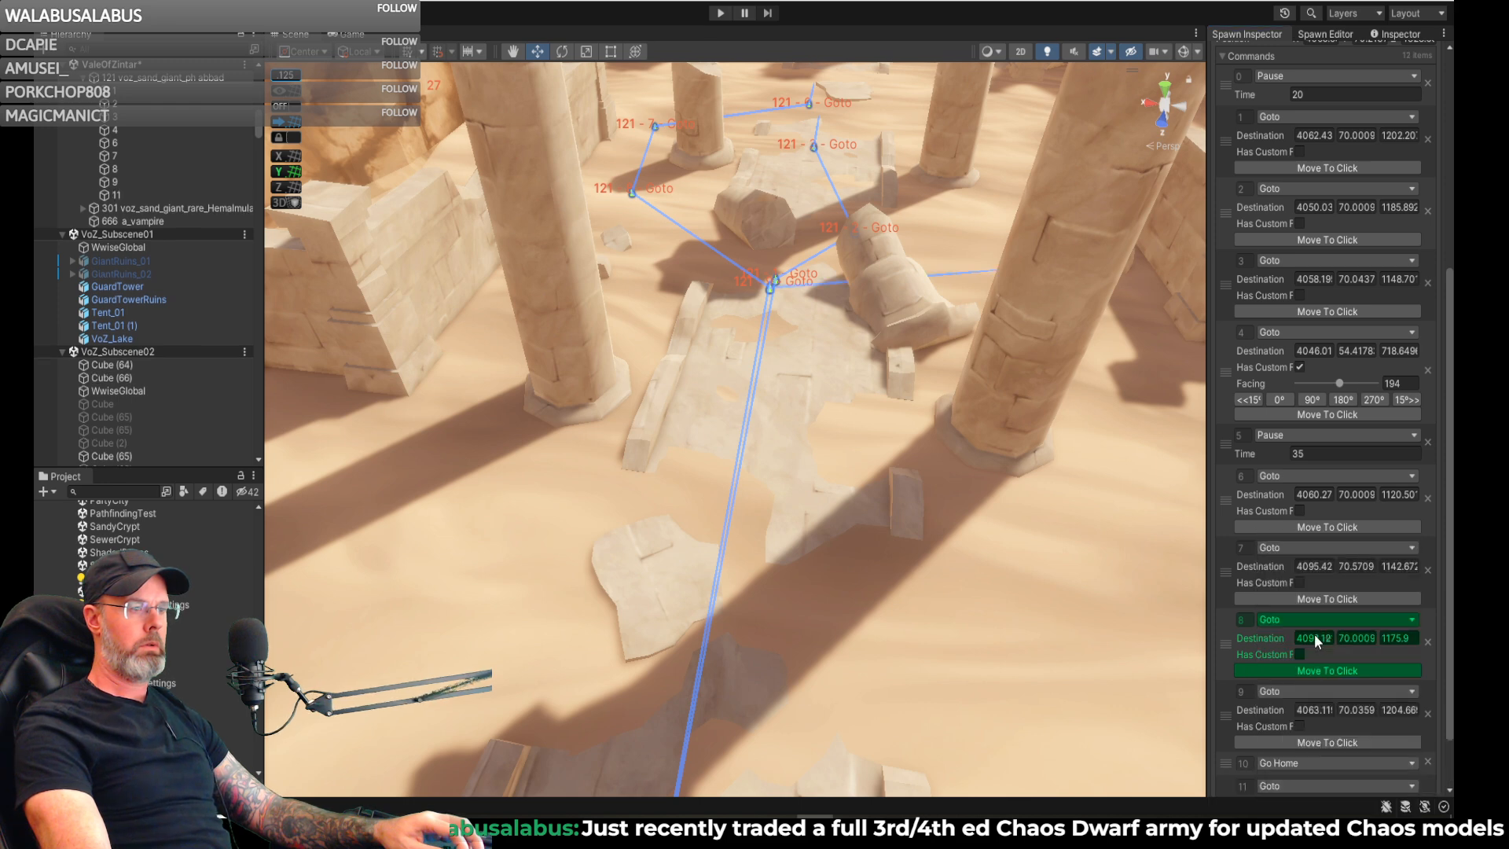
scroll(1320, 697, "down", 2)
scroll(1318, 684, "up", 6)
scroll(1314, 668, "up", 3)
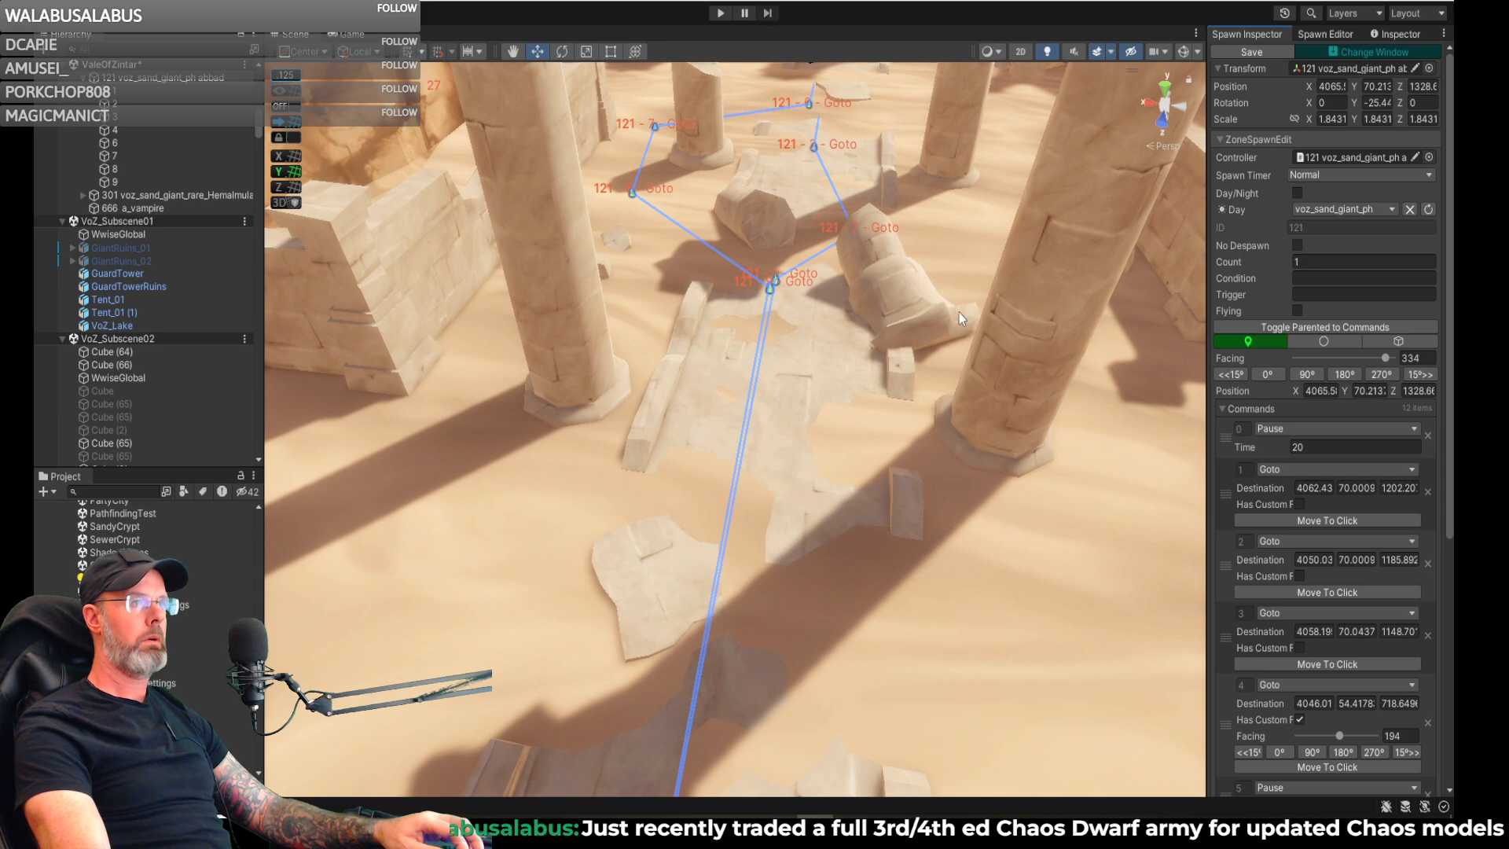
- Inspect spawn 121's patrol route from the column ruins down through the sandy canyon
right_click_drag(932, 321, 958, 224)
key("w")
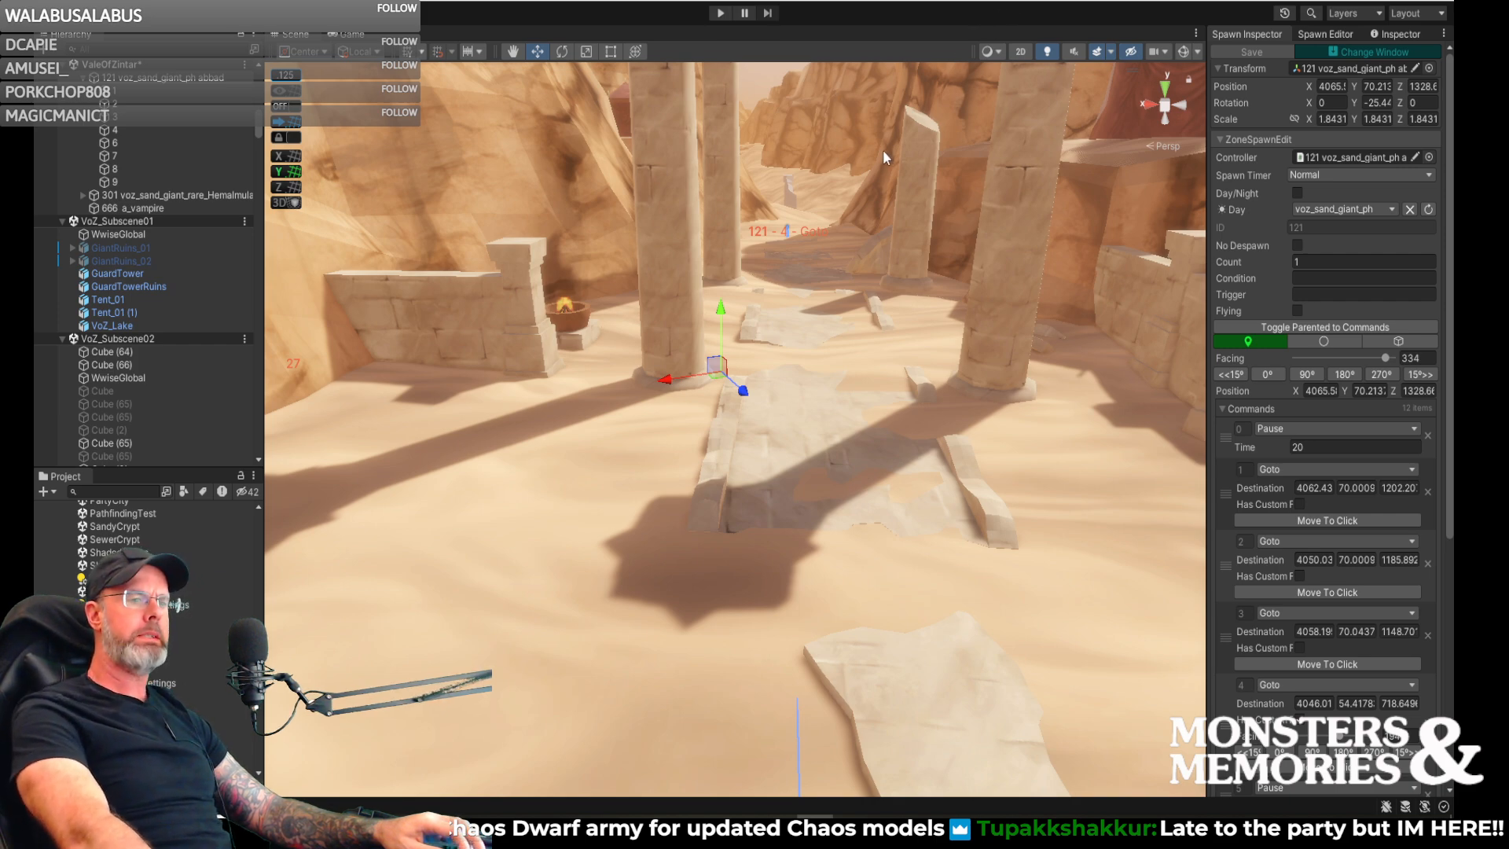
mouse_move(974, 163)
right_mouse_down()
mouse_move(1030, 318)
mouse_move(297, 226)
mouse_move(822, 163)
right_mouse_up()
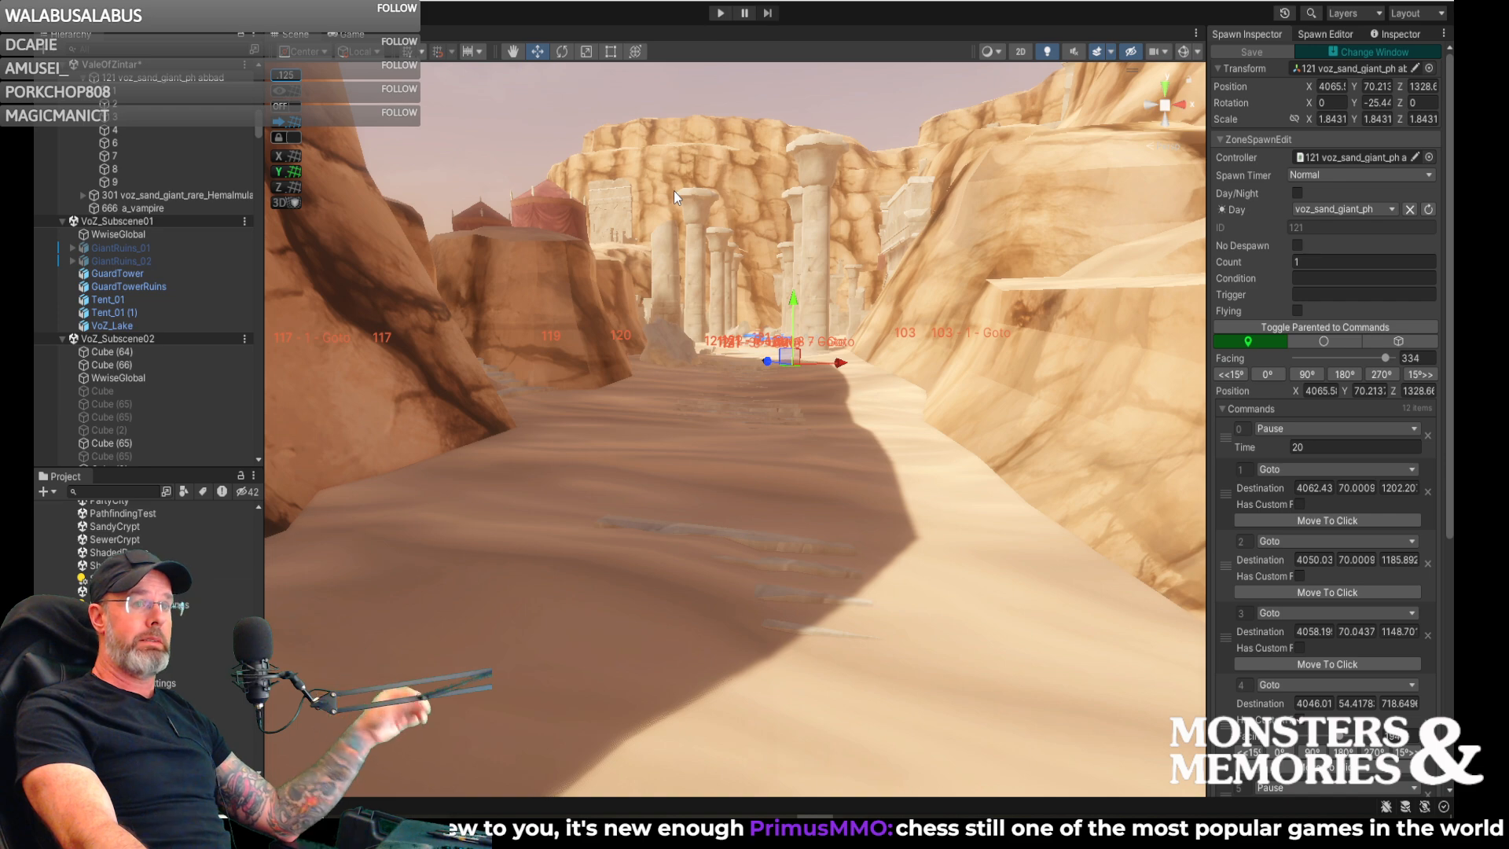
right_click_drag(816, 330, 330, 401)
key("w")
right_click_drag(123, 422, 1262, 426)
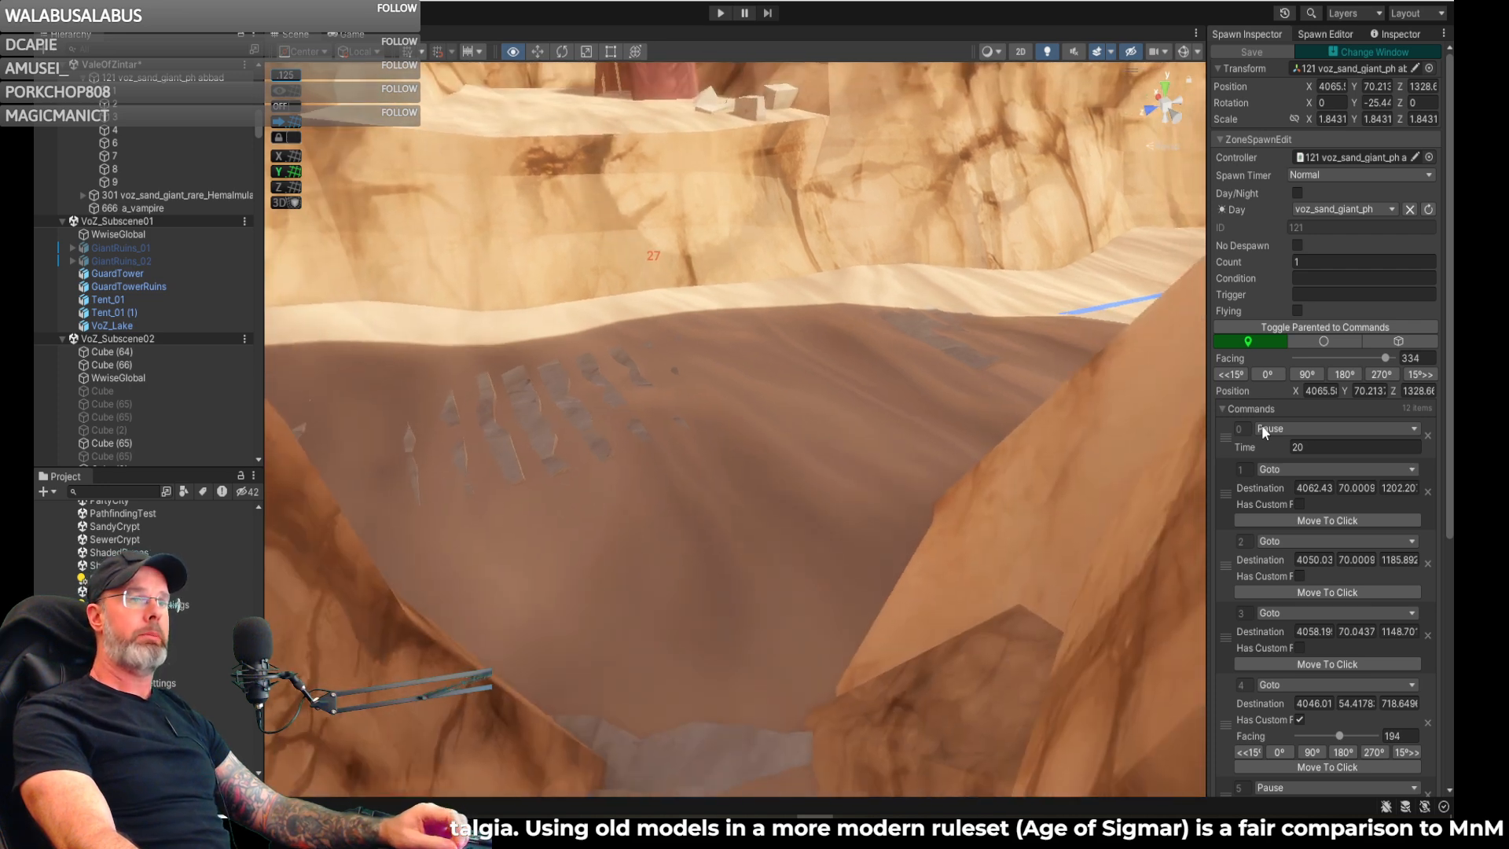
mouse_move(1261, 424)
right_mouse_down()
mouse_move(1223, 547)
mouse_move(1238, 455)
mouse_move(1253, 645)
mouse_move(1266, 422)
right_mouse_up()
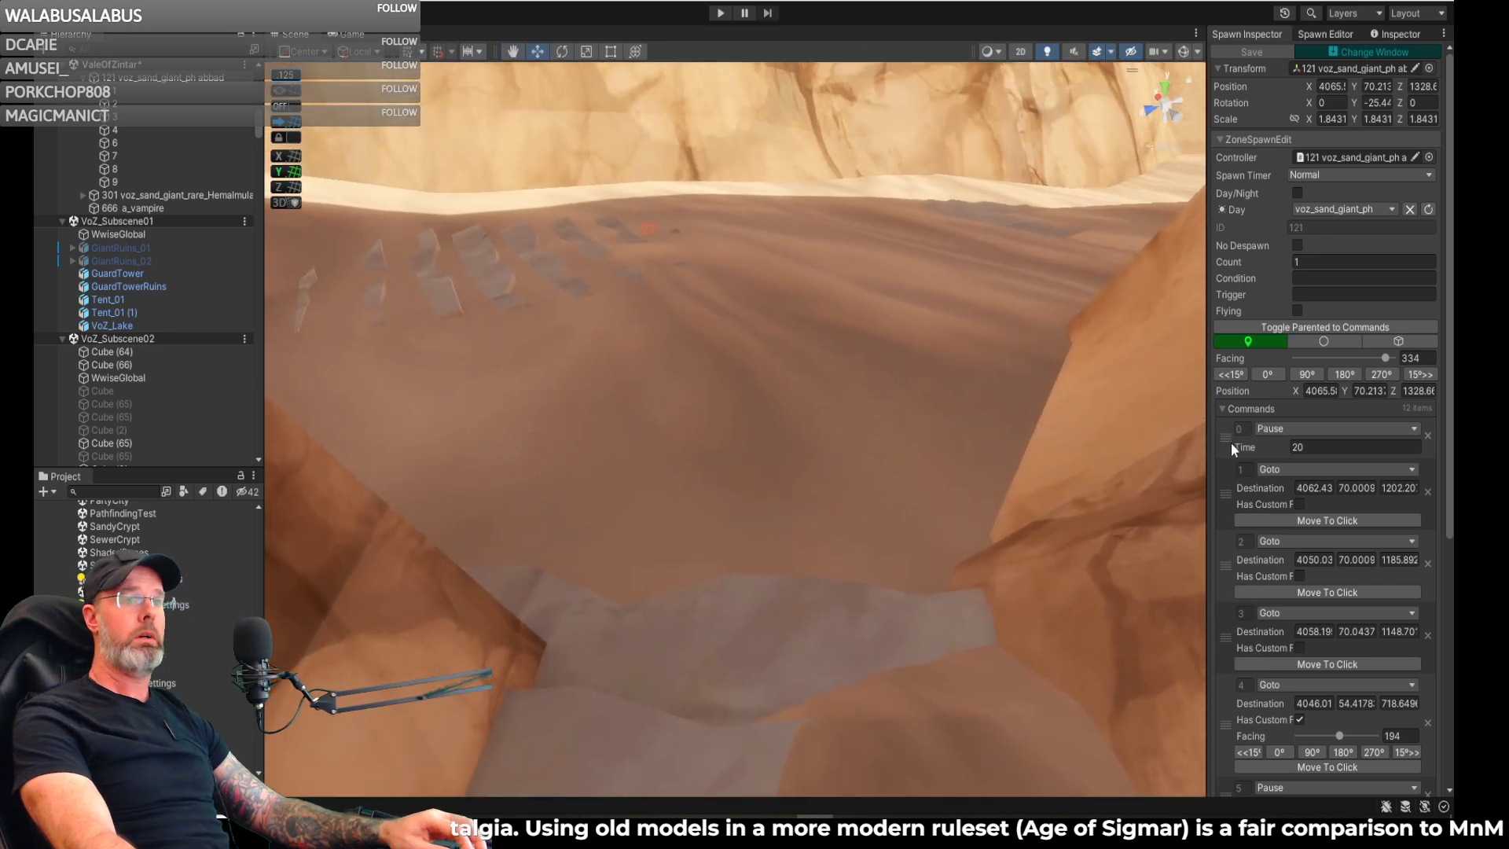
right_click_drag(1173, 442, 1121, 469)
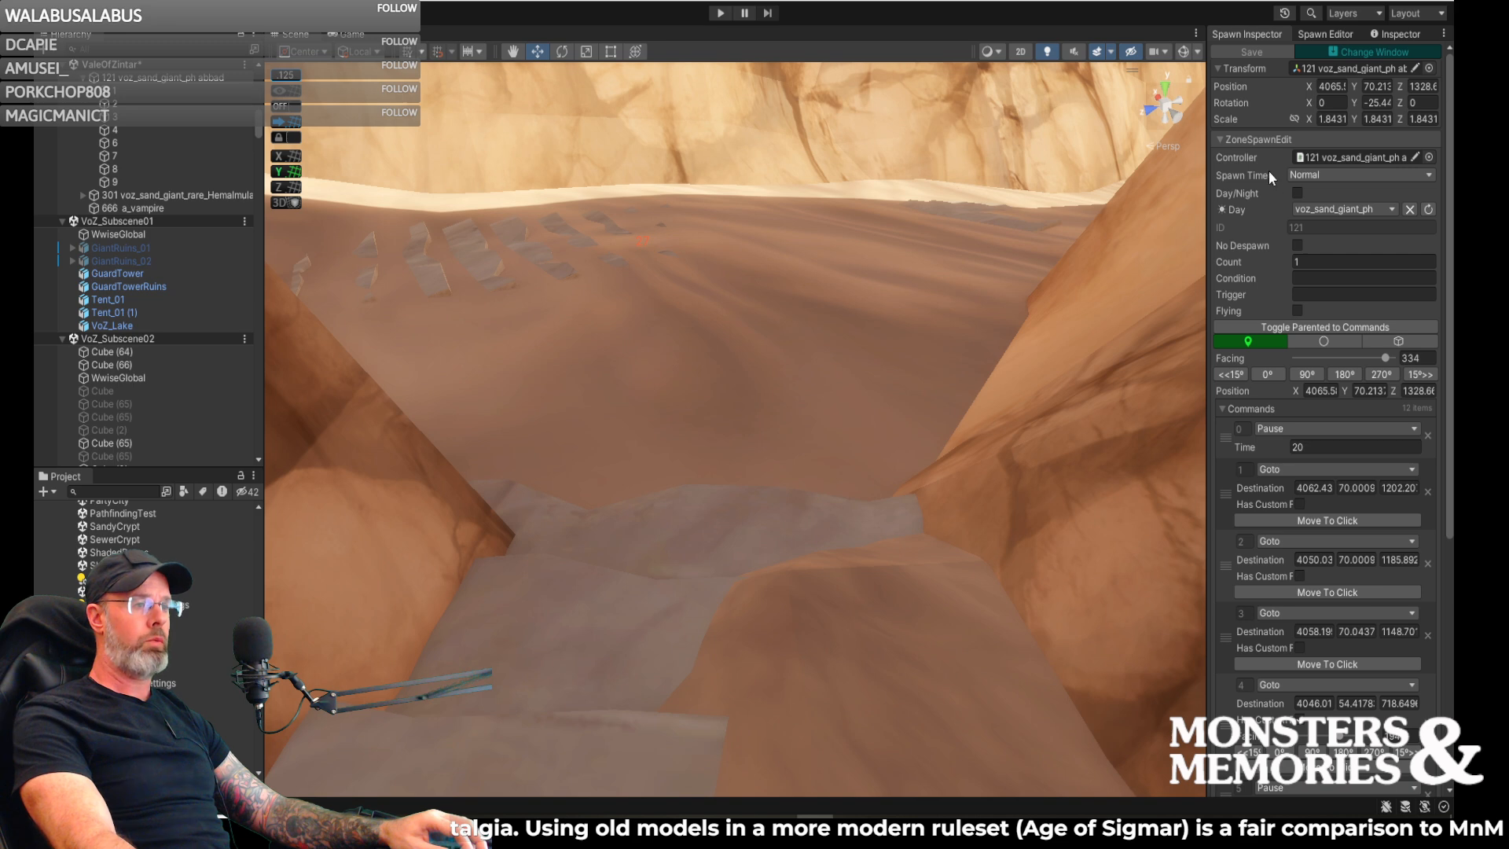
left_click(1317, 34)
left_click(1259, 35)
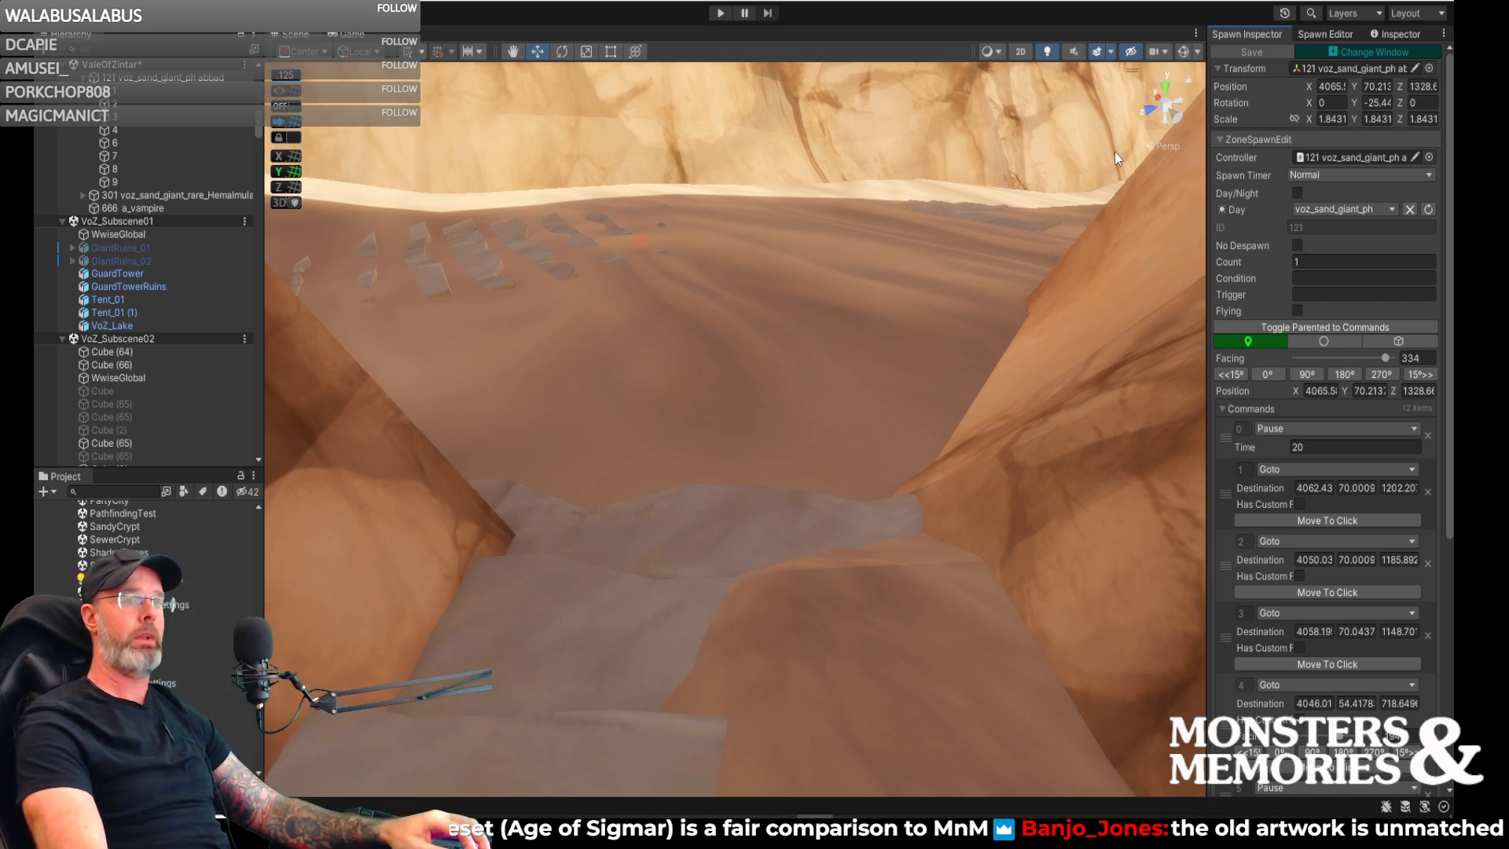
right_click_drag(885, 308, 863, 335)
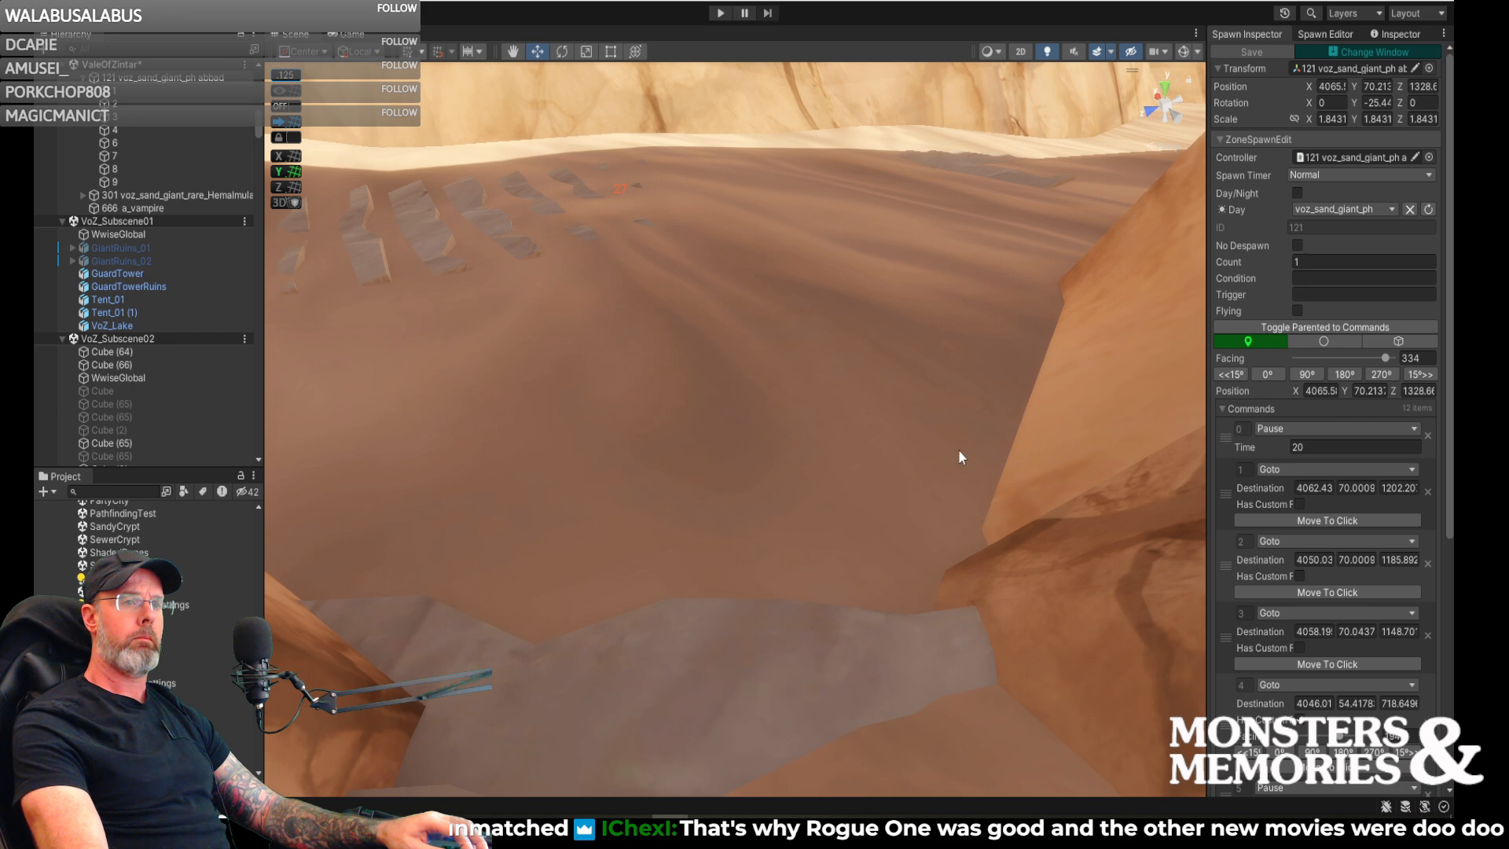
mouse_move(946, 445)
right_mouse_down()
mouse_move(930, 448)
mouse_move(943, 448)
mouse_move(947, 532)
mouse_move(935, 453)
right_mouse_up()
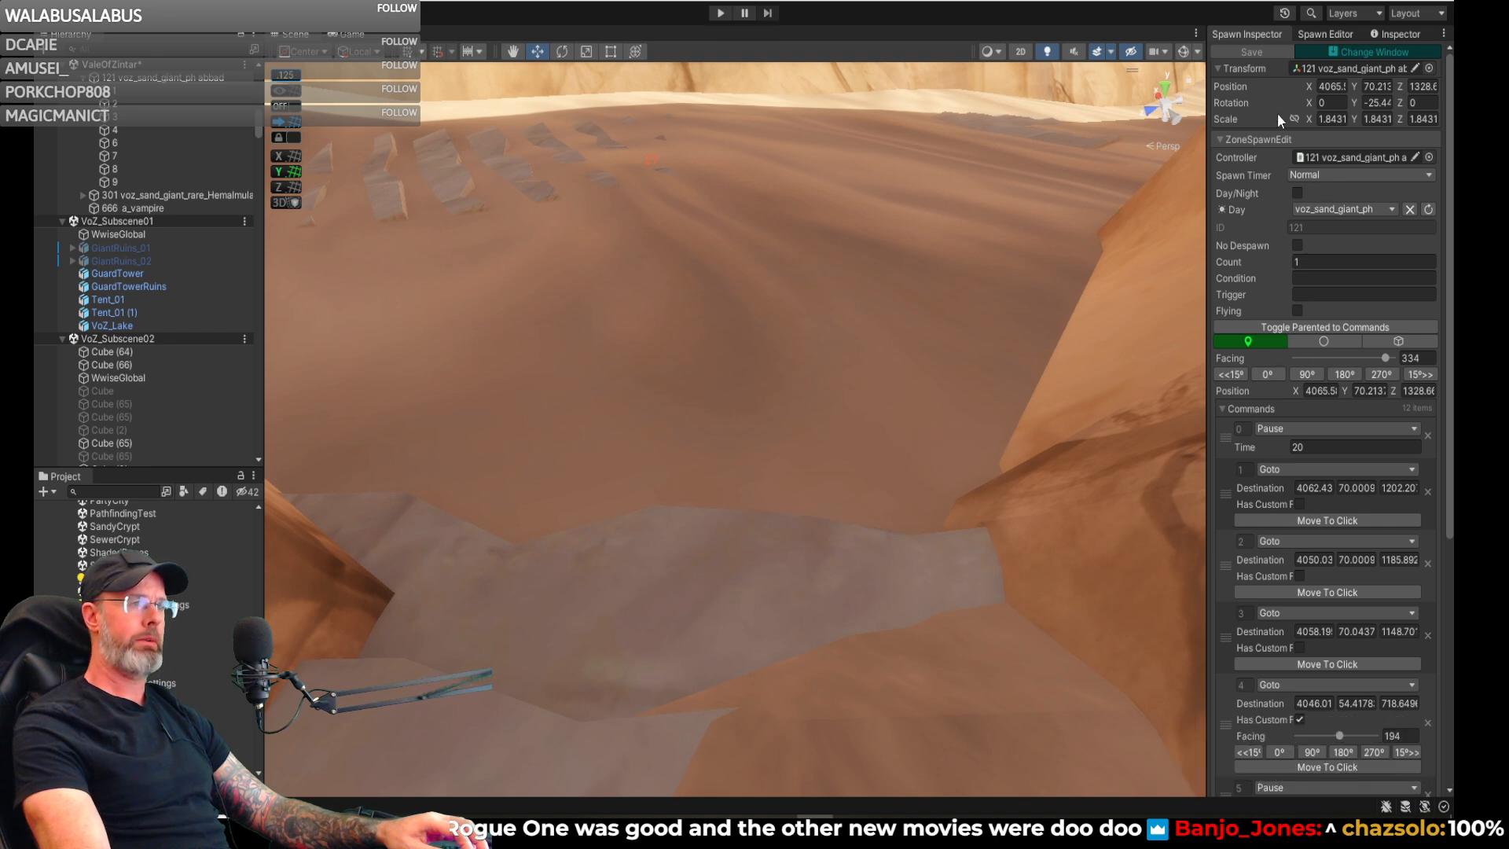
- Create a voz_sand_giant_ph spawn on the sand at the foot of the stone steps, about X 4006, Z 892
left_click(1336, 36)
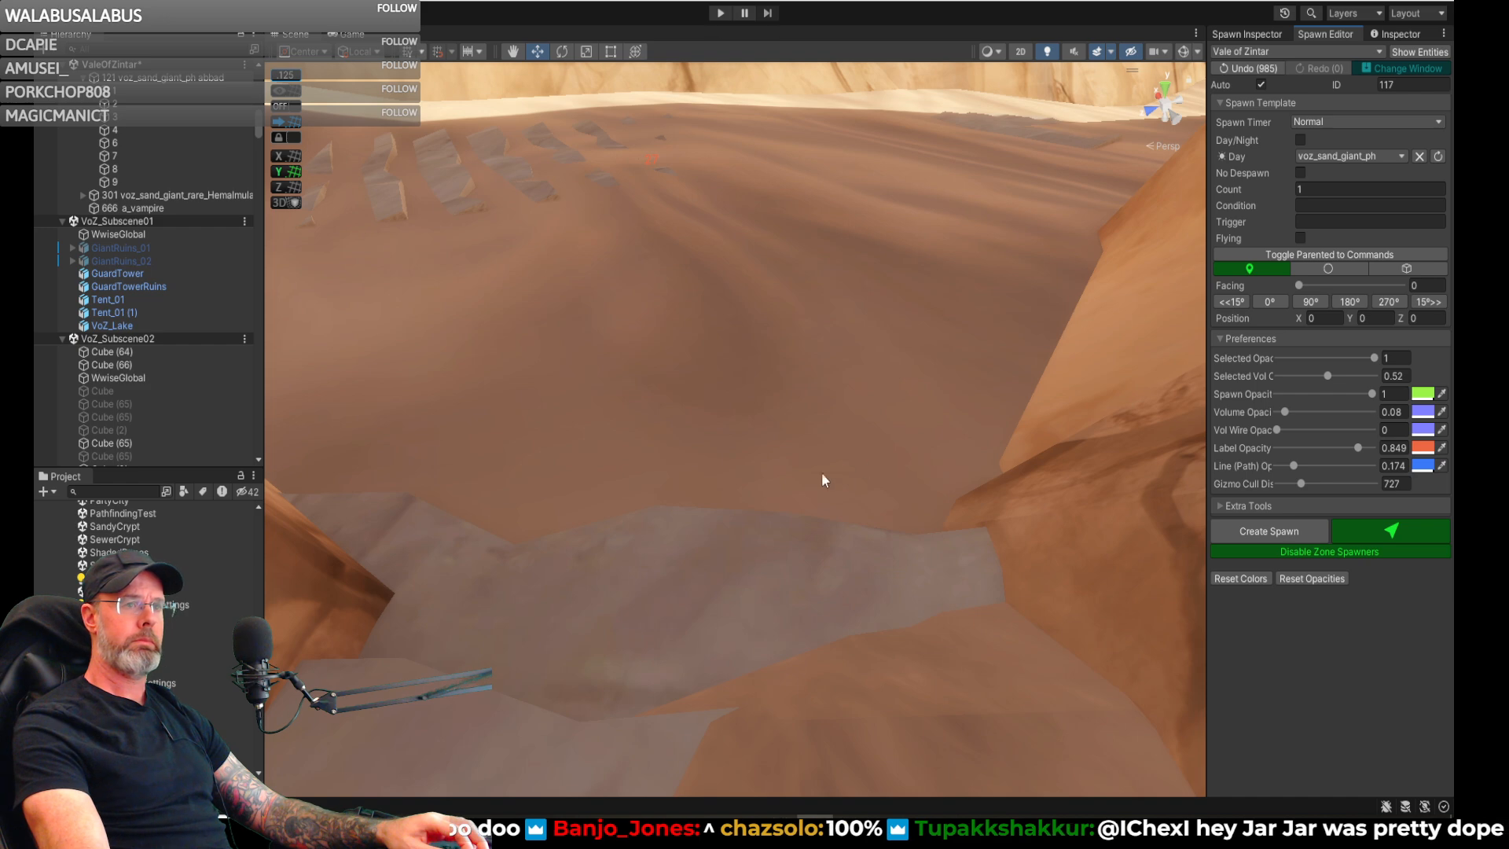
left_click(687, 461)
right_click_drag(882, 450, 841, 433)
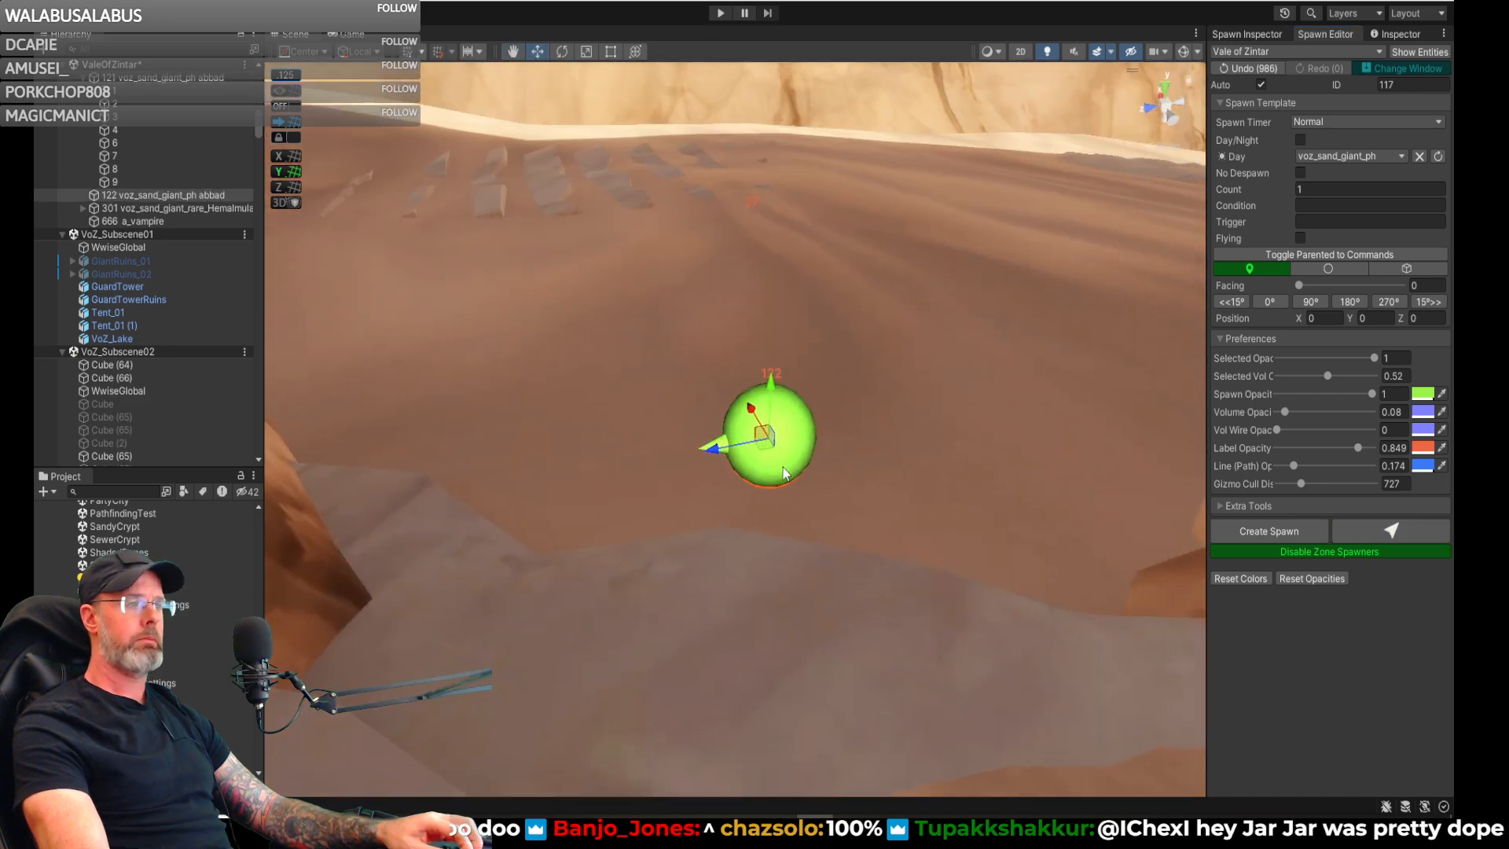
left_click_drag(767, 449, 541, 511)
- Rotate the new spawn at the foot of the steps to a facing of about 123, away from the stairs
key("e")
key("d")
right_click_drag(798, 511, 733, 520)
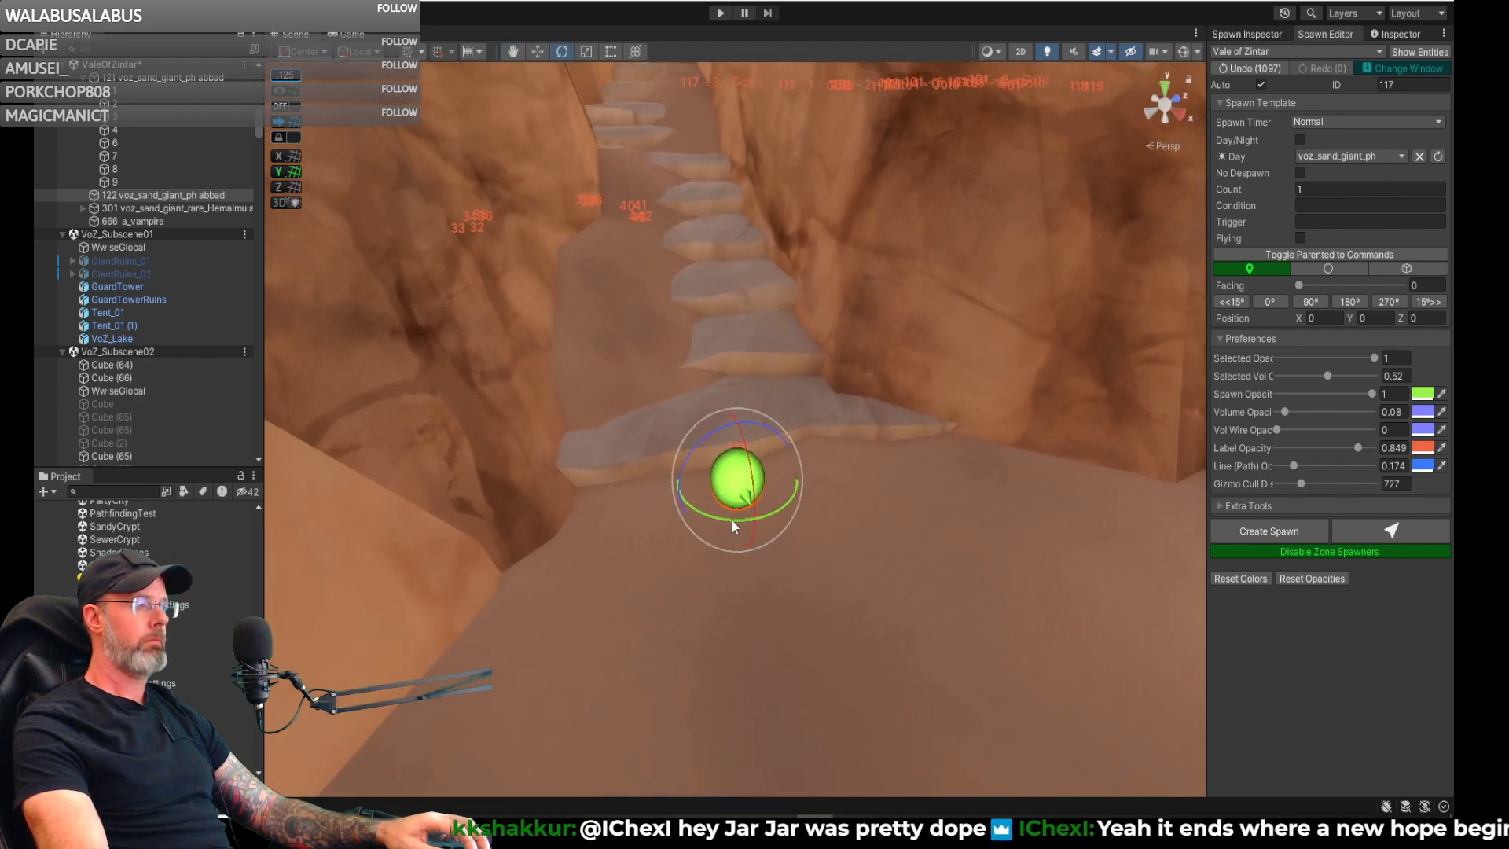
left_click_drag(730, 518, 723, 518)
right_click_drag(798, 516, 786, 513)
key("w")
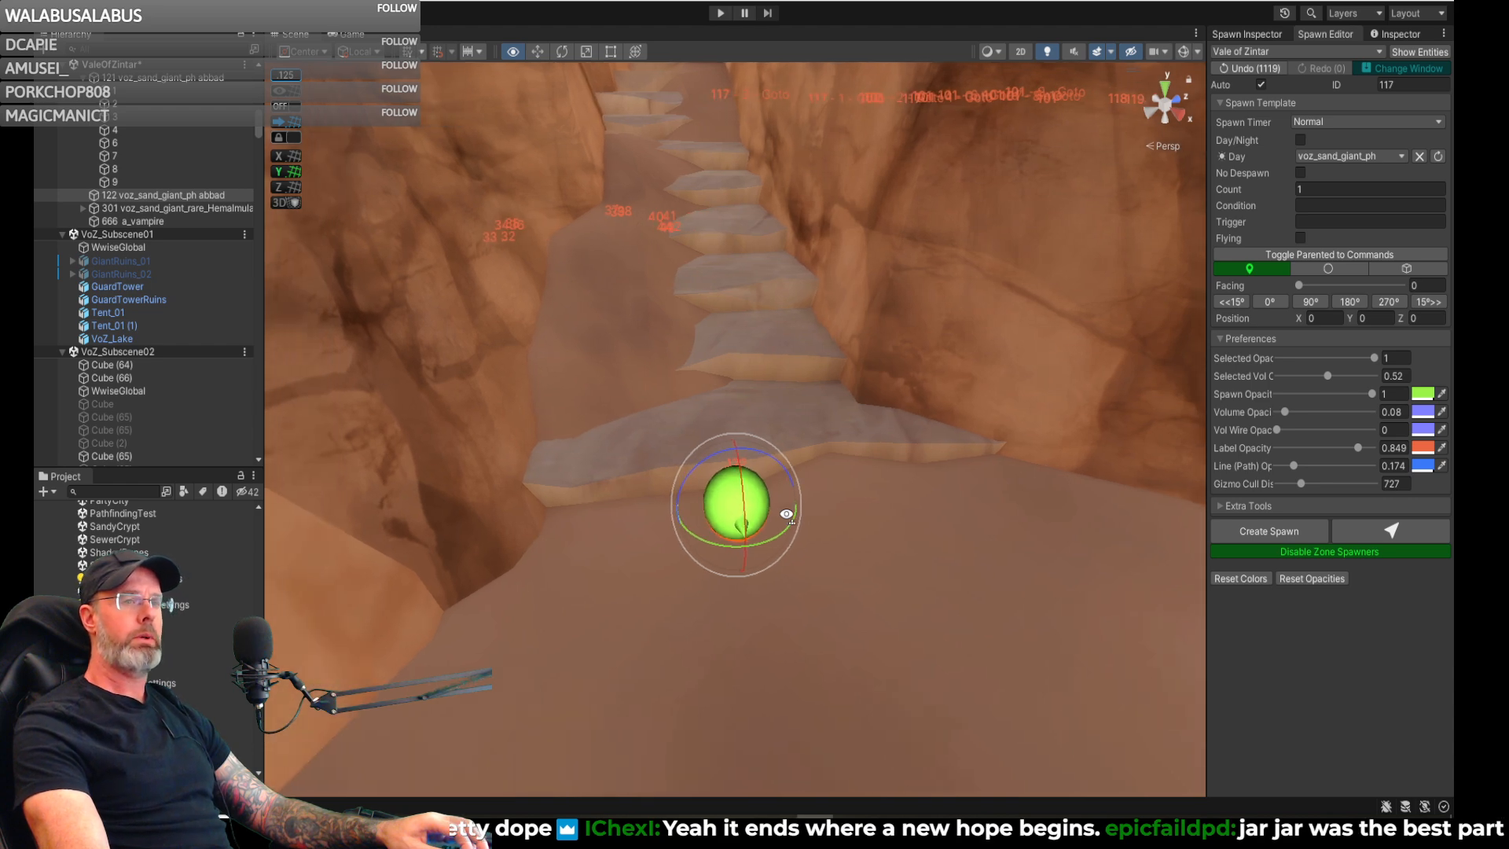
left_click_drag(761, 540, 754, 548)
left_click_drag(757, 550, 768, 537)
right_click_drag(768, 537, 1012, 577)
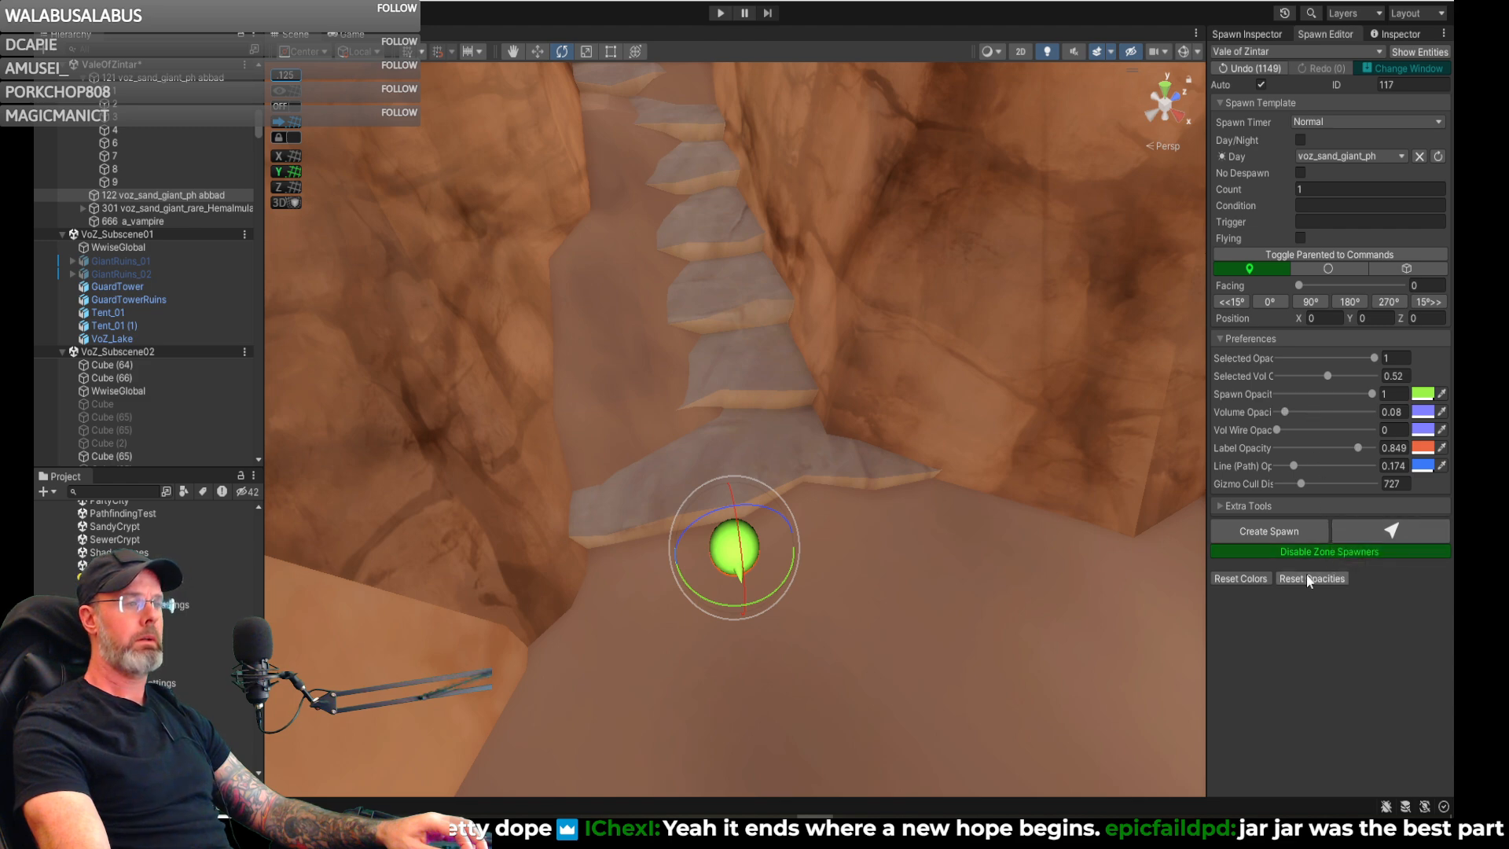
- Add a Pause command with a time of 20 as the first command of spawn 122
left_click(1233, 33)
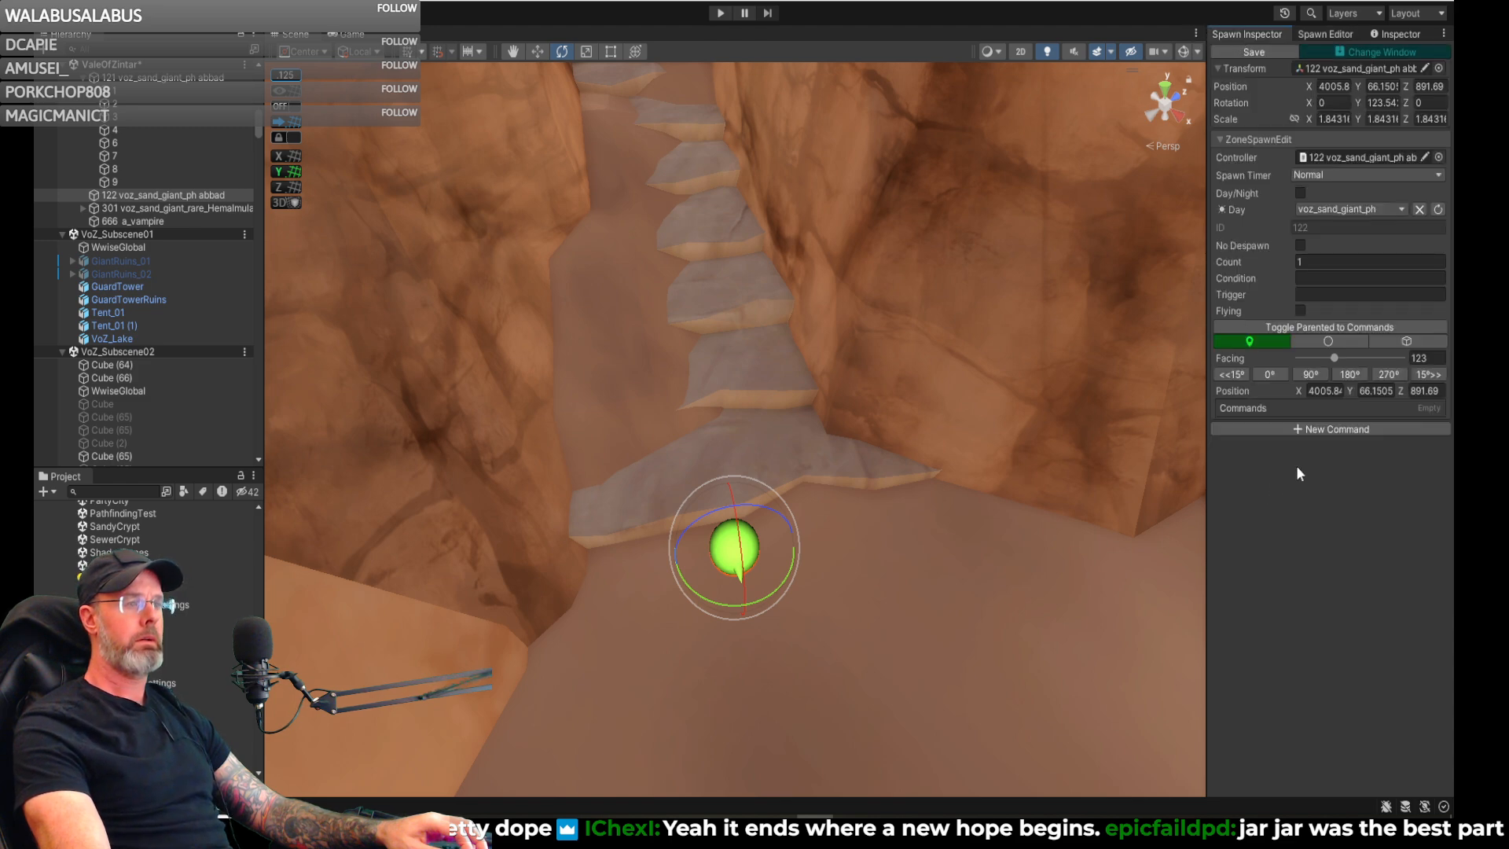
left_click(1319, 429)
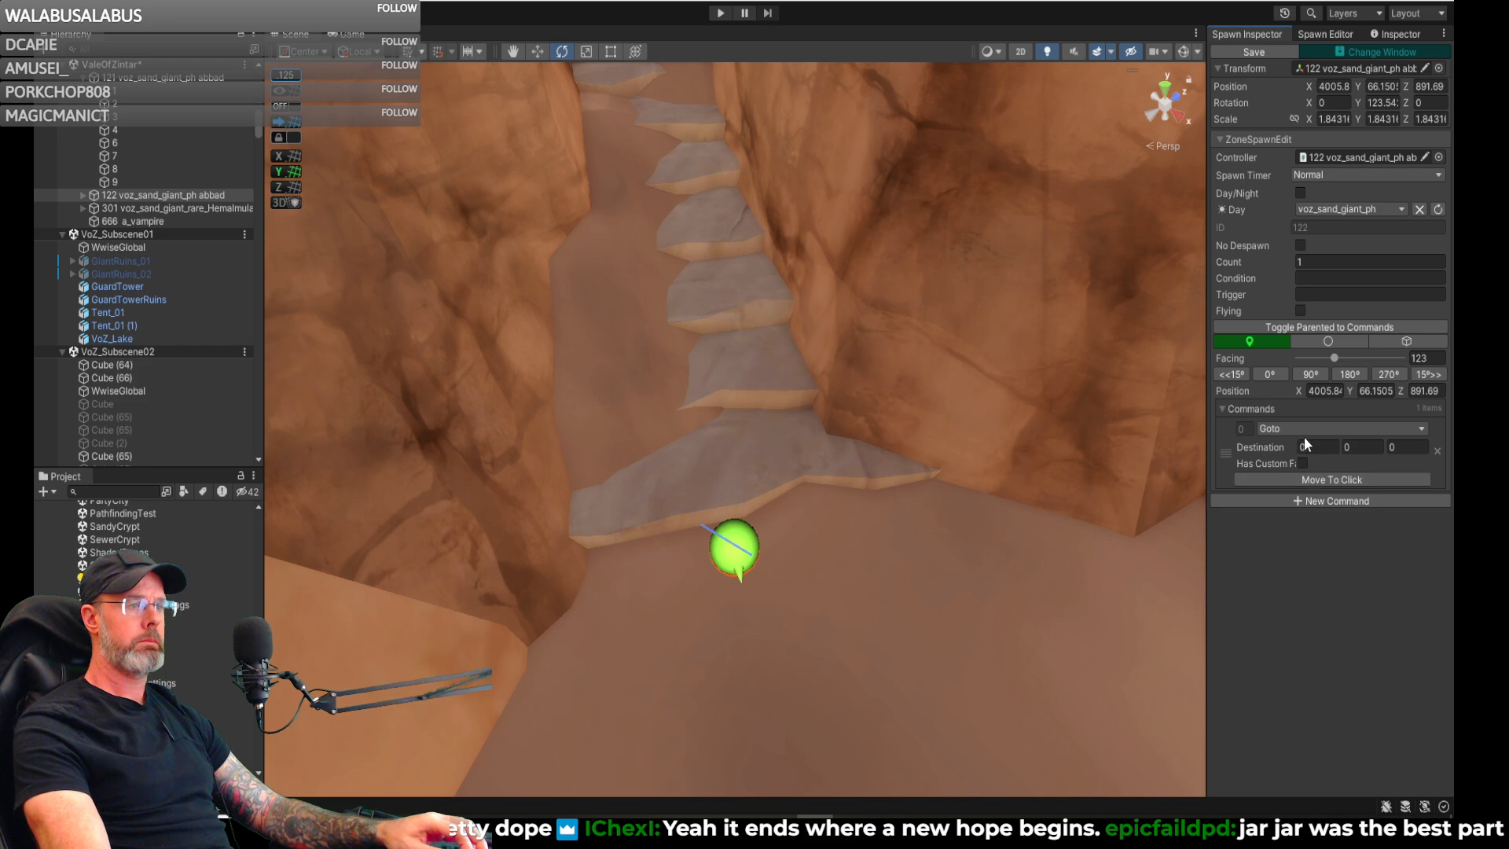
left_click(1303, 430)
left_click(1303, 518)
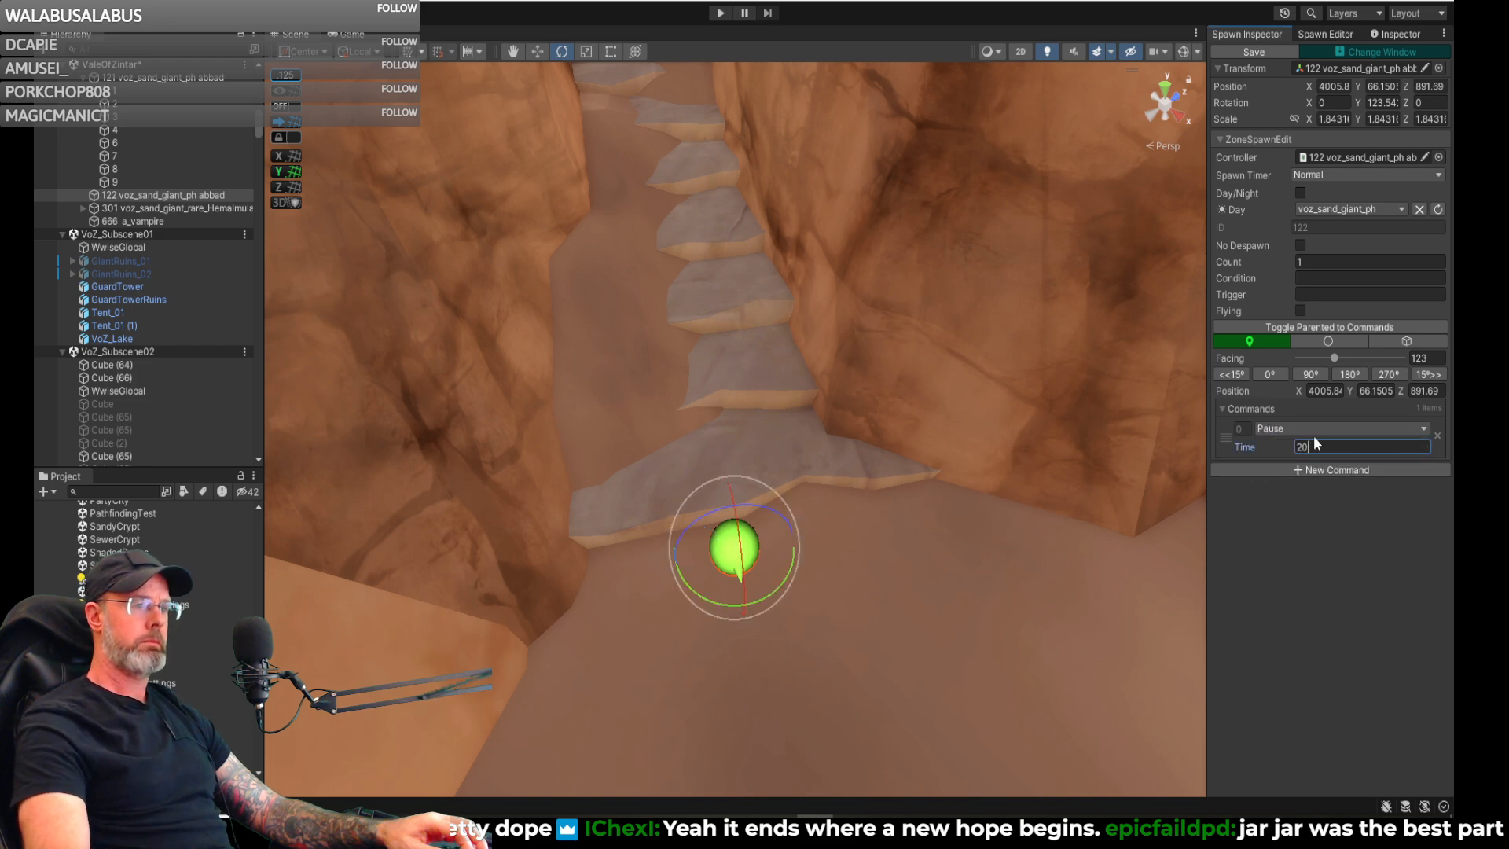
- Add Goto command 1 with its destination partway up the stone steps, about X 3973, Z 911
left_click(1280, 470)
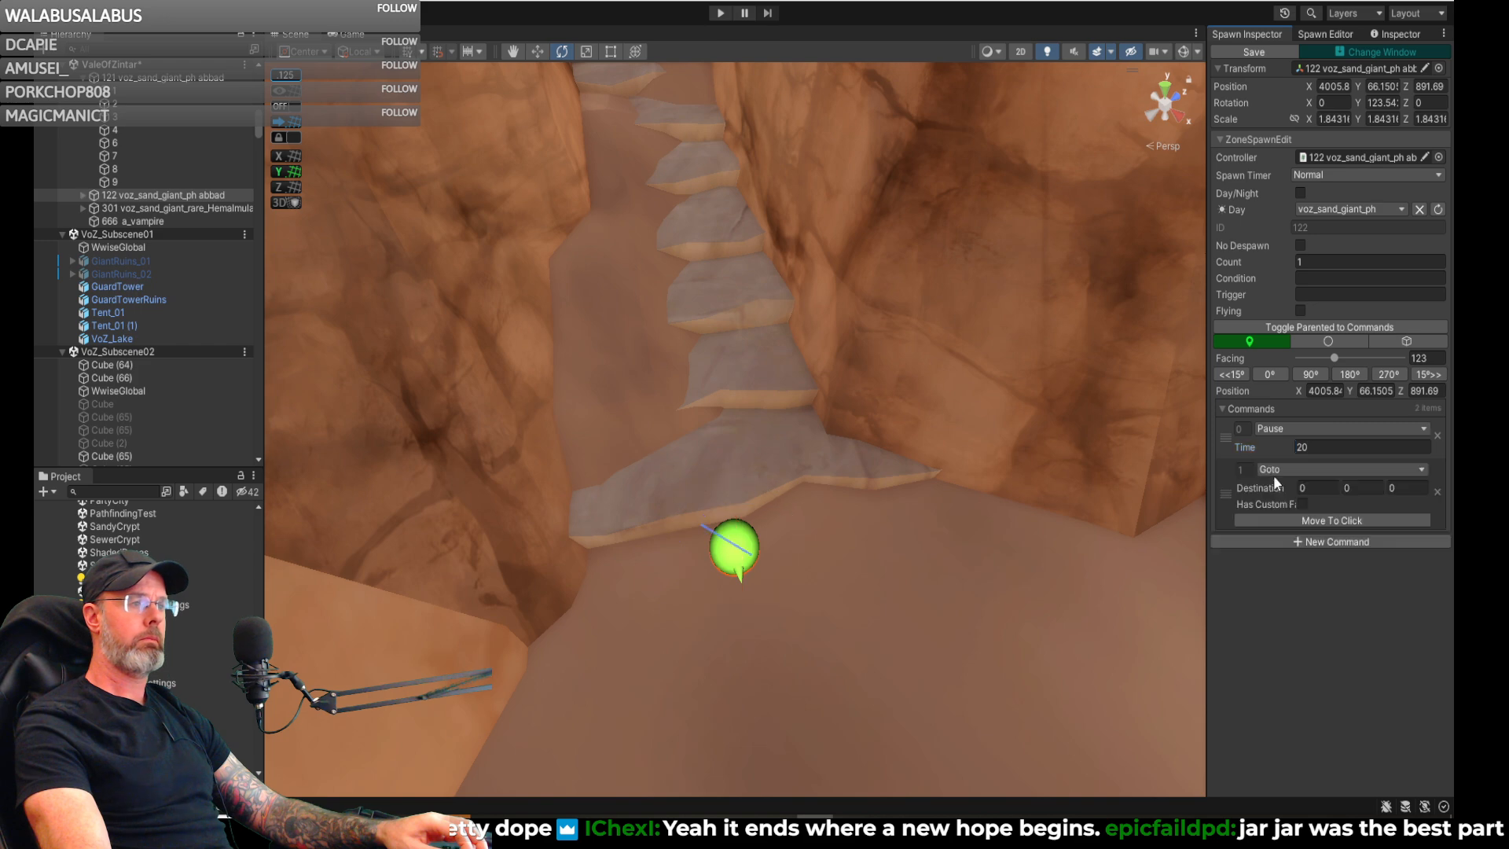
left_click(1293, 519)
left_click(648, 86)
mouse_move(677, 150)
right_mouse_down()
mouse_move(647, 25)
mouse_move(668, 59)
mouse_move(657, 270)
right_mouse_up()
key("w")
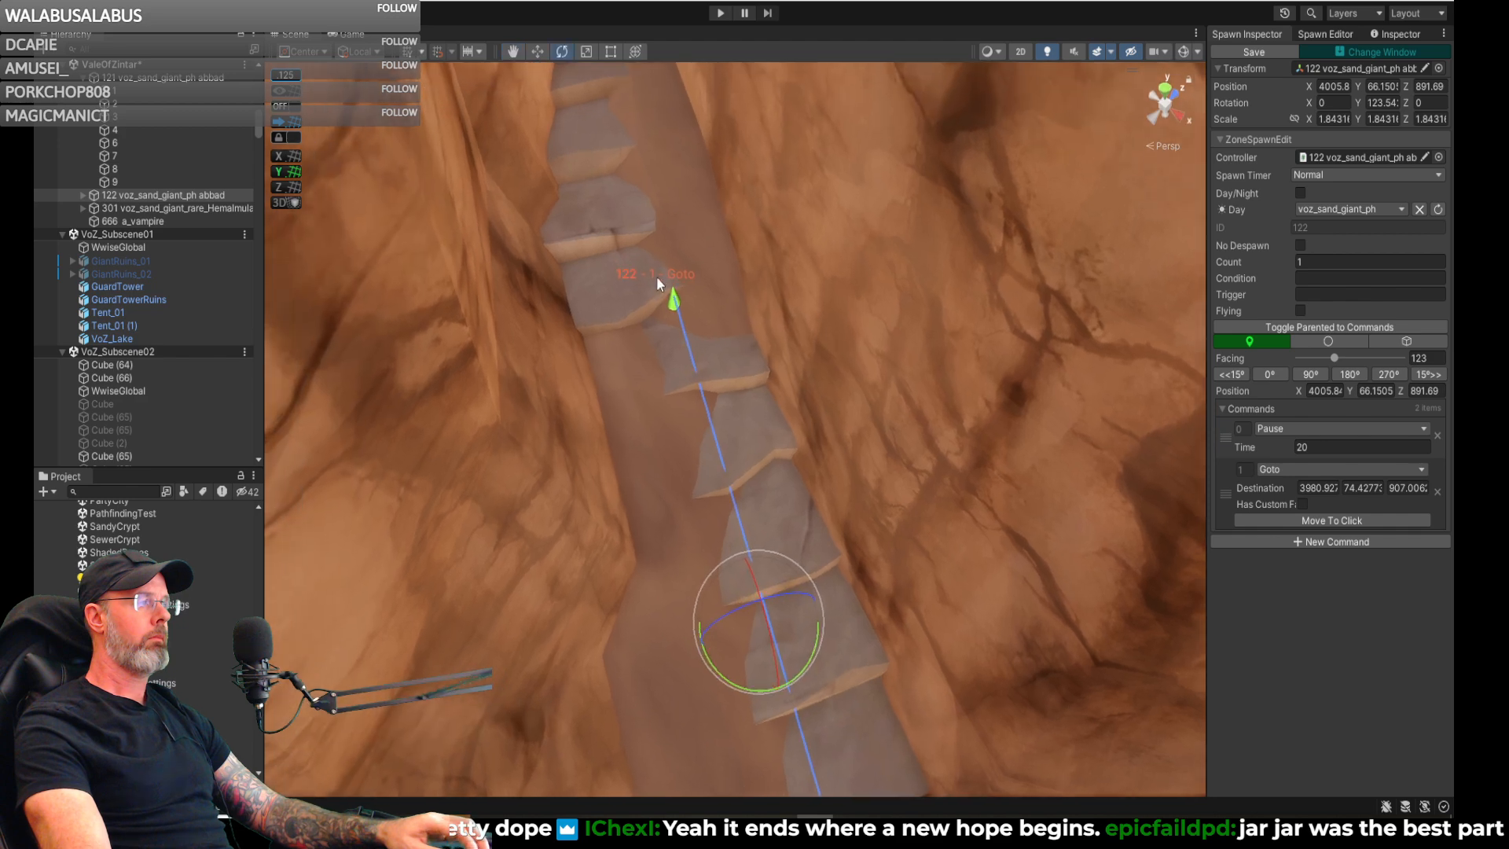
left_click(673, 301)
mouse_move(674, 303)
left_mouse_down()
mouse_move(633, 263)
mouse_move(616, 147)
left_mouse_up()
mouse_move(677, 209)
right_mouse_down()
mouse_move(852, 320)
mouse_move(841, 293)
mouse_move(715, 195)
mouse_move(662, 83)
mouse_move(711, 222)
mouse_move(729, 229)
mouse_move(707, 229)
mouse_move(712, 256)
right_mouse_up()
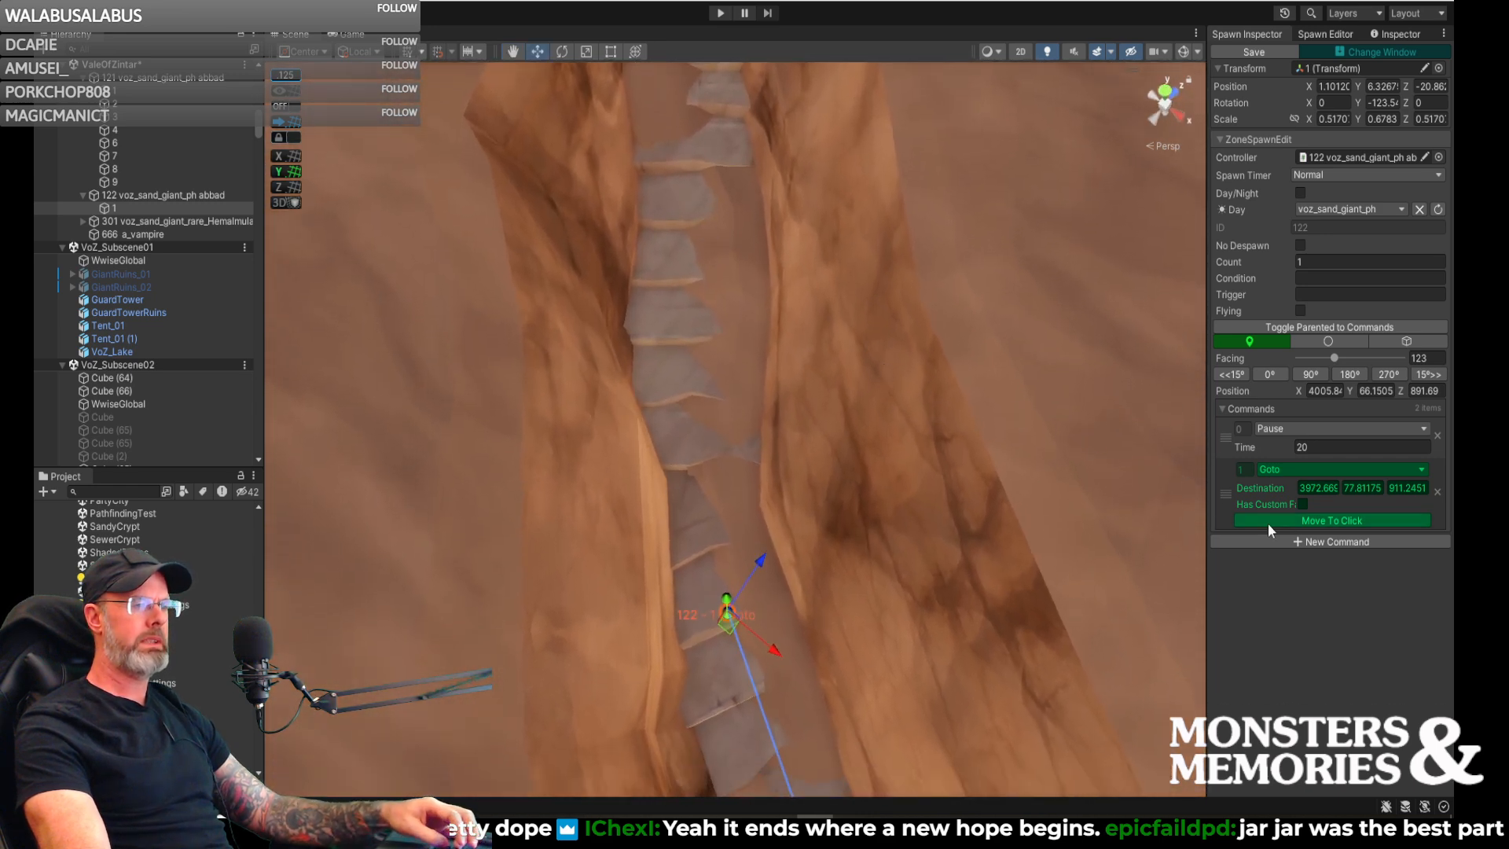
- Add Goto command 2 with its destination further up the stone steps, about X 3950, Z 936
left_click(1293, 541)
left_click(1289, 591)
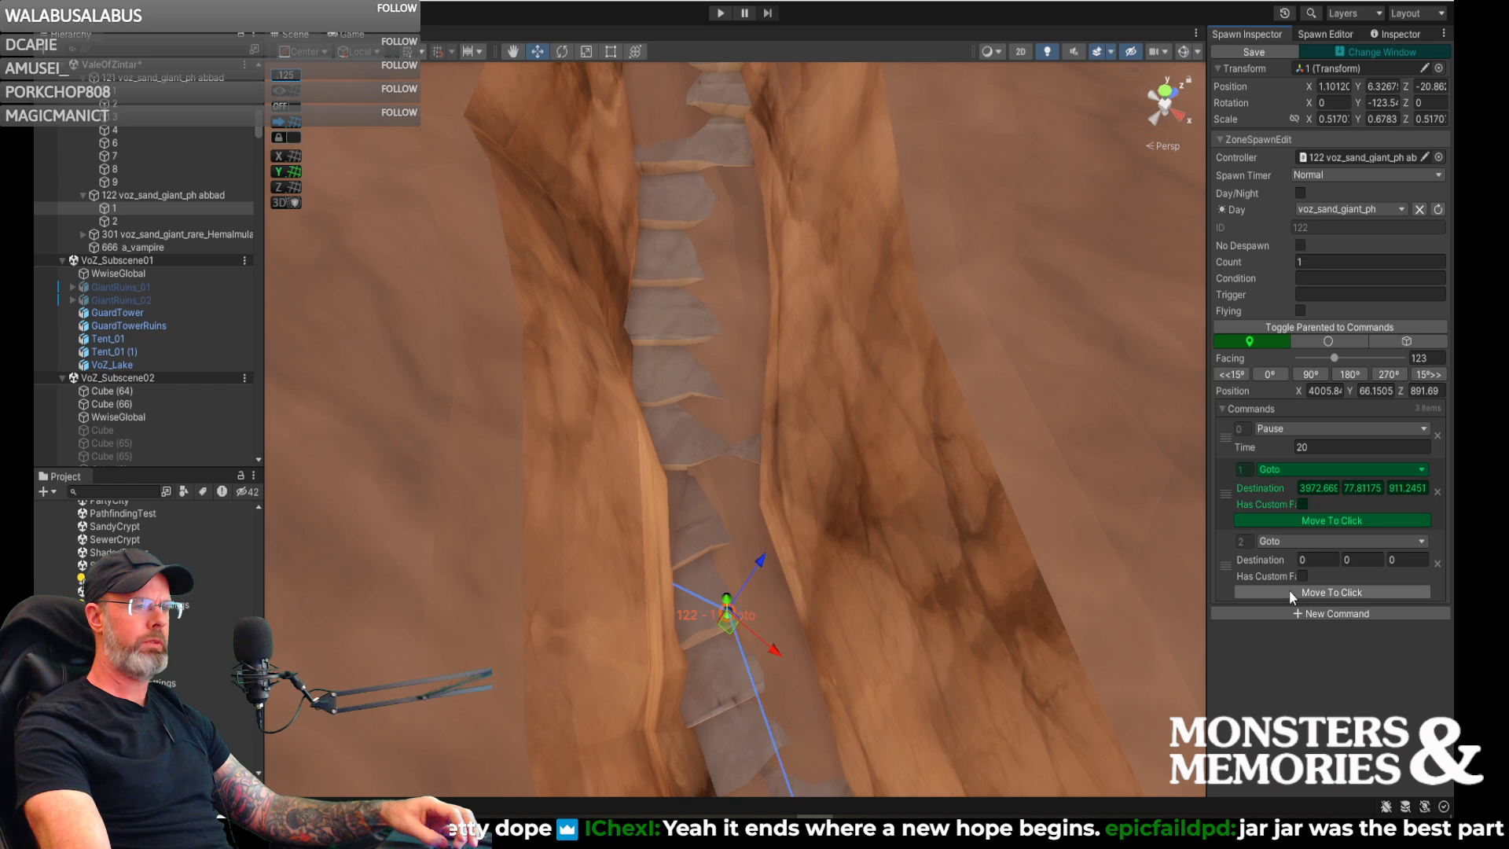
left_click(702, 183)
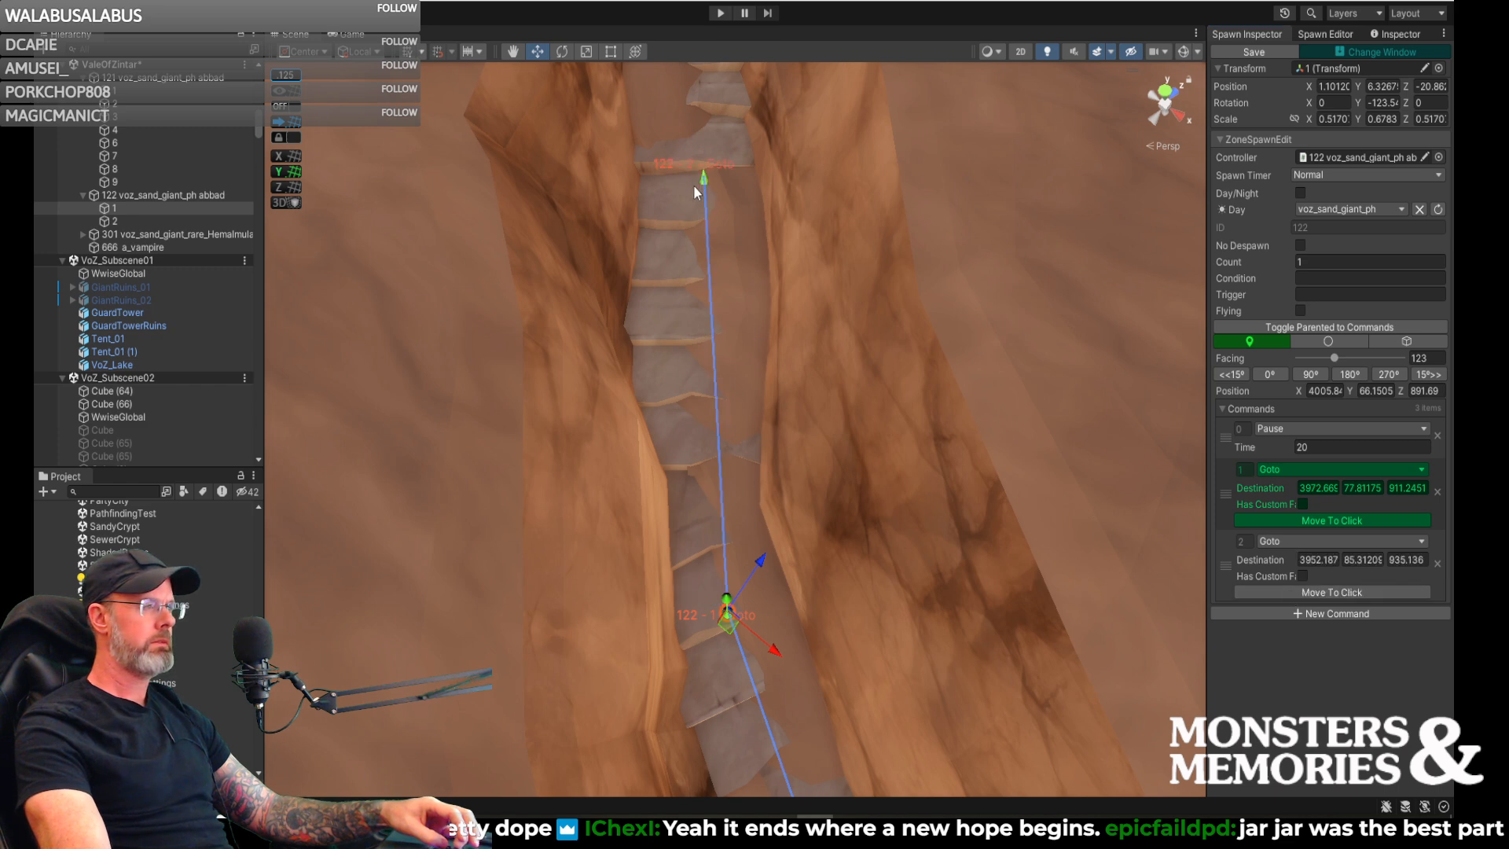
left_click(703, 181)
left_click_drag(706, 185, 690, 157)
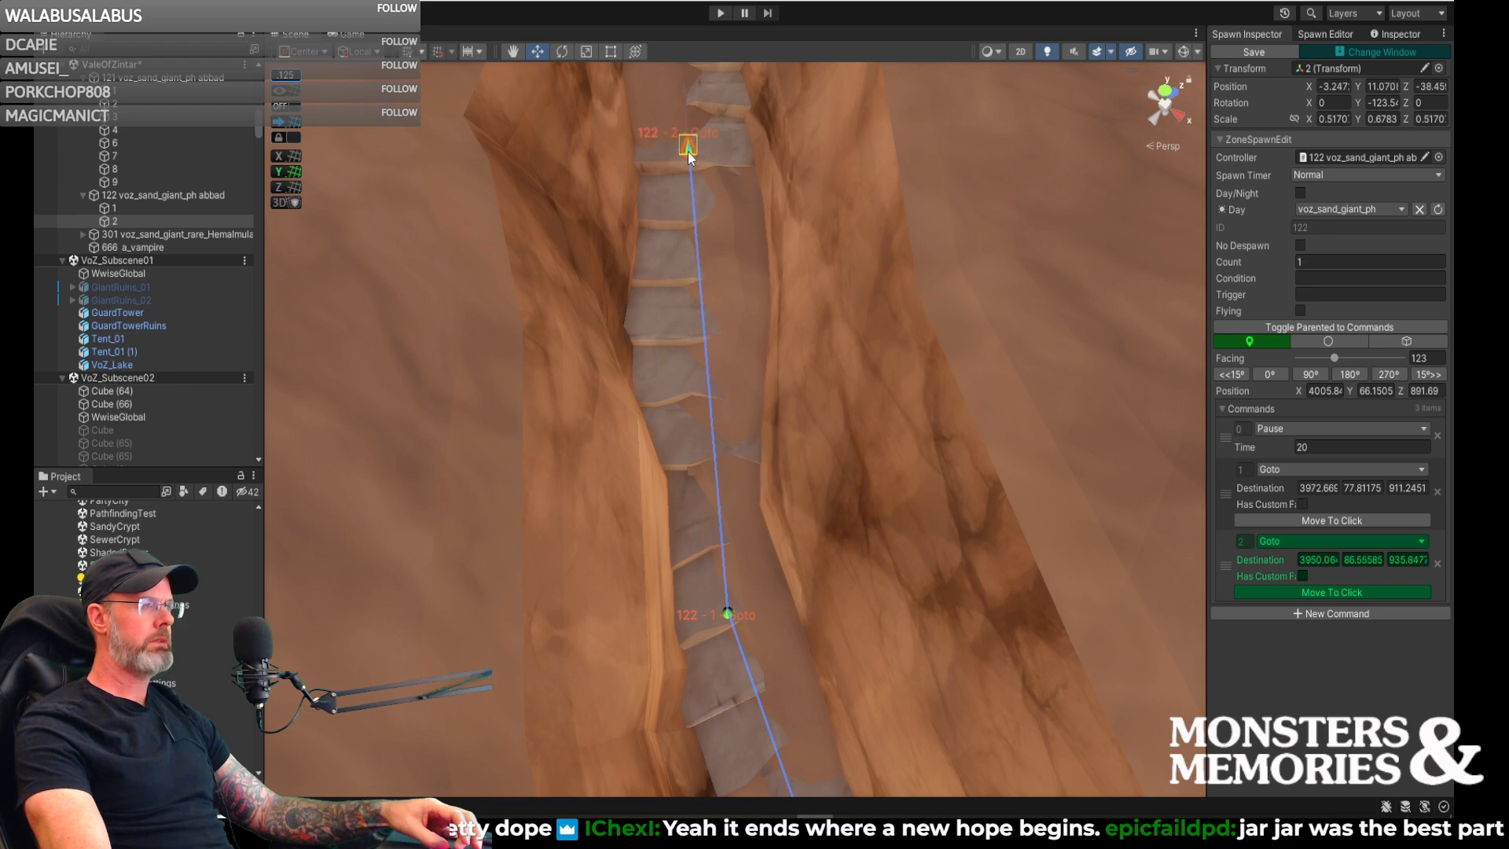
- Add Goto command 3 with its destination at the top of the stone steps, about X 3919, Z 986
right_click_drag(739, 232, 775, 148)
key("w")
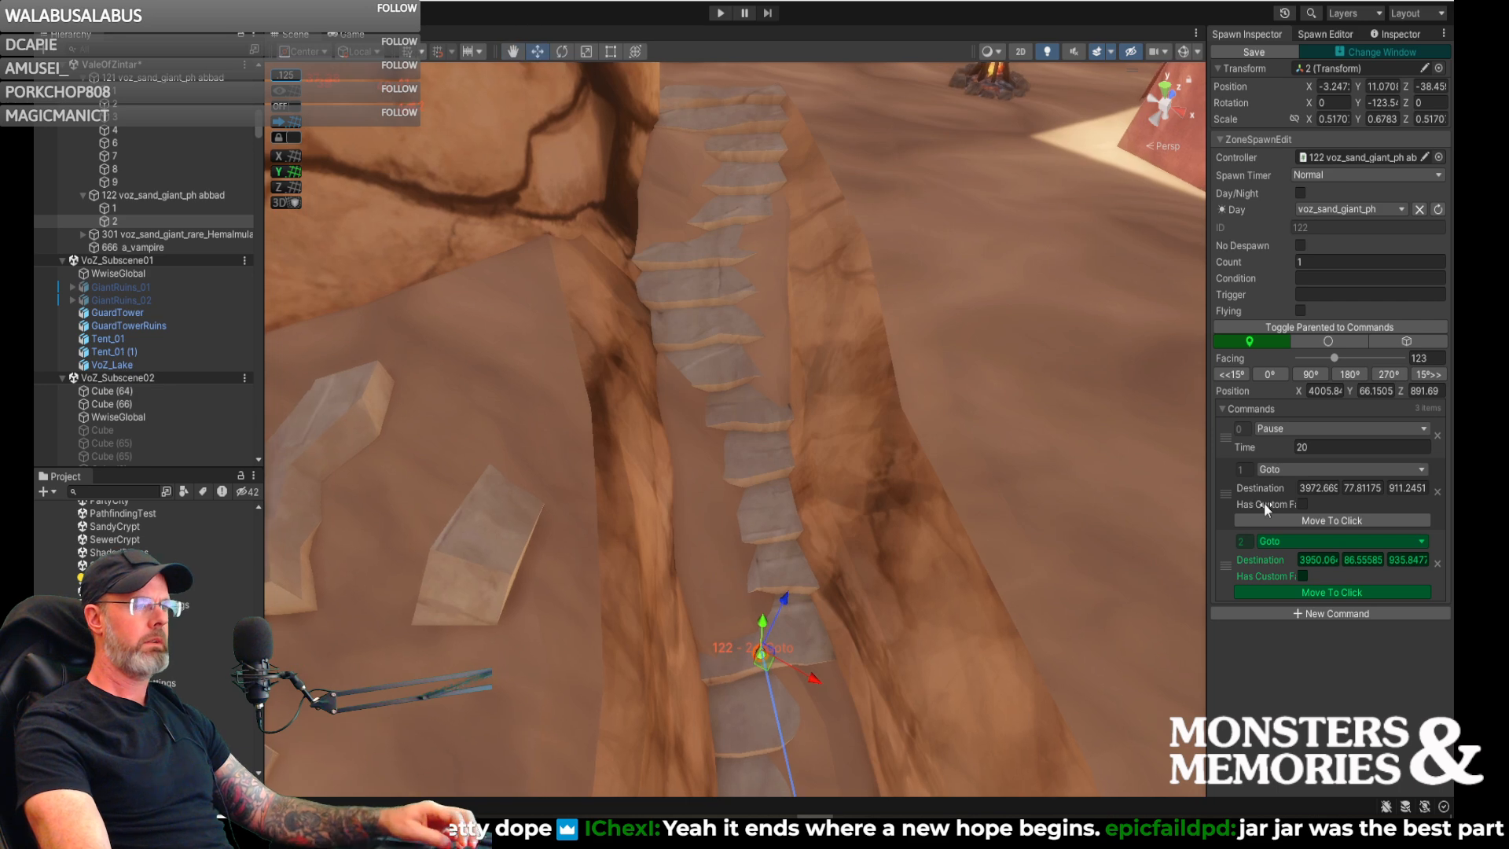
left_click(1317, 615)
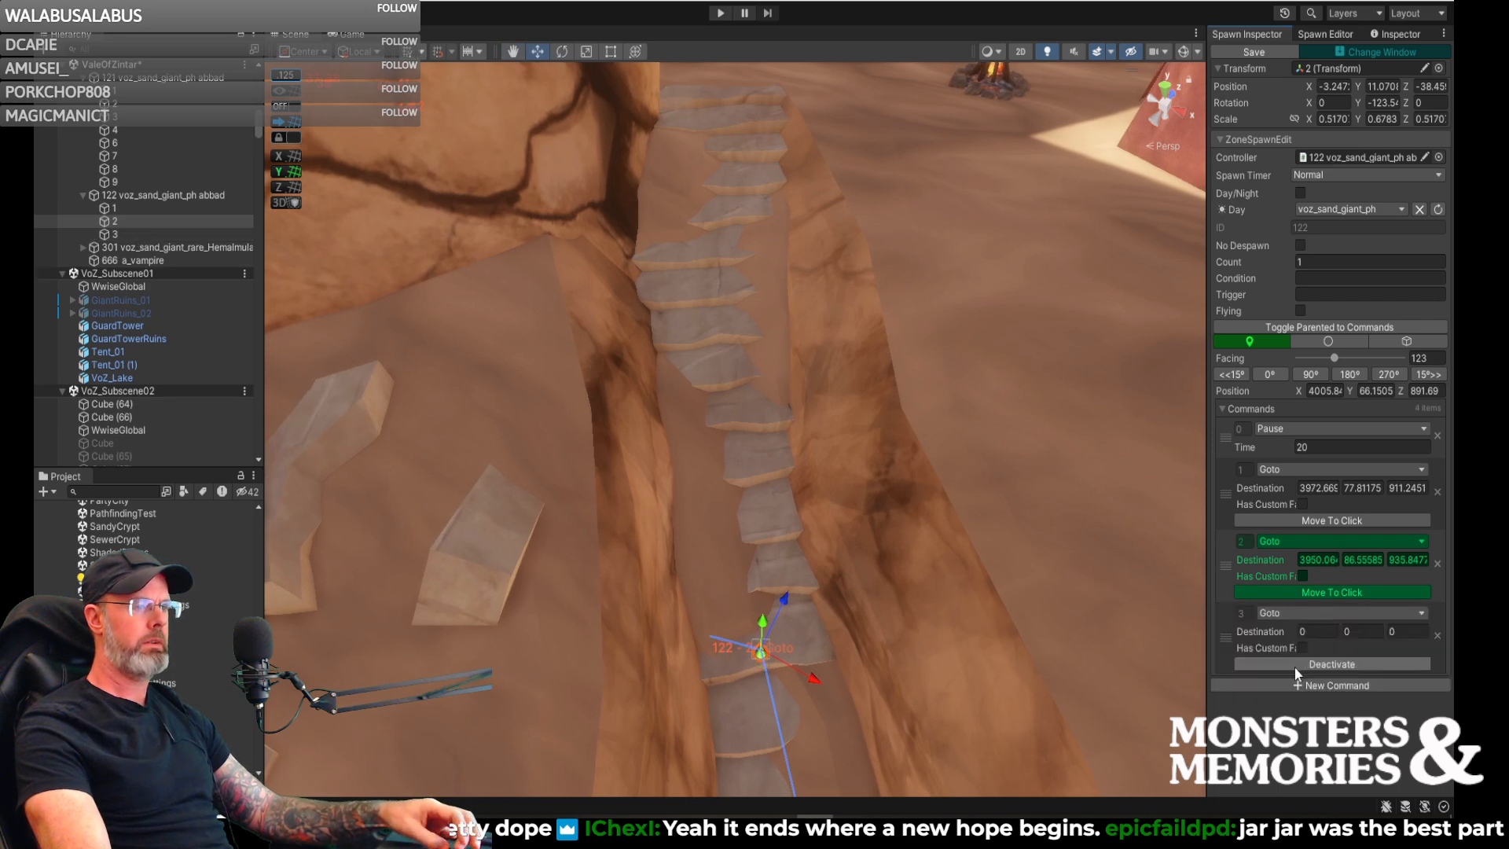
left_click(721, 106)
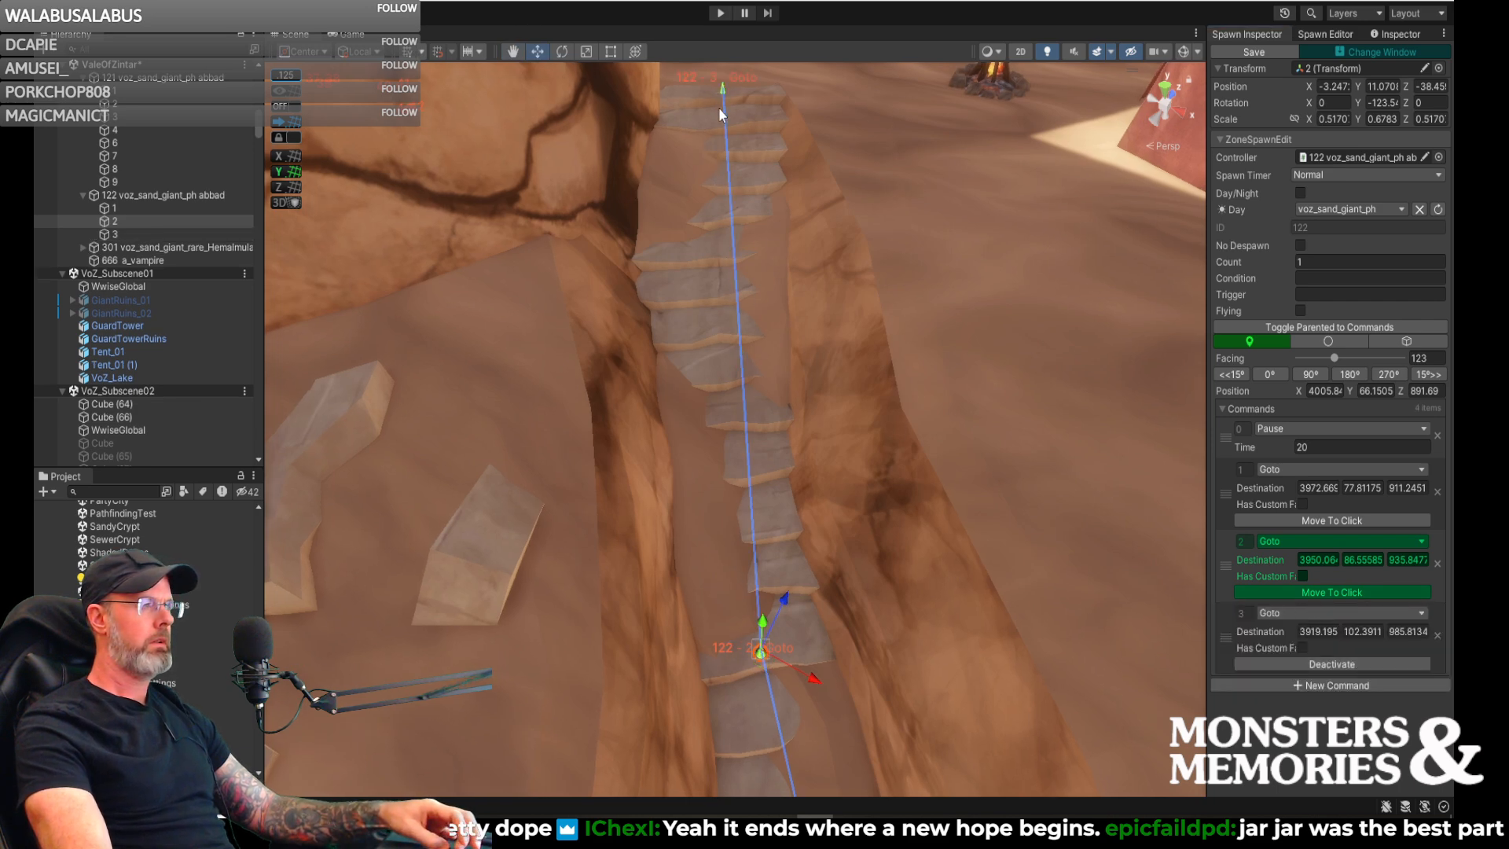
right_click_drag(723, 93, 351, 422)
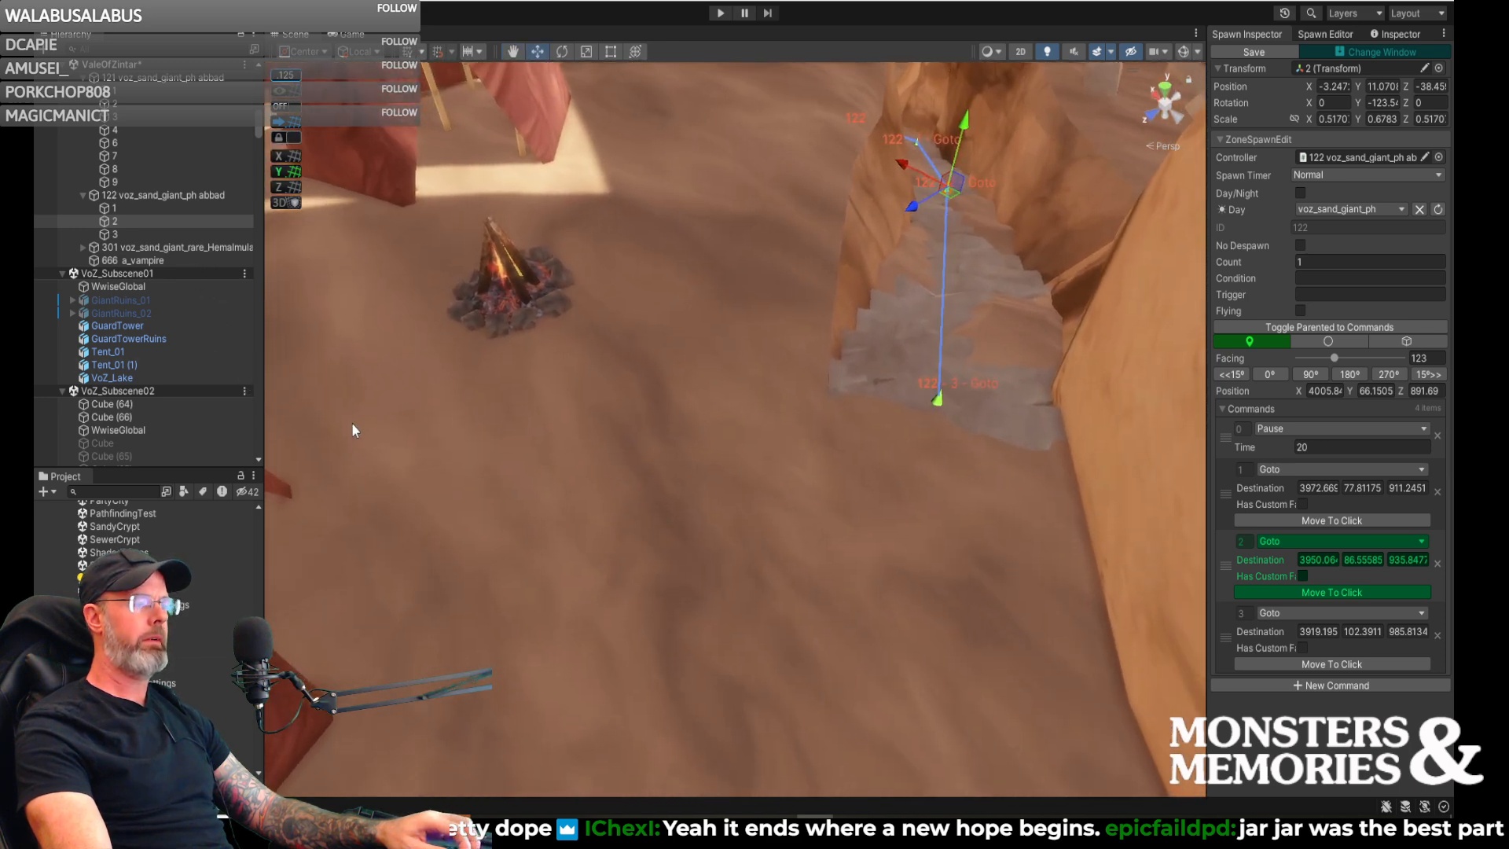
- Add Goto command 4 with its destination on the sand between the stairs and the tents, about X 3923, Z 1000
left_click(1310, 682)
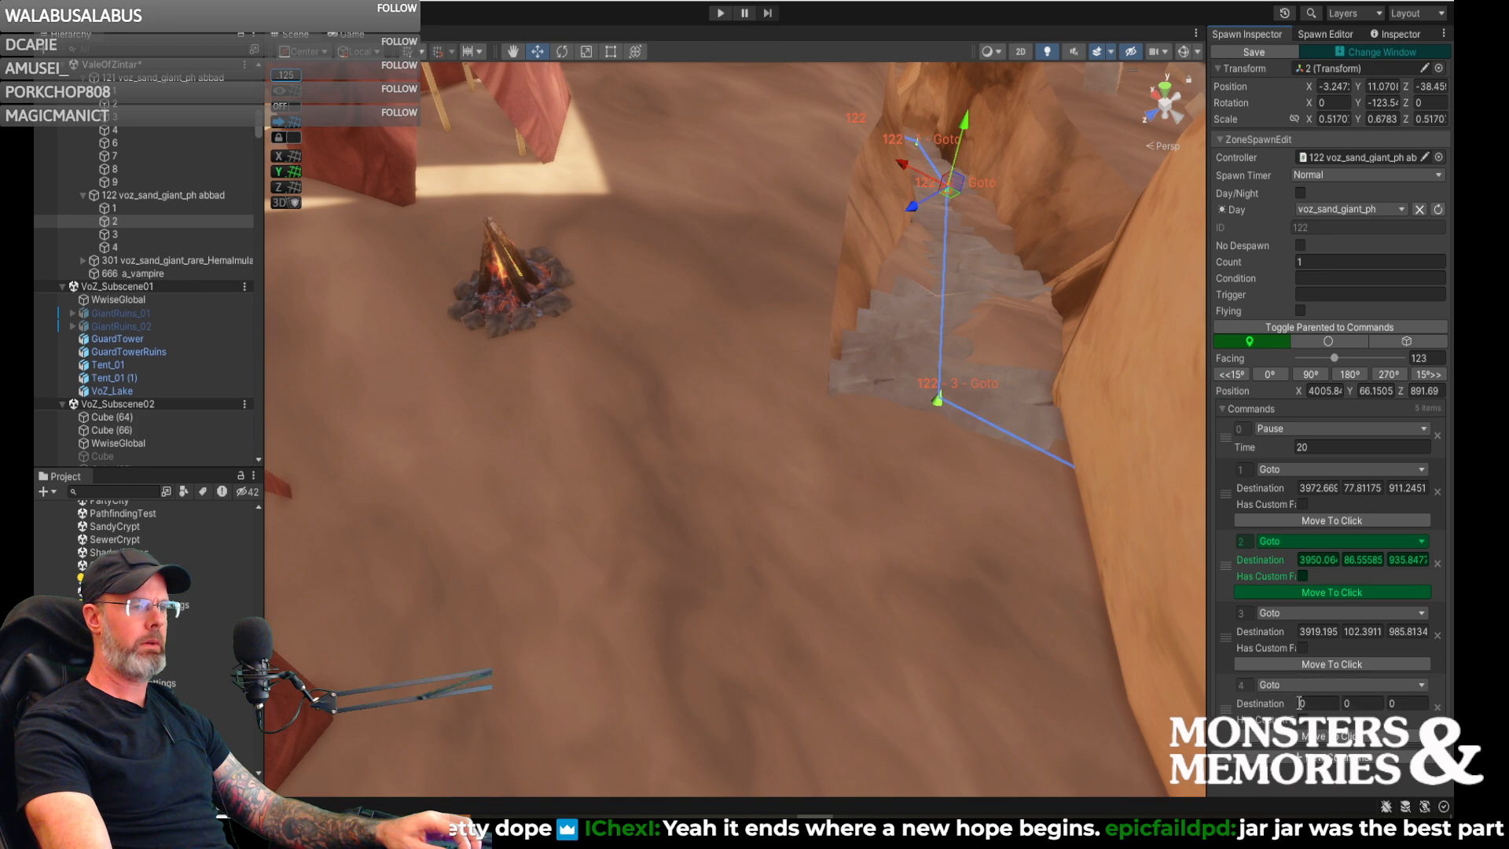
left_click(750, 481)
right_click_drag(770, 483, 711, 547)
right_click_drag(808, 400, 849, 315)
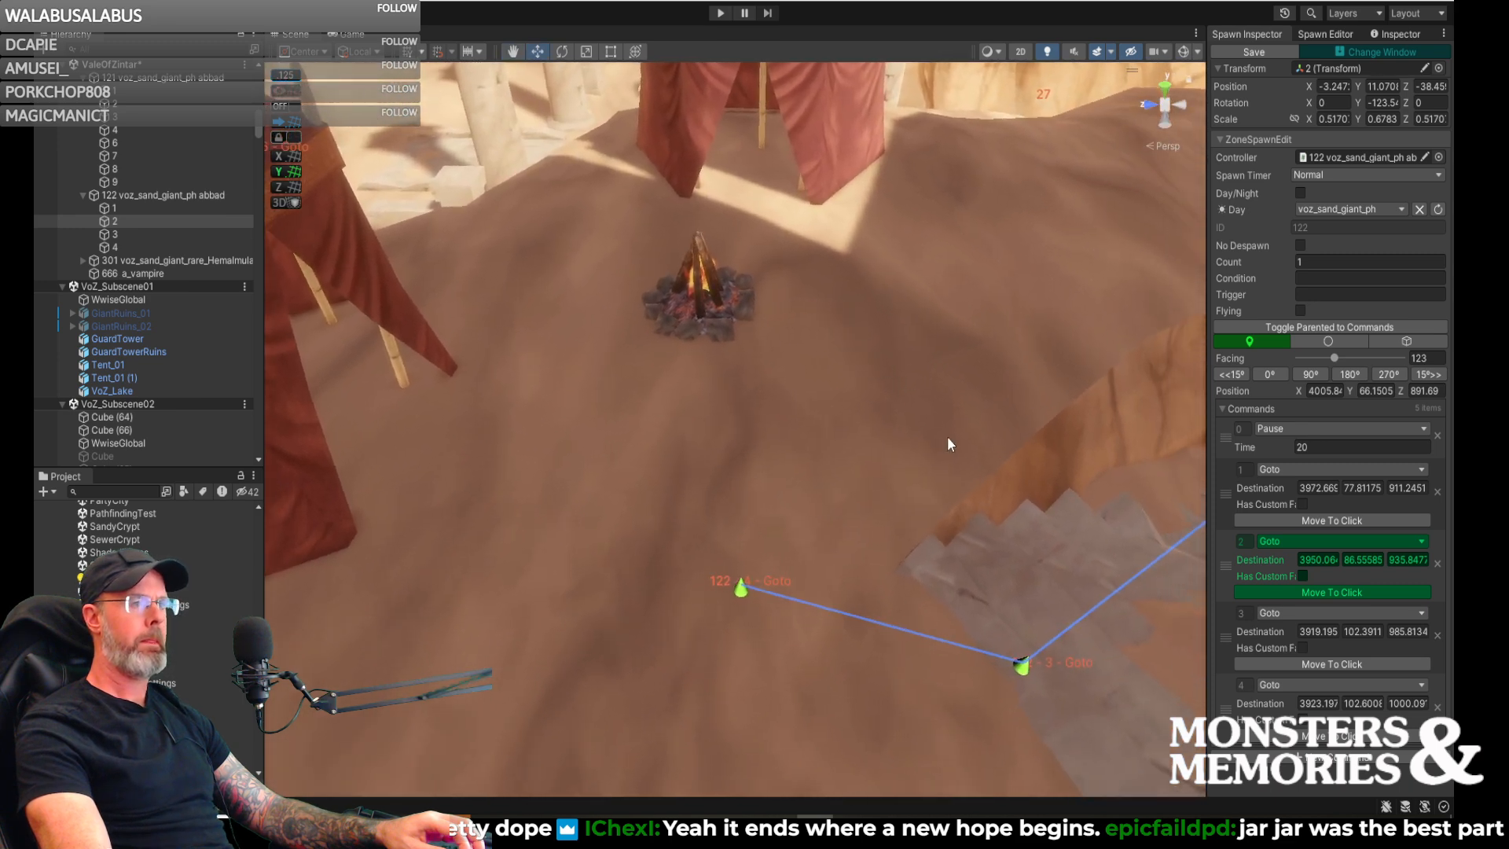
- Add Goto command 5 with its destination on the sand beside the campfire, about X 3944, Z 993
left_click(1283, 758)
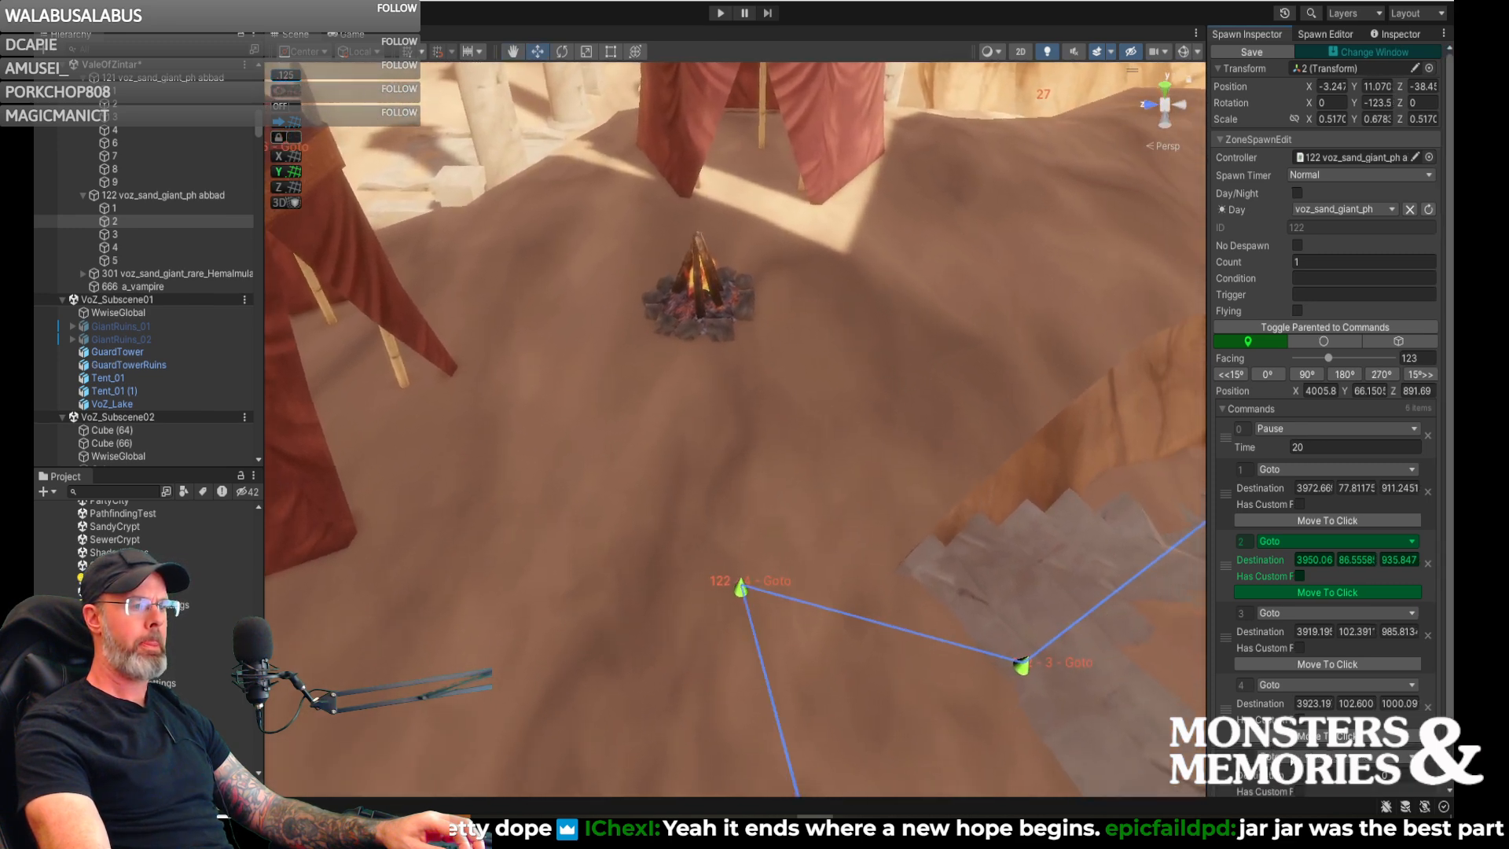
scroll(1293, 759, "down", 2)
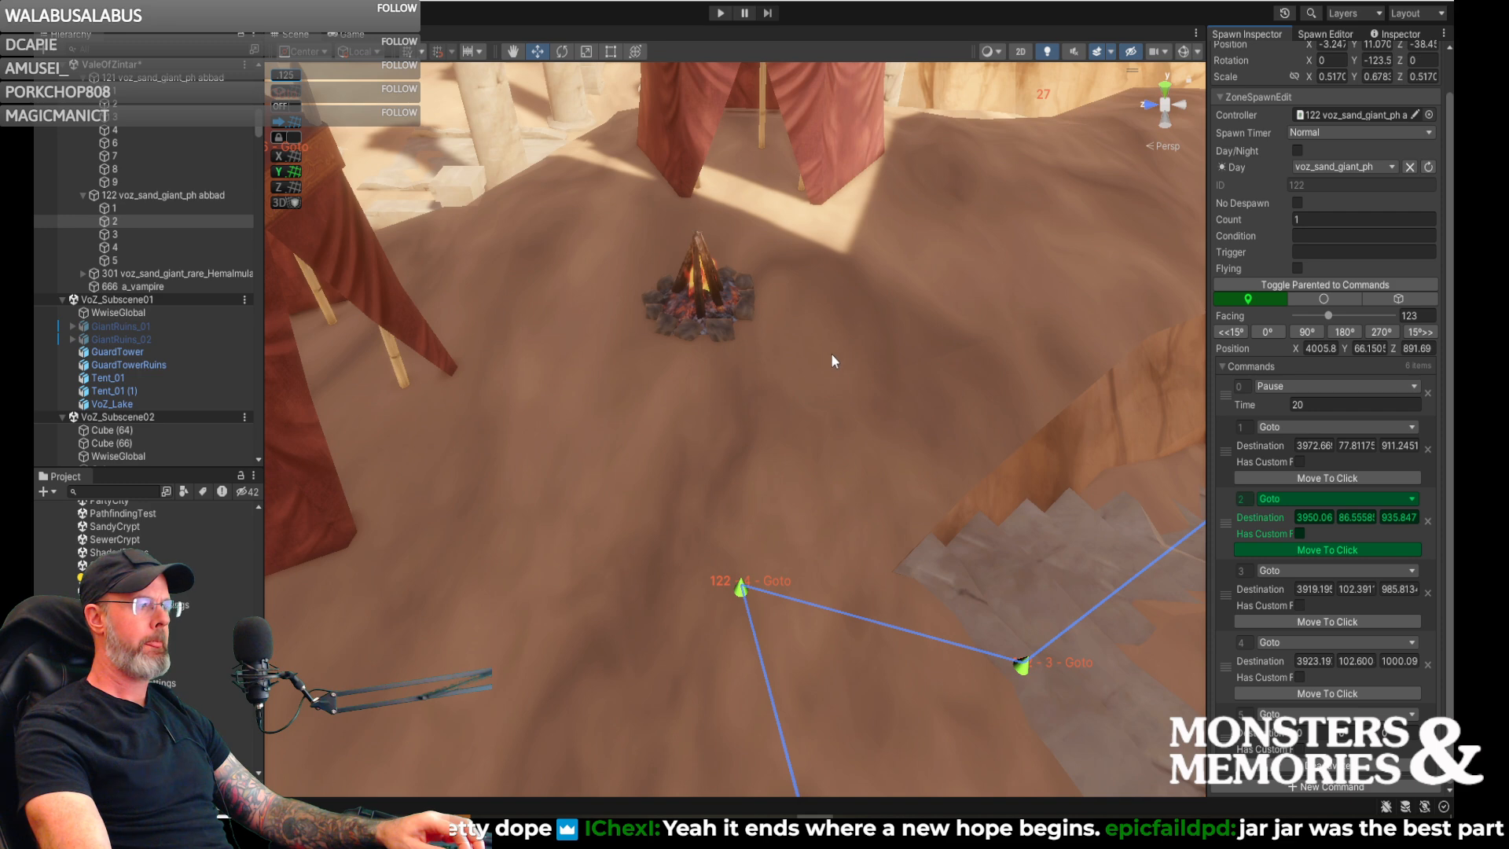
right_click_drag(809, 344, 753, 507)
left_click(774, 471)
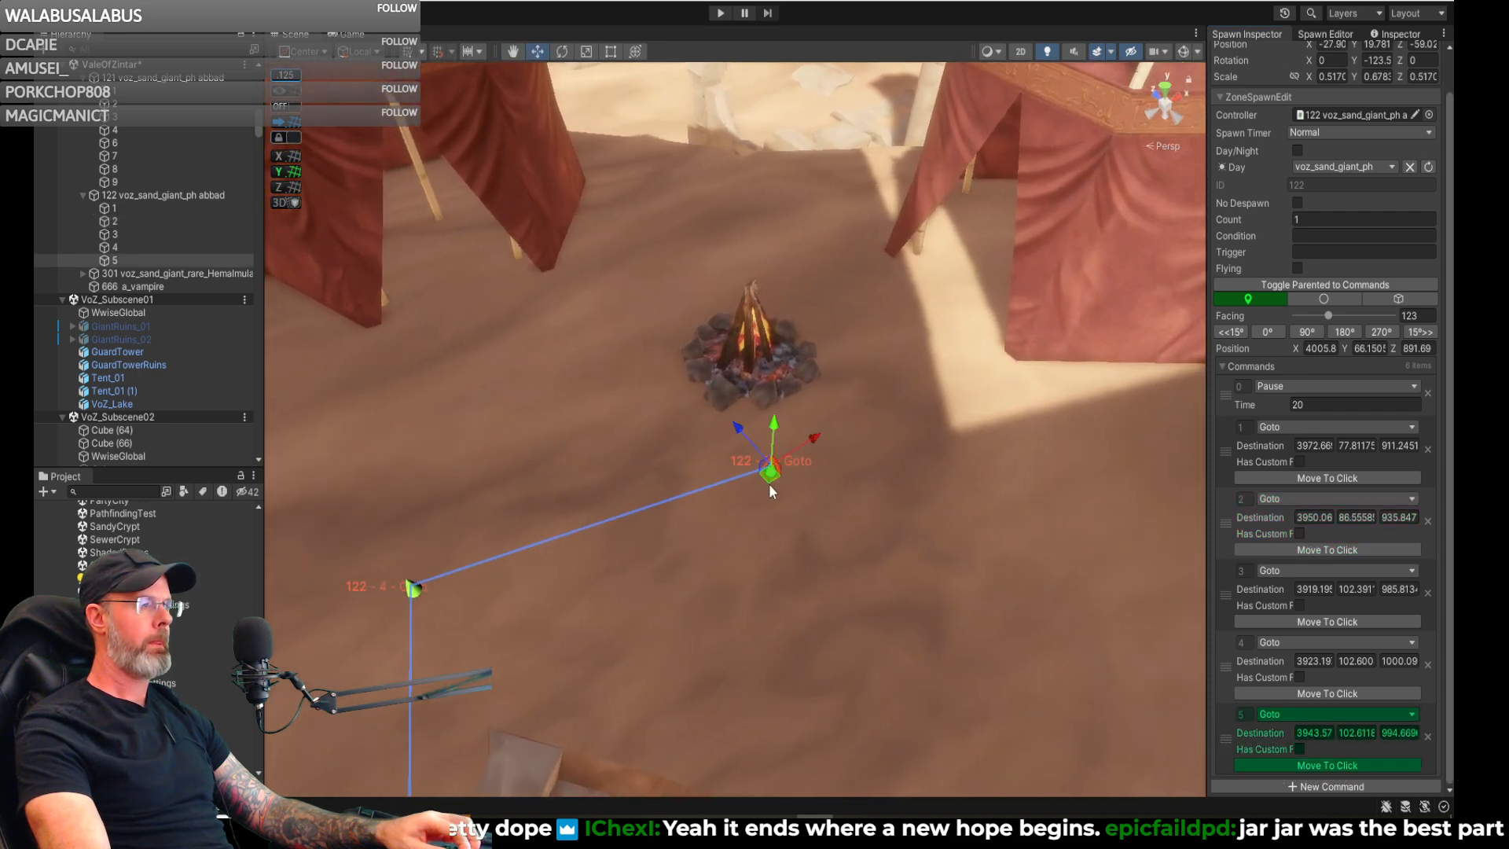
mouse_move(773, 471)
left_mouse_down()
mouse_move(792, 501)
mouse_move(796, 488)
left_mouse_up()
key("d")
right_click_drag(887, 554, 431, 547)
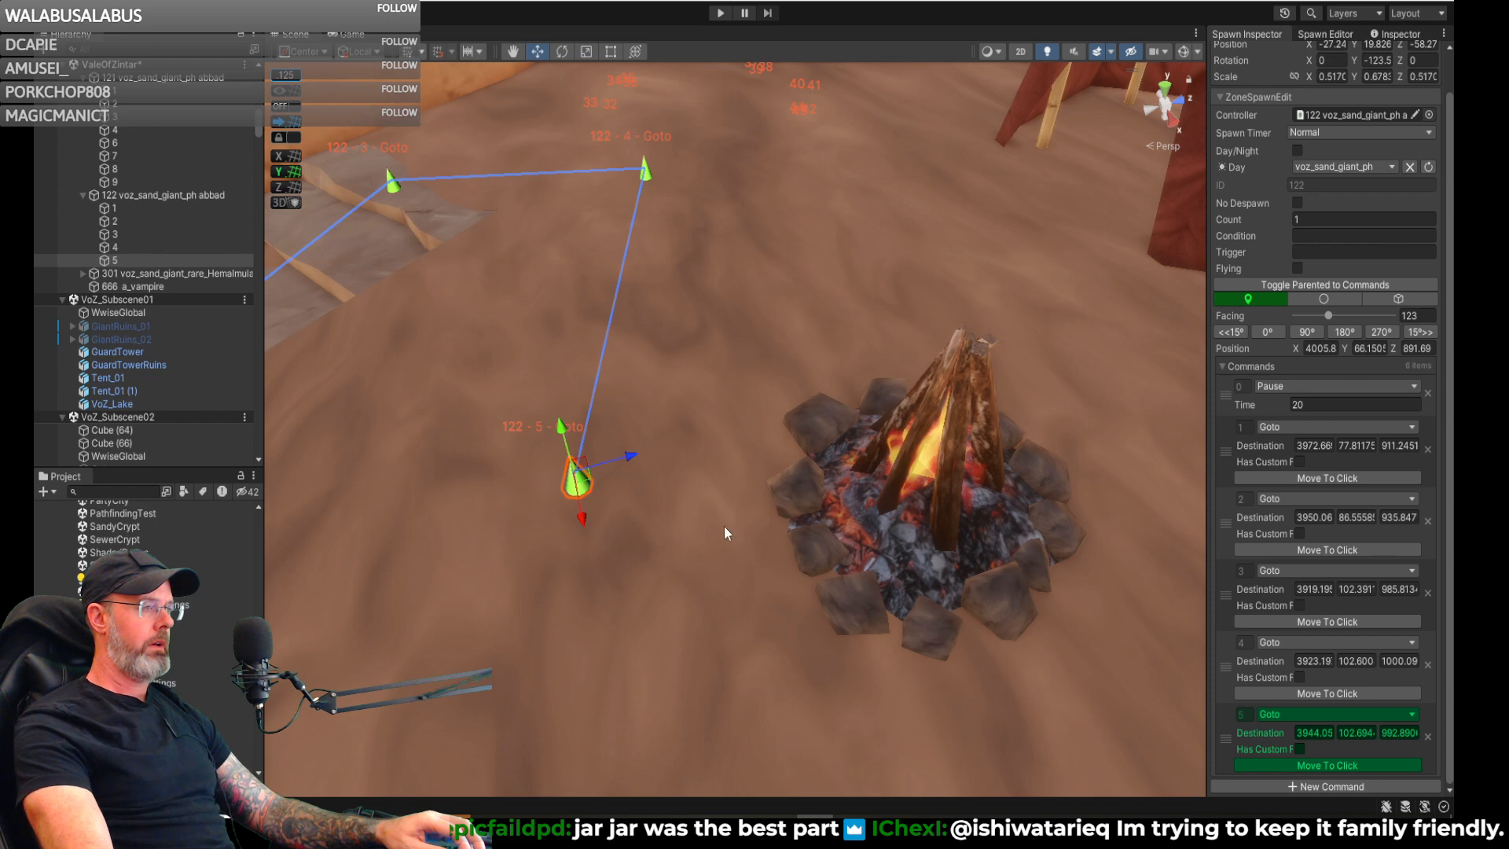
- Give Goto command 5 a custom facing of 28 towards the campfire
left_click(1297, 749)
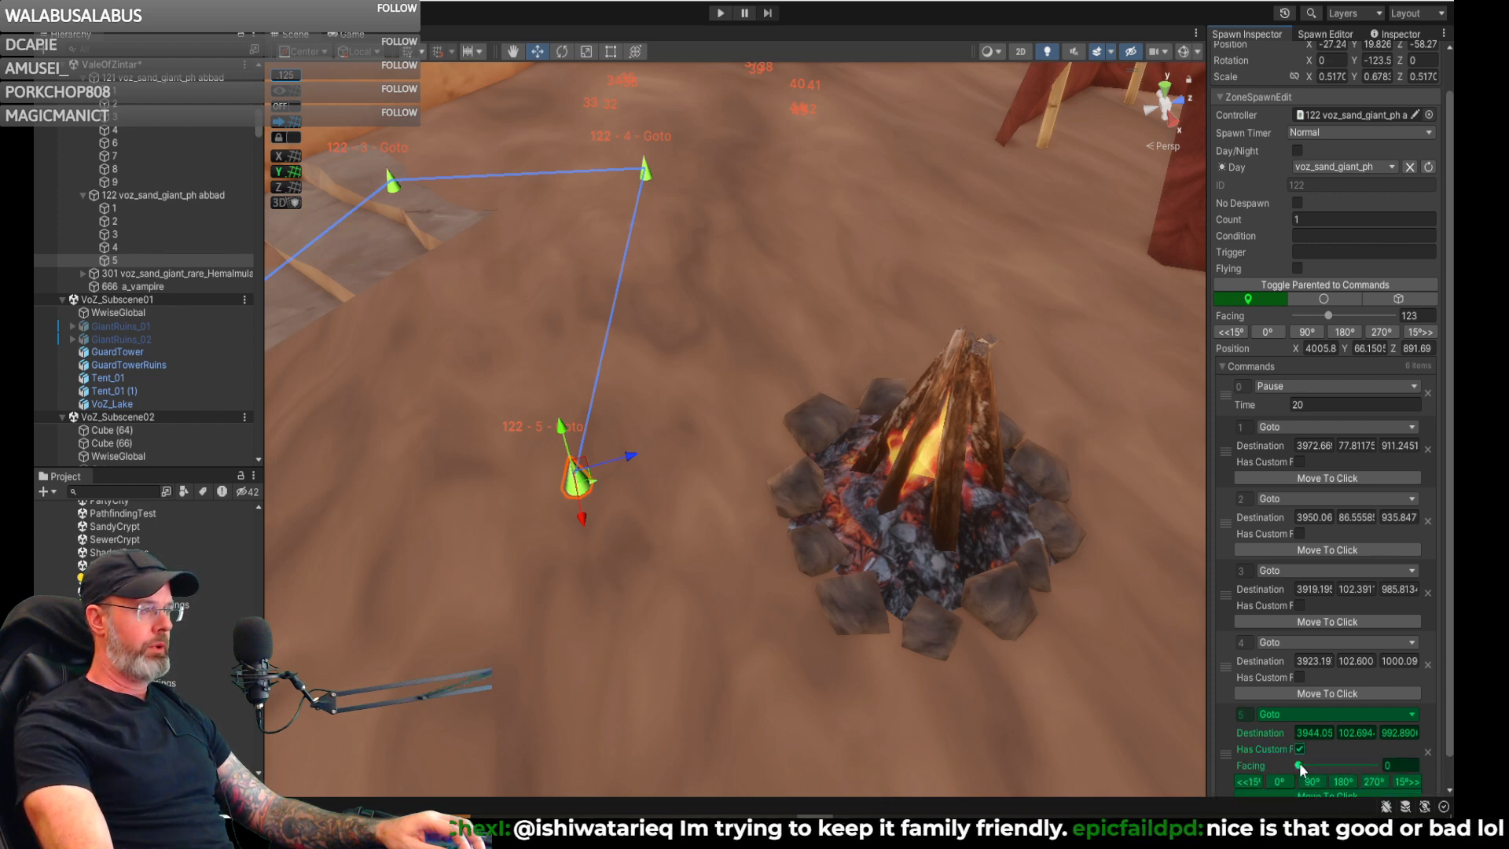
left_click_drag(1295, 764, 1299, 765)
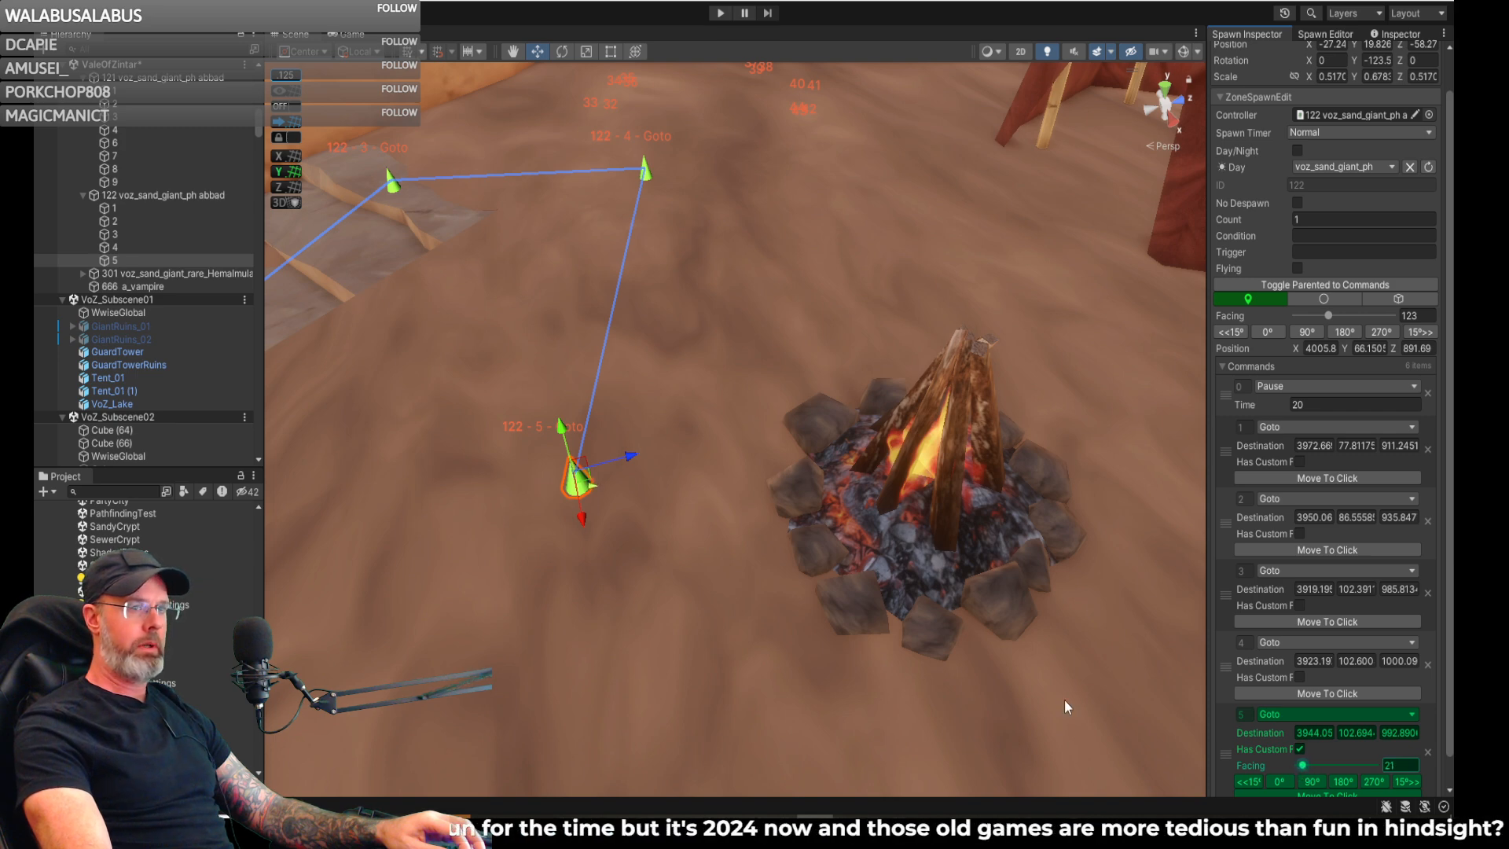
left_click_drag(769, 521, 435, 470, "alt")
key("a")
right_click_drag(435, 469, 450, 478)
key("w")
key("w")
key("s")
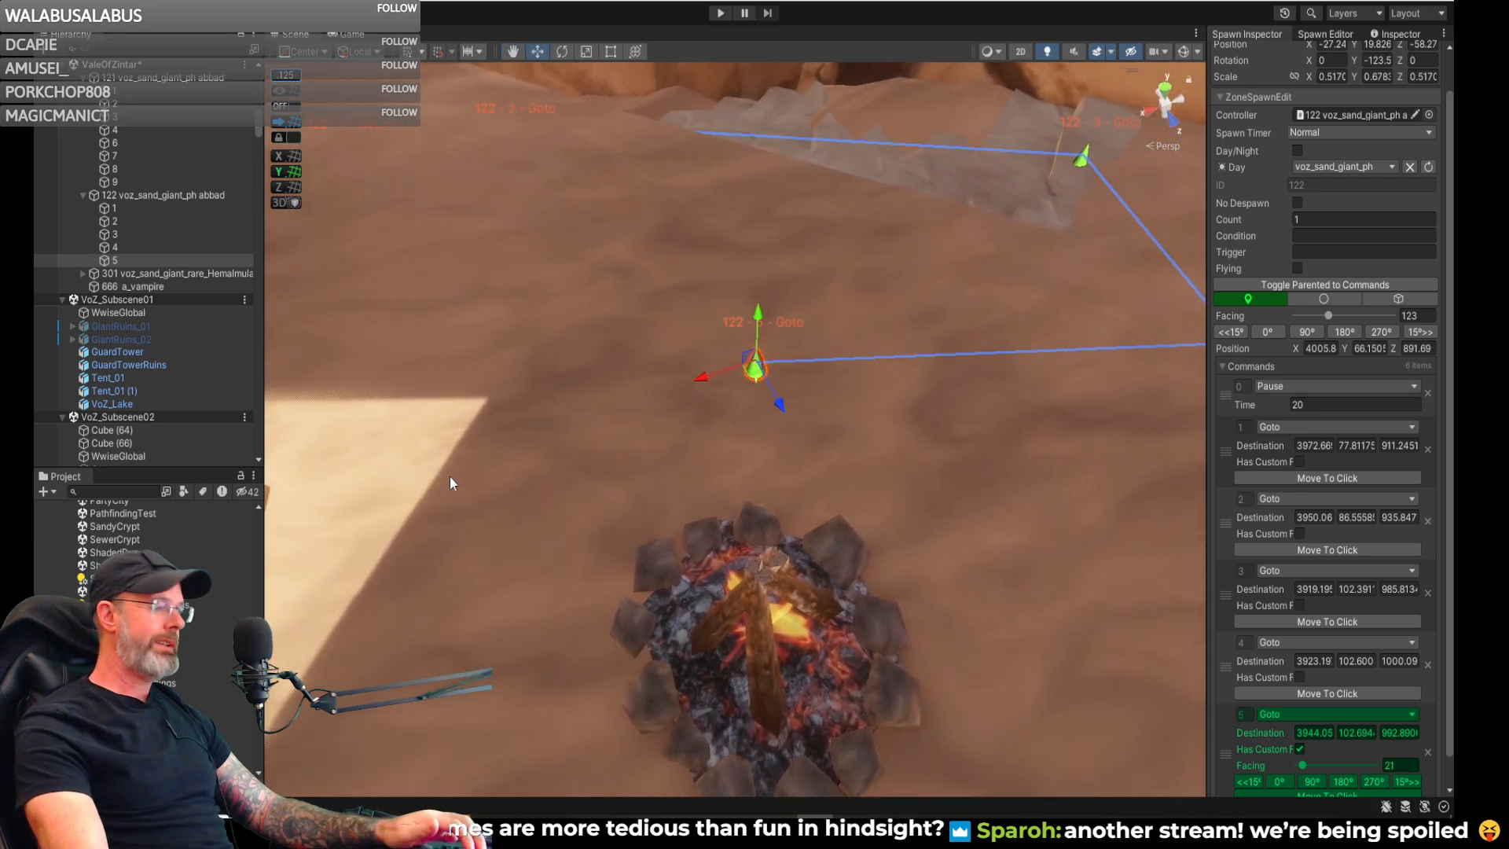
right_click_drag(719, 444, 730, 428)
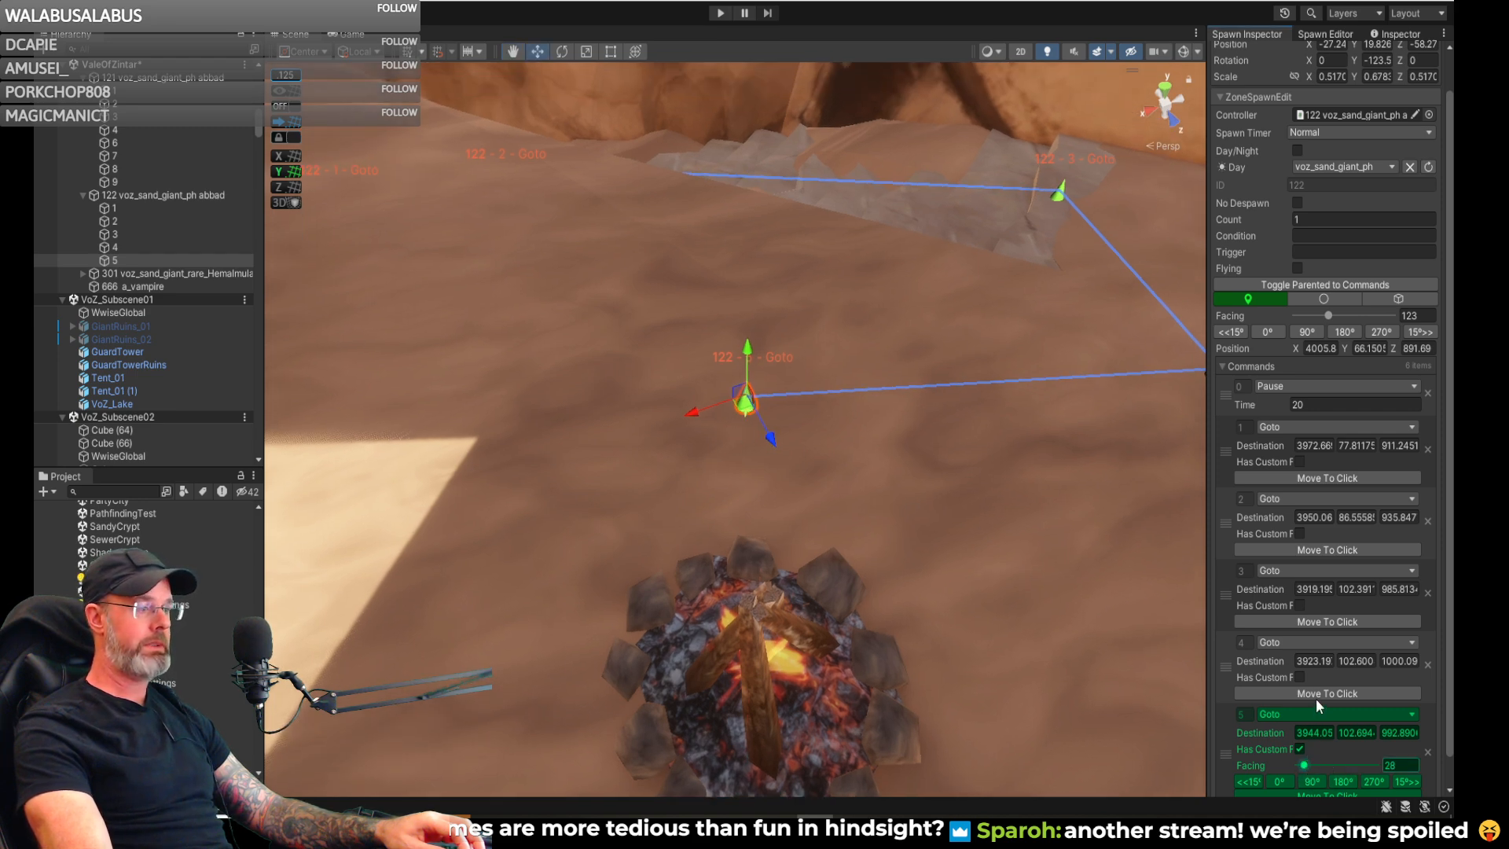
- Add command 6 to spawn 122 as a Pause with a time of 30
scroll(1317, 701, "down", 1)
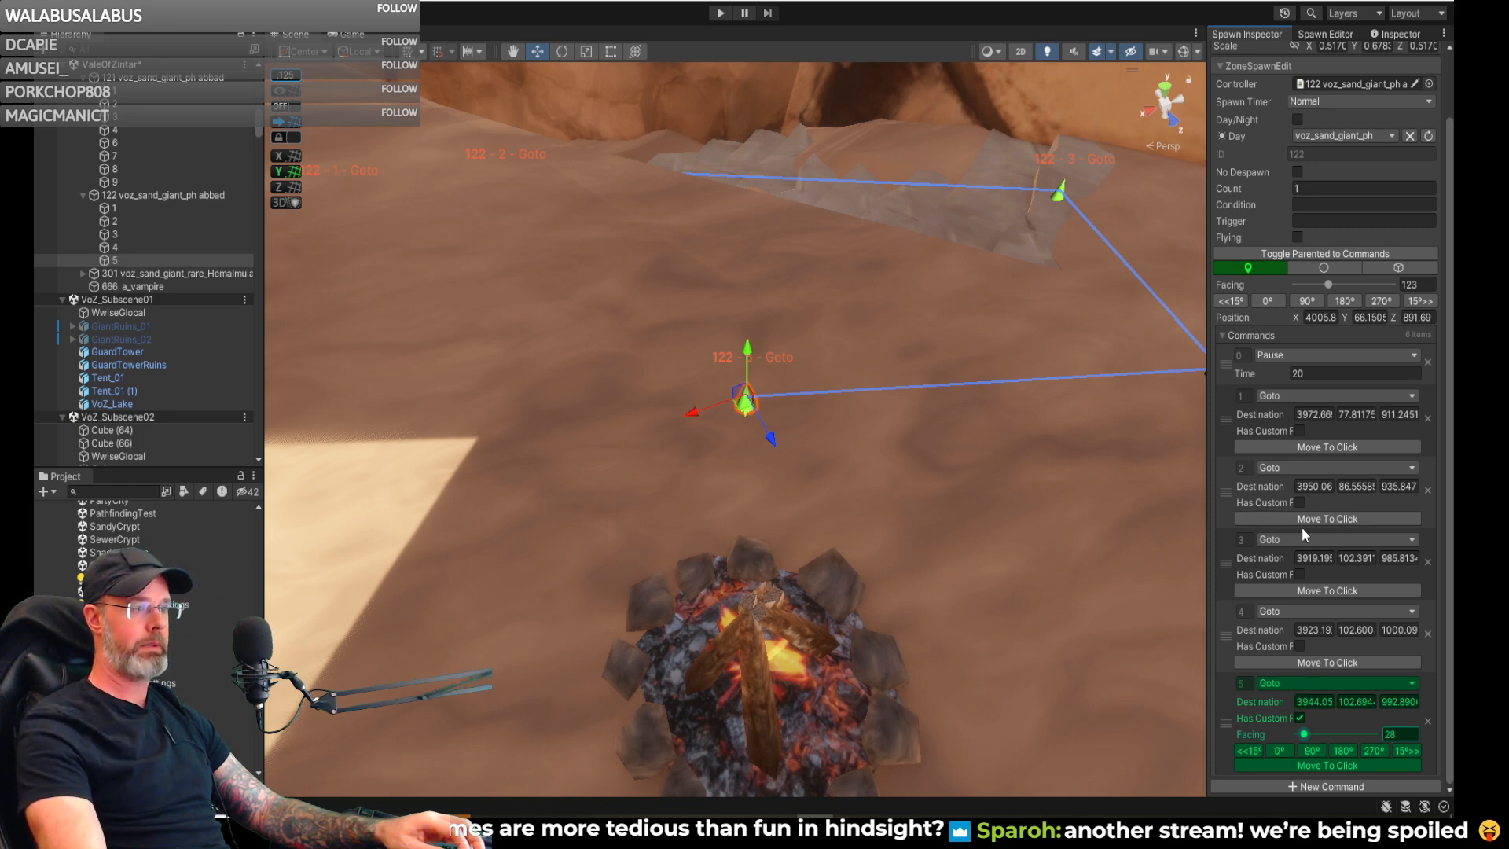
left_click(1277, 787)
left_click(1300, 714)
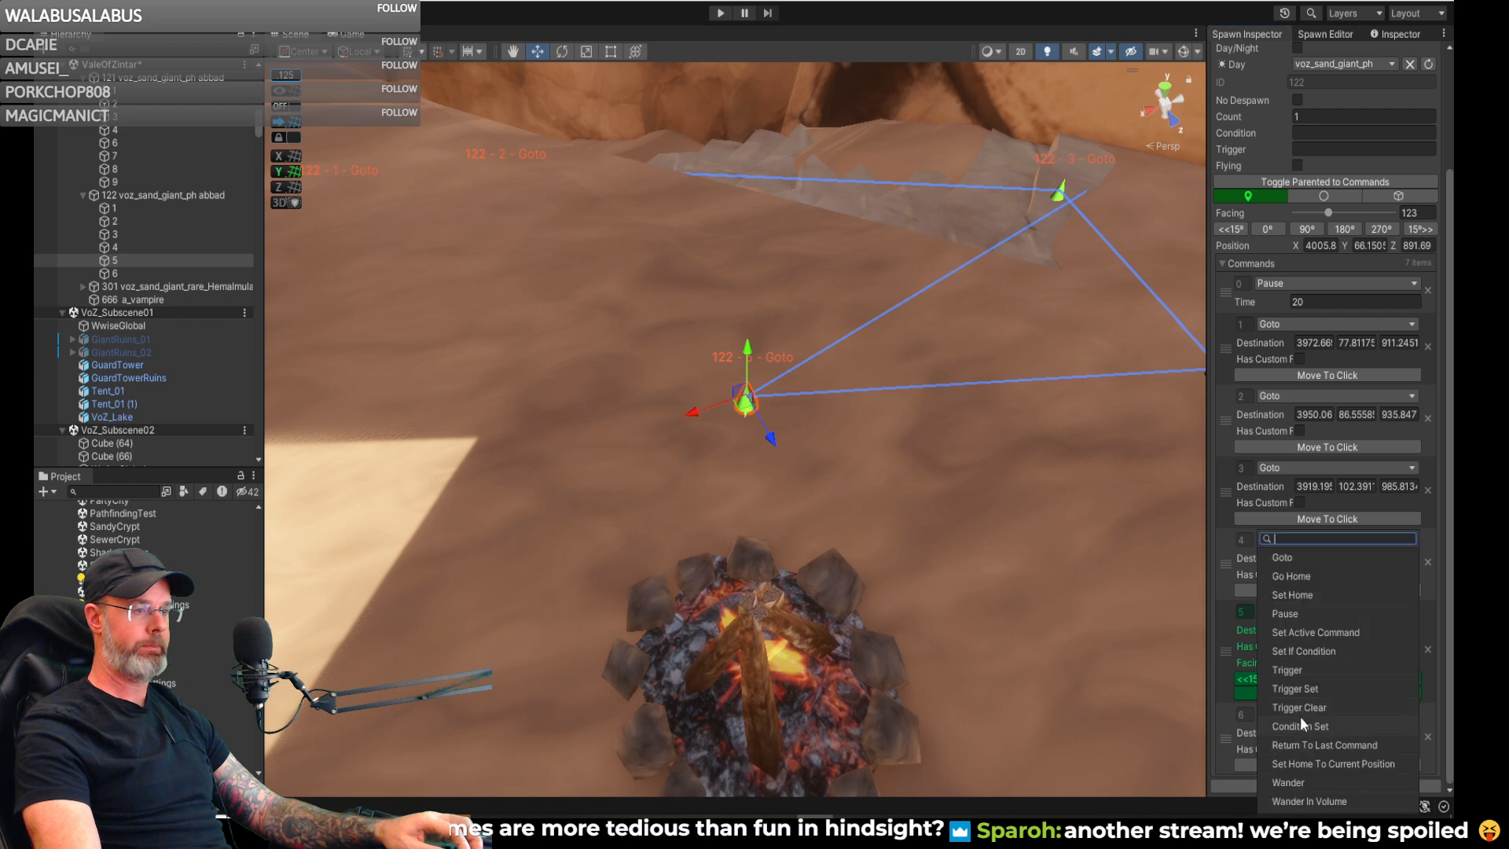
left_click(1299, 615)
left_click(1313, 763)
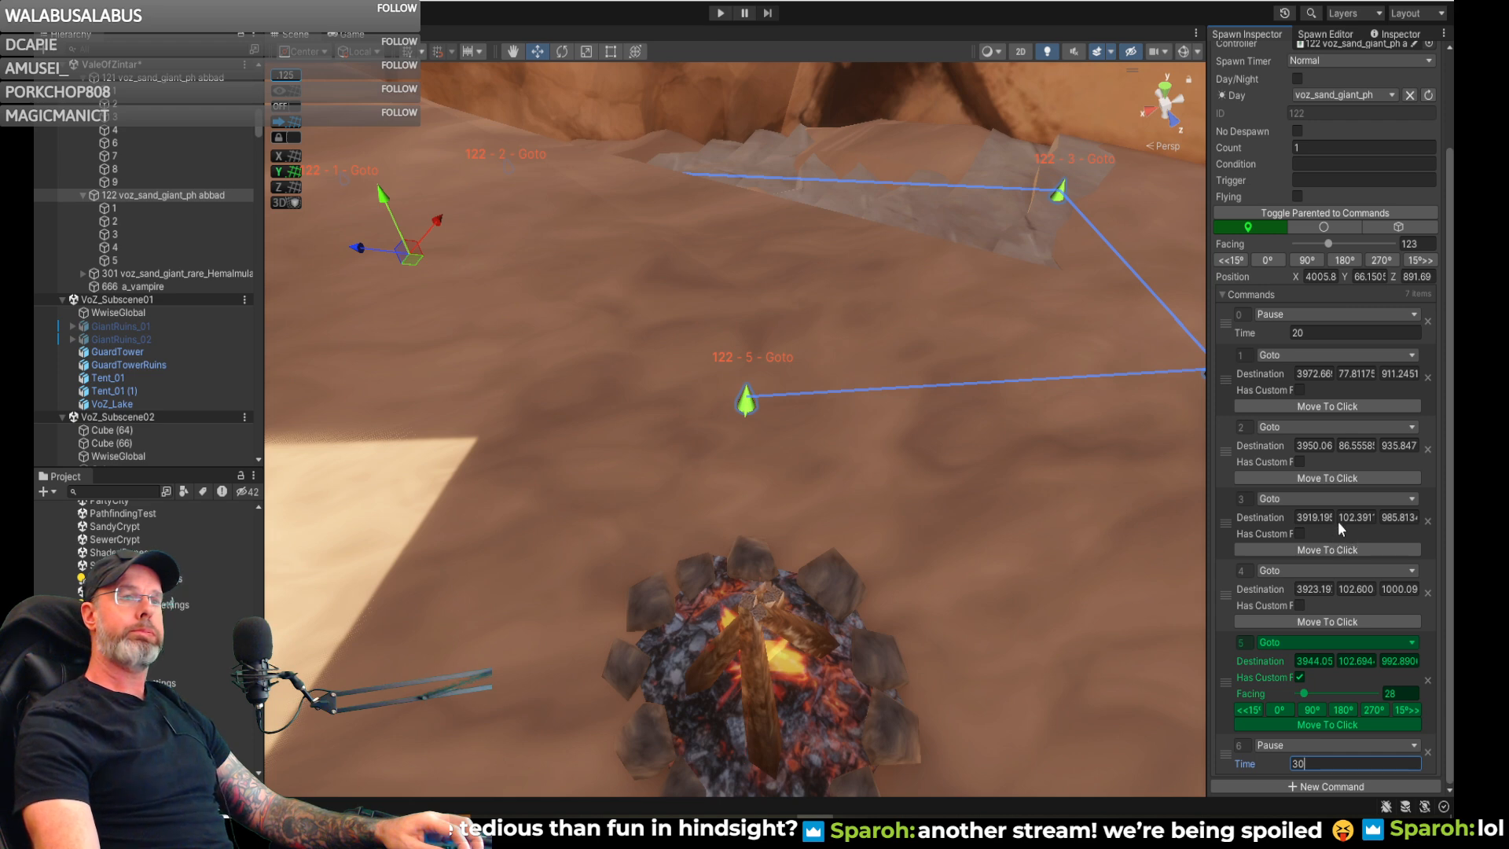
- Add Goto command 7 with its destination on the sand just beyond command 4, about X 3917, Z 999
right_click_drag(955, 473, 1109, 463)
key("a")
key("s")
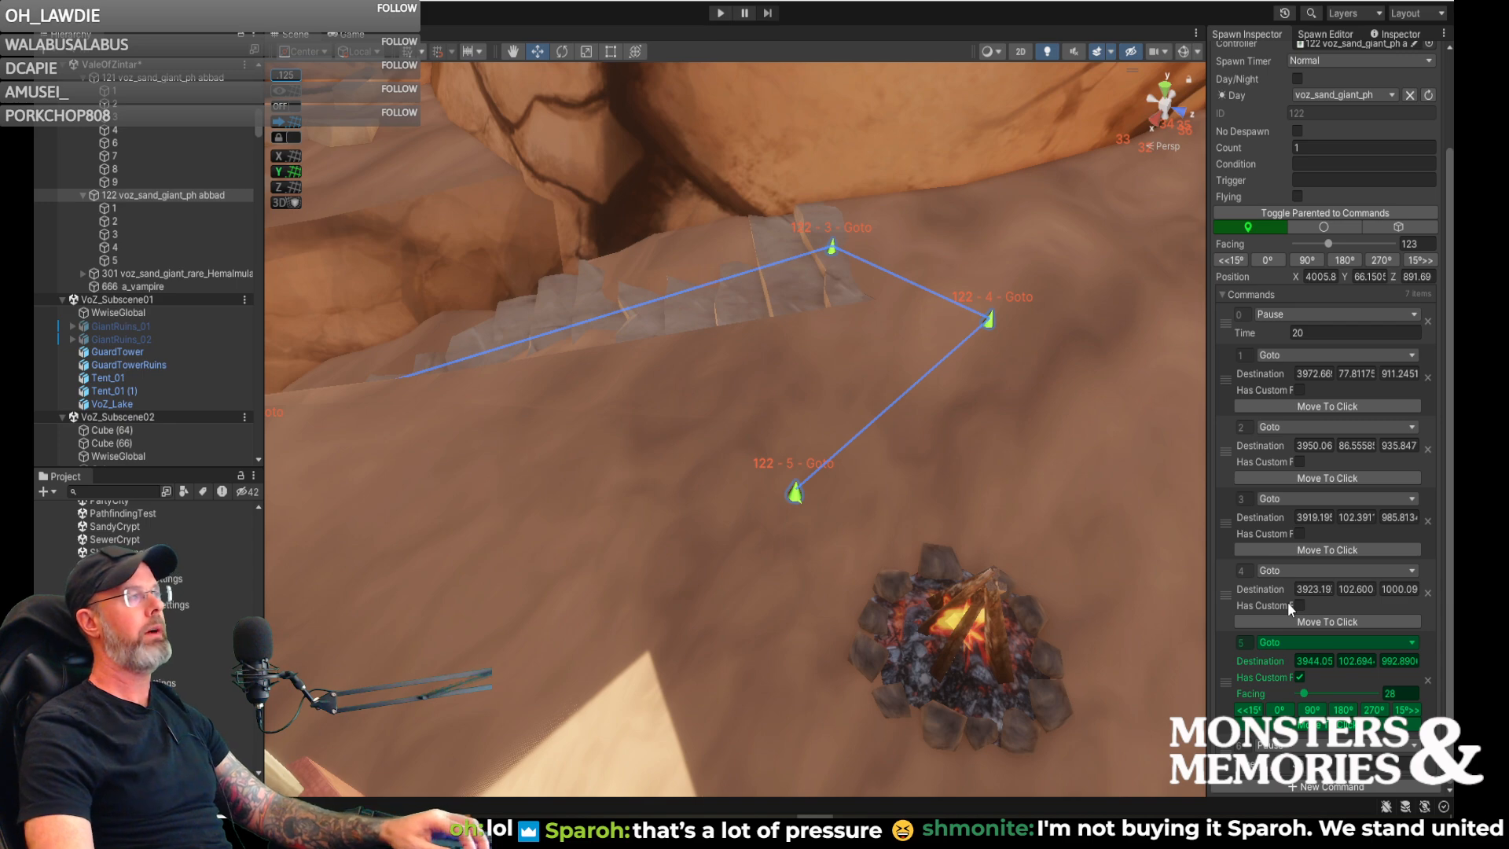
right_click_drag(853, 442, 511, 443)
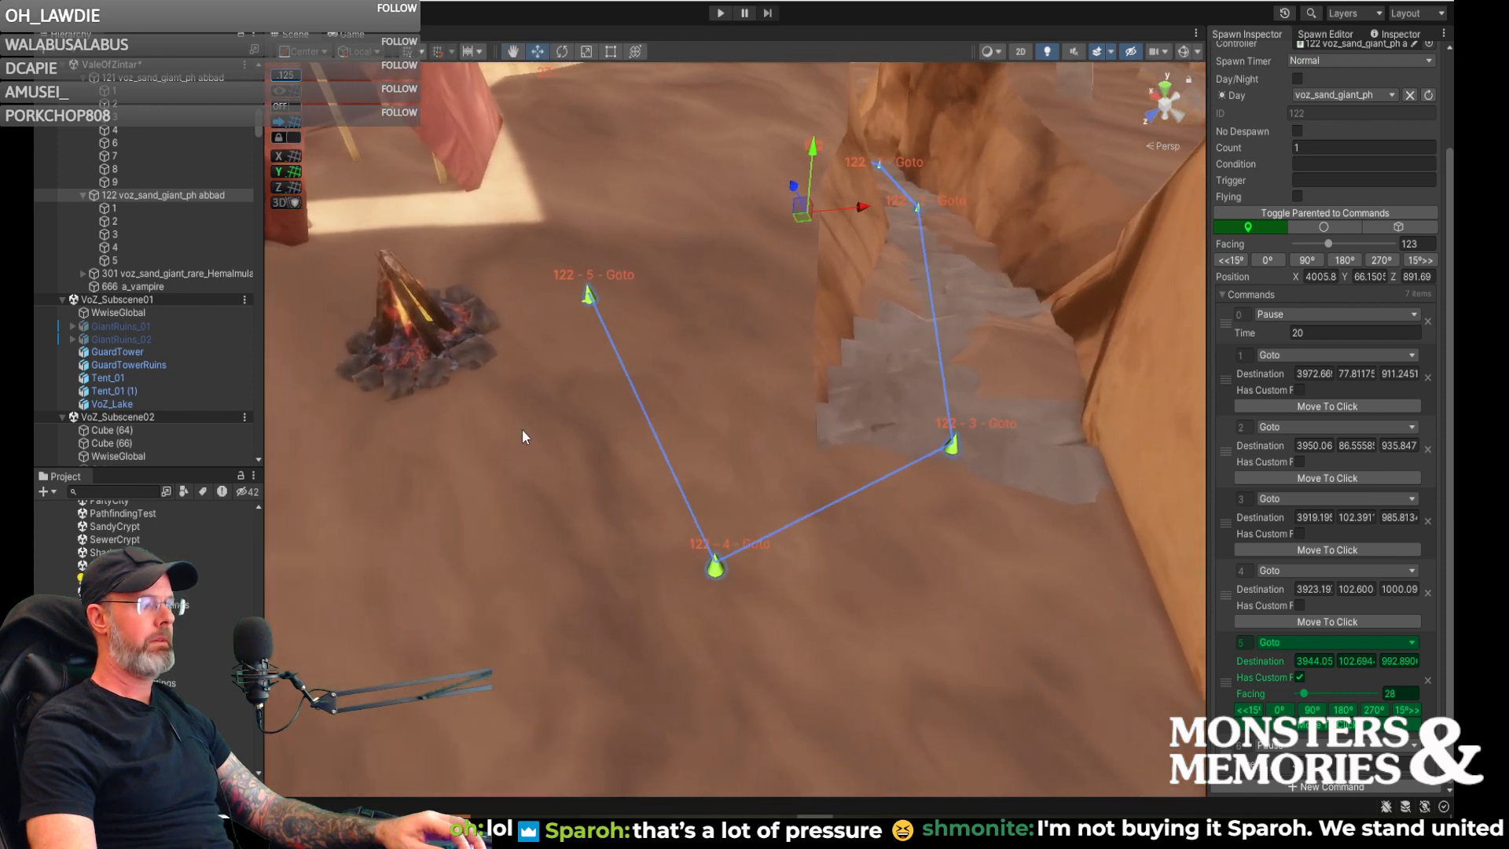
left_click(1332, 786)
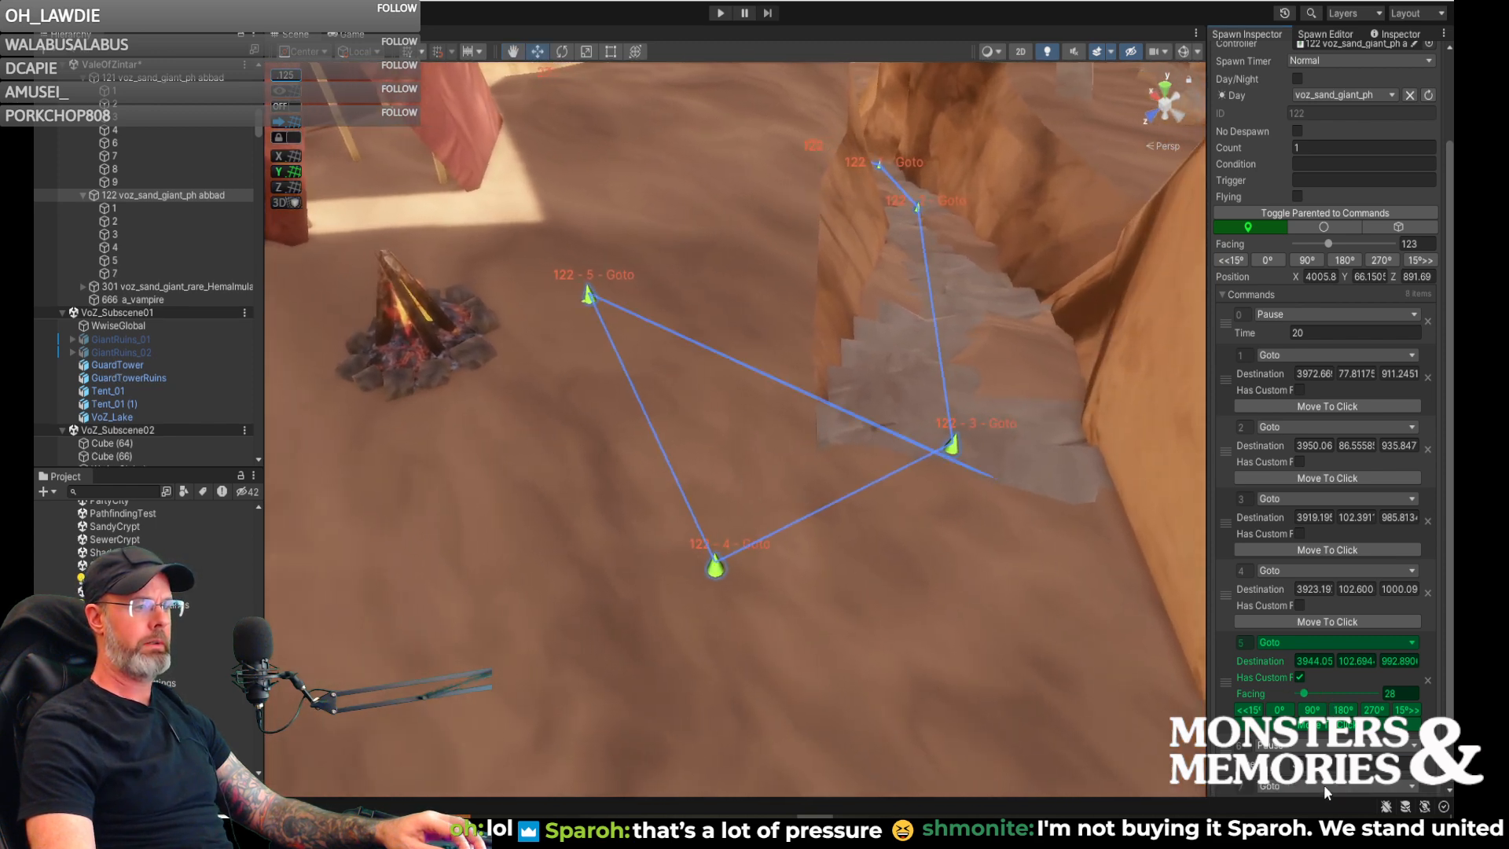
scroll(1332, 786, "down", 1)
left_click(1313, 715)
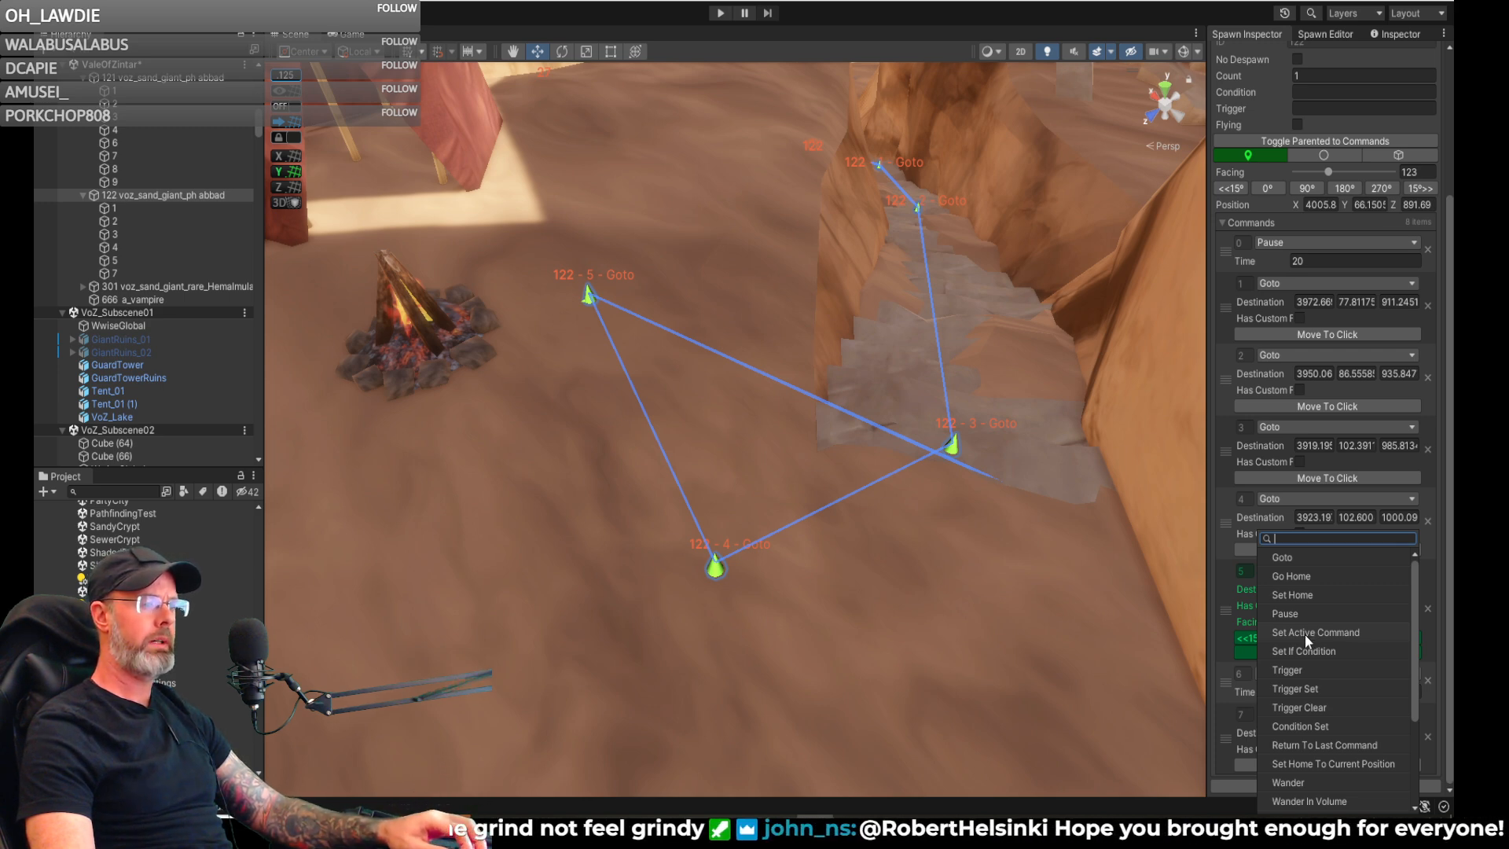
left_click(1308, 558)
left_click(1309, 765)
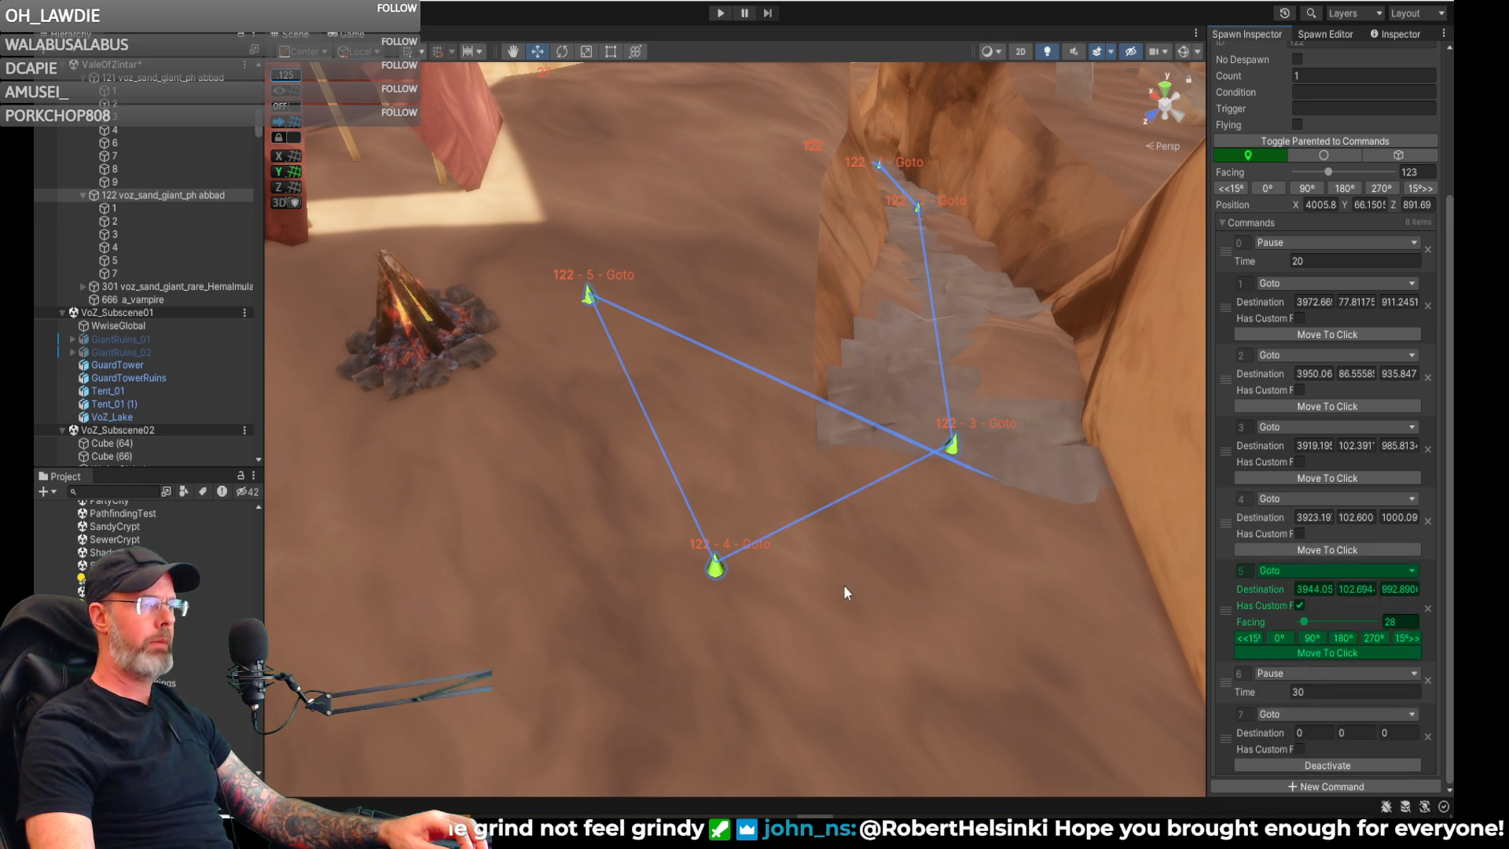
left_click(728, 588)
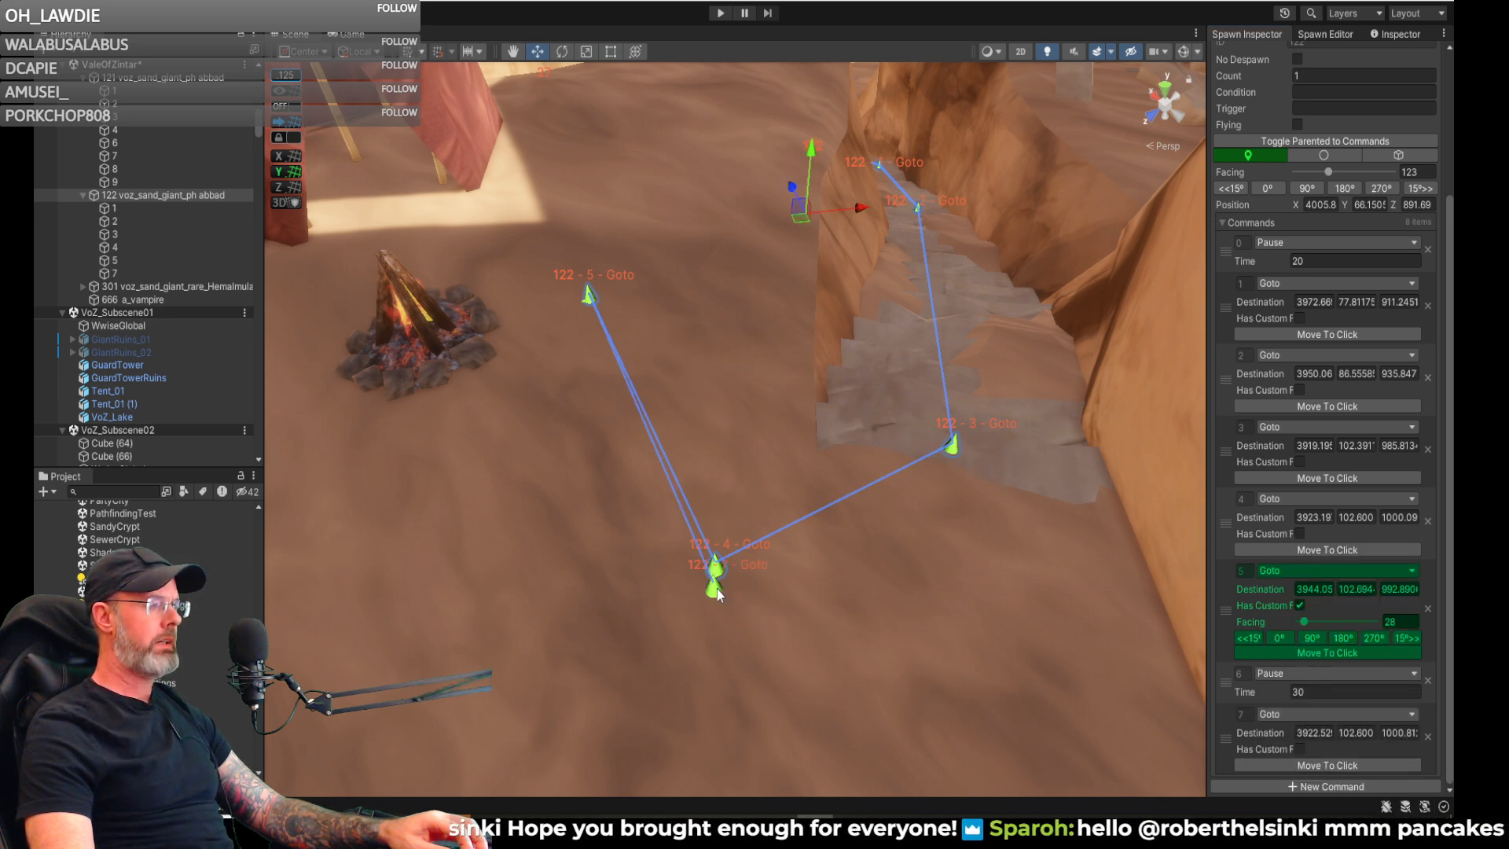
left_click_drag(721, 602, 831, 664)
scroll(982, 629, "down", 4)
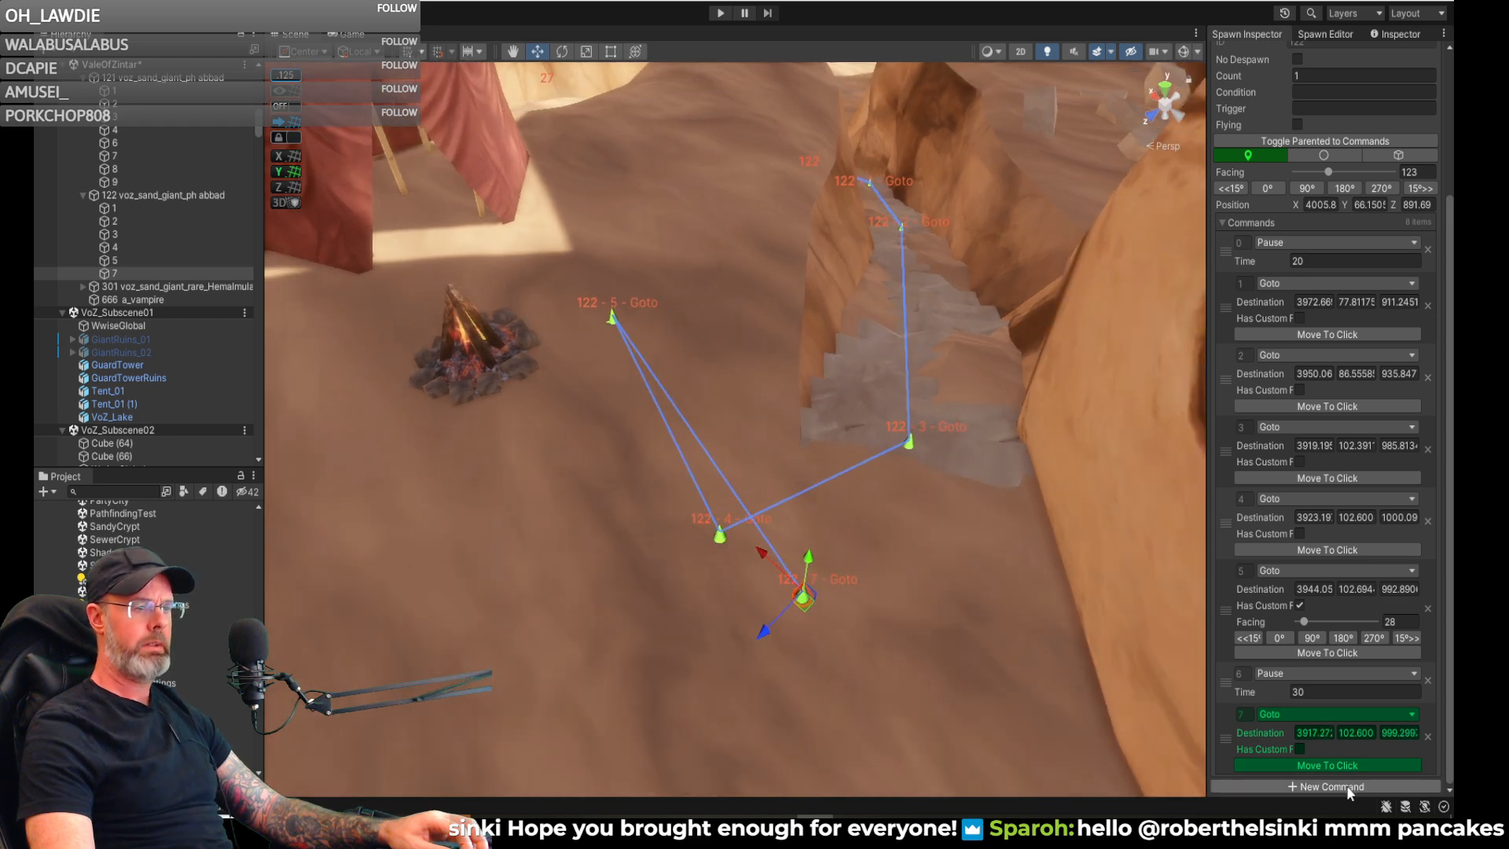
- Add Goto command 8 with its destination at the top of the stone steps beside command 3, about X 3919, Z 987
left_click(1347, 785)
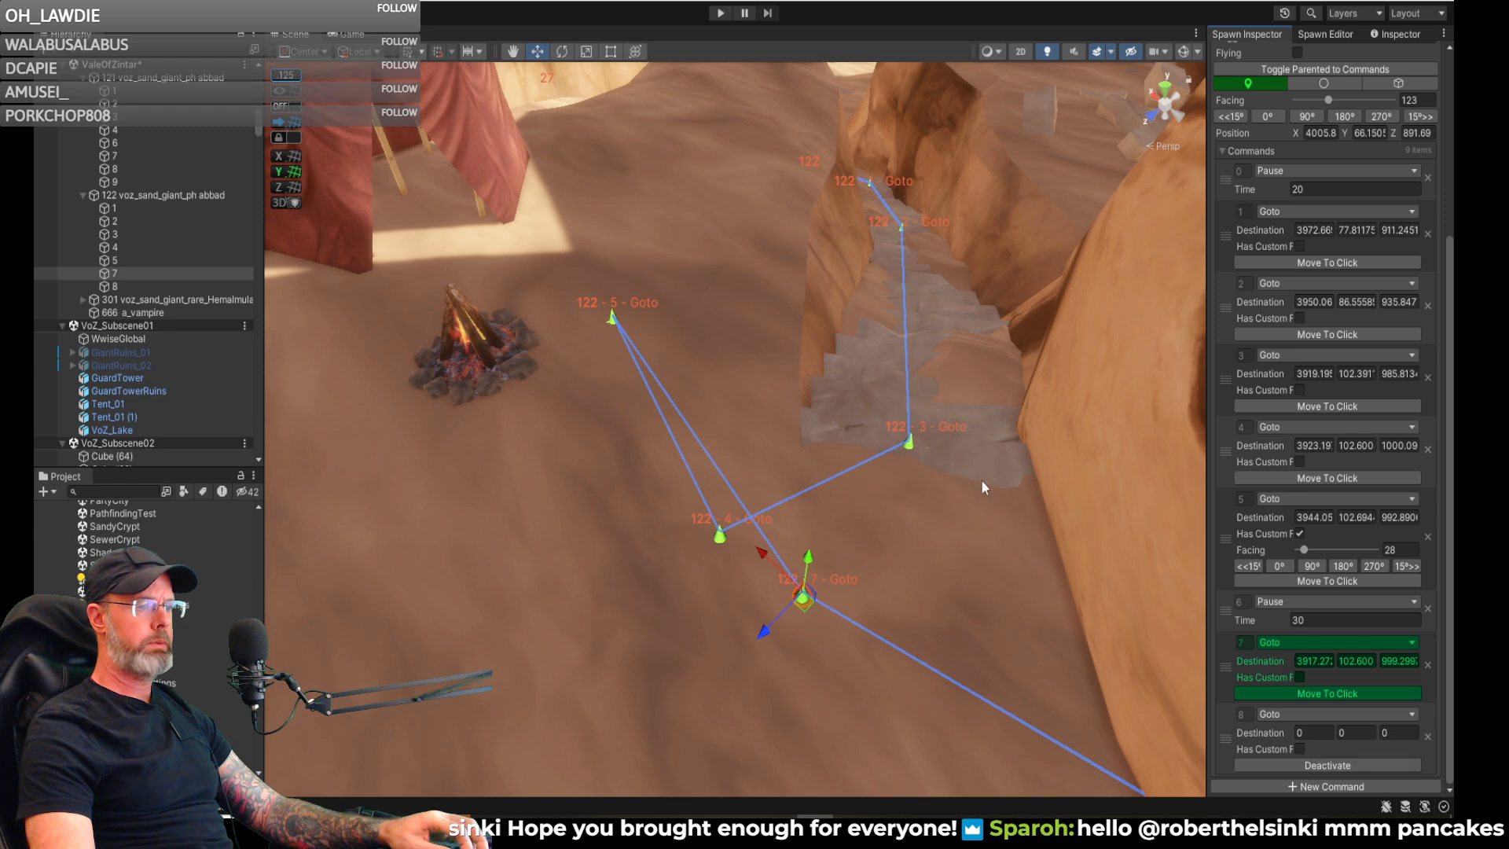
left_click(920, 460)
left_click_drag(978, 520, 1012, 625, "alt")
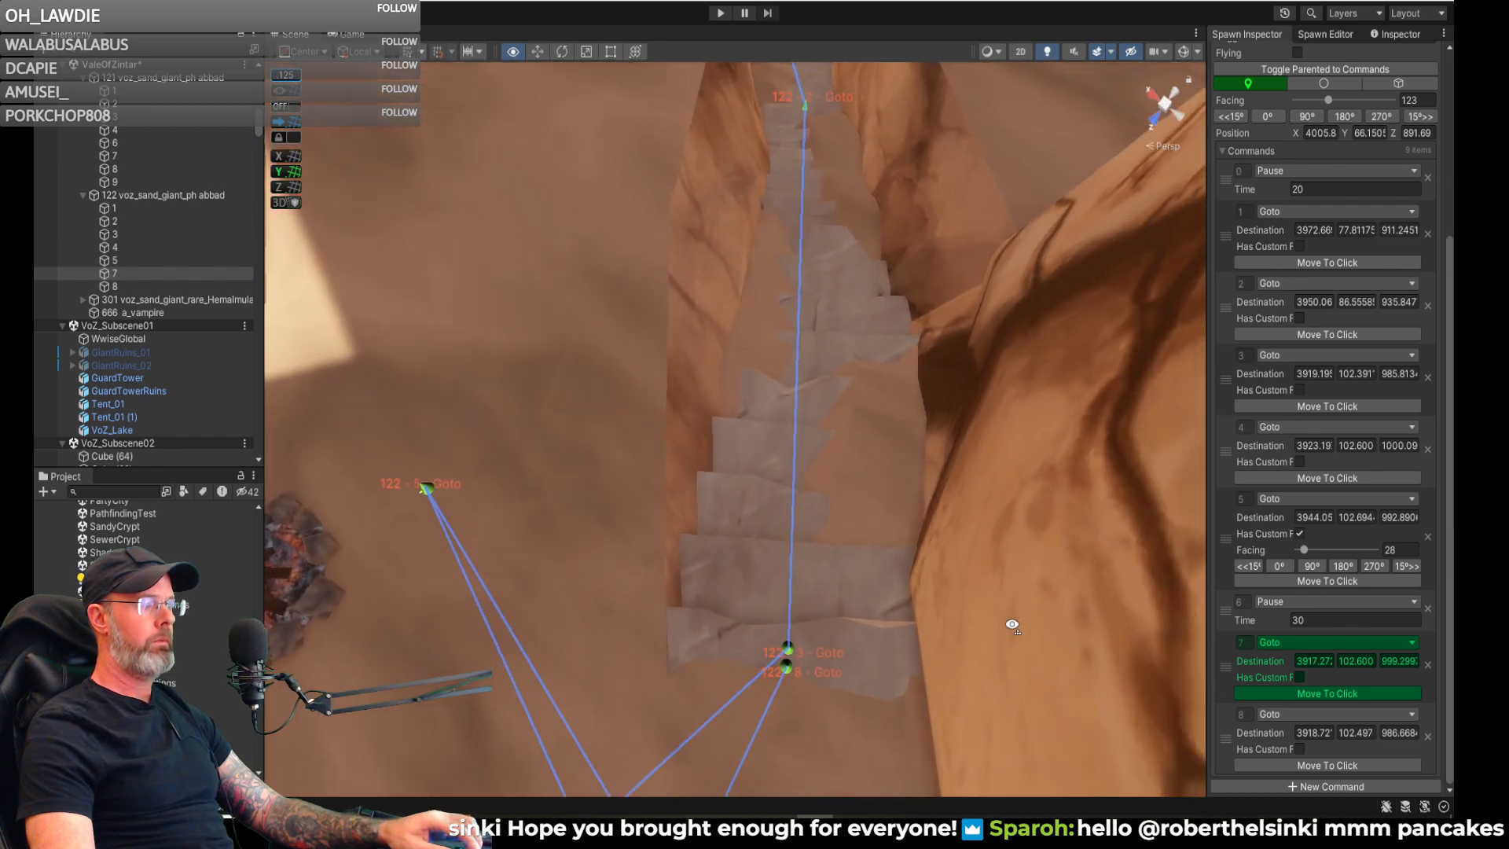
- Add Goto command 9 with its destination partway down the stone steps beside command 2, about X 3950, Z 936
left_click(1321, 787)
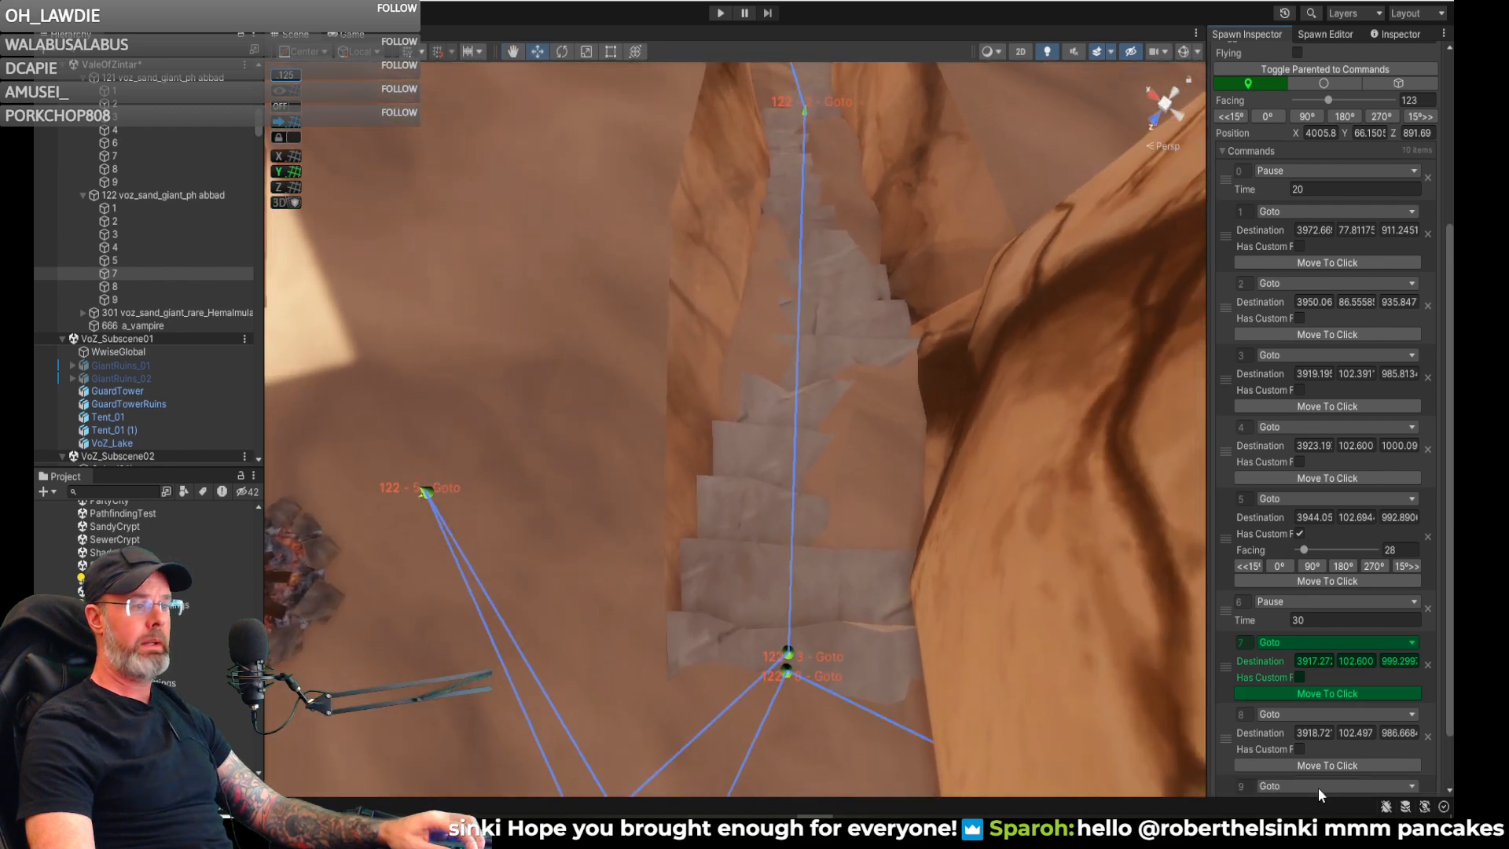
scroll(1319, 790, "down", 3)
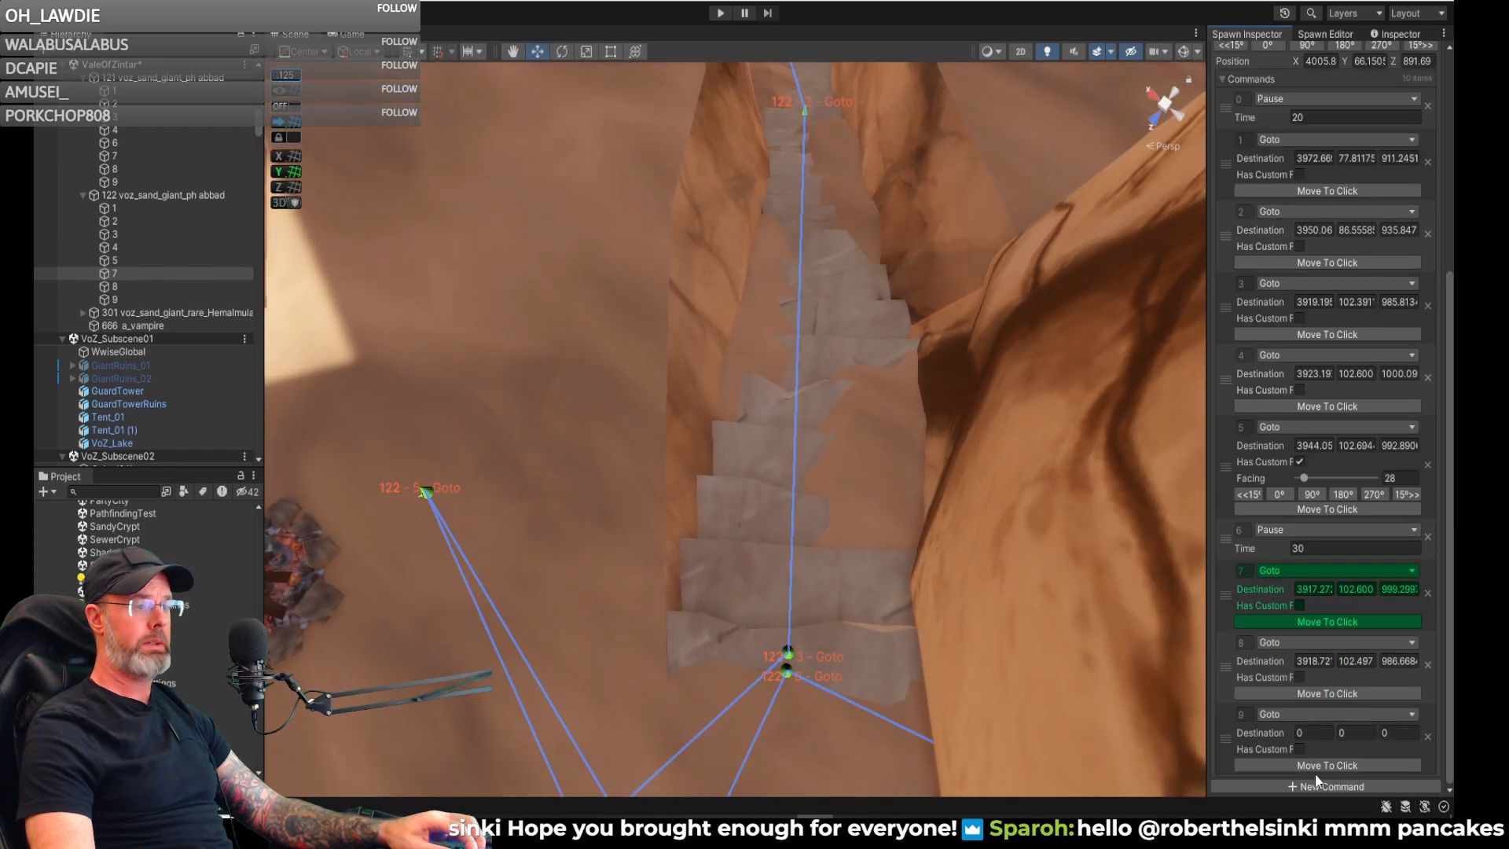
left_click(809, 123)
left_click_drag(812, 148, 794, 239, "alt")
left_click(1300, 460)
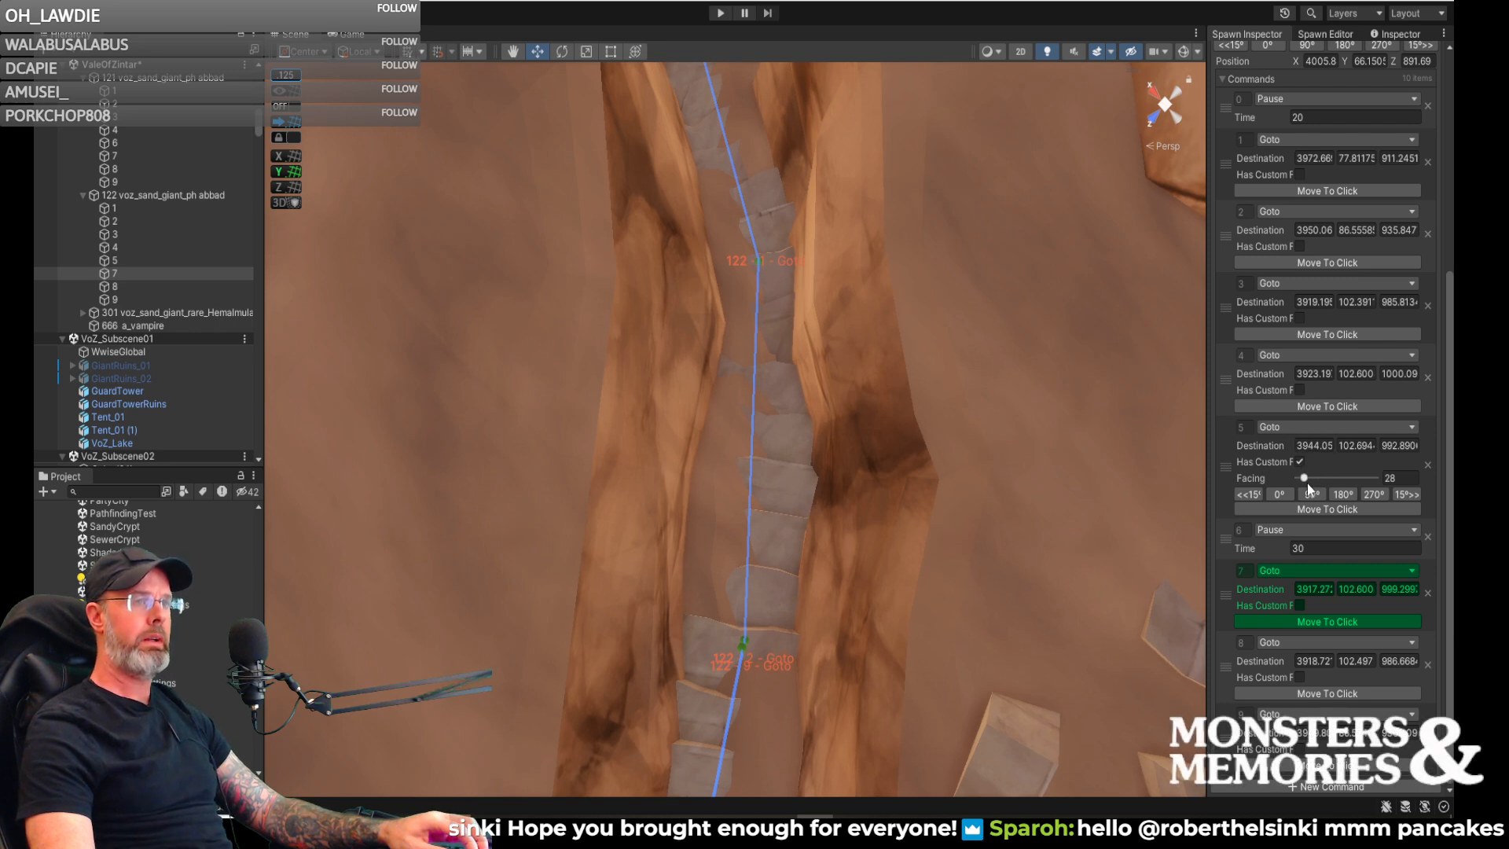
- Add Goto command 10 with its destination lower in the canyon beside command 1, about X 3974, Z 910
left_click(1332, 786)
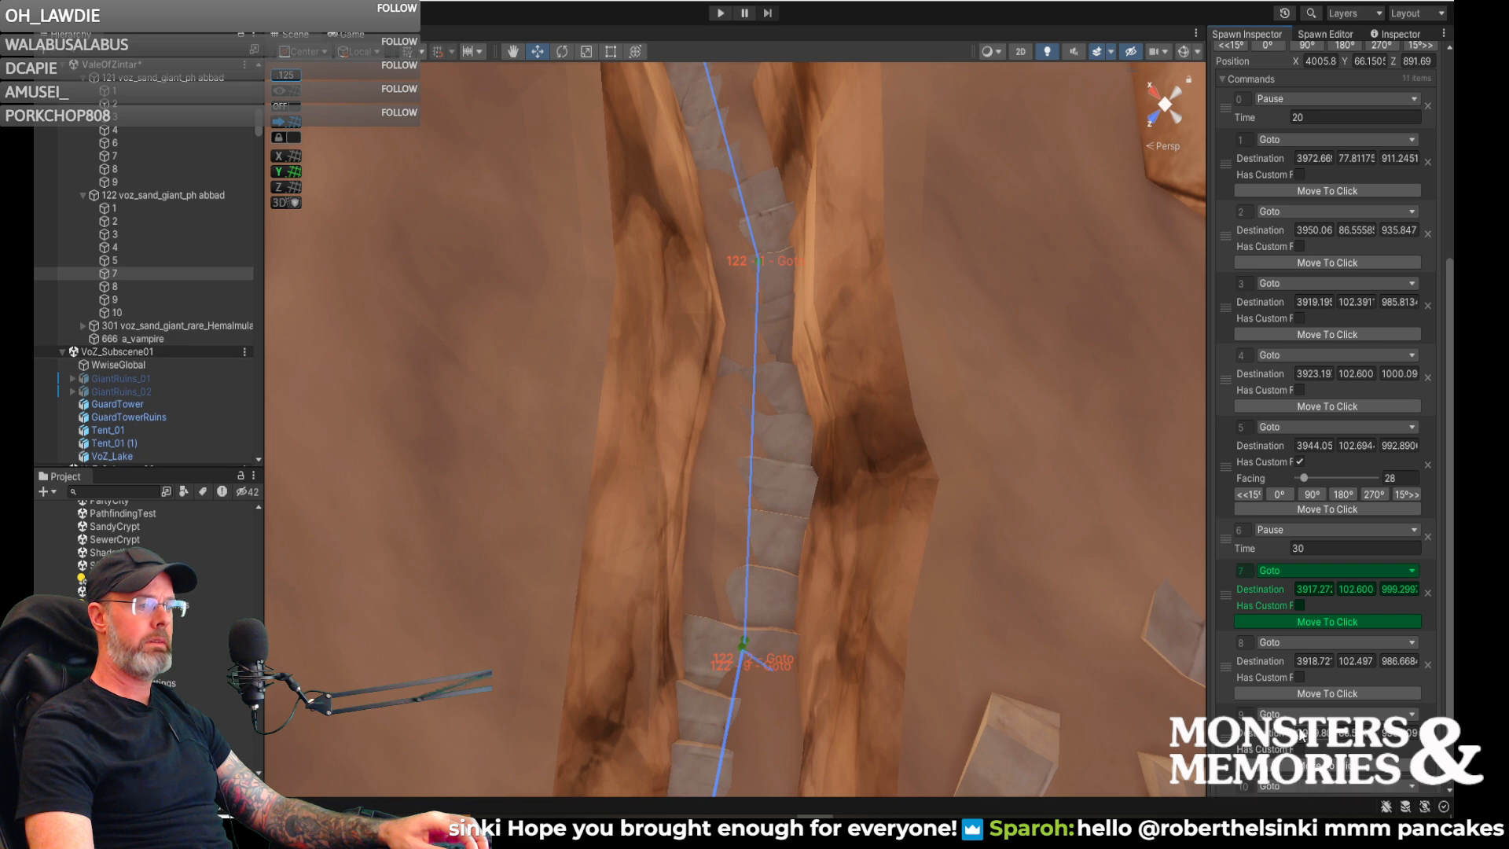
left_click(756, 244)
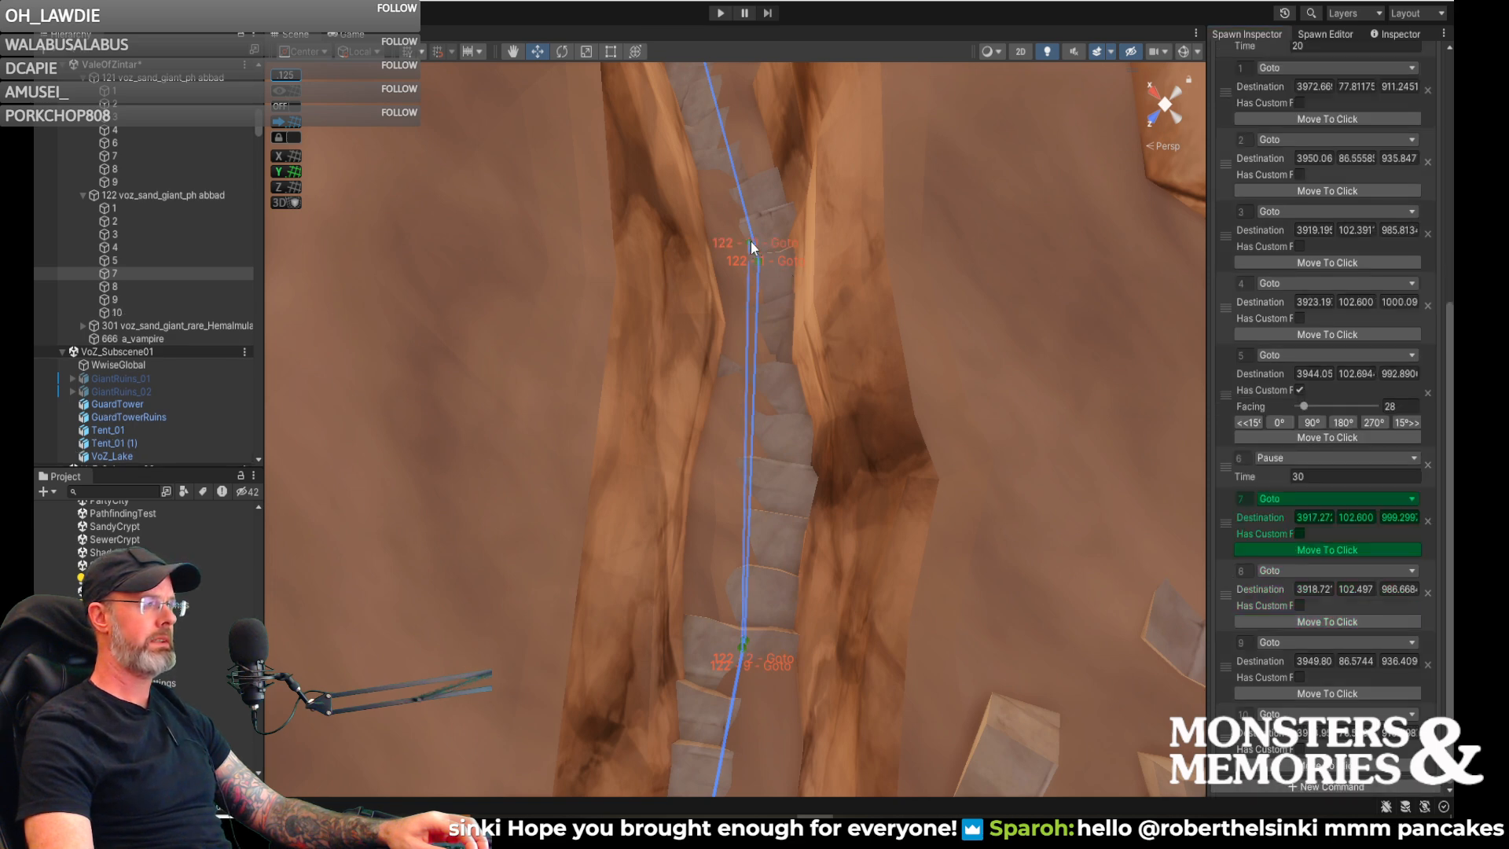
left_click(749, 242)
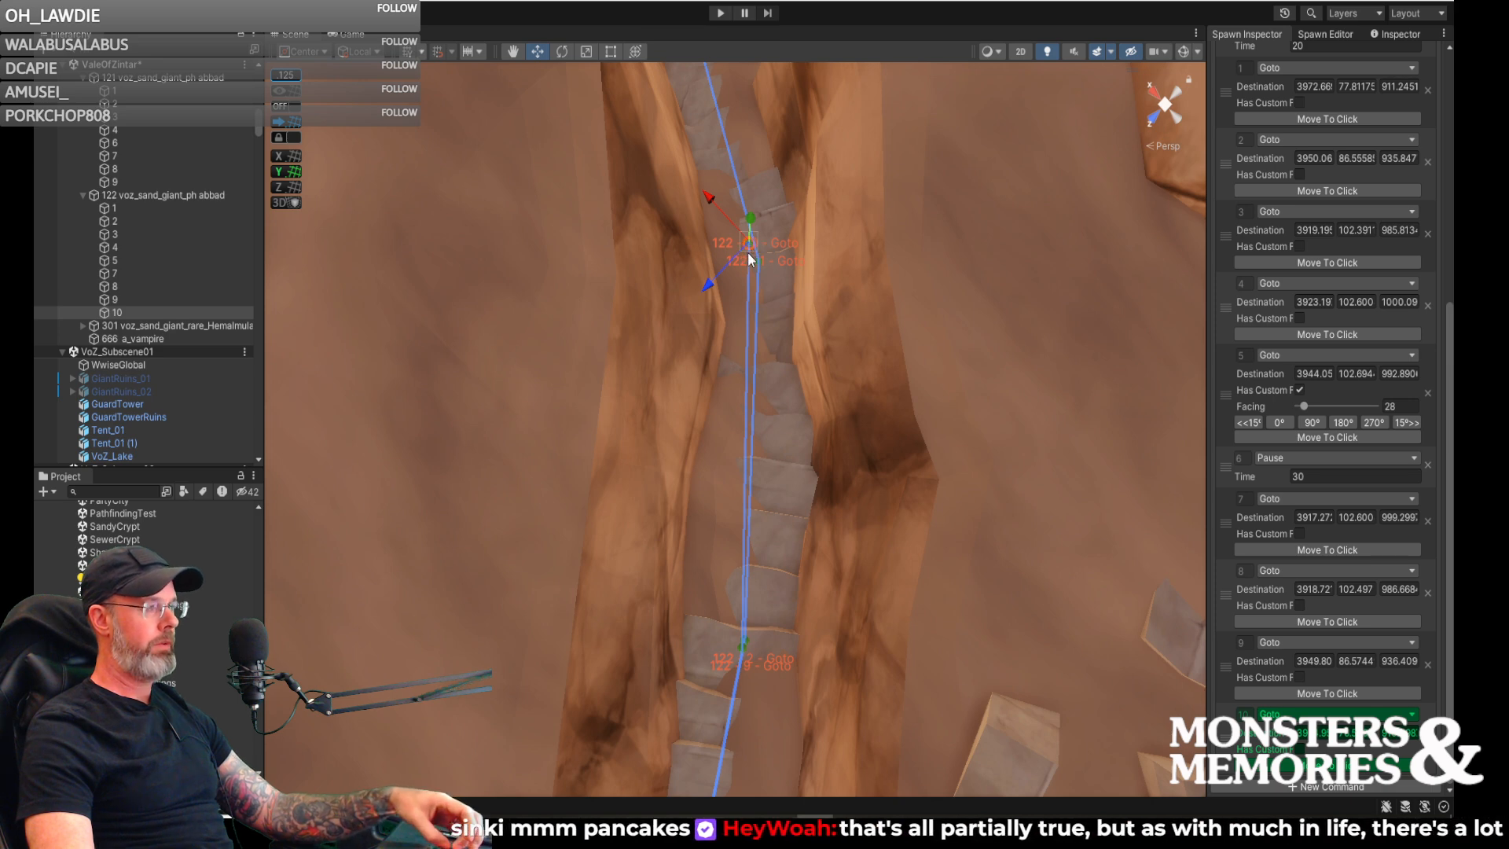
left_click_drag(747, 248, 756, 252)
right_click_drag(805, 296, 744, 243)
key("w")
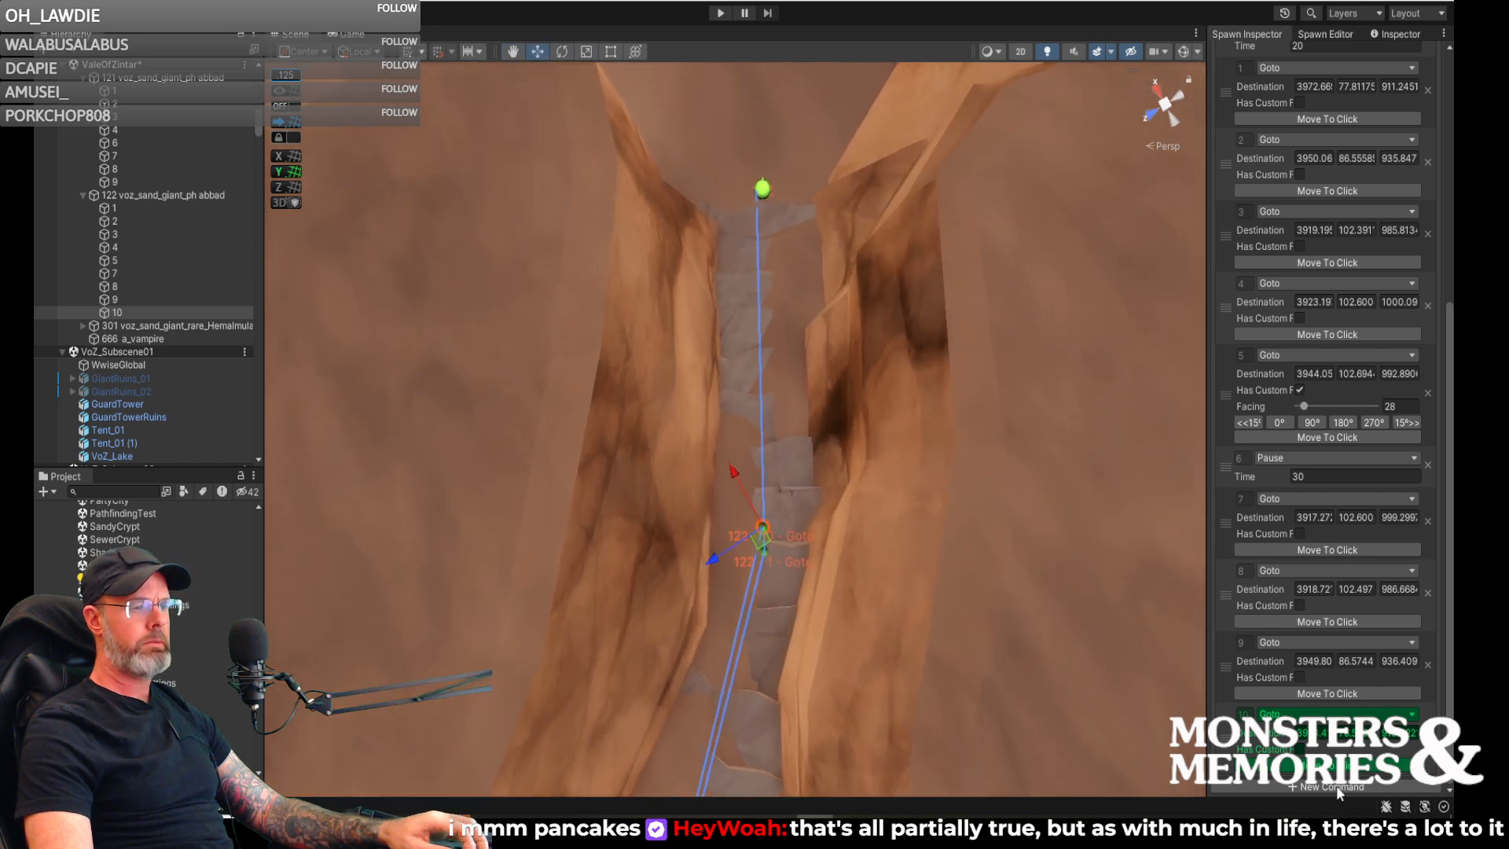
- Add command 11 as Set Active Command with Next 0, and save spawn 122
left_click(1333, 785)
scroll(1333, 786, "down", 2)
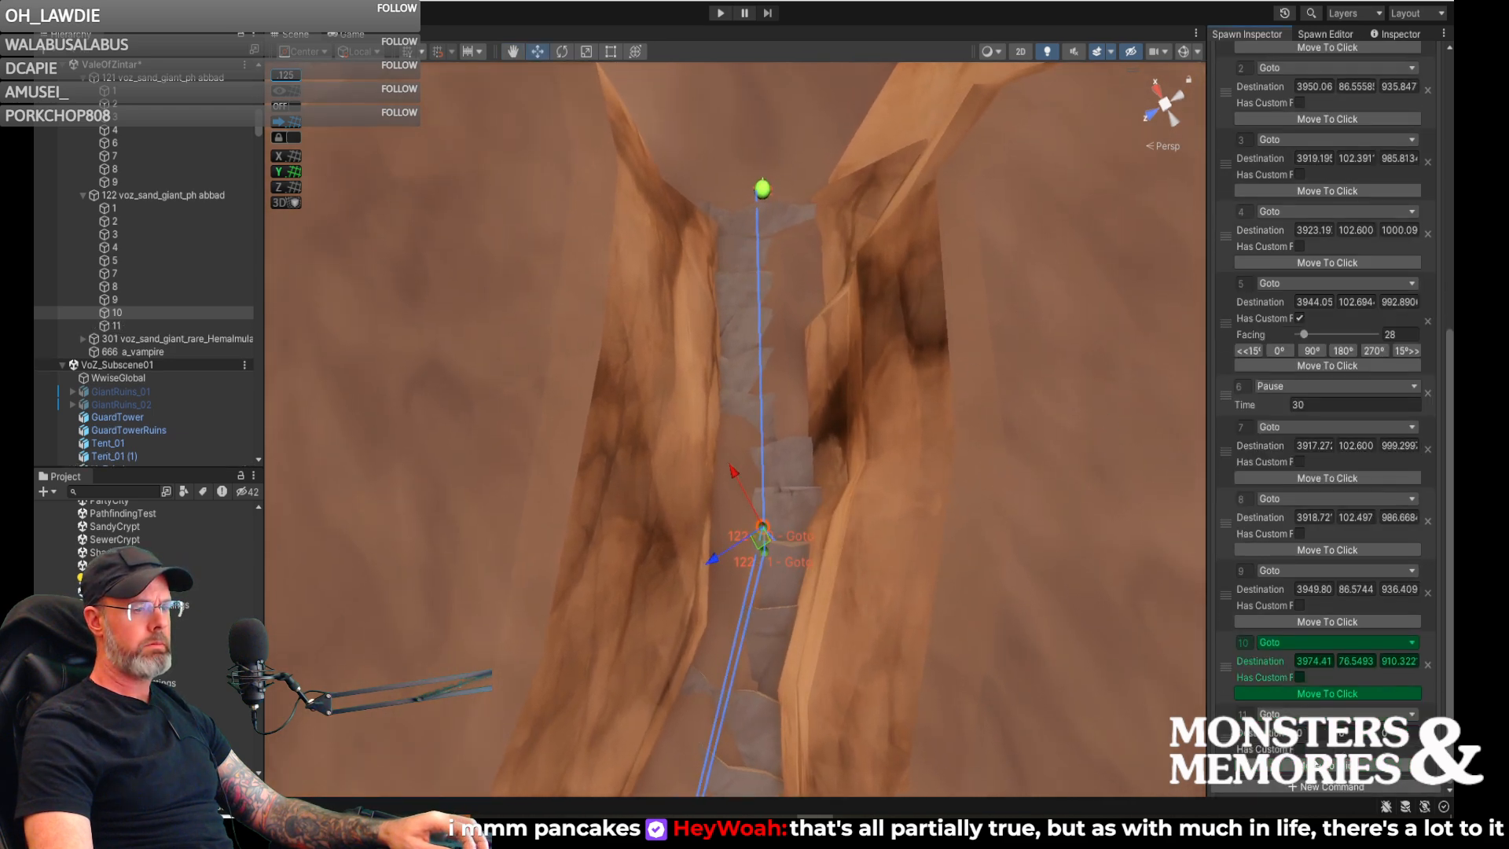
left_click(1300, 715)
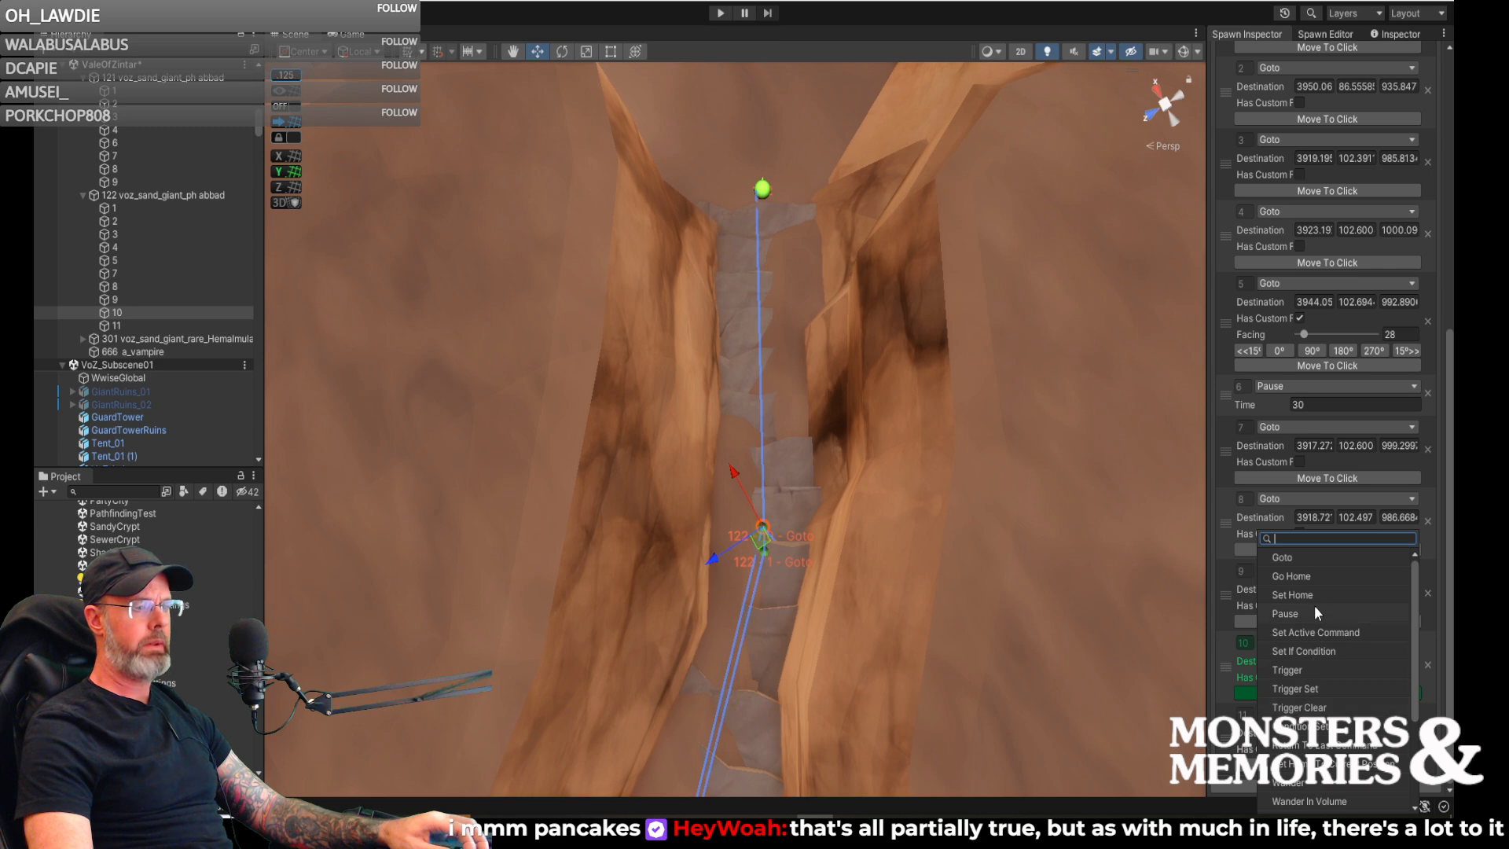
left_click(1318, 632)
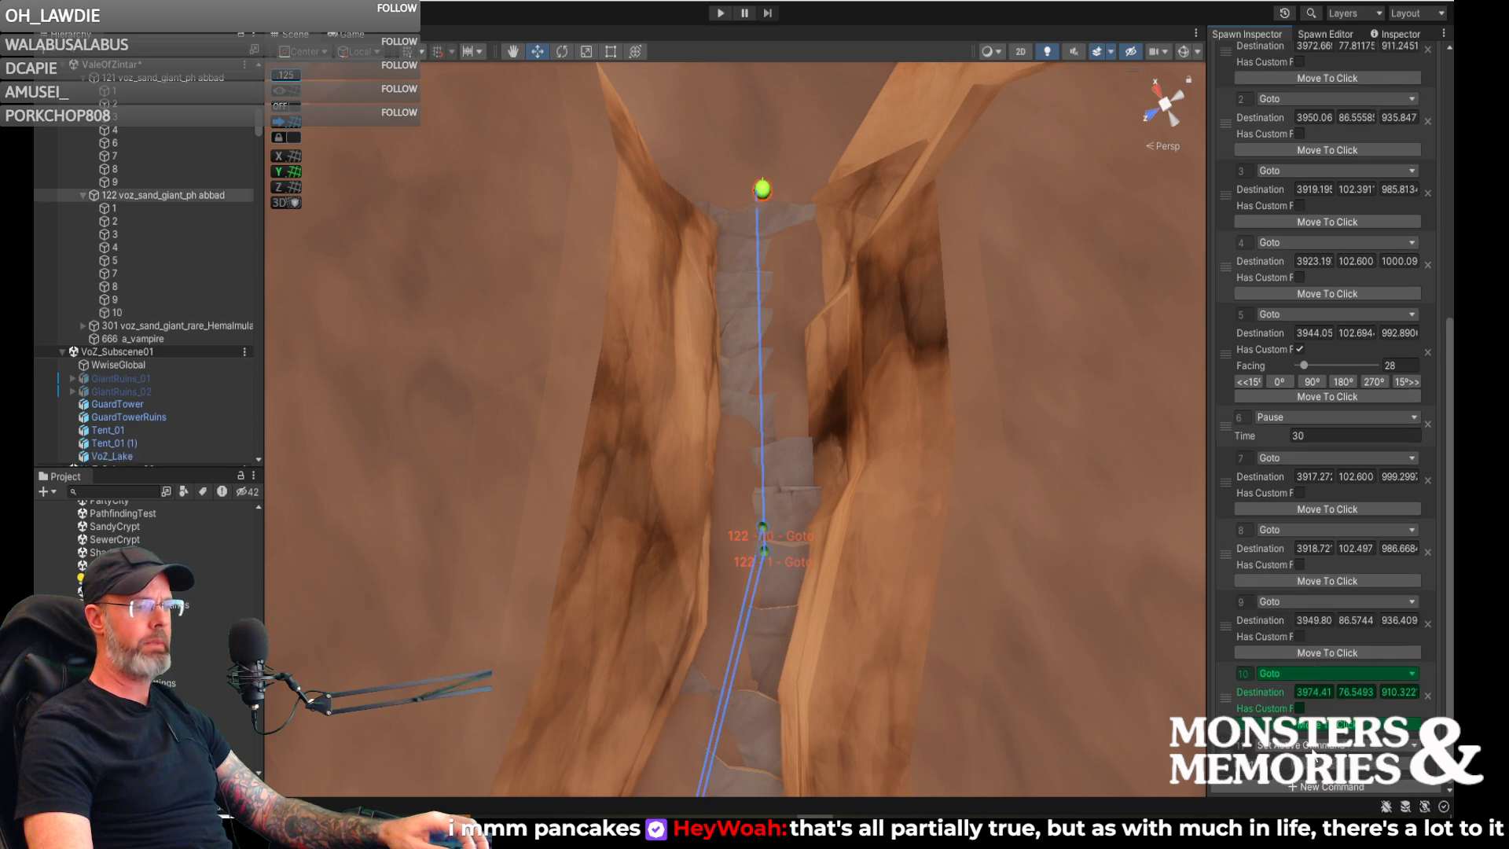
left_click(1336, 530)
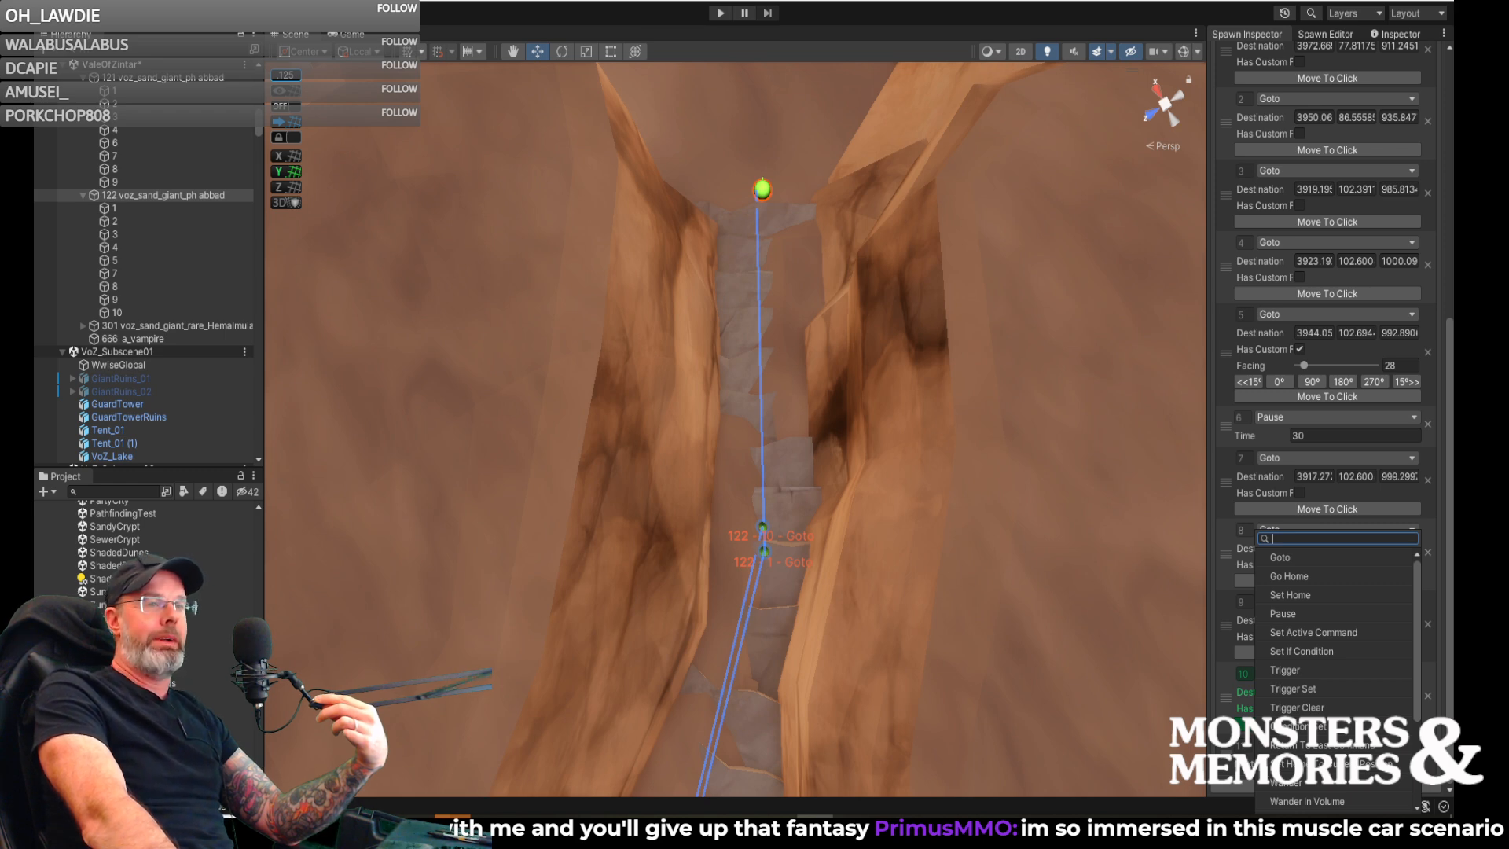
key("Escape")
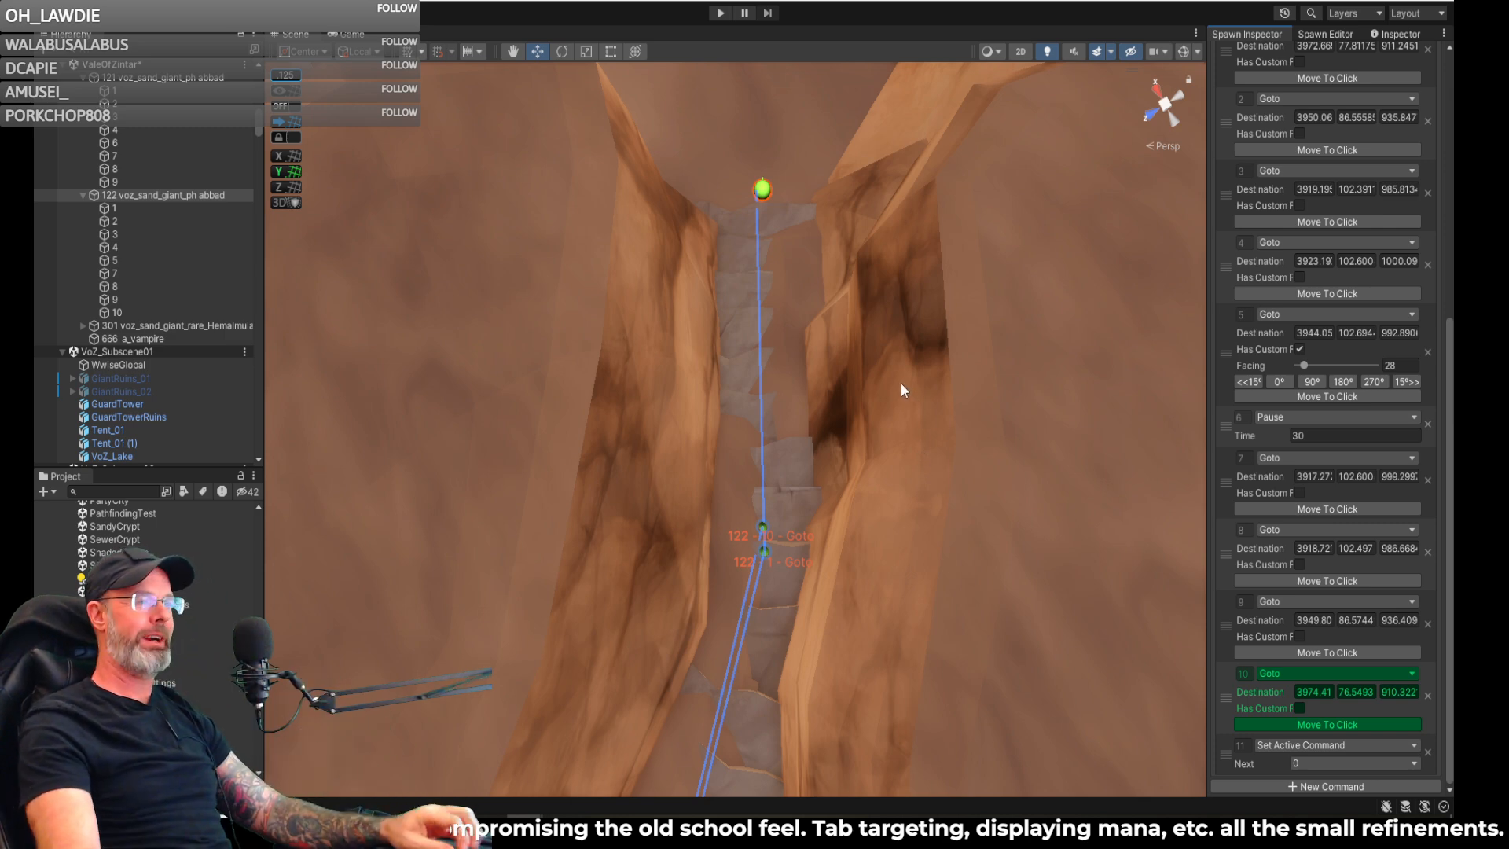
scroll(1239, 333, "up", 10)
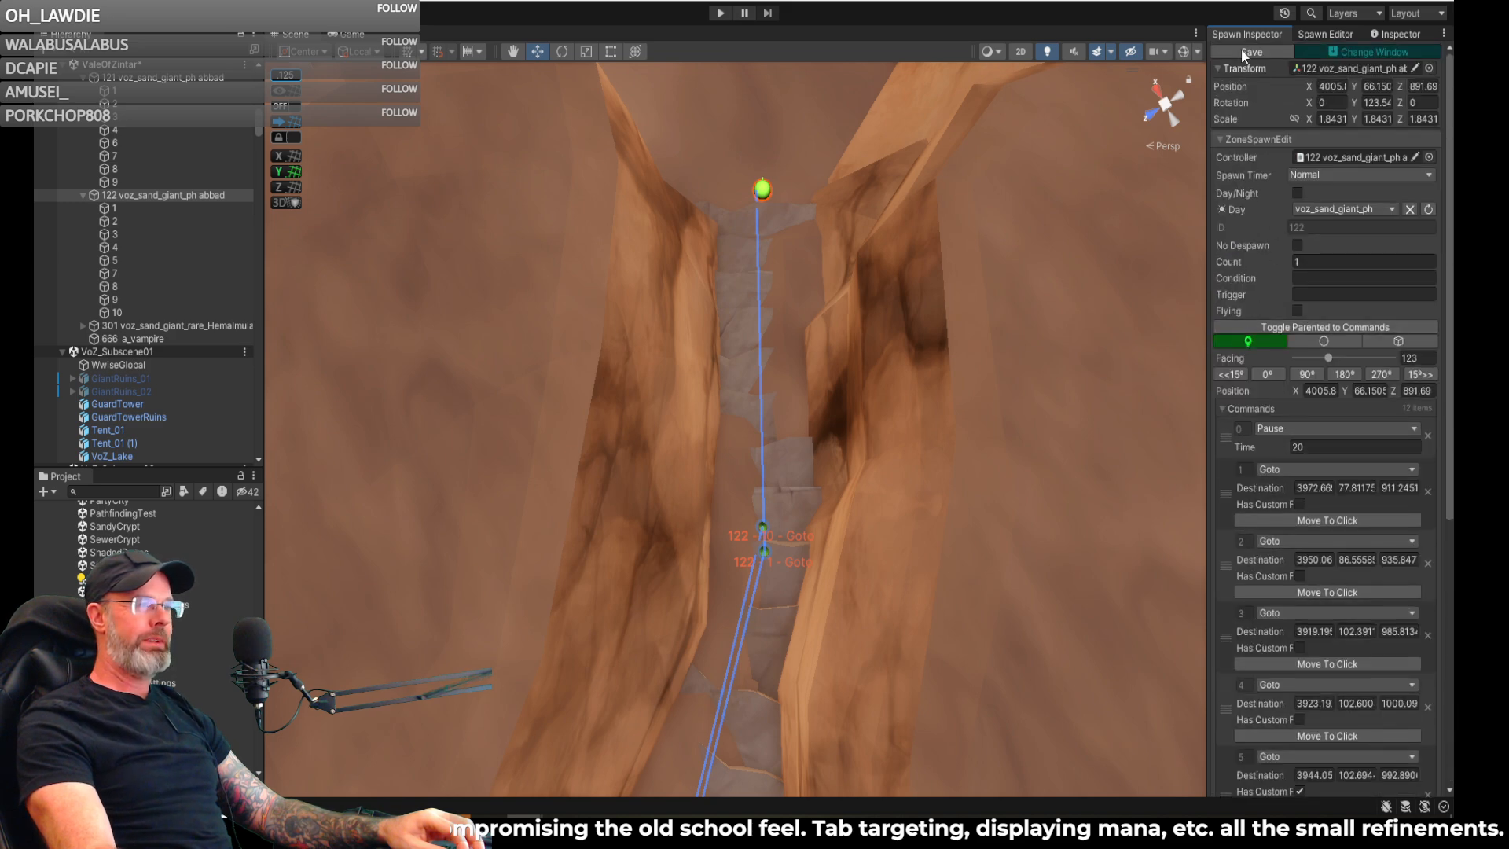
- Place a new voz_sand_giant_ph spawn on the sand beside the campfire, opposite Goto command 5, about X 3950, Z 1012
left_click_drag(973, 240, 882, 252, "alt")
right_click_drag(882, 252, 1080, 159)
key("Up")
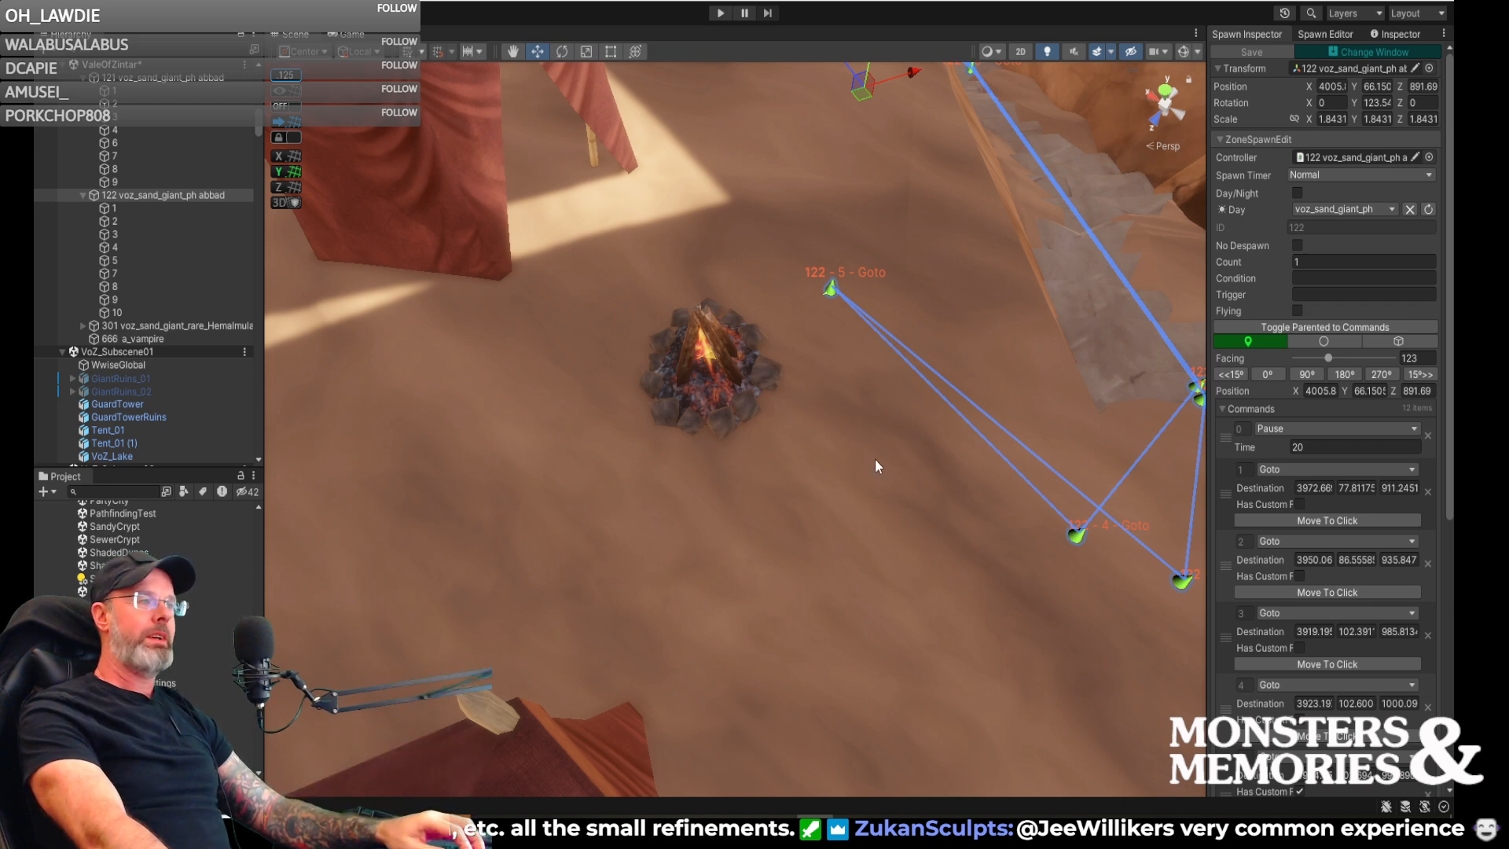
mouse_move(841, 457)
right_mouse_down()
mouse_move(831, 383)
mouse_move(586, 458)
mouse_move(381, 431)
mouse_move(314, 404)
mouse_move(593, 475)
mouse_move(763, 474)
mouse_move(798, 451)
mouse_move(802, 559)
mouse_move(950, 573)
mouse_move(859, 573)
mouse_move(903, 481)
mouse_move(829, 528)
mouse_move(821, 455)
right_mouse_up()
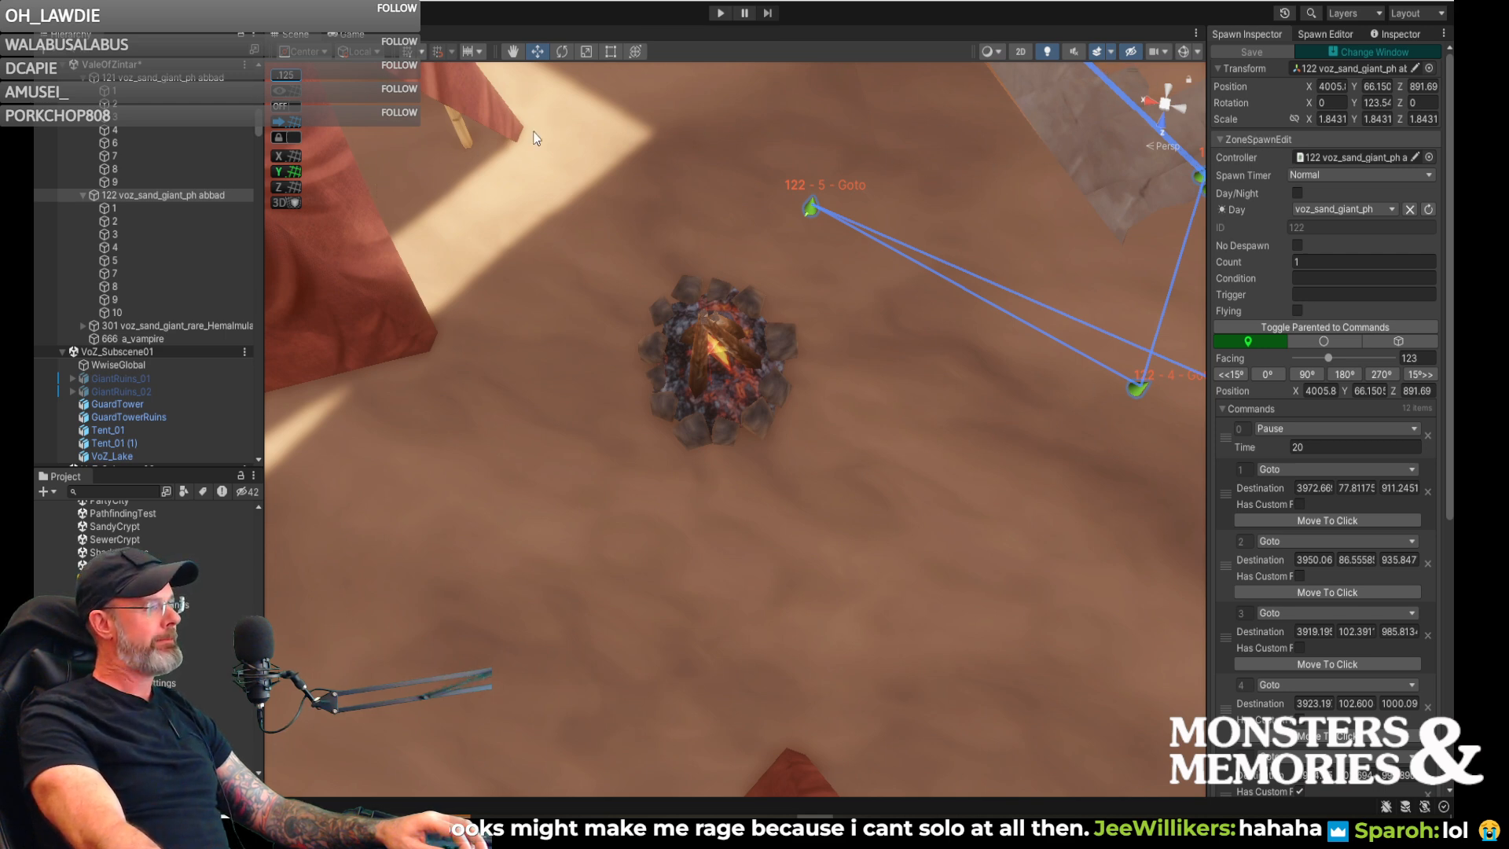
left_click(1317, 33)
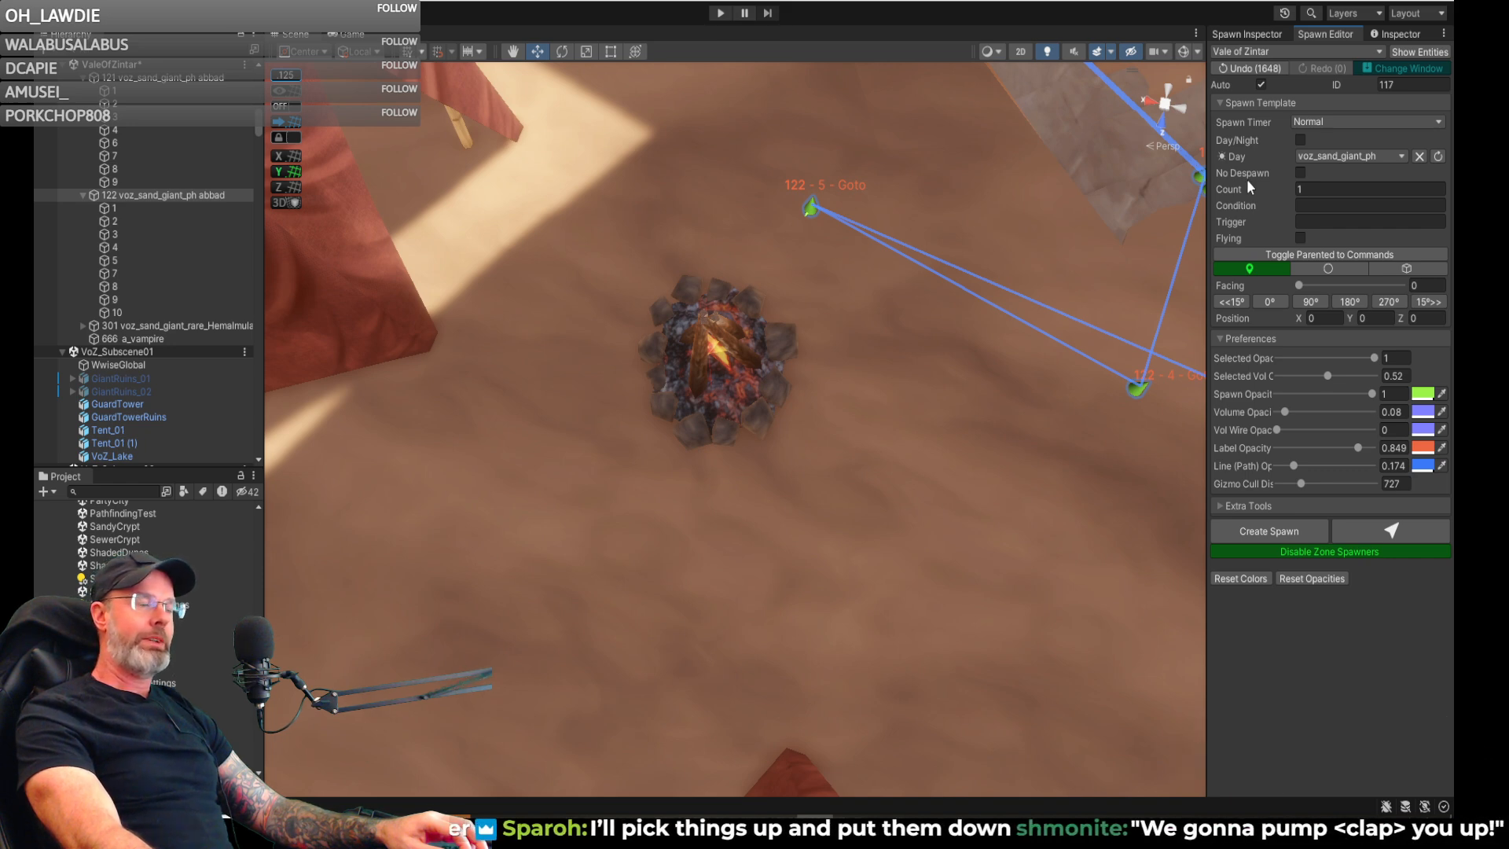
left_click(1375, 531)
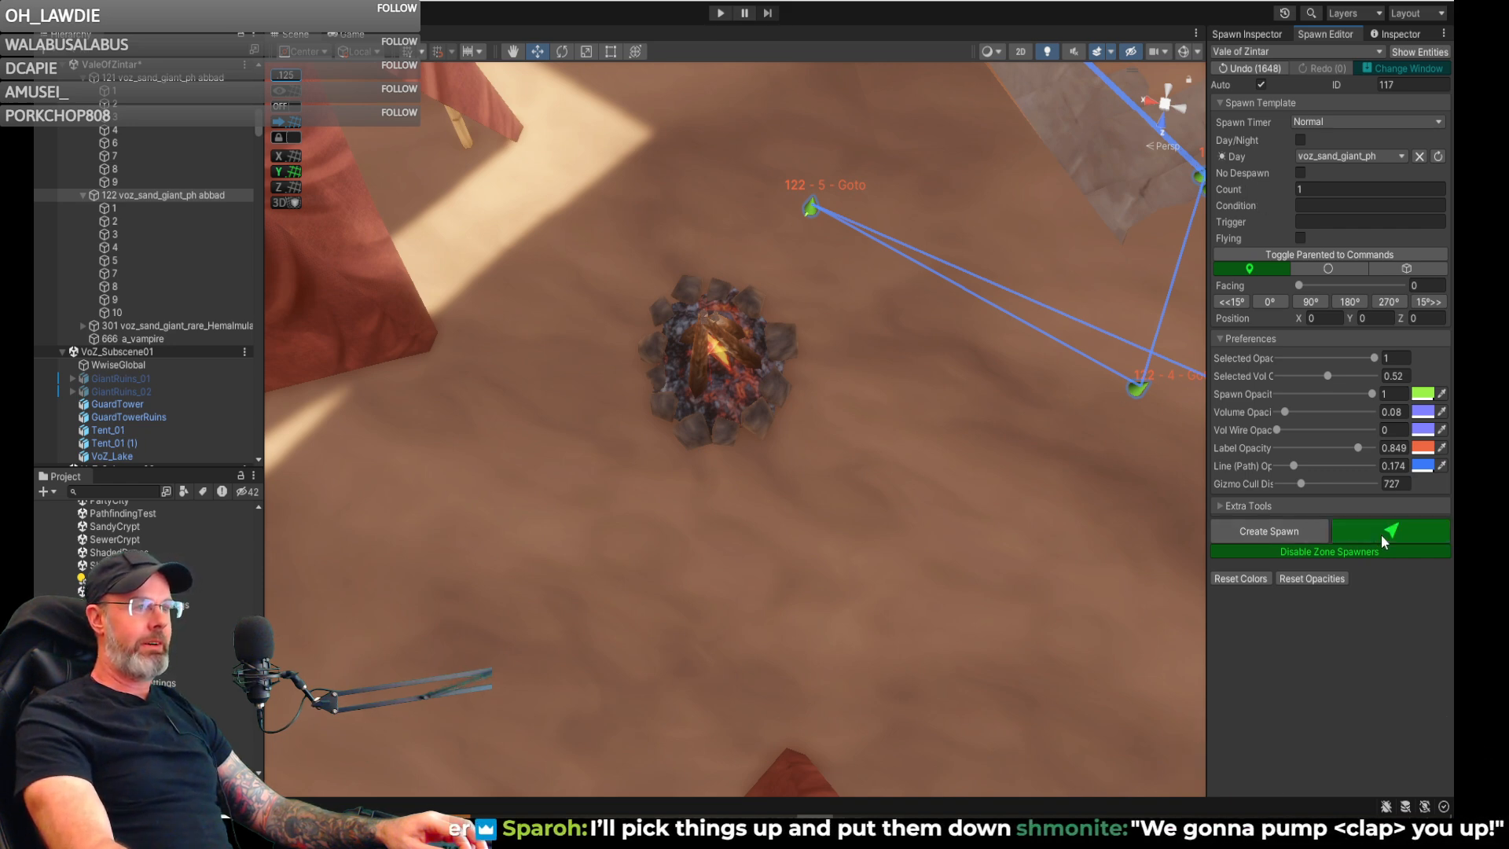
left_click(659, 512)
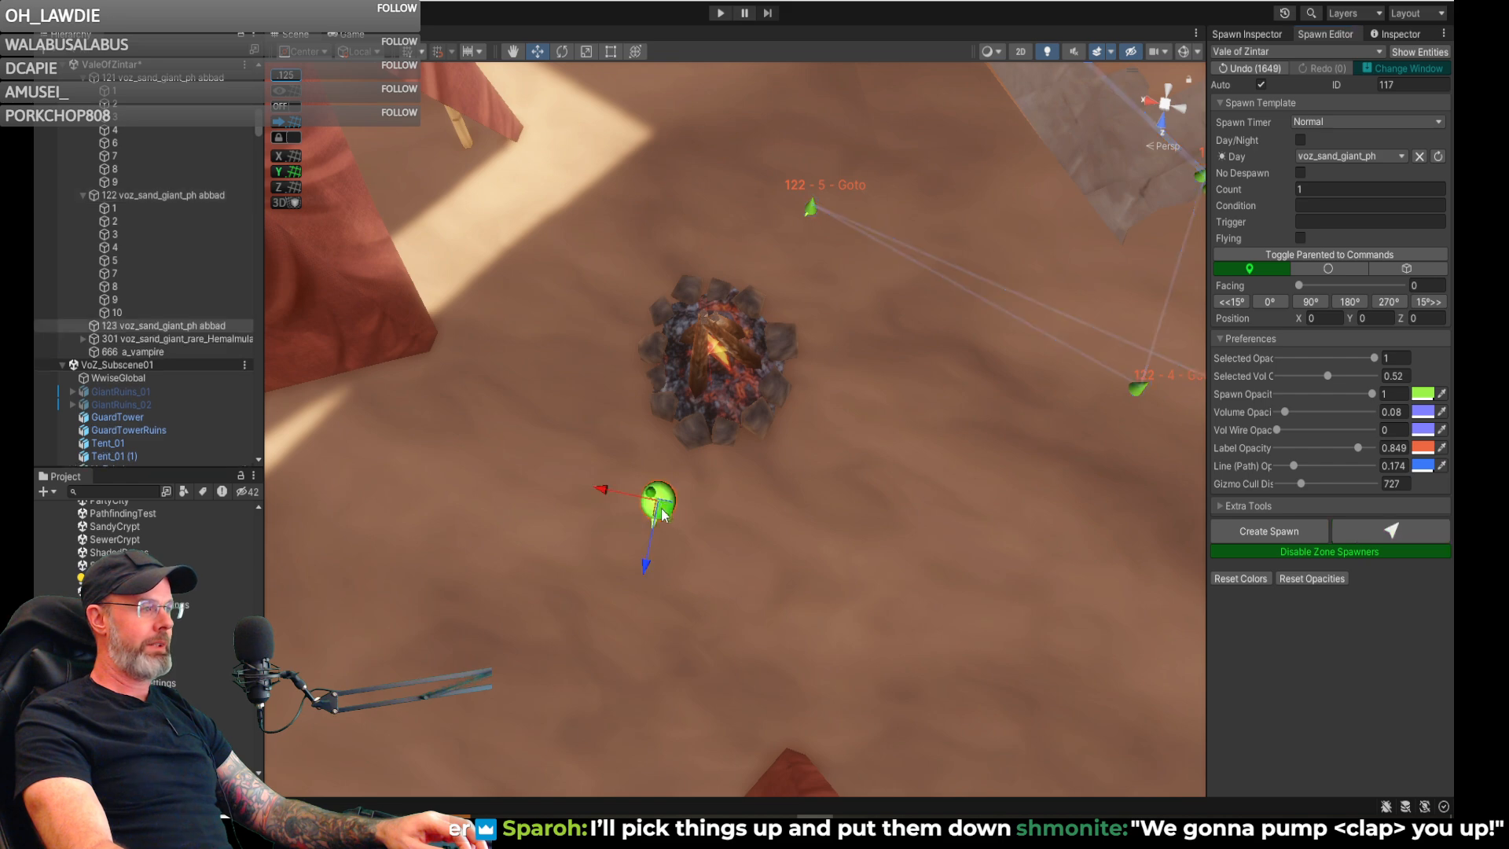
right_click_drag(803, 492, 969, 468)
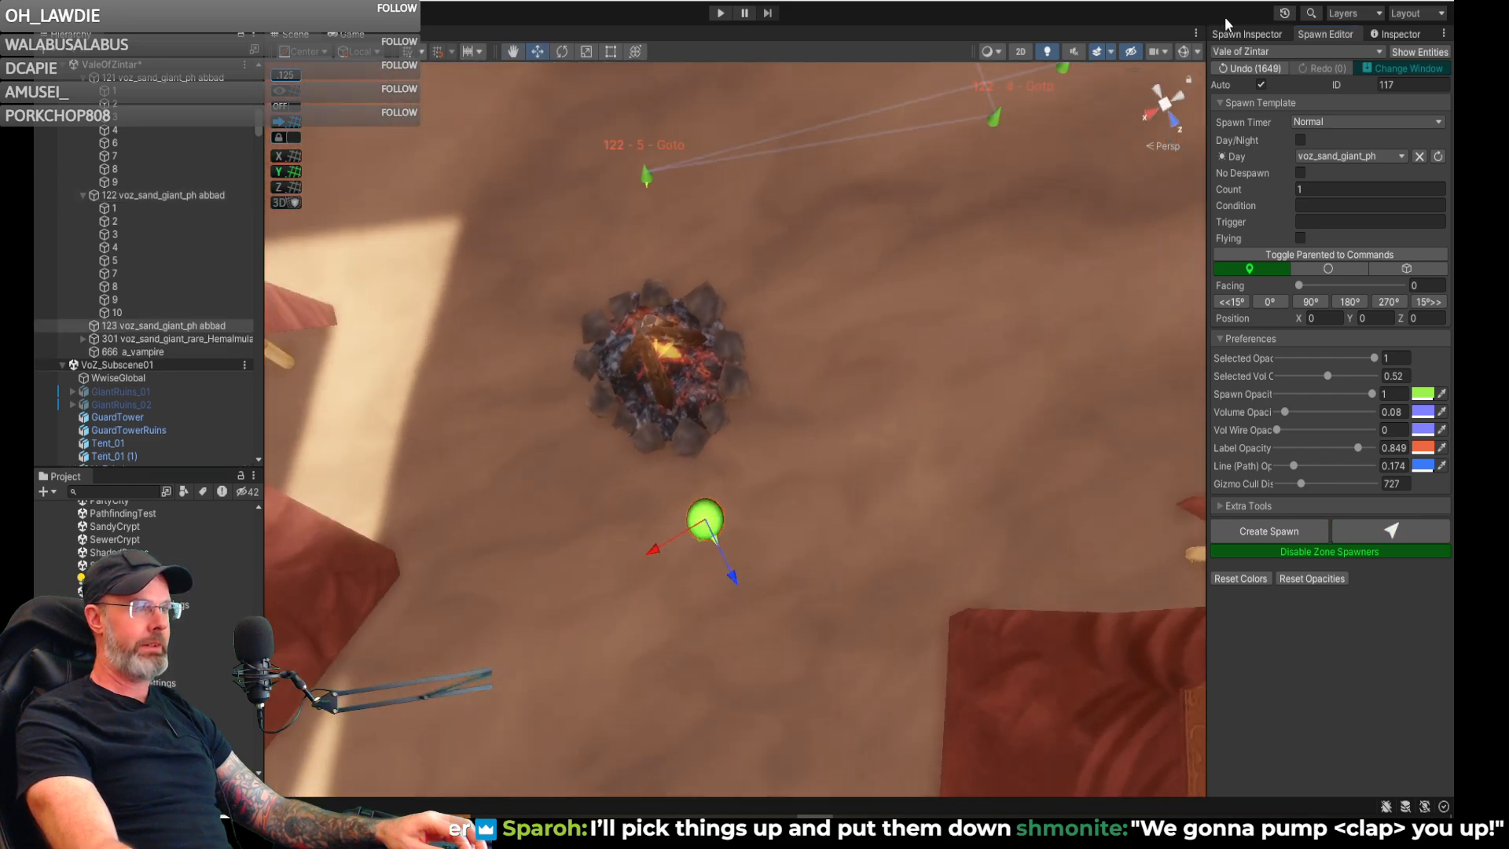
- Turn the new spawn to a facing of 204 towards the campfire and move it to about X 3953, Z 1013
left_click(1240, 33)
right_click_drag(751, 410, 731, 442)
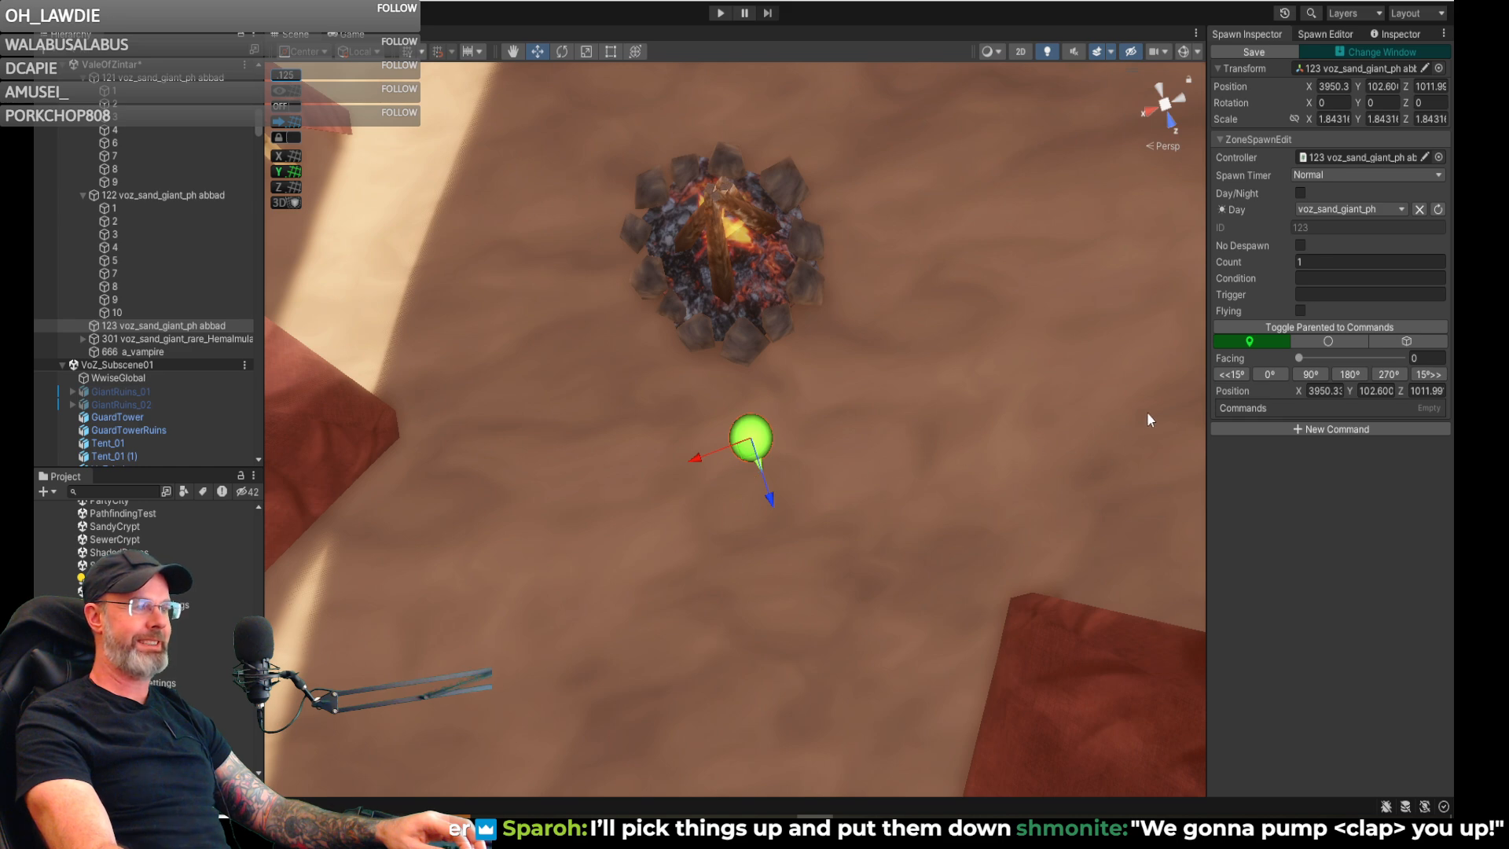
left_click_drag(748, 456, 1092, 294)
key("e")
key("w")
left_click_drag(711, 461, 714, 464)
right_click_drag(936, 448, 744, 262)
key("w")
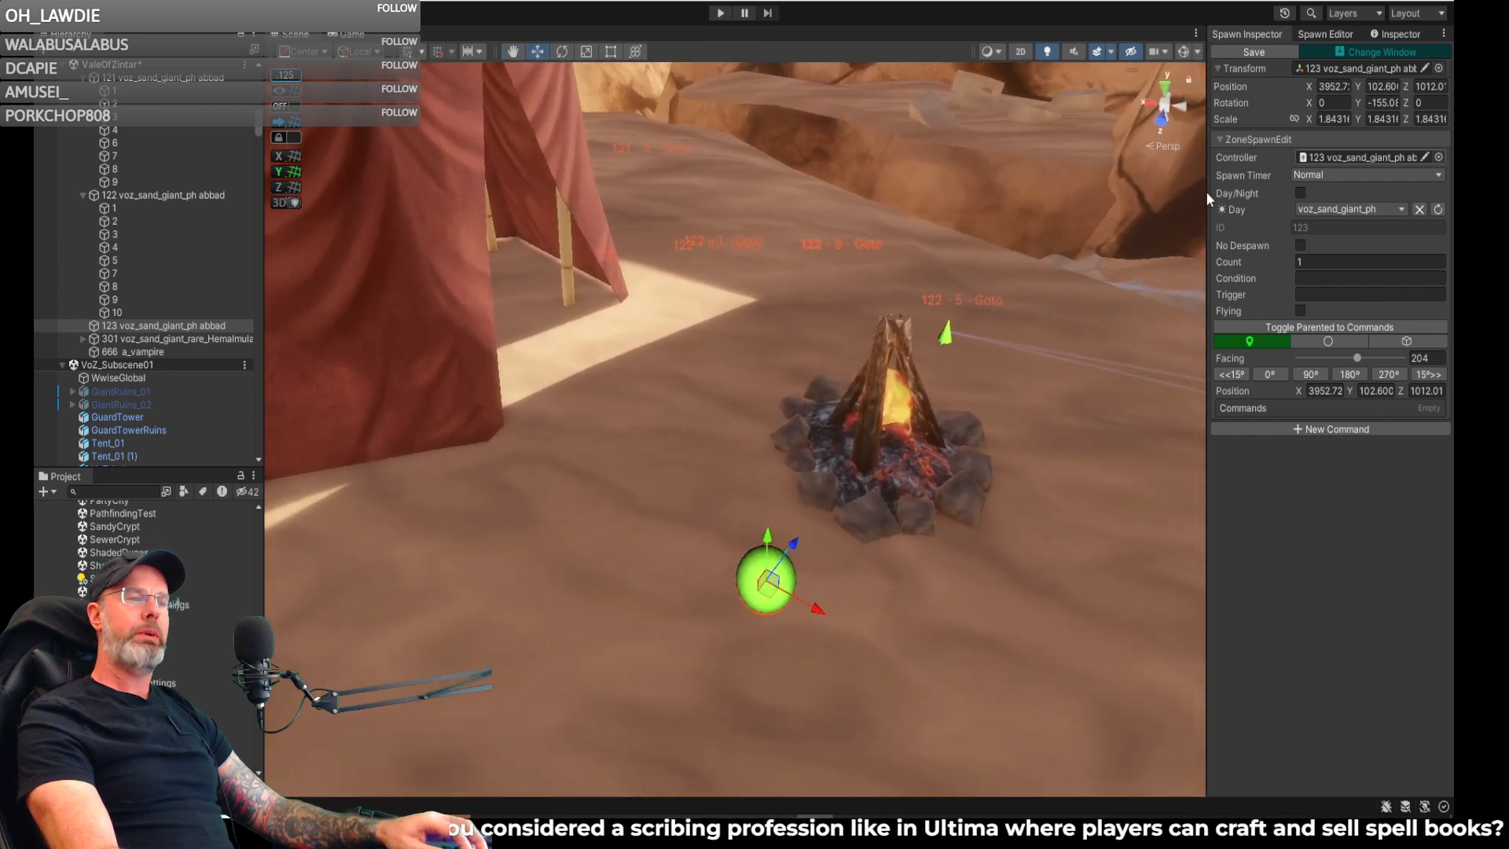
right_click_drag(852, 423, 683, 506)
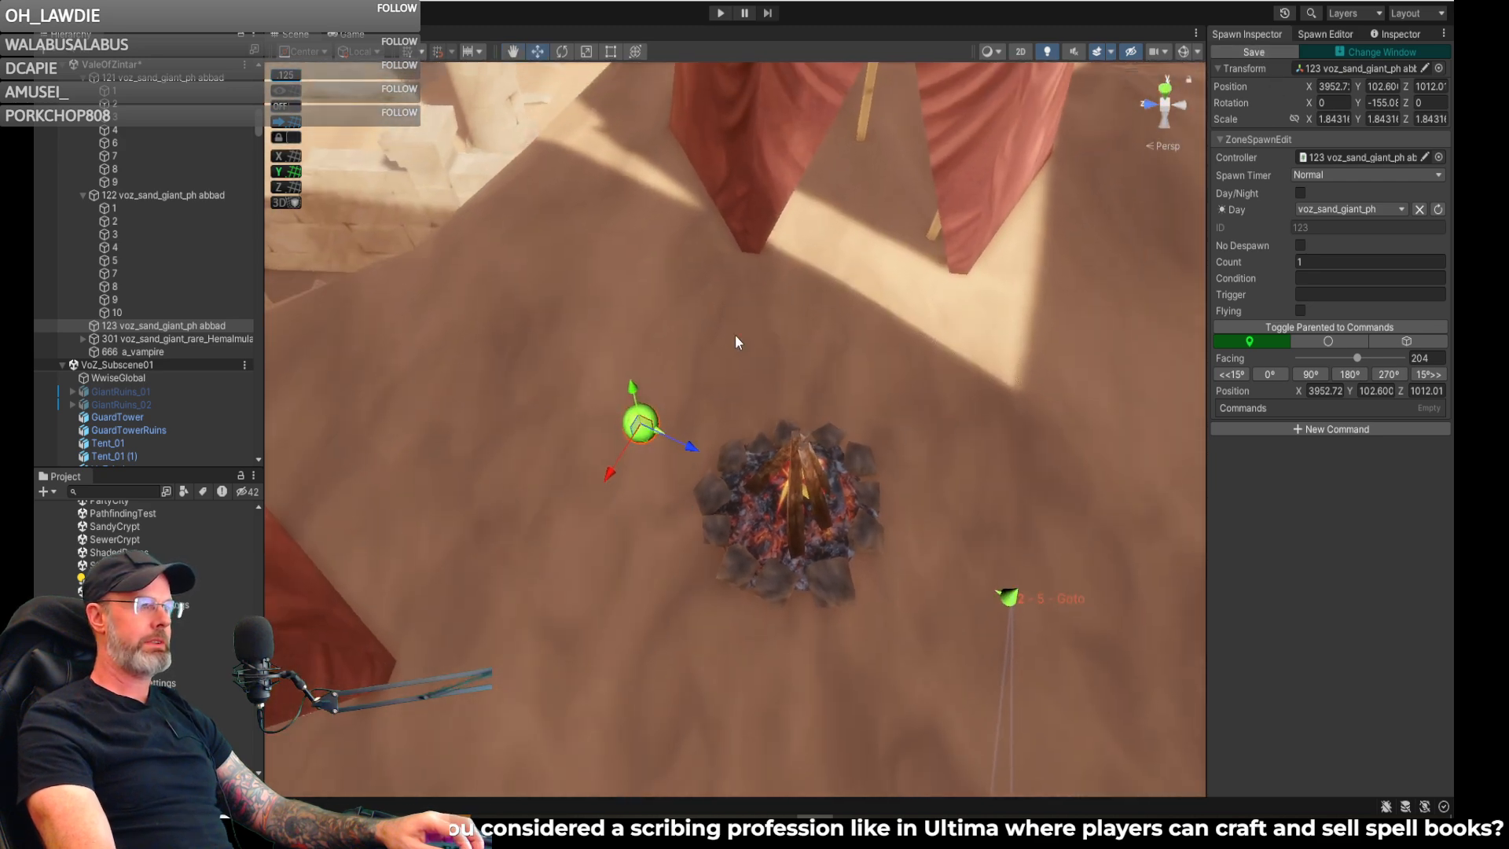
left_click_drag(648, 428, 631, 429)
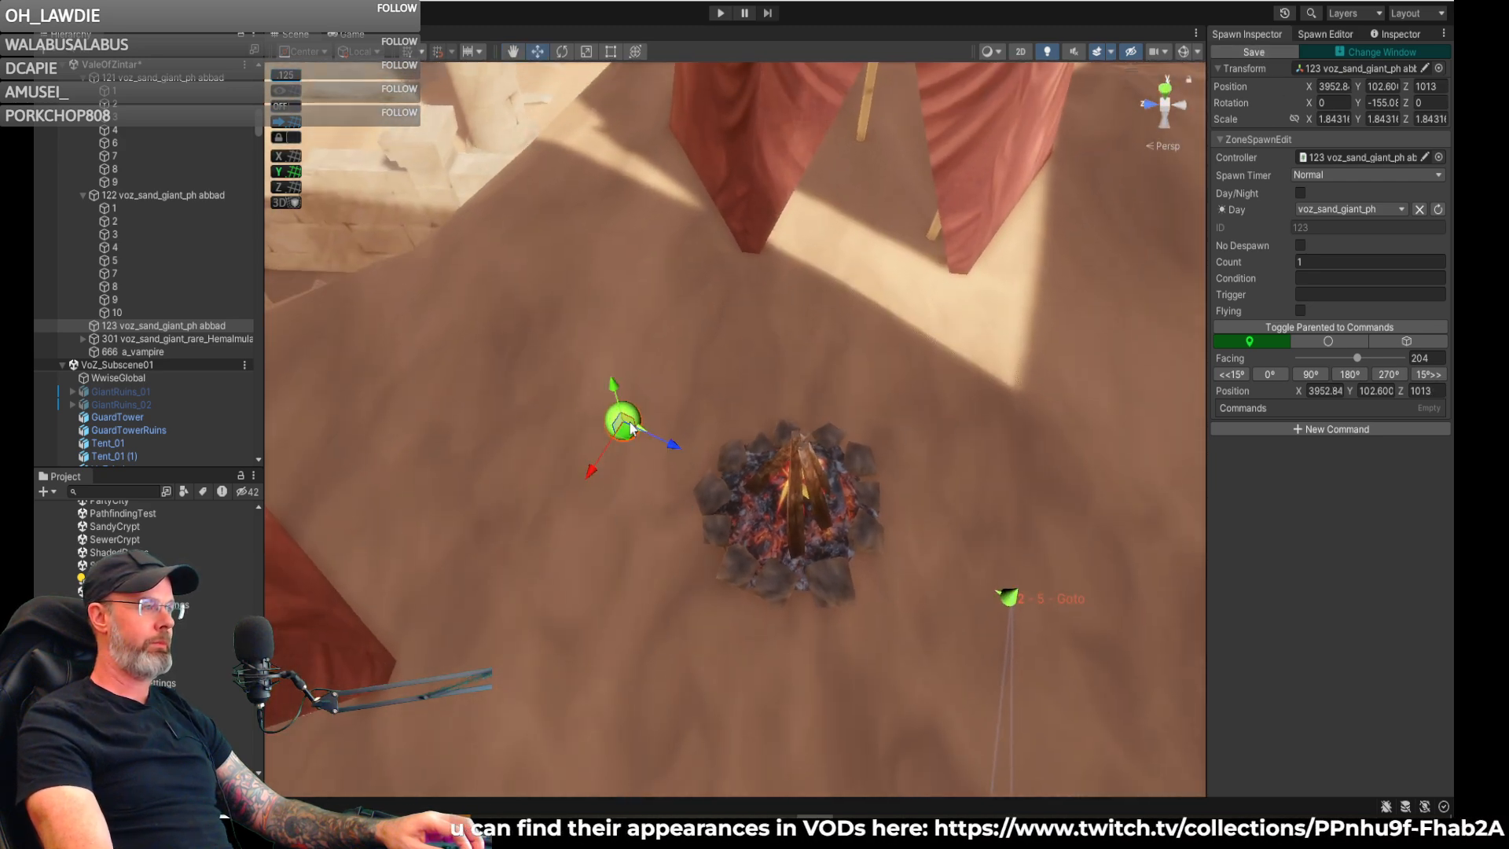
- Move spawn 123 slightly farther from the campfire, to about X 3952.7, Z 1013.9, and save it
left_click(1251, 54)
right_click_drag(1043, 327, 974, 343)
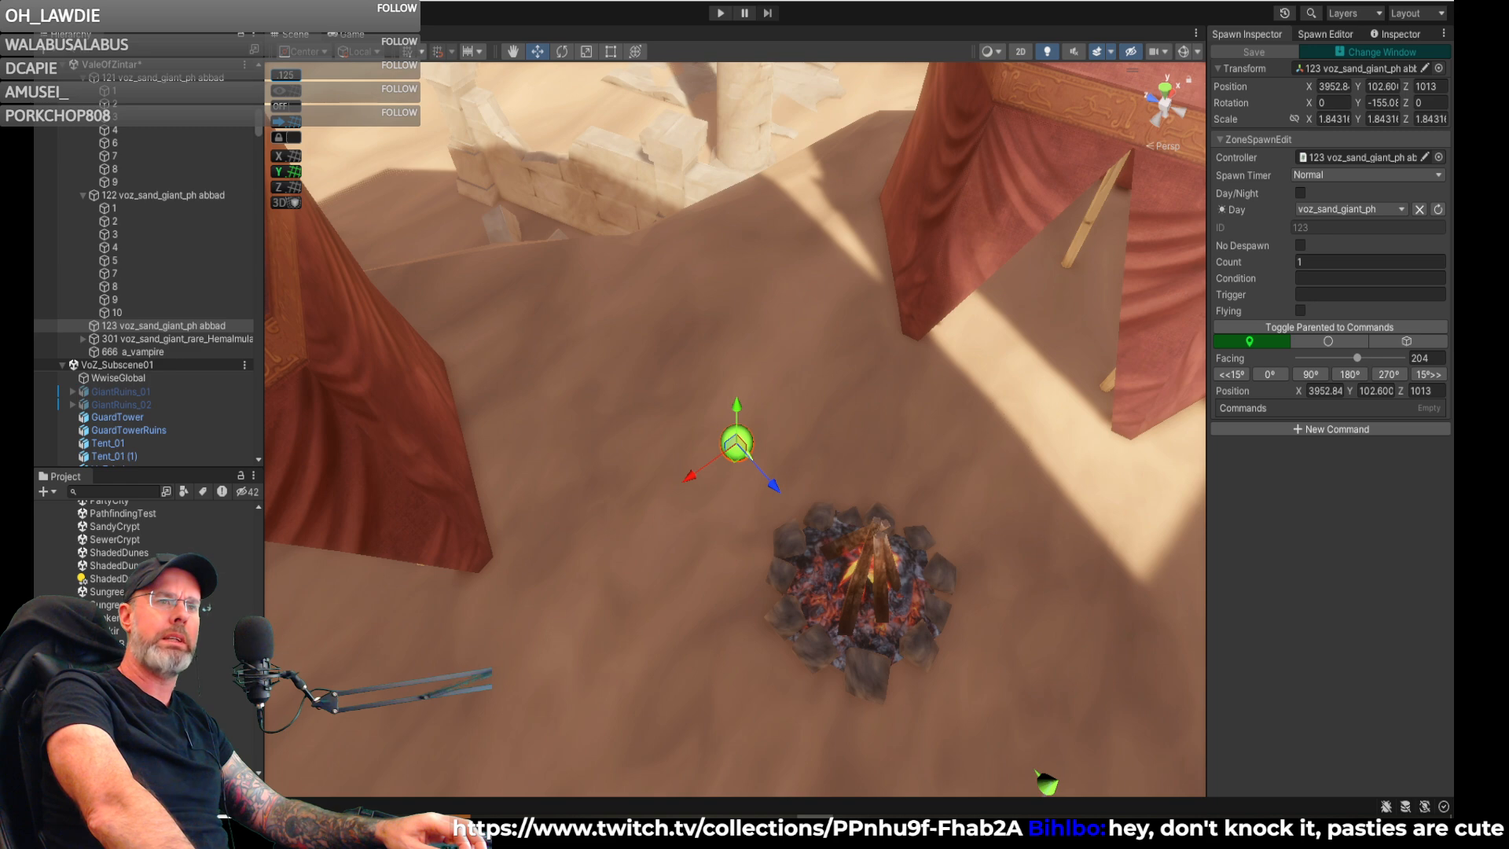
right_click_drag(972, 331, 1072, 385)
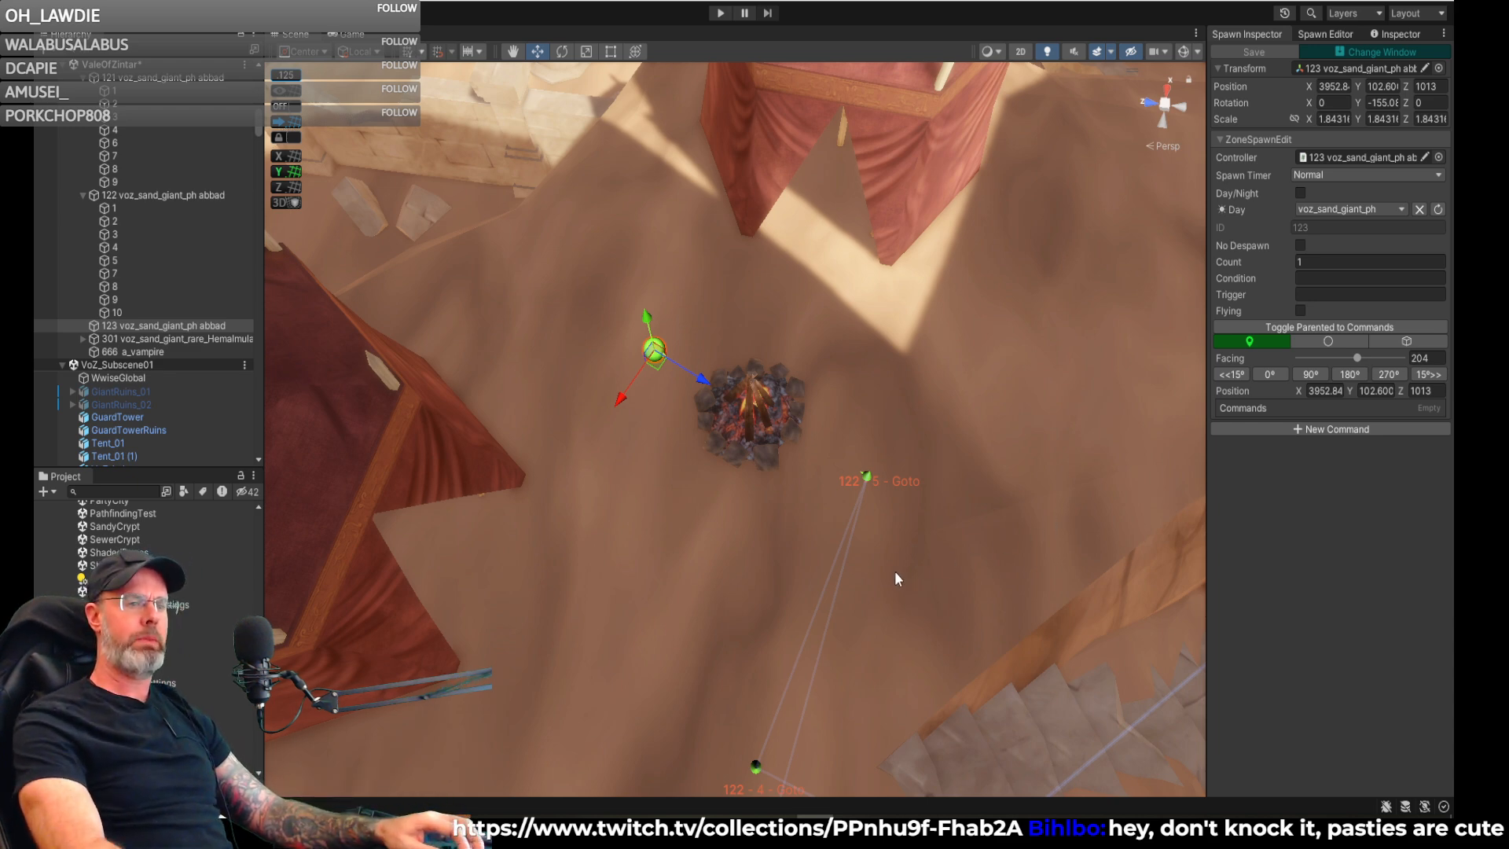
right_click_drag(846, 582, 772, 509)
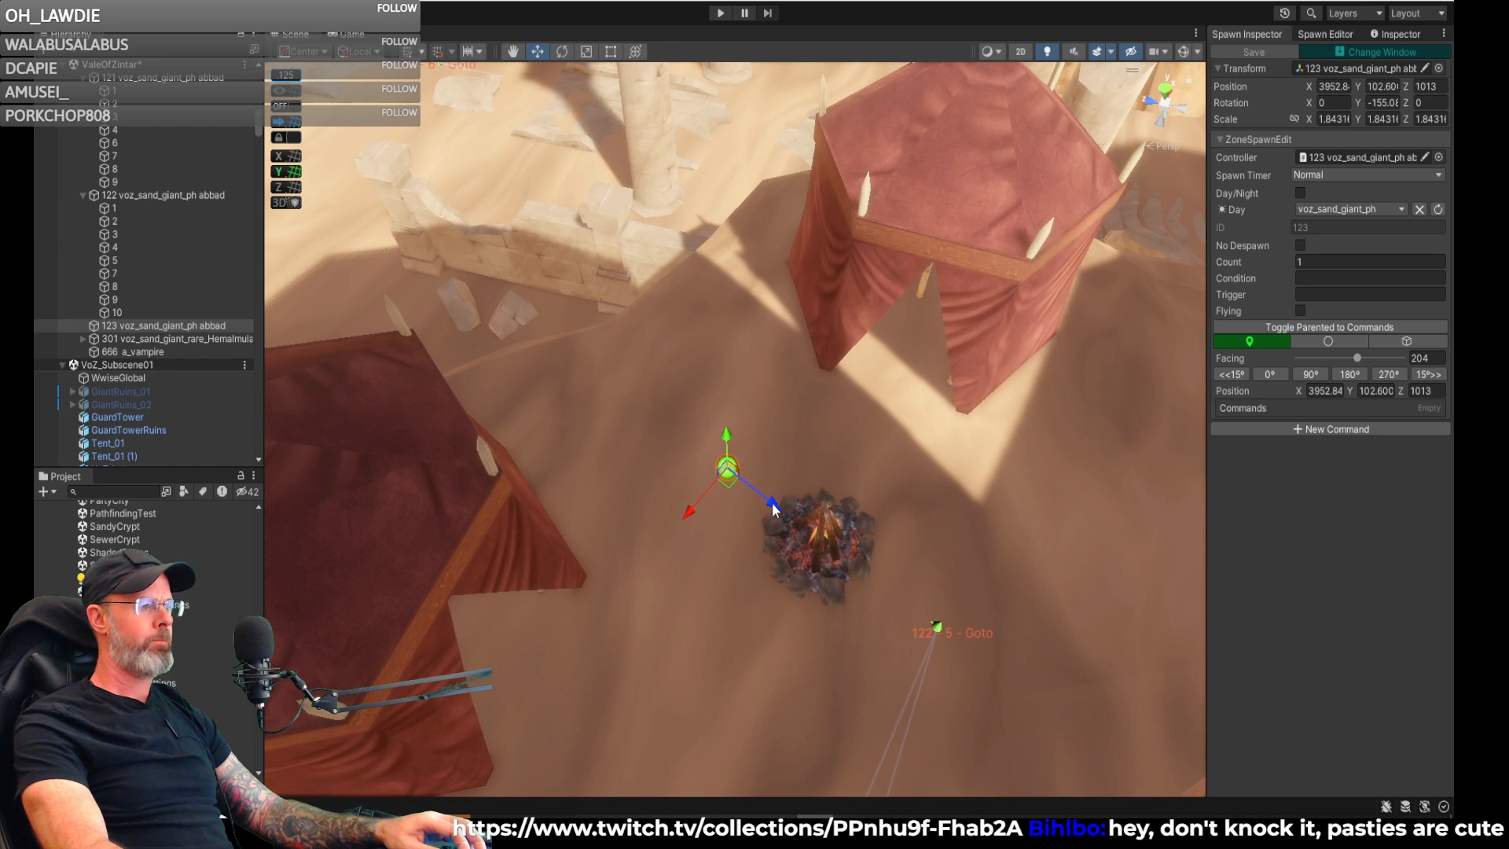
left_click_drag(766, 502, 712, 486)
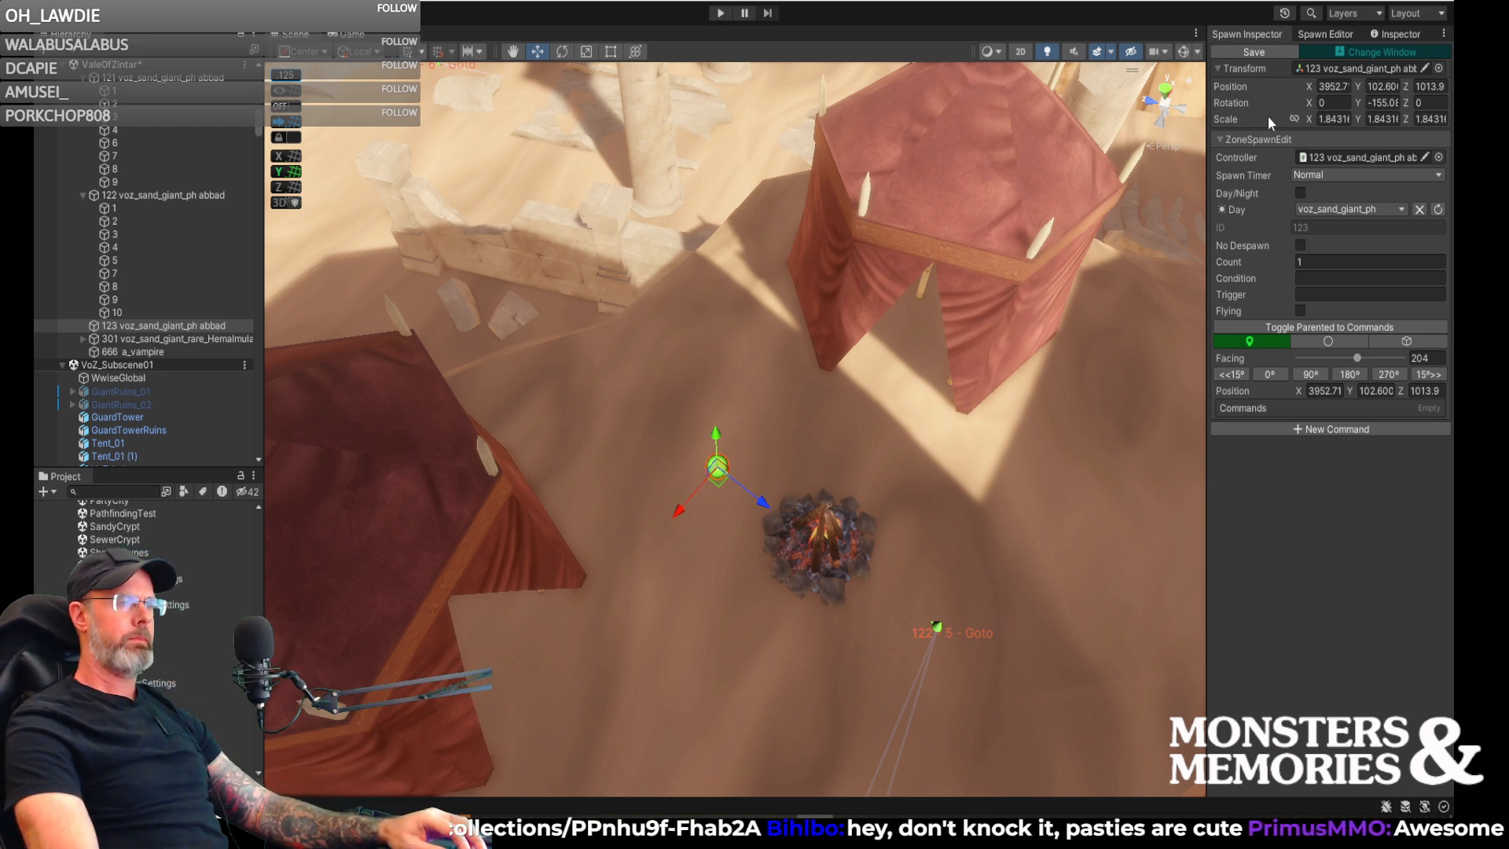
- Place a new voz_sand_giant_ph spawn on the sand in front of the entrance of the tent below the cliff
right_click_drag(801, 369, 267, 287)
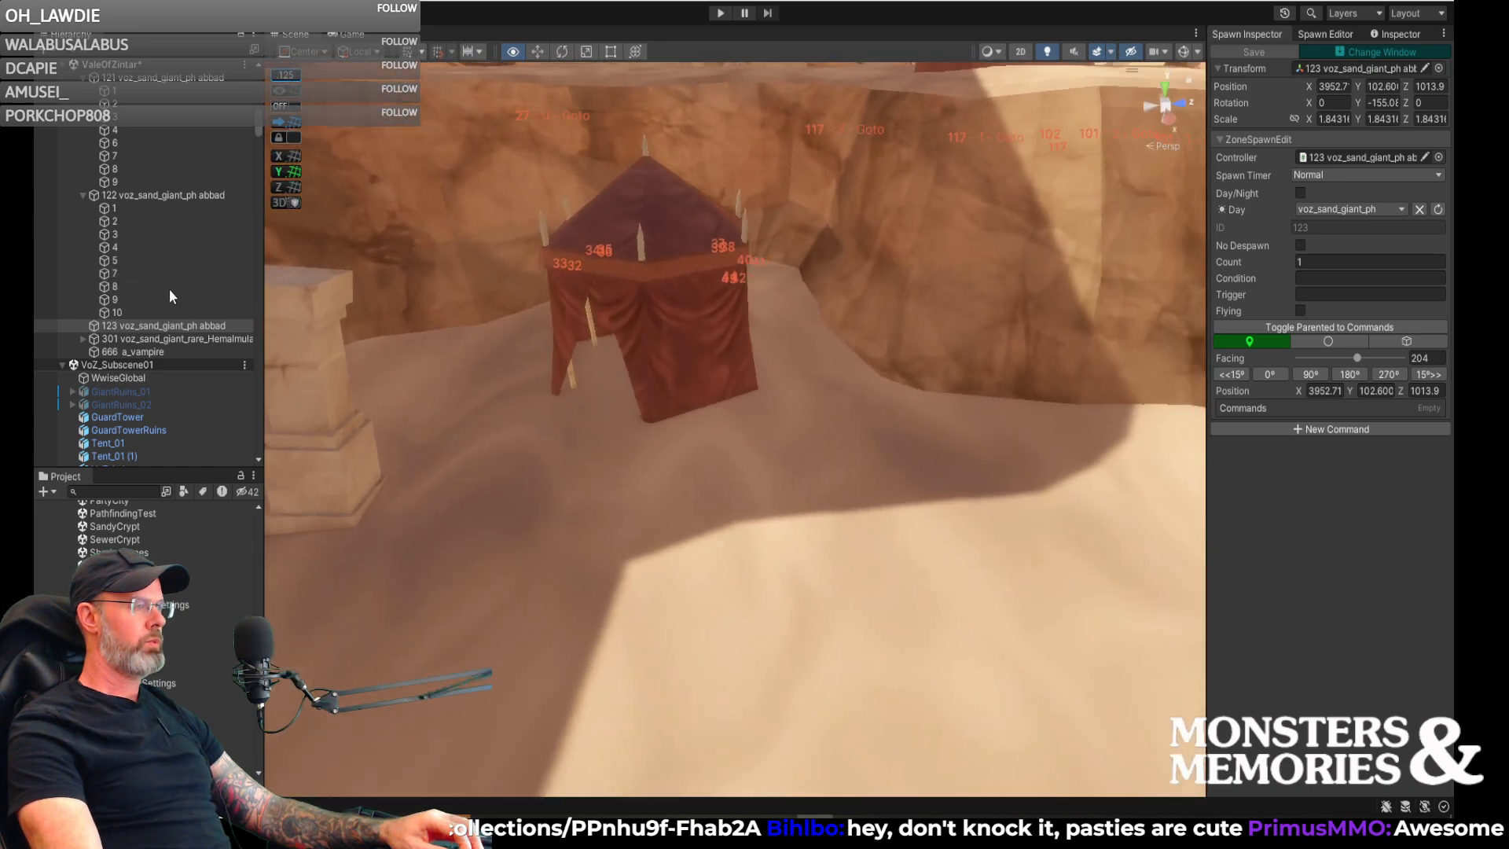
right_click_drag(370, 354, 369, 398)
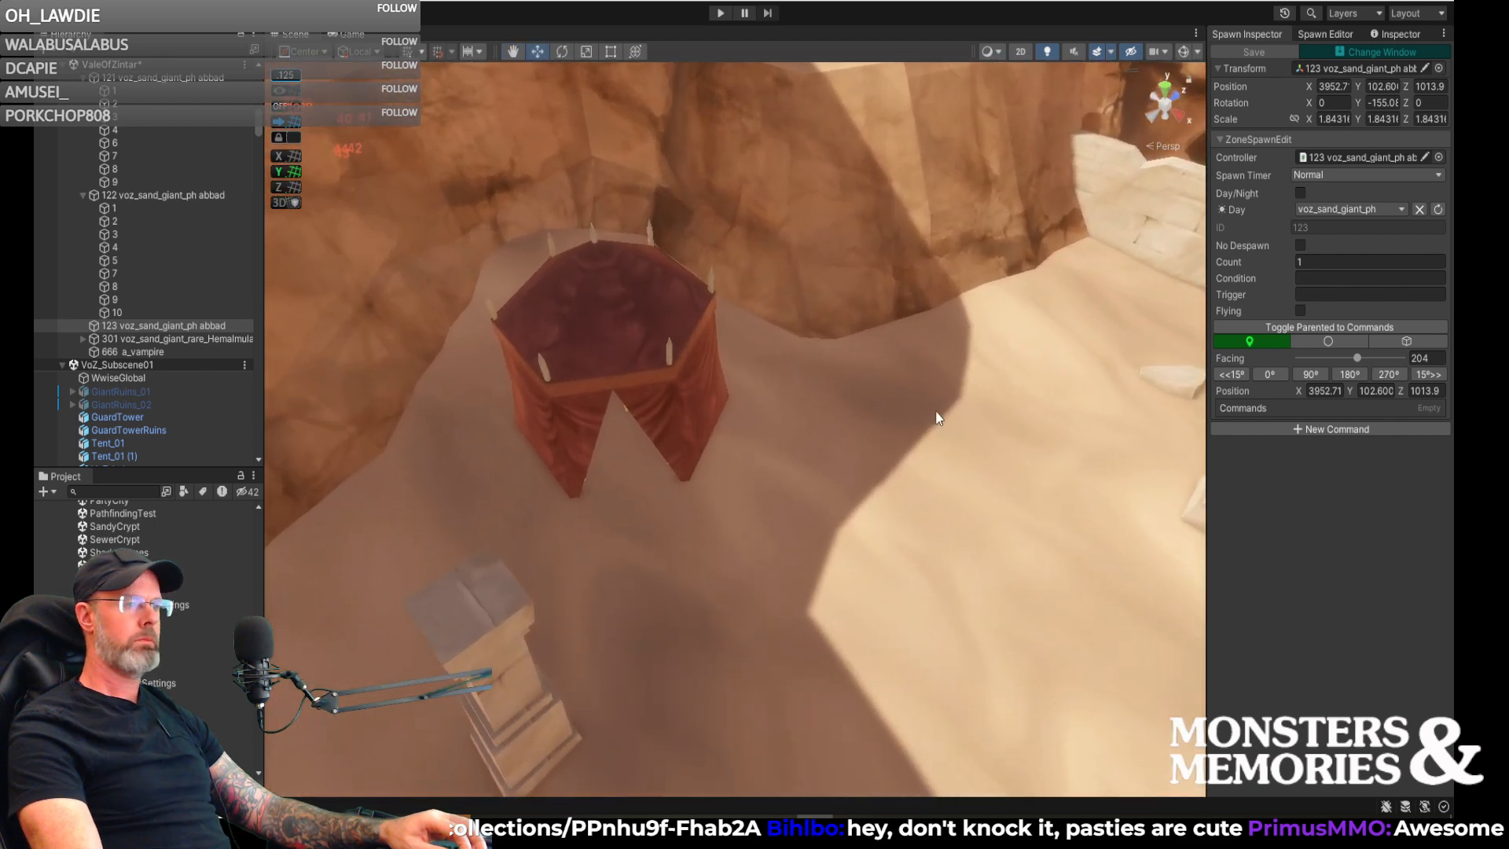
right_click_drag(971, 429, 1023, 328)
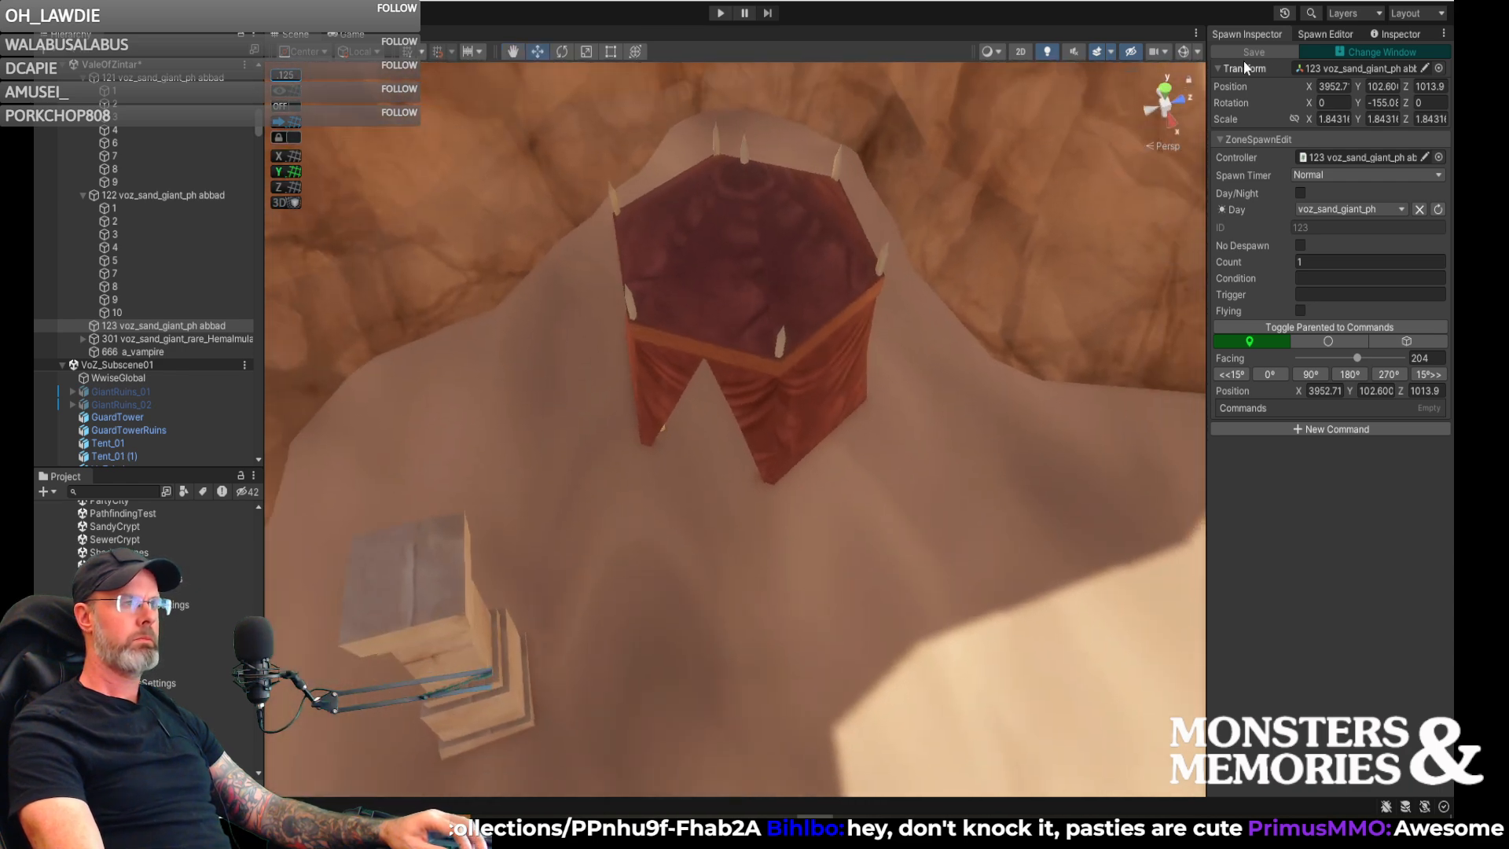
left_click(1324, 33)
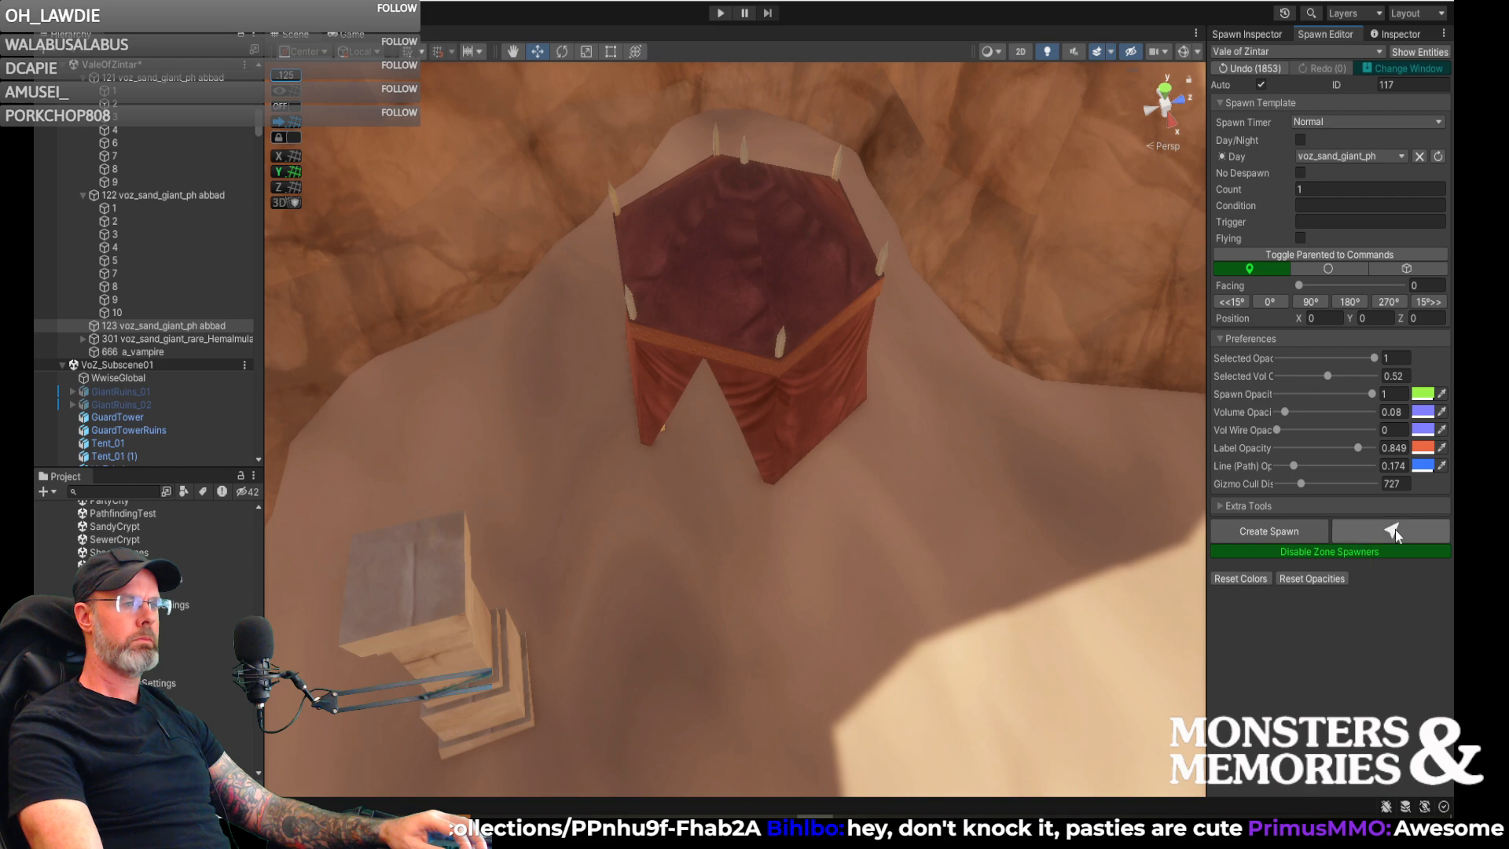
left_click(691, 522)
right_click_drag(691, 522, 910, 527)
right_click_drag(802, 471, 704, 489)
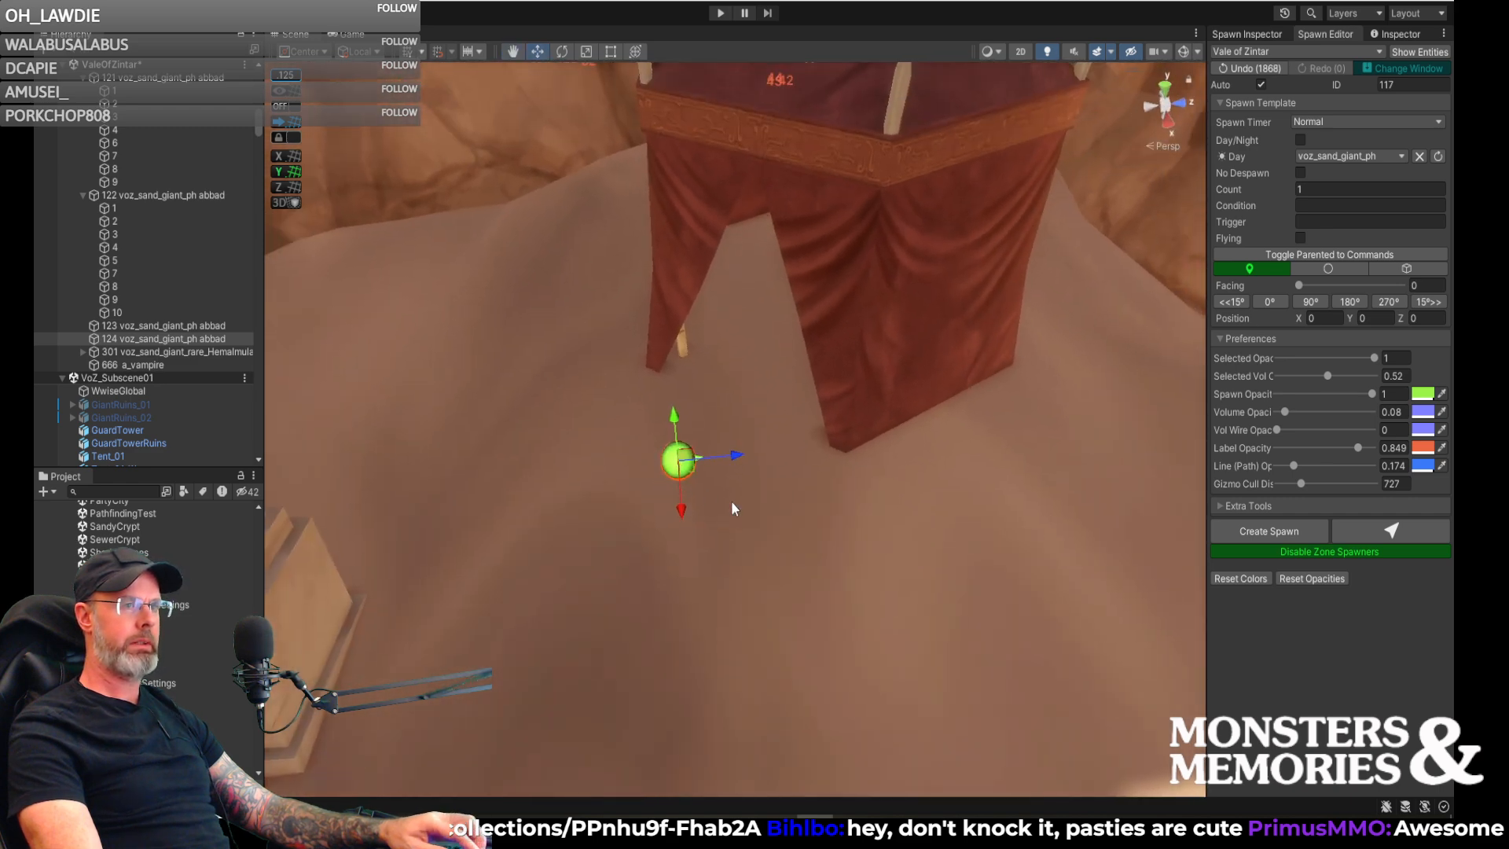
- Rotate the new spawn in front of the tent entrance around its vertical axis
key("e")
left_click_drag(696, 506, 525, 533)
right_click_drag(525, 533, 859, 537)
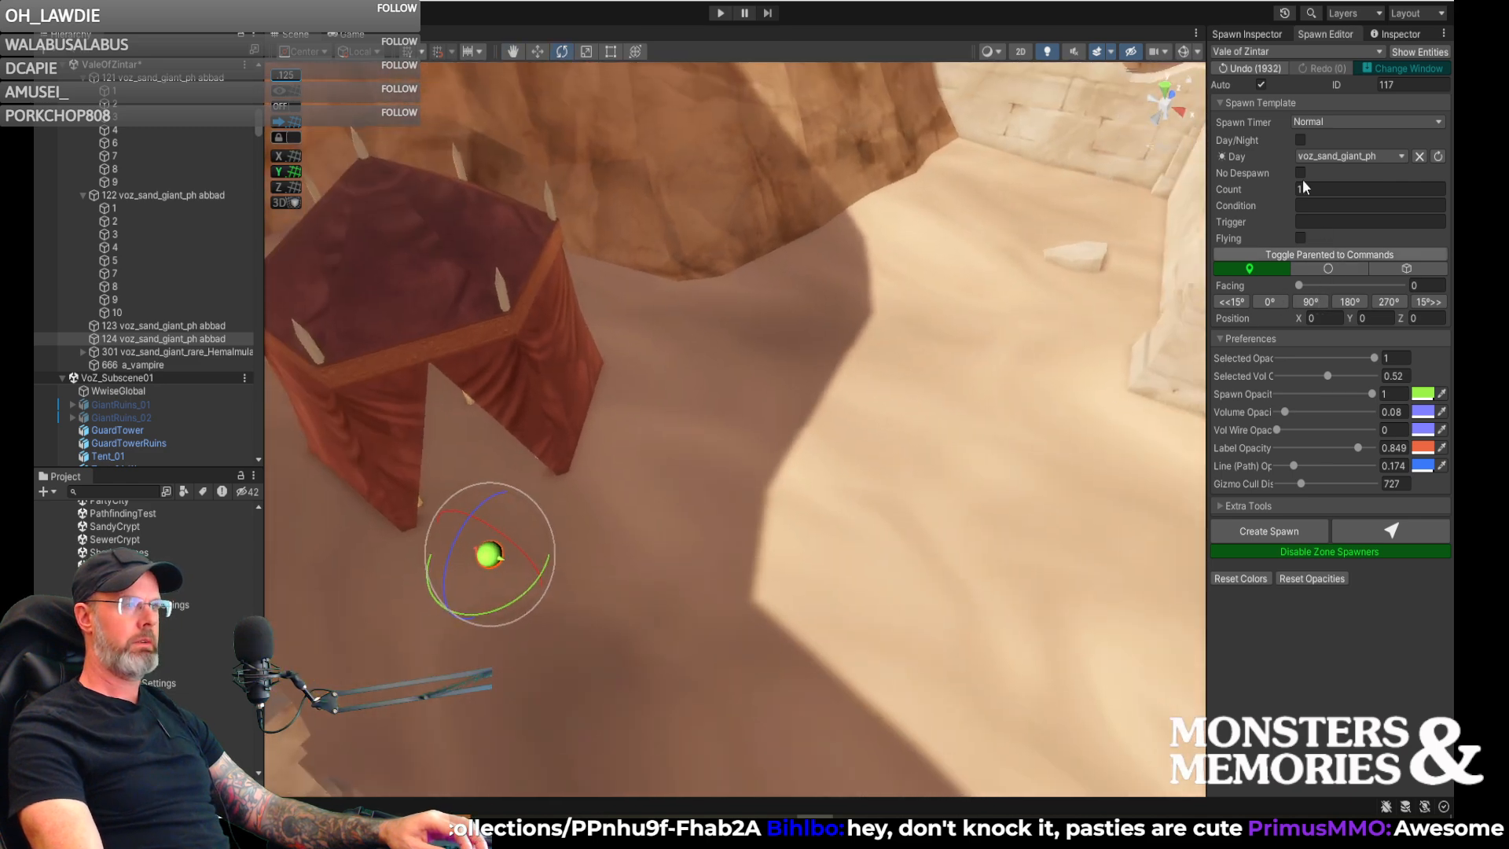
- Place two more voz_sand_giant_ph spawns, one at the shadow's edge beside the tent and one near the ruined wall in front of it
left_click(1391, 531)
left_click(838, 412)
left_click_drag(838, 412, 711, 459)
right_click_drag(944, 464, 1055, 500)
left_click(1391, 531)
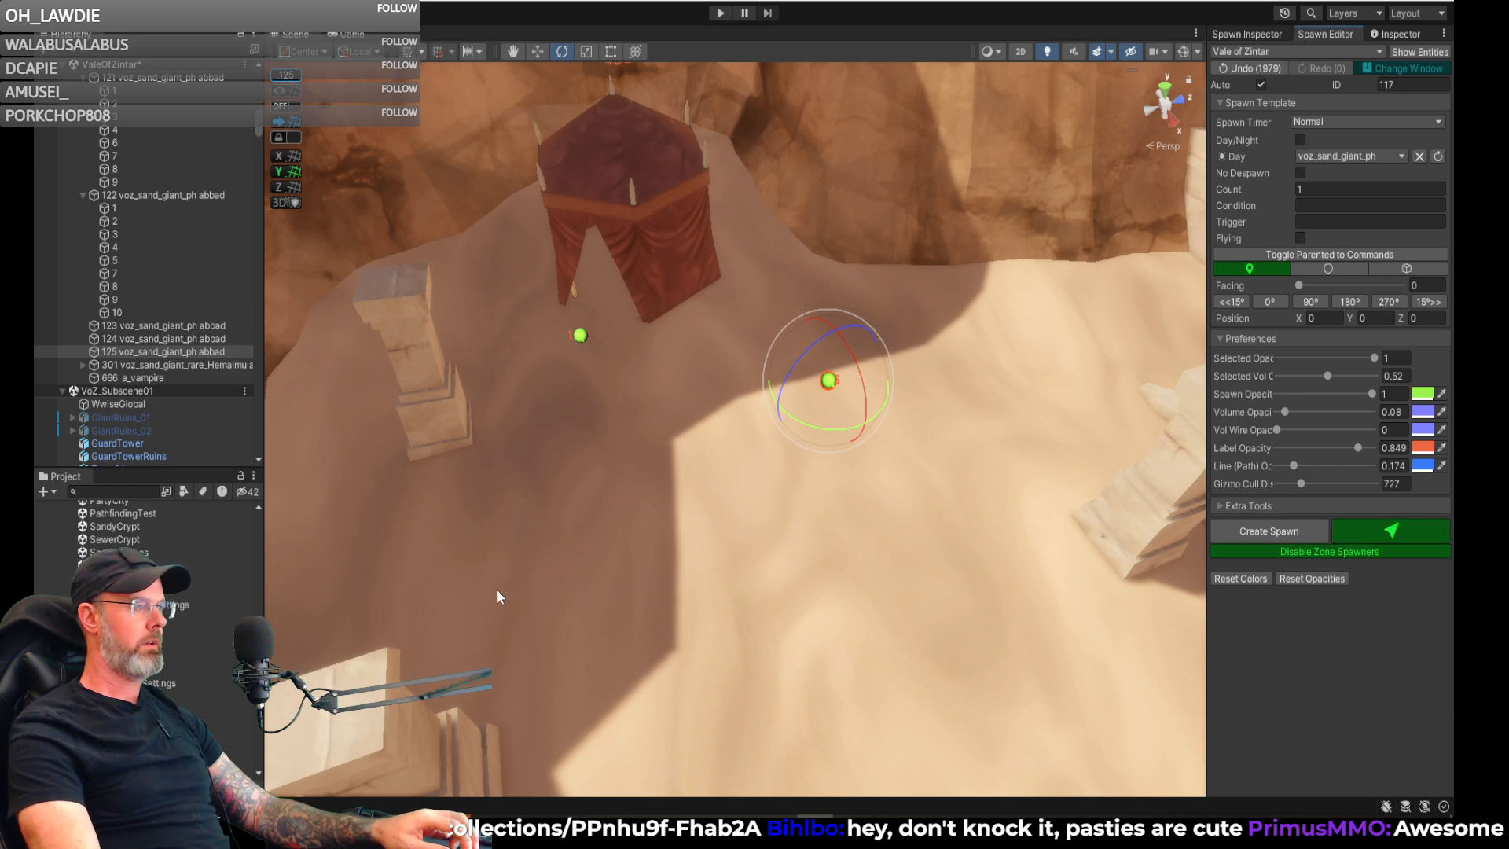
left_click(545, 605)
right_click_drag(708, 588, 664, 462)
key("a")
key("w")
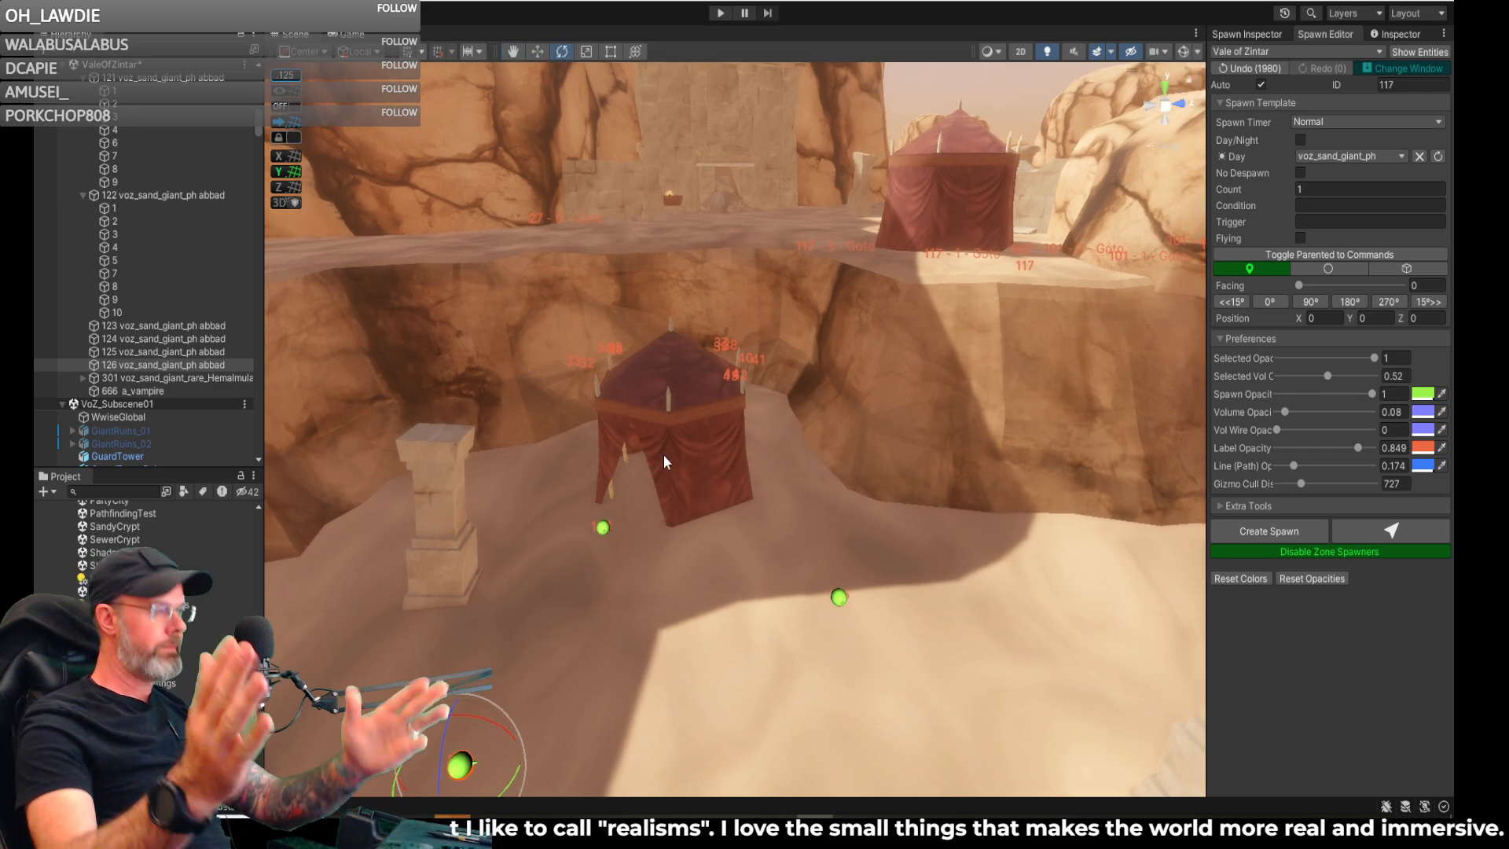
- Rotate spawn 125, at the shadow's edge beside the tent, around its vertical axis
mouse_move(723, 569)
right_mouse_down()
mouse_move(835, 576)
mouse_move(796, 608)
mouse_move(798, 587)
mouse_move(944, 624)
mouse_move(931, 644)
mouse_move(983, 668)
mouse_move(823, 514)
right_mouse_up()
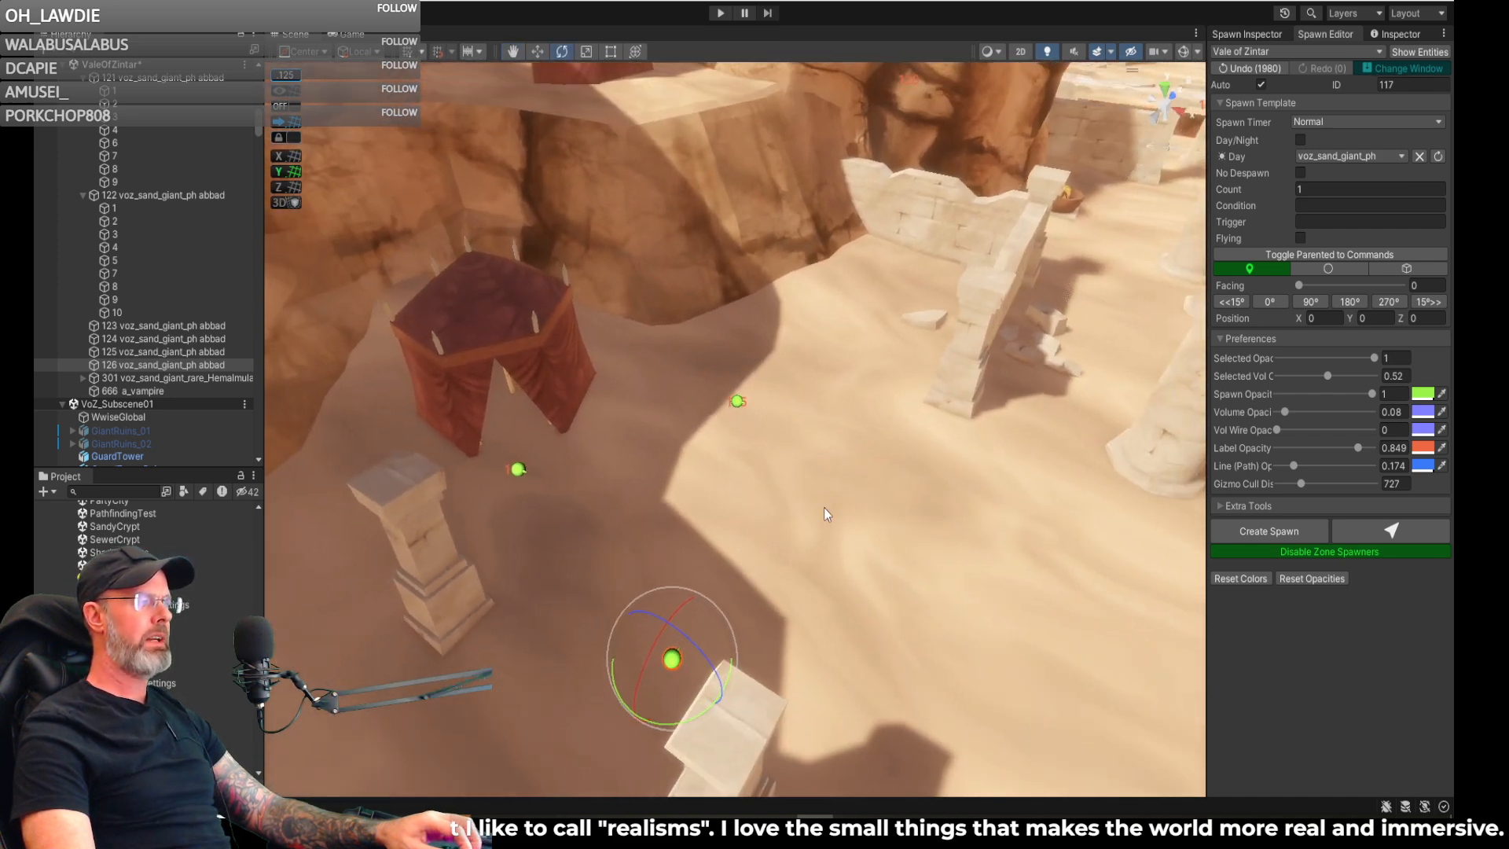
left_click(734, 404)
left_click_drag(711, 379, 744, 451)
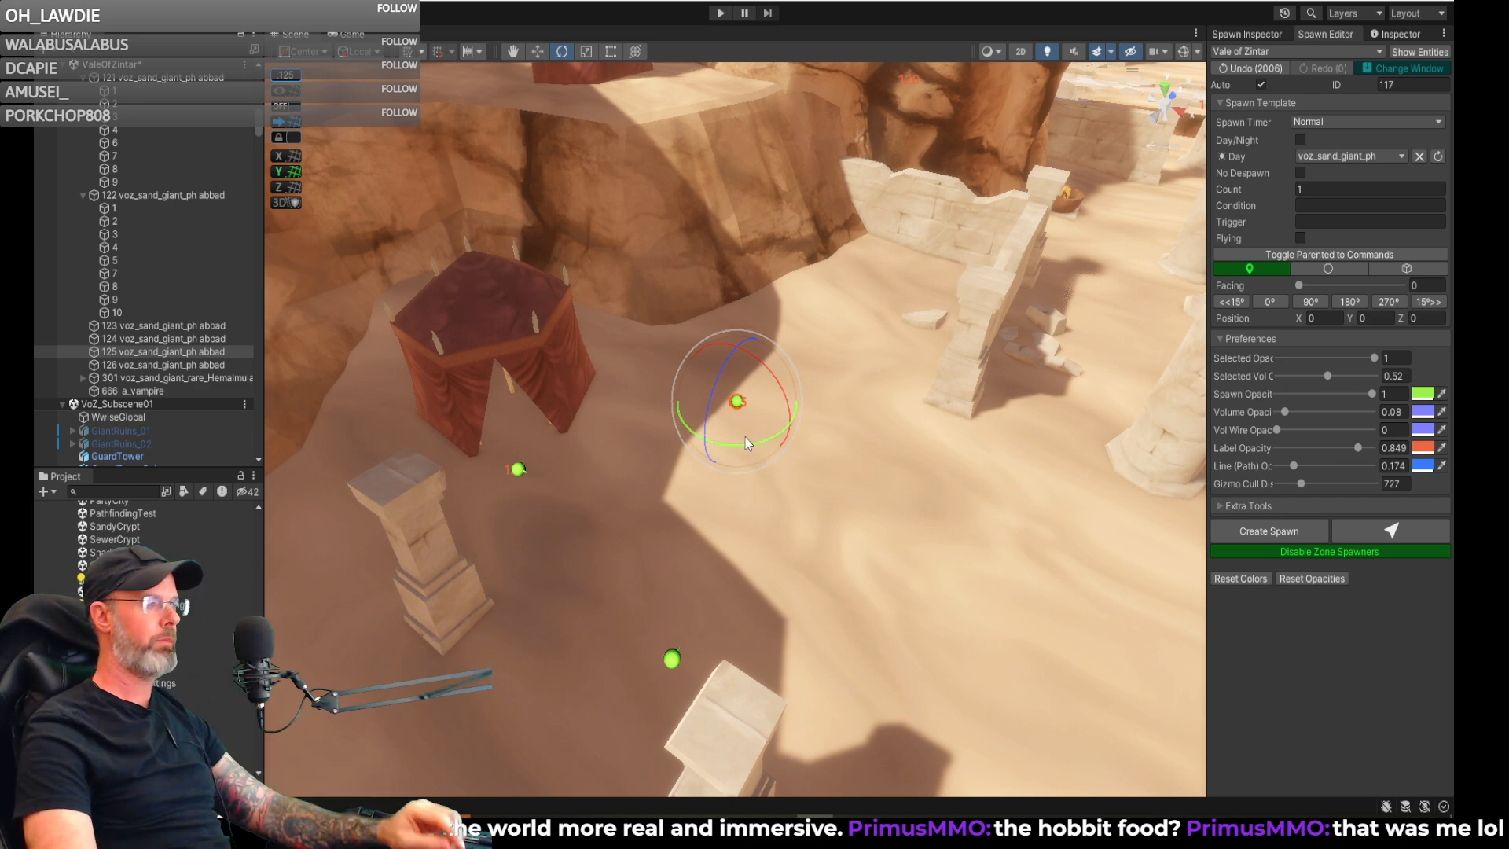
left_click_drag(747, 443, 767, 449)
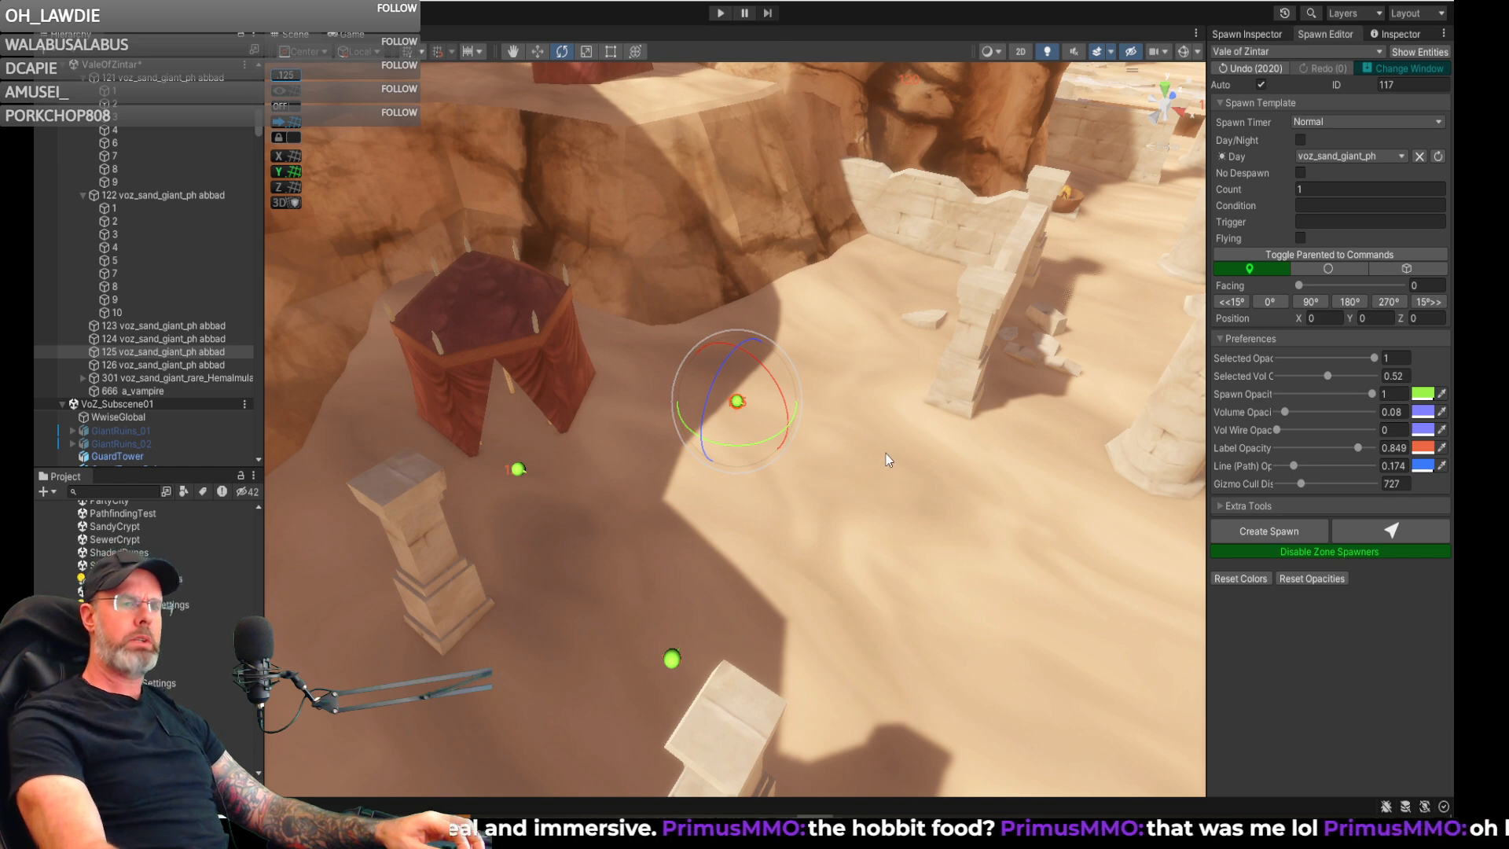
- Rotate spawn 126 near the ruined wall around its vertical axis and adjust its position on the shaded sand
right_click_drag(750, 447, 581, 569)
key("w")
left_click(683, 563)
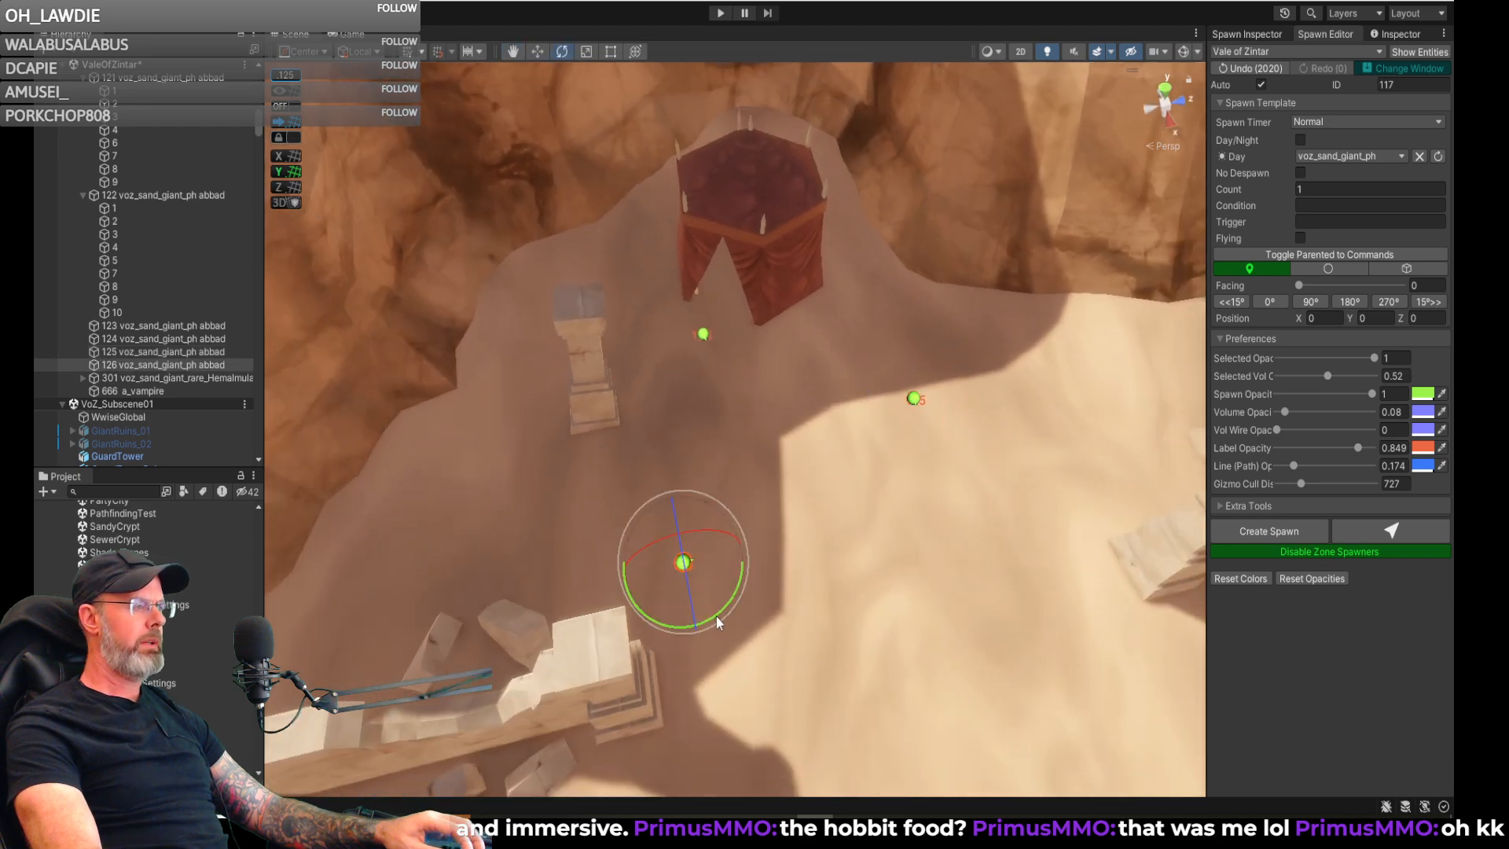
left_click_drag(719, 610, 568, 649)
right_click_drag(568, 649, 766, 630)
key("w")
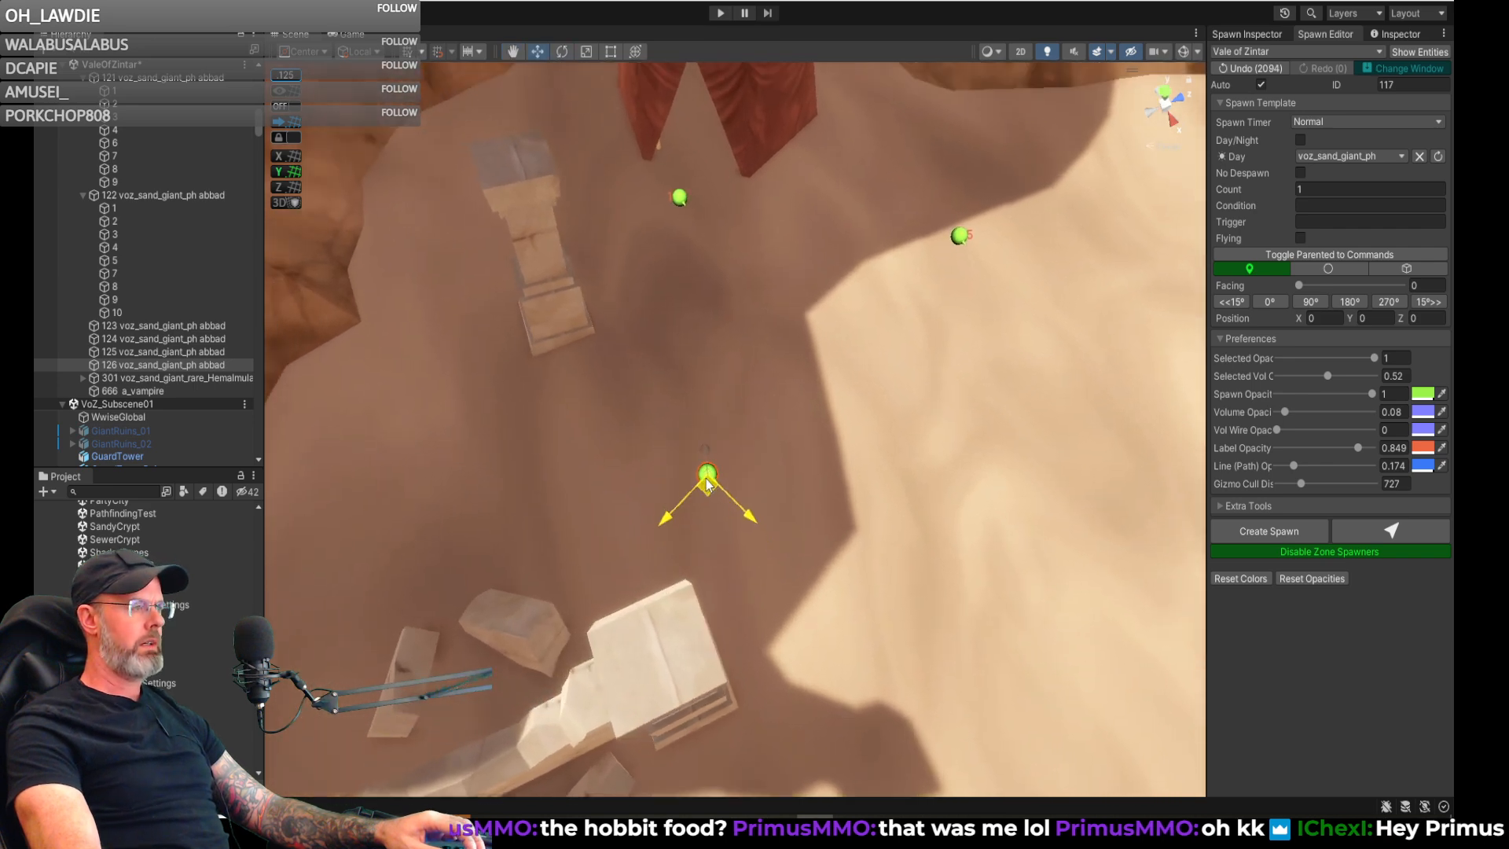
right_click_drag(705, 473, 871, 444)
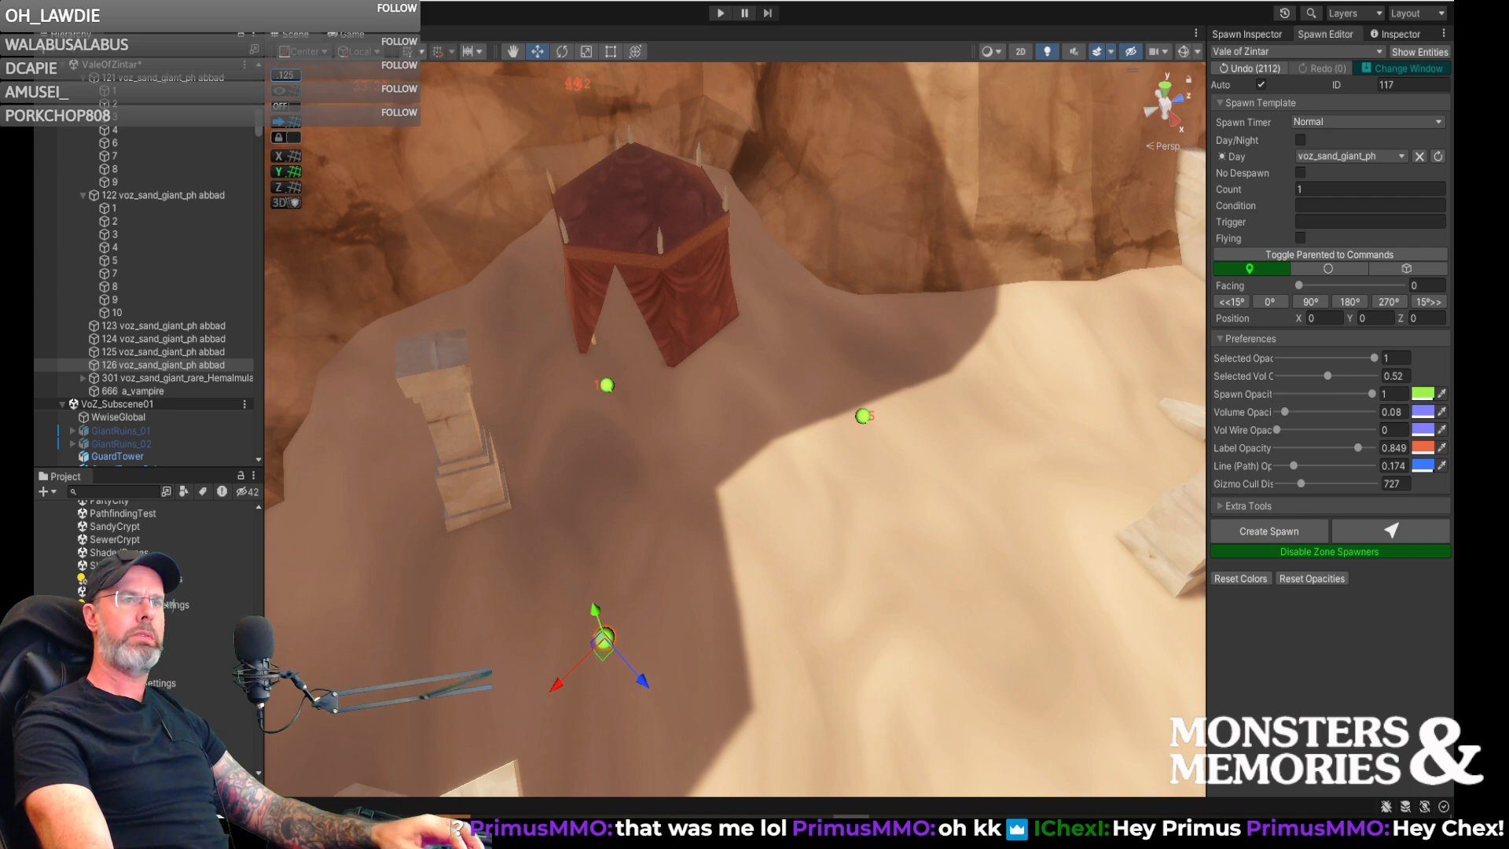
- Switch to HeidiSQL and show all data rows of the npc table in the content database
left_click_drag(1452, 315, 783, 93)
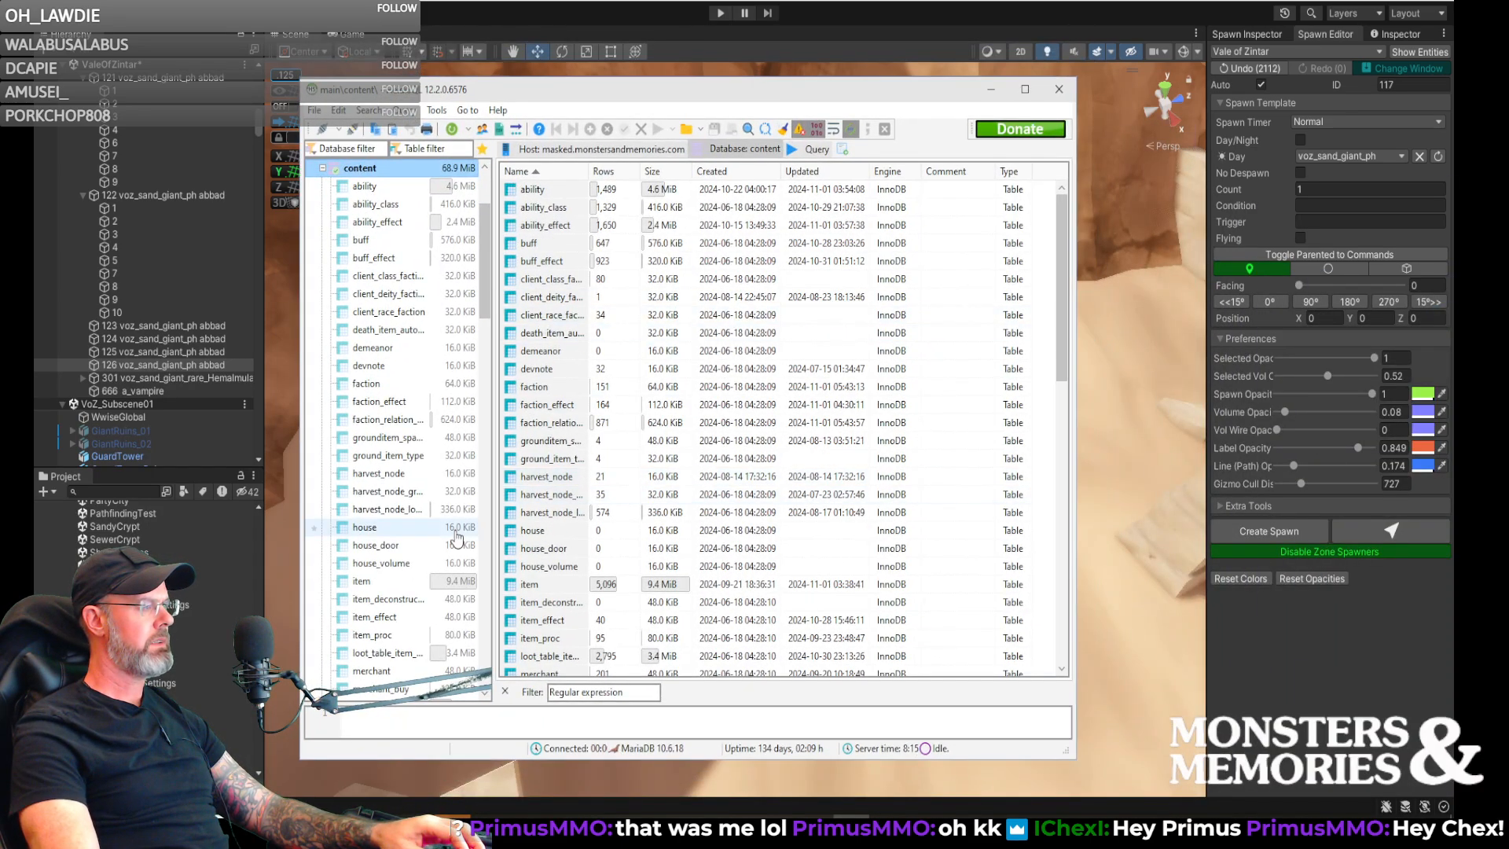
scroll(412, 525, "down", 9)
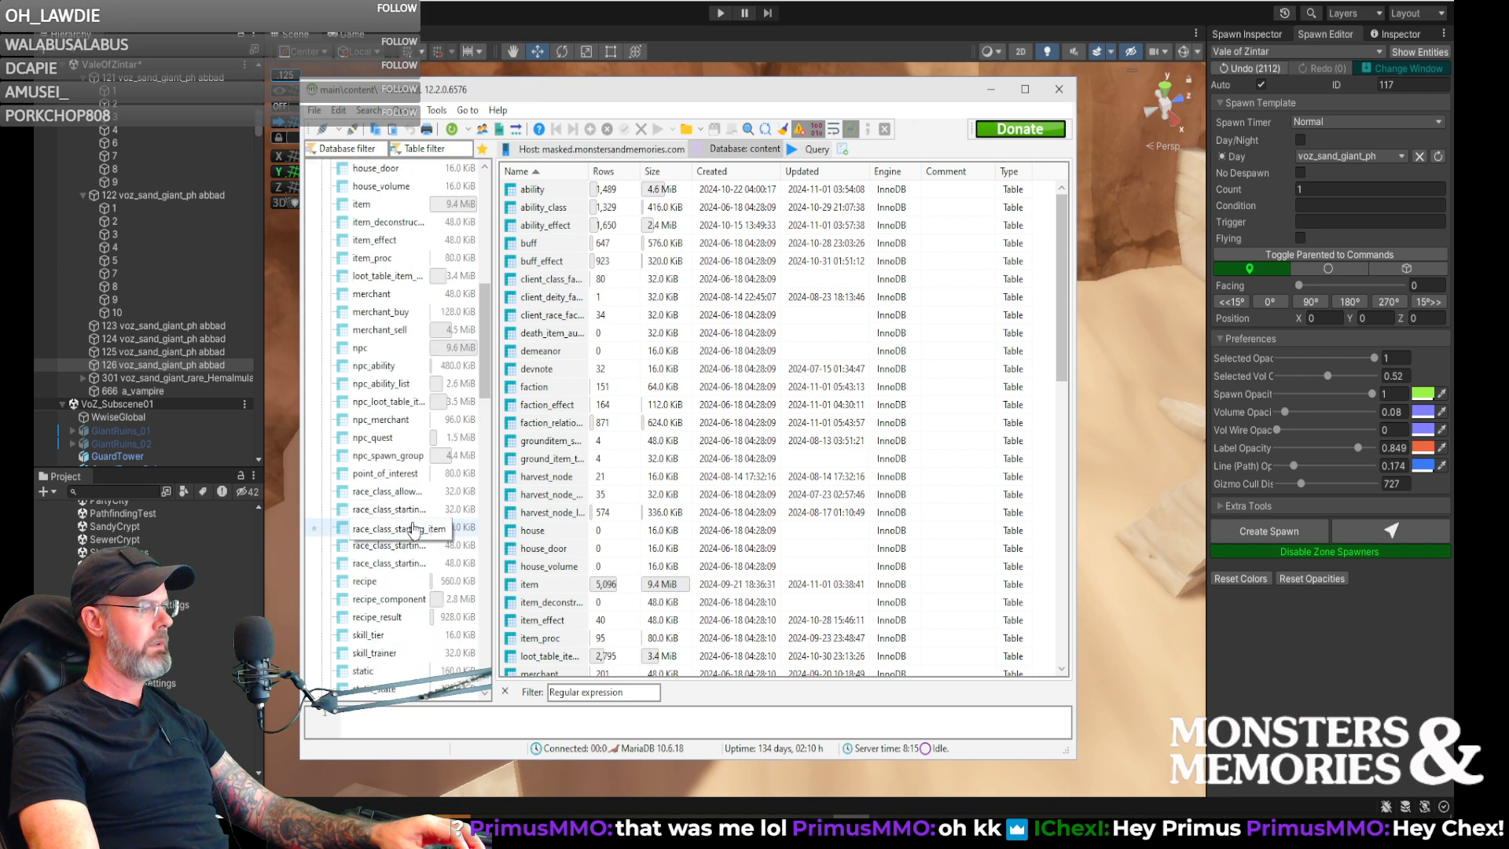
left_click(385, 242)
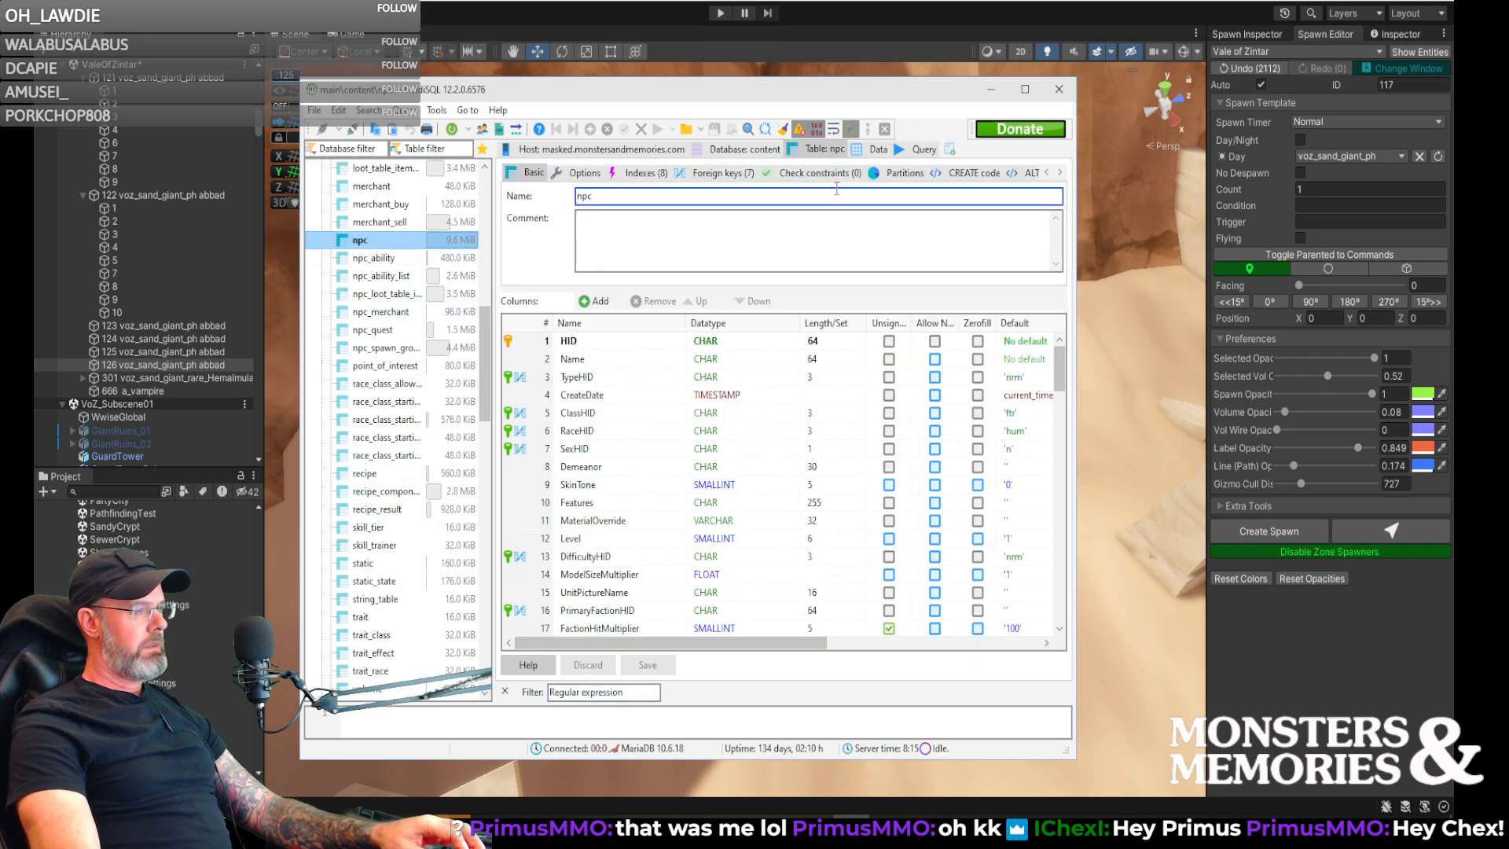
left_click(874, 149)
left_click(591, 696)
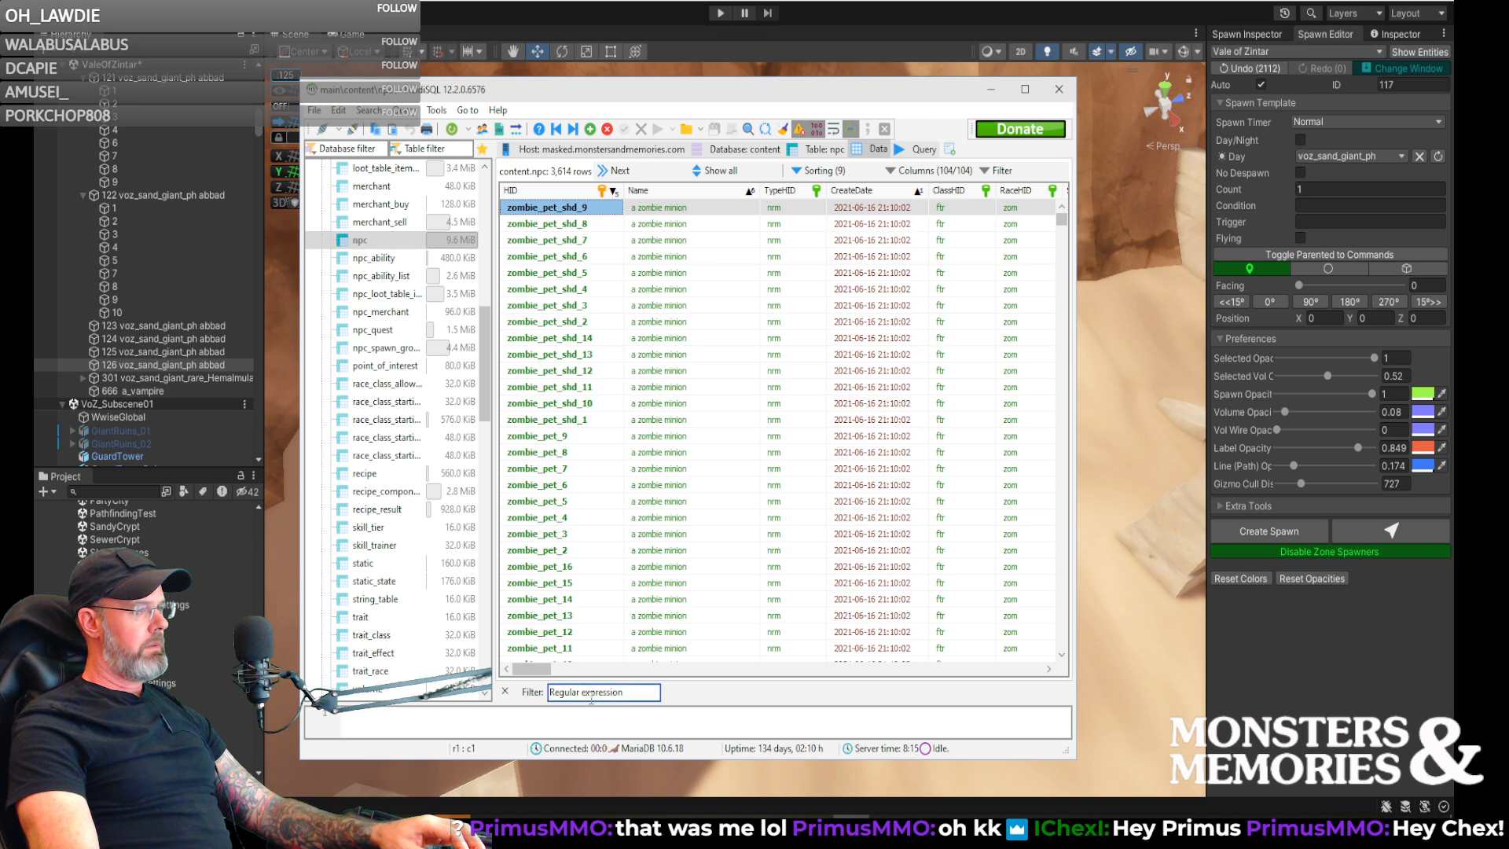
left_click(714, 171)
- Filter the npc table rows by "wolf"
left_click(597, 692)
type("eo")
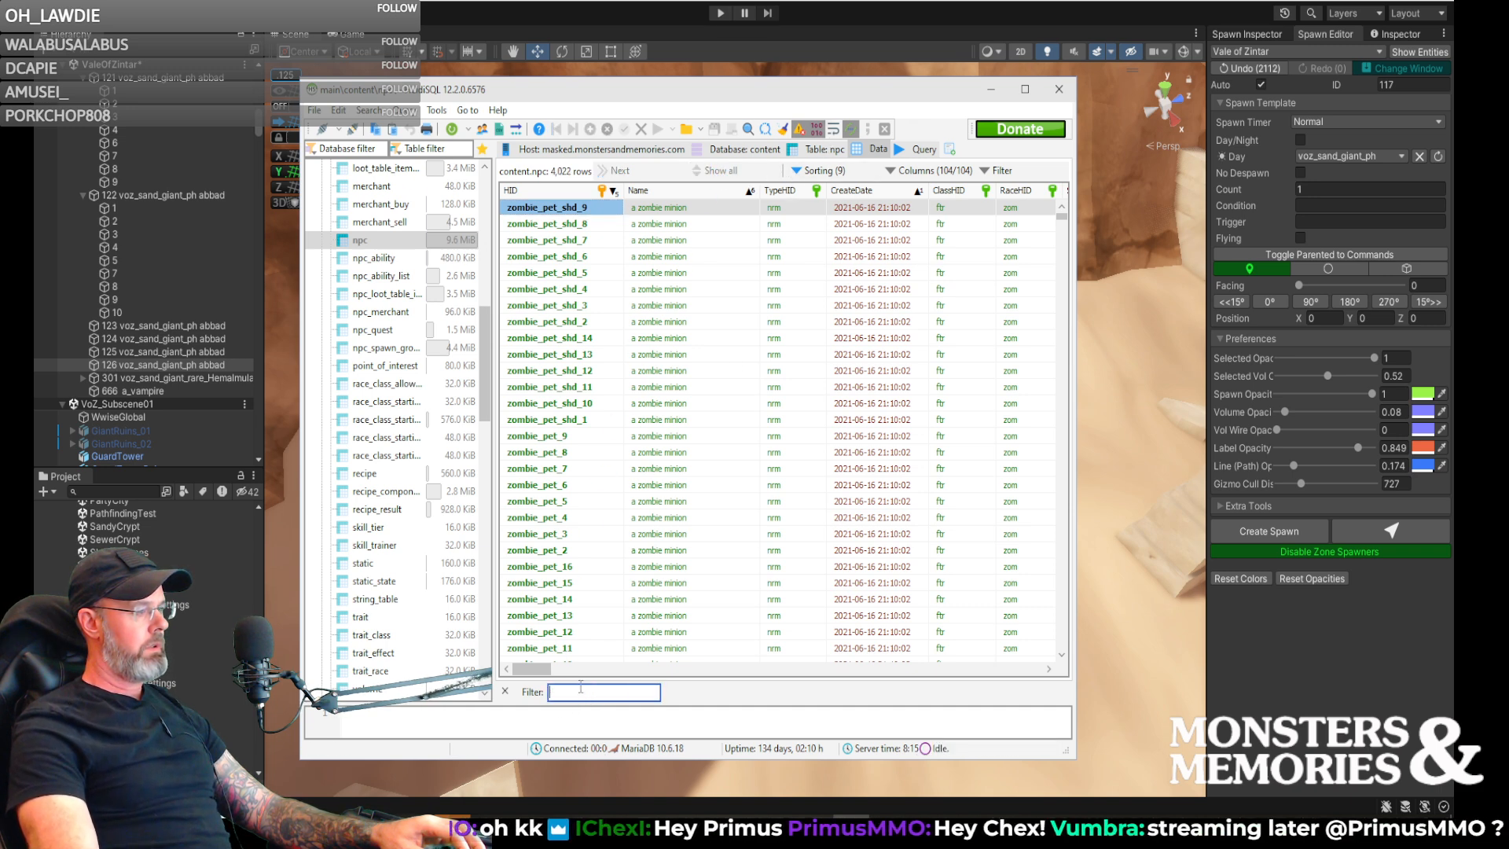
type("lf")
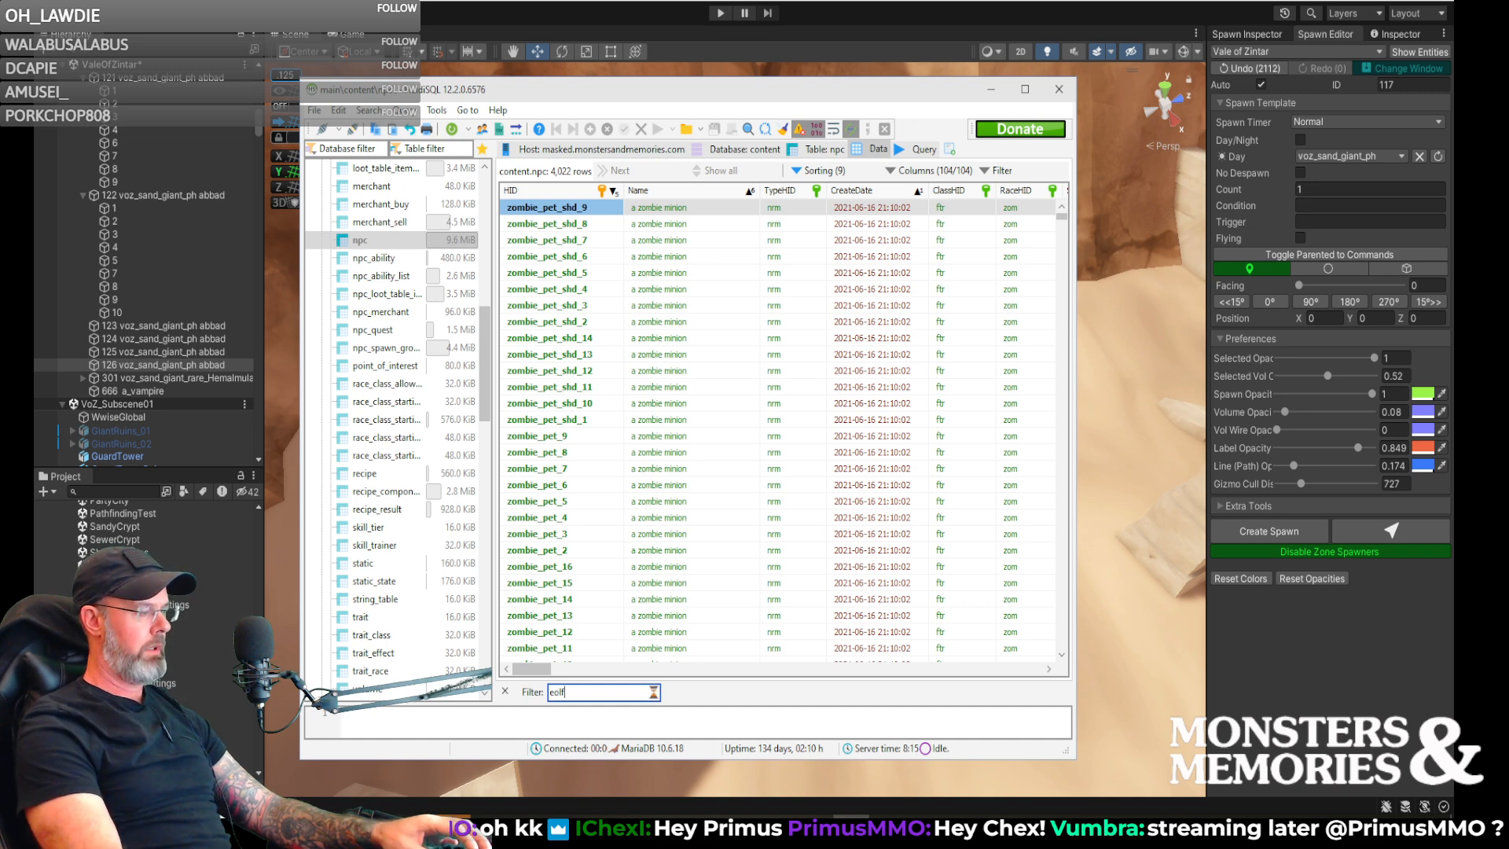
key("Home")
key("Delete")
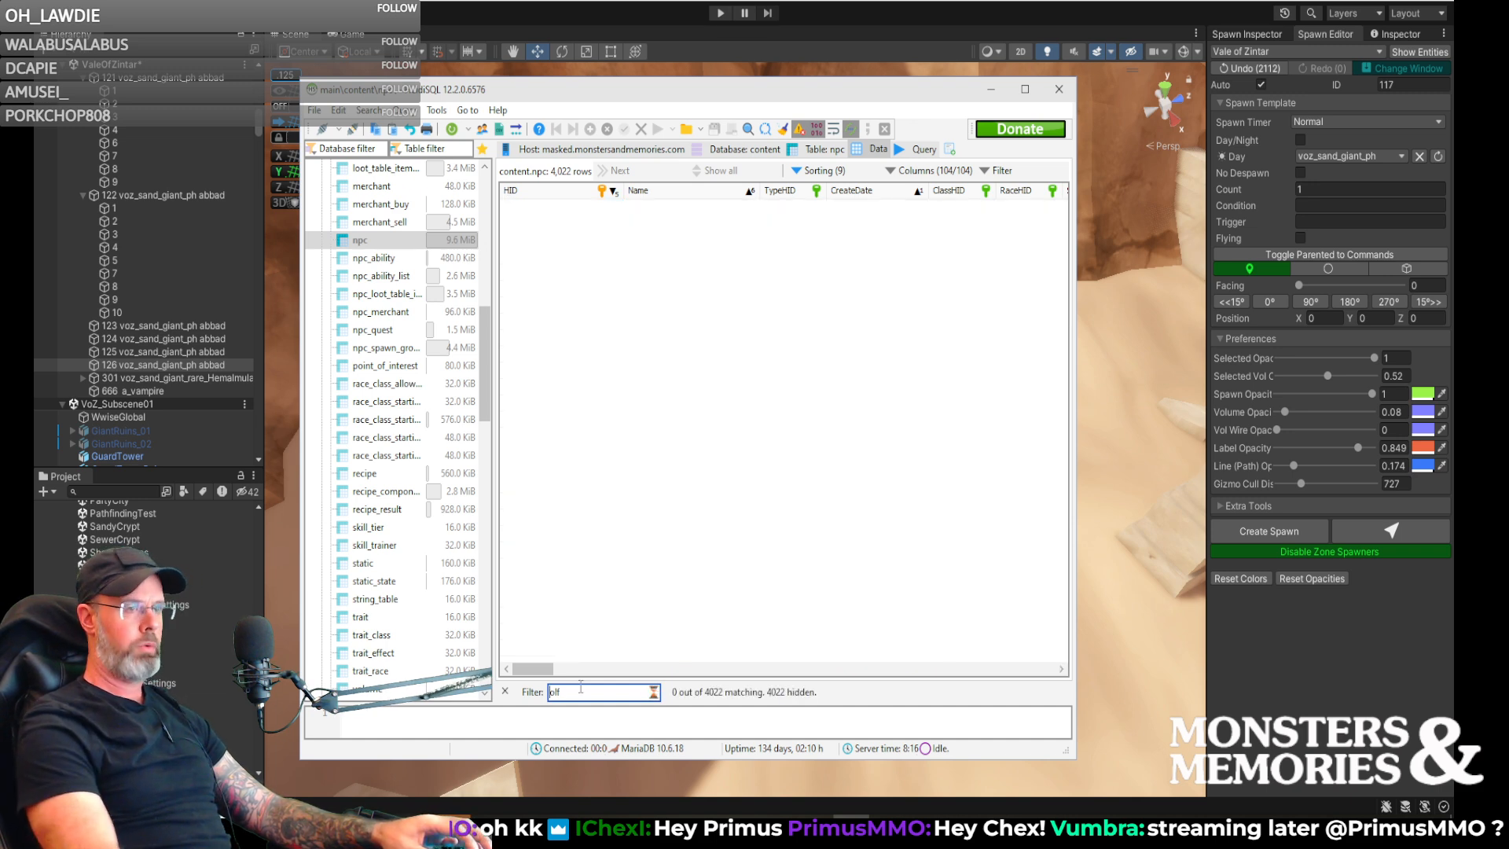
type("w")
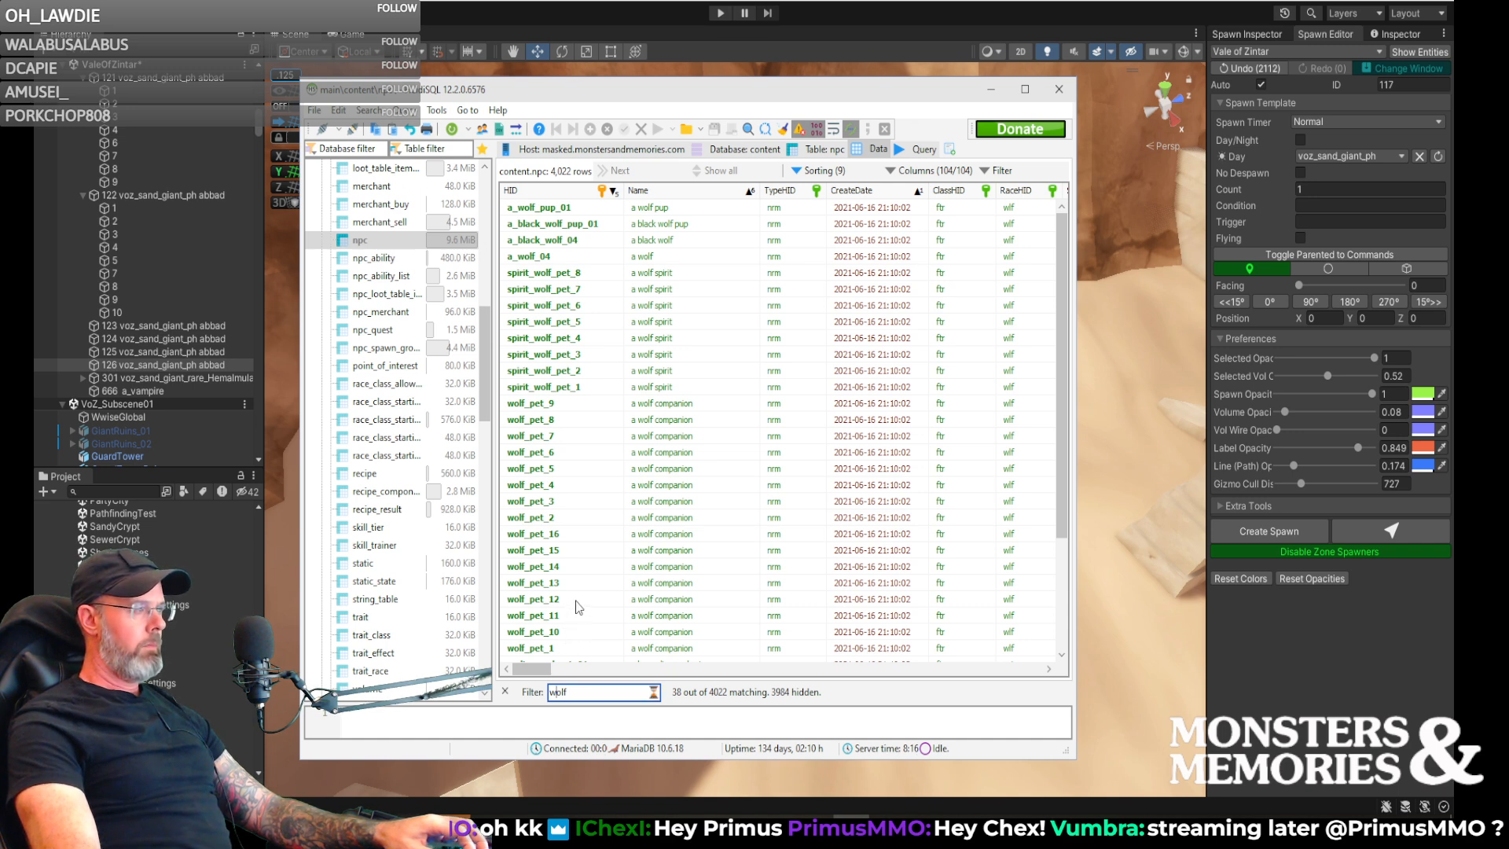
- Examine the filtered wolf NPC entries, including a_wolf_04, and compare their equipment and texture columns
left_click(544, 262)
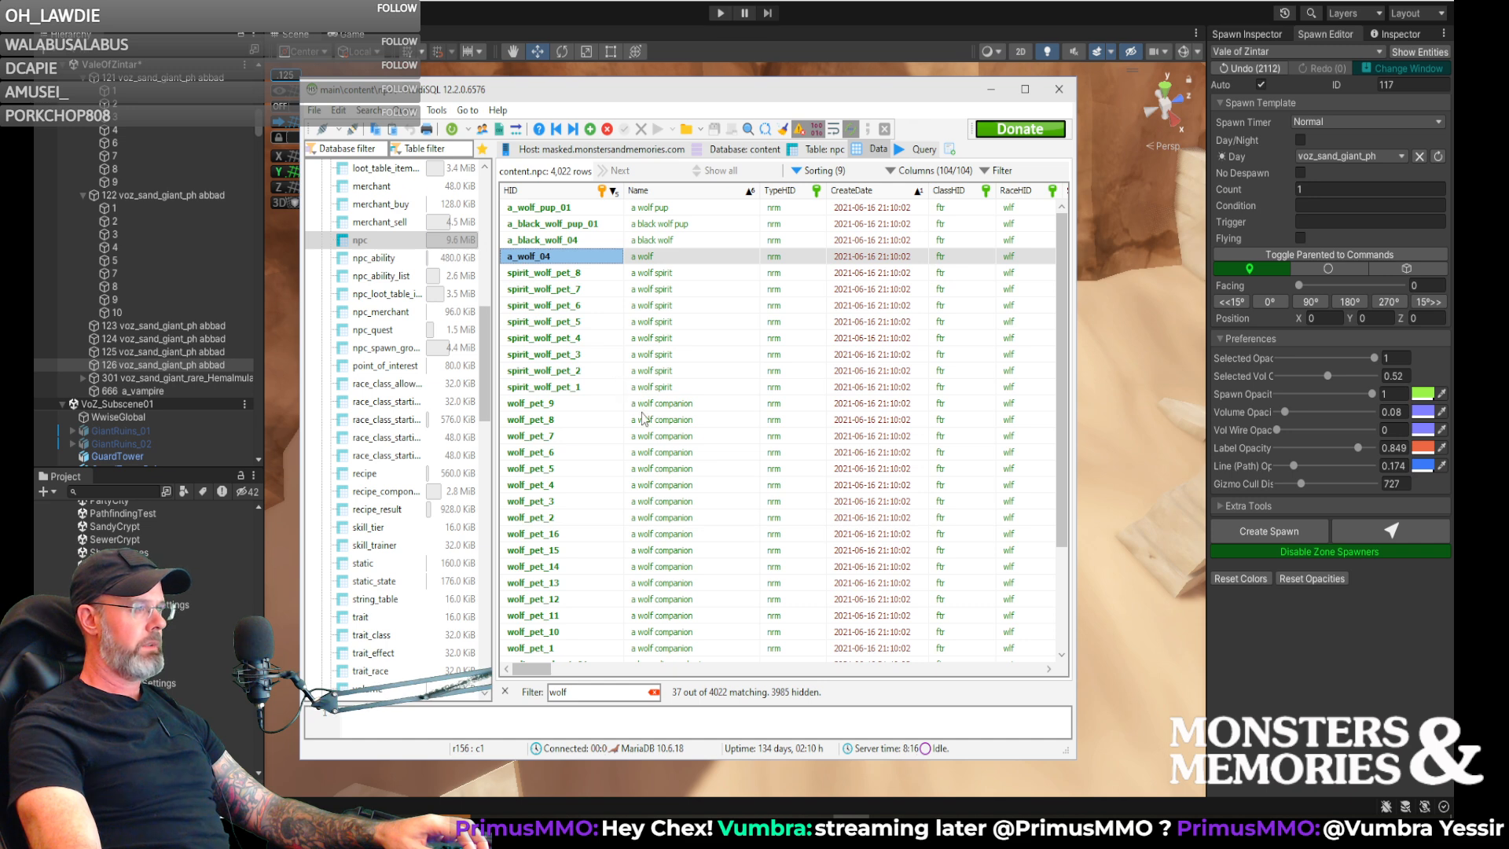
left_click_drag(535, 670, 973, 667)
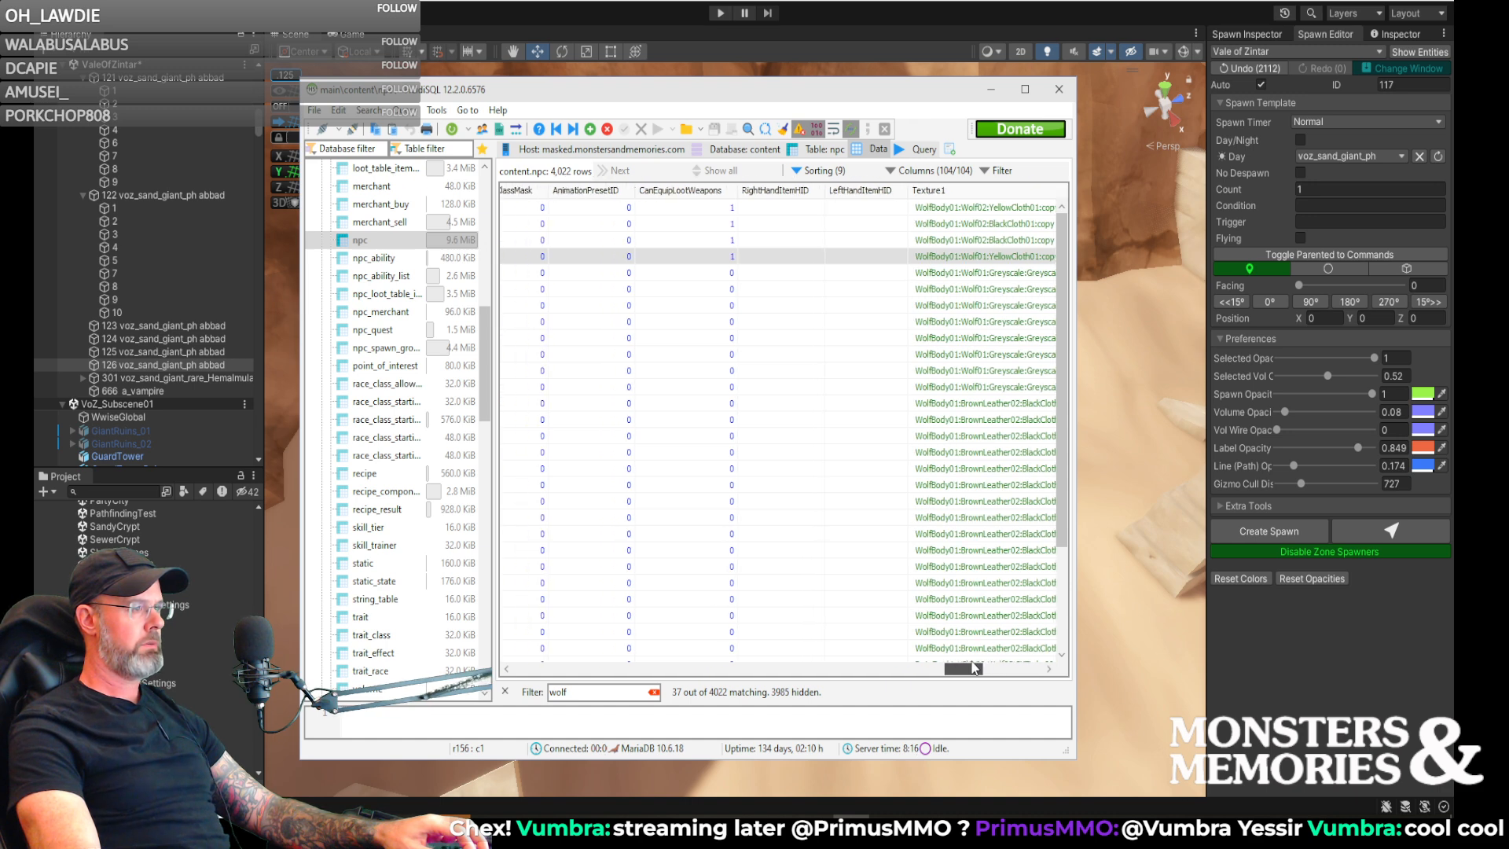
left_click_drag(975, 668, 503, 664)
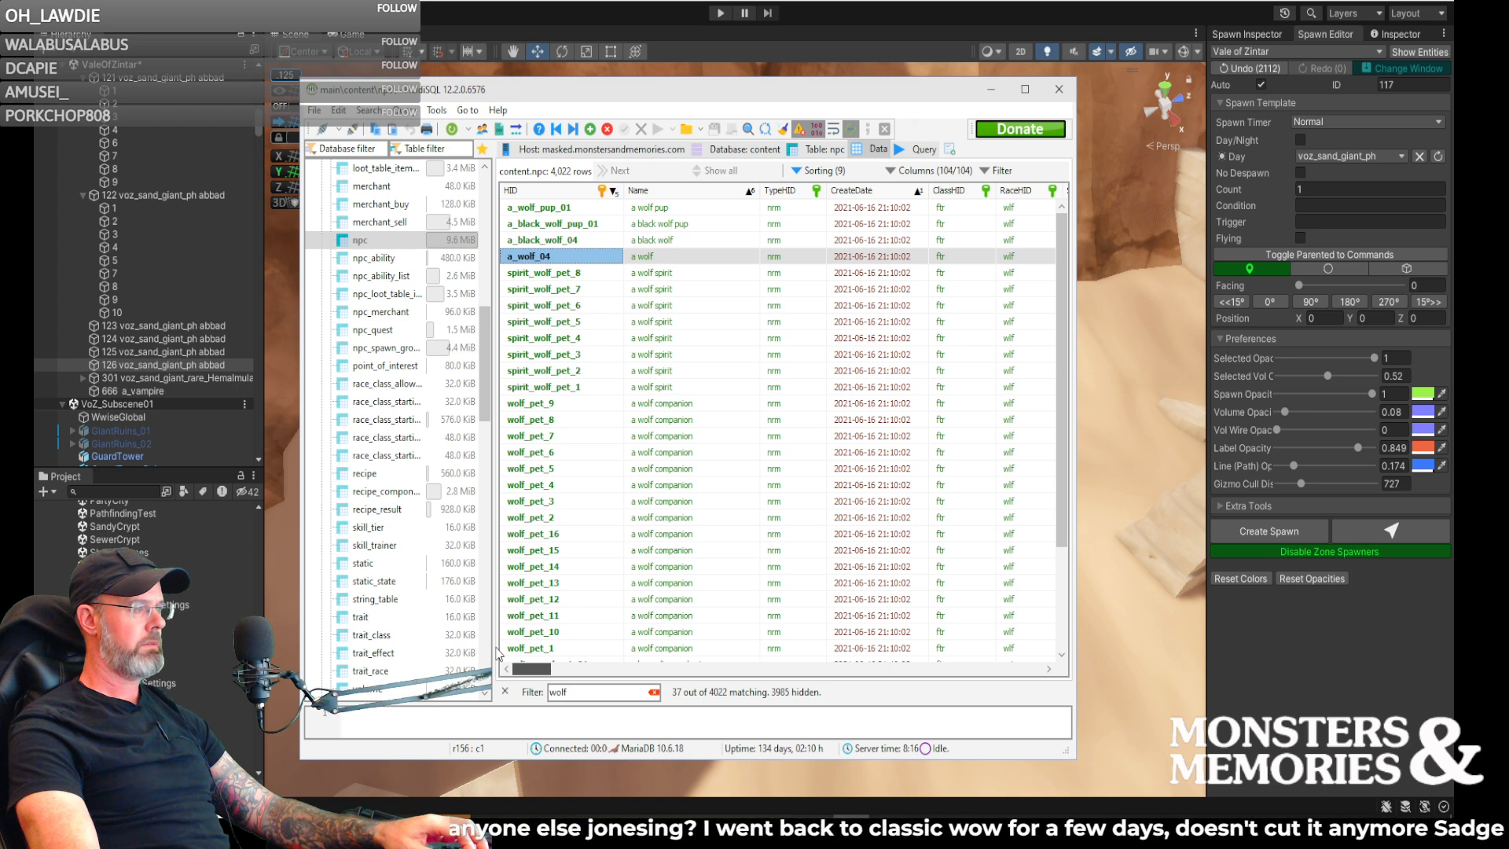
scroll(562, 613, "down", 3)
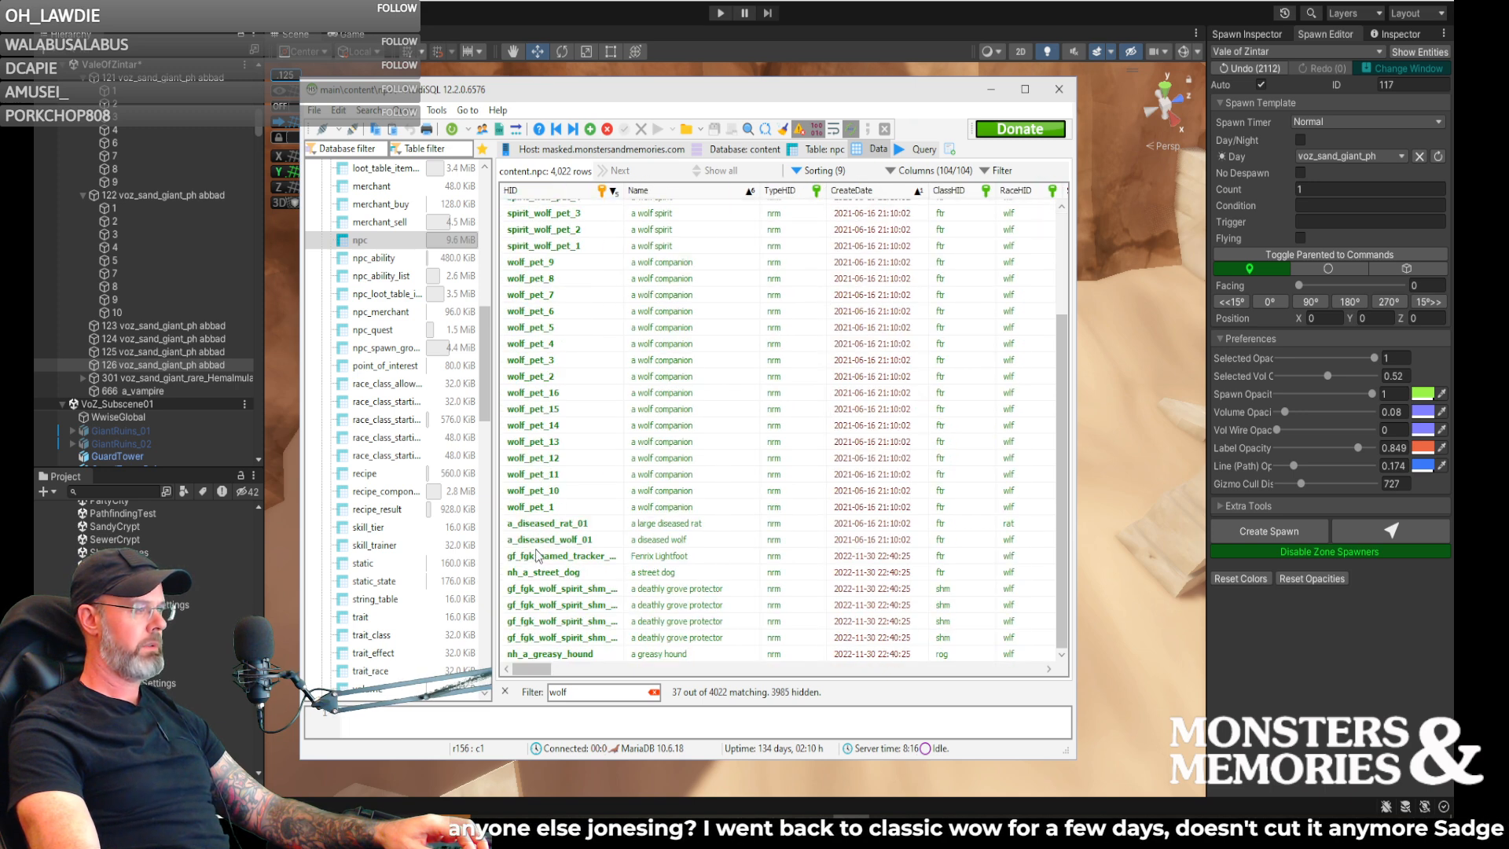
scroll(533, 535, "up", 3)
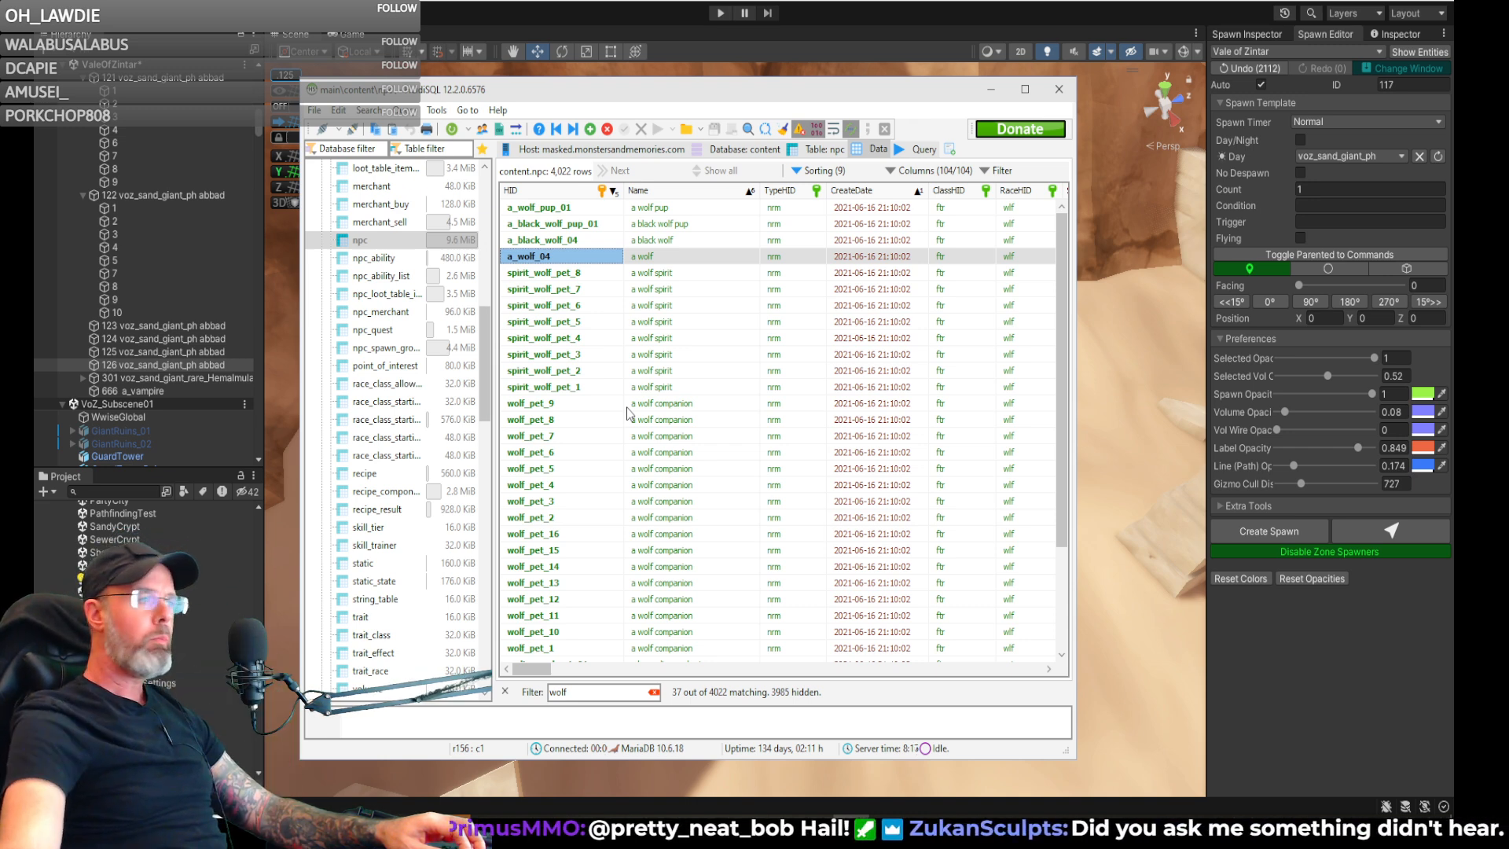
scroll(561, 475, "down", 1)
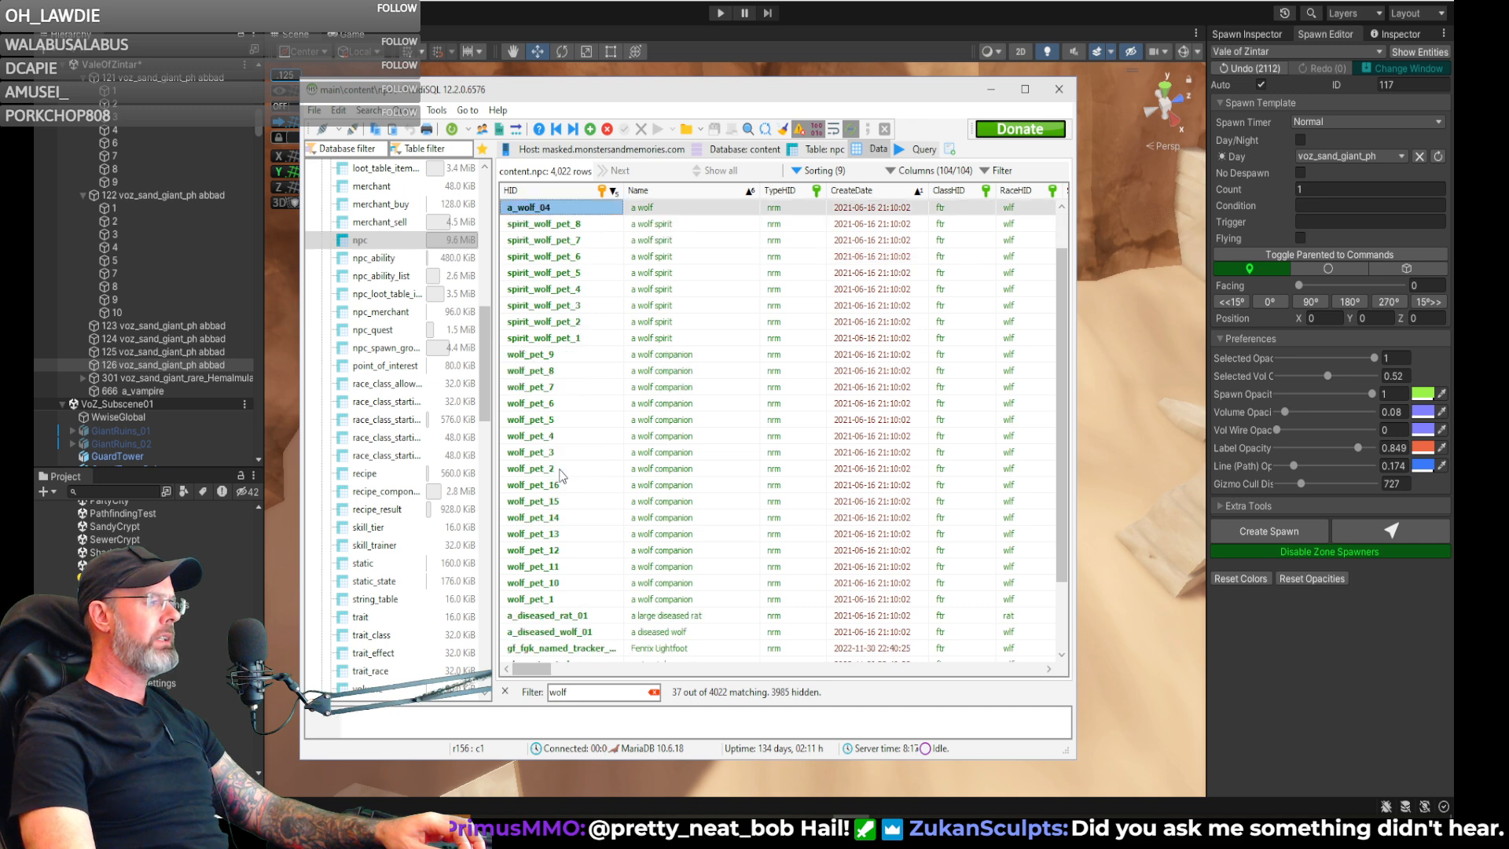
scroll(561, 475, "down", 2)
left_click_drag(531, 670, 980, 654)
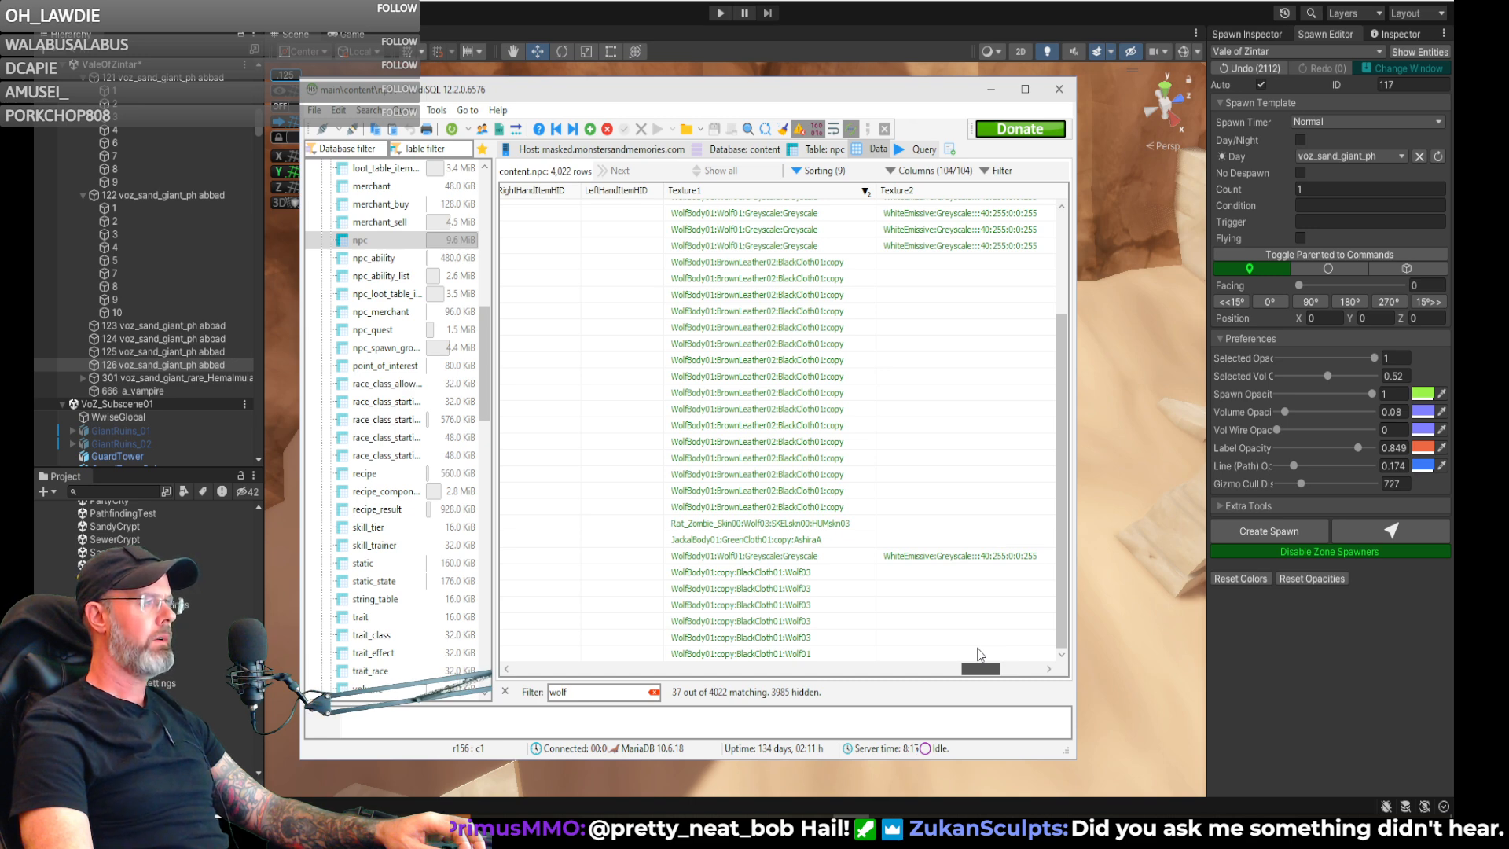
left_click_drag(979, 655, 379, 631)
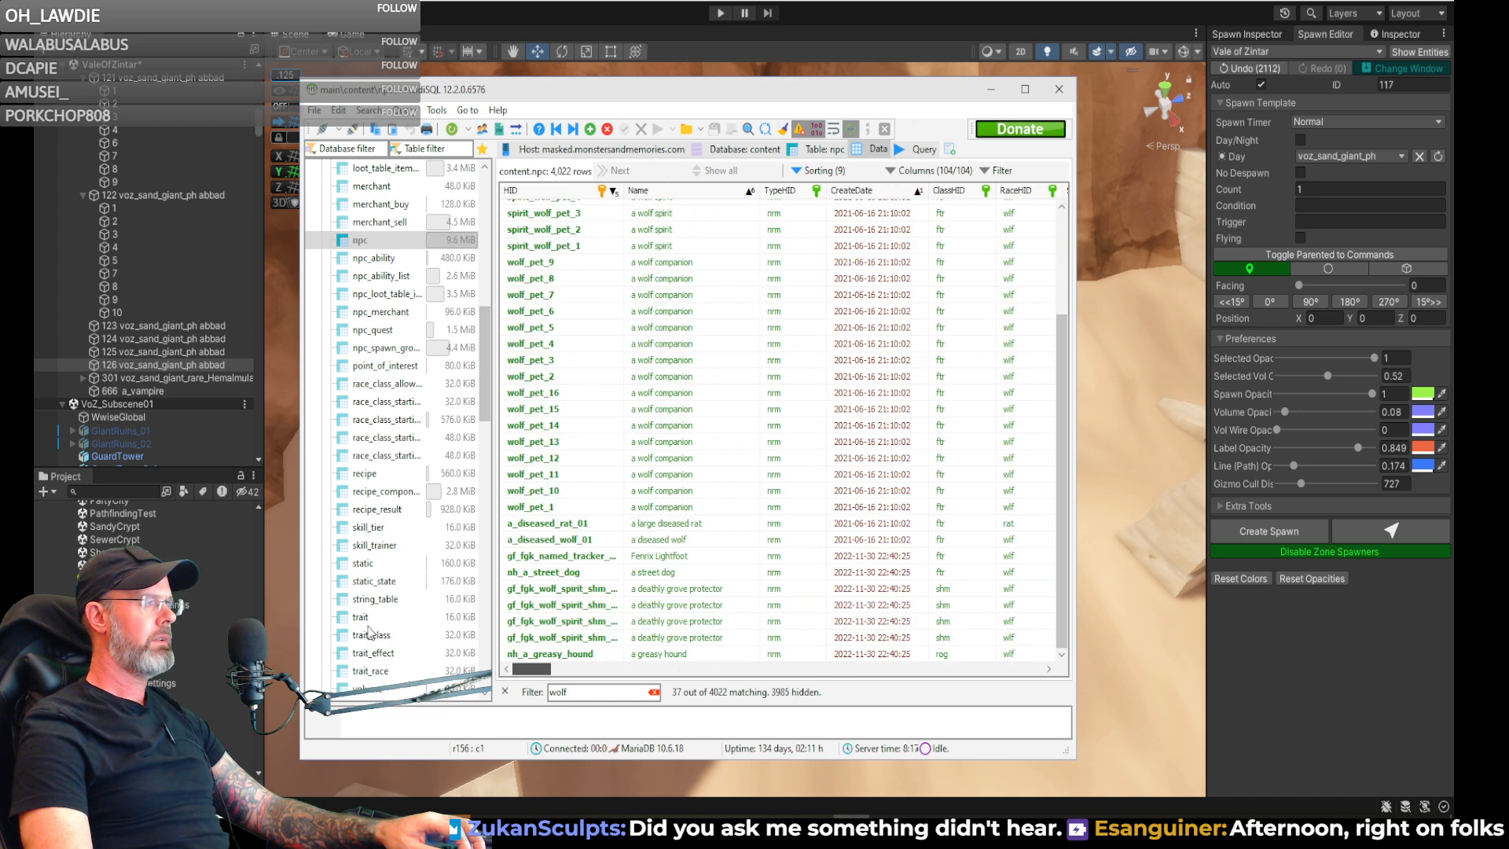
- Duplicate the wolf_pet_9 row with its keys and set the copy's HID to voz_giant_wolf_53
left_click(525, 266)
right_click(525, 266)
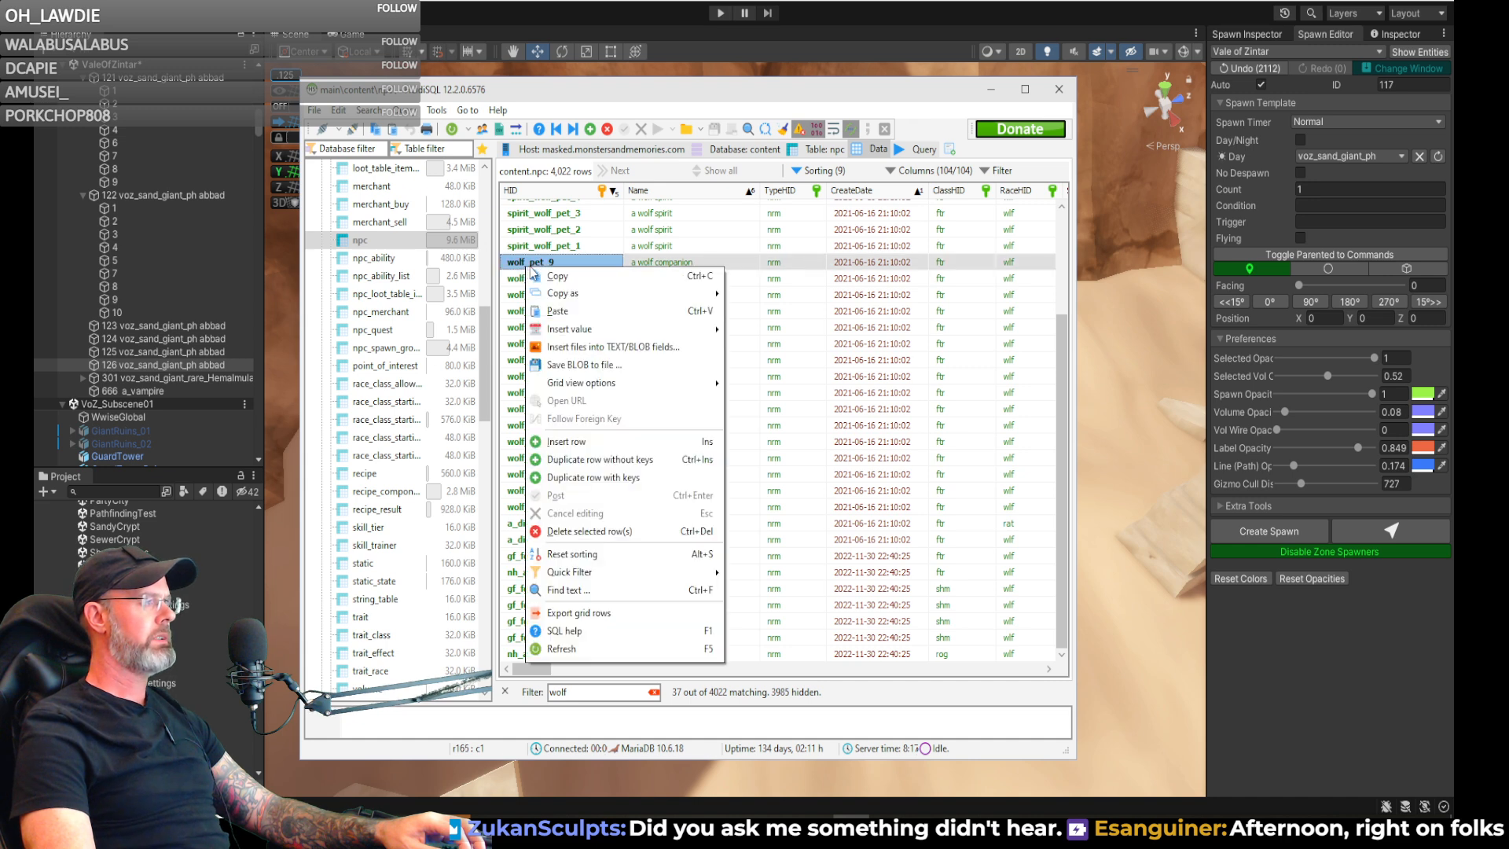
left_click(586, 478)
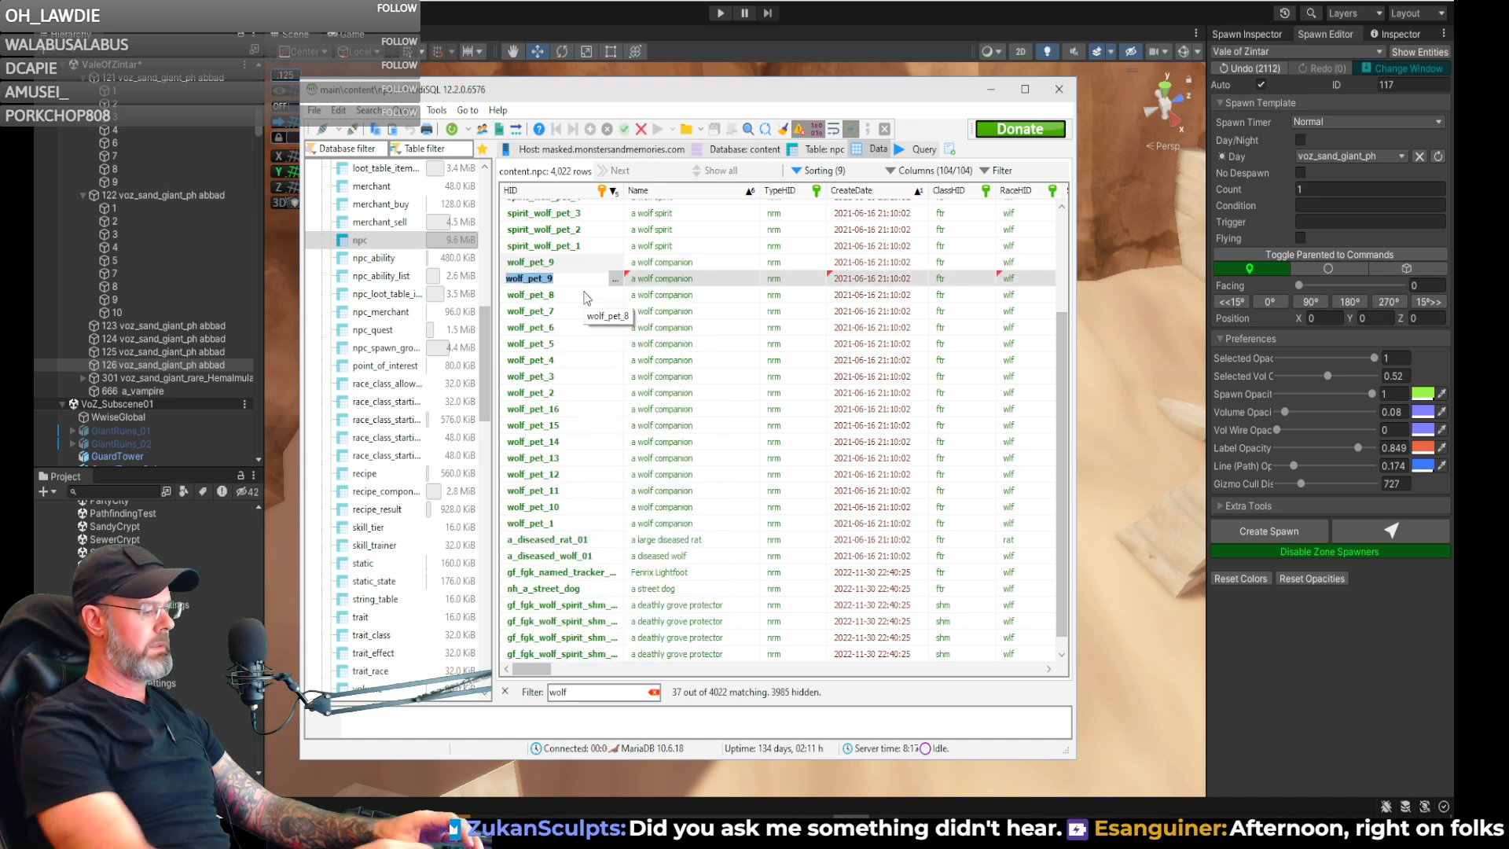
type("voxz")
key("BackSpace")
key("BackSpace")
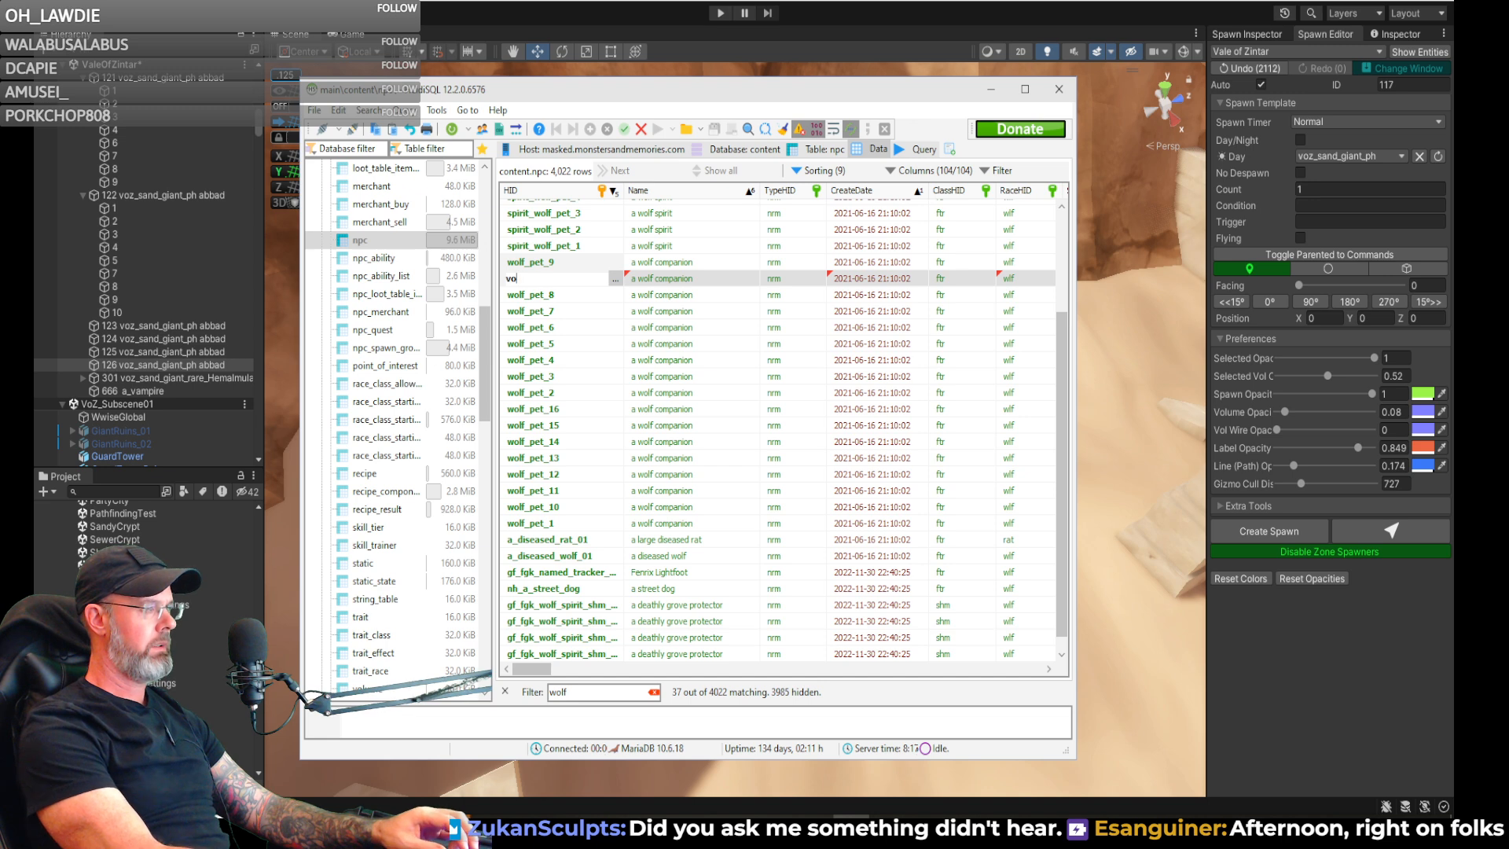
type("z_giant_wolf_")
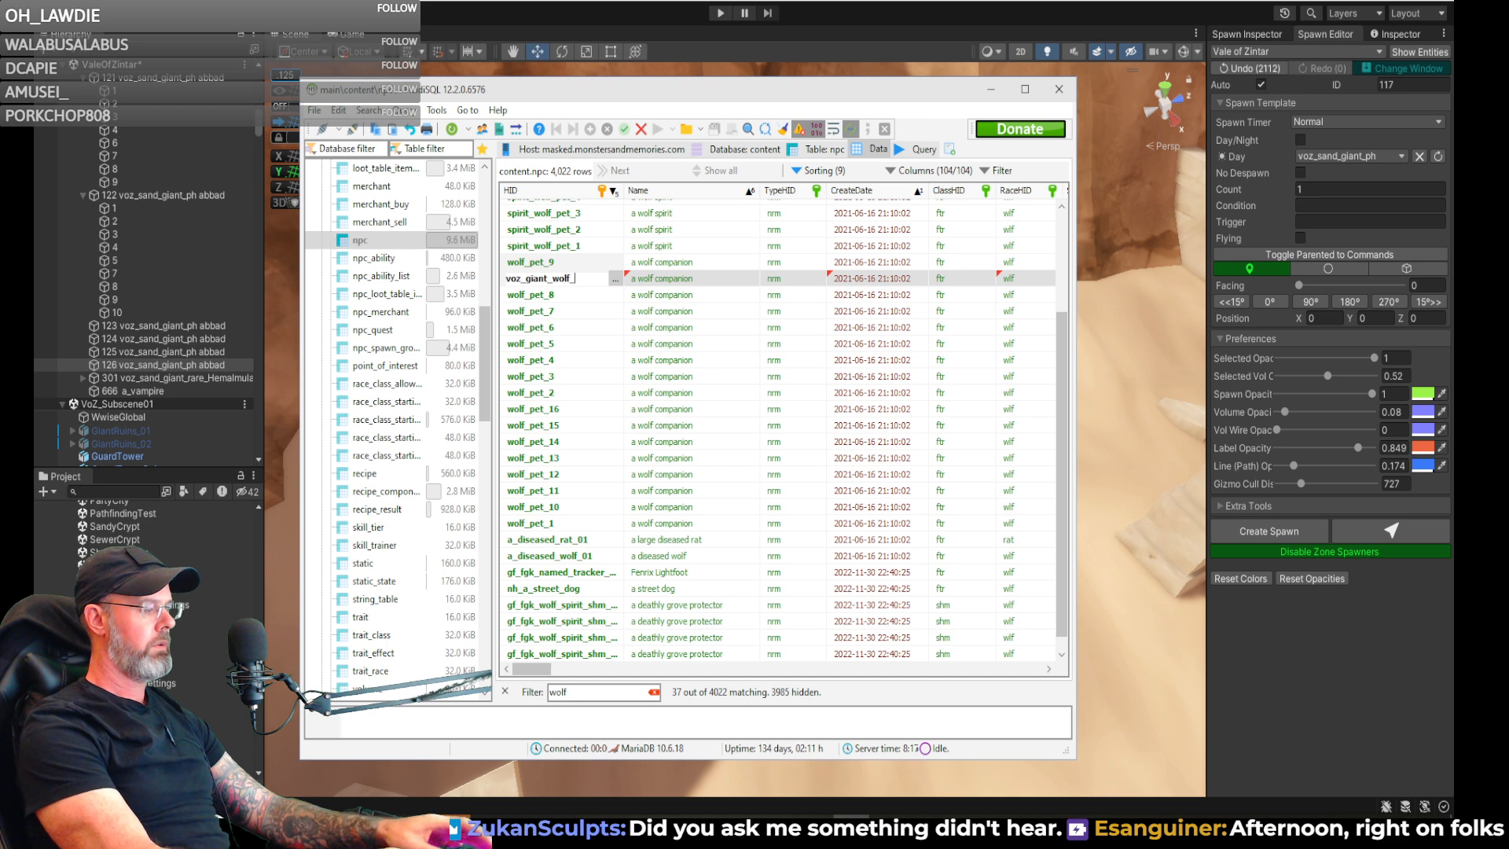
key("BackSpace")
key("BackSpace")
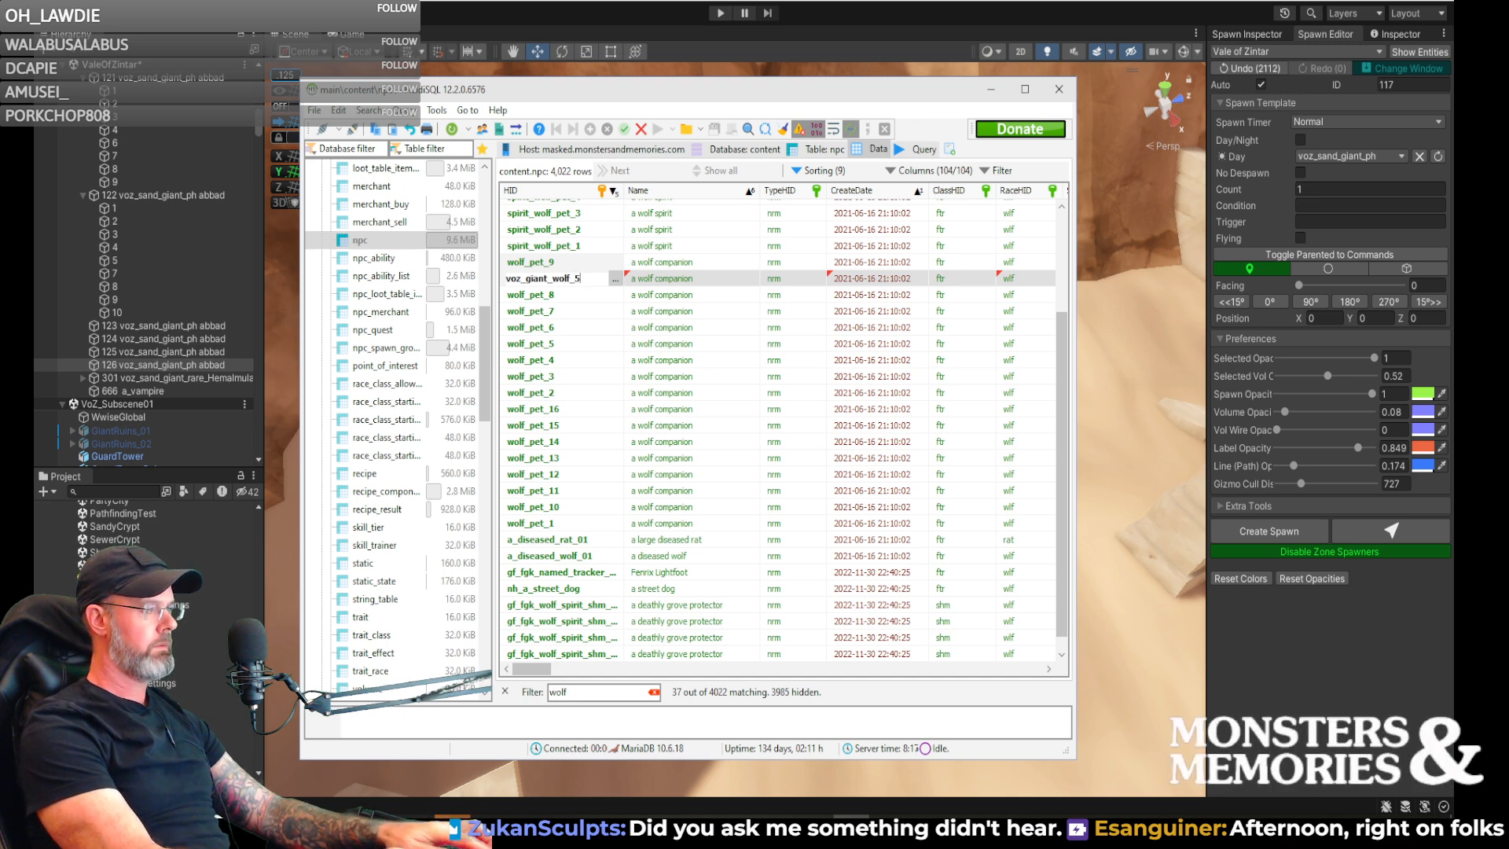
key("Tab")
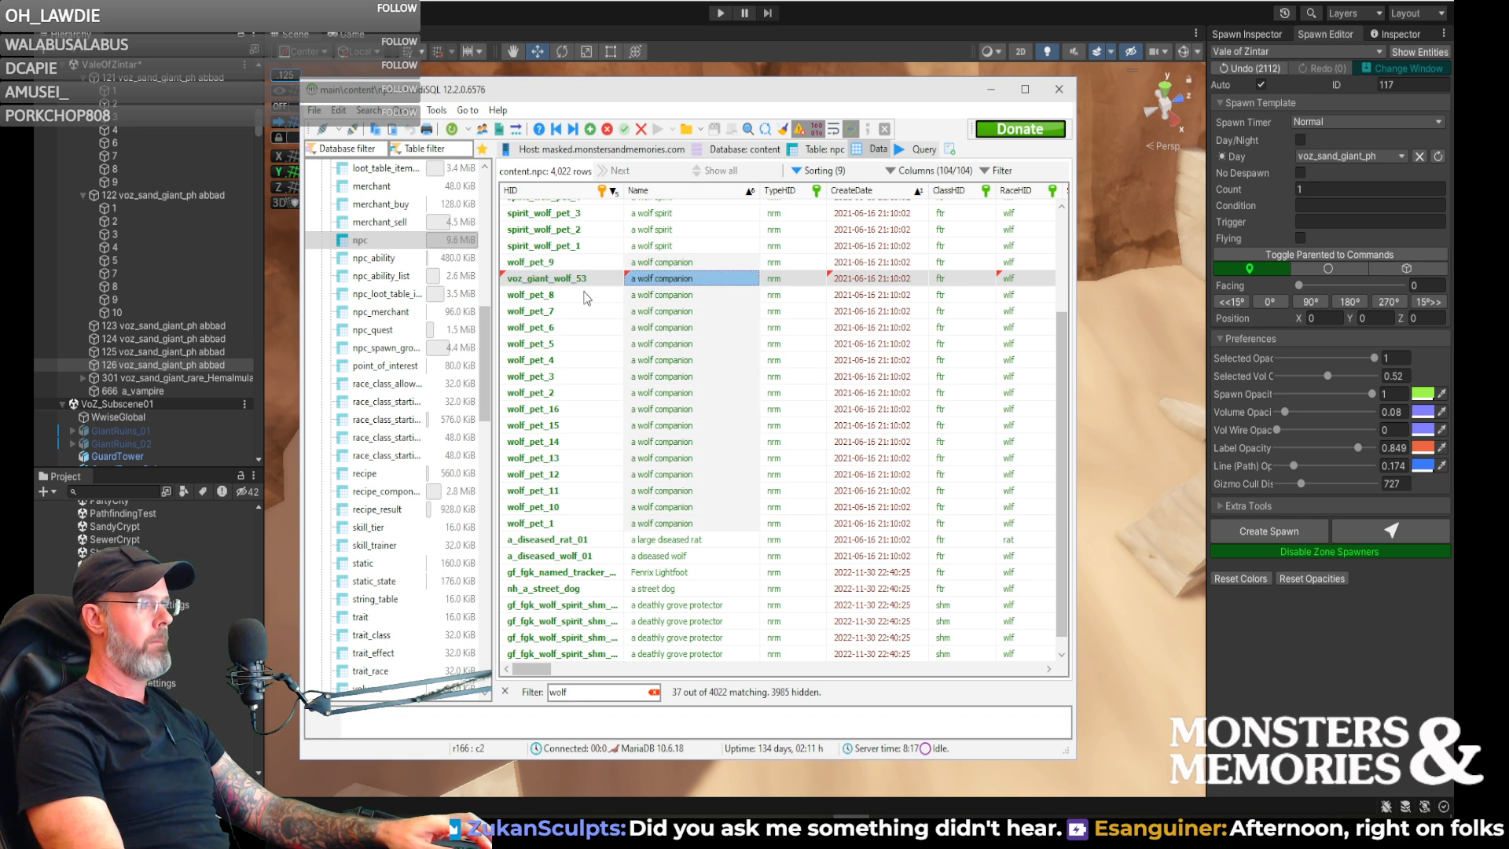
- Name the voz_giant_wolf_53 entry "a giant wolf" and post the new row
key("F2")
type("a giant w")
type("olf")
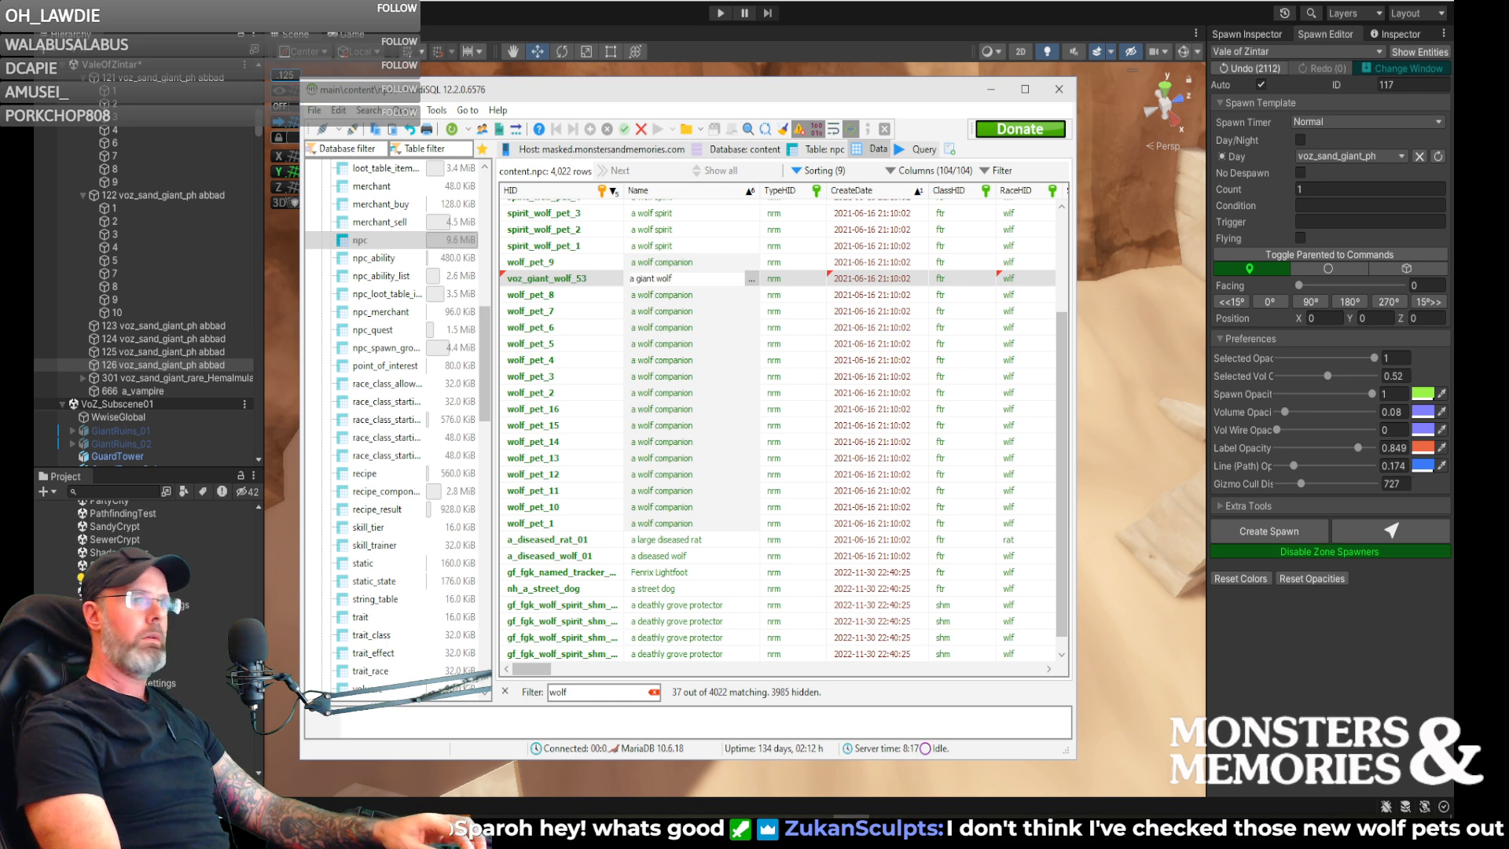
key("Return")
key("Up")
key("Down")
- Set the Level of the voz_giant_wolf_53 row to 53 and post the change
scroll(586, 297, "right", 2)
key("Right")
key("Right")
key("Right")
key("Right")
key("Right")
key("Right")
key("Right")
key("Right")
key("Right")
key("Right")
key("Right")
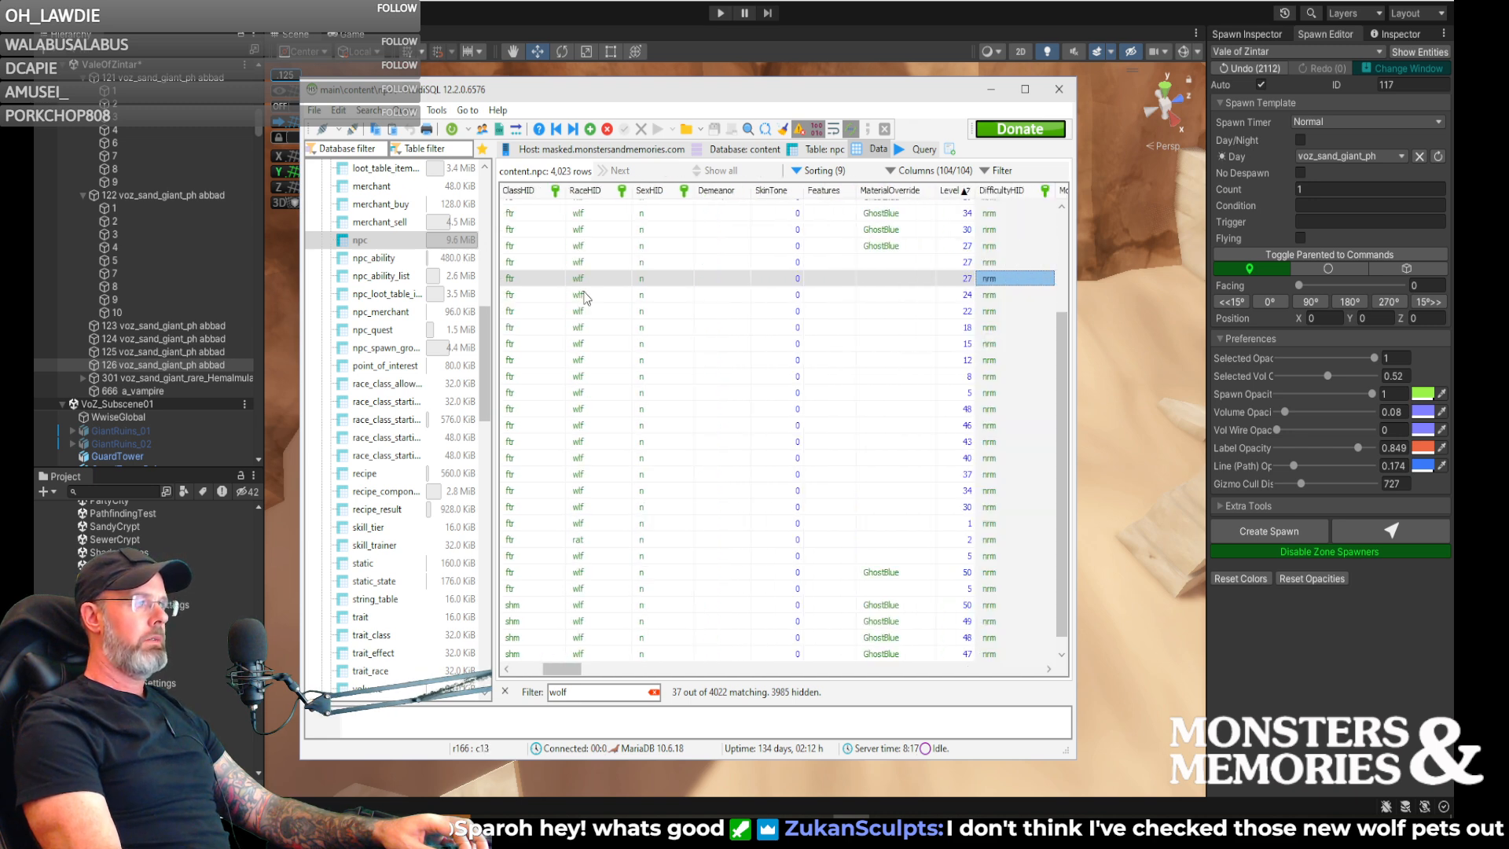
key("Right")
key("Left")
key("Left")
key("F2")
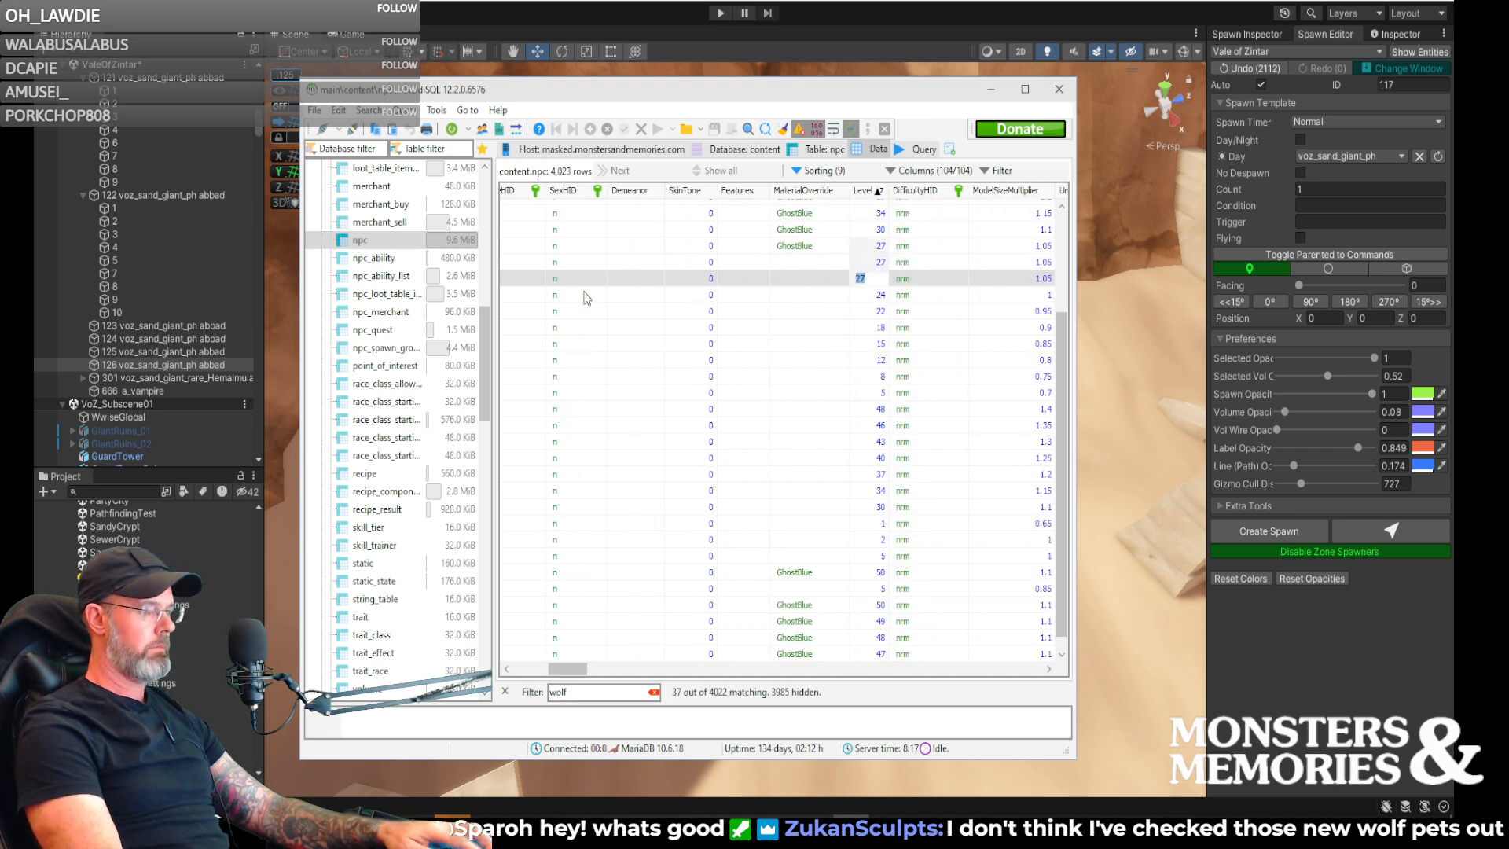
type("53")
key("Up")
key("Down")
- Set the ModelSizeMultiplier of the voz_giant_wolf_53 row to 6
key("Right")
key("Right")
key("F2")
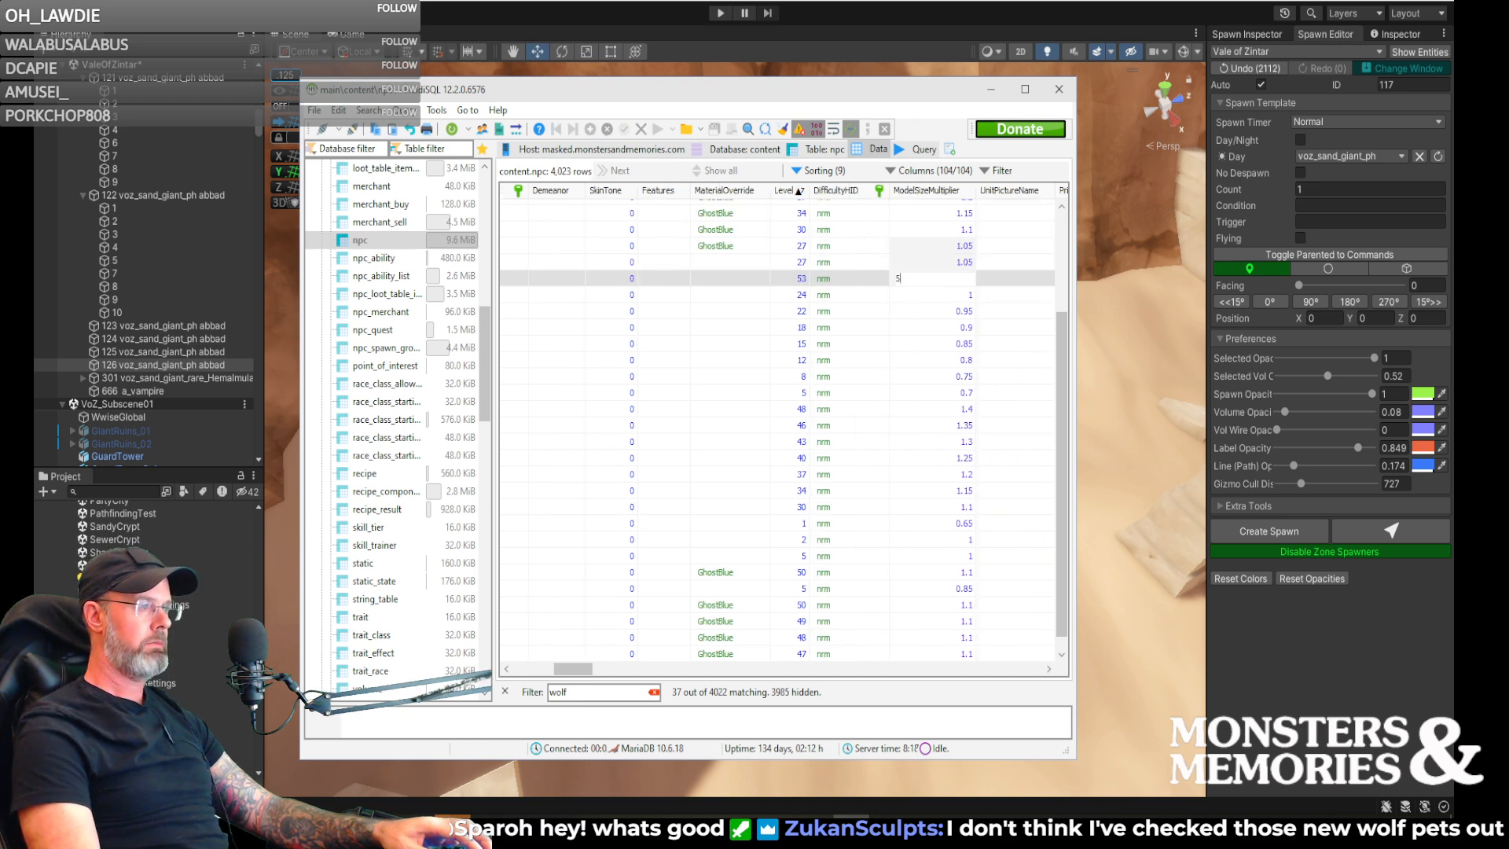
key("BackSpace")
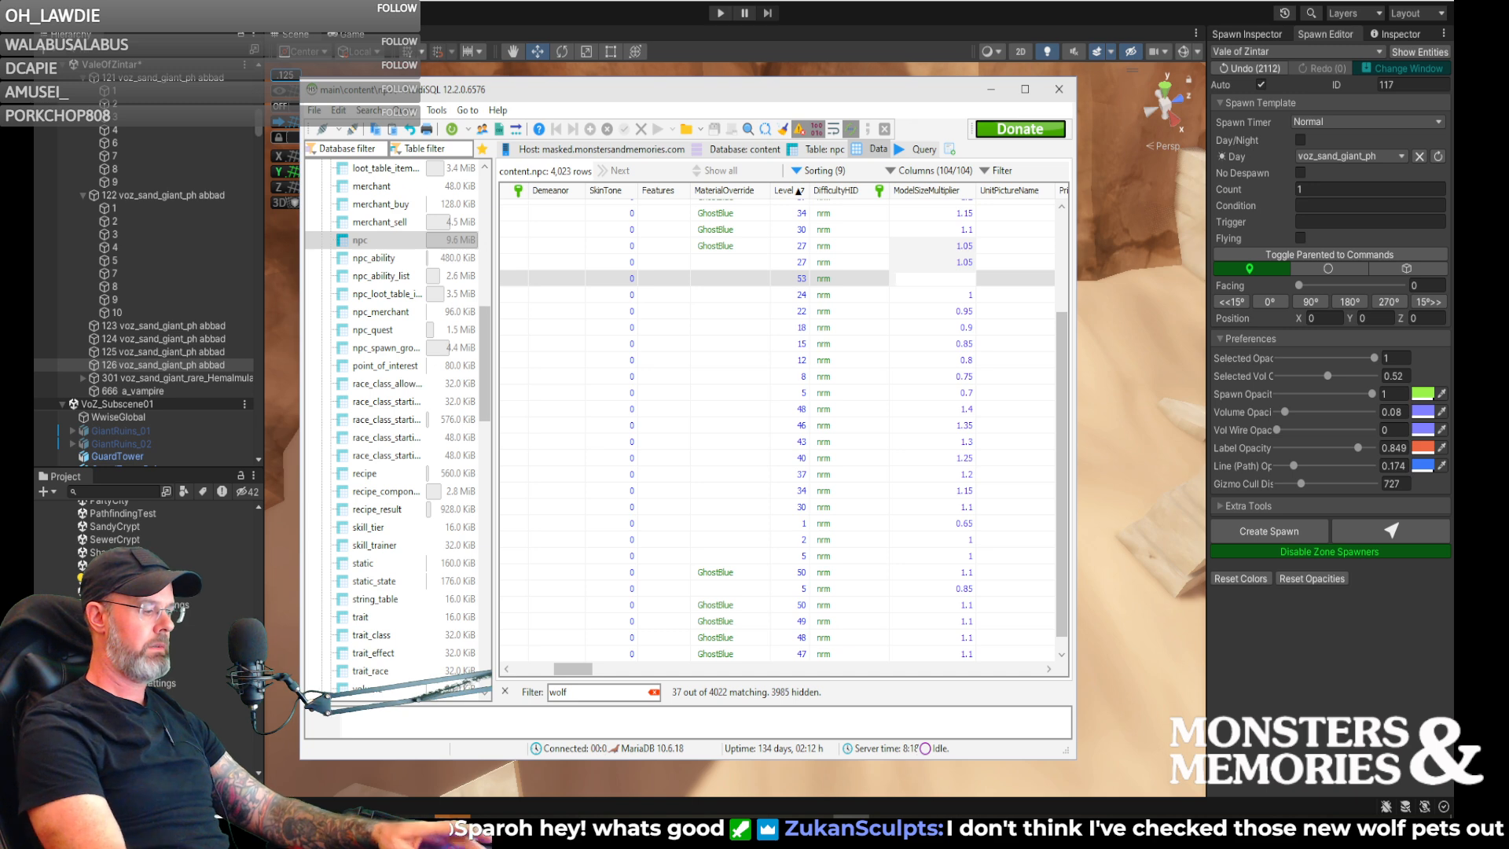
type("6")
key("Return")
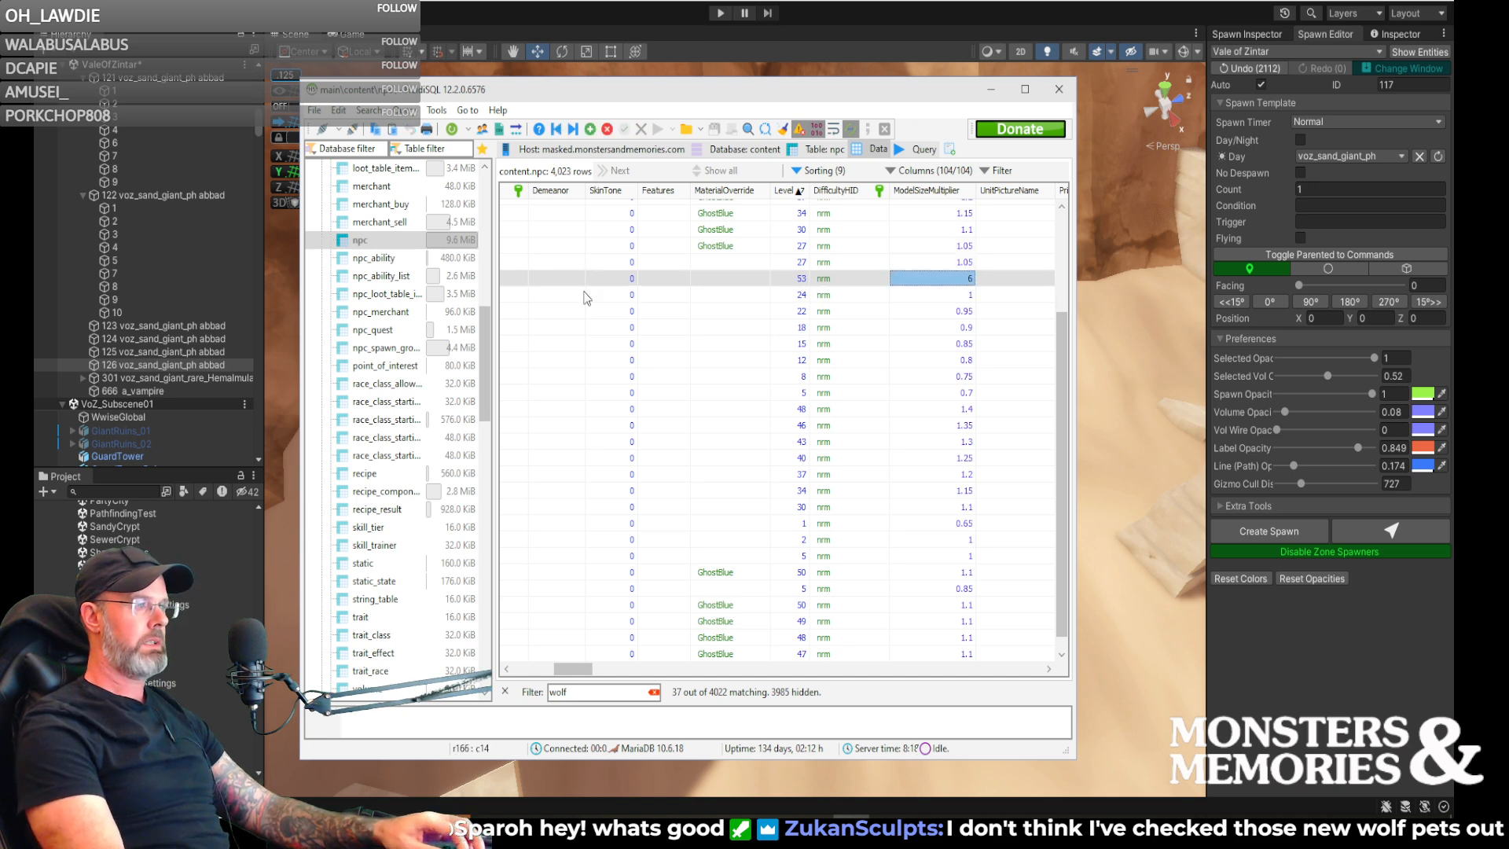
- Add a row to the npc_spawn_group table with voz_giant_wolf_53 as both HID and NpcHID and a Chance of 100
left_click(539, 674)
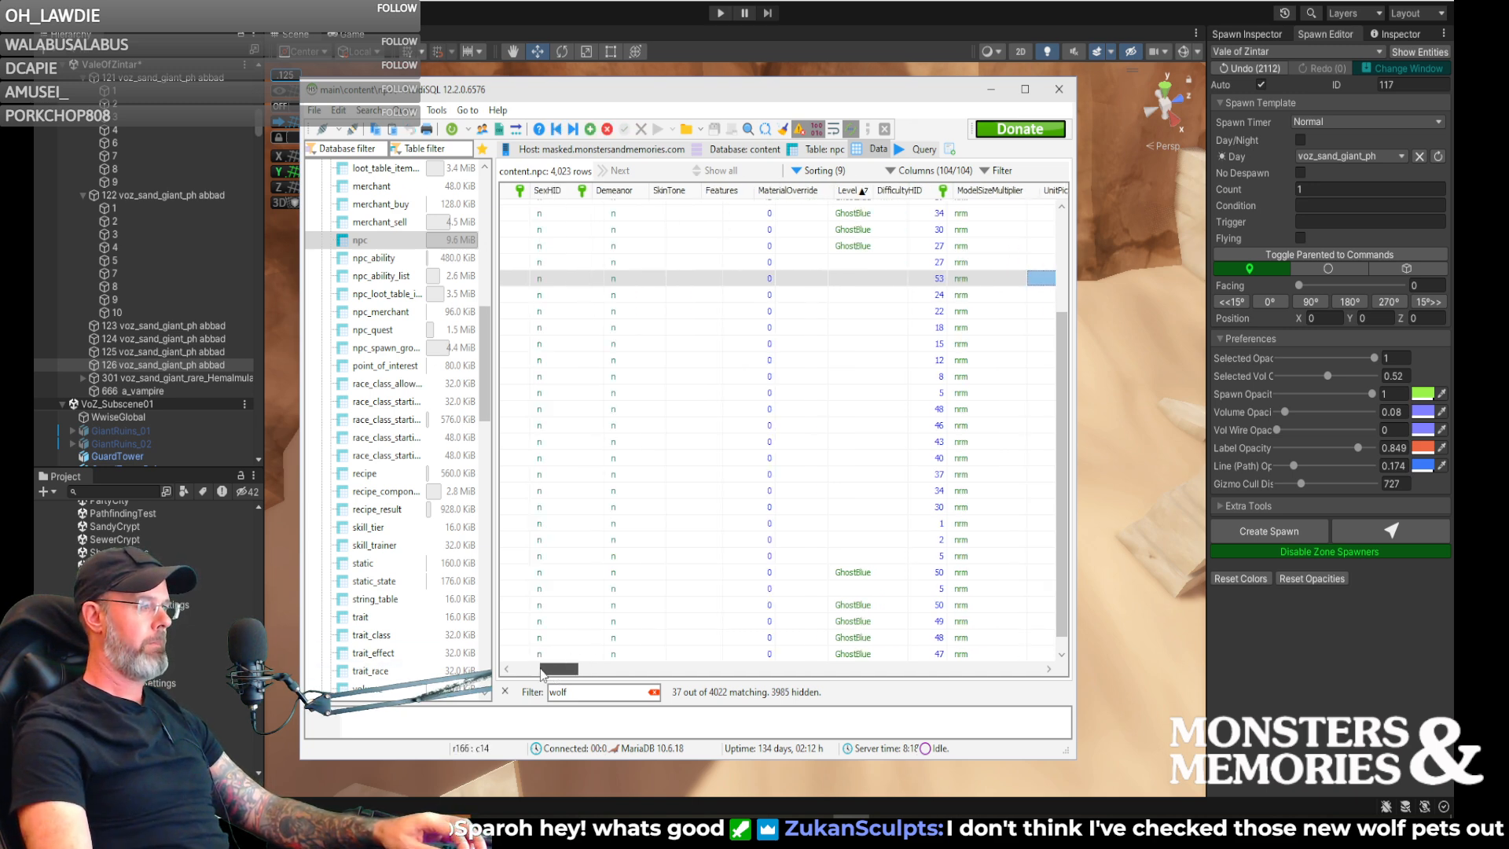
left_click(516, 279)
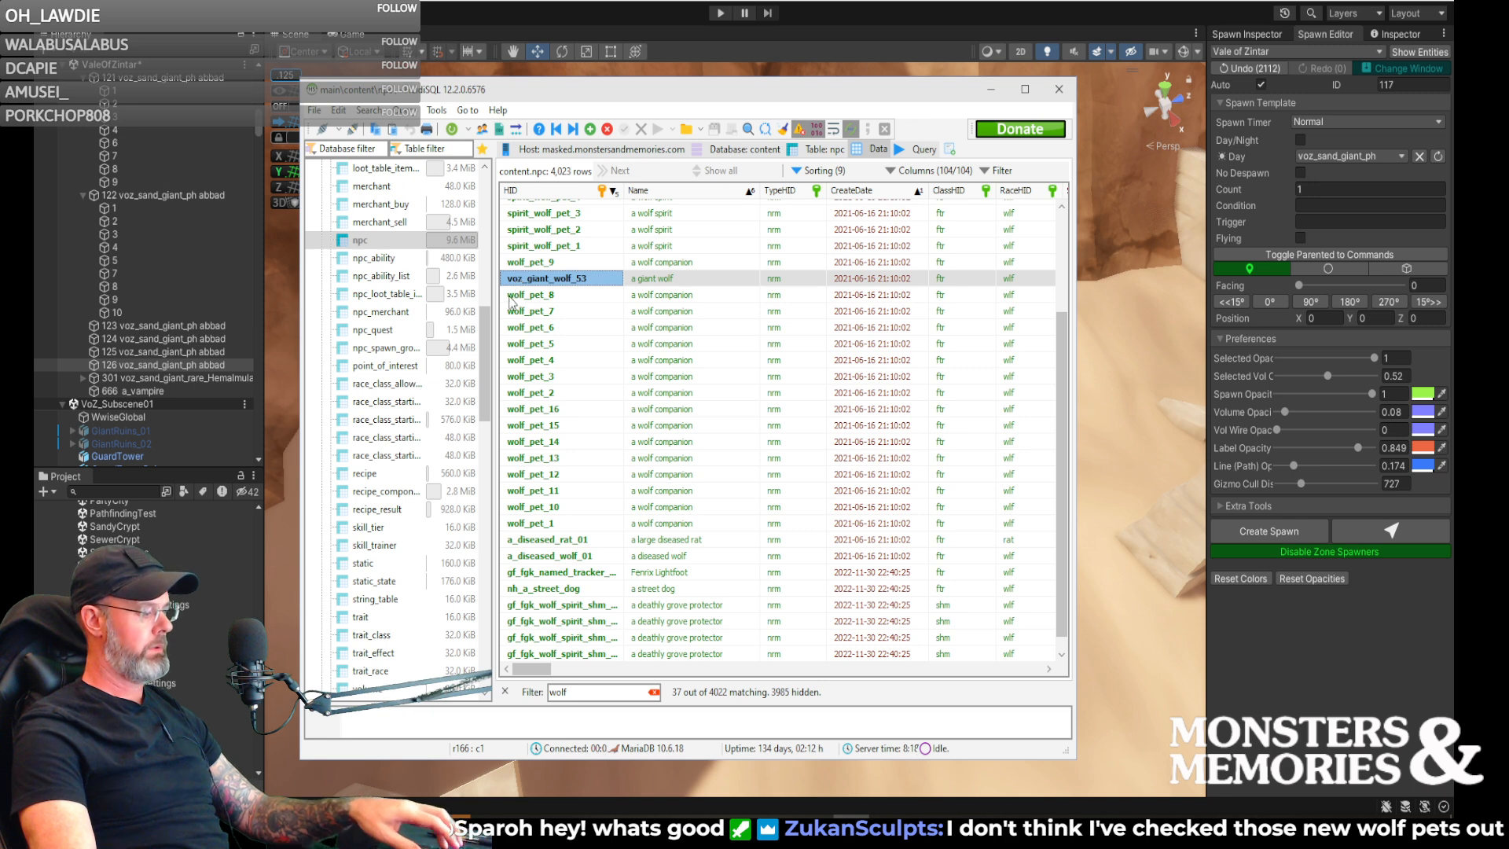
left_click(385, 348)
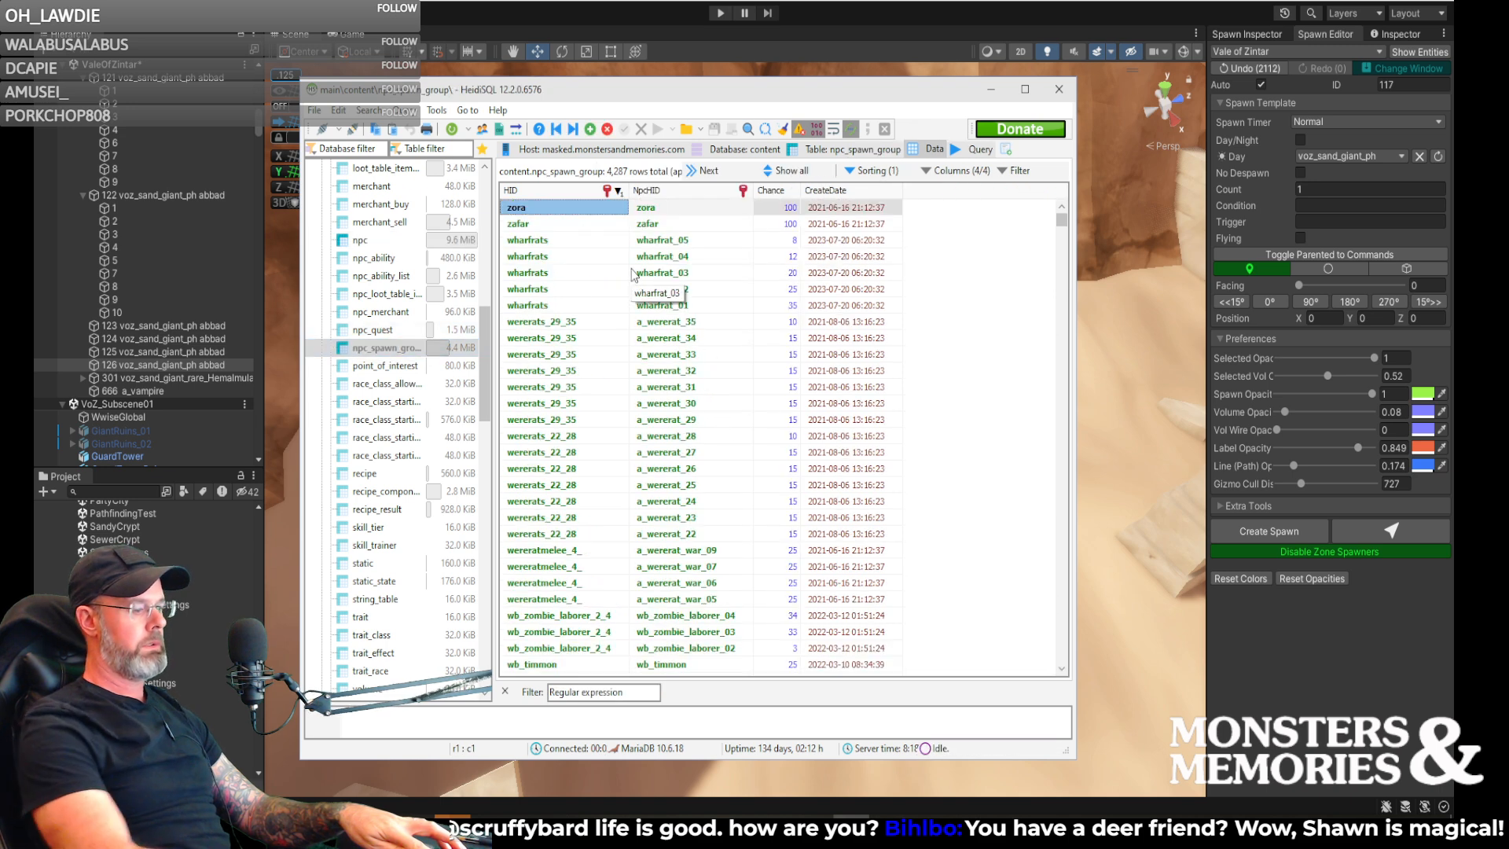
key("Insert")
type("voz_giant_wolf_53")
key("Tab")
type("voz_giant_wolf_53")
key("Tab")
type("100")
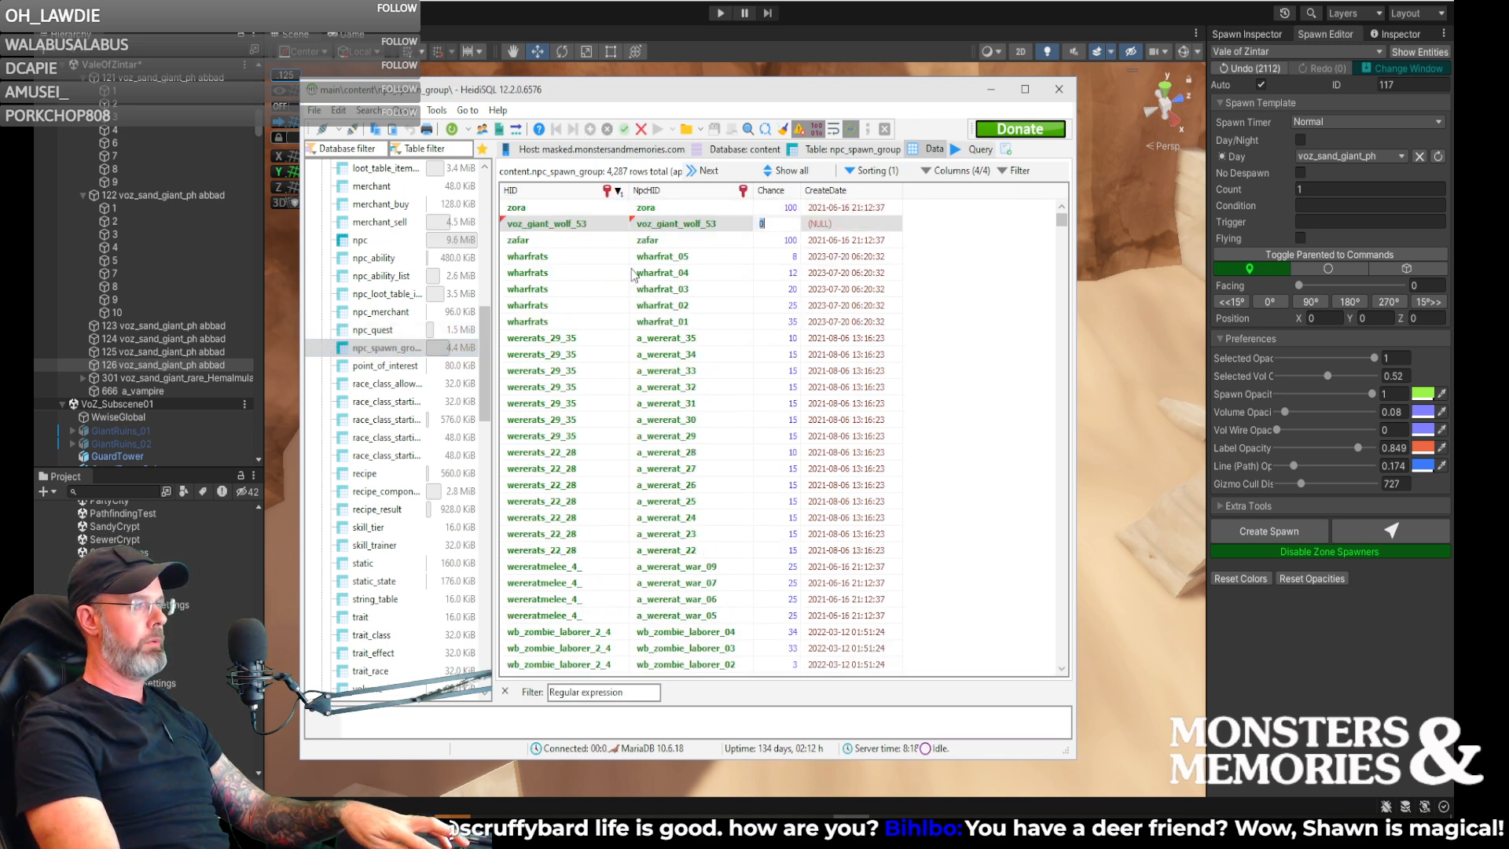
key("Return")
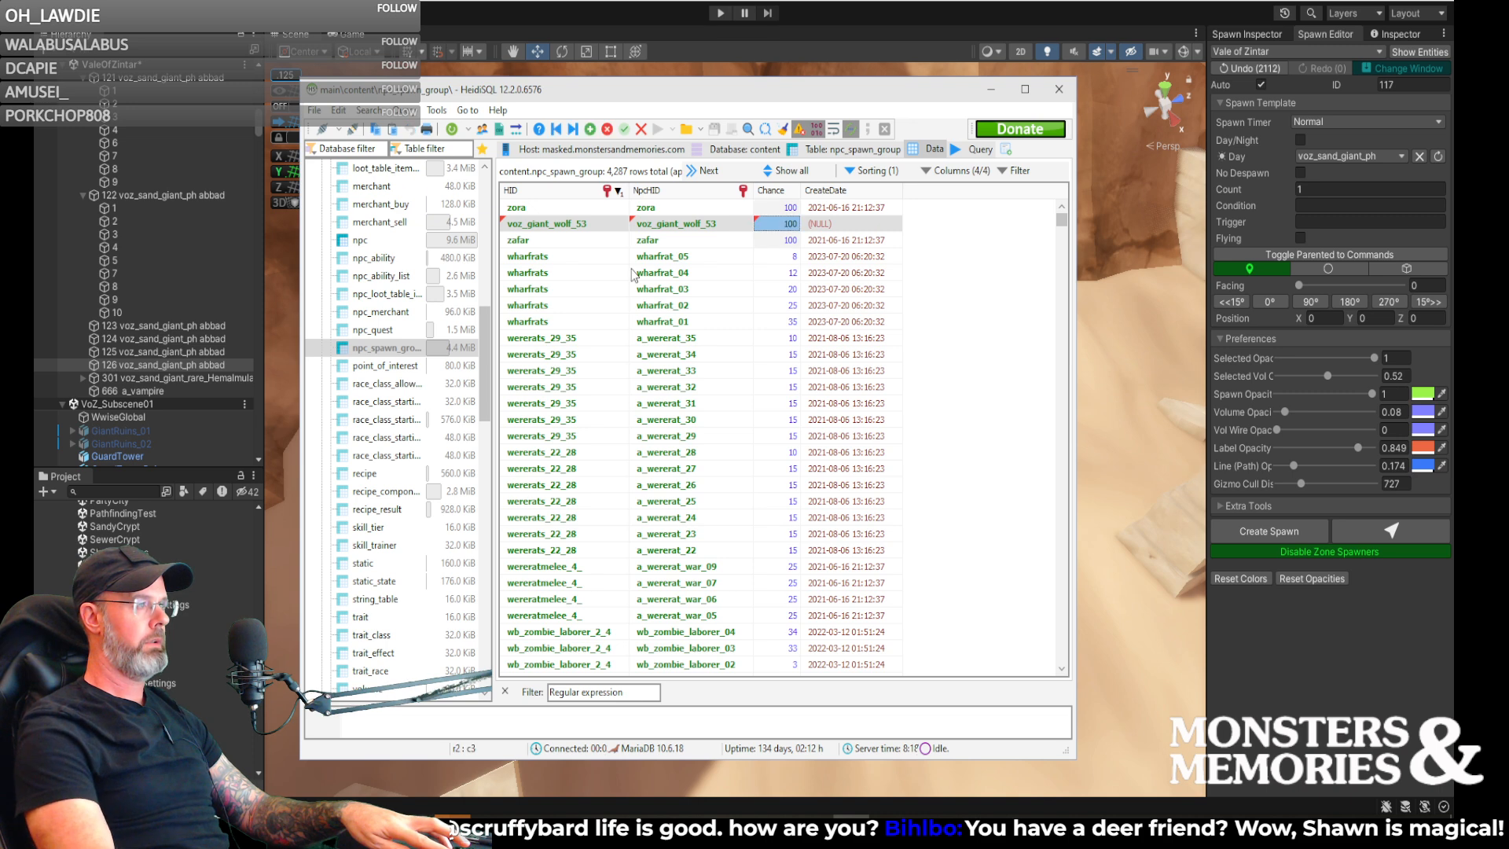
key("Left")
key("Left")
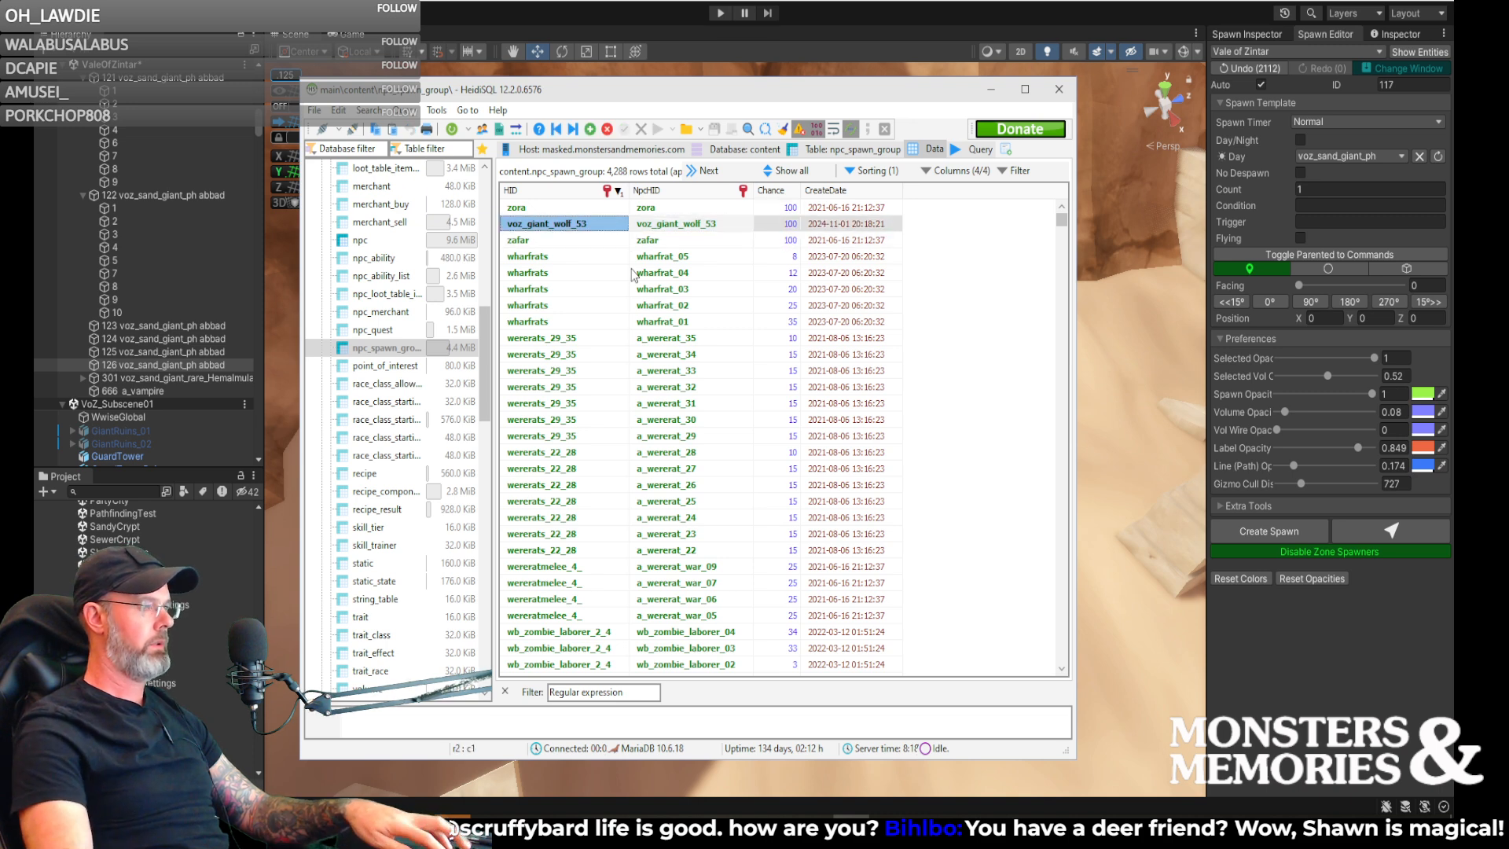
- Switch back to Unity and shift spawn 126 slightly across the shaded sand
left_click(991, 88)
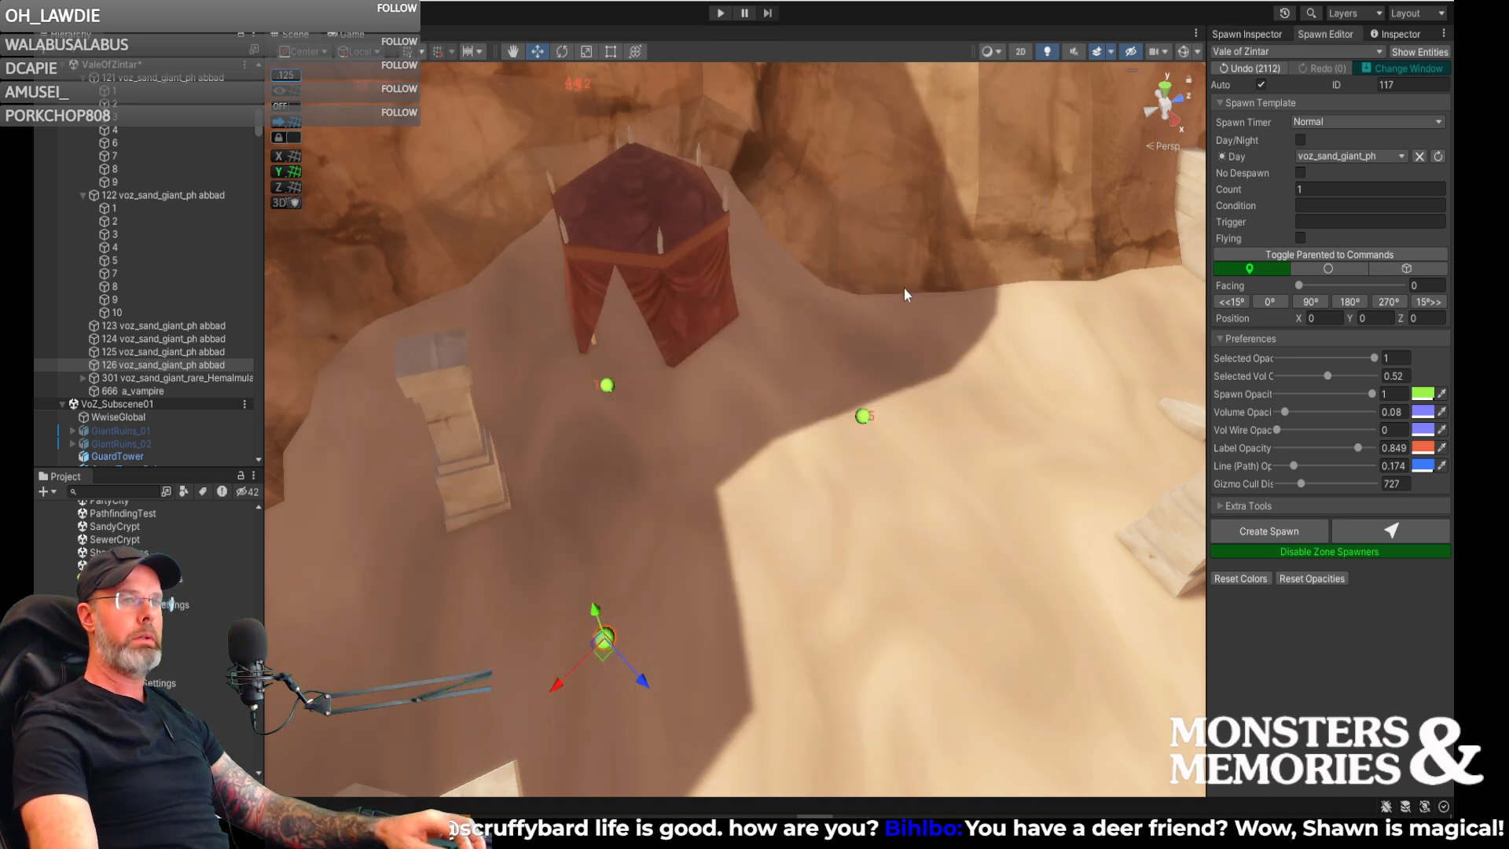
right_click_drag(800, 363, 701, 409)
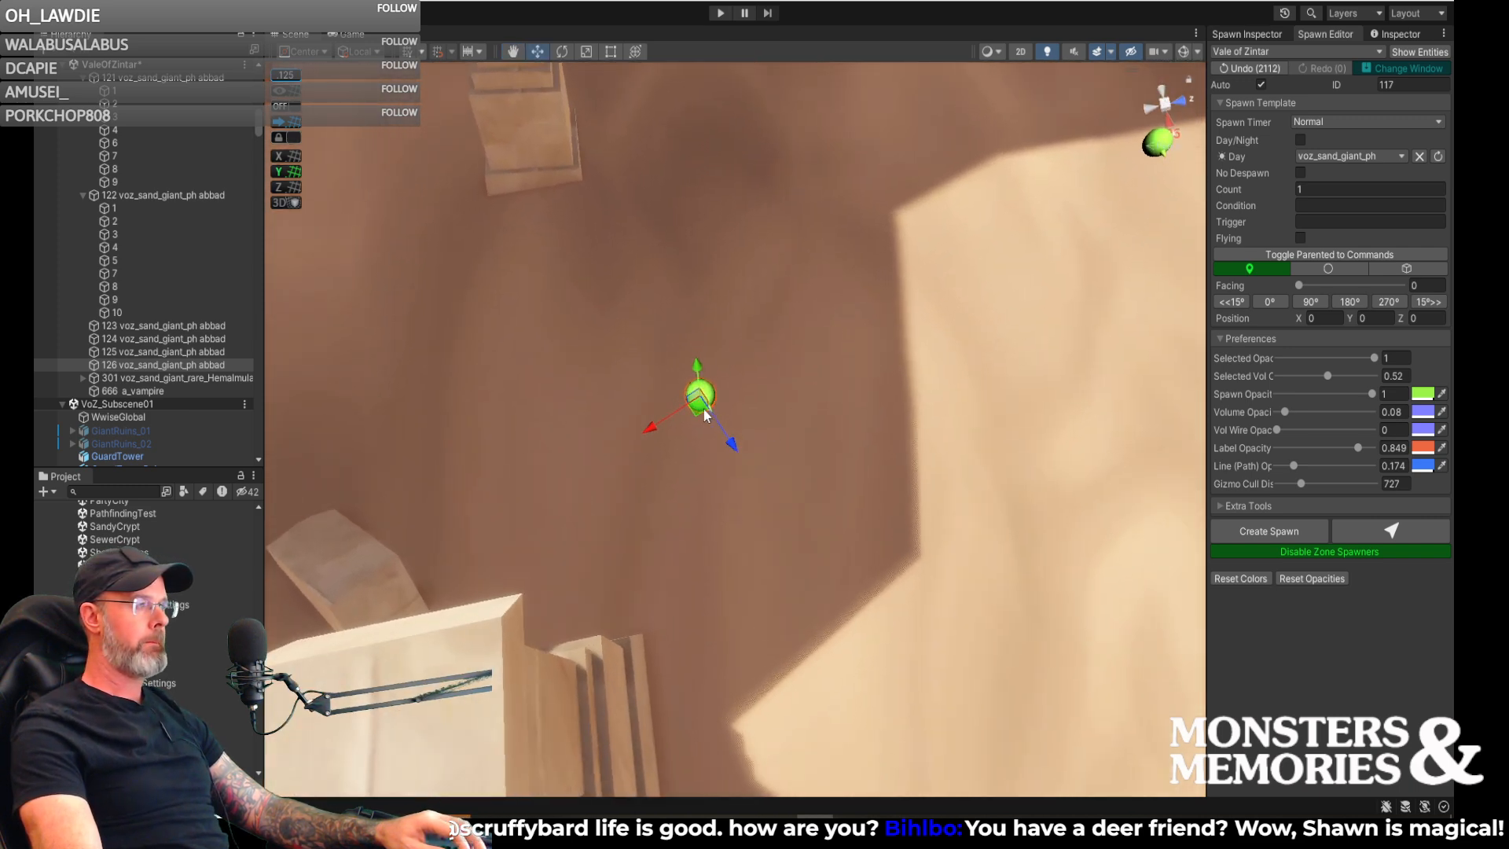
left_click_drag(700, 409, 705, 386)
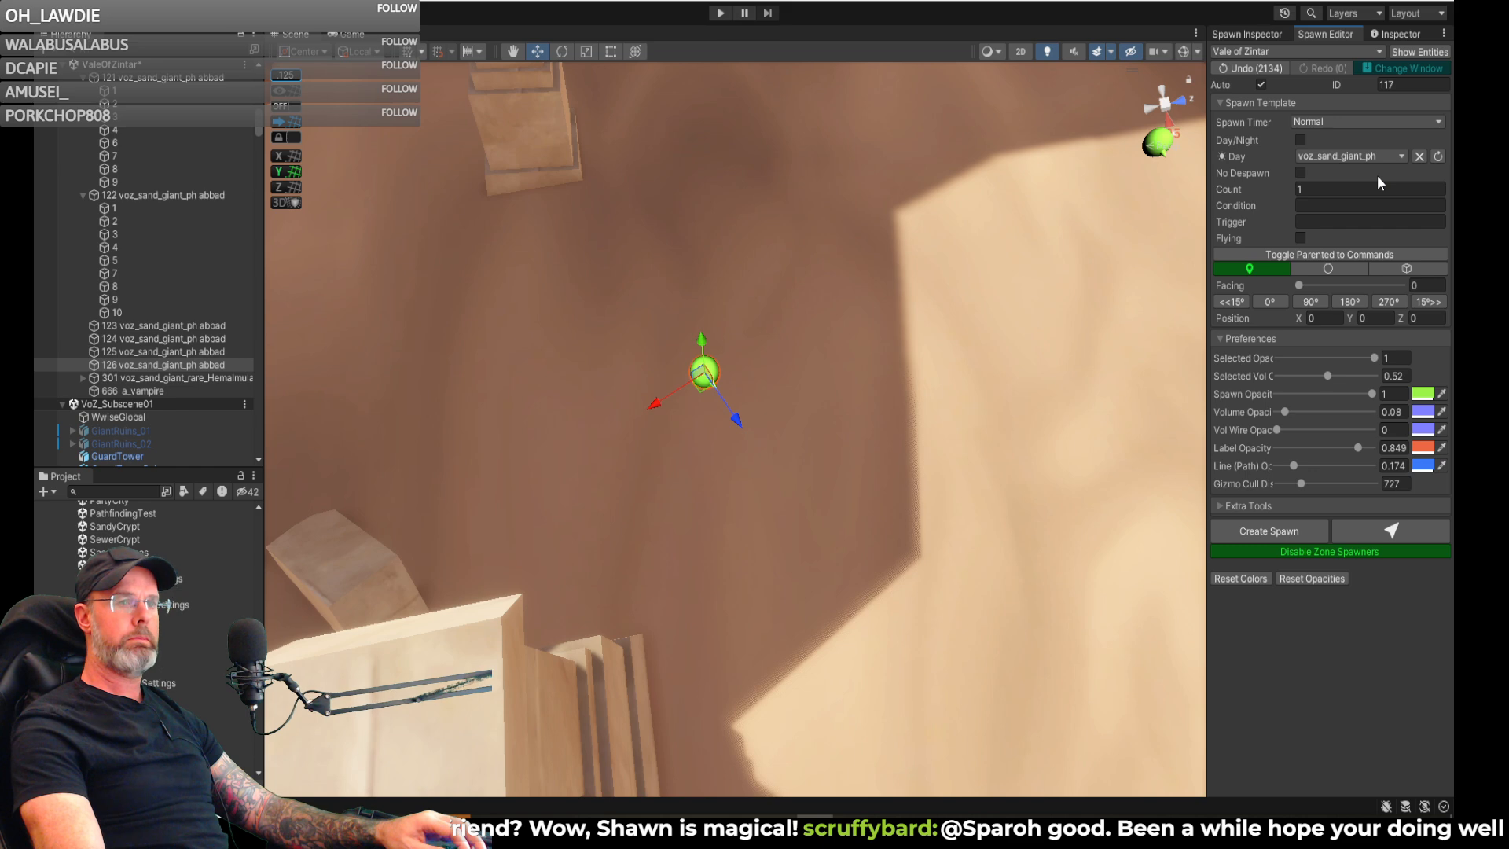
- Set the Day entry of the spawn template to voz_giant_wolf_53
left_click(1370, 156)
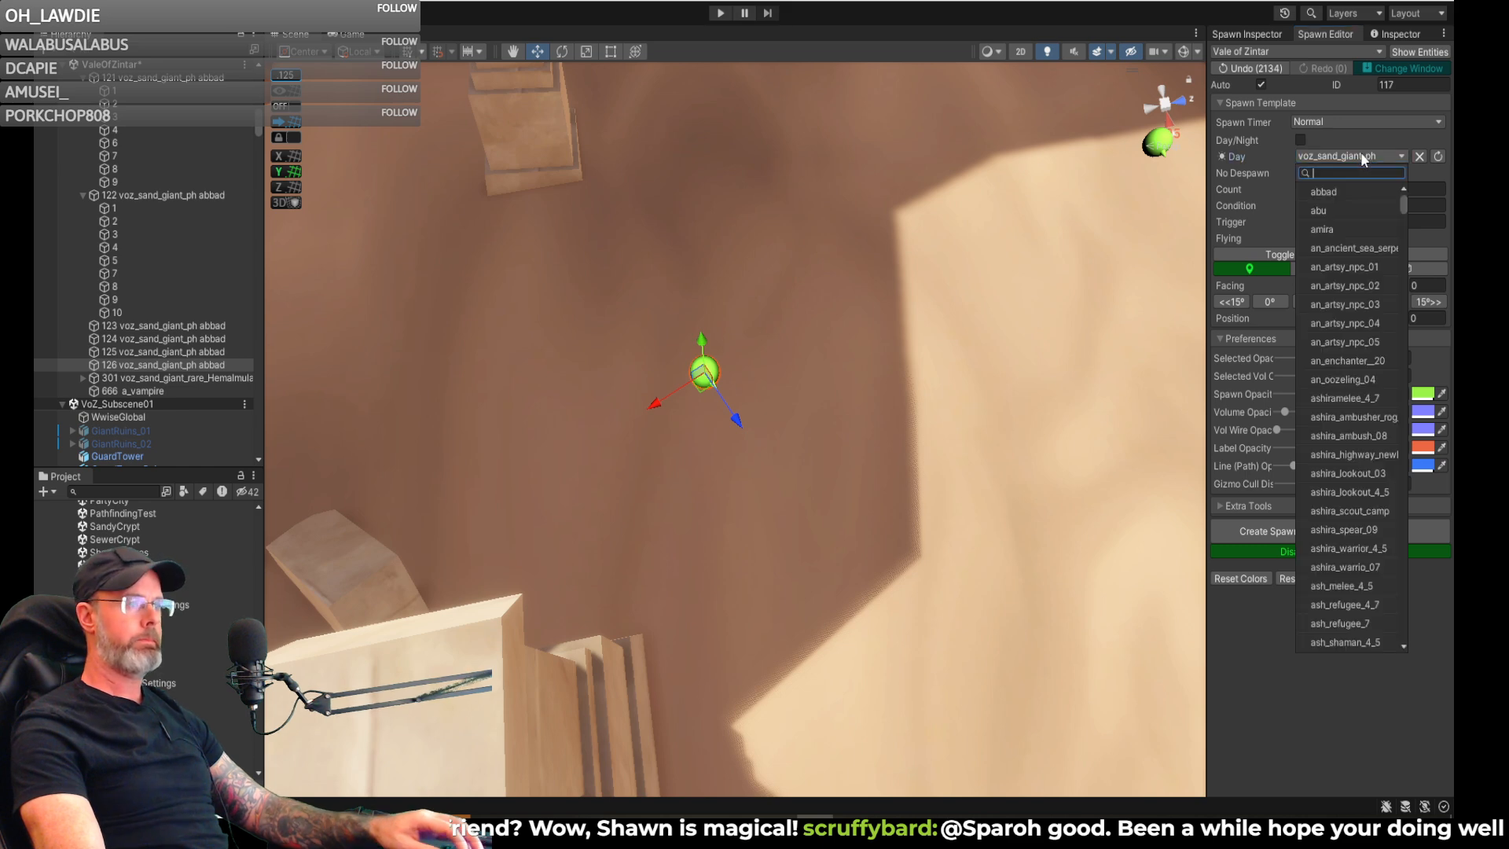
type("voz_giant_wolf_53")
left_click(1348, 192)
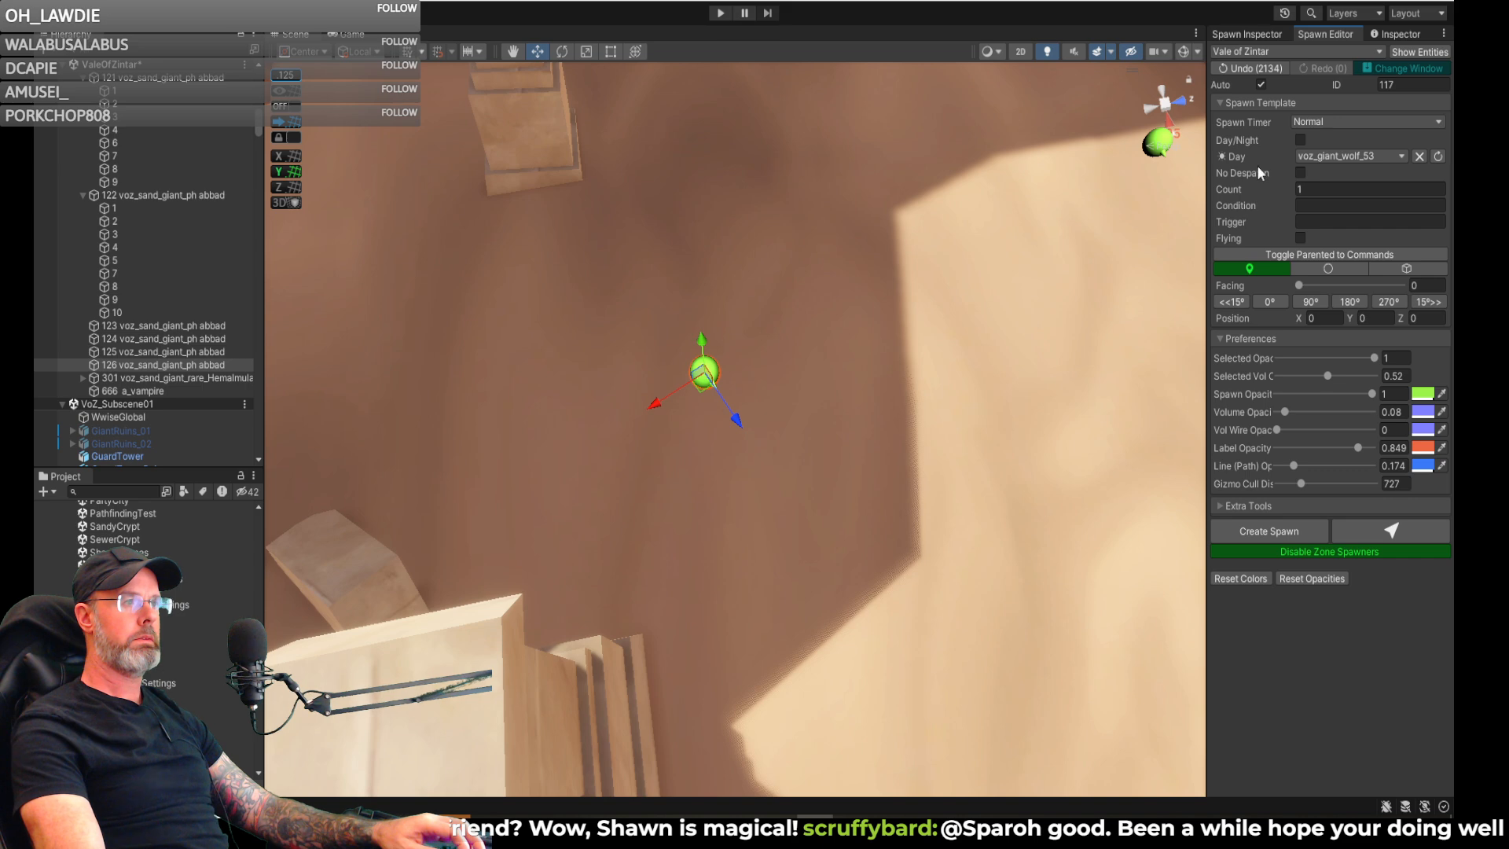
- Assign voz_giant_wolf_53 as the Day entry of existing spawn 126 and save that spawn
left_click(1248, 36)
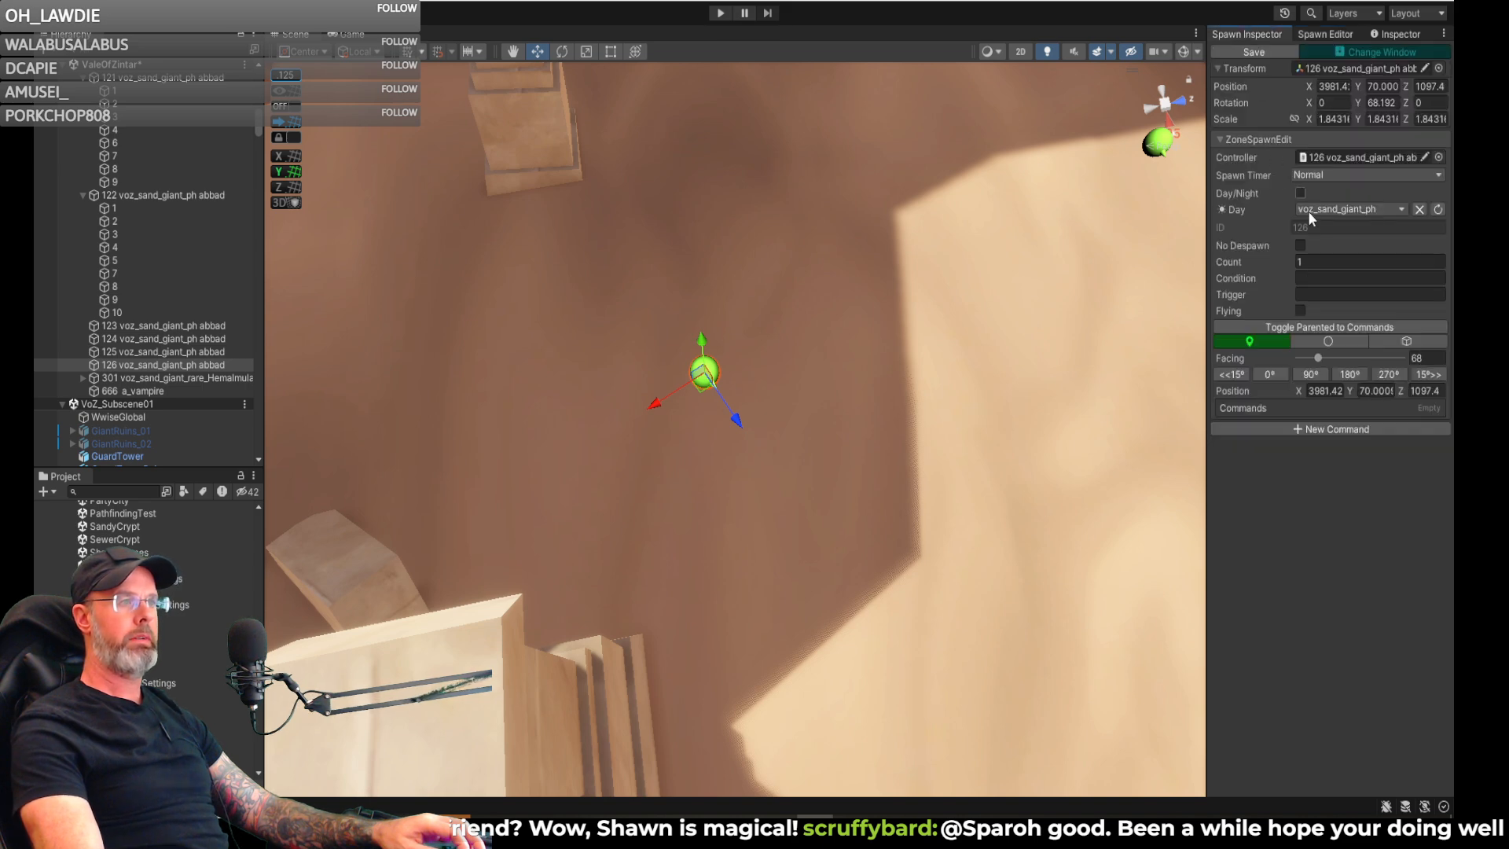
left_click(1338, 205)
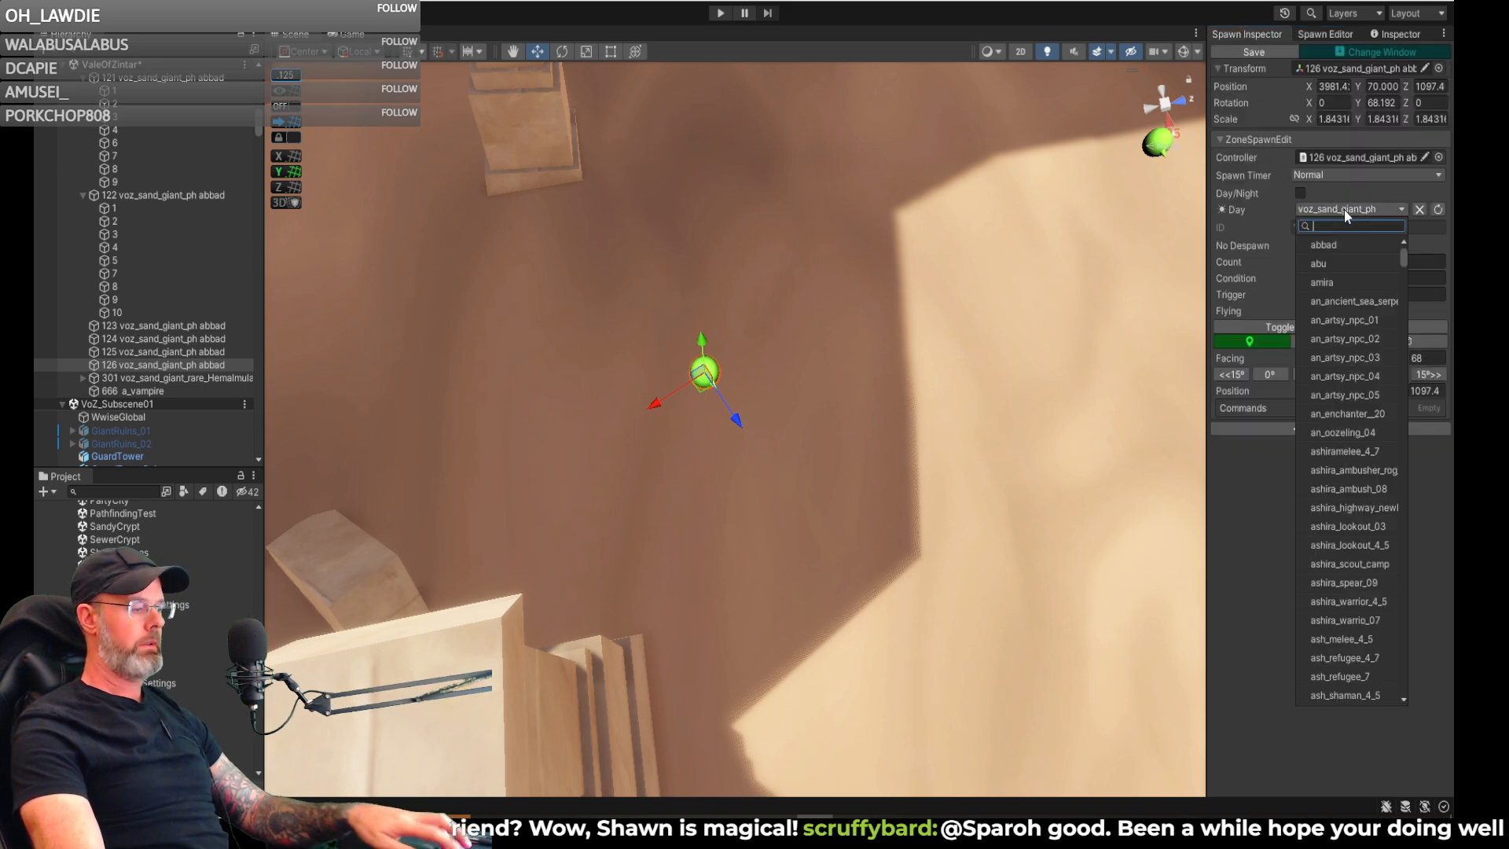
type("voz_giant_wolf_53")
left_click(1337, 241)
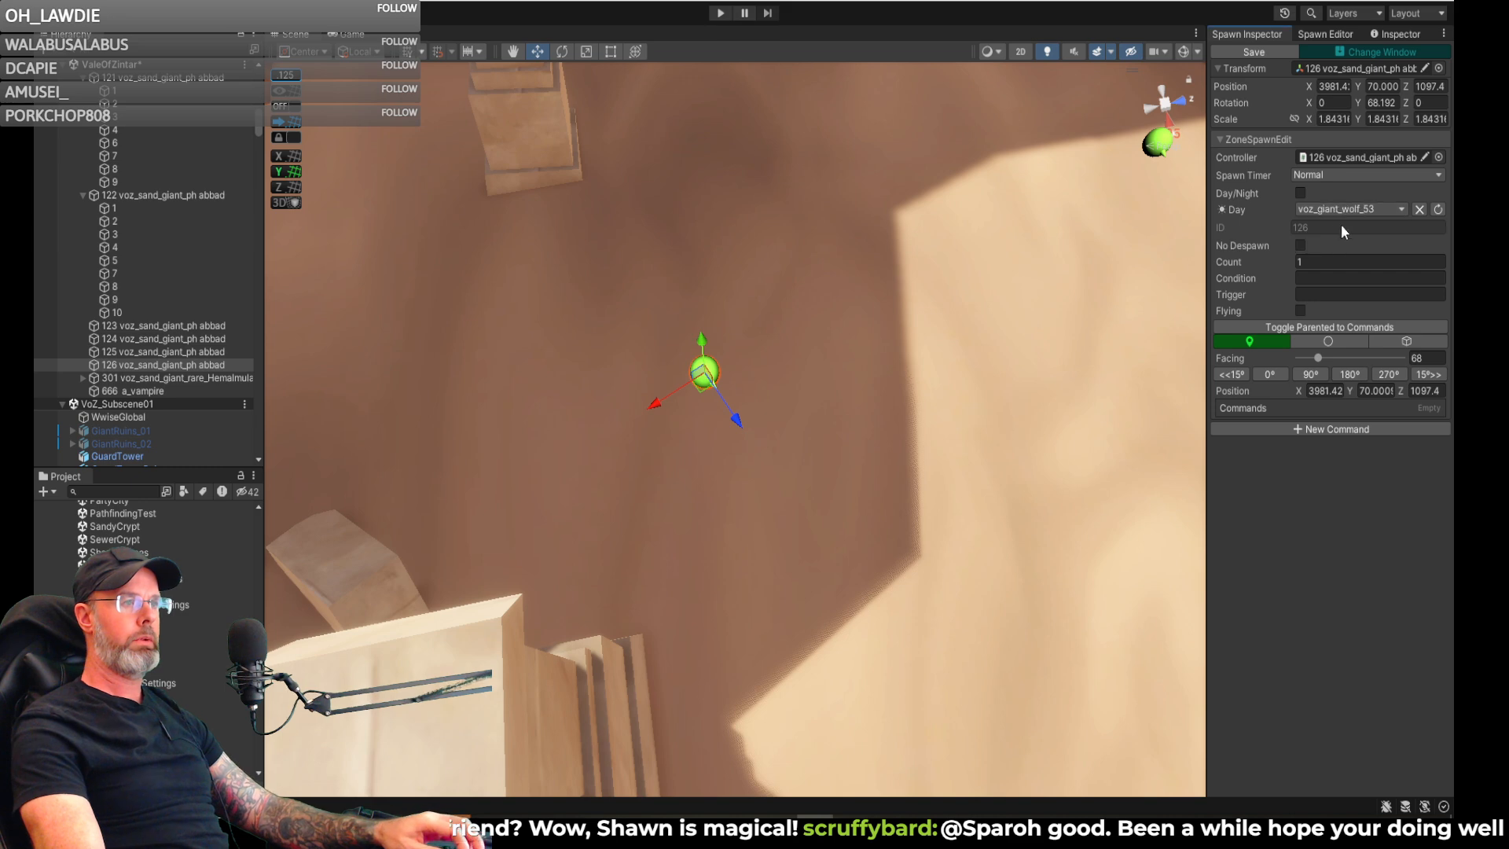
left_click(1251, 52)
- Move spawn 125 farther out onto the sunlit sand and save it with voz_giant_wolf_53 as its Day entry
right_click_drag(885, 363, 825, 317)
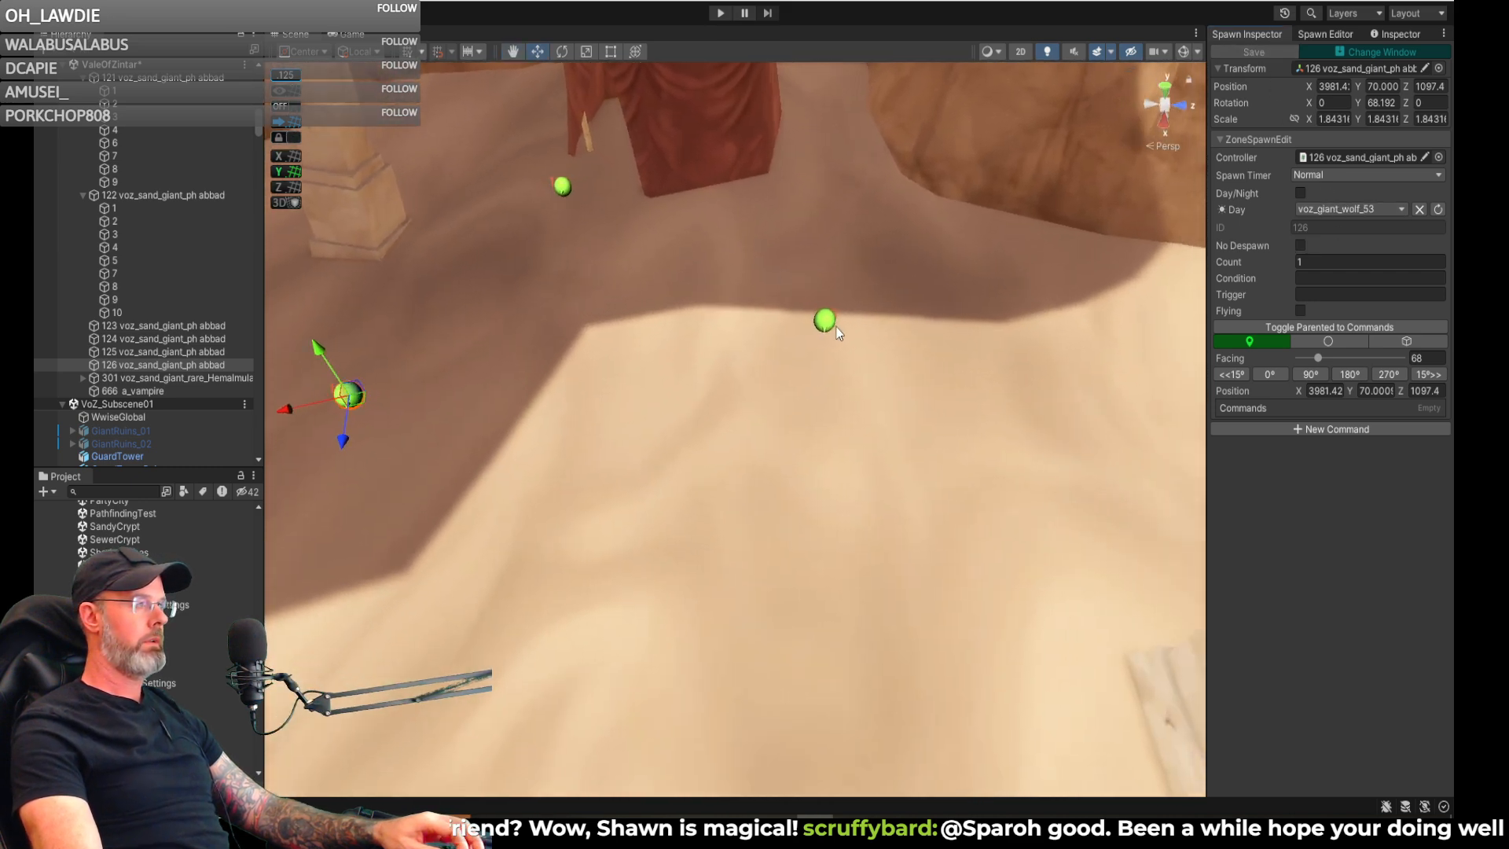
left_click(825, 317)
left_click_drag(825, 321, 855, 393)
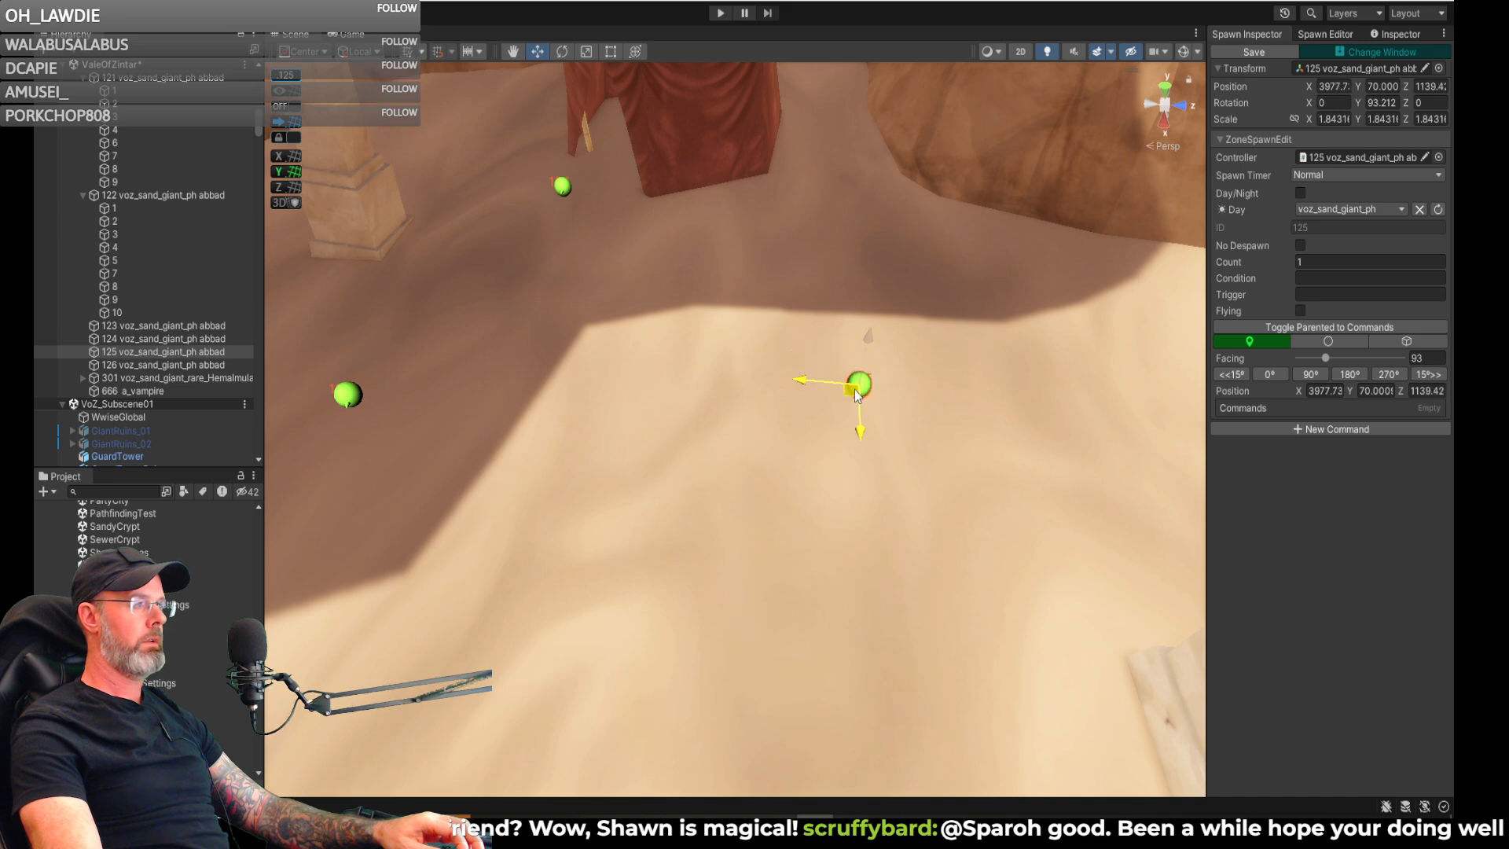
left_click(1352, 209)
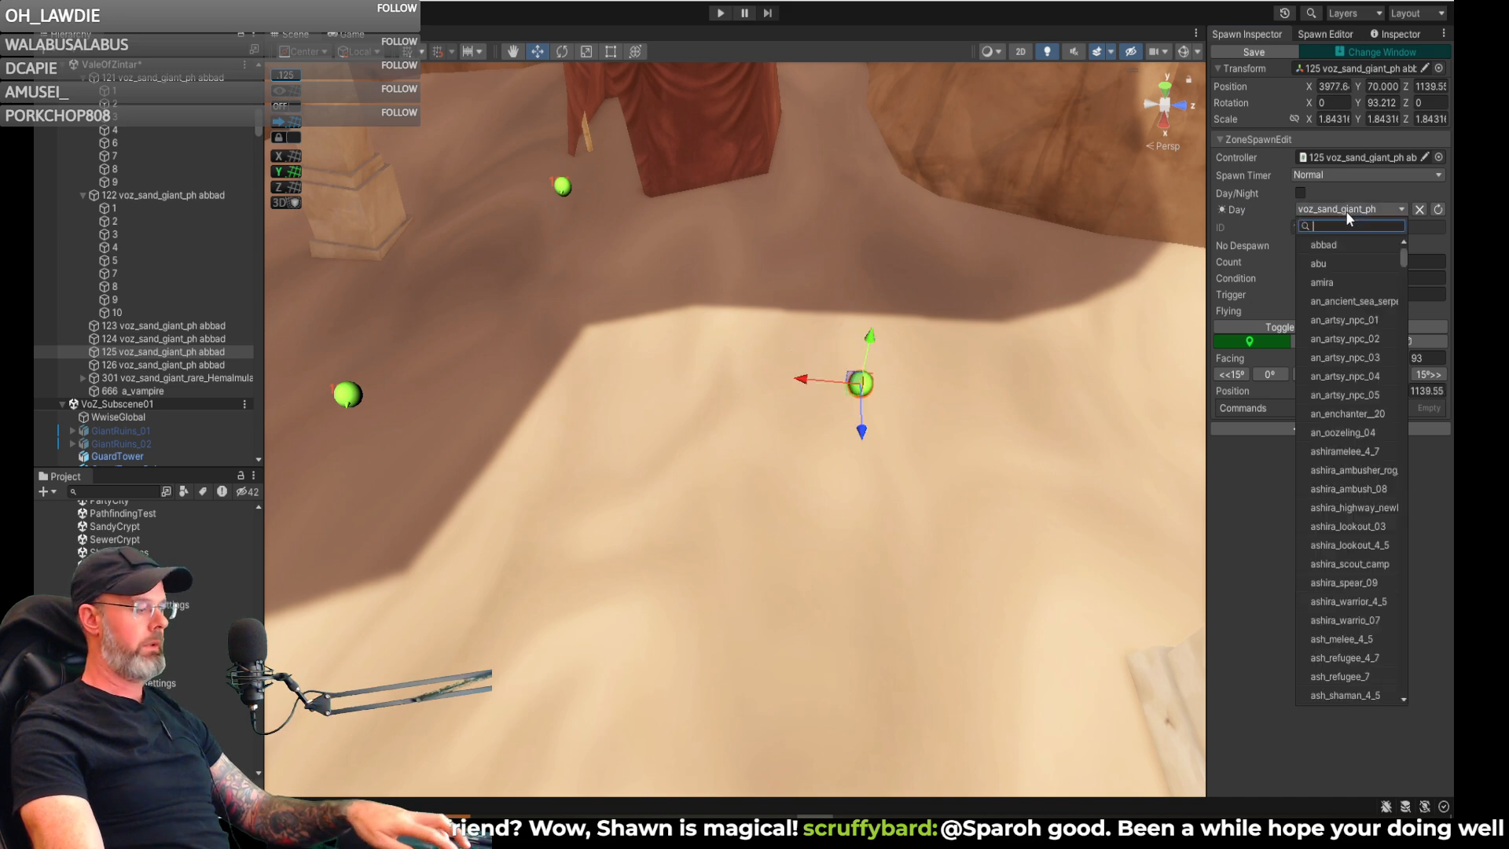
type("voz_giant_wolf_53")
left_click(1334, 246)
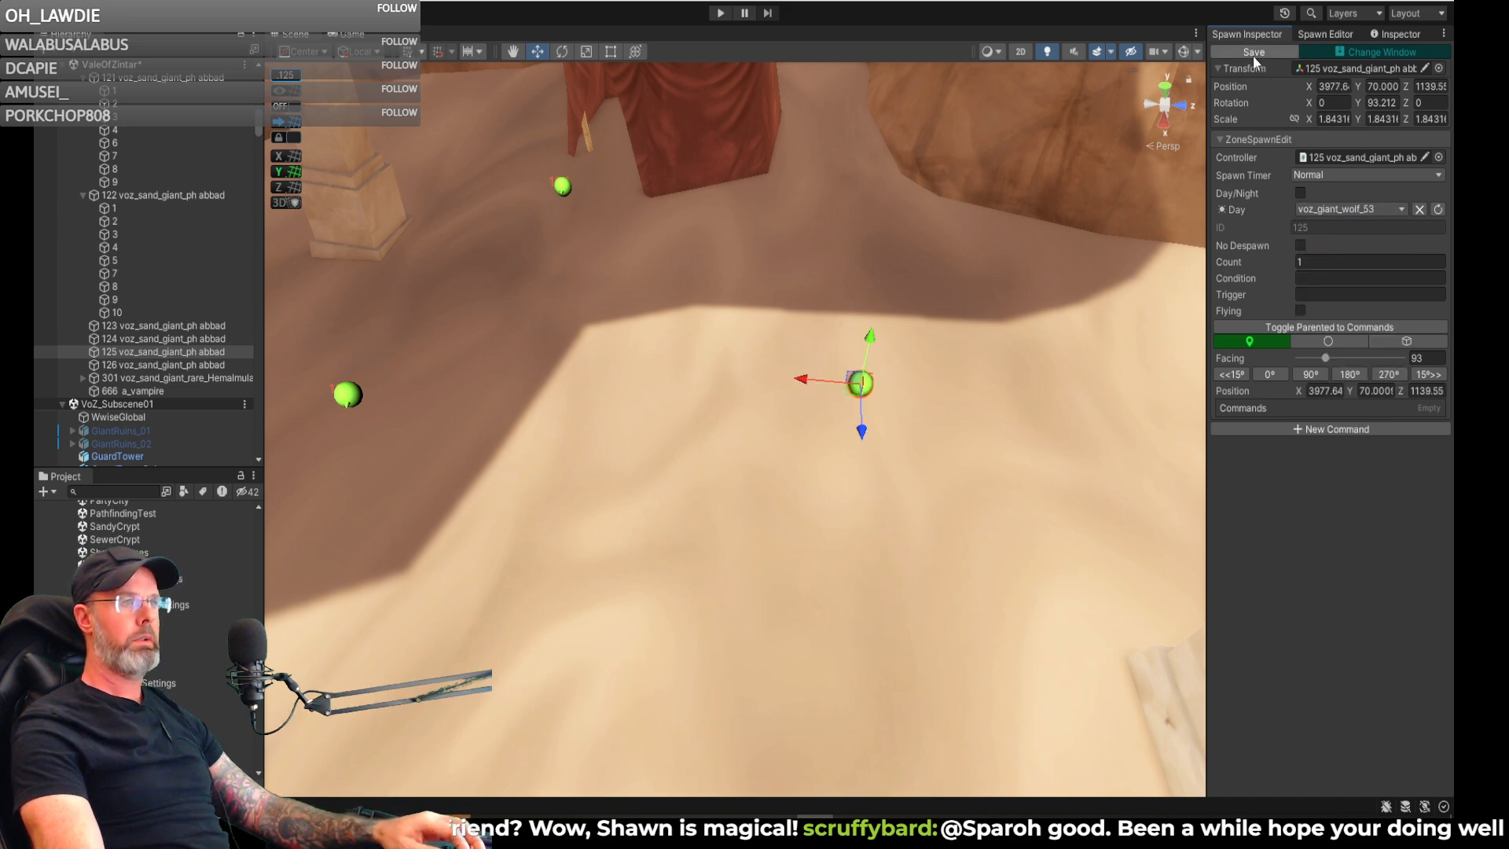
- Review the pending spawn change list and save its changes, including CreateSpawn-valeofzintar-124
right_click_drag(1031, 280, 938, 365)
key("s")
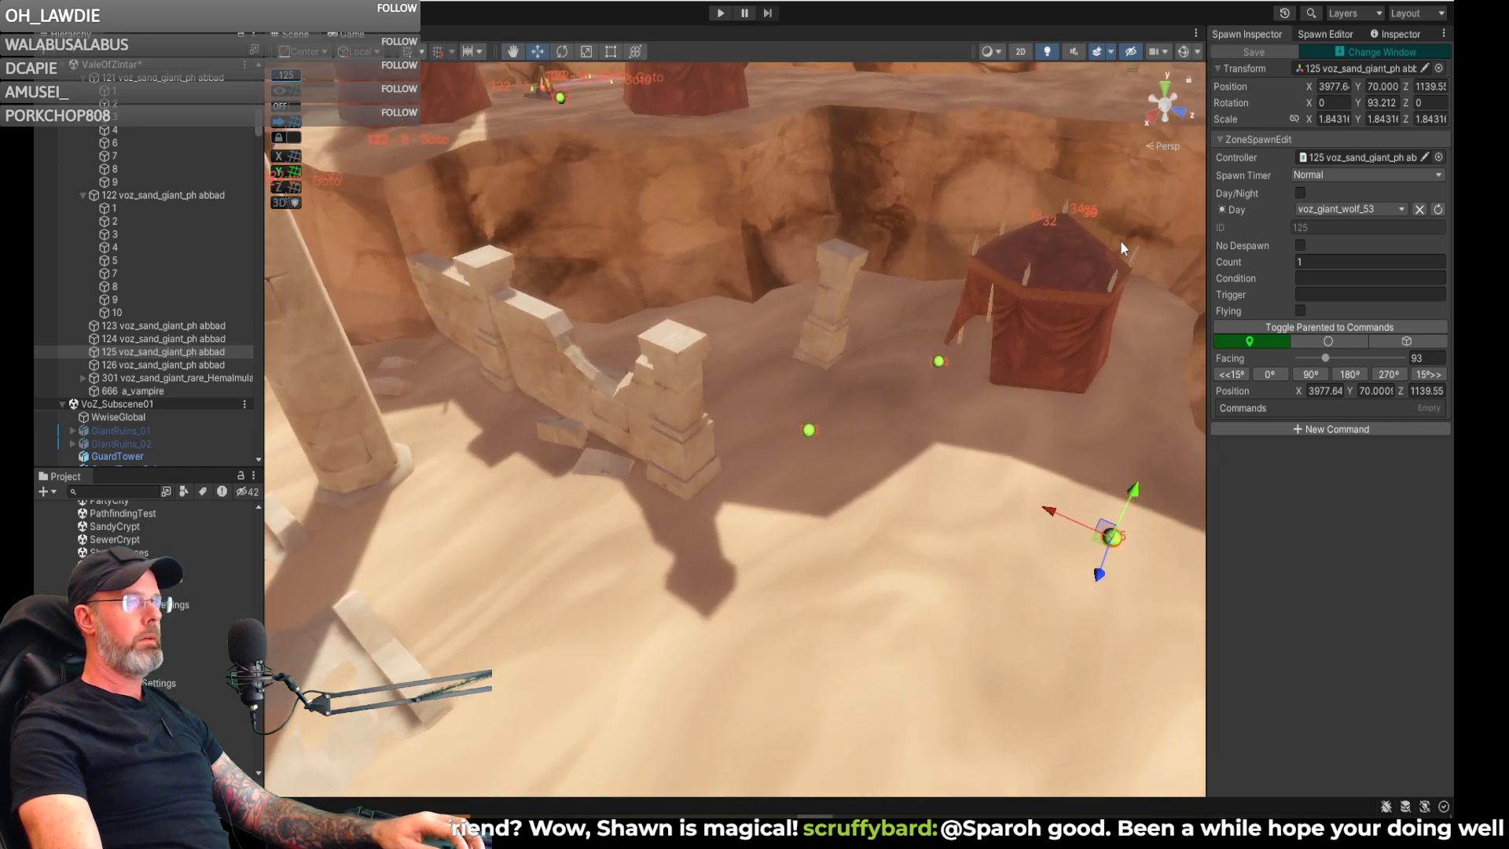
left_click(1387, 52)
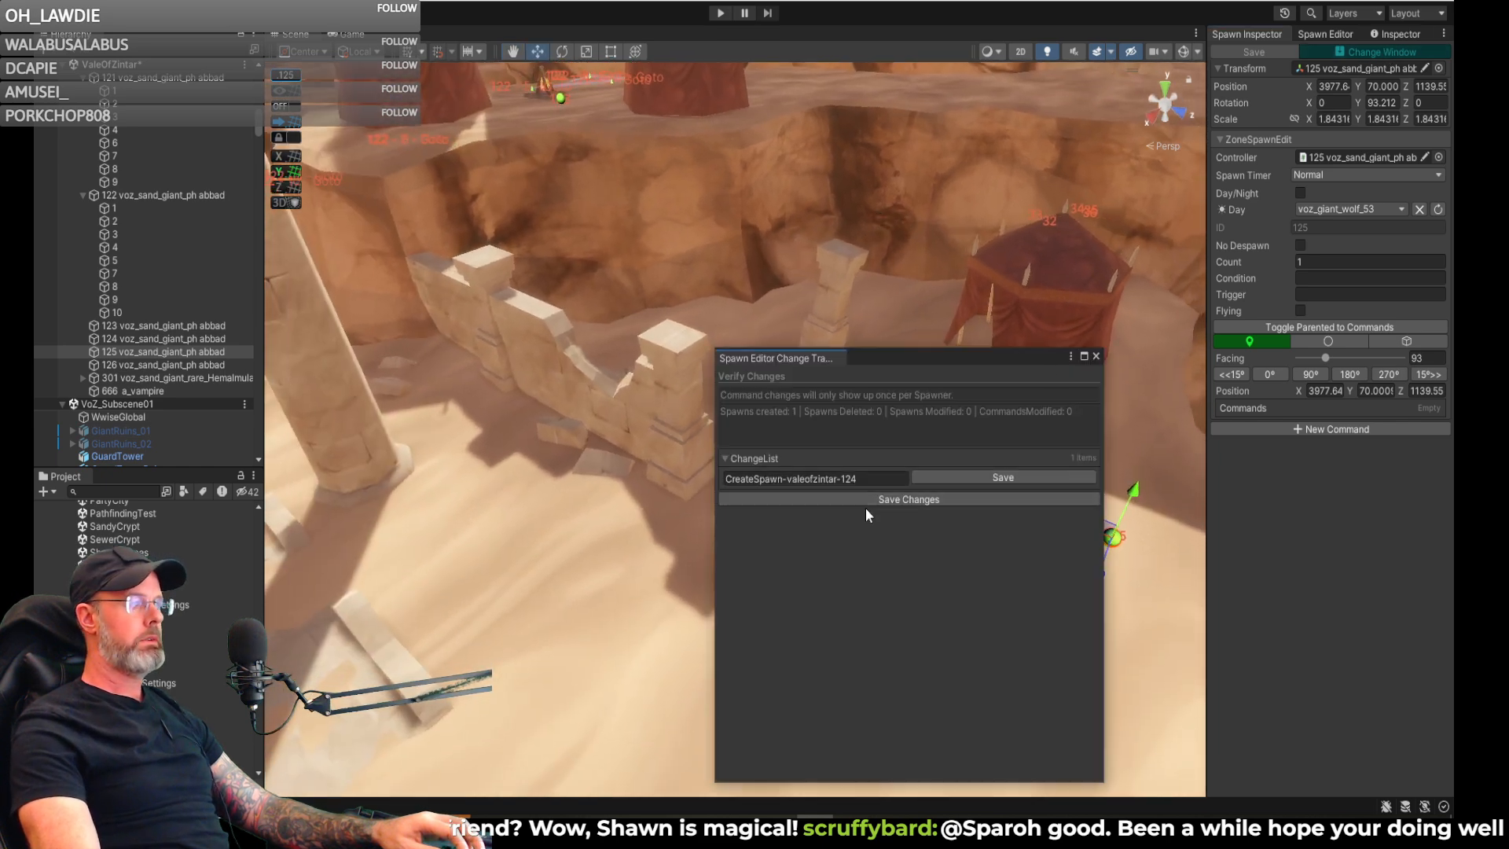
left_click(922, 499)
right_click_drag(1009, 284, 1386, 478)
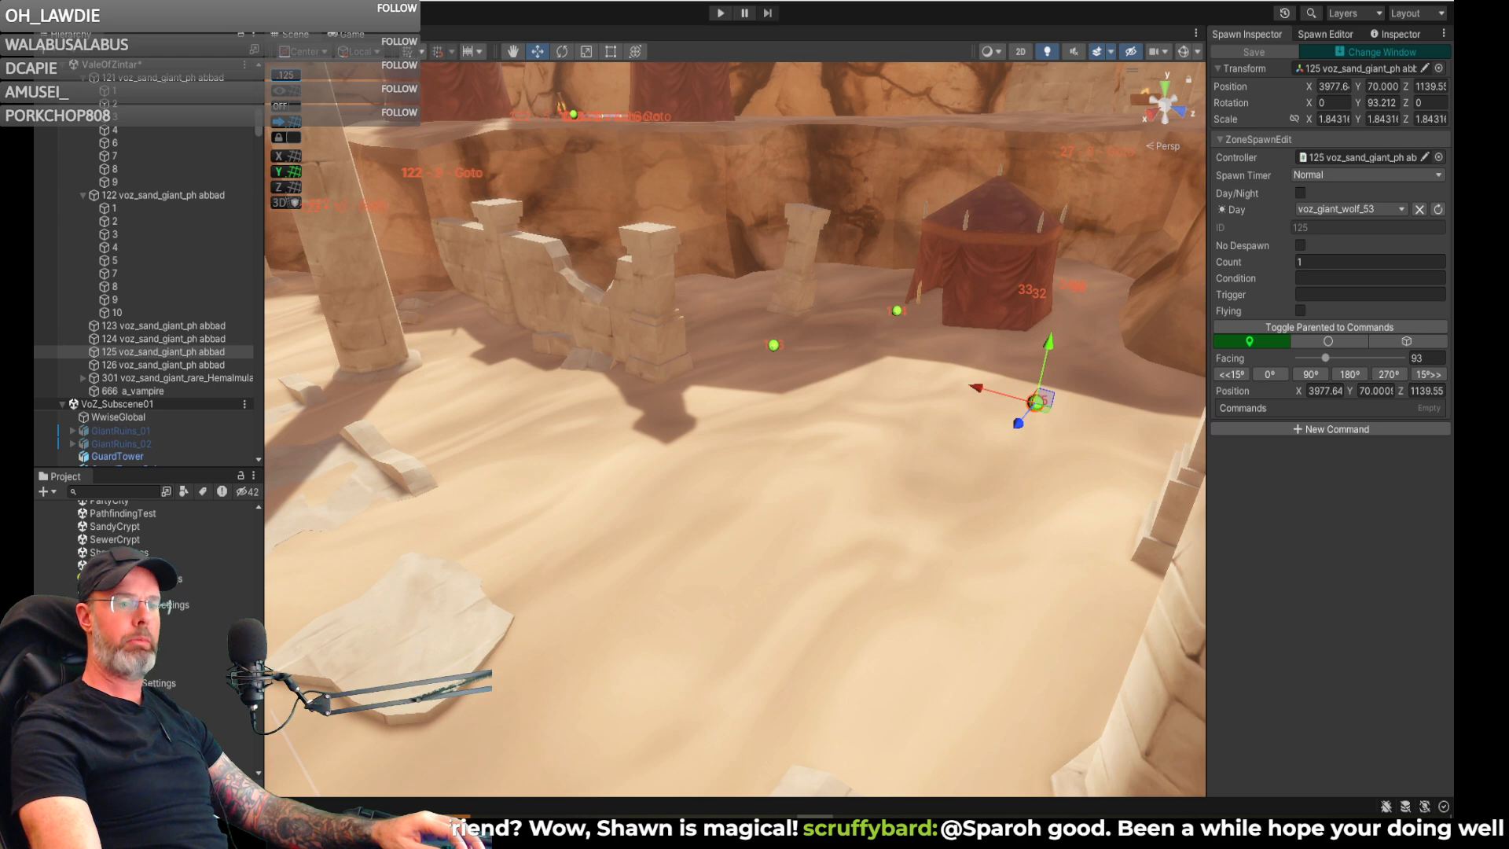
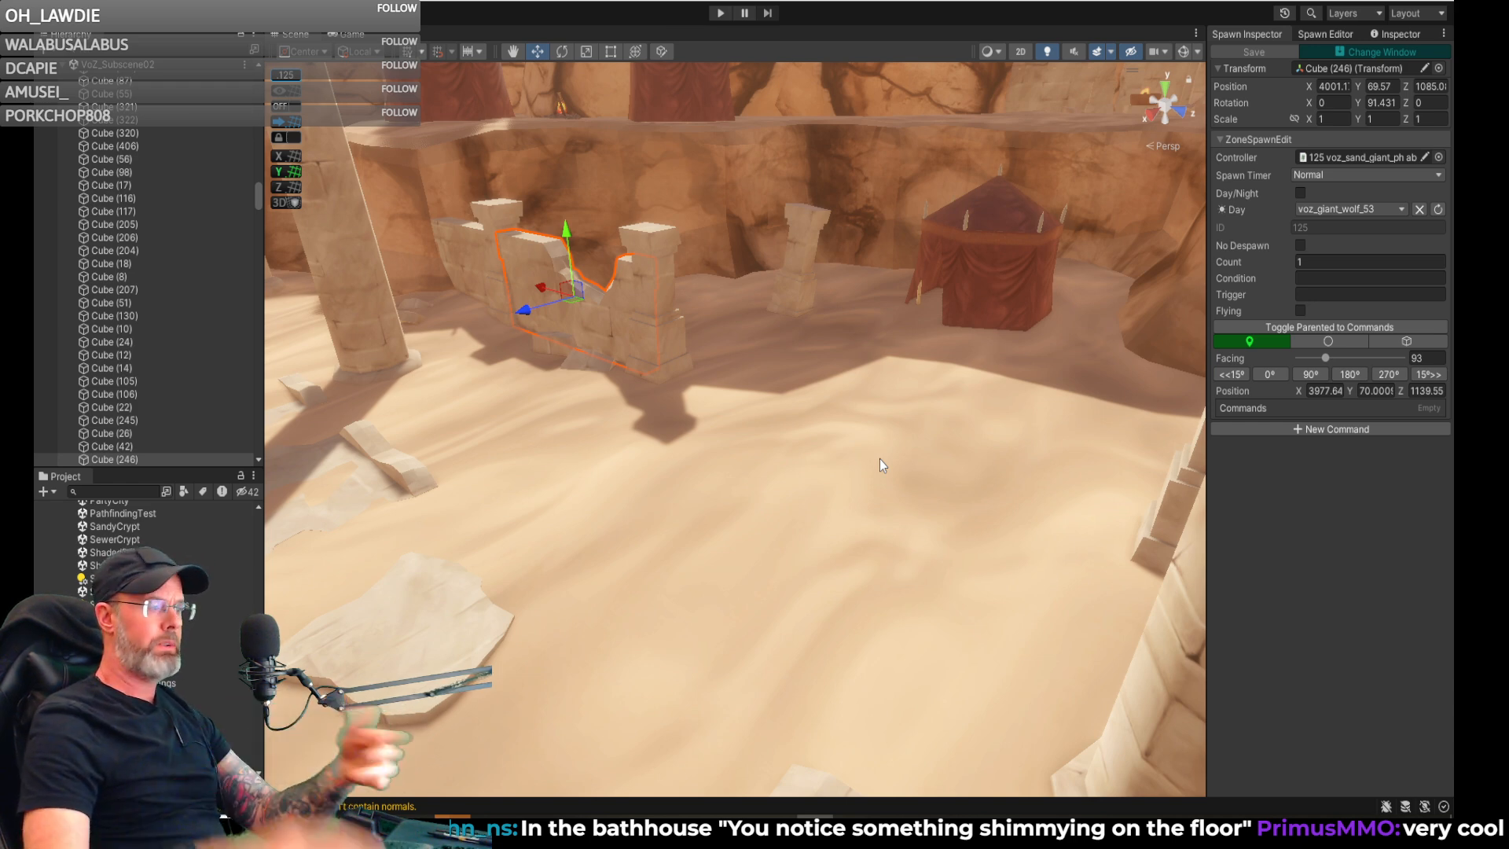
- Switch to HeidiSQL and check the voz_giant_wolf_53 entry in the npc_spawn_group table against the list of content tables
left_click(851, 832)
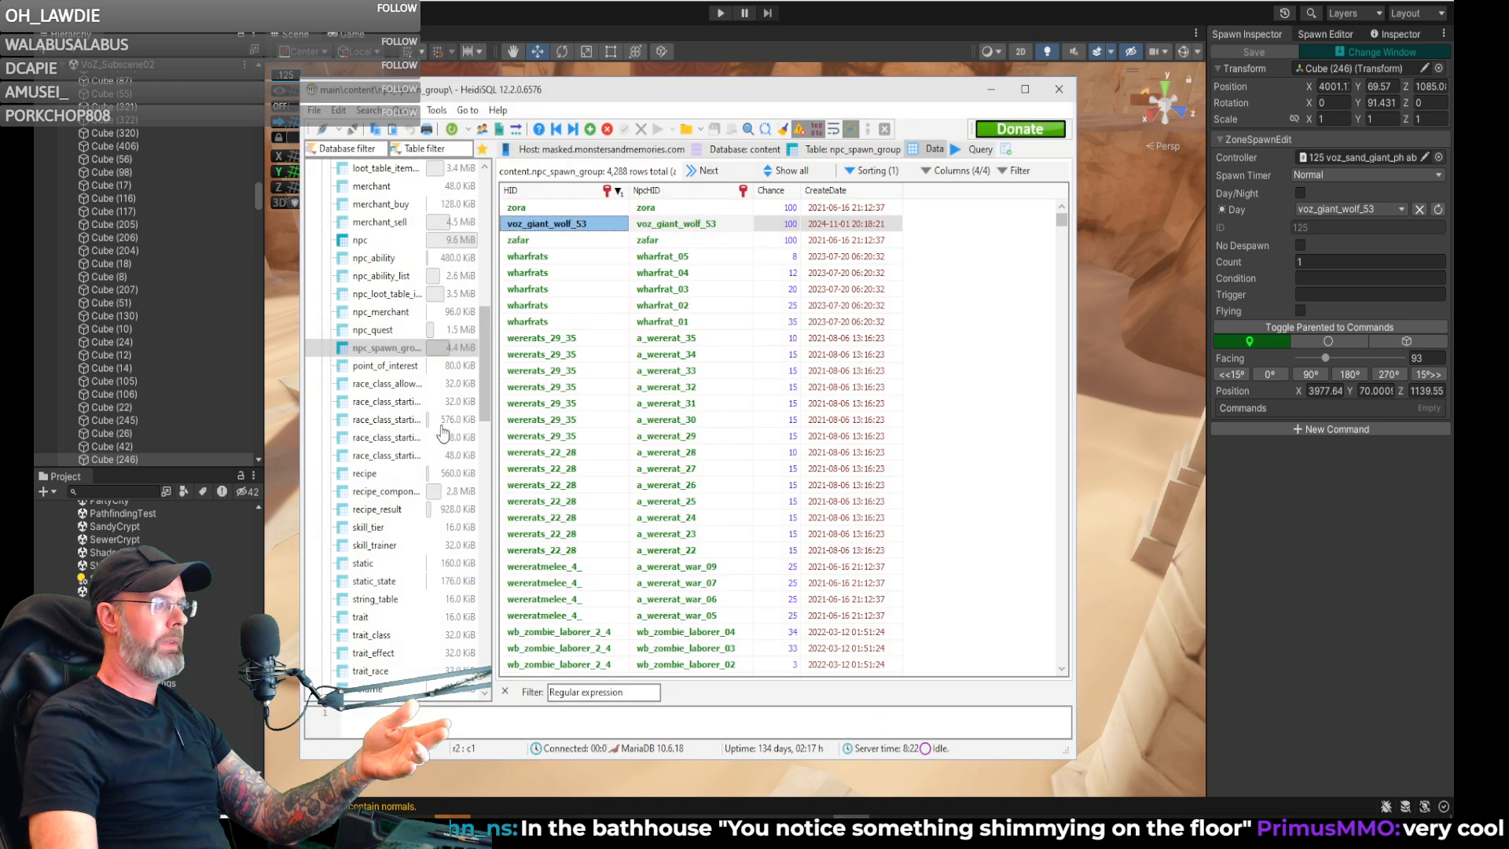
scroll(463, 519, "down", 5)
scroll(454, 603, "up", 3)
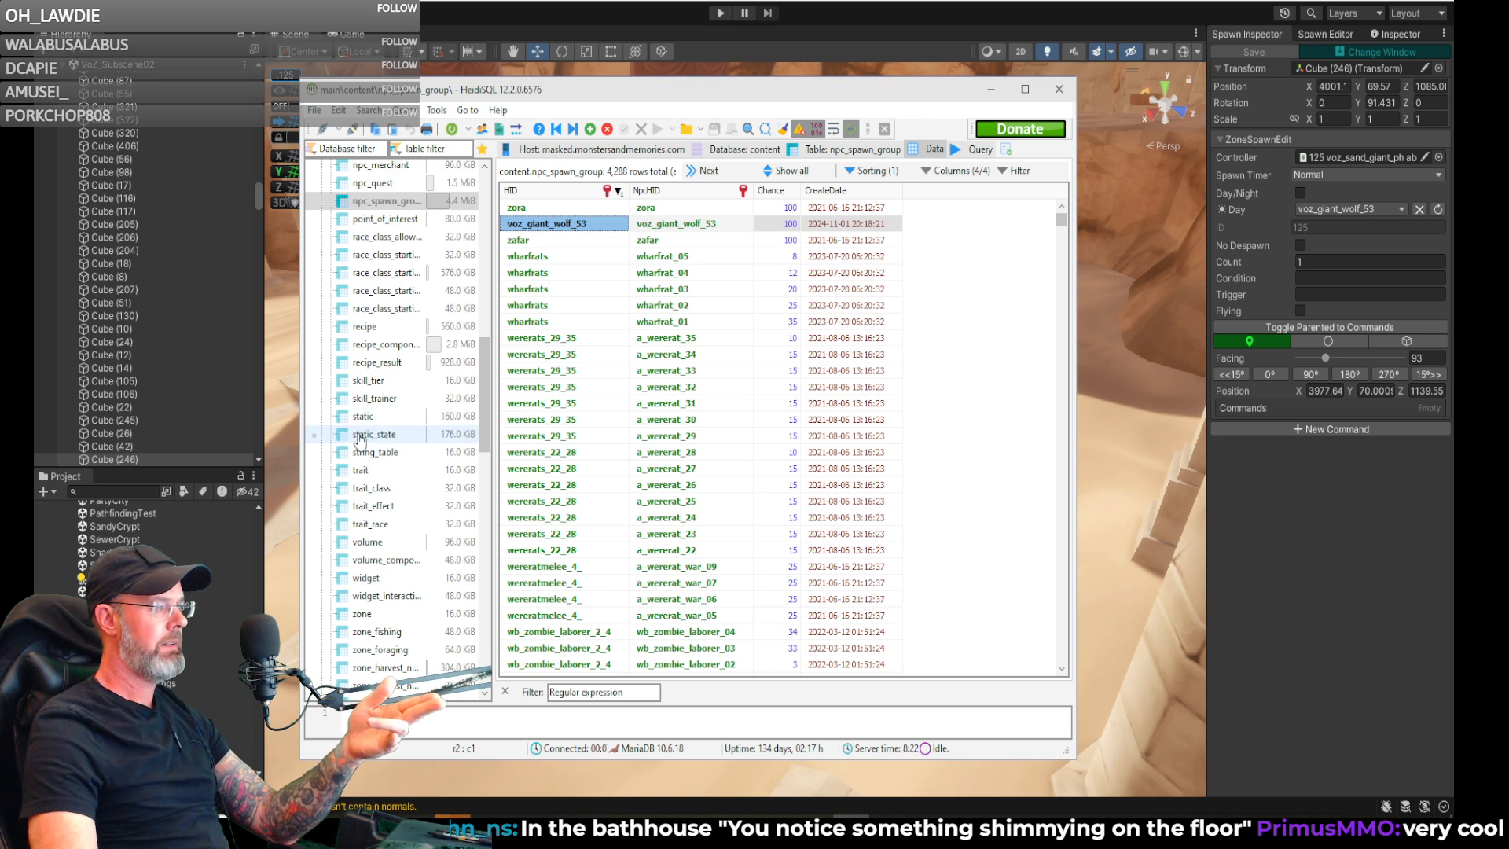
scroll(369, 574, "down", 2)
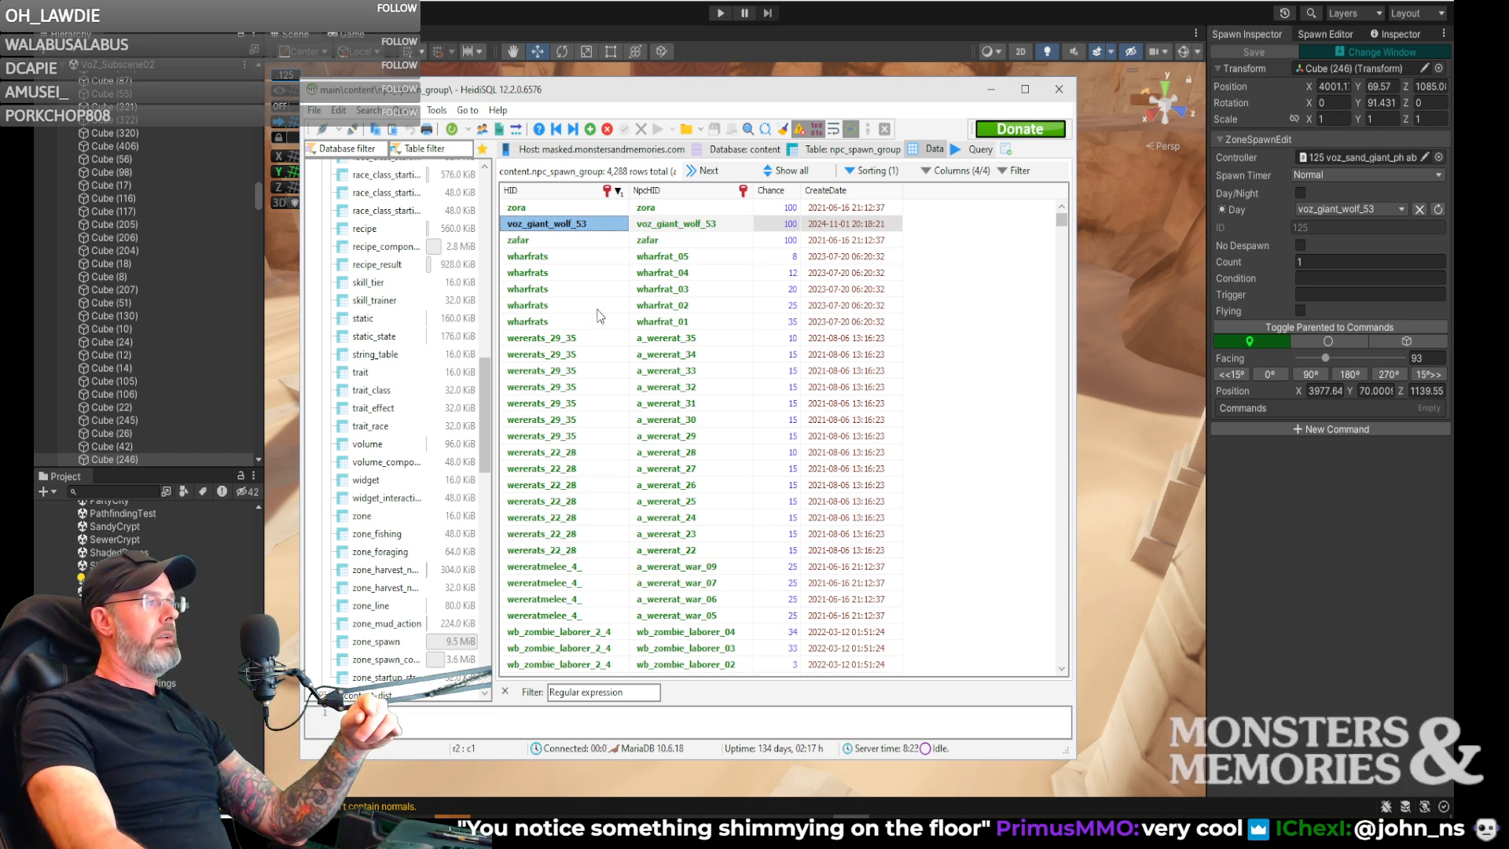
left_click(561, 242)
key("Up")
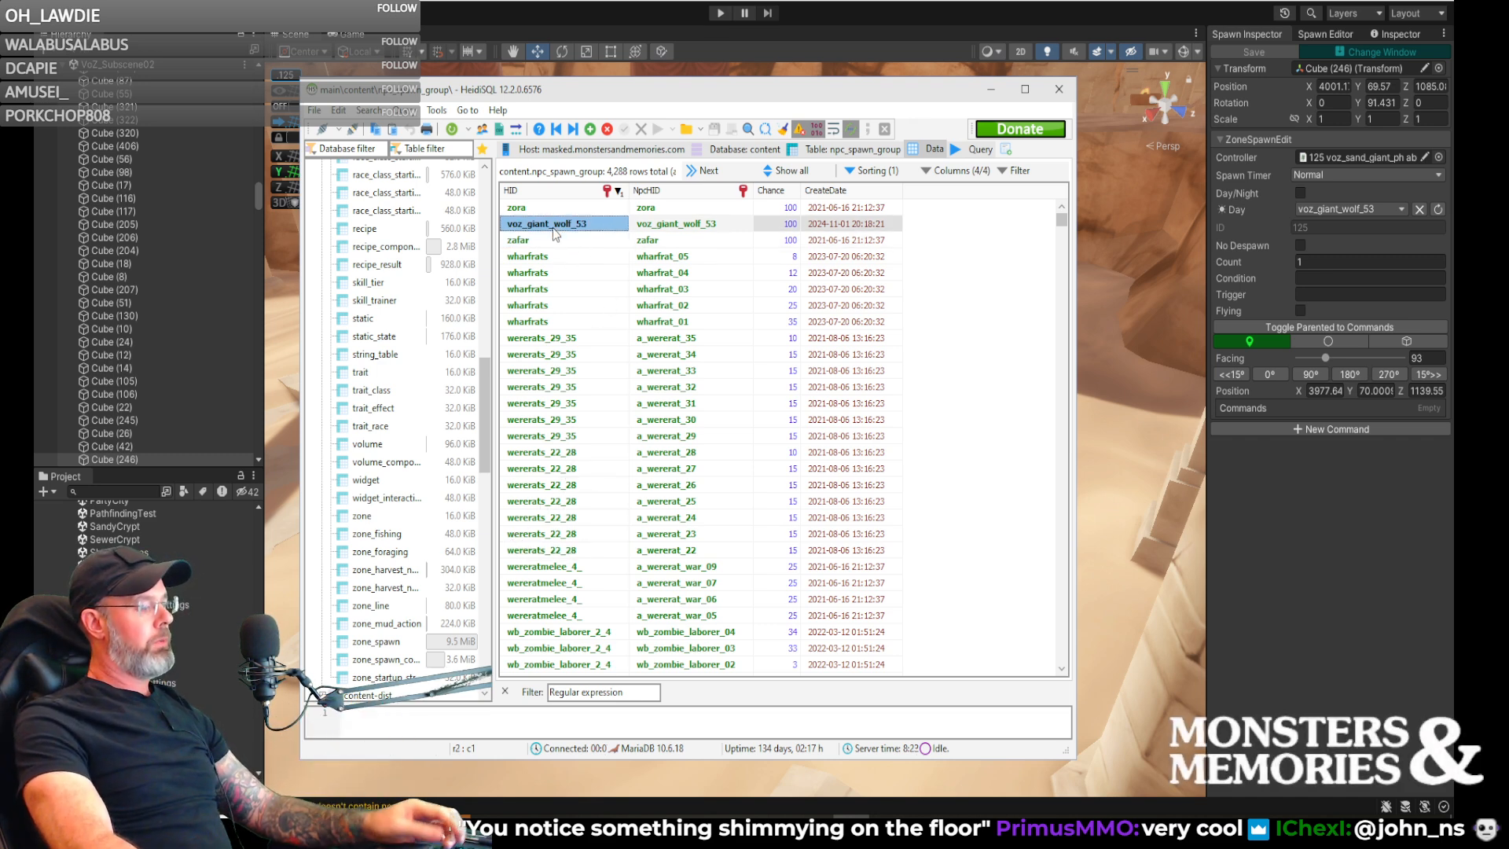
left_click(990, 93)
right_click_drag(805, 317, 877, 294)
key("w")
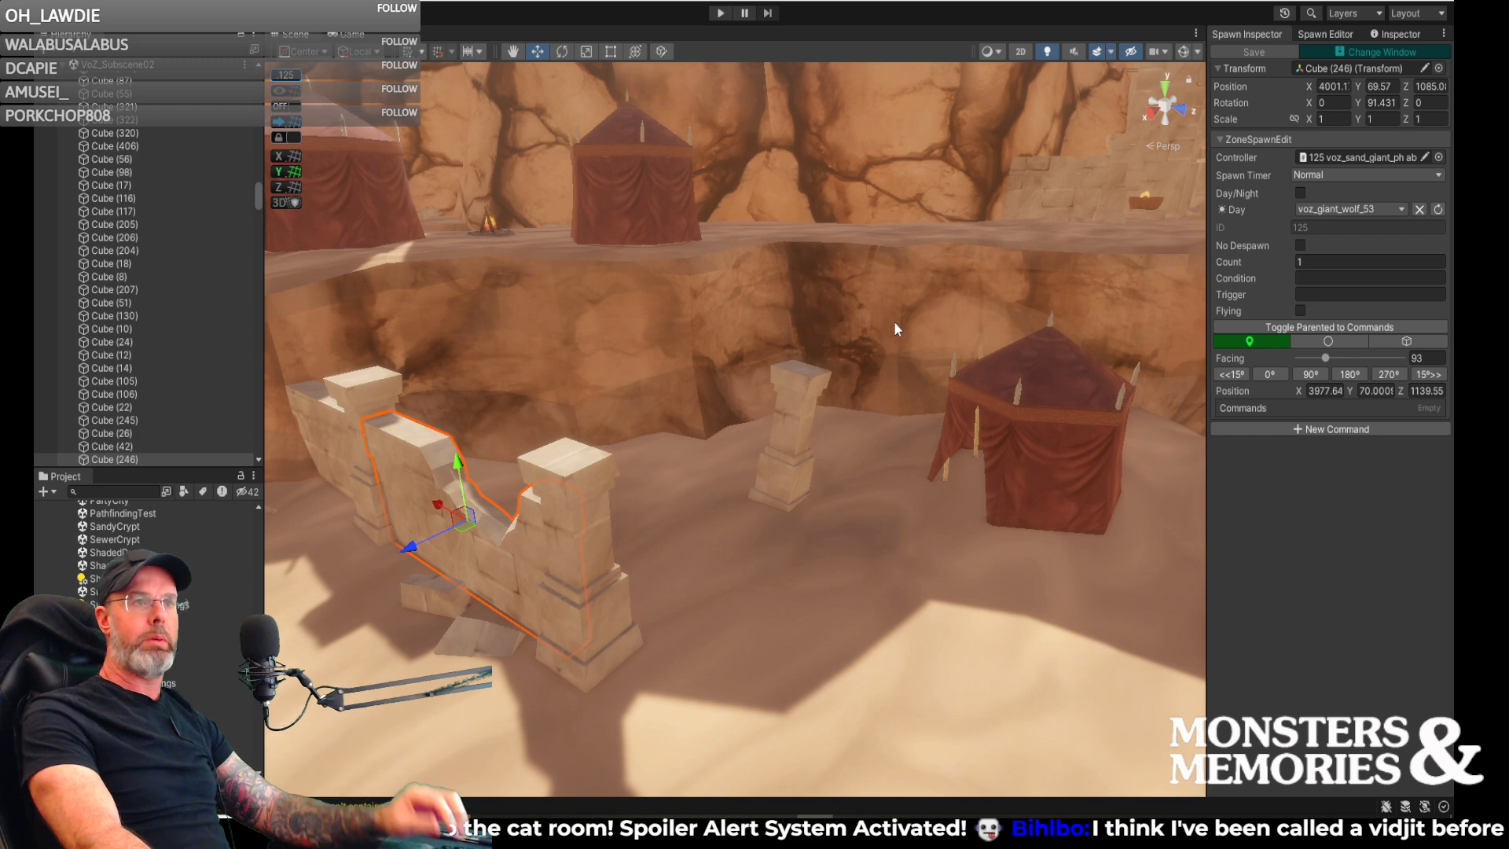
key("w")
right_click_drag(927, 321, 1029, 364)
key("s")
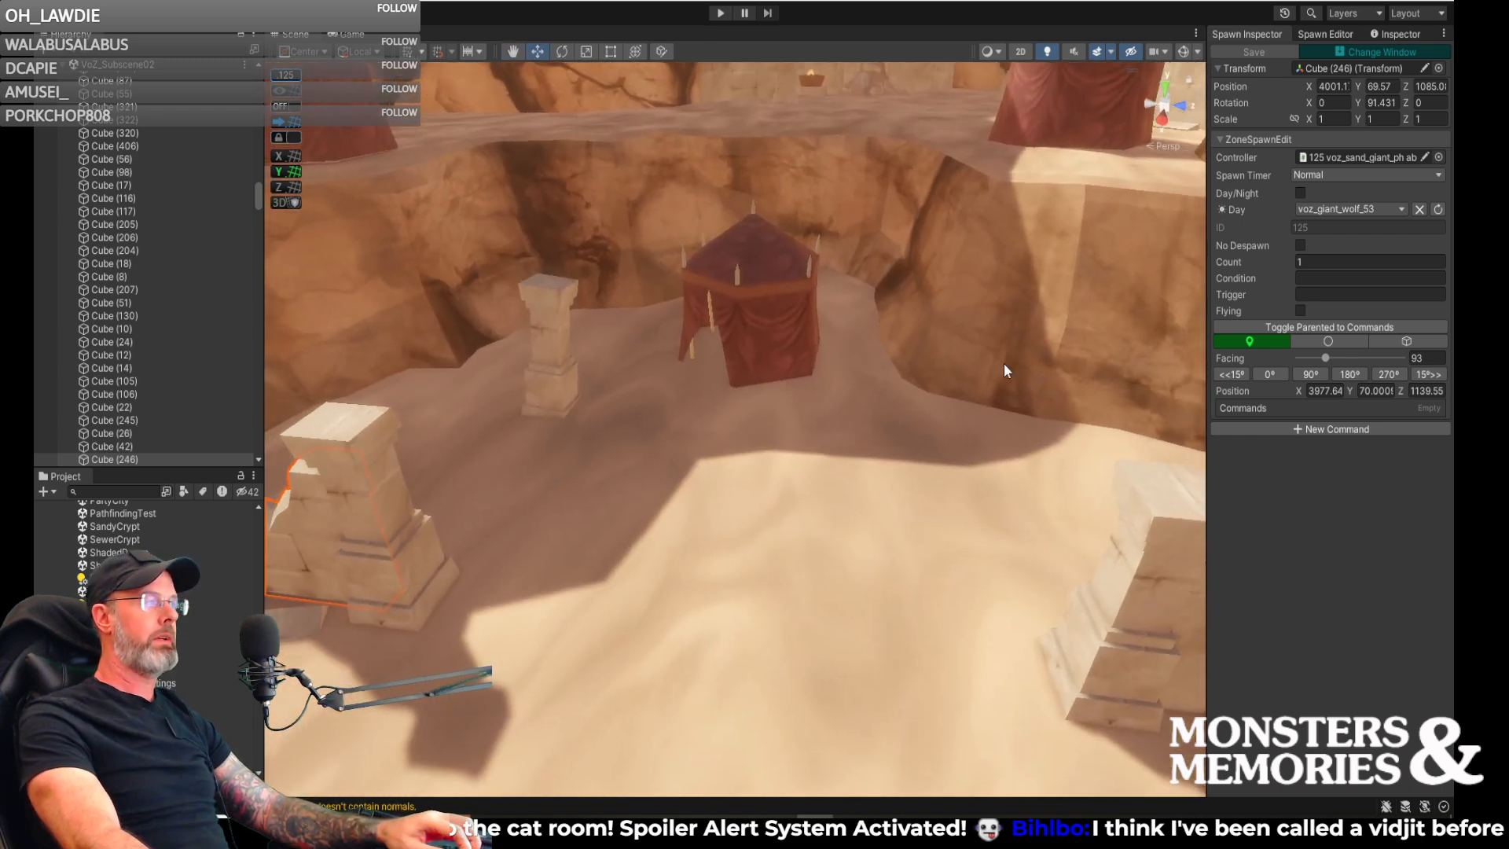
left_click(1314, 34)
left_click(1263, 34)
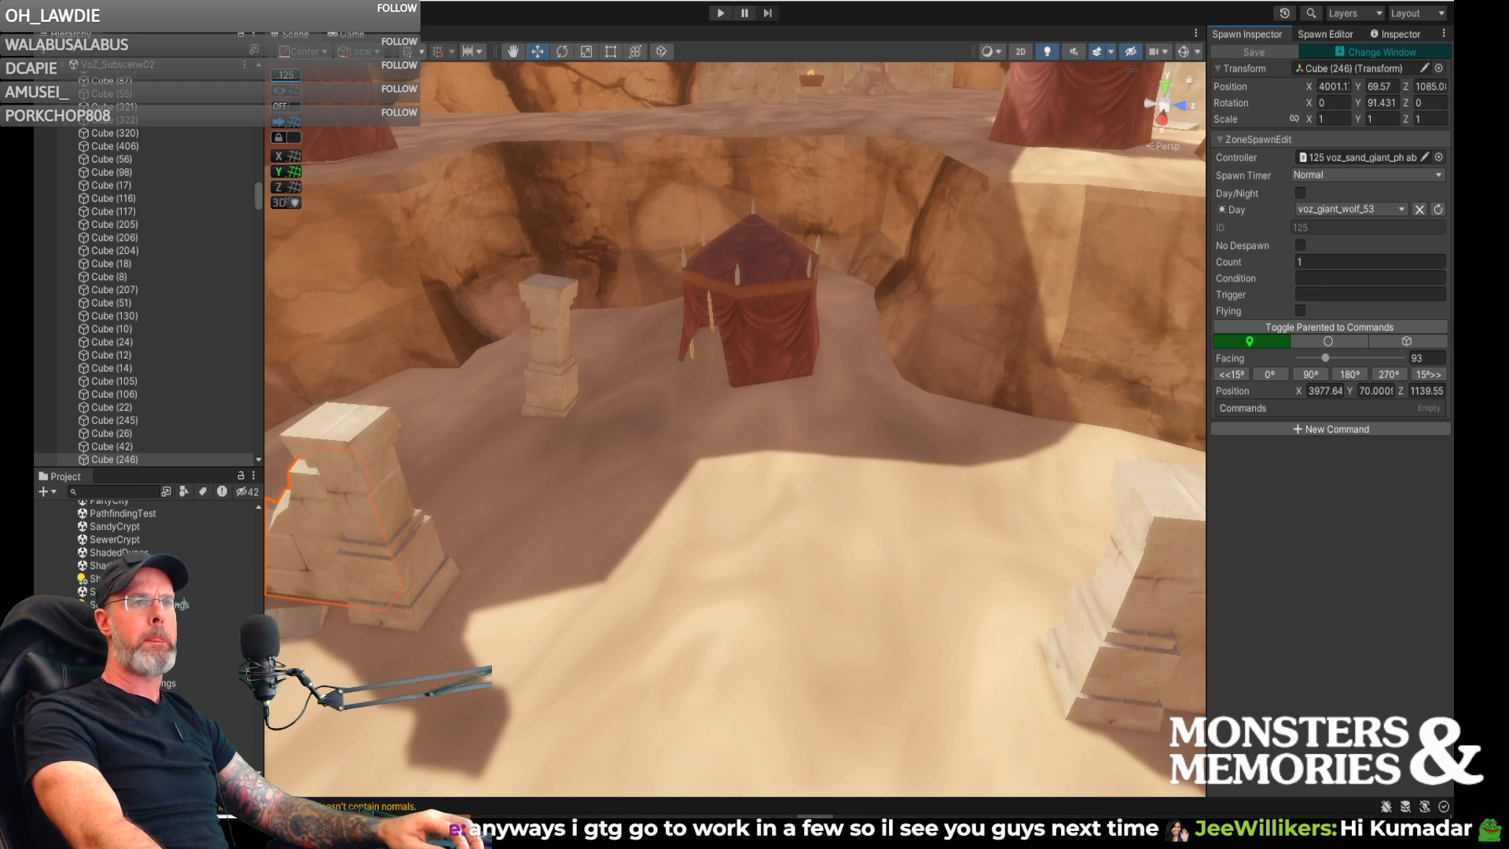
right_click_drag(1078, 173, 983, 170)
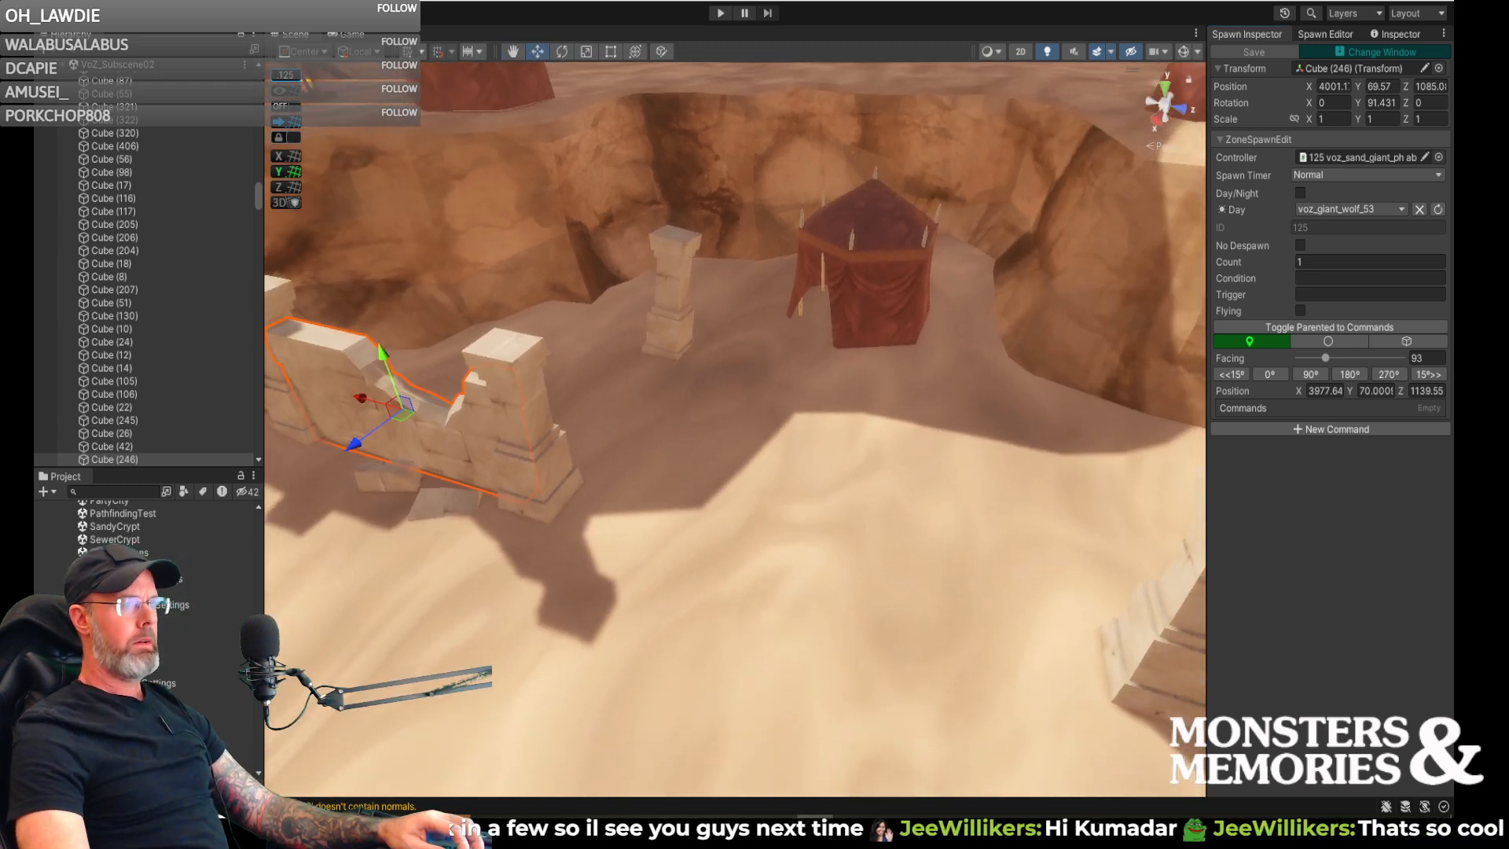
- Open the Zone scene from the project's scene files, discarding the unsaved changes to ValeOfZintar and VoZ_Subscene02
scroll(187, 656, "up", 5)
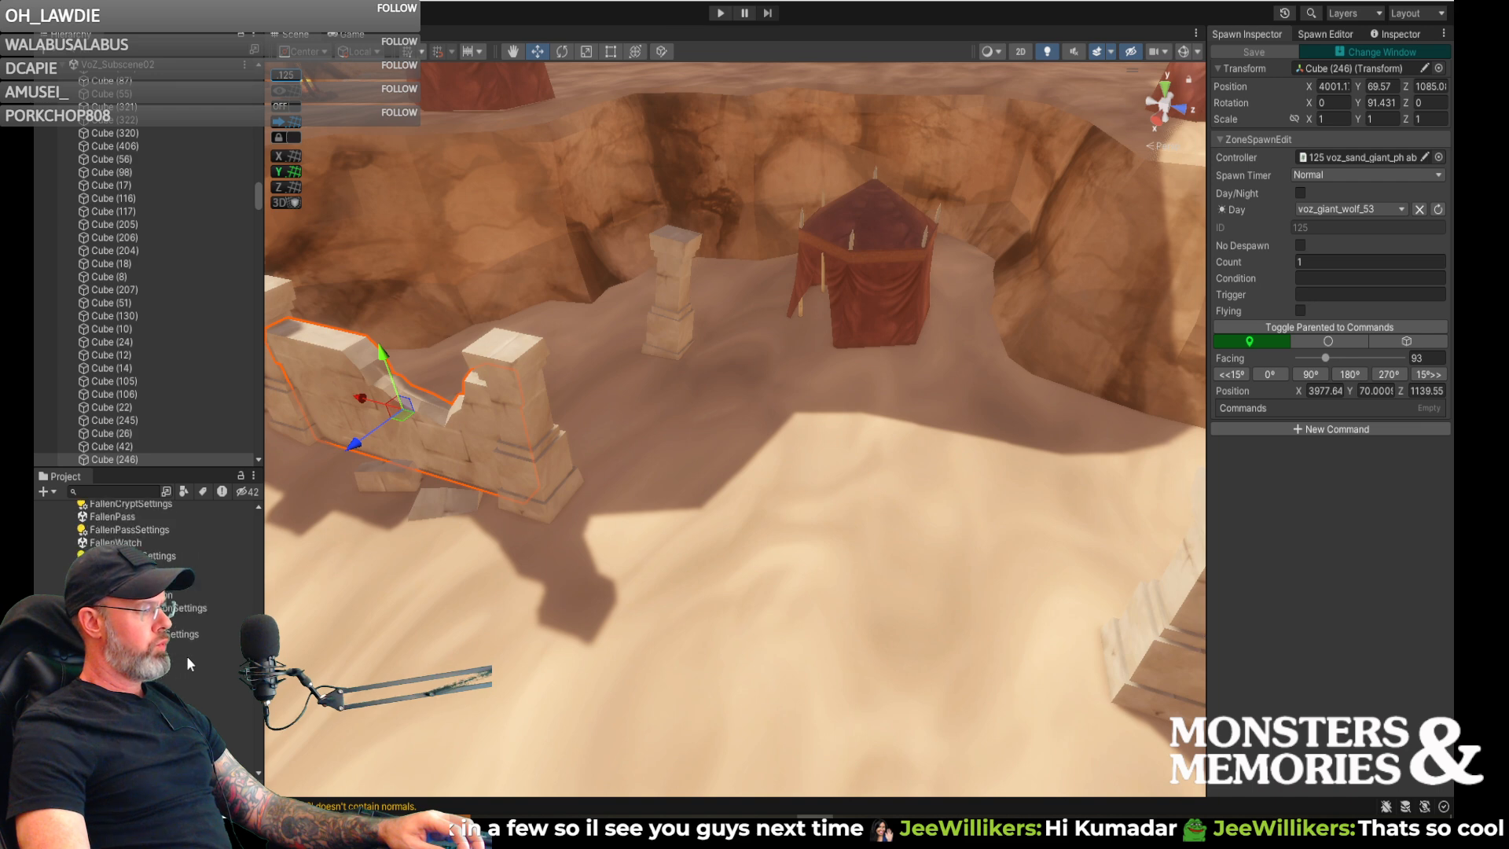
scroll(192, 645, "up", 5)
scroll(188, 645, "up", 2)
scroll(149, 527, "down", 2)
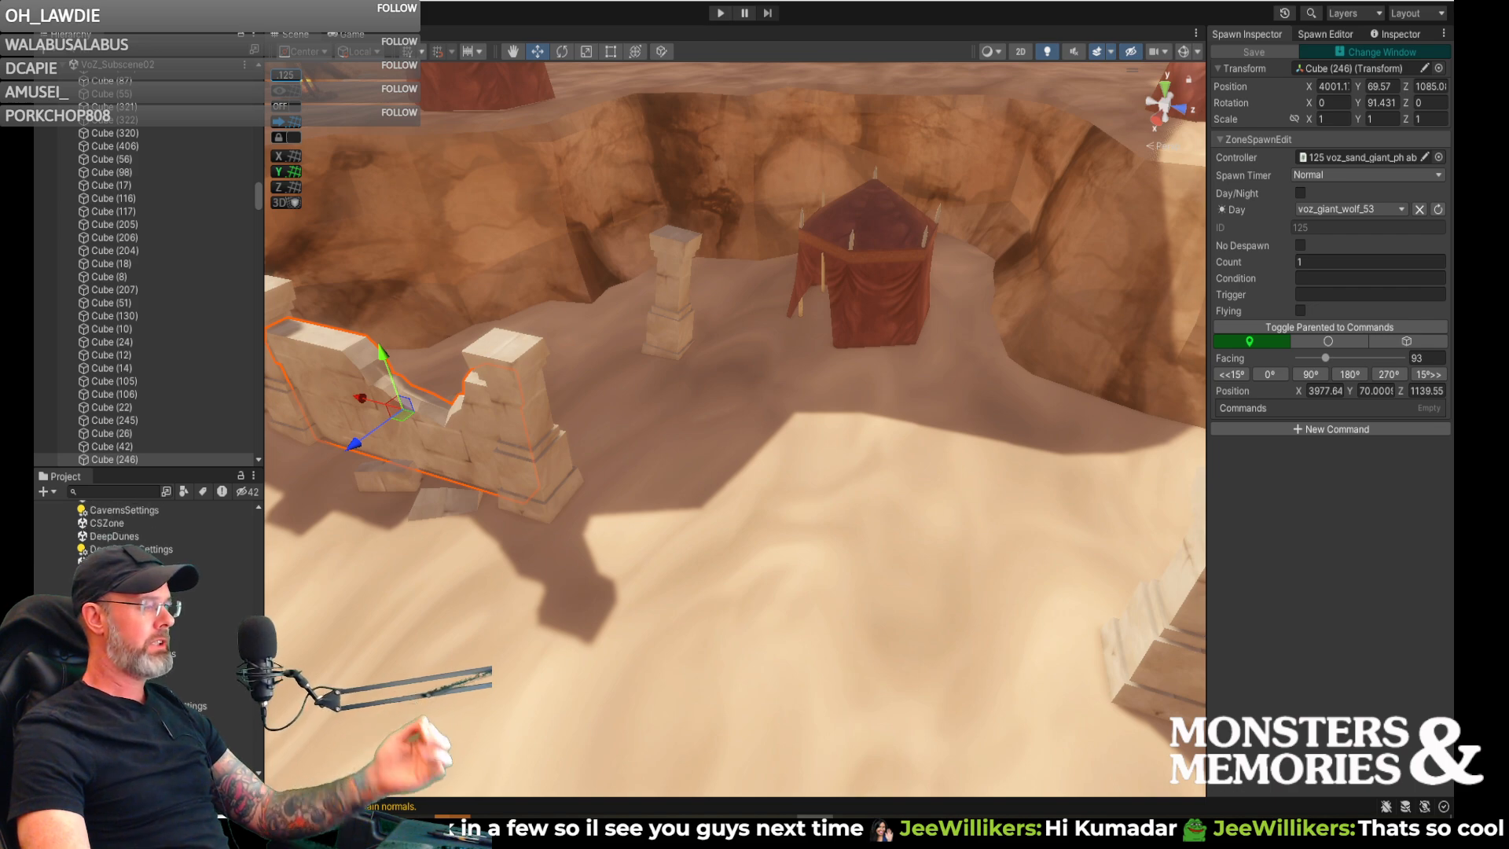
scroll(149, 550, "down", 5)
scroll(149, 550, "down", 2)
right_click_drag(719, 621, 663, 582)
key("w")
key("s")
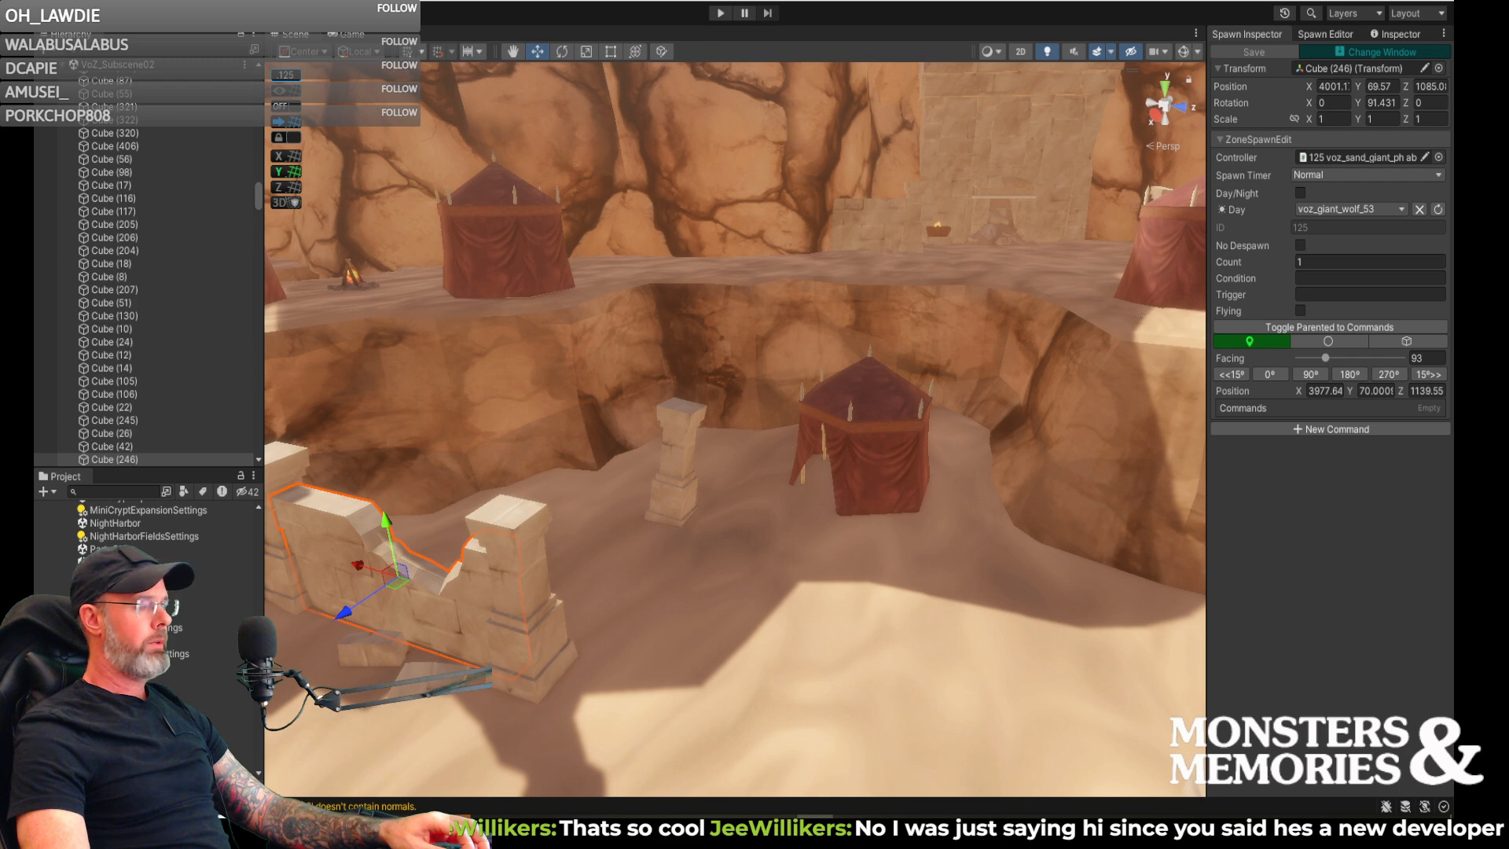
scroll(149, 527, "down", 5)
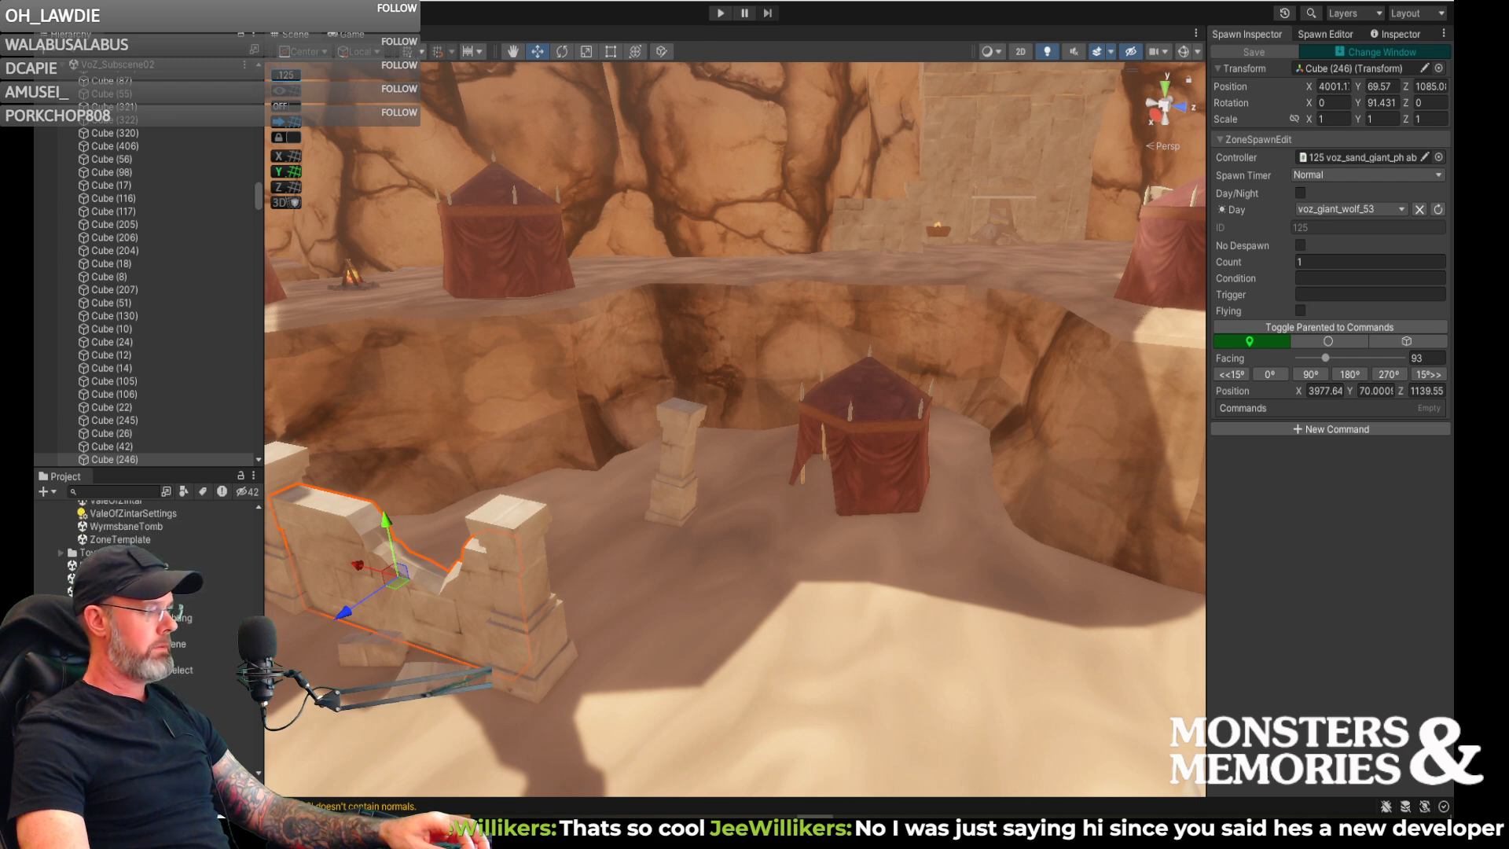
double_click(143, 696)
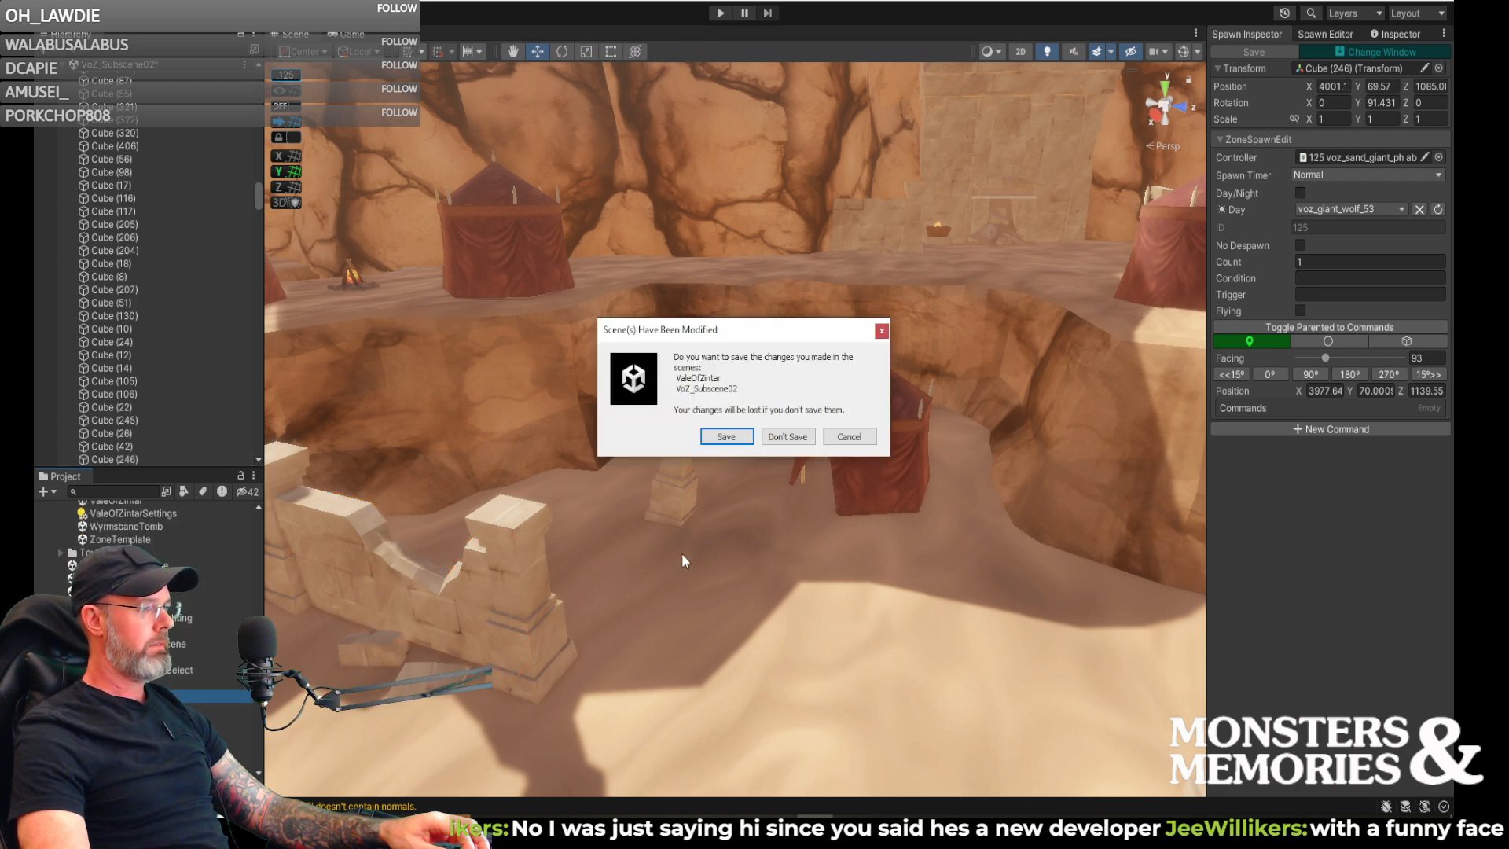
left_click(787, 437)
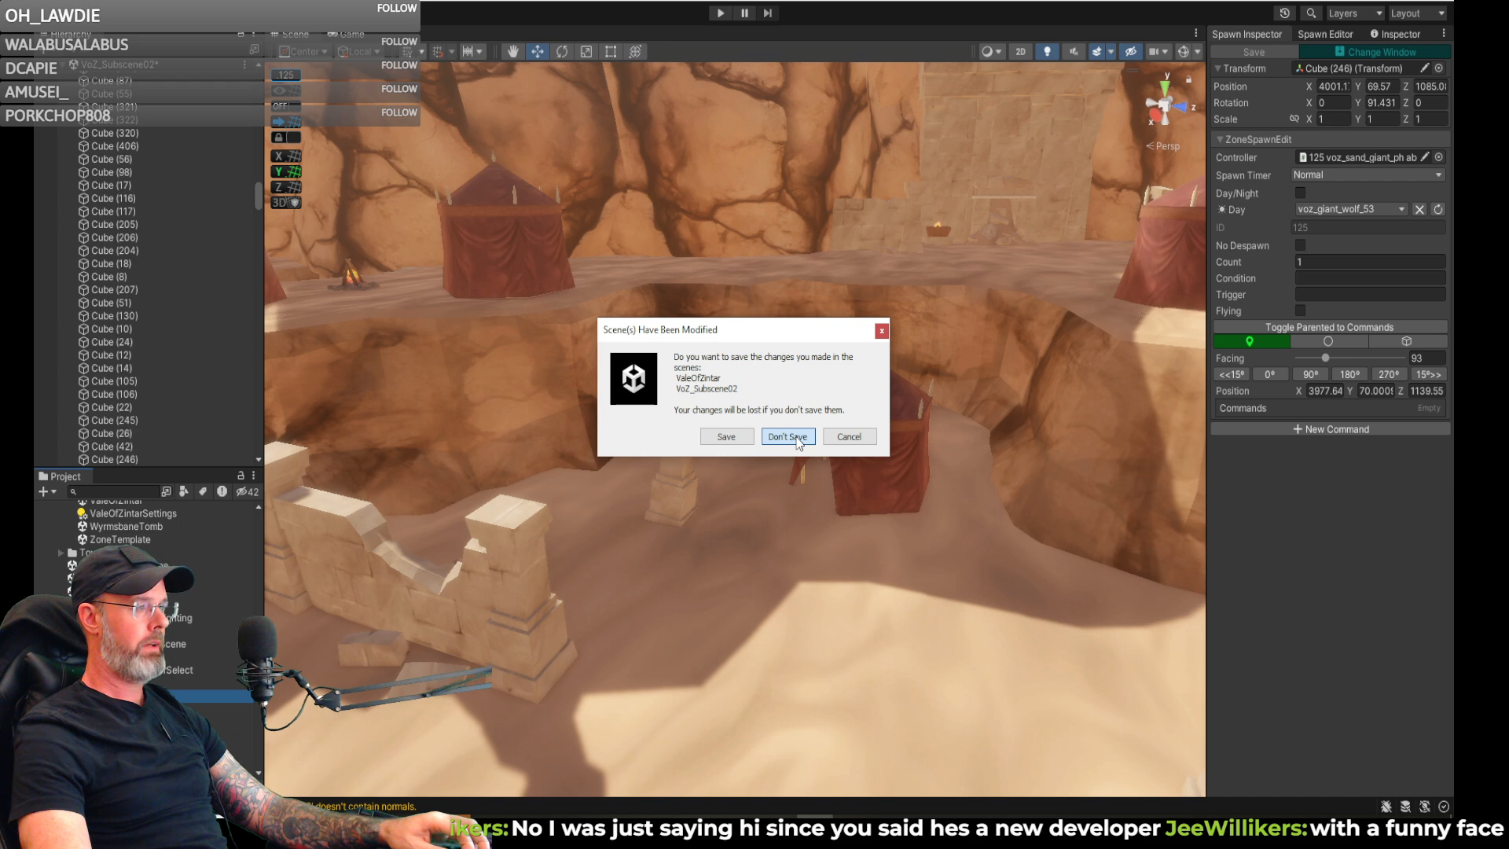
left_click(788, 437)
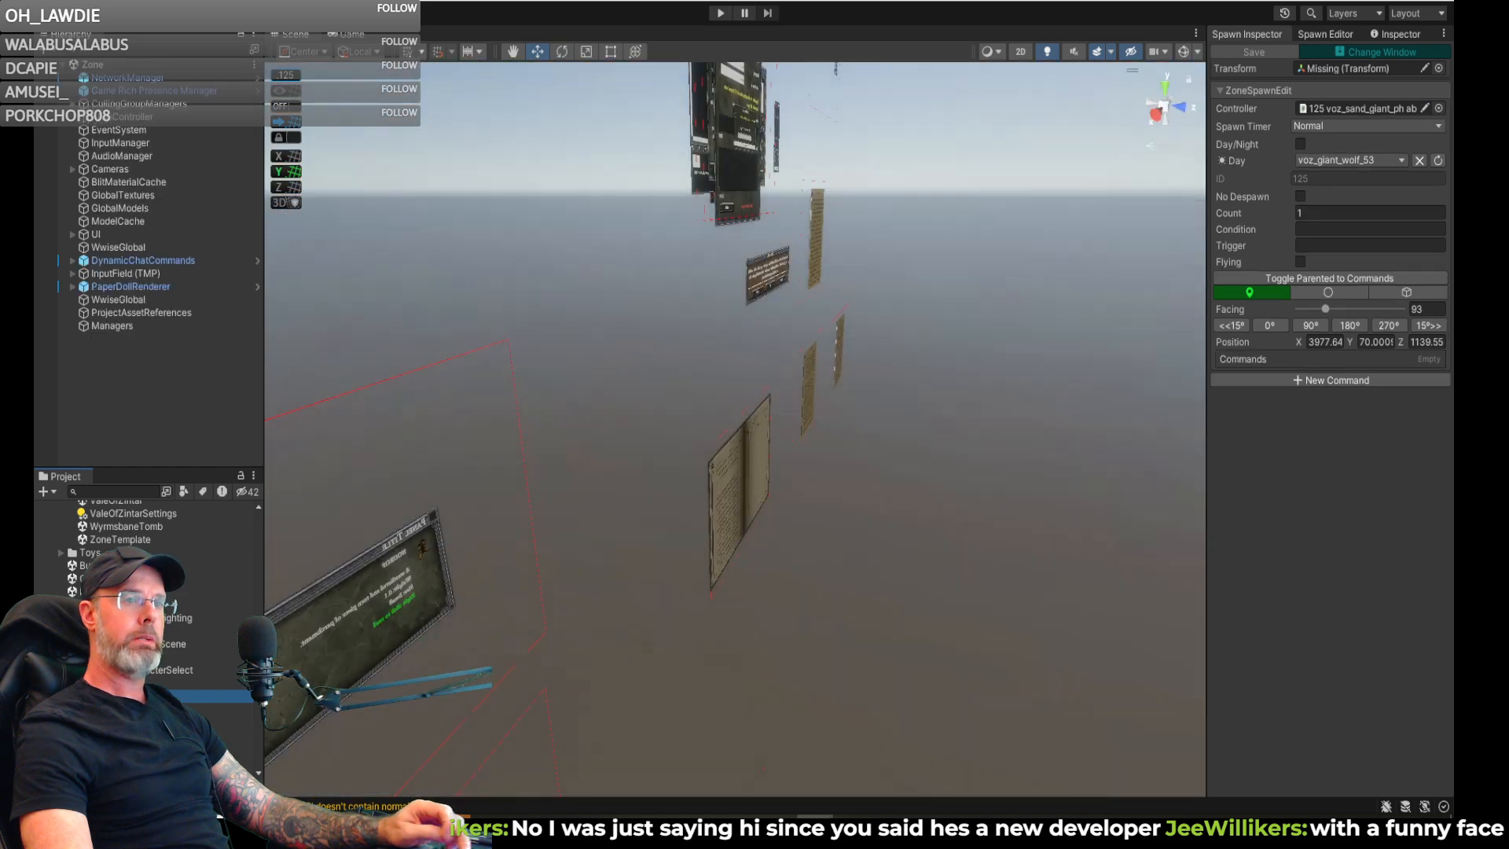
- Run the game, log in with the prefilled account, and enter the Development Server as the level 60 gnome enchanter in Vale of Zintar
mouse_move(988, 224)
right_mouse_down()
mouse_move(1055, 199)
mouse_move(807, 199)
mouse_move(646, 91)
mouse_move(649, 132)
mouse_move(664, 135)
right_mouse_up()
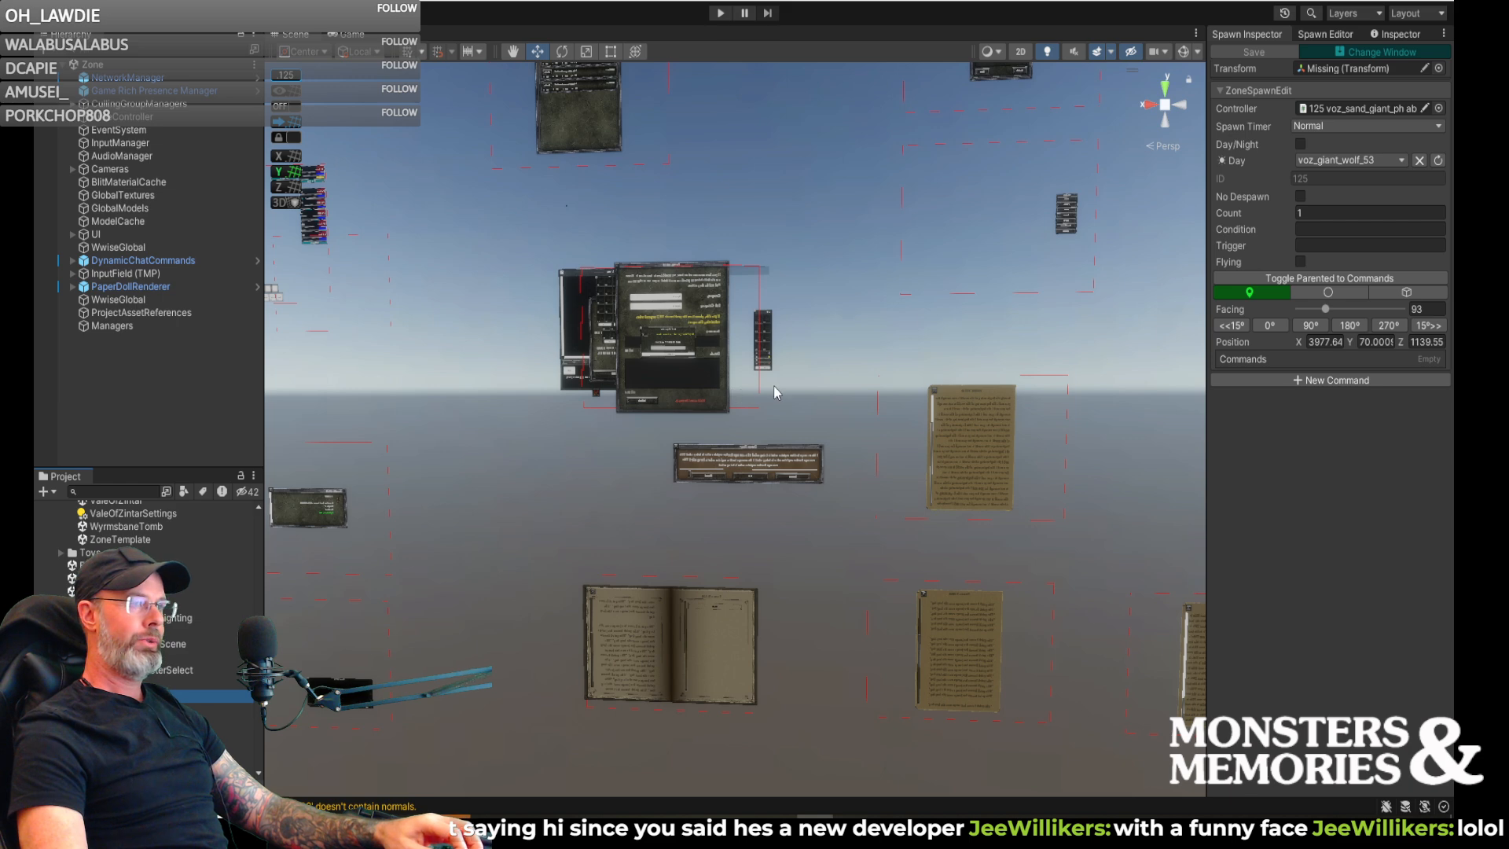
left_click(720, 13)
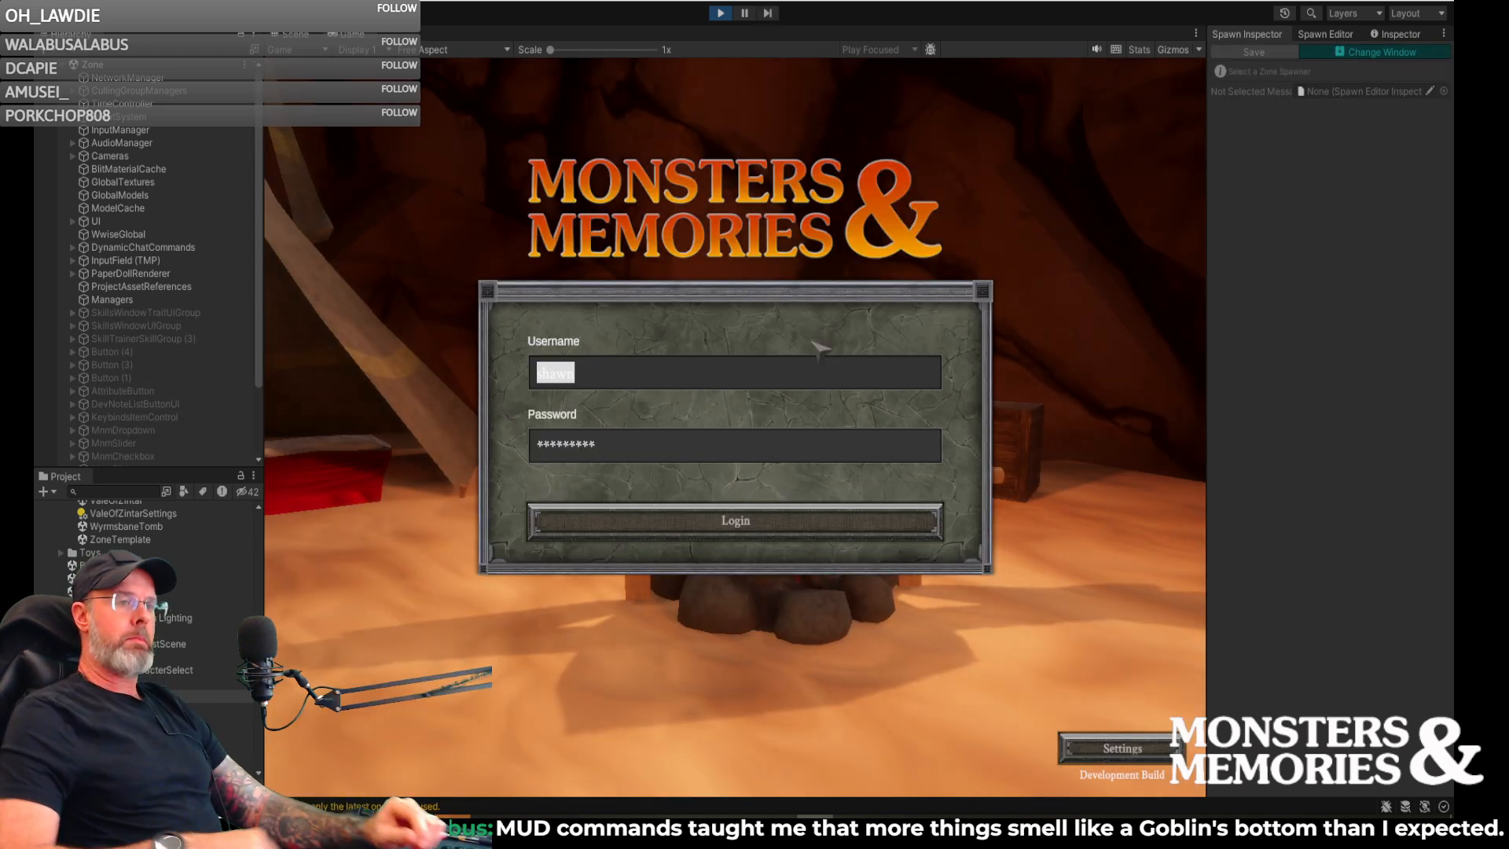
left_click(762, 527)
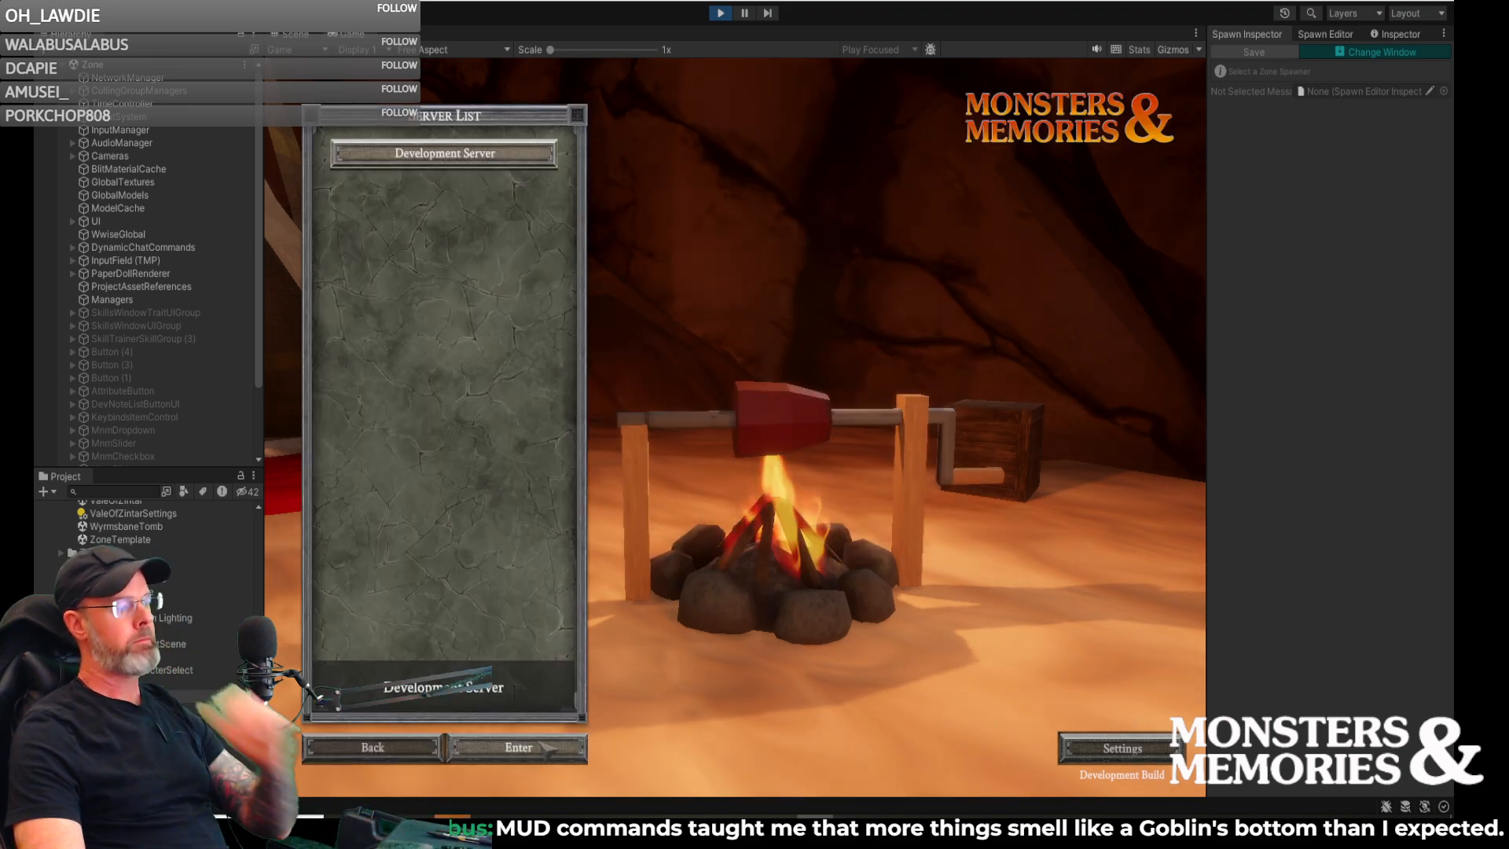
left_click(575, 745)
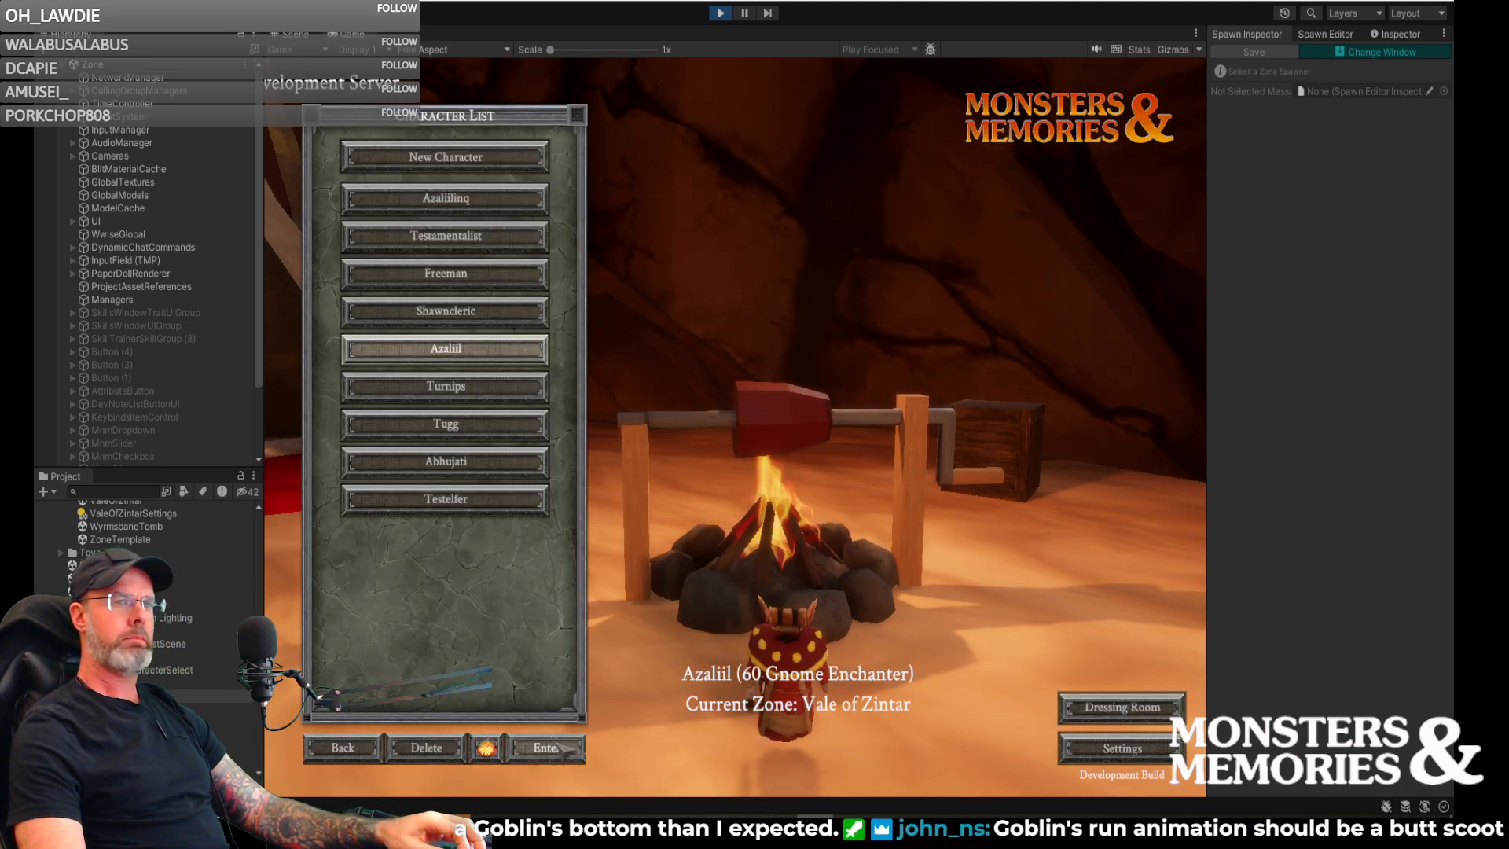
left_click(547, 747)
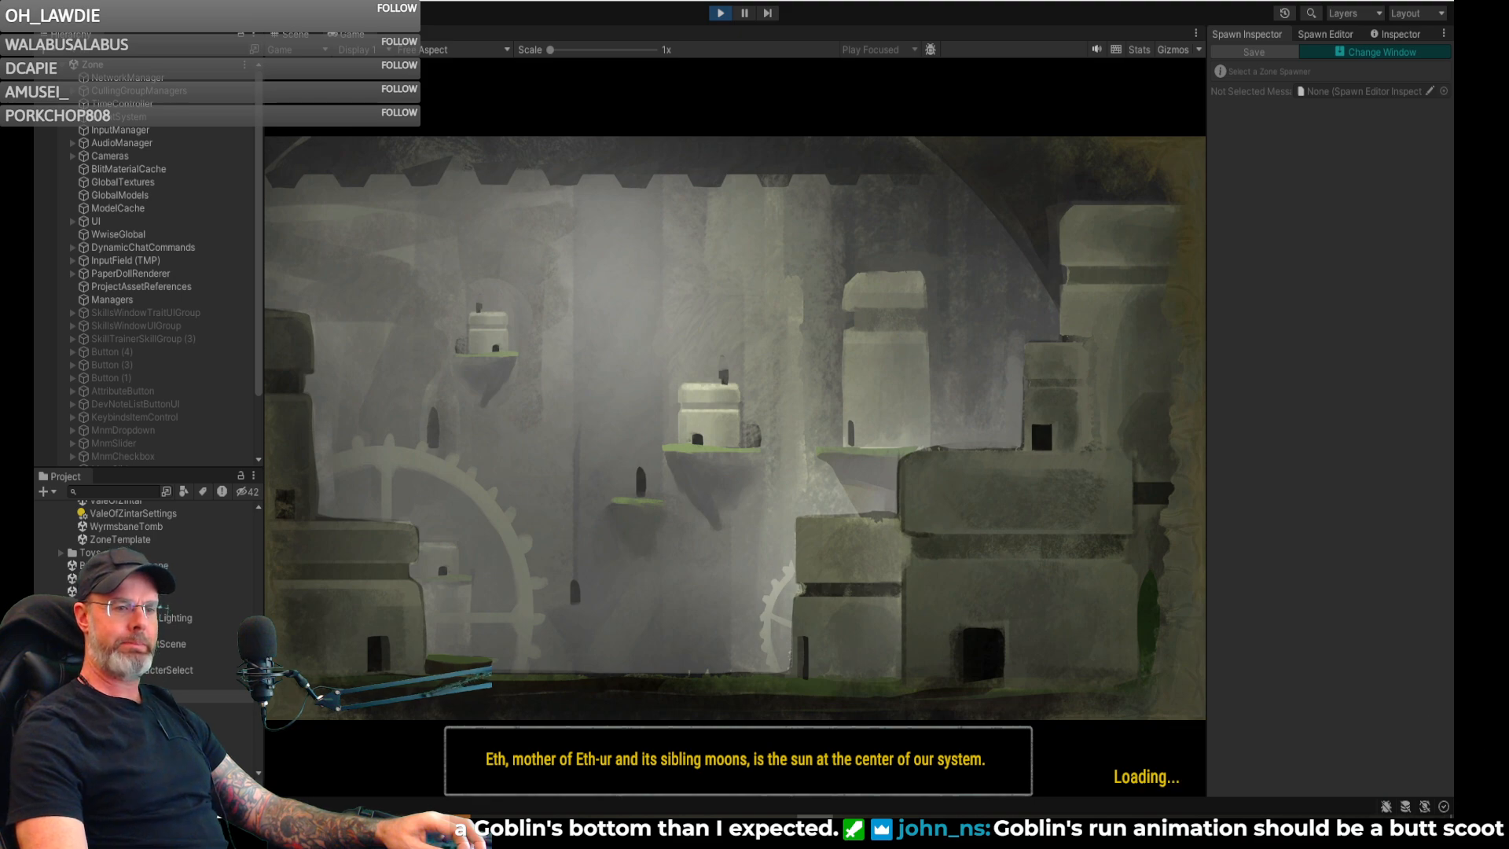
key("super+d")
key("super+d")
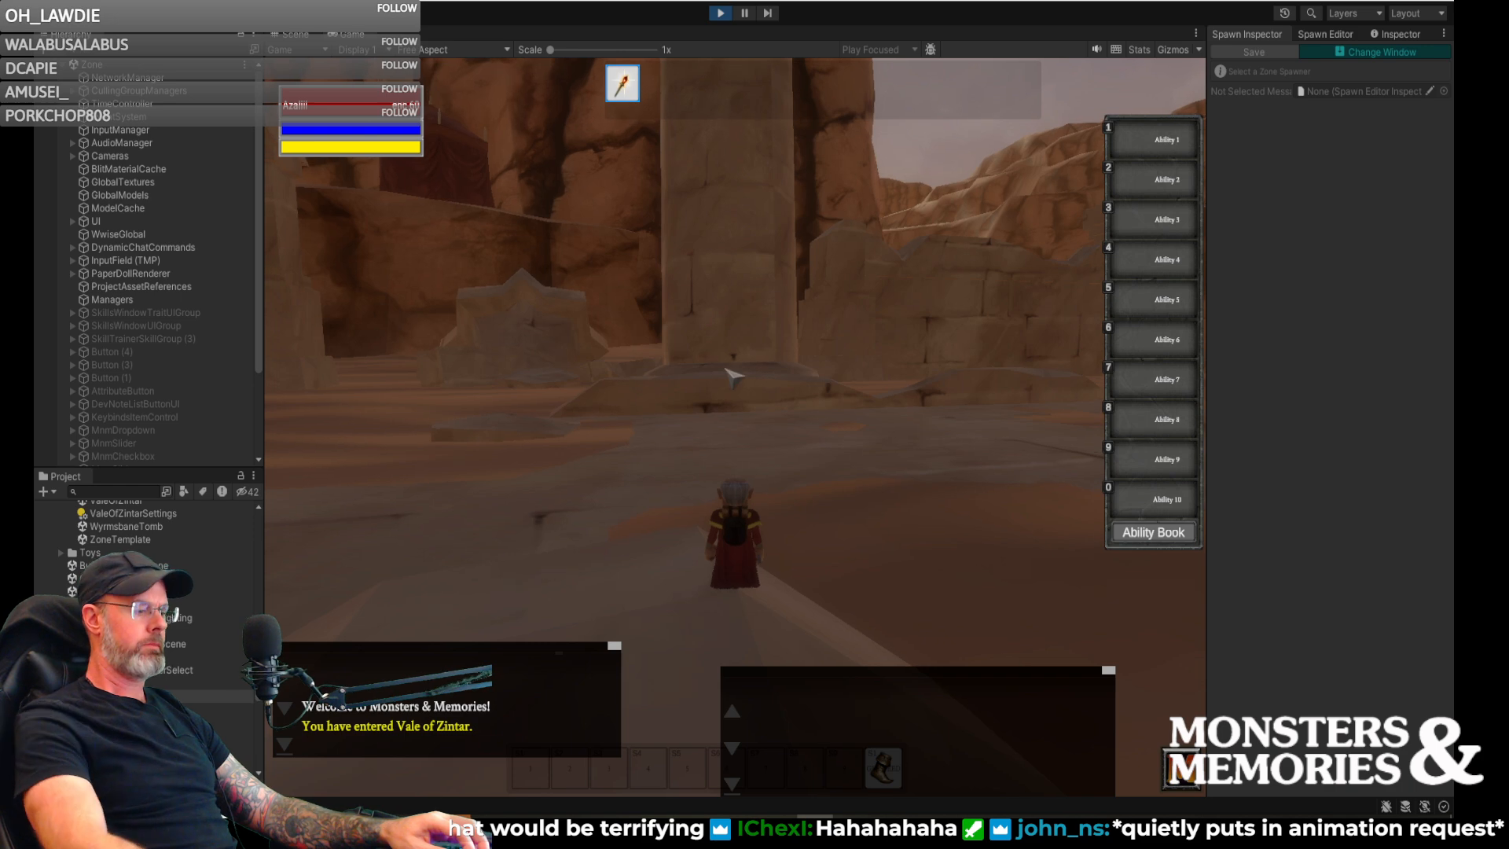
- List the zone's players with the /who chat command and reload the character with /reload
key("Return")
type("/who")
key("Return")
type("/relaod")
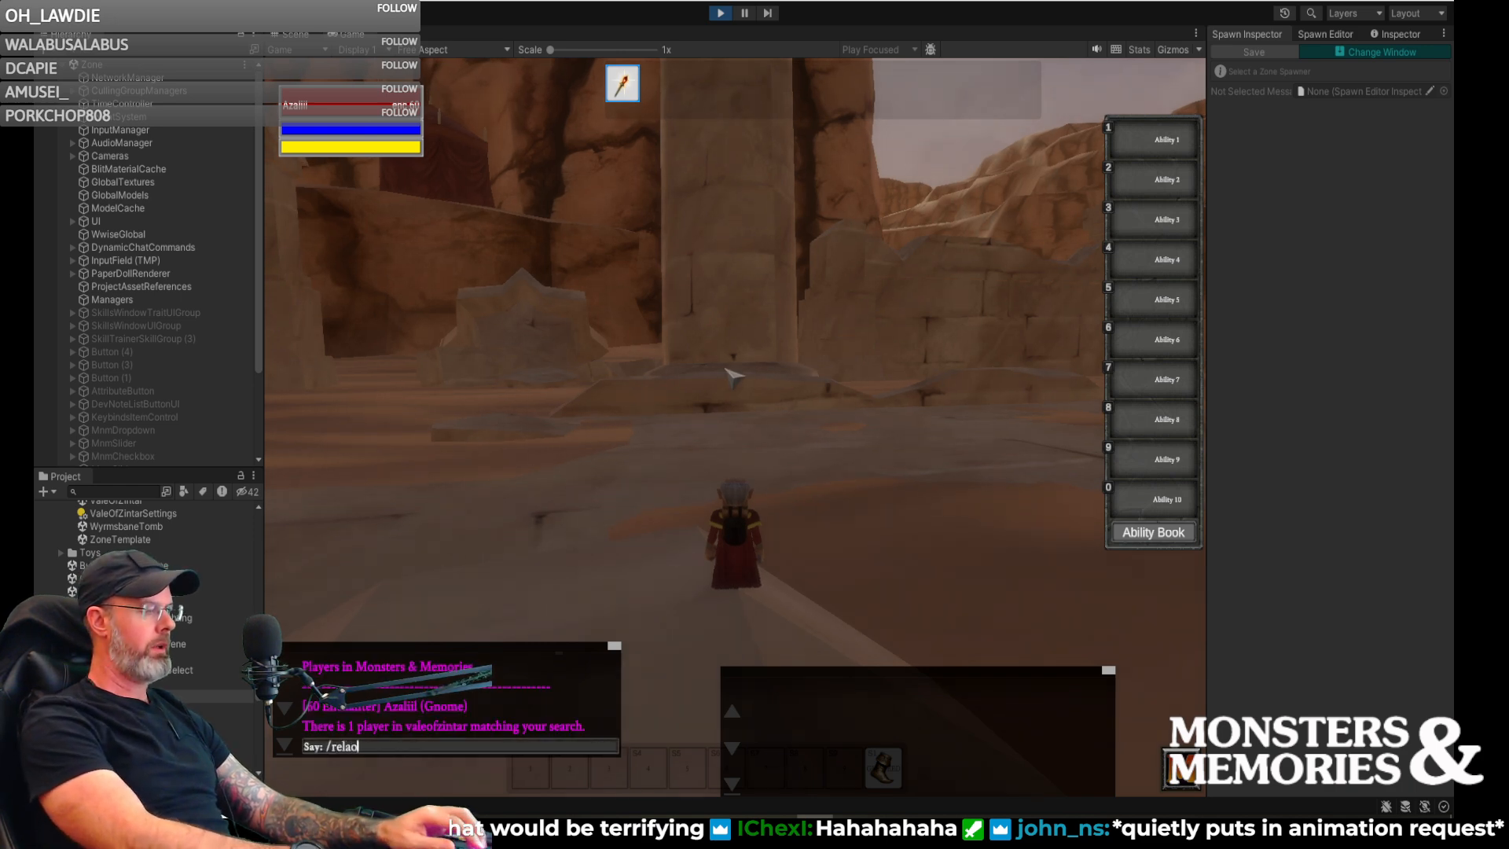
key("BackSpace")
key("BackSpace")
key("BackSpace")
type("oadz")
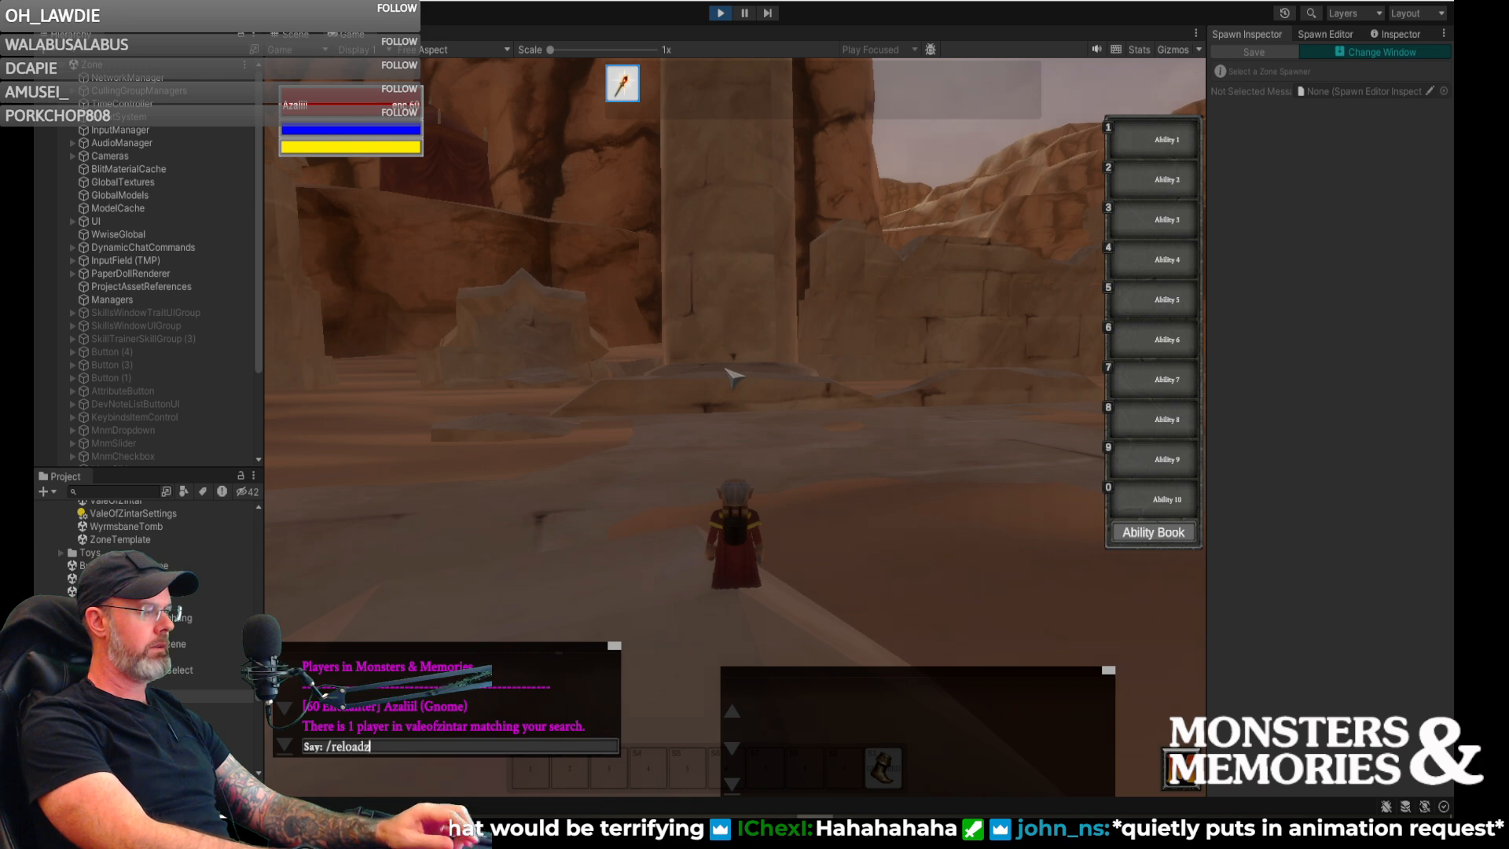
key("Return")
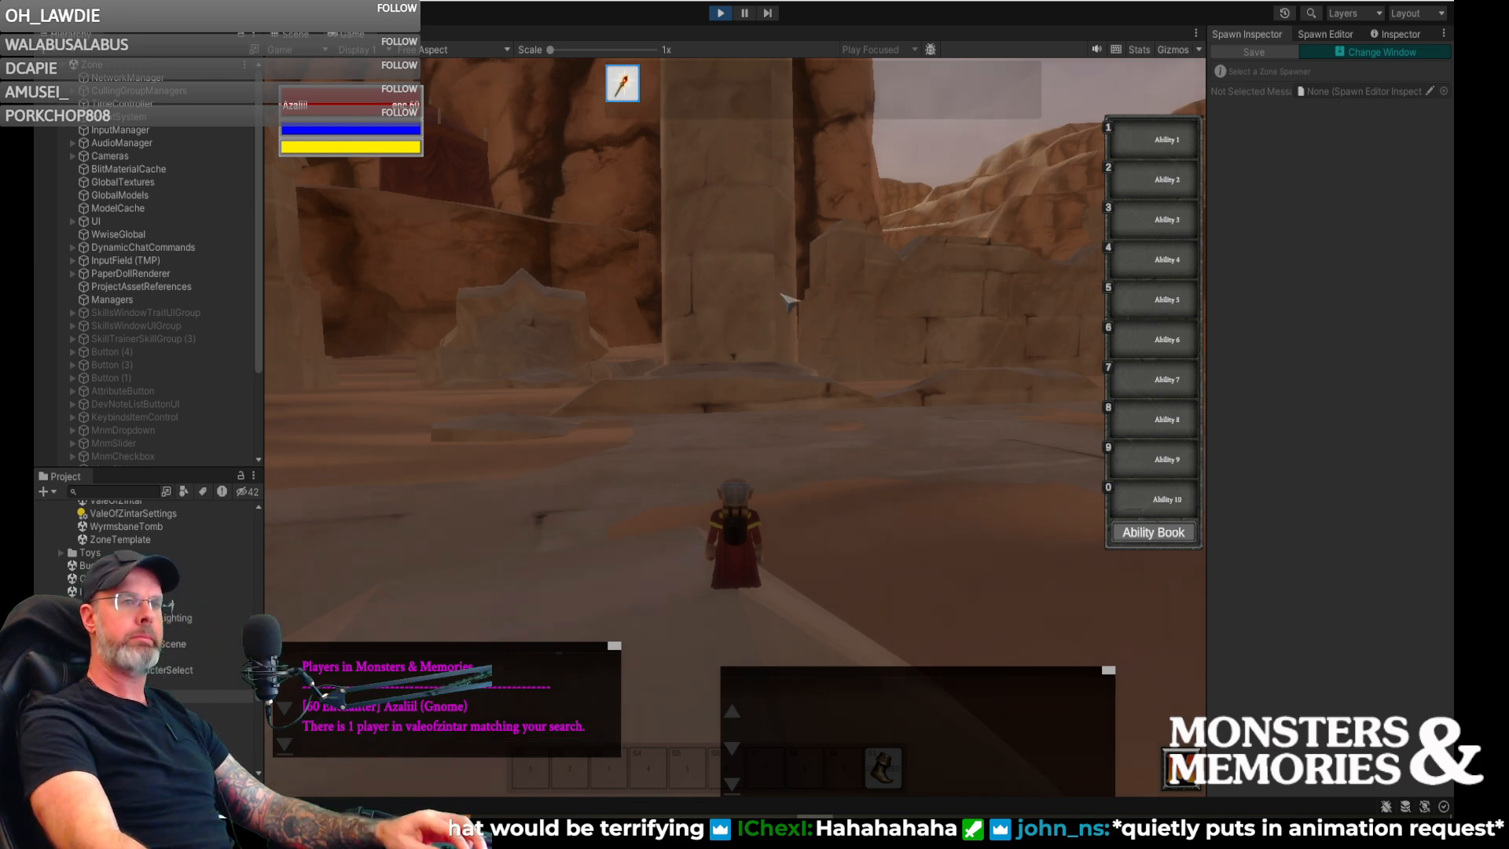
- Look around the character's entry point in Vale of Zintar, examining the spawned sand giants among the columns and below the tents
right_click_drag(735, 428, 456, 424)
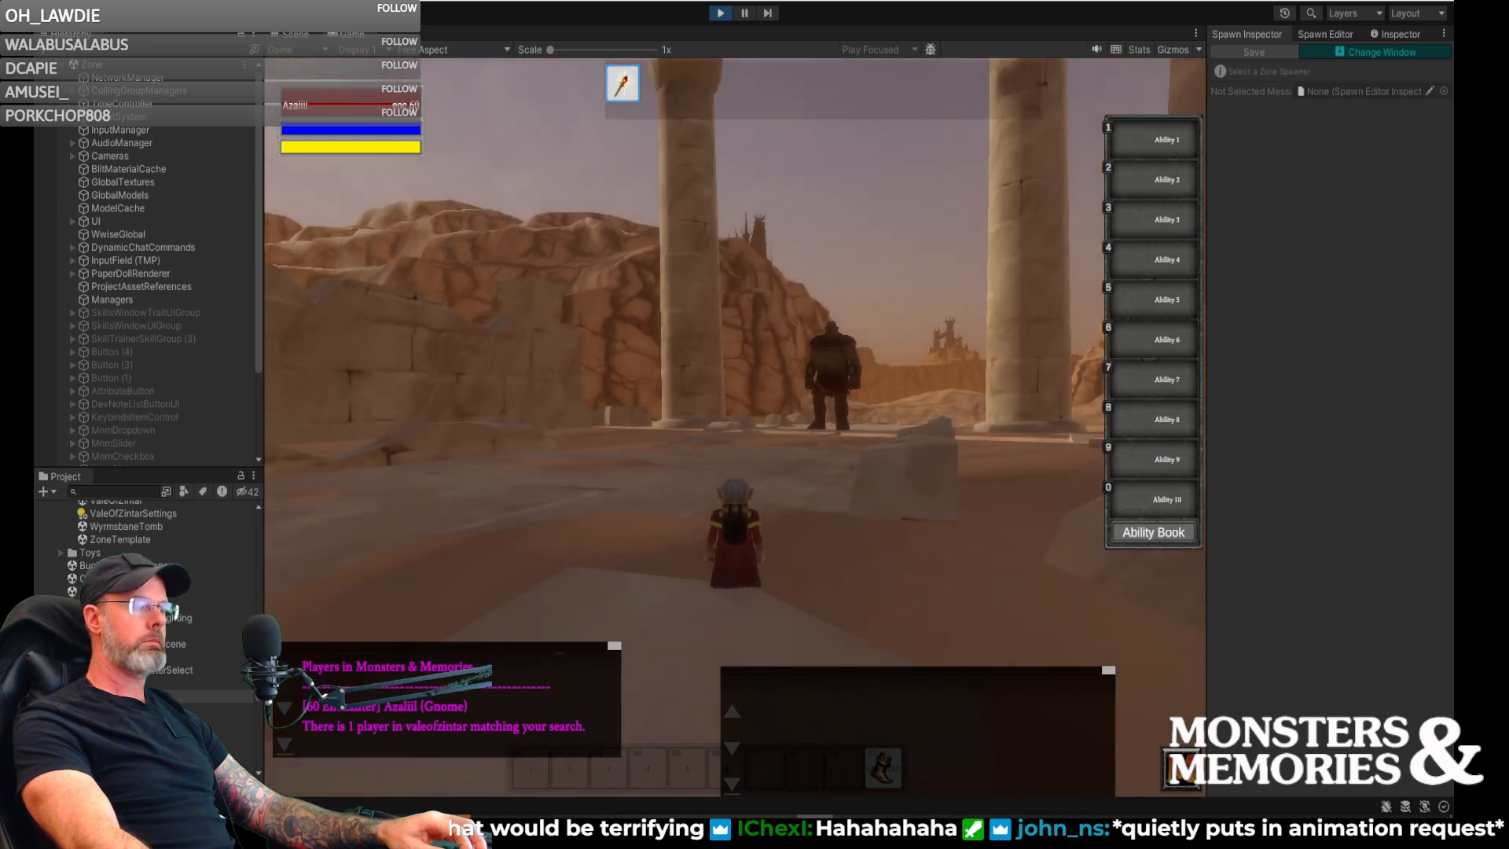
right_click_drag(735, 429, 63, 432)
key("w")
key("w")
right_click_drag(735, 429, 1022, 428)
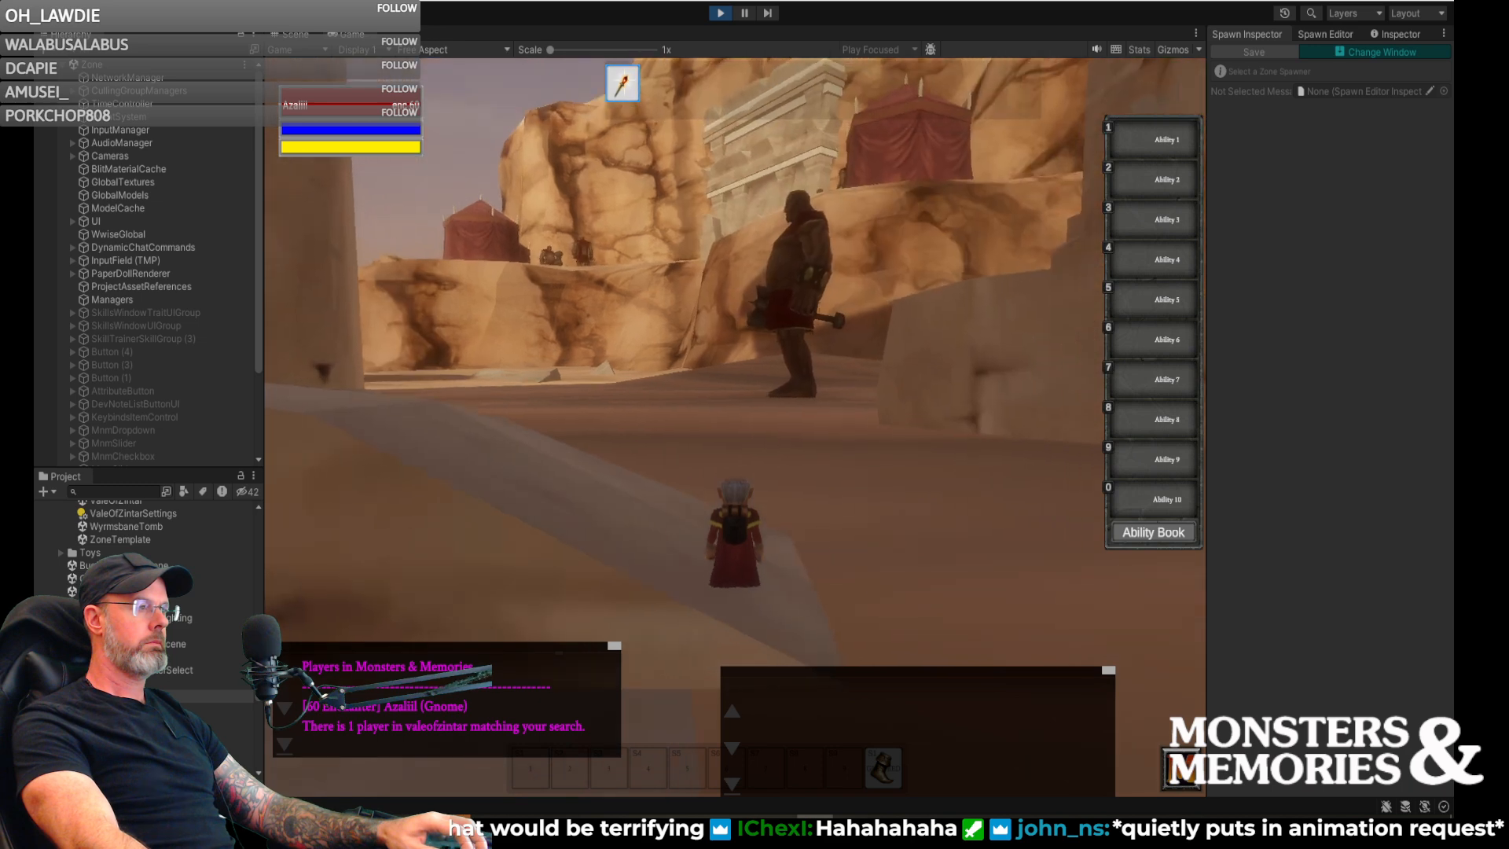
key("s")
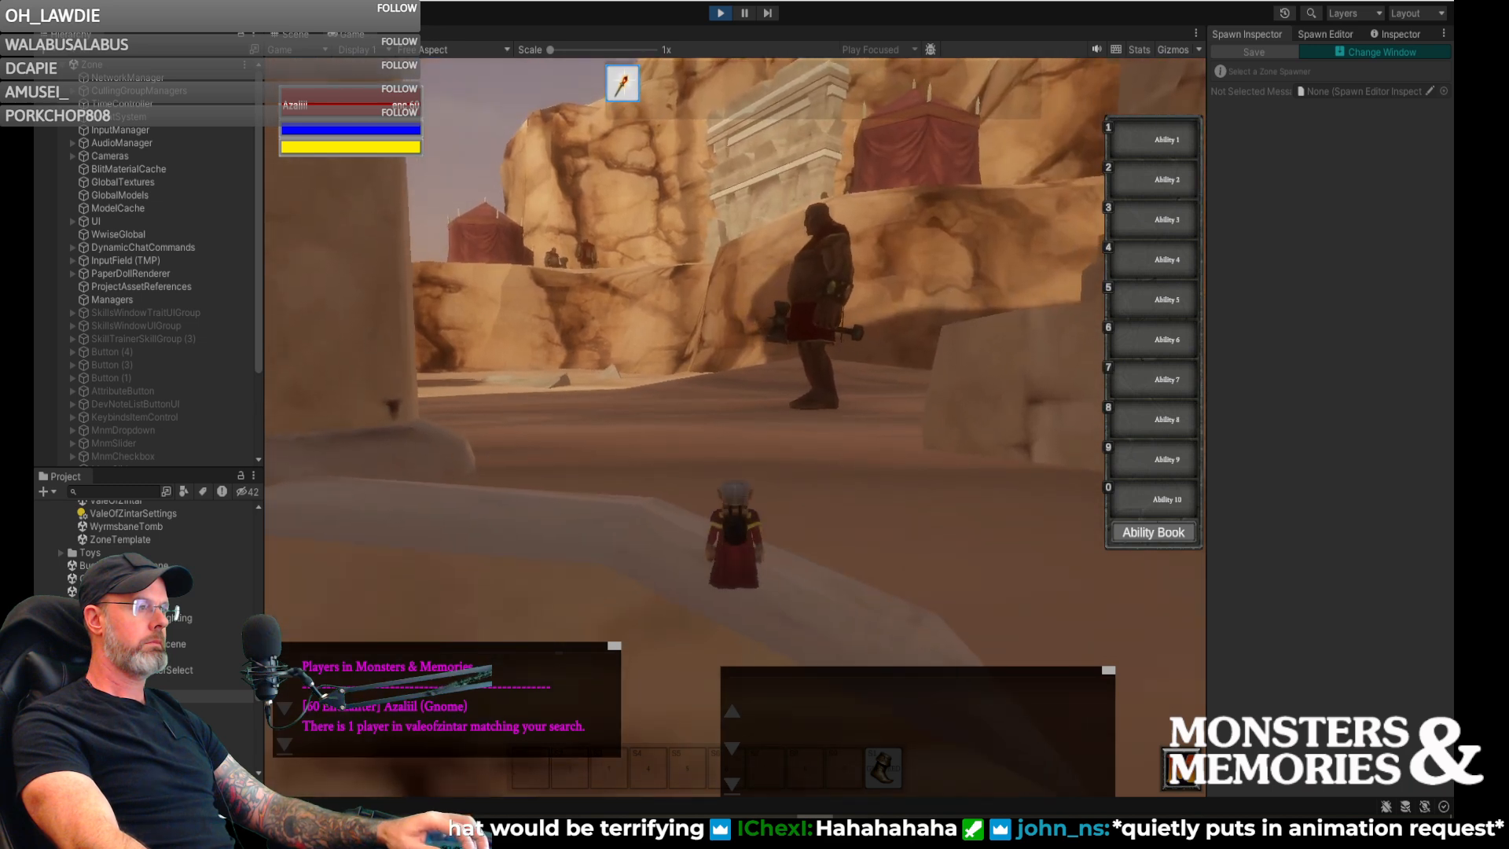
key("a")
right_click_drag(735, 429, 1186, 428)
key("w")
key("space")
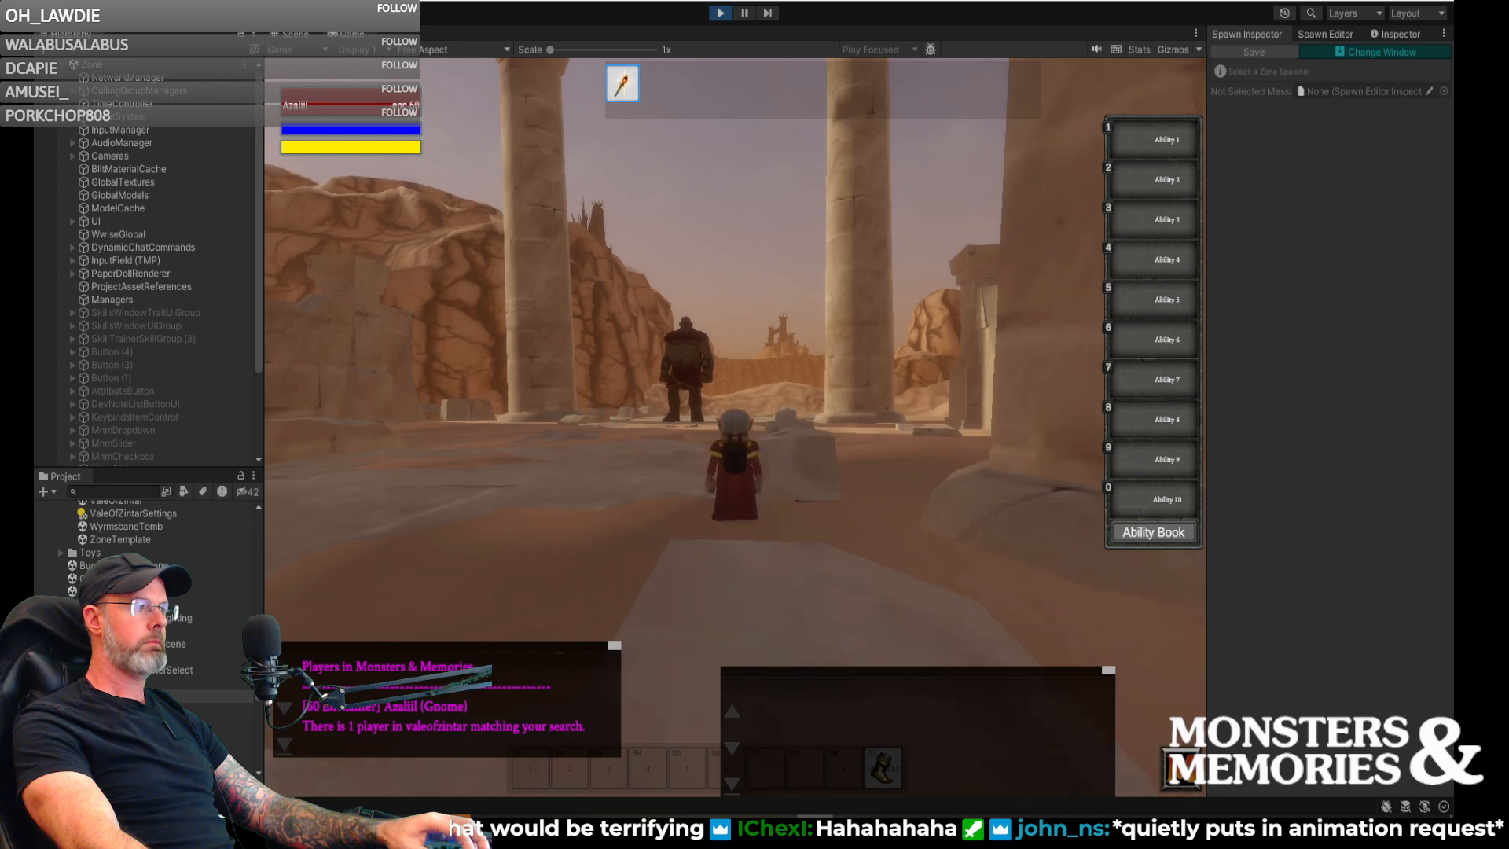
key("s")
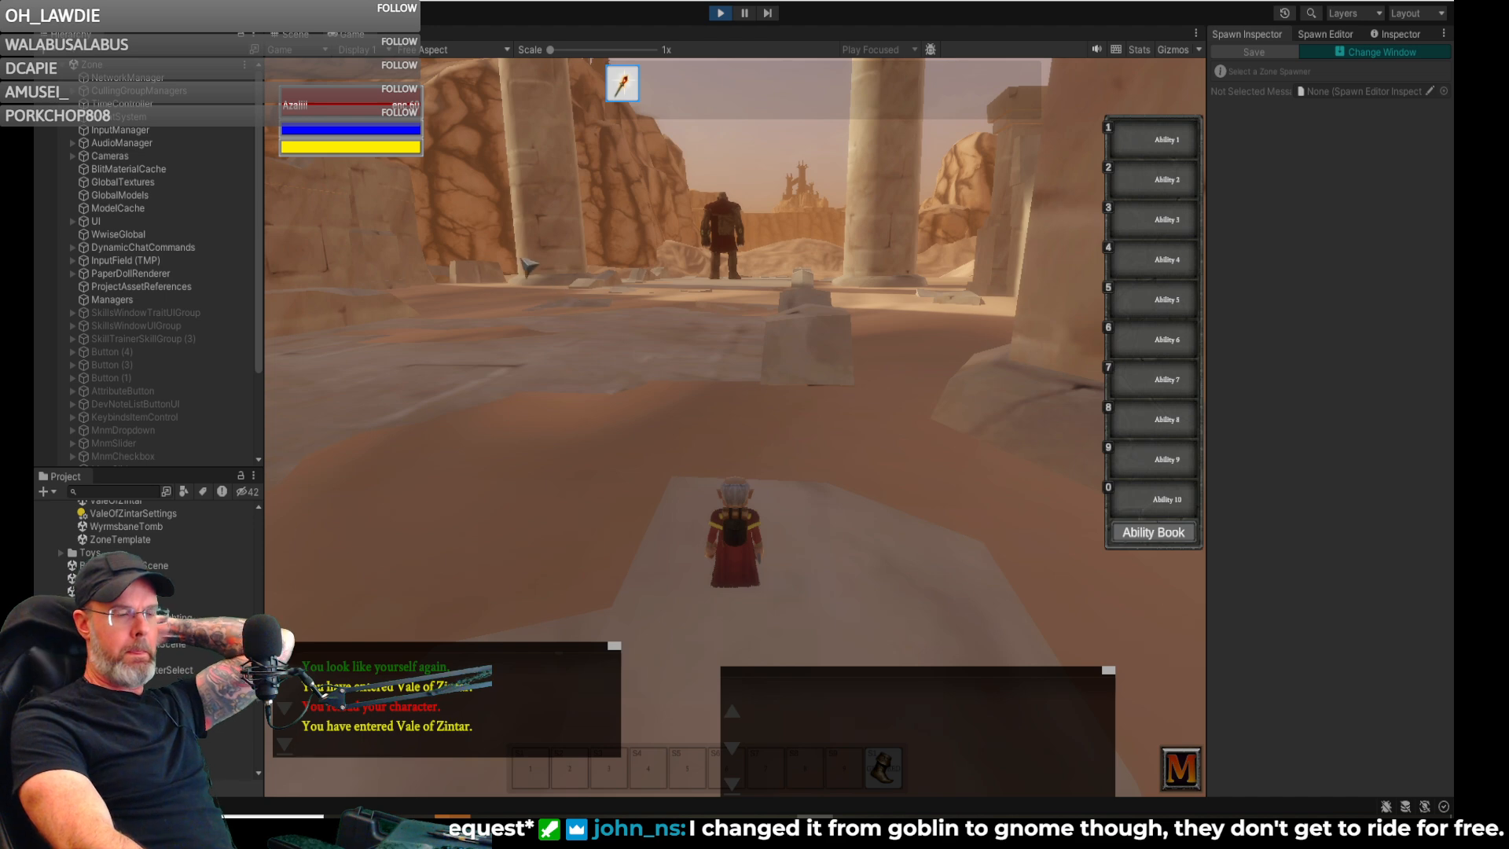
- Run the character through the columned ruins of Vale of Zintar, examining the sand giants standing among the walls and columns
right_click_drag(566, 278, 306, 277)
key("w")
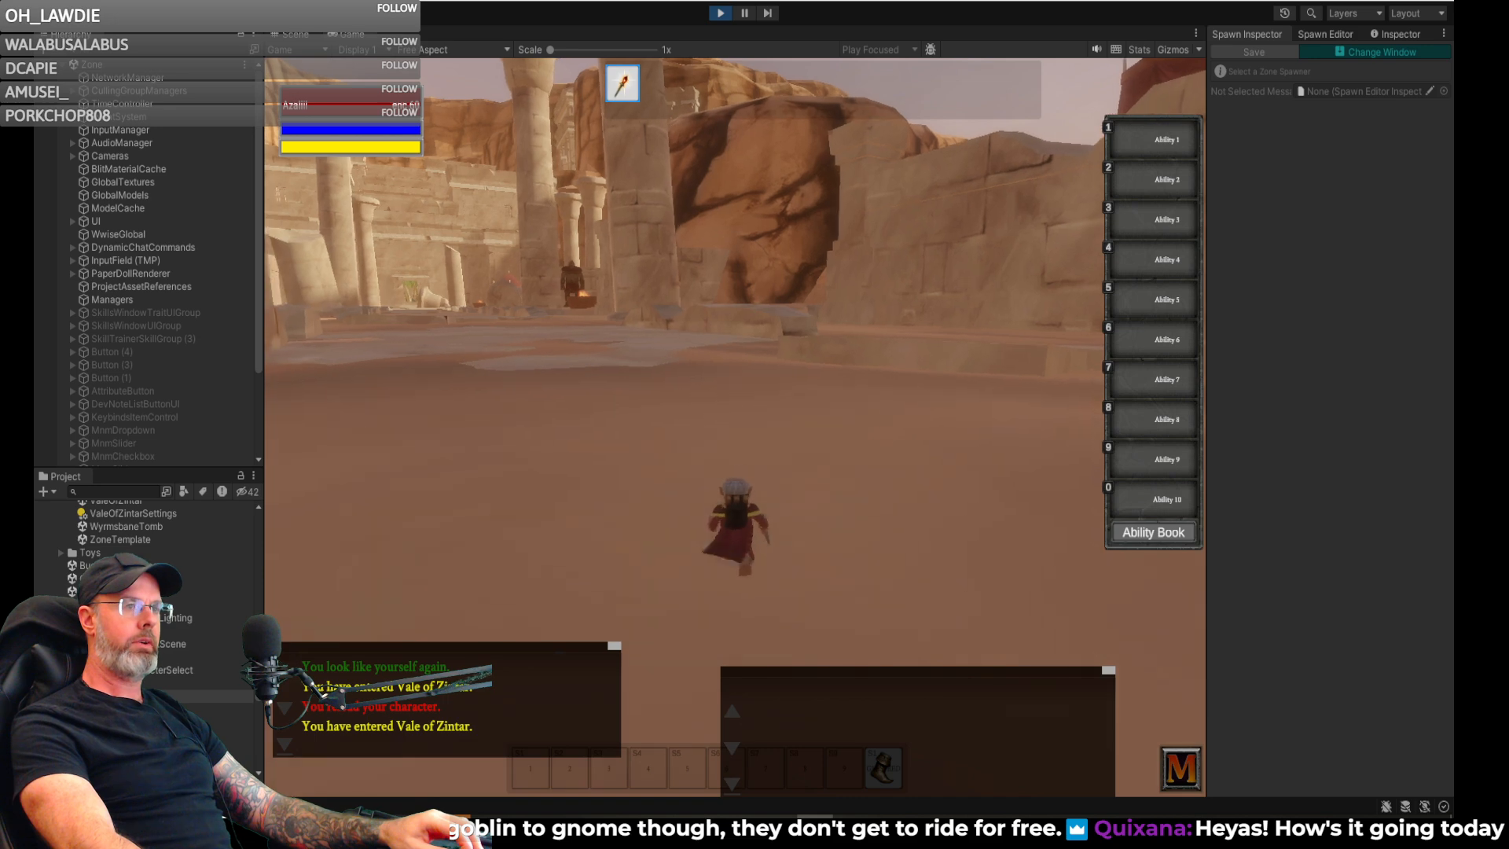
right_click_drag(735, 427, 645, 427)
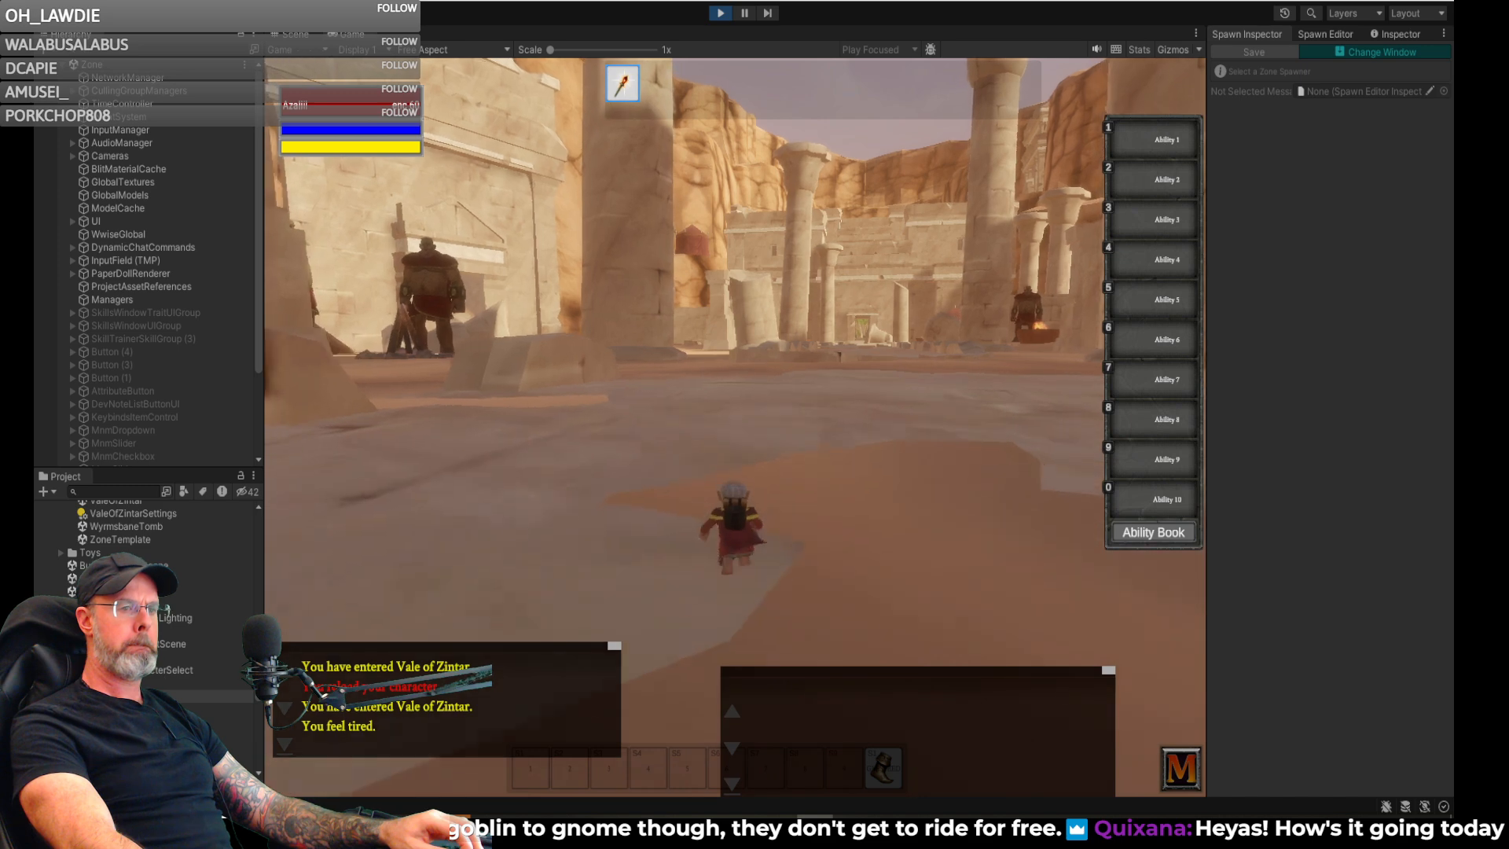
right_click_drag(735, 427, 1100, 427)
key("w")
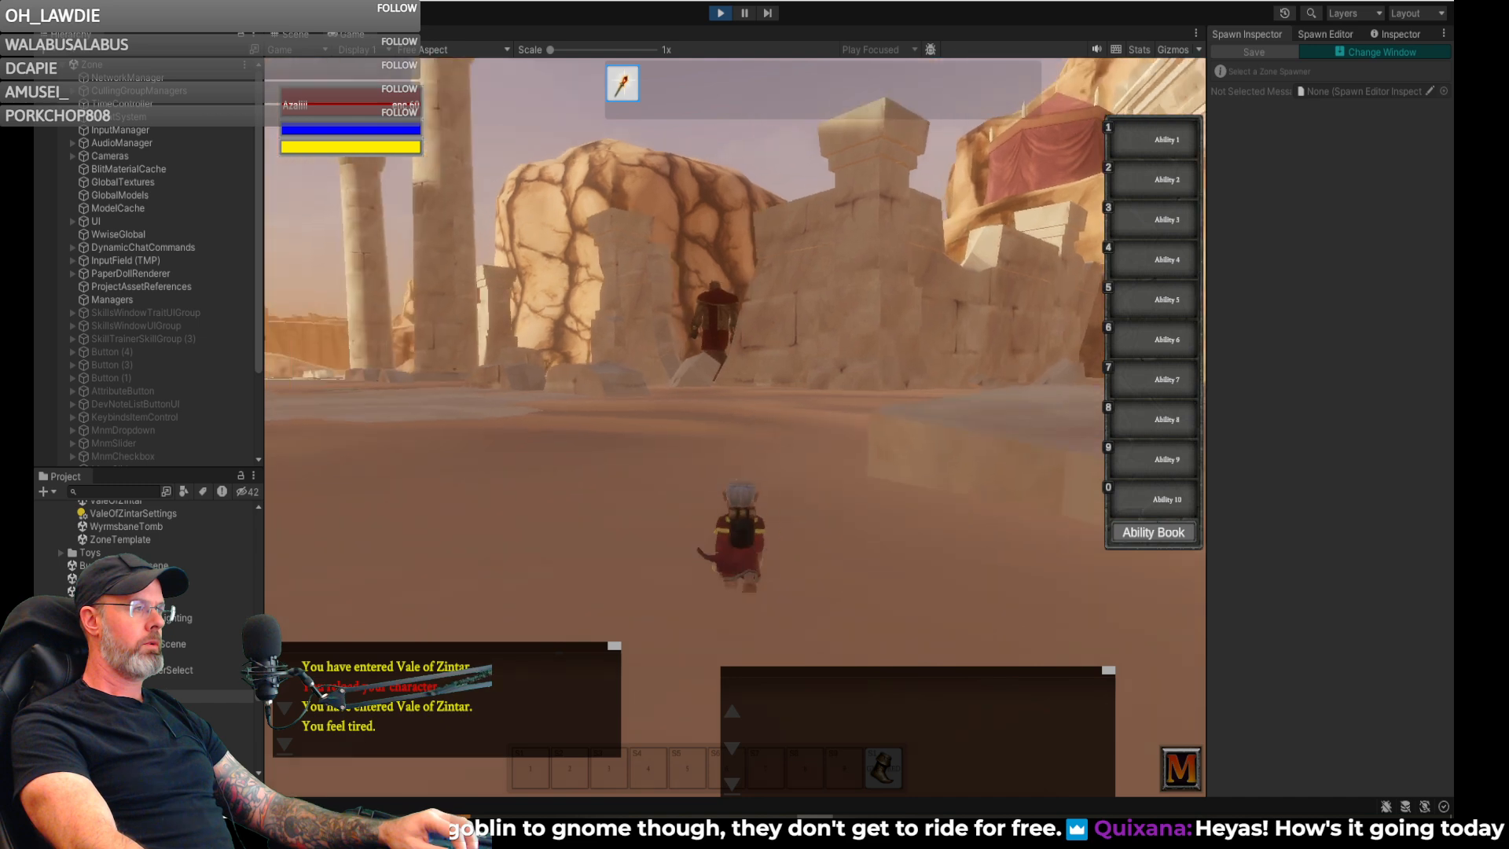
key("w")
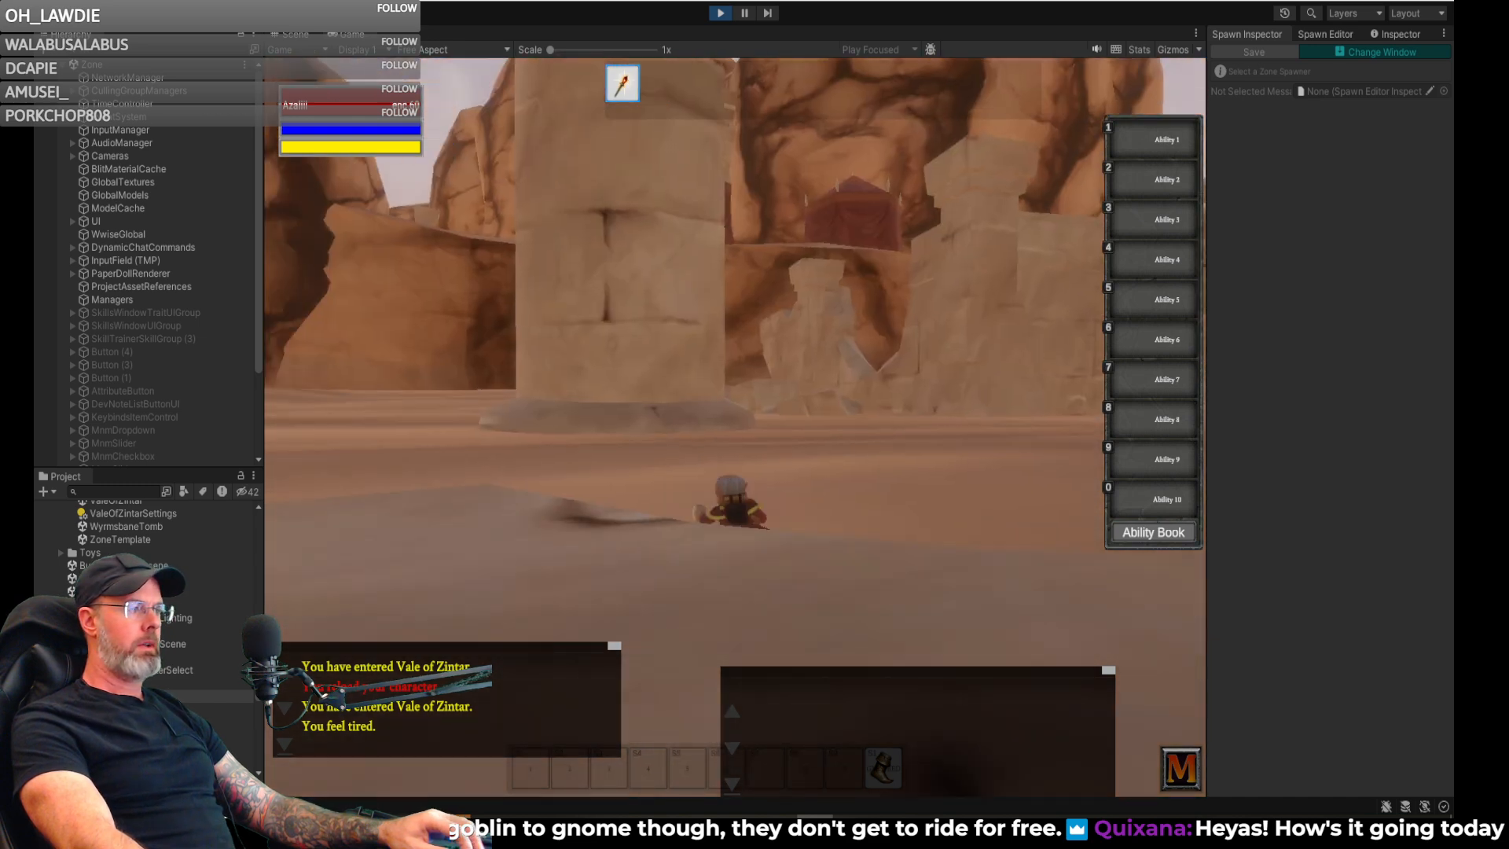
key("w")
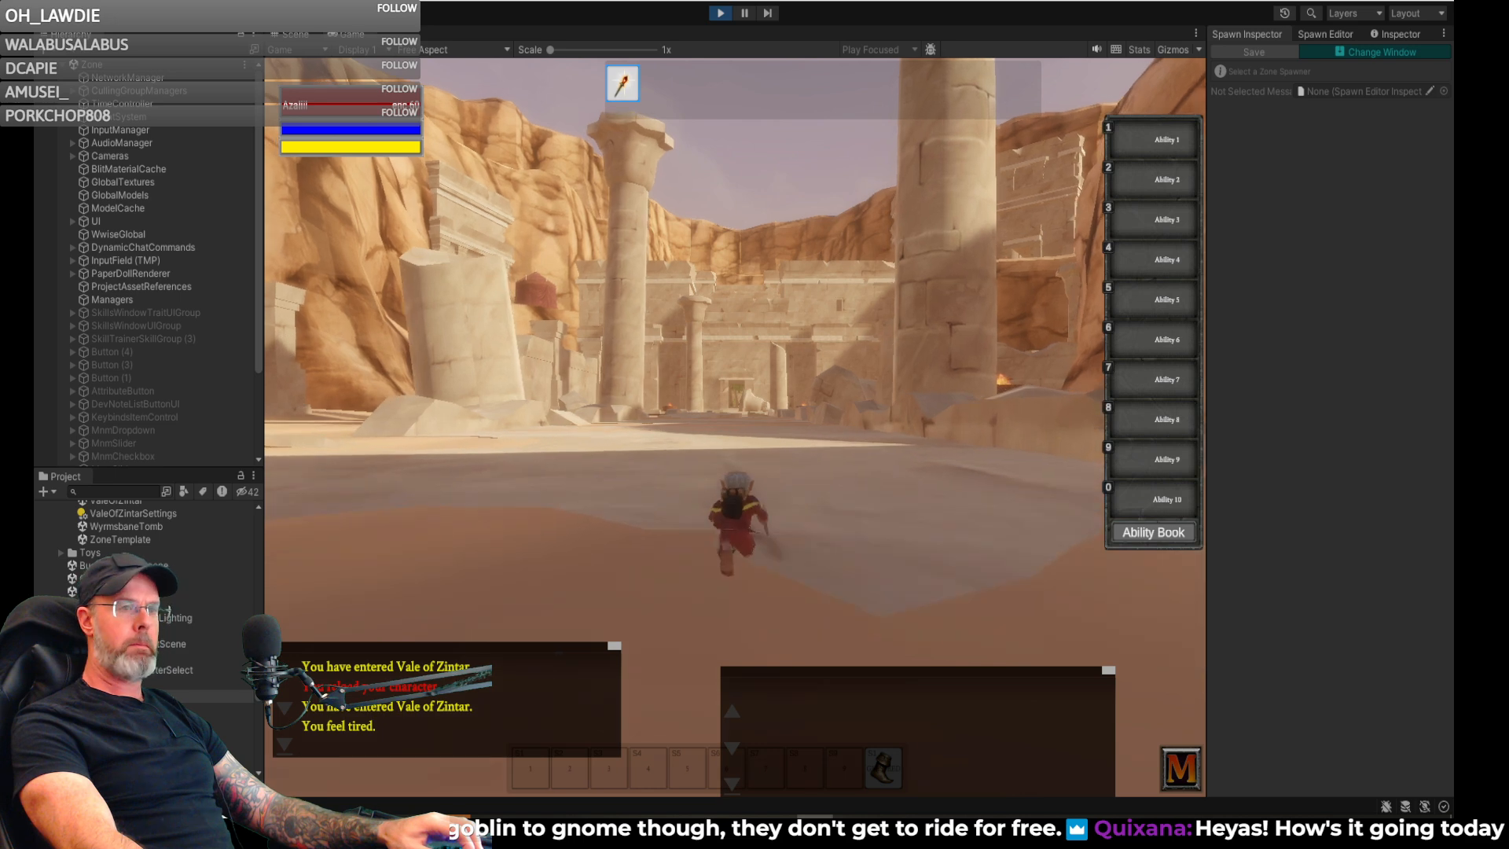
key("w")
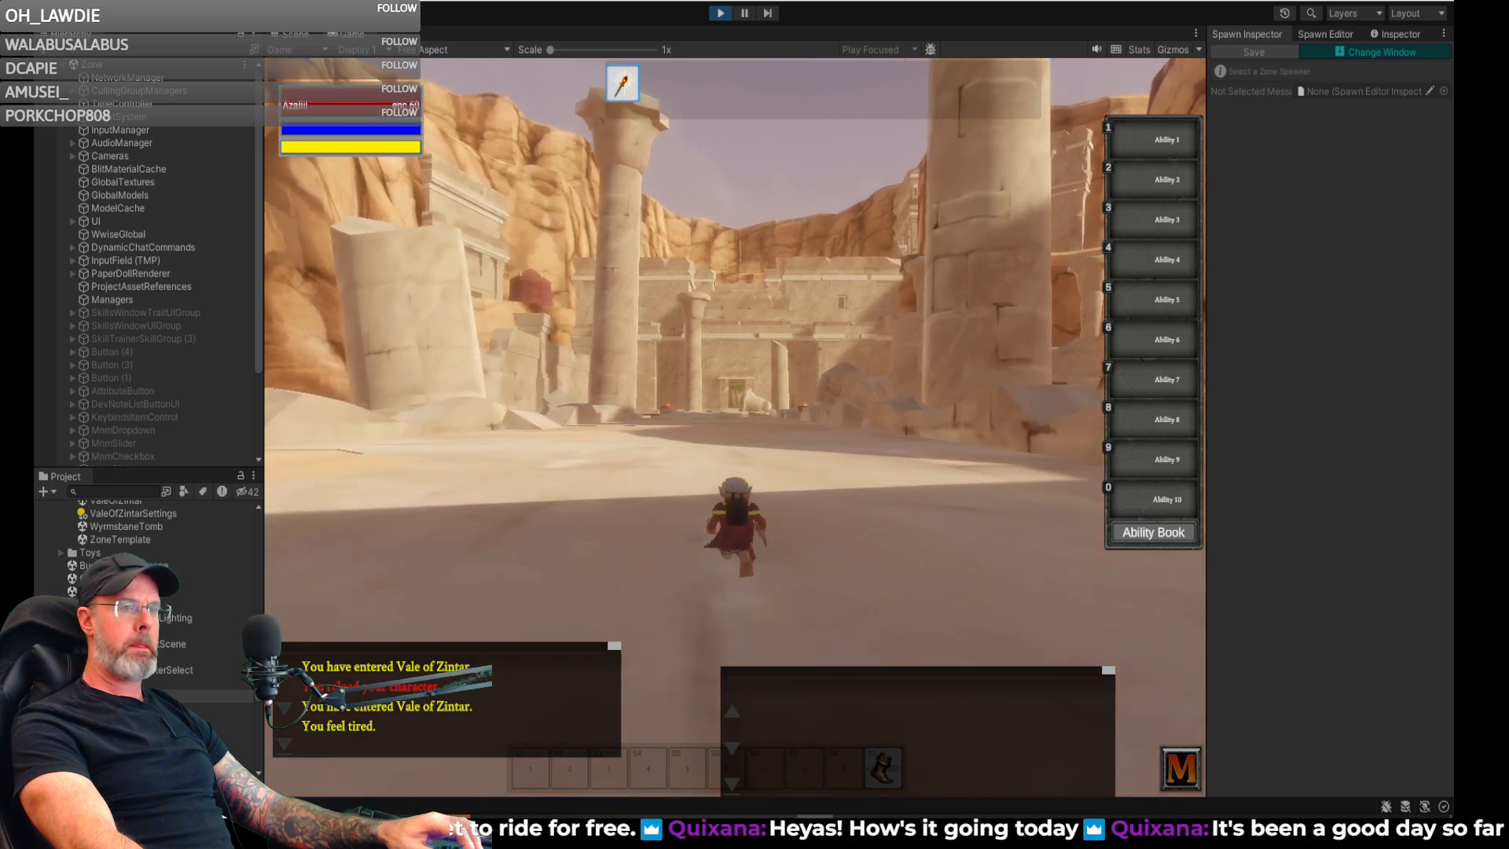
key("w")
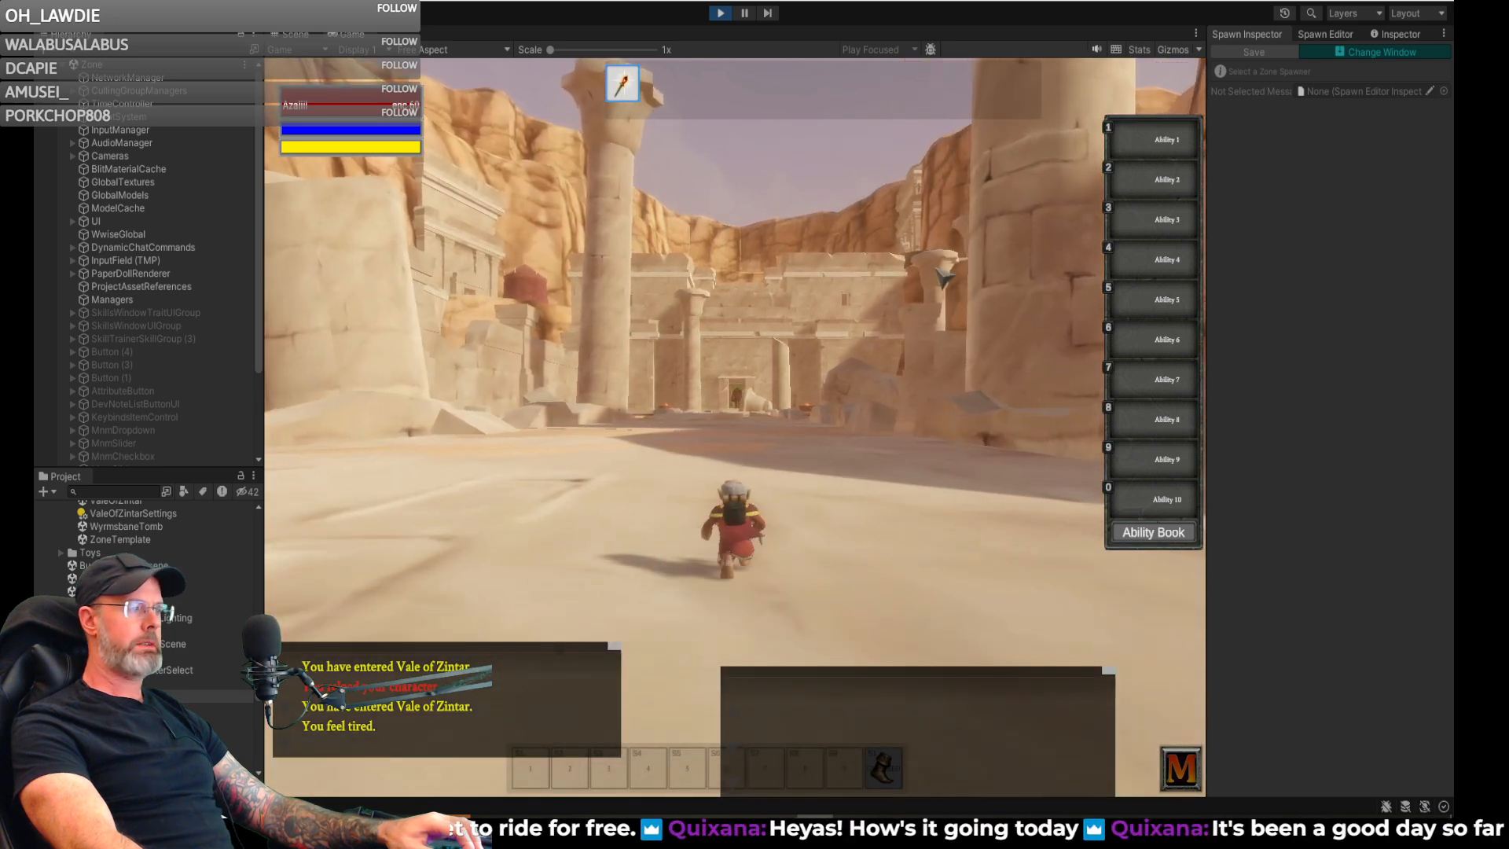
- Approach the sand giants gathered at the campfire below the red tent and examine one at close range
right_click_drag(708, 344, 1148, 343)
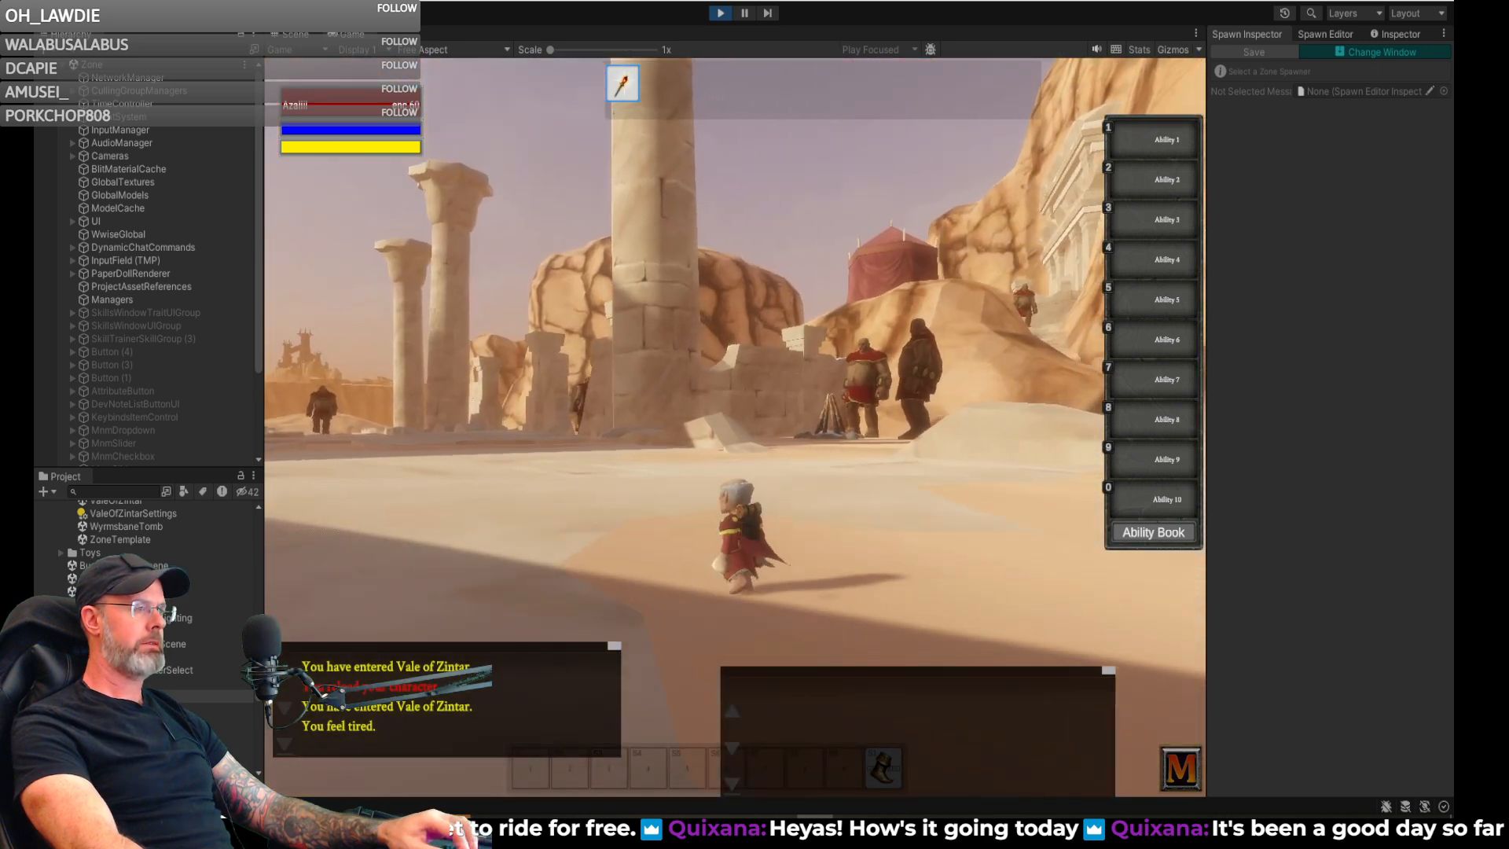
key("w")
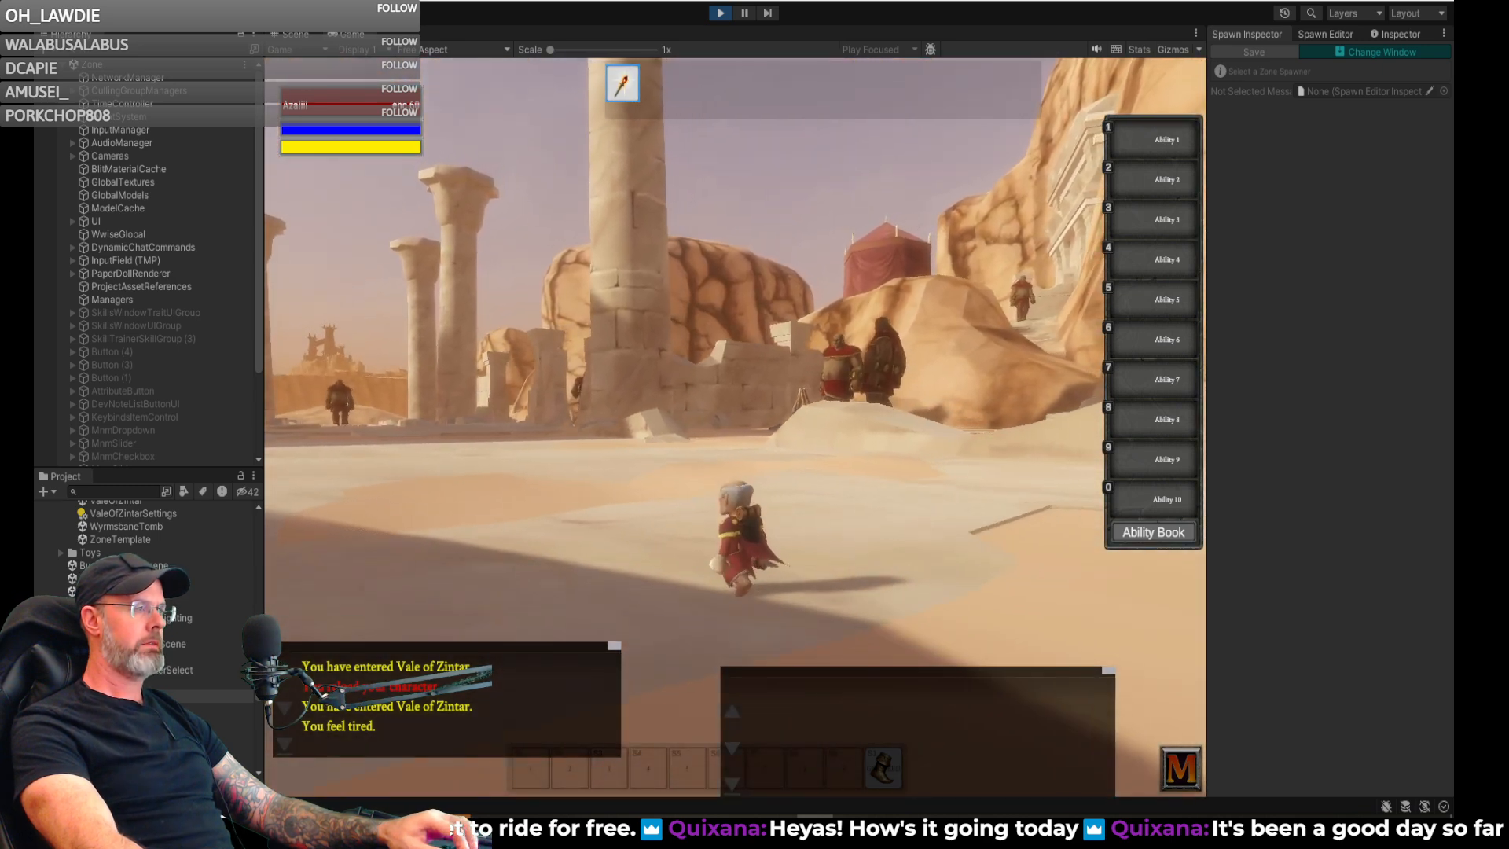
key("s")
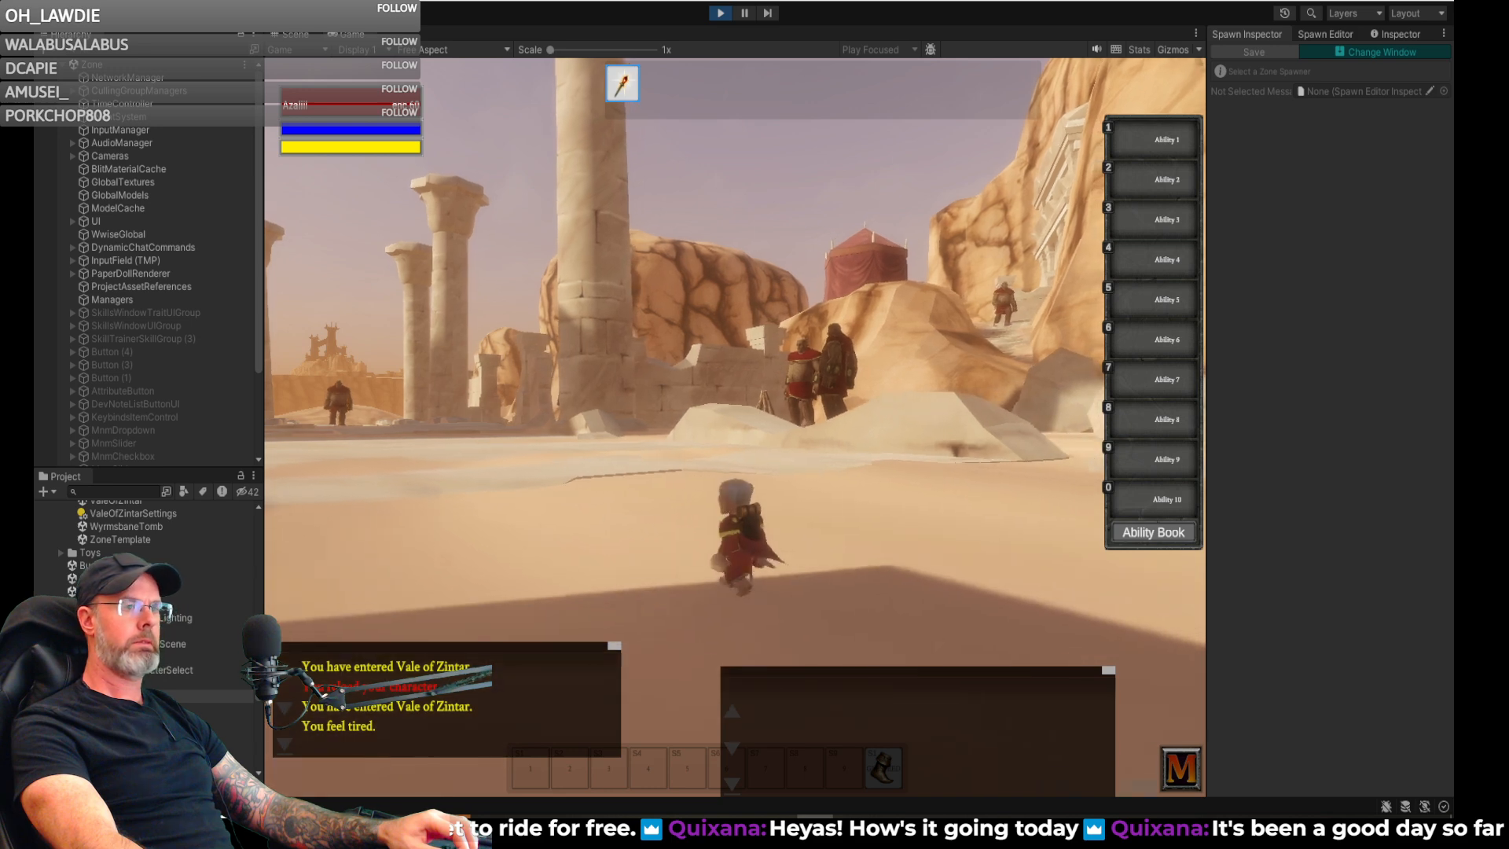
right_click_drag(1022, 344, 817, 346)
key("w")
key("w")
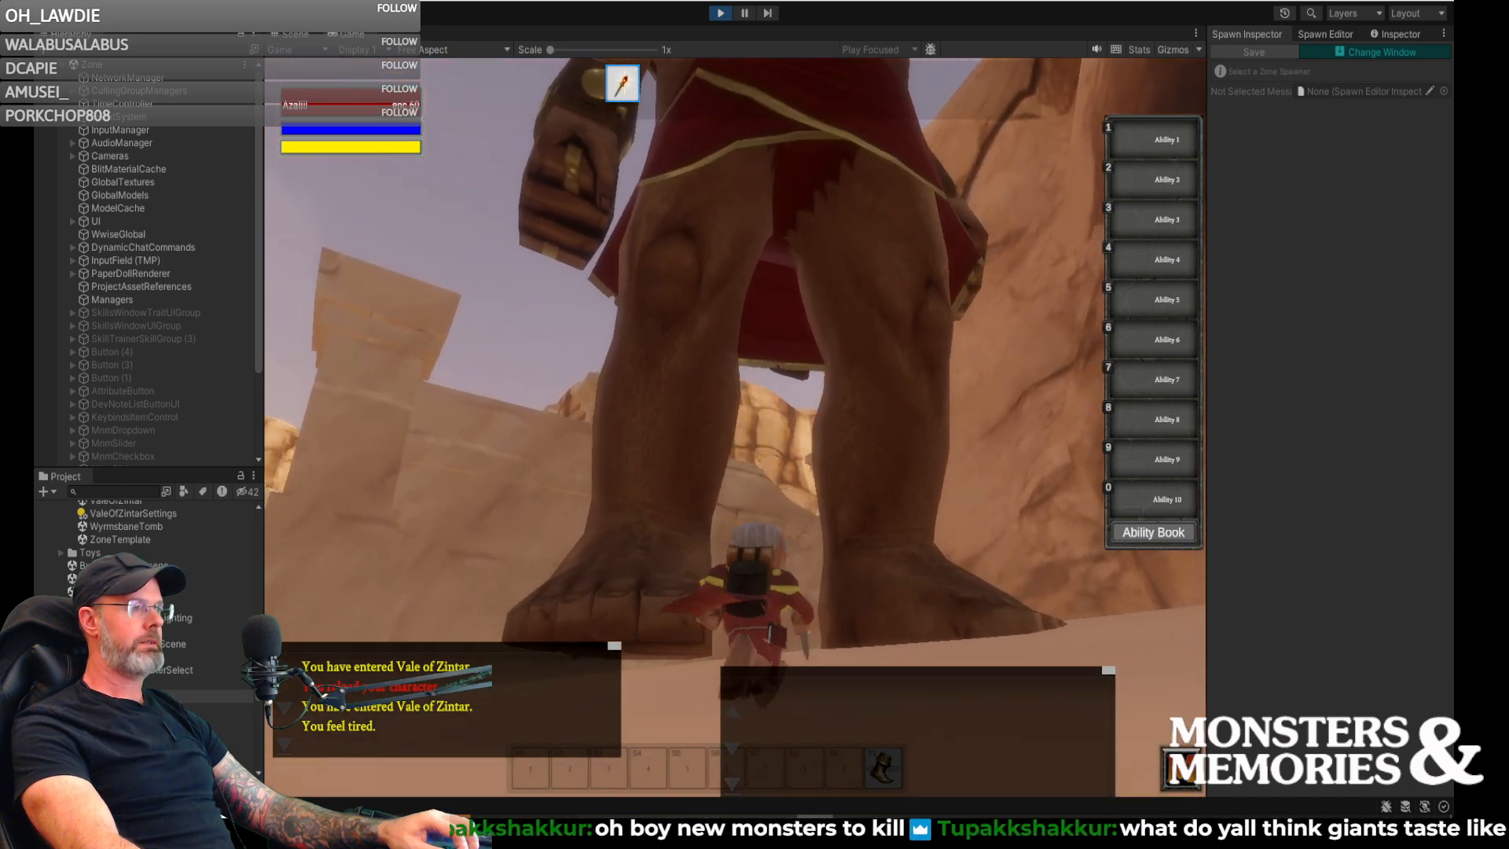
key("d")
- Run from the sand giants over the fallen stone slabs toward the temple facade, checking the surrounding ruins
key("d")
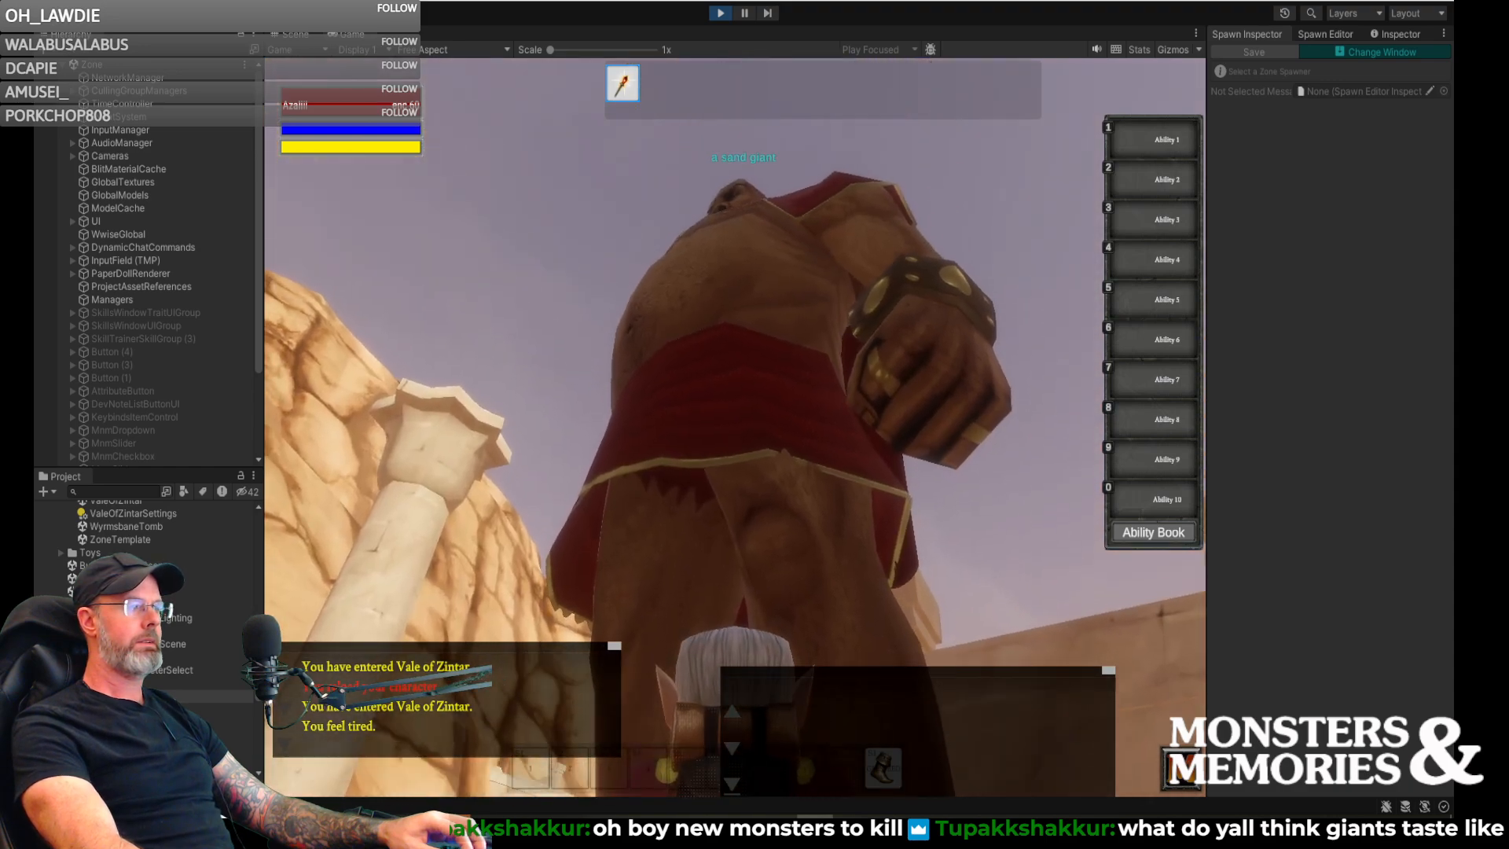
right_click_drag(735, 426, 621, 468)
key("d")
key("w")
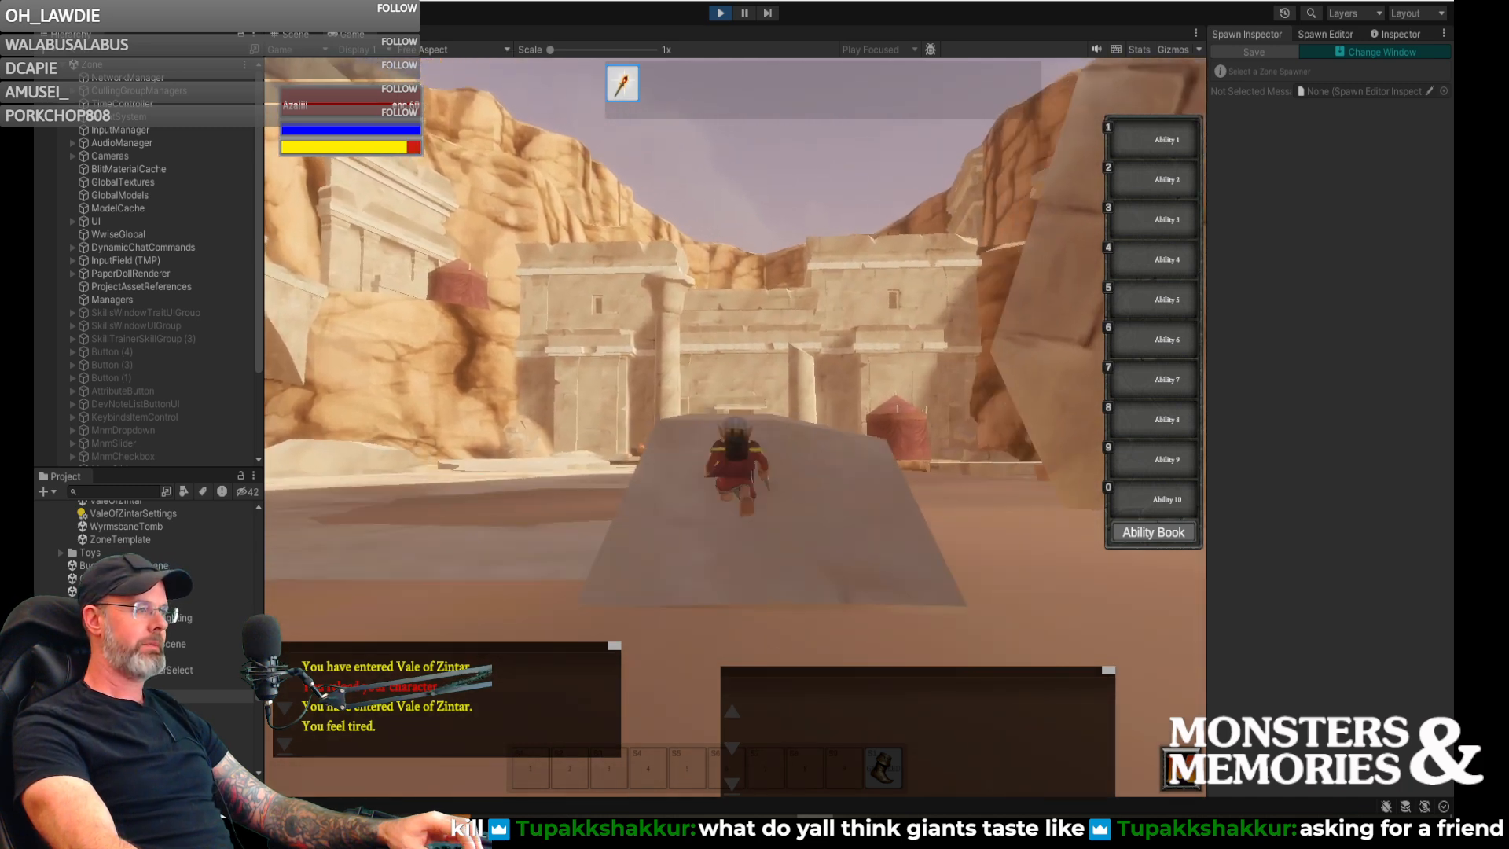
key("space")
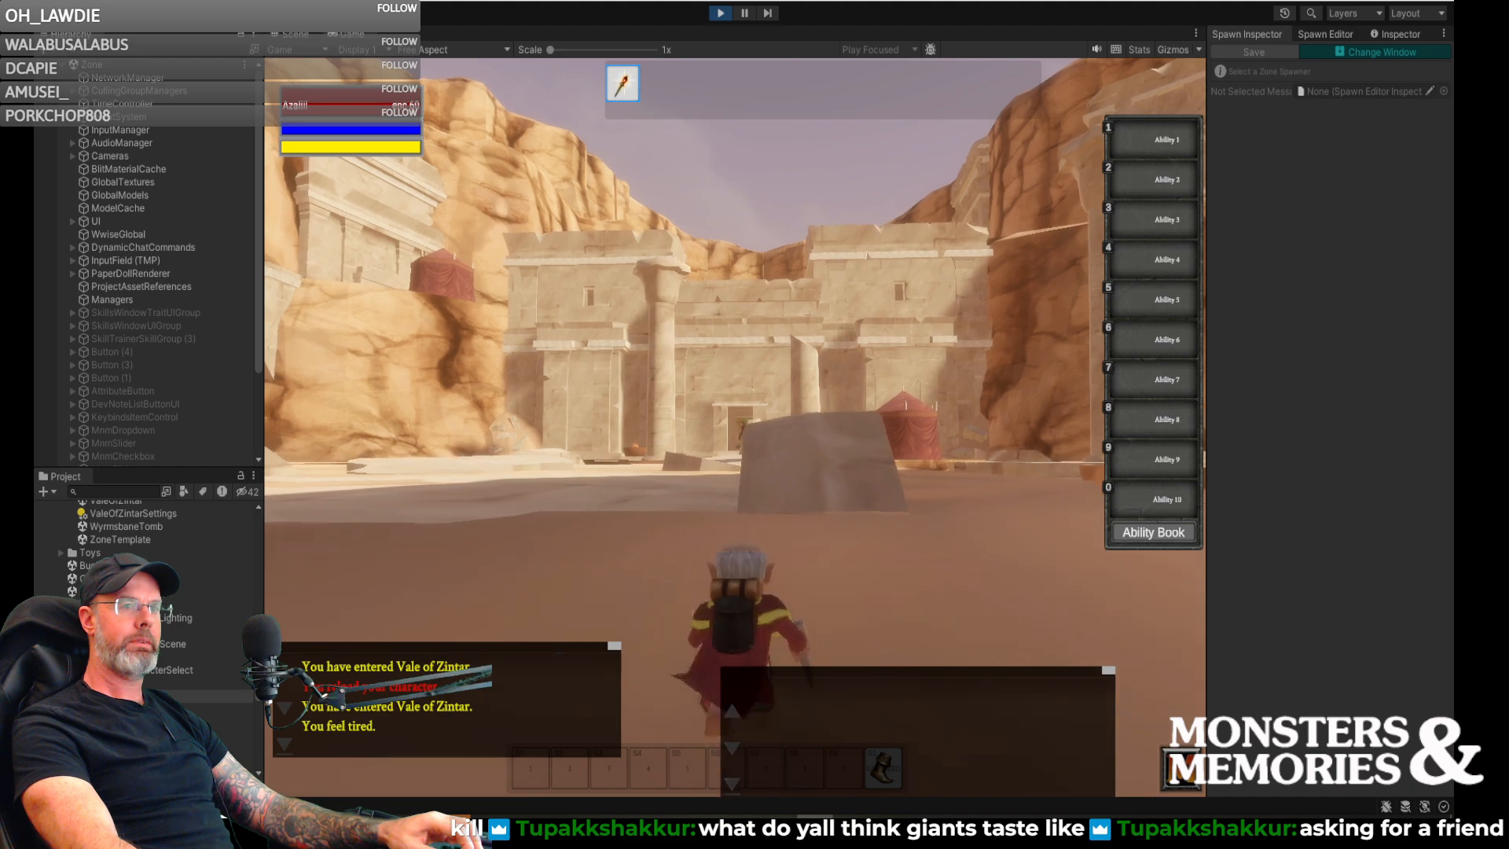
key("space")
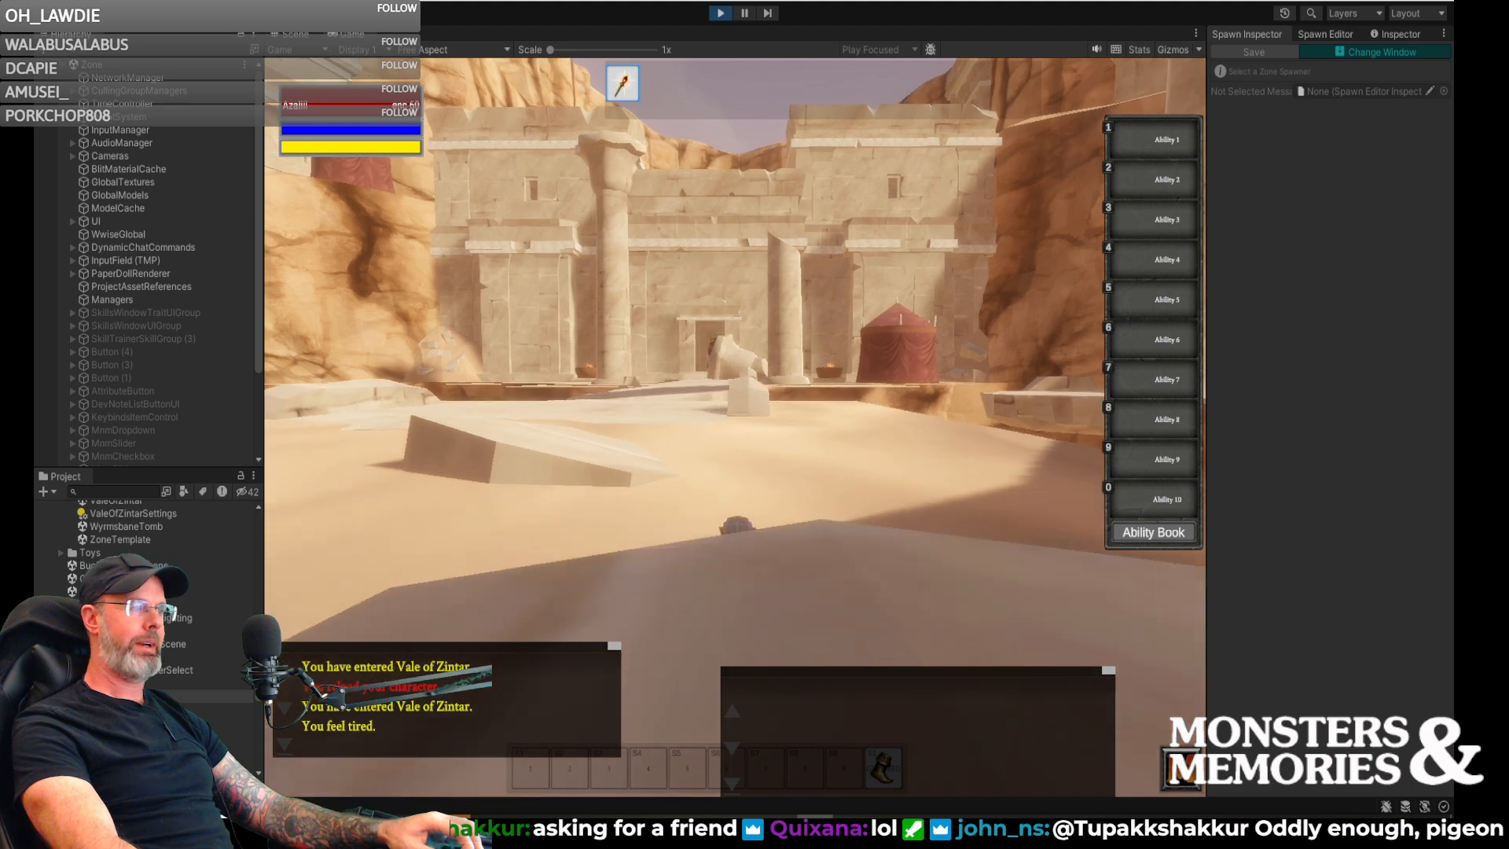
key("d")
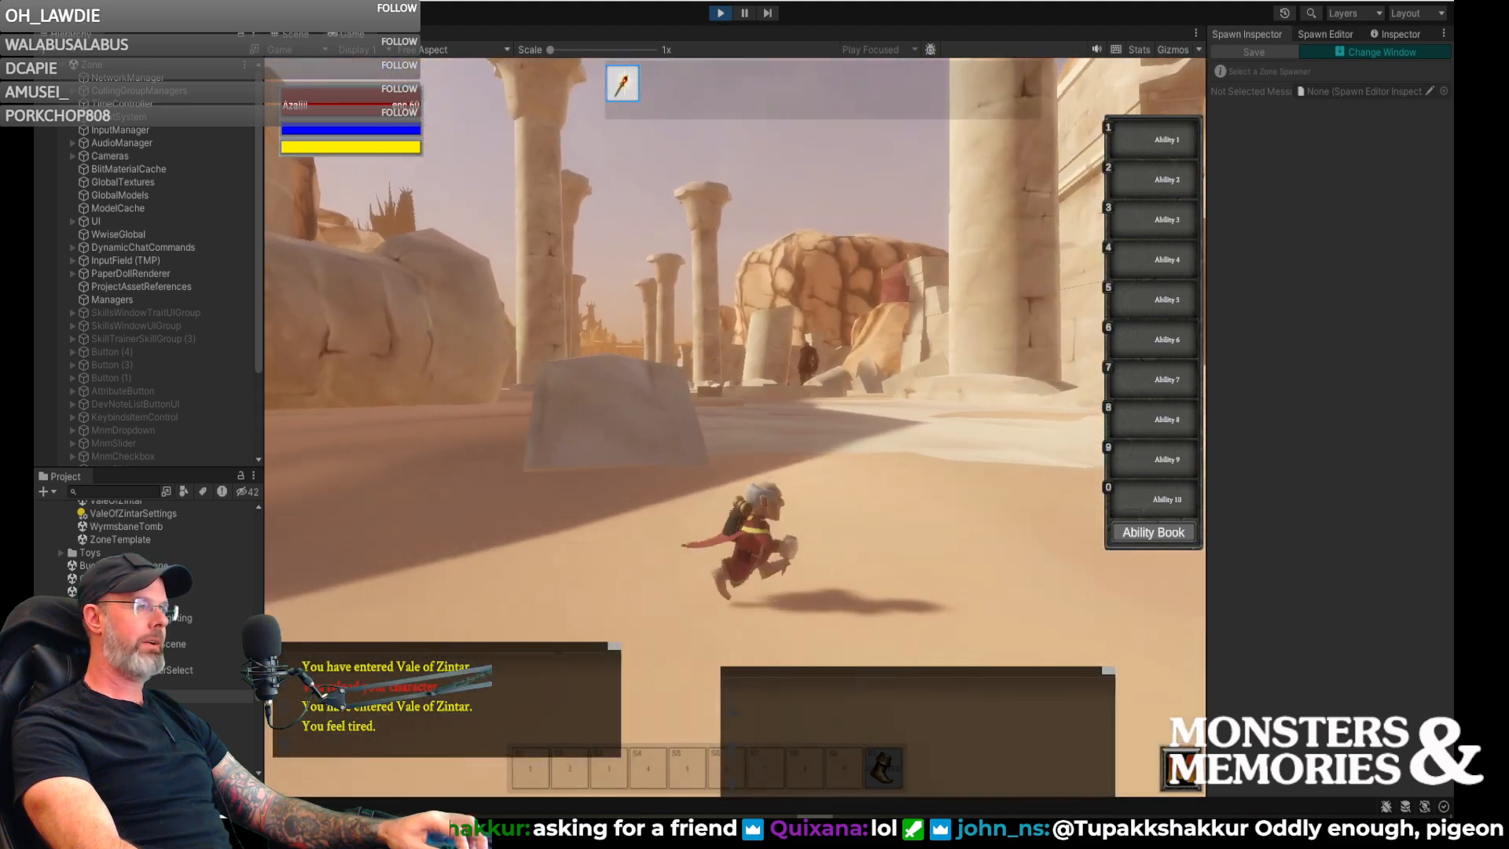
key("w")
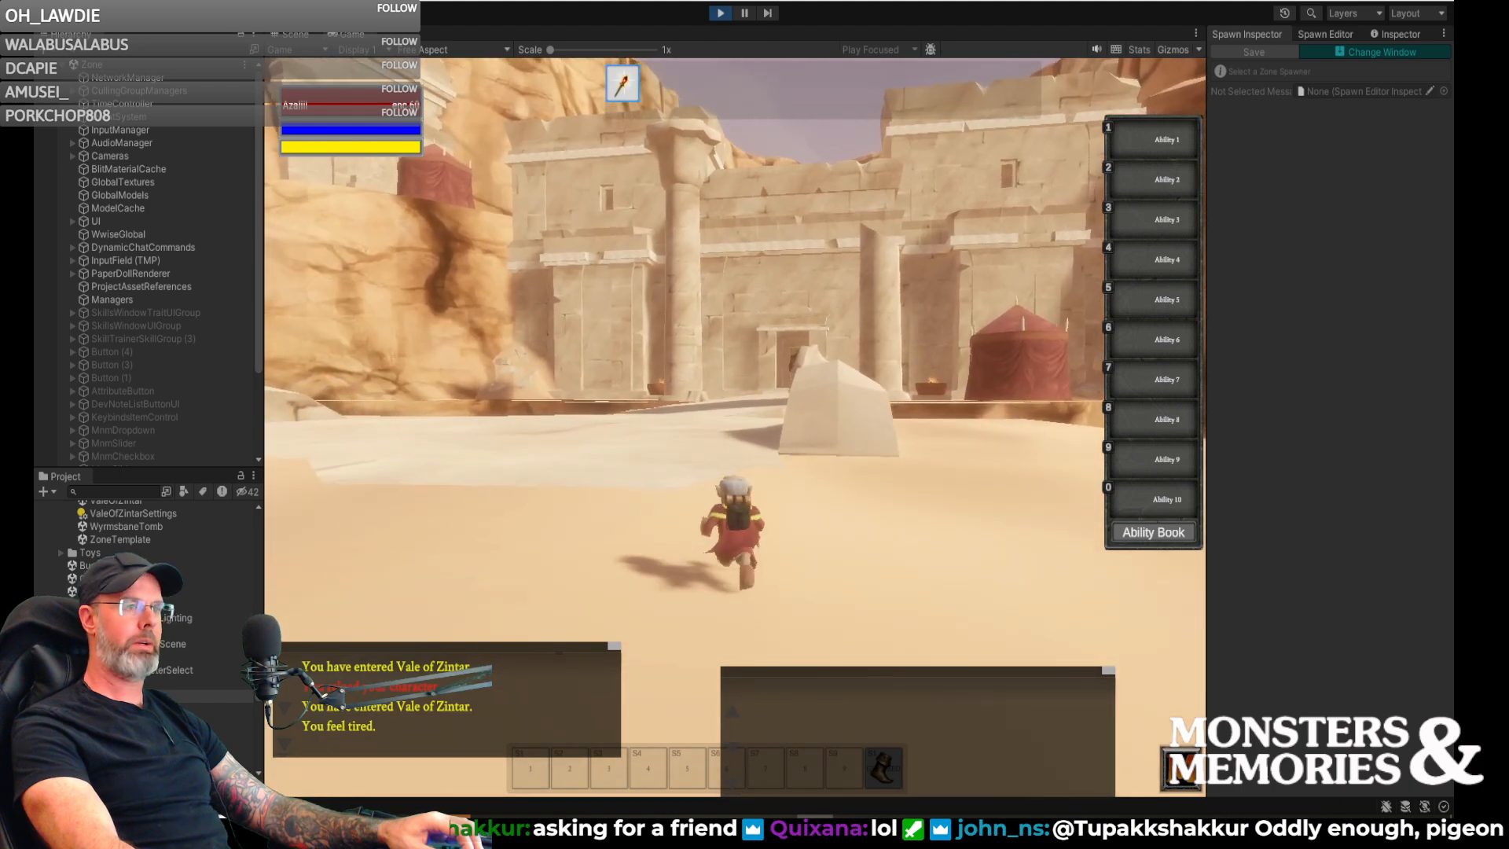
- Cross the slanted slab and jump the gap between the rock ledges to reach the plateau before the temple
key("space")
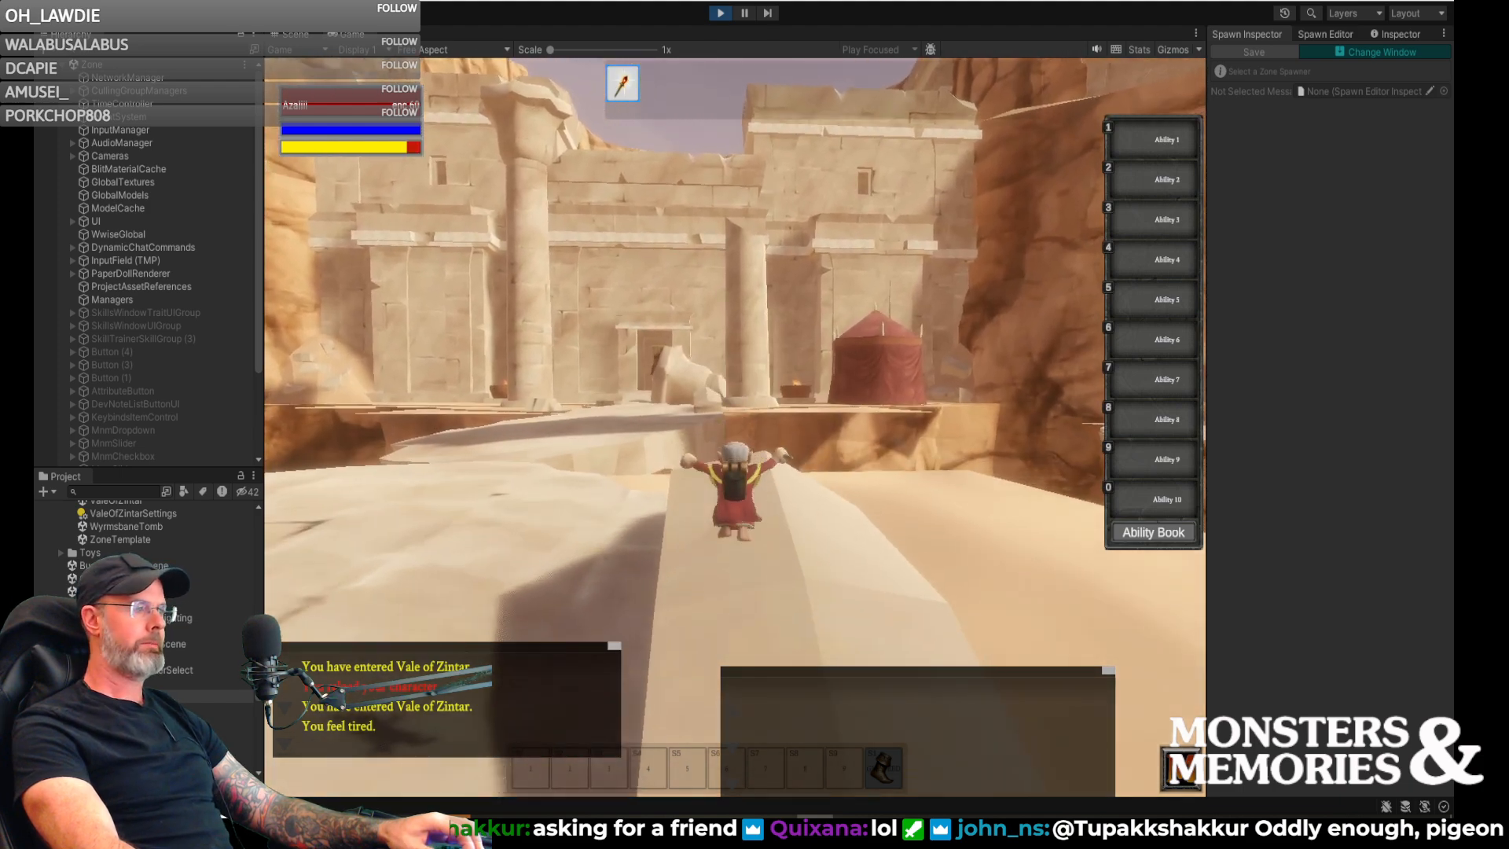
key("w")
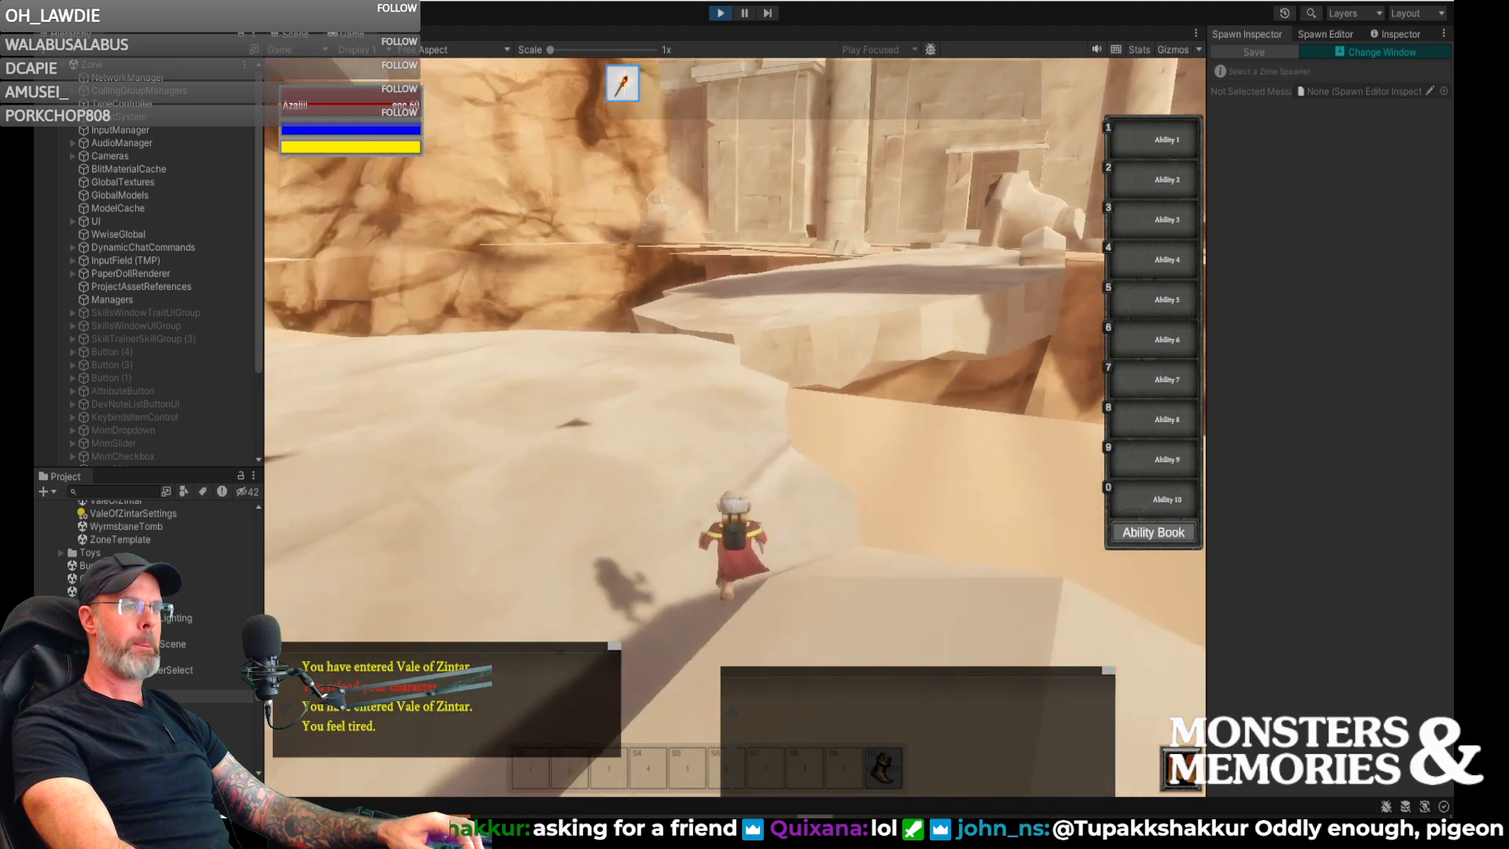
key("w")
key("w")
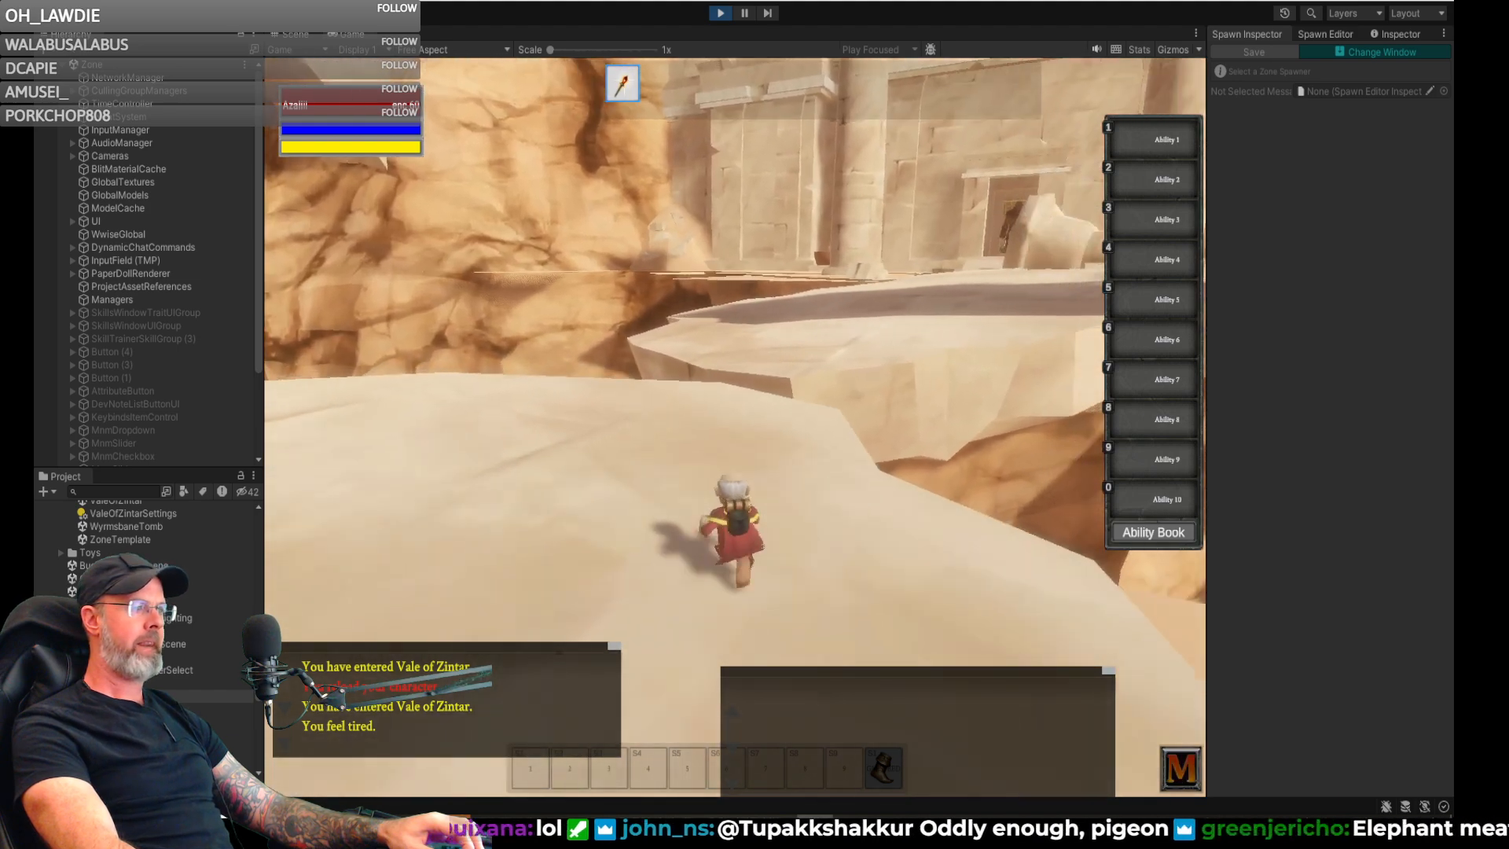
key("space")
key("w")
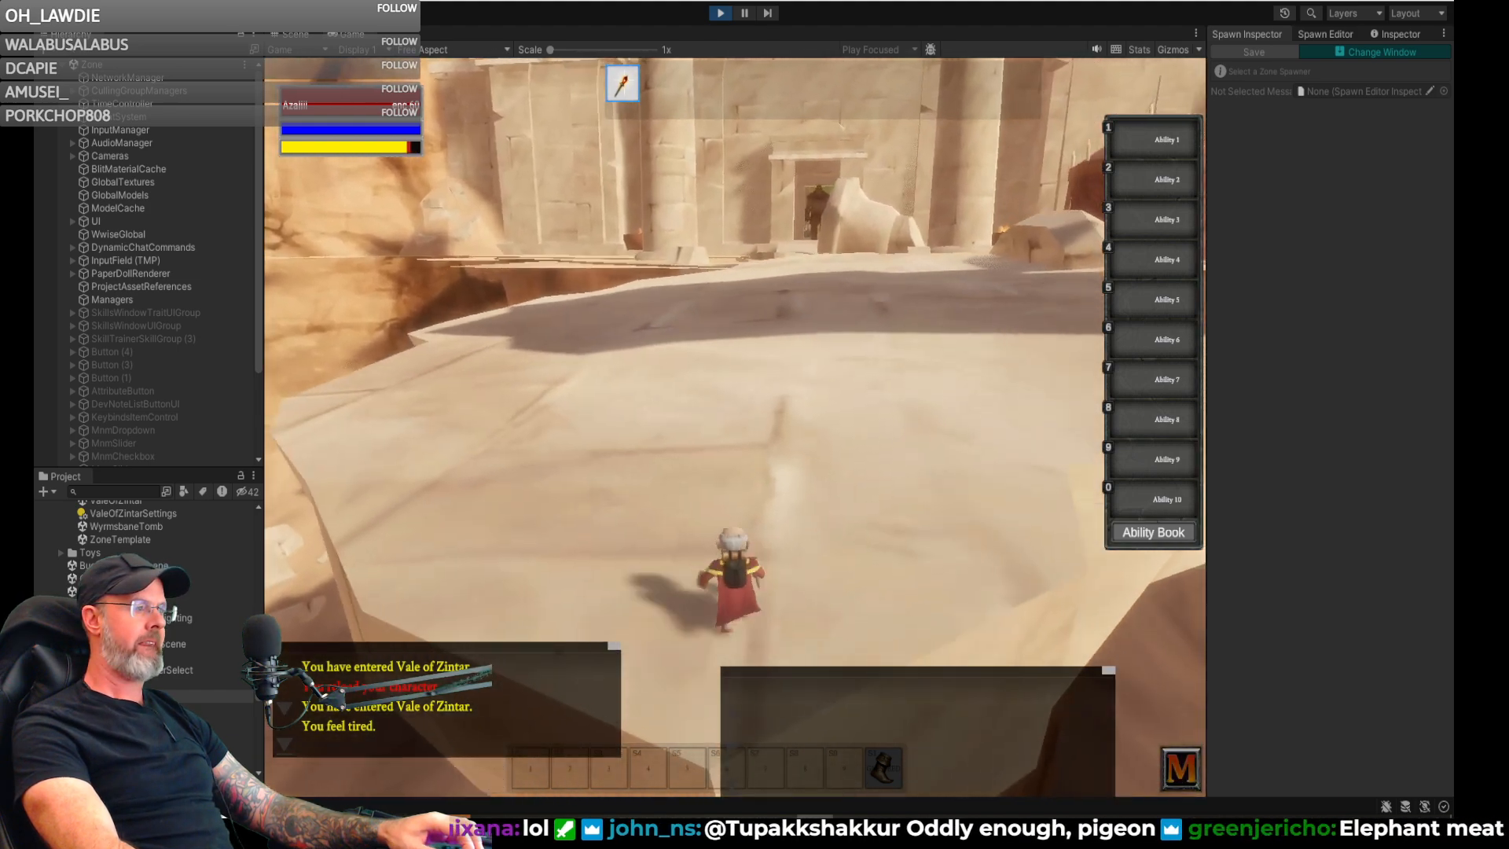
key("w")
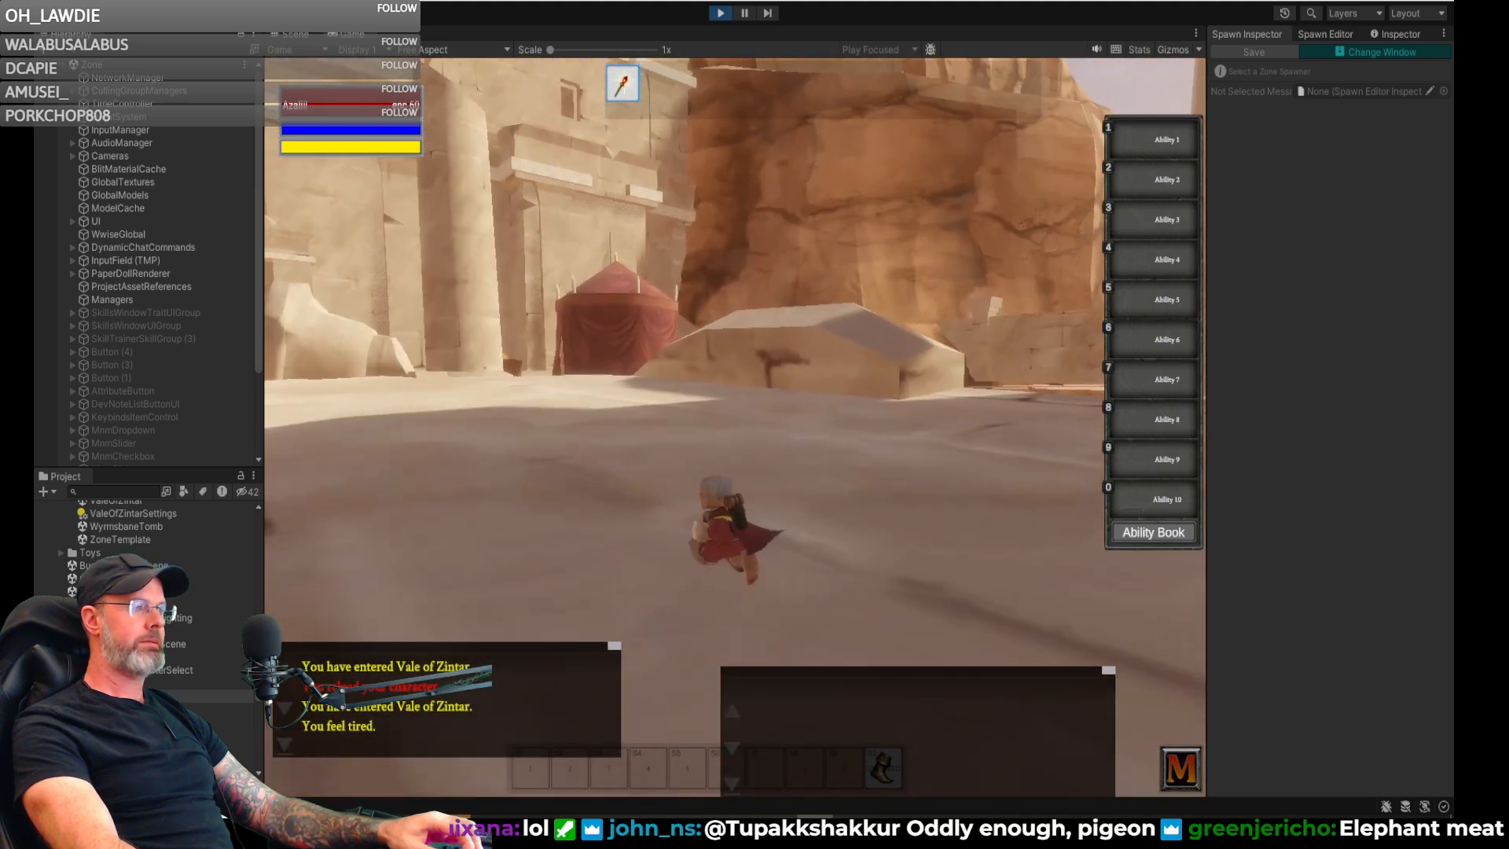
key("w")
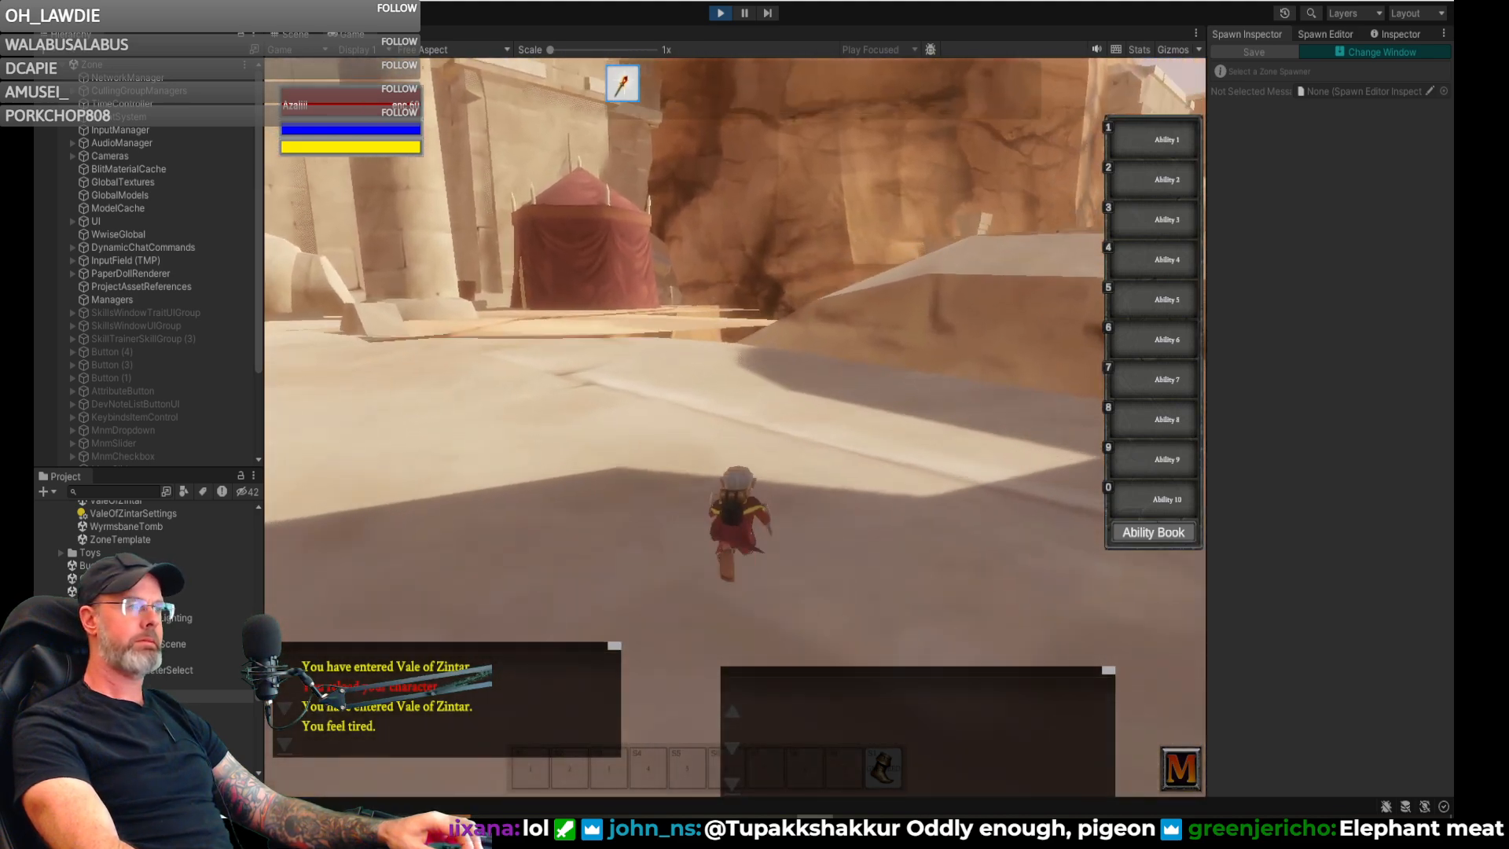
- Explore the broken rock ledges beside the temple's red tent, checking the routes around the chasm
key("a")
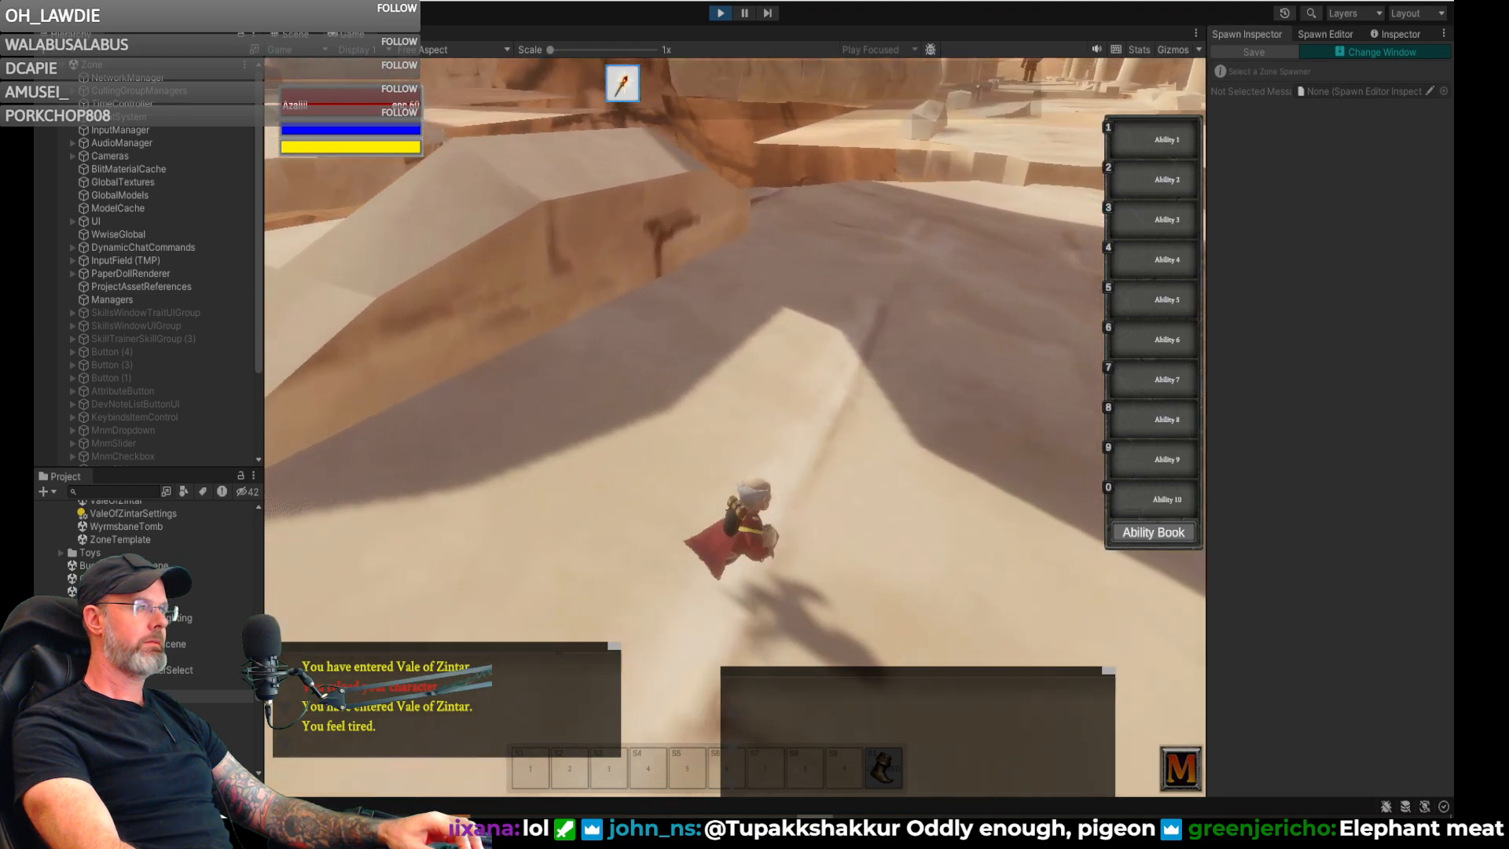
key("w")
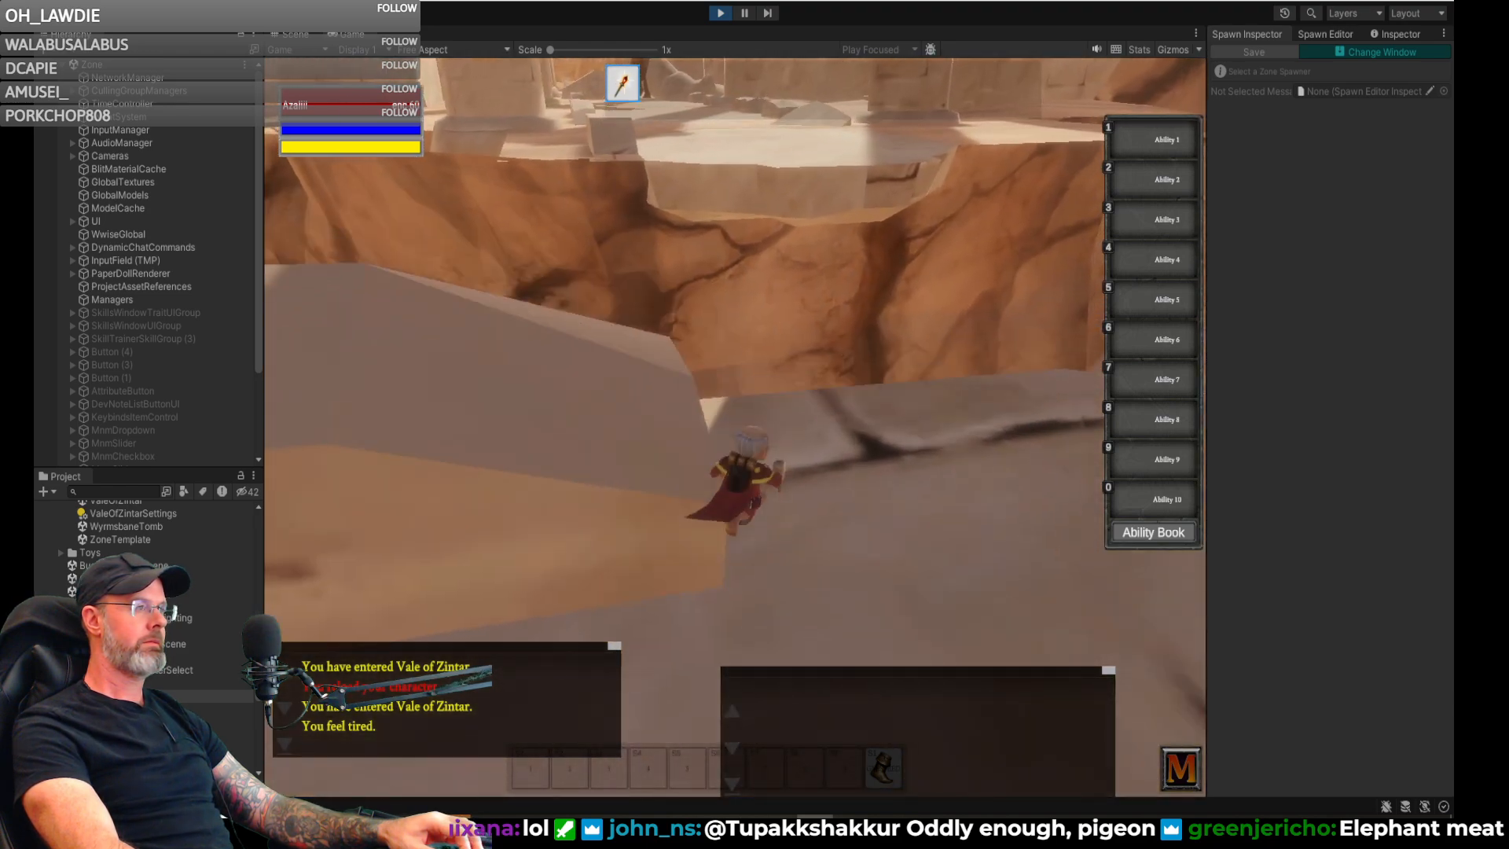
key("w")
key("a")
key("w")
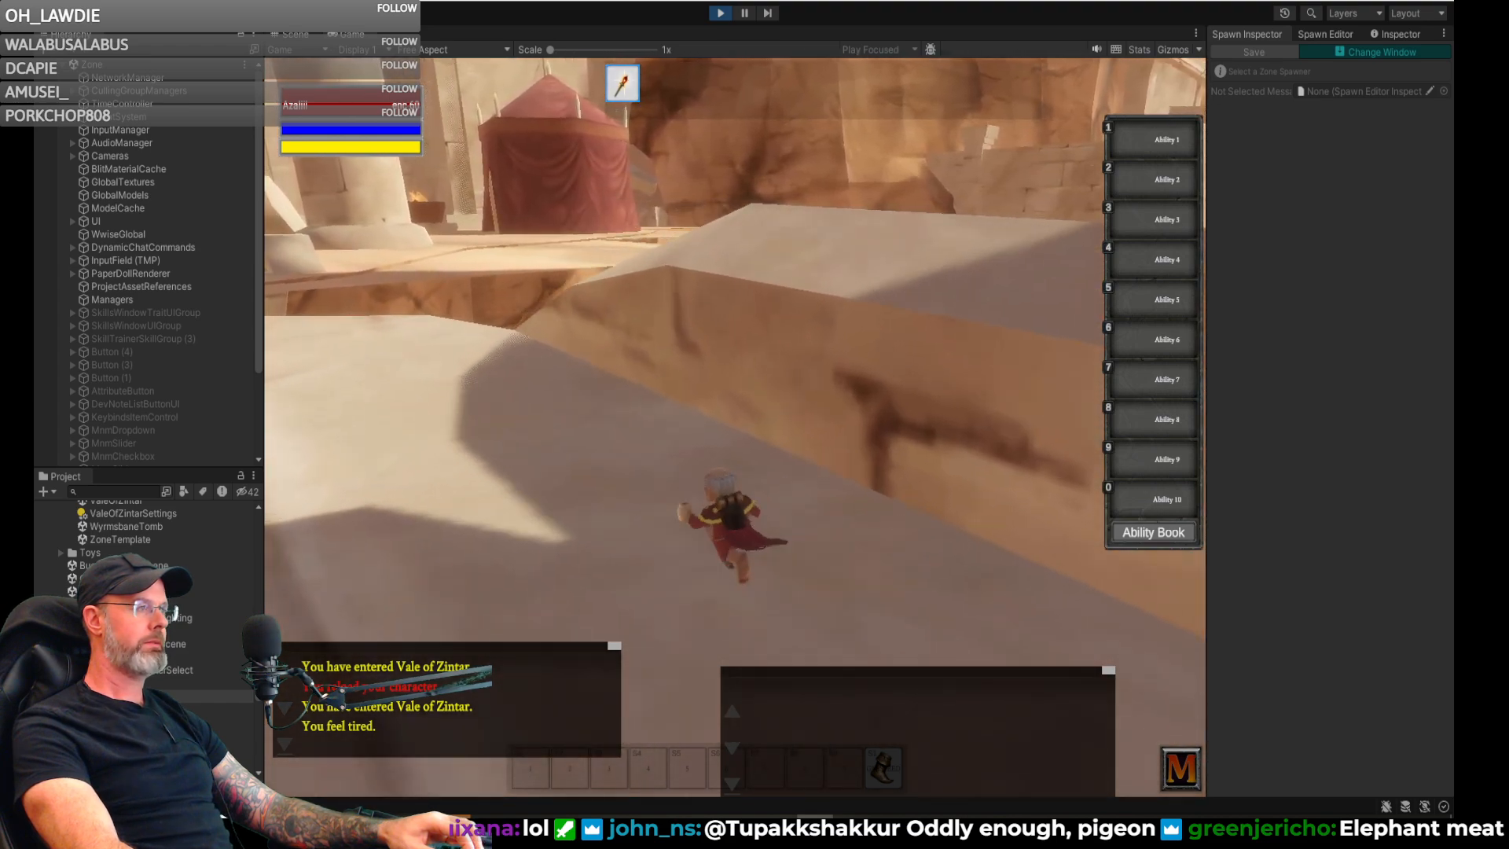
key("d")
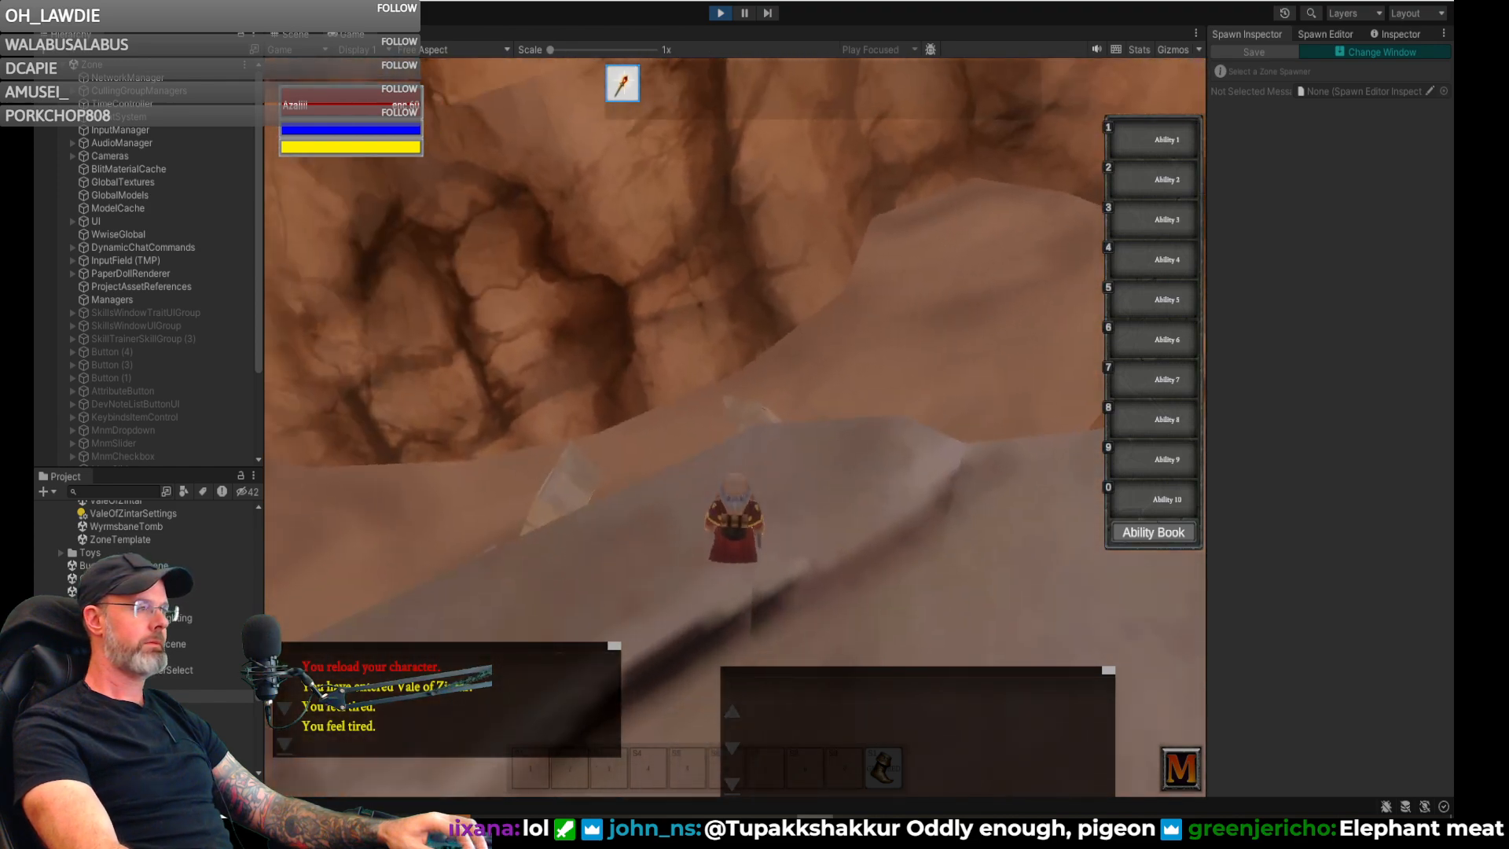
- Enable GM fly mode and fly the character across the chasm toward the columned ledge
key("Return")
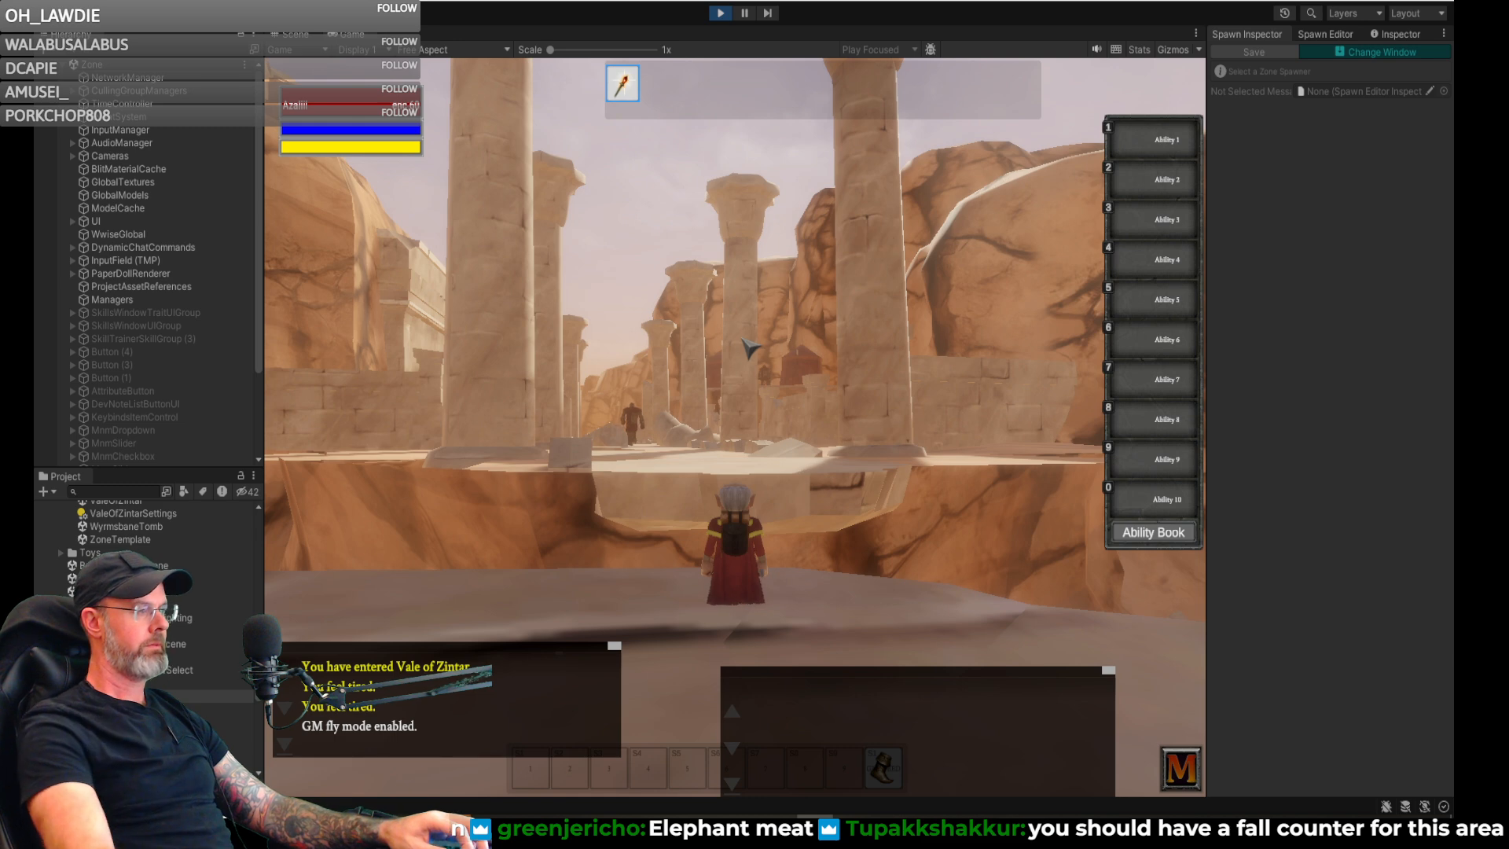
key("w")
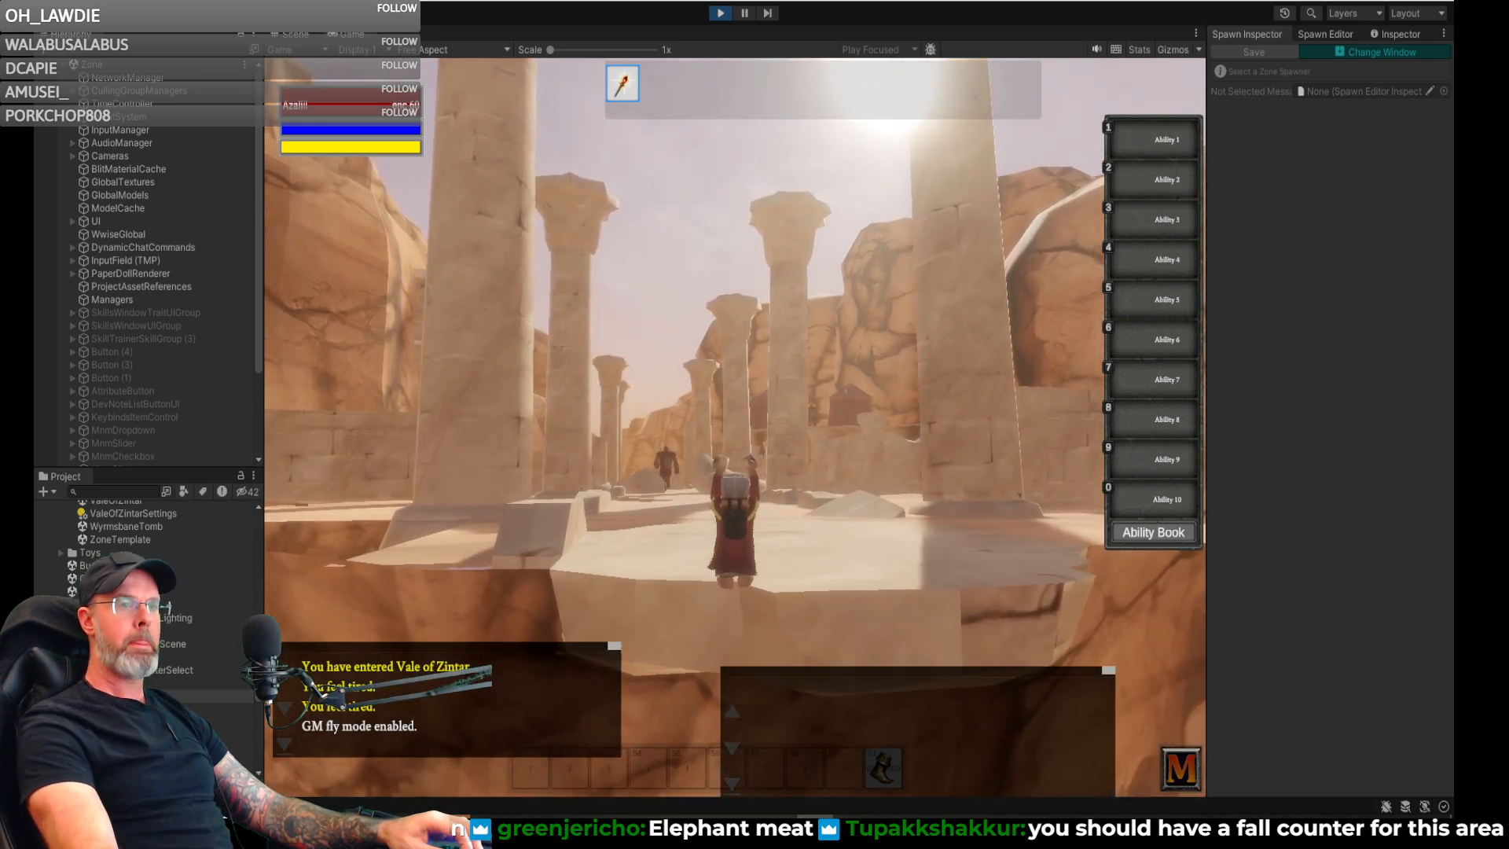
key("w")
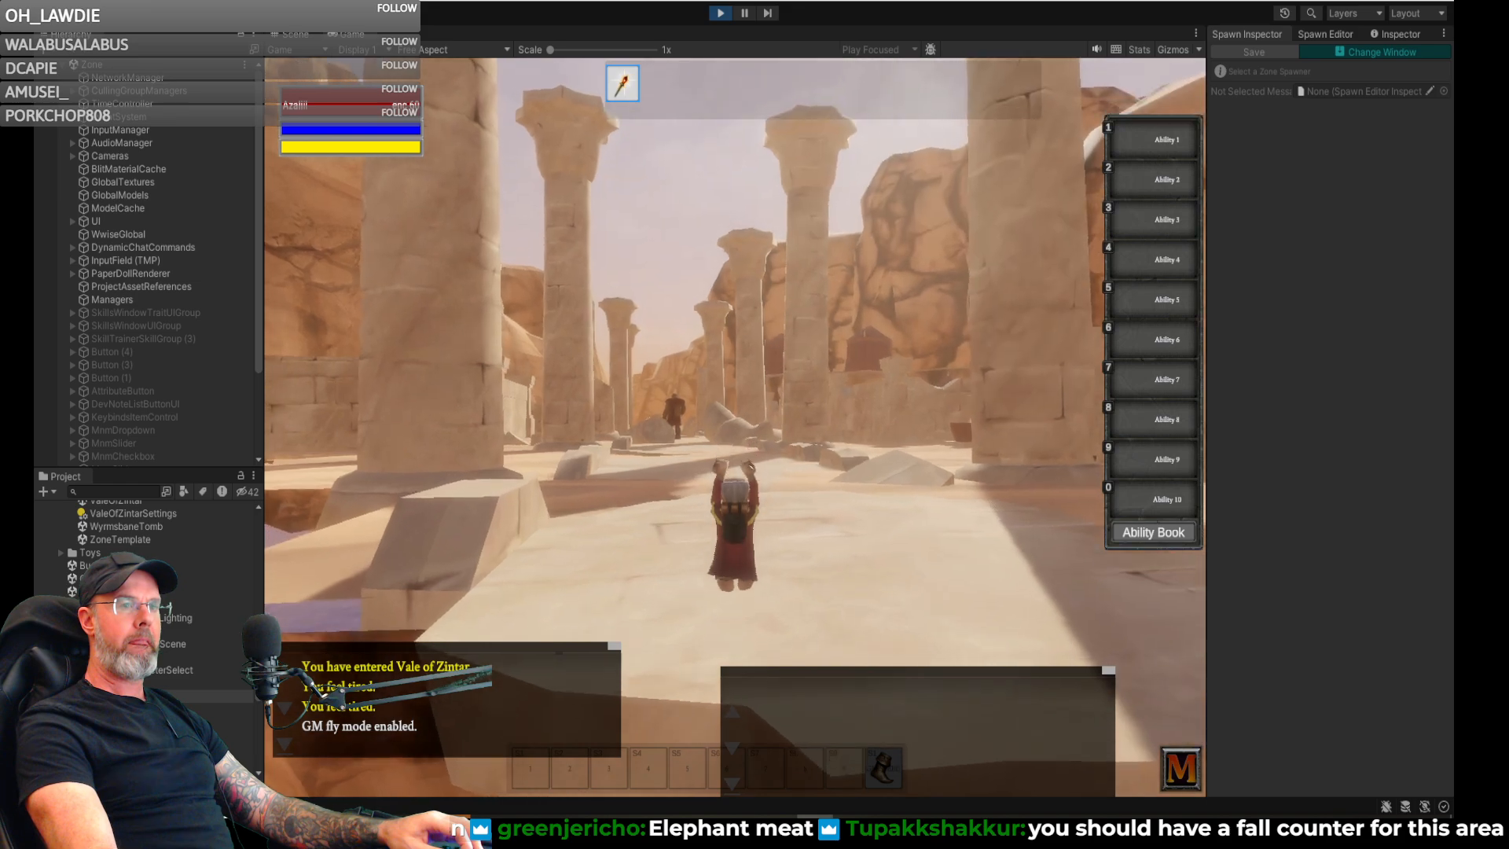
key("w")
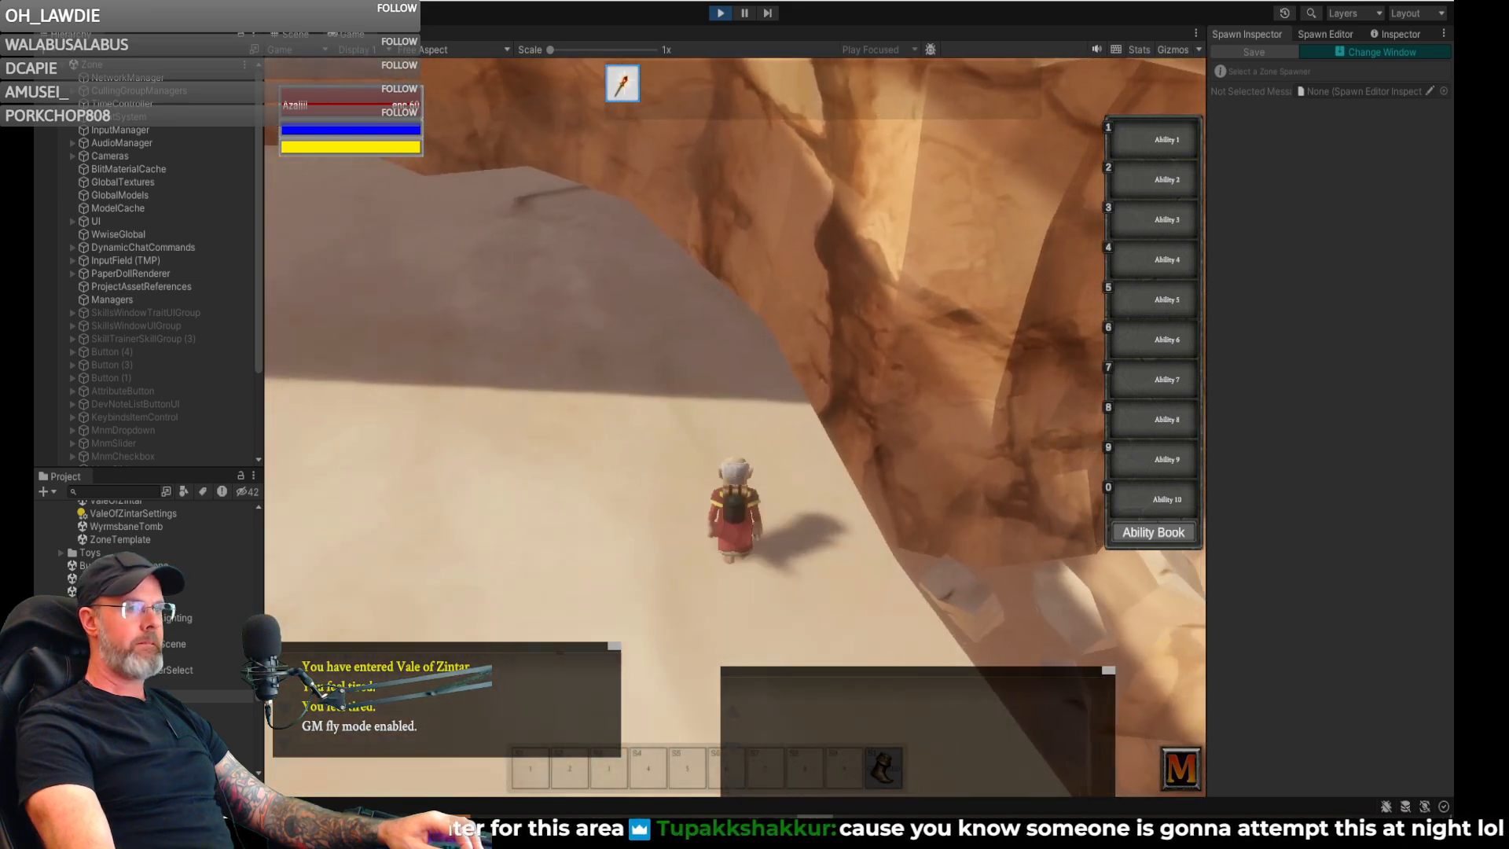
- Examine the chasm and the overhanging rock ledges from the sandy edge, and disable GM fly mode
key("a")
right_click_drag(735, 425, 810, 378)
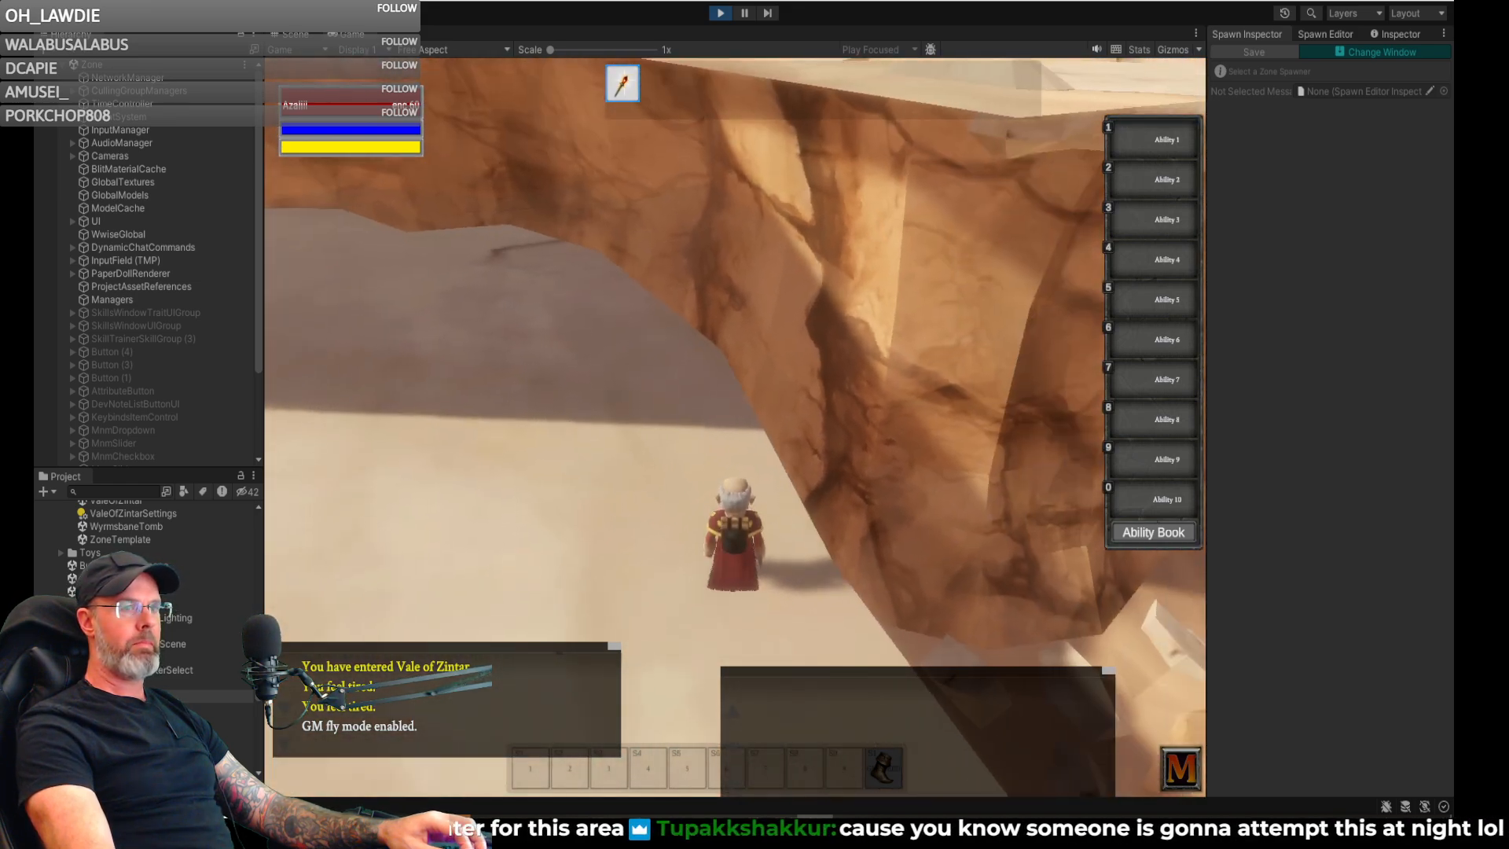
right_click_drag(736, 425, 849, 353)
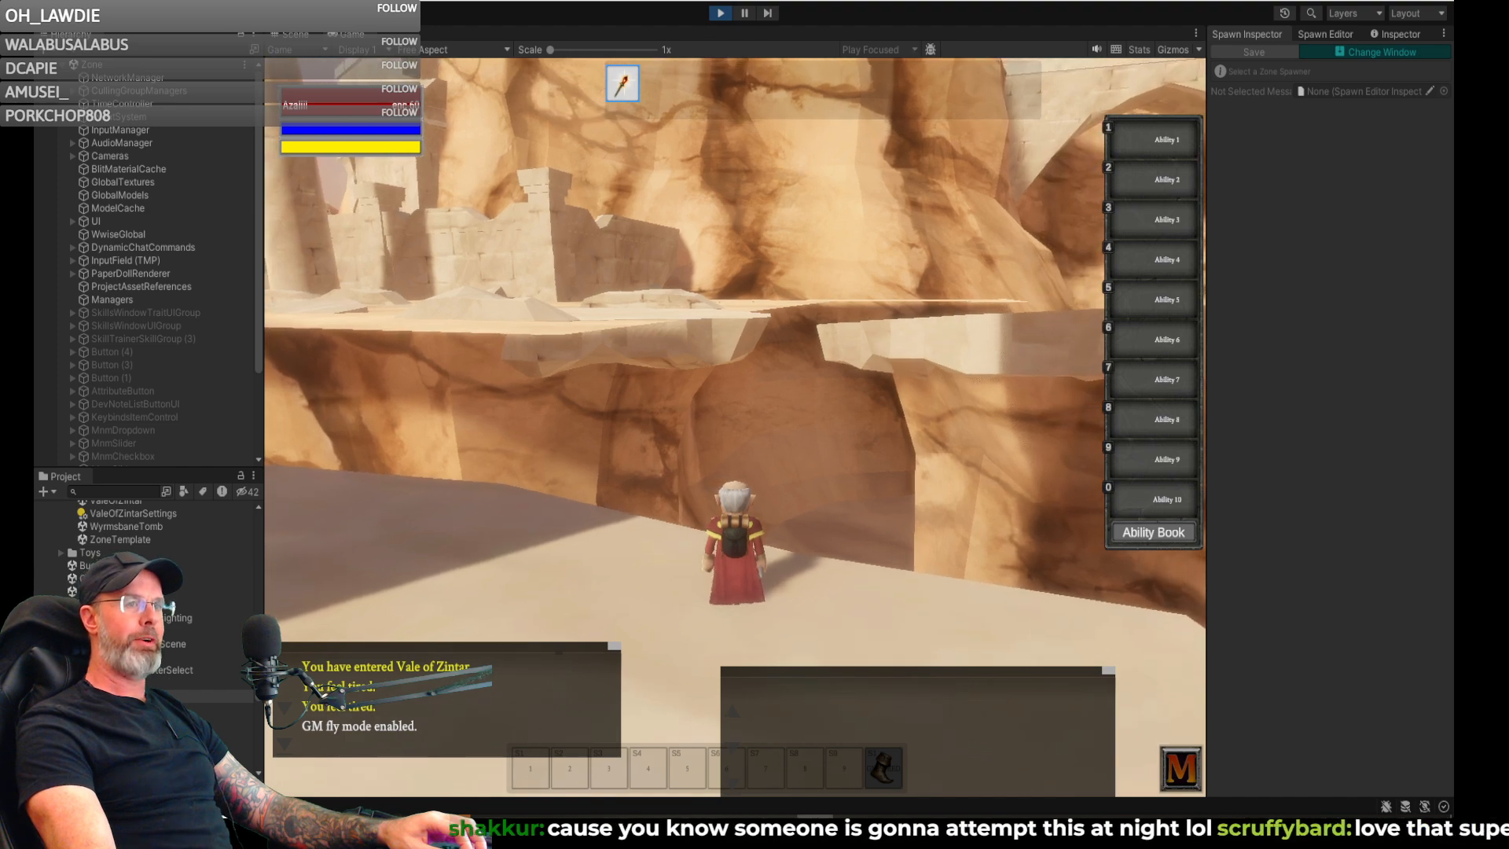
right_click_drag(735, 425, 628, 428)
key("w")
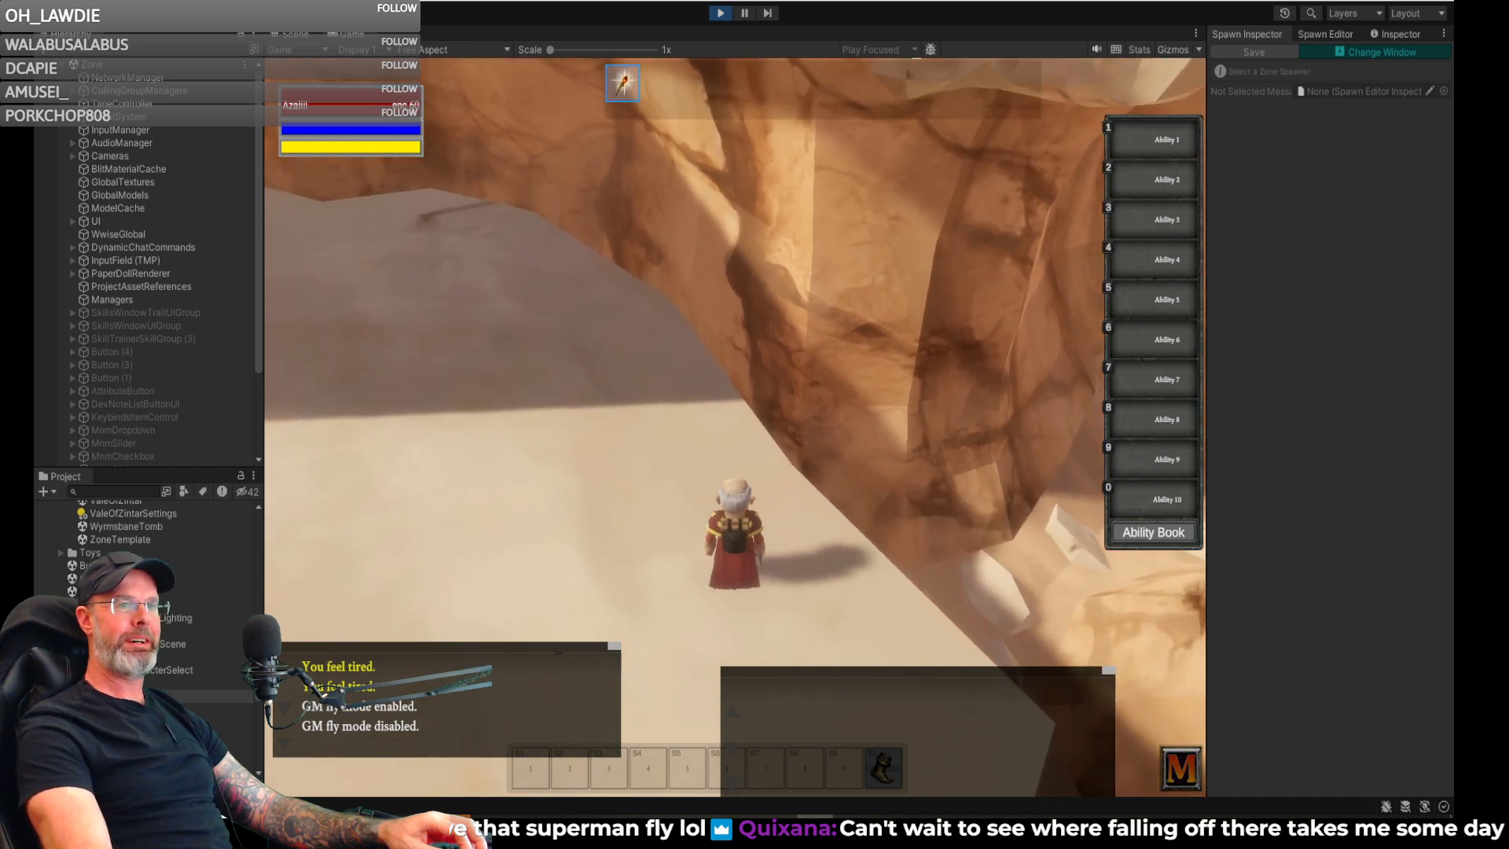
- Run the character along the sandy ledge beside the chasm and look over the surrounding cliffs and rock shelves
key("w")
right_click_drag(736, 425, 872, 519)
right_click_drag(736, 424, 857, 424)
key("w")
key("d")
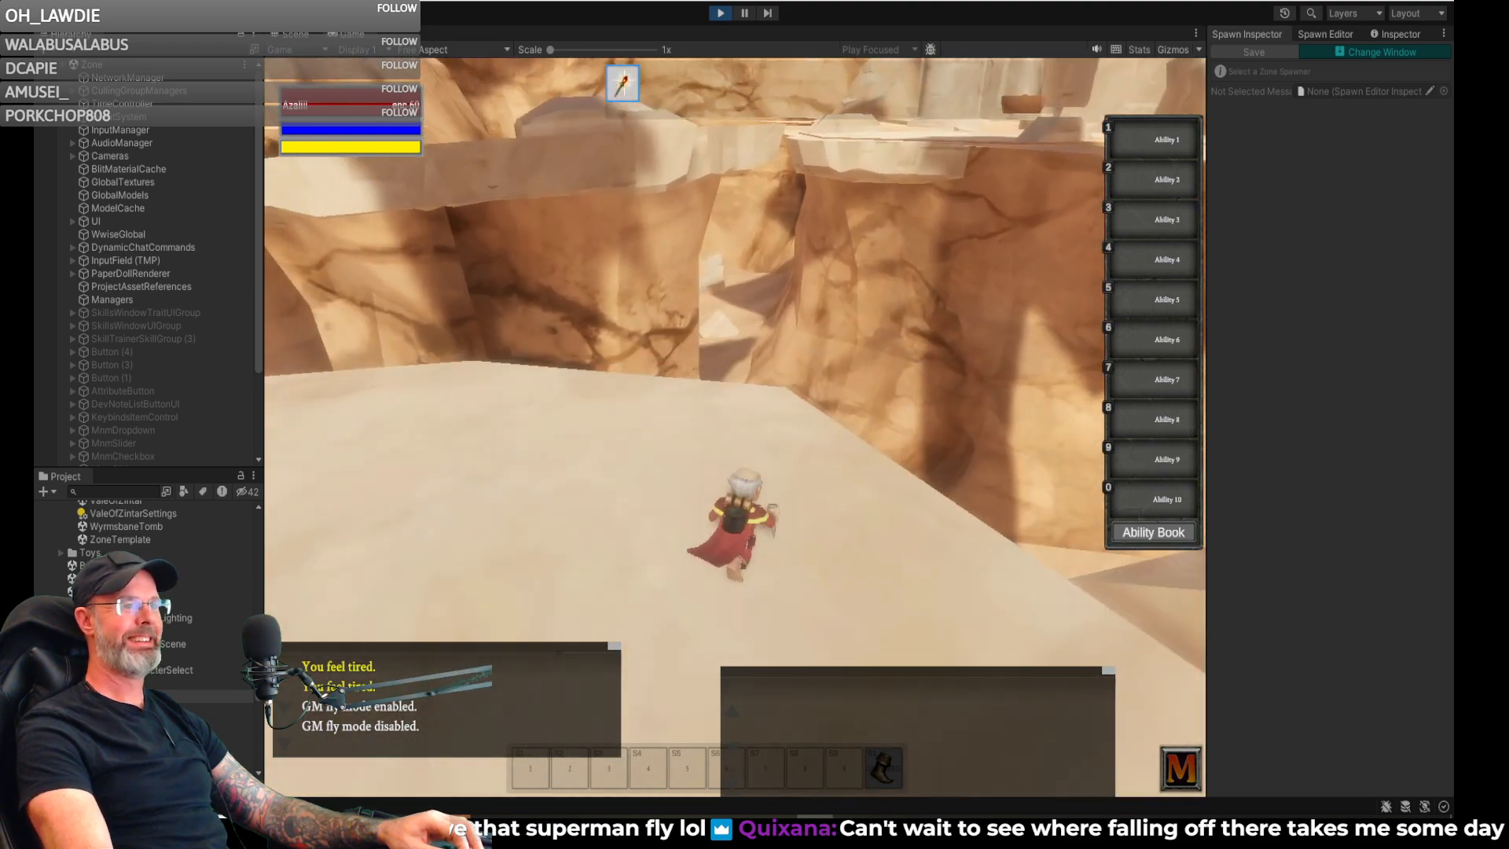
right_click_drag(736, 424, 637, 397)
key("w")
right_click_drag(736, 425, 510, 385)
right_click_drag(737, 376, 503, 373)
right_click_drag(736, 424, 880, 423)
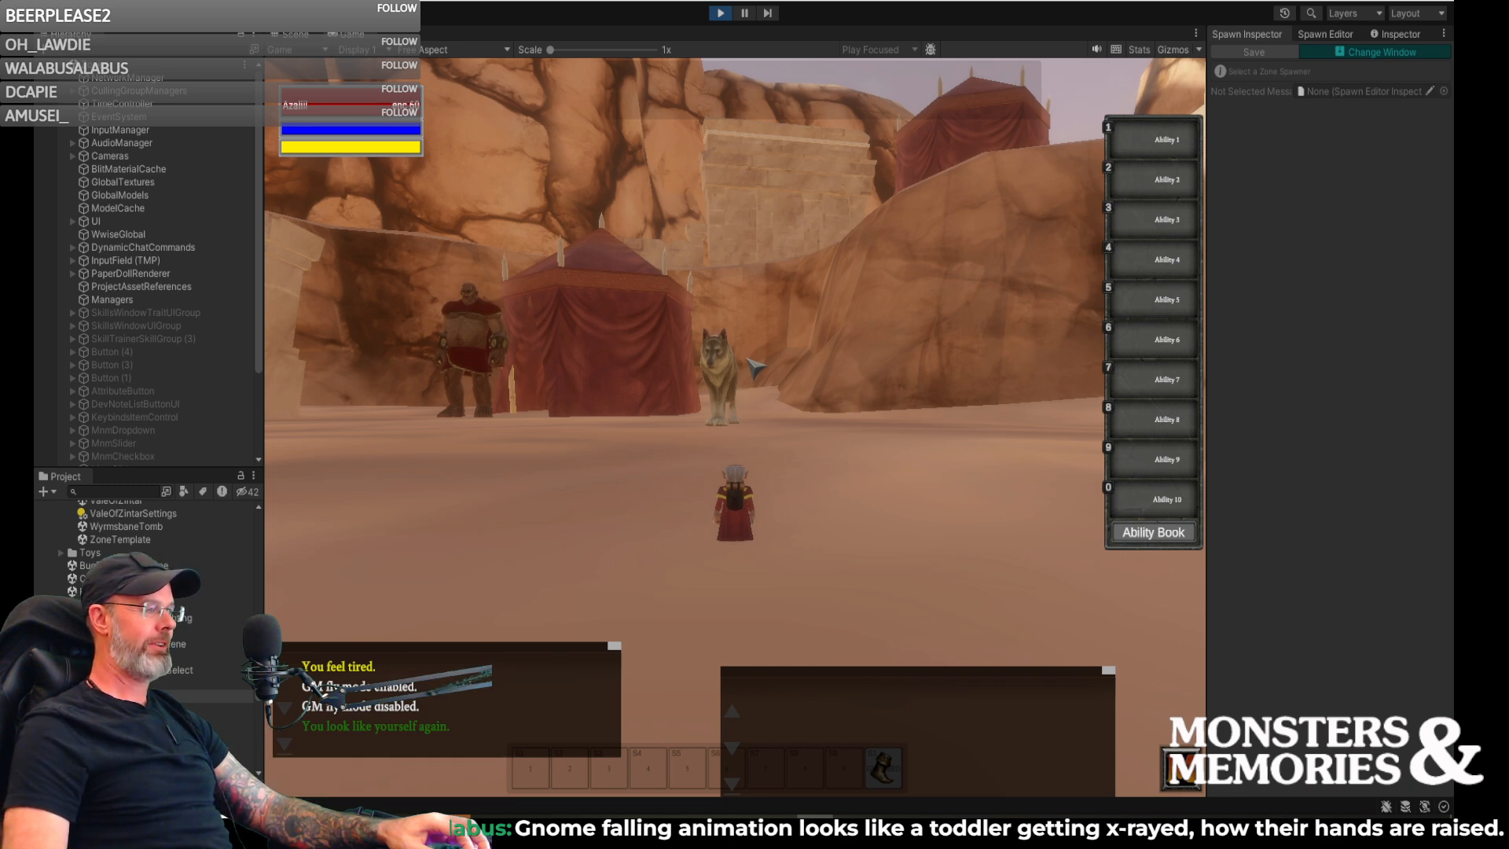
- Approach the giant wolf and sand giant standing in front of the red tent
key("w")
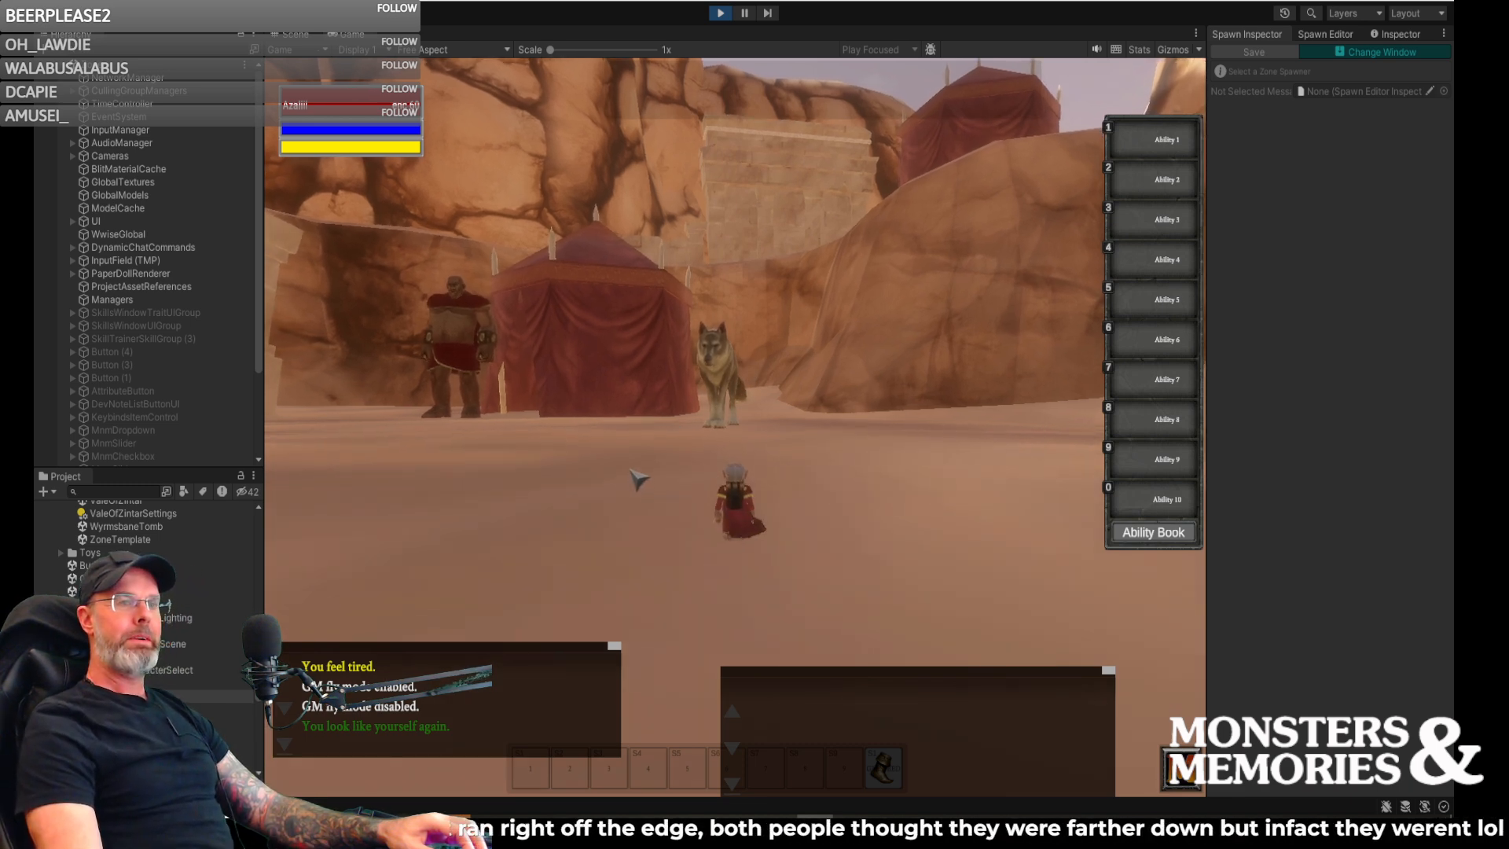
right_click_drag(735, 440, 645, 447)
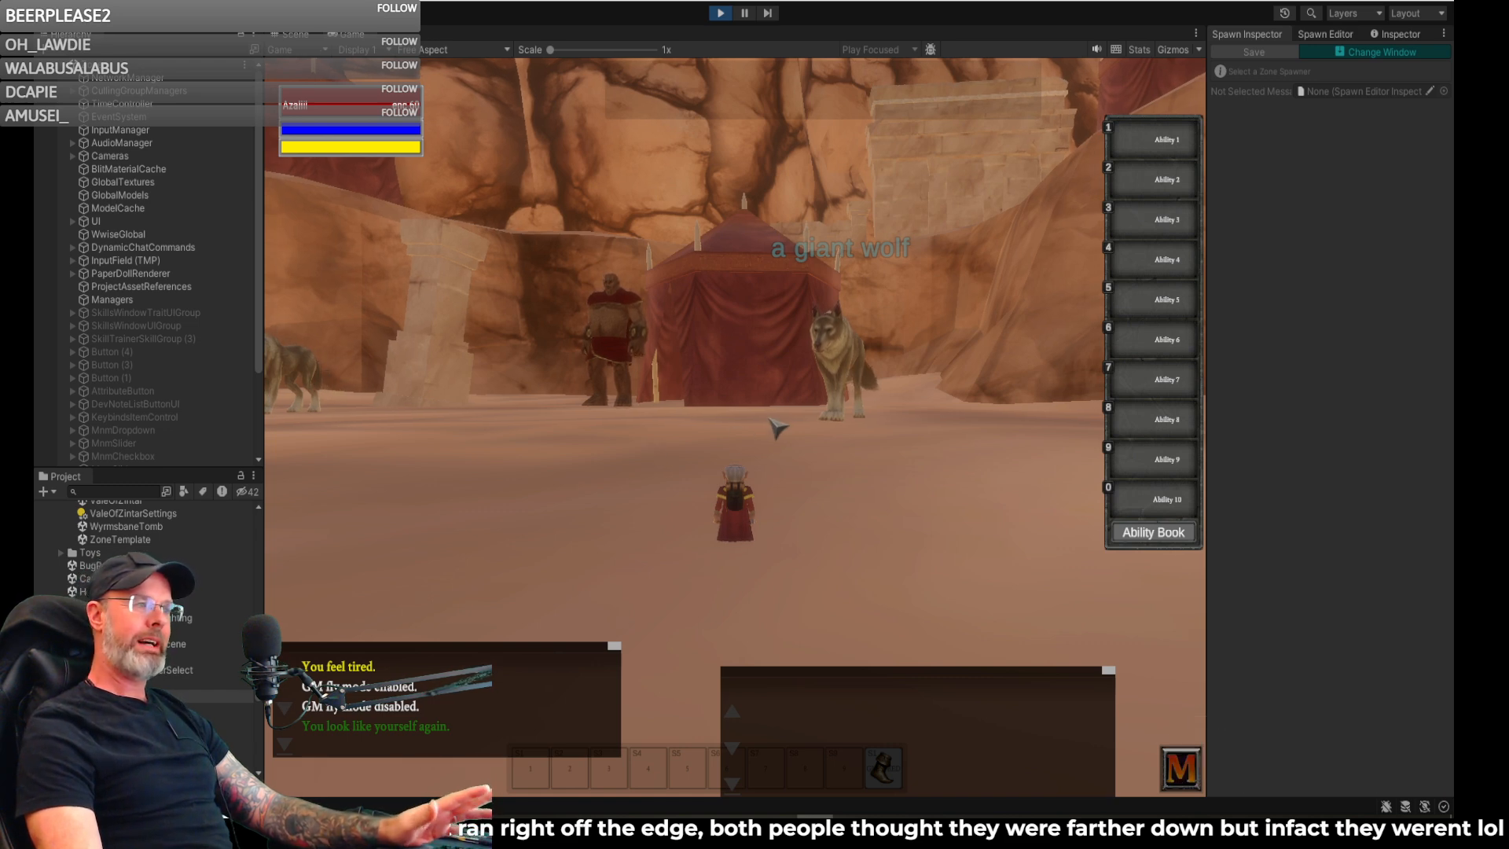
key("w")
mouse_move(765, 438)
right_mouse_down()
mouse_move(802, 456)
mouse_move(756, 427)
right_mouse_up()
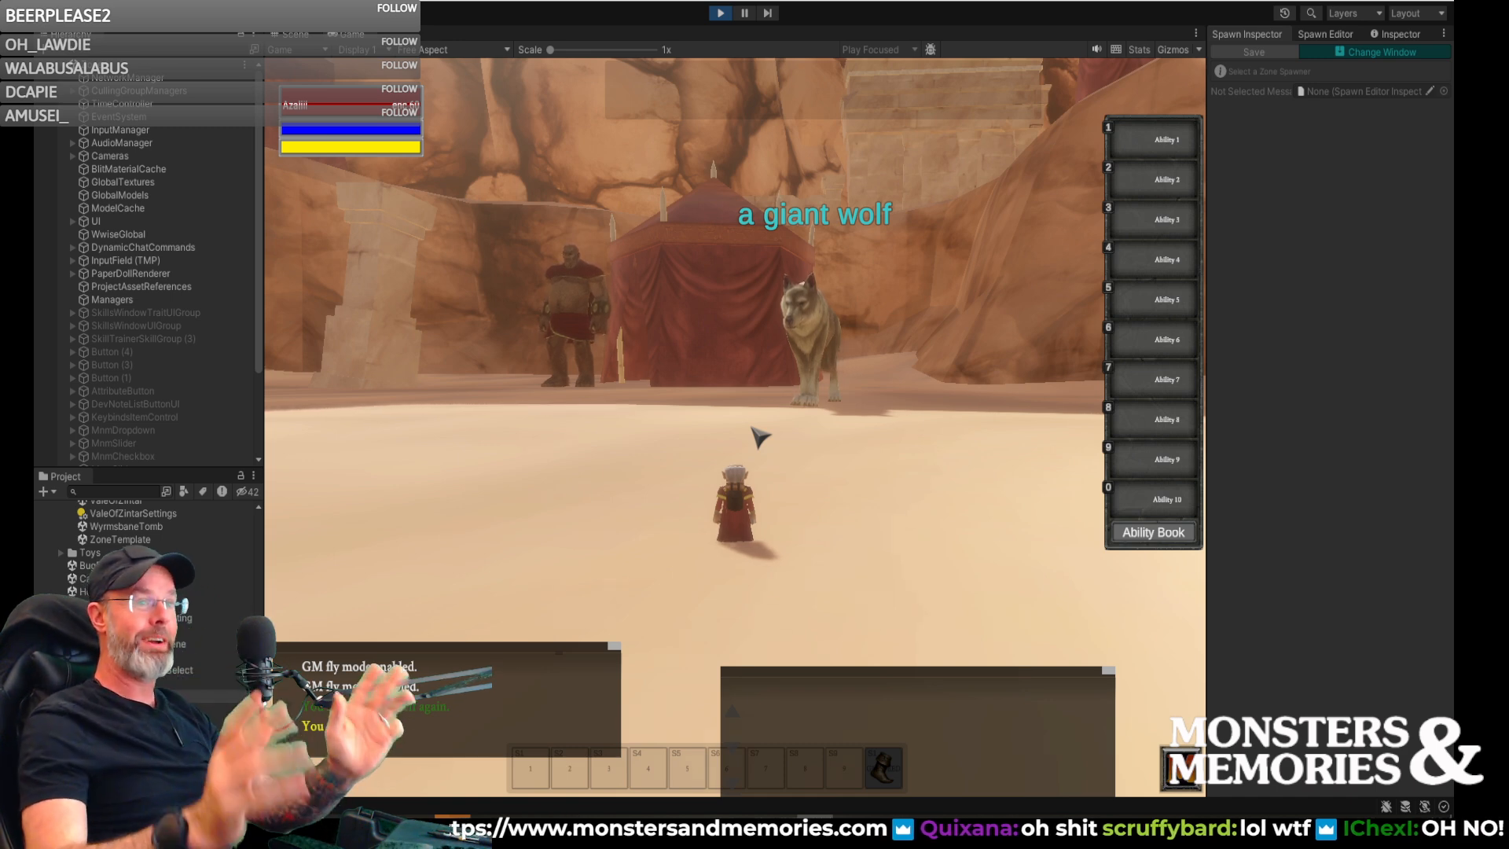
right_click_drag(729, 456, 695, 456)
key("w")
key("w")
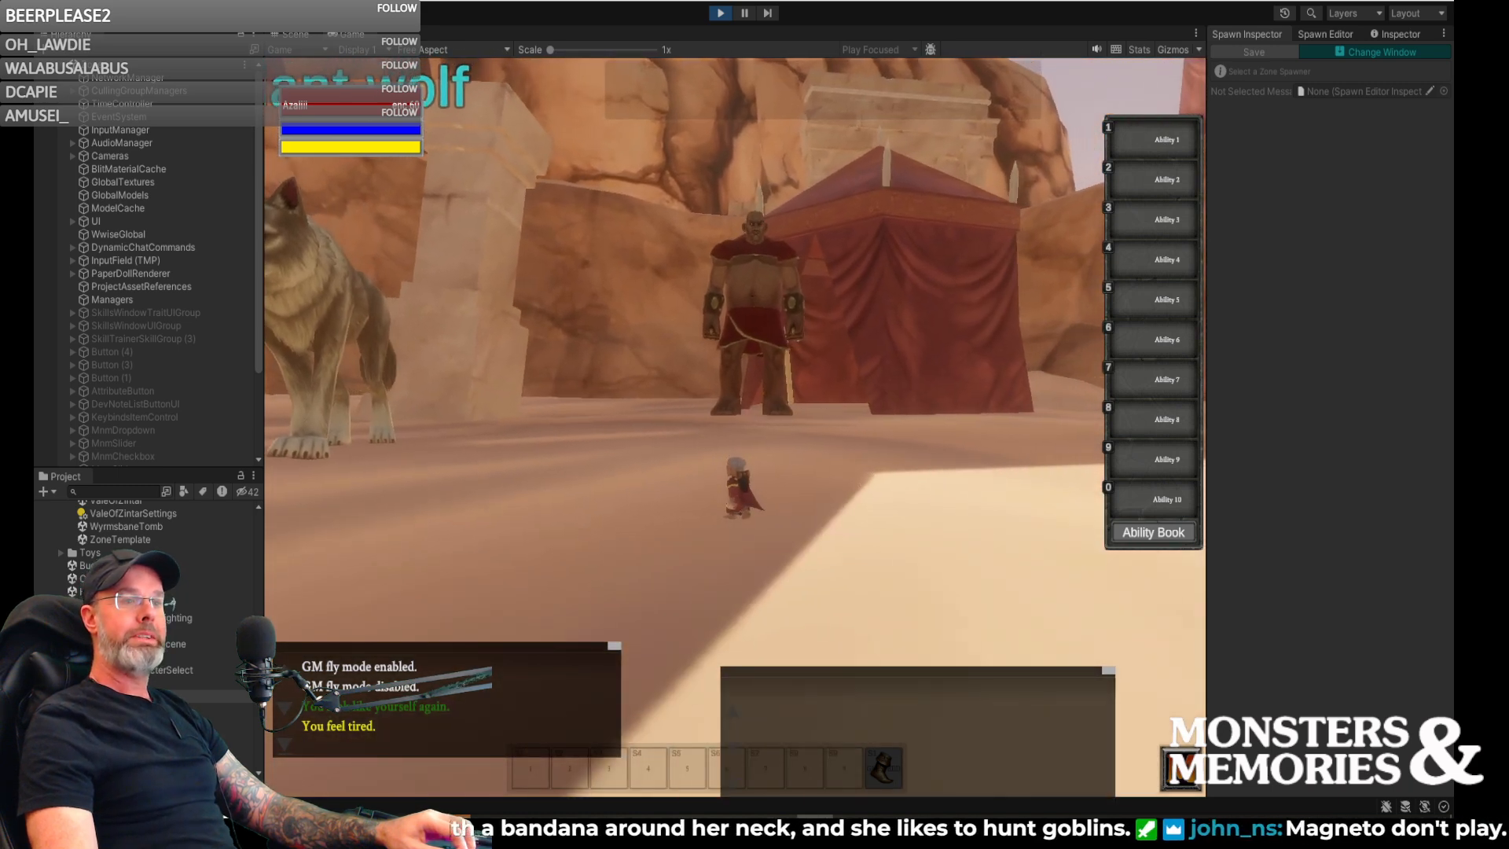
- Walk back and forth before the red tent to compare the sand giant's size with the giant wolf's
key("d")
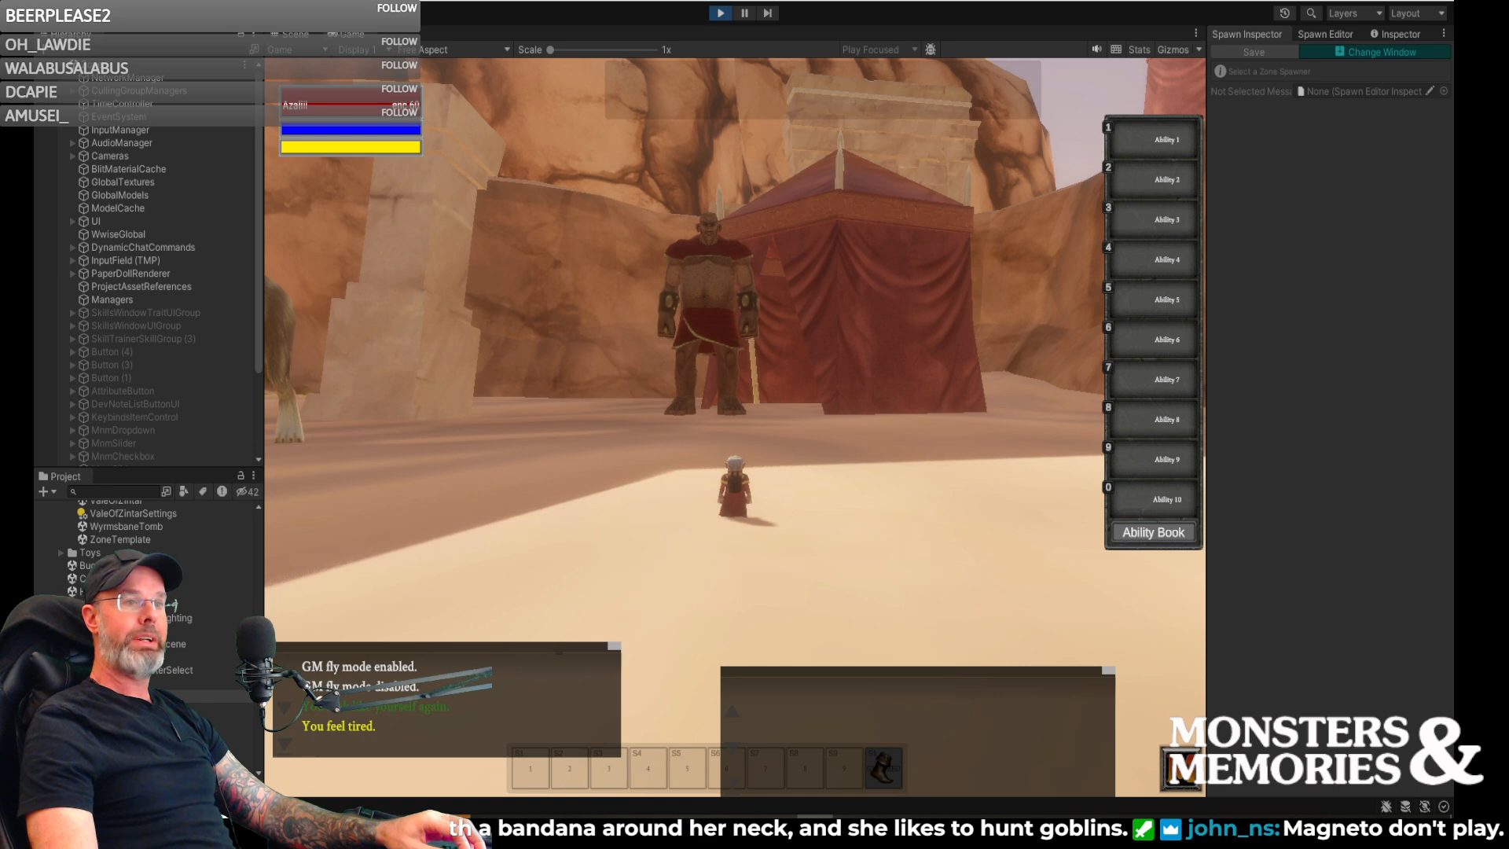
key("a")
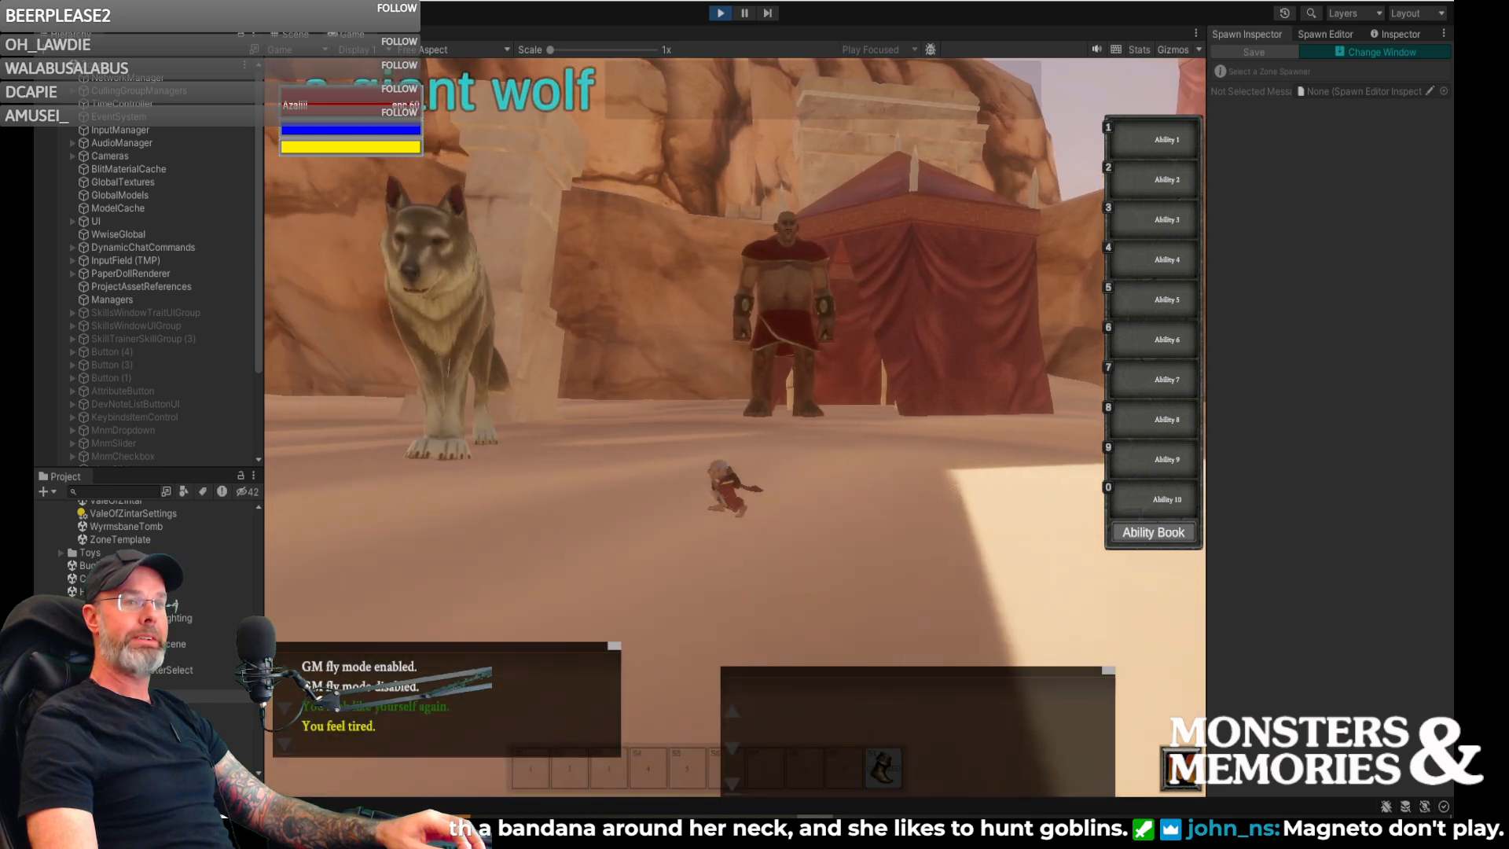
key("d")
key("d")
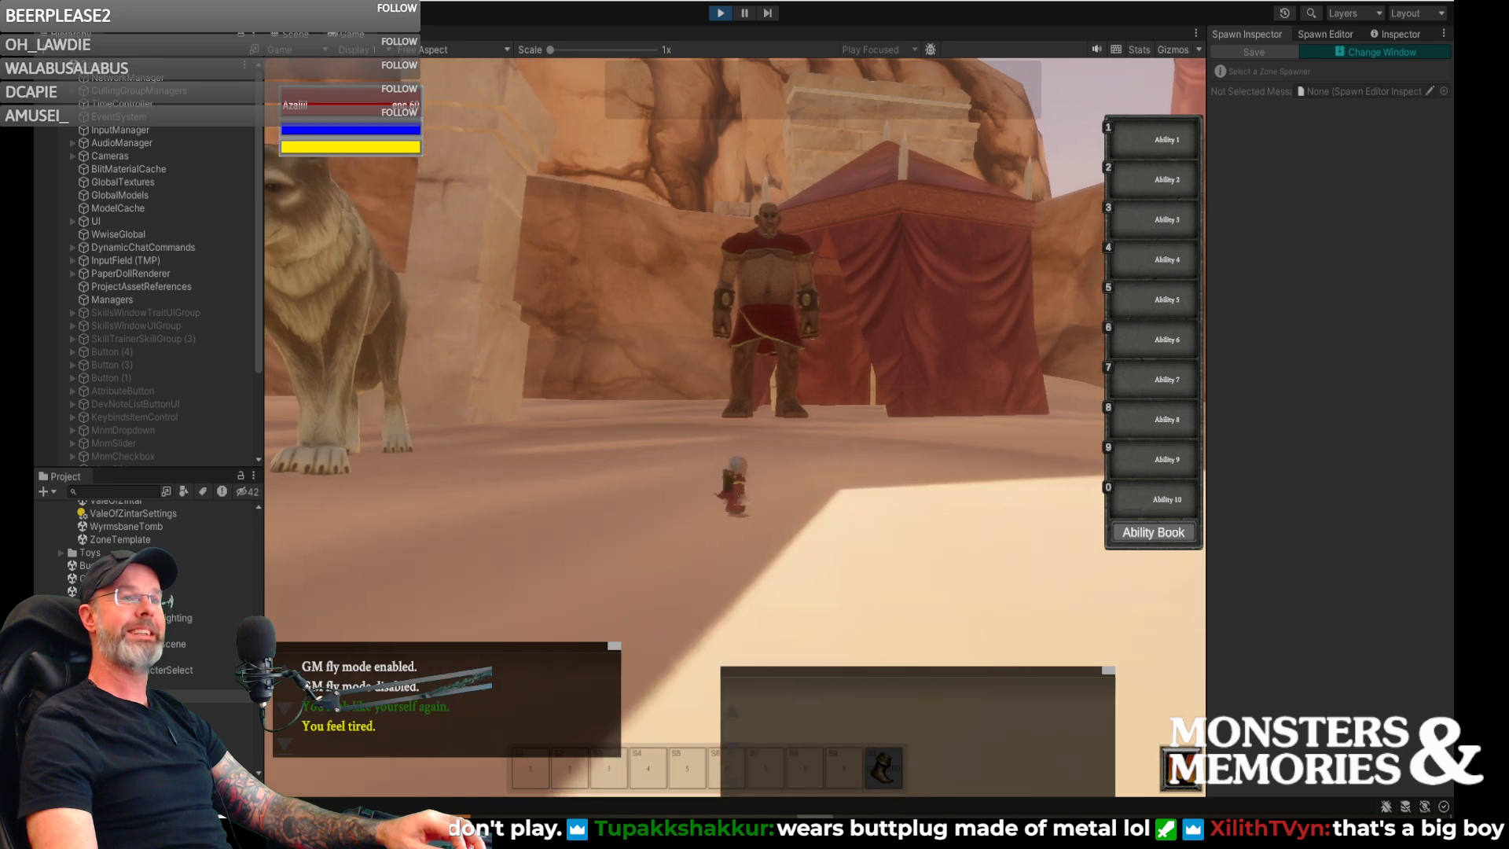
key("d")
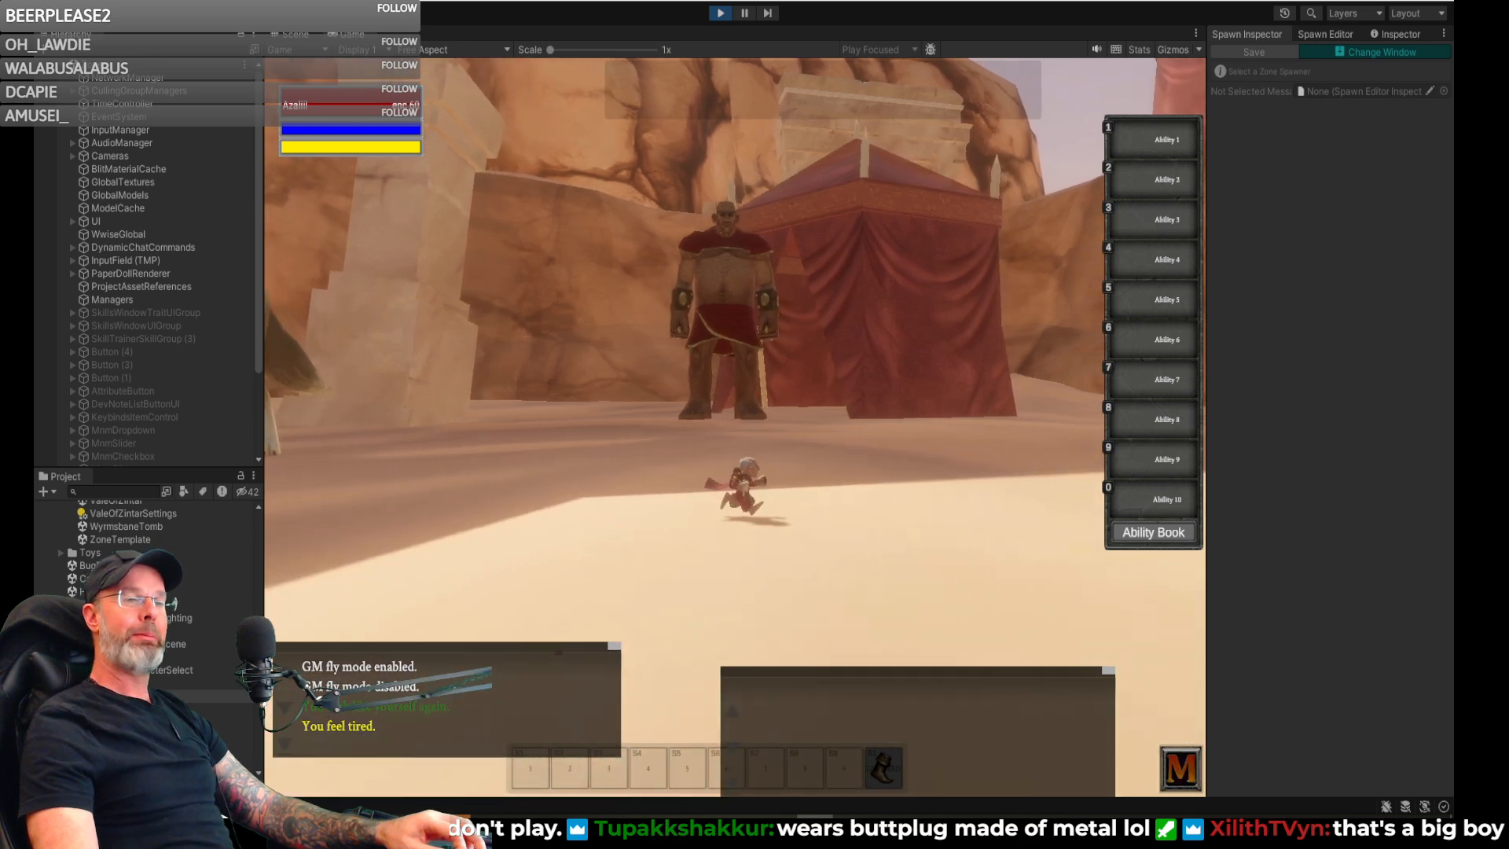
key("s")
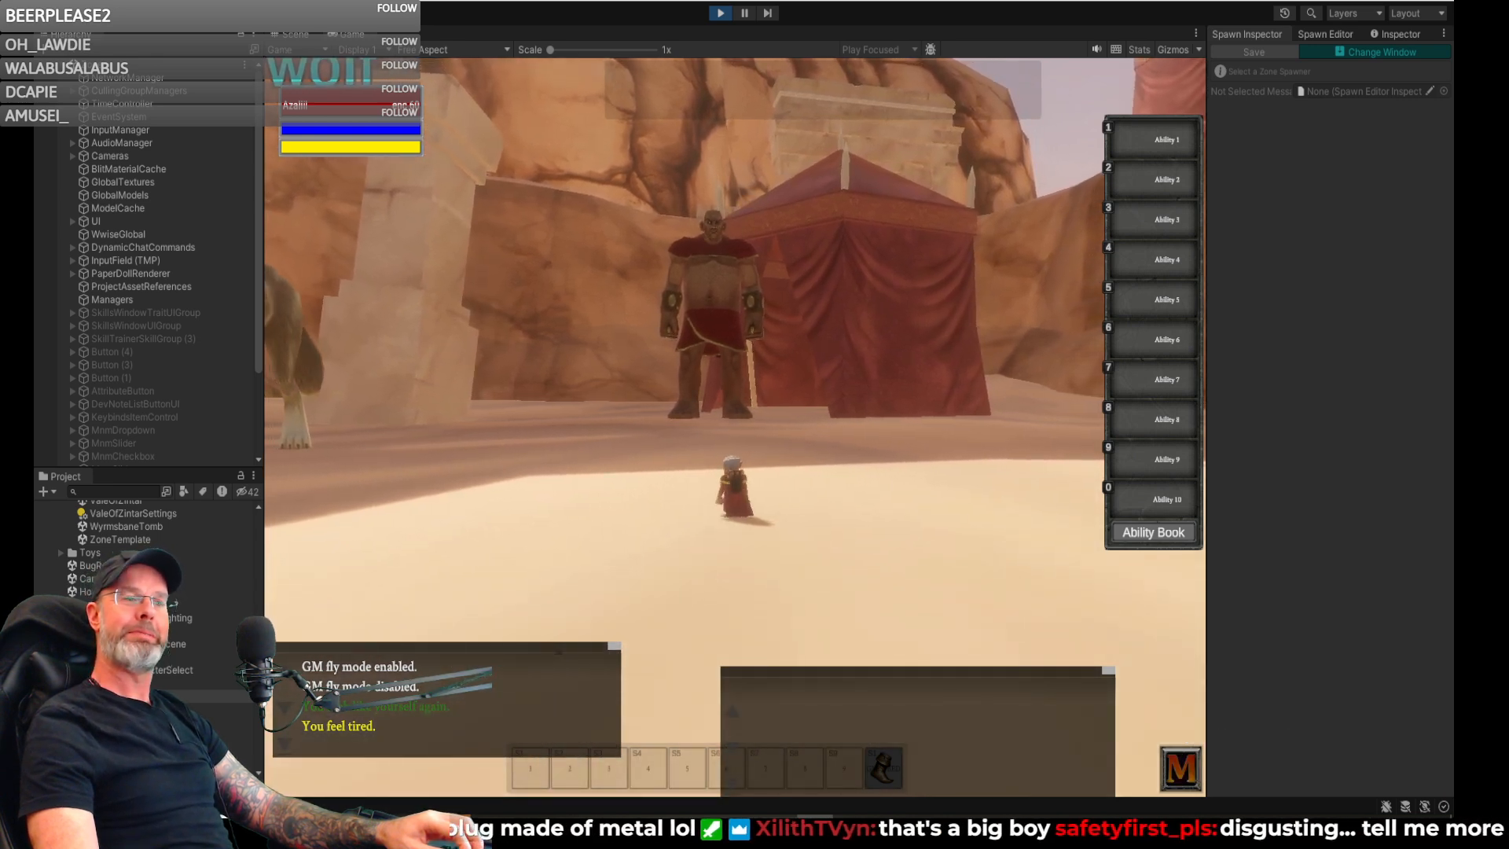
key("a")
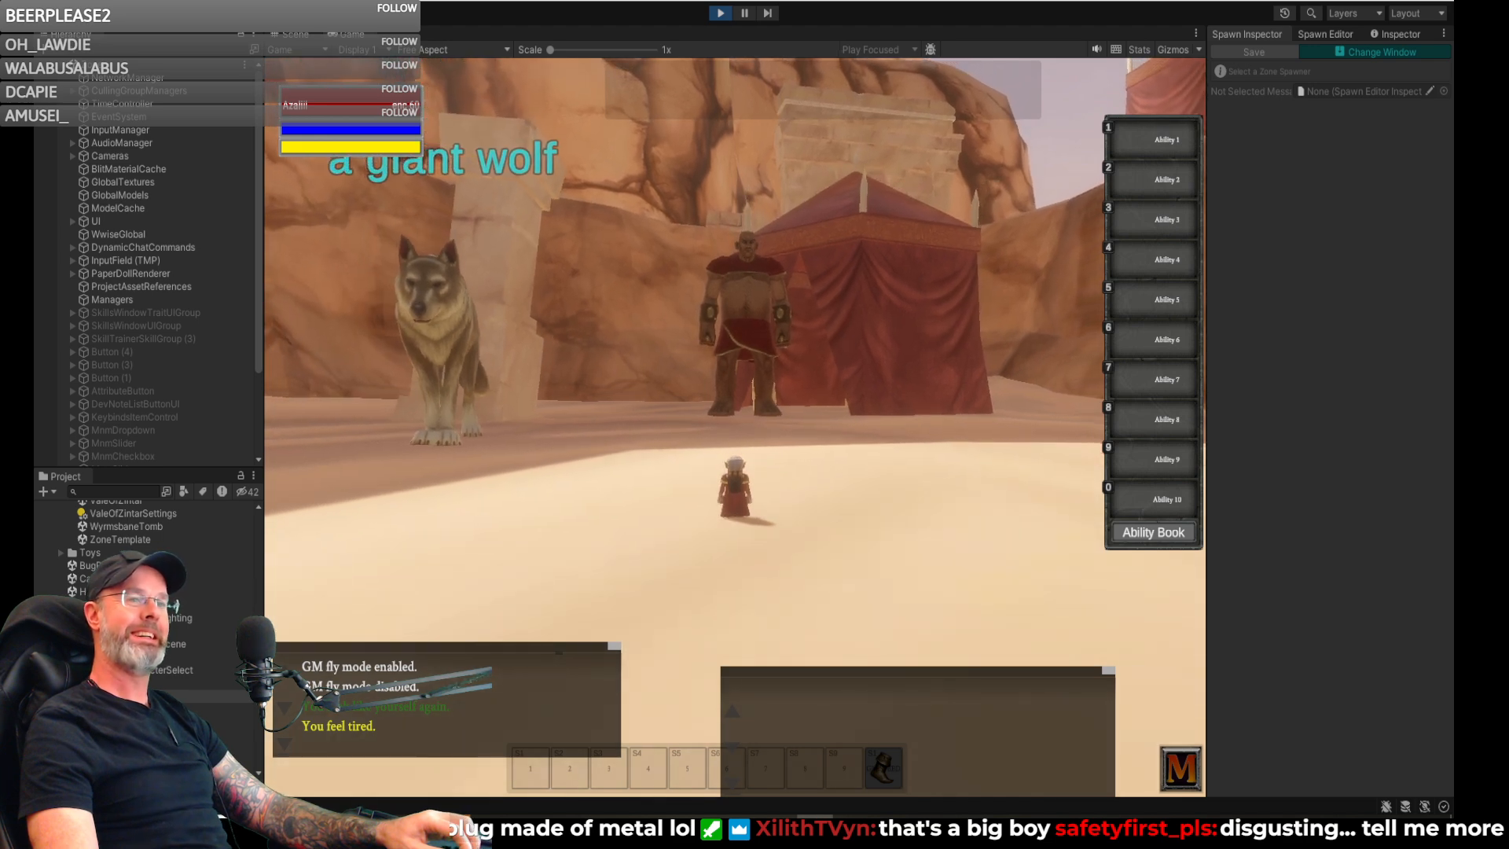
- Circle the giant wolf up close, then walk up to the sand giant beside the tent
key("w")
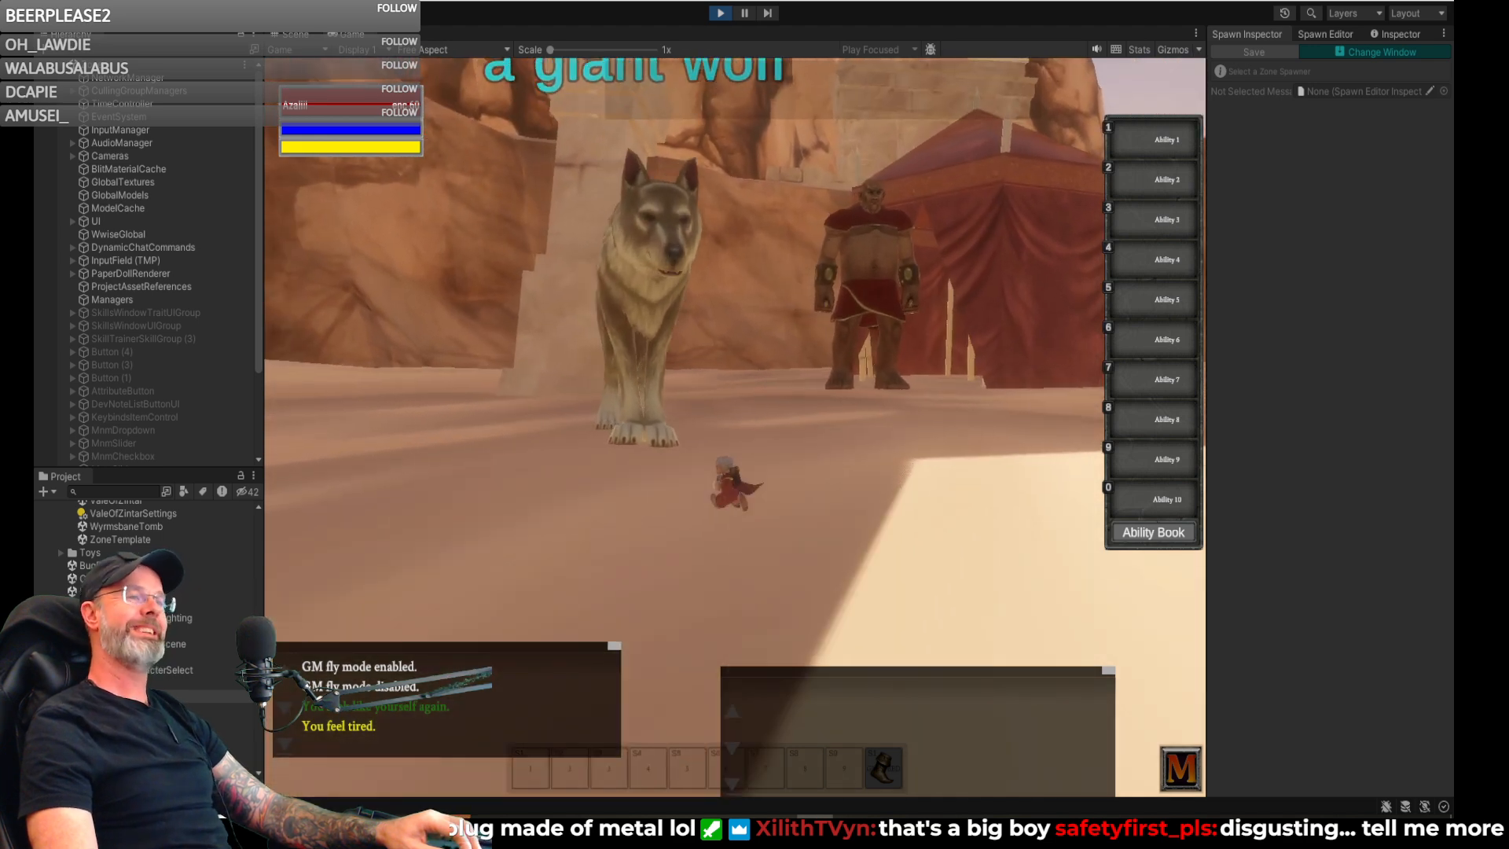
key("a")
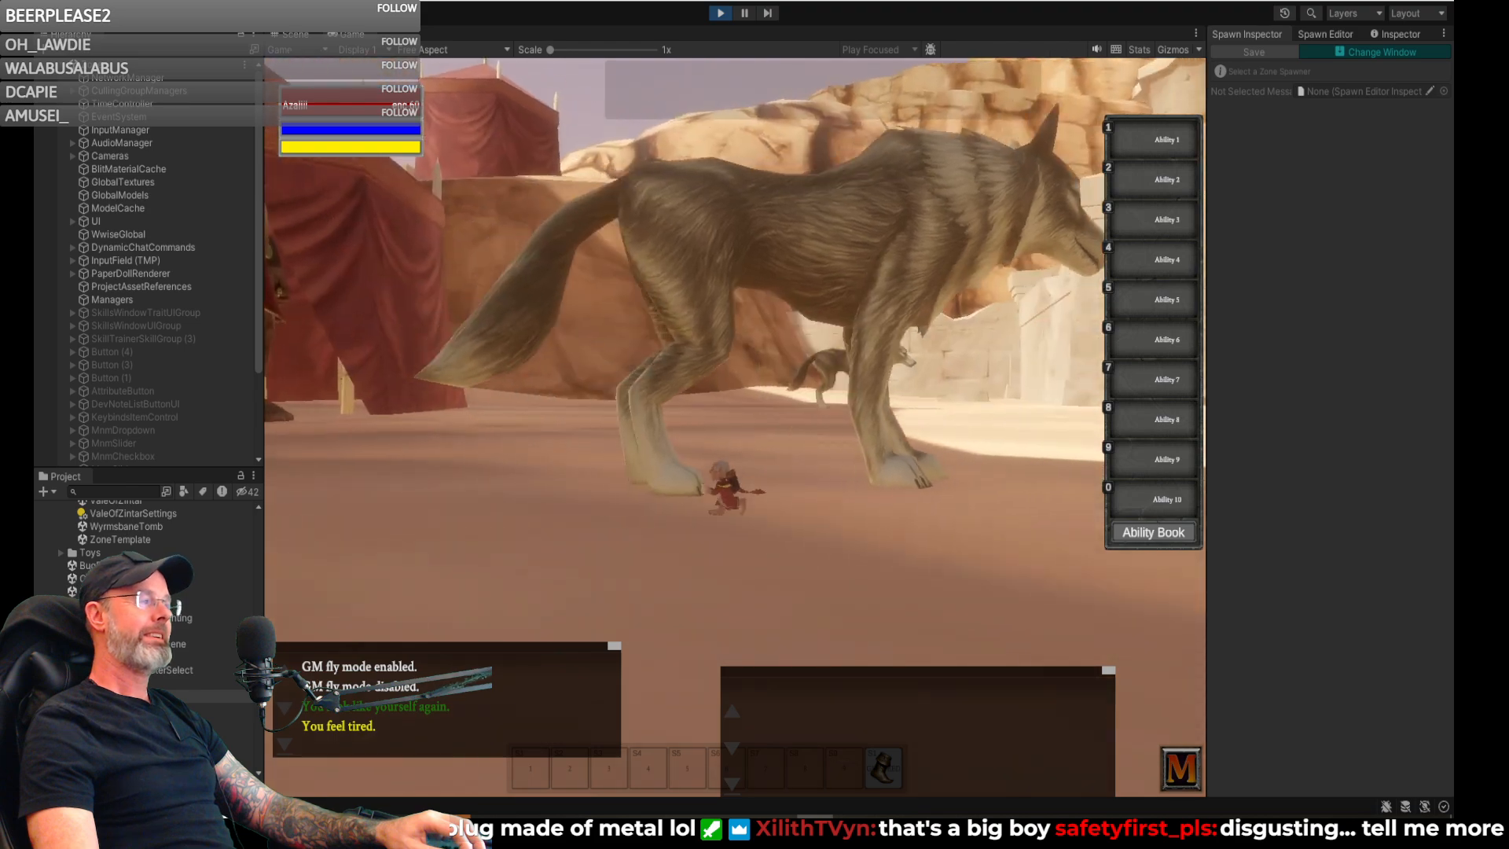
key("d")
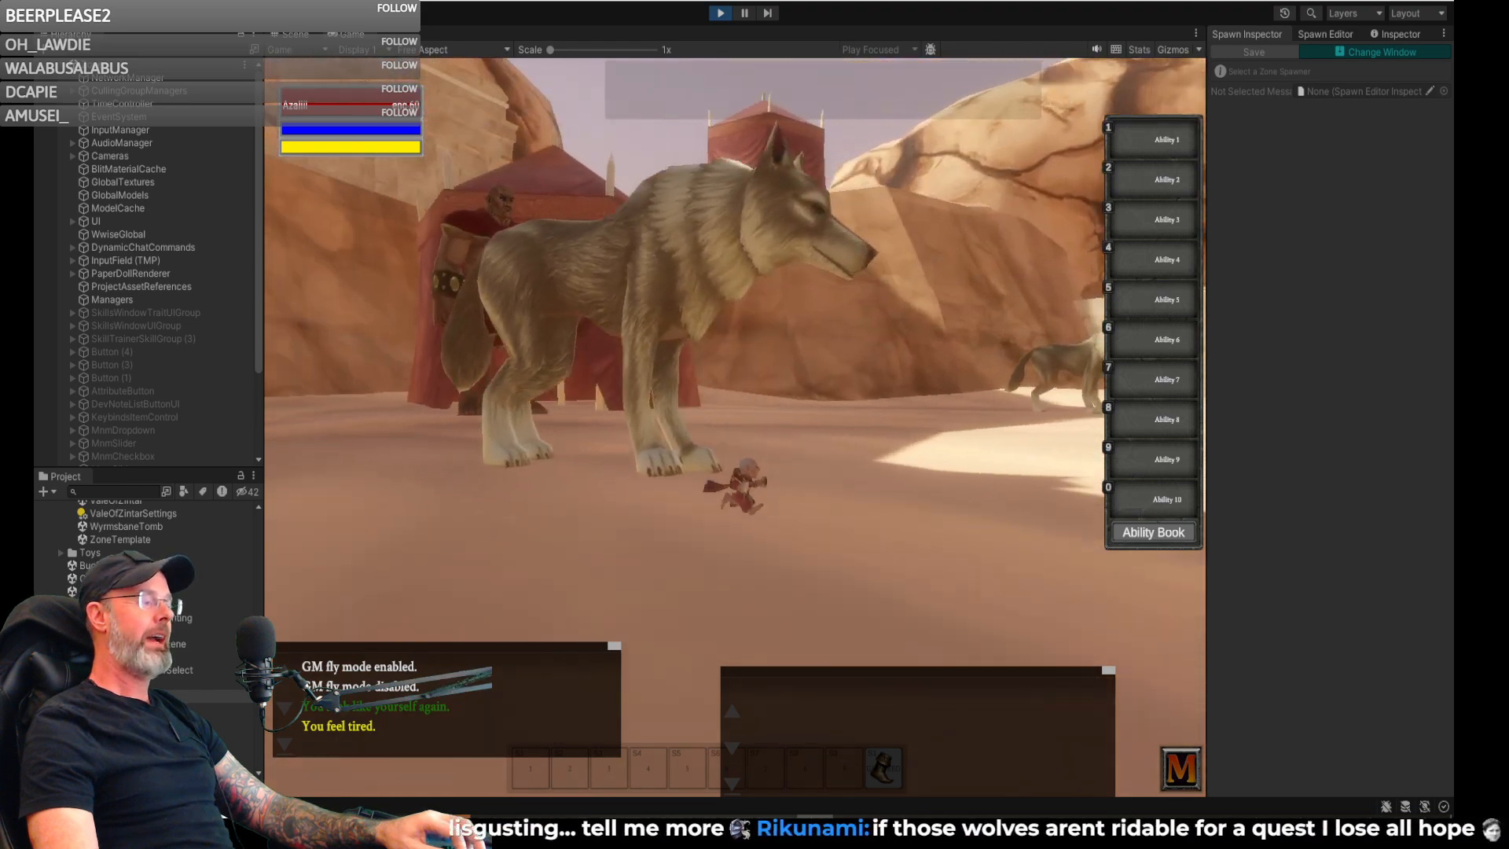
key("d")
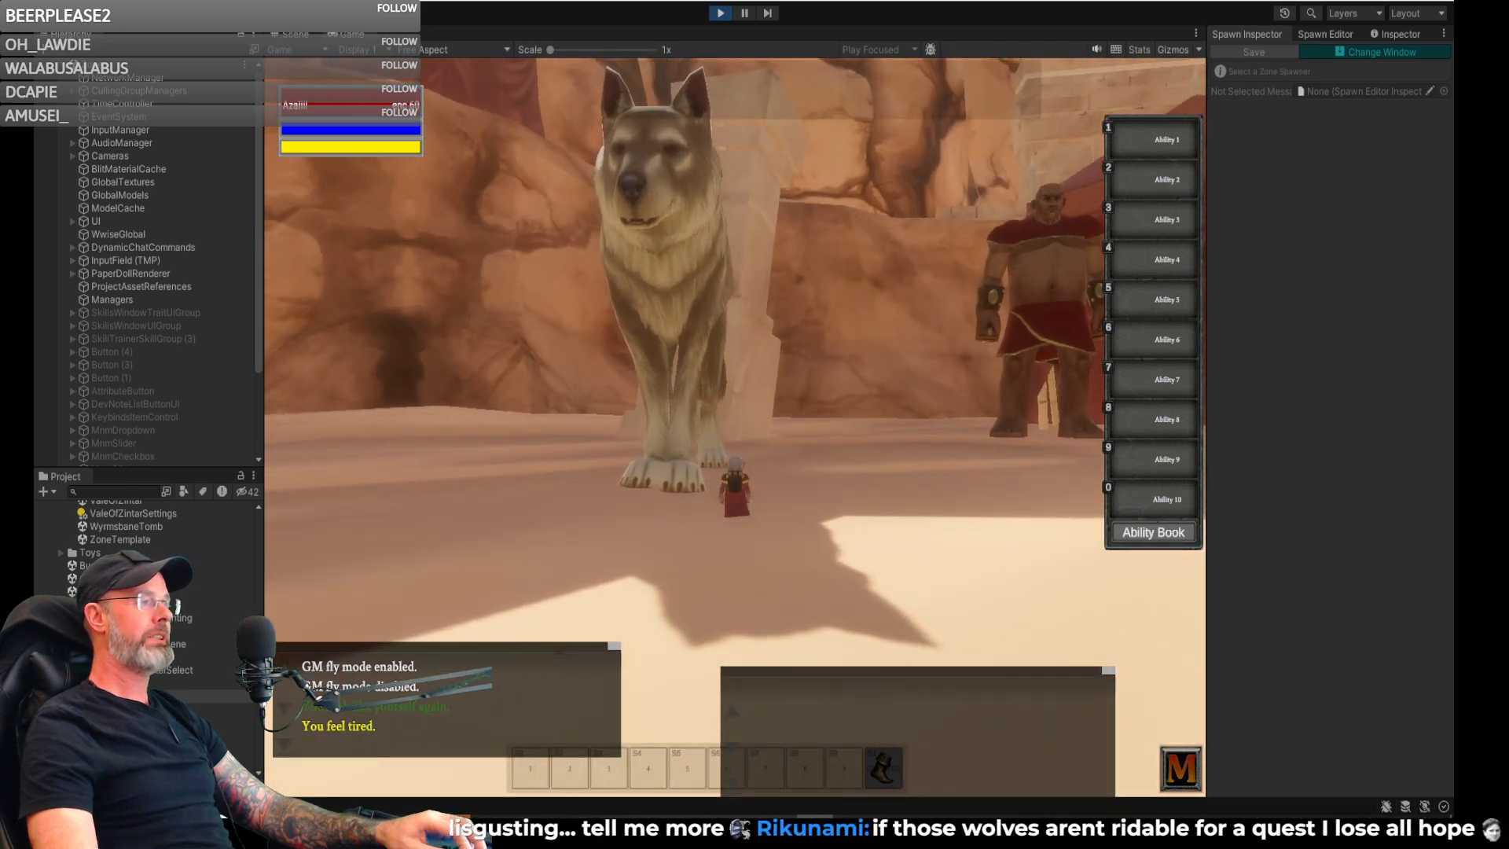
key("w")
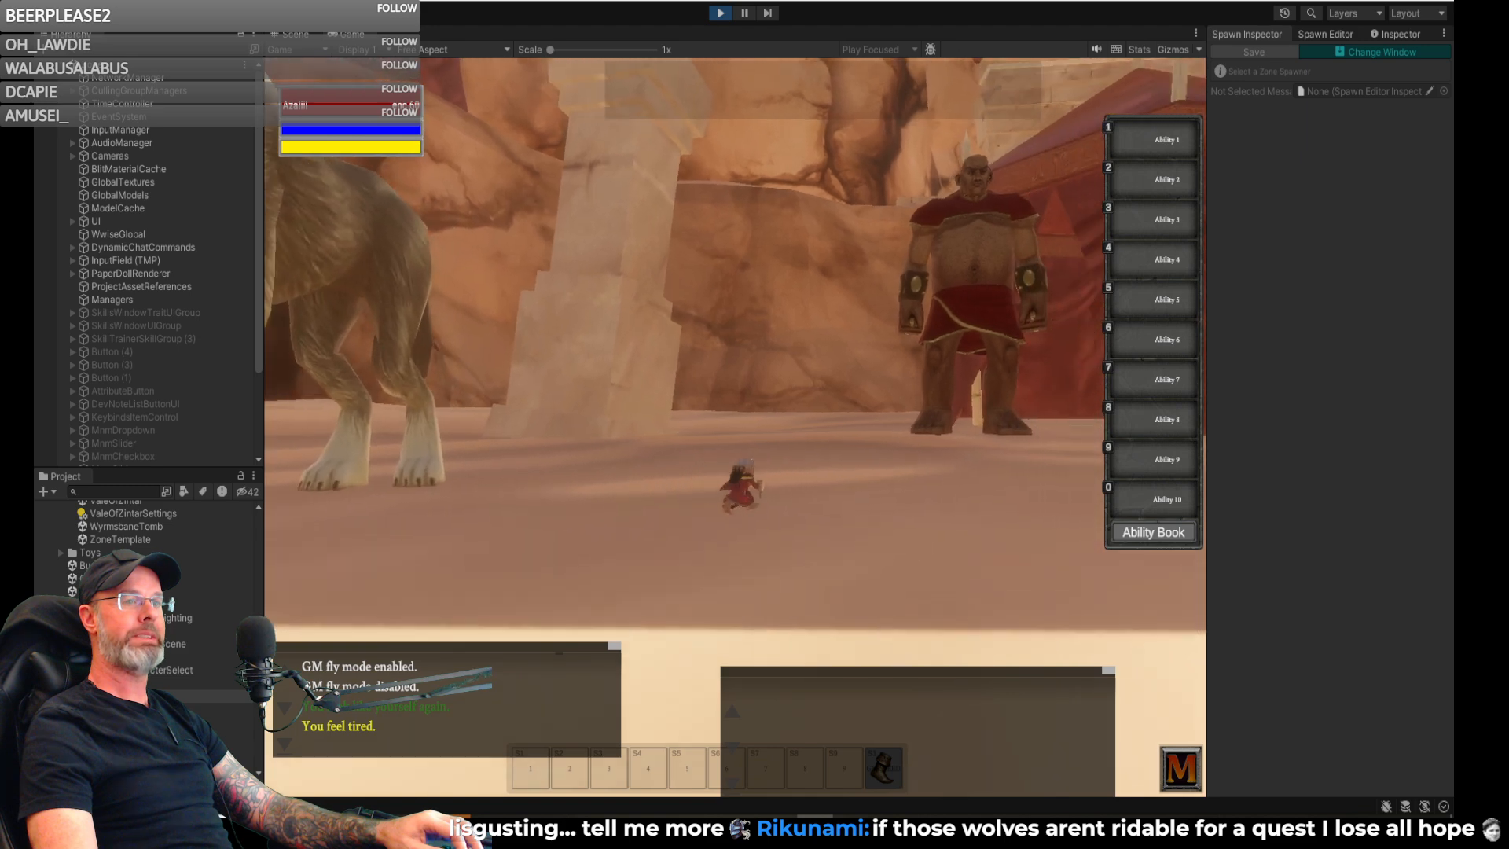
key("w")
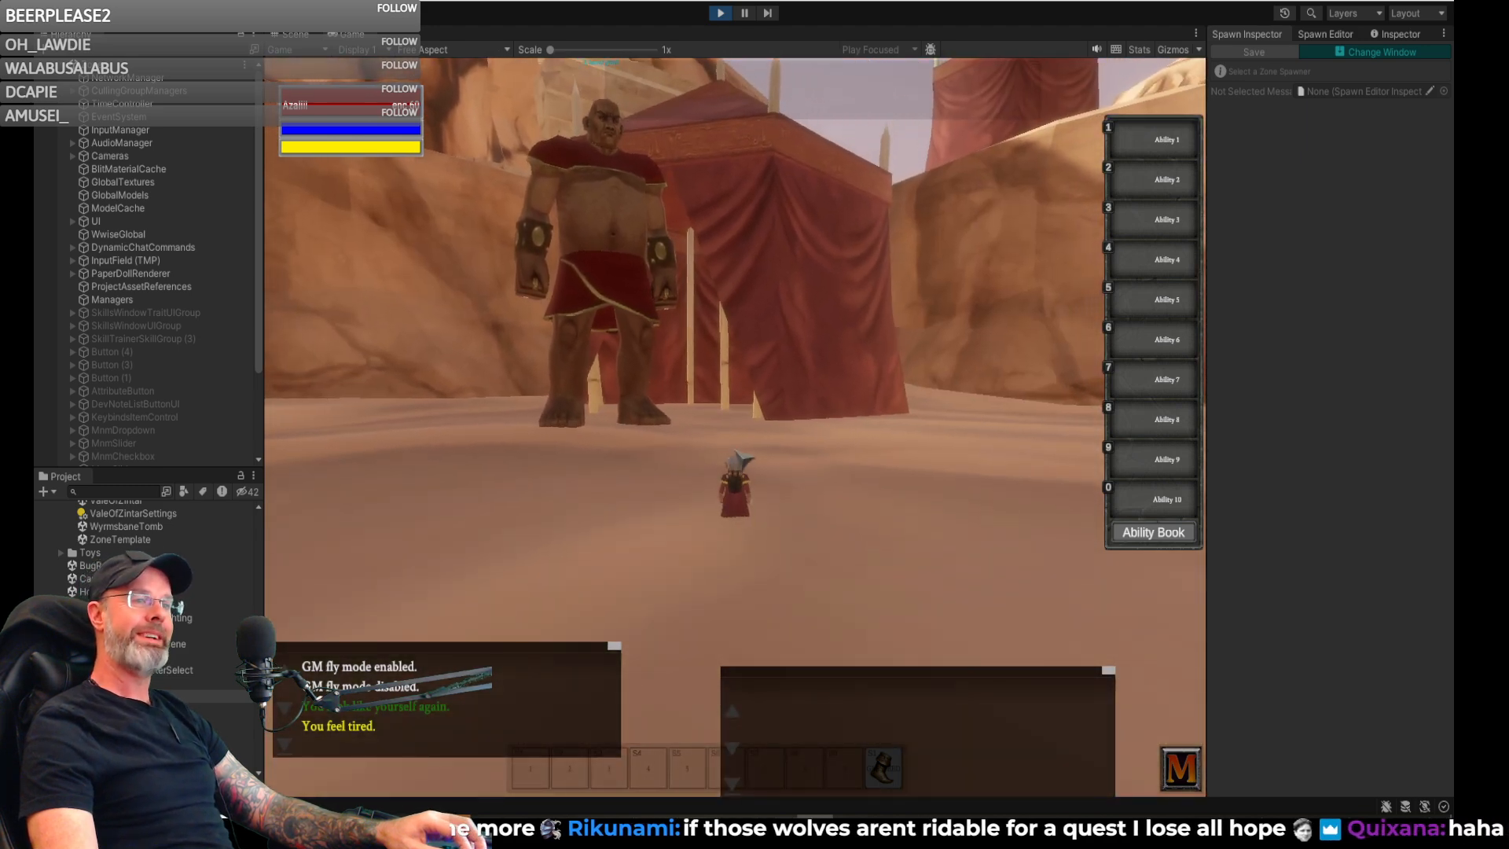
- Back away from the sand giant and inspect the giant wolf near the stone pillar
key("a")
right_click_drag(826, 456, 684, 456)
key("s")
key("a")
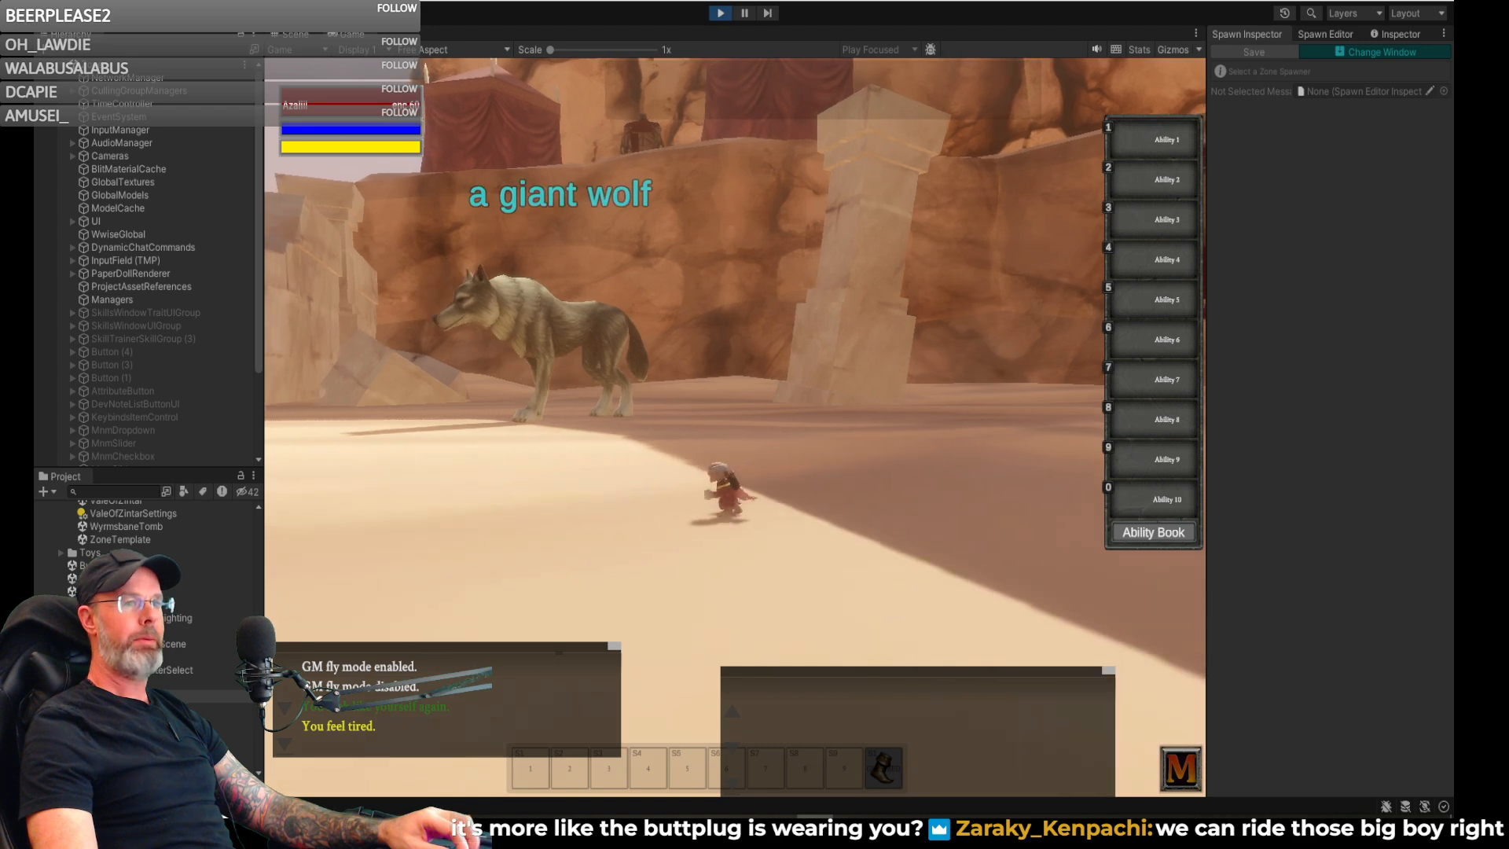
key("w")
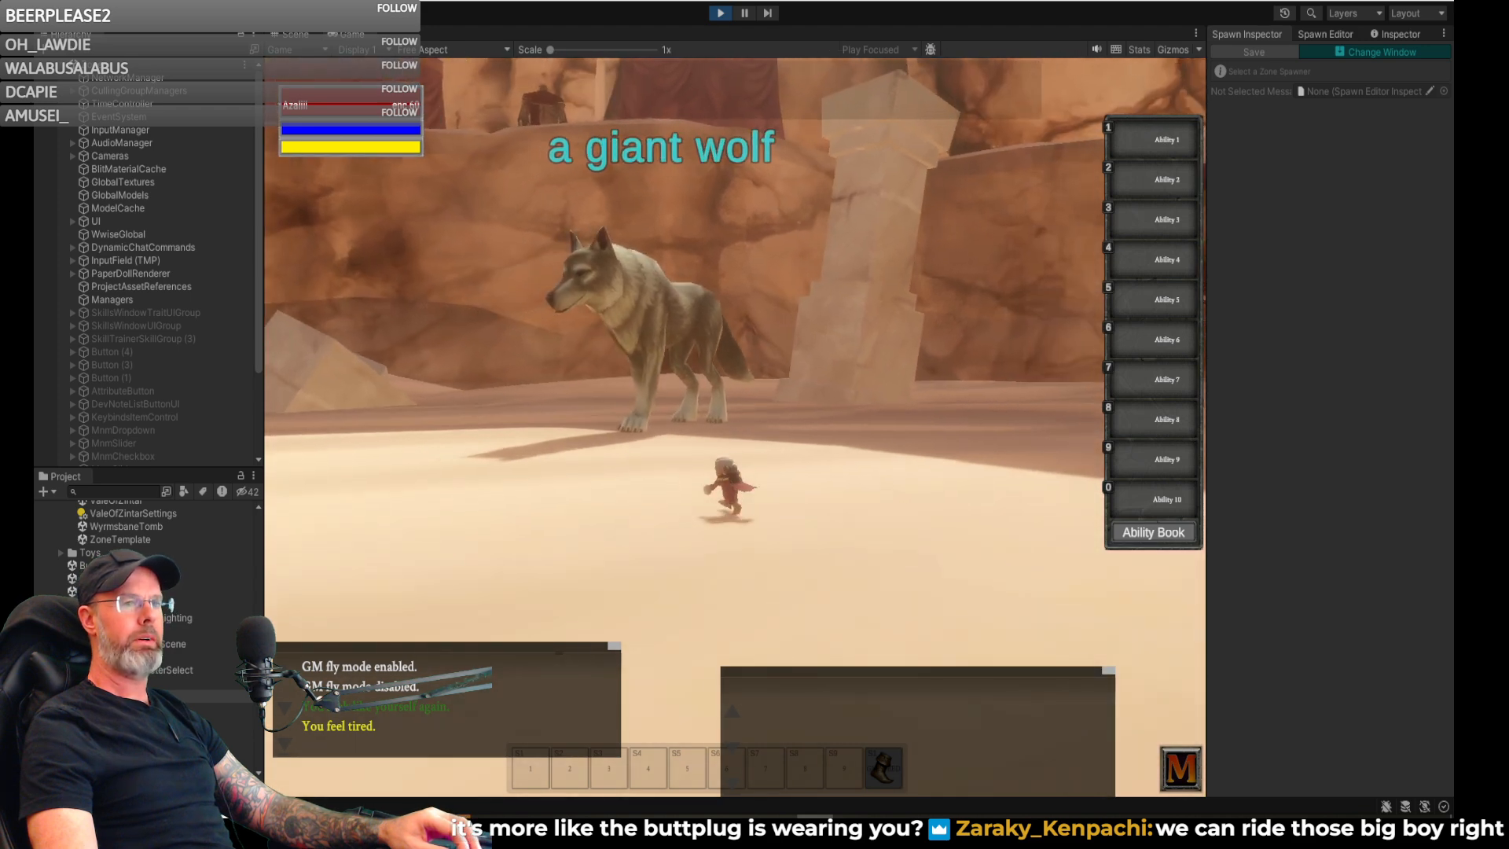
key("w")
key("d")
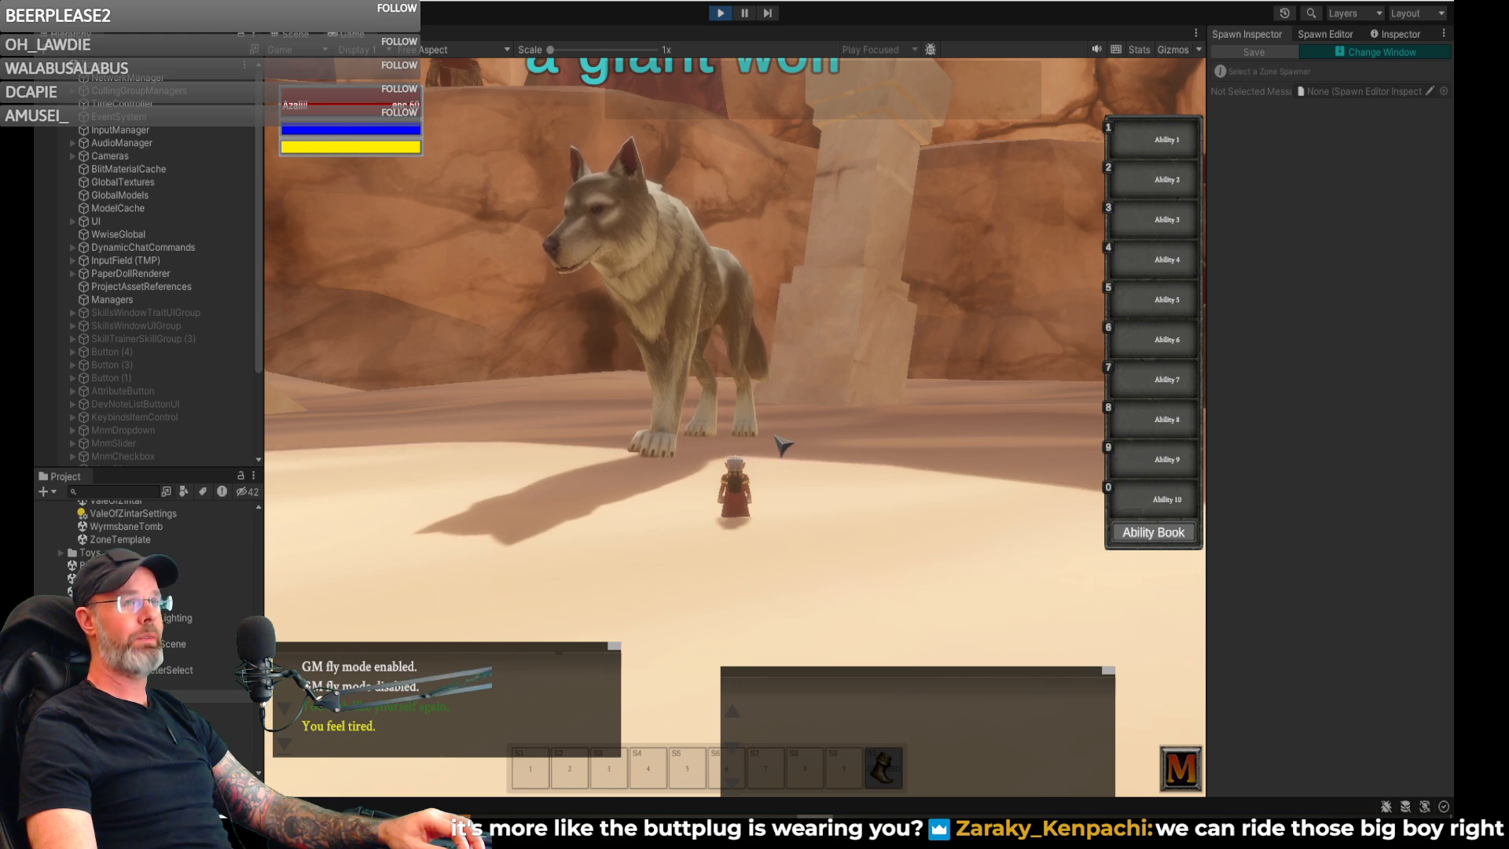
key("d")
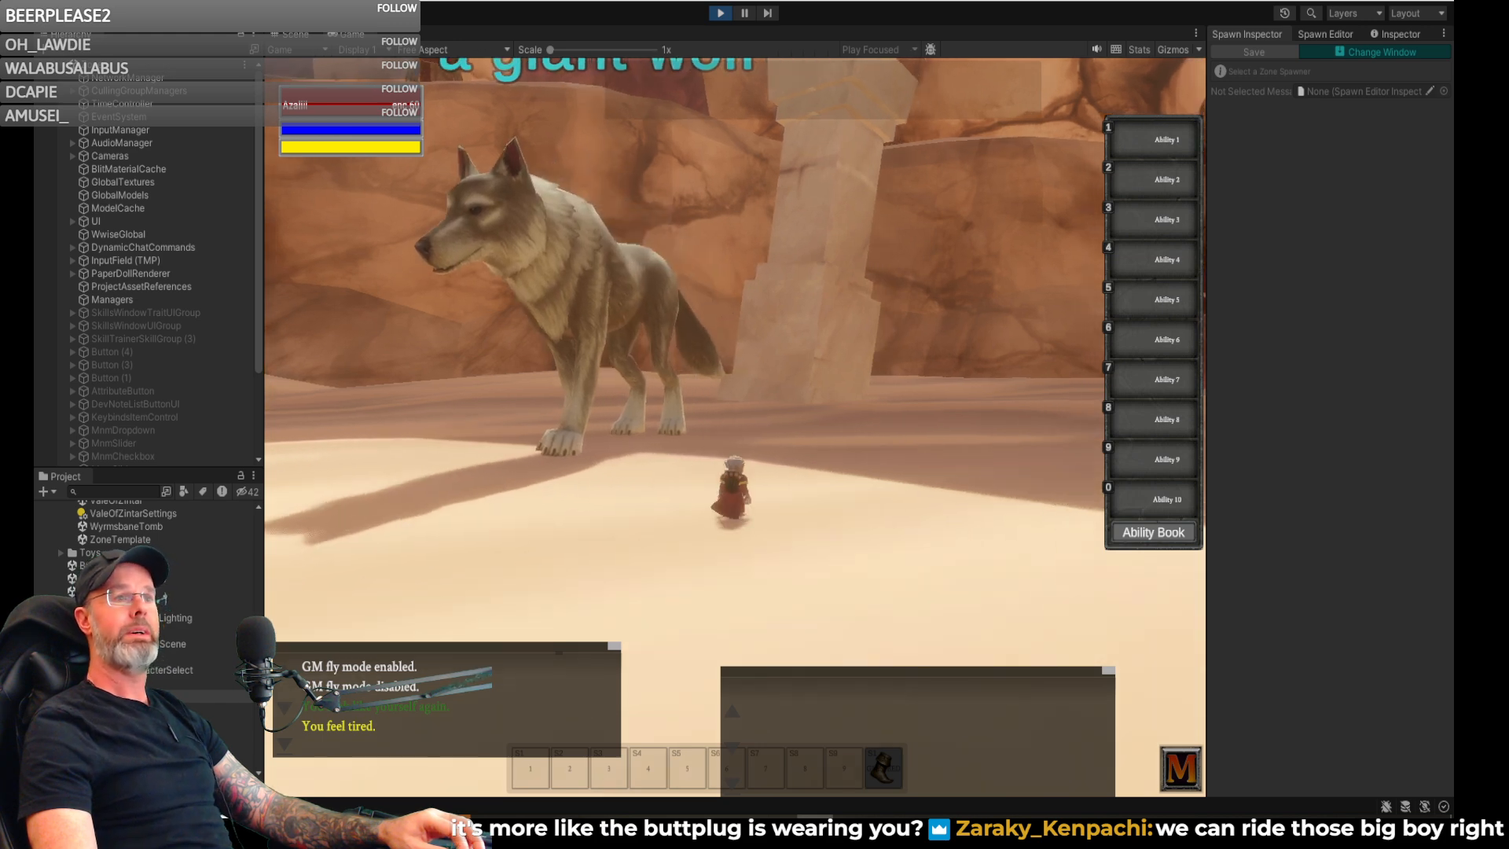
- Walk past the wolf to the sand giant, then back off to judge the spacing between them
right_click_drag(785, 431, 853, 432)
key("d")
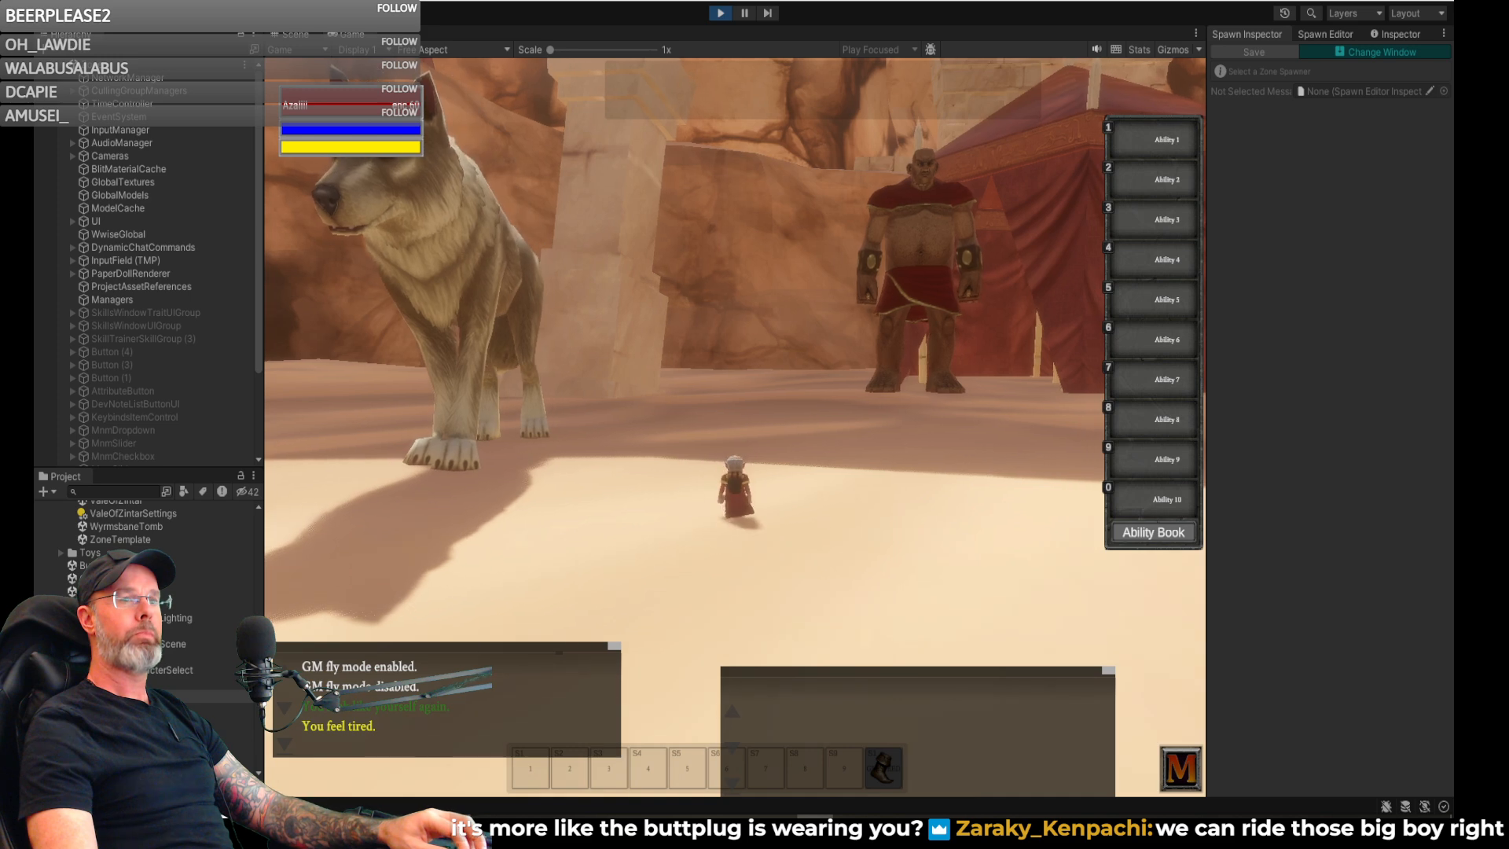
key("w")
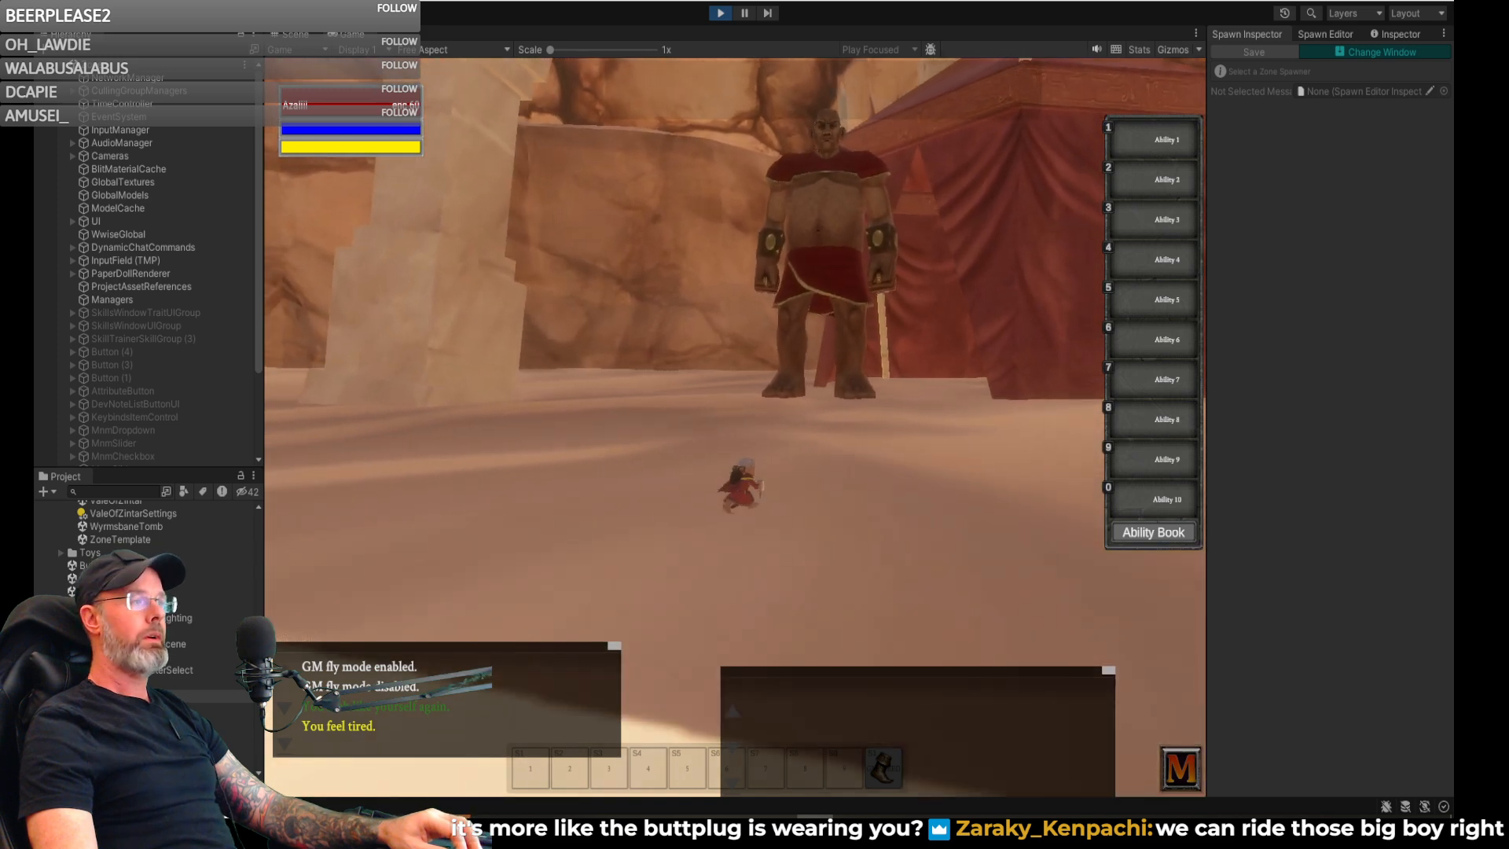
key("a")
key("s")
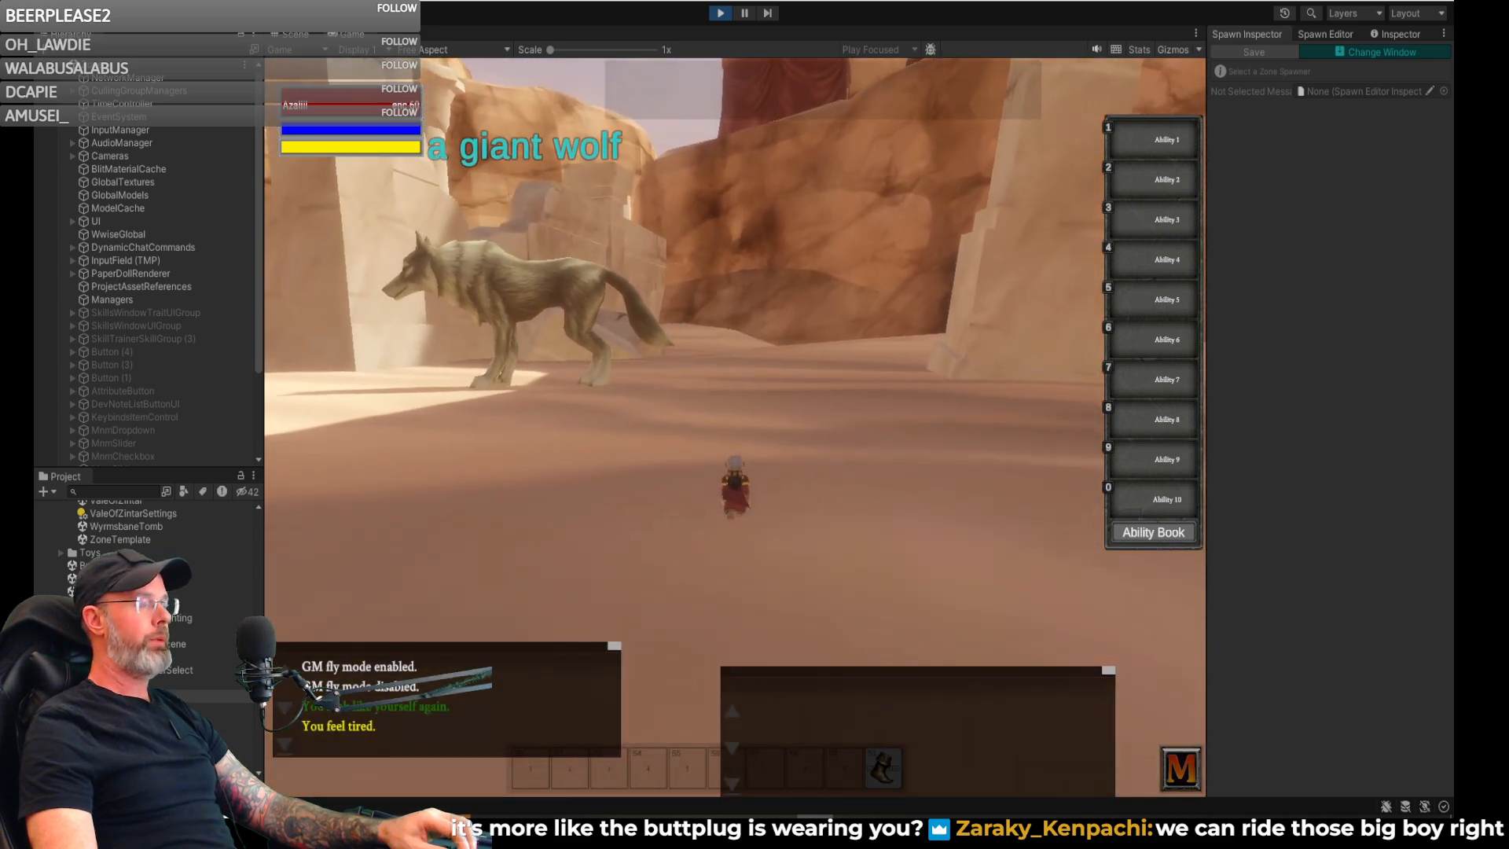
key("s")
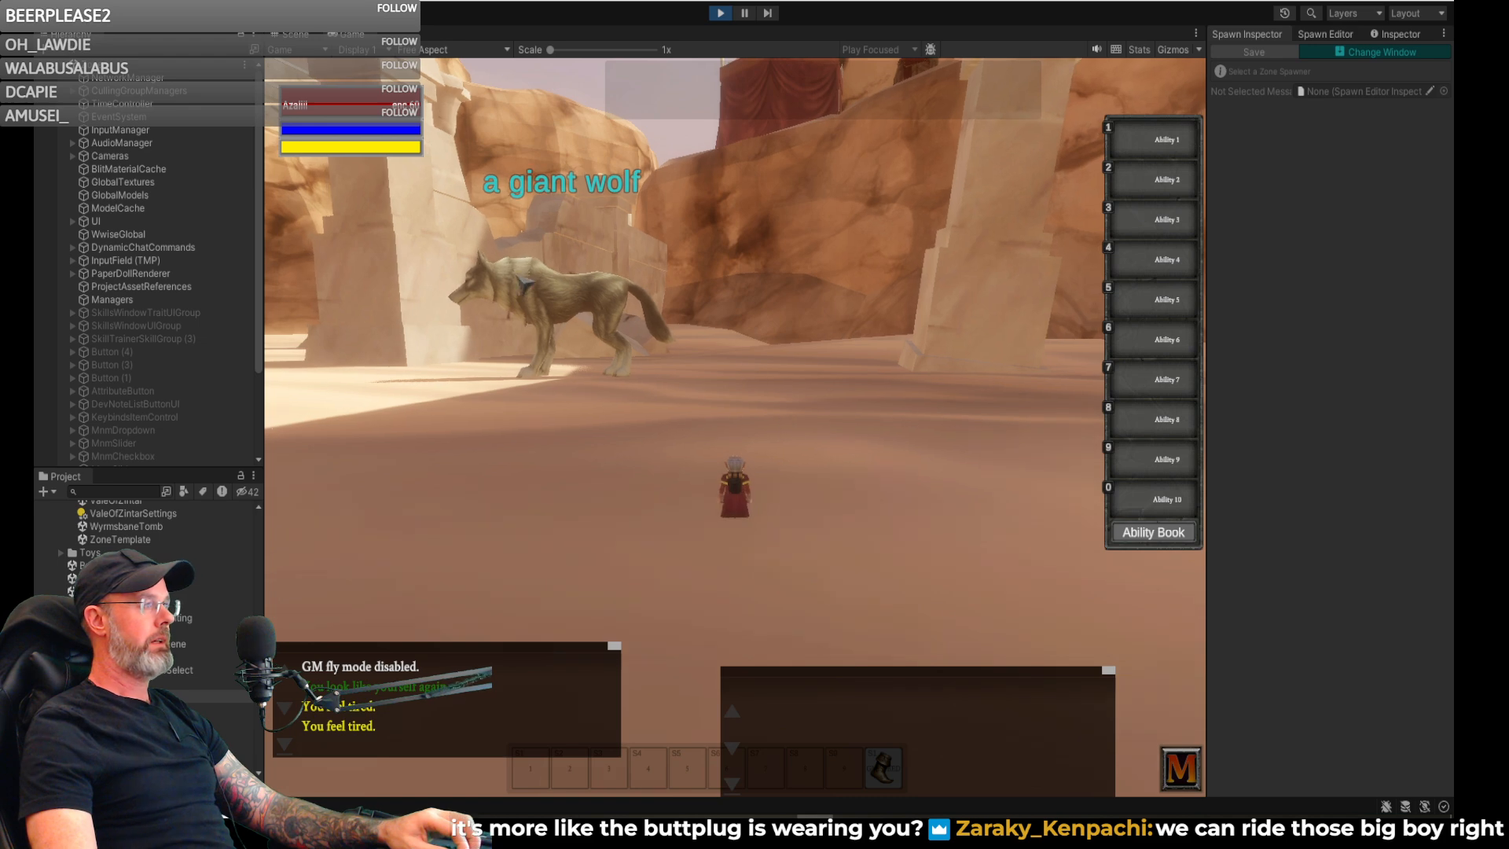
- In the scene view, move the giant wolf spawn nearest the pillar to beside the tent's sand giant and open it in the Spawn Inspector
left_click(294, 35)
right_click_drag(799, 399, 1226, 440)
key("w")
left_click(1324, 35)
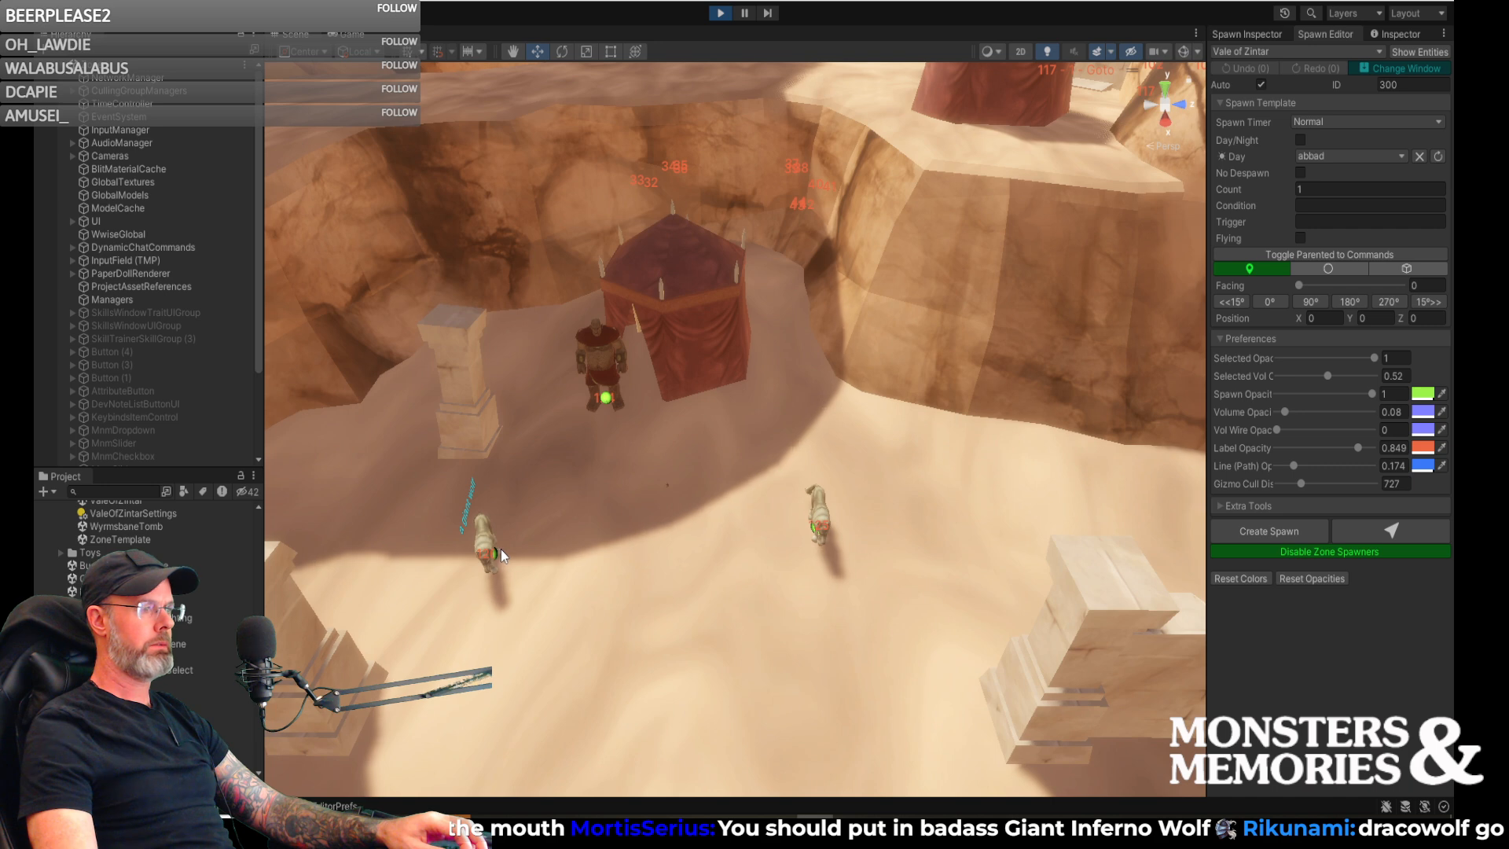
right_click_drag(613, 550, 552, 413)
key("w")
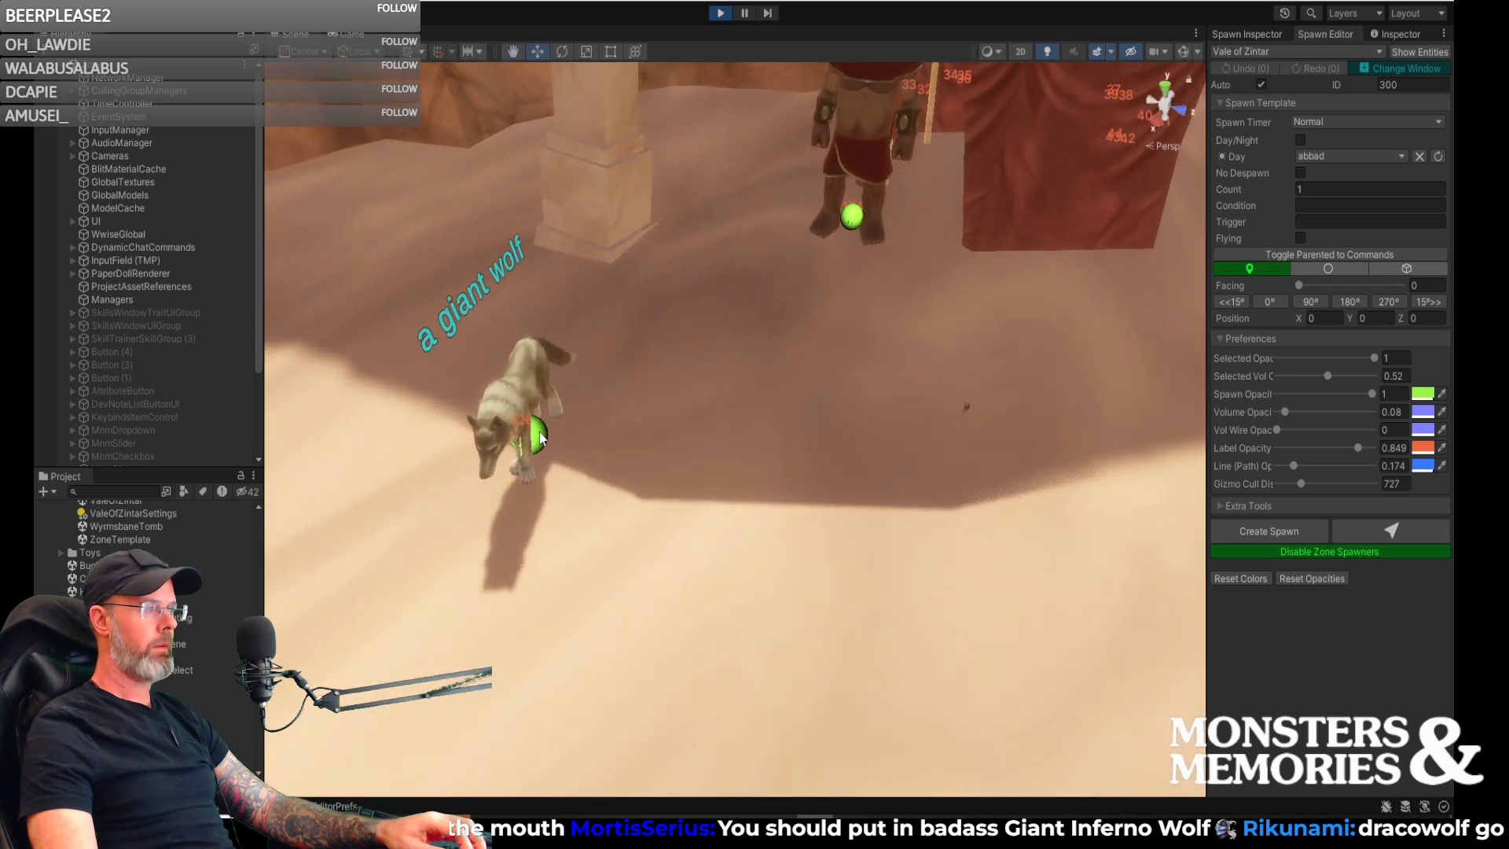
left_click(542, 444)
left_click_drag(537, 446, 775, 224)
key("e")
key("w")
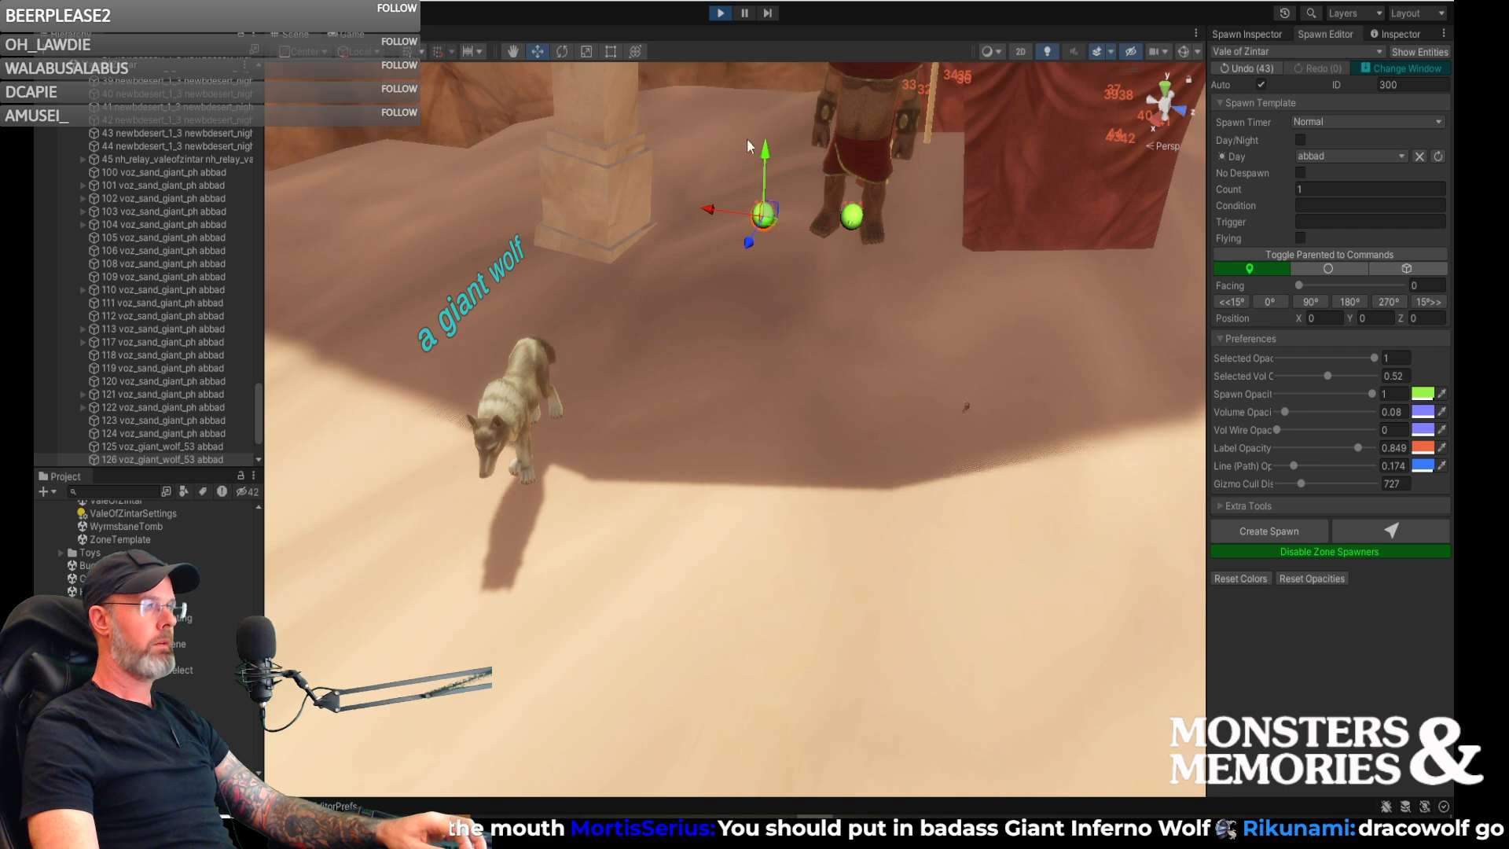
left_click(1258, 31)
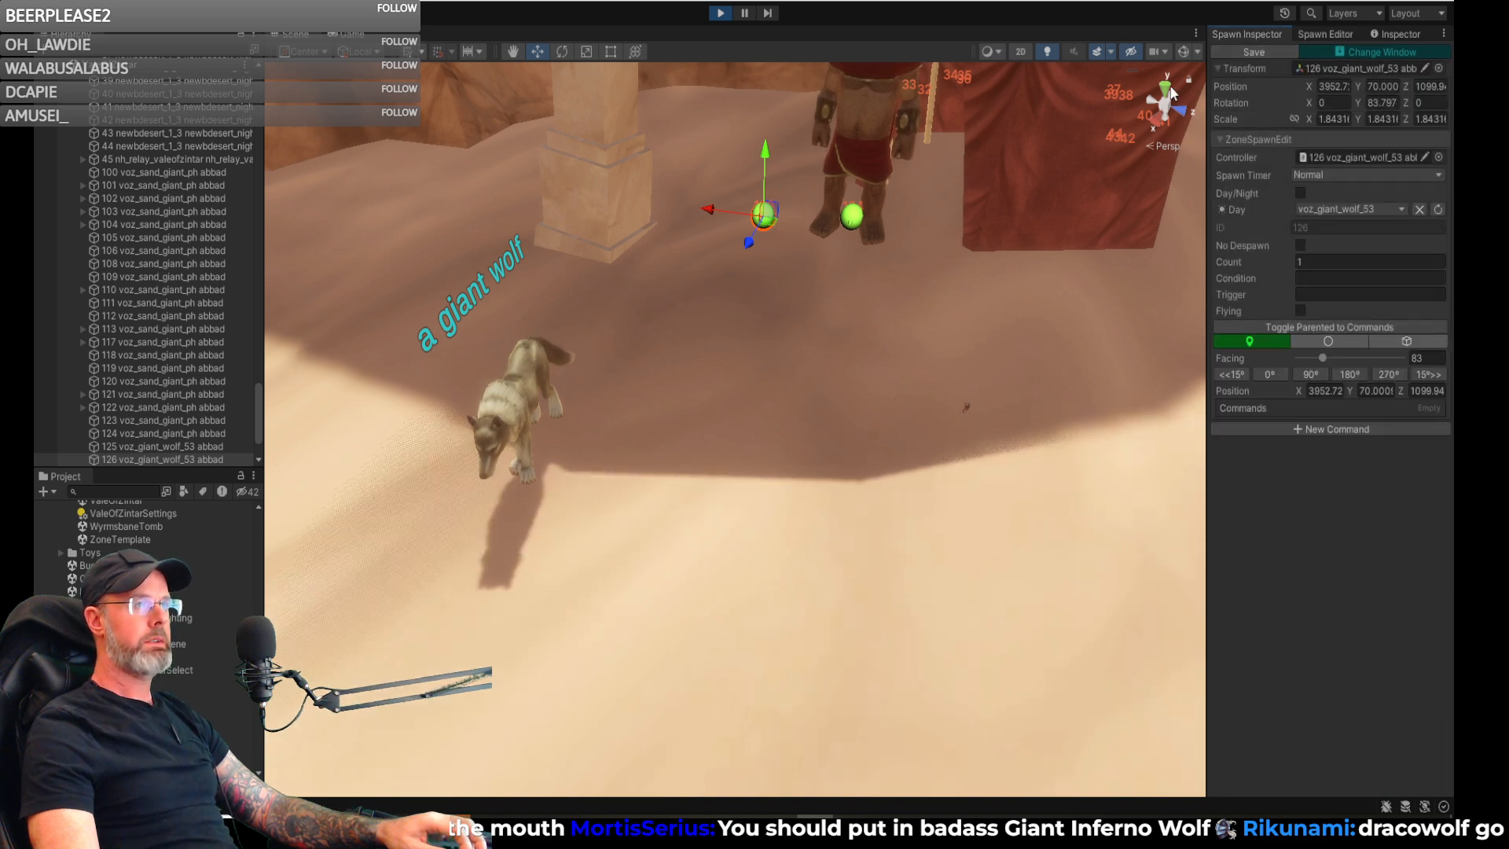
- Return to the running game and examine the repositioned giant wolf beside the sand giant from several angles
left_click(350, 35)
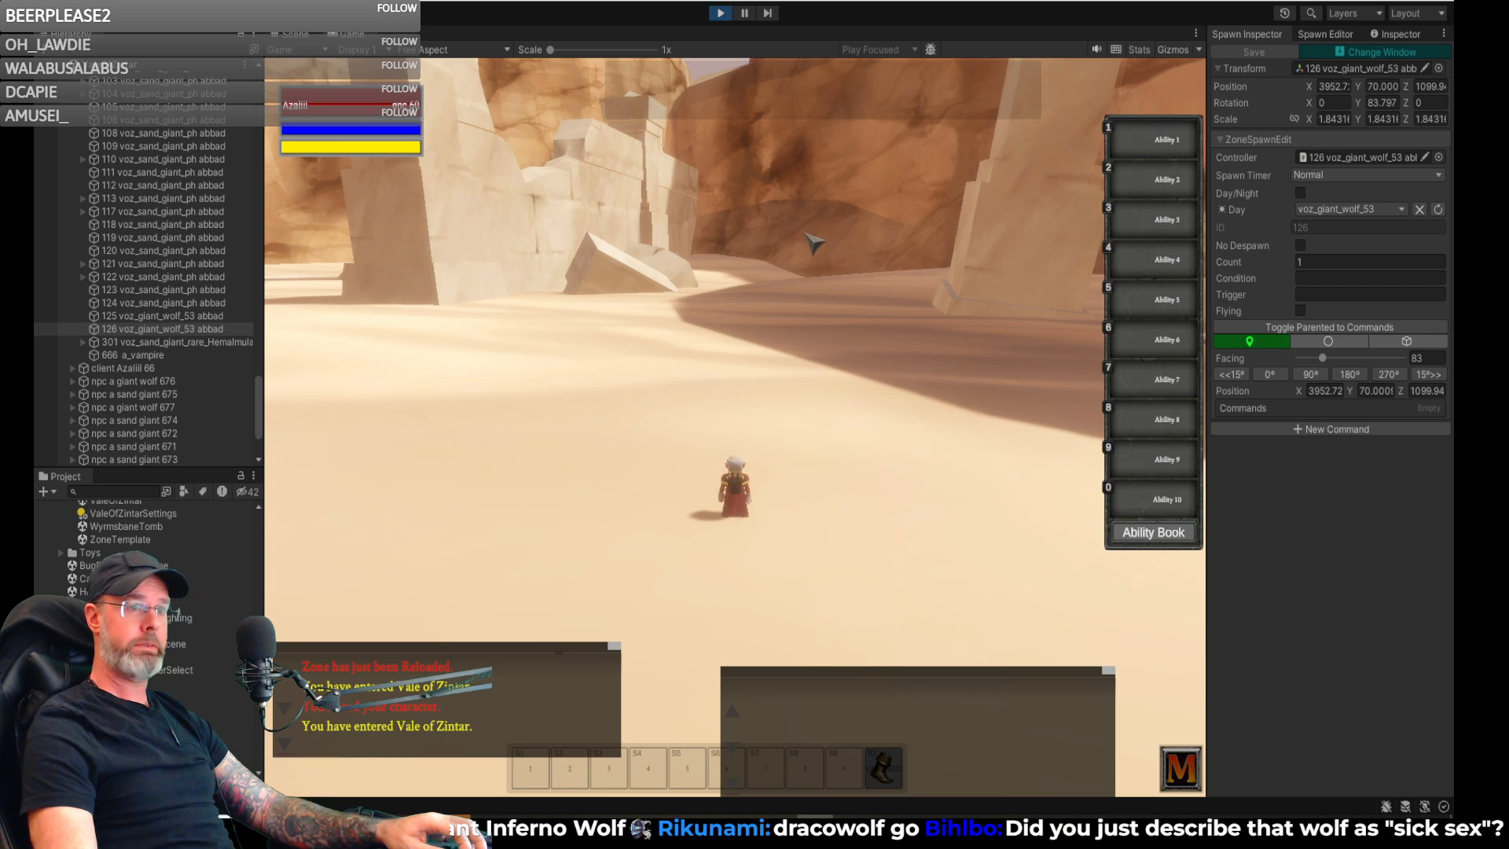
key("w")
right_click_drag(908, 232, 1187, 232)
key("a")
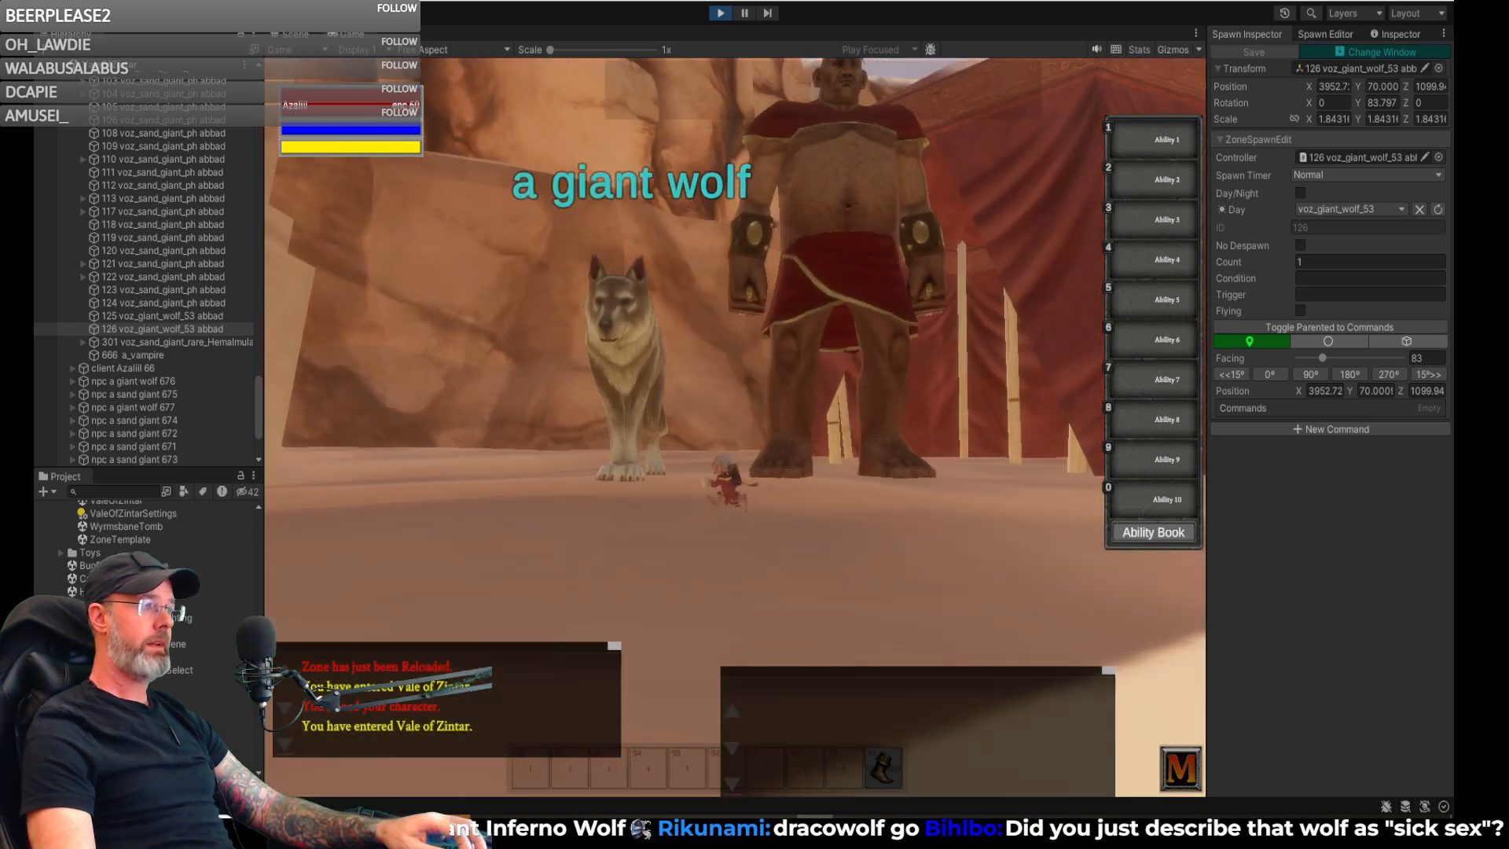
key("a")
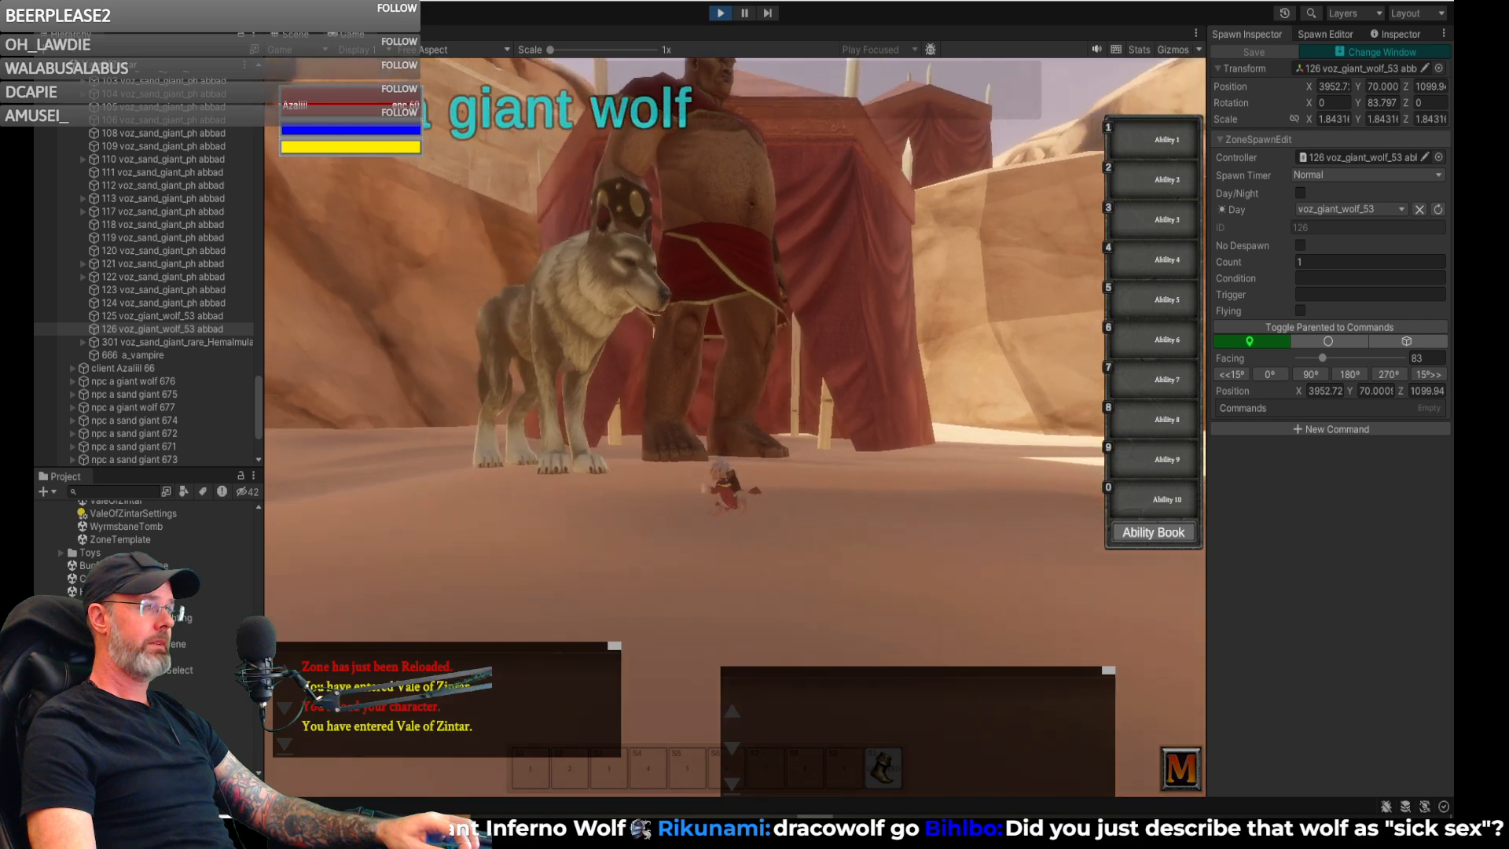
key("d")
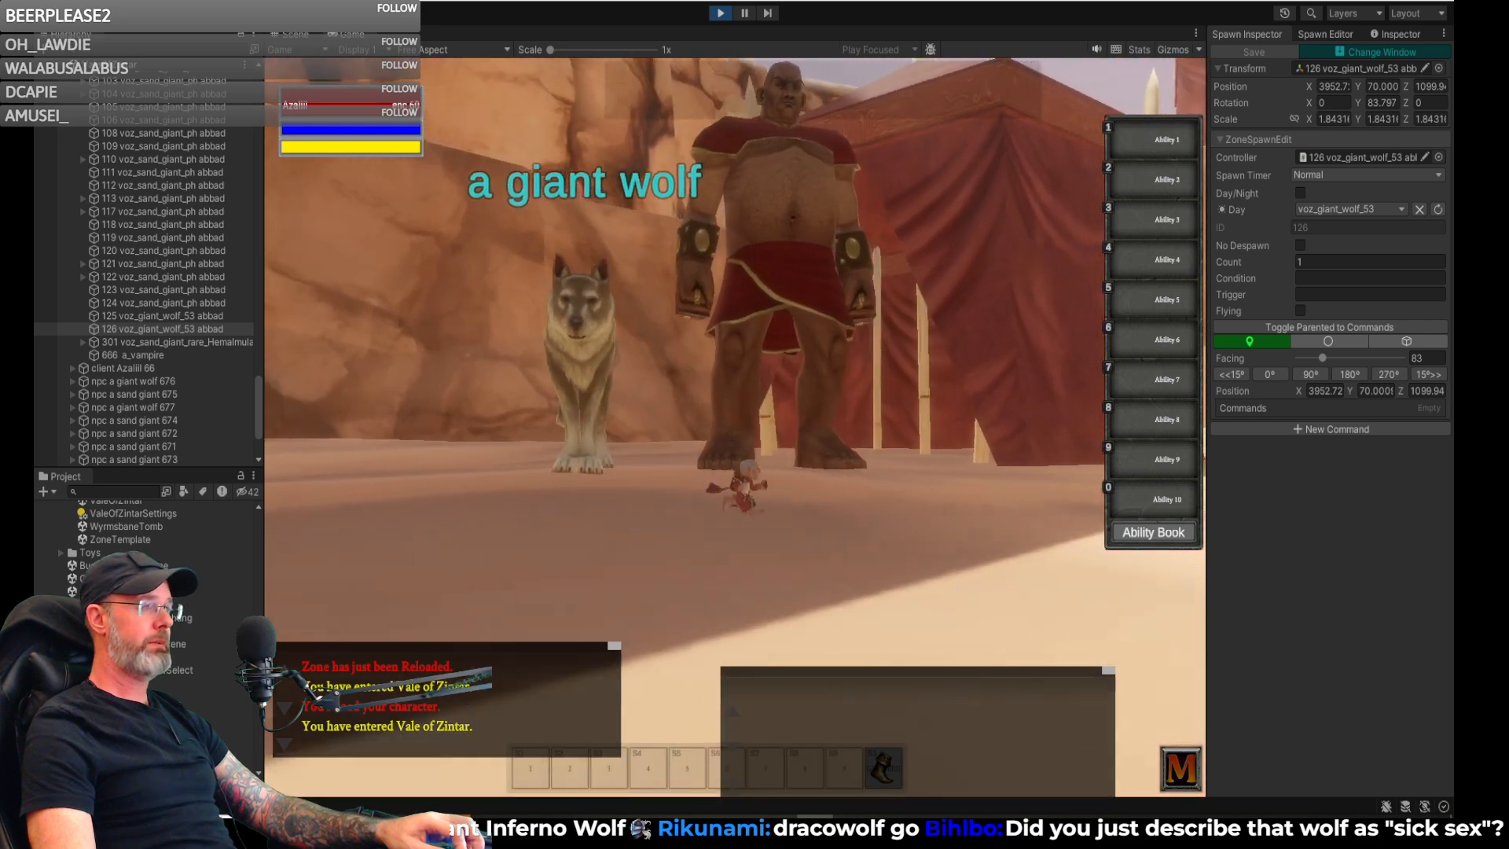
key("s")
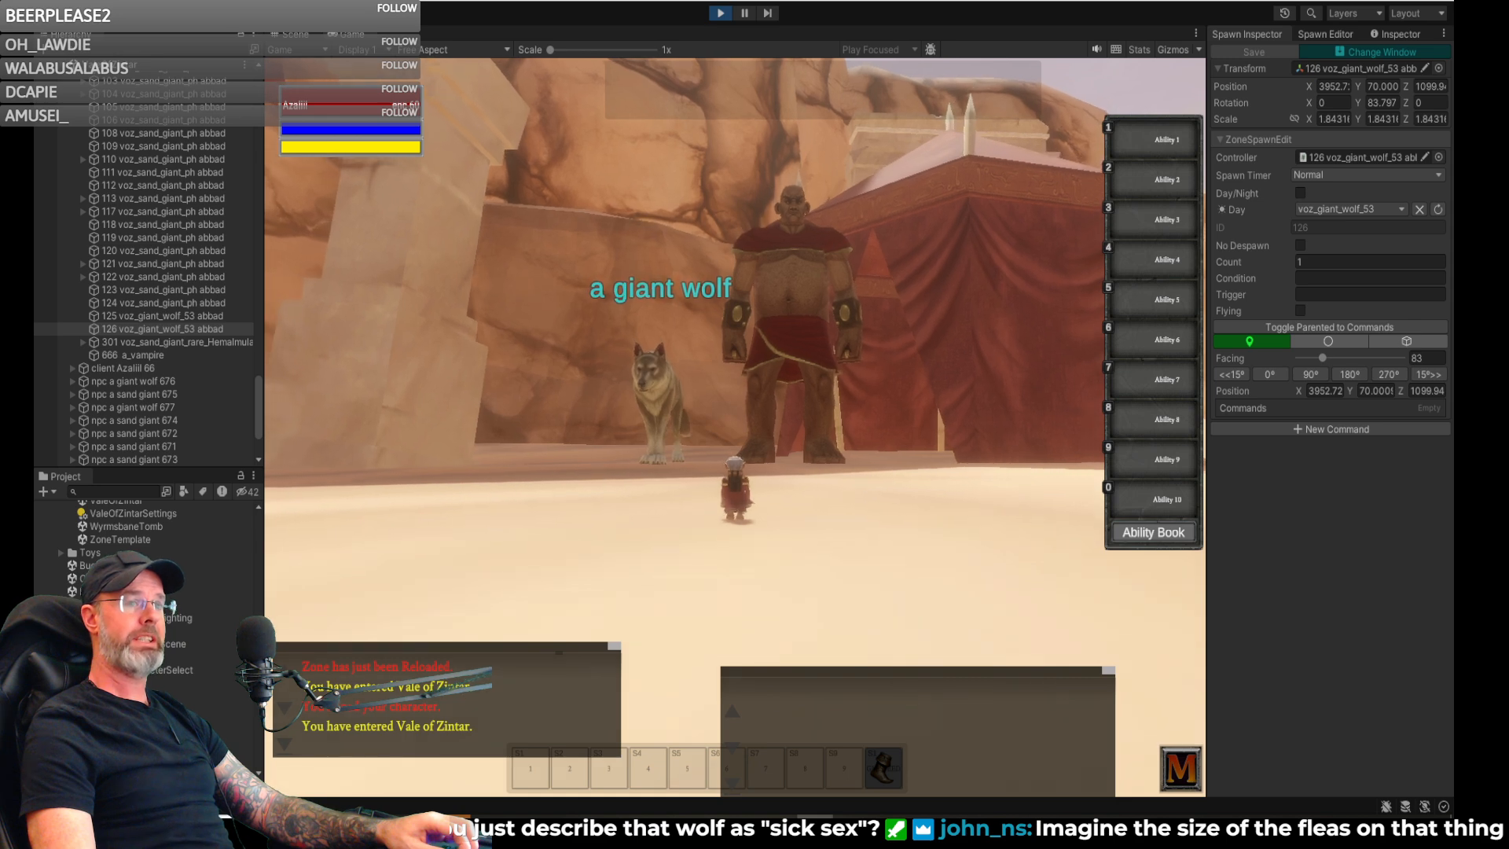
- Circle the giant wolf and sand giant by the tent to view the pair from the side
key("w")
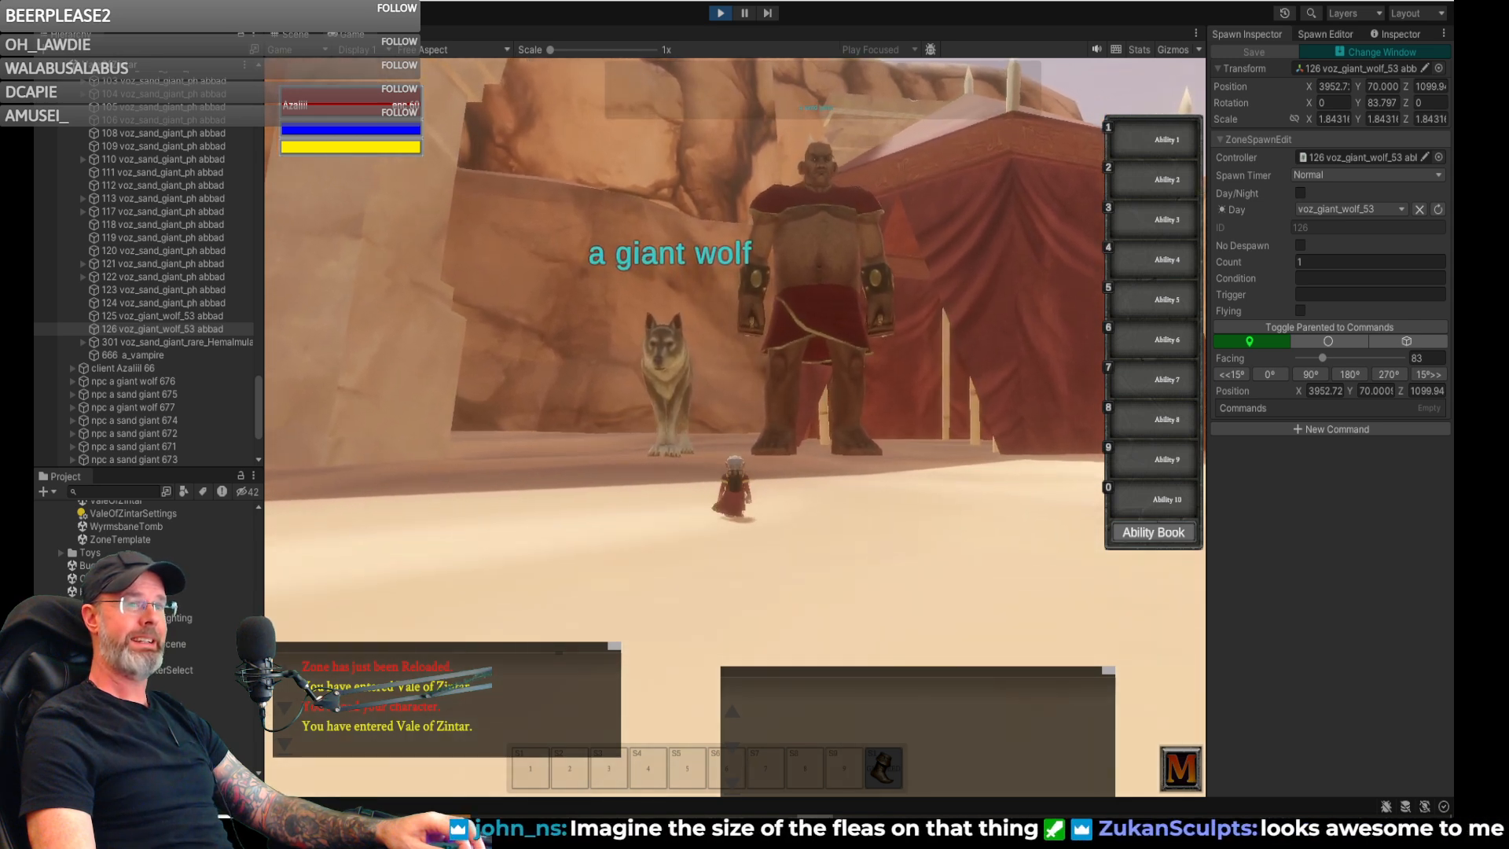
key("d")
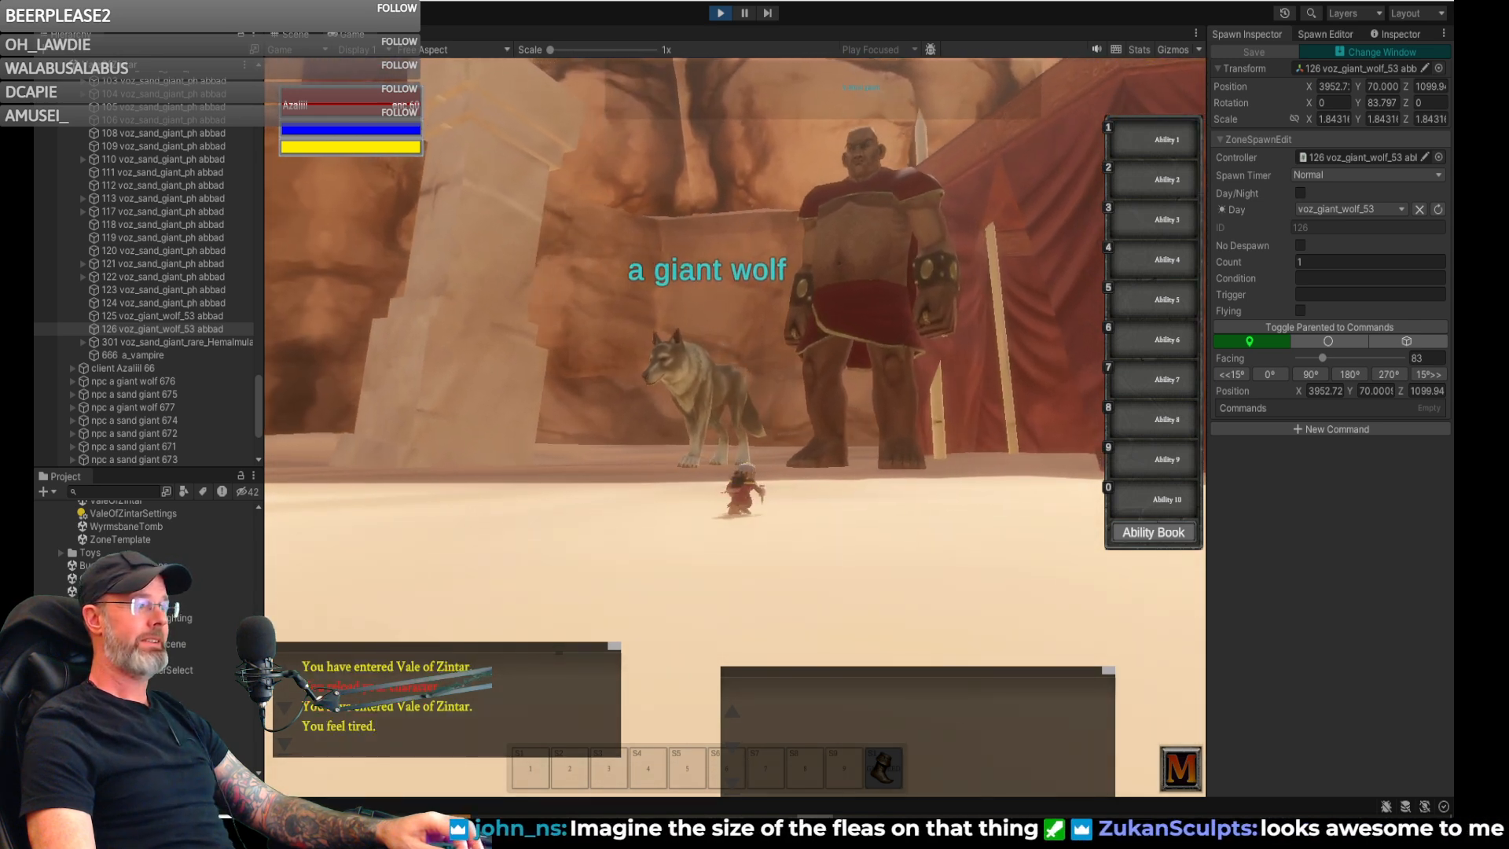
key("d")
right_click_drag(865, 229, 908, 229)
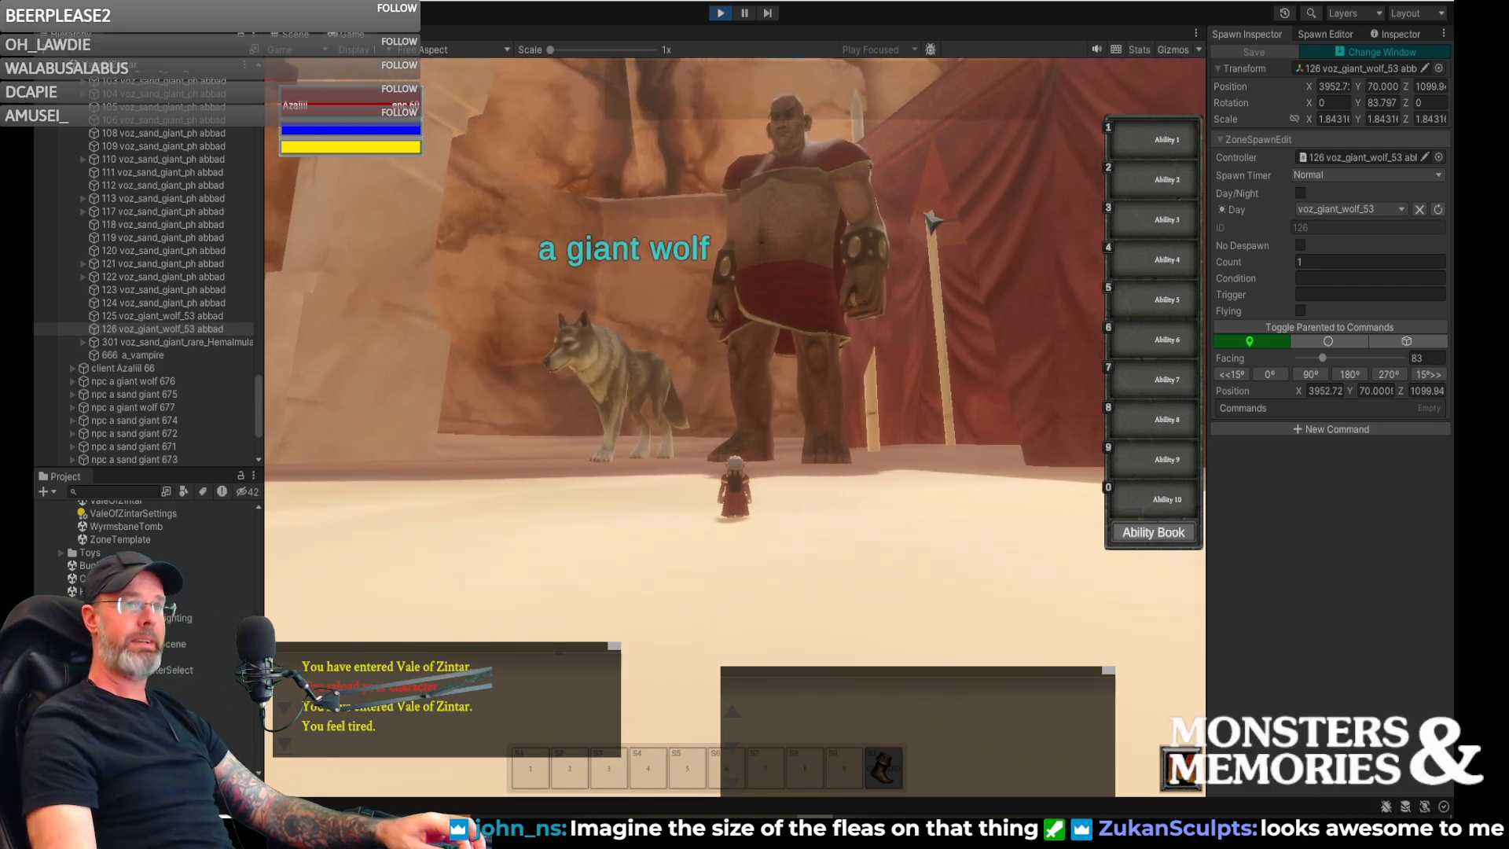
- Run toward the stone temple, then turn around and return to the giant wolf and sand giant by the tent
right_click_drag(989, 188, 1234, 206)
key("w")
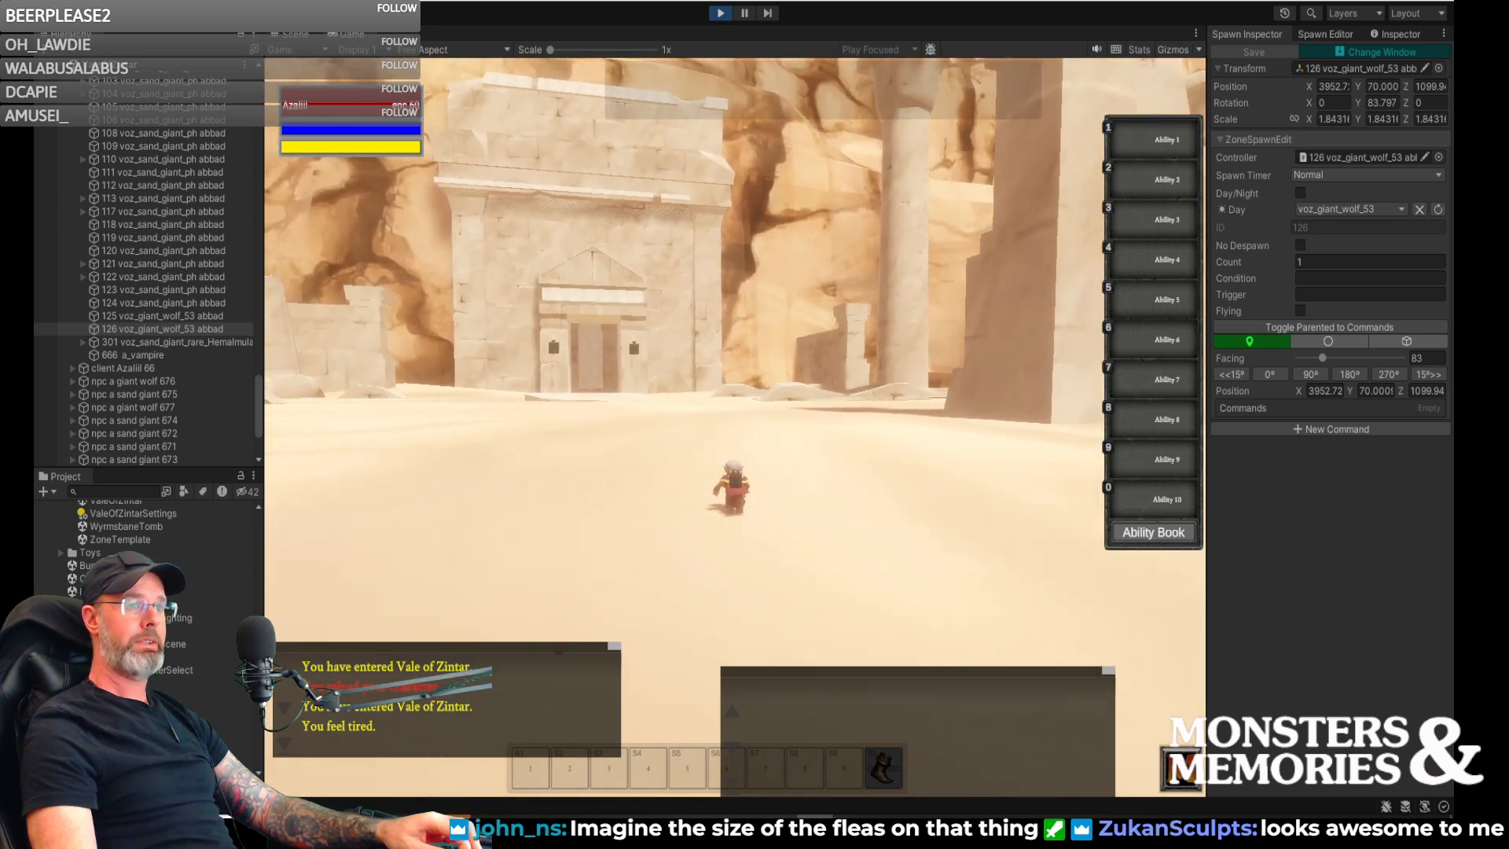
right_click_drag(943, 213, 774, 224)
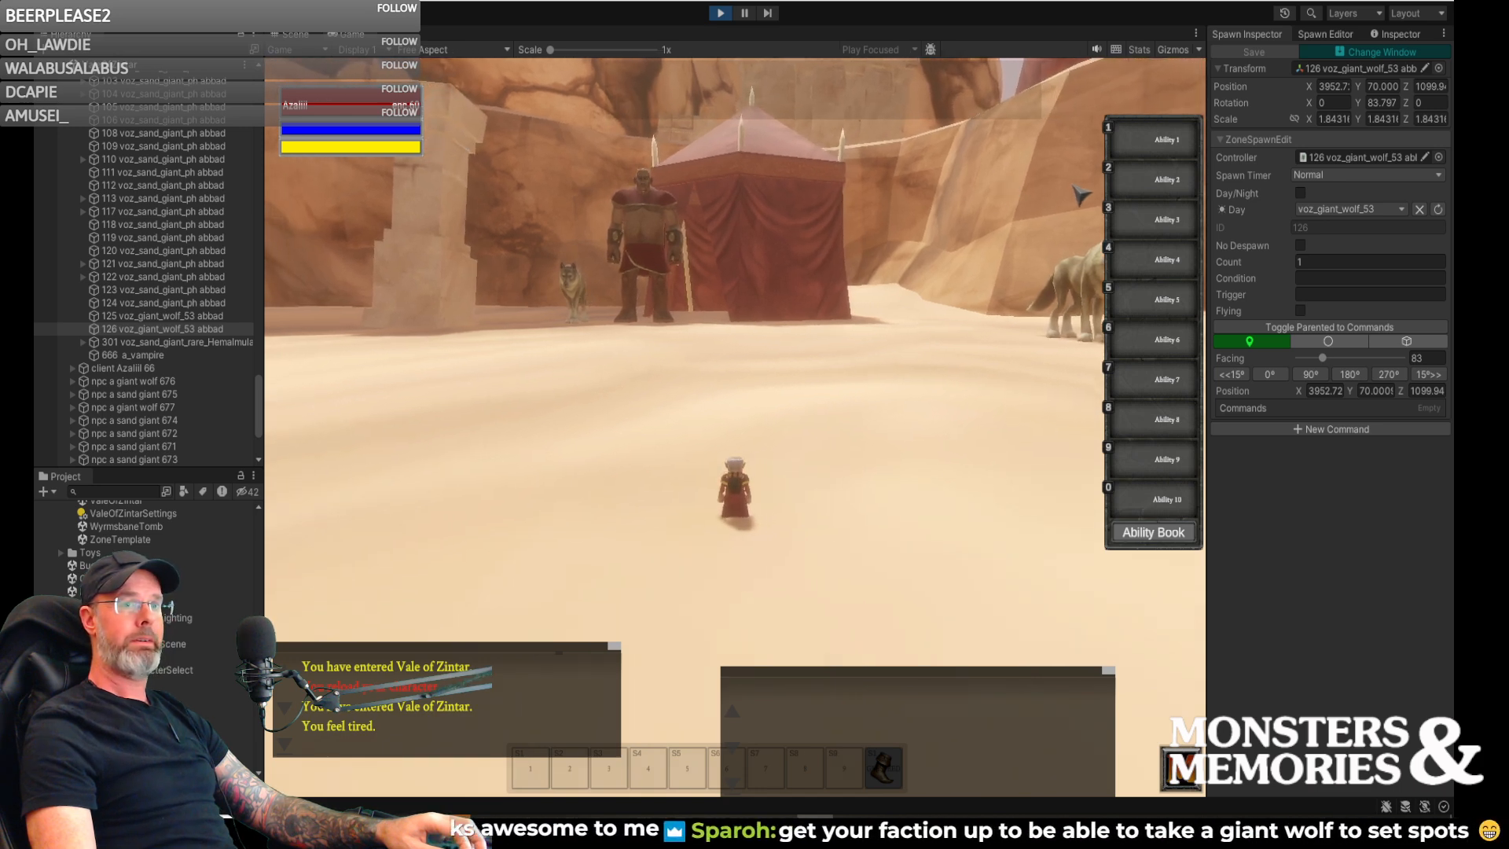
key("a")
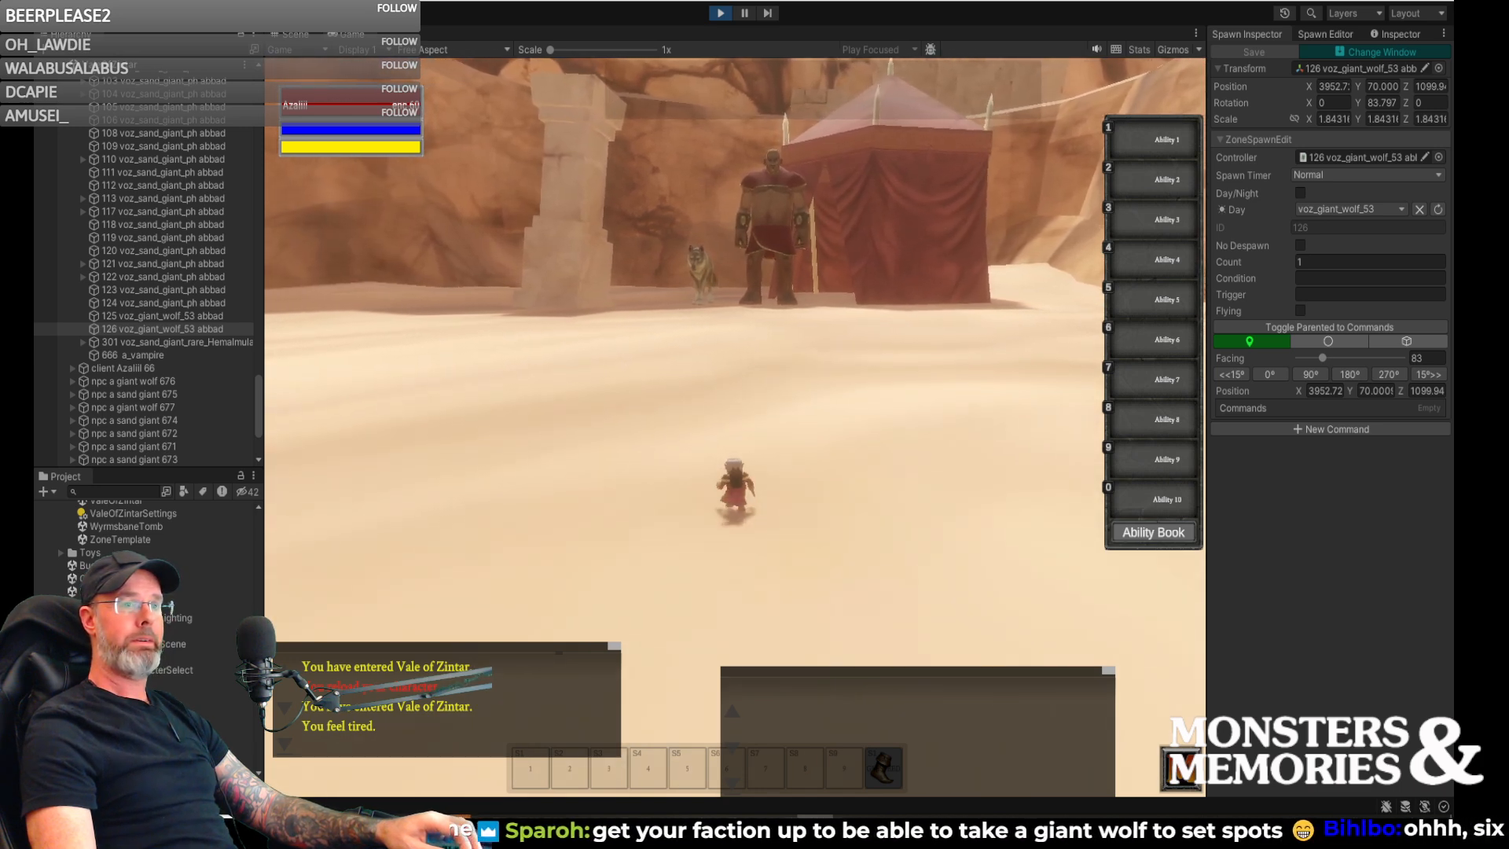
key("w")
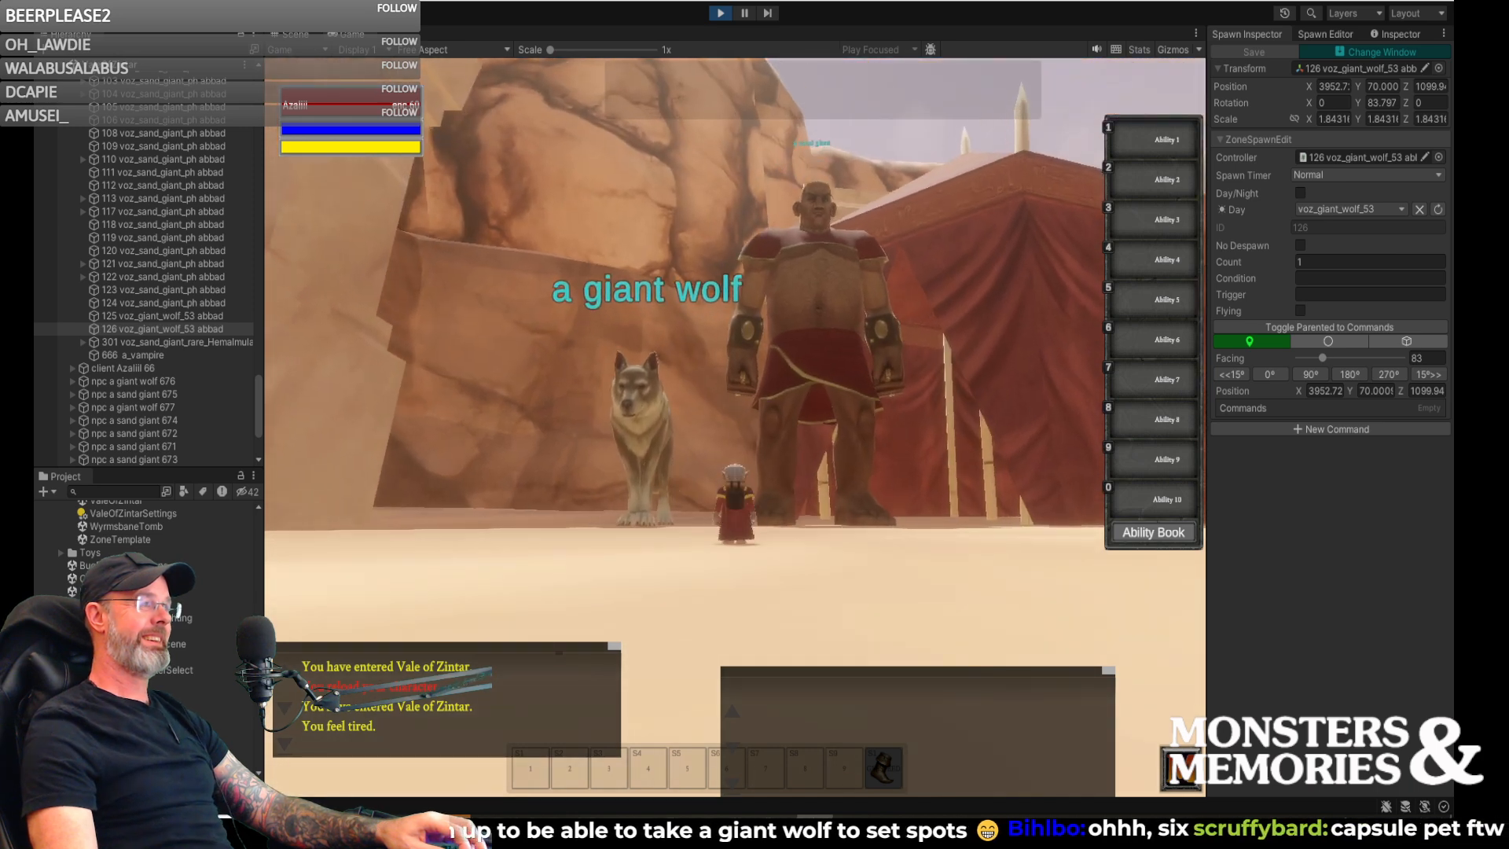
- Move from side to side close in front of the giant wolf and sand giant to compare their sizes
key("a")
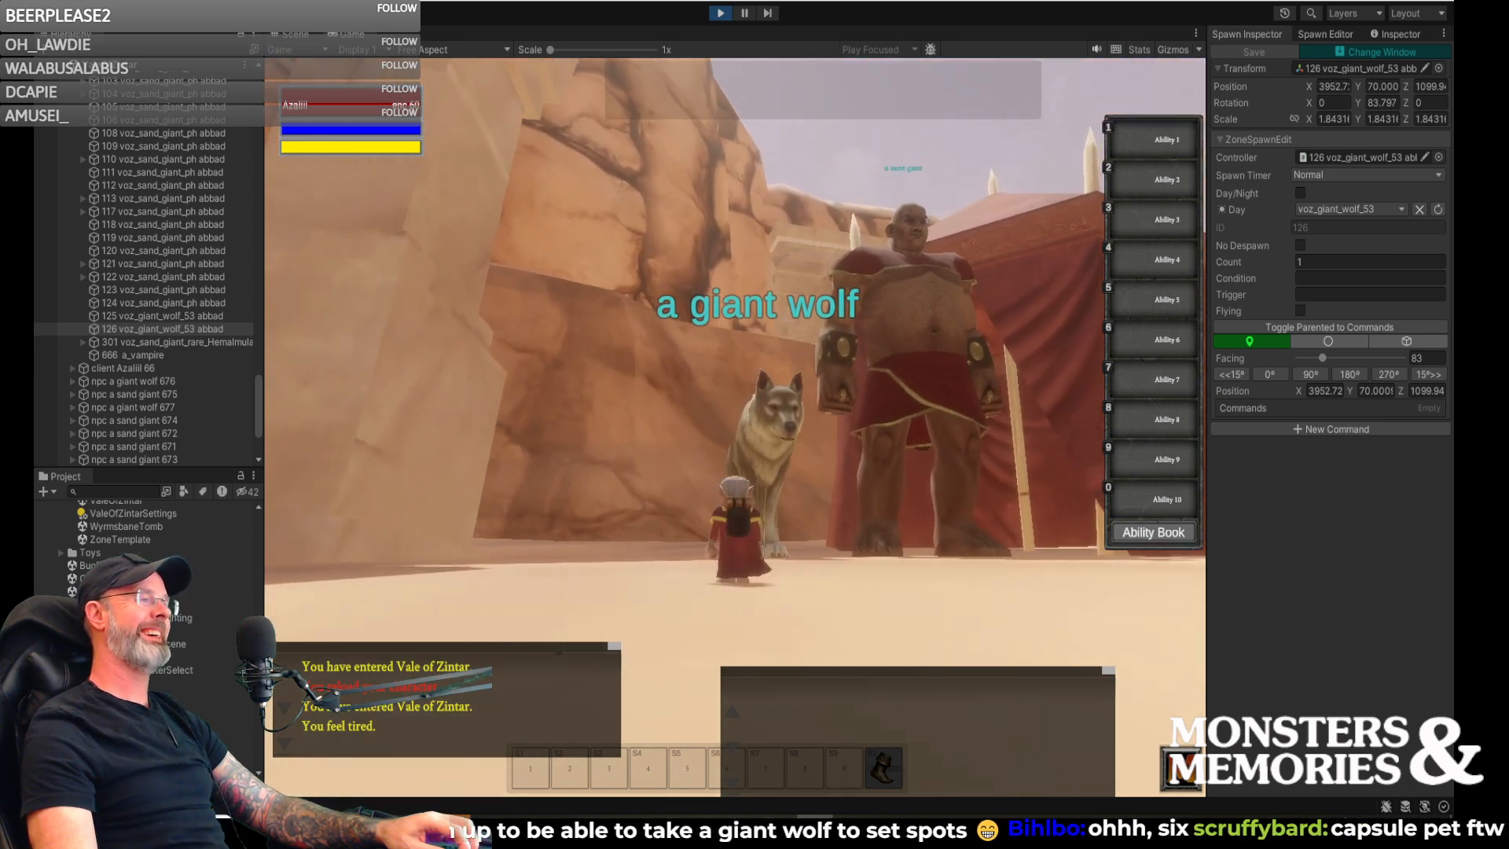
key("d")
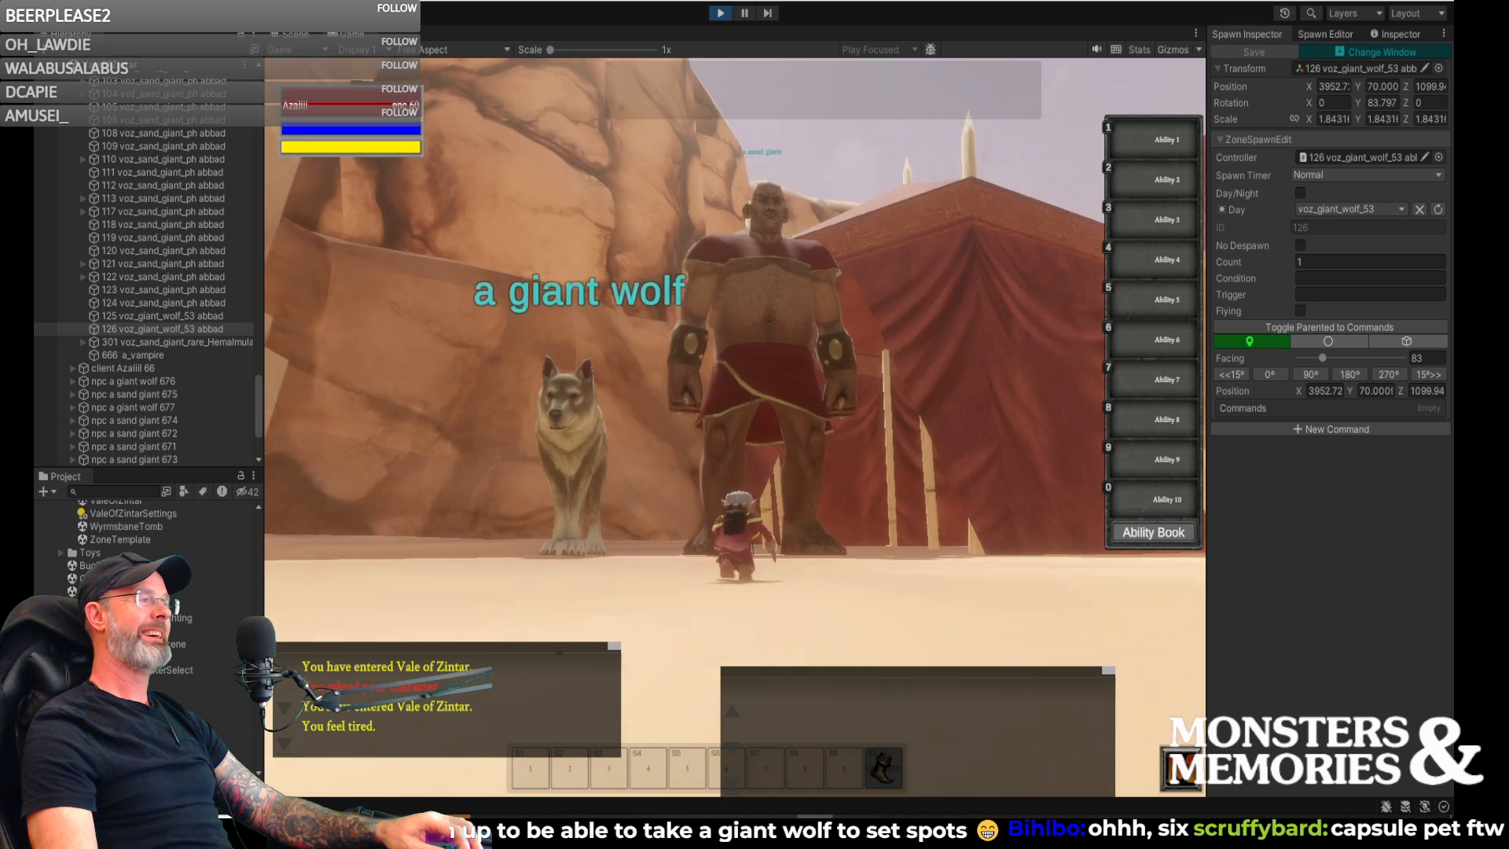
key("w")
key("a")
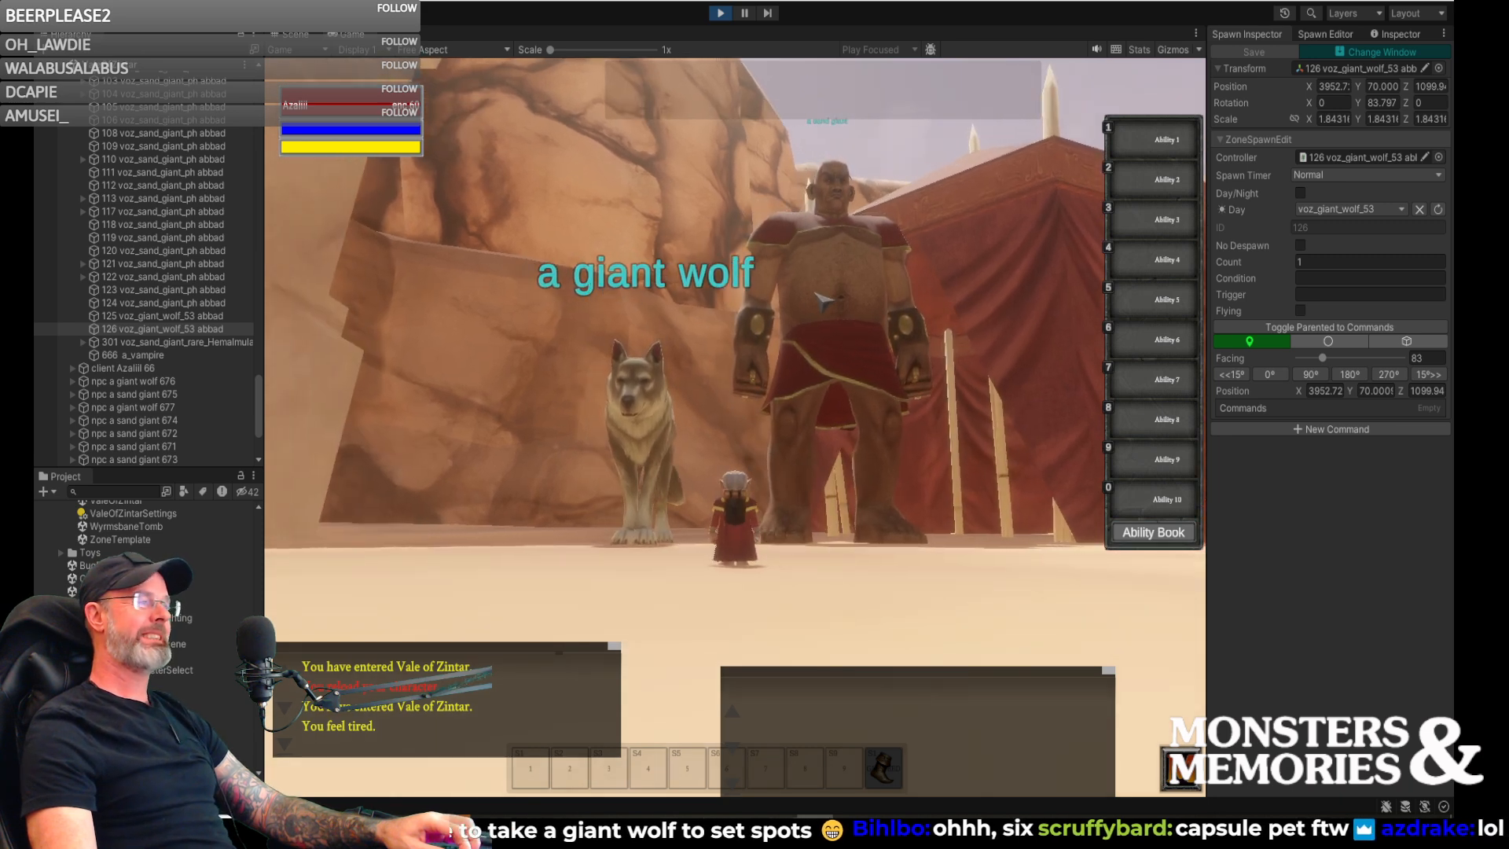
key("a")
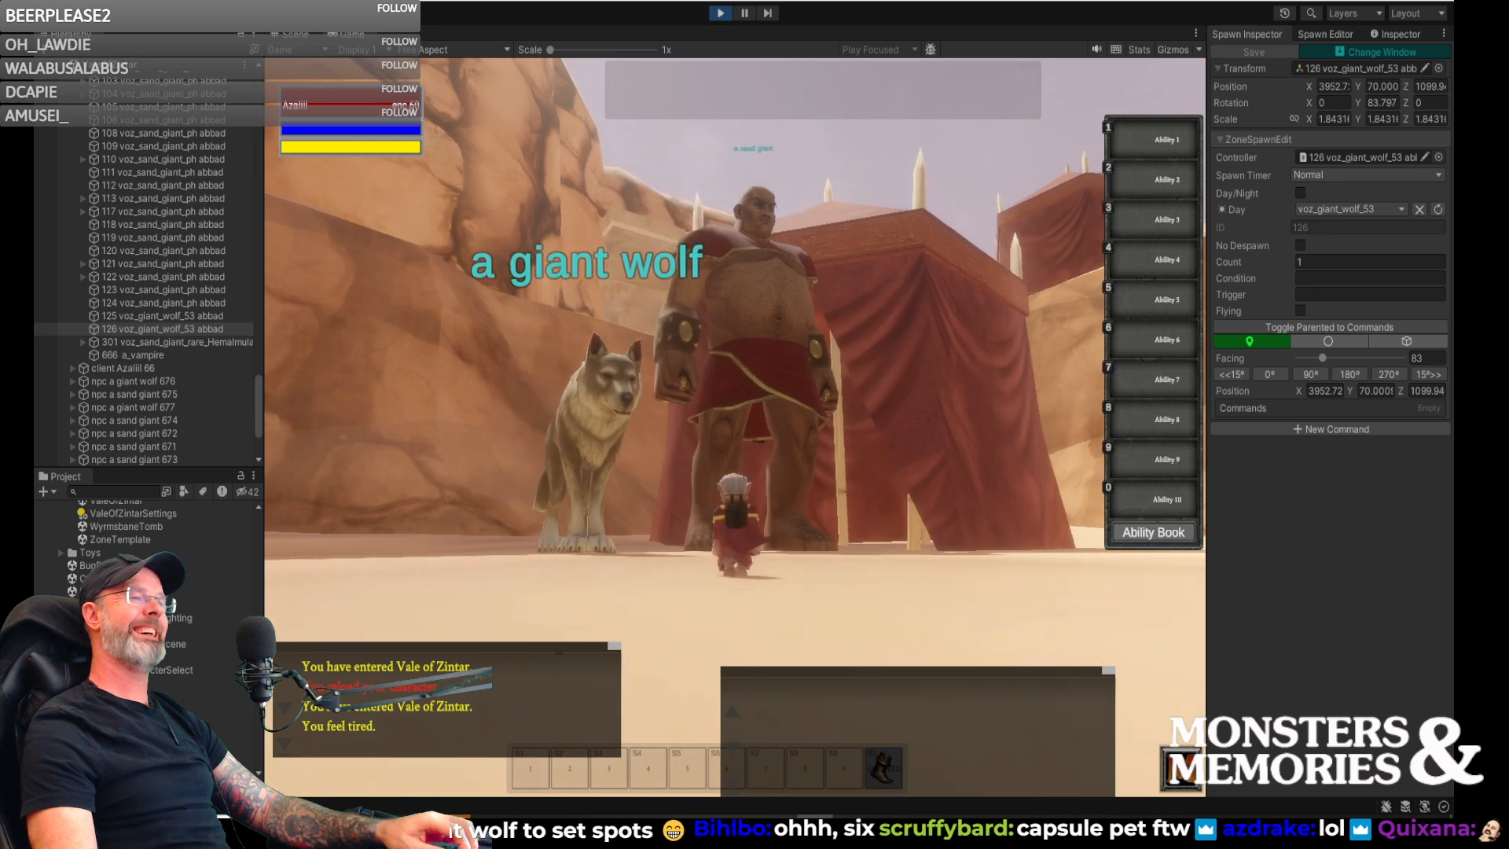
key("a")
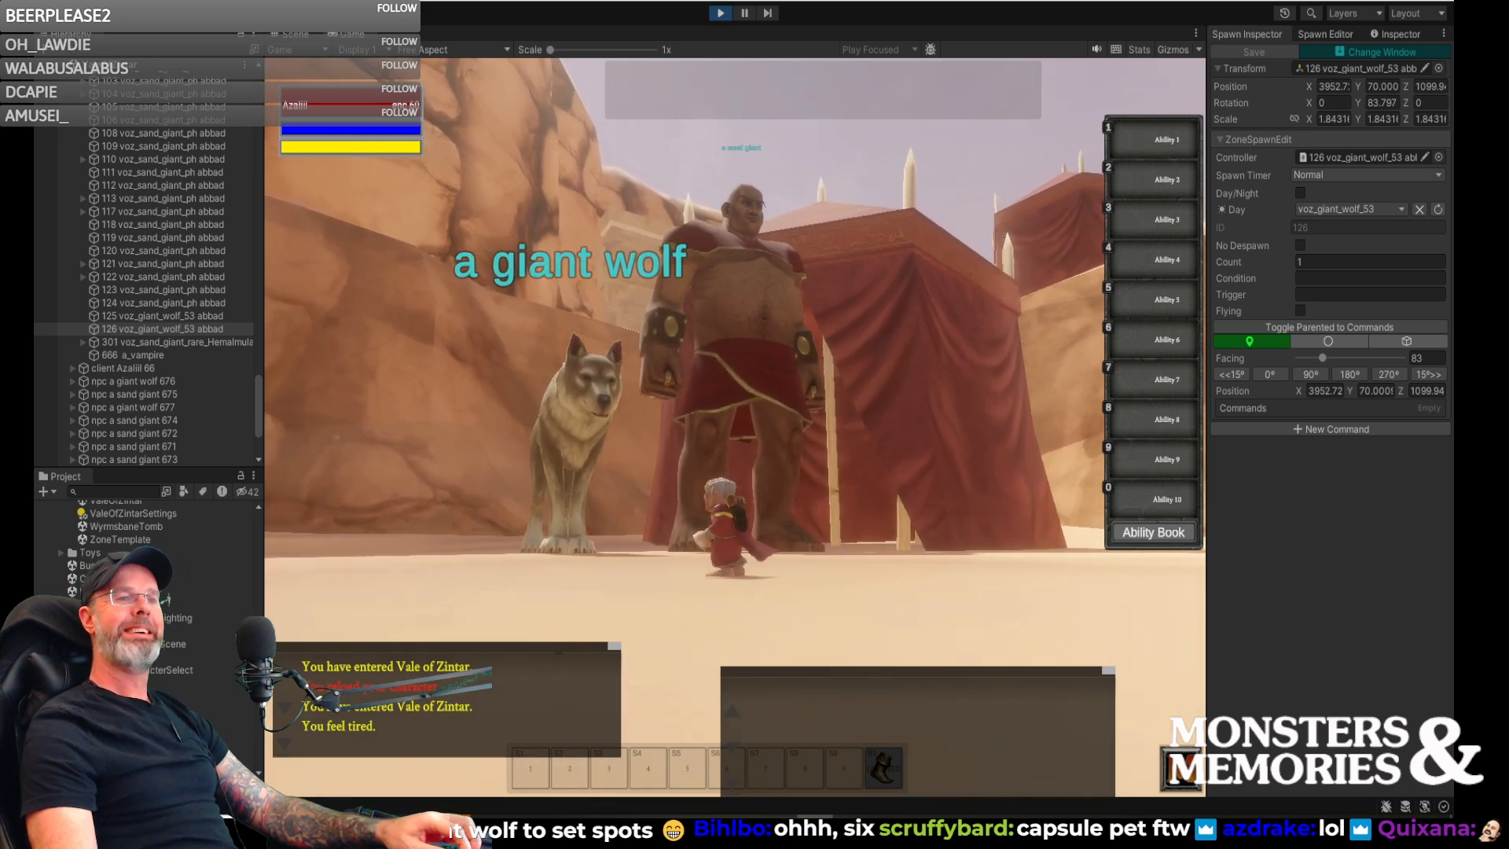
key("a")
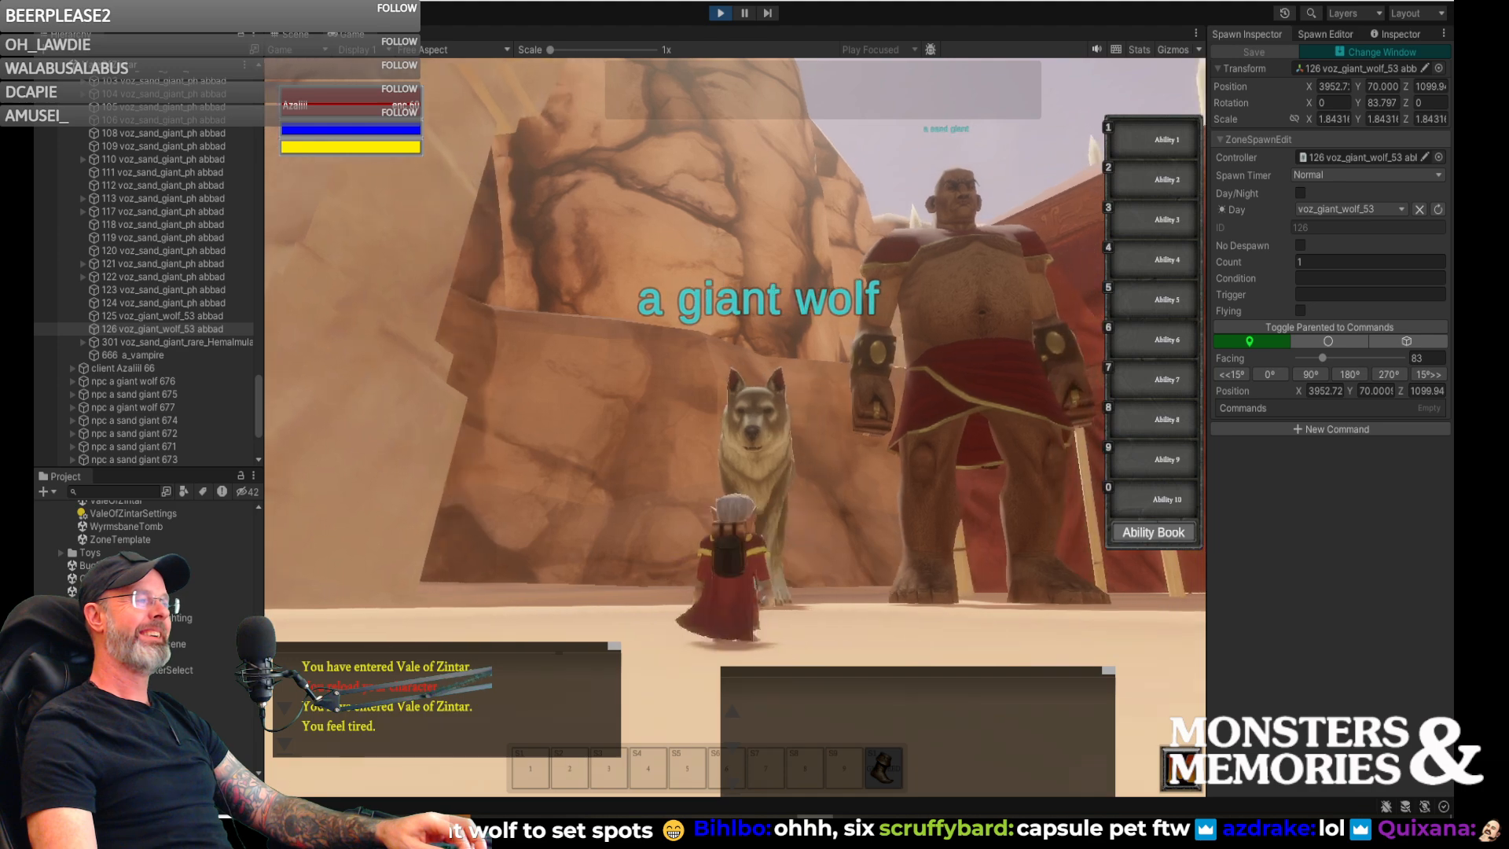
- Back away from the giant wolf and sand giant, then approach again to compare their proportions and nameplates at different distances
right_click_drag(735, 424, 812, 426)
key("d")
key("s")
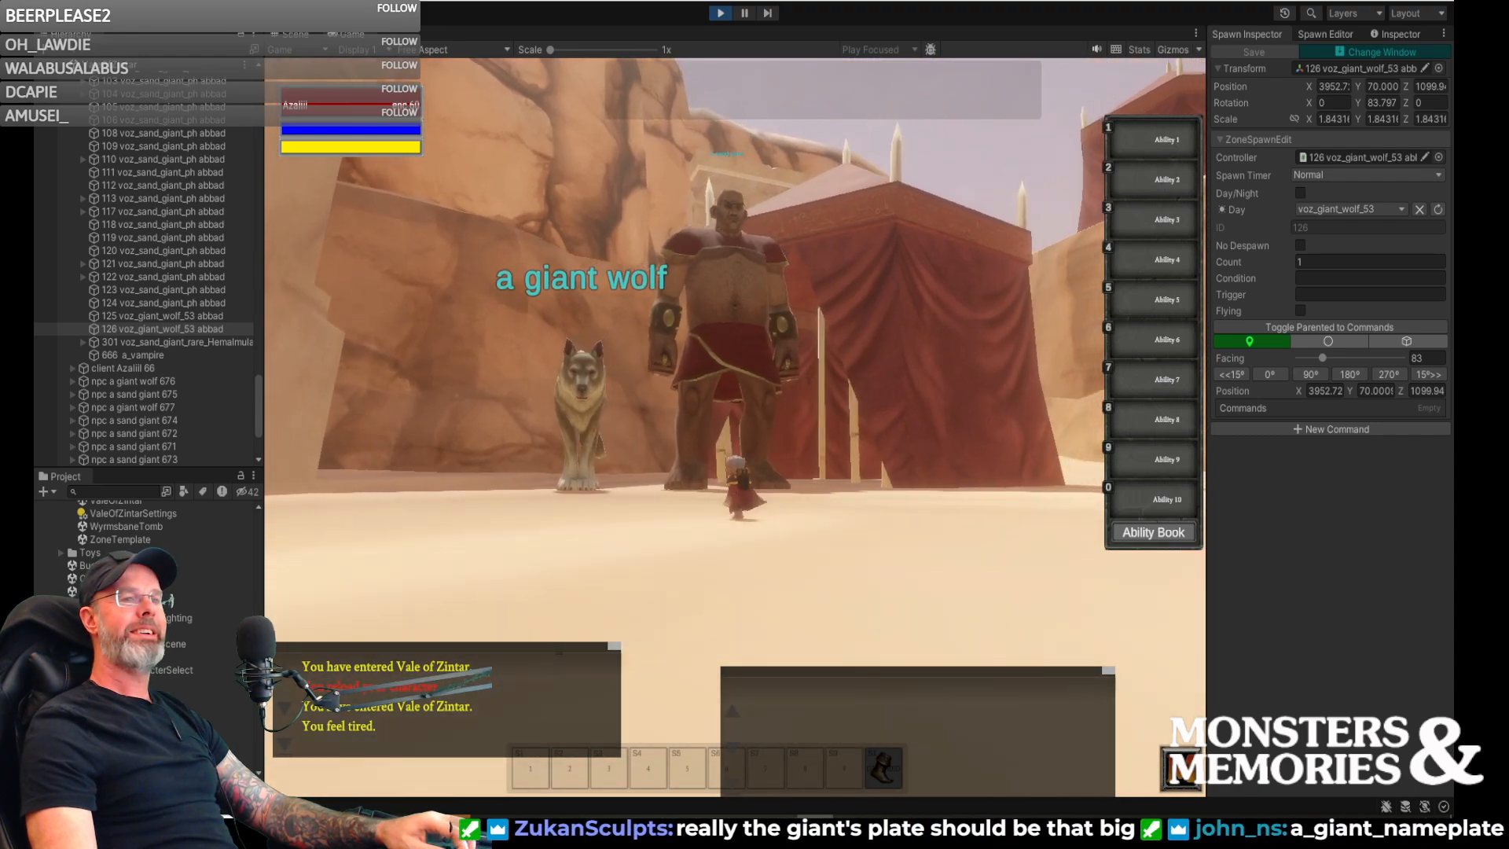
key("s")
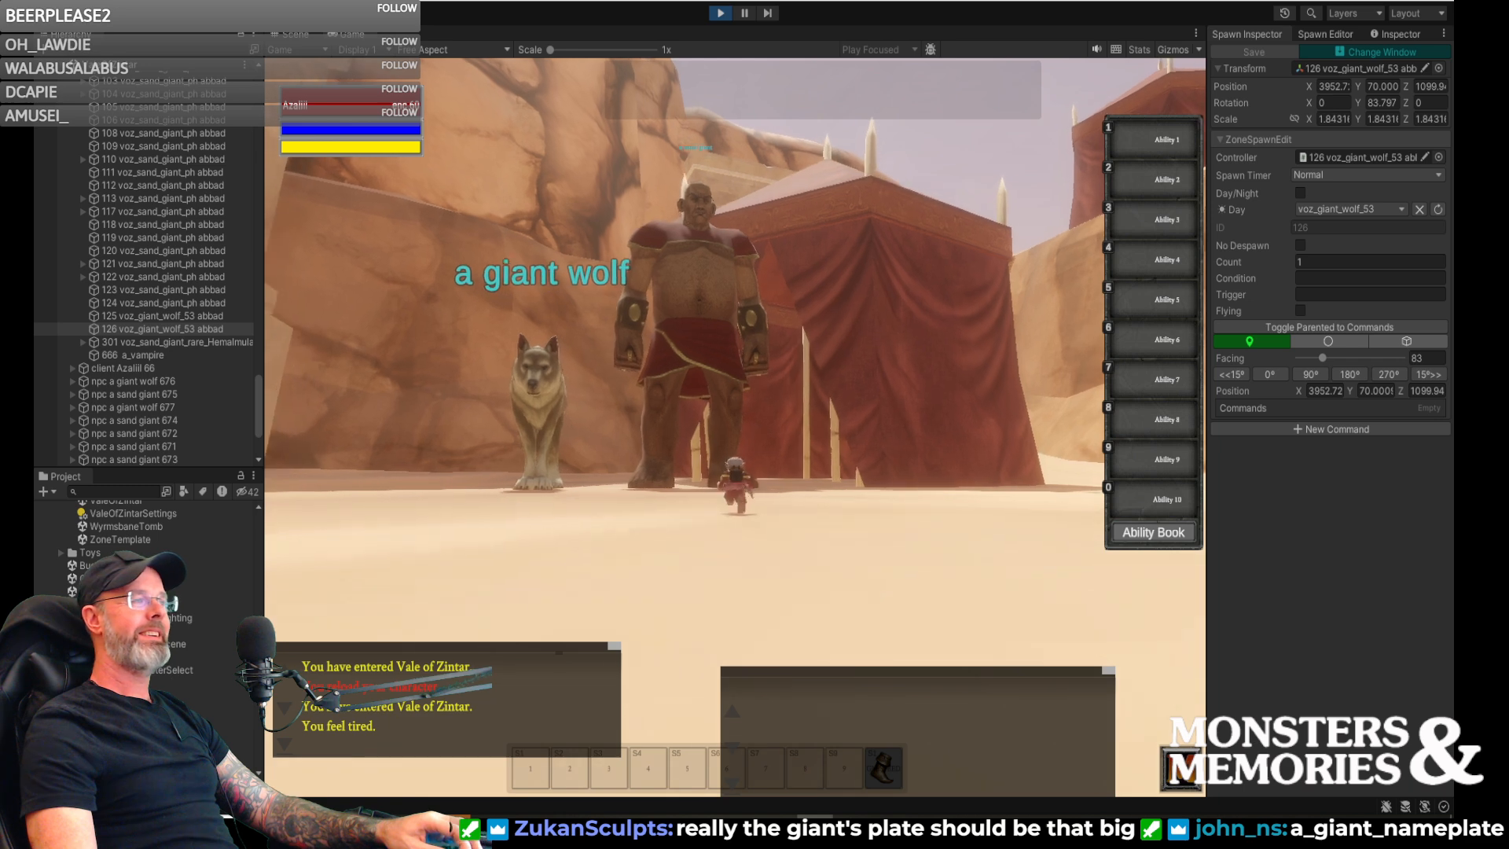
key("w")
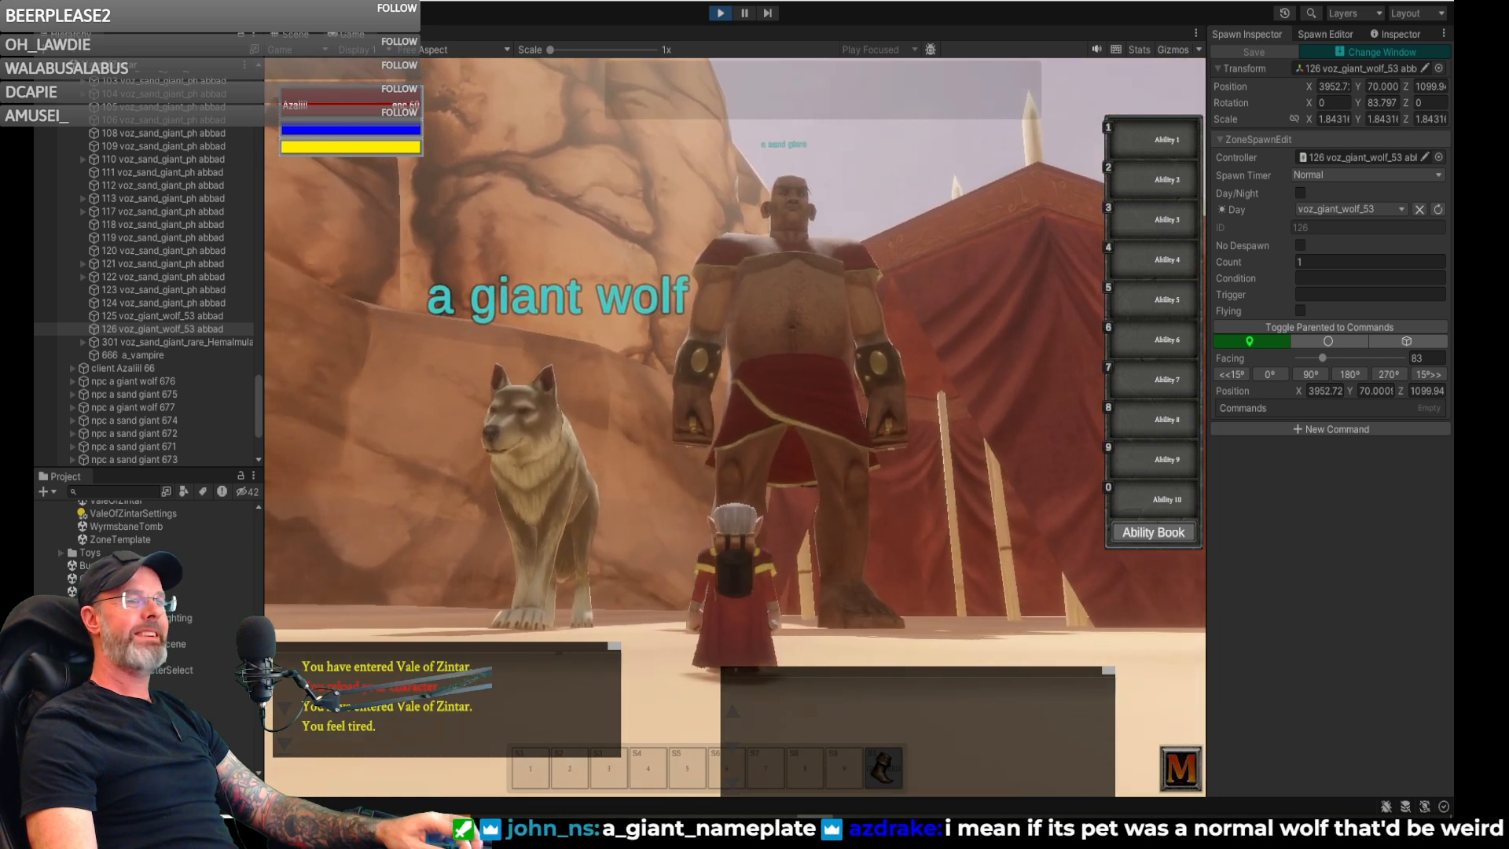
key("s")
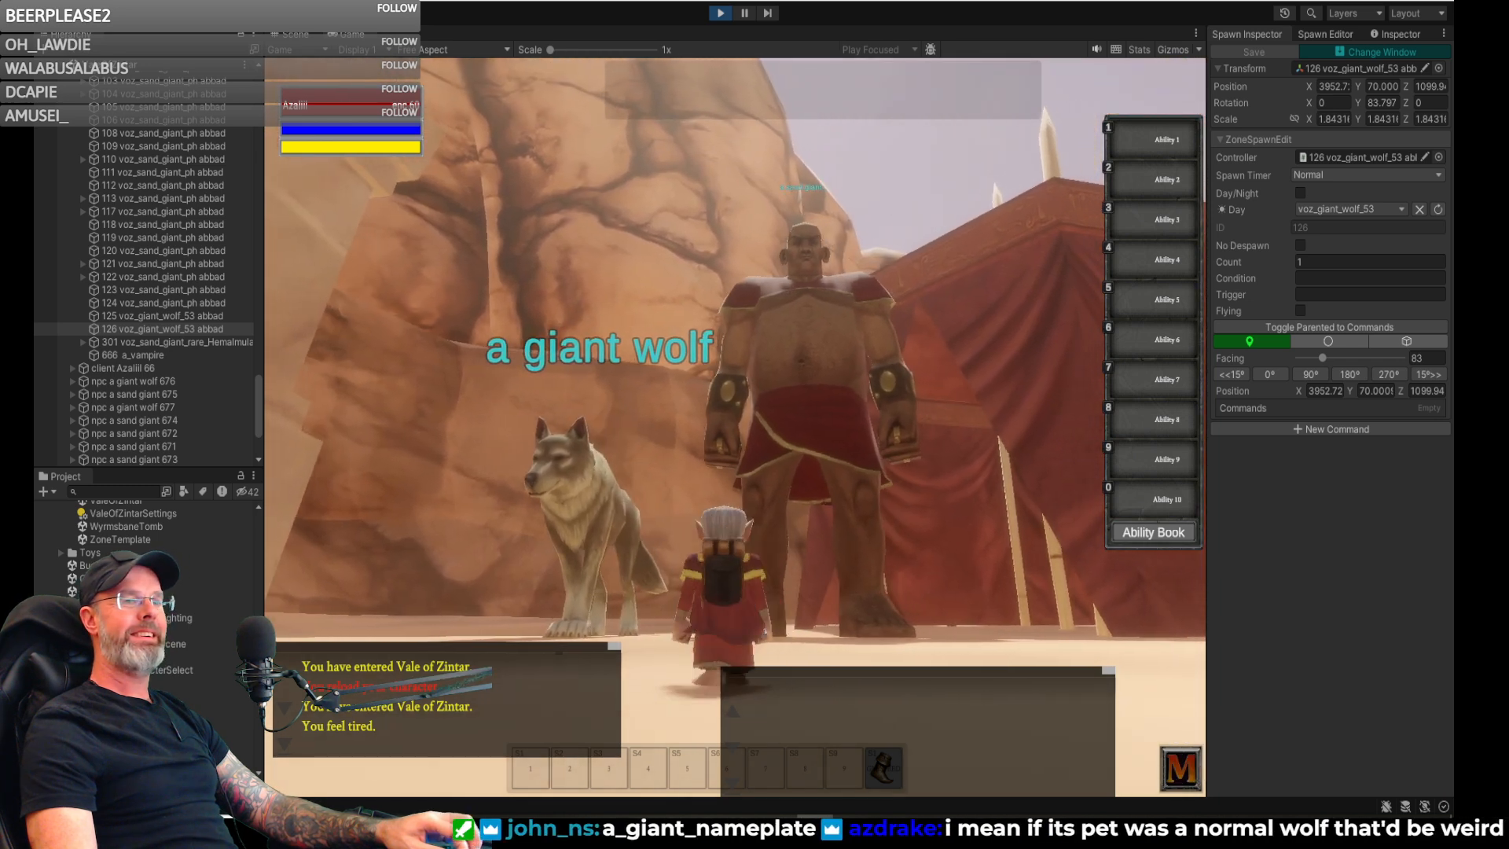
scroll(735, 427, "down", 5)
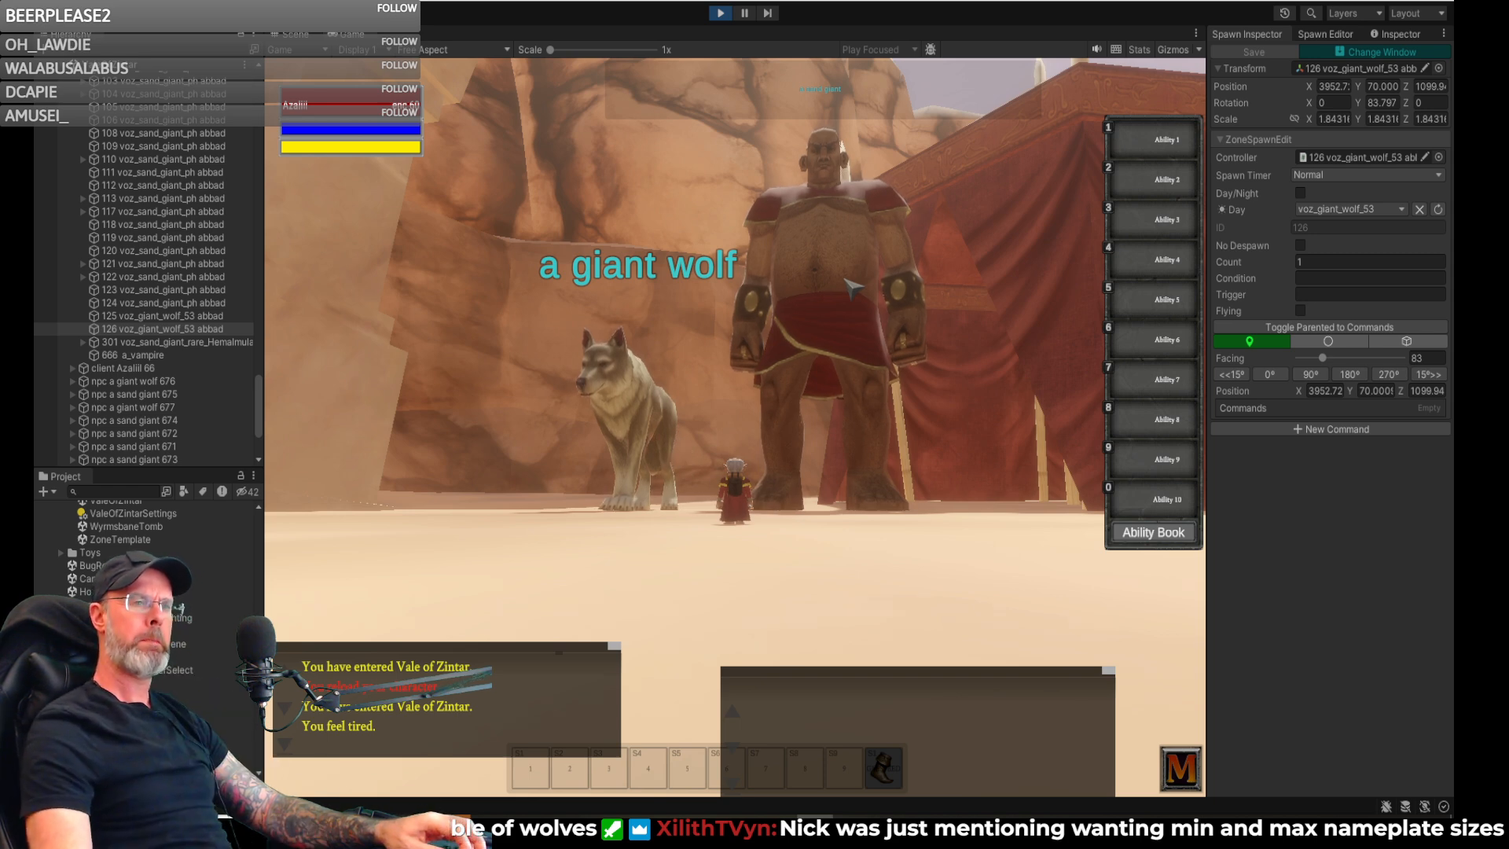
- View the giant wolf and sand giant from a raised camera while sidestepping in both directions
right_click_drag(848, 330, 865, 360)
key("w")
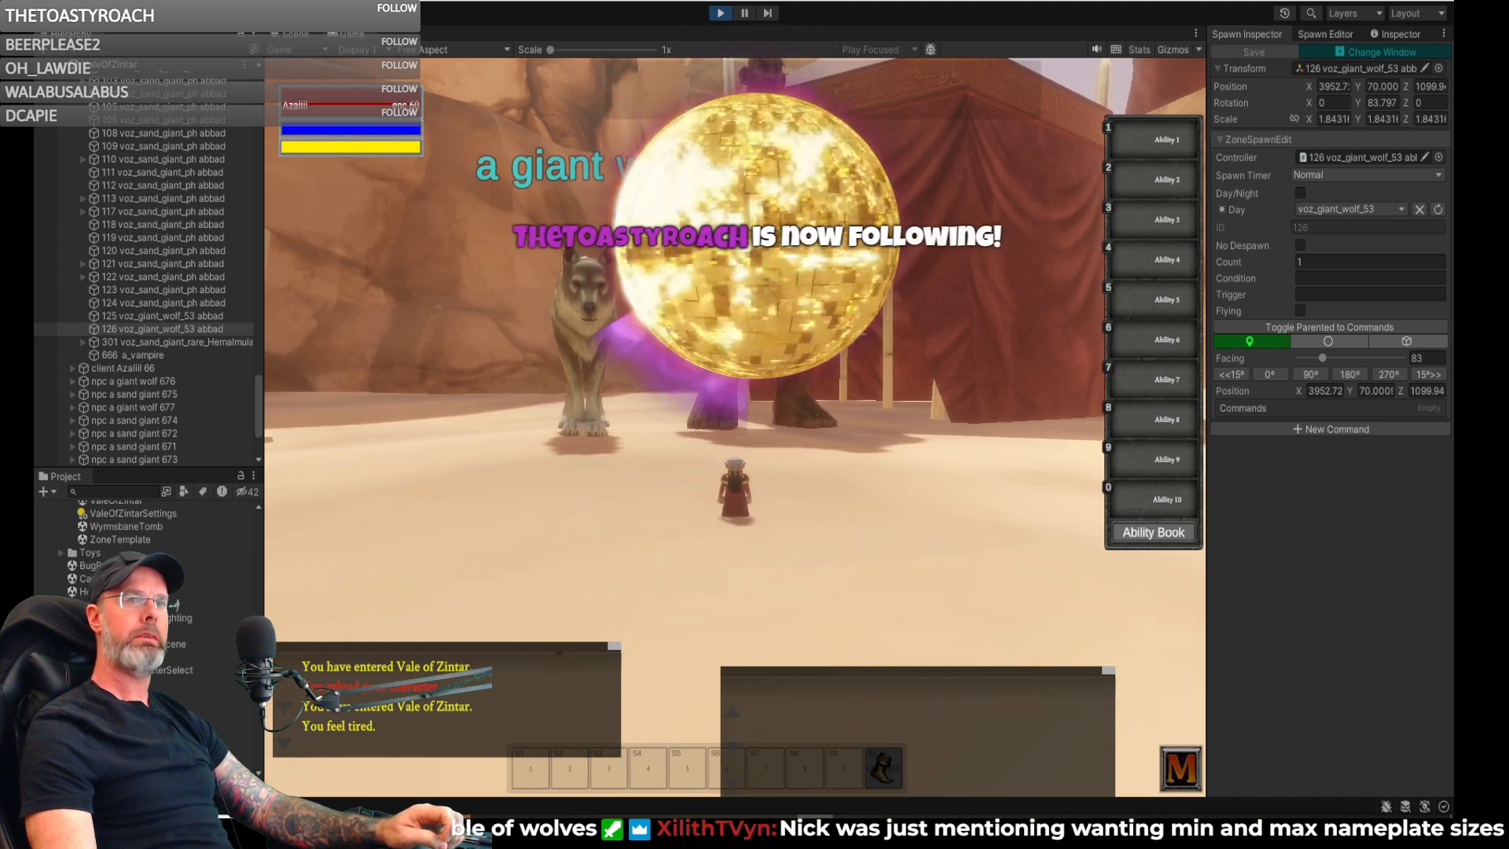
right_click_drag(848, 328, 697, 333)
key("a")
key("d")
key("d")
key("a")
key("d")
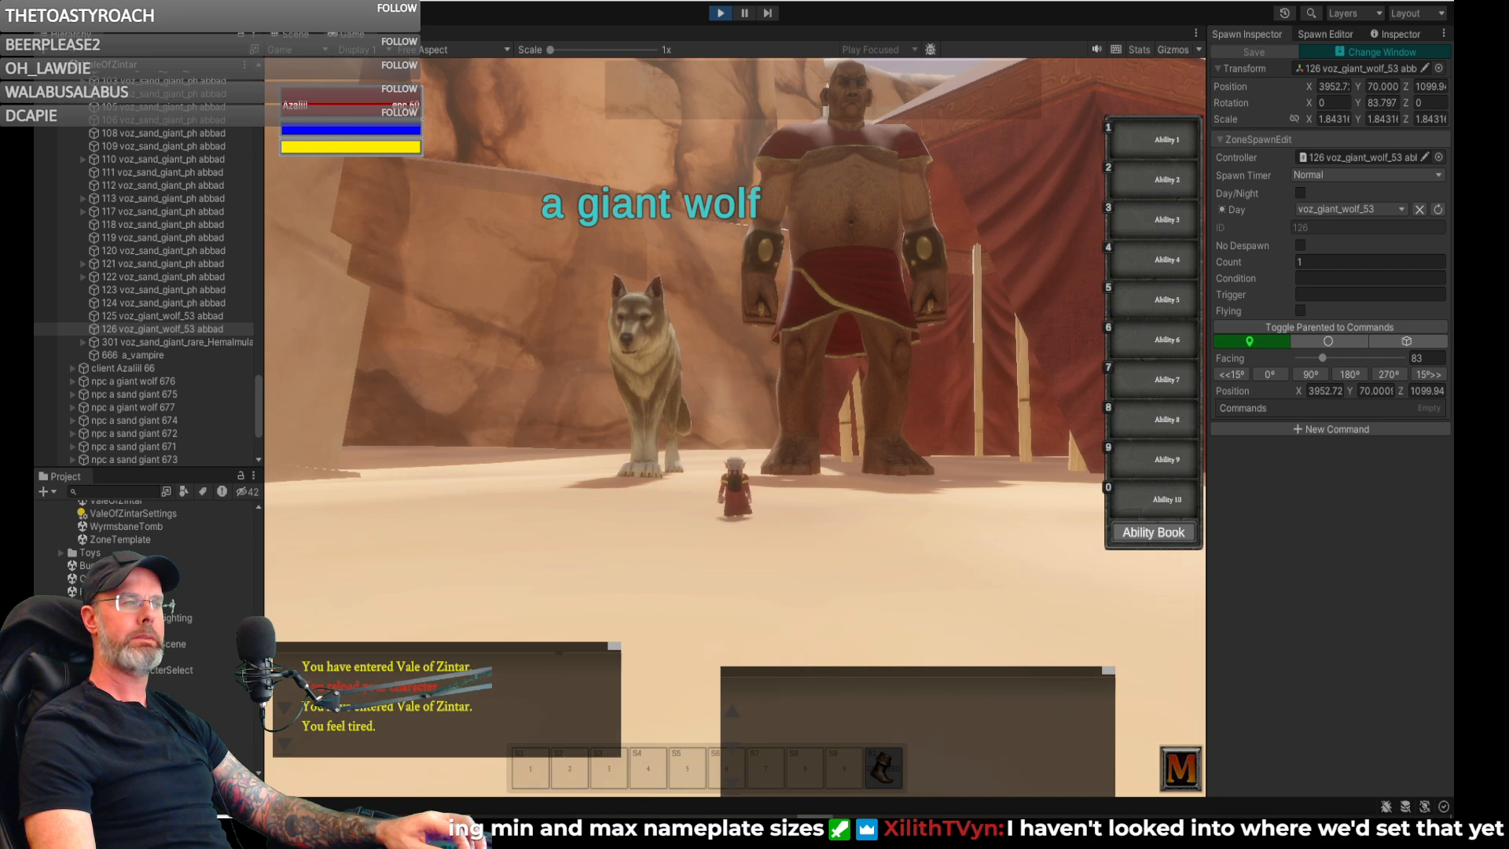
key("d")
key("a")
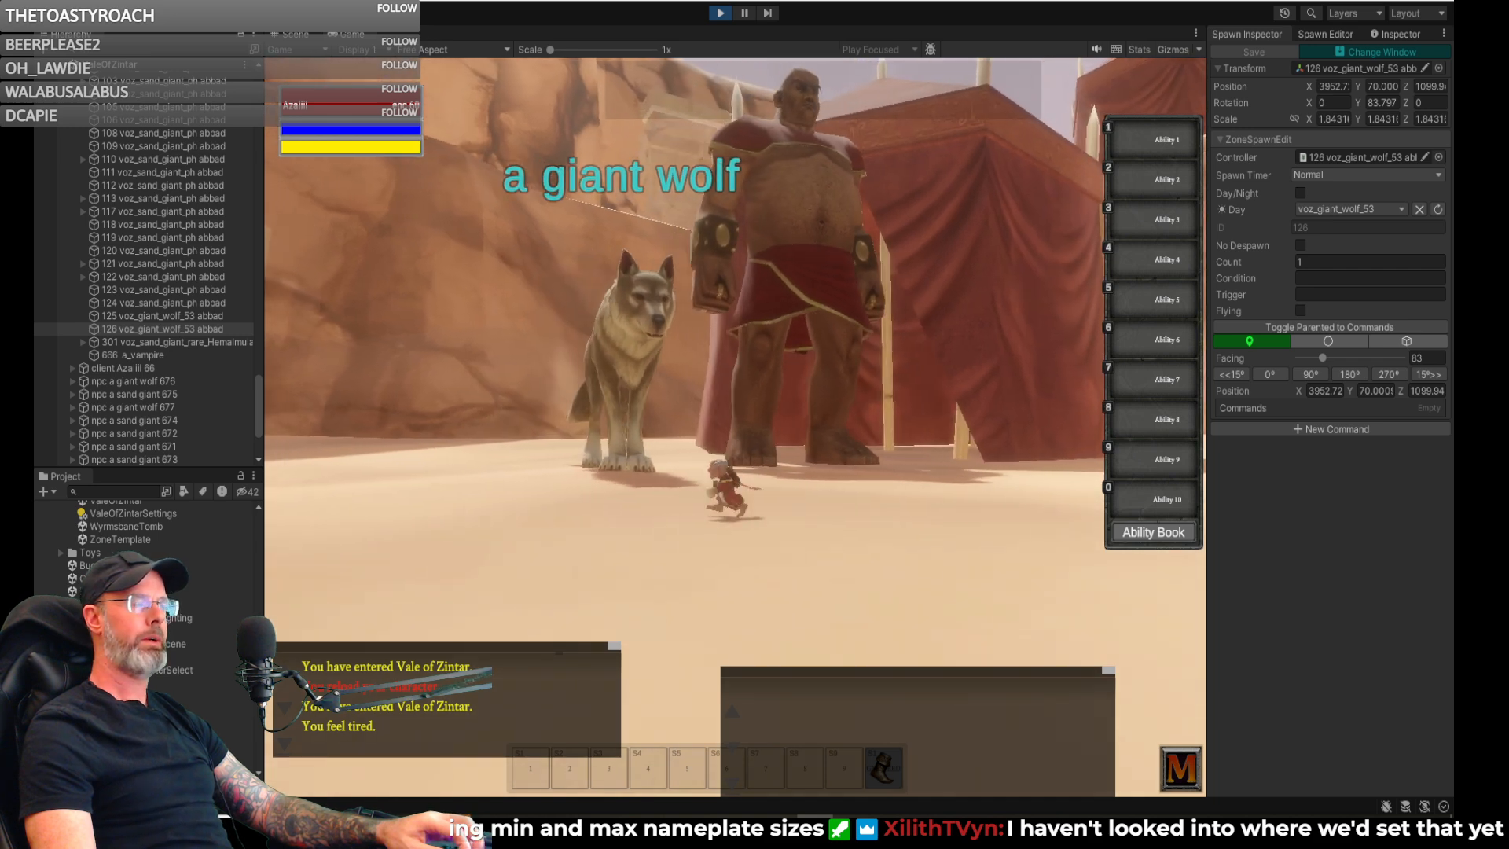
key("d")
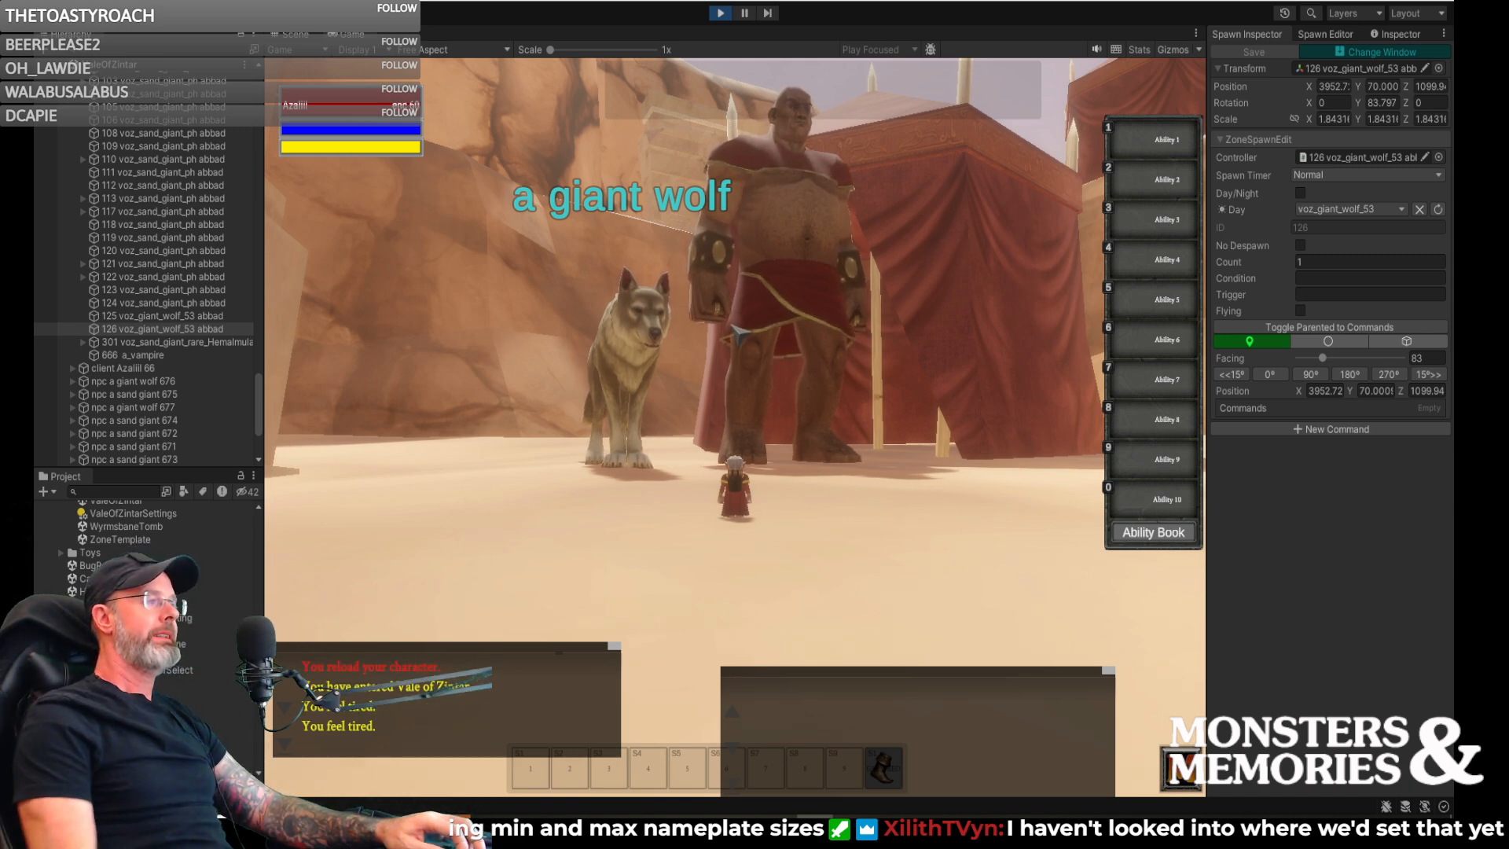
- Inspect the spacing and facing of the giant wolf beside the sand giant from lower and shifting camera angles
mouse_move(702, 337)
right_mouse_down()
mouse_move(698, 370)
mouse_move(719, 342)
mouse_move(682, 355)
right_mouse_up()
key("d")
key("d")
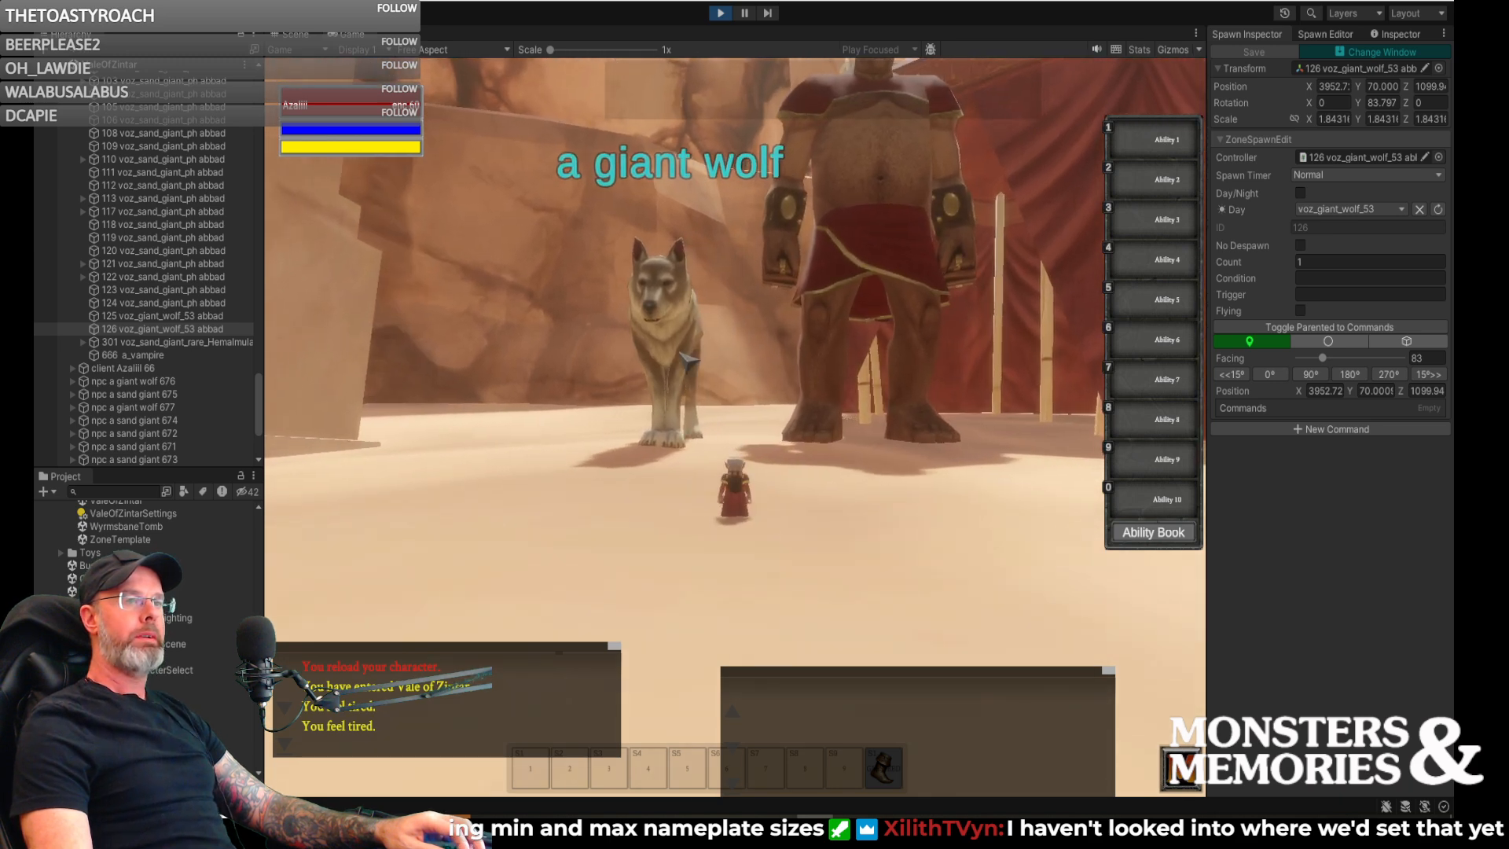
key("d")
right_click_drag(808, 310, 836, 342)
key("a")
key("d")
key("a")
key("d")
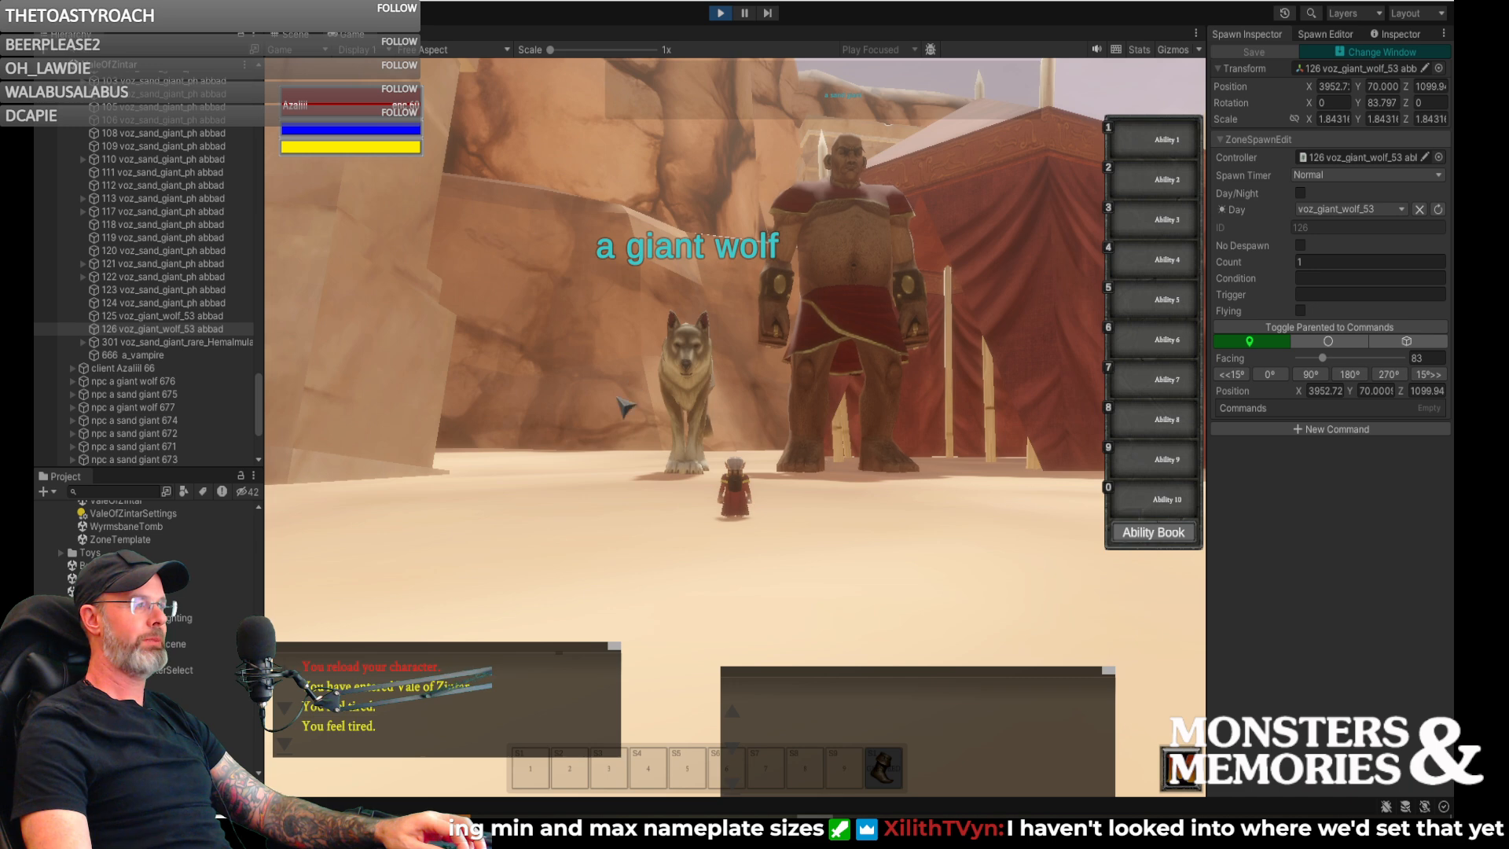
right_click_drag(836, 343, 847, 353)
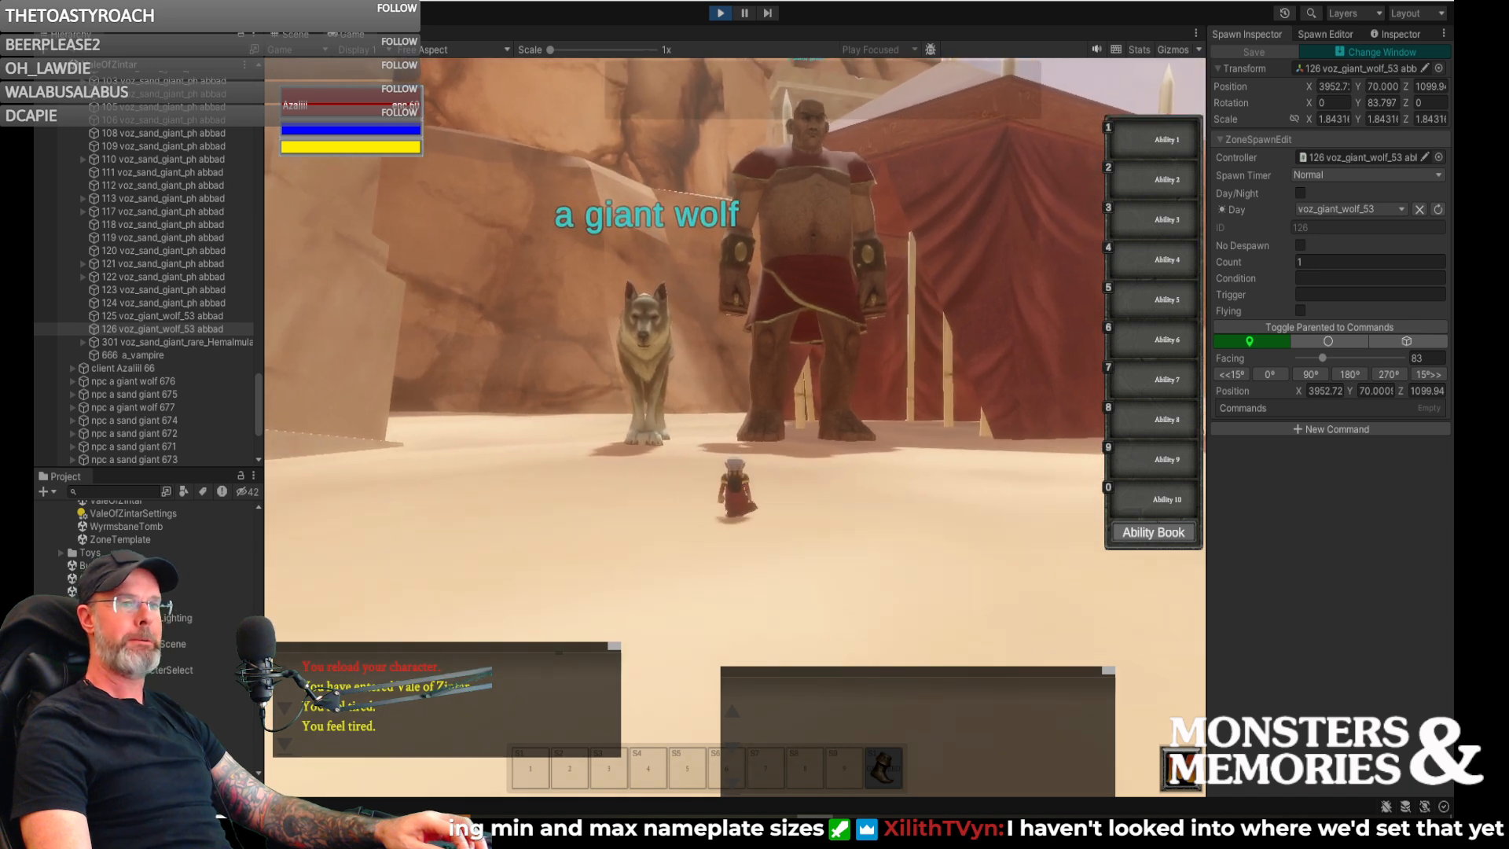
key("d")
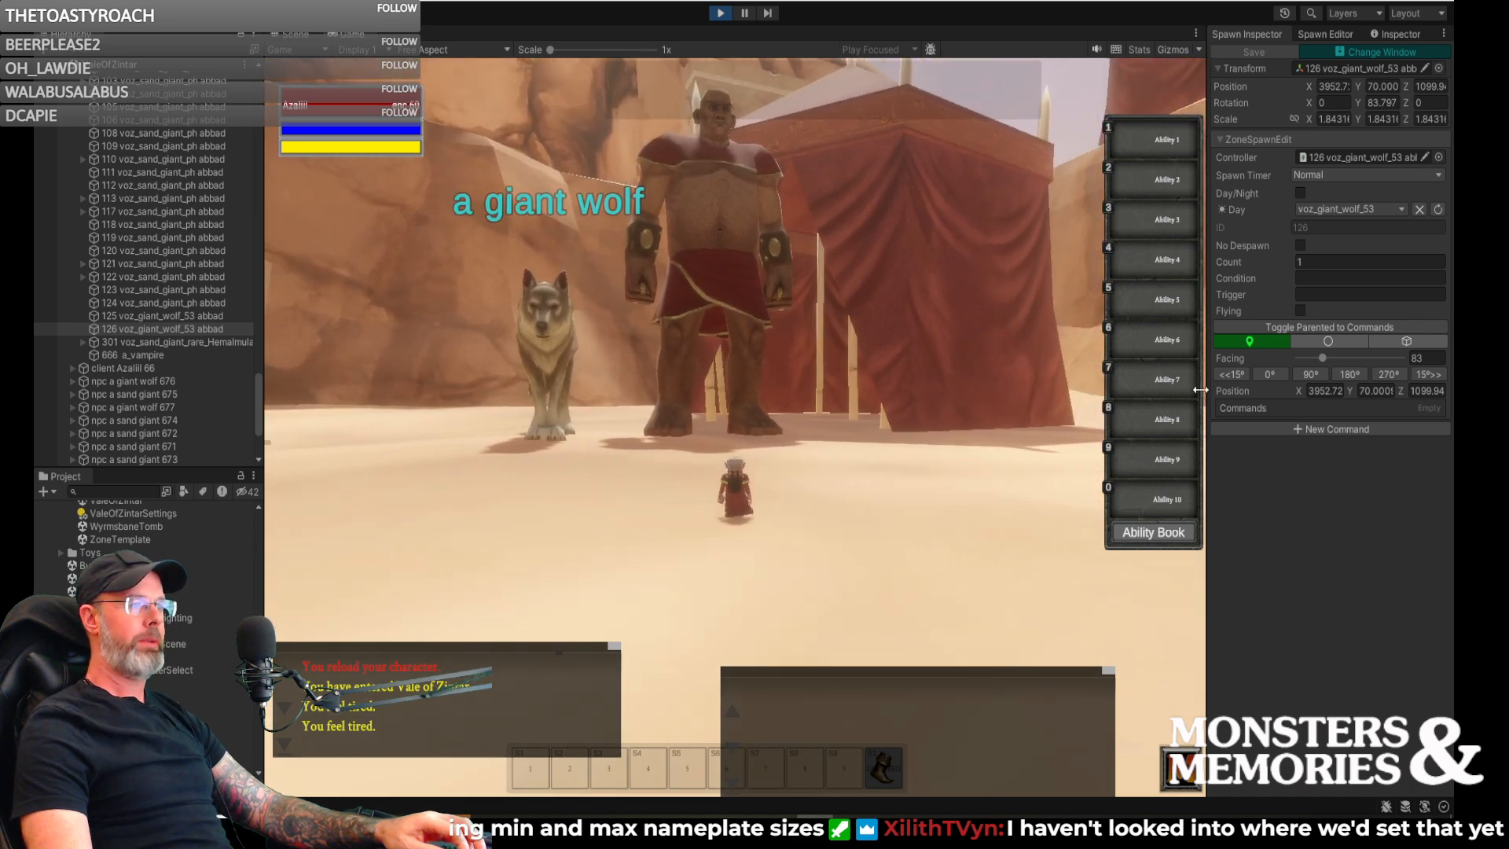
- In the scene view, move the other giant wolf's spawn point back toward the tent, to about X 3966.2, Z 1138.4, and save it
left_click_drag(1203, 374, 1210, 373)
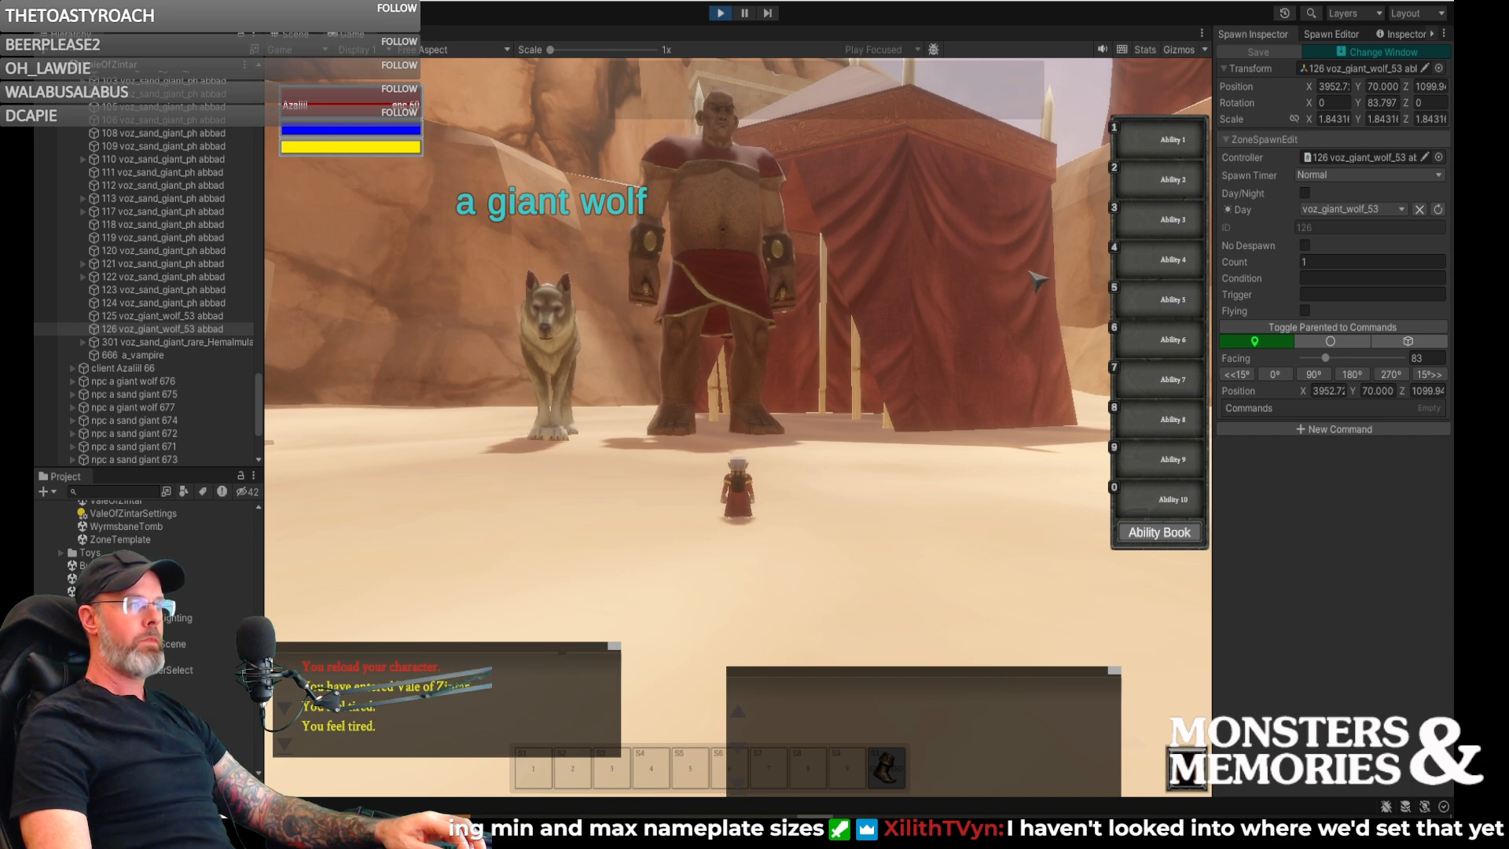
right_click_drag(972, 250, 1014, 263)
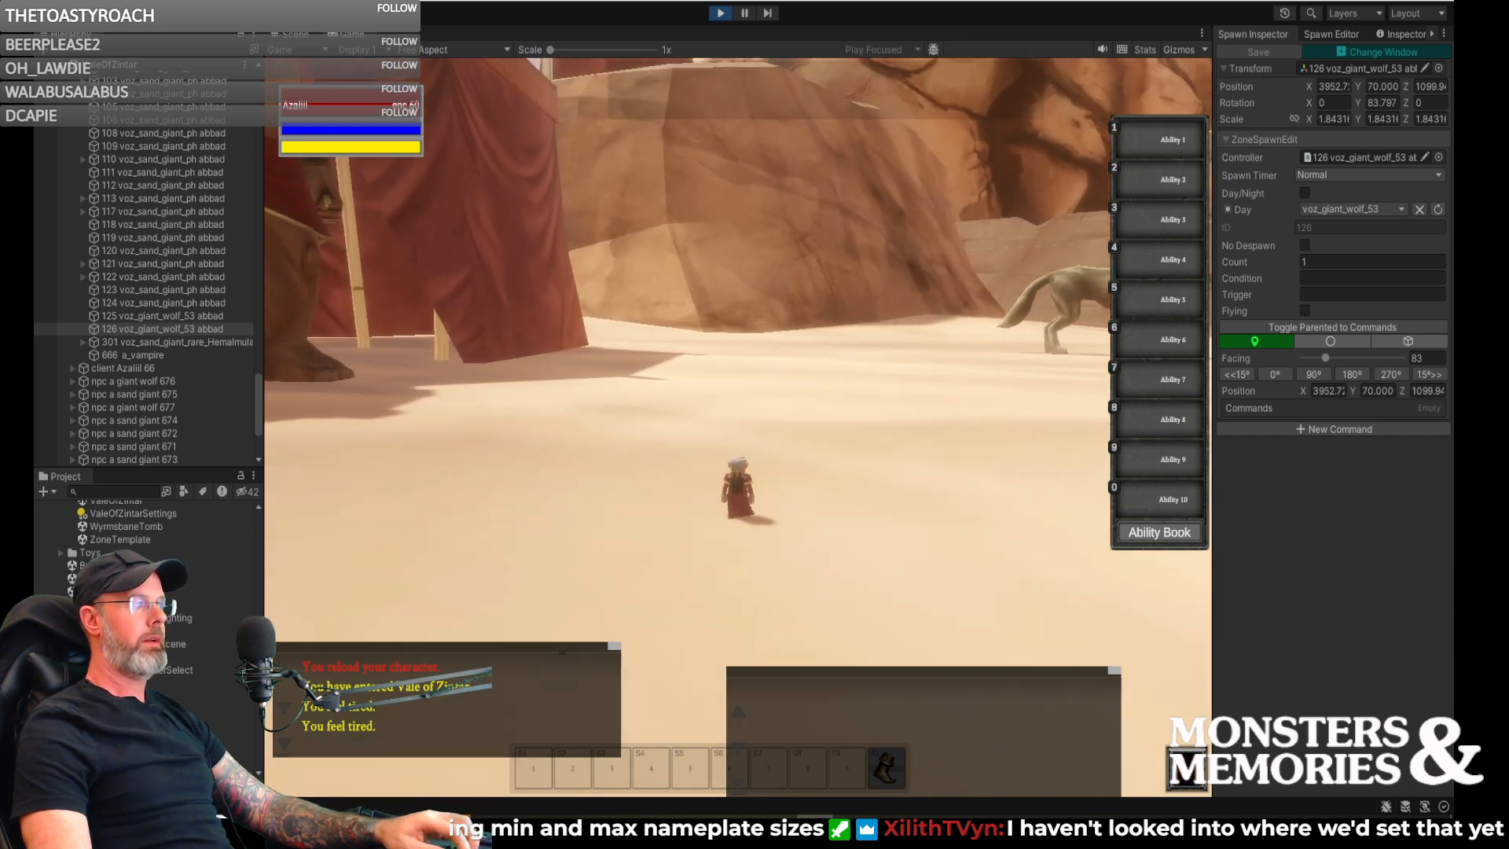
left_click(293, 38)
mouse_move(734, 283)
right_mouse_down()
mouse_move(996, 256)
mouse_move(1239, 286)
mouse_move(1142, 344)
mouse_move(798, 338)
right_mouse_up()
key("s")
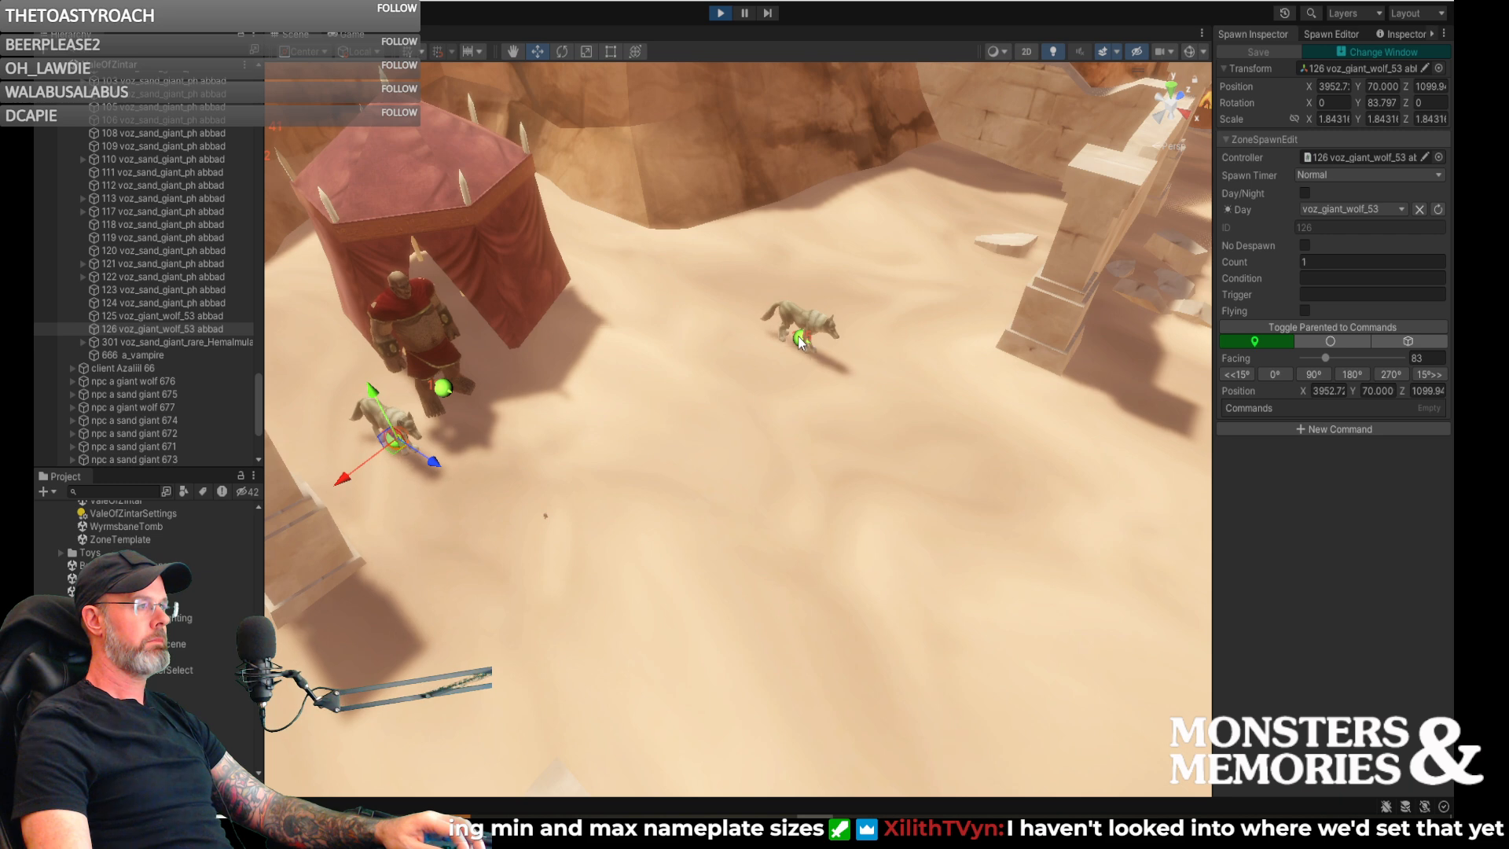
left_click(799, 340)
mouse_move(720, 327)
left_mouse_down()
mouse_move(705, 336)
mouse_move(725, 315)
left_mouse_up()
mouse_move(797, 370)
right_mouse_down()
mouse_move(873, 325)
mouse_move(862, 404)
mouse_move(906, 387)
mouse_move(889, 299)
mouse_move(838, 308)
right_mouse_up()
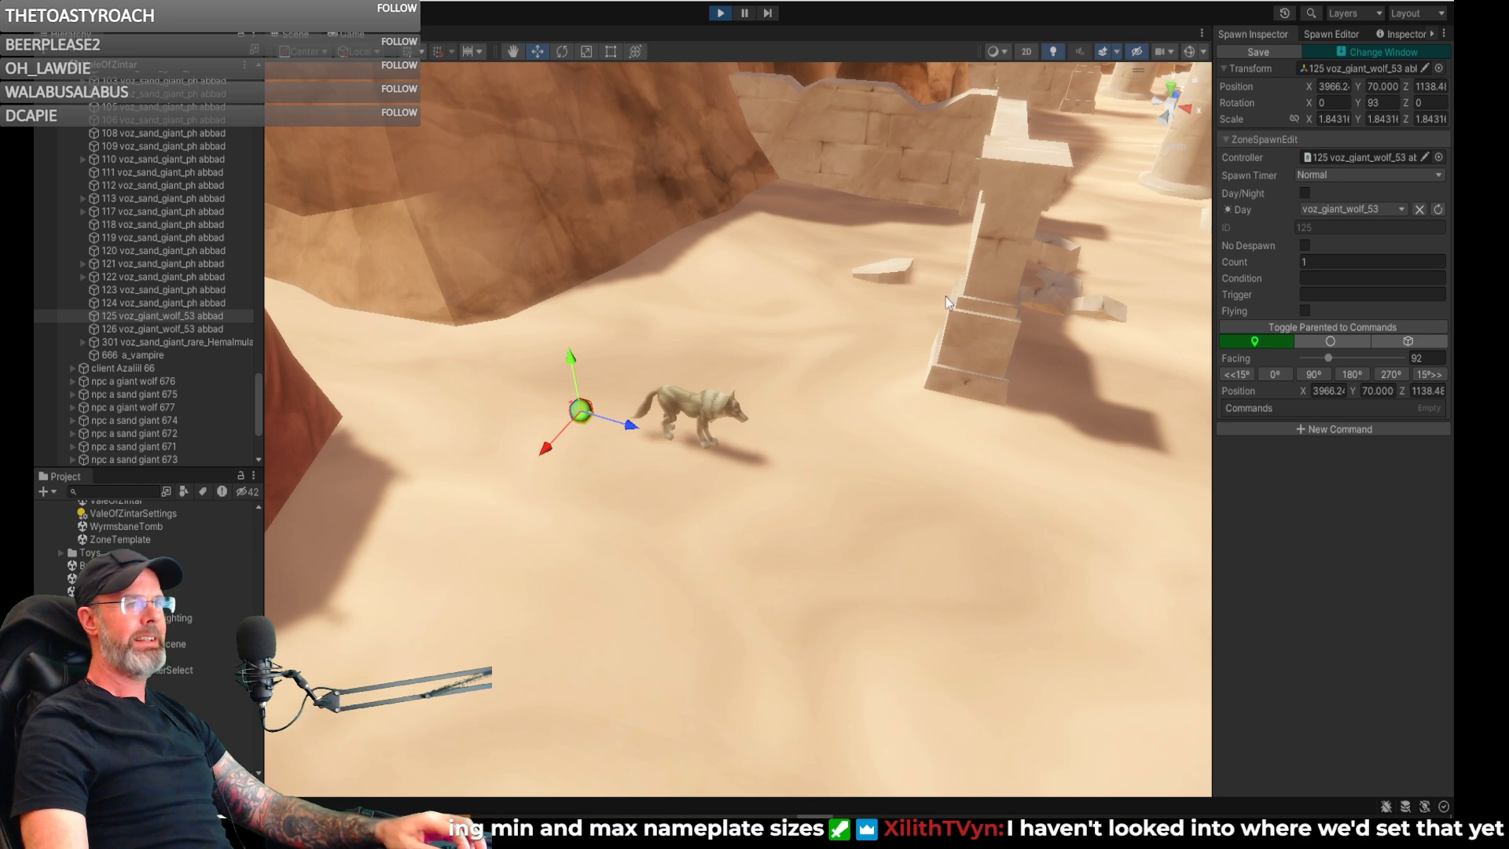
left_click(1253, 51)
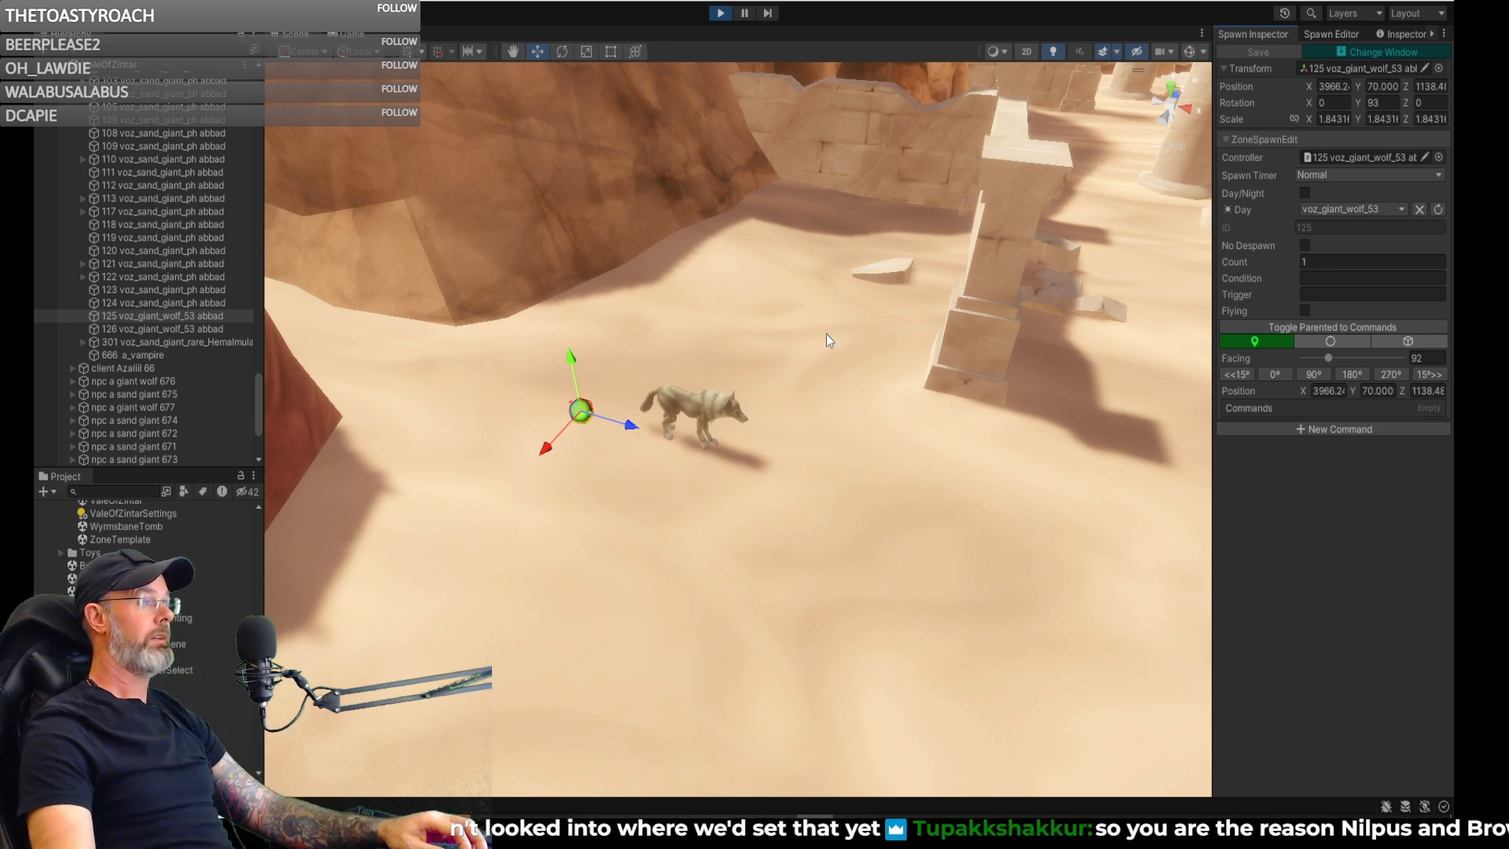
- Add a command to the spawn of the giant wolf standing away from the tent
right_click_drag(877, 322, 746, 347)
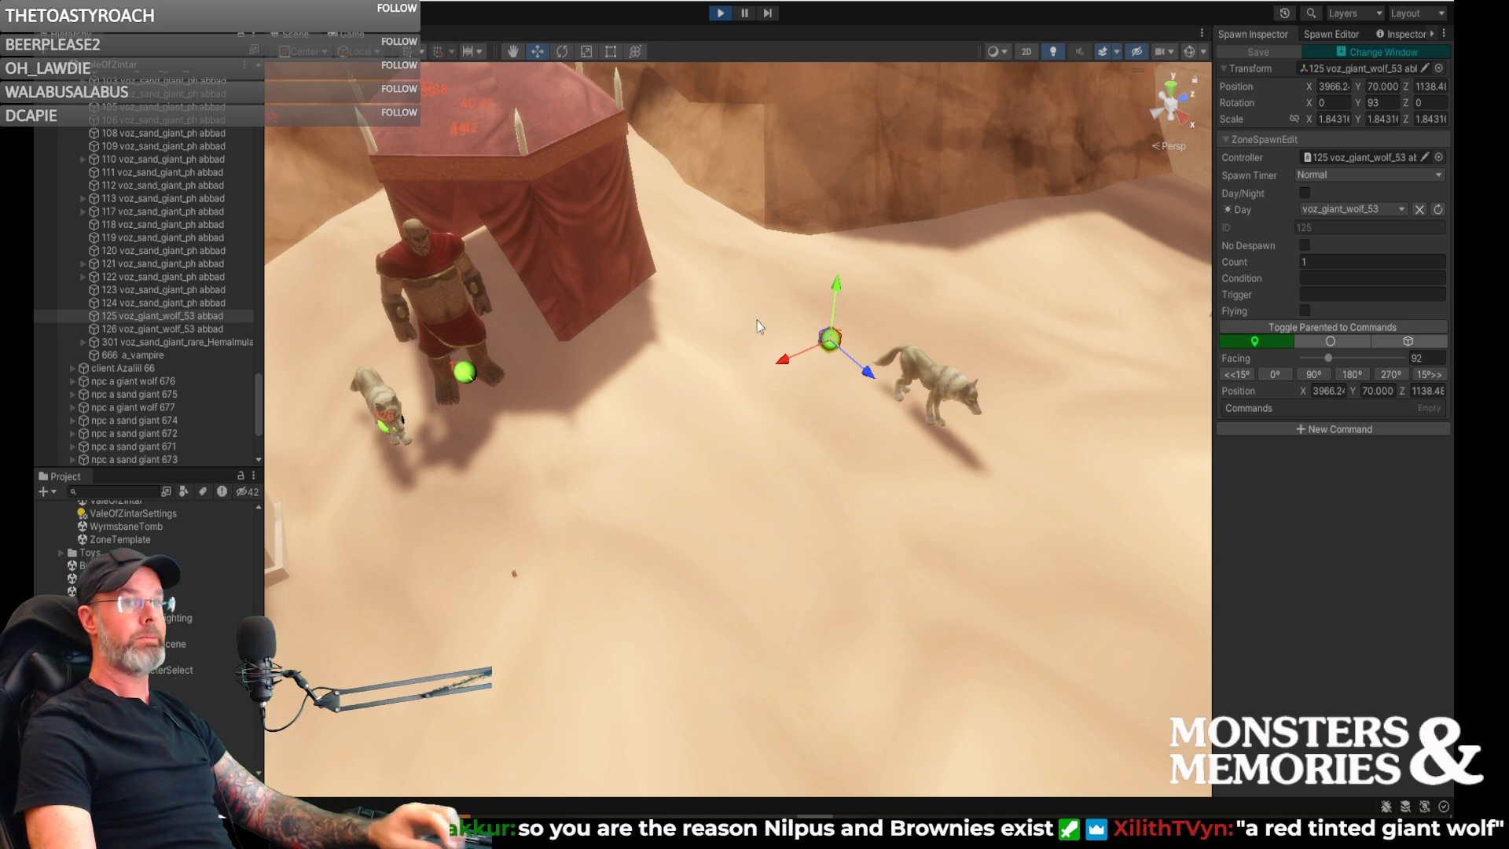
scroll(861, 339, "up", 6)
right_click_drag(852, 334, 1091, 310)
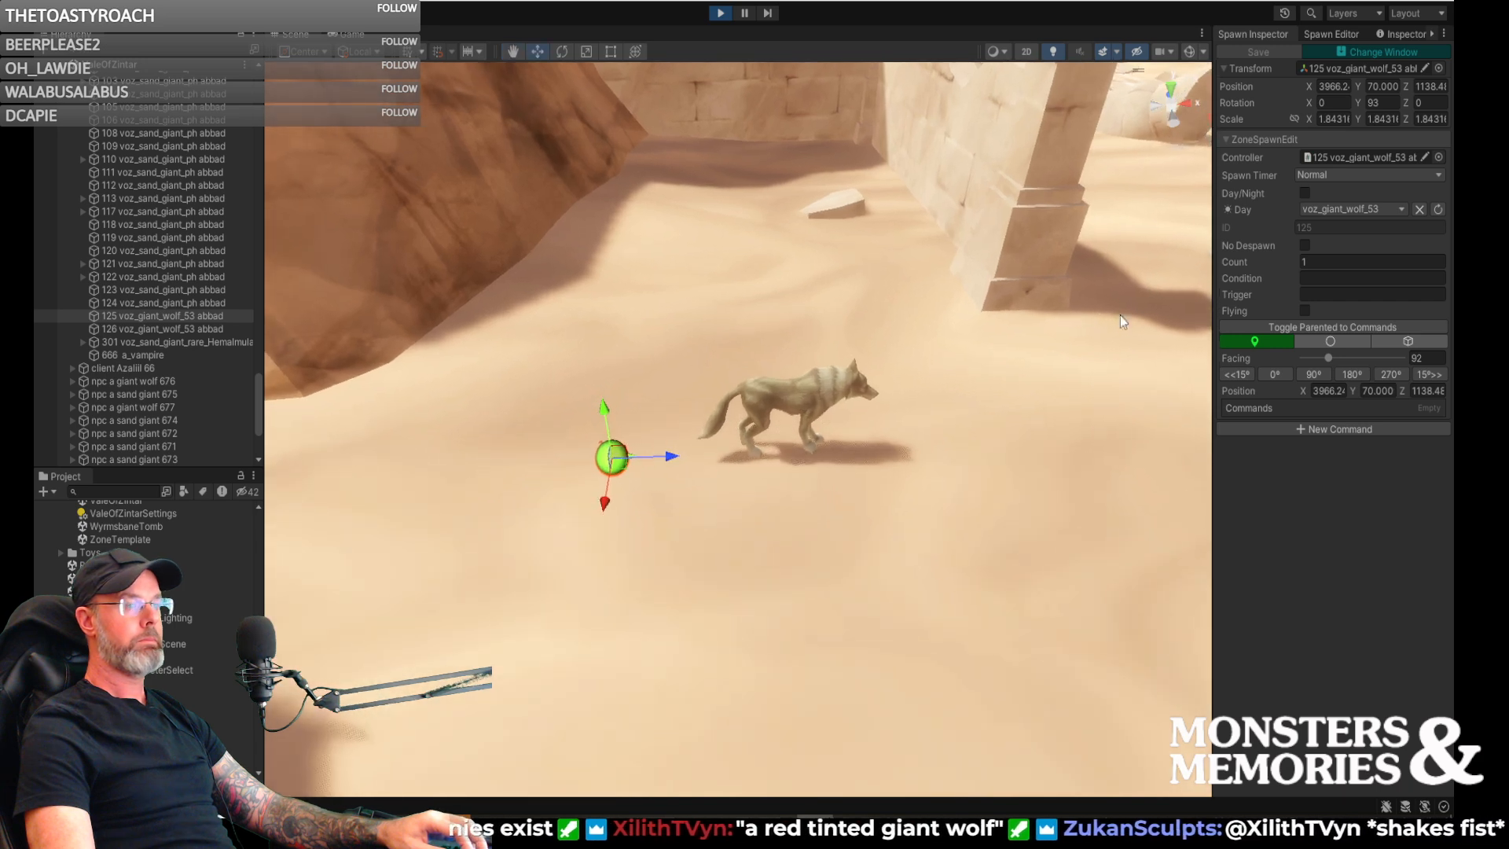
right_click_drag(1022, 371, 1075, 382)
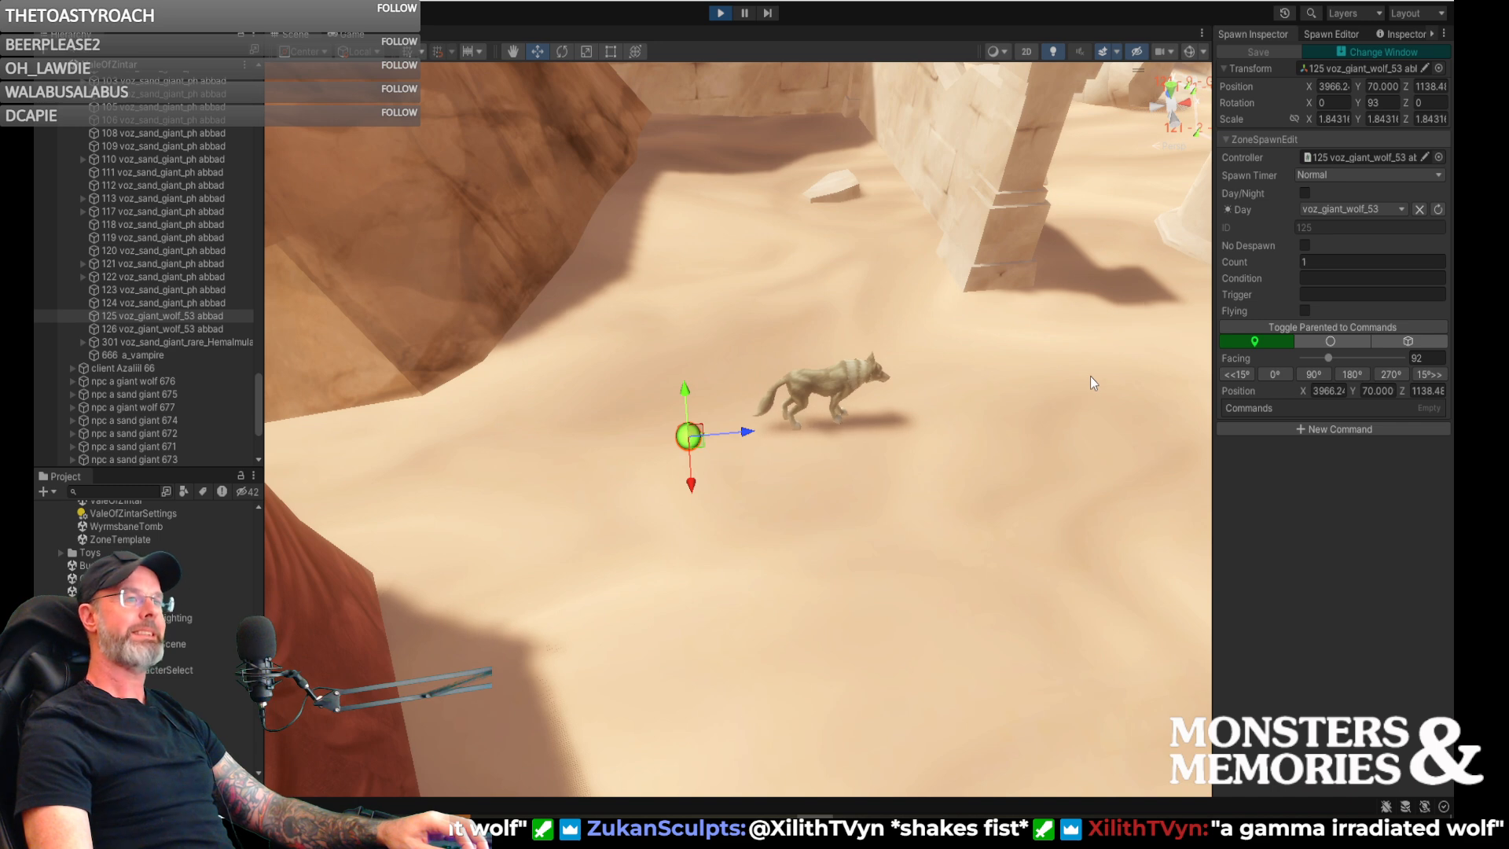
right_click_drag(935, 351, 1153, 412)
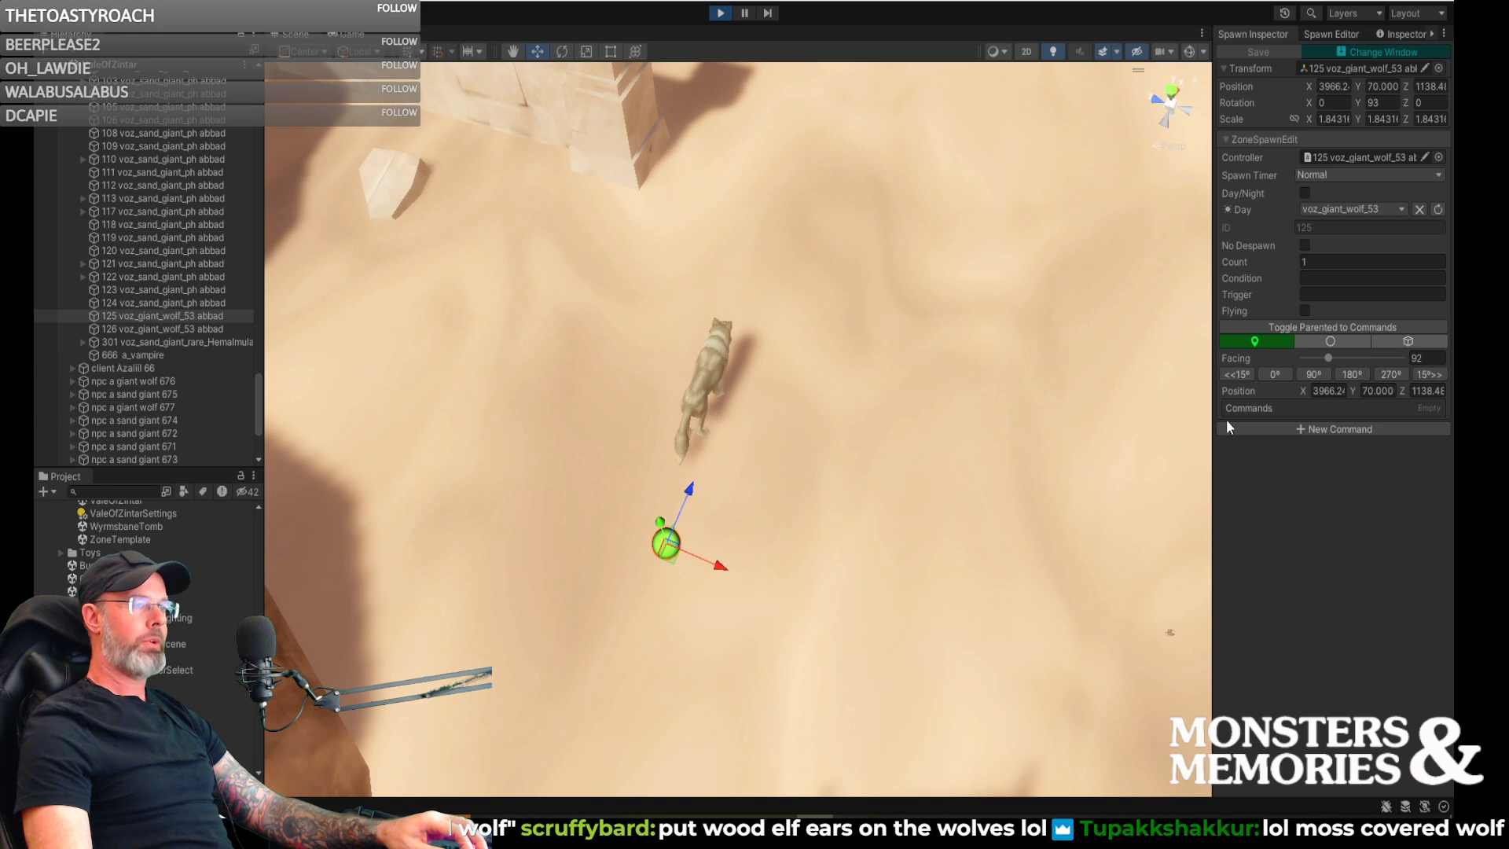
left_click(1331, 427)
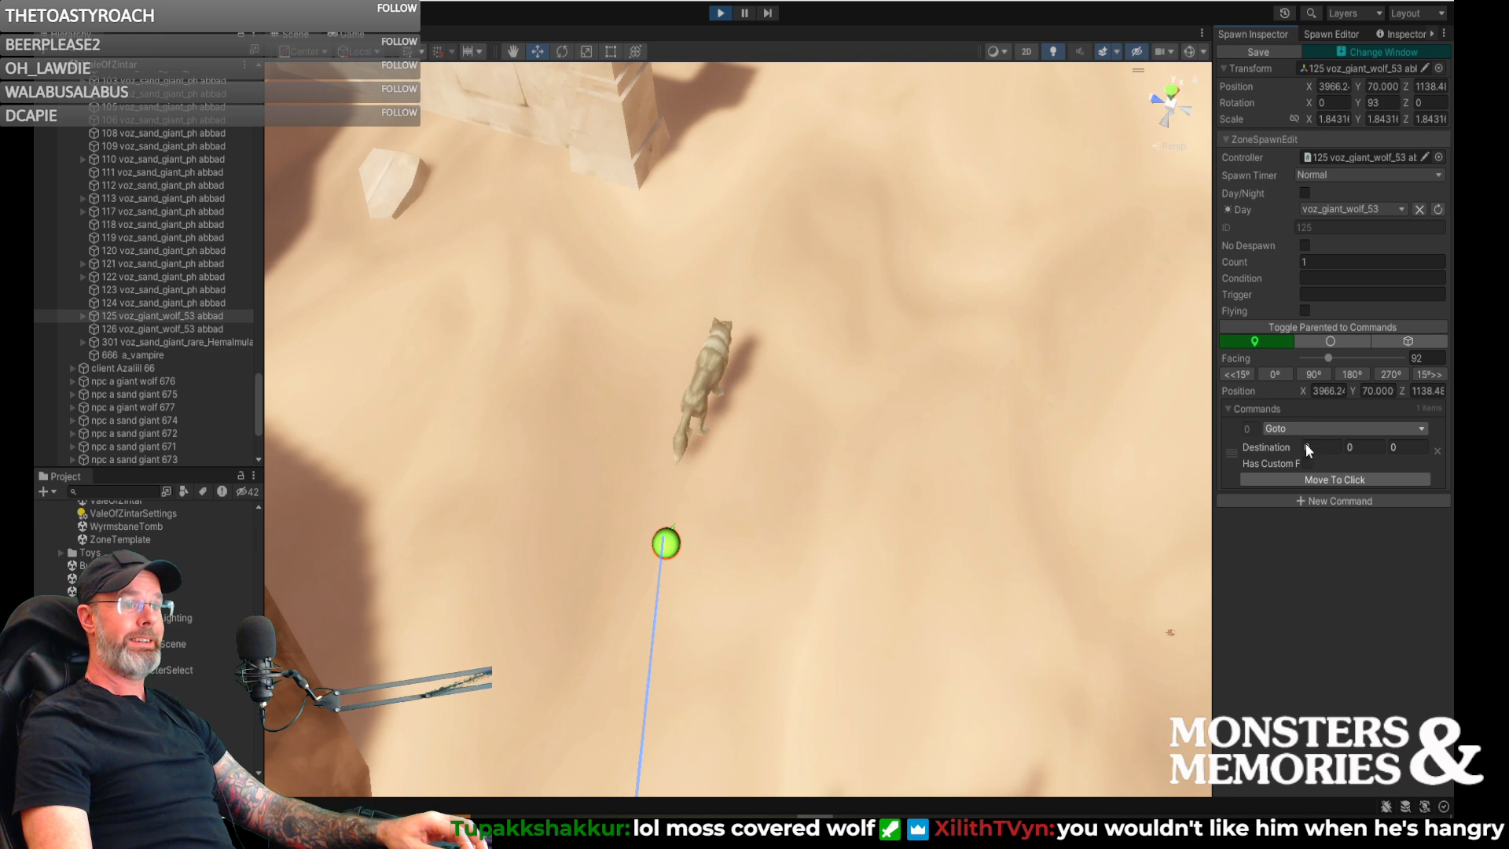
- Turn the giant wolf's spawn point into a box volume with width 30, height 5 and length 30
right_click_drag(1146, 479, 1102, 485)
key("s")
key("w")
key("d")
key("d")
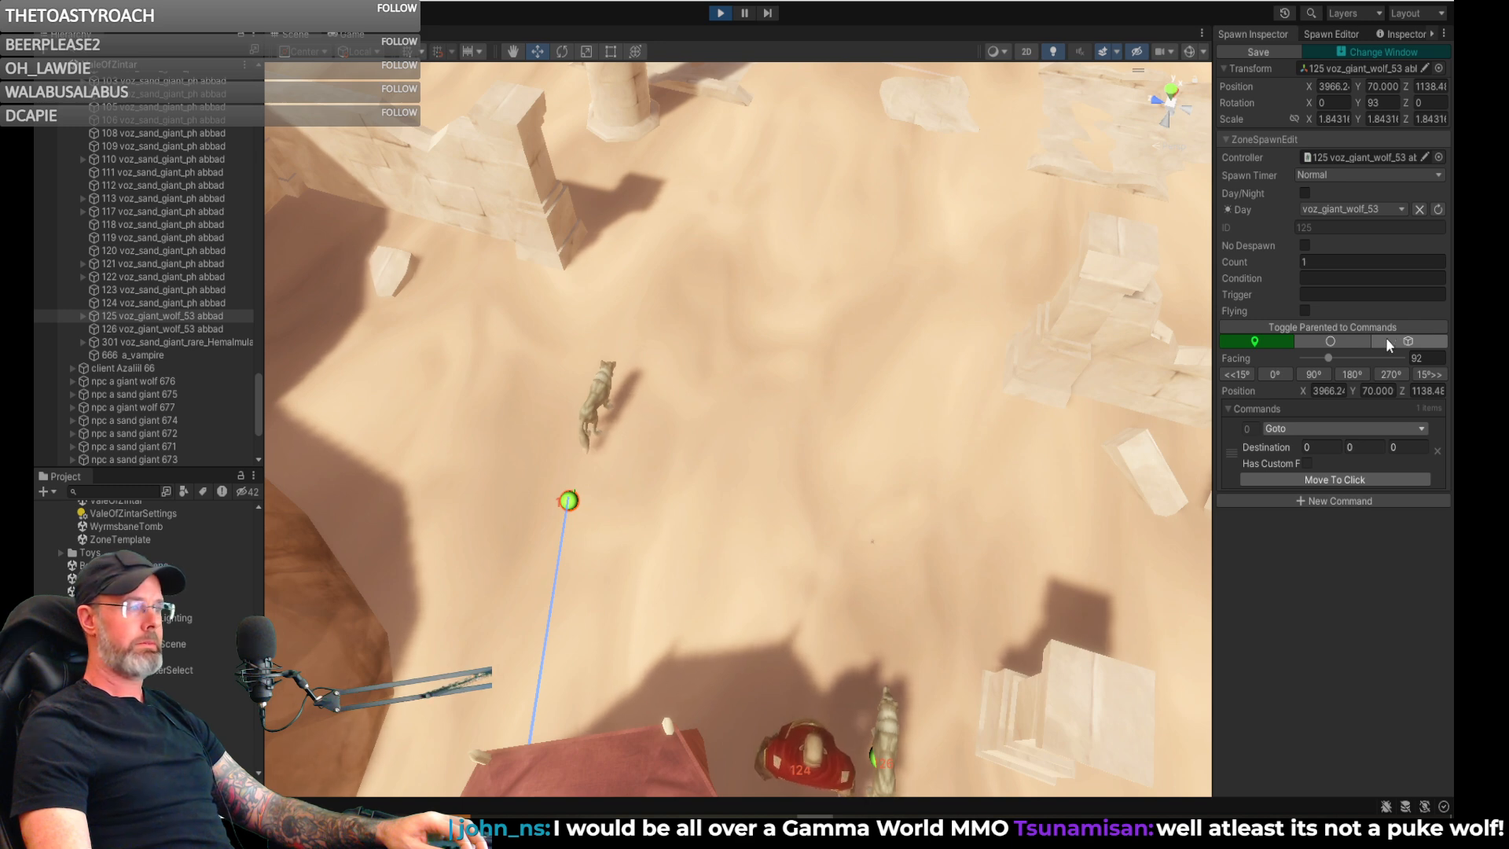
left_click(1389, 343)
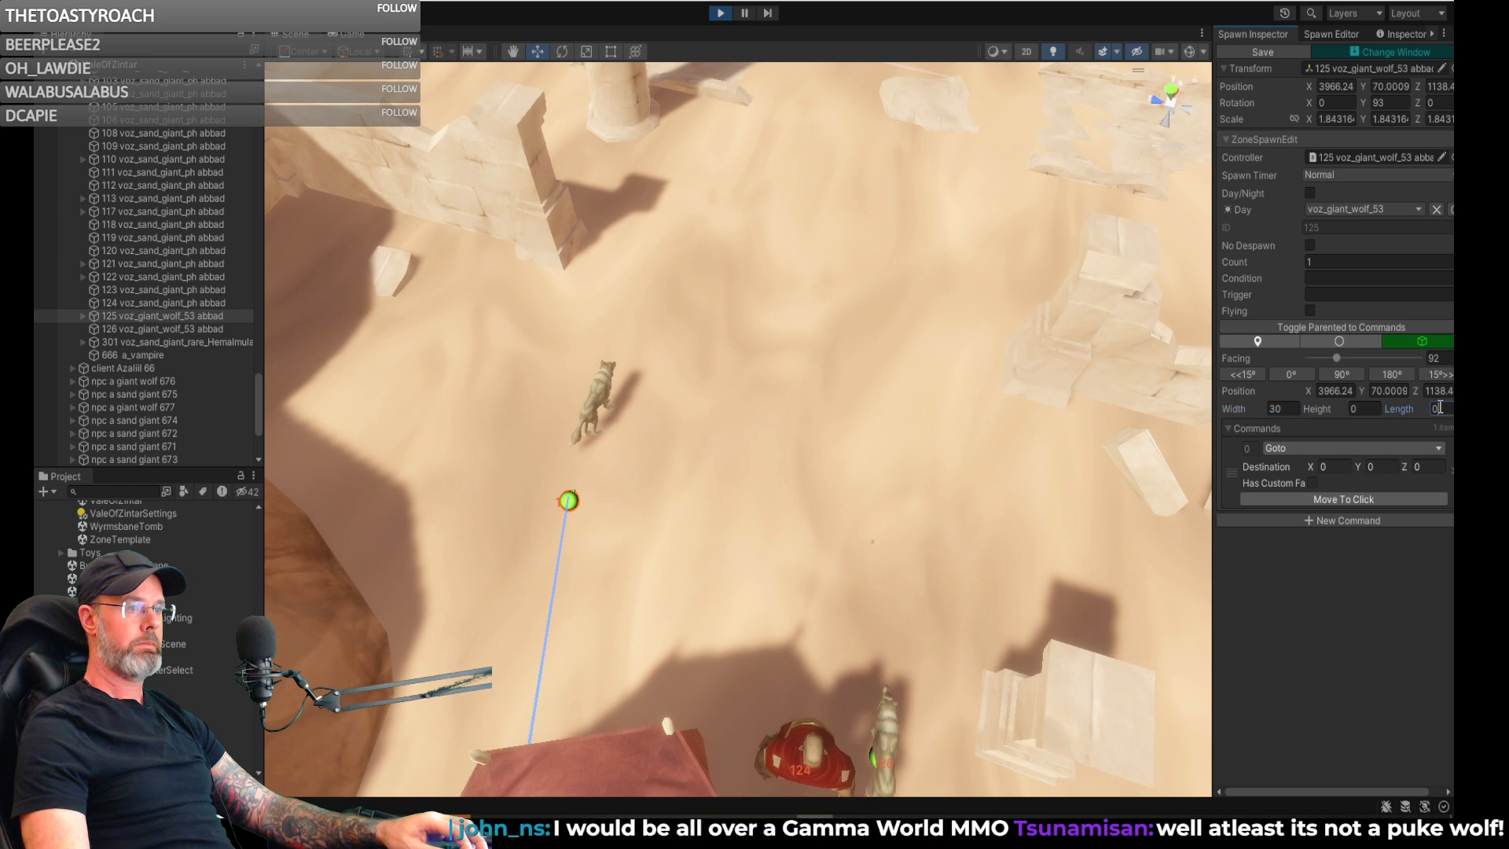
key("BackSpace")
type("30")
left_click(1362, 410)
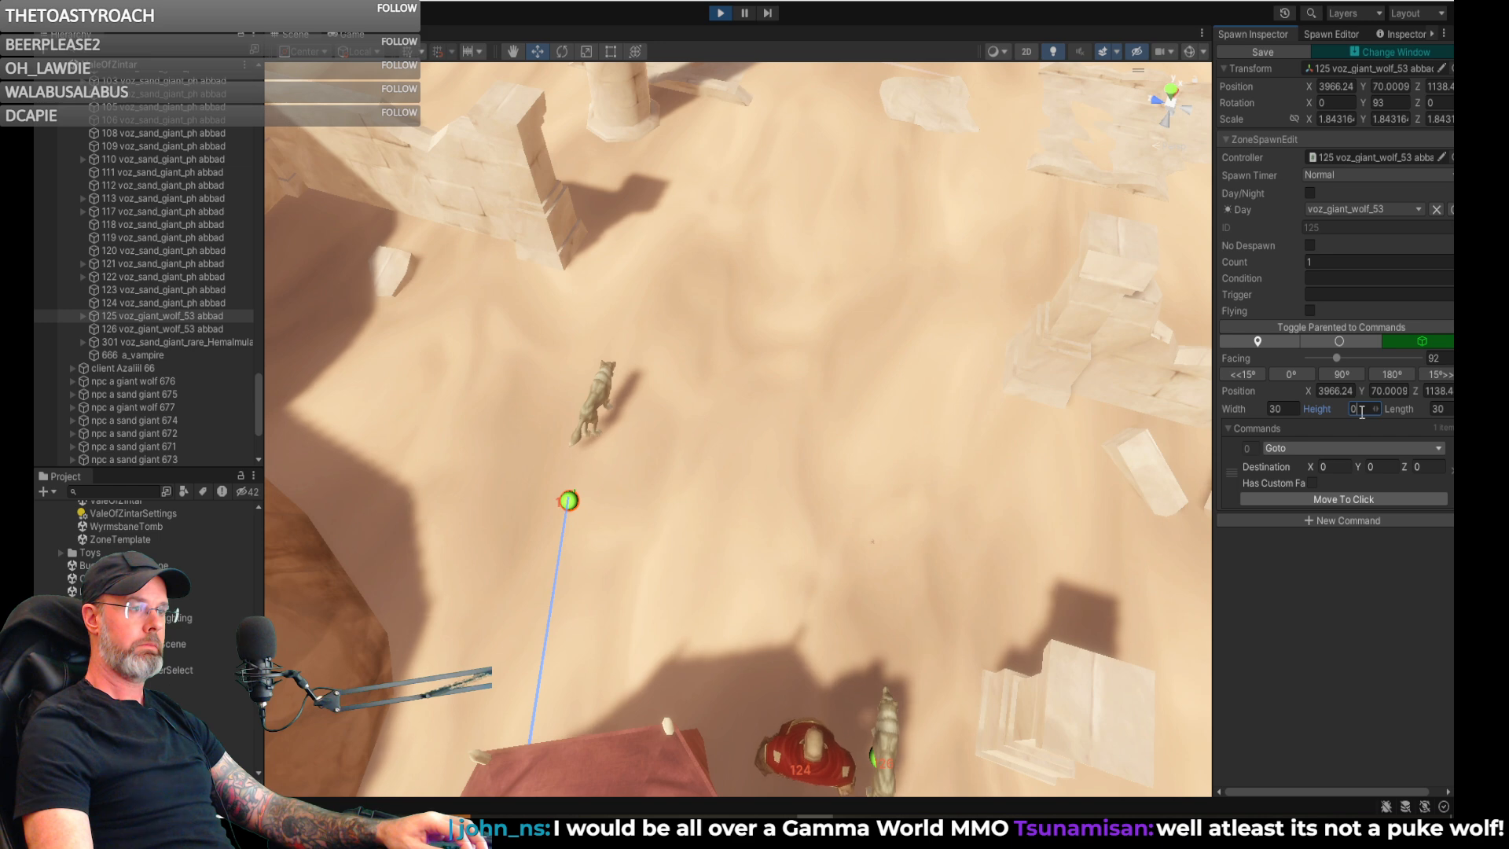
type("5")
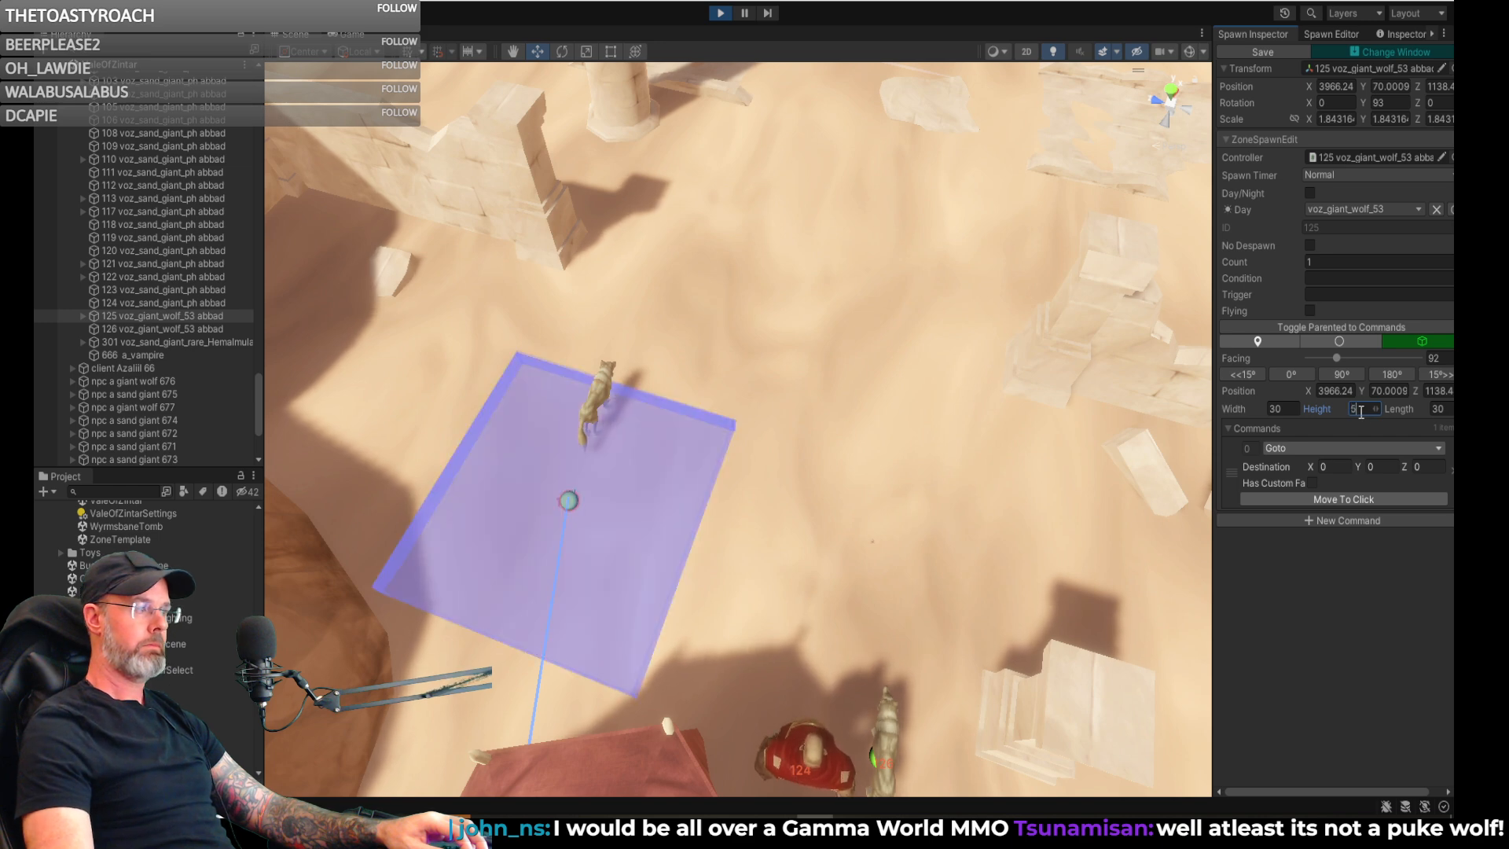
- Change the giant wolf's Goto command to Wander In Volume
key("s")
right_click_drag(741, 471, 560, 477)
key("w")
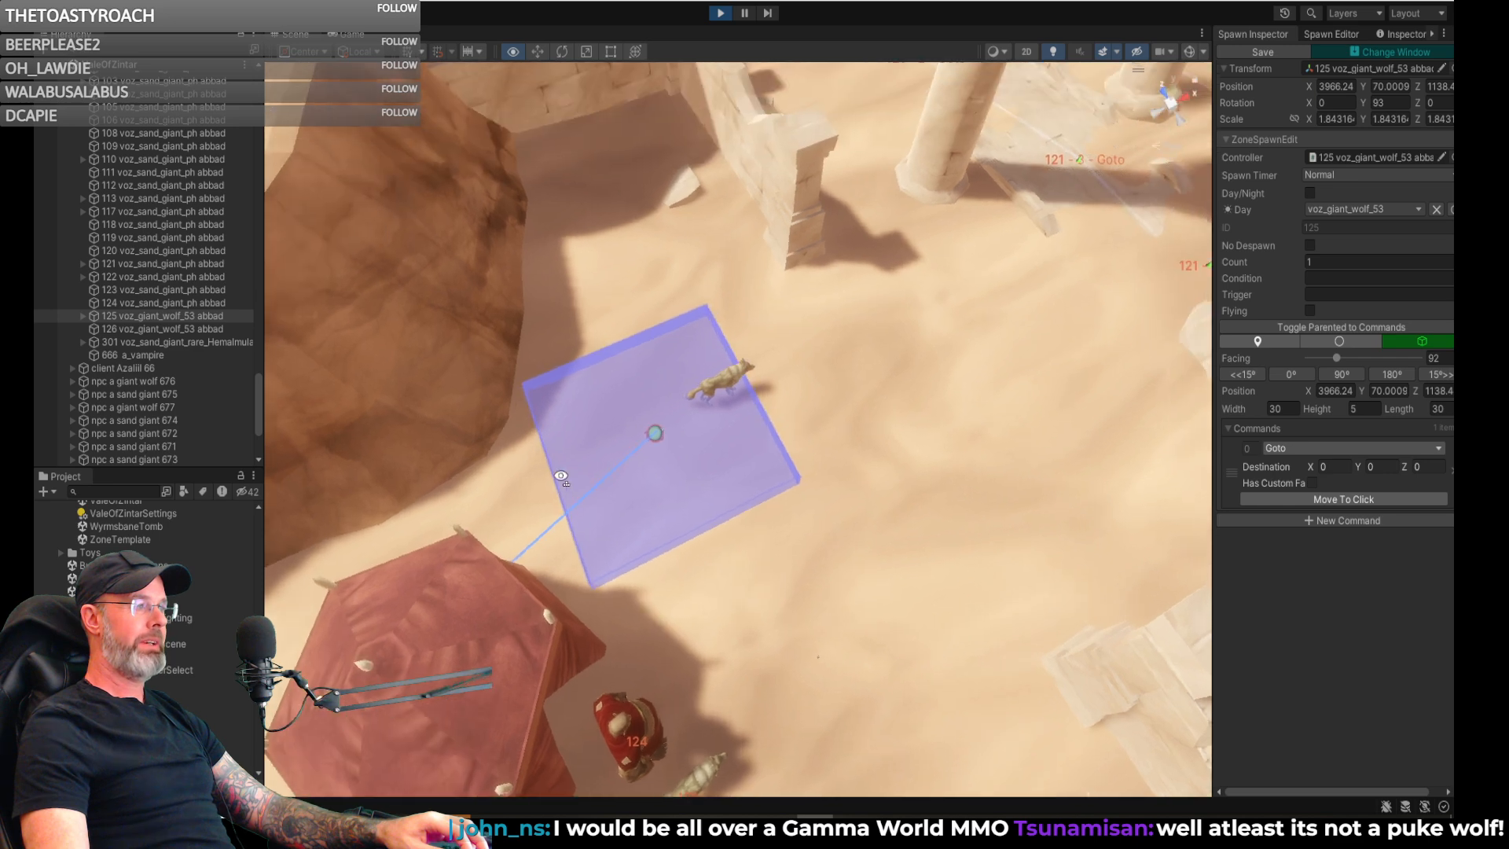
left_click(658, 444)
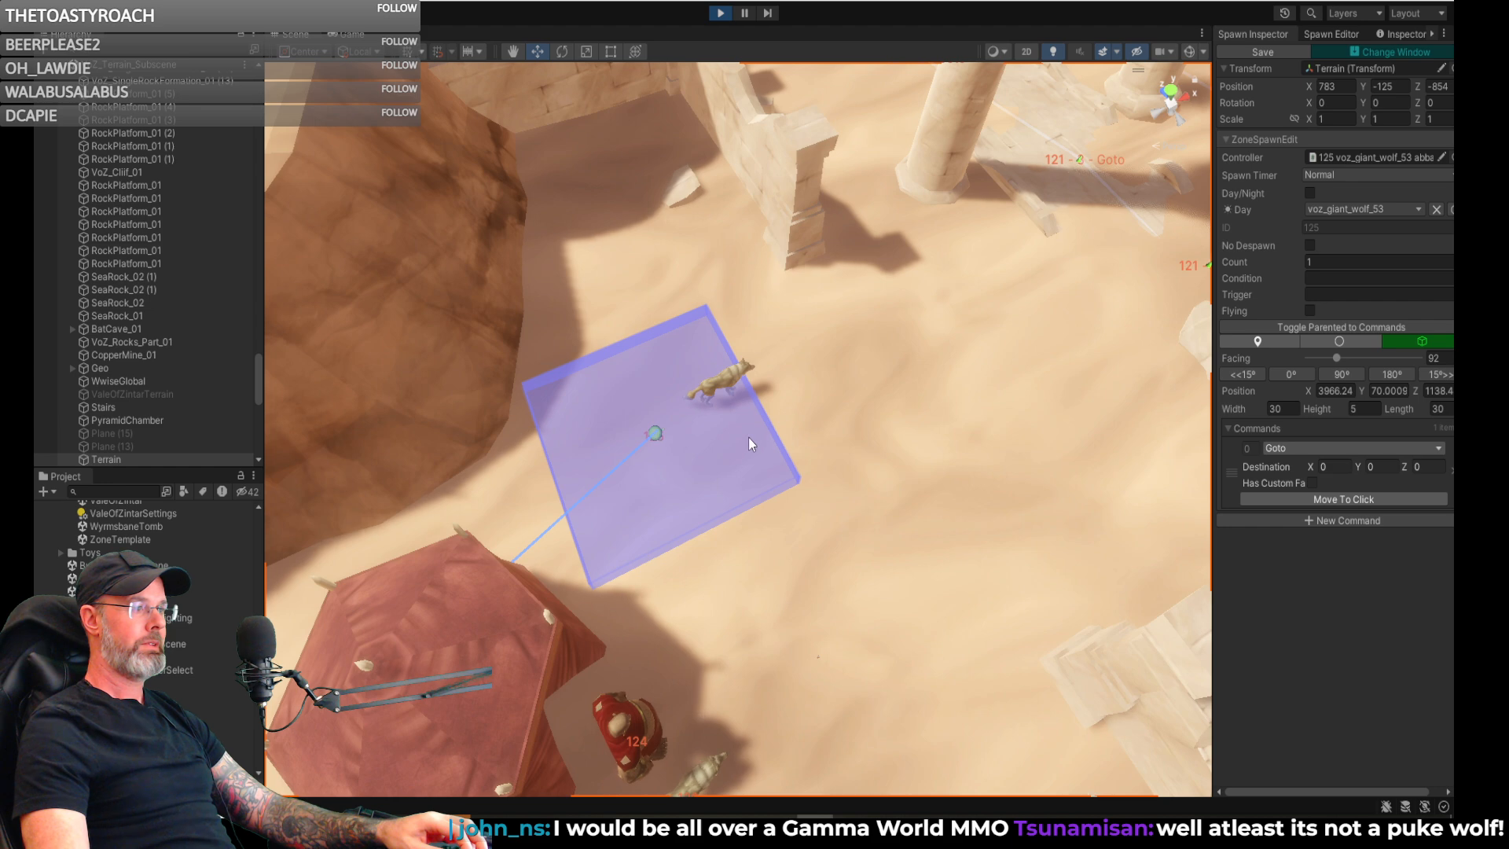
left_click(1360, 448)
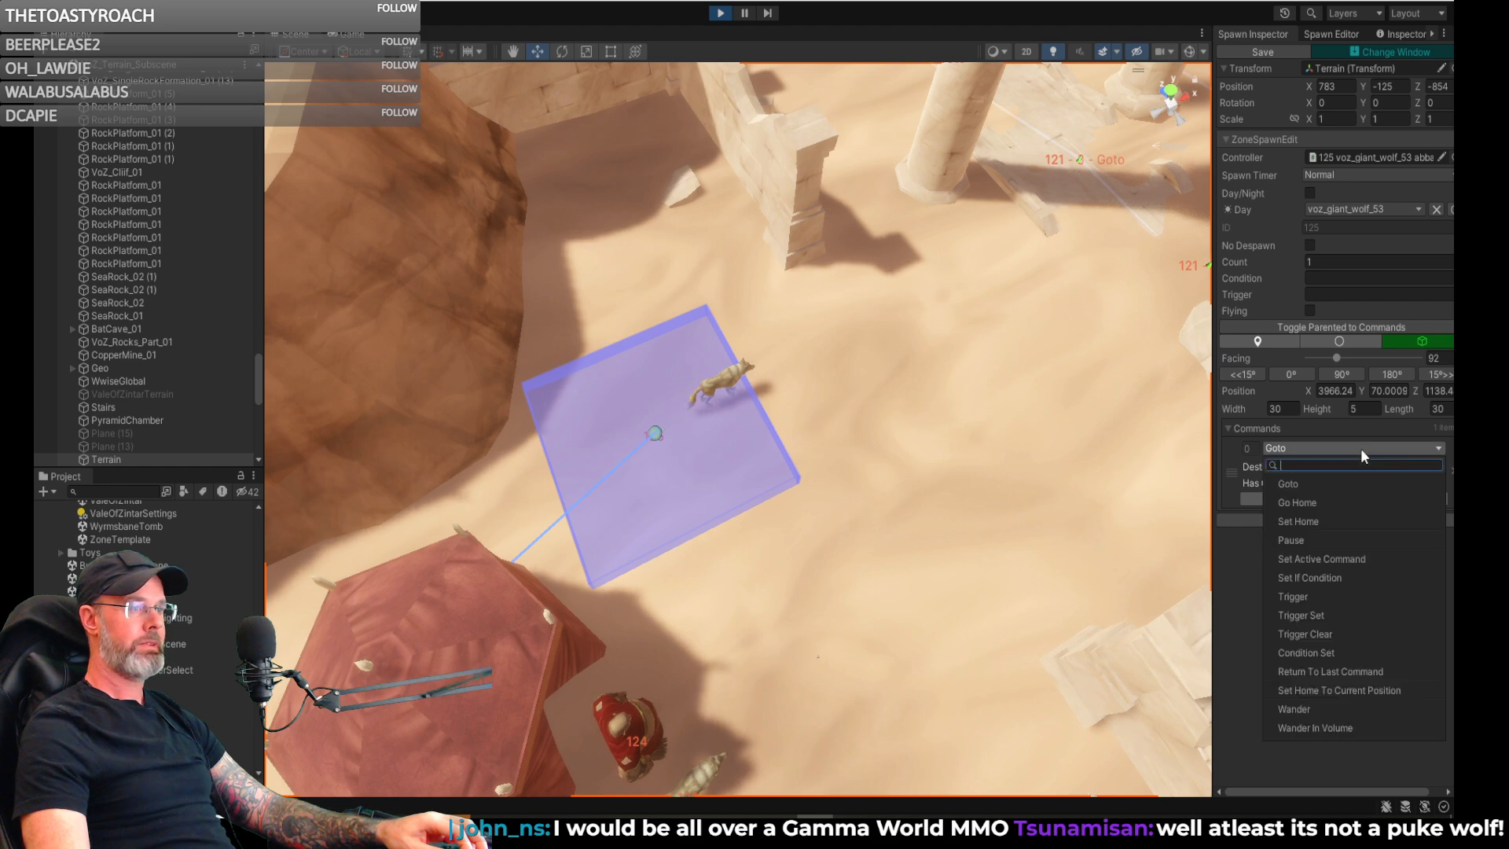
left_click(1320, 725)
- Set the wolf's wander volume width to 70 and move the volume toward the ruined wall, to about X 3979.2, Z 1156.5
left_click_drag(652, 446, 674, 331)
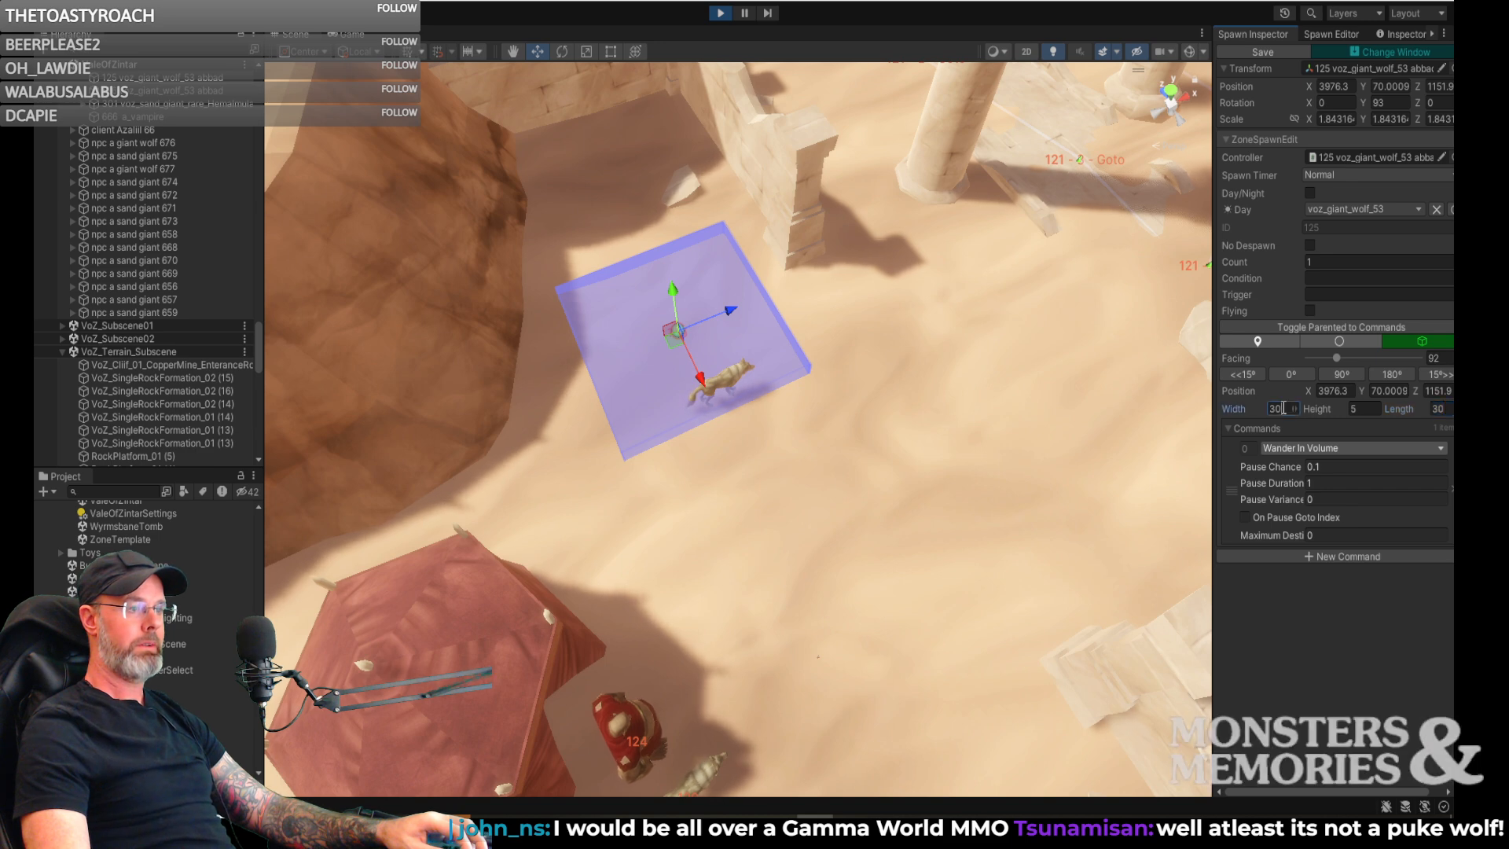
type("3")
key("BackSpace")
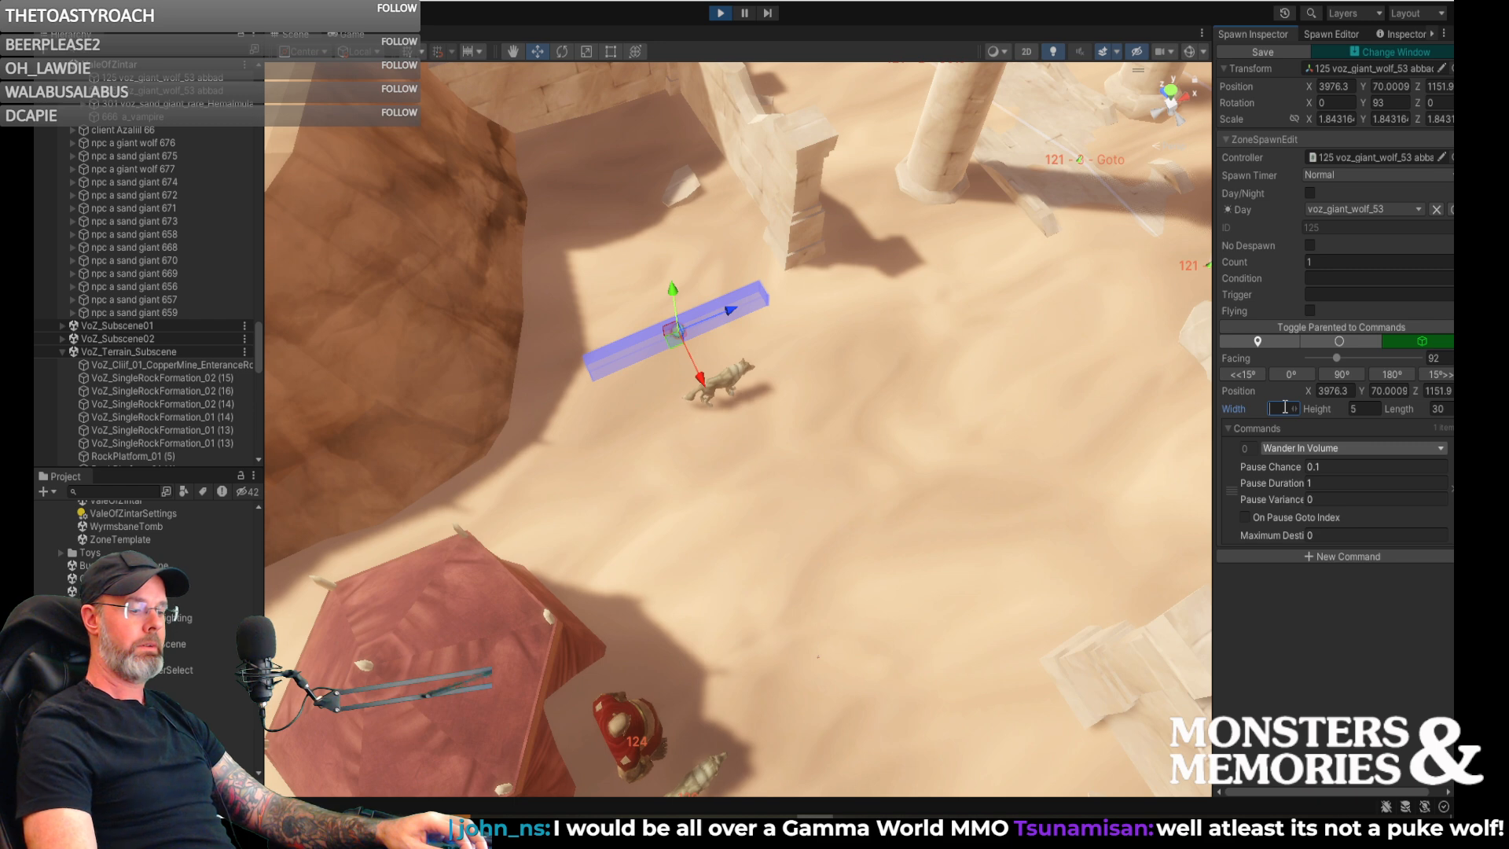
type("70")
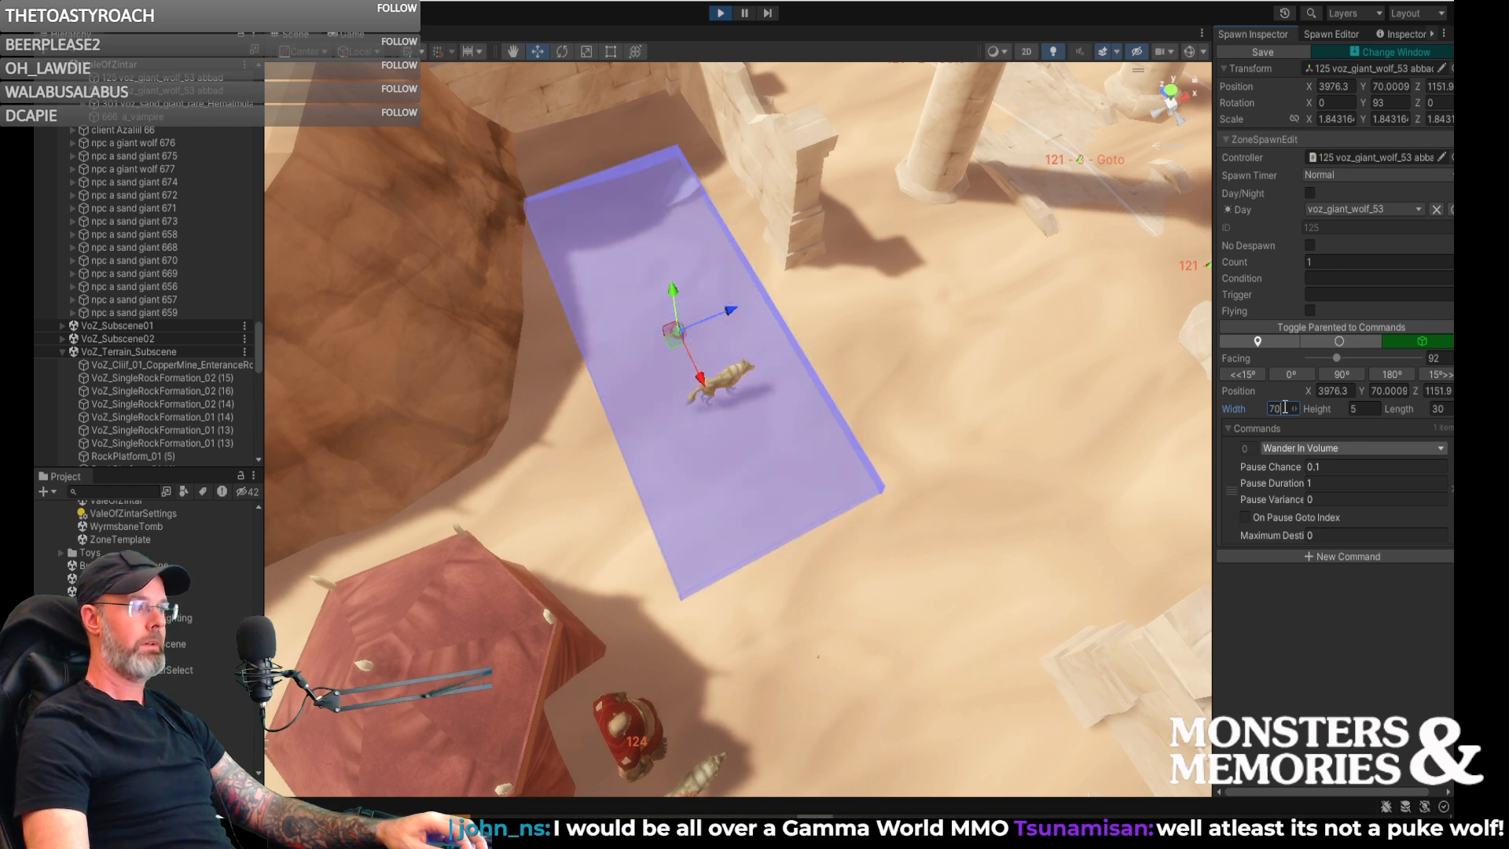
left_click_drag(727, 318, 747, 307)
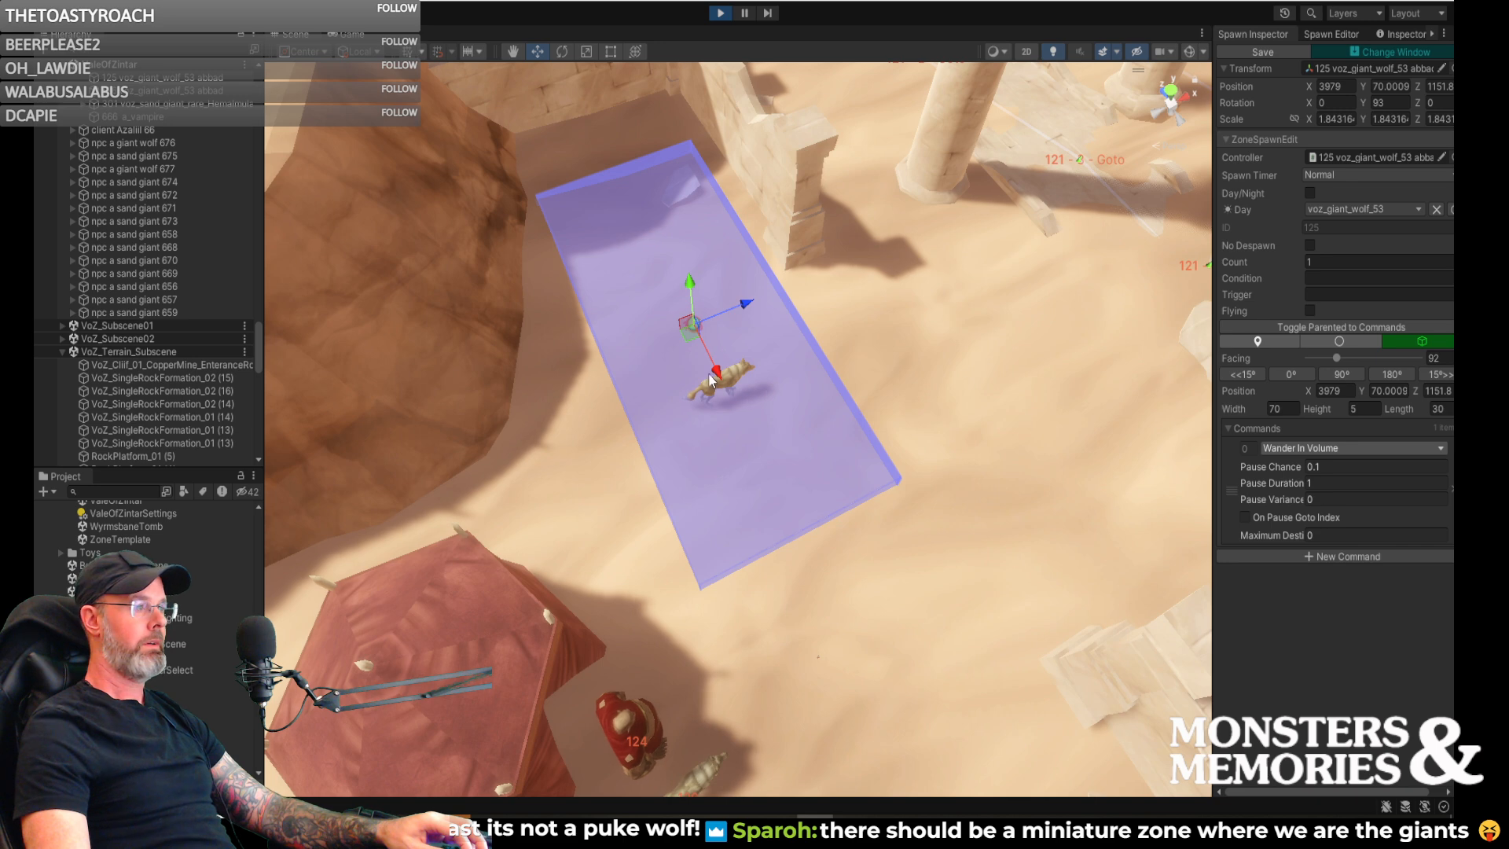
left_click_drag(715, 376, 703, 352)
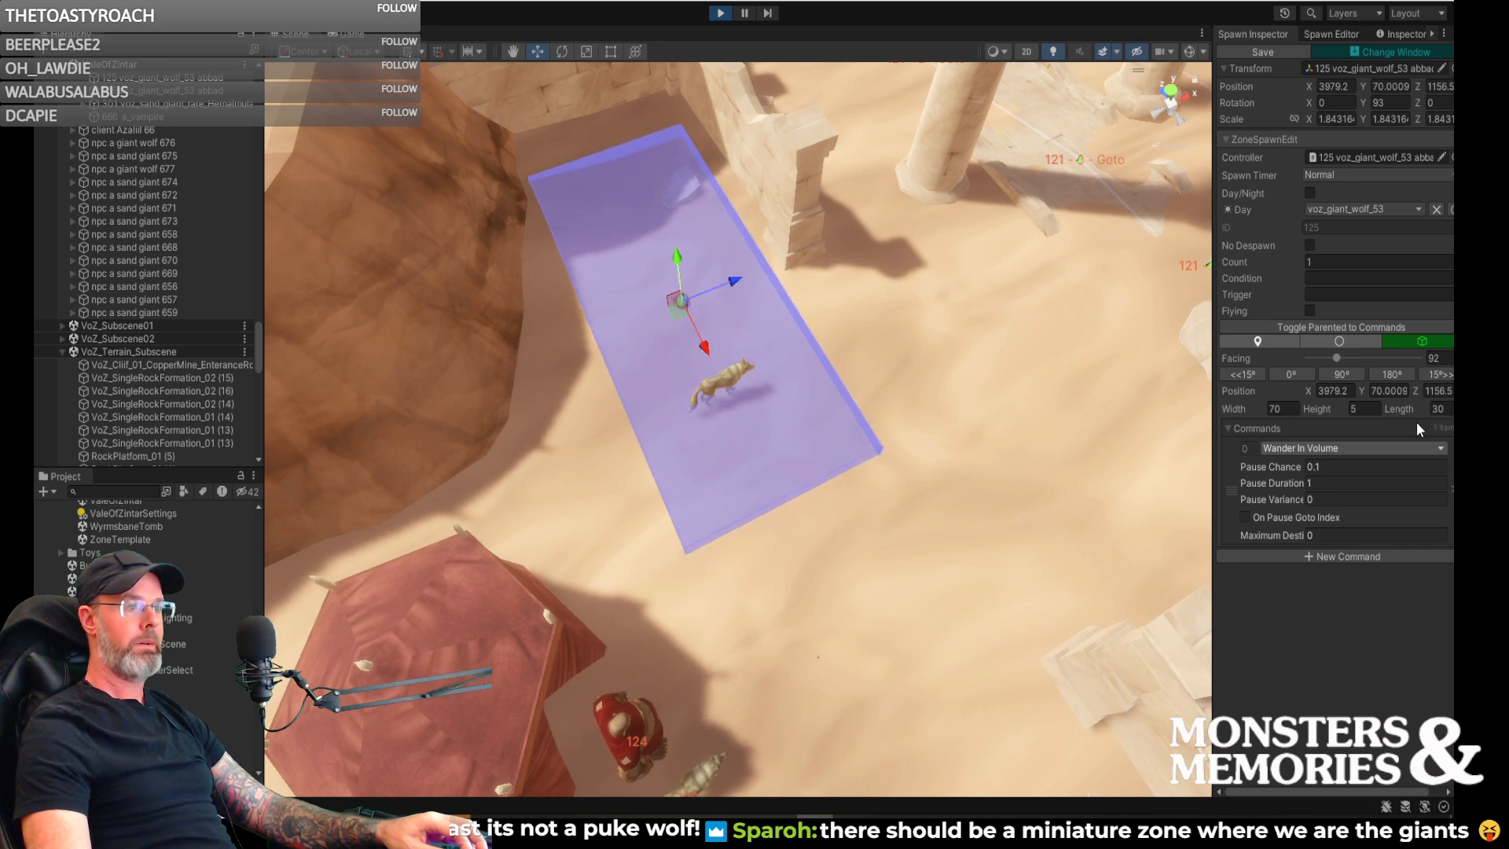
- Widen the wander volume to 80 and shift it beside the ruined wall, to about X 3980.1, Z 1151.7
right_click_drag(957, 397, 1207, 522)
key("d")
key("w")
key("d")
key("s")
key("s")
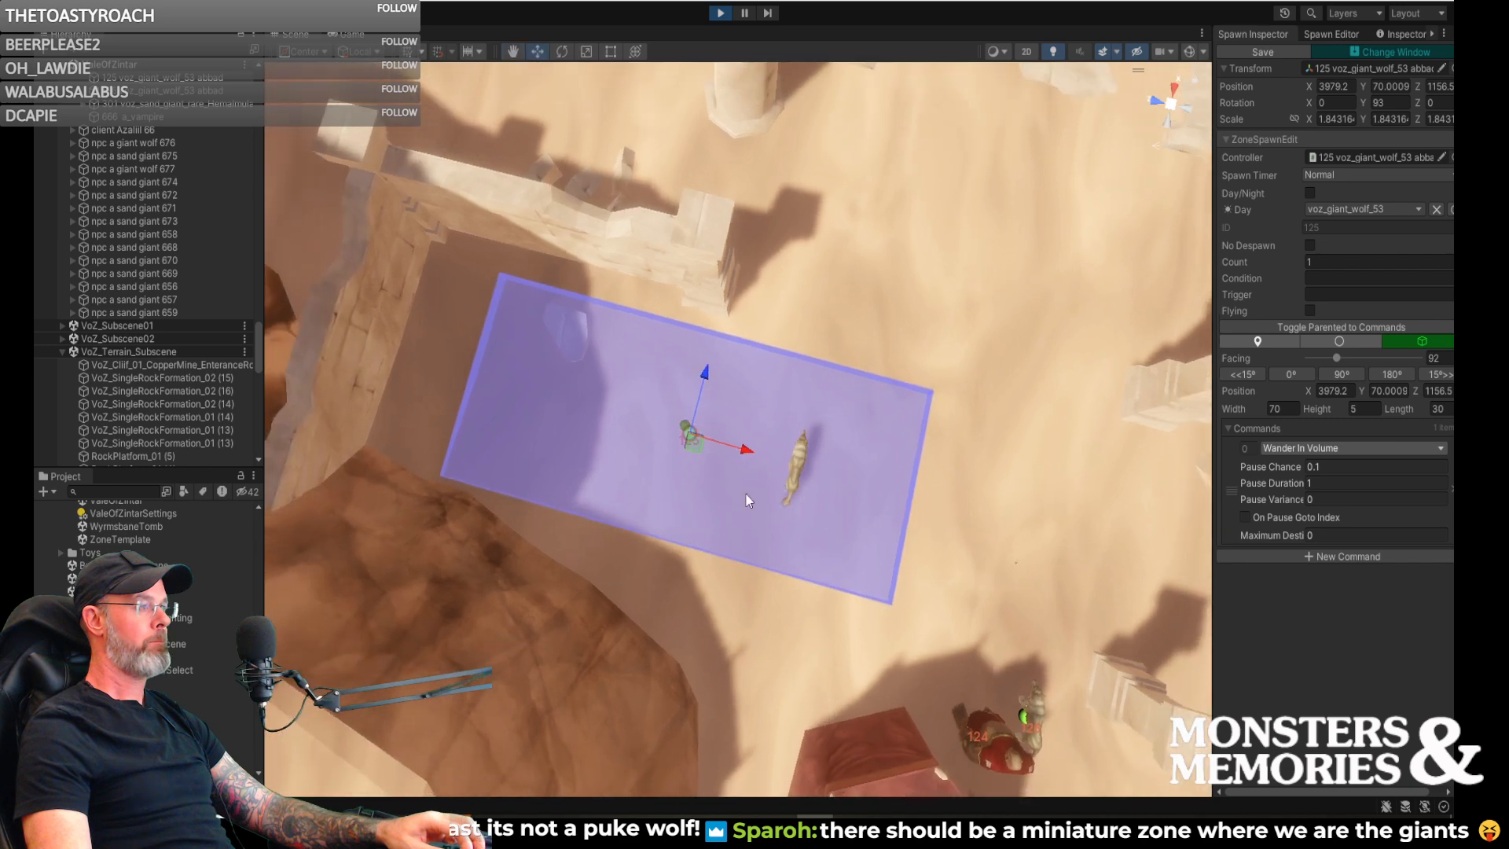
left_click_drag(694, 444, 686, 433)
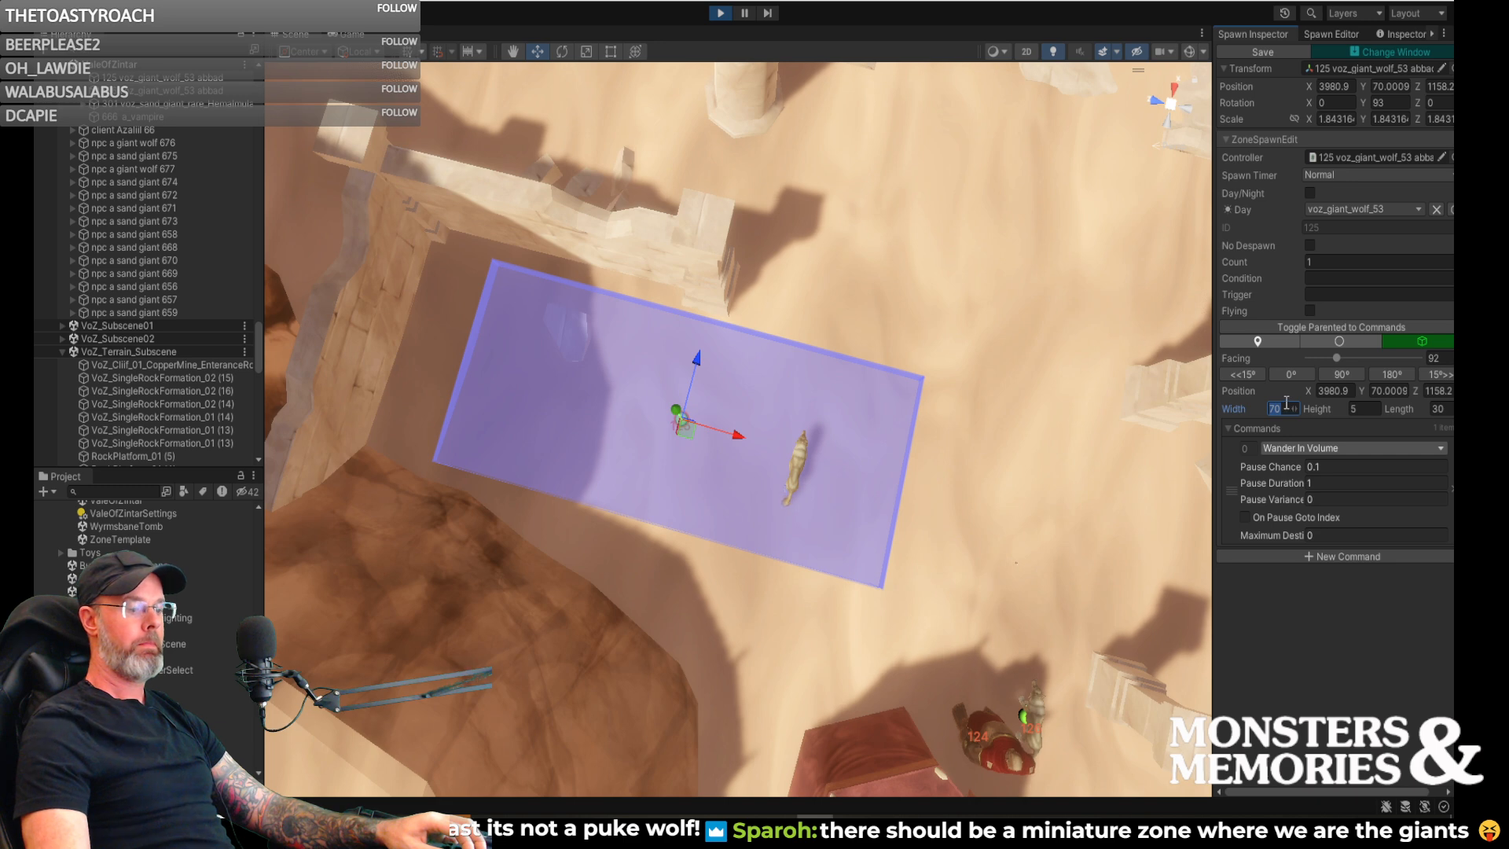
type("80")
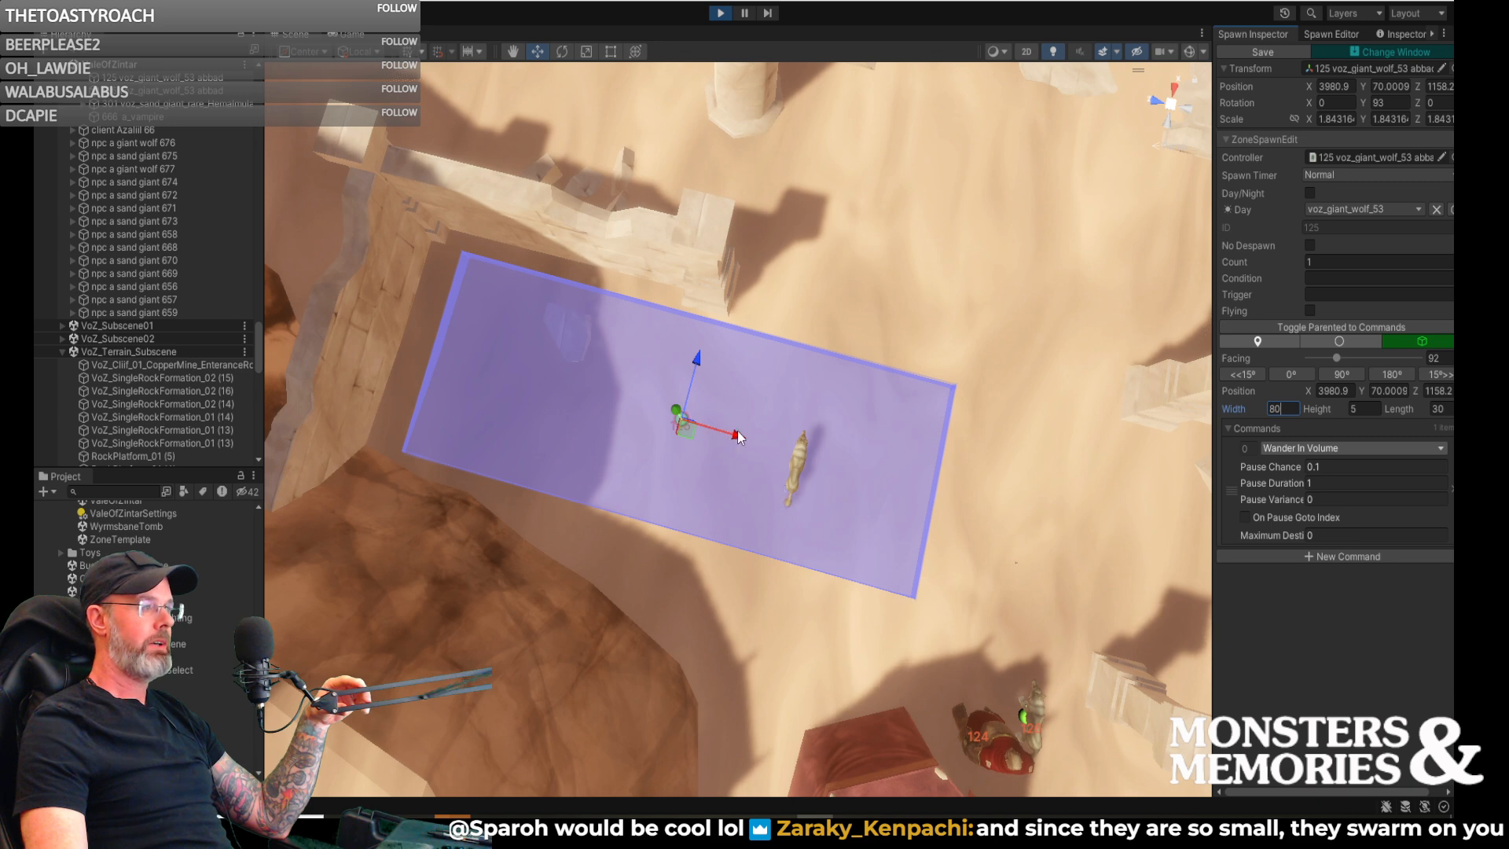
left_click_drag(741, 440, 764, 442)
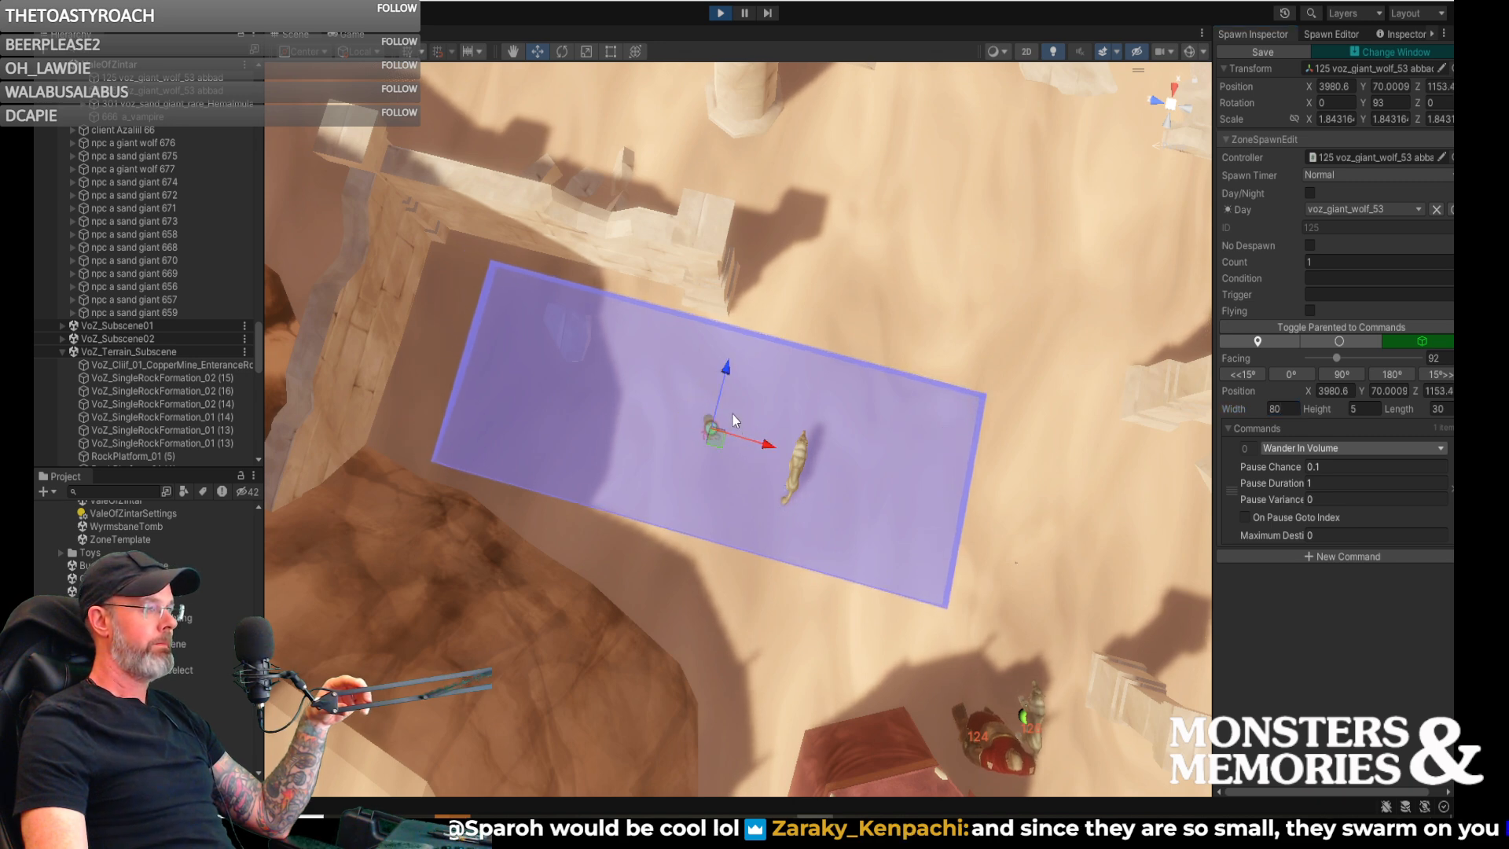
left_click_drag(725, 372, 728, 376)
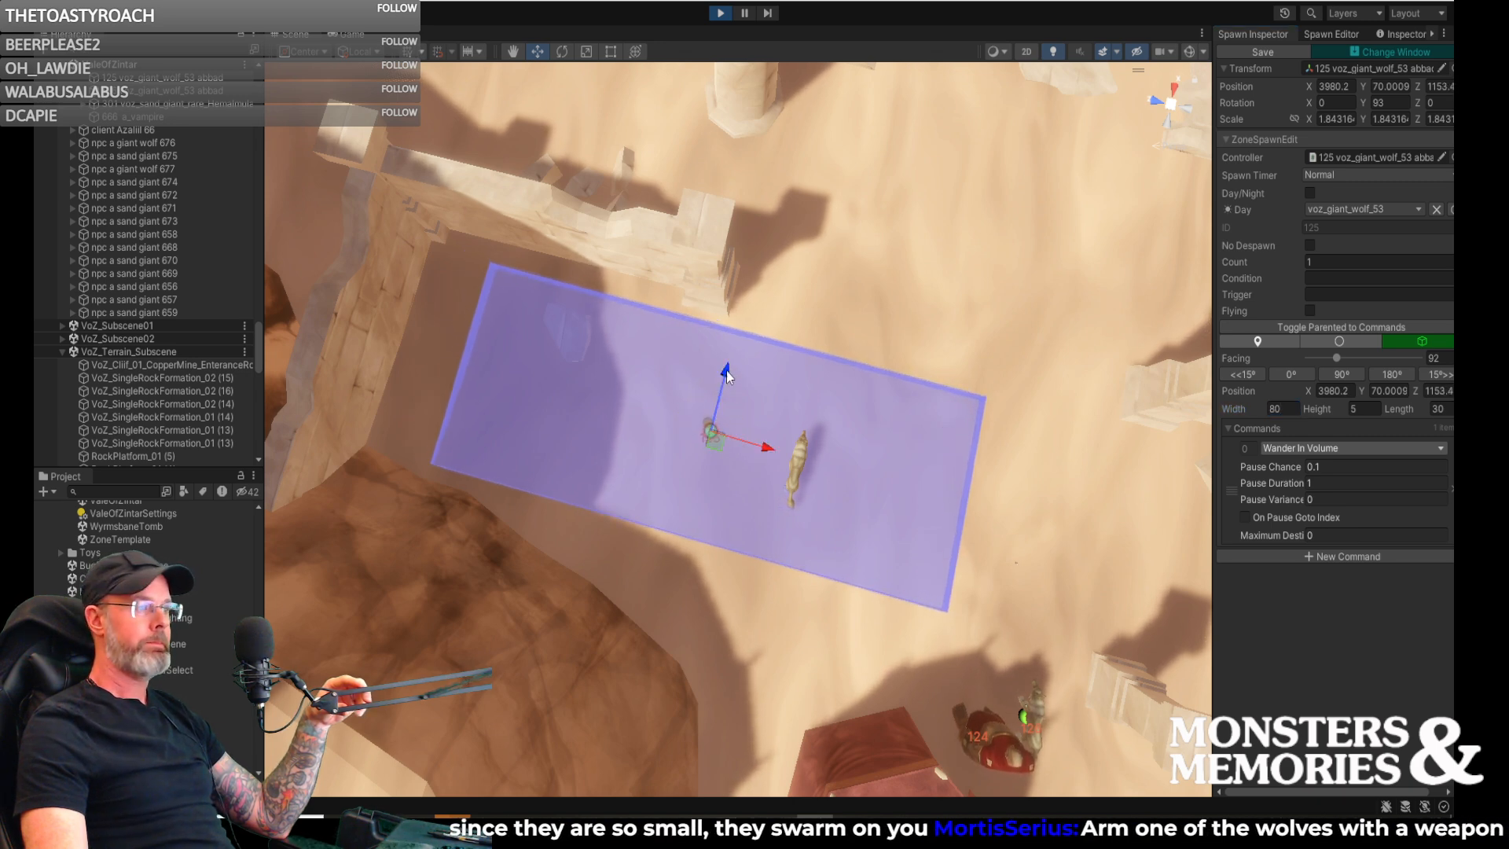
left_click_drag(774, 455, 778, 454)
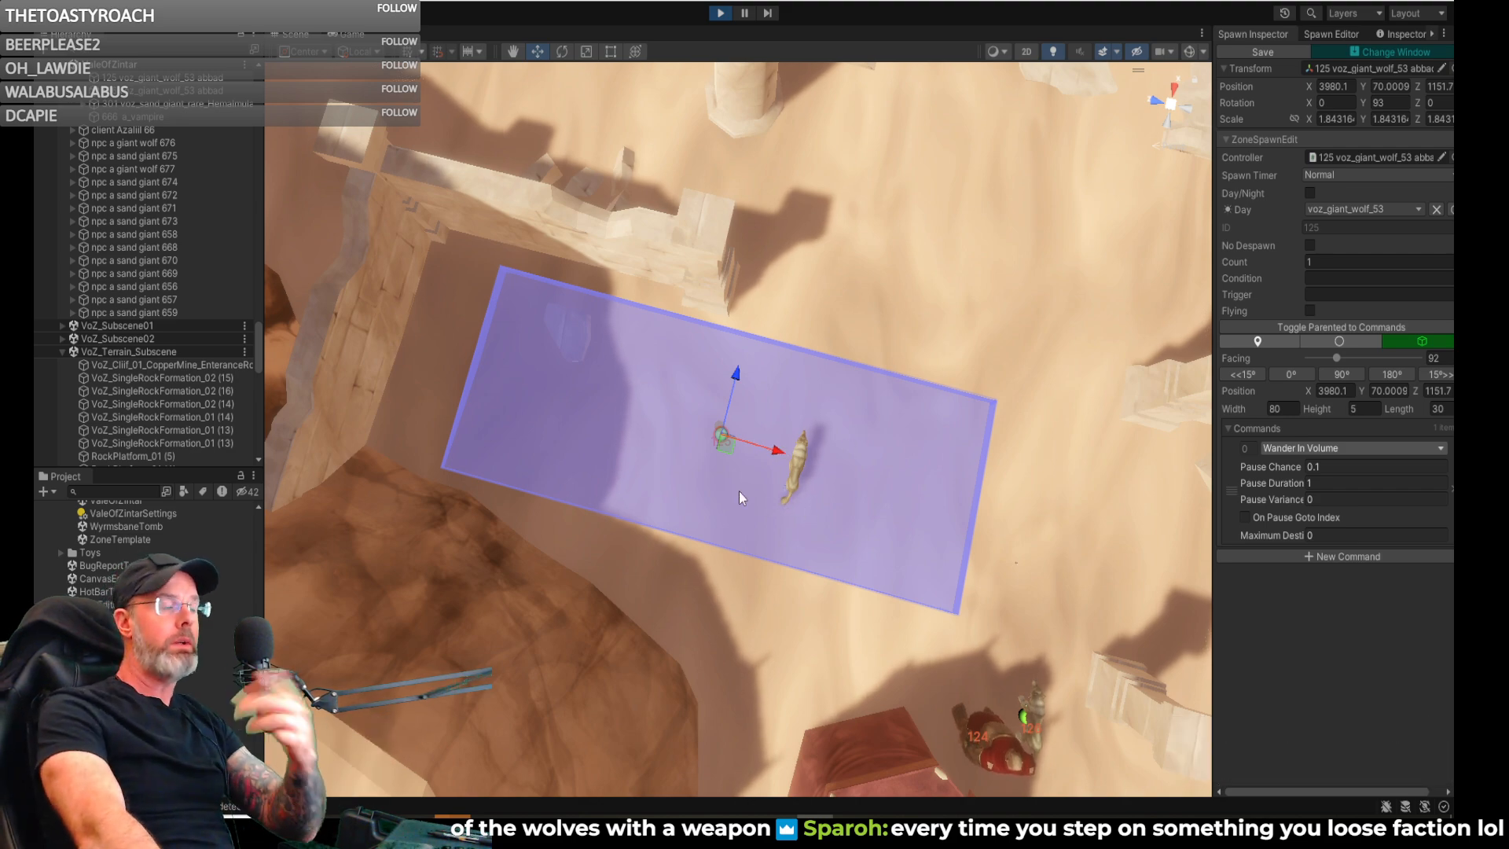
- Look around inside the red tent, then view the sand giant, wolves and wander volume from outside
right_click_drag(877, 349, 387, 69)
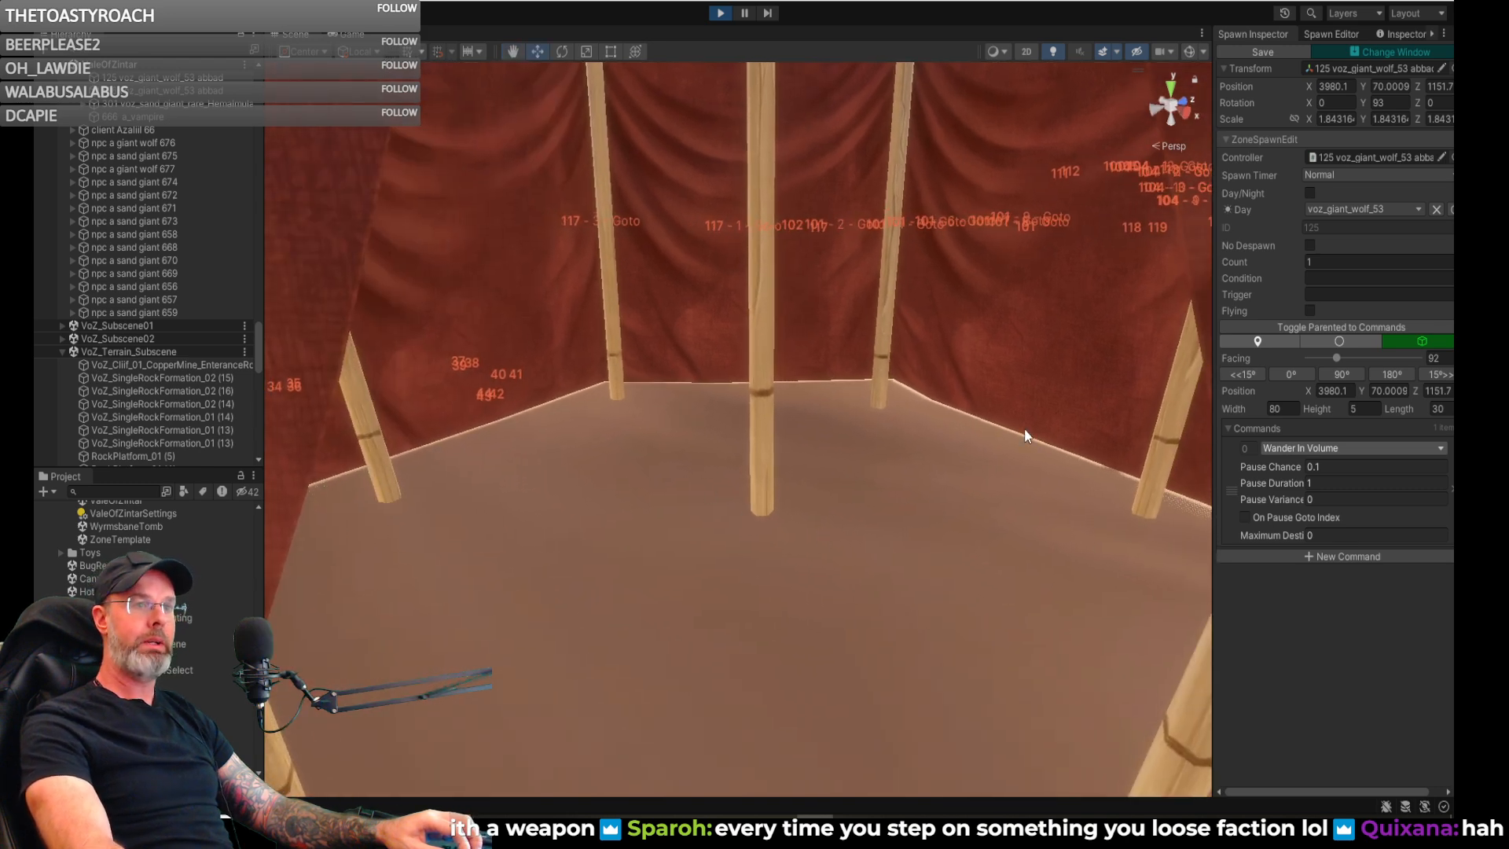
right_click_drag(786, 479, 775, 568)
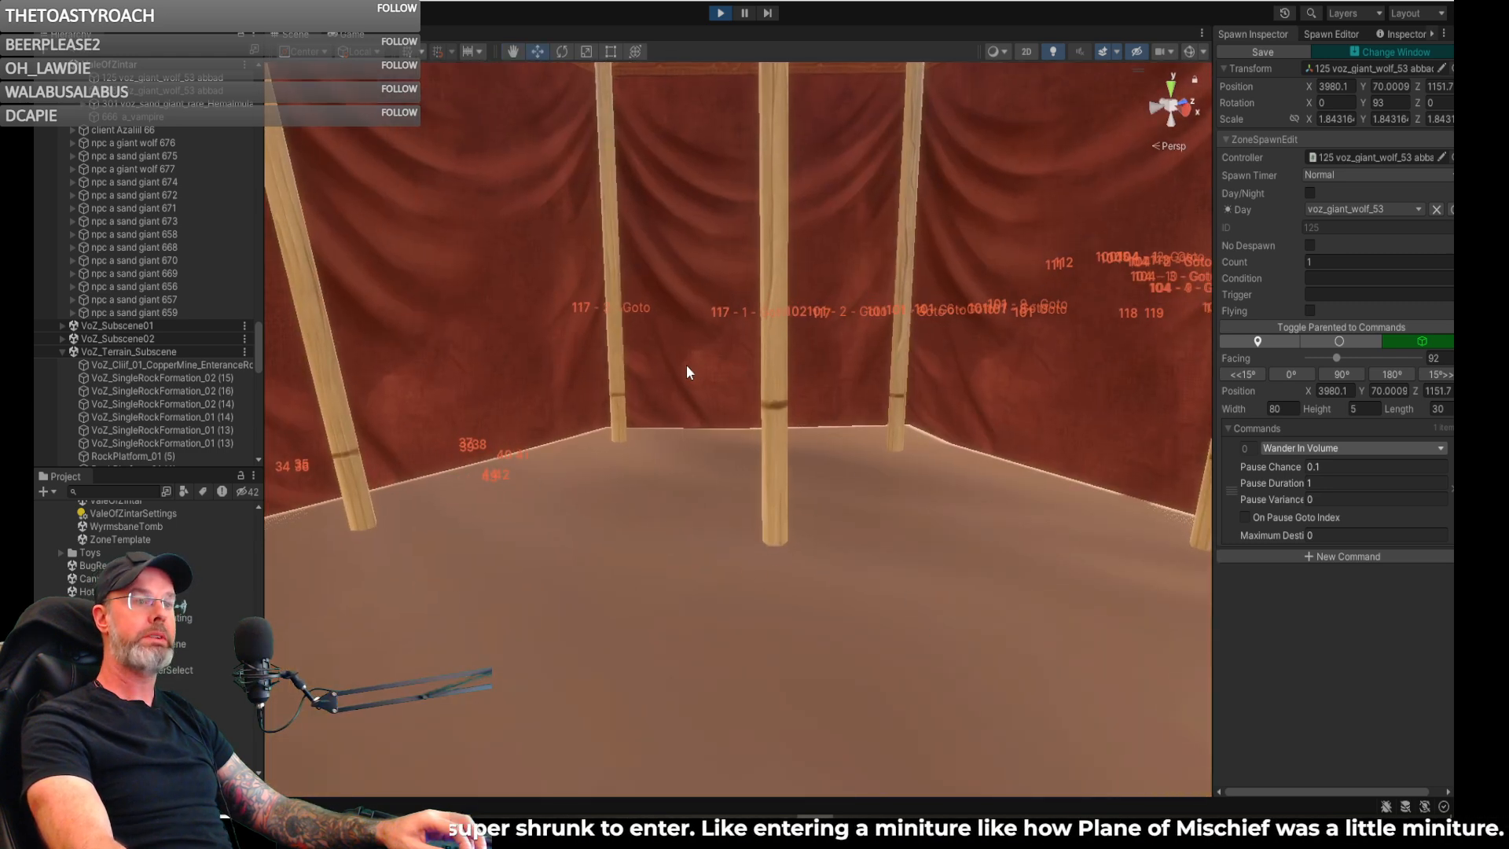
right_click_drag(958, 629, 889, 686)
key("s")
key("w")
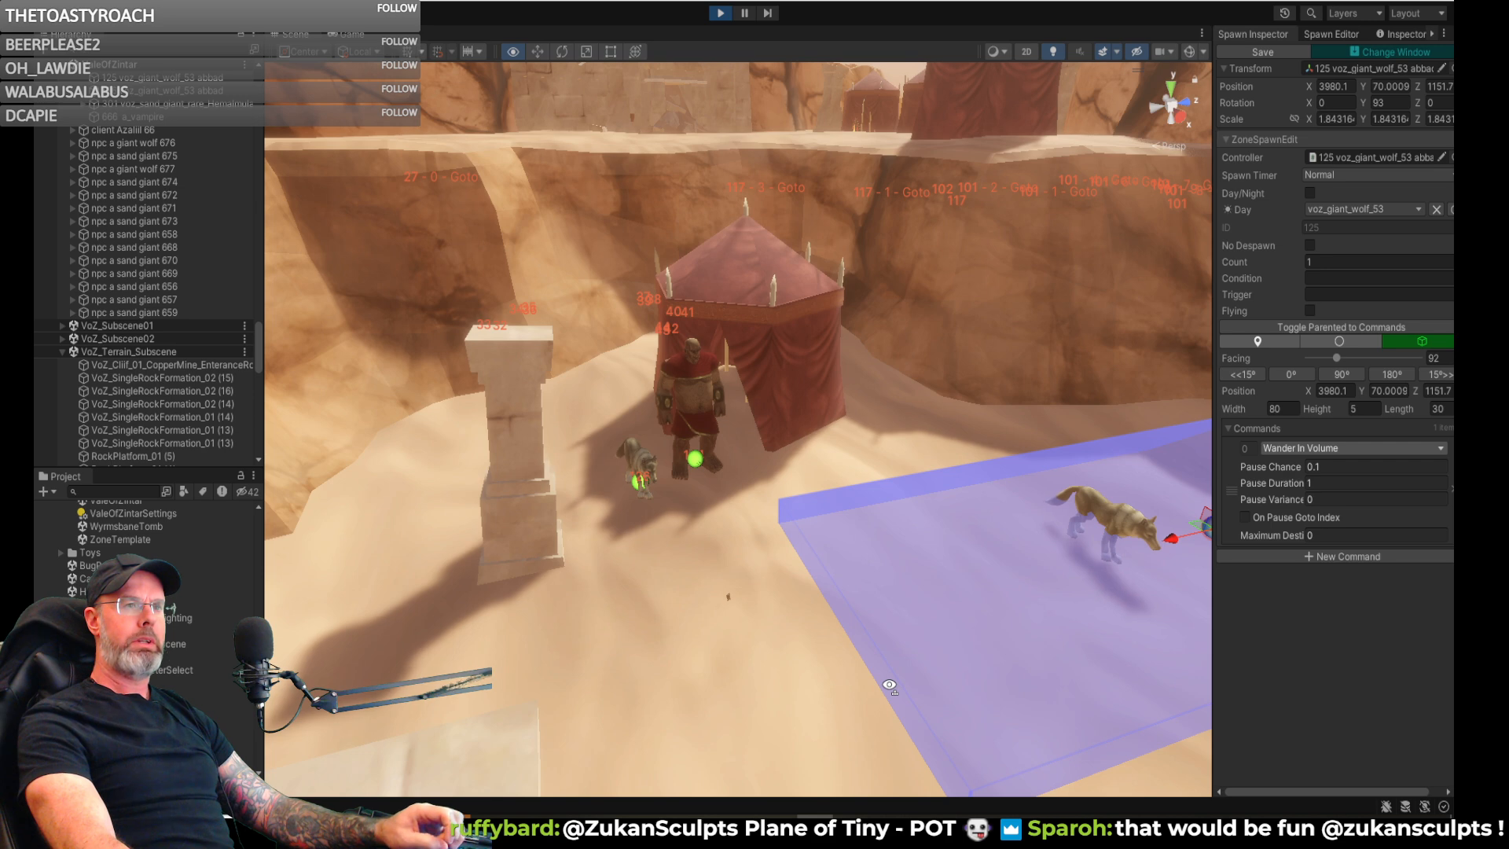
mouse_move(889, 685)
right_mouse_down()
mouse_move(810, 686)
mouse_move(896, 710)
right_mouse_up()
key("w")
right_click_drag(1069, 701, 834, 631)
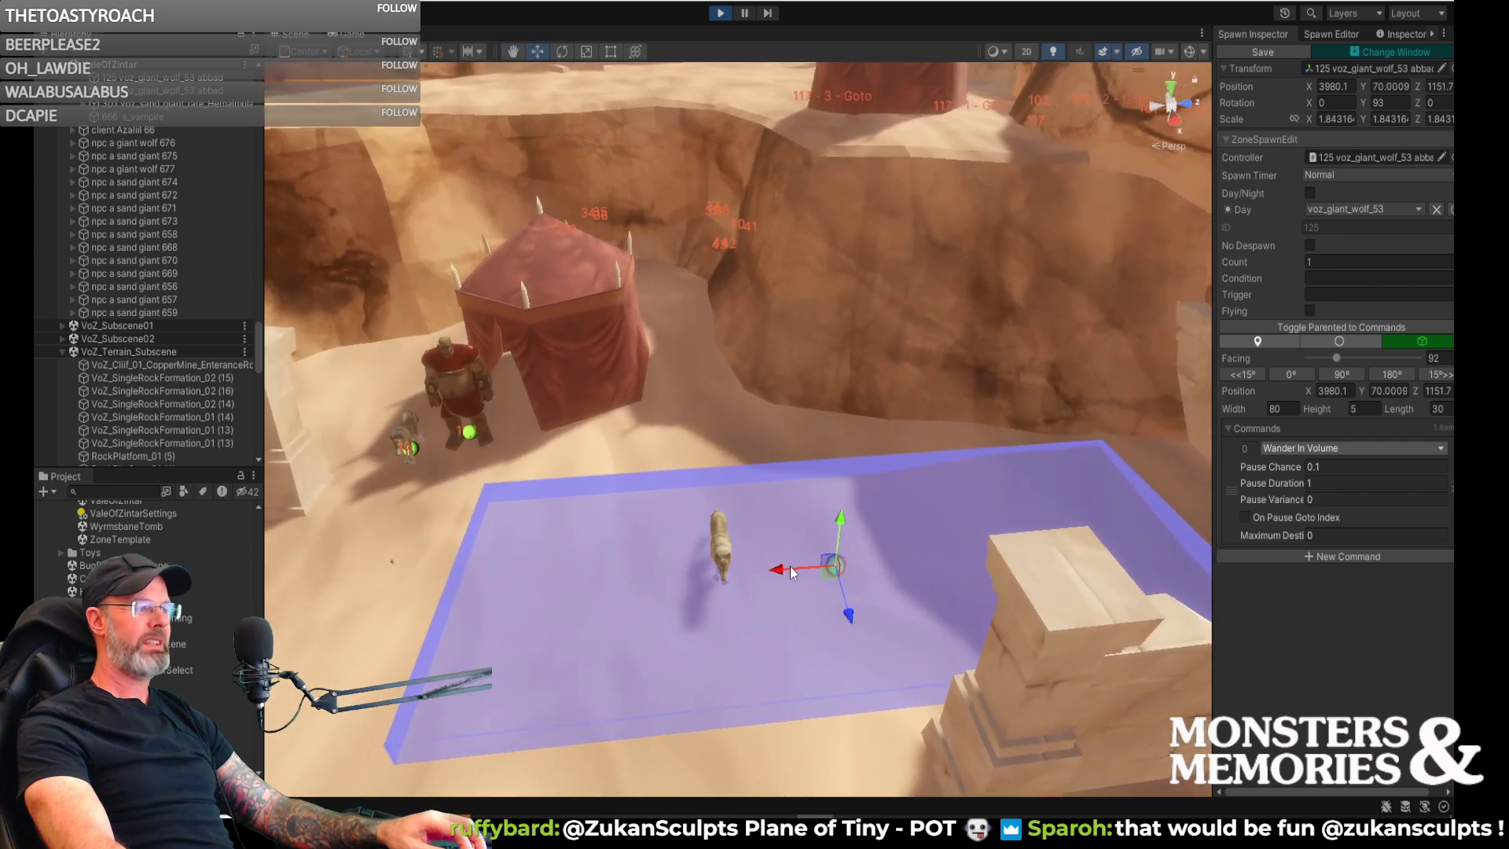
- Try a wander volume width of 90, set it to 70, and move the volume to about X 3980.7, Z 1162.8
left_click_drag(777, 572, 754, 582)
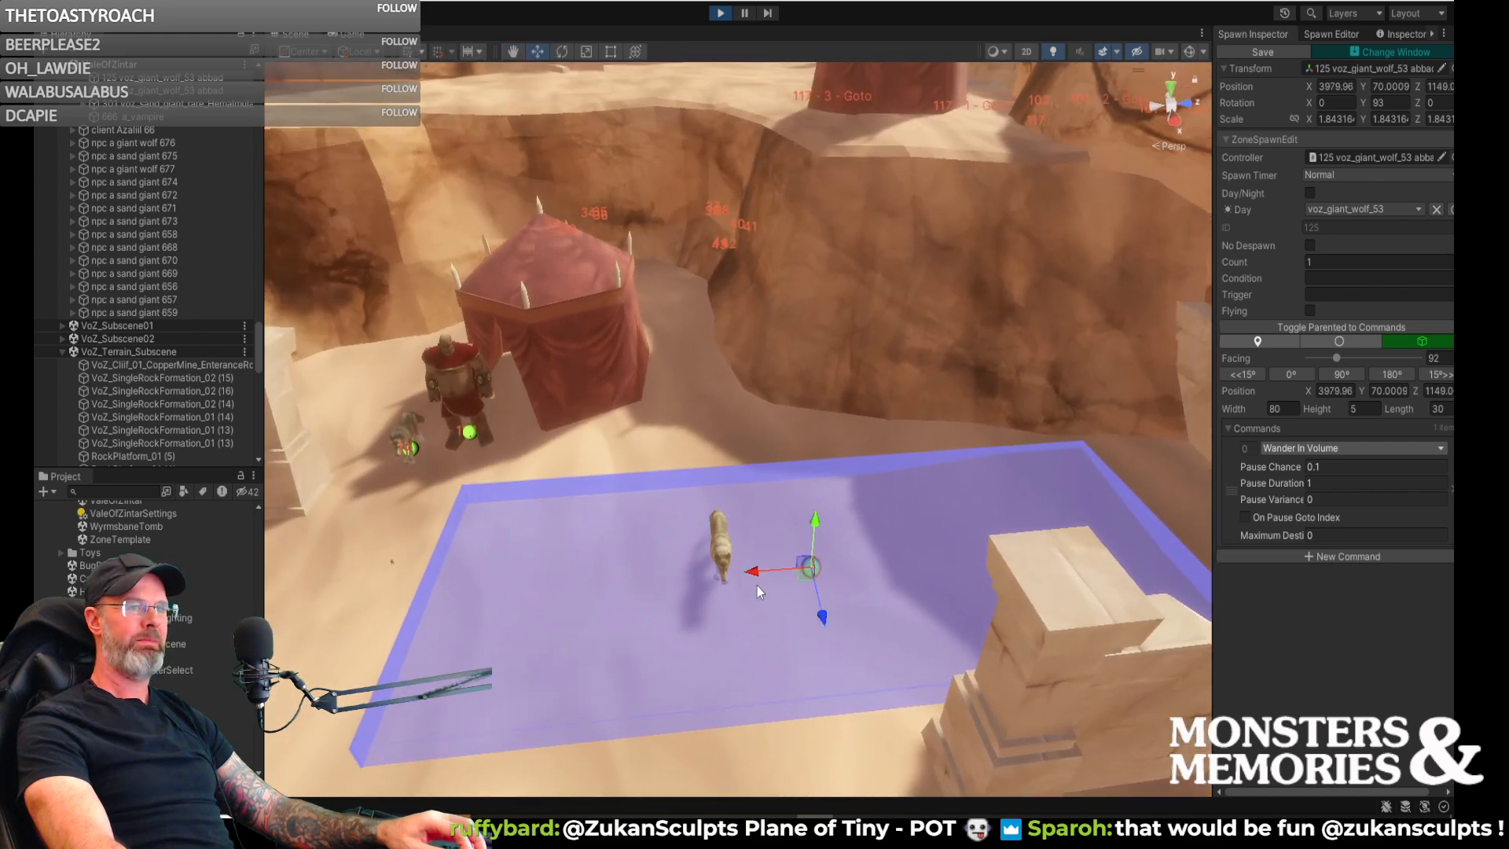
type("90")
left_click_drag(947, 498, 904, 627, "alt")
left_click(1279, 409)
type("70")
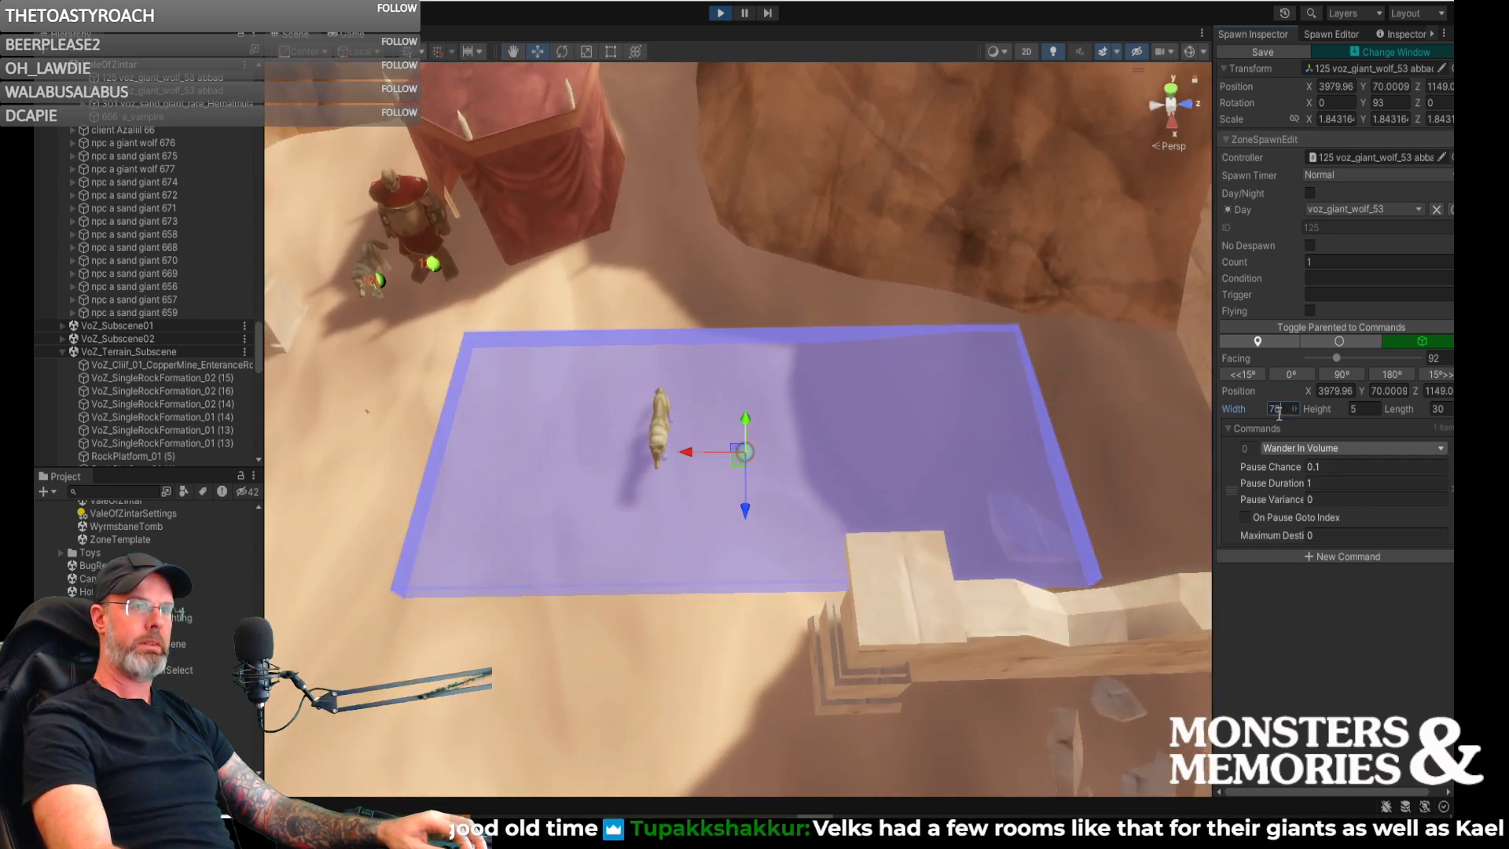
left_click_drag(690, 454, 817, 454)
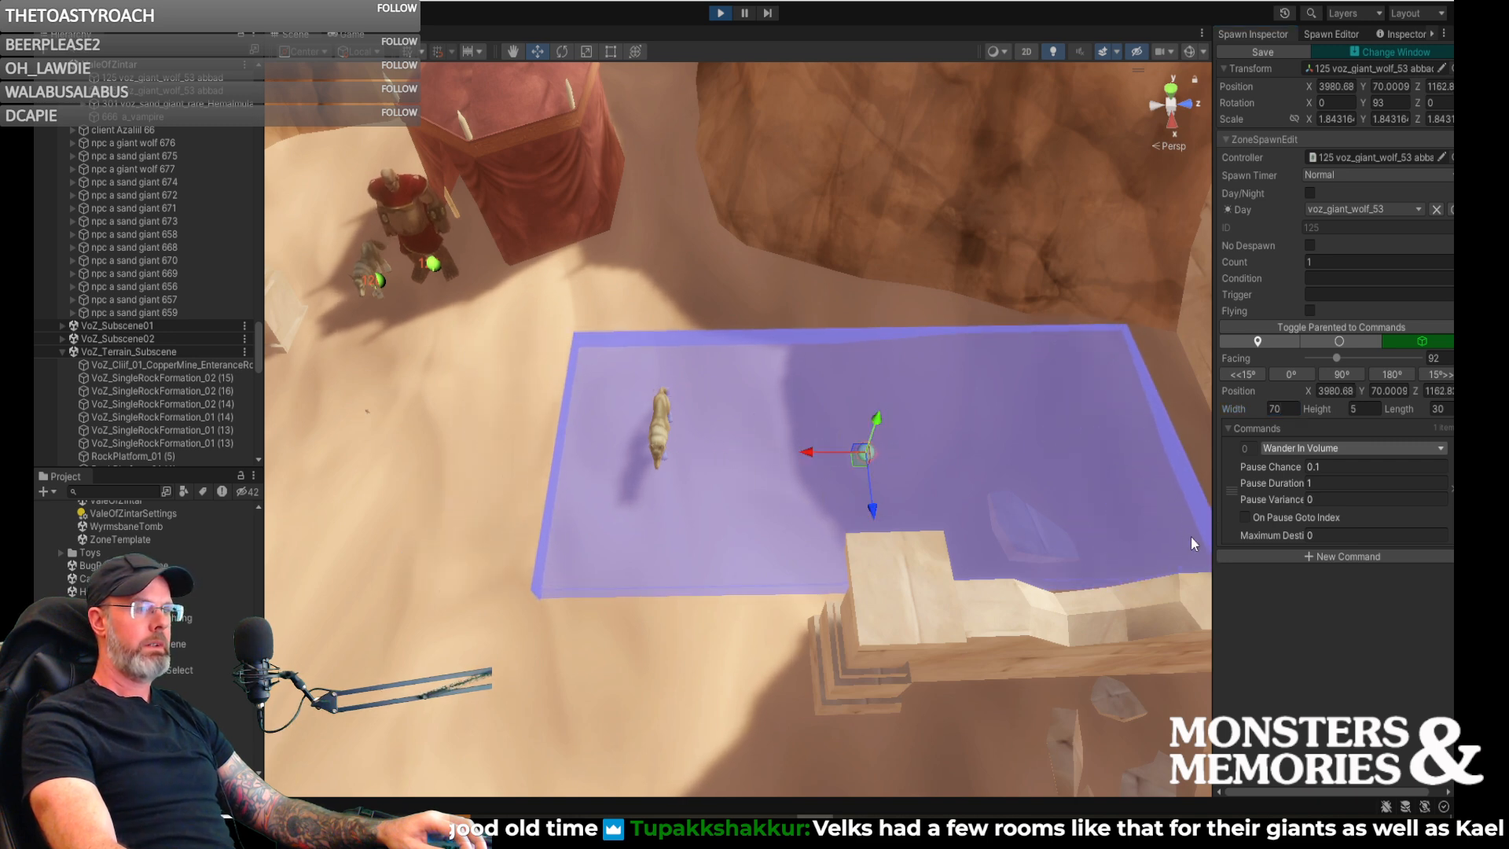
- Enable On Pause Goto Index for the Wander In Volume command and add a Goto as the second command
left_click(1244, 516)
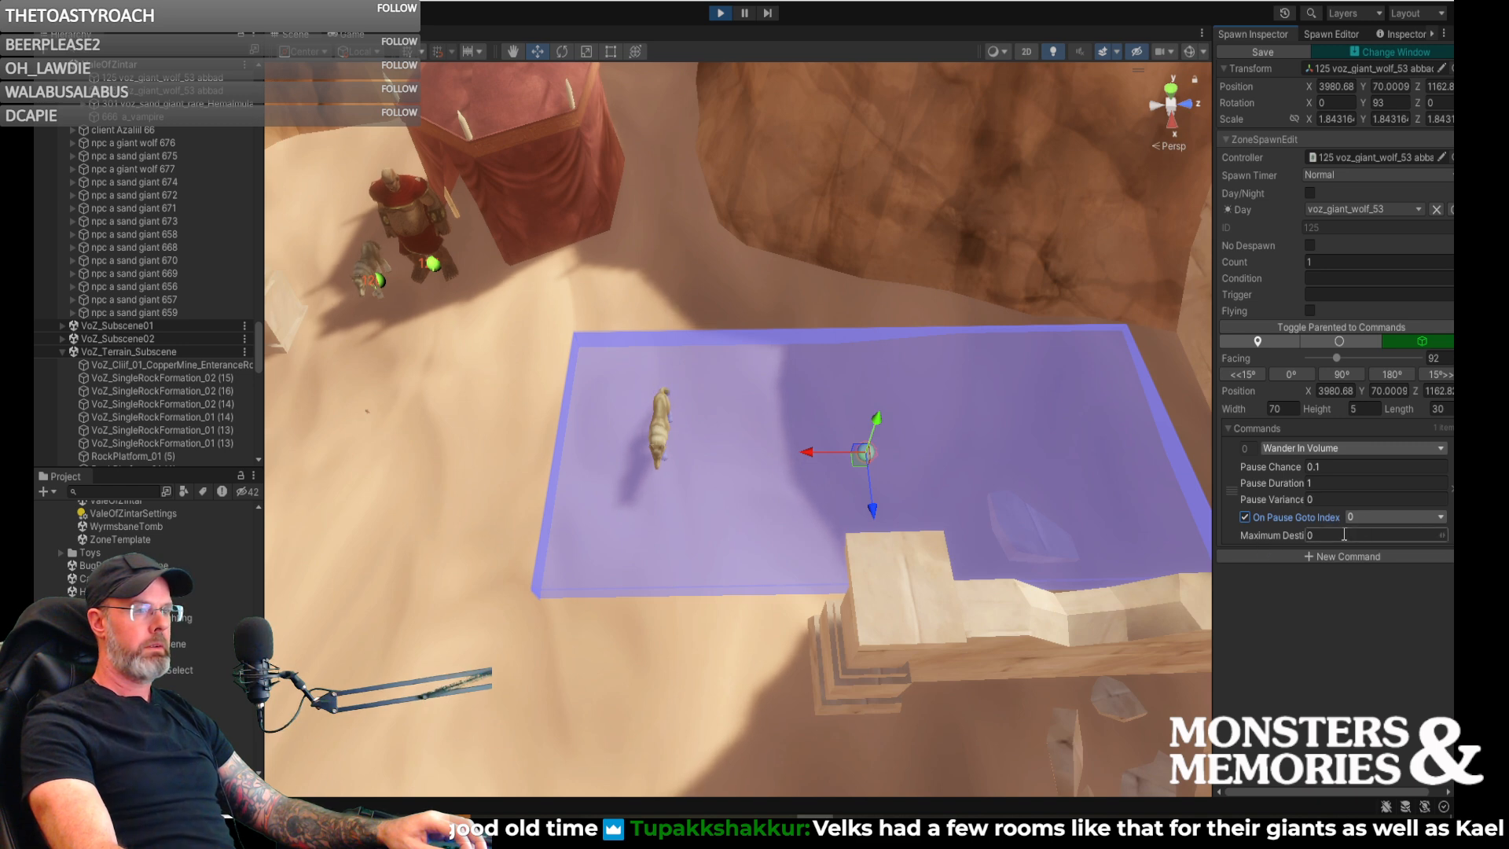
left_click(1271, 558)
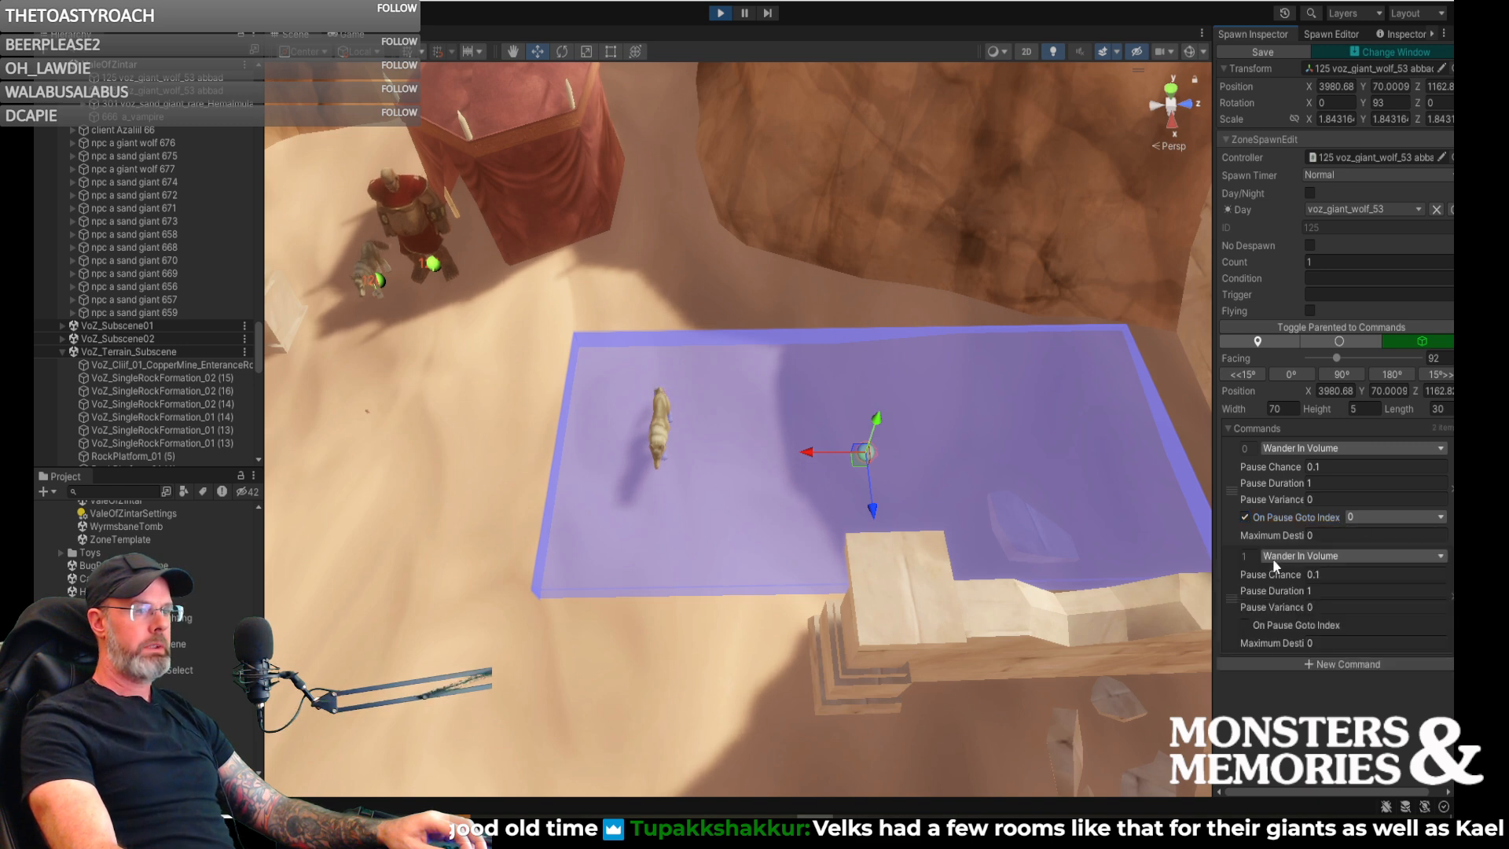
left_click(1291, 554)
left_click(1294, 555)
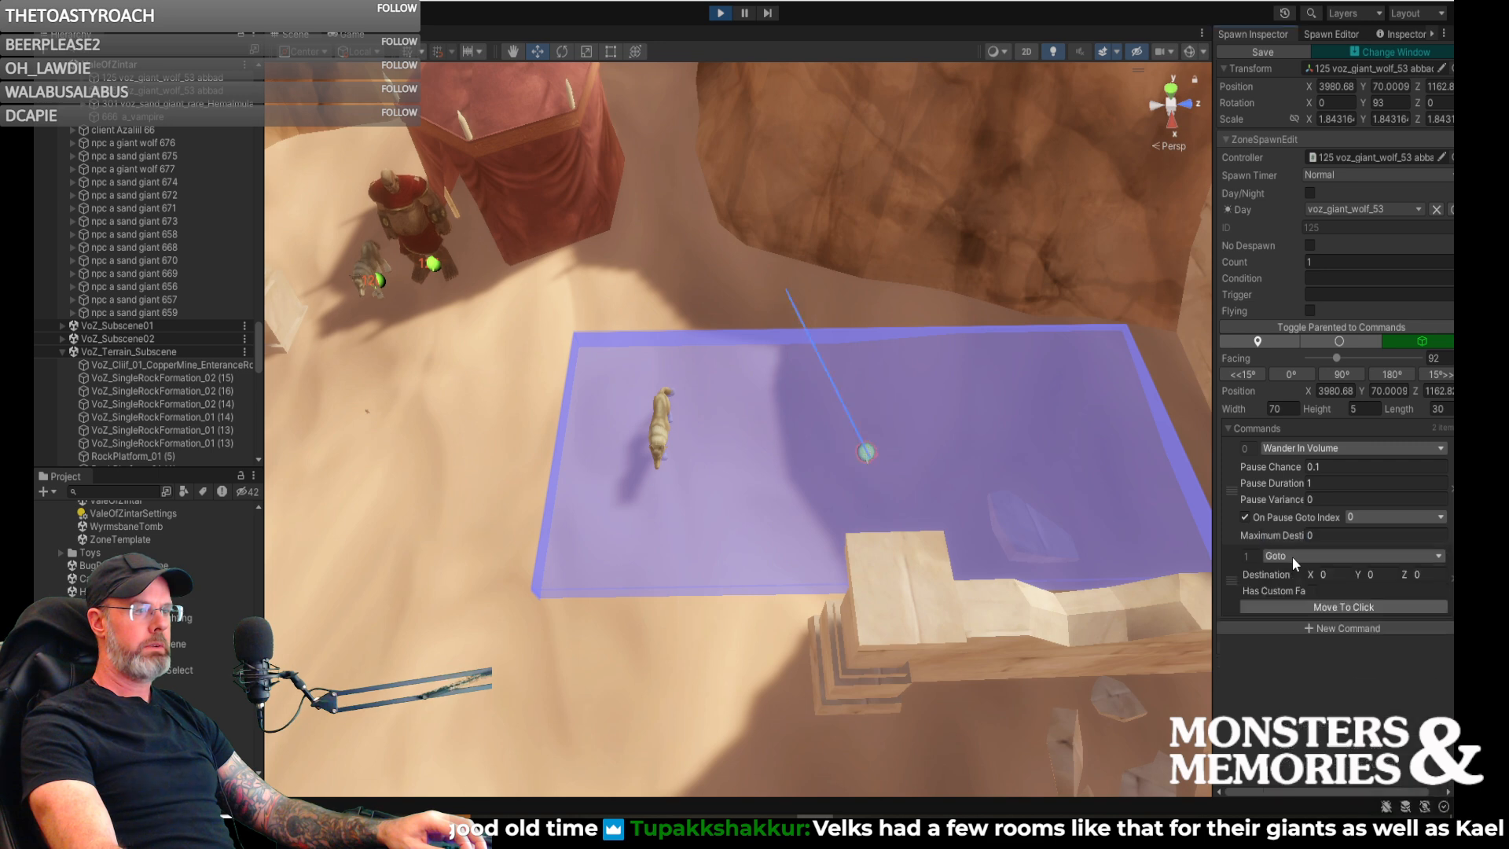
- Place the Goto command's destination on the sand beside the sand giant and red tent, at about X 3954.1, Z 1113.4
left_click(1342, 608)
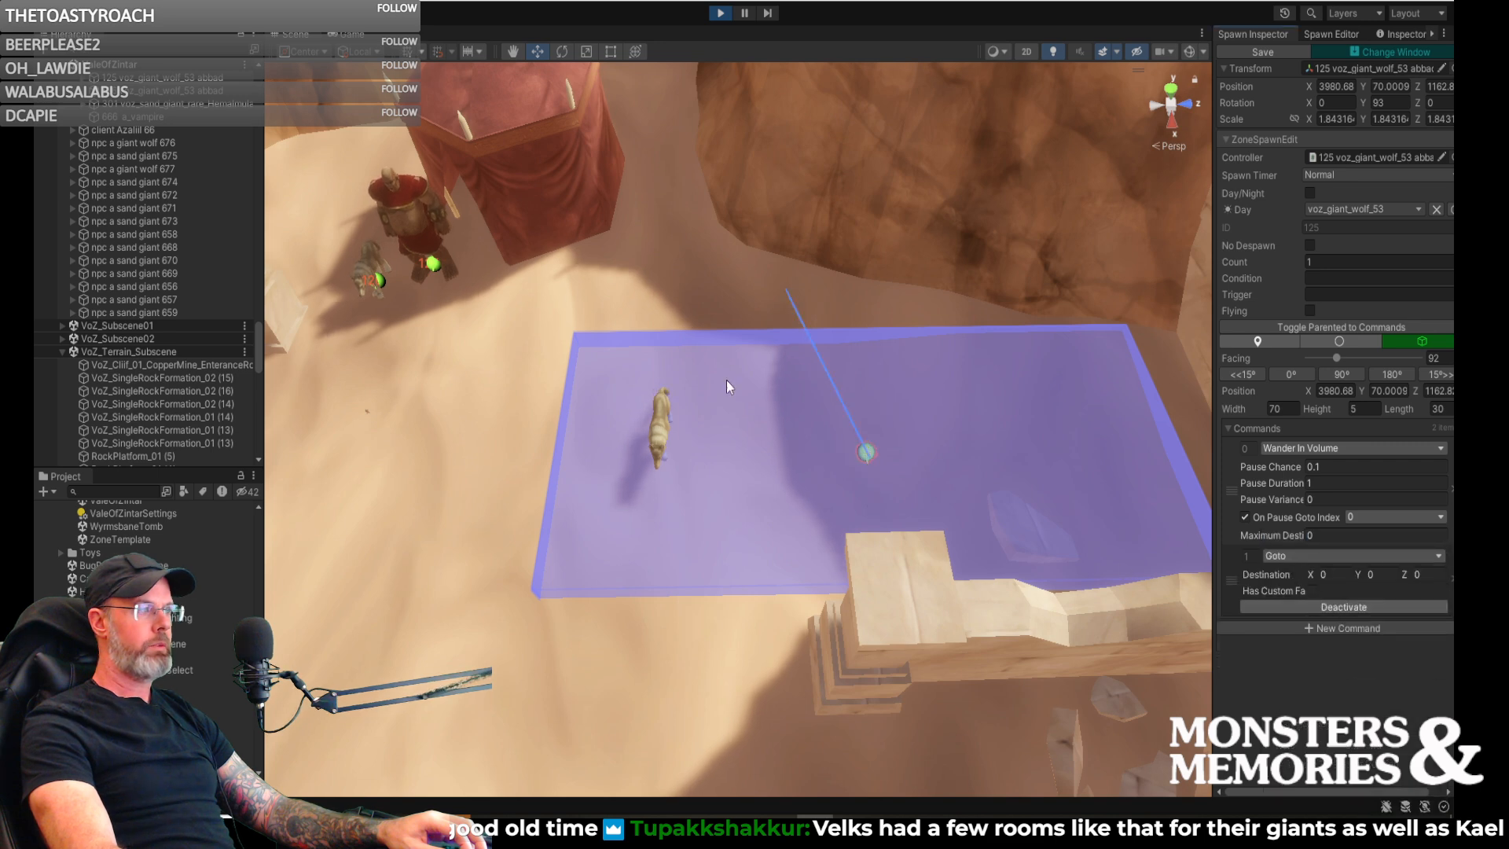
left_click(488, 283)
mouse_move(526, 326)
right_mouse_down()
mouse_move(493, 320)
mouse_move(511, 260)
mouse_move(652, 271)
right_mouse_up()
left_click(831, 206)
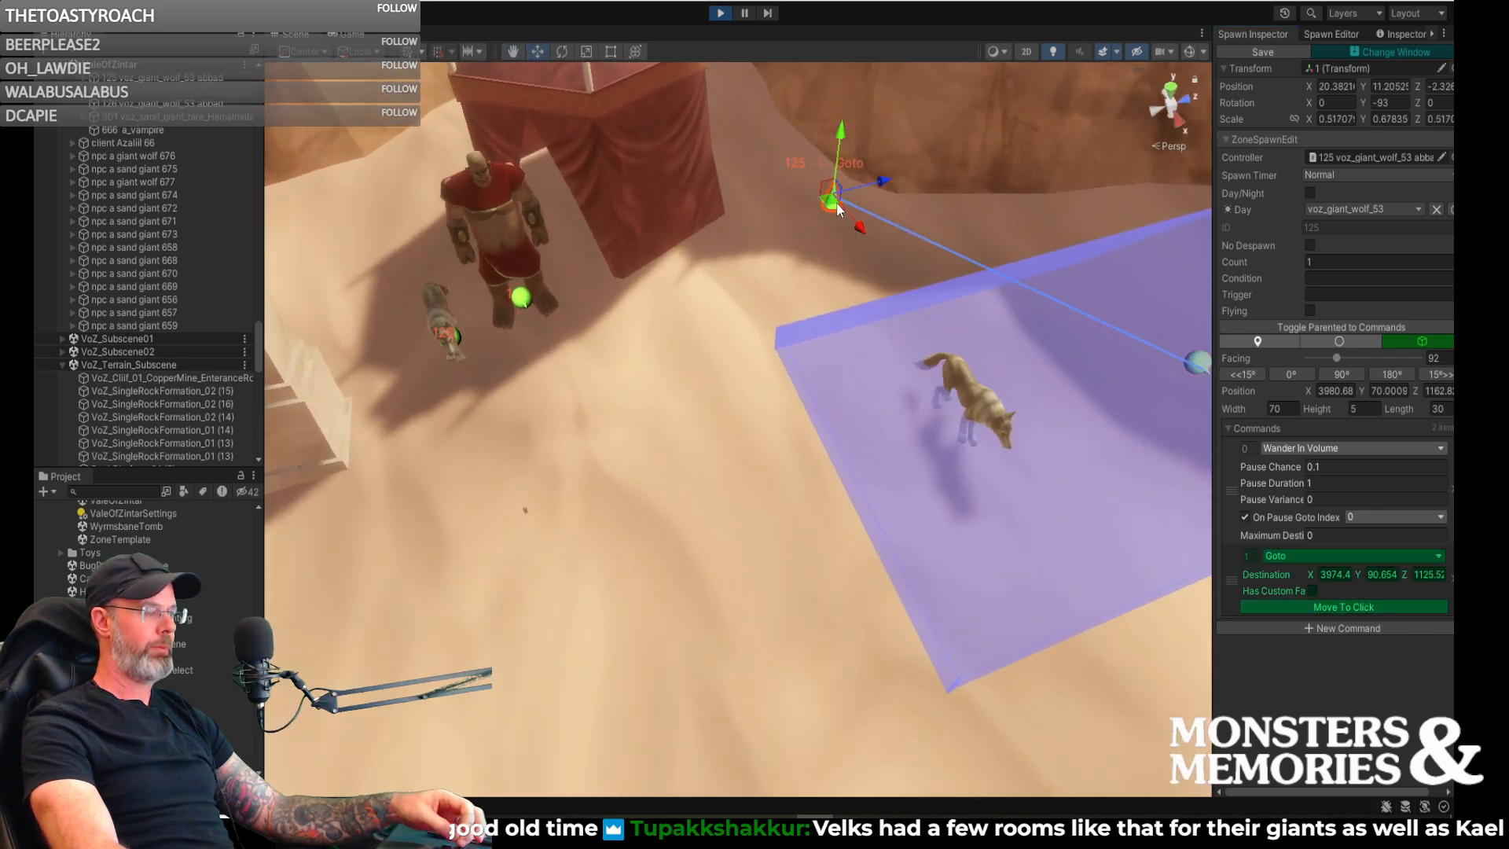
mouse_move(831, 206)
left_mouse_down()
mouse_move(591, 314)
mouse_move(603, 324)
left_mouse_up()
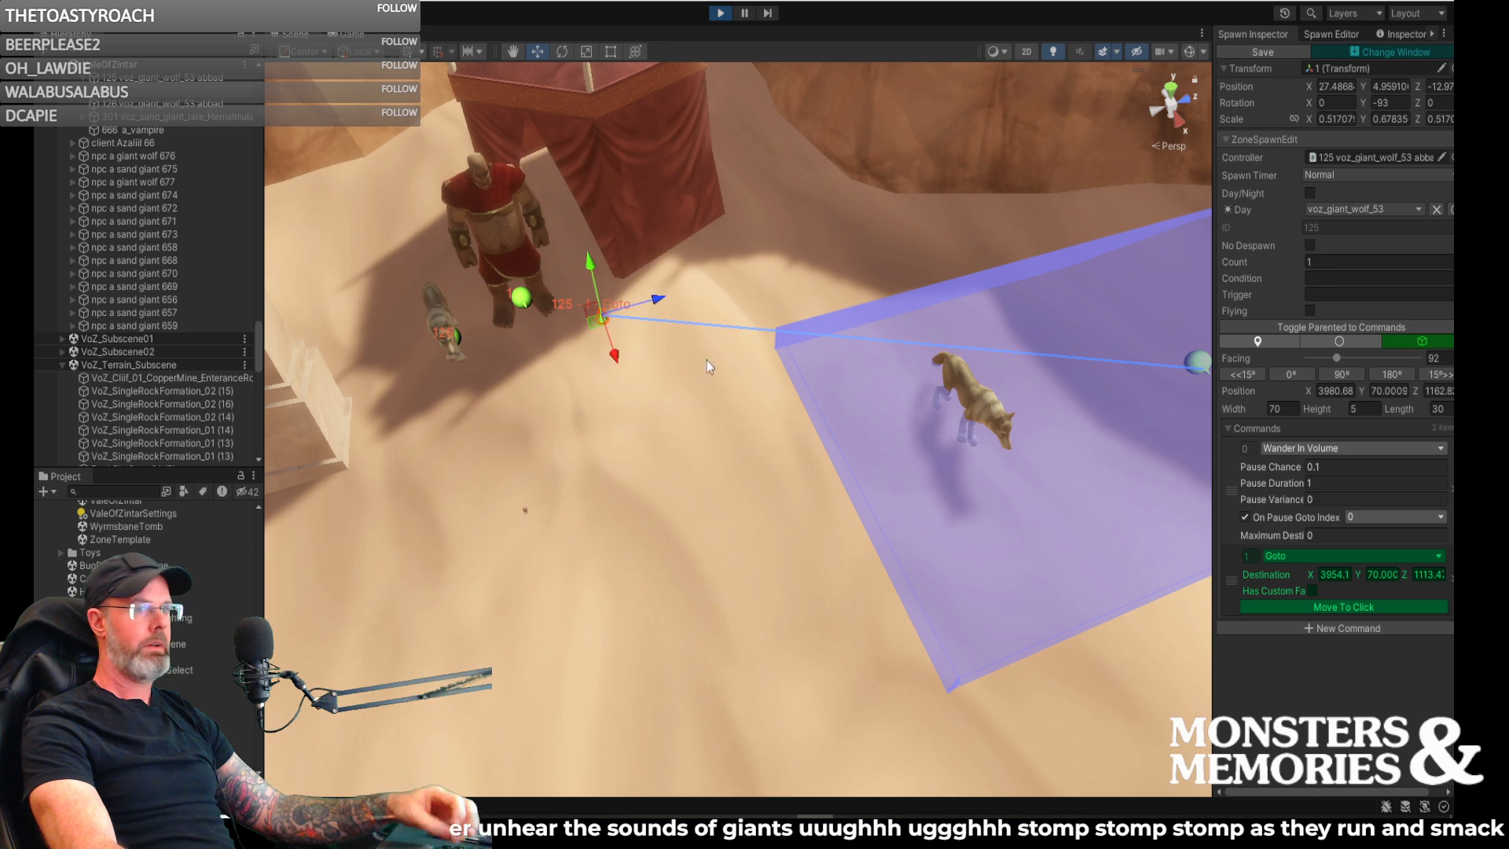
- Enable a custom facing for the Goto command and set it to 79
right_click_drag(693, 404, 635, 364)
key("w")
left_click(1311, 590)
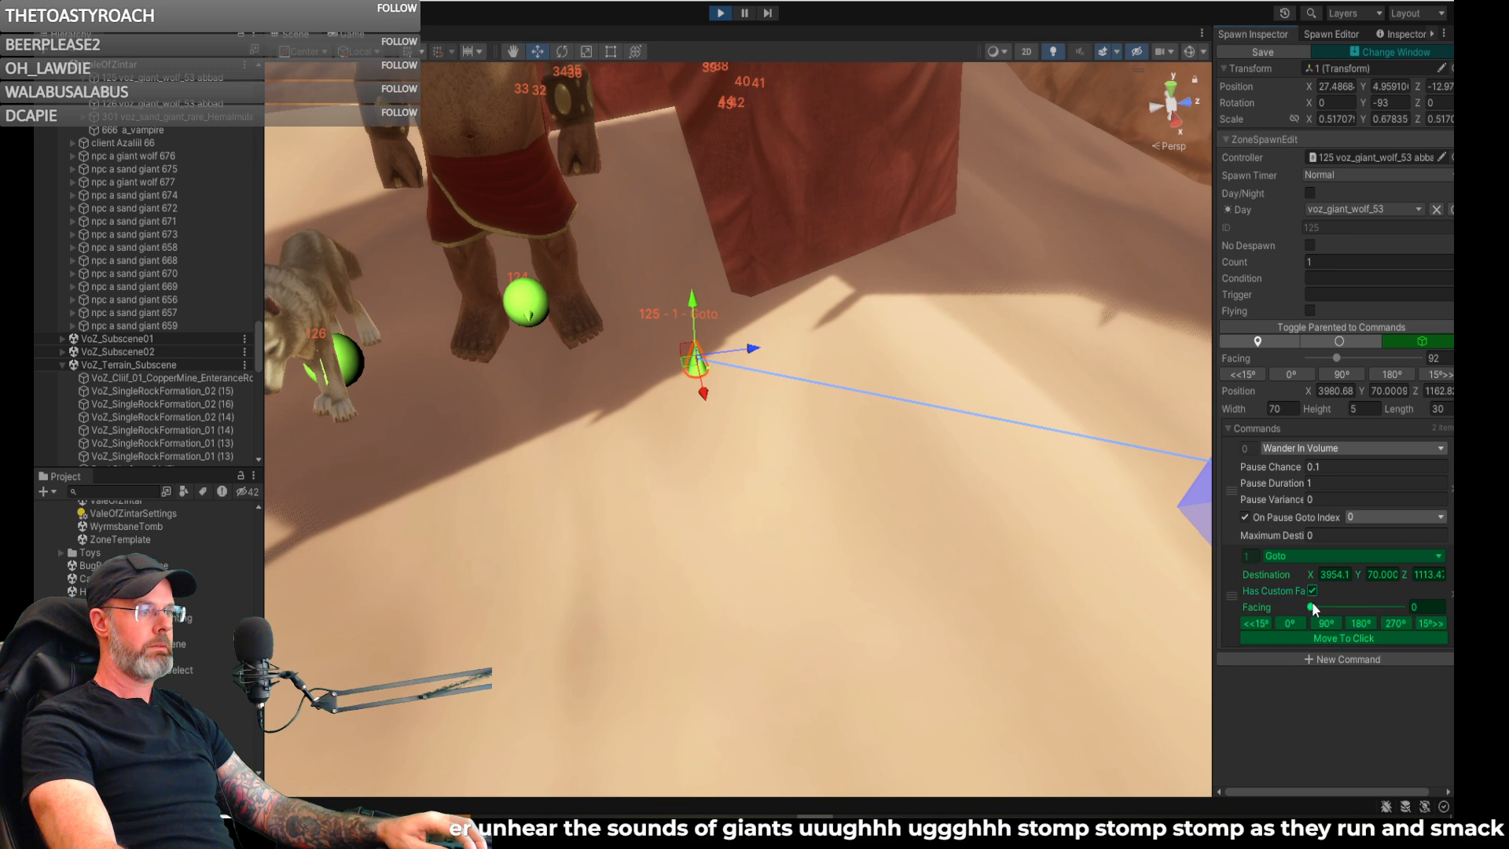
left_click_drag(1327, 607, 1332, 607)
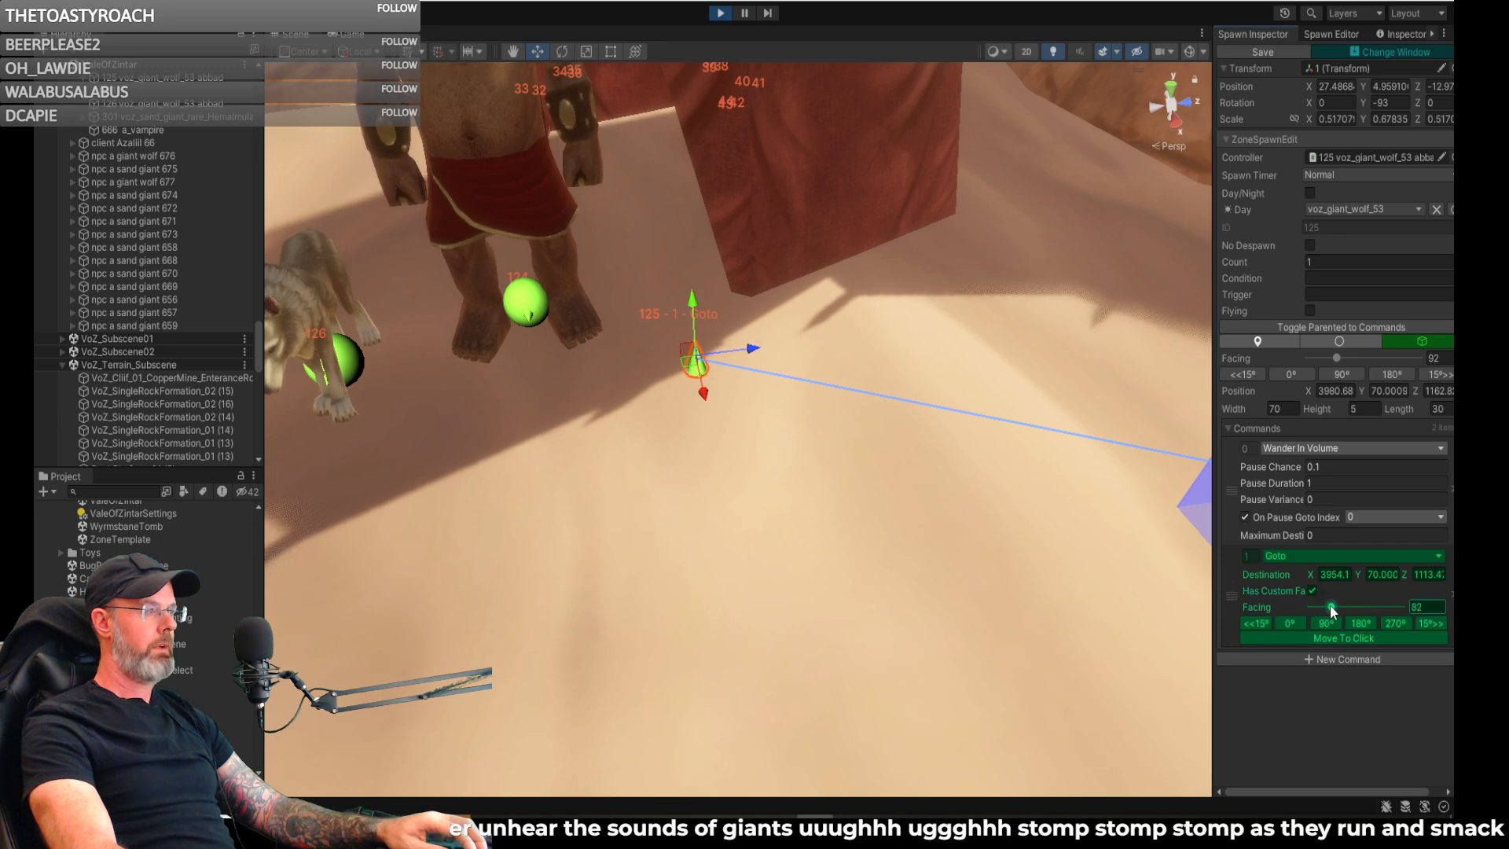
- Add a Pause command after the Goto with a time of 20
left_click(1335, 659)
left_click(1334, 658)
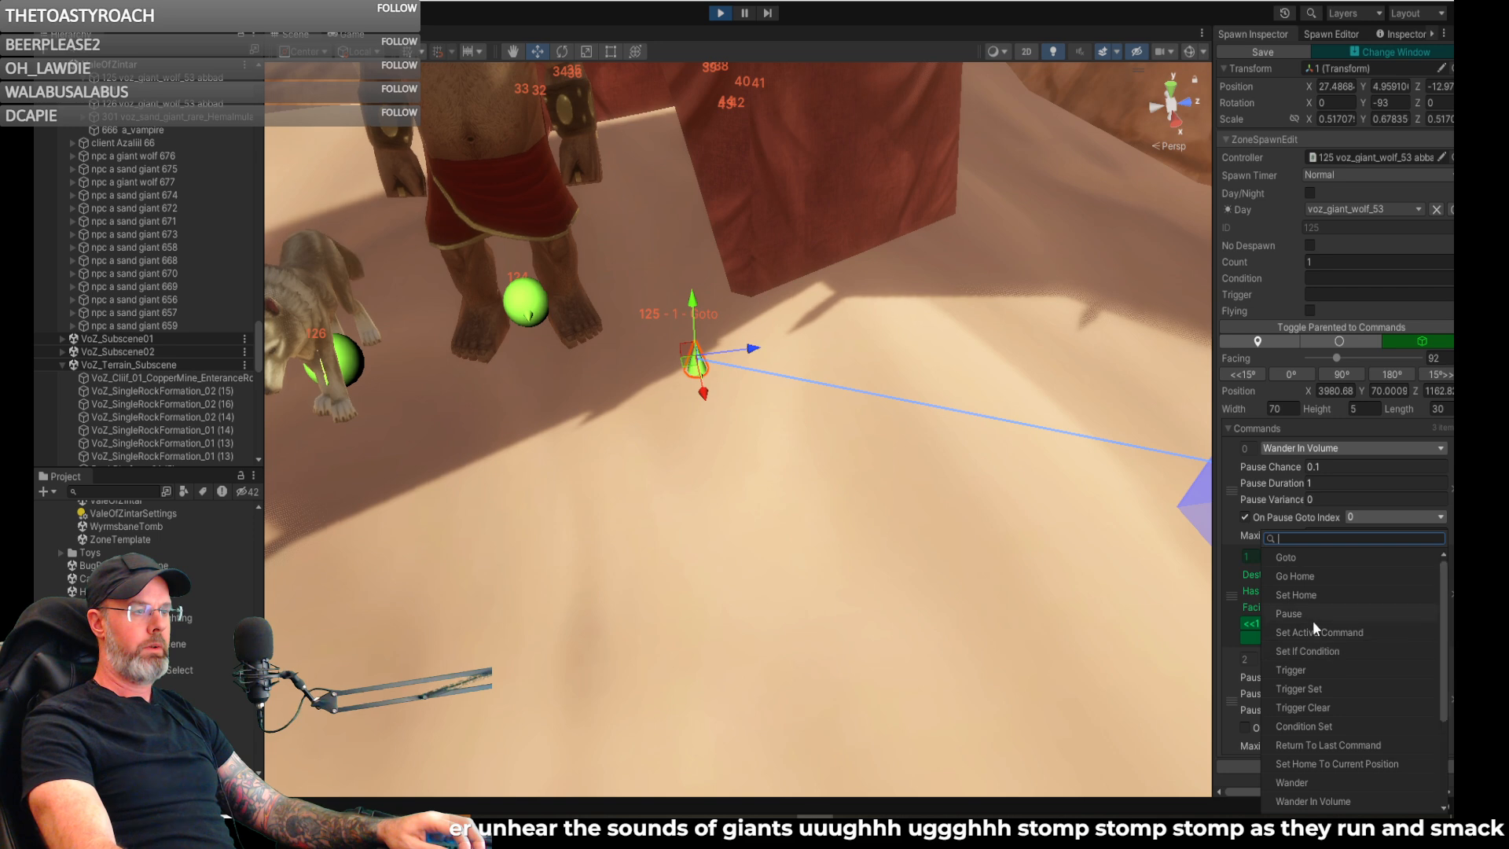
left_click(1300, 614)
left_click(1326, 676)
type("20")
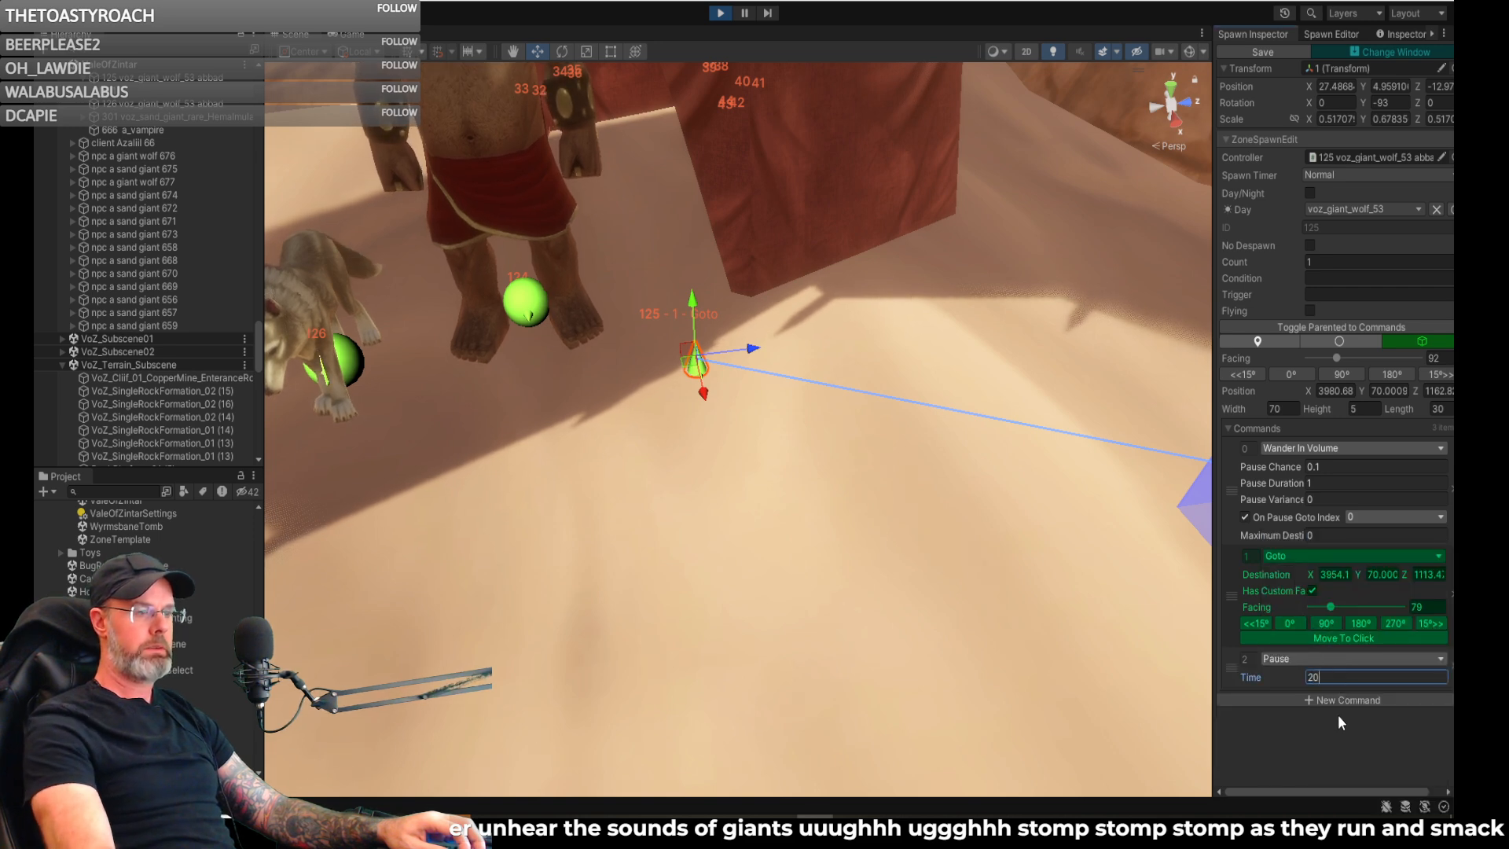
- Add a Set Active Command after the Pause, and set the Wander In Volume command's On Pause Goto Index to 1
left_click(1336, 699)
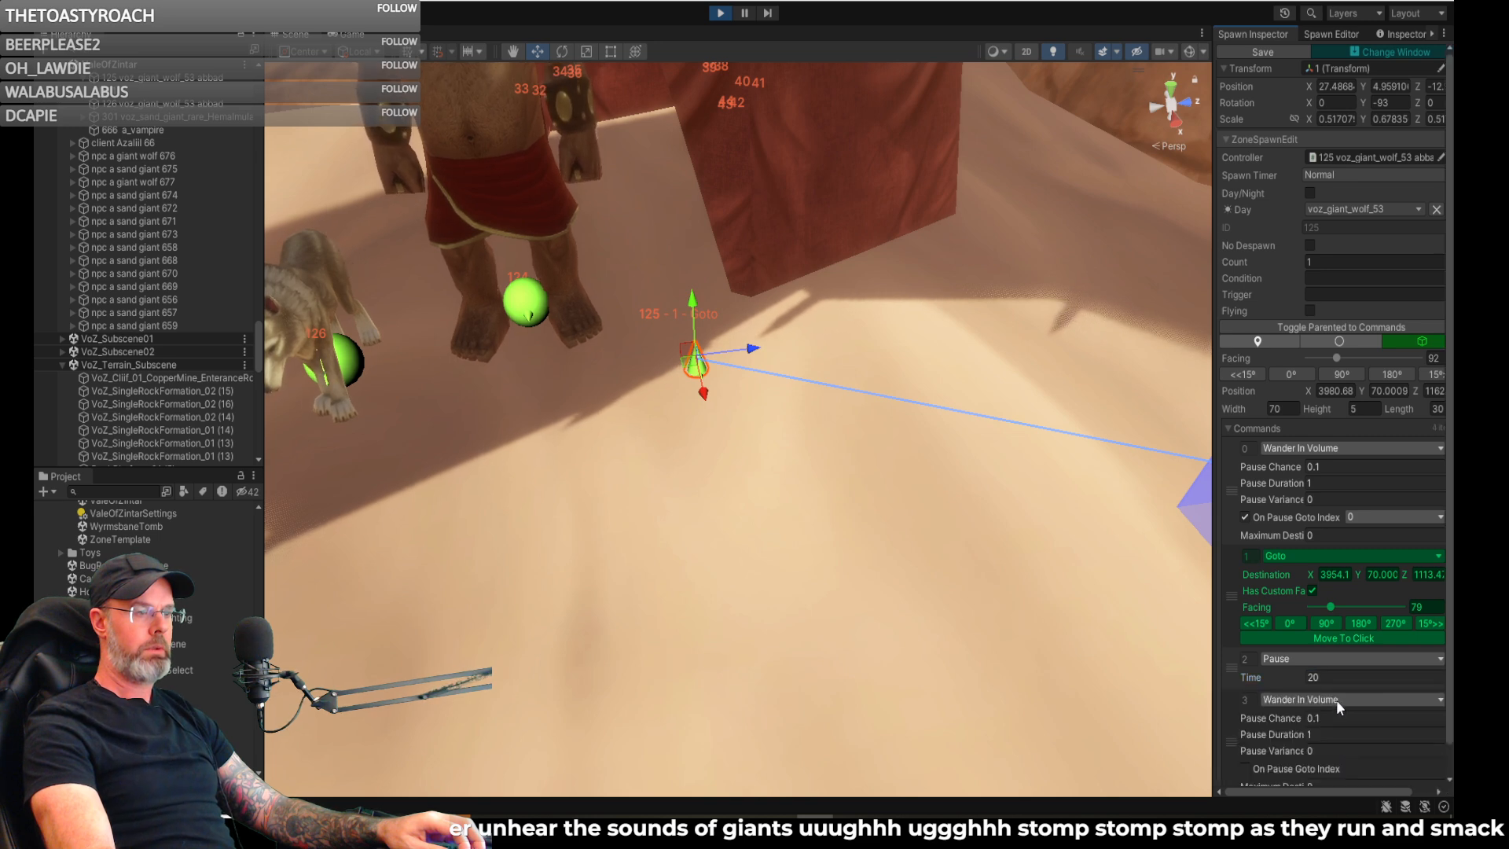
left_click(1336, 700)
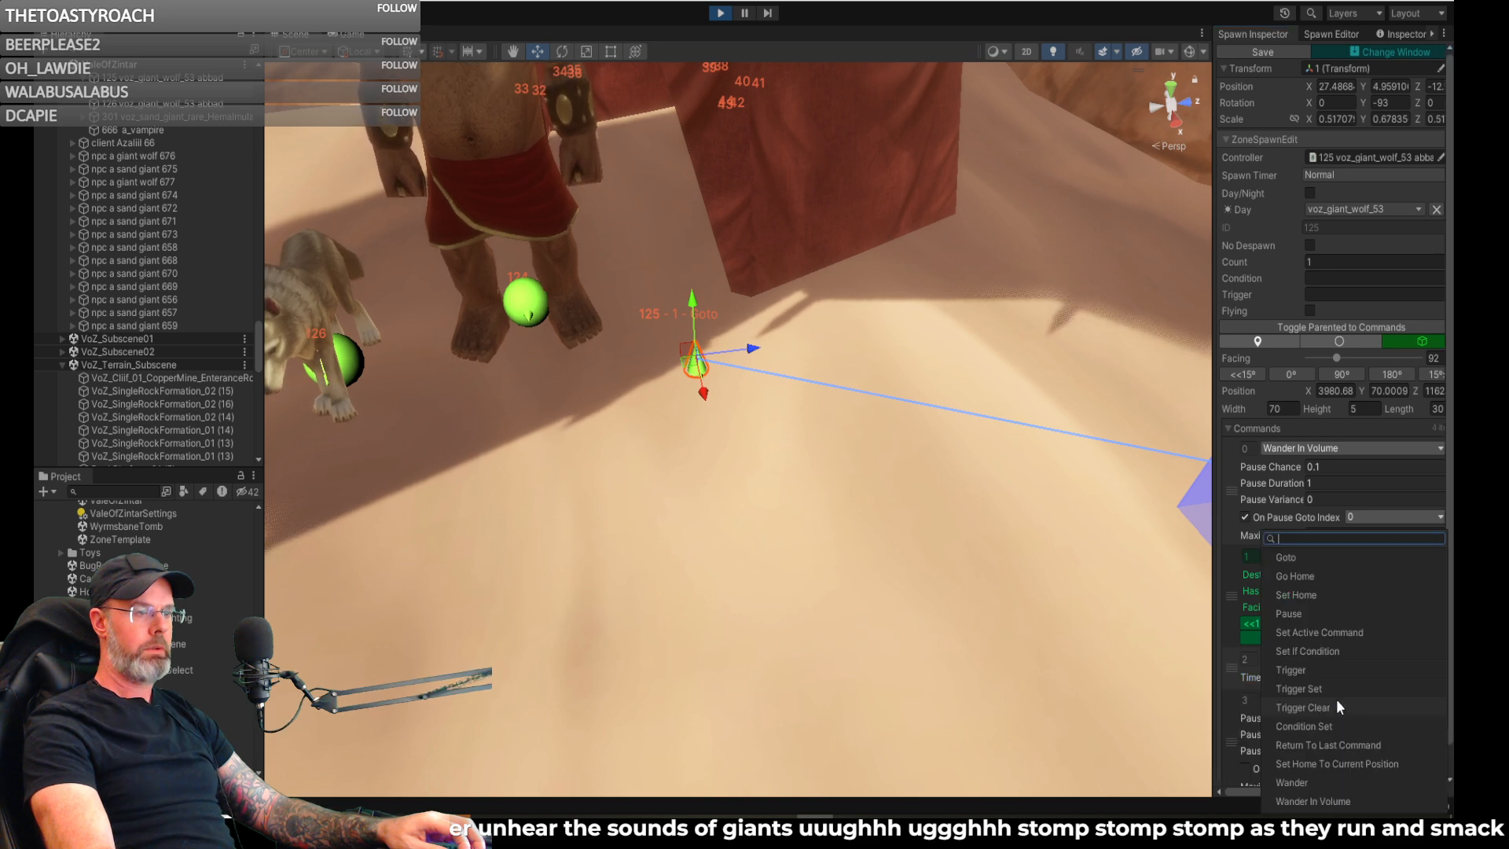
left_click(1333, 632)
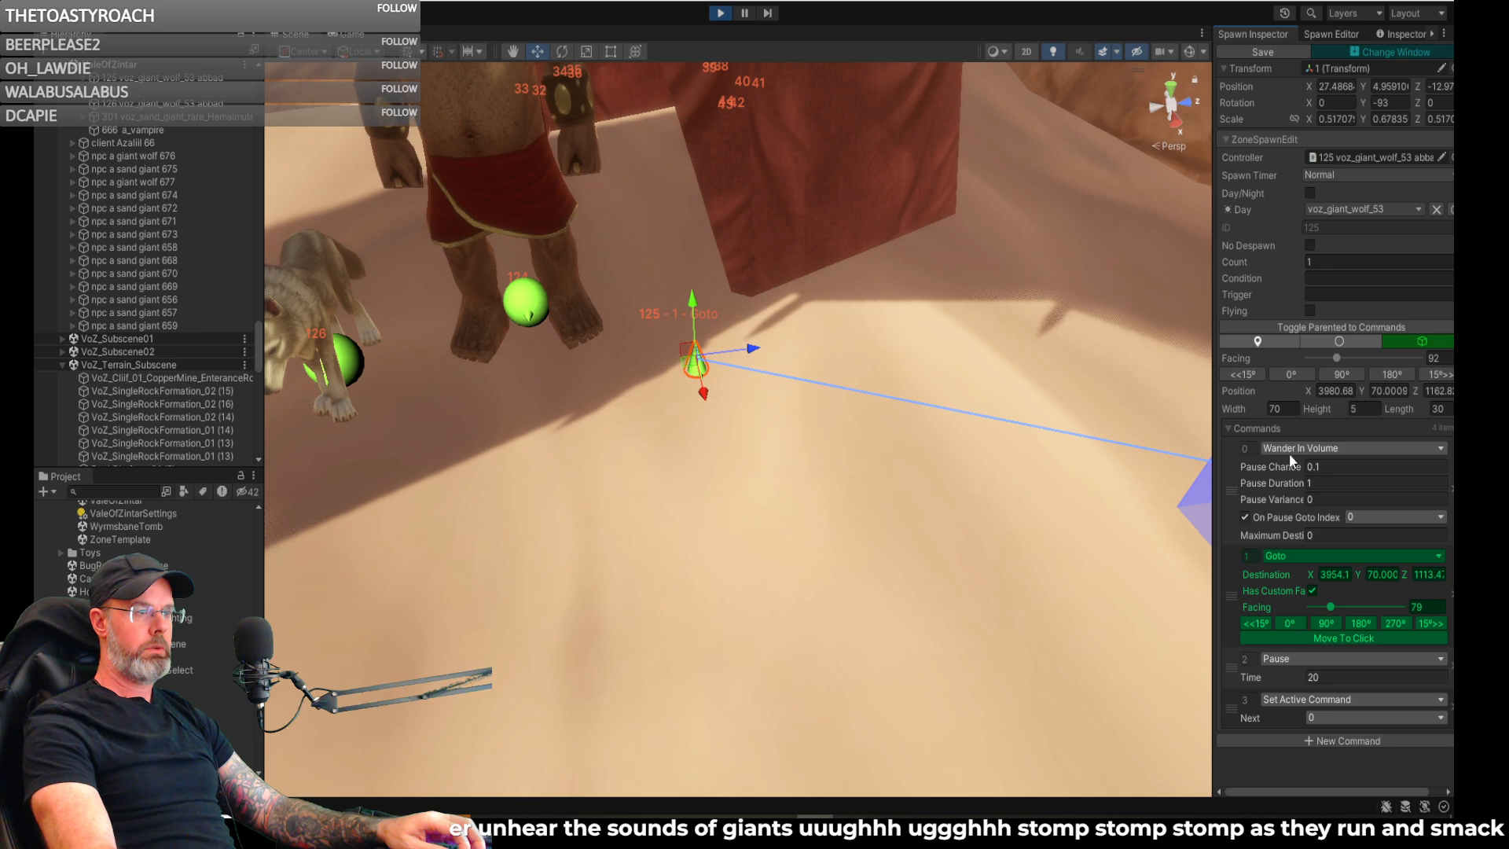
left_click(1356, 512)
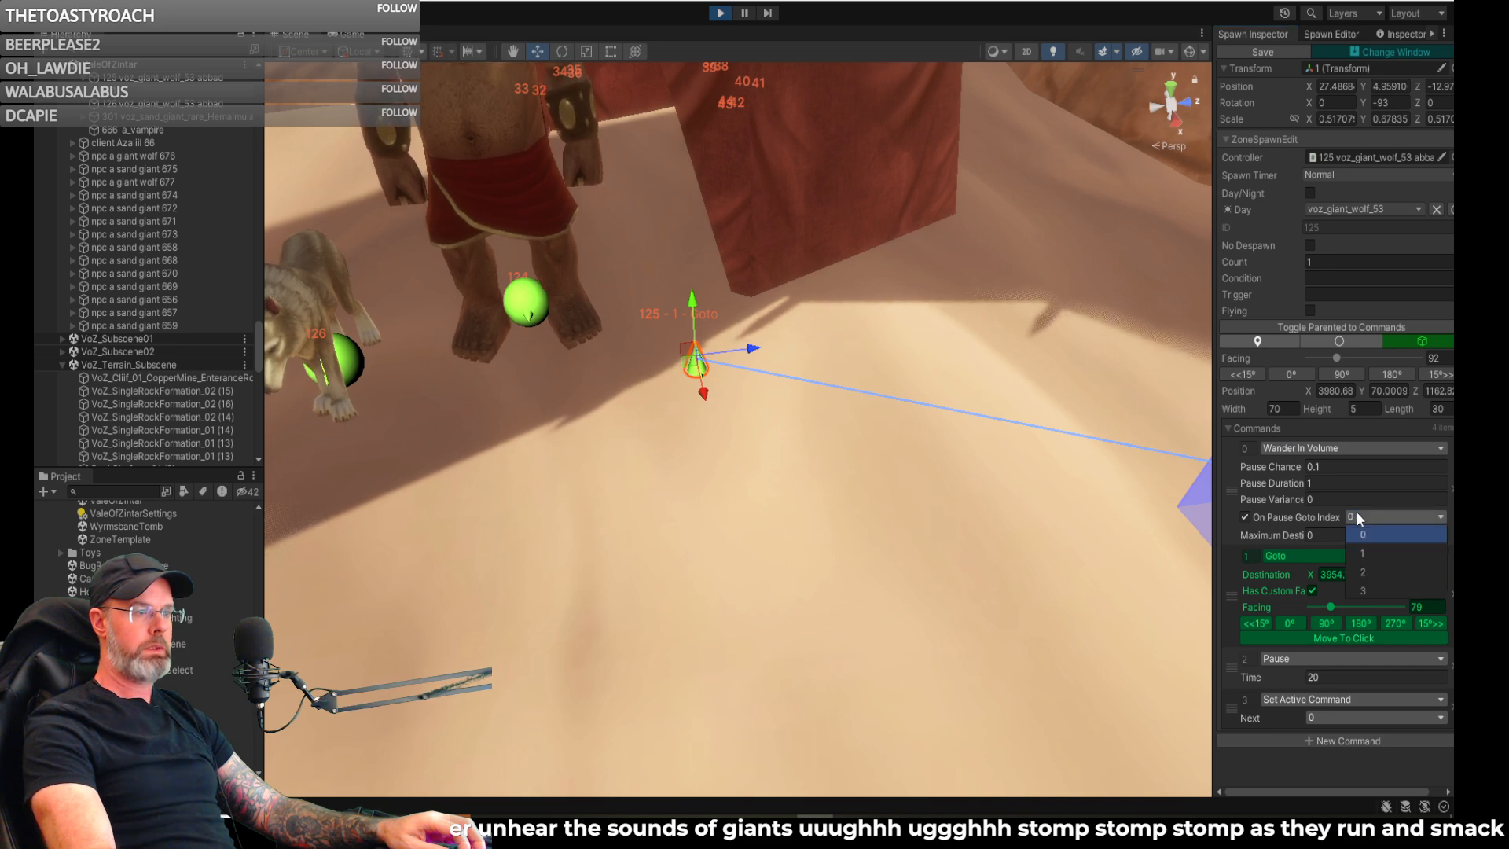
left_click(1368, 553)
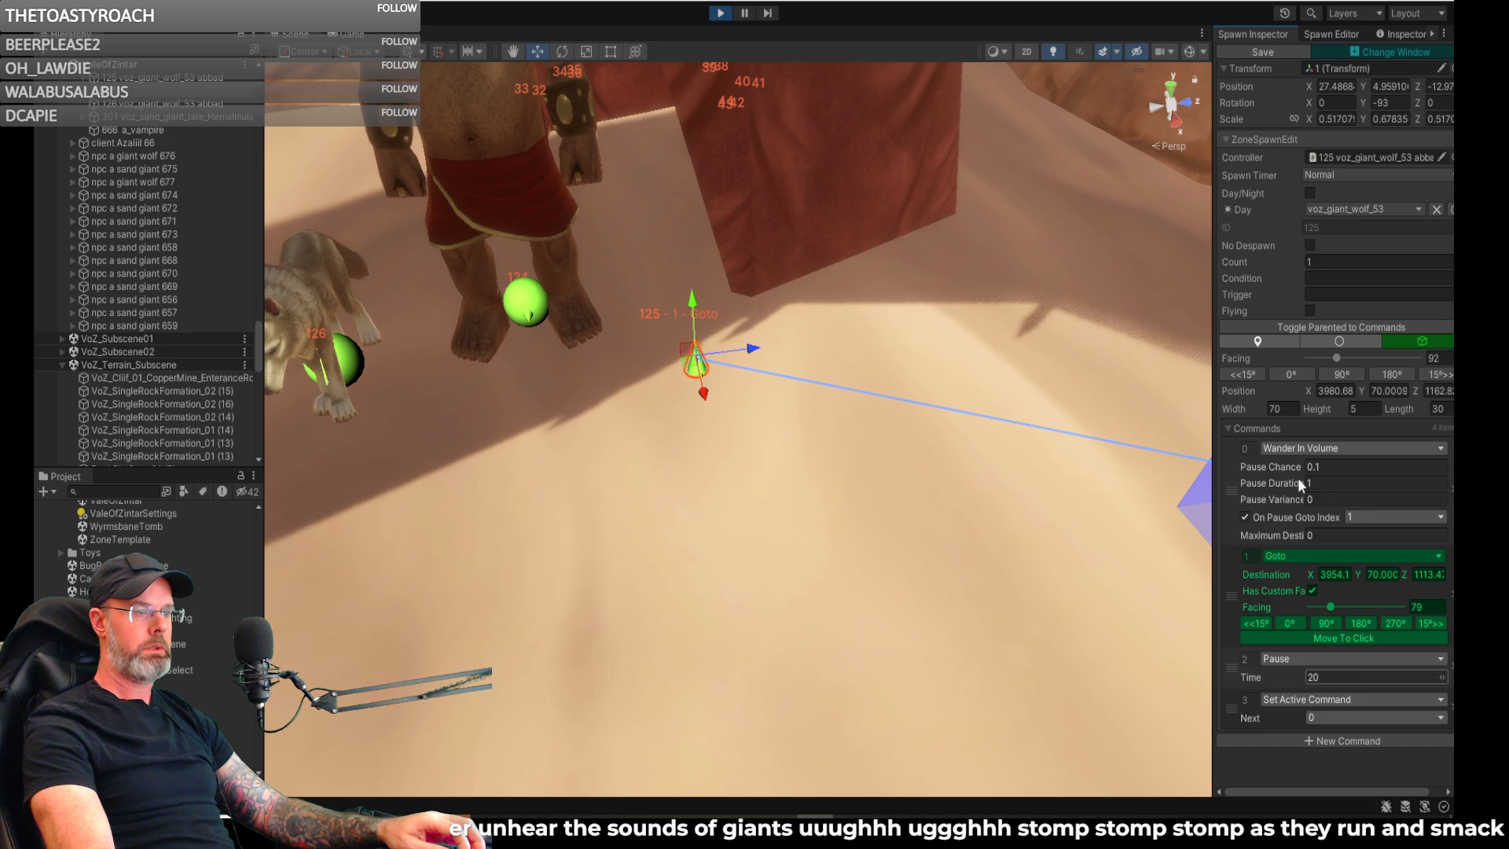
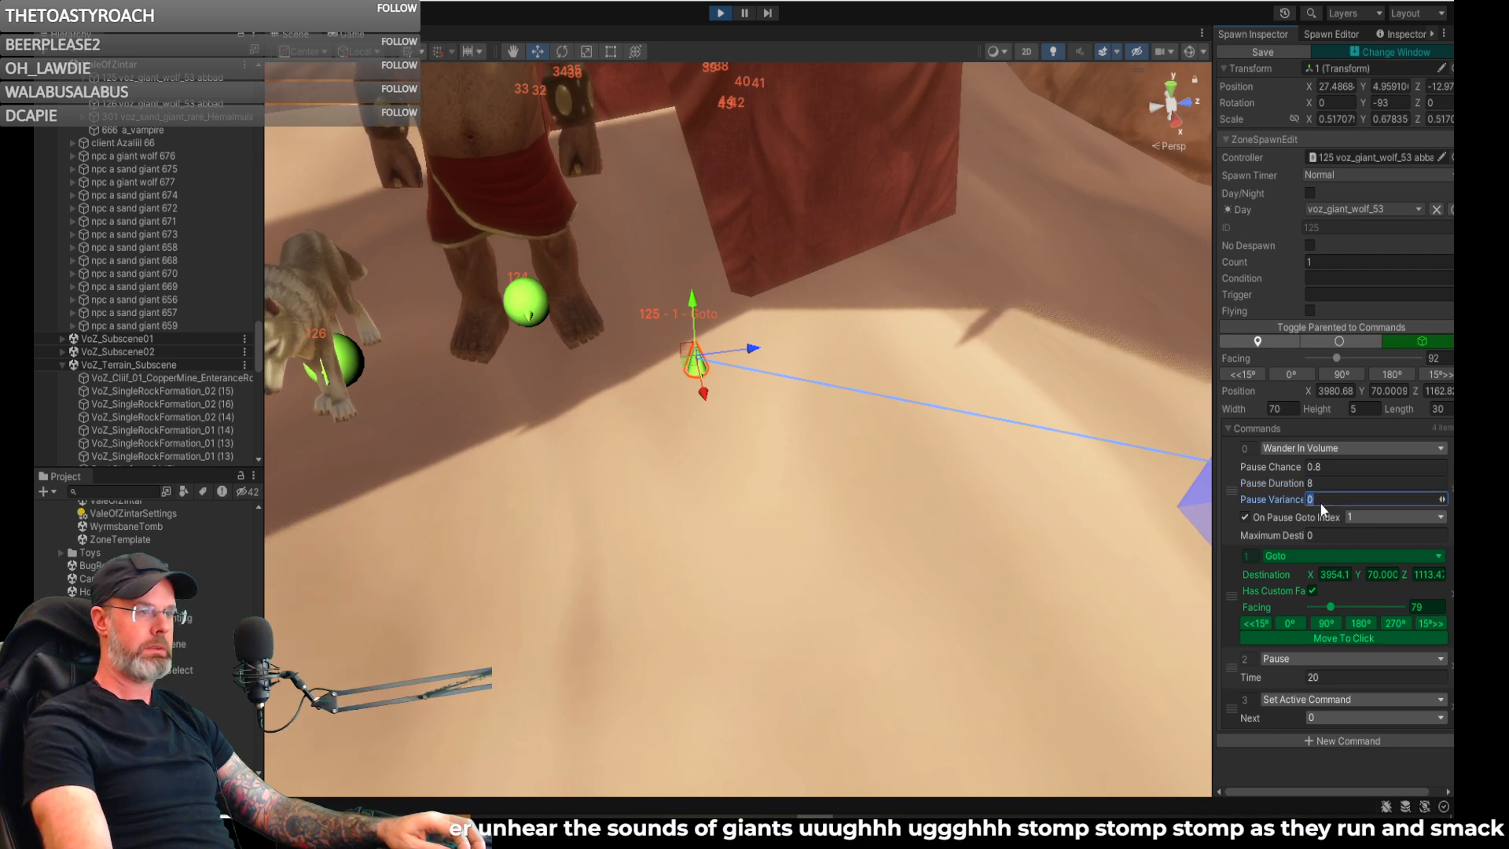
- Set the Wander In Volume command's Pause Variance to 4 and save the giant wolf spawn
type("4")
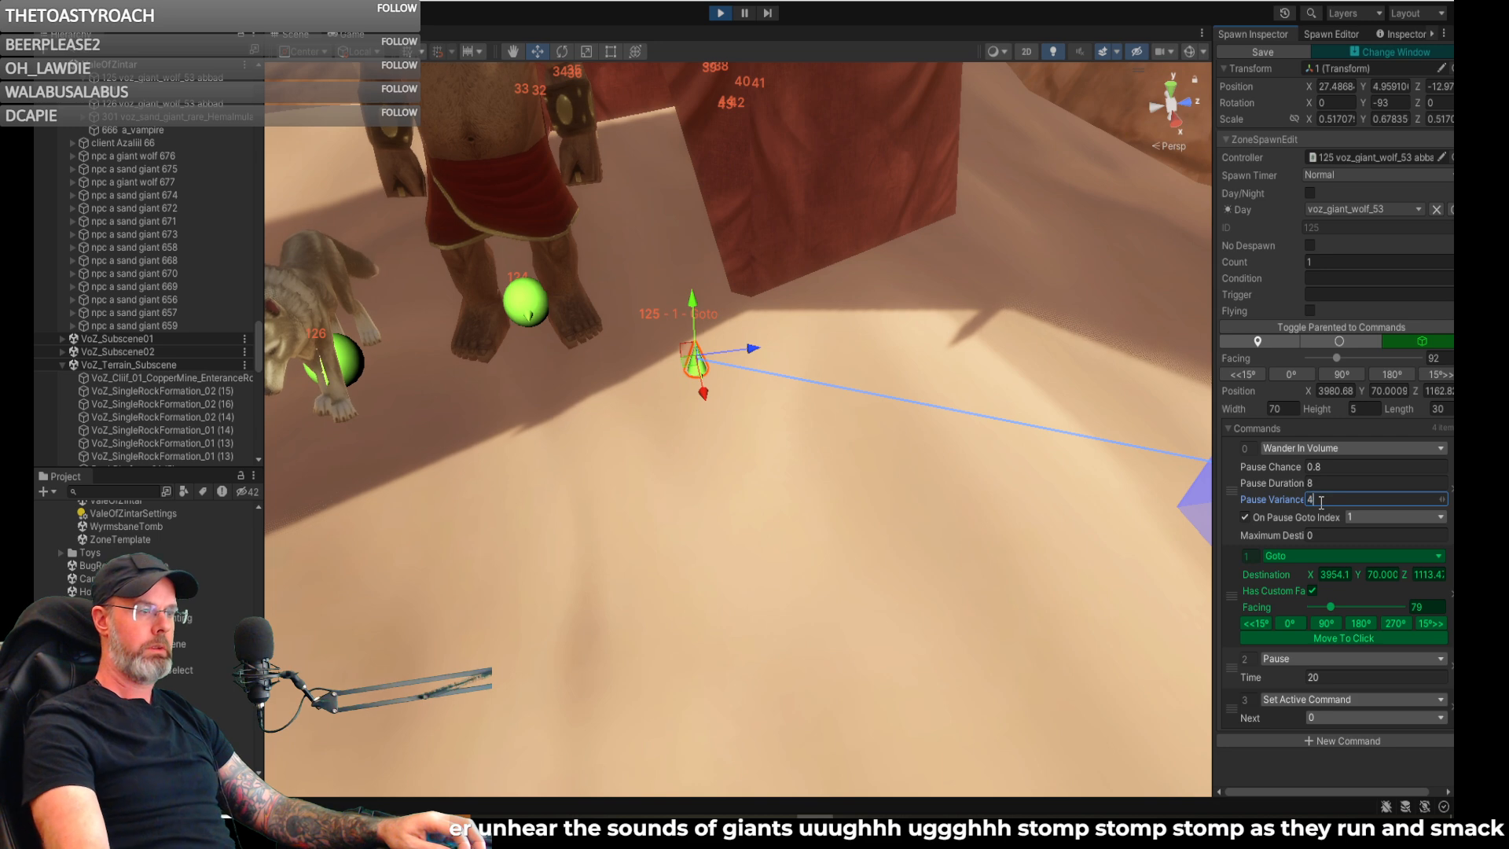
left_click(1327, 534)
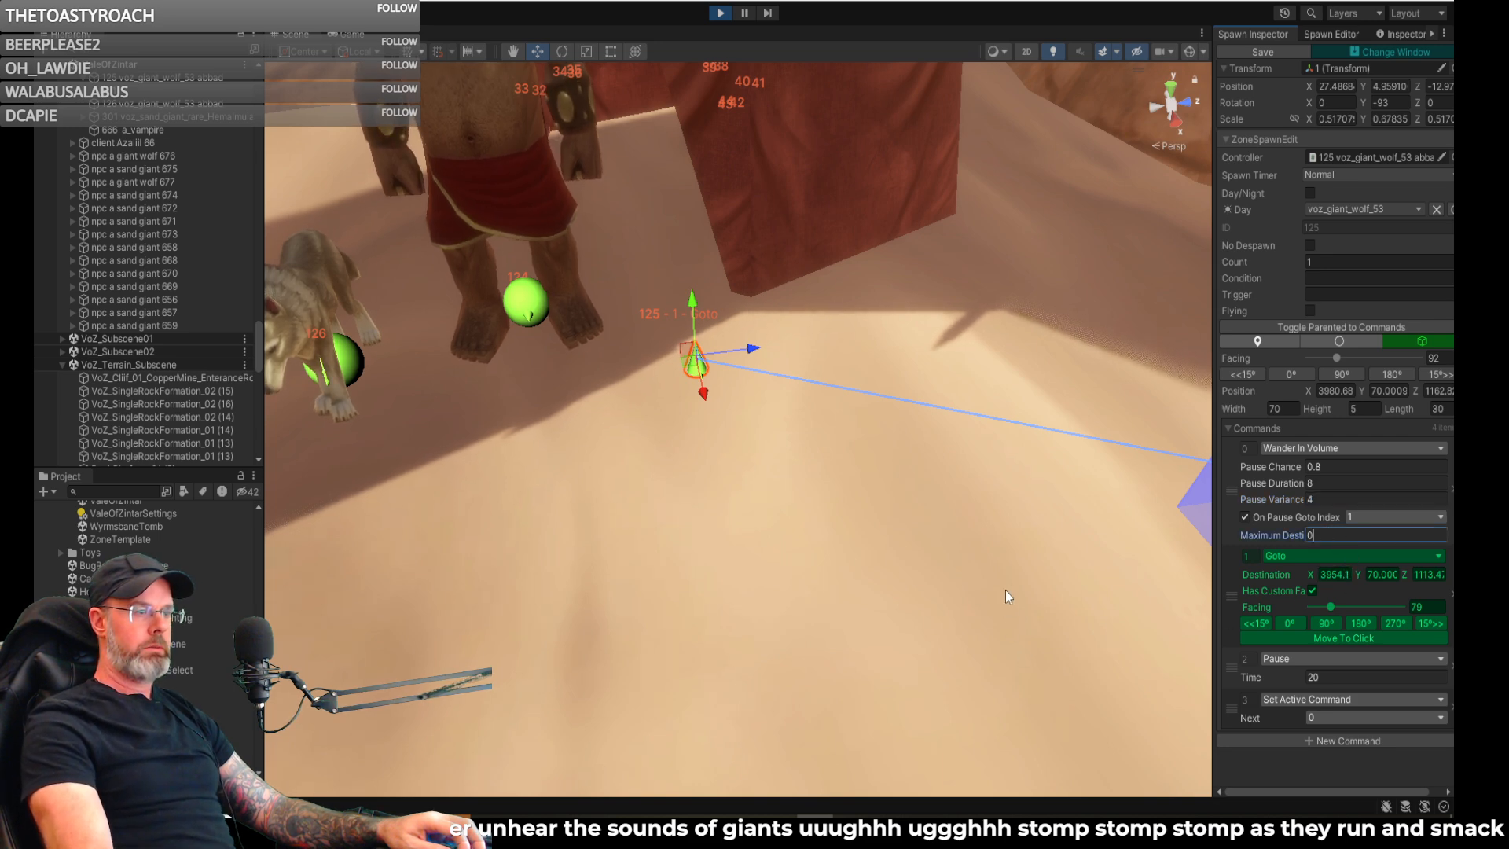
right_click_drag(1022, 582, 1021, 550)
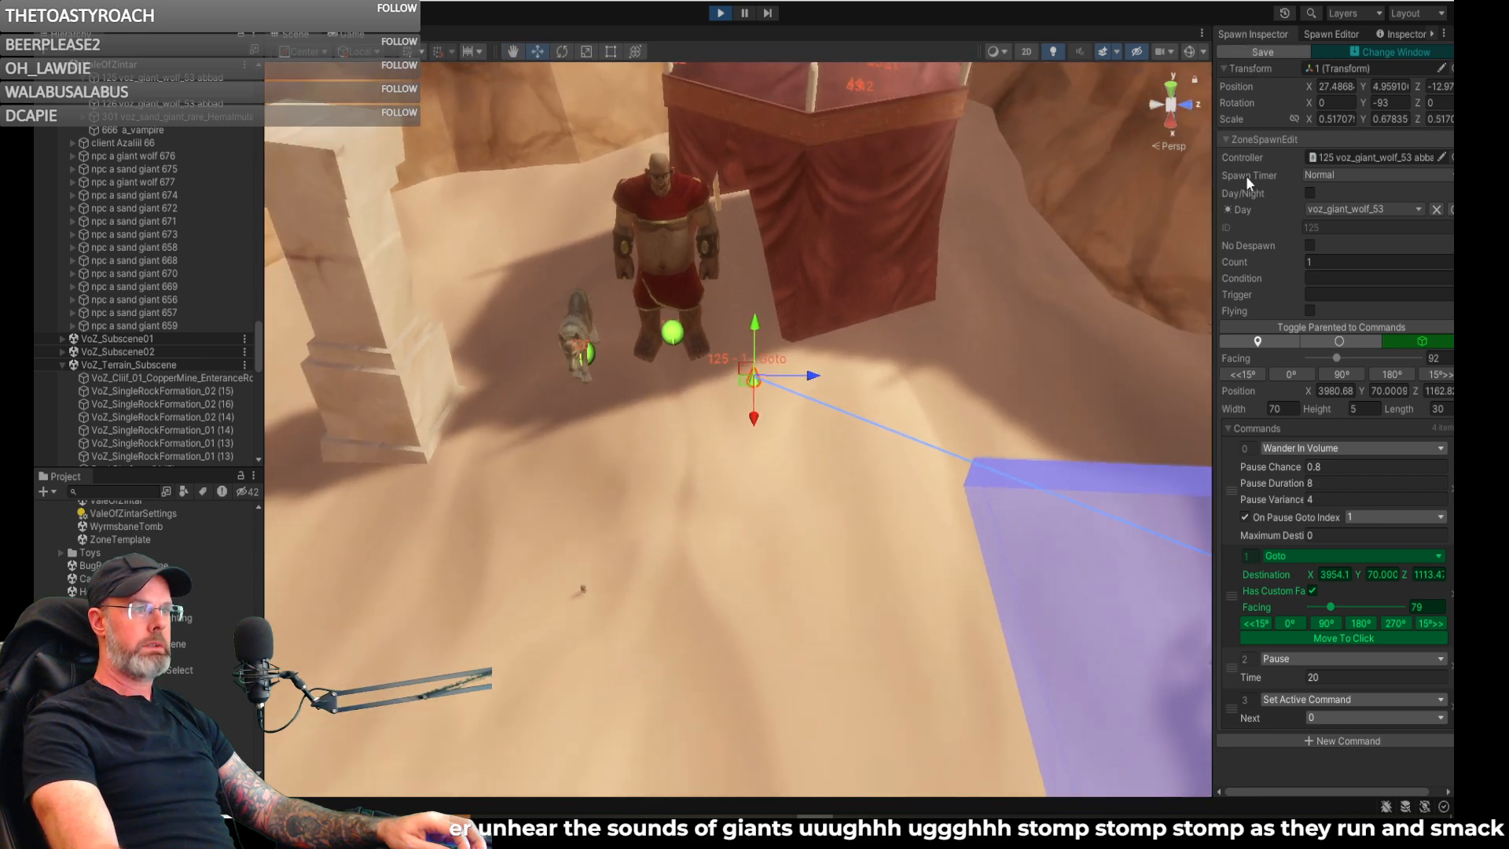
right_click_drag(1096, 305, 1034, 238)
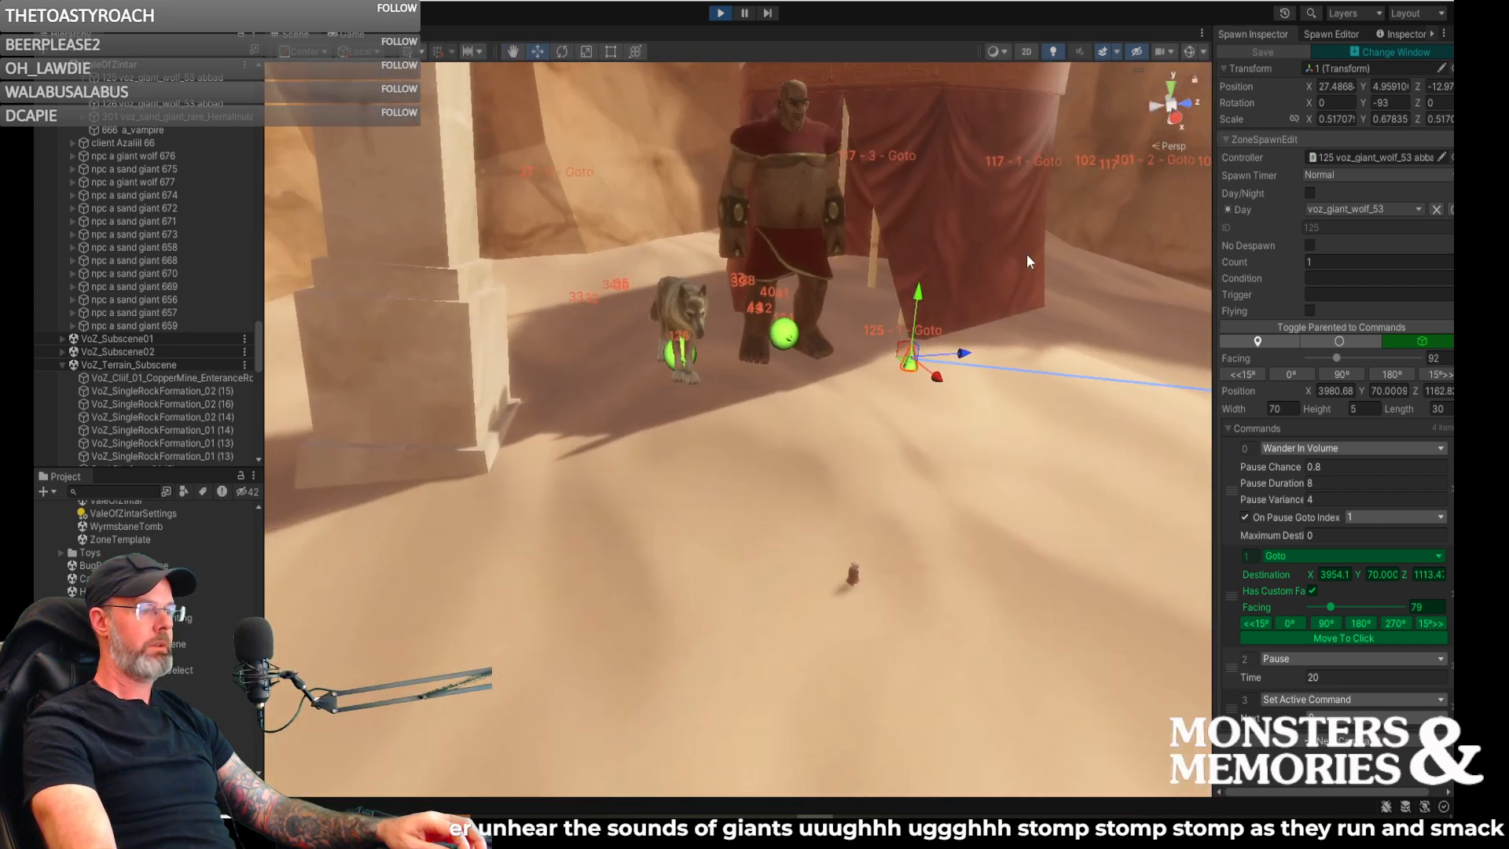
- Check the giant wolf in the running game and its wander volume in the scene, and reload the zone with /reloadzone
left_click(353, 35)
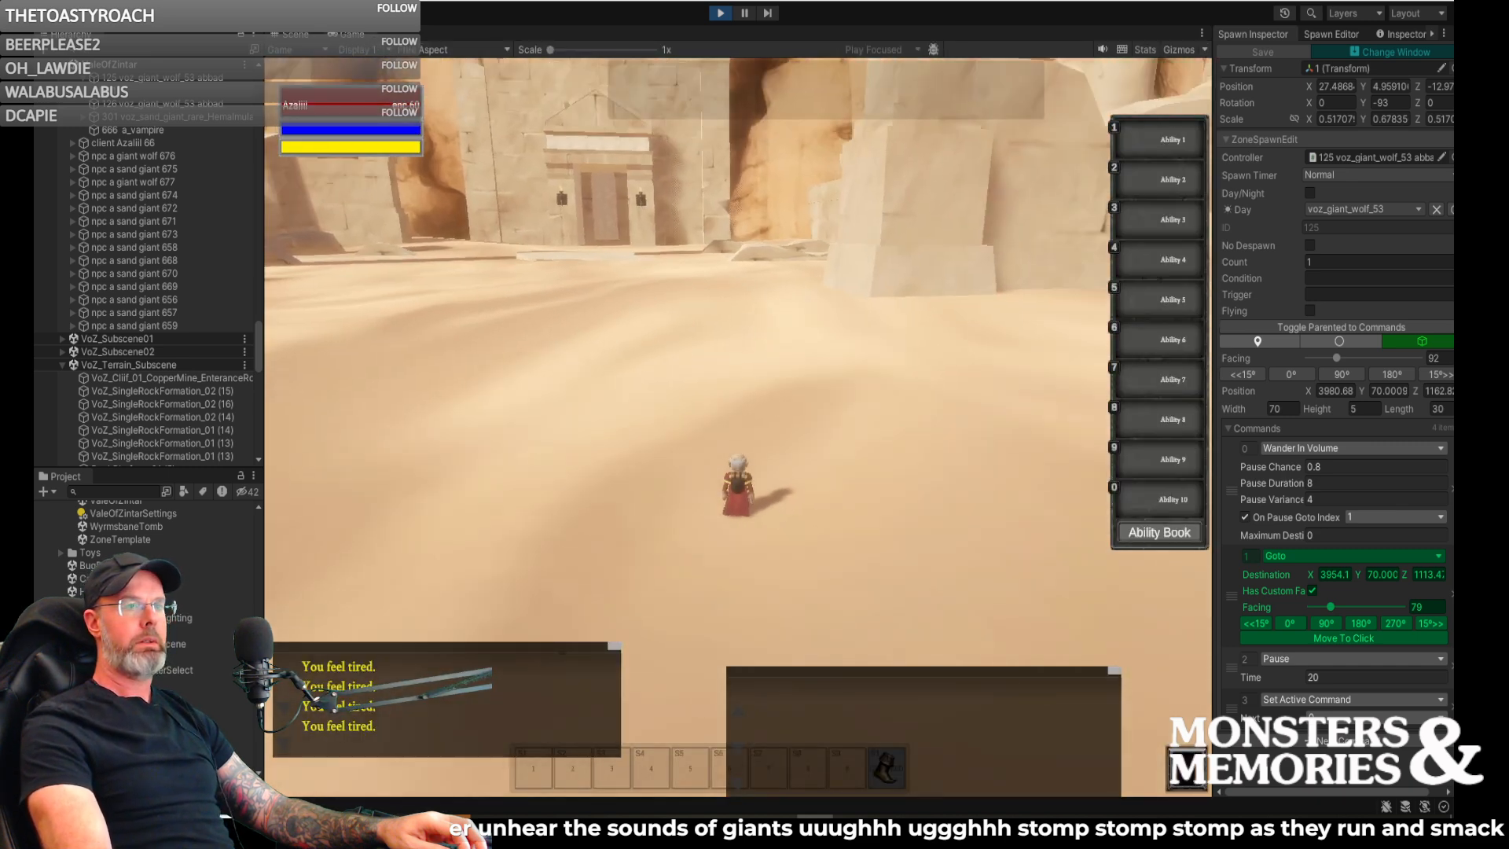
key("w")
right_click_drag(731, 212, 624, 186)
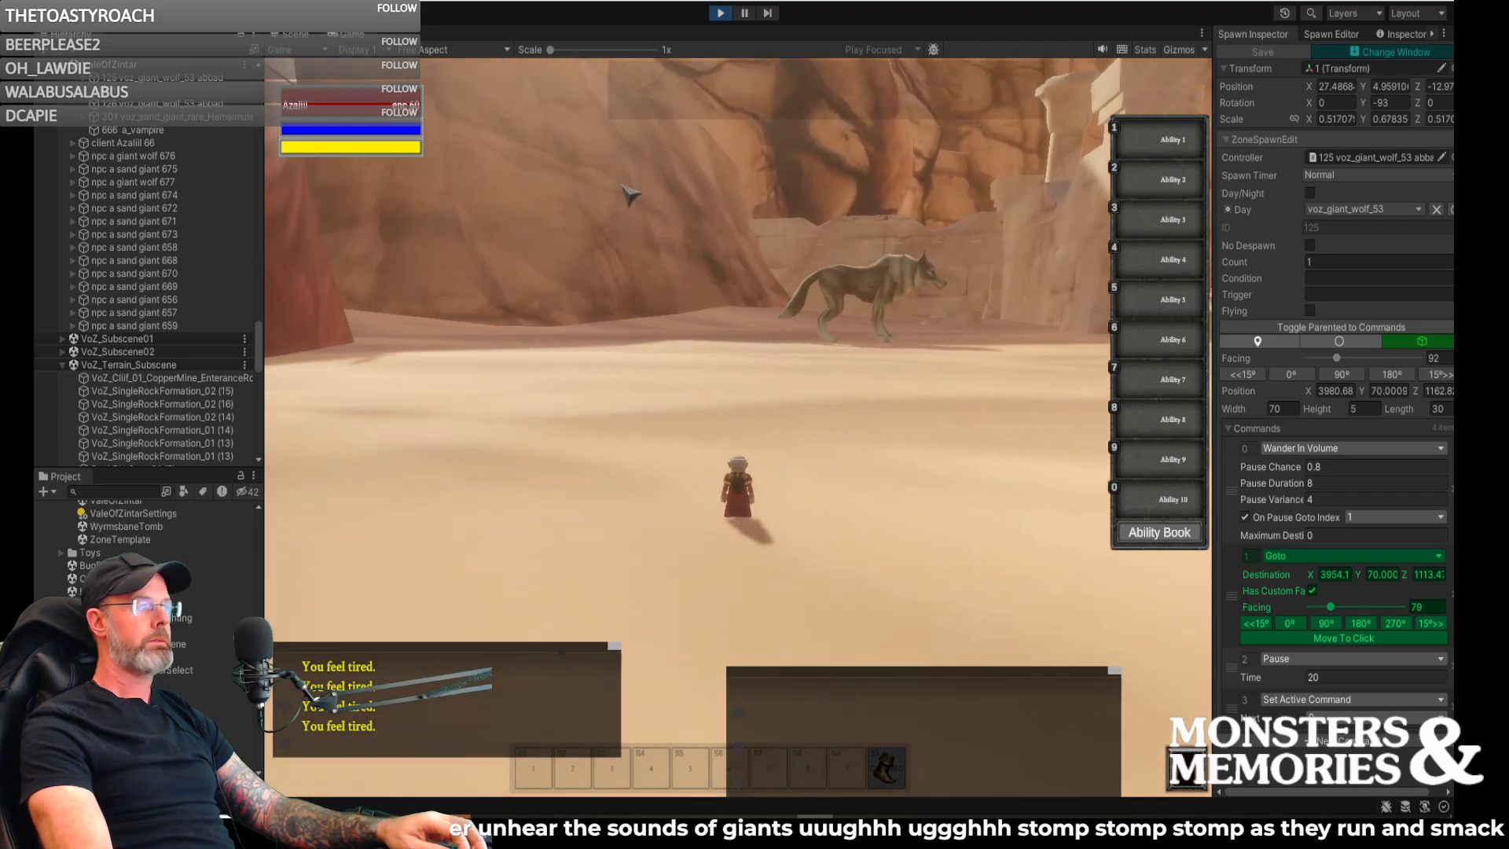
left_click(298, 36)
right_click_drag(437, 177, 762, 203)
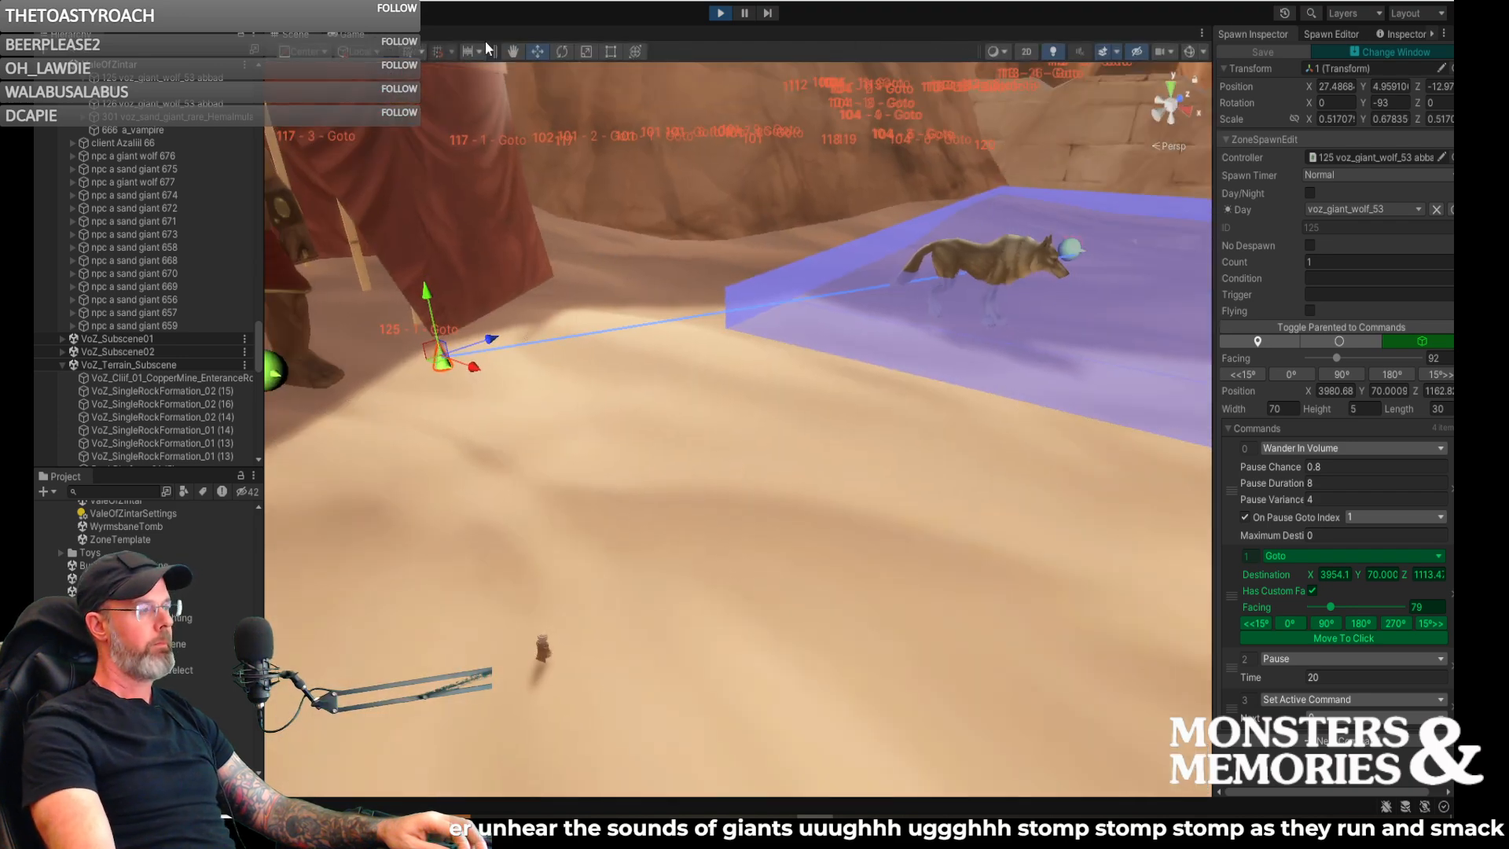
left_click(350, 35)
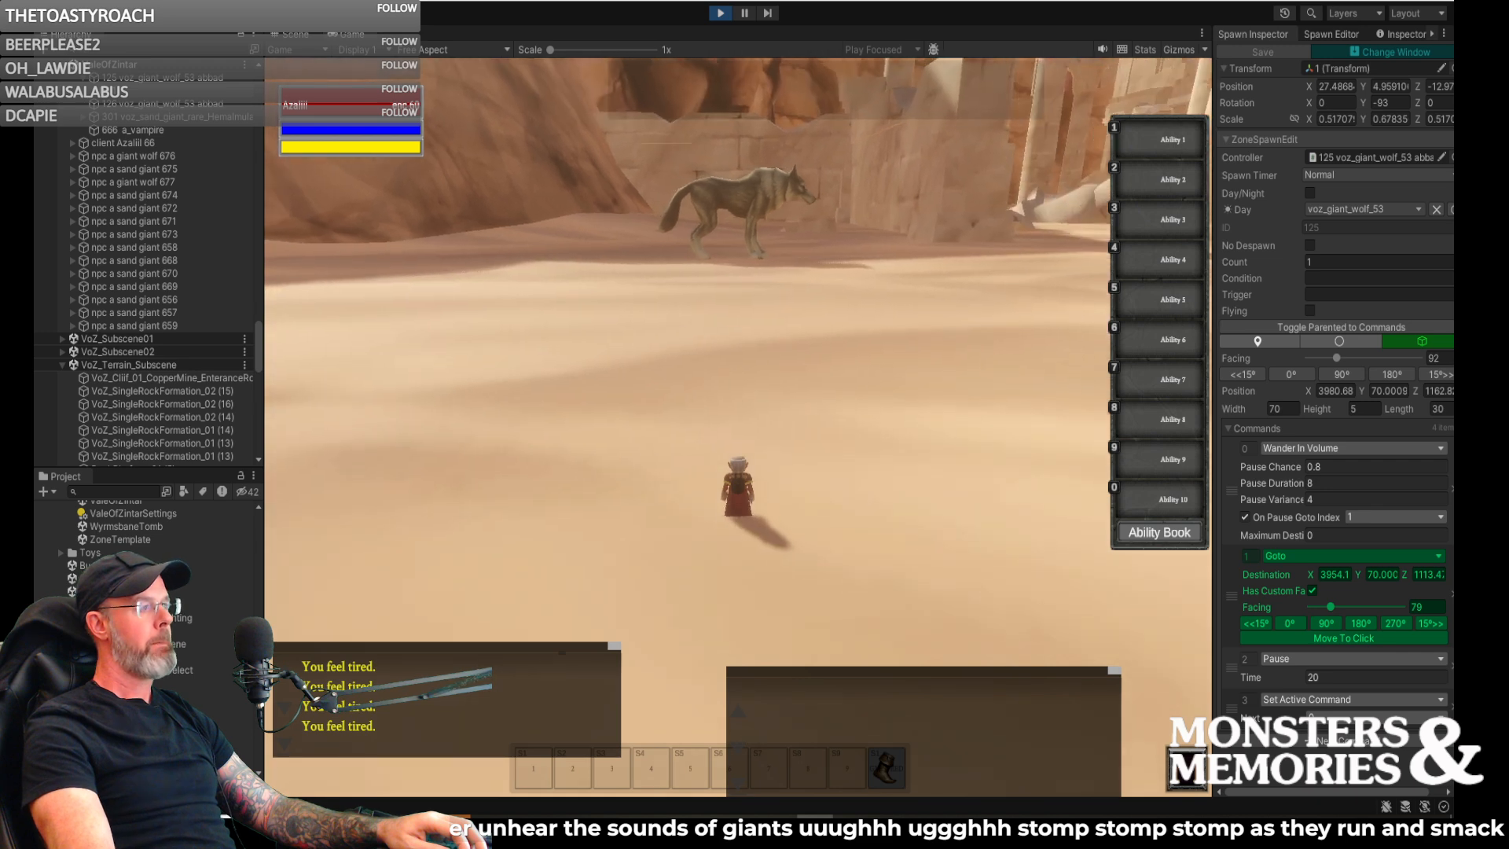
type("/reloadzone")
key("Return")
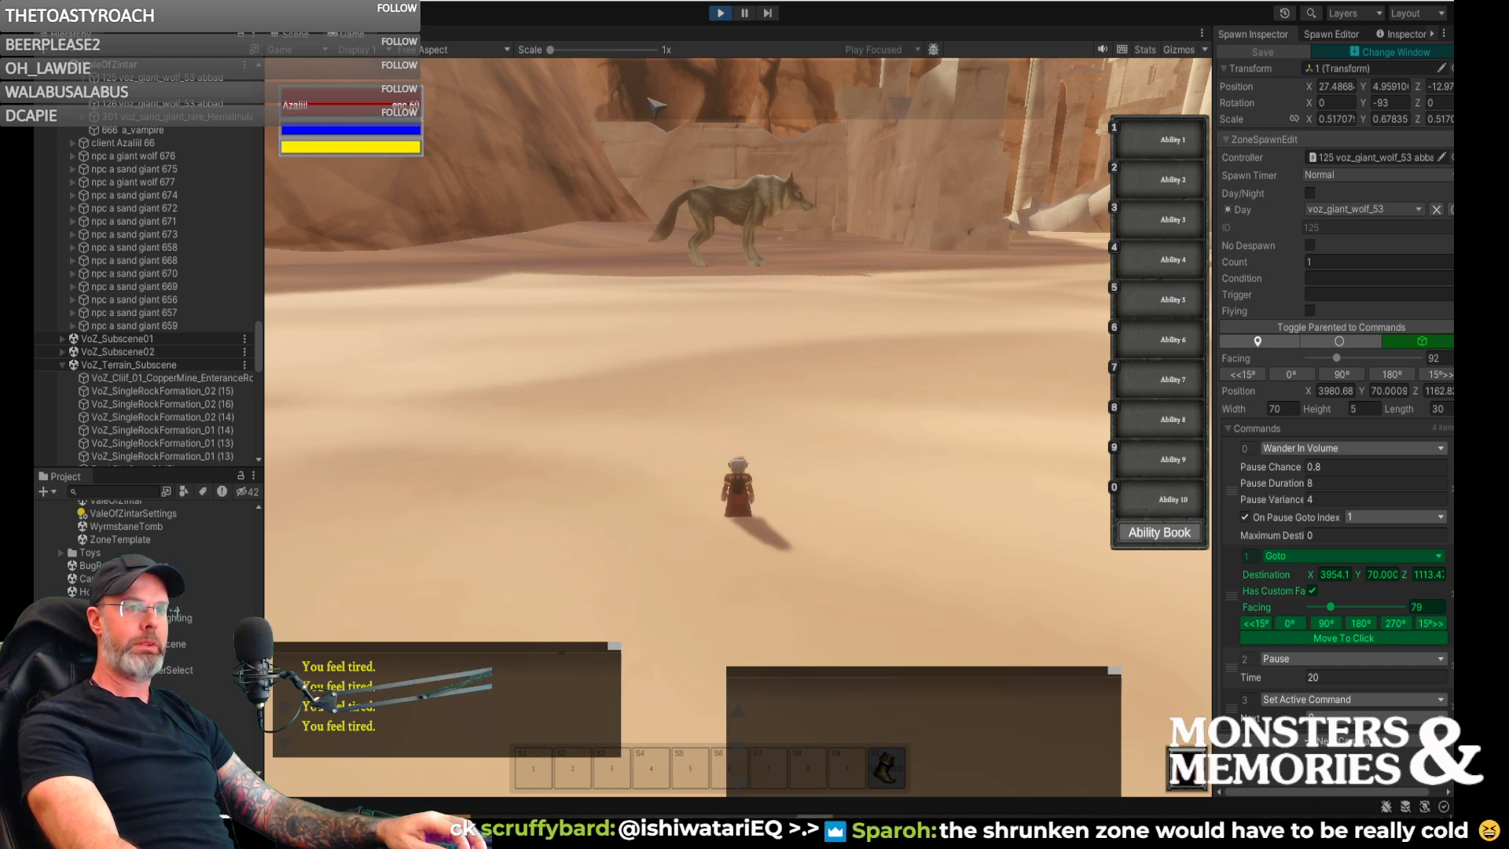
- Walk the character to the sand giant's red tent in the reloaded zone and examine the giant wolves around it
right_click_drag(756, 190, 801, 190)
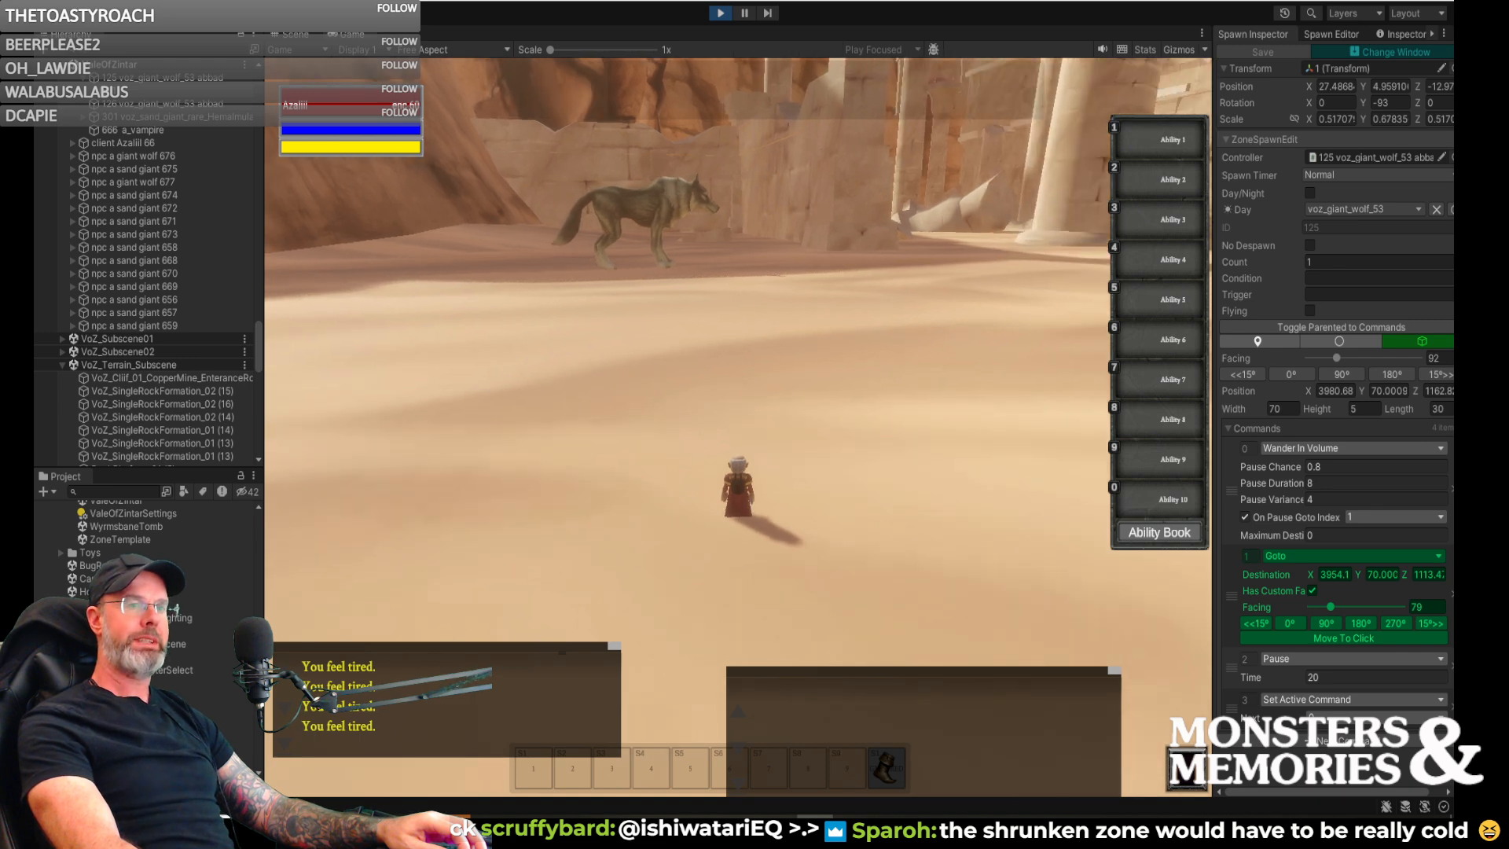
right_click_drag(802, 190, 896, 190)
key("w")
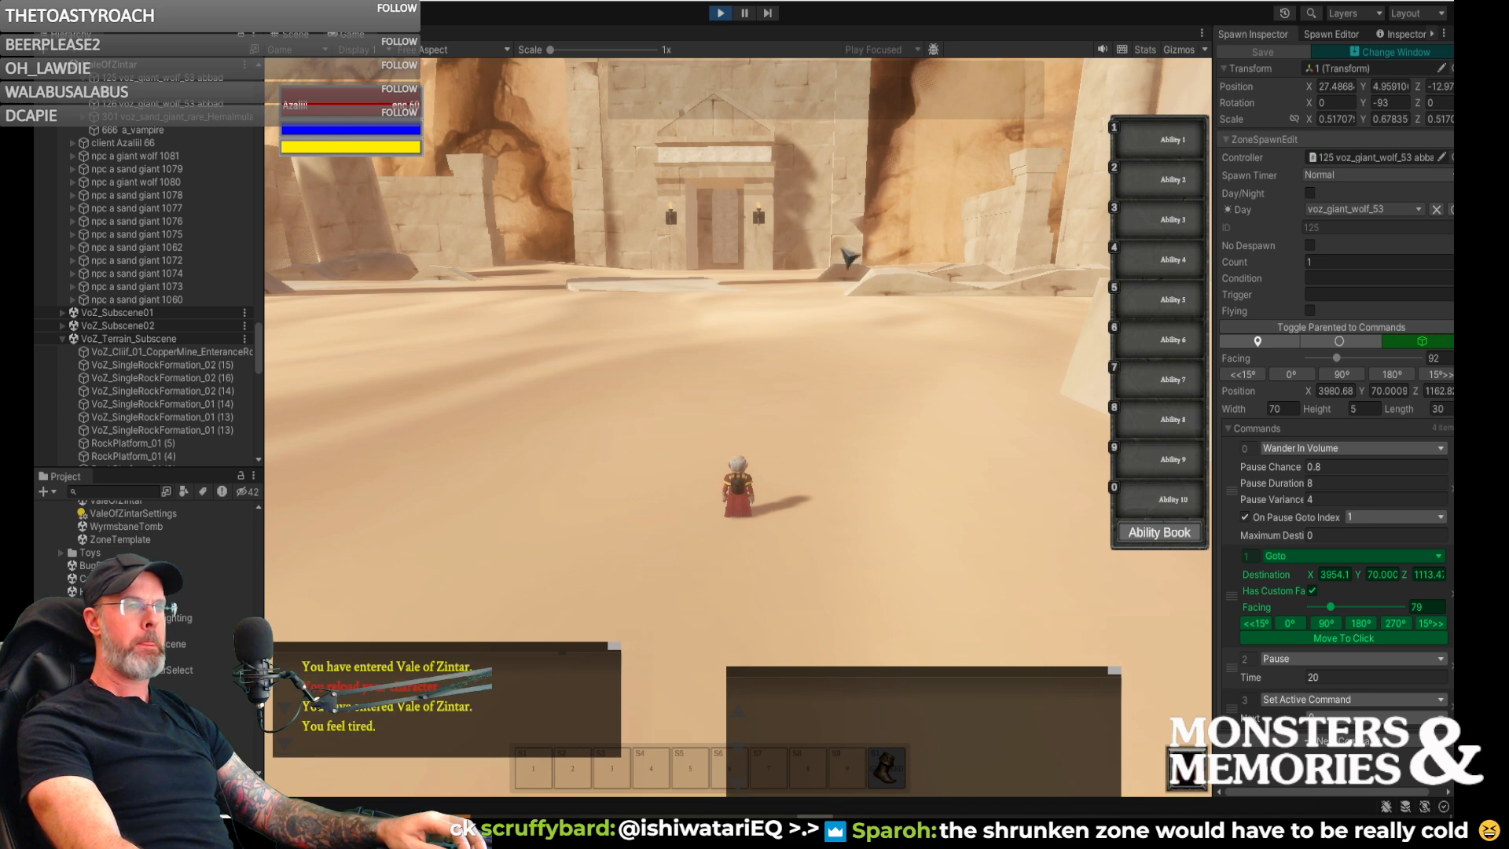
right_click_drag(848, 258, 621, 259)
key("w")
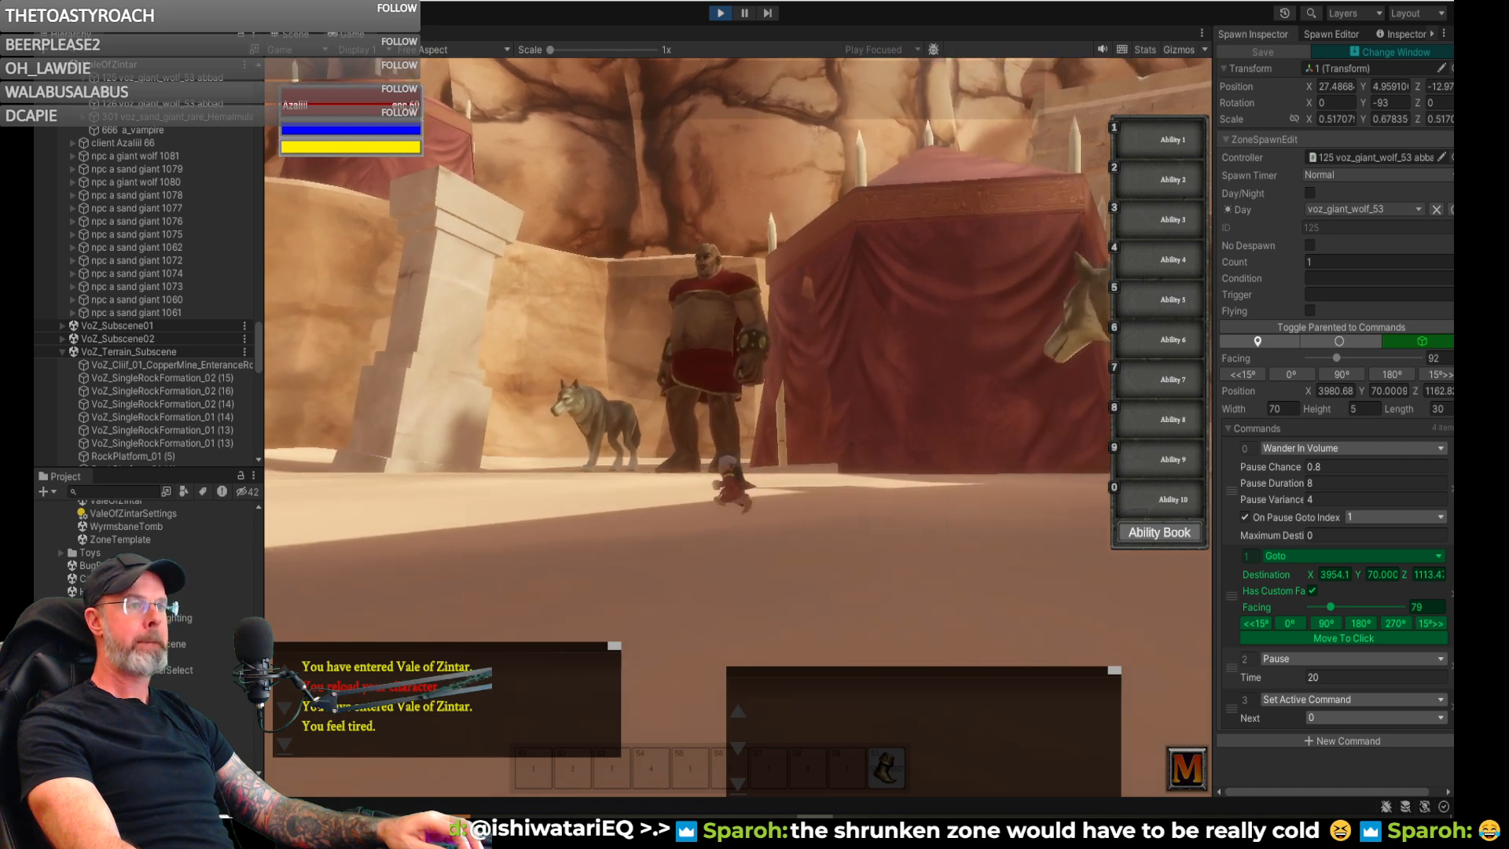
key("w")
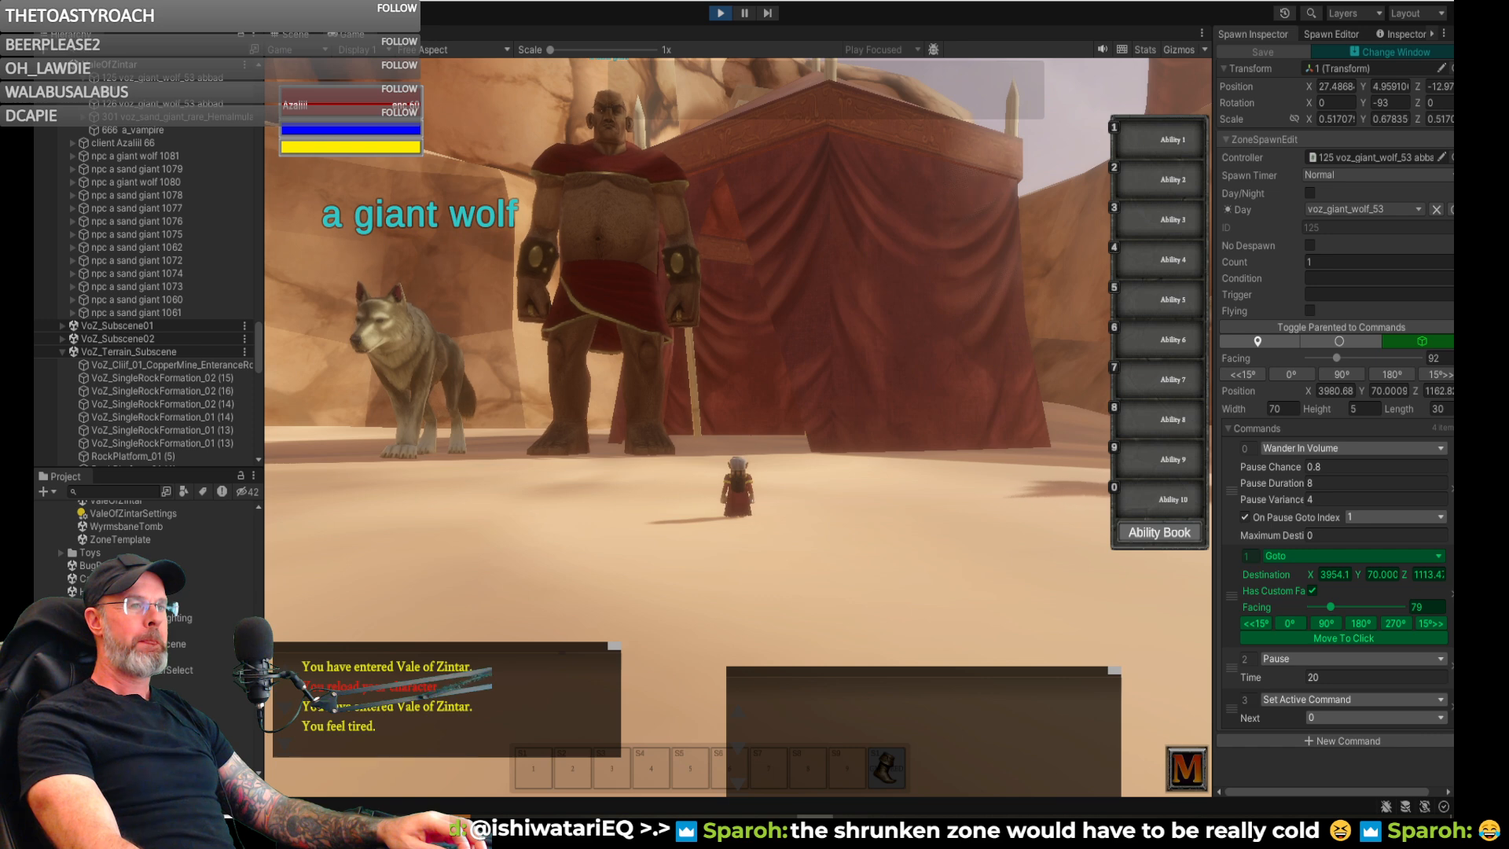
key("d")
key("s")
key("a")
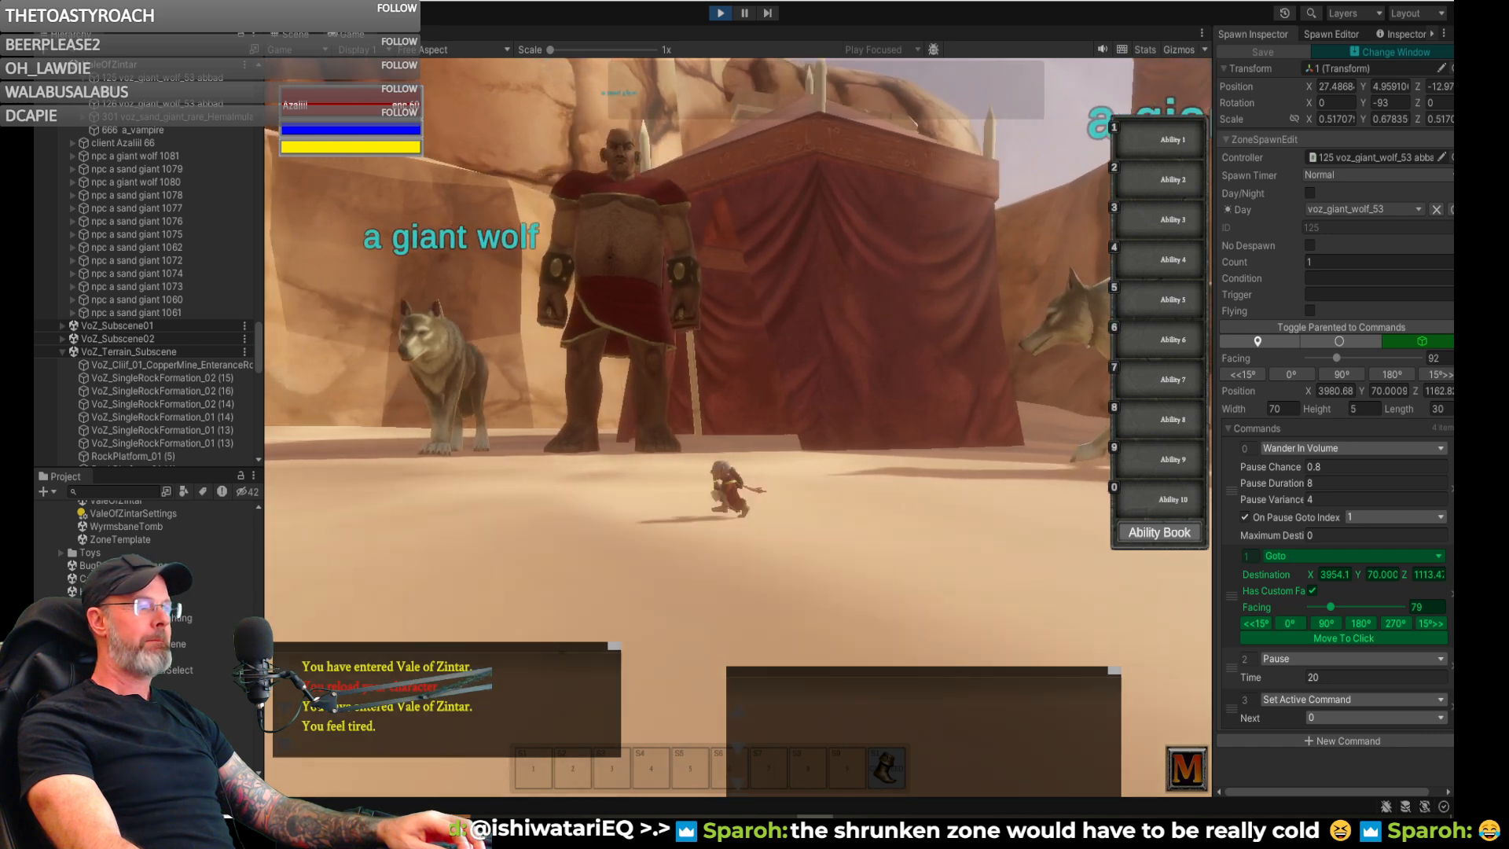
key("d")
key("s")
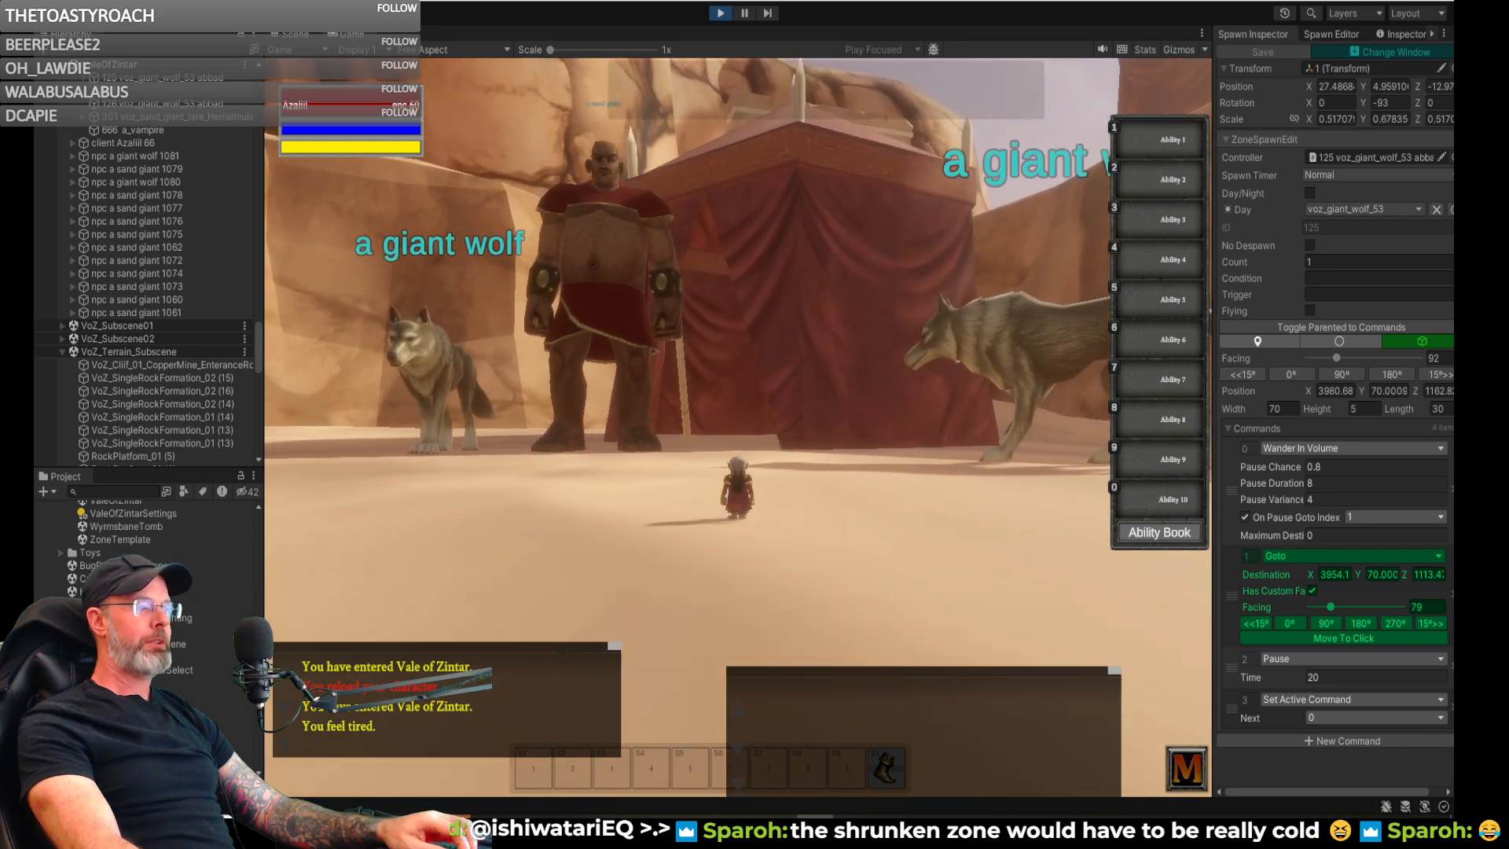
key("d")
key("a")
right_click_drag(899, 259, 841, 259)
key("w")
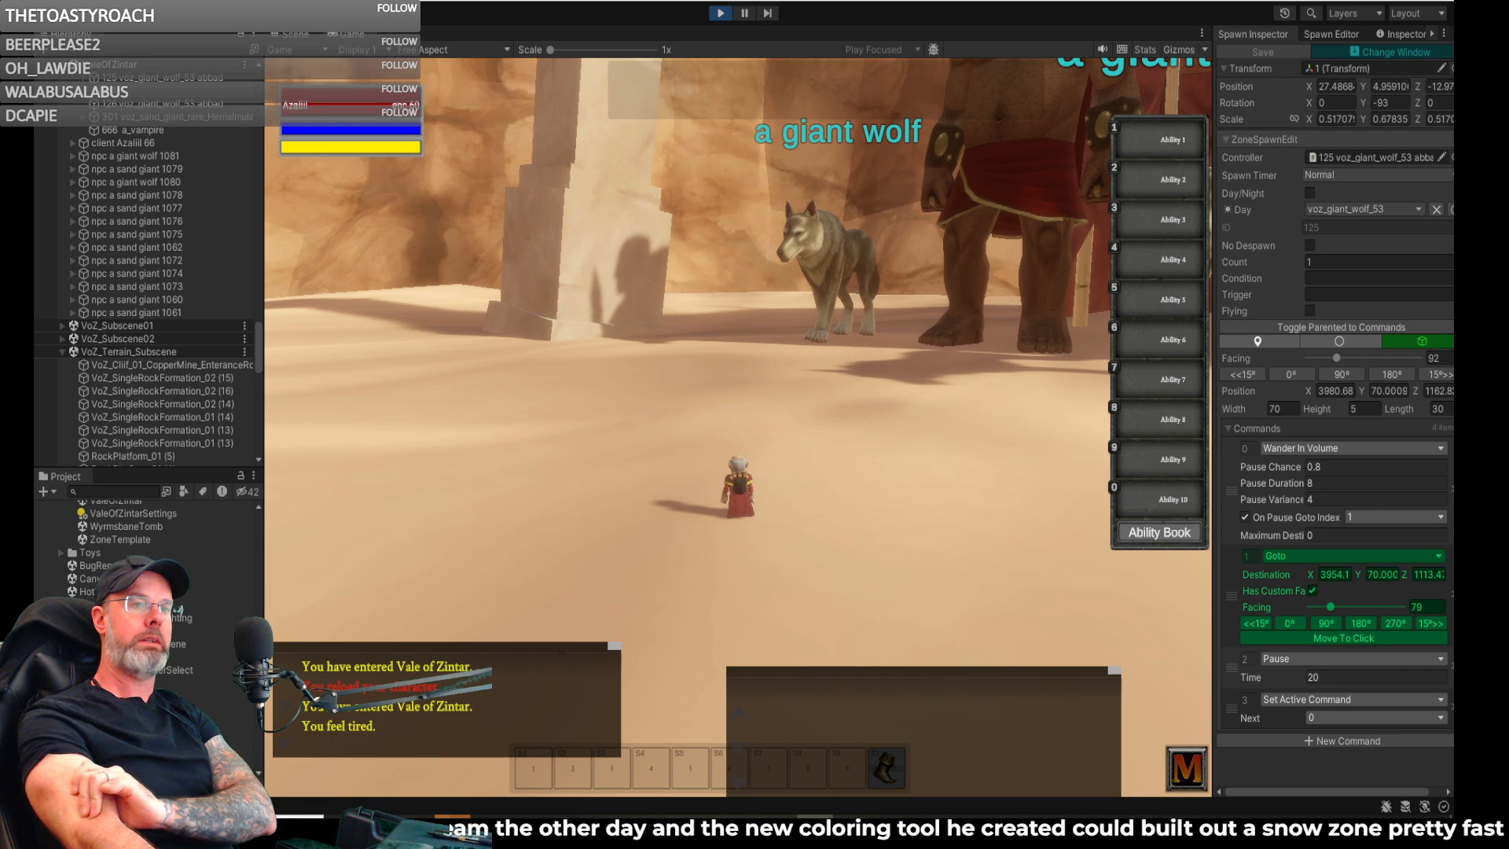
- Back the character away from the tent and watch the wandering wolf's movement to and from the sand giant
right_click_drag(739, 425, 786, 385)
key("s")
key("w")
key("s")
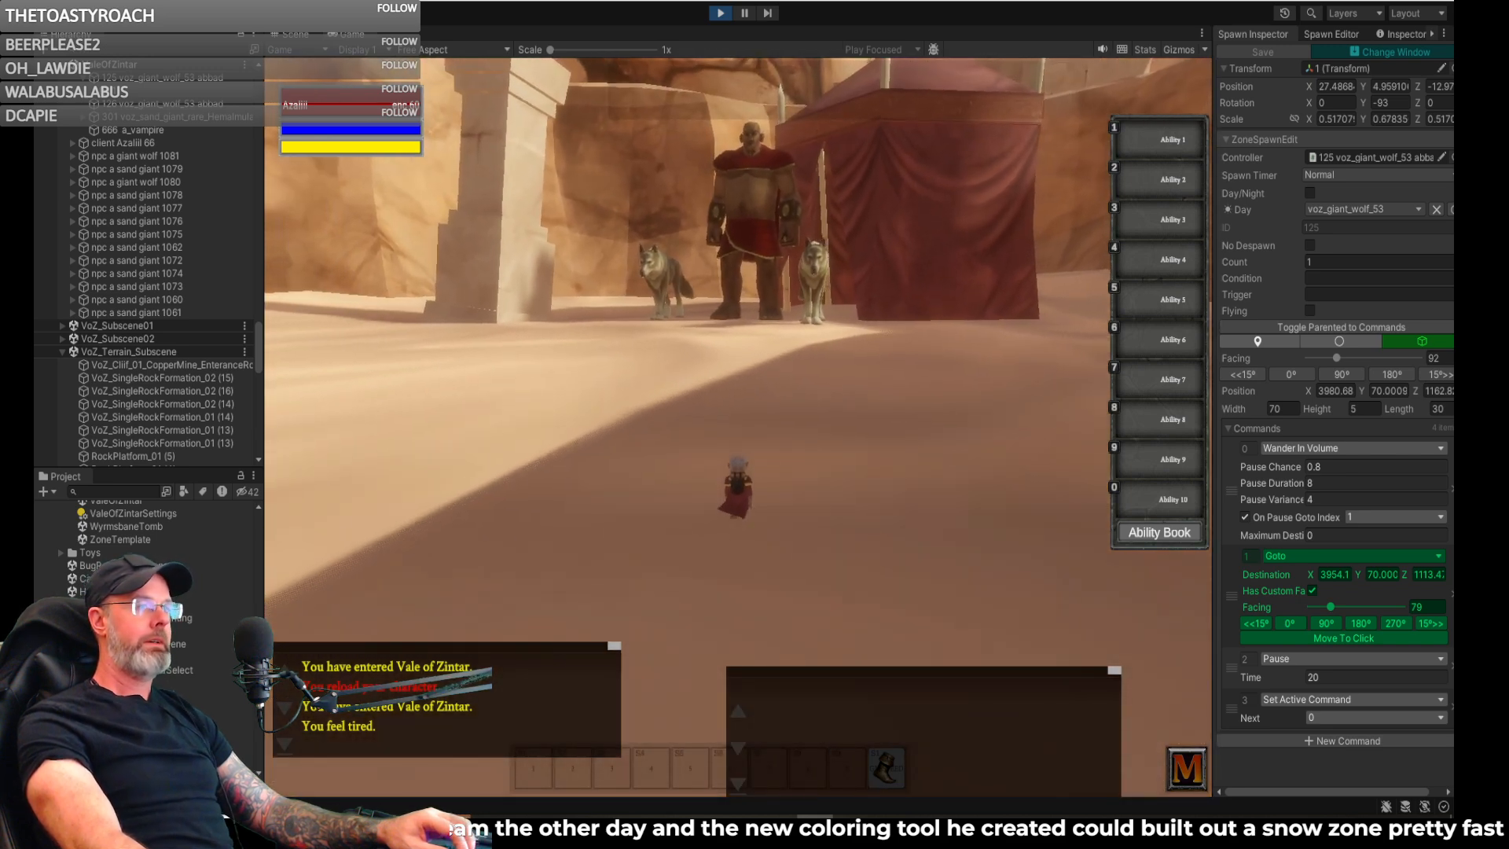
key("a")
key("a")
right_click_drag(786, 385, 833, 385)
key("a")
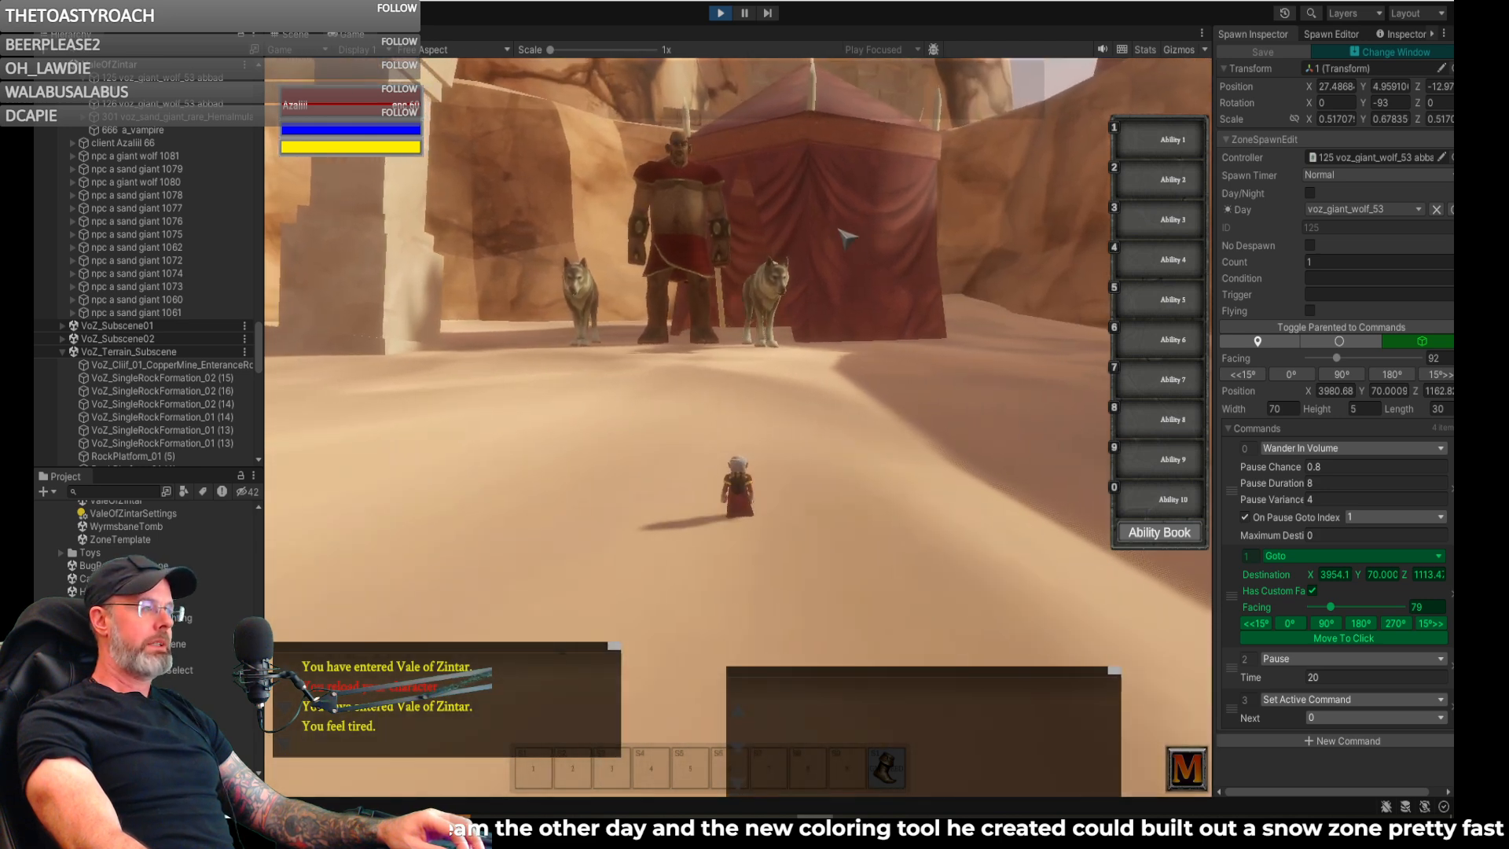
right_click_drag(818, 228, 1239, 230)
key("w")
right_click_drag(707, 248, 740, 253)
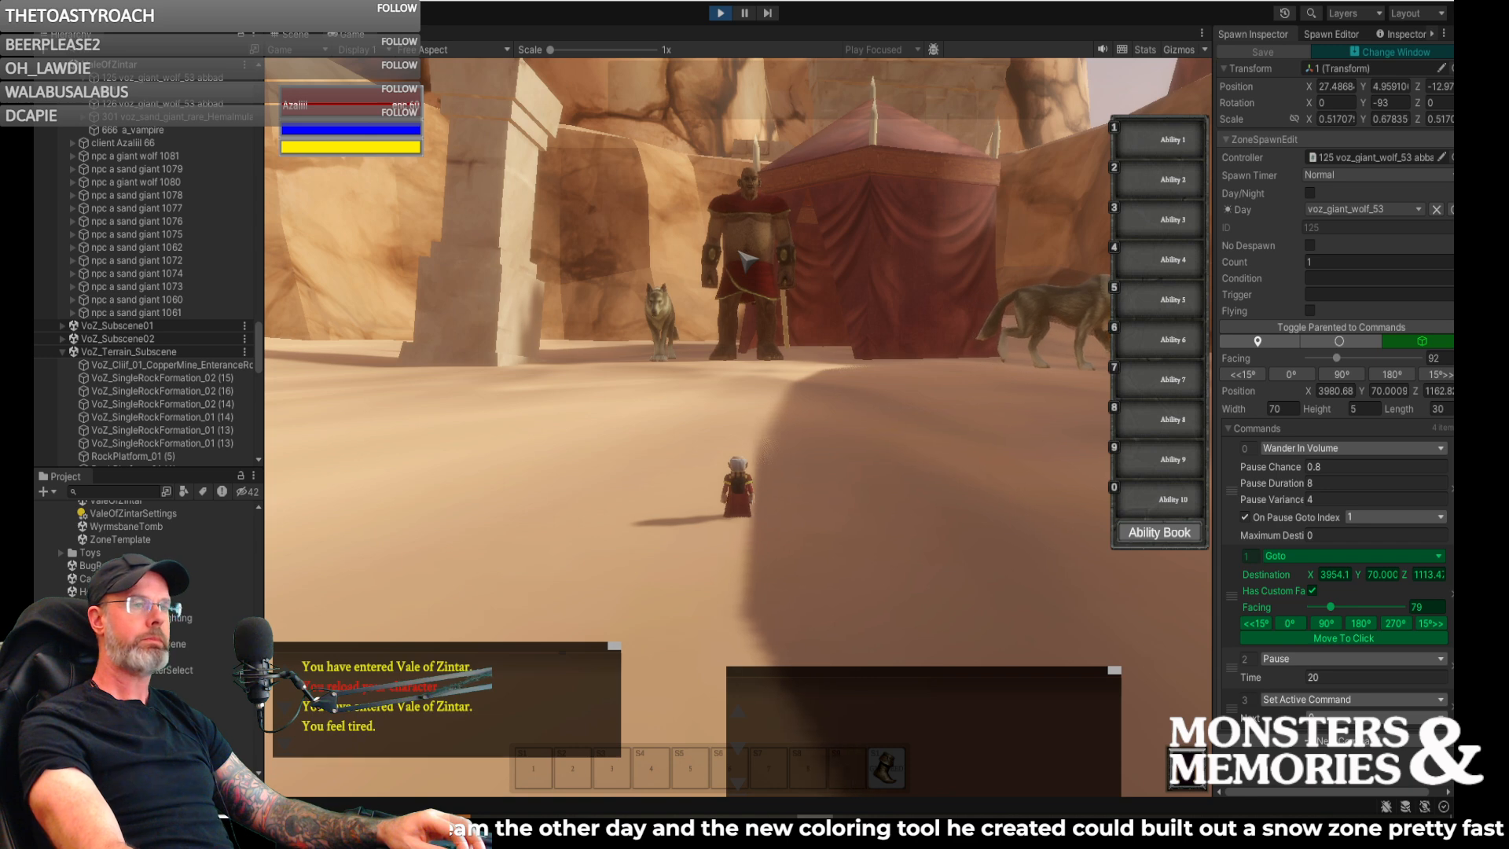
- Set the in-game world time with the chat command /timeset 7 am
key("Return")
key("Up")
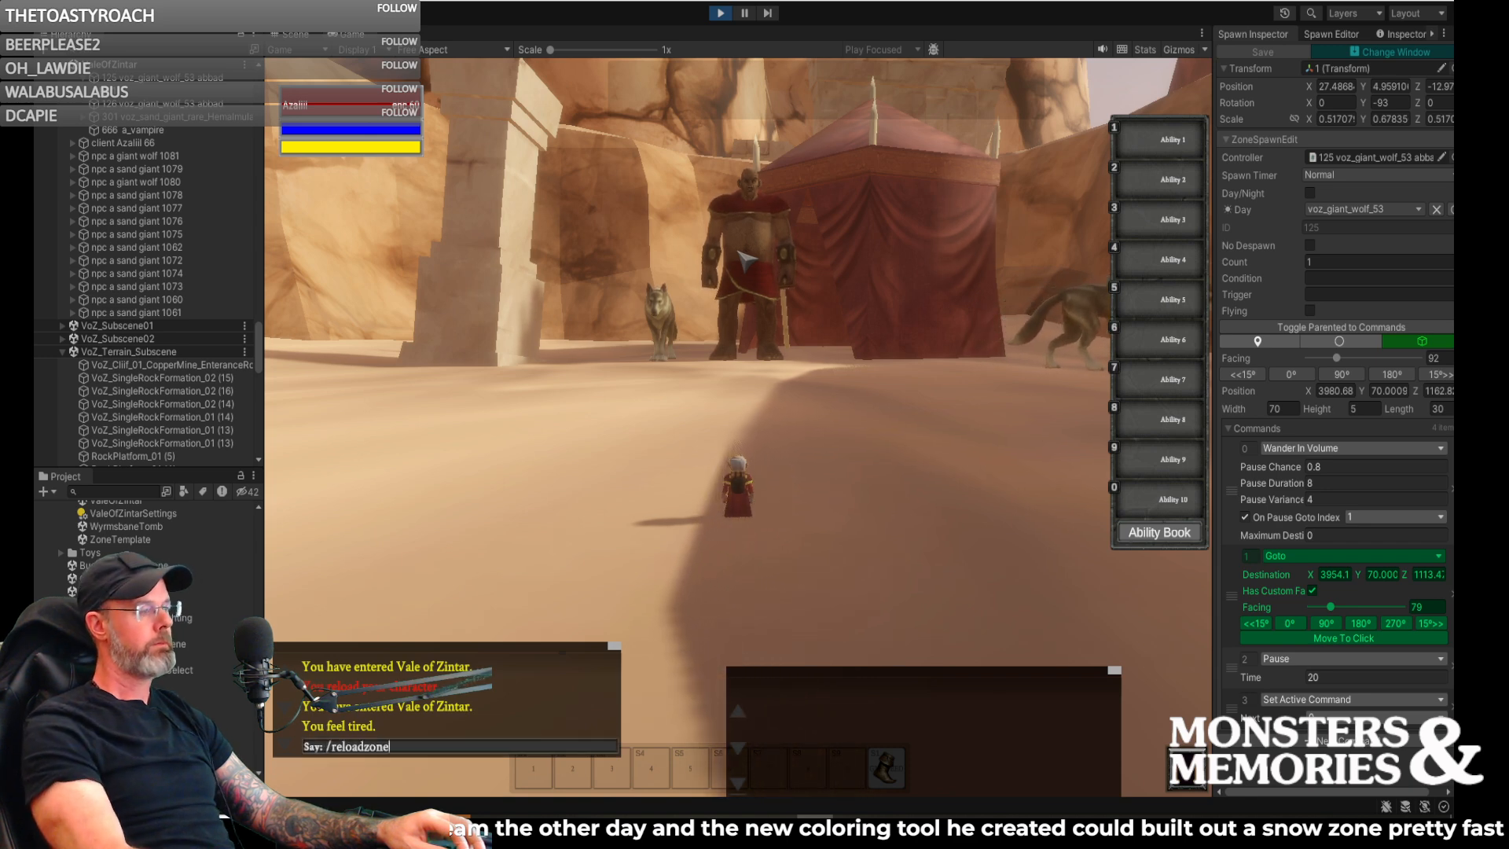
key("Up")
key("Down")
key("BackSpace")
key("BackSpace")
key("BackSpace")
key("BackSpace")
key("BackSpace")
key("BackSpace")
key("BackSpace")
key("BackSpace")
key("BackSpace")
key("BackSpace")
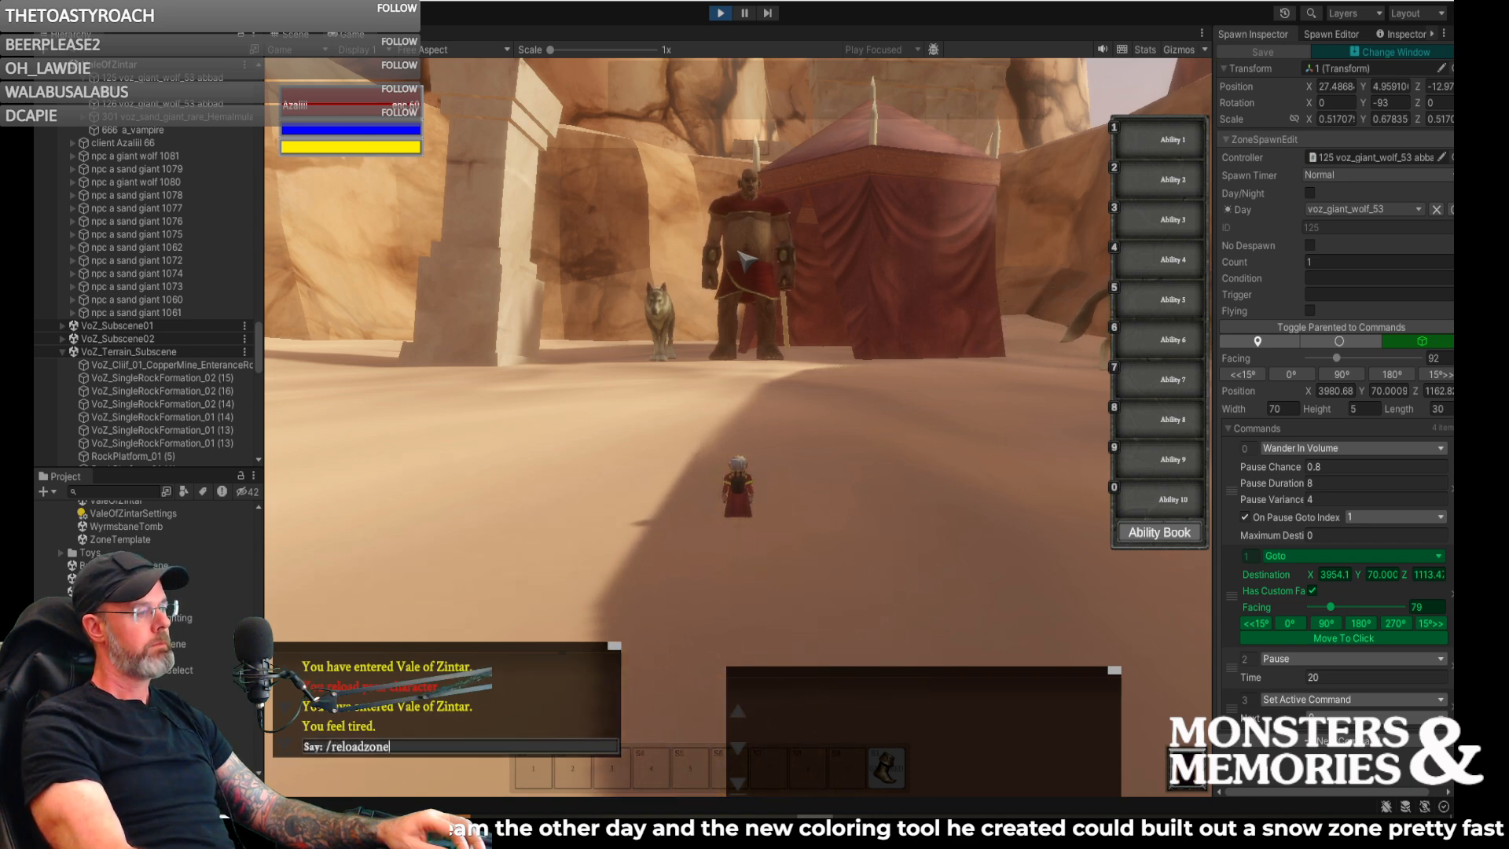
type("timeset ")
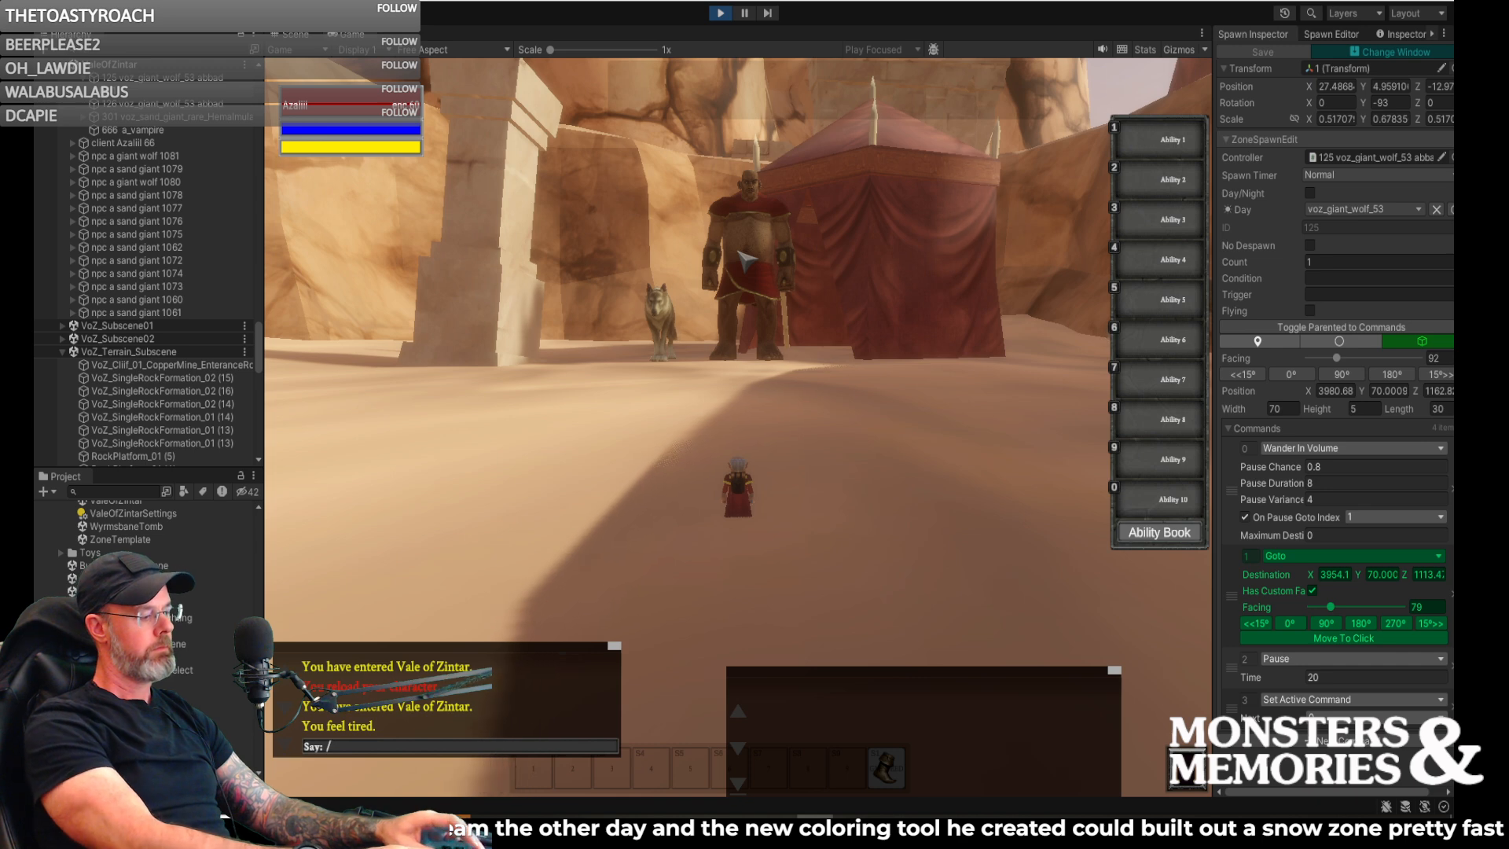
type("7 am")
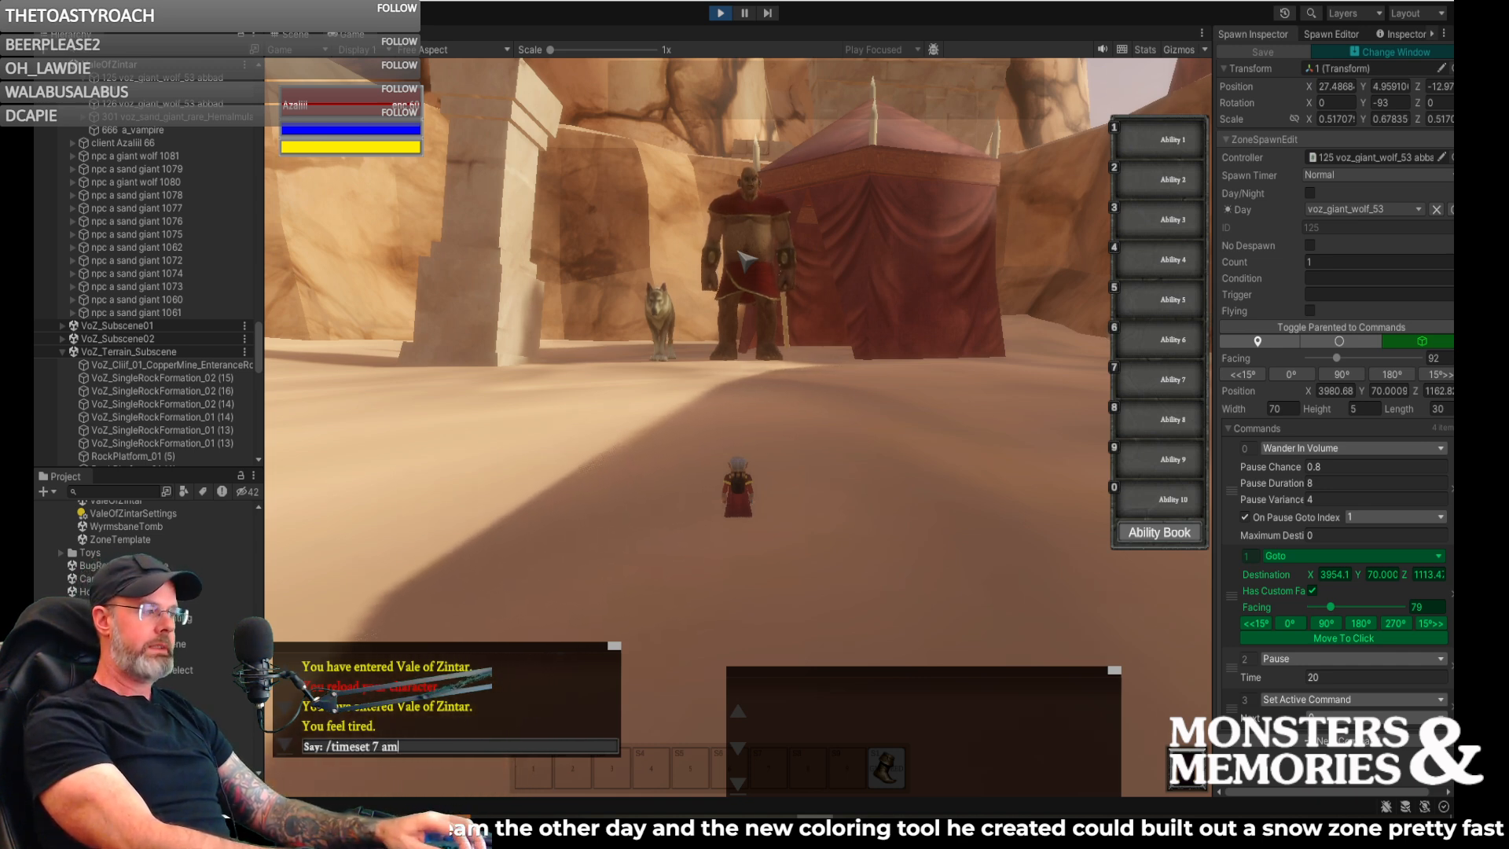
key("Return")
- Return to the scene view and inspect the settings of the stationary giant wolf spawn beside the sand giant
right_click_drag(565, 277, 425, 140)
key("w")
key("a")
left_click(294, 34)
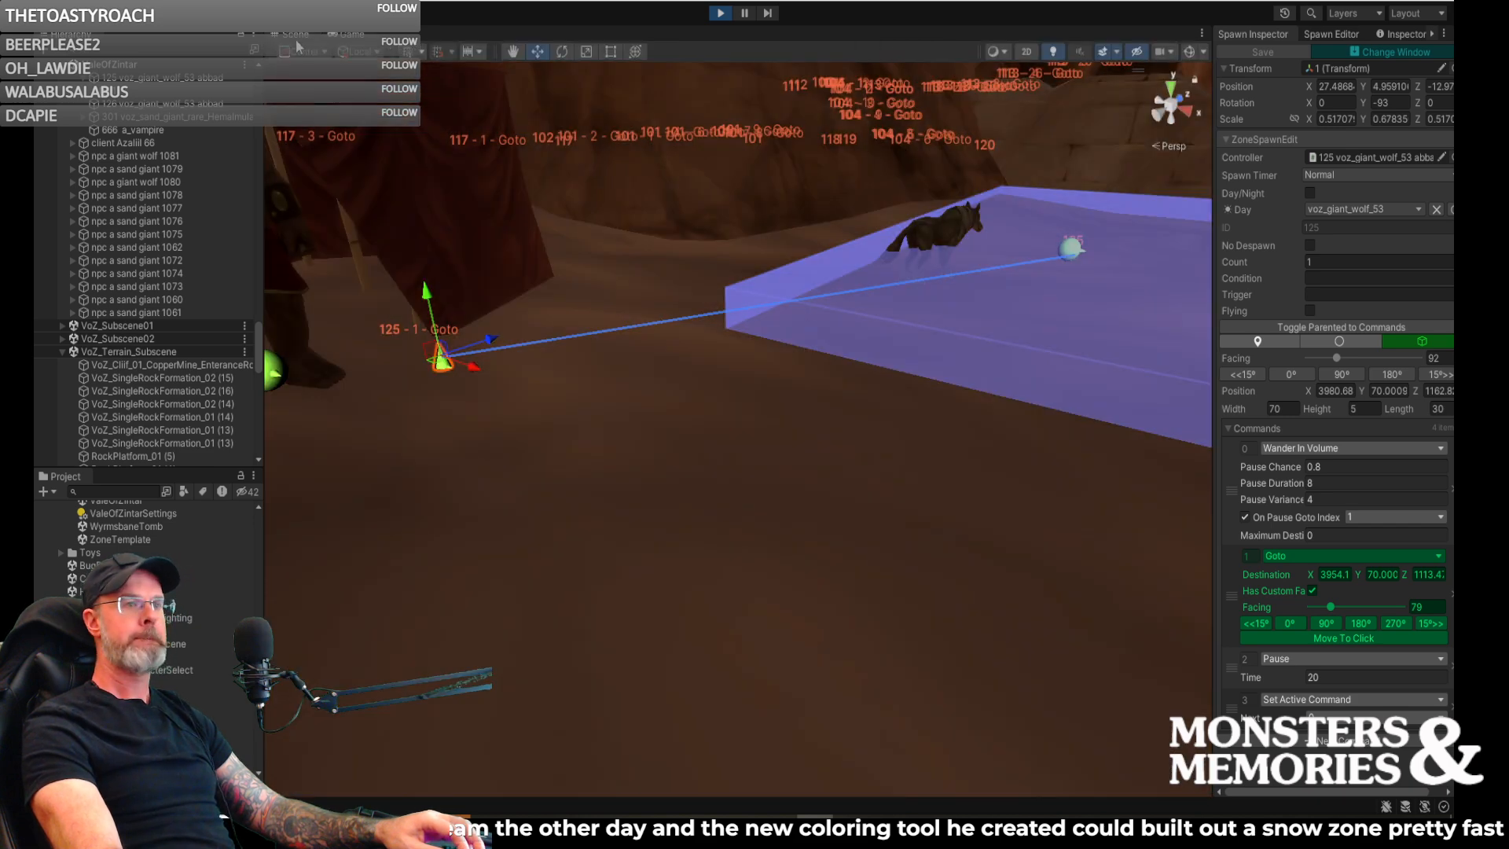
right_click_drag(790, 275, 312, 369)
key("w")
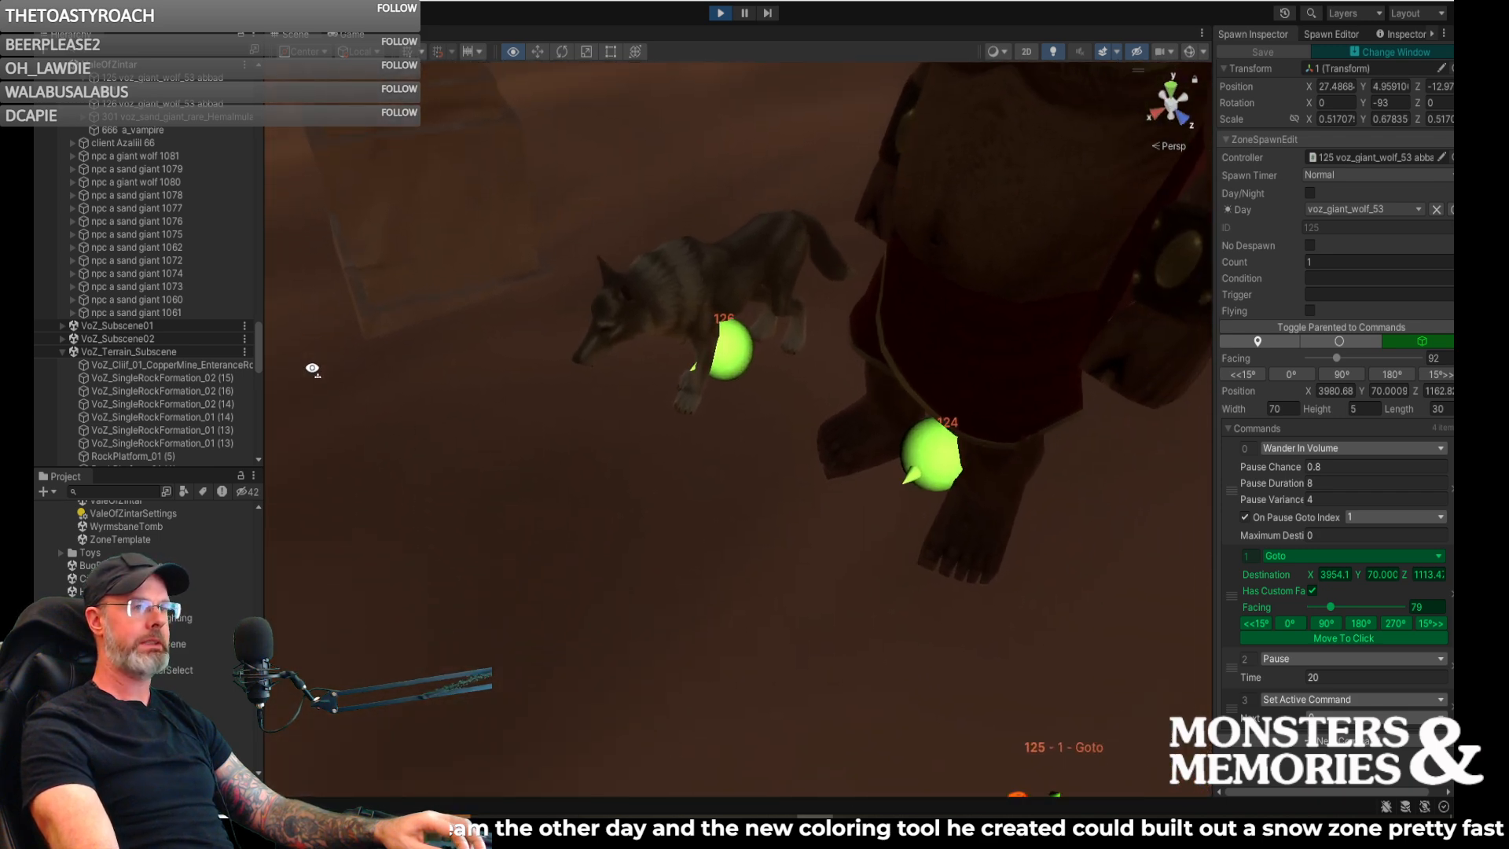
right_click_drag(658, 368, 572, 378)
left_click(771, 358)
mouse_move(732, 392)
right_mouse_down()
mouse_move(634, 398)
mouse_move(677, 383)
mouse_move(911, 426)
mouse_move(513, 284)
right_mouse_up()
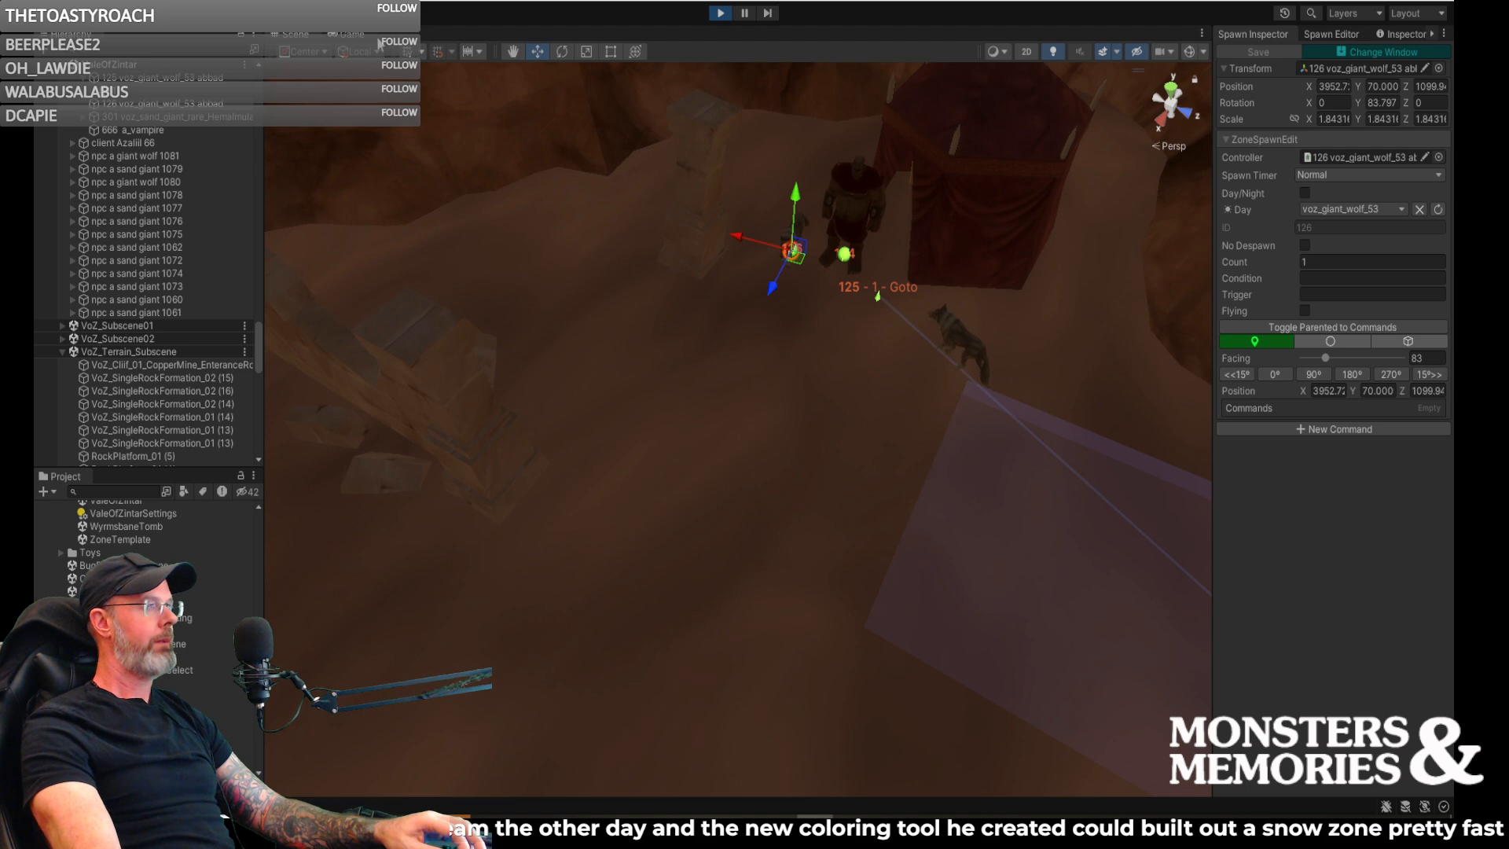
- Set the wandering giant wolf spawn's Wander In Volume Pause Chance to 0.3 and save it
right_click_drag(908, 338, 1016, 326)
left_click(893, 301)
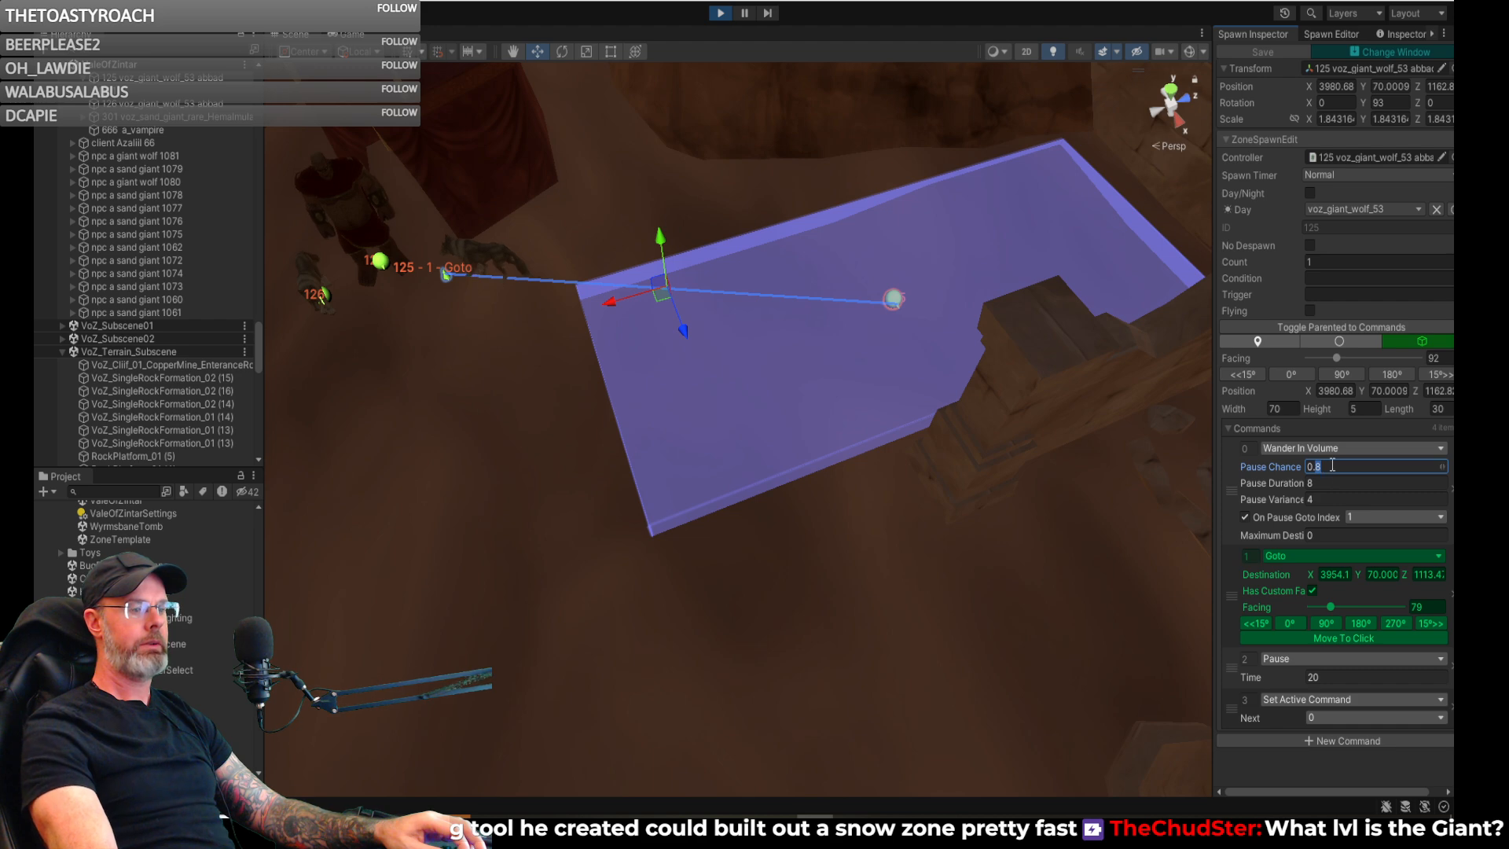
type("0.4")
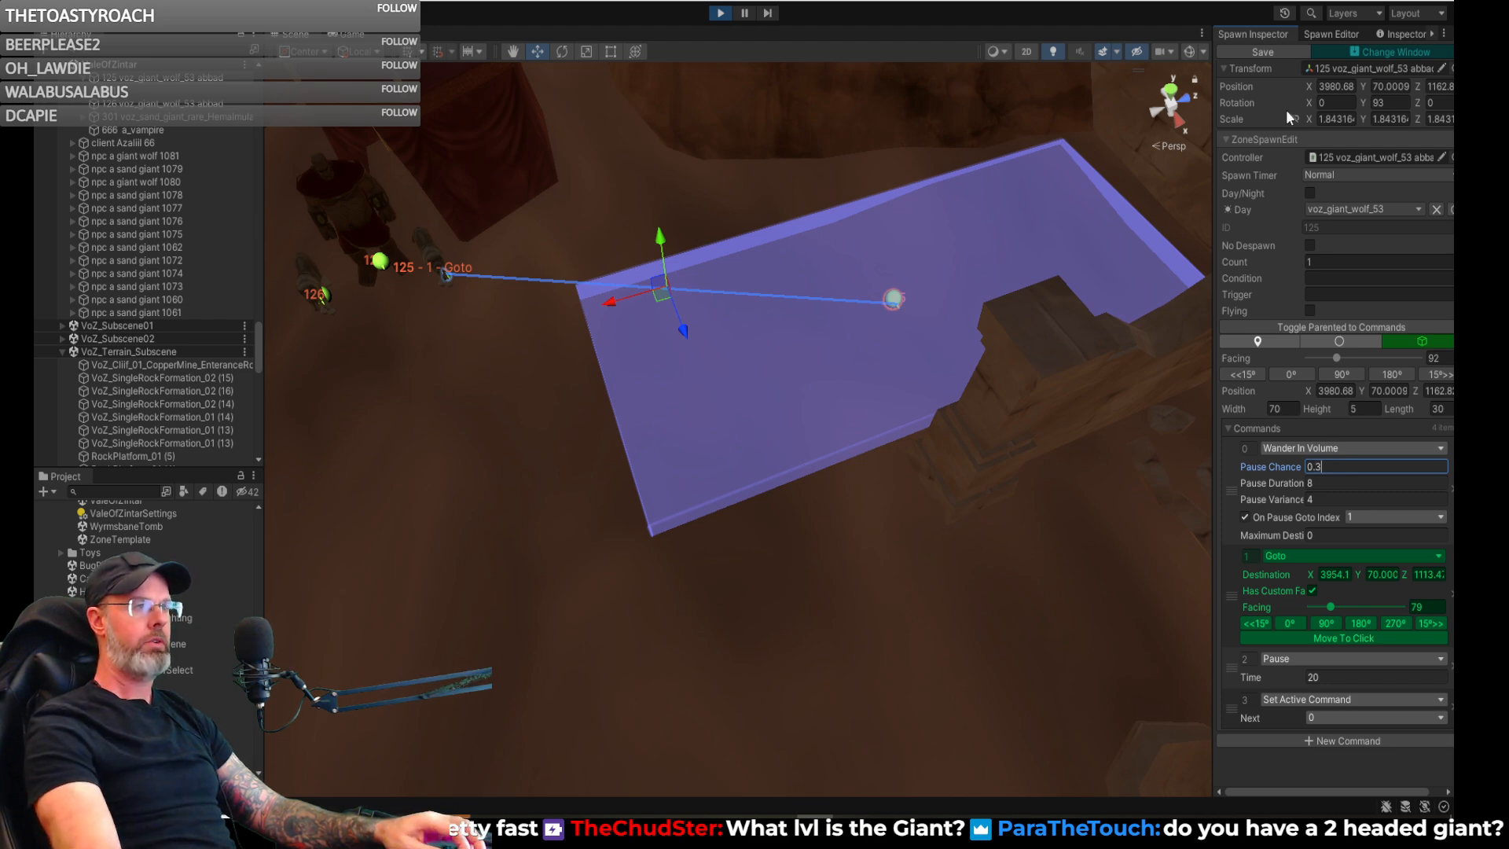
right_click_drag(1025, 261, 791, 282)
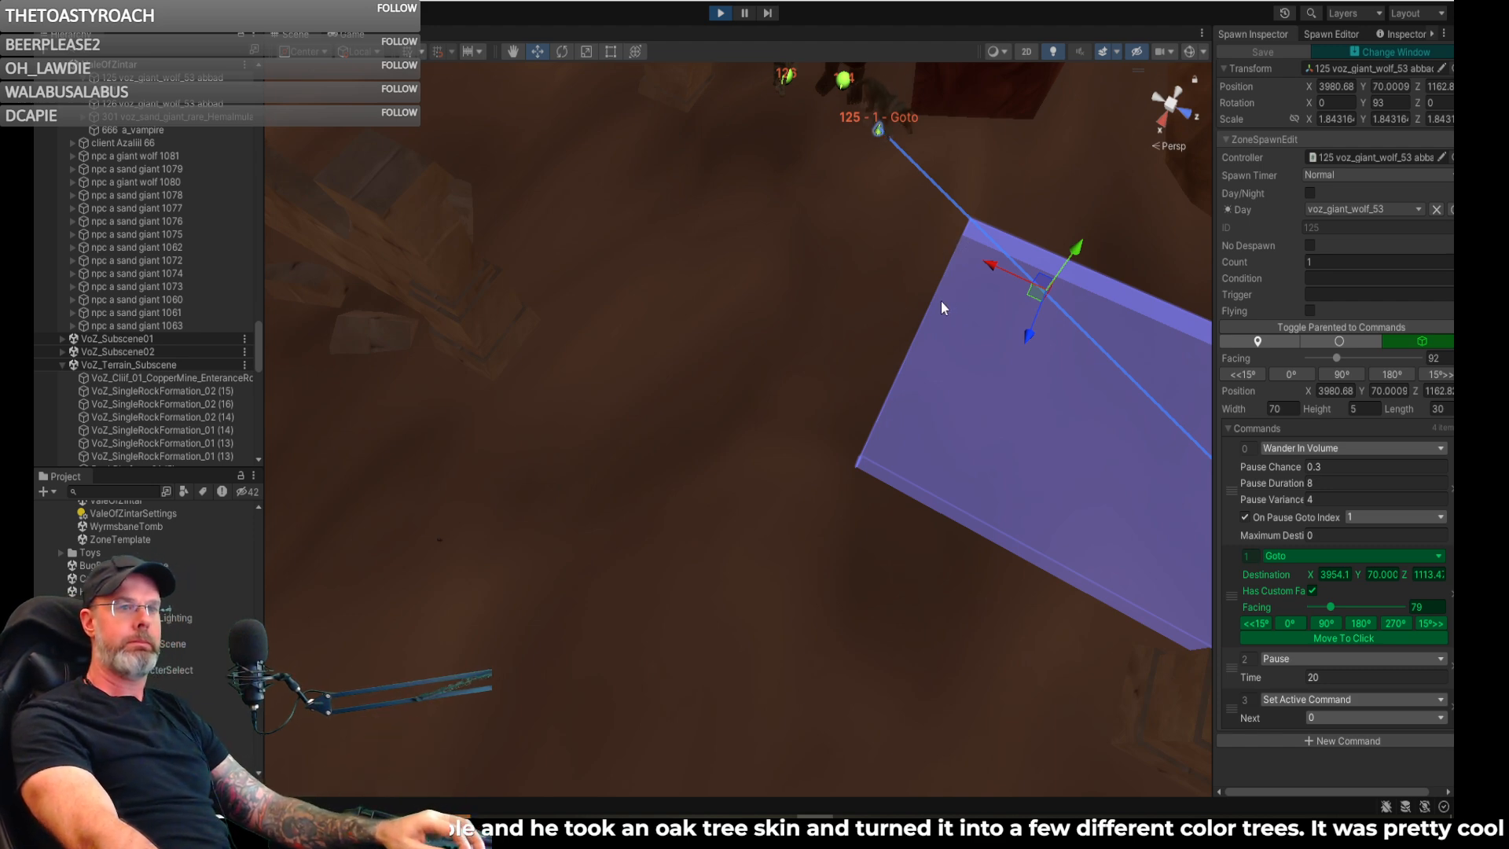
- Go back to the running game and change the world time to another morning hour with /timeset
right_click_drag(759, 320, 597, 155)
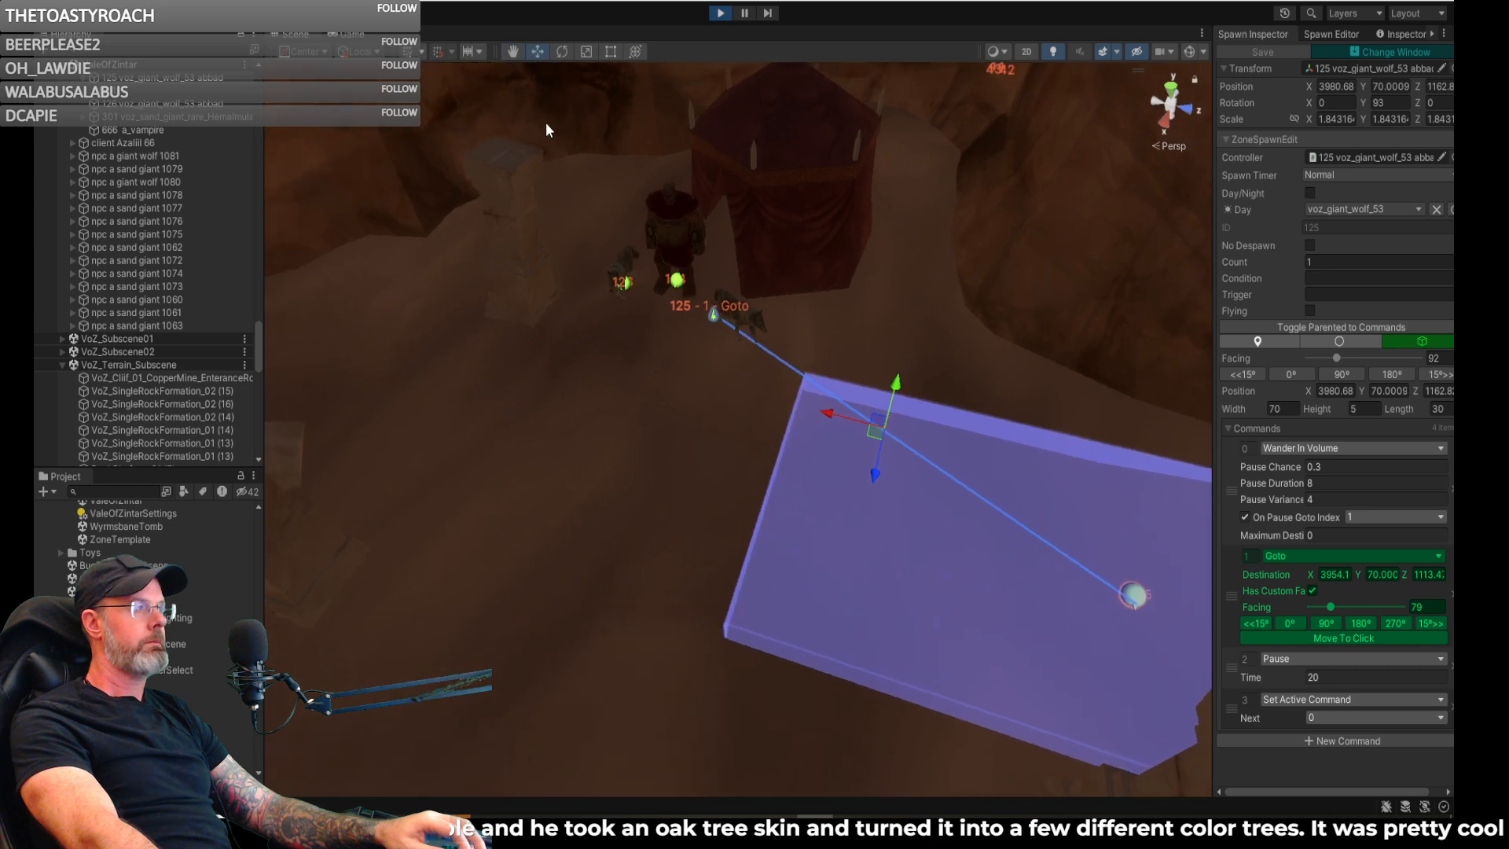
left_click(368, 35)
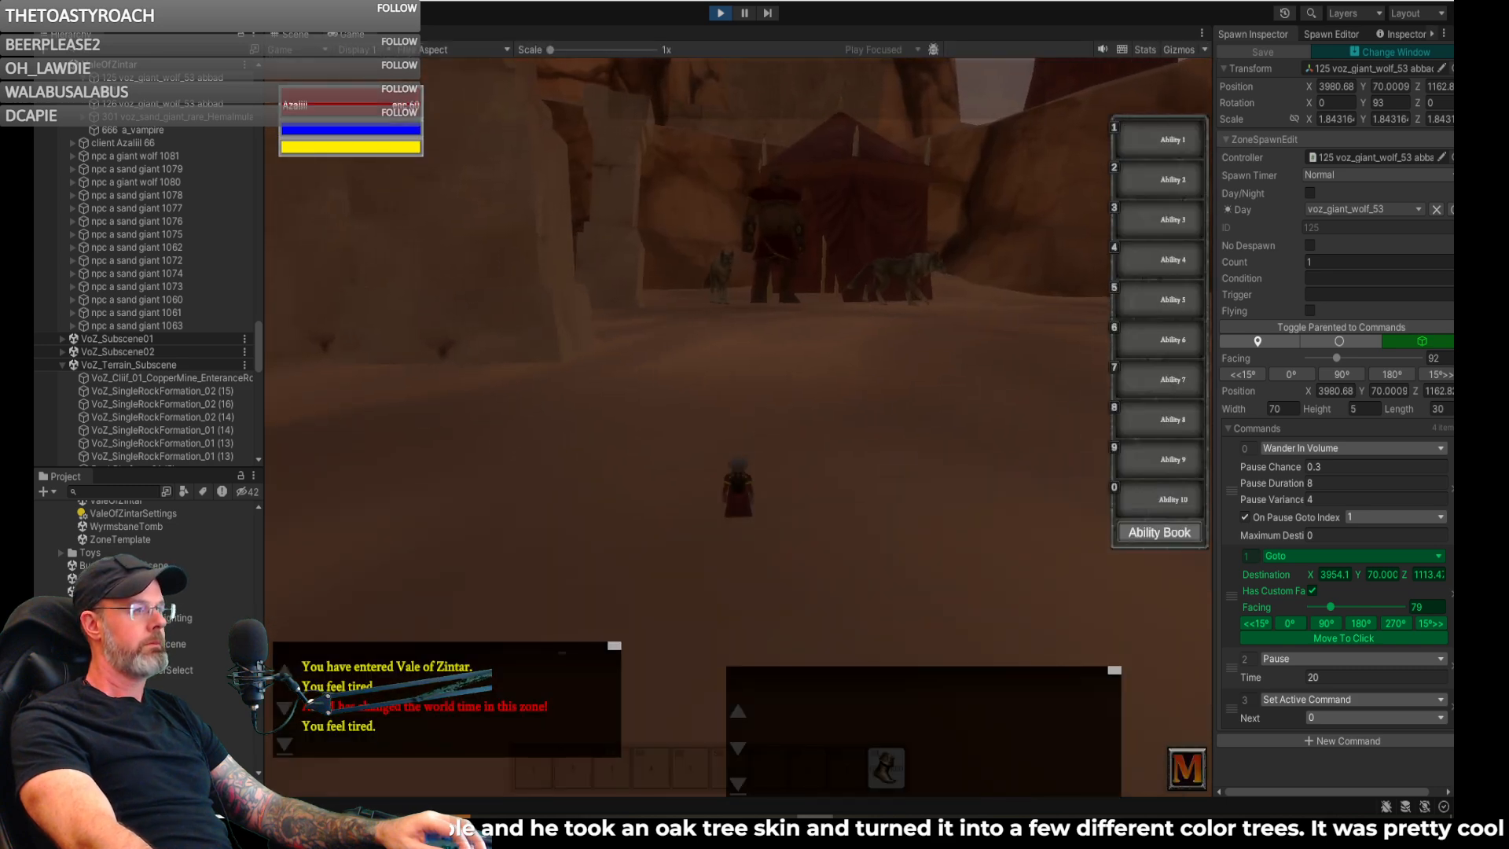
key("Return")
key("Up")
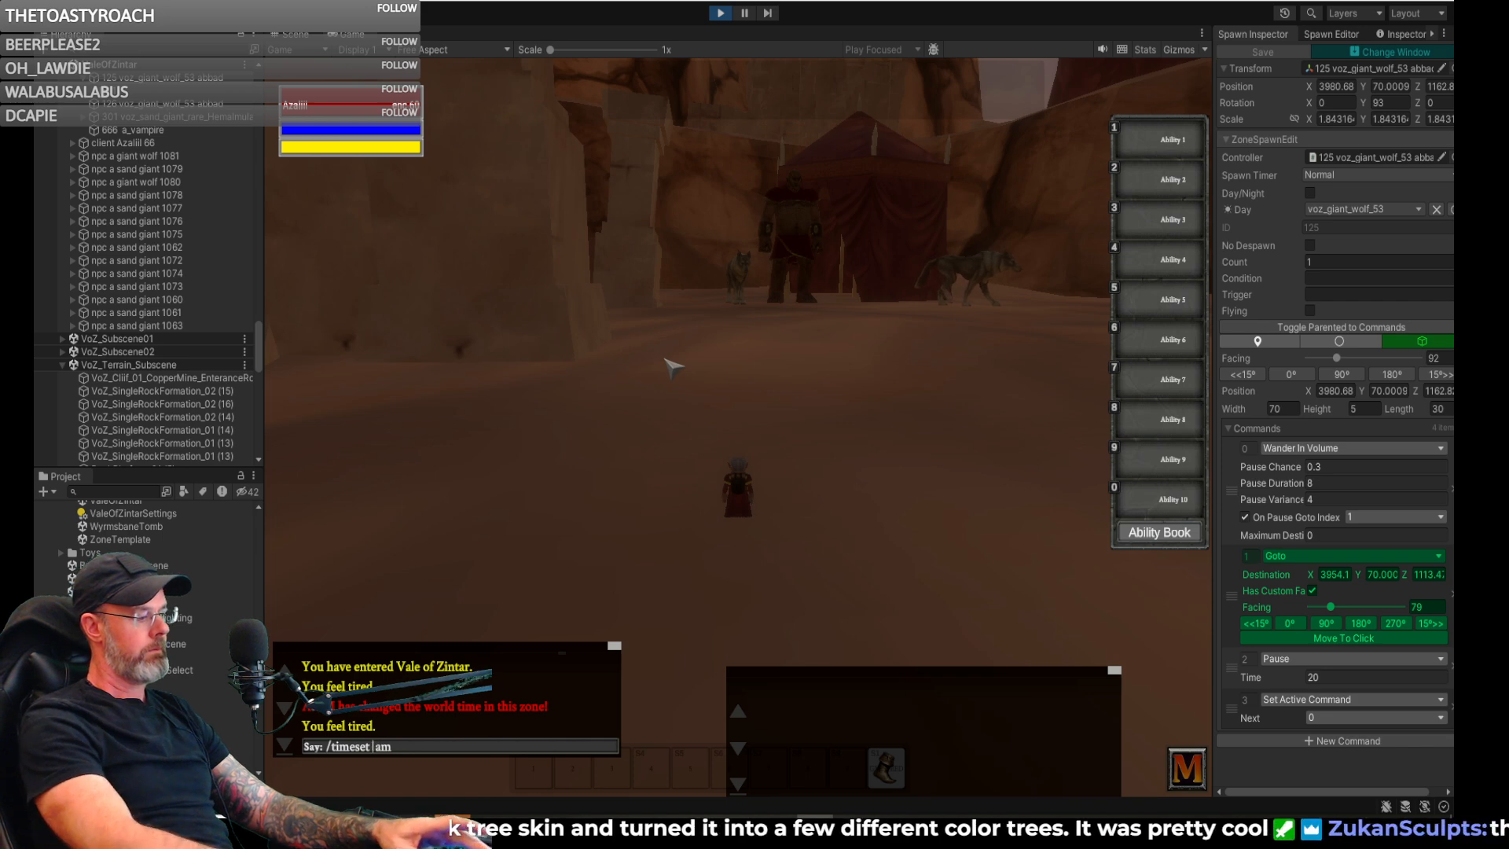
key("Return")
- Watch the wandering giant wolf's path around the sand giant and red tent from the character's position
right_click_drag(795, 380, 802, 357)
key("d")
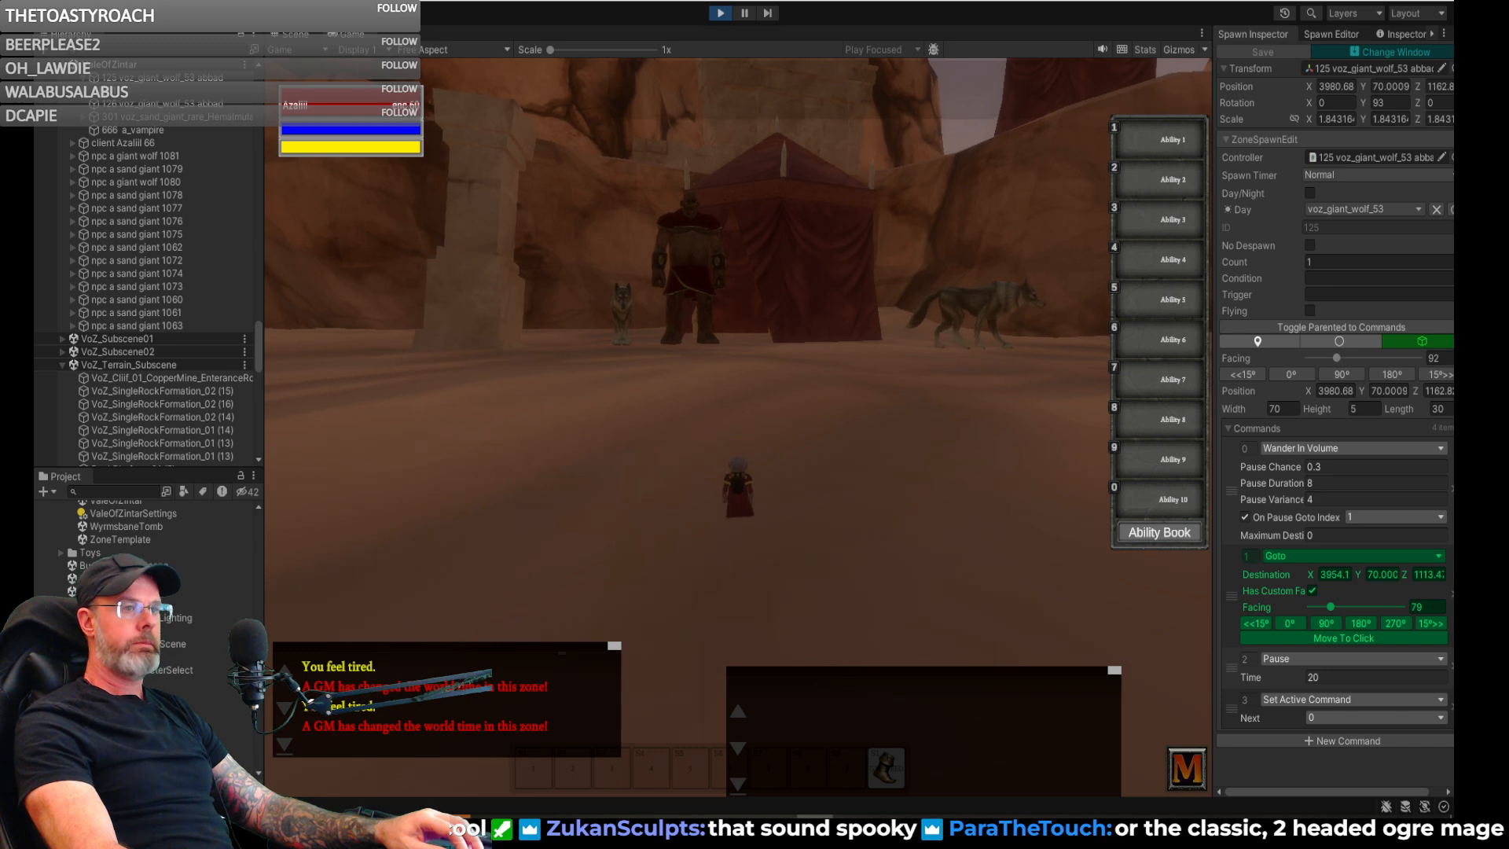
right_click_drag(802, 358, 786, 368)
key("a")
key("d")
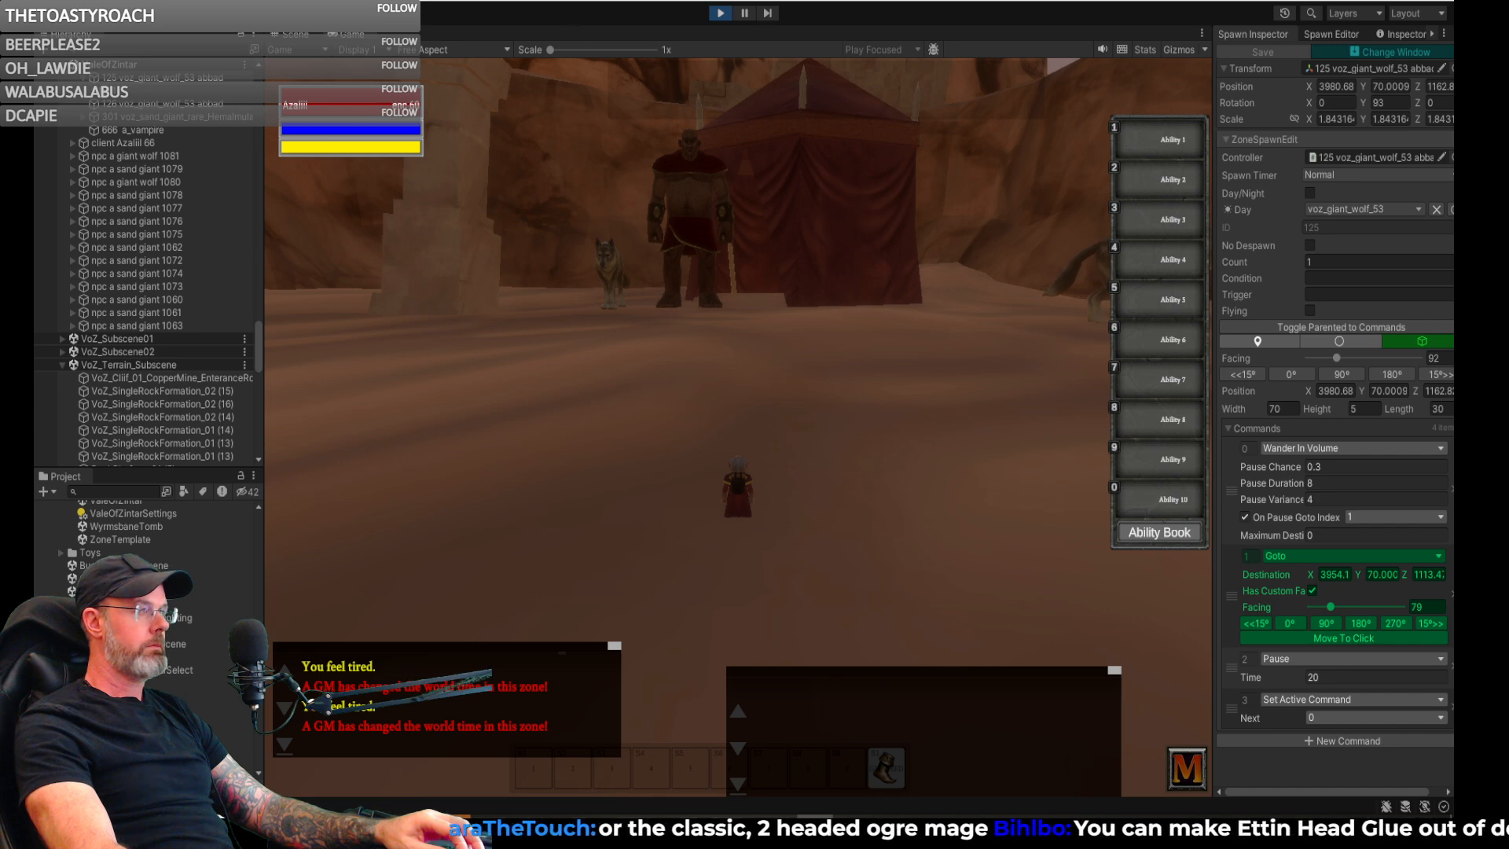
right_click_drag(652, 248, 640, 263)
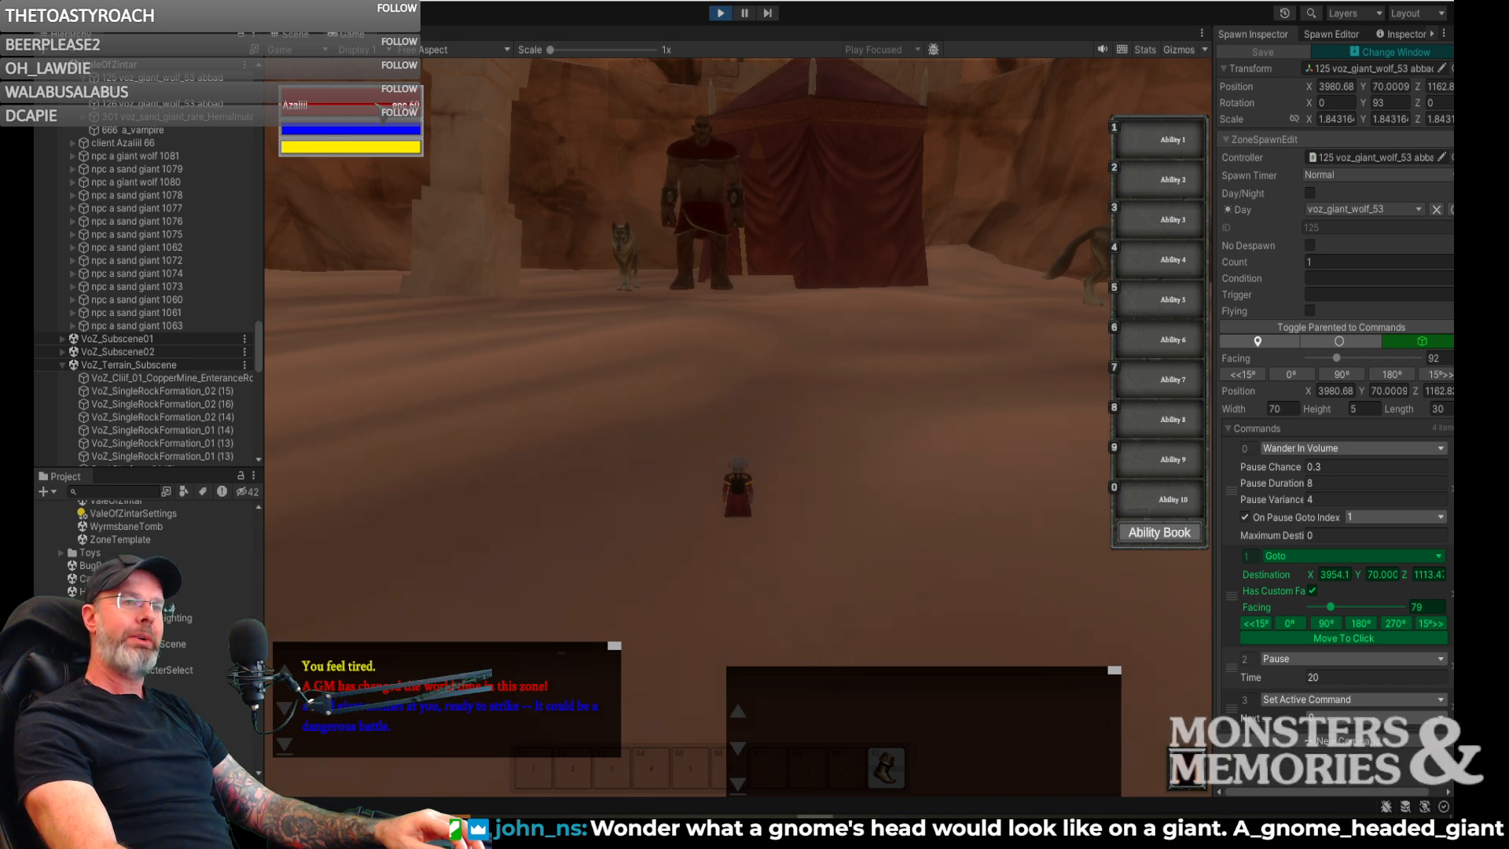
- Return to the scene view and examine the sand giant, both giant wolves and the nearby ruins from several angles
left_click(294, 34)
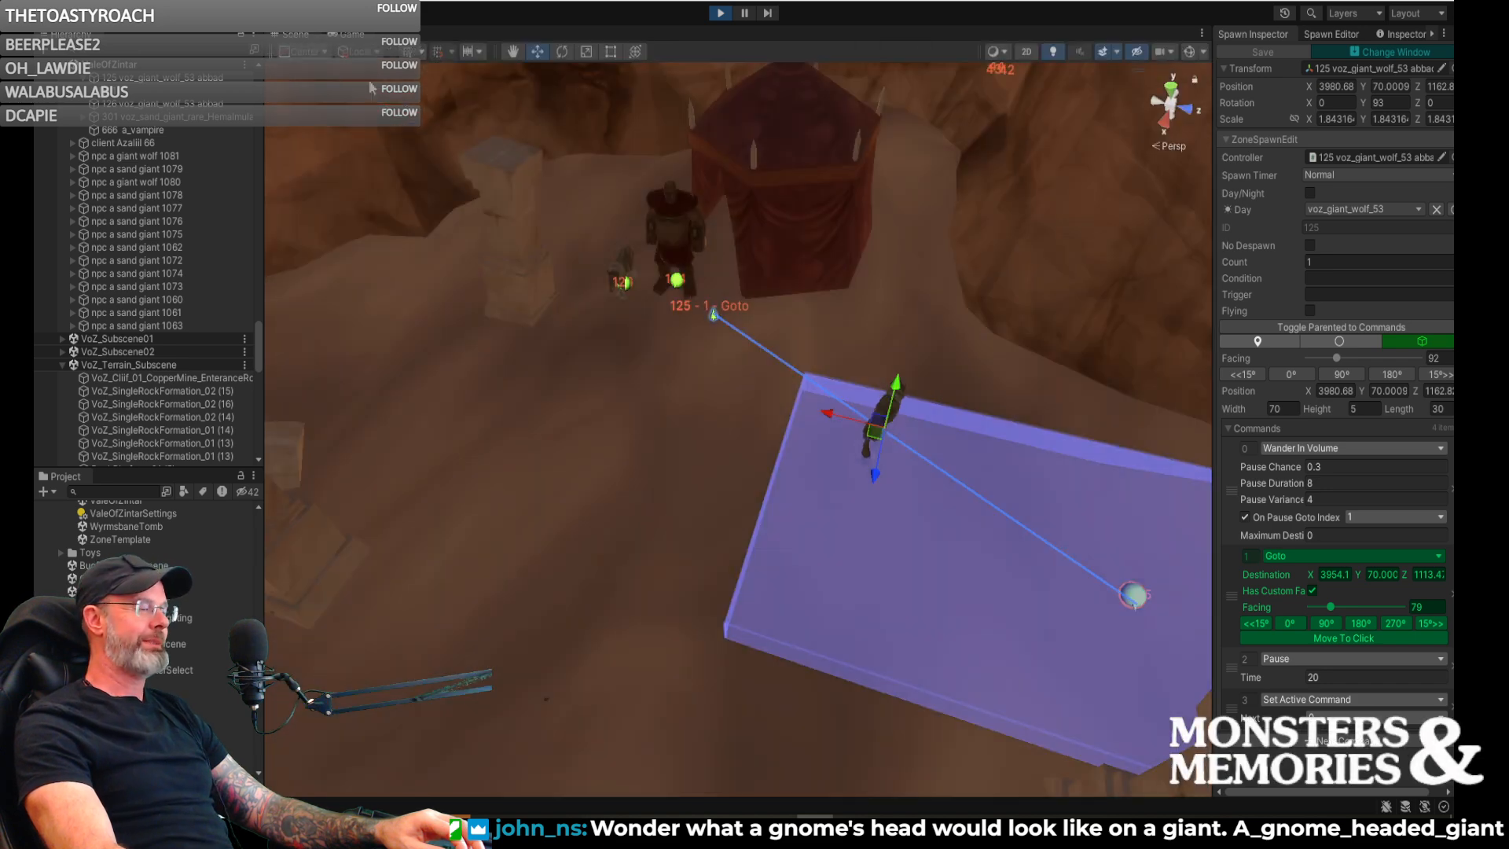
right_click_drag(521, 180, 488, 200)
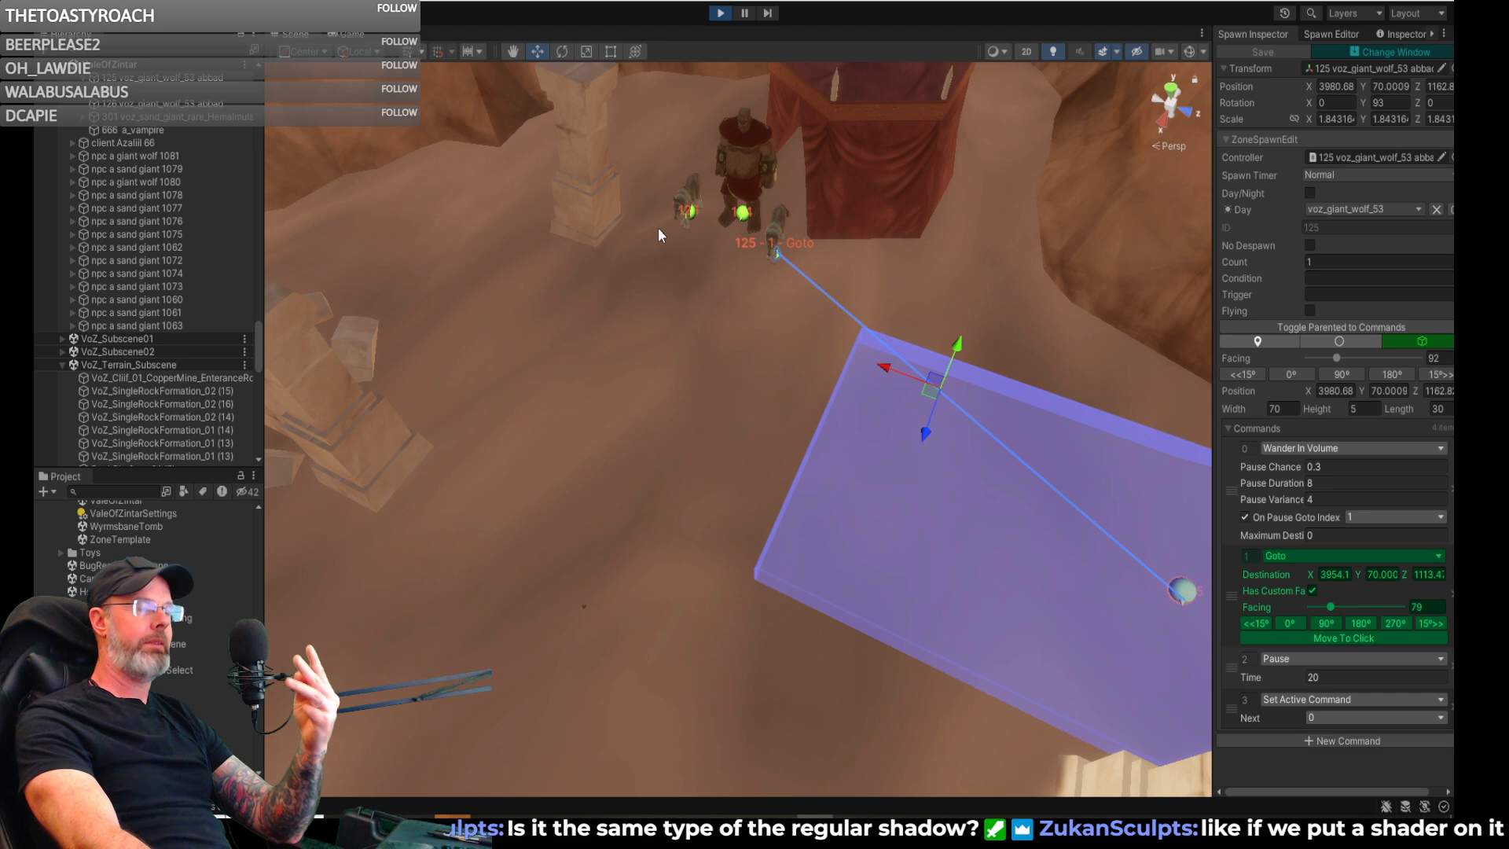
right_click_drag(731, 328, 791, 179)
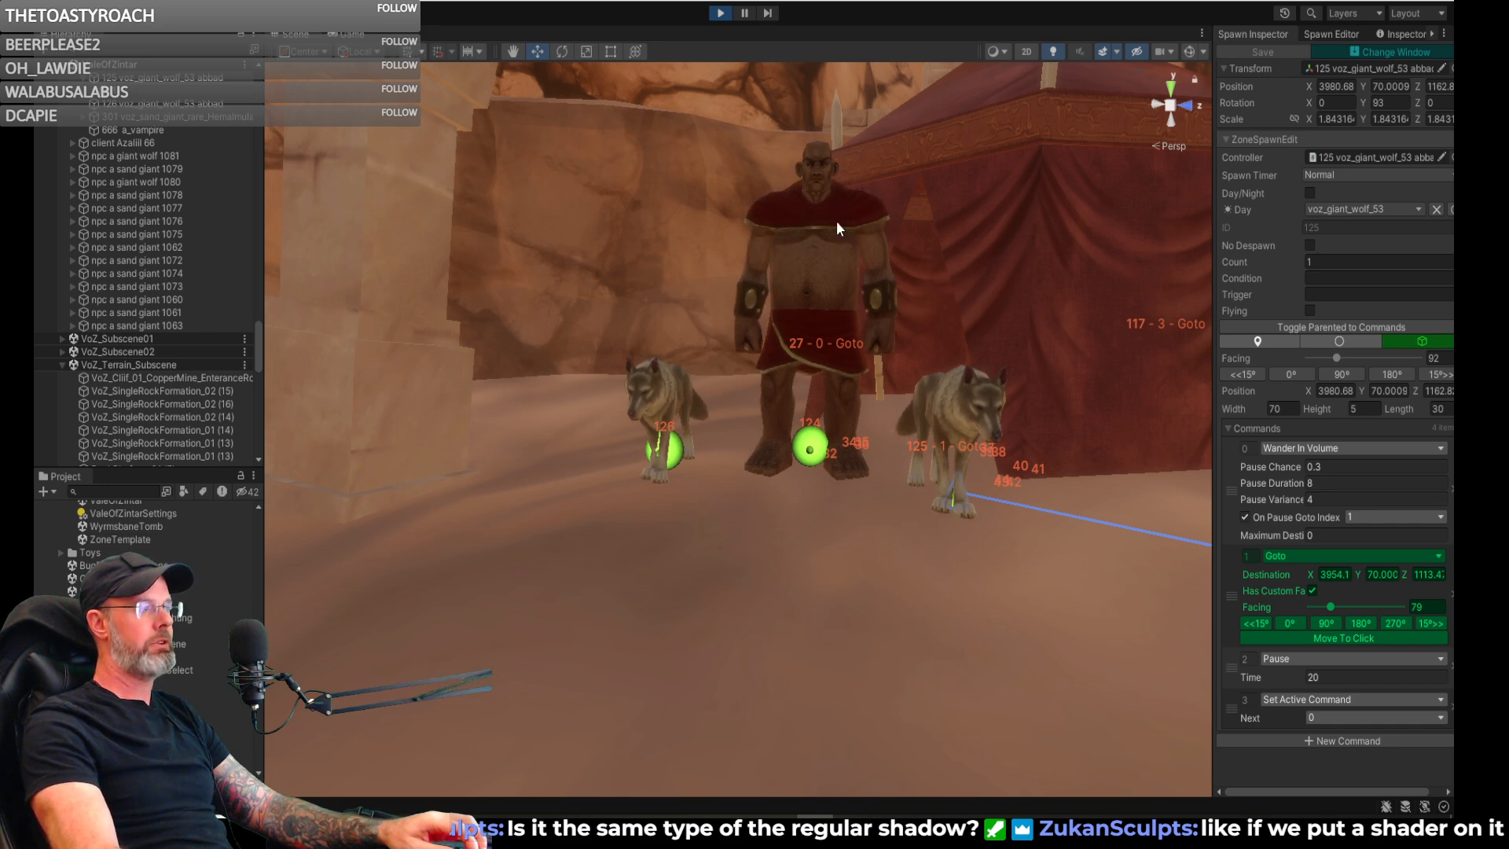
right_click_drag(850, 264, 775, 236)
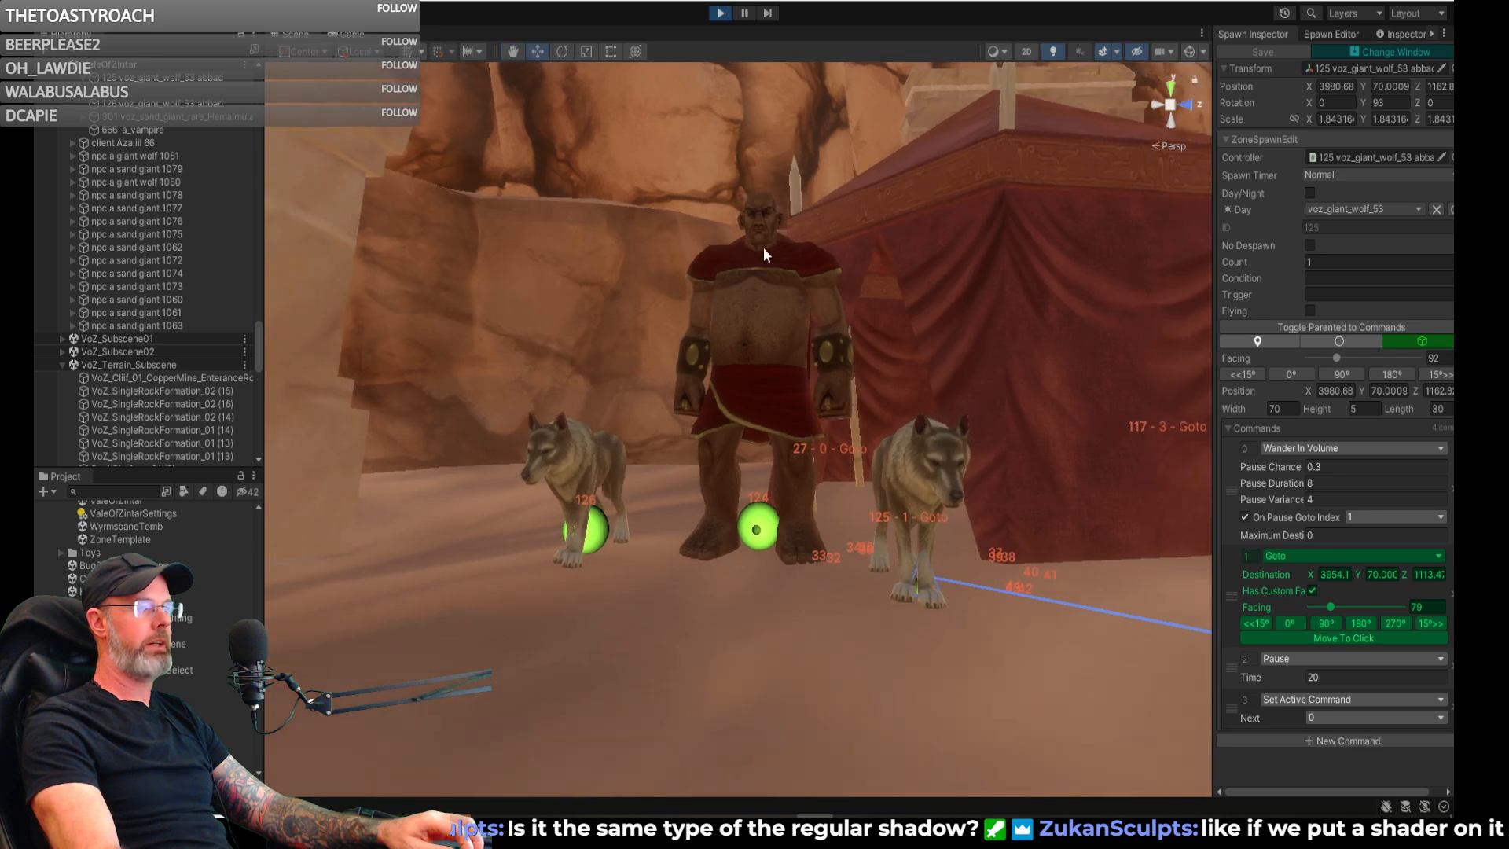
right_click_drag(672, 520, 800, 223)
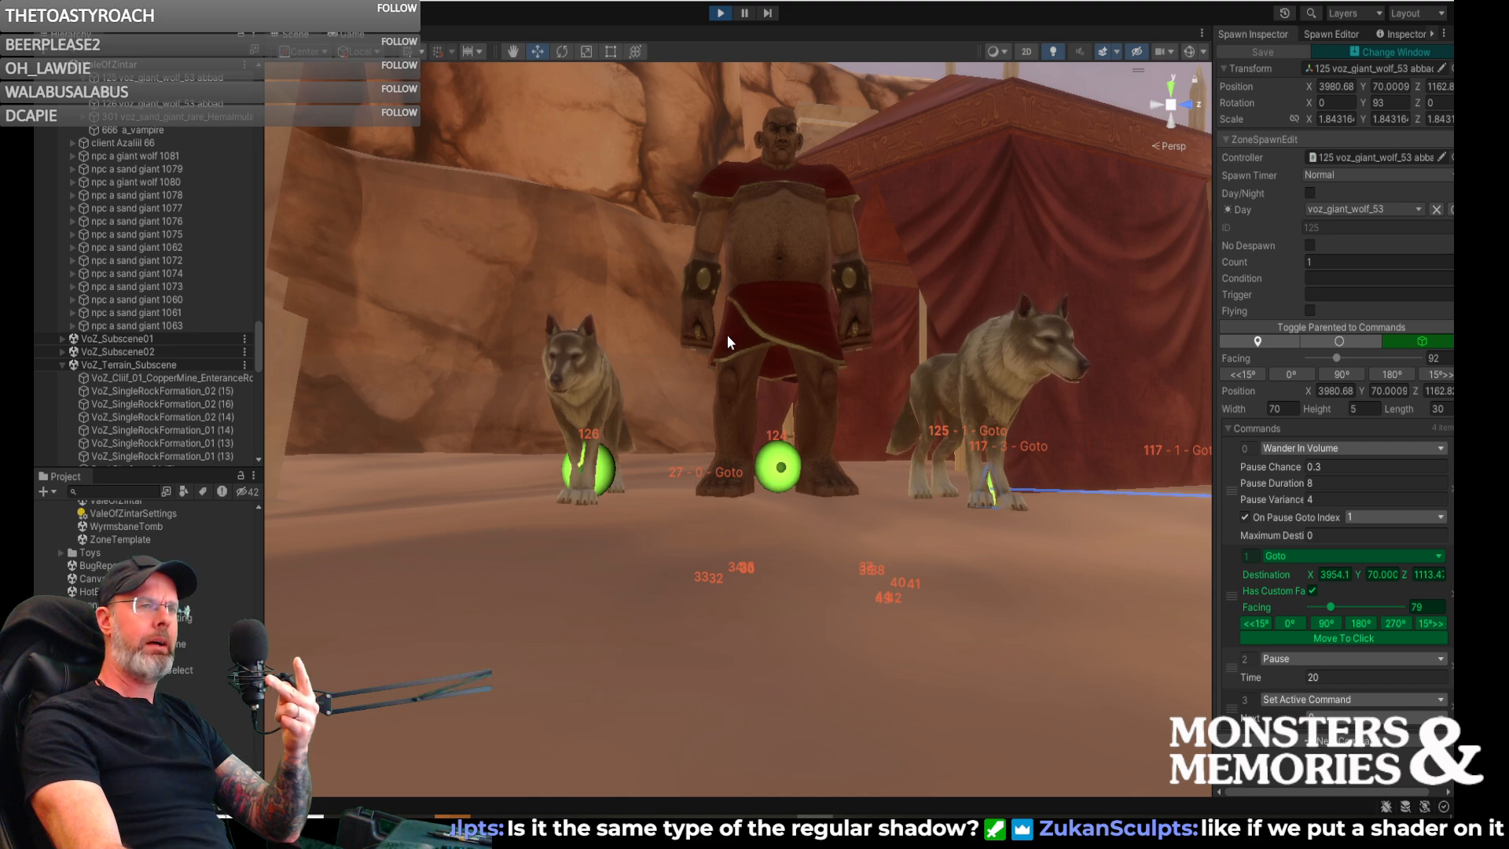
right_click_drag(728, 338, 955, 459)
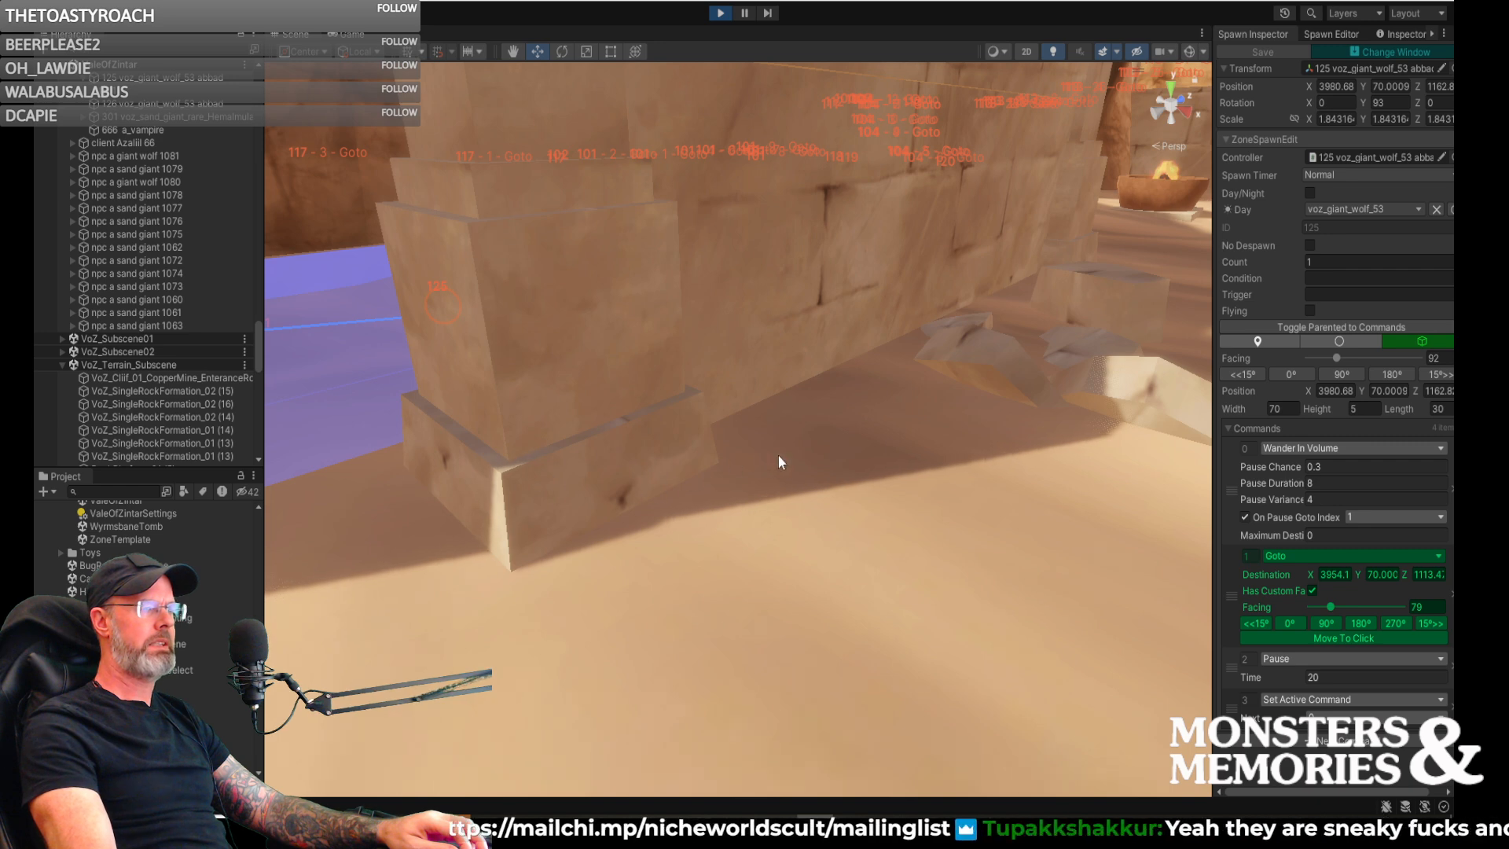
mouse_move(919, 563)
right_mouse_down()
mouse_move(799, 621)
mouse_move(568, 645)
mouse_move(648, 616)
mouse_move(653, 569)
mouse_move(633, 536)
mouse_move(552, 531)
mouse_move(516, 492)
mouse_move(687, 550)
mouse_move(749, 488)
mouse_move(925, 590)
right_mouse_up()
key("d")
key("a")
key("a")
key("w")
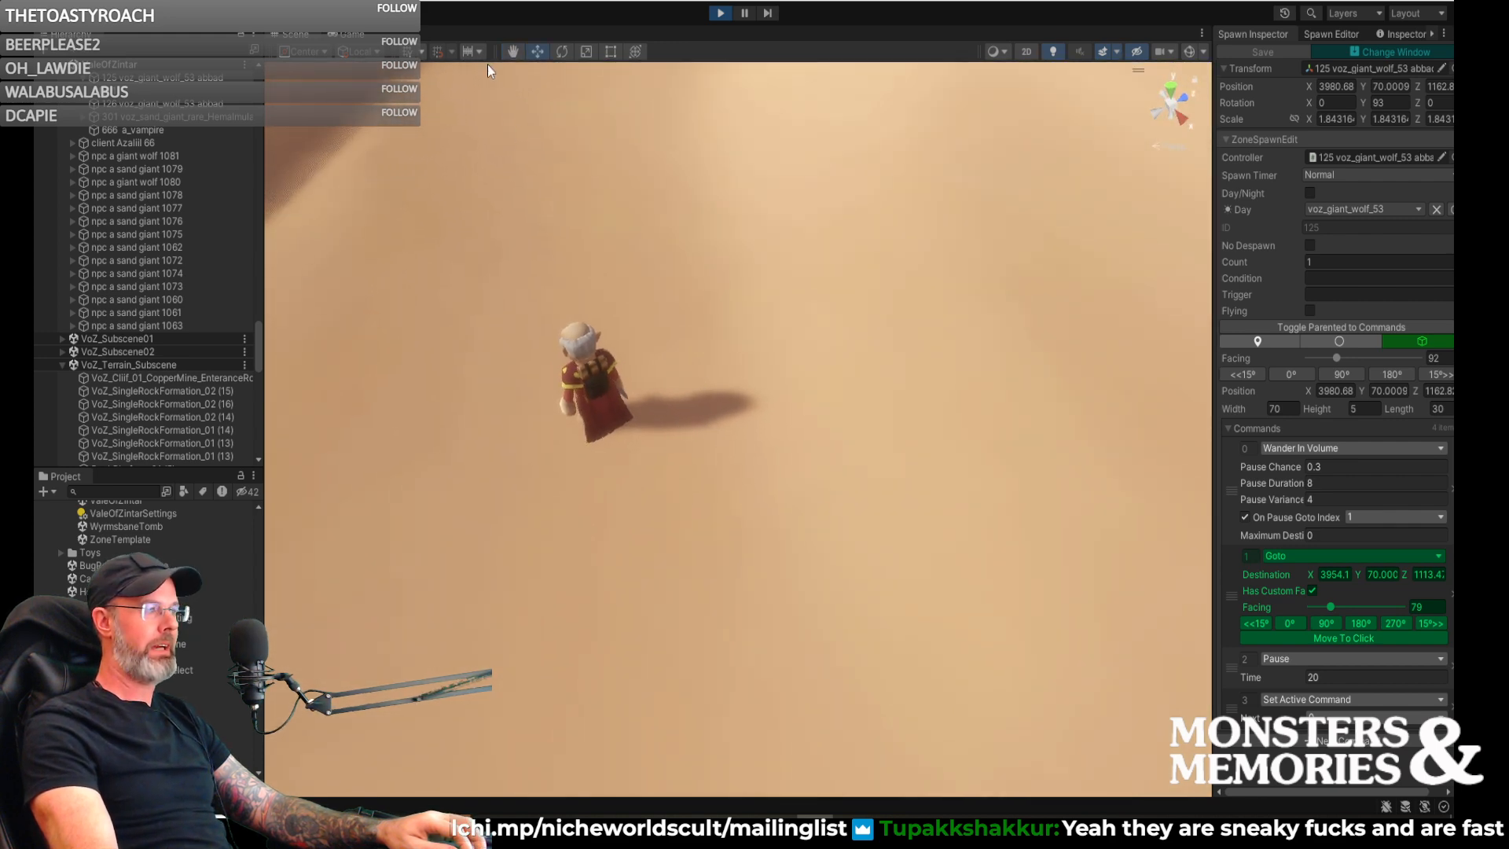
- Go back to the running game and view the sand giant and its wolves from the character's position across the sand
left_click(350, 34)
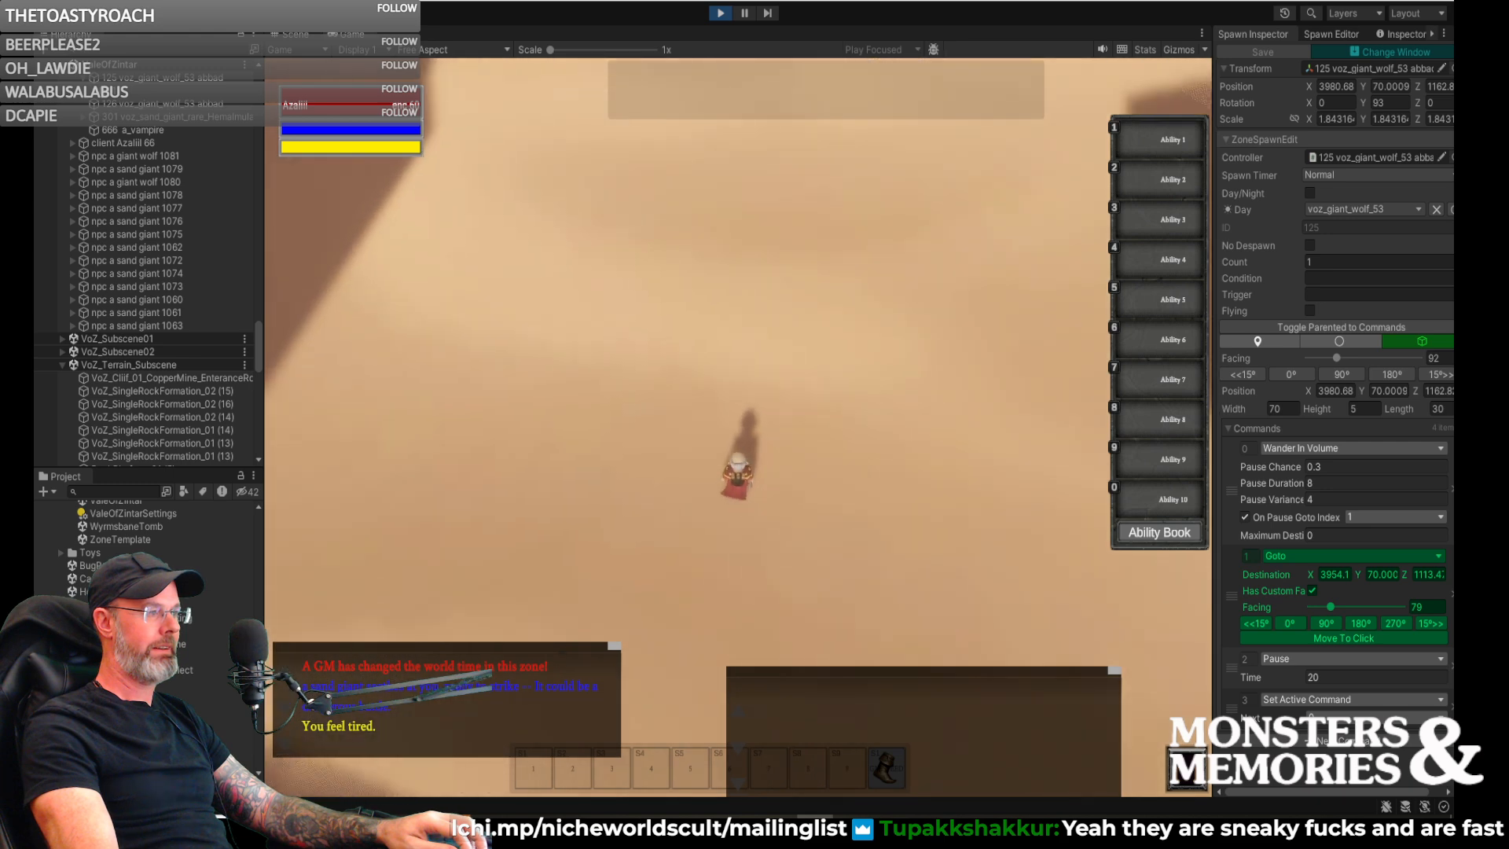
key("d")
key("a")
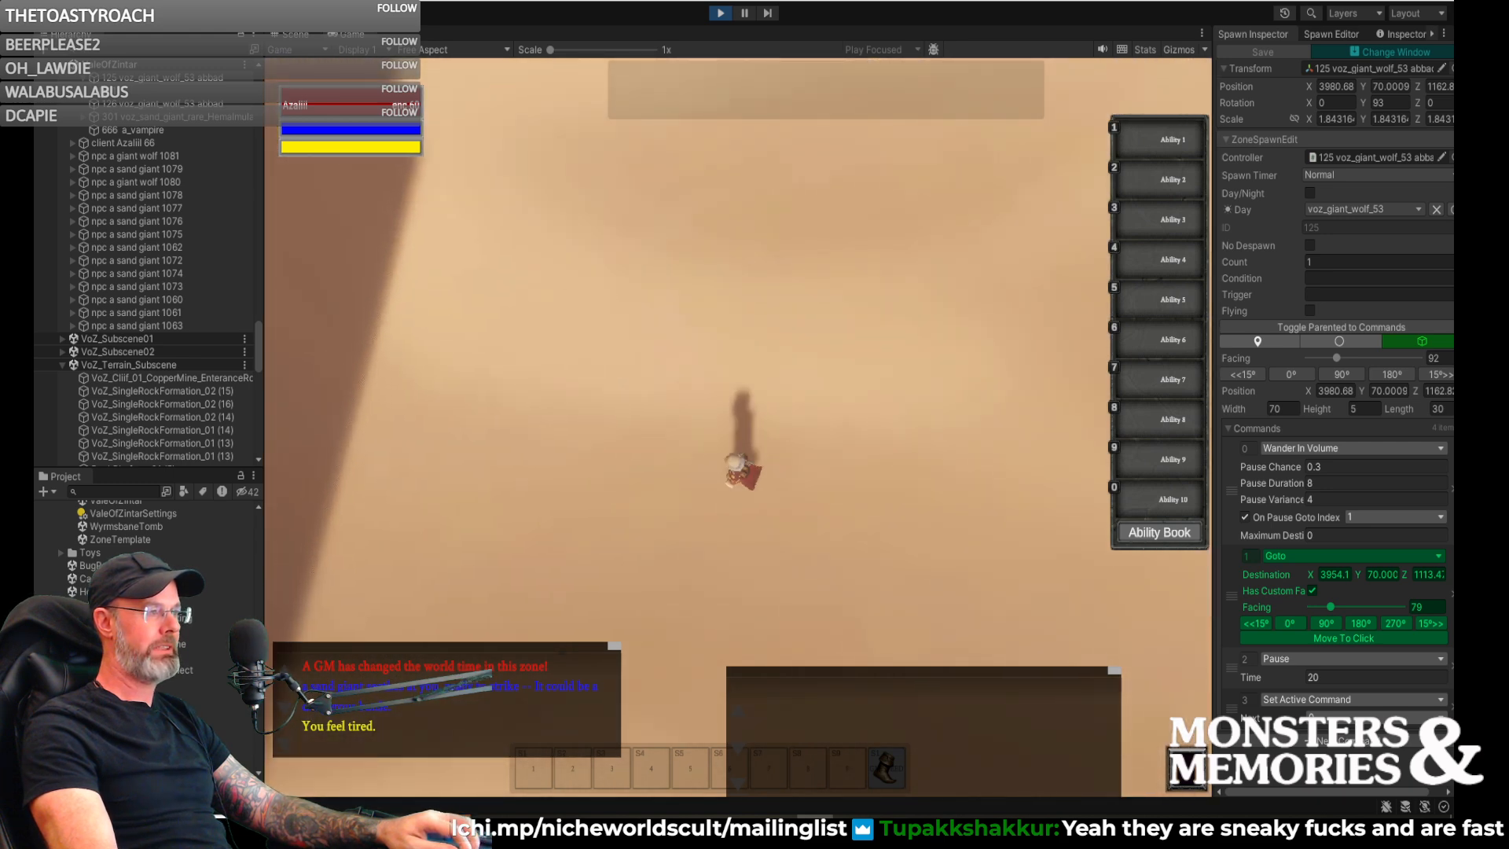
key("a")
key("w")
right_click_drag(707, 424, 629, 367)
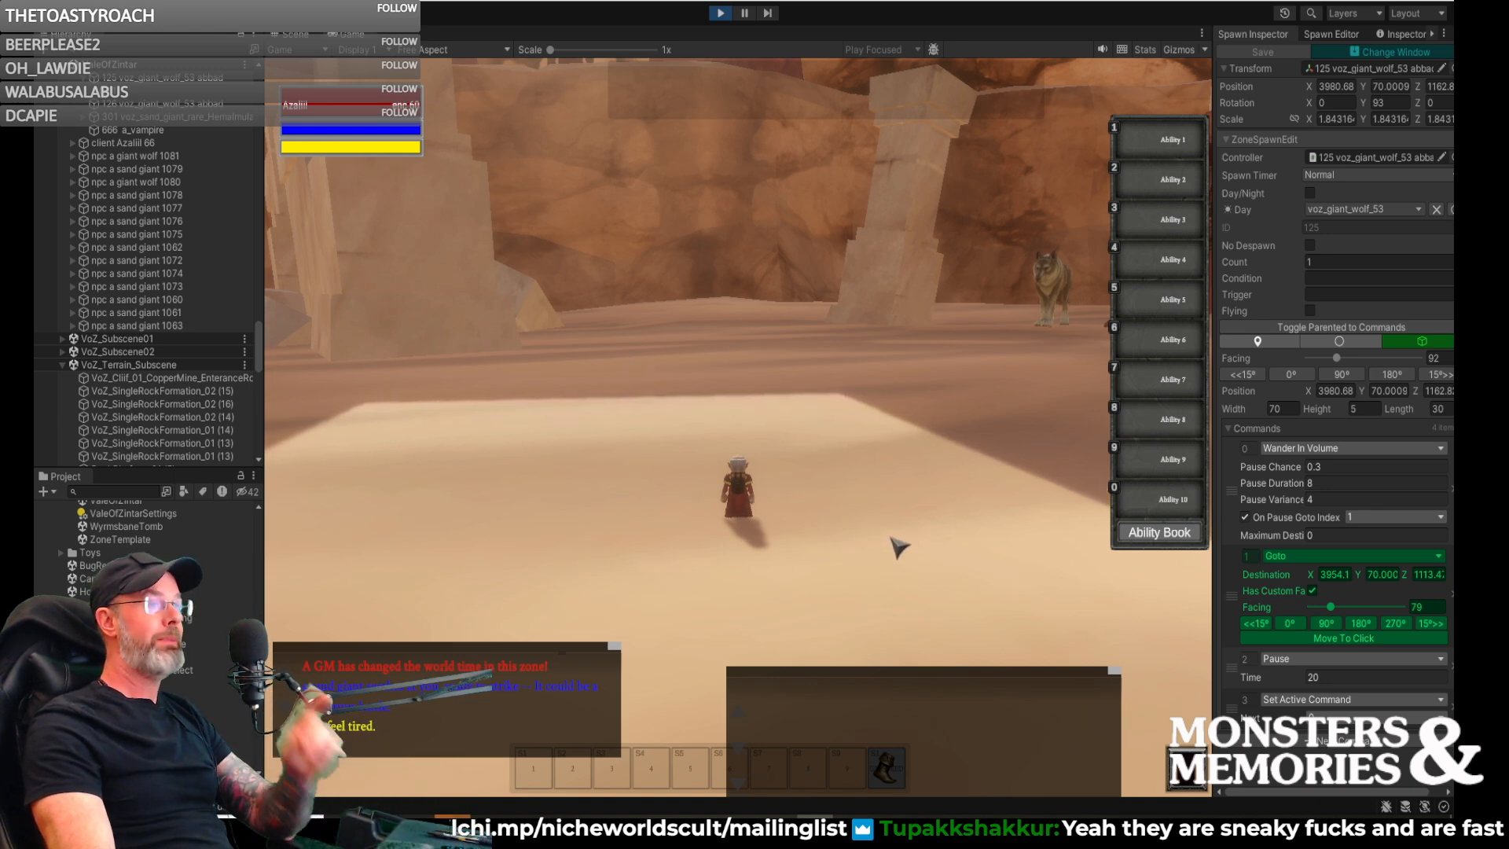
right_click_drag(829, 546, 1053, 567)
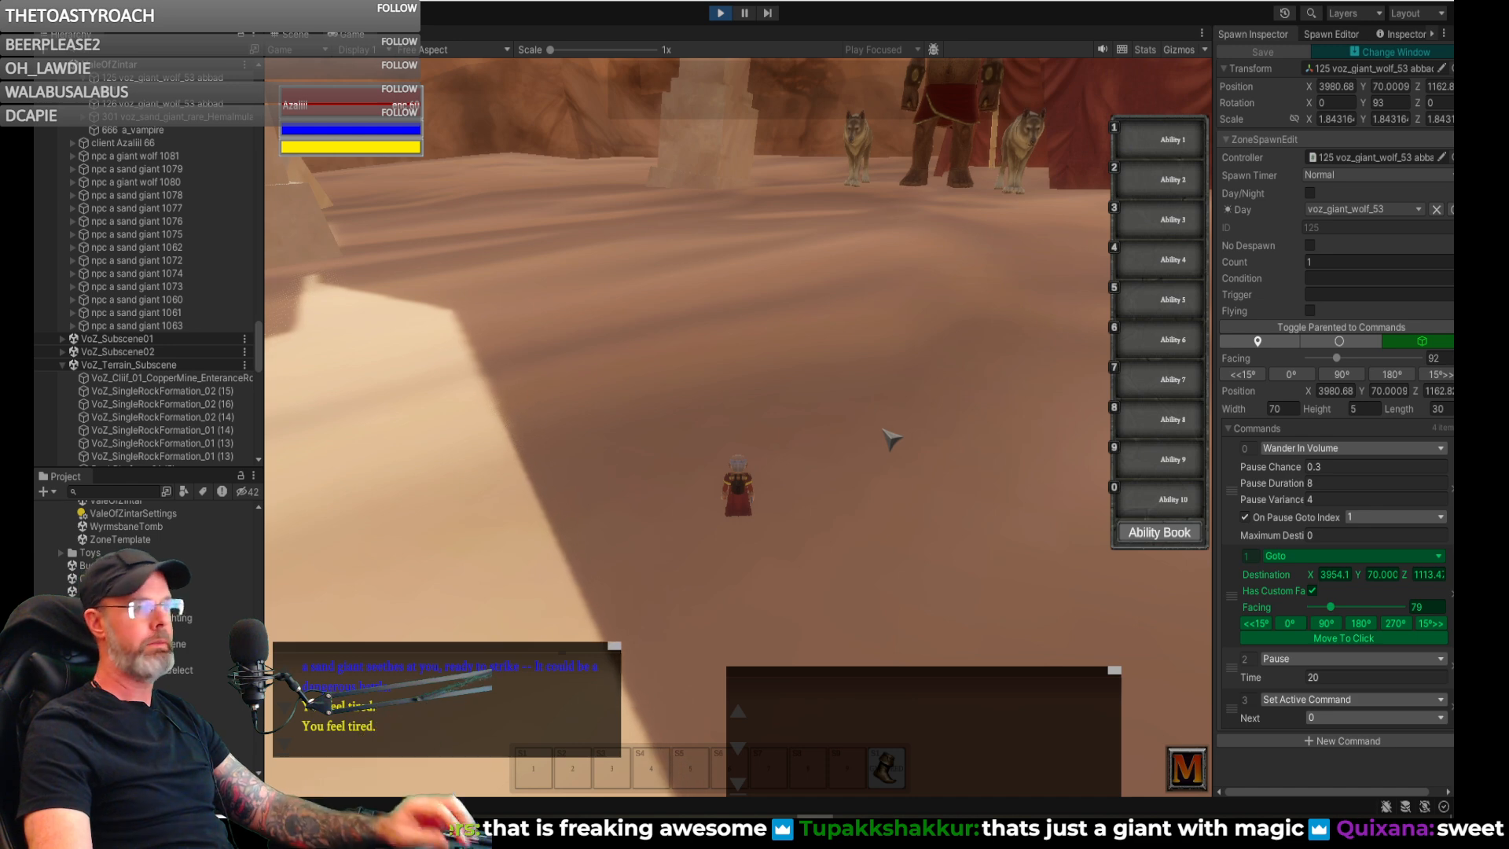
mouse_move(883, 448)
right_mouse_down()
mouse_move(873, 464)
mouse_move(863, 452)
right_mouse_up()
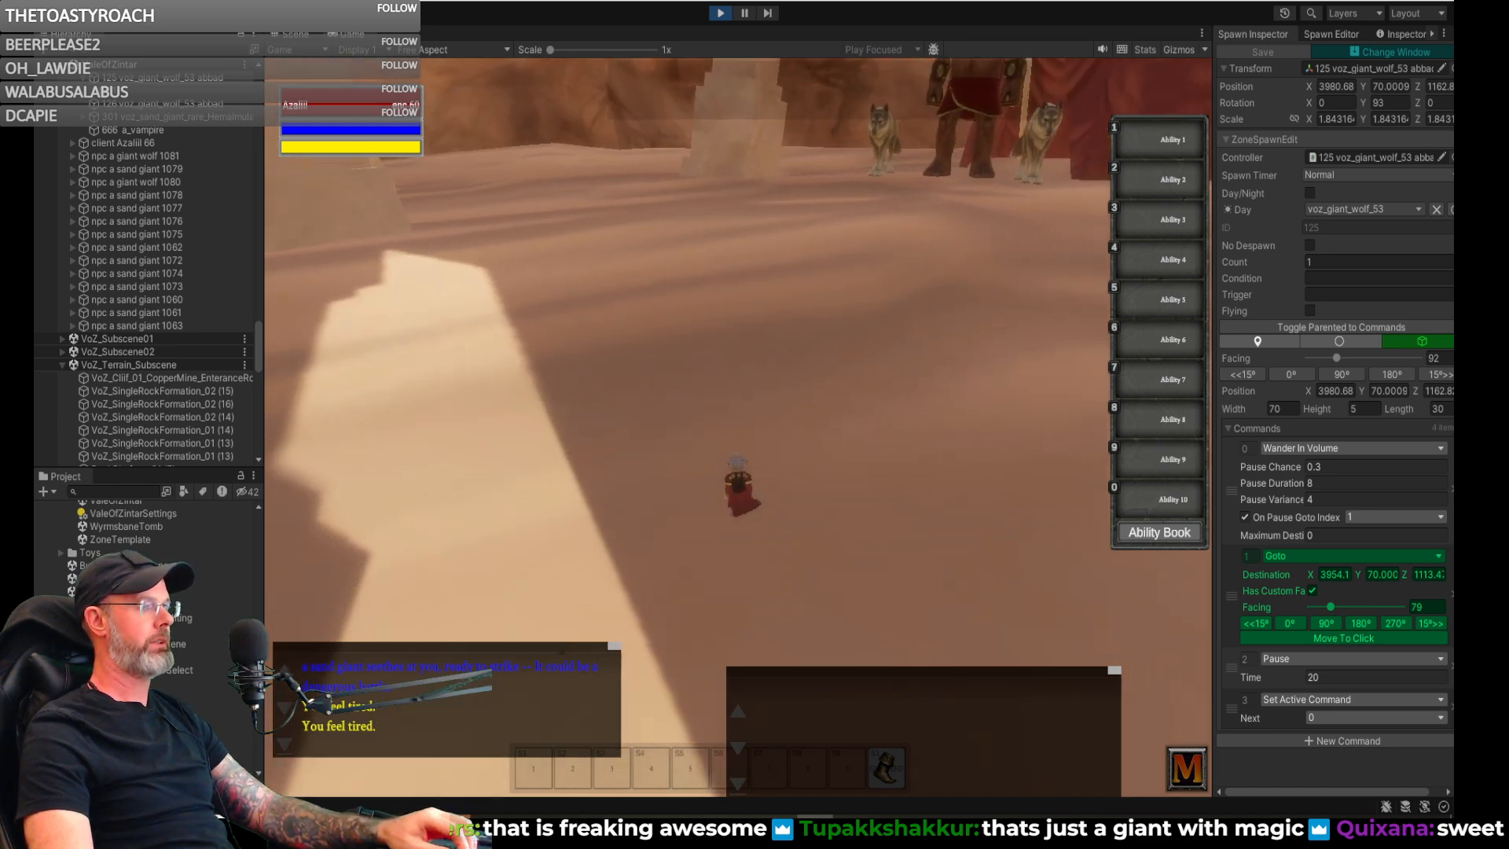
- In the scene view, give the stationary giant wolf spawn beside the sand giant a Pause command with Time 120
left_click(302, 34)
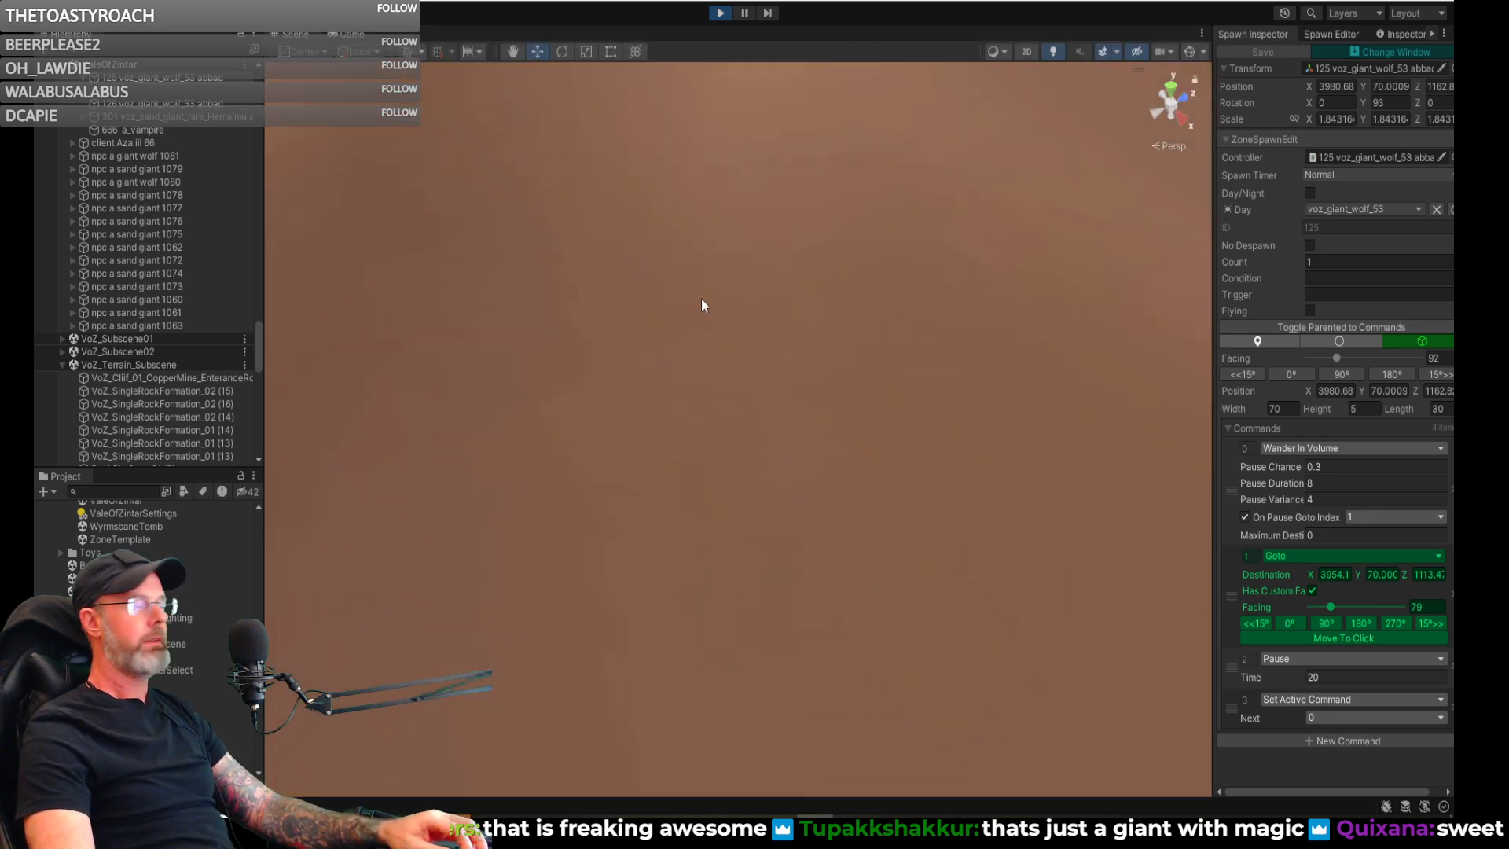
right_click_drag(770, 322, 459, 307)
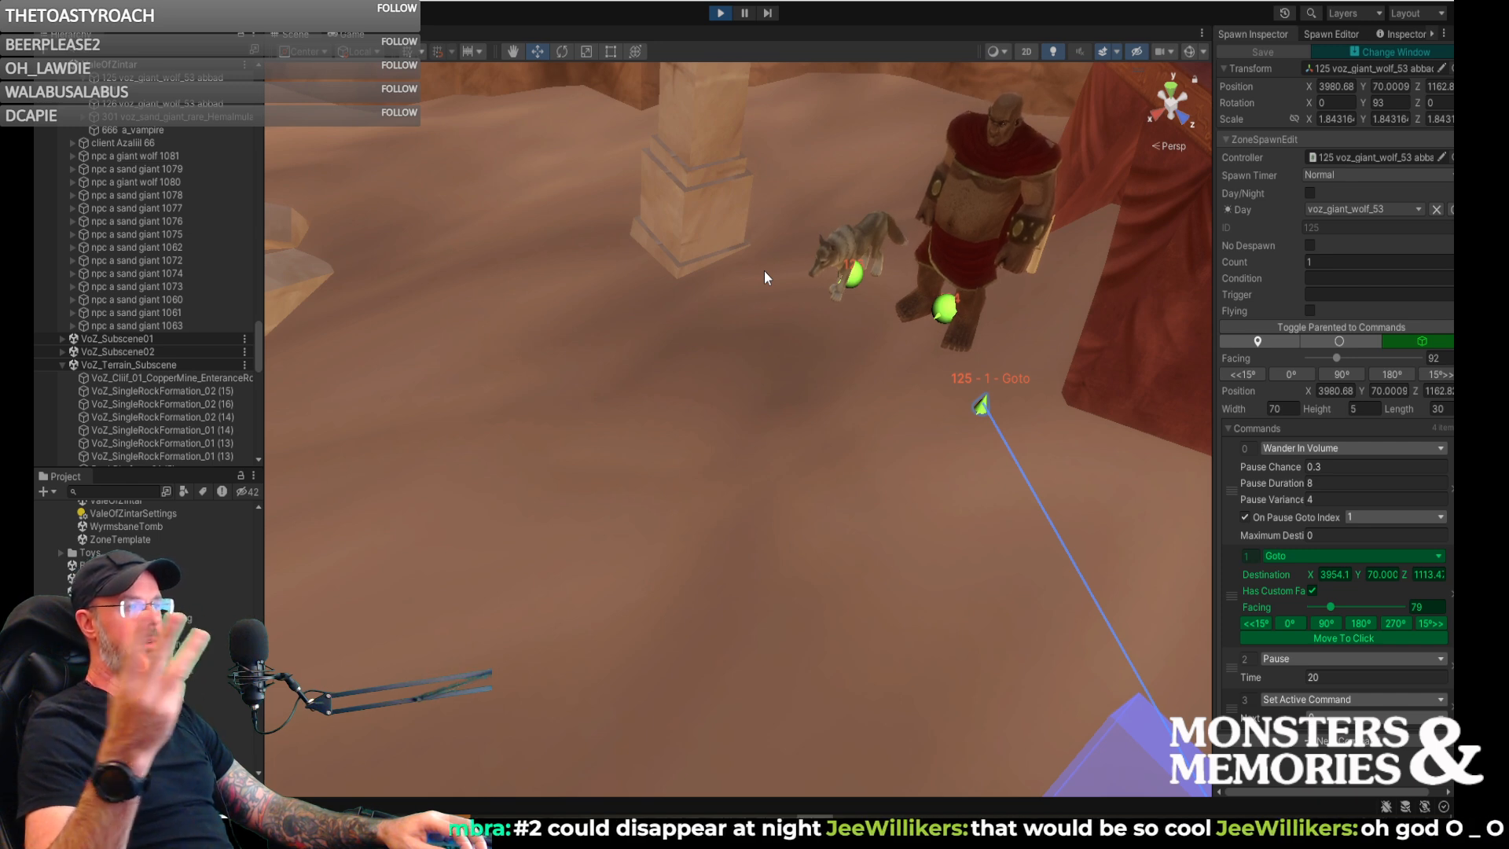
left_click(854, 275)
mouse_move(848, 354)
right_mouse_down()
mouse_move(677, 361)
mouse_move(725, 370)
right_mouse_up()
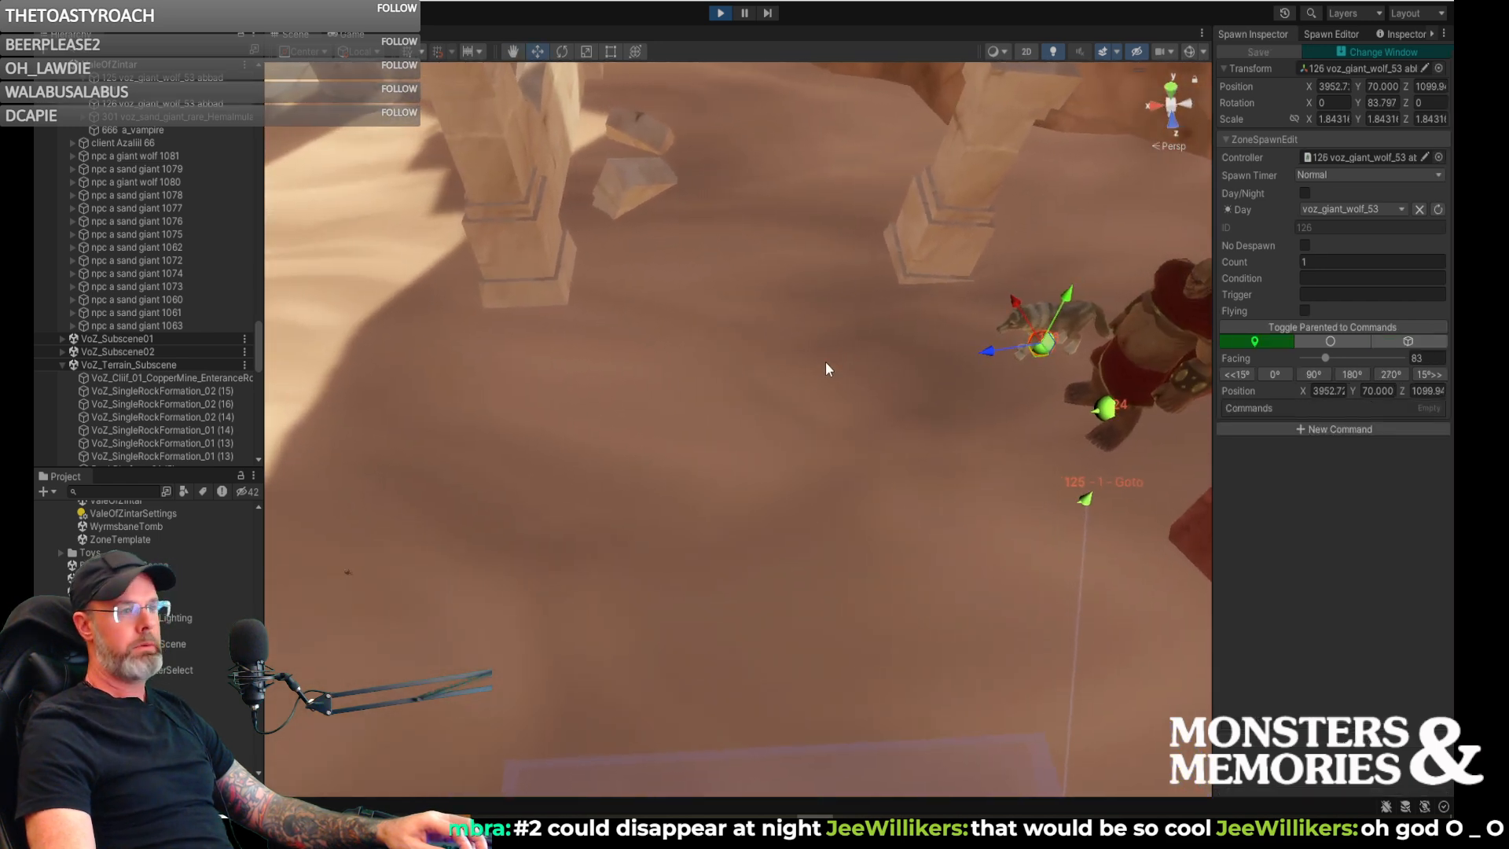
left_click(1302, 429)
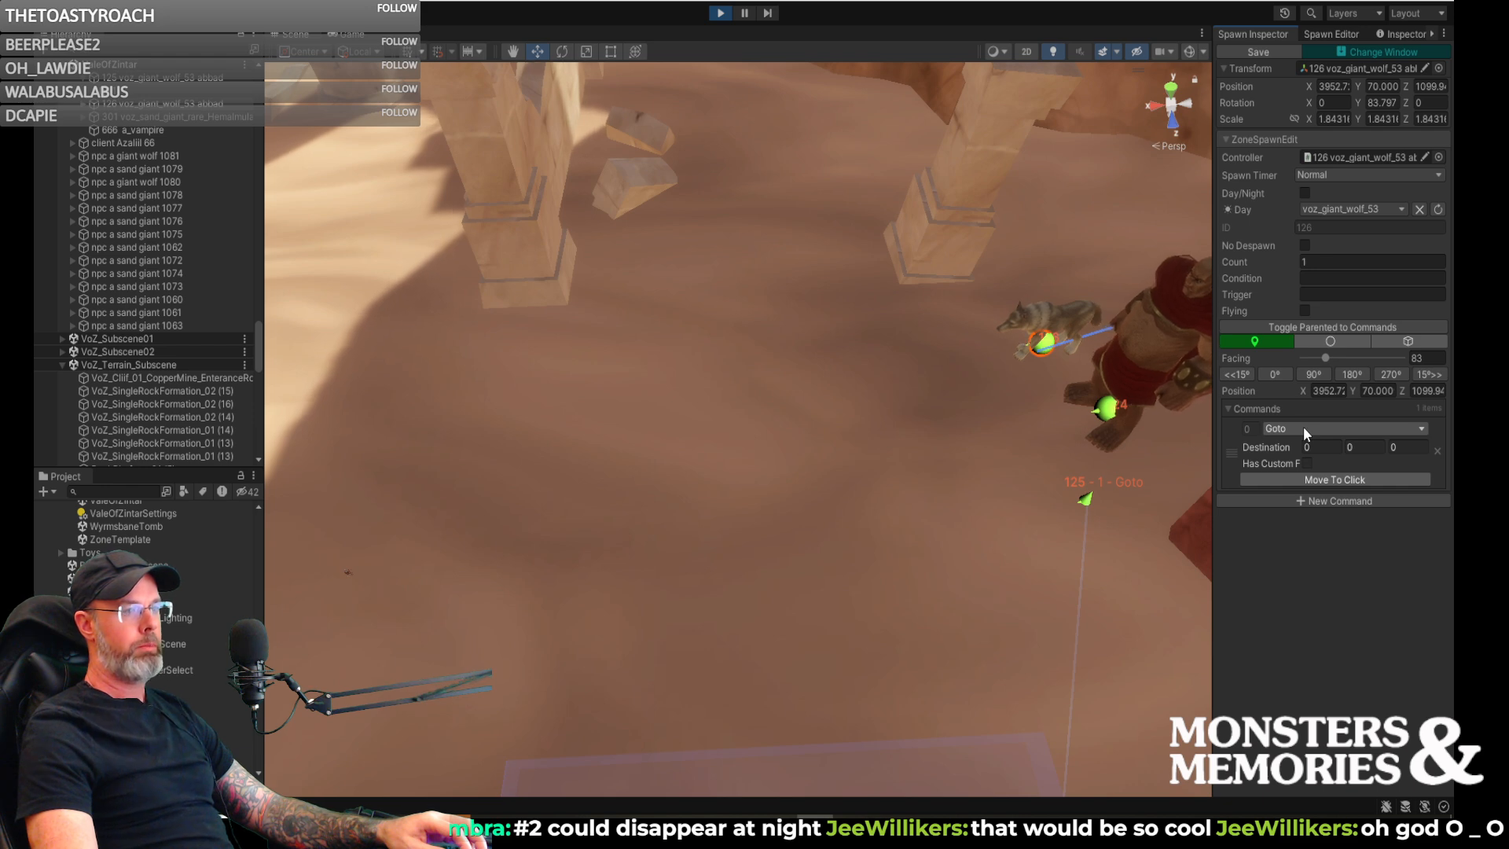
left_click(1303, 427)
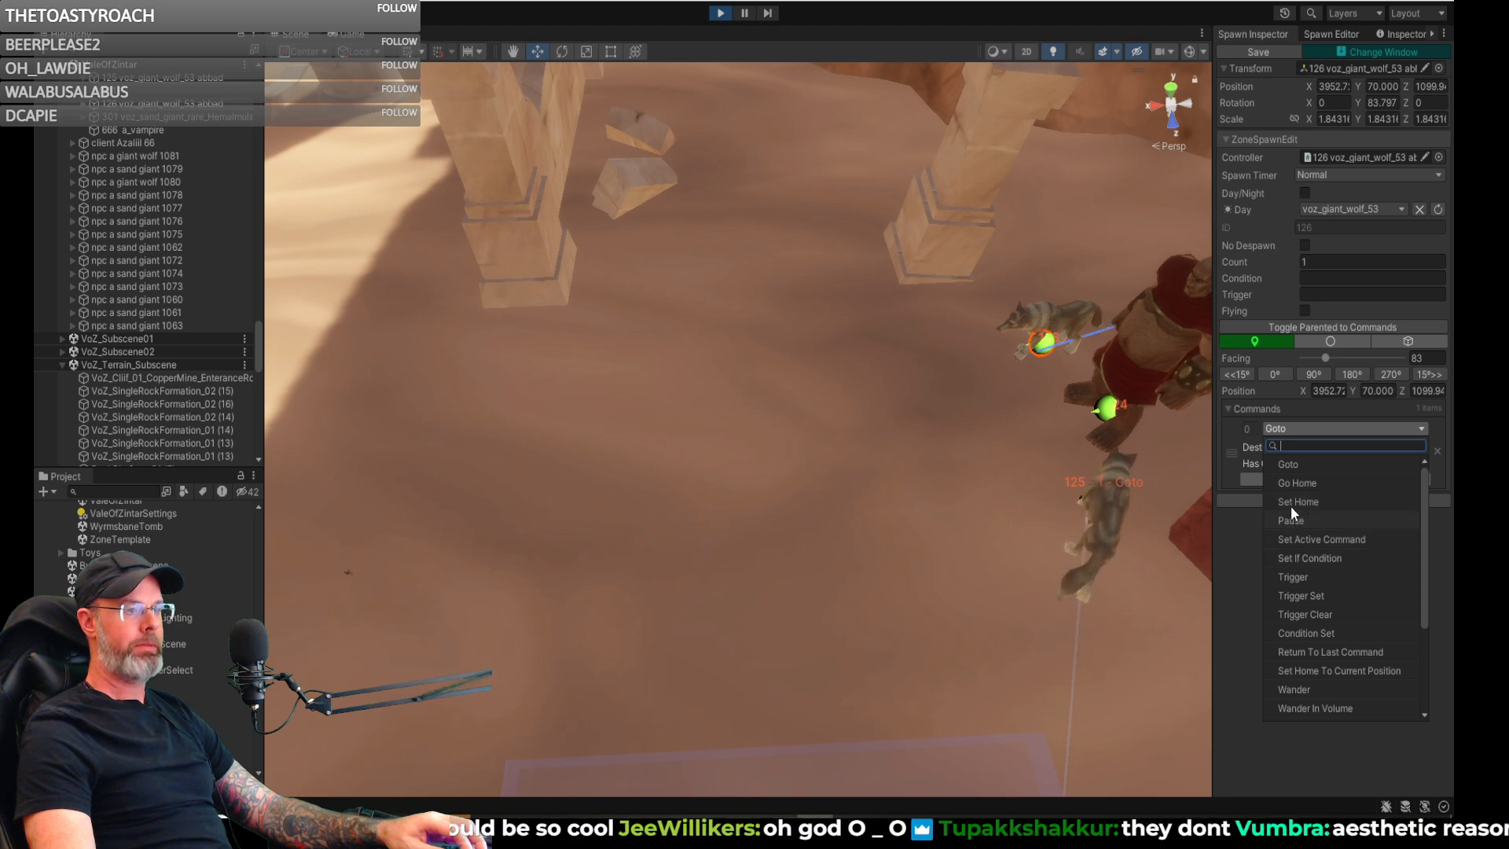
left_click(1291, 465)
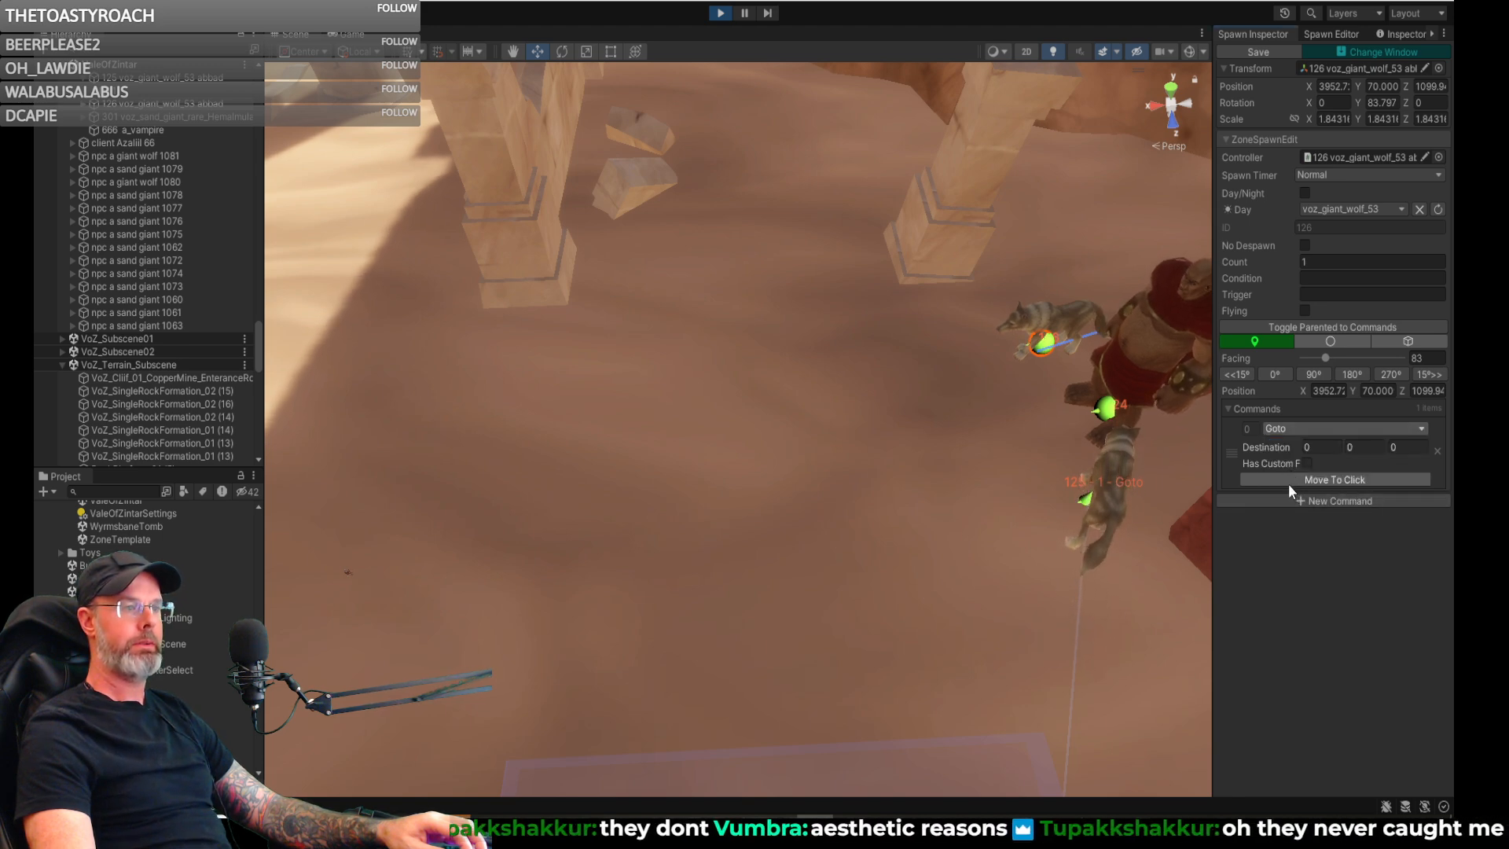
left_click(1283, 429)
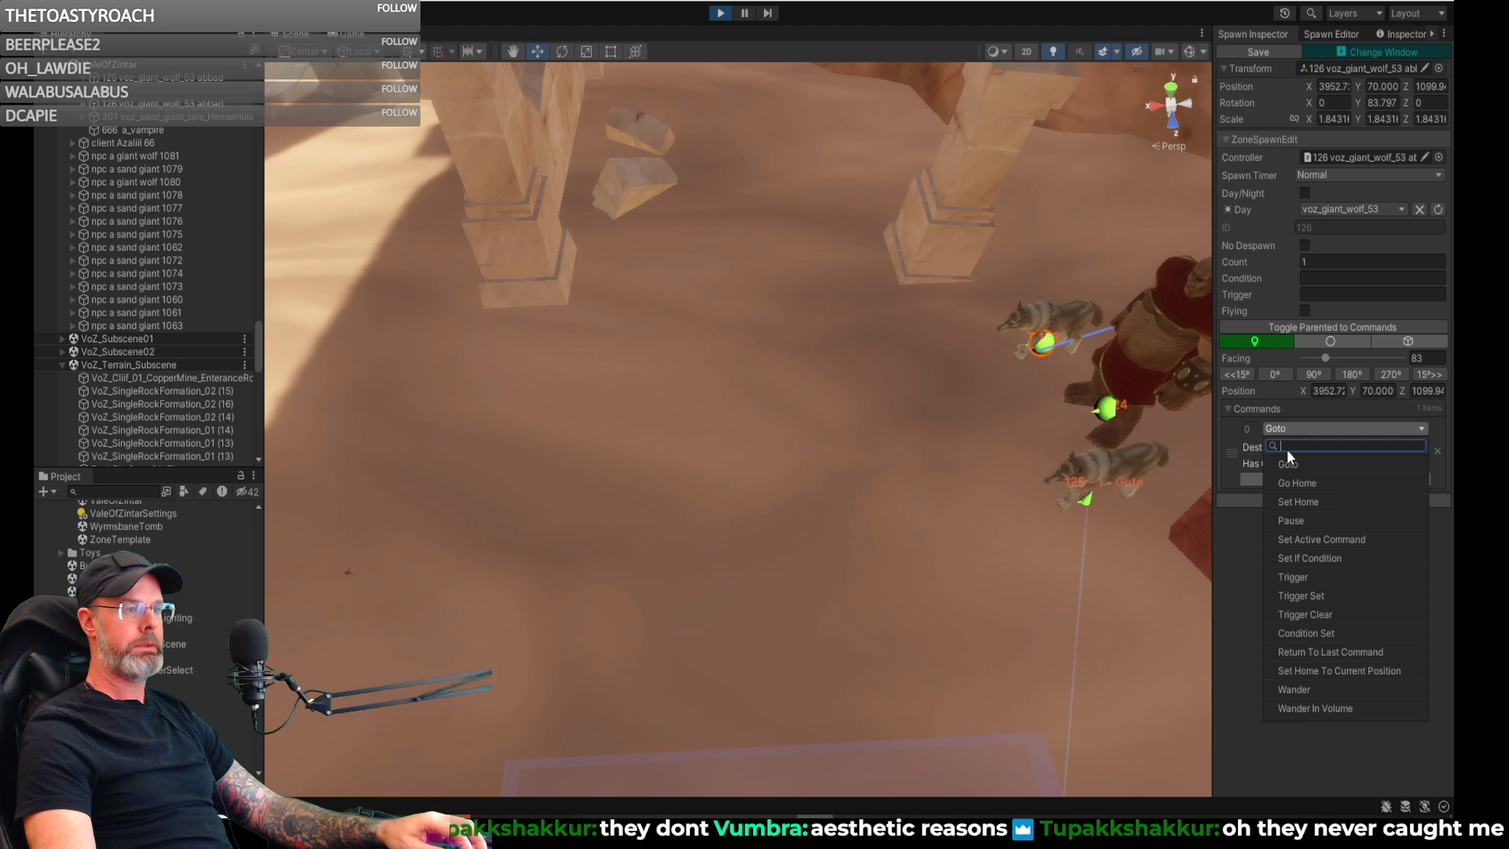
left_click(1303, 520)
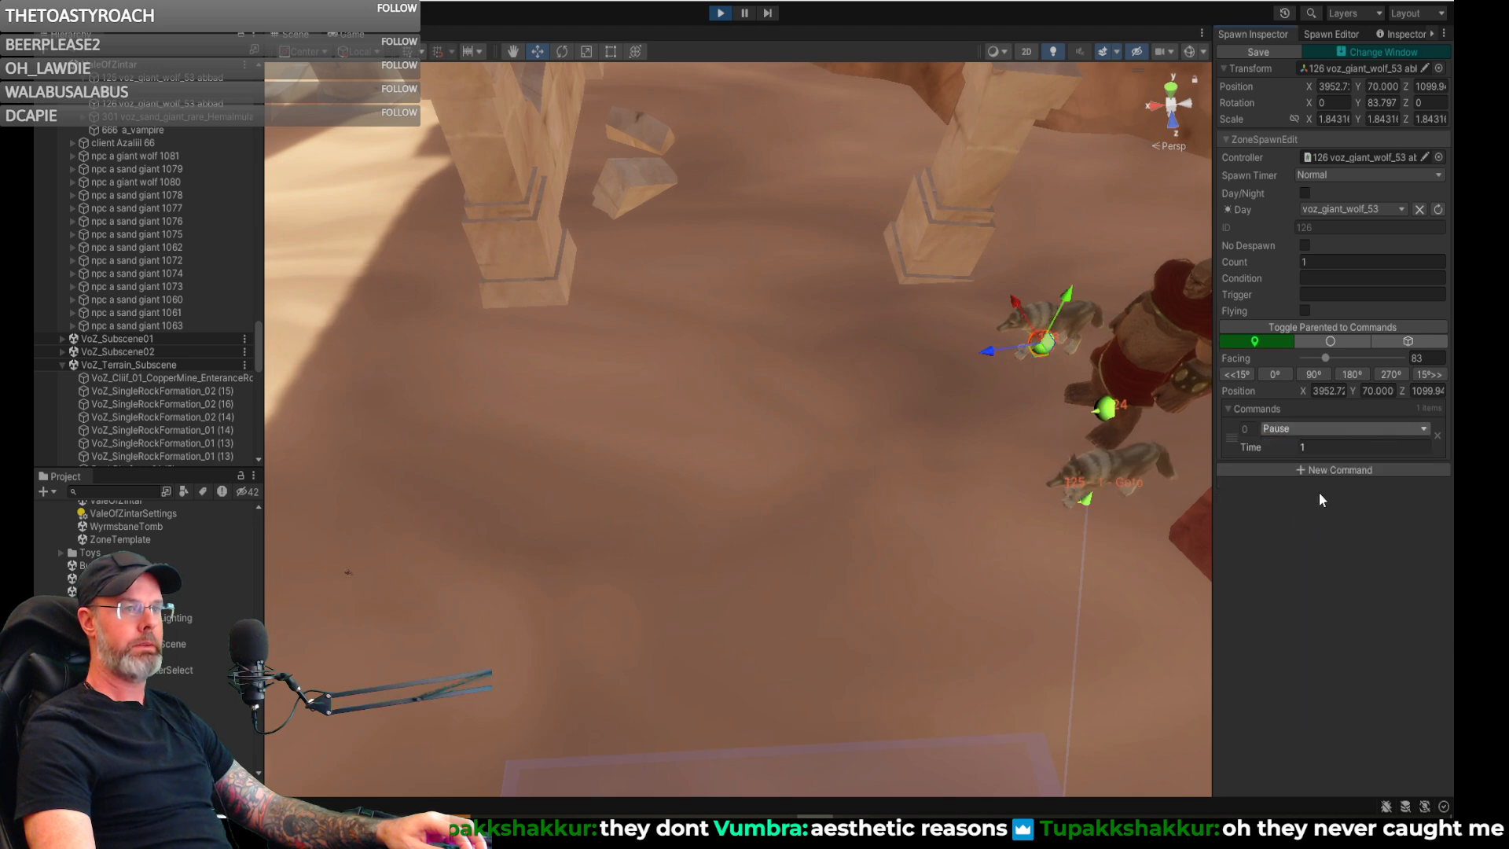
left_click(1309, 446)
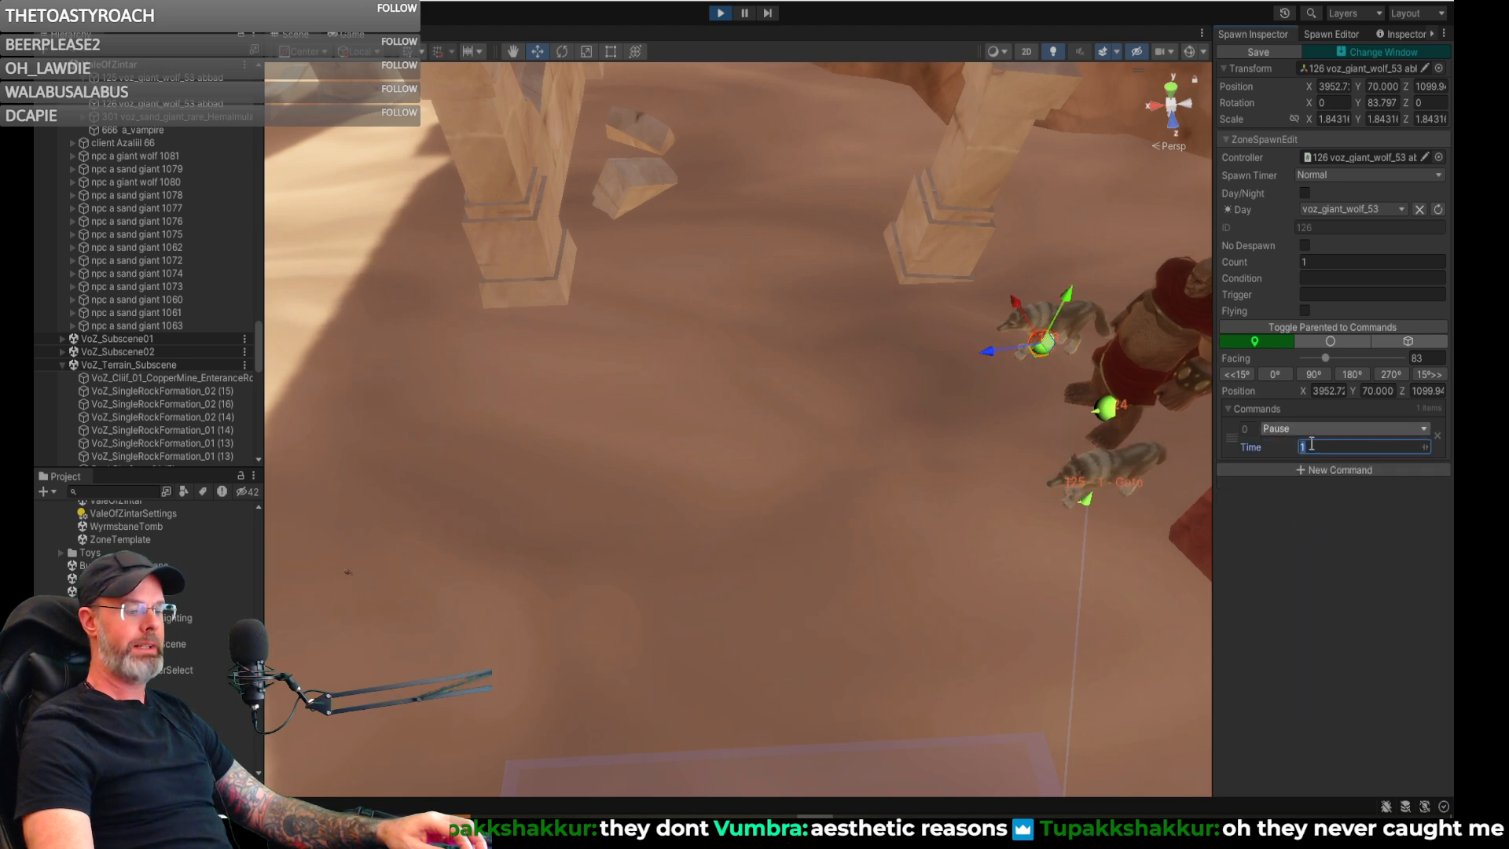
type("120")
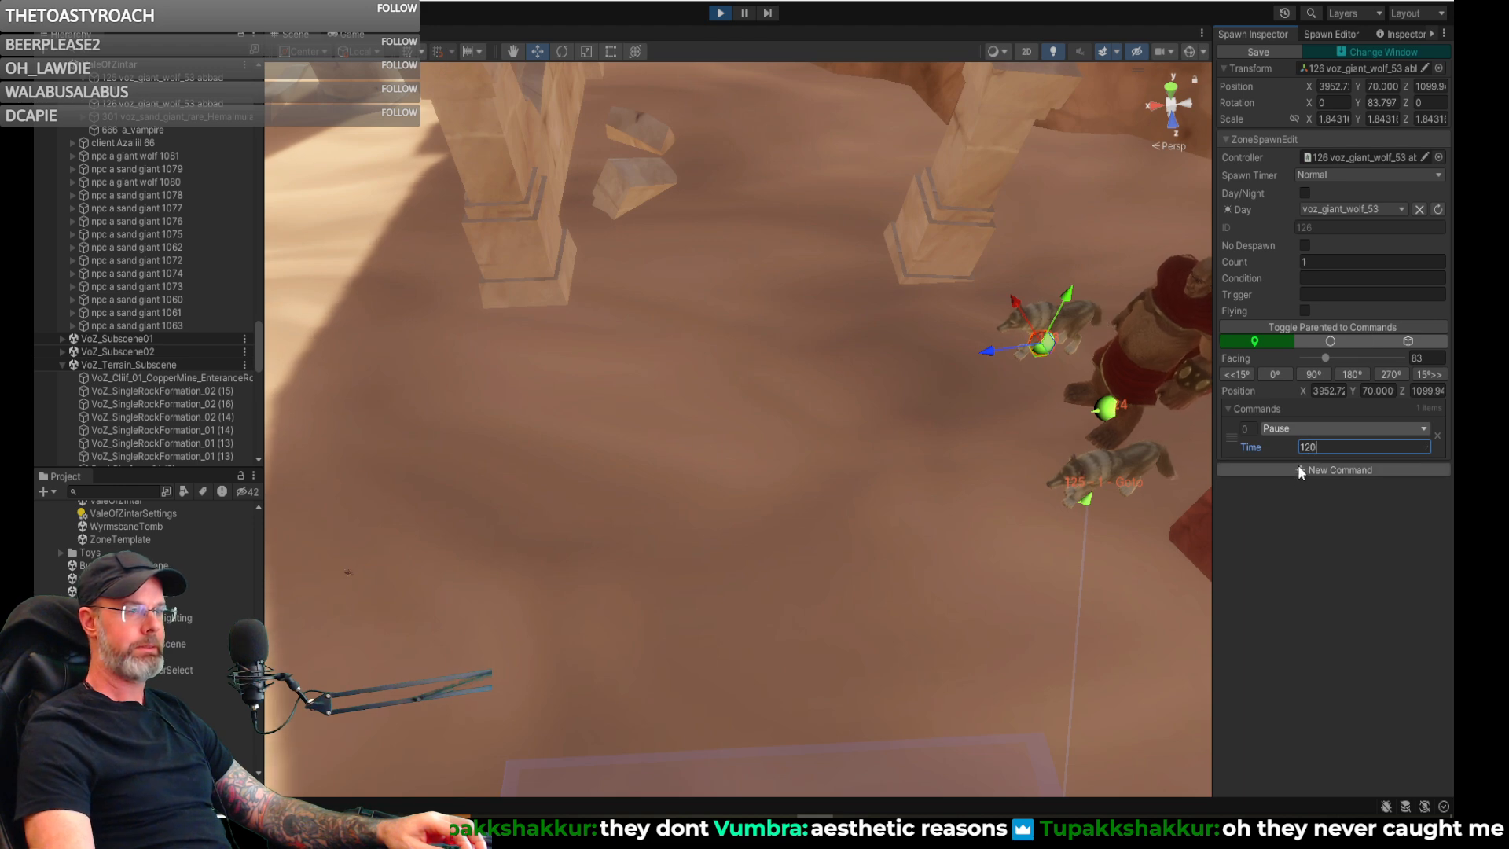
- Add a Goto command after the Pause and place its destination on the ground near the ruined wall, about X 4002, Z 1096
left_click(1299, 468)
left_click(1298, 520)
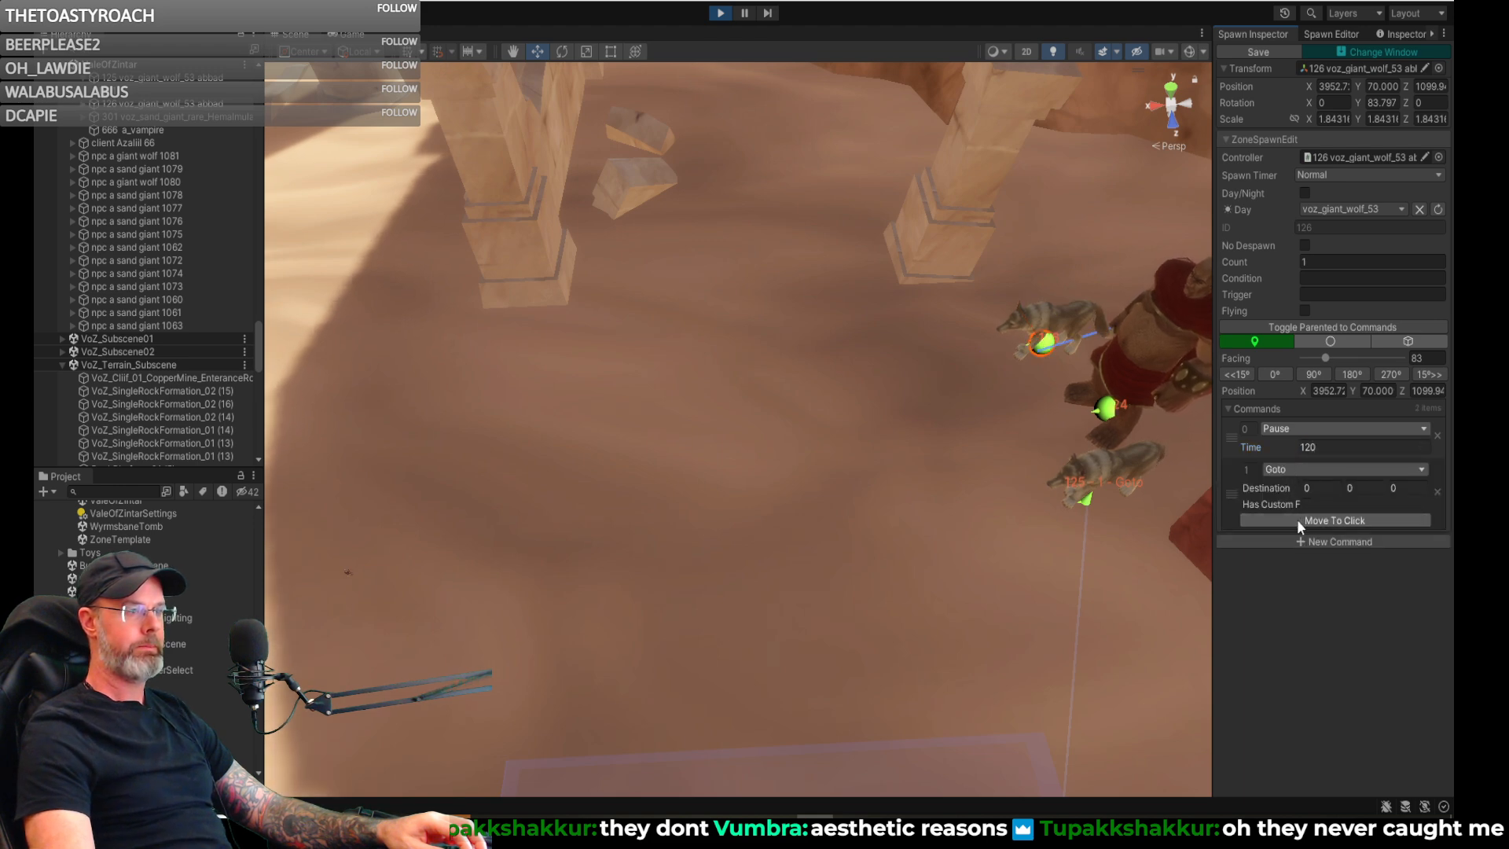
left_click(505, 357)
key("a")
right_click_drag(505, 357, 764, 358)
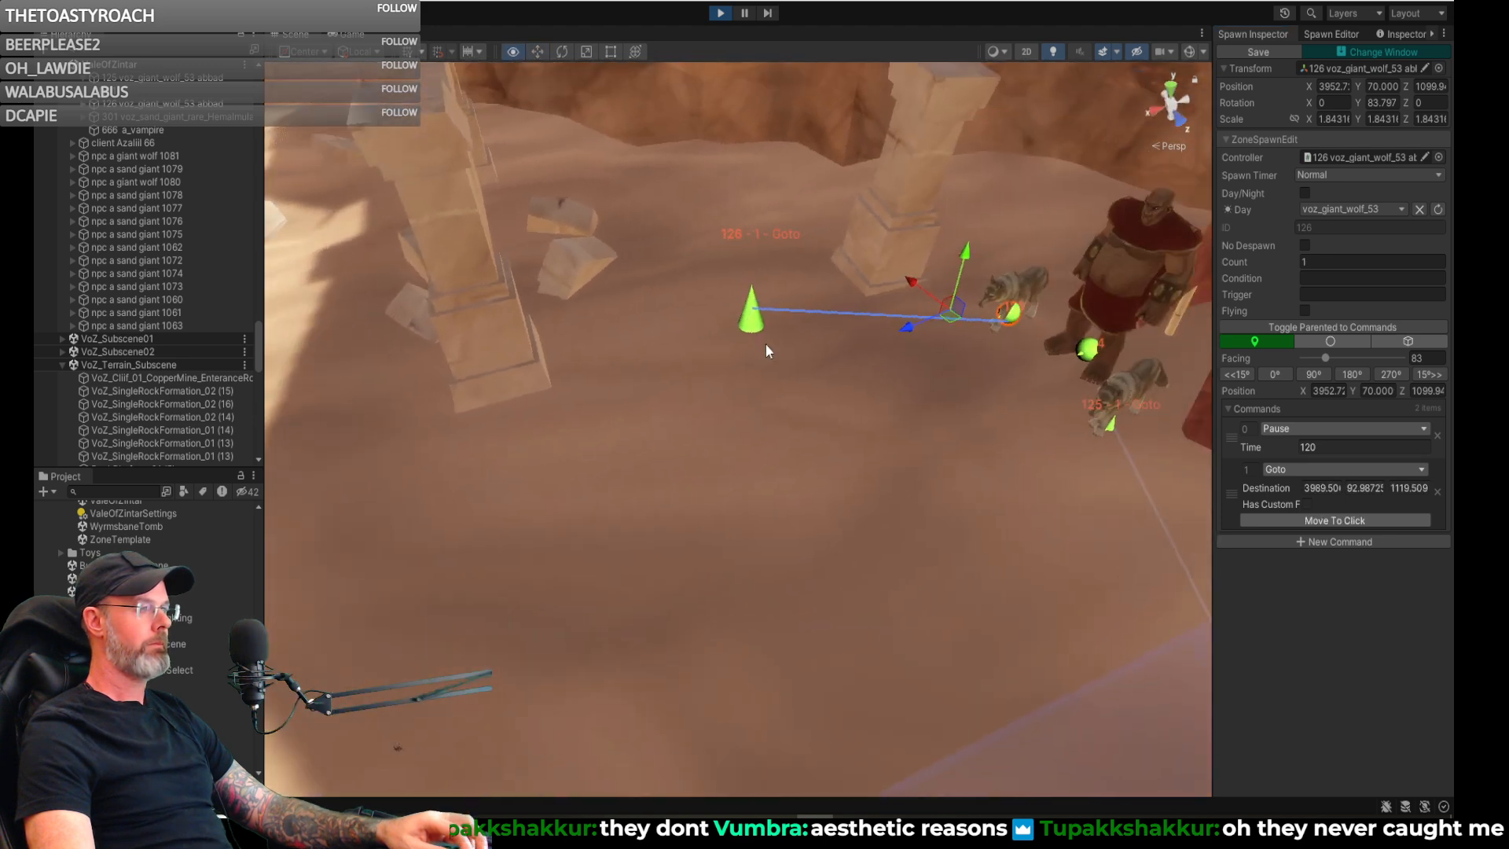
left_click(761, 333)
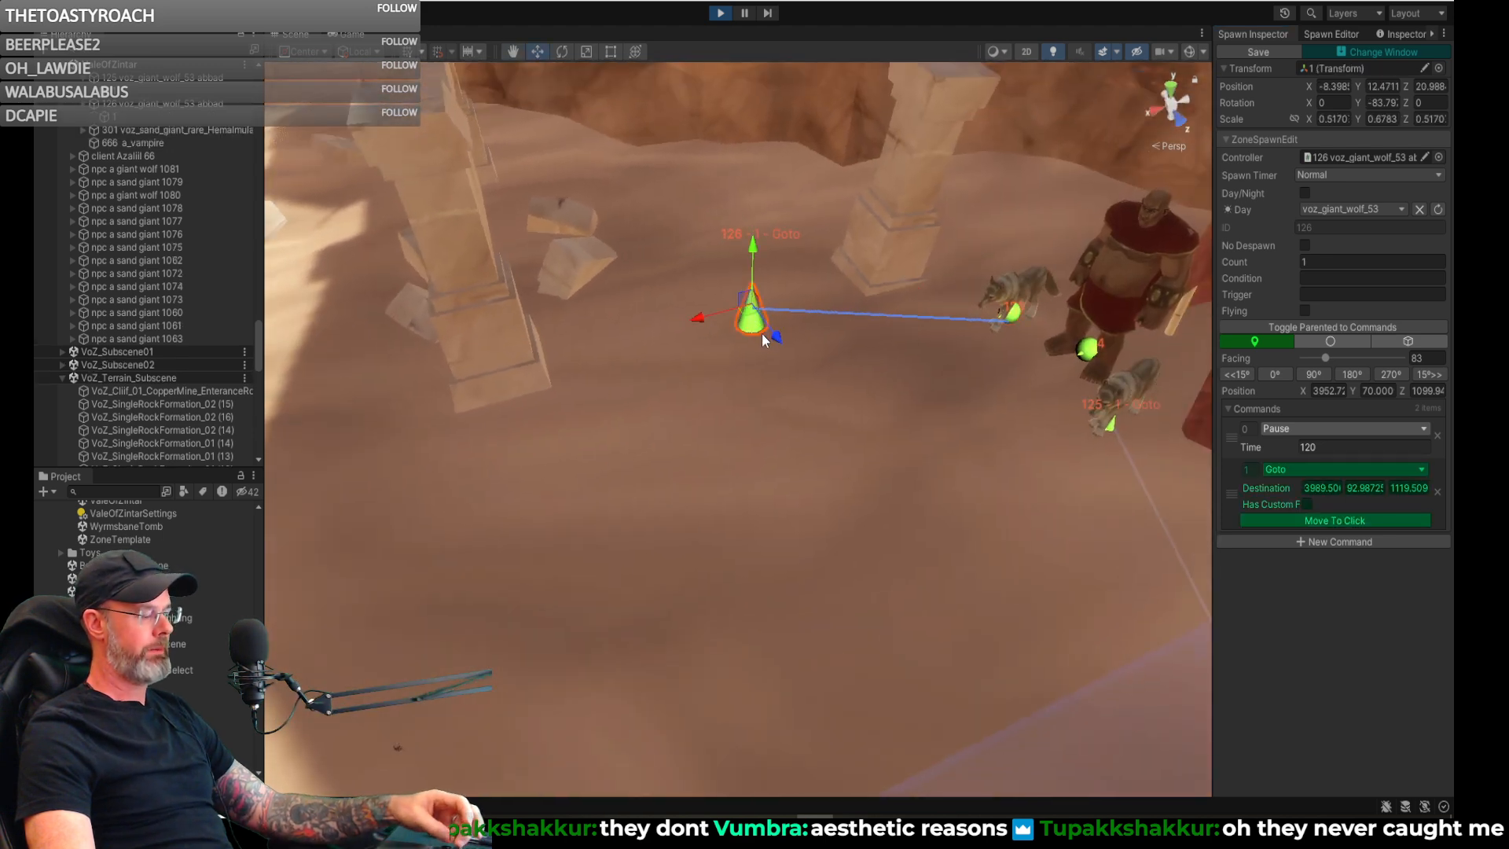
left_click_drag(762, 333, 475, 468)
right_click_drag(670, 471, 859, 482)
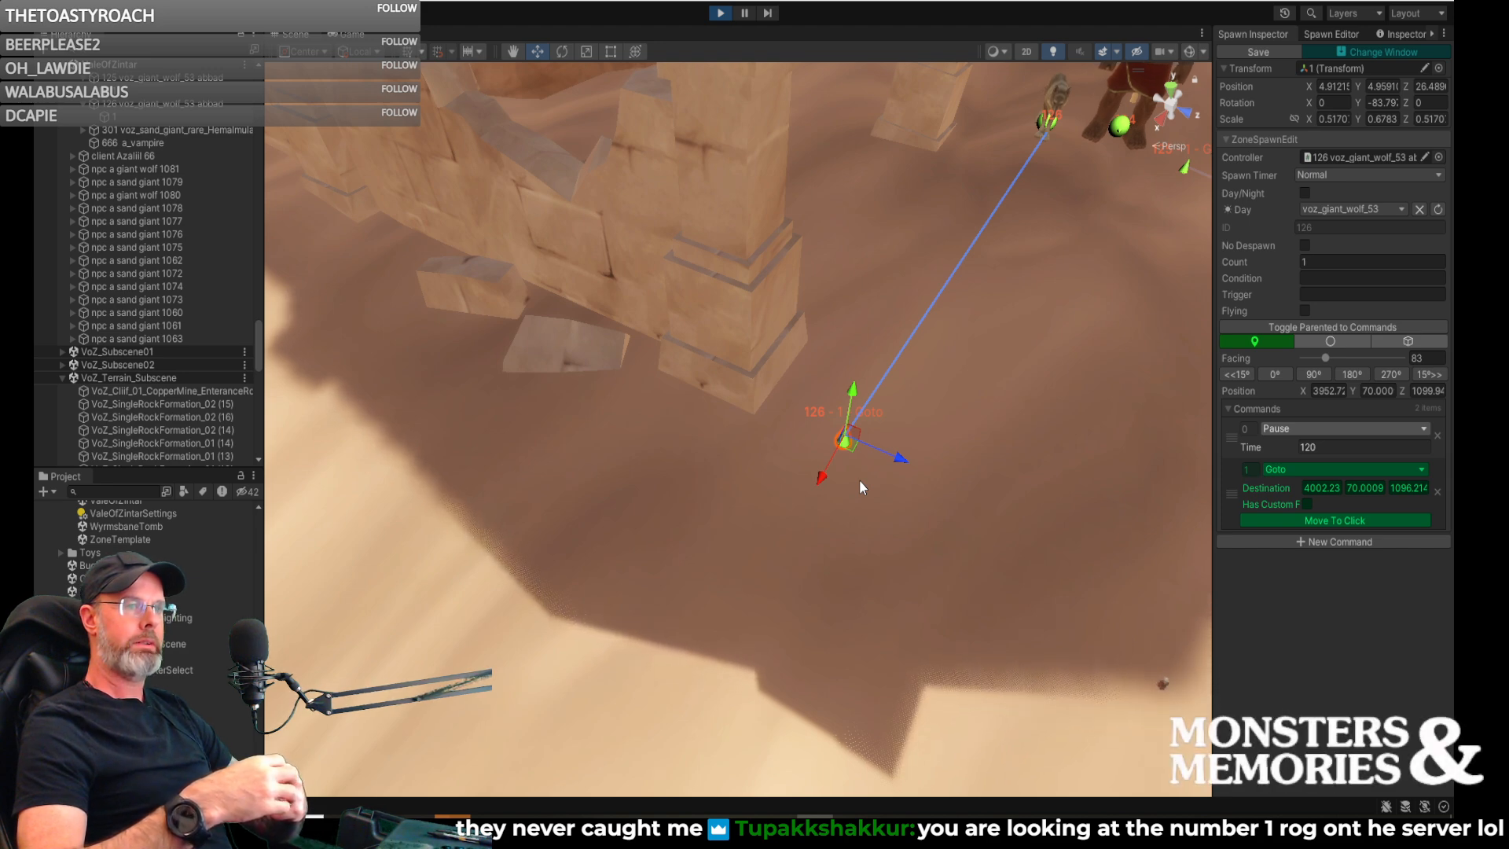
- Move the Goto destination farther out from the ruined wall onto the open sand, to about X 4017, Z 1096
right_click_drag(864, 484, 810, 488)
left_click_drag(742, 482, 341, 491)
mouse_move(712, 535)
right_mouse_down()
mouse_move(518, 516)
mouse_move(862, 512)
mouse_move(875, 471)
mouse_move(882, 493)
right_mouse_up()
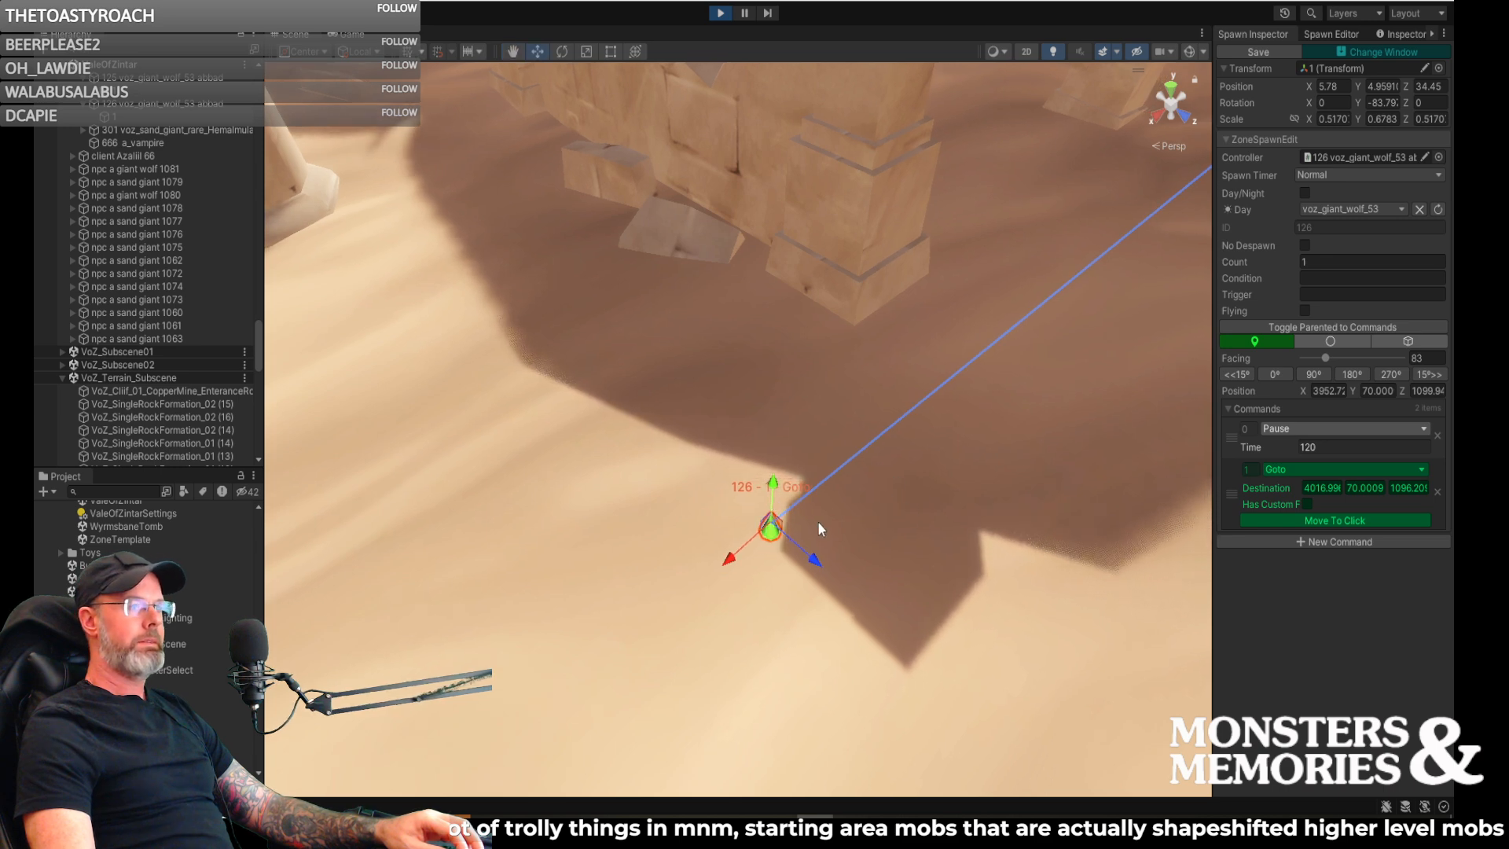
right_click_drag(872, 527, 746, 422)
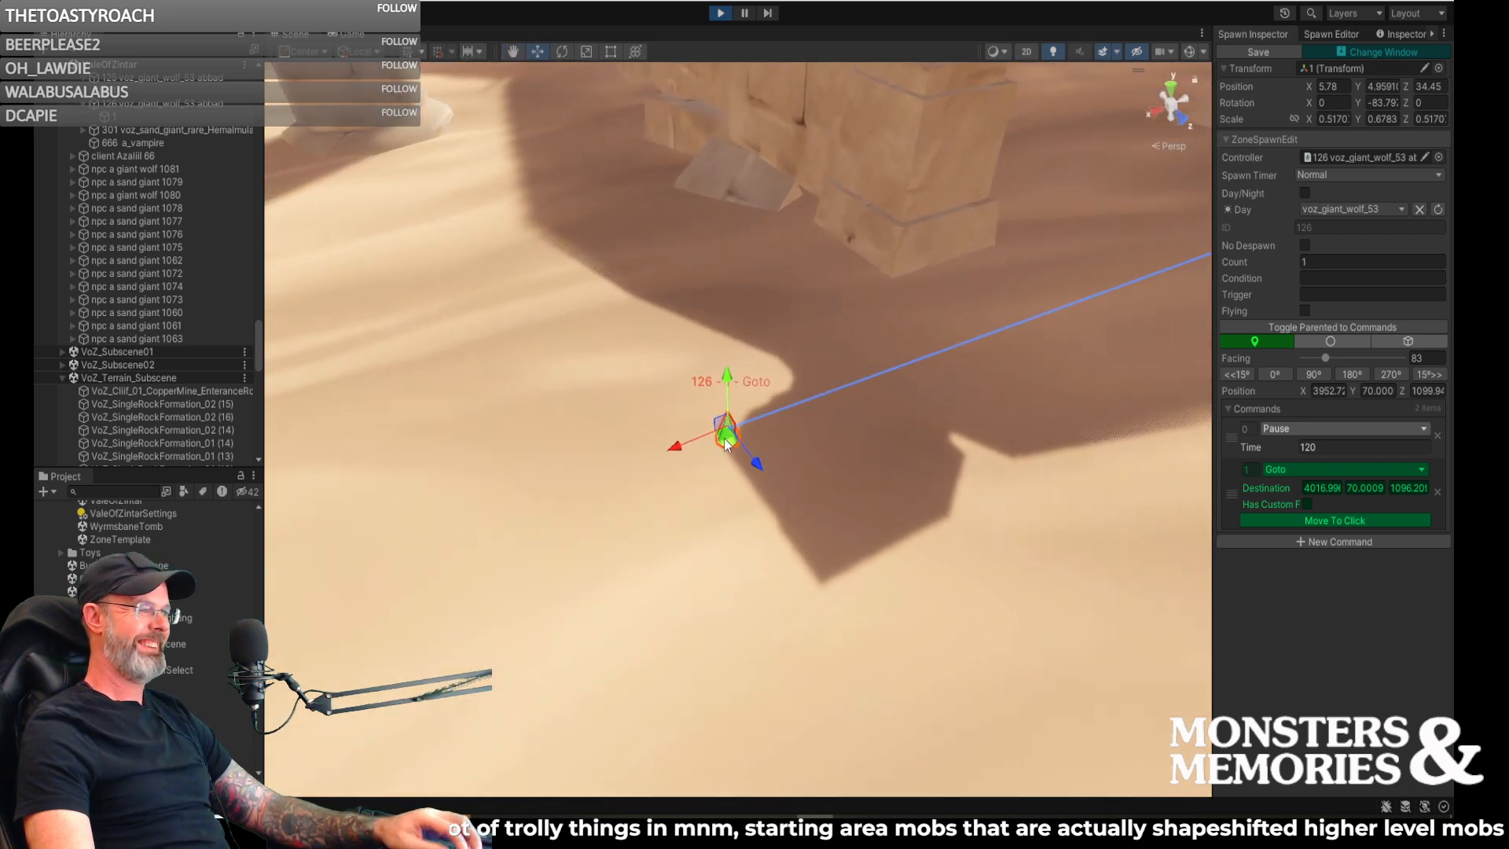
left_click_drag(724, 437, 641, 473)
mouse_move(719, 491)
right_mouse_down()
mouse_move(798, 467)
mouse_move(724, 468)
mouse_move(698, 494)
right_mouse_up()
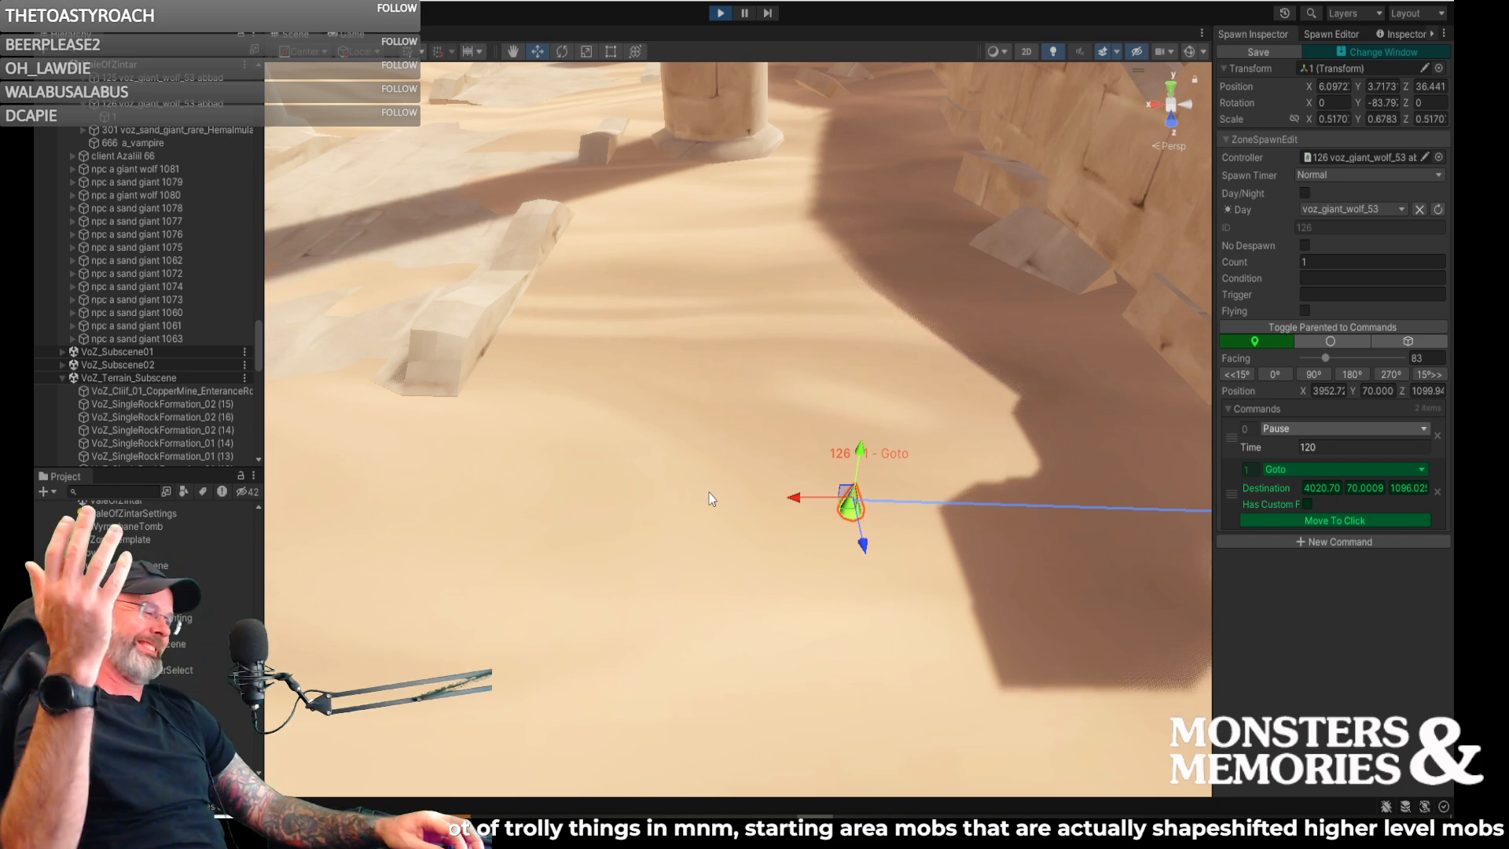
right_click_drag(826, 464, 1192, 480)
key("s")
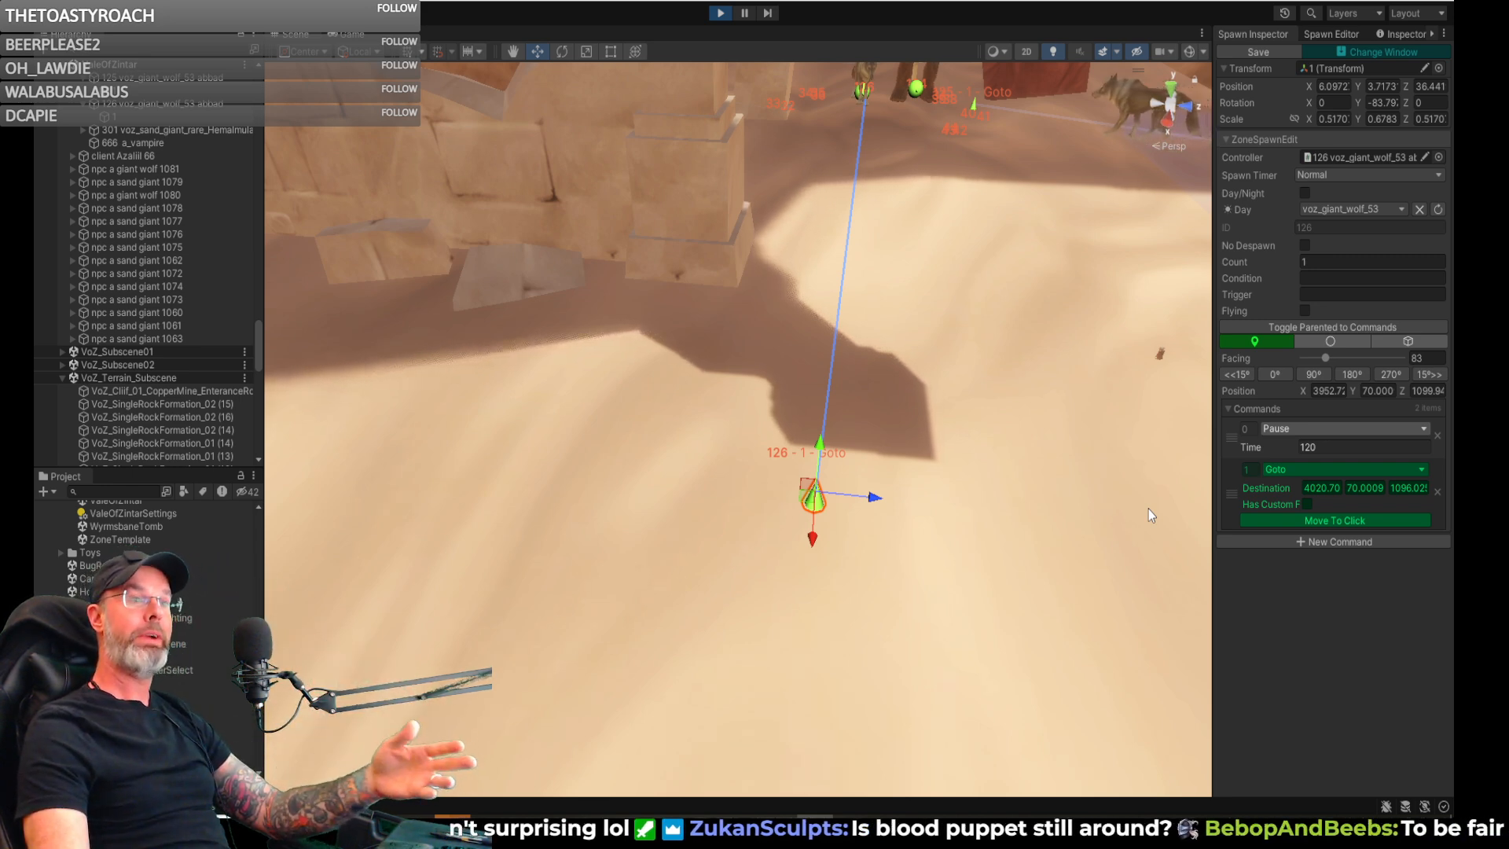
left_click_drag(987, 576, 800, 552, "alt")
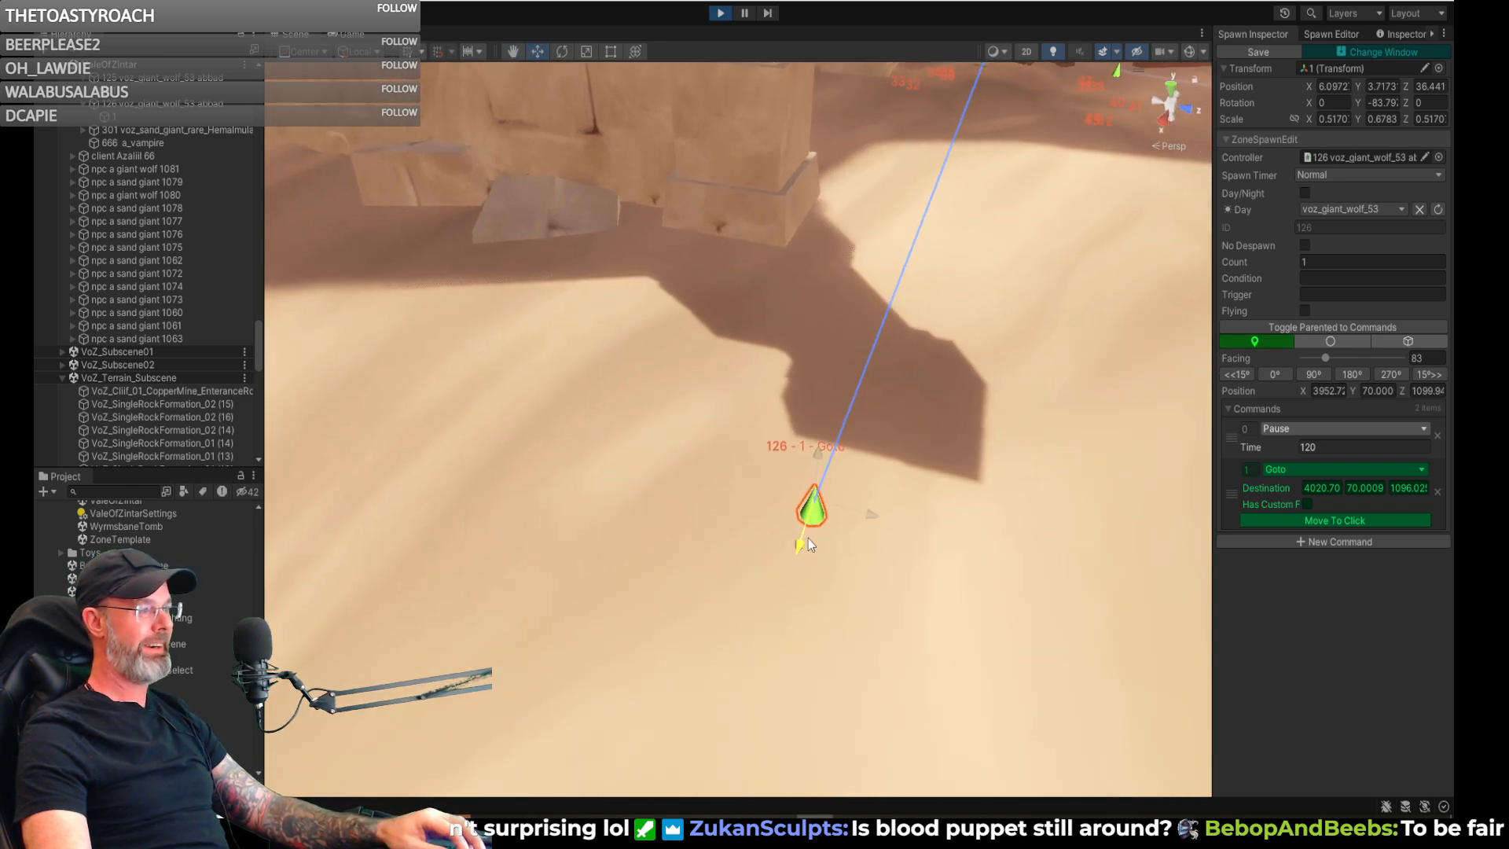
mouse_move(841, 502)
left_mouse_down()
mouse_move(843, 444)
mouse_move(973, 470)
mouse_move(1176, 474)
left_mouse_up()
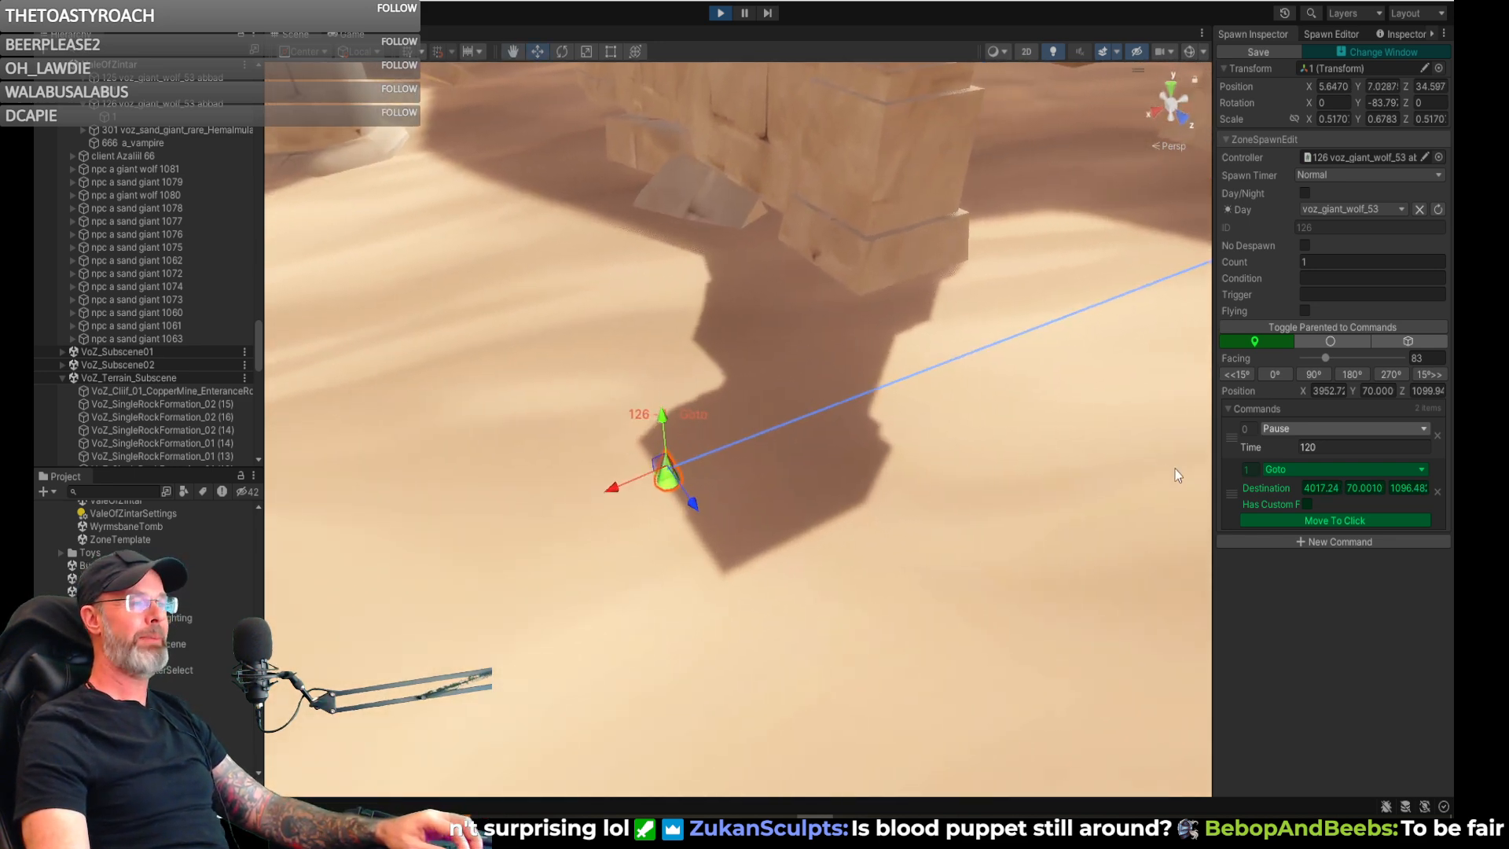
- Enable the Goto's custom facing at 104 and shift its destination back toward the ruined wall, to about X 4014
left_click(1306, 503)
left_click_drag(1322, 518, 1327, 521)
right_click_drag(1067, 490, 846, 438)
right_click_drag(994, 468, 929, 467)
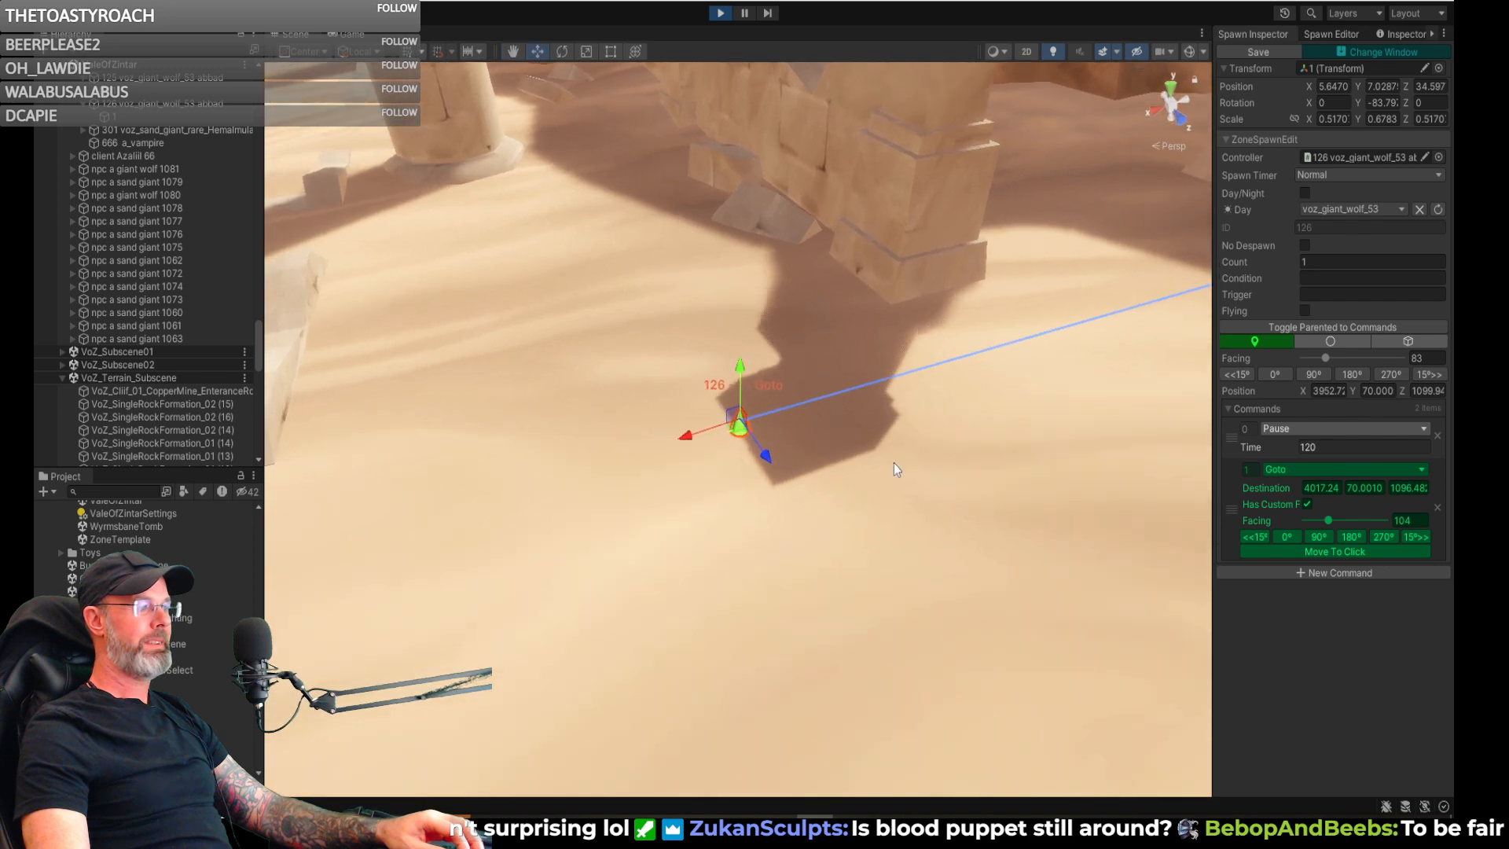
left_click_drag(685, 440, 743, 437)
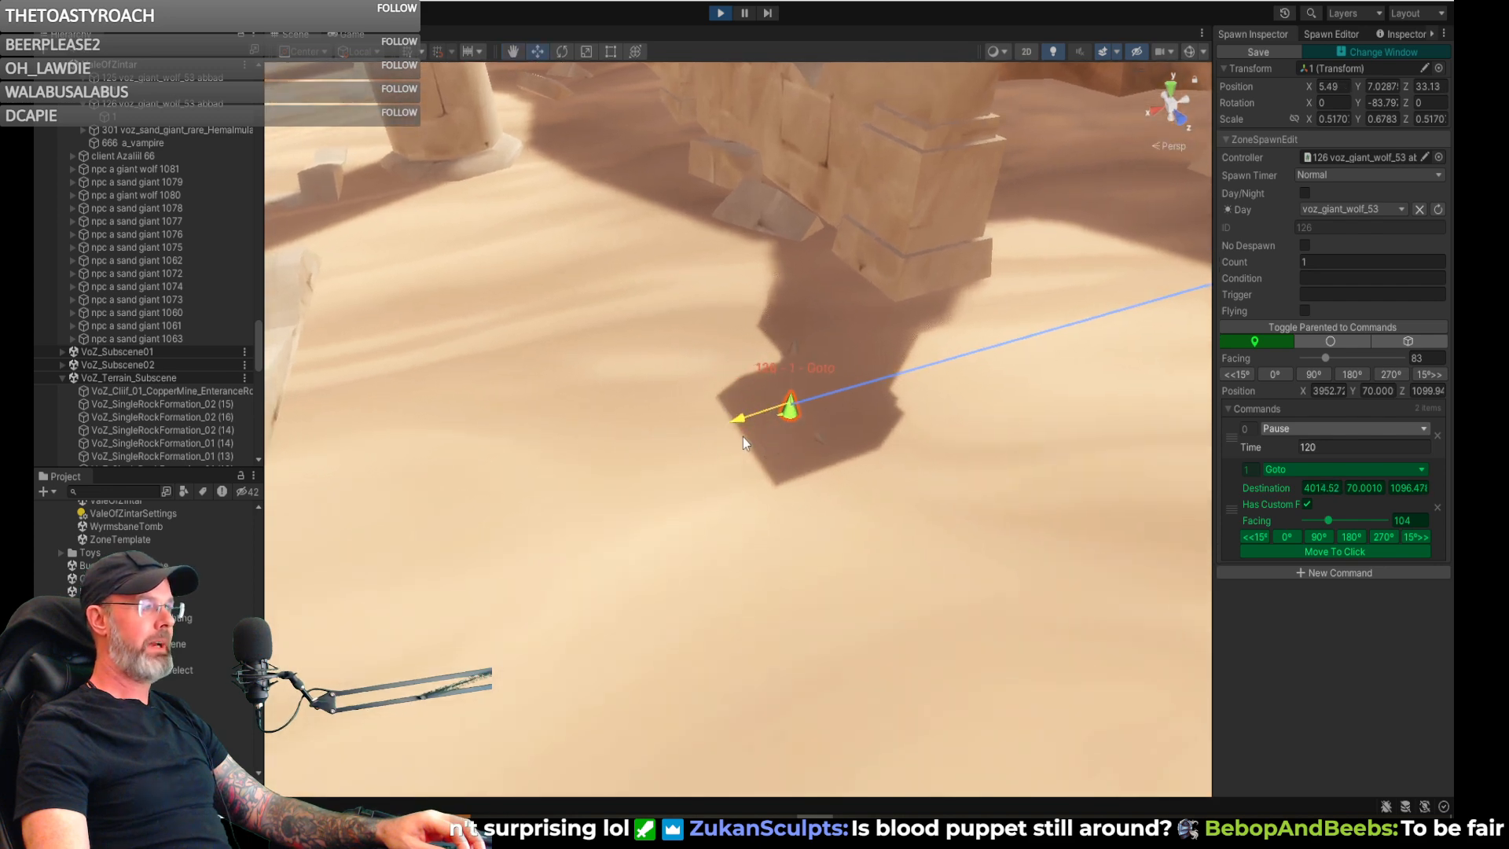
mouse_move(914, 462)
right_mouse_down()
mouse_move(1113, 472)
mouse_move(1094, 470)
right_mouse_up()
right_click_drag(910, 483, 895, 457)
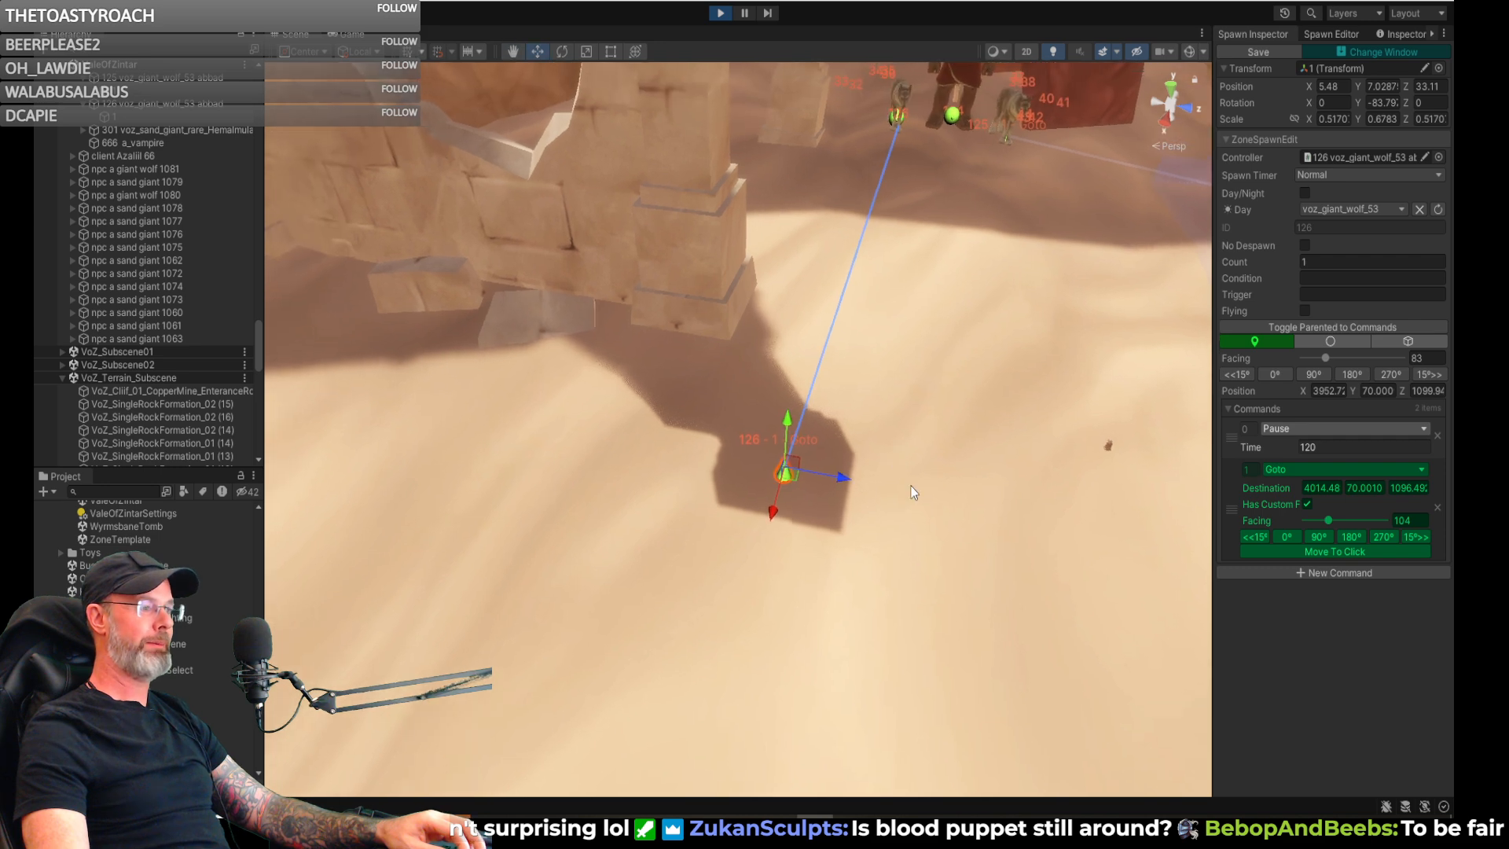
- Add a second Pause command after the giant wolf's Goto and set its Time to 20
left_click(1312, 570)
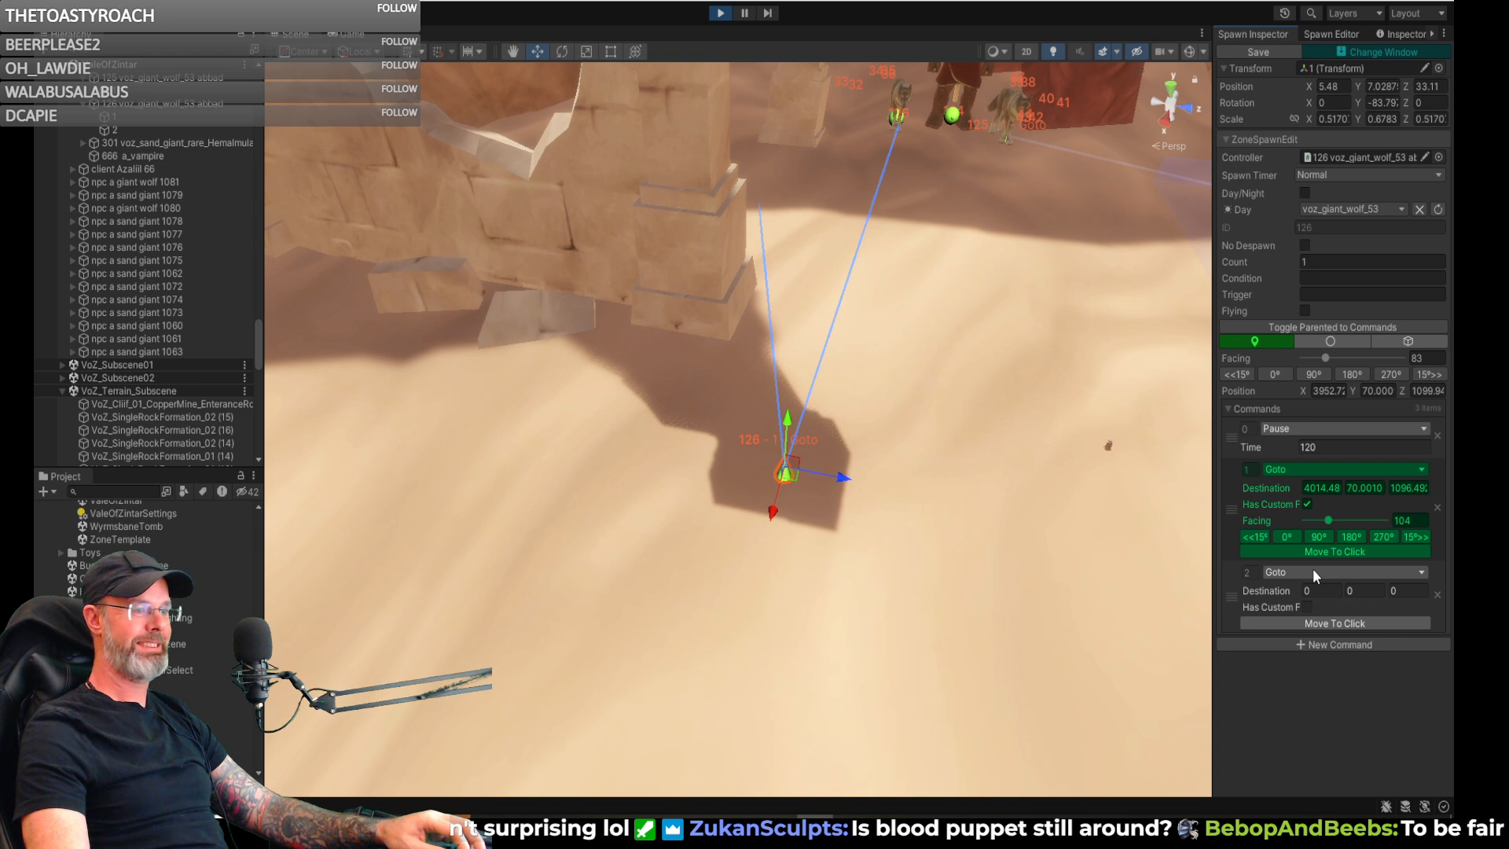
left_click(1313, 571)
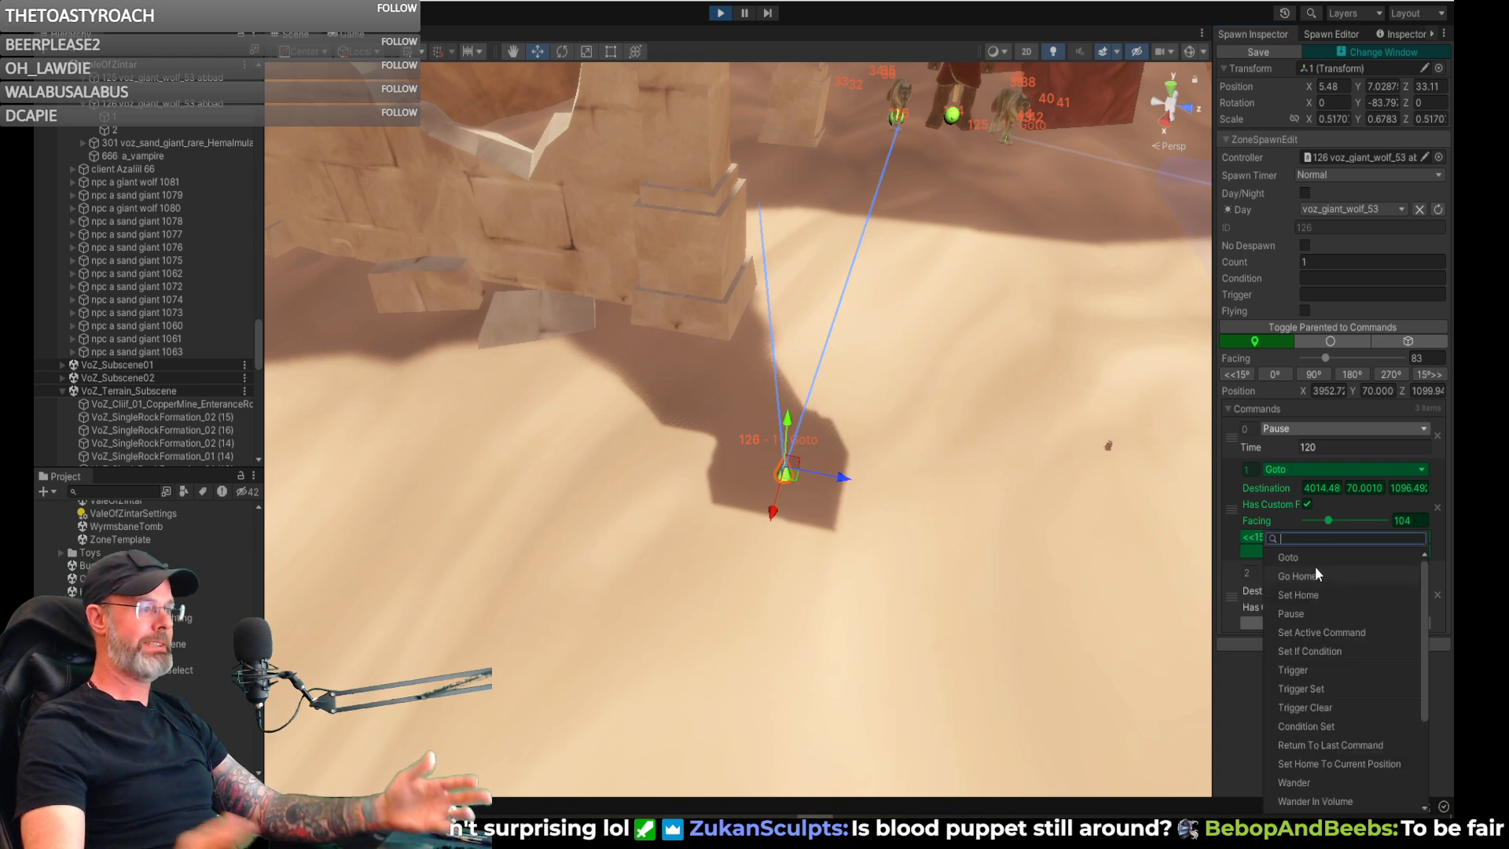
left_click(1311, 613)
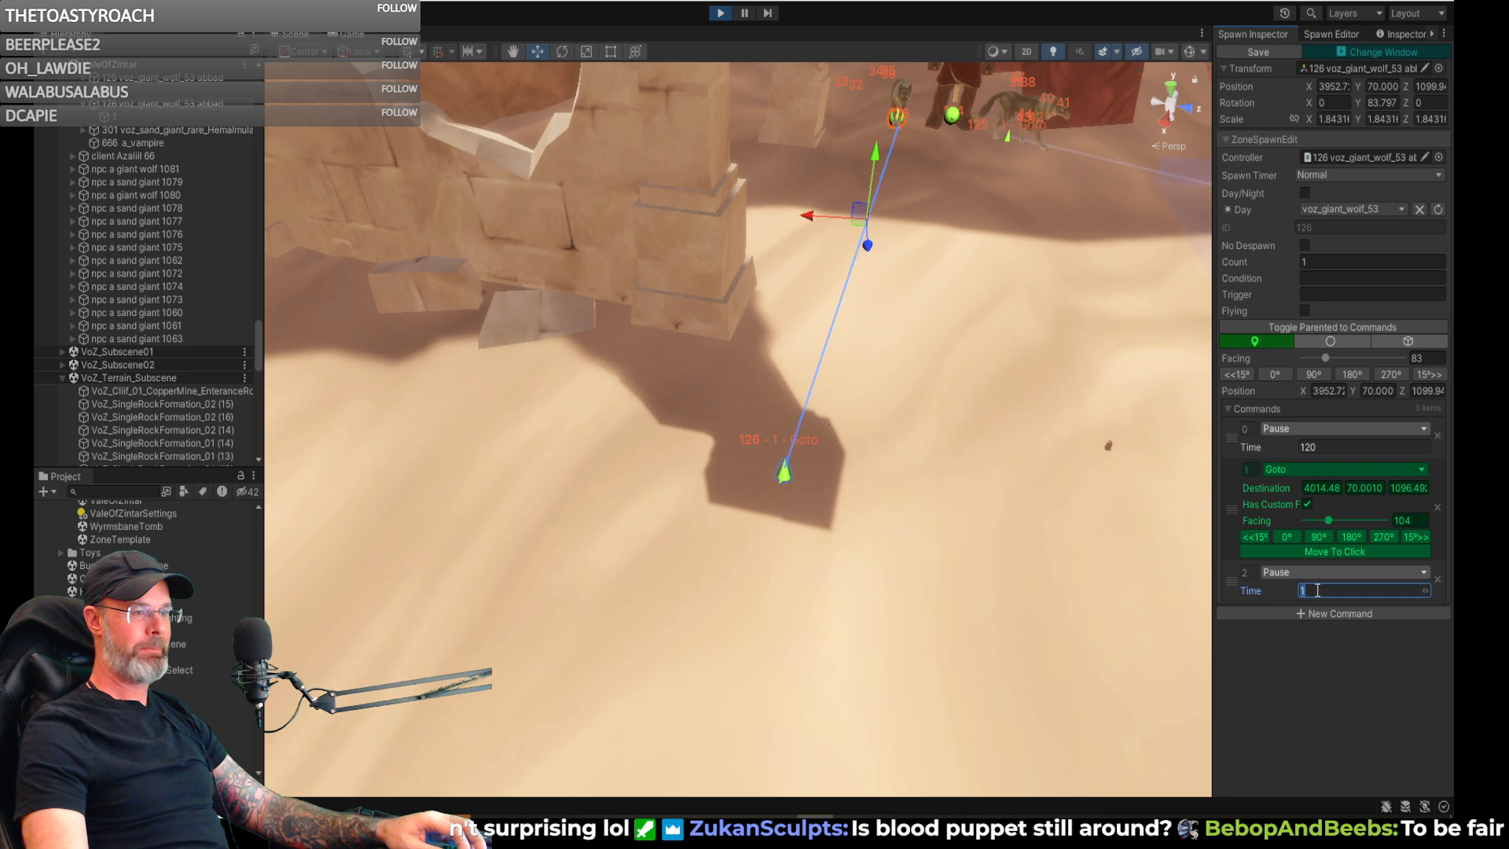
type("2")
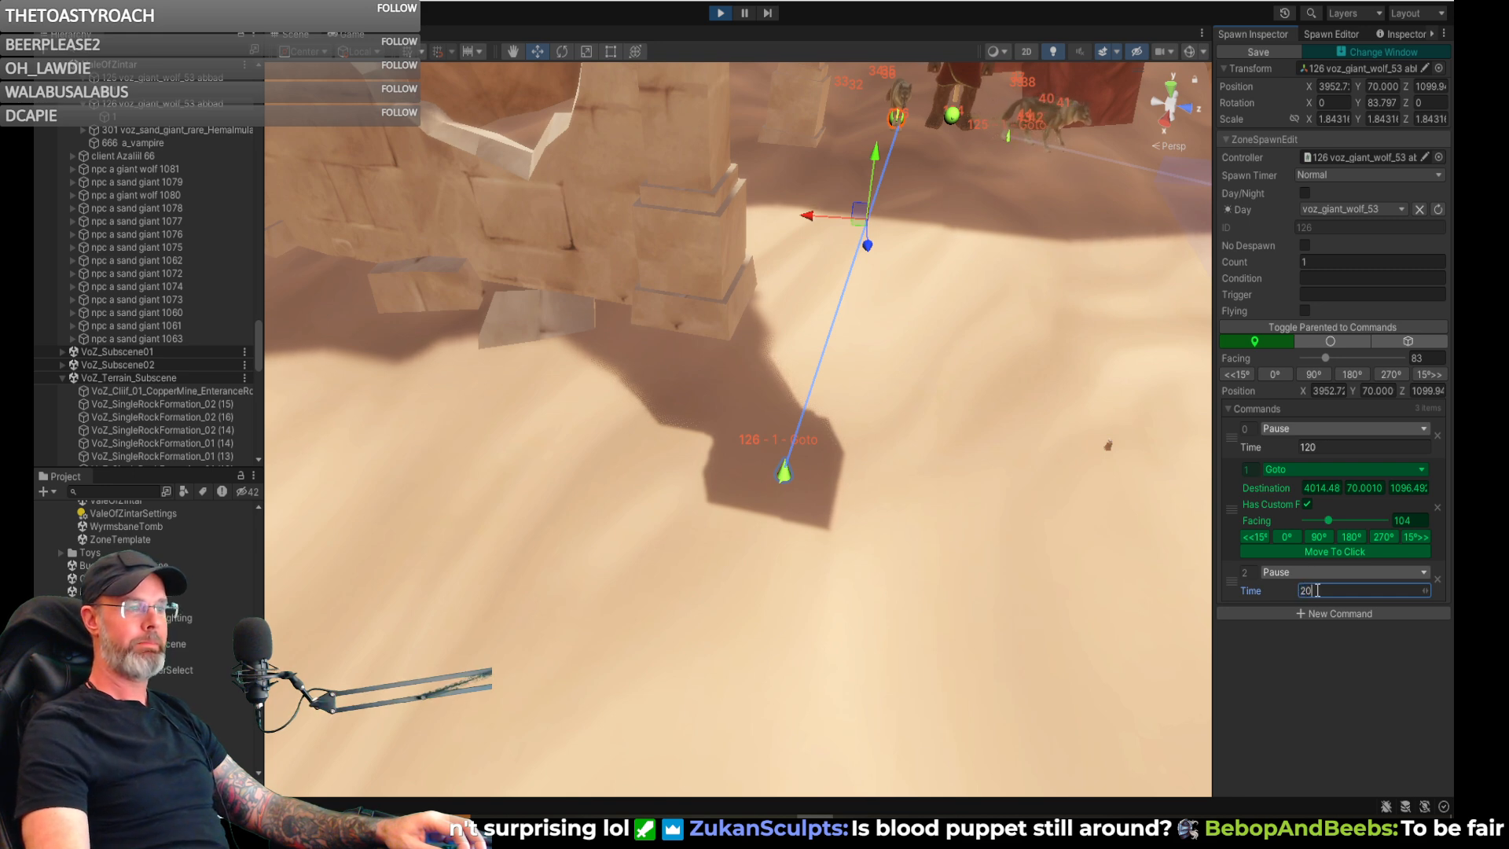
type("0")
- Add a Go Home command and a Set Active Command with Next 0 to the giant wolf spawn, and save it
left_click(1326, 615)
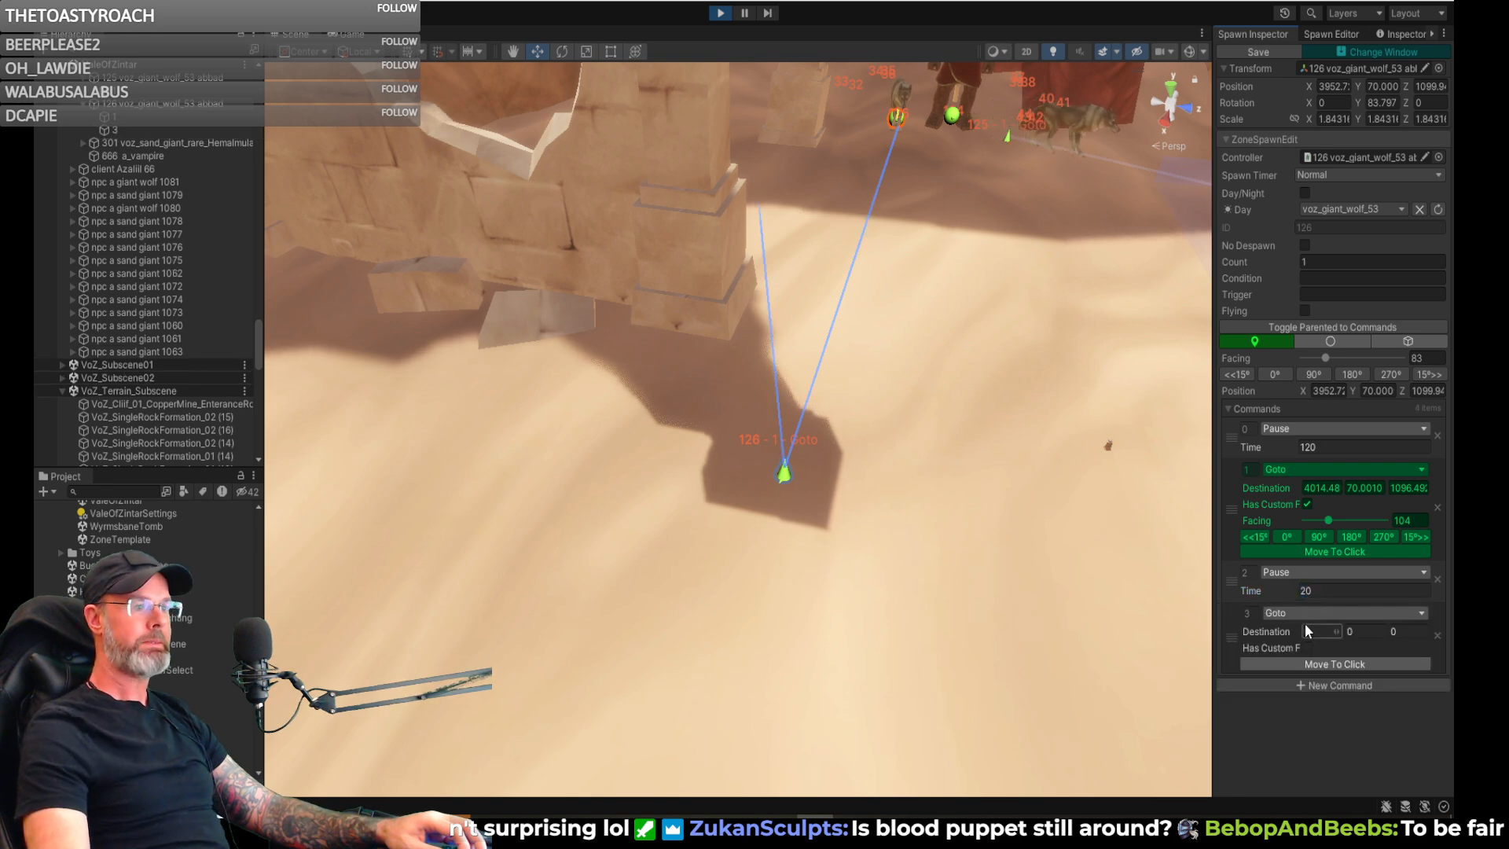
left_click(1307, 614)
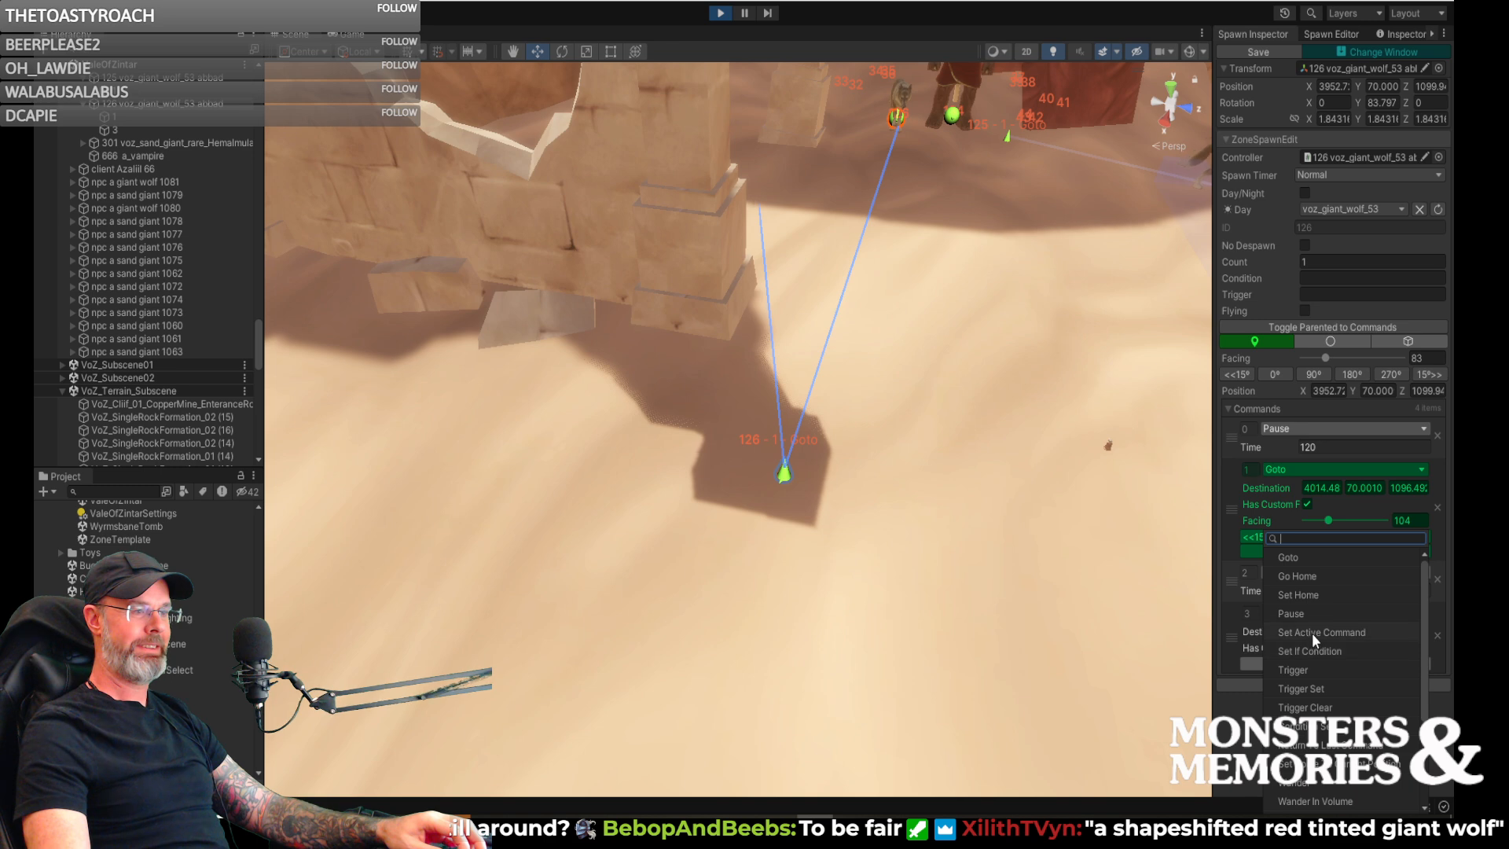
left_click(1304, 578)
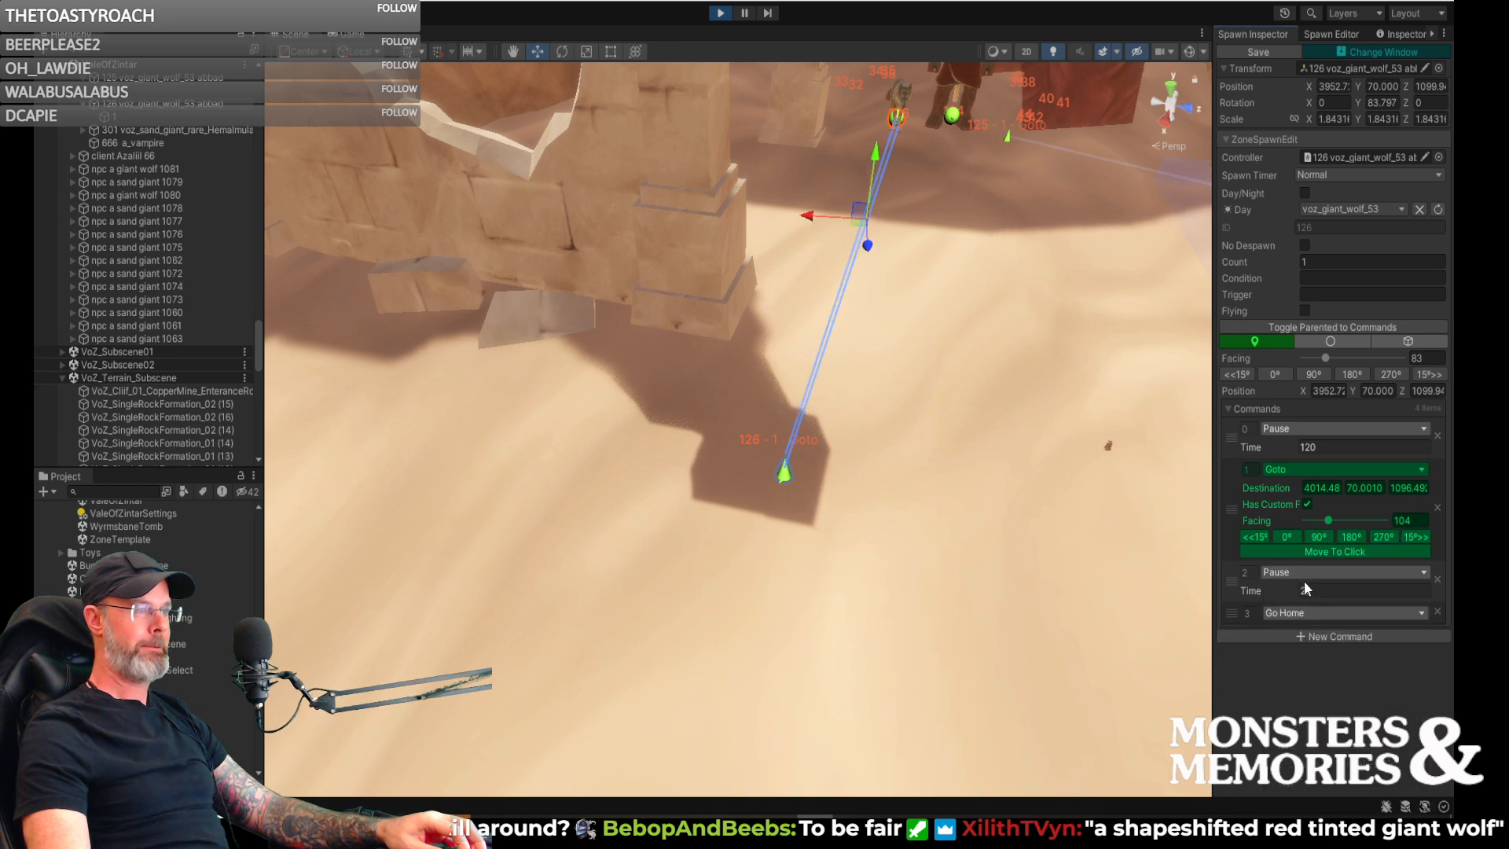
left_click(1327, 637)
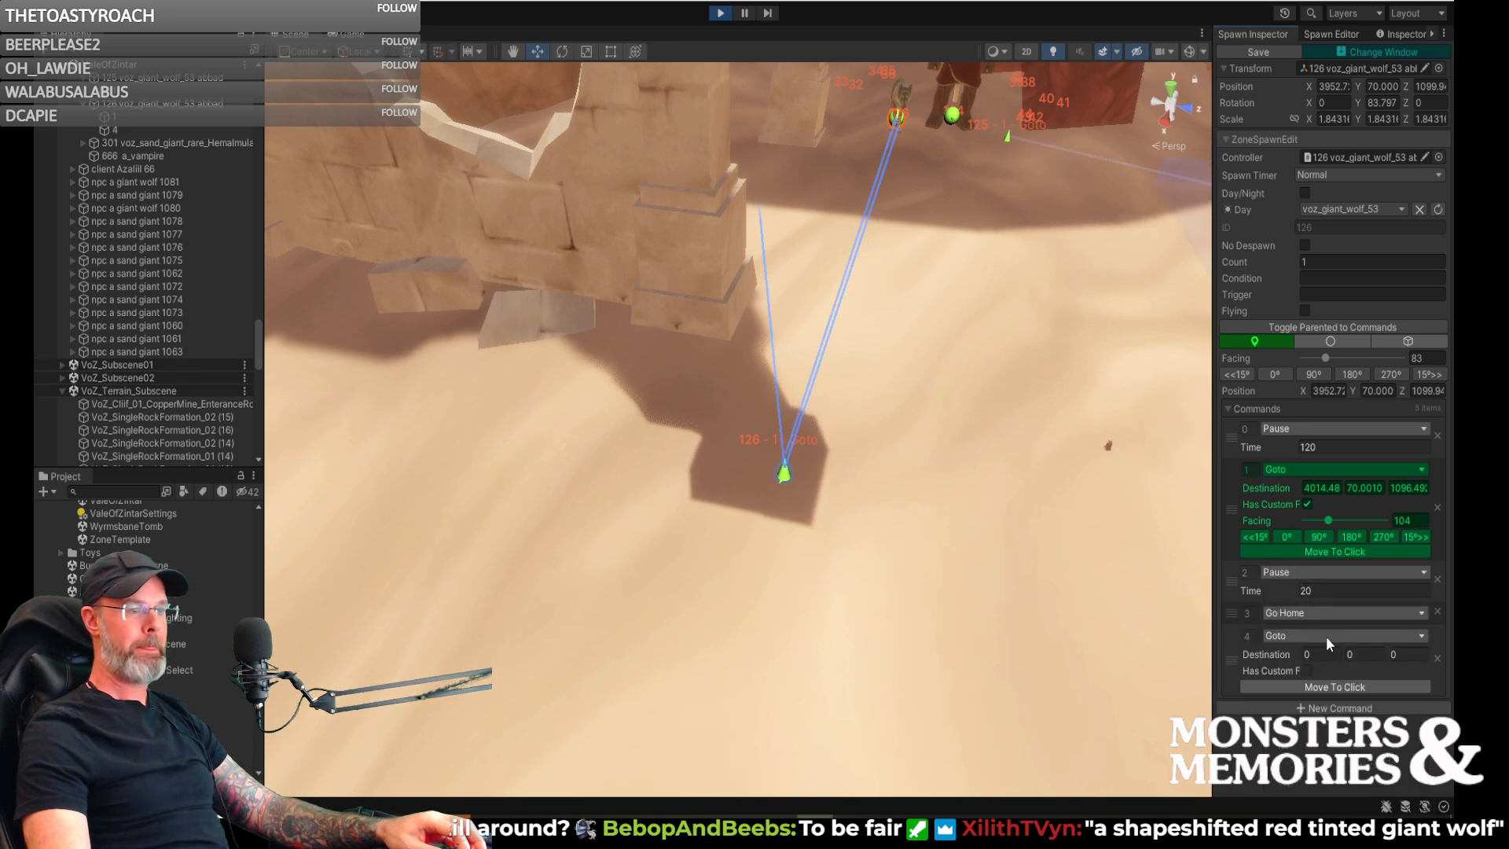
left_click(1327, 635)
left_click(1319, 633)
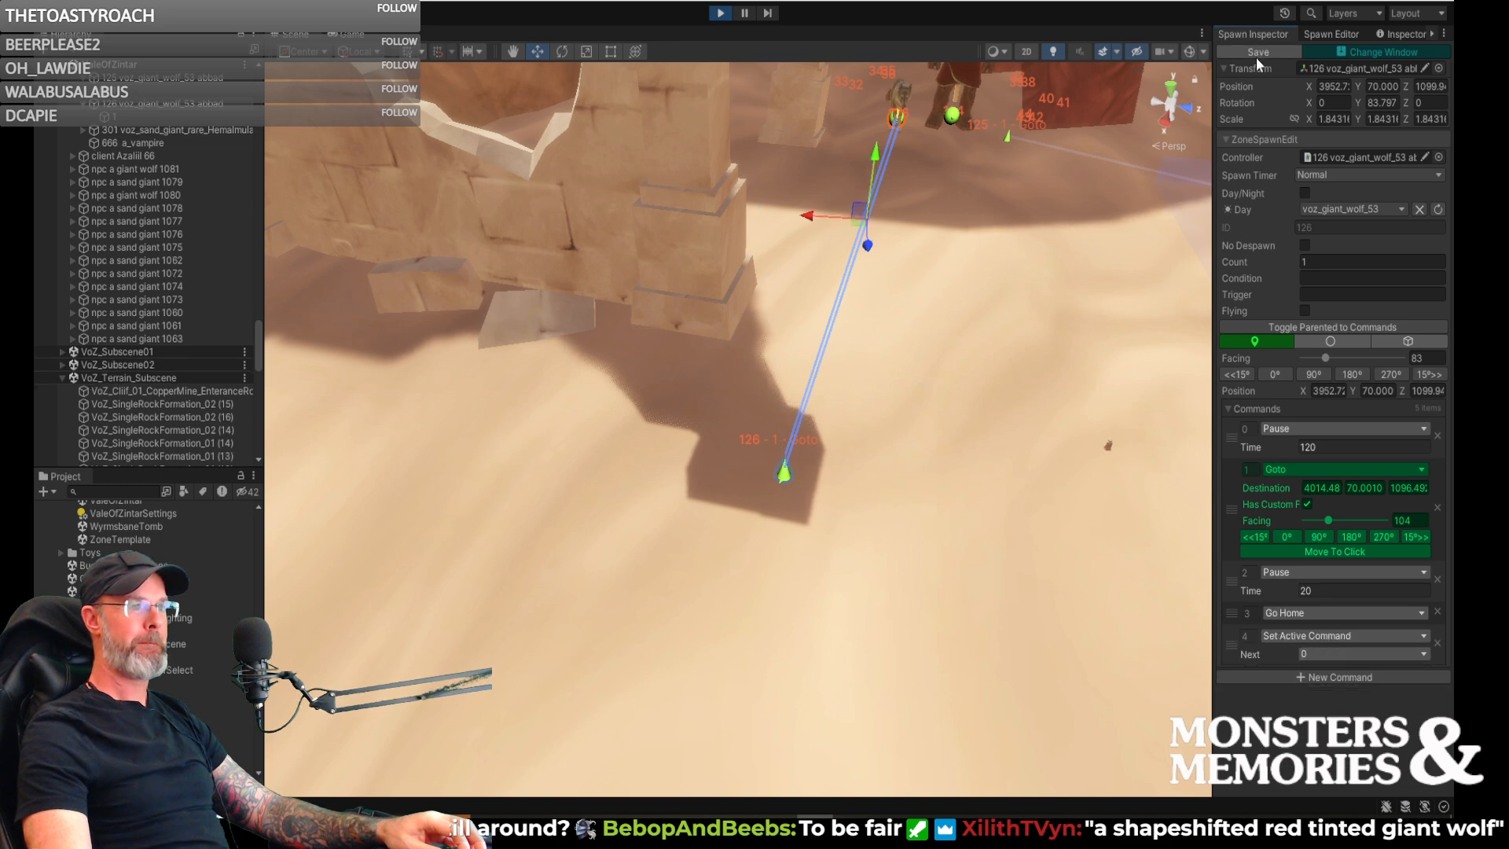
- In the game view, move the character to face the sand giant's tent and run the chat command /timeset 7 am
right_click_drag(983, 474, 803, 429)
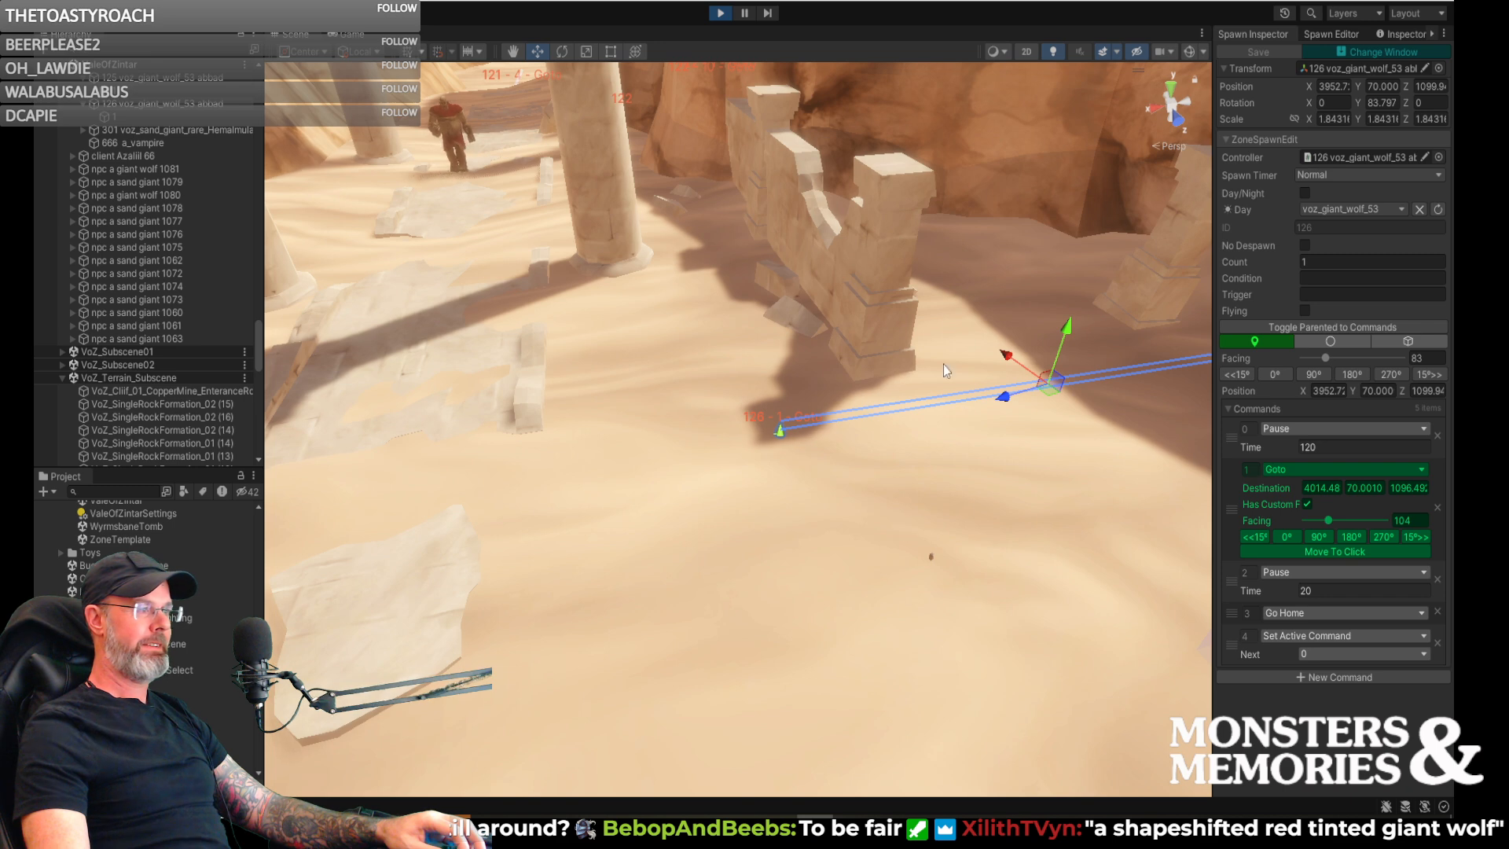
left_click(349, 35)
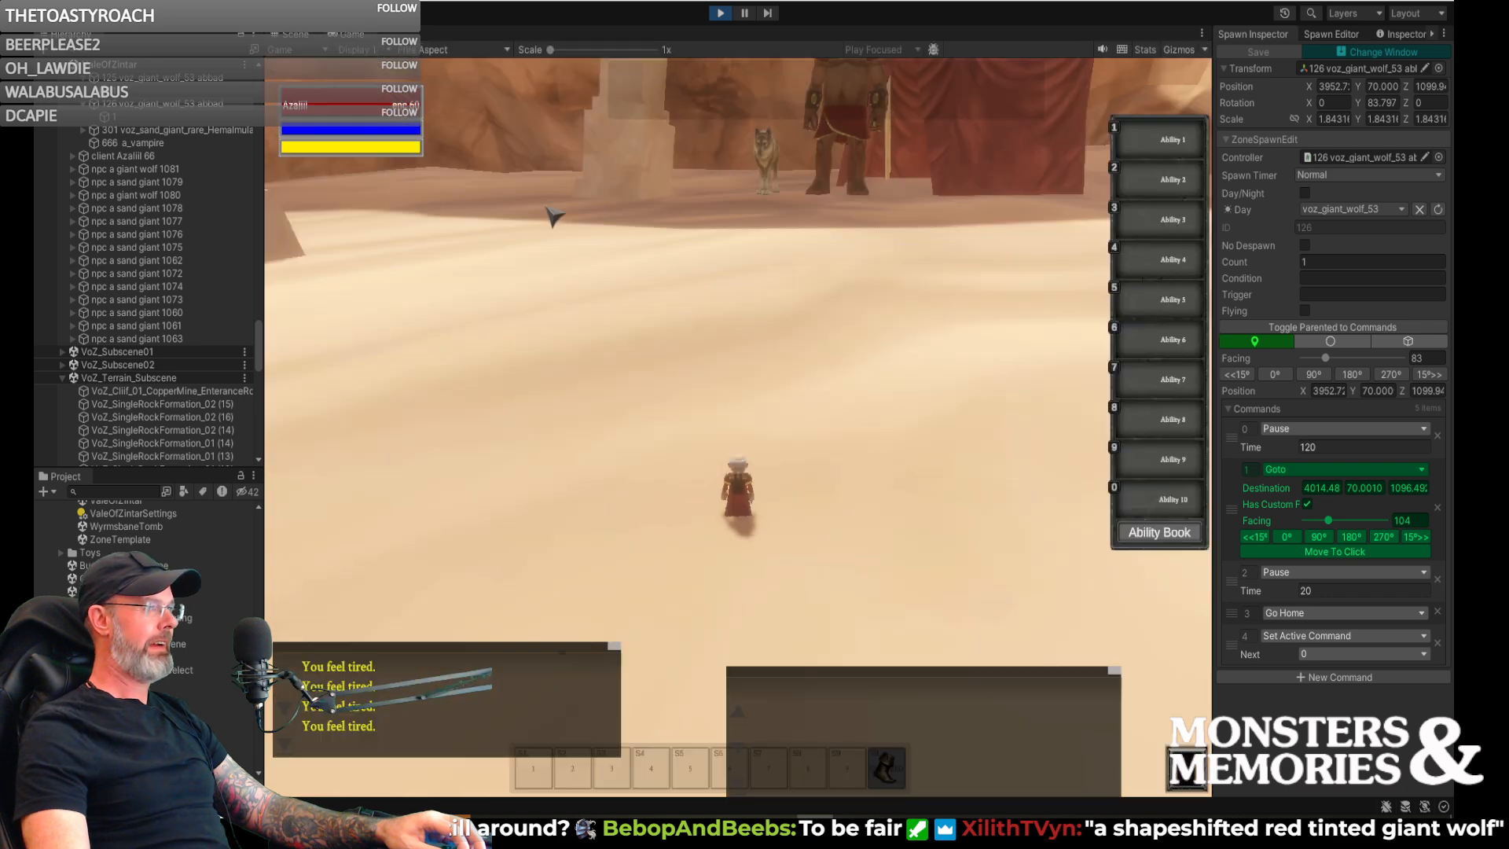
key("d")
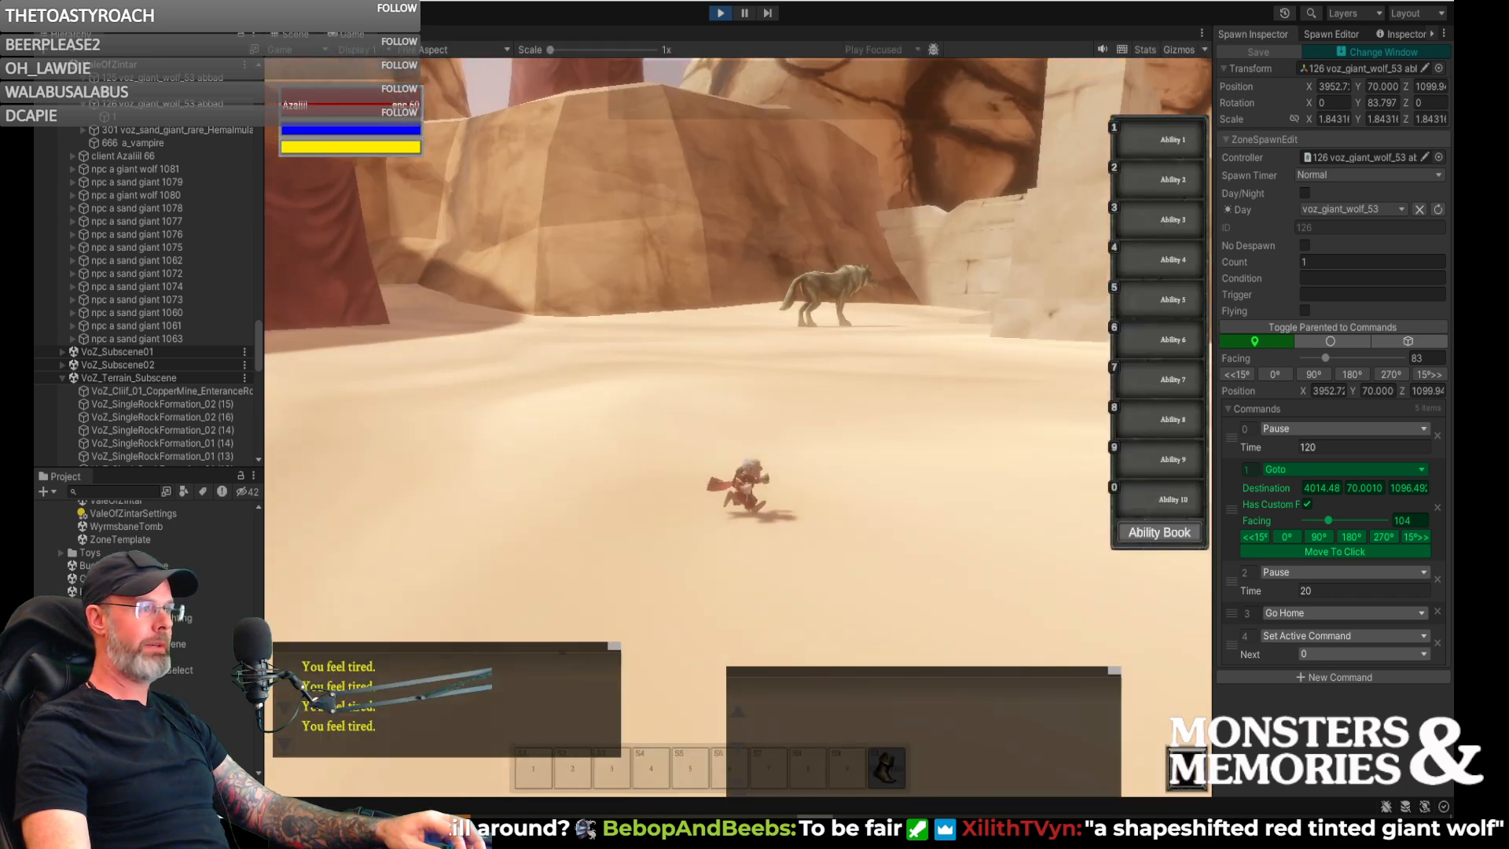
key("w")
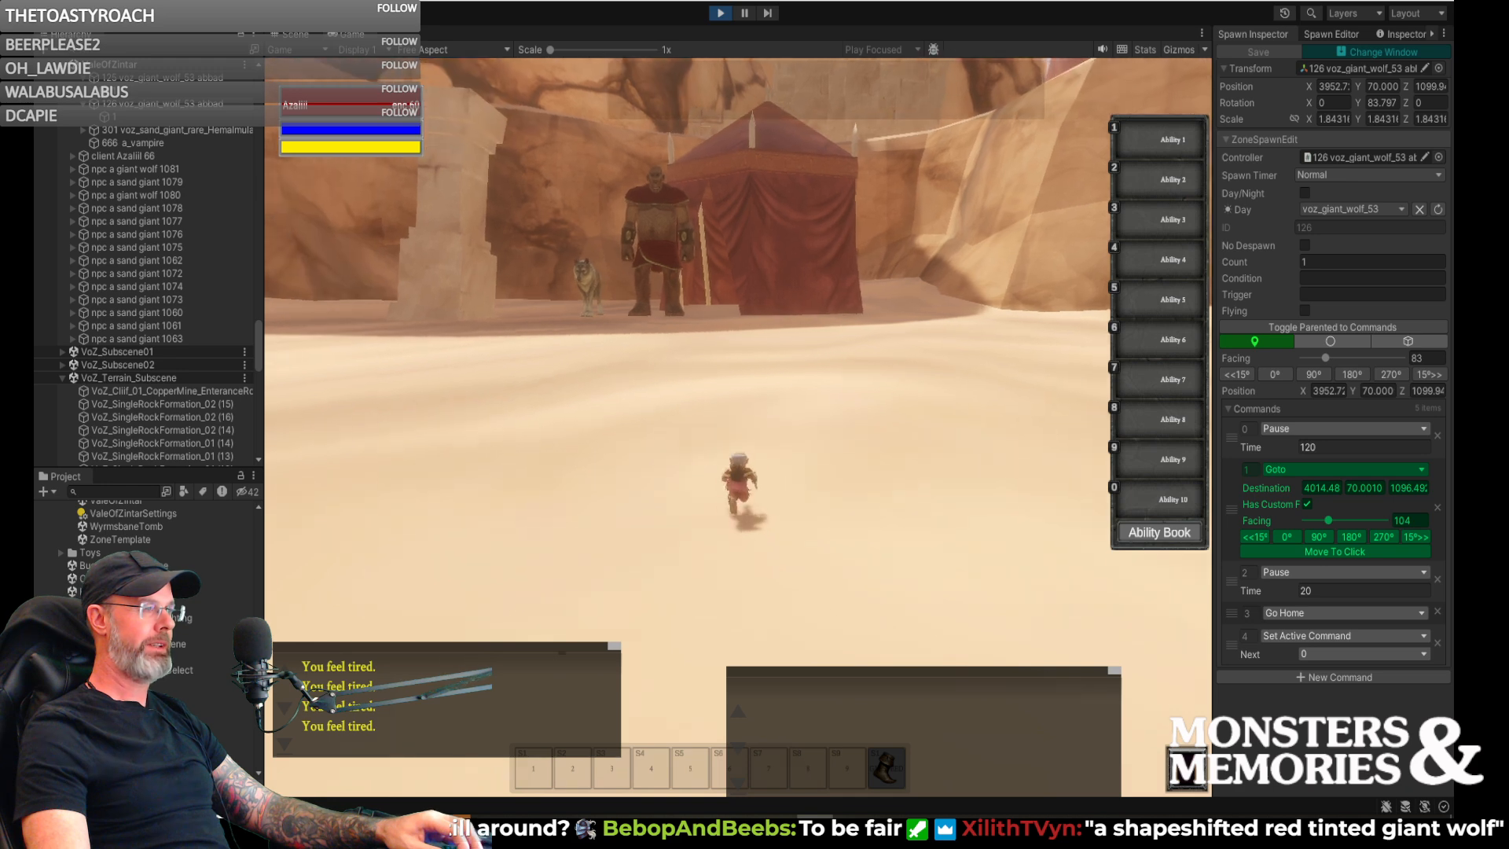
right_click_drag(692, 293, 511, 293)
right_click_drag(850, 316, 999, 309)
key("Return")
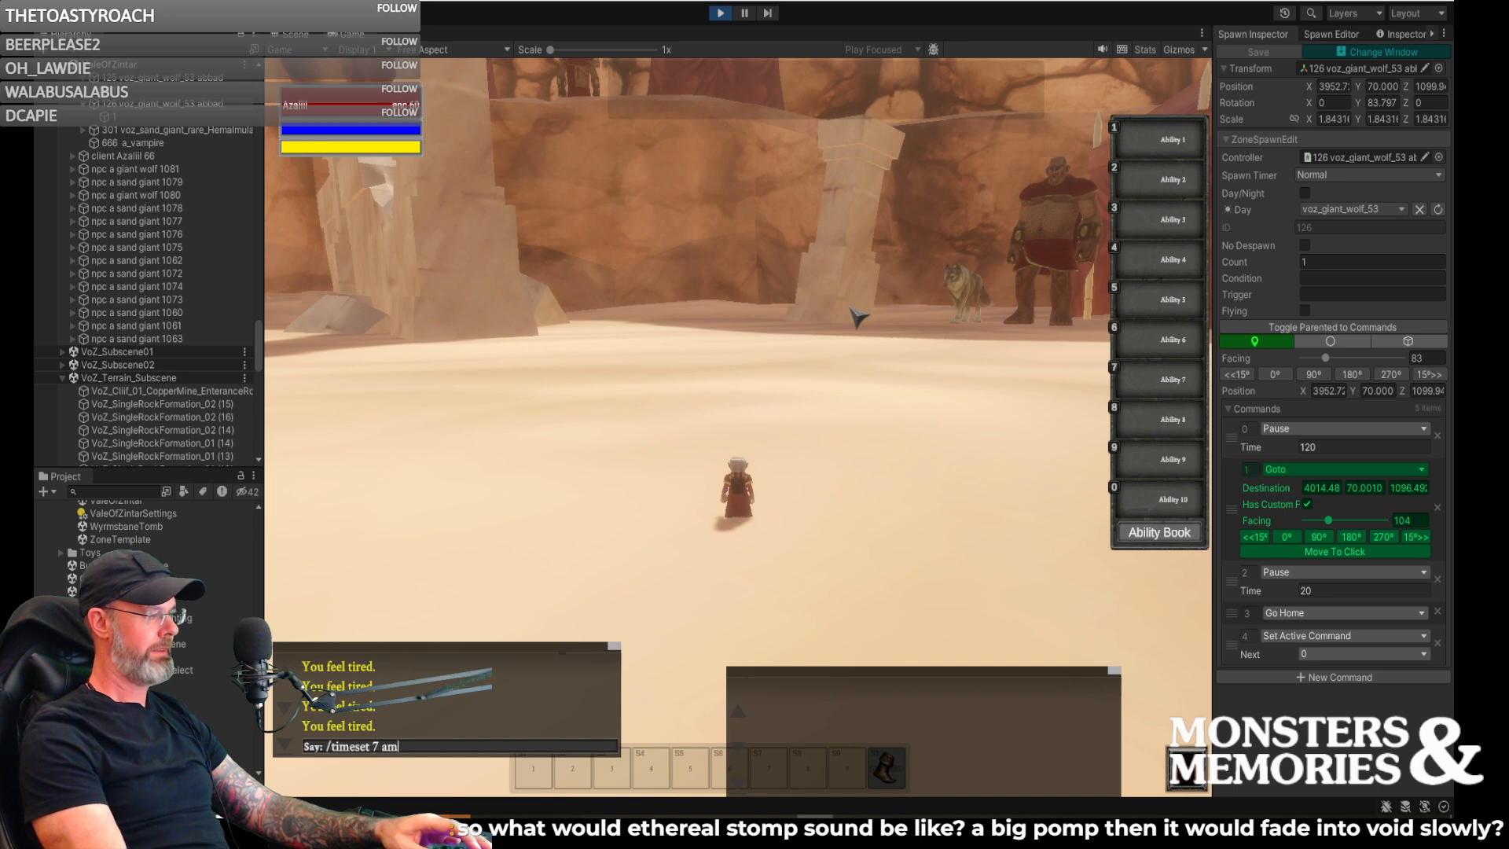
key("Return")
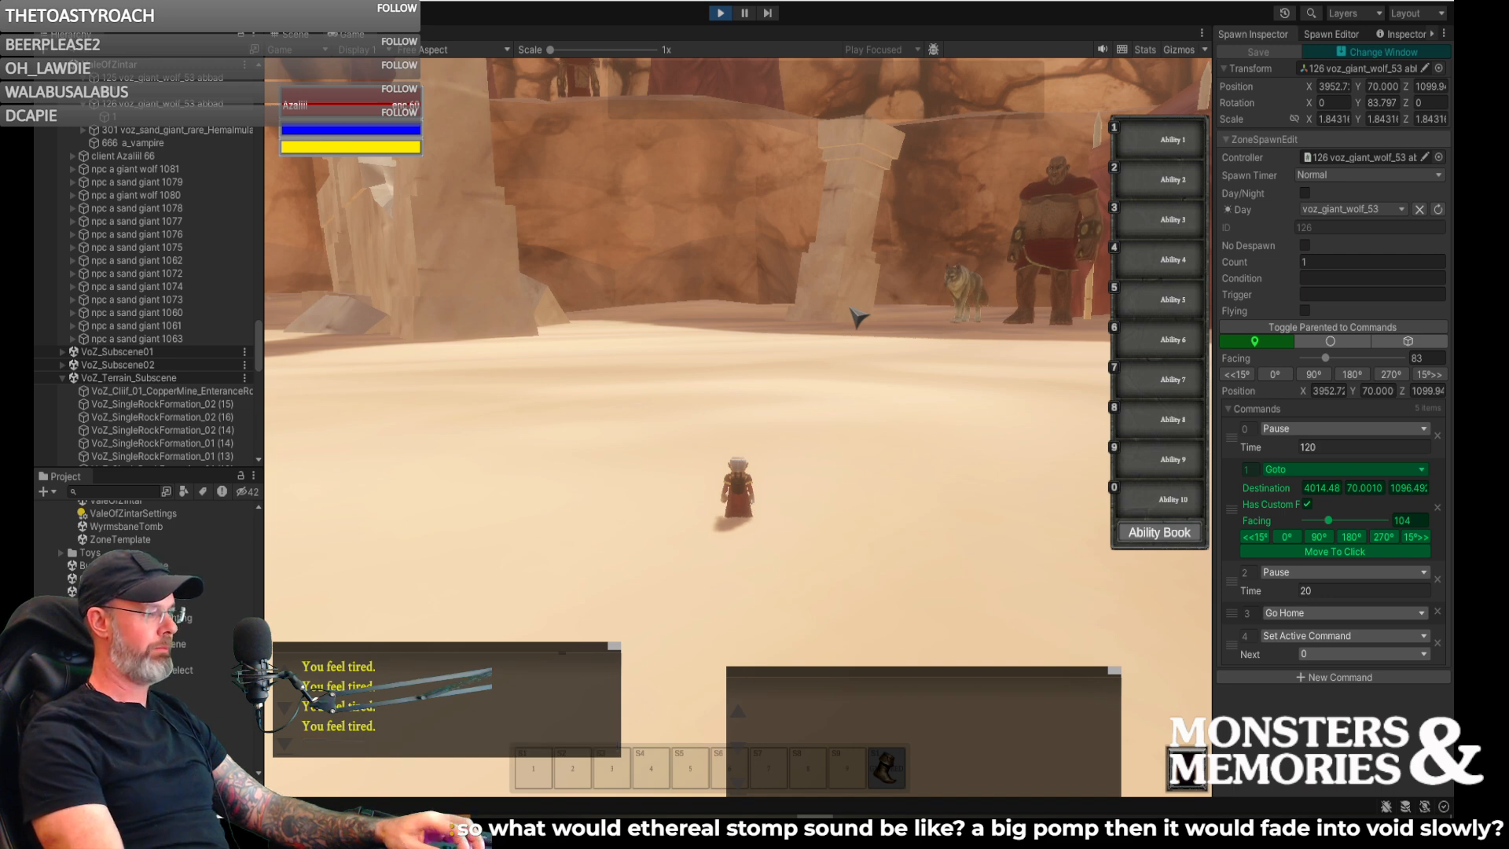
- Walk around the sand near the sand giant's tent and examine how the giant wolves move and stand beside him
right_click_drag(754, 358, 853, 358)
key("w")
key("s")
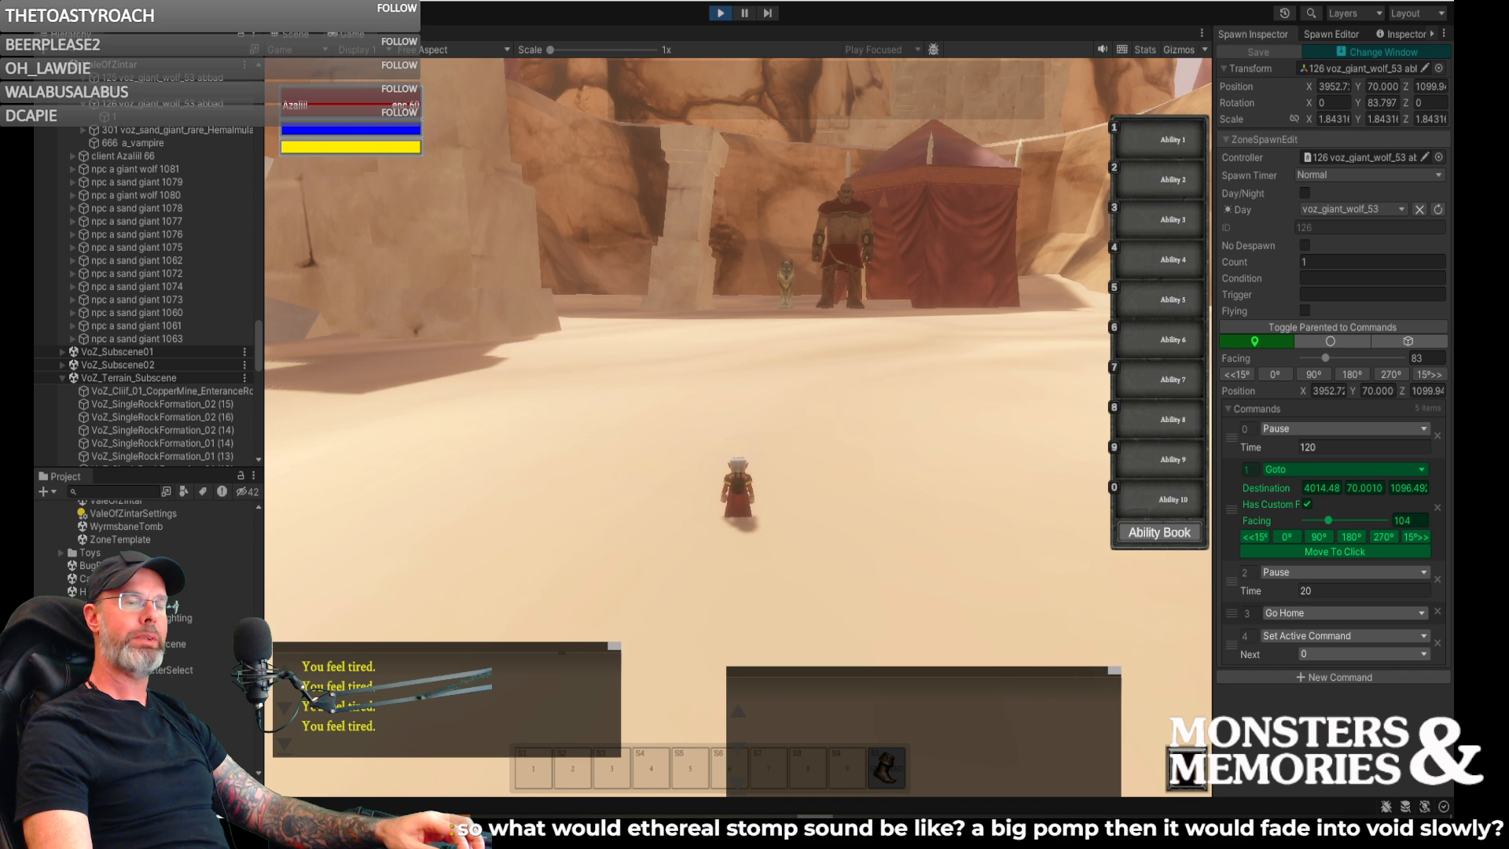
key("a")
key("w")
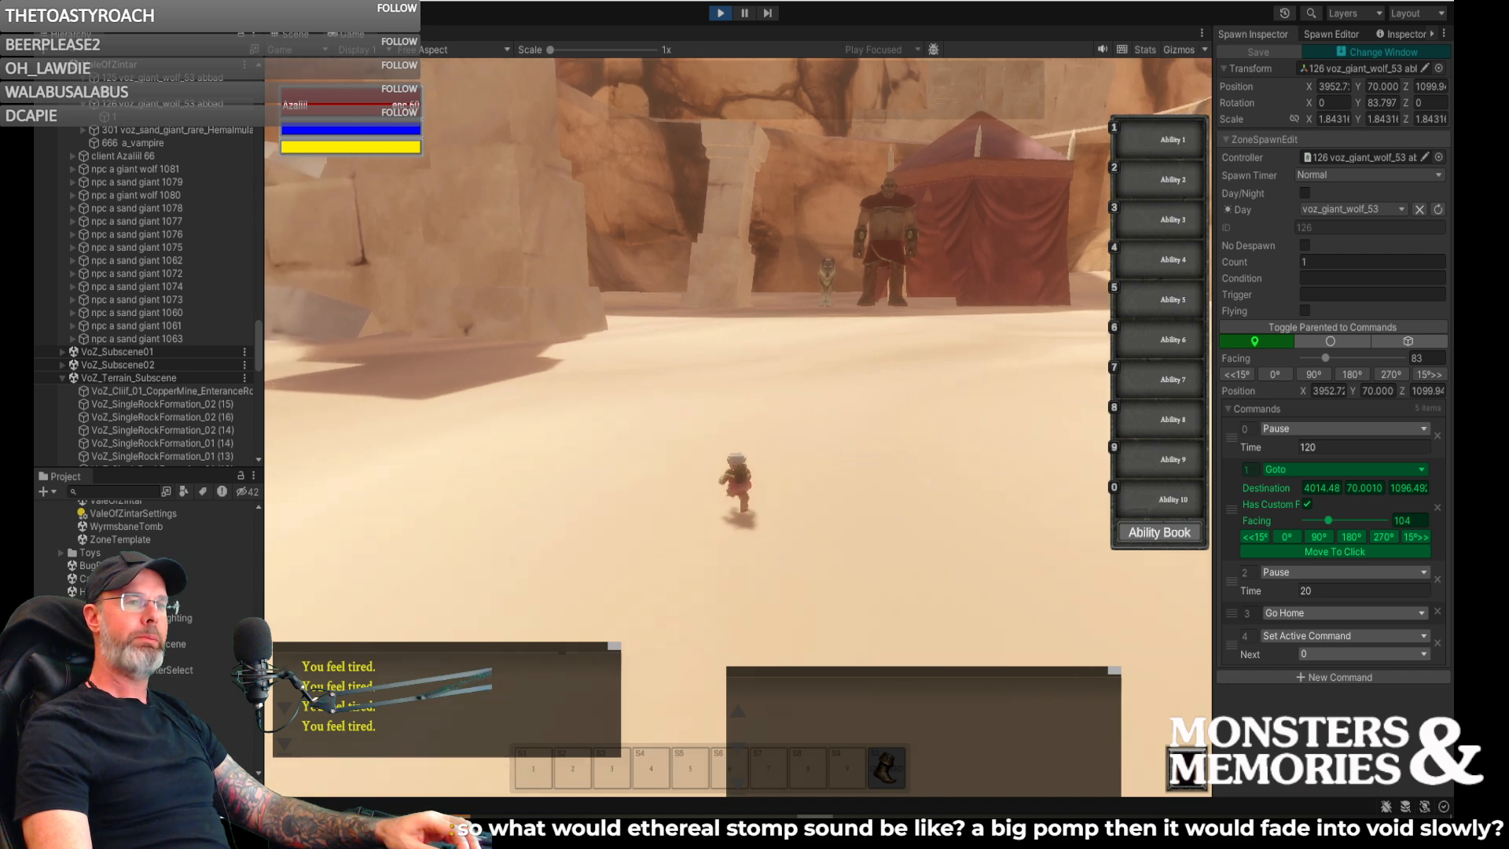
key("d")
key("d")
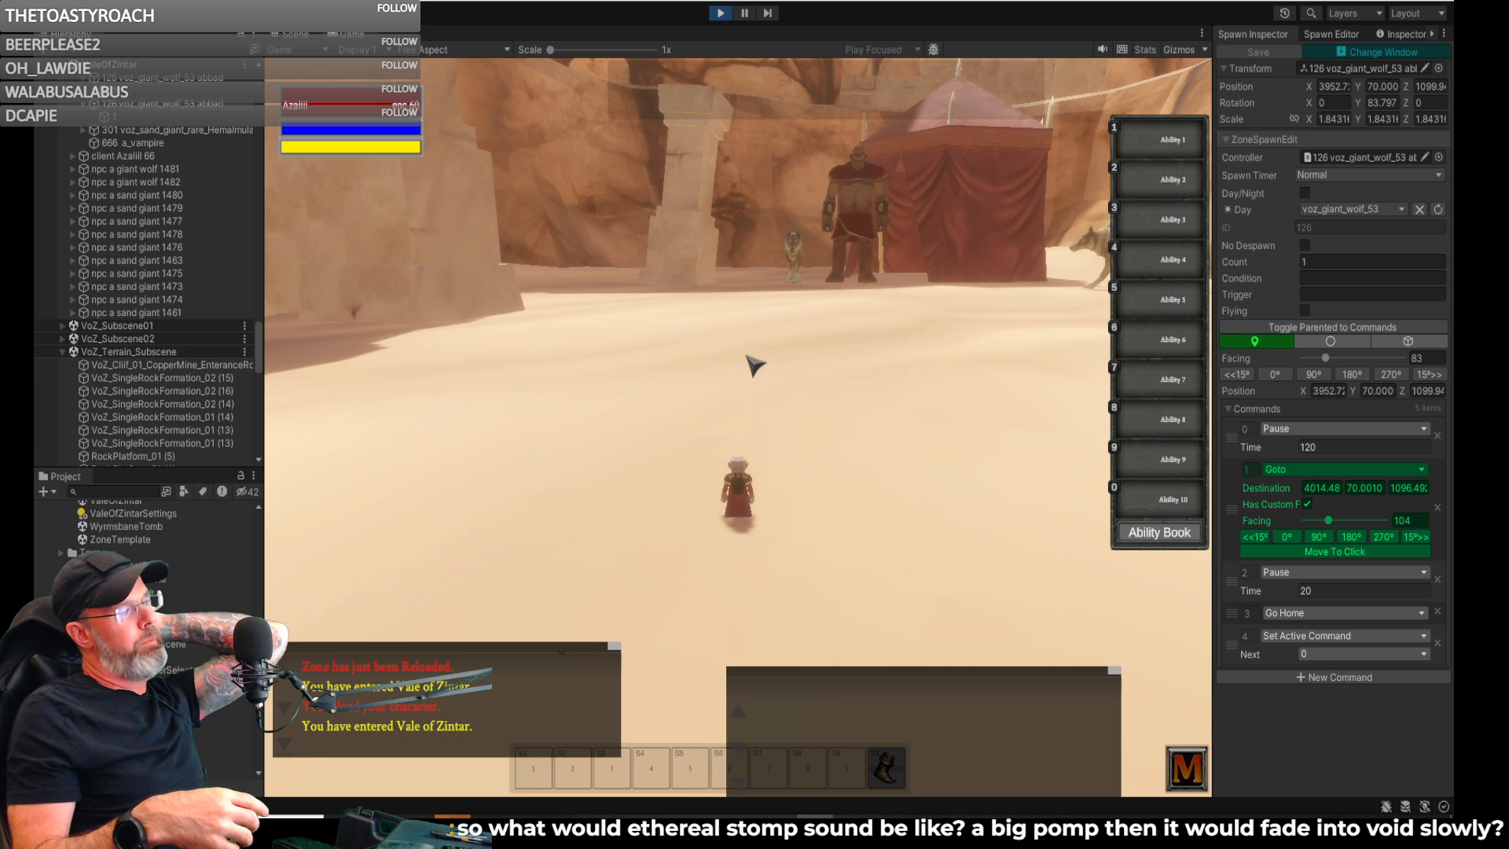
right_click_drag(722, 362, 831, 354)
key("d")
key("w")
key("a")
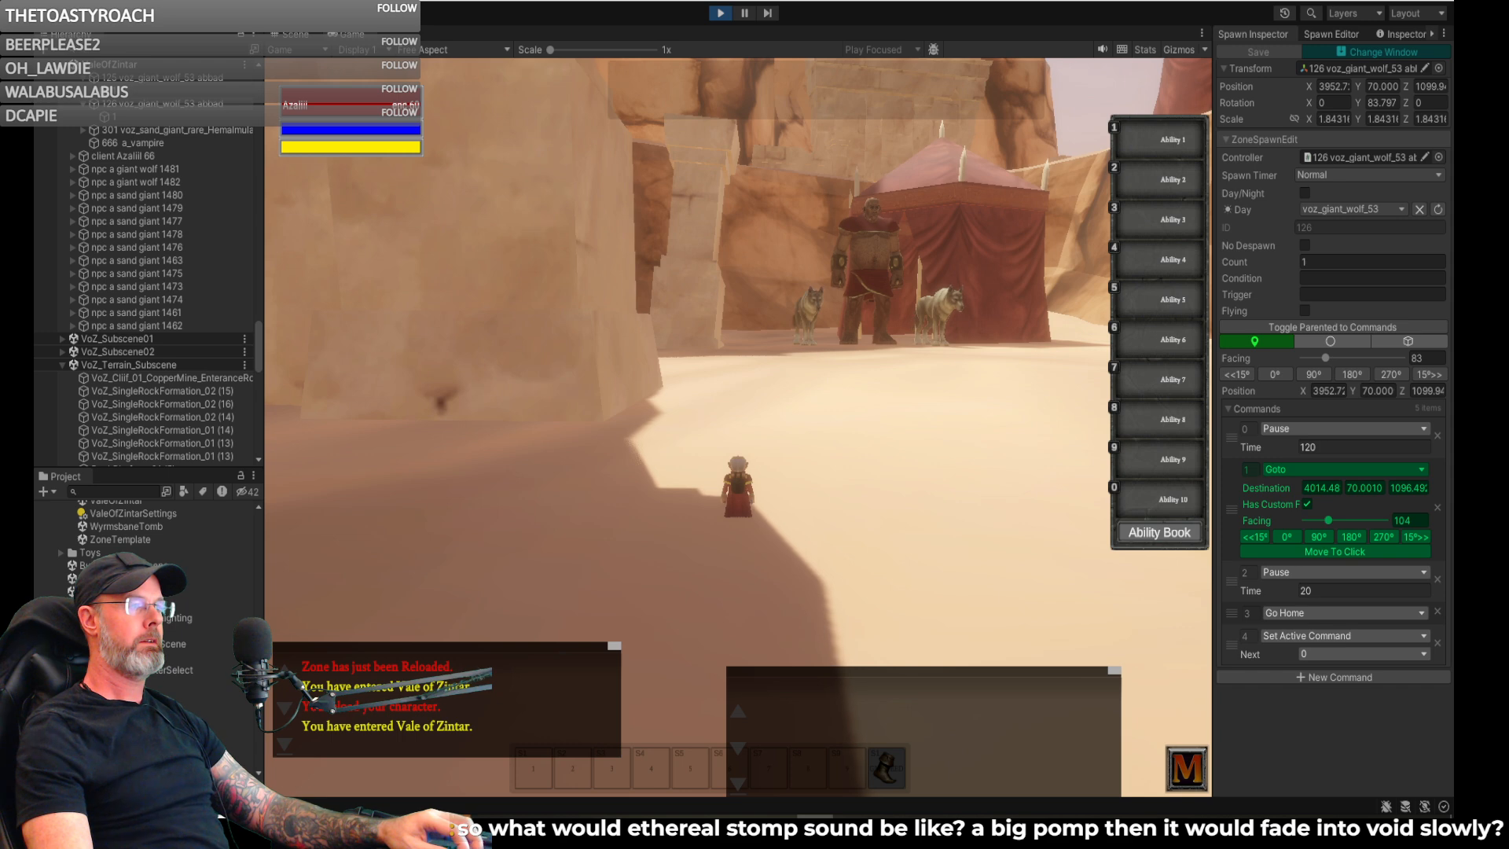
key("s")
- In the scene view, select the wandering giant wolf spawn and set its Wander In Volume Pause Chance to 0.2
left_click(279, 35)
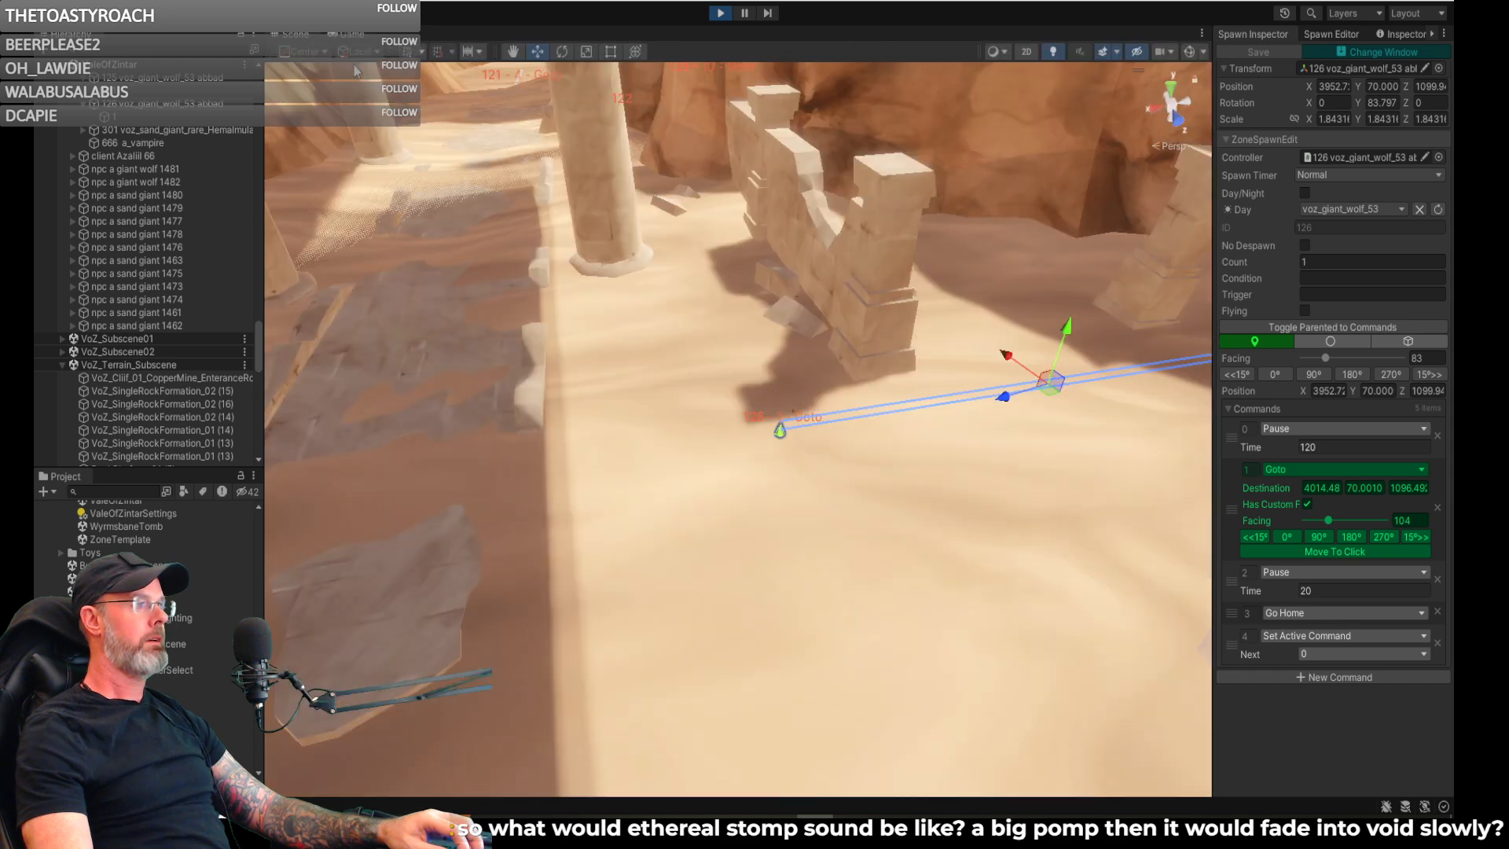
right_click_drag(1143, 437, 1256, 370)
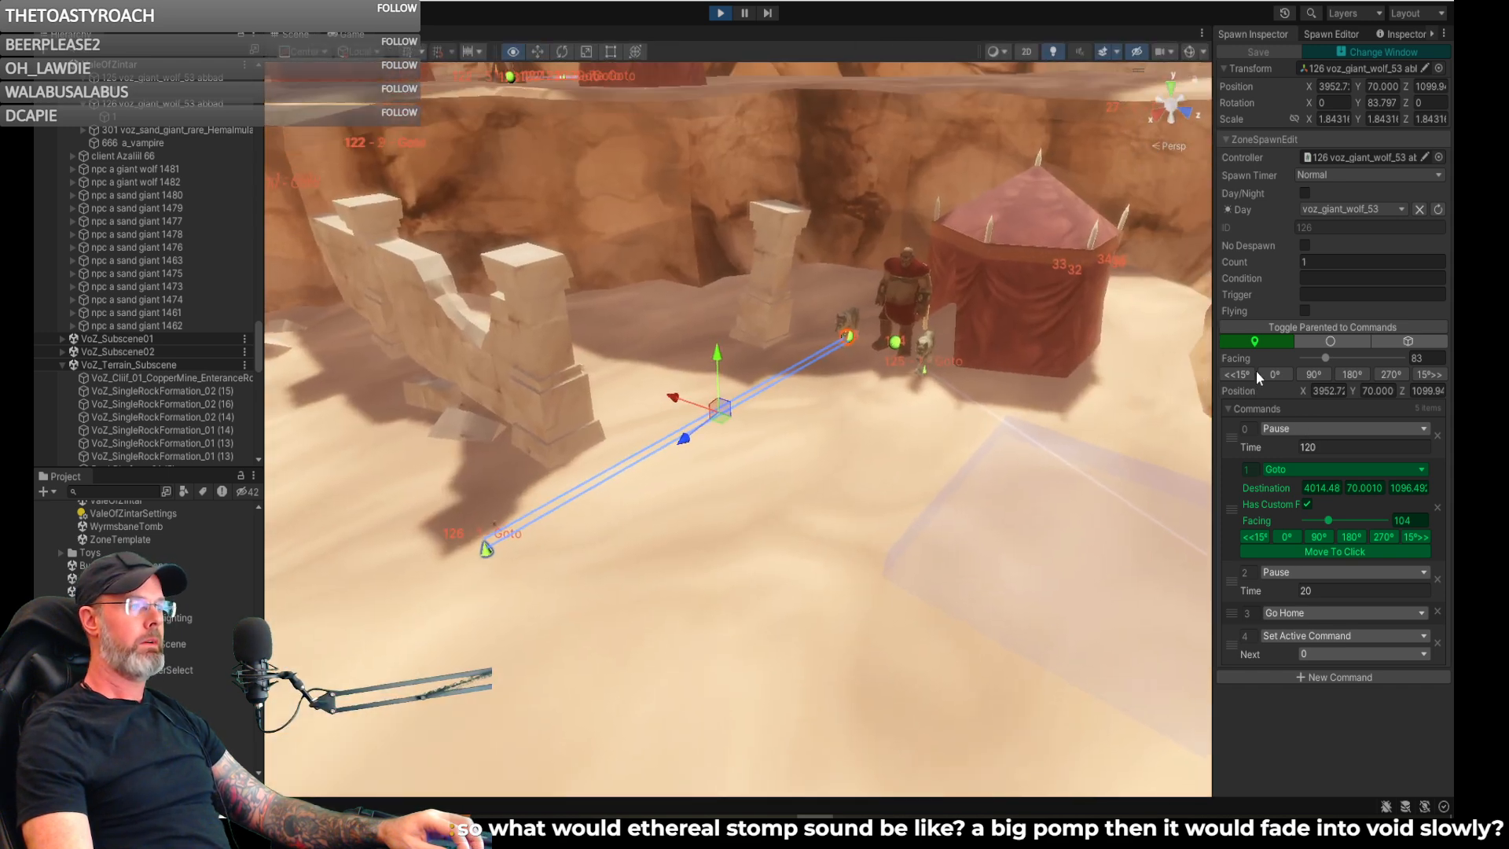
right_click_drag(982, 389, 1122, 416)
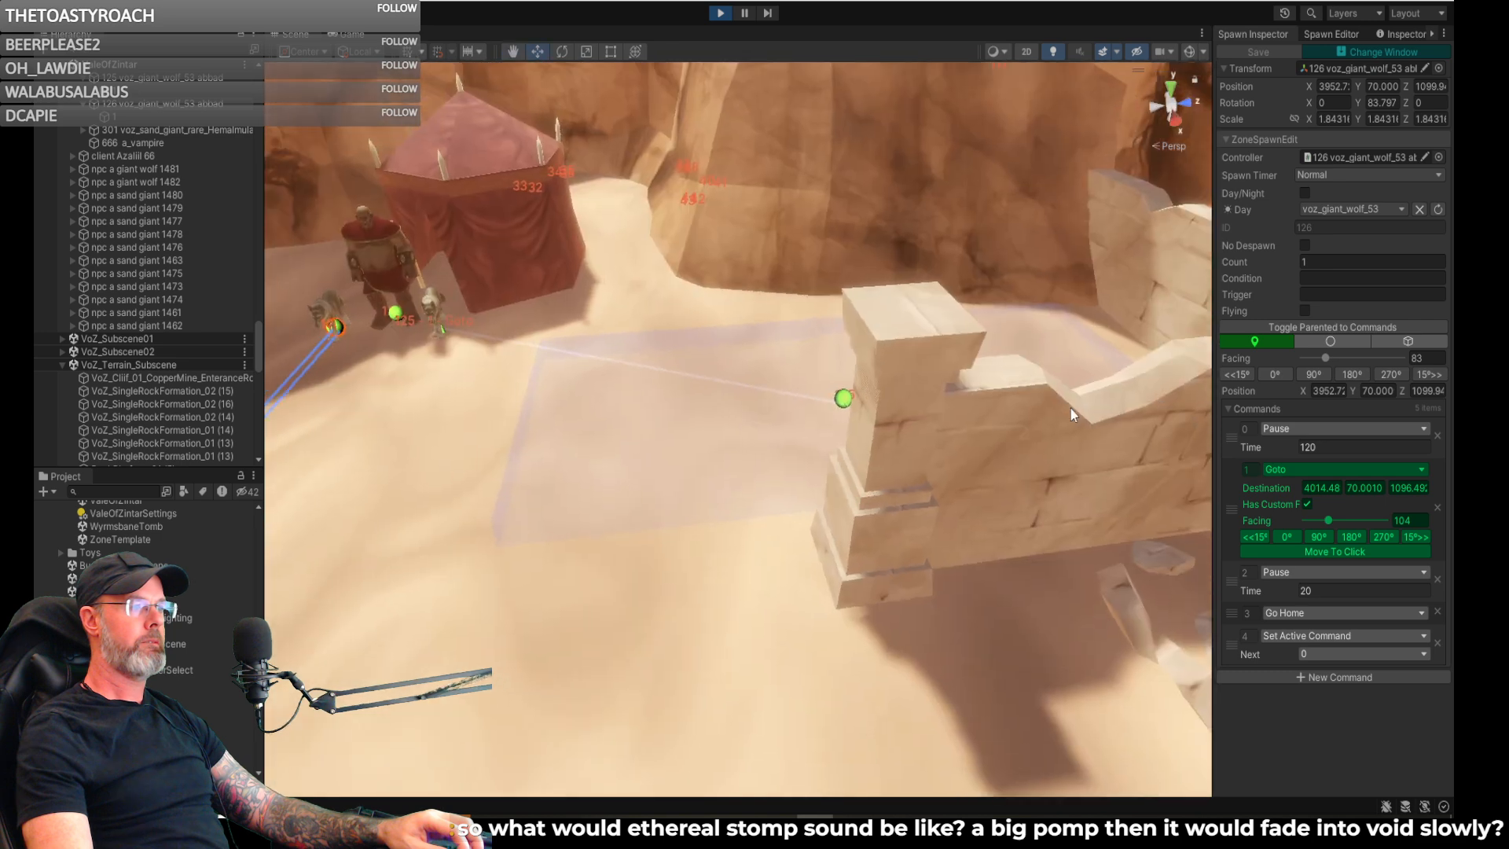
left_click(843, 403)
right_click_drag(844, 403, 931, 427)
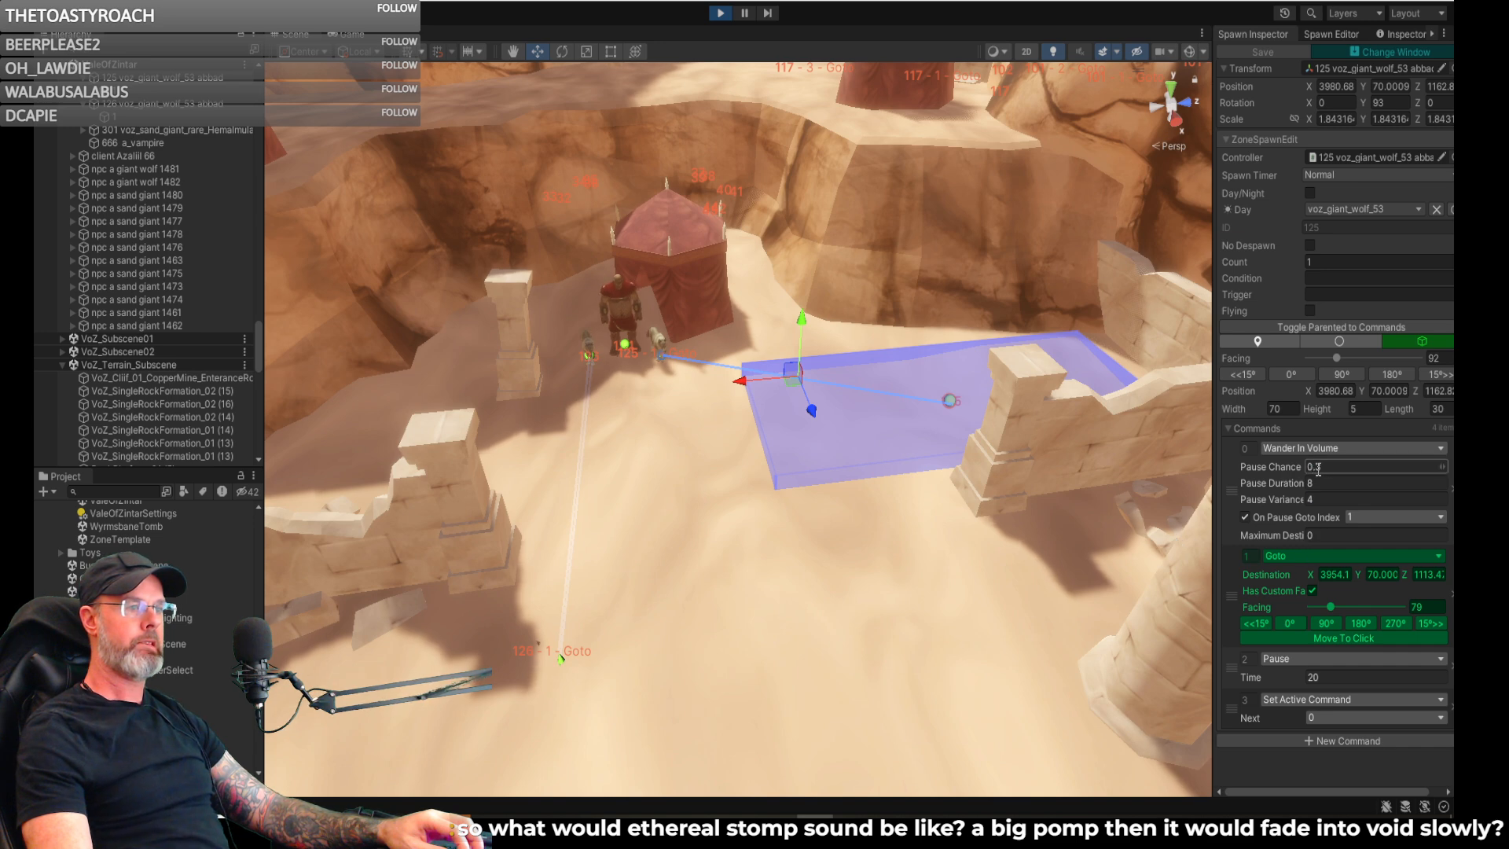
type("0.2")
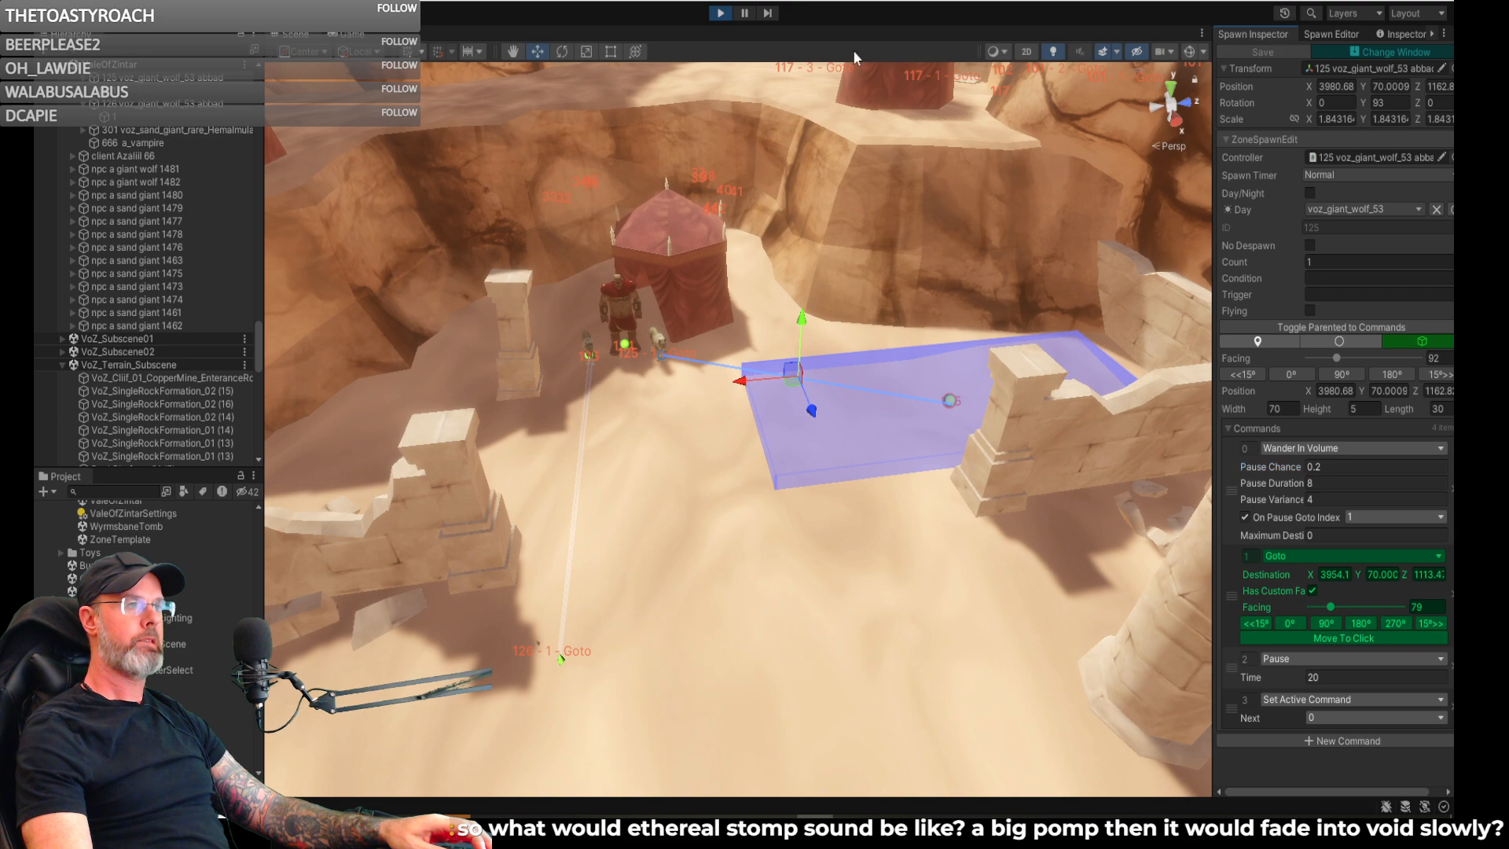
- In the game view, run the character past the columns and fallen ruins toward the red tents on the cliff
left_click(354, 35)
key("w")
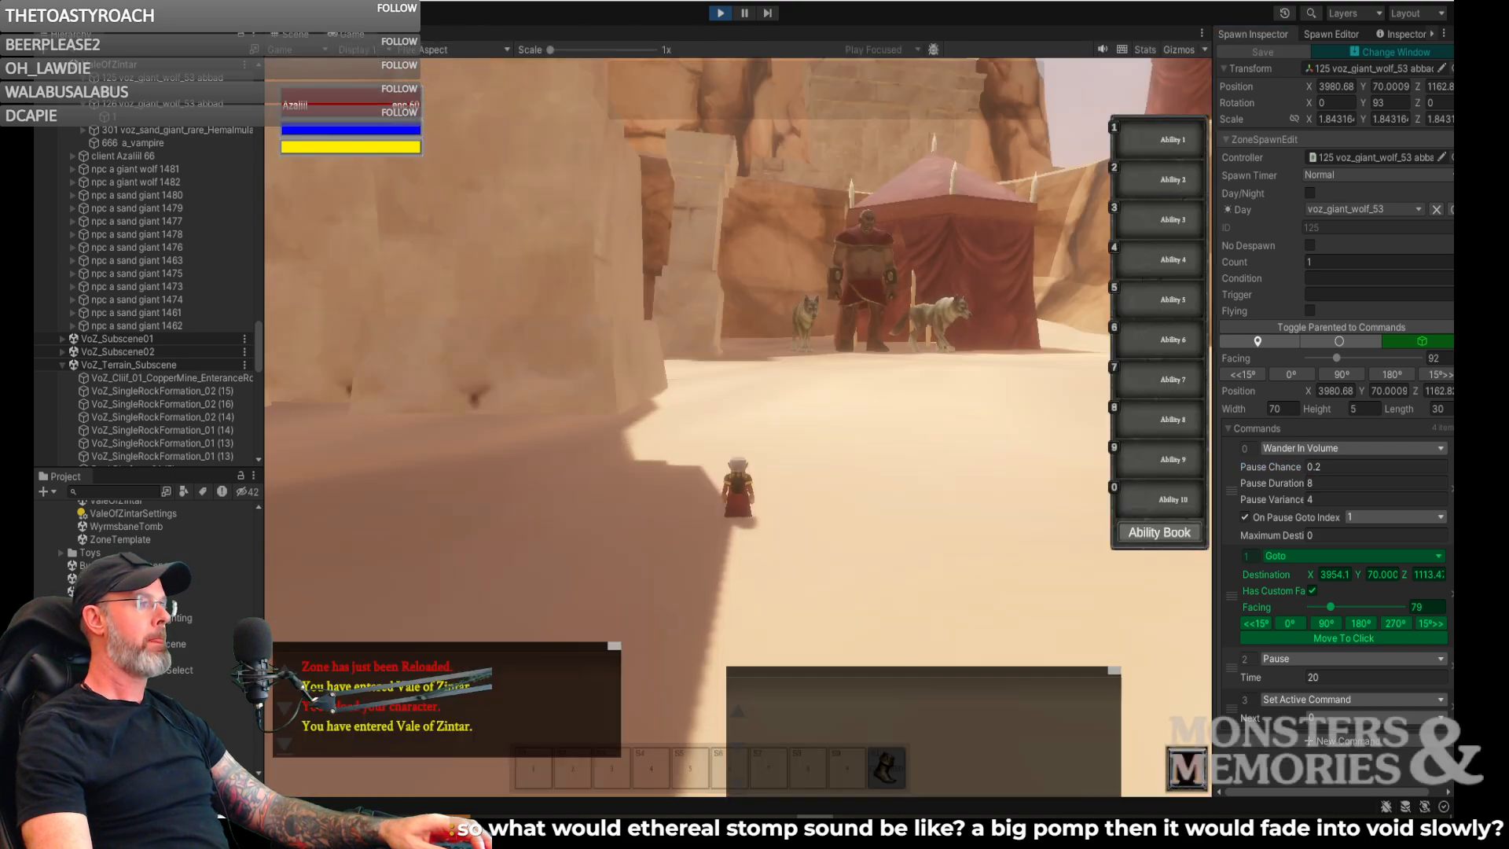
key("w")
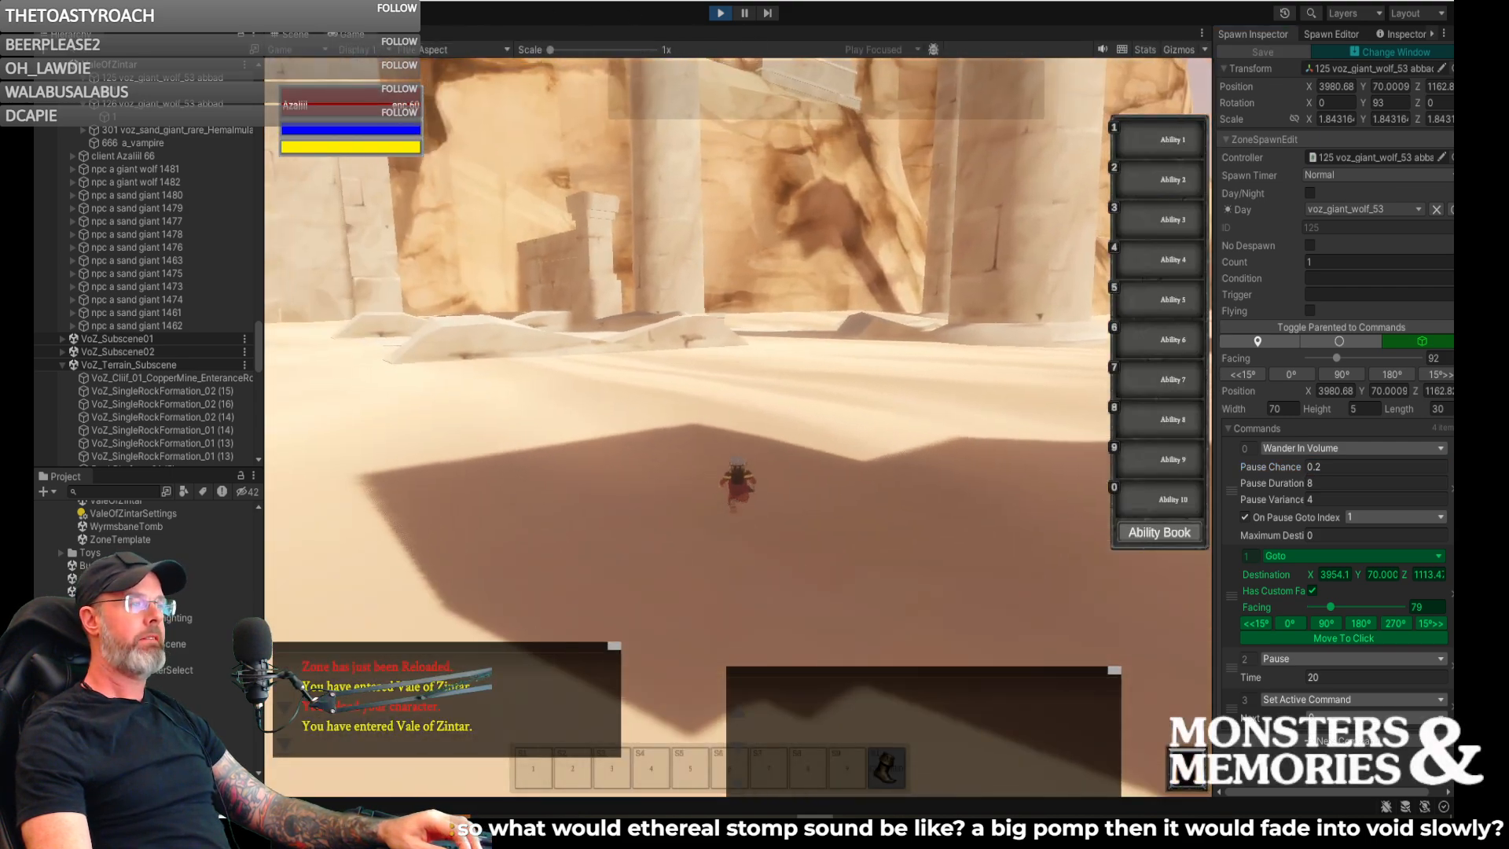
key("w")
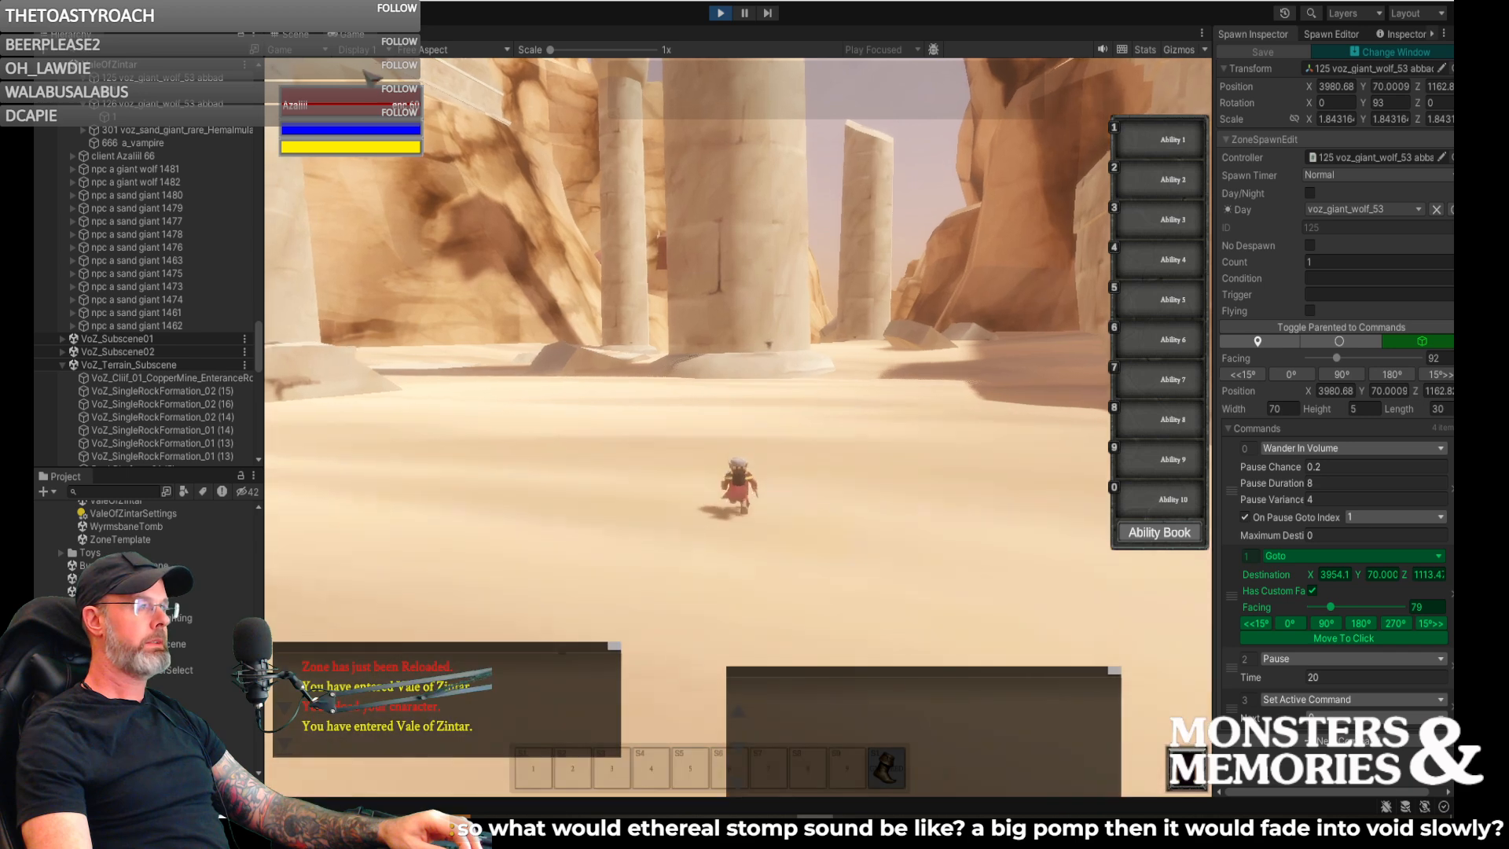
key("w")
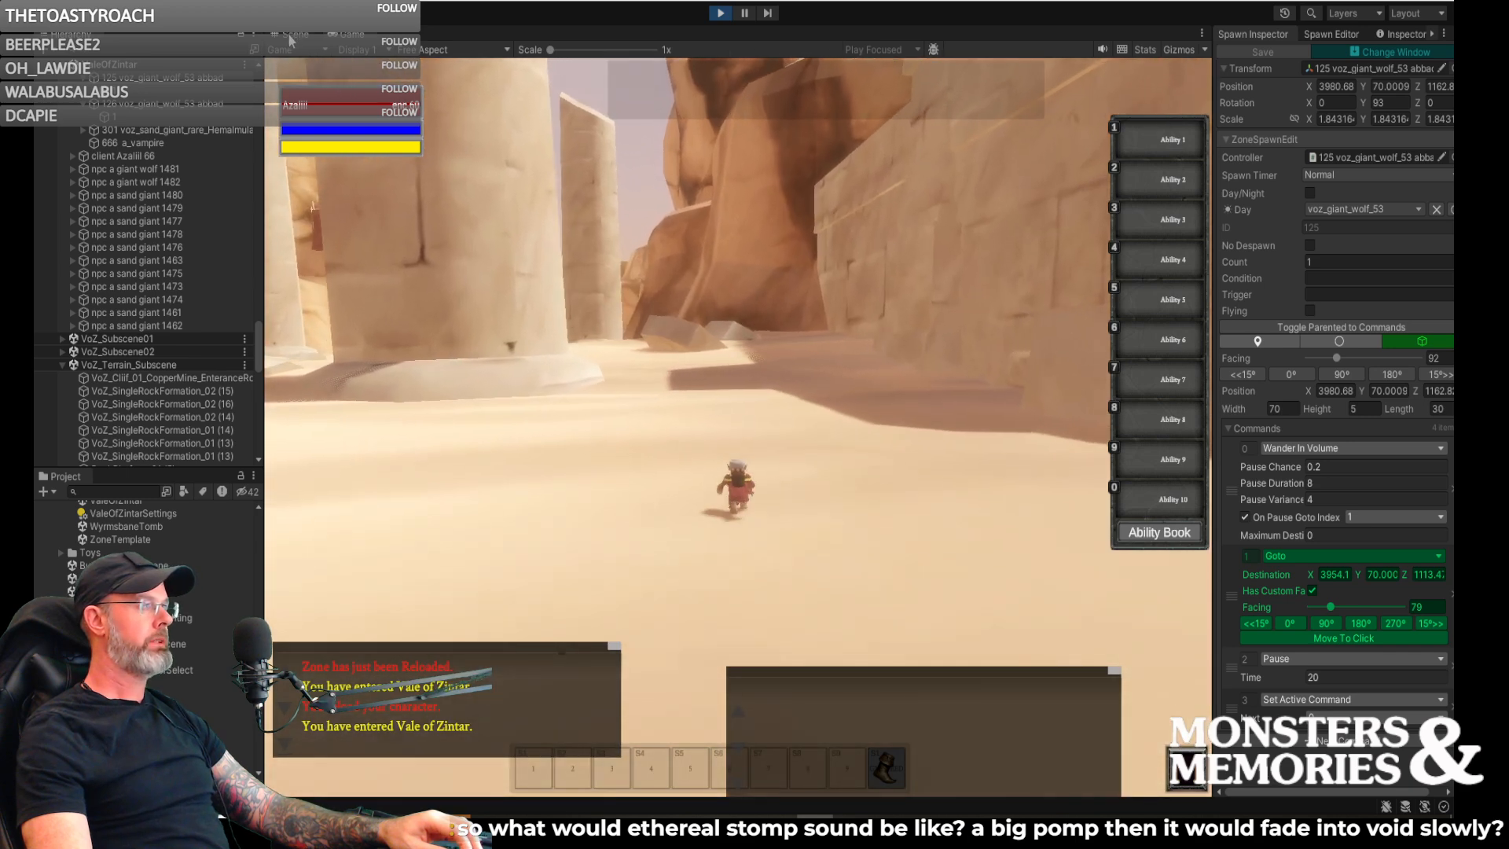
key("w")
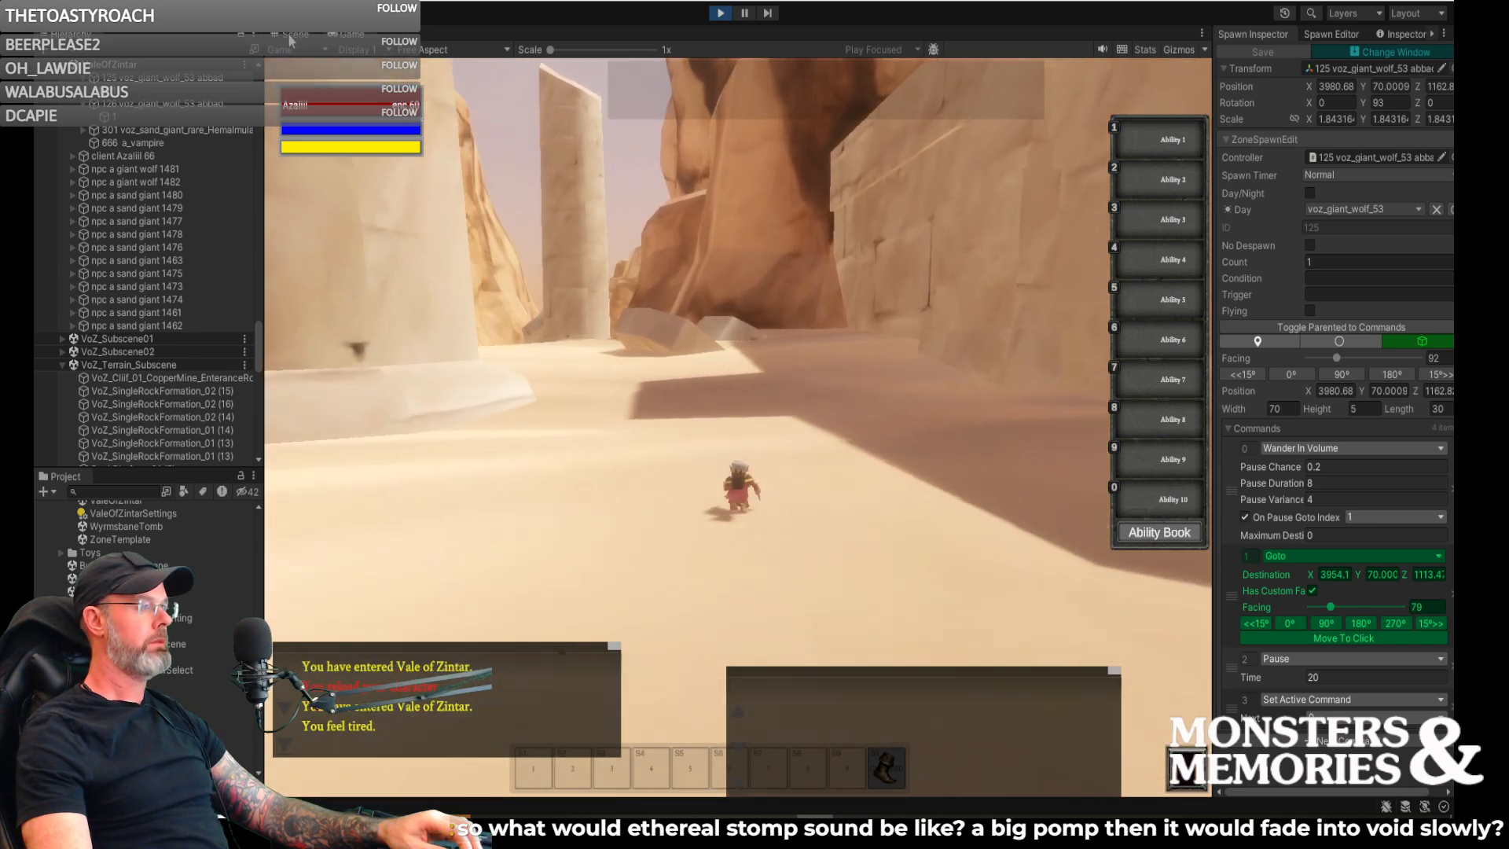
key("w")
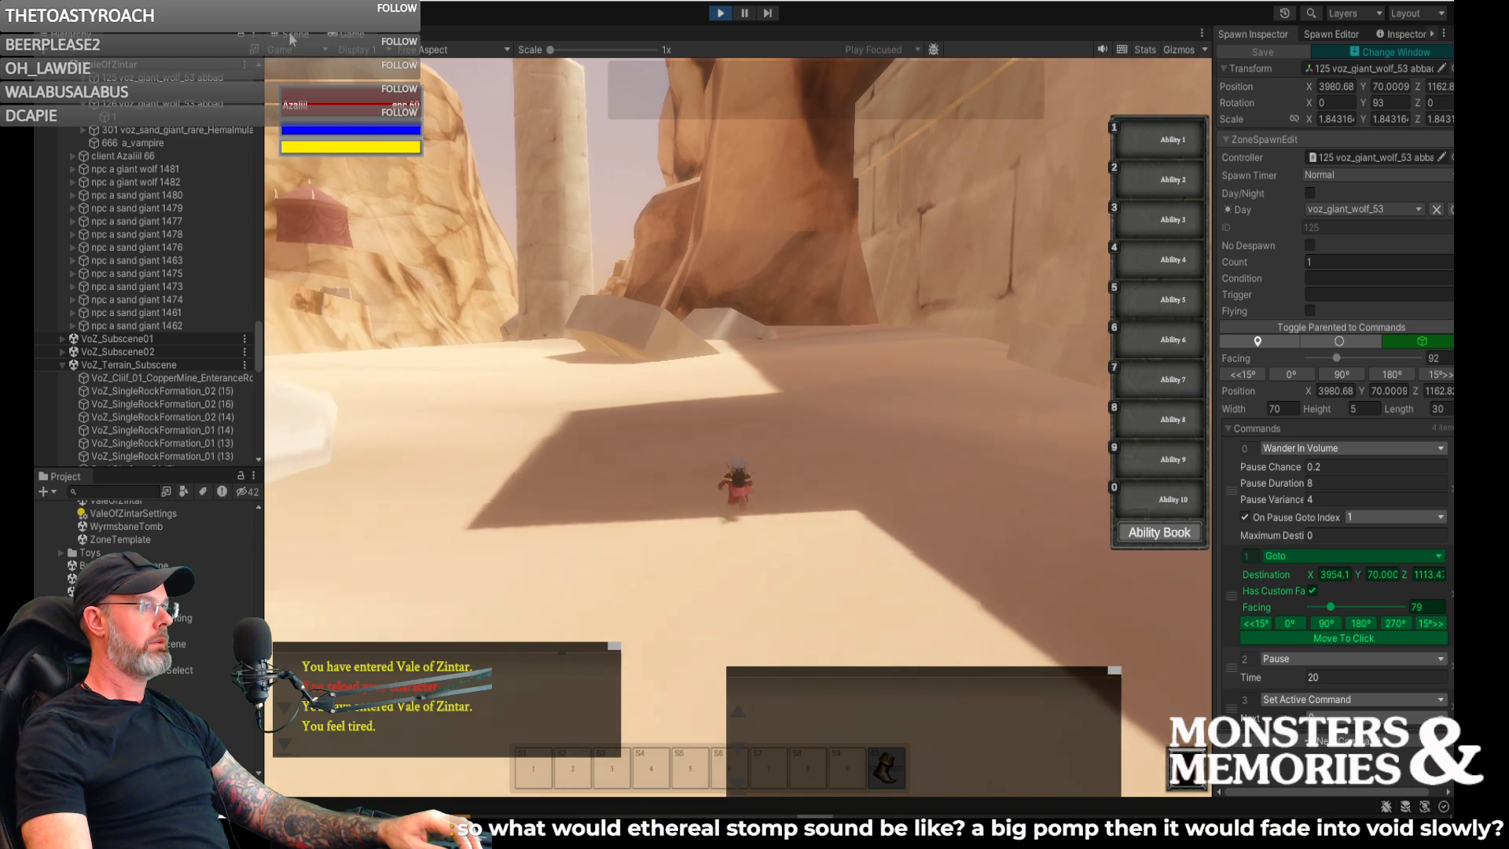
key("w")
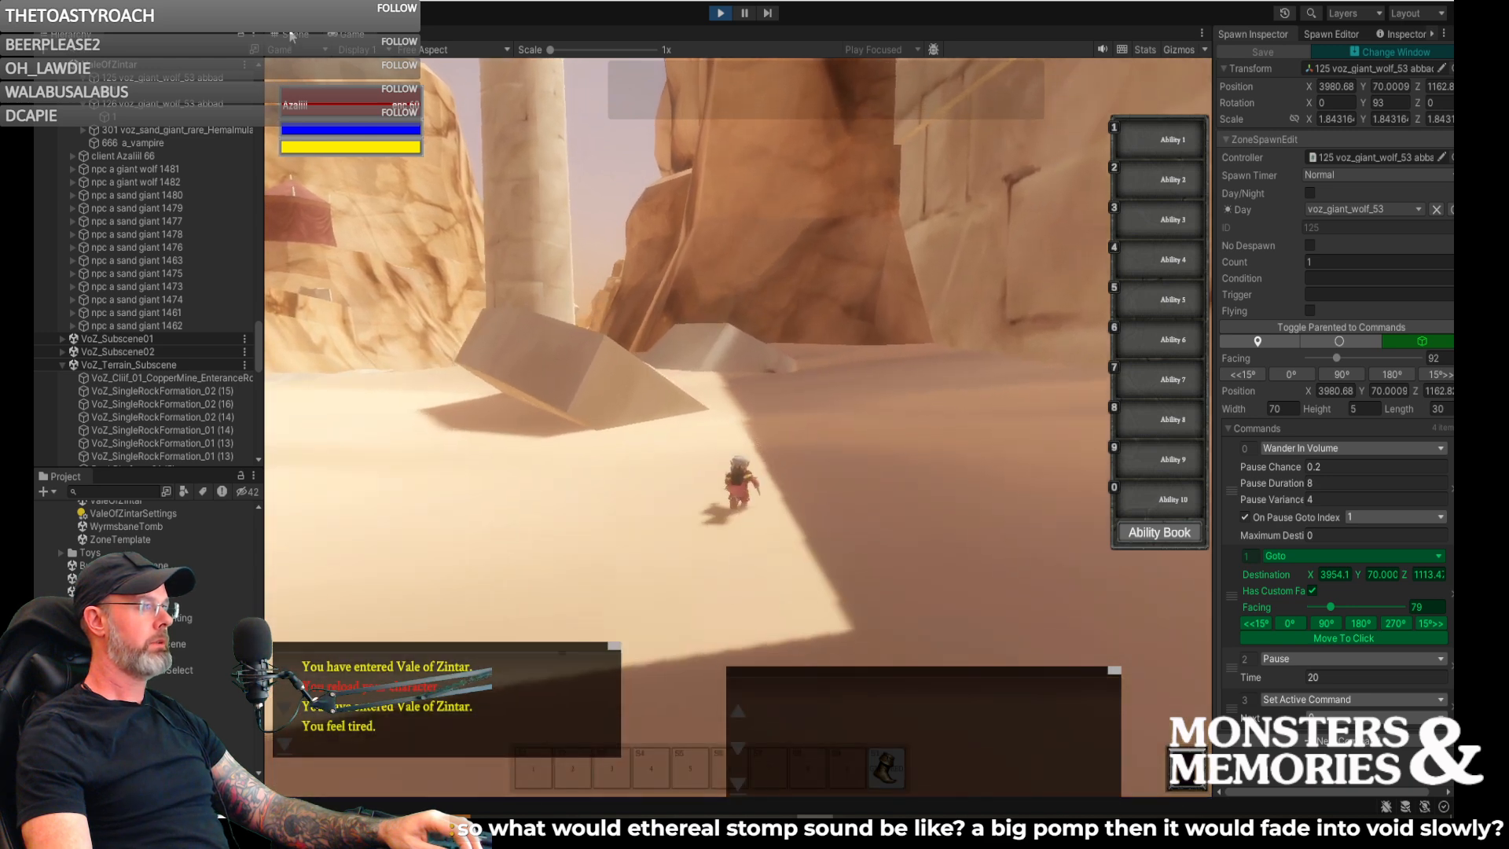
key("w")
key("a")
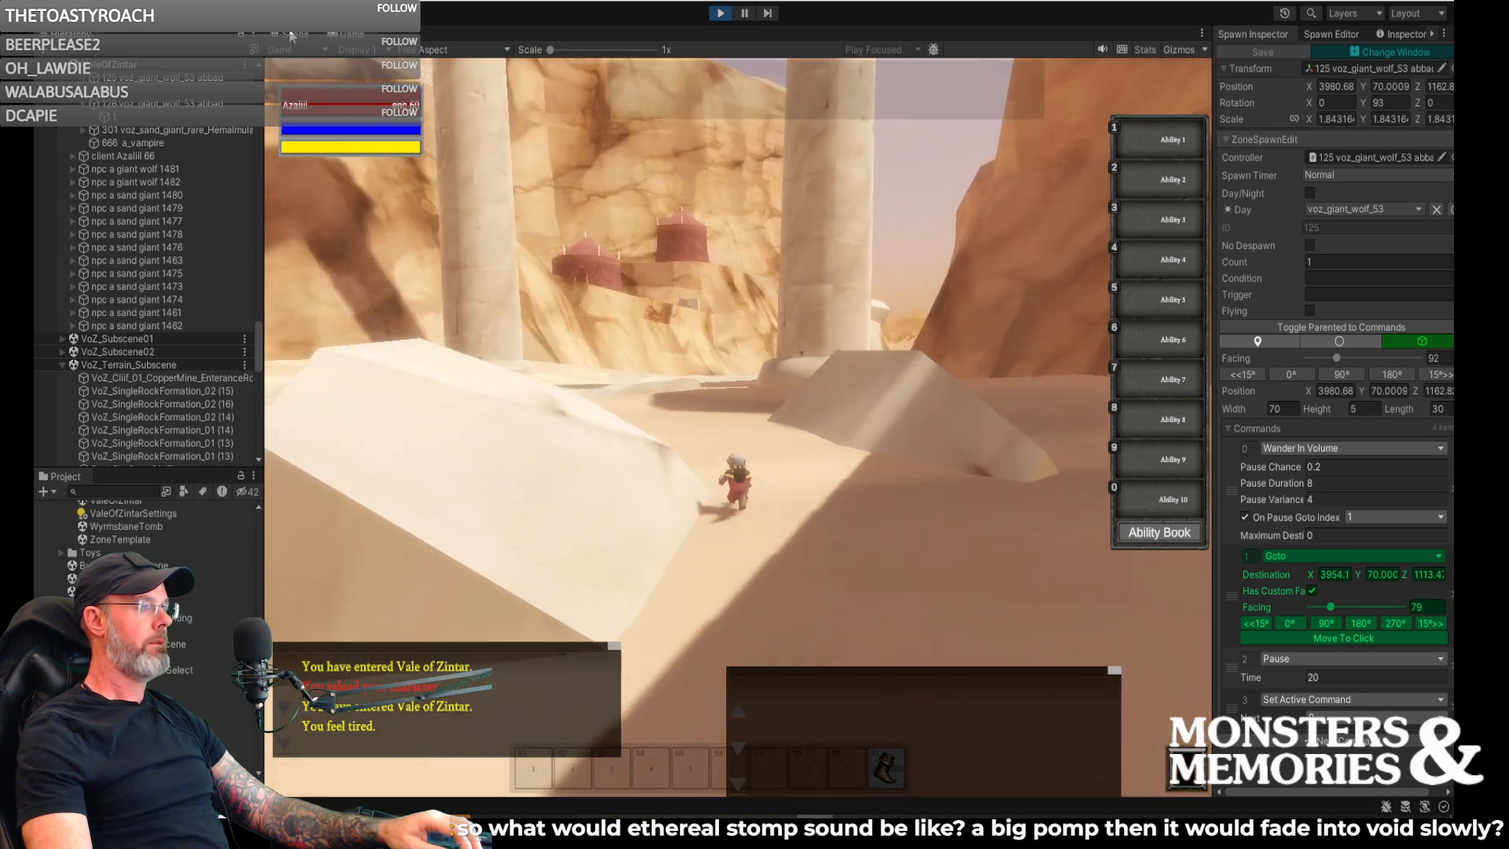
key("w")
mouse_move(609, 290)
right_mouse_down()
mouse_move(857, 289)
mouse_move(616, 296)
right_mouse_up()
key("w")
key("w")
key("w")
key("w")
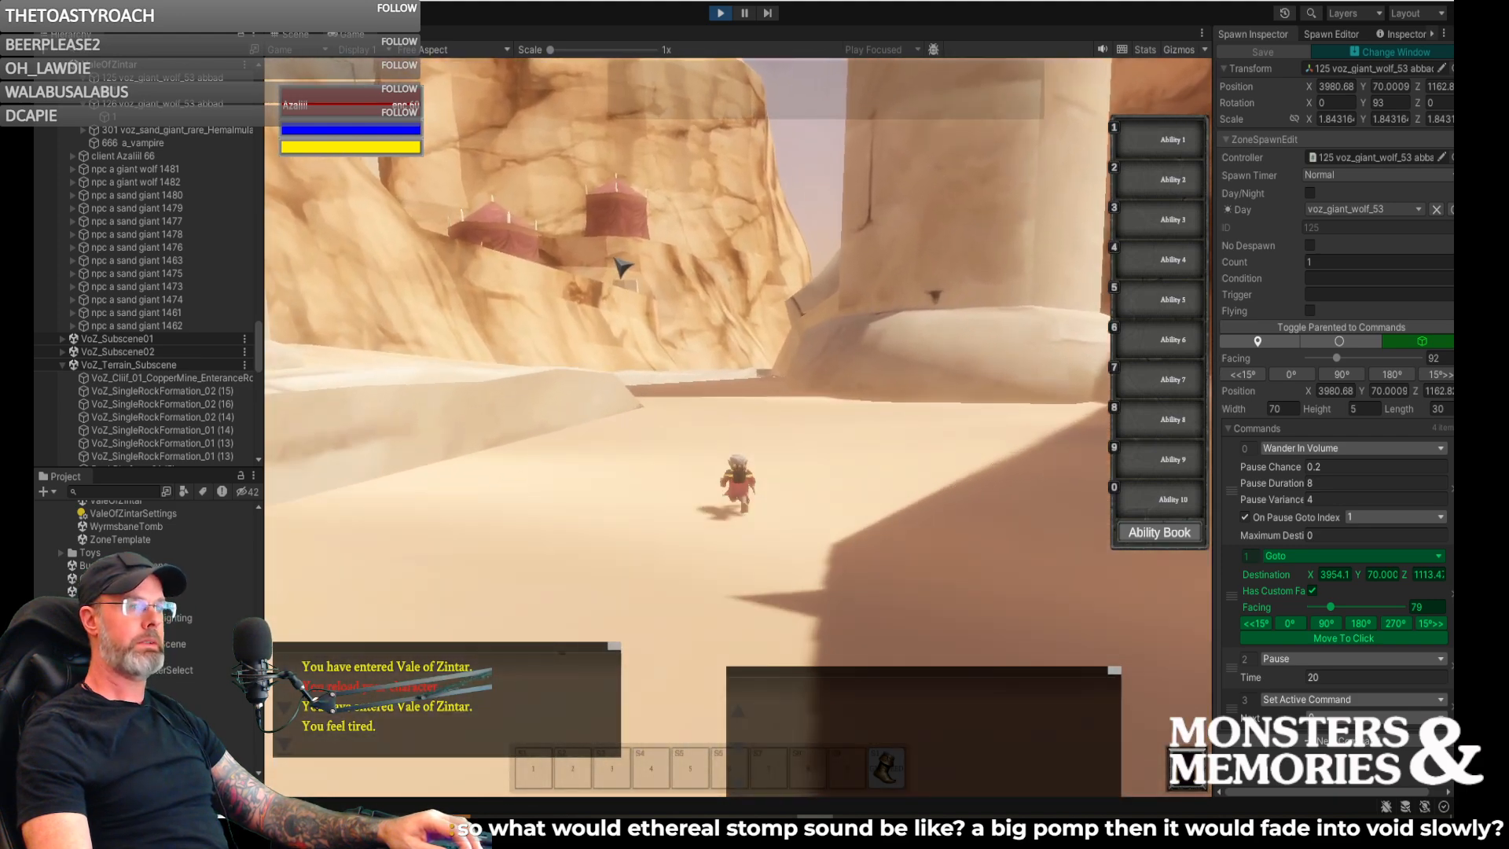
key("w")
type("w")
type("/")
type("cast spee")
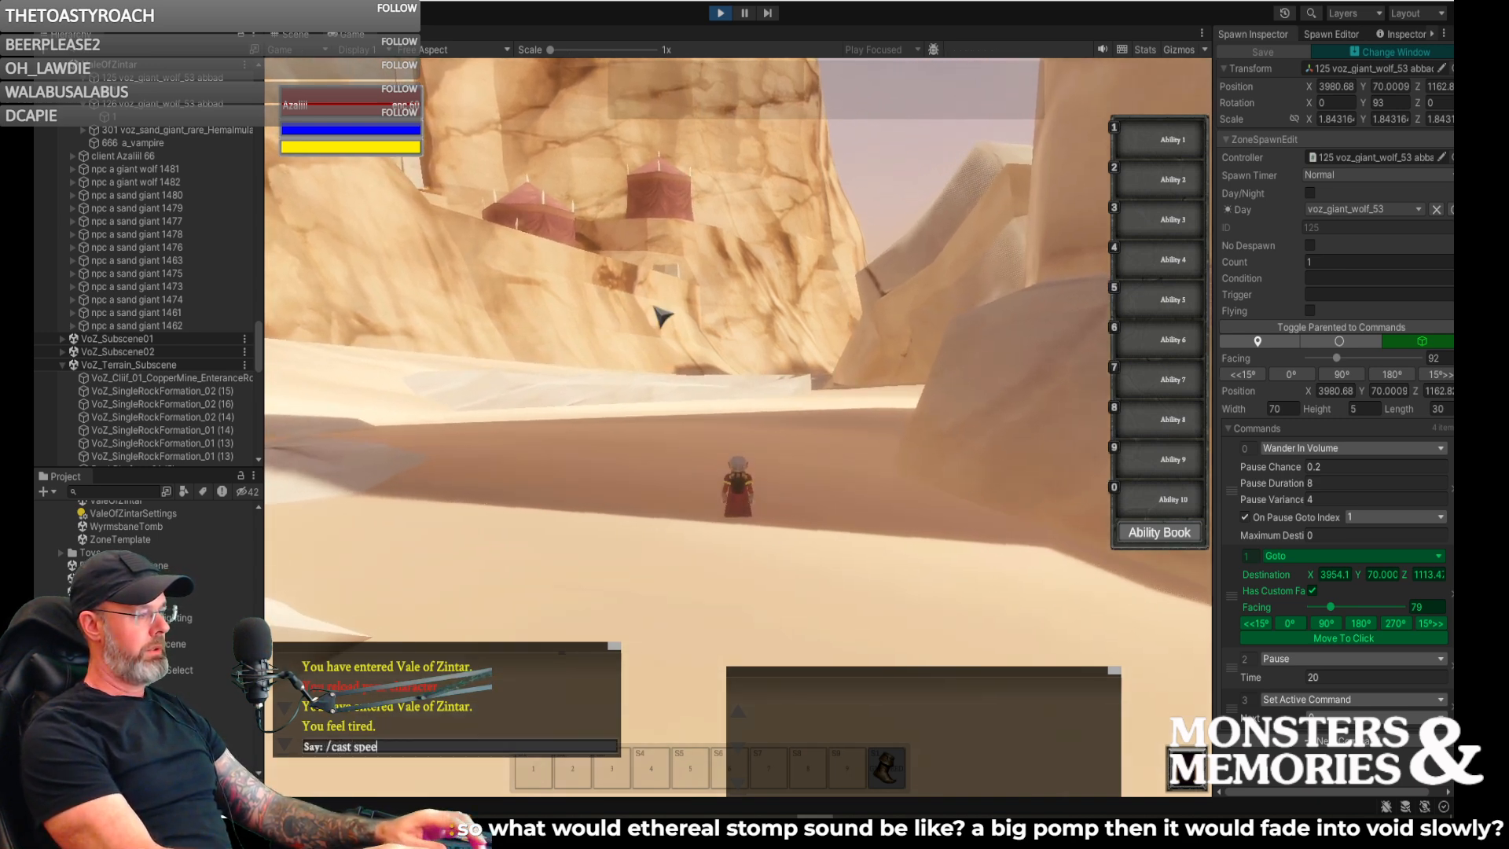
type("d_of_wild")
- Cast Speed of Wild on the character with the chat command /cast speed_of_wild
key("Return")
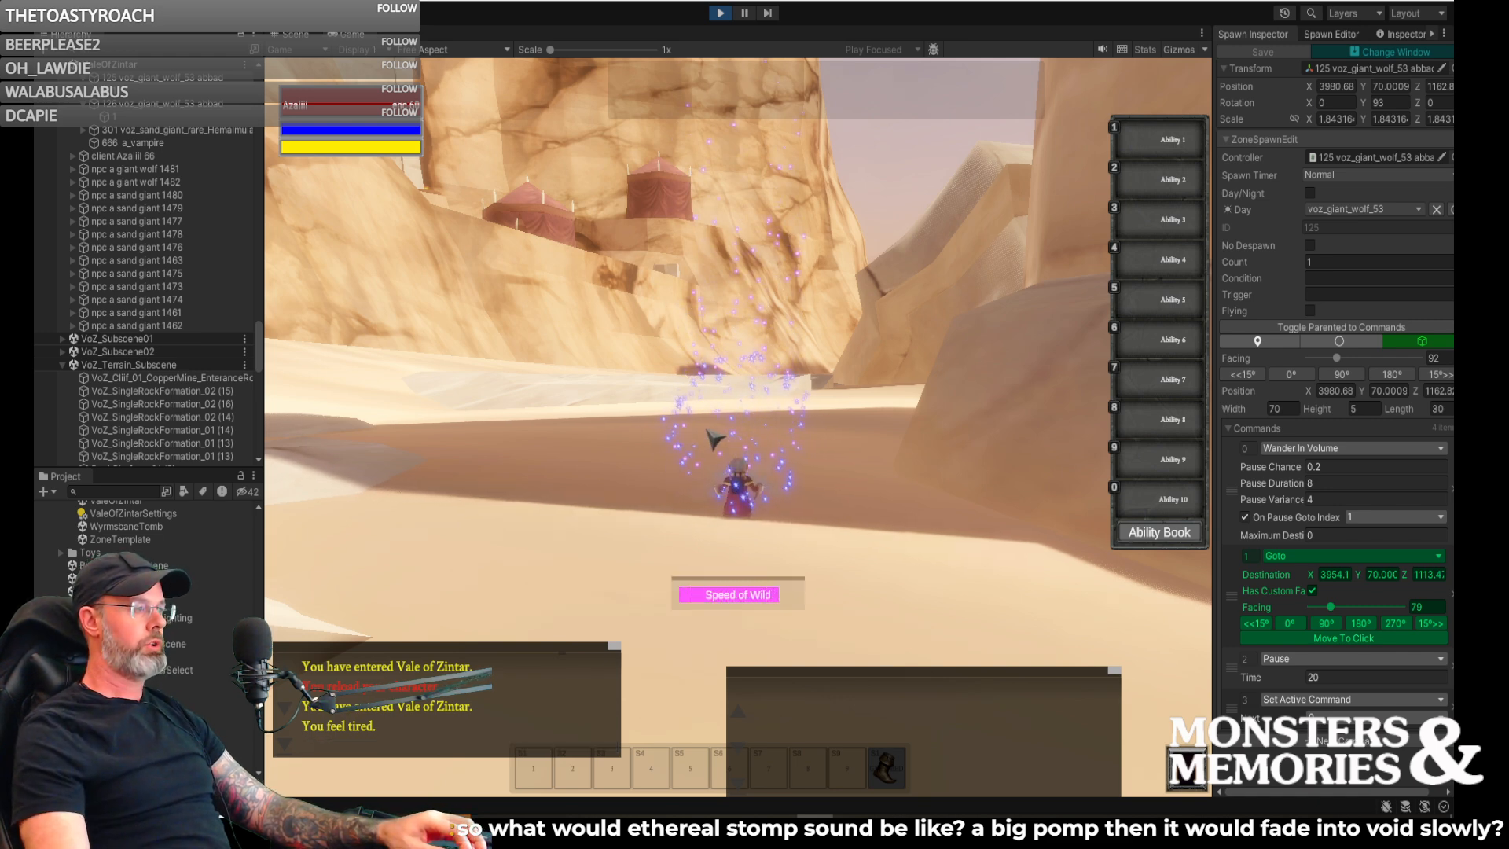
- Run the character across the open sand toward the passage in the tall rock cliffs
key("w")
right_click_drag(716, 440, 856, 441)
key("a")
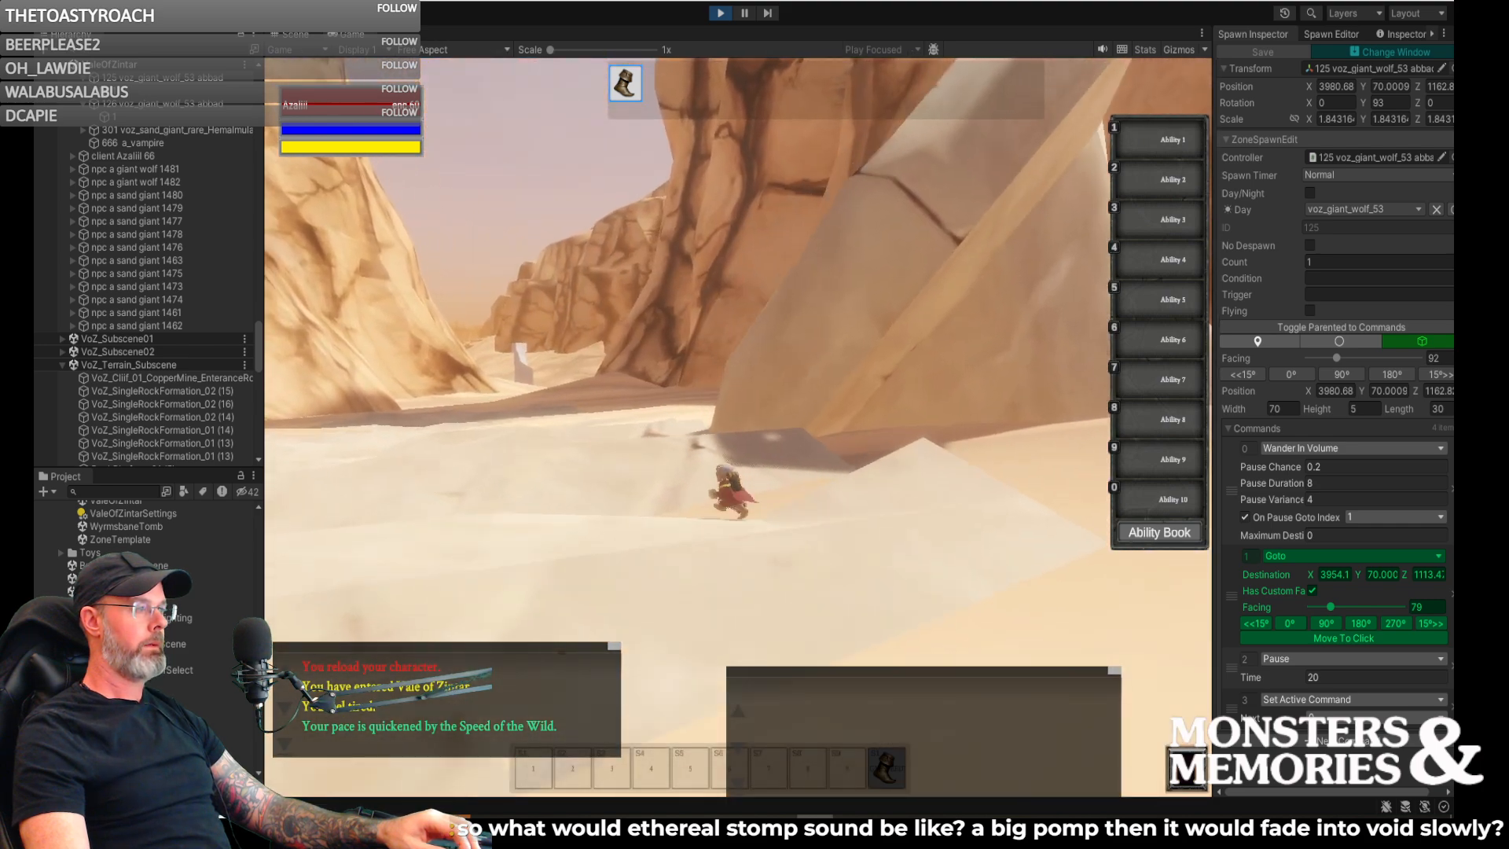
key("w")
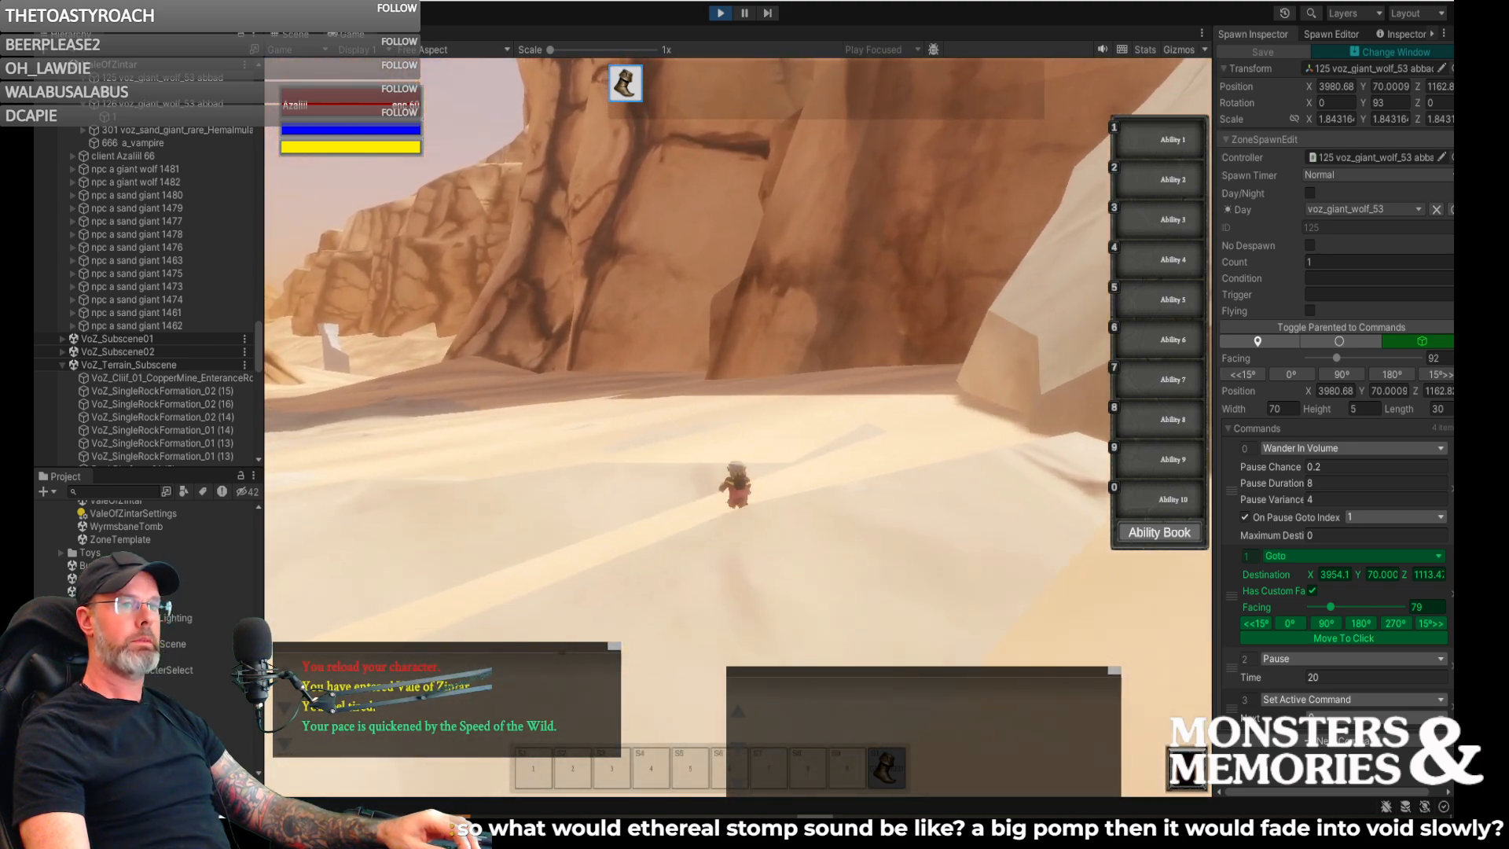
key("w")
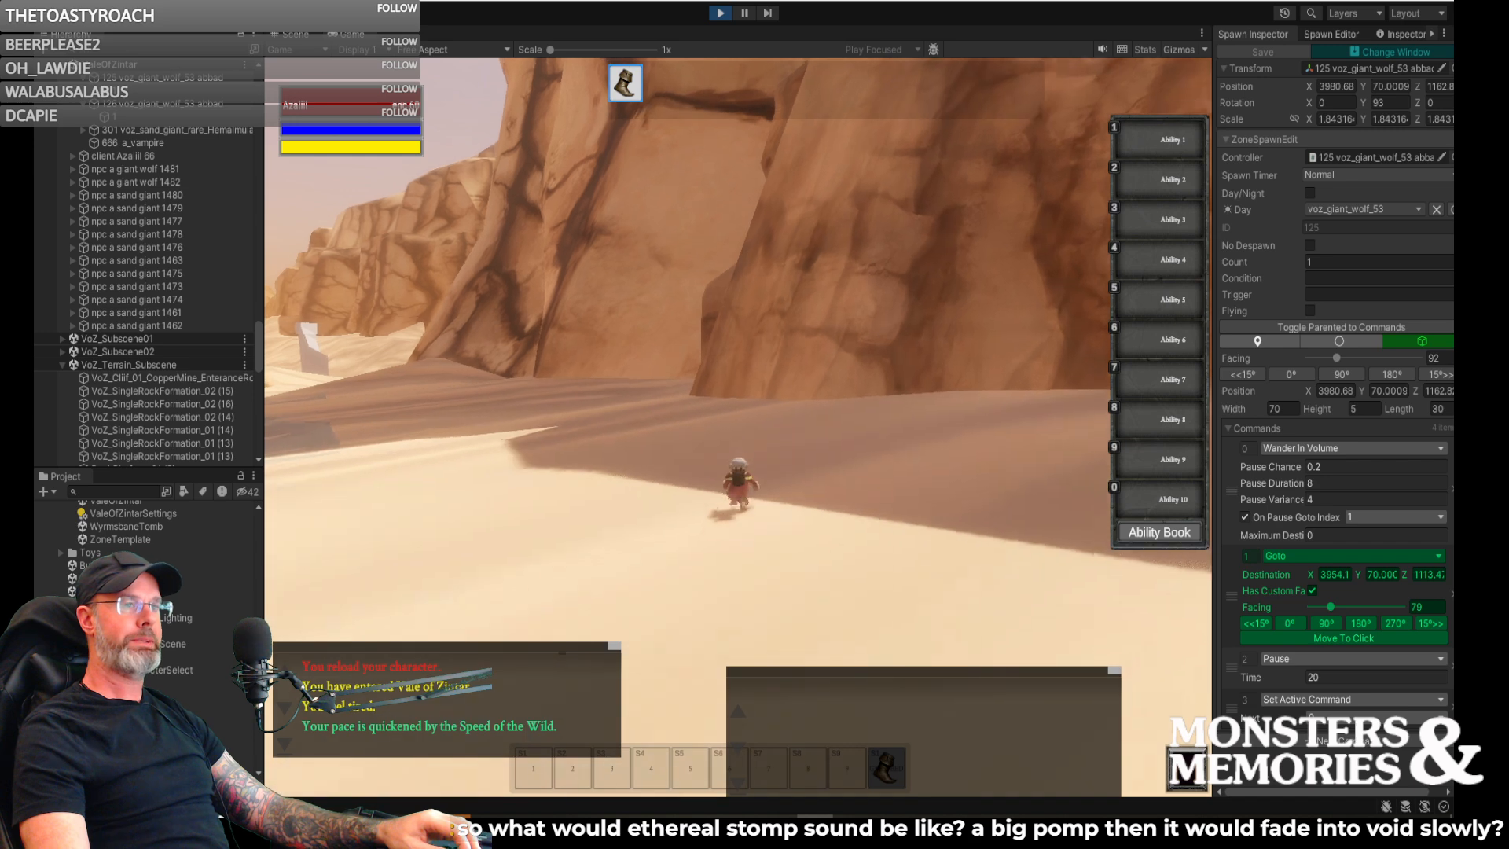
key("a")
key("w")
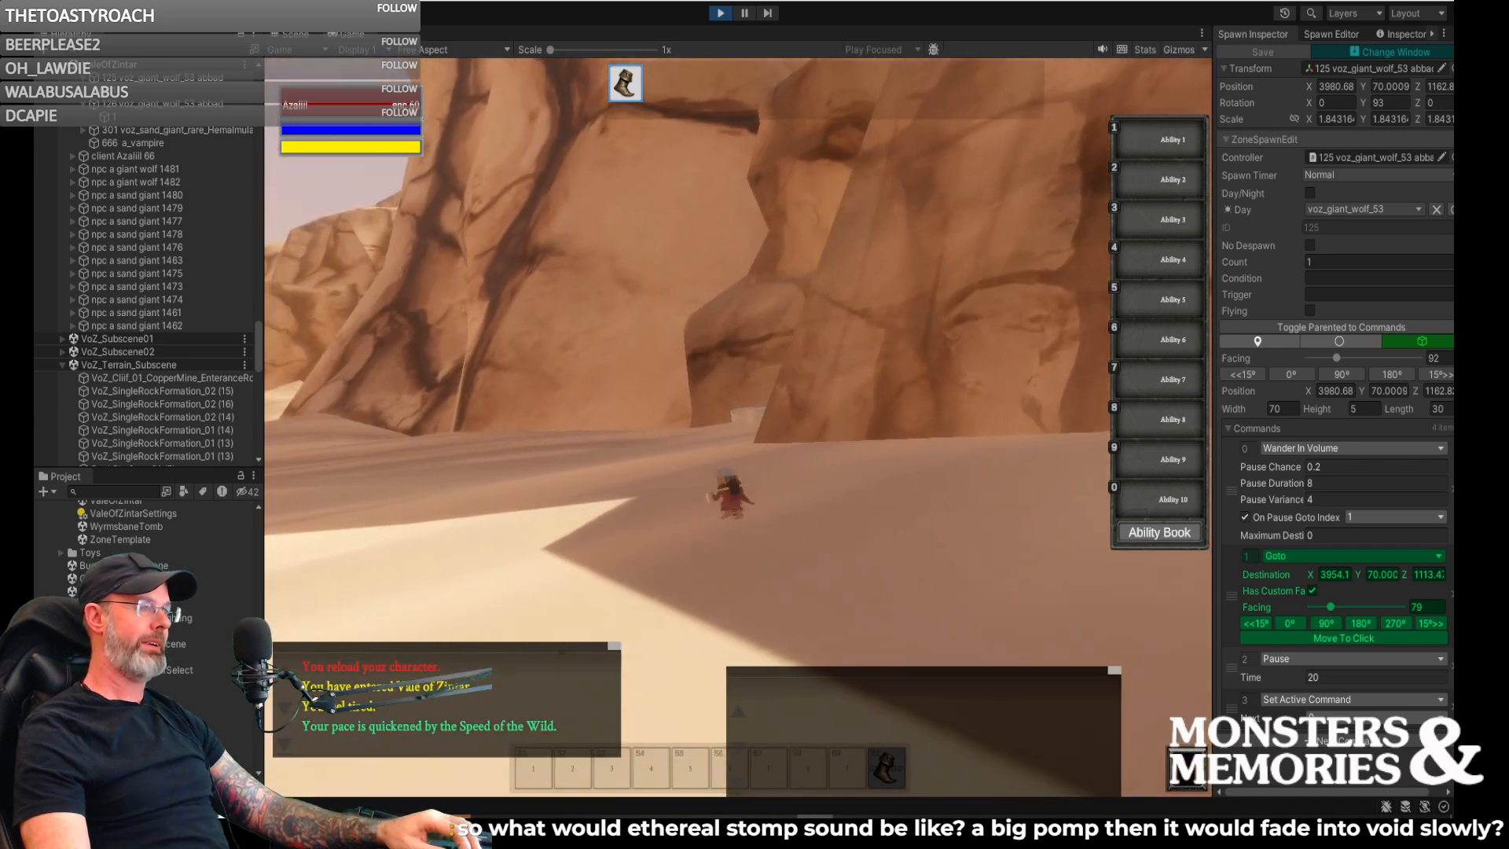
- Follow the sand giant up the stone steps between the canyon walls to the tent camp on the plateau
key("w")
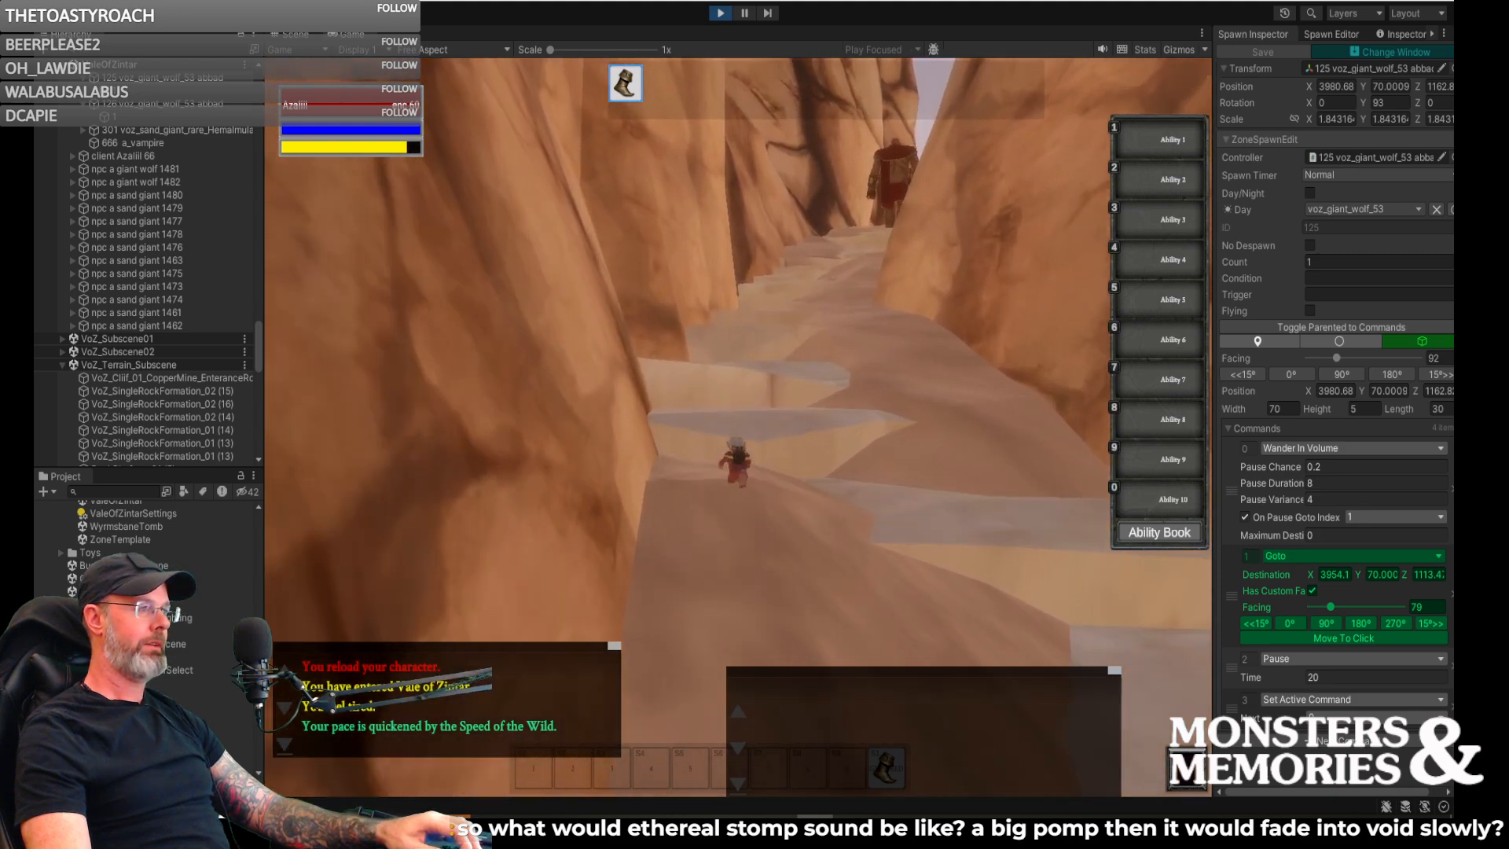
key("w")
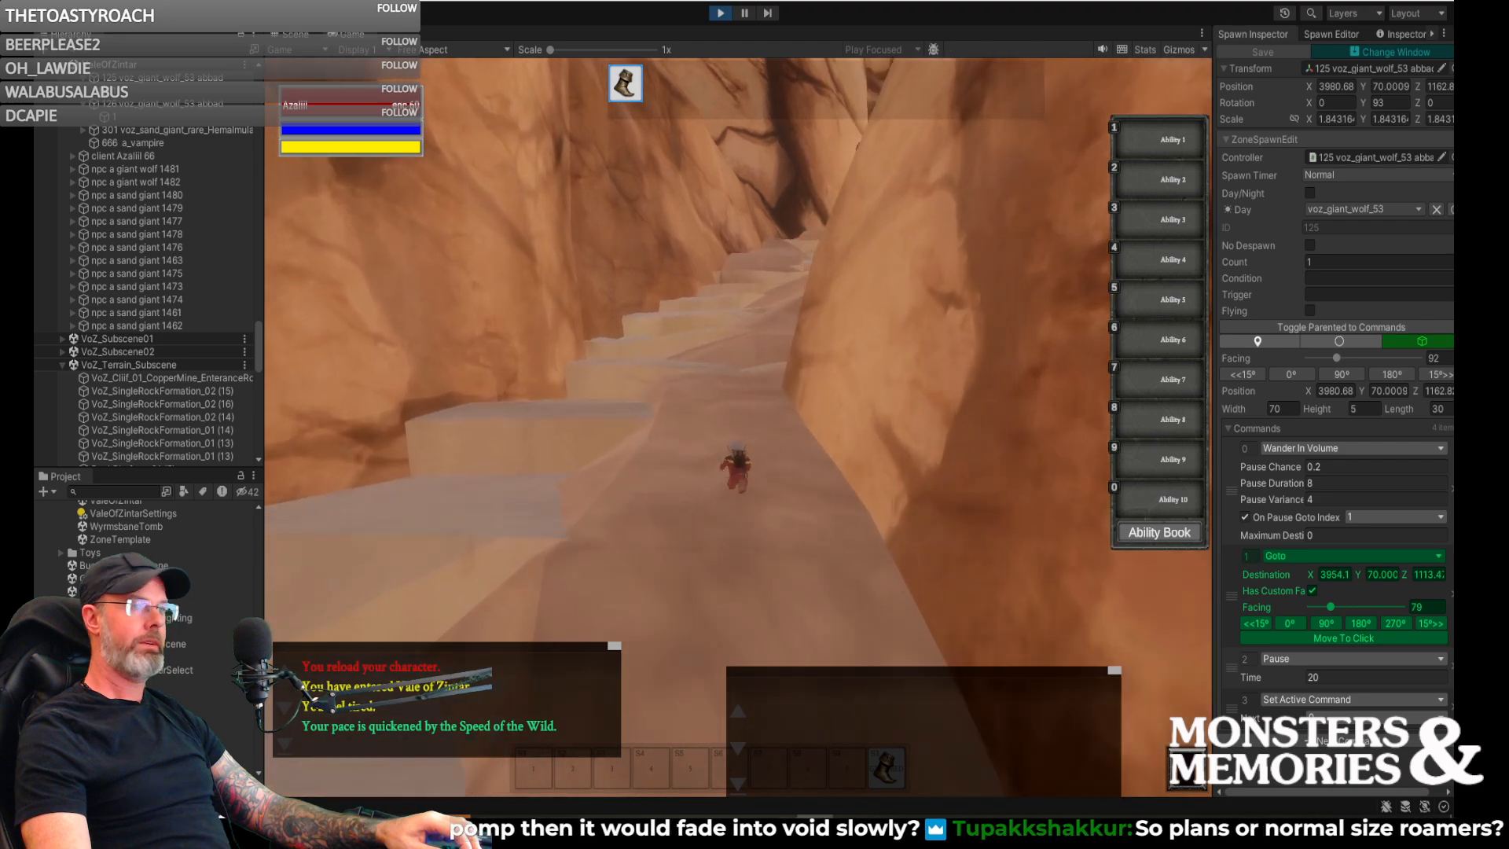
key("w")
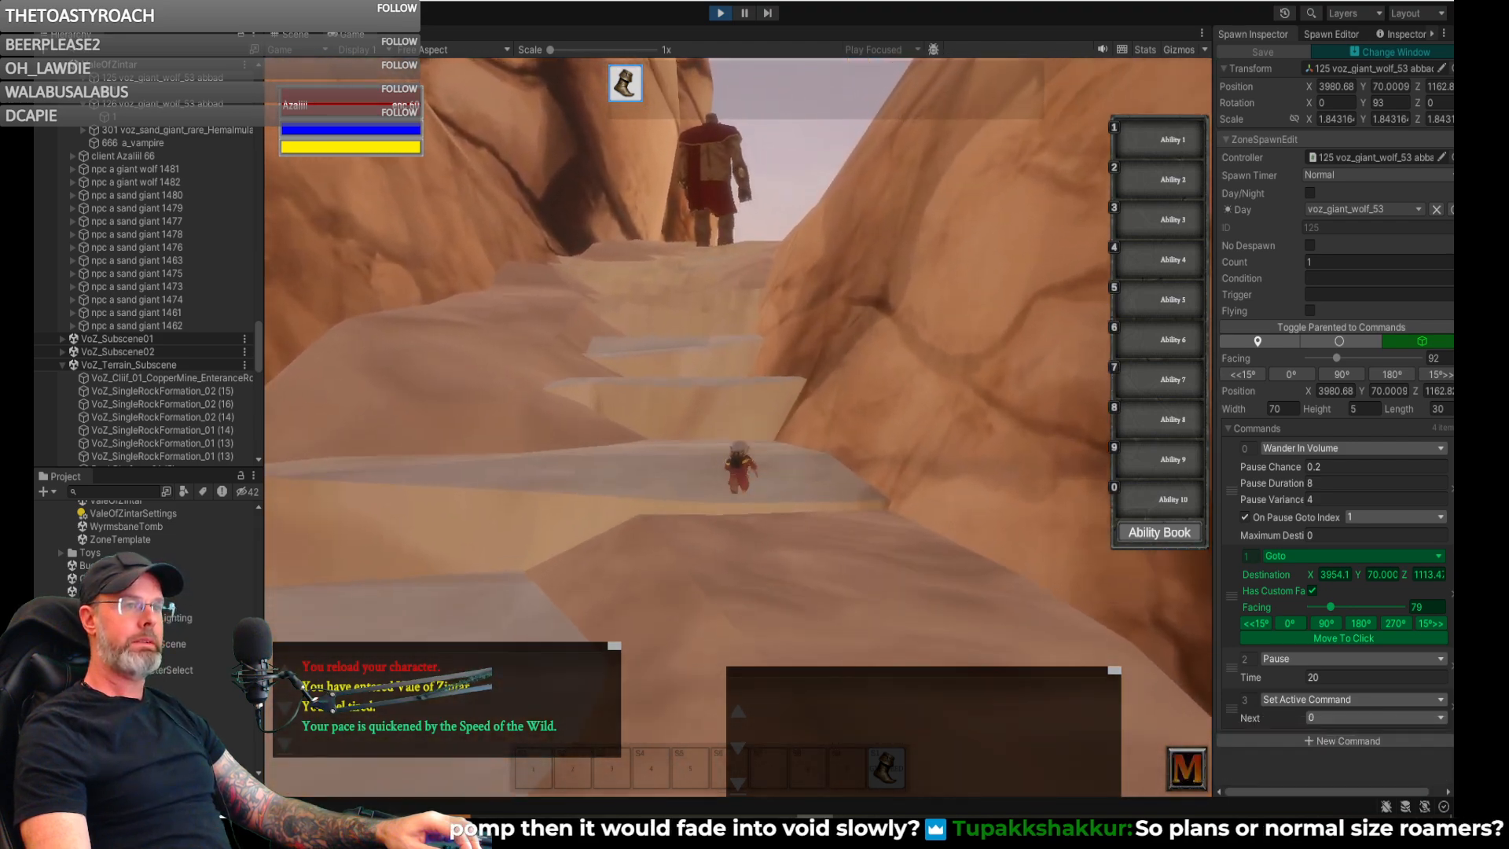
key("w")
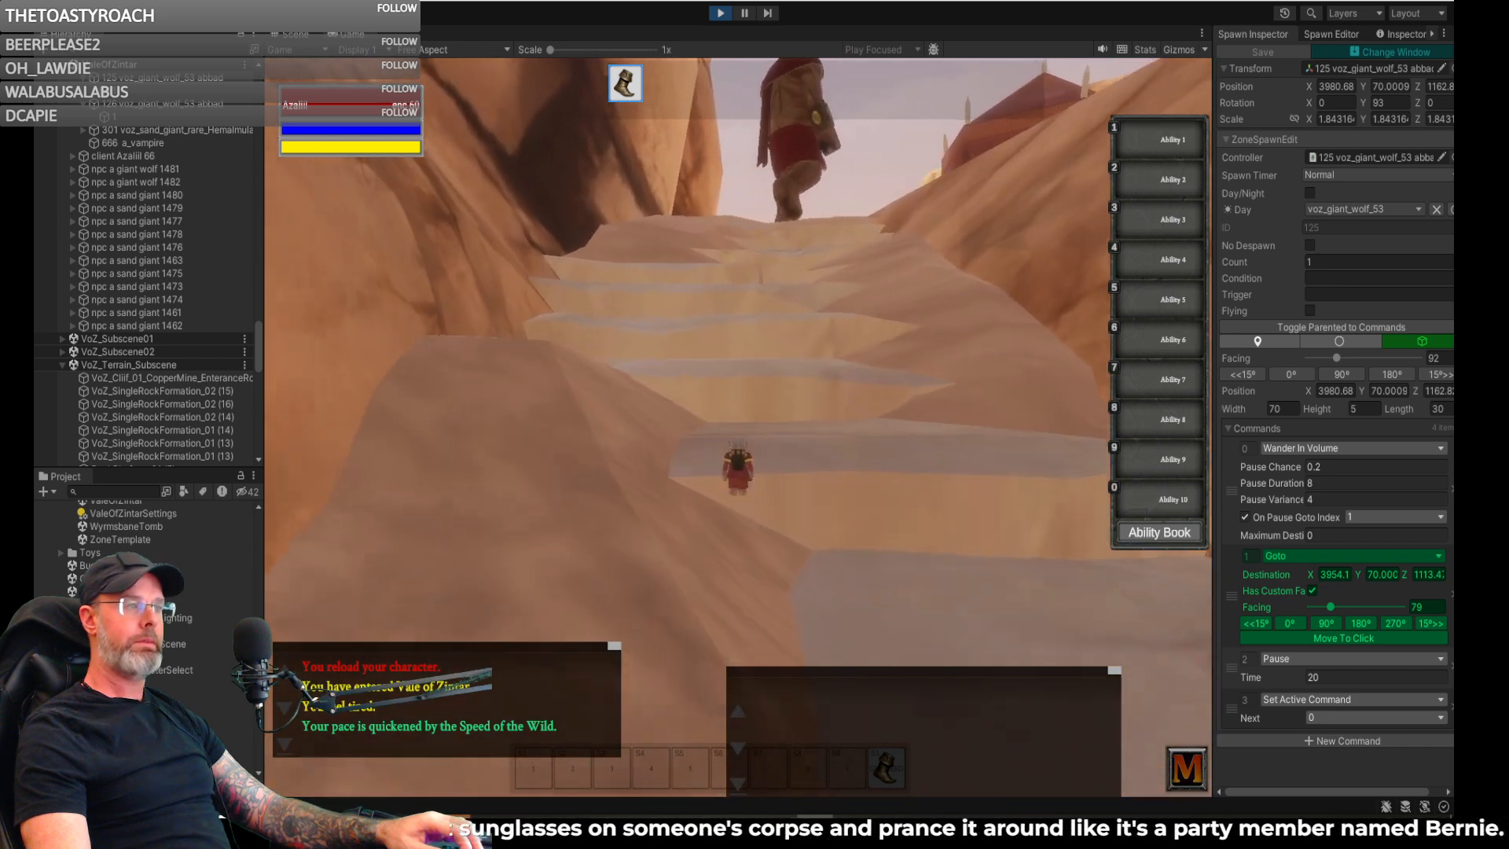
key("w")
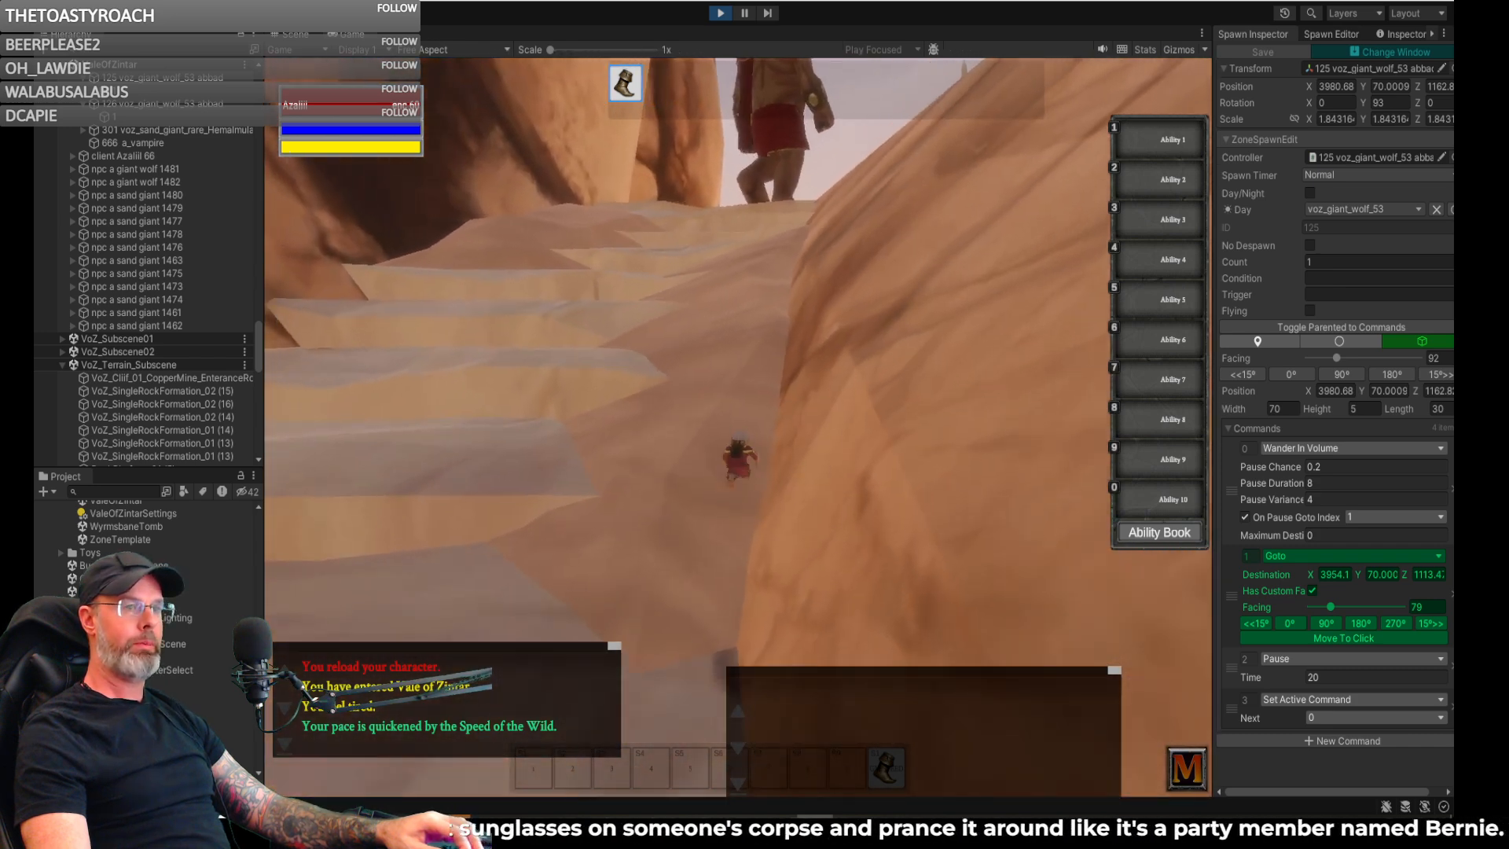
key("w")
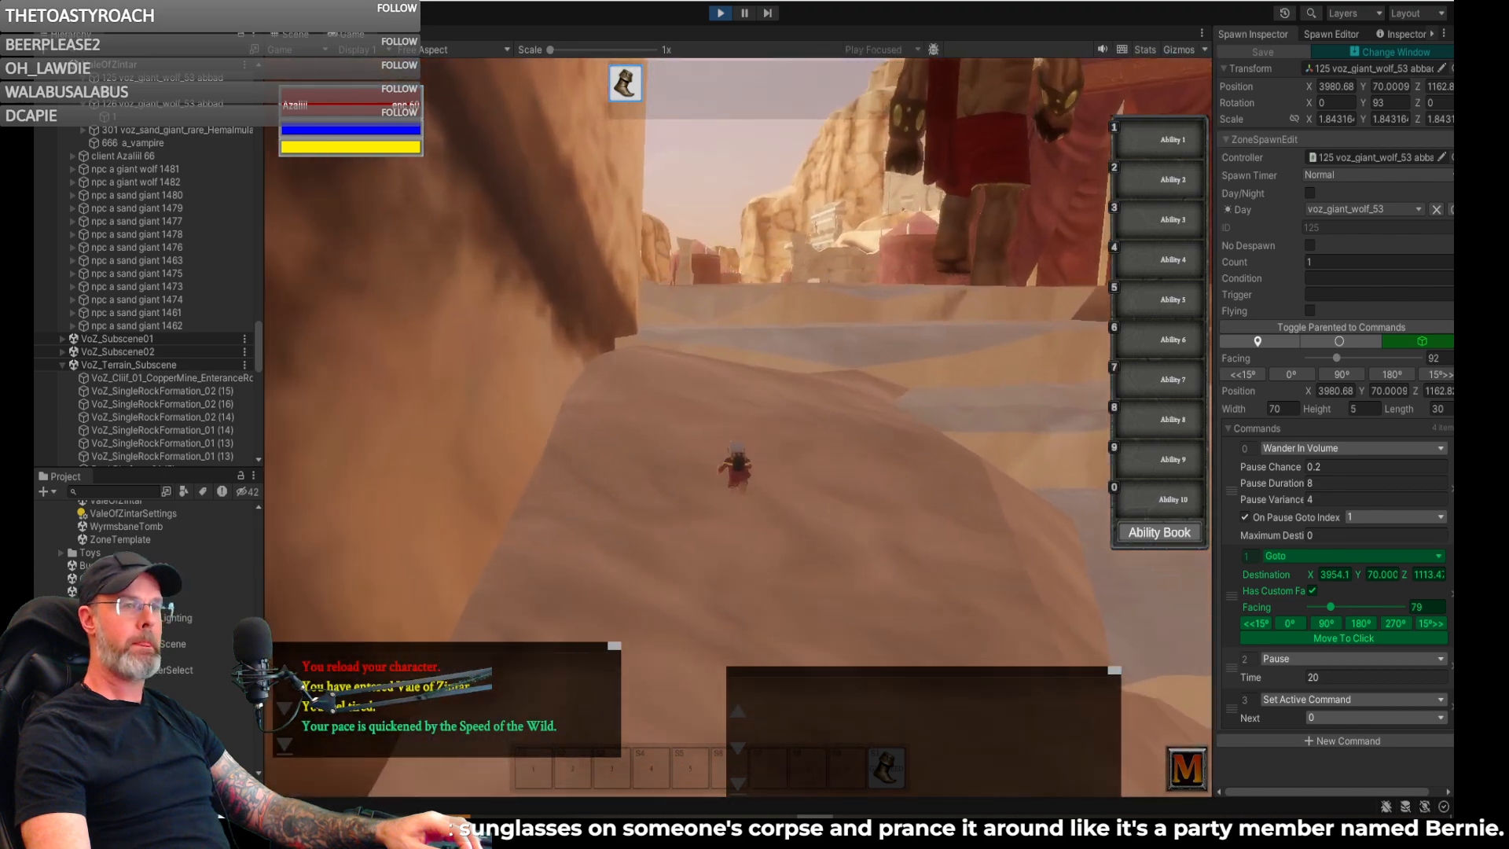
key("w")
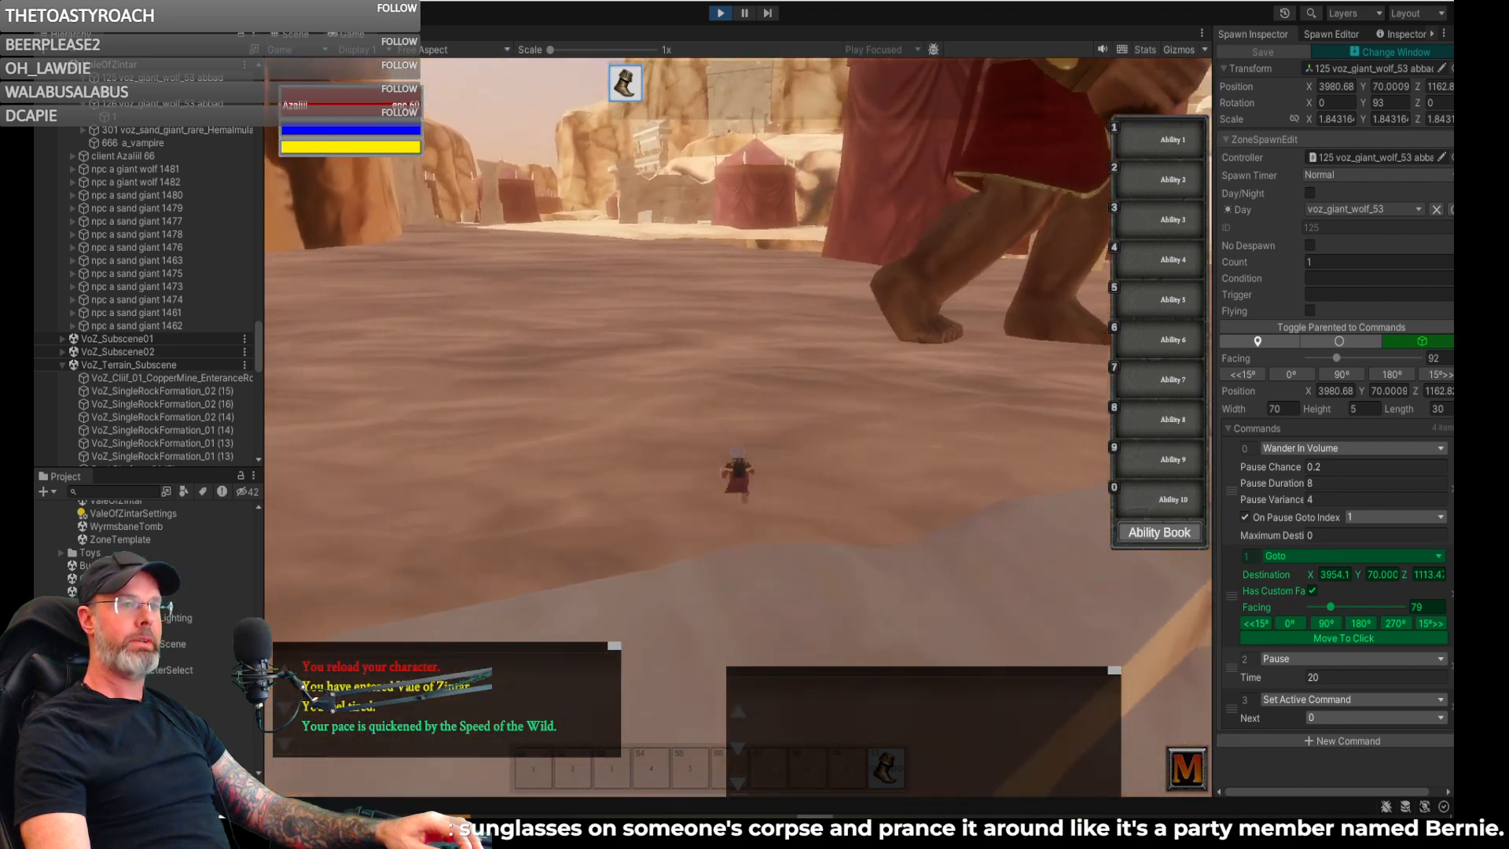
- Move around the camp's edge and examine how the sand giants stand and move around the tent and campfire
key("d")
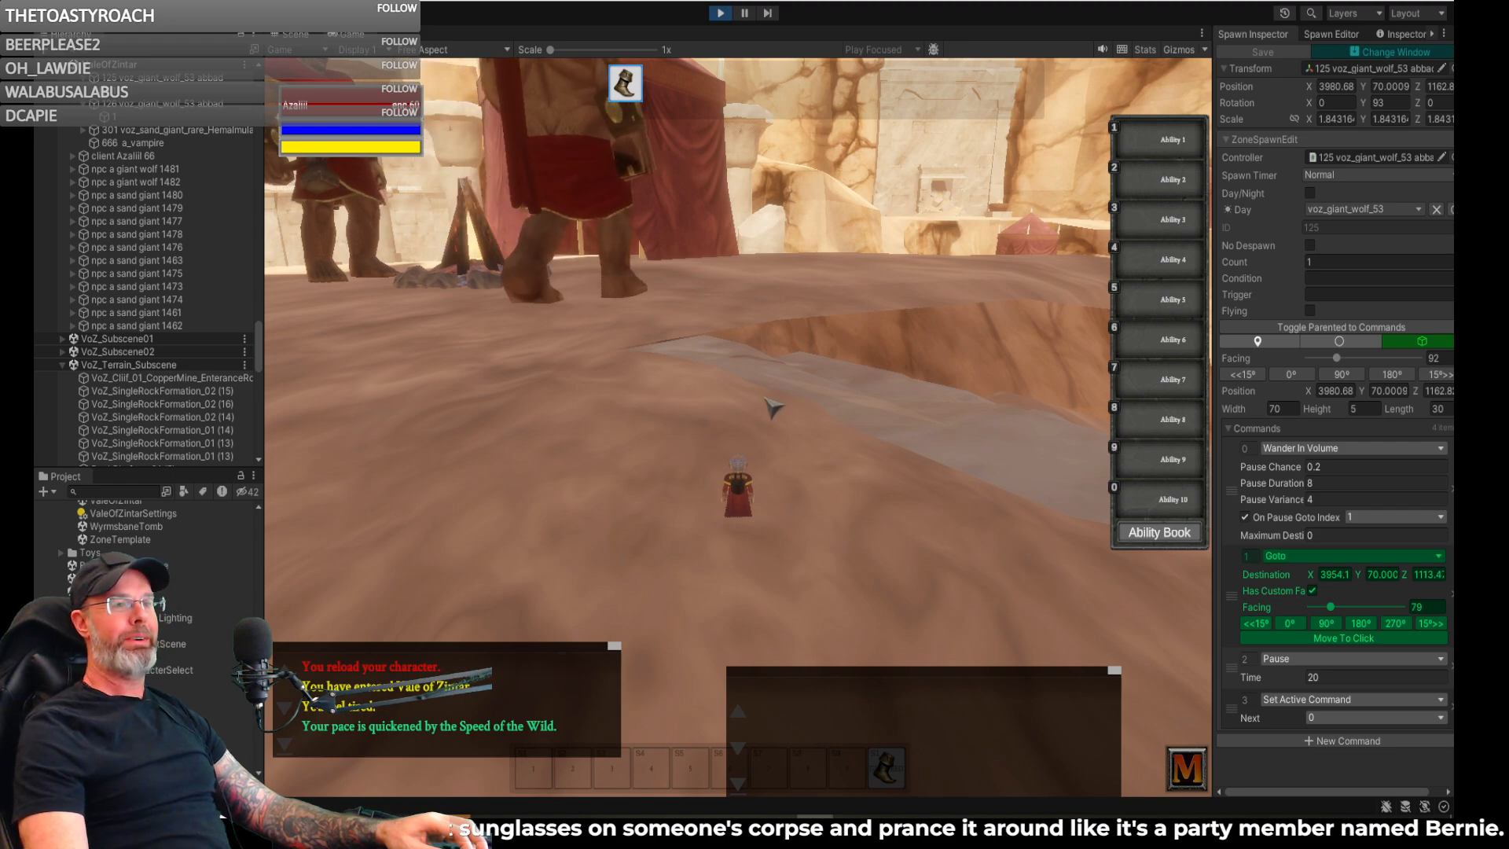
key("a")
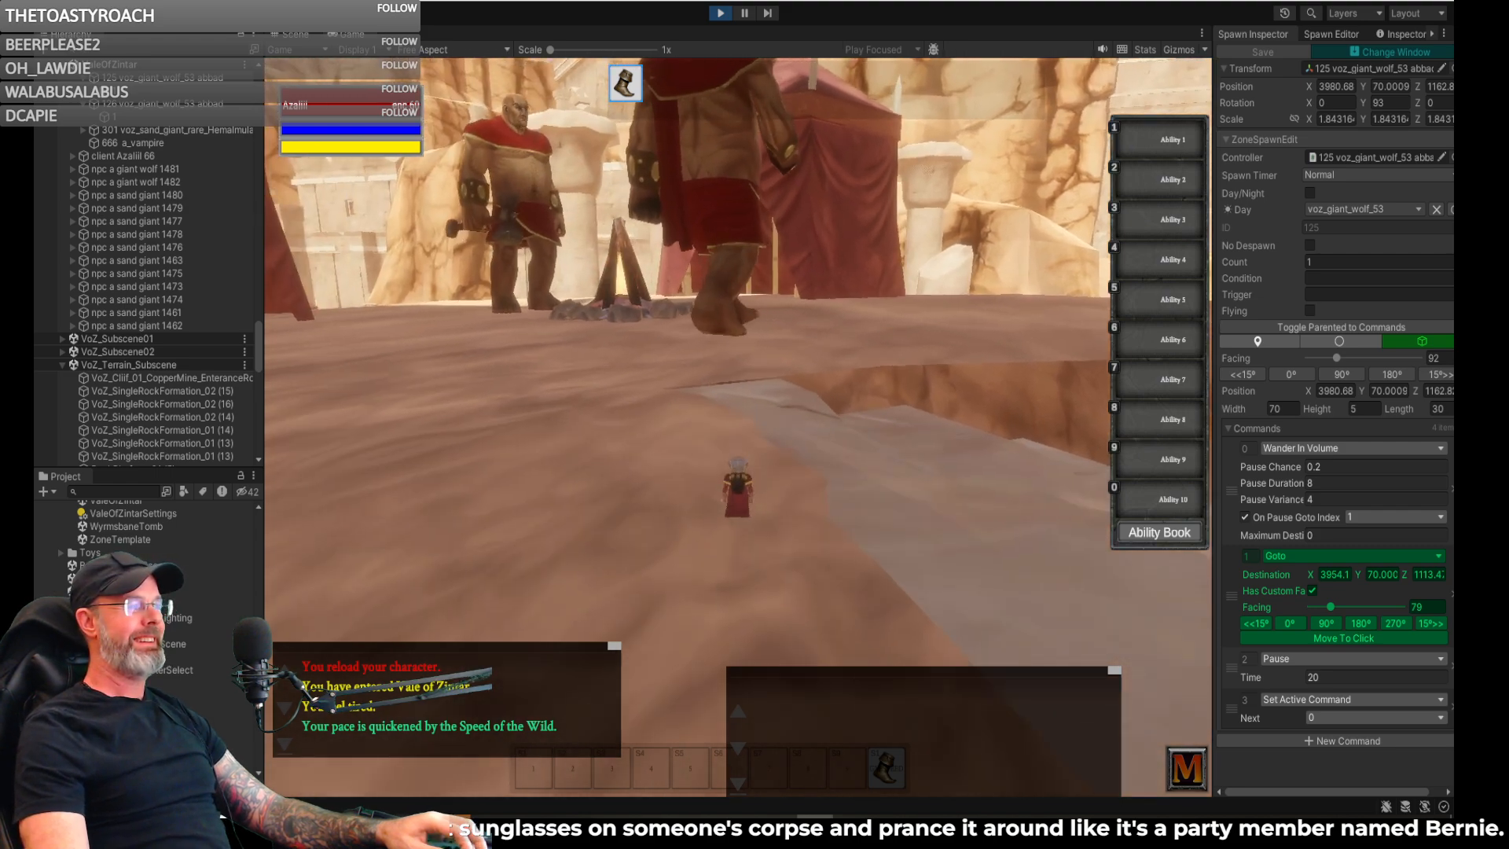
key("a")
key("a")
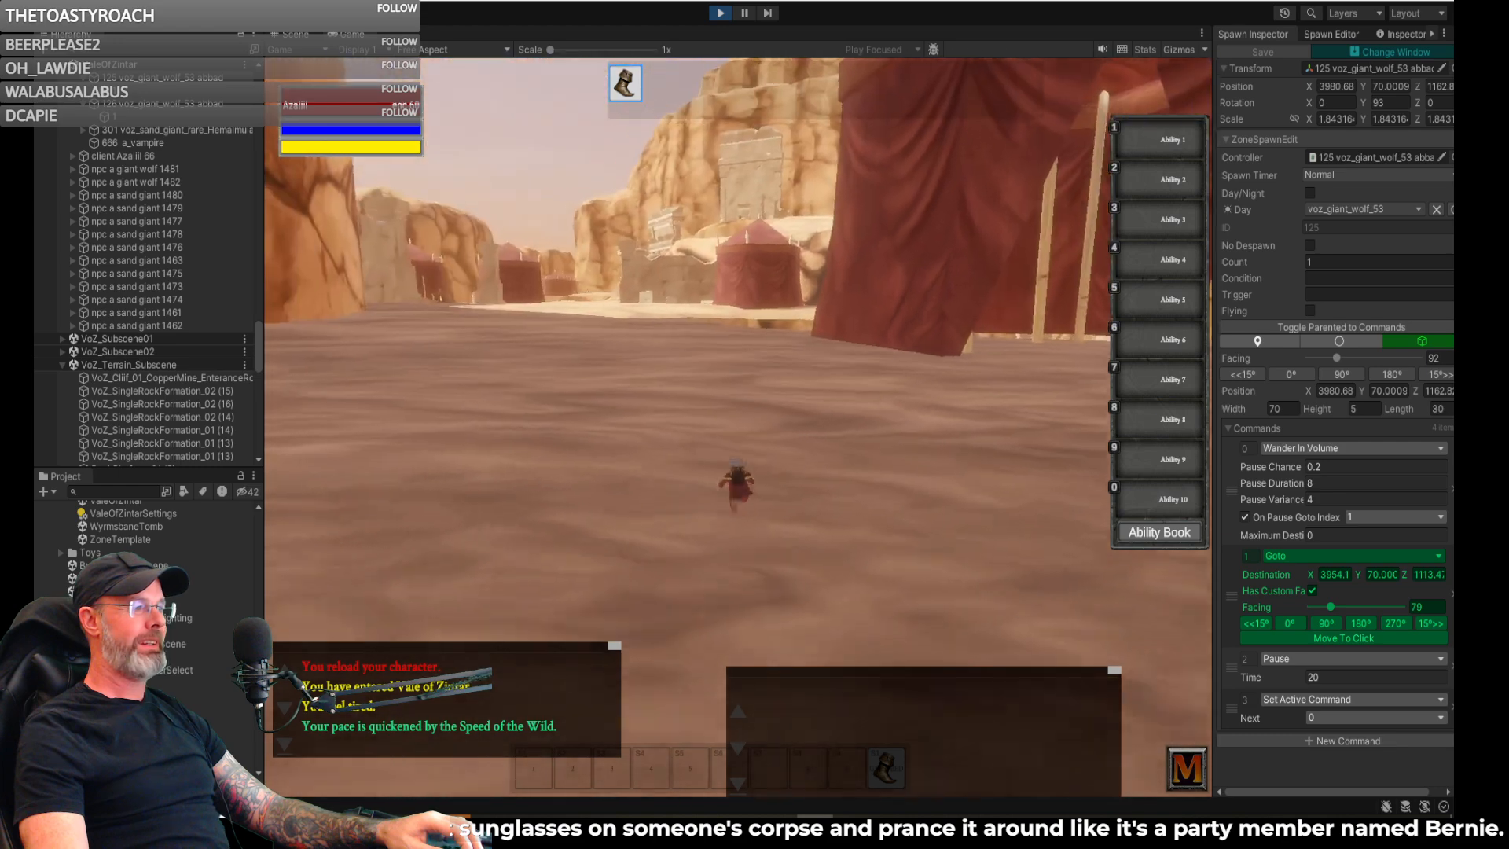
key("d")
key("d")
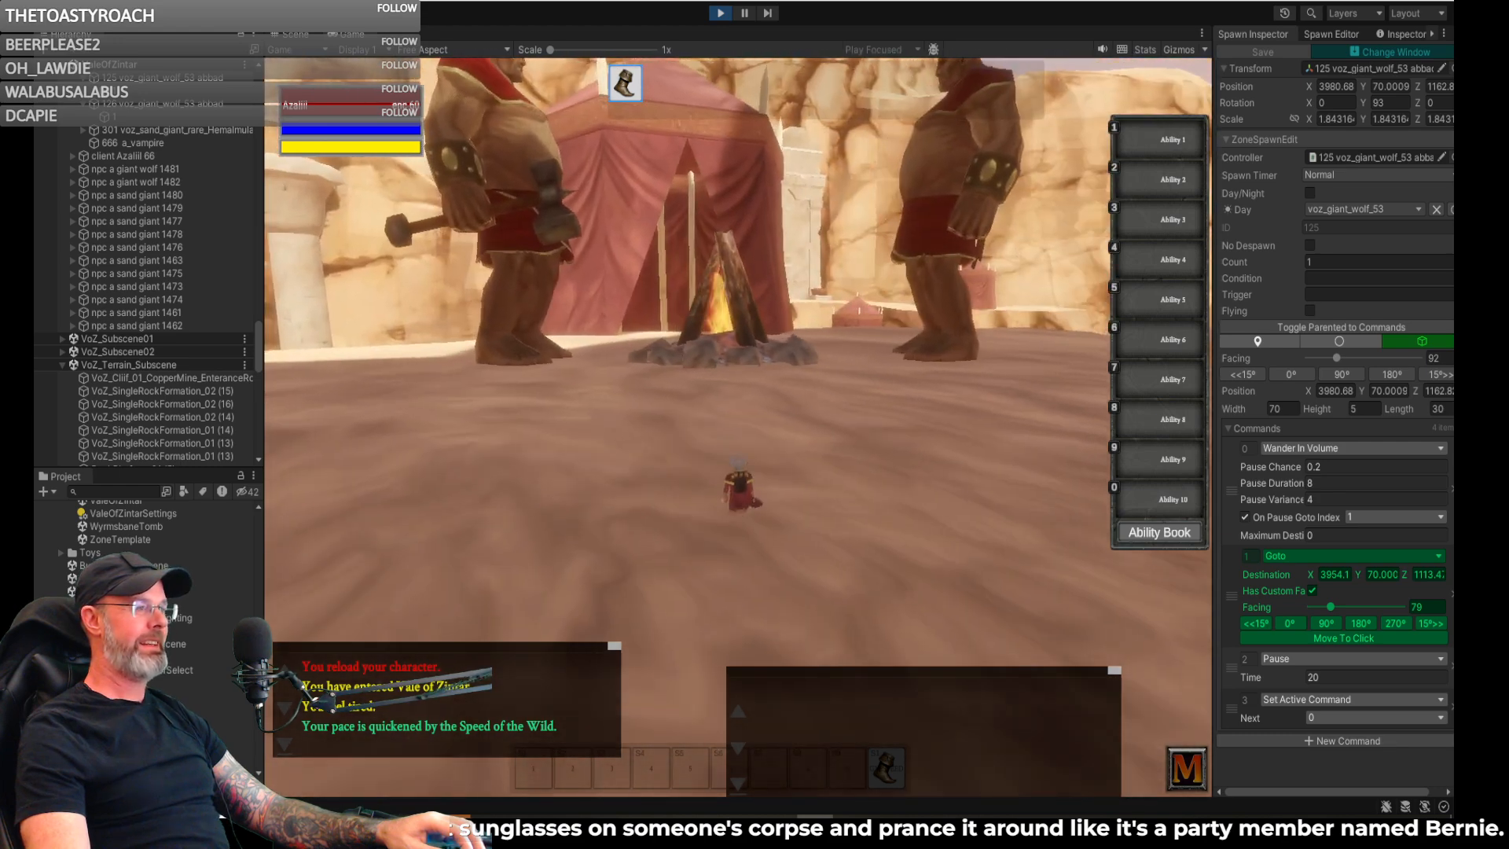
key("d")
key("d")
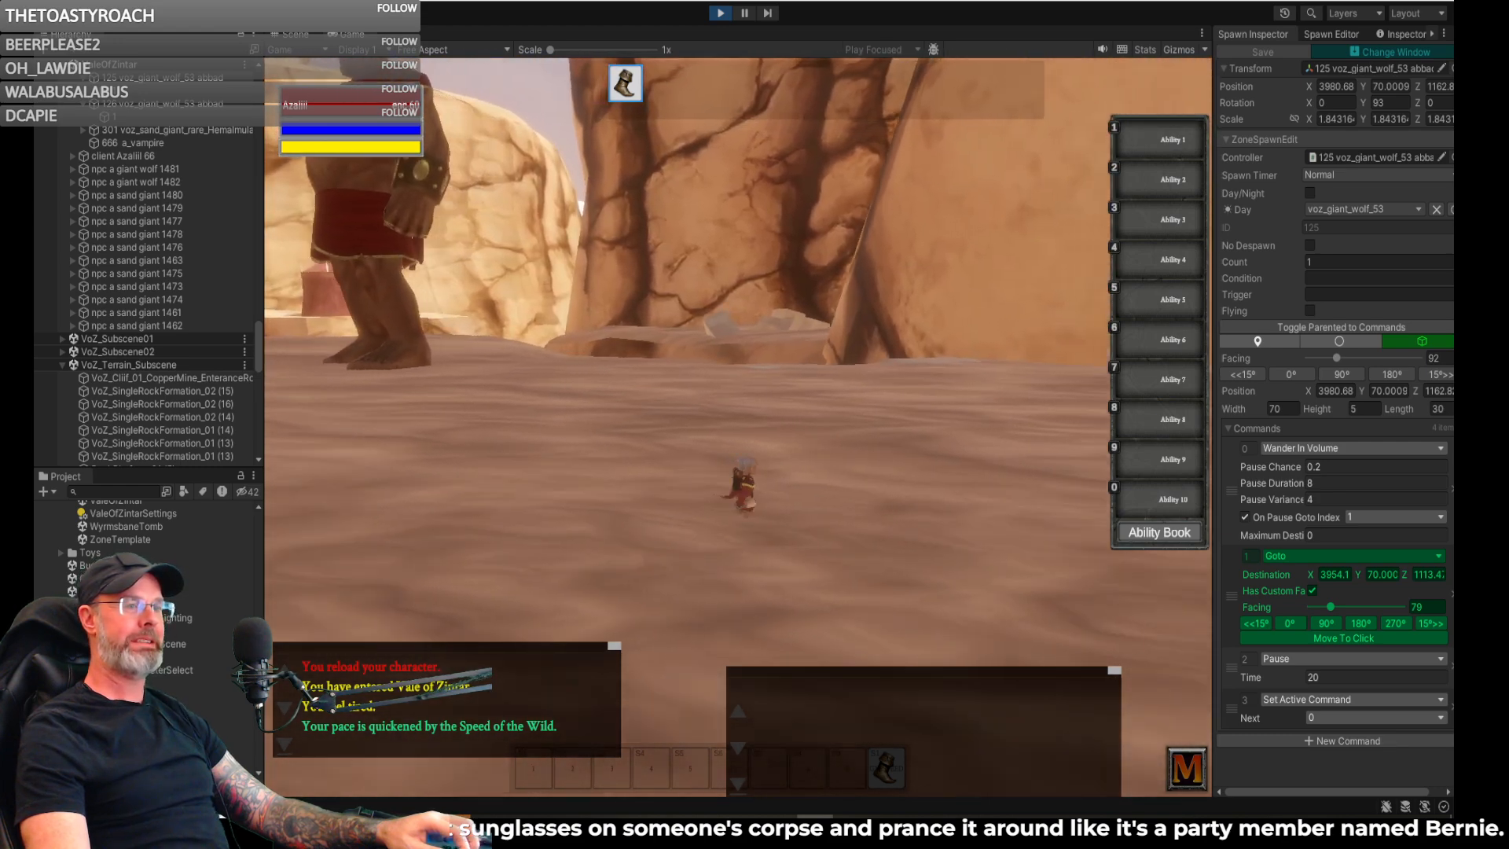
key("a")
key("a")
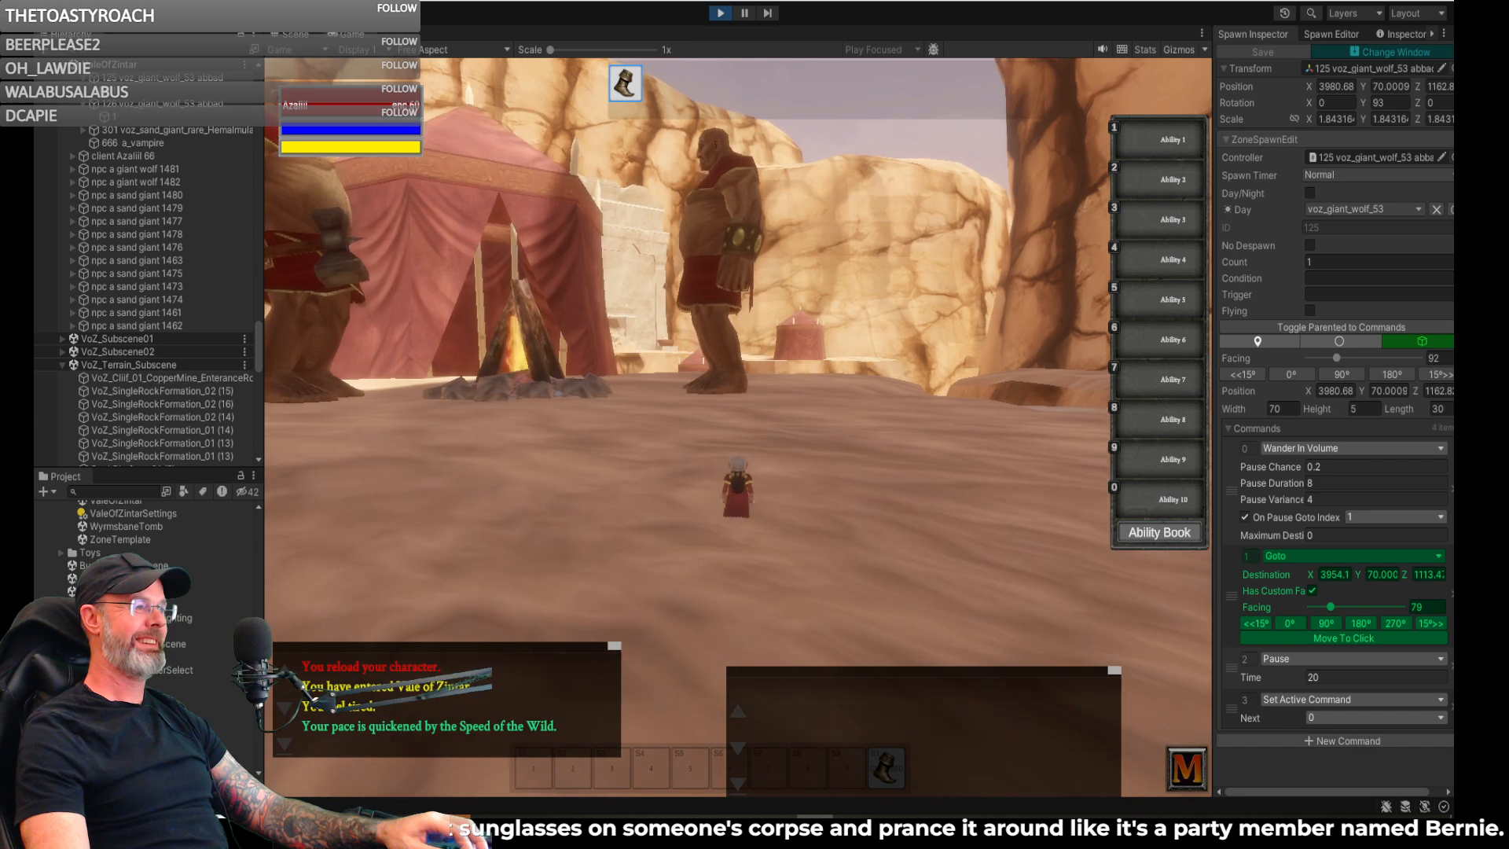
key("d")
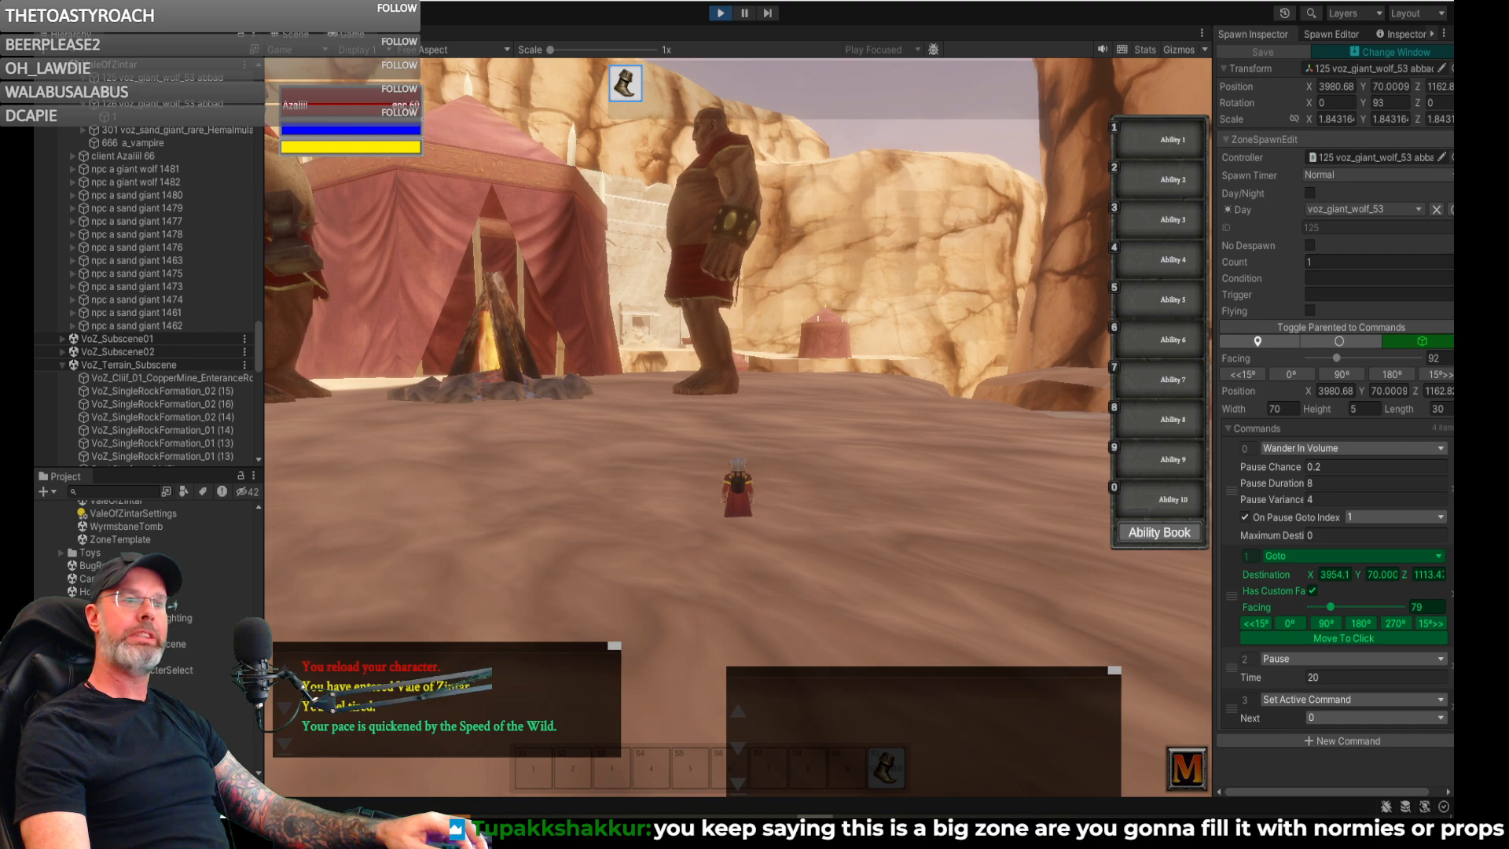
key("d")
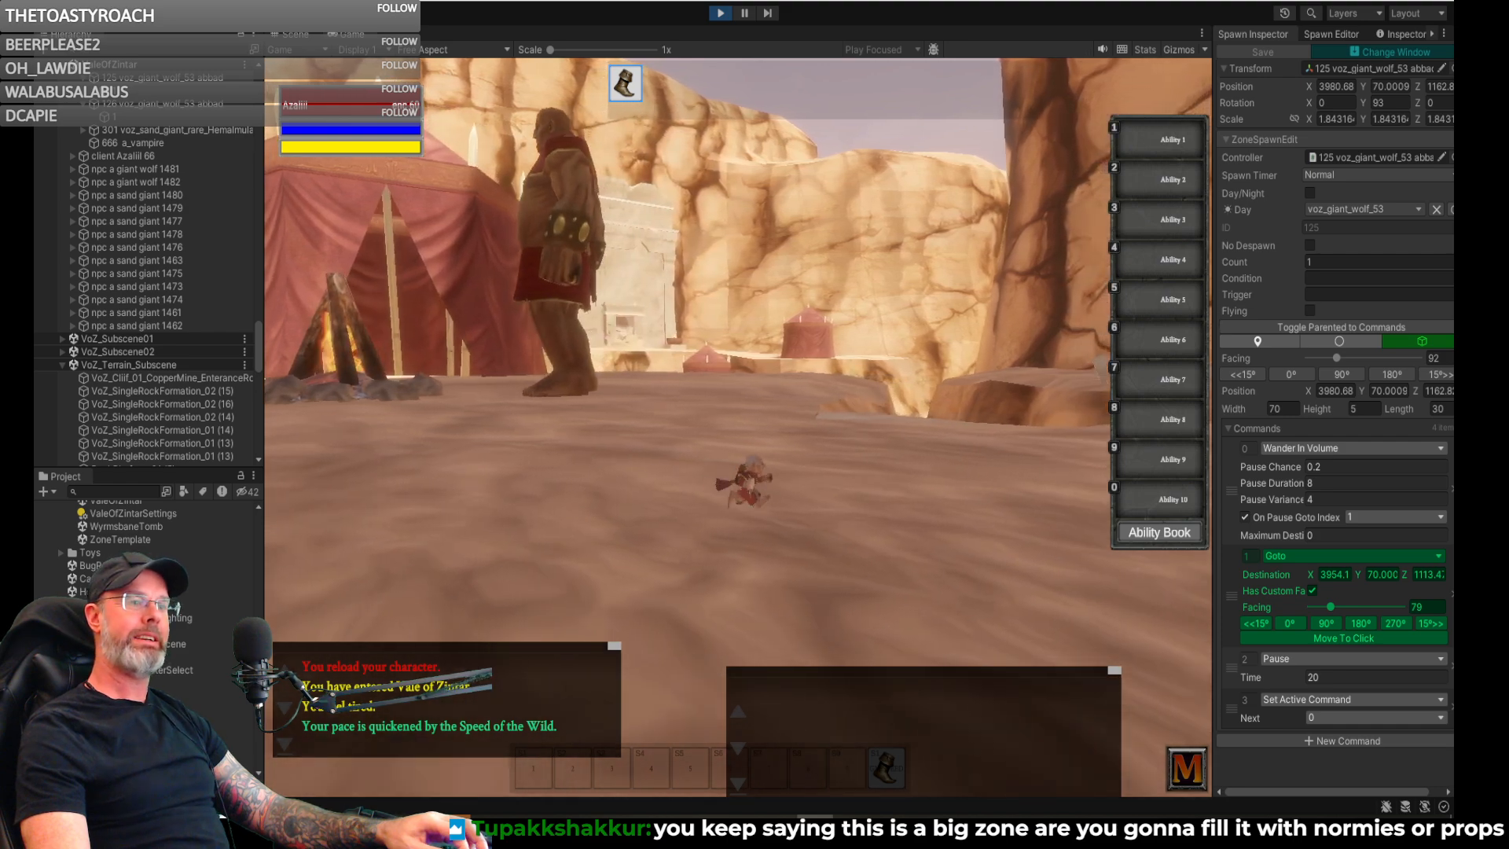
key("a")
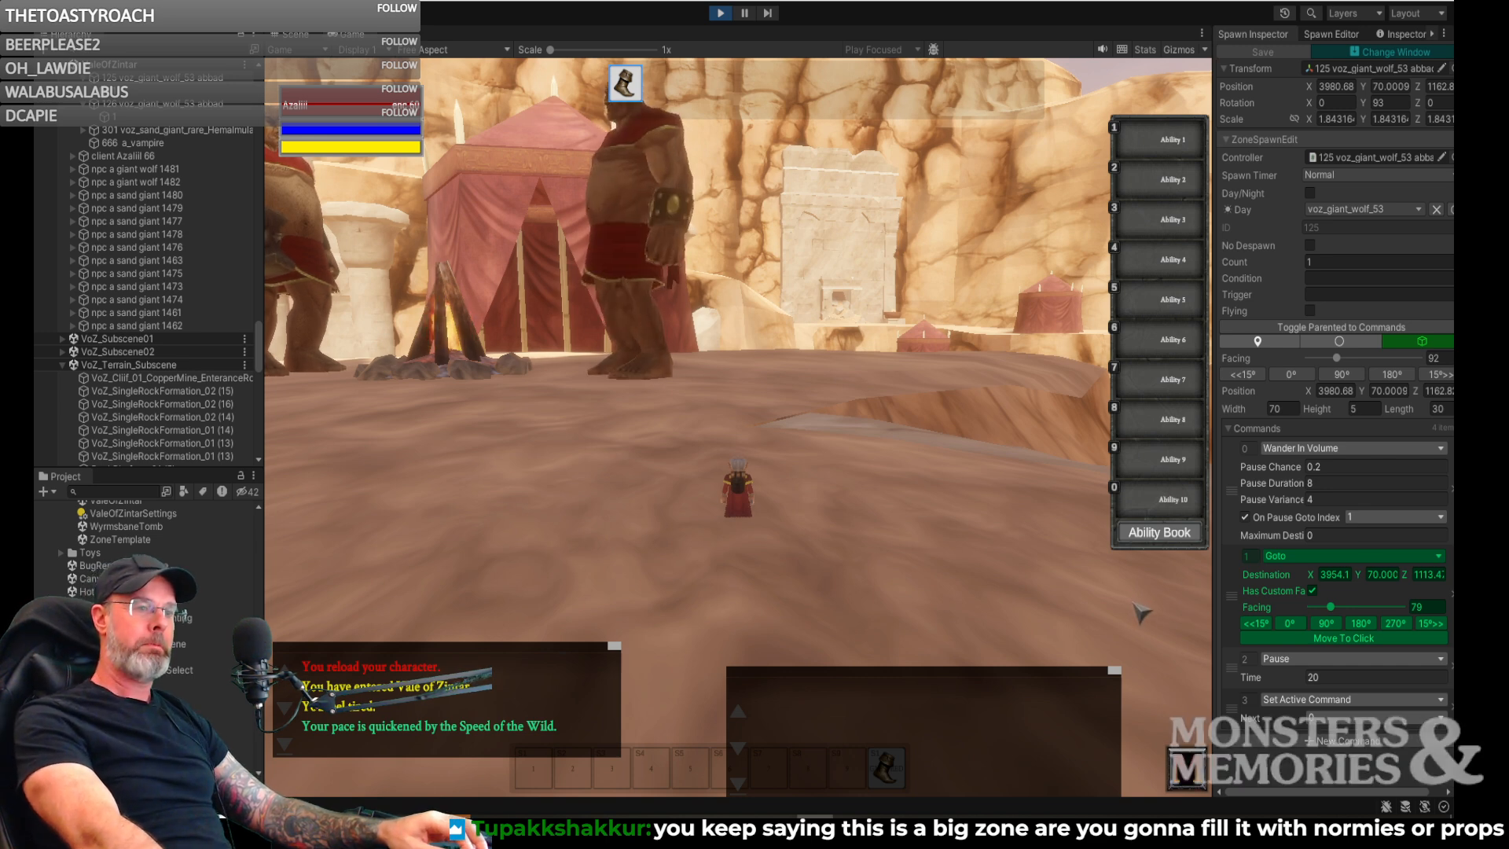
- Run from the camp past the head of the stone stairway and along the sandy slope beside it
right_click_drag(951, 541, 983, 585)
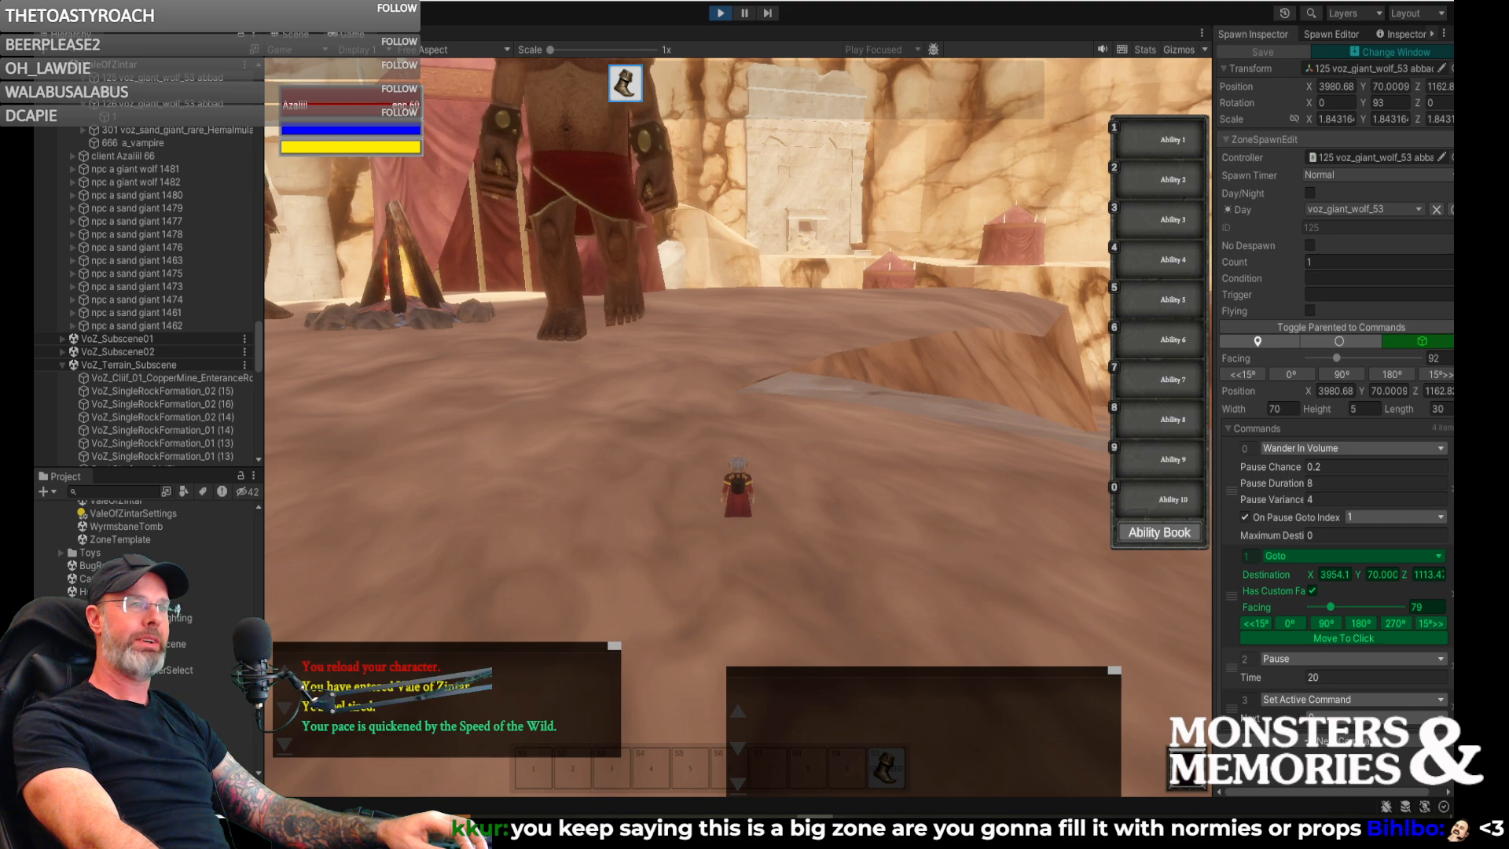
key("w")
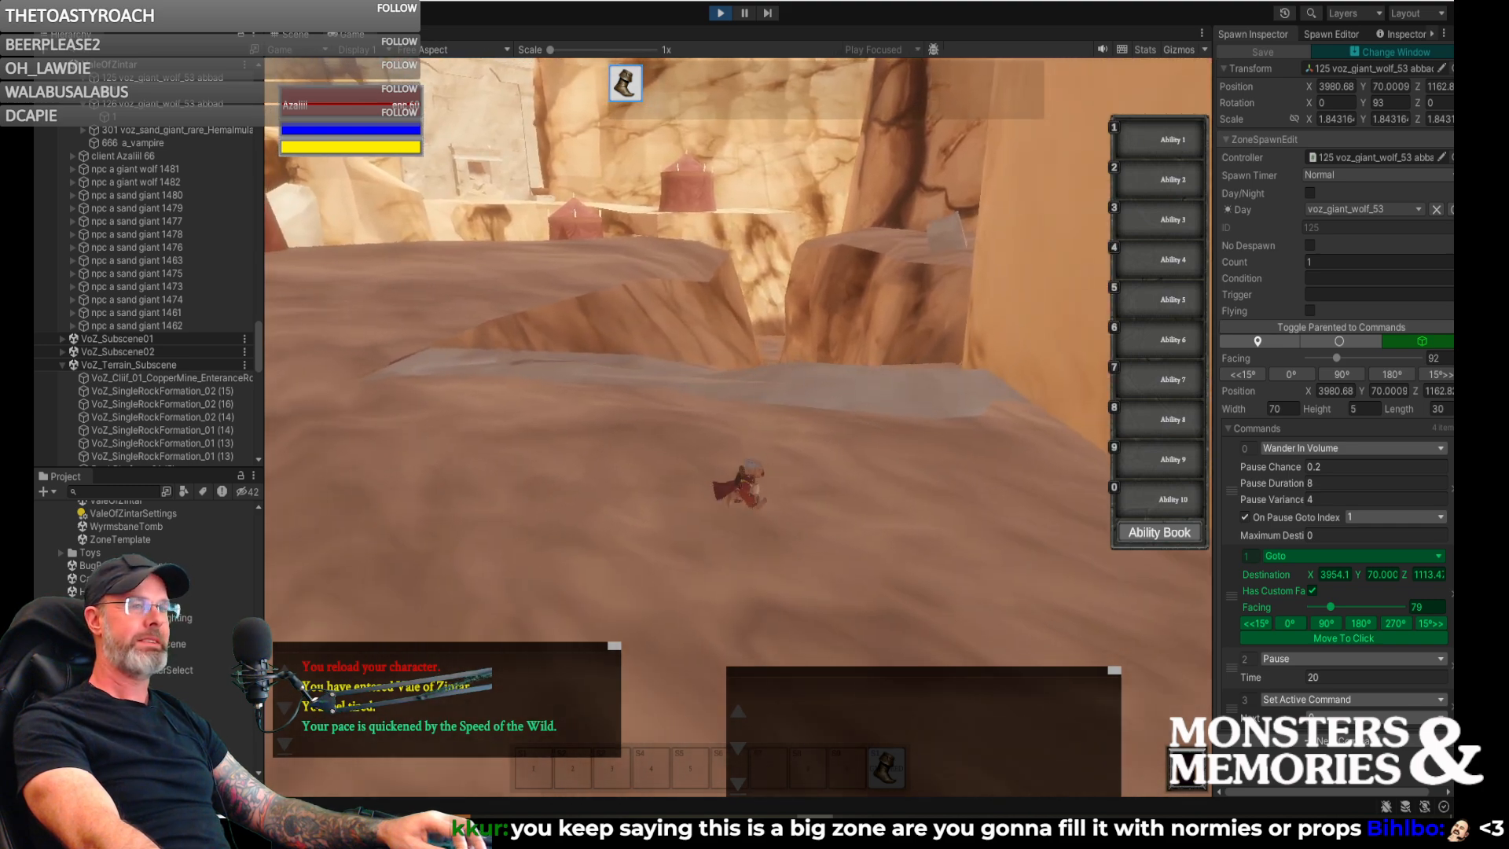
key("w")
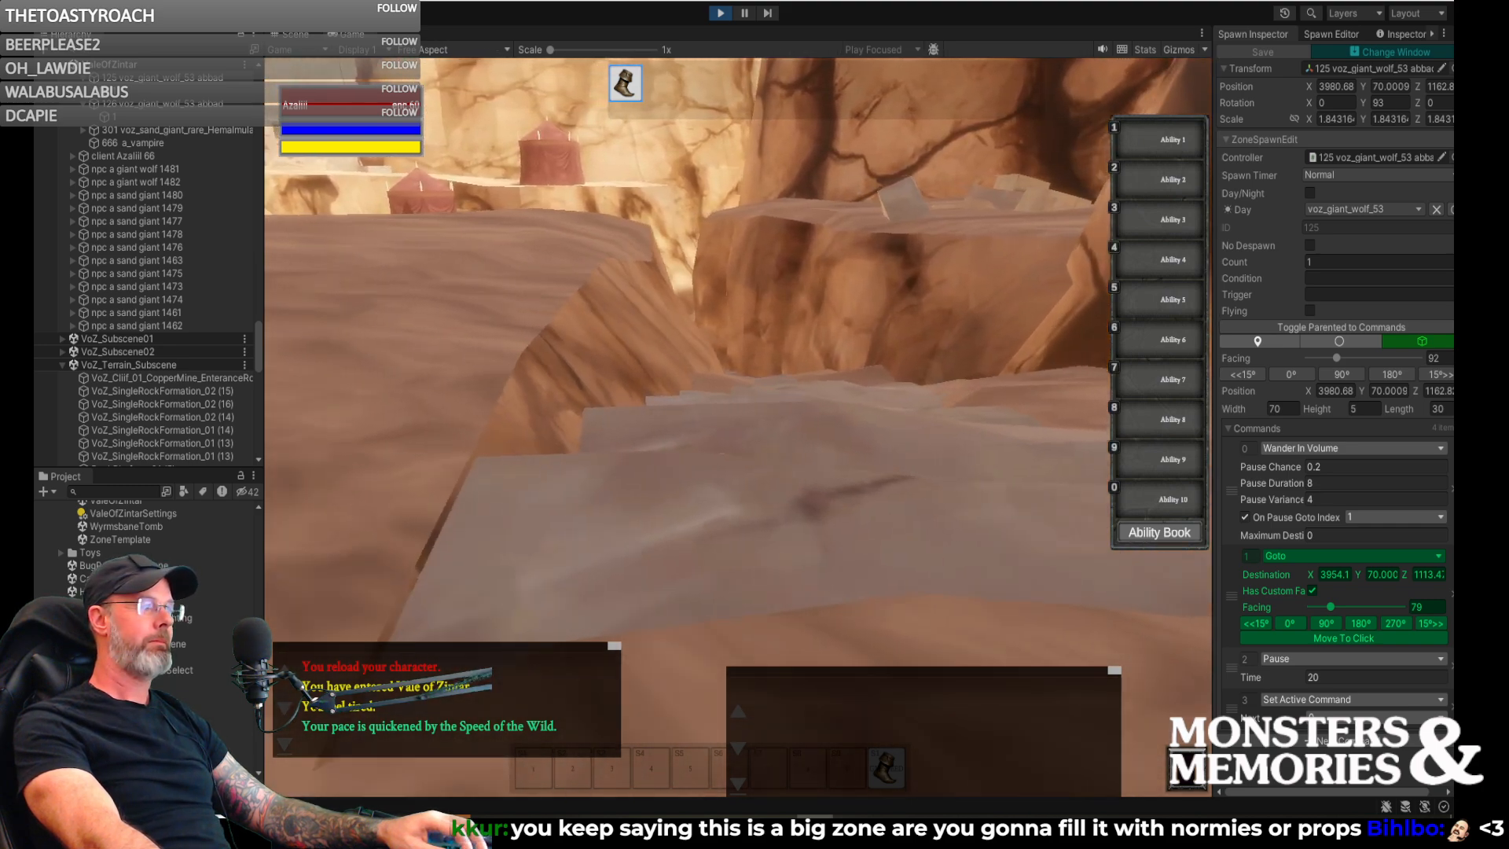
key("w")
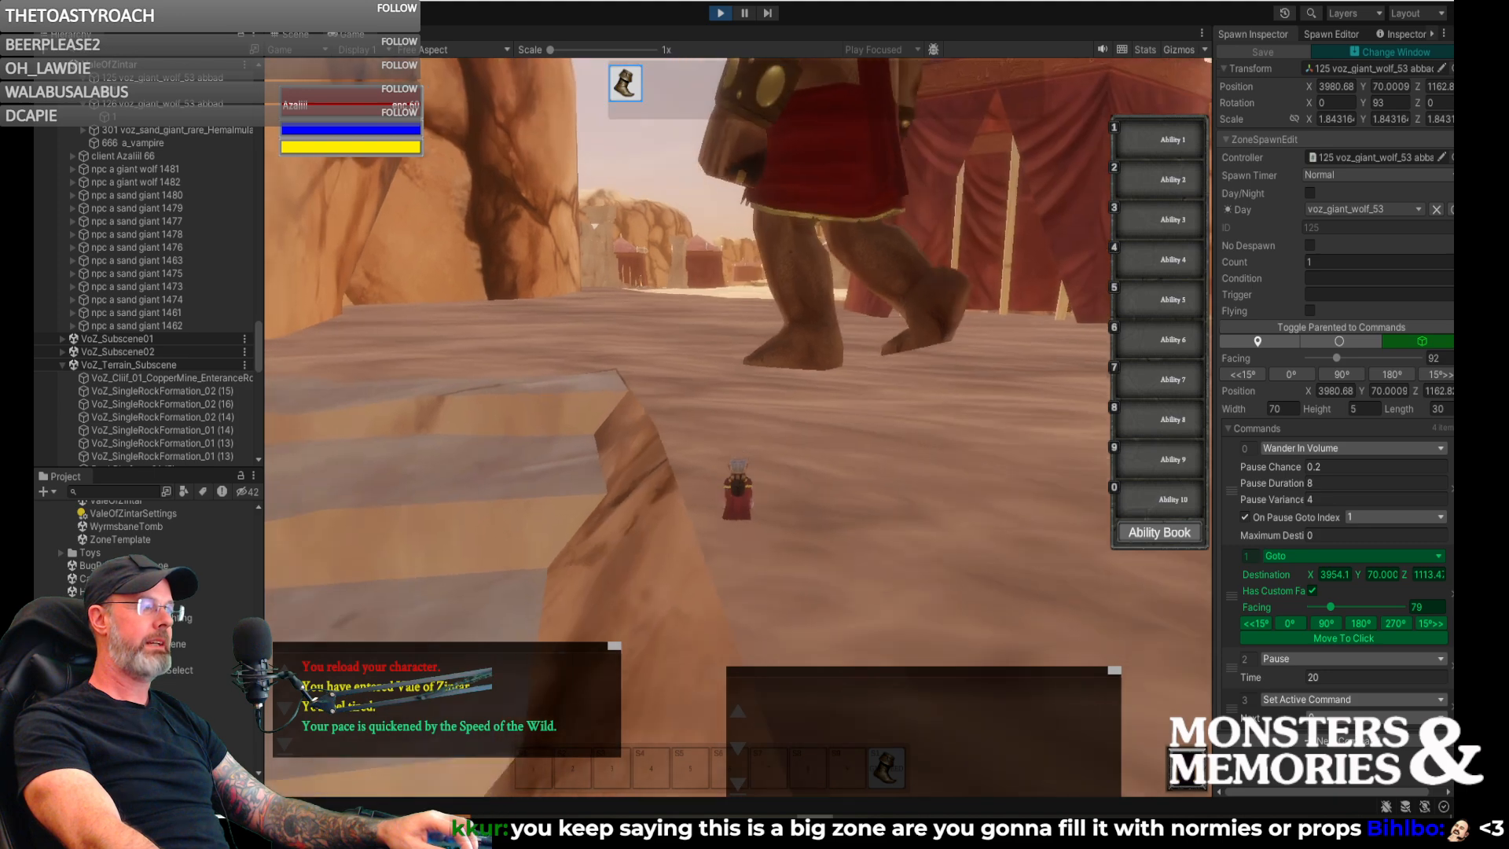
key("w")
key("w")
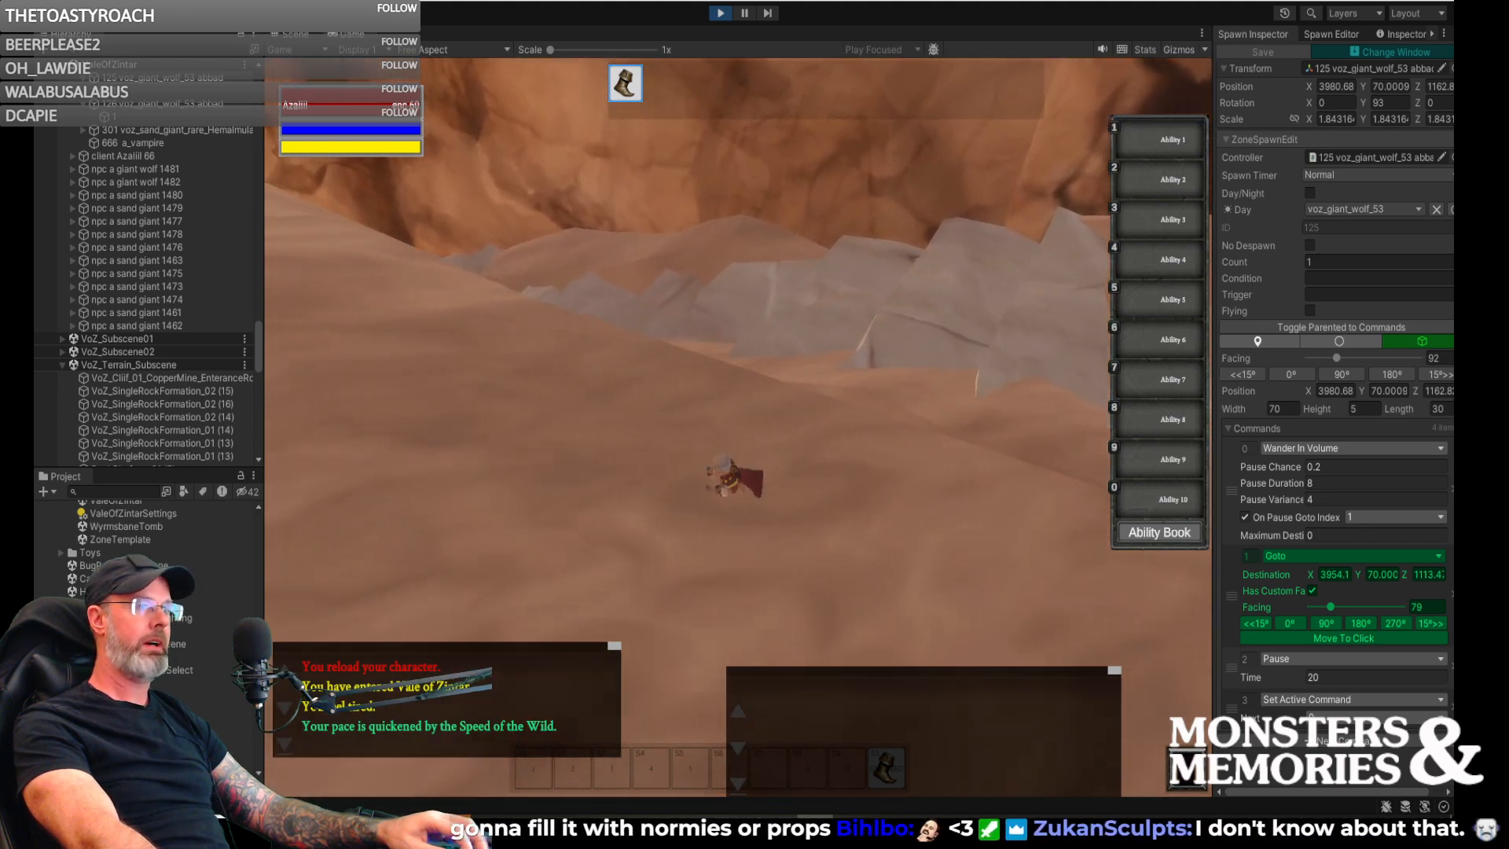
key("w")
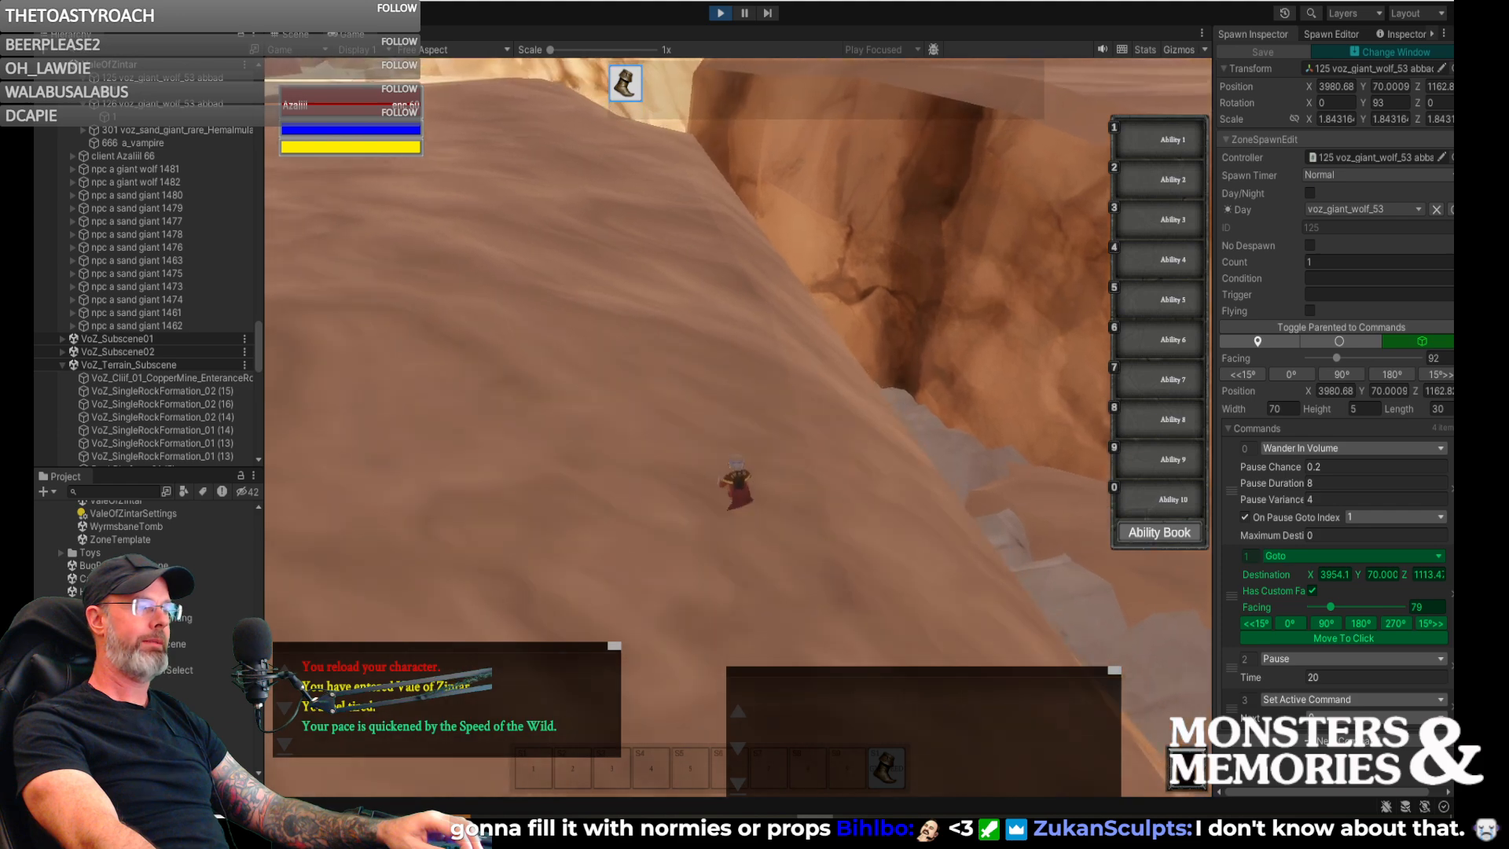
key("w")
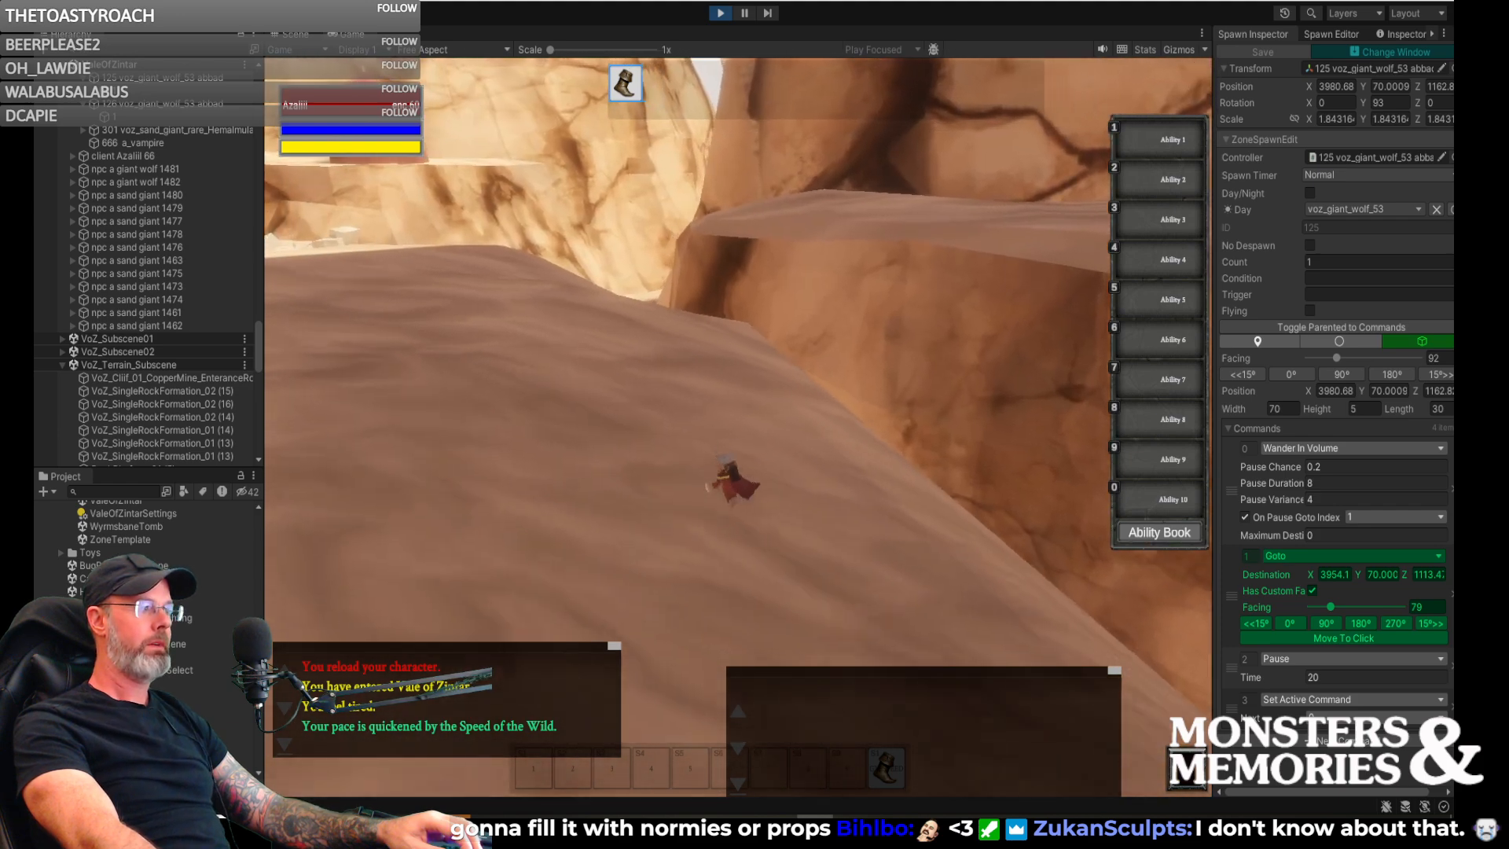
key("w")
key("a")
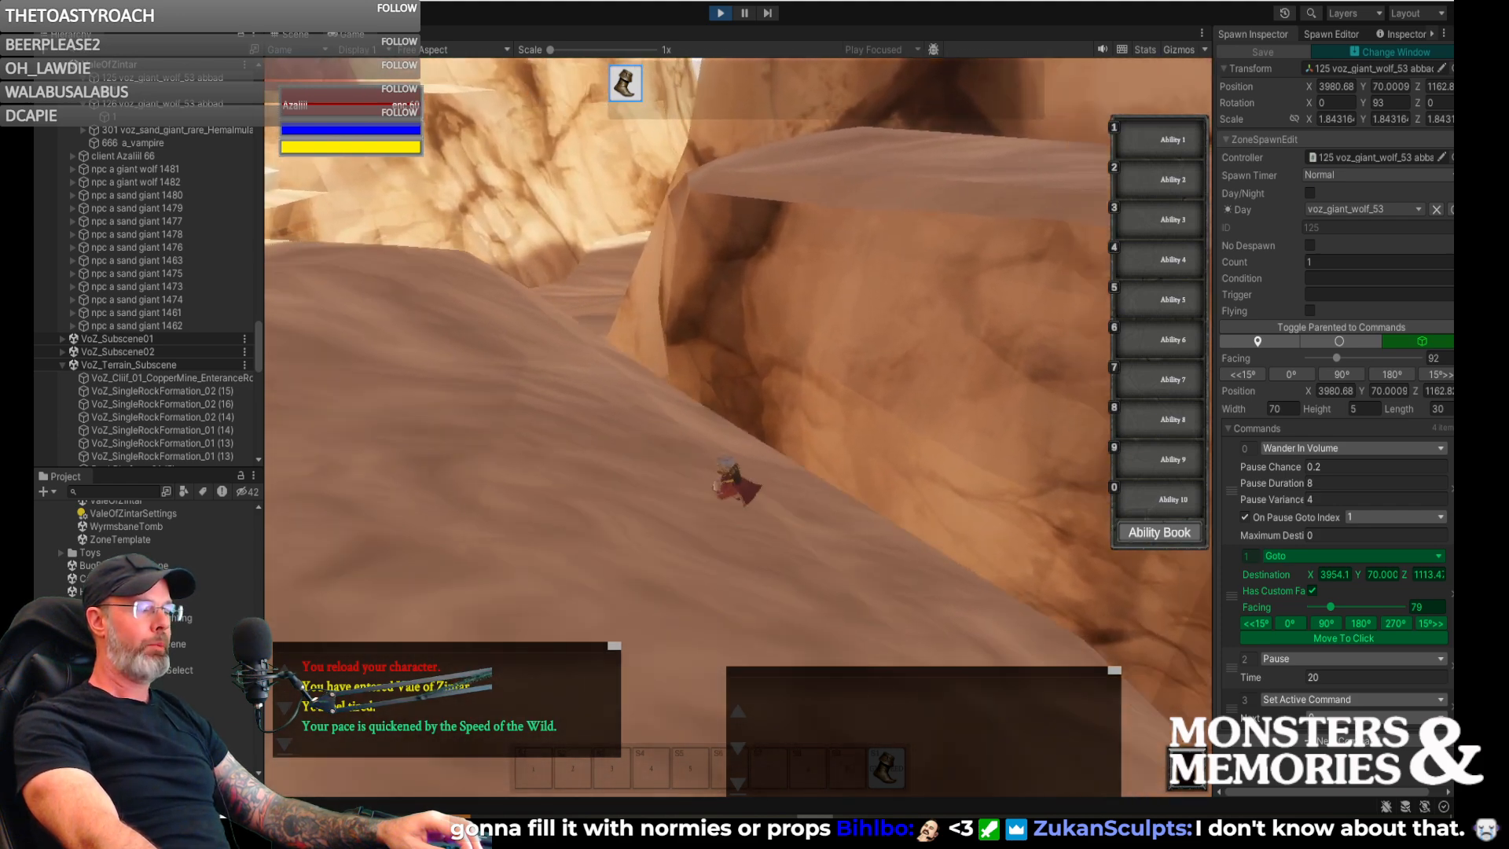
- Turn back along the slope and examine how the sand giant walks down the stone stairway from the camp
key("d")
key("w")
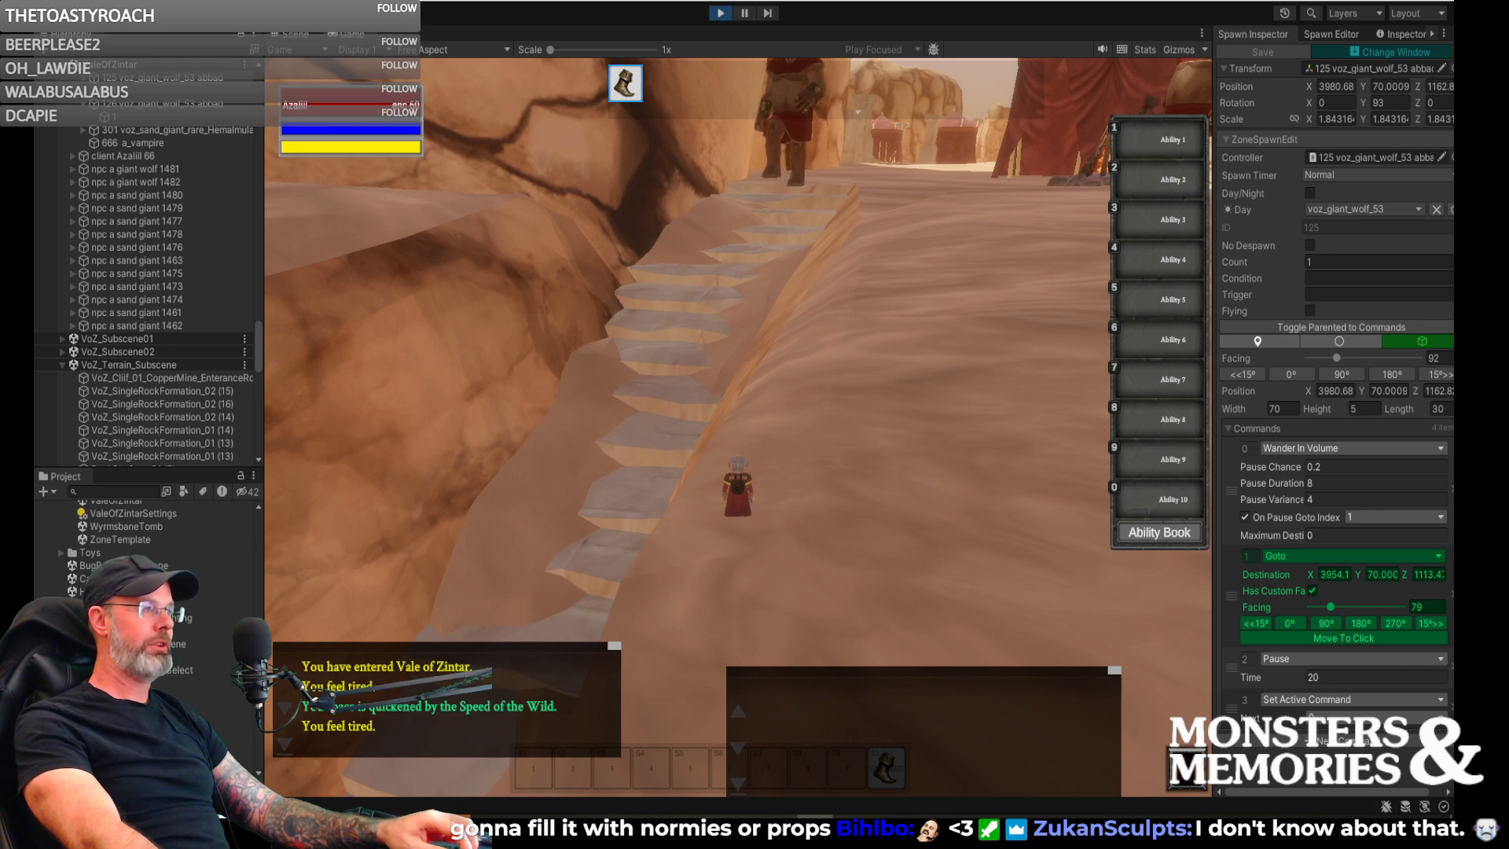
key("w")
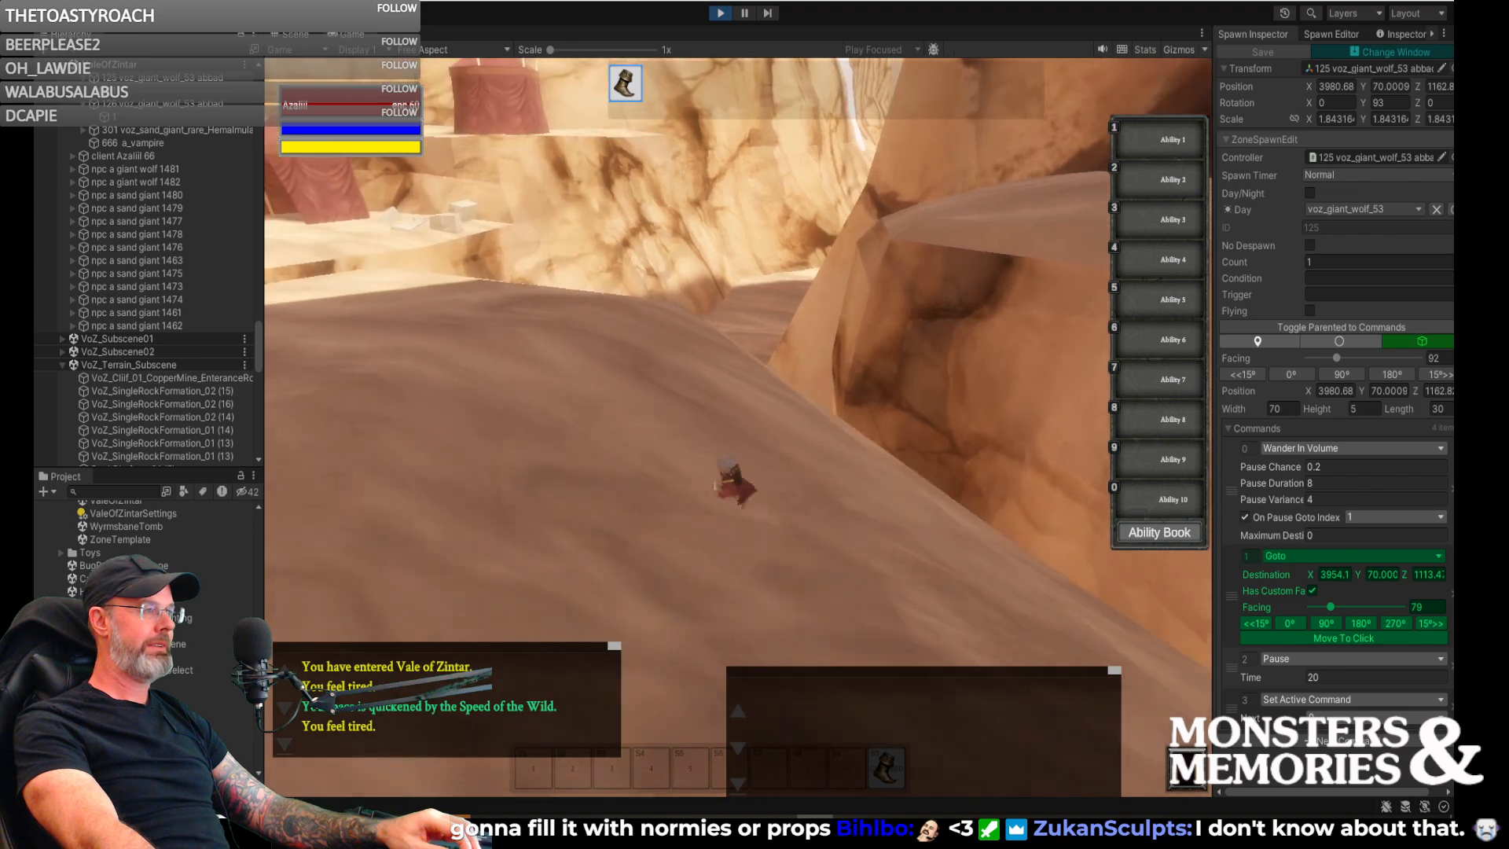
key("w")
key("w")
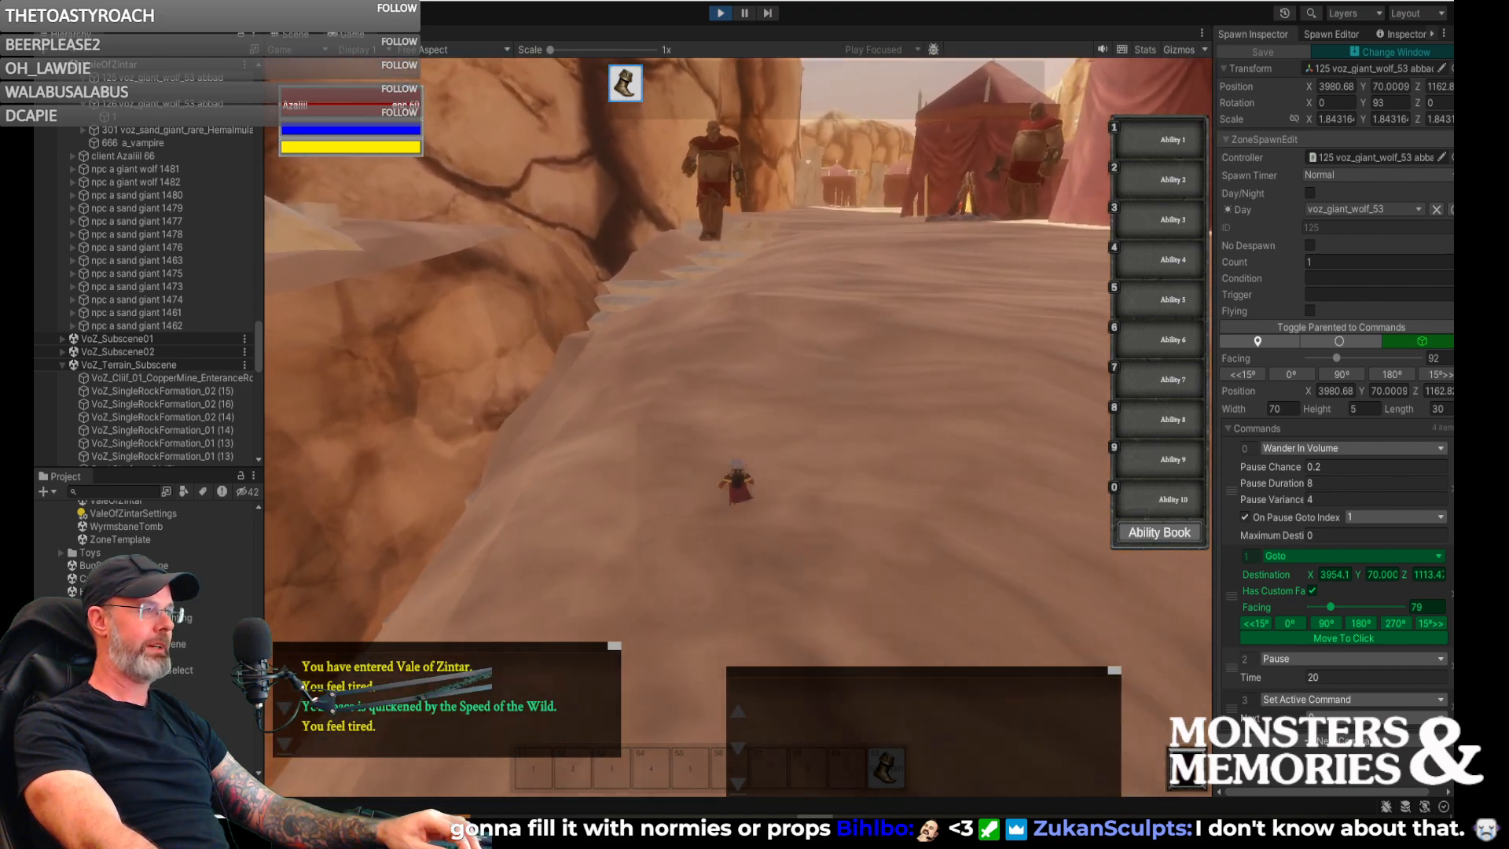
key("w")
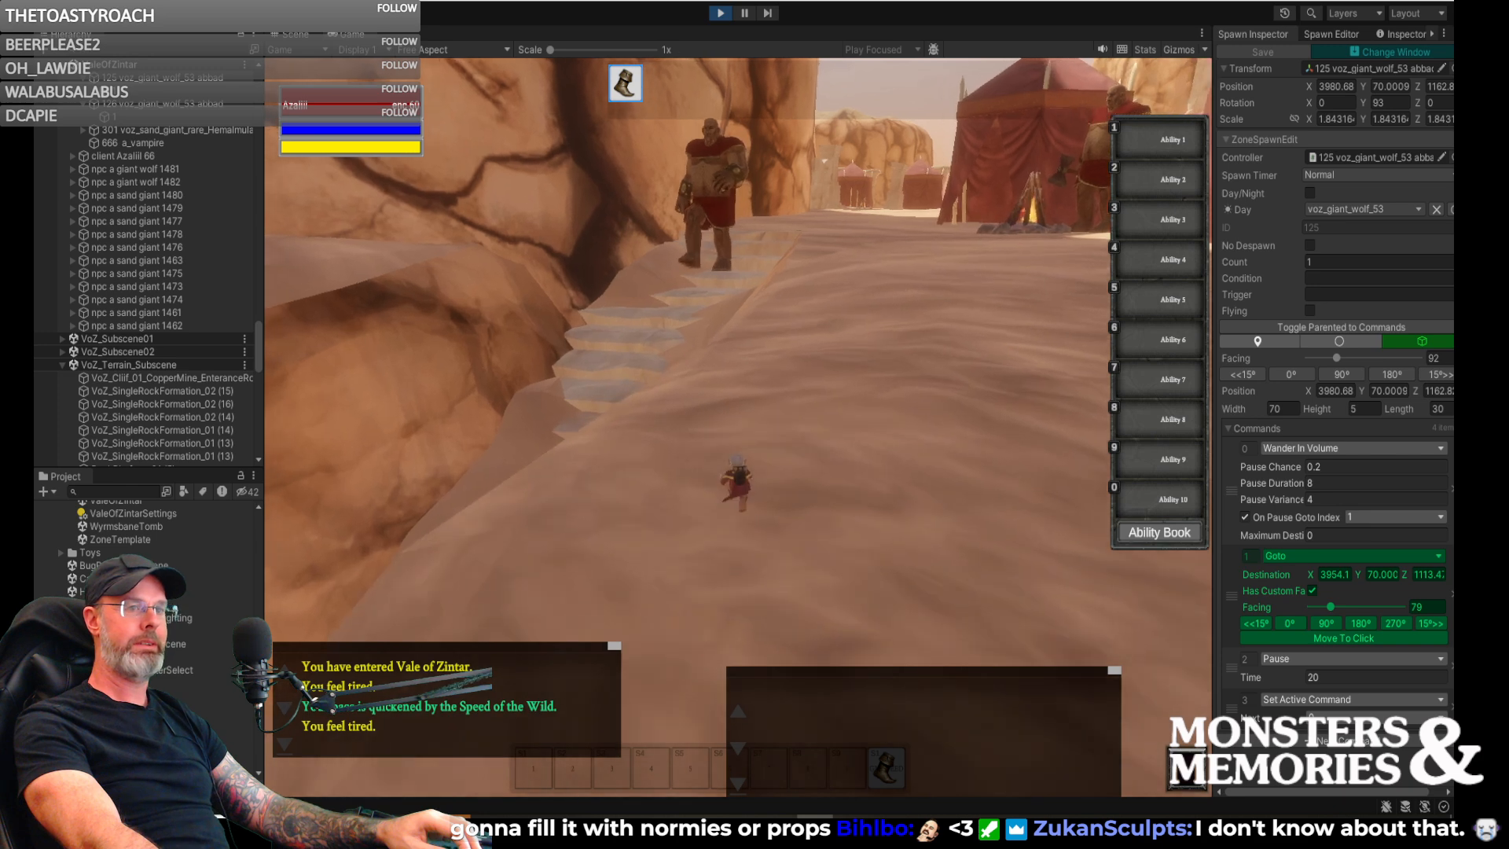
- Run past the sand giant's feet, cross the stone steps and jump toward the rock wall
key("w")
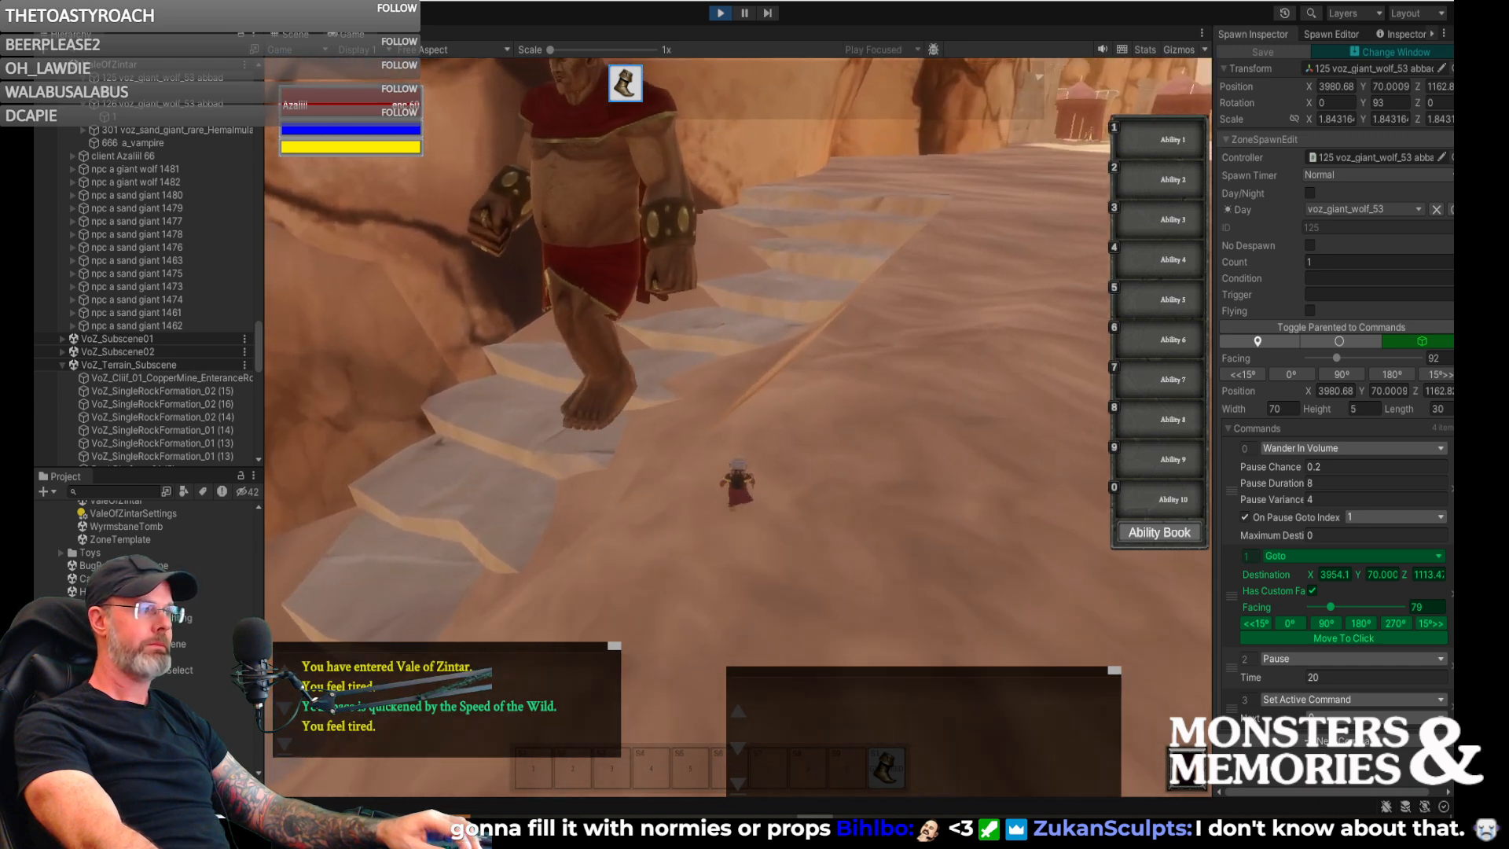
key("w")
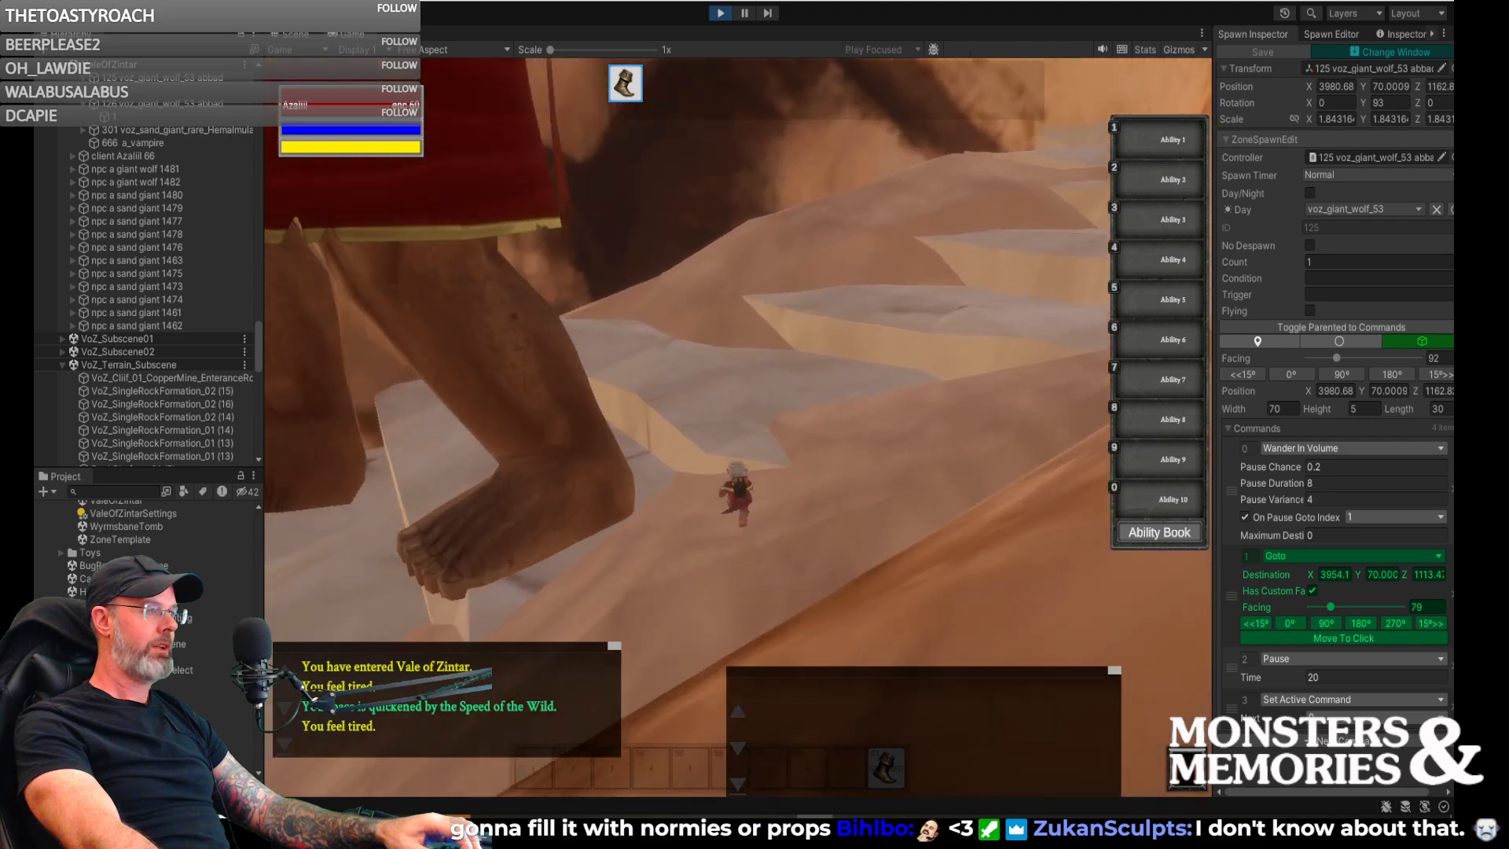
key("w")
key("space")
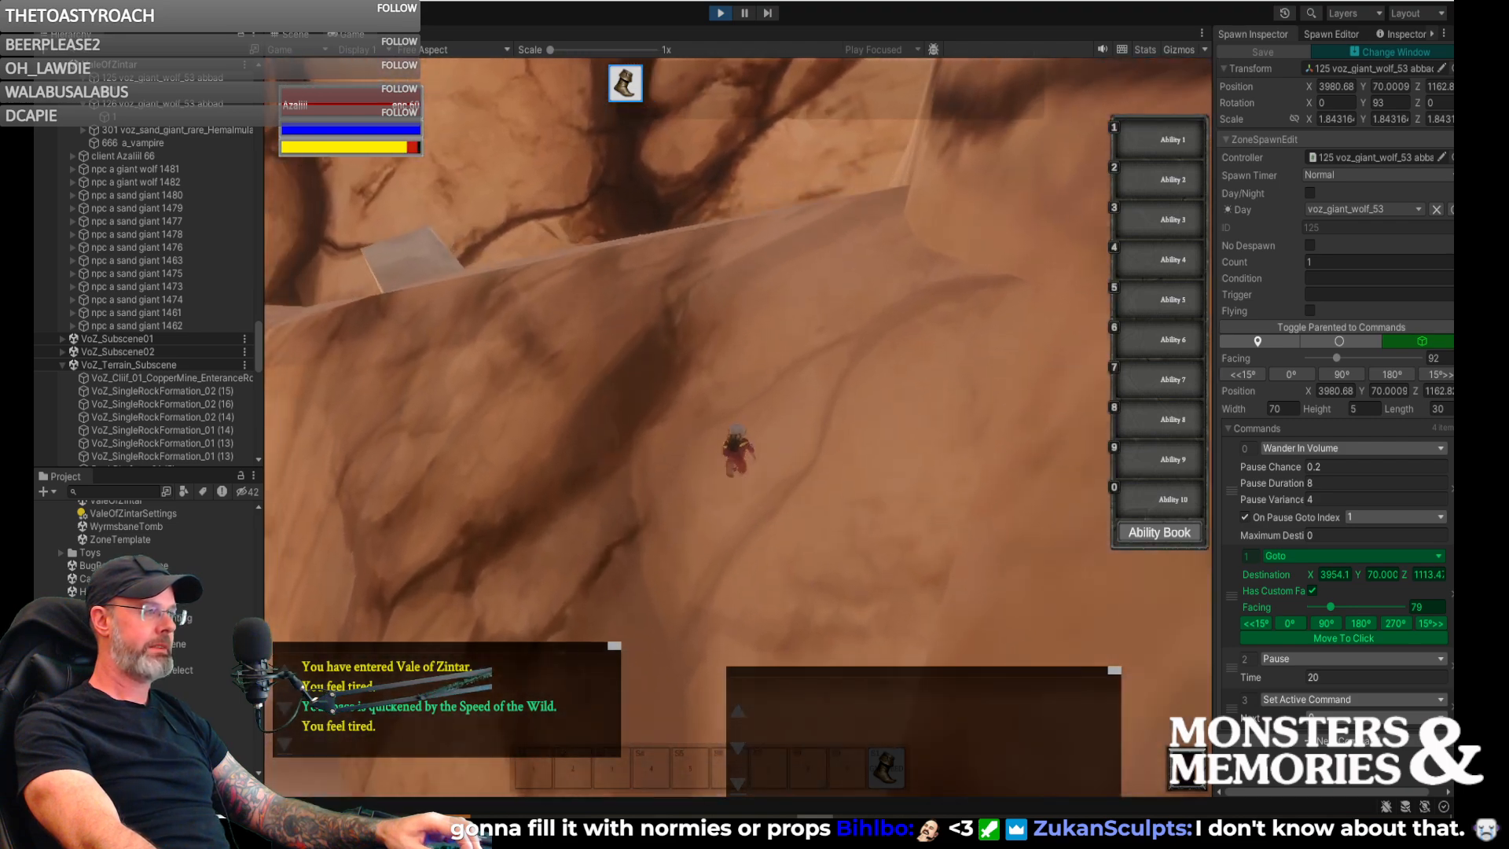
- Run along the sandy slope above the stone stairway and watch the sand giant descend the steps beside it
key("w")
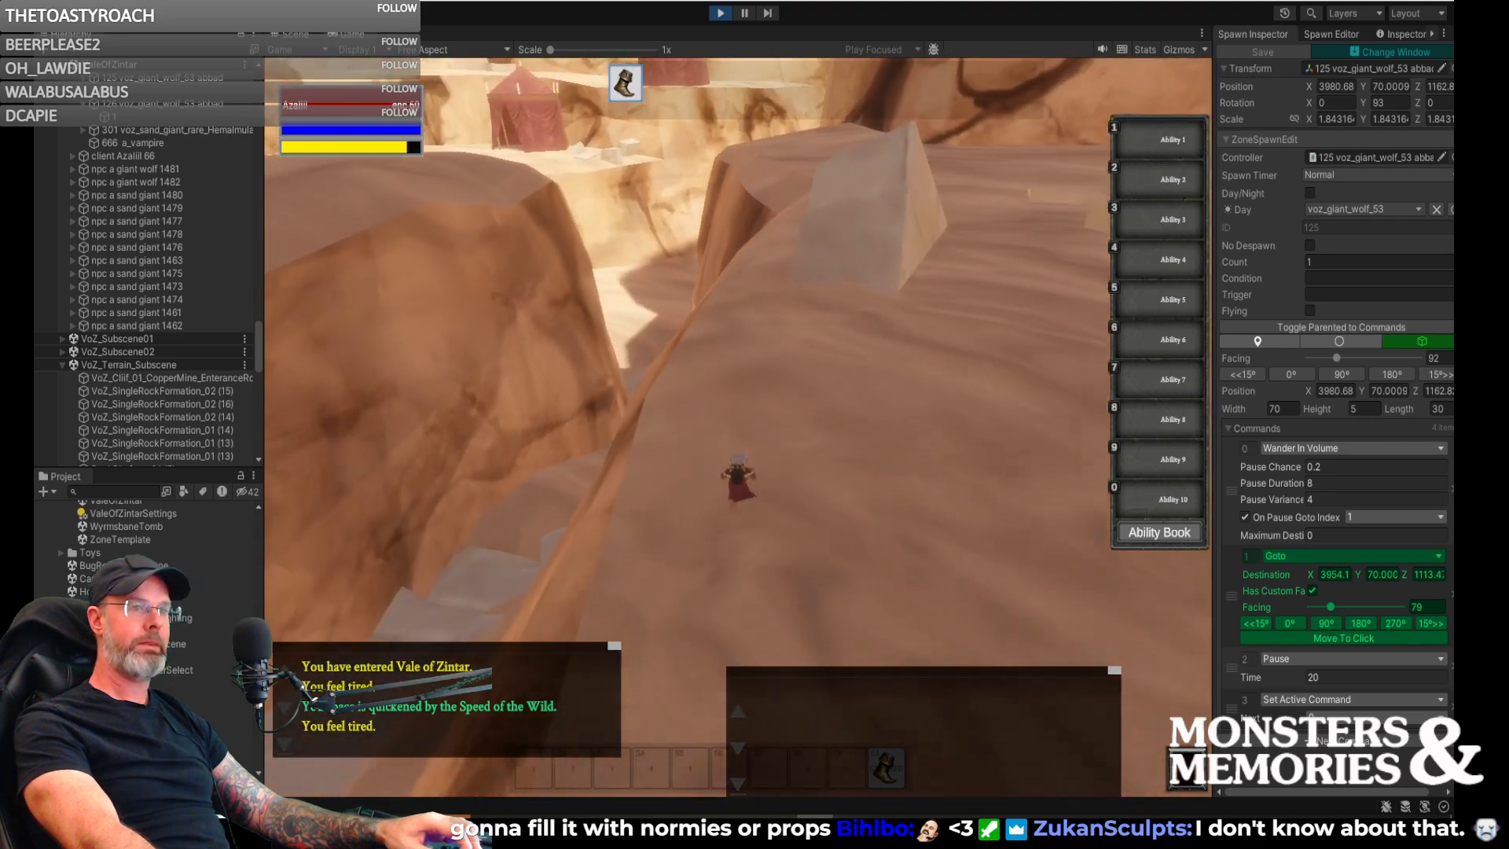
key("w")
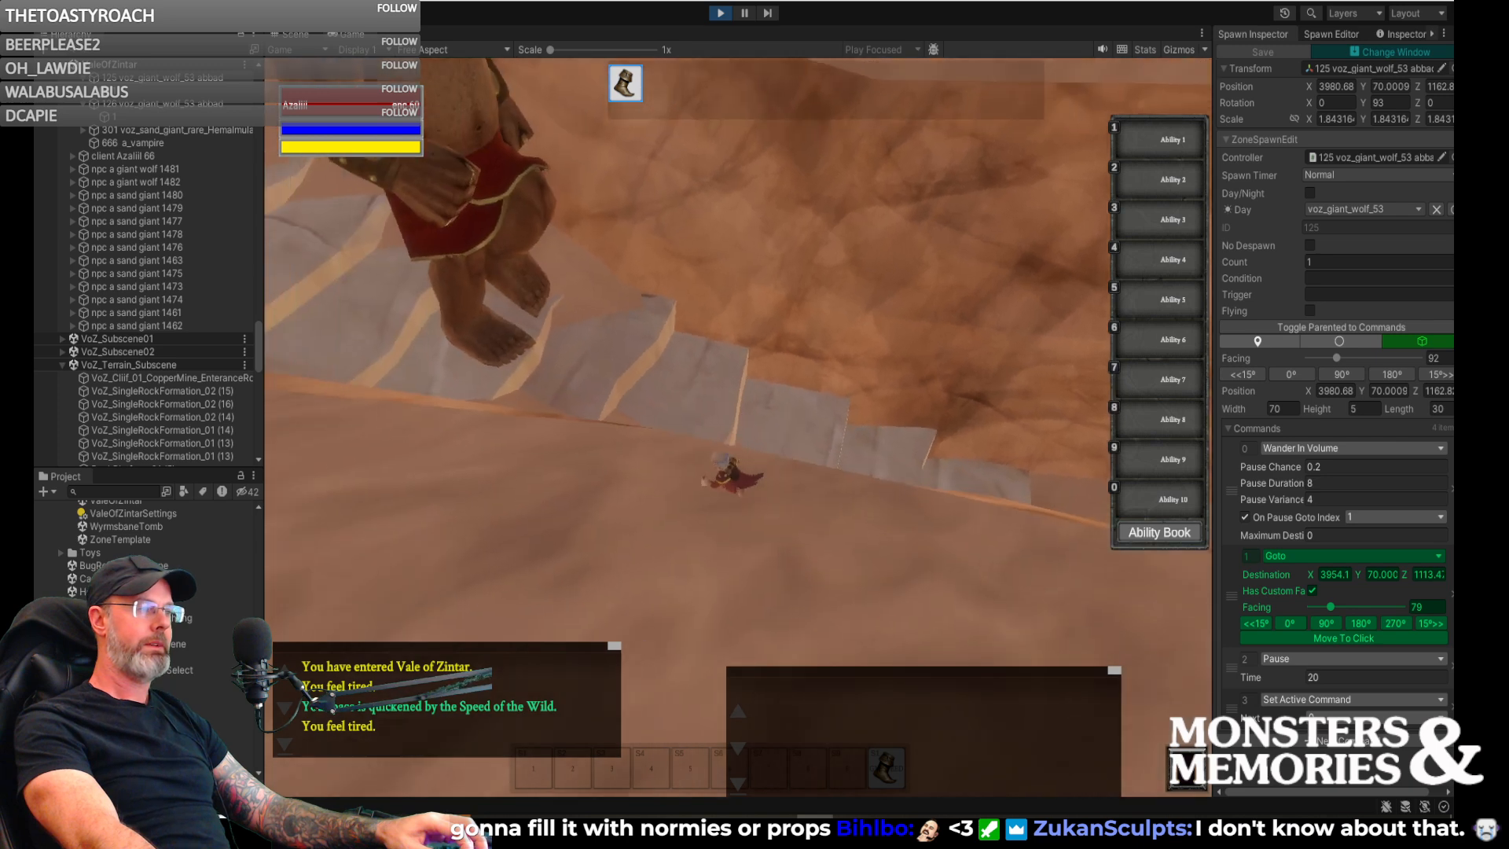
key("w")
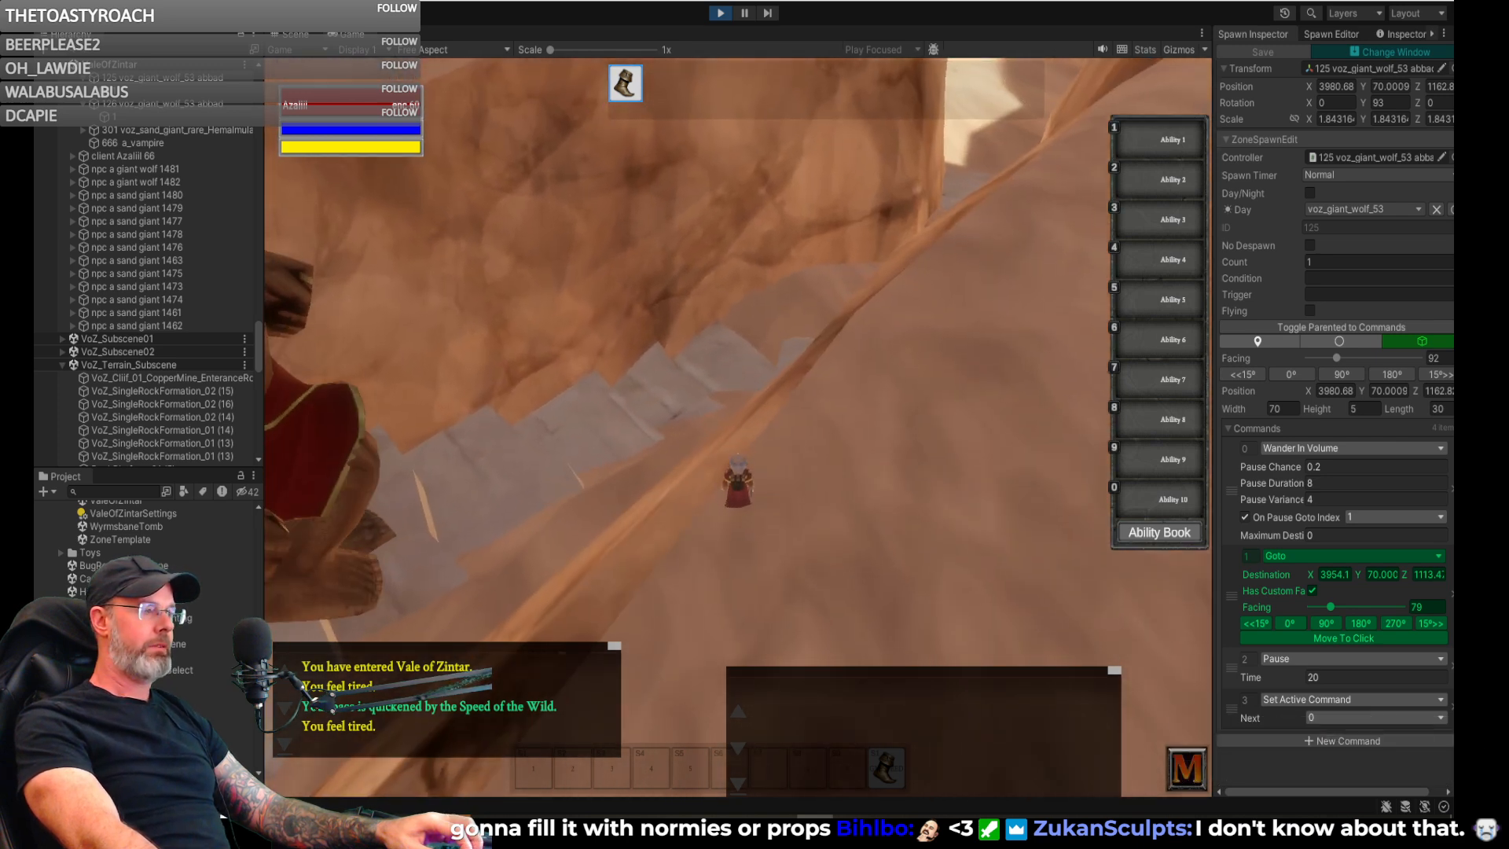
key("w")
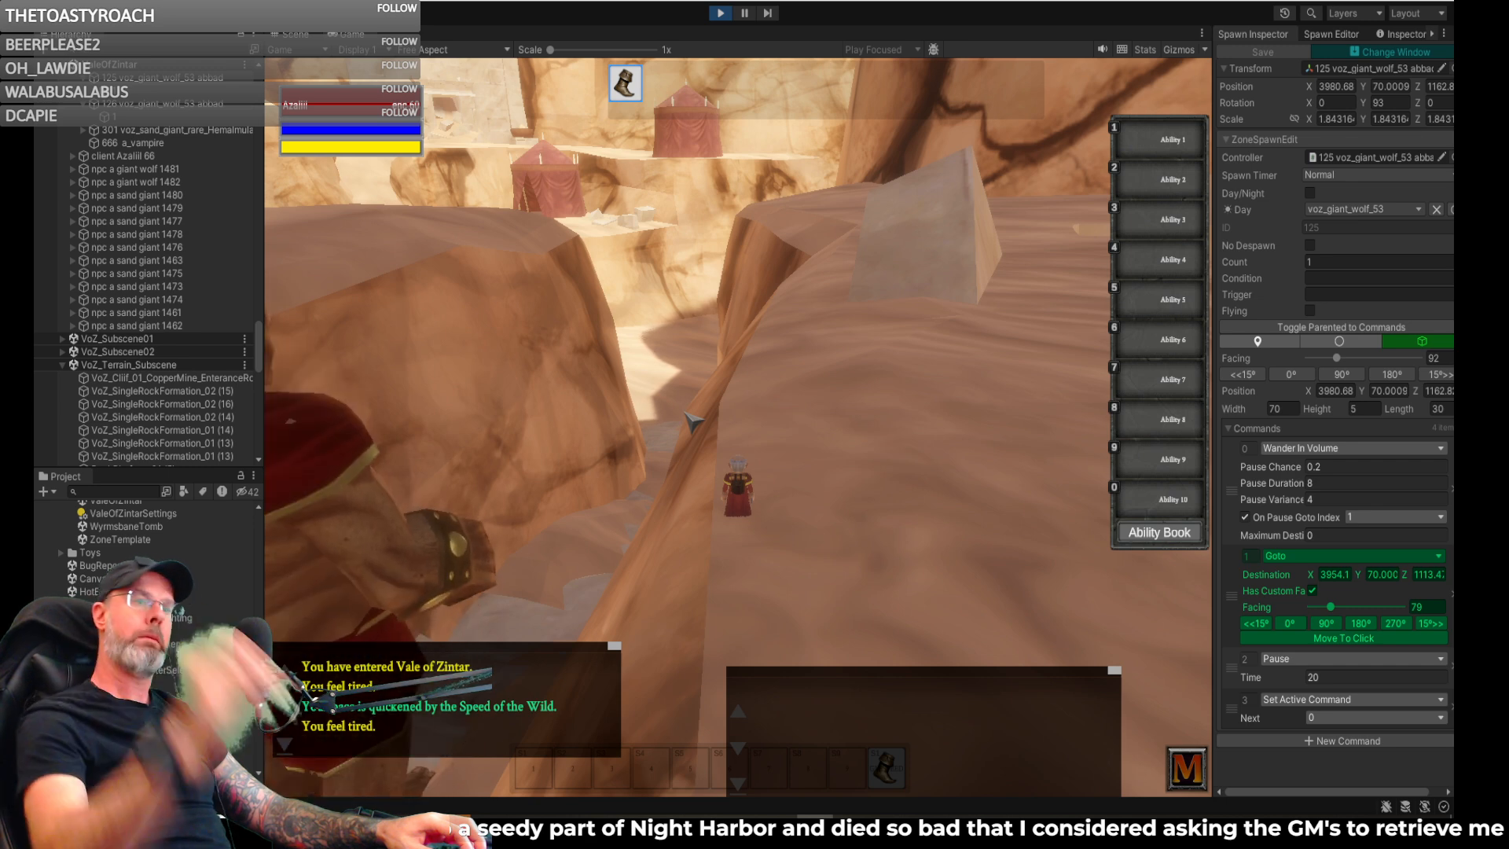
right_click_drag(651, 417, 651, 440)
key("w")
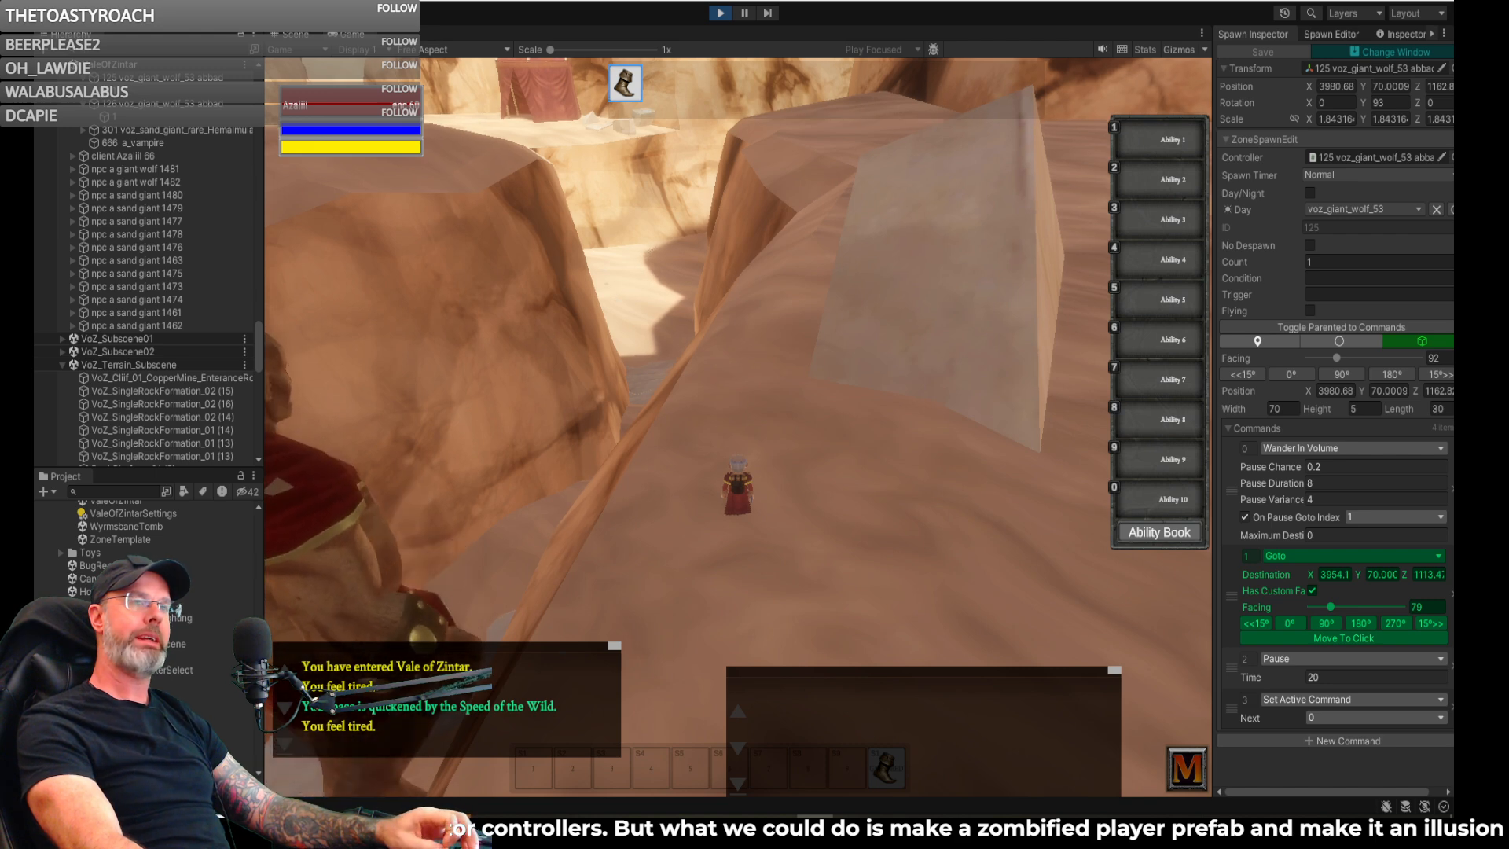
- Leave the slope and get onto the stone stairway behind the descending sand giant
key("w")
right_click_drag(650, 440, 504, 428)
key("w")
key("w")
key("w")
key("w")
key("w")
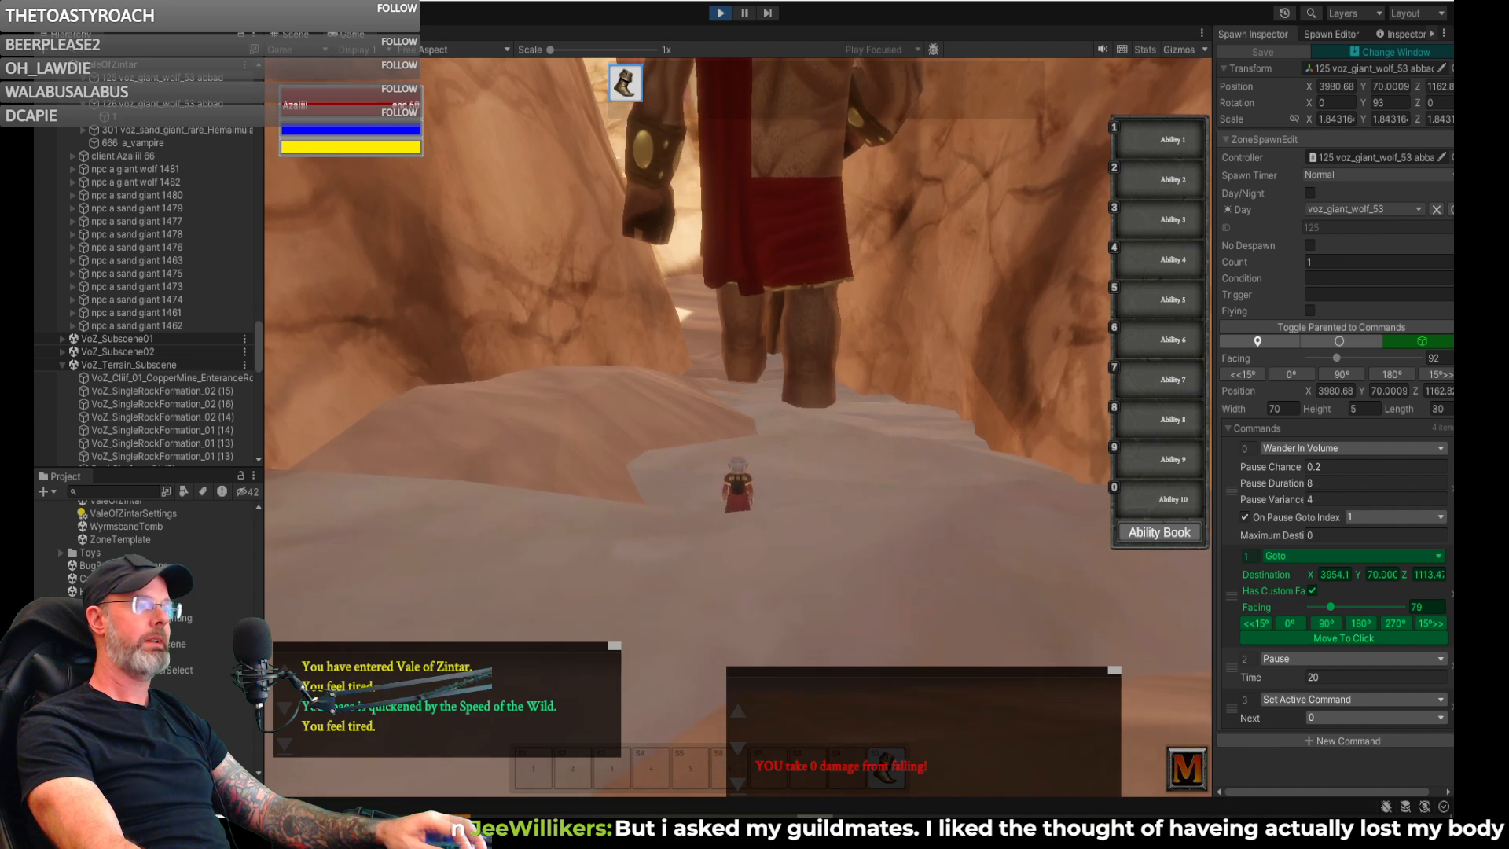
- Follow the sand giant down the stairway through the canyon and examine how it walks on the steps
key("w")
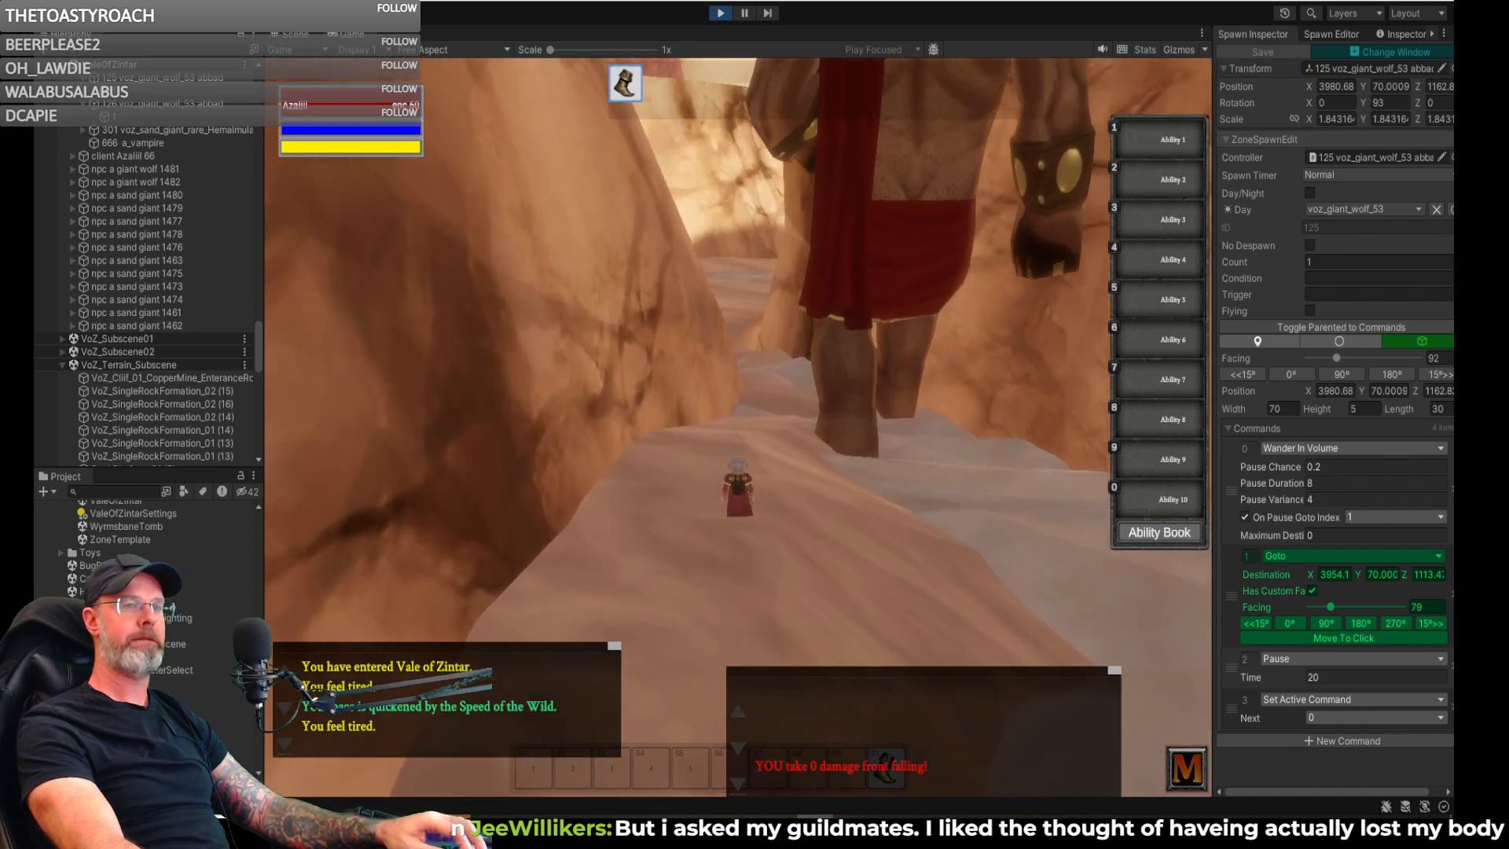
key("w")
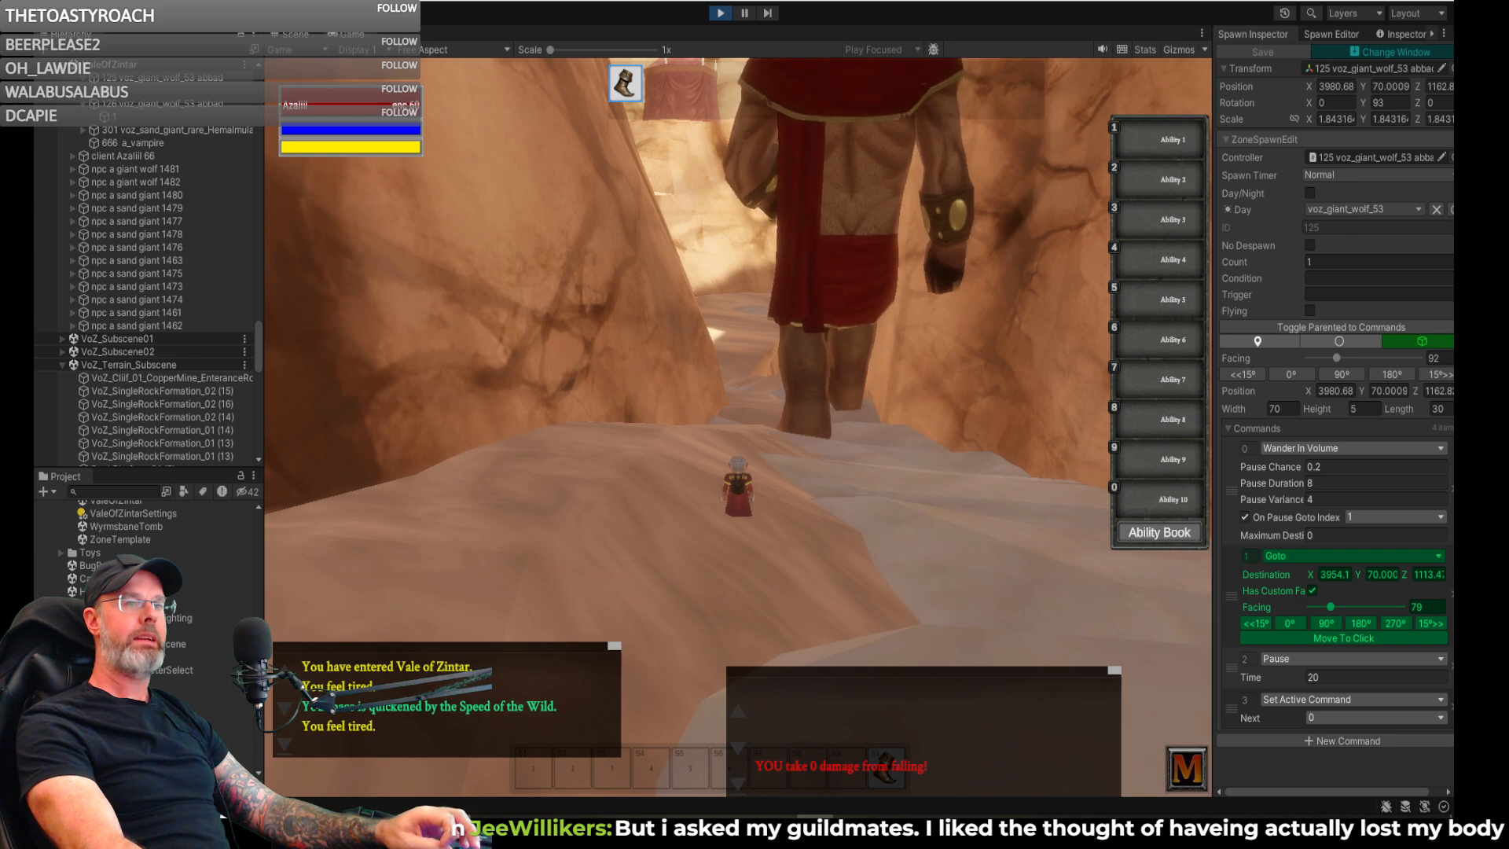
key("w")
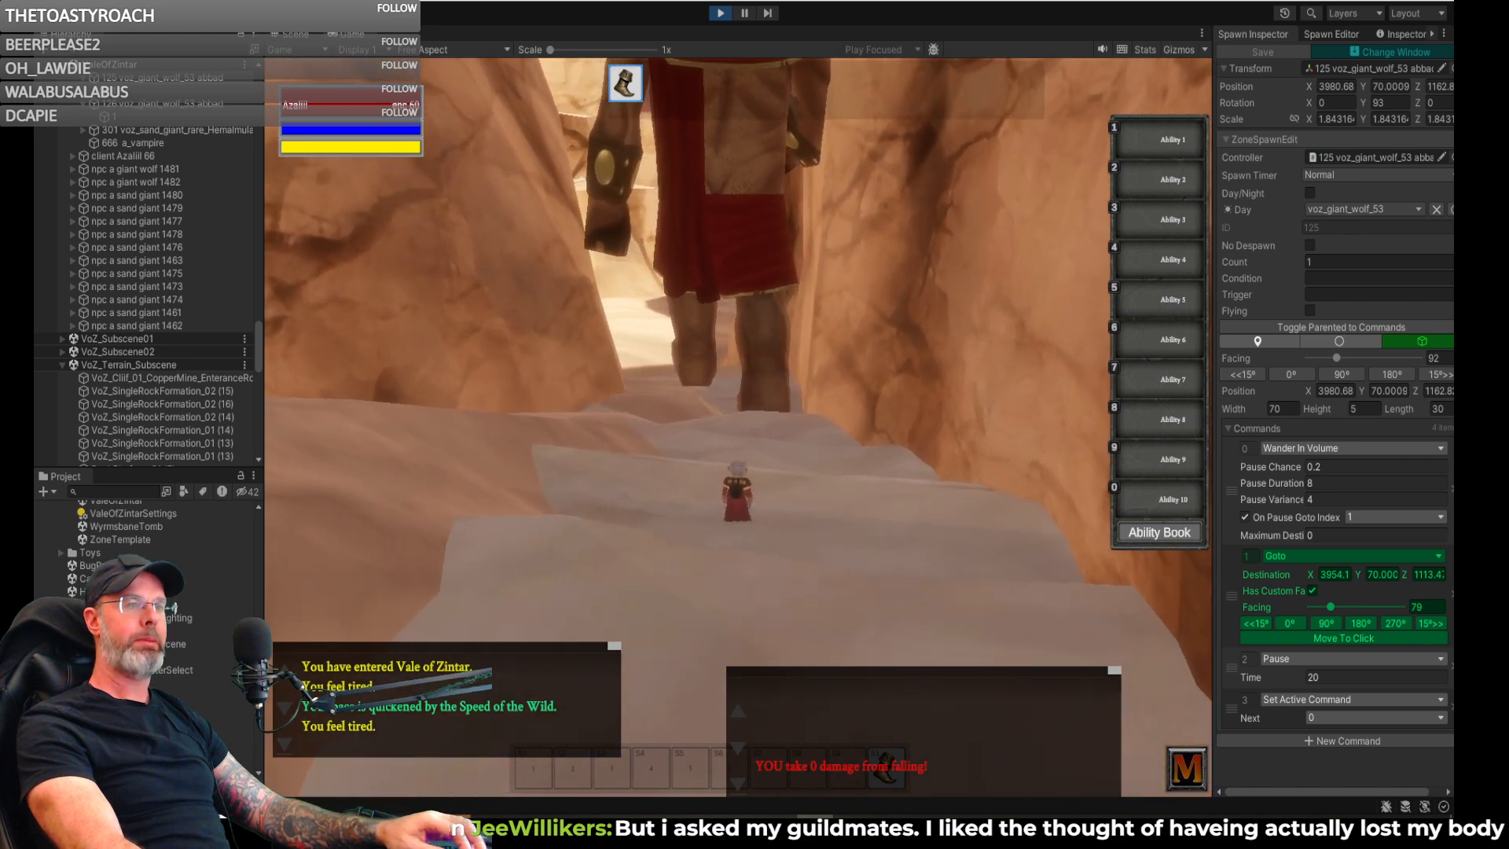
key("w")
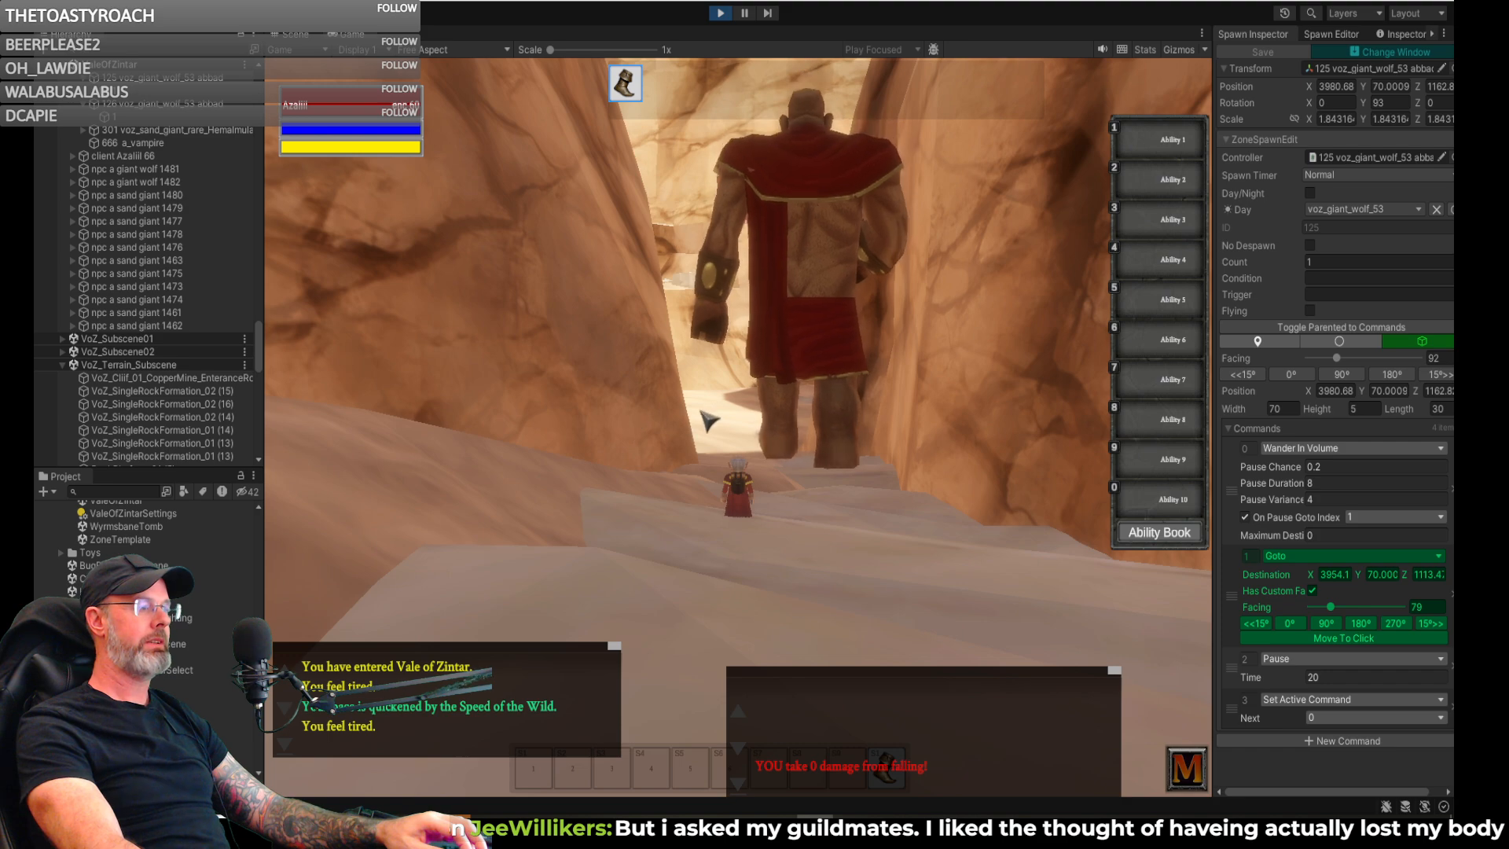
key("w")
right_click_drag(622, 279, 618, 333)
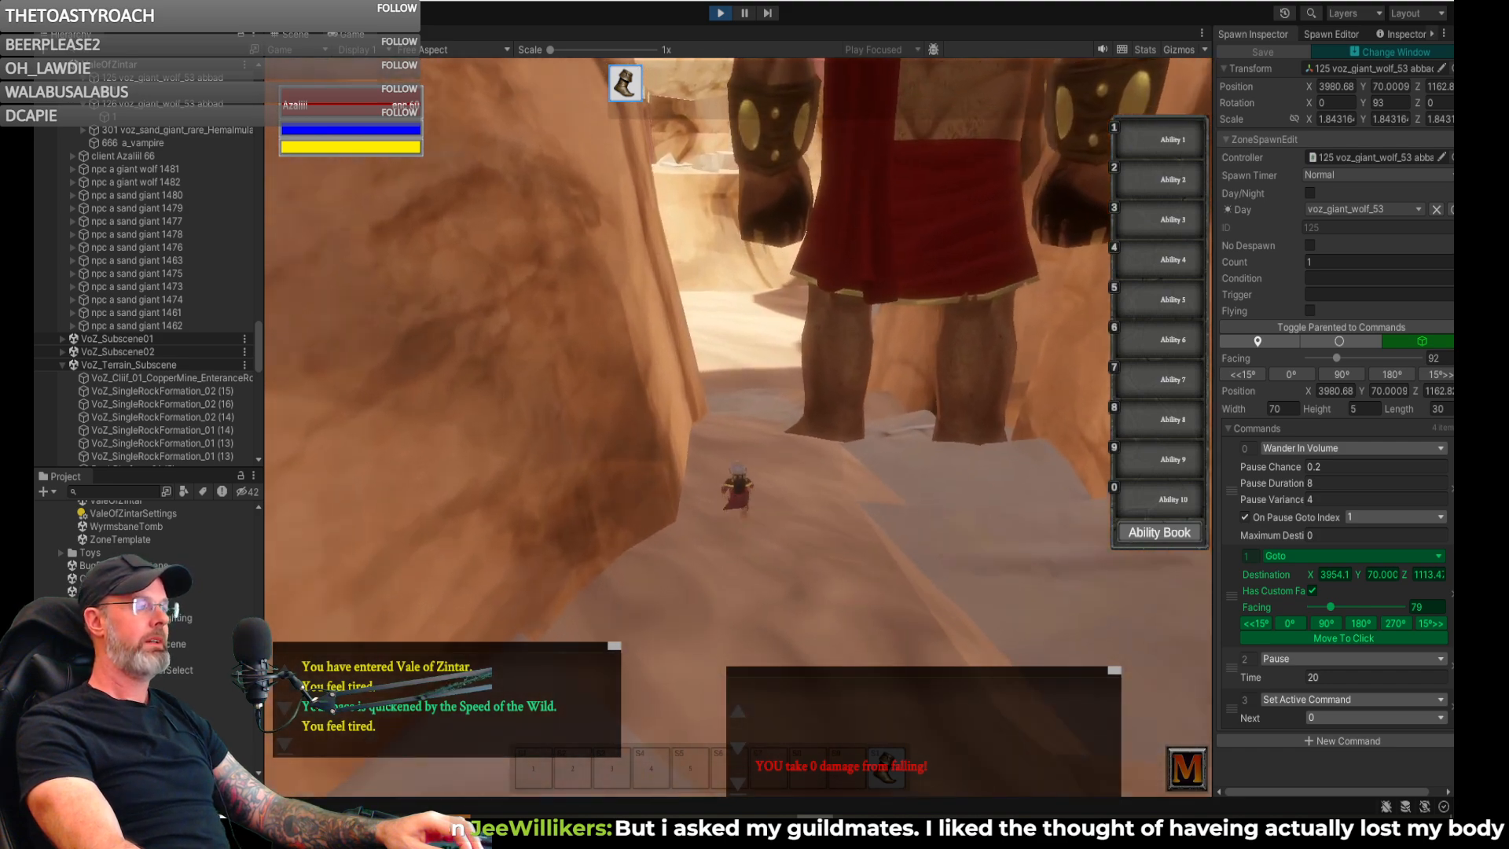
- Run past the sand giant to the sand at the foot of the stairway and turn back to watch it approach
key("w")
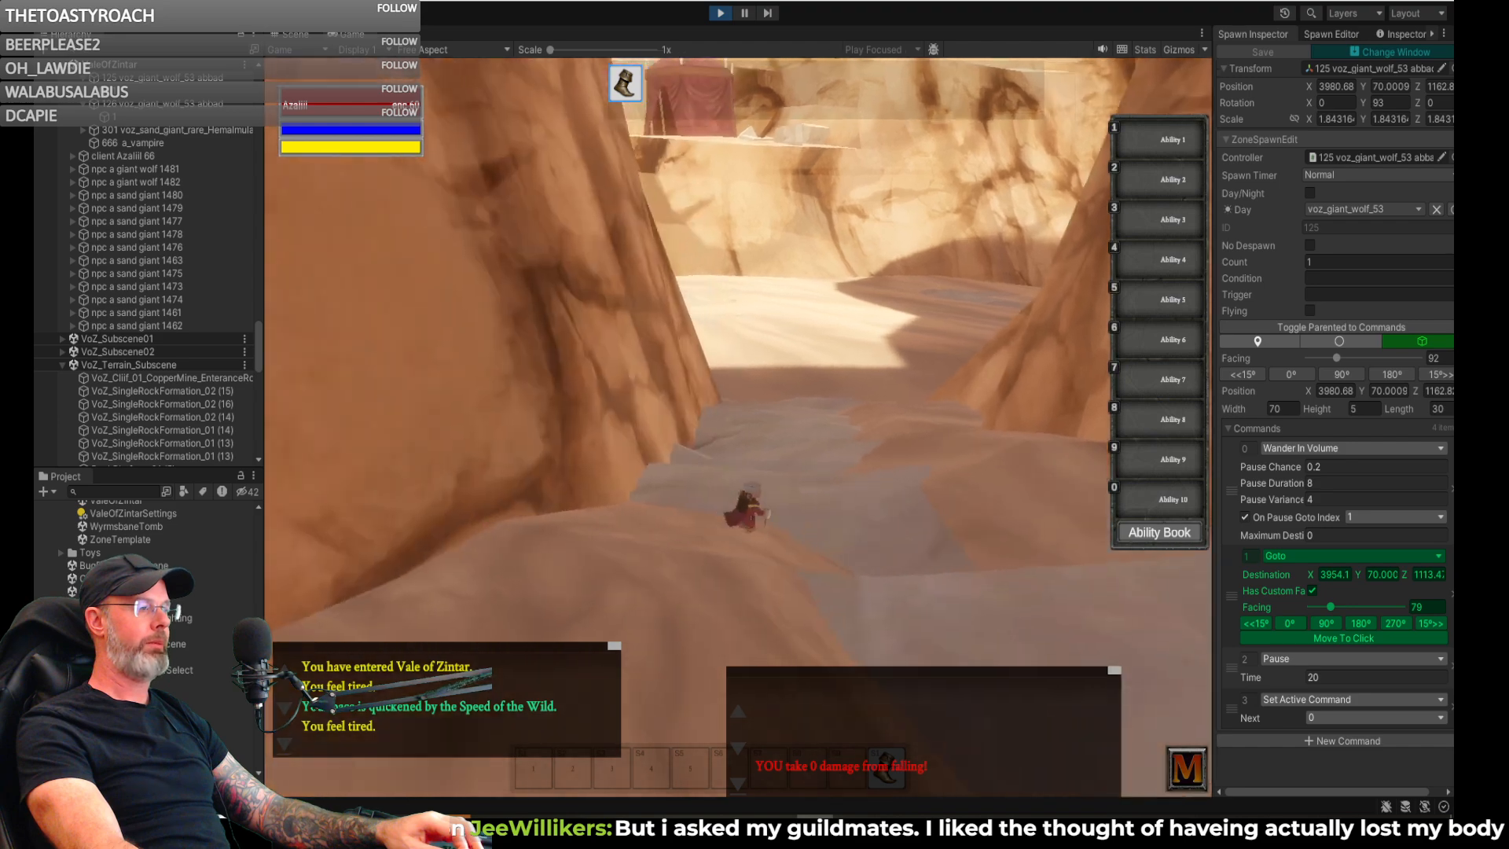
key("w")
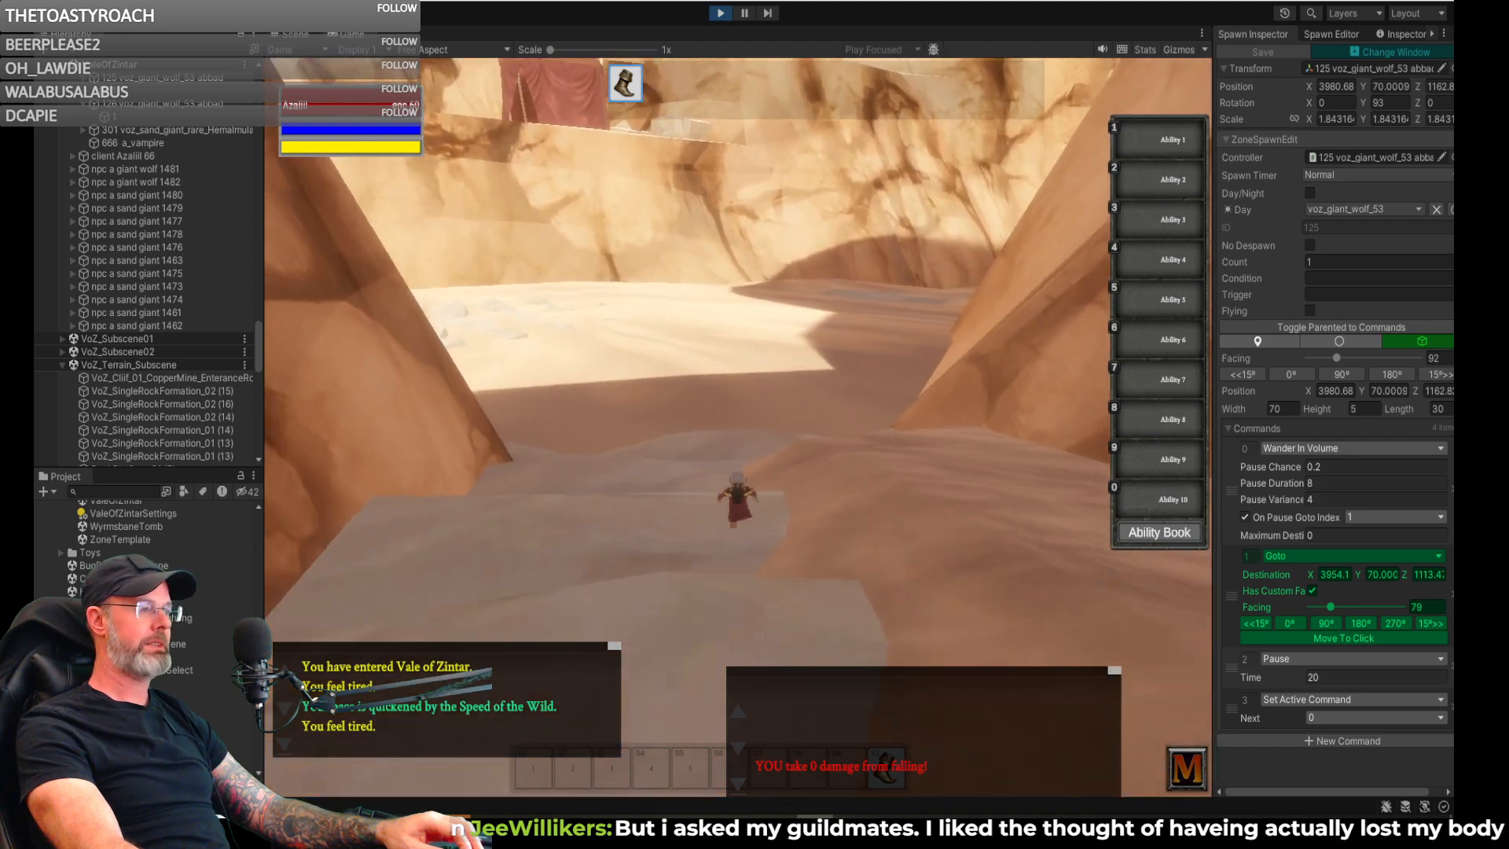
key("w")
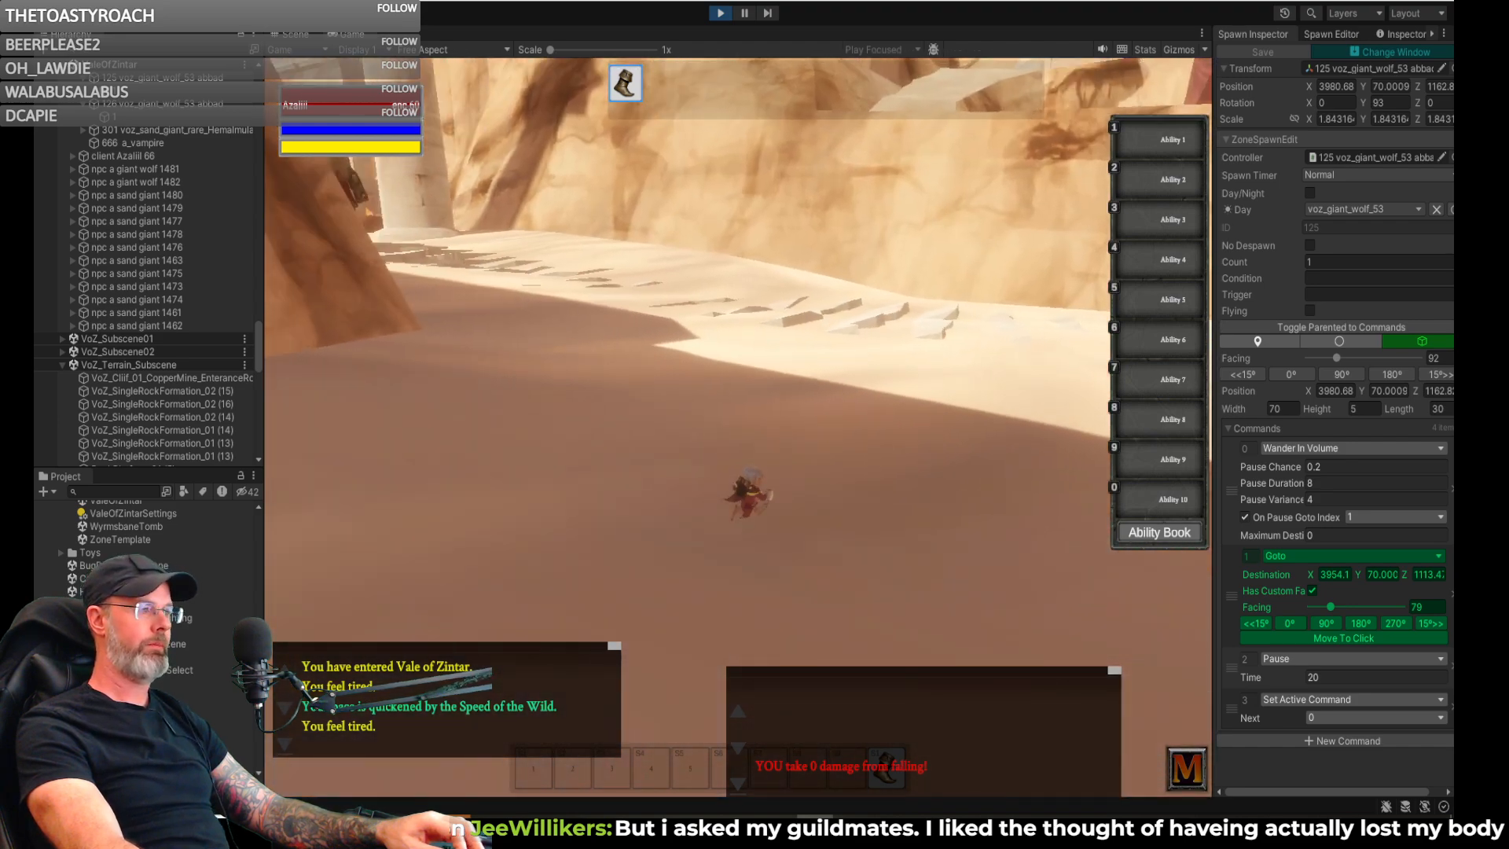
key("w")
key("d")
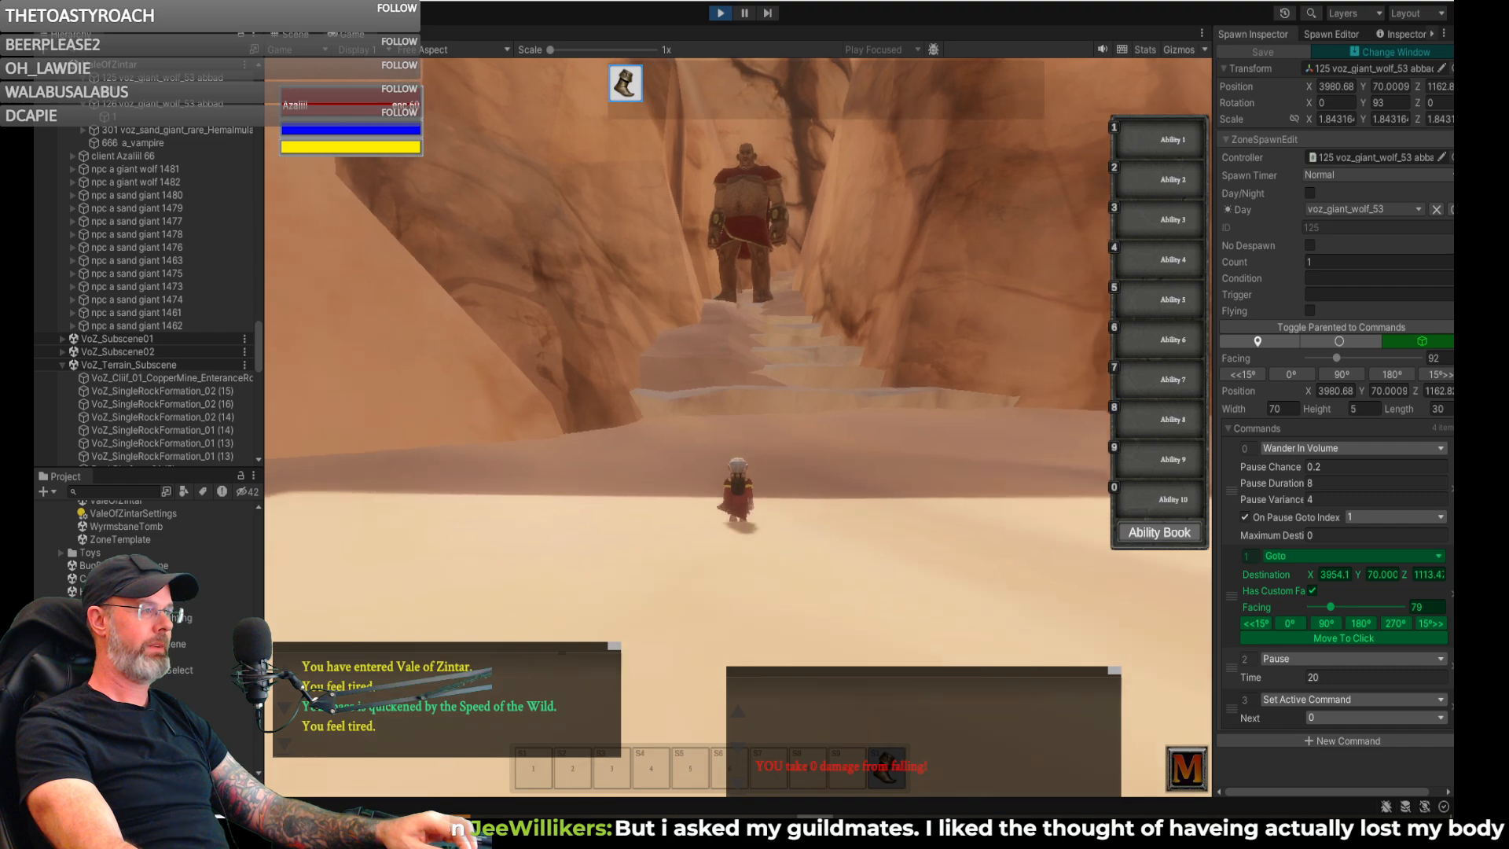
key("s")
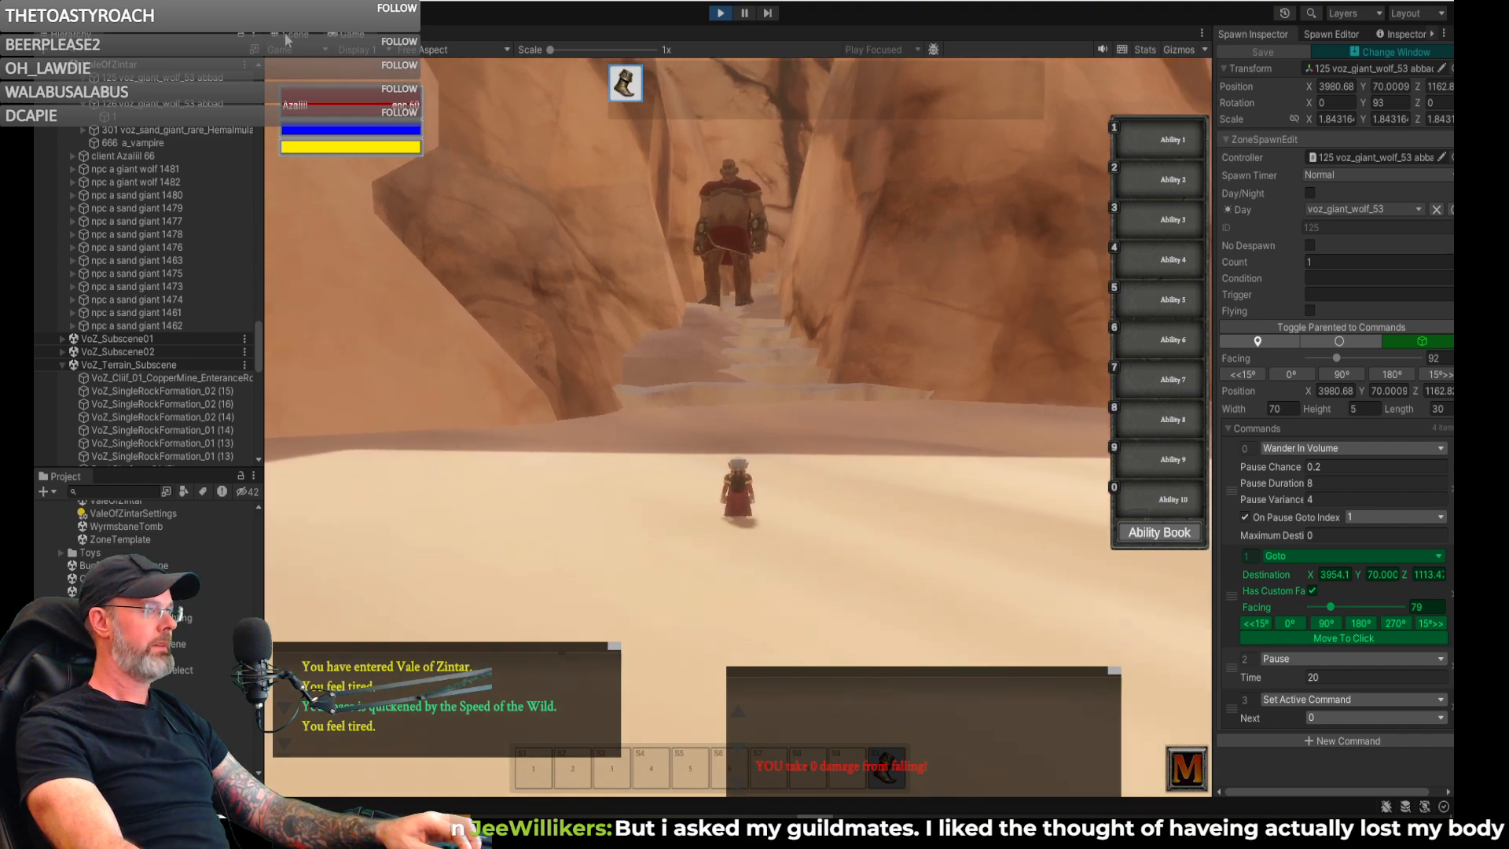
- Switch to the Scene view and select sand giant spawn 122 at the foot of the stone stairway
left_click(282, 35)
key("w")
right_click_drag(623, 309, 734, 282)
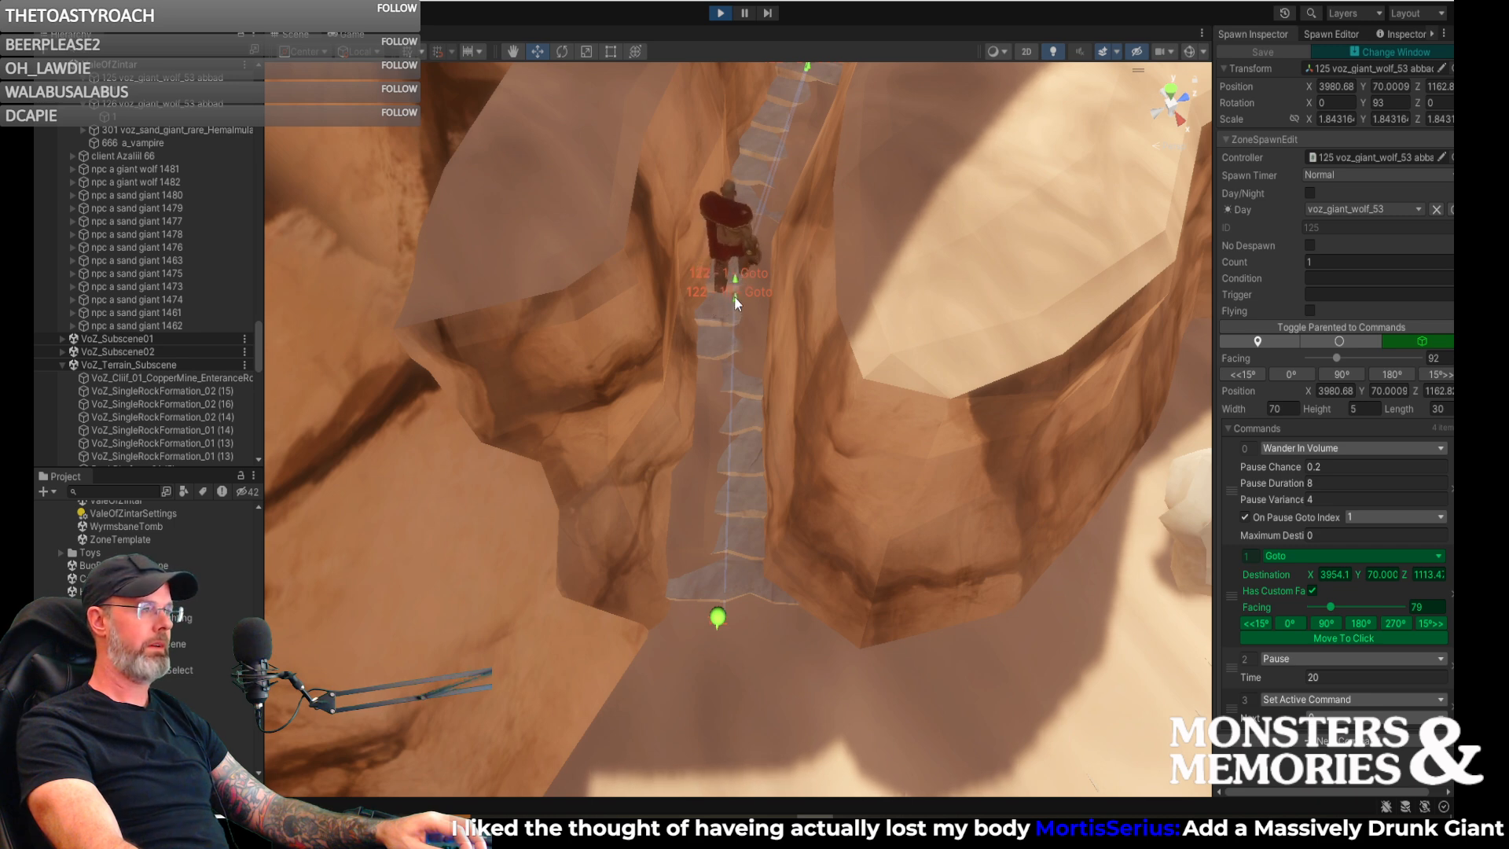
left_click(722, 619)
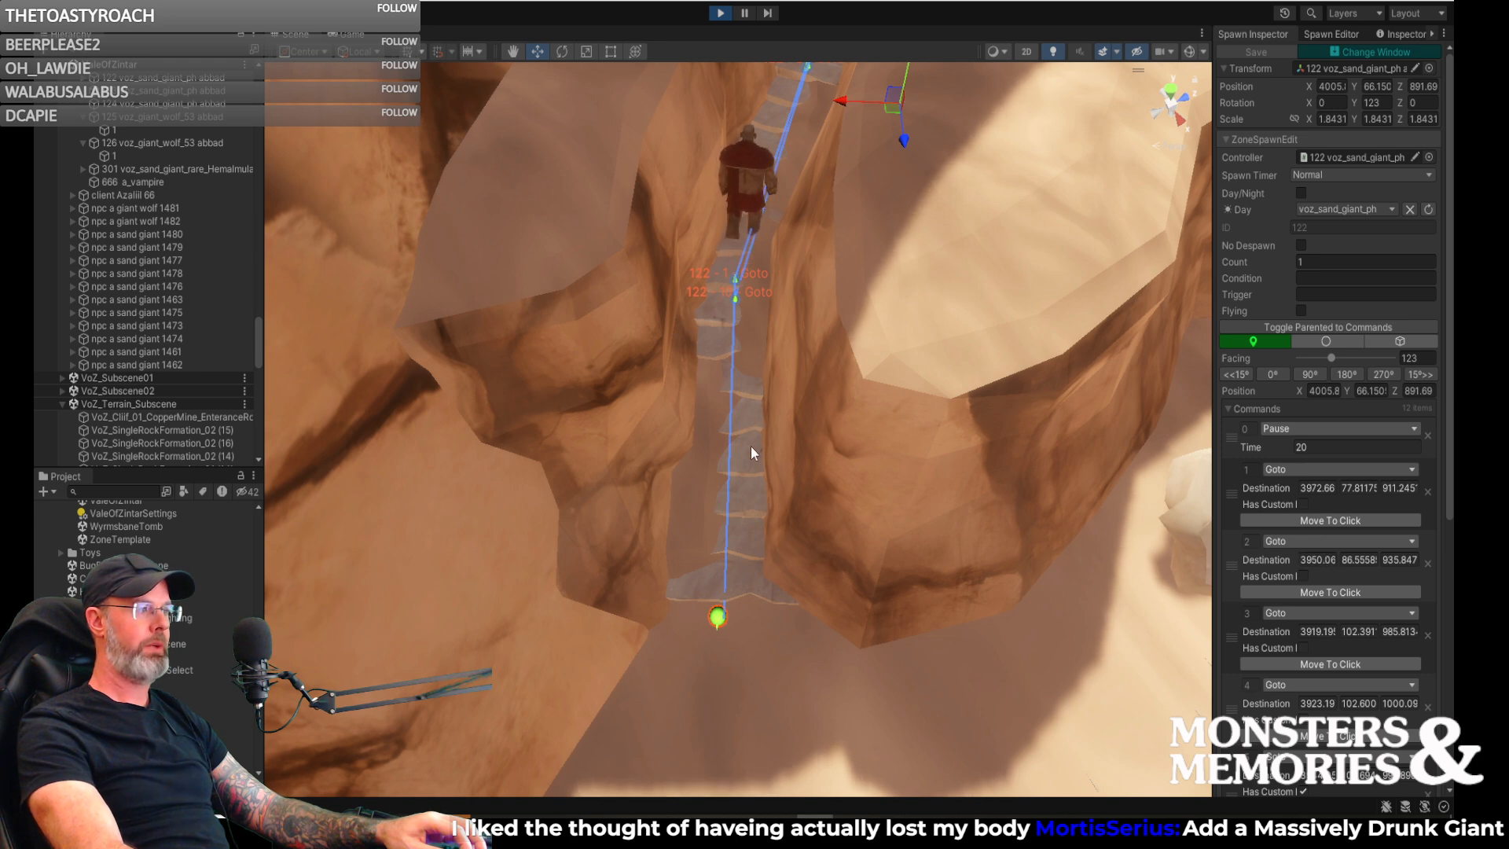
- Change command 11 of spawn 122 to Go Home and add a Set Active Command as command 12
scroll(752, 464, "down", 2)
scroll(1340, 605, "down", 10)
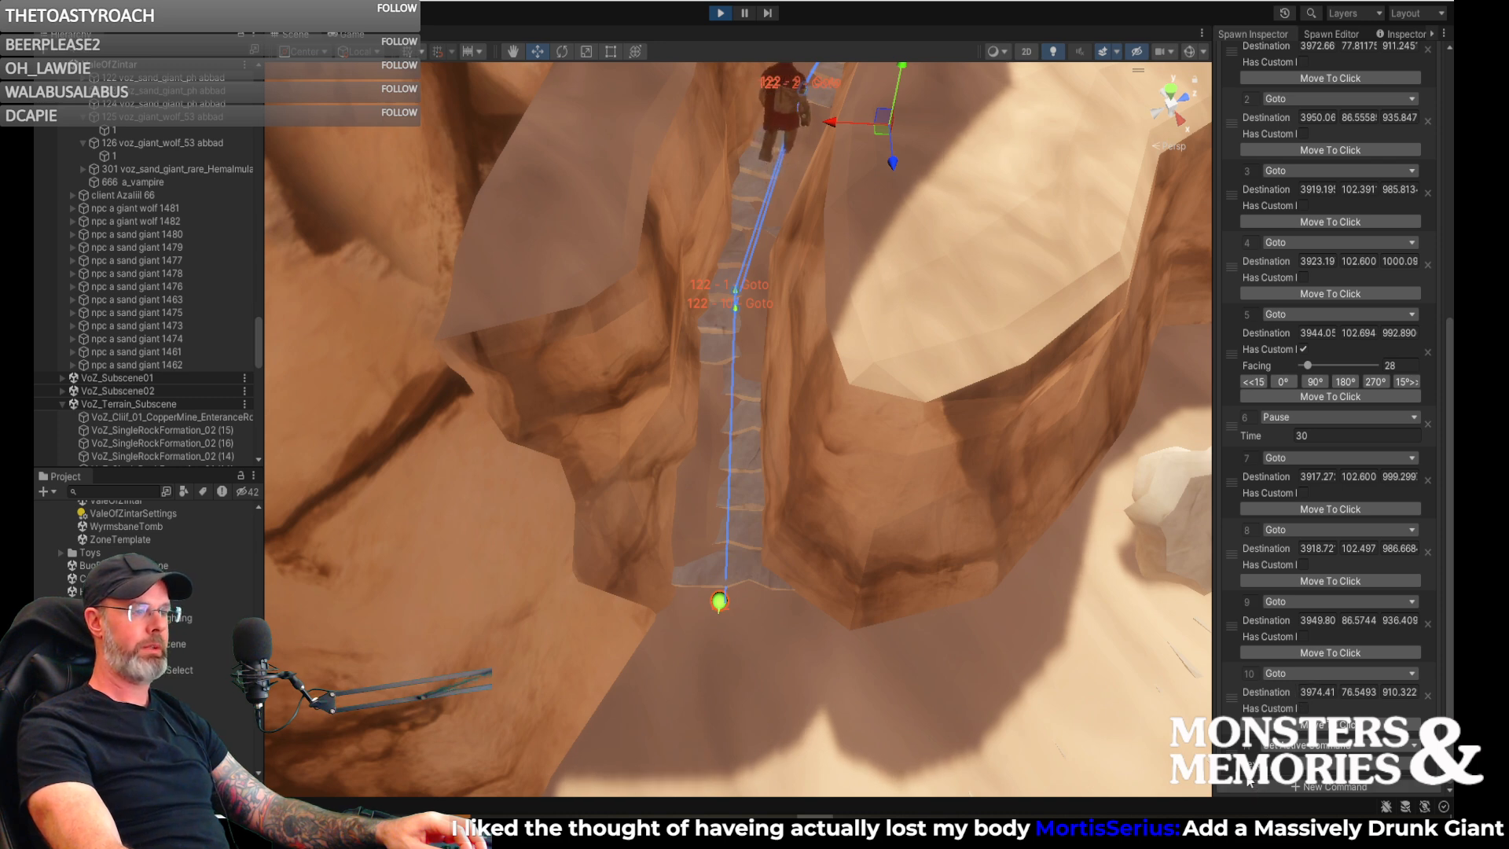
left_click(1297, 747)
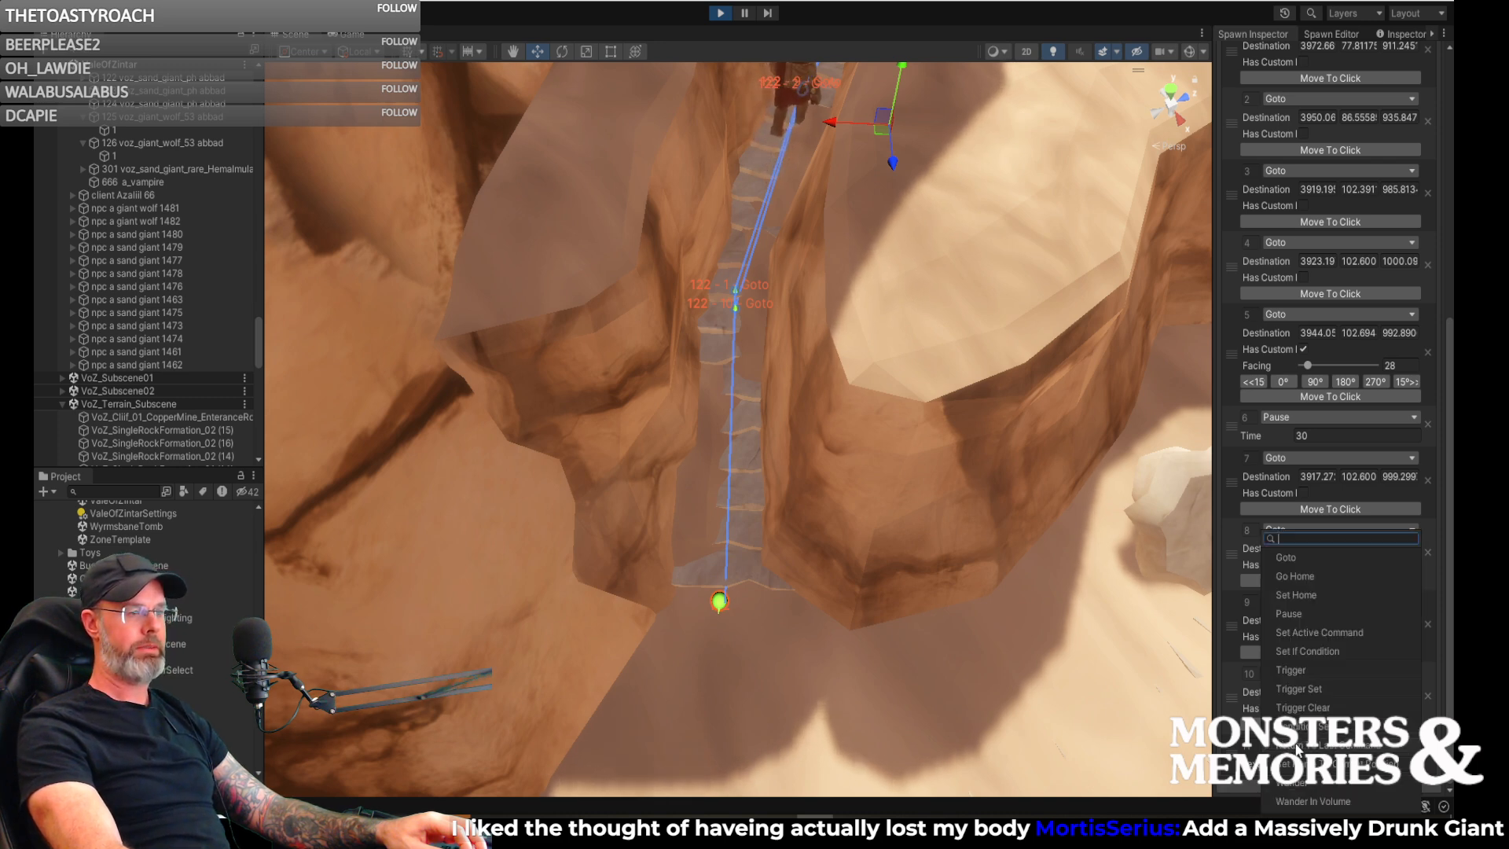
left_click(1296, 577)
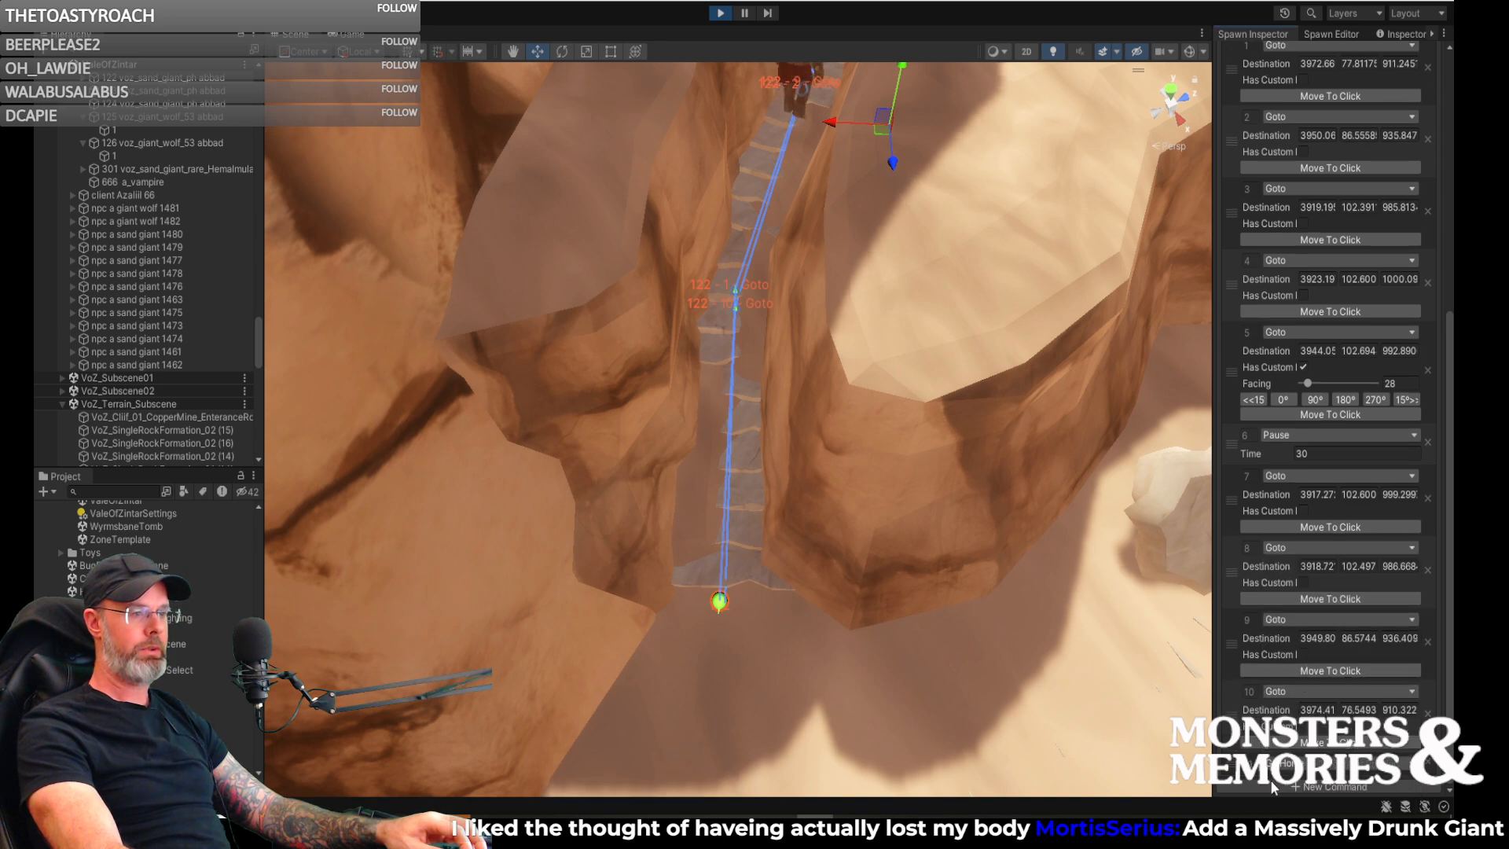
scroll(1270, 786, "down", 3)
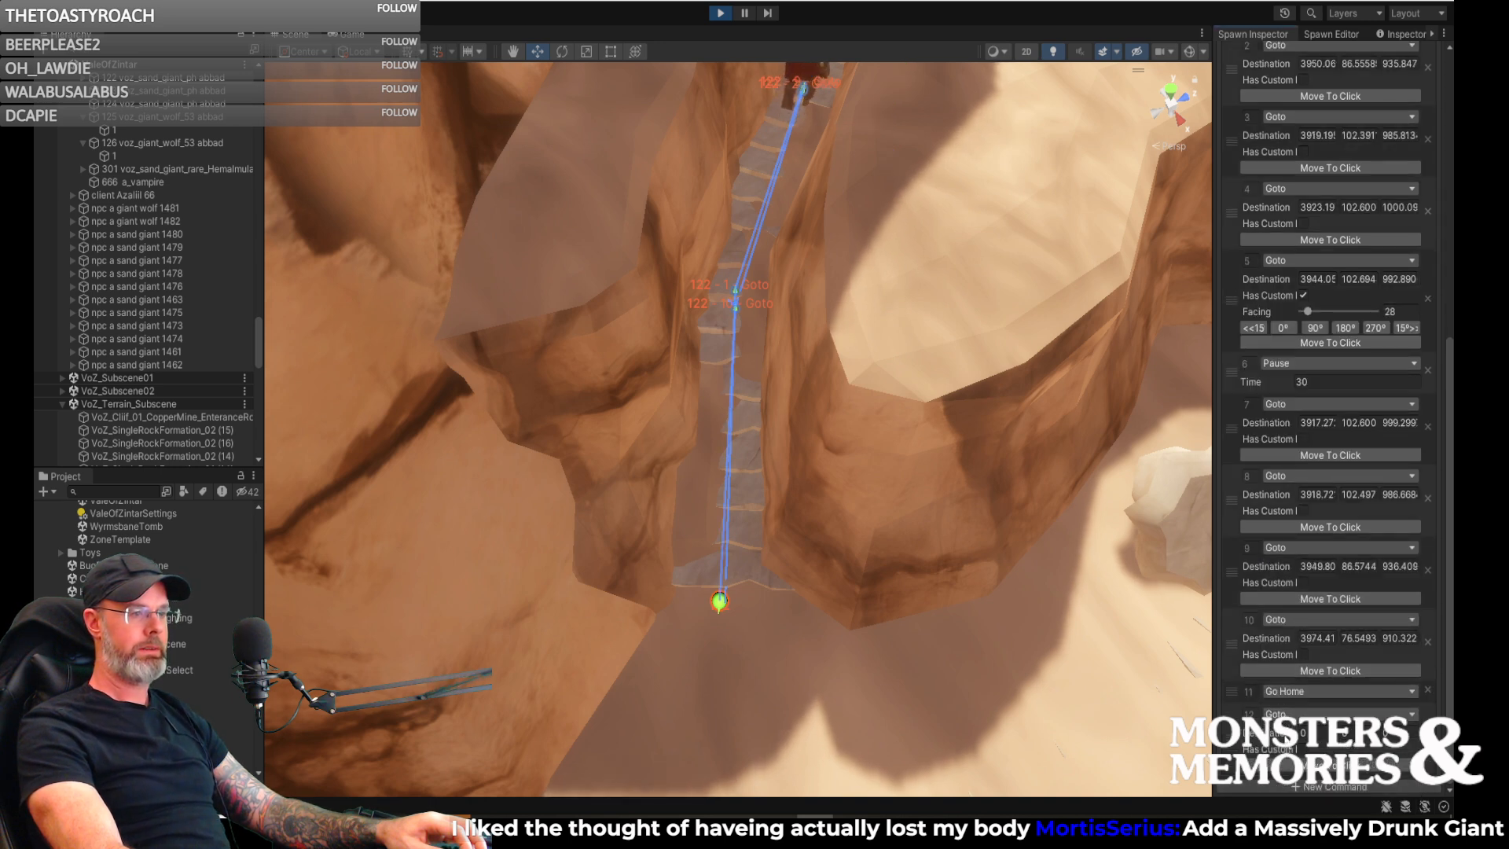
left_click(1287, 715)
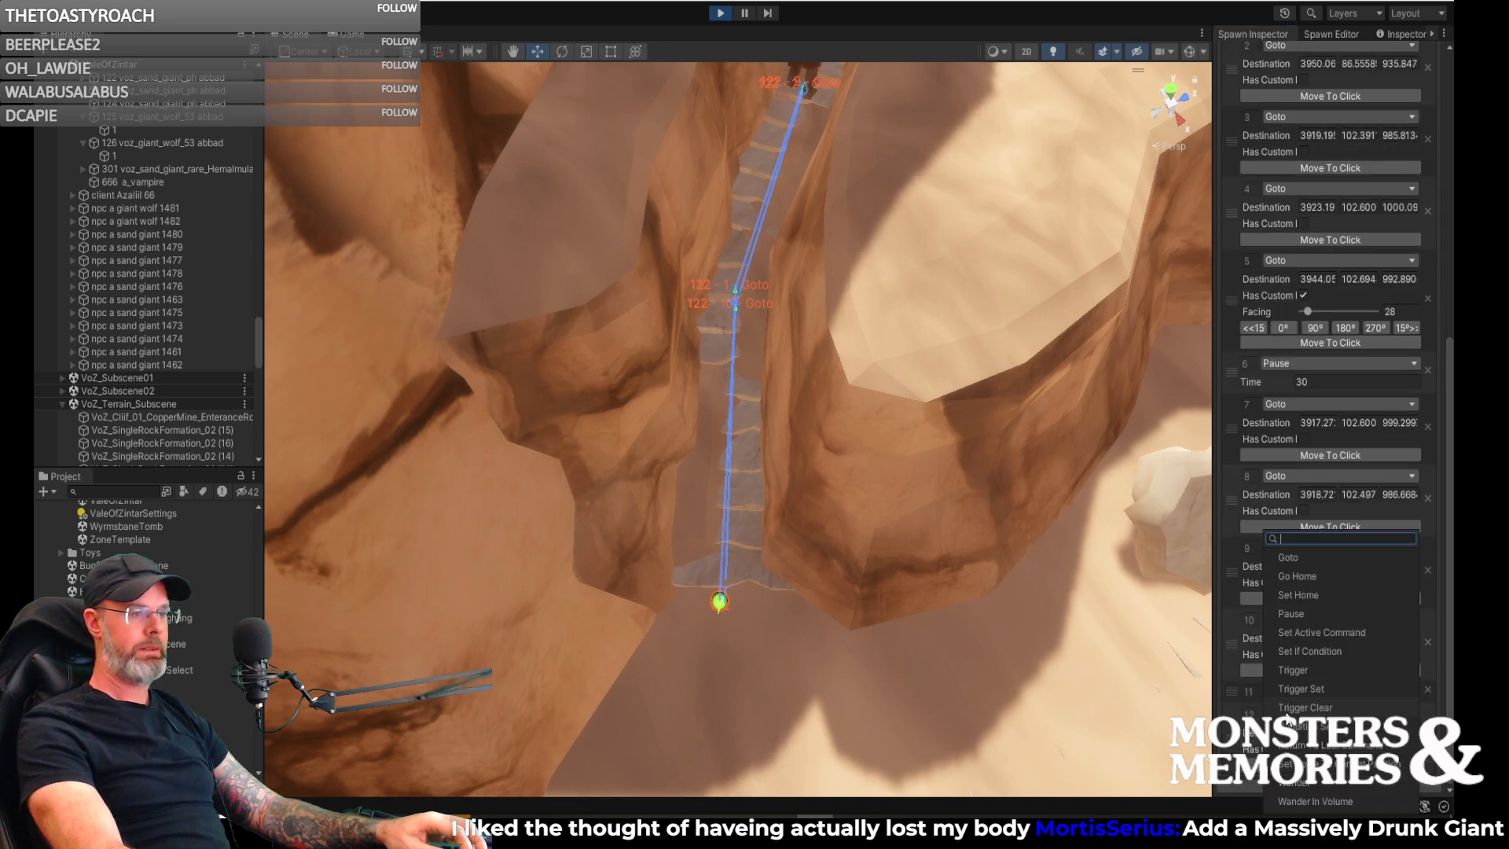
left_click(1304, 636)
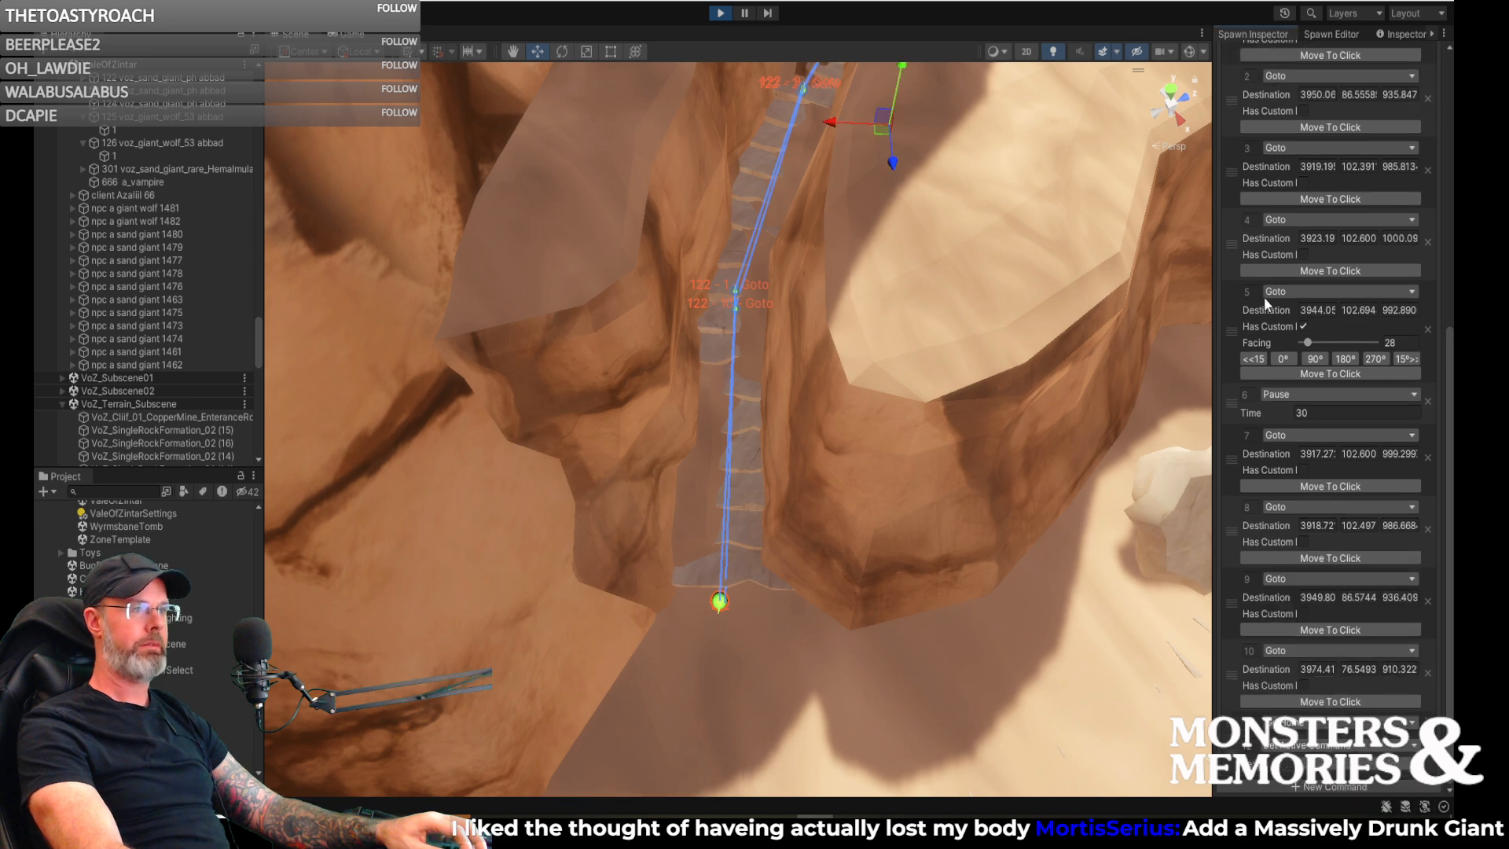
scroll(1300, 440, "up", 10)
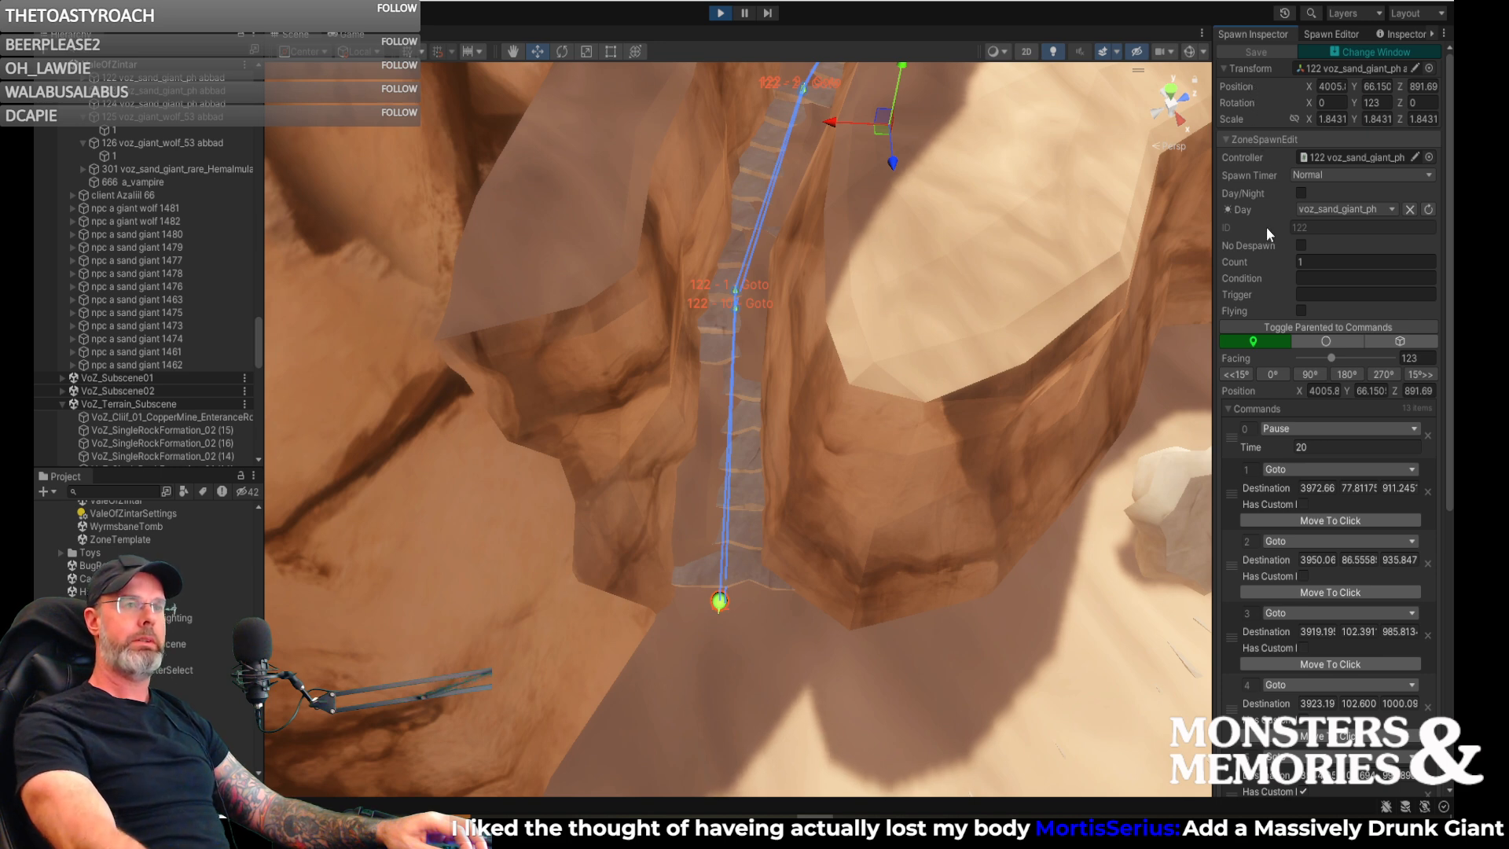
- Examine the sand giants' routes in the scene, from the canyon floor and stairway up to the tents and campfire
right_click_drag(974, 294, 489, 169)
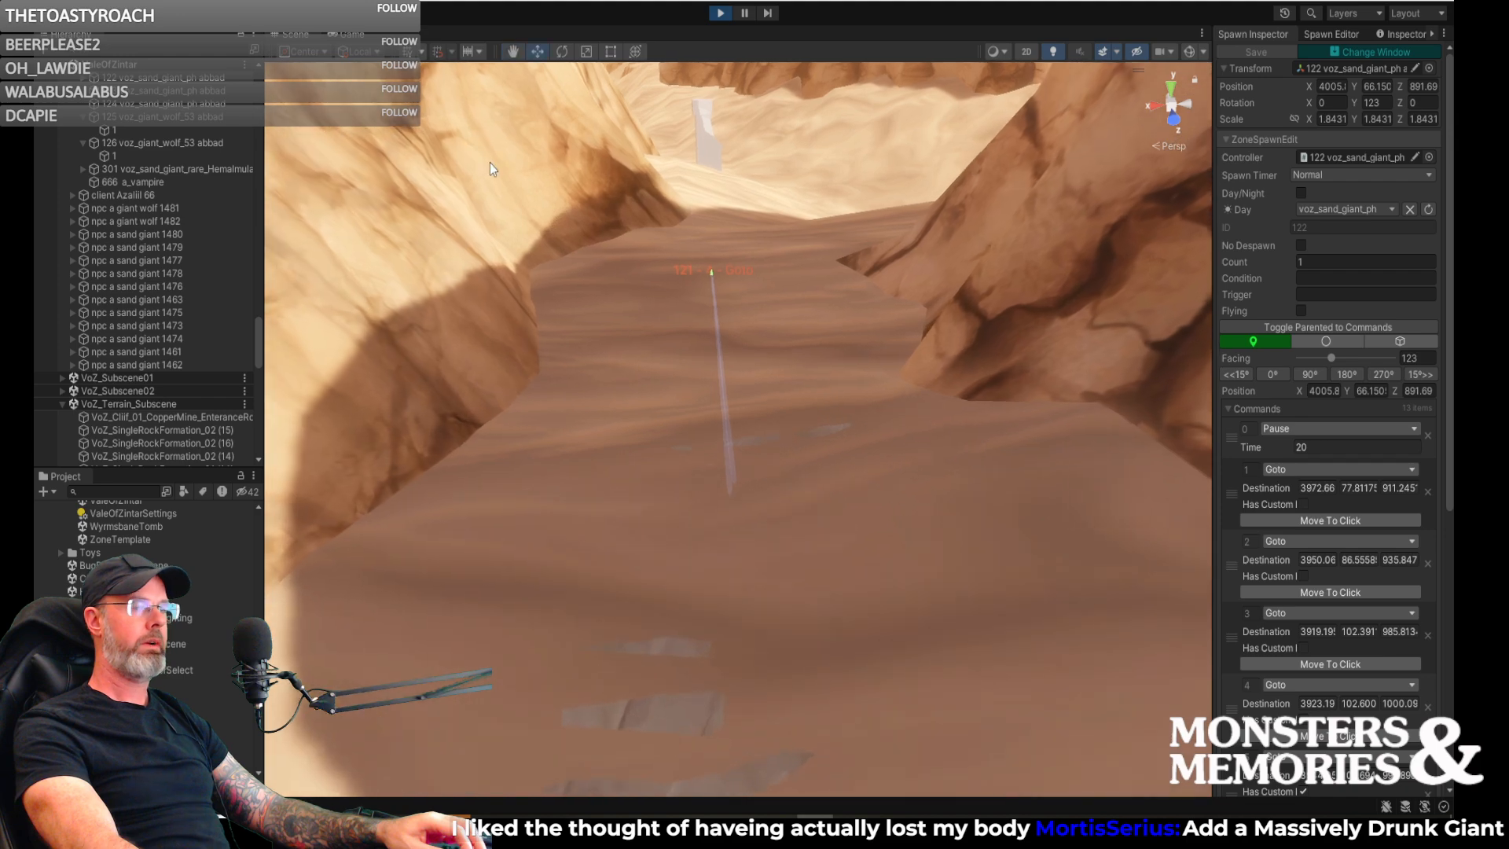
right_click_drag(513, 257, 33, 176)
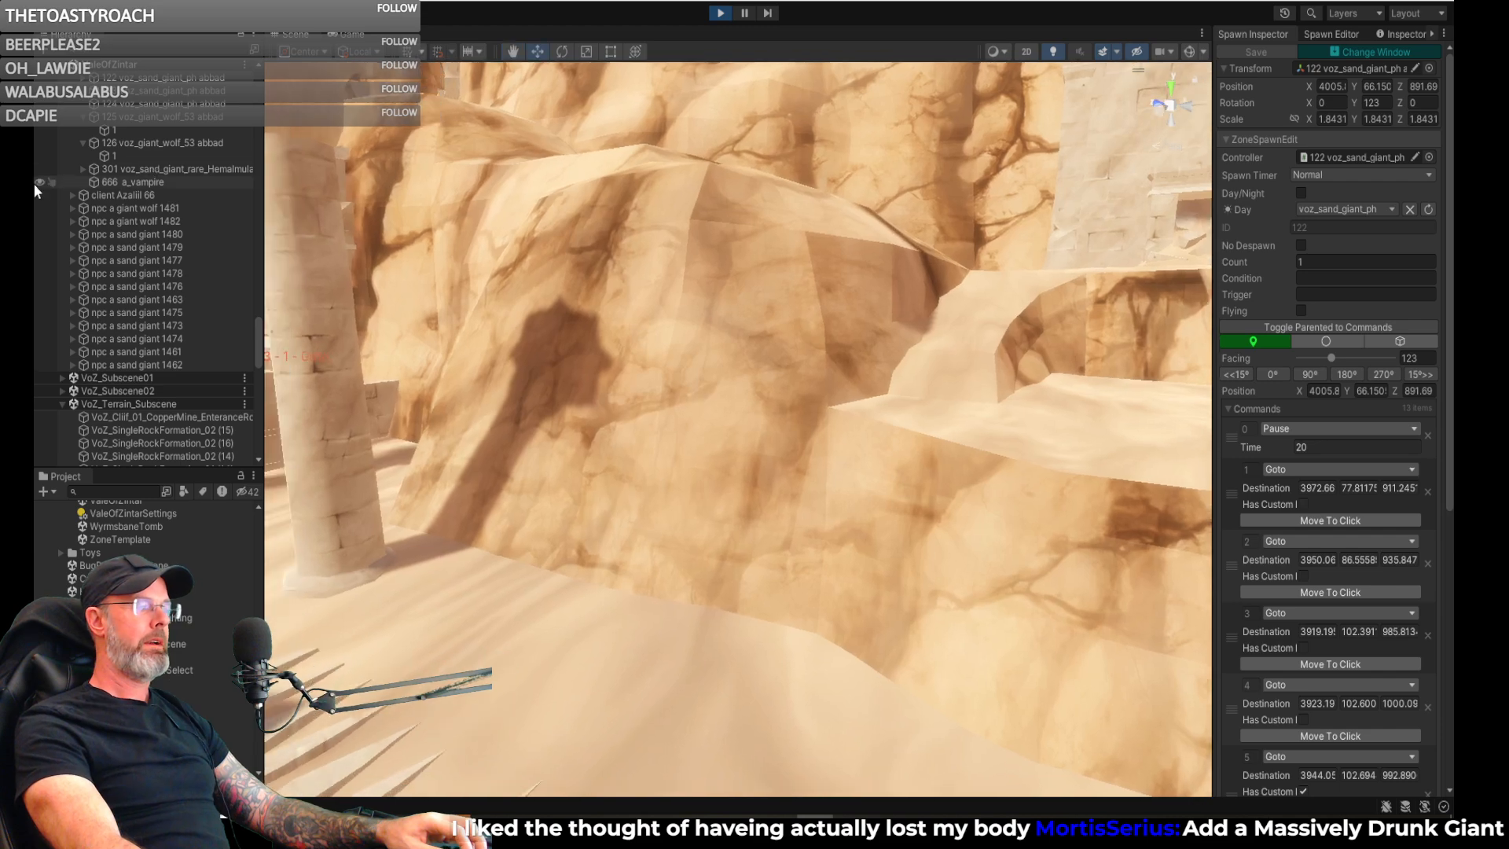
right_click_drag(521, 336, 269, 423)
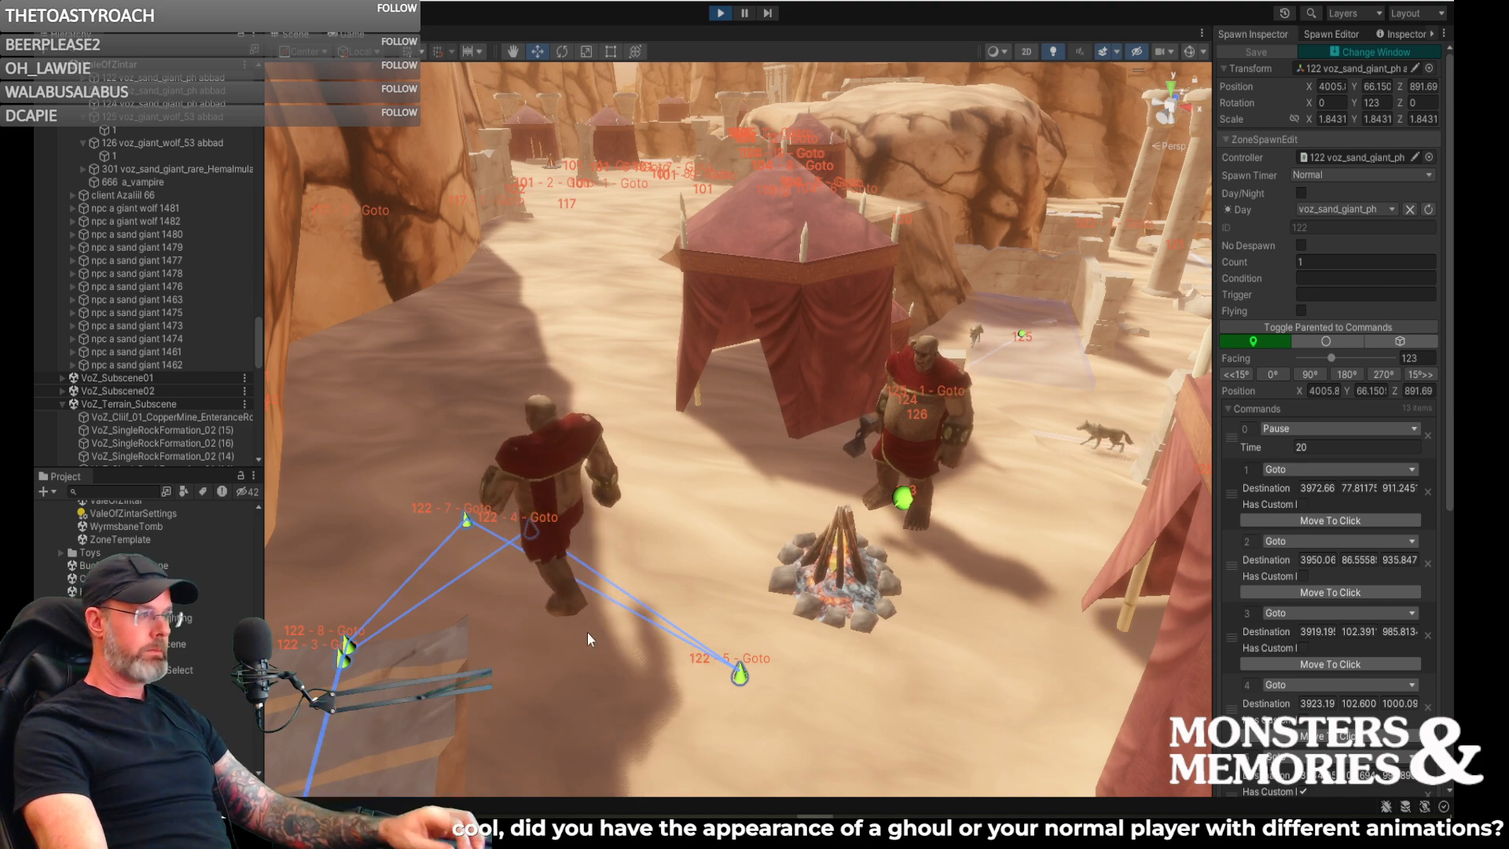
key("w")
right_click_drag(676, 489, 1433, 542)
key("w")
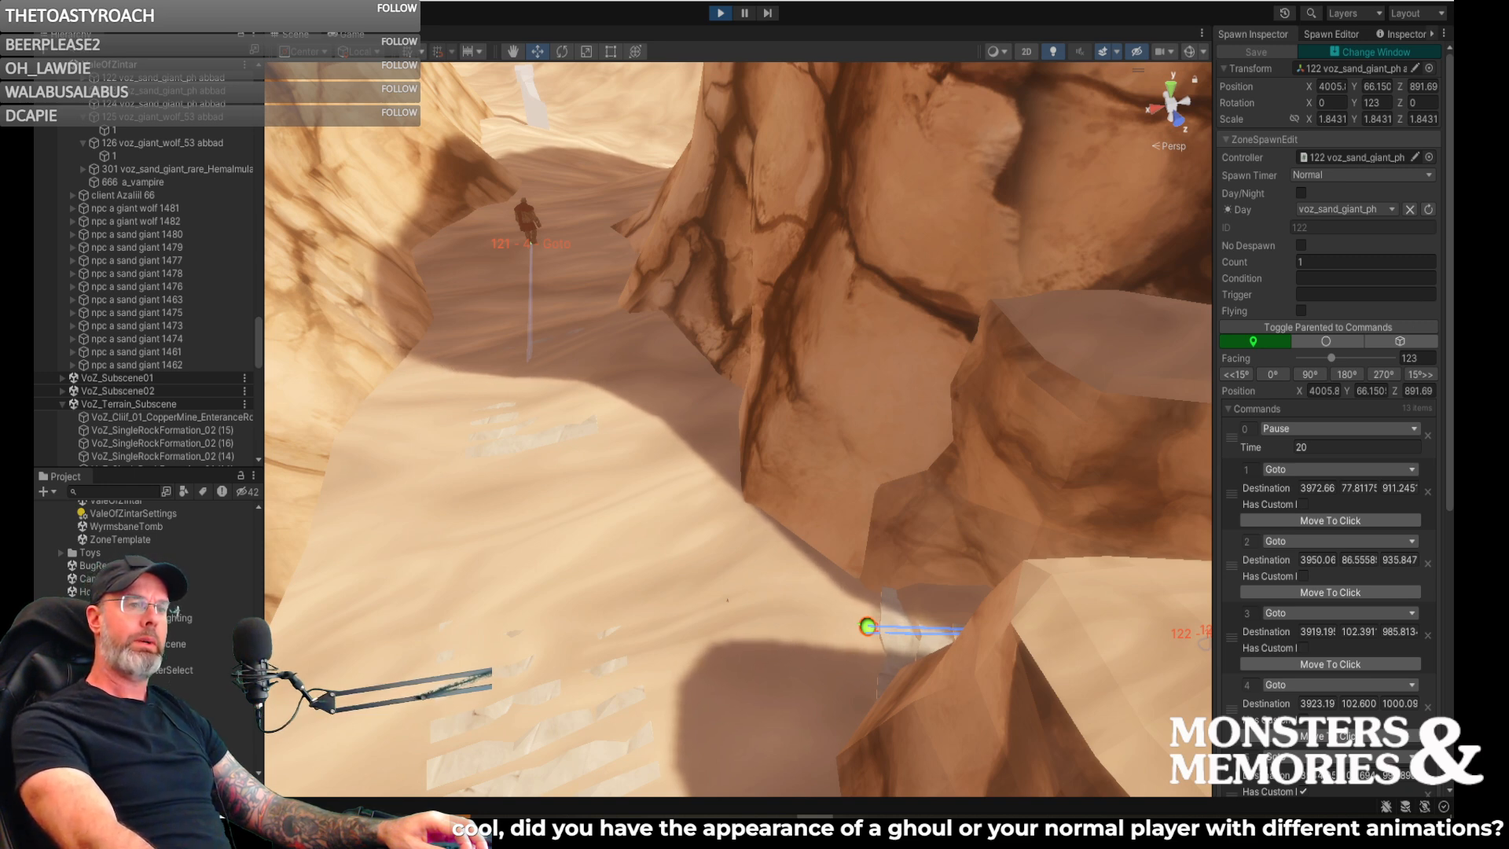
right_click_drag(1074, 383, 1313, 314)
left_click(525, 829)
left_click_drag(1234, 379, 1508, 376)
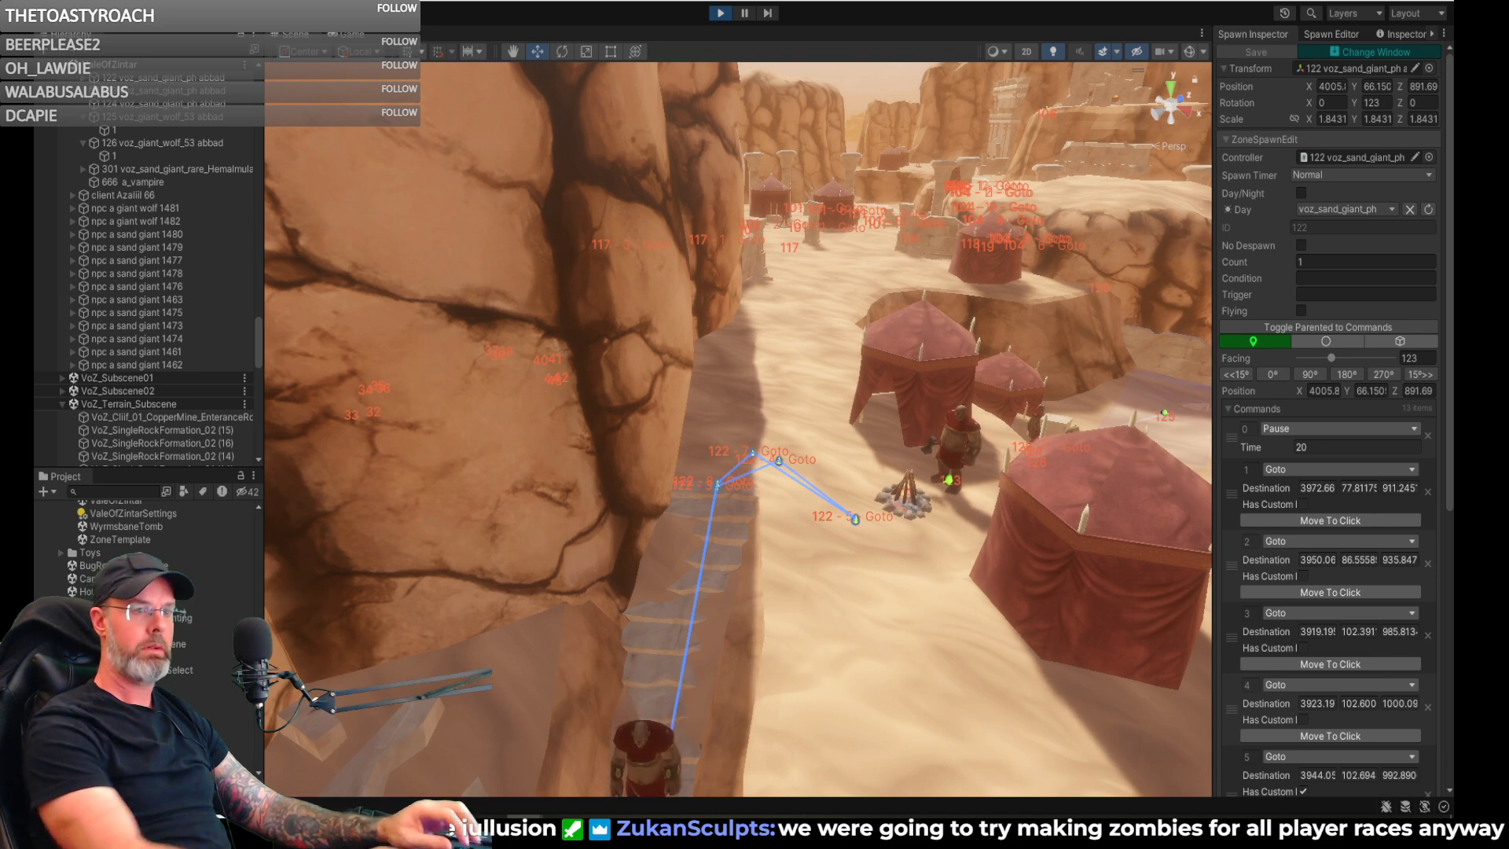
- Switch to the web browser and review BowFlex's 1090 and 552 adjustable dumbbells, highlighting the 552's 52.5 lbs weight limit
left_click_drag(1226, 809, 641, 76)
scroll(548, 406, "down", 2)
scroll(529, 353, "down", 4)
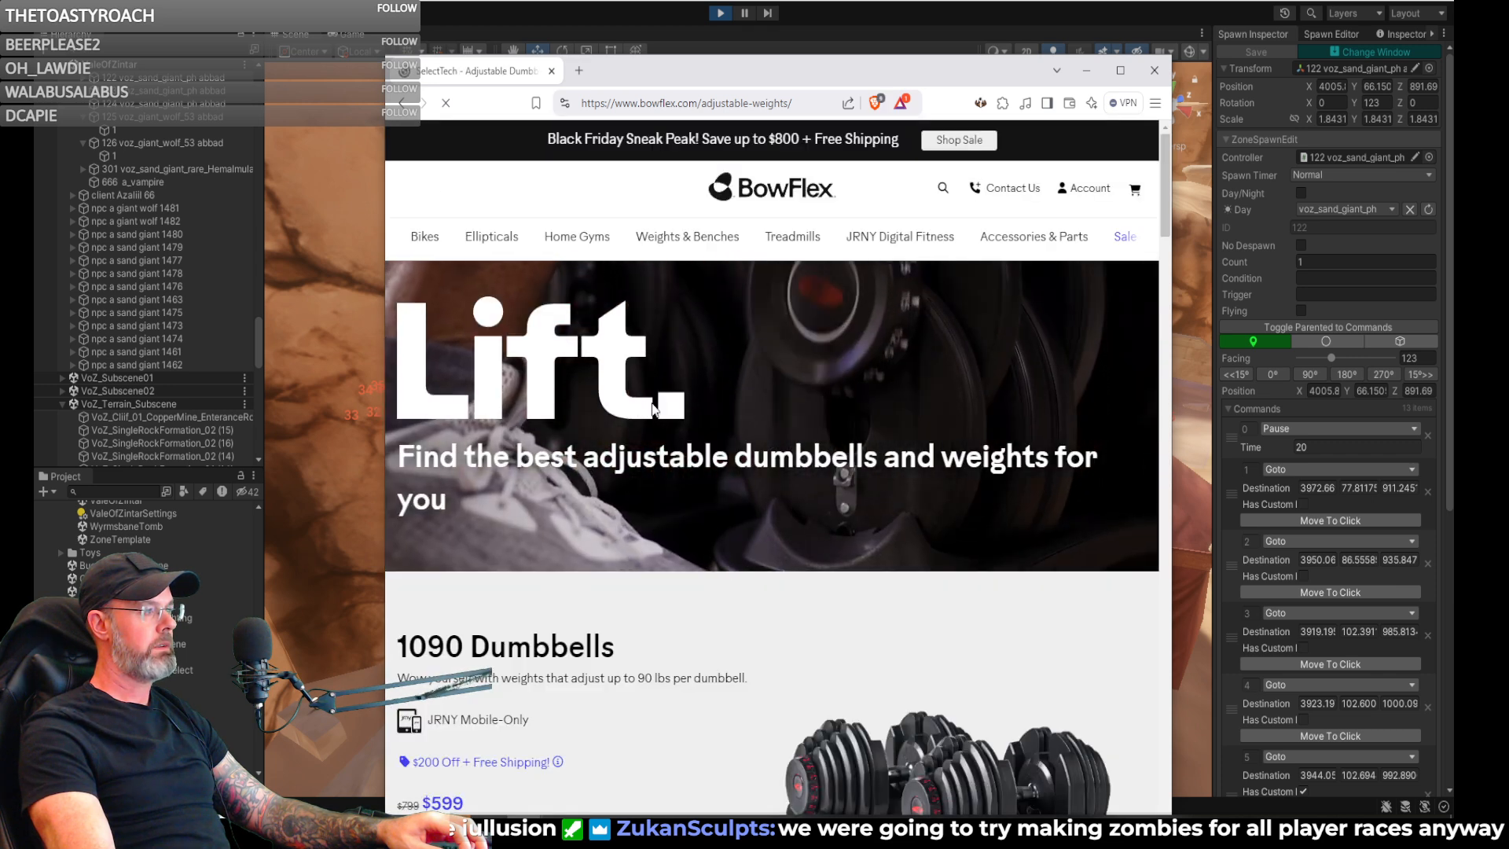
scroll(646, 406, "down", 4)
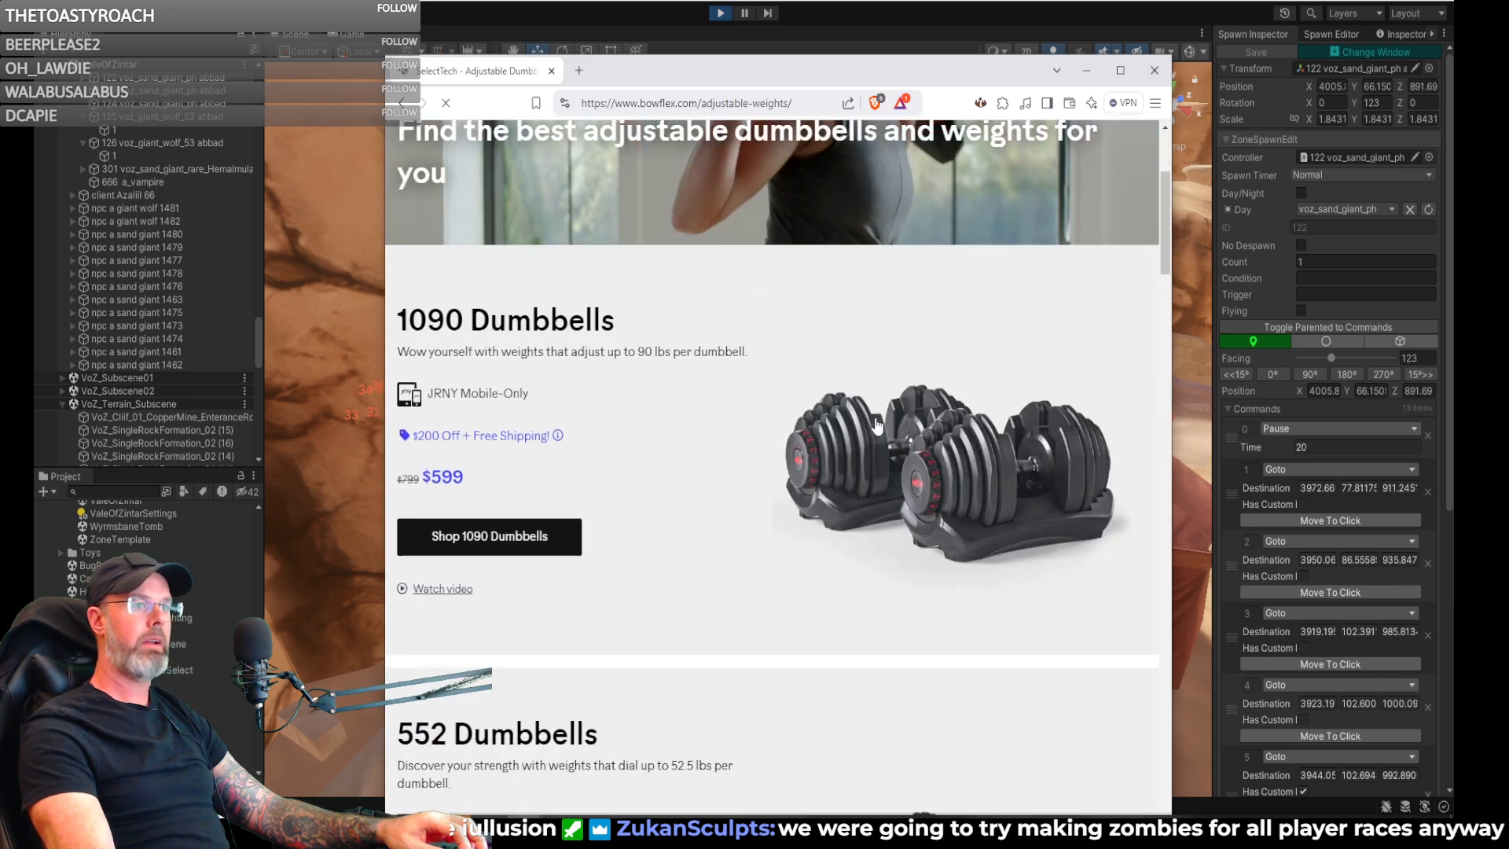
scroll(888, 426, "down", 5)
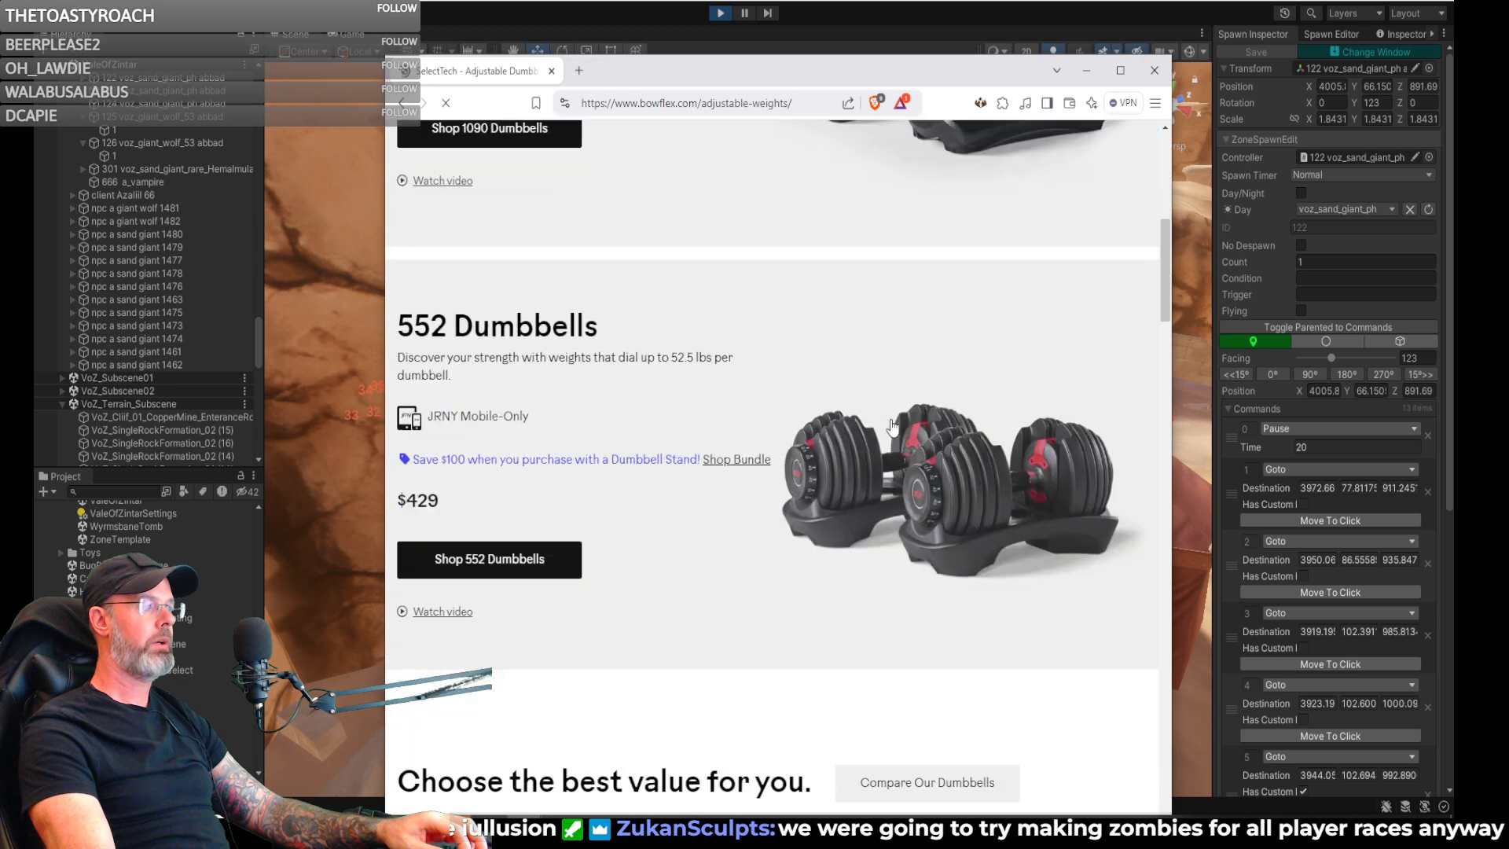
scroll(826, 460, "down", 1)
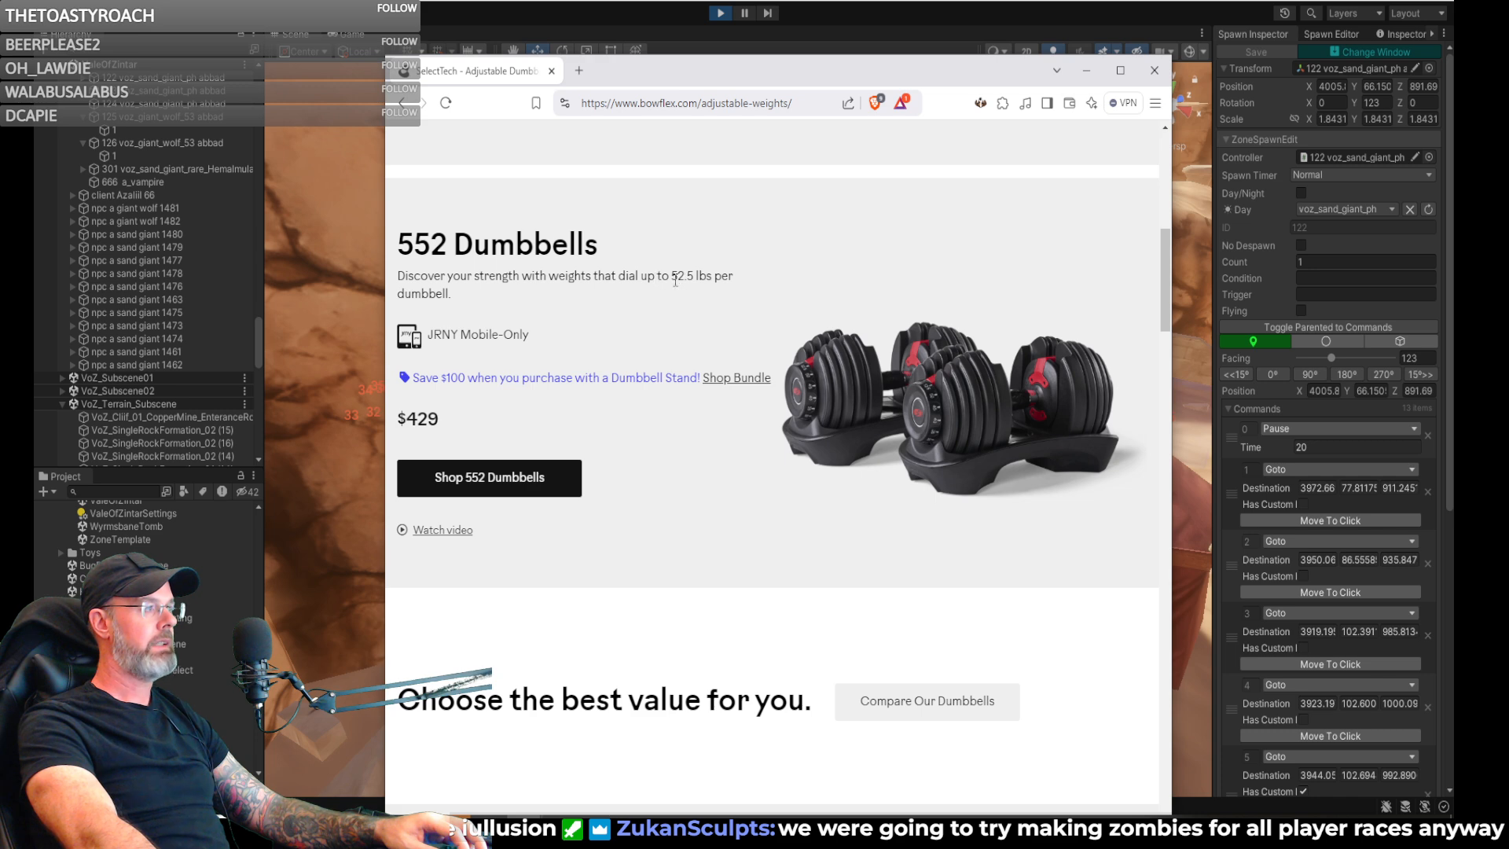
left_click_drag(715, 275, 730, 276)
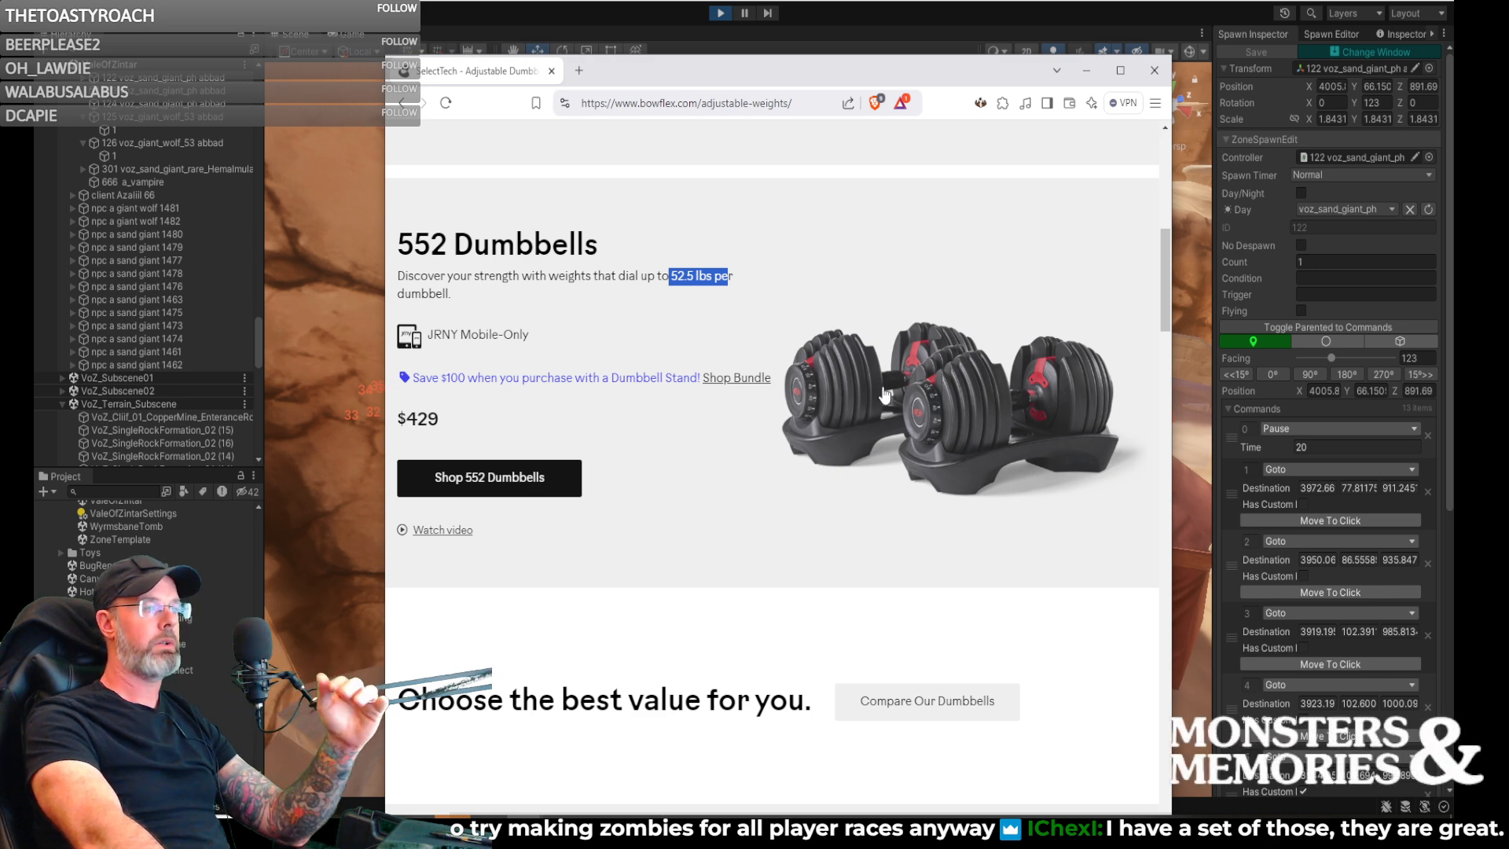
- Compare BowFlex's 1090 and 552 dumbbells, highlighting the 1090's 90 lbs limit, and close the page
scroll(861, 401, "up", 6)
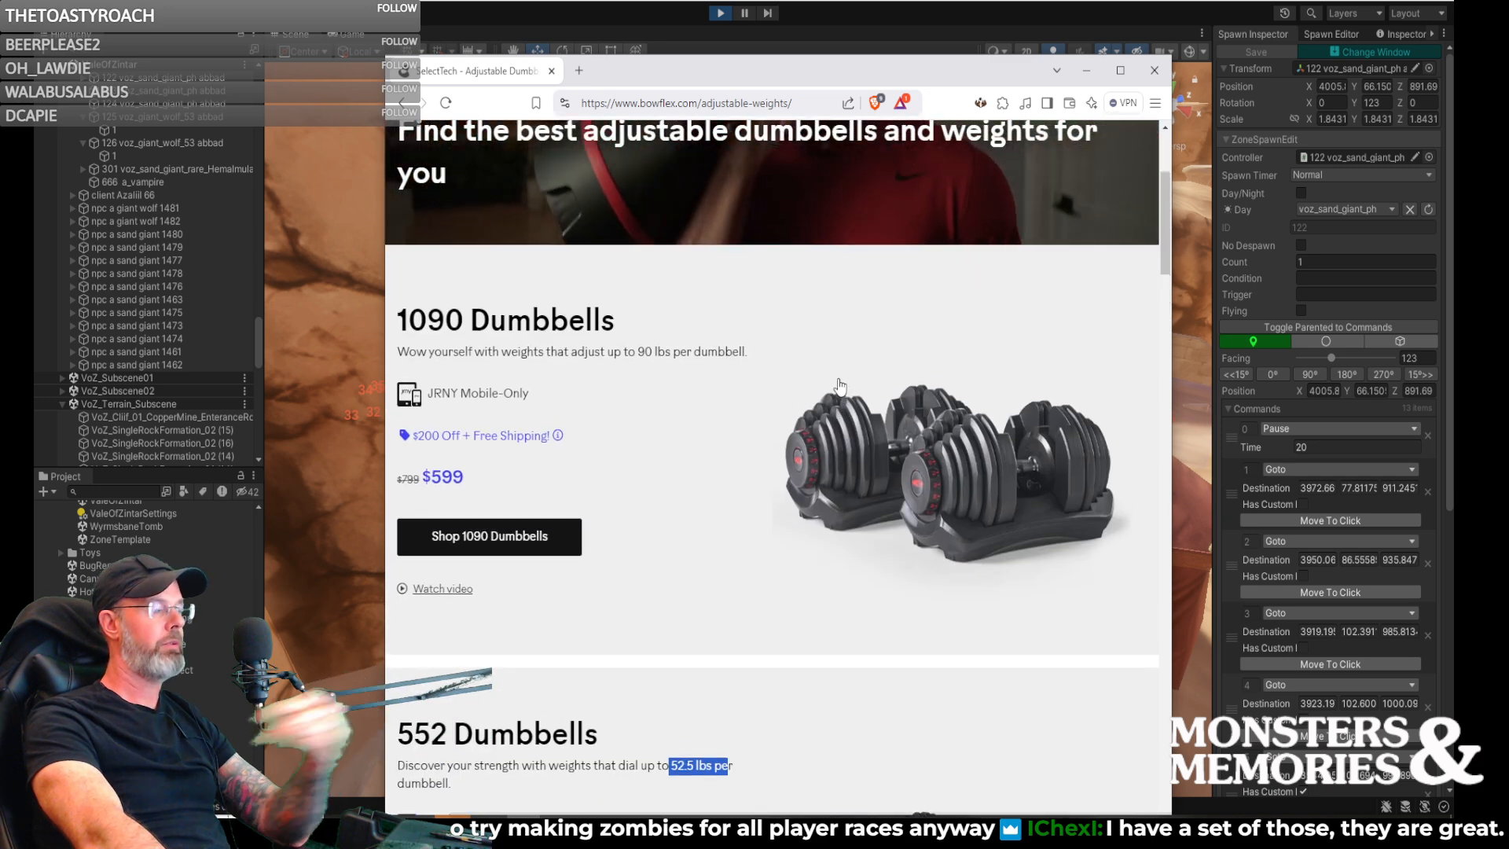
scroll(841, 377, "down", 2)
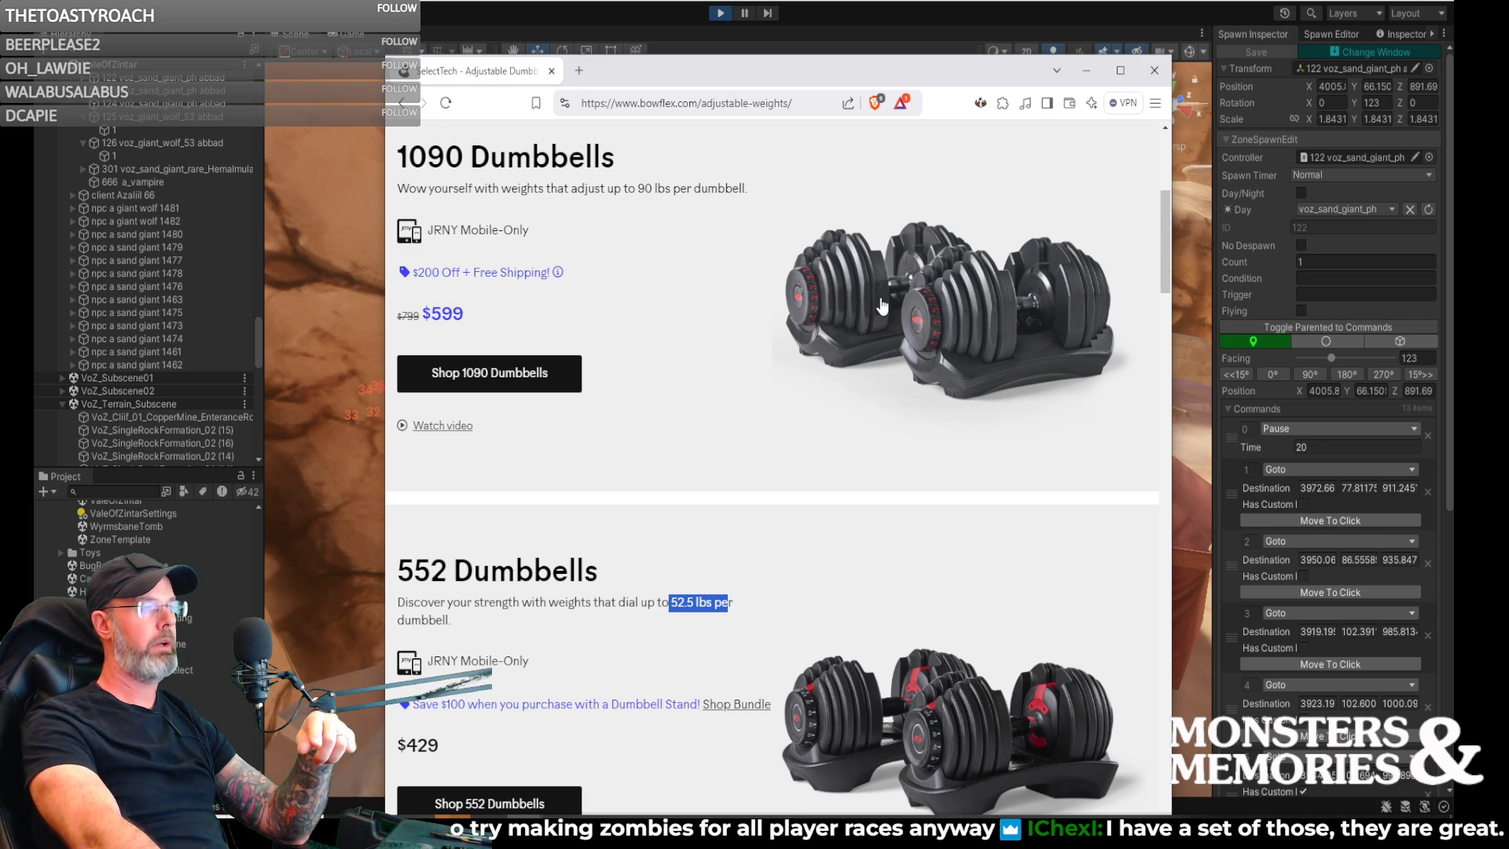
left_click(642, 191)
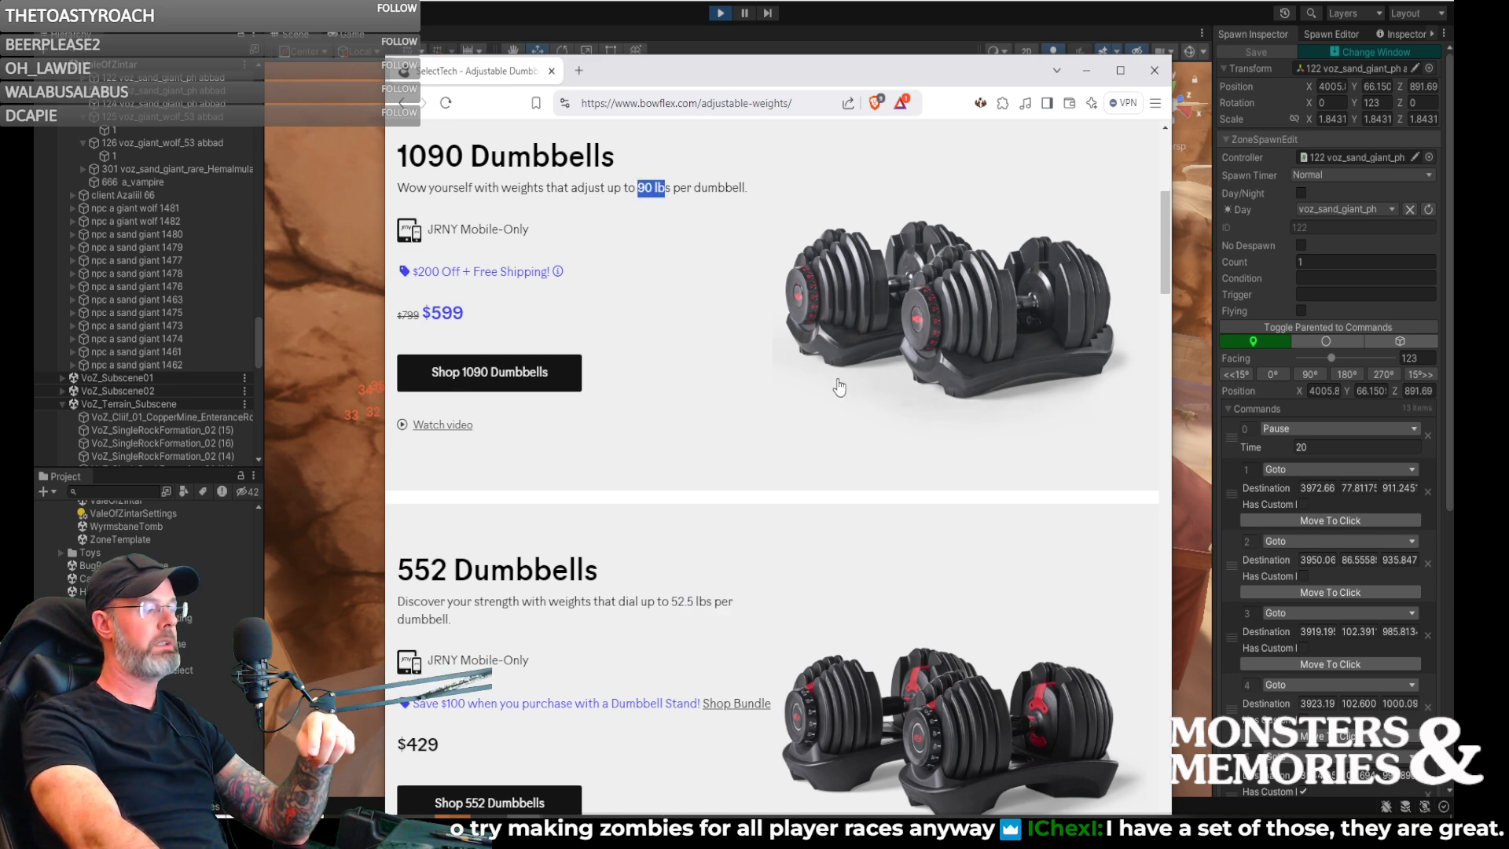
scroll(839, 389, "down", 5)
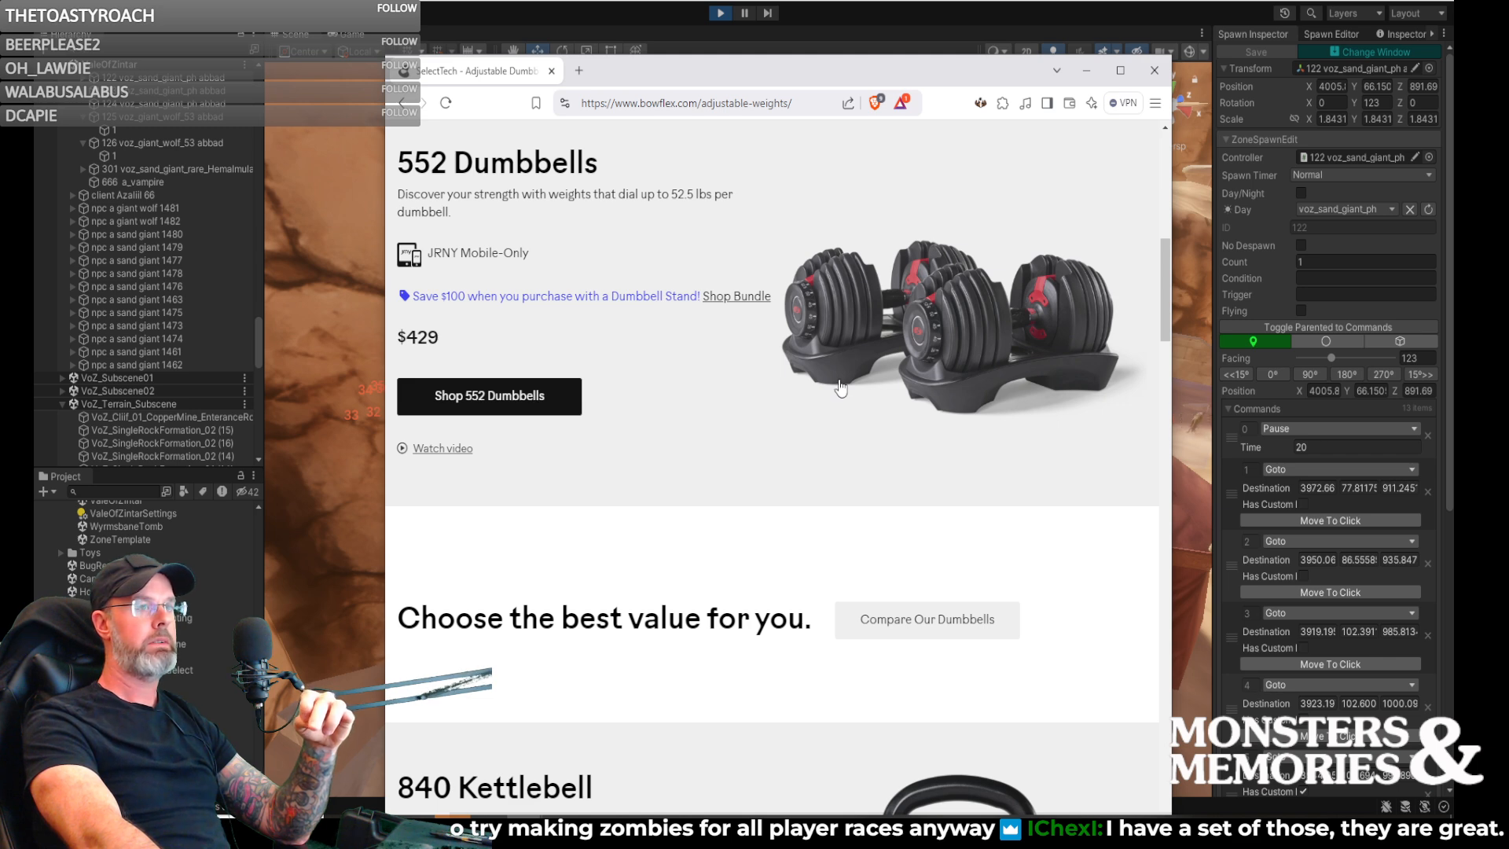
scroll(840, 385, "down", 2)
scroll(840, 385, "up", 4)
scroll(848, 392, "up", 2)
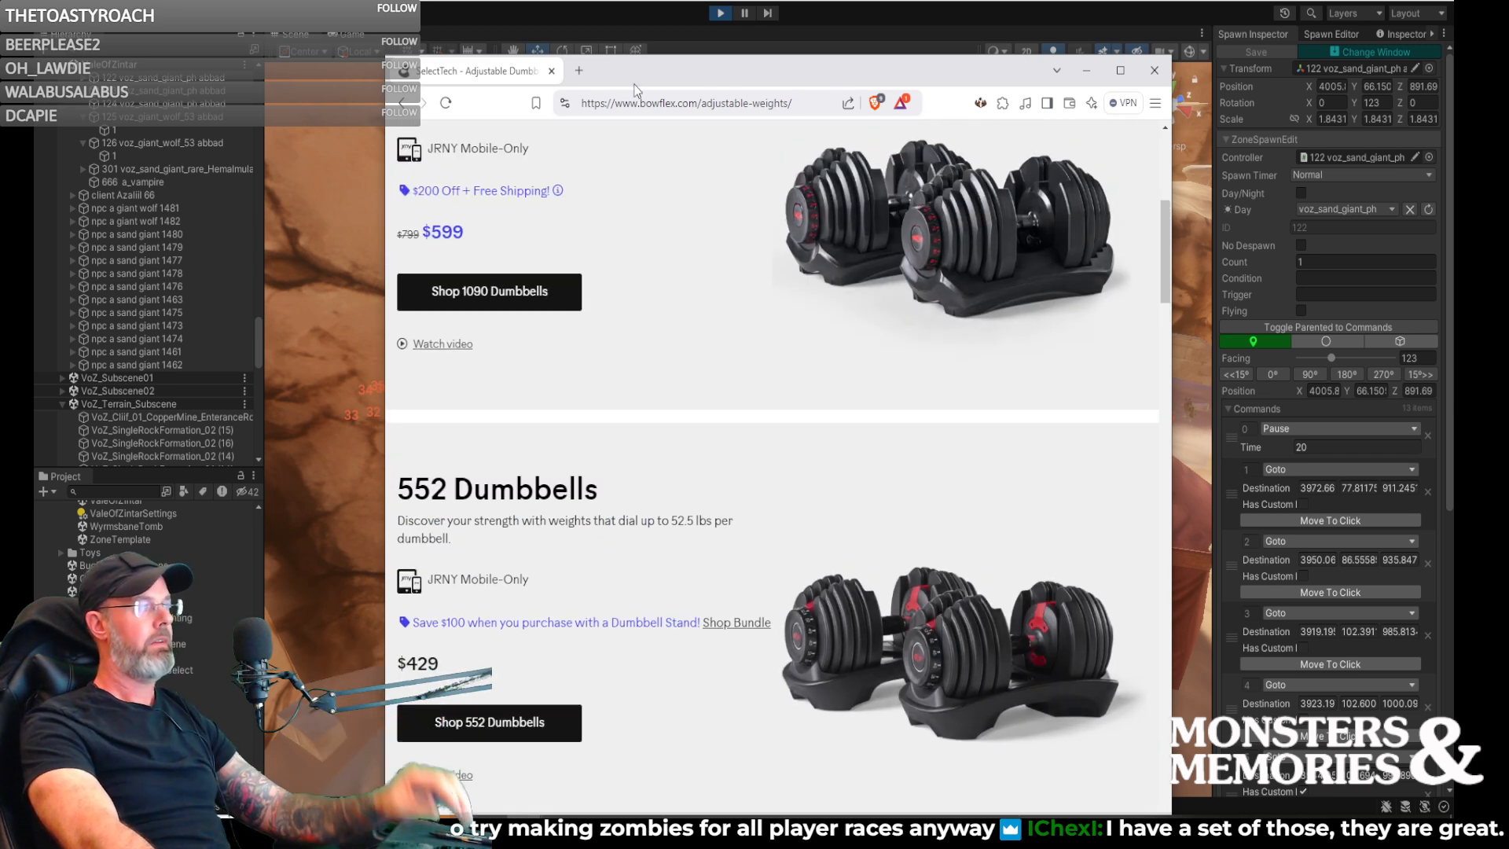
left_click(552, 72)
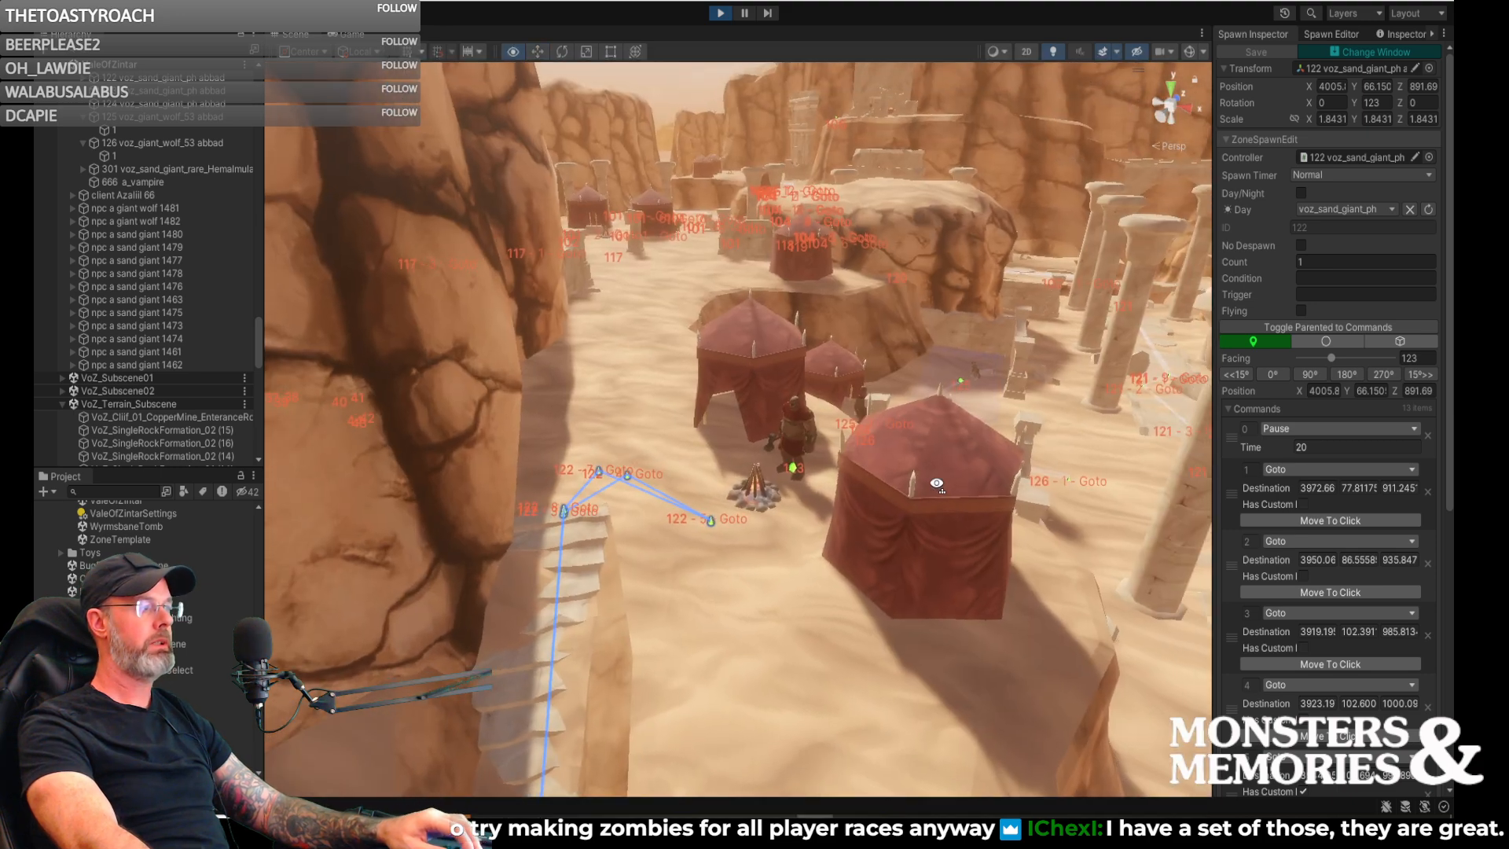
- Bring up the Spawn Editor with its spawn template for the Vale of Zintar
key("w")
right_click_drag(937, 483, 645, 540)
right_click_drag(1297, 556, 1399, 514)
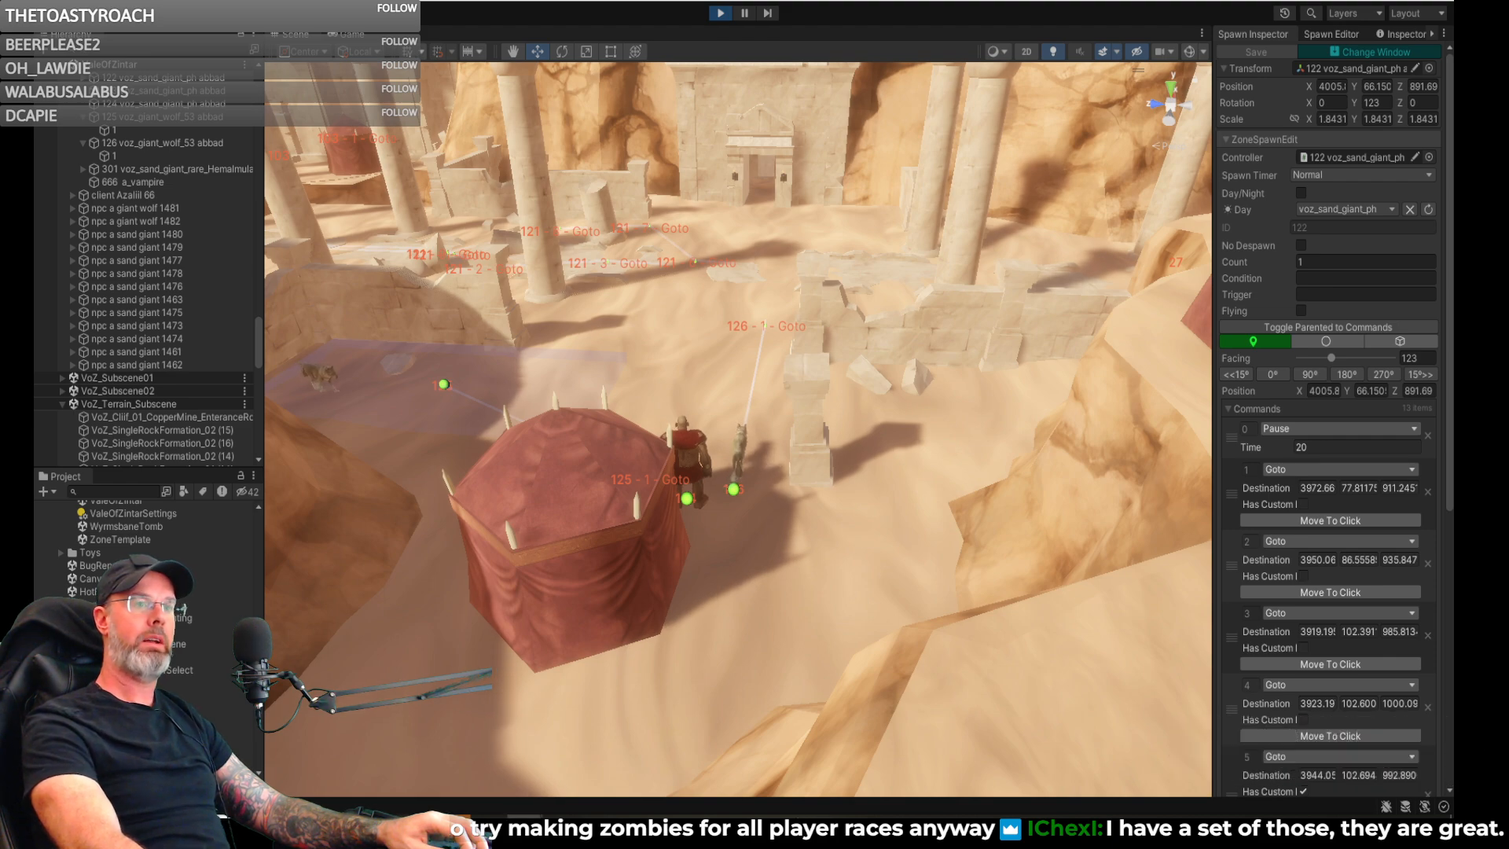
right_click_drag(737, 360, 707, 365)
left_click(1334, 35)
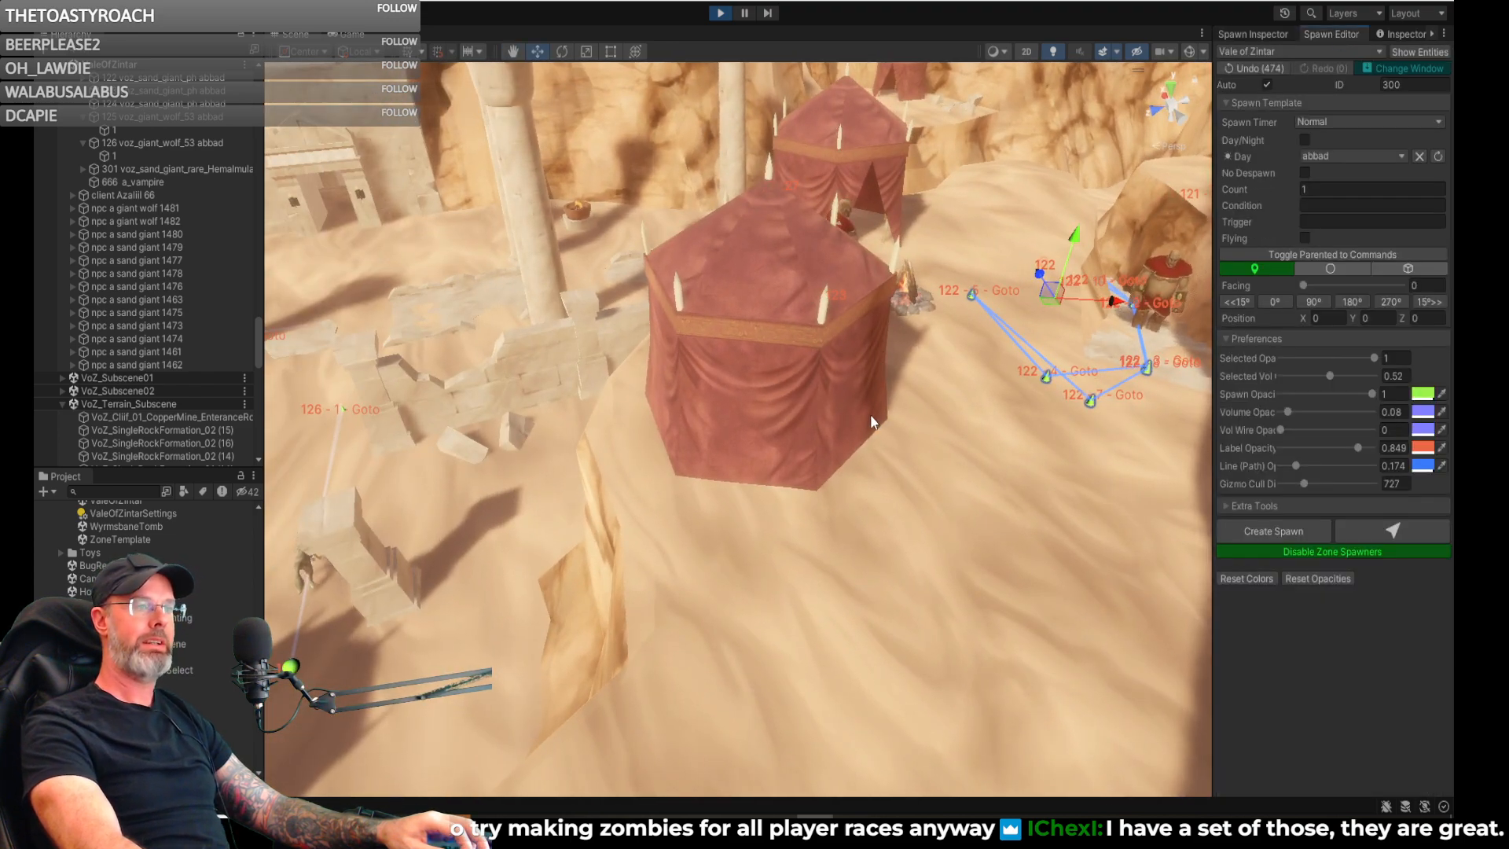
right_click_drag(942, 405, 542, 431)
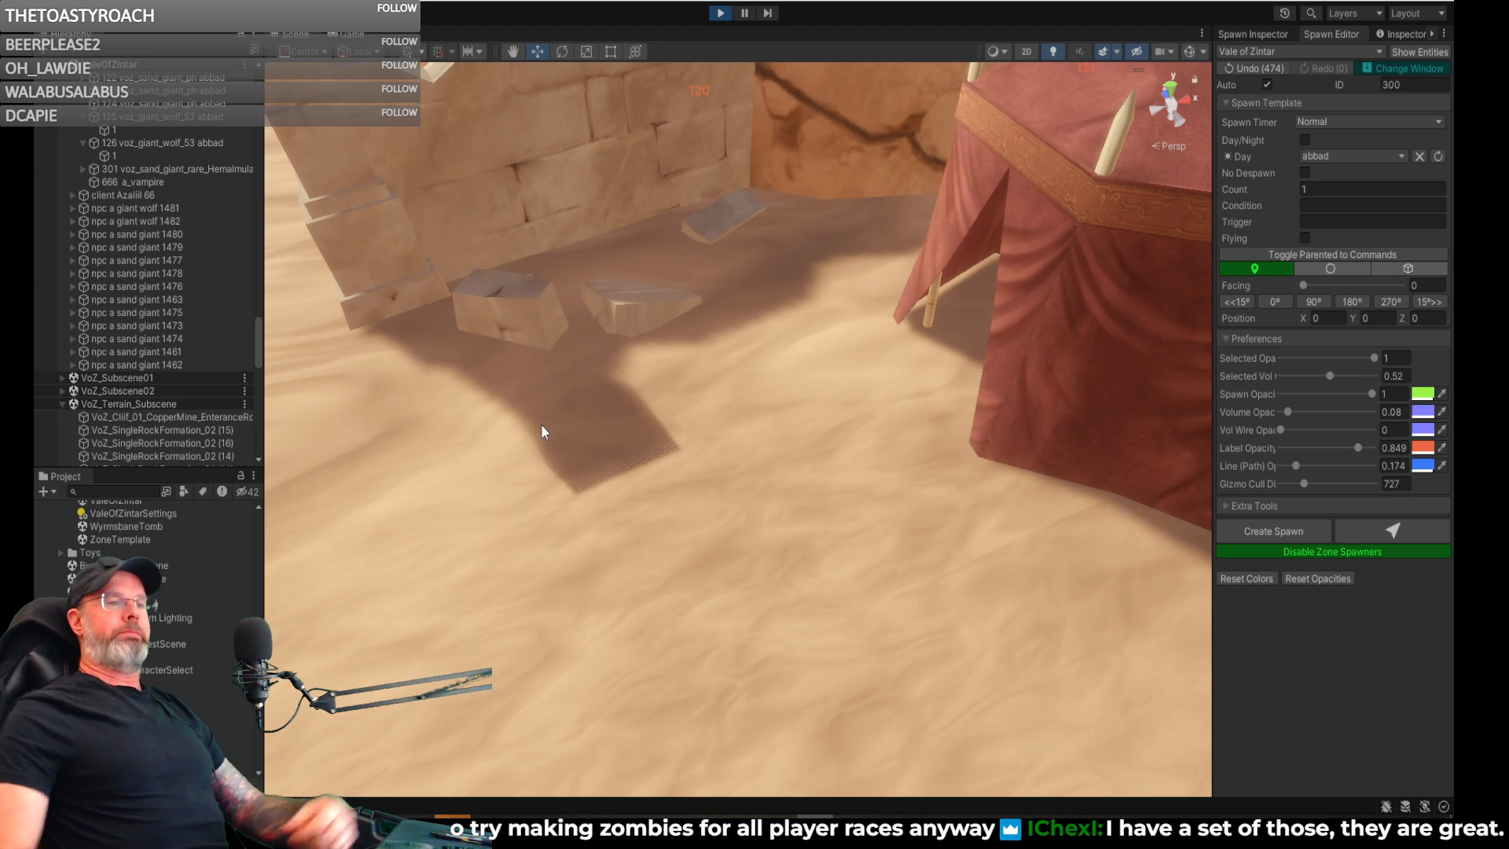
right_click_drag(835, 544, 967, 493)
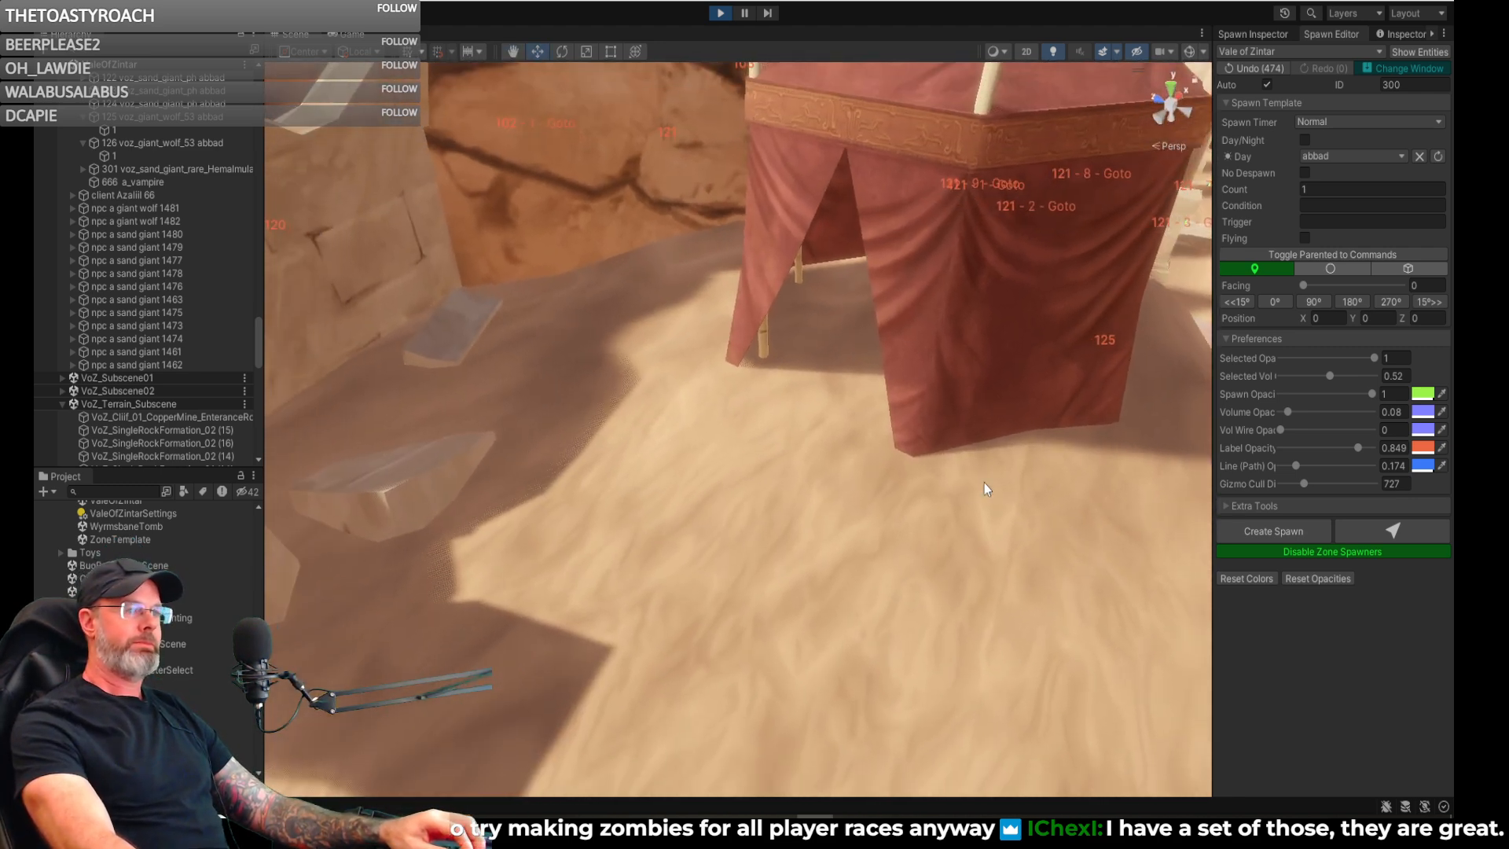
left_click(1393, 531)
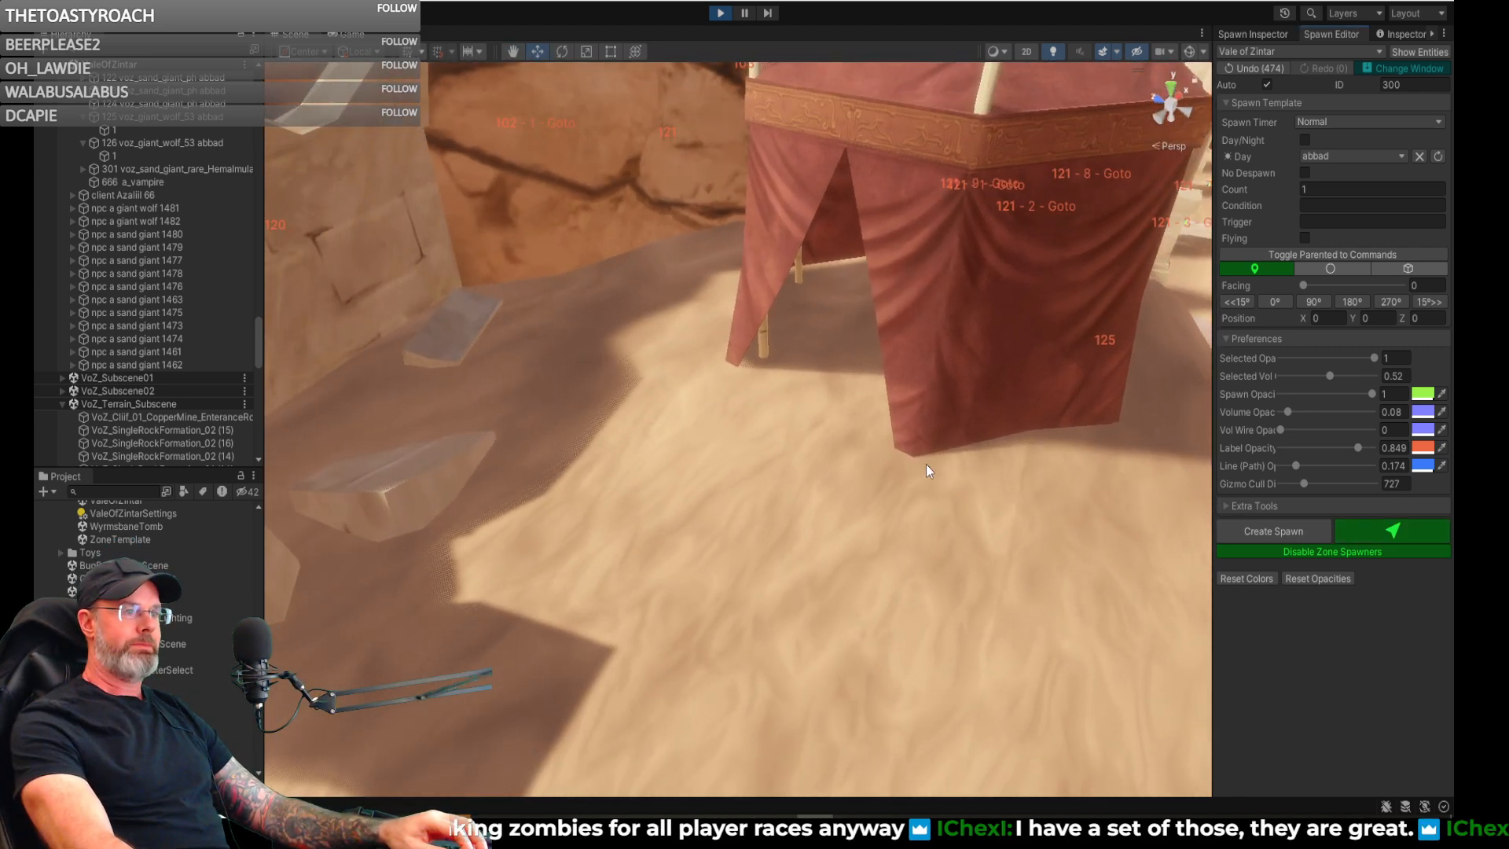
left_click(783, 423)
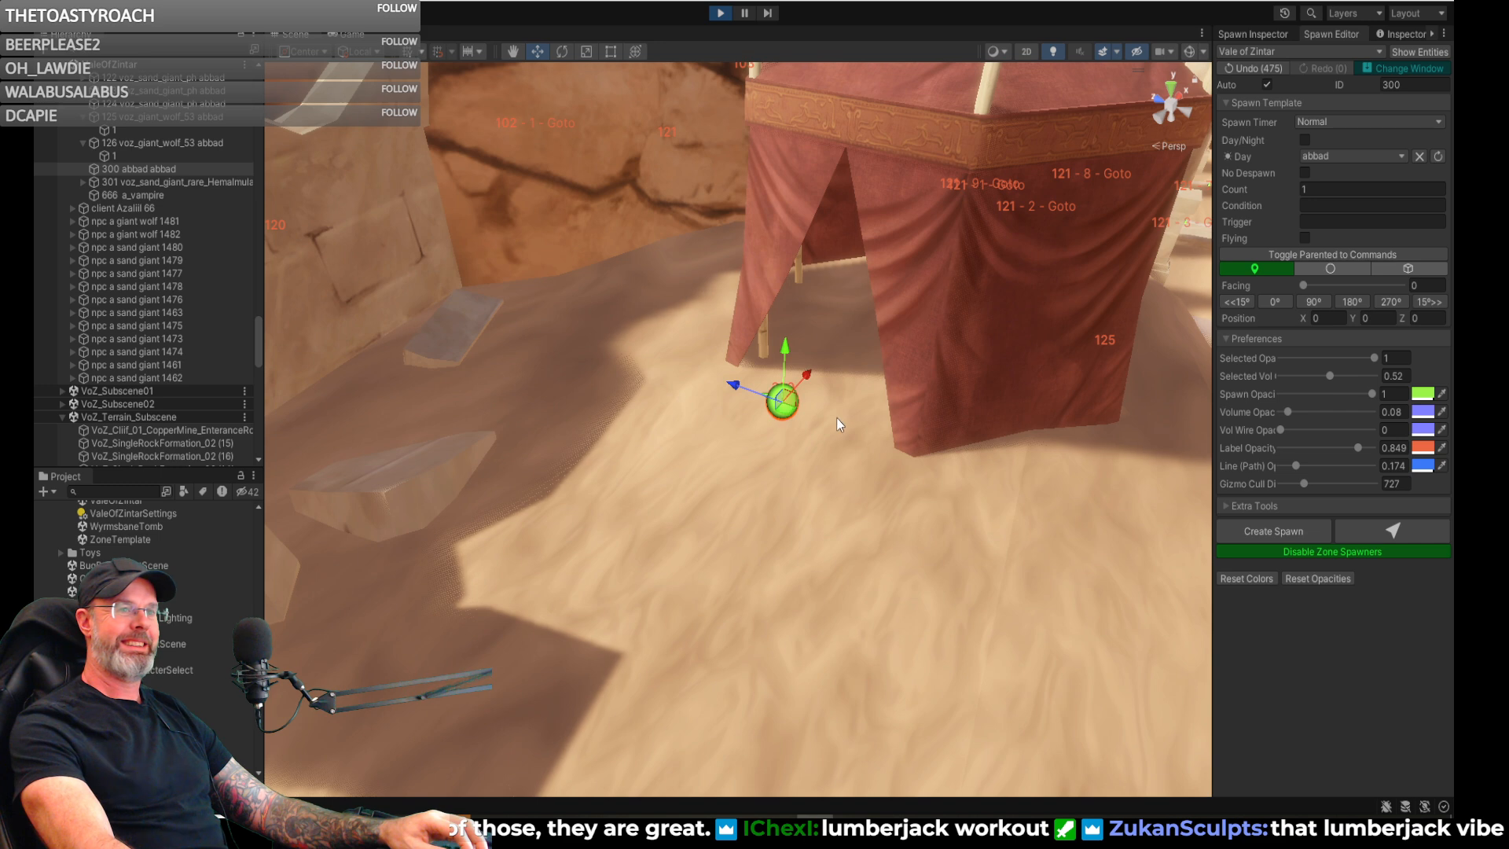
key("w")
right_click_drag(866, 408, 838, 364)
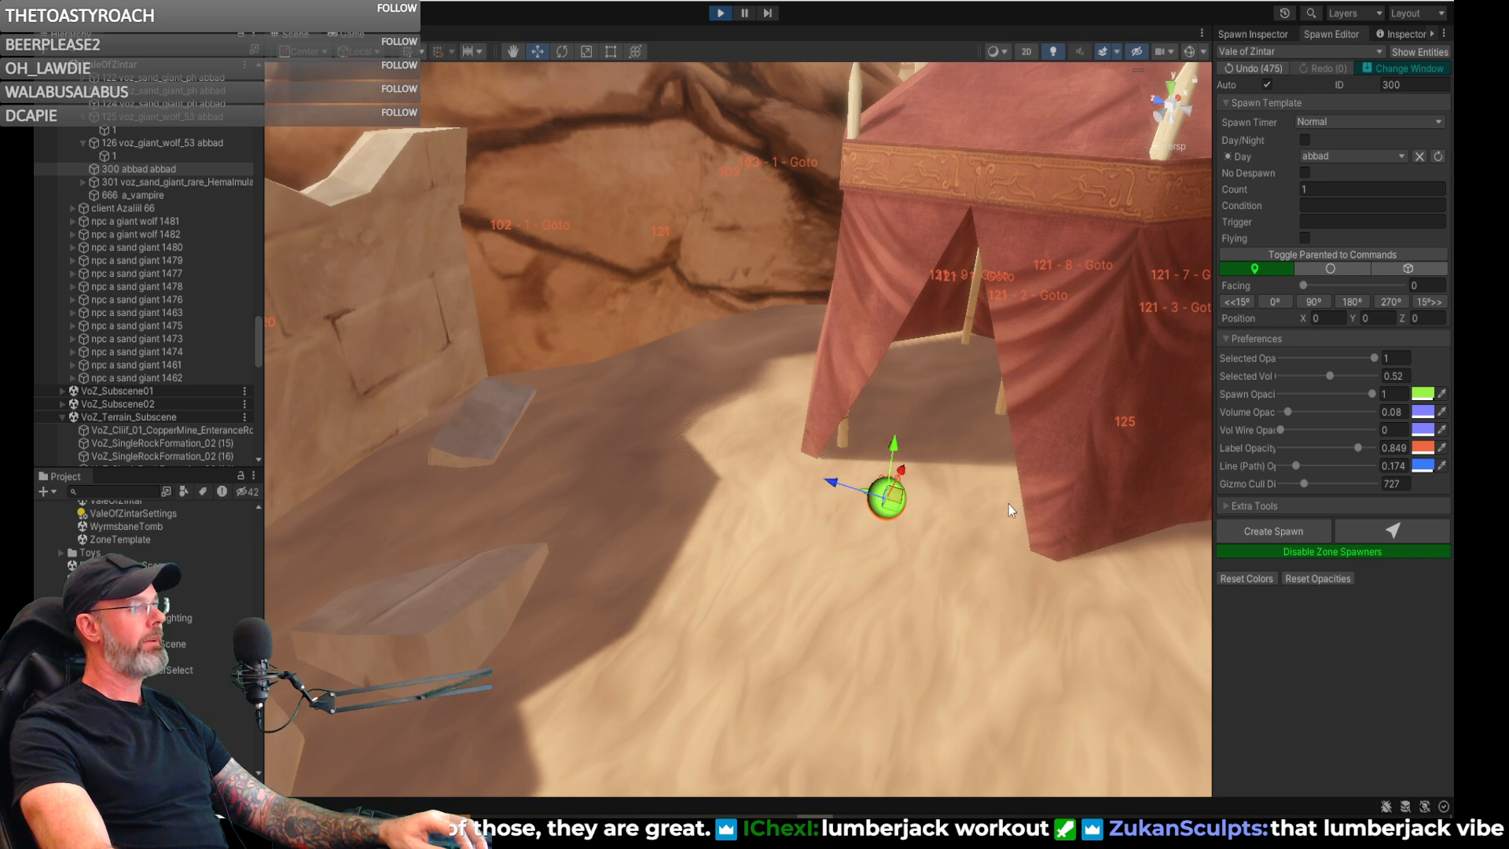
key("Delete")
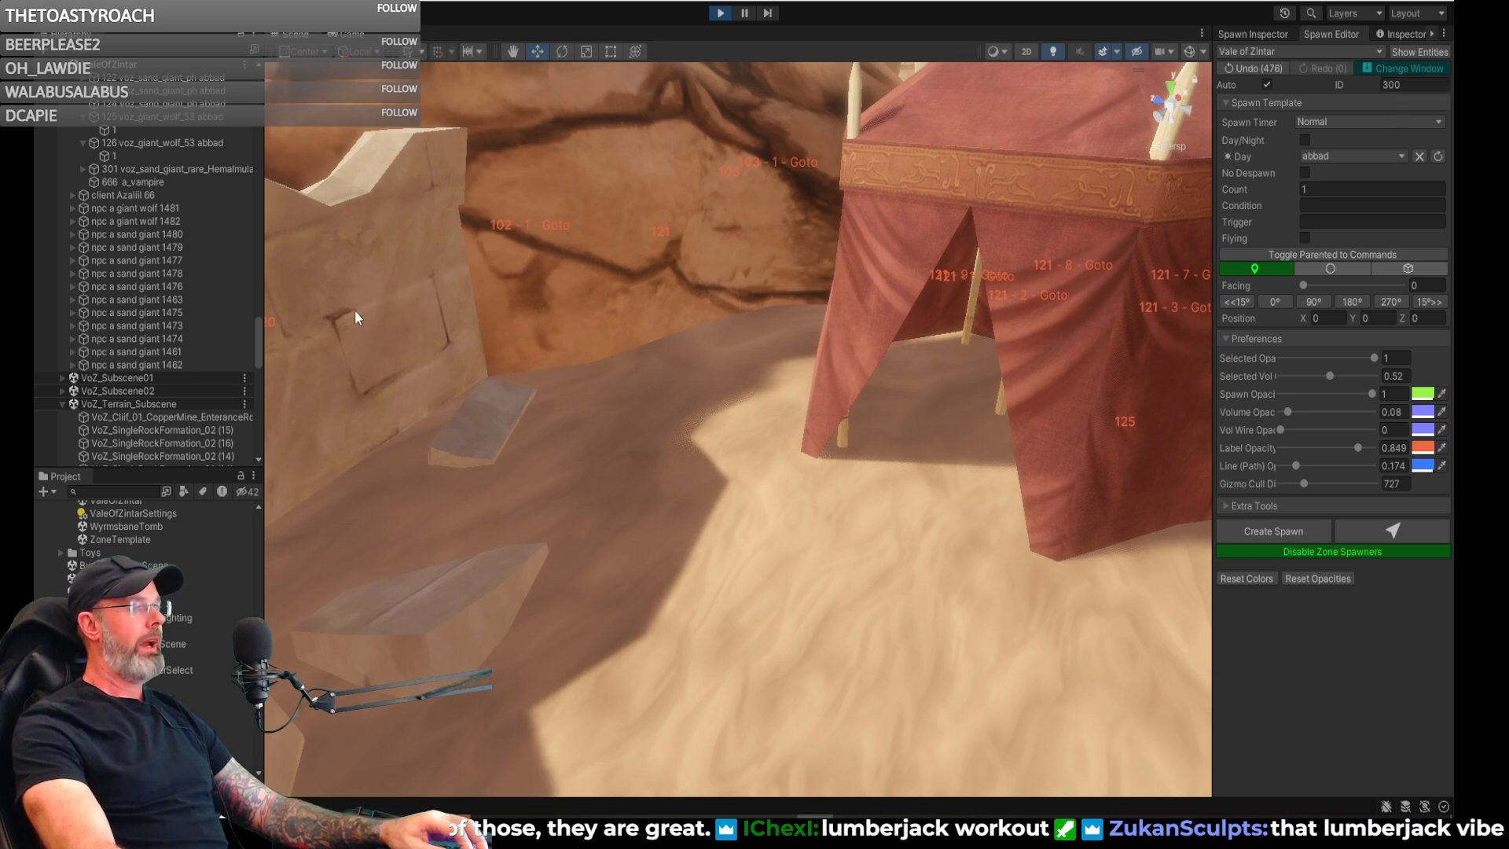
- Select giant wolf spawn 126 in the scene hierarchy
scroll(133, 262, "up", 3)
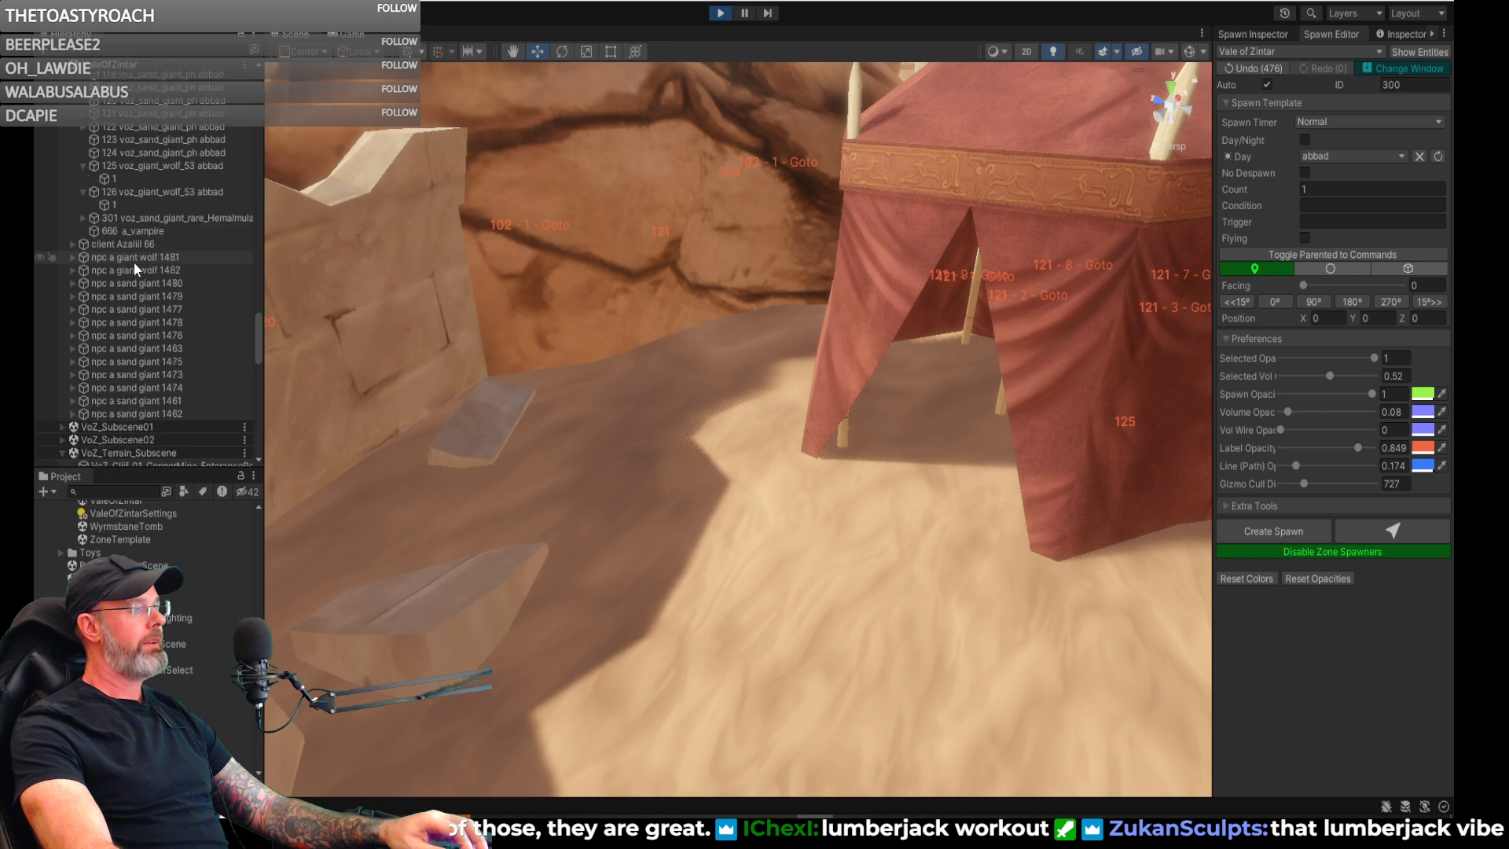
left_click(120, 191)
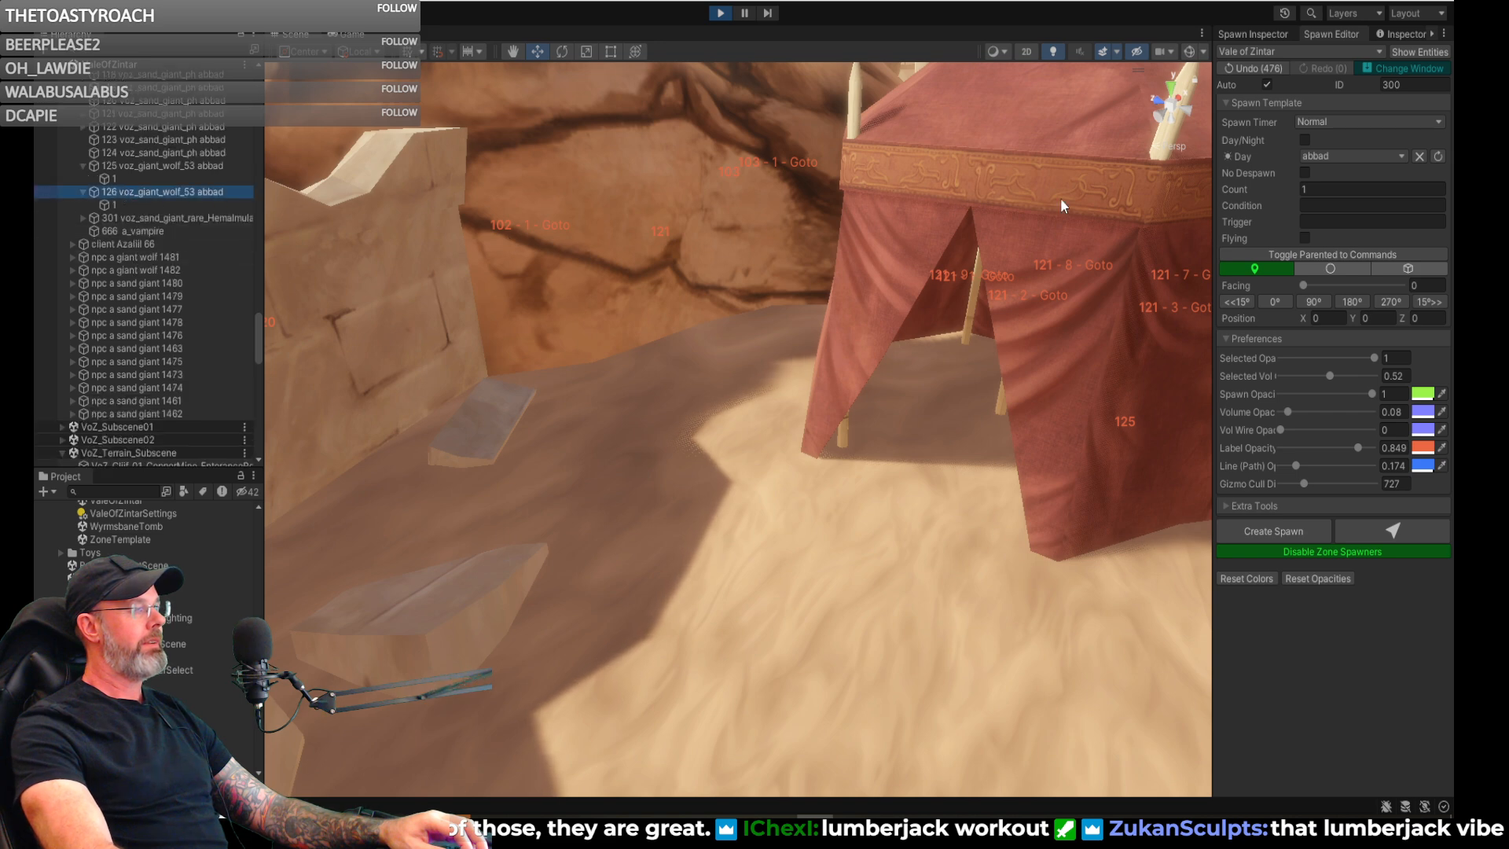
left_click(1307, 185)
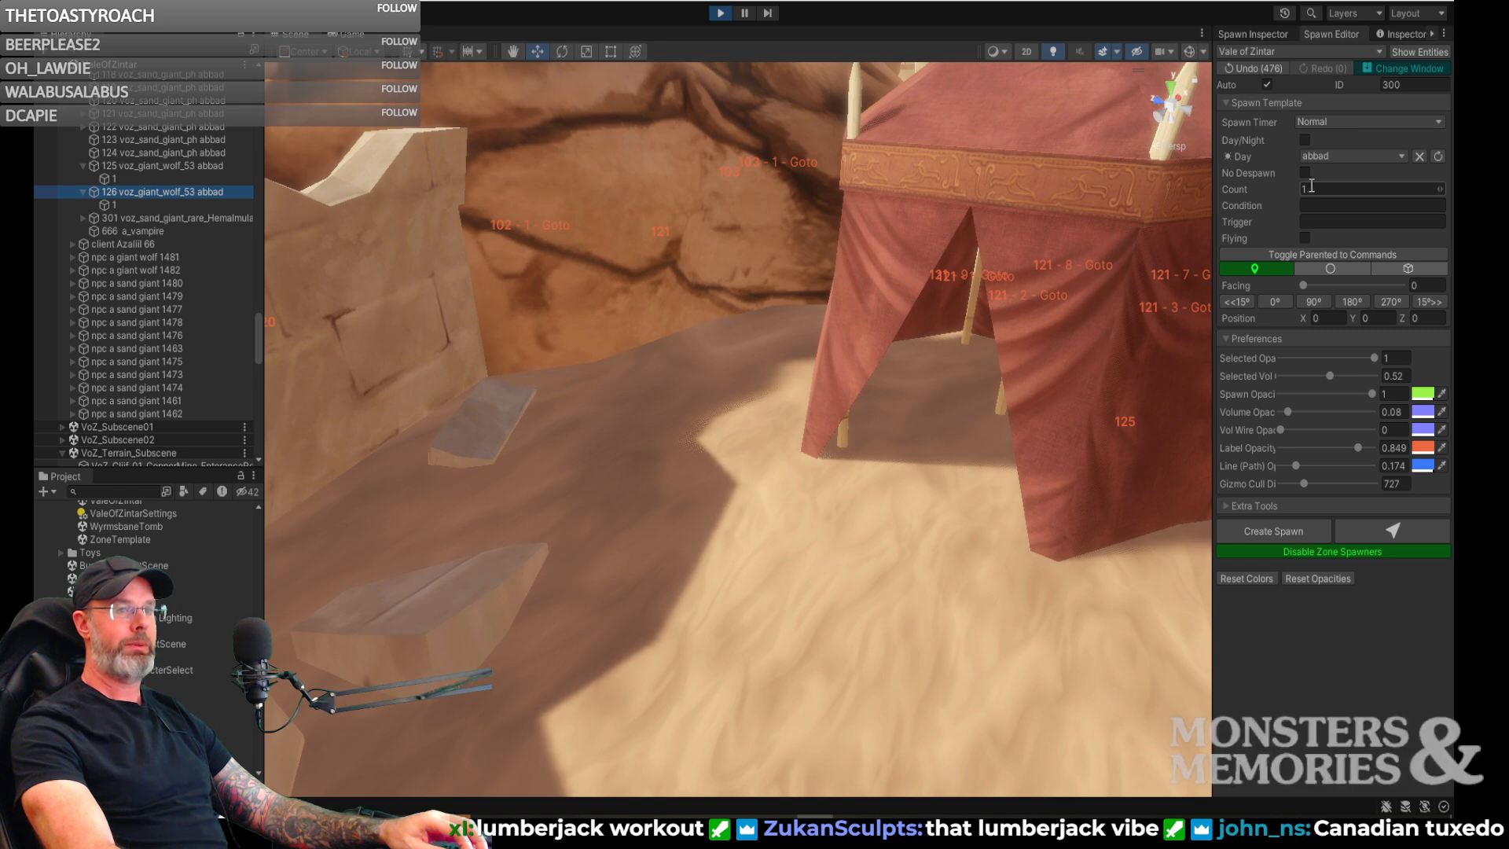
left_click(1311, 189)
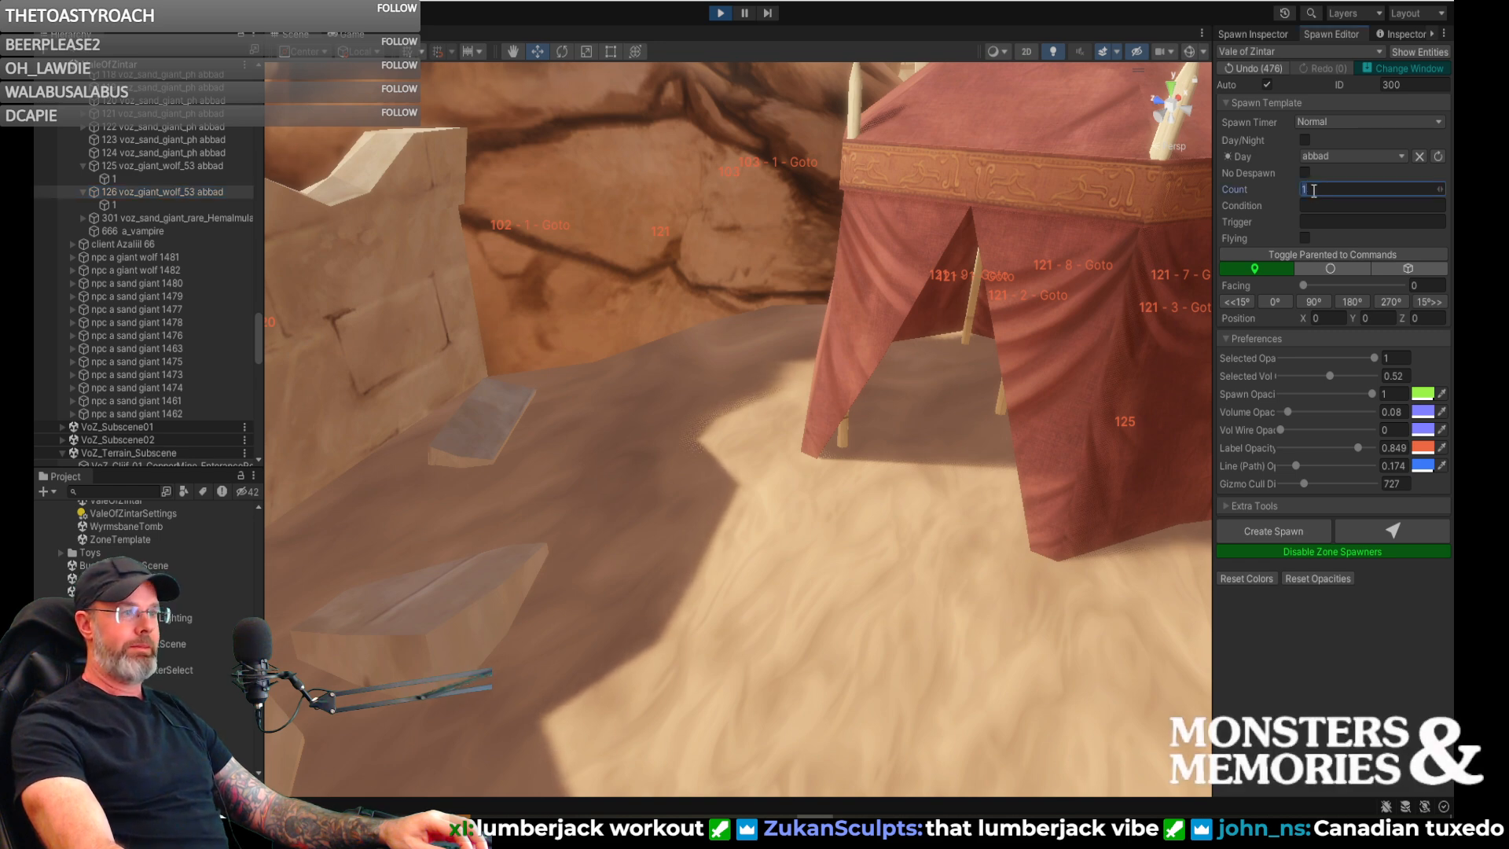
left_click(1348, 156)
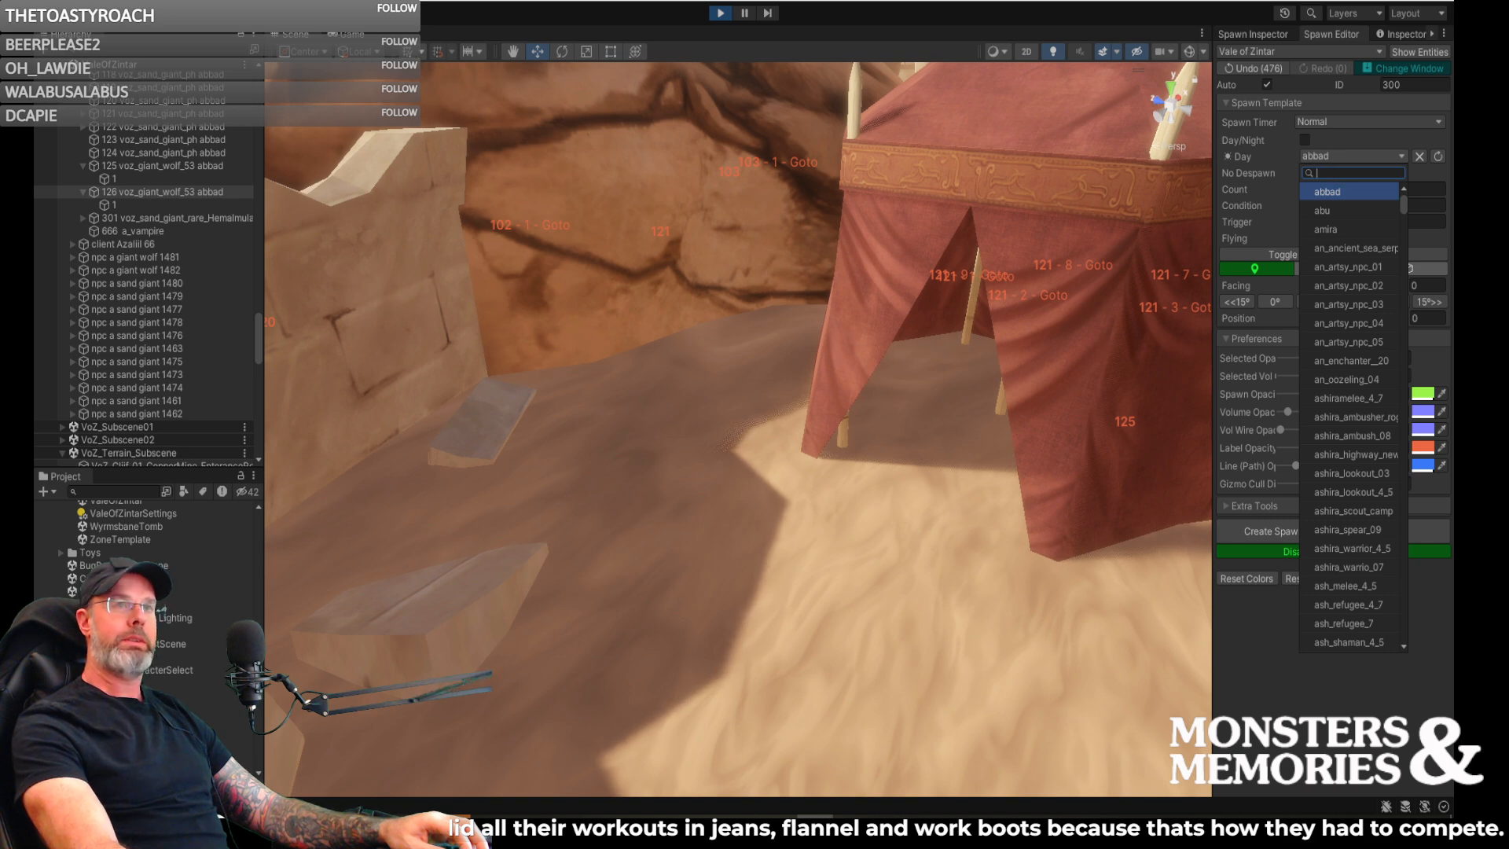
key("Escape")
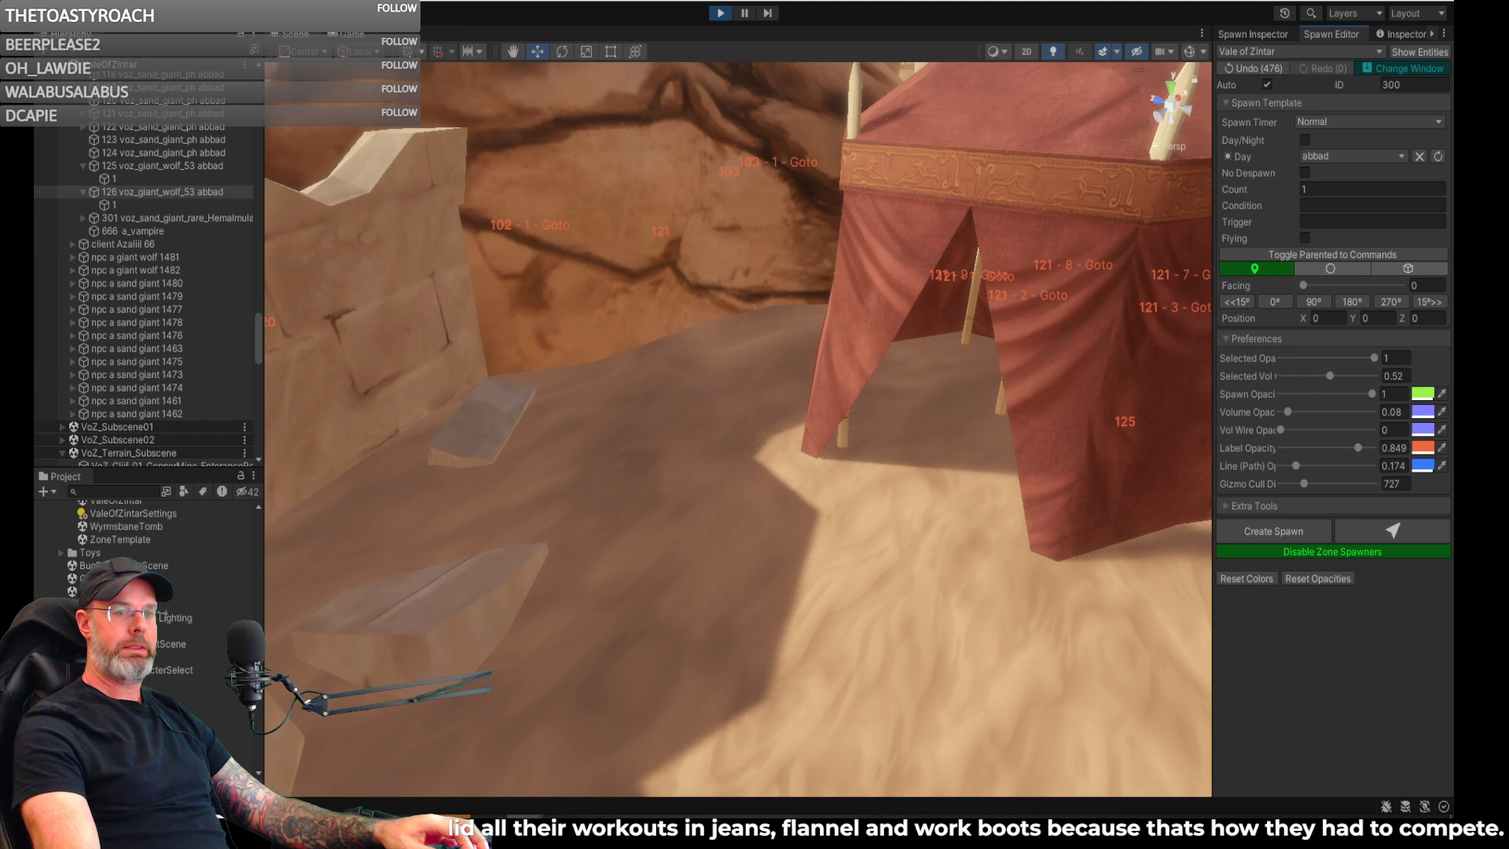
- Switch to the web browser and read the EssentiallySports article on the 6'8, 385-lbs strongman's feats of strength
left_click_drag(1493, 290, 711, 67)
scroll(844, 343, "down", 10)
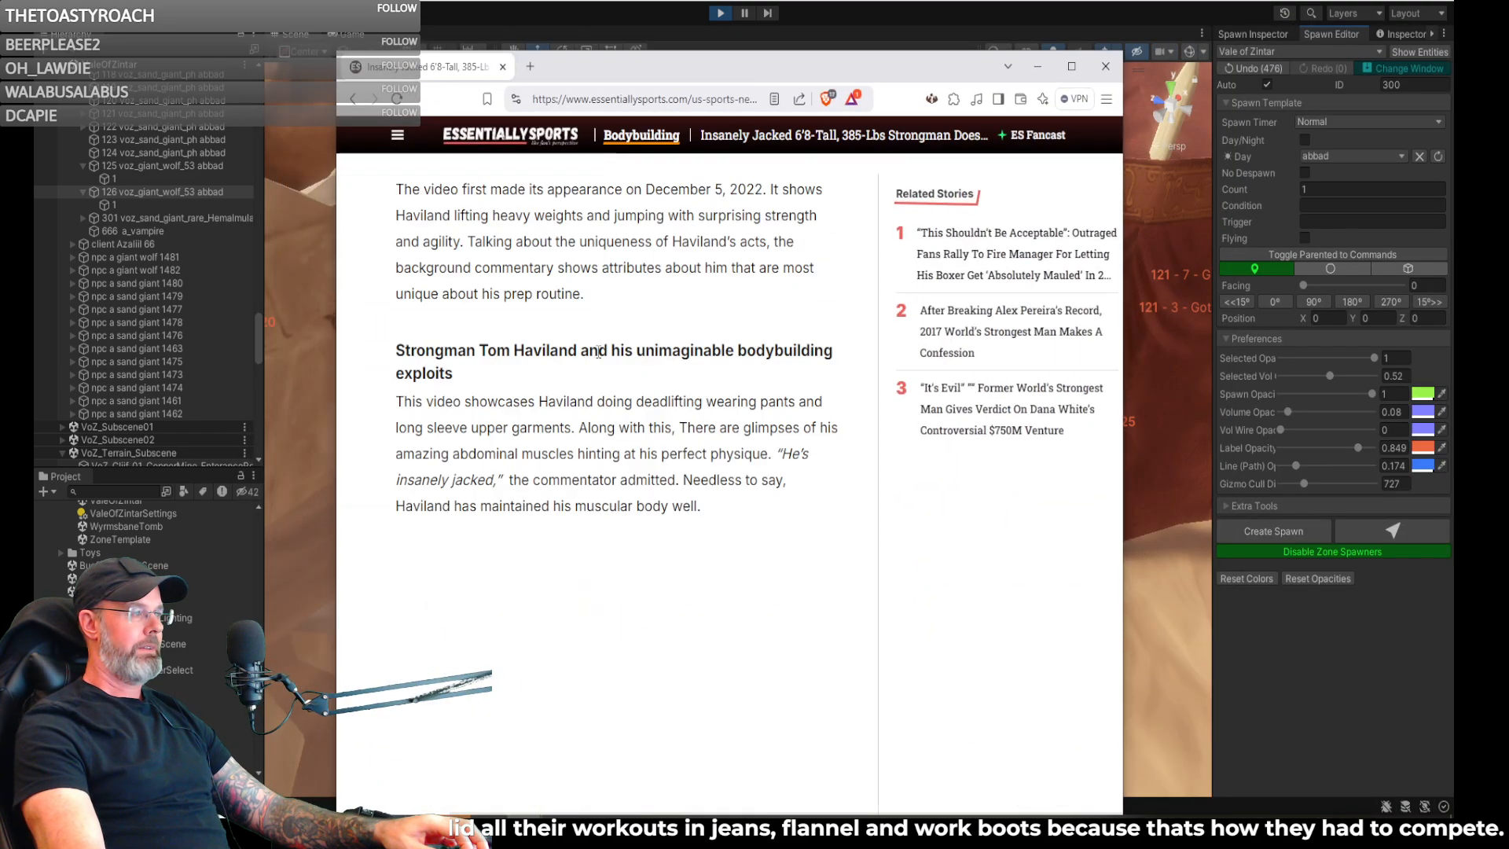
scroll(597, 352, "down", 3)
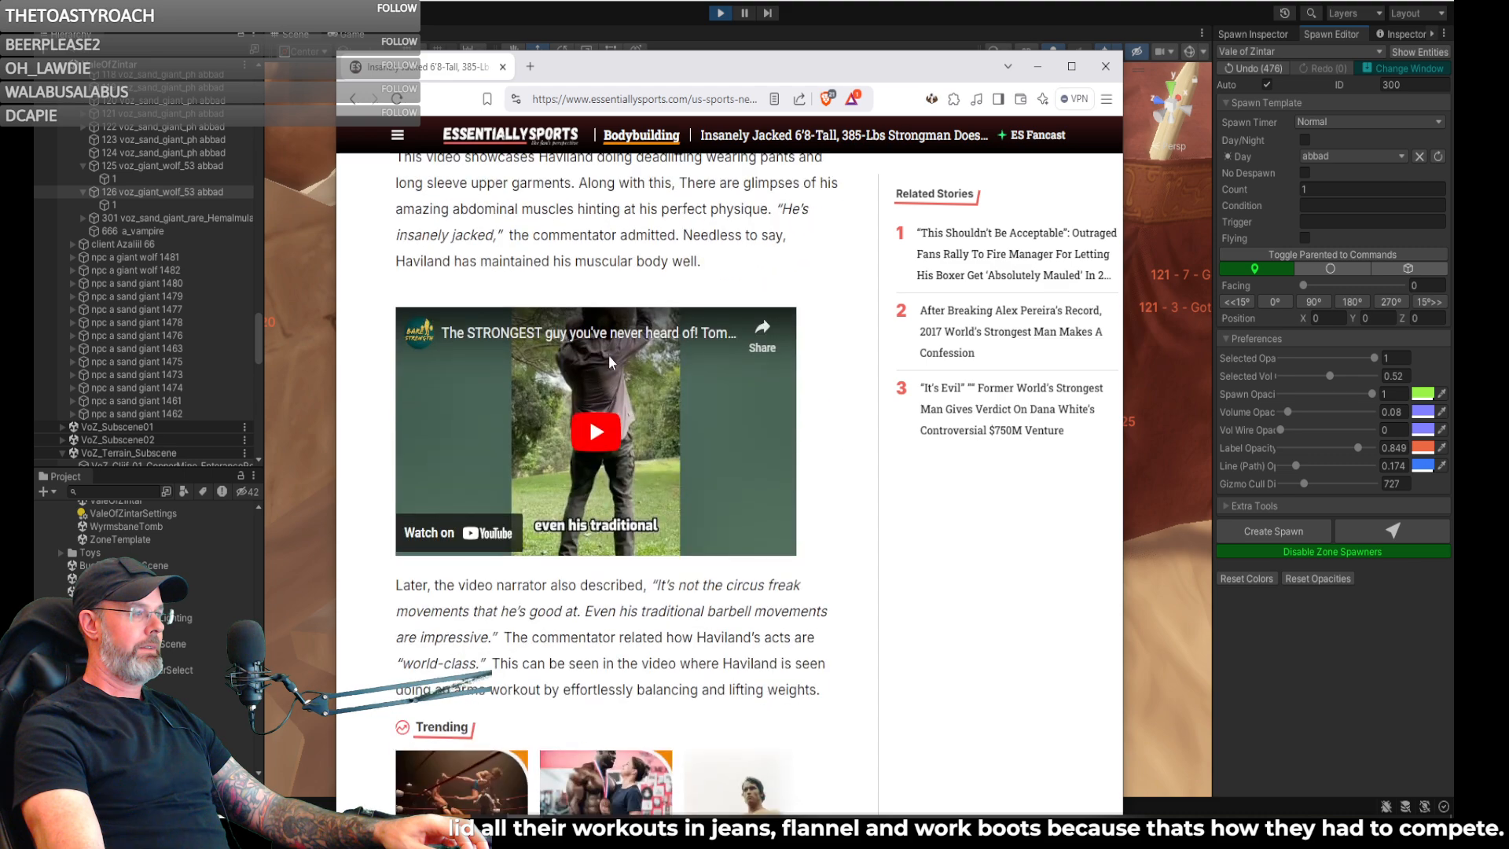
scroll(618, 408, "up", 8)
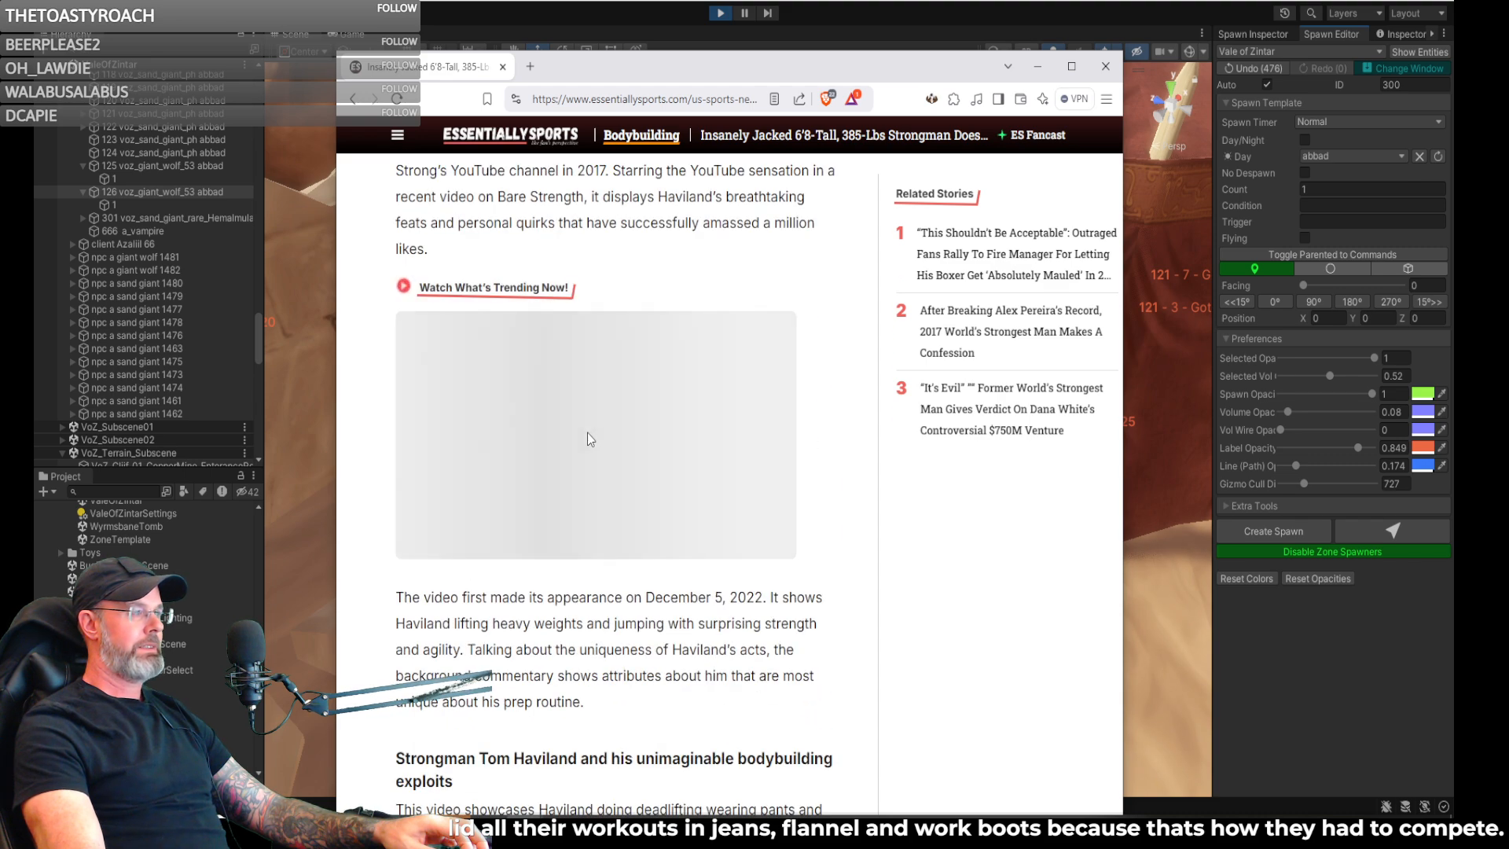
scroll(589, 439, "down", 10)
scroll(591, 439, "up", 2)
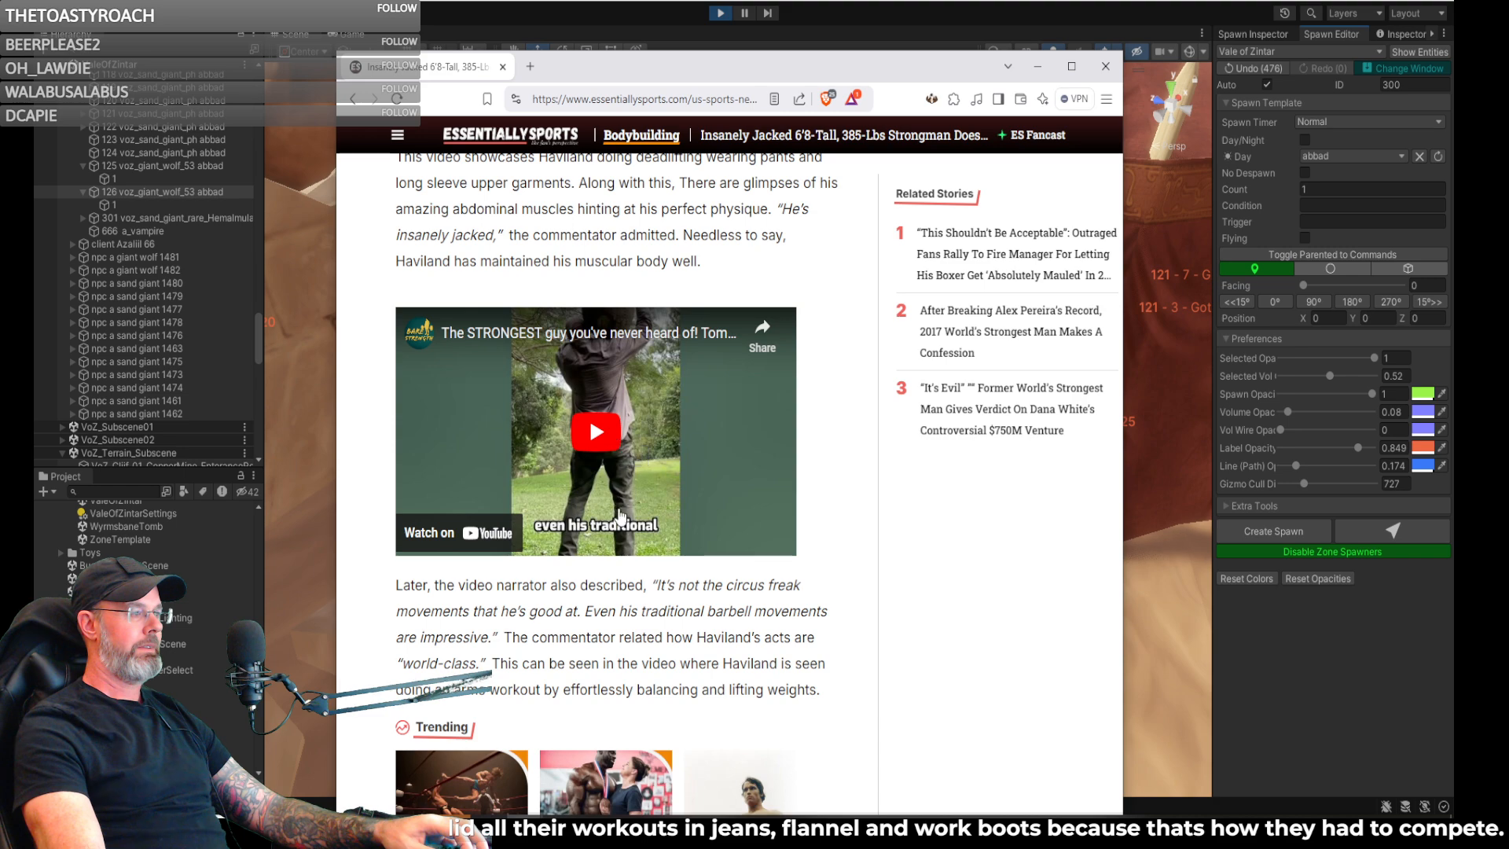
scroll(620, 403, "up", 15)
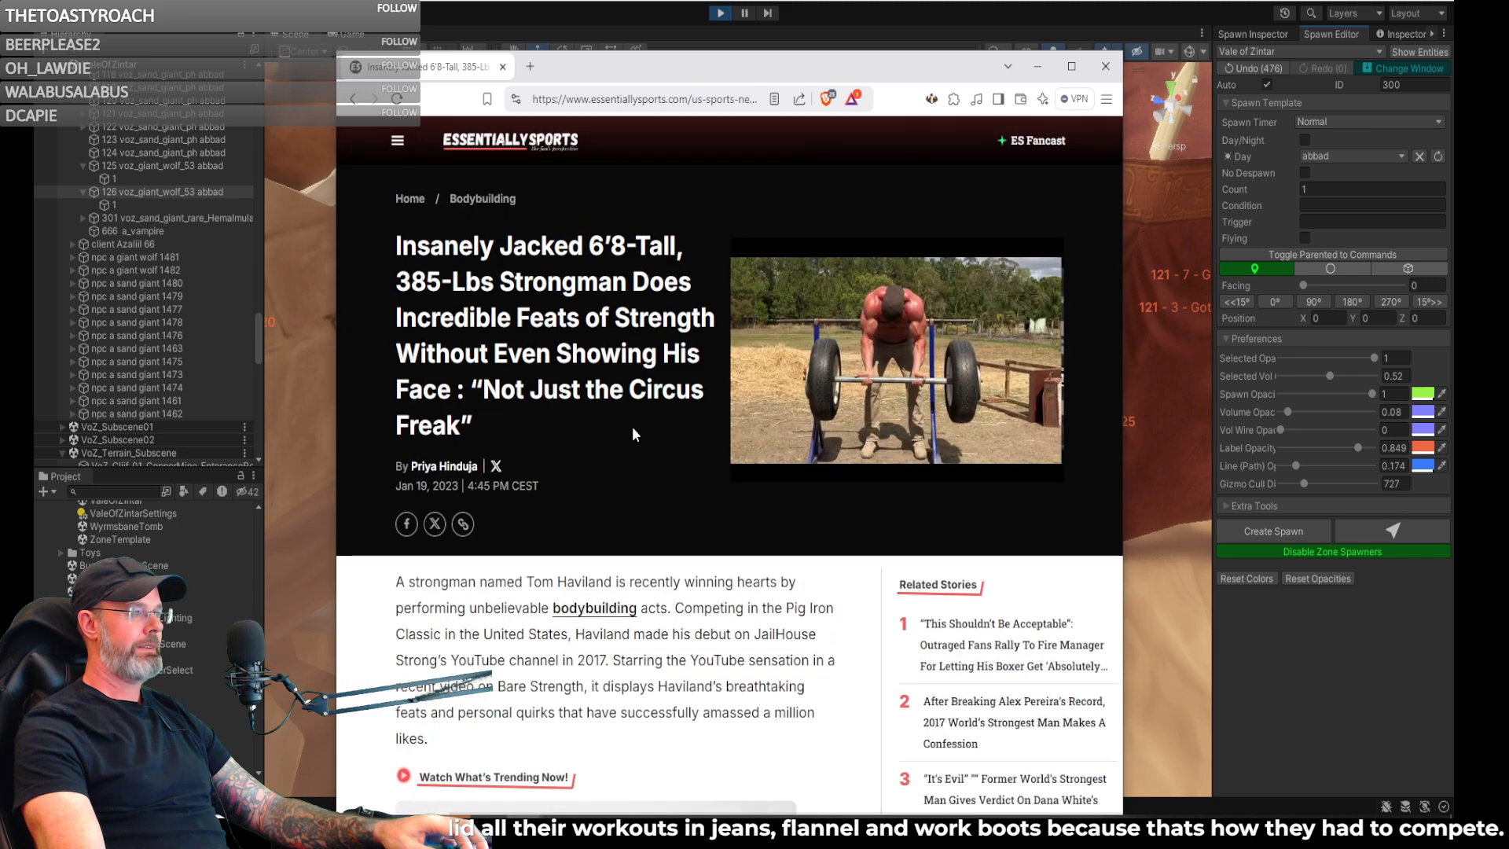
scroll(632, 426, "down", 5)
scroll(637, 433, "down", 12)
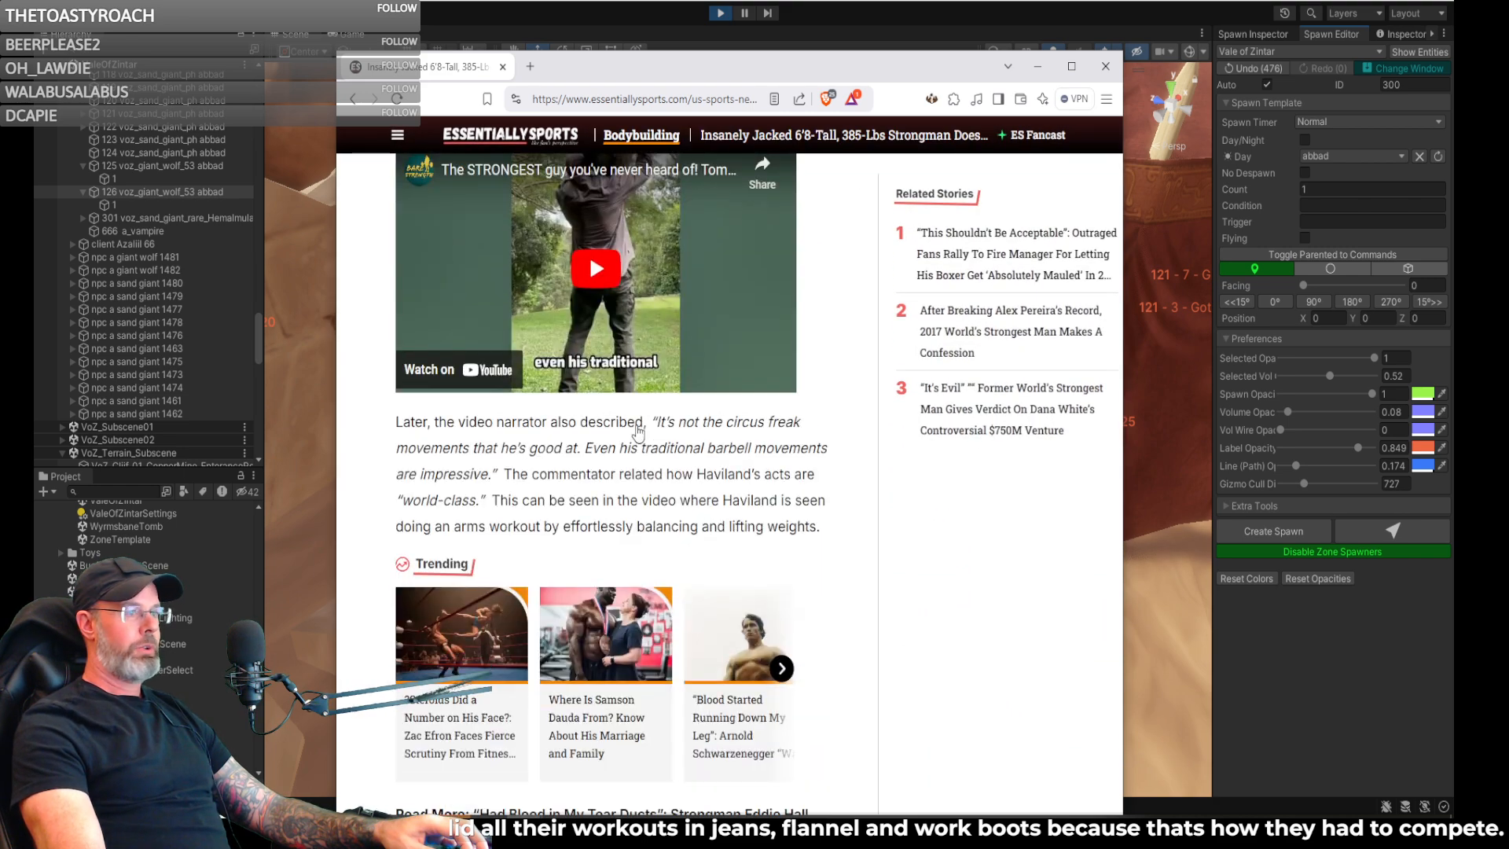
scroll(640, 425, "up", 4)
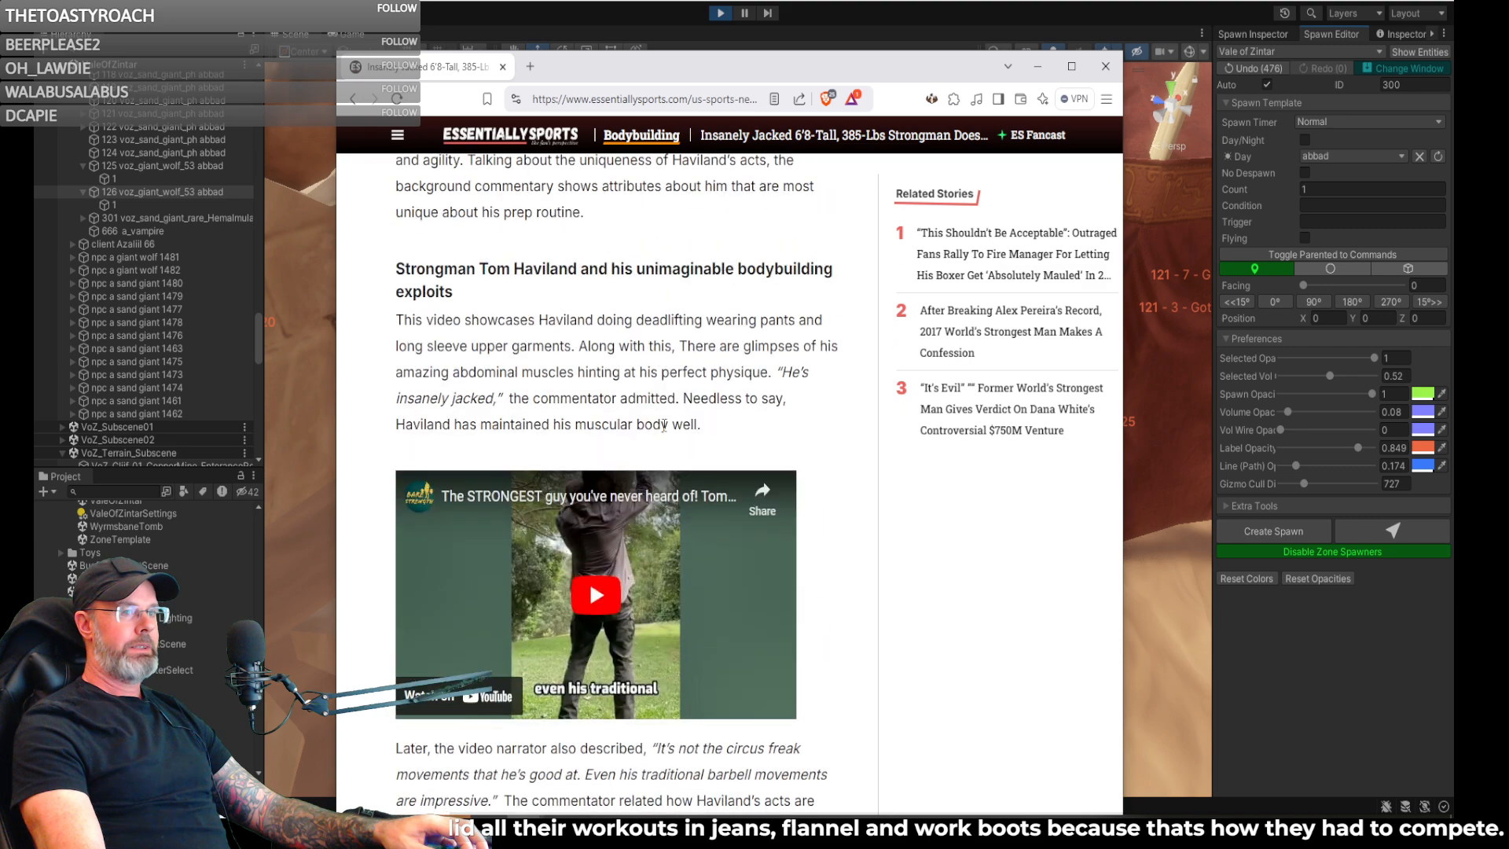
scroll(590, 581, "up", 10)
- Return to the DuckDuckGo results, look through the image results, enlarge the Daily Mail strongman photo, and close the page
key("alt+Left")
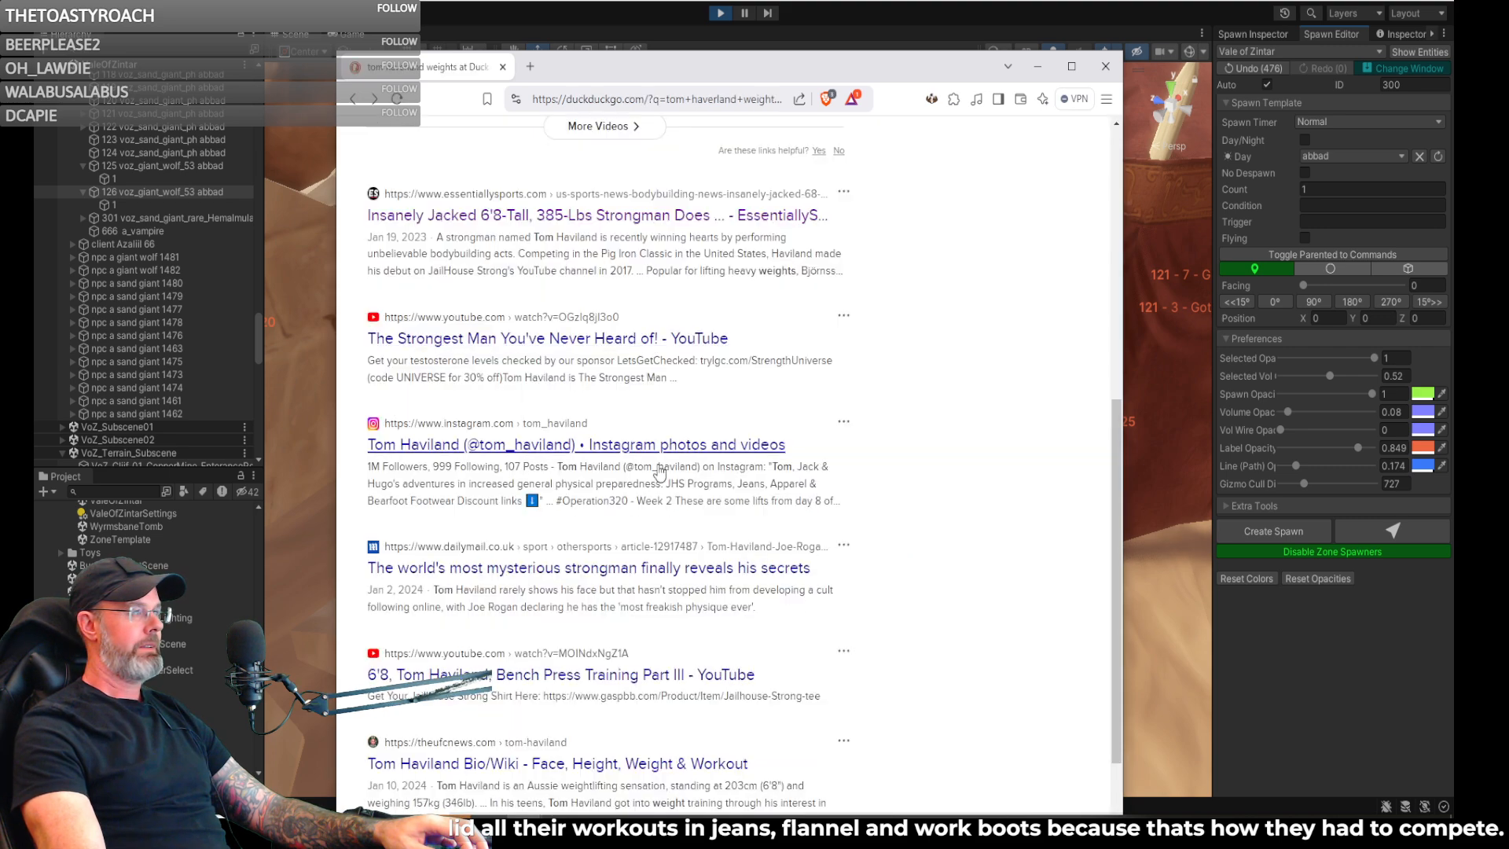
scroll(503, 361, "up", 8)
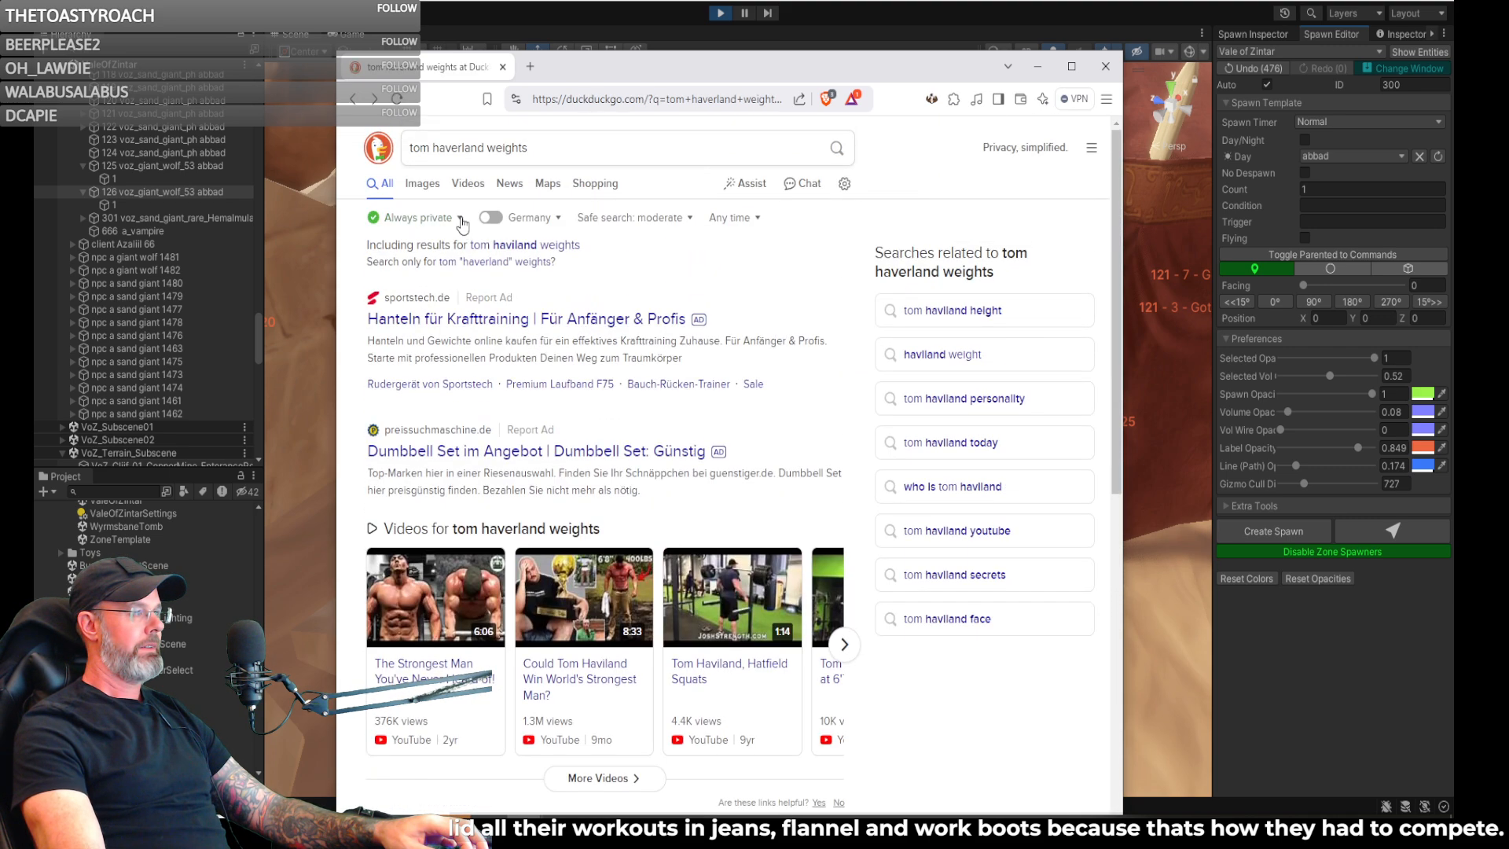
left_click(422, 183)
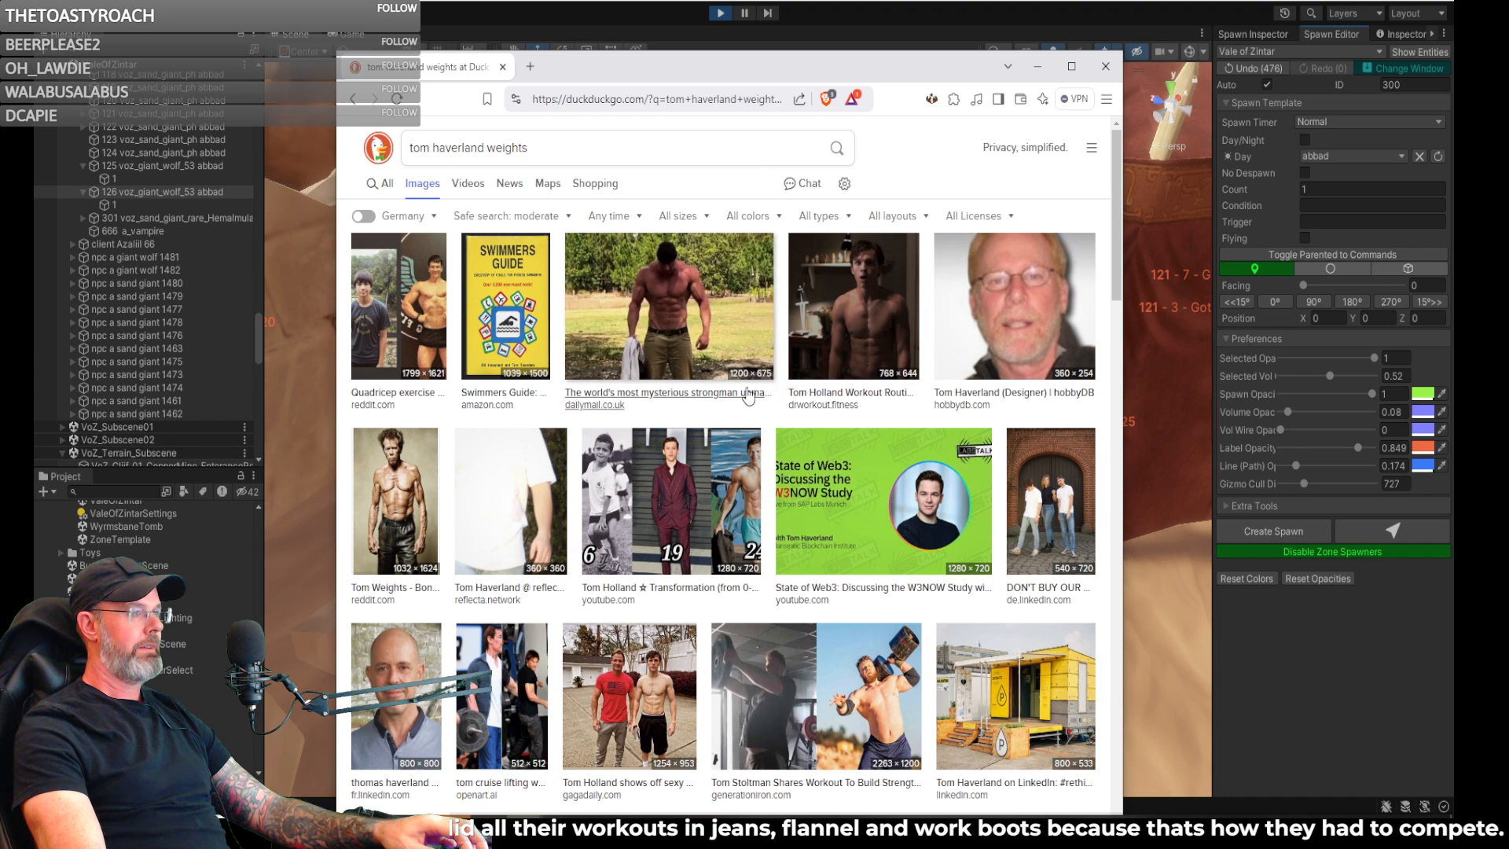
left_click(674, 313)
scroll(695, 527, "down", 2)
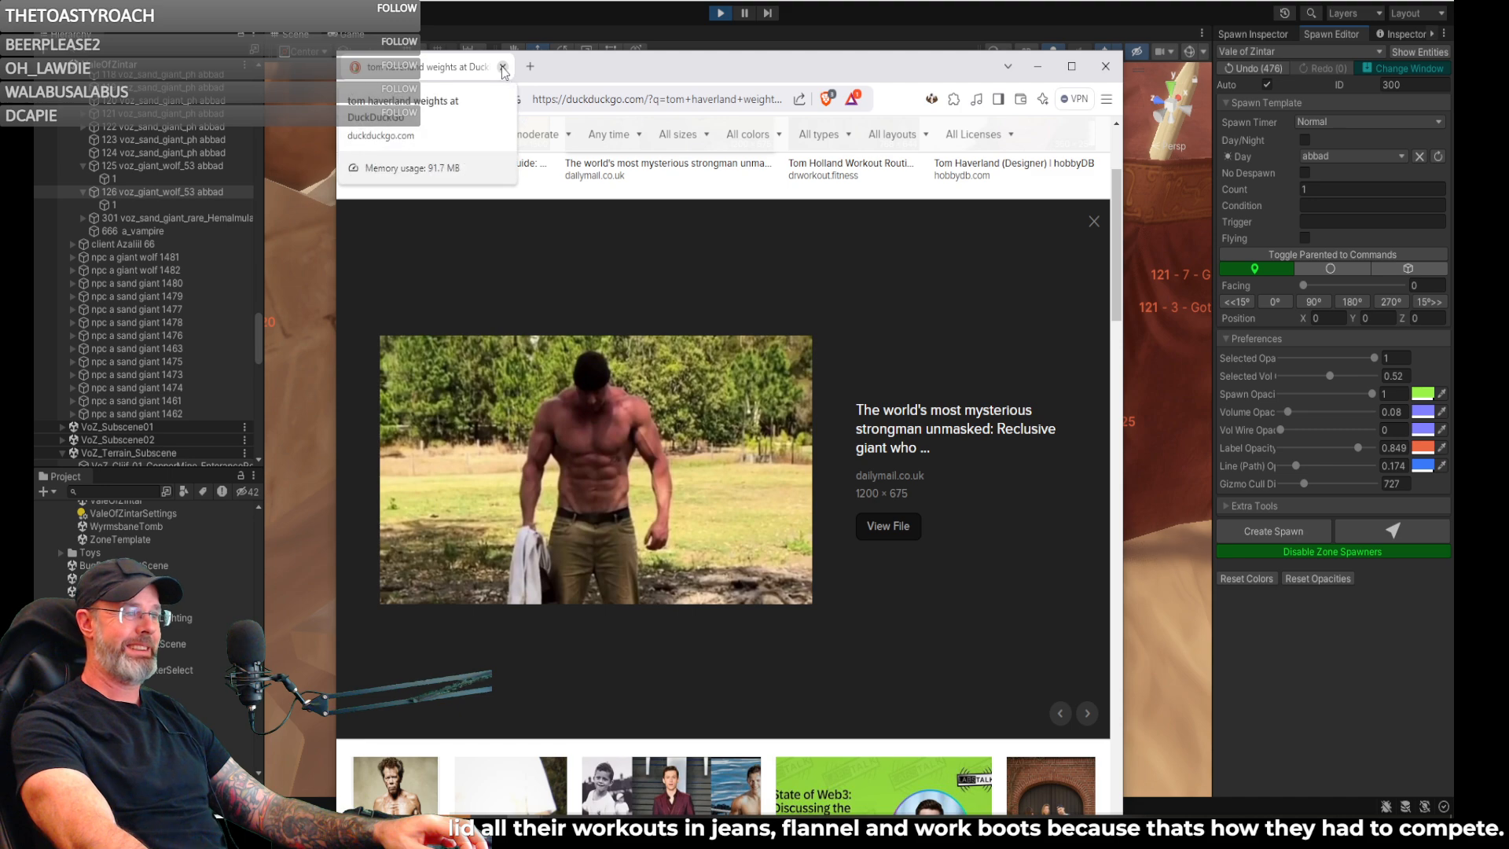
scroll(607, 422, "down", 1)
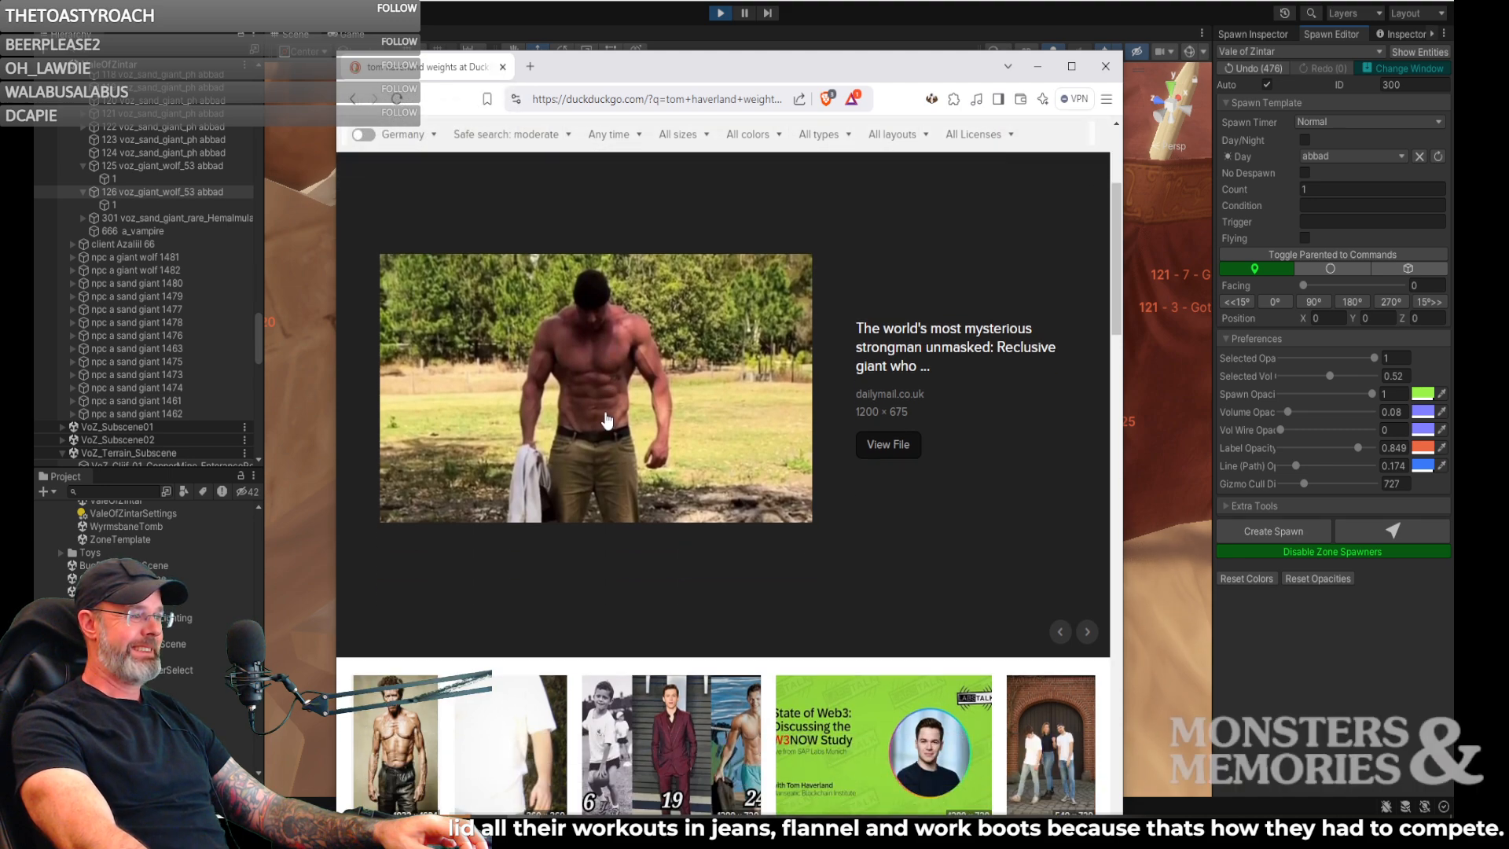
scroll(607, 419, "down", 1)
scroll(606, 416, "down", 4)
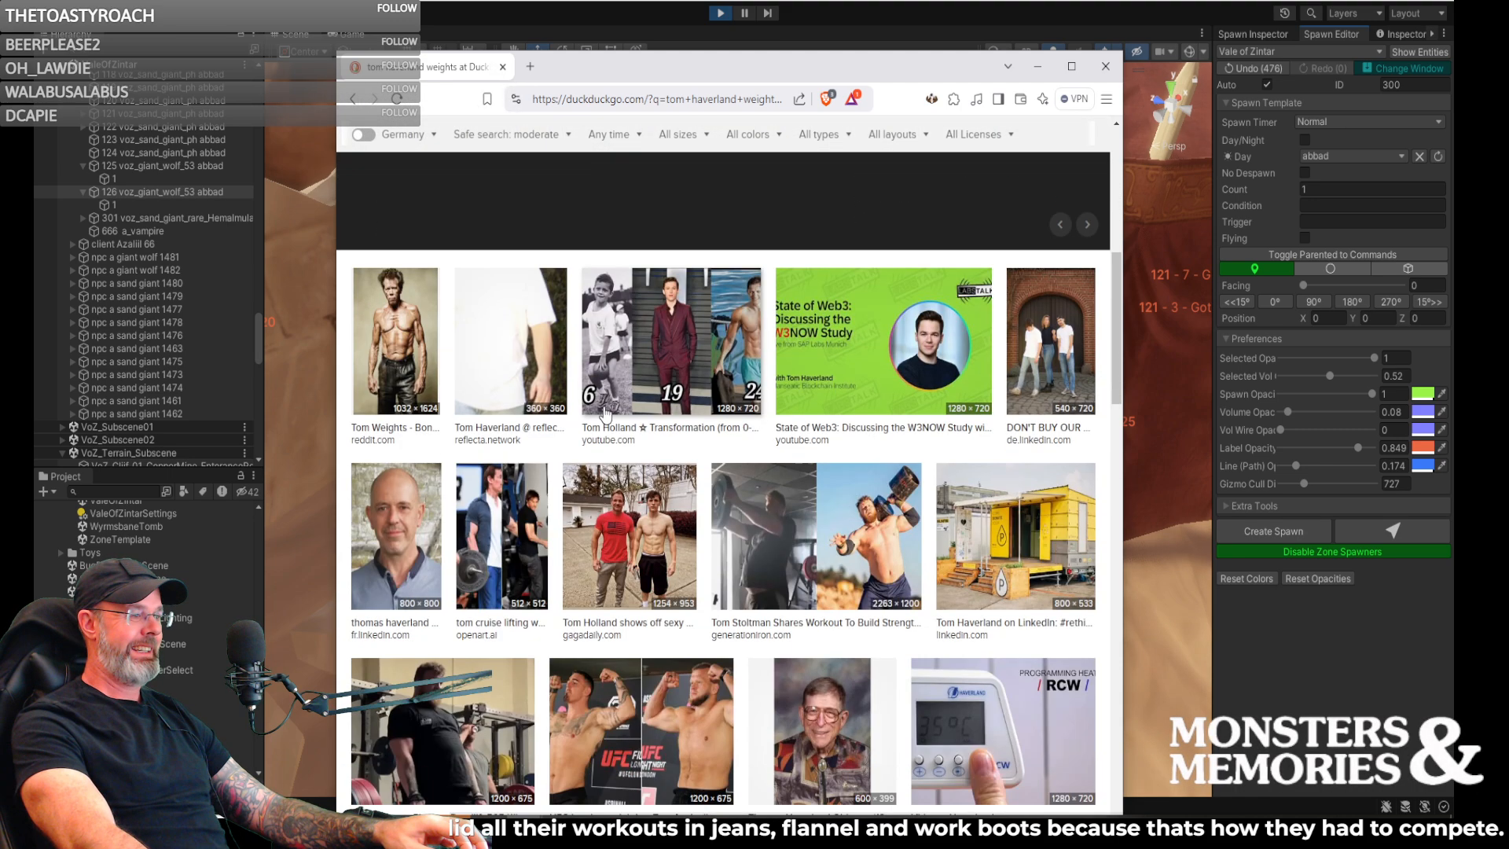
scroll(605, 415, "down", 5)
scroll(605, 415, "up", 10)
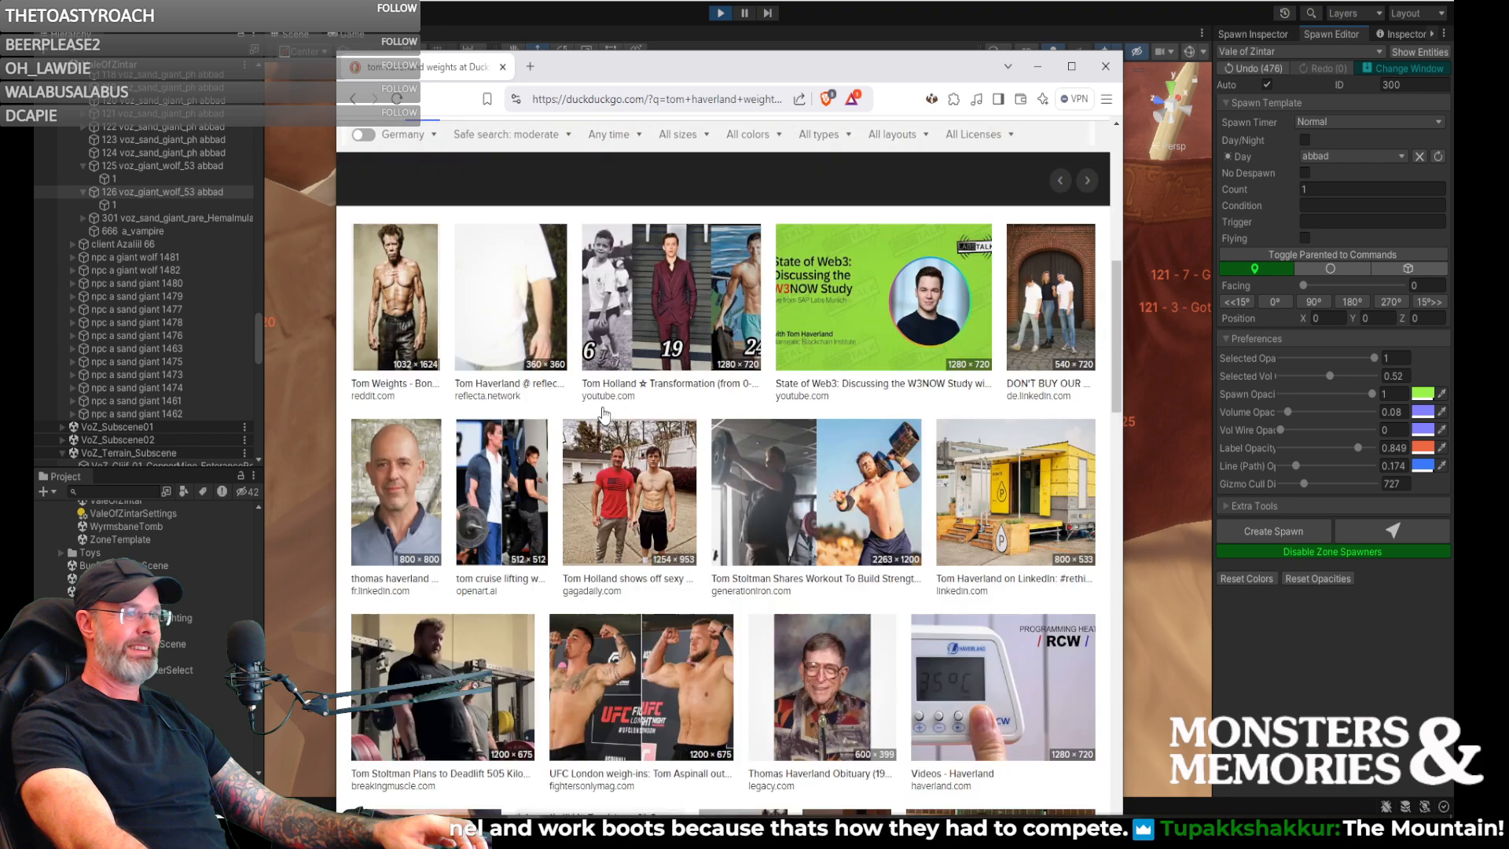
scroll(602, 416, "up", 2)
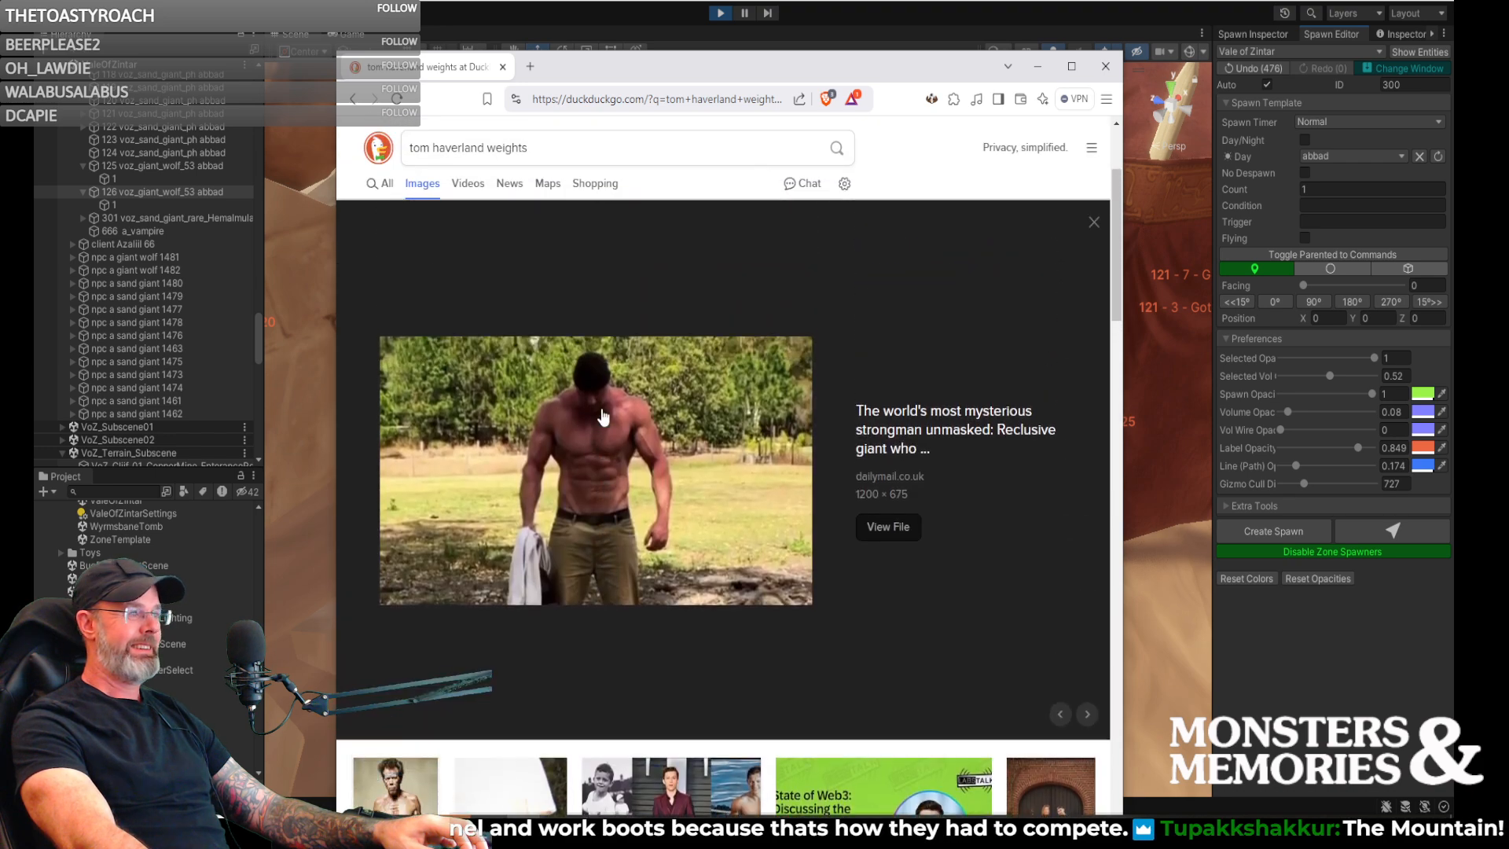
left_click(503, 67)
- Set the spawn template's ID to 127 and its Day creature to voz_sand_giant_ph
right_click_drag(750, 369, 442, 227)
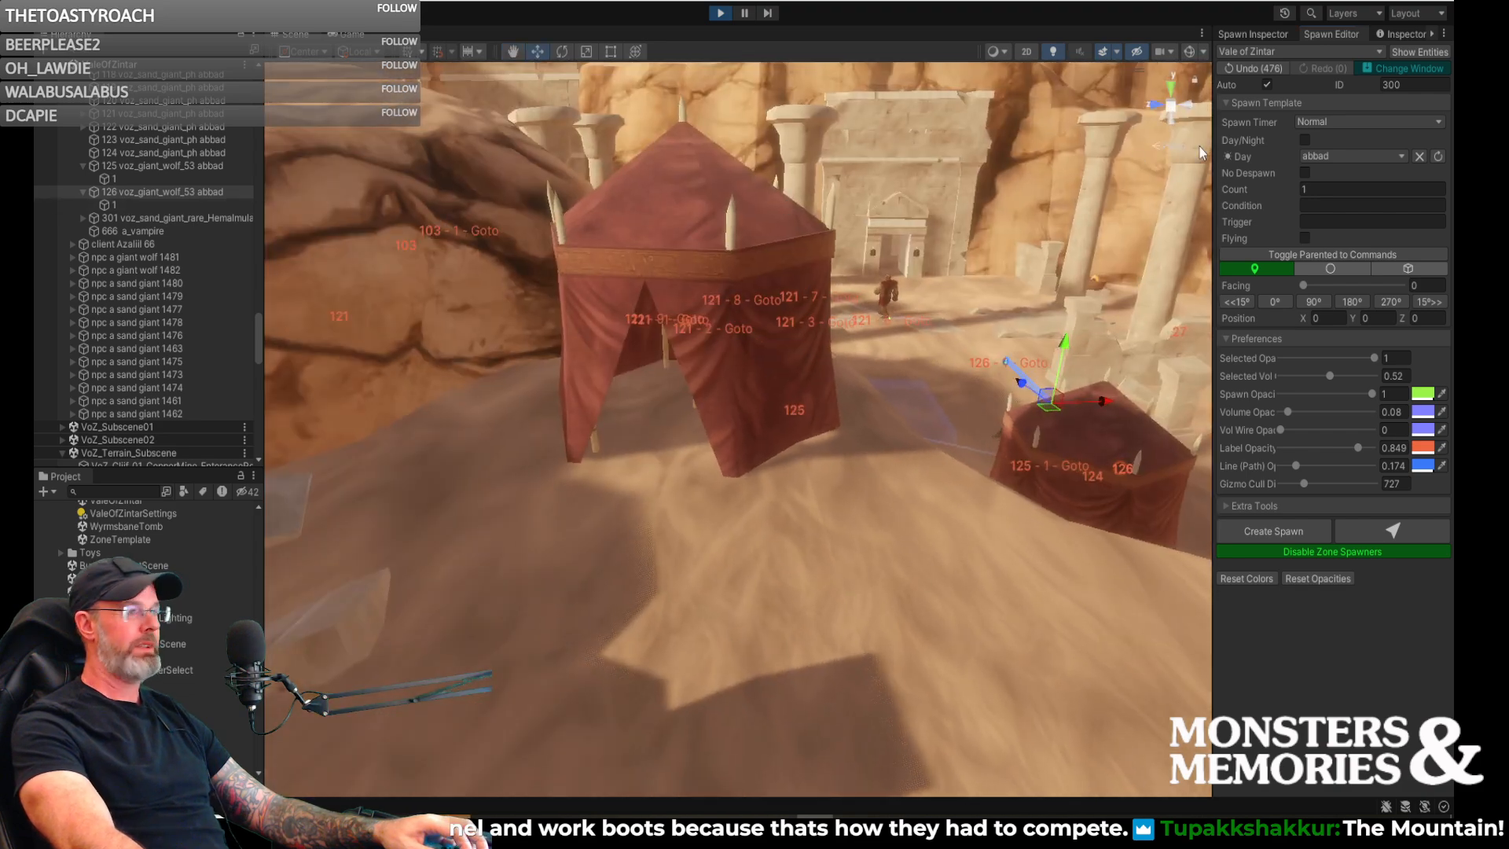
type("127")
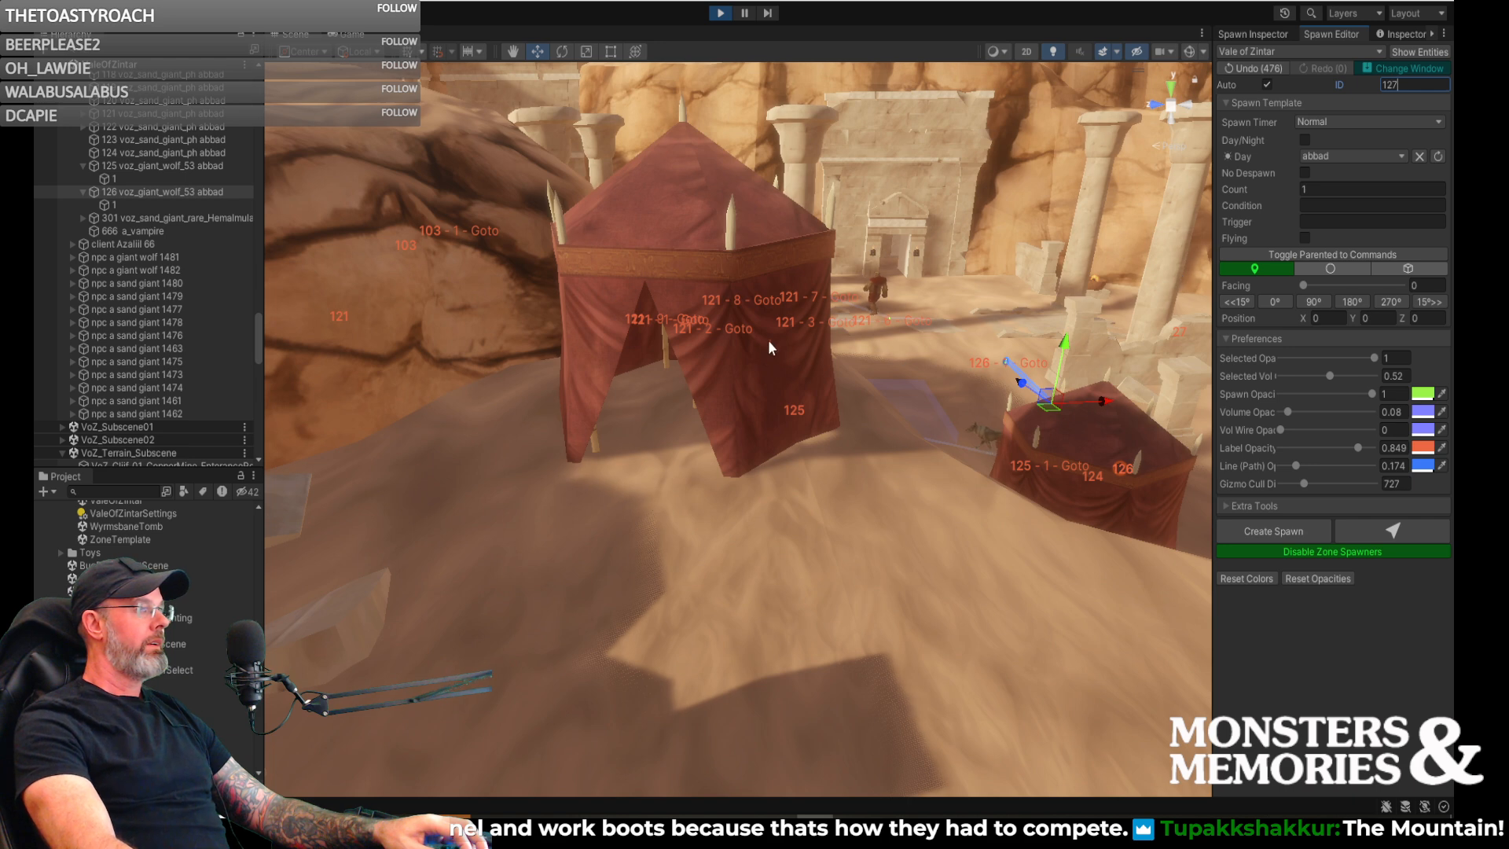
left_click(1340, 153)
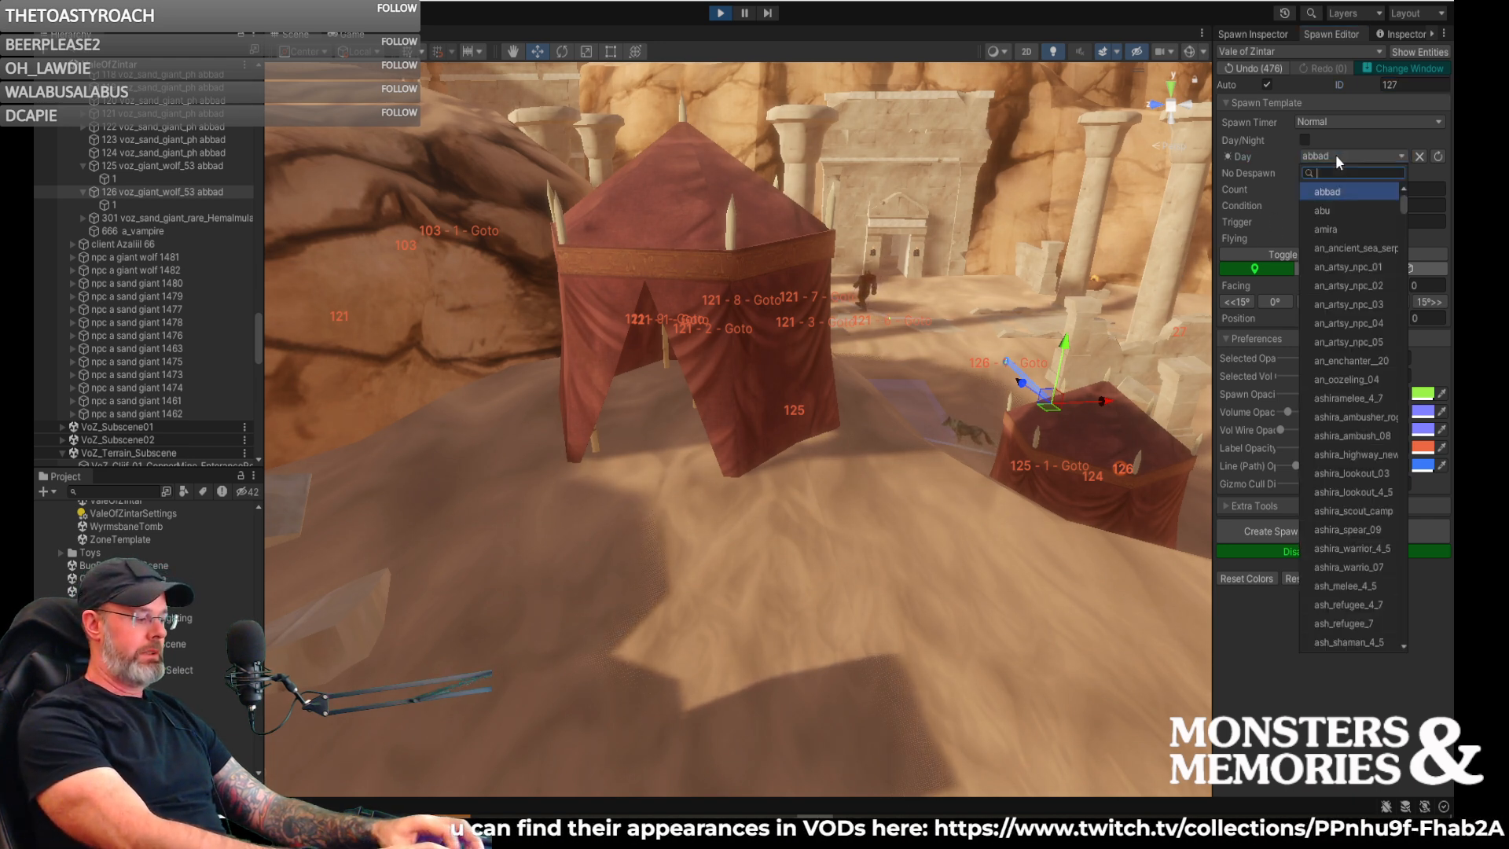
type("voz")
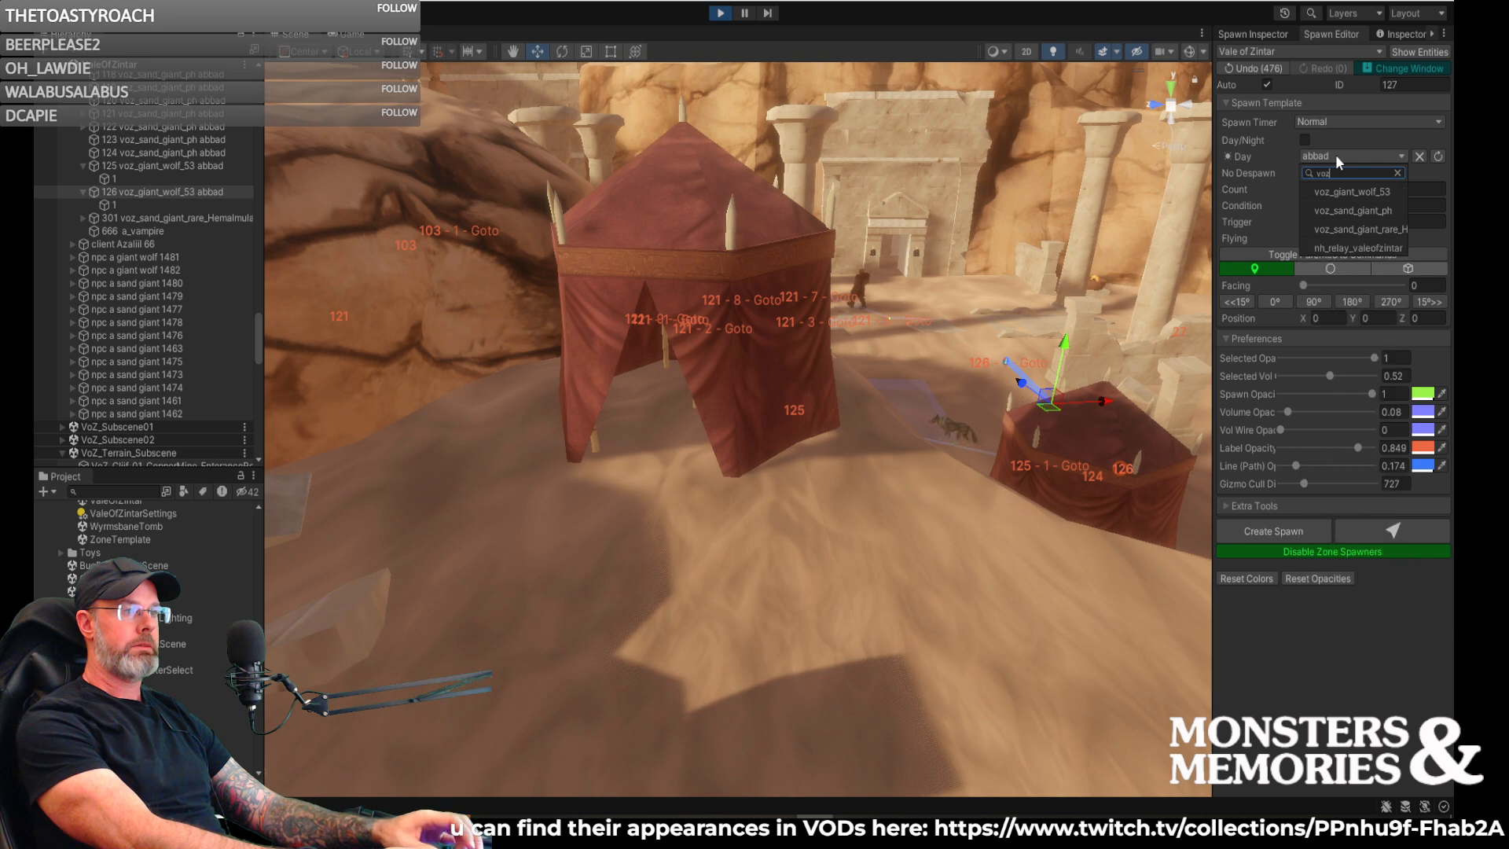
key("Down")
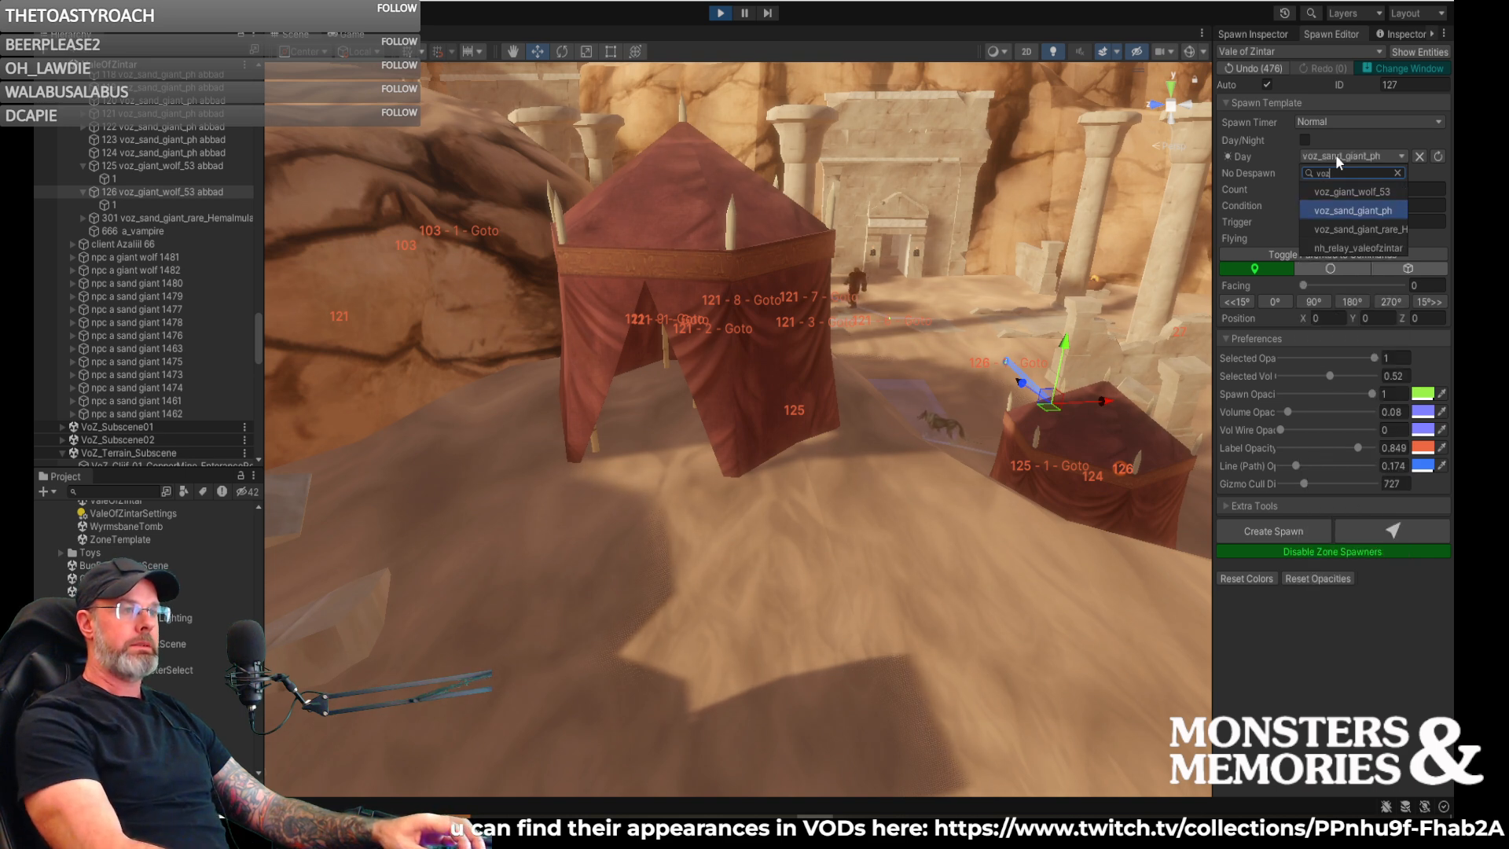
key("Return")
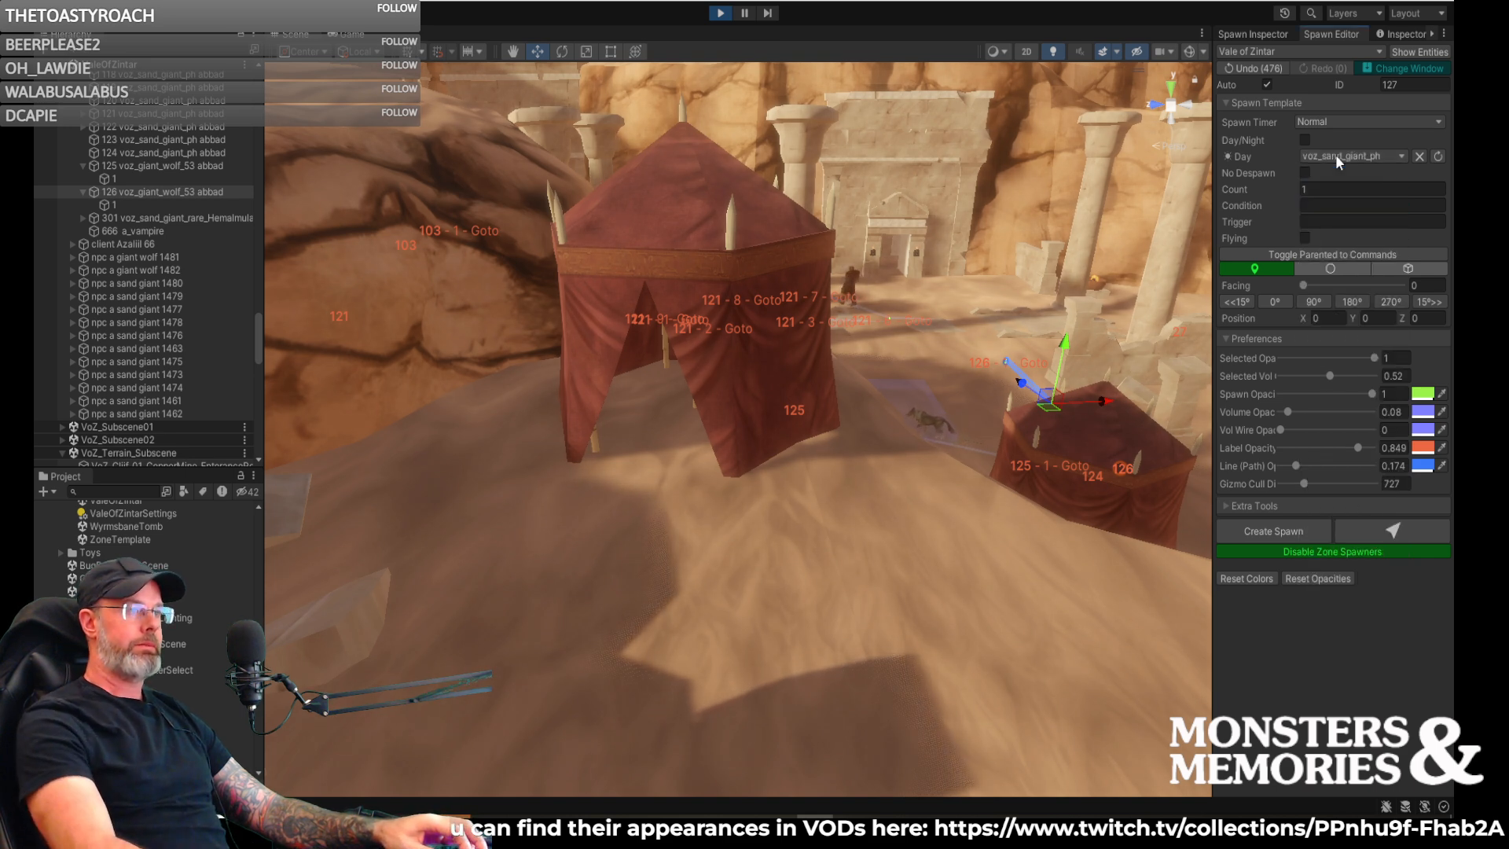
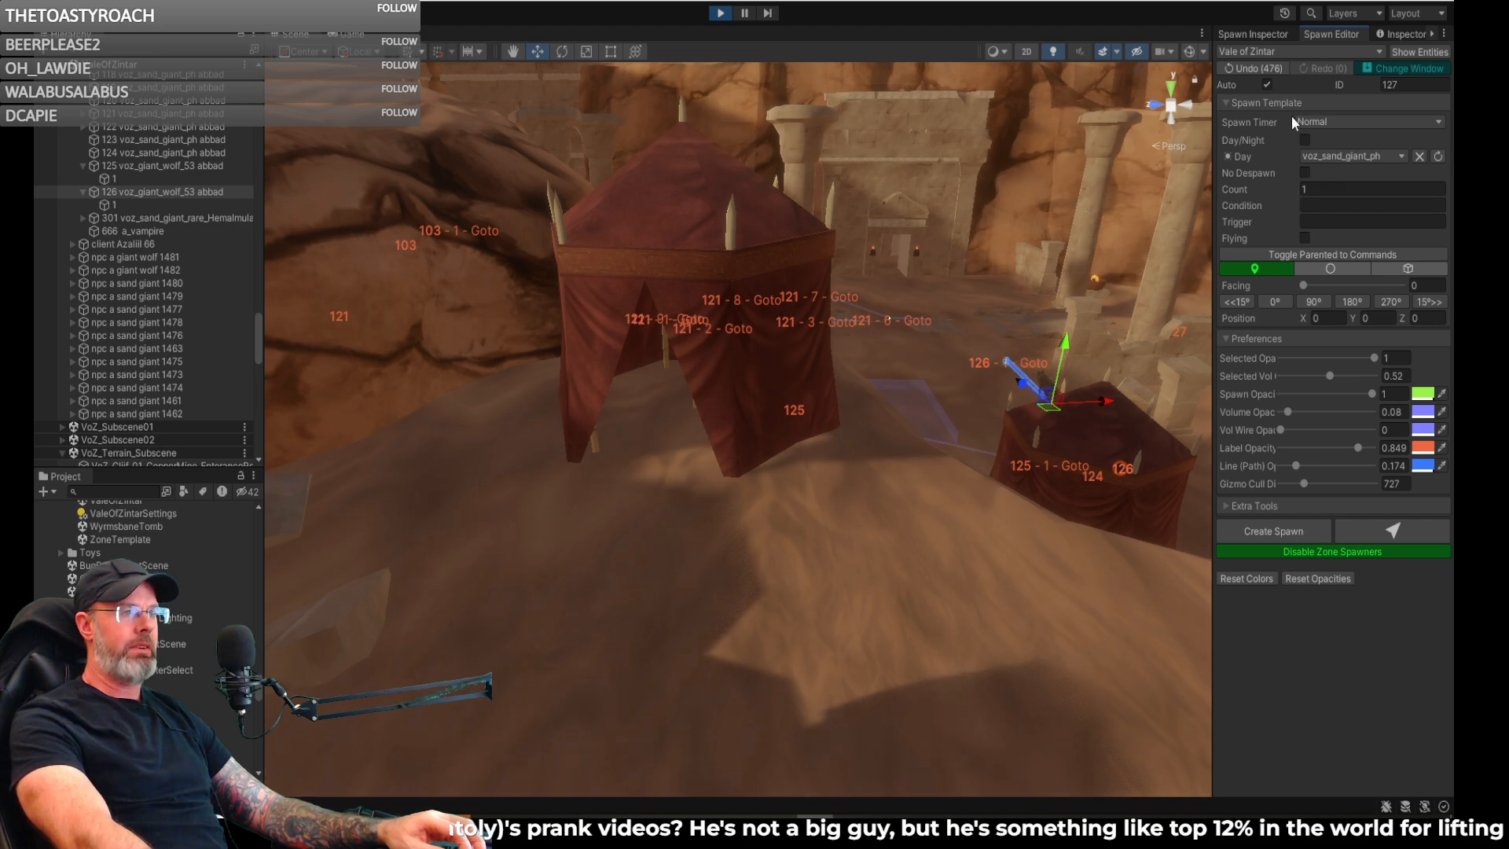
- Place a new voz_sand_giant_ph spawn on the sand in front of the large red tent
left_click(1265, 33)
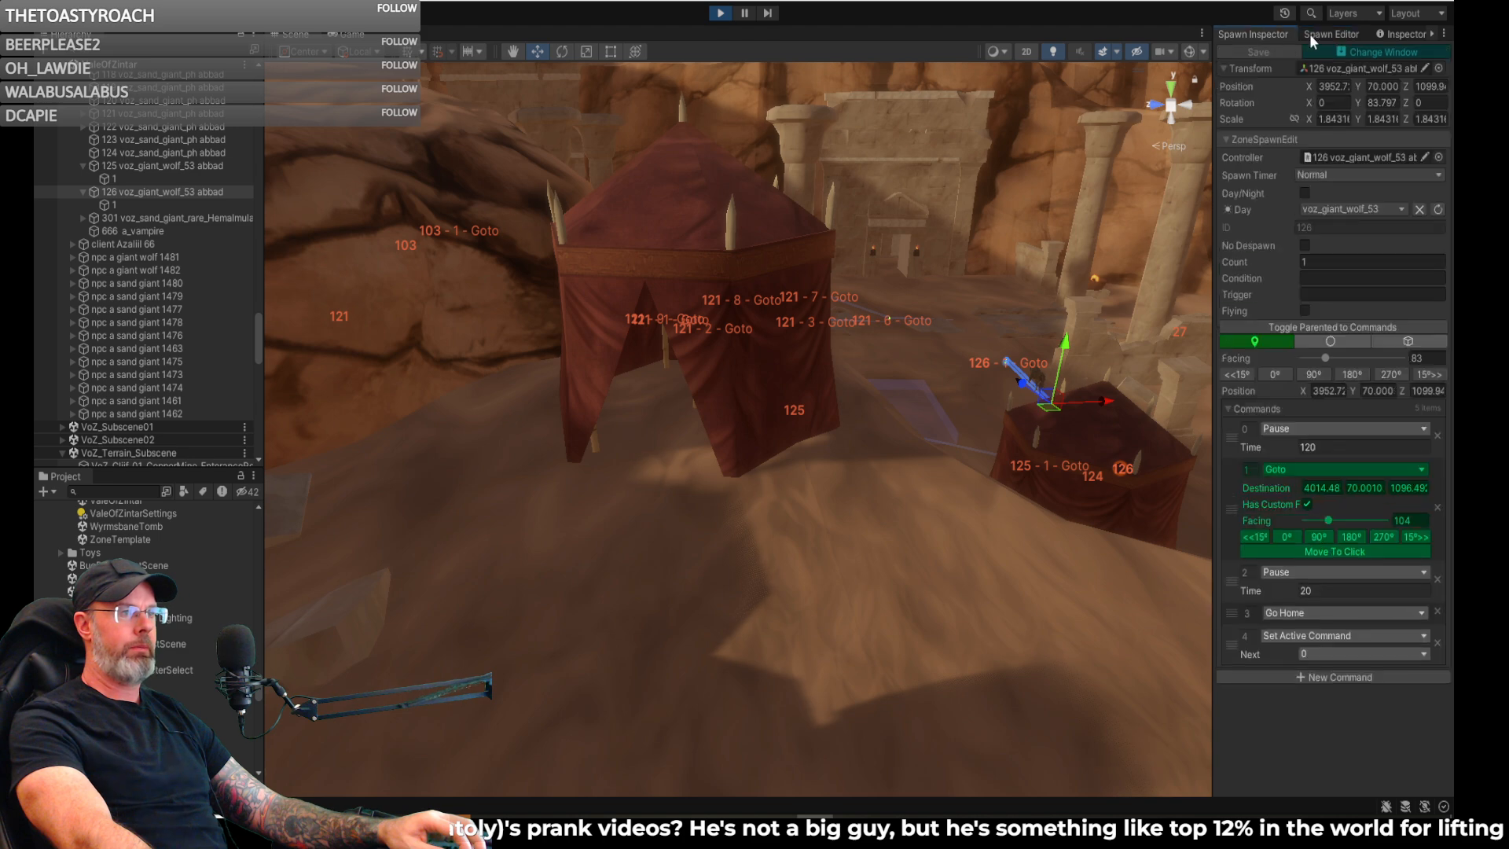
left_click(1321, 33)
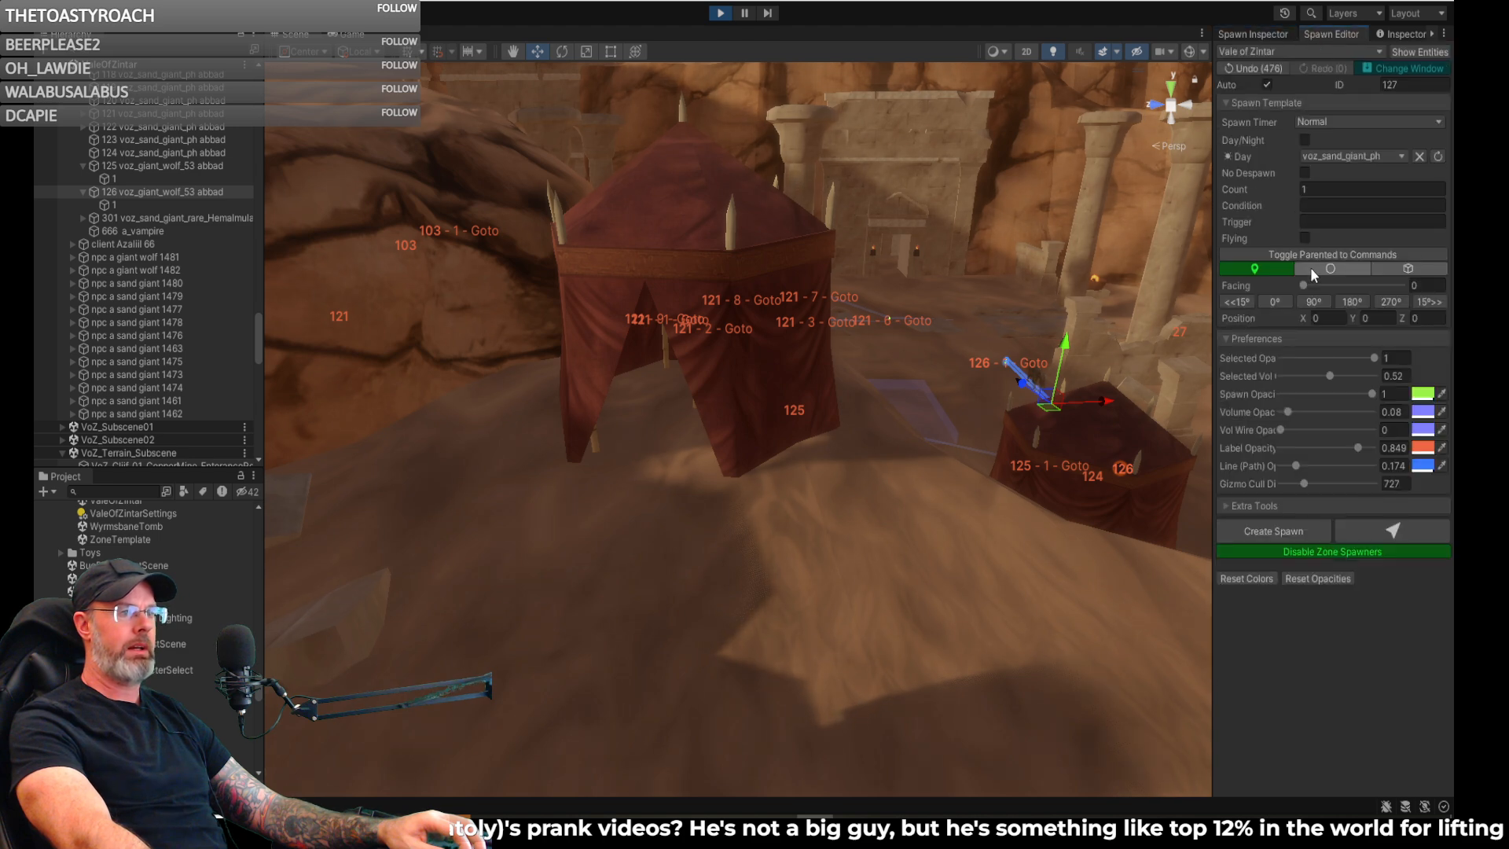
left_click(1385, 537)
left_click(660, 500)
right_click_drag(671, 509, 634, 522)
key("w")
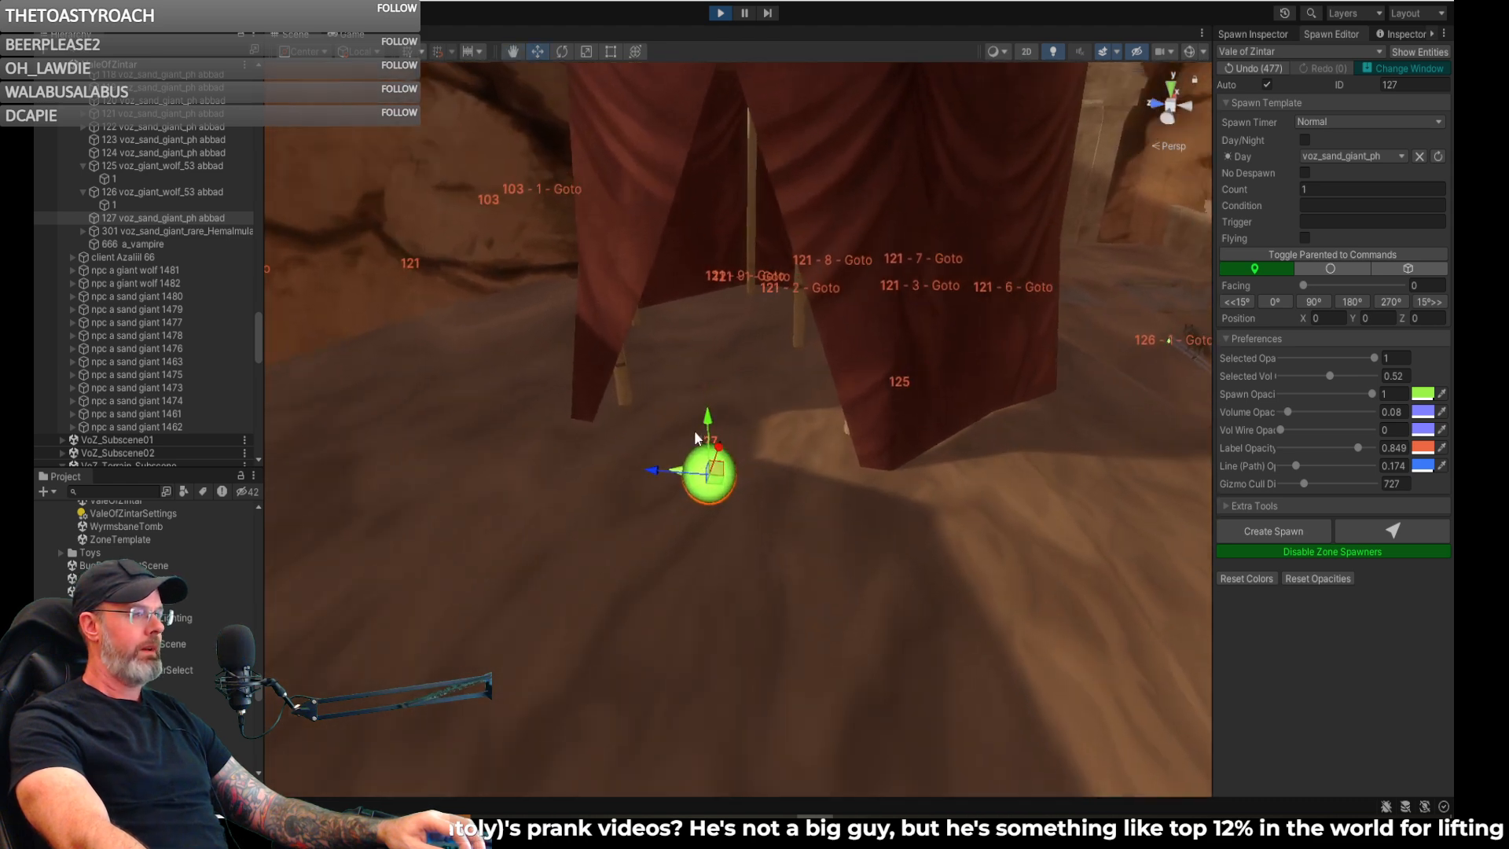
- Position the new sand giant spawn at about X 3888.7, Y 102.45, Z 1183.9 and rotate it to facing 256
left_click_drag(707, 427, 708, 437)
right_click_drag(708, 436, 794, 453)
left_click_drag(789, 433, 768, 431)
key("a")
right_click_drag(778, 458, 843, 487)
key("e")
mouse_move(778, 453)
left_mouse_down()
mouse_move(954, 470)
mouse_move(937, 473)
mouse_move(903, 438)
mouse_move(841, 473)
mouse_move(1282, 459)
mouse_move(610, 563)
mouse_move(828, 528)
mouse_move(869, 546)
mouse_move(724, 547)
mouse_move(663, 453)
mouse_move(573, 448)
mouse_move(804, 467)
left_mouse_up()
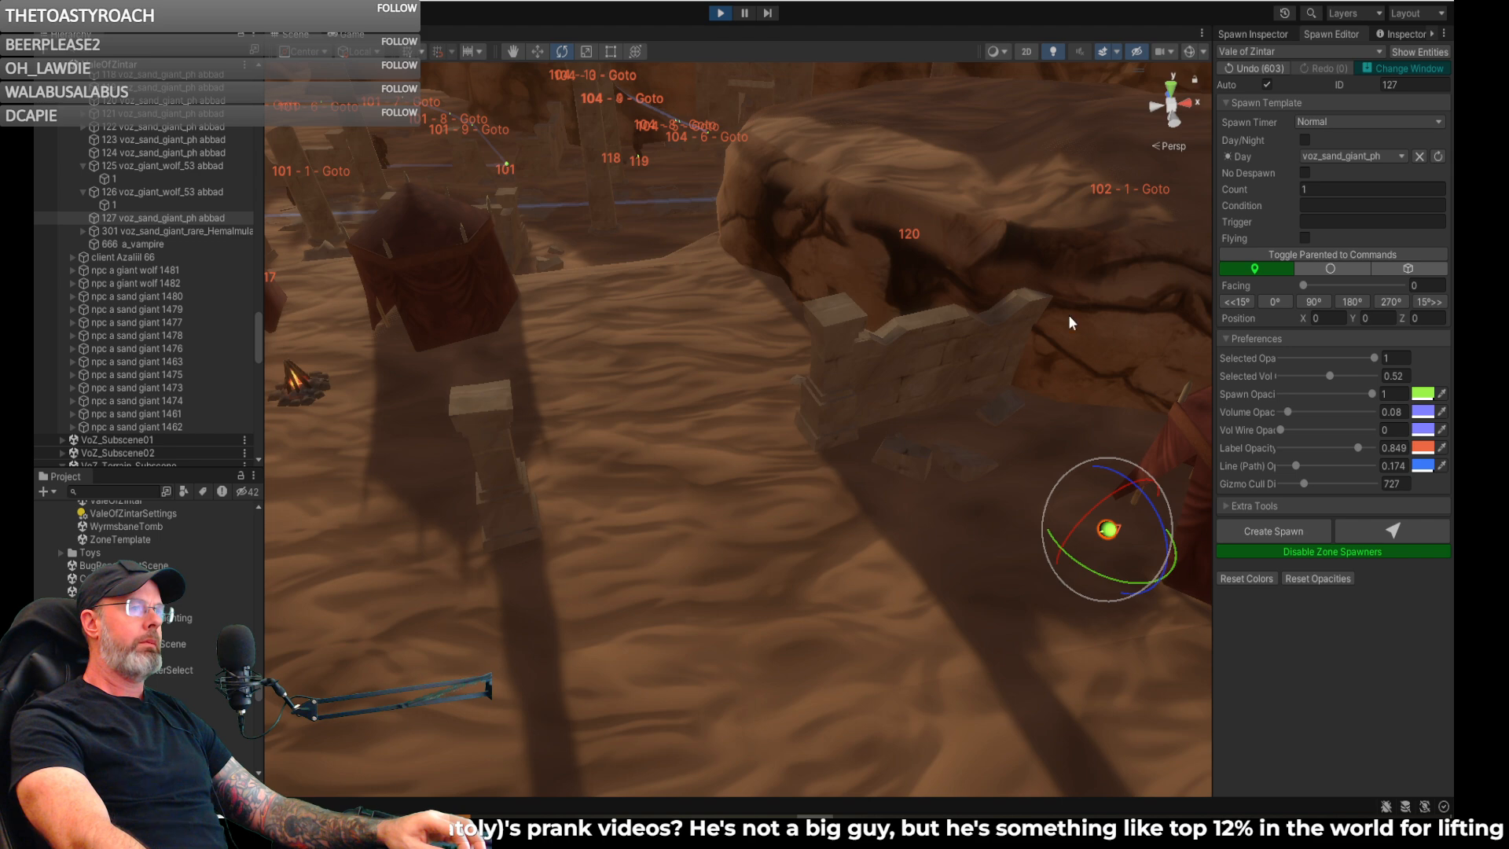
- Check the new spawn's transform and spawn settings and its placement between the ruined wall and the tent
left_click(1394, 33)
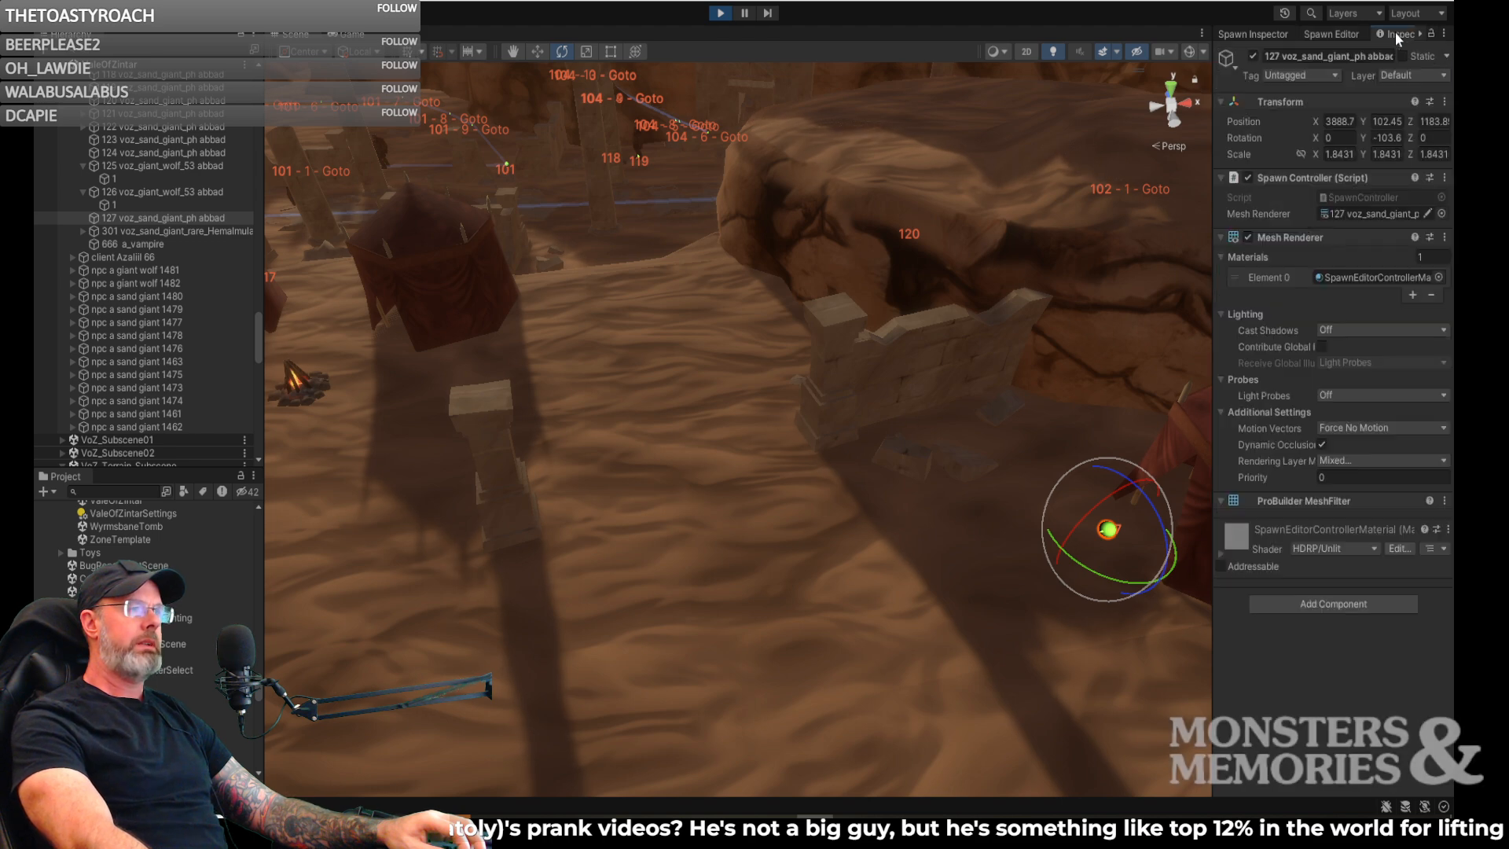
left_click(1333, 33)
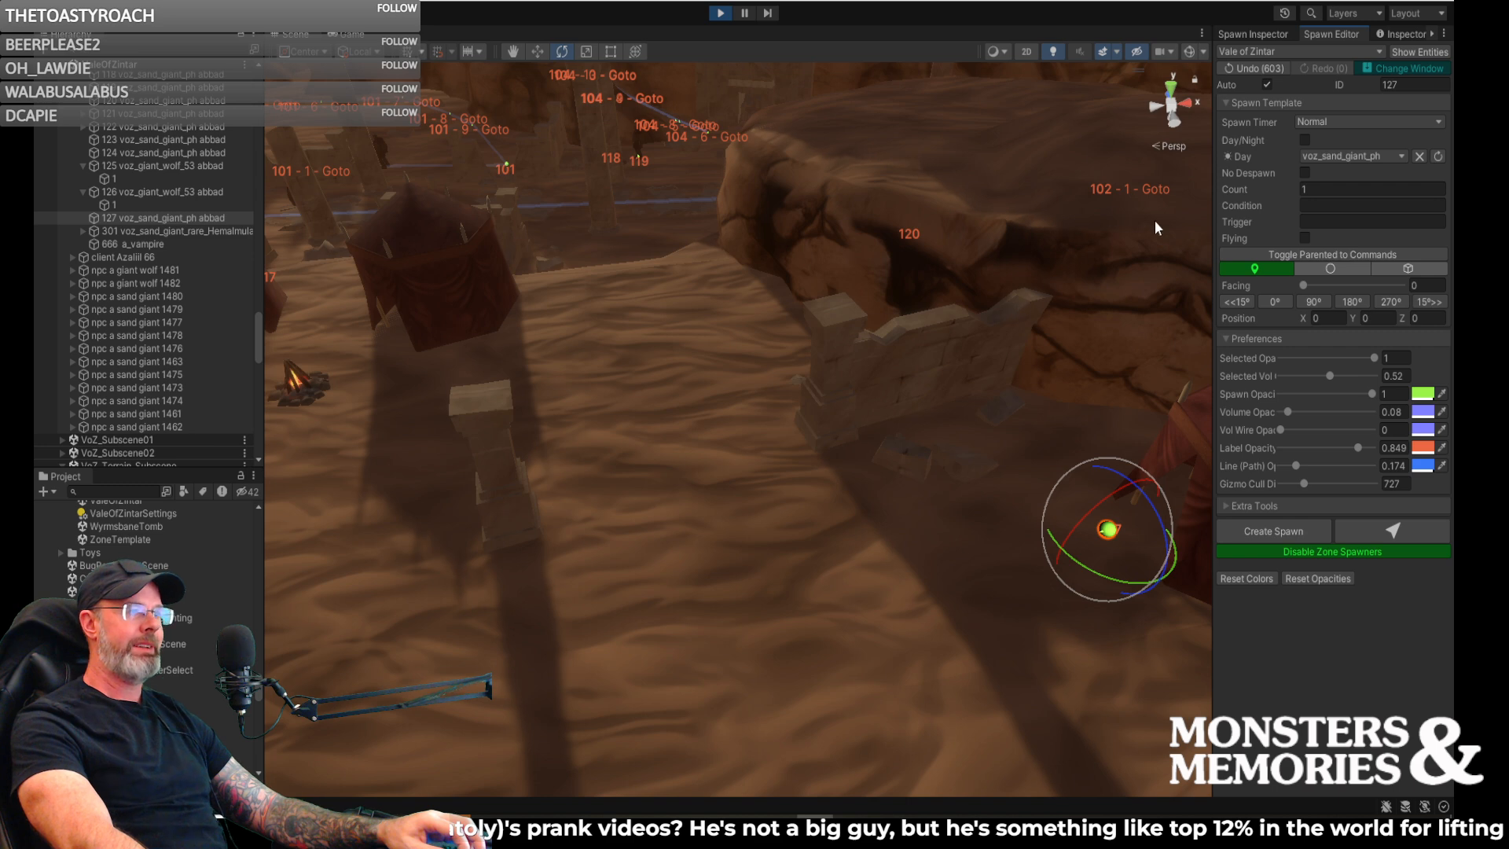
left_click(1263, 32)
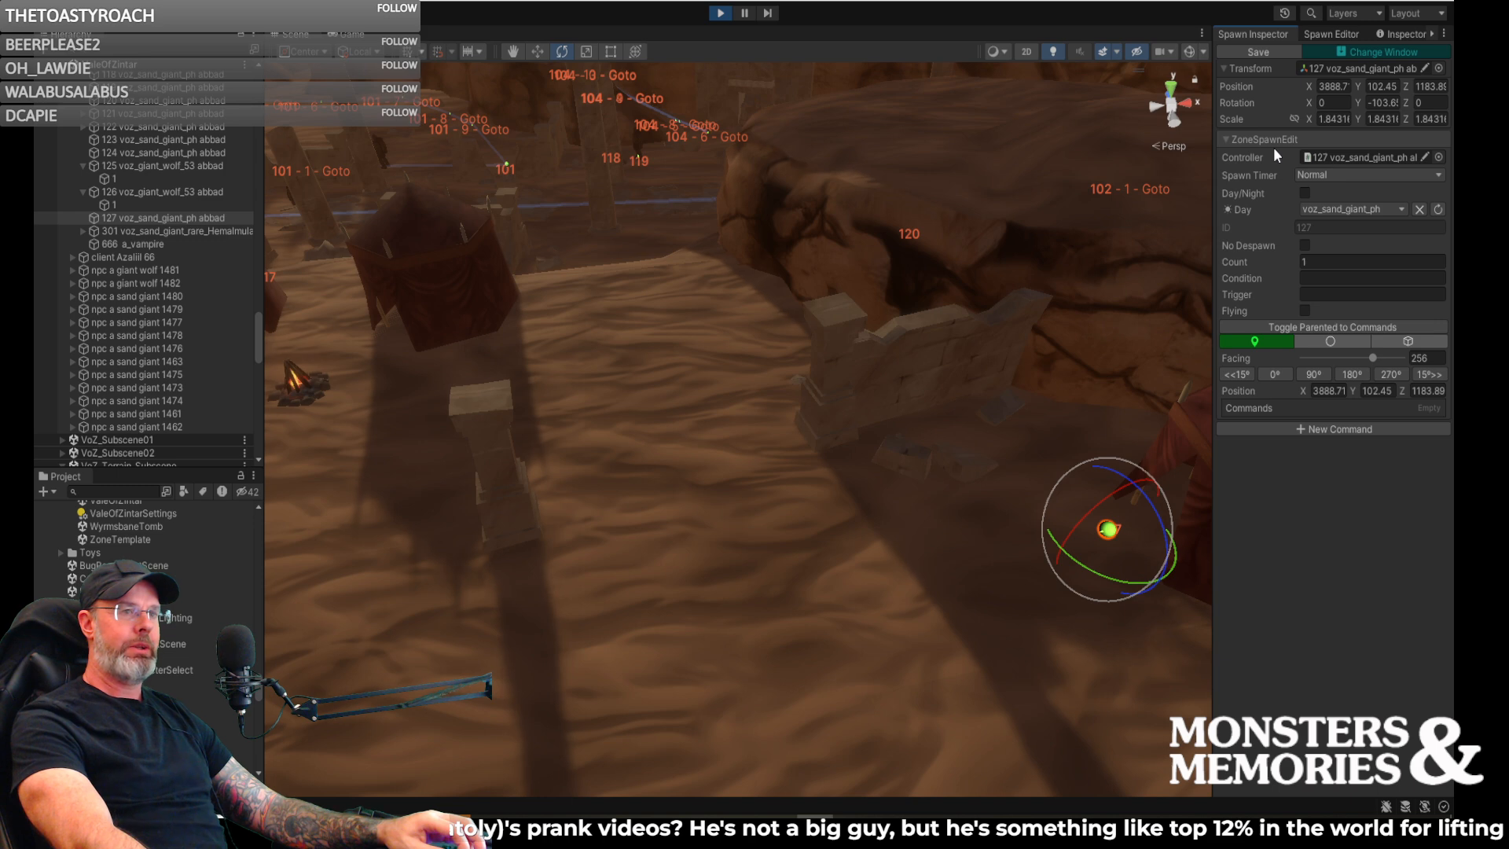
left_click(1335, 36)
right_click_drag(1086, 310, 1132, 299)
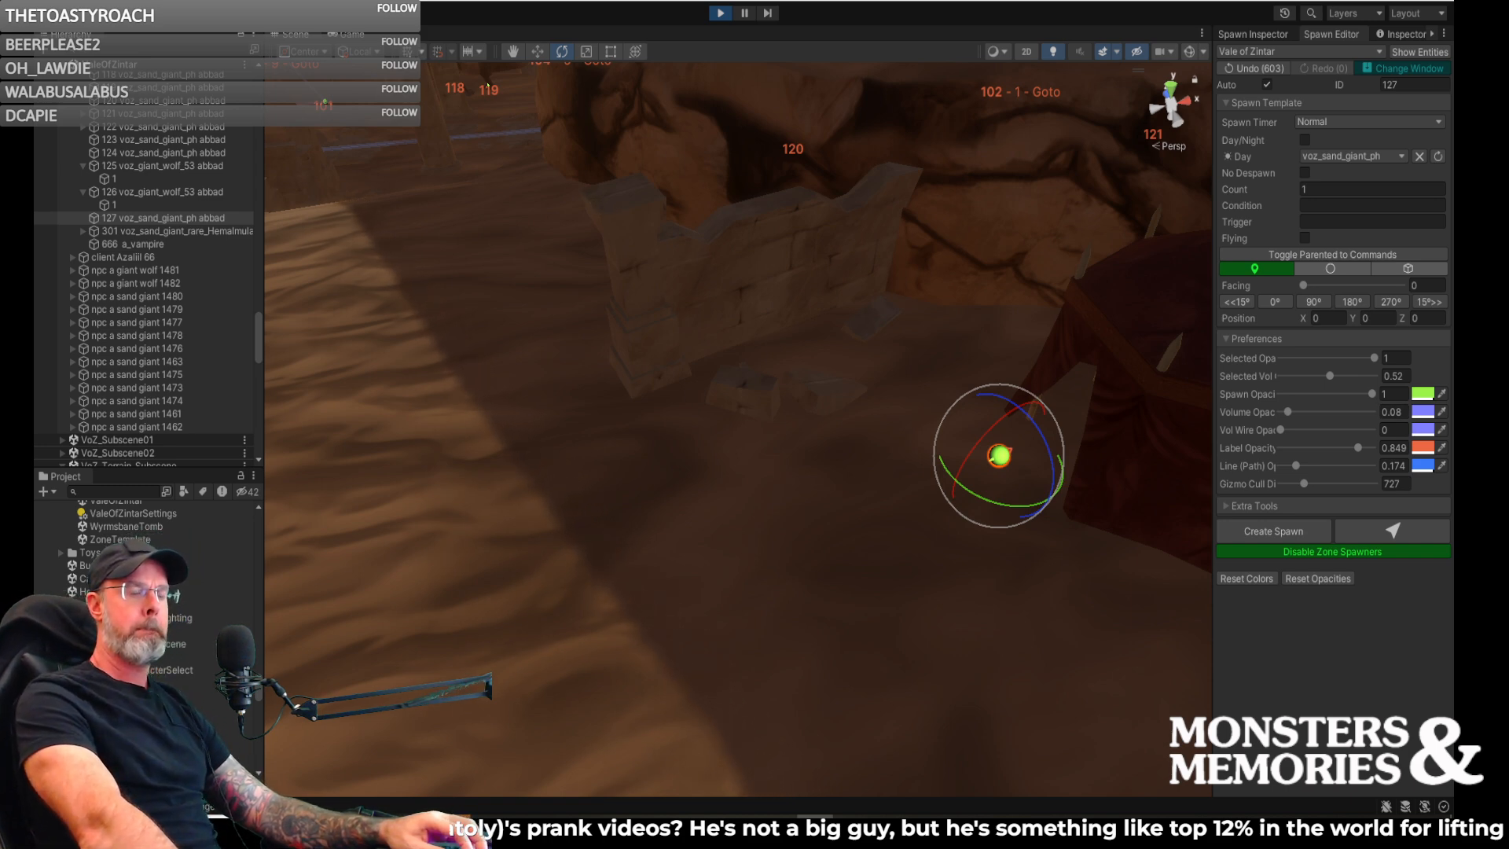
right_click_drag(1050, 495, 1224, 444)
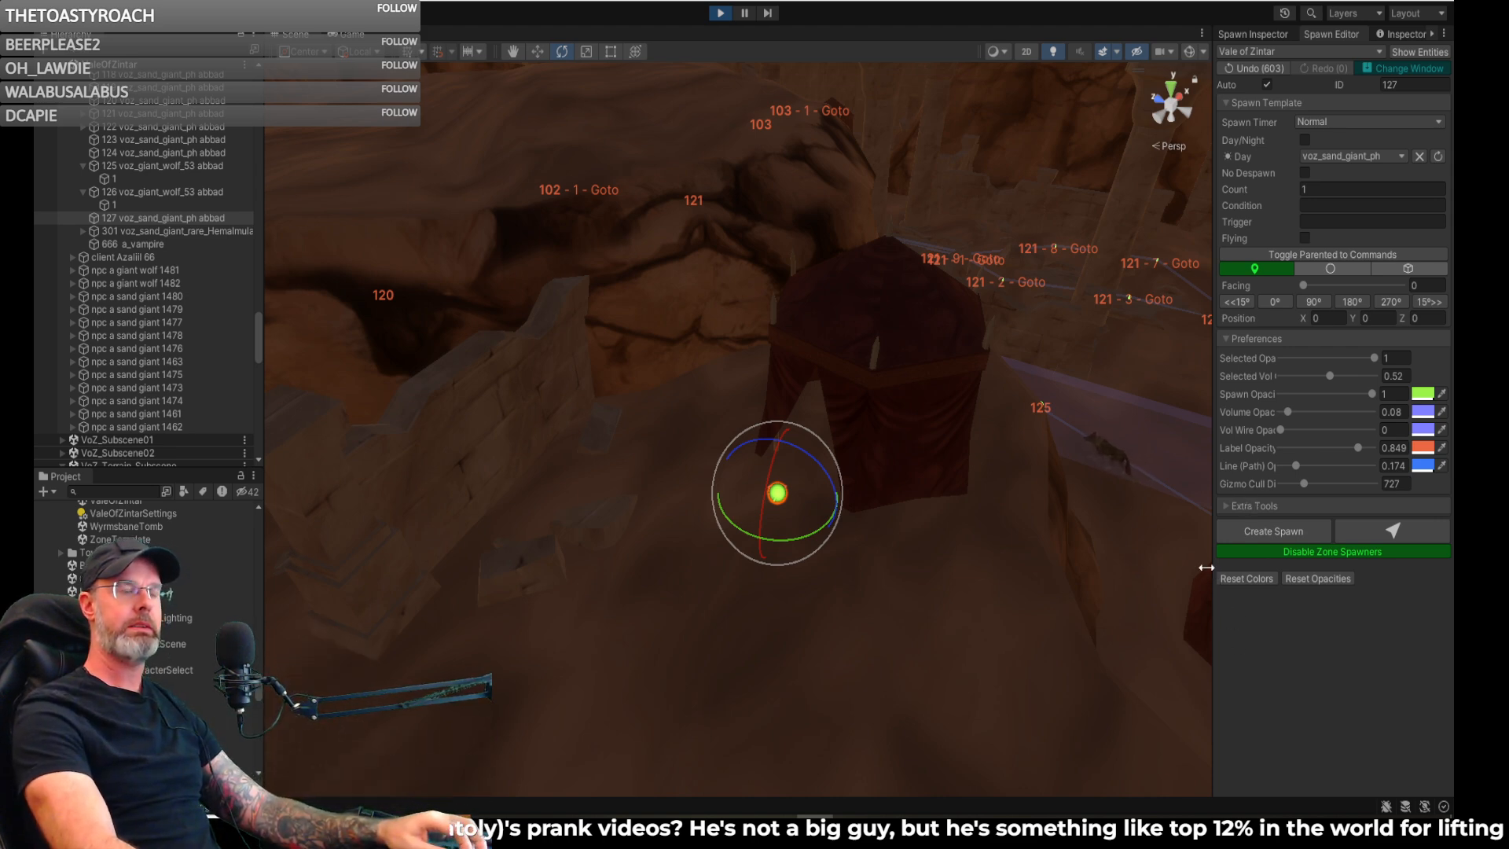
mouse_move(1183, 606)
right_mouse_down()
mouse_move(1168, 544)
mouse_move(1209, 631)
mouse_move(1201, 621)
right_mouse_up()
key("a")
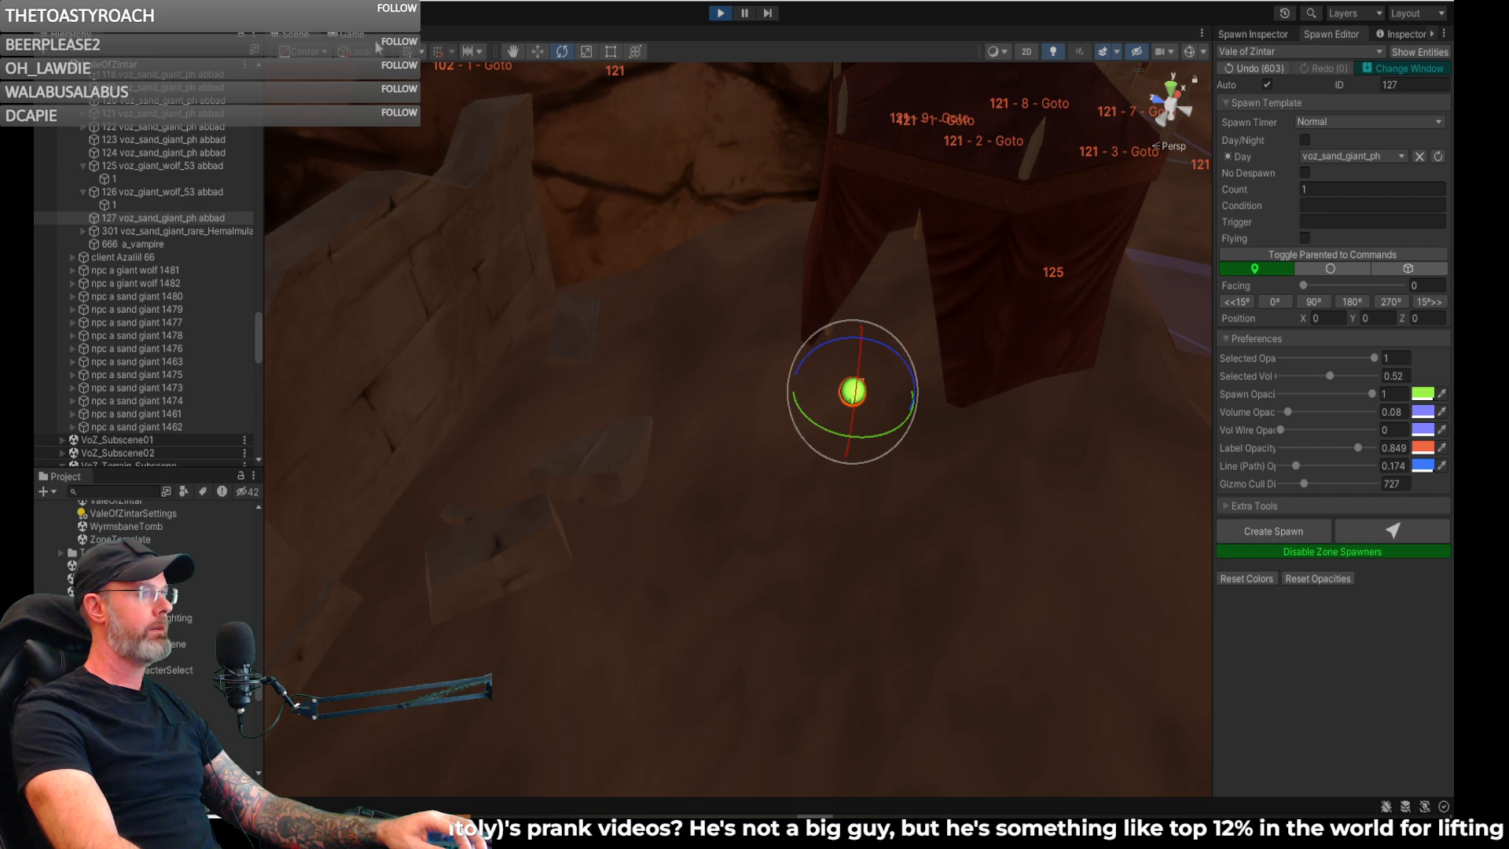
- In the running game, set the zone's world time to 8 am with the chat command /timeset 8 am
left_click(352, 35)
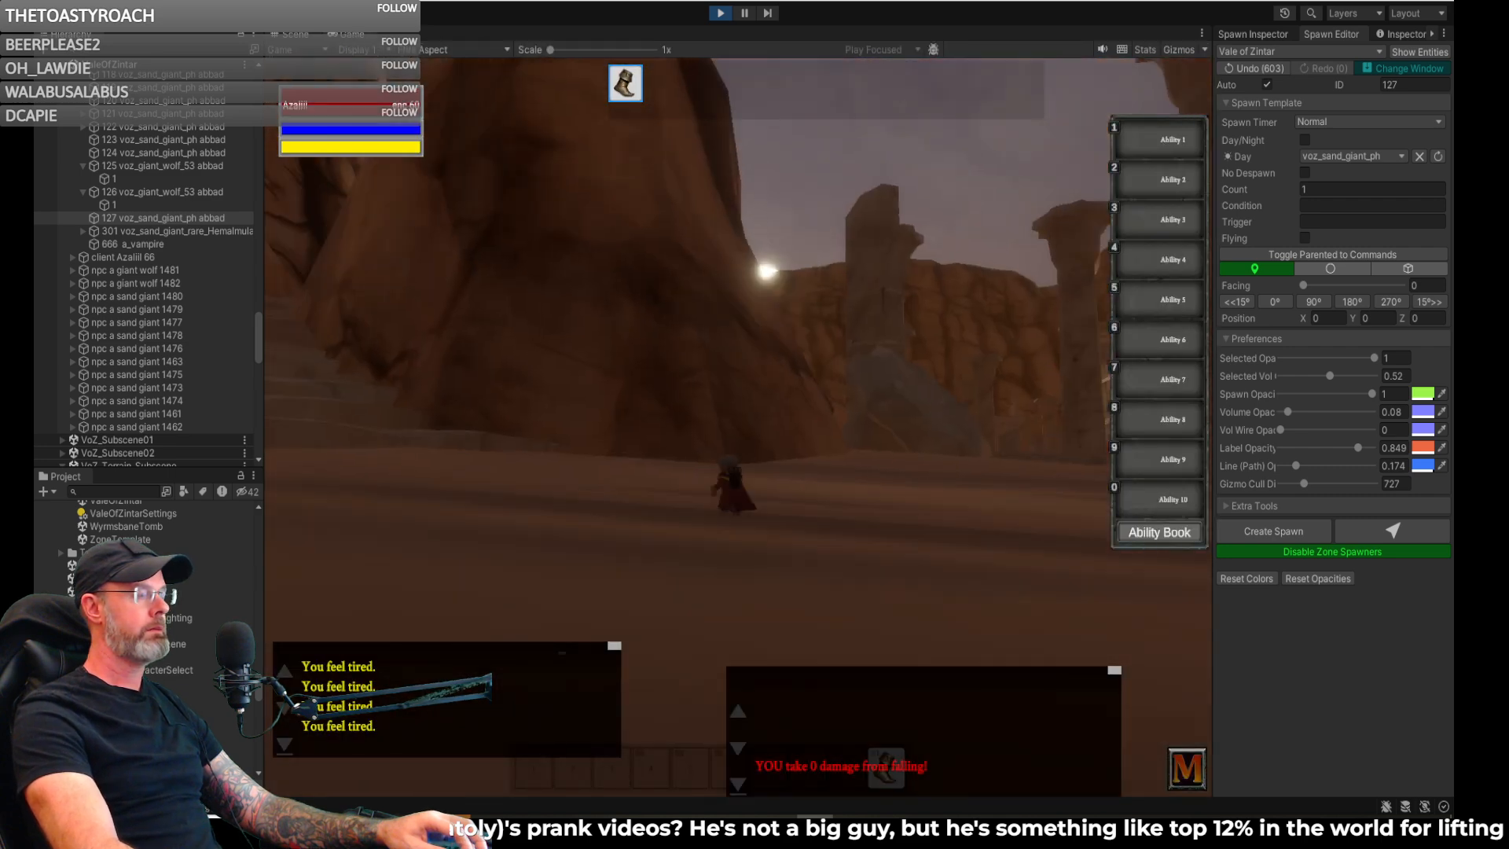
key("w")
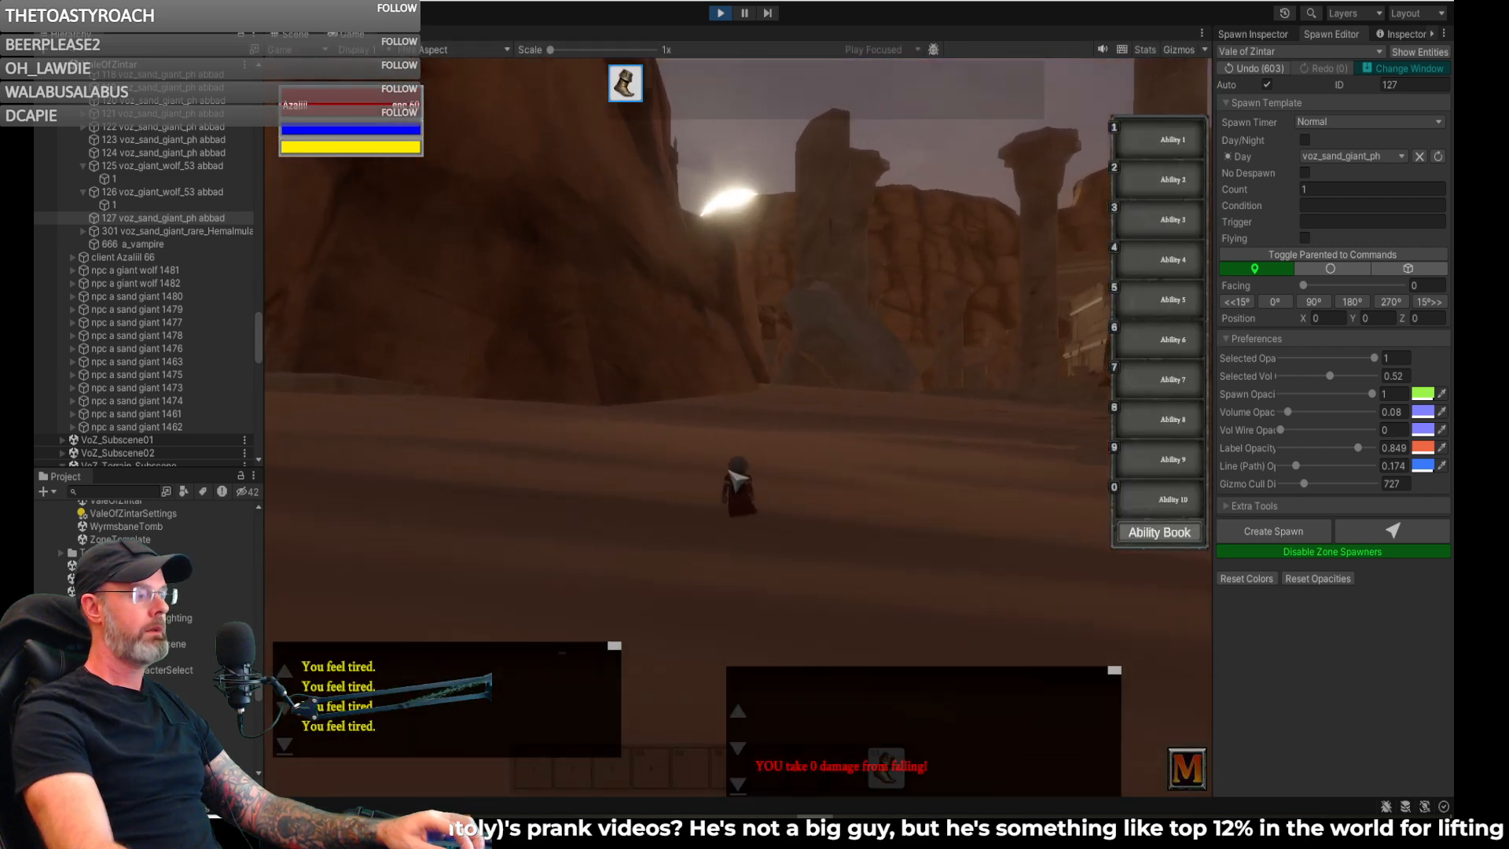
key("Return")
type("/reloadzone")
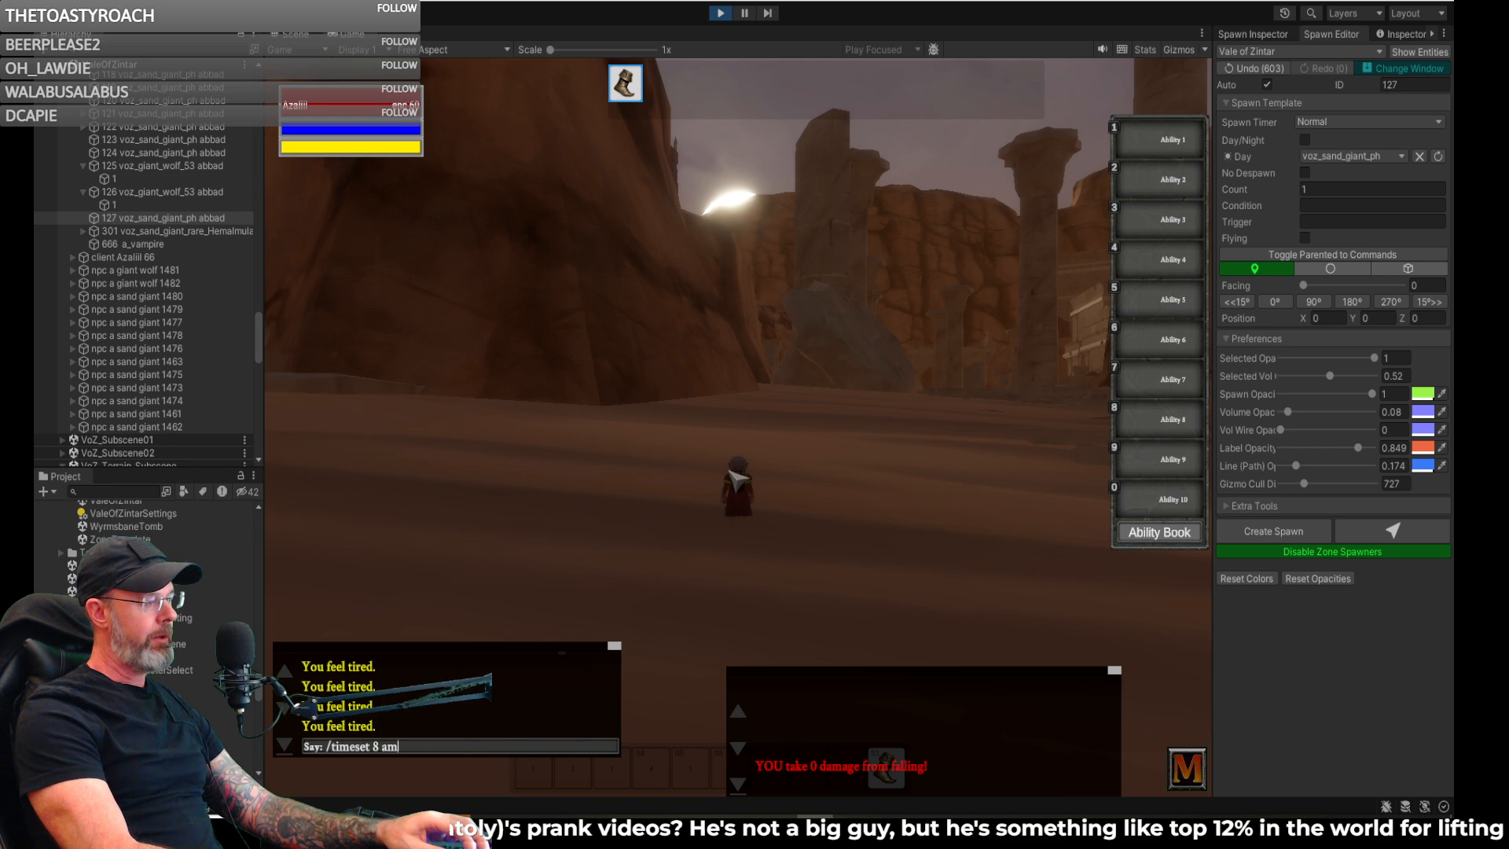
key("Return")
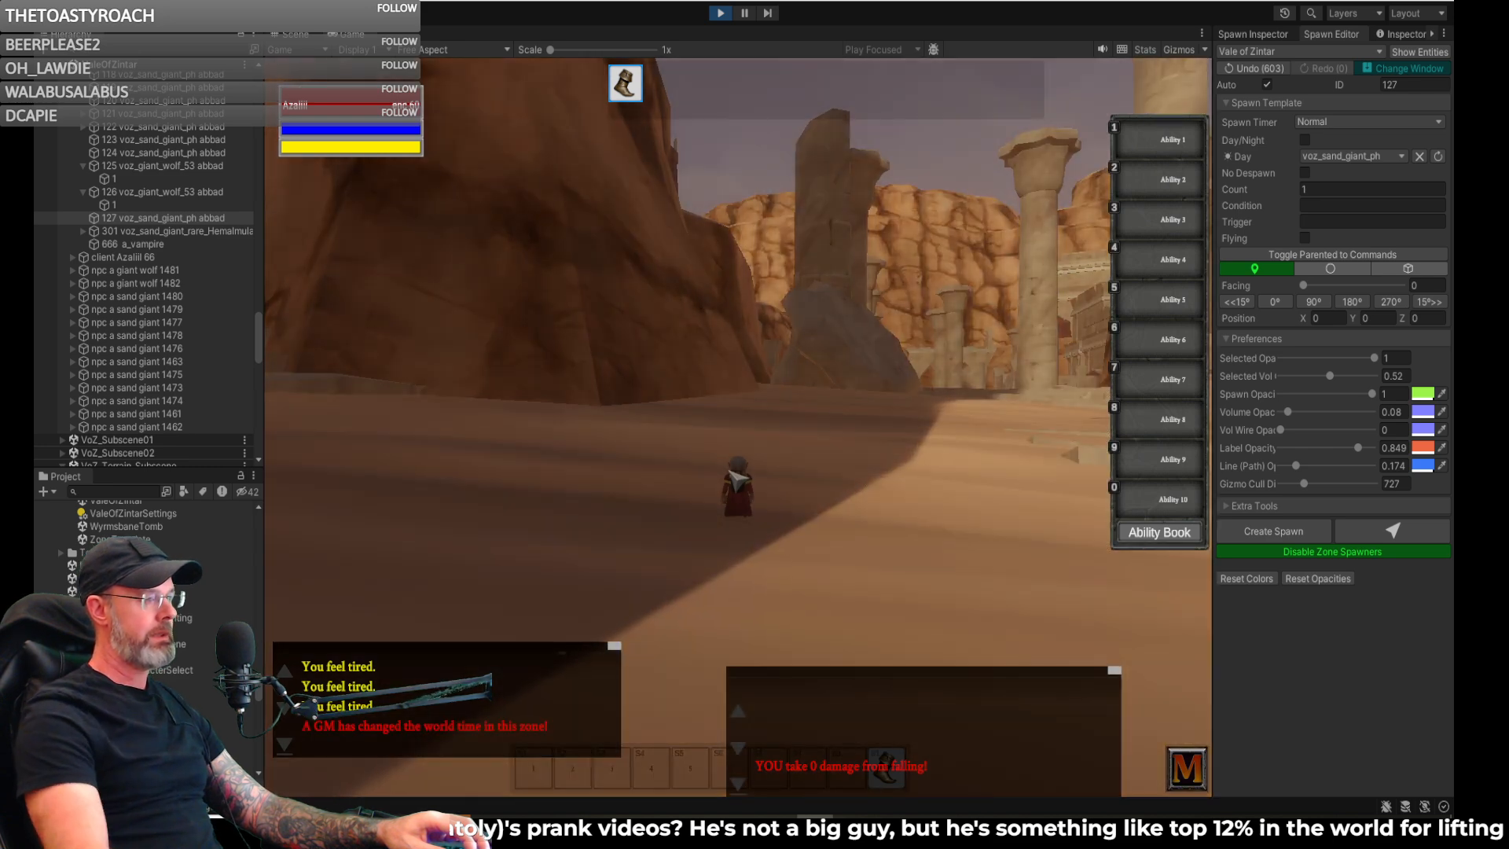
- Run the character up the stepped canyon path past the sand giant to the hilltop camp
key("w")
key("w")
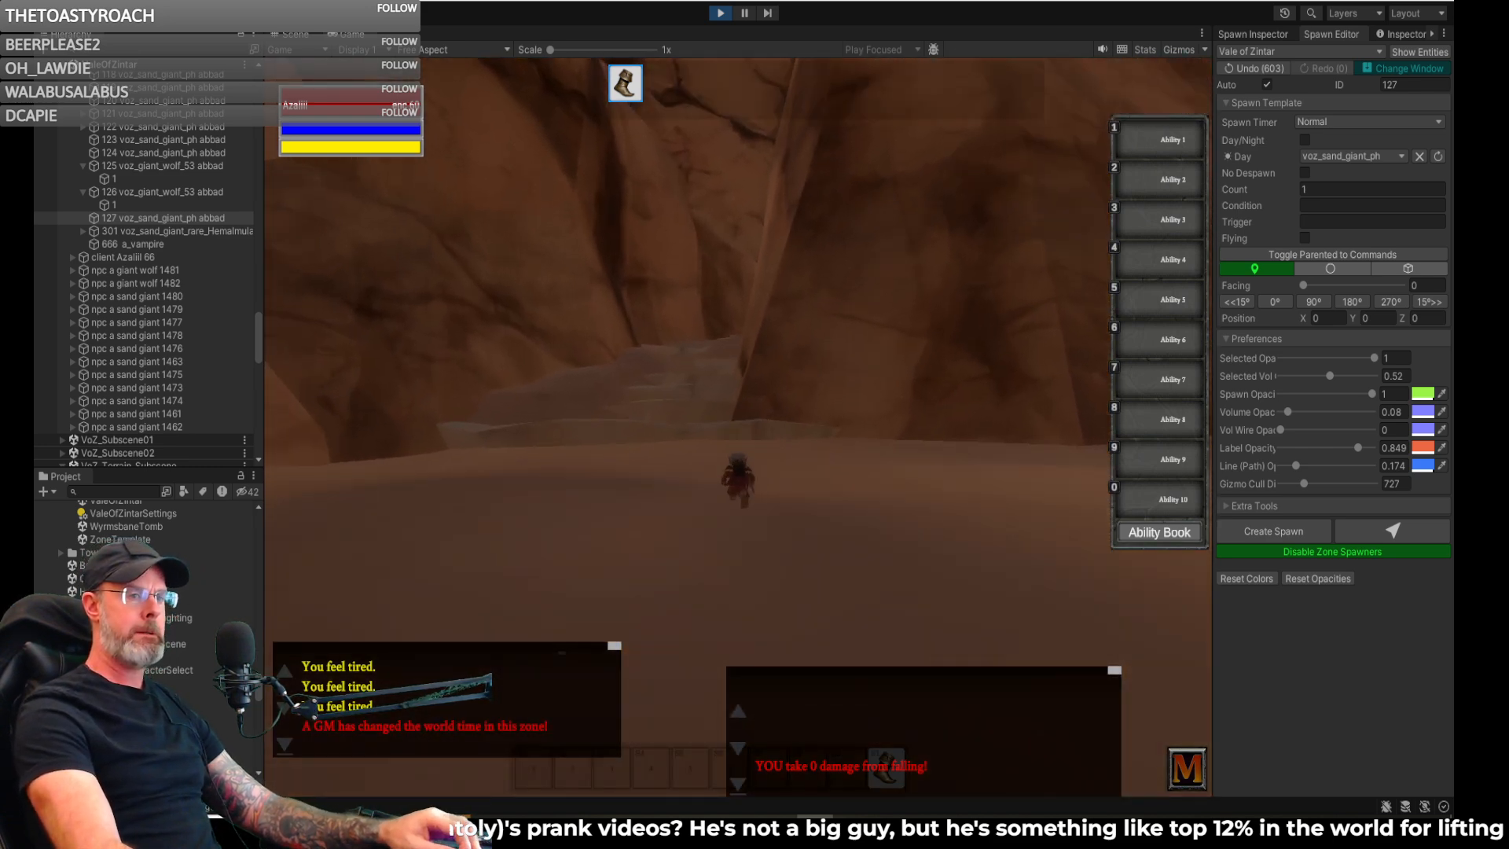
key("w")
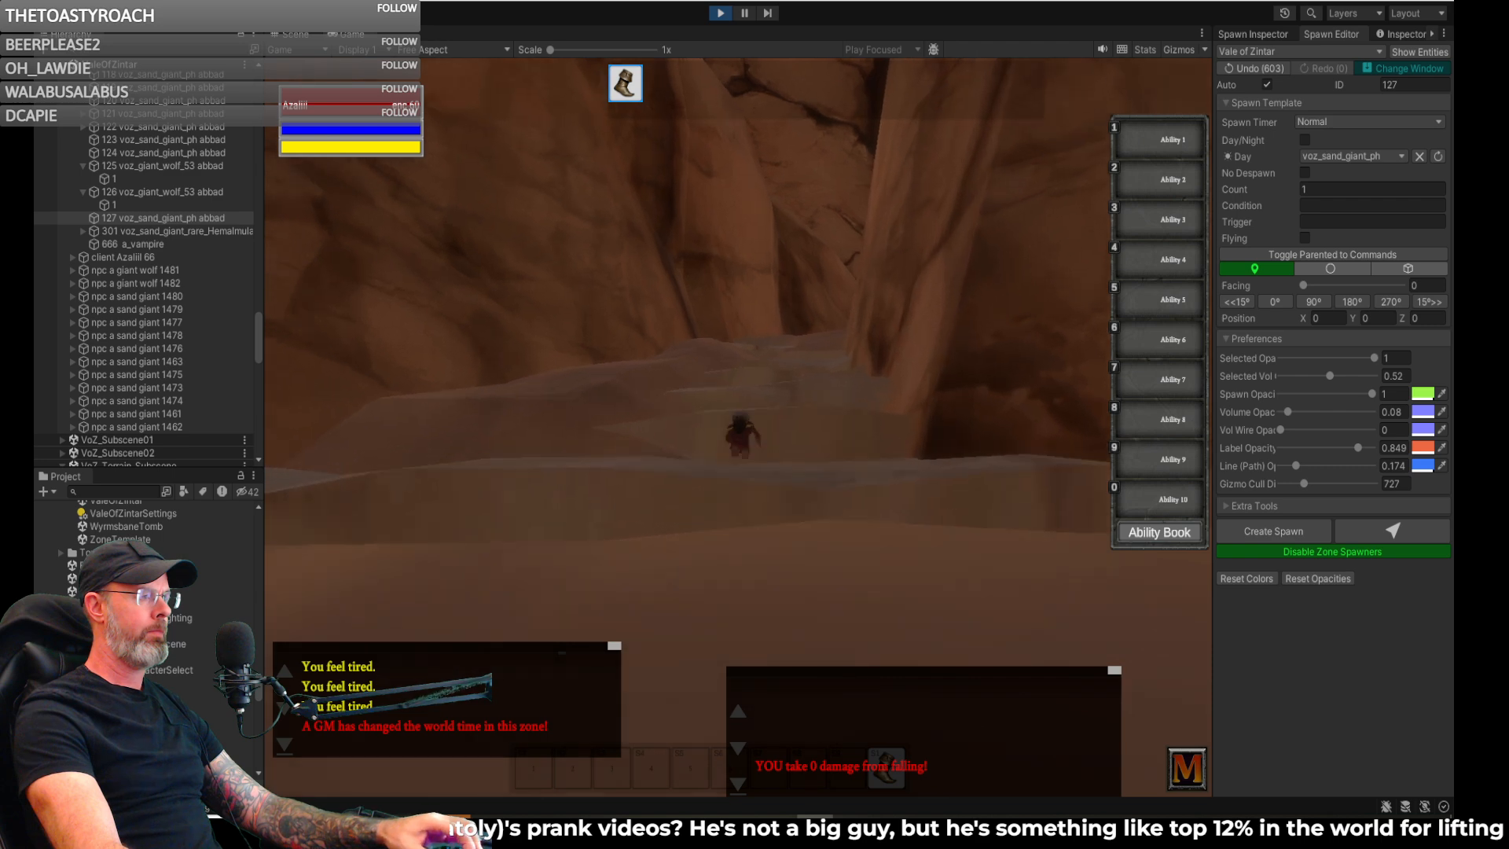
key("w")
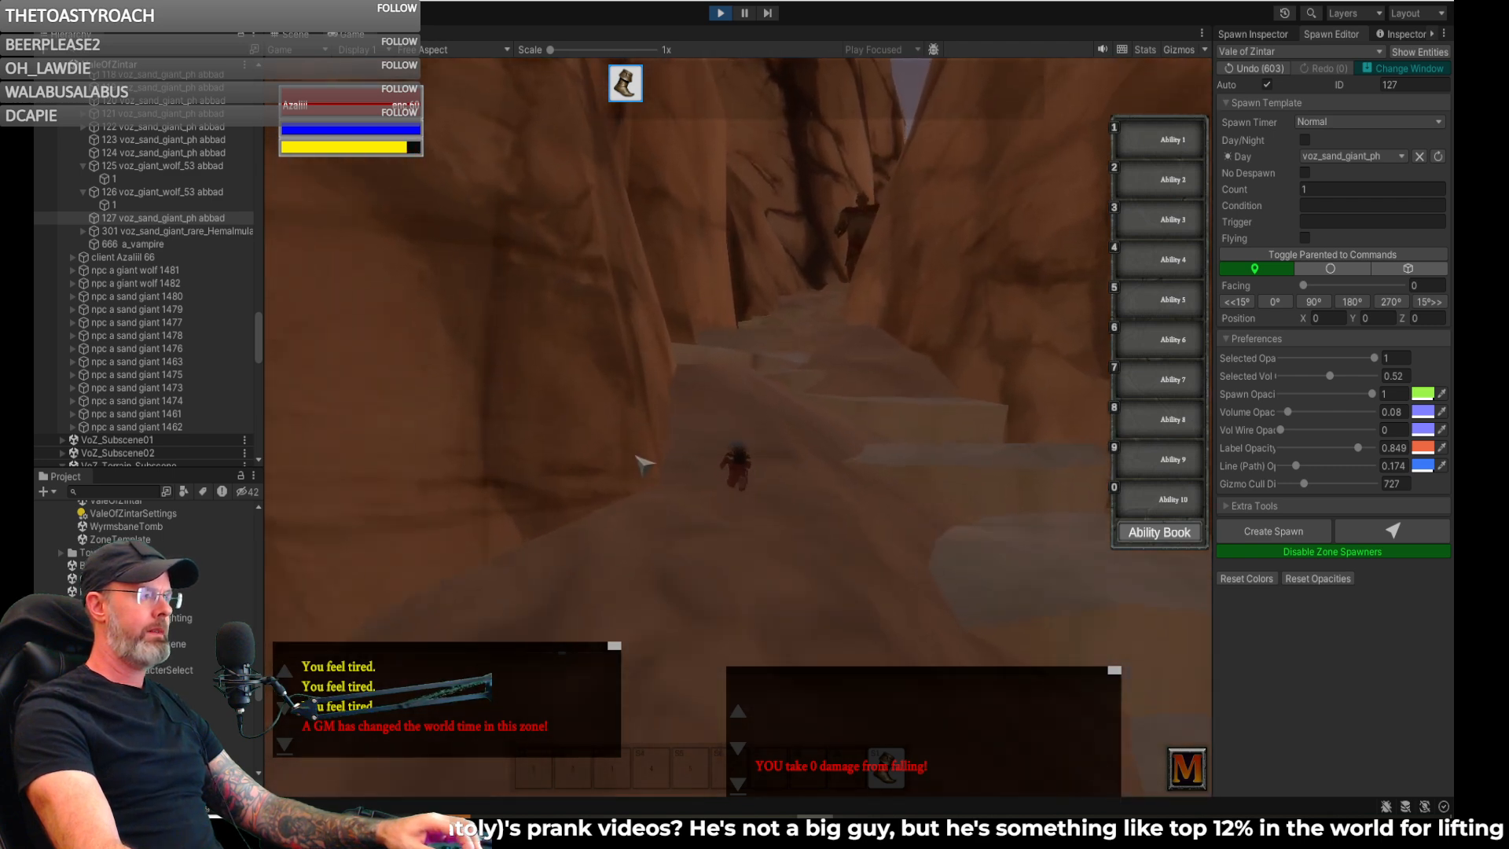
key("w")
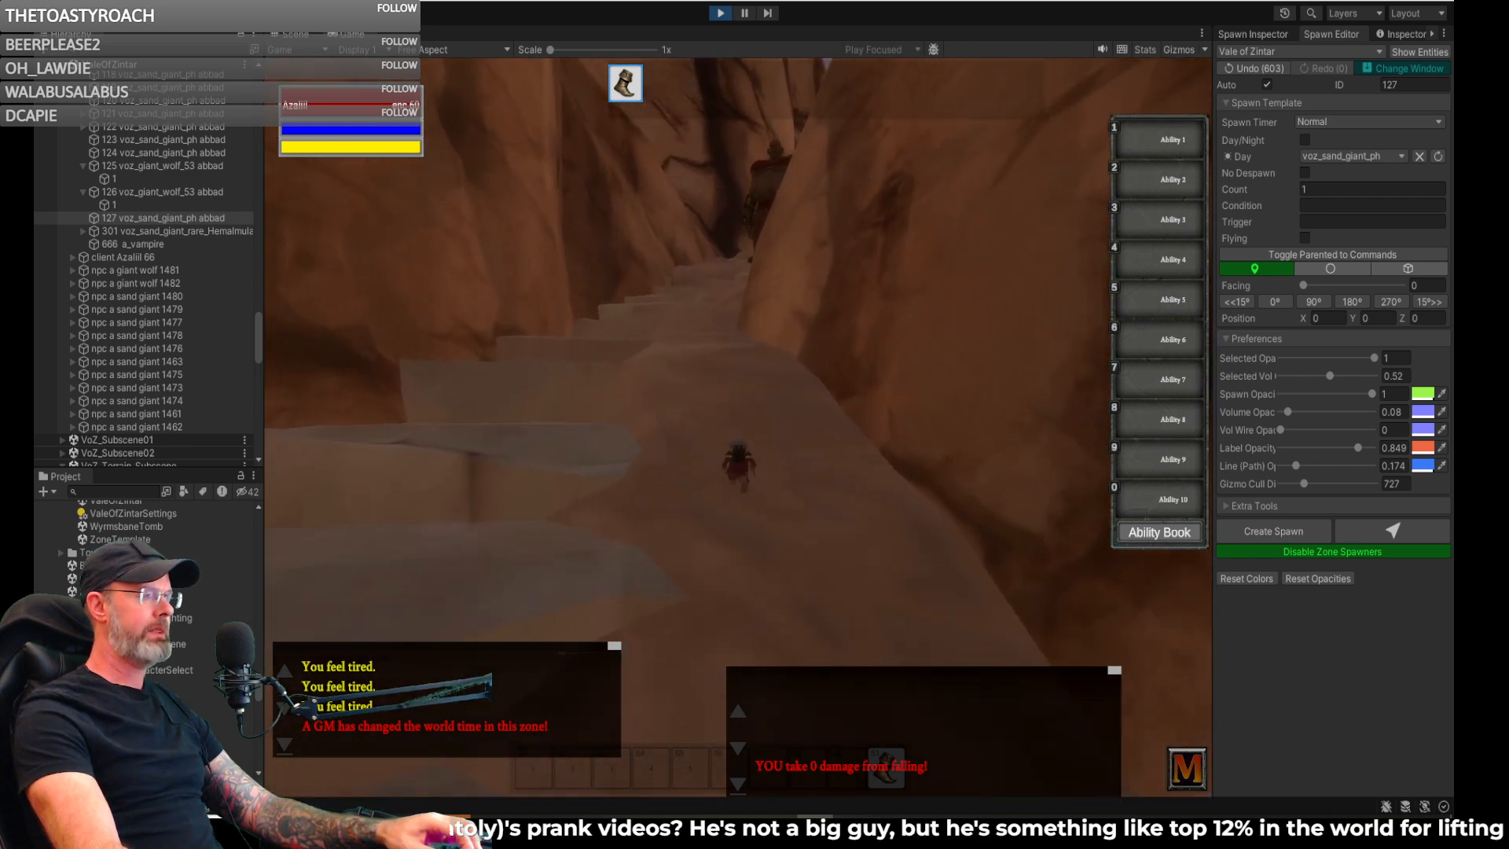
key("w")
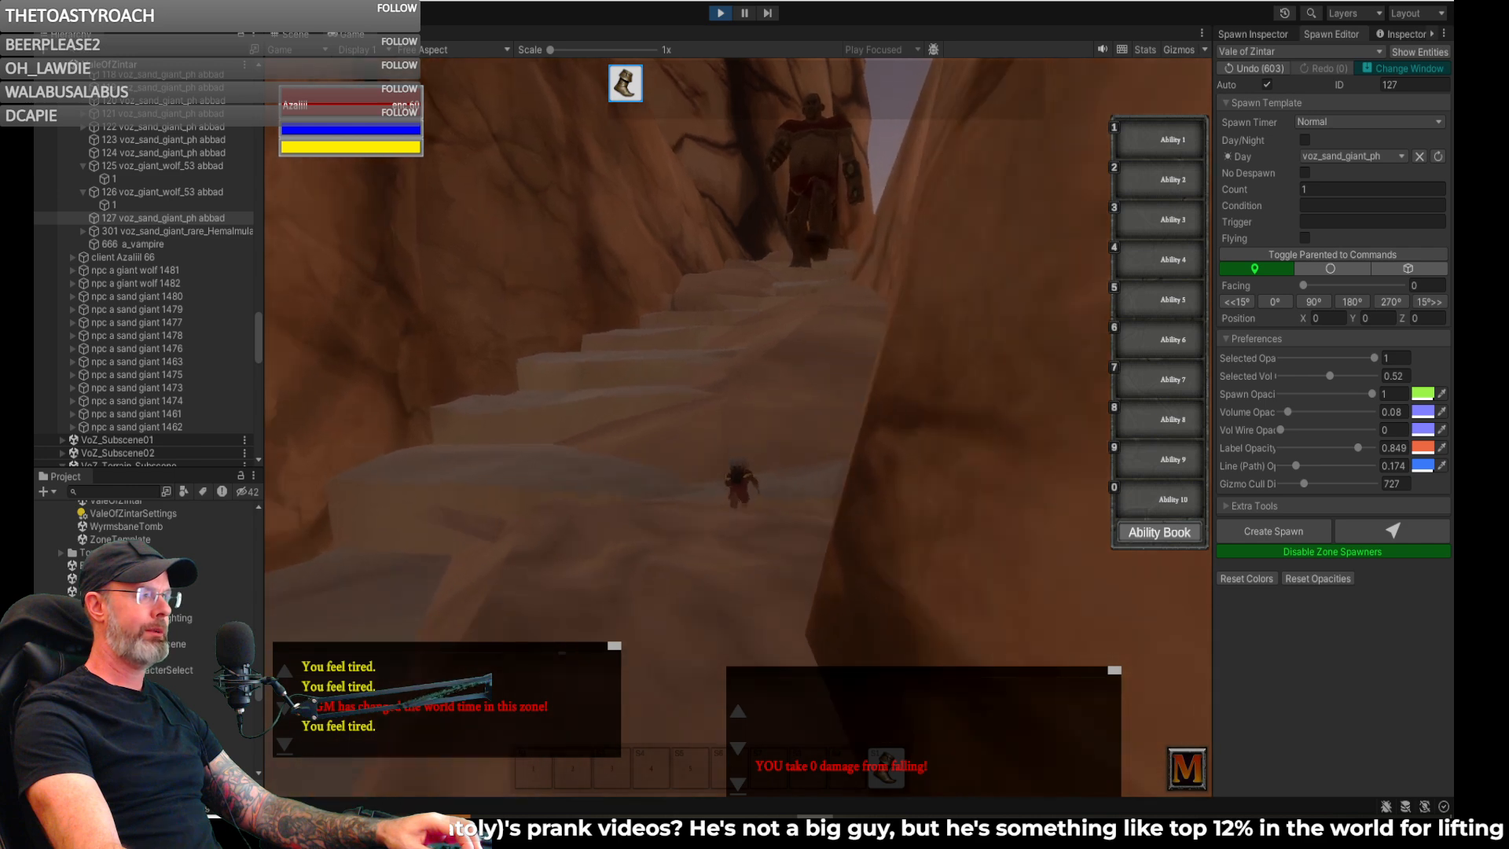
key("w")
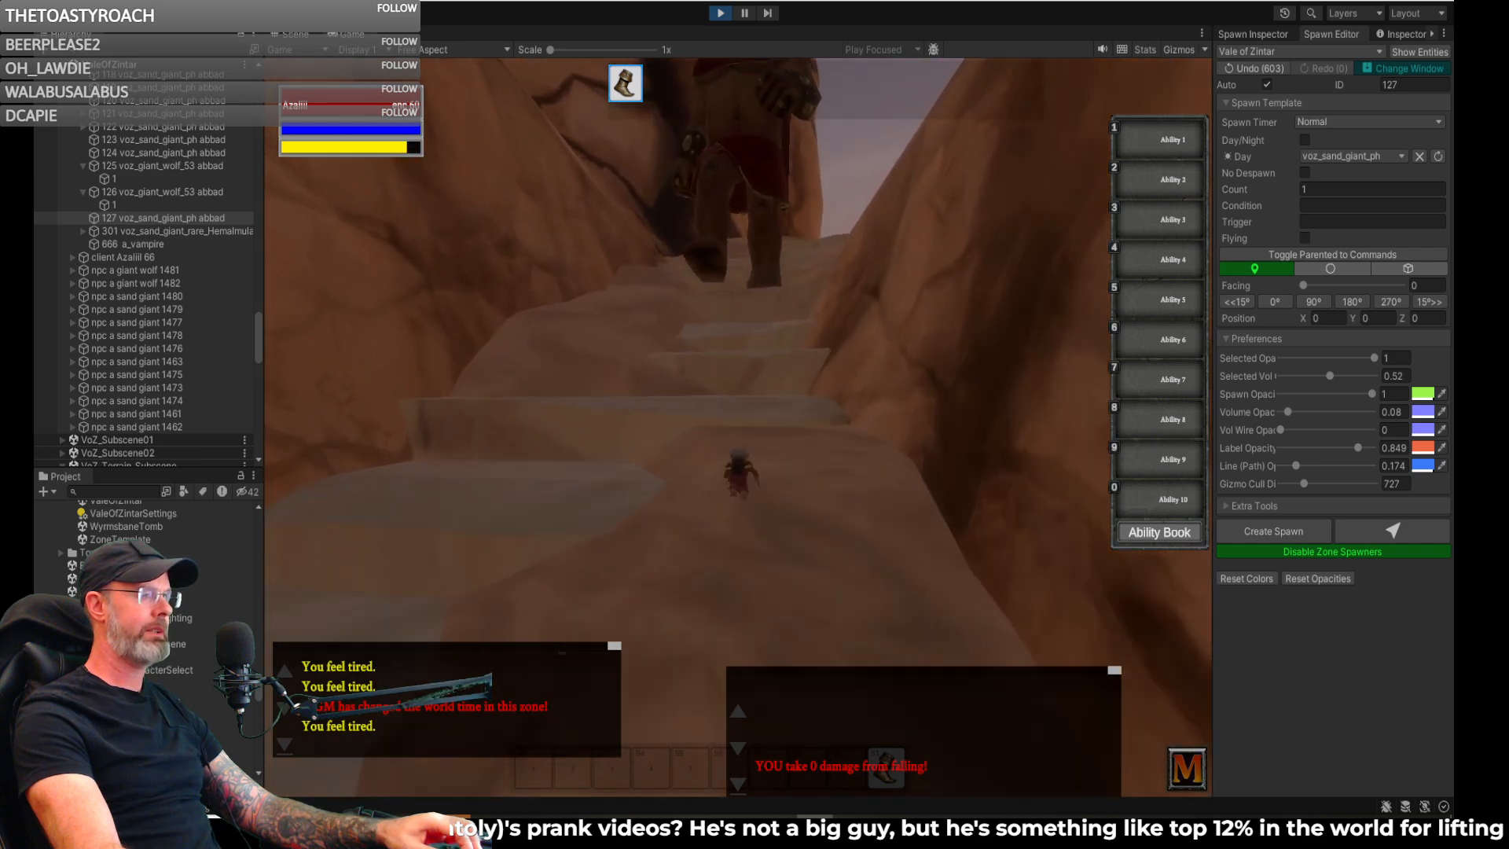
key("w")
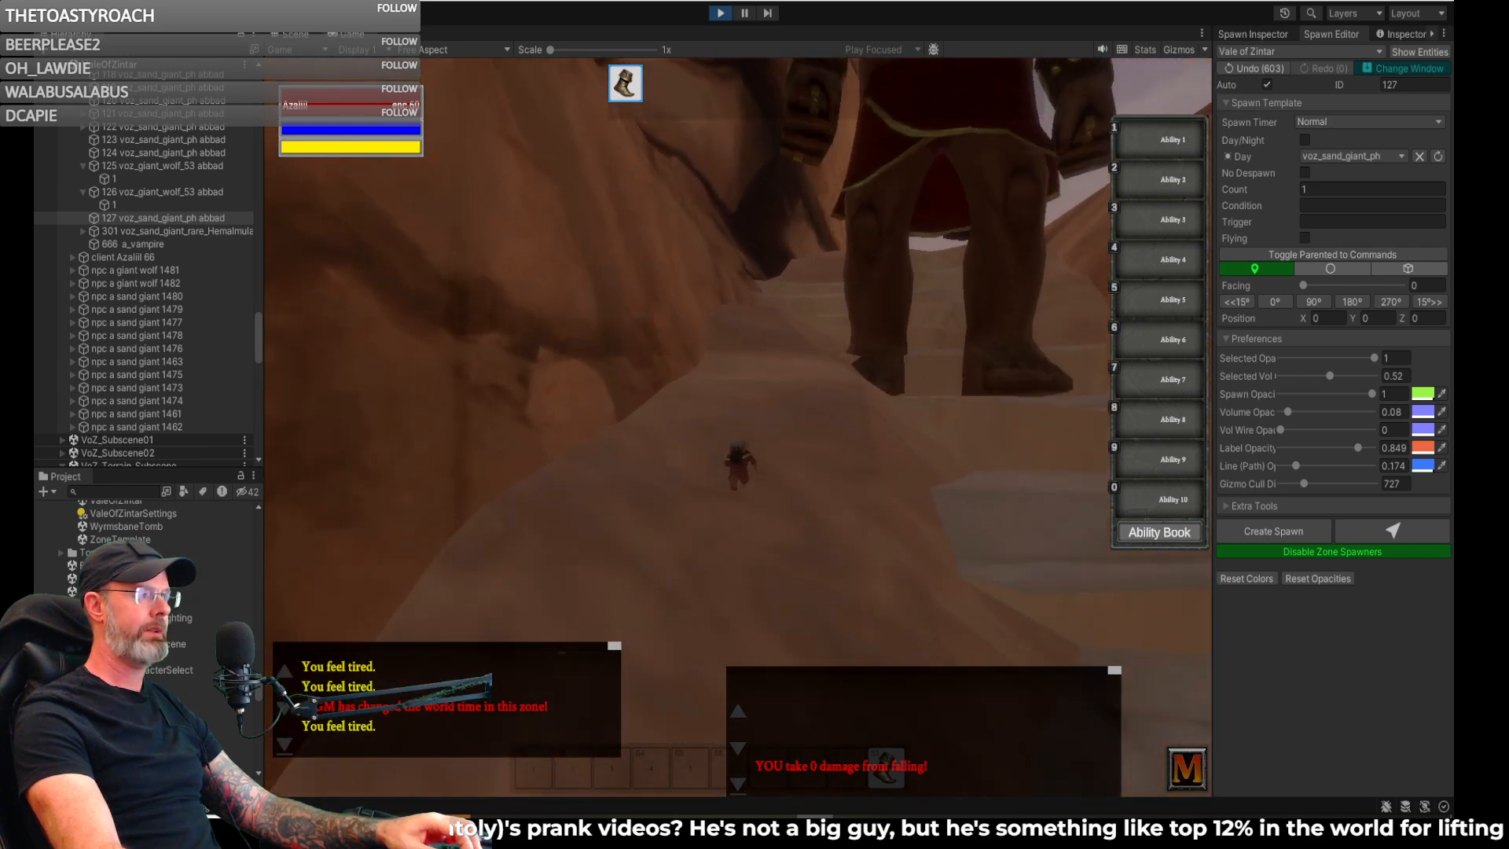
key("w")
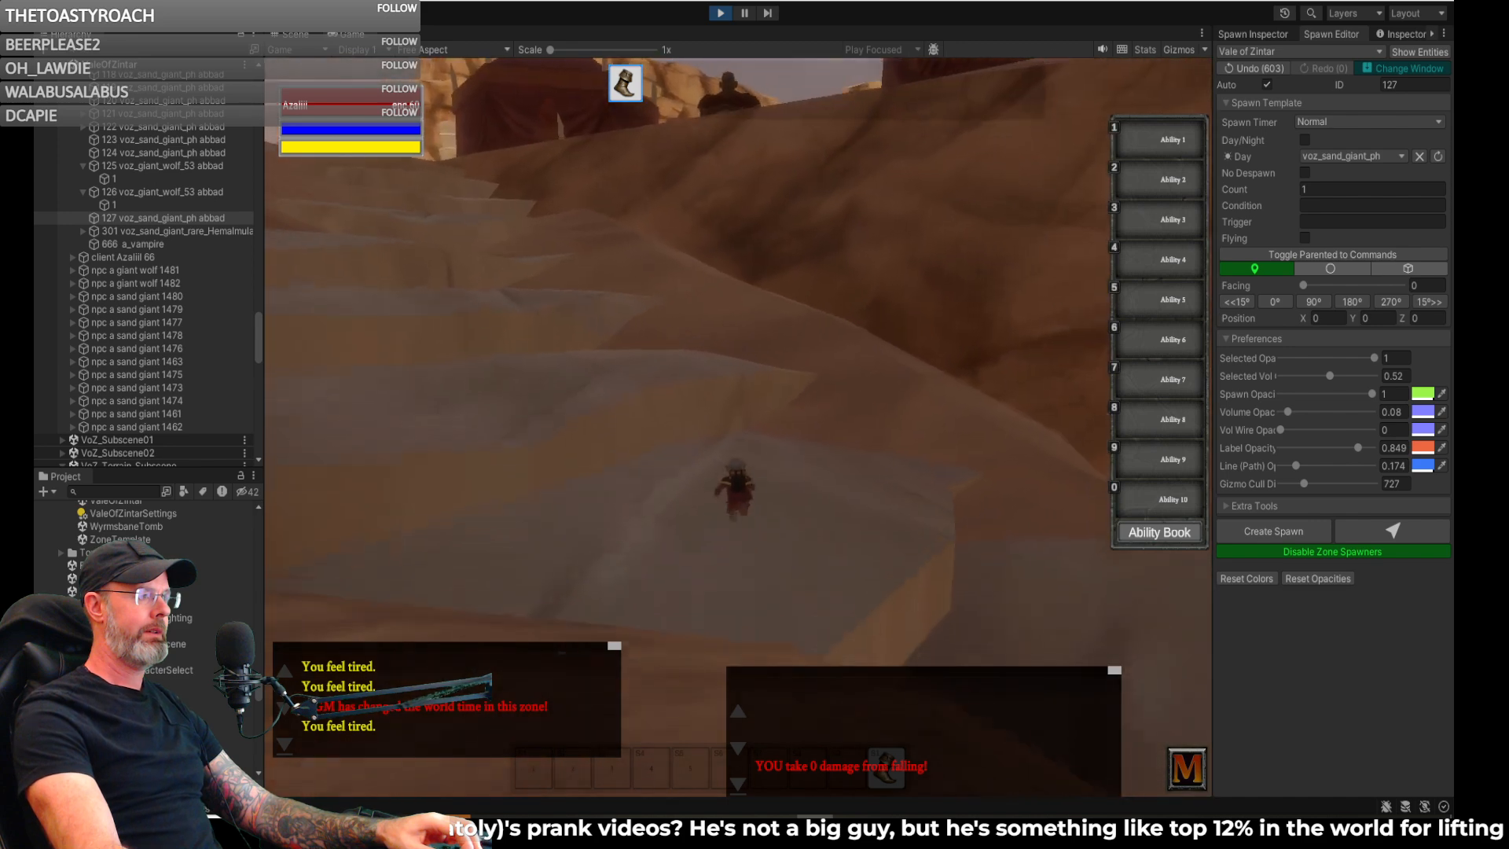
- Walk around the campfire and tents and survey the camp's giants and open ground
key("w")
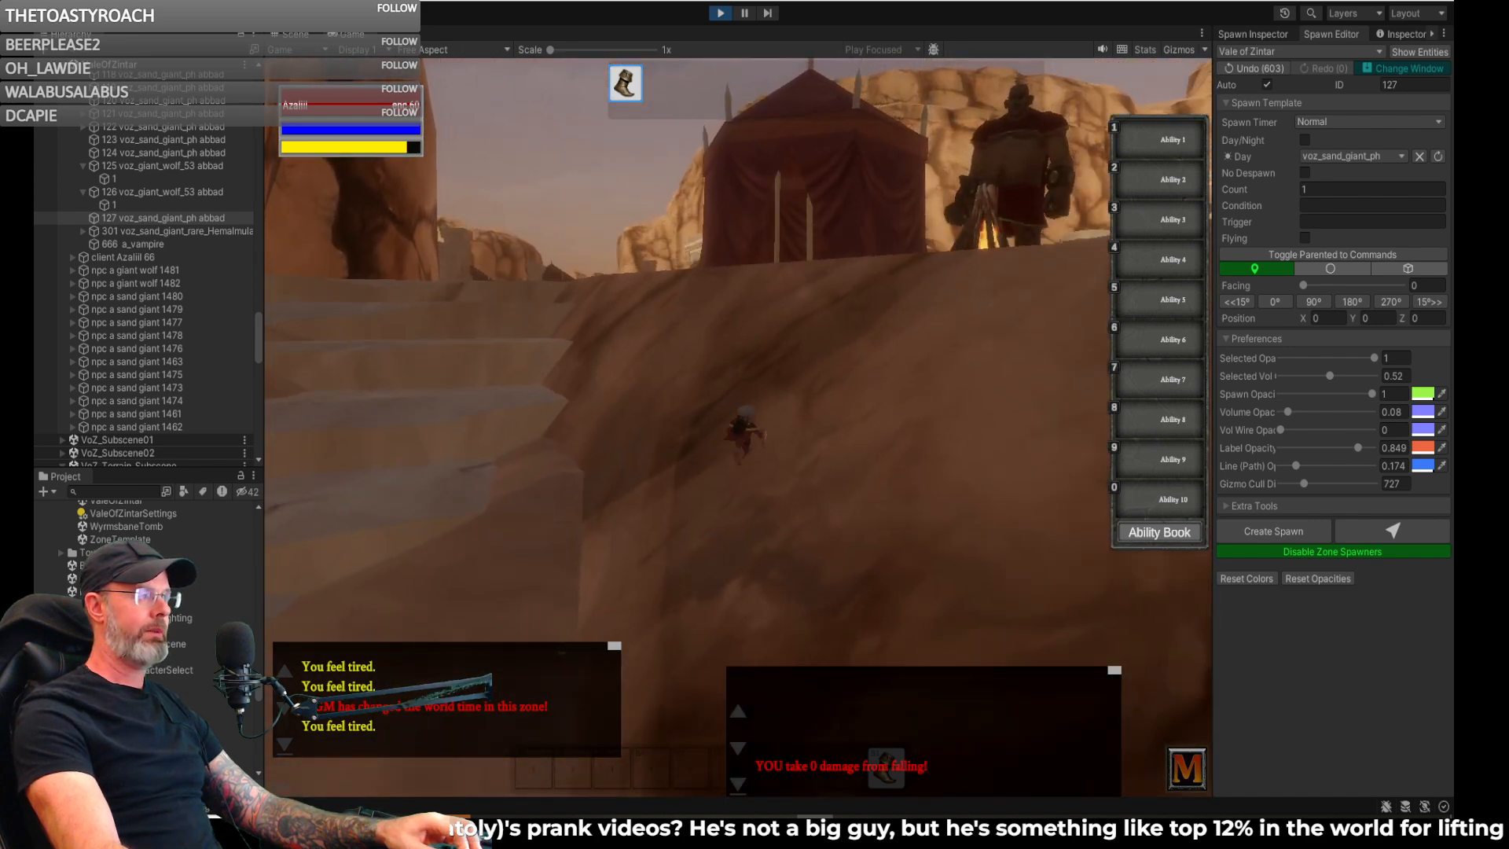
key("w")
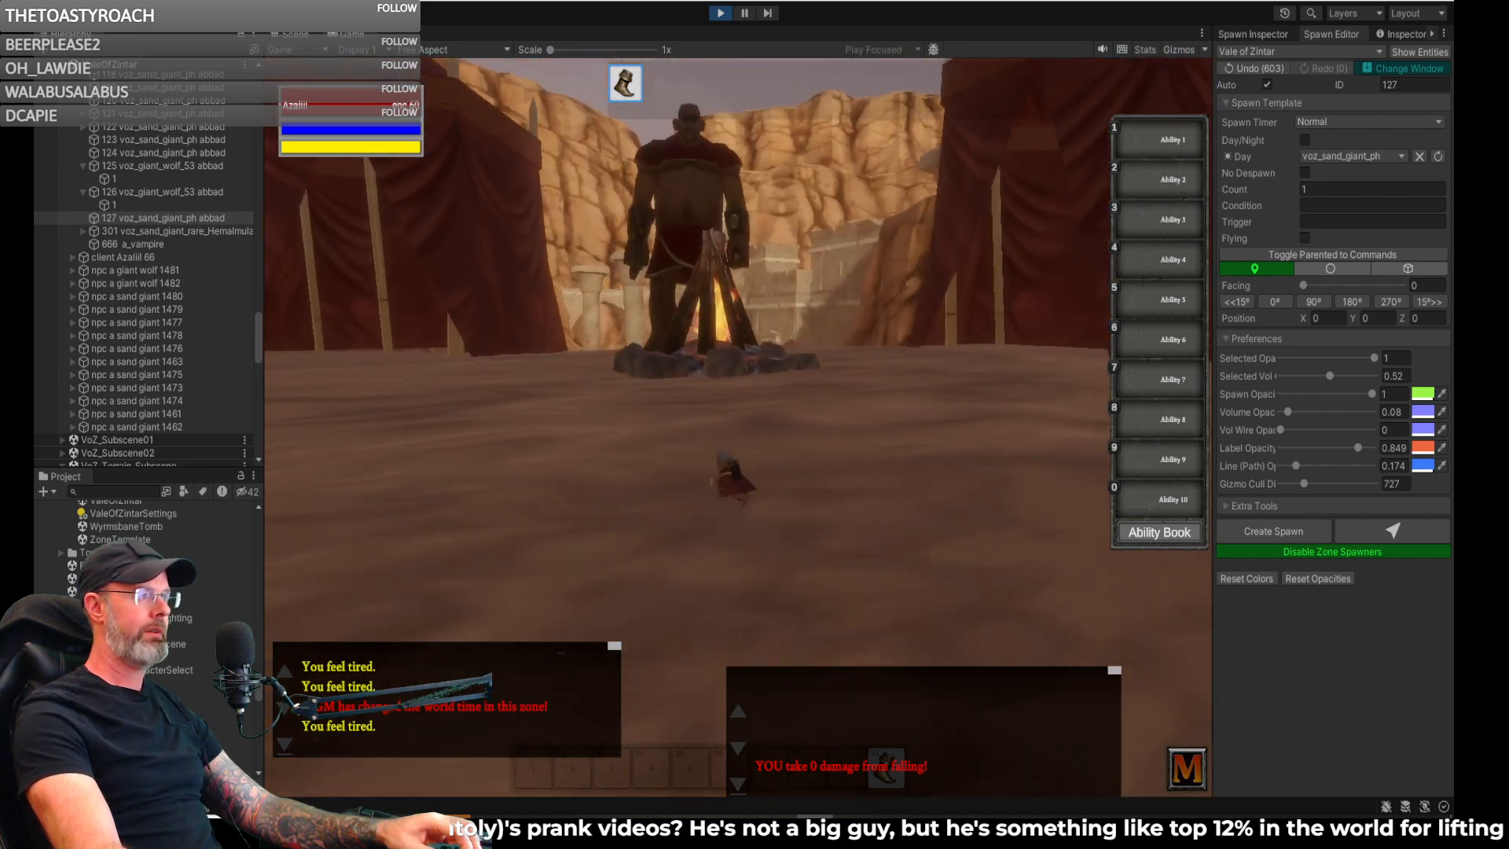
key("w")
key("a")
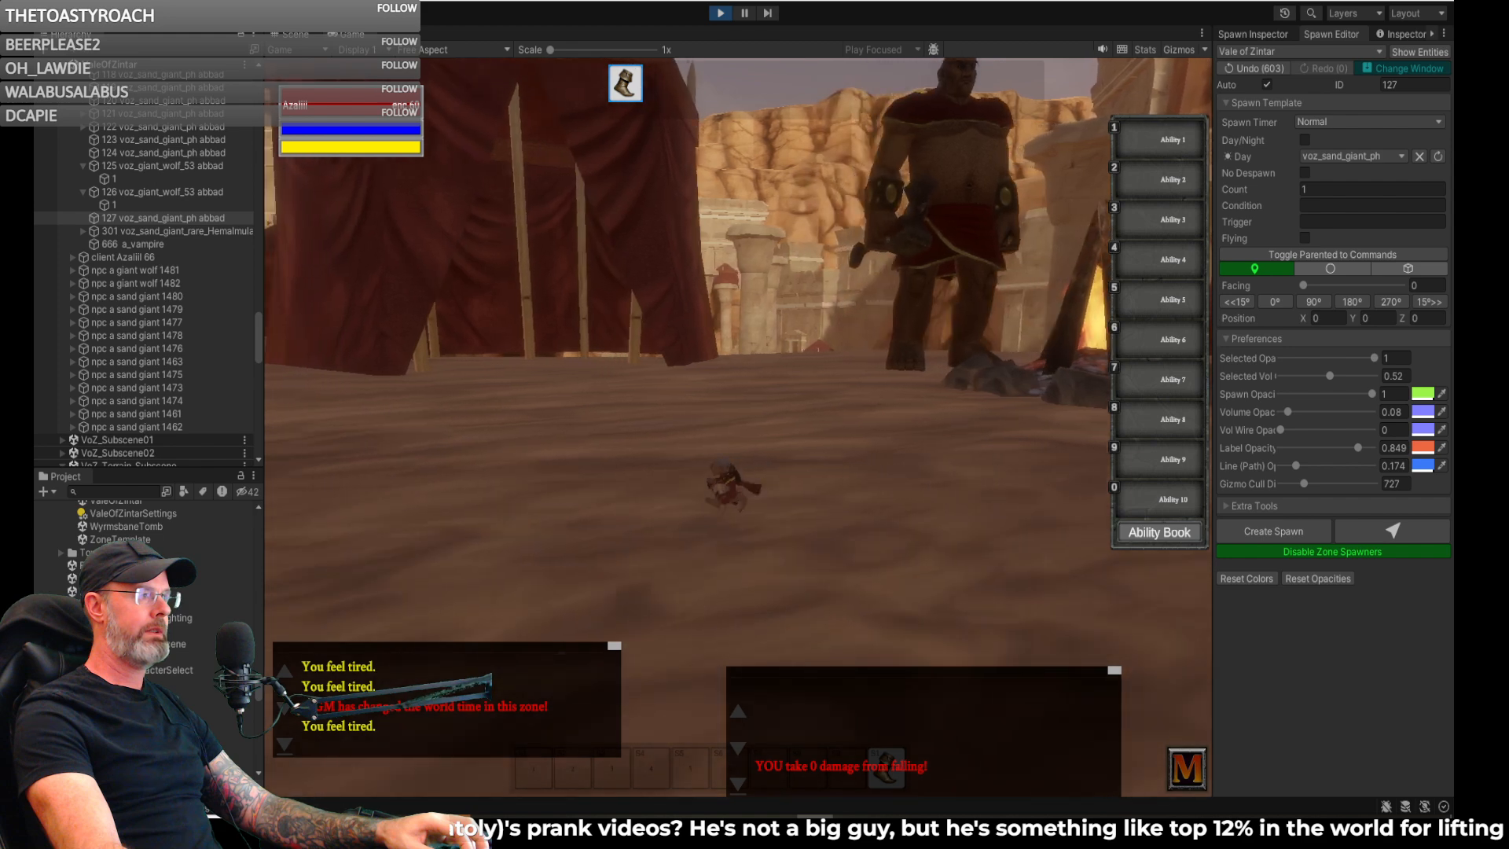
key("w")
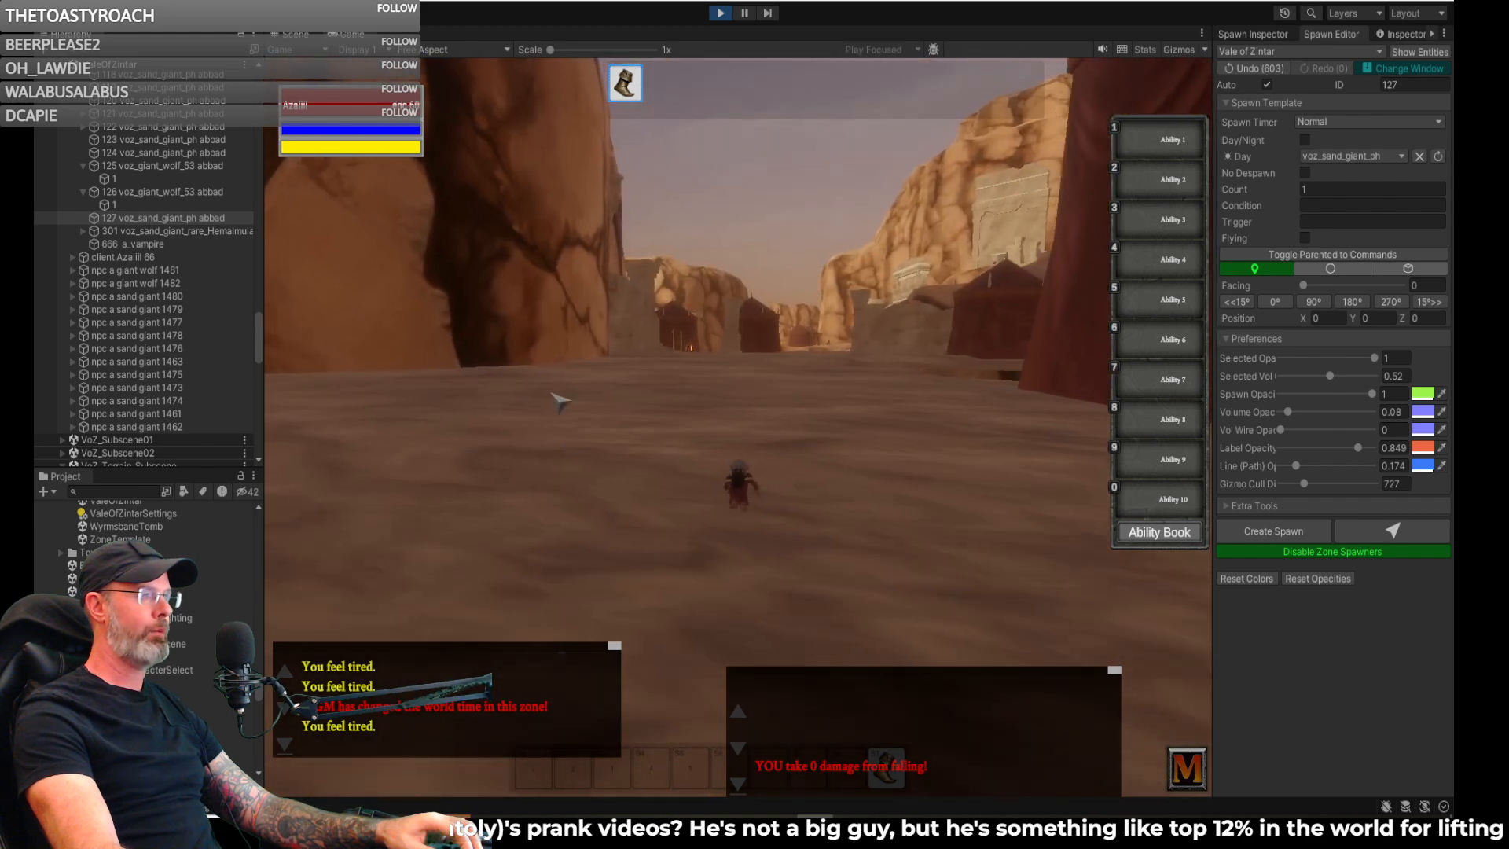
key("w")
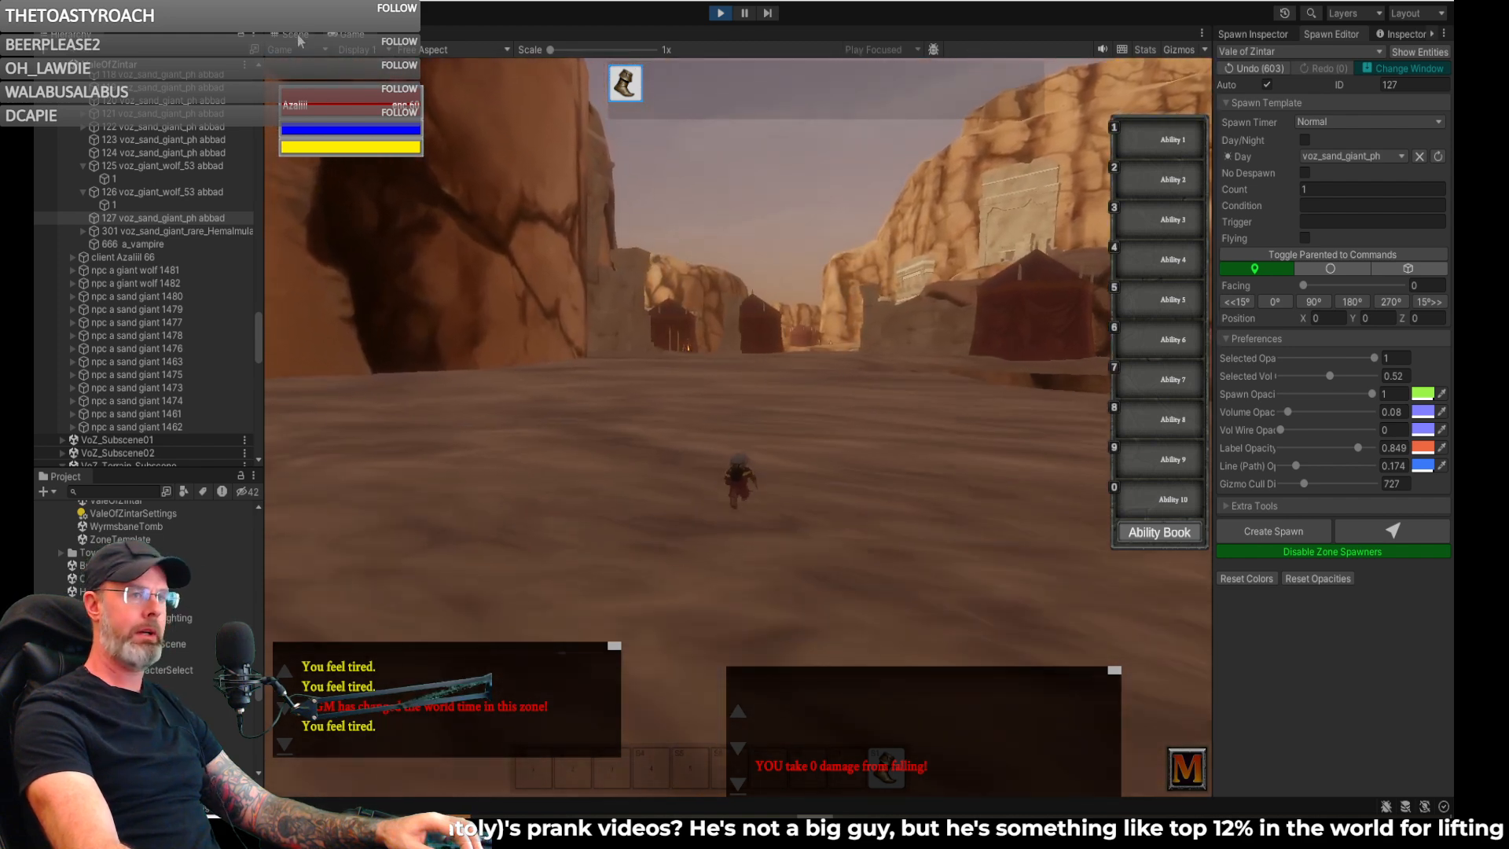
- Back in the scene, shift the sand giant spawn by the tent to about X 3887.6, Z 1183.8 and save it
left_click(295, 36)
right_click_drag(626, 256, 770, 350)
left_click_drag(794, 375, 791, 379)
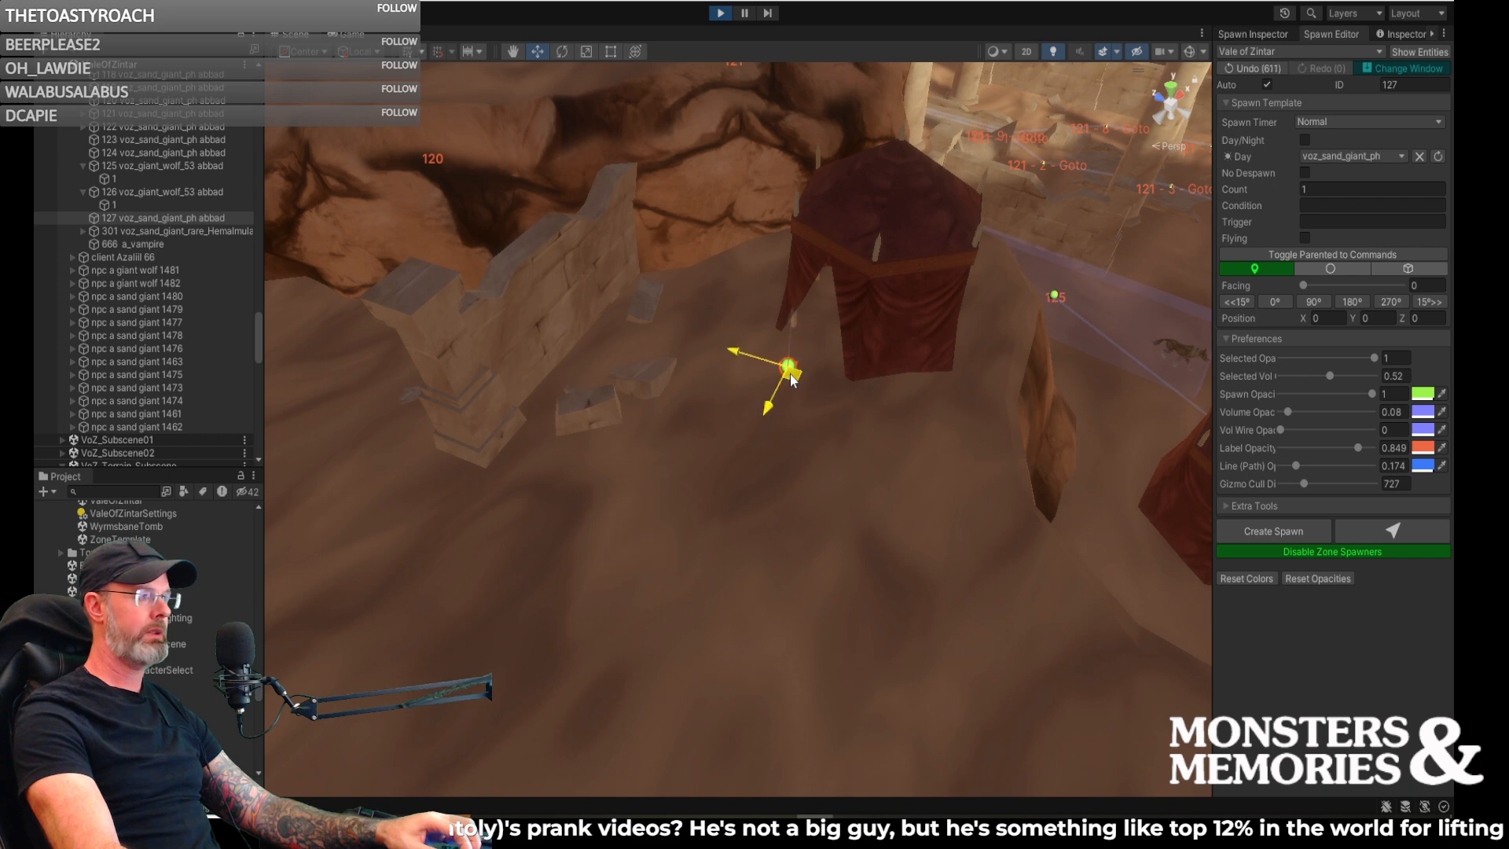
left_click(1265, 37)
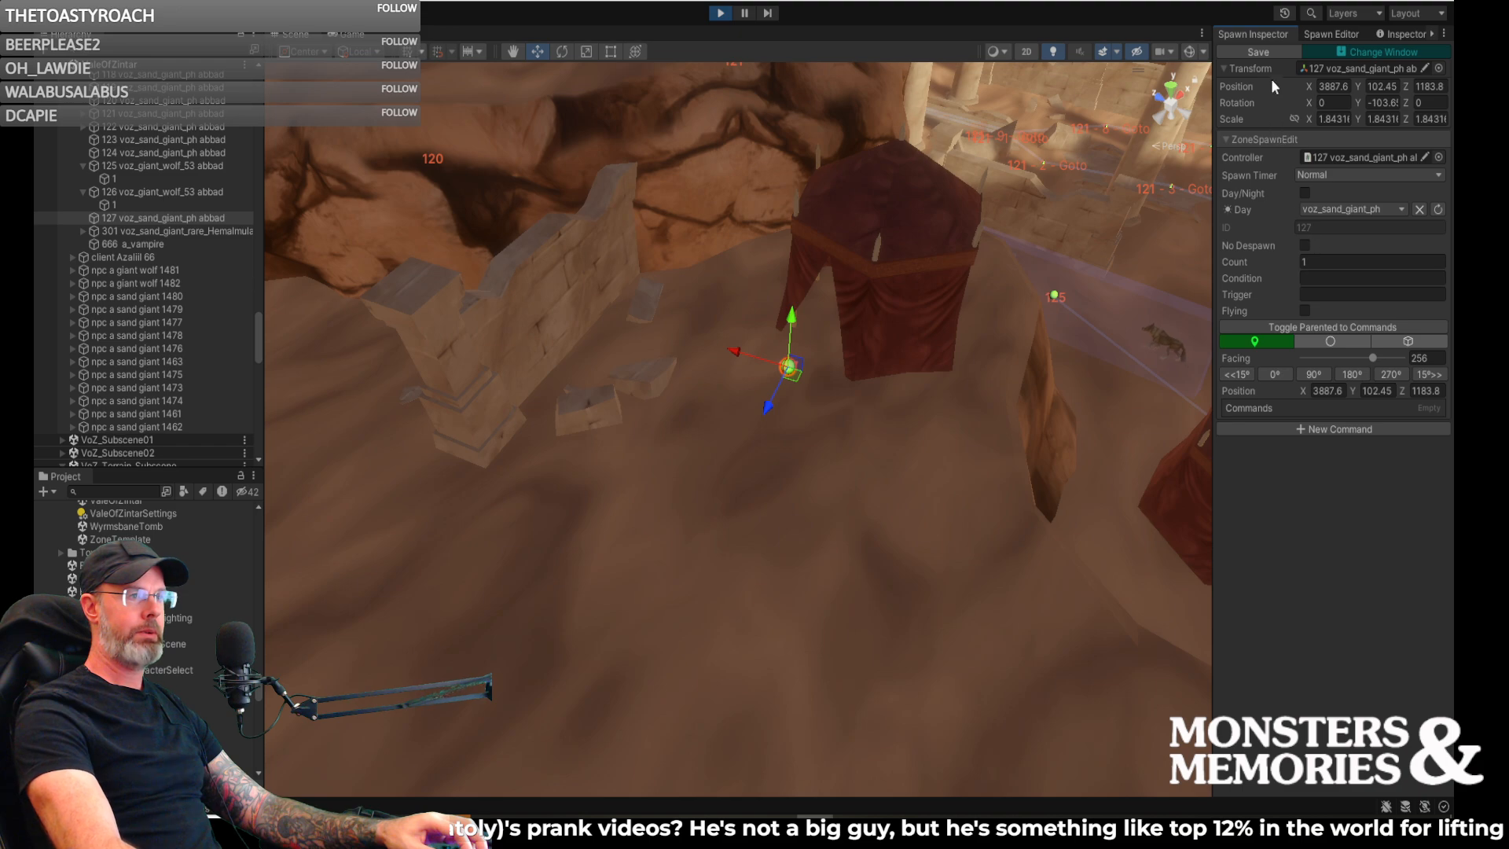
left_click(1259, 52)
- Place another voz_sand_giant_ph spawn on the ground between the tent labelled 117 and the campfire
right_click_drag(927, 500, 657, 481)
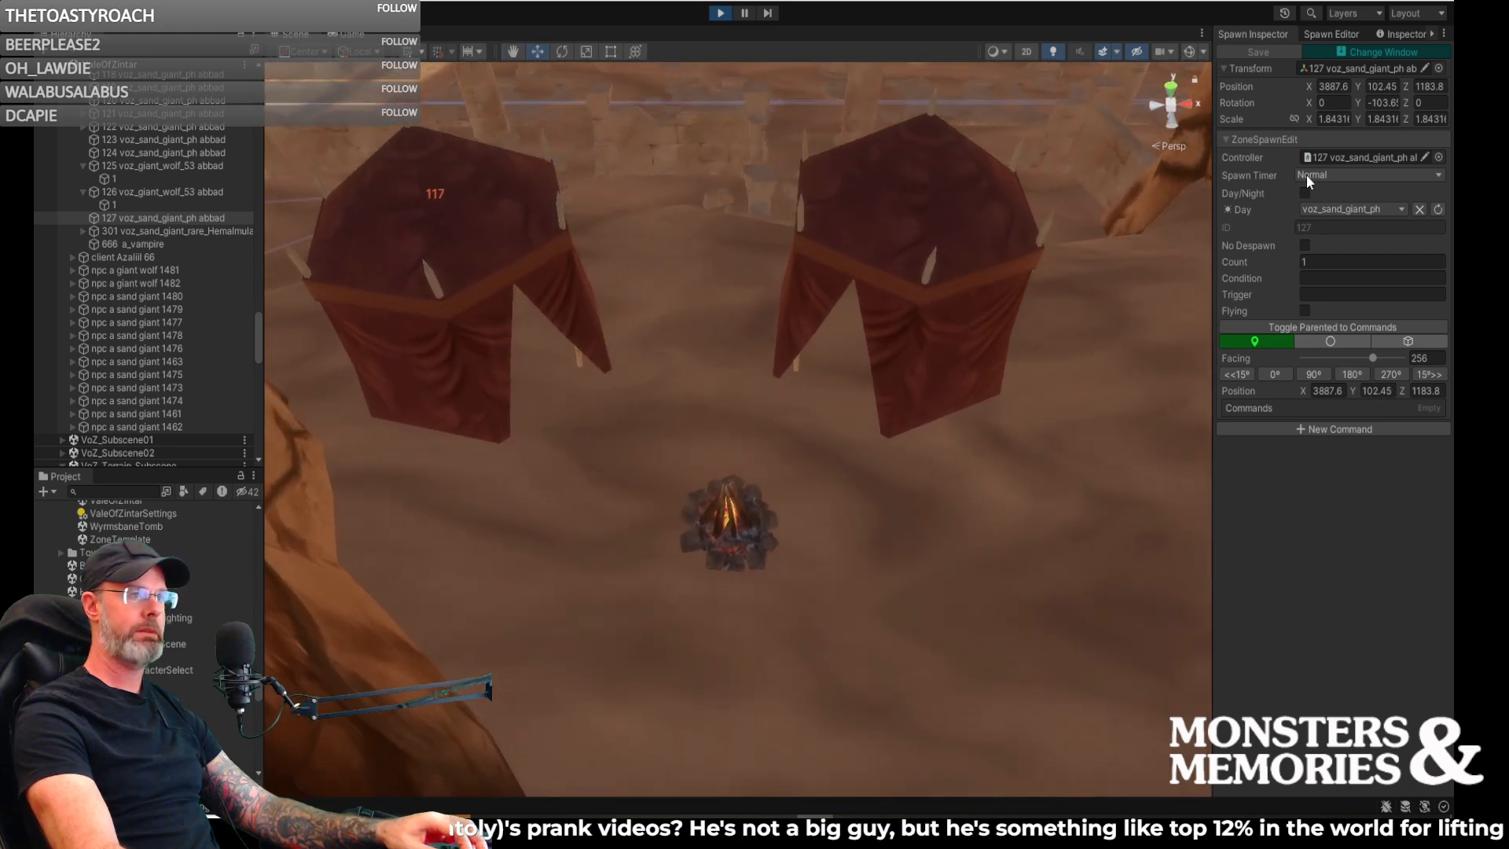
left_click(1313, 33)
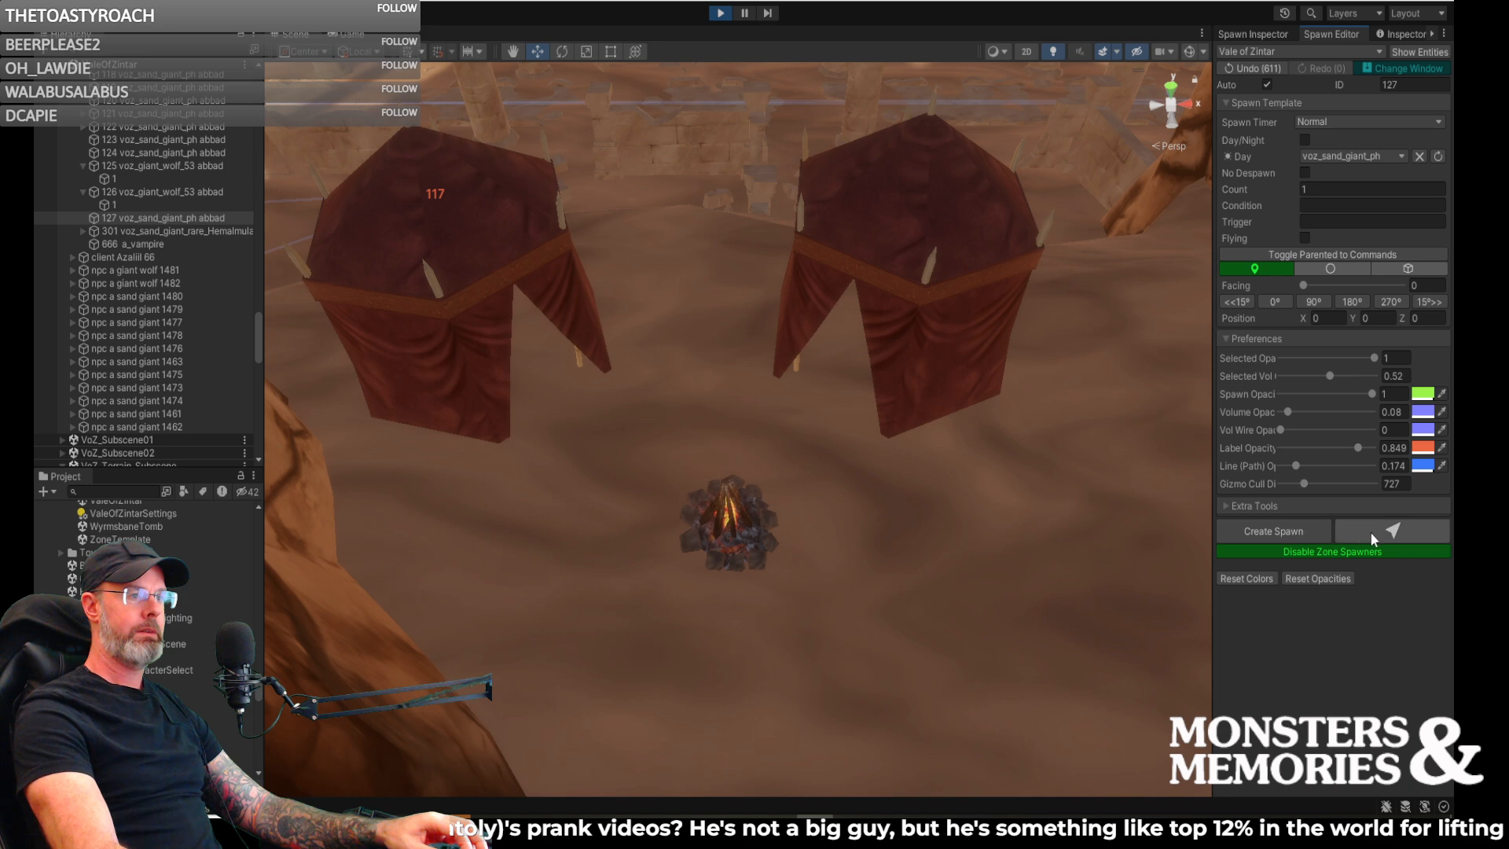
left_click(577, 431)
right_click_drag(690, 474, 617, 430)
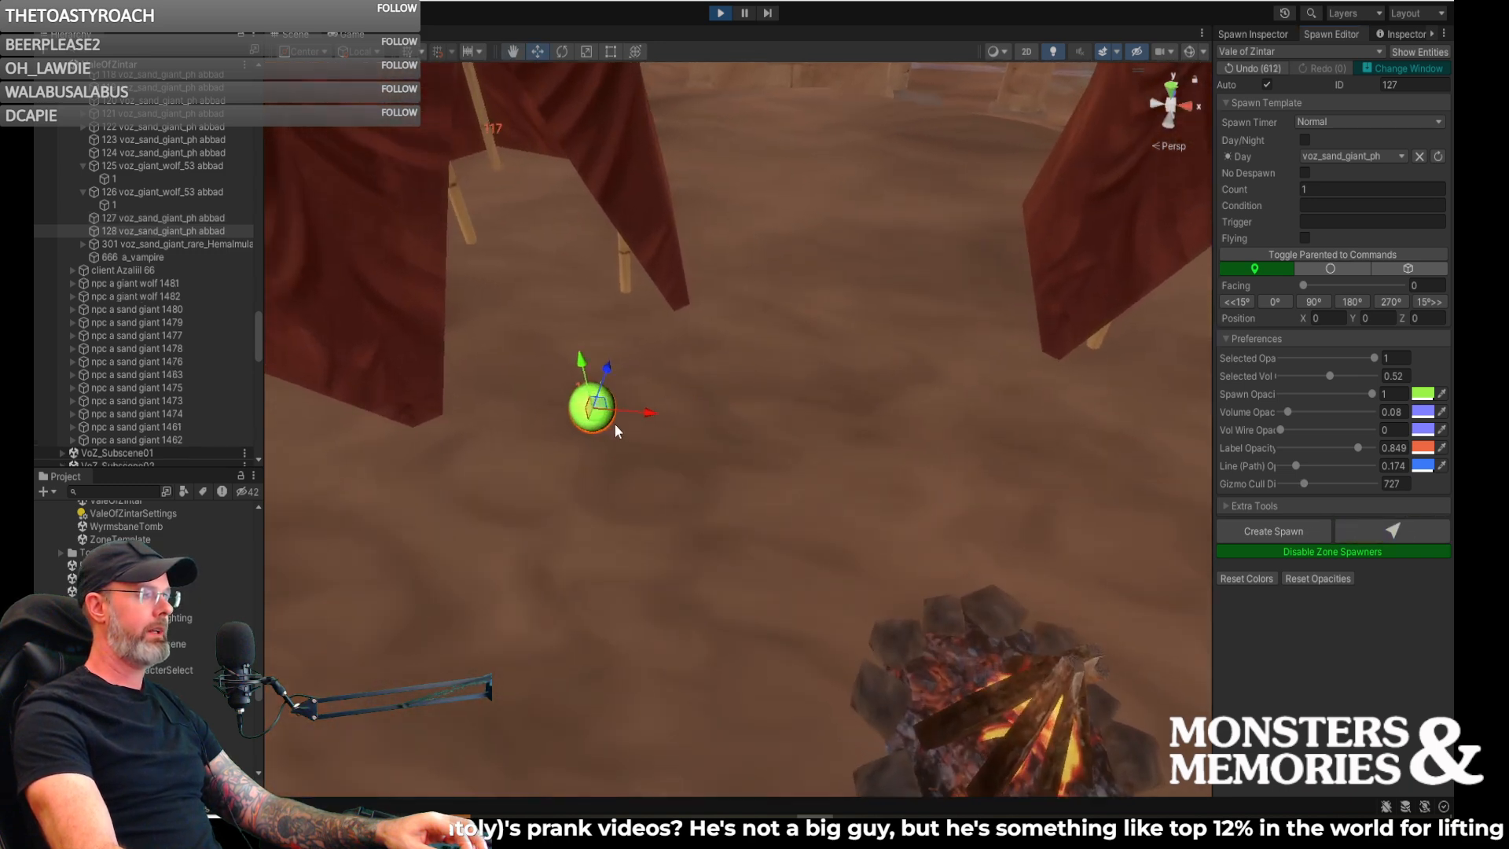
- Nudge the new campfire spawn slightly and rotate it to face the fire
left_click_drag(602, 419, 403, 511)
key("e")
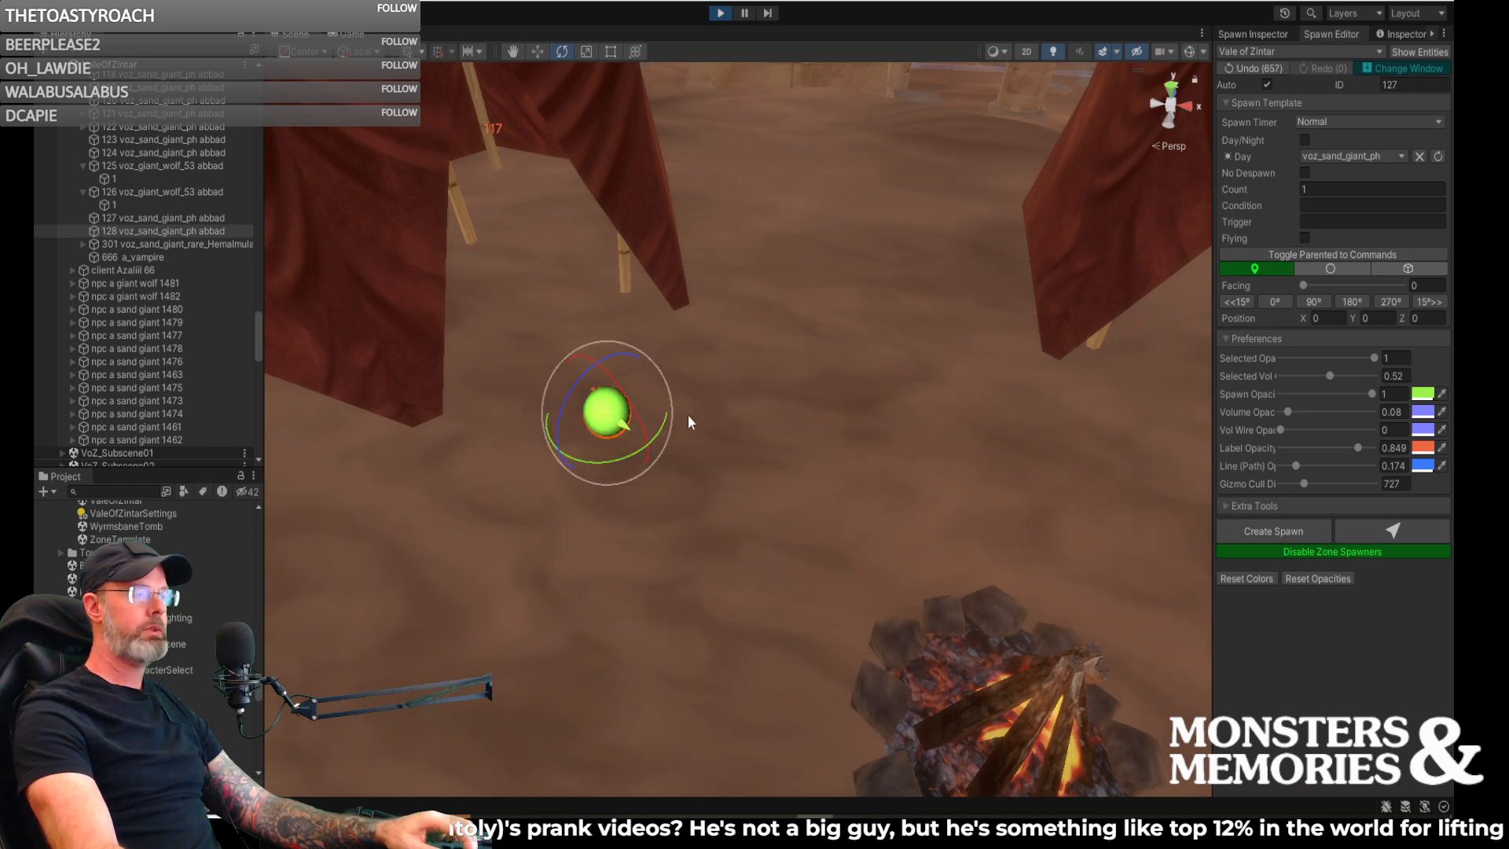
key("s")
right_click_drag(794, 446, 900, 451)
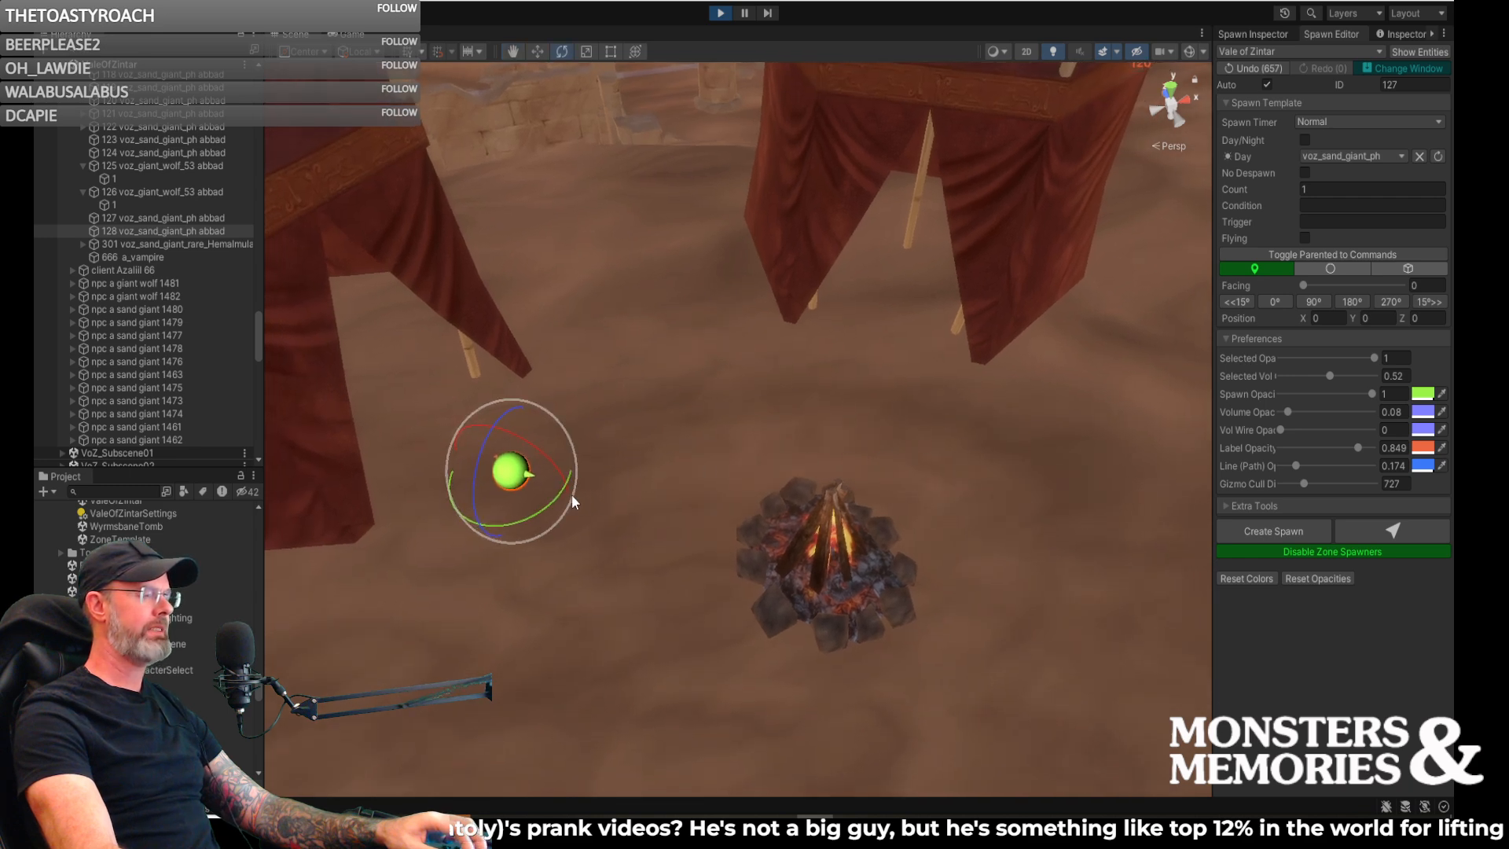
left_click_drag(547, 505, 548, 504)
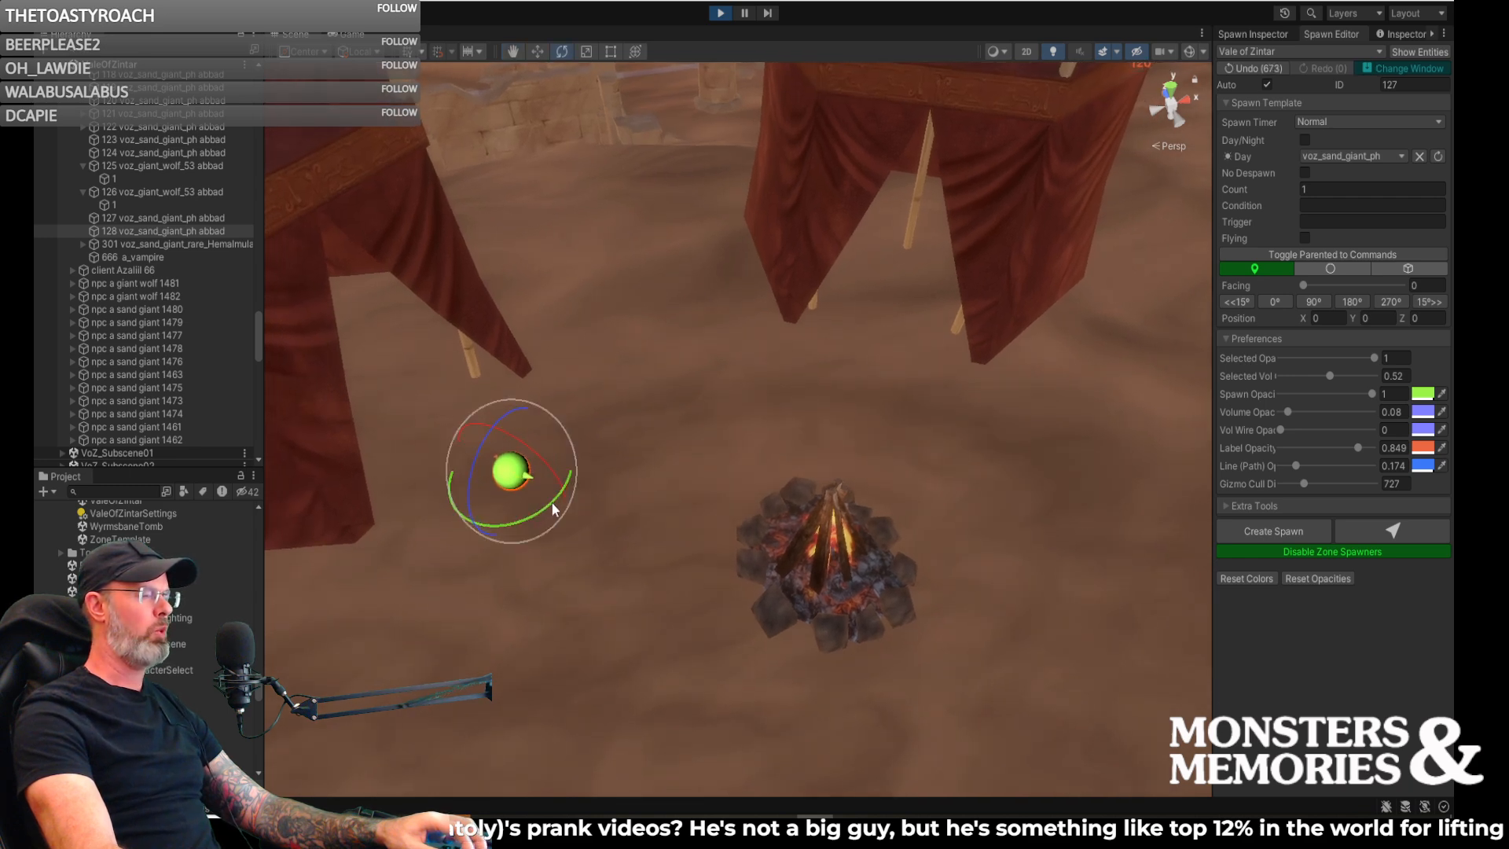
- Nudge the sand giant spawn near the tent labelled 117 into its spot beside the campfire
right_click_drag(695, 469, 581, 460)
key("d")
key("w")
left_click_drag(535, 439, 543, 441)
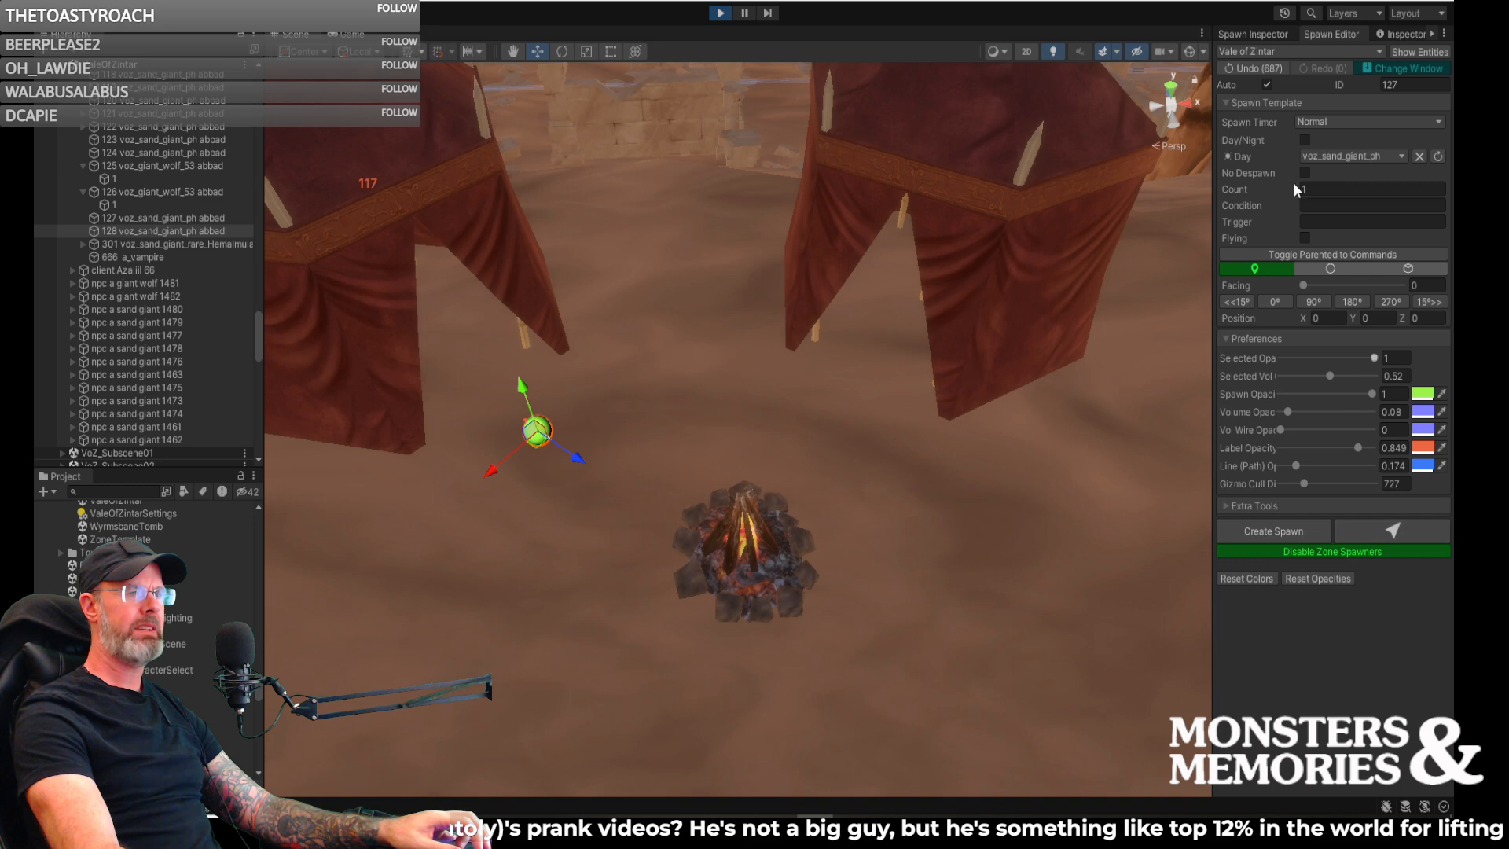
- Place another voz_sand_giant_ph spawn on the ground between the campfire and the opening of the neighbouring tent
left_click(1375, 532)
left_click(831, 421)
left_click_drag(848, 431, 904, 428, "alt")
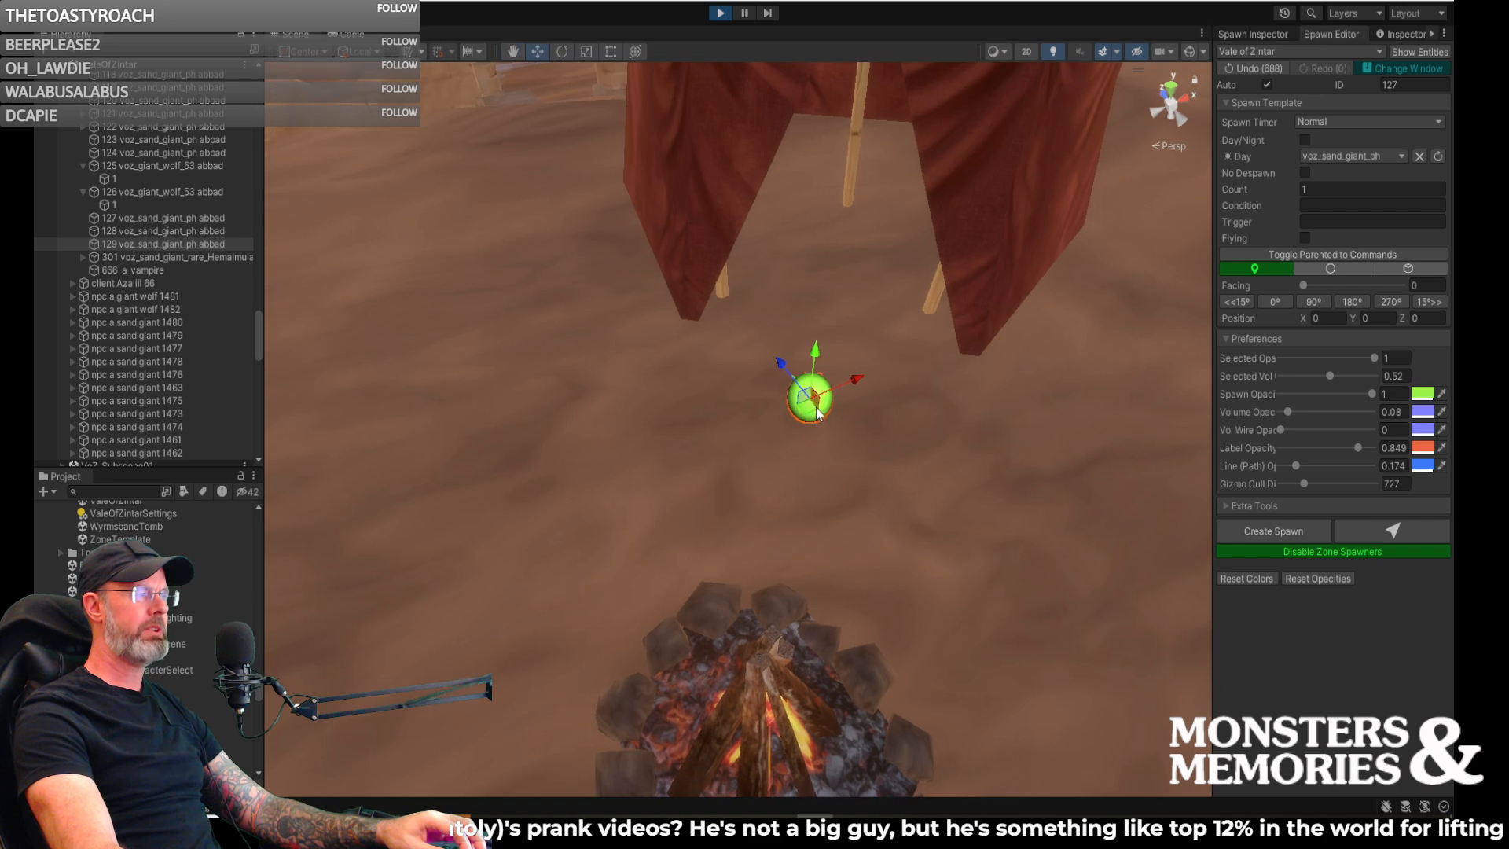
- Rotate the new spawn to a facing of about 218 toward the fire, nudge its position, and save it
key("e")
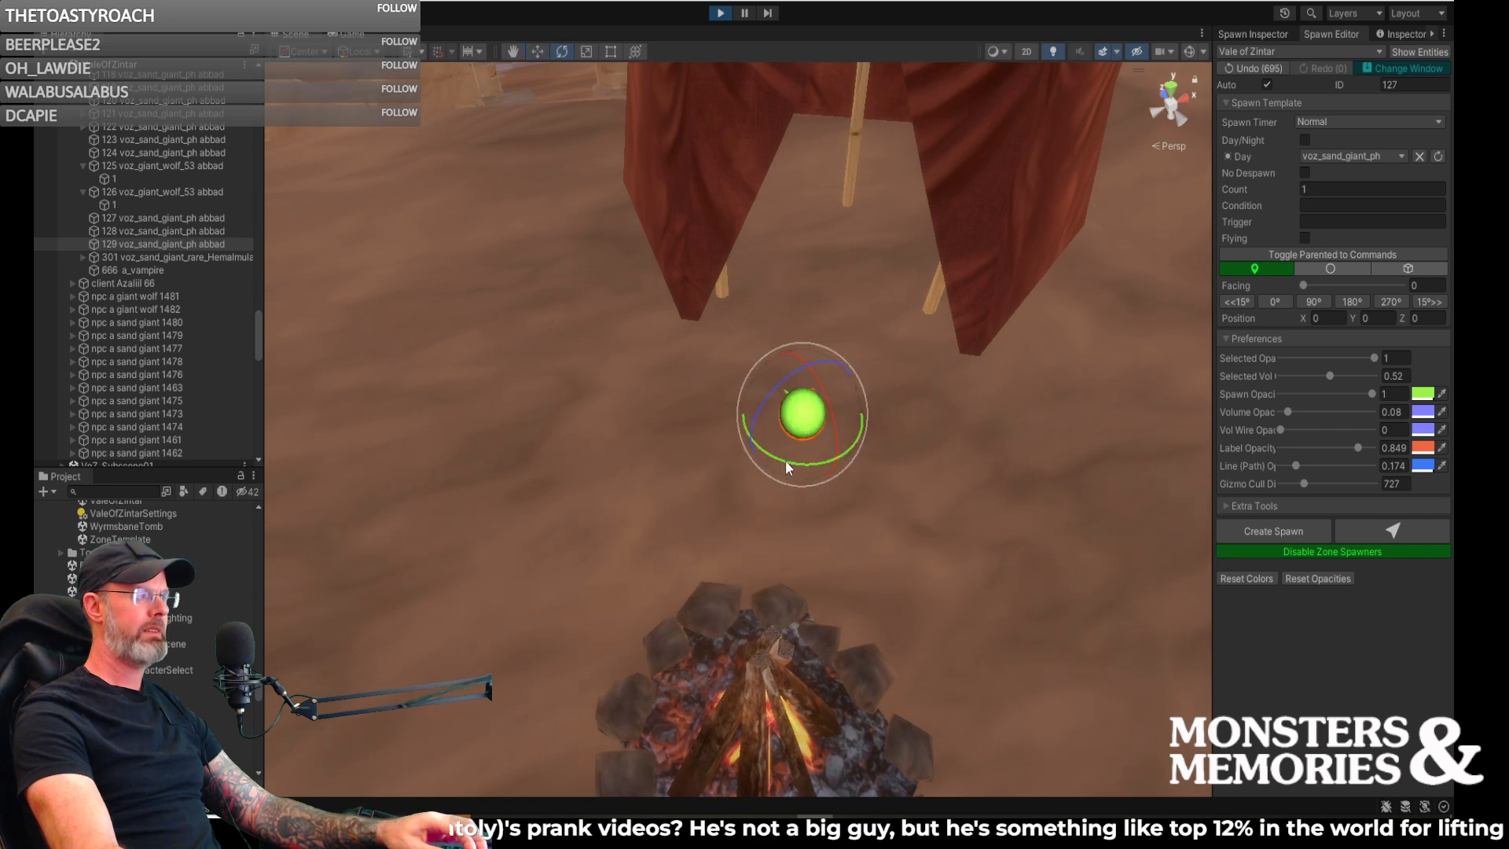
left_click_drag(817, 462, 820, 395)
key("w")
left_click_drag(839, 463, 836, 468)
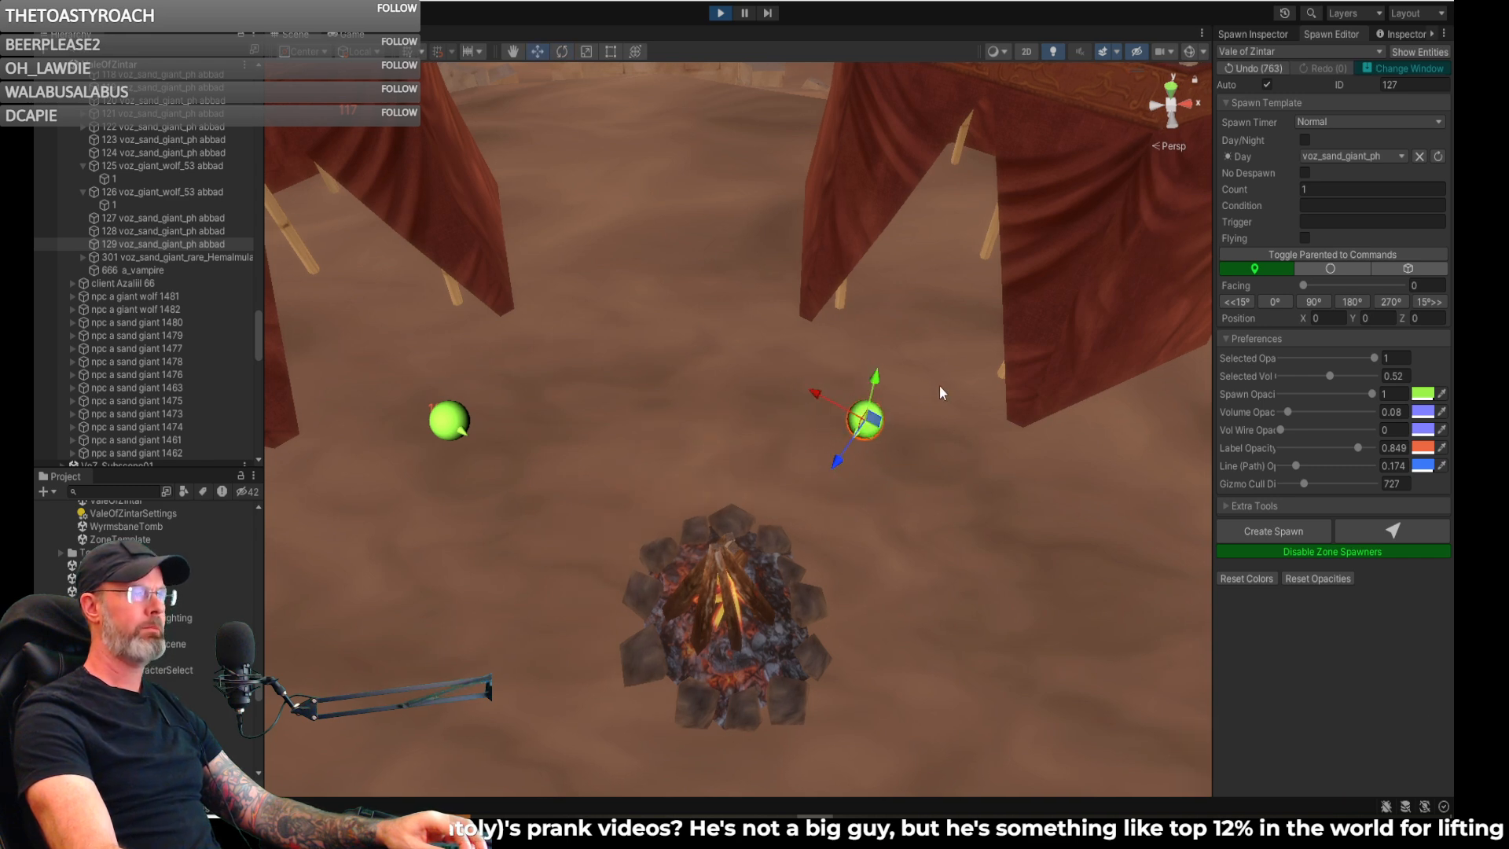
left_click(1260, 31)
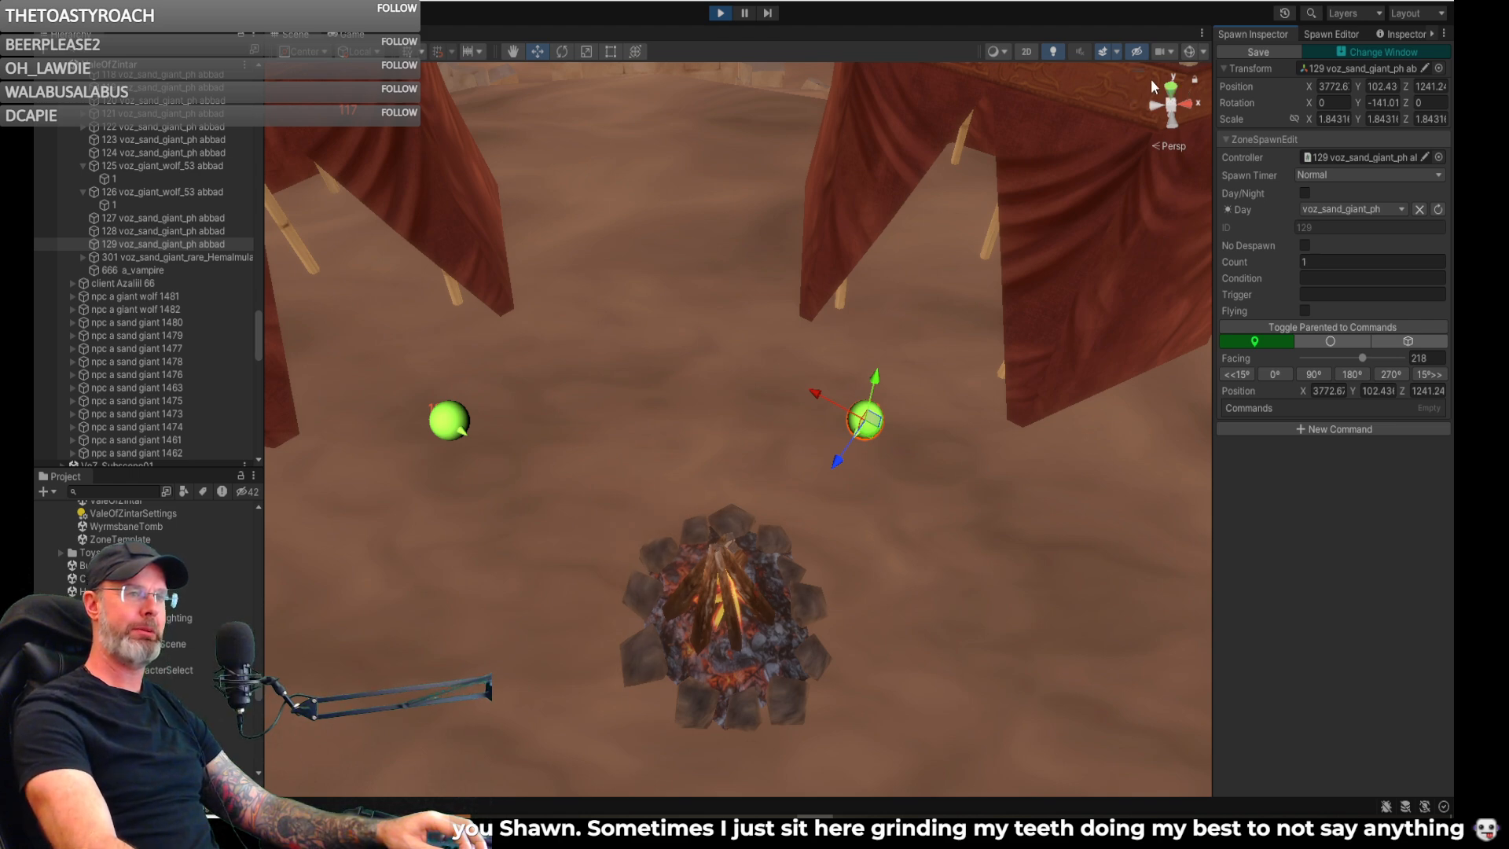
left_click(1272, 52)
- Shift the other campfire spawn, number 128, to about X 3751.6, Z 1240.3 and save it
right_click_drag(931, 319, 747, 350)
key("s")
left_click(717, 346)
left_click(719, 344)
left_click_drag(723, 367, 728, 370)
left_click(1257, 53)
- Examine the placement of the two campfire spawns and the surrounding tents from above
right_click_drag(753, 355, 1139, 432)
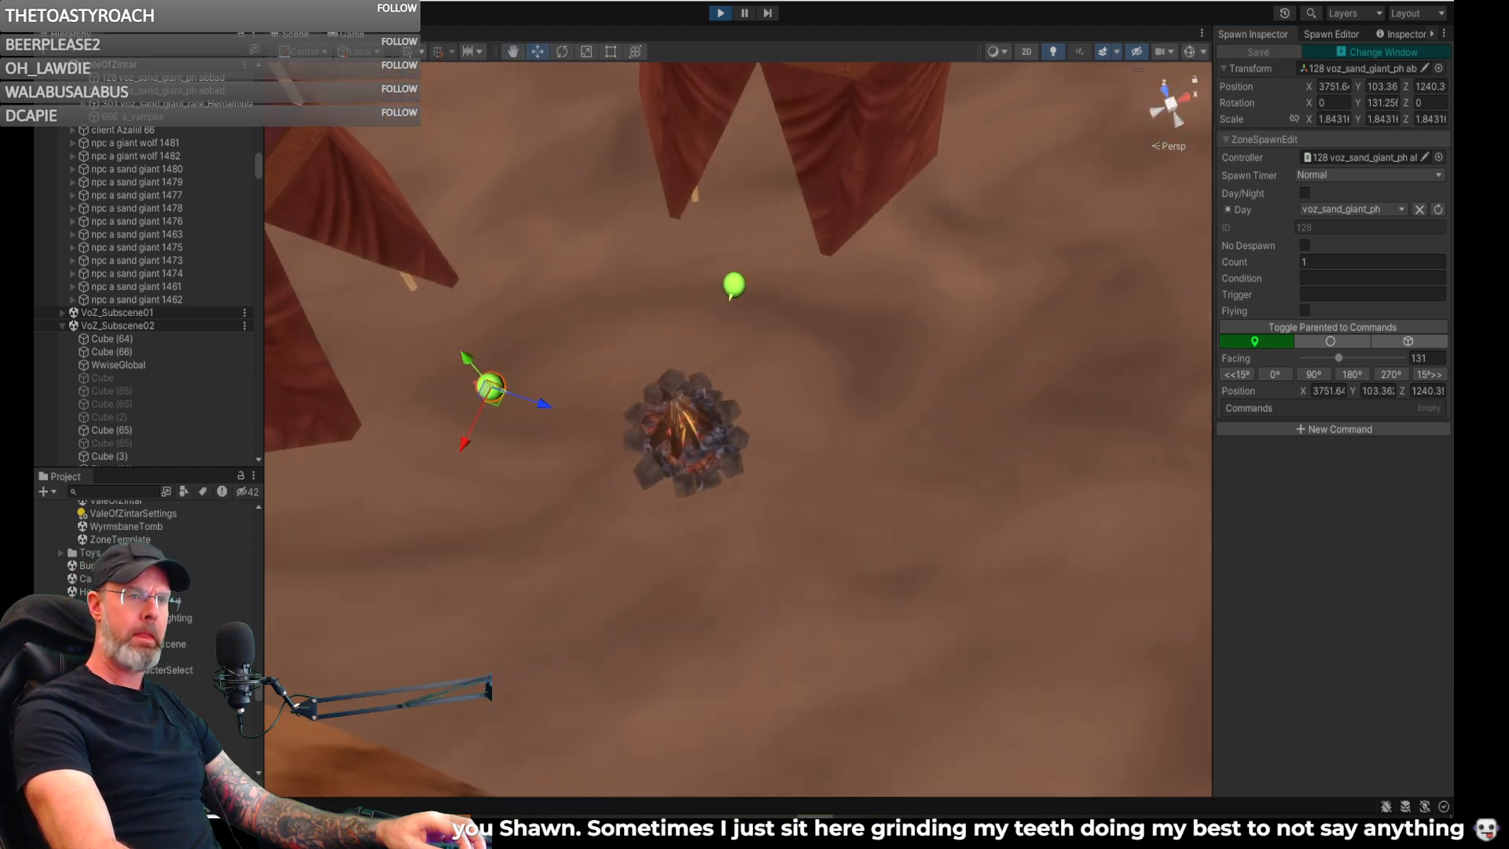
right_click_drag(898, 494, 1191, 559)
key("w")
key("s")
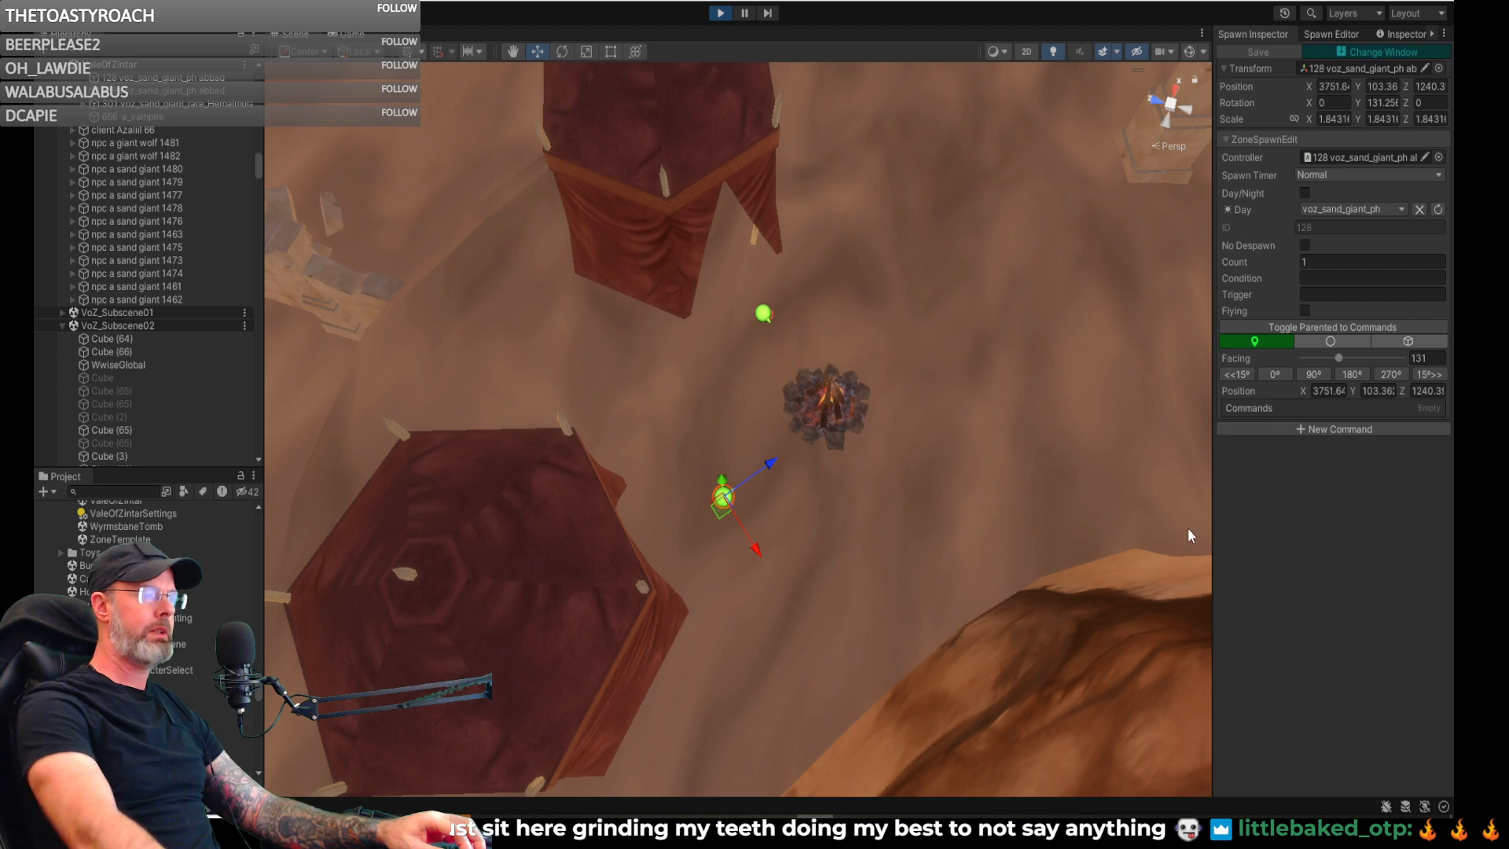
mouse_move(769, 533)
right_mouse_down()
mouse_move(976, 359)
mouse_move(603, 380)
mouse_move(601, 405)
mouse_move(779, 369)
mouse_move(353, 309)
mouse_move(441, 404)
mouse_move(665, 456)
right_mouse_up()
- Switch to the running game and run the character across the sand toward the distant tent camp
left_click(339, 35)
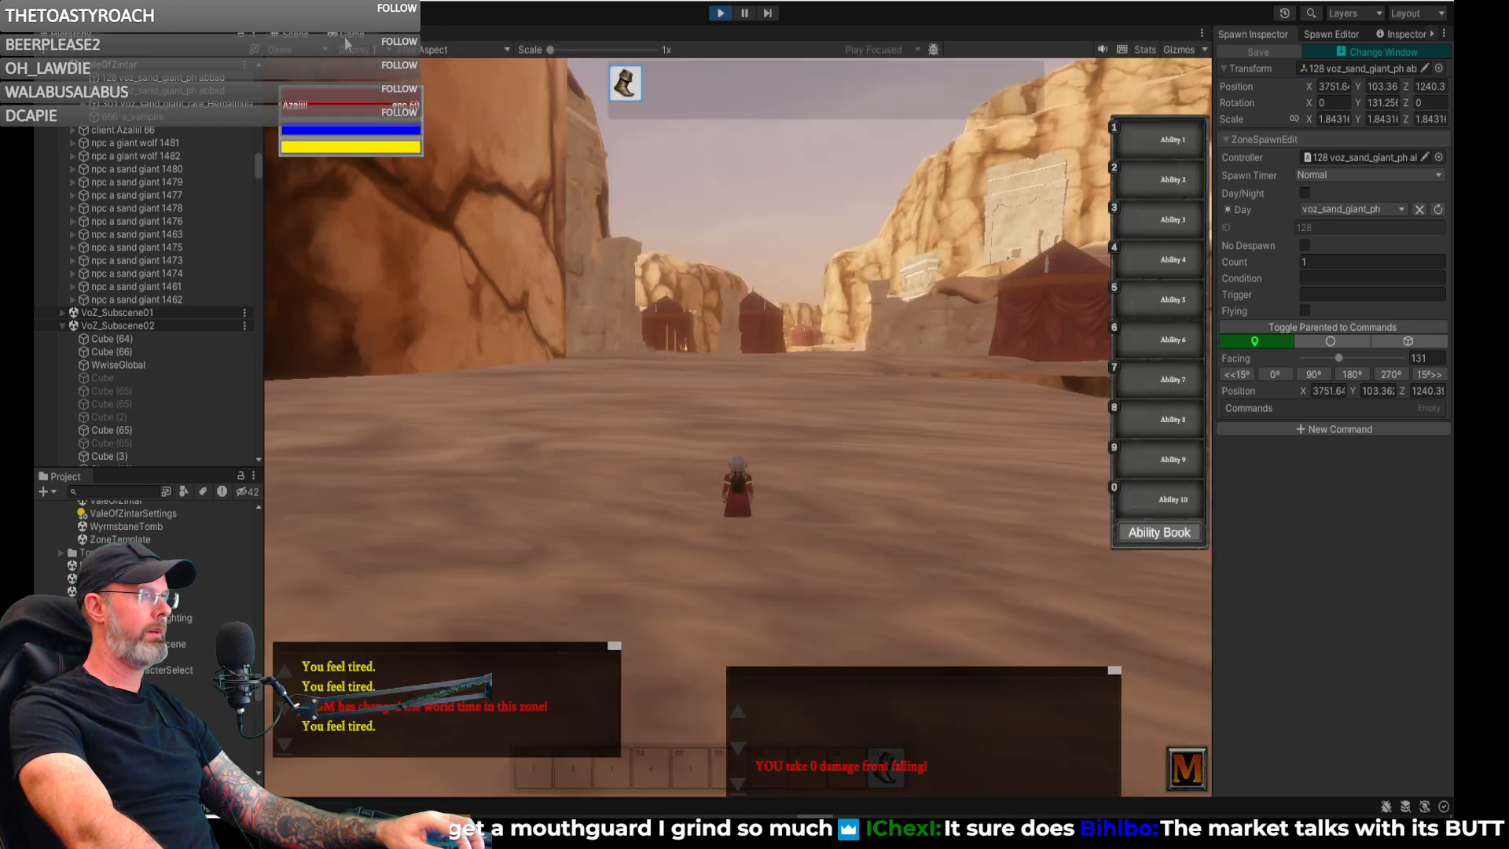
key("w")
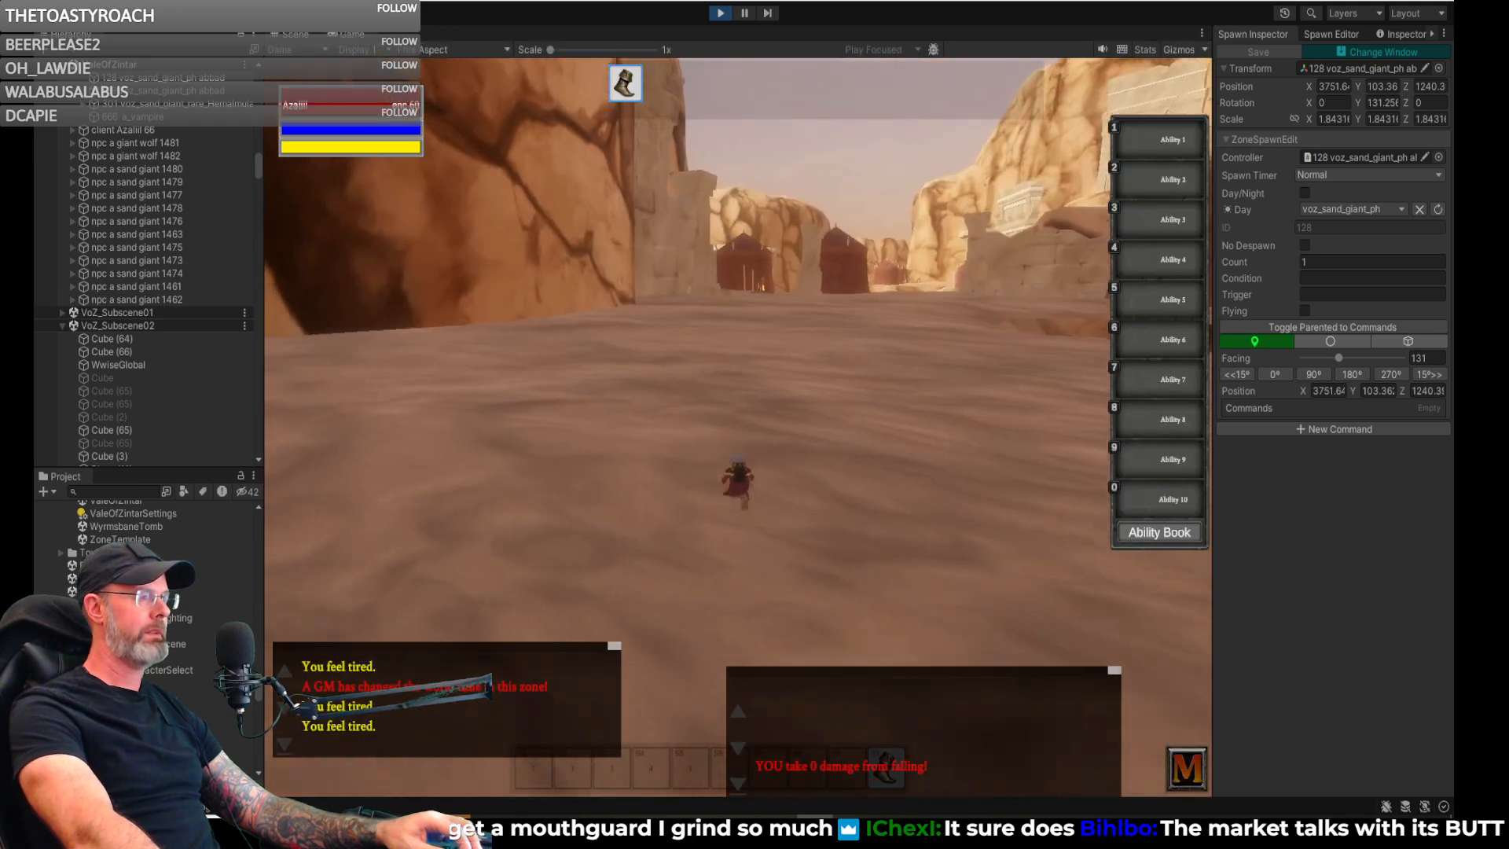
key("w")
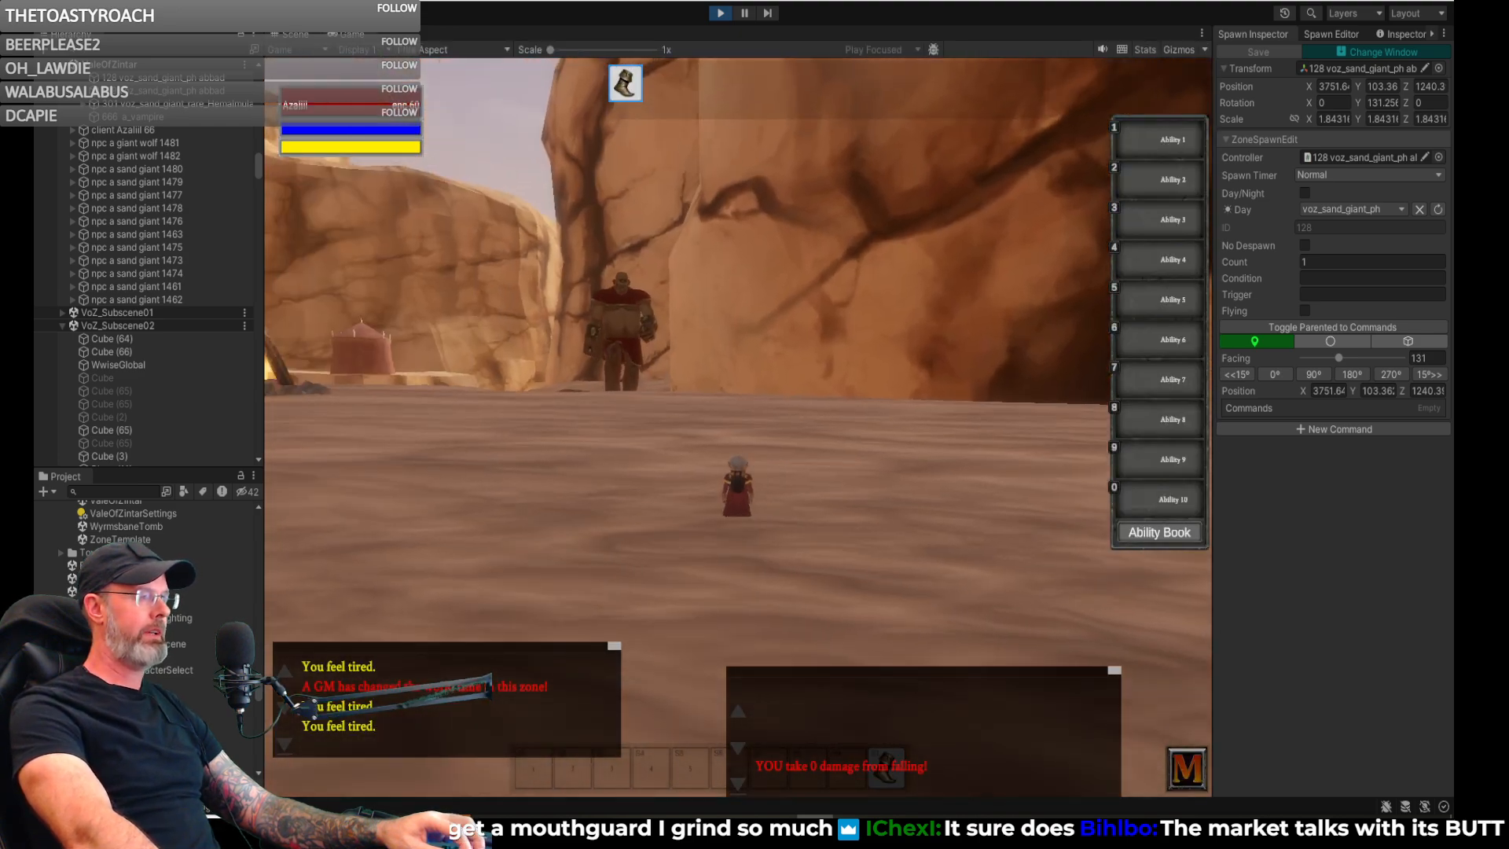
key("w")
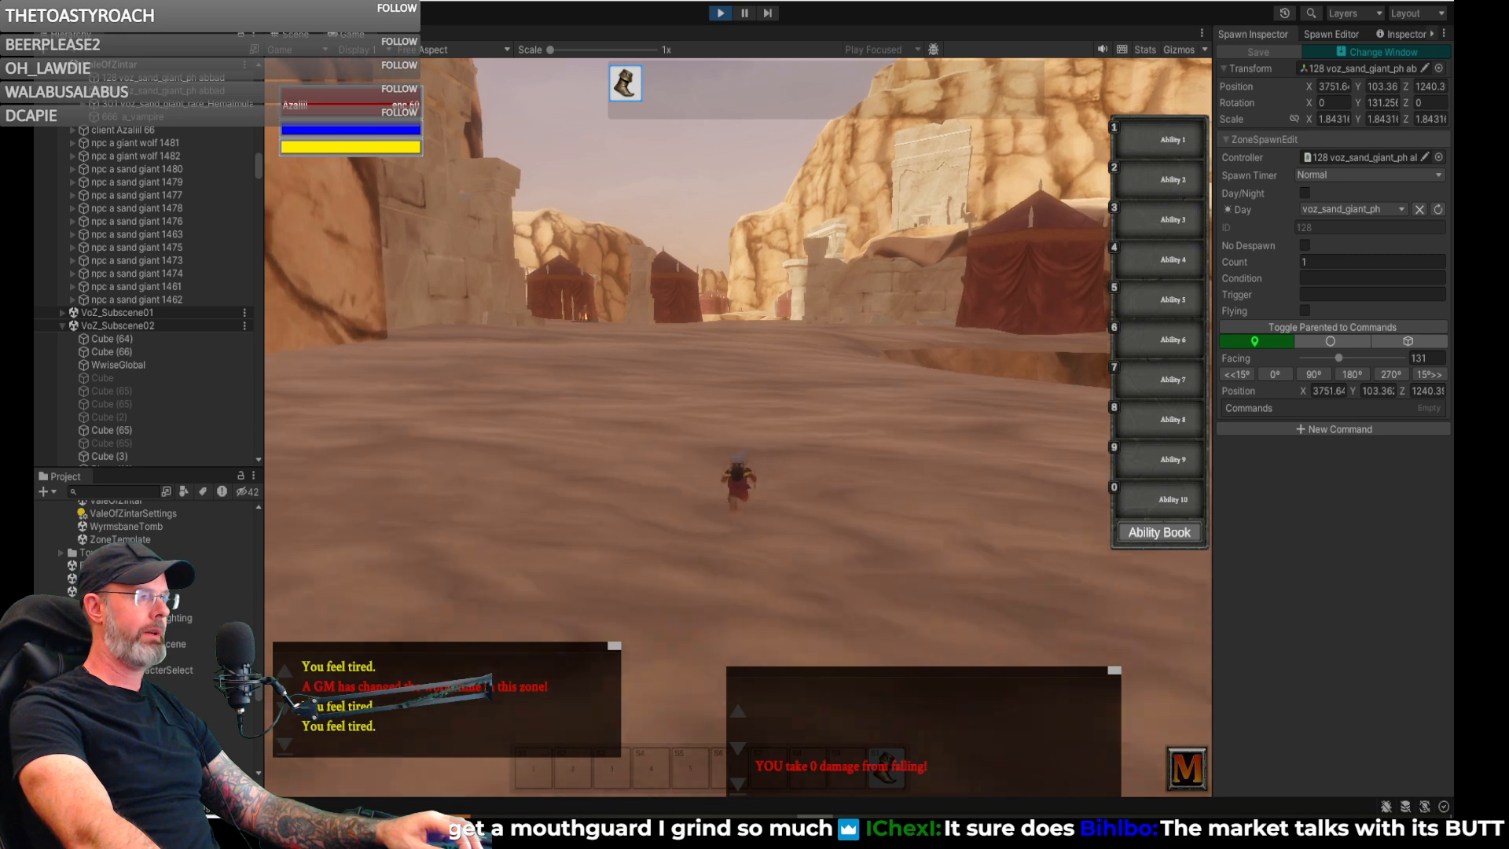
key("w")
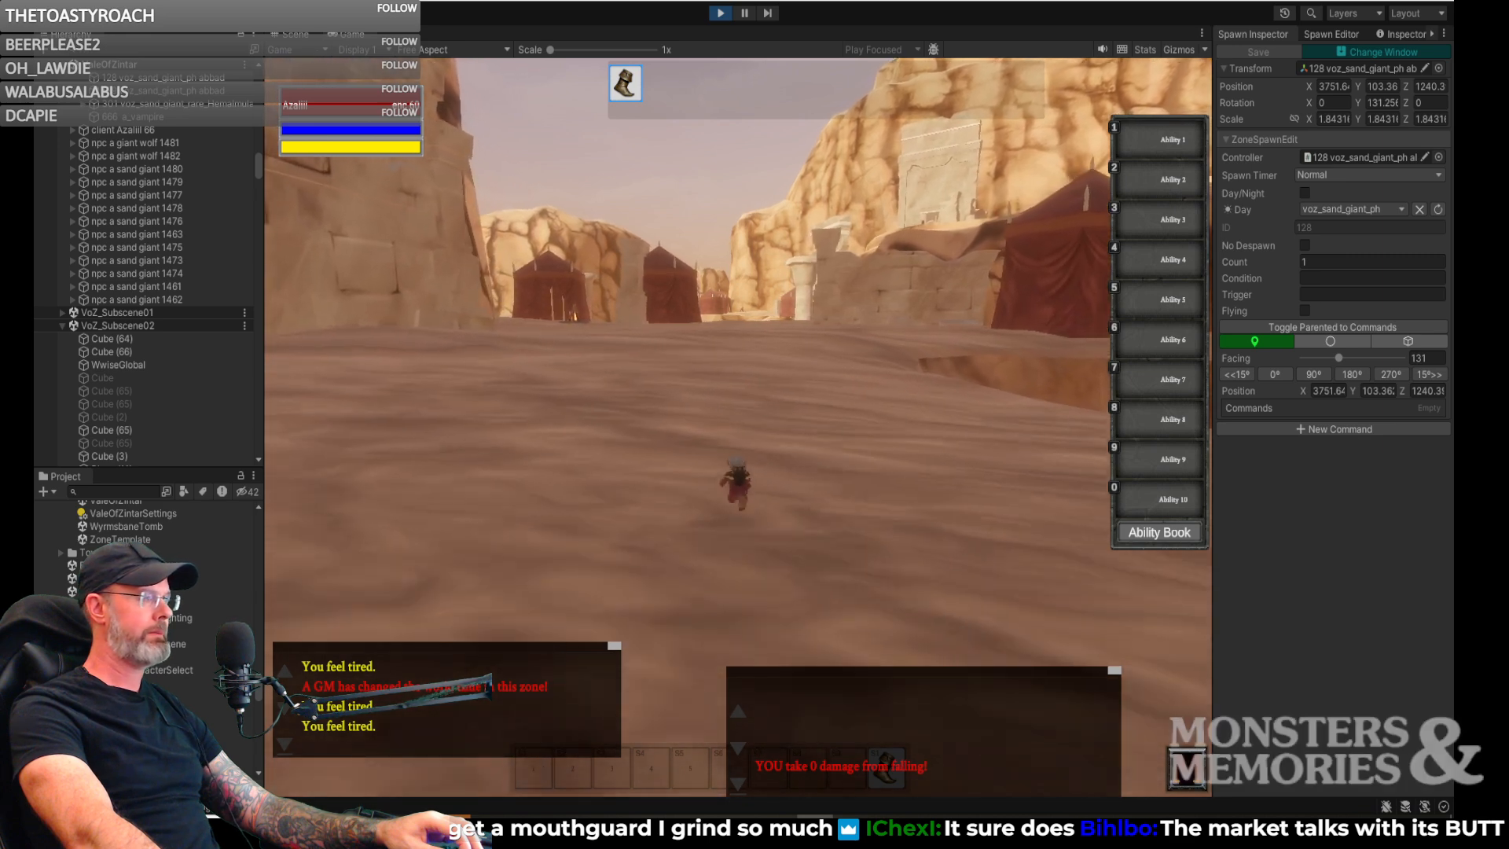
key("w")
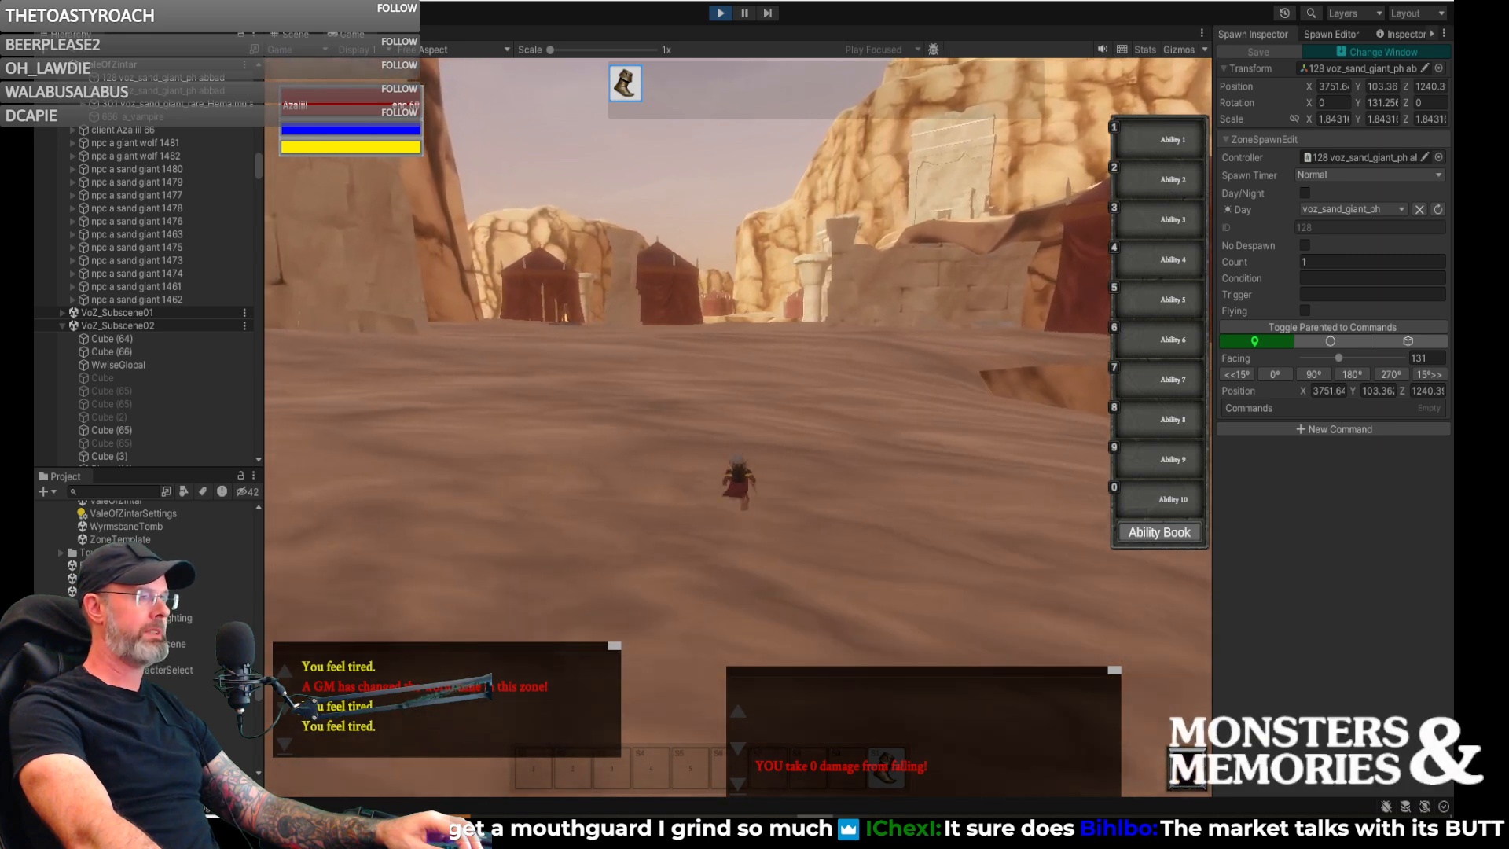
key("w")
right_click_drag(853, 381, 742, 381)
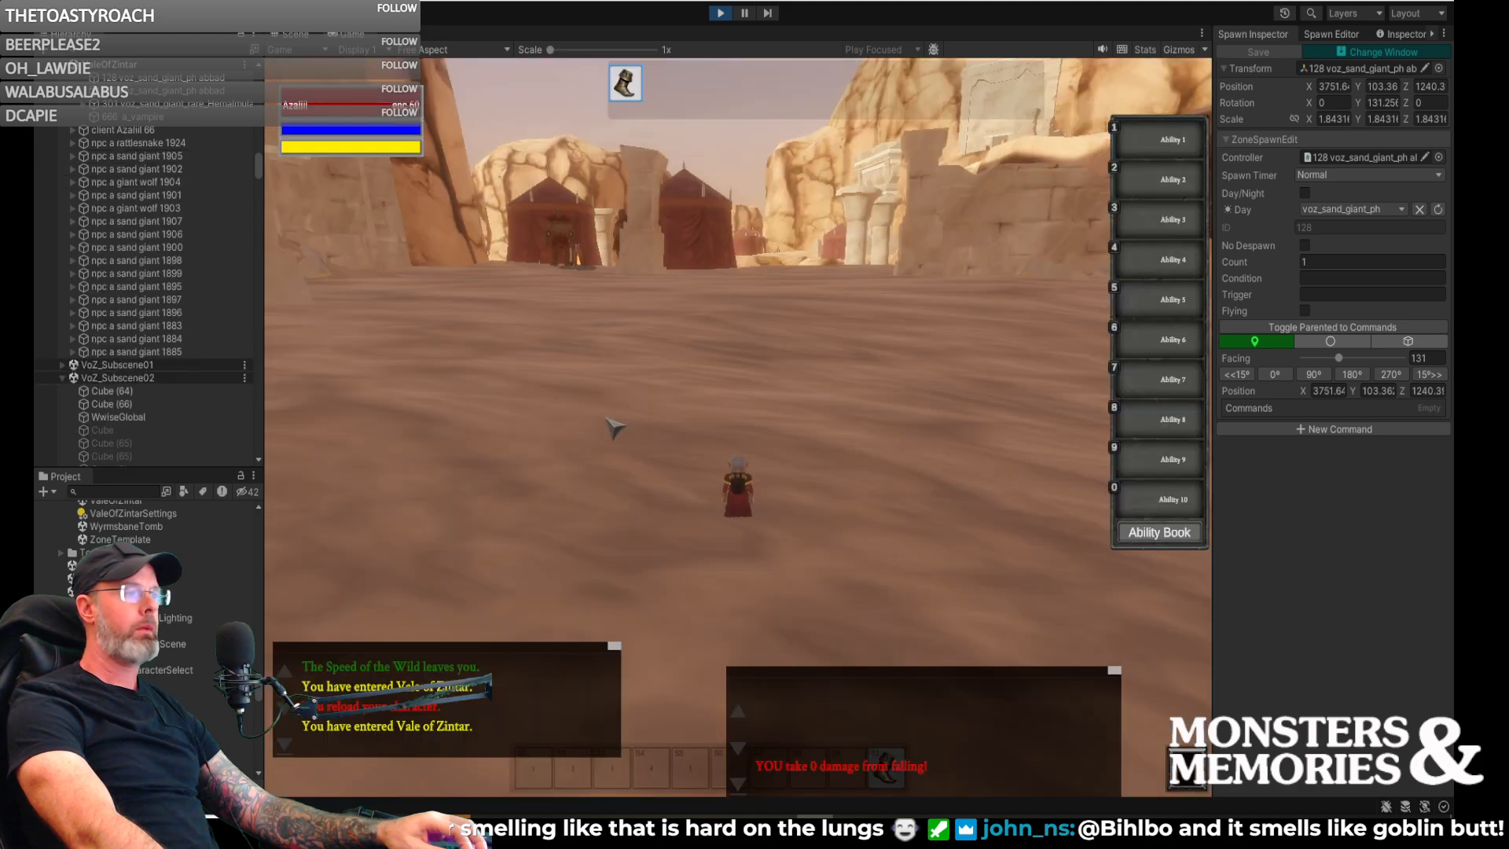
- Run past the campfire to check how its two giants stand, and survey the tents beyond
key("w")
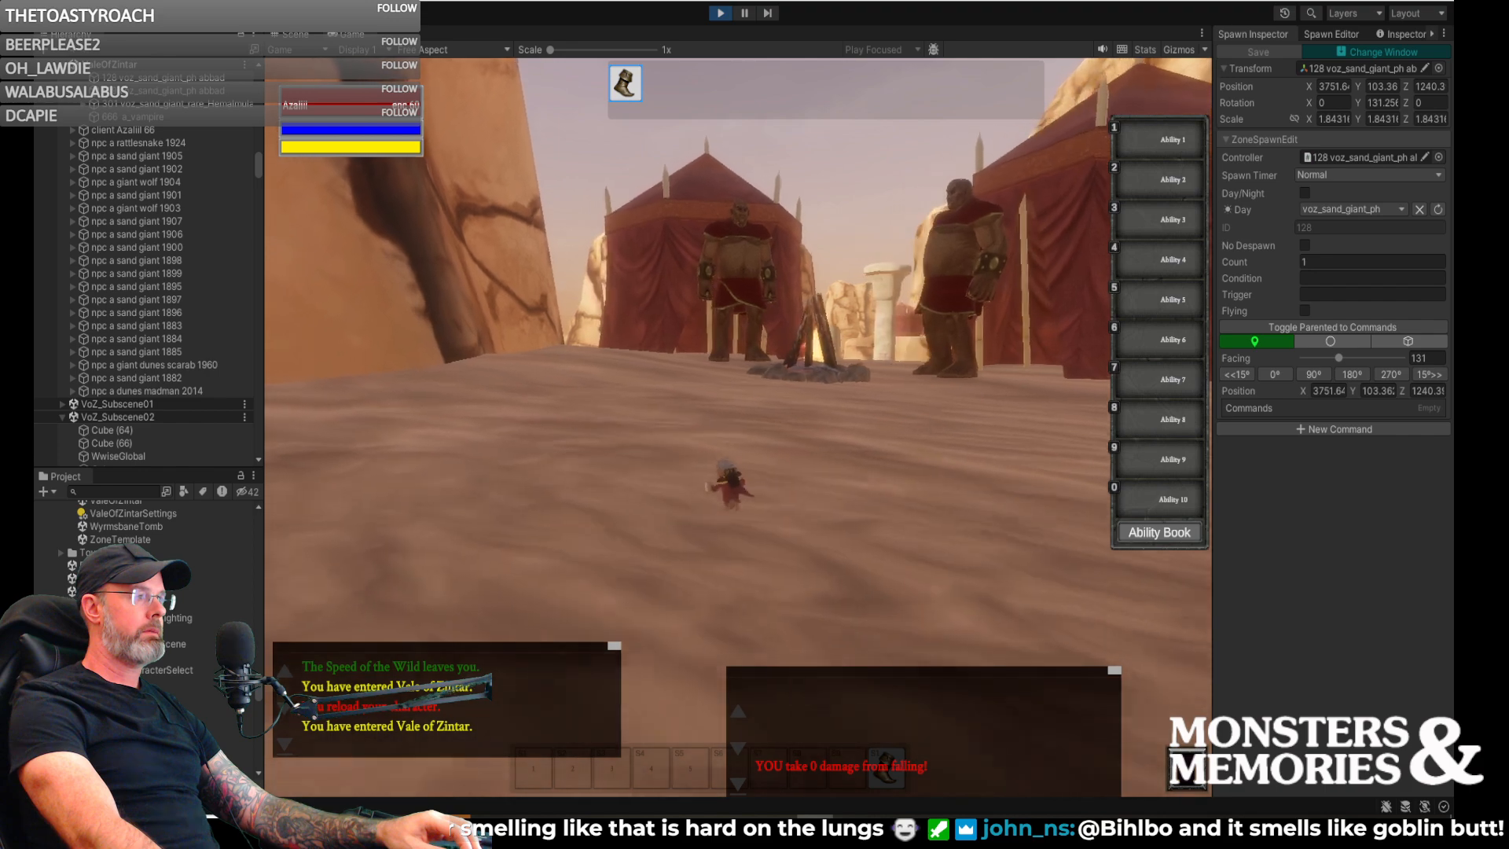
key("d")
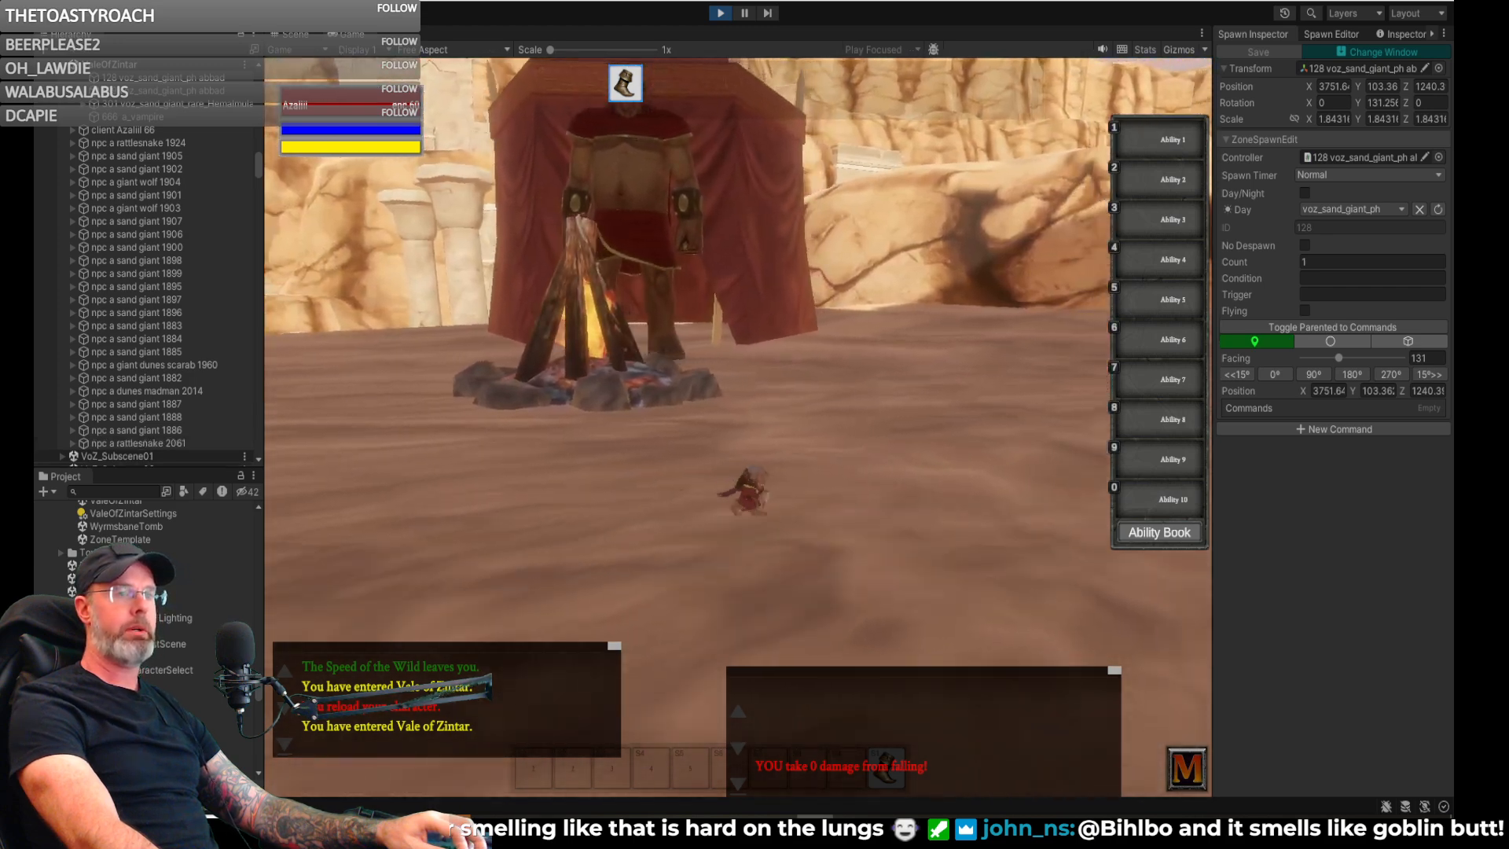
key("a")
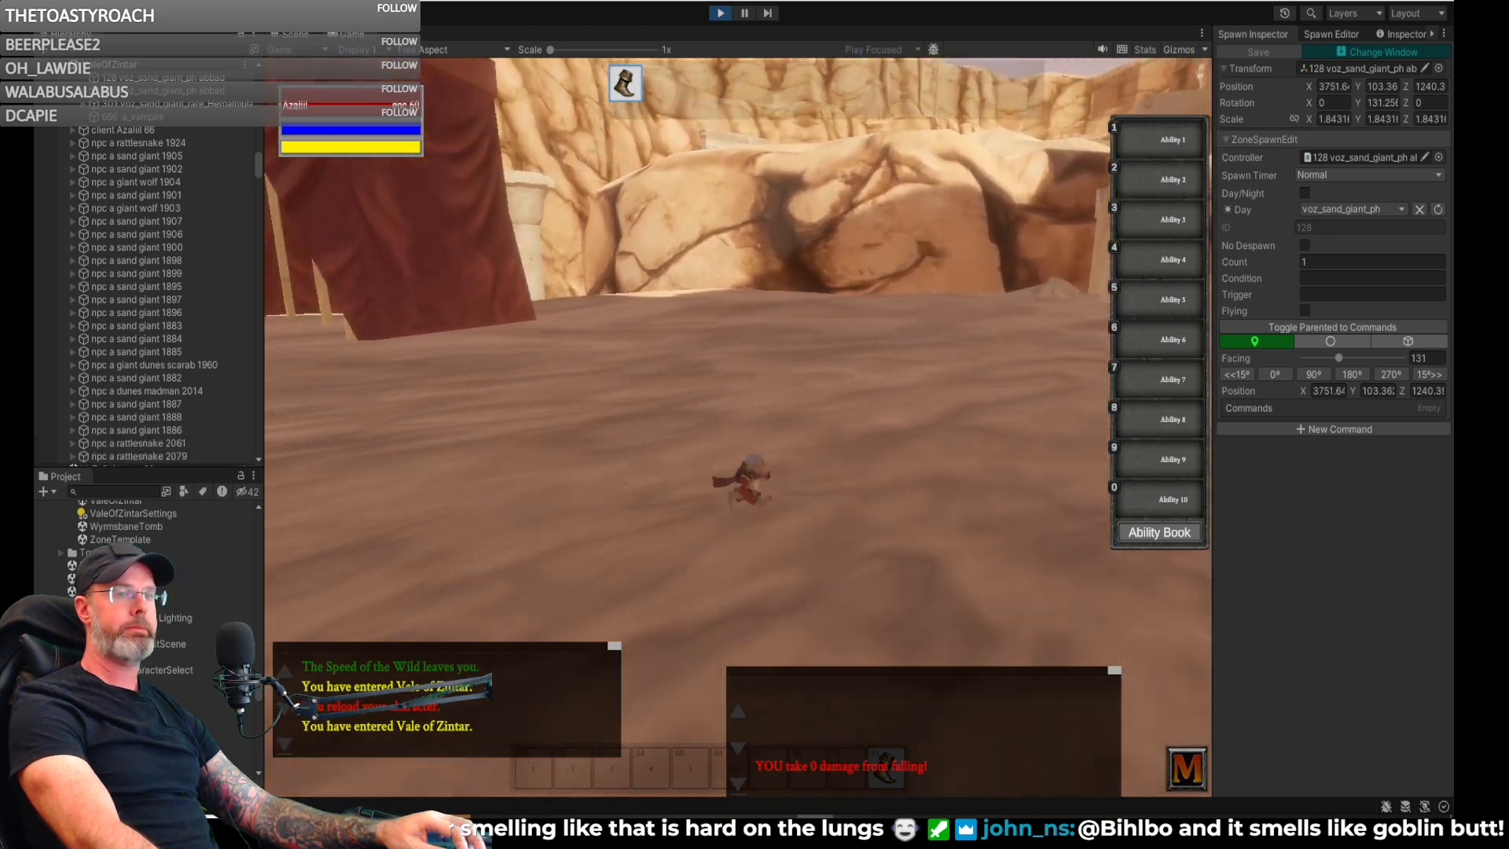
key("w")
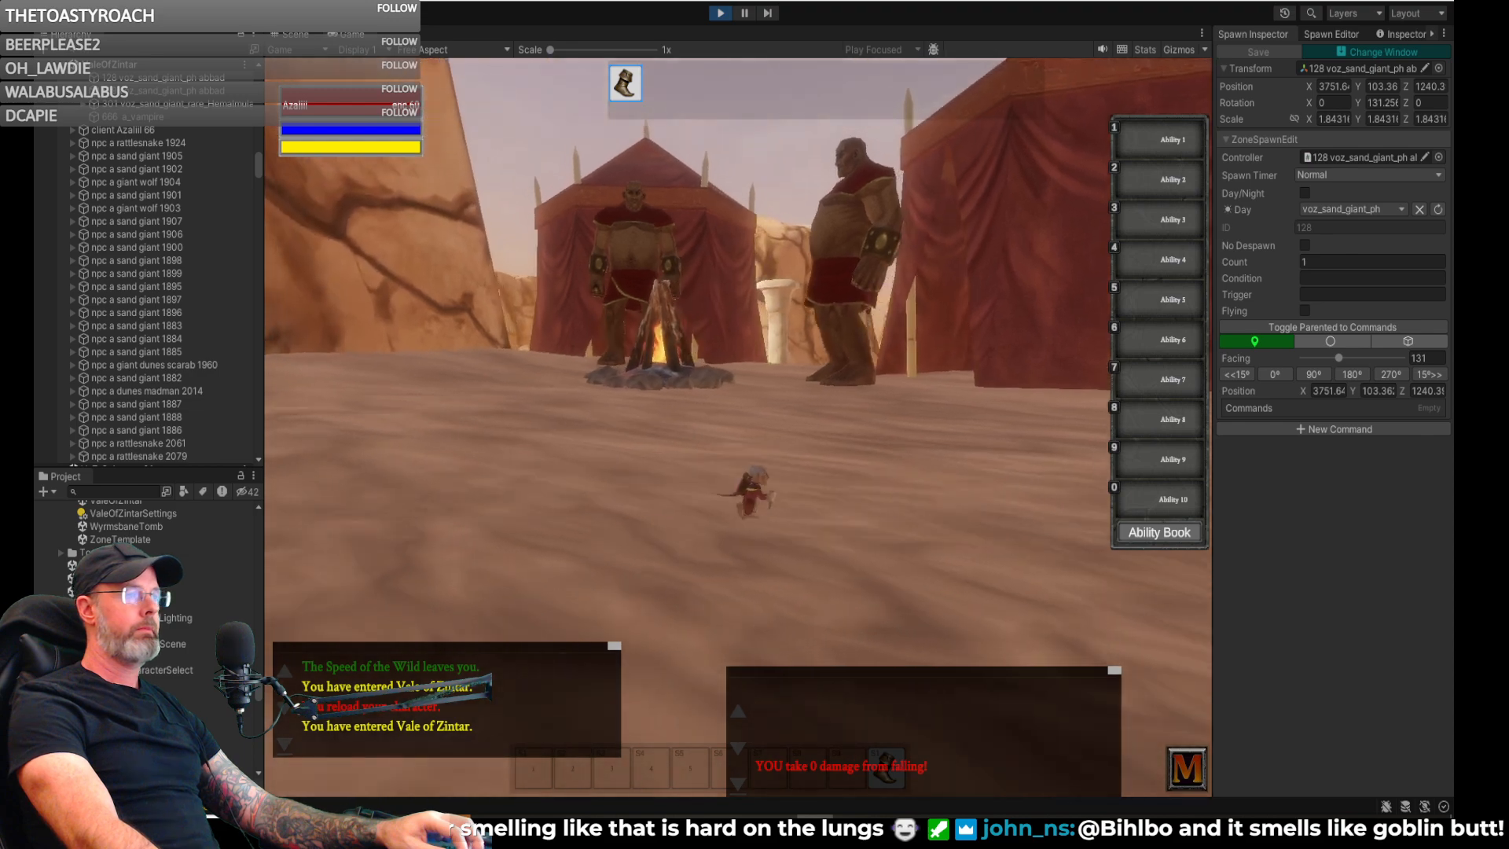
key("d")
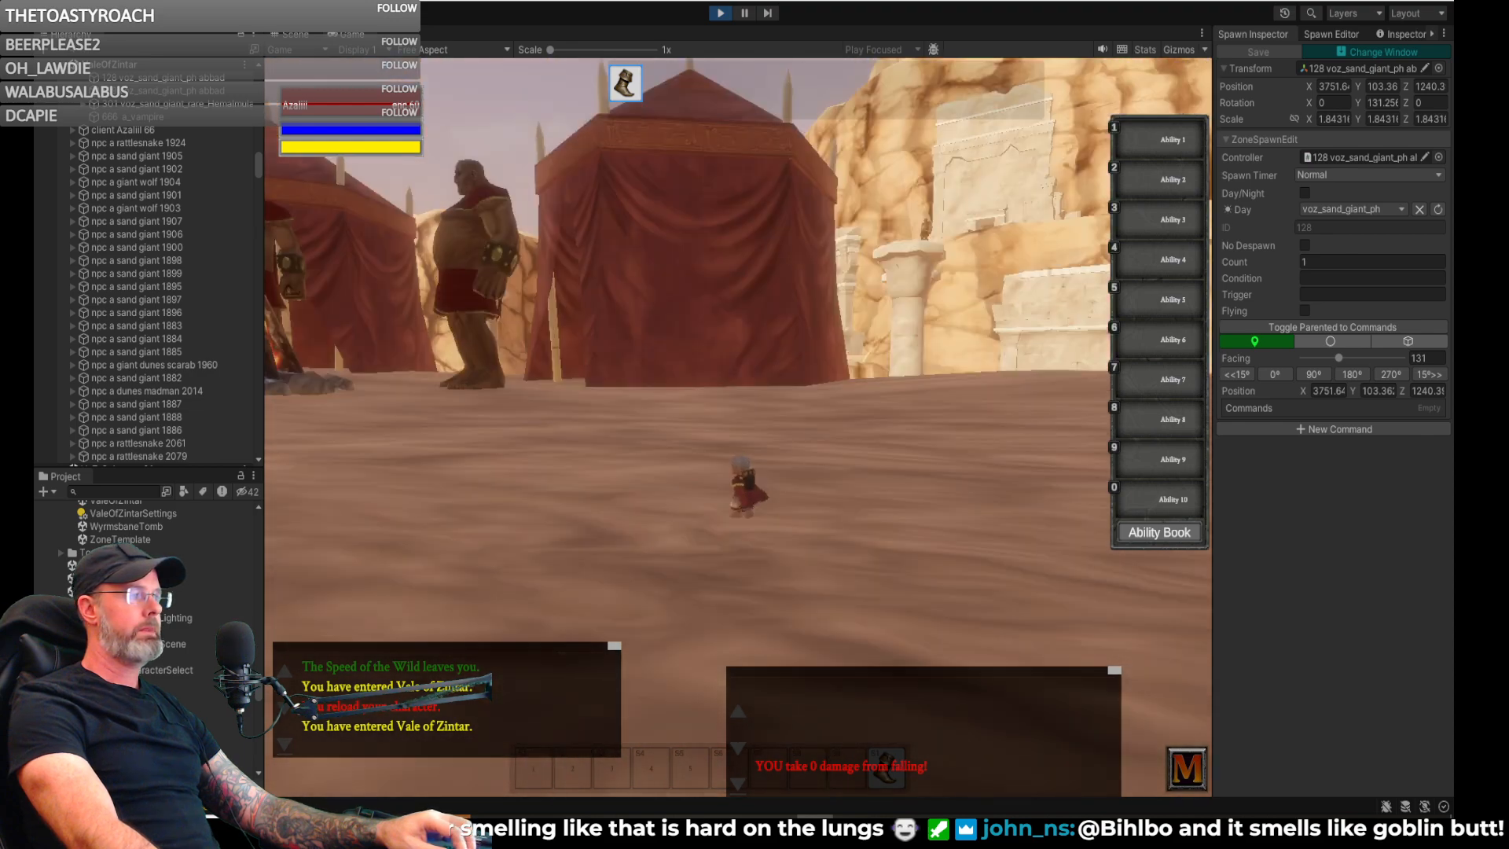
key("d")
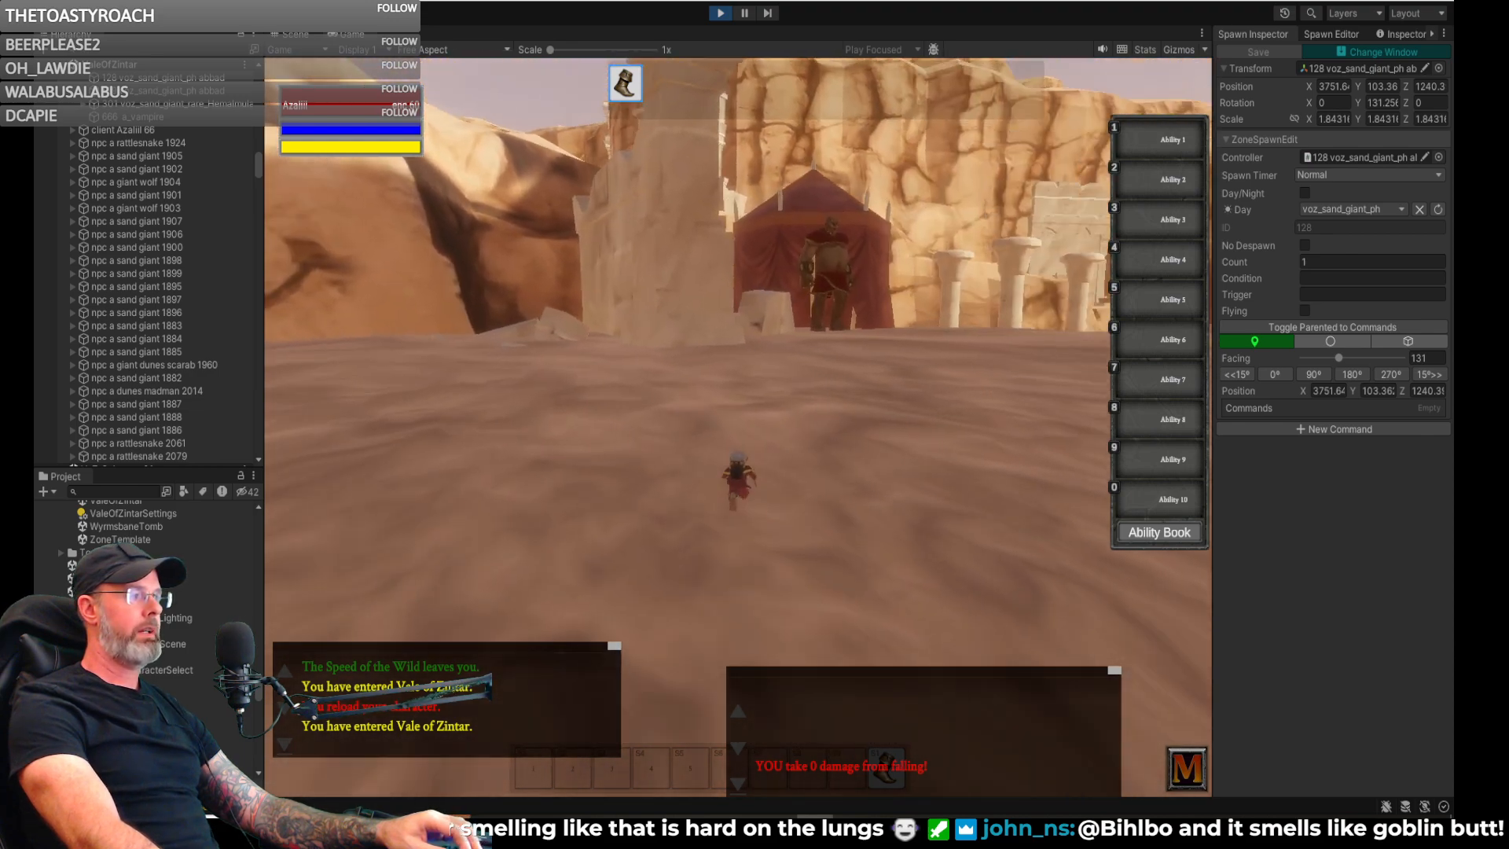
key("w")
right_click_drag(675, 408, 747, 408)
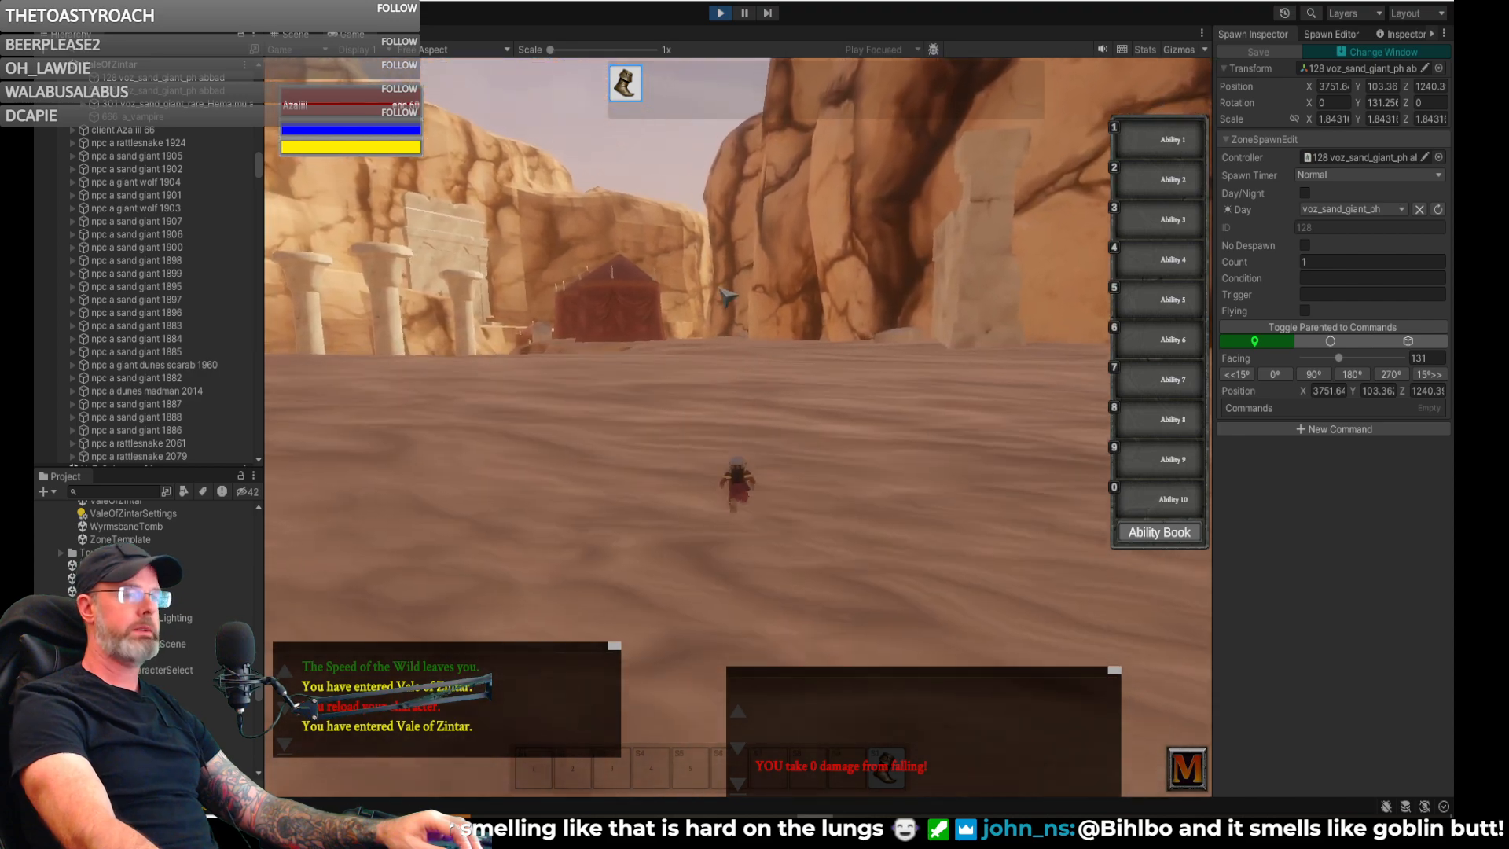
key("a")
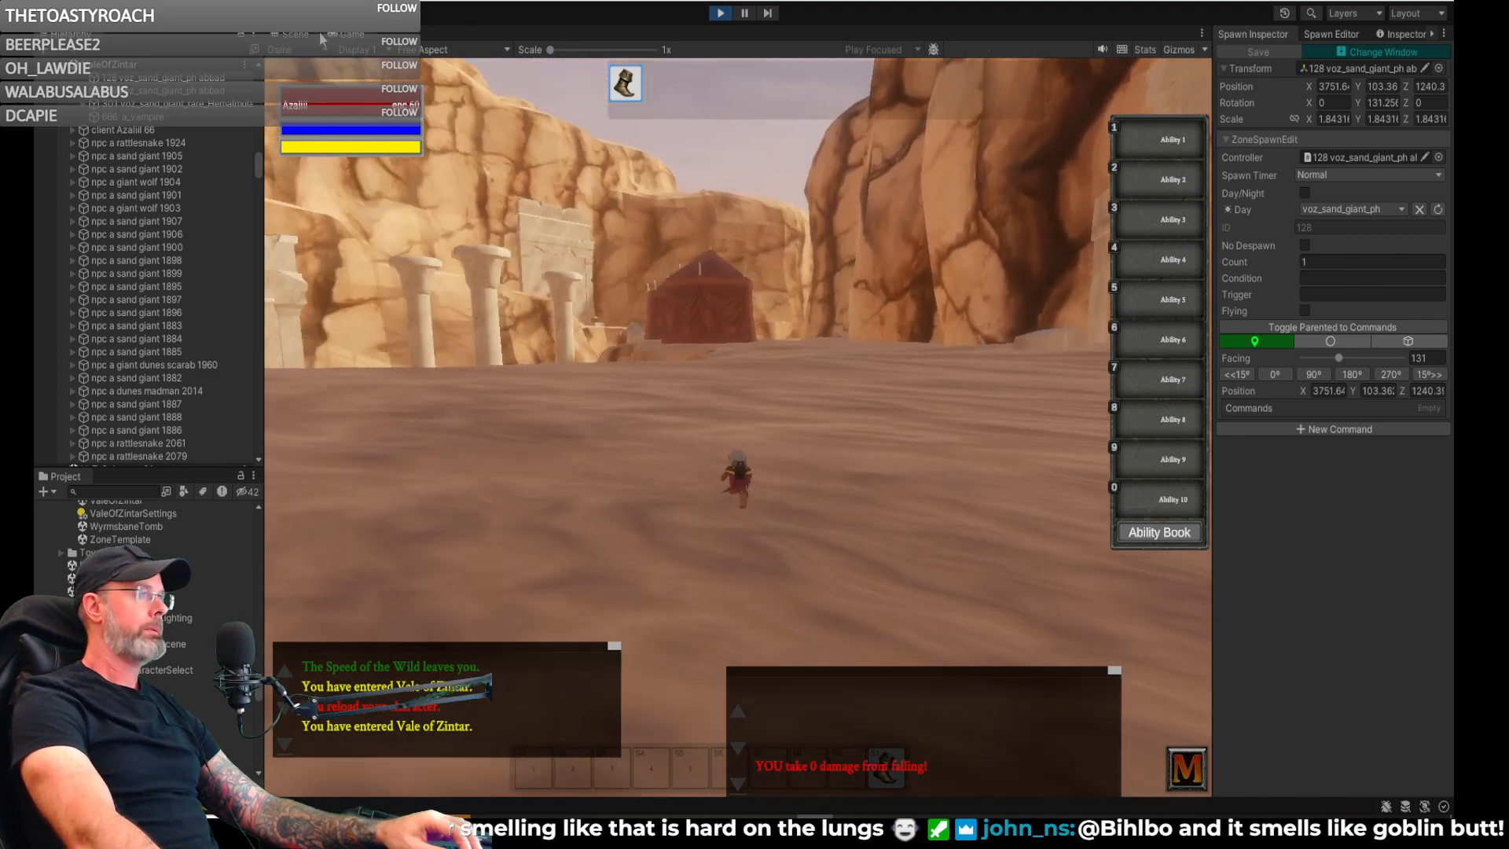
- Return to the scene and look over the campfire giants, tents and surrounding spawn labels
left_click(301, 37)
right_click_drag(580, 244, 329, 121)
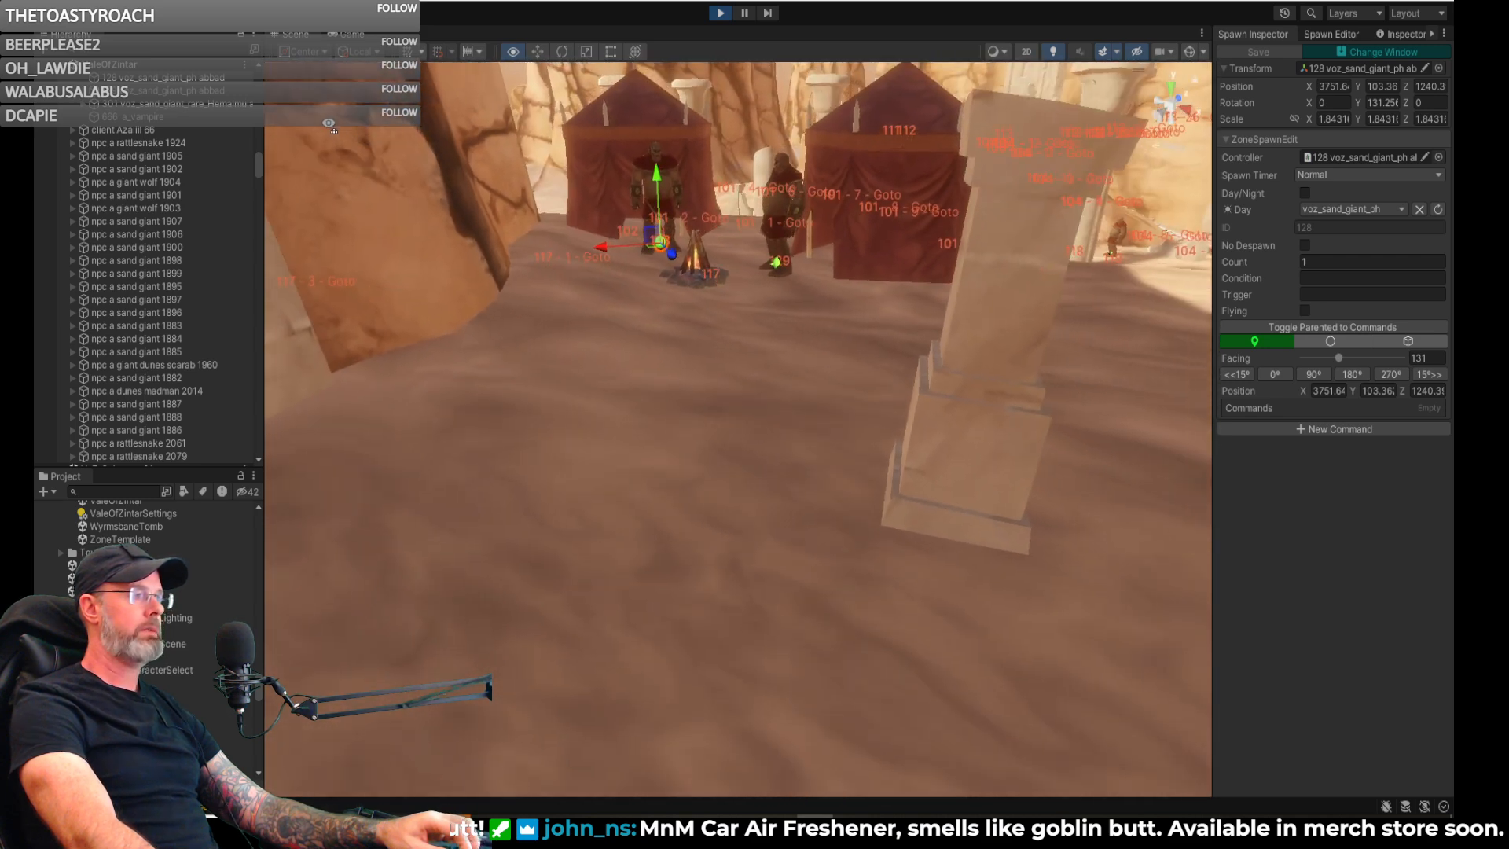
right_click_drag(753, 311, 1242, 303)
- In the running game, approach the next tent camp and examine the giants around its campfire
left_click(351, 35)
right_click_drag(563, 218, 631, 251)
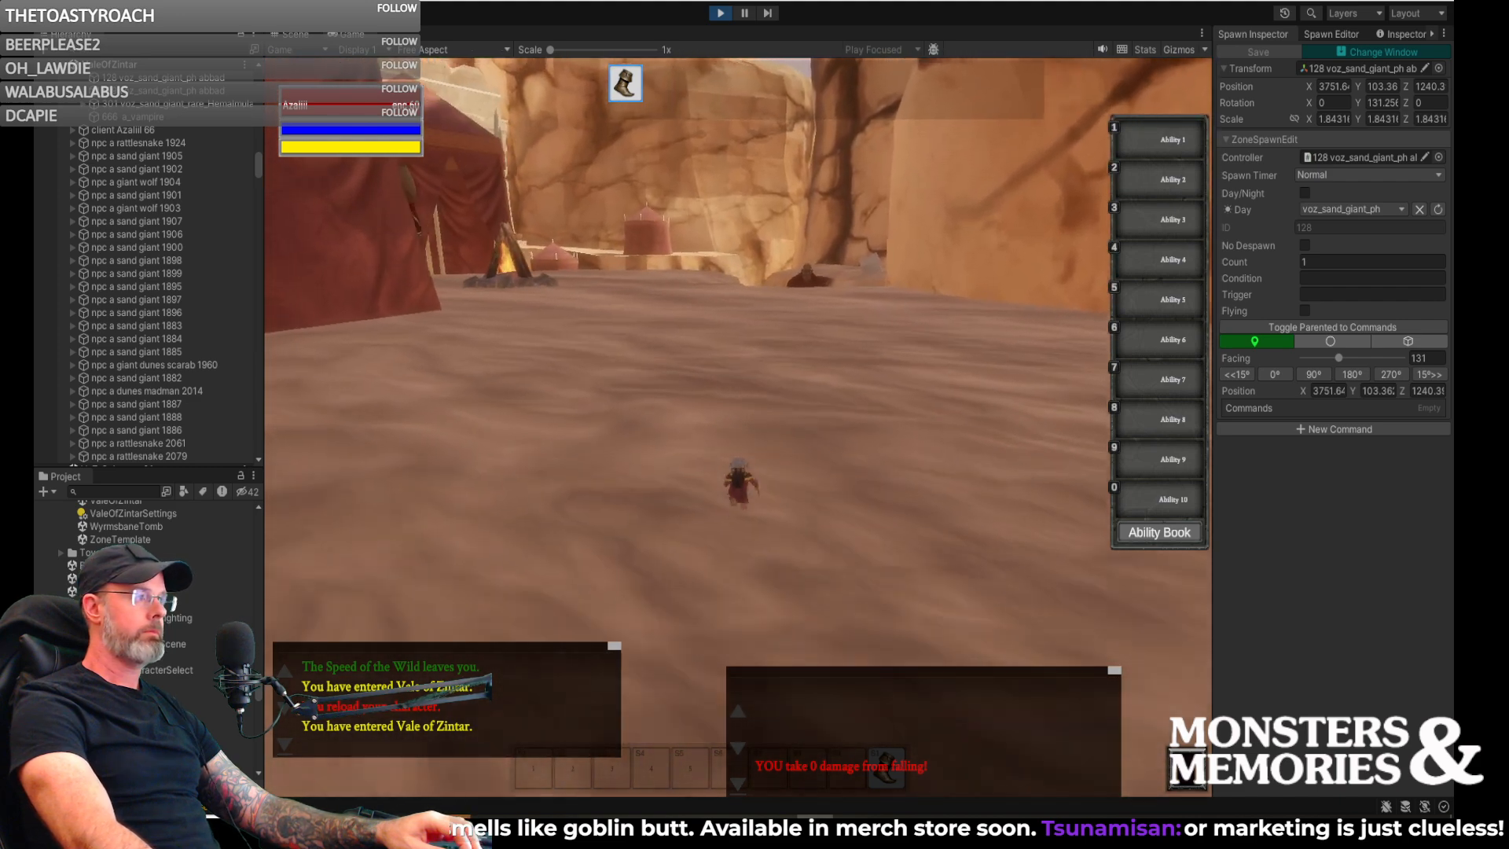
key("w")
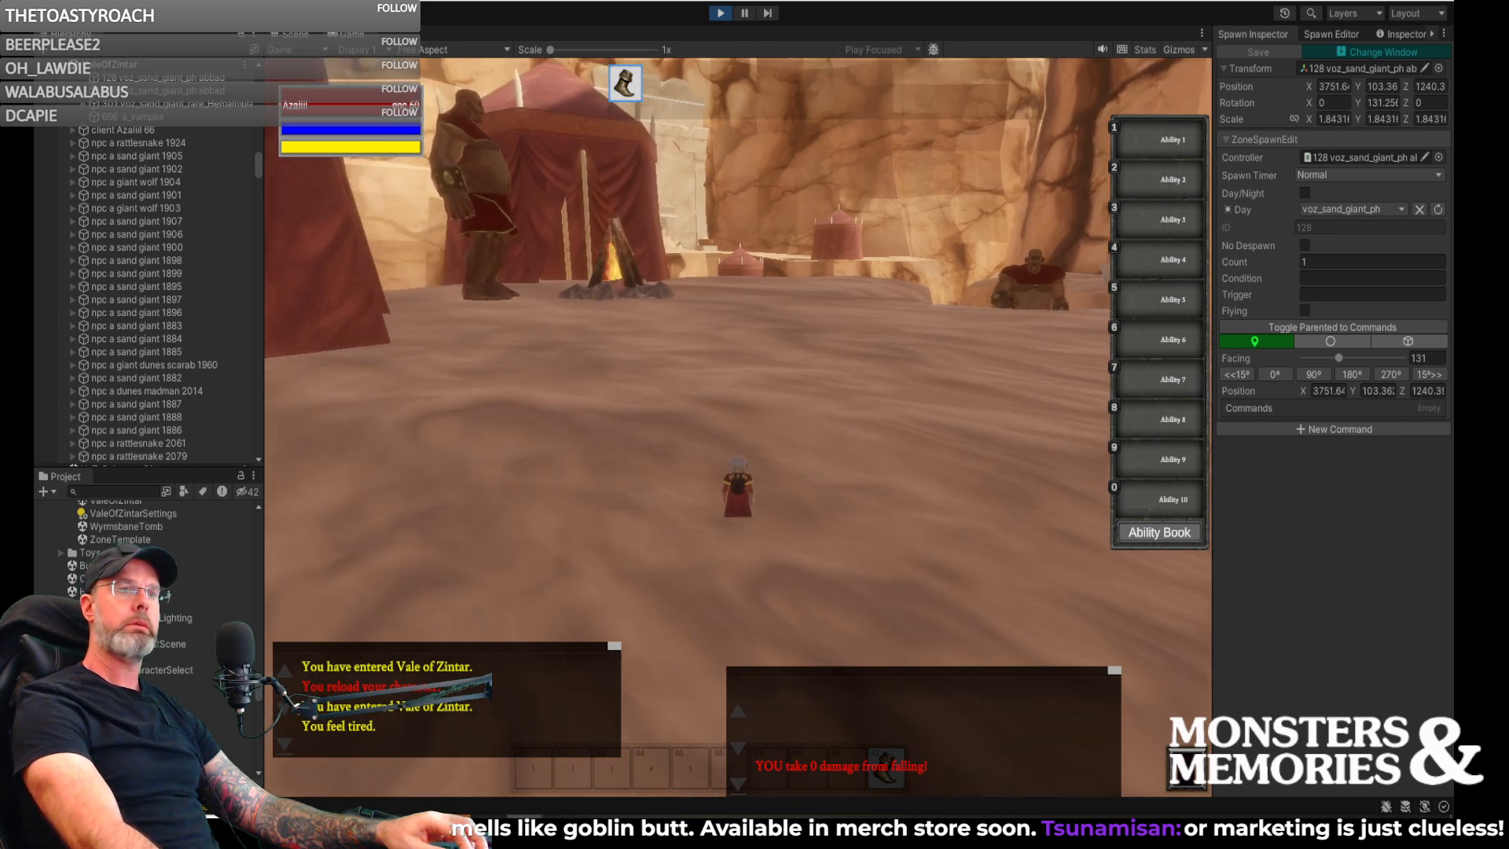
key("w")
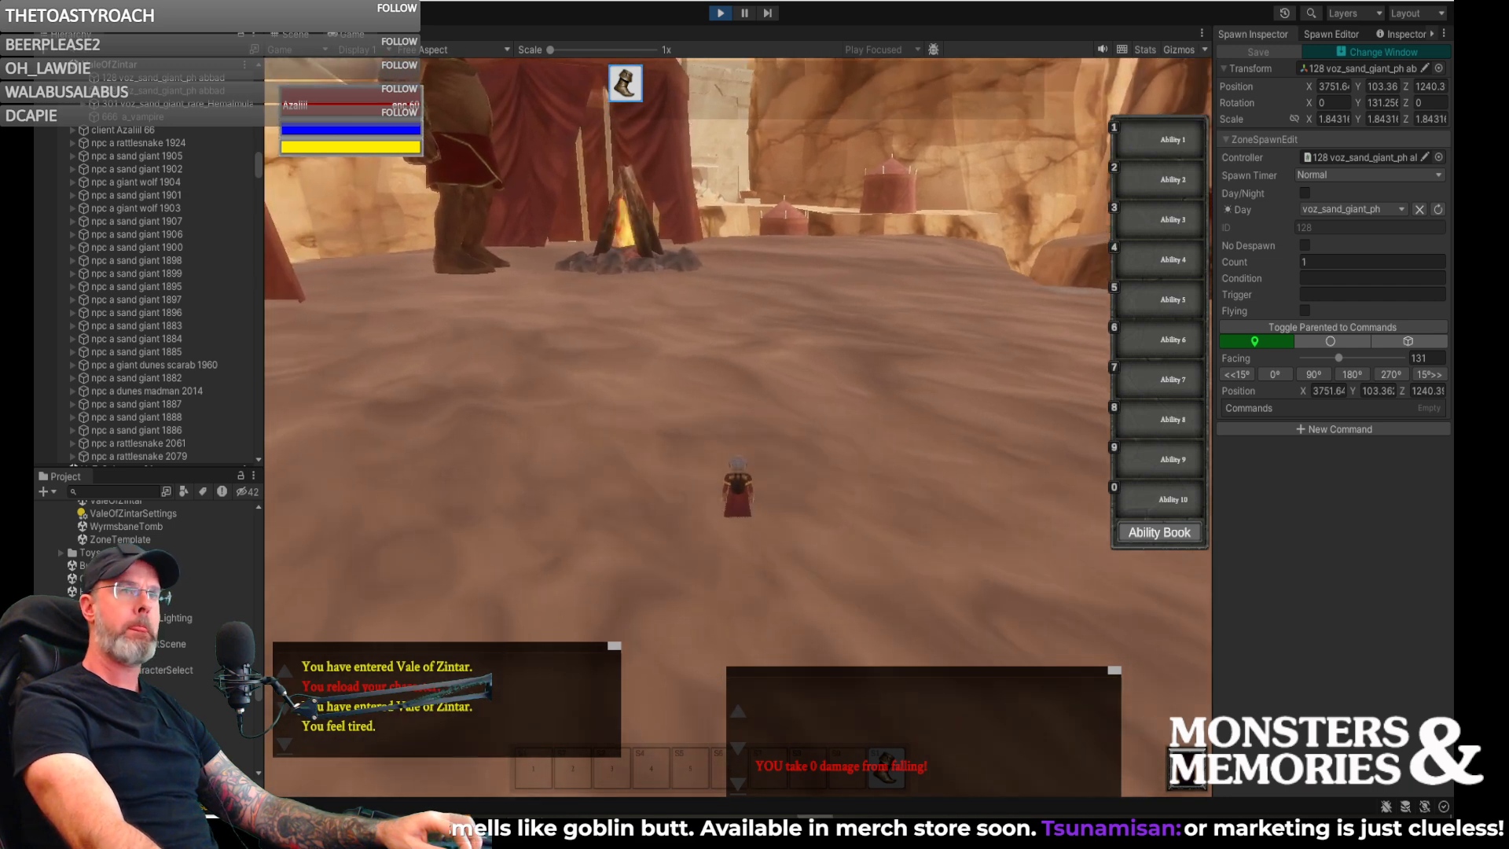
key("w")
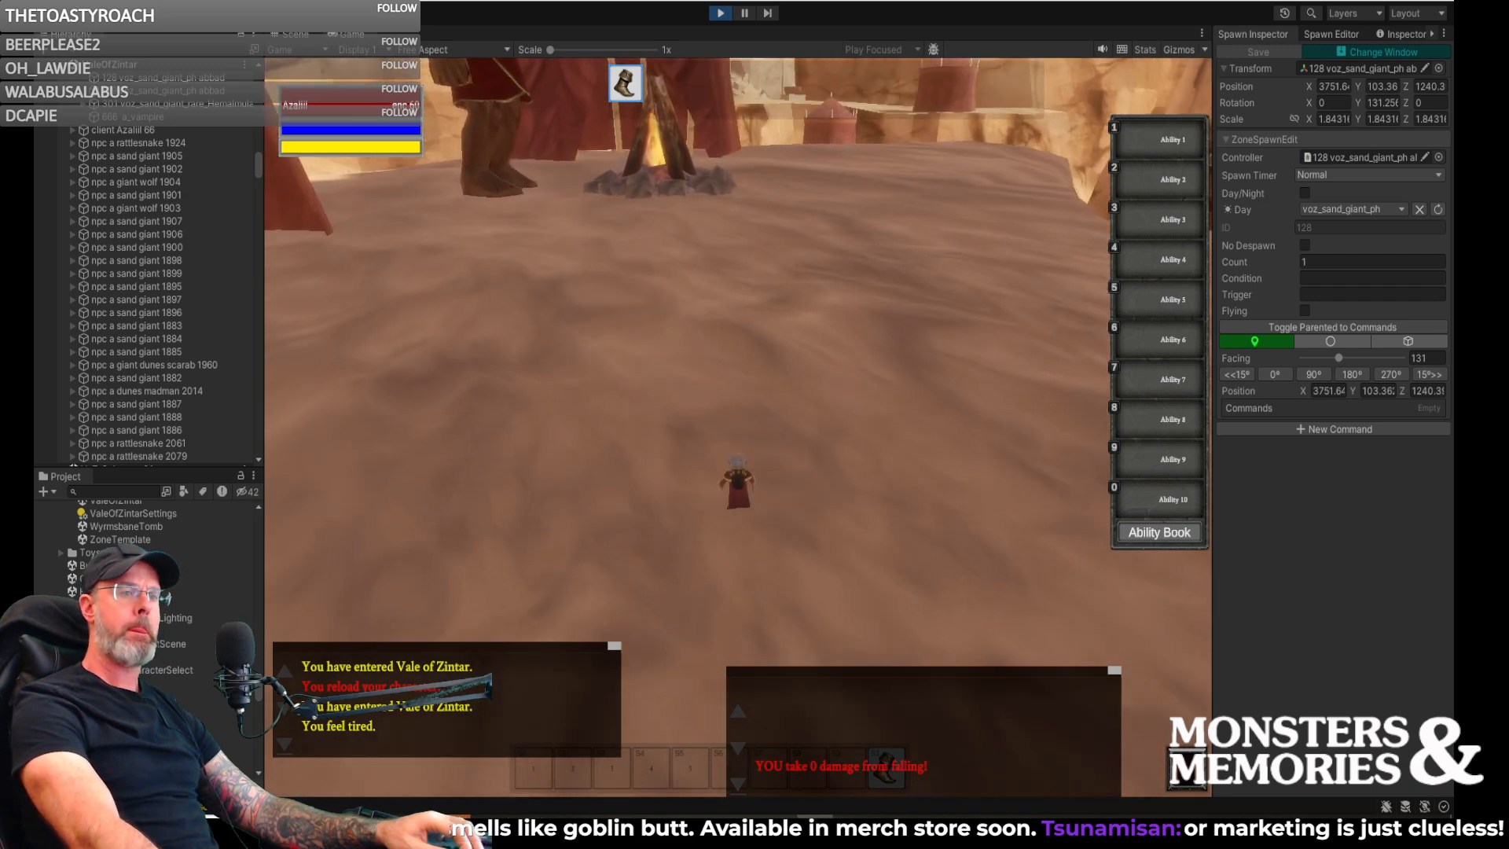
right_click_drag(825, 212, 833, 157)
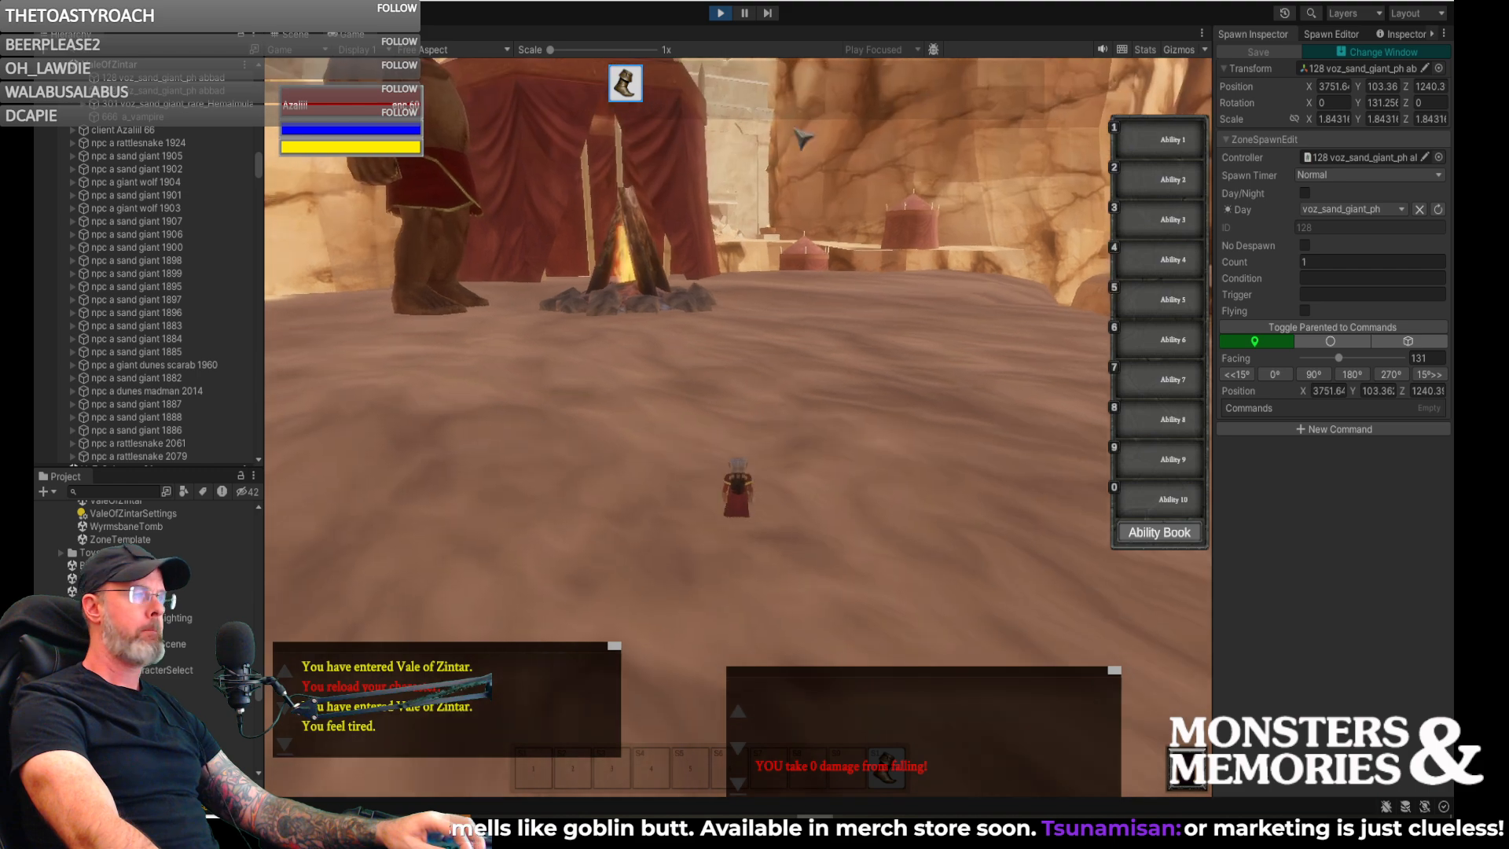
- Back in the scene, examine the campfire, spawn 122's patrol points and the tent labelled 125 from above
left_click(299, 35)
right_click_drag(684, 266, 280, 332)
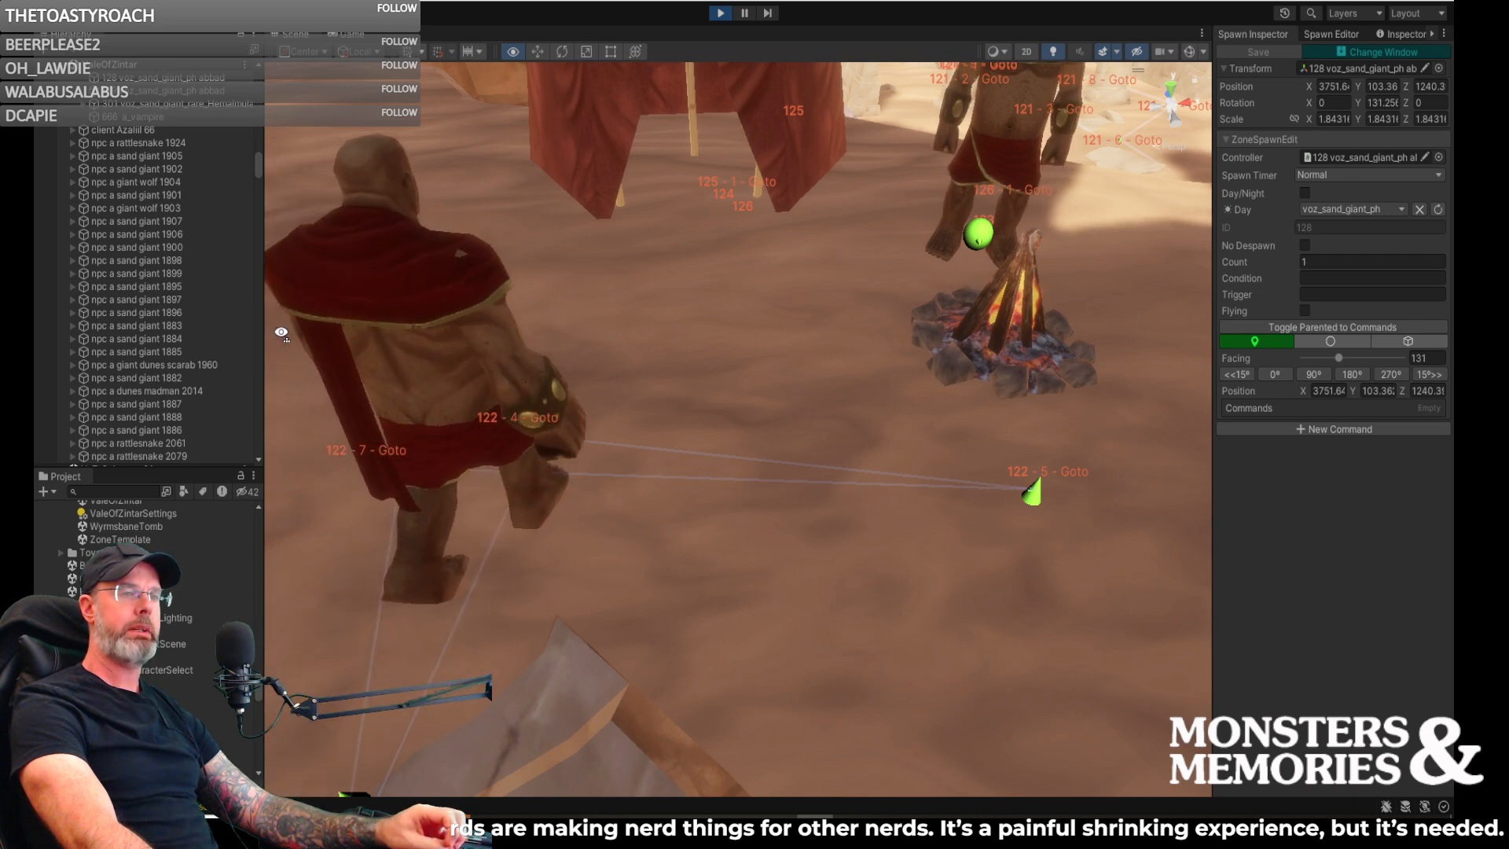
right_click_drag(281, 333, 498, 312)
left_click_drag(513, 304, 381, 426, "alt")
right_click_drag(381, 425, 379, 420)
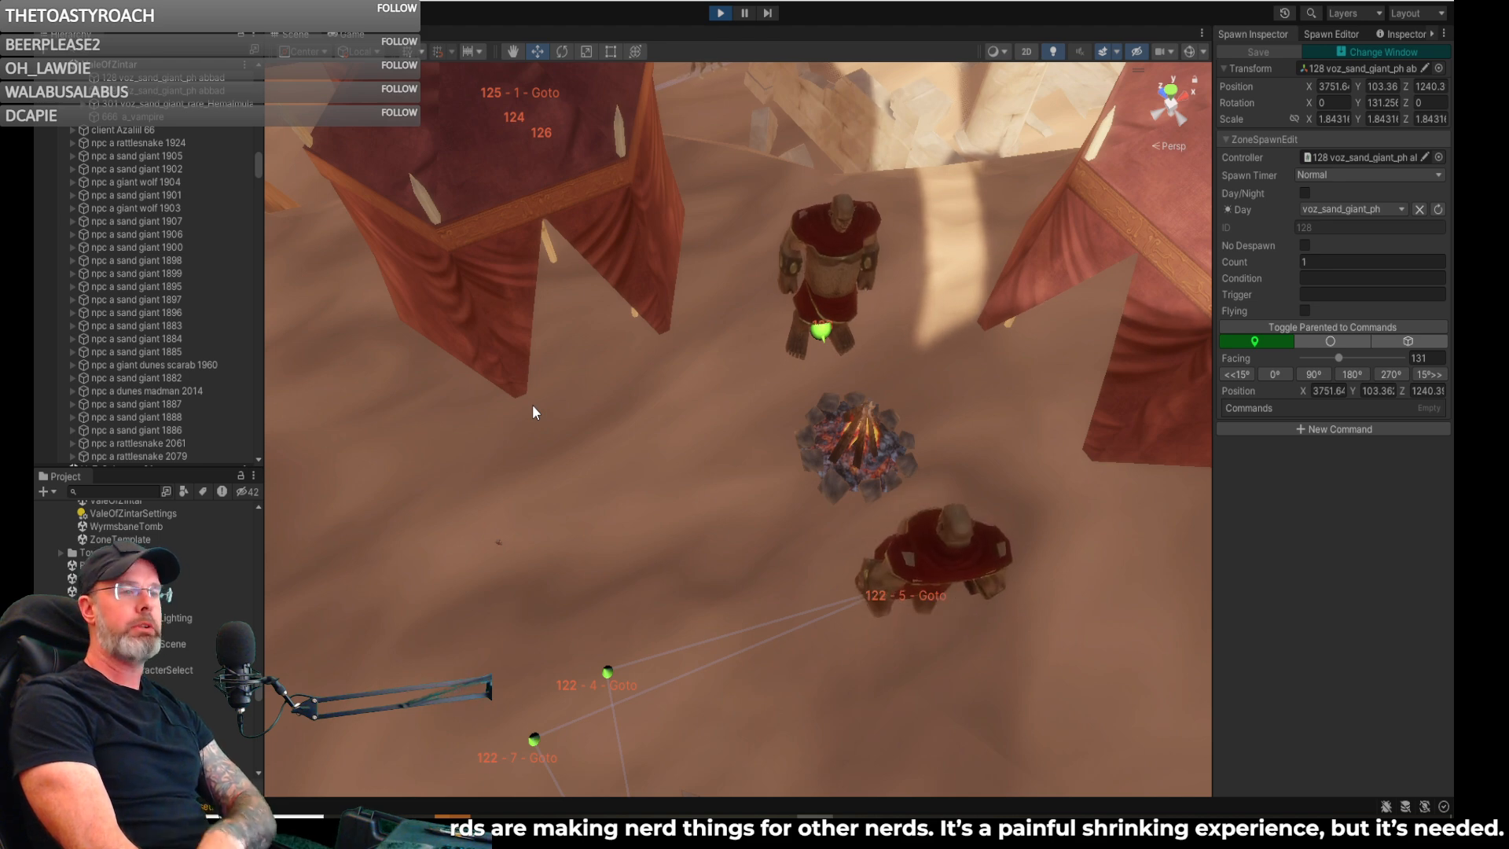
right_click_drag(577, 417, 450, 377)
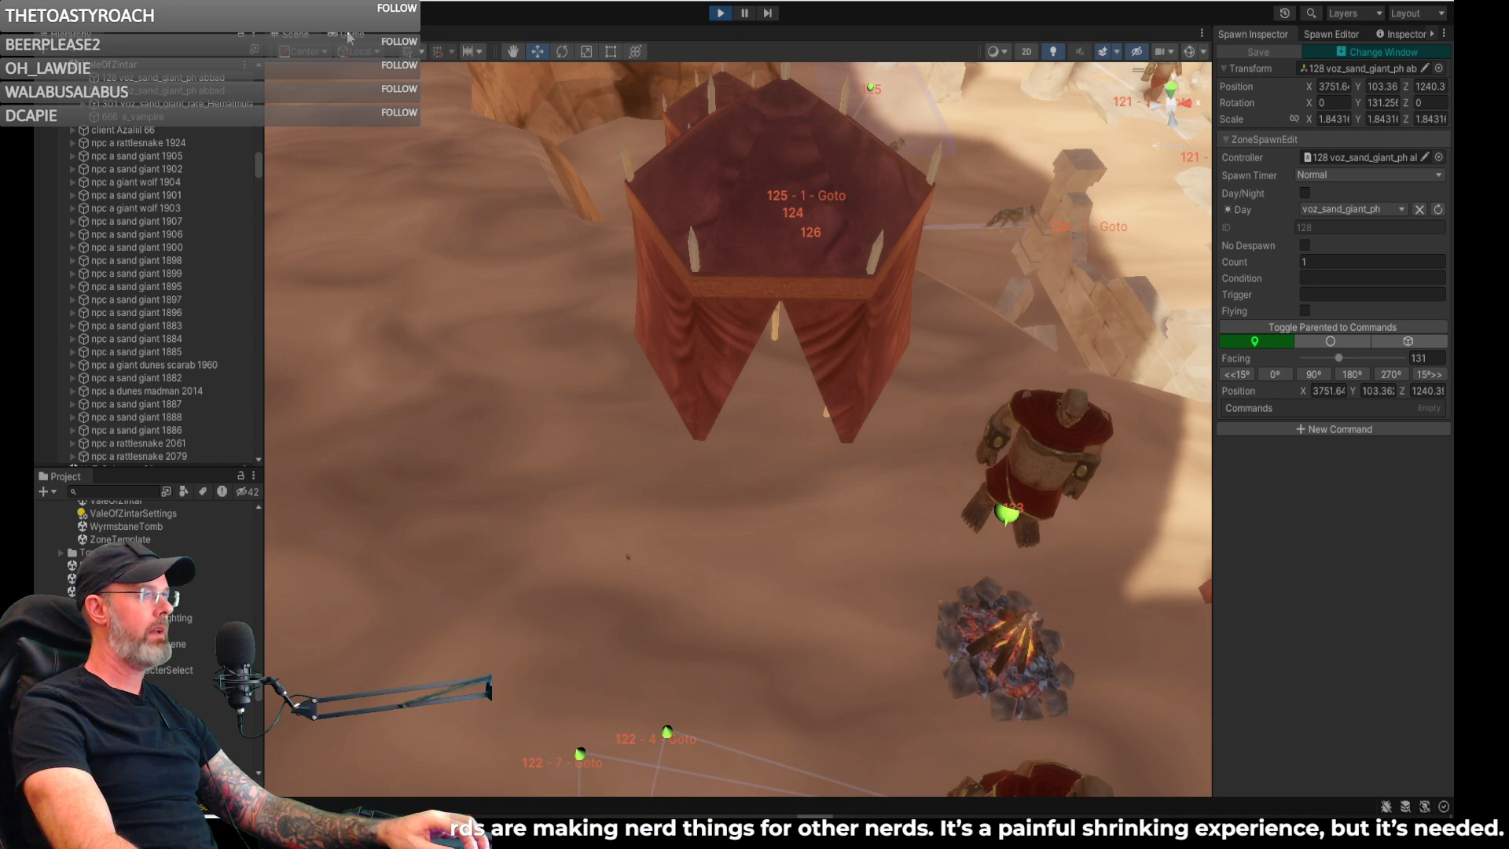
- Check the camp's giants and open ground from the character's viewpoint in the game, and return to the scene
left_click(350, 36)
right_click_drag(708, 369, 466, 359)
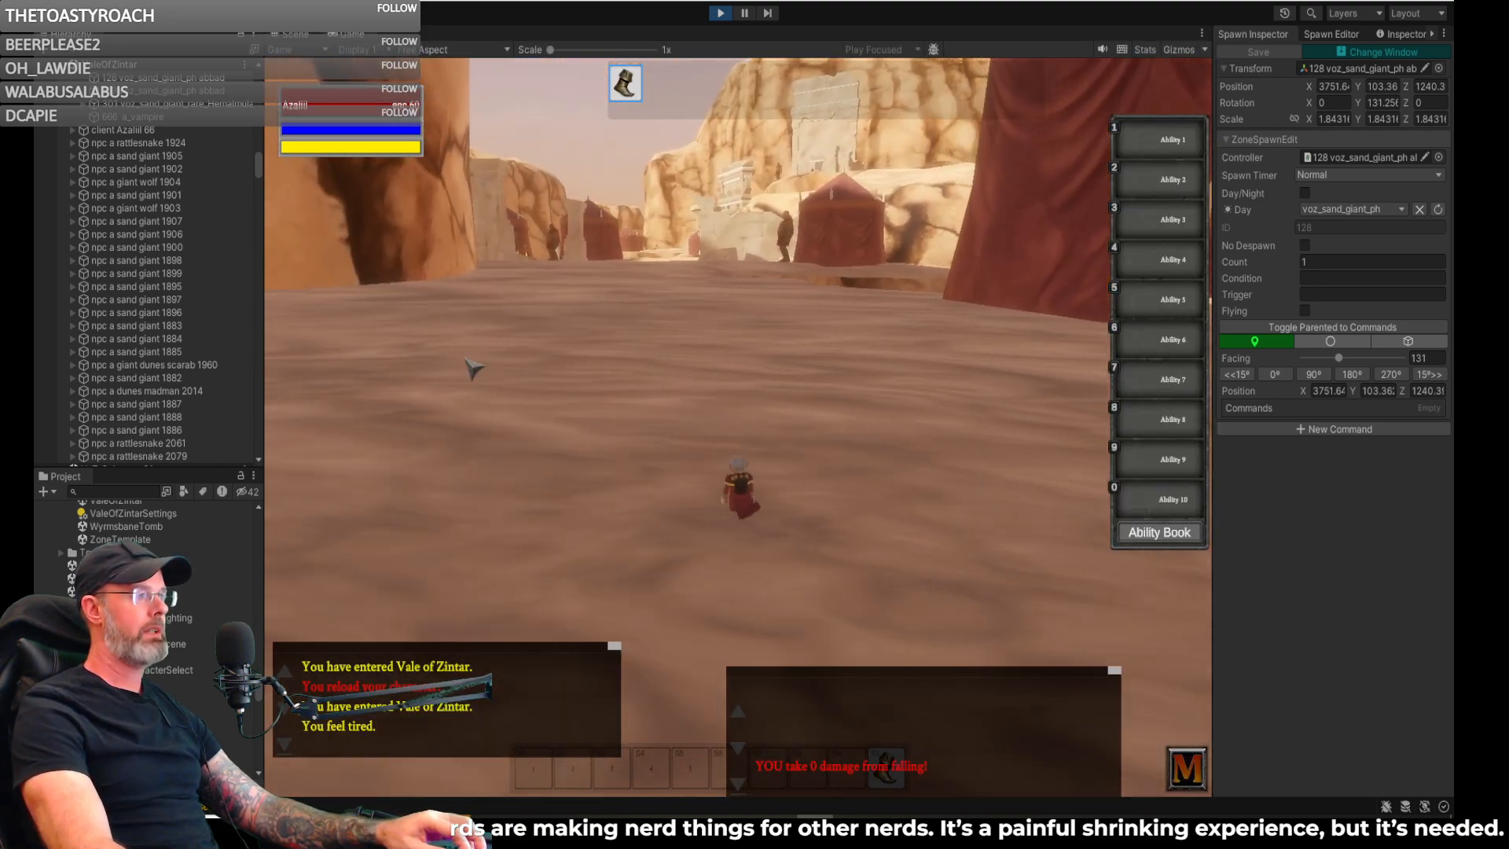
key("d")
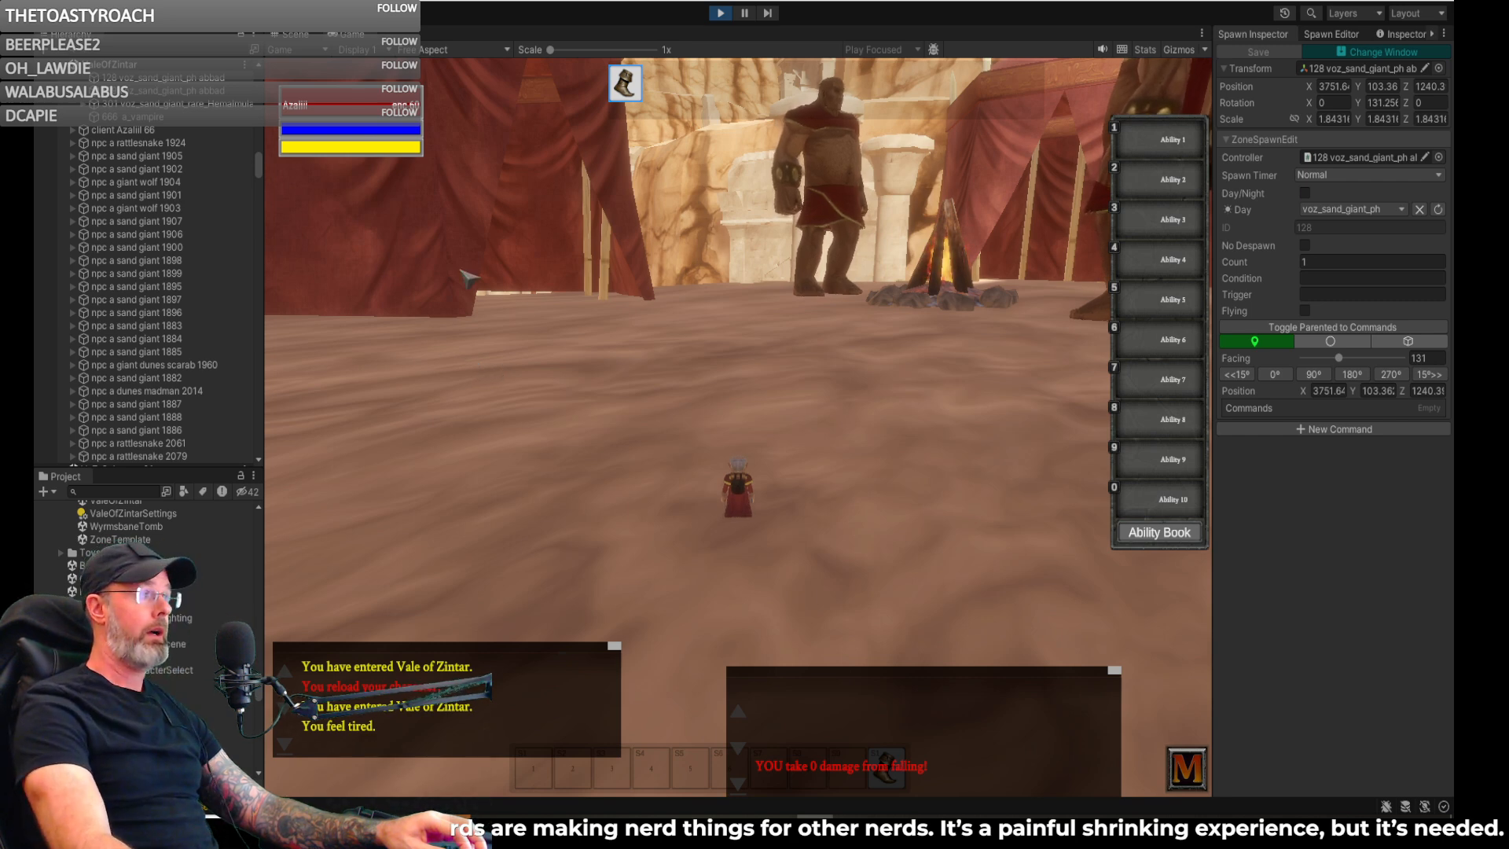
key("e")
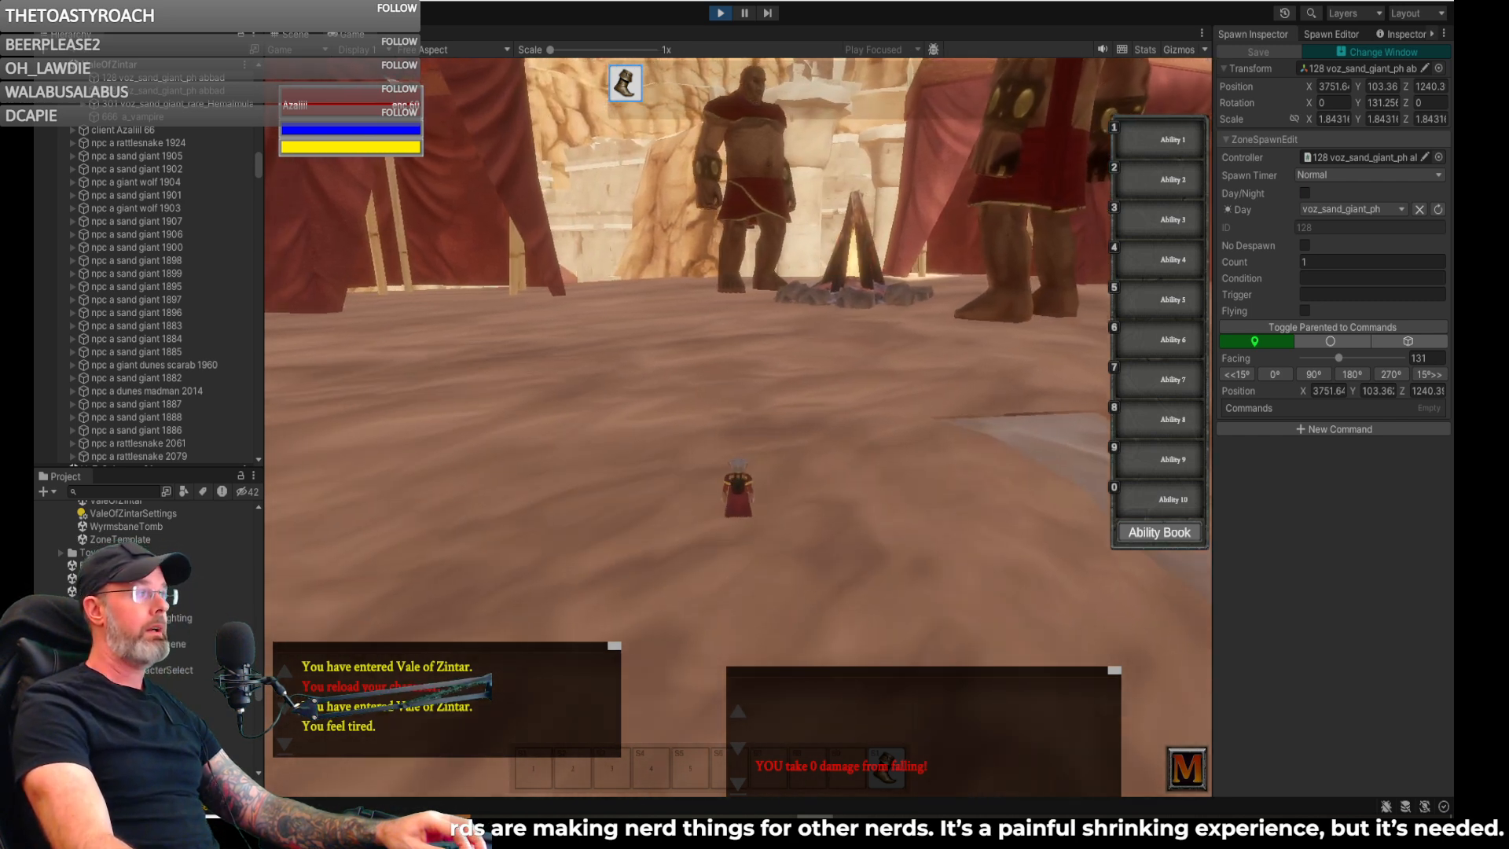
left_click(296, 34)
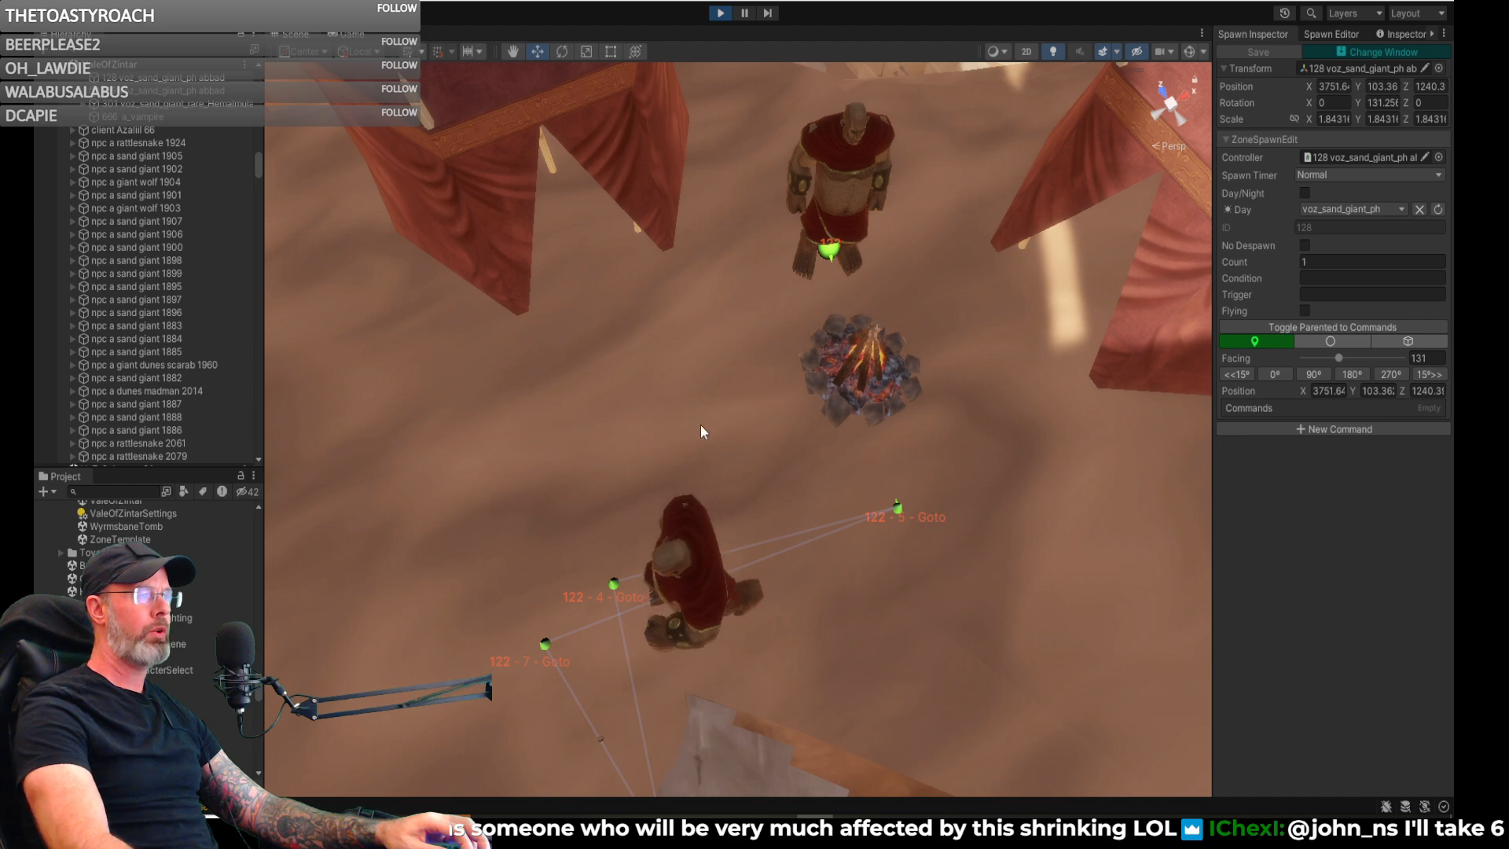
- Create another voz_sand_giant_ph spawn on the open ground beside the campfire and shift it slightly away from the fire
right_click_drag(715, 428, 656, 426)
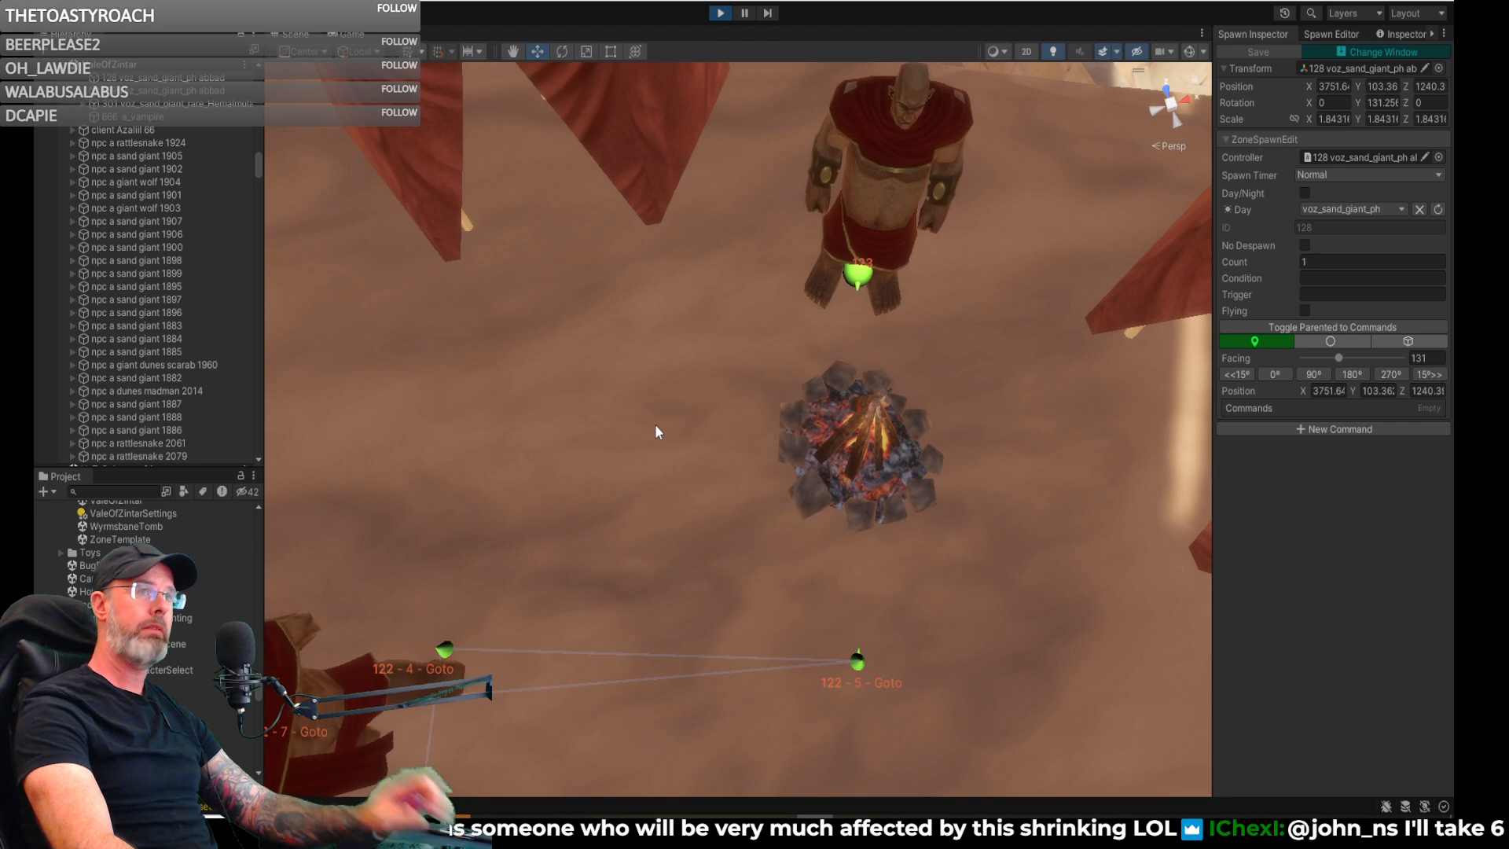
right_click_drag(681, 422, 676, 424)
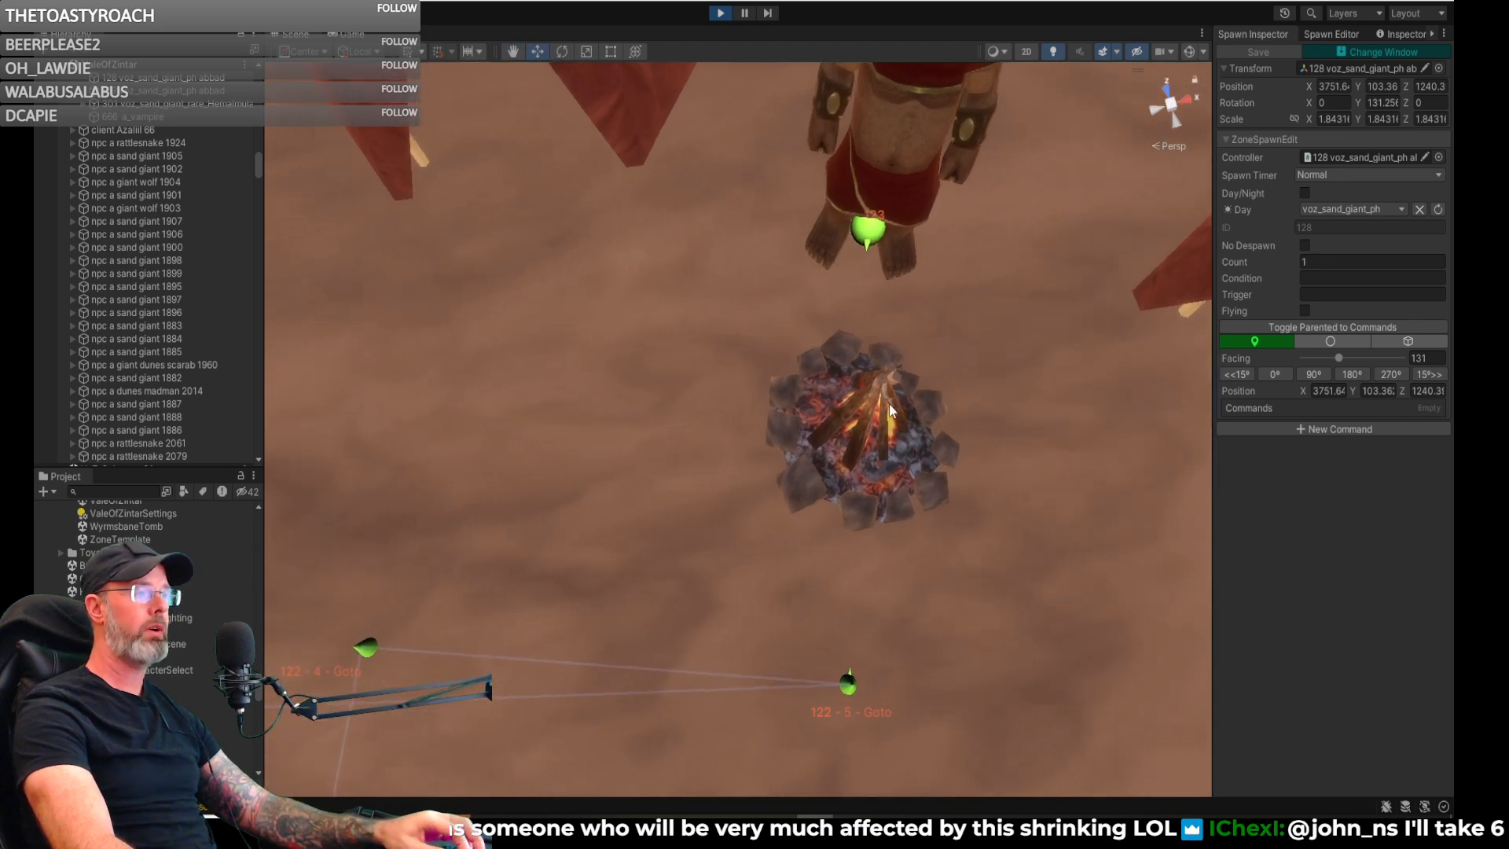
left_click(1328, 33)
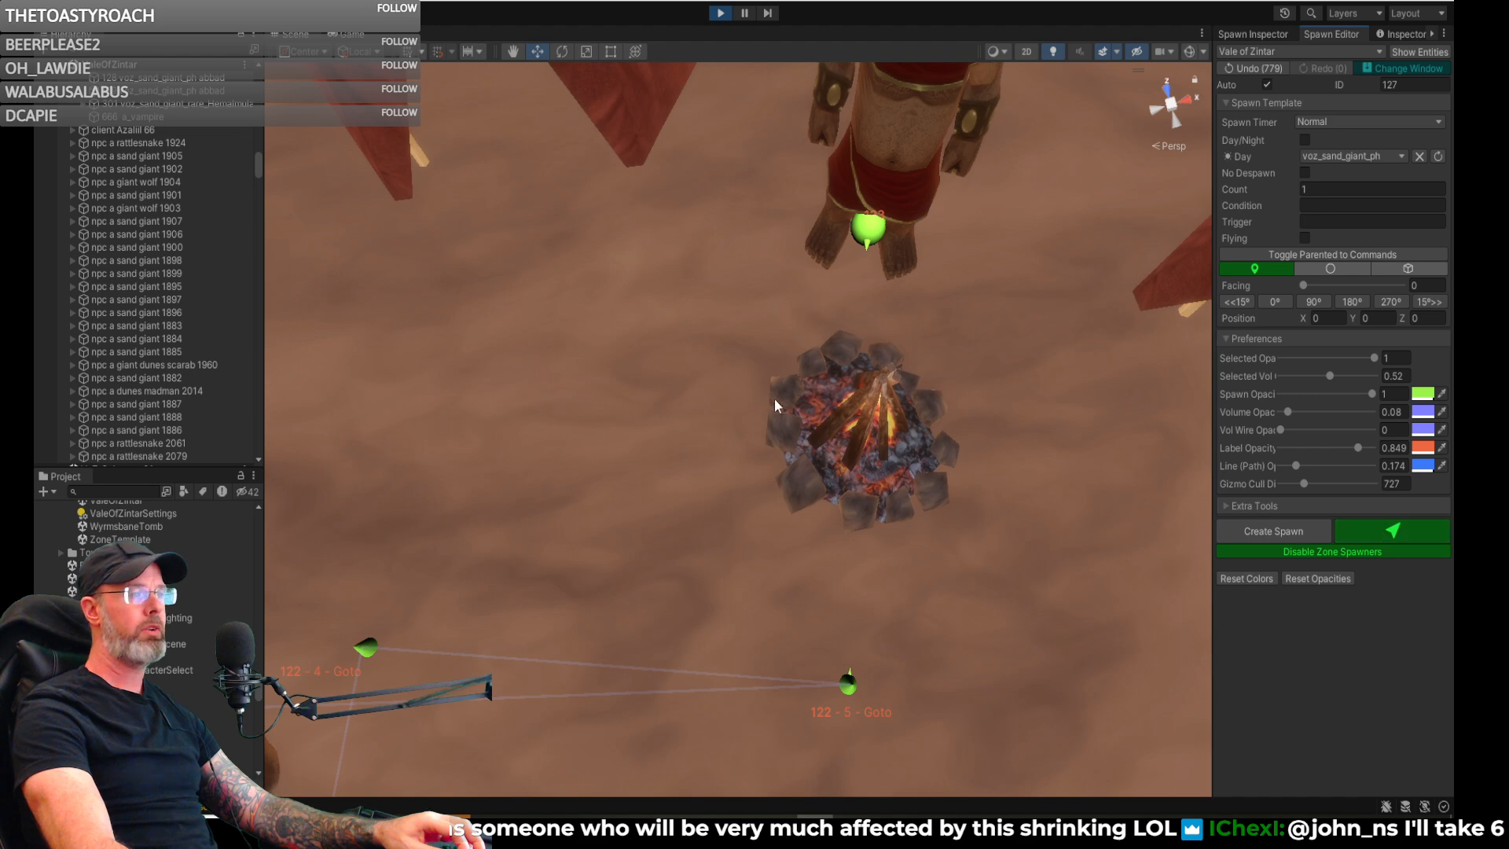
left_click(712, 412)
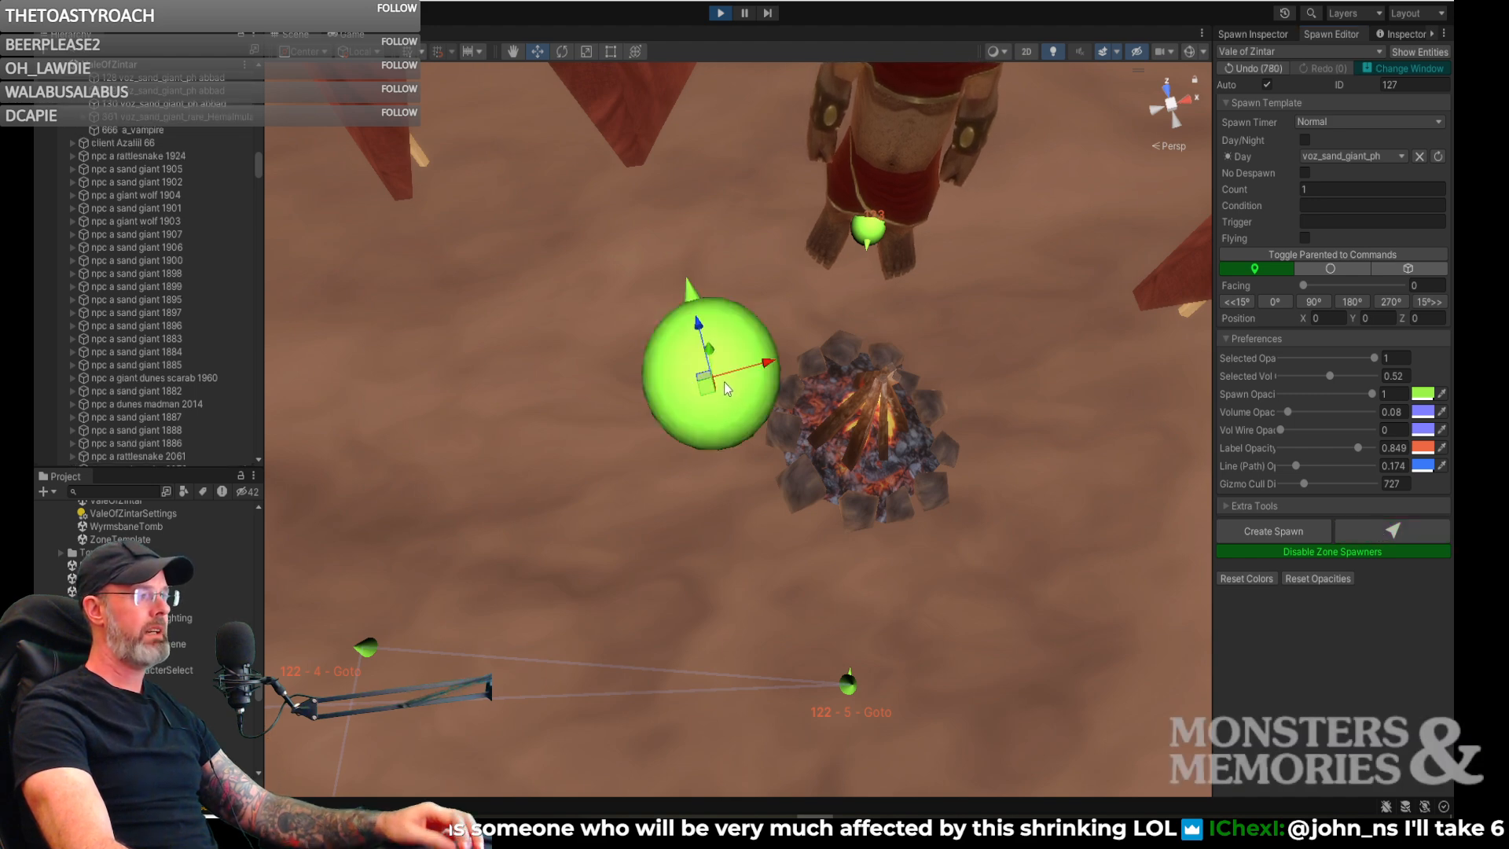
mouse_move(702, 383)
left_mouse_down()
mouse_move(684, 392)
mouse_move(694, 405)
left_mouse_up()
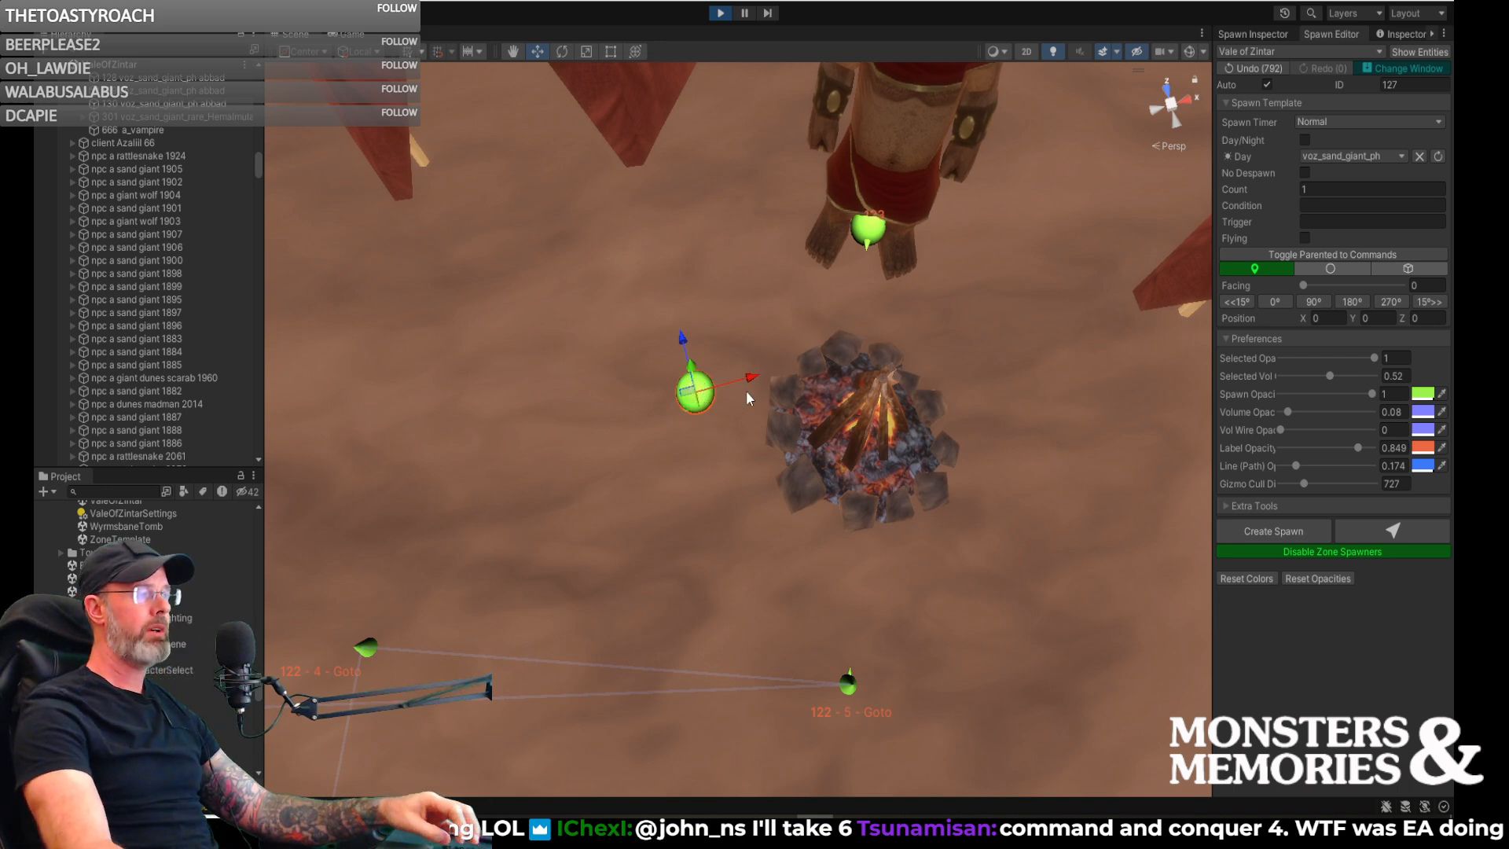
left_click_drag(705, 417, 645, 438)
- Rotate the new spawn so that it faces the campfire
key("e")
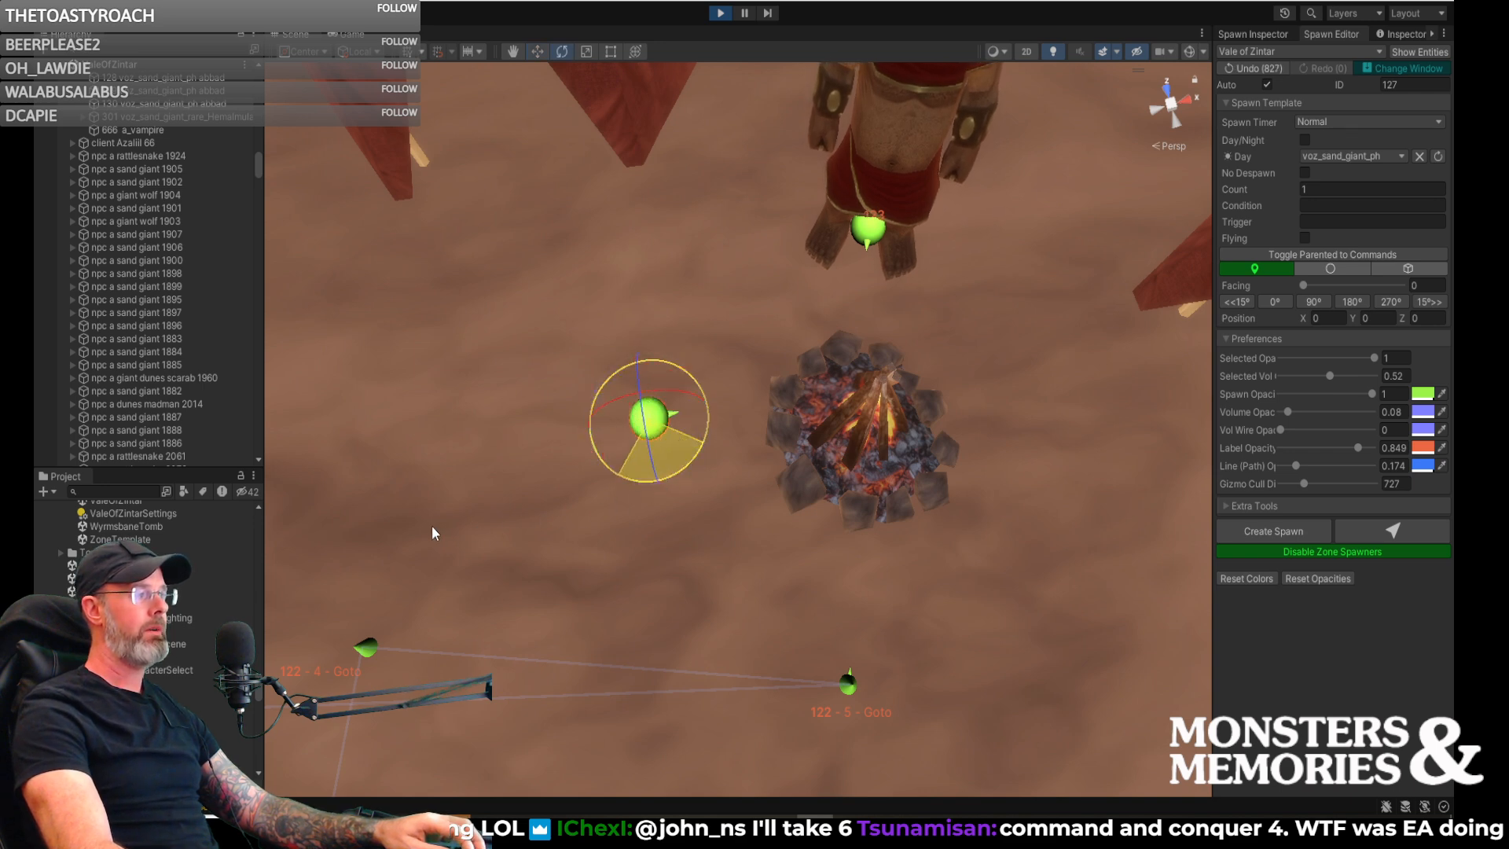
left_click_drag(397, 526, 401, 512)
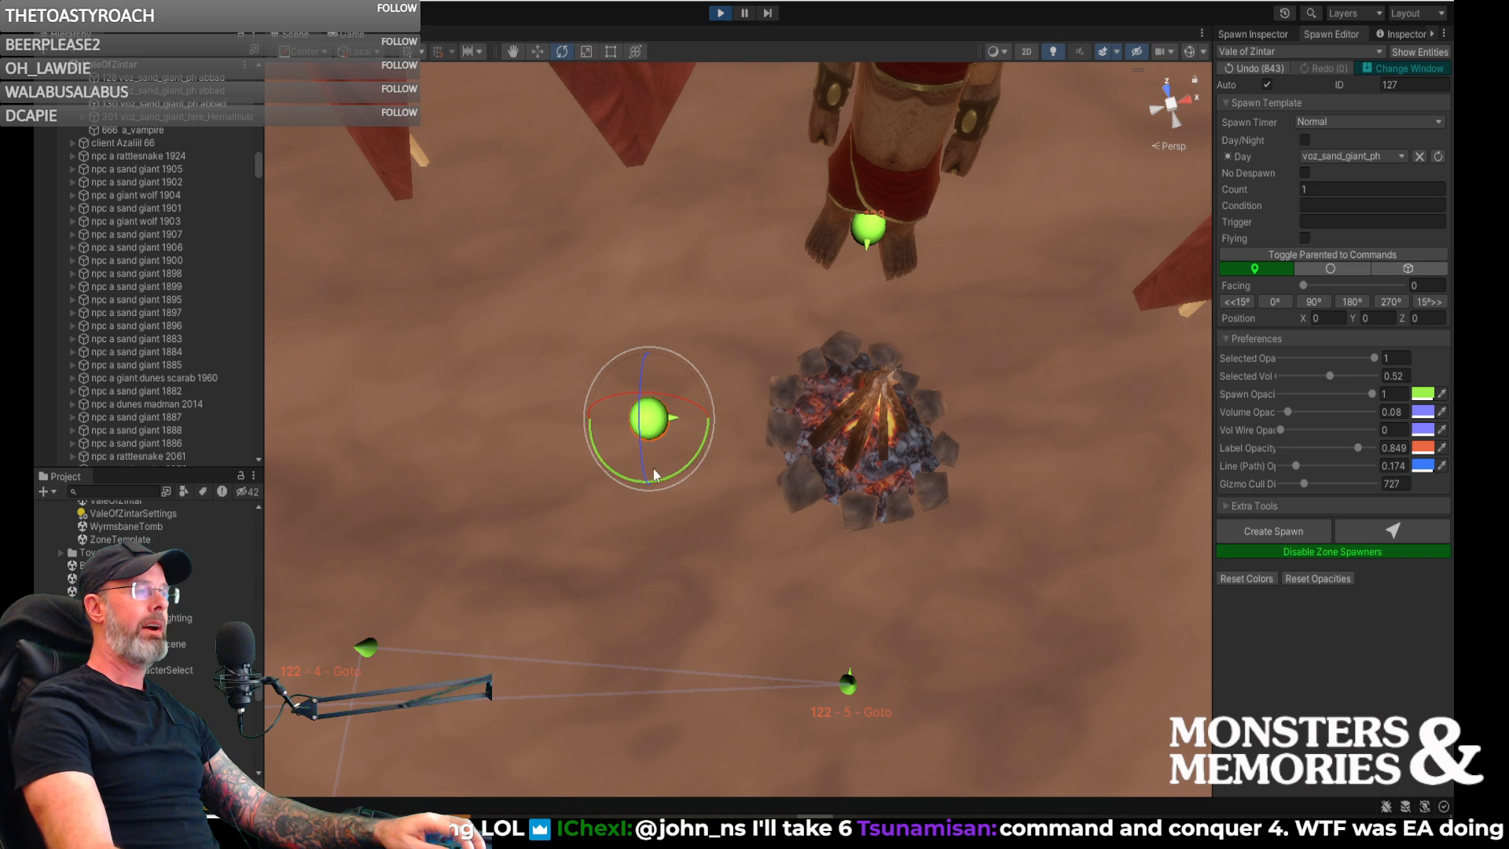
left_click_drag(676, 473, 662, 481)
right_click_drag(674, 490, 701, 469)
left_click_drag(724, 469, 752, 467)
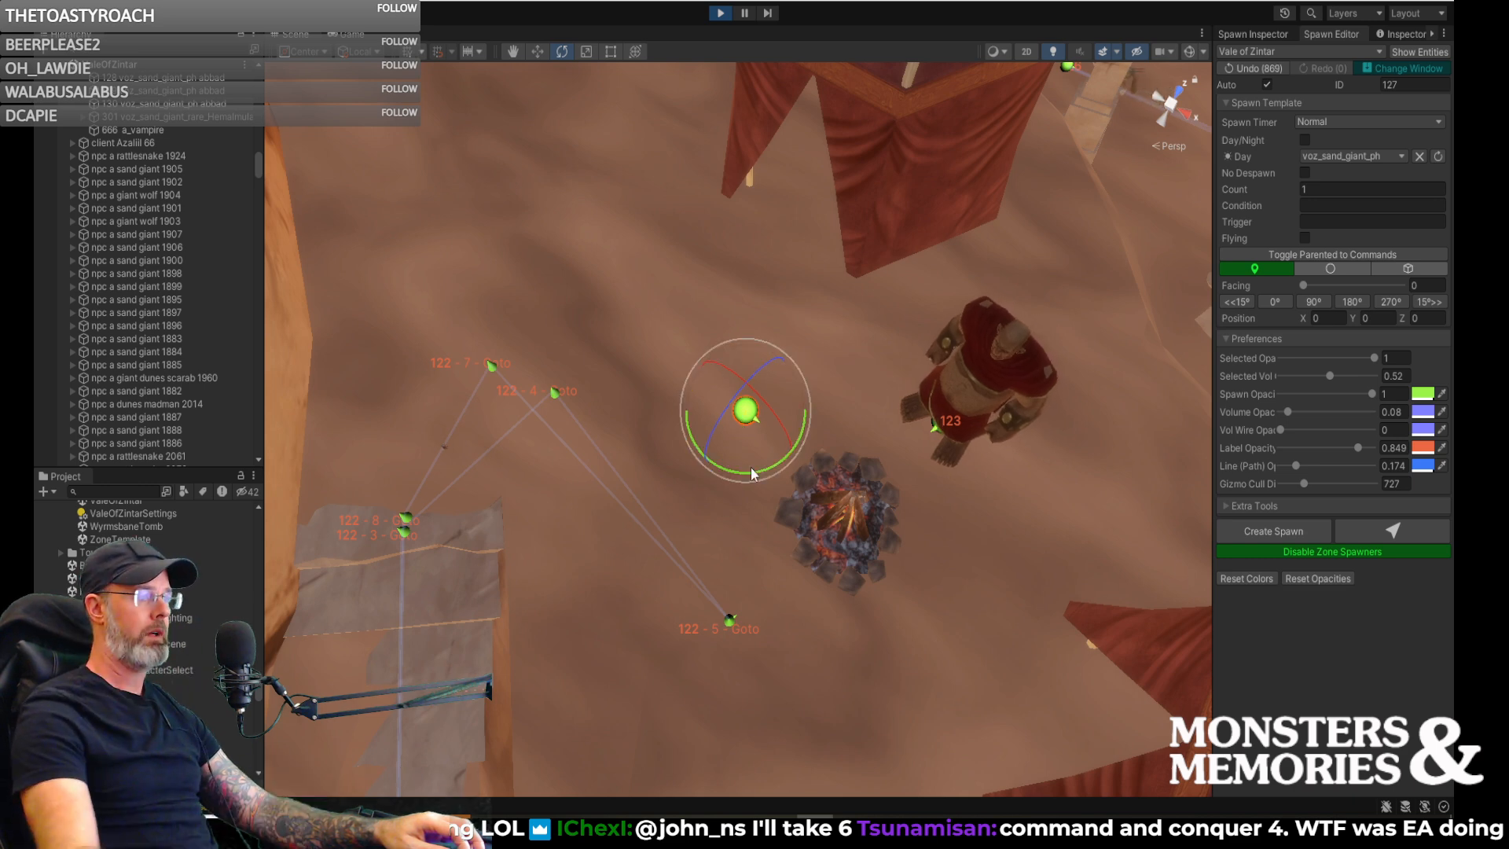
- Reposition the new spawn on the sand between the campfire, the nearby tent and spawn 122's patrol points
right_click_drag(839, 403, 822, 441)
key("w")
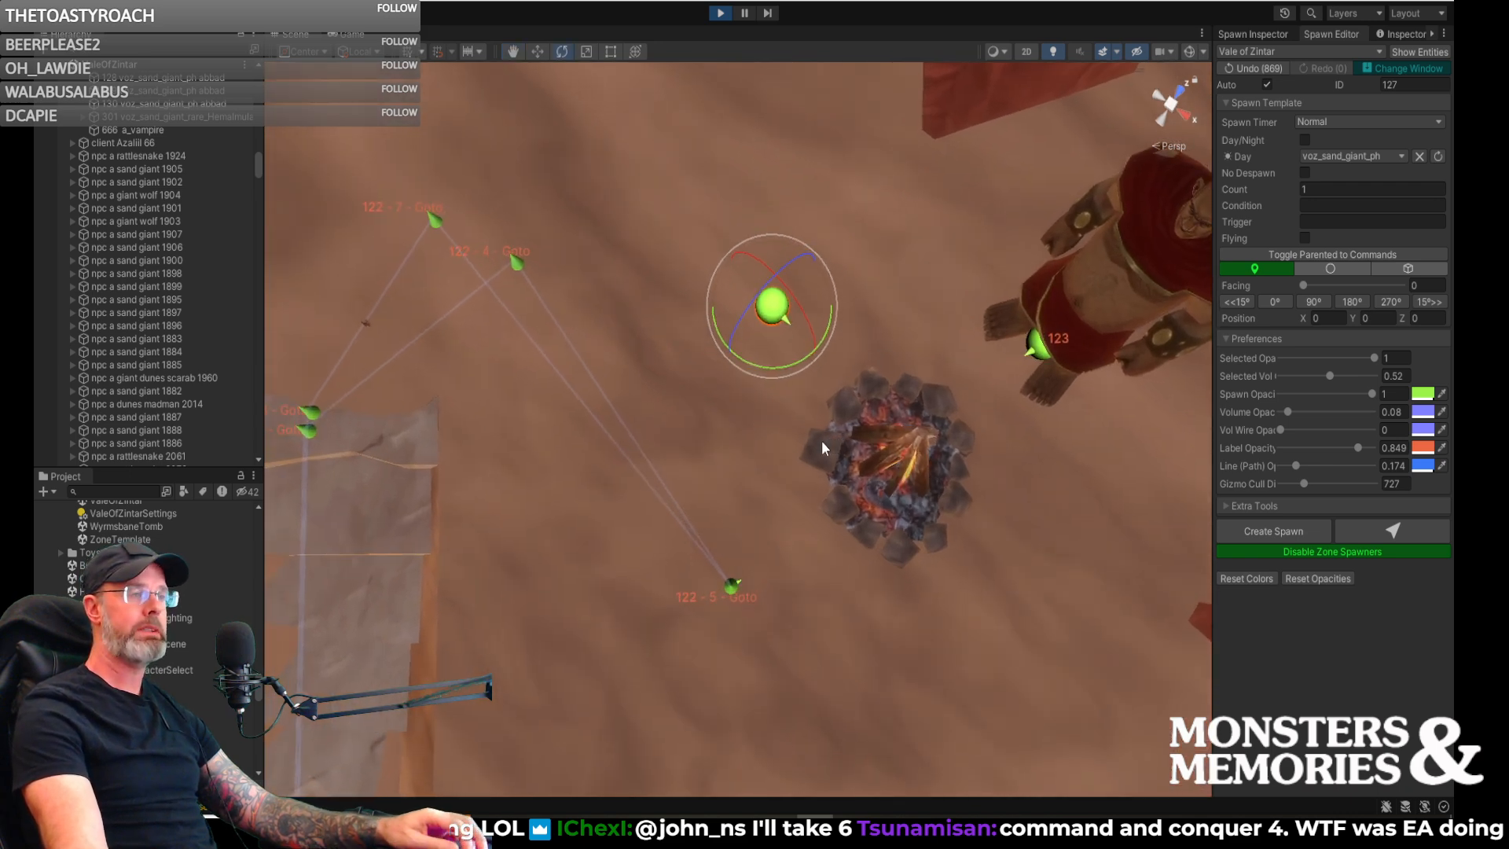
key("w")
right_click_drag(791, 413, 690, 286)
key("s")
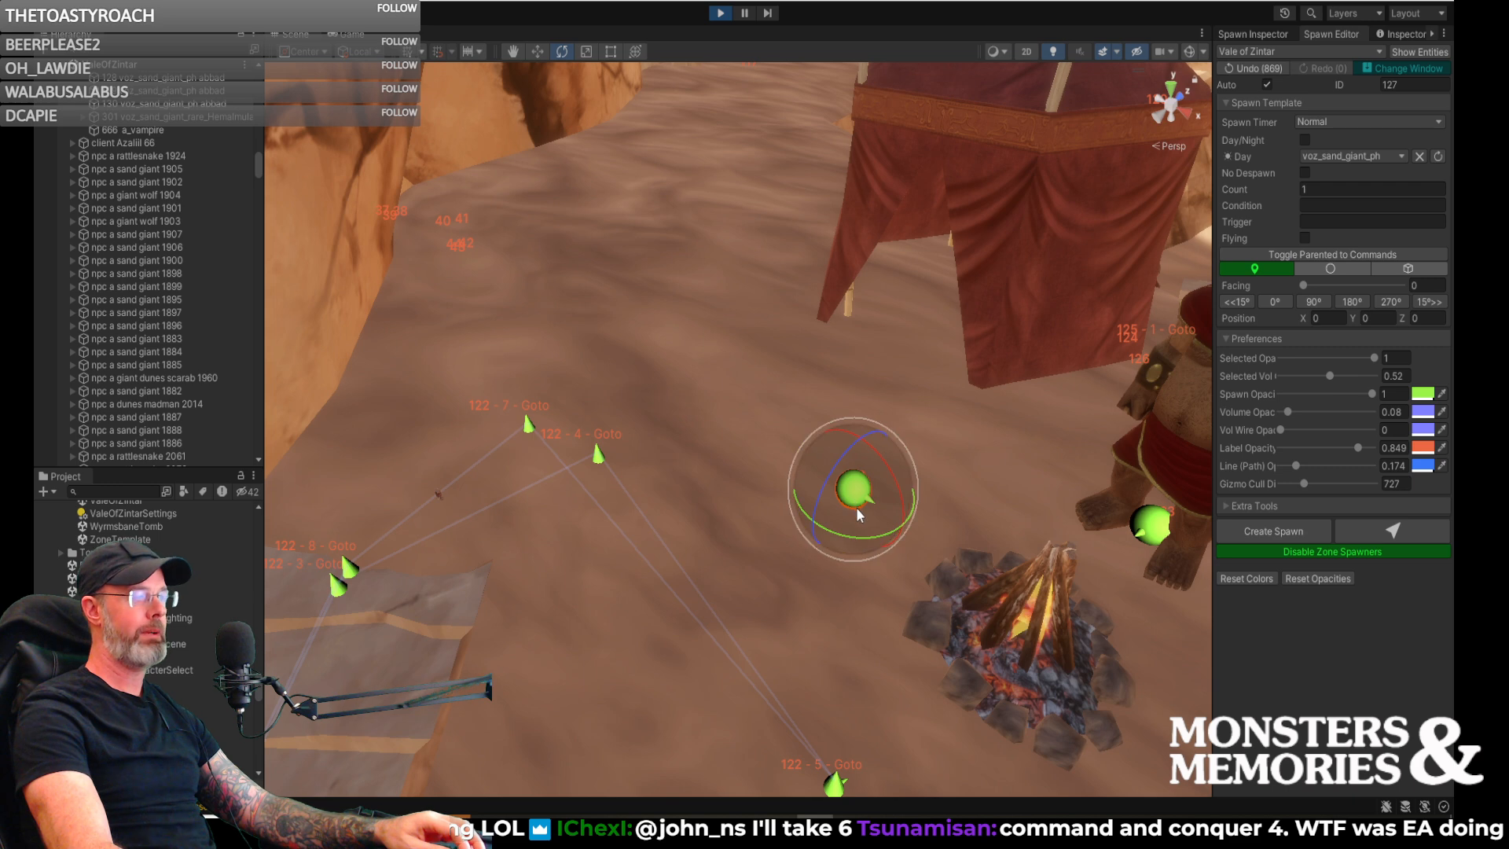
key("w")
right_click_drag(859, 483, 806, 527)
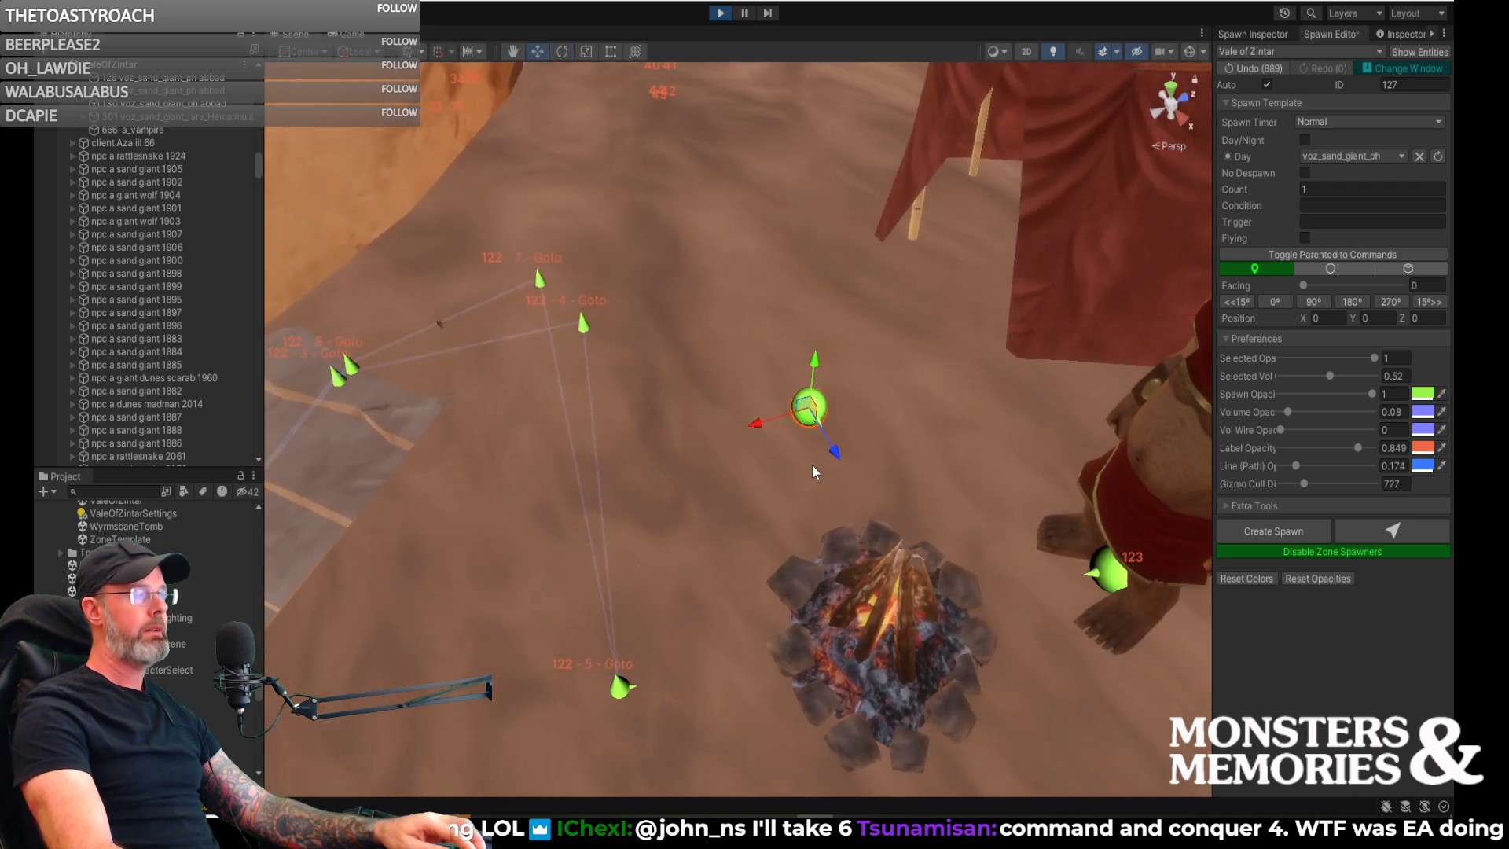
left_click_drag(808, 455, 805, 459)
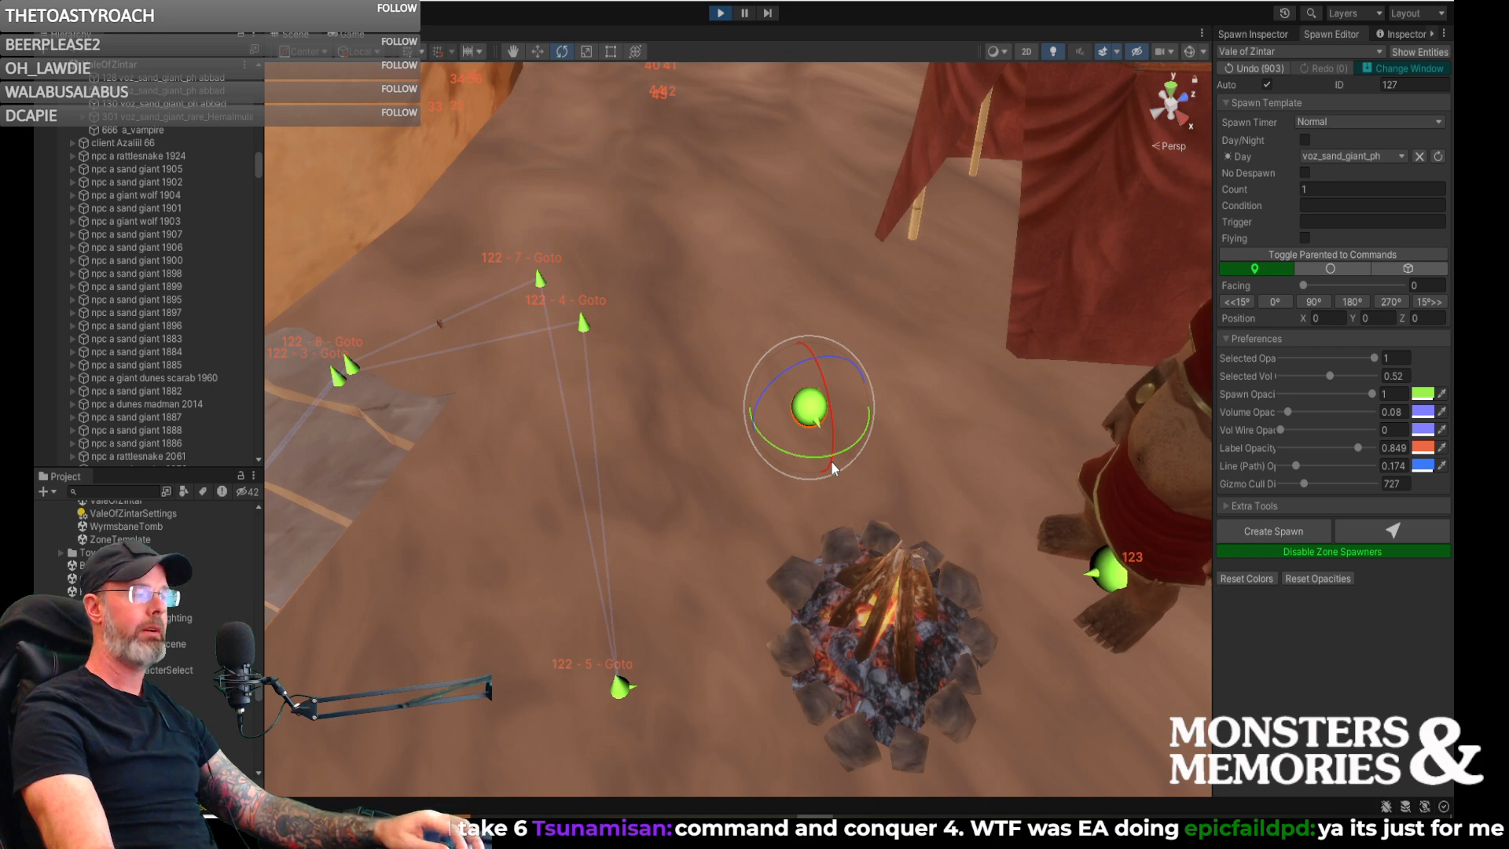
- Show spawn 130's settings and fine-tune its rotation toward the campfire to a facing of 112
left_click_drag(839, 469, 1111, 460, "alt")
right_click_drag(1110, 460, 997, 445)
key("s")
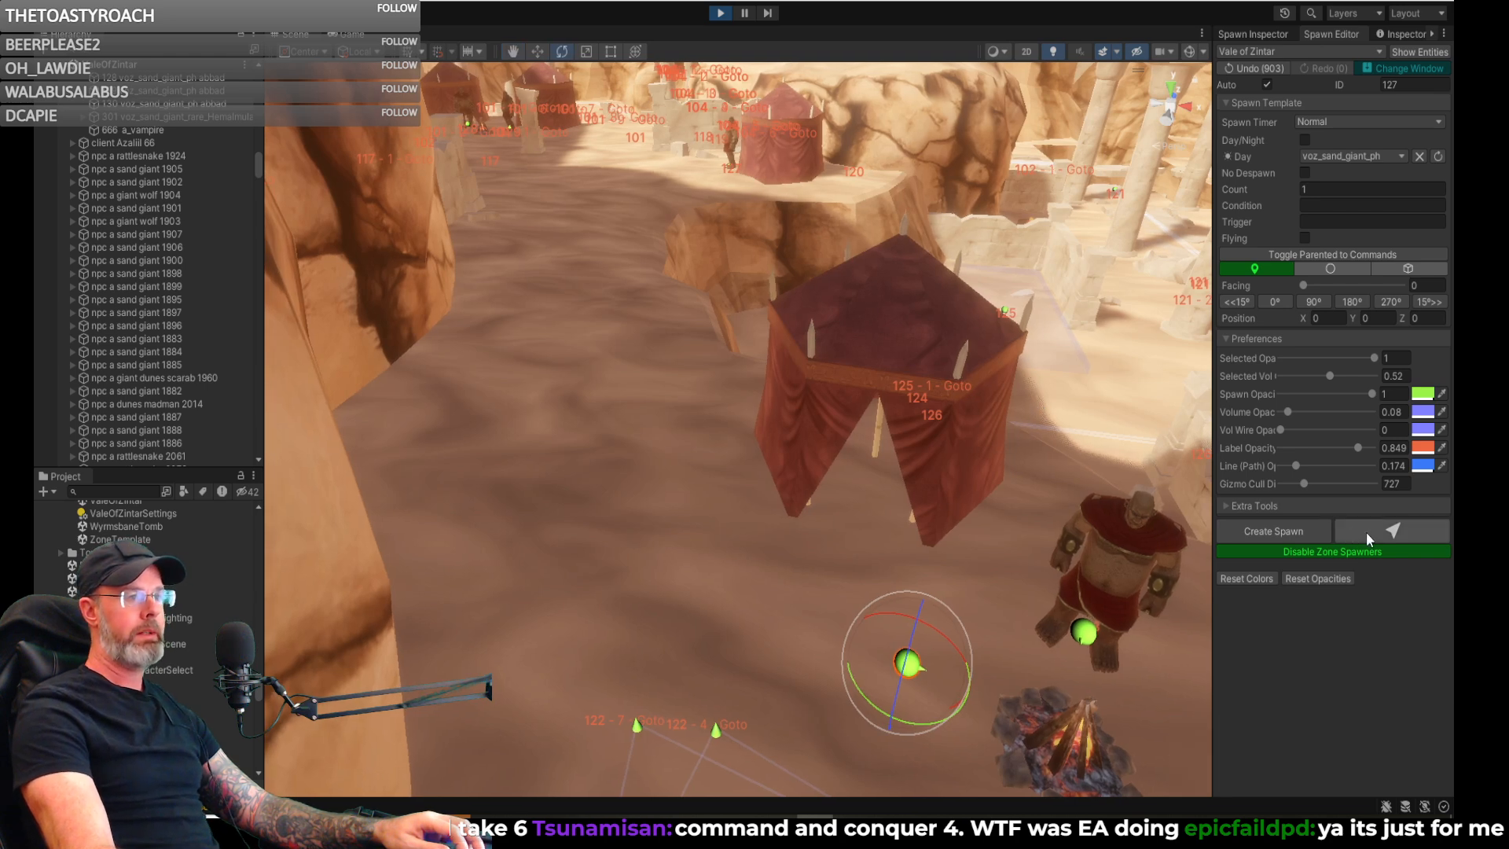
left_click(1253, 33)
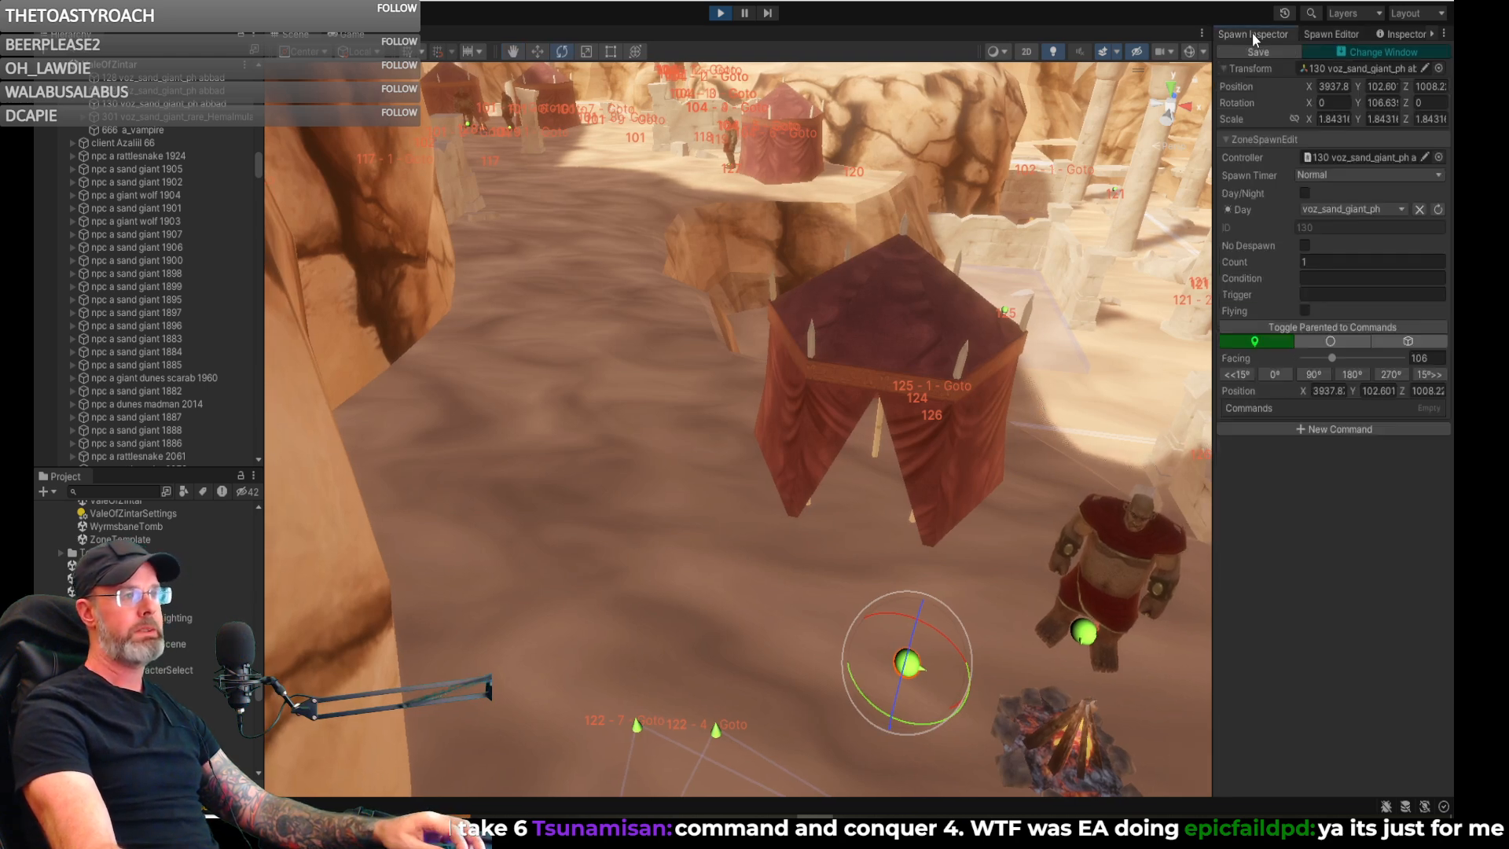
right_click_drag(986, 597, 1027, 597)
key("w")
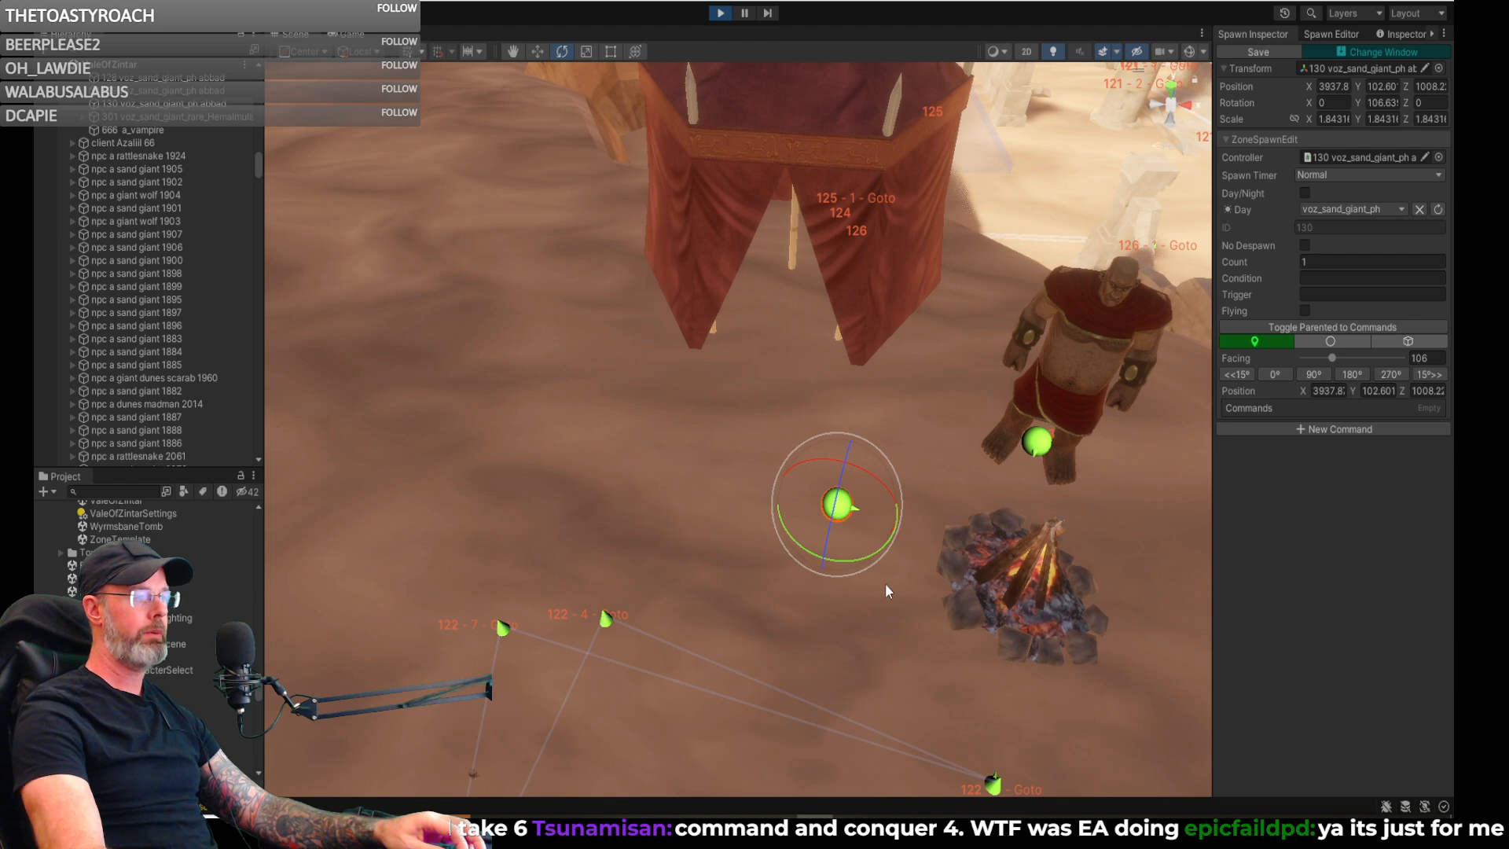
left_click_drag(856, 564, 841, 563)
right_click_drag(945, 574, 816, 554)
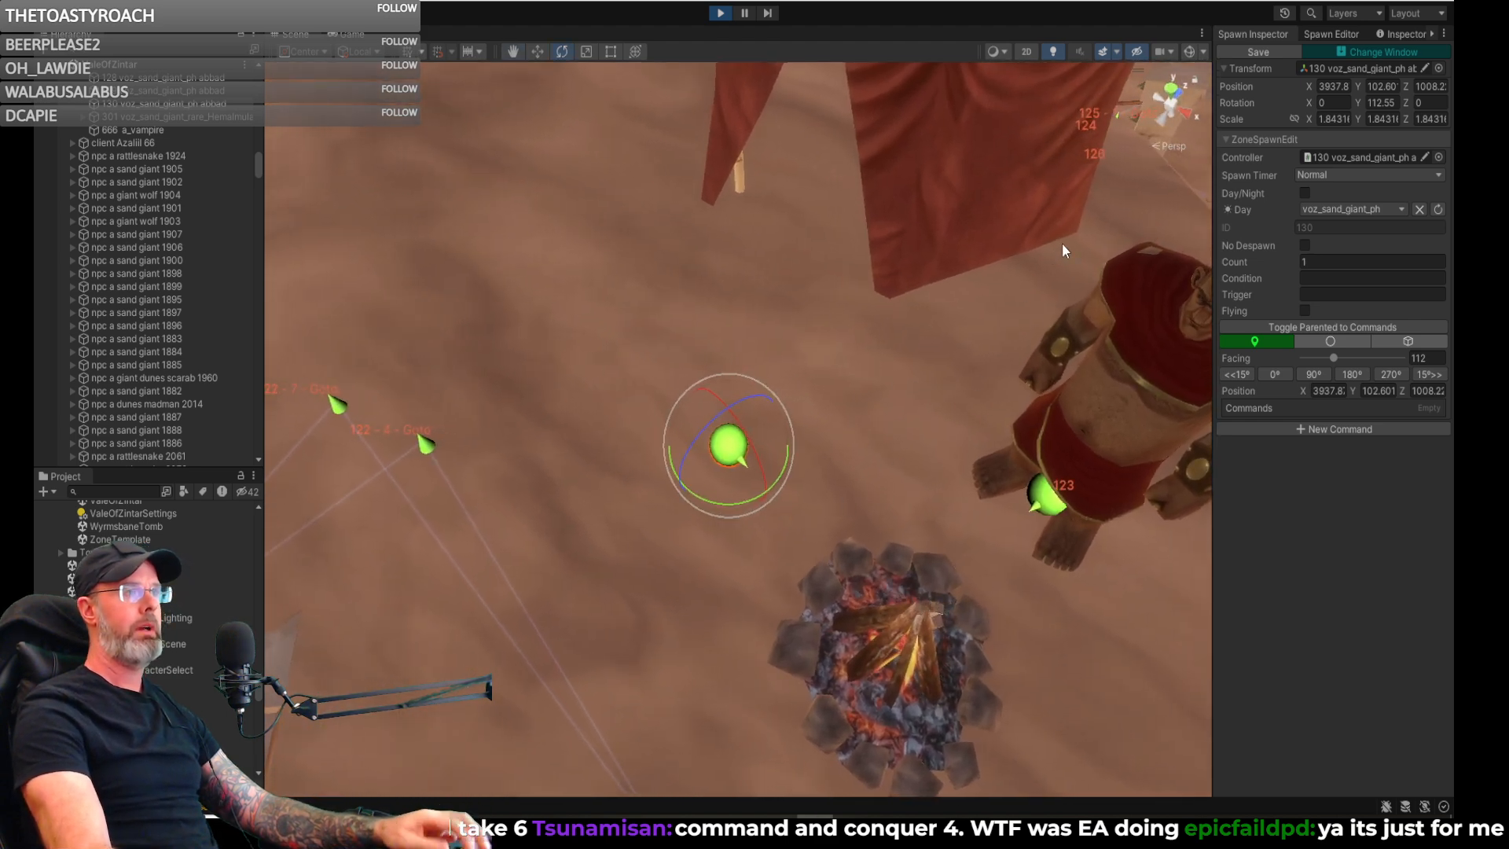
- Add a Pause command with a time of 20 to spawn 130
left_click(1287, 429)
left_click(1305, 428)
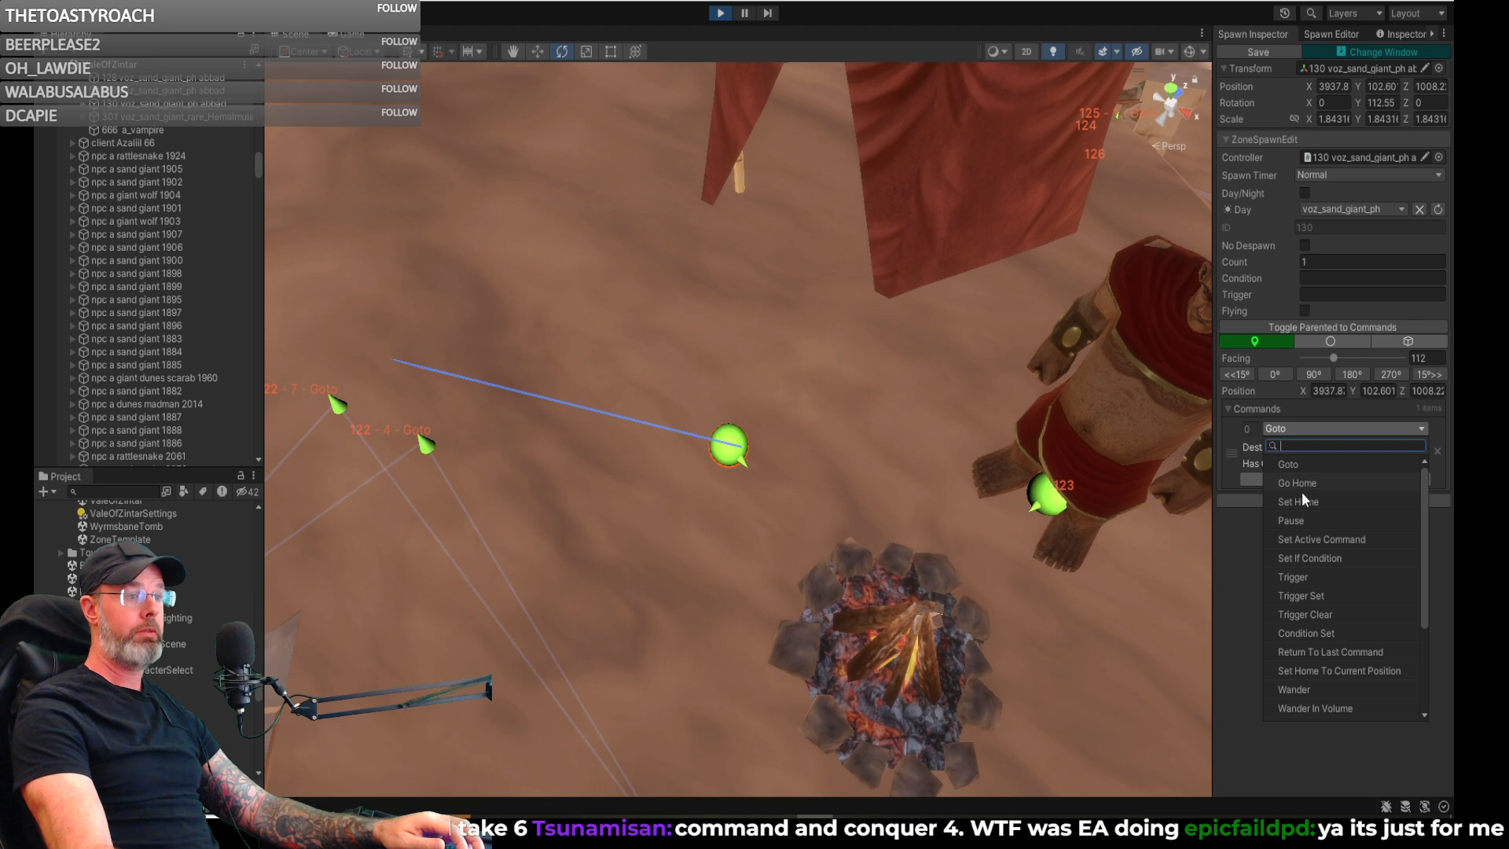
left_click(1293, 520)
left_click(1311, 445)
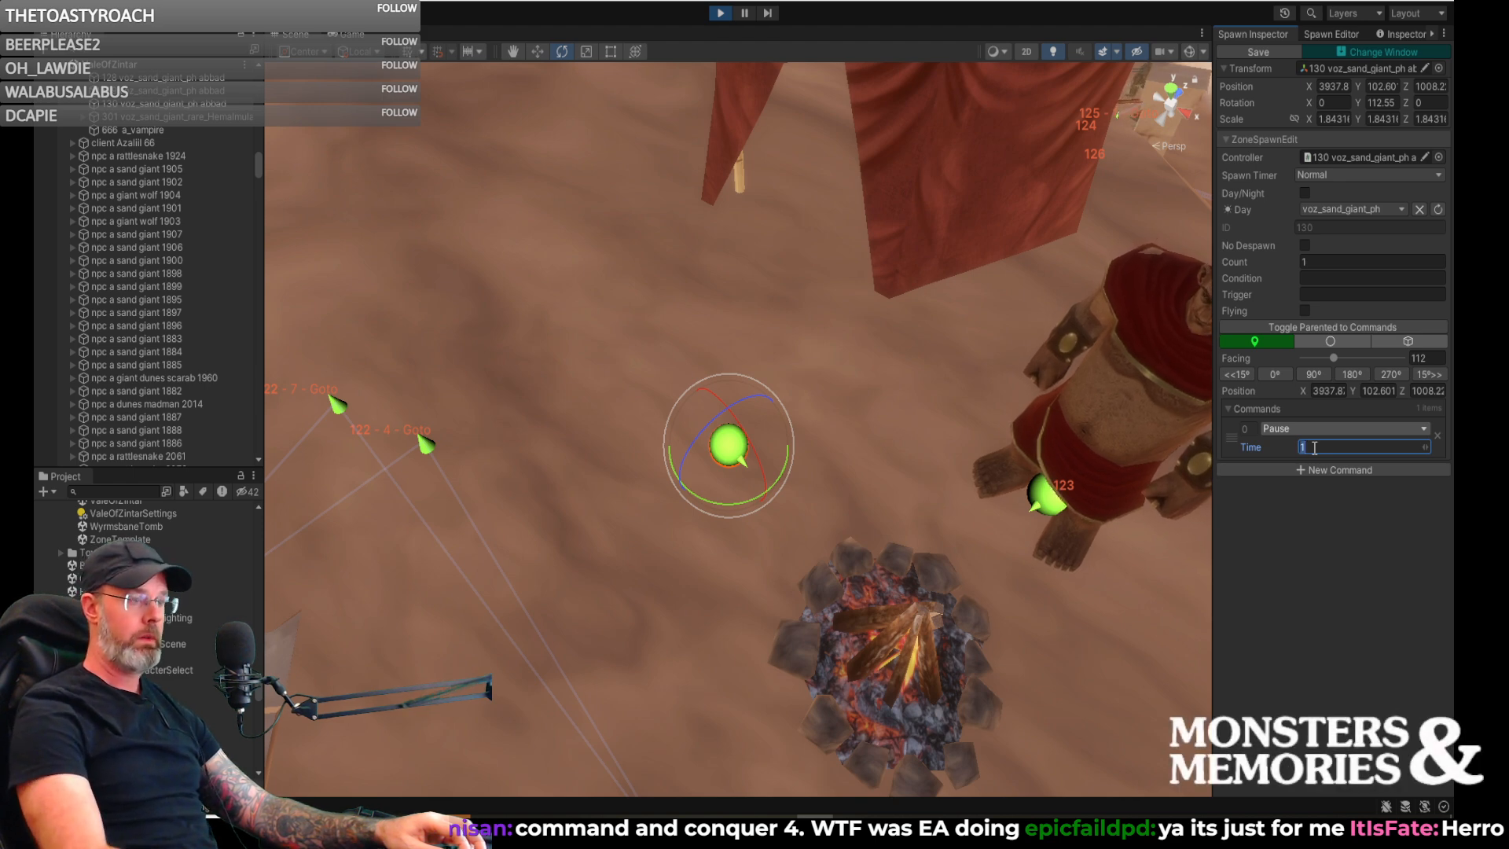
- Add a Goto command to spawn 130 and place its destination on the open sand past the tent, at about 3911.88, 102.60, 1019.07
left_click(1301, 470)
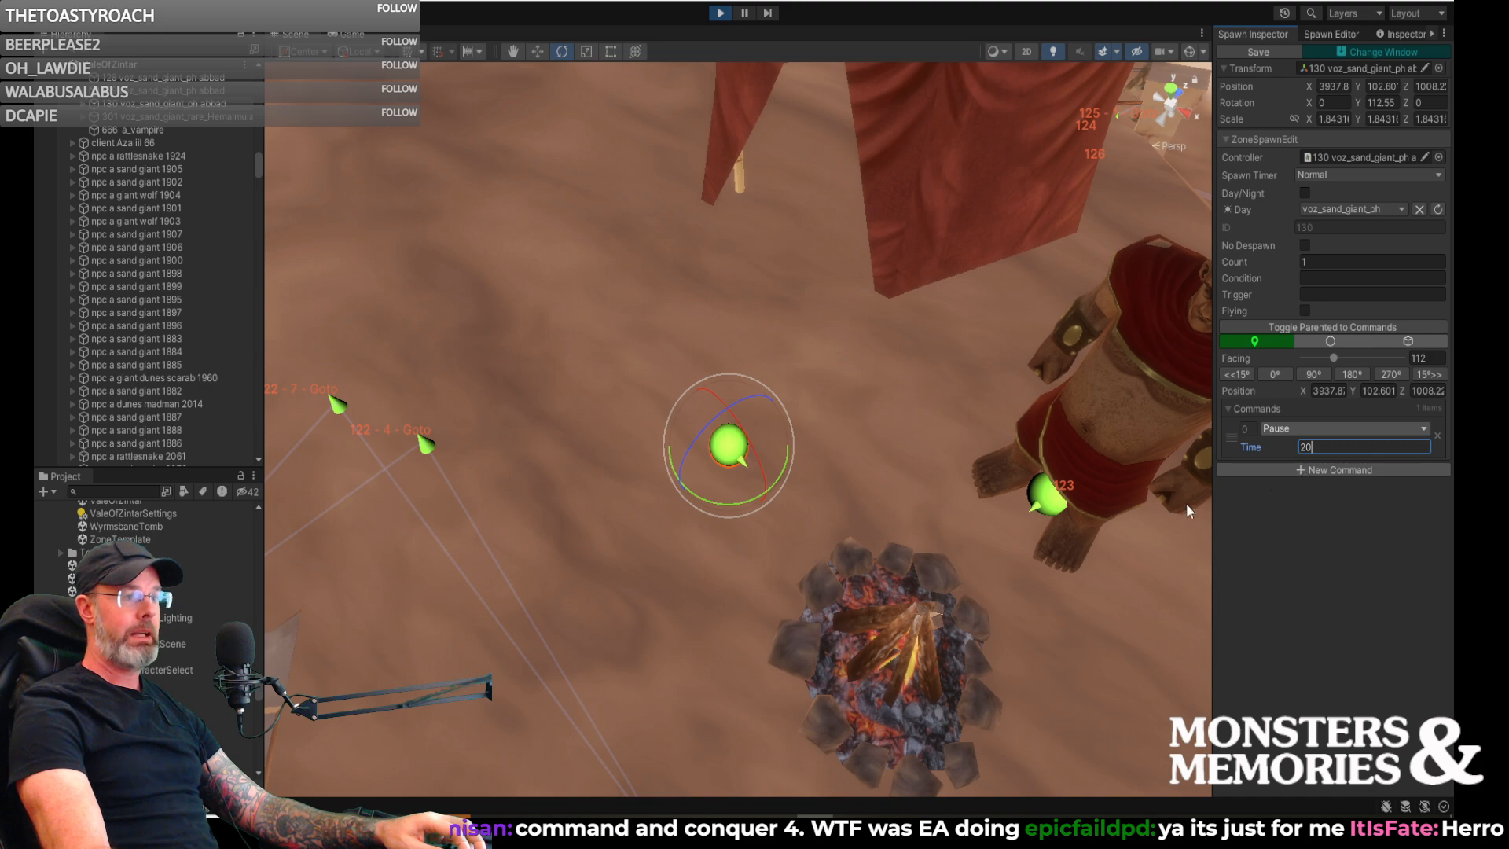
right_click_drag(900, 480, 1122, 567)
right_click_drag(1049, 550, 1030, 537)
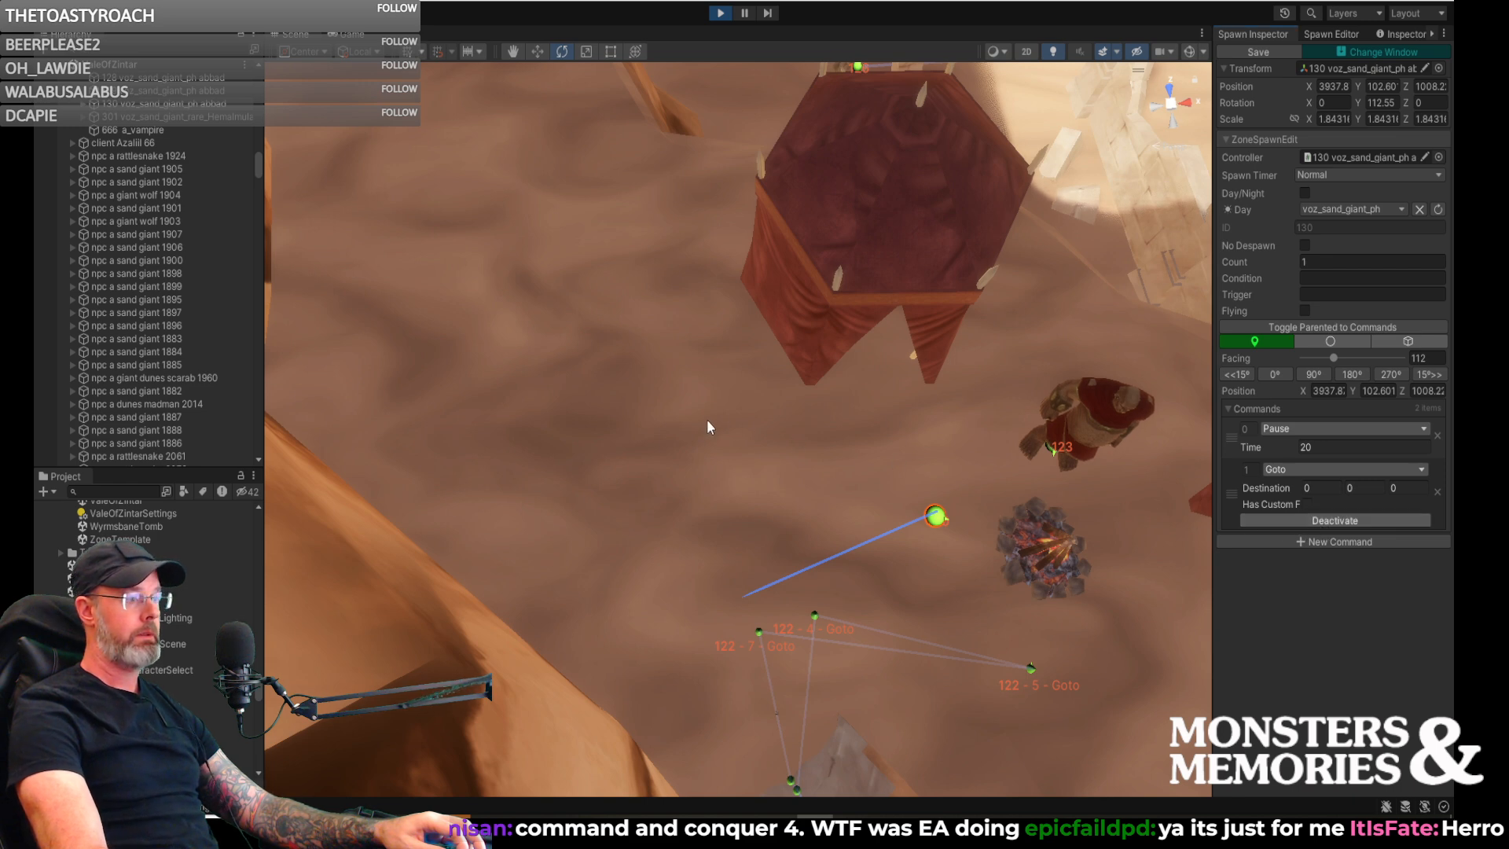
left_click(616, 389)
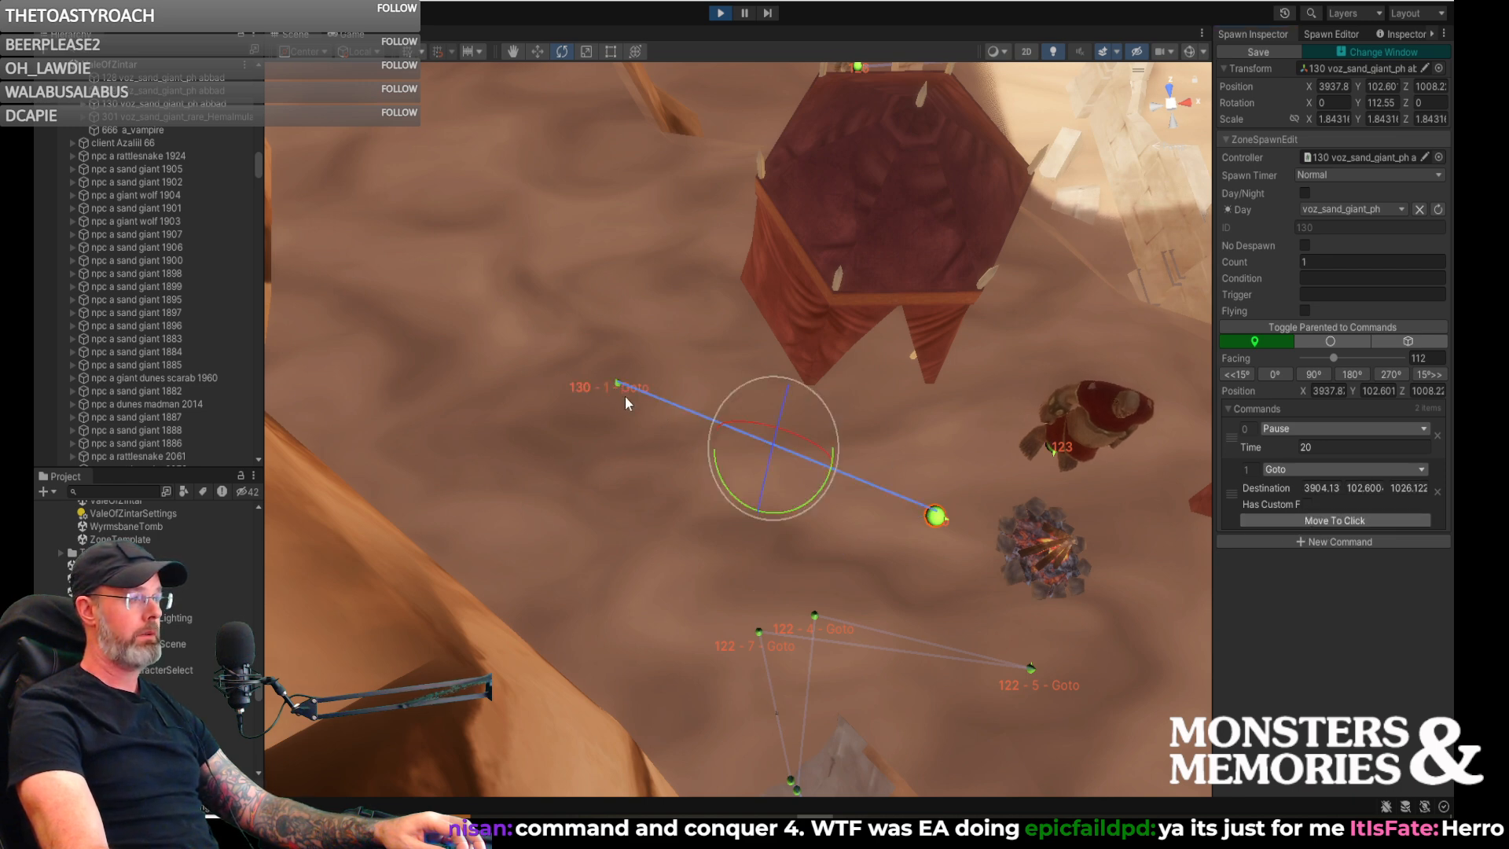
left_click(618, 389)
left_click_drag(628, 397, 696, 445)
- Add a second Goto command farther up the sandy passage, with its destination at about 3874.27, 102.61, 1075.24
right_click_drag(742, 455, 870, 470)
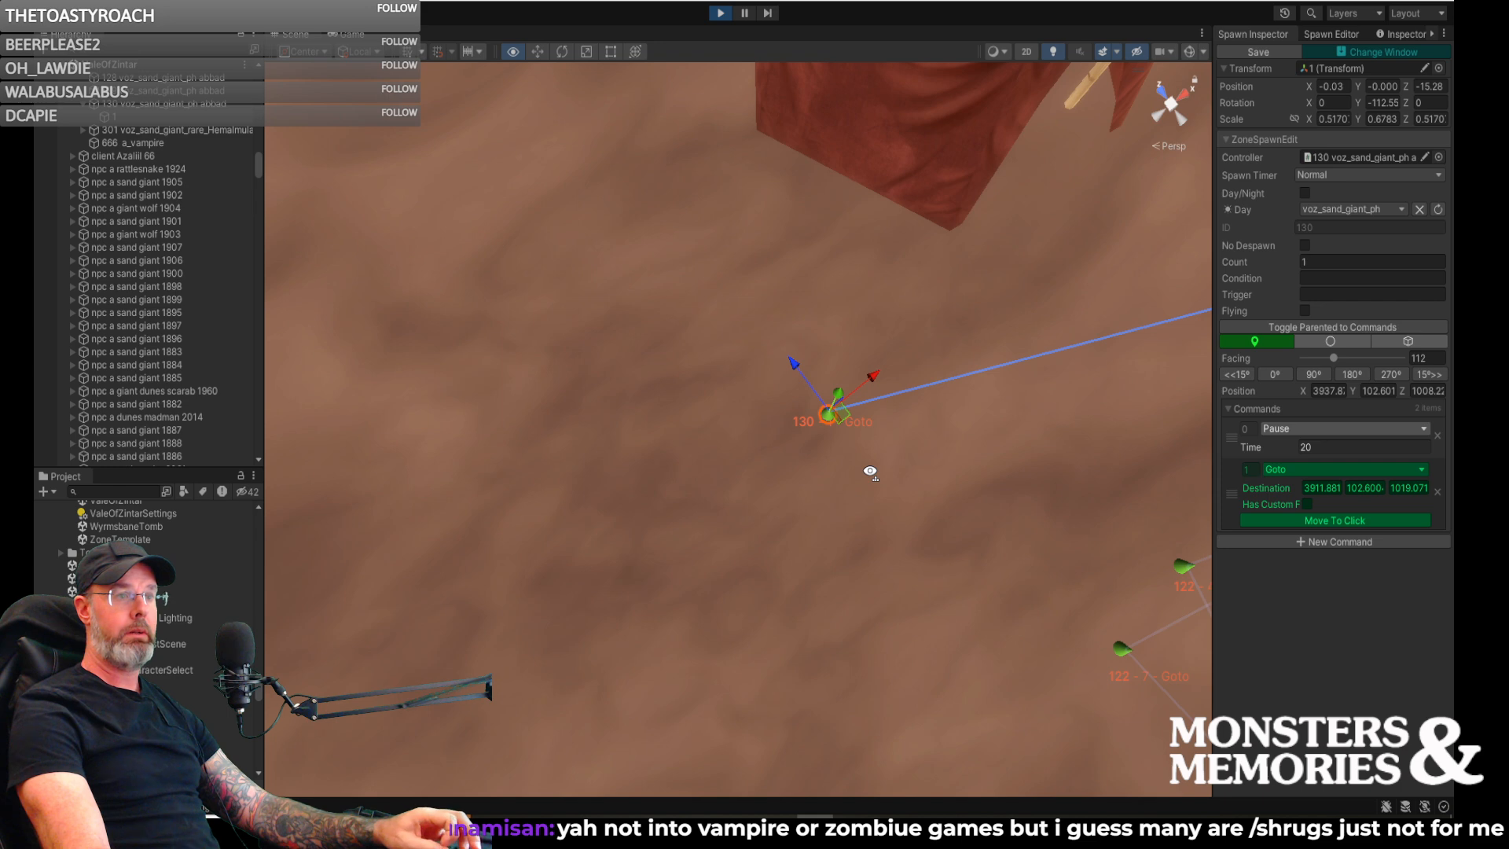
right_click_drag(871, 470, 907, 547)
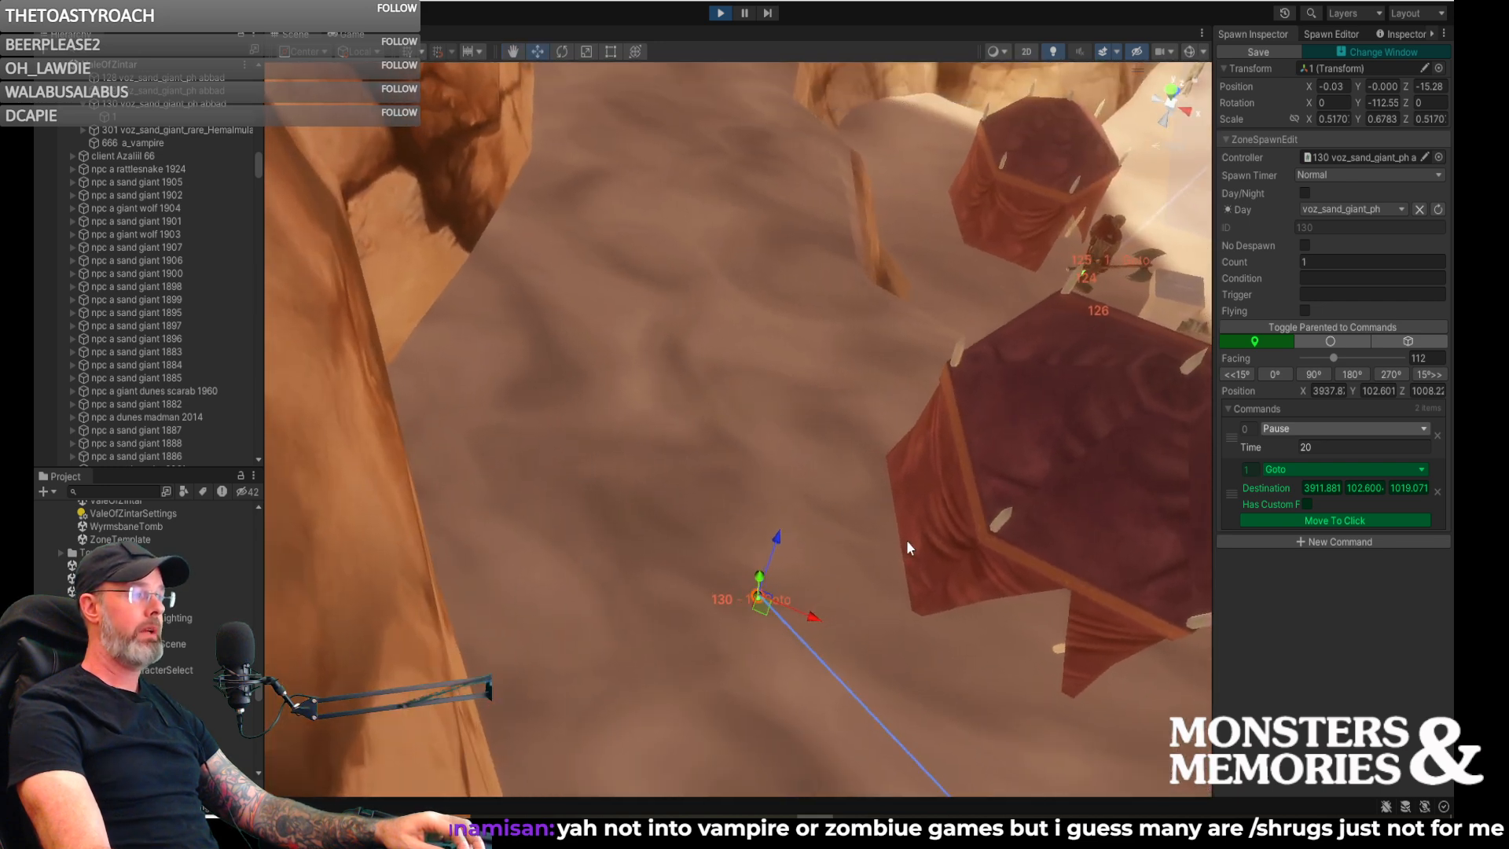
left_click(1303, 544)
left_click(1295, 590)
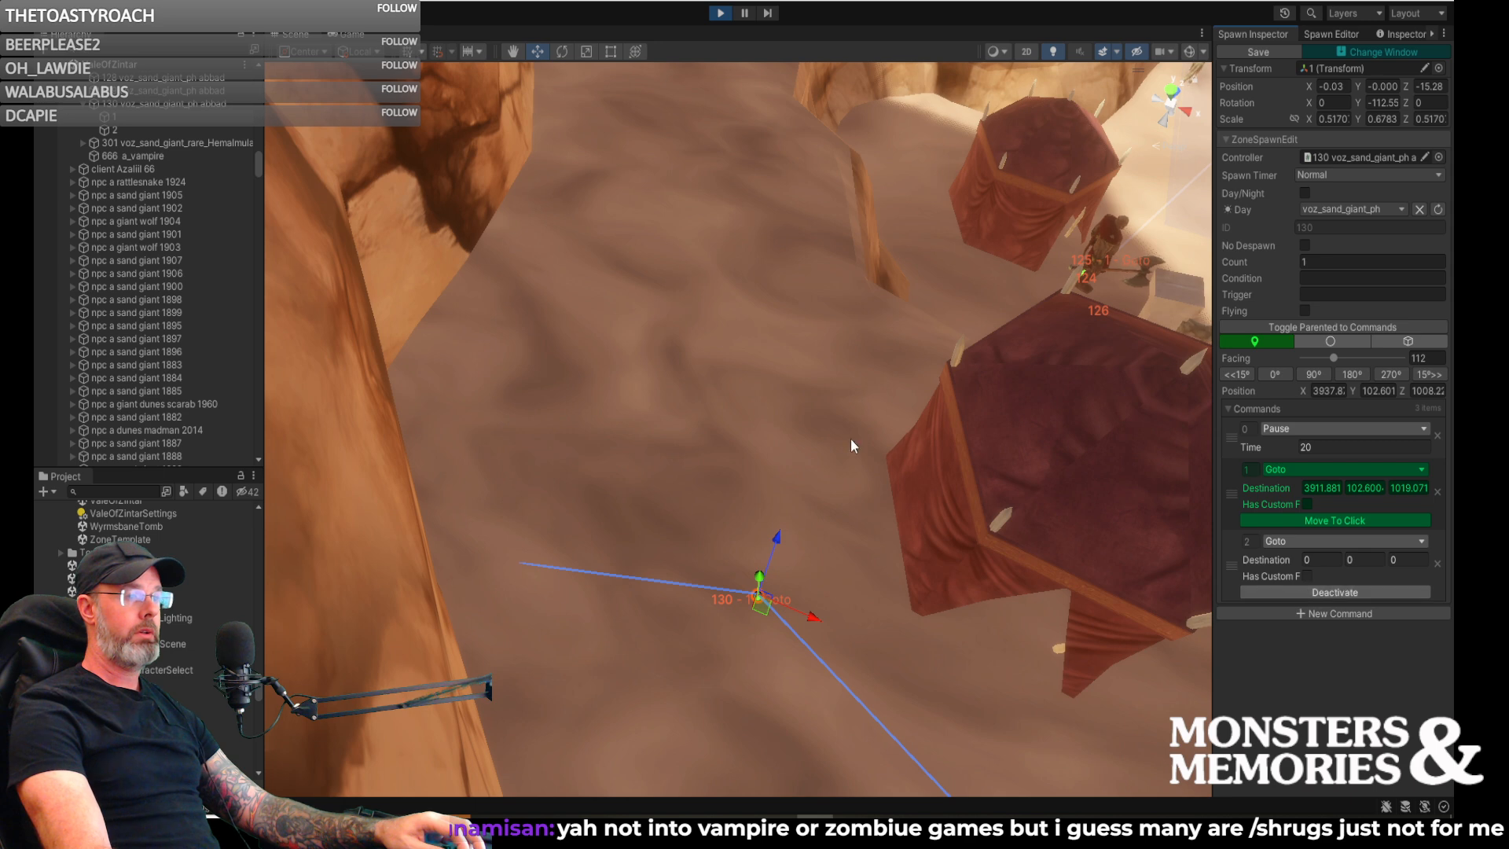
left_click(656, 130)
- Add a third Goto command near the shadow's edge up the passage, at about 3853.41, 103.11, 1134.48
right_click_drag(657, 131, 758, 123)
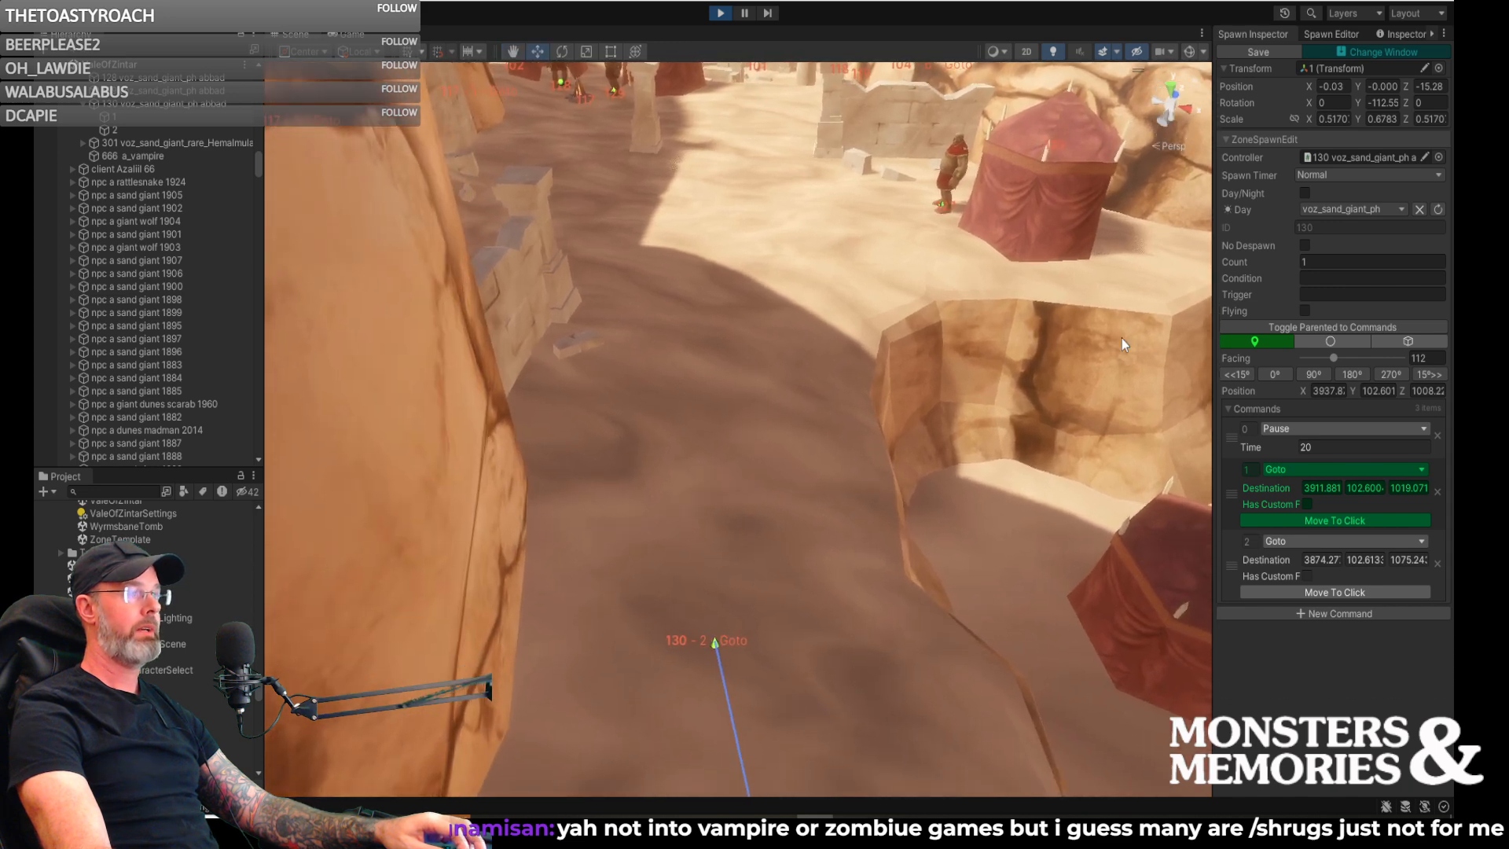
left_click(1329, 614)
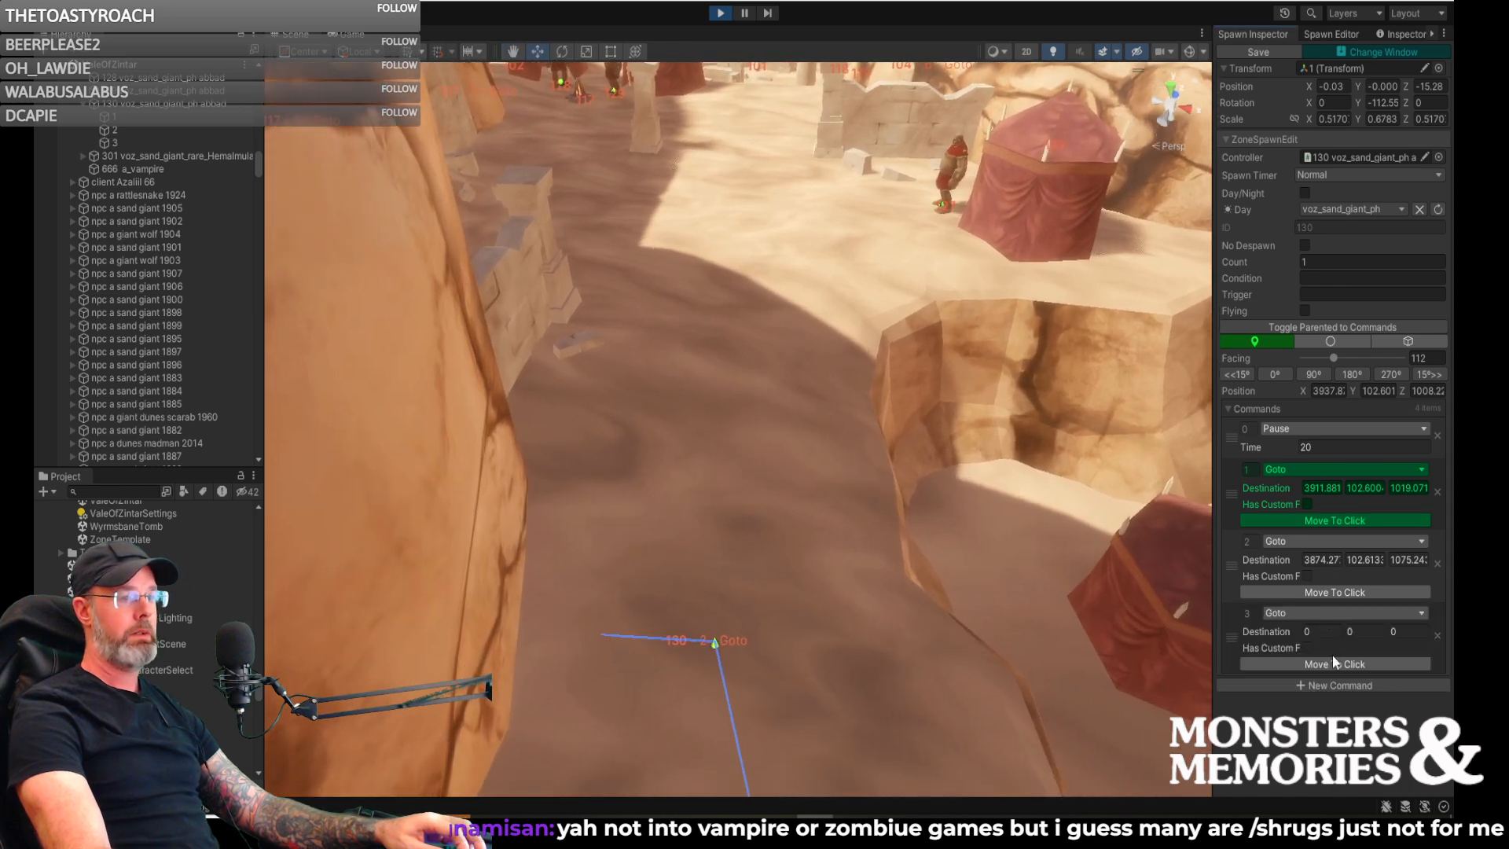
left_click(724, 294)
- Add a fourth Goto command on the sunlit sand before the upper tent's giant, at about 3870.95, 103.46, 1168.66
mouse_move(808, 346)
right_mouse_down()
mouse_move(814, 301)
mouse_move(784, 346)
mouse_move(886, 364)
mouse_move(919, 350)
mouse_move(924, 315)
mouse_move(893, 437)
right_mouse_up()
right_click_drag(897, 558, 982, 596)
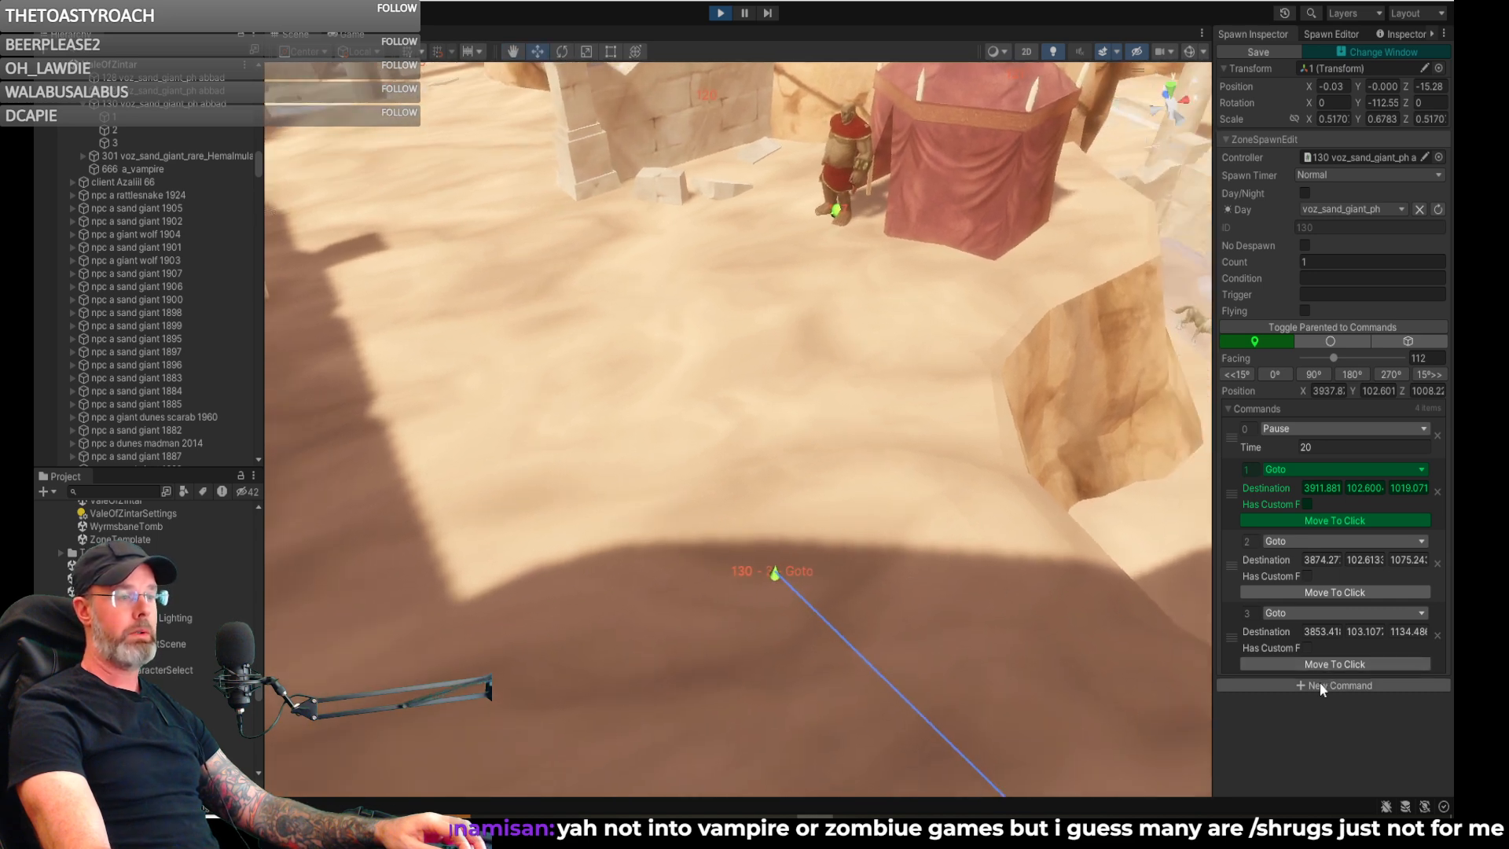
left_click(1322, 684)
left_click(1320, 731)
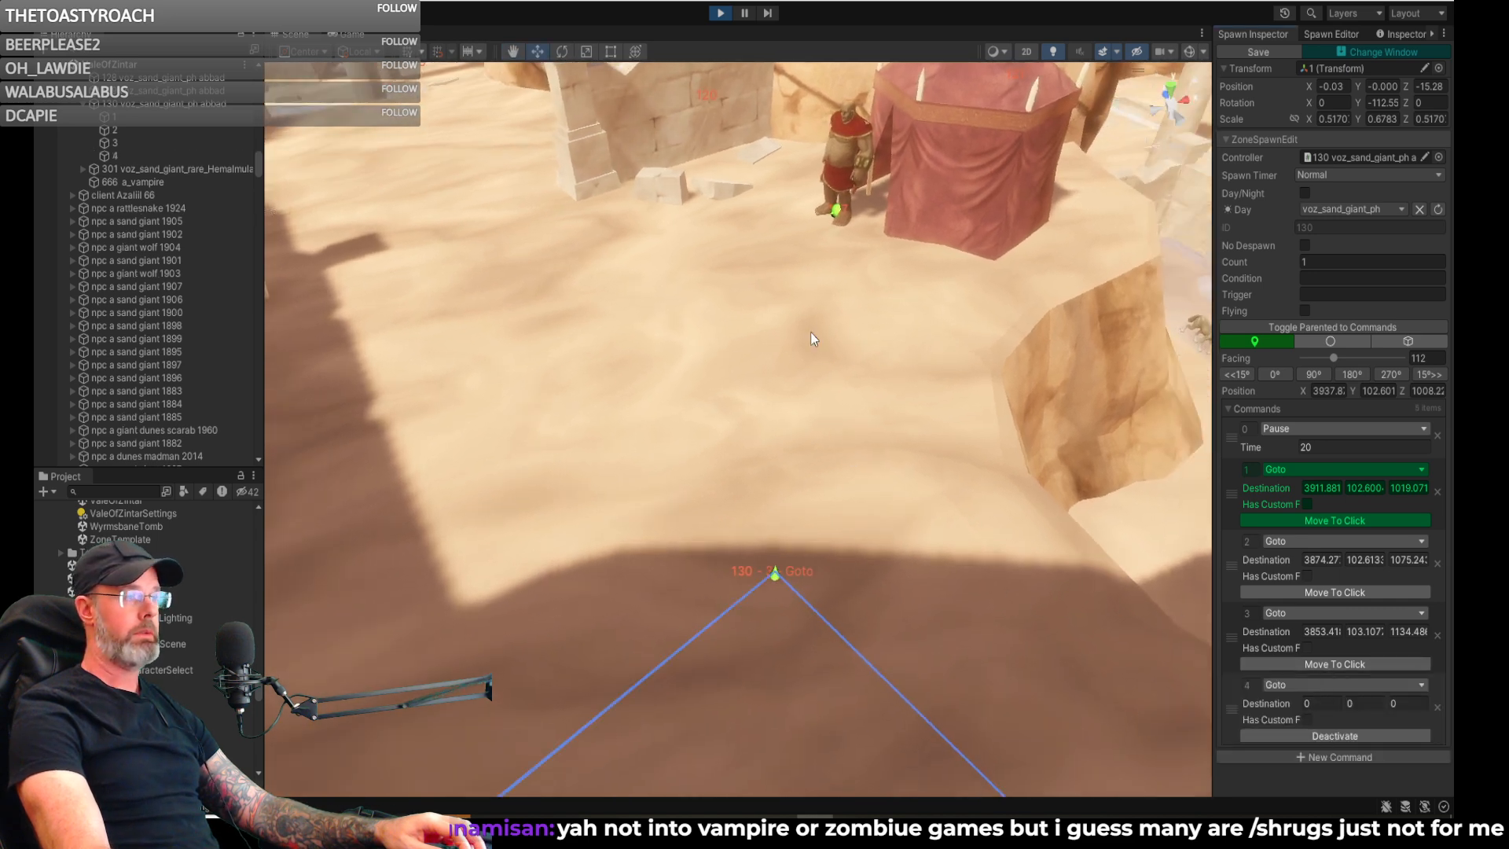
left_click(782, 285)
- Select the fourth waypoint near the upper tent's giant and add a fifth command to spawn 130's route
mouse_move(775, 312)
right_mouse_down()
mouse_move(1255, 276)
mouse_move(869, 351)
right_mouse_up()
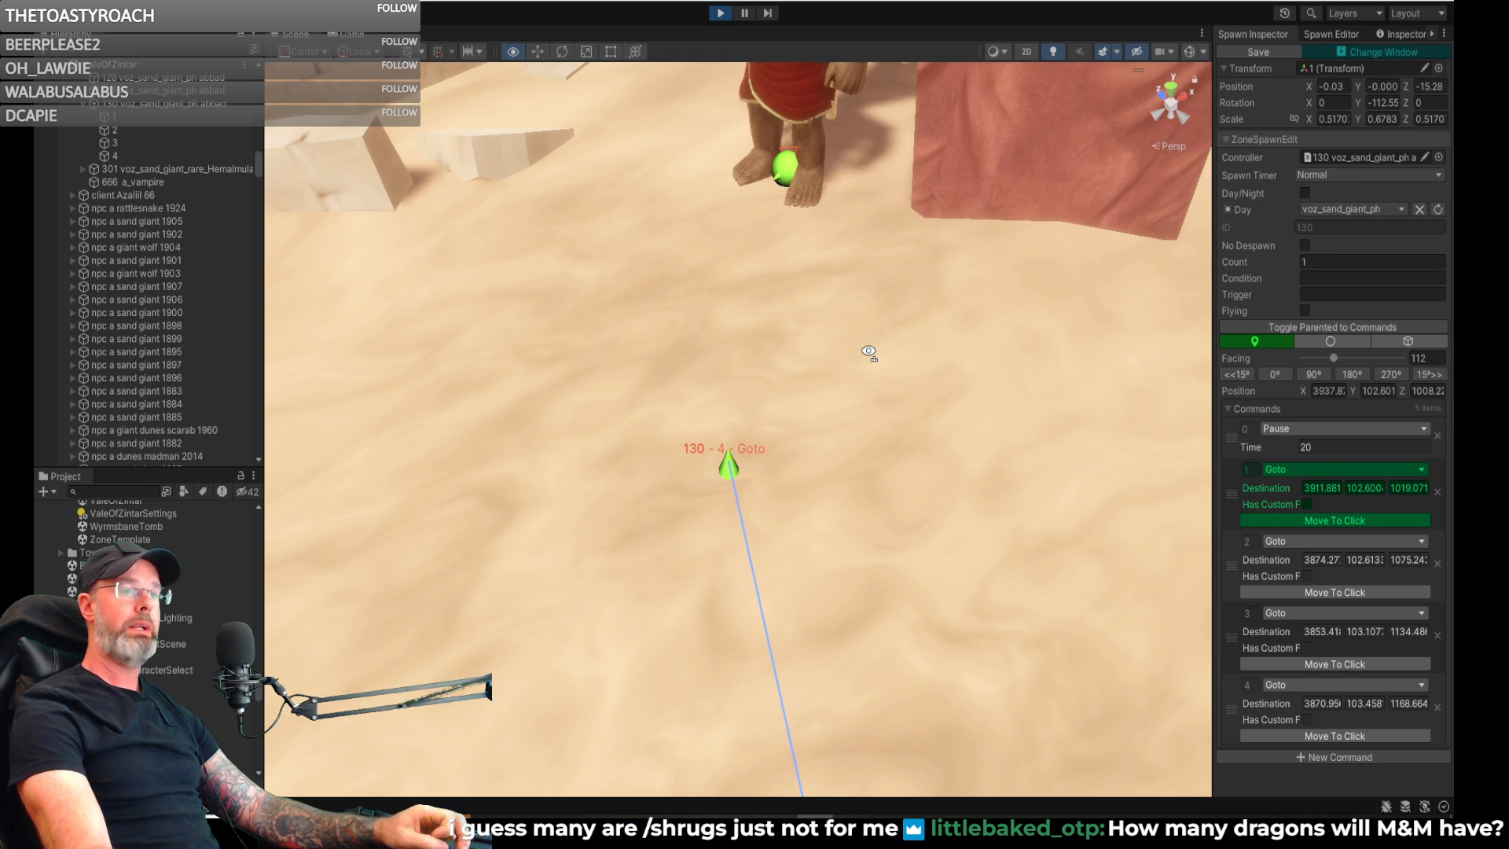
mouse_move(868, 351)
right_mouse_down()
mouse_move(700, 350)
mouse_move(571, 456)
right_mouse_up()
left_click(572, 456)
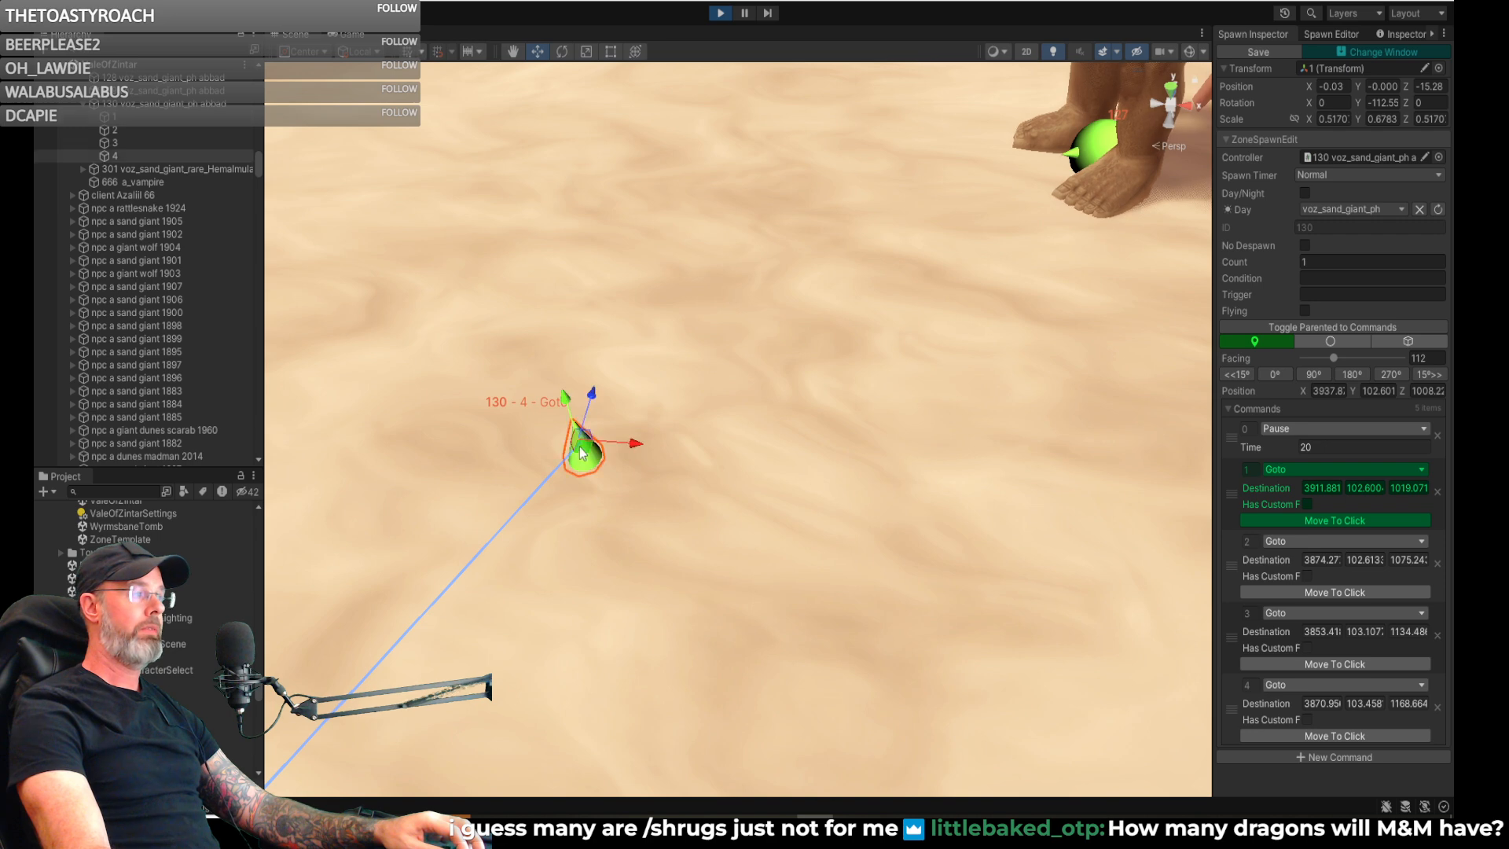
mouse_move(701, 462)
right_mouse_down()
mouse_move(902, 472)
mouse_move(1153, 520)
mouse_move(852, 413)
mouse_move(1203, 503)
right_mouse_up()
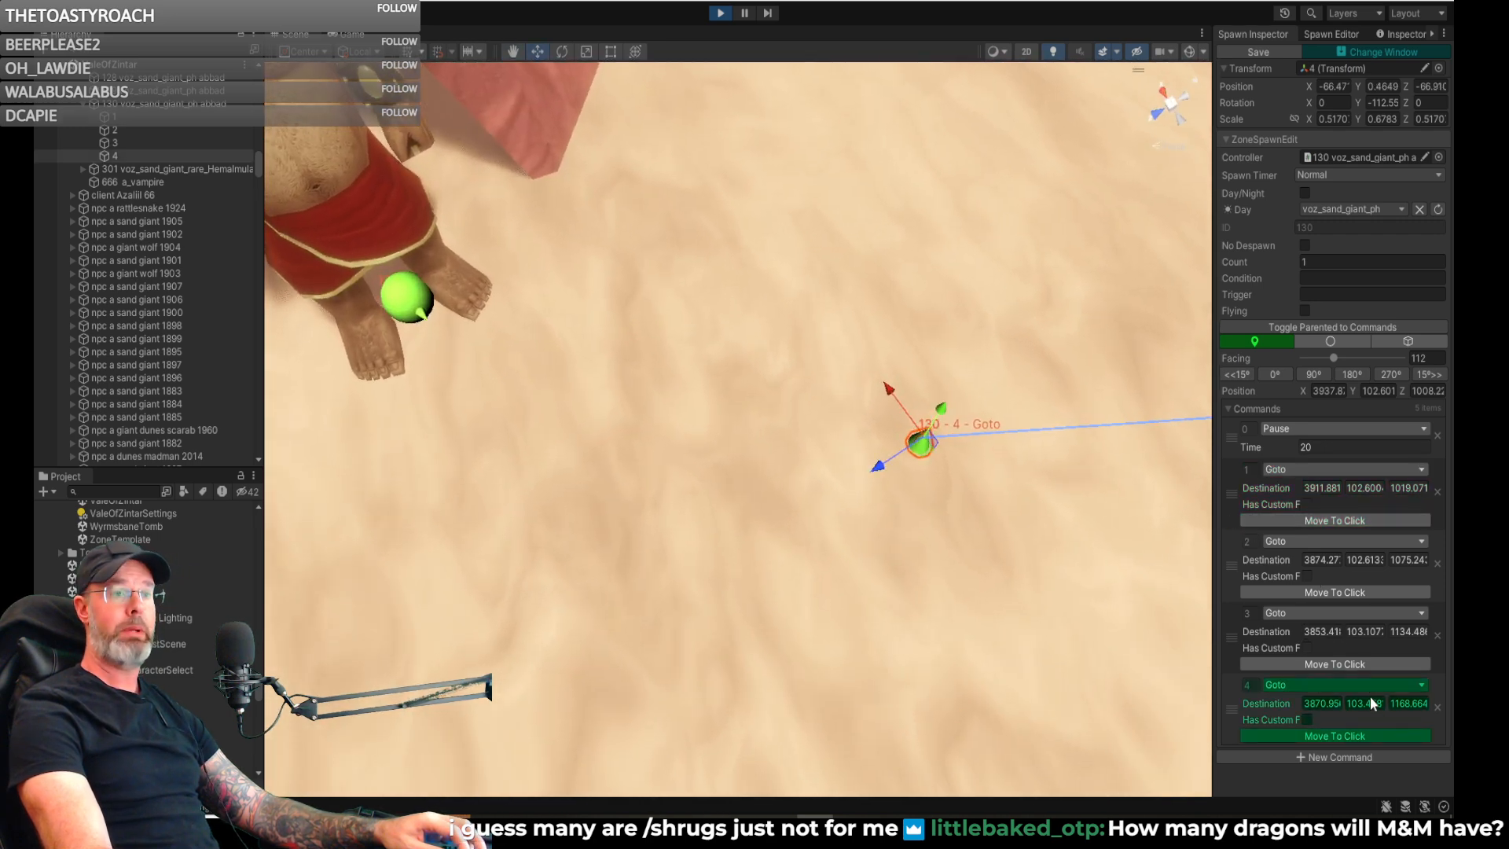
left_click(1328, 757)
right_click_drag(1067, 646, 1132, 648)
scroll(1384, 749, "down", 1)
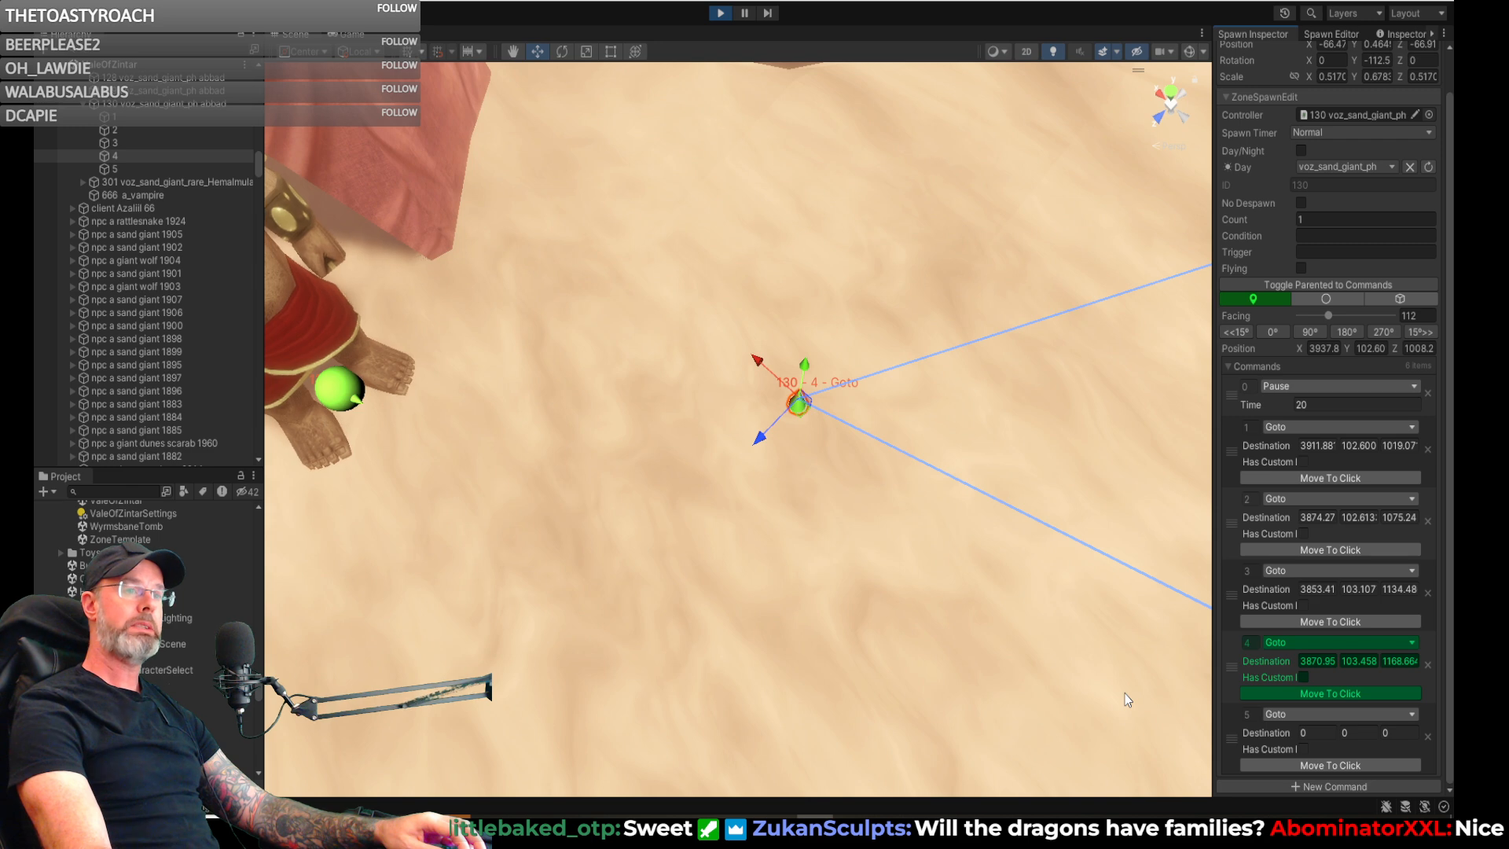
- Change spawn 130's new fifth command to Pause
right_click_drag(1025, 644, 1315, 482)
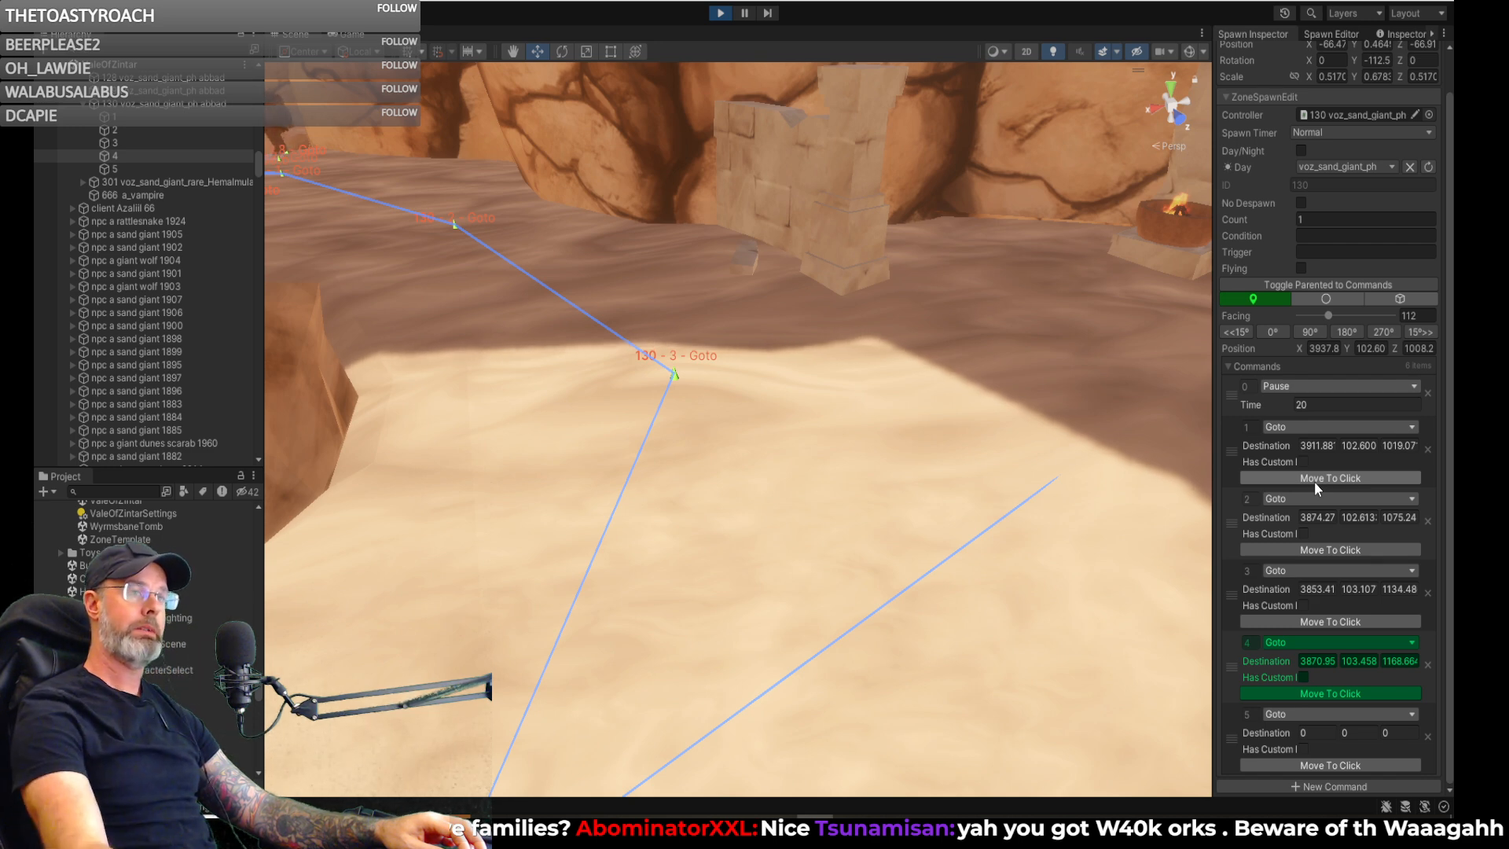
mouse_move(1051, 527)
right_mouse_down()
mouse_move(620, 585)
mouse_move(499, 580)
mouse_move(504, 591)
right_mouse_up()
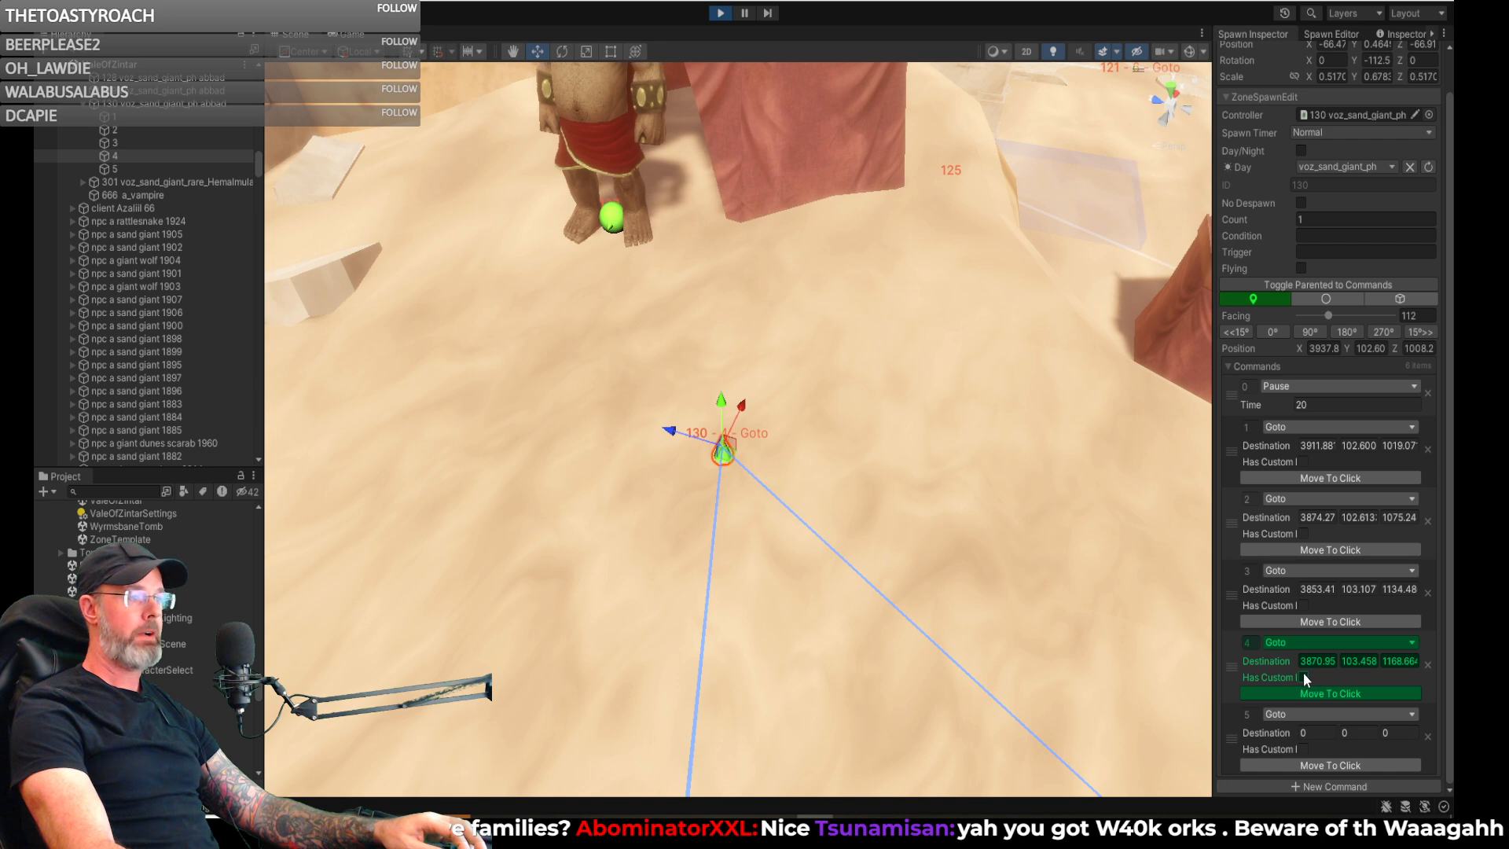
right_click_drag(886, 549, 700, 573)
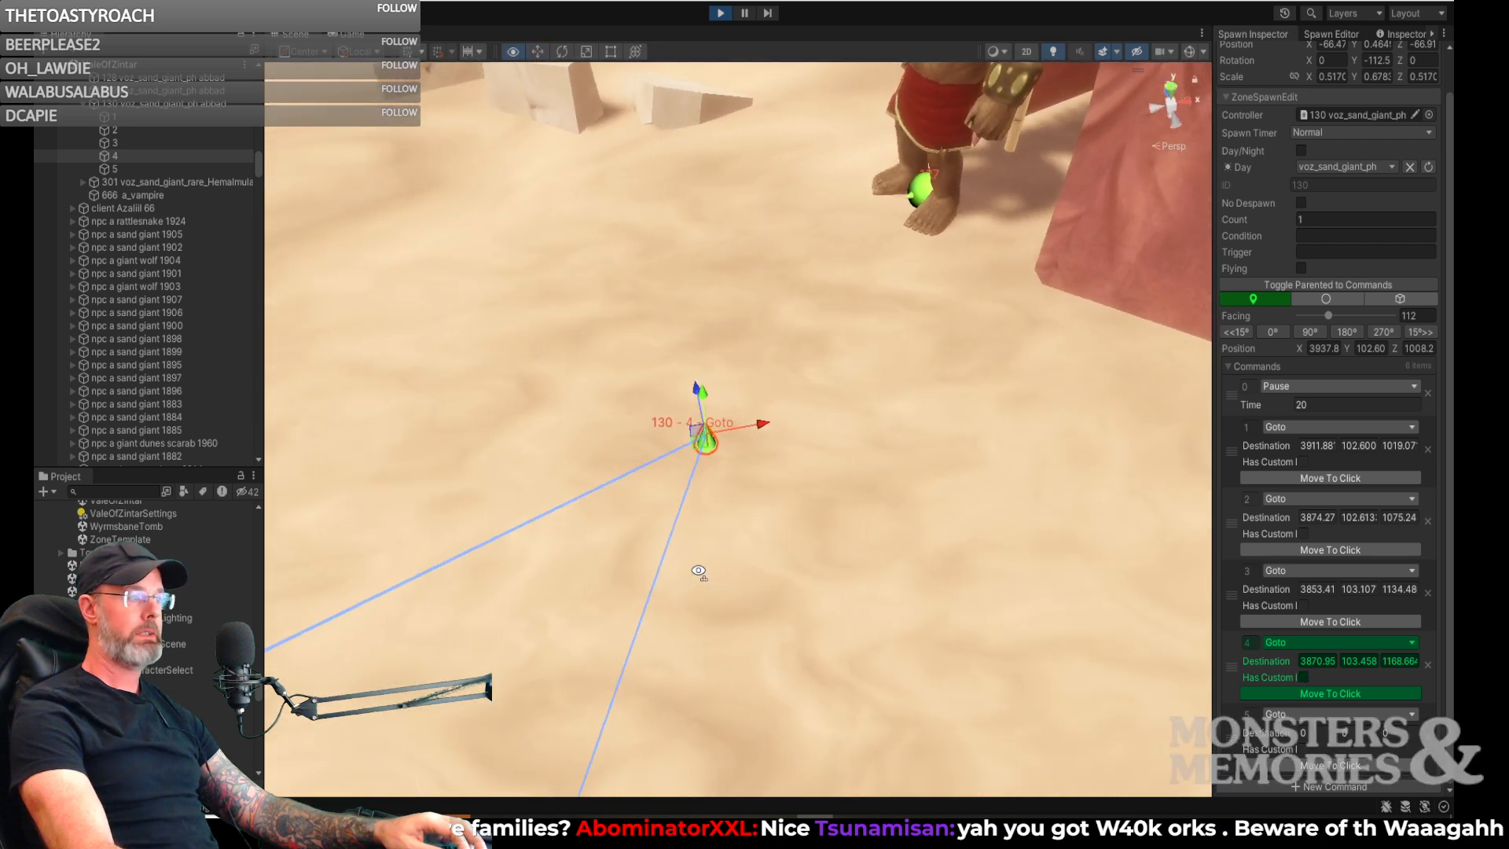
left_click(1302, 677)
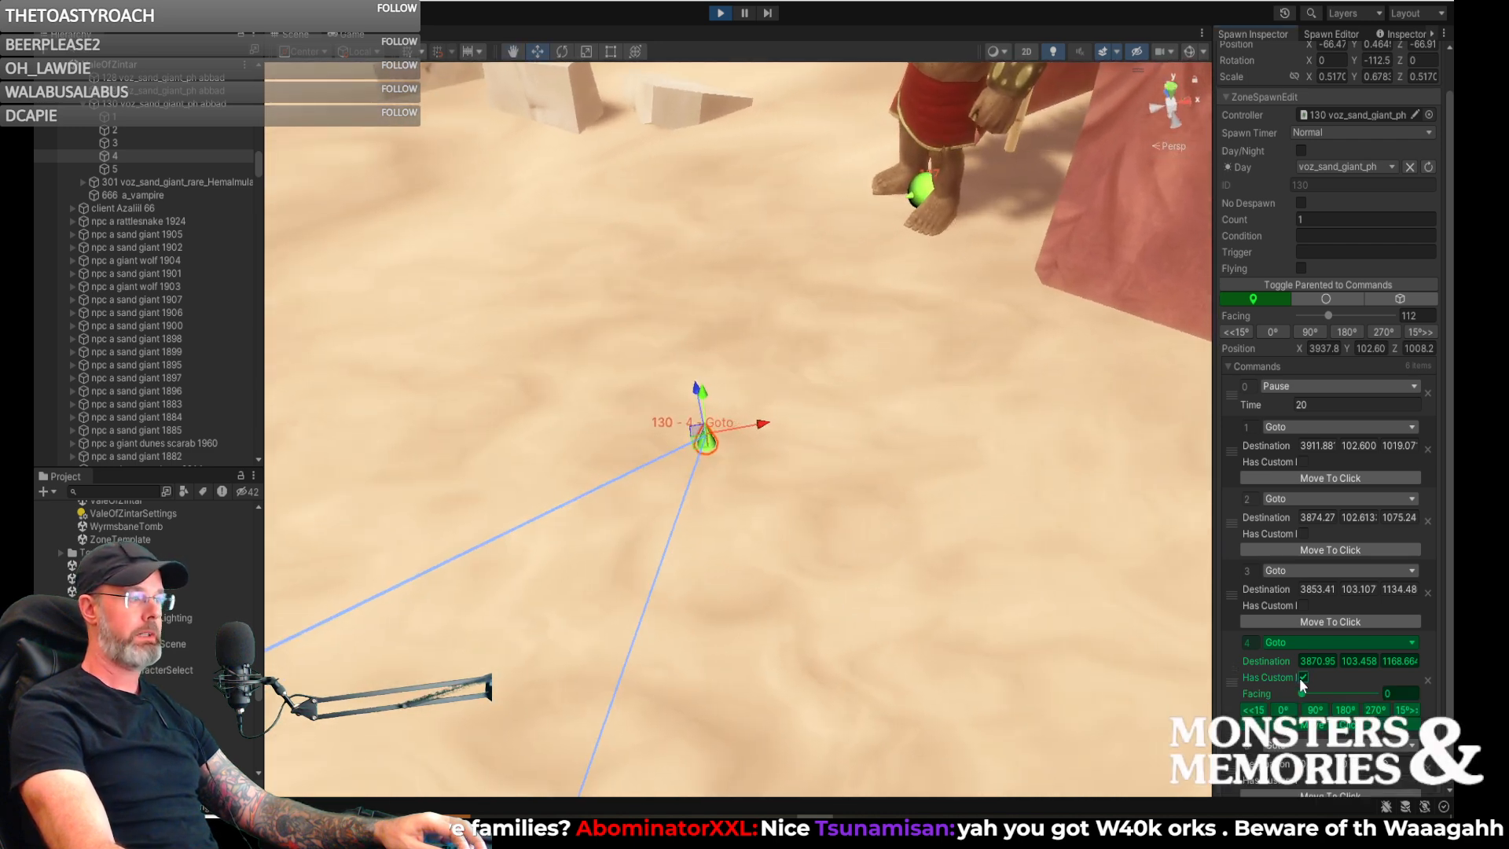
left_click(1300, 677)
mouse_move(838, 566)
right_mouse_down()
mouse_move(809, 569)
mouse_move(845, 590)
right_mouse_up()
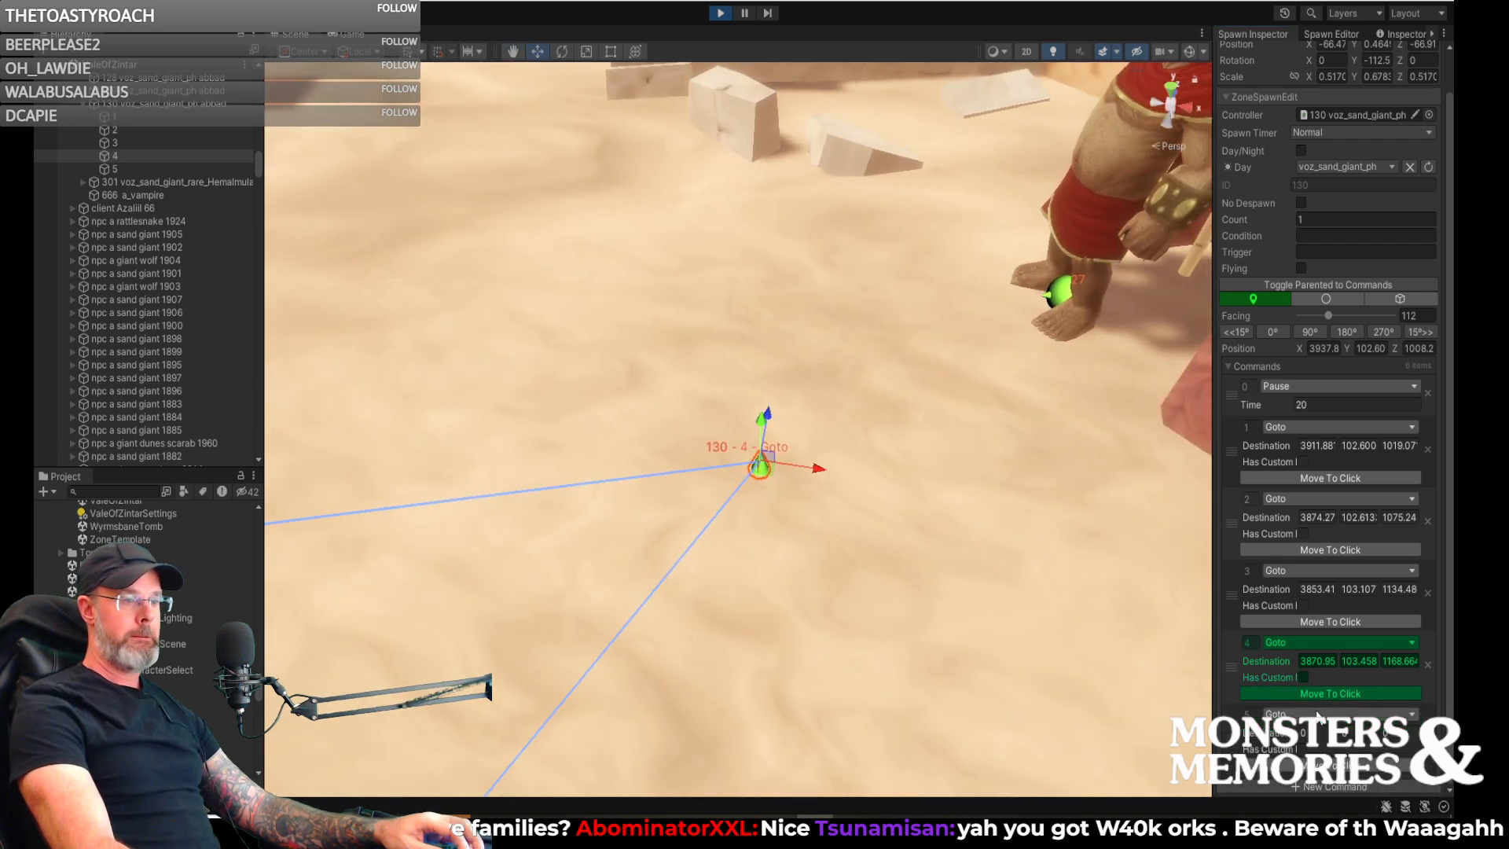
left_click(1317, 714)
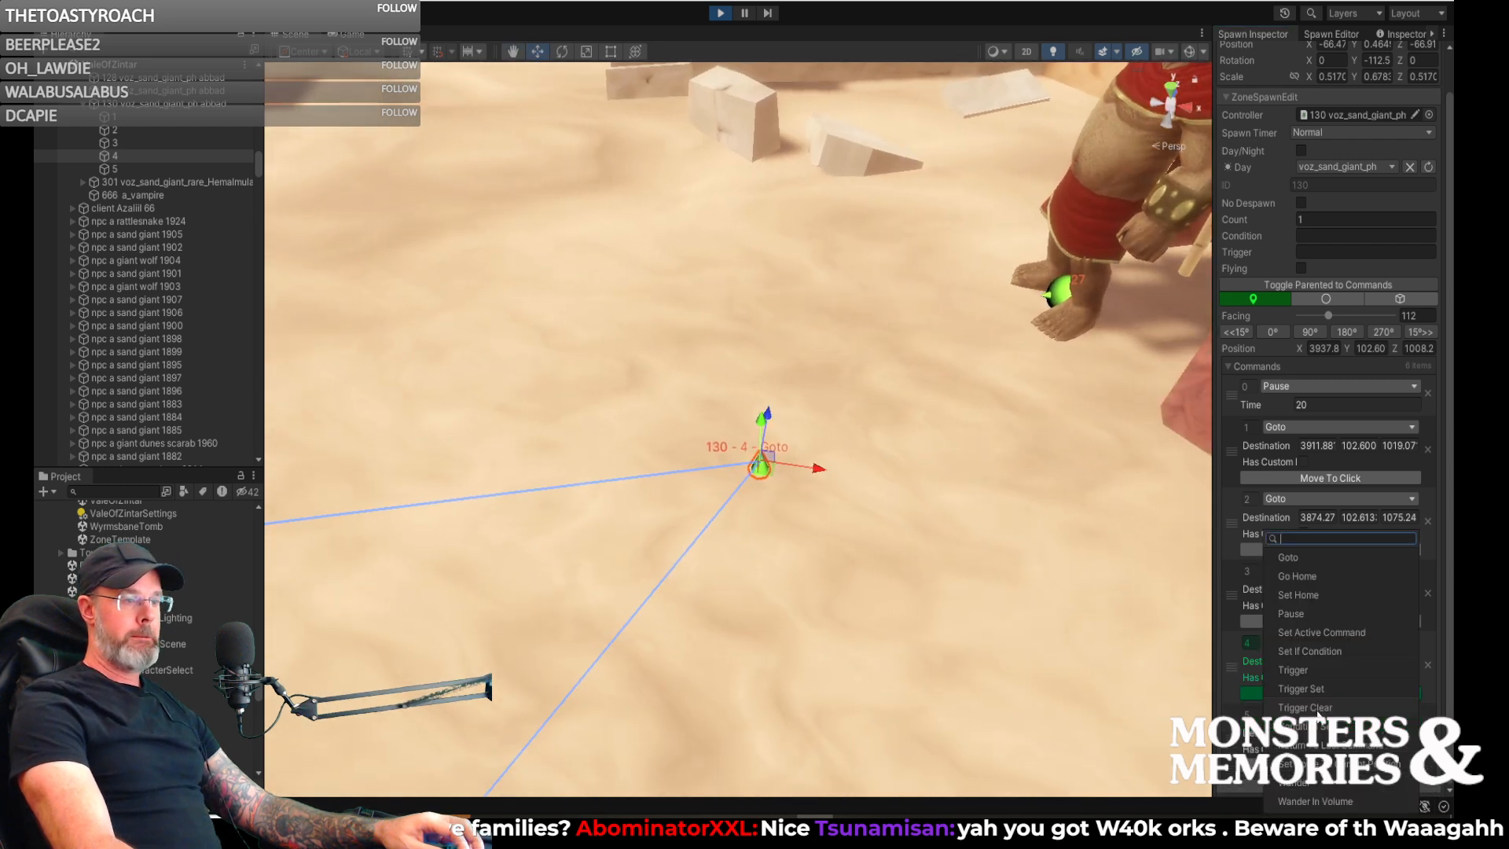
left_click(1303, 612)
- Give the fourth Goto a custom facing of 43 and shift its destination to about 3869.77, 103.46, 1168.55
mouse_move(1001, 629)
right_mouse_down()
mouse_move(953, 700)
mouse_move(933, 616)
mouse_move(799, 532)
mouse_move(721, 623)
mouse_move(756, 538)
right_mouse_up()
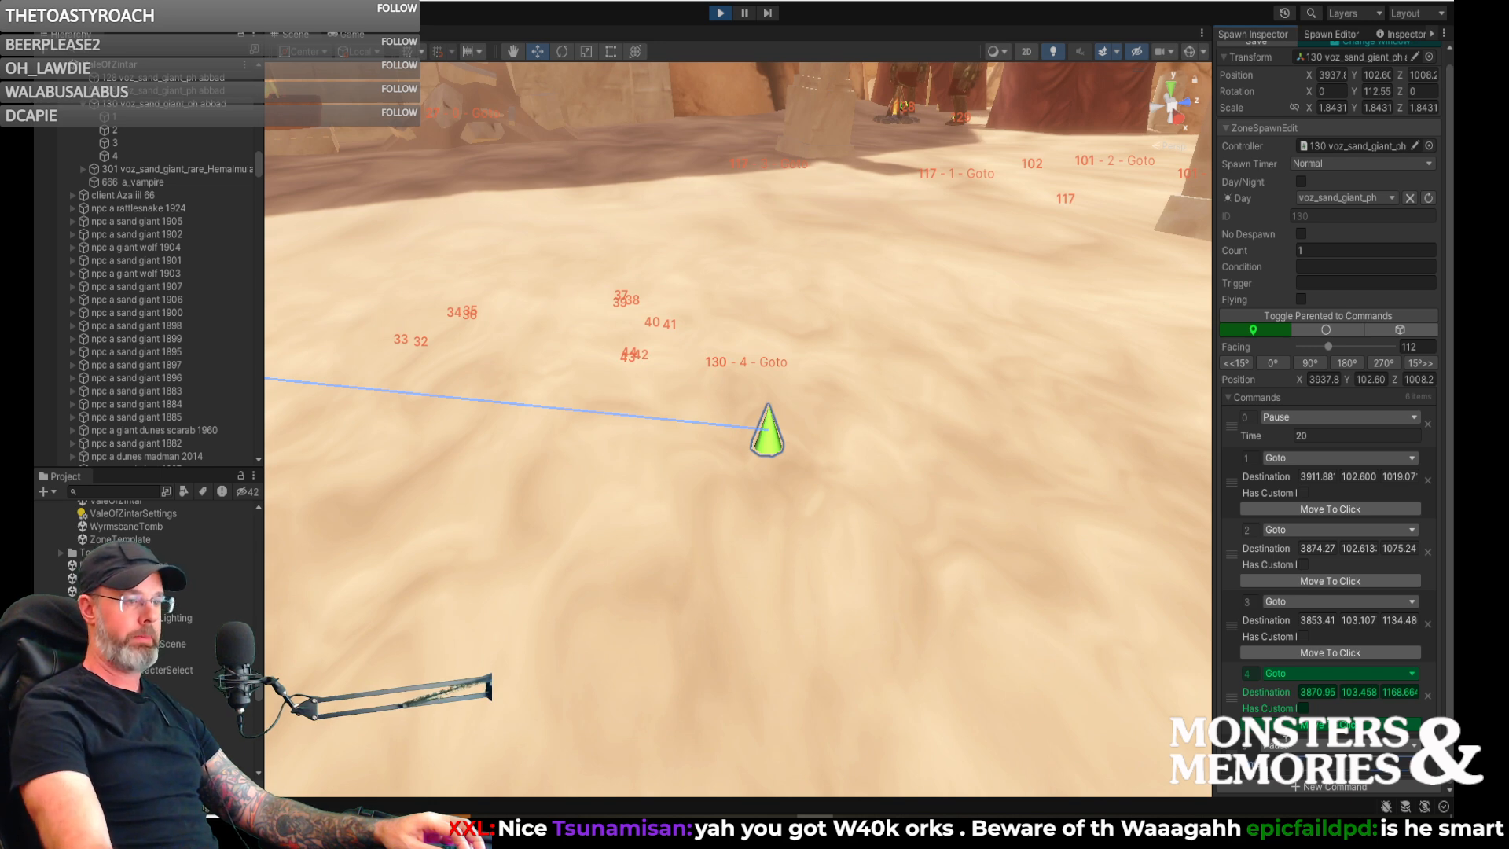
left_click(1304, 709)
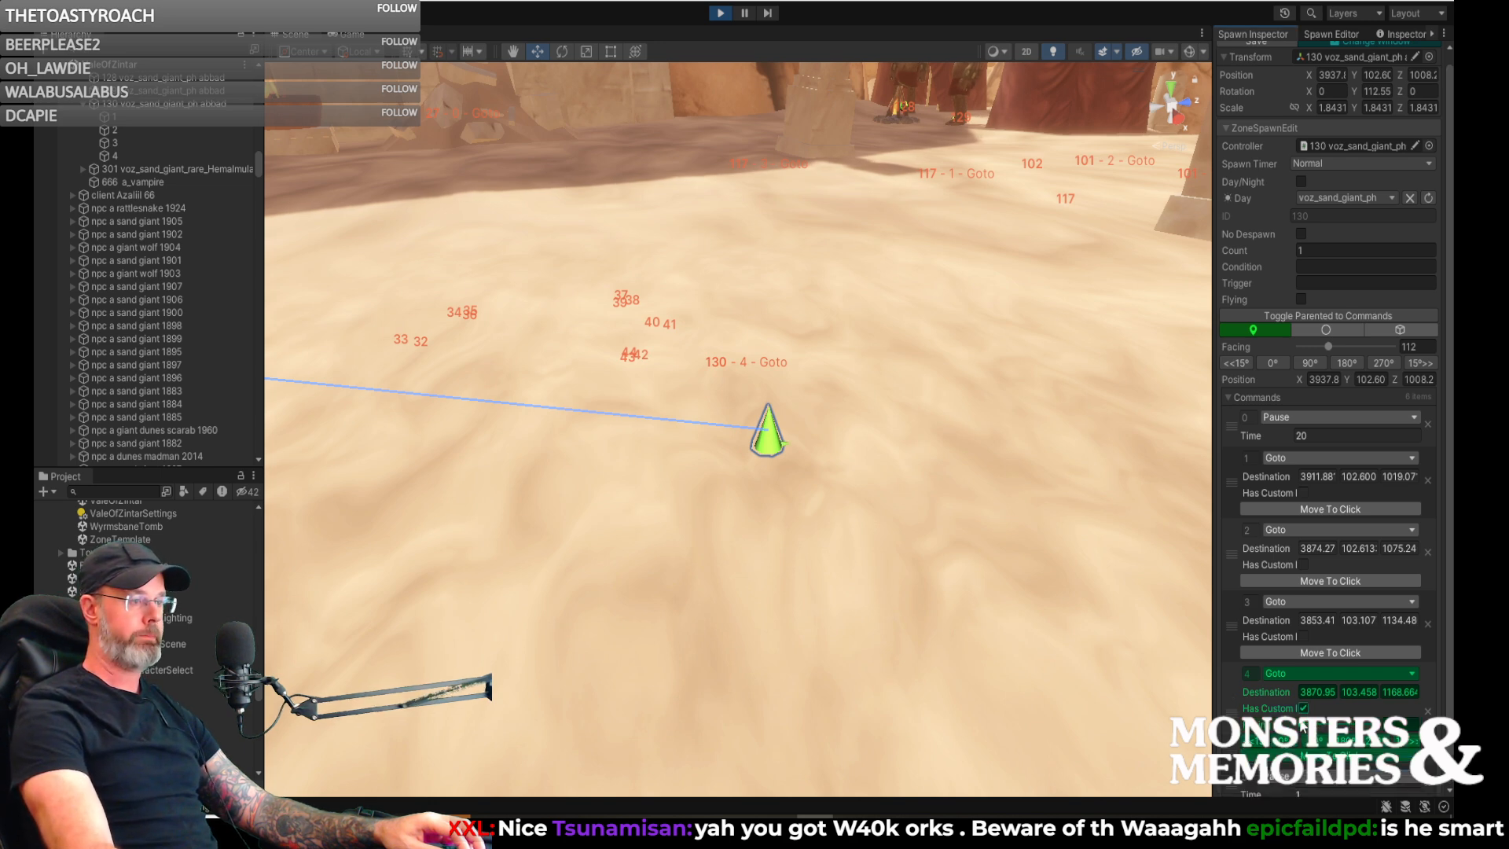
right_click_drag(1092, 669, 825, 651)
key("s")
left_click(786, 535)
left_click_drag(785, 534, 752, 511)
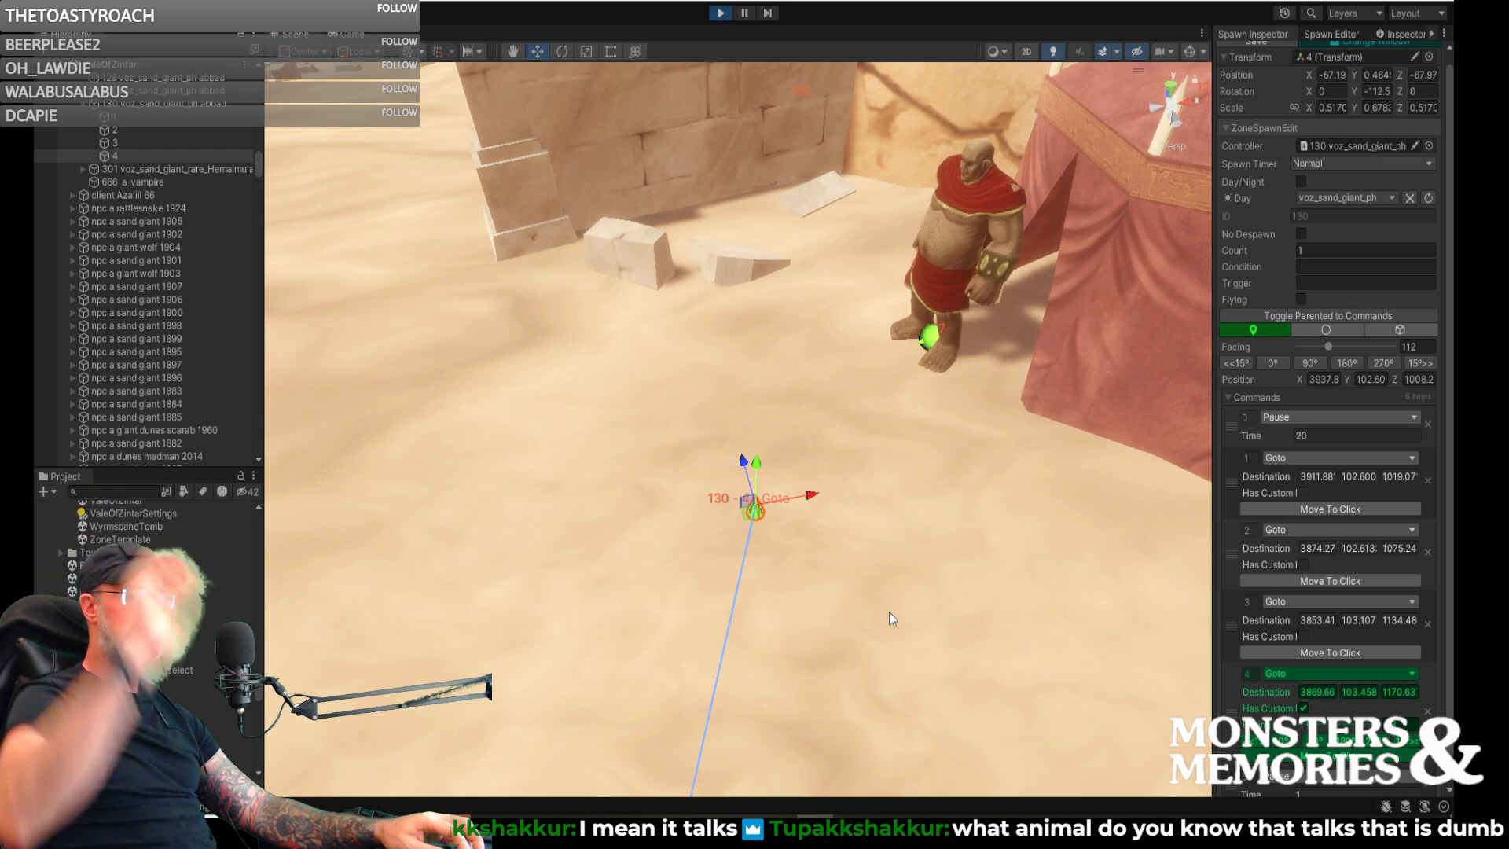
key("d")
right_click_drag(830, 569, 616, 597)
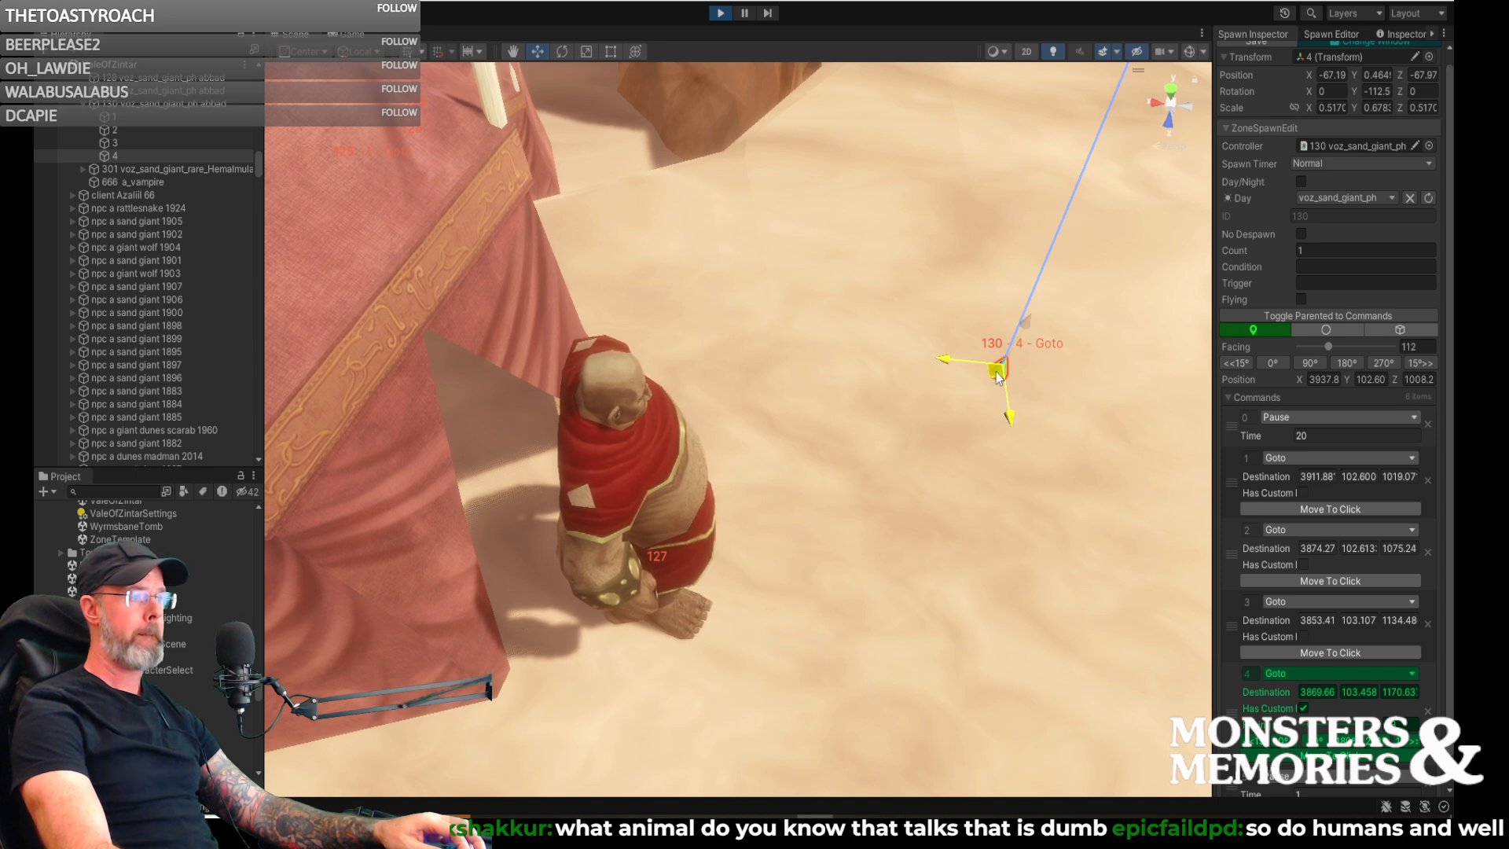
left_click_drag(997, 374, 989, 343)
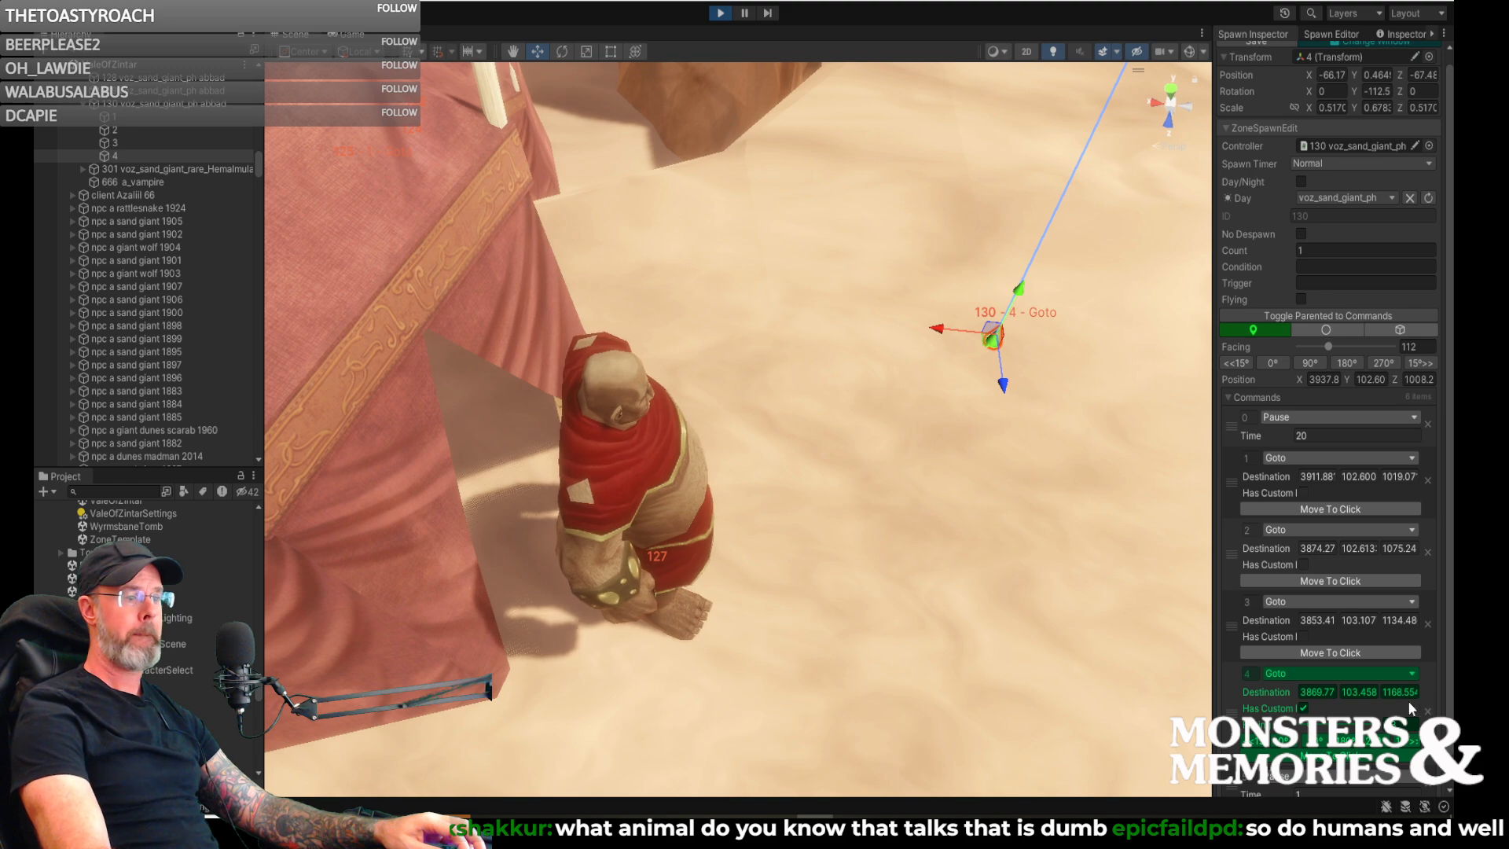
- Set the time of spawn 130's fifth command, the Pause, to 30
scroll(1317, 780, "down", 1)
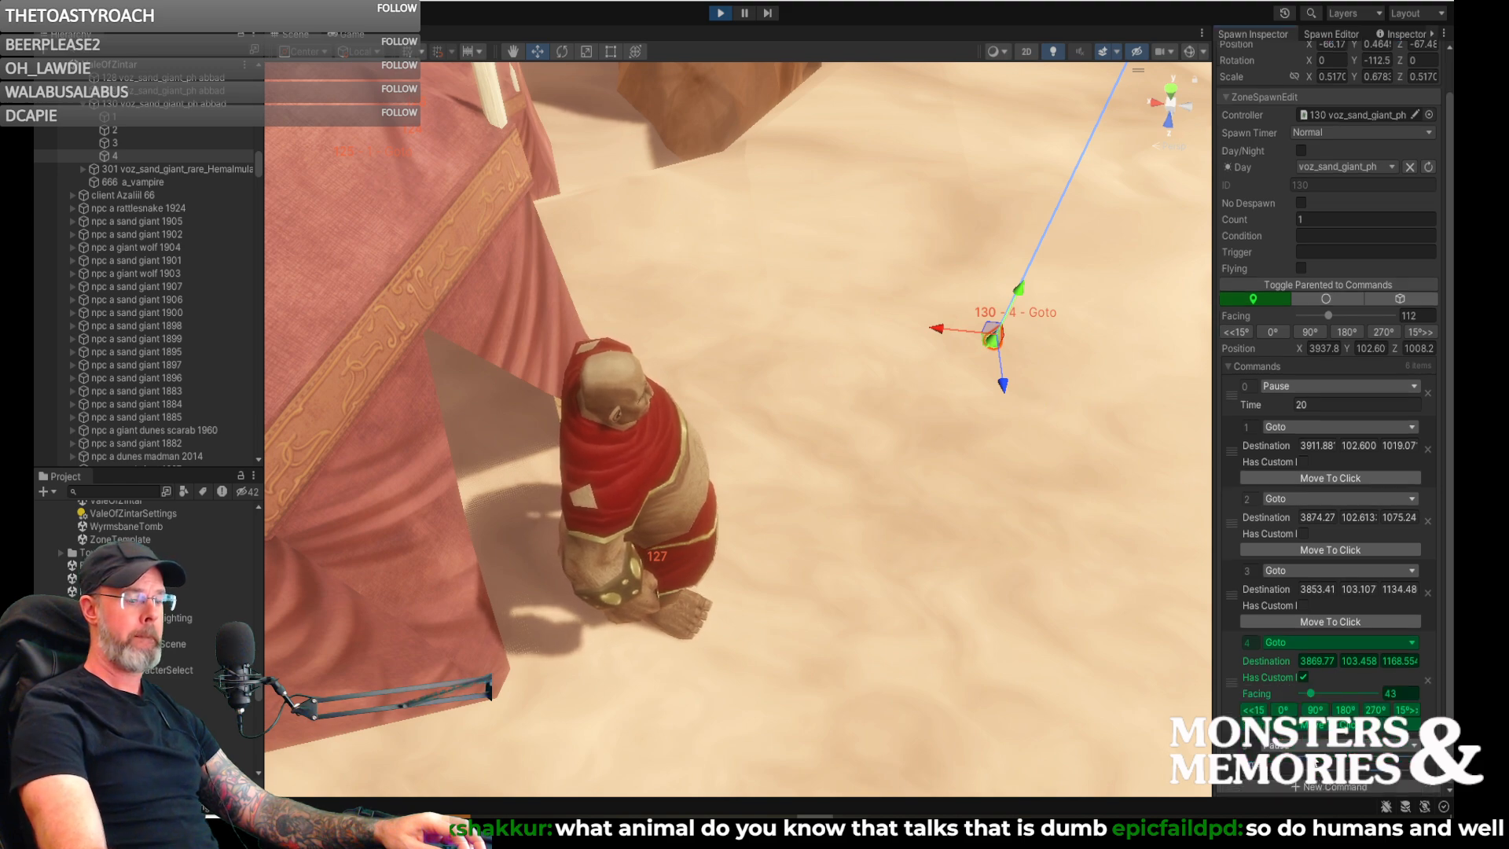
right_click_drag(1107, 483, 247, 470)
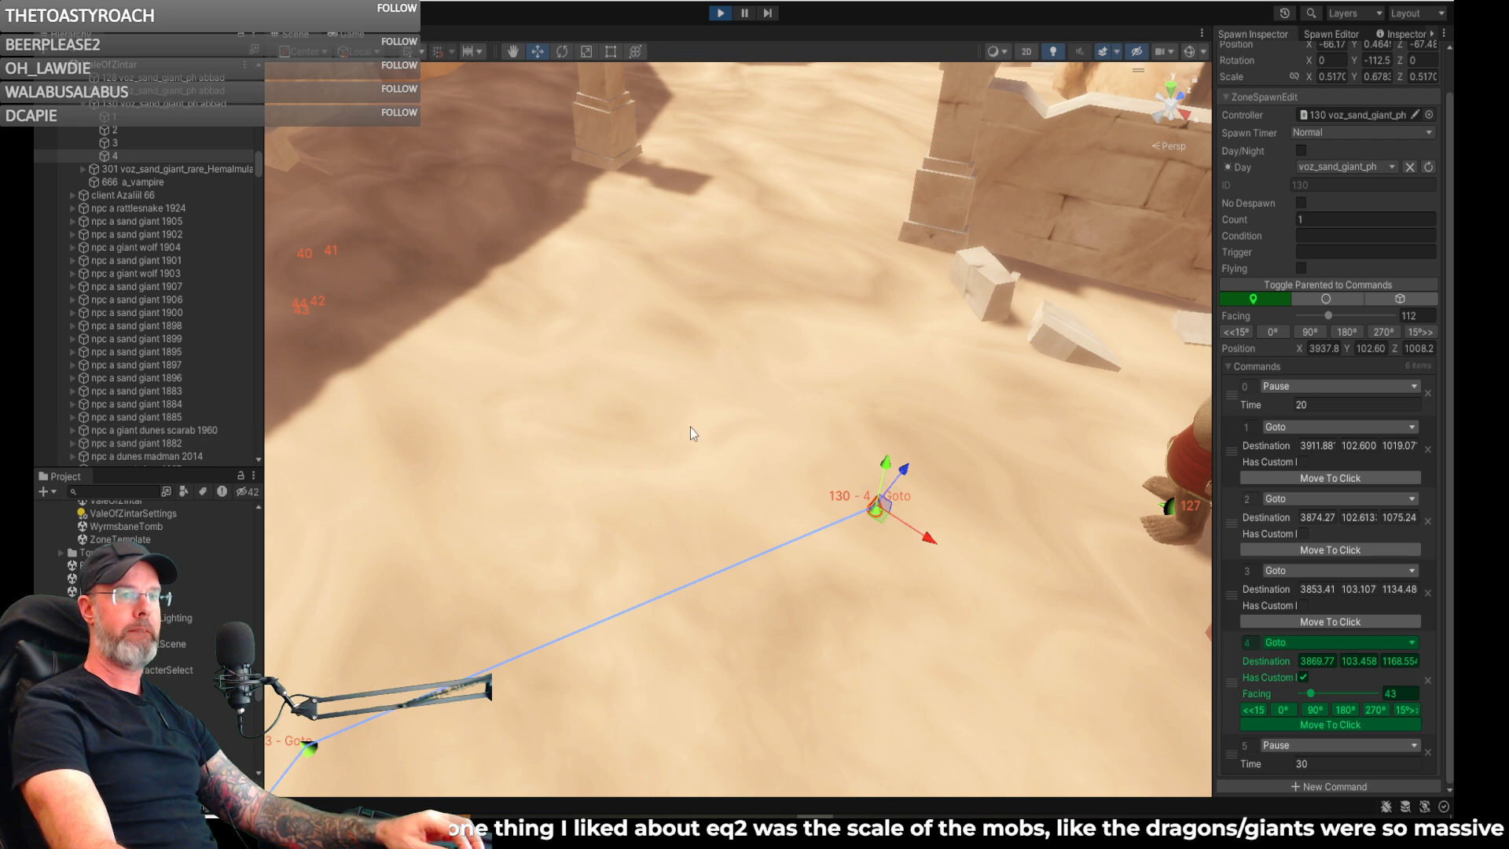
right_click_drag(1017, 331, 1088, 304)
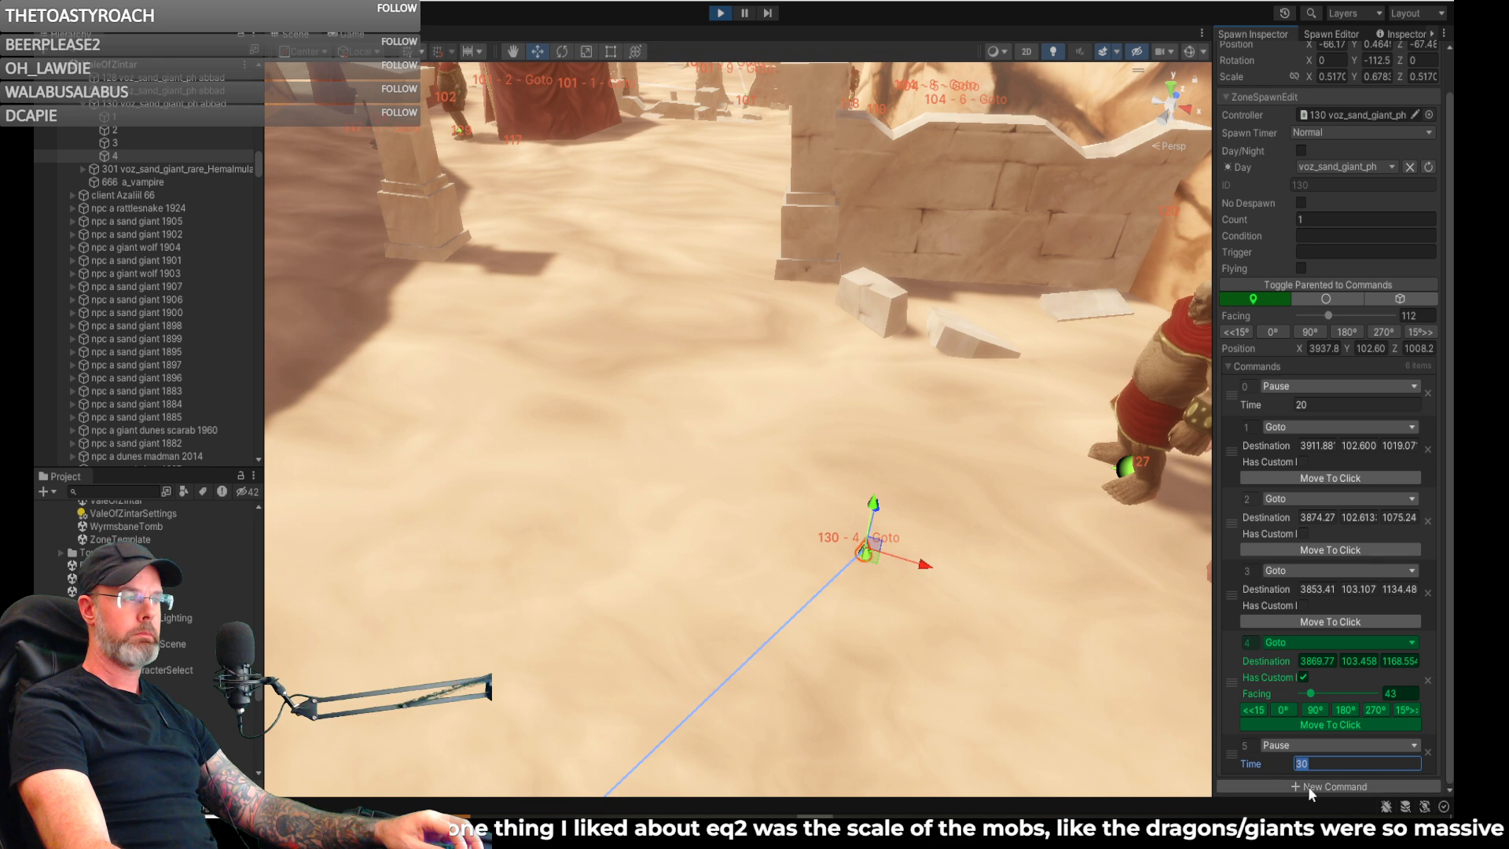
- Add a sixth command, a Goto, on the sand short of the next tent camp, at about 3799.91, 102.05, 1225.43
left_click(1308, 786)
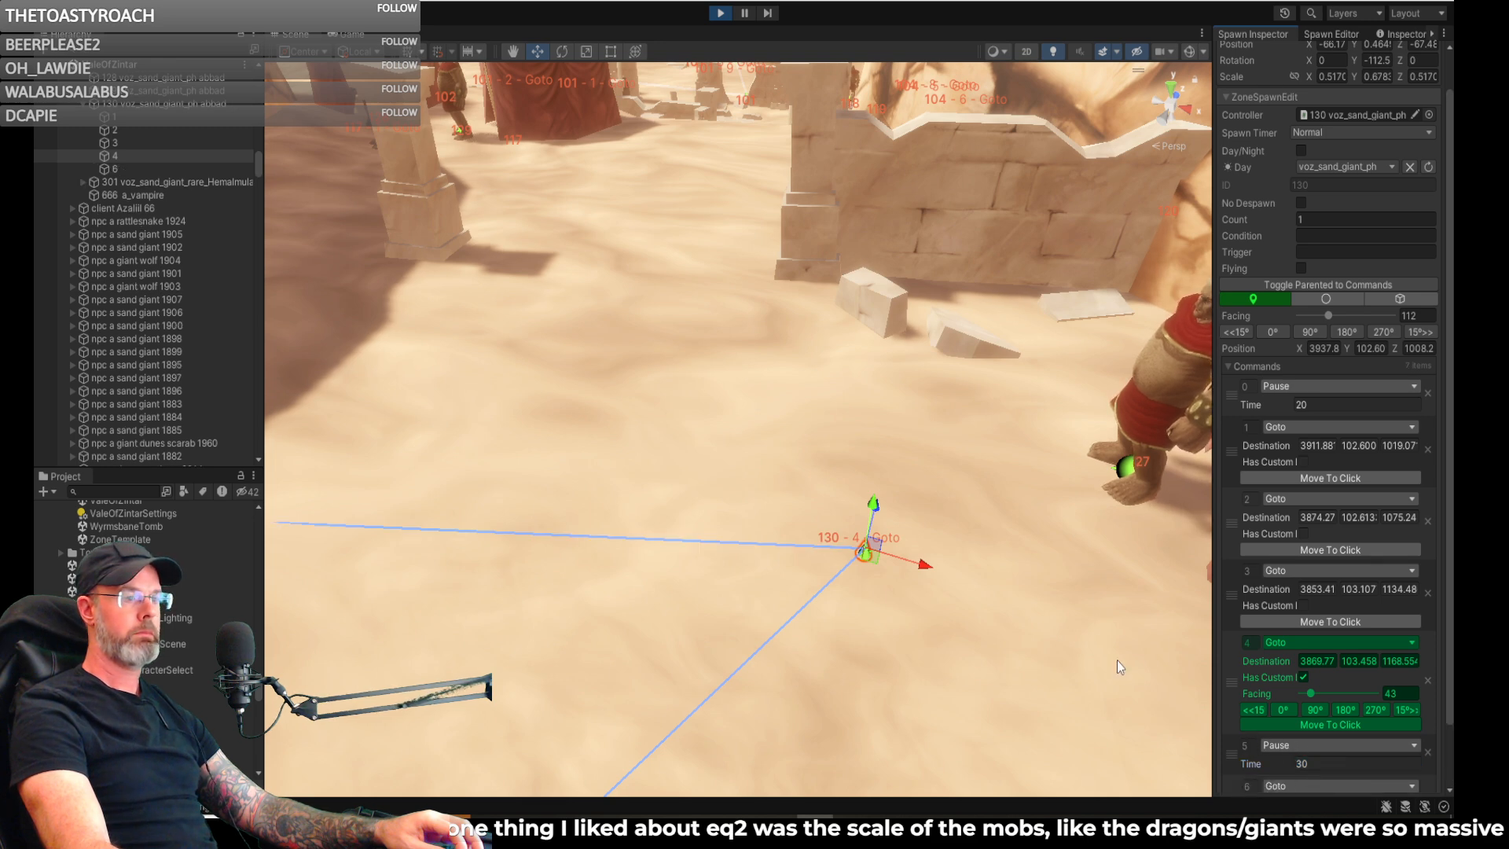
right_click_drag(884, 411, 819, 332)
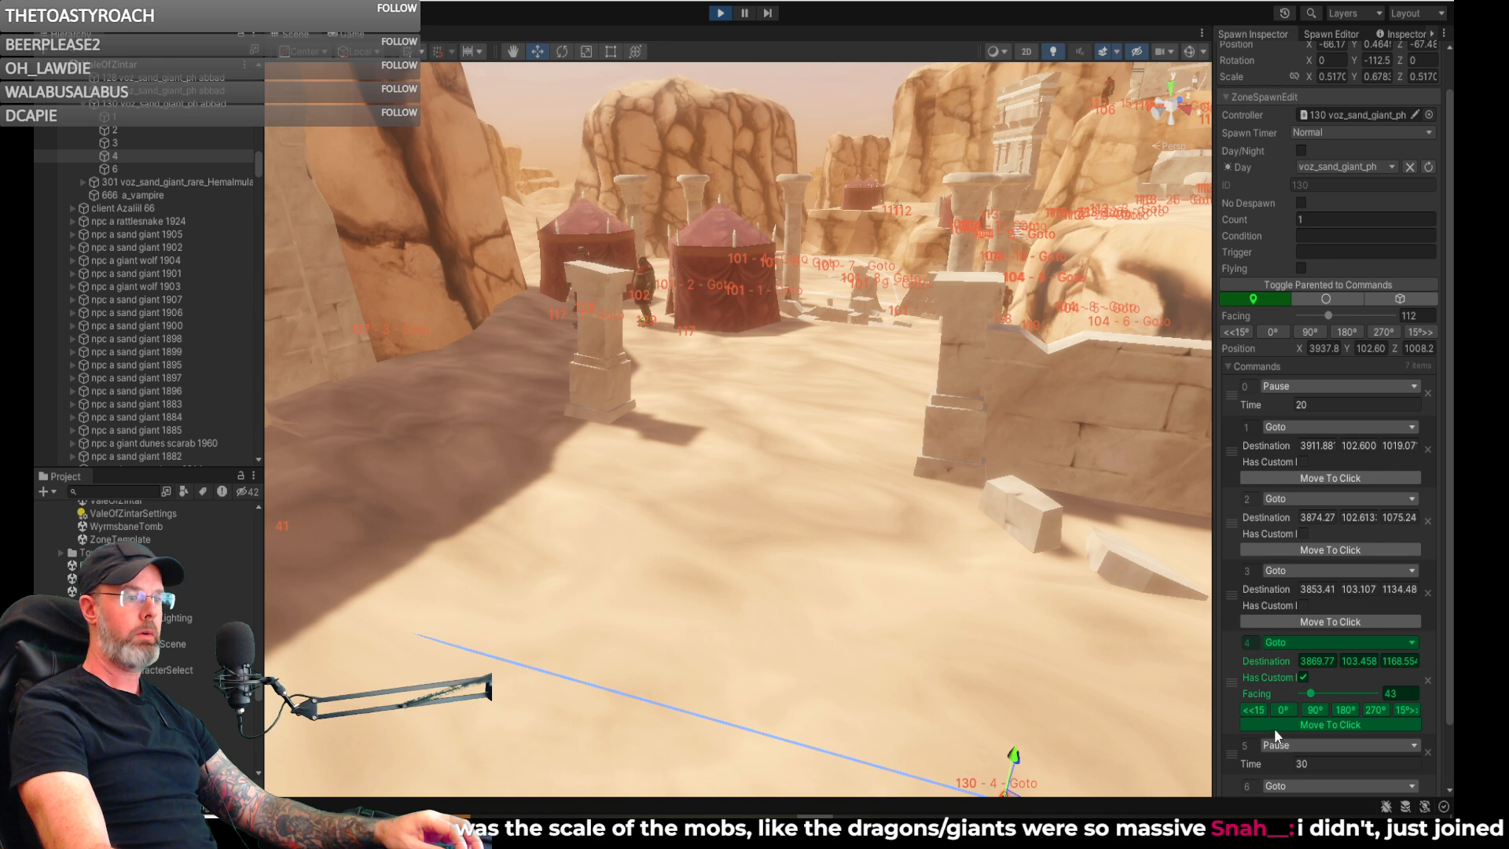
scroll(1275, 734, "down", 3)
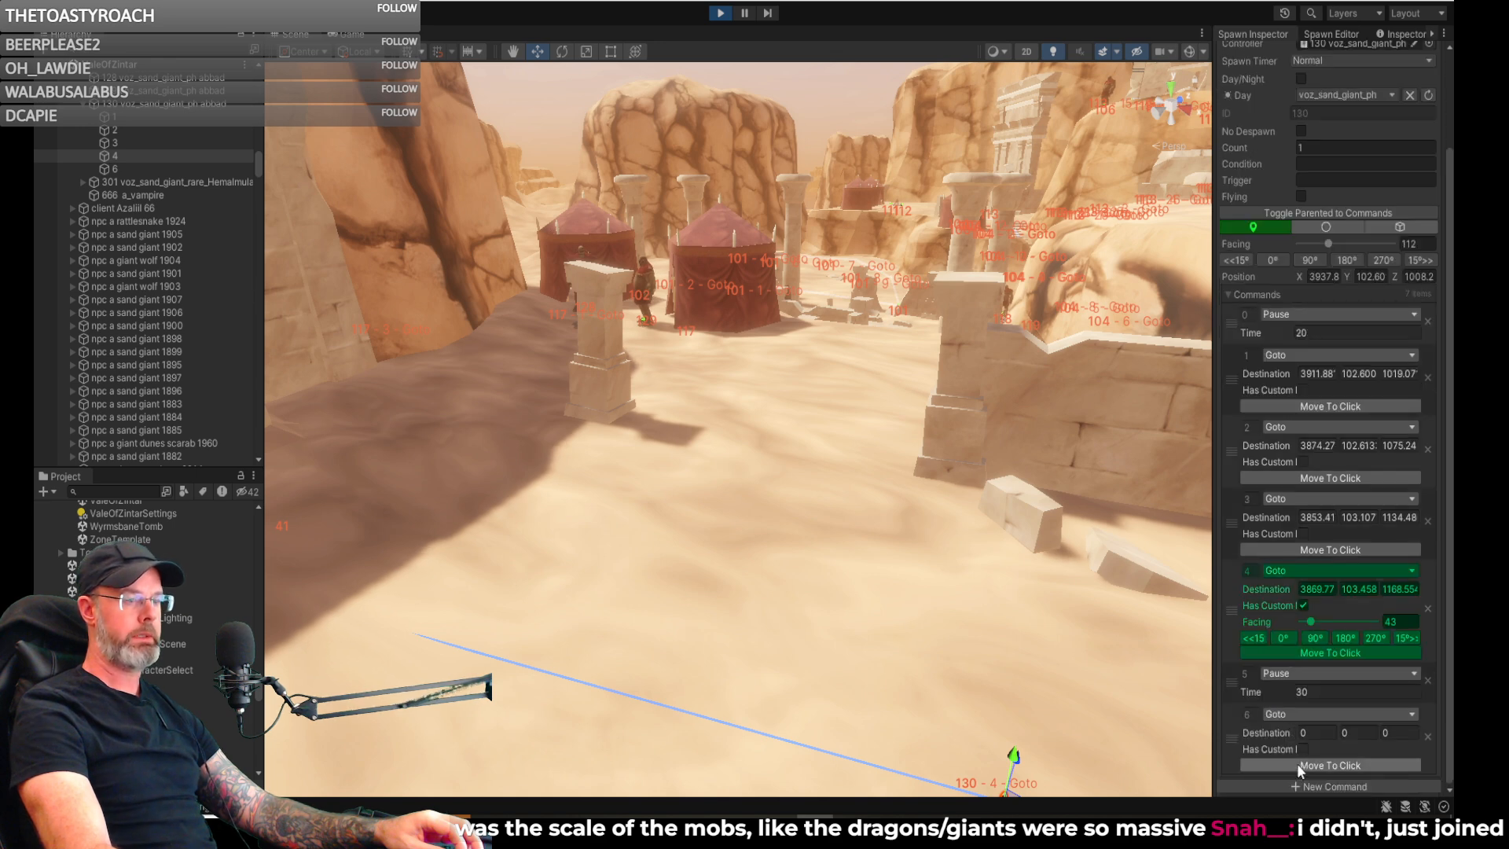
left_click(1295, 766)
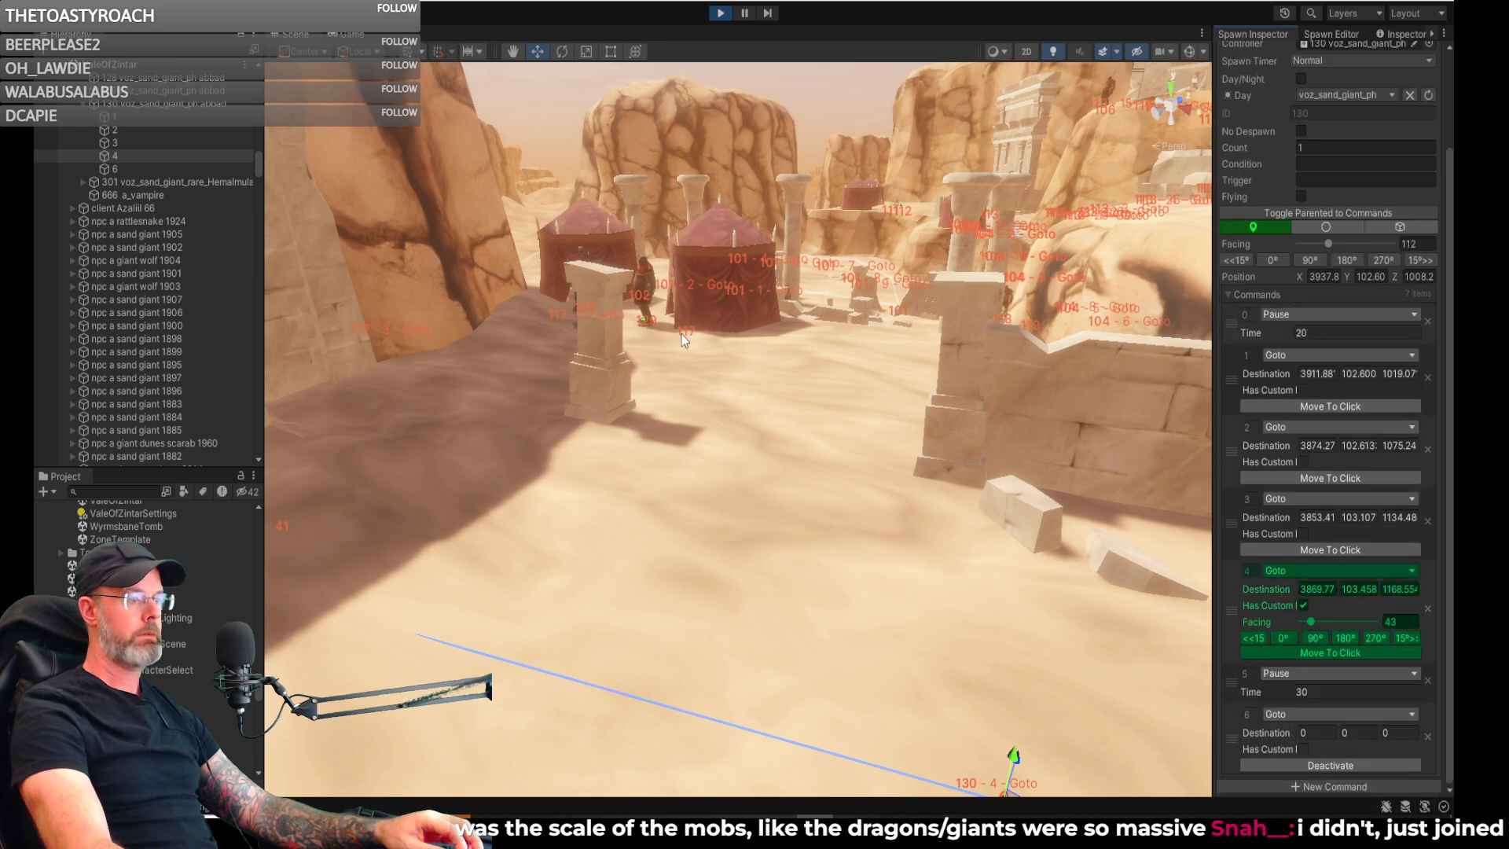
left_click(691, 361)
right_click_drag(691, 361, 778, 542)
key("w")
- Add a seventh command, a Goto, with its destination beside the campfire at about 3770.96, 102.34, 1227.02
left_click(1303, 786)
left_click(1314, 765)
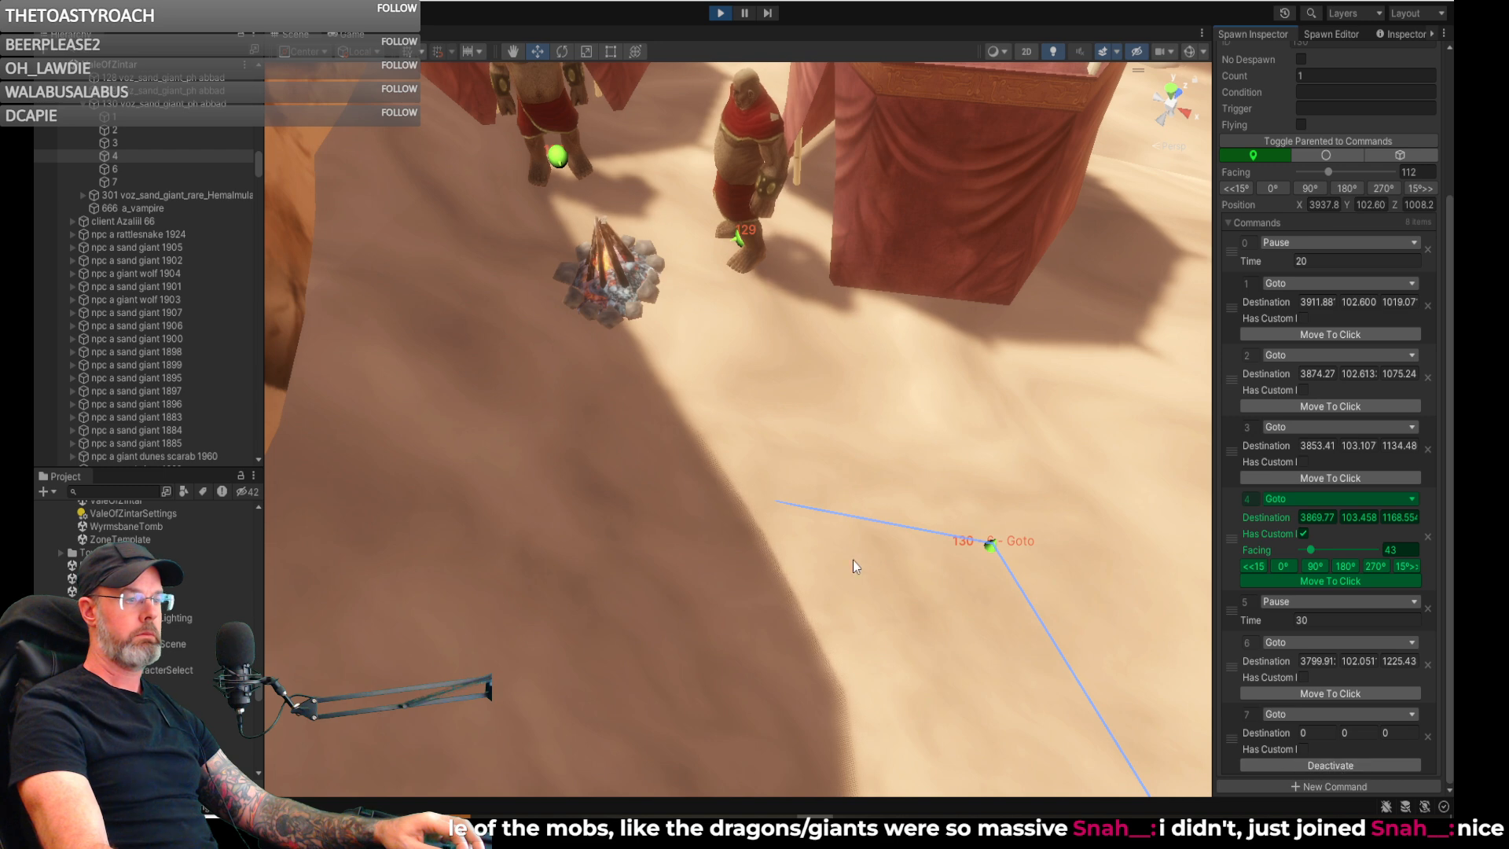
left_click(643, 351)
right_click_drag(662, 361, 699, 345)
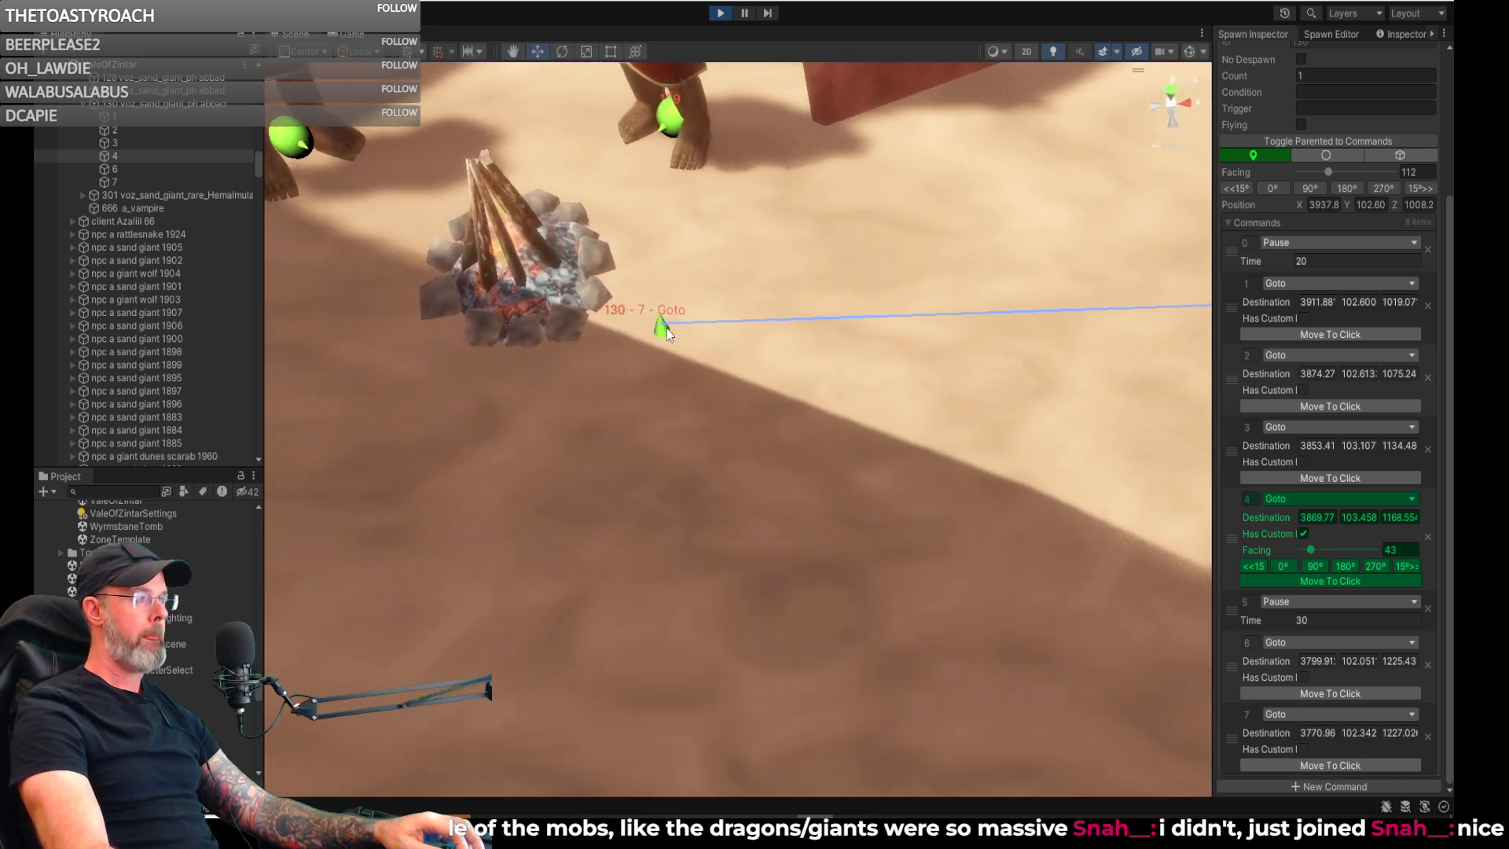
- Move the campfire waypoint to about 3772.99, 102.34, 1224.10 and give it a custom facing of 321
left_click(665, 330)
left_click_drag(672, 337, 720, 384)
right_click_drag(724, 393, 816, 354)
right_click_drag(1030, 459, 1023, 441)
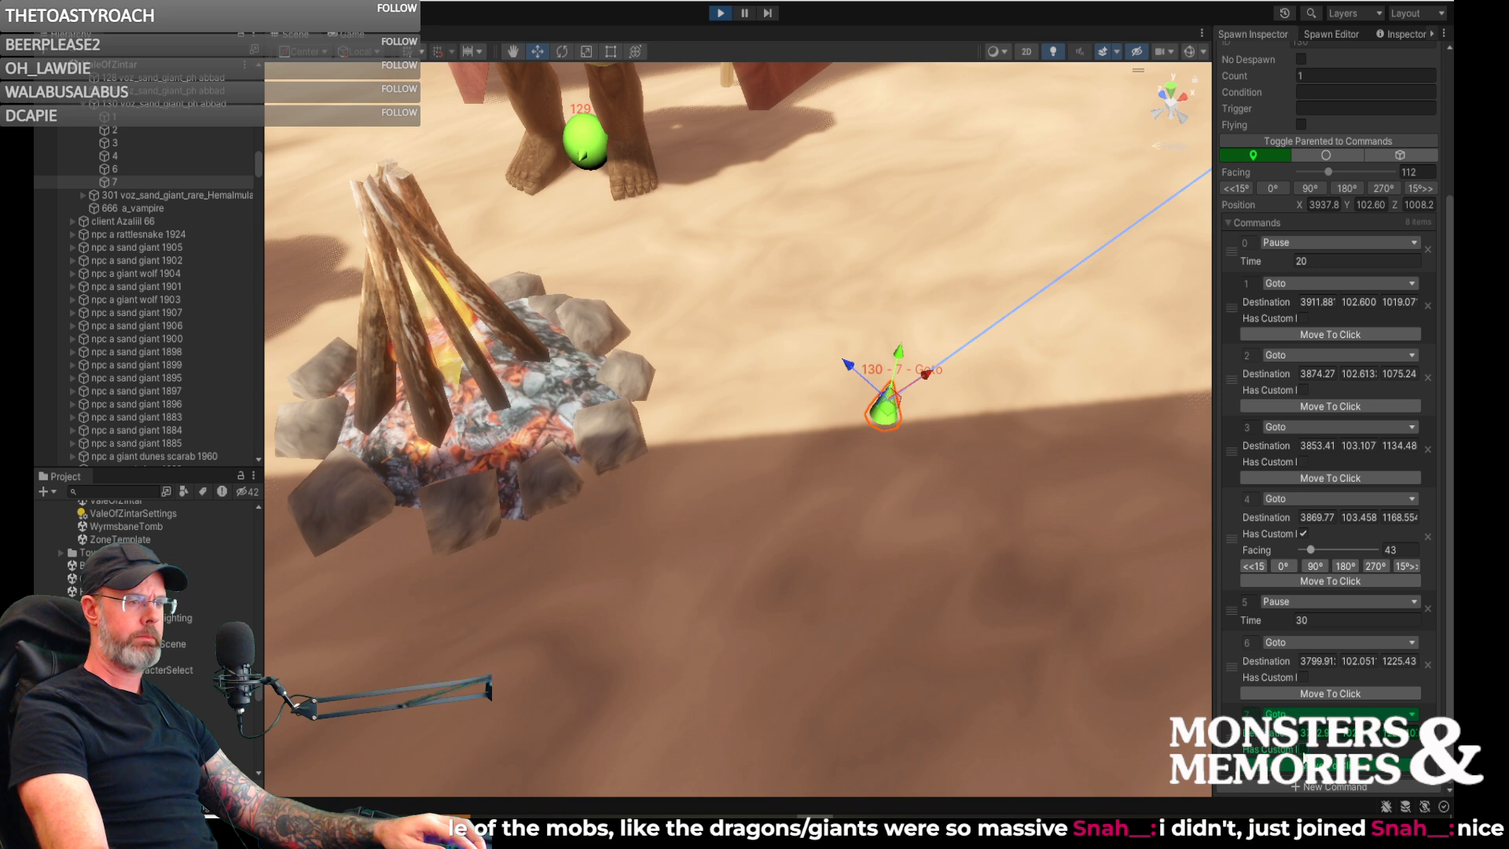
left_click(1304, 749)
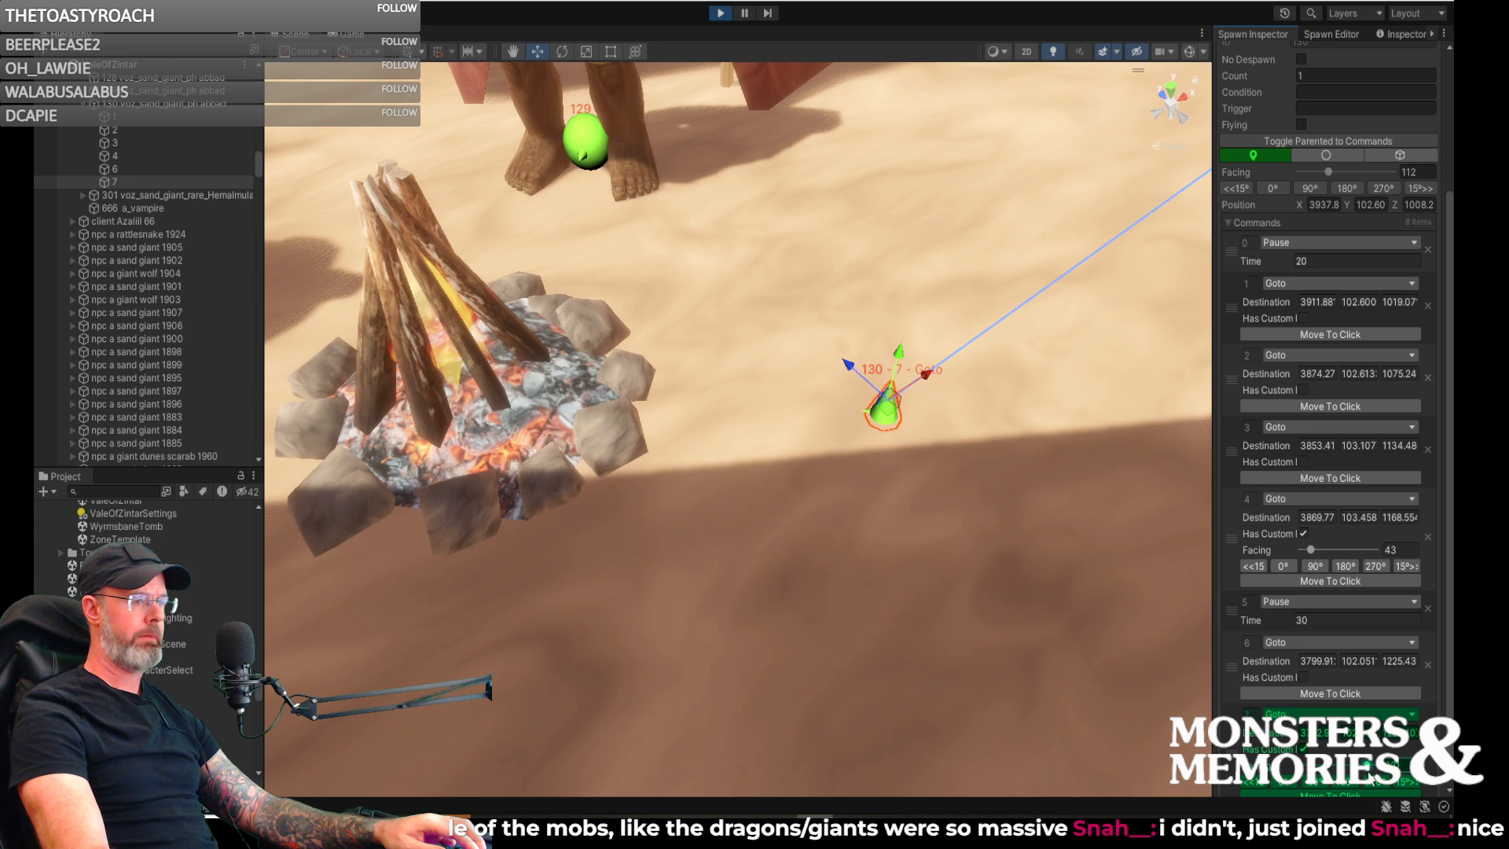
scroll(1372, 759, "down", 2)
left_click(1397, 786)
- Add an eighth command to spawn 130 as a Pause with a time of 30
left_click(1327, 785)
left_click(1359, 706)
scroll(1359, 707, "down", 2)
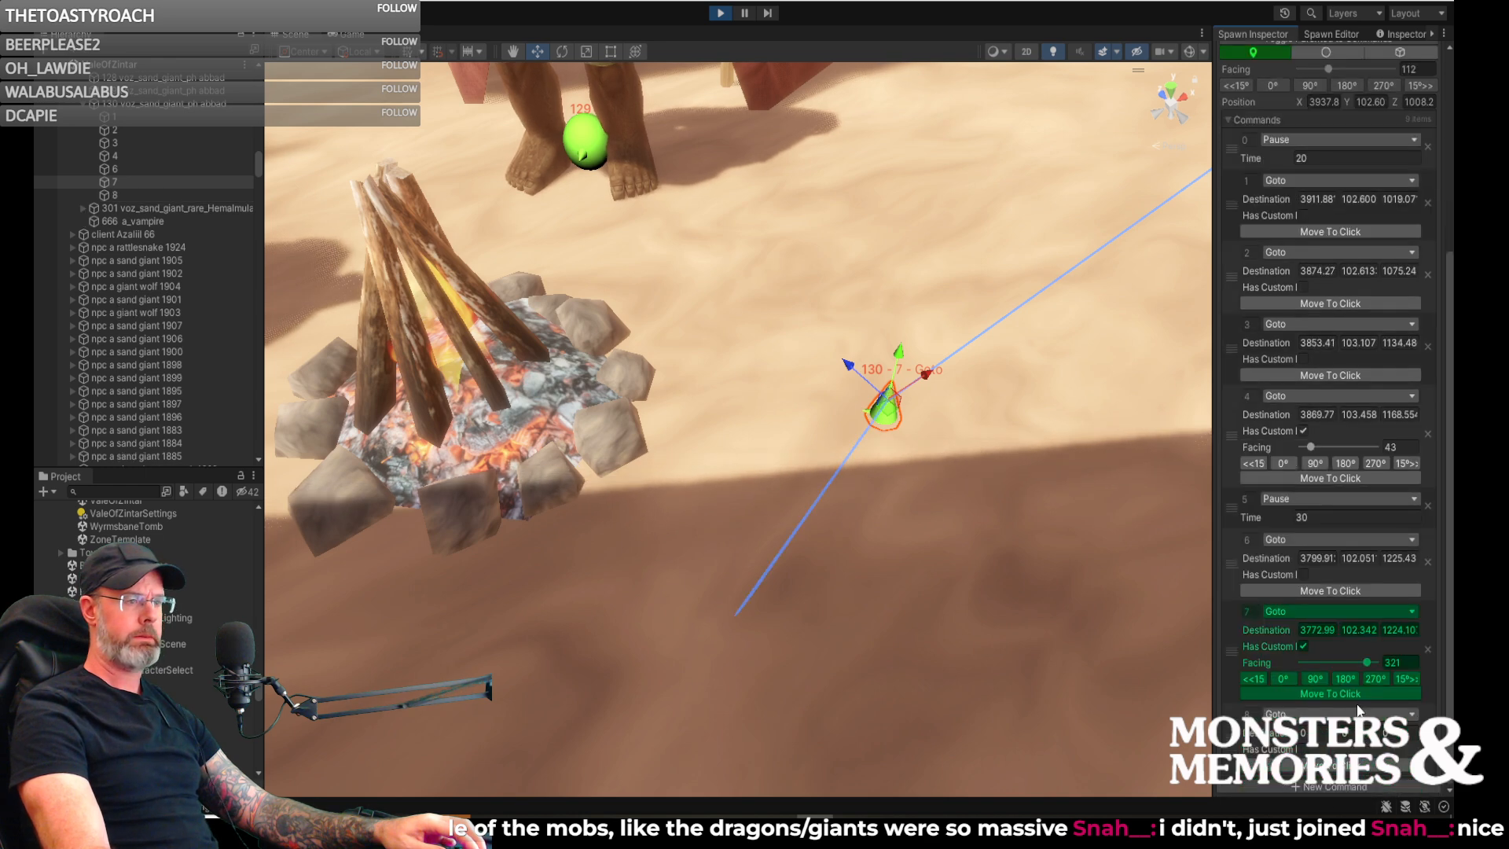
left_click(1302, 715)
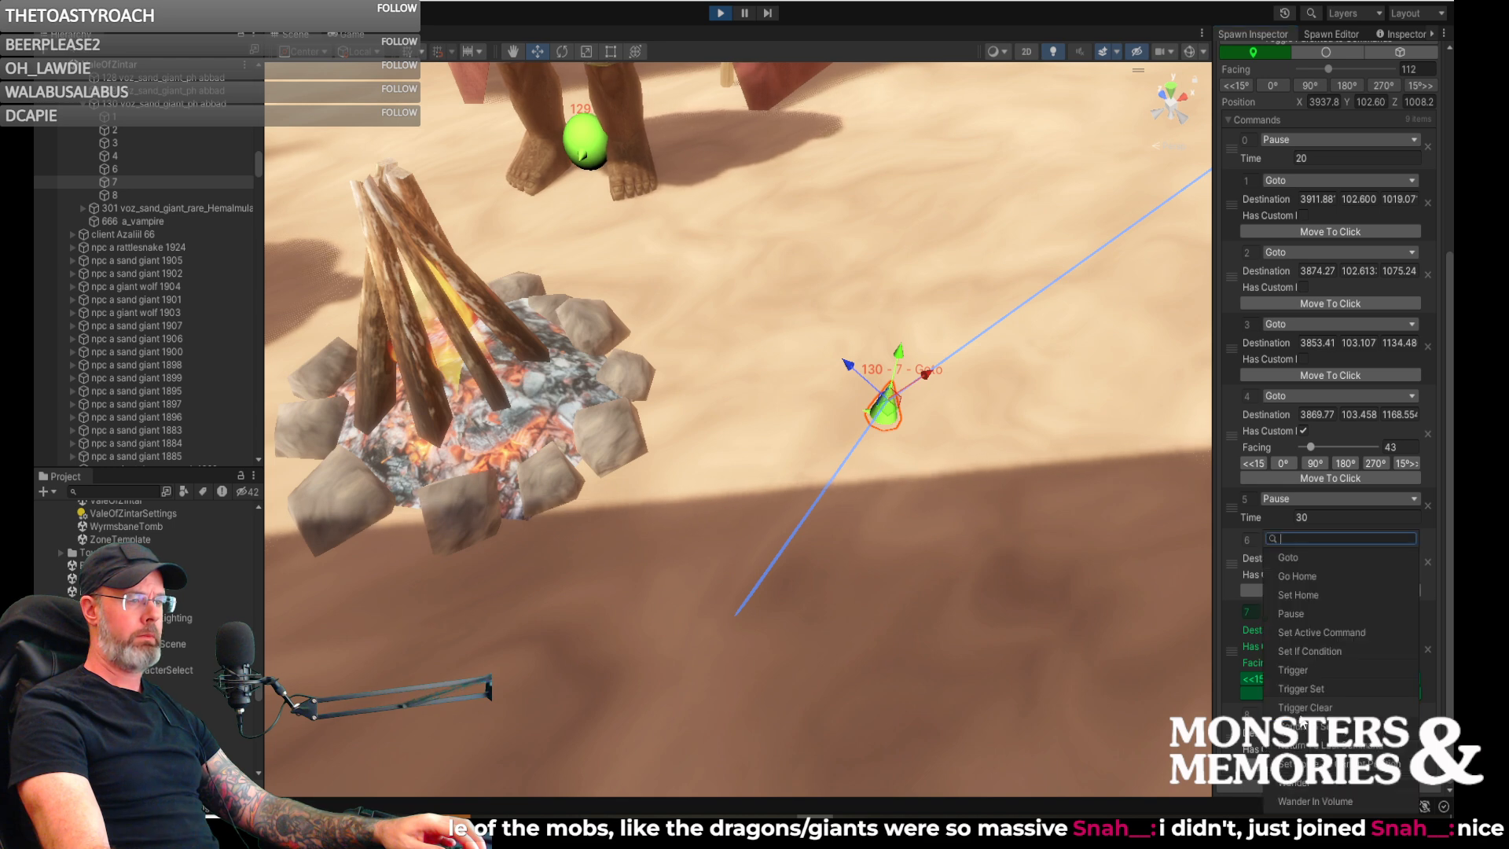
left_click(1304, 614)
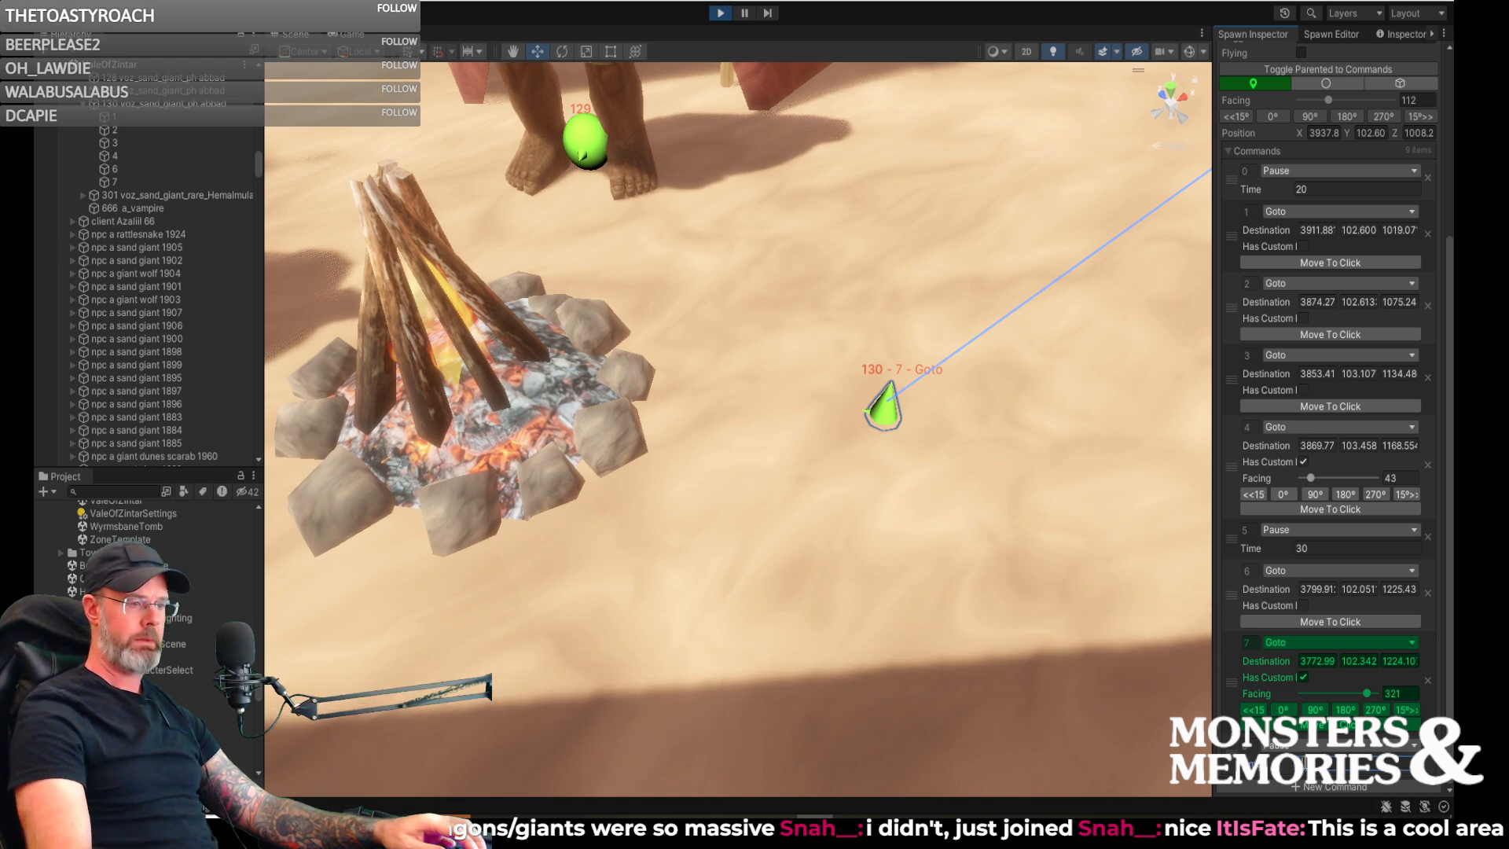
- Add a ninth command, a Goto, on the sand heading back from the campfire, at about 3783.67, 103.01, 1187.21
left_click(1286, 786)
scroll(1289, 785, "down", 2)
right_click_drag(1140, 599, 1502, 599)
key("s")
key("a")
key("e")
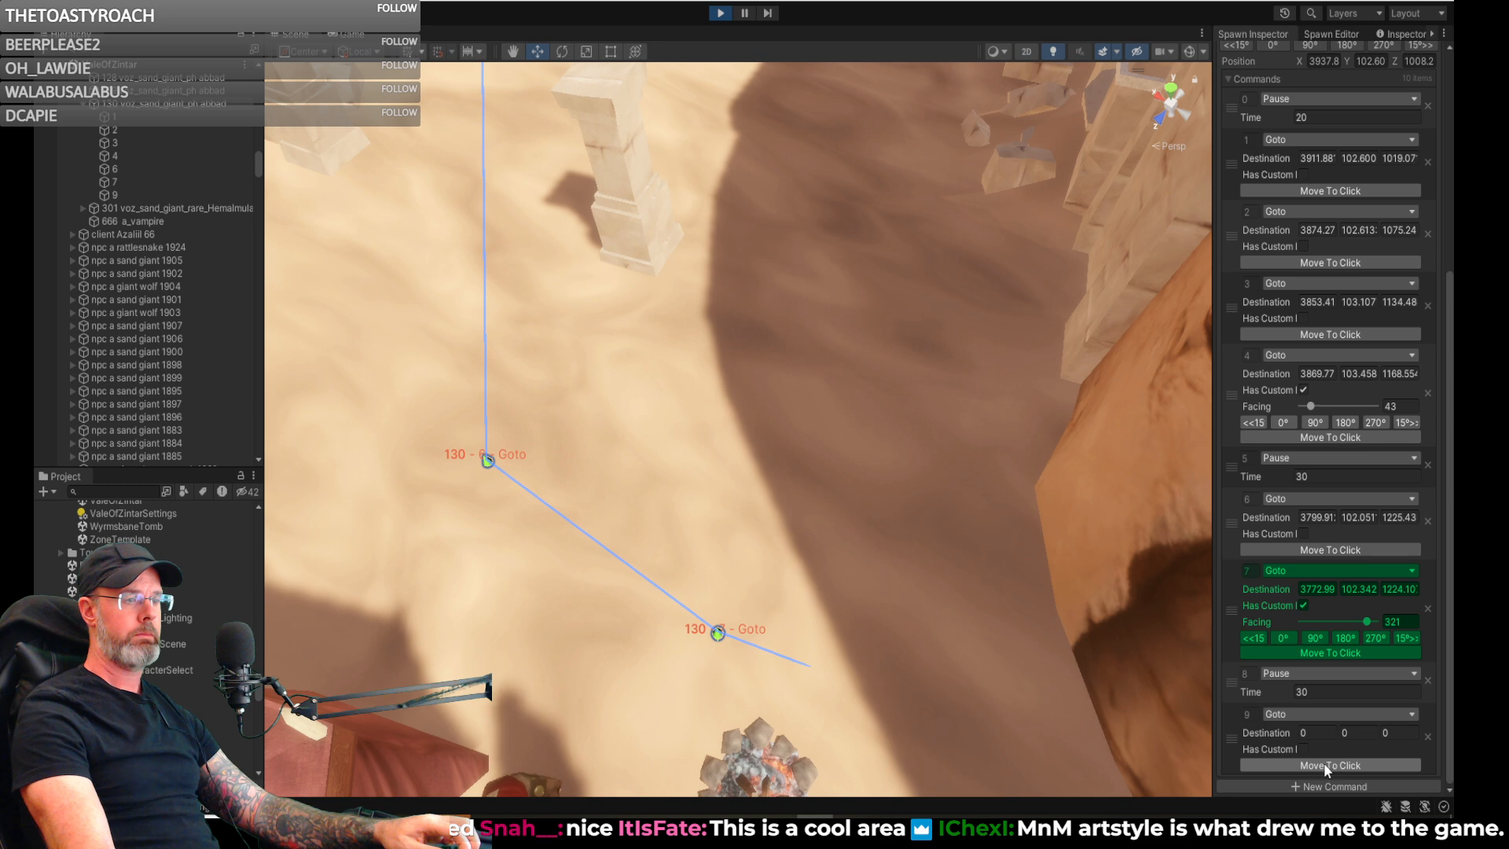
left_click(843, 284)
- Add a tenth command, a Goto, back in the sandy passage between the second and third waypoints, at about 3857.89, 102.96, 1109.50
right_click_drag(855, 340, 761, 292)
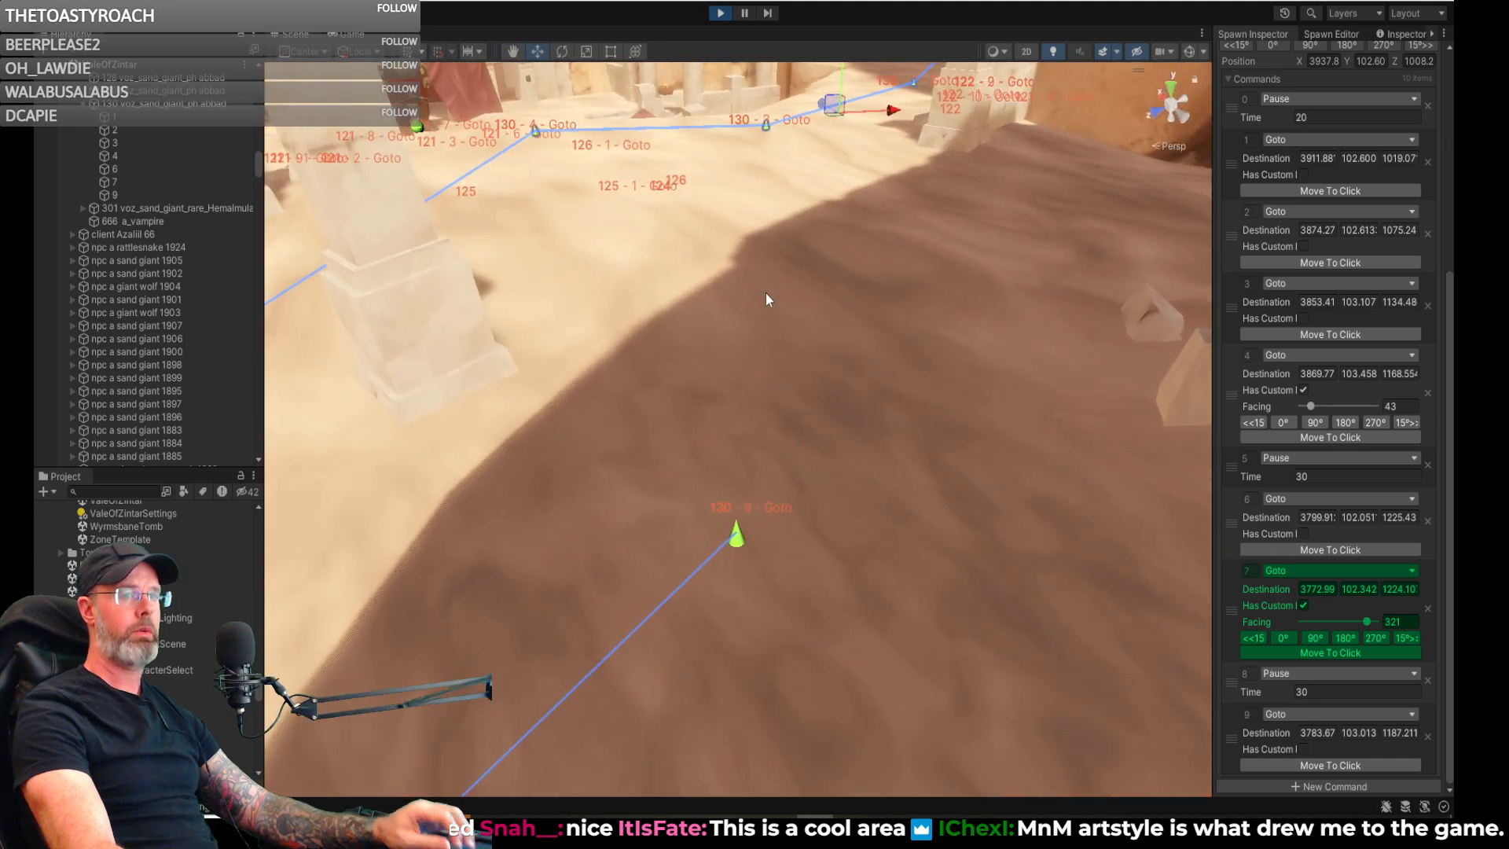
right_click_drag(852, 310, 822, 253)
right_click_drag(883, 348, 1045, 464)
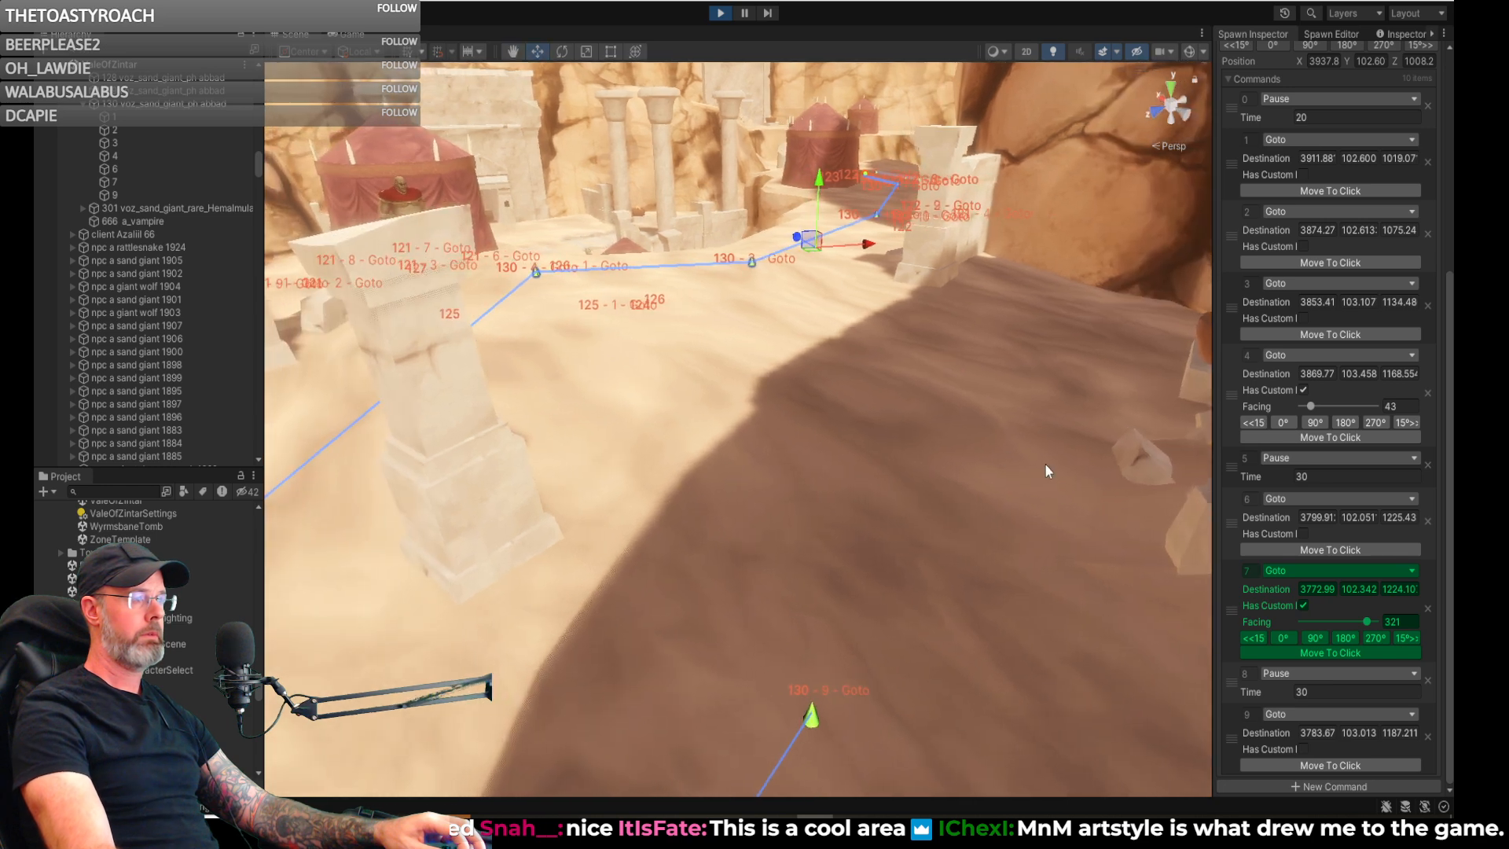
left_click(1323, 782)
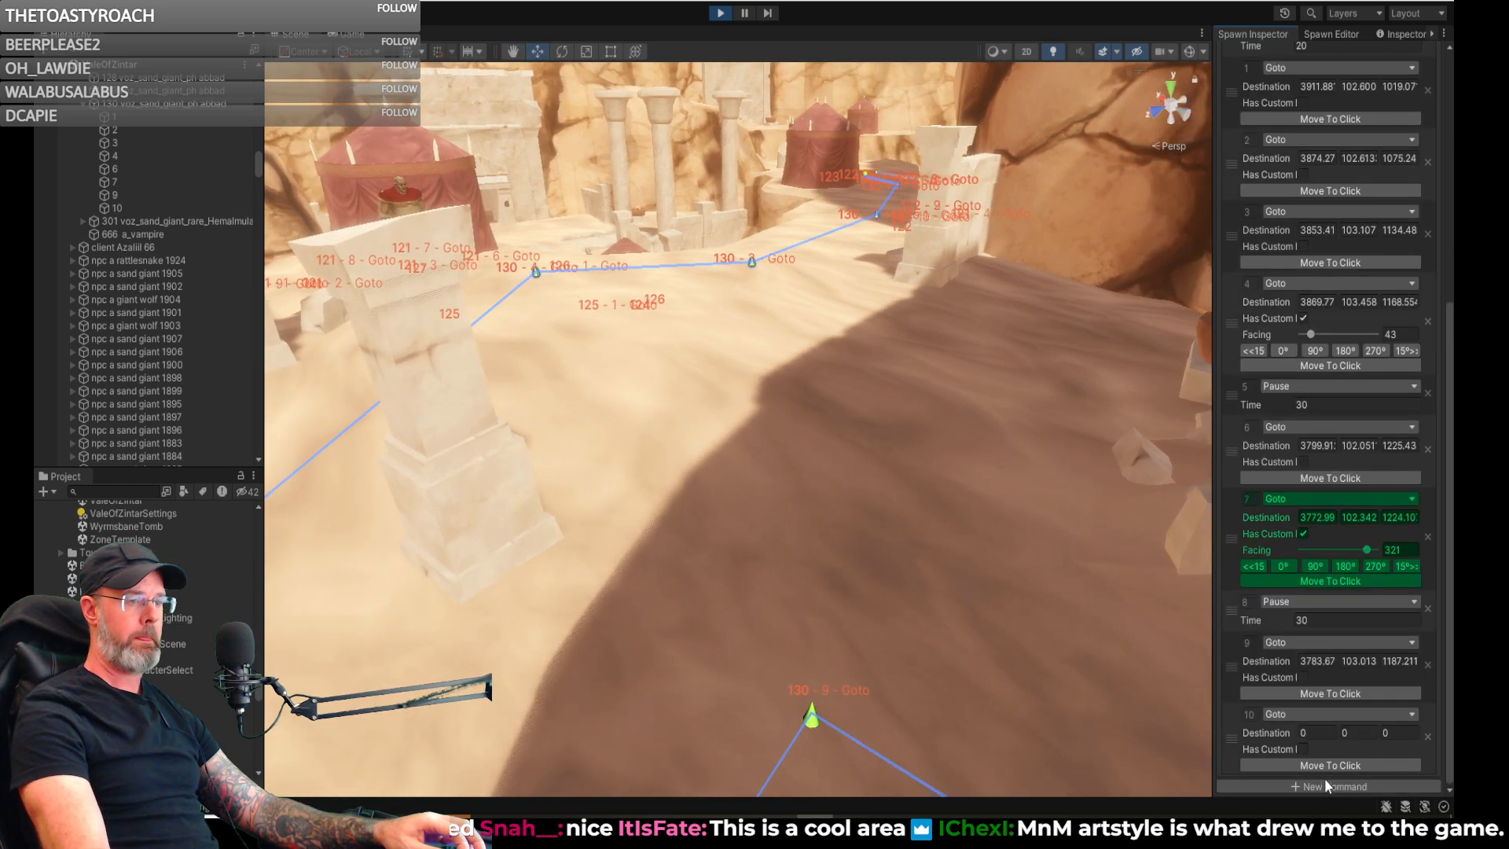
left_click(1332, 765)
left_click(833, 244)
right_click_drag(833, 243, 1010, 395)
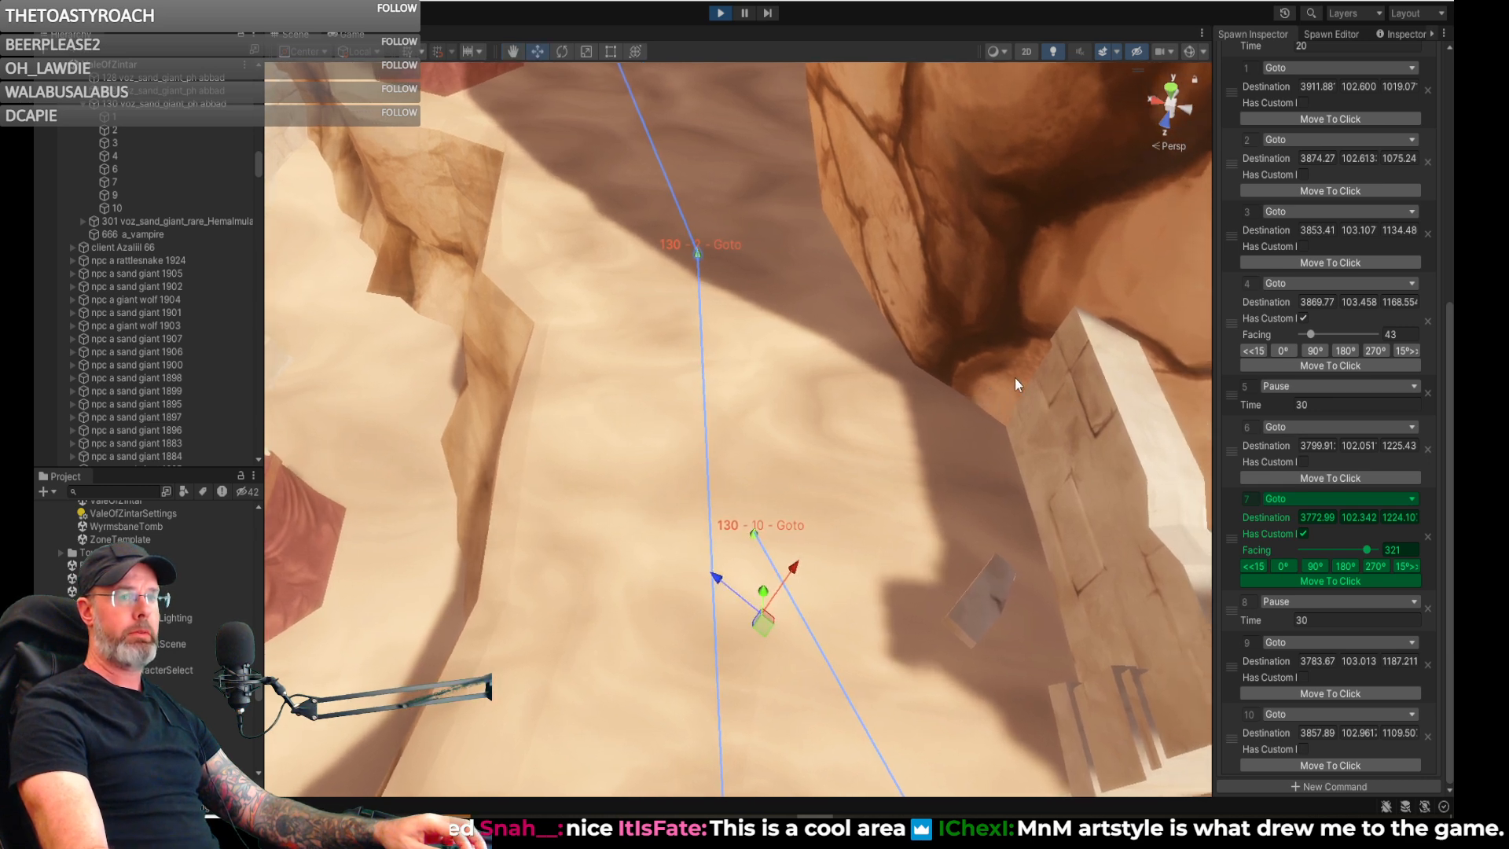
right_click_drag(903, 381, 900, 370)
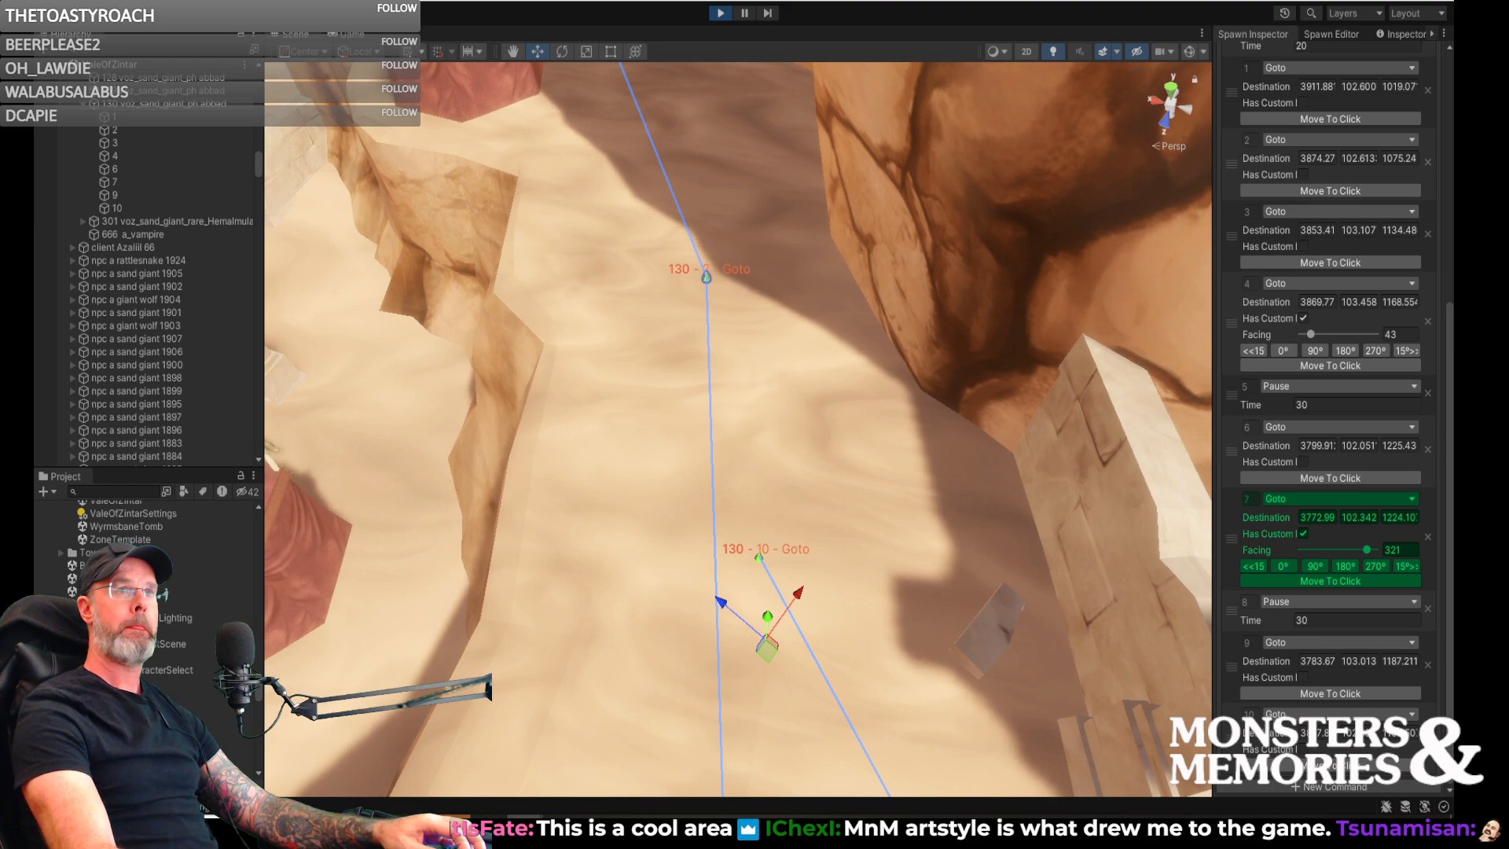
- Add an eleventh command to spawn 130, a Goto, on the shaded sand near its first waypoint, at about 3903.29, 102.60, 1028.98
right_click_drag(1100, 211, 71, 275)
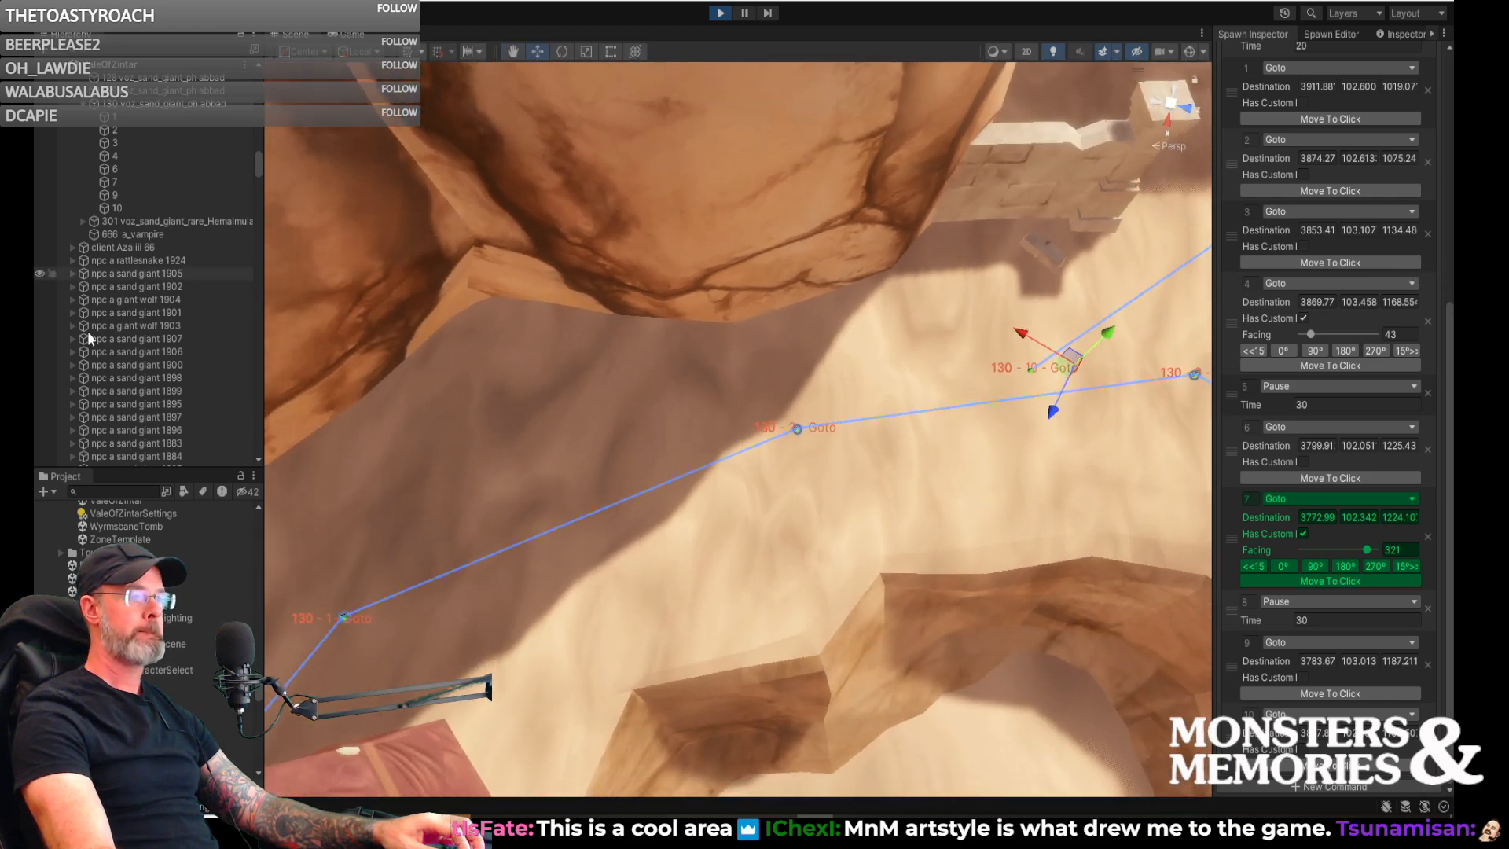
left_click(1329, 786)
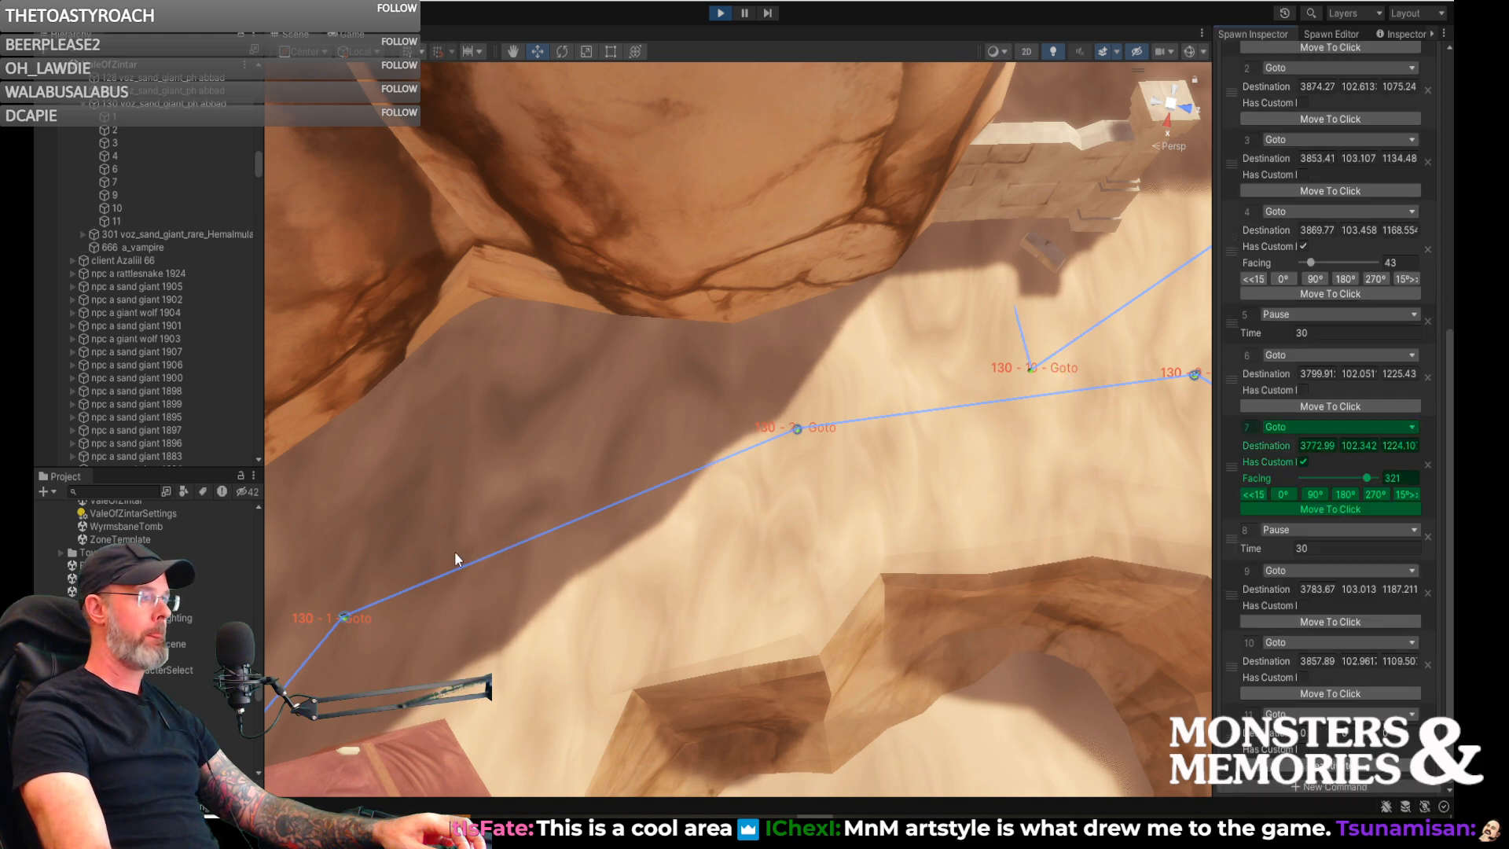
left_click(436, 563)
right_click_drag(629, 537, 113, 406)
- Close spawn 130's patrol loop with a twelfth command, Go Home, and a thirteenth, Set Active Command with Next 0
left_click(1310, 786)
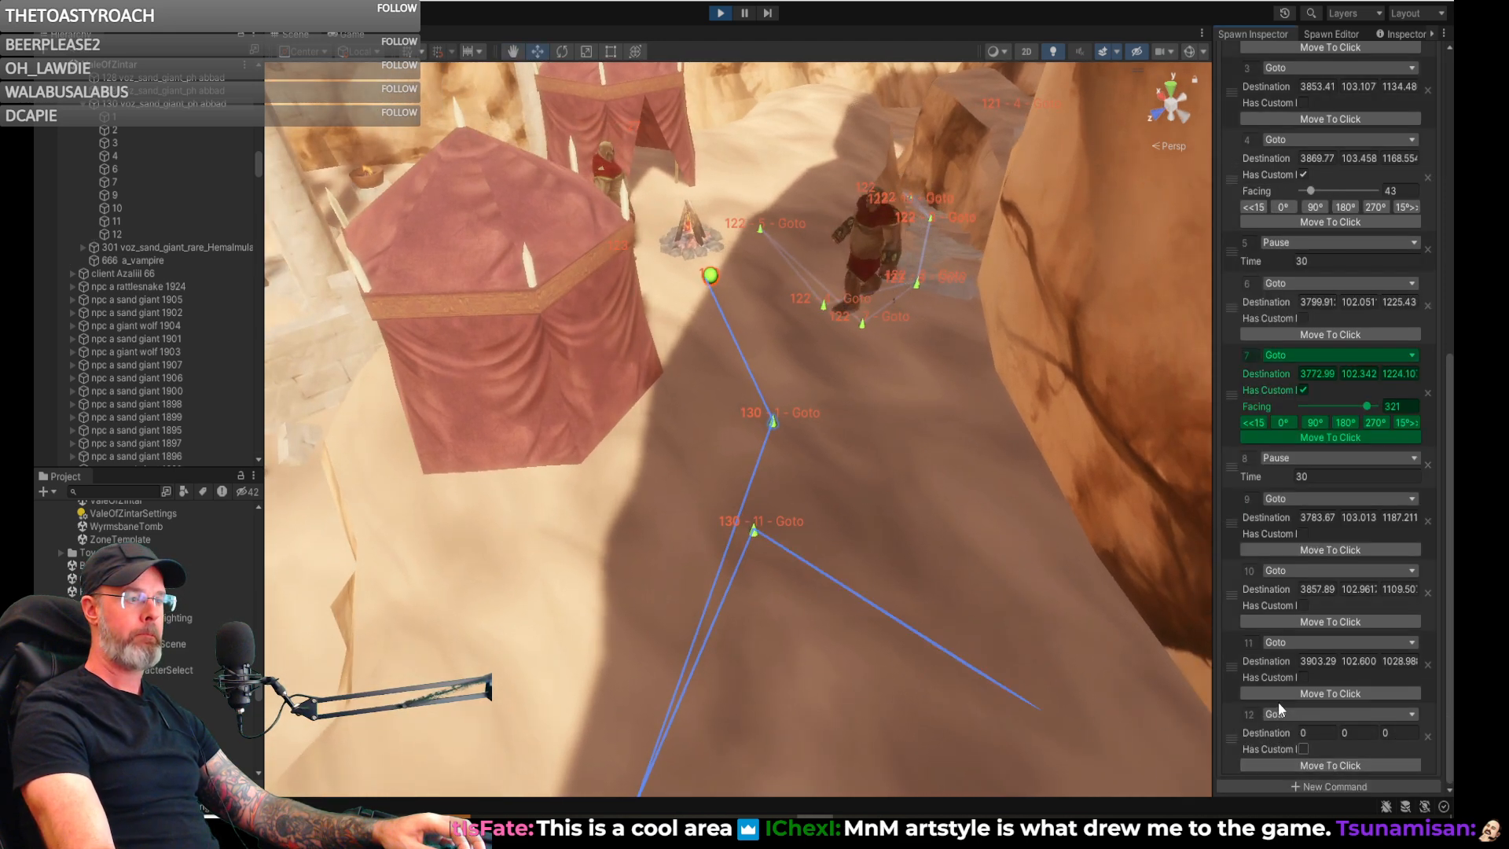
left_click(1285, 713)
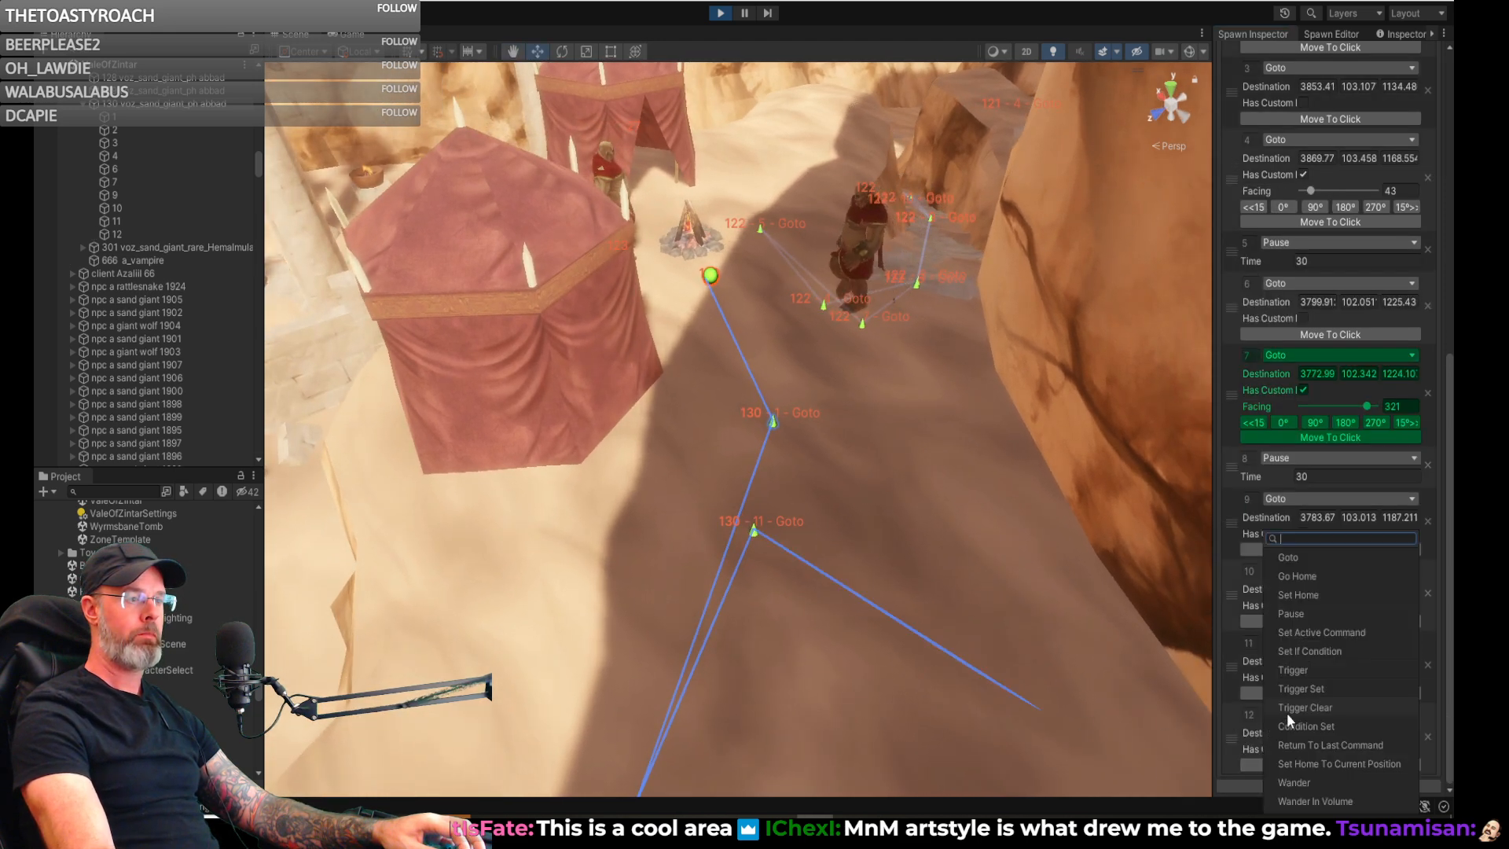
left_click(1308, 575)
left_click(1327, 786)
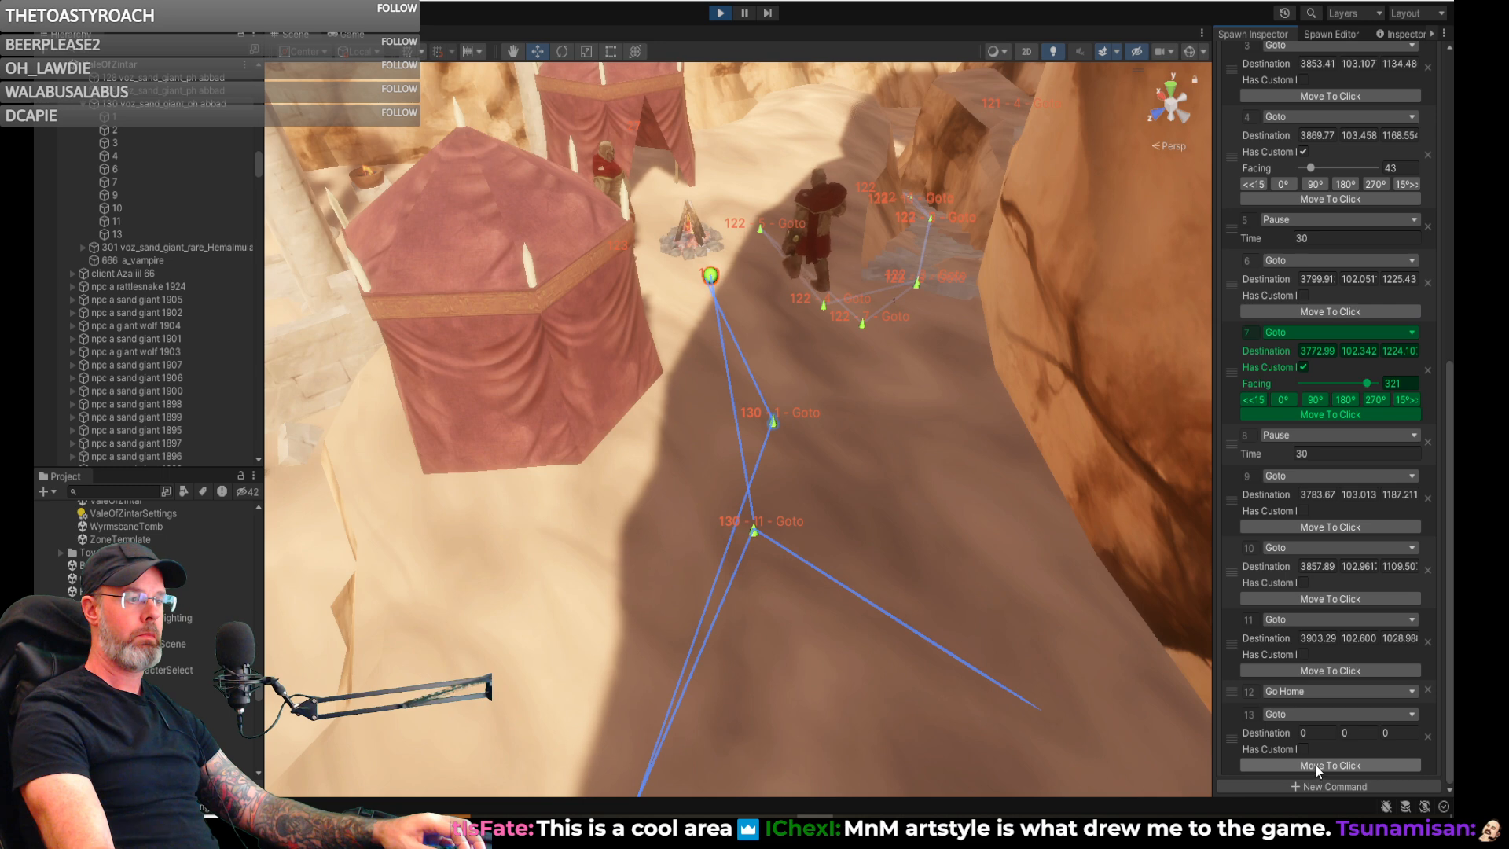
left_click(1306, 714)
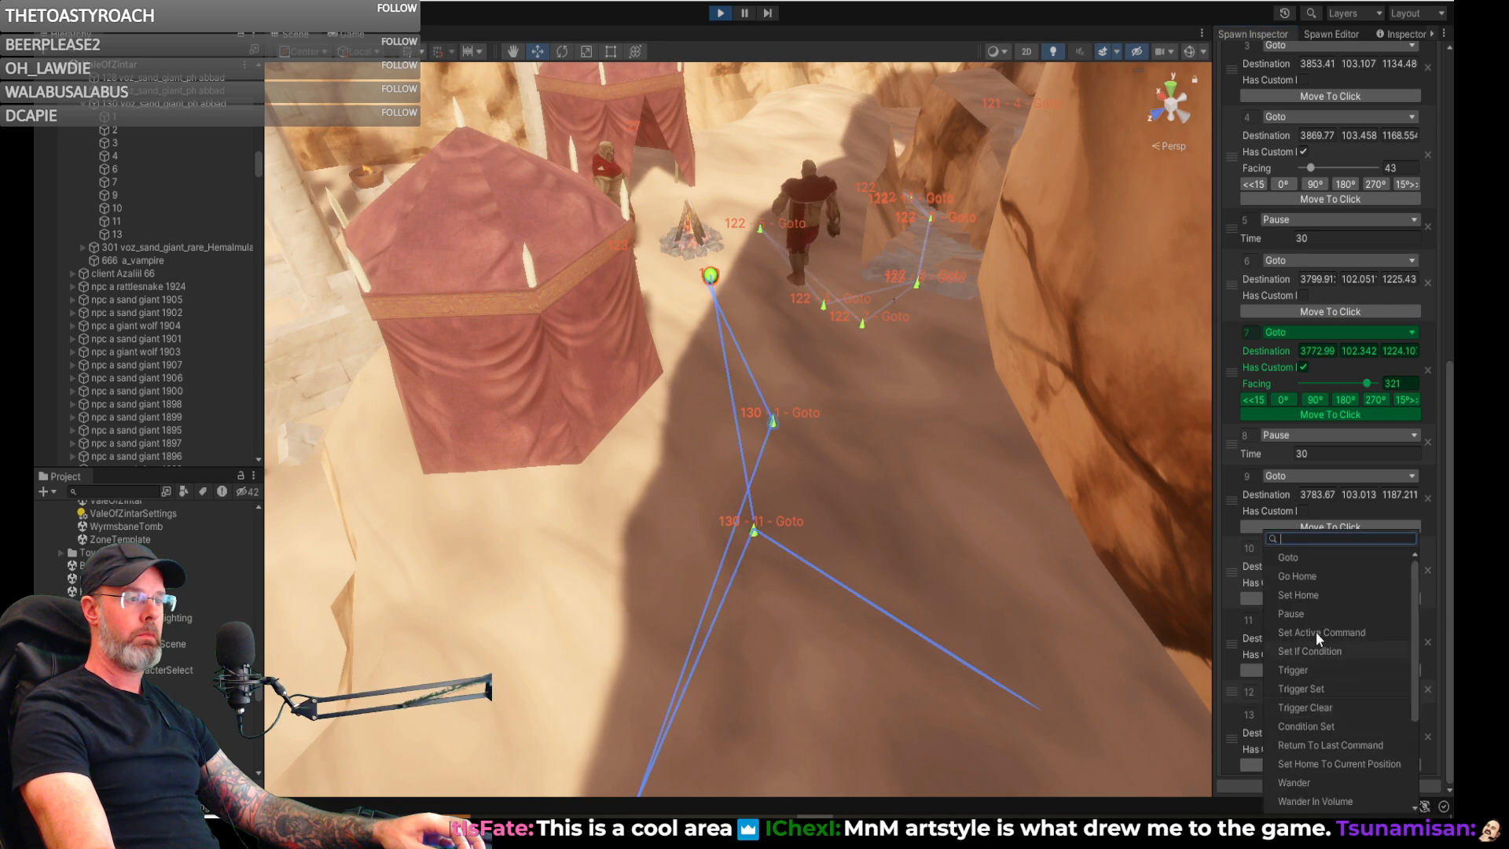
left_click(1335, 707)
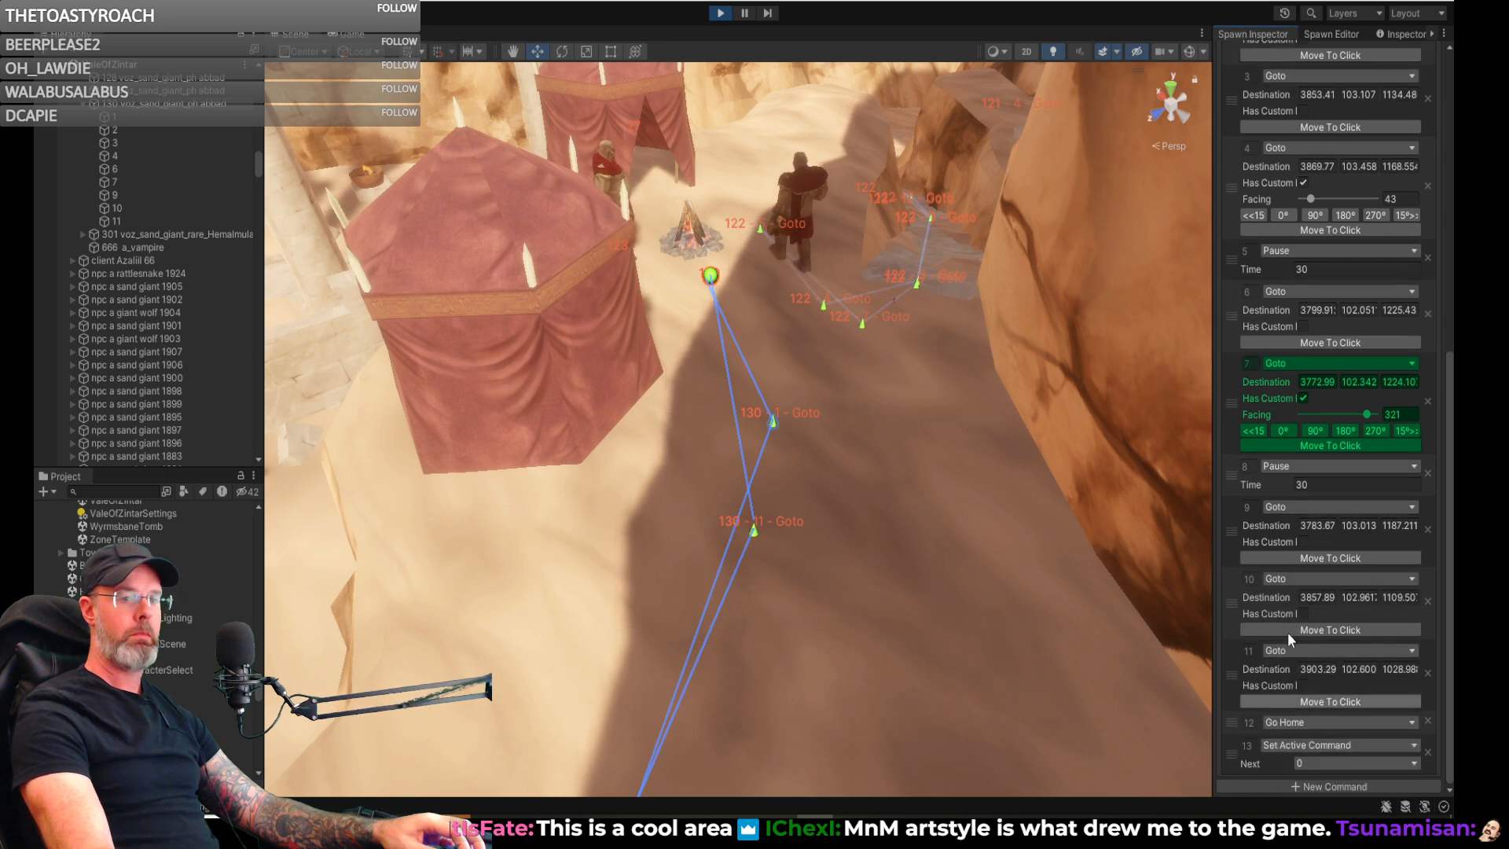
scroll(1271, 371, "up", 10)
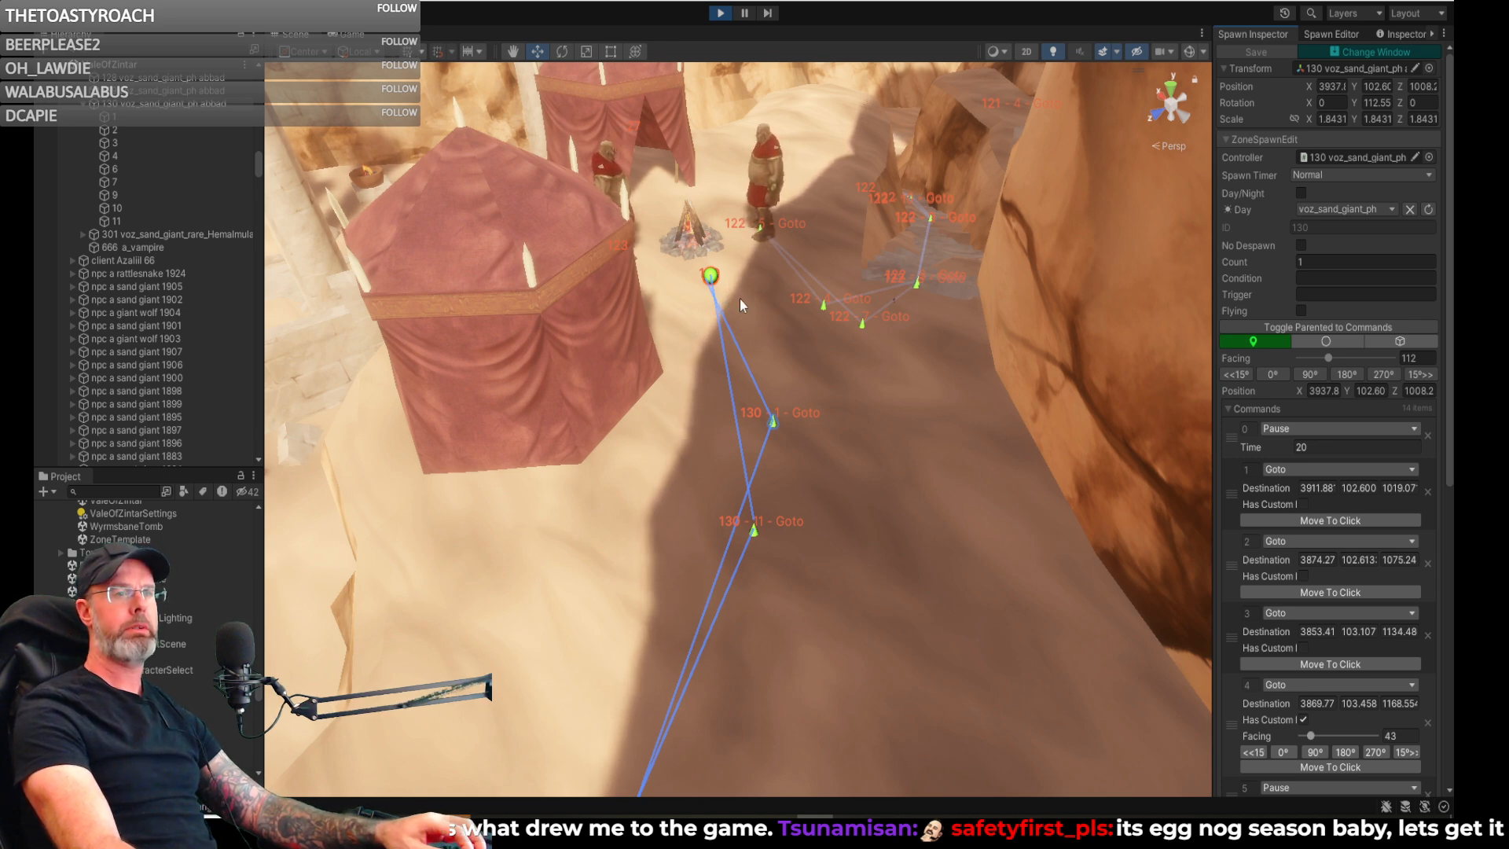
- Inspect spawn 130's full patrol route and the neighbouring camps in the scene
right_click_drag(980, 310, 223, 257)
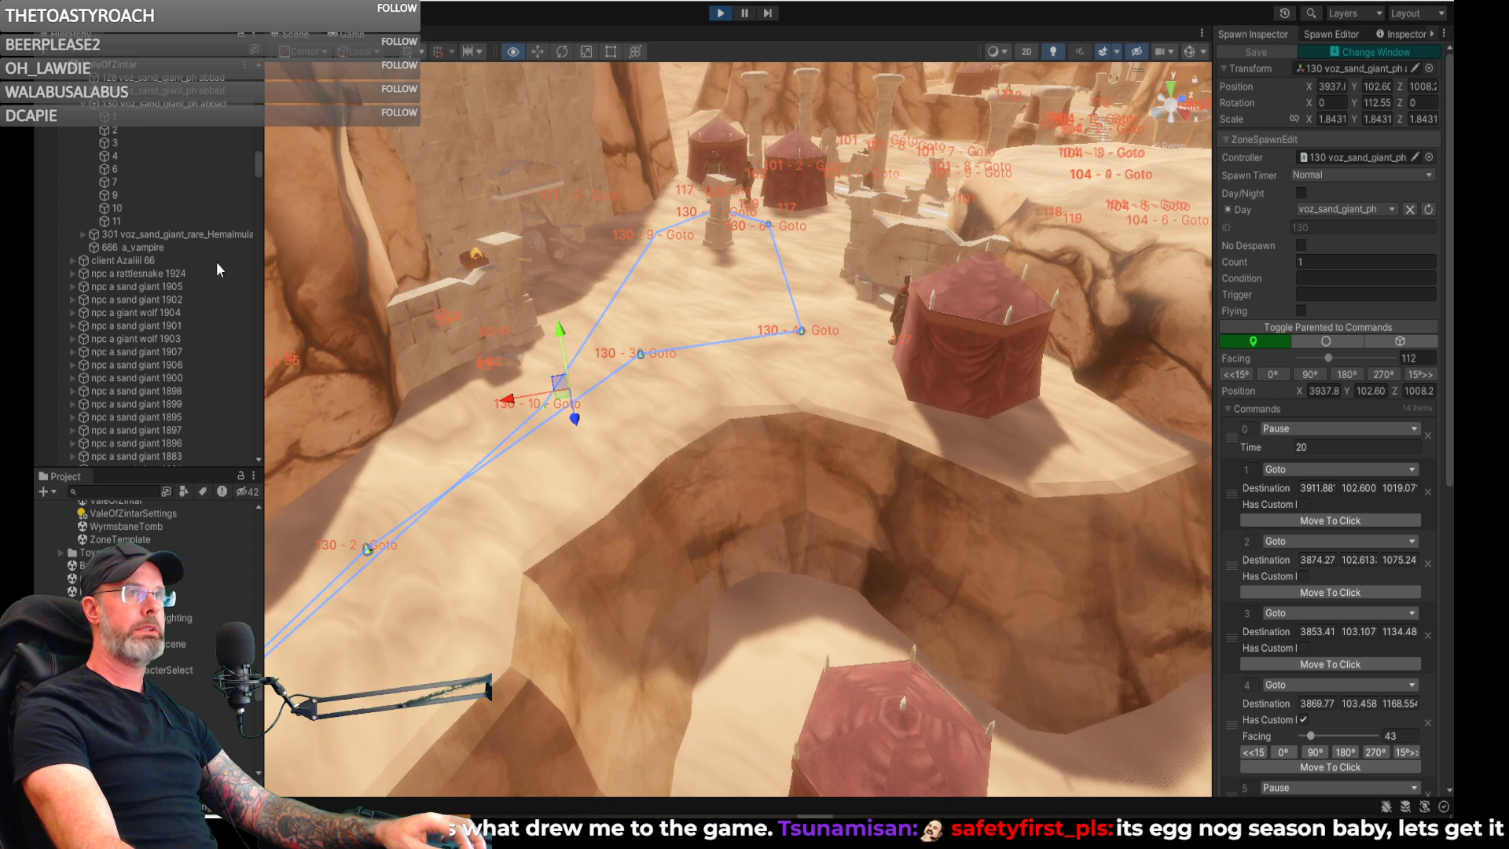
key("Right")
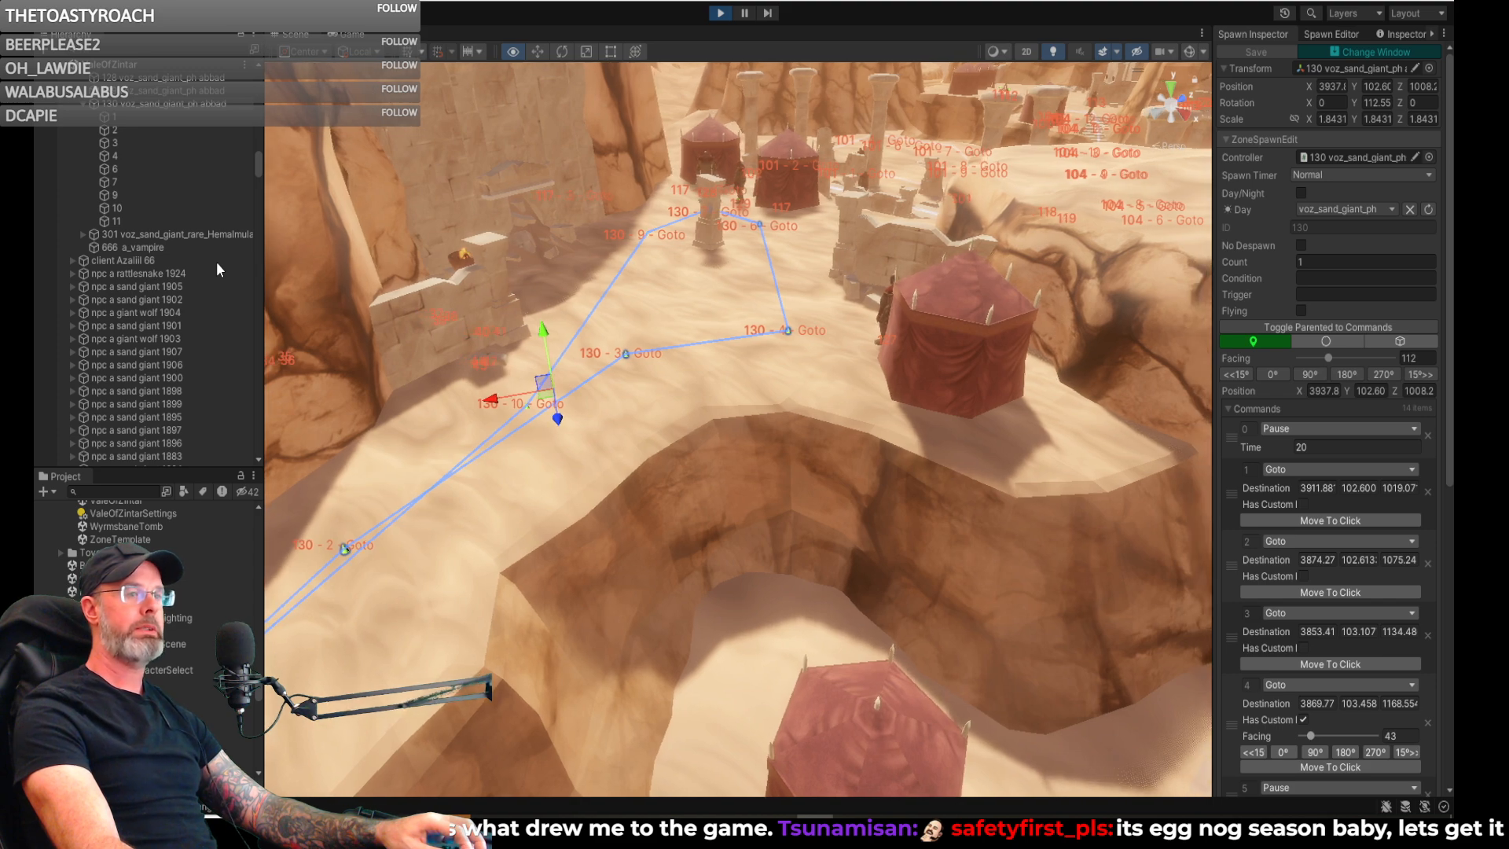
right_click_drag(275, 267, 145, 324)
key("w")
key("d")
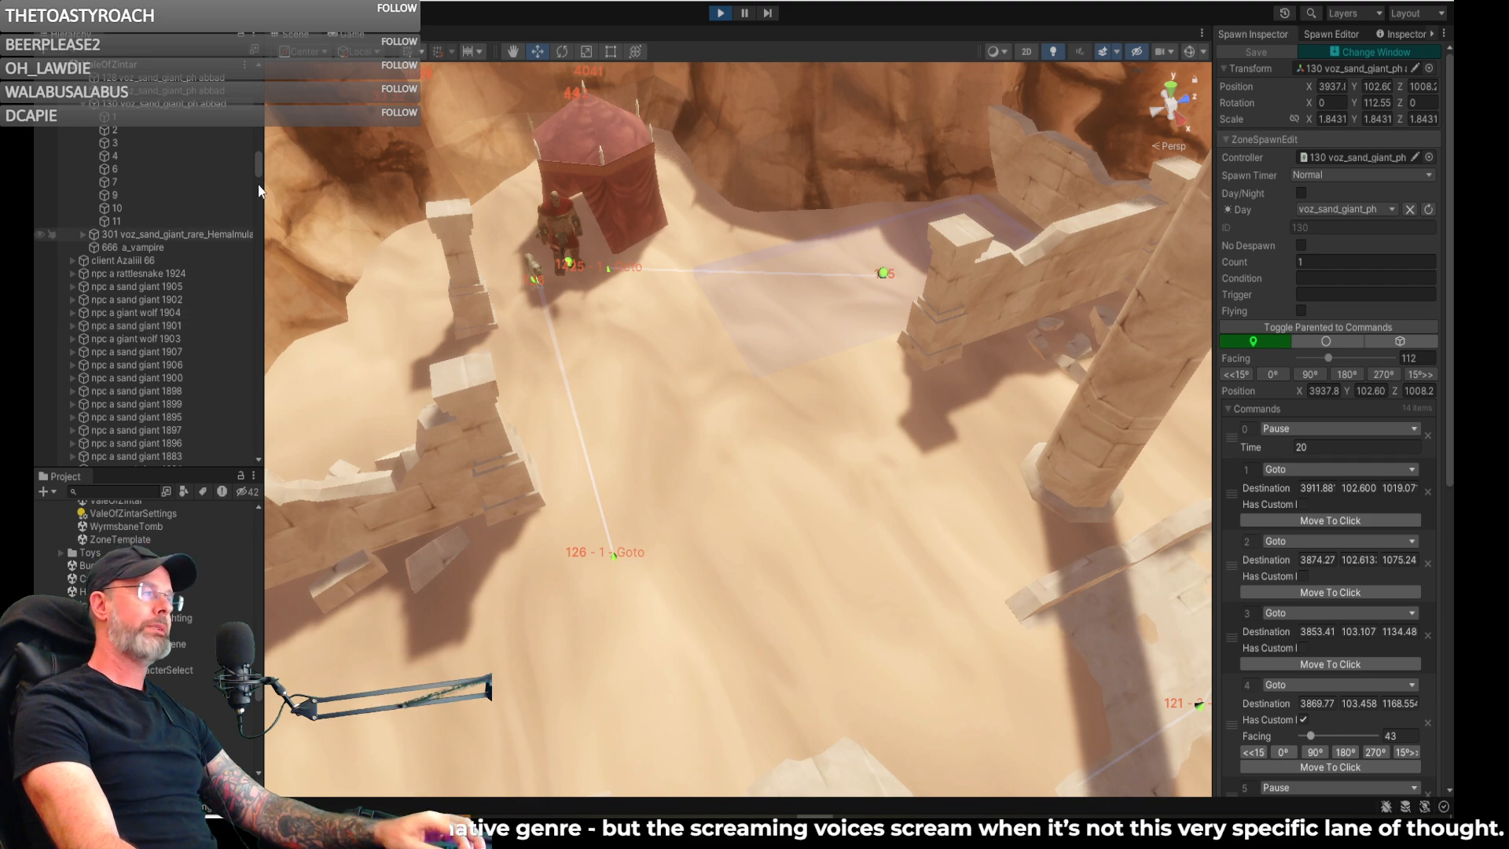
- Switch to the Game view and run the character over the shaded ground toward the red tents
left_click(352, 34)
key("w")
right_click_drag(434, 338, 692, 338)
key("w")
key("d")
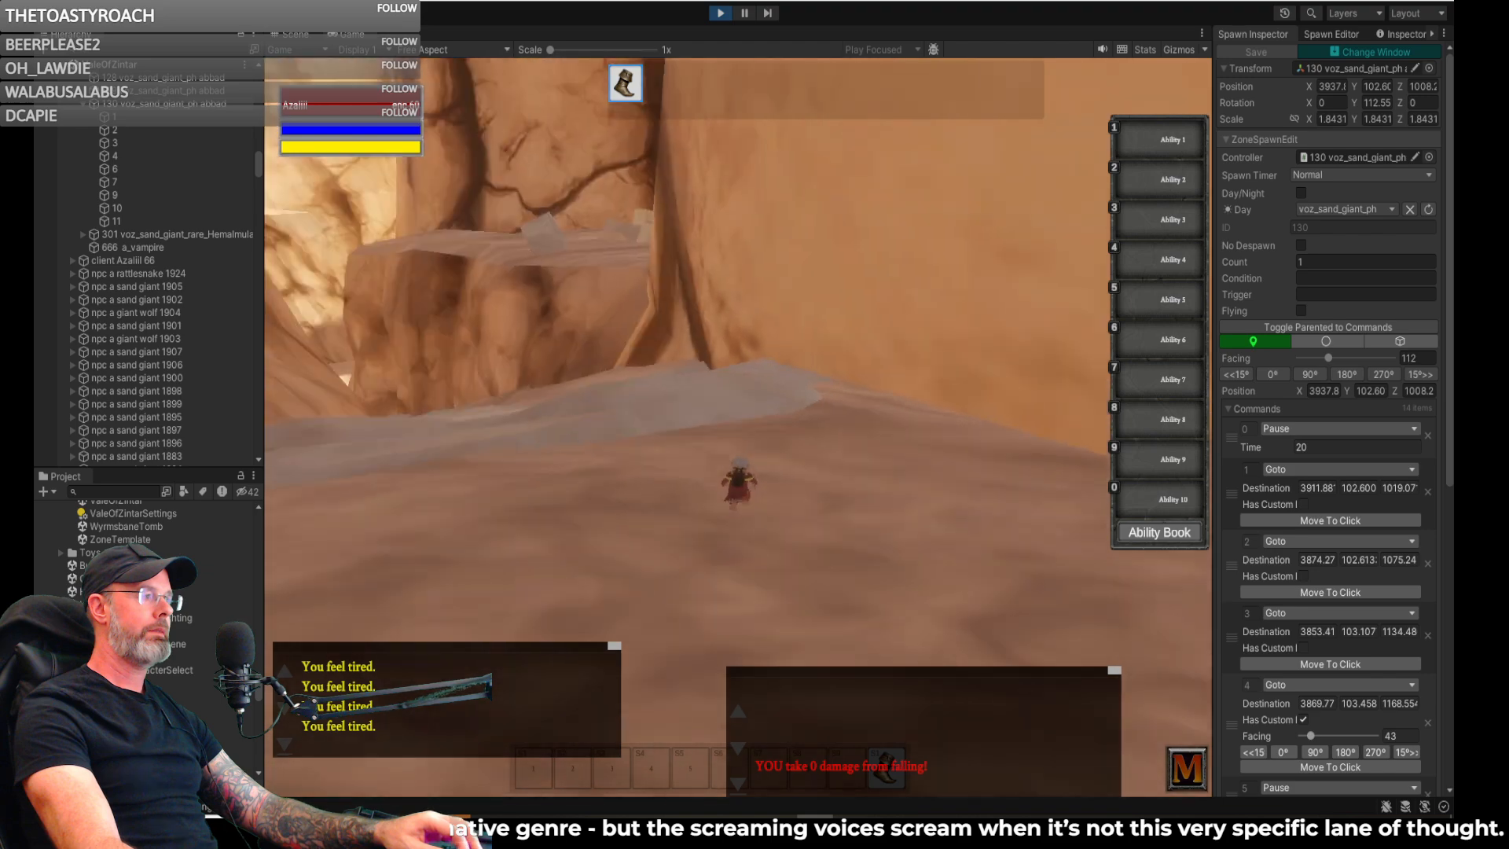
key("w")
key("space")
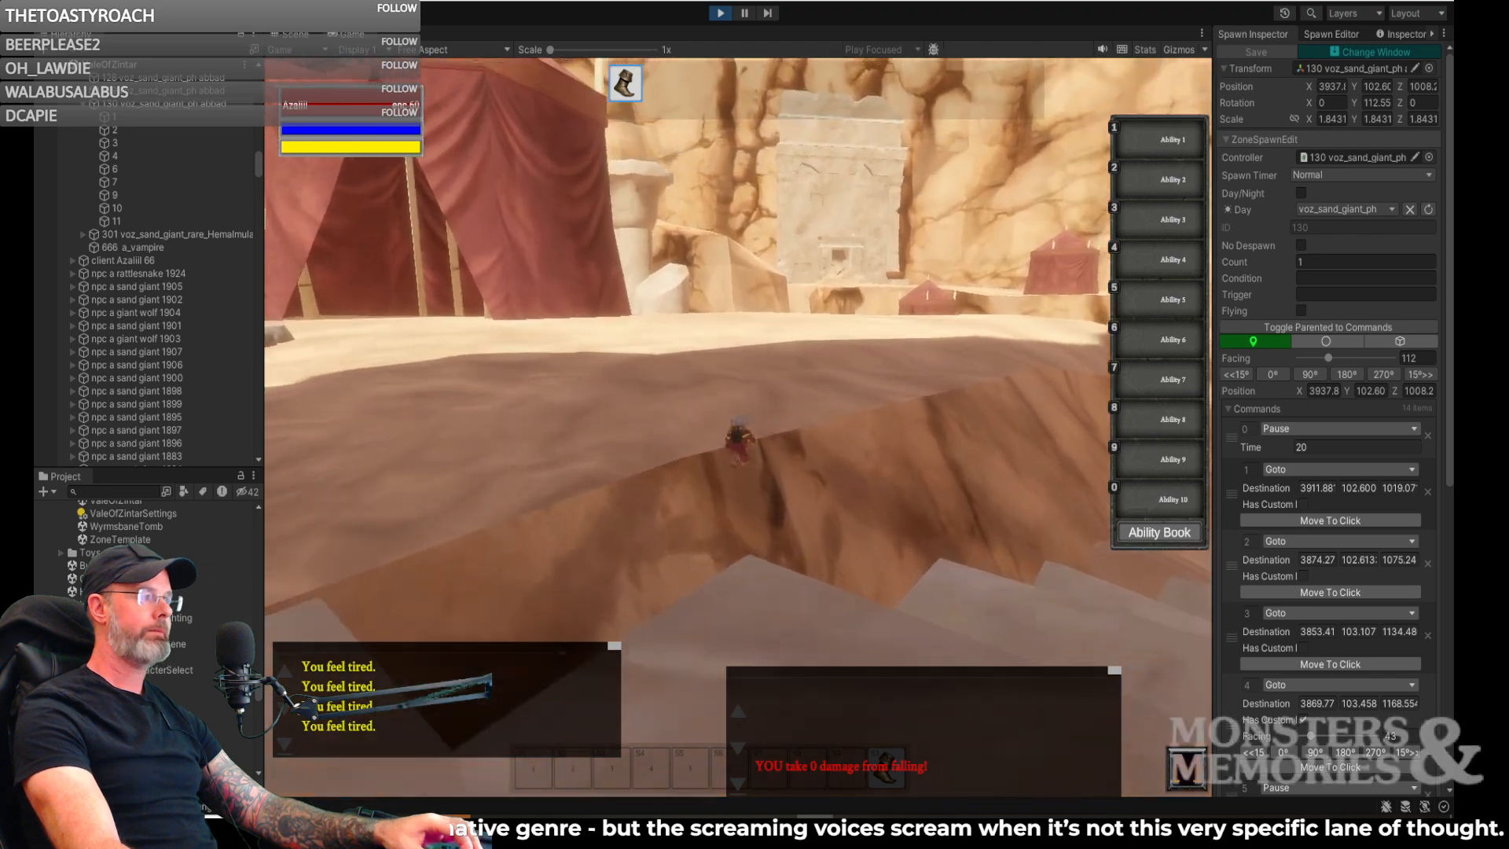
key("d")
key("w")
key("a")
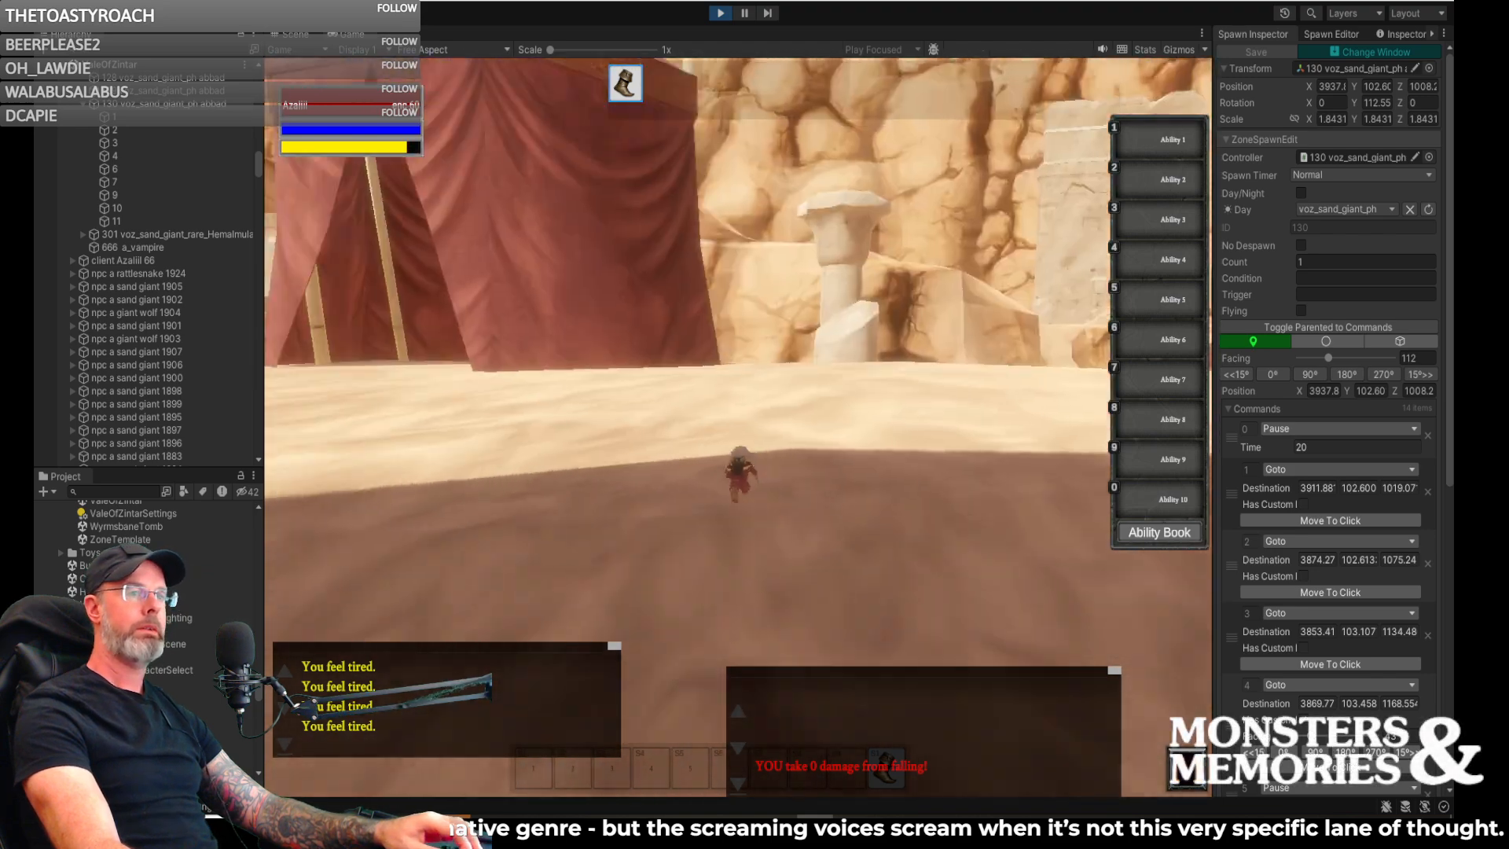
- Run the character past the sand giants' tents and down the slope to the open sand where the wolves roam
key("w")
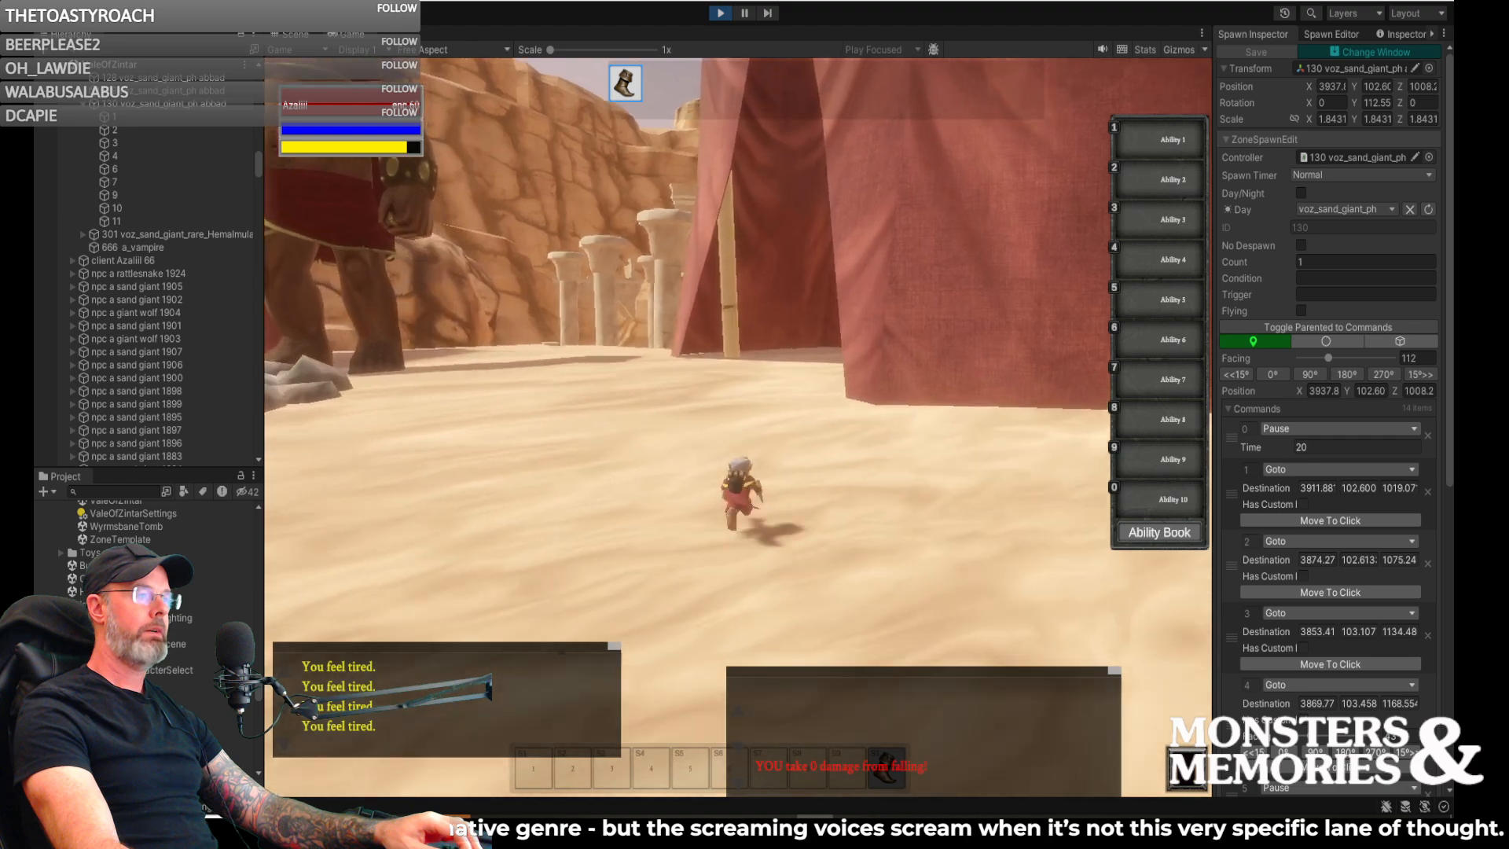
key("w")
key("a")
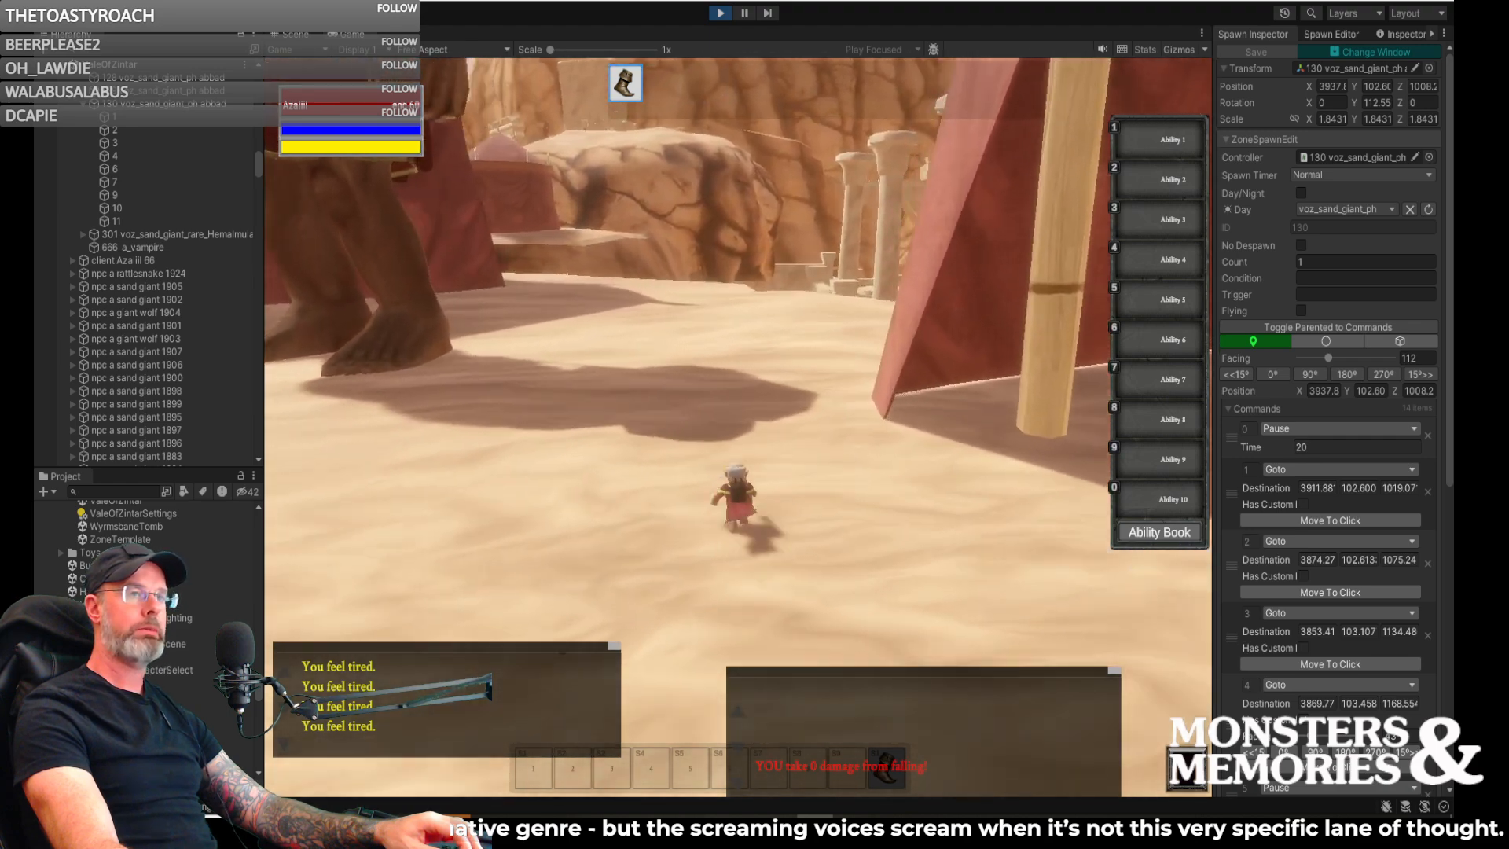
key("w")
key("d")
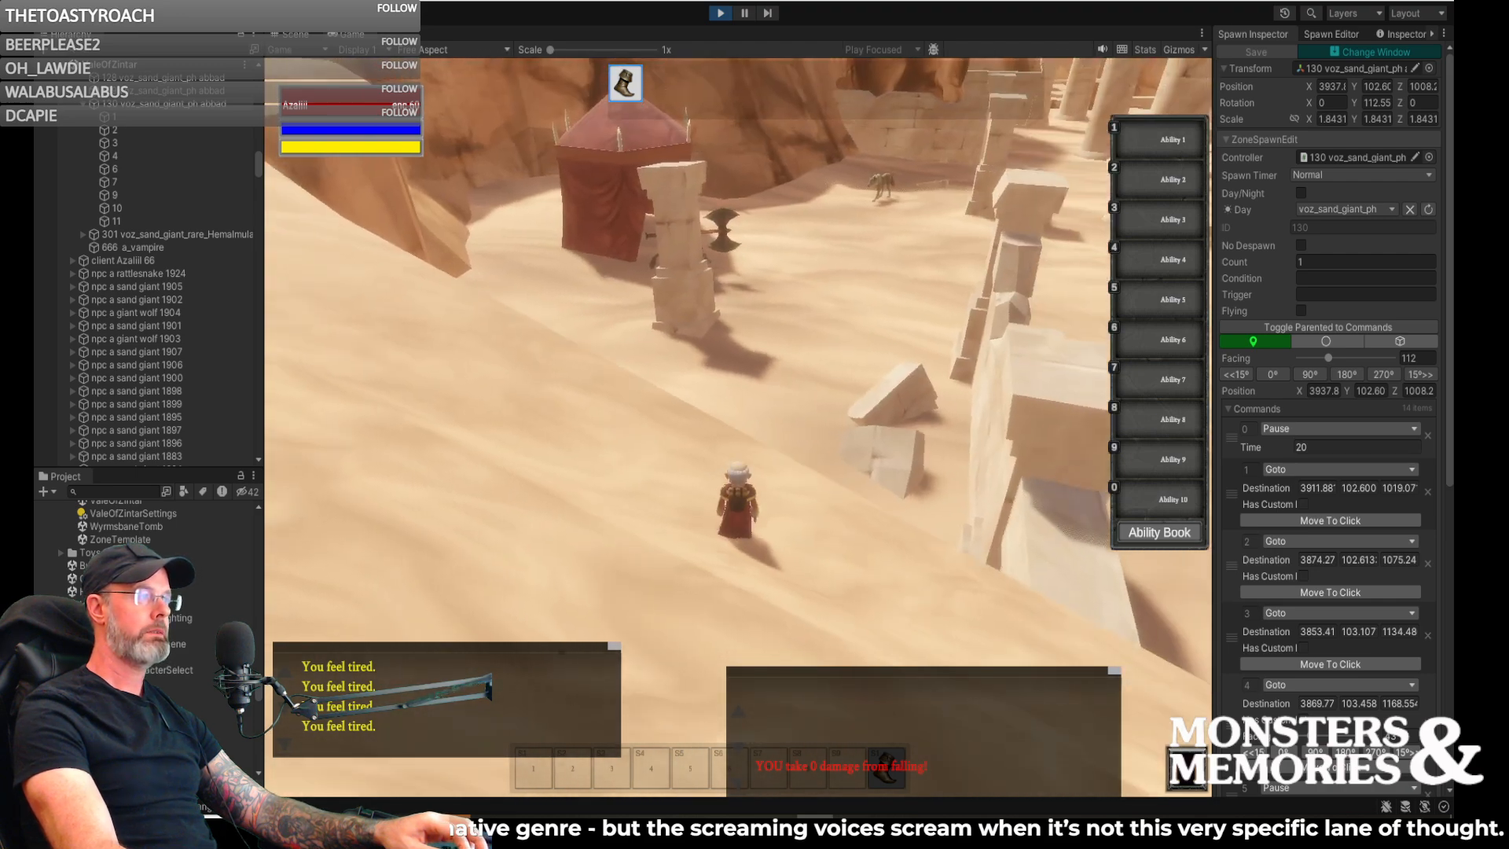
key("w")
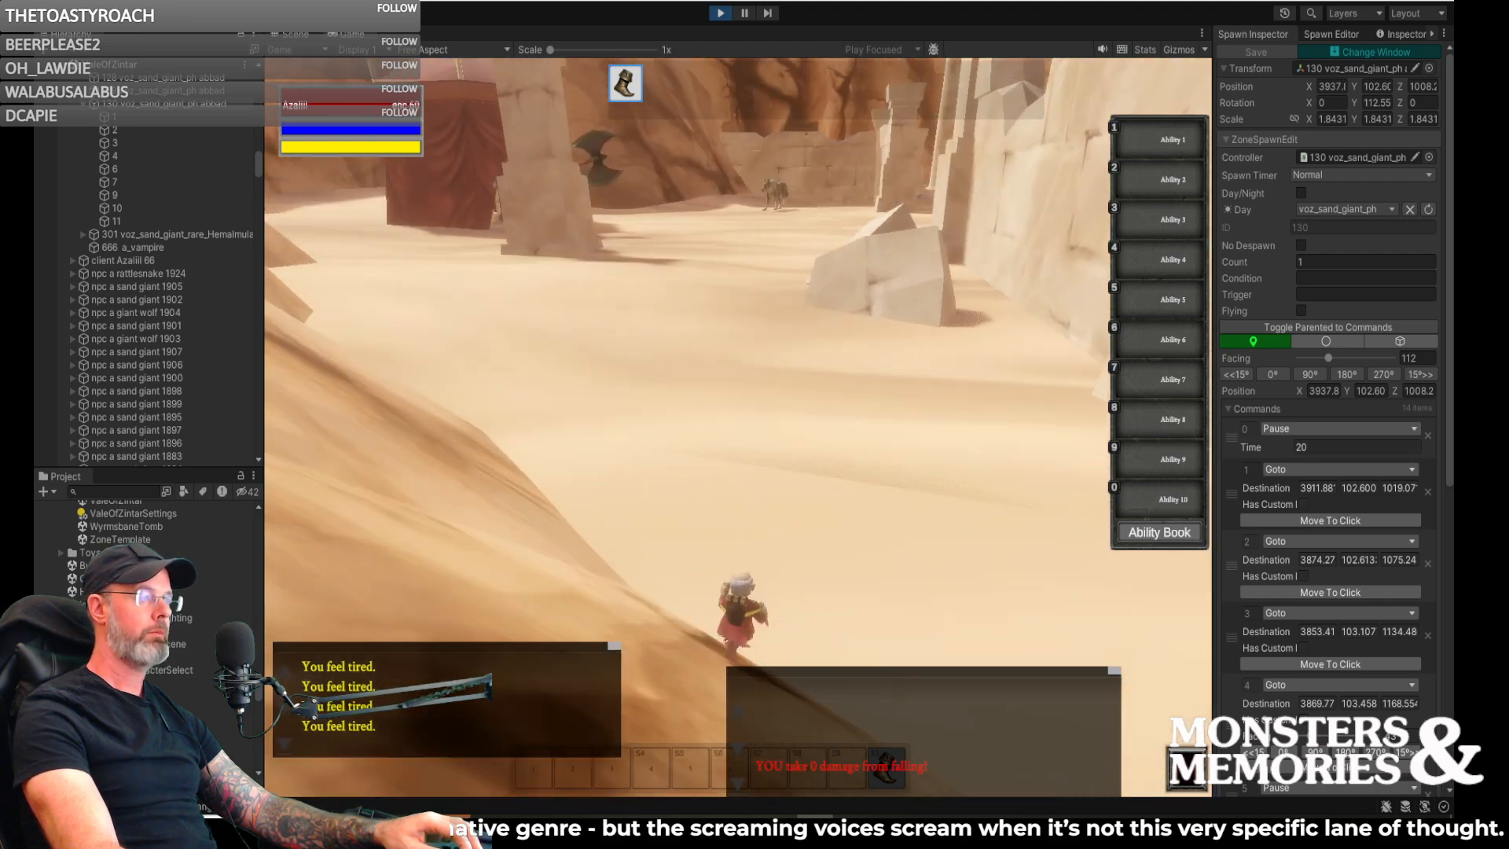
key("w")
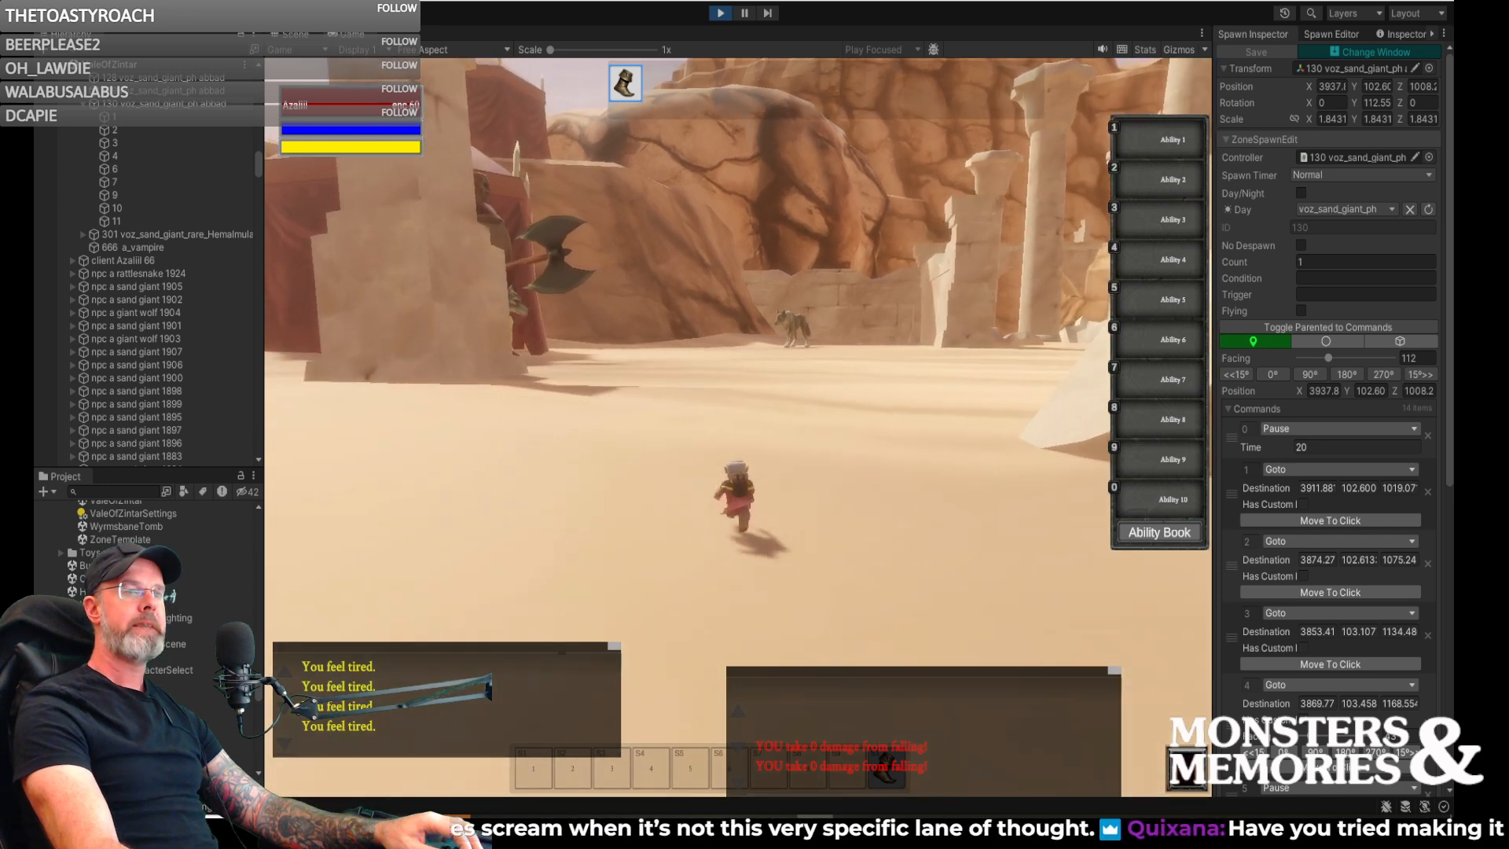
key("w")
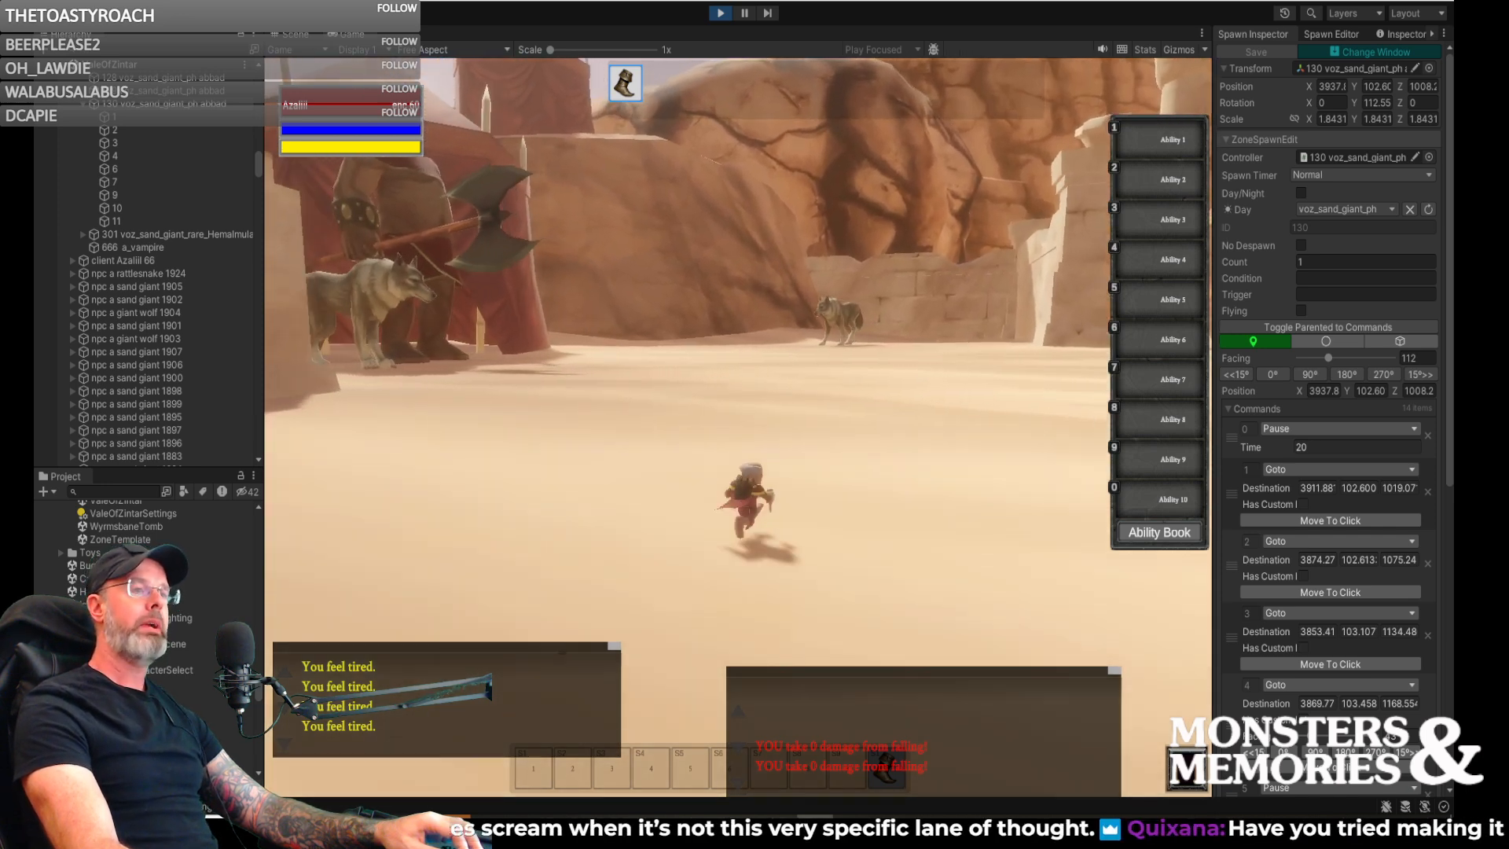
key("w")
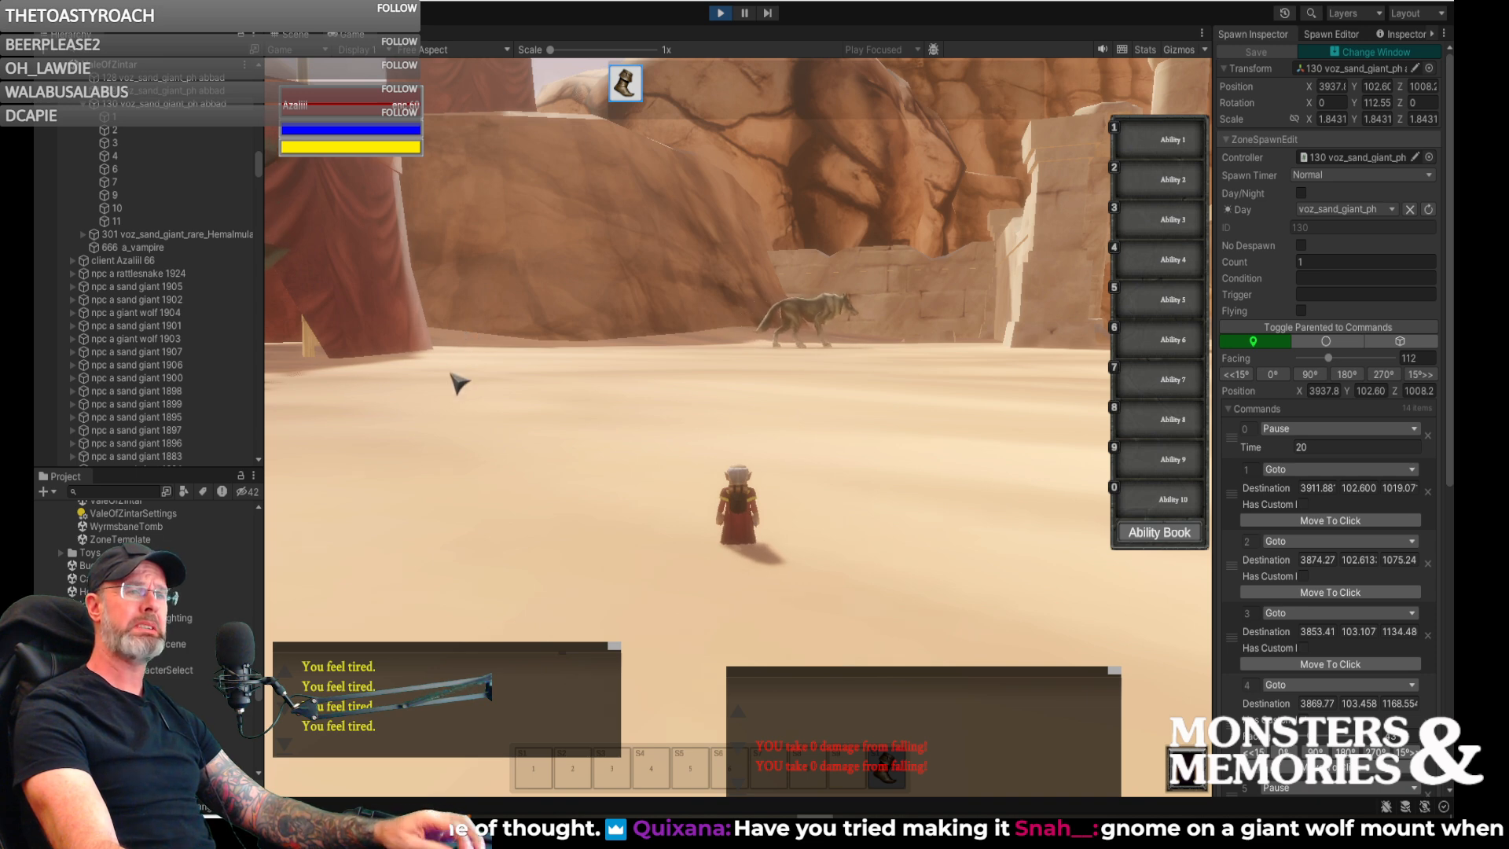
- Bring the gnome character up close to a giant wolf to compare their sizes
key("a")
key("w")
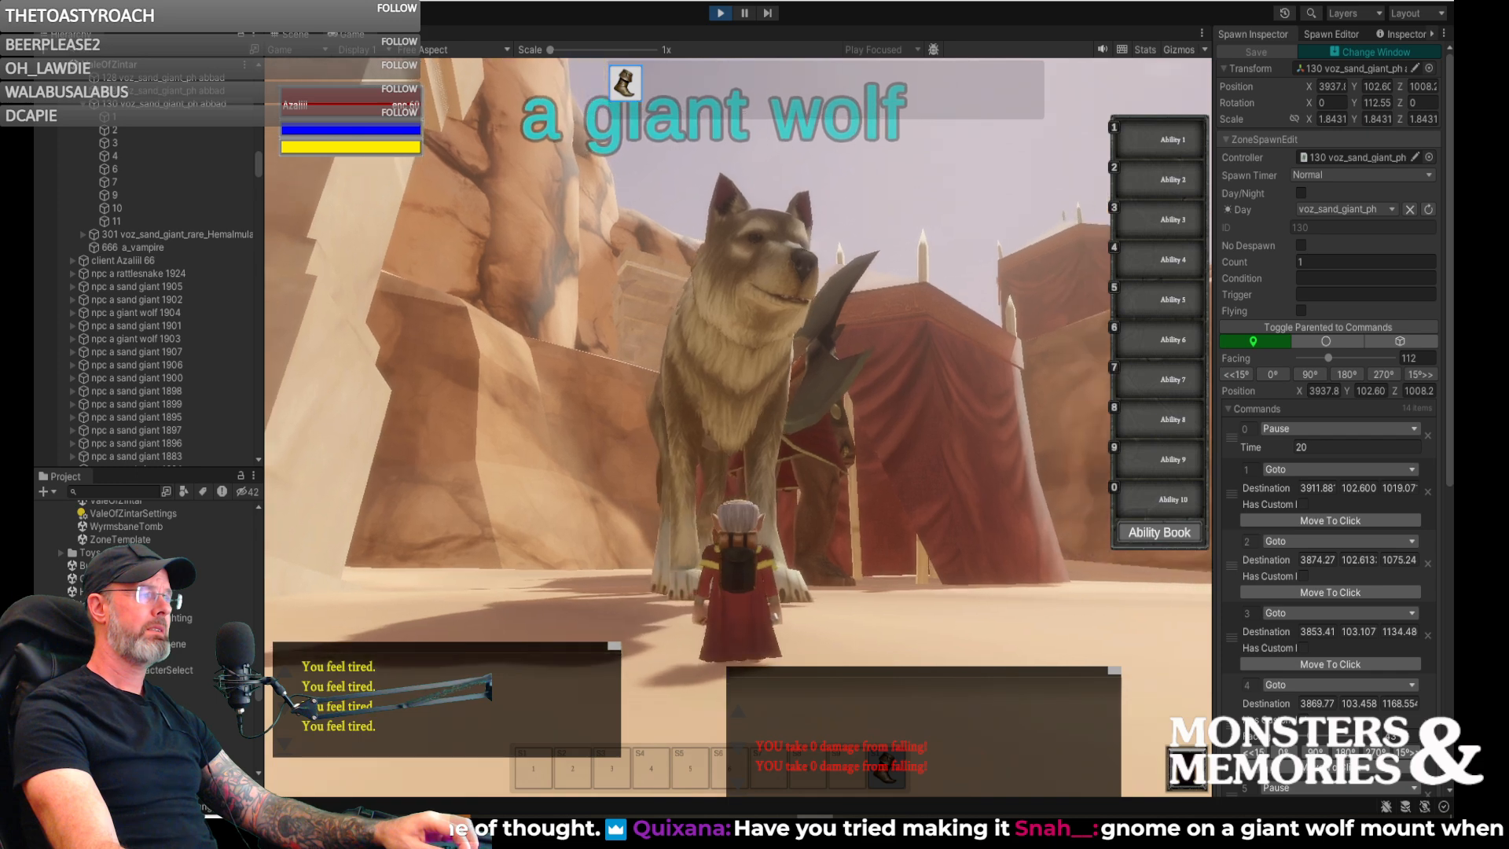
key("a")
key("d")
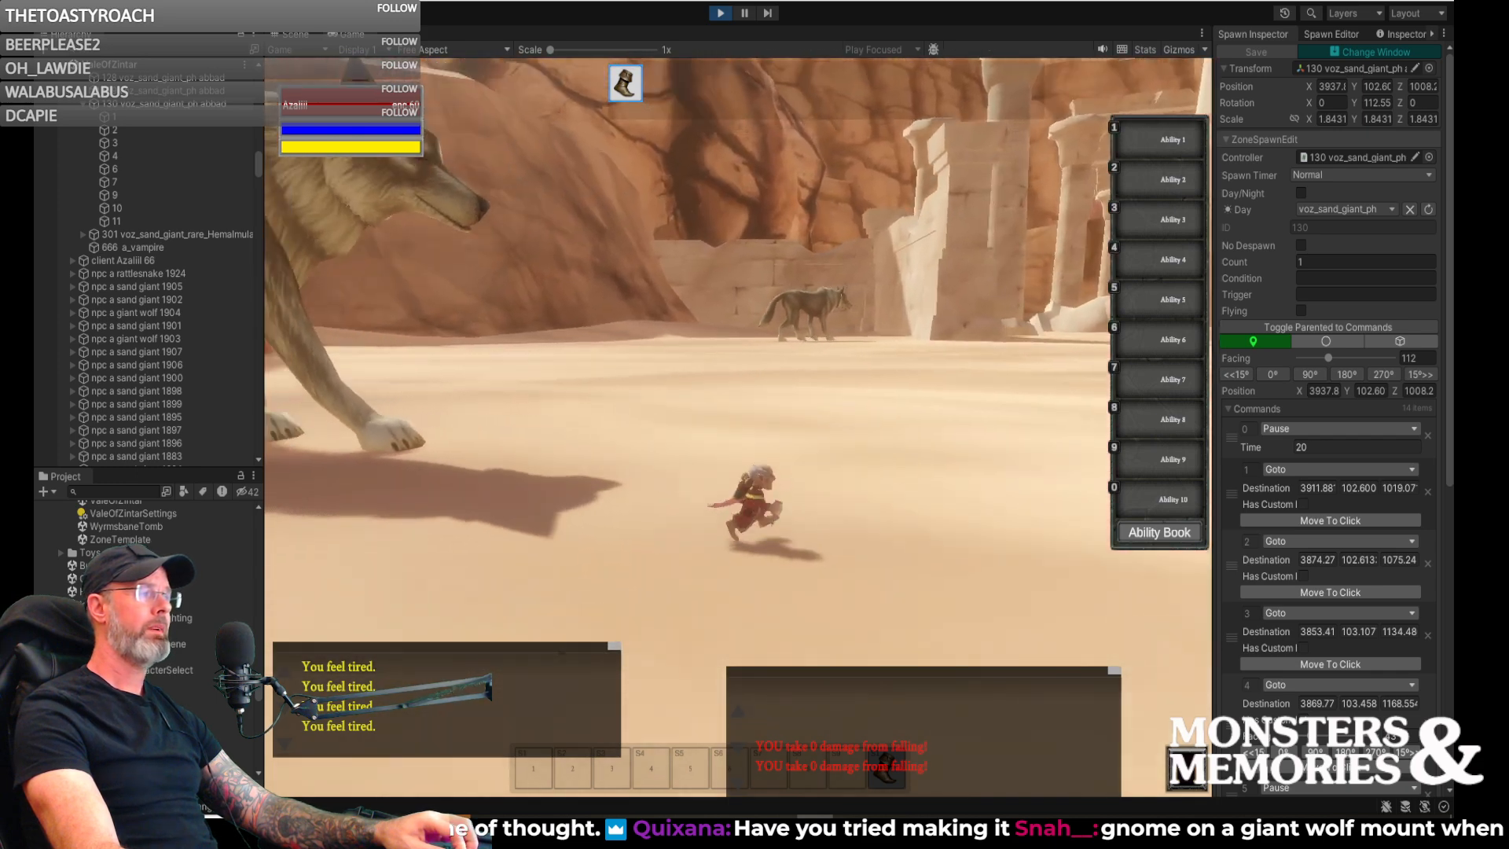
key("w")
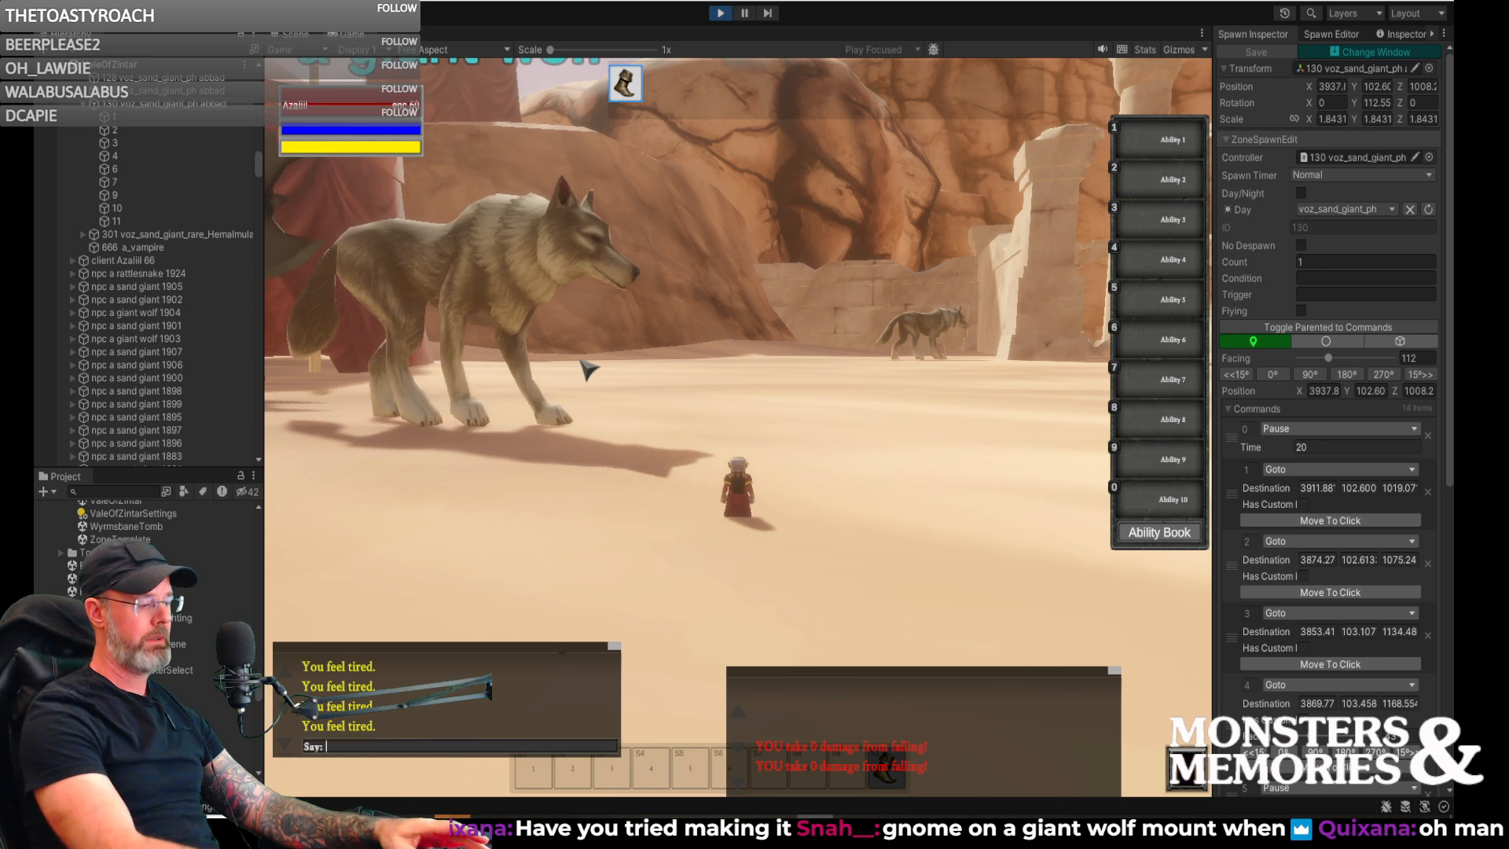
- Cast the human illusion on the character with the chat command /cast human_illusion
type("/cast human_illusi")
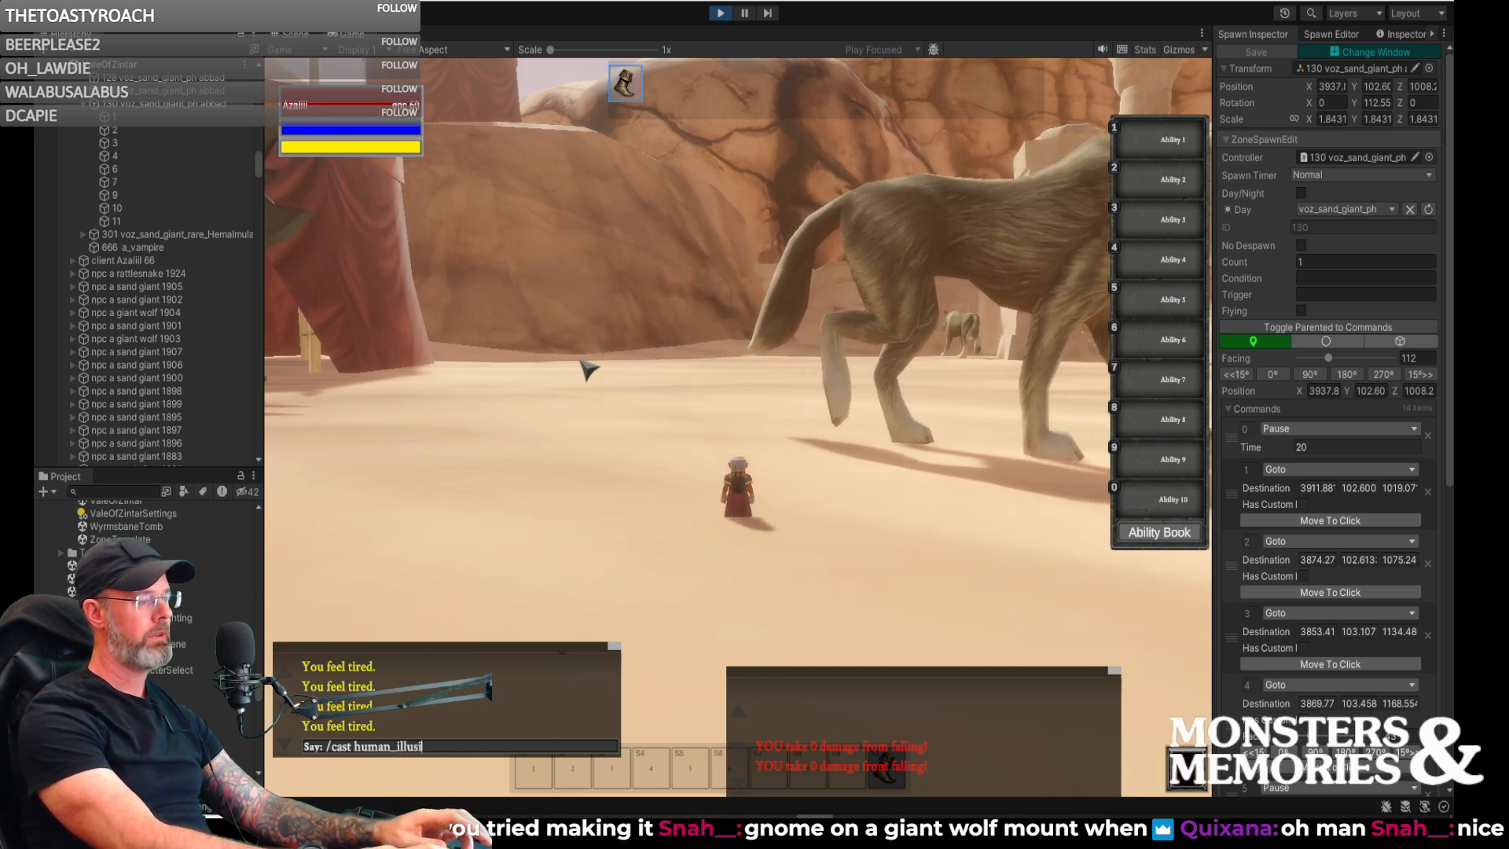
type("on")
key("Return")
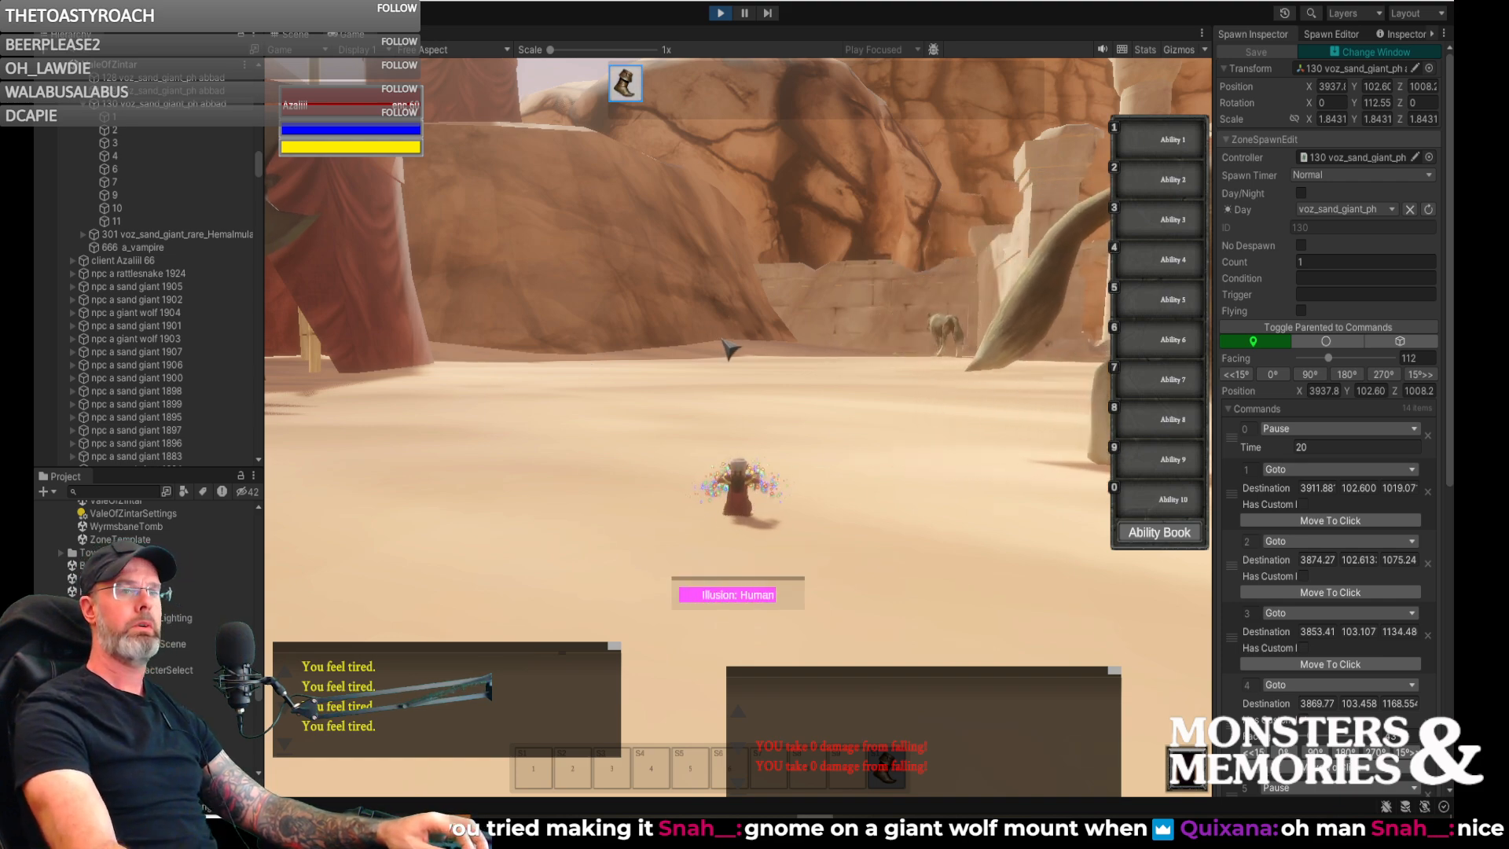
- Move the human-sized character next to the giant wolf to compare their sizes
key("w")
mouse_move(737, 353)
right_mouse_down()
mouse_move(904, 355)
mouse_move(574, 355)
mouse_move(849, 355)
mouse_move(762, 350)
right_mouse_up()
key("d")
key("a")
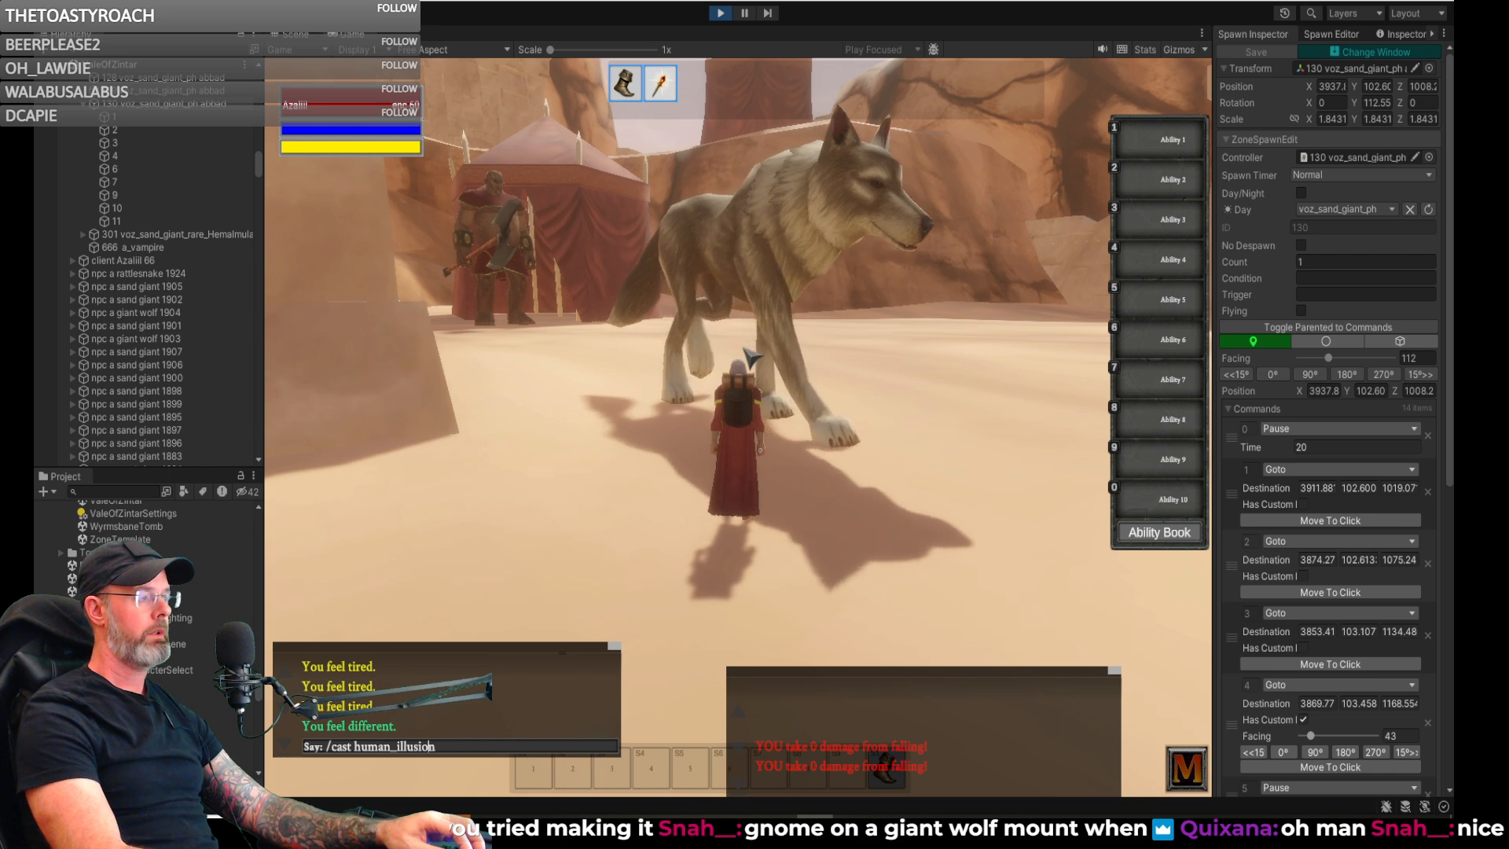
- Change the previous chat command to /cast ogre_illusion and cast the ogre illusion on the character
key("Left")
key("Left")
key("Left")
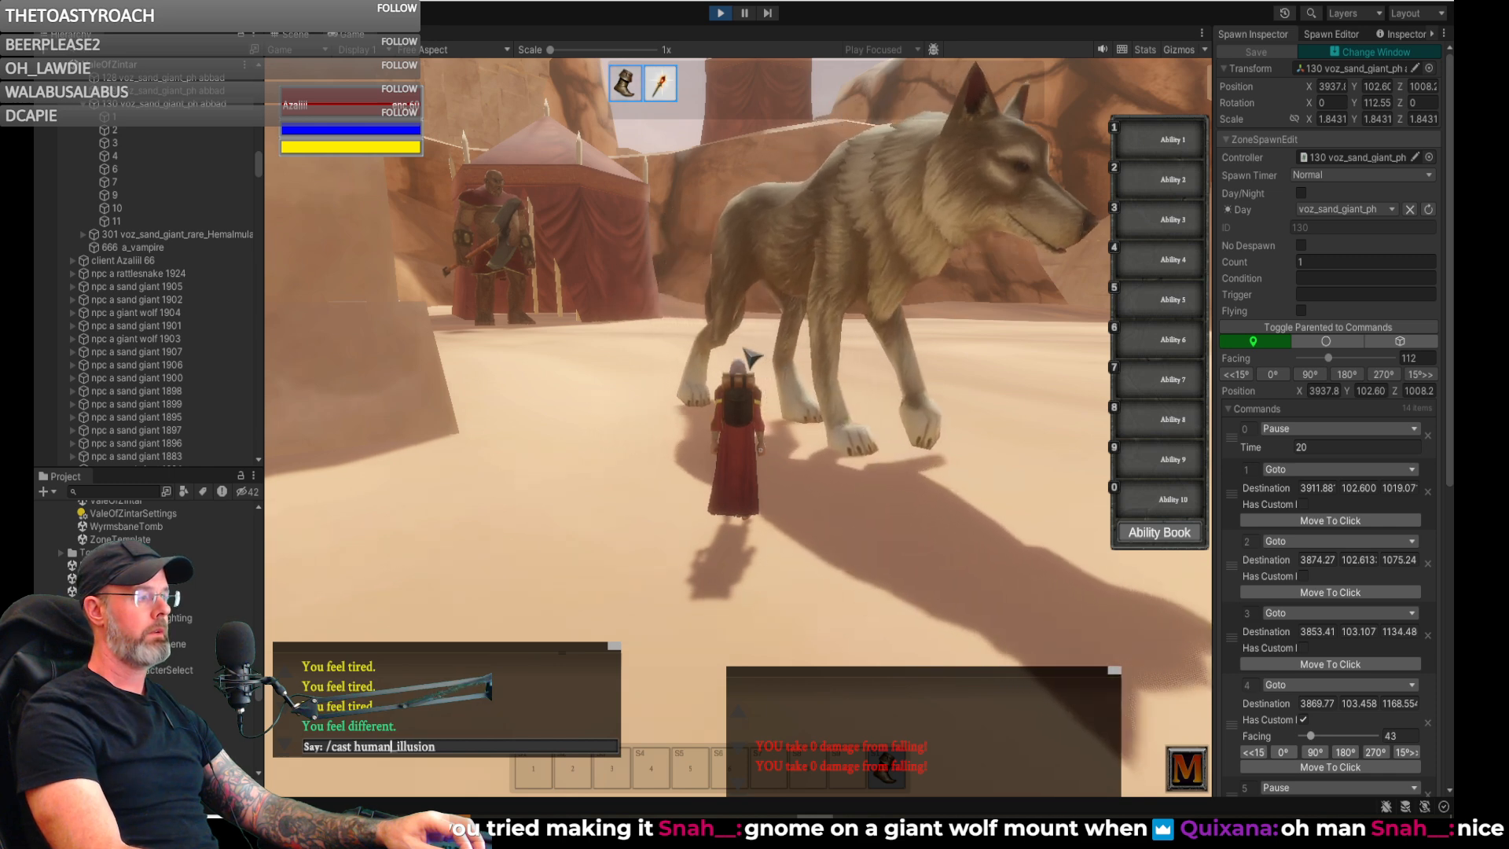
key("BackSpace")
key("BackSpace")
key("BackSpace")
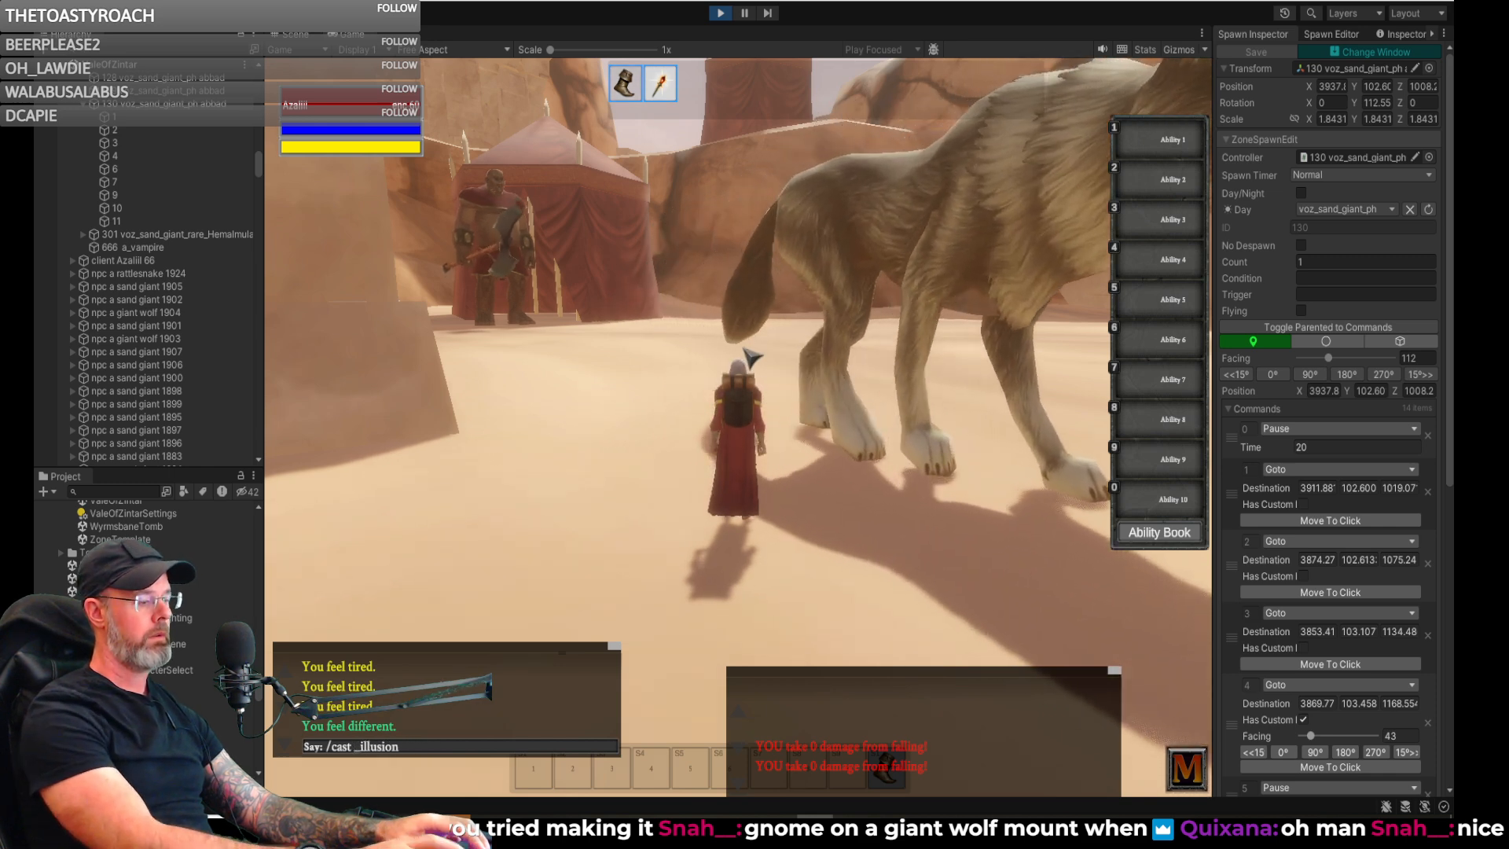
type("gre")
key("Return")
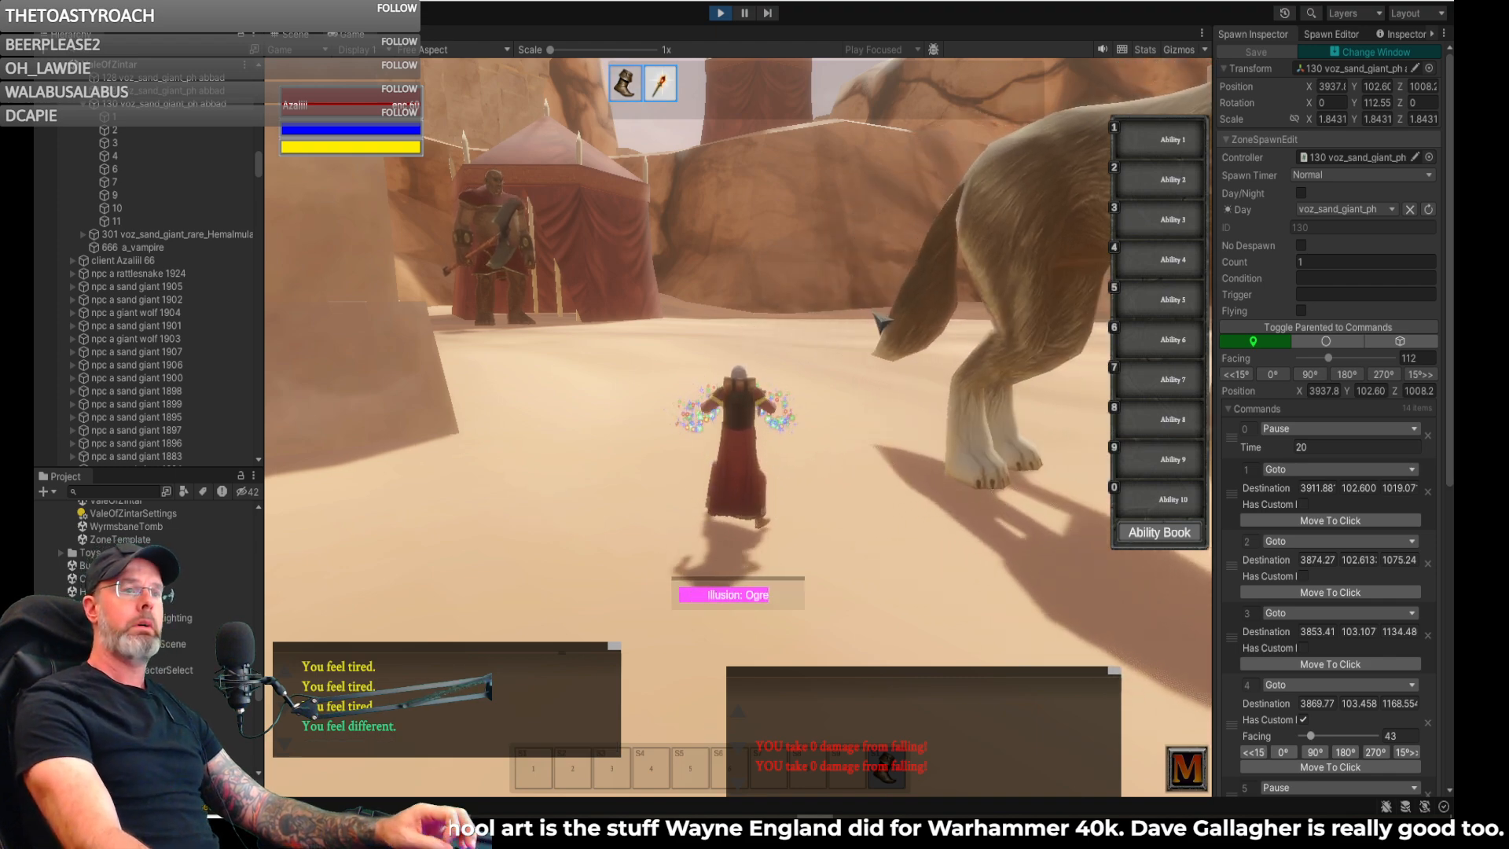
- Move the ogre-sized character around the giant wolf and follow it toward the sand giant's tent to compare their sizes
key("d")
right_click_drag(882, 326, 754, 299)
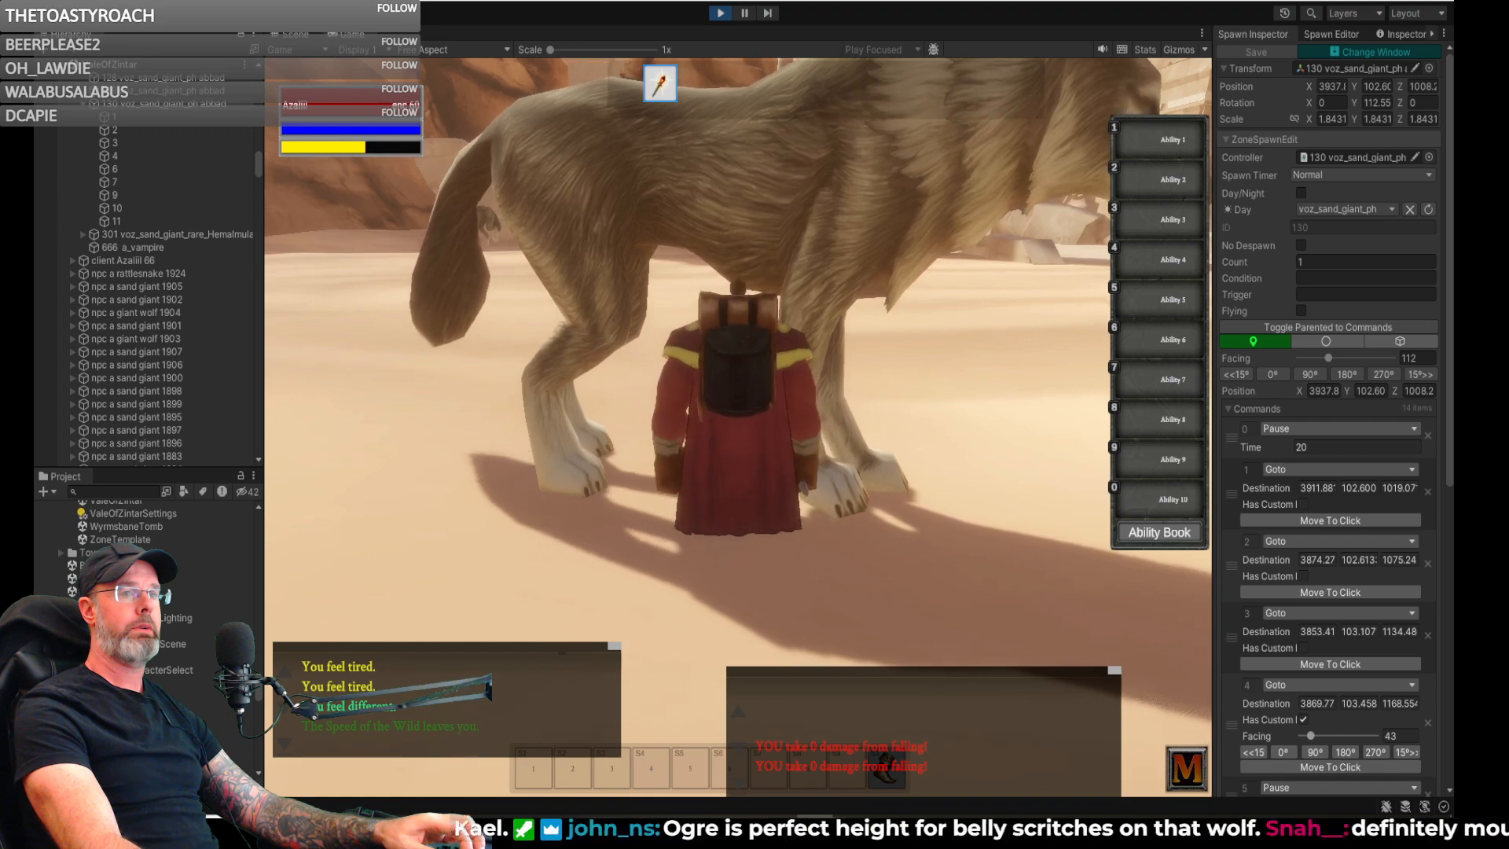
key("d")
key("d")
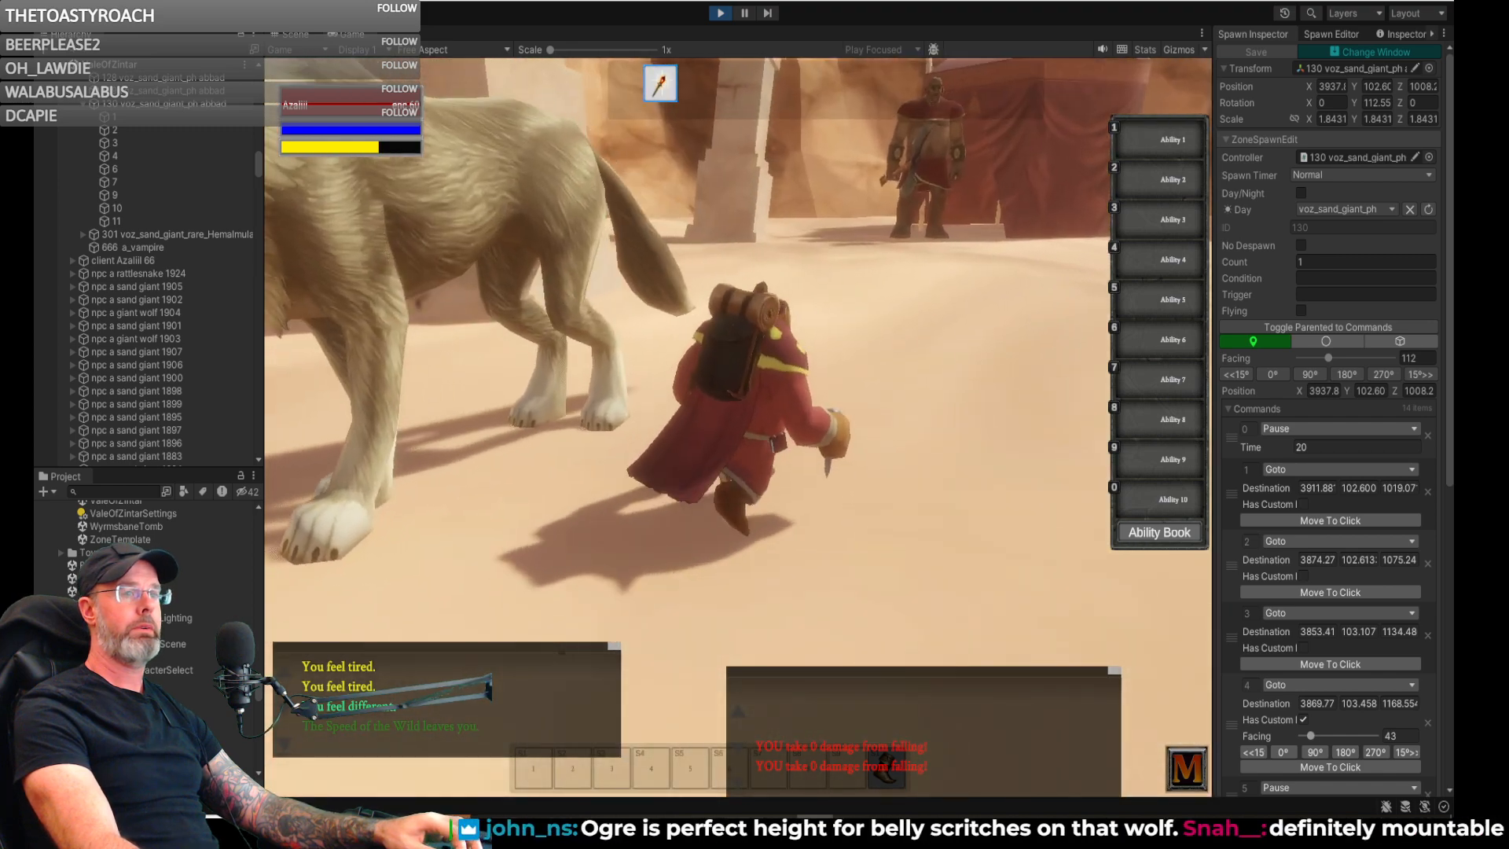
key("d")
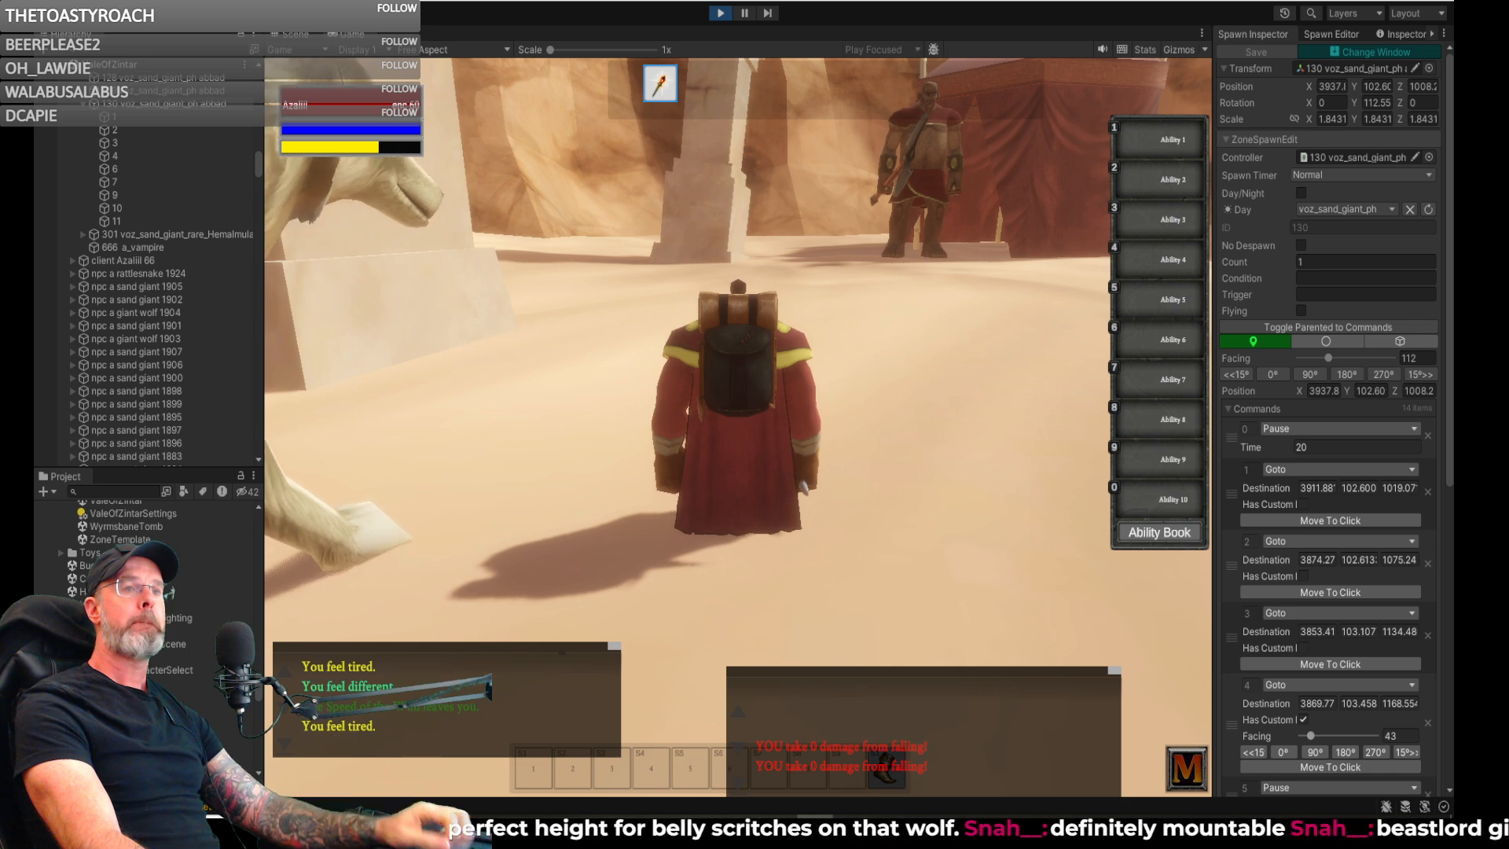
key("d")
key("d")
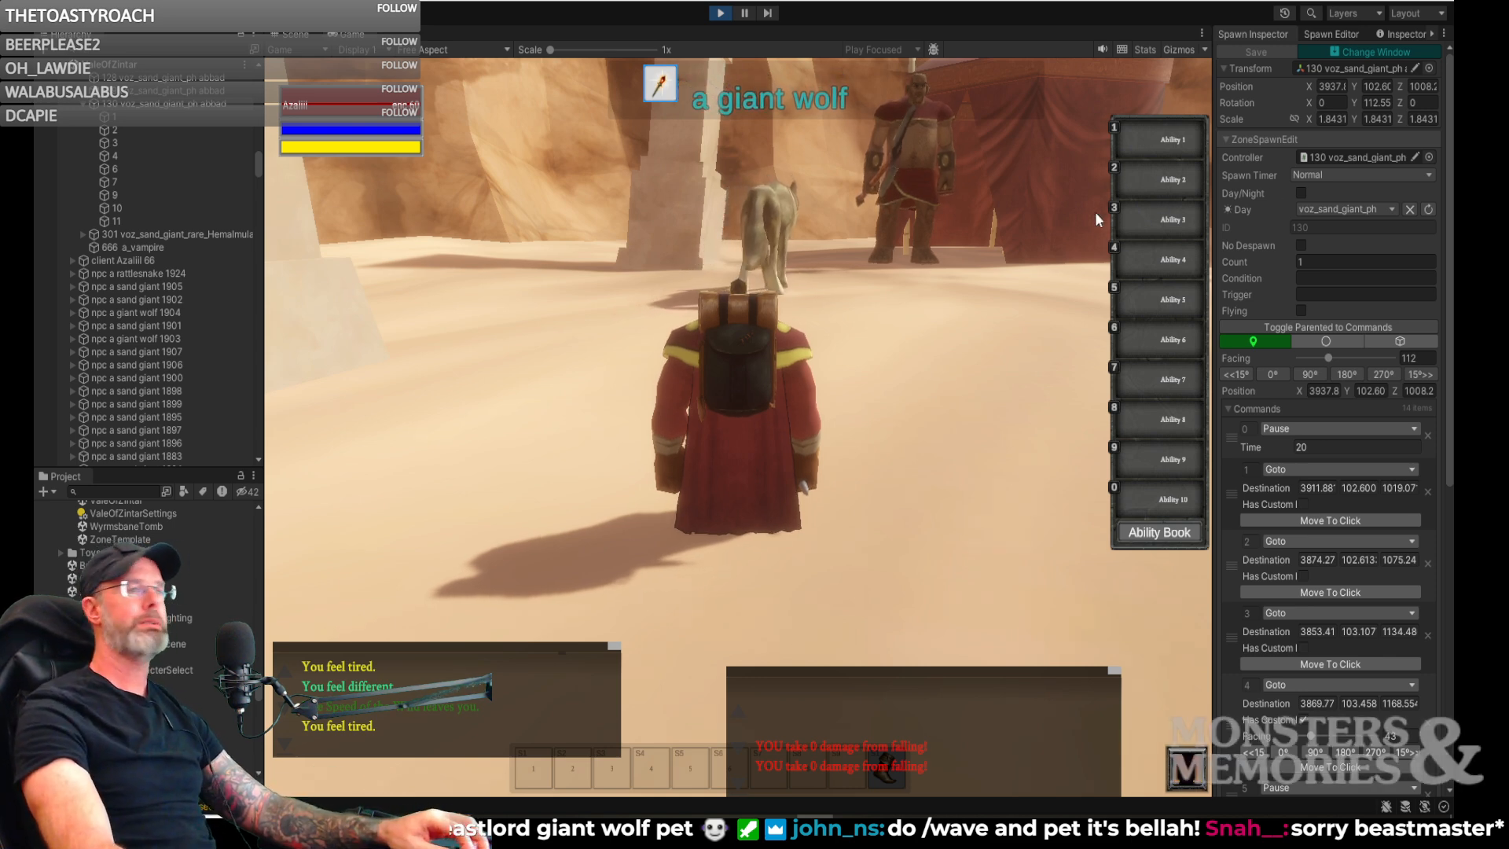
right_click_drag(1025, 277, 1010, 261)
key("w")
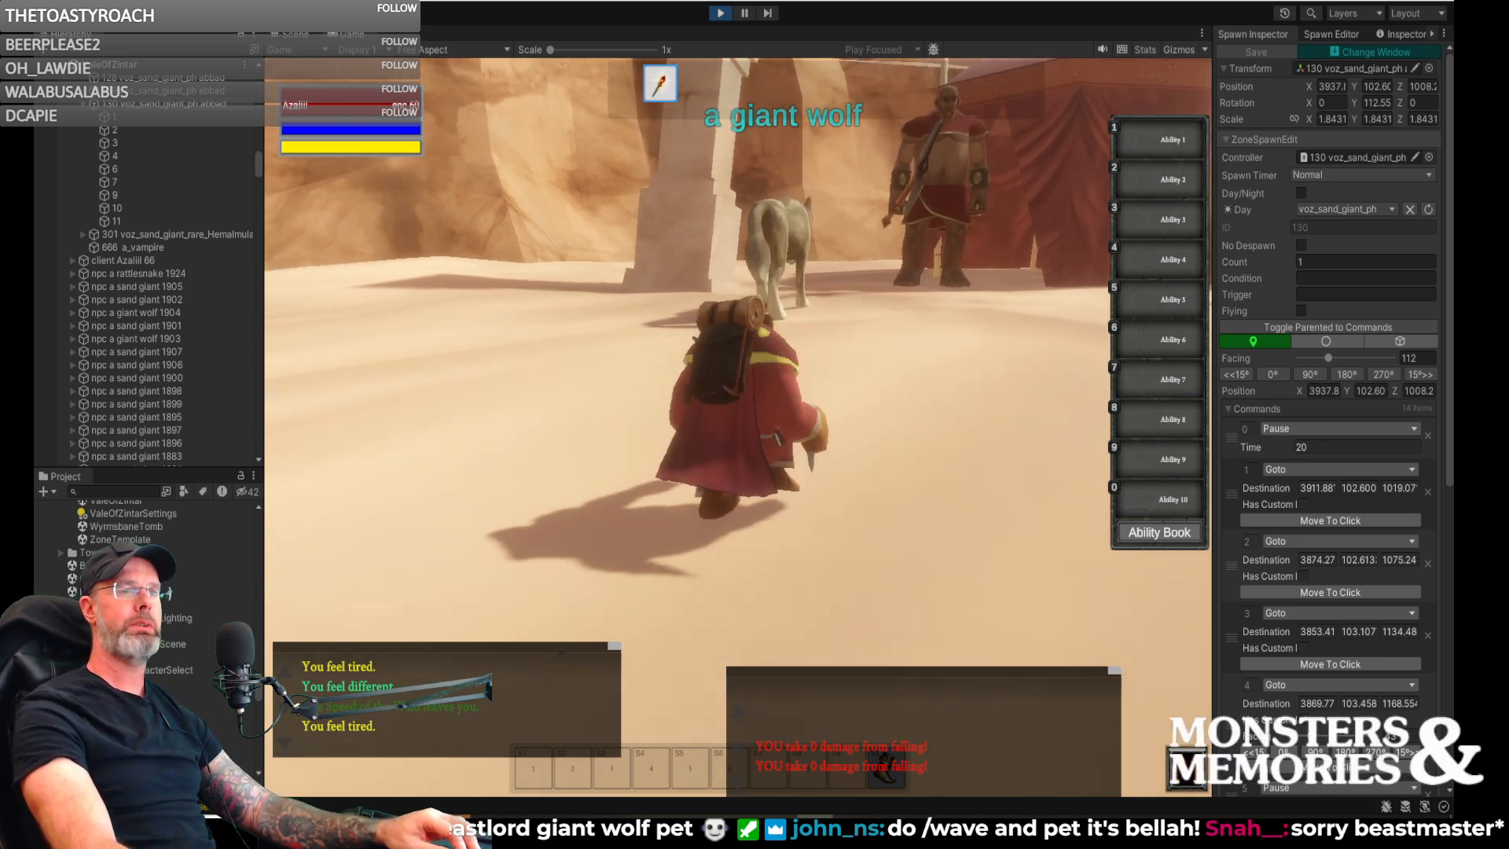
- Walk the ogre-sized character up to the two giant wolves and the sand giant by the tent to compare their sizes
key("w")
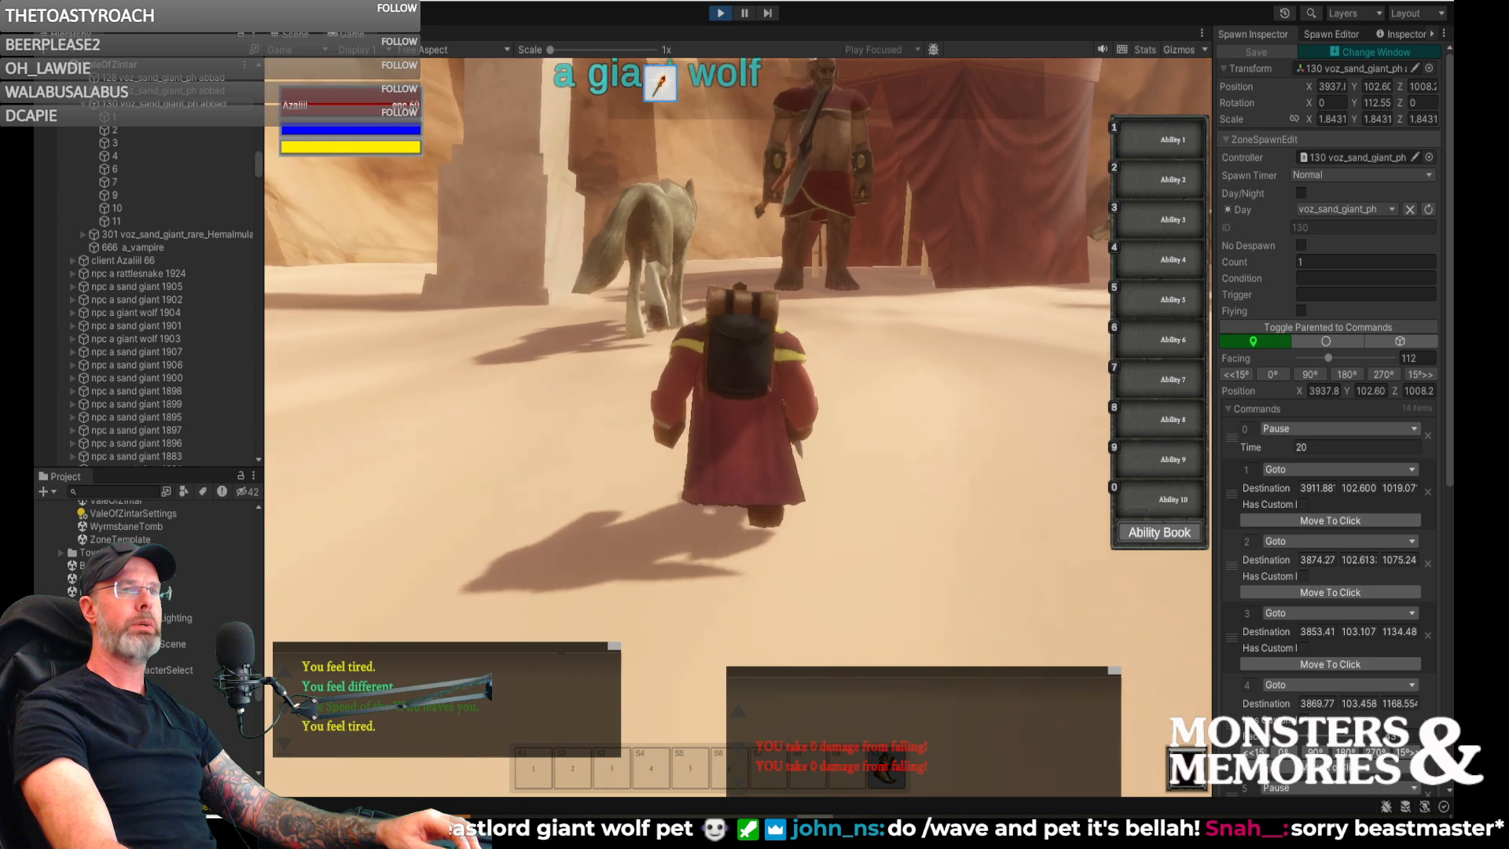
key("w")
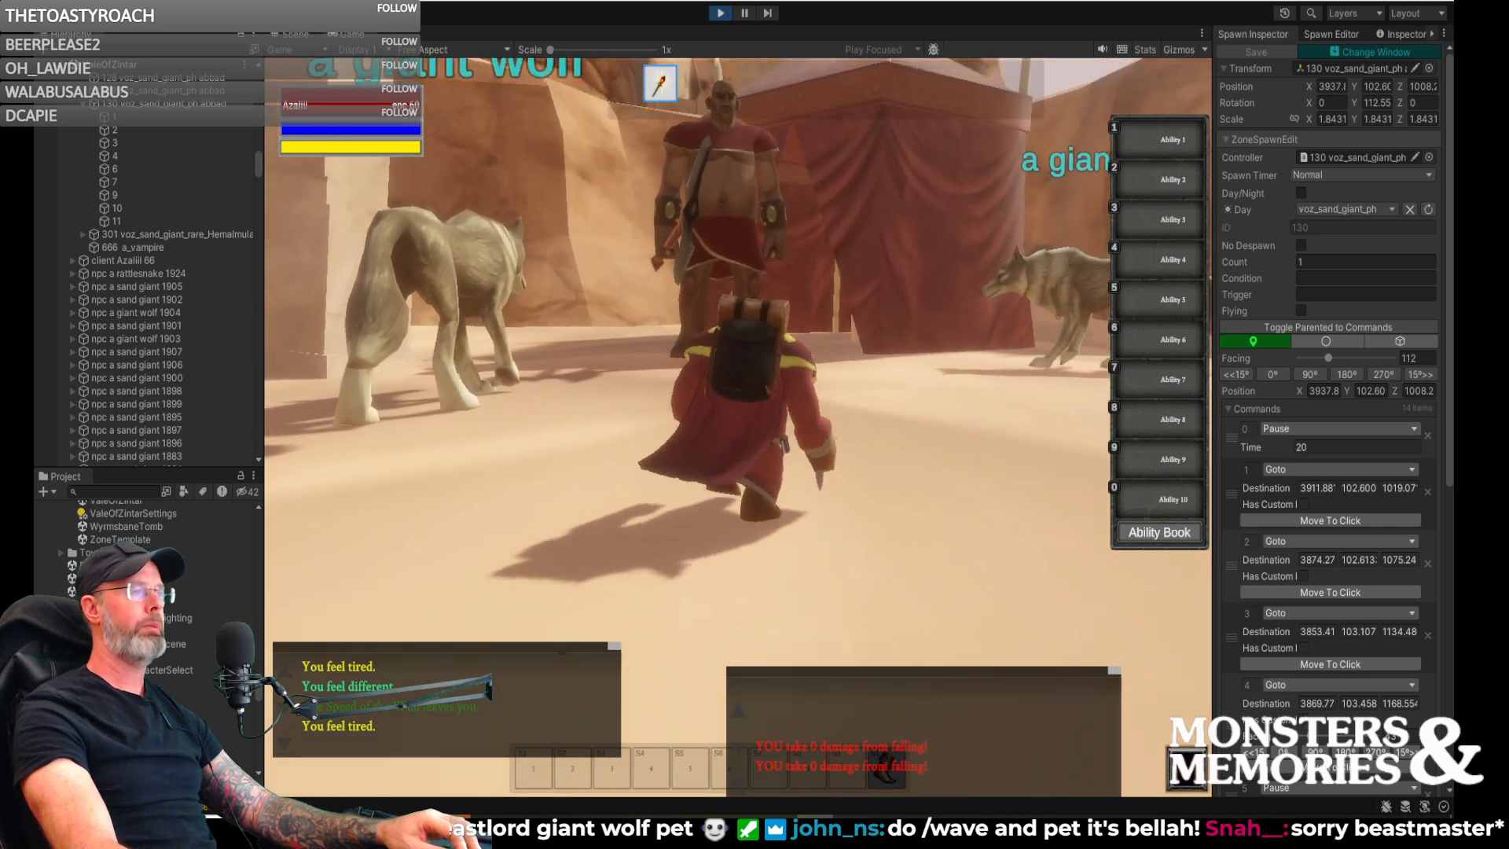
key("a")
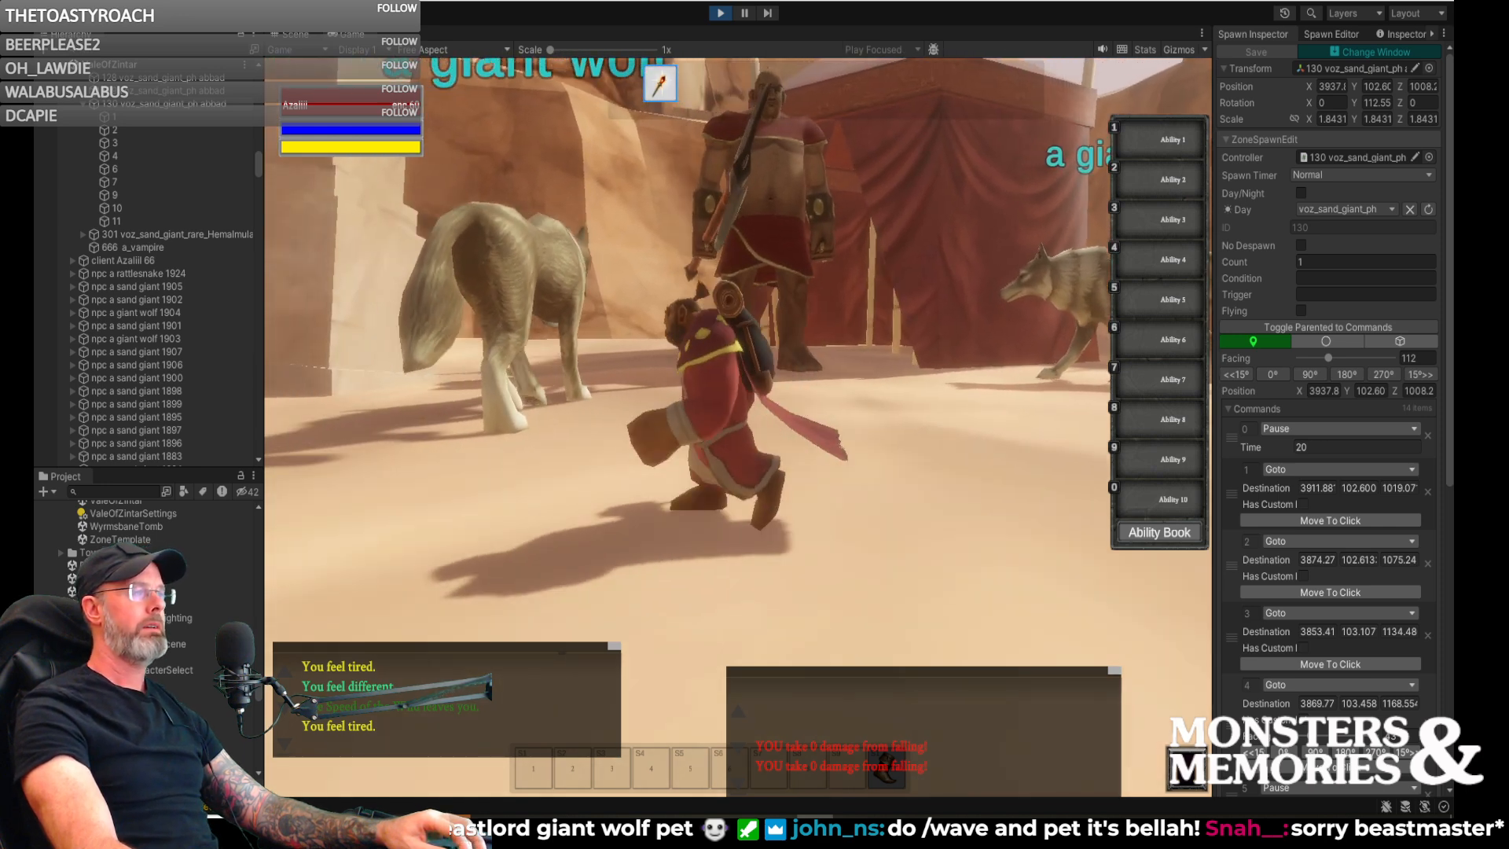
key("w")
key("d")
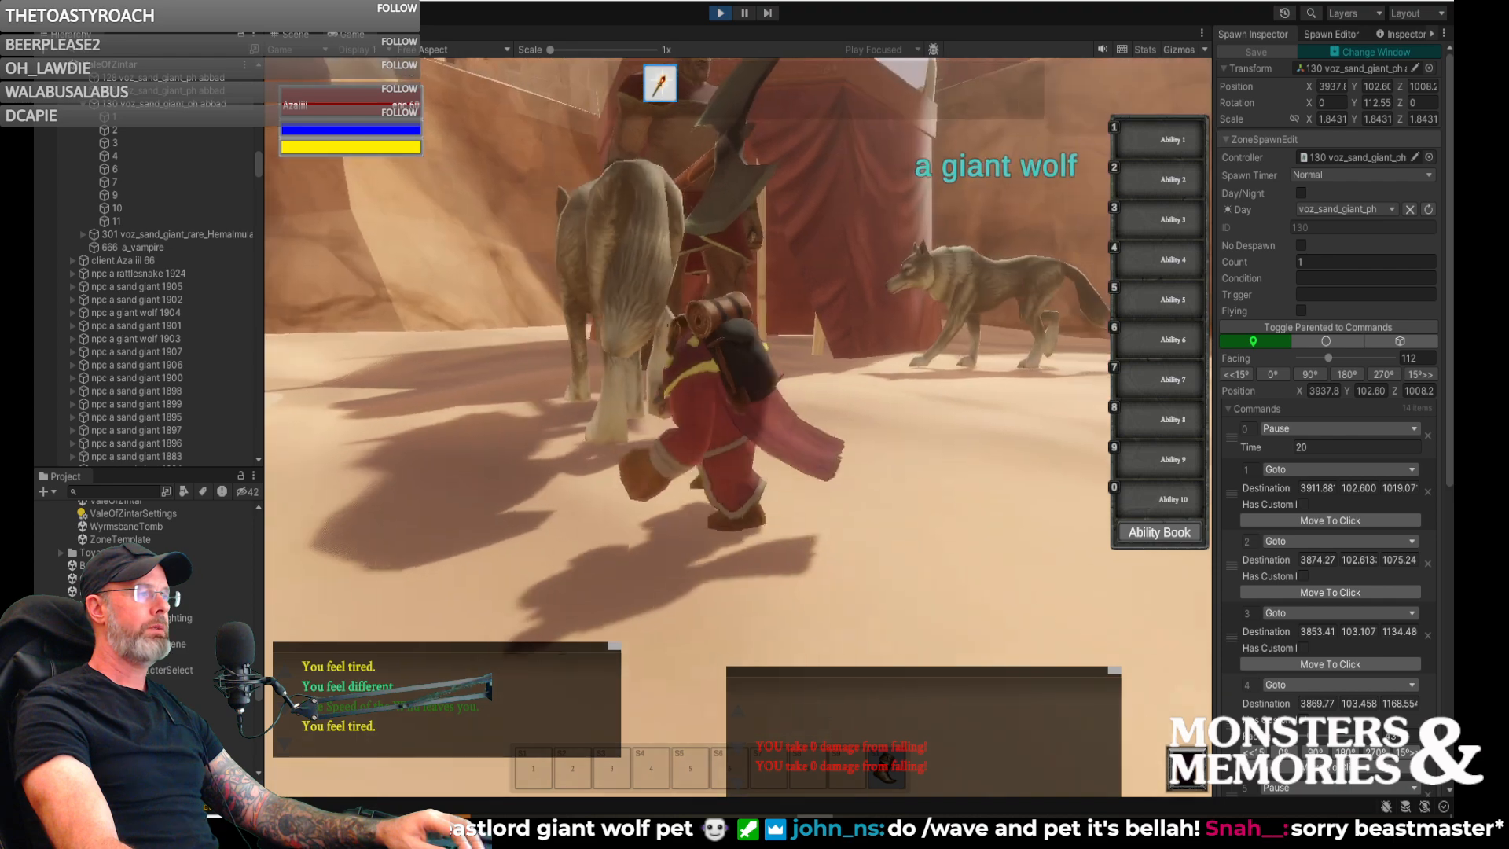
key("d")
key("d")
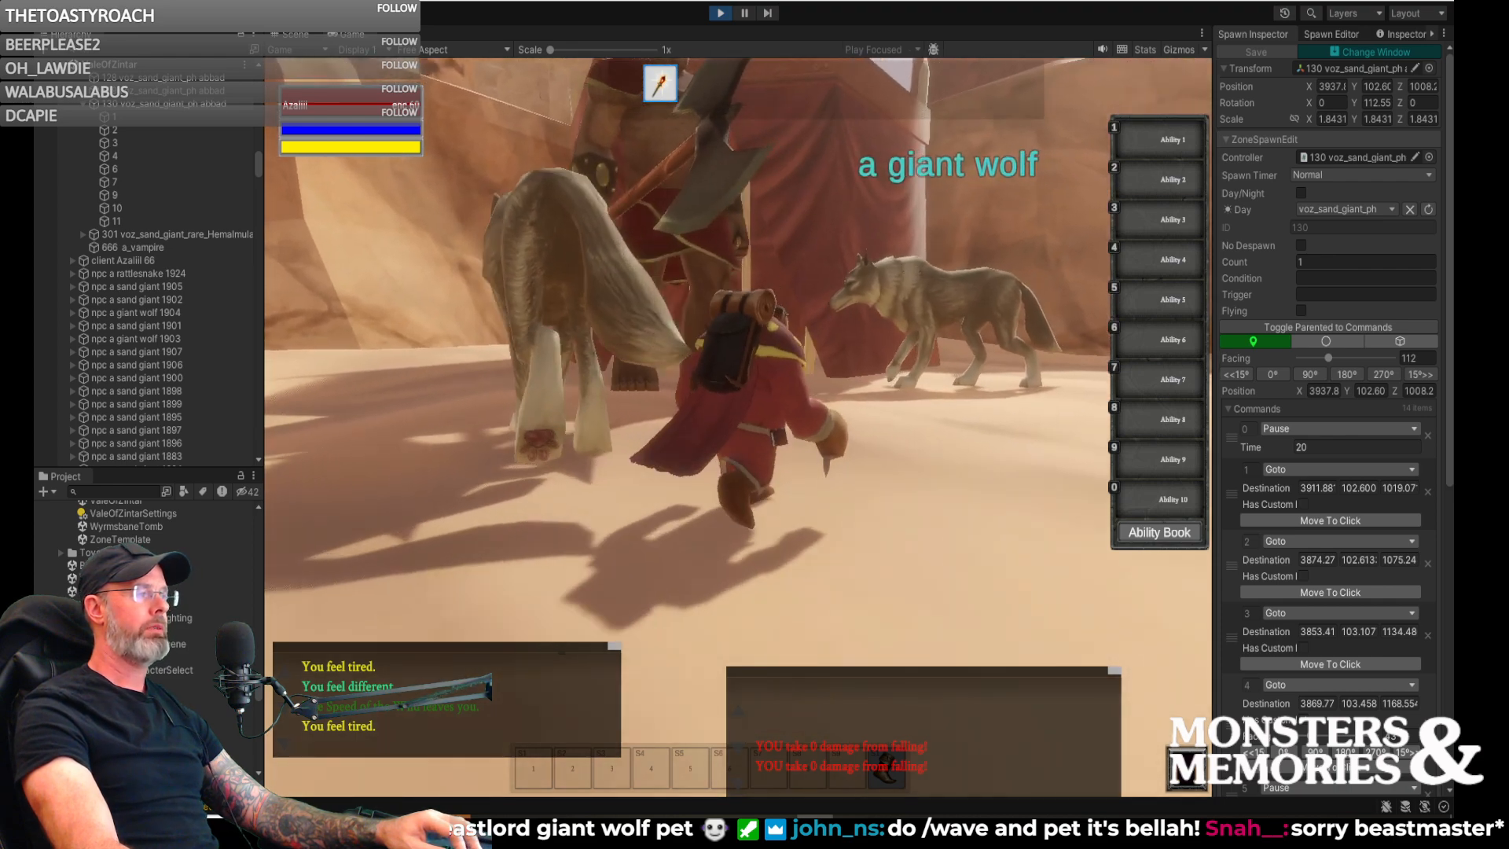
key("d")
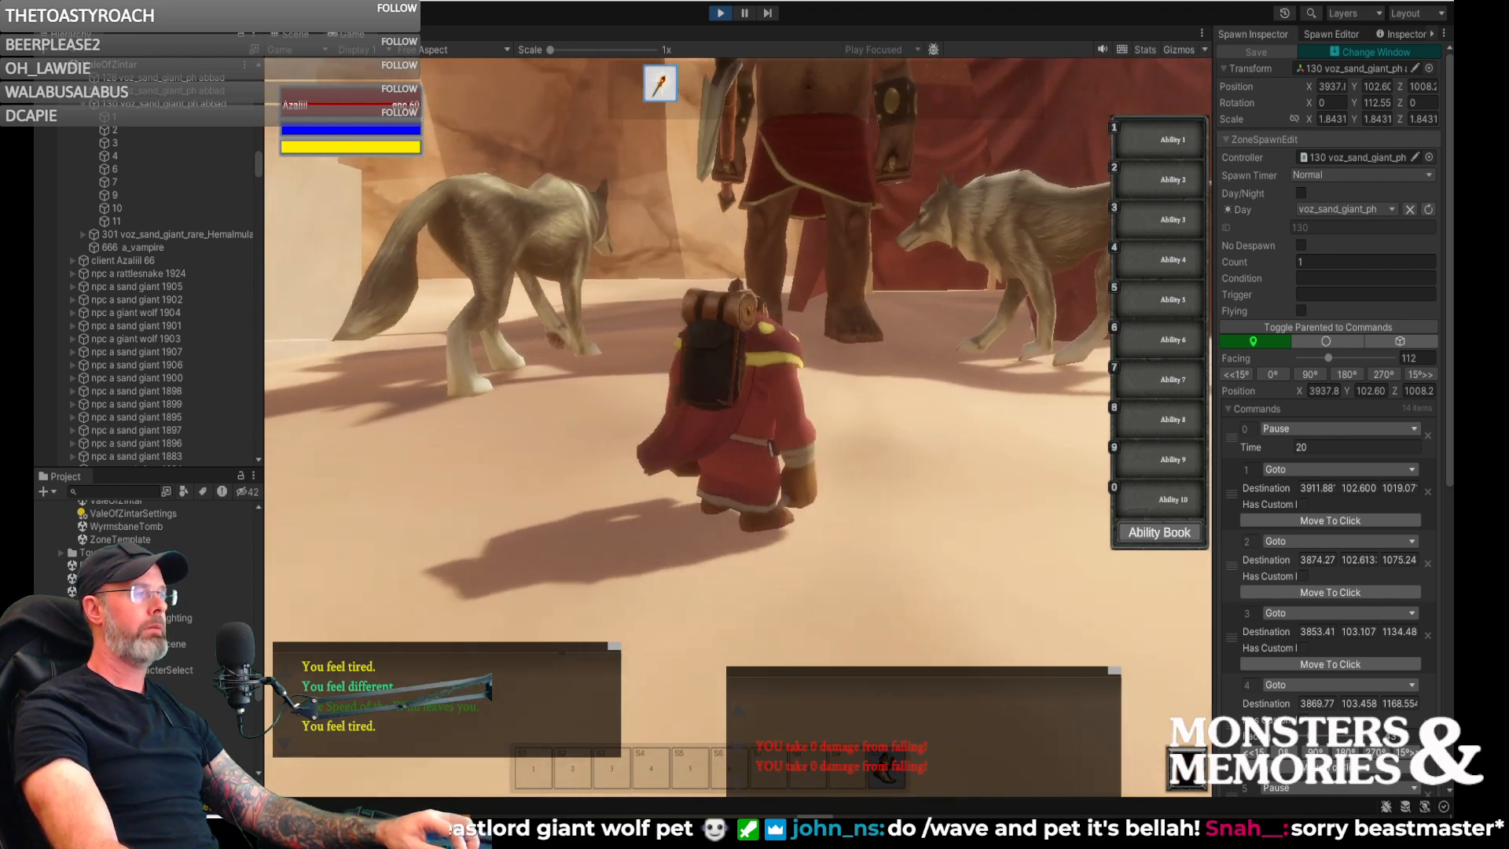
- Turn the character away from the wolves and walk across the sand toward the ruined temple and pillars
key("a")
key("w")
key("w")
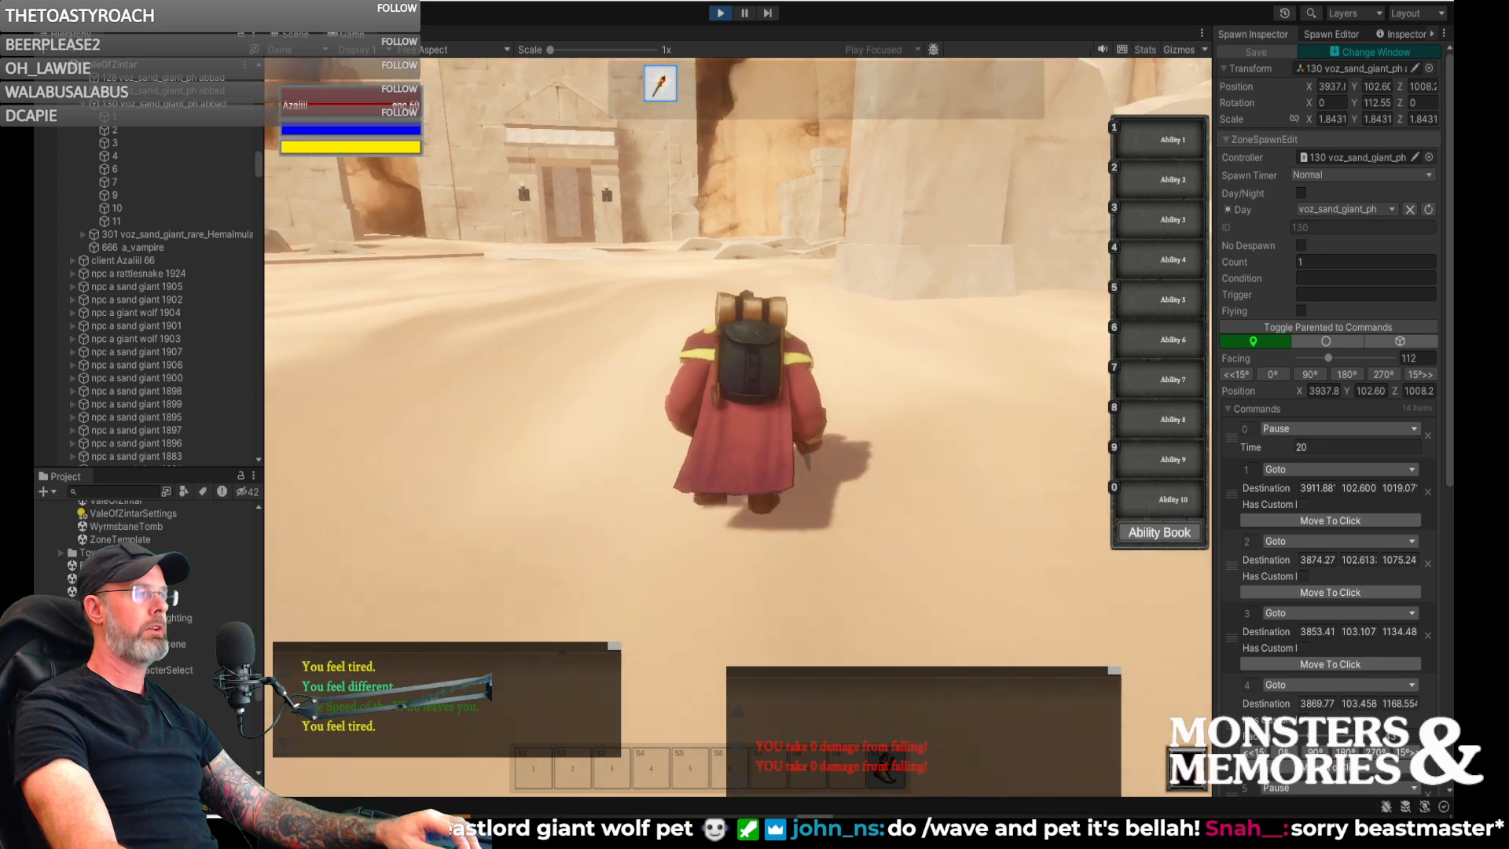
key("w")
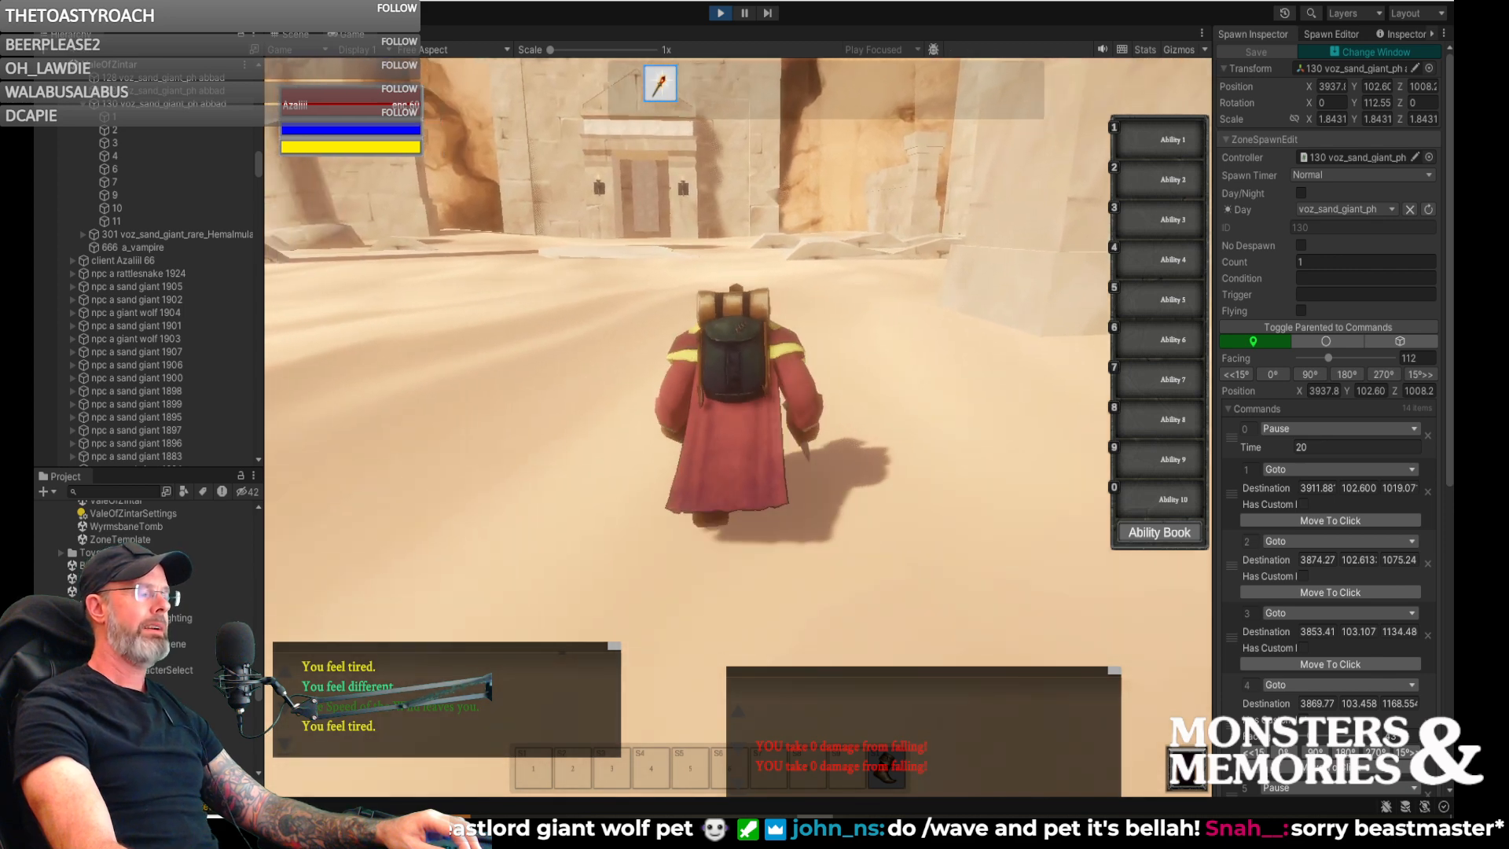
key("w")
right_click_drag(967, 299, 1131, 299)
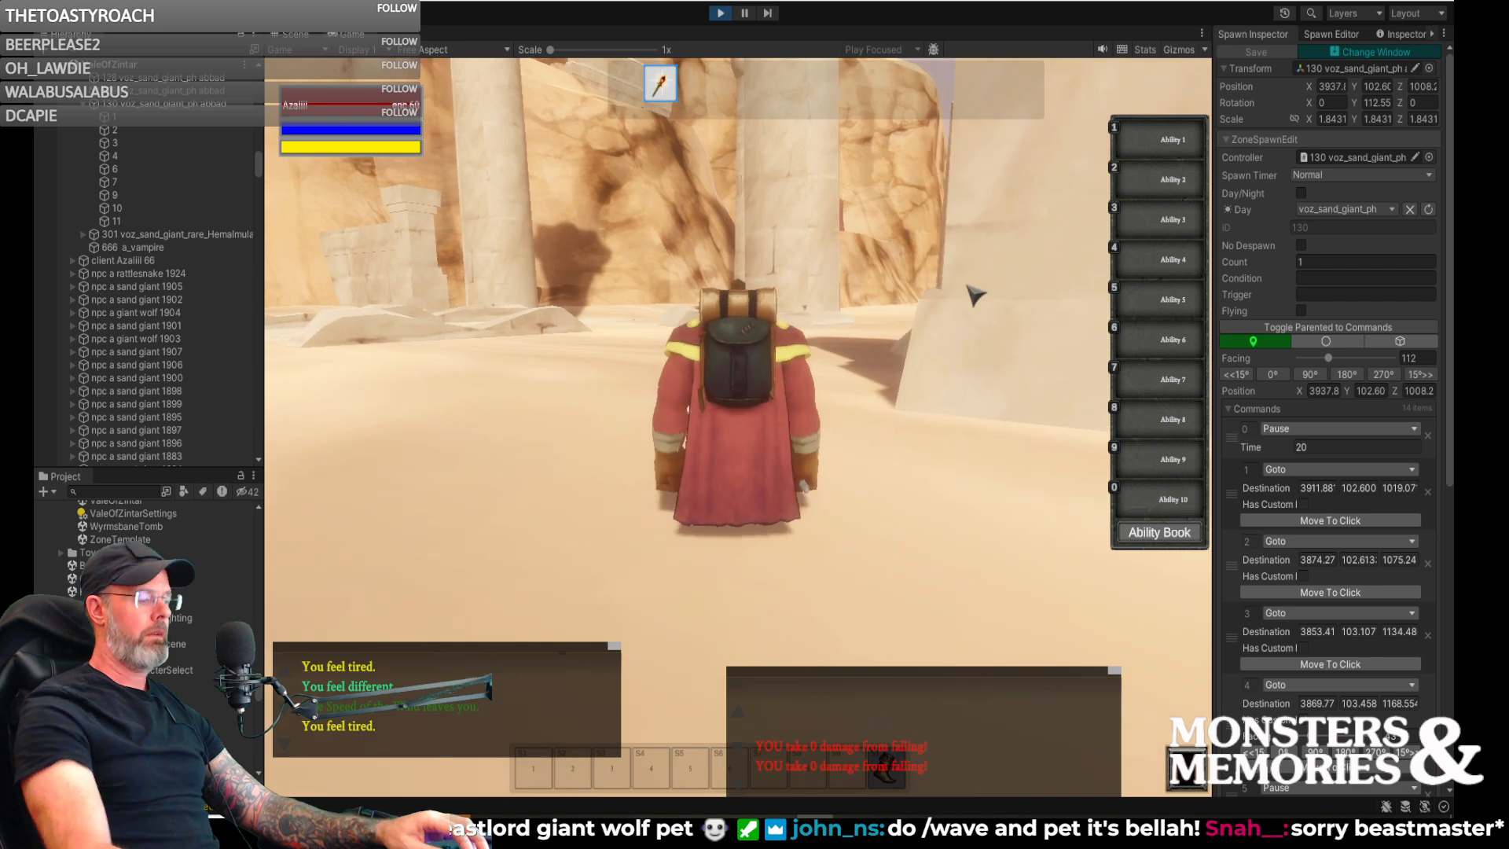
- Cast Speed of Wild on the character with the chat command /cast speed_of_wild
type("/cast speed_of_will")
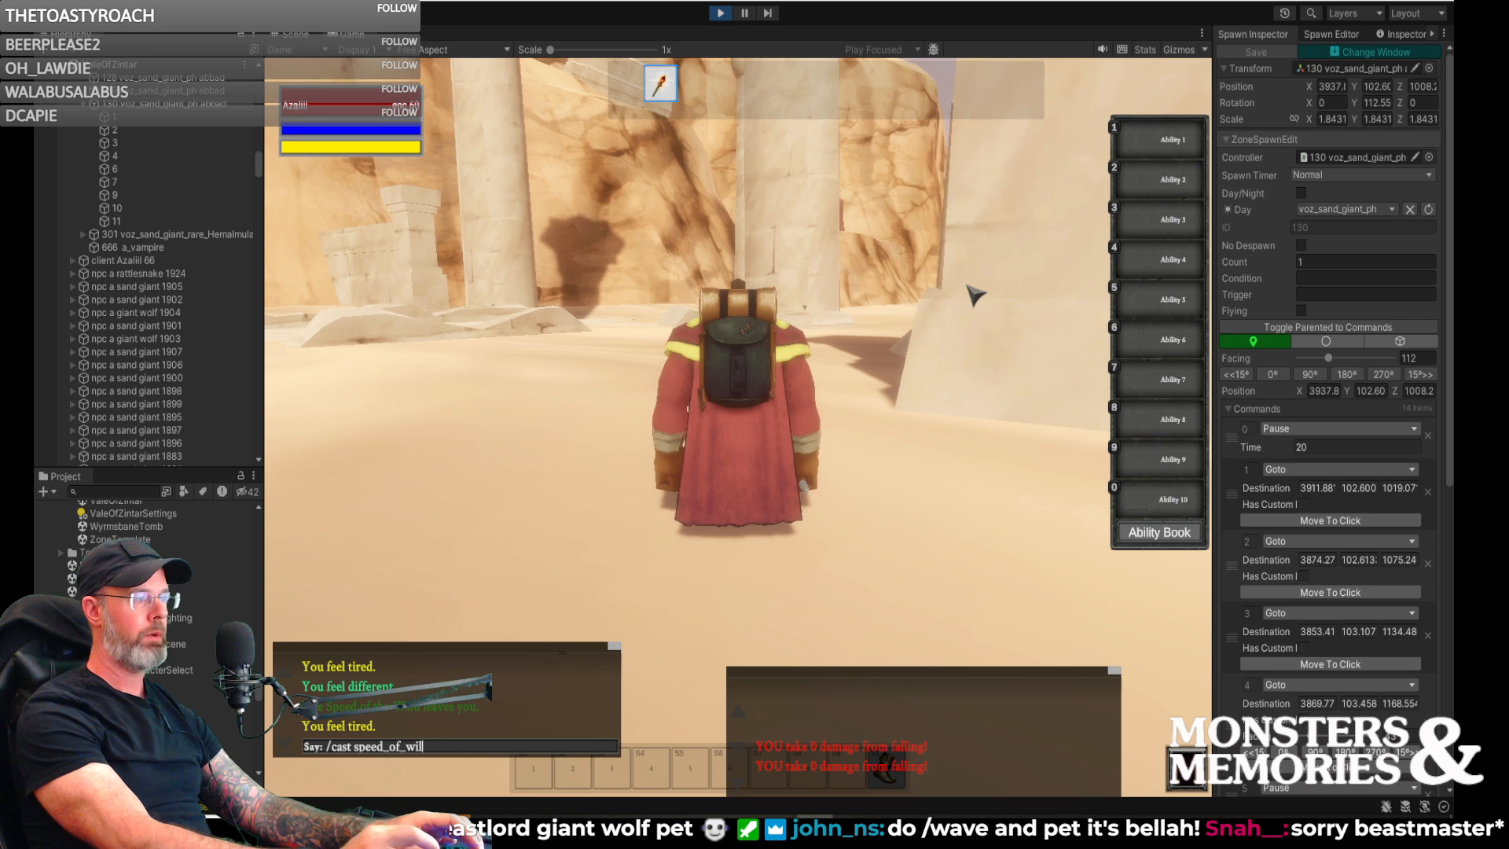
key("BackSpace")
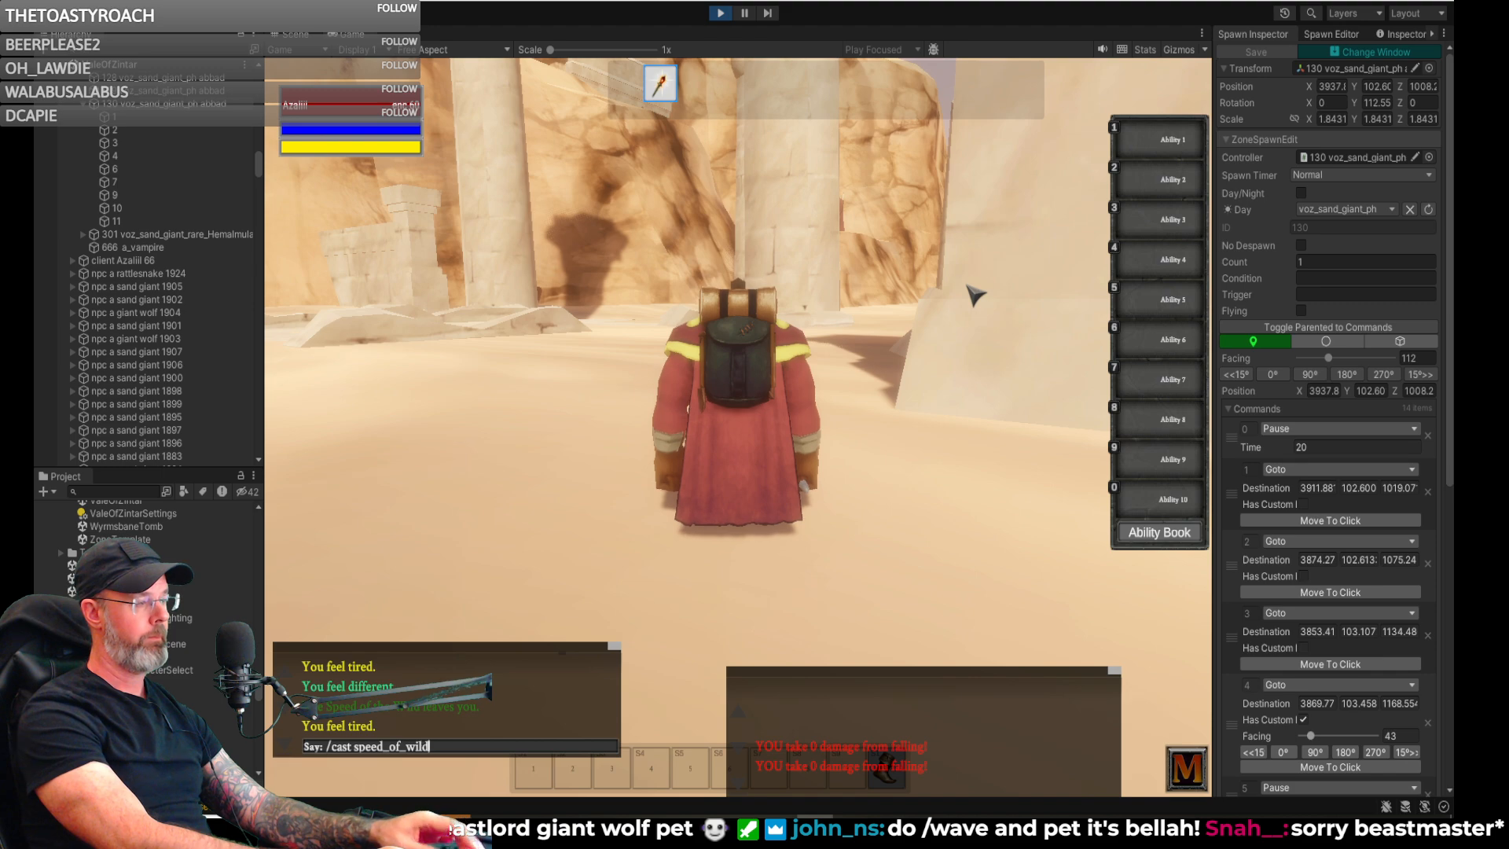
key("Return")
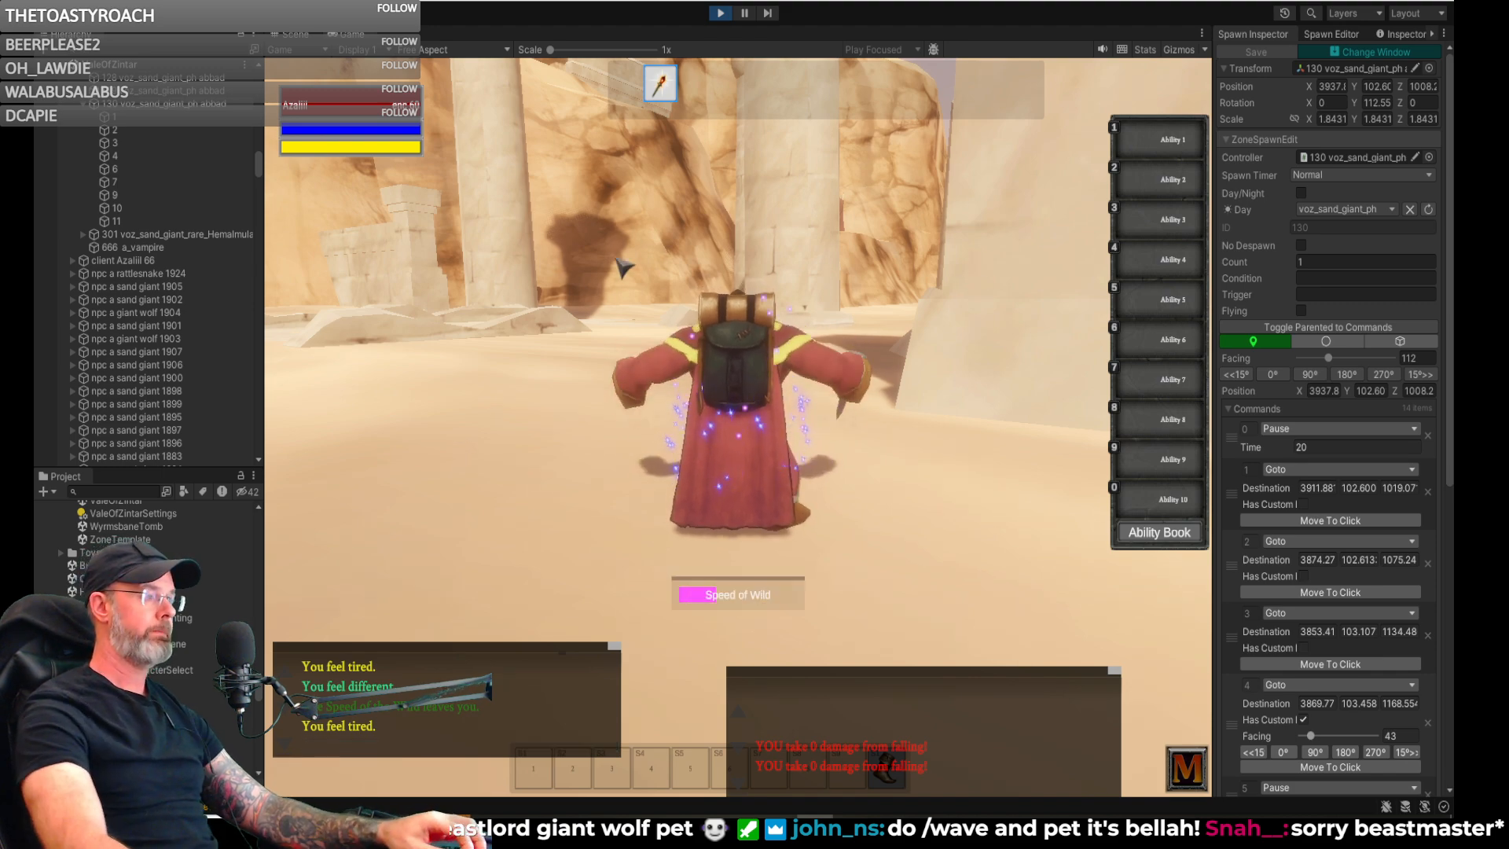
- Run the character through the ruins to the open sand passage below the clifftop tents
right_click_drag(571, 278, 503, 278)
key("d")
key("a")
key("w")
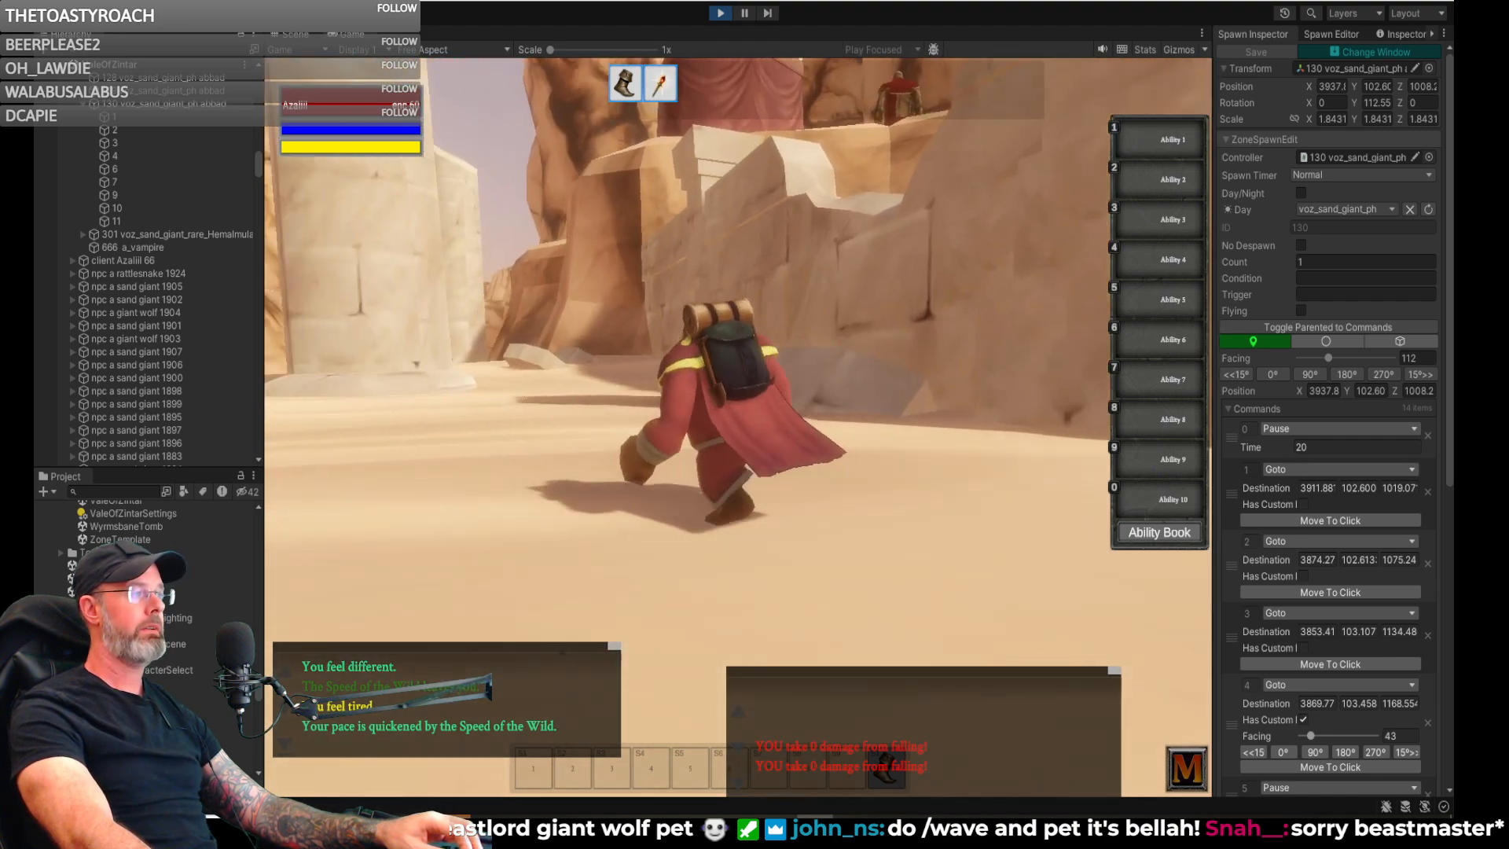
right_click_drag(700, 312, 656, 312)
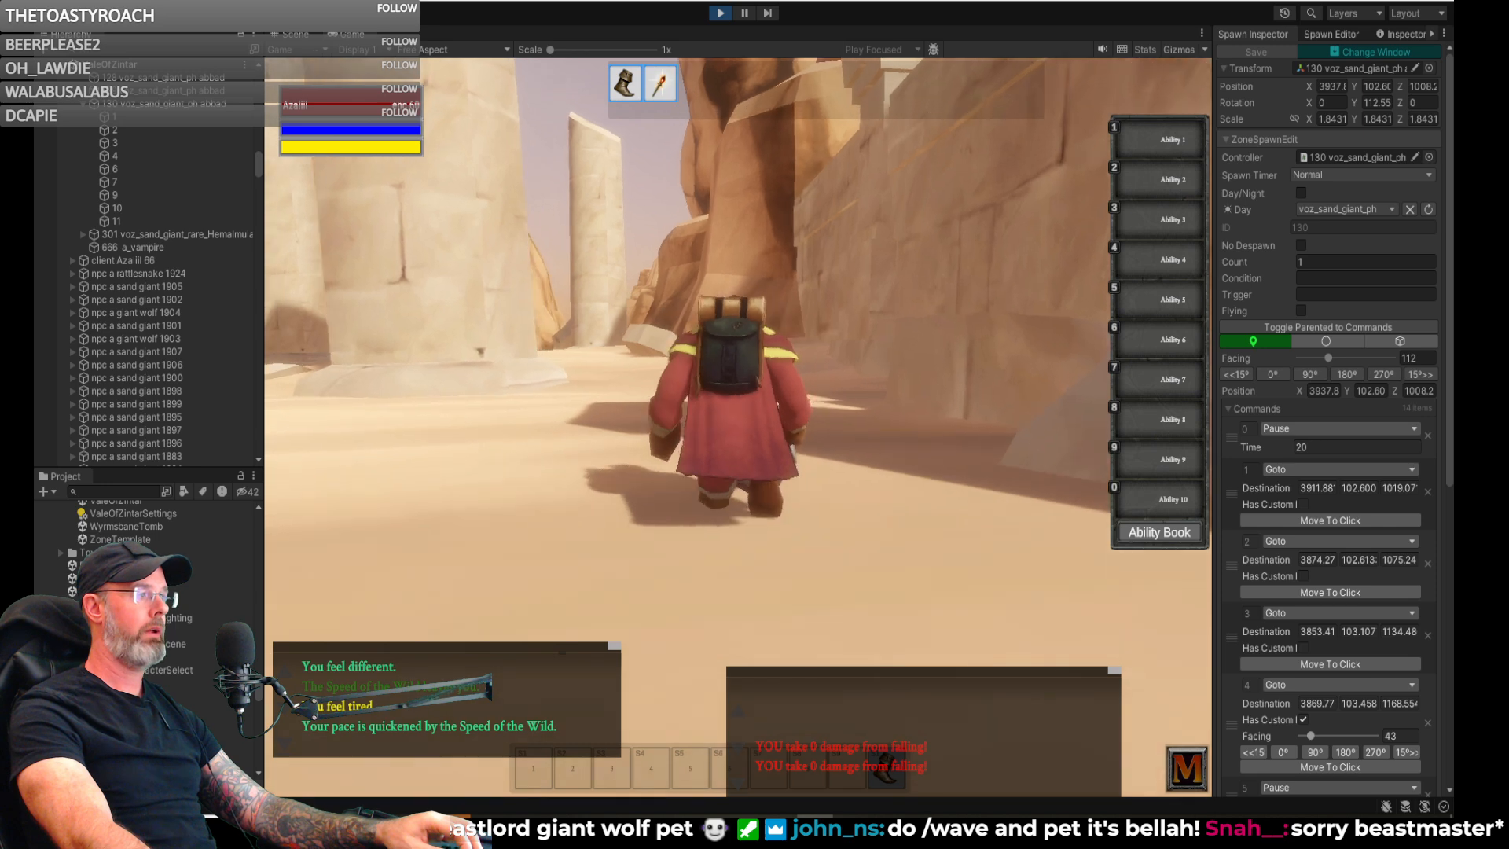
- Turn on GM fly mode with the chat command /fly and fly the character up to the clifftop tent camp
type("/")
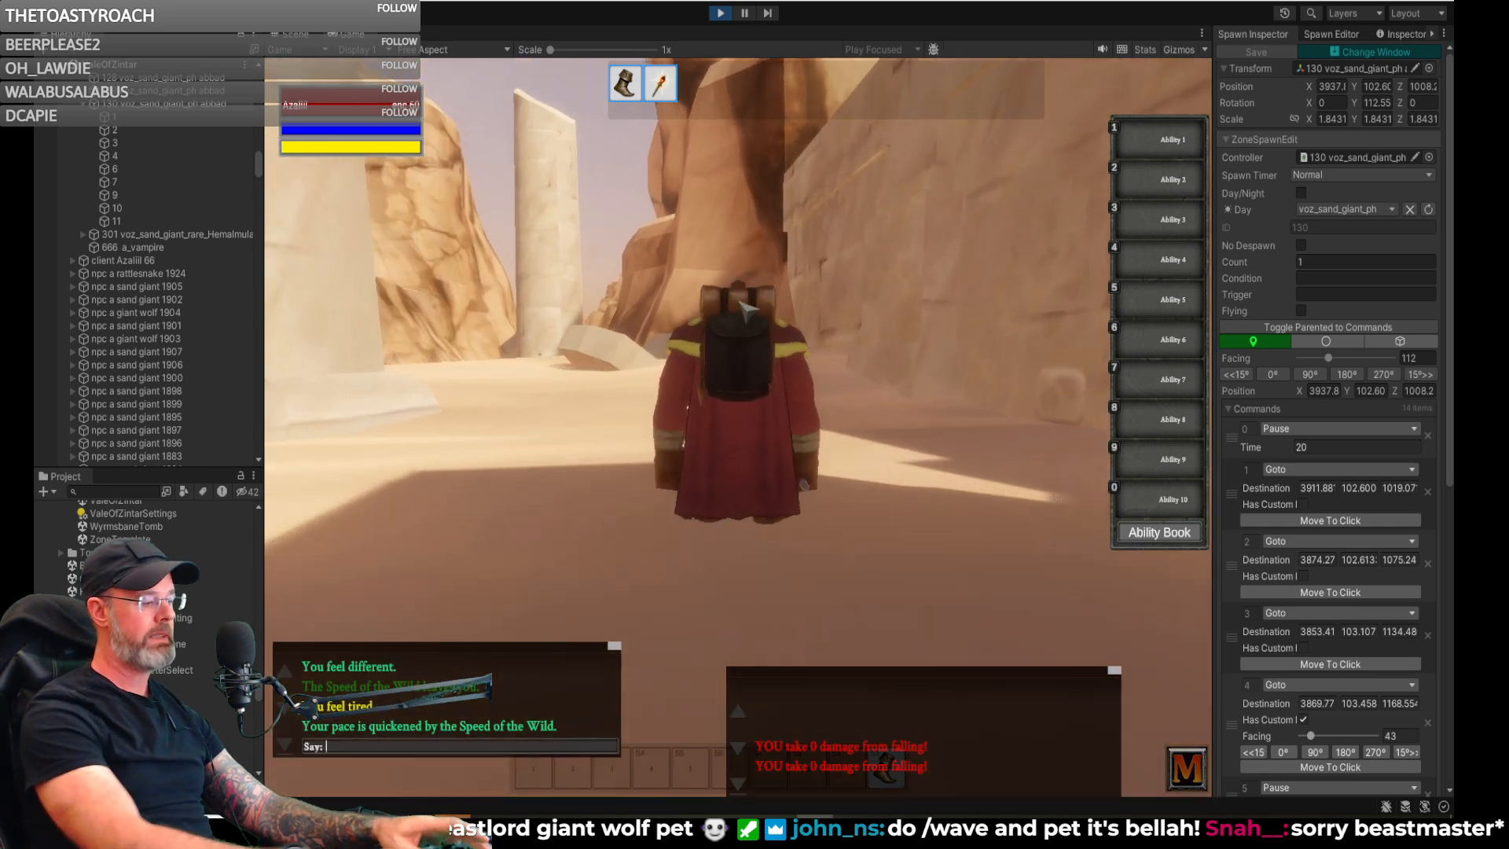
type("fly")
key("Return")
key("w")
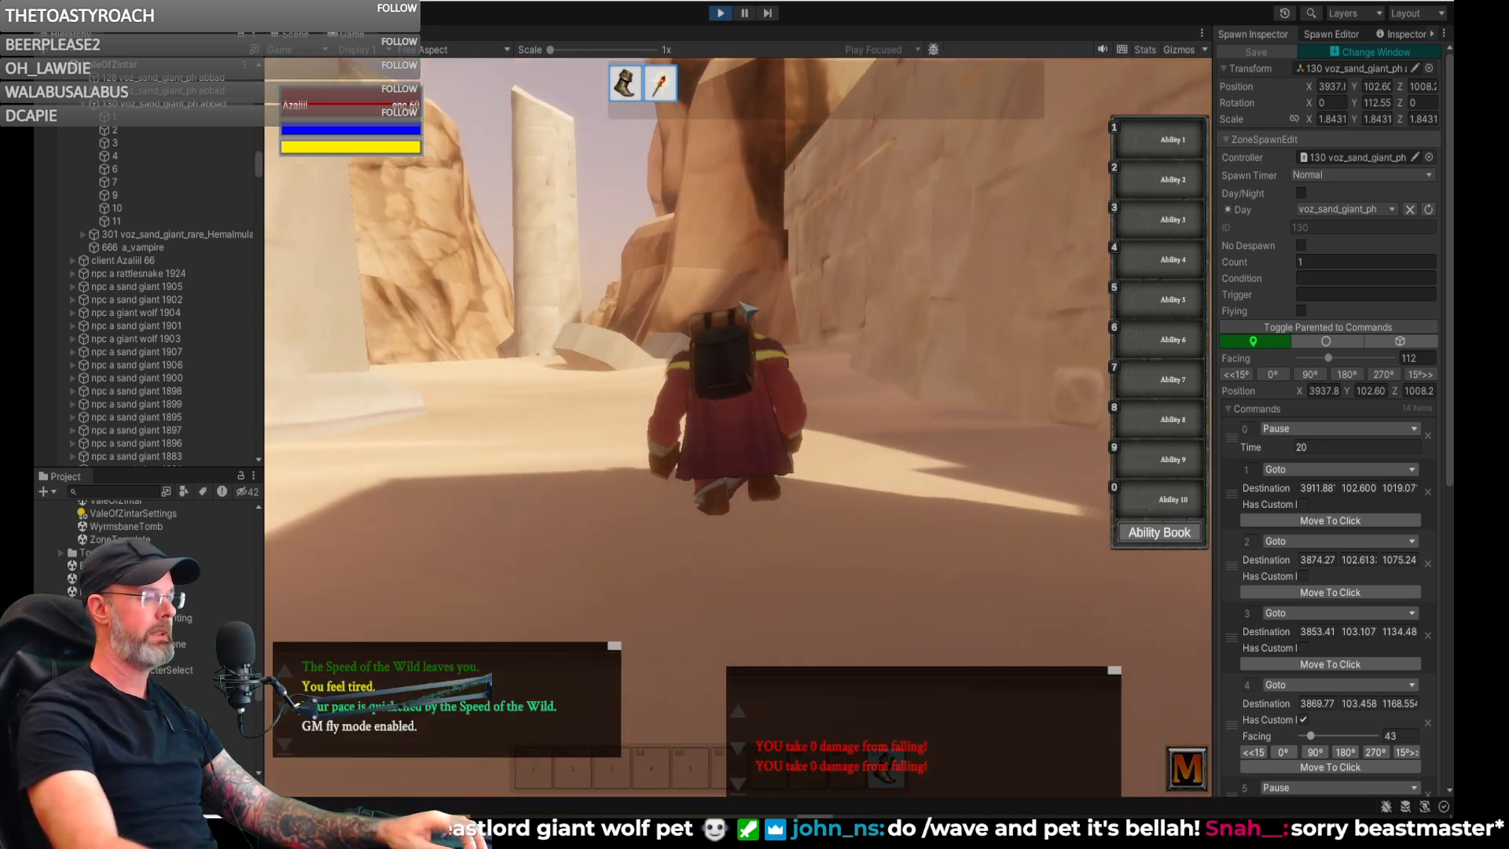
right_click_drag(656, 312, 672, 232)
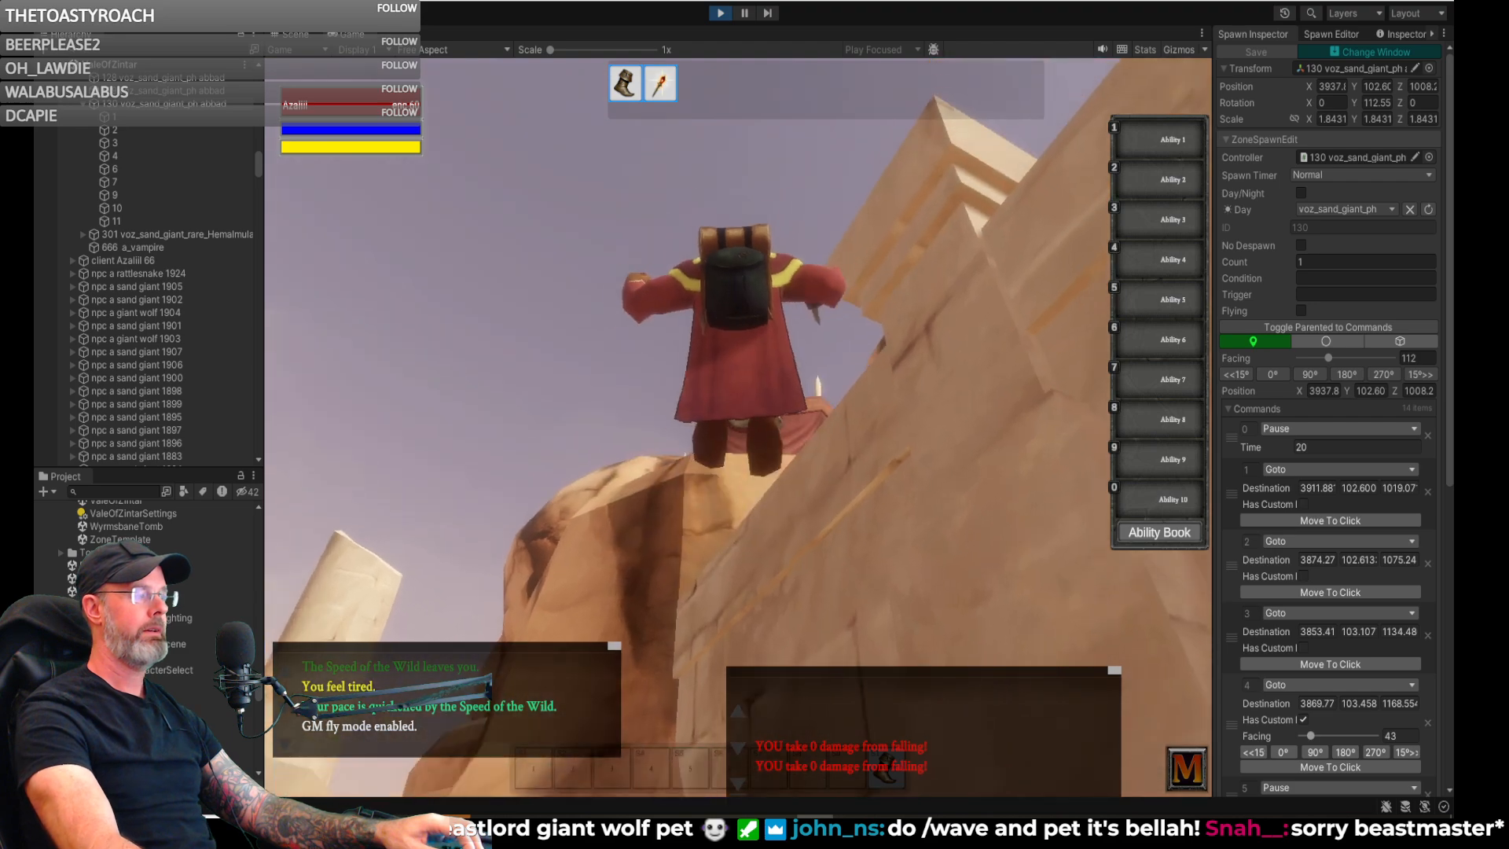
key("w")
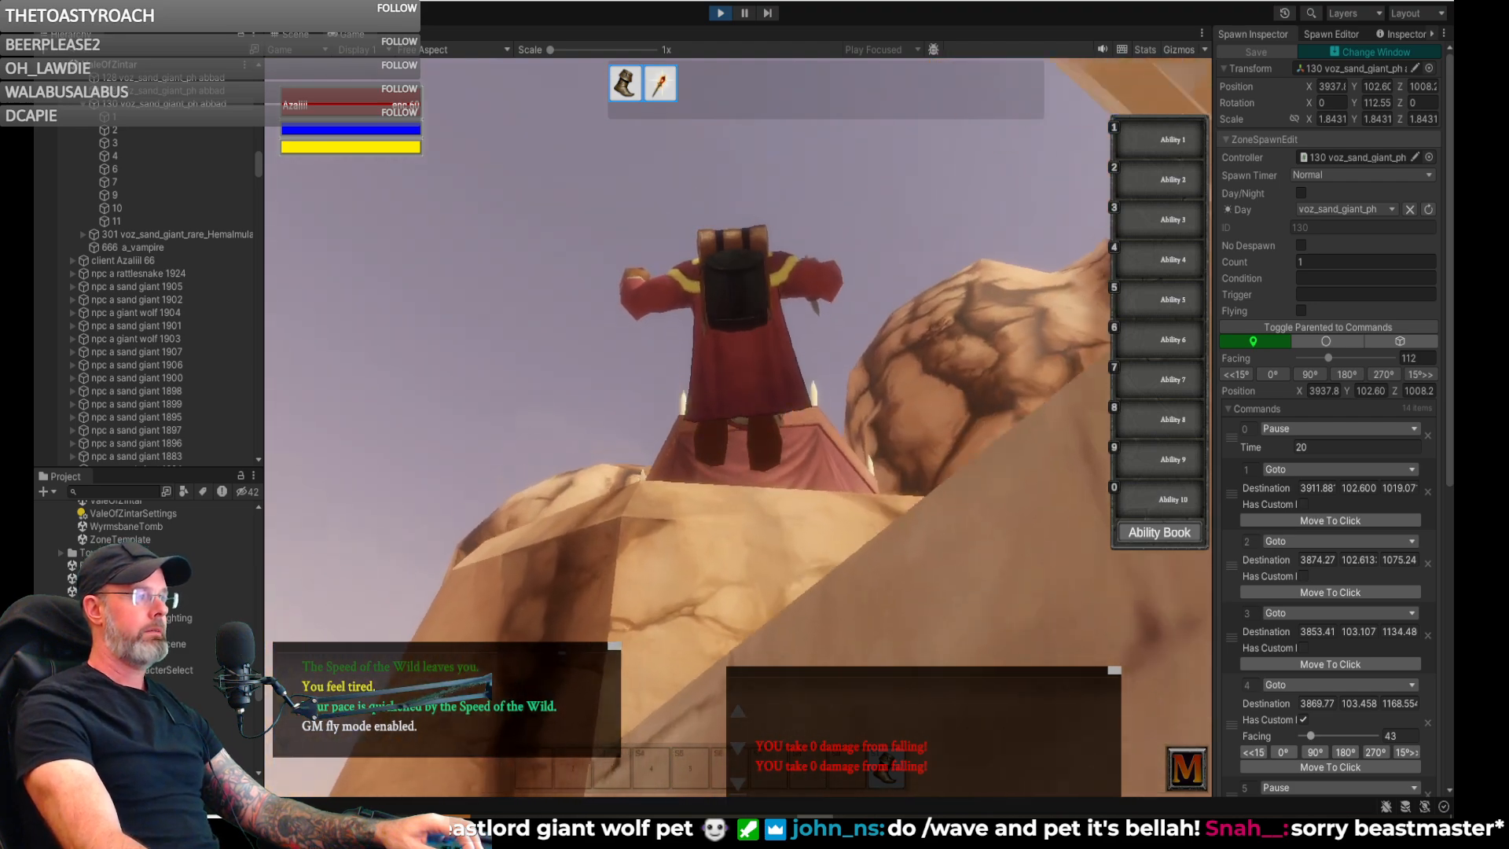
key("w")
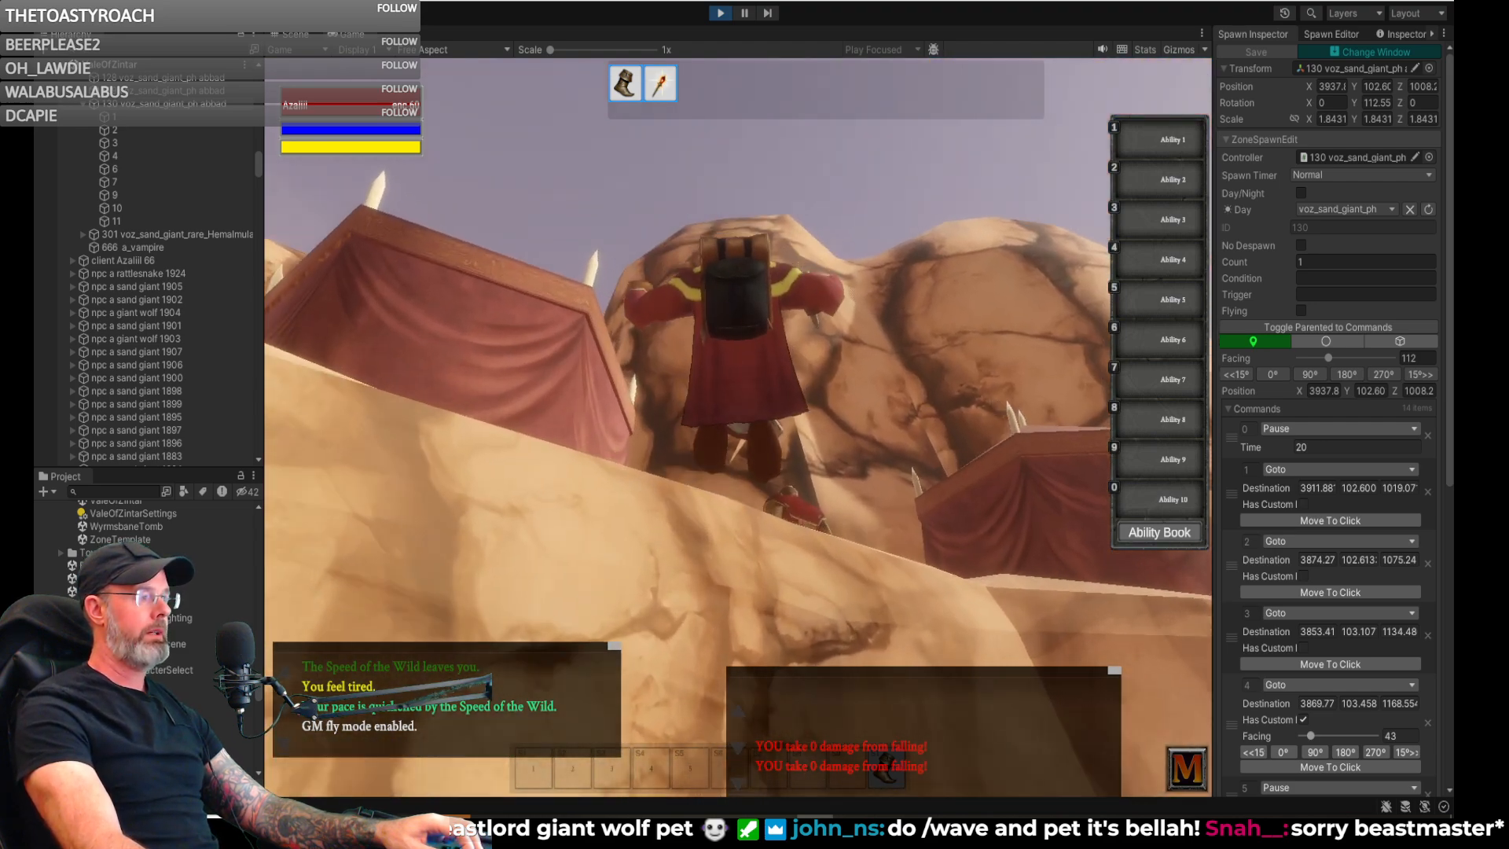
key("w")
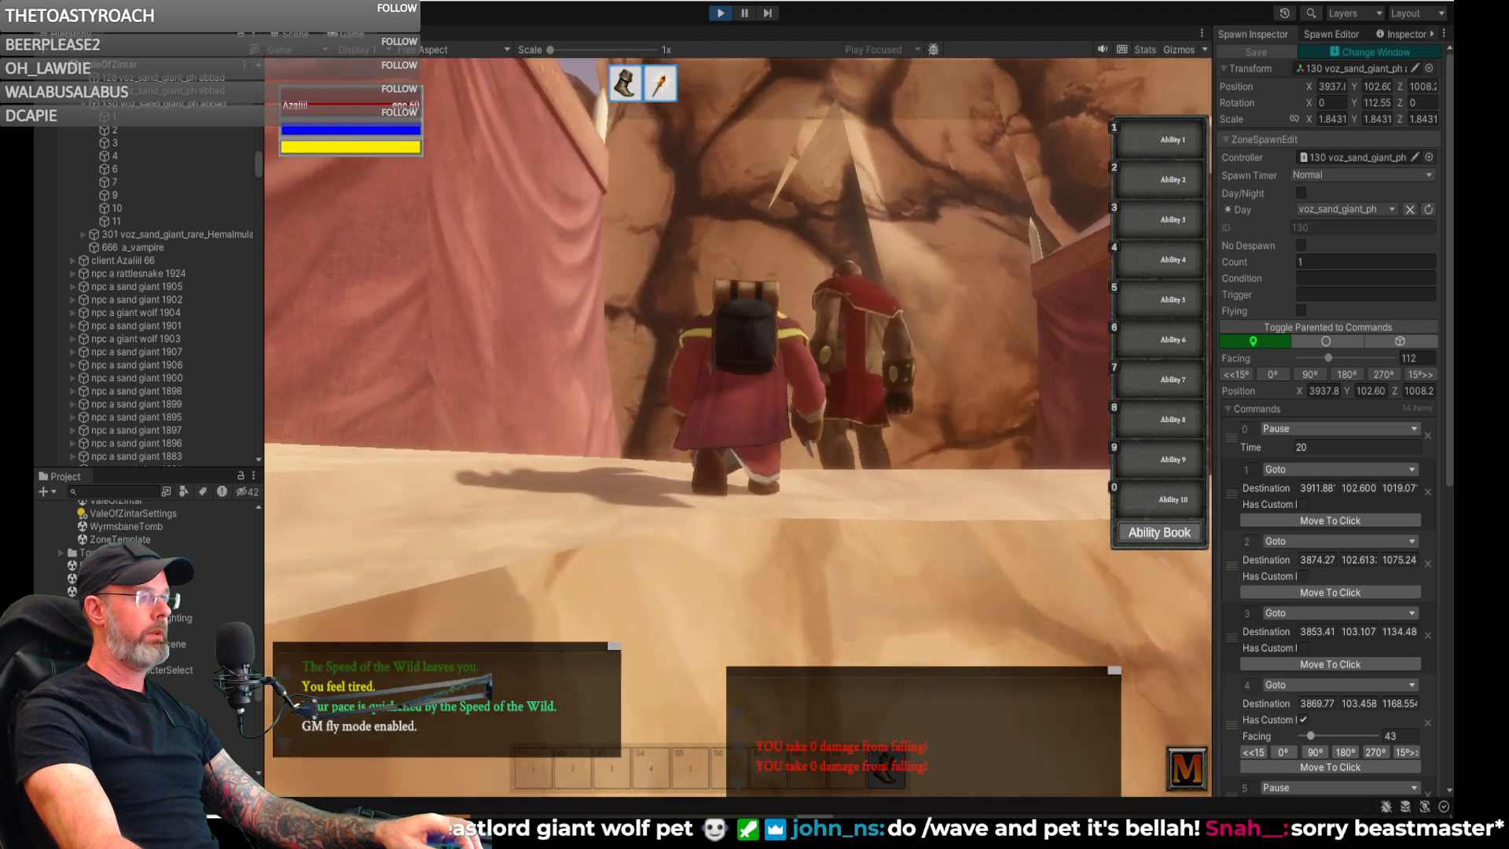
- Turn off fly mode with /fly and walk through the clifftop camp past the sand giant and campfire to inspect it
key("w")
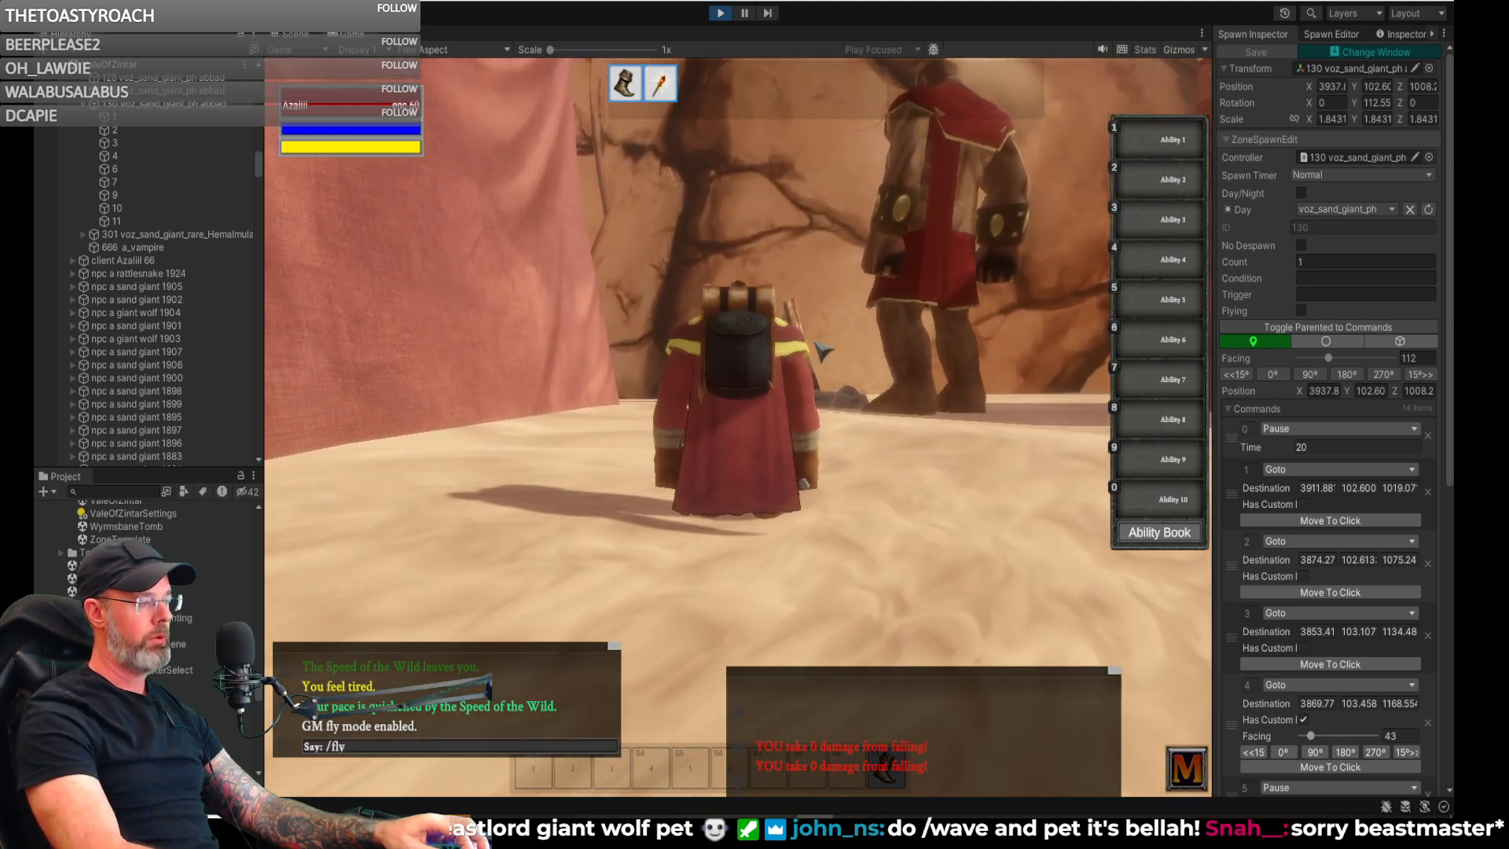
key("w")
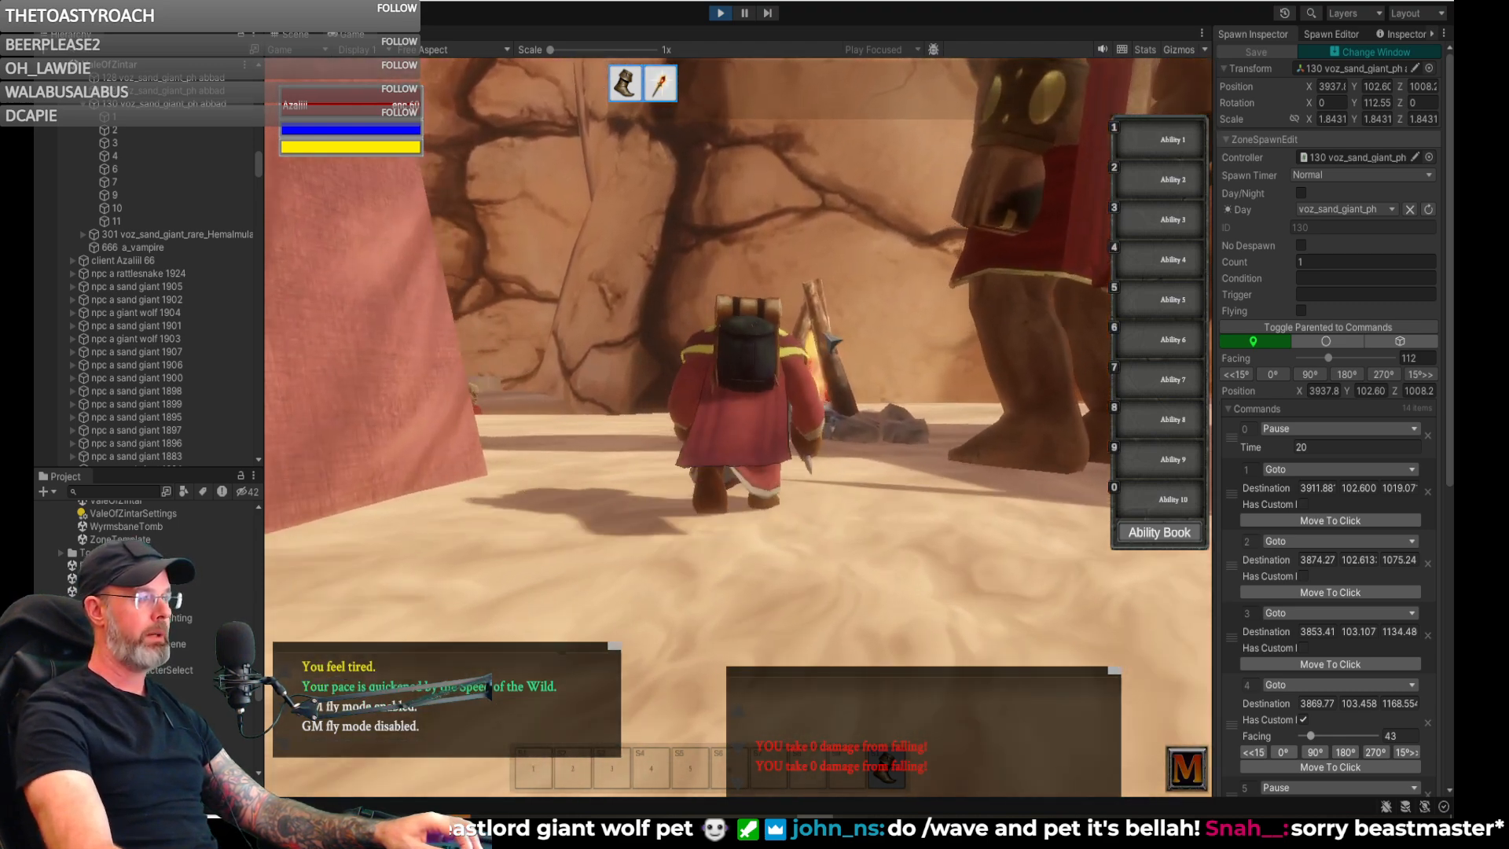
key("w")
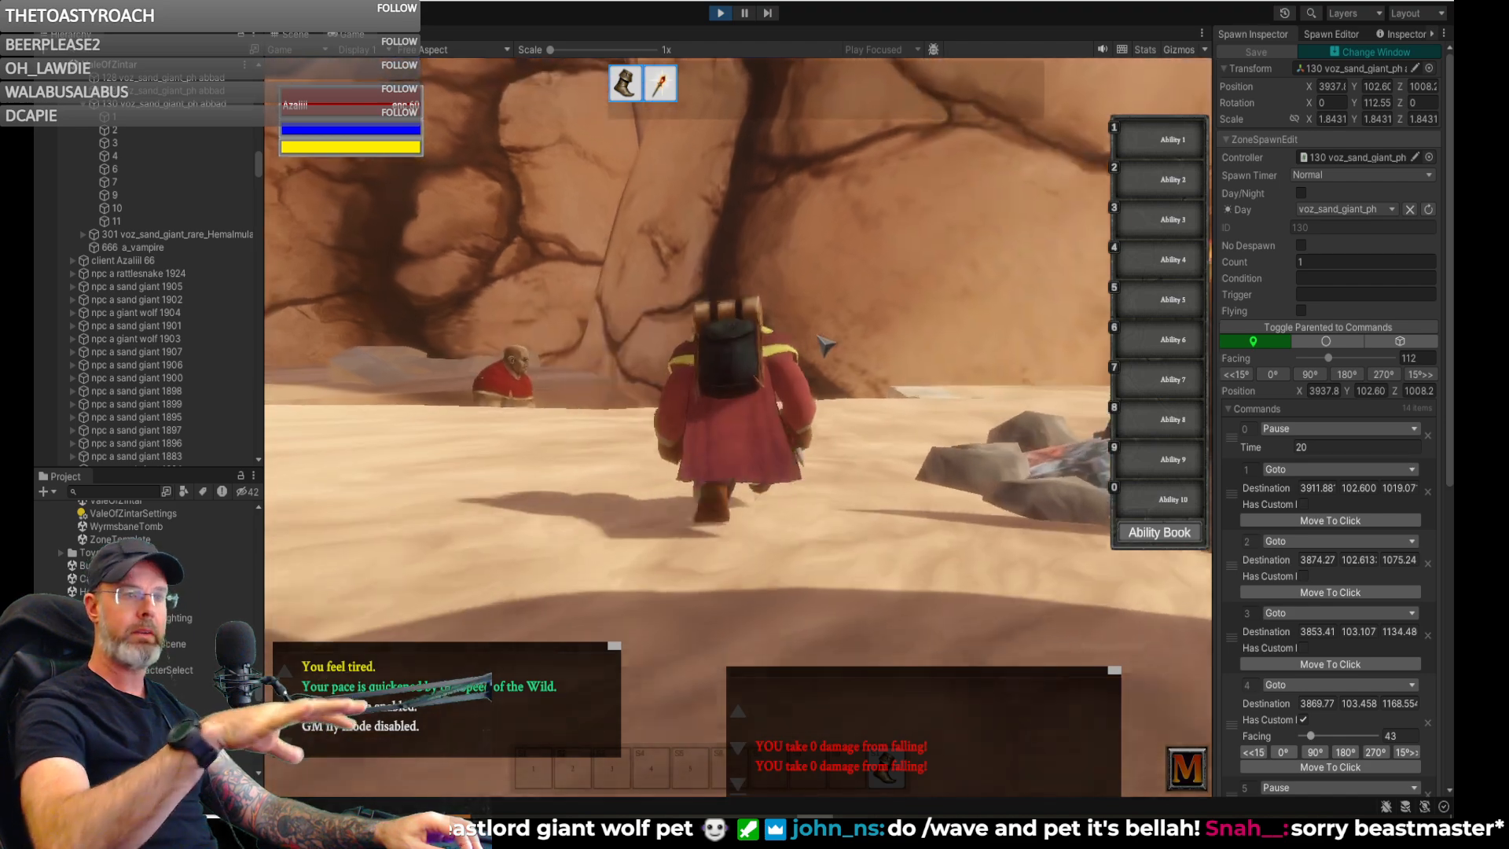
key("w")
right_click_drag(817, 338, 1014, 338)
key("w")
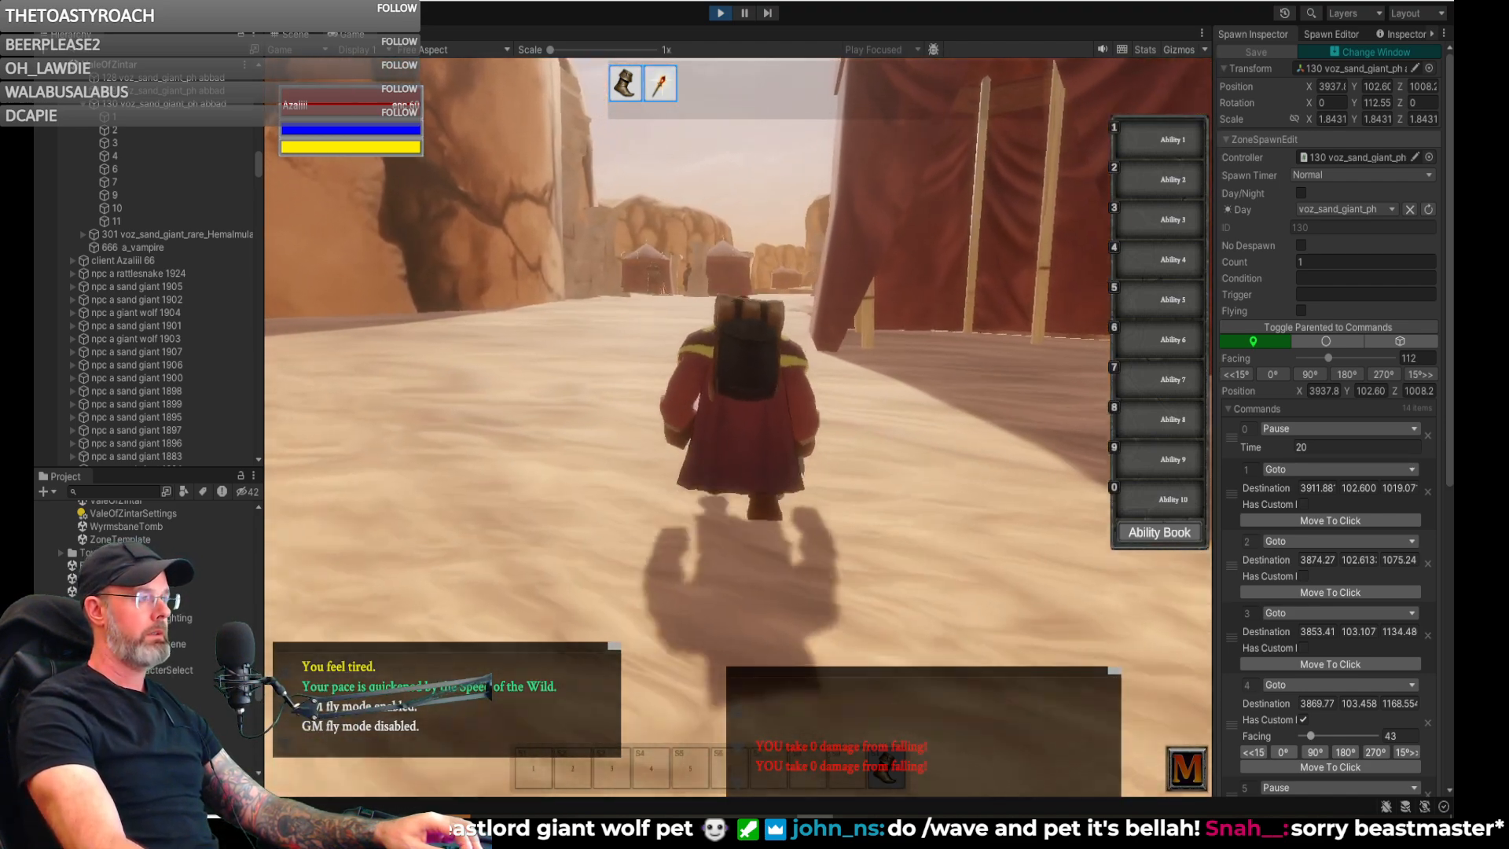
- Recall an earlier chat command and run it to reload the Vale of Zintar zone
type("w/fly")
key("Up")
key("Up")
key("Up")
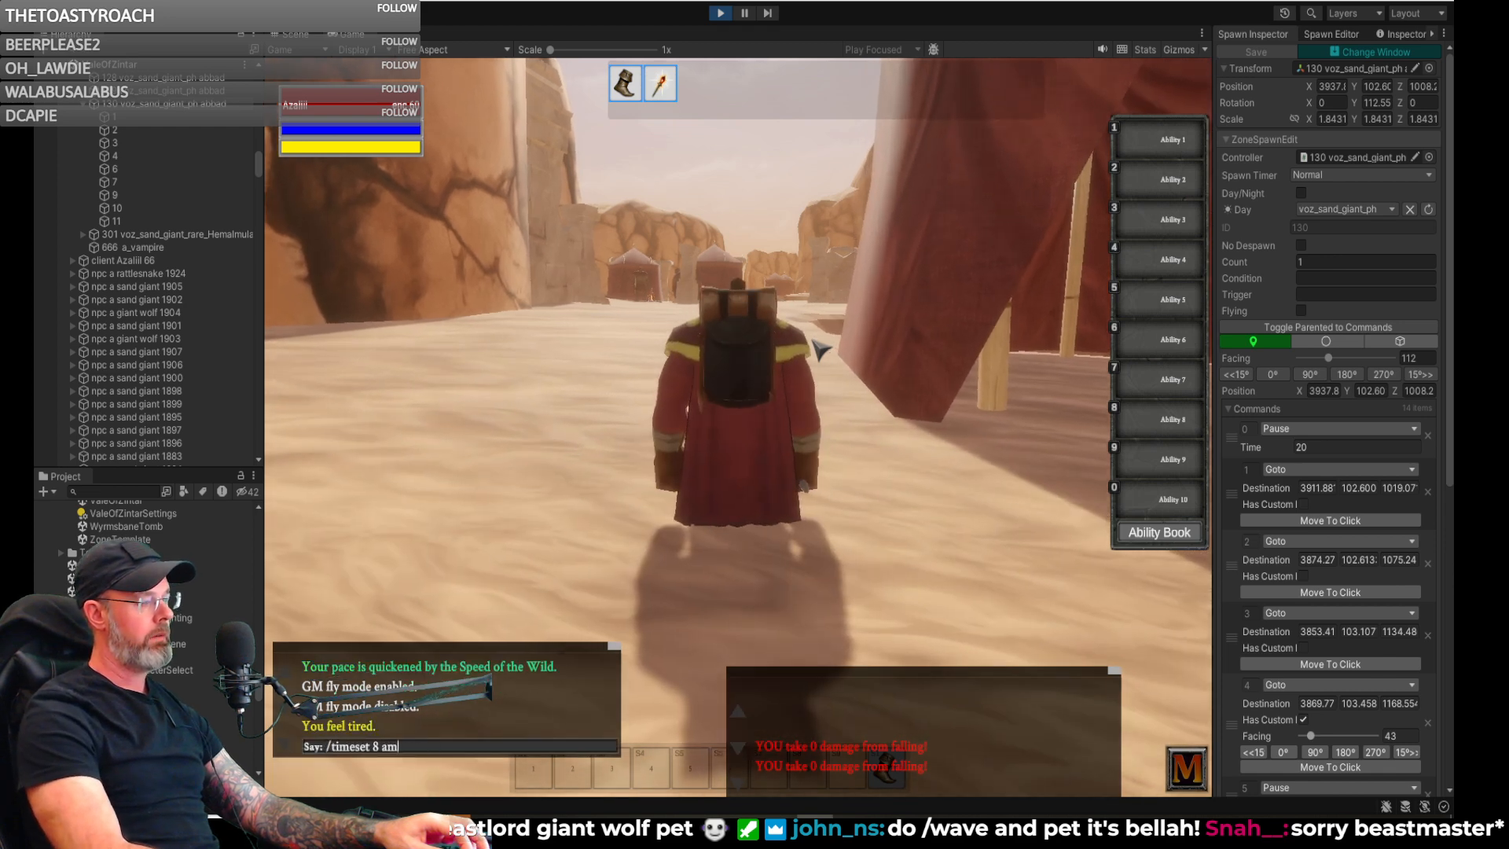
key("Return")
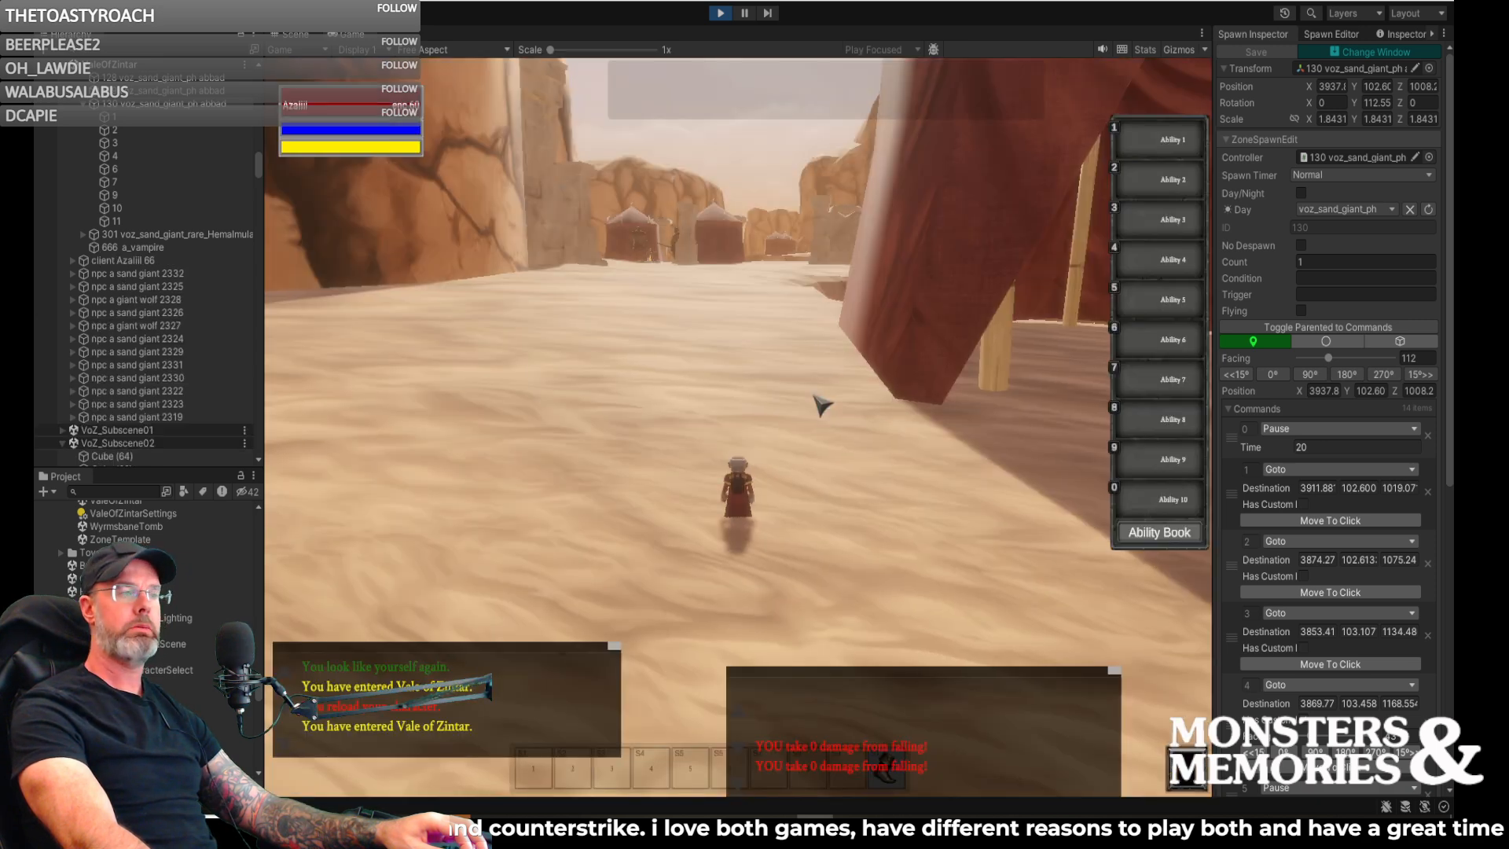
- Run the character across the dunes toward the distant tents to check the sand giants standing along the way
mouse_move(817, 401)
right_mouse_down()
mouse_move(1085, 398)
mouse_move(802, 398)
right_mouse_up()
key("d")
key("w")
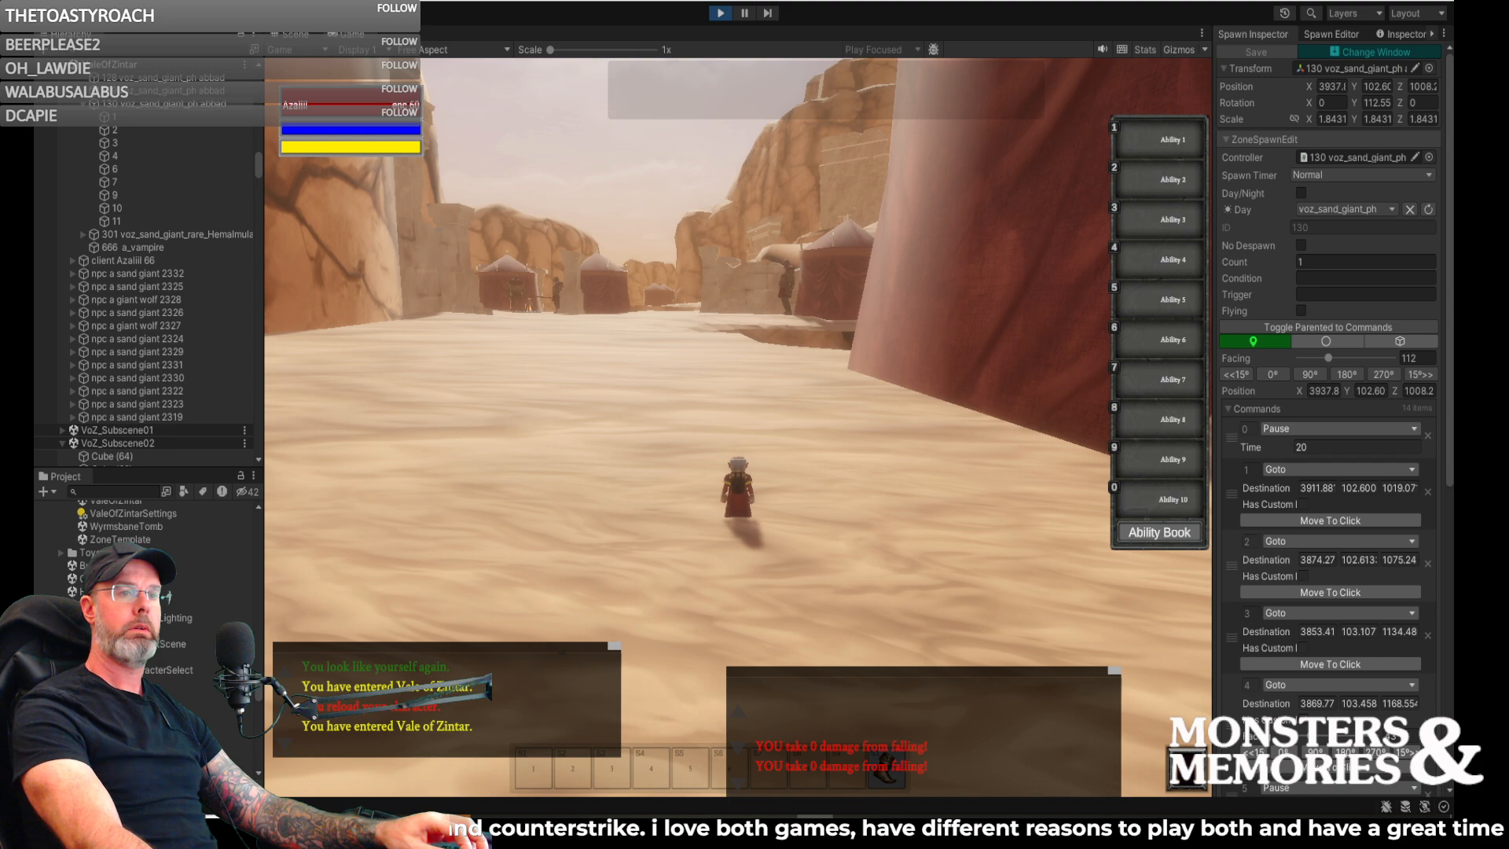
right_click_drag(868, 304, 823, 323)
key("w")
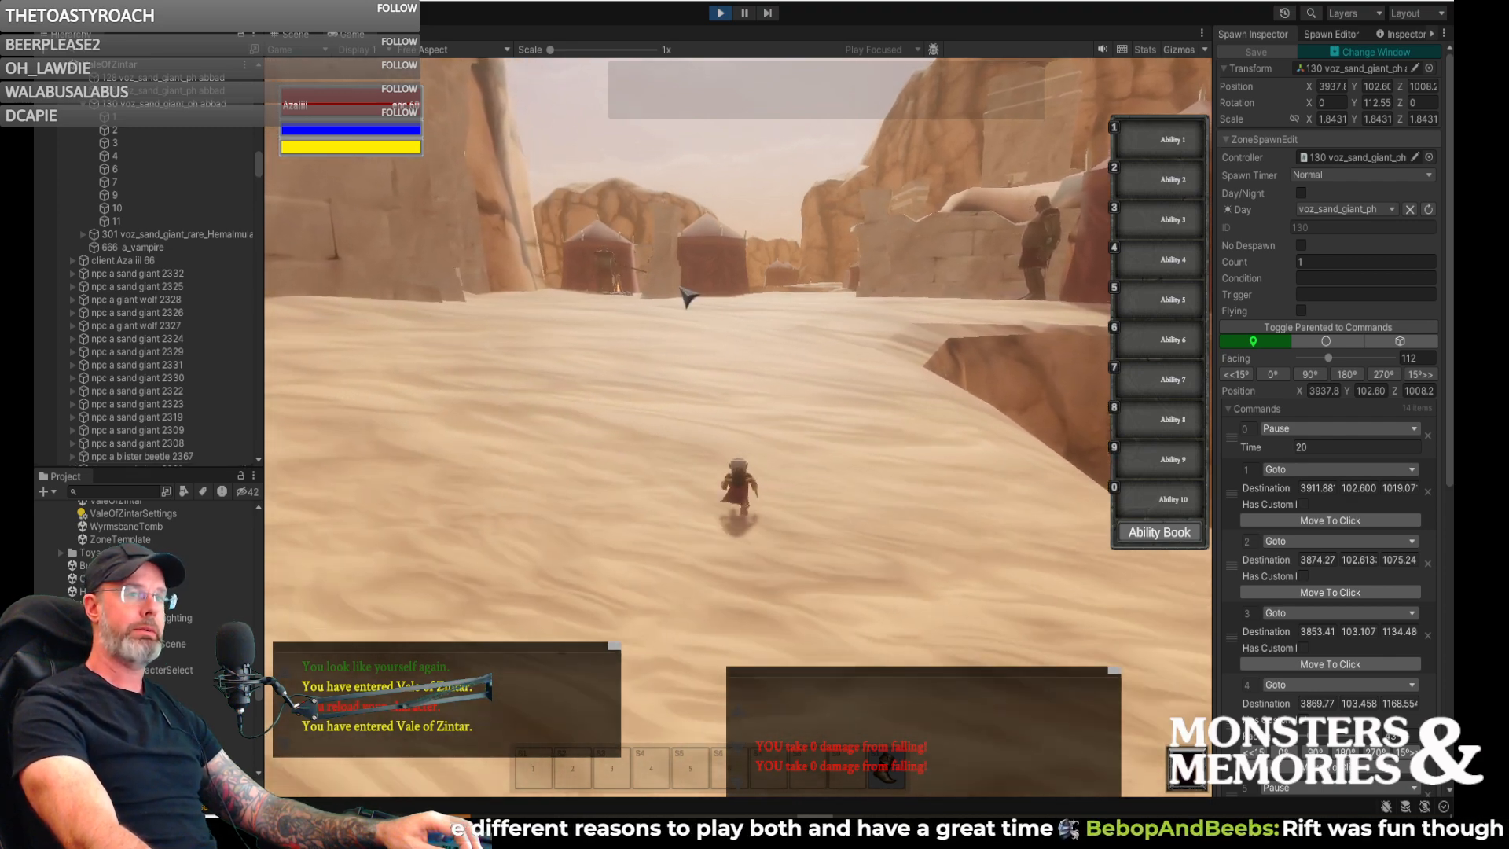
mouse_move(685, 298)
right_mouse_down()
mouse_move(813, 299)
mouse_move(664, 299)
right_mouse_up()
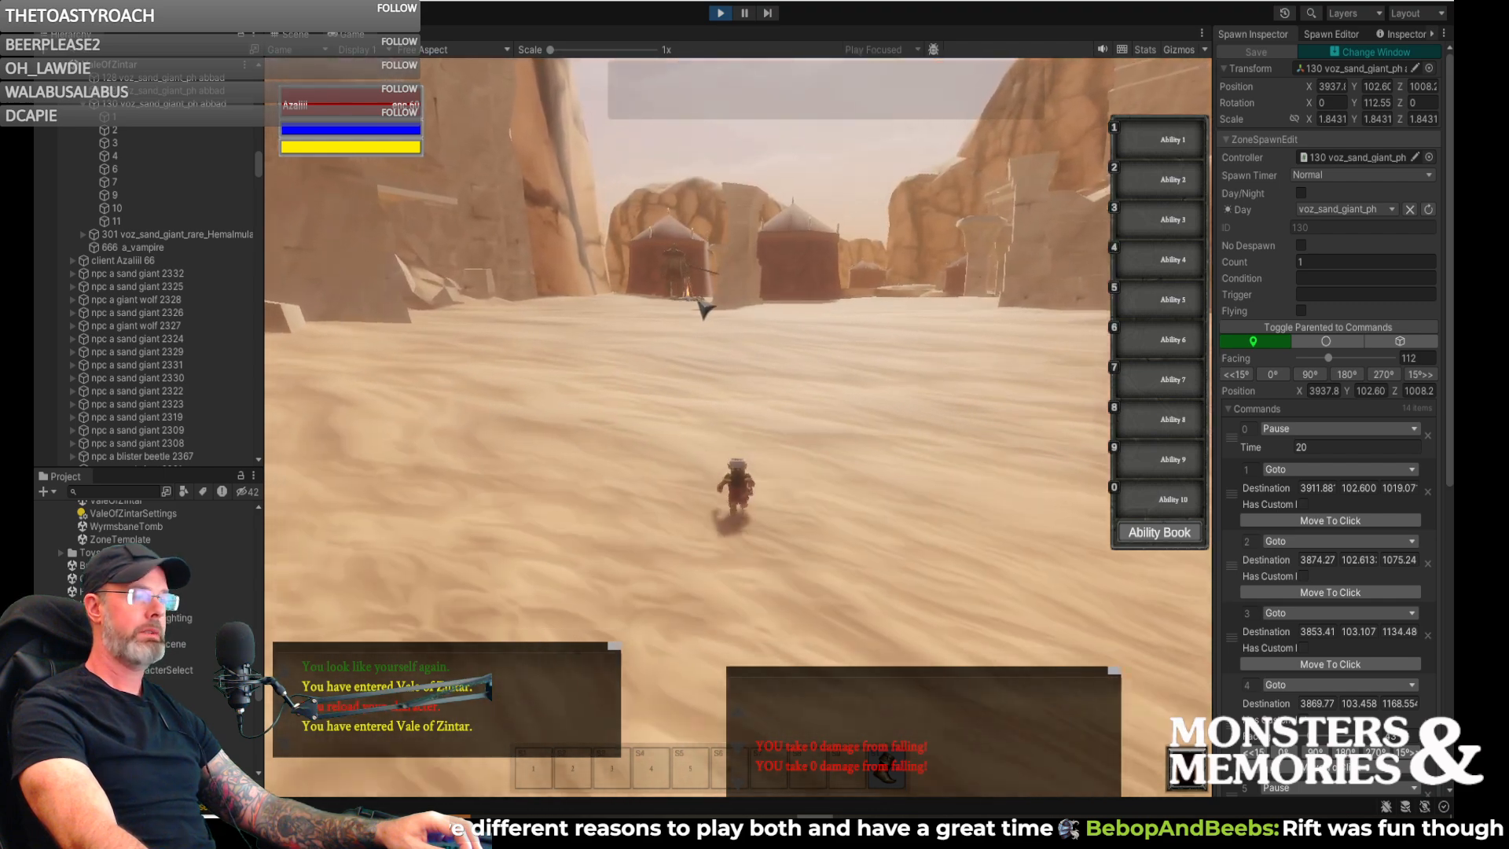
right_click_drag(664, 299, 515, 299)
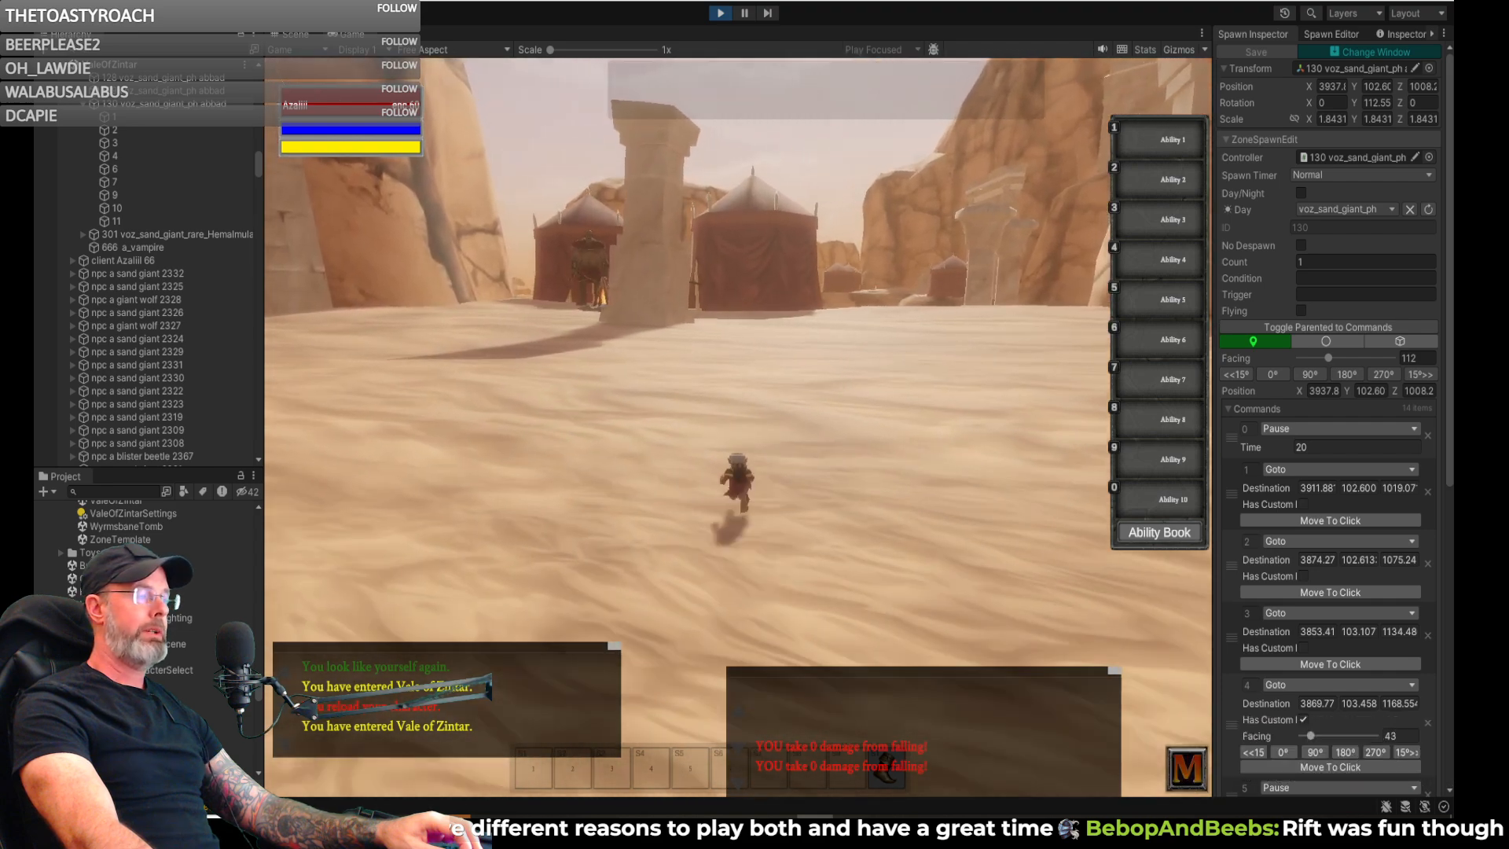
- Approach the two sand giants at the campfire, inspect their camp, and run on toward the next tent
right_click_drag(728, 301, 648, 299)
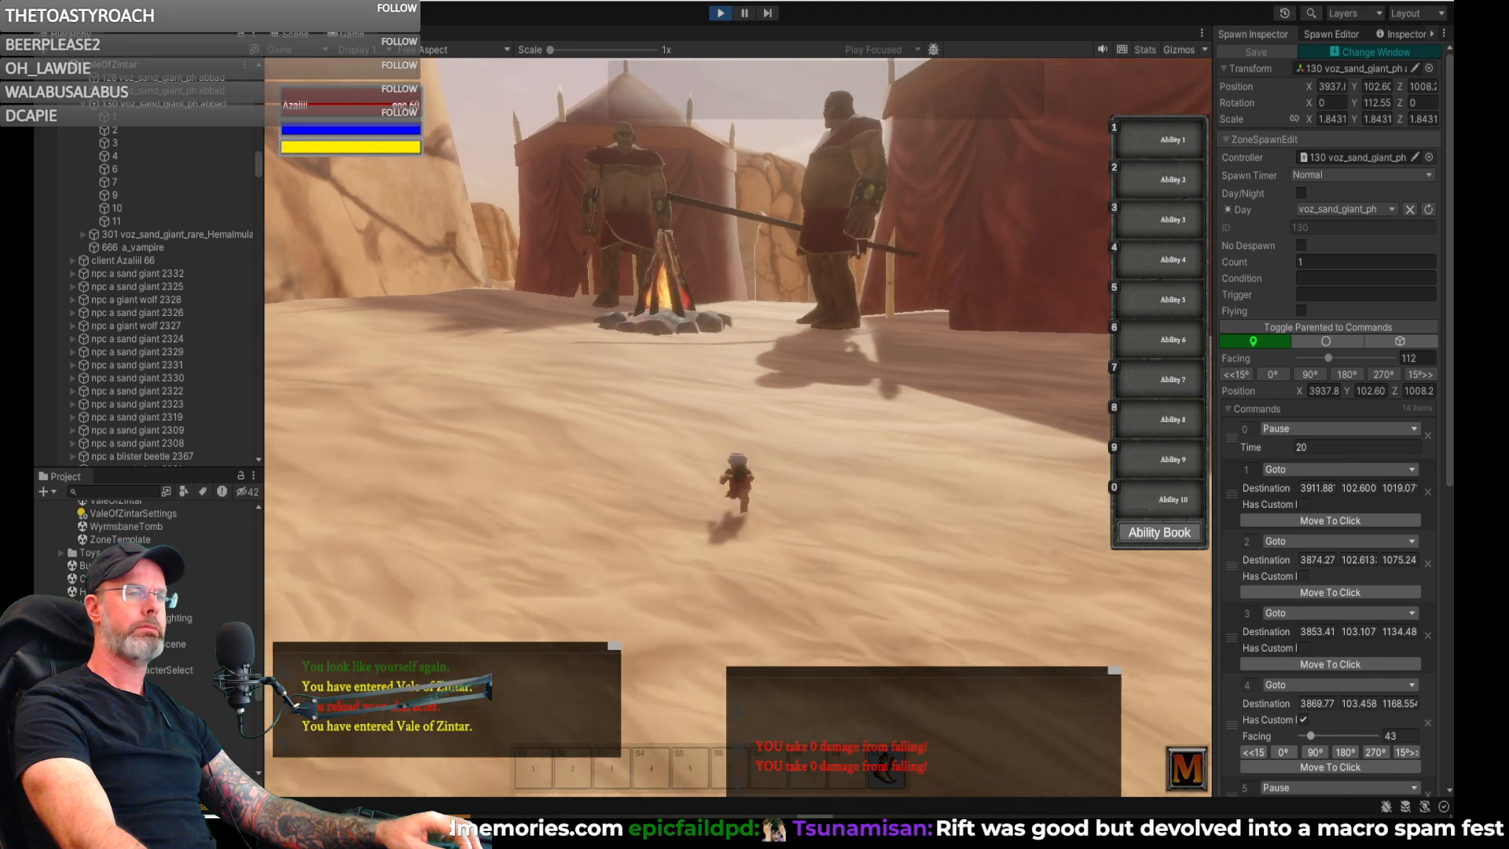
key("w")
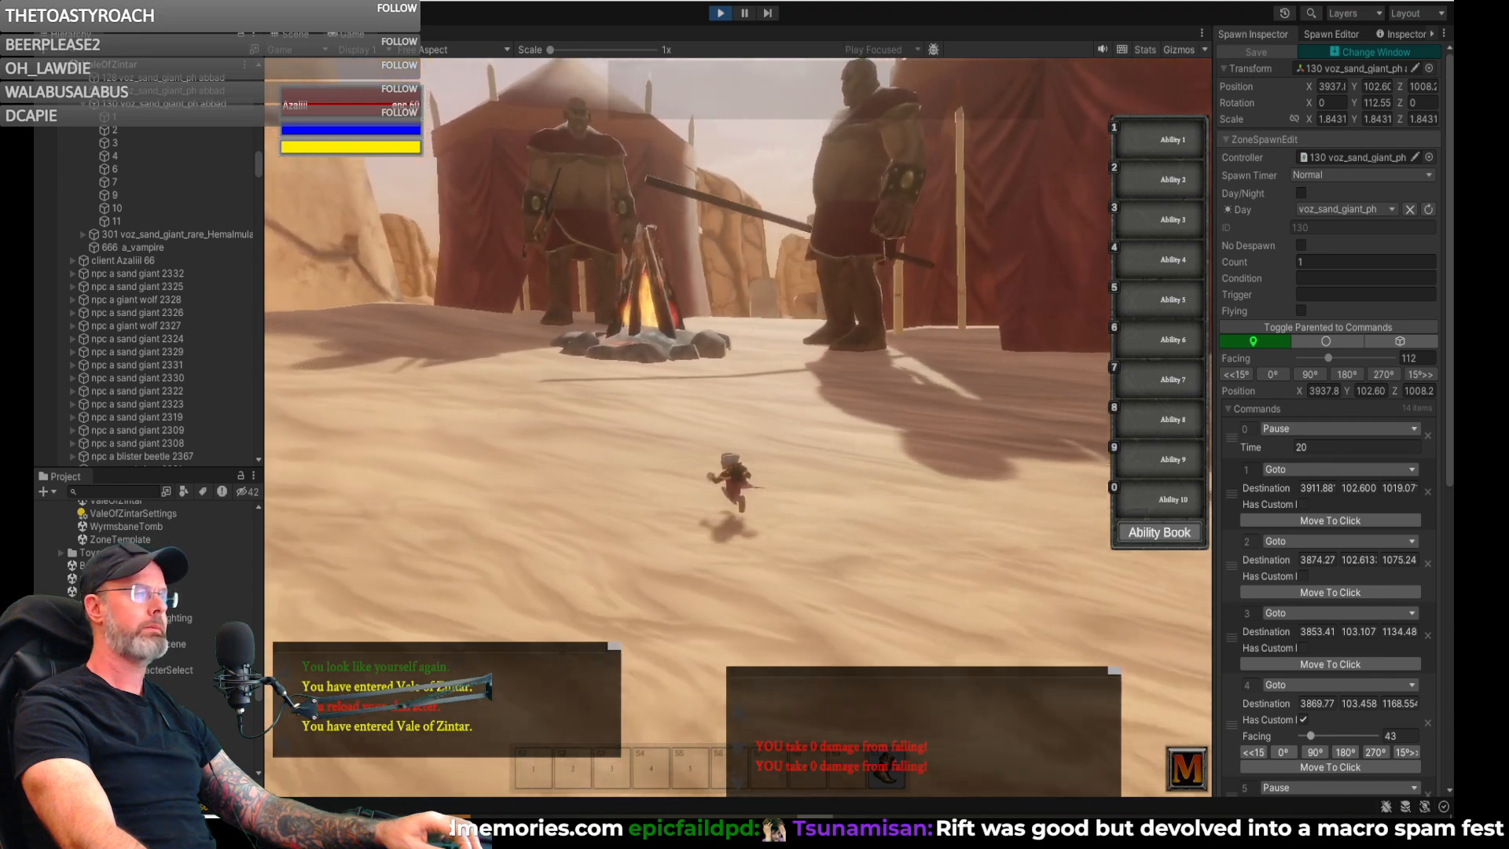
key("w")
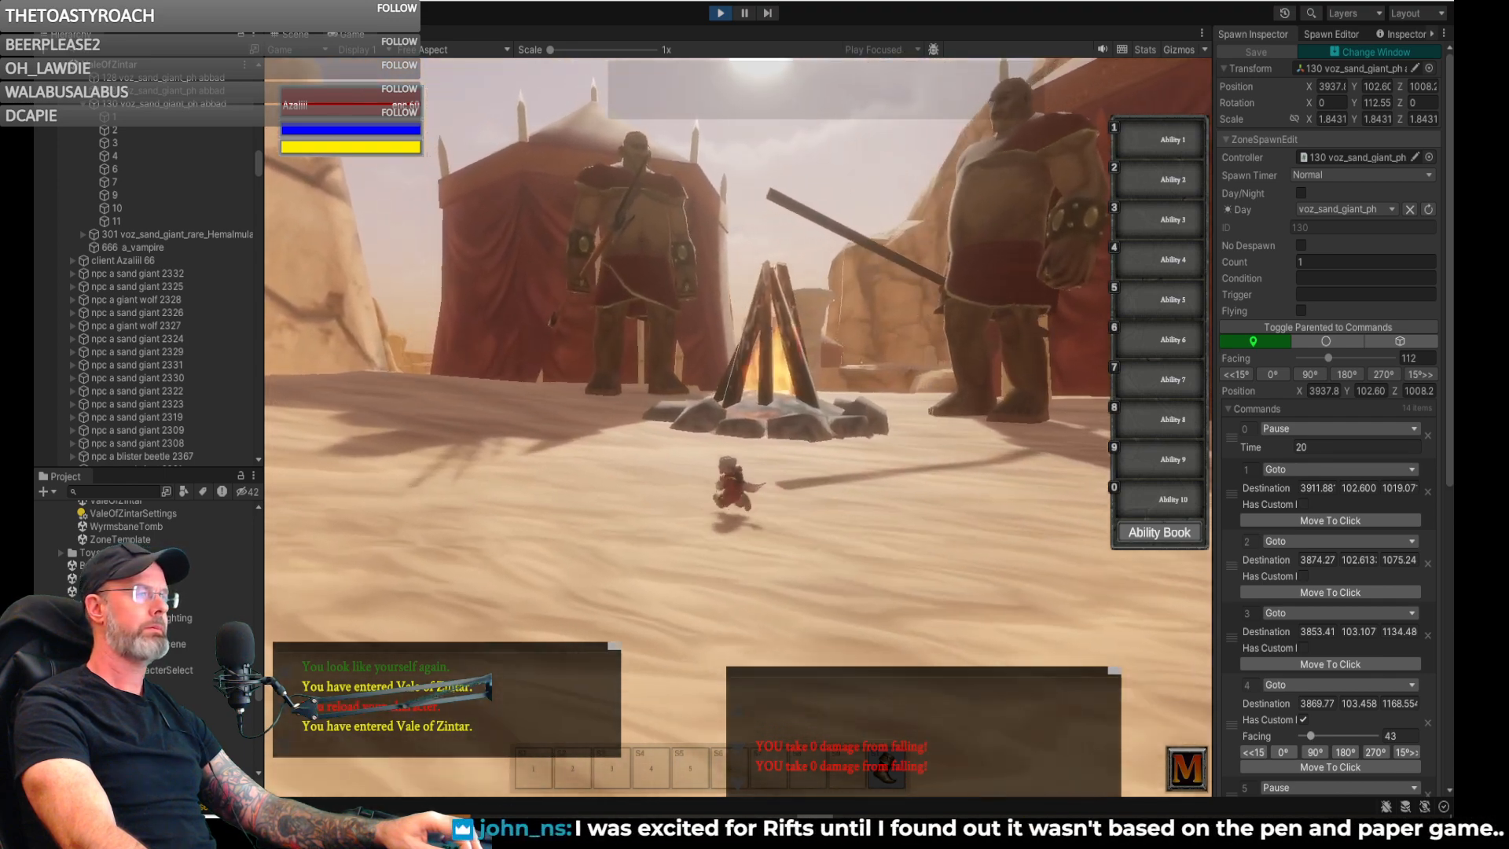
key("w")
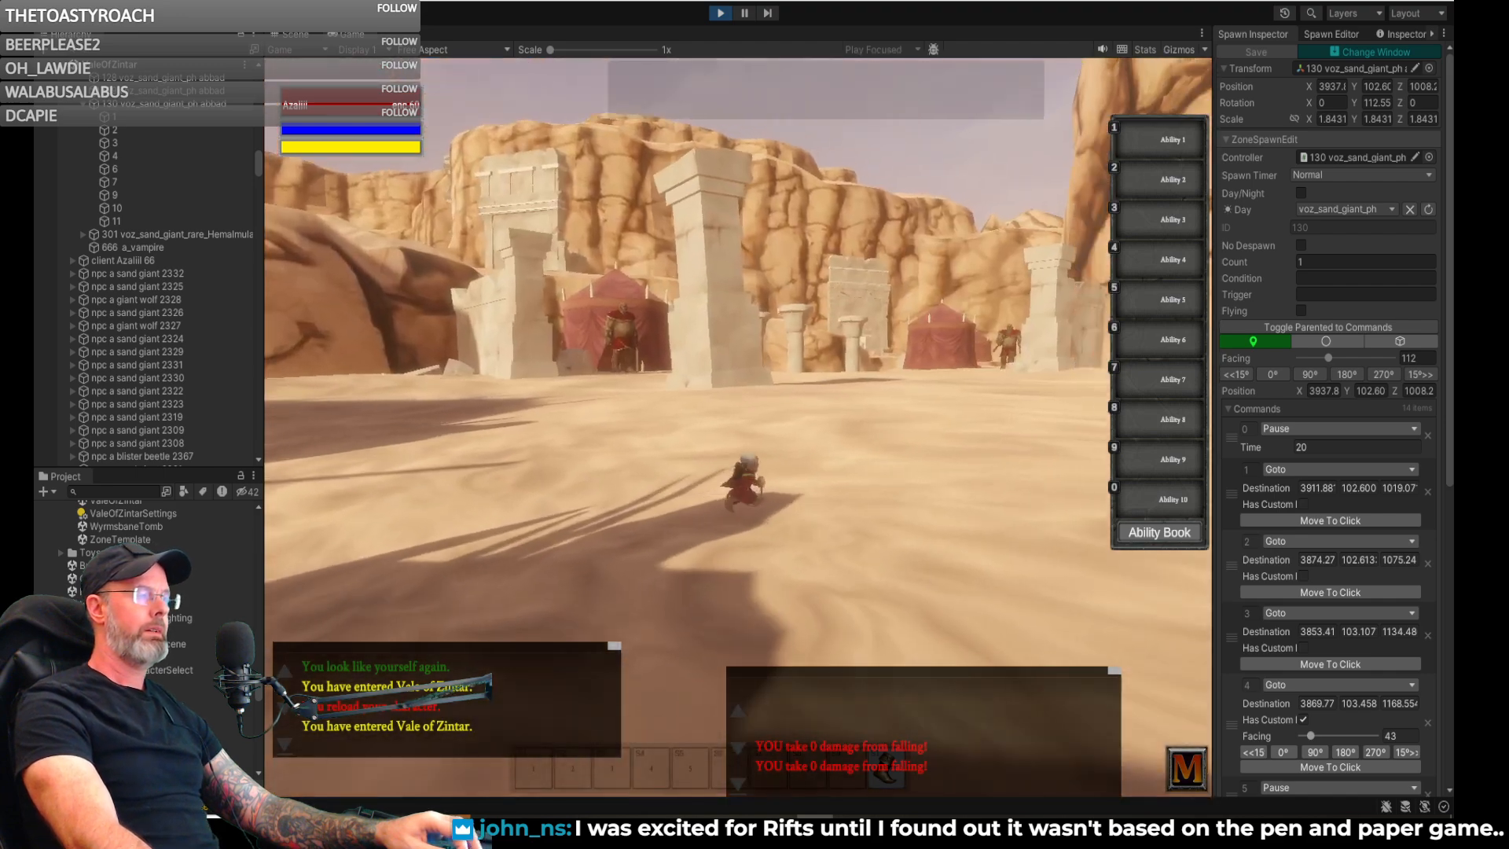
key("w")
right_click_drag(739, 334, 753, 333)
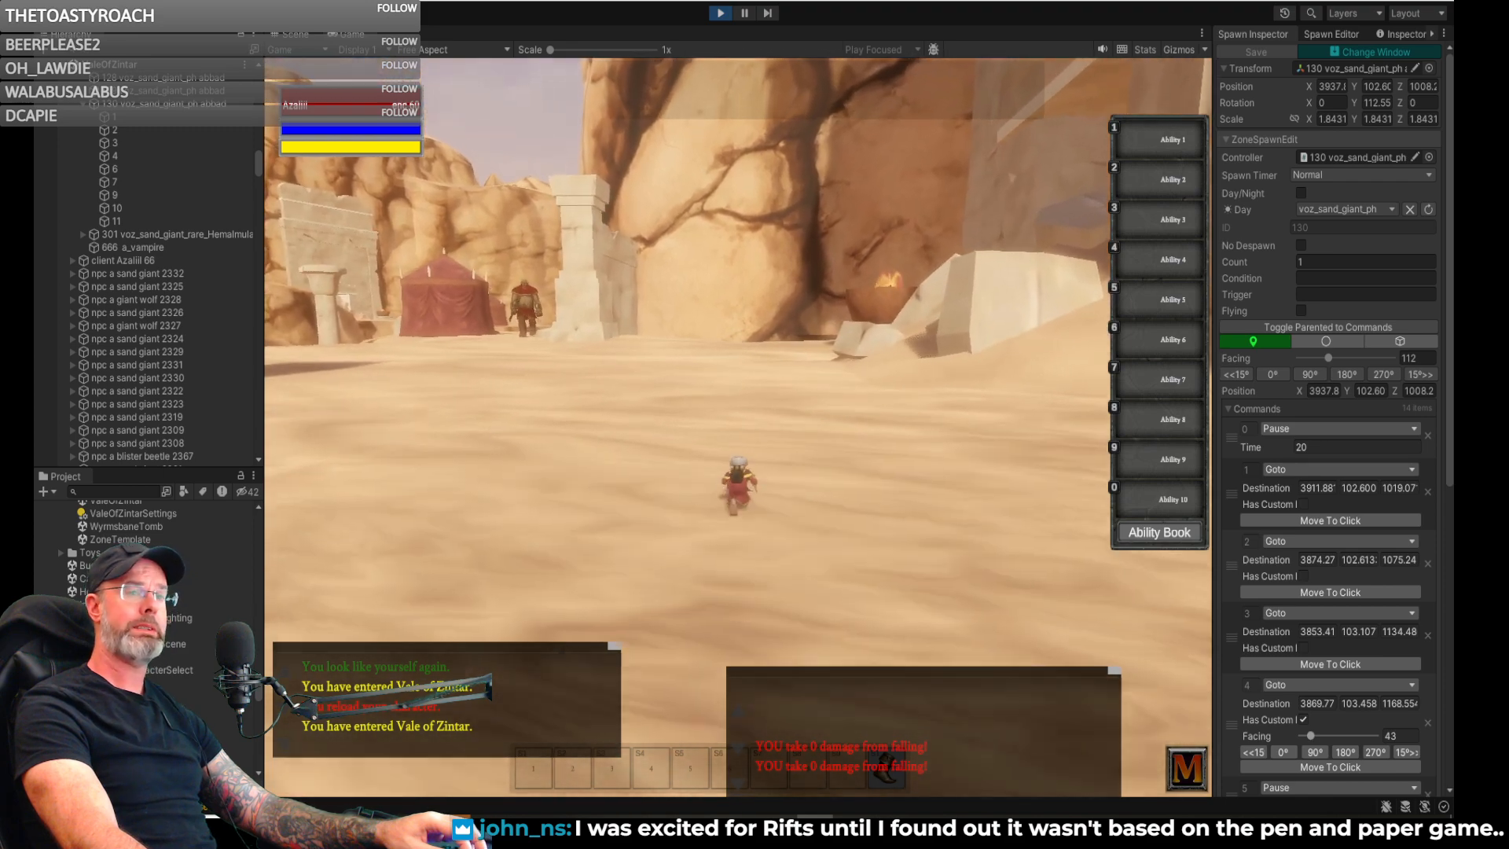
- Run the character across the dunes past the ruins and tents to check the sand giants standing at each camp
key("a")
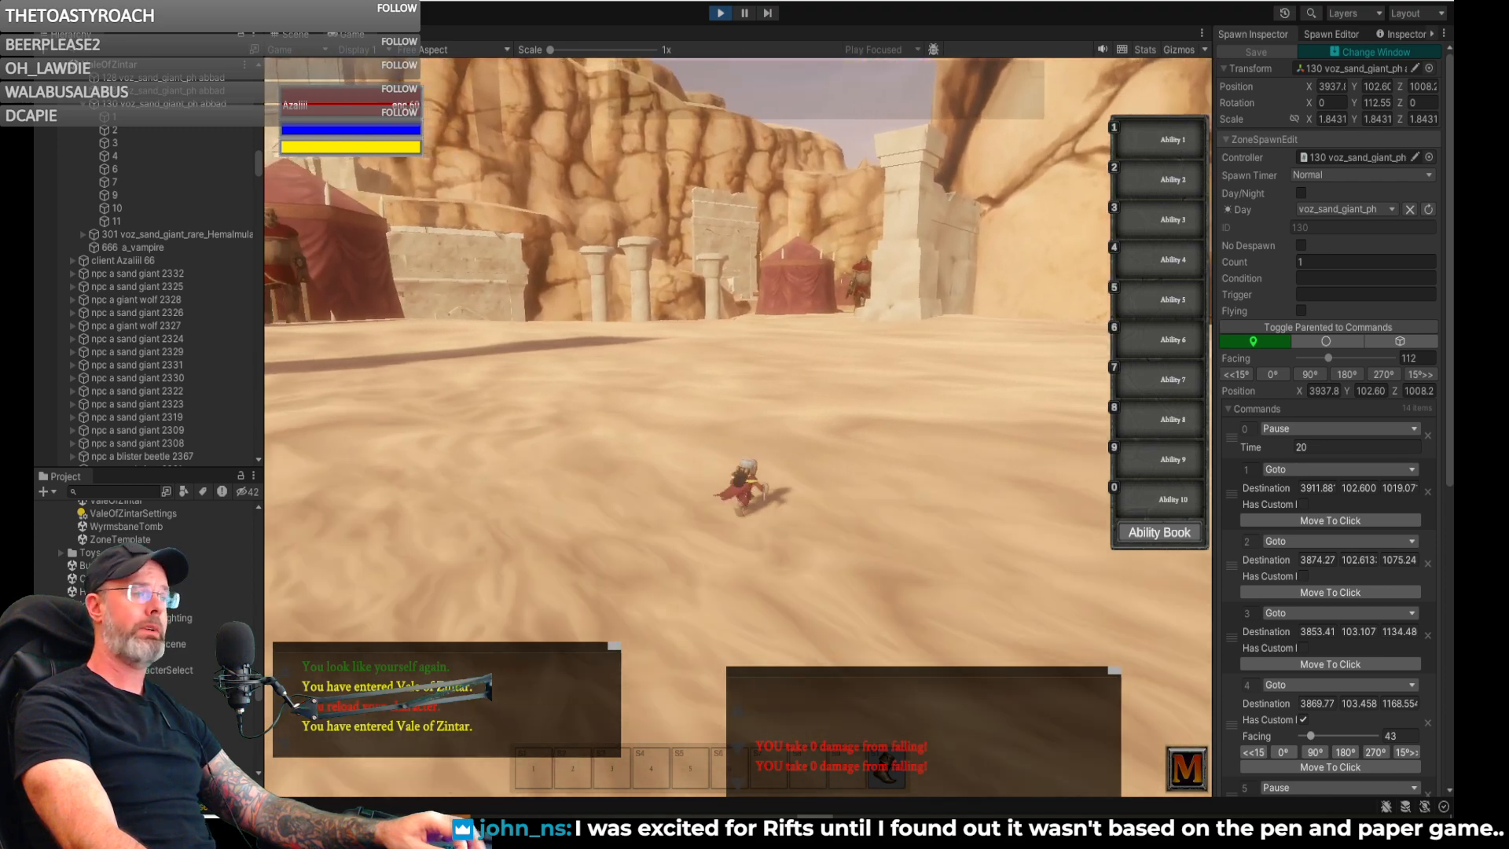
key("a")
key("d")
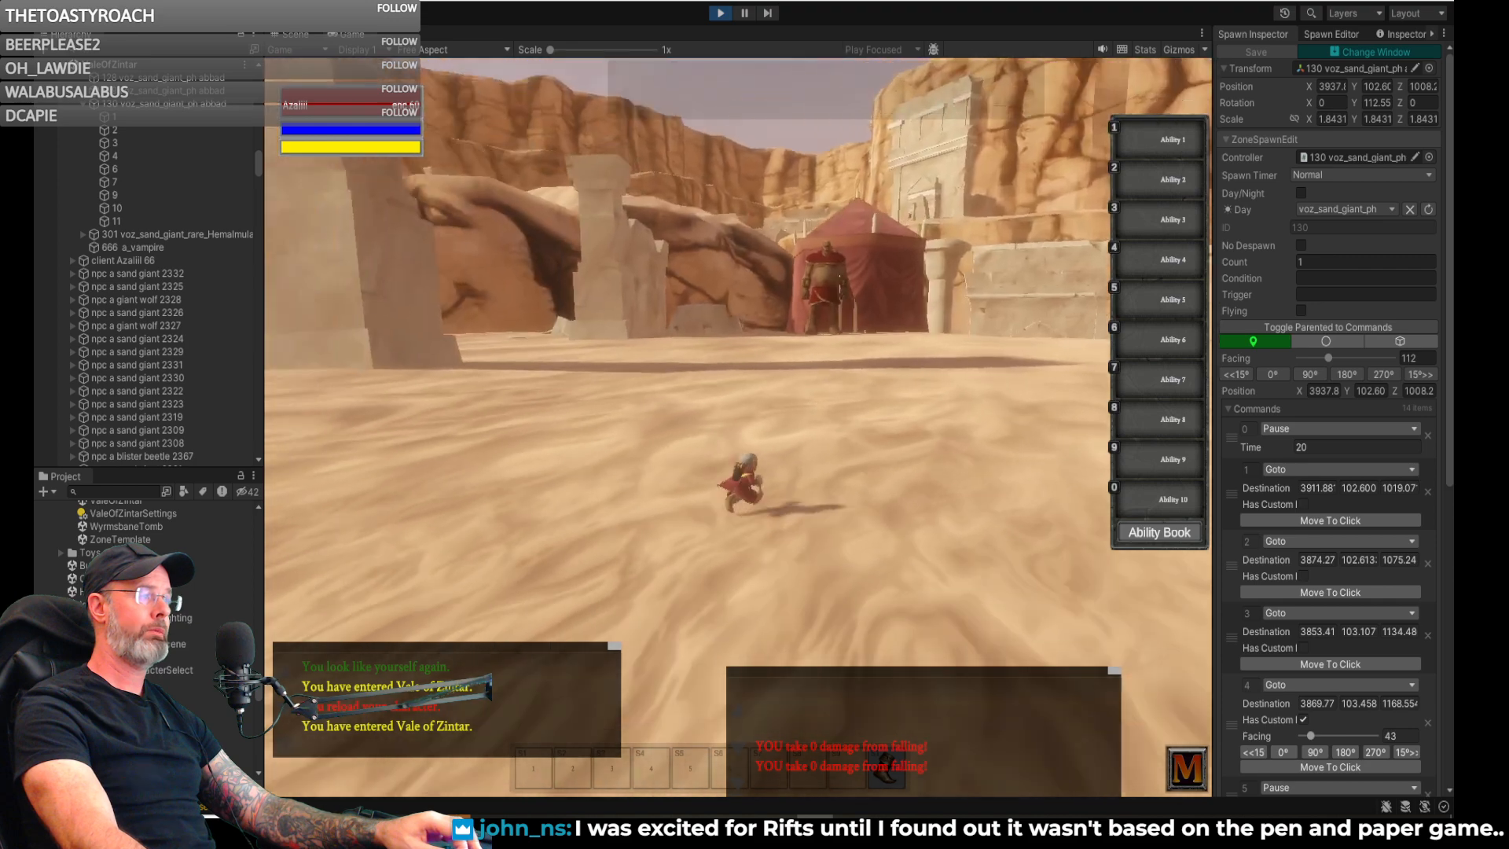
key("d")
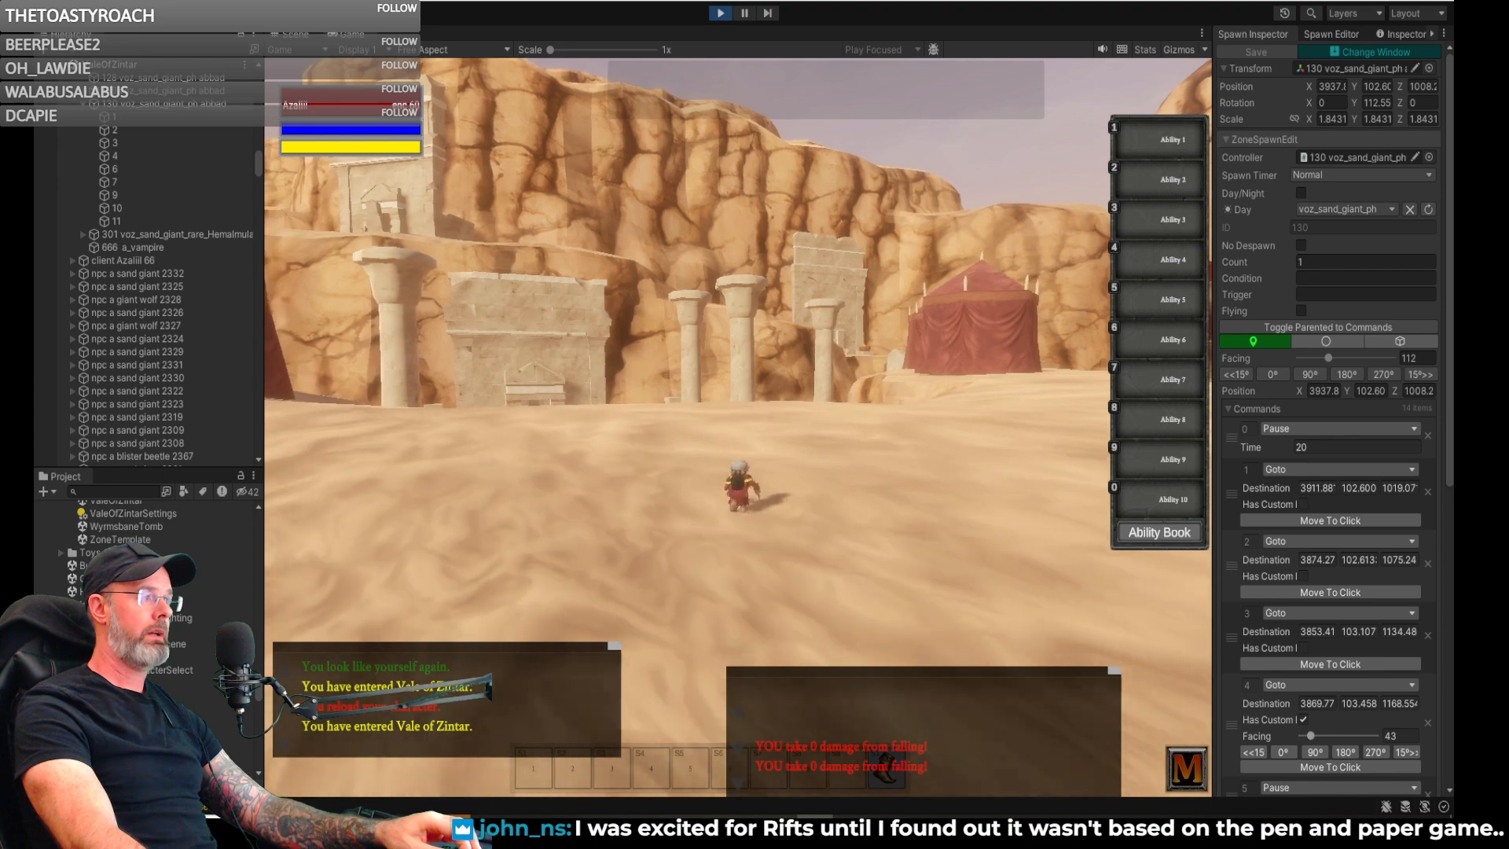
key("d")
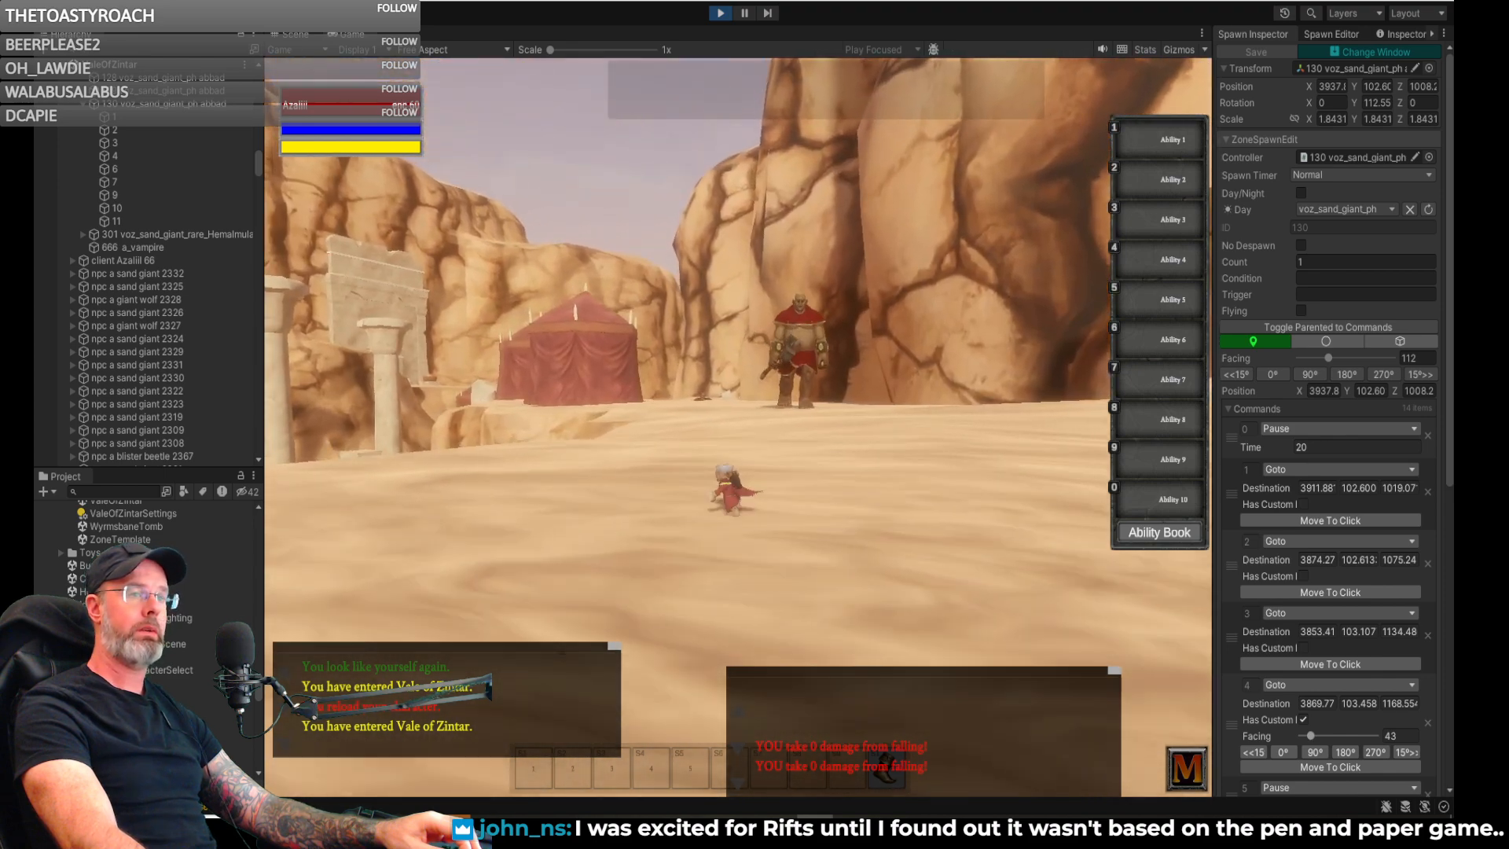
key("d")
key("d")
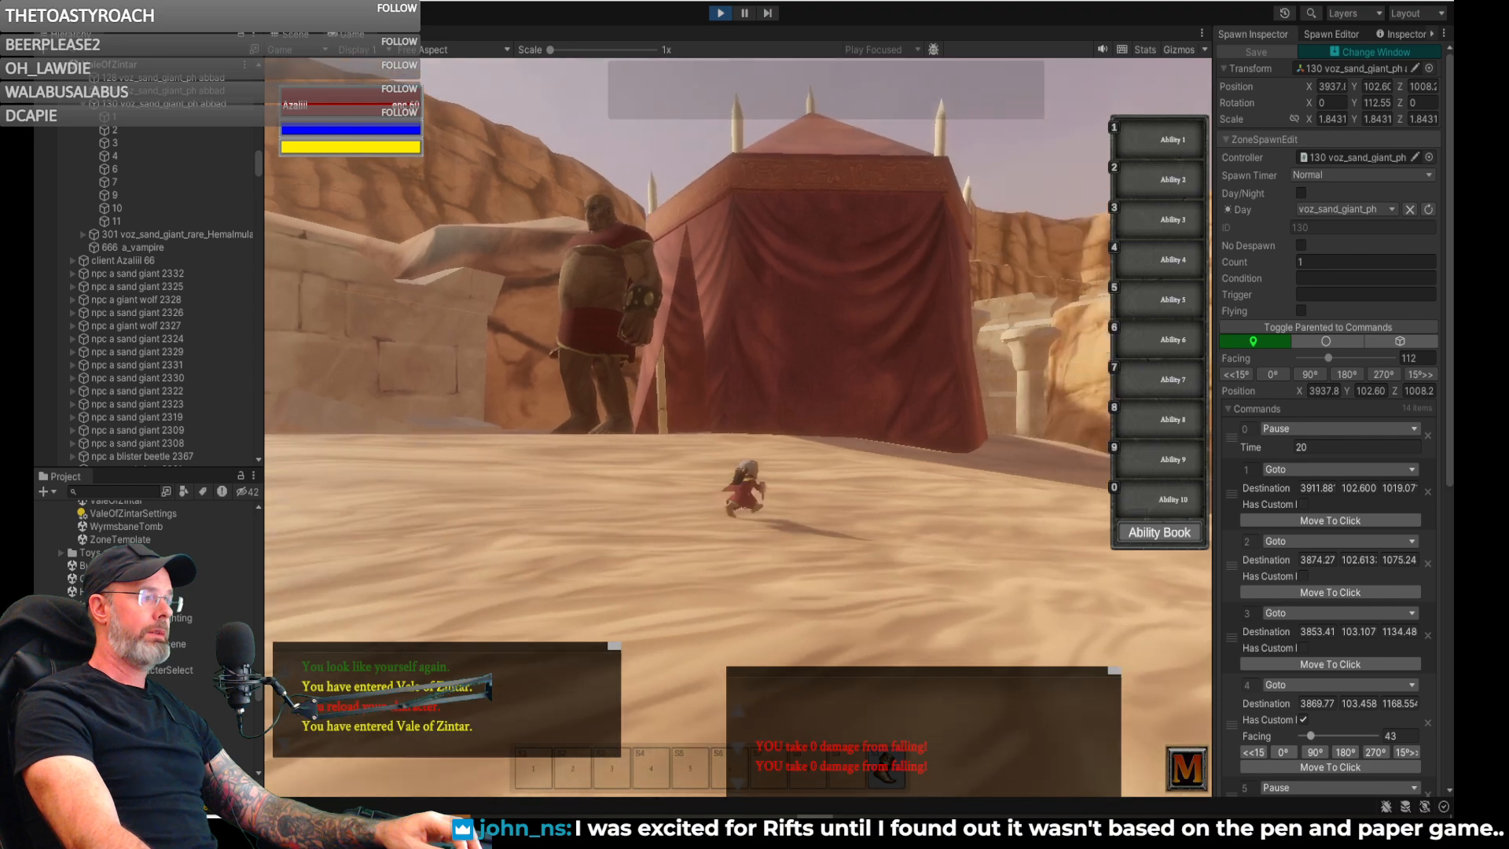
key("d")
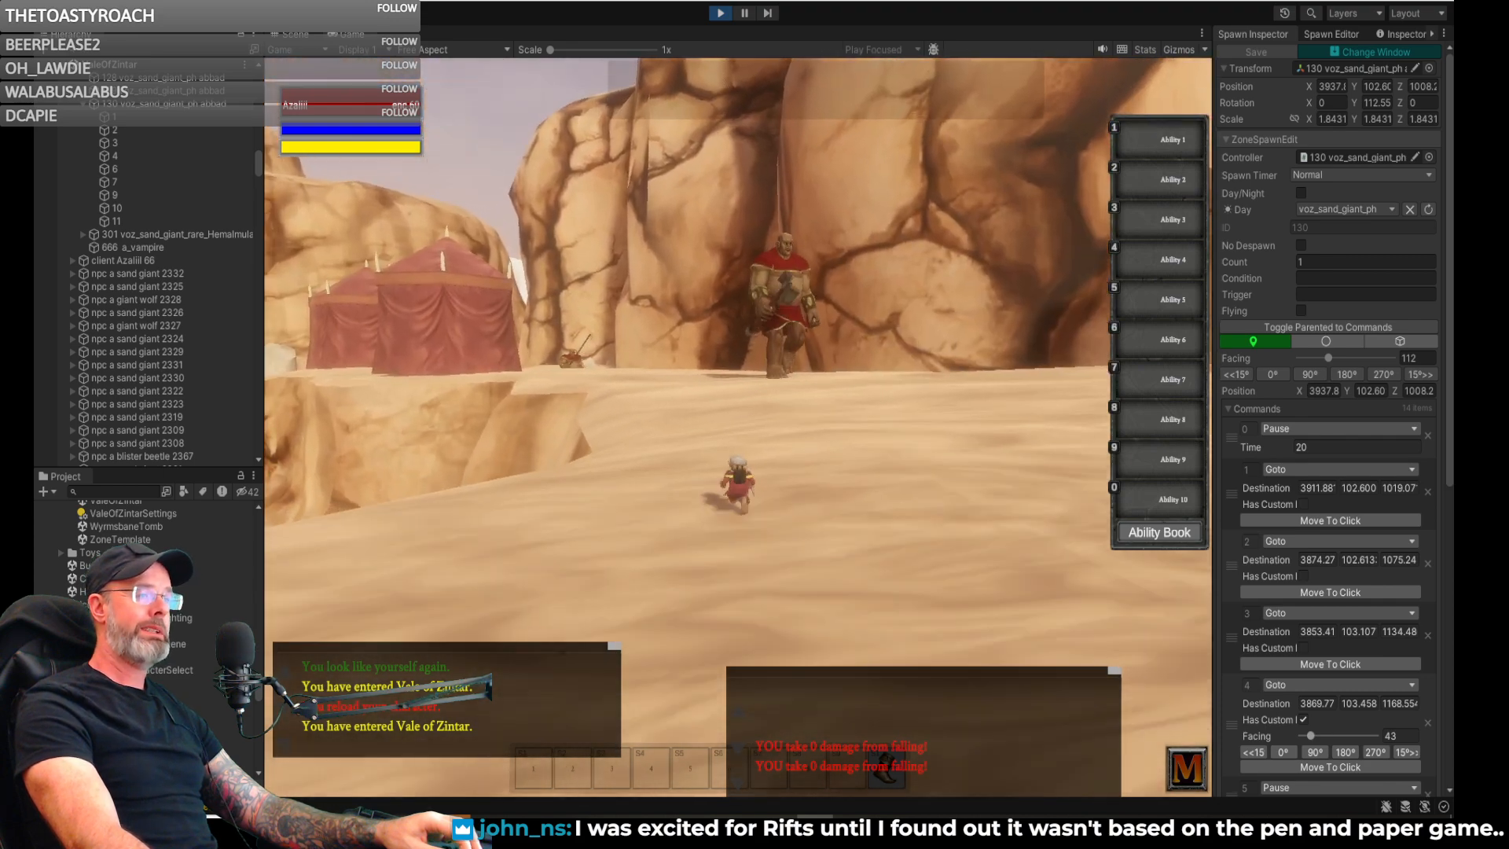
- Approach the sand giant near the cliff wall and look around at the neighbouring tents, giants and column ruins
key("w")
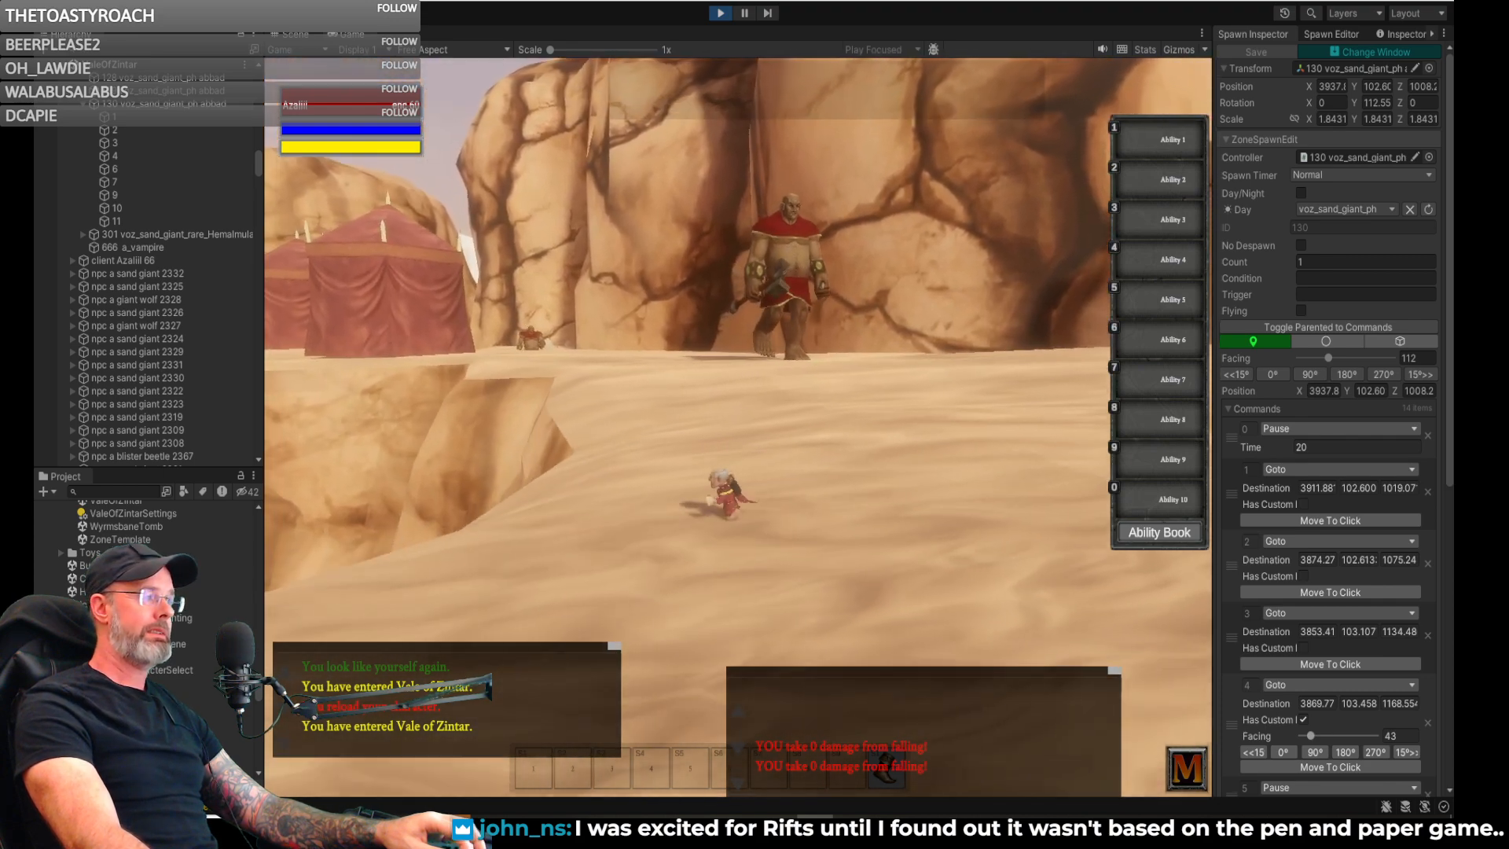
key("w")
key("d")
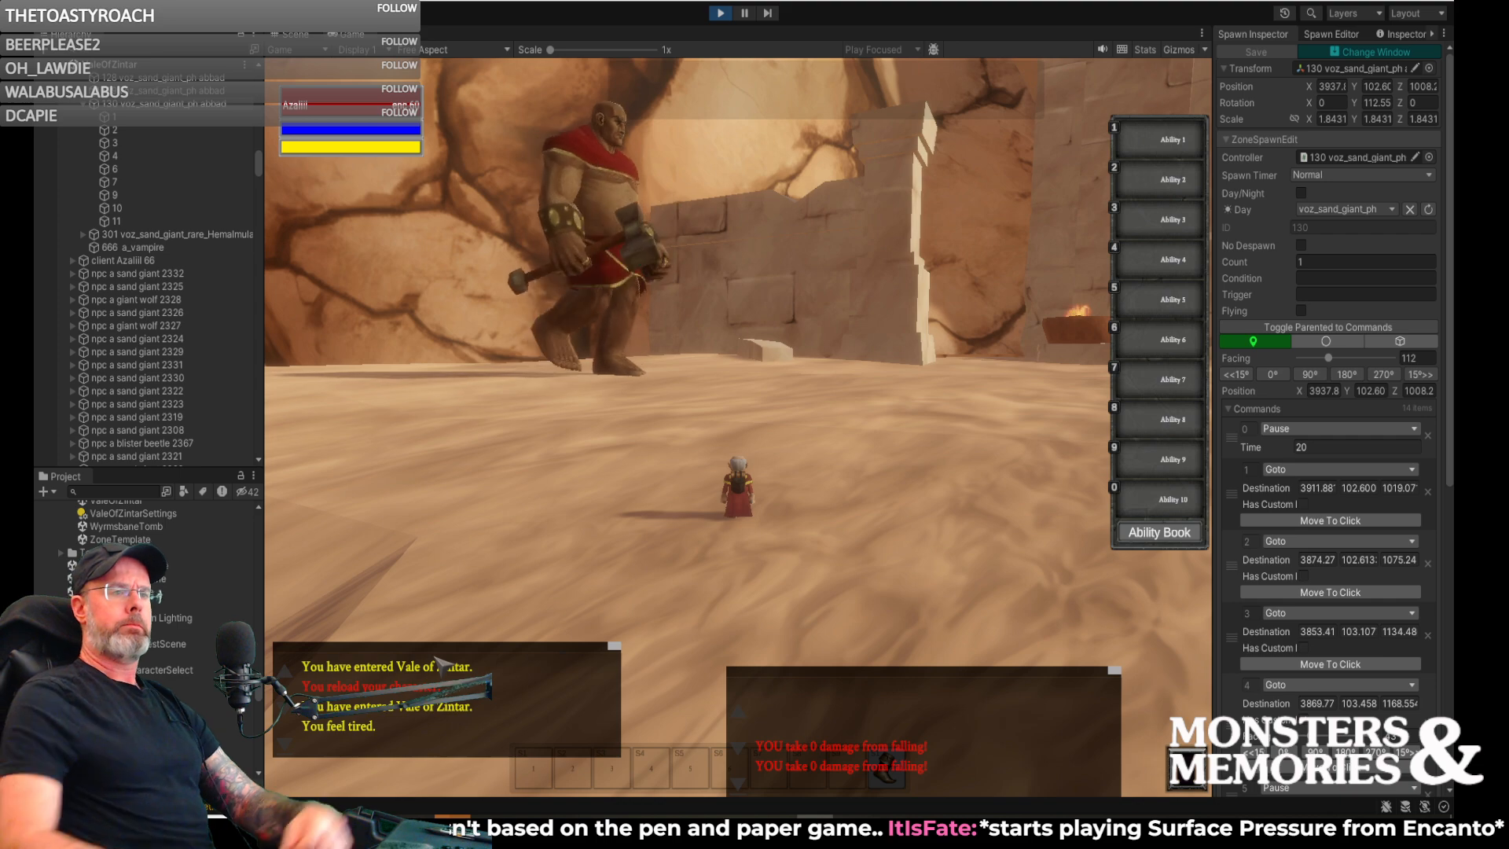
right_click_drag(784, 402, 1071, 386)
key("a")
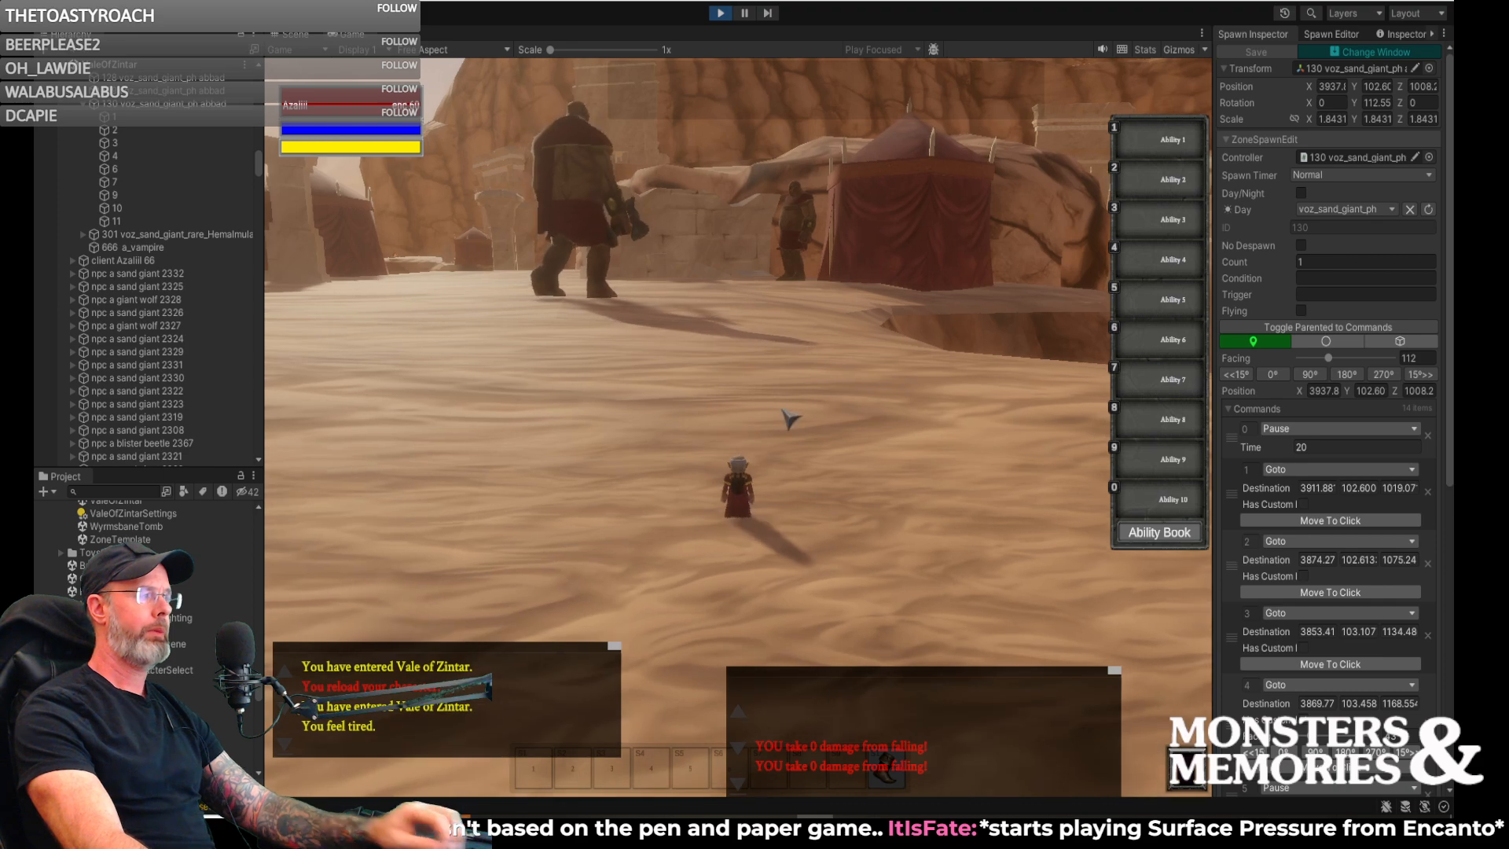
right_click_drag(790, 419, 943, 416)
right_click_drag(739, 425, 692, 412)
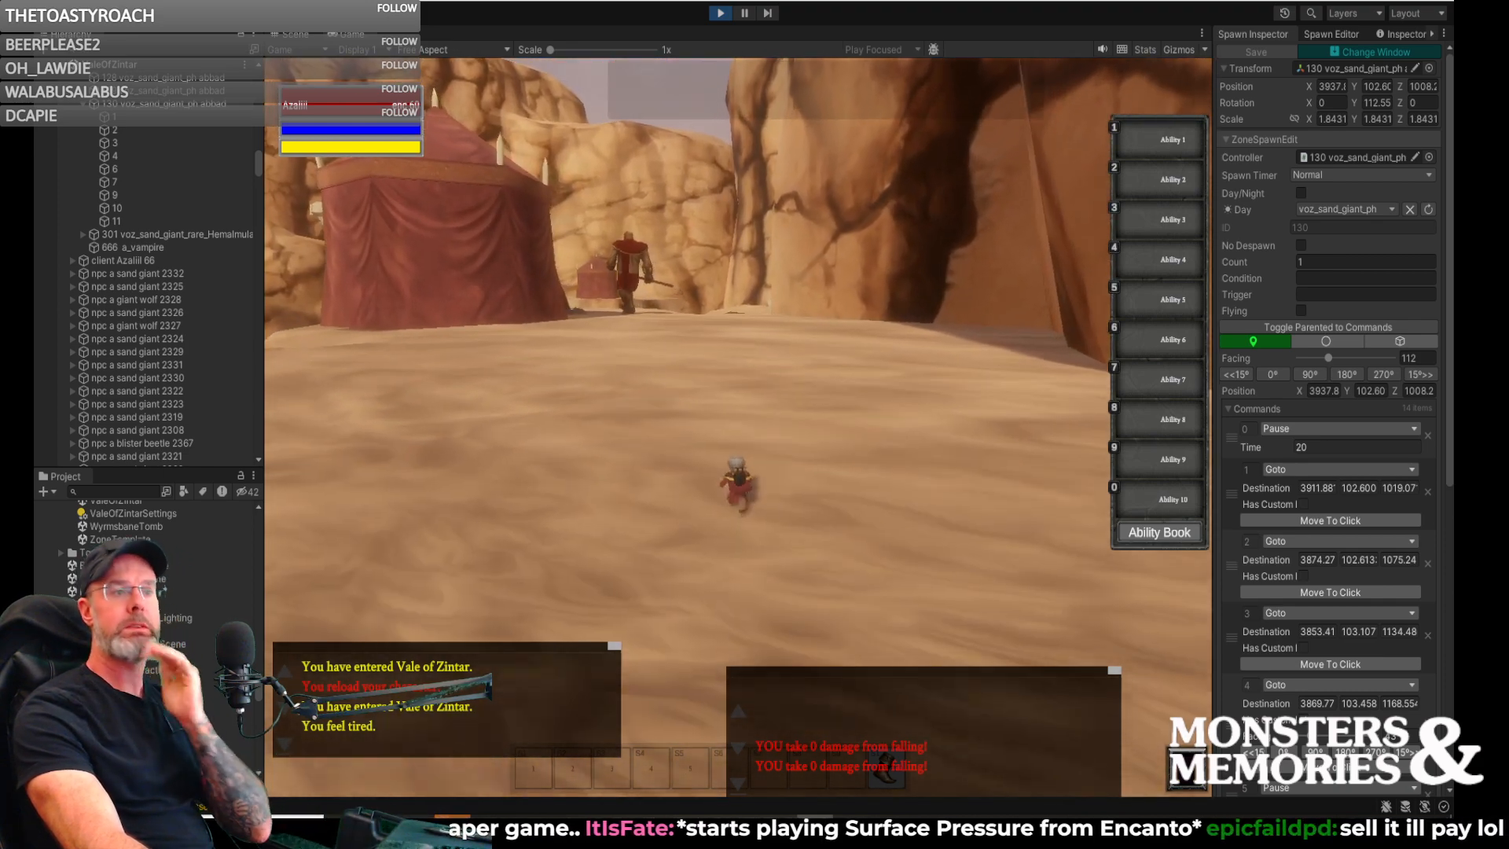
right_click_drag(739, 424, 597, 421)
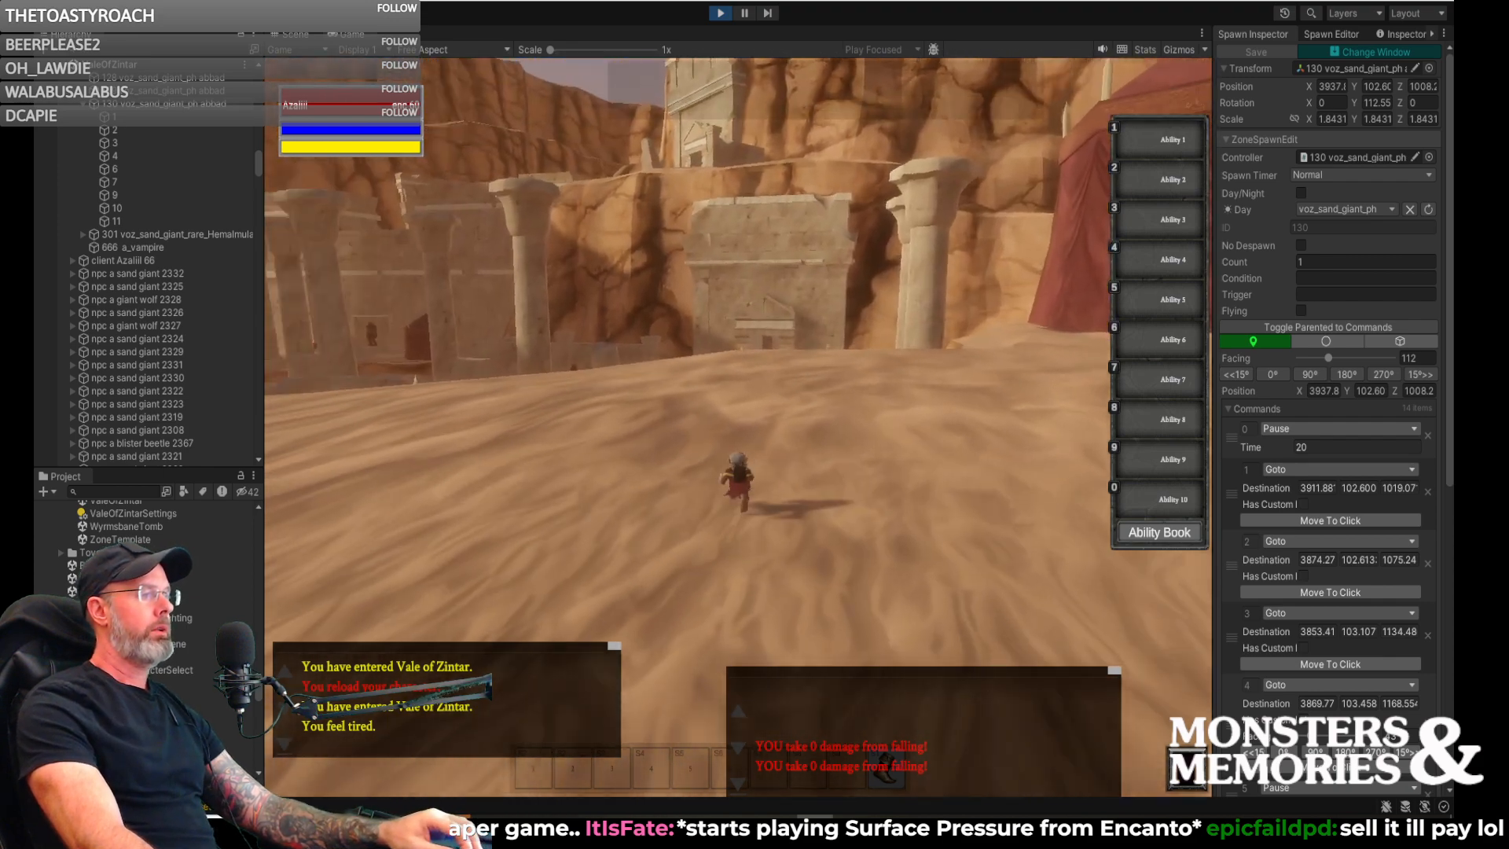
right_click_drag(739, 425, 1030, 416)
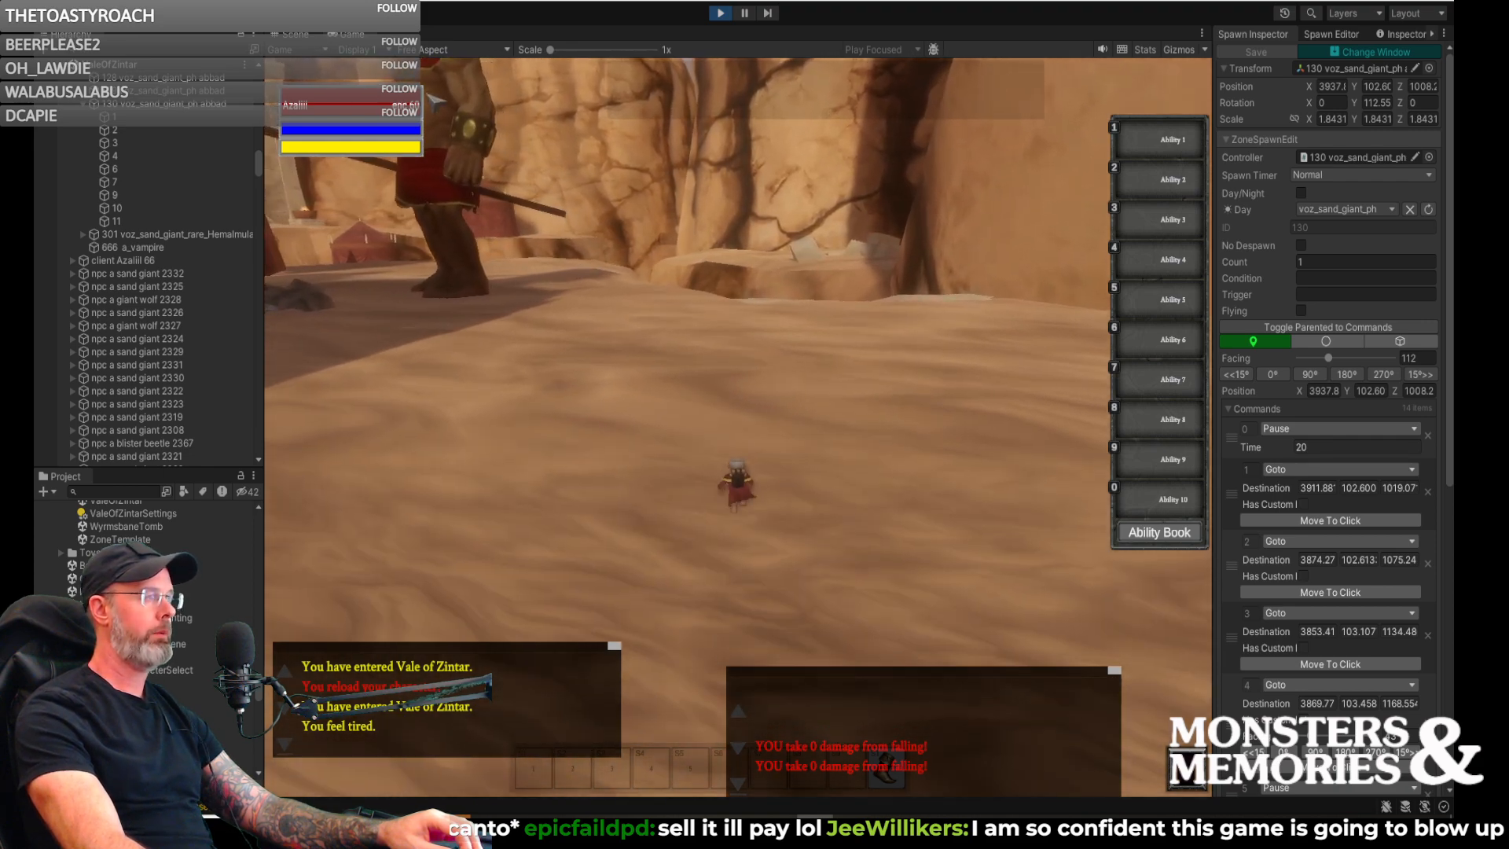
- Run down the stone steps through the narrow canyon to the valley floor and survey the tents on the ledges above
key("d")
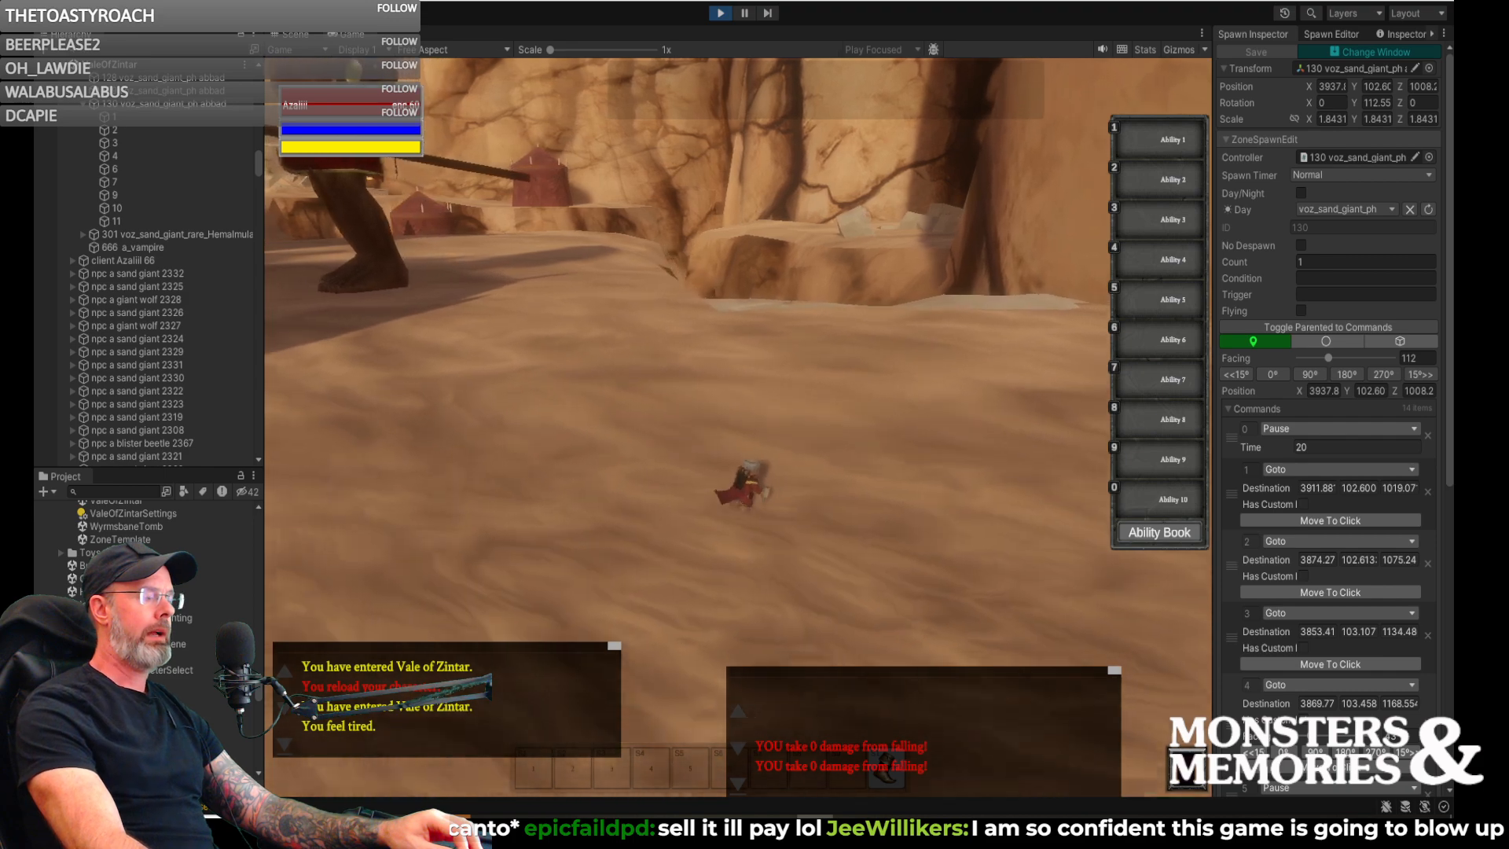
key("w")
key("a")
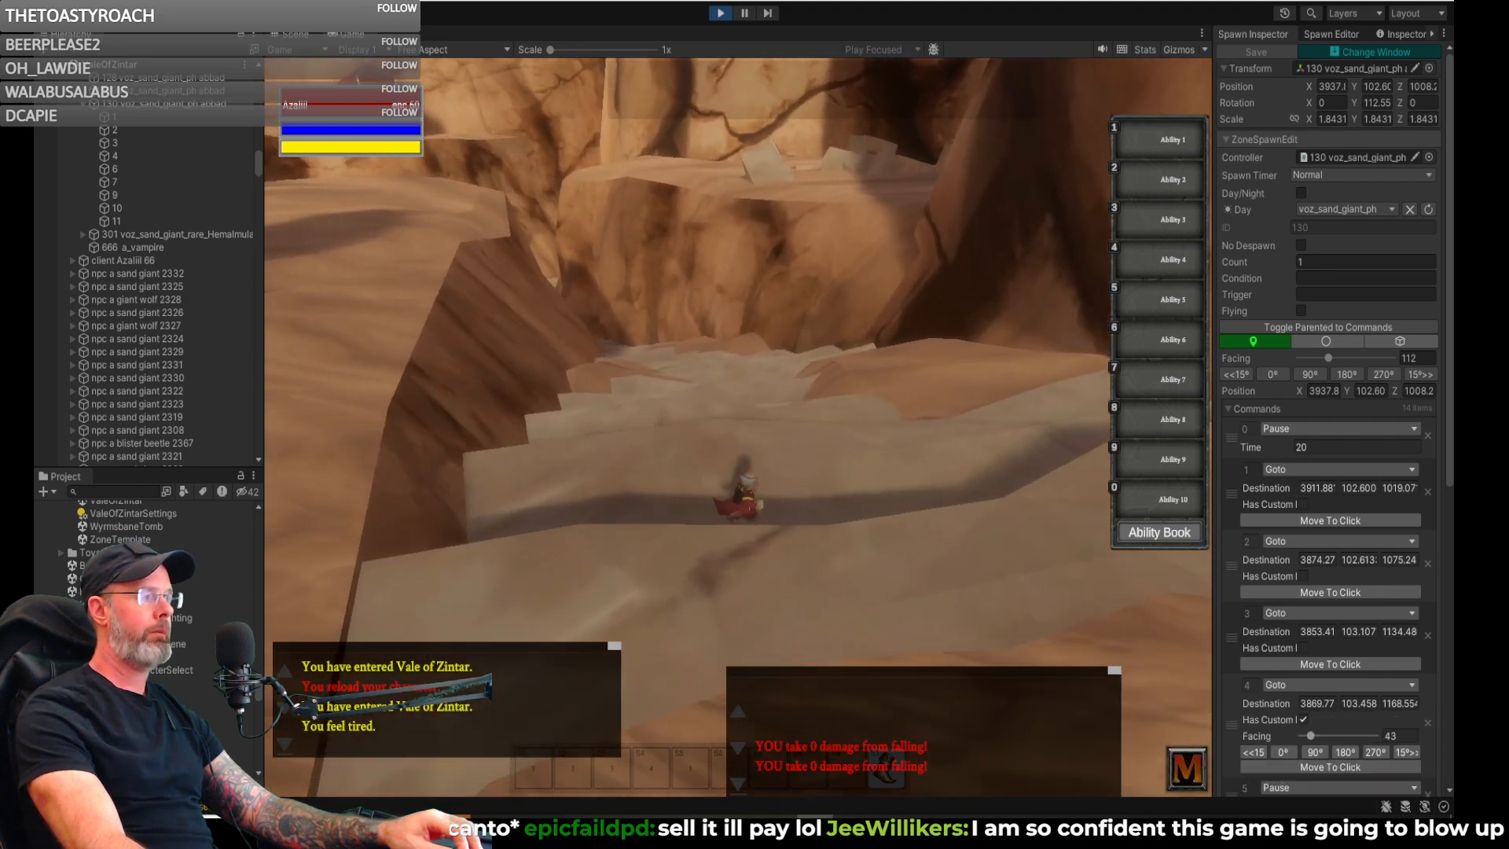
key("w")
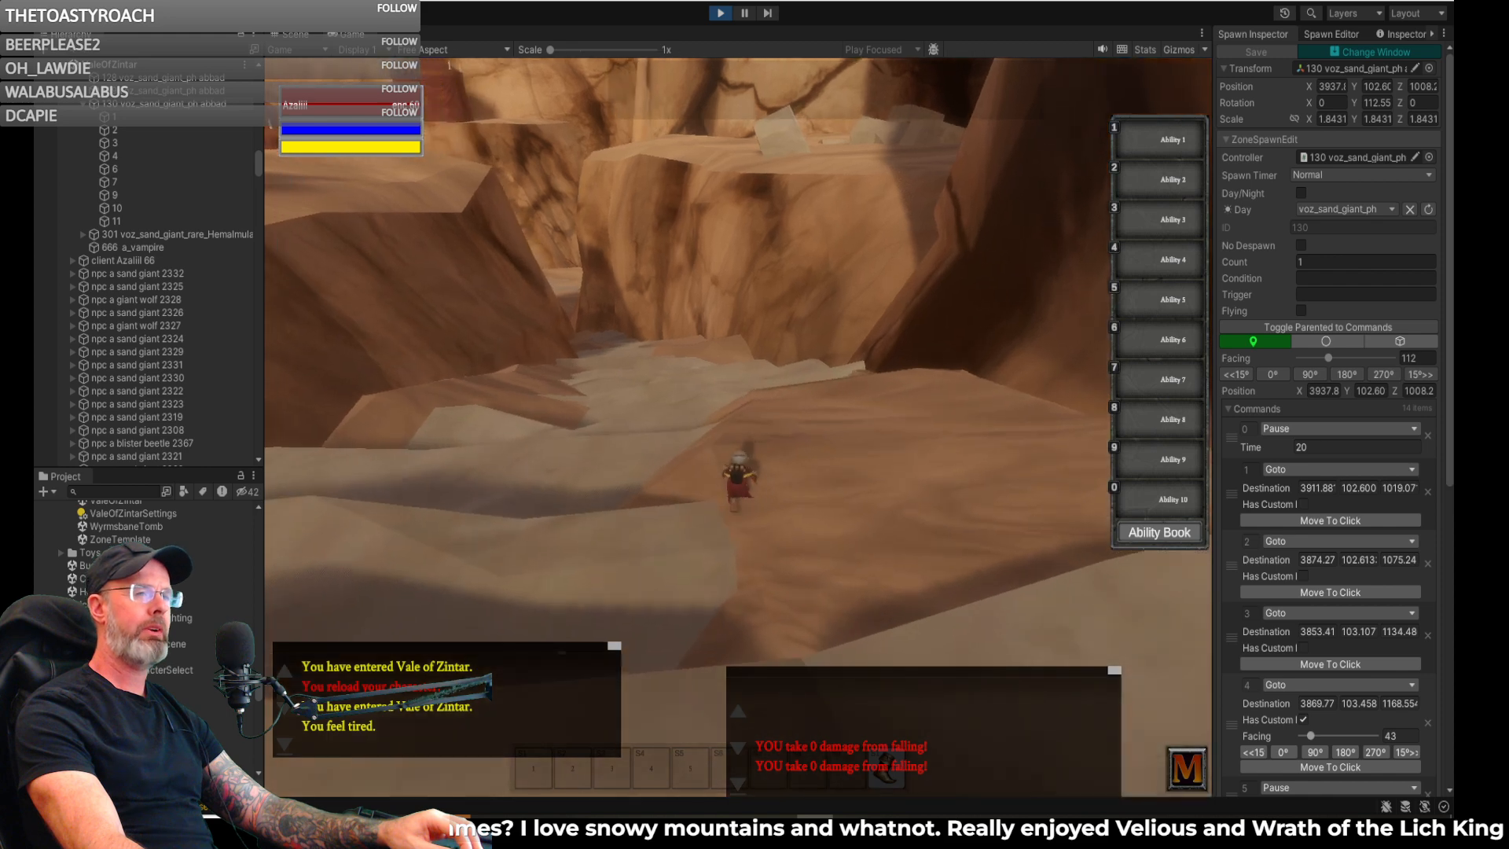
key("a")
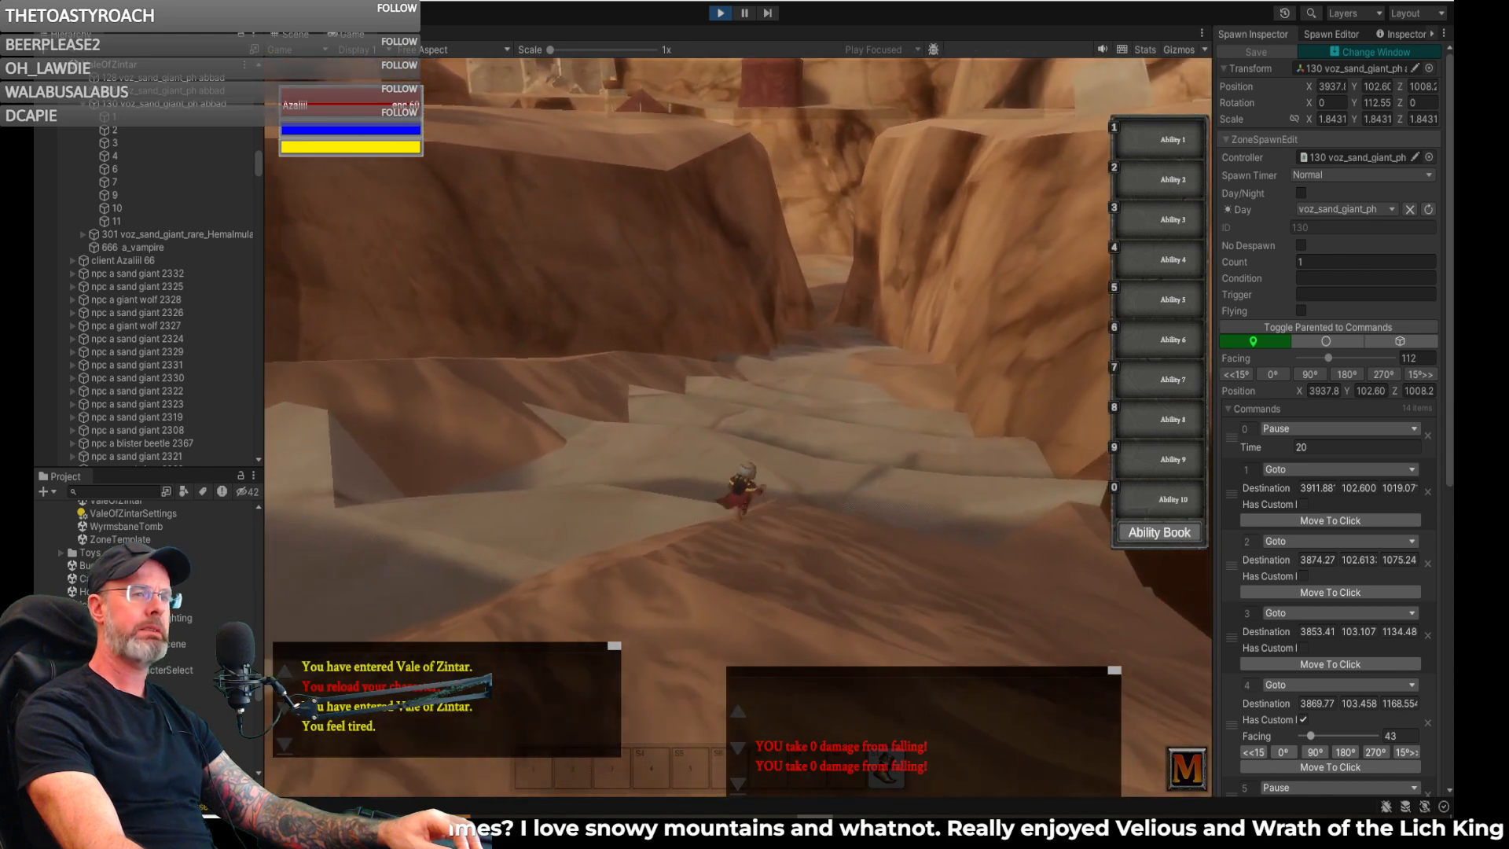
key("w")
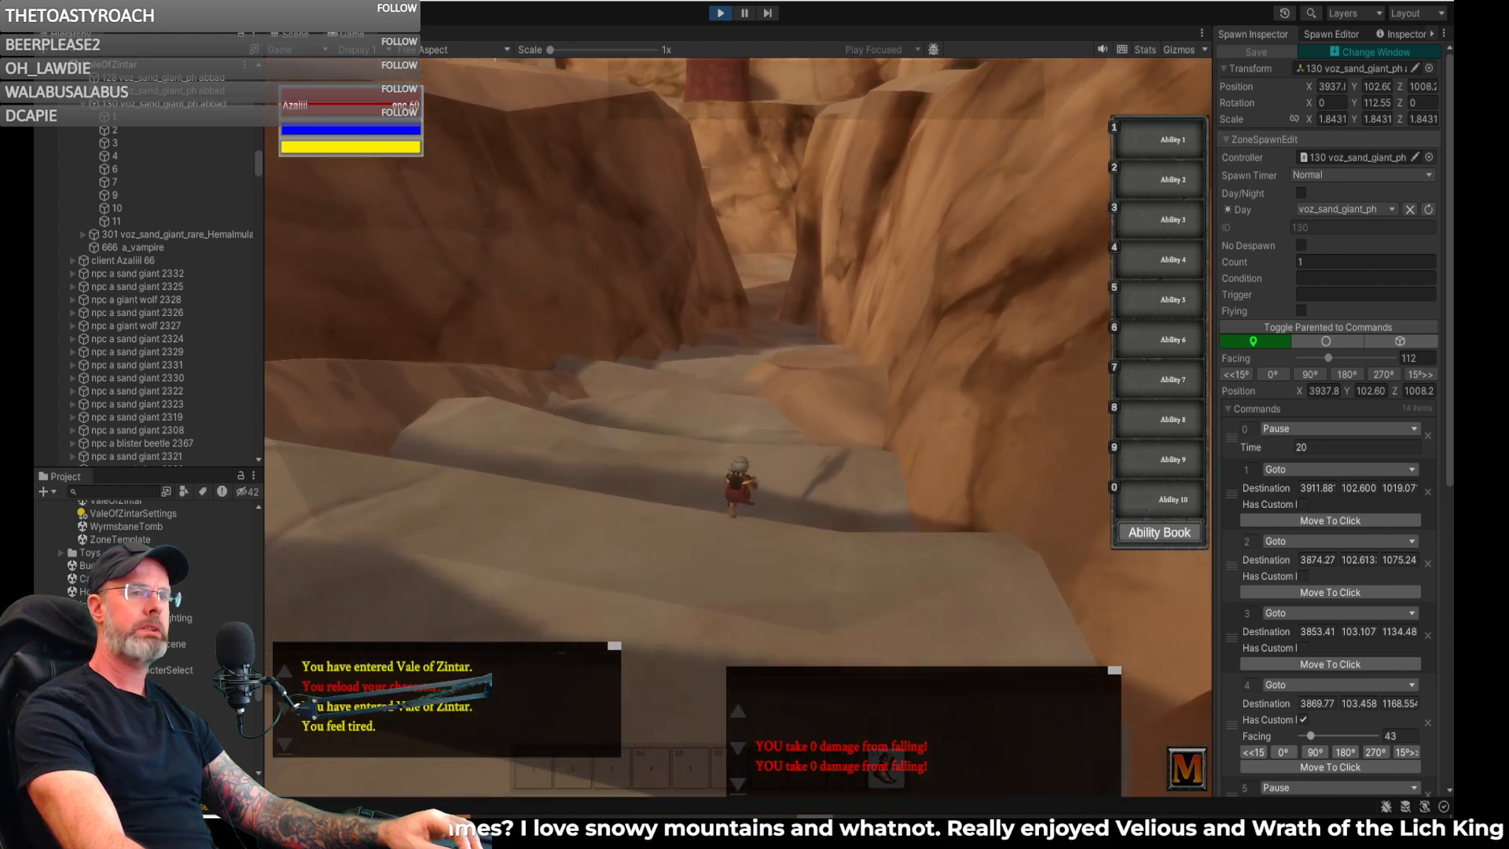
key("w")
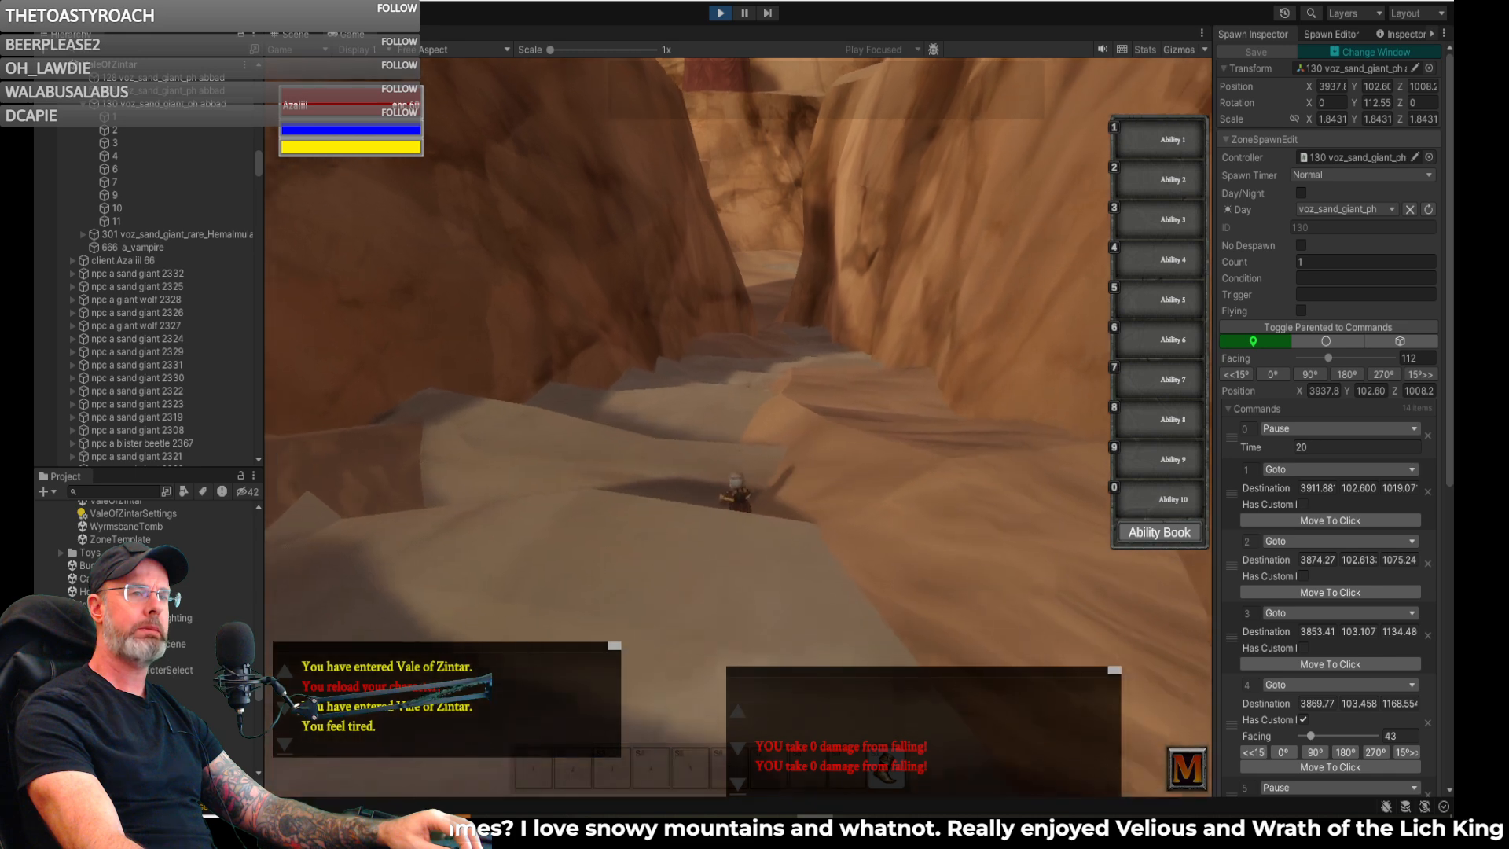
key("w")
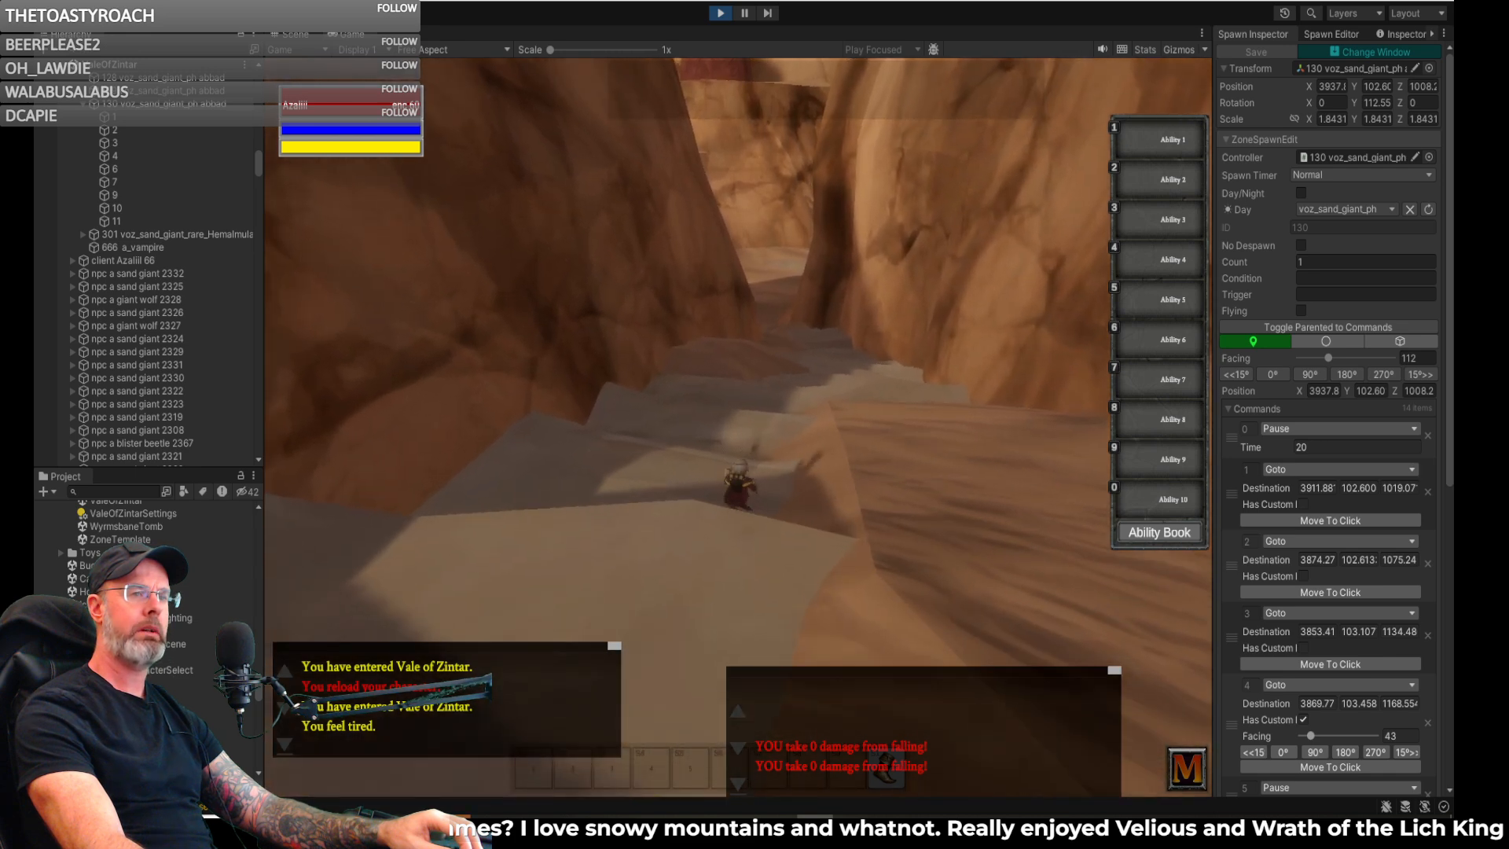
key("w")
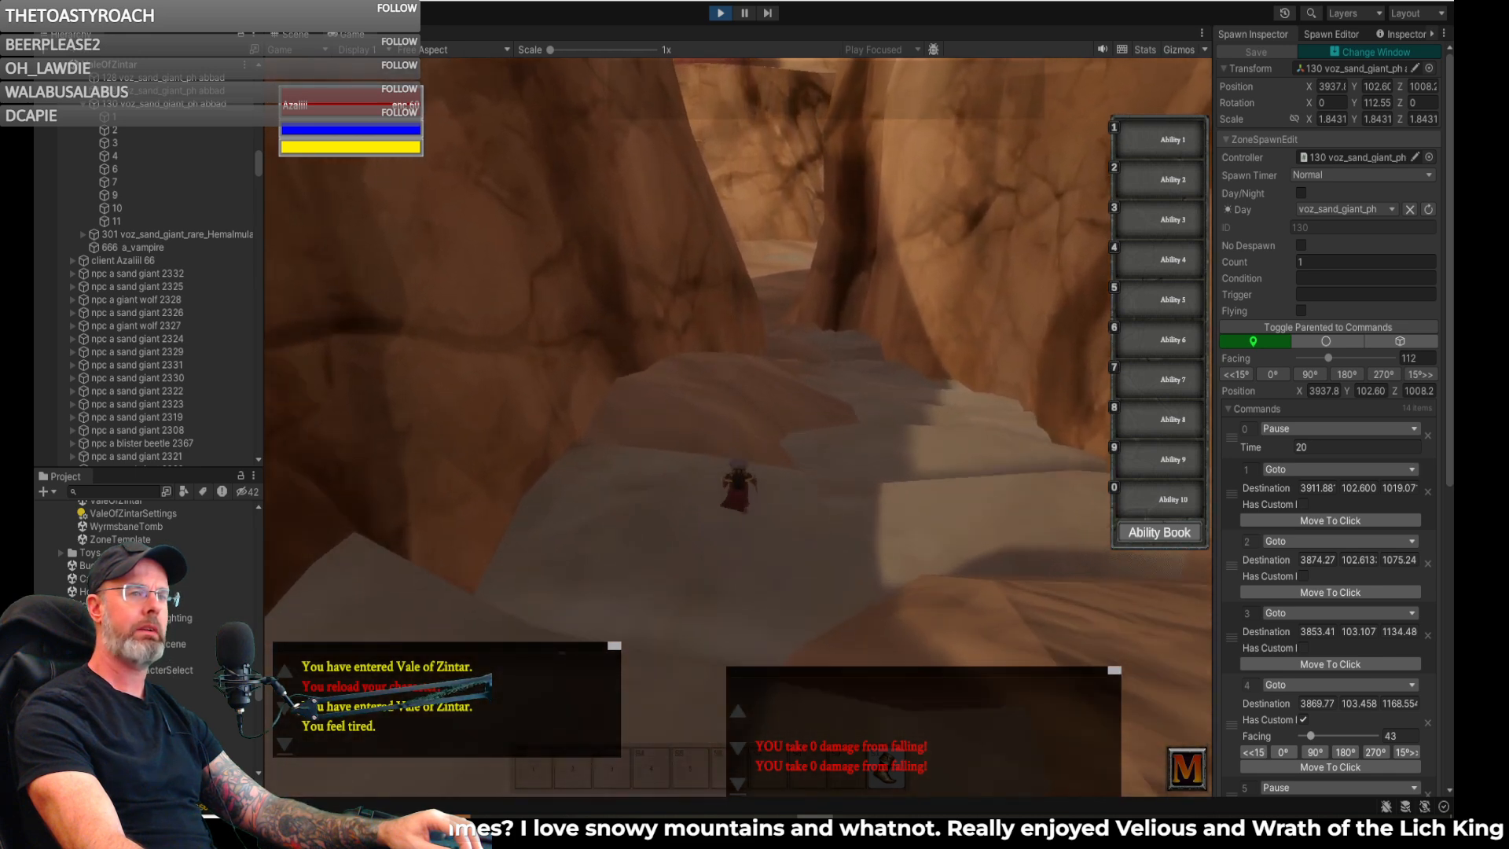
key("w")
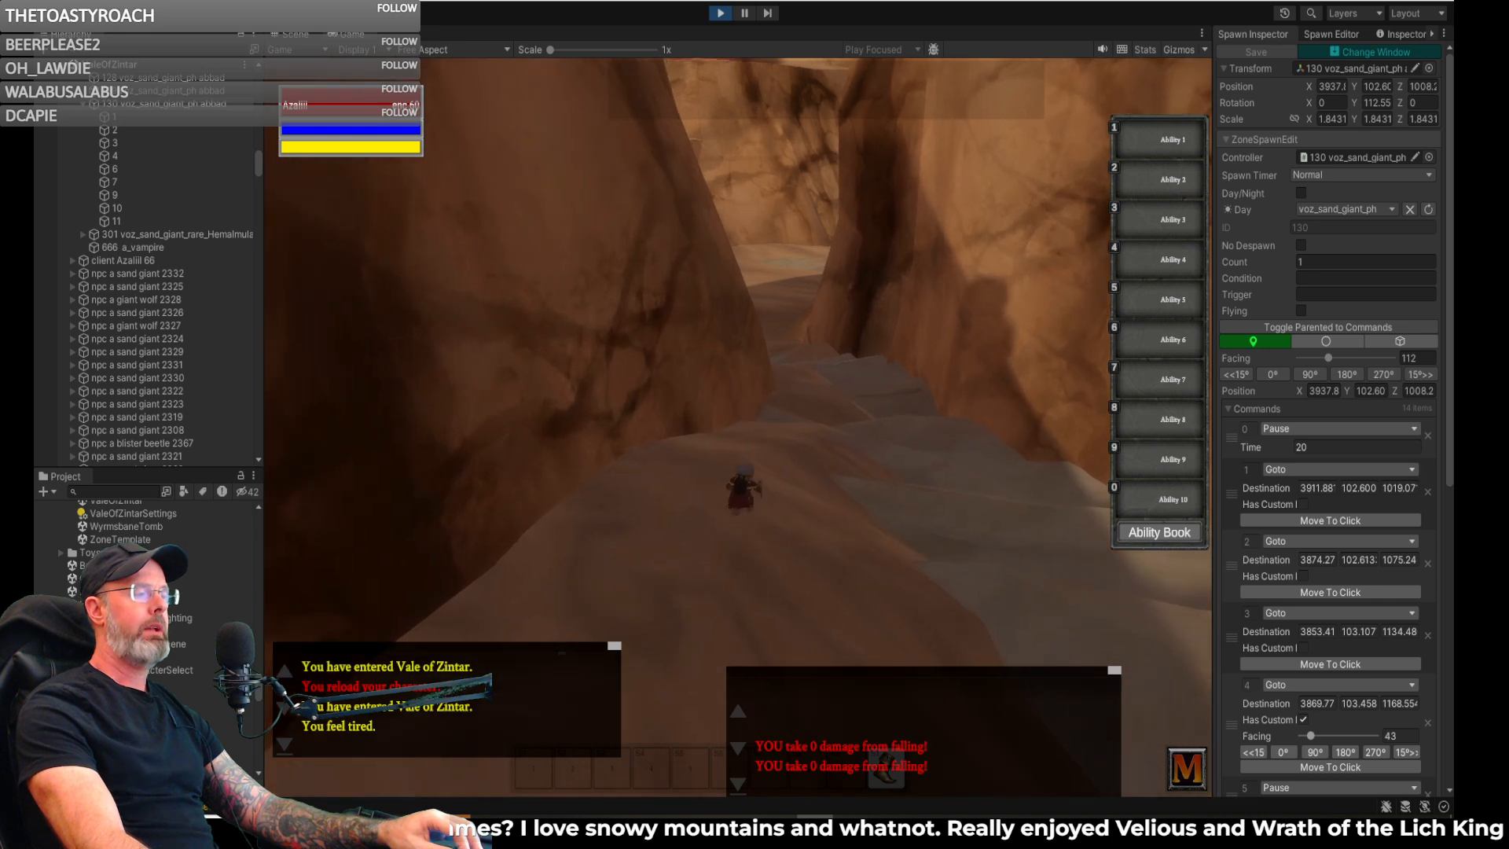
key("w")
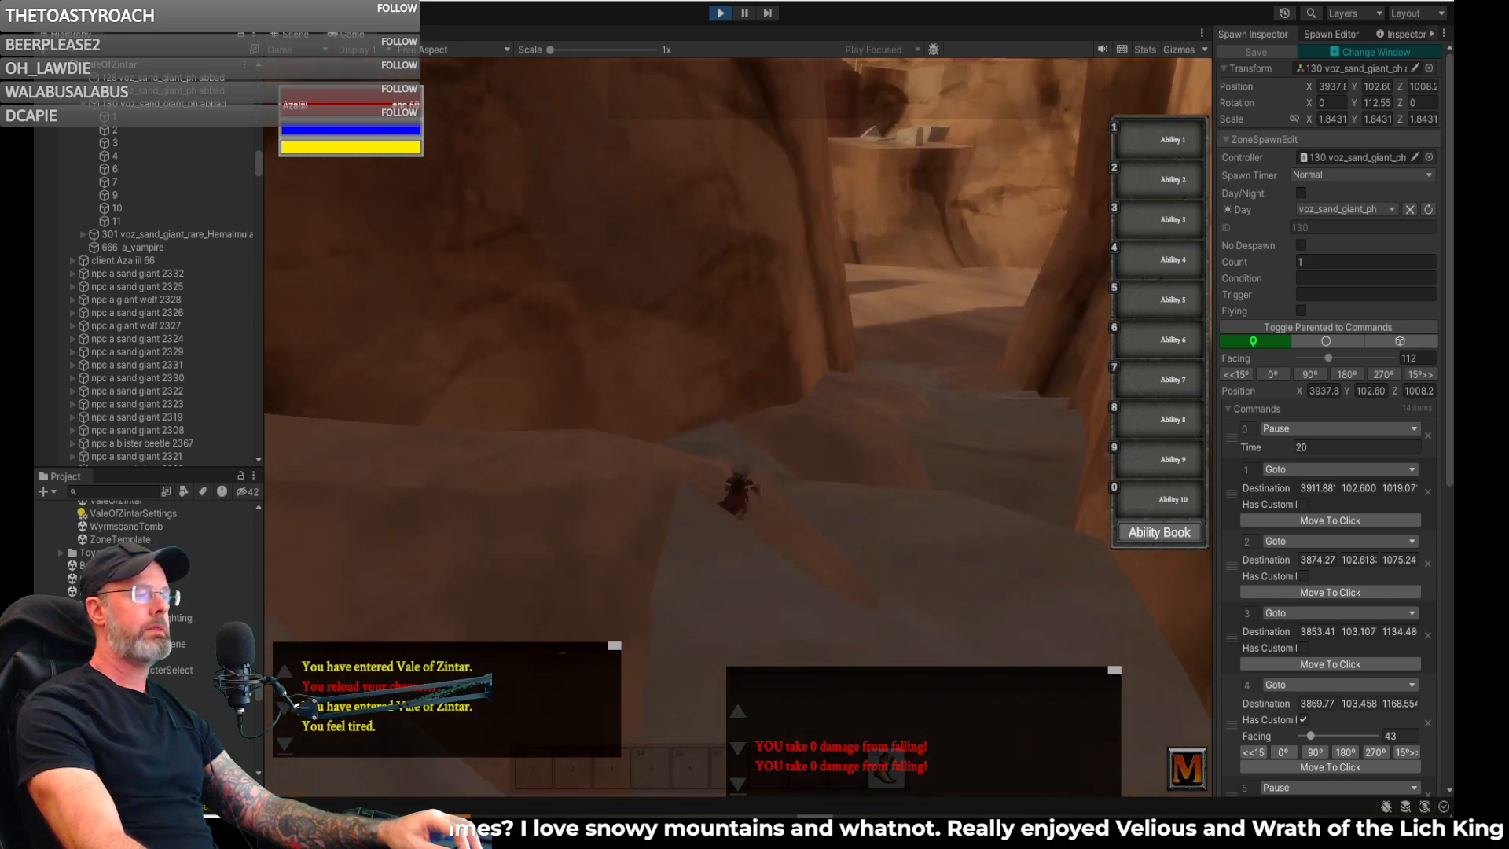
key("w")
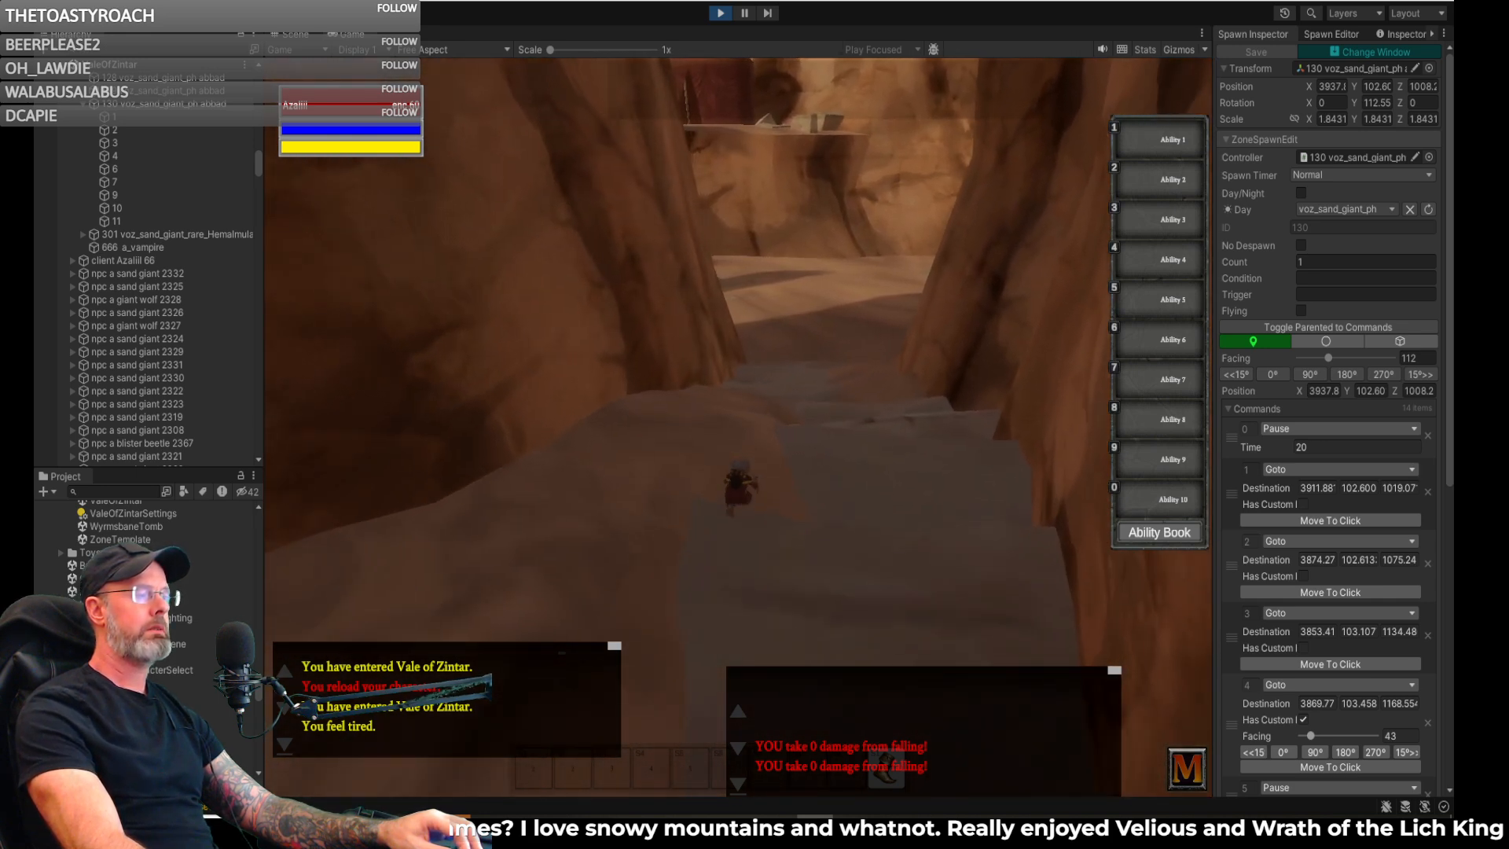
key("w")
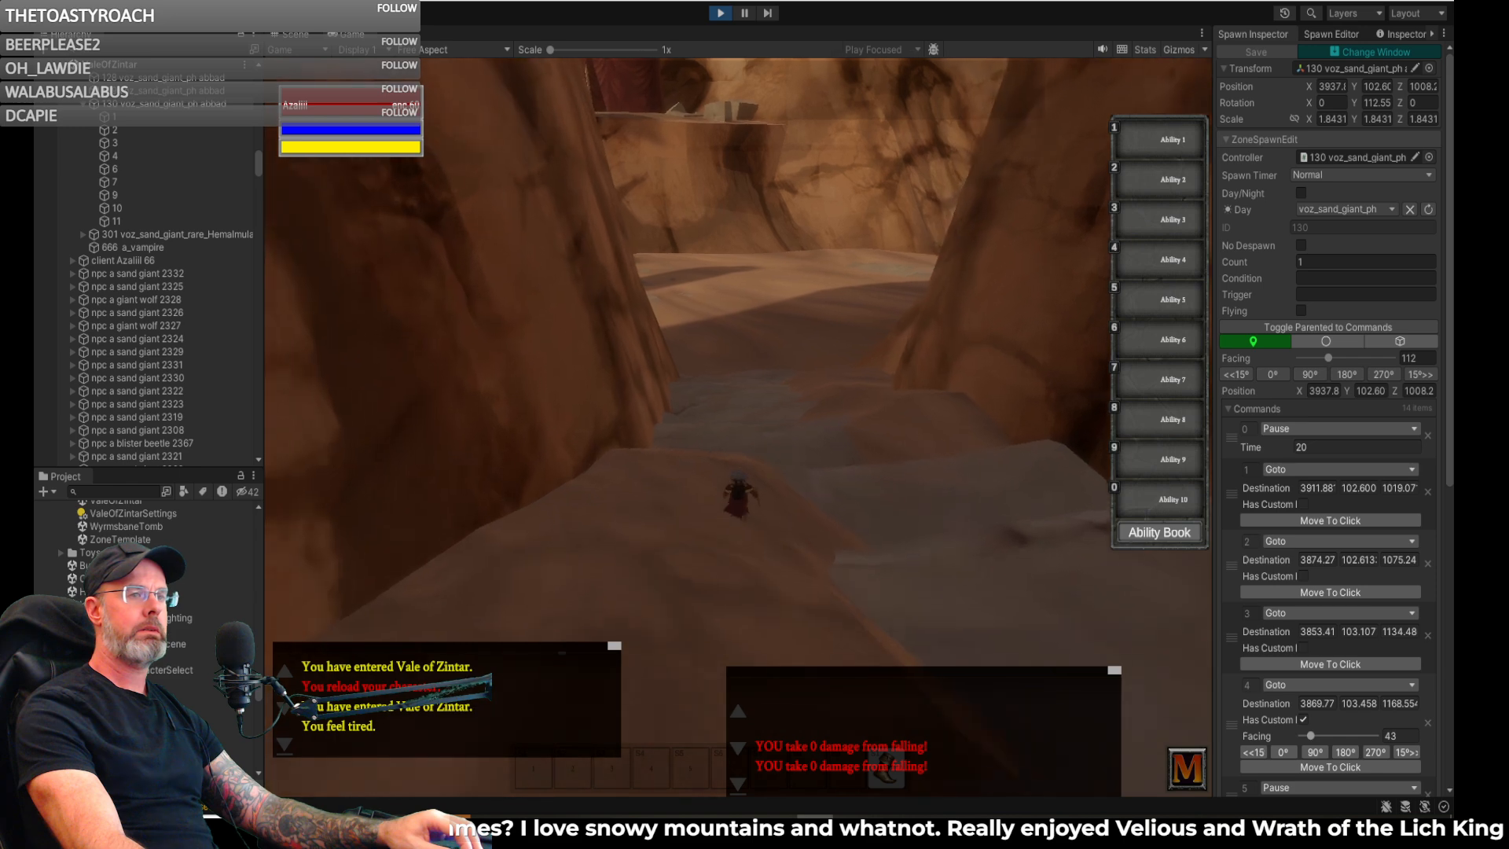
key("w")
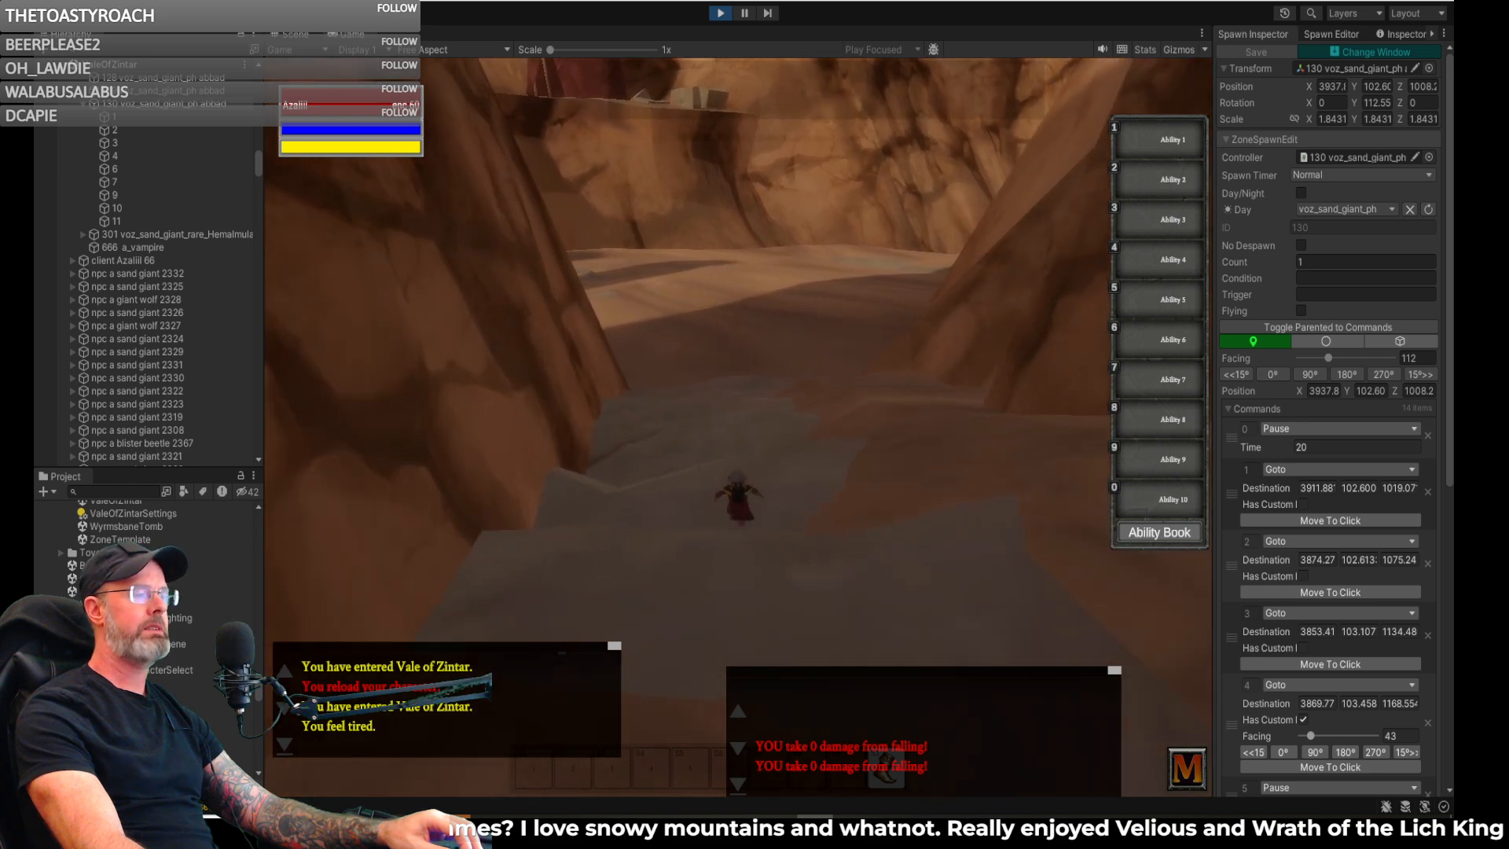
key("w")
key("w")
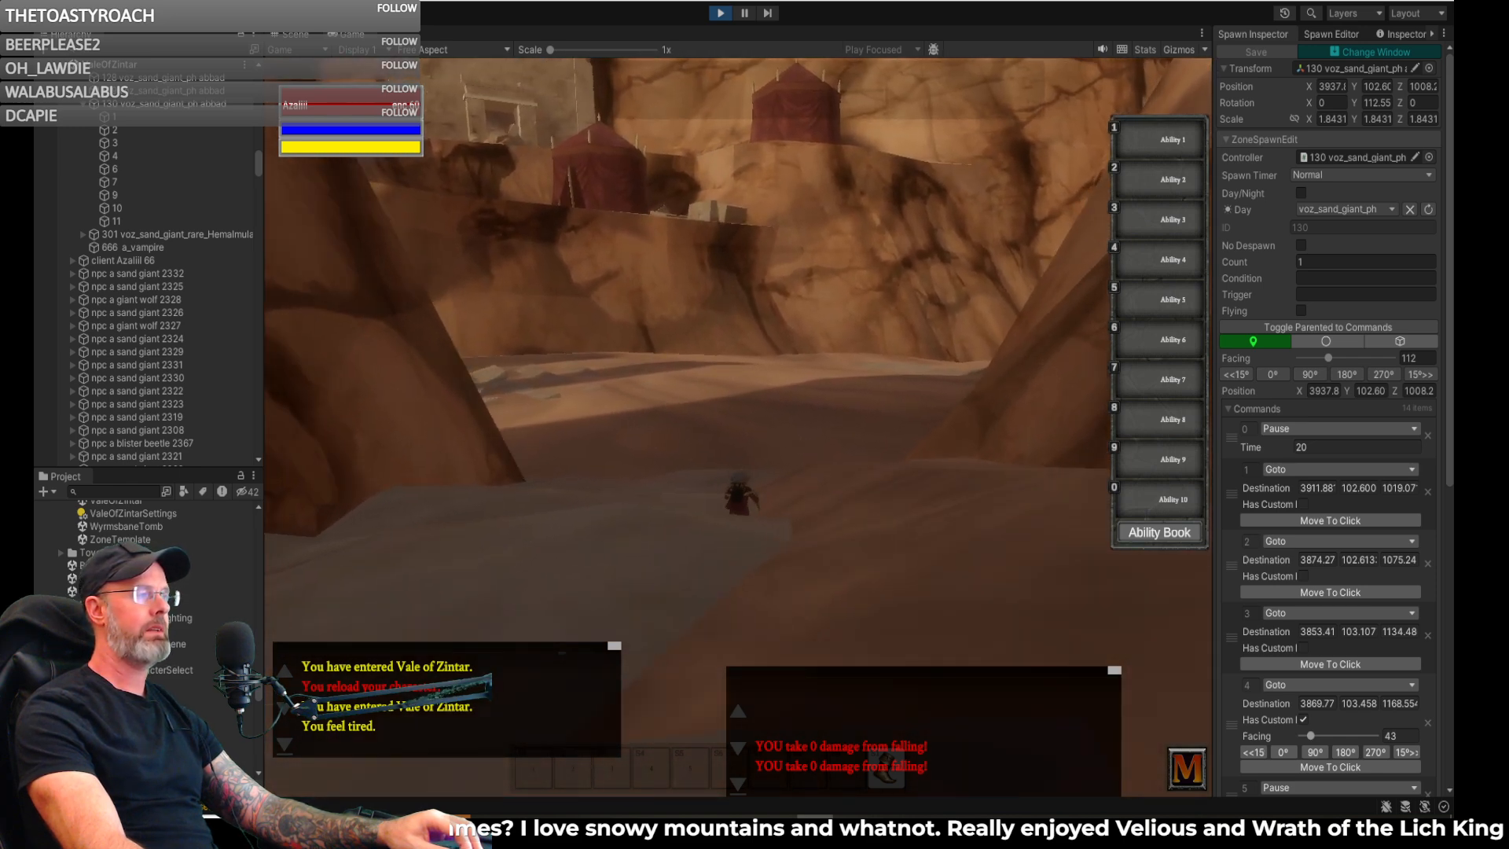
key("w")
key("d")
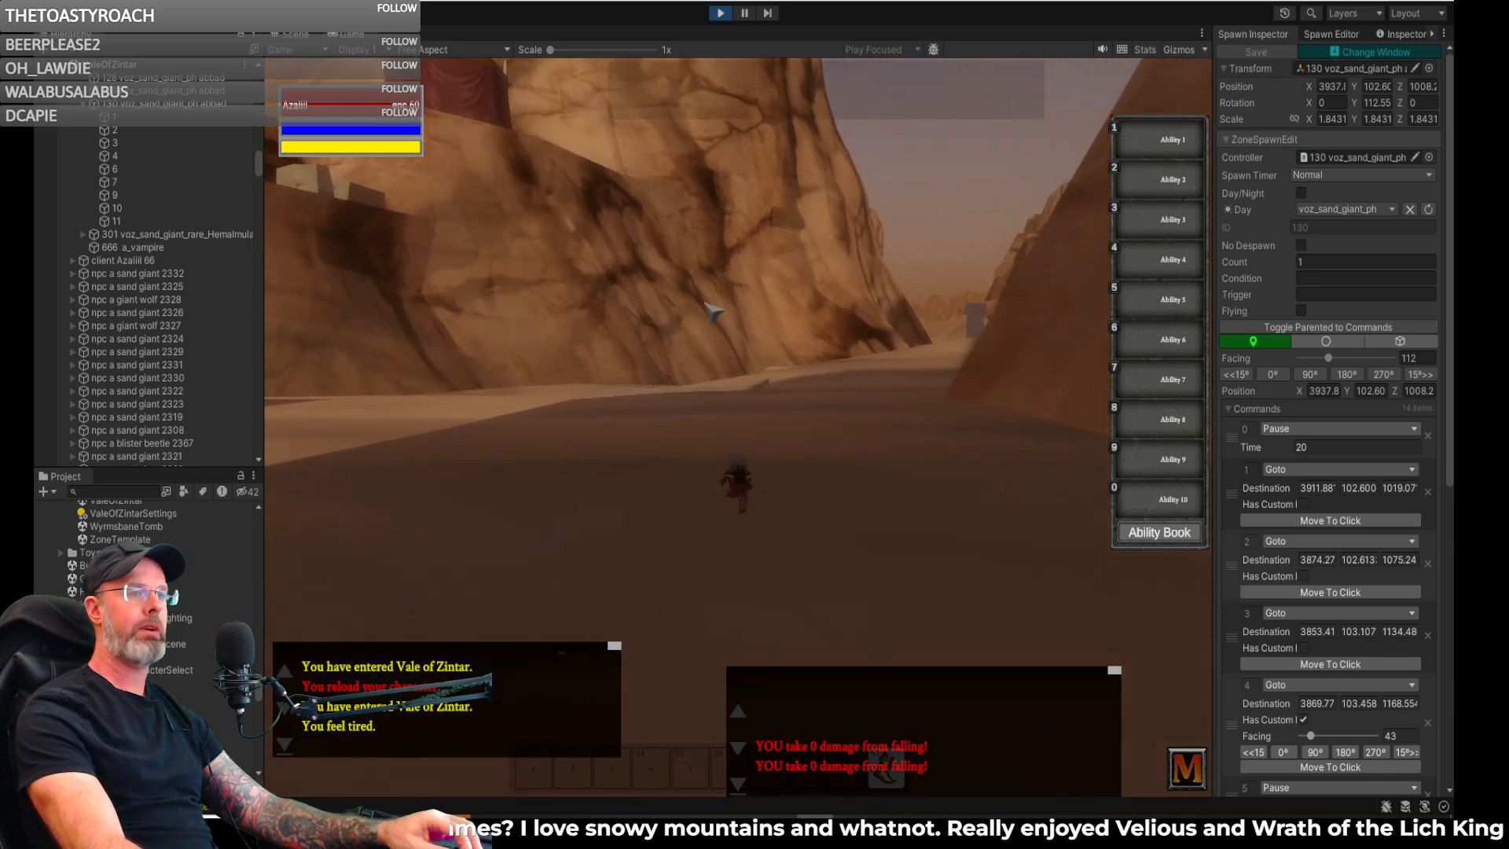
key("a")
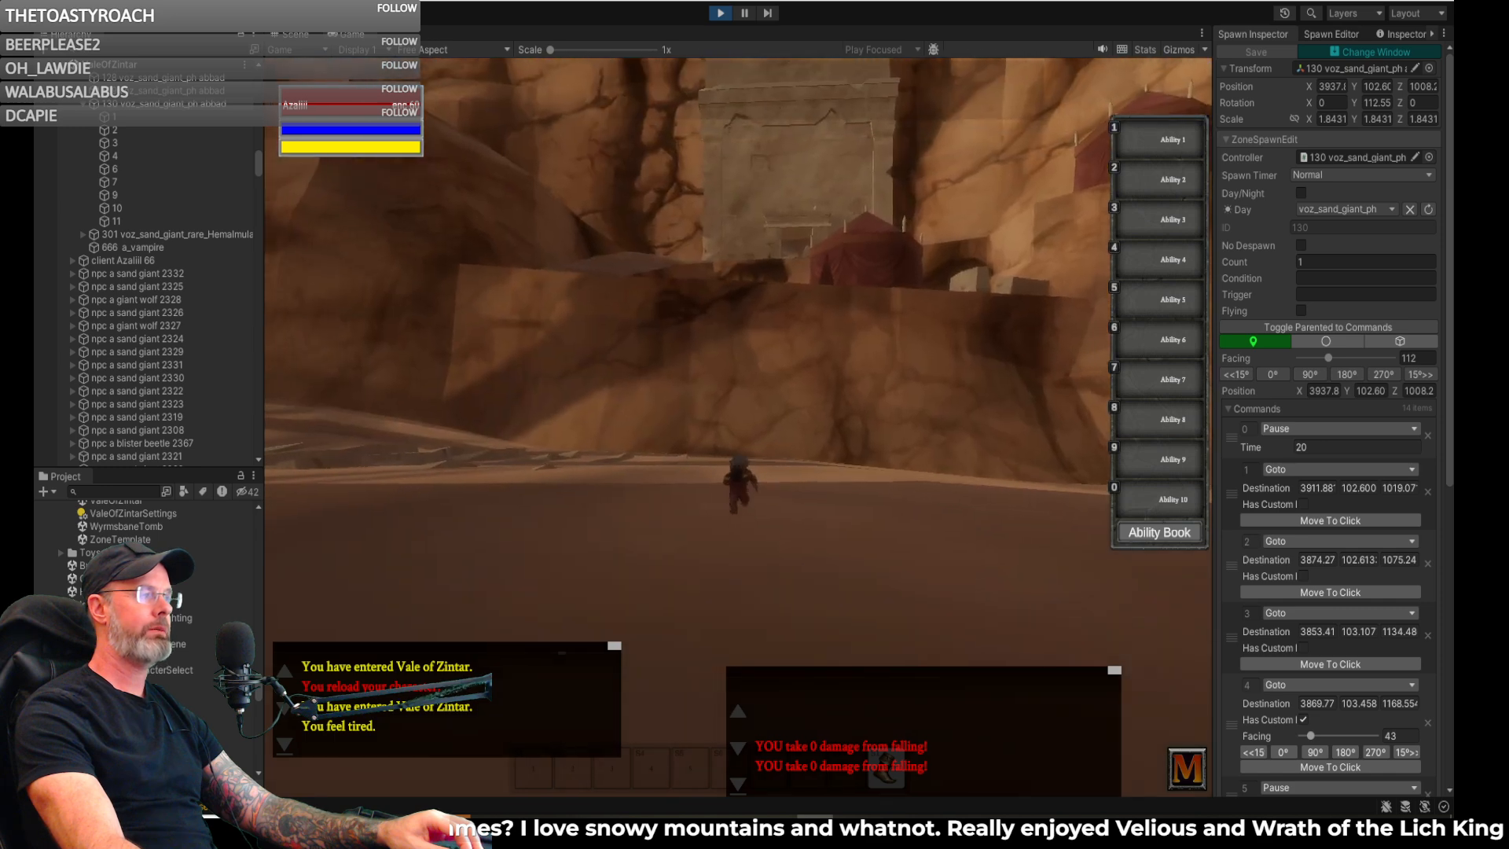
- Switch to the scene view and examine the canyon path around spawn 121's Goto waypoint below the cliffside tents
left_click(308, 36)
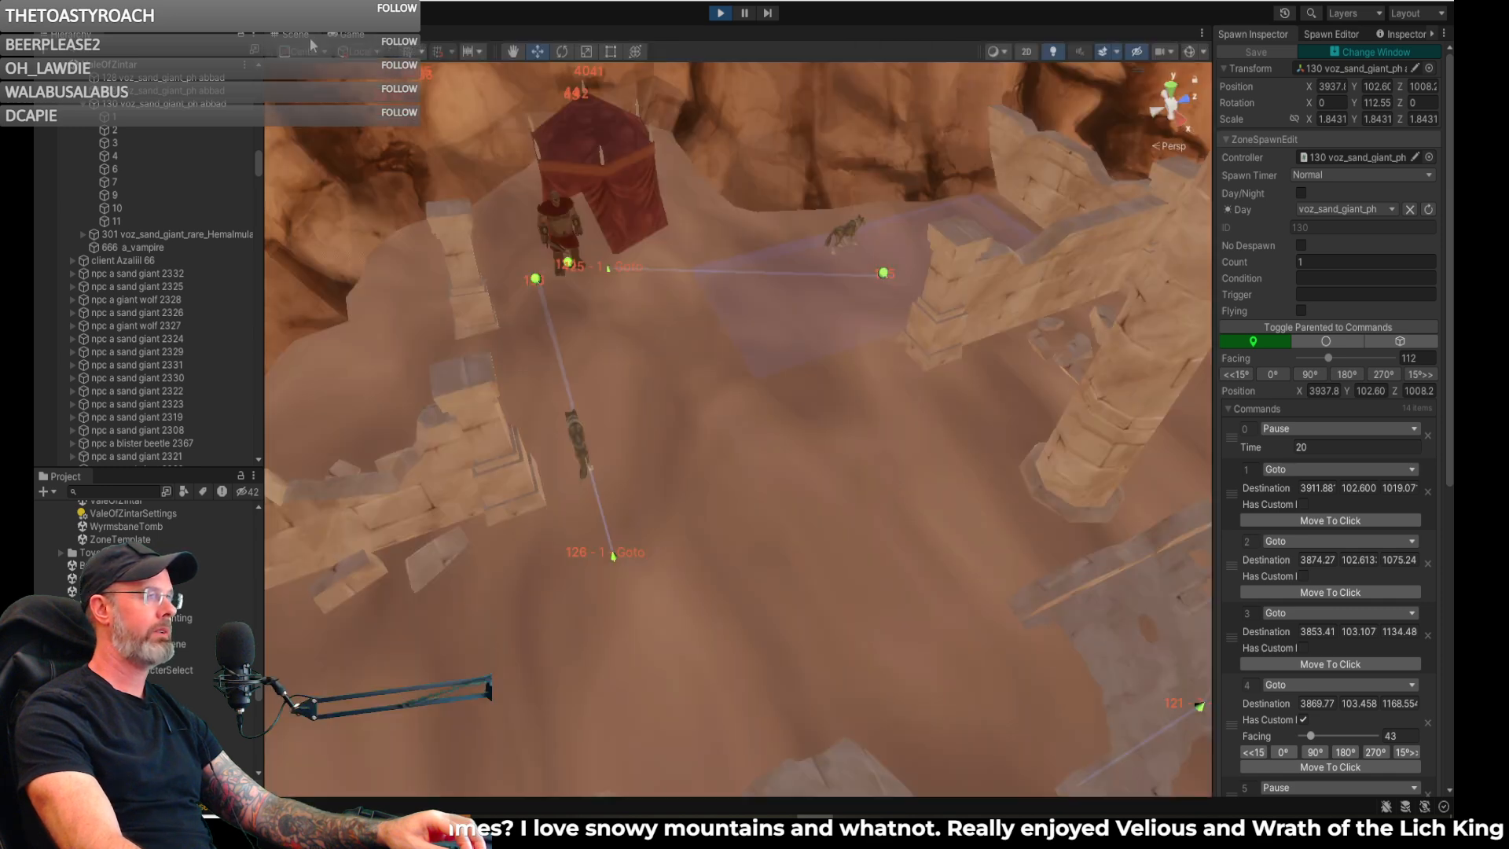
right_click_drag(653, 236, 951, 71)
right_click_drag(79, 24, 229, 66)
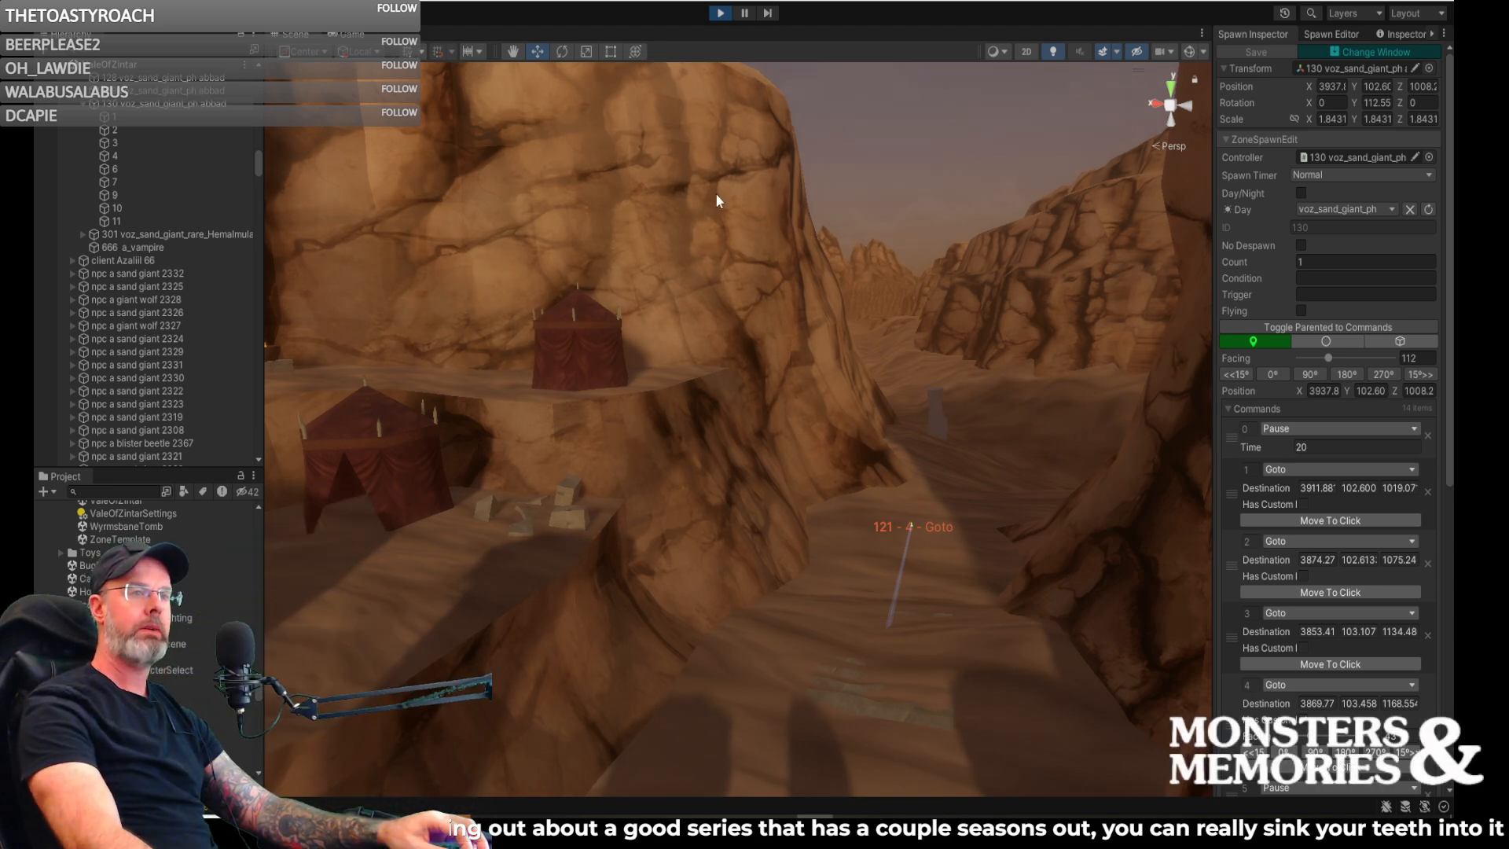
right_click_drag(814, 233, 843, 305)
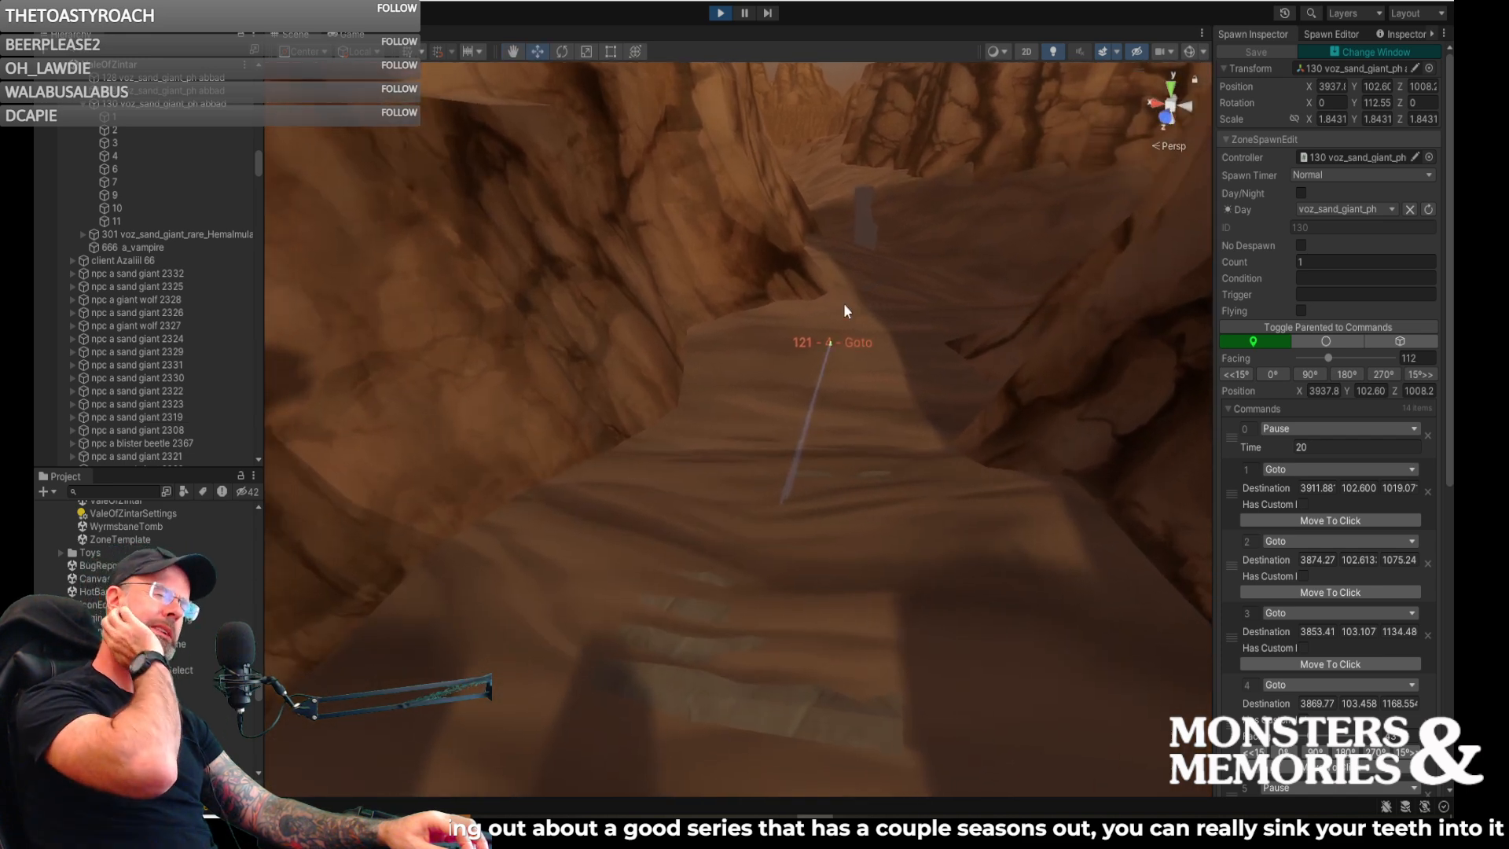
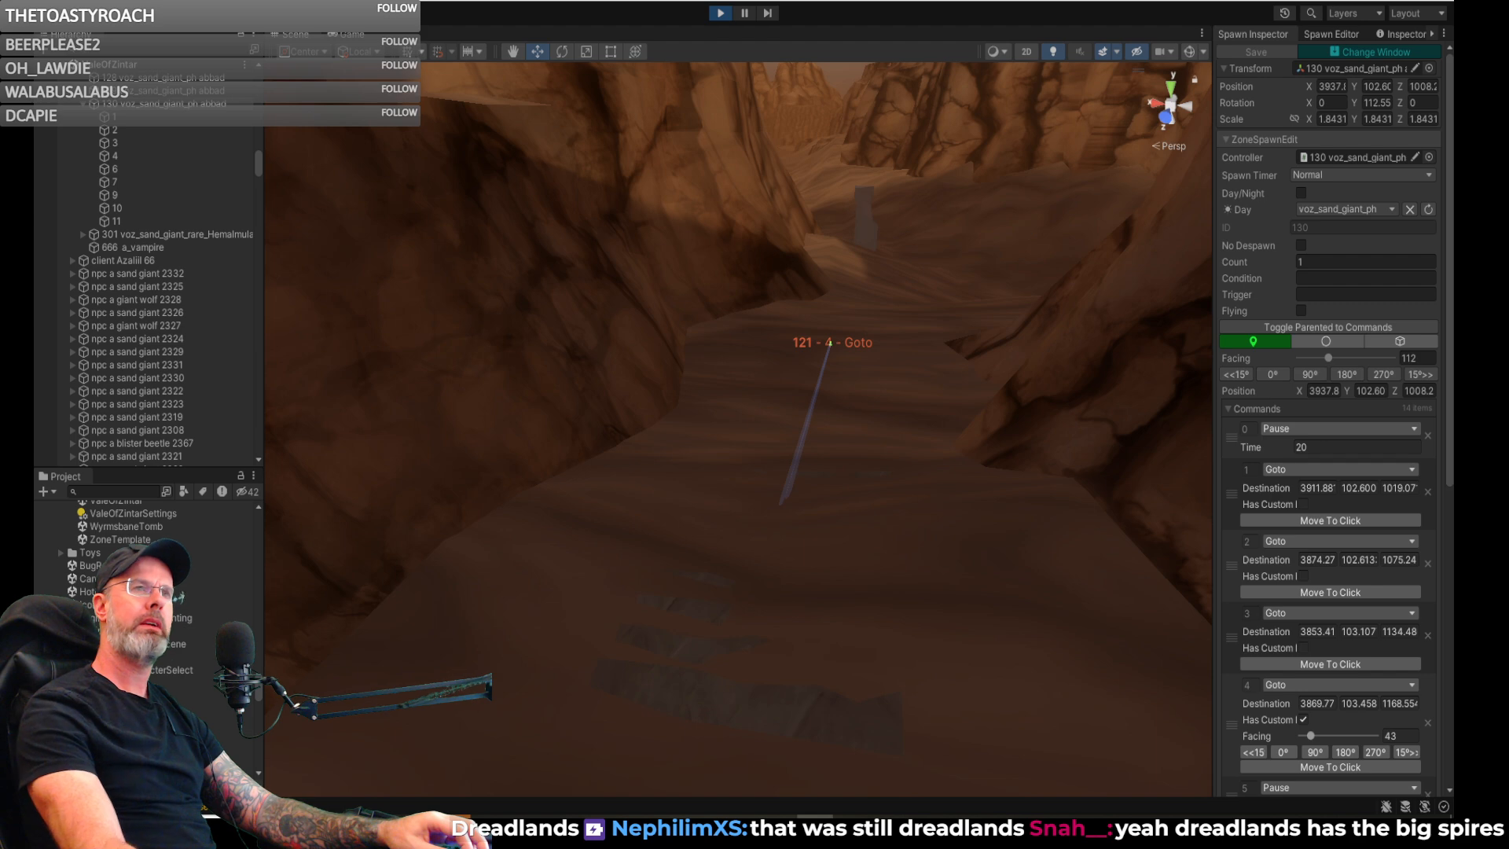
- Switch to the Brave browser and search the web for "dreadlands p99"
left_click_drag(1452, 525, 813, 94)
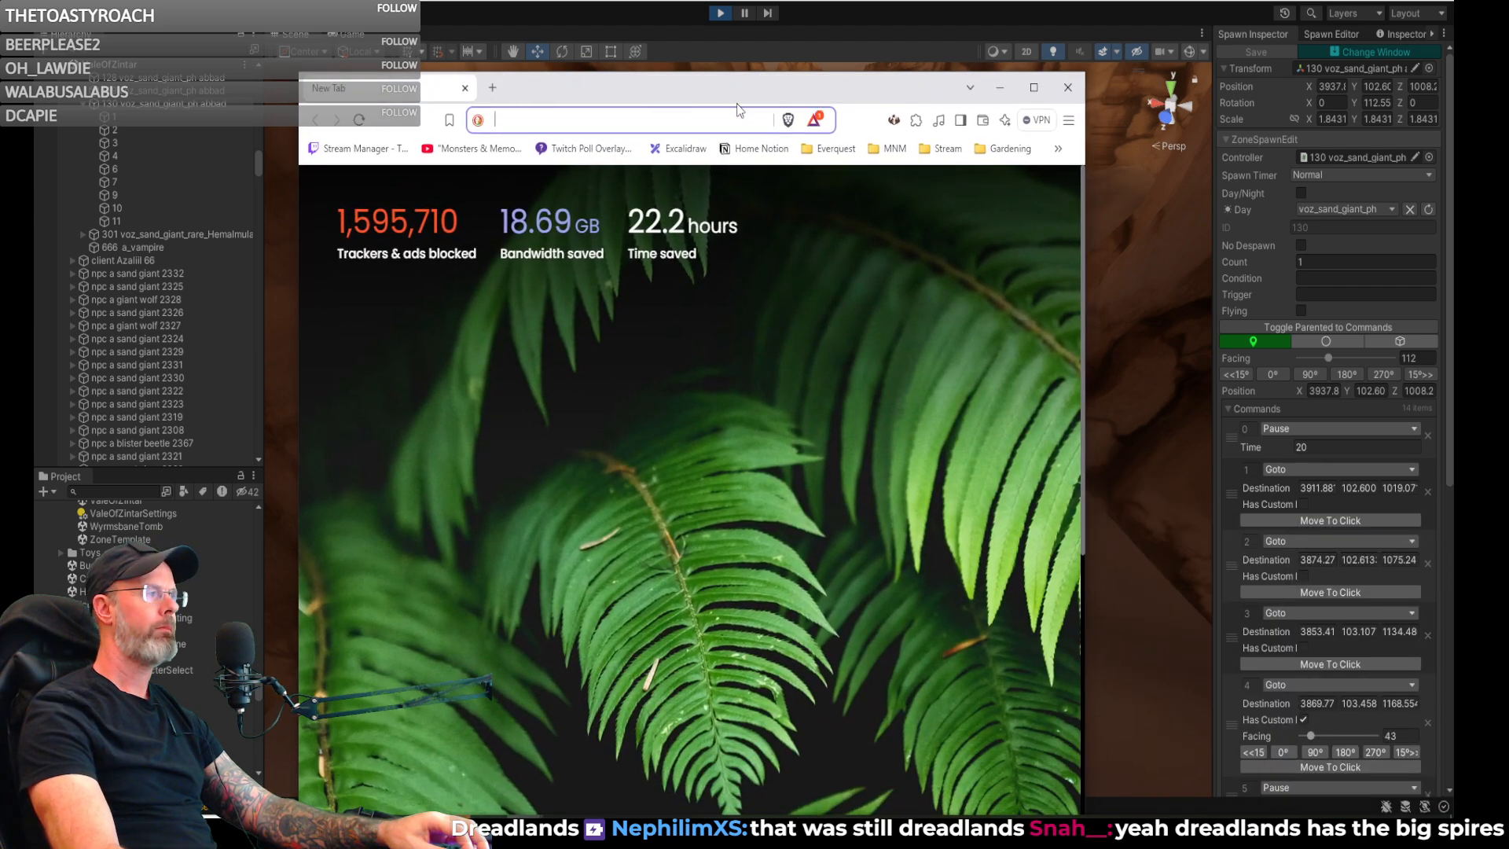
type("deadl")
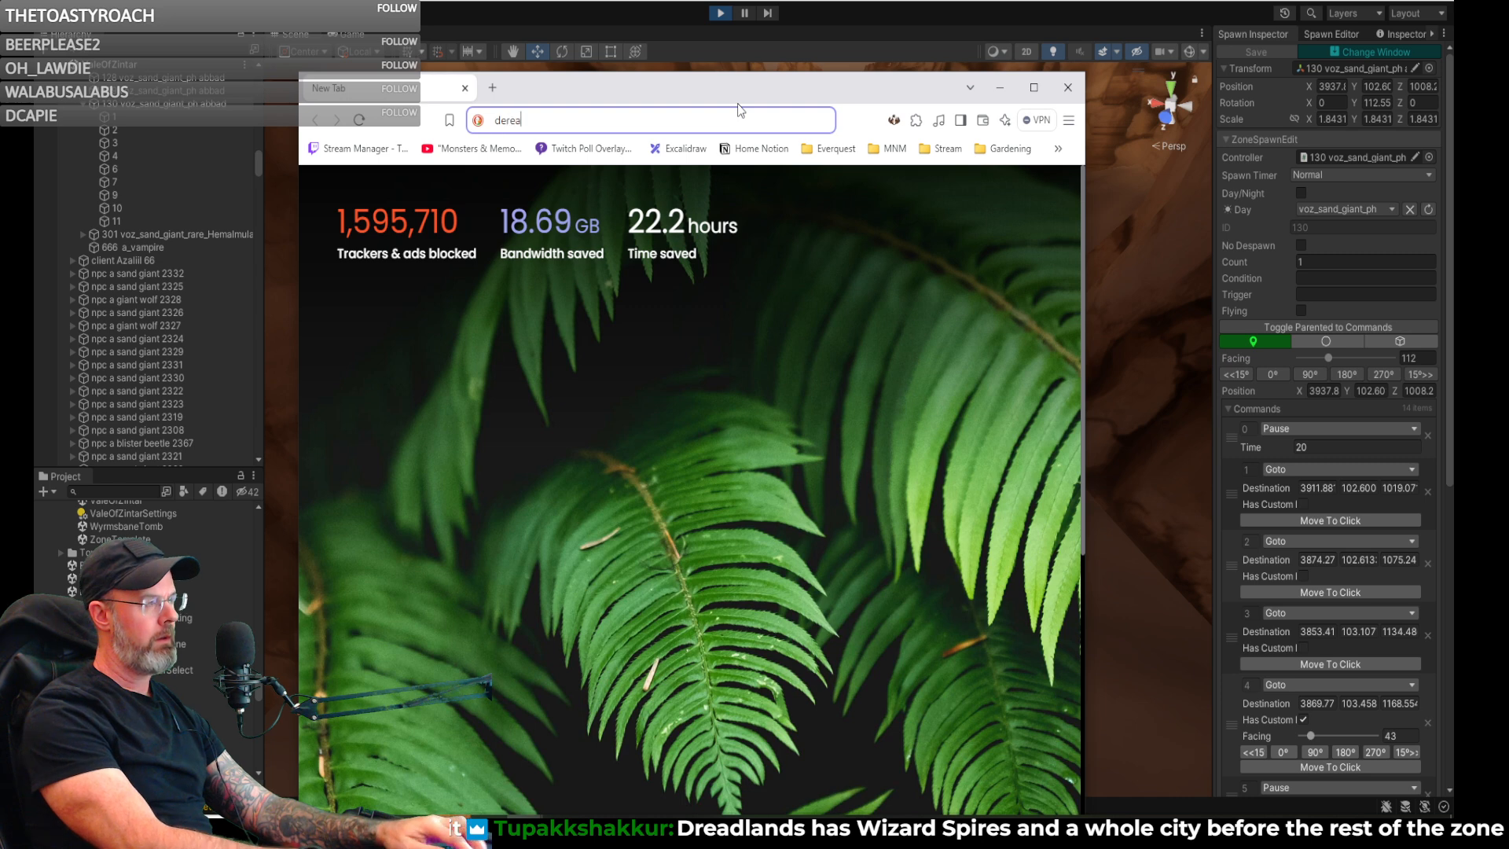
key("BackSpace")
key("BackSpace")
key("BackSpace")
key("BackSpace")
type("read")
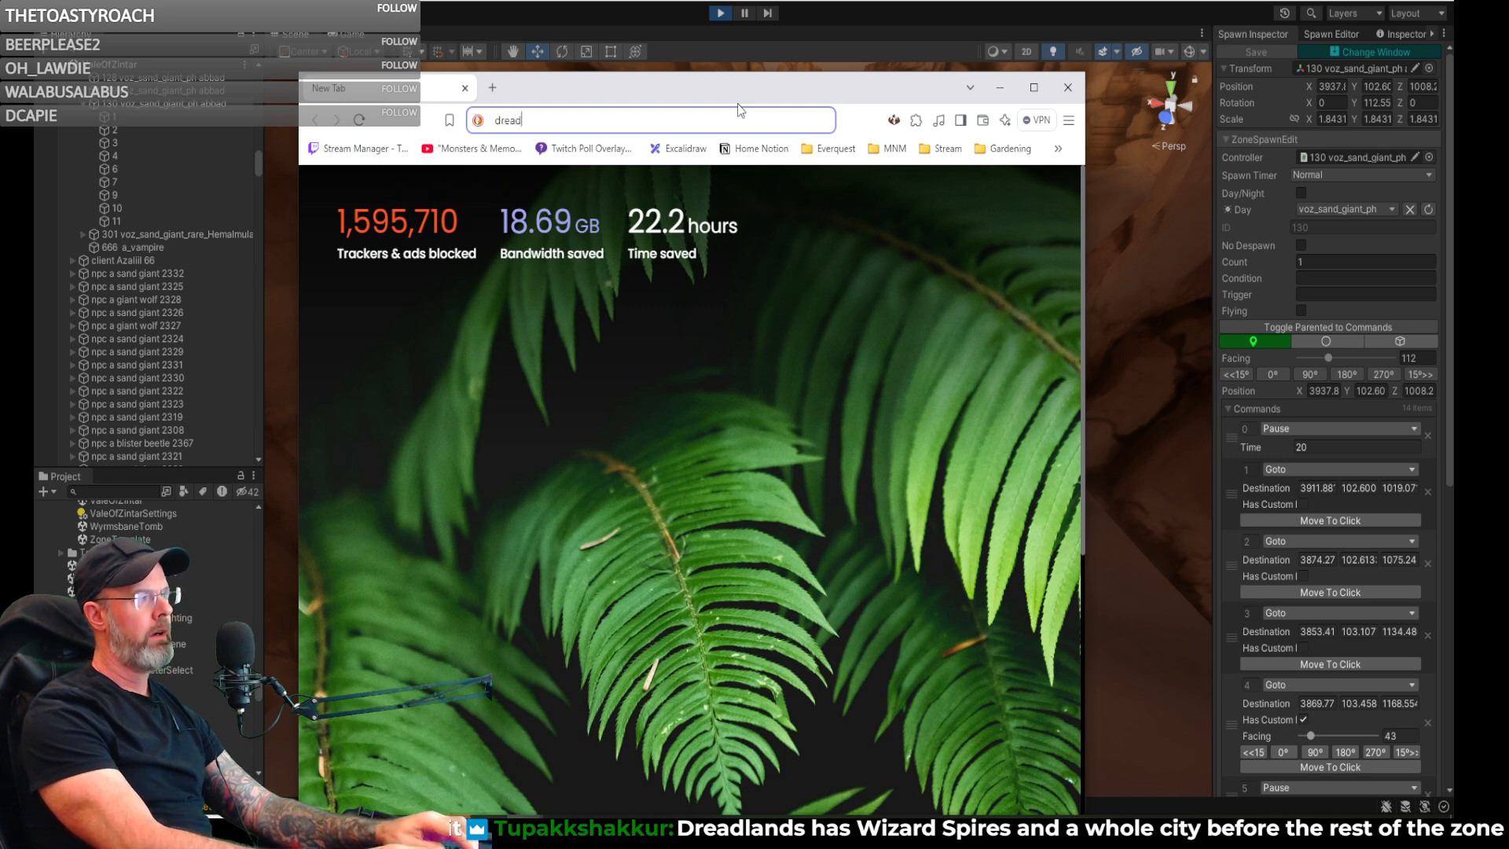
type("lands p9")
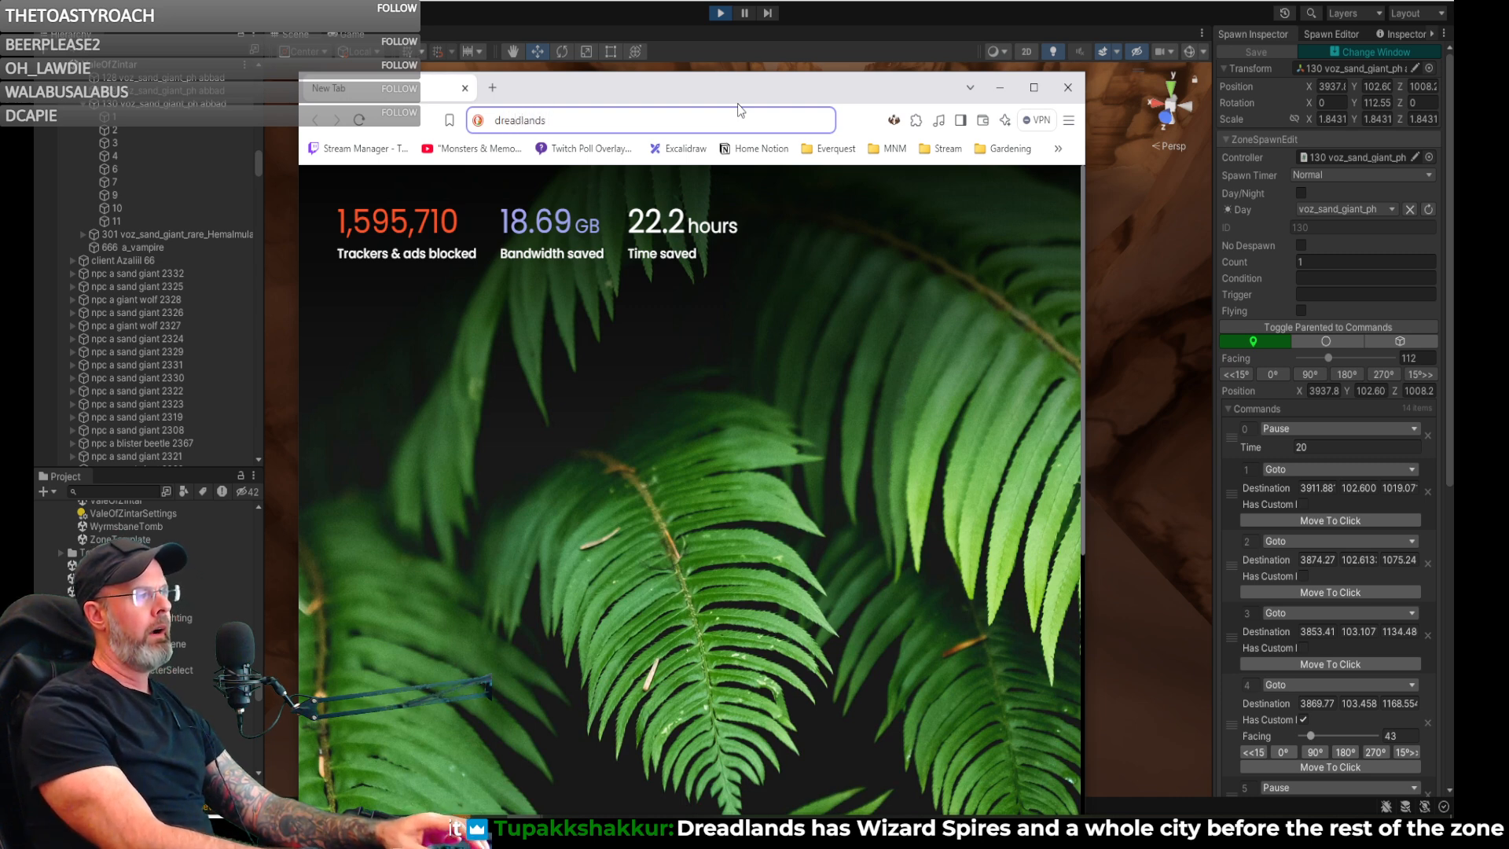
type("9")
key("Return")
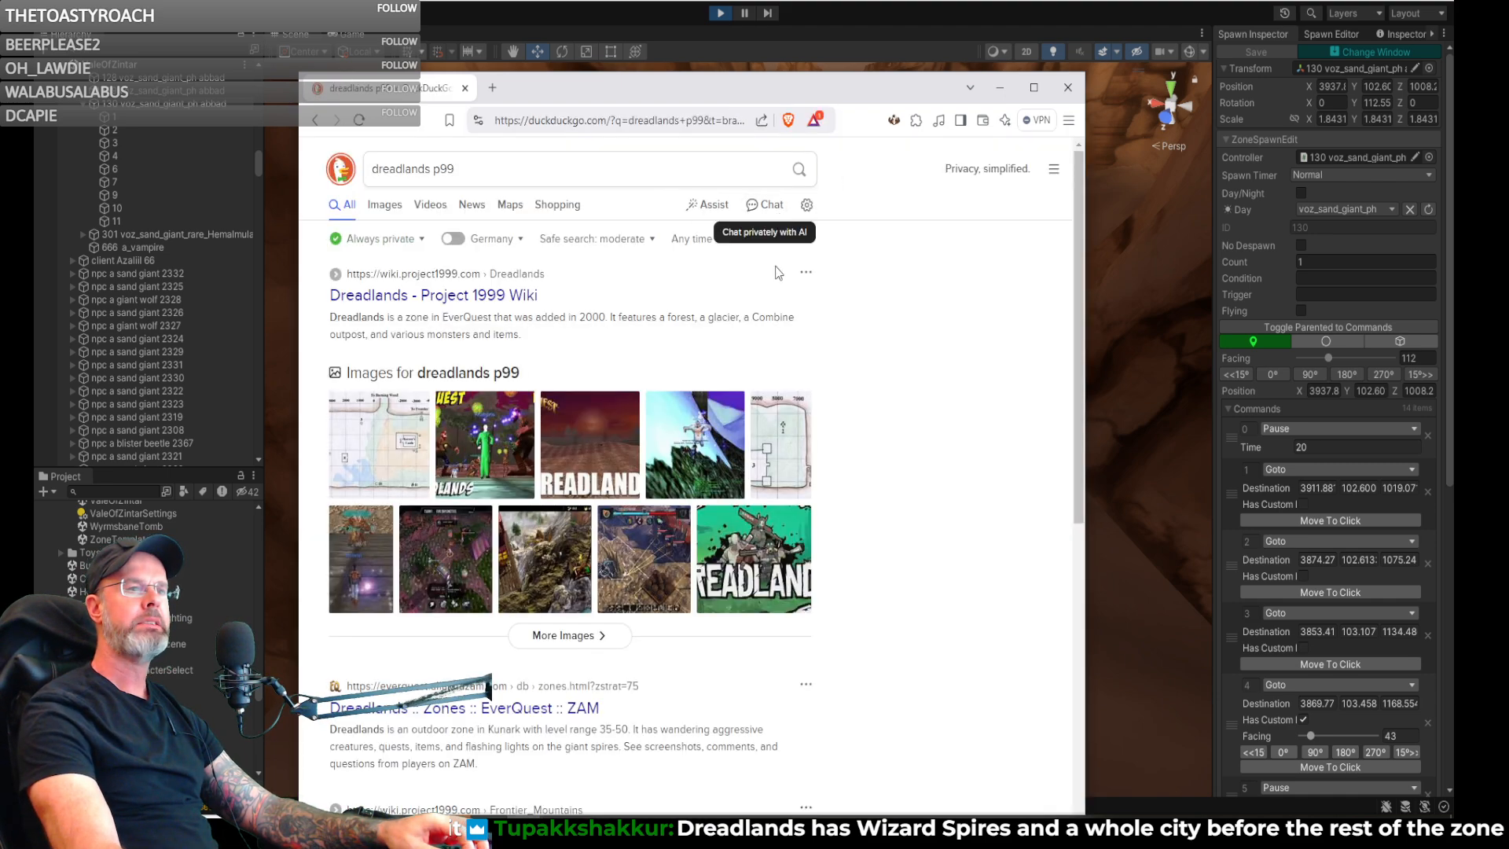
- Open the Project 1999 Wiki's Dreadlands map from the image results and view the full image file
left_click(381, 462)
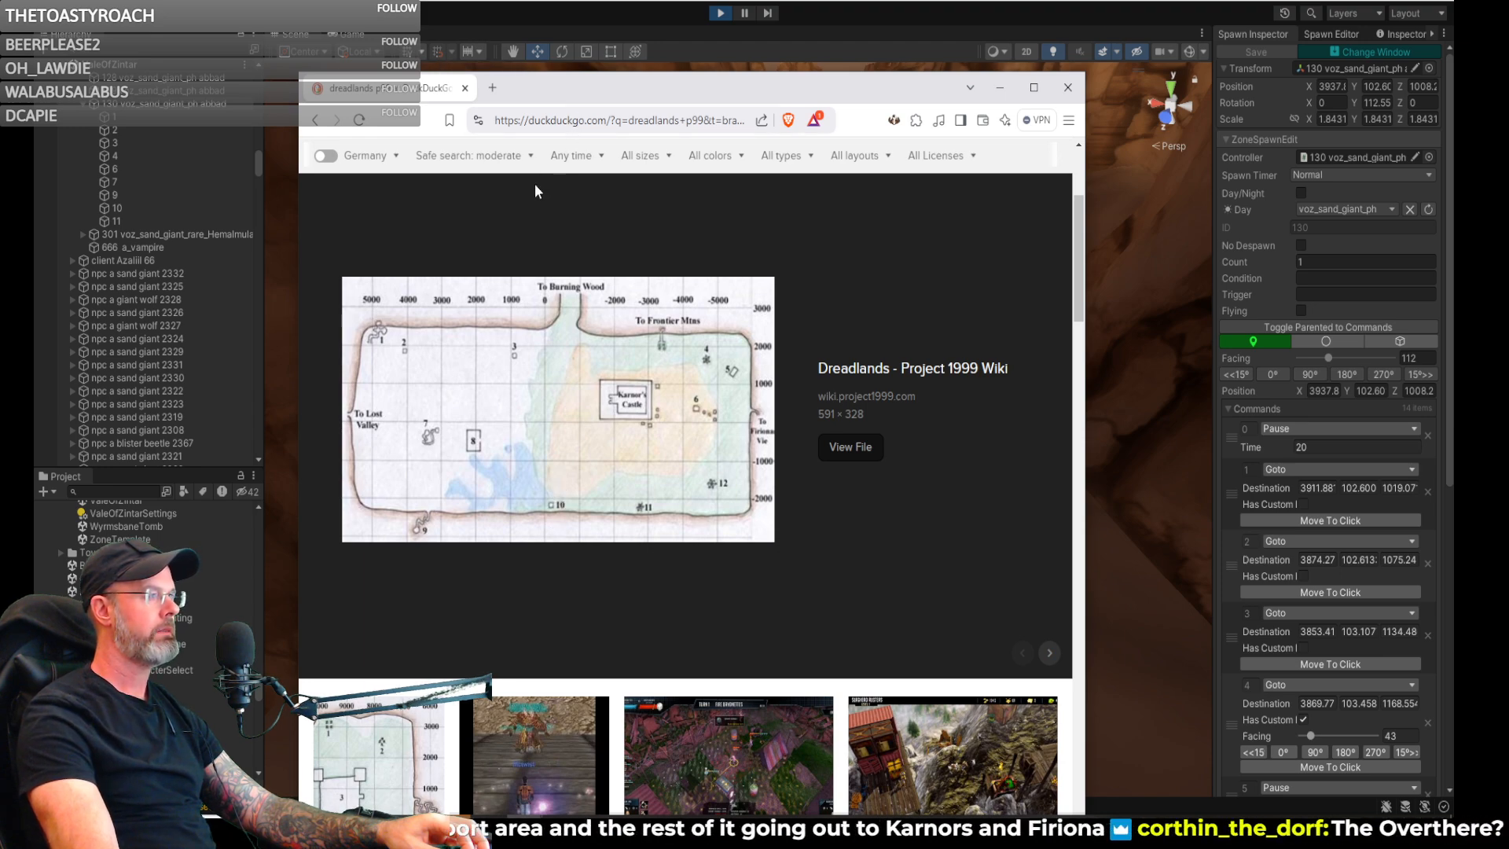
scroll(531, 308, "down", 3)
scroll(527, 309, "up", 4)
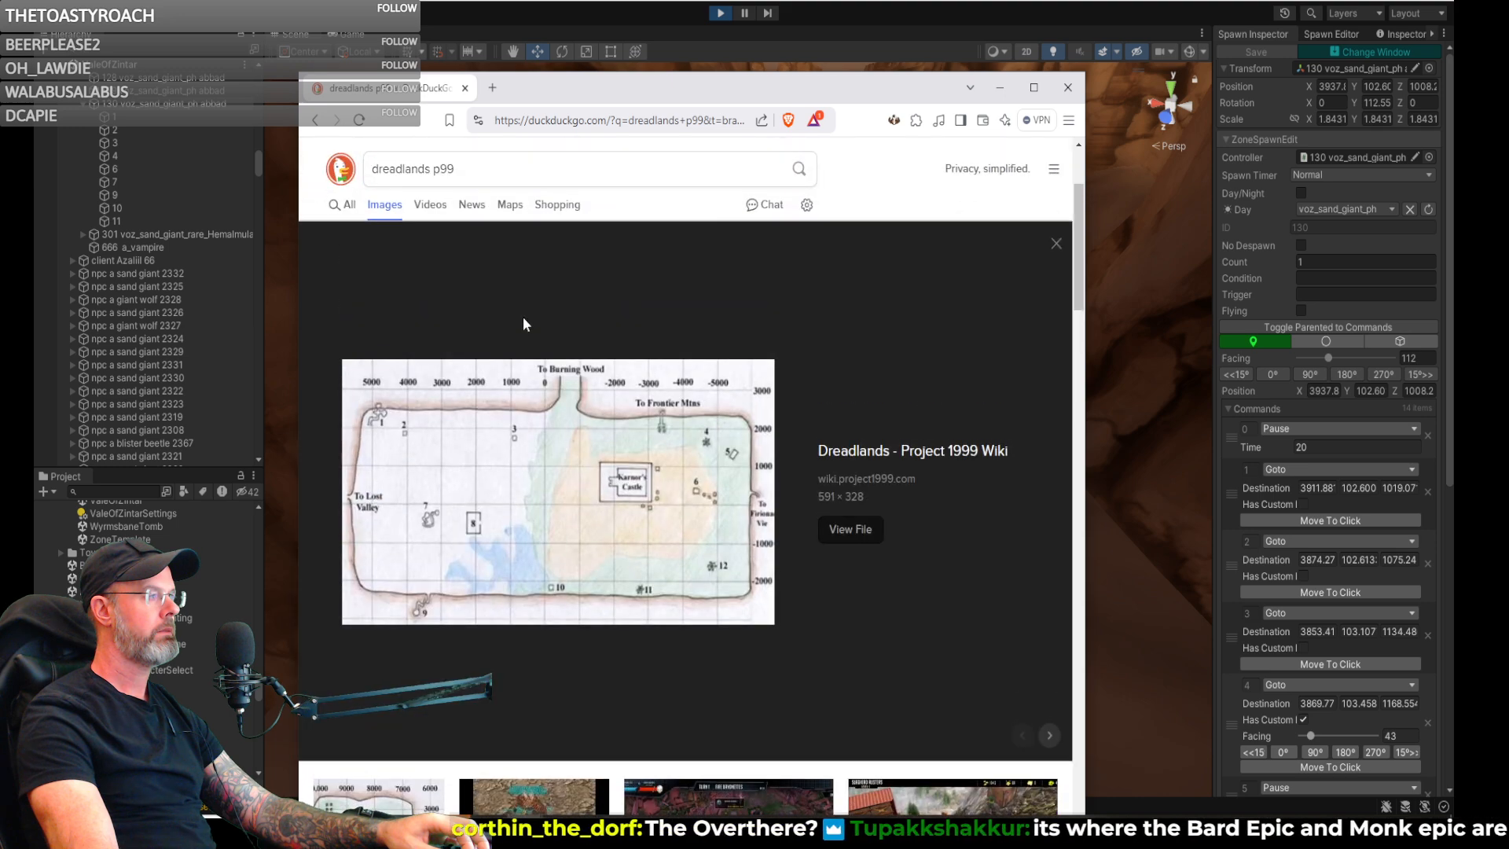
left_click(538, 492)
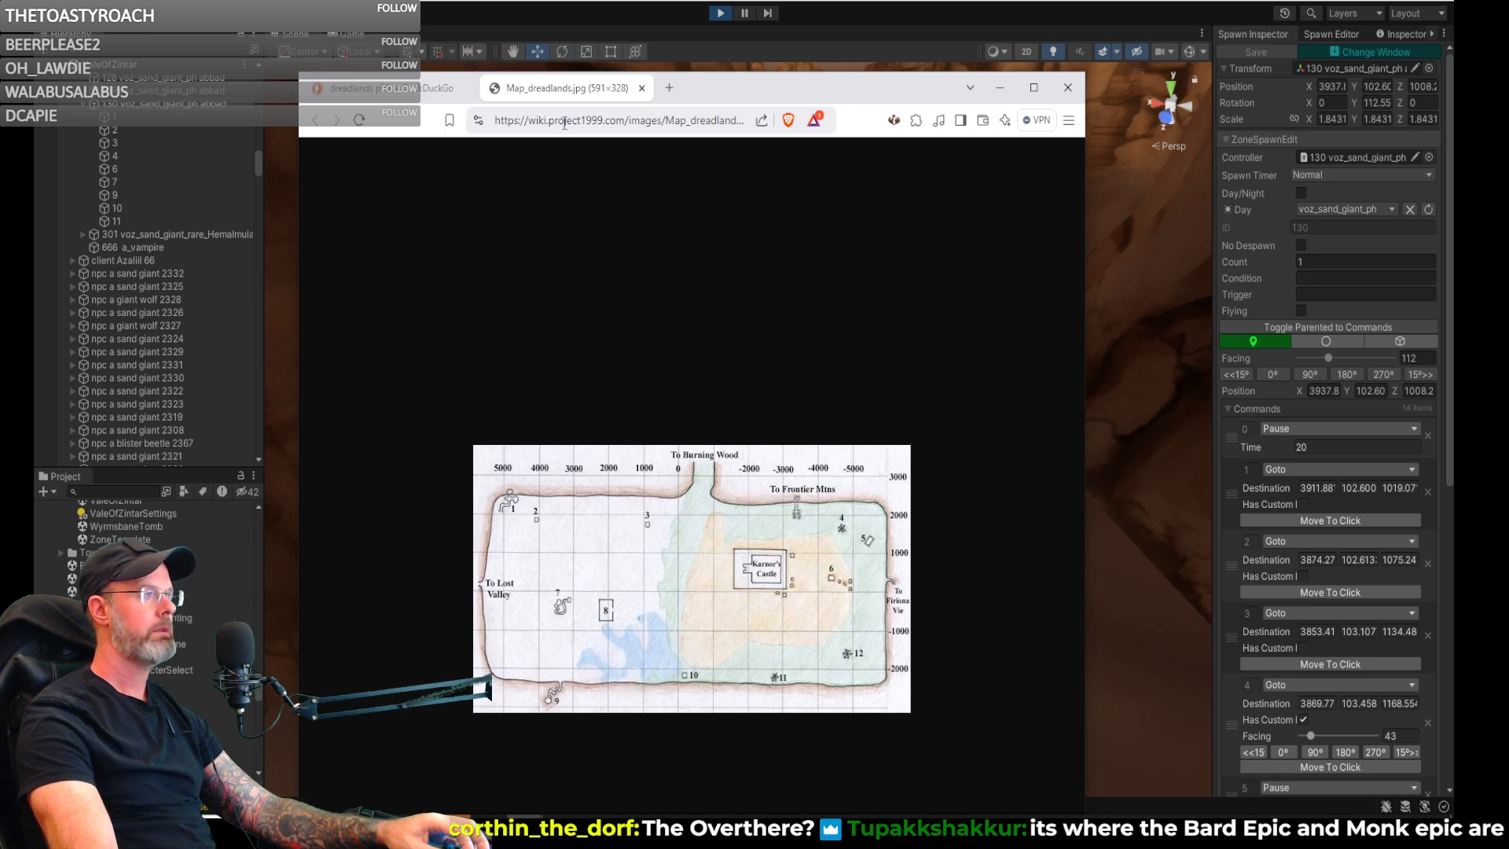
left_click(629, 121)
left_click_drag(626, 120, 892, 124)
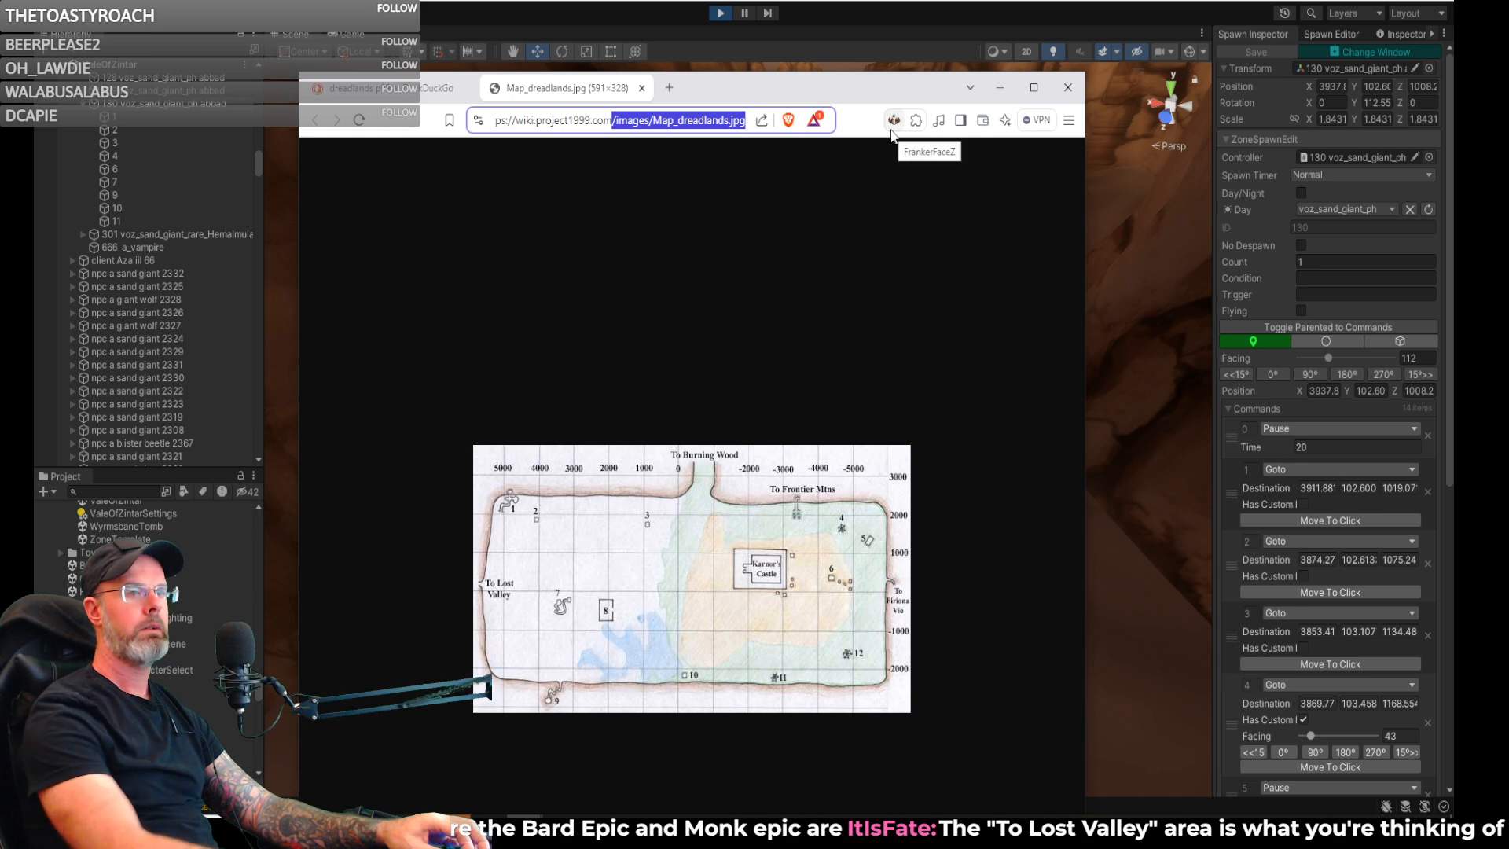
key("BackSpace")
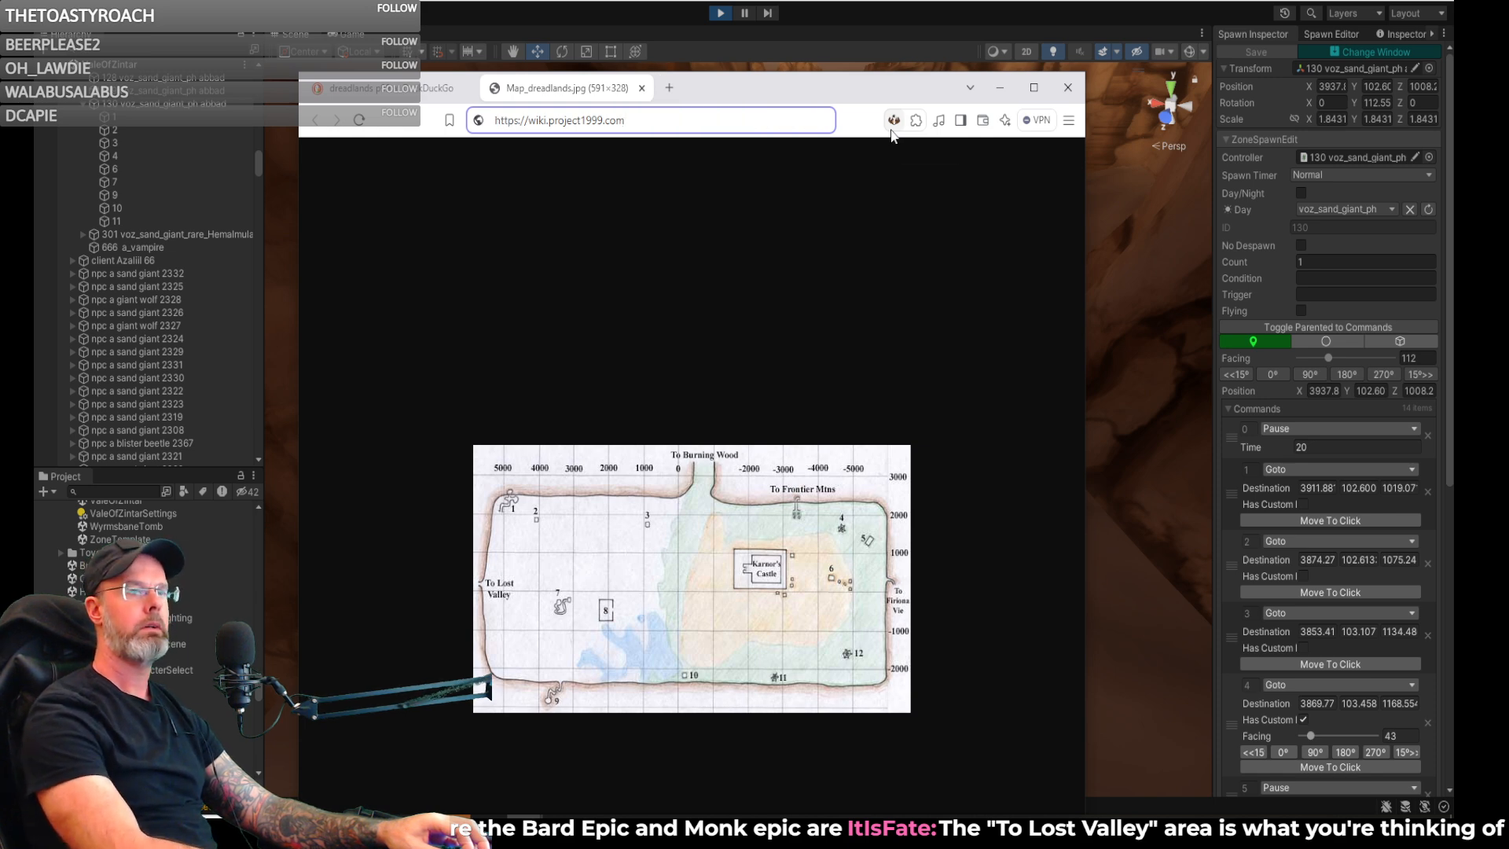
key("Return")
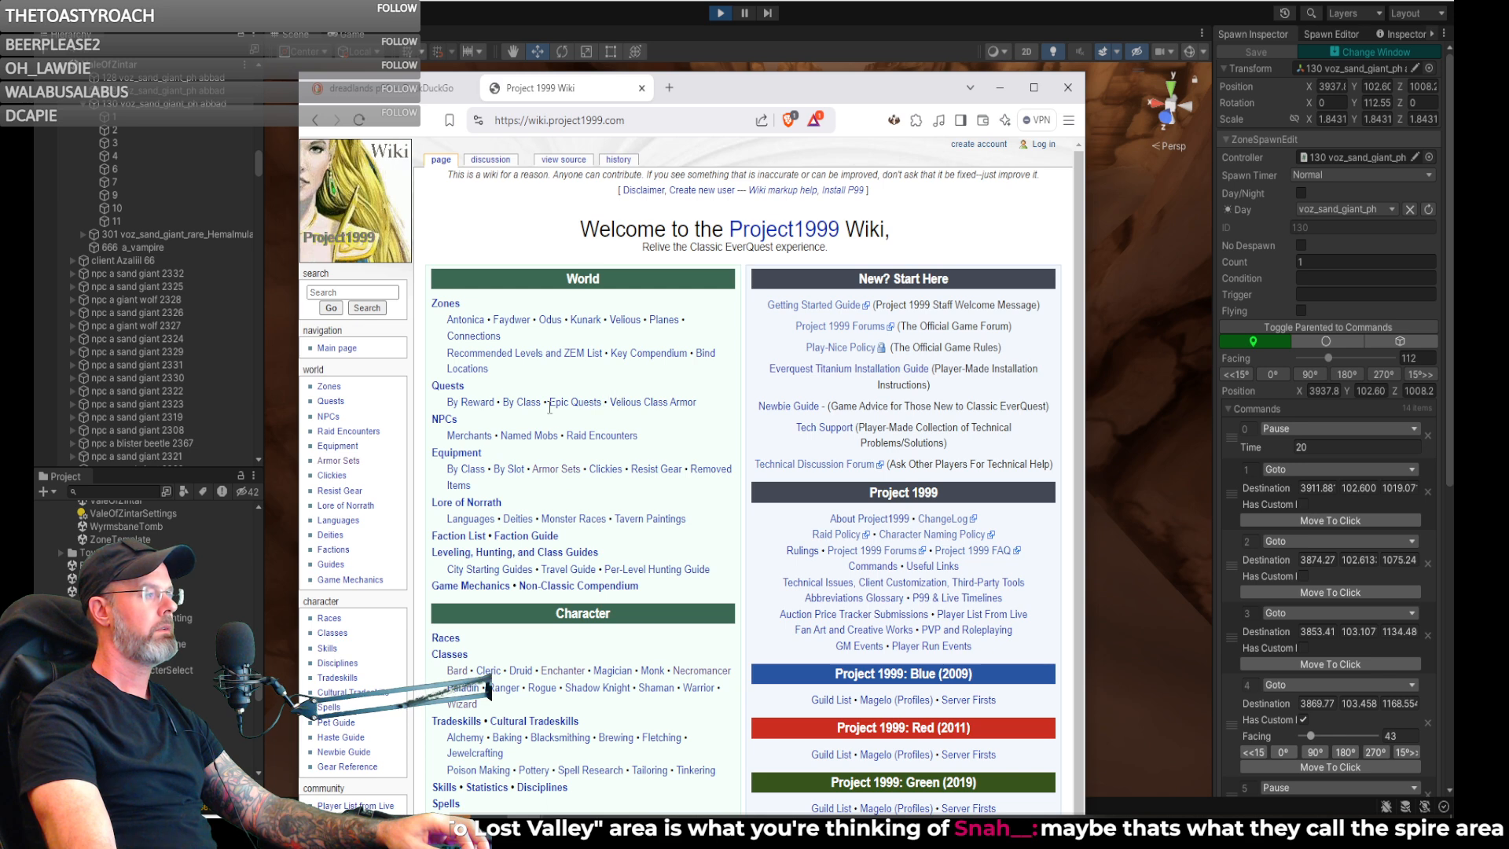
- Open the wiki's Zones page and go to the Dreadlands entry among the Kunark outdoor zones
left_click(328, 386)
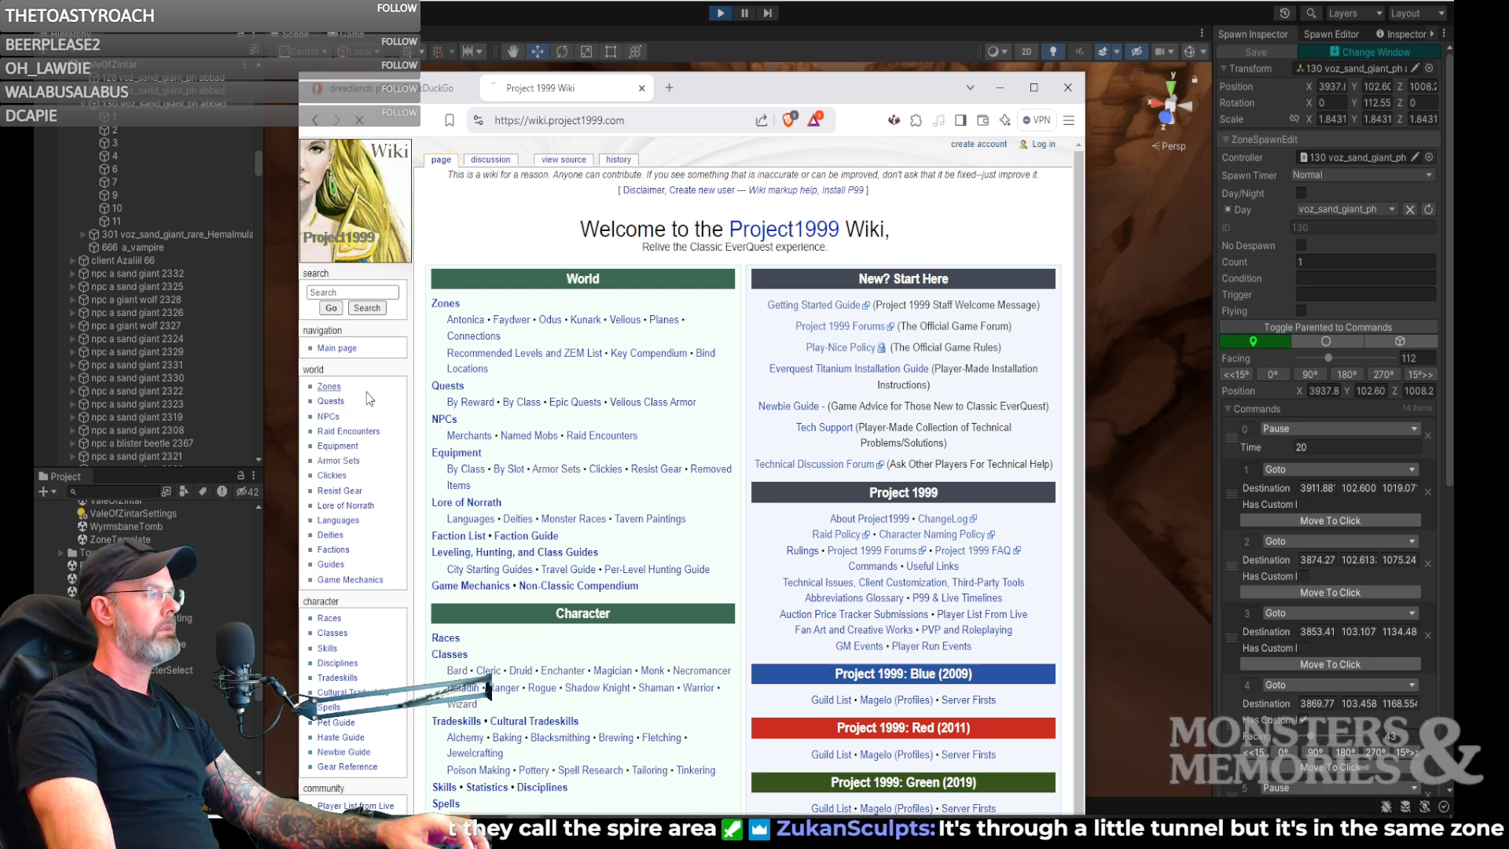
scroll(813, 431, "down", 1)
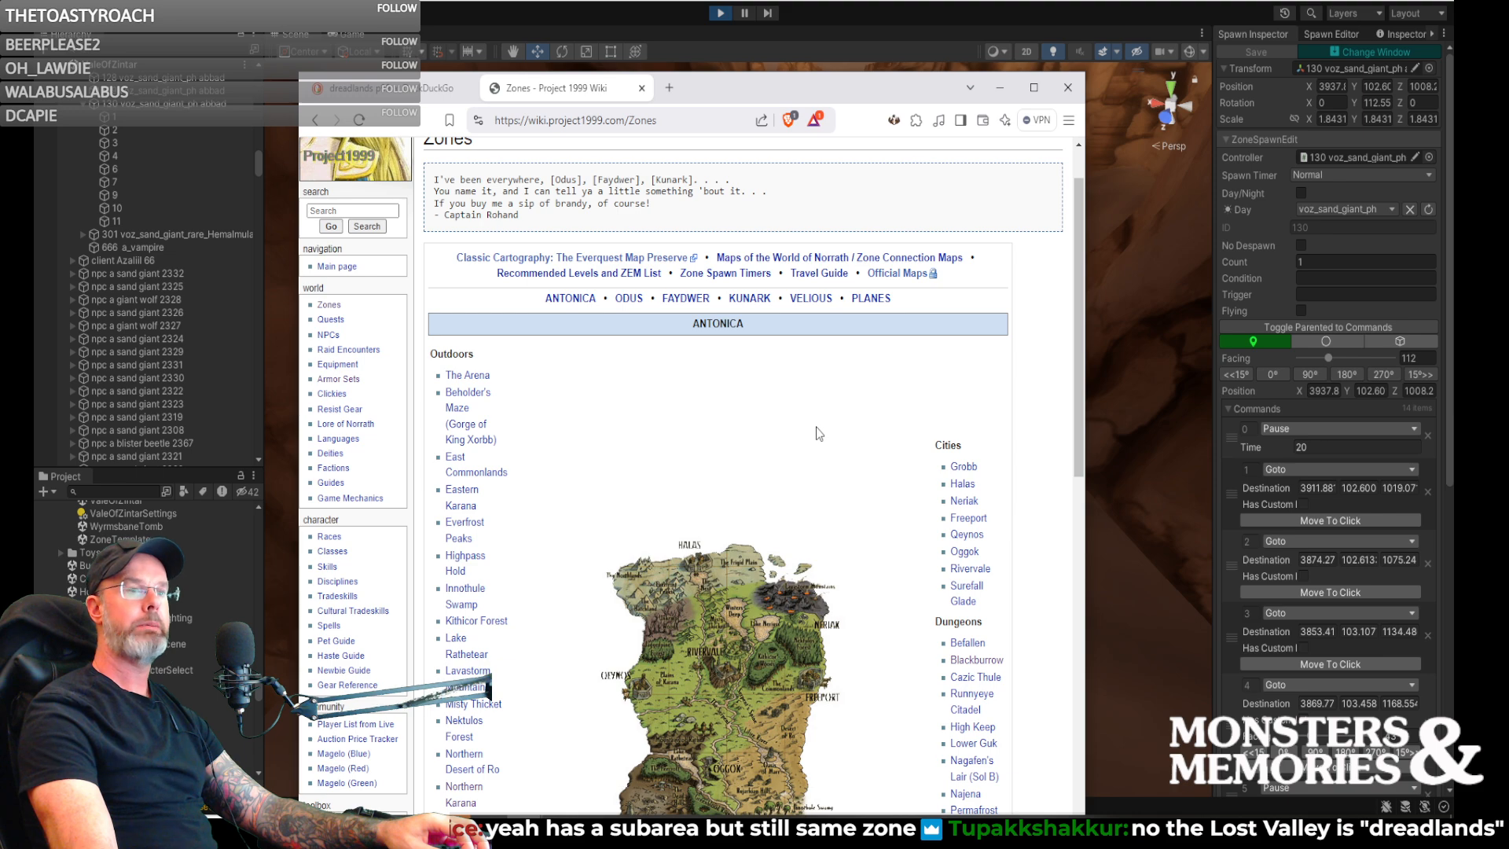
scroll(819, 433, "down", 5)
scroll(812, 431, "up", 3)
scroll(808, 432, "down", 9)
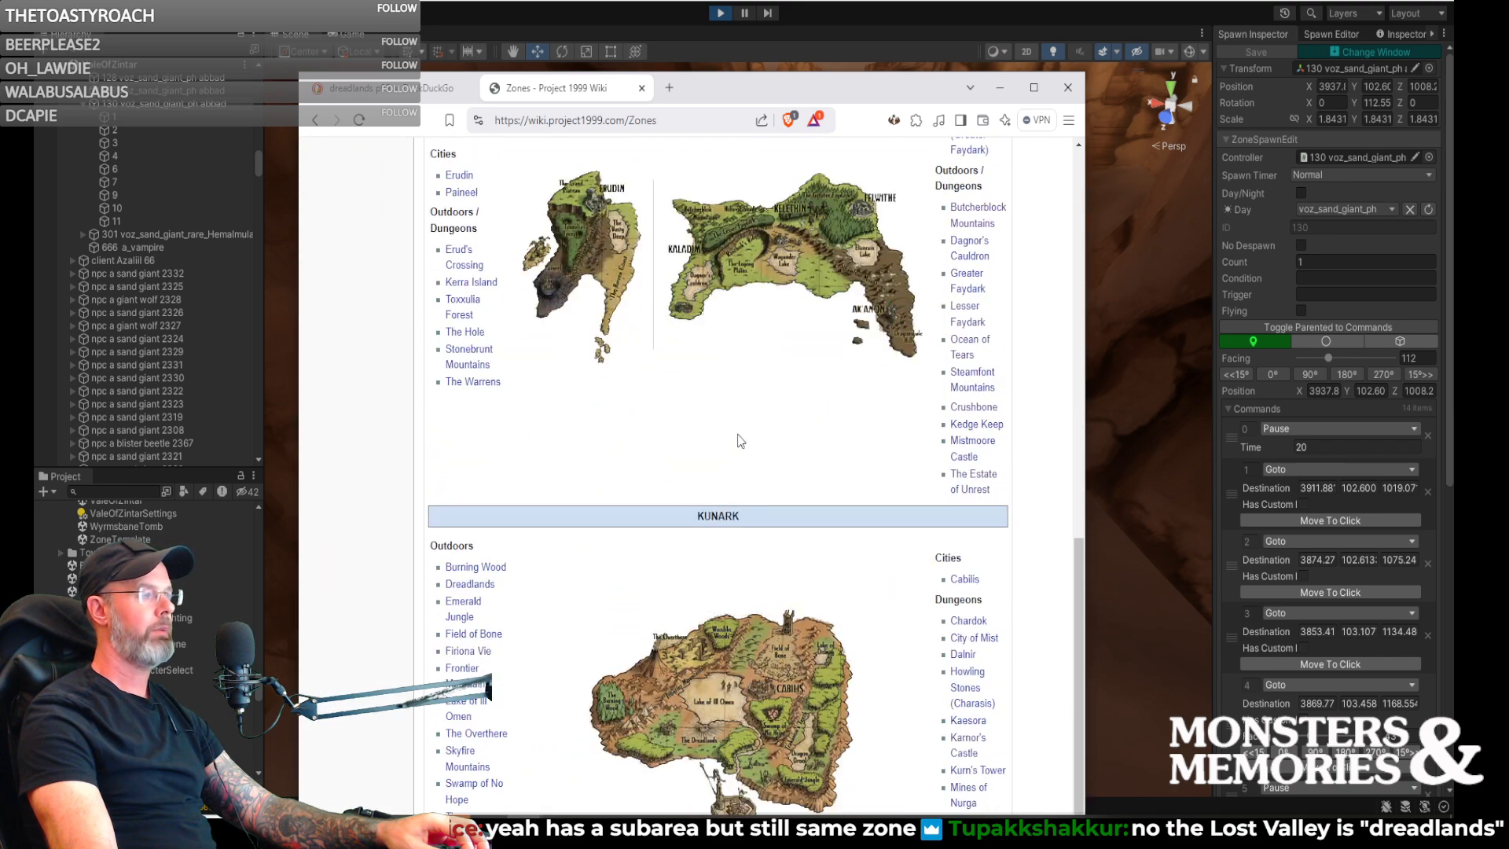
scroll(814, 424, "down", 5)
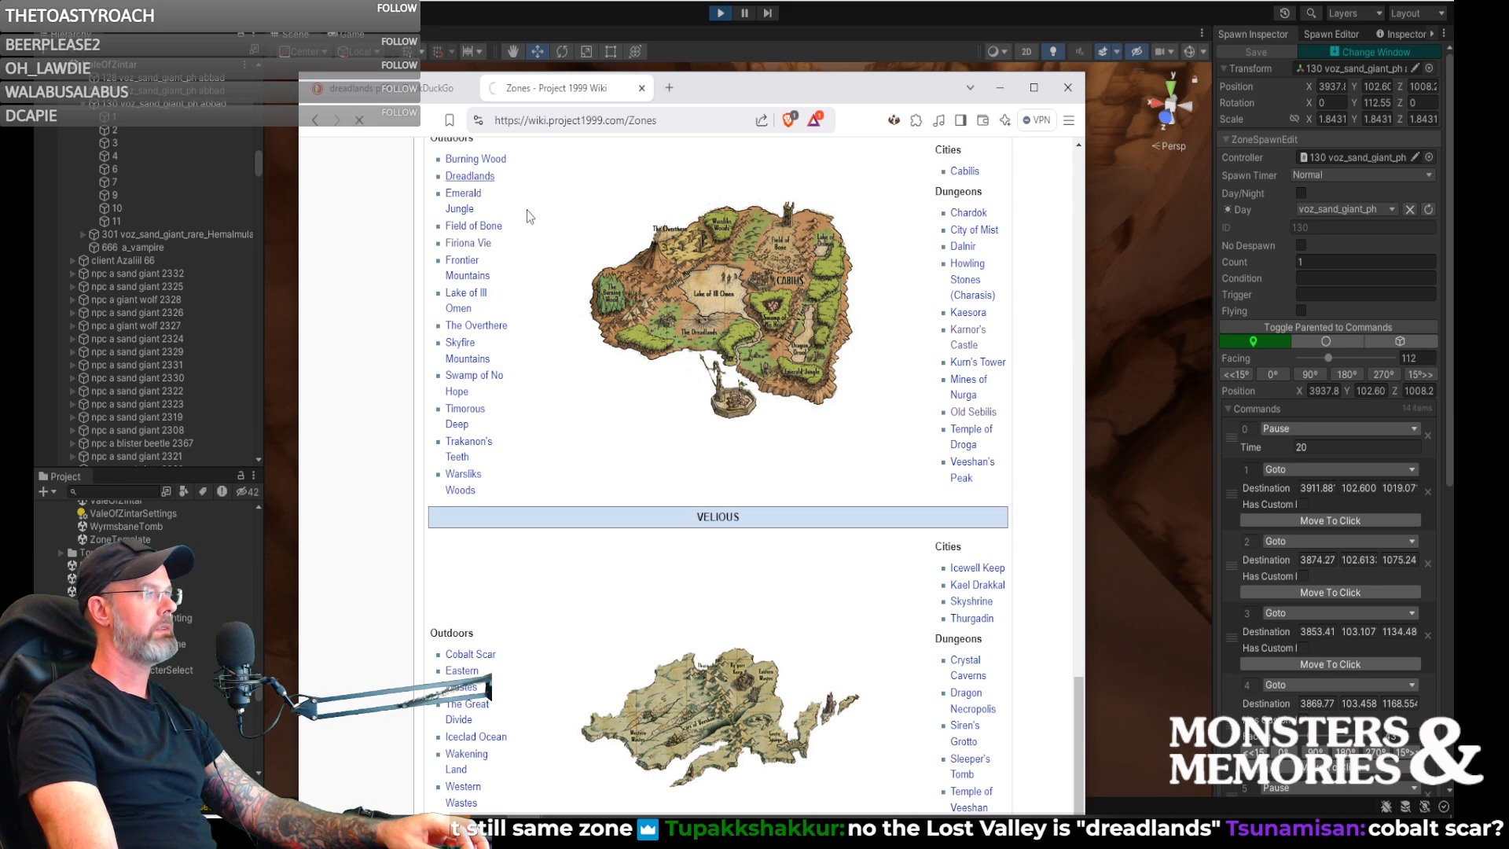
- Examine the Dreadlands and Lost Valley maps and their location lists on the Dreadlands wiki page
scroll(694, 397, "down", 10)
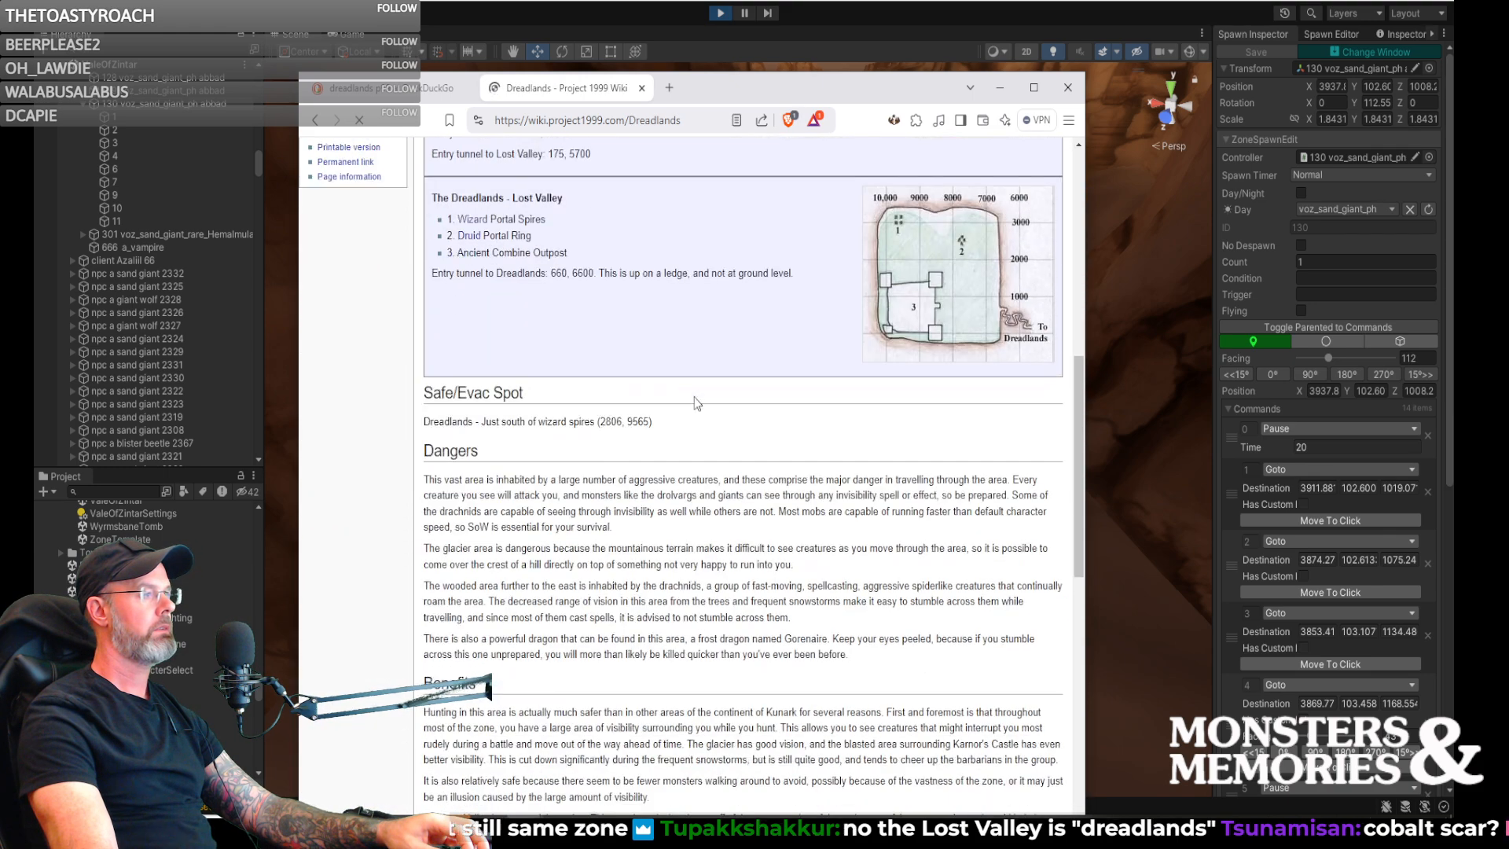
scroll(694, 398, "up", 1)
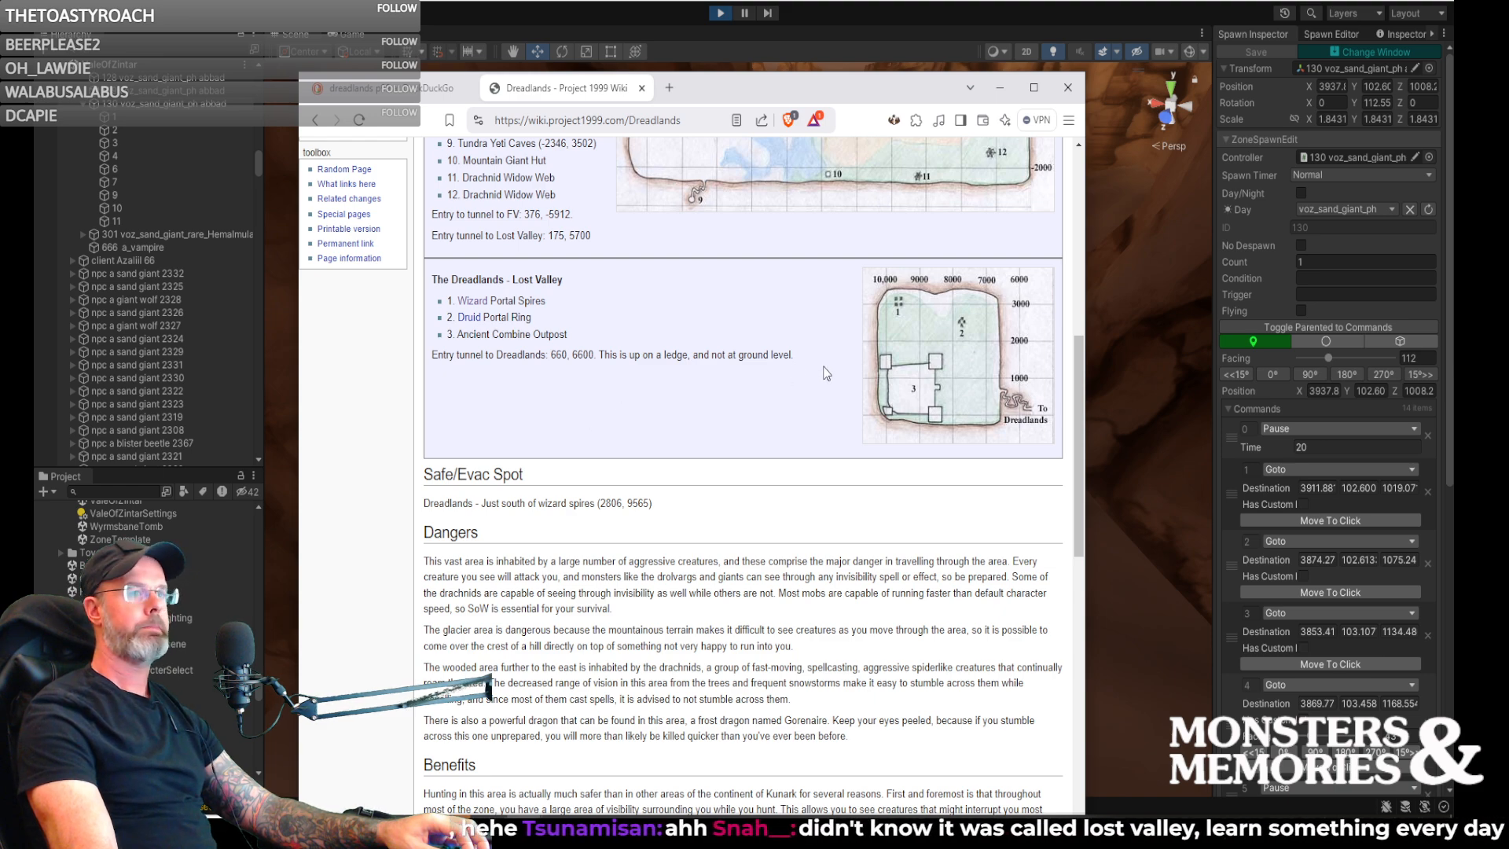
scroll(825, 374, "up", 4)
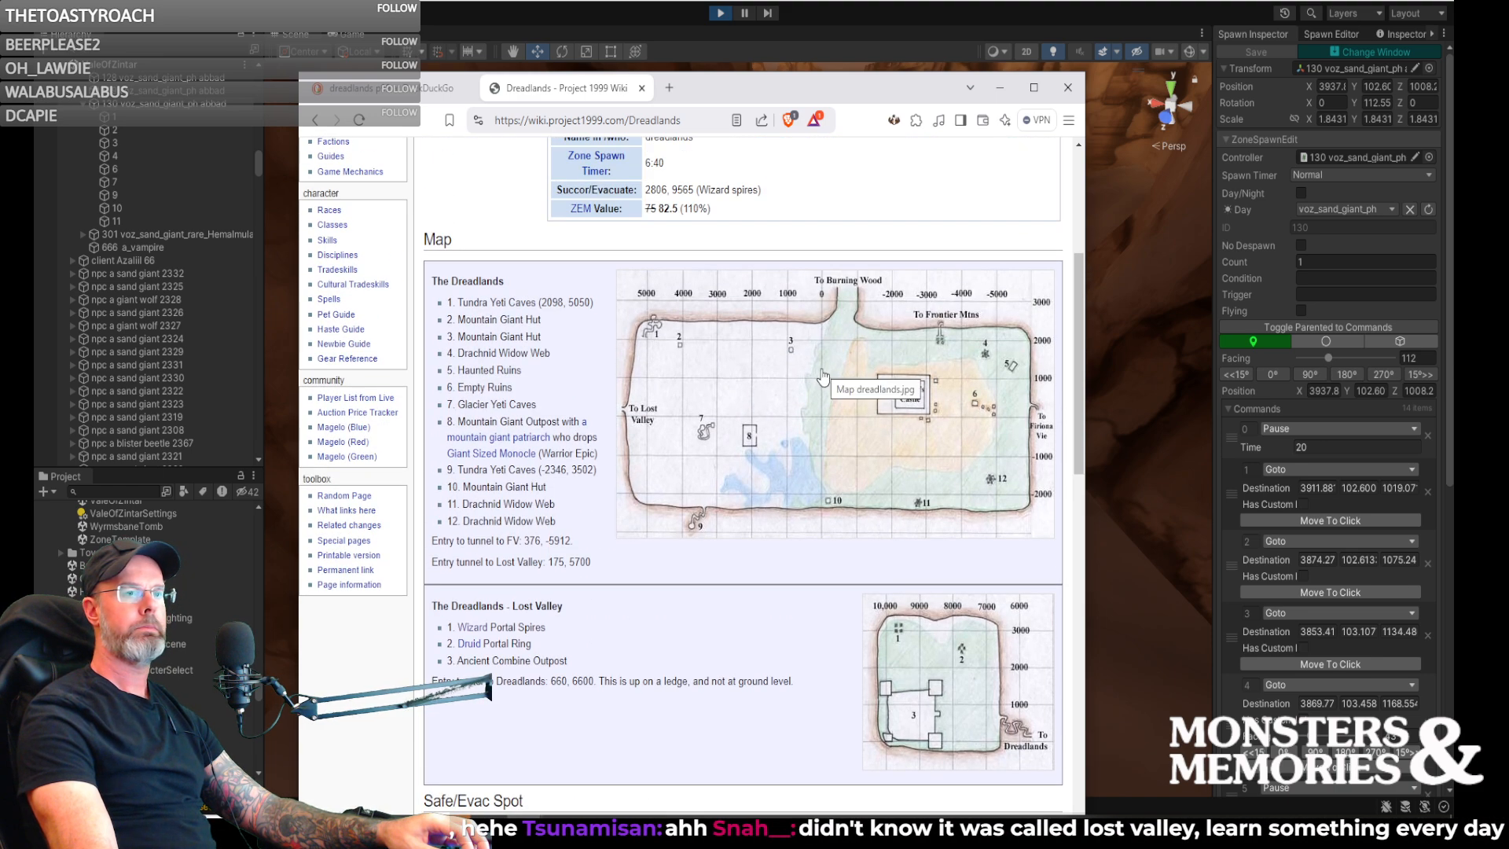
scroll(823, 377, "down", 5)
scroll(821, 377, "up", 5)
scroll(821, 378, "down", 1)
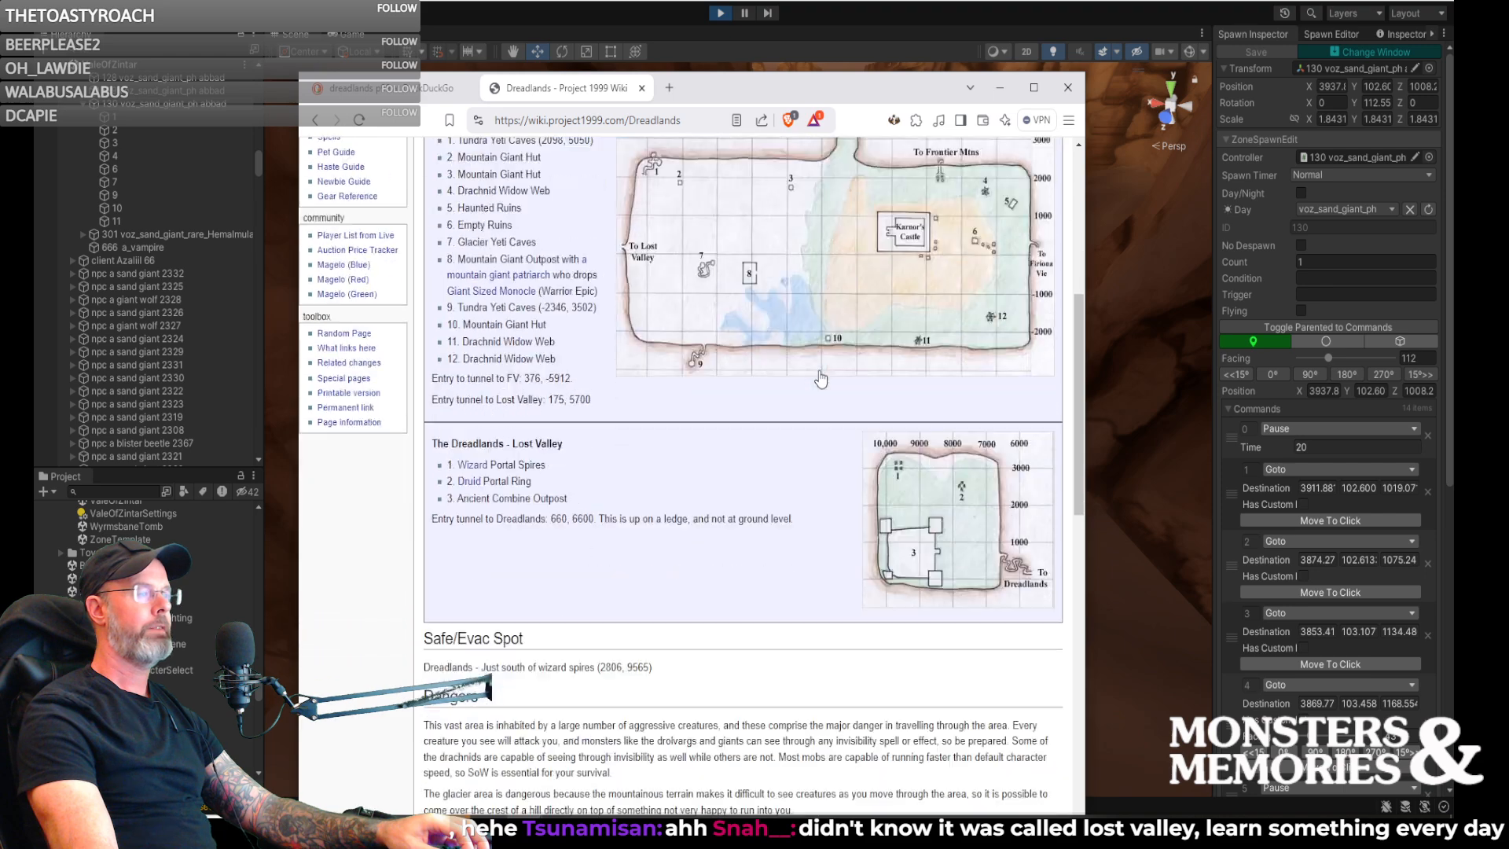
scroll(778, 385, "up", 1)
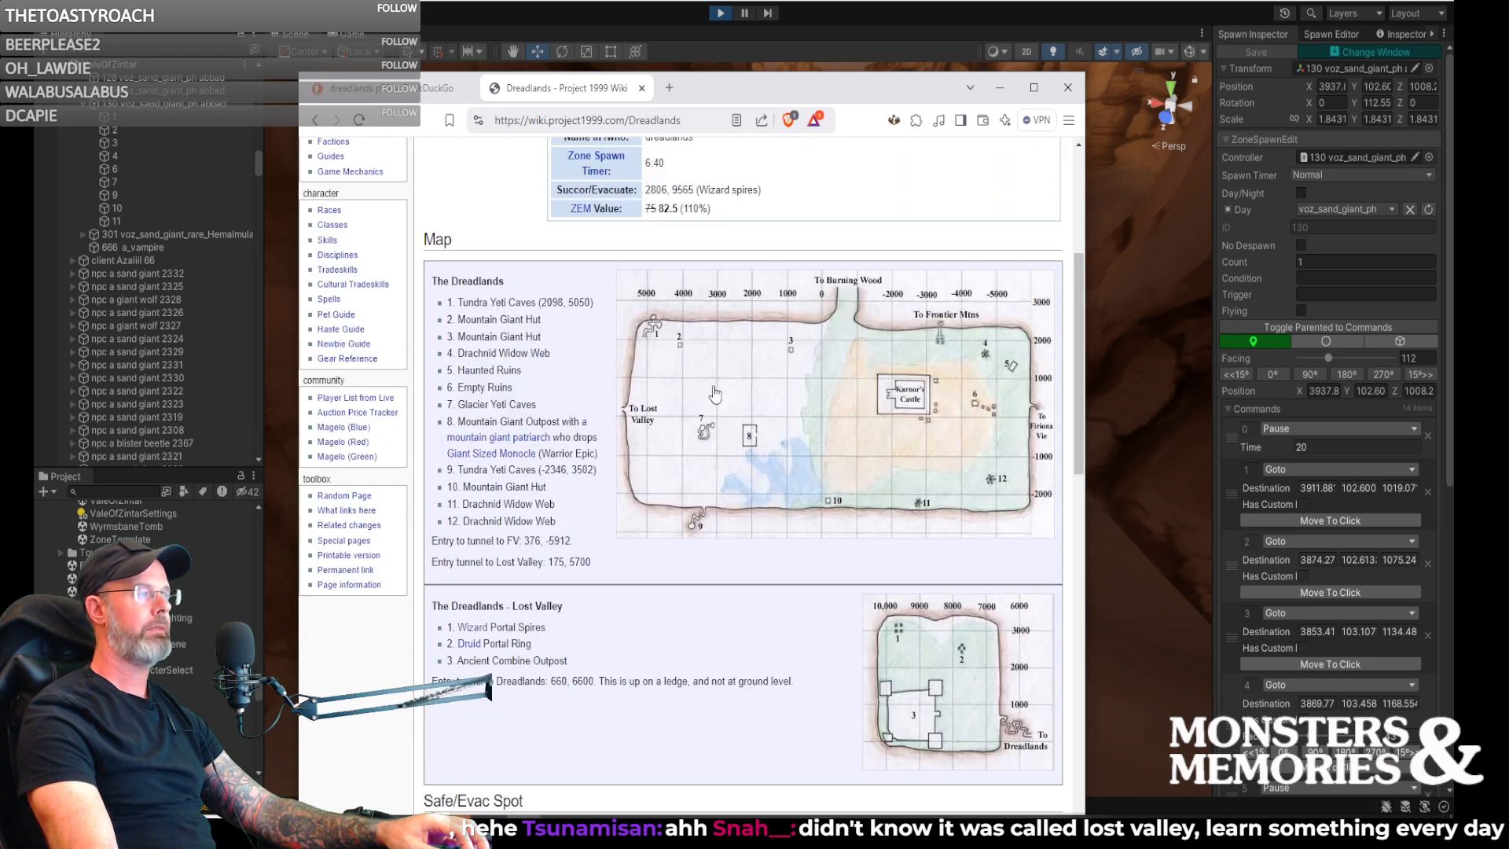
scroll(751, 377, "down", 2)
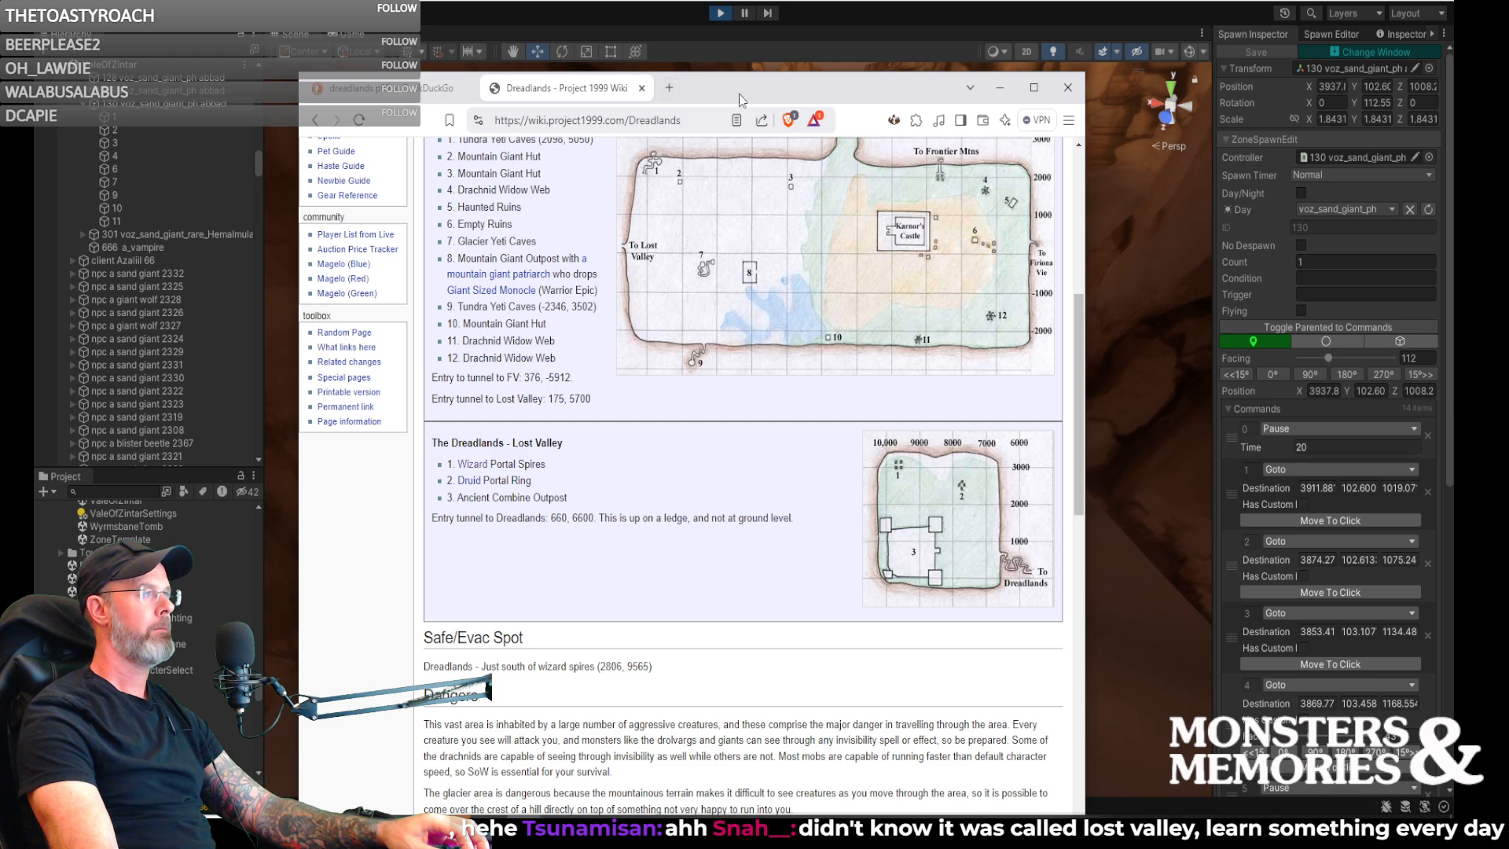
- Return to the Unity editor and survey the canyon path from spawn 121's Goto waypoint to the column ruins near spawn 103
left_click(997, 81)
right_click_drag(780, 296, 1218, 328)
right_click_drag(1314, 313, 620, 280)
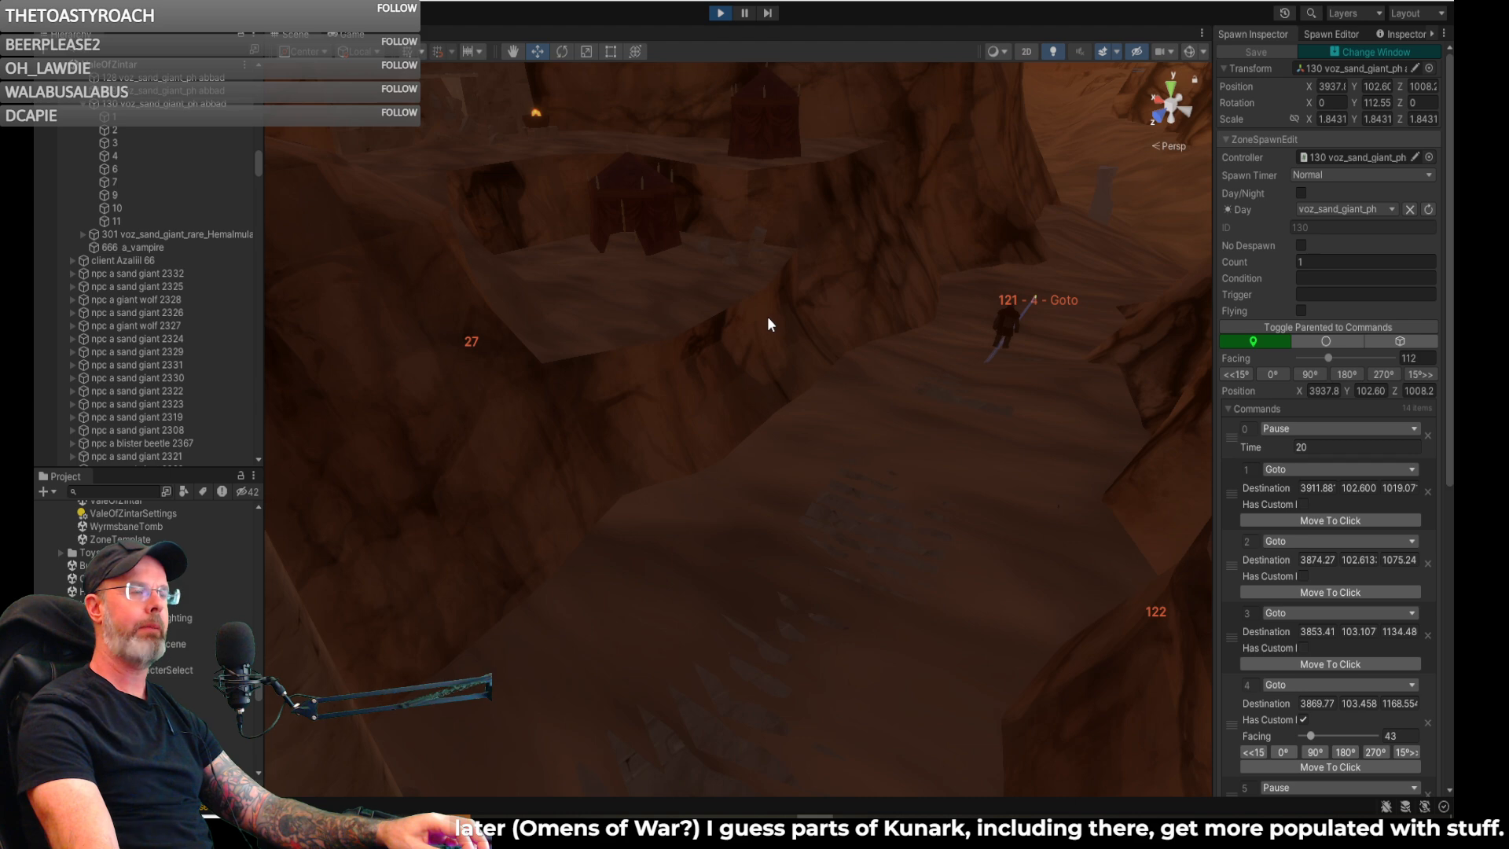
right_click_drag(815, 320, 706, 299)
right_click_drag(848, 322, 532, 270)
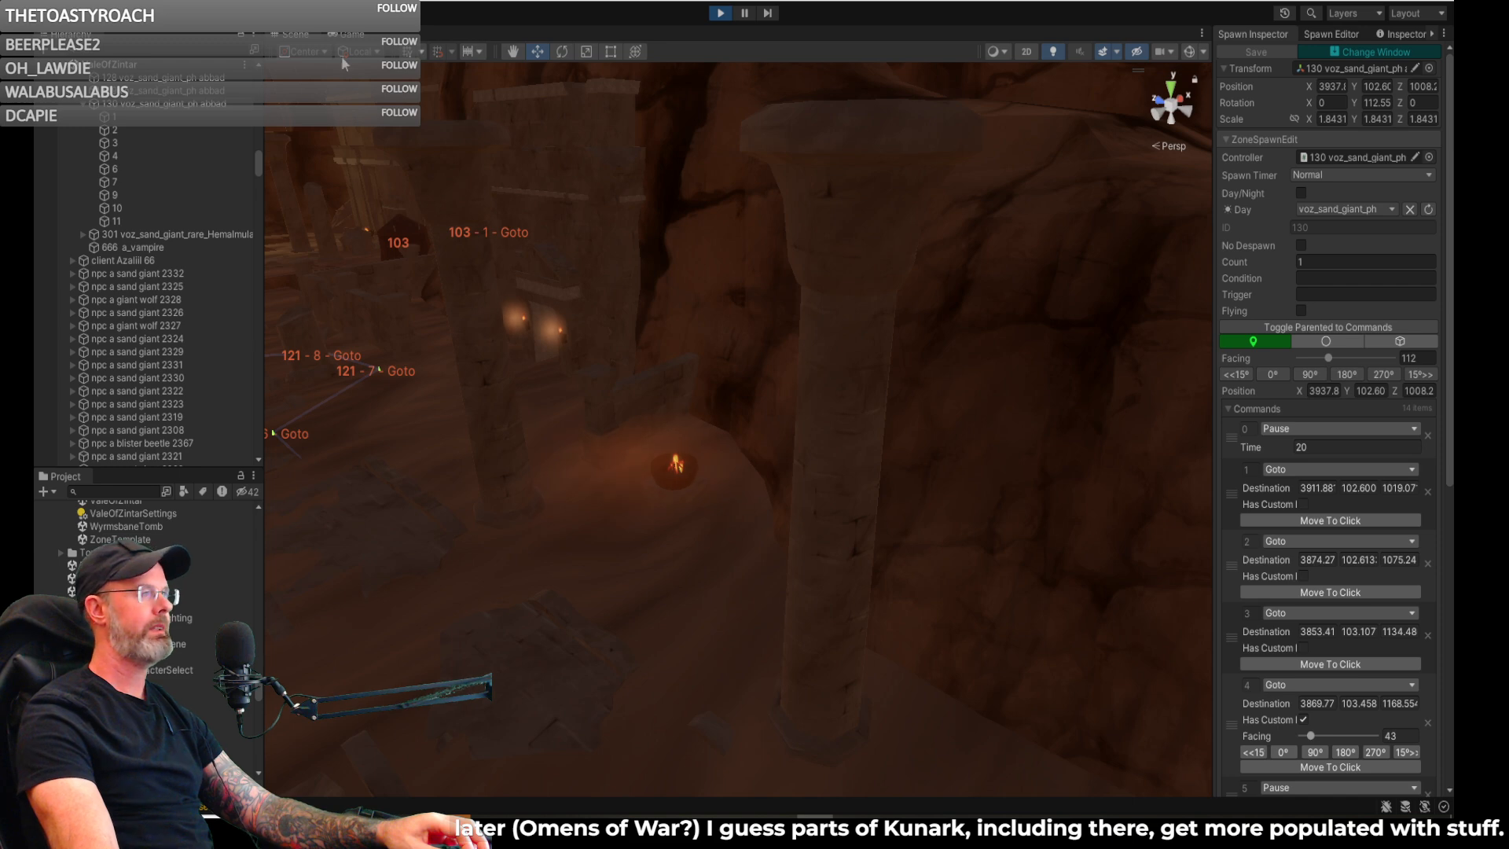
- Switch to the game view, set the zone time with /timeset 8 am and face the character up the canyon
left_click(353, 36)
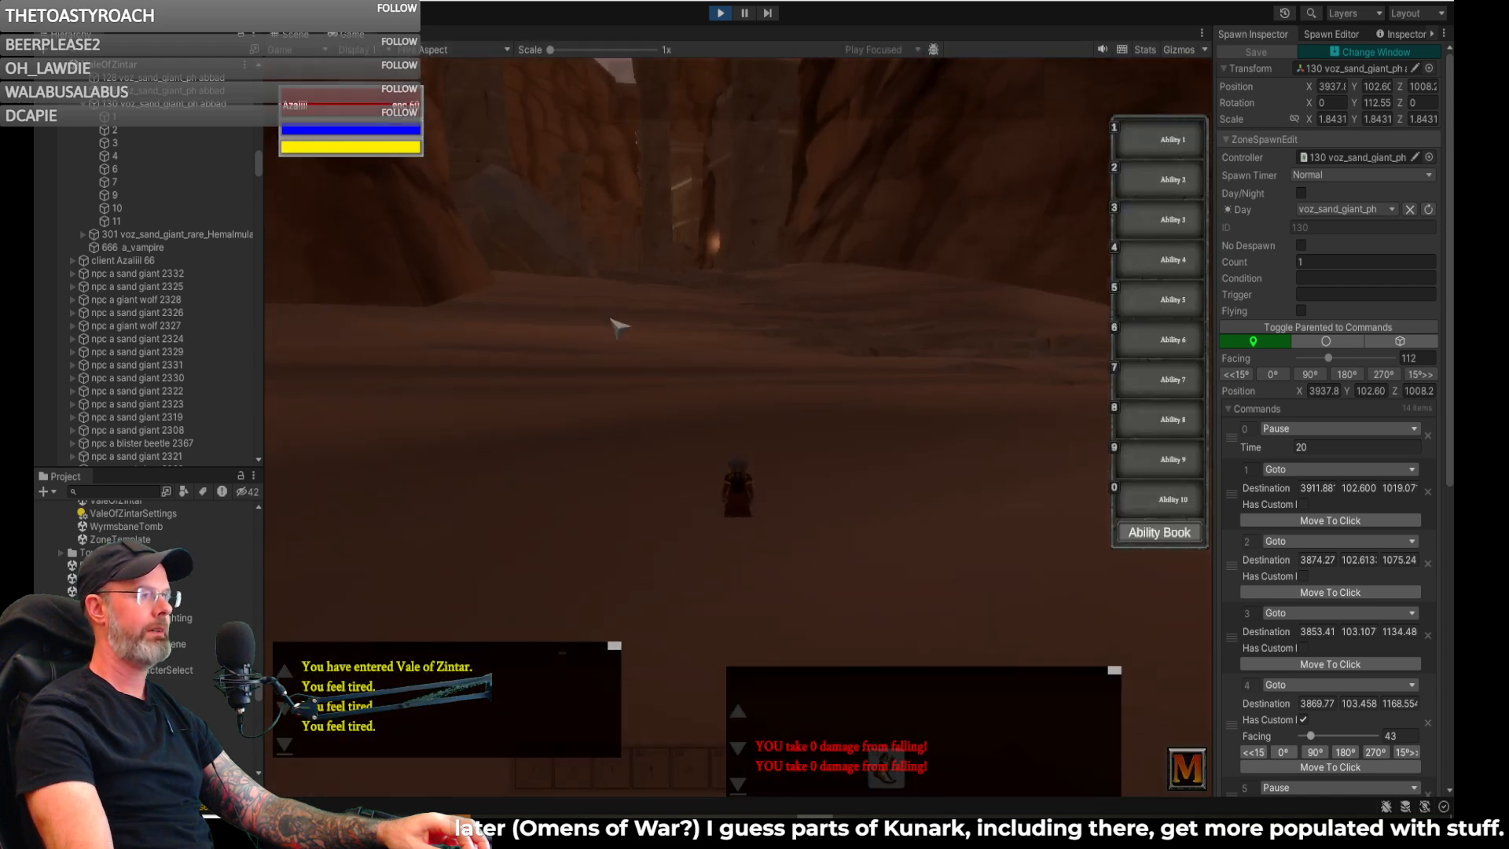
type("/reloadzone")
key("Up")
key("Up")
key("Up")
key("Up")
key("Up")
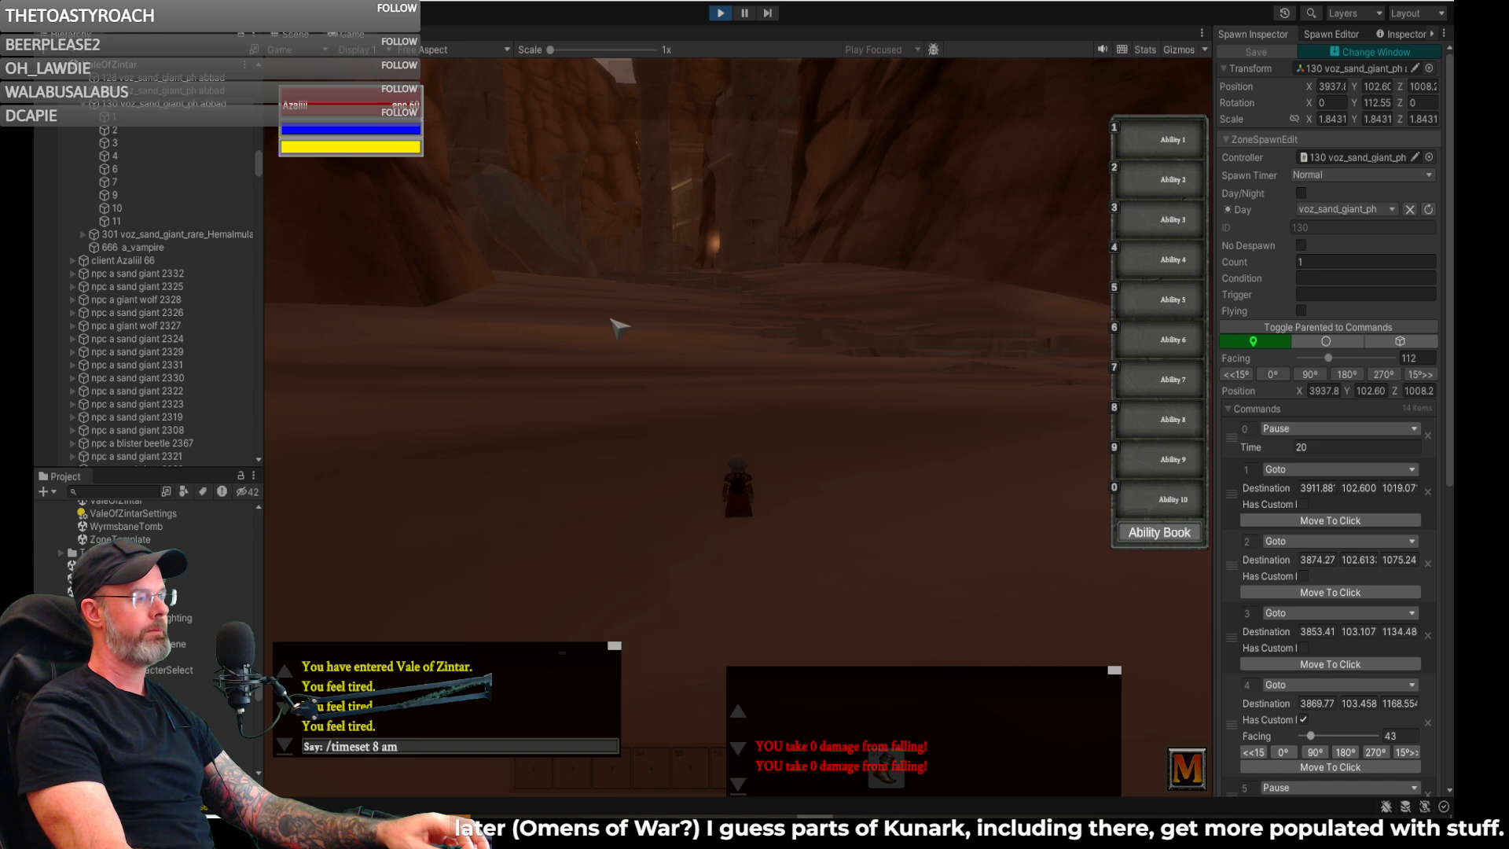
key("Return")
right_click_drag(694, 323, 858, 325)
key("w")
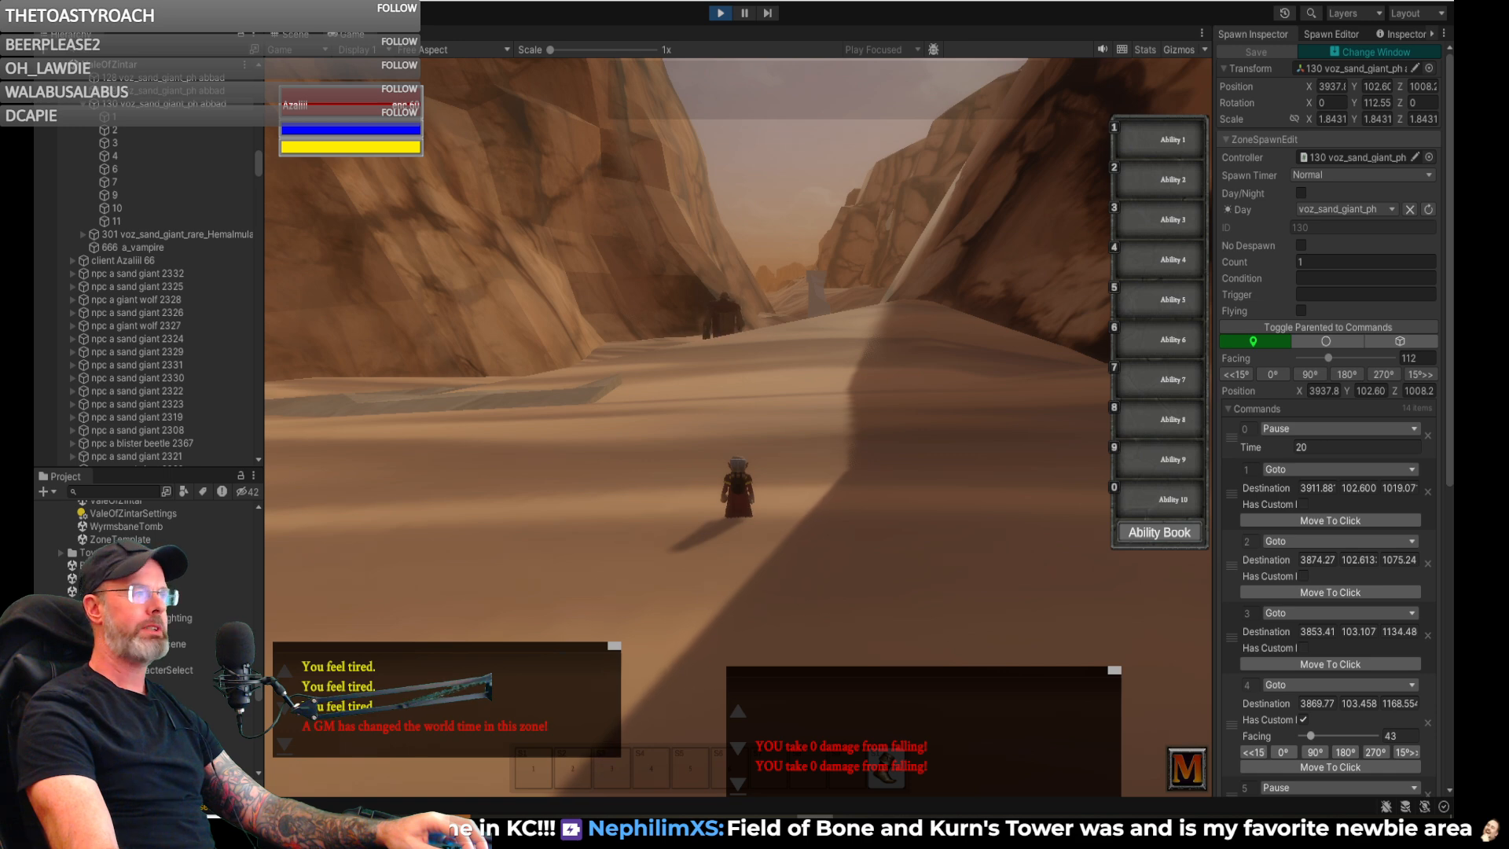
- Examine the torch-lit temple entrance, column ruins and cliffside tents around spawns 27 and 121 in the scene view
left_click(304, 37)
right_click_drag(614, 255, 808, 206)
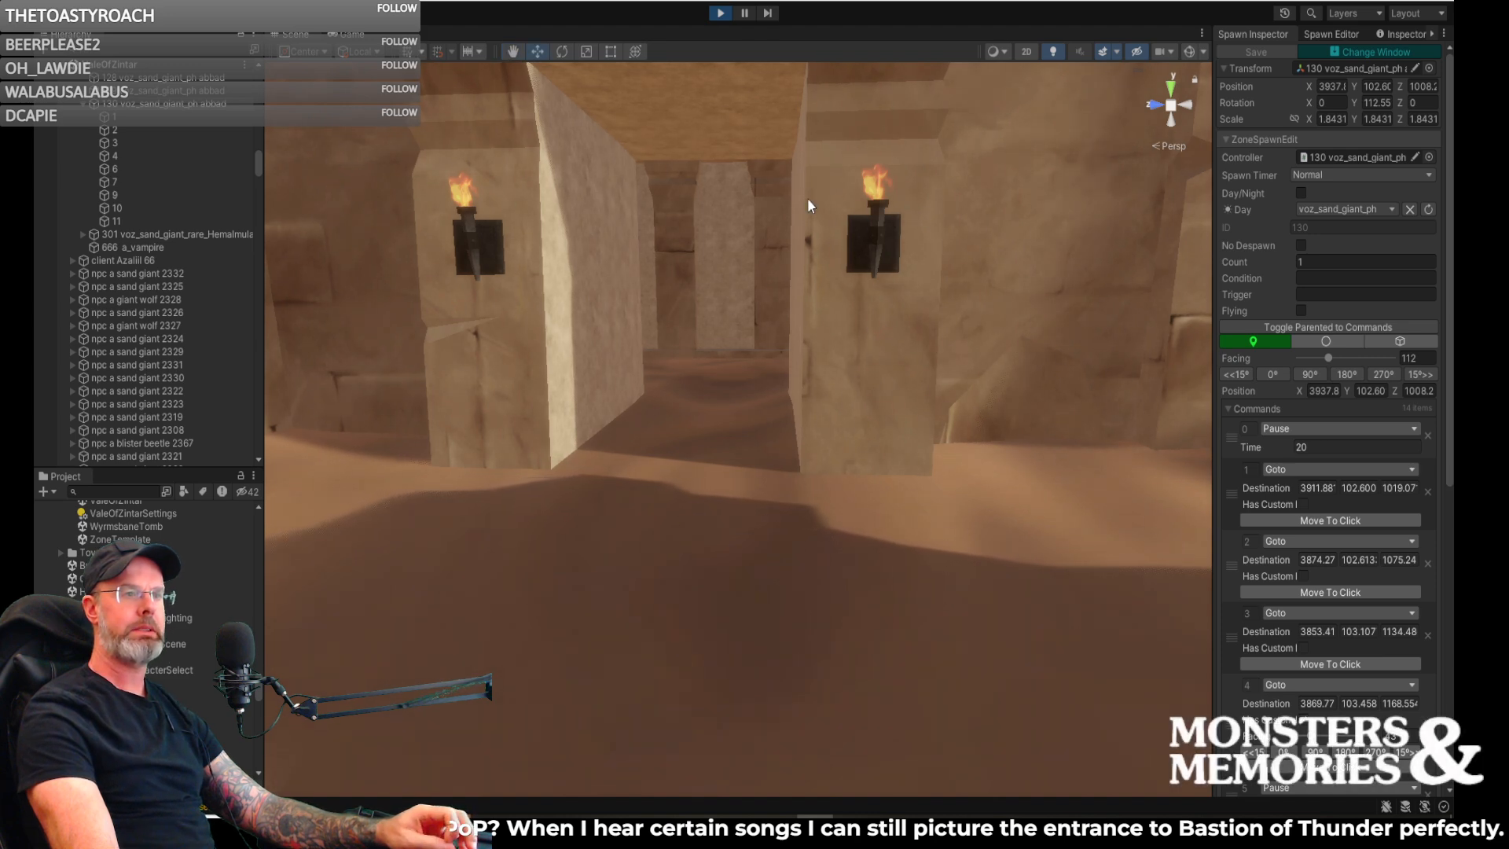
mouse_move(745, 242)
right_mouse_down()
mouse_move(775, 220)
mouse_move(749, 214)
right_mouse_up()
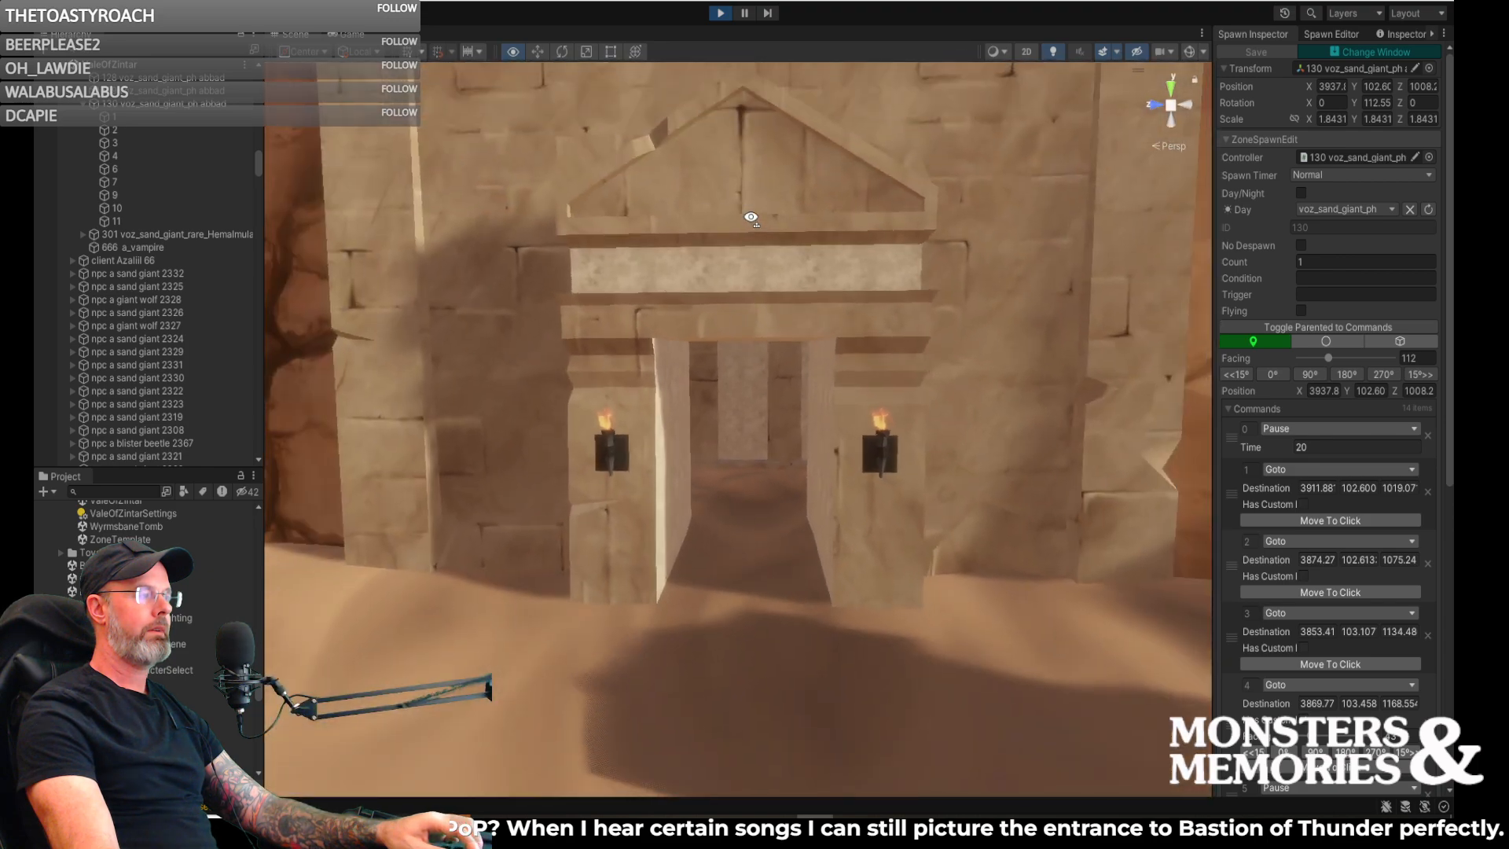
right_click_drag(750, 217, 808, 296)
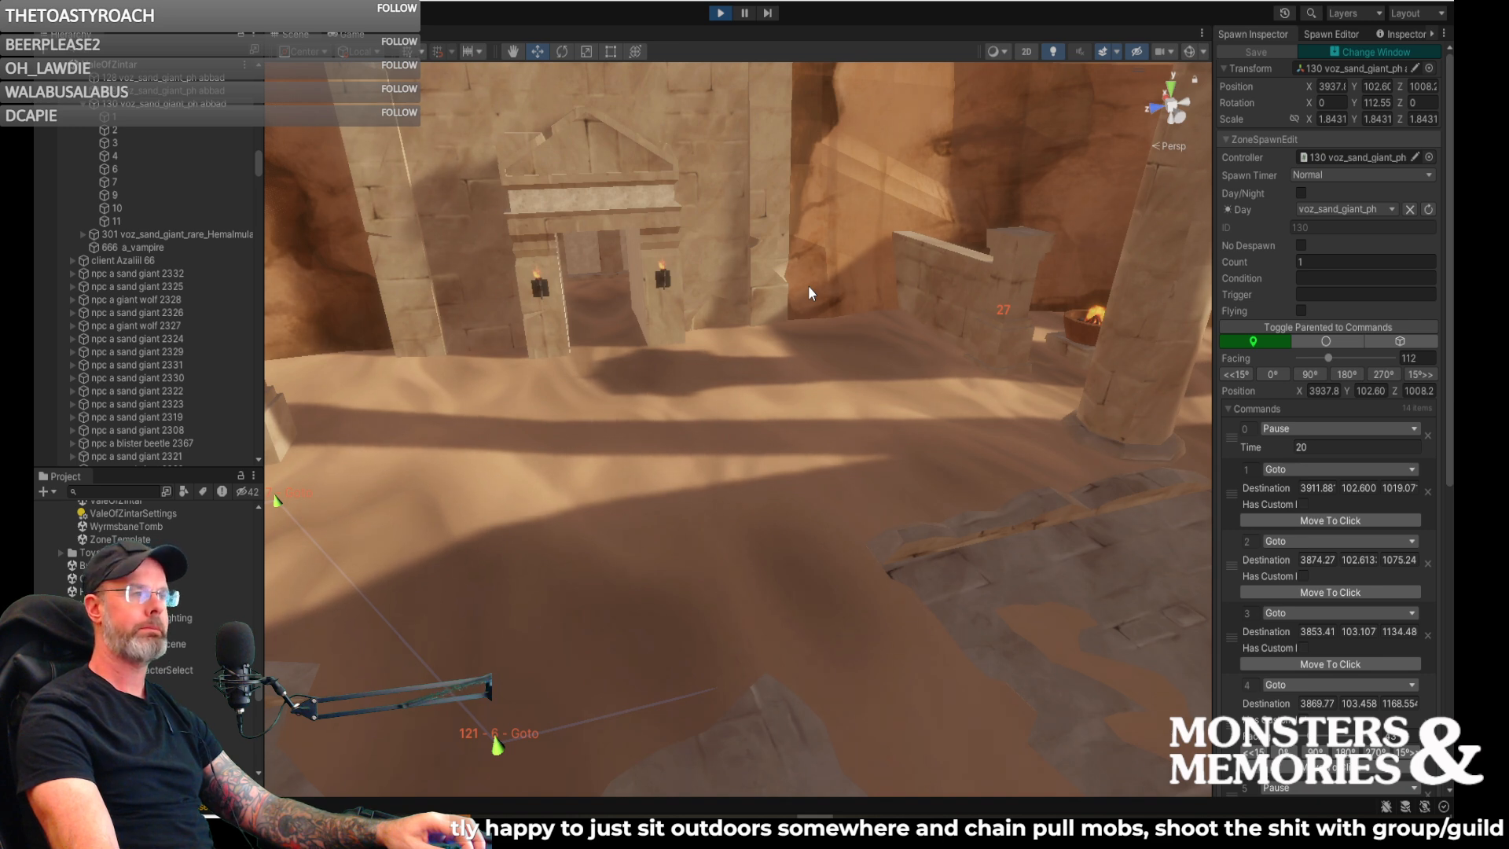
right_click_drag(574, 313, 757, 309)
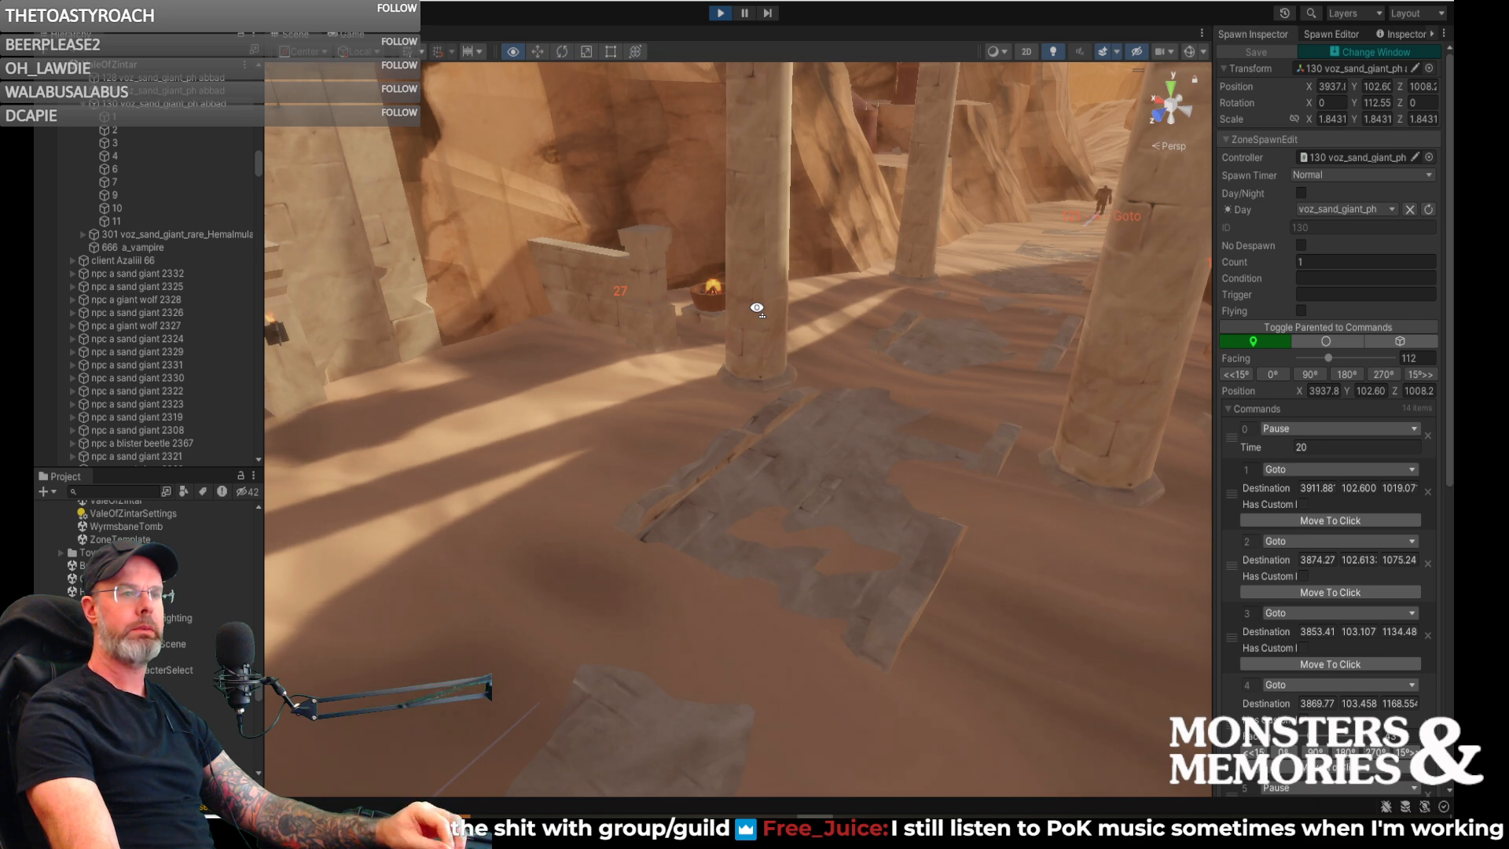
right_click_drag(757, 309, 755, 308)
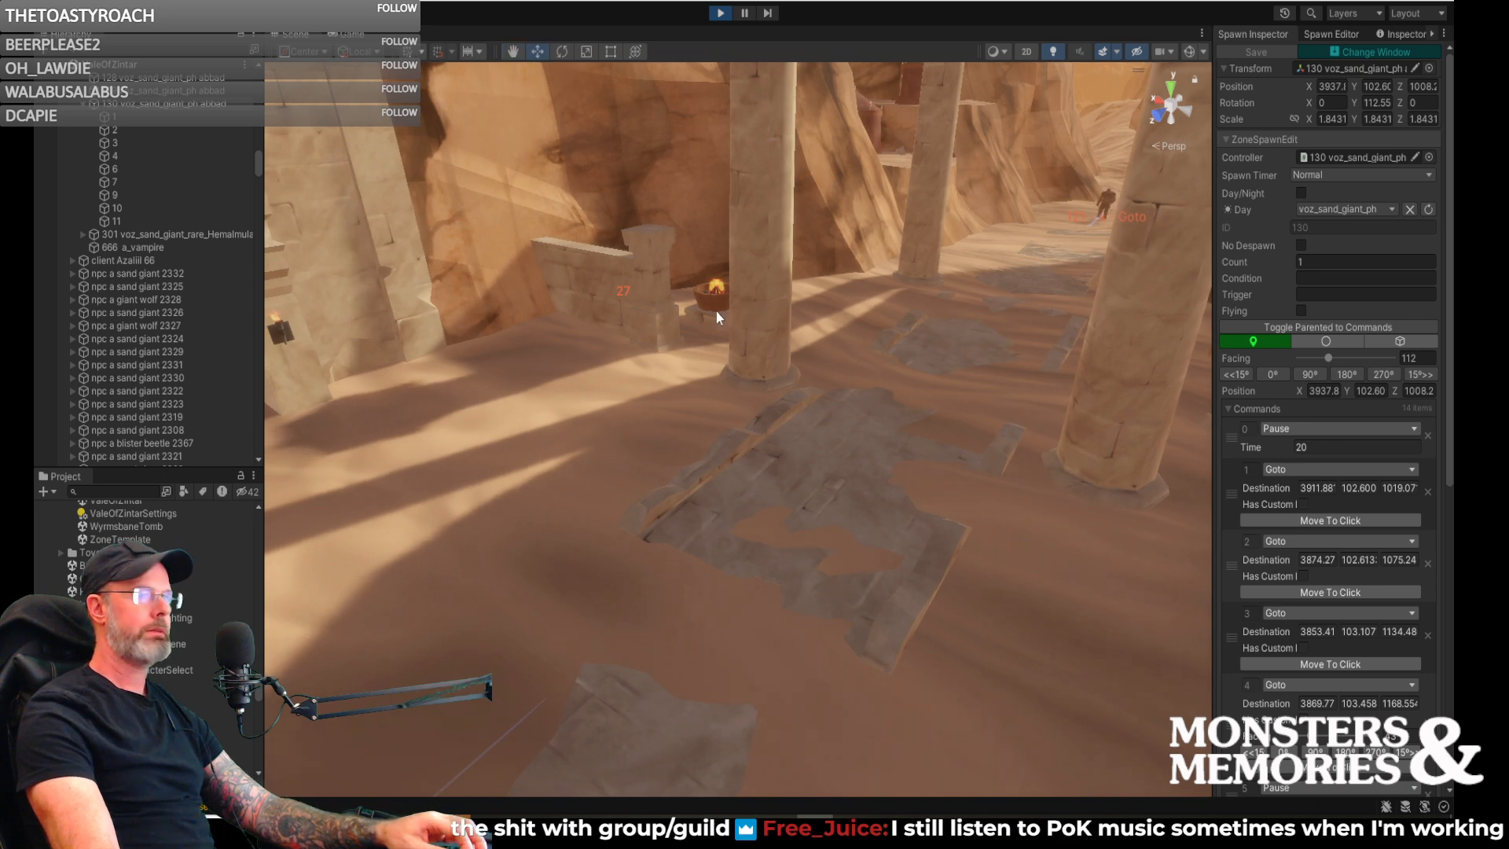
right_click_drag(1068, 299, 858, 348)
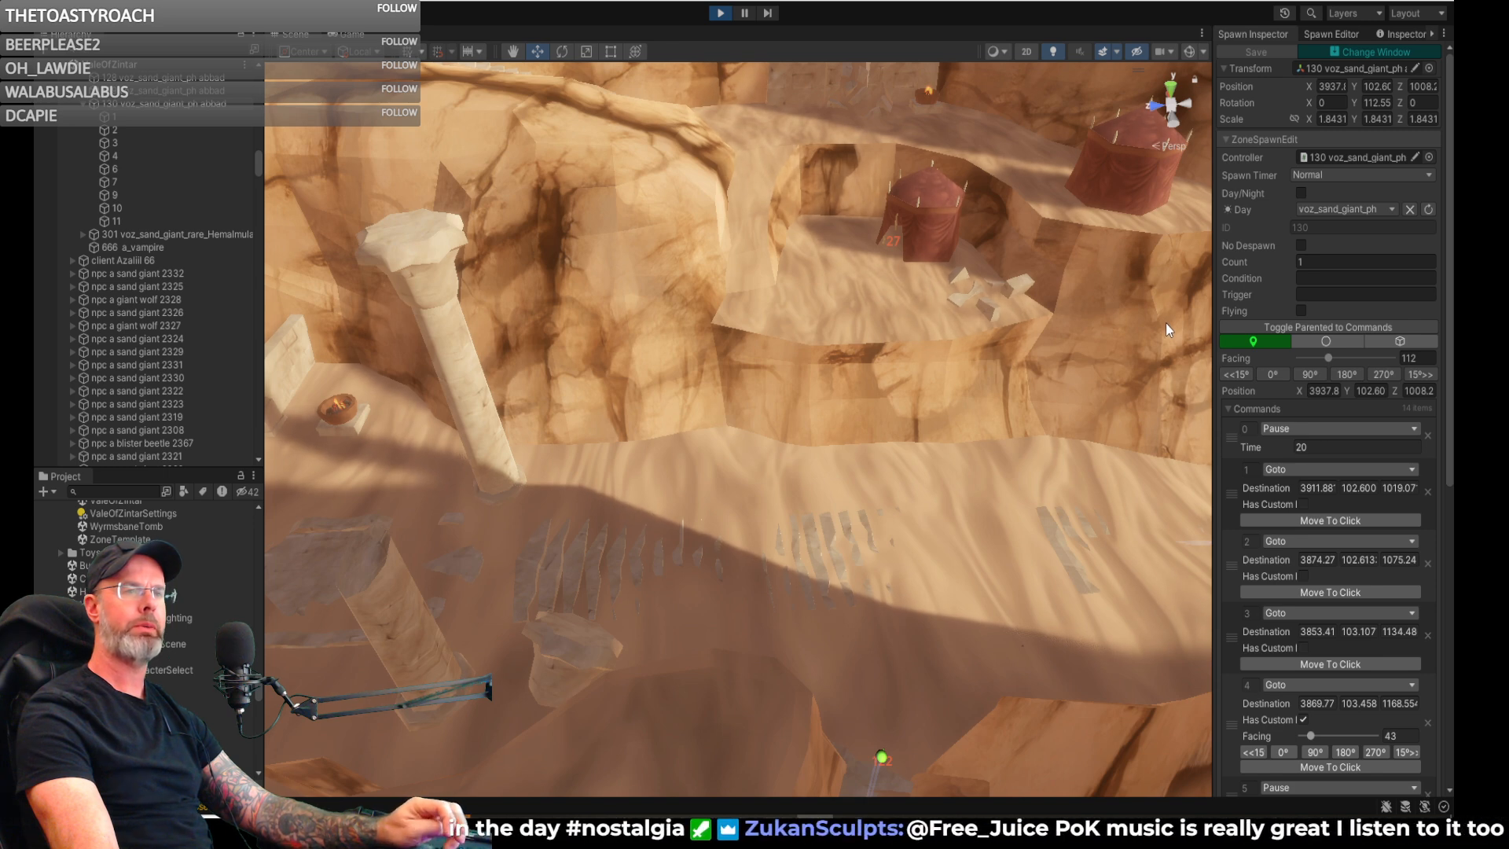
right_click_drag(996, 357, 842, 263)
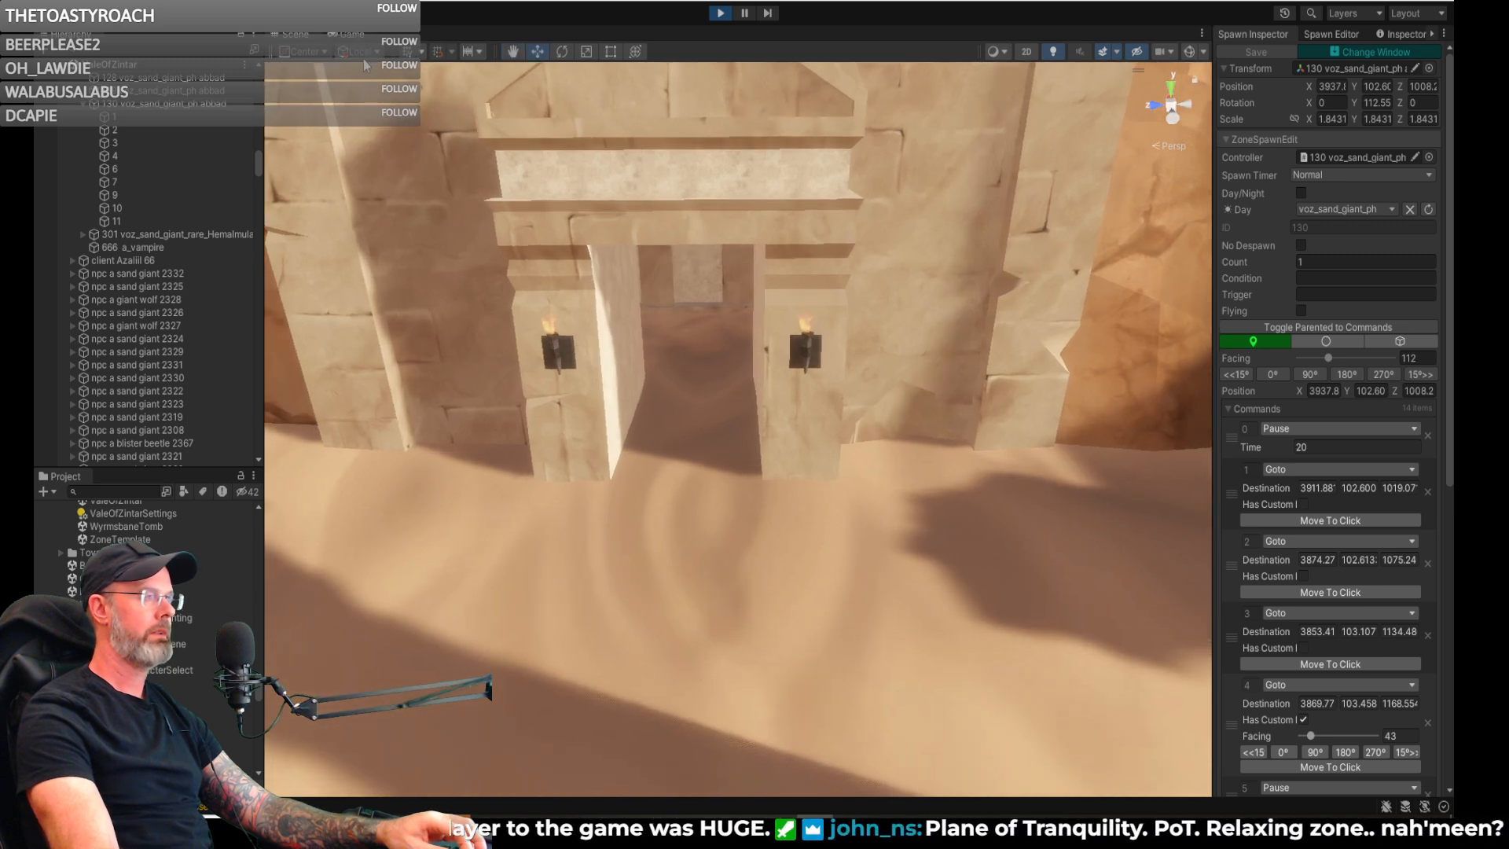
- Switch to the game view and run the character past the sand giant up the canyon to face the column ruins
left_click(349, 34)
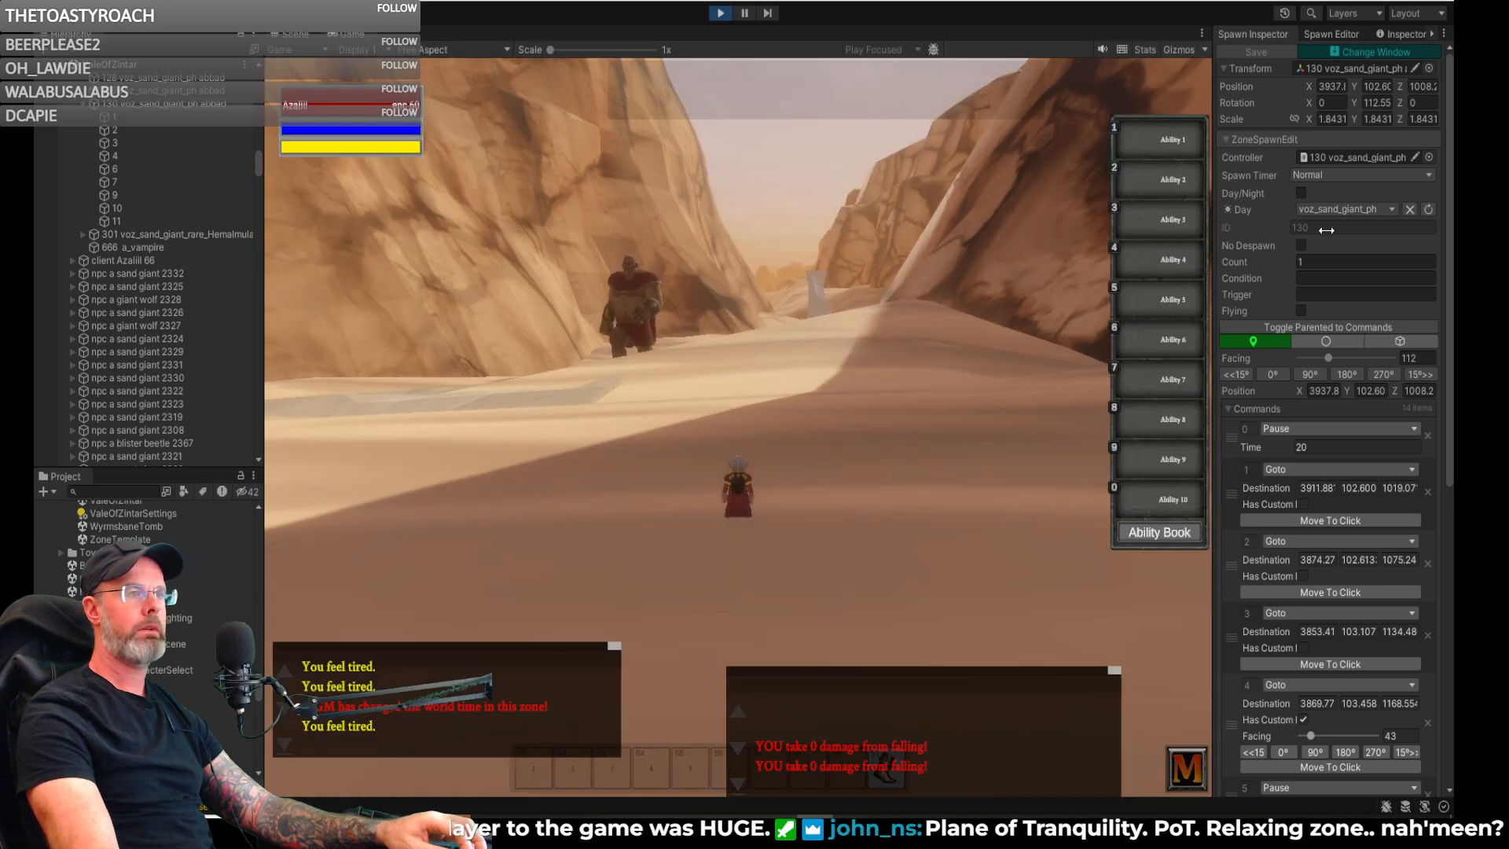
key("w")
key("d")
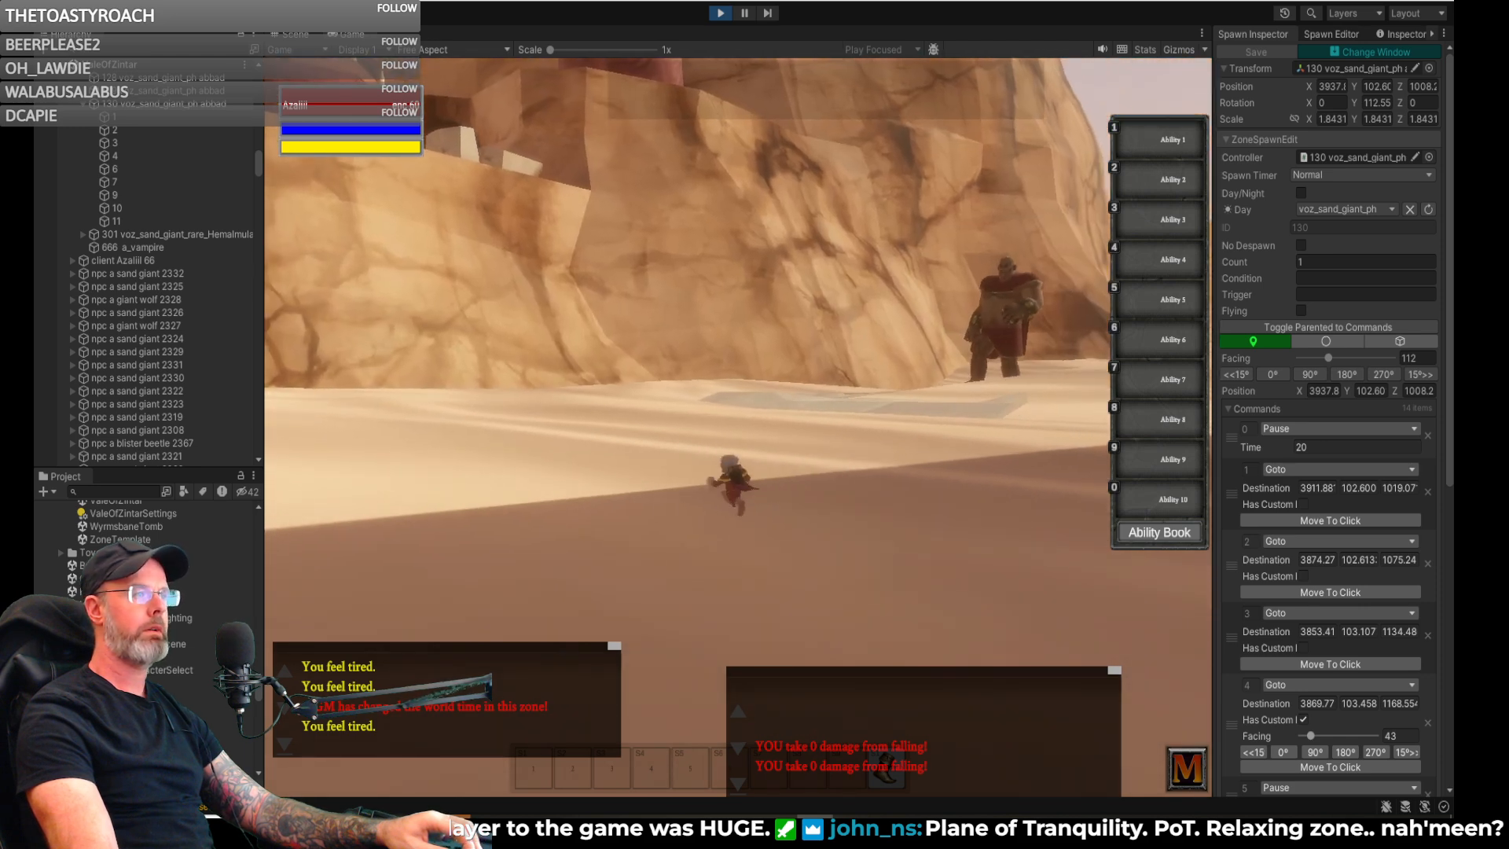
key("a")
key("w")
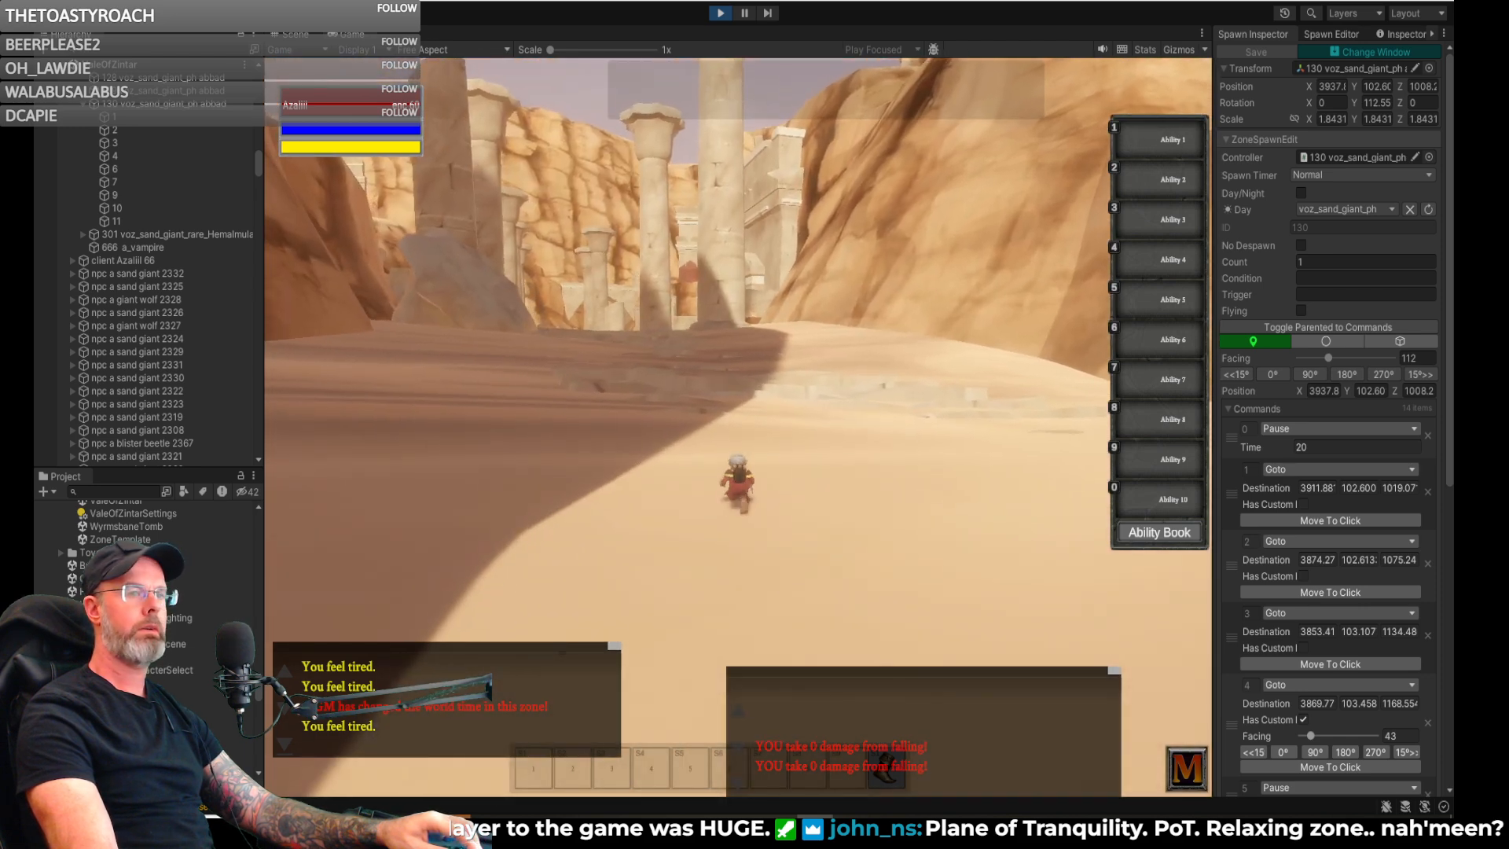
right_click_drag(641, 199, 611, 196)
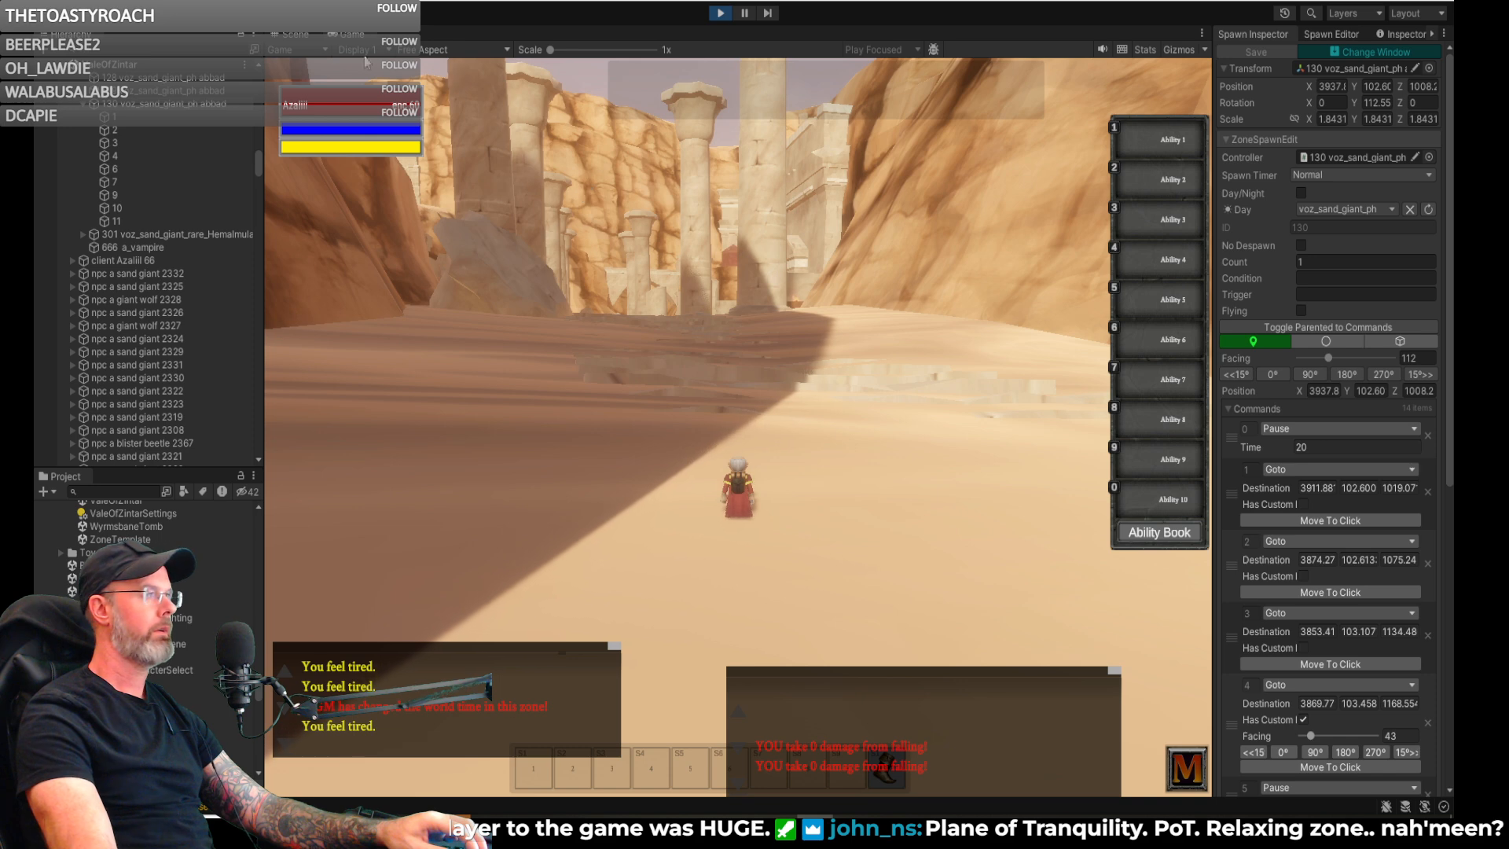
- Return to the scene view and place a voz_sand_giant_ph spawn on the sand before the right-hand pillar of the torch-lit temple entrance
left_click(294, 37)
key("w")
right_click_drag(664, 310, 664, 323)
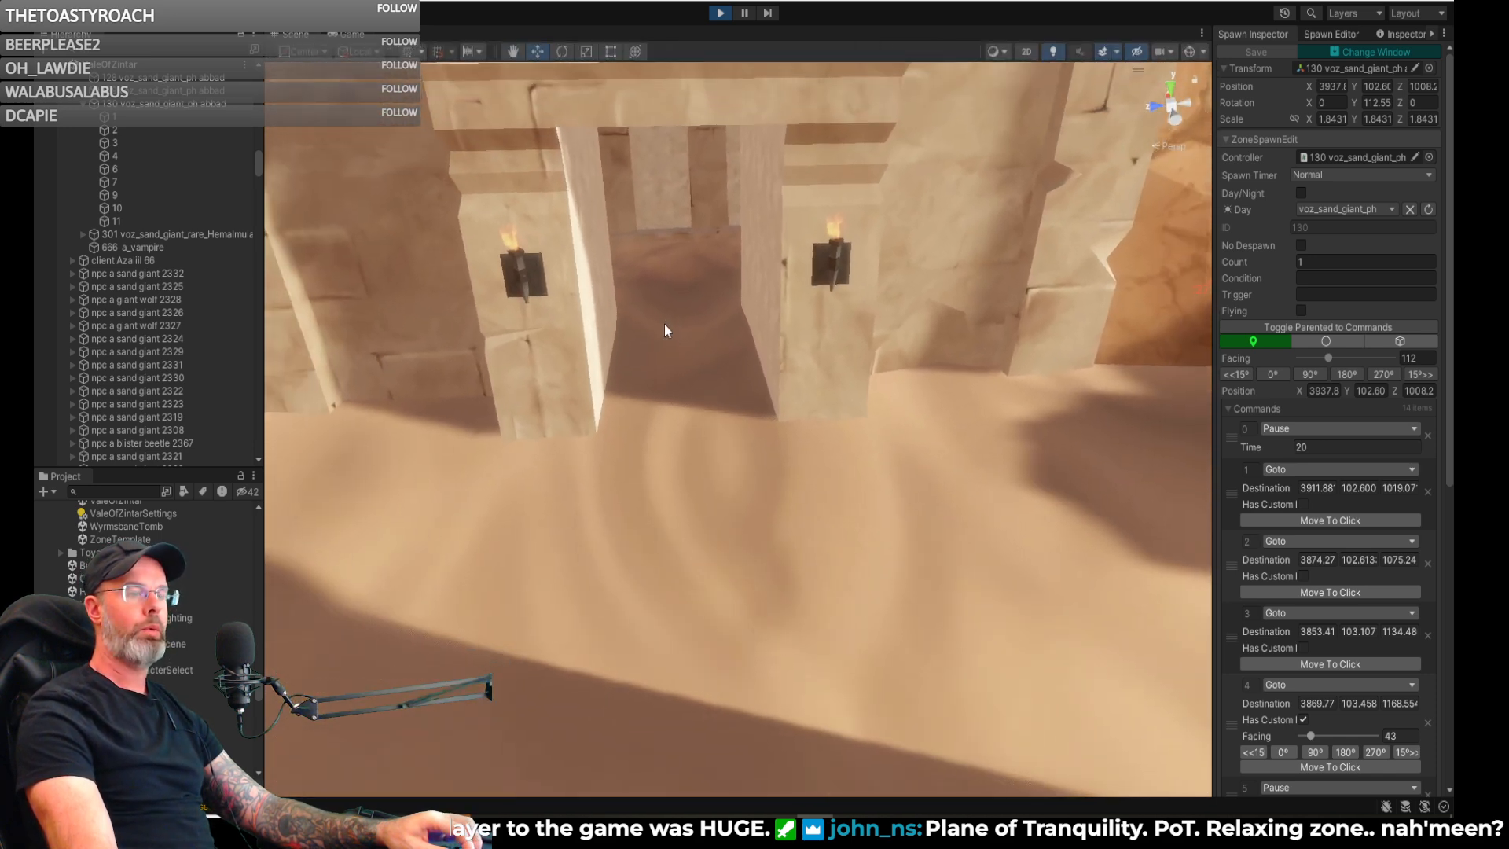
left_click(1317, 34)
key("w")
right_click_drag(1080, 314, 985, 381)
key("s")
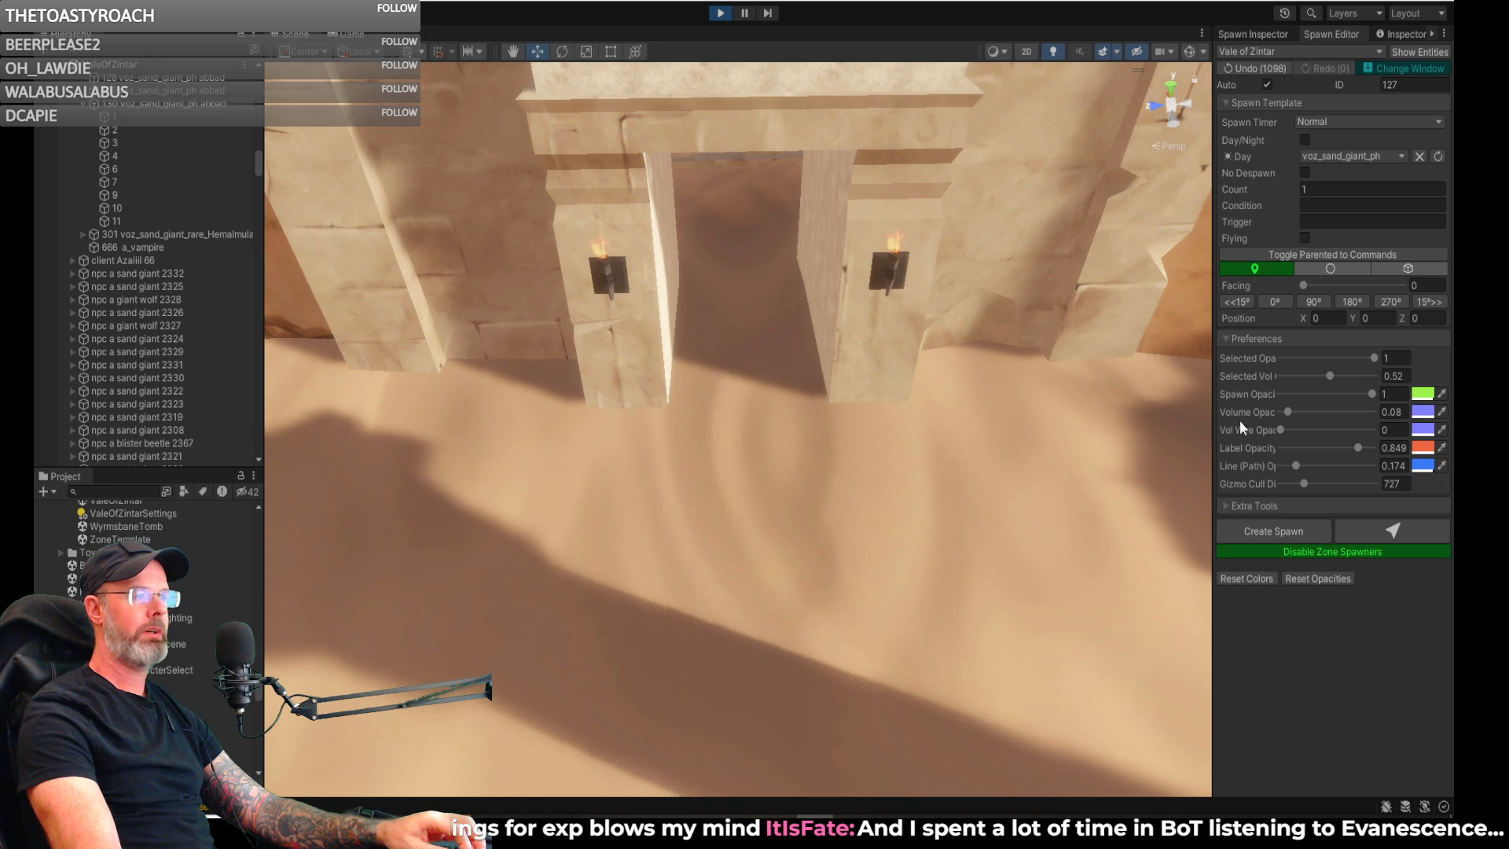
left_click(1372, 530)
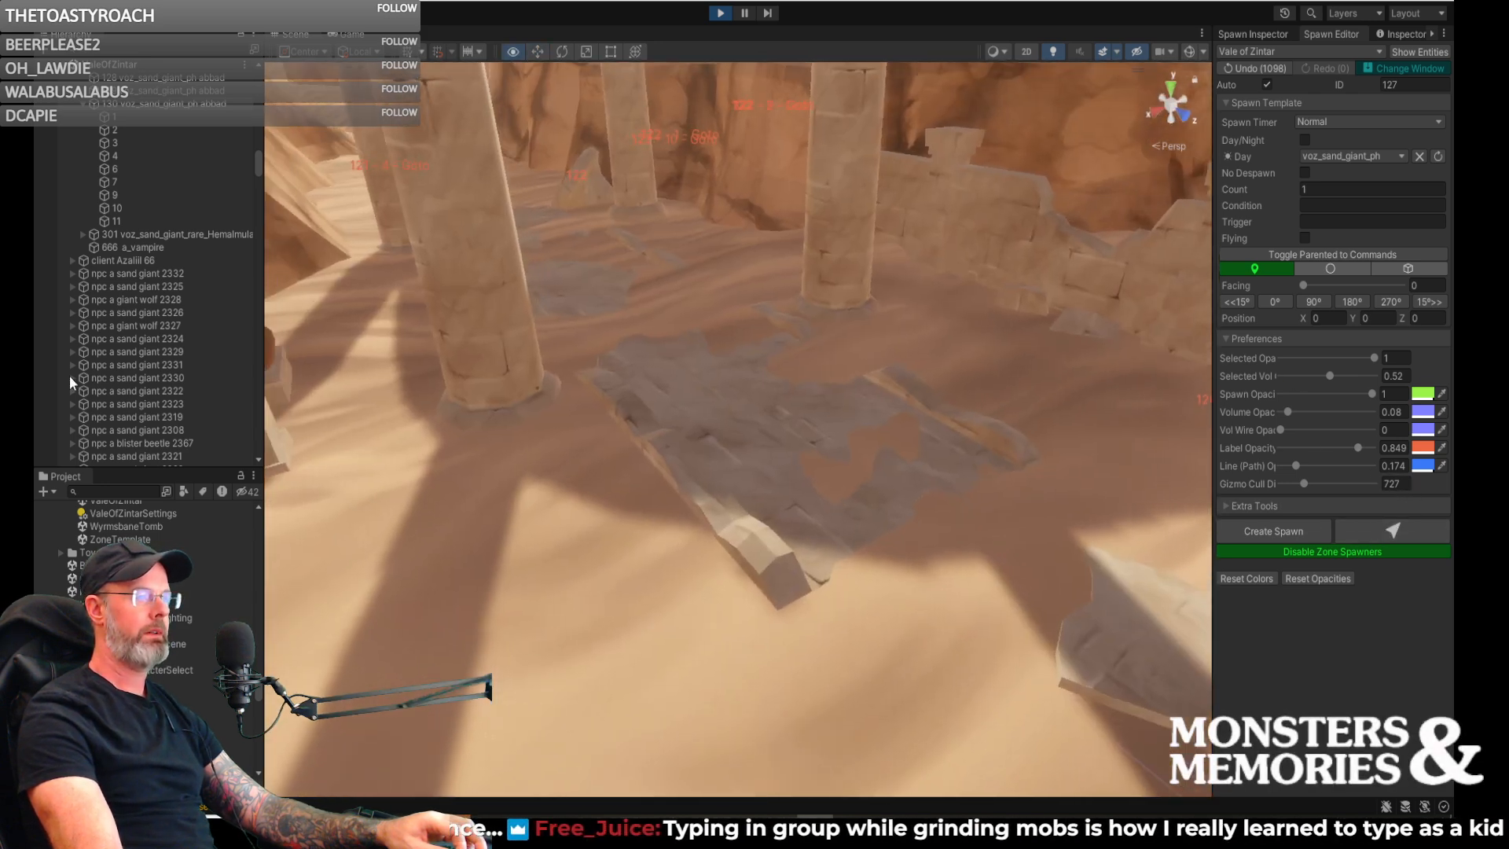
right_click_drag(69, 383, 838, 302)
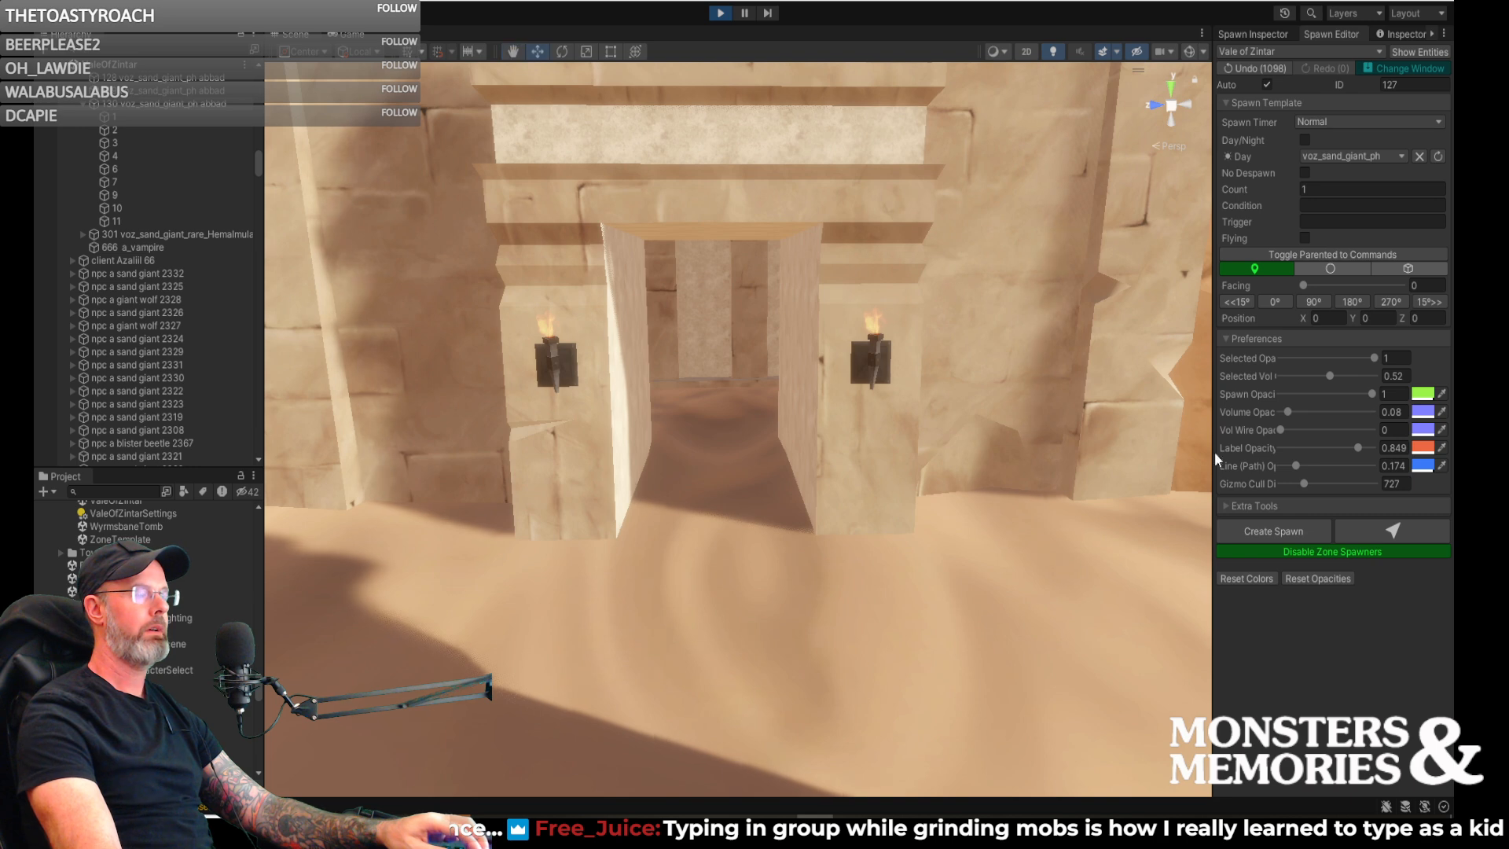
left_click(1382, 527)
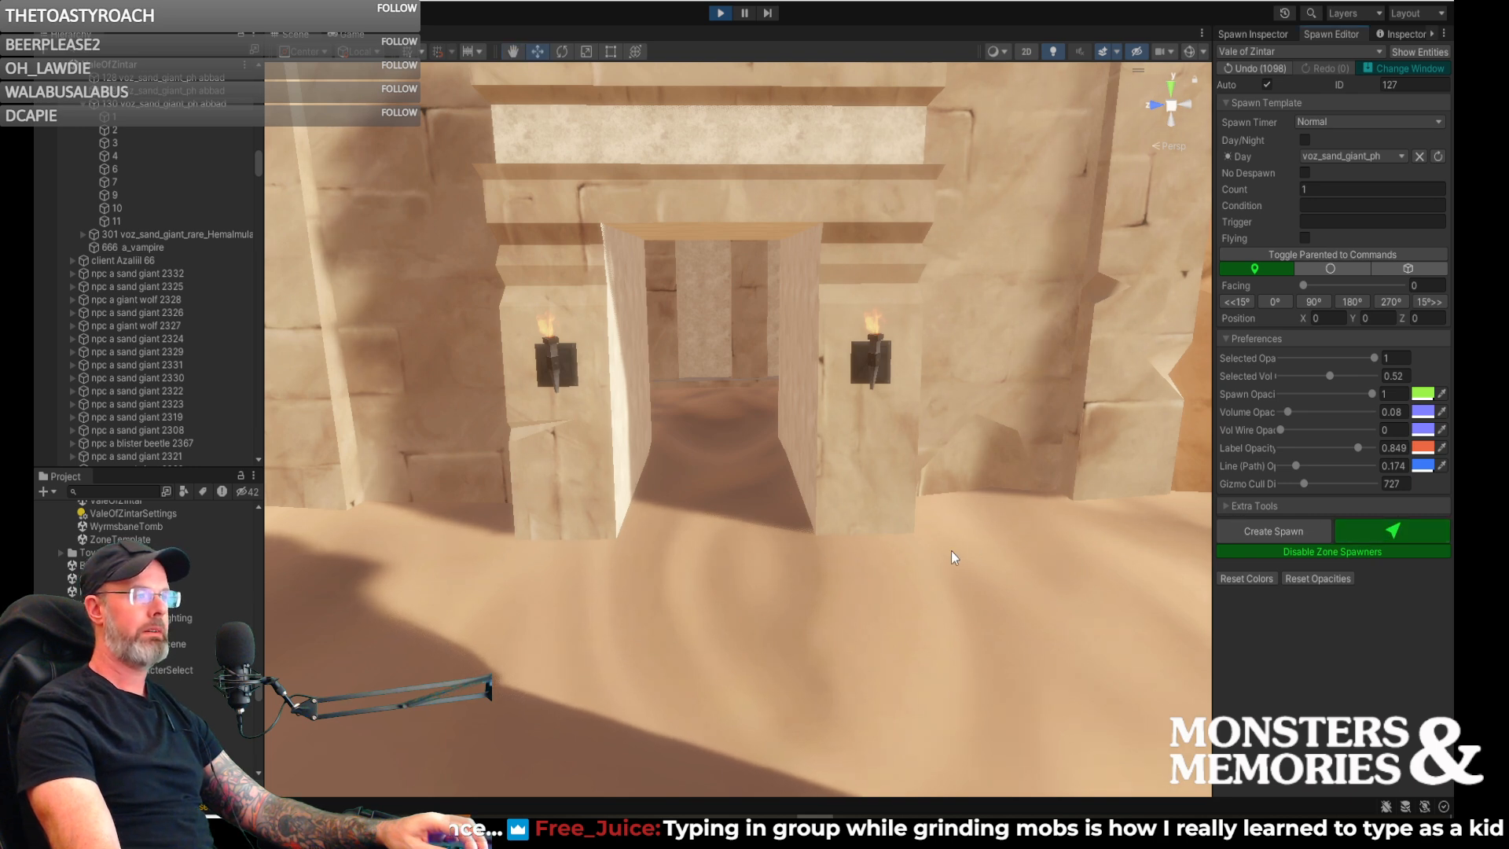
left_click(870, 568)
- Rotate the new sand giant spawn about its vertical axis to face outward from the temple entrance
key("e")
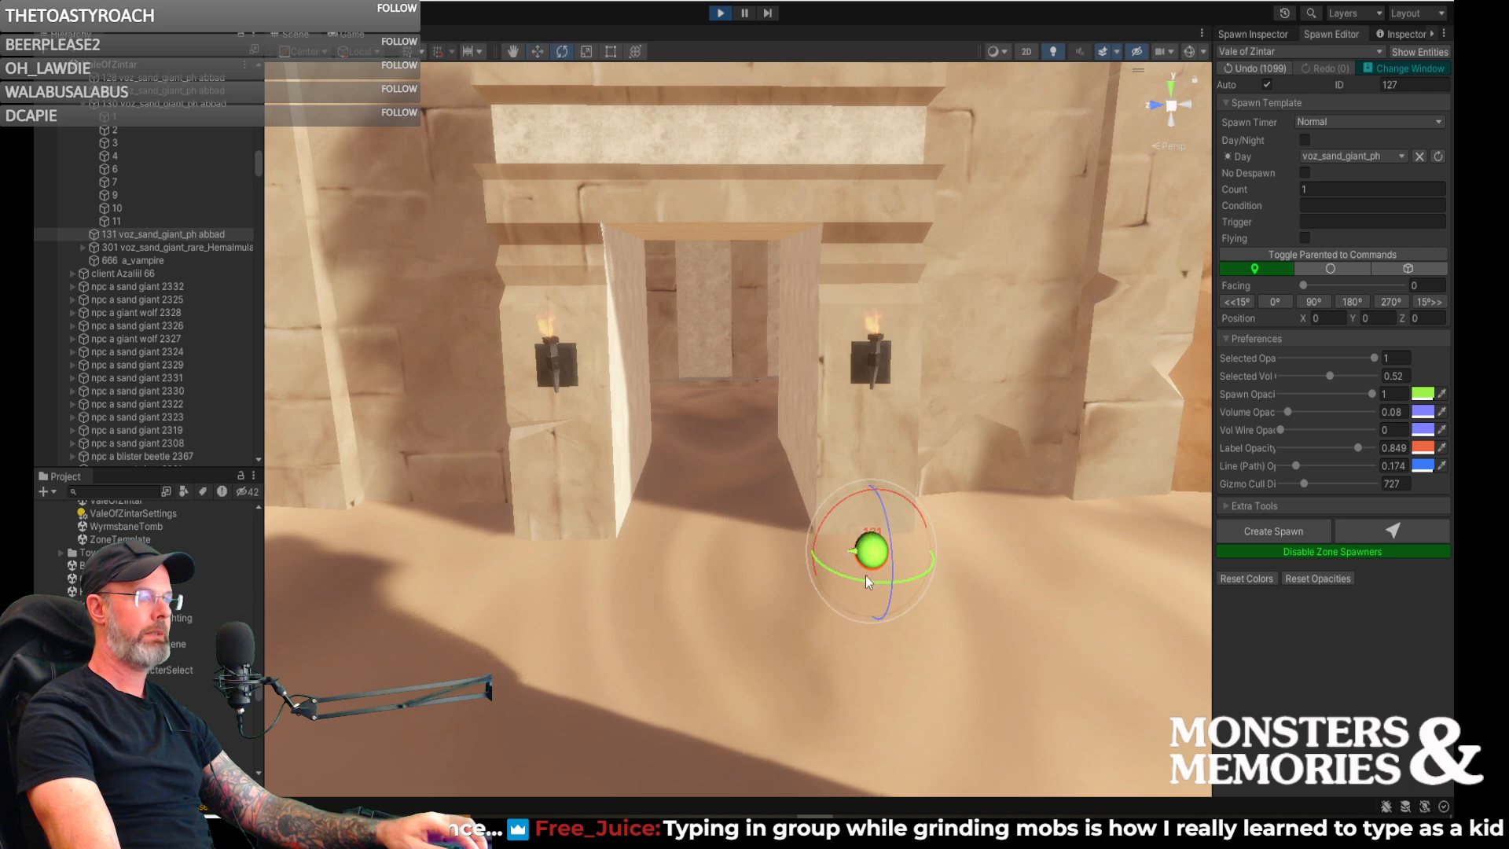
left_click_drag(855, 578, 1009, 601)
right_click_drag(1009, 601, 915, 641)
key("d")
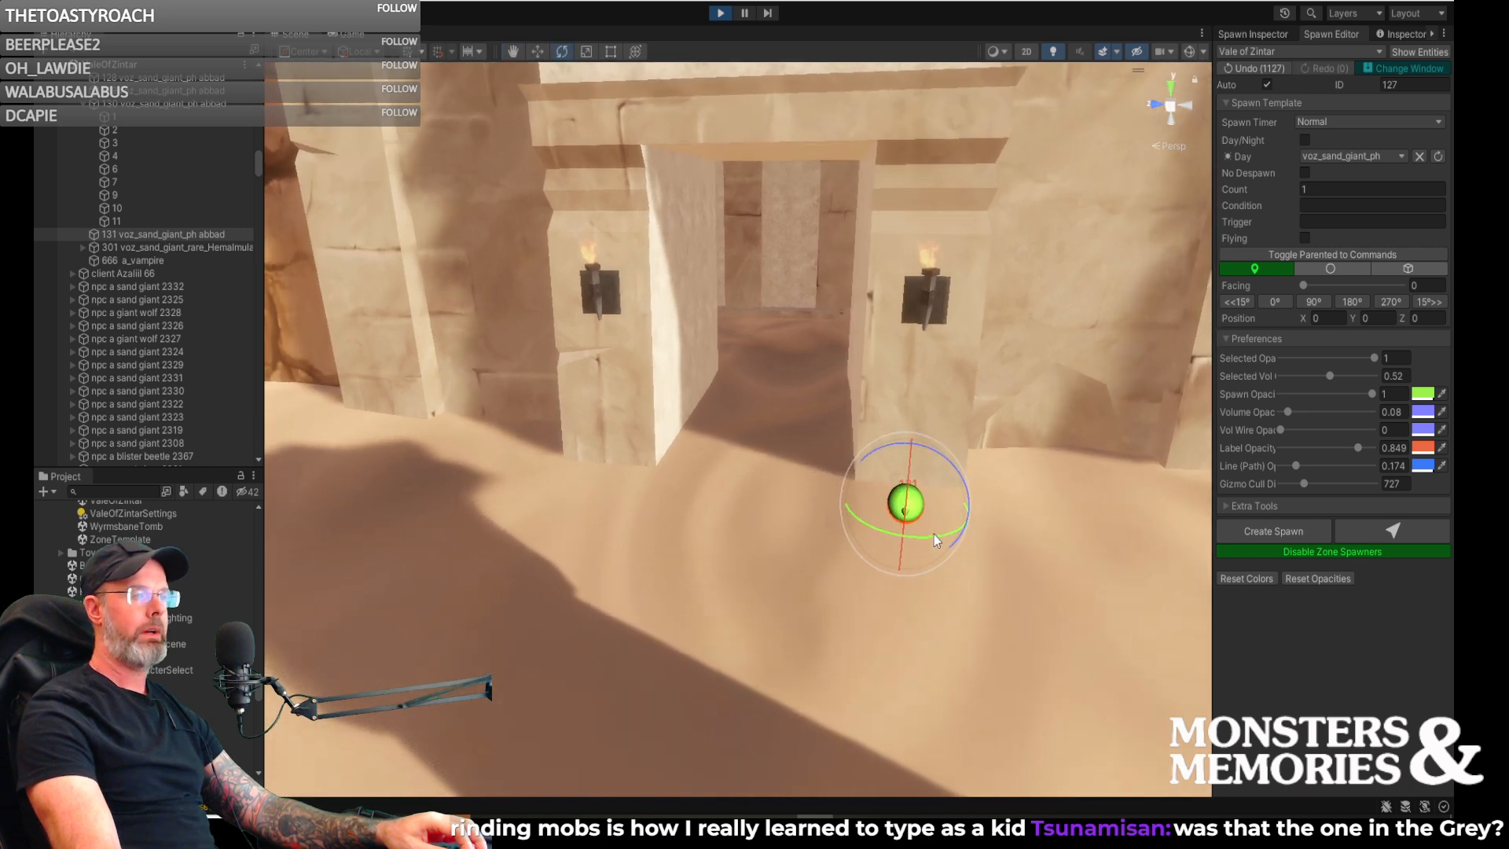
left_click_drag(927, 536, 927, 537)
- Adjust spawn 131's position beside the entrance pillar, refine its facing to 276 degrees, and check its settings
key("w")
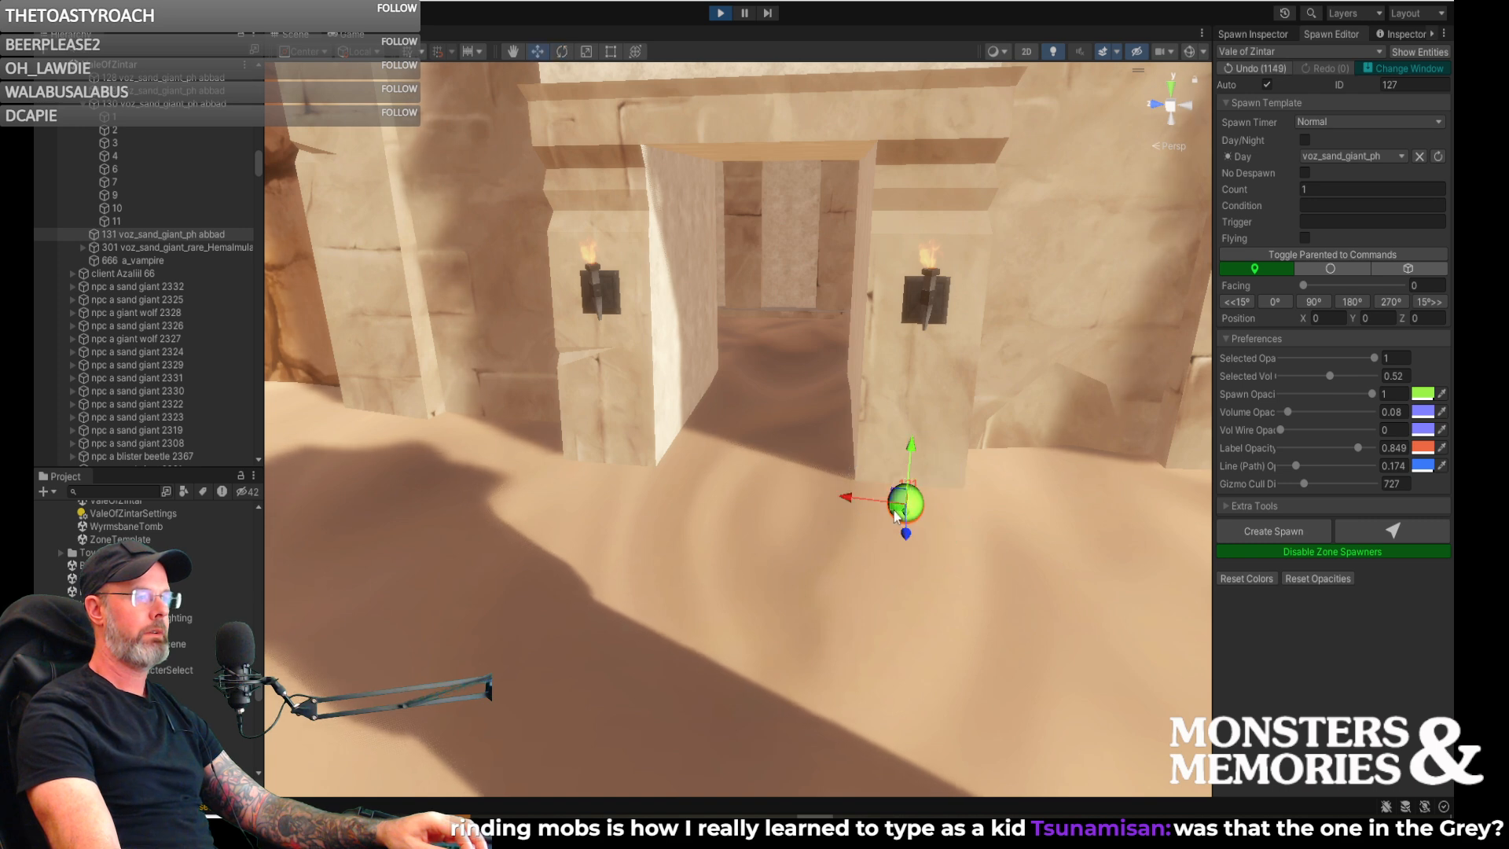
right_click_drag(921, 535, 972, 606)
key("e")
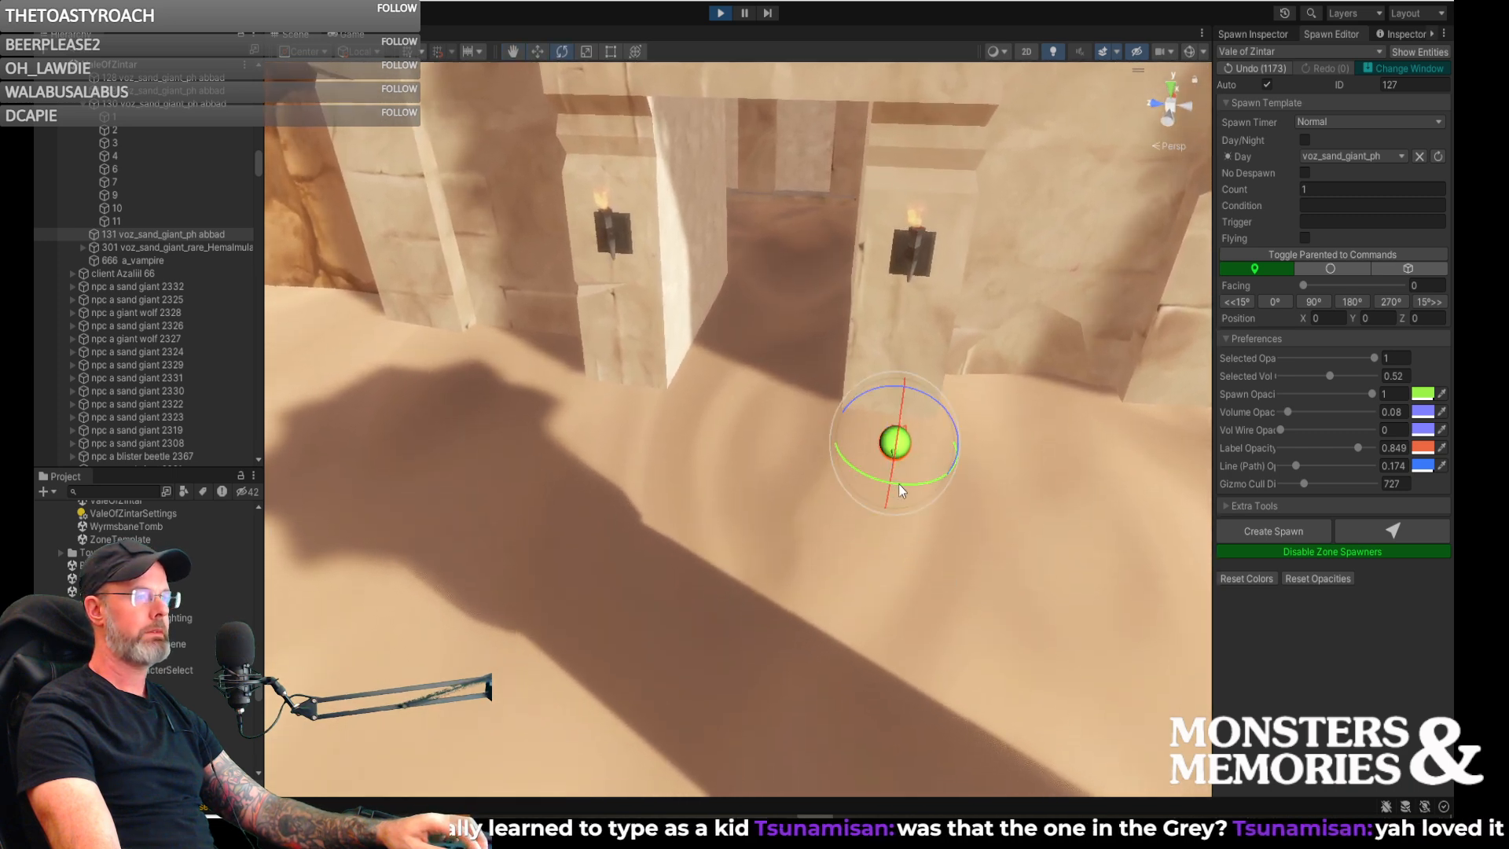
left_click_drag(913, 484, 900, 487)
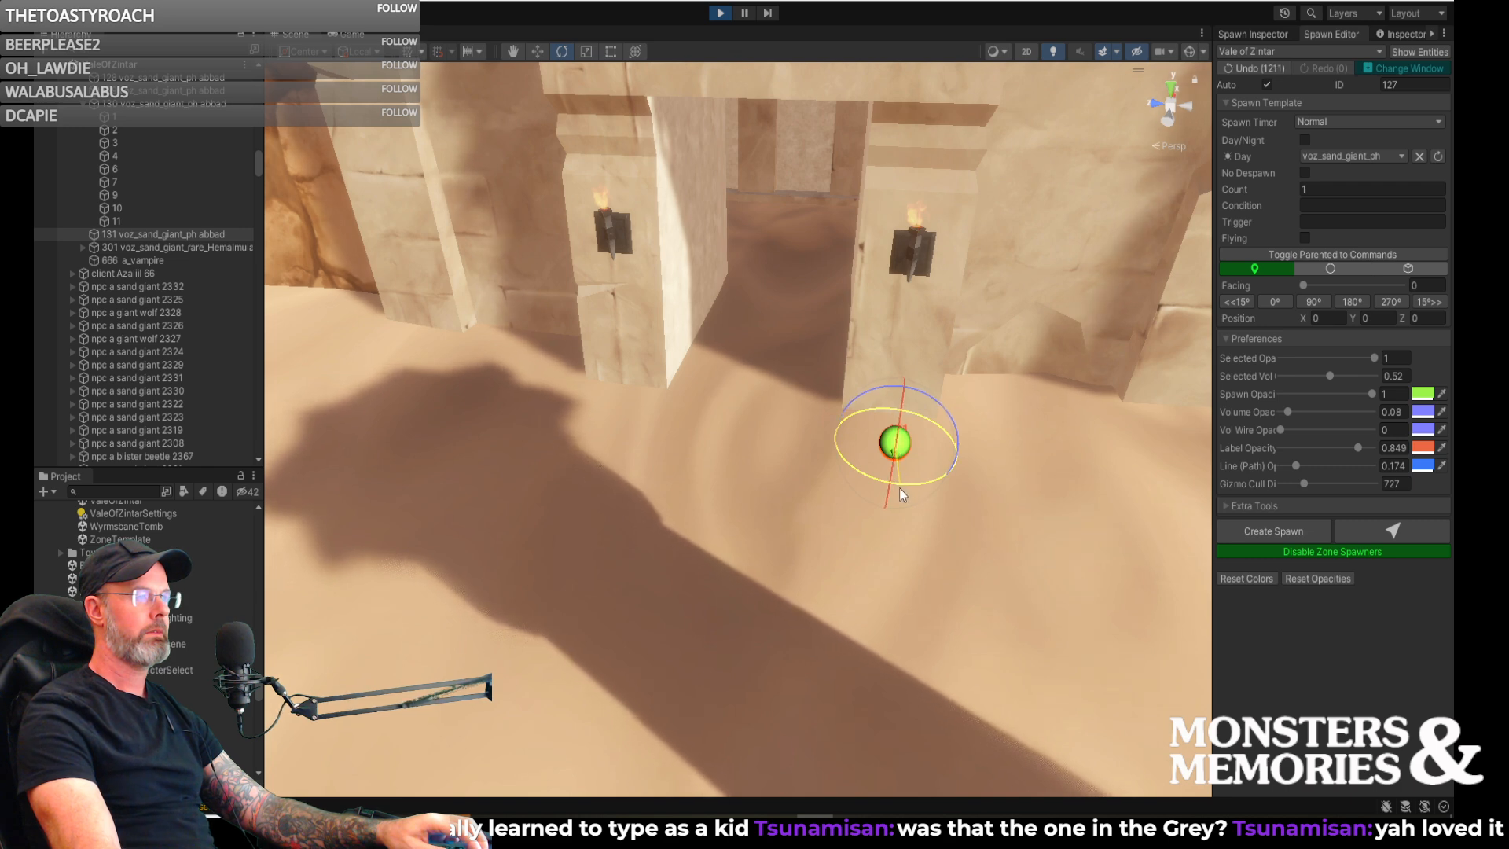
key("w")
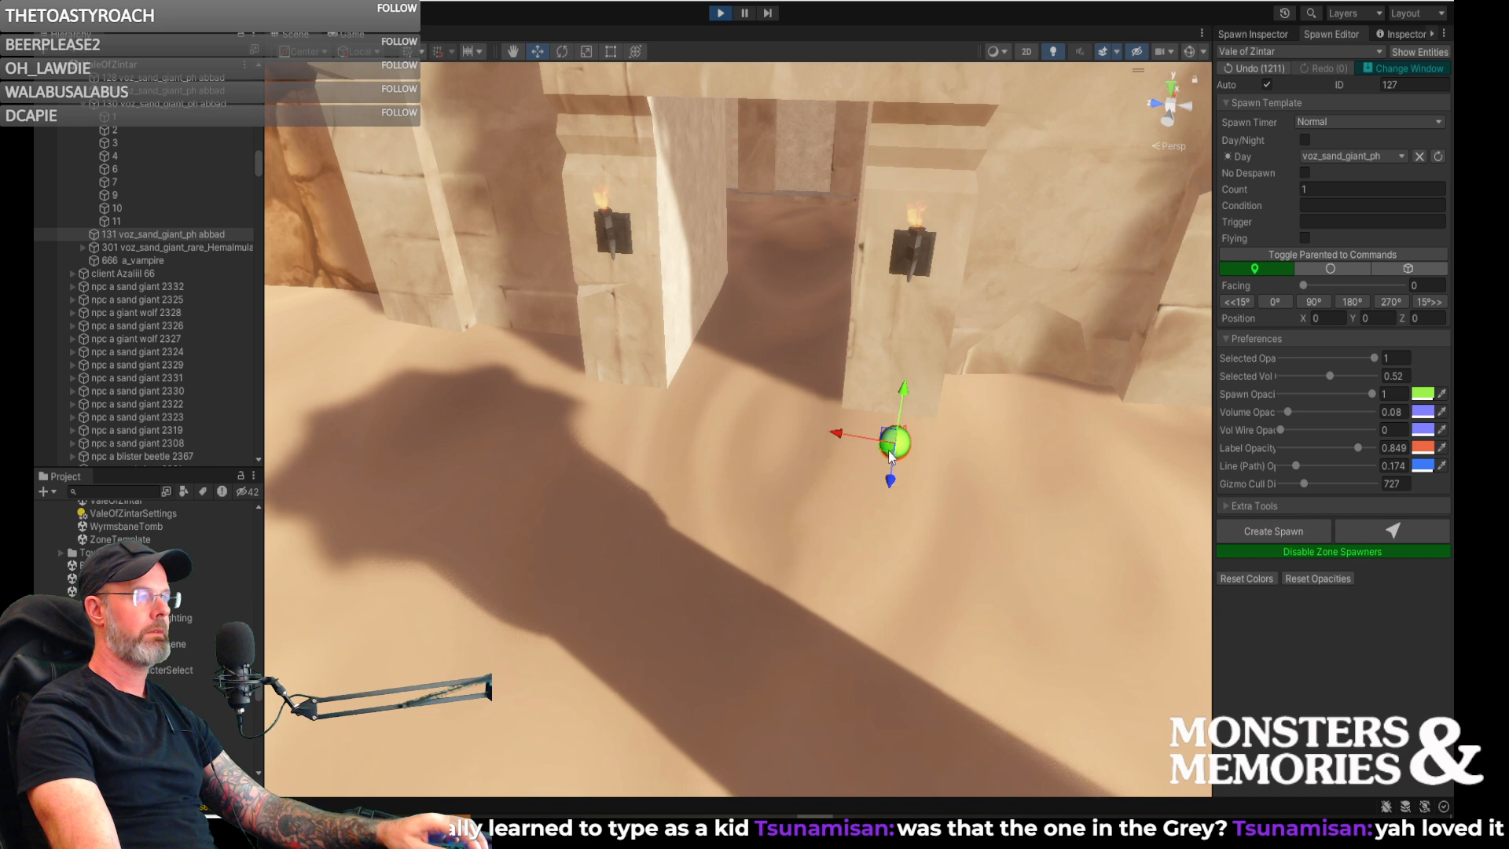
left_click_drag(911, 456, 923, 457)
right_click_drag(935, 497, 1024, 425)
key("d")
key("e")
key("w")
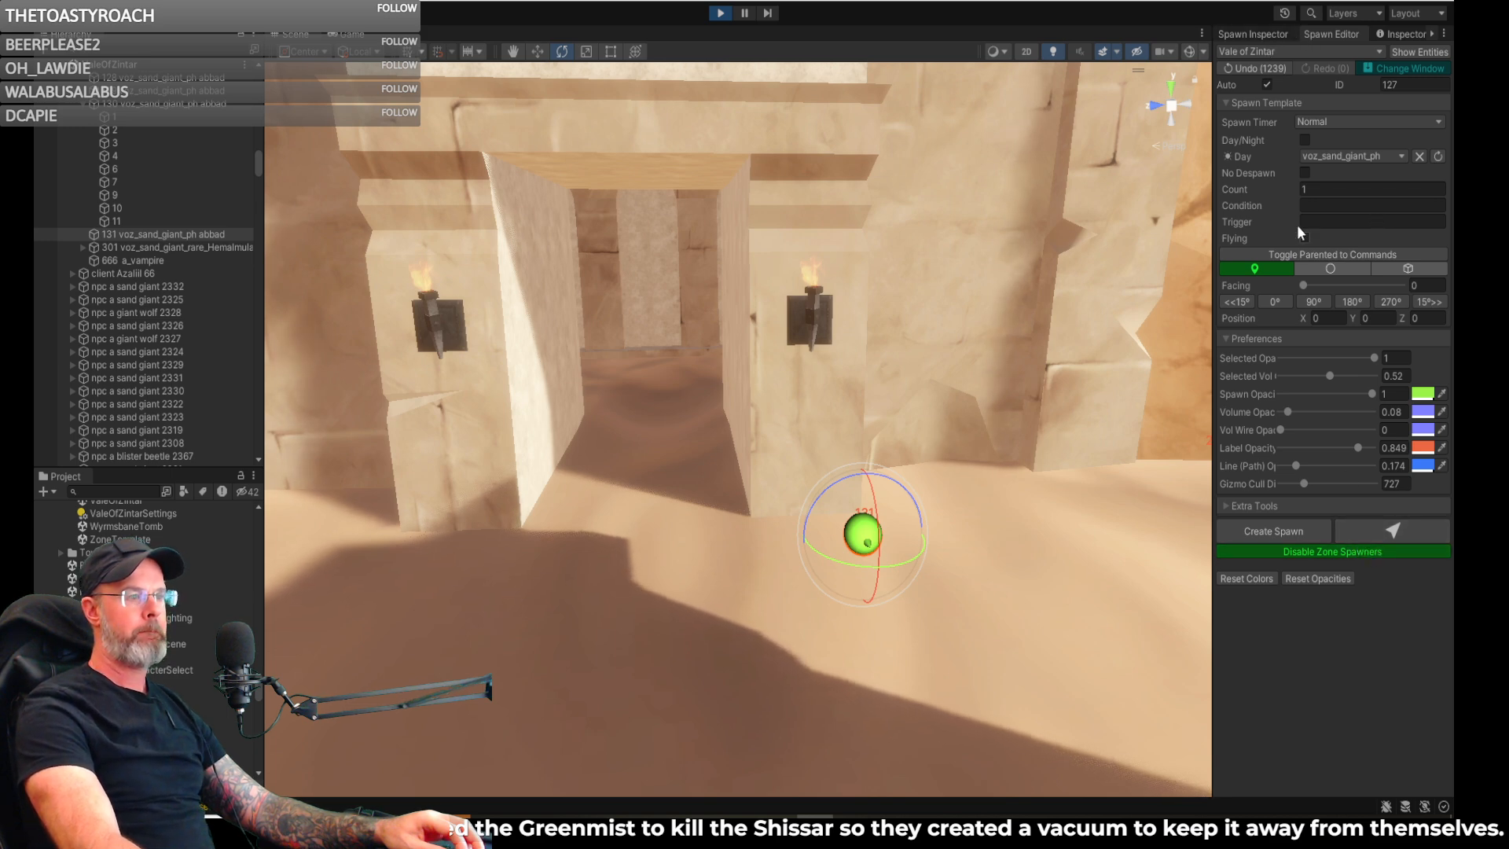
left_click(1242, 31)
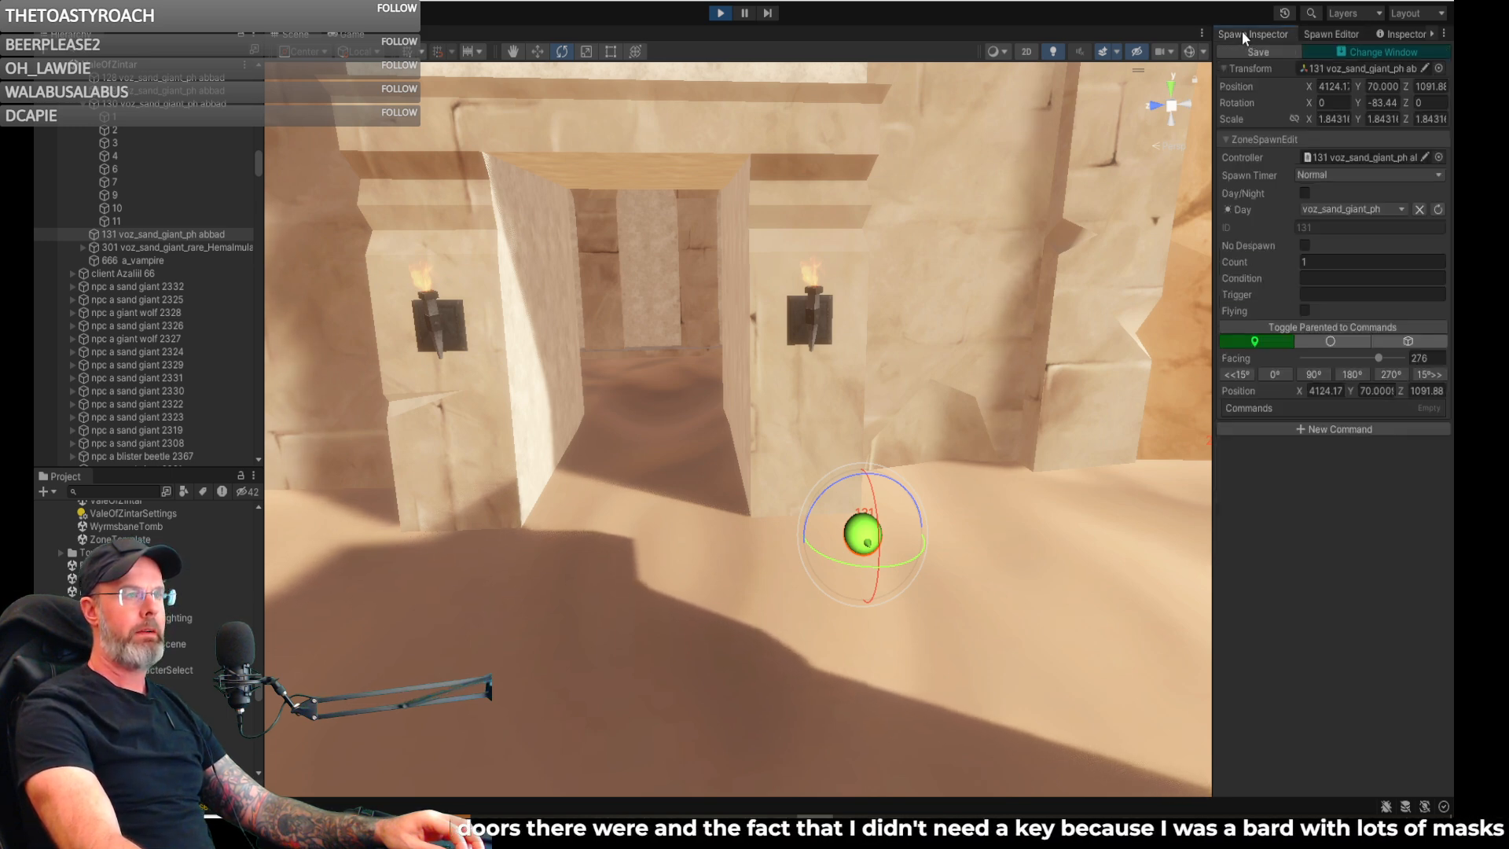
left_click(1323, 35)
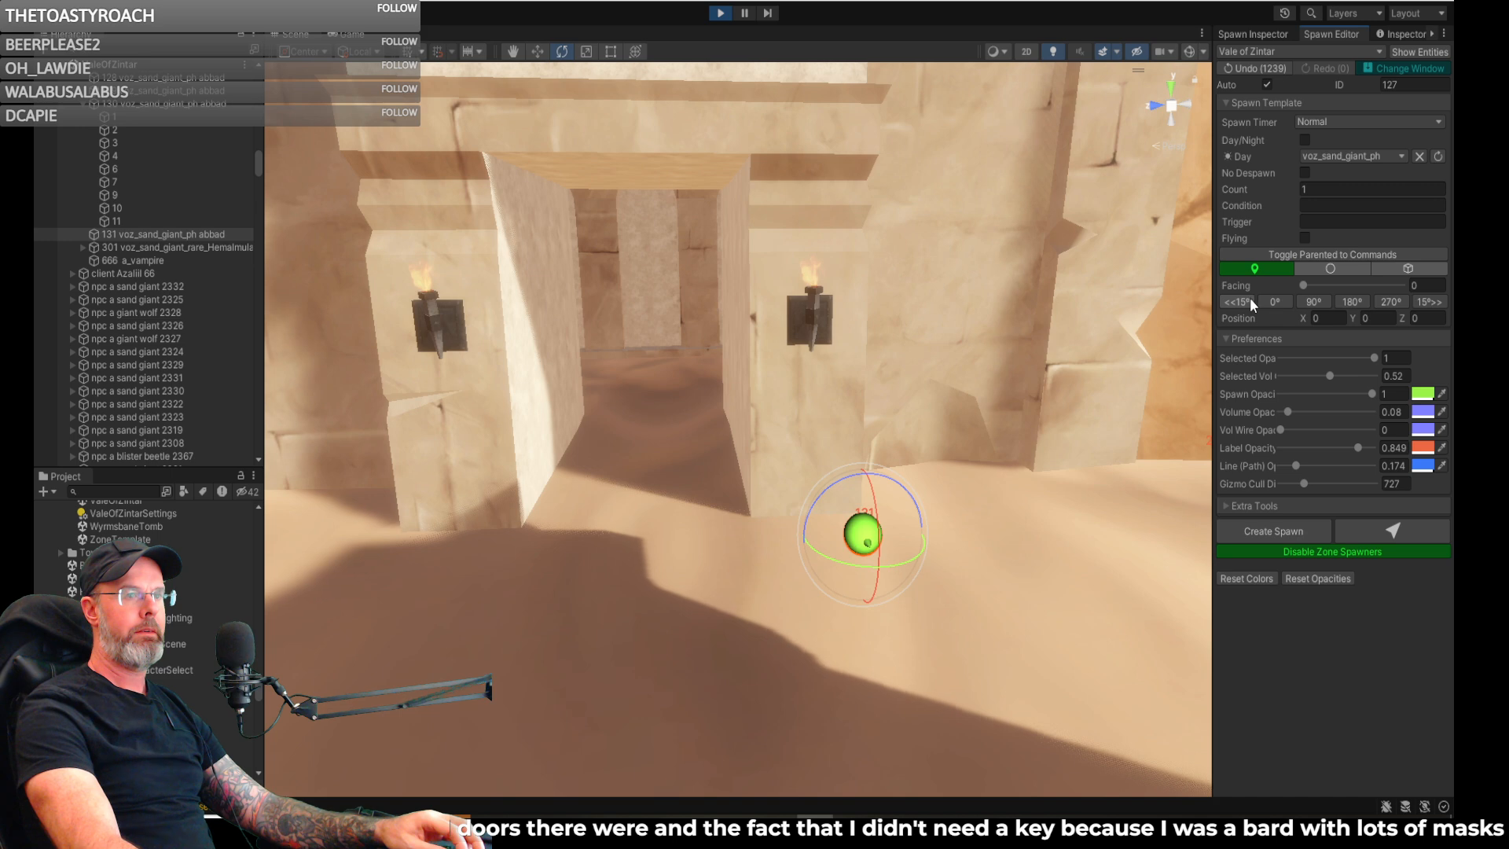
- Examine the sand around the temple entrance and the dark, torch-lit space beyond the doorway
right_click_drag(1041, 420, 1054, 540)
key("w")
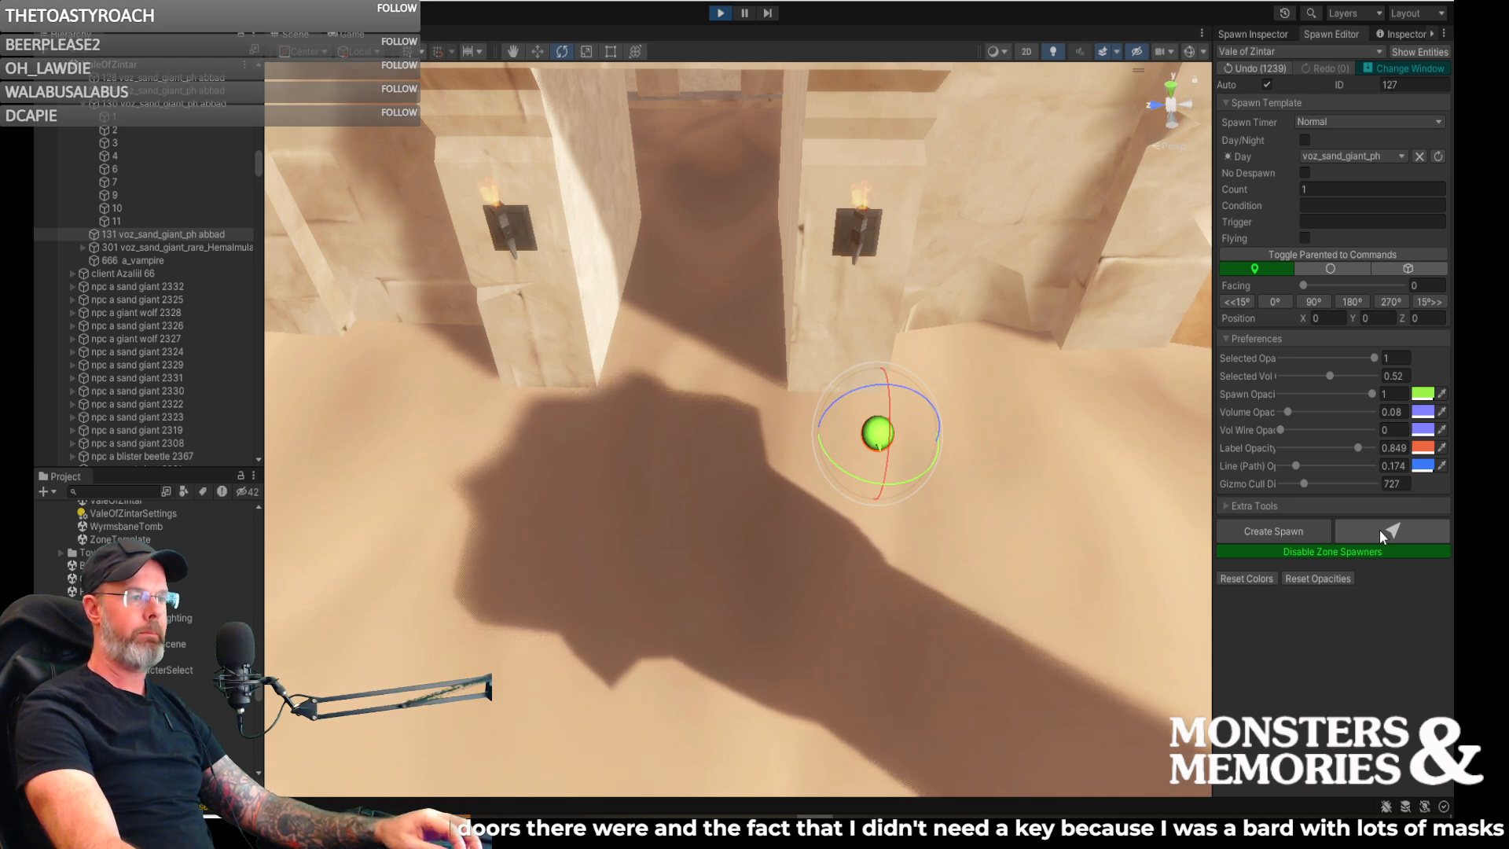
right_click_drag(1023, 461, 1015, 308)
key("w")
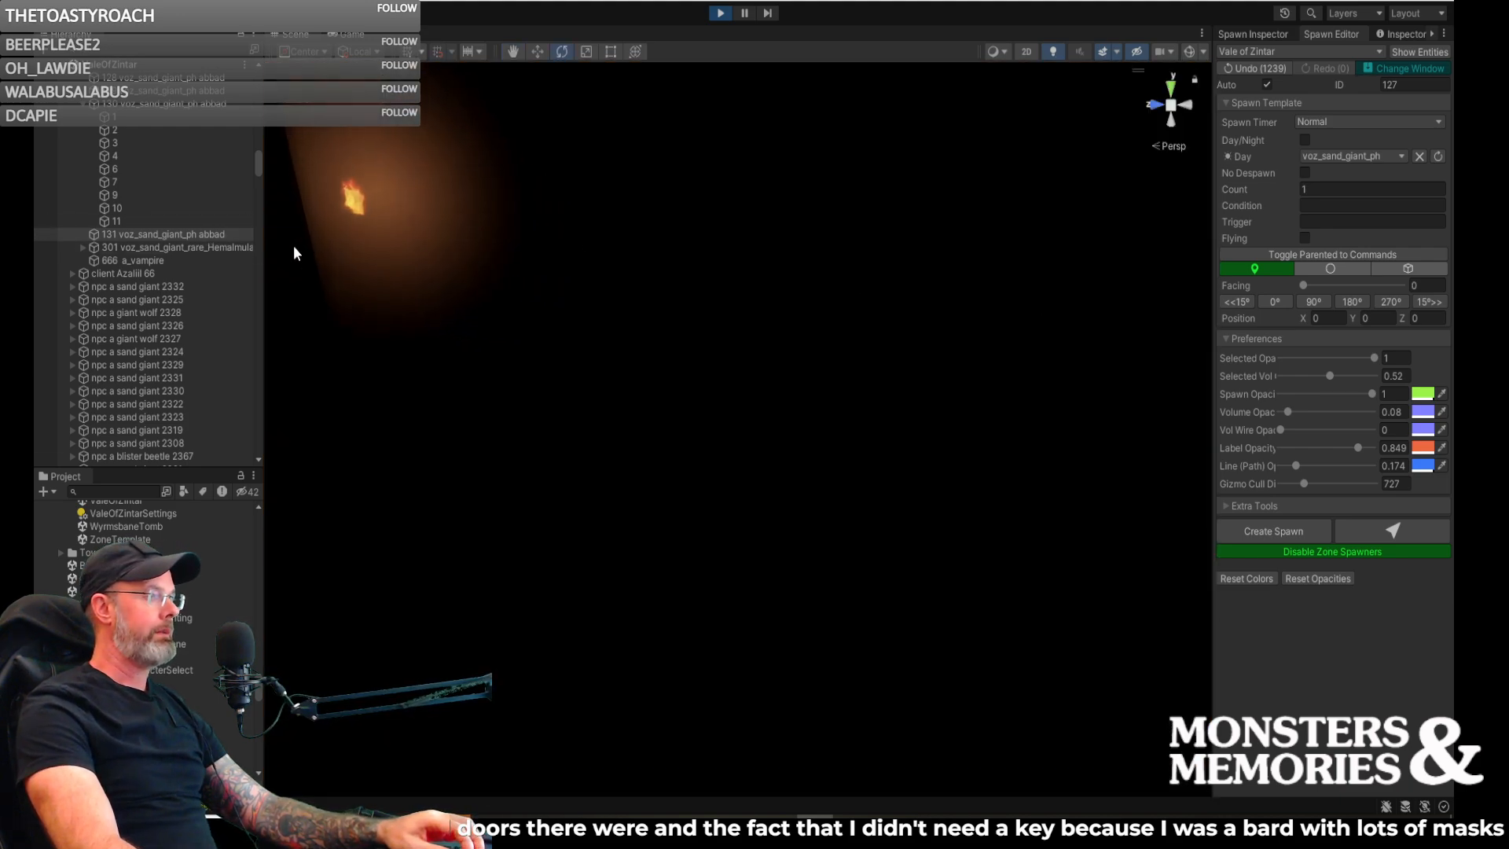
- Look through the ValeOfZintar, VoZ_Subscene01 and VoZ_Subscene02 objects in the scene hierarchy while viewing the dark interior
scroll(182, 157, "up", 15)
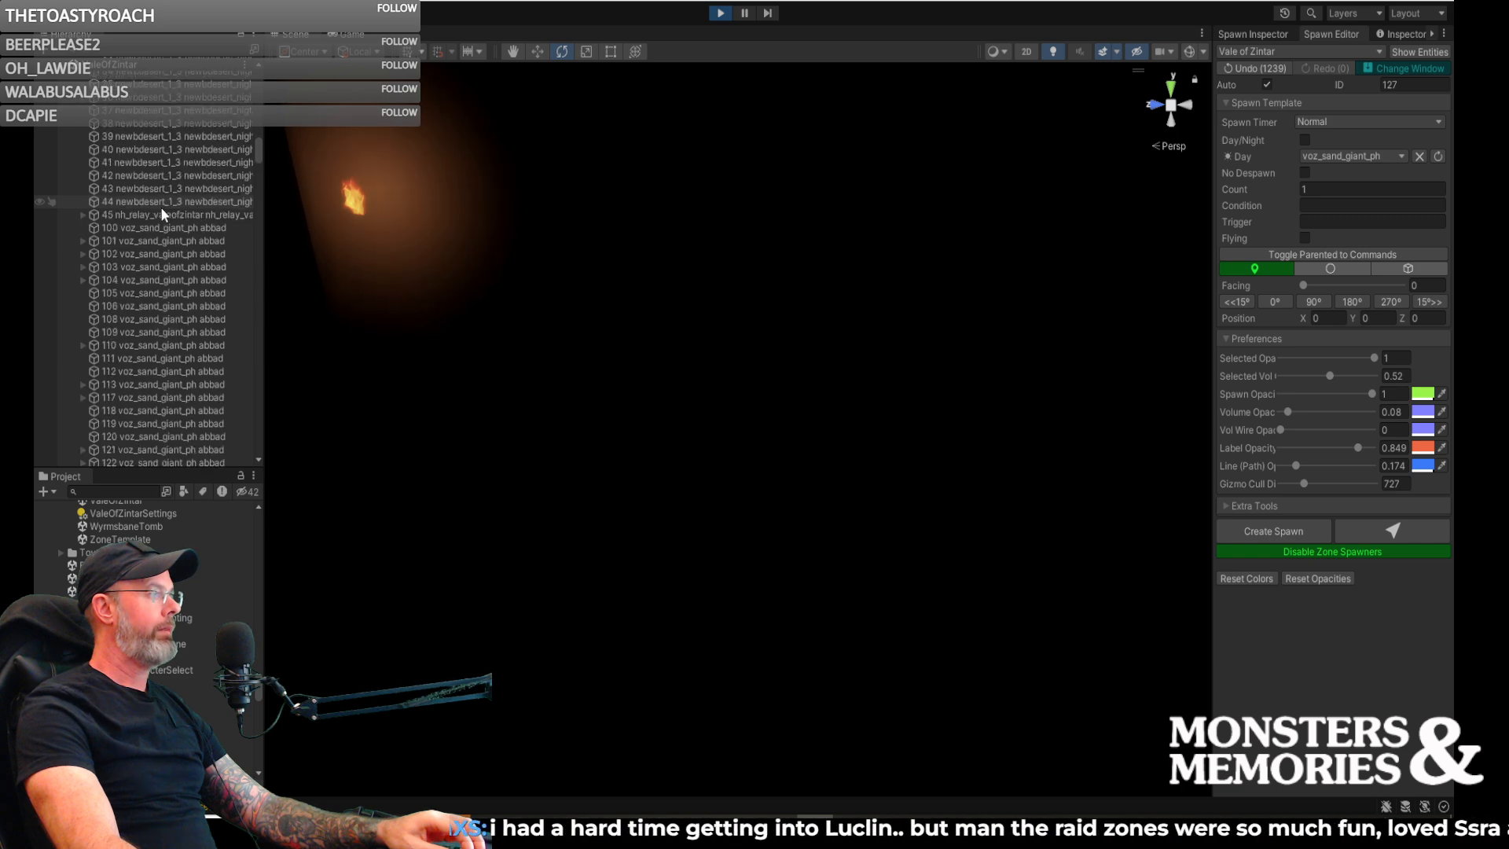
scroll(162, 208, "up", 6)
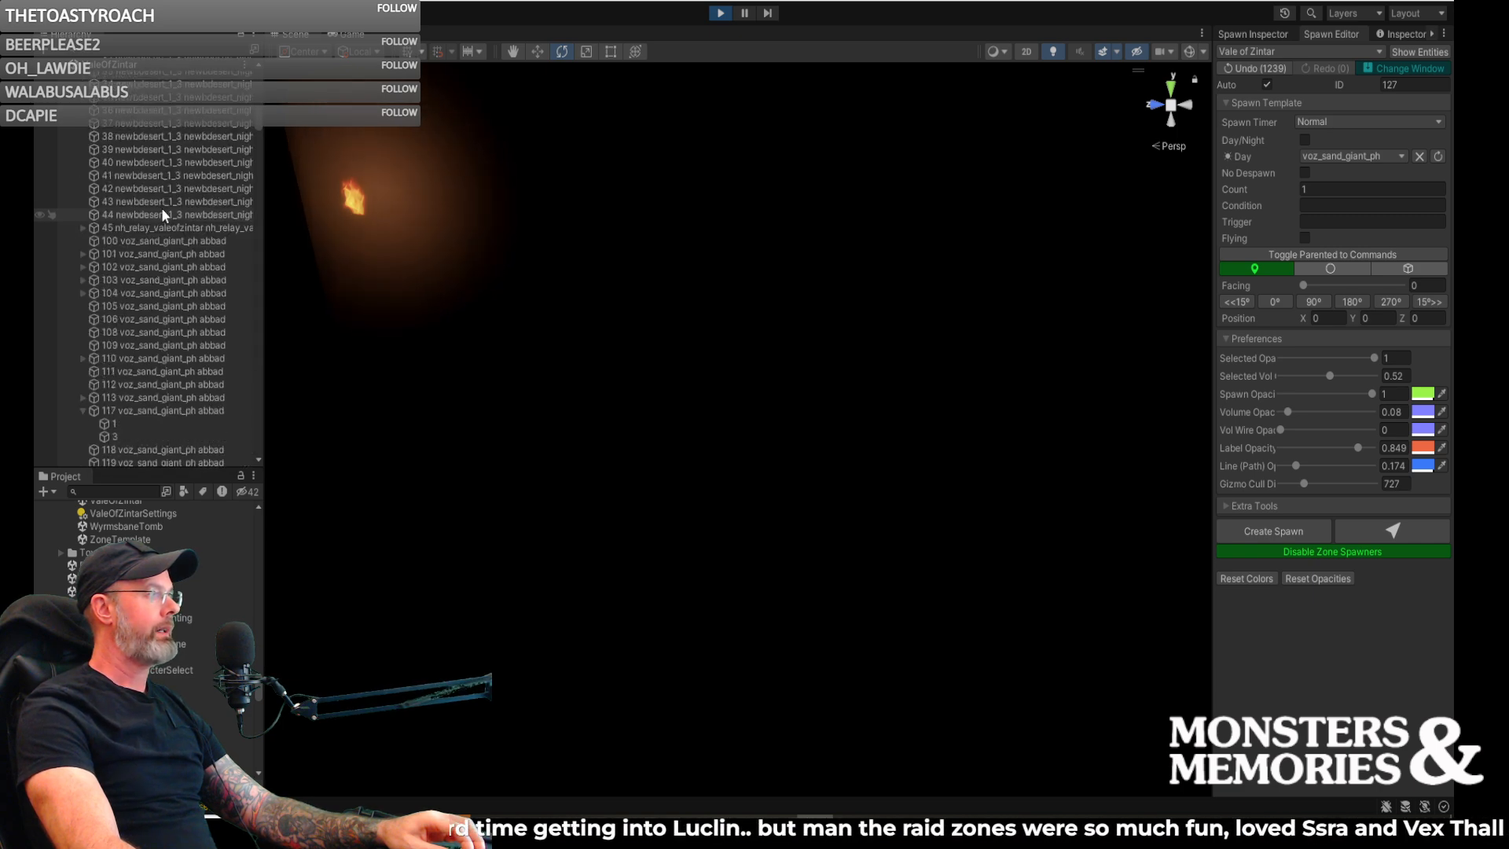
scroll(162, 207, "up", 10)
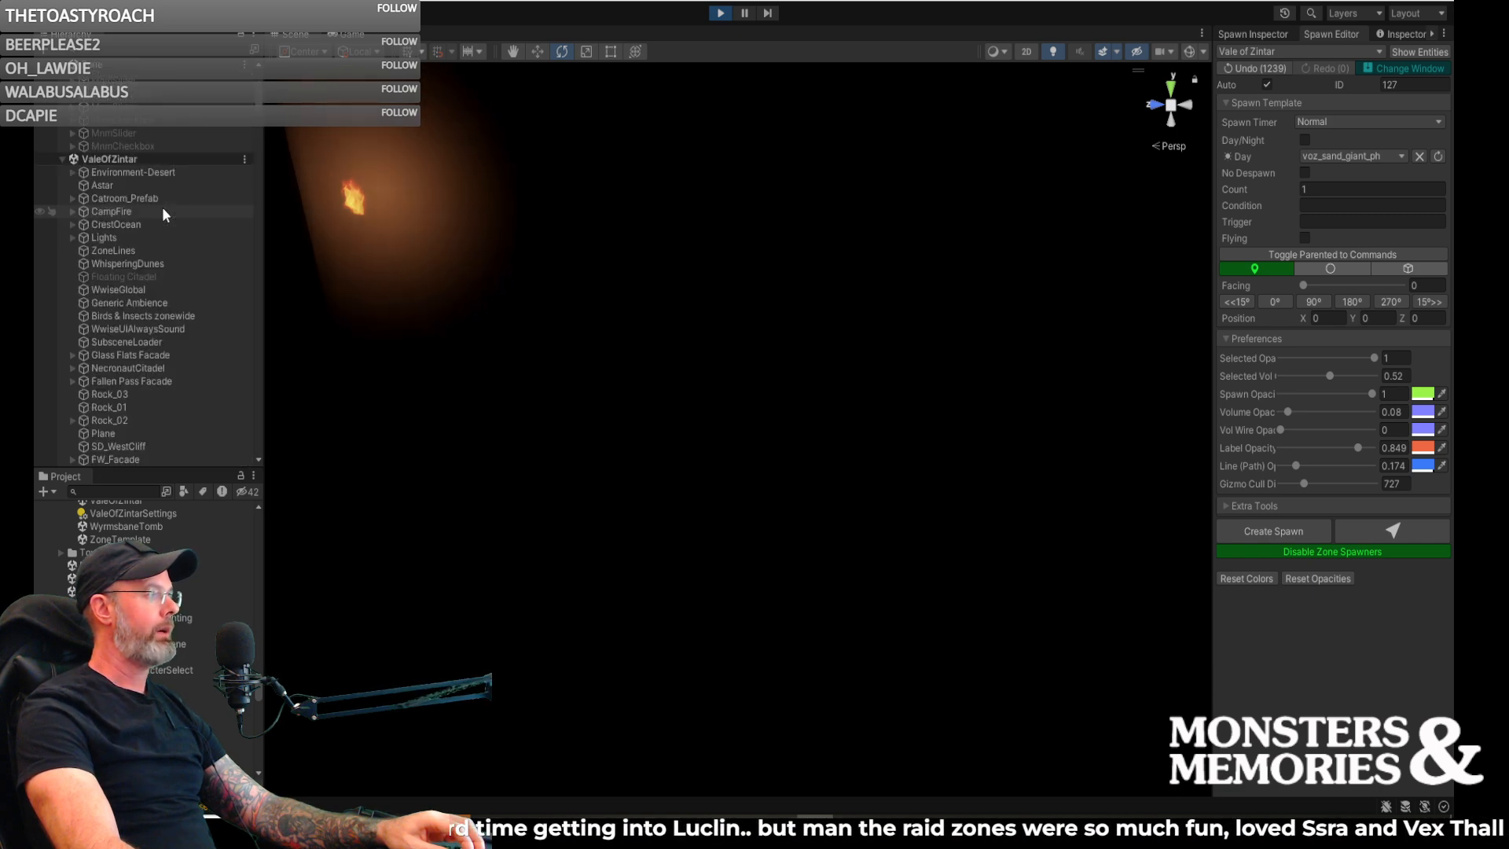
scroll(159, 209, "up", 10)
scroll(140, 173, "up", 1)
scroll(90, 271, "down", 10)
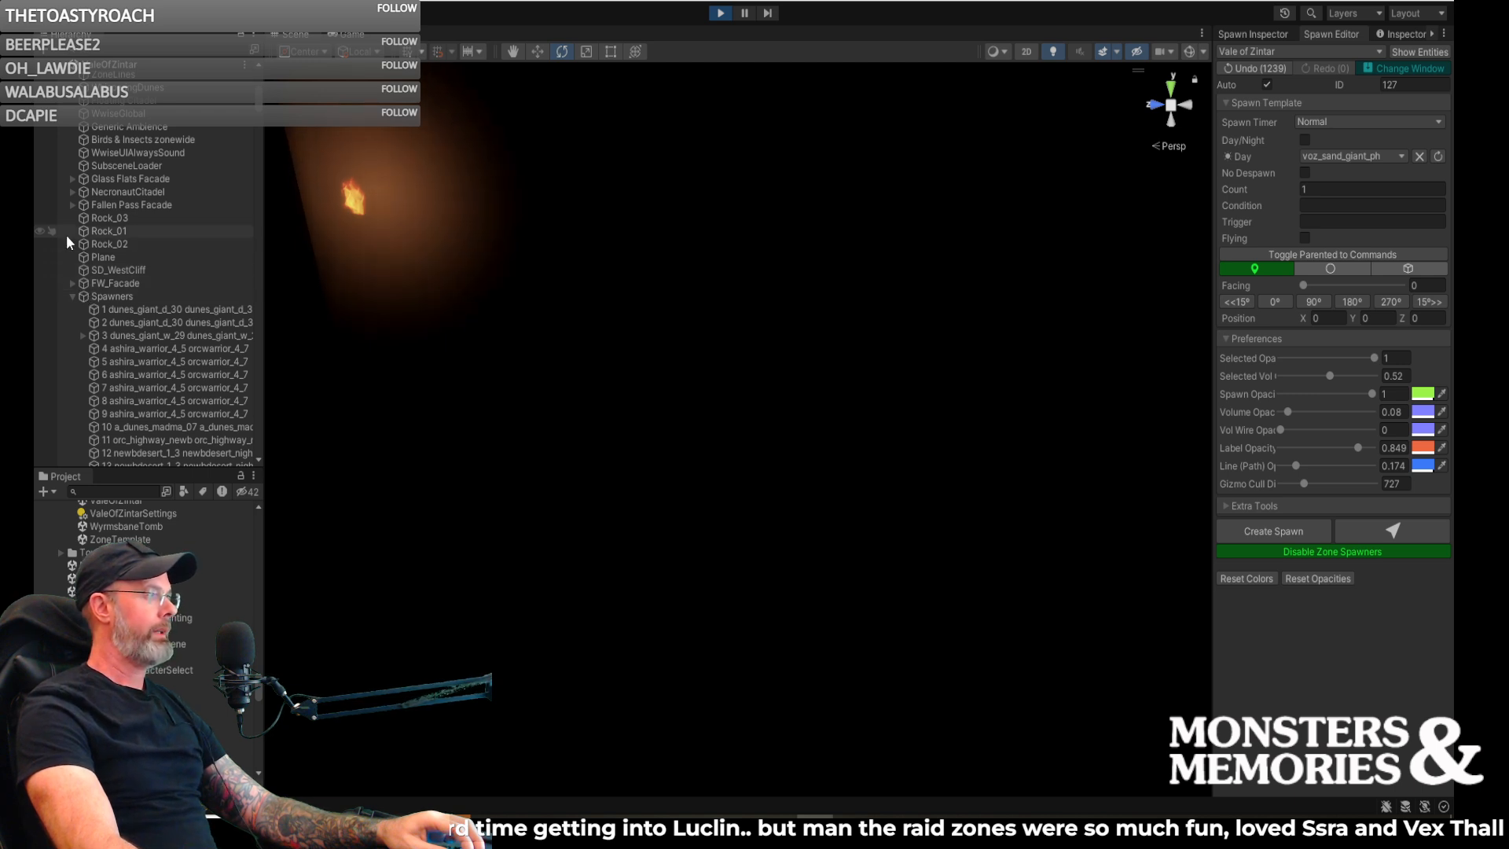
scroll(67, 234, "down", 8)
scroll(68, 234, "down", 10)
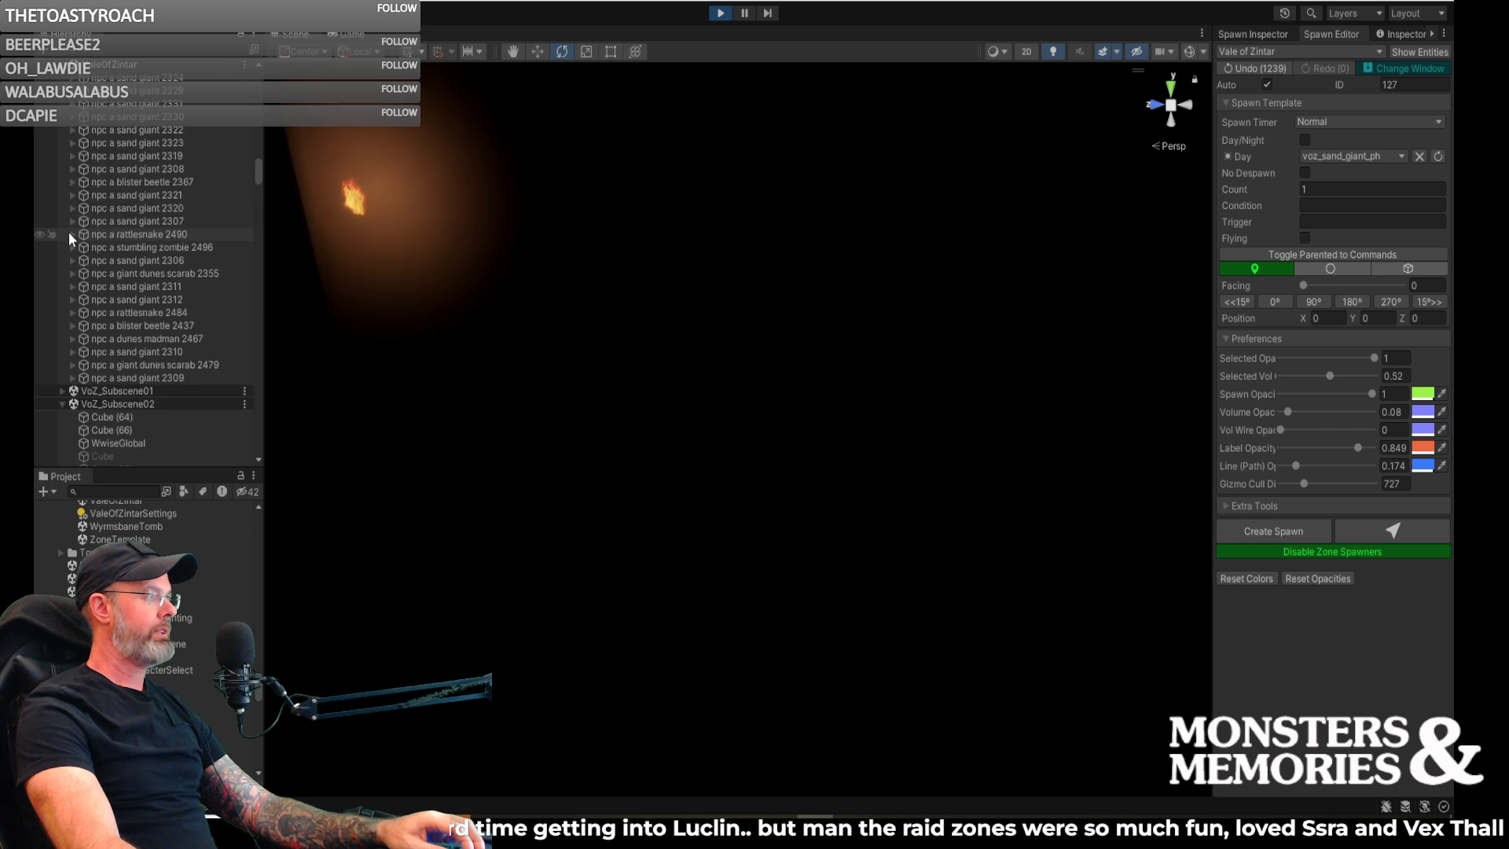
scroll(68, 233, "down", 6)
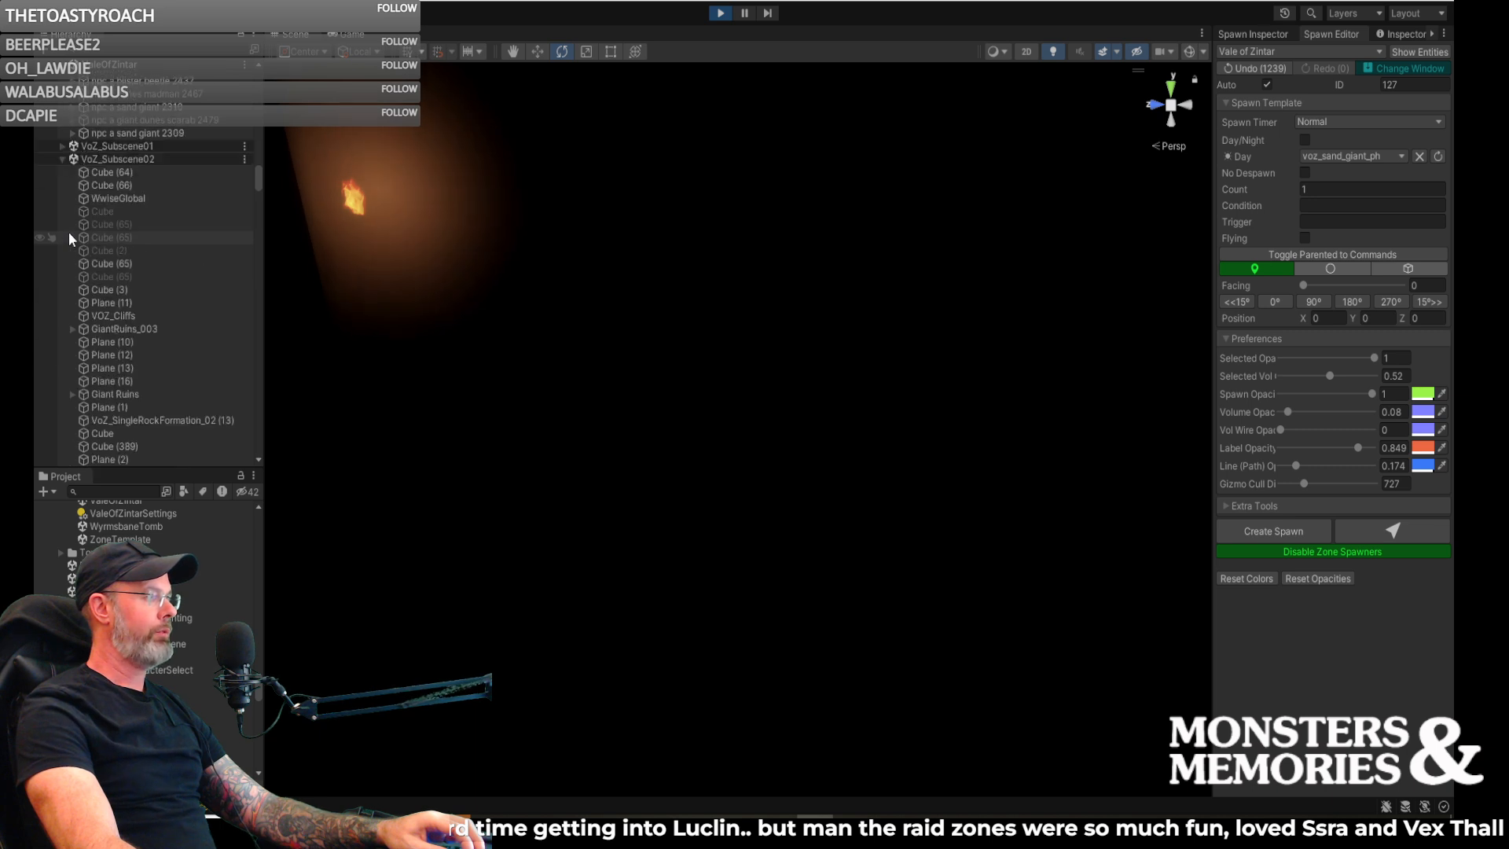
left_click(61, 146)
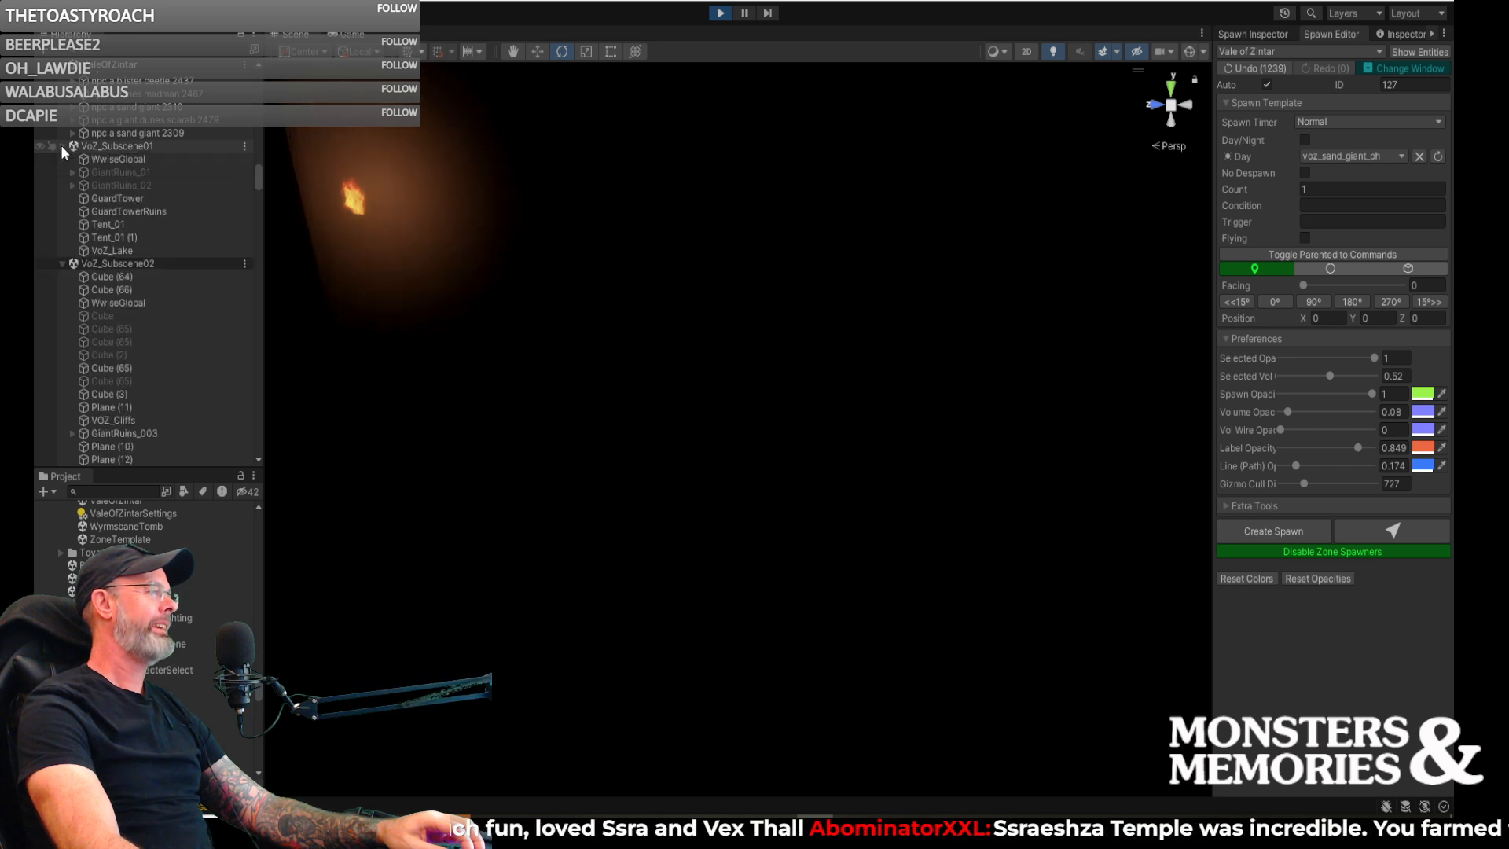
left_click(61, 146)
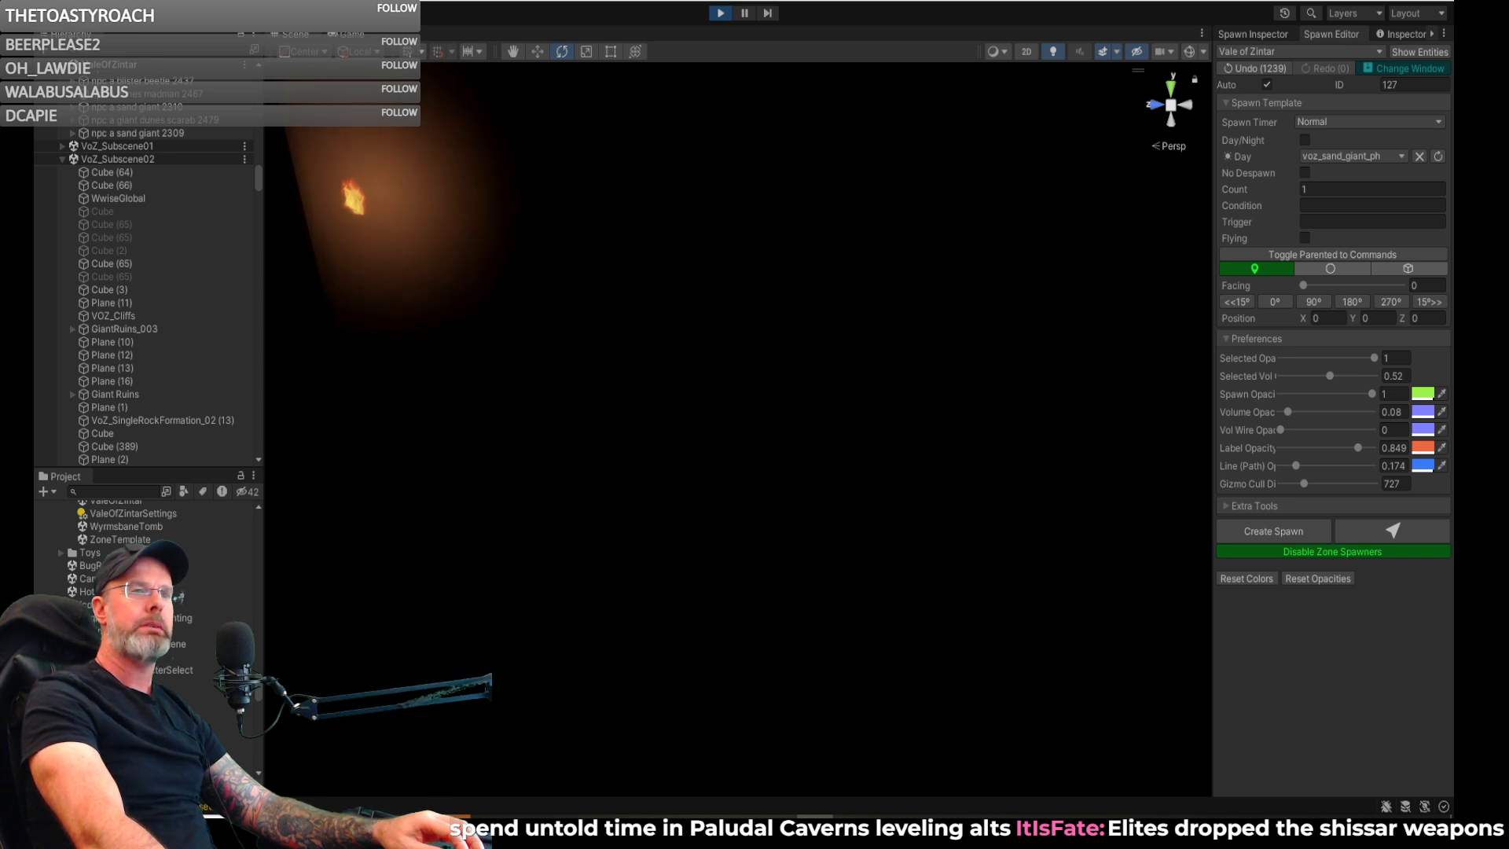
right_click_drag(837, 271, 737, 275)
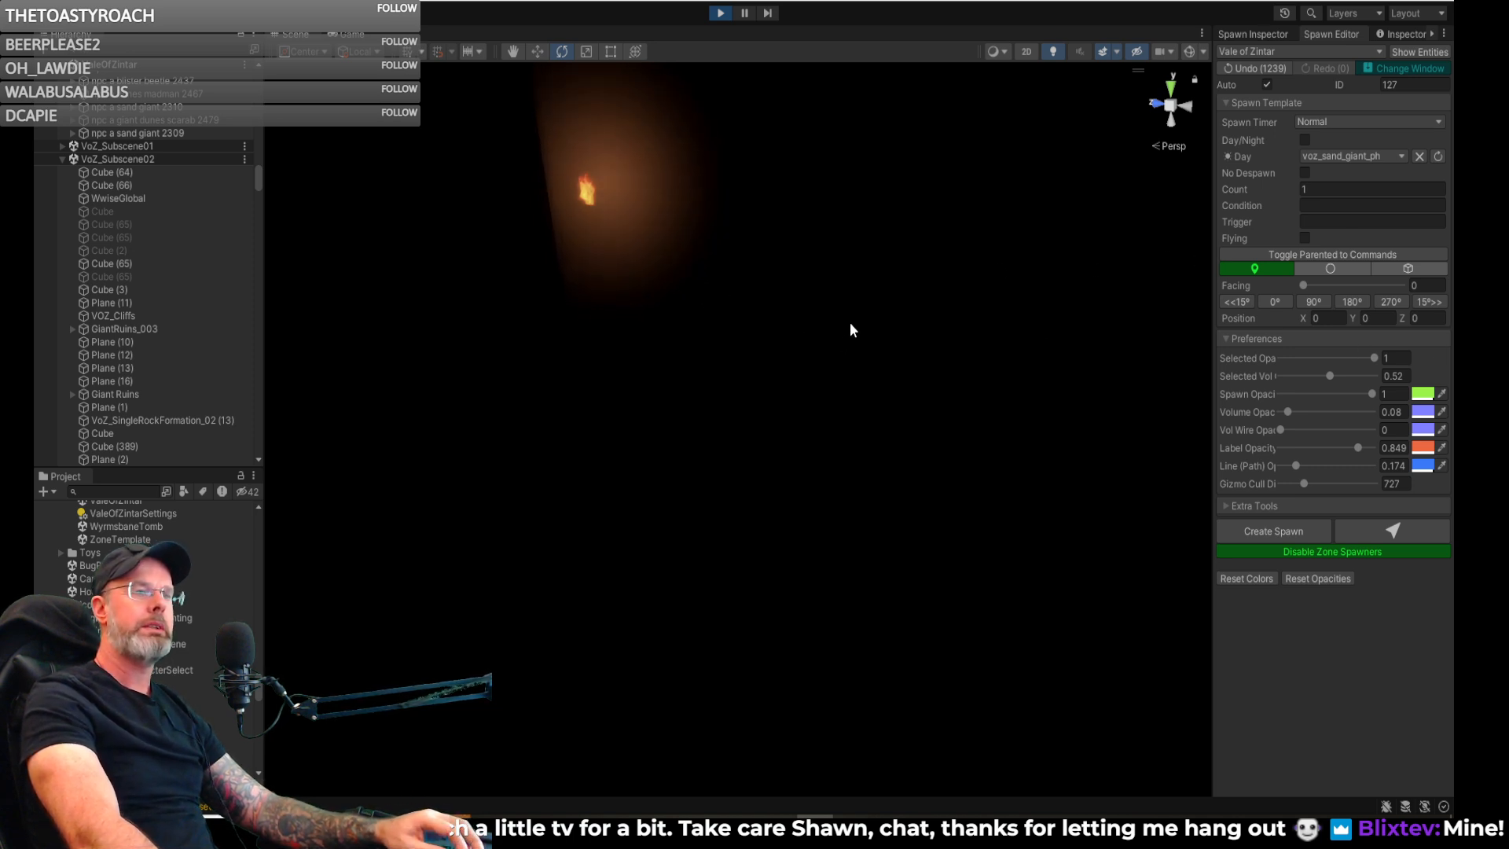
mouse_move(734, 305)
right_mouse_down()
mouse_move(763, 278)
mouse_move(778, 304)
mouse_move(748, 309)
right_mouse_up()
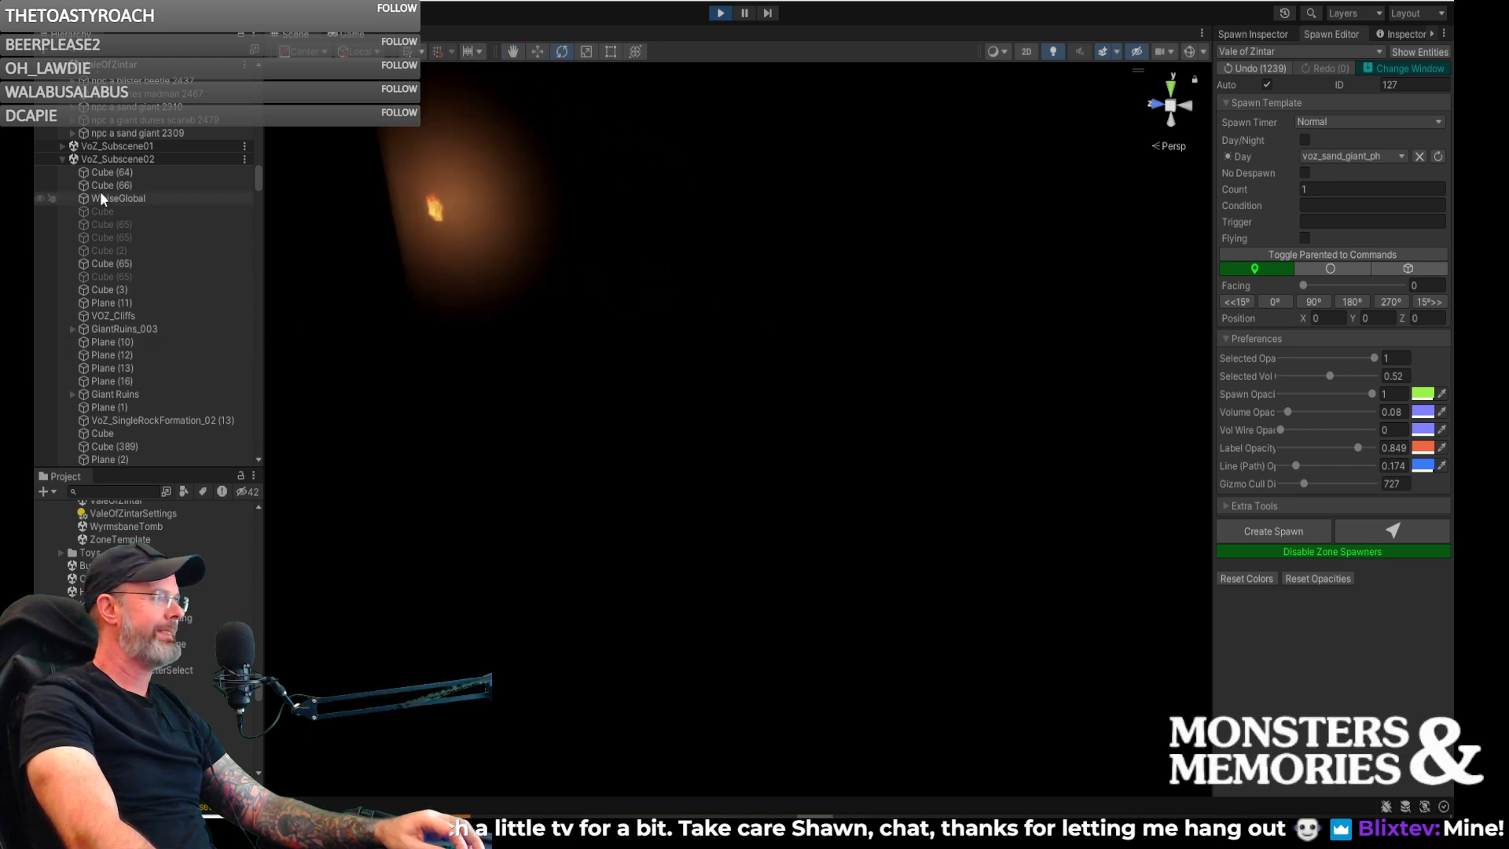
- Filter the scene hierarchy for "volume" and select the Post Processing Volumes object under VoZ_Subscene02
scroll(96, 284, "down", 15)
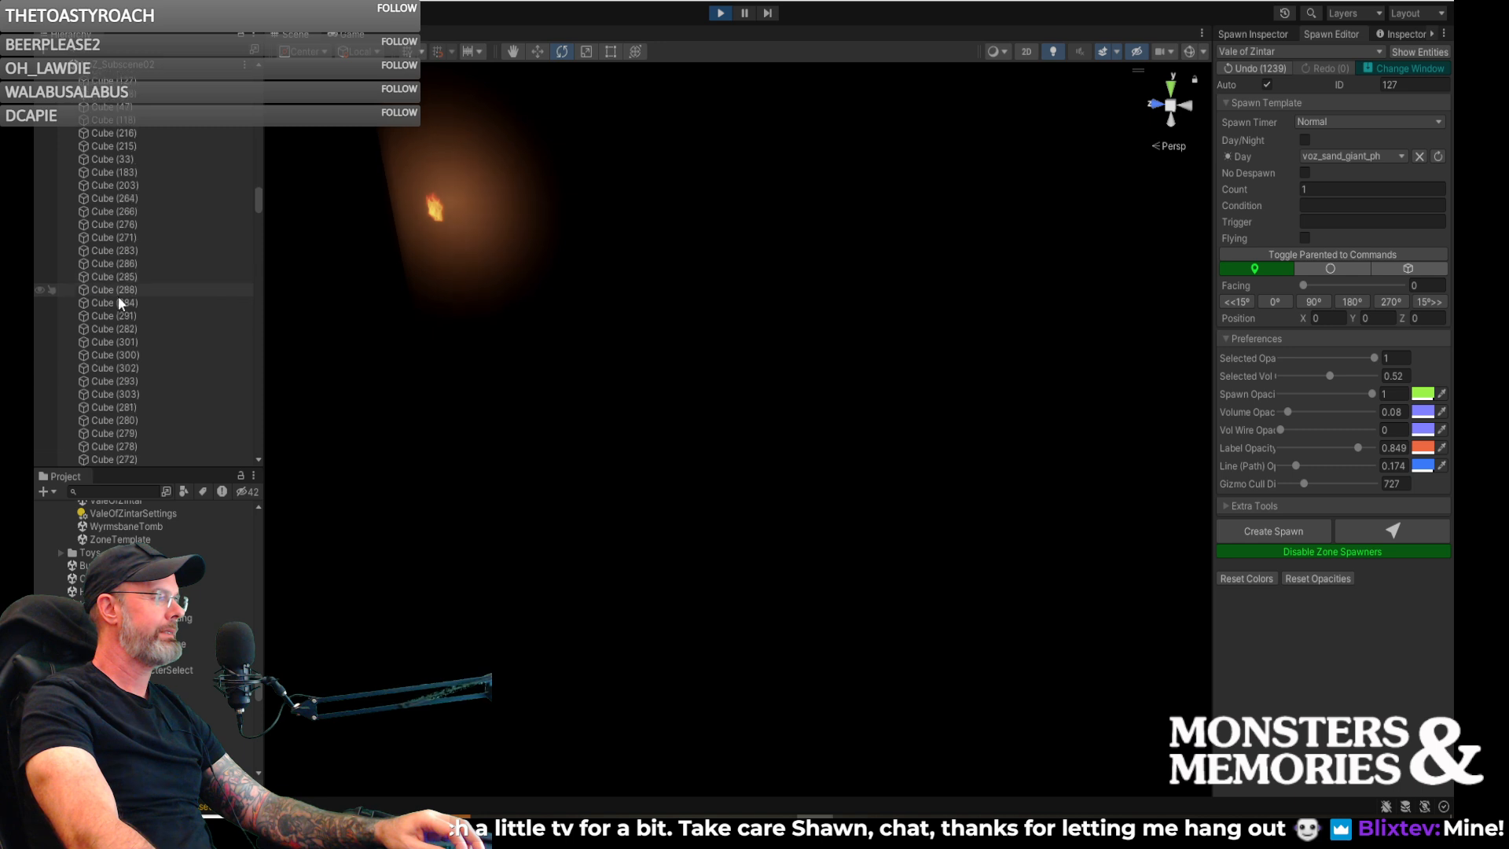
left_click_drag(258, 208, 258, 414)
left_click(135, 45)
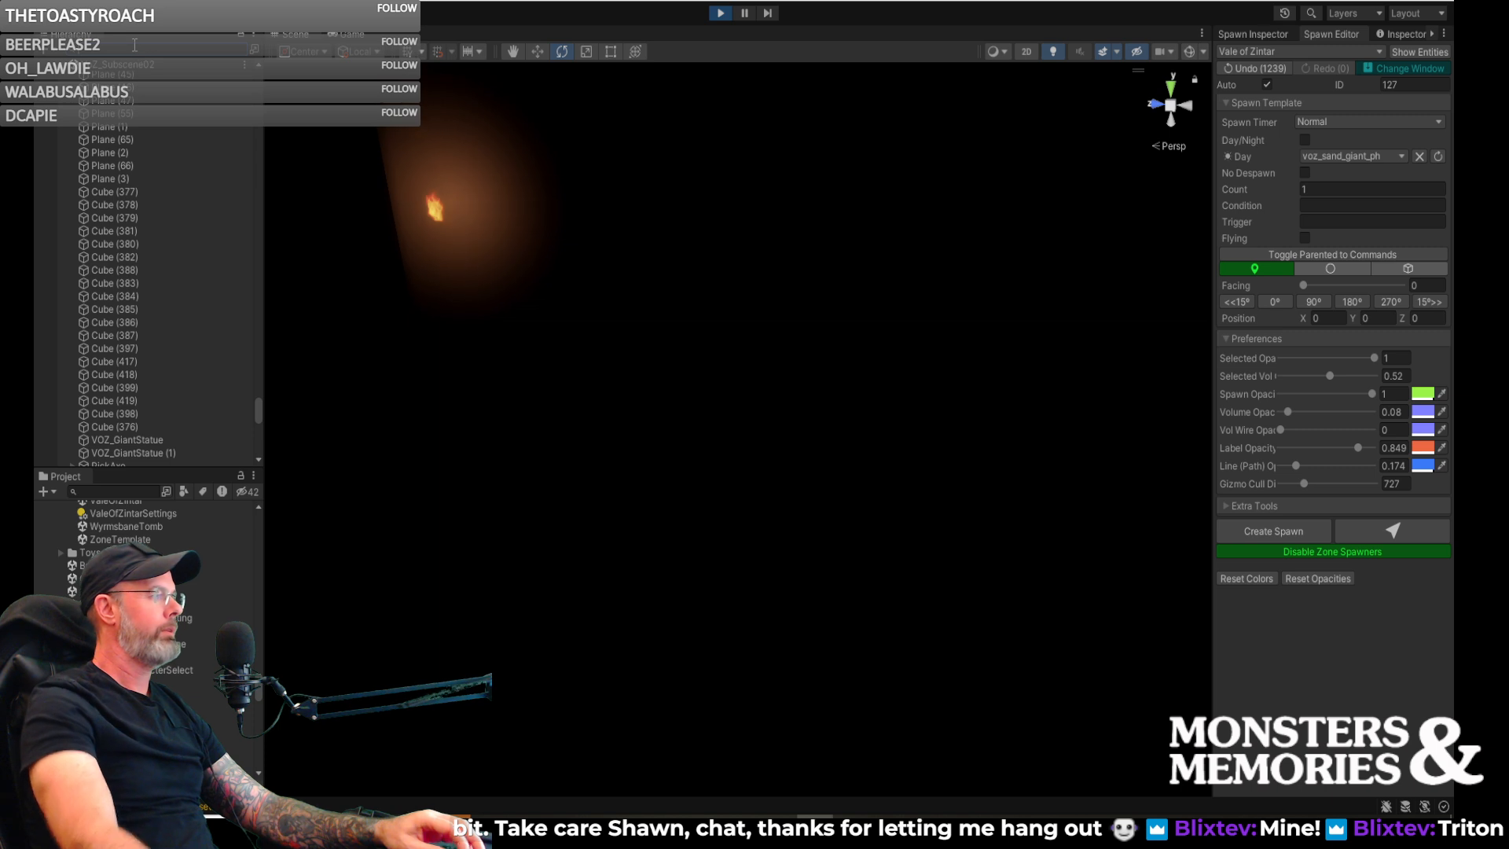
type("tolume")
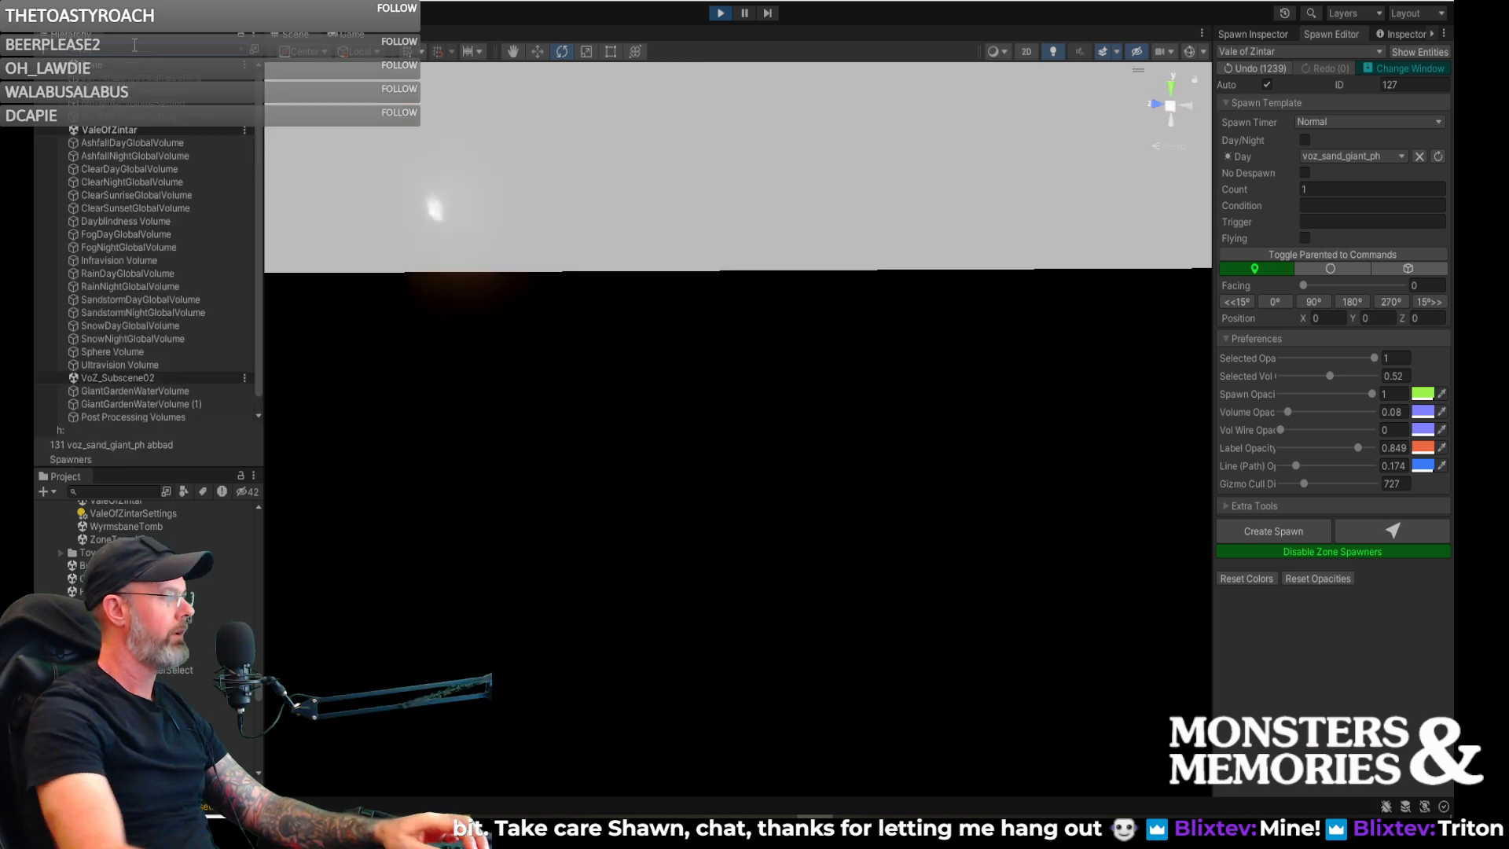
scroll(145, 314, "down", 1)
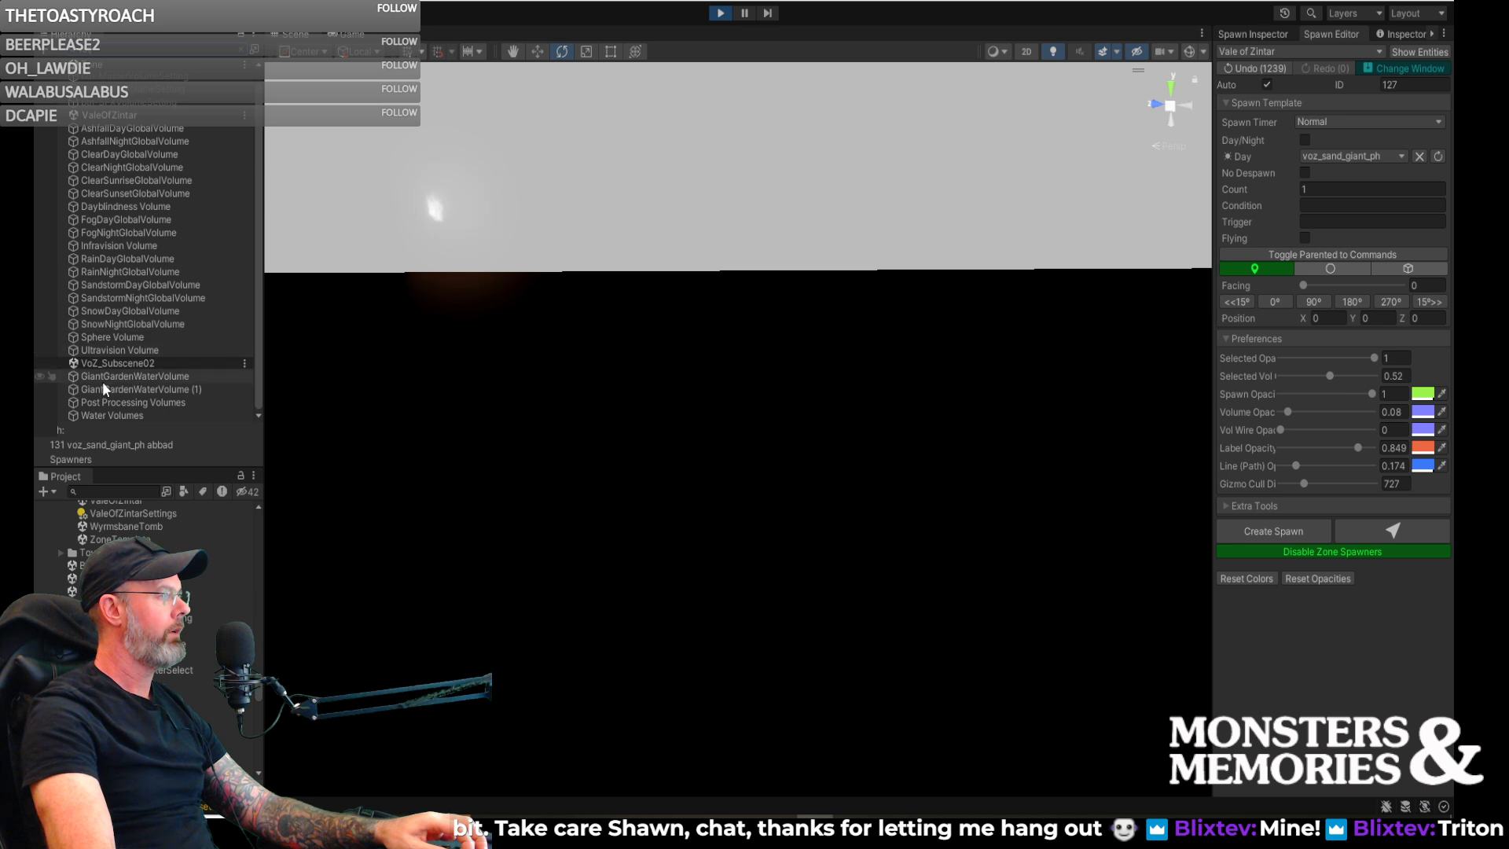
left_click(103, 402)
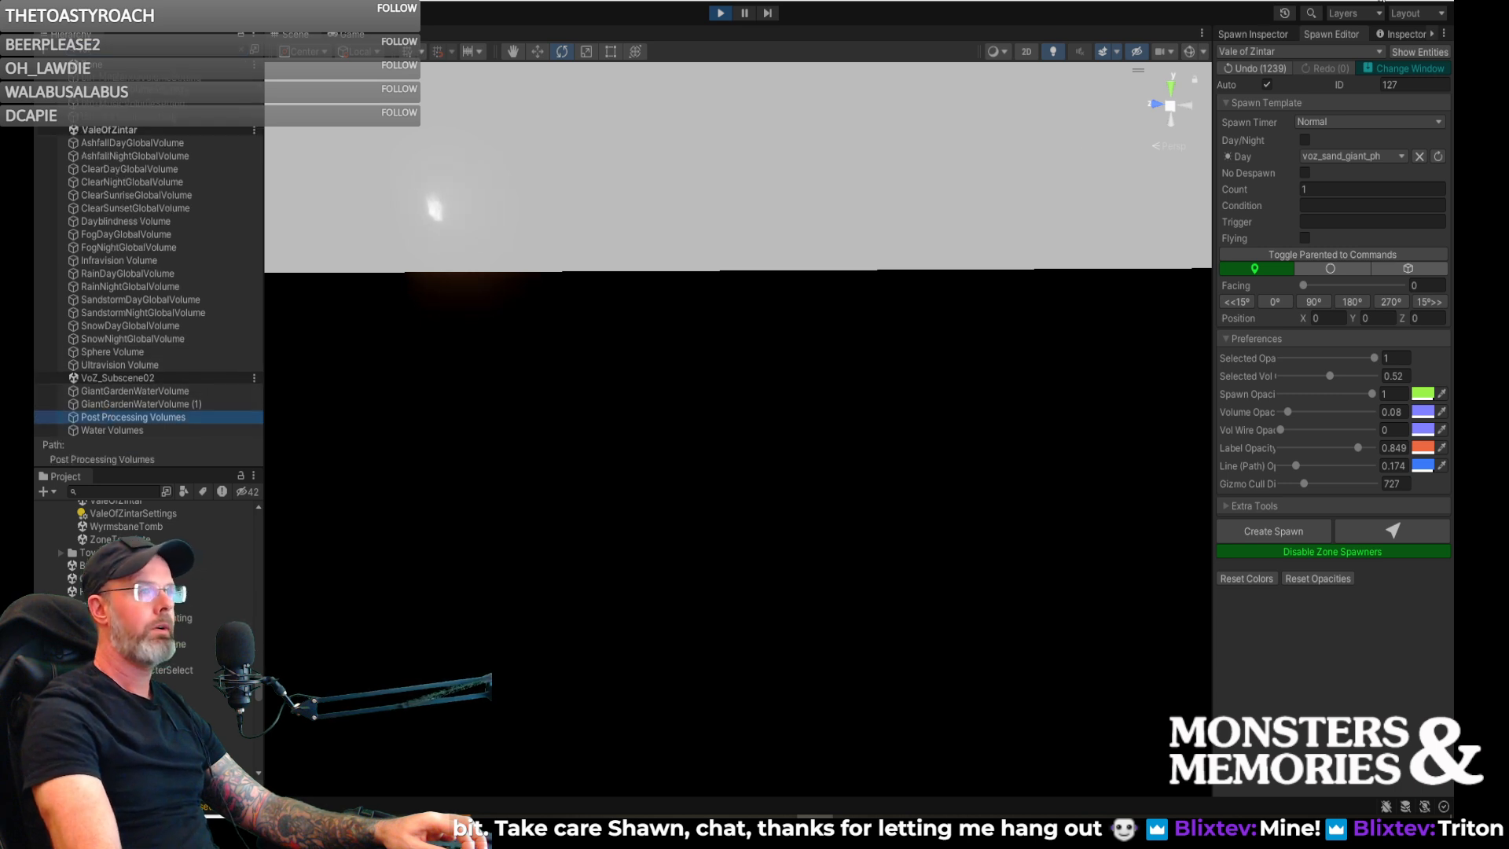
- Deactivate the Post Processing Volumes object under VoZ_Subscene02 and clear the scene hierarchy filter
left_click(1401, 30)
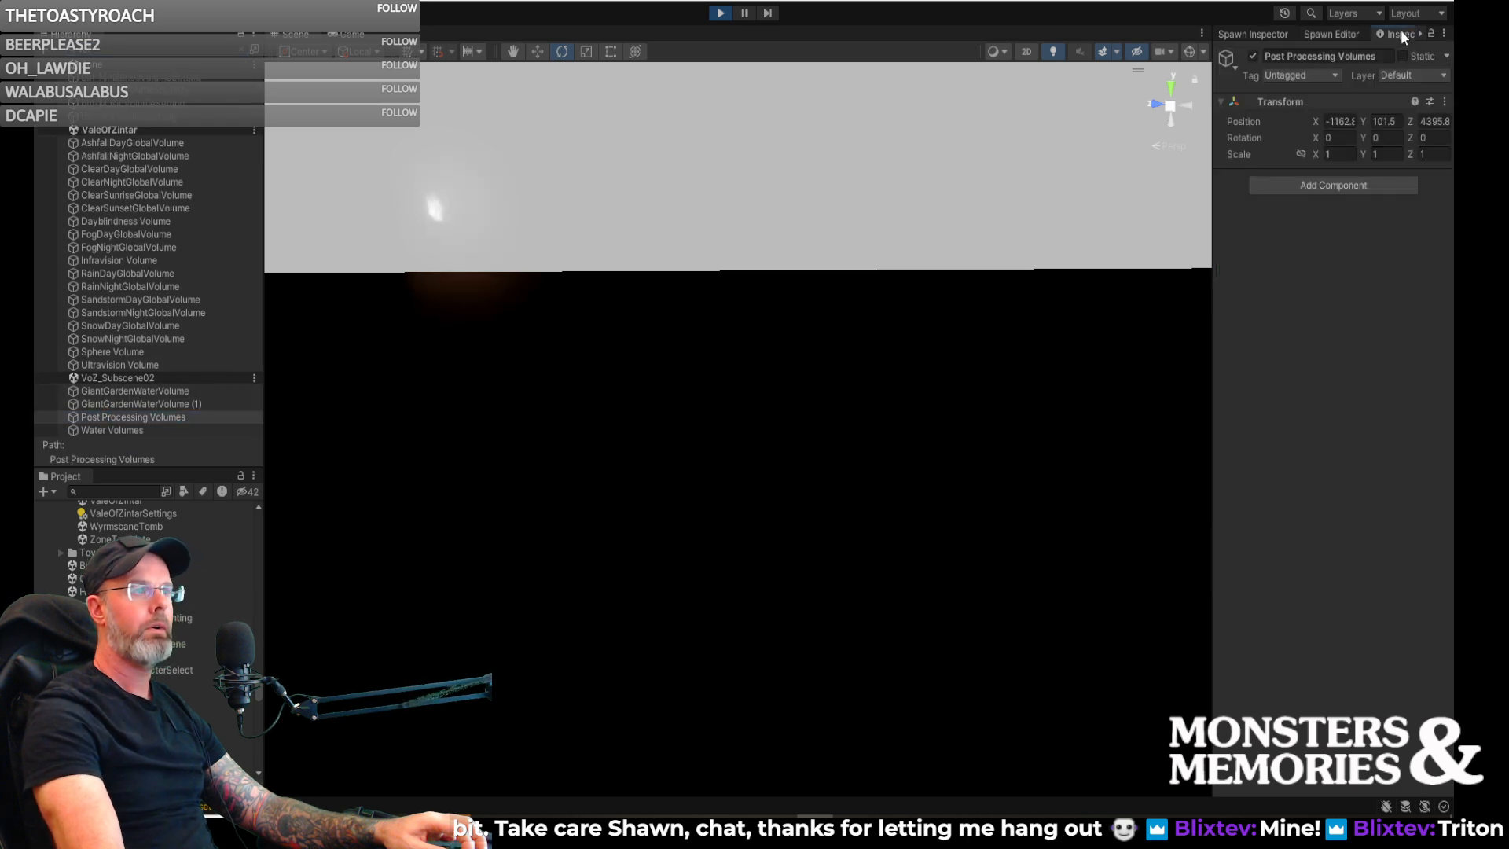
left_click(1253, 57)
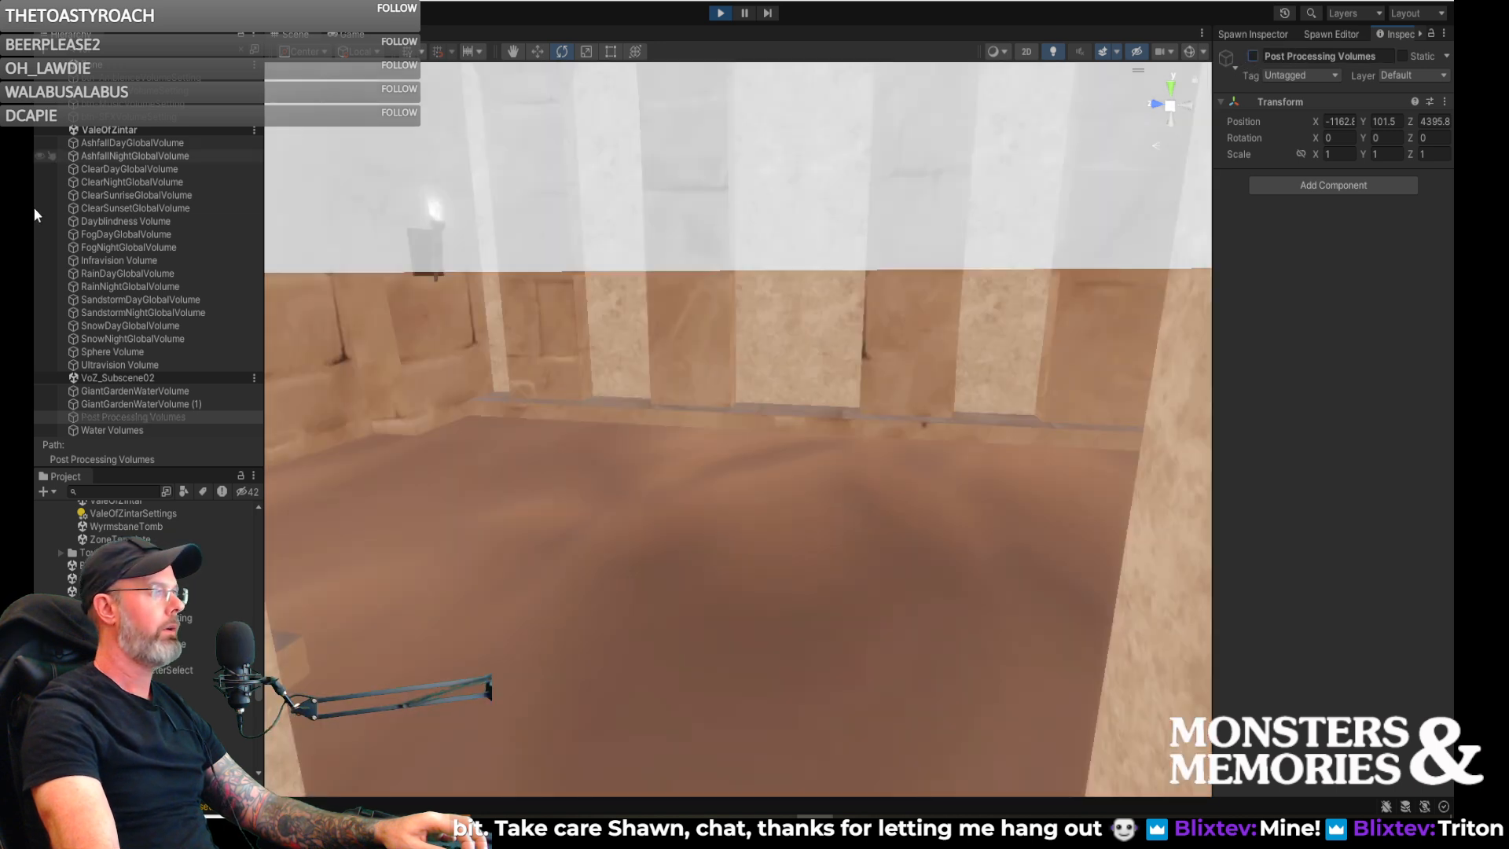
left_click(243, 52)
left_click(350, 35)
- Place a new voz_sand_giant_ph spawn on the sand floor of the torch-lit temple chamber
right_click_drag(583, 256, 683, 297)
left_click(296, 35)
right_click_drag(682, 308, 318, 353)
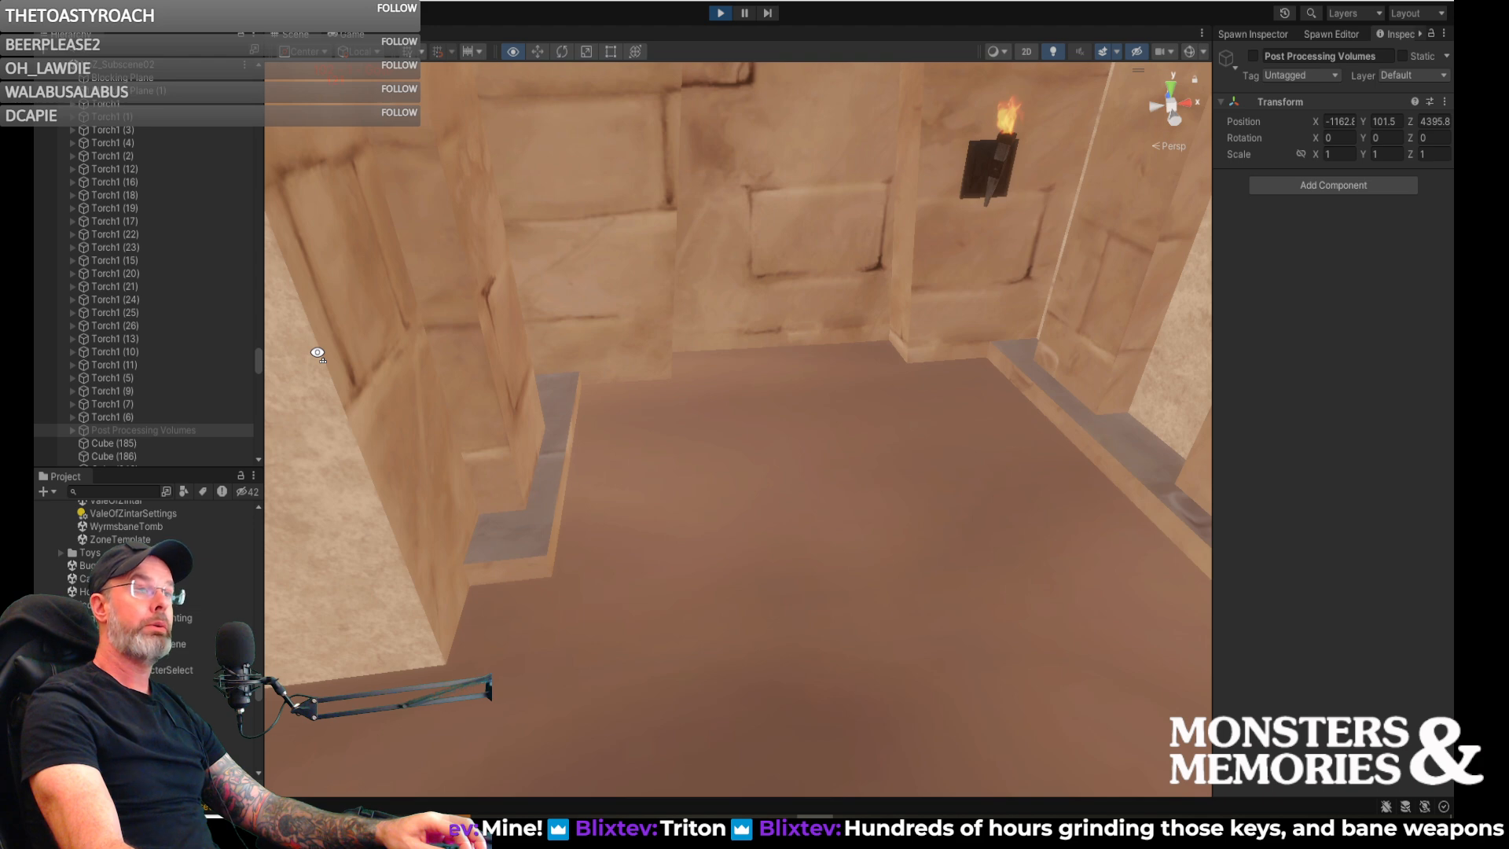
right_click_drag(433, 359, 284, 363)
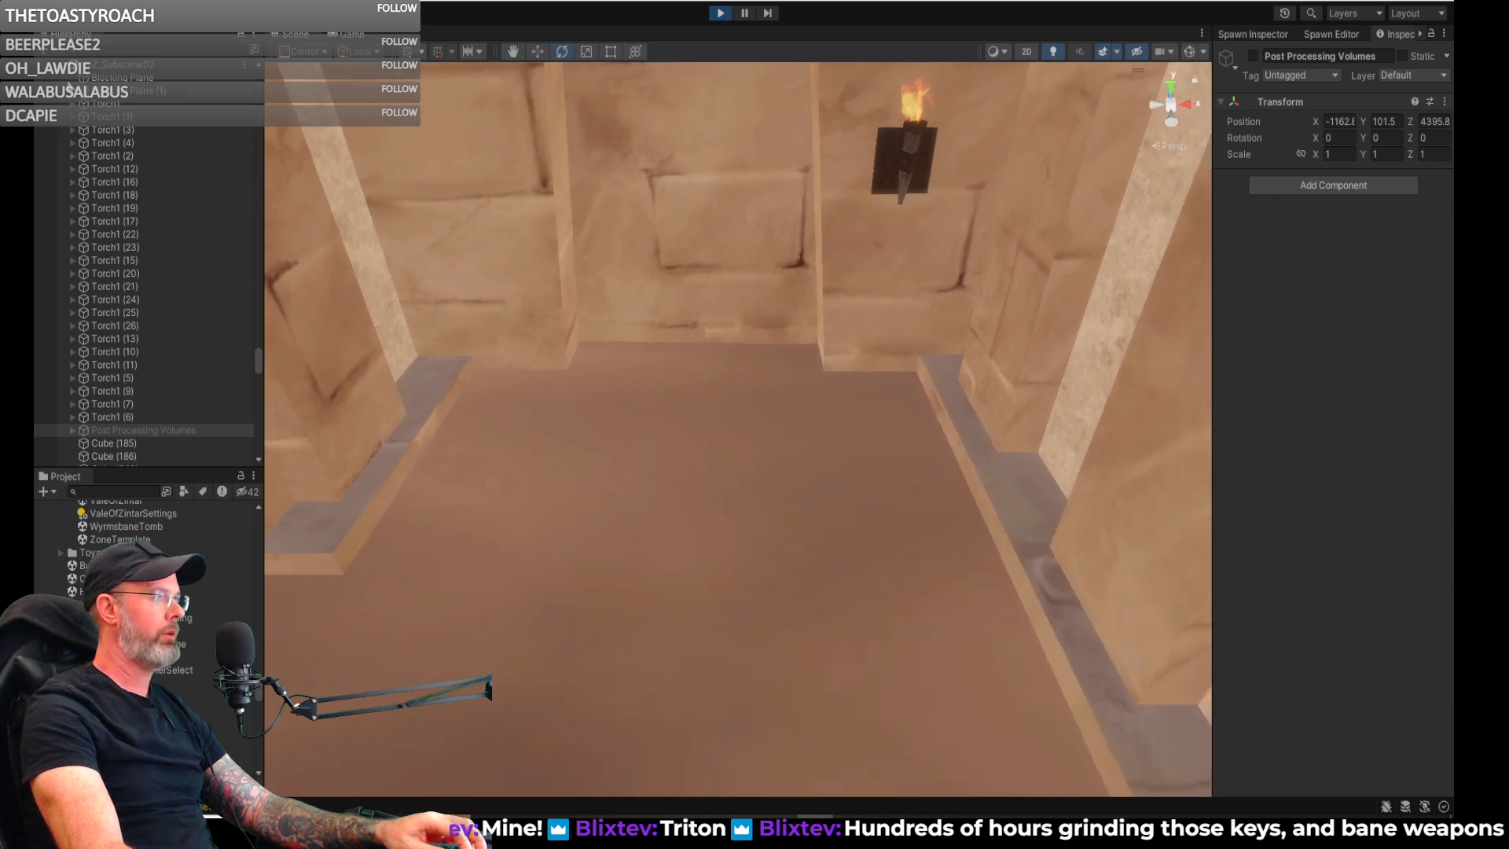
left_click(1332, 34)
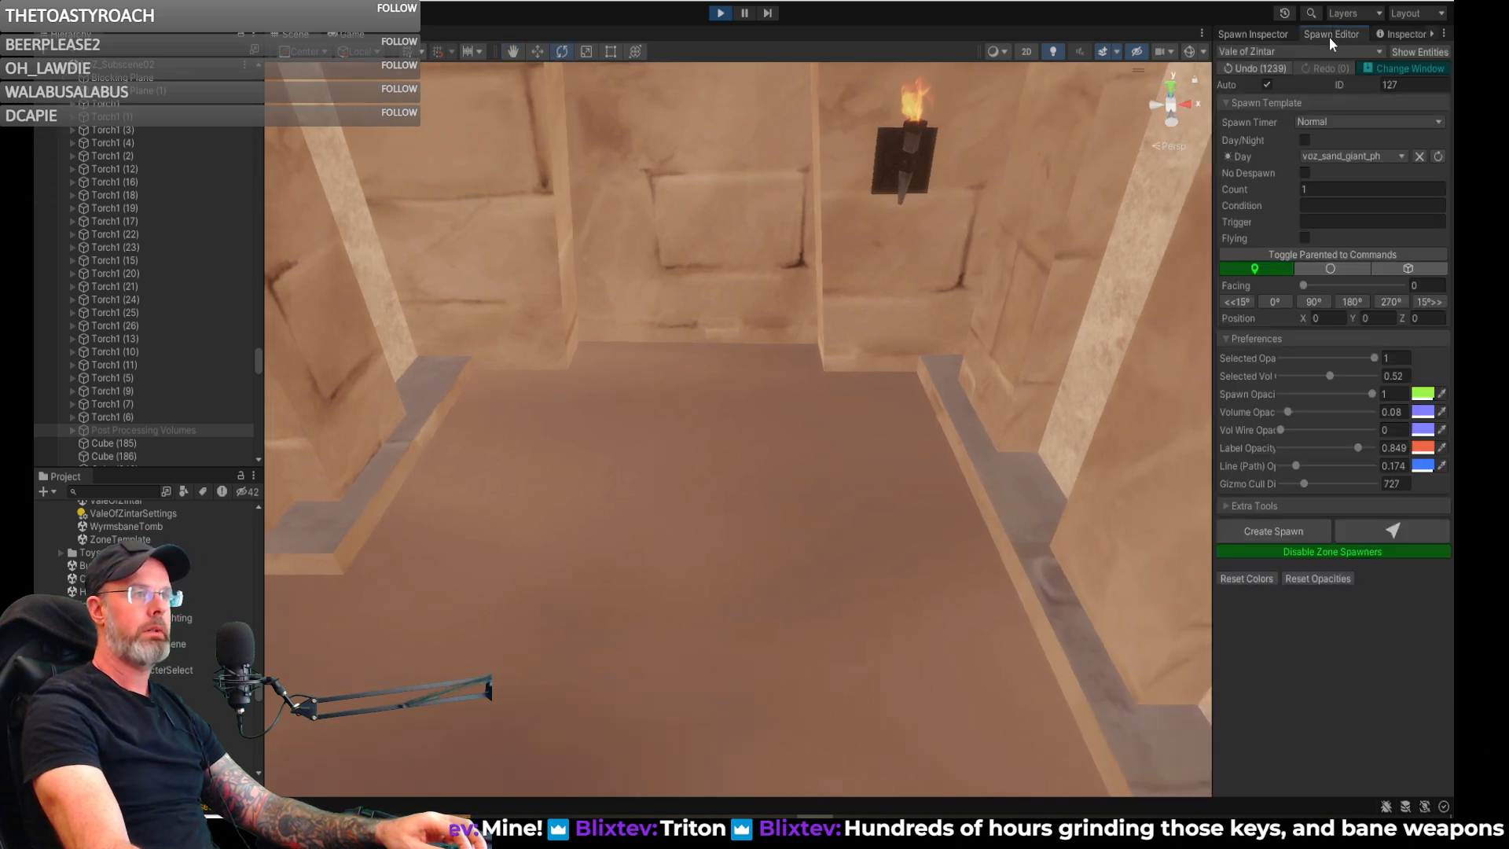
left_click(1390, 532)
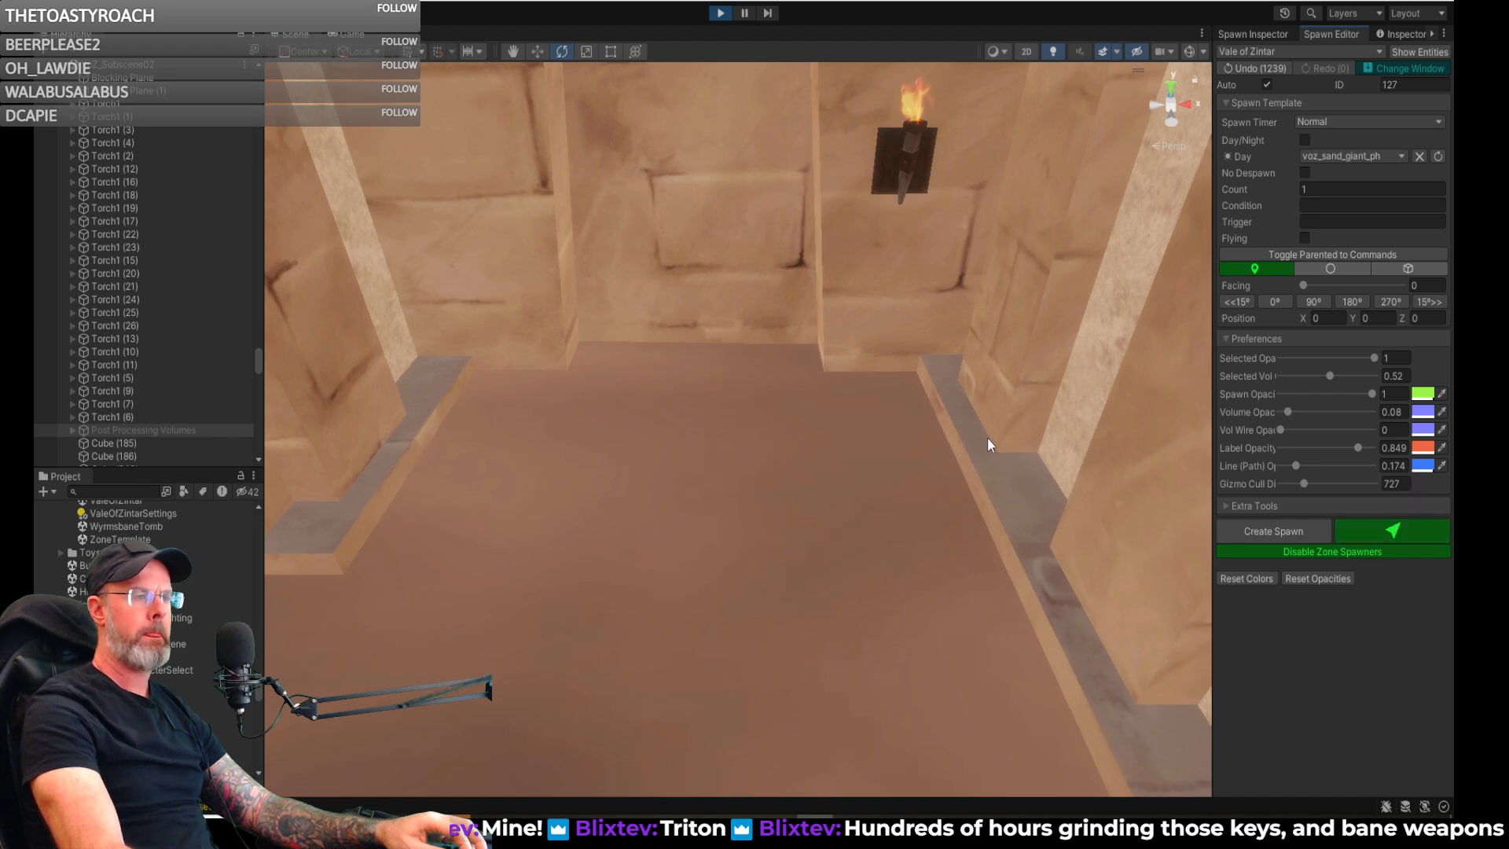
left_click(676, 450)
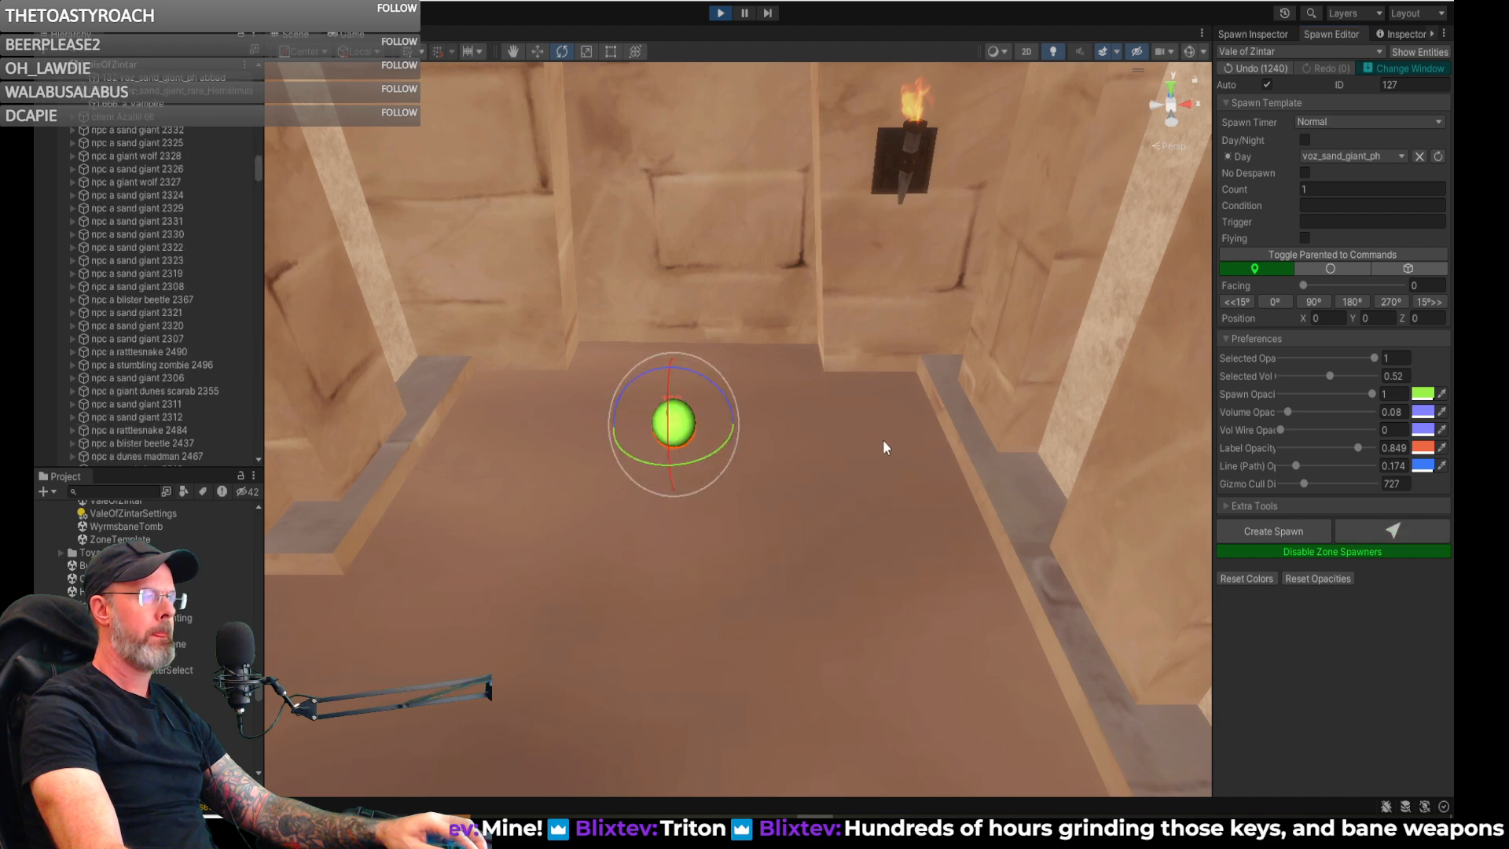
- Rotate the new sand giant spawn to a facing of 180 degrees and open its spawn settings
left_click_drag(724, 441, 456, 484)
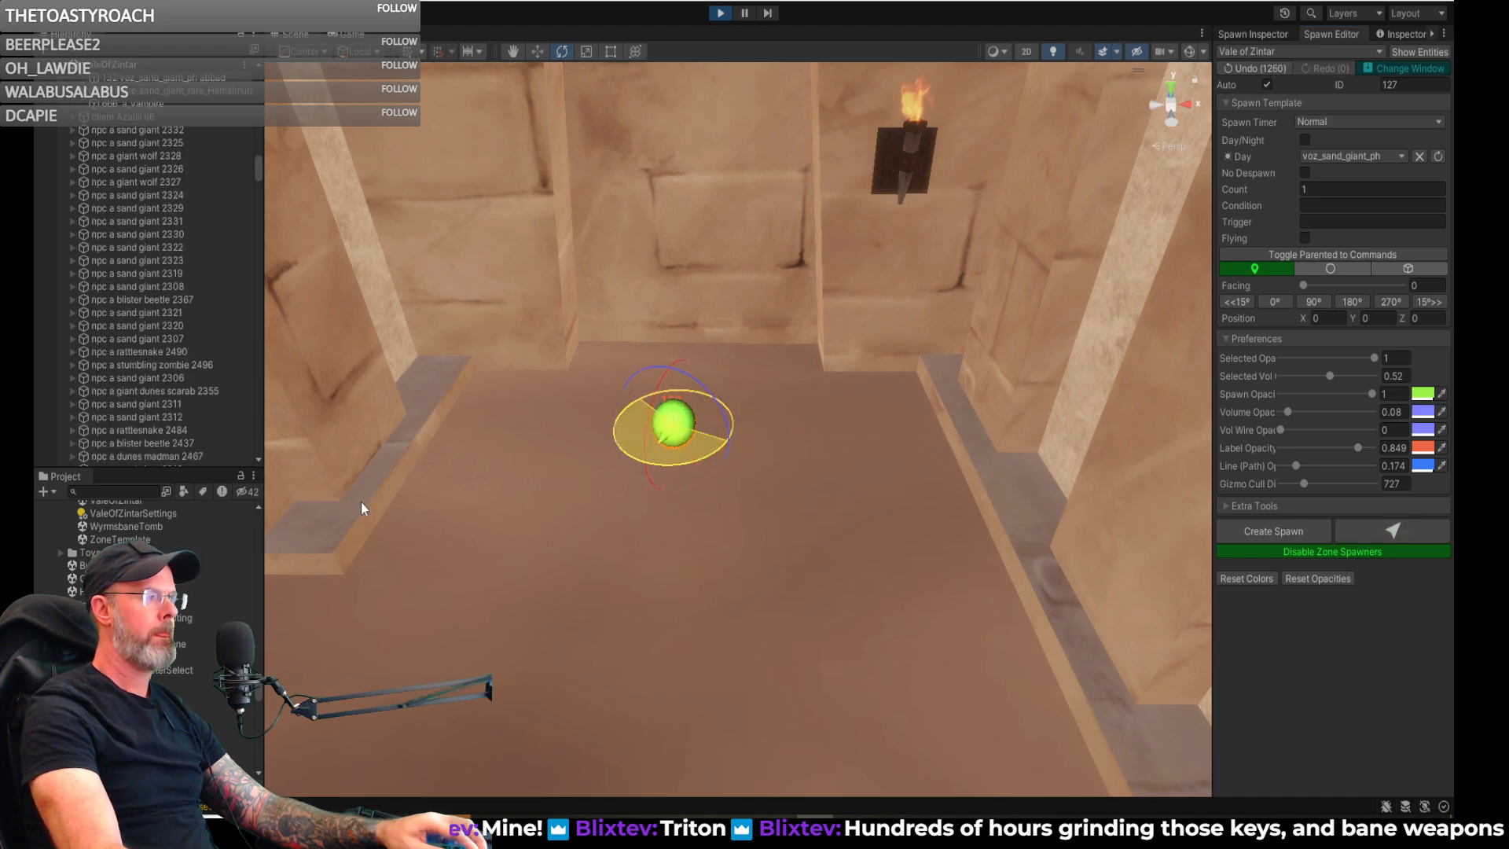
left_click_drag(452, 545, 918, 415)
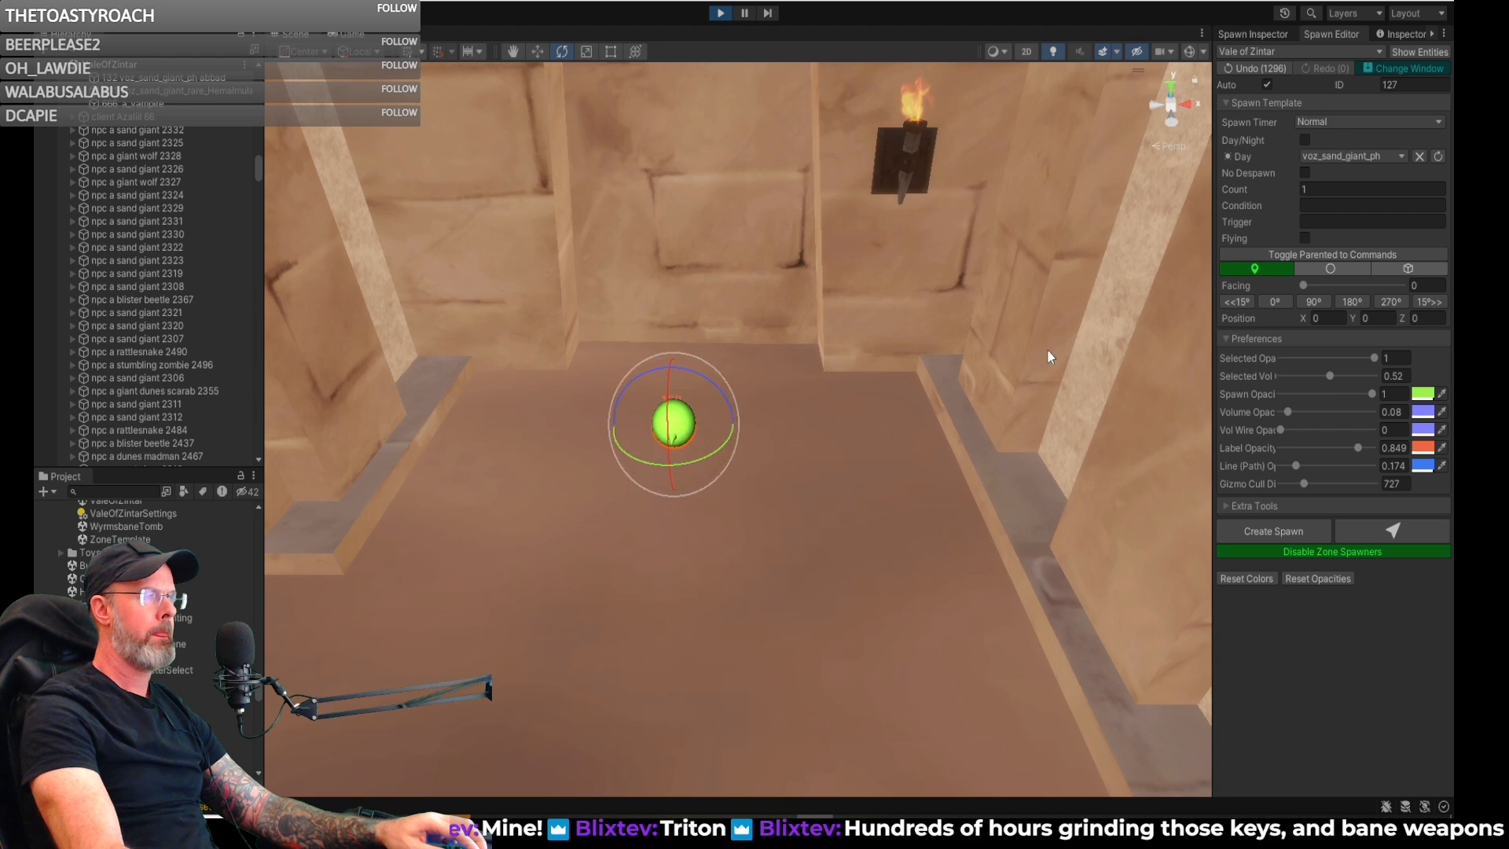
left_click(1253, 33)
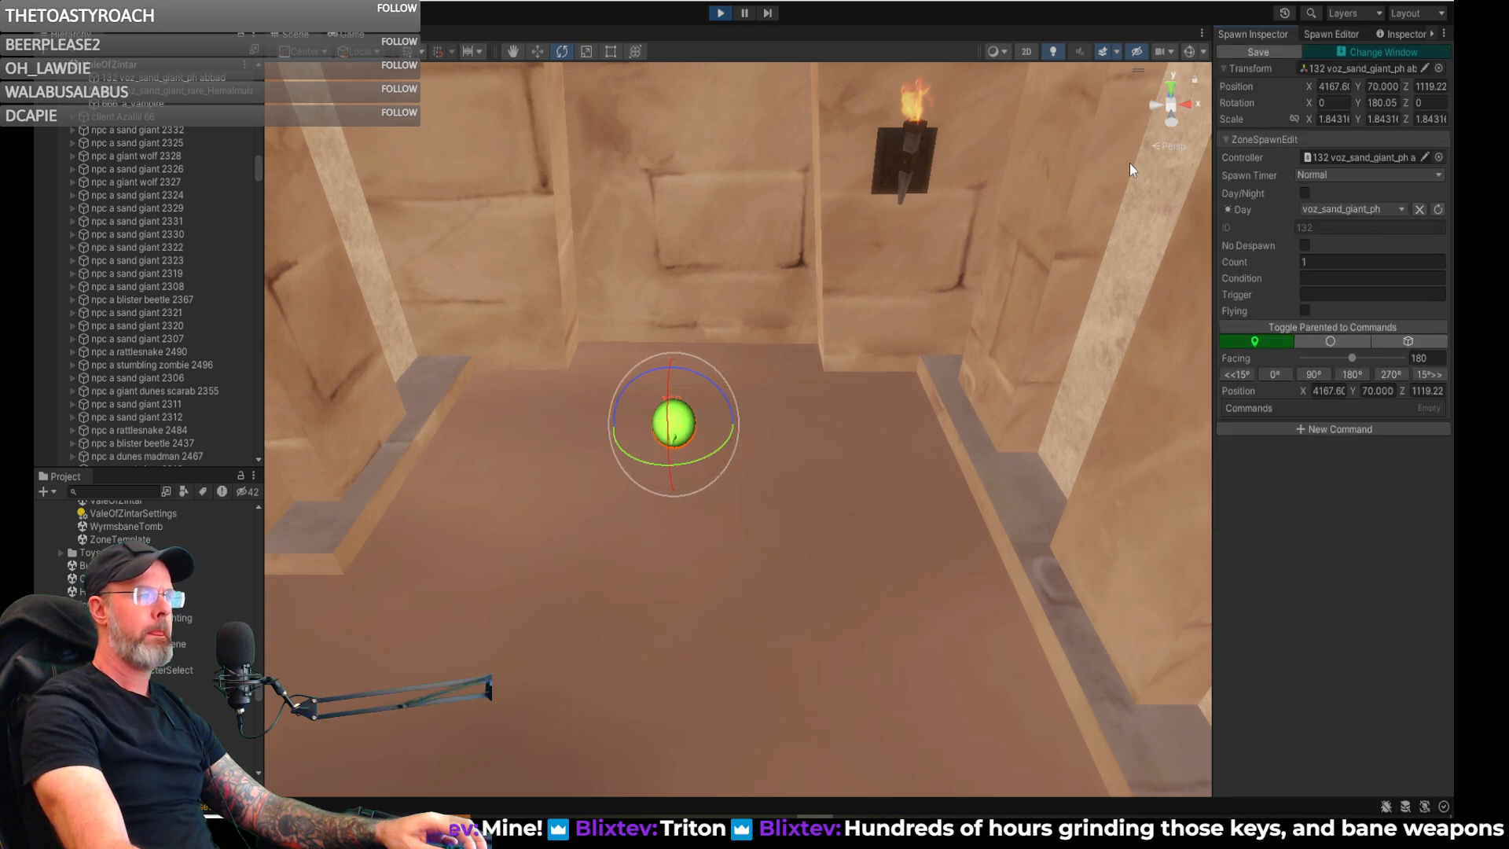
- Examine the temple entrance, the room beyond the chamber doorway and the adjoining cave tunnel around spawn 132
right_click_drag(811, 413, 418, 461)
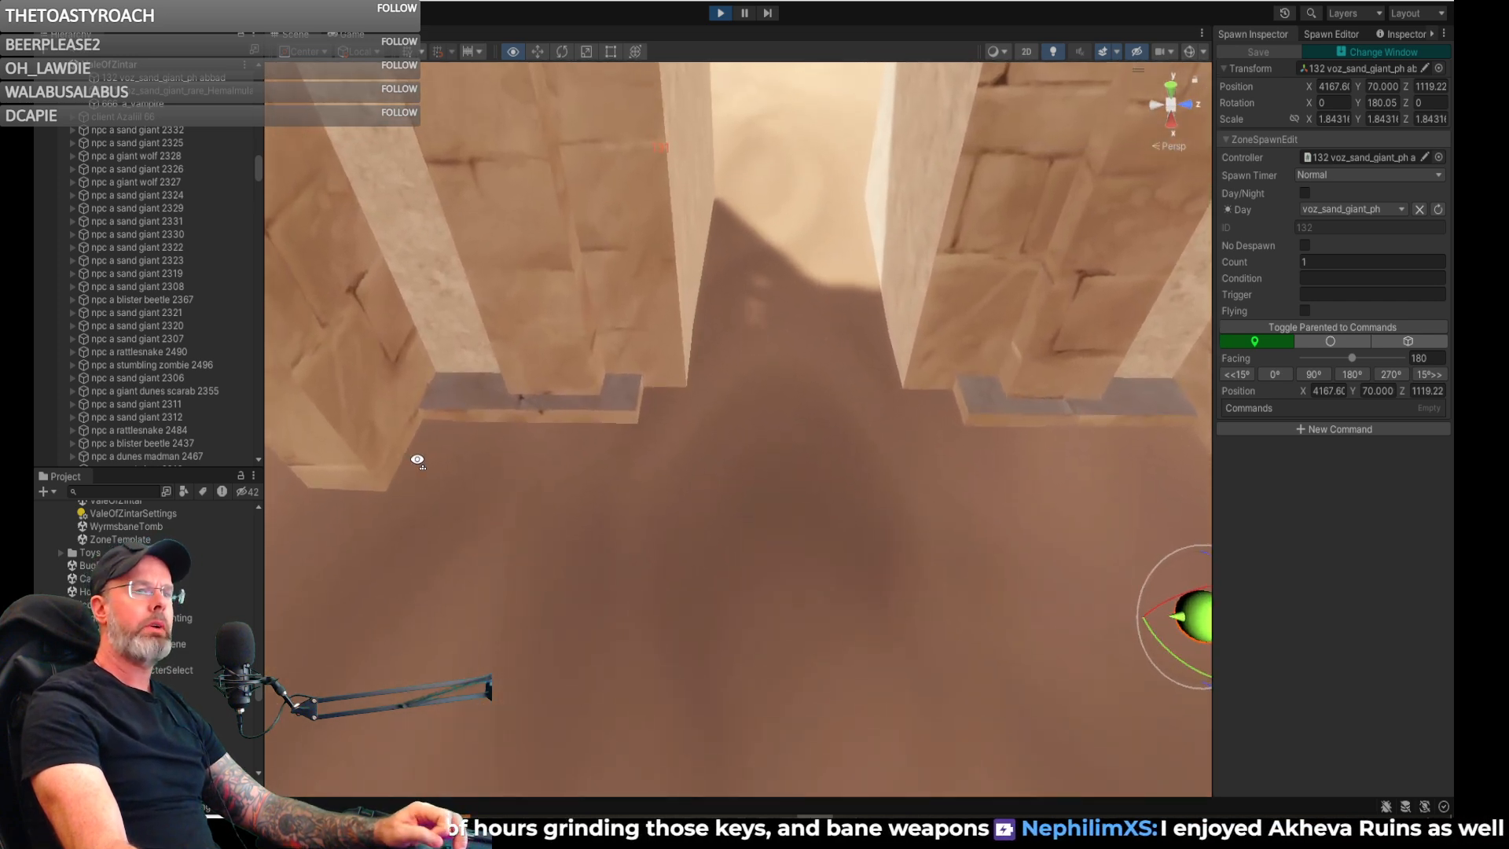
right_click_drag(418, 461, 786, 449)
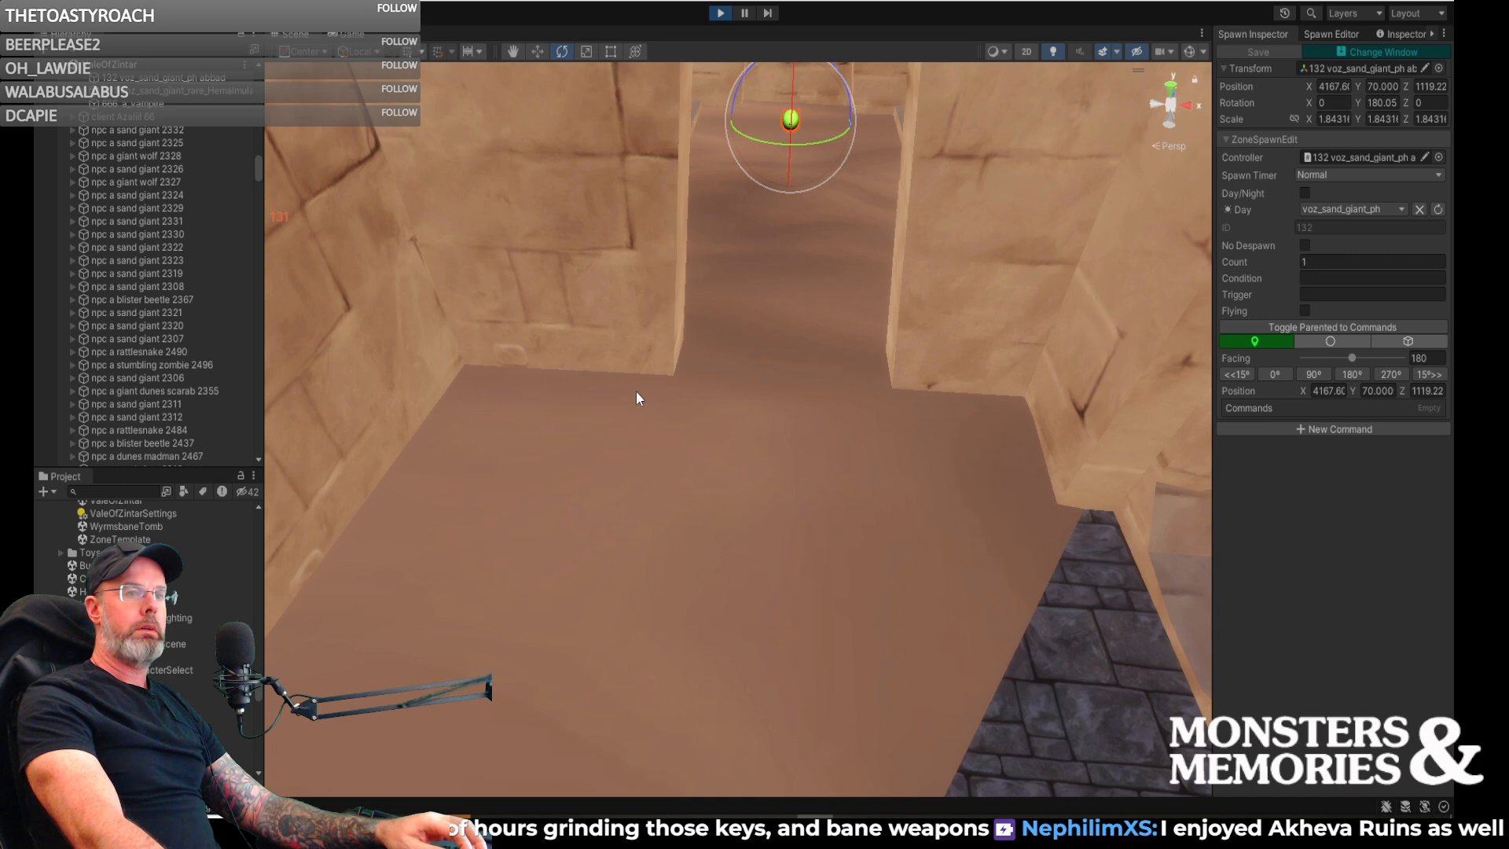
right_click_drag(742, 390, 656, 408)
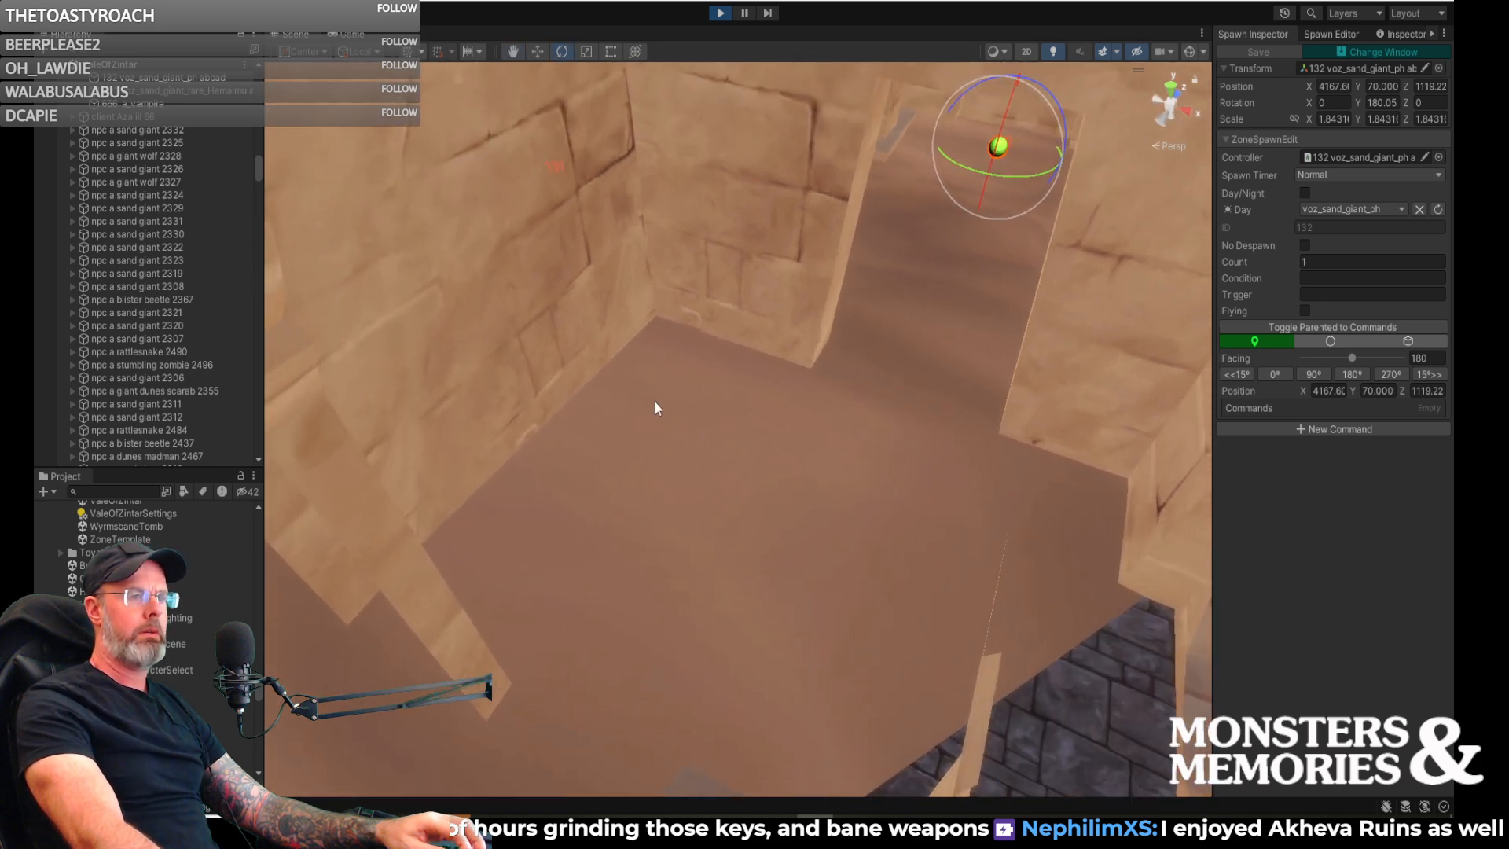
right_click_drag(773, 430, 870, 438)
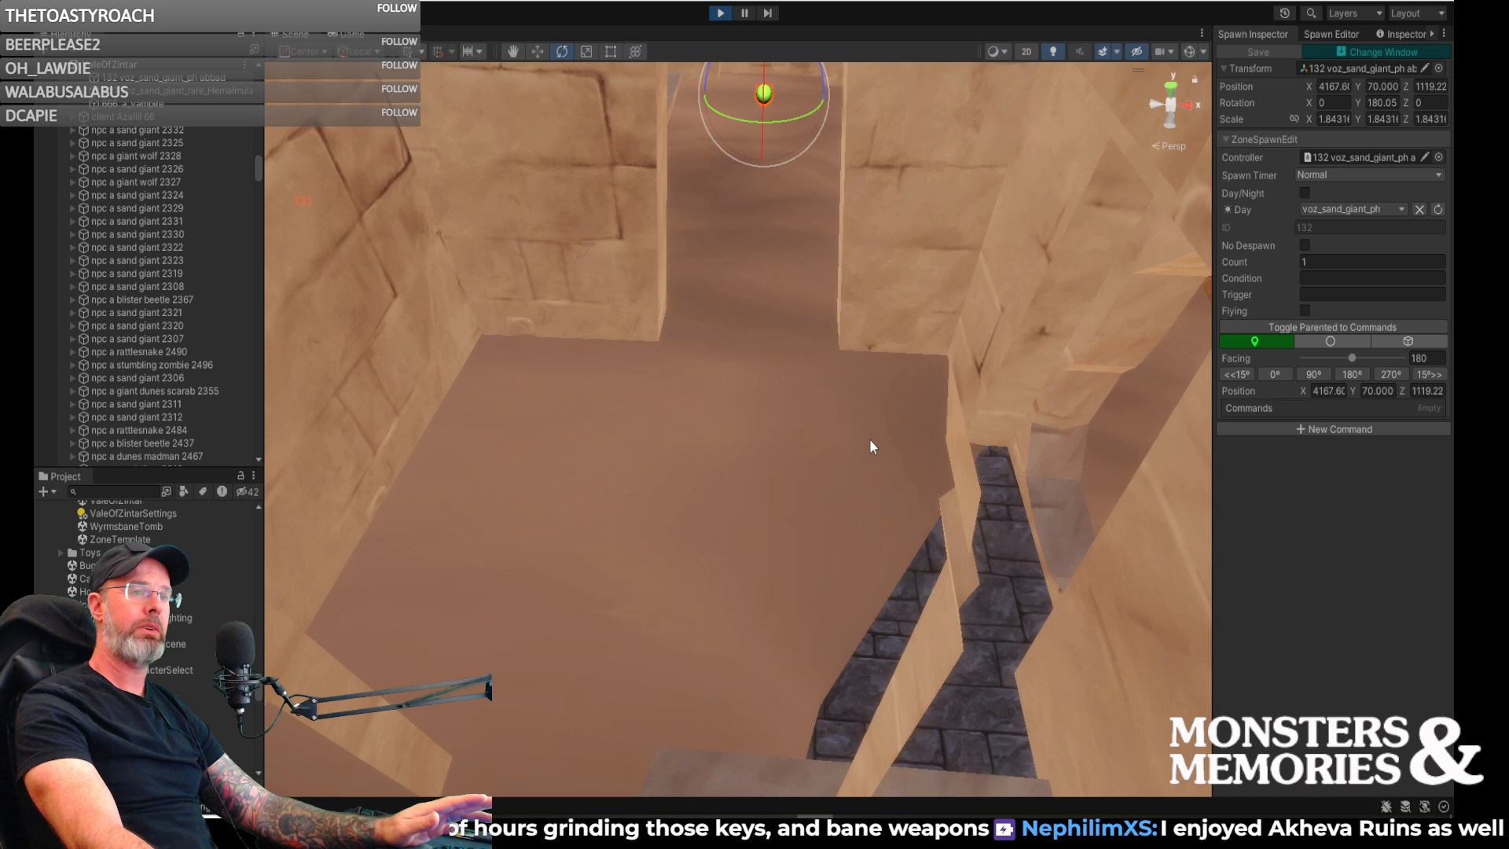
right_click_drag(852, 459, 440, 241)
key("w")
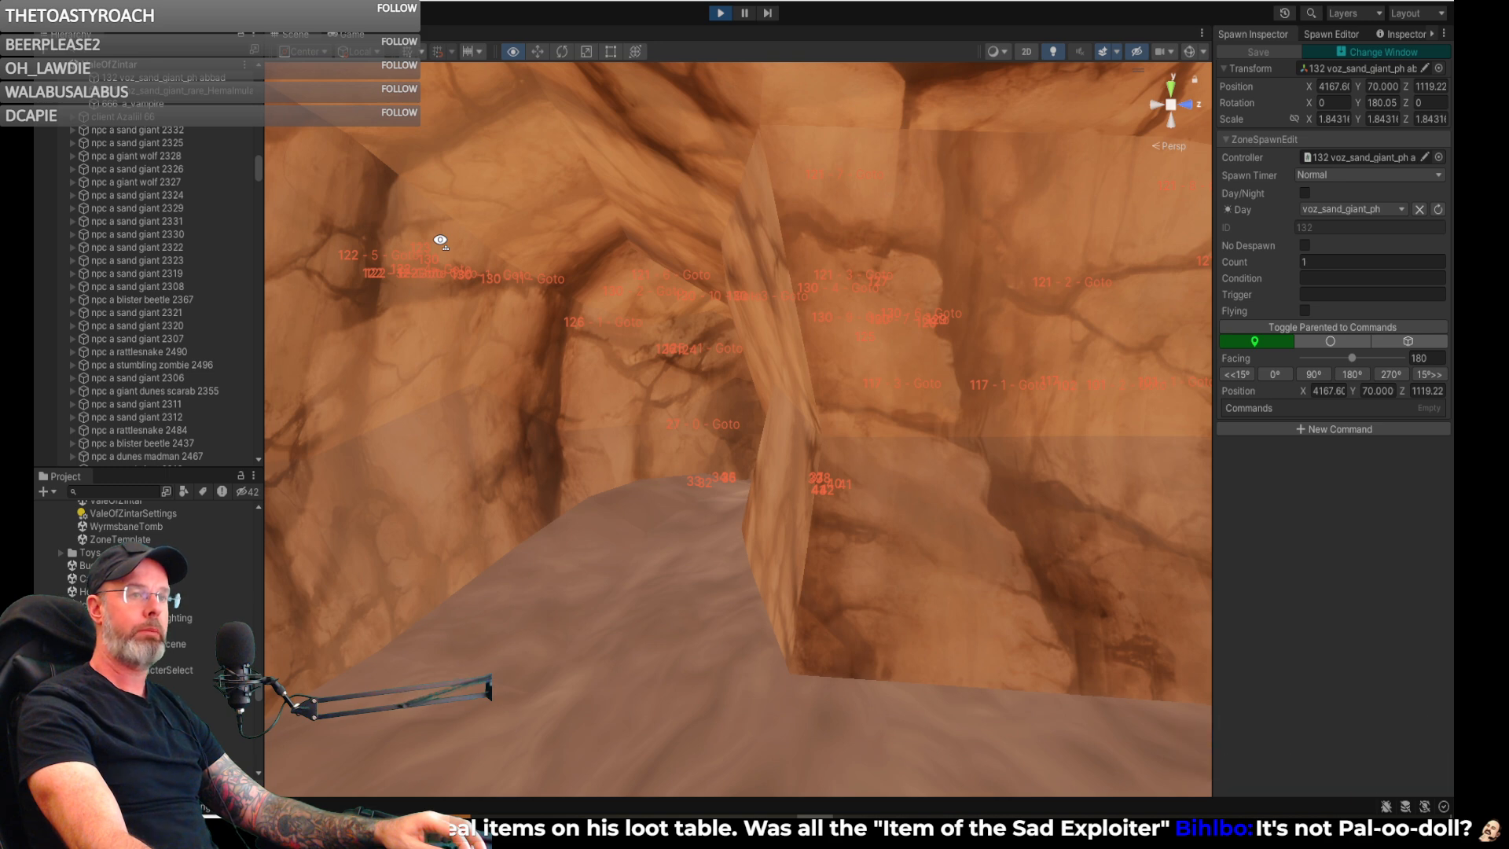
right_click_drag(441, 241, 442, 240)
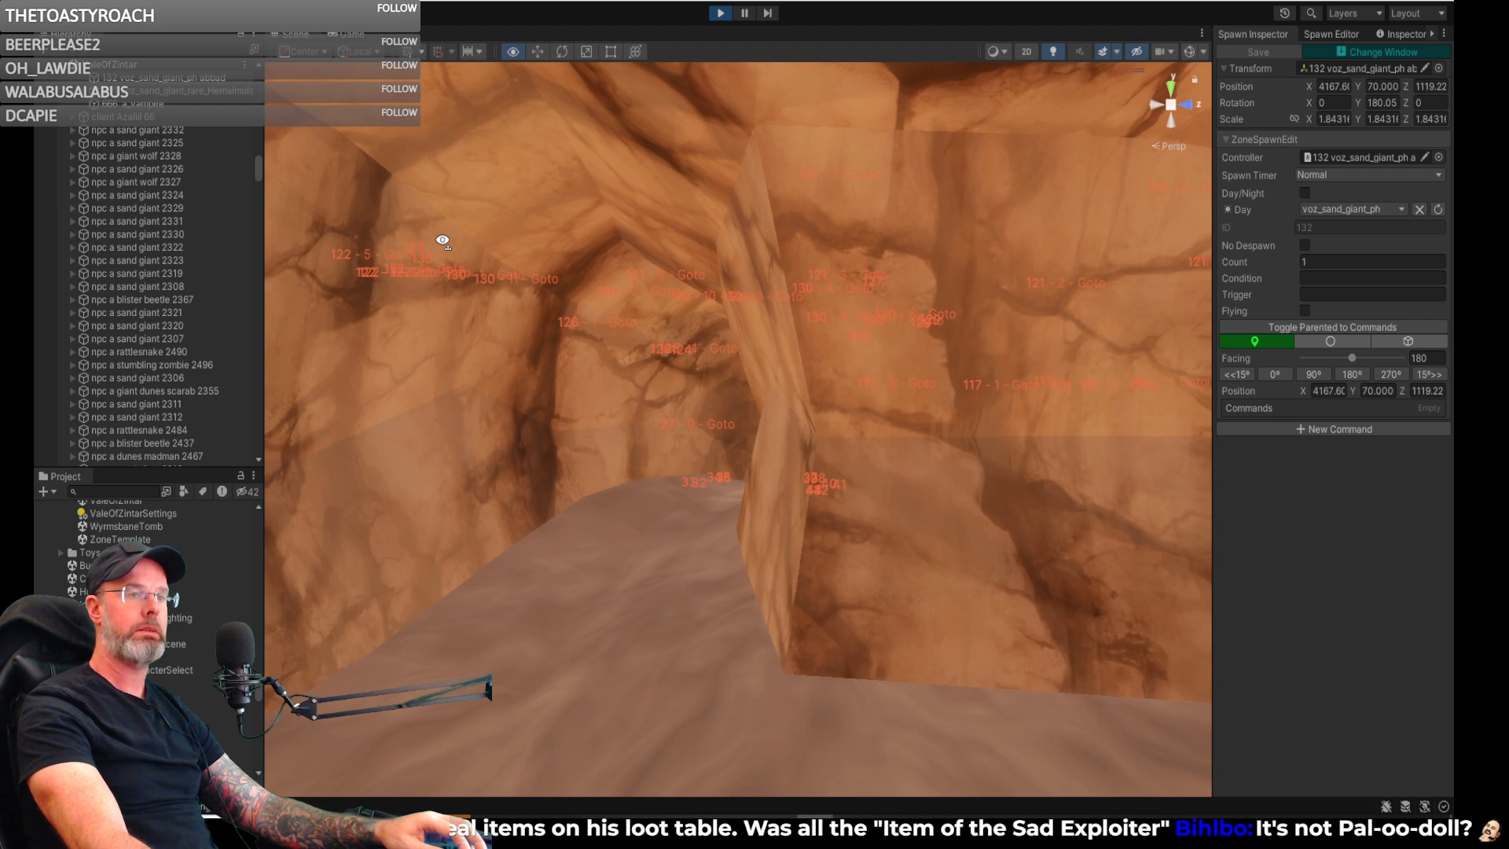
key("w")
right_click_drag(442, 241, 469, 253)
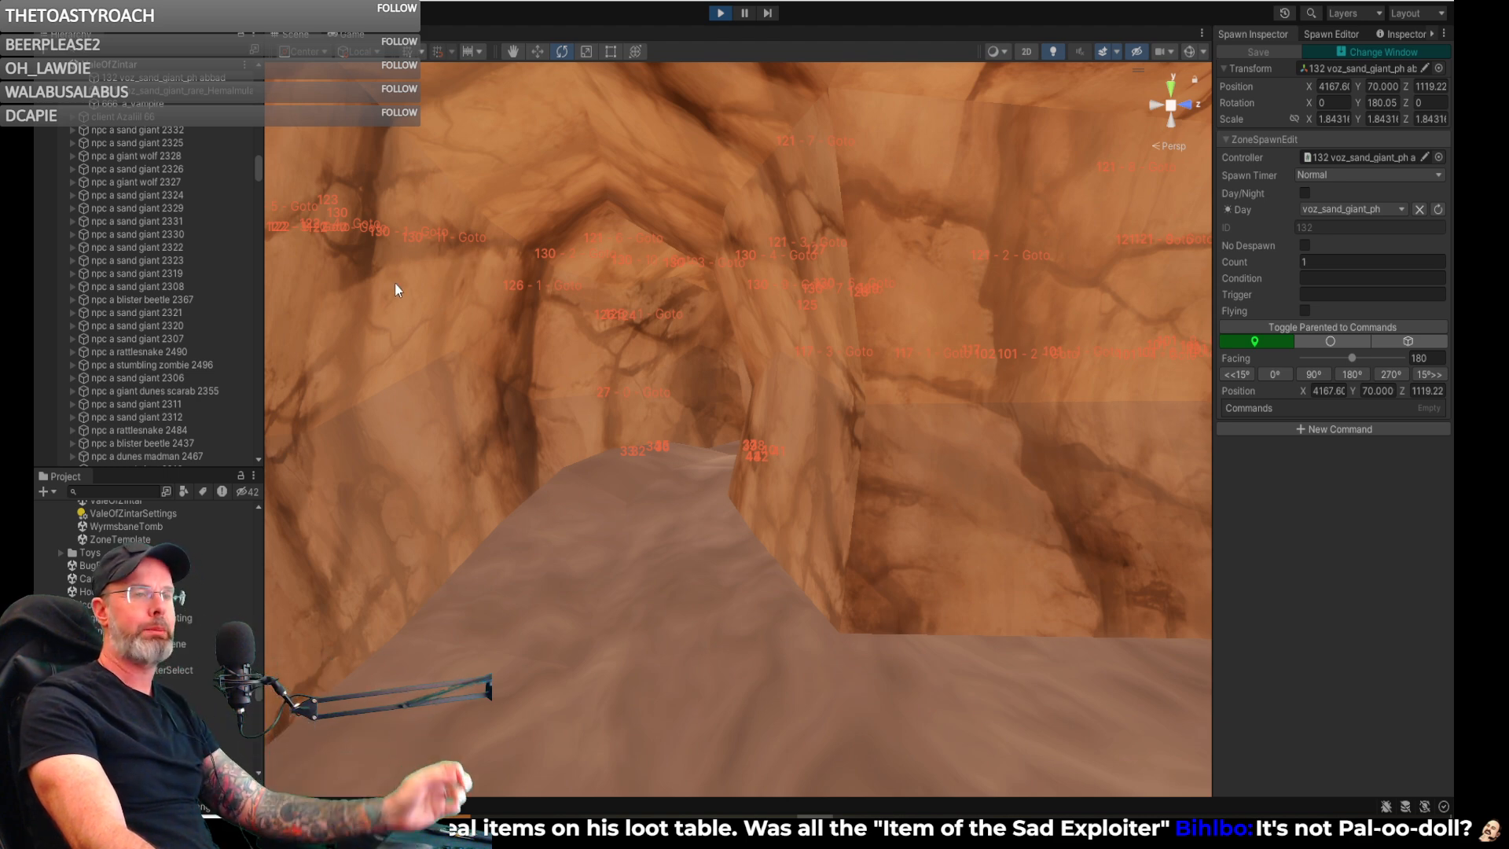
right_click_drag(505, 299, 662, 230)
right_click_drag(633, 189, 904, 344)
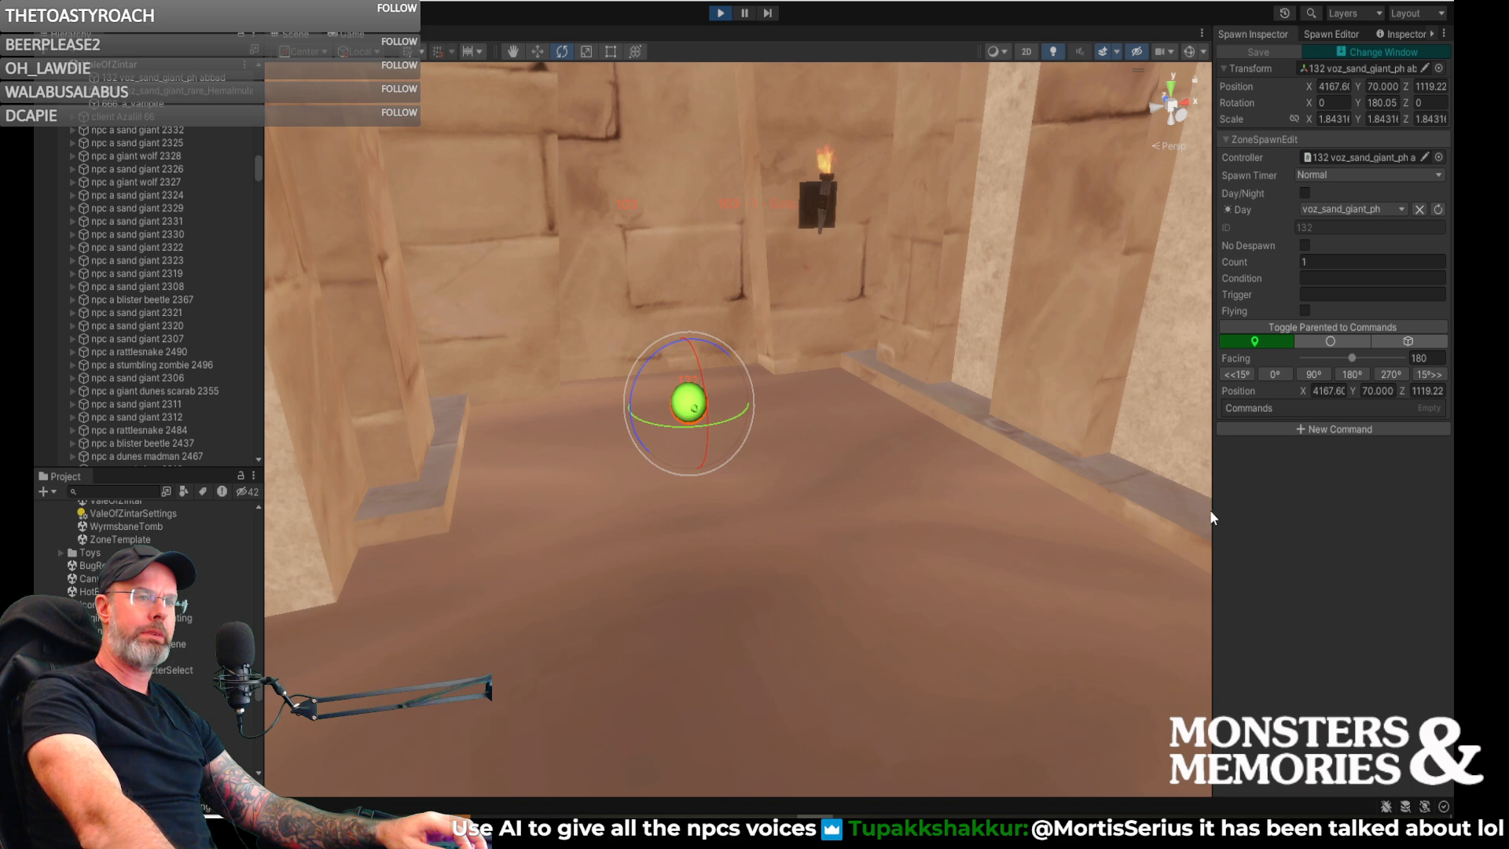
- Inspect the route from spawn 132 through the doorway to the sand and stone-paved floor of the next room
right_click_drag(1034, 503, 955, 502)
key("s")
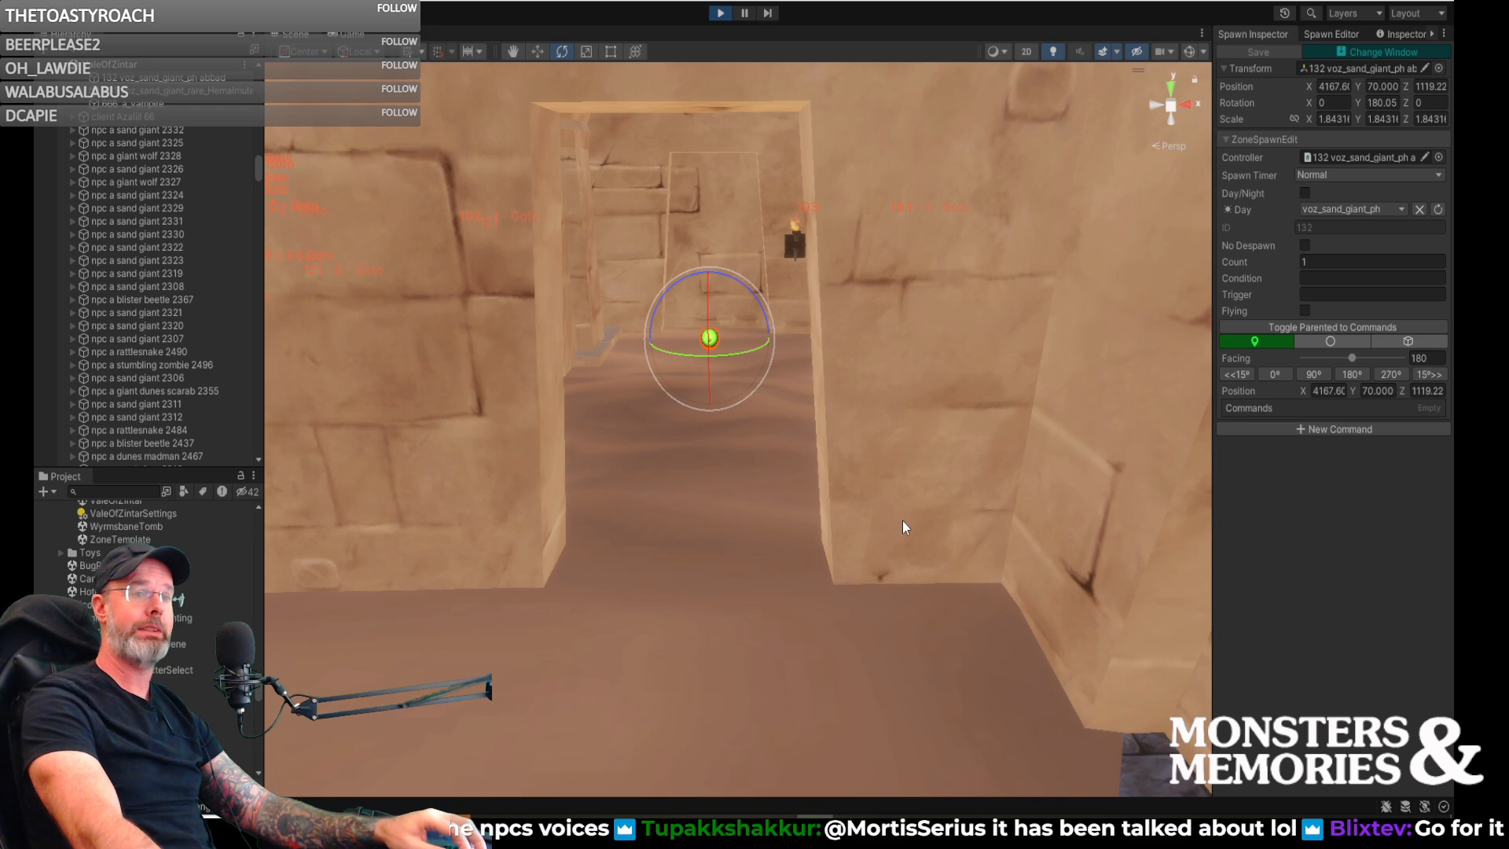
right_click_drag(884, 521, 859, 503)
key("w")
right_click_drag(955, 408, 1203, 432)
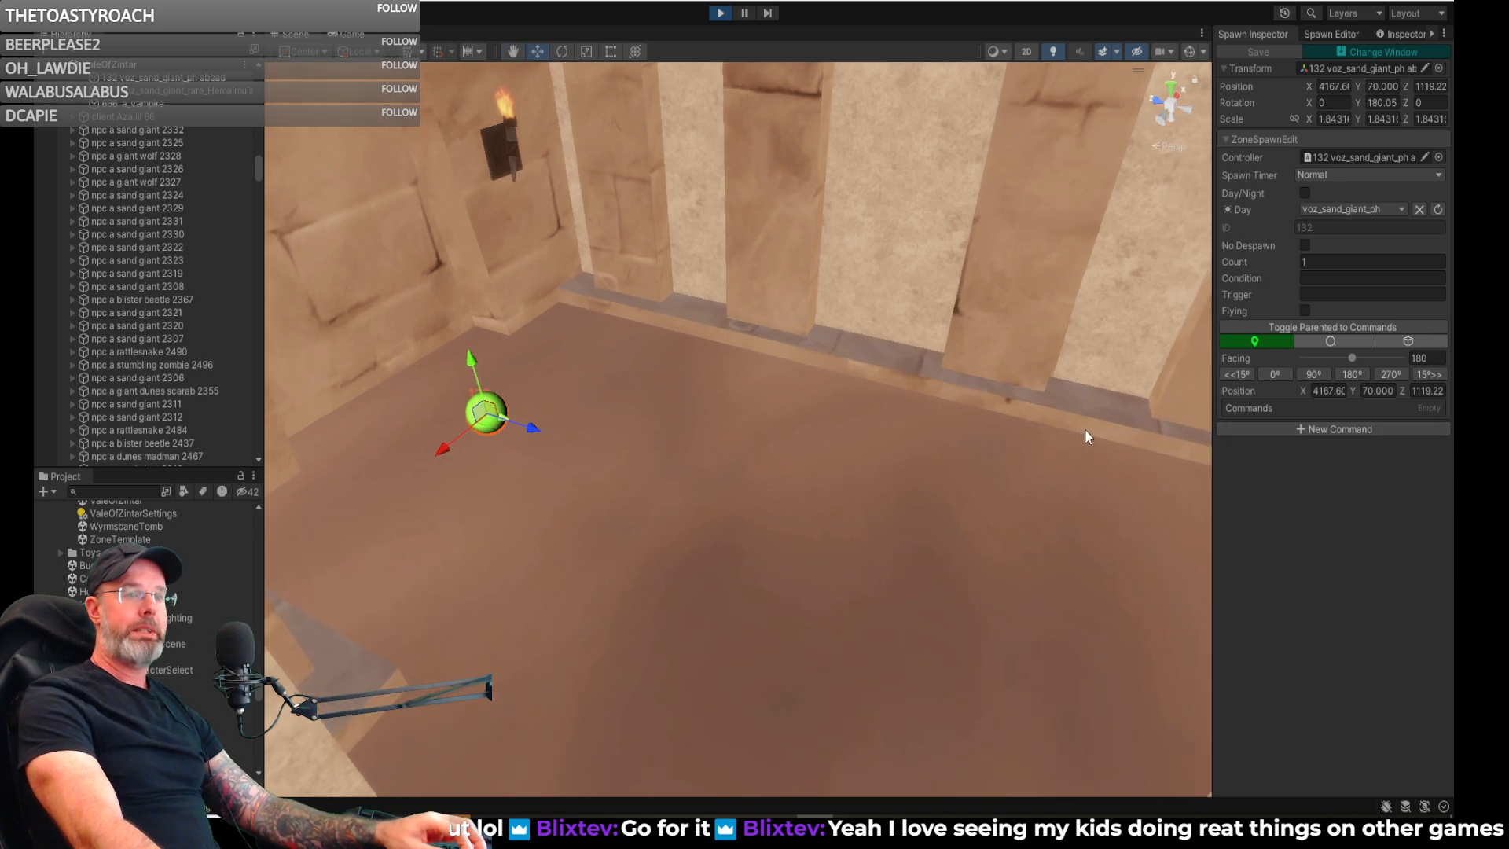
right_click_drag(1058, 443, 857, 446)
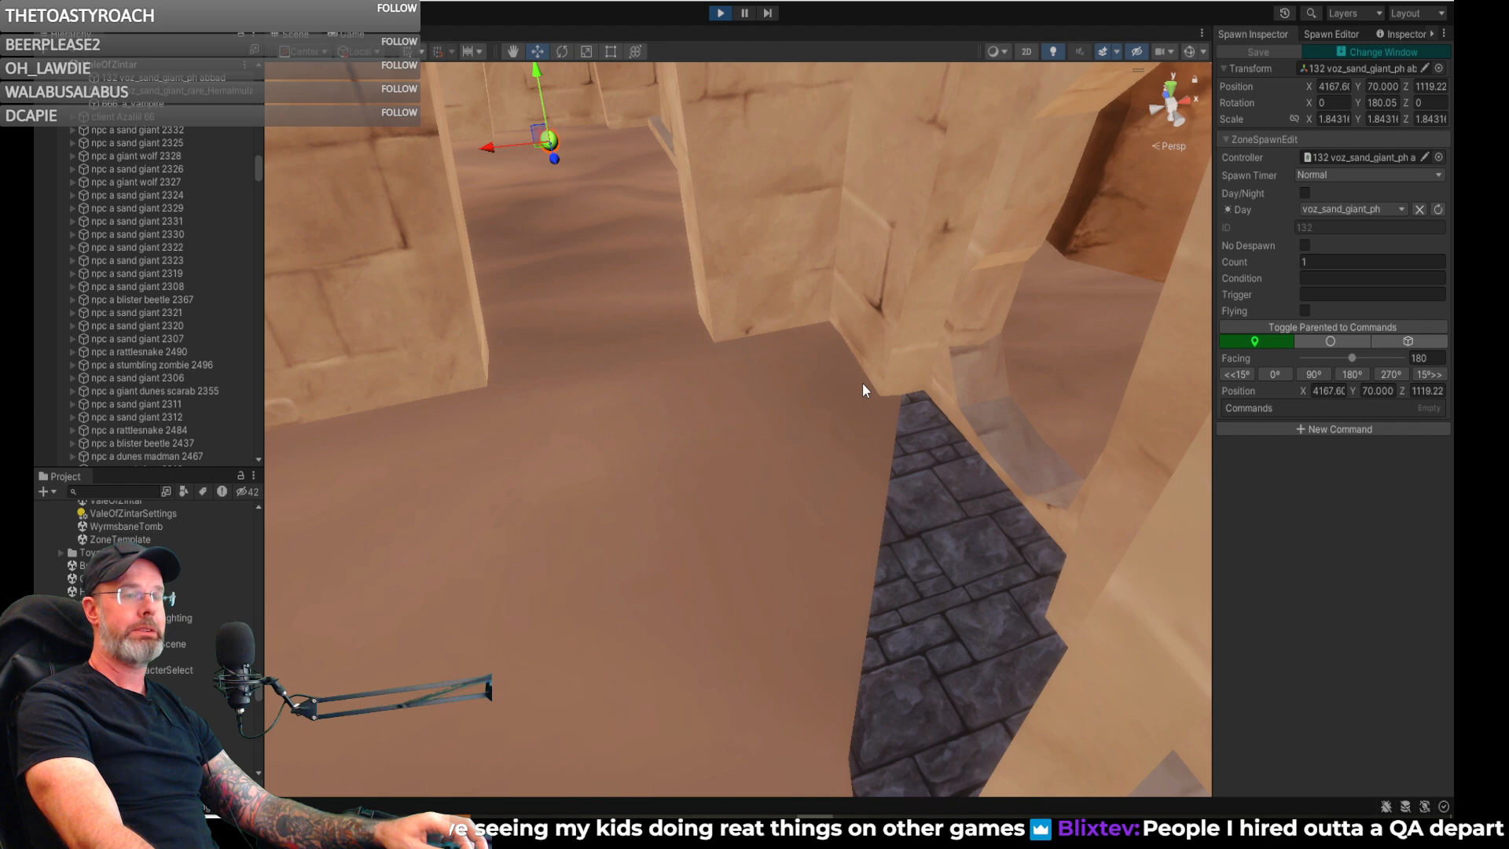
right_click_drag(806, 391, 933, 372)
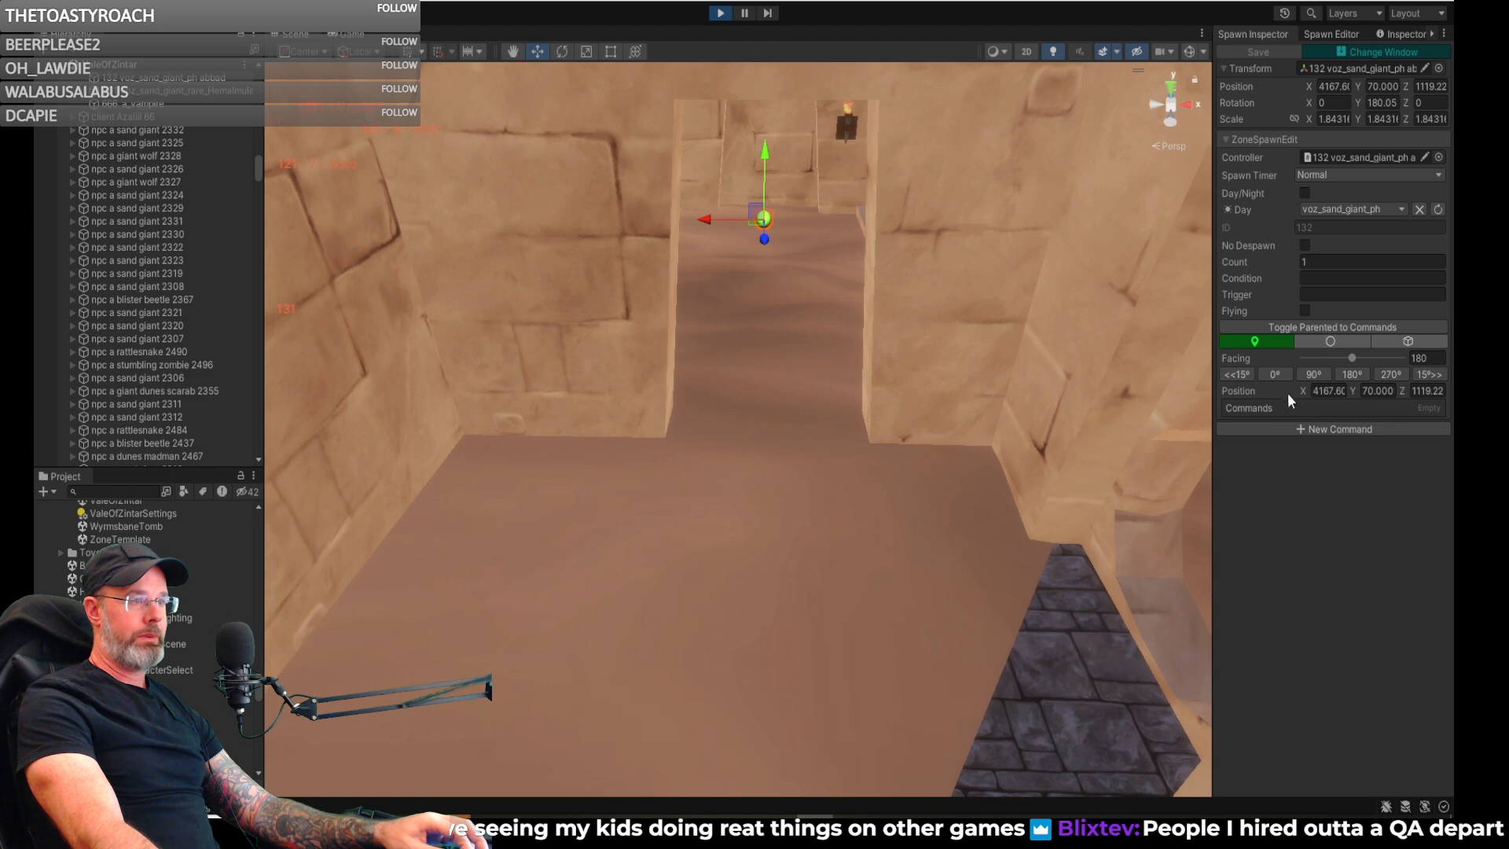
- Add a Pause command with a time of 20 to spawn 132
left_click(1322, 32)
left_click(1269, 32)
left_click(1334, 431)
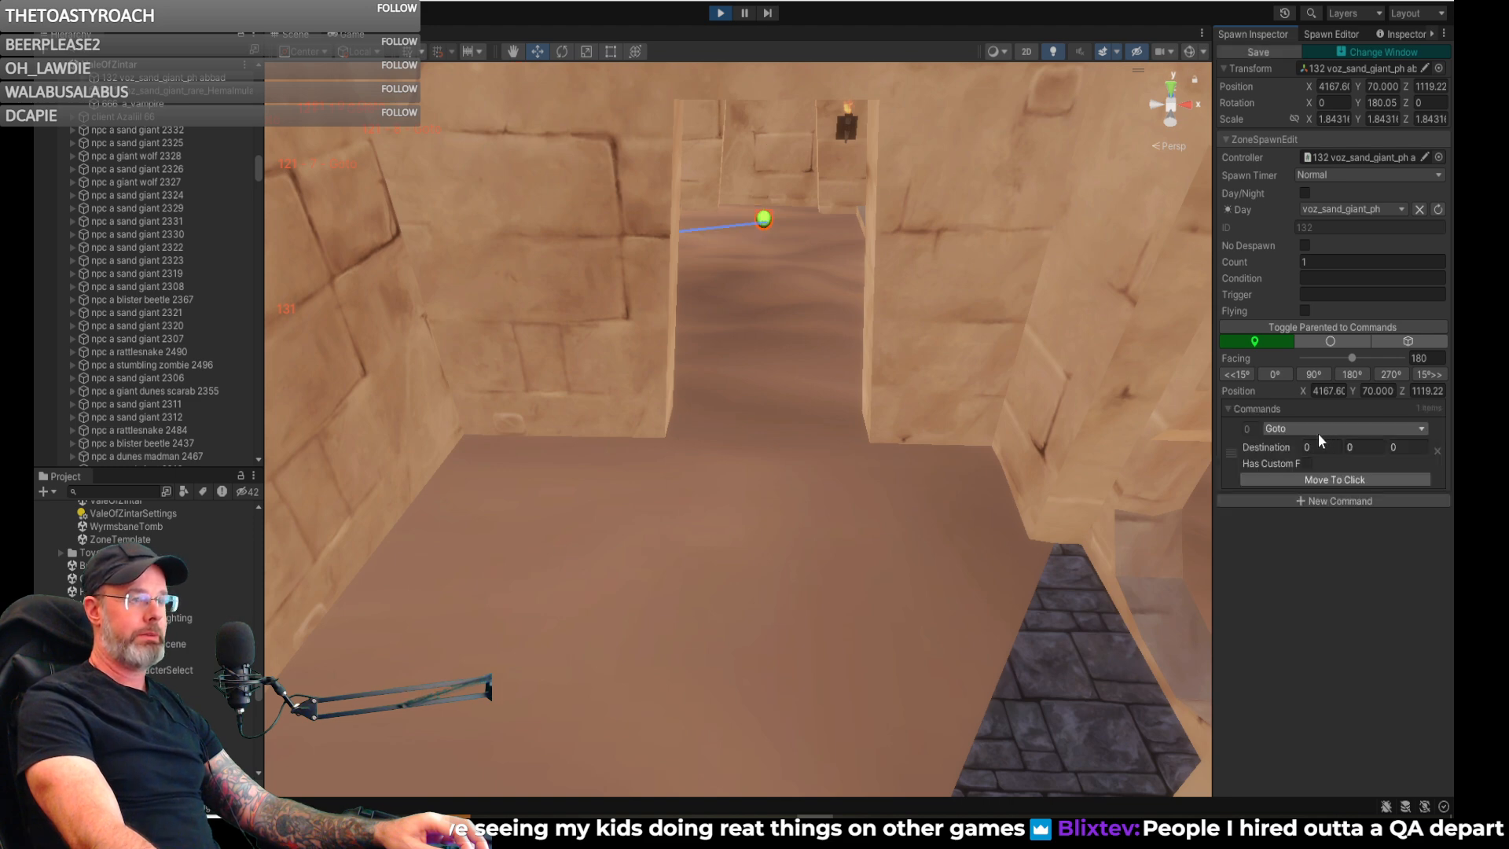
left_click(1322, 431)
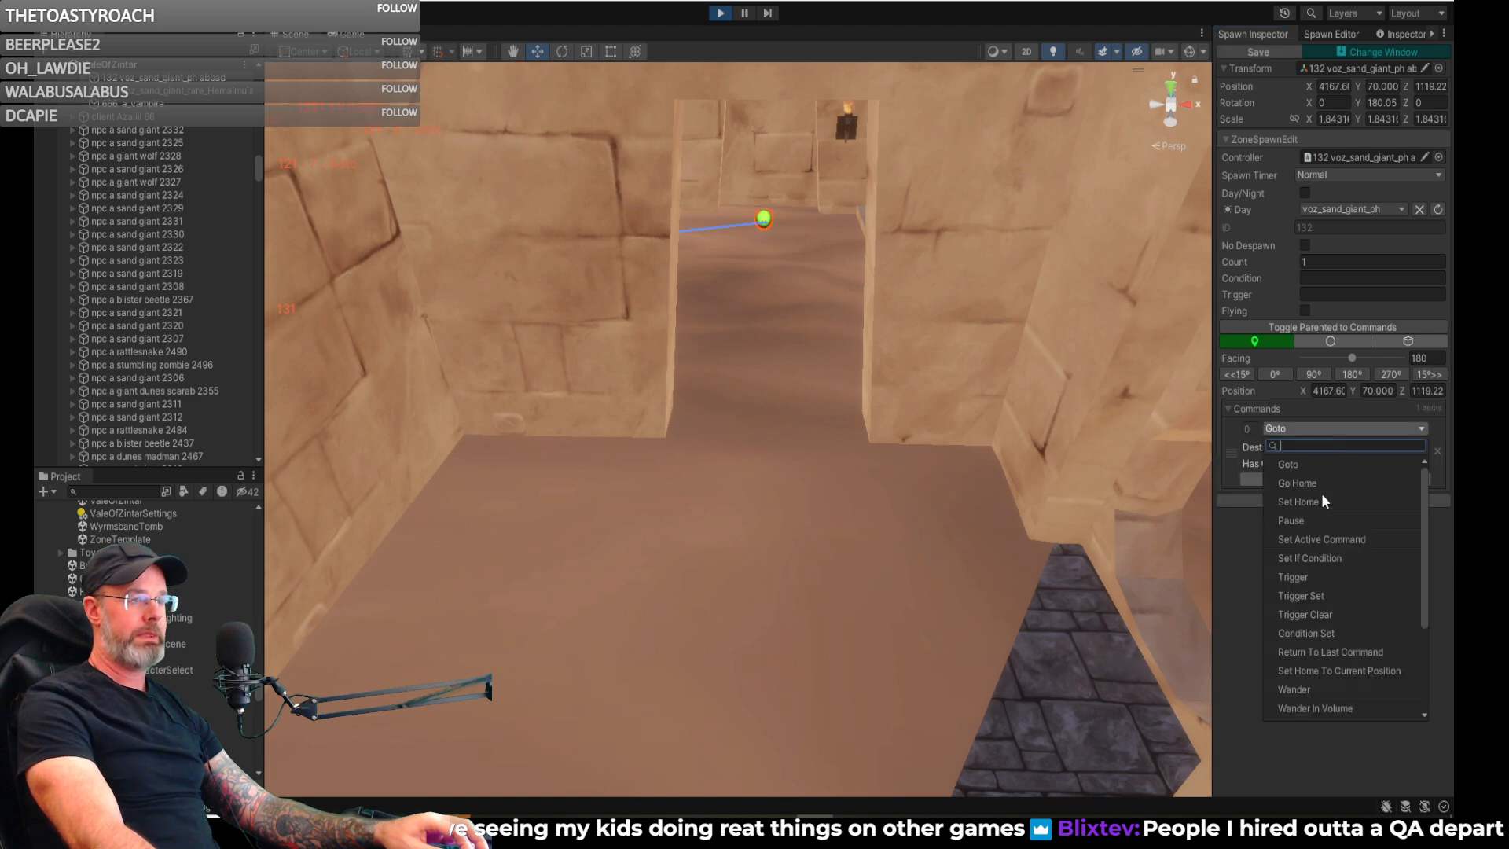
left_click(1314, 521)
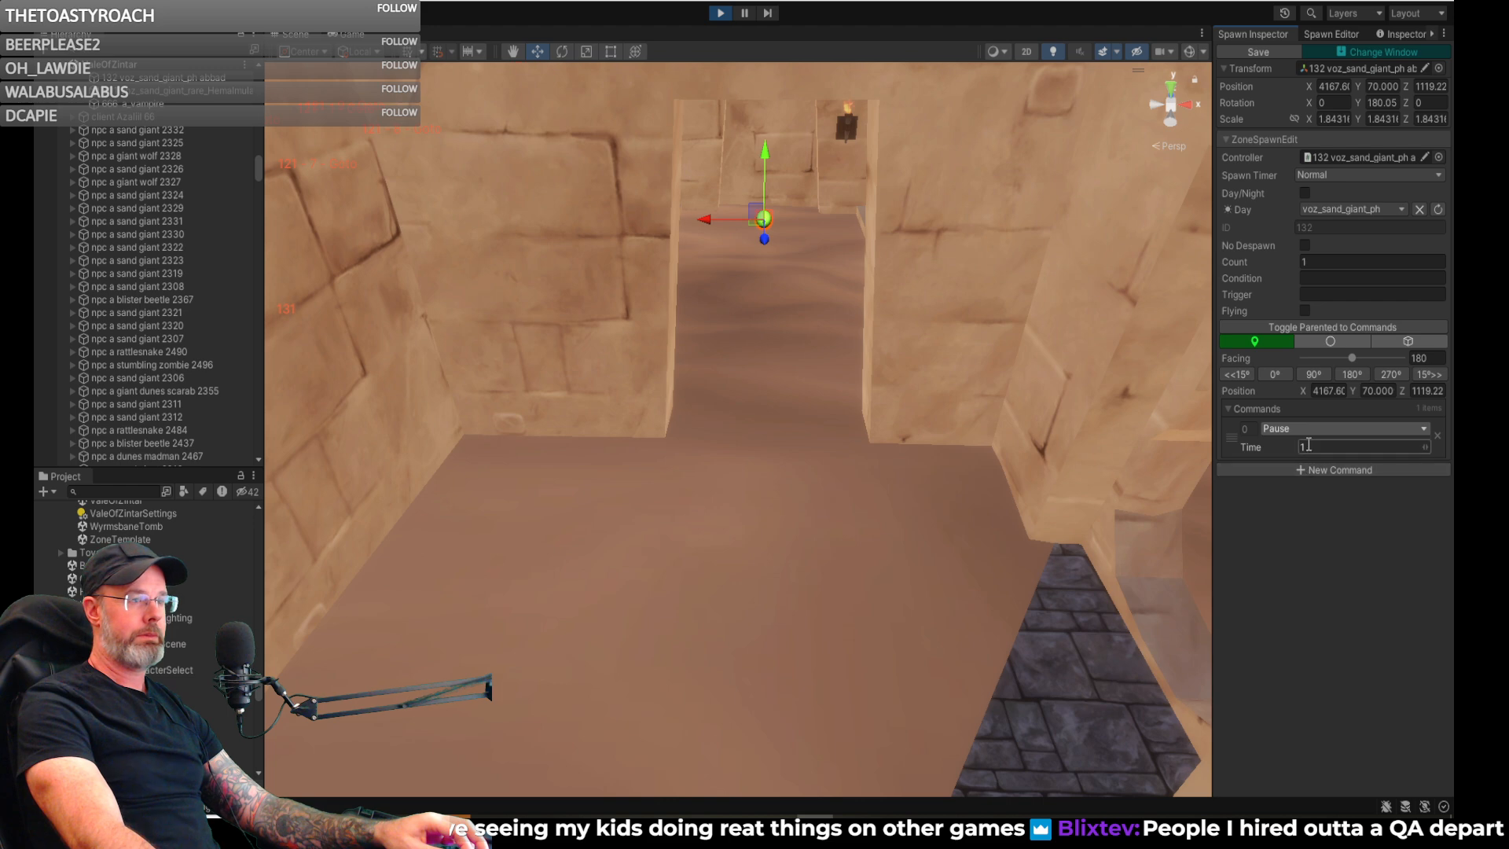
type("20")
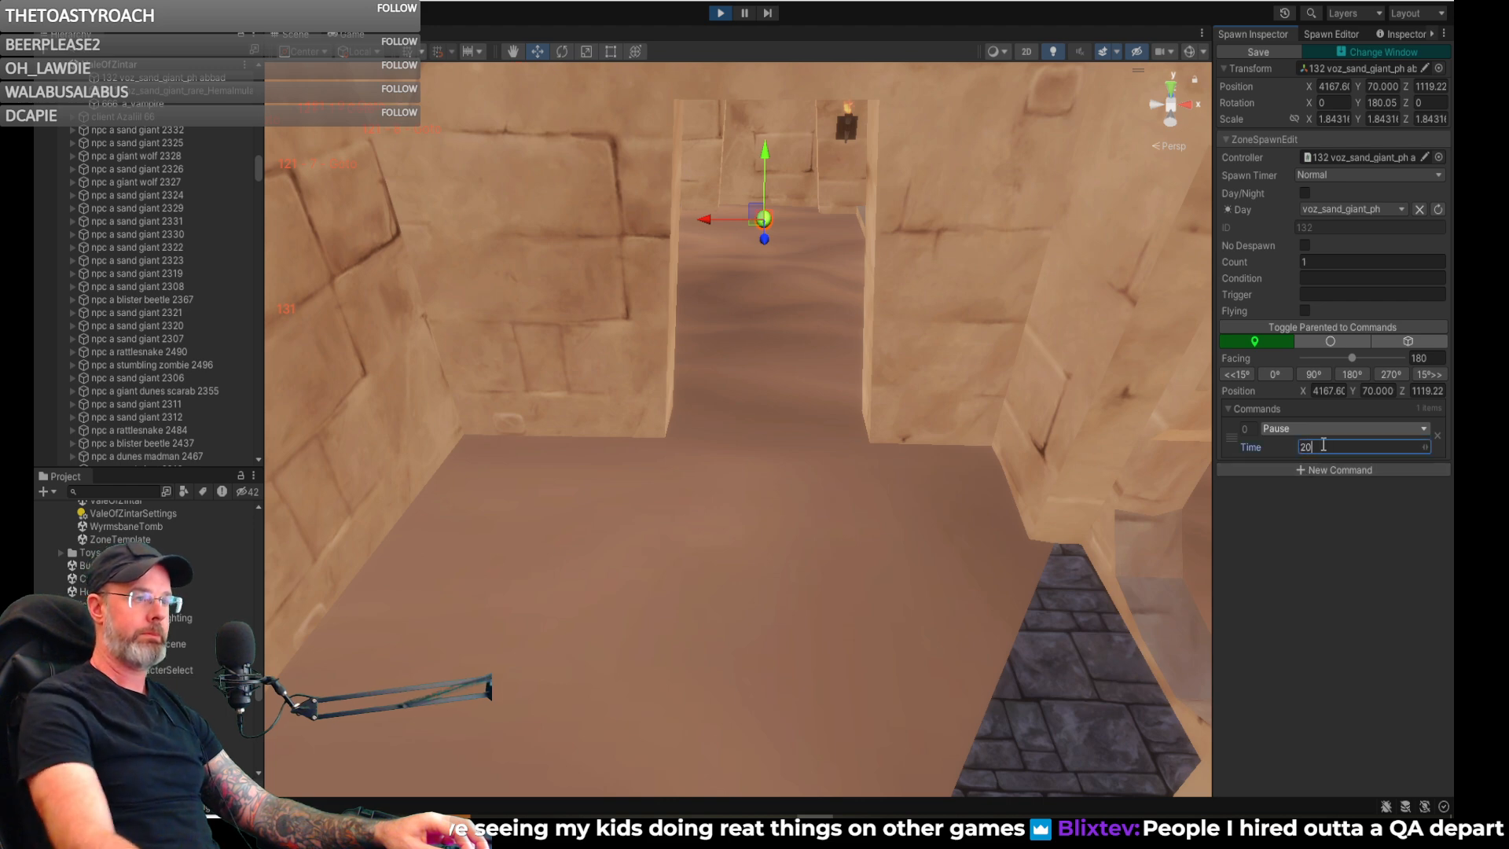
- Add a Goto command after the pause, with its destination on the sand floor beyond the doorway
right_click_drag(1054, 544, 1123, 600)
left_click(1311, 468)
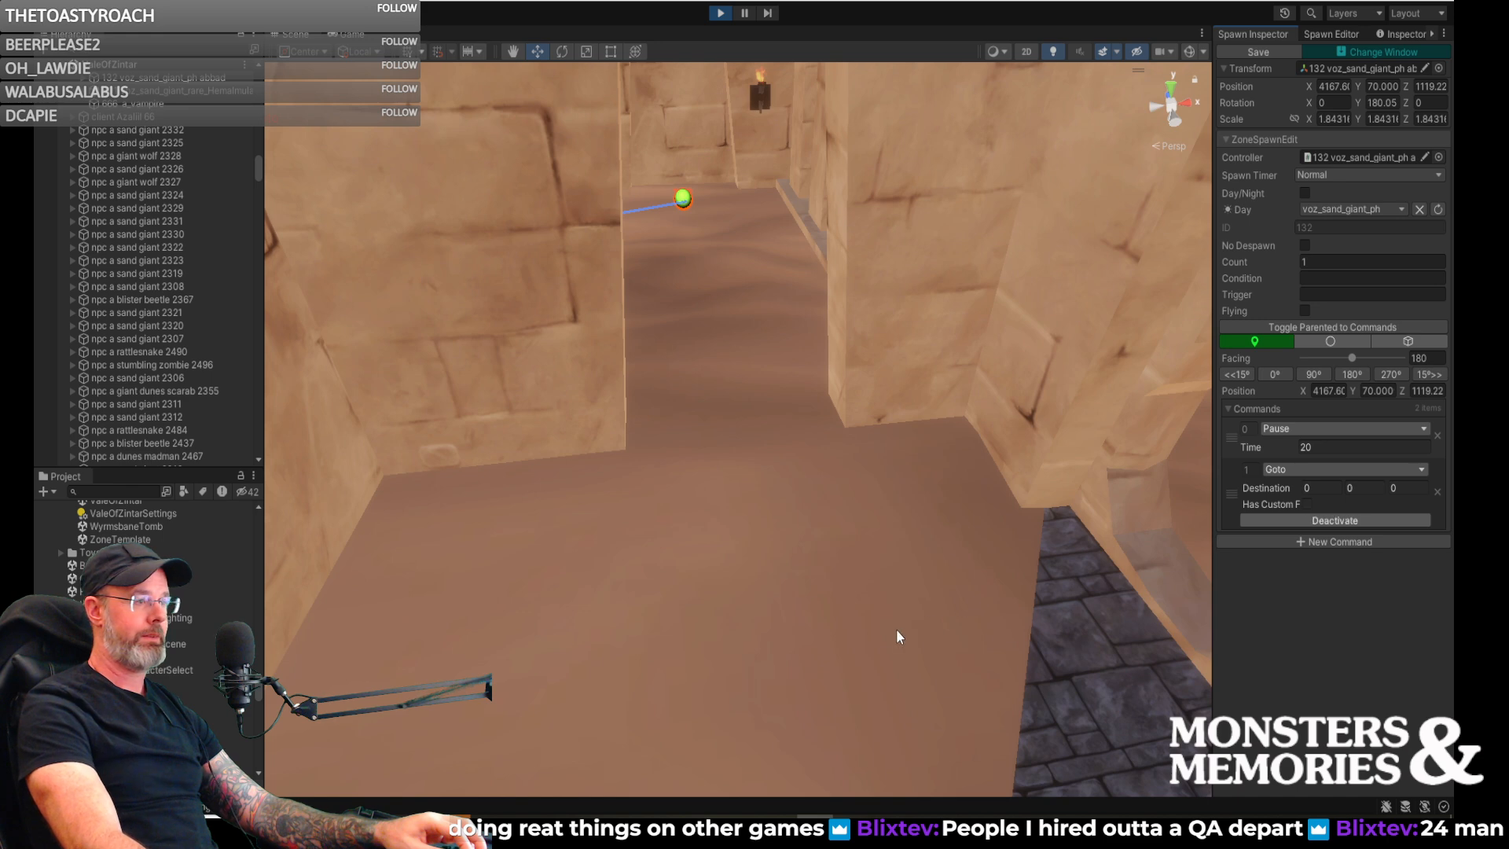
left_click(874, 701)
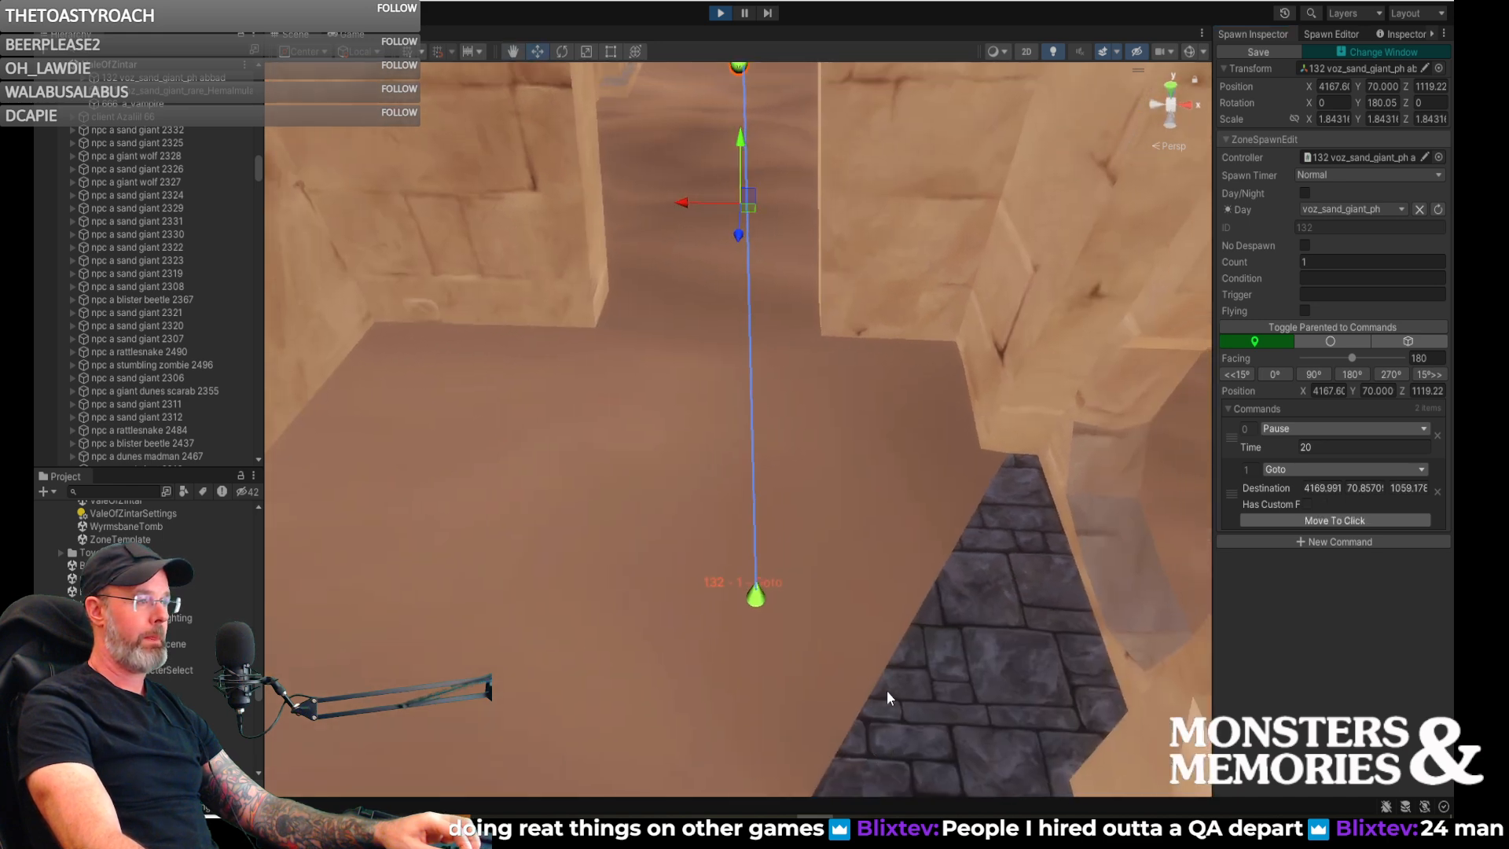
- Shift the first Goto waypoint of spawn 132 in line with the spawn, to about X 4167.5, Y 71.2
left_click(757, 600)
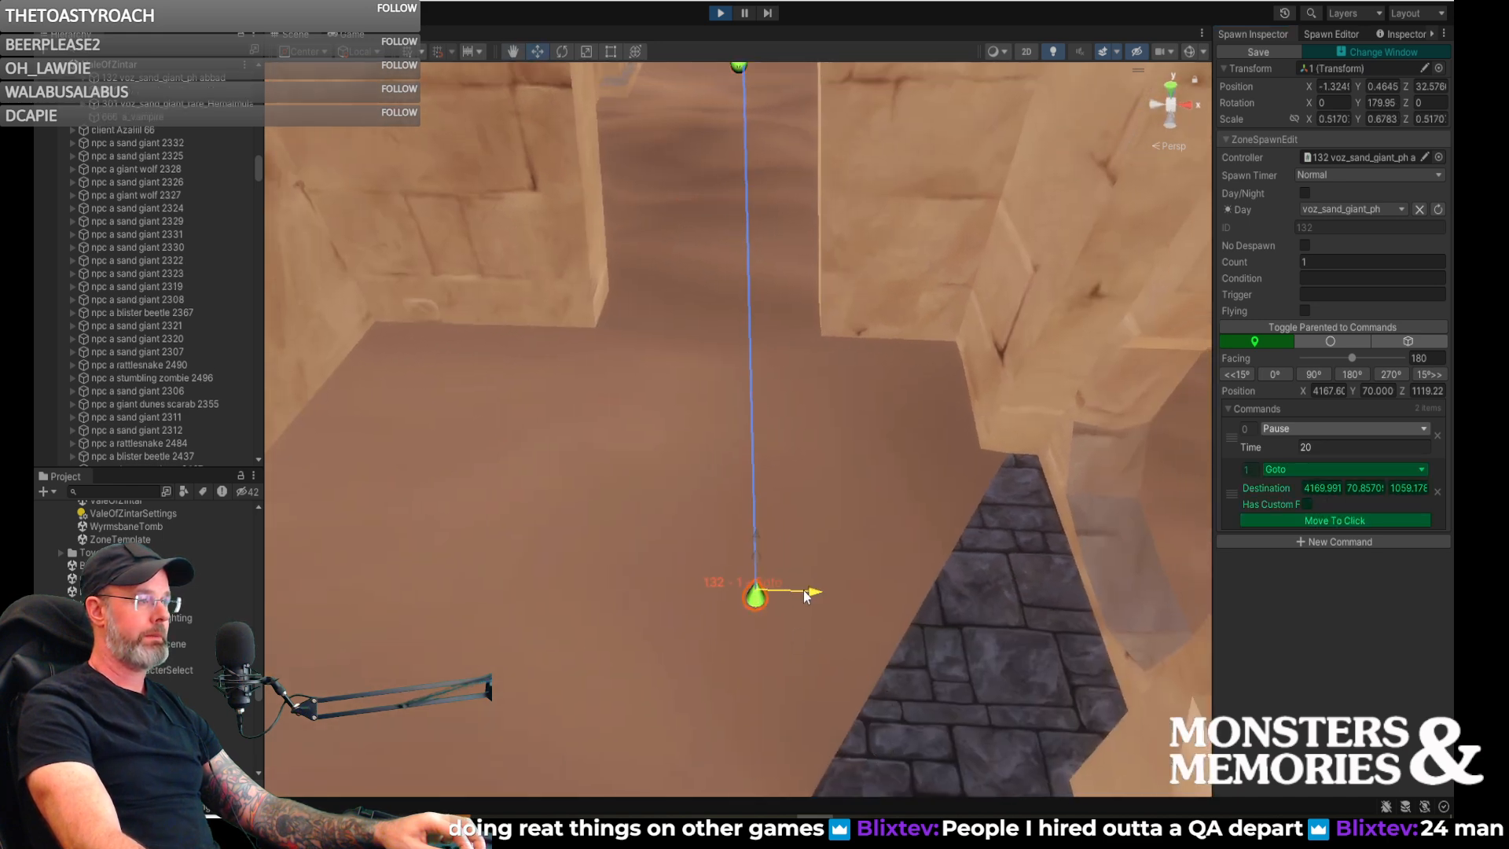
left_click_drag(764, 599, 758, 599)
mouse_move(758, 598)
right_mouse_down()
mouse_move(721, 687)
mouse_move(1010, 624)
mouse_move(894, 616)
right_mouse_up()
left_click_drag(885, 586, 887, 582)
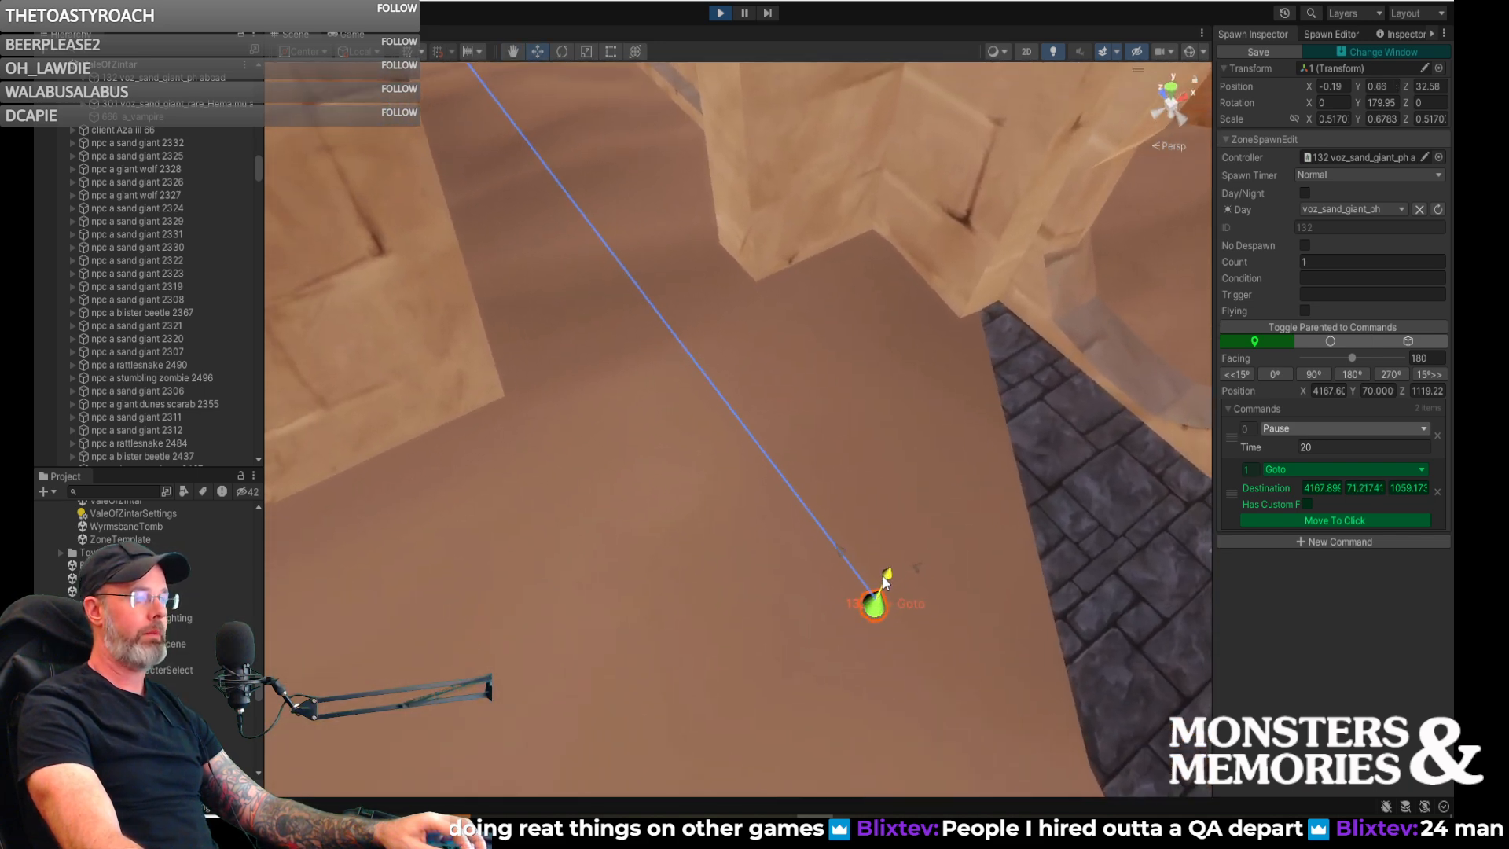
mouse_move(907, 582)
right_mouse_down()
mouse_move(862, 566)
mouse_move(819, 576)
mouse_move(847, 643)
right_mouse_up()
left_click_drag(846, 643, 829, 646)
- Add a second Goto command to spawn 132 and position its waypoint on the stone paving before the cave opening
mouse_move(829, 646)
right_mouse_down()
mouse_move(875, 684)
mouse_move(1148, 618)
right_mouse_up()
left_click(1294, 540)
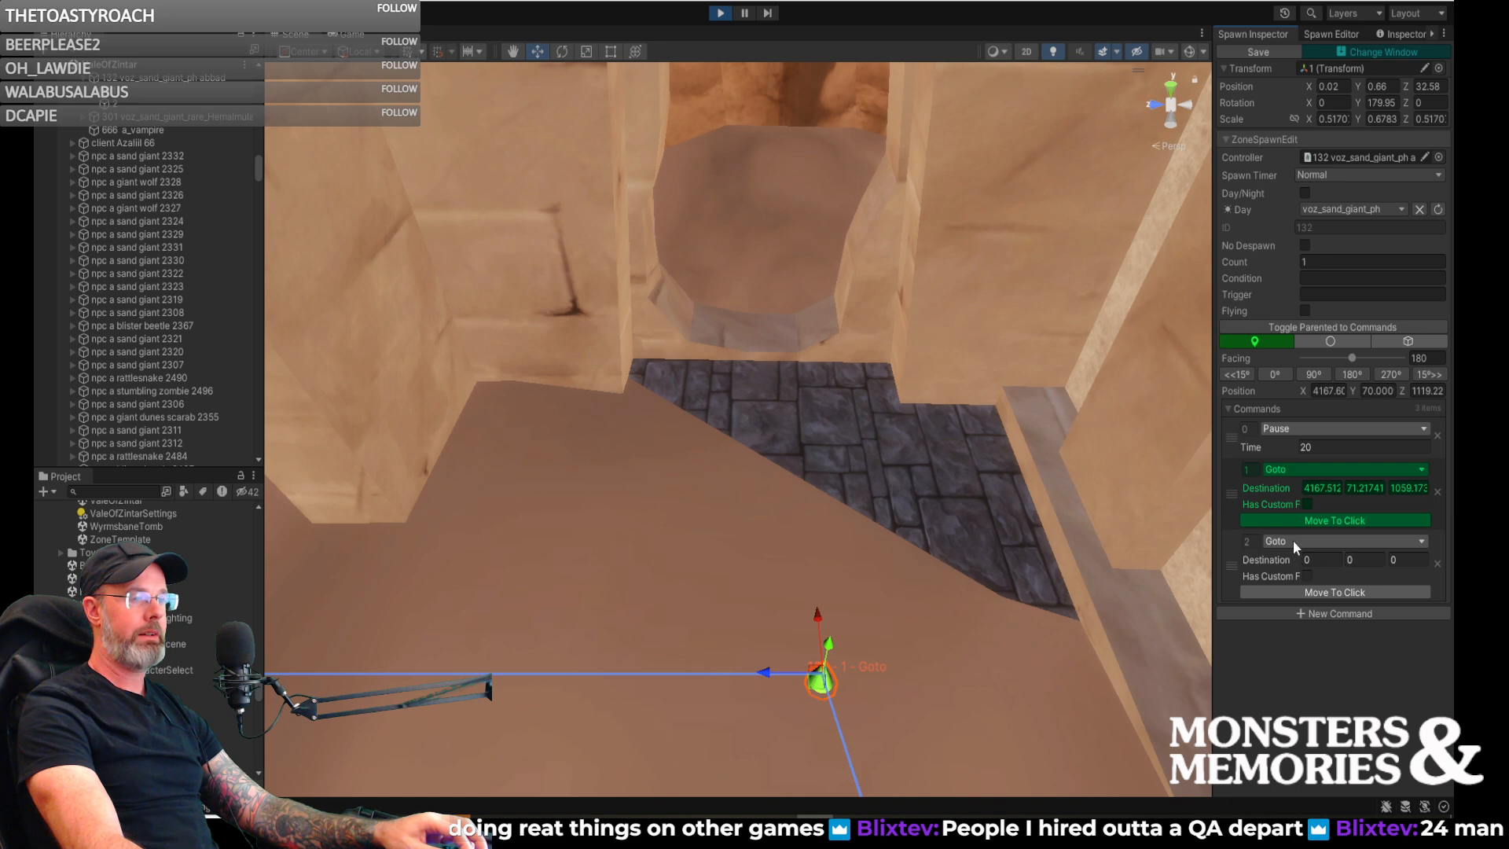
left_click(1294, 541)
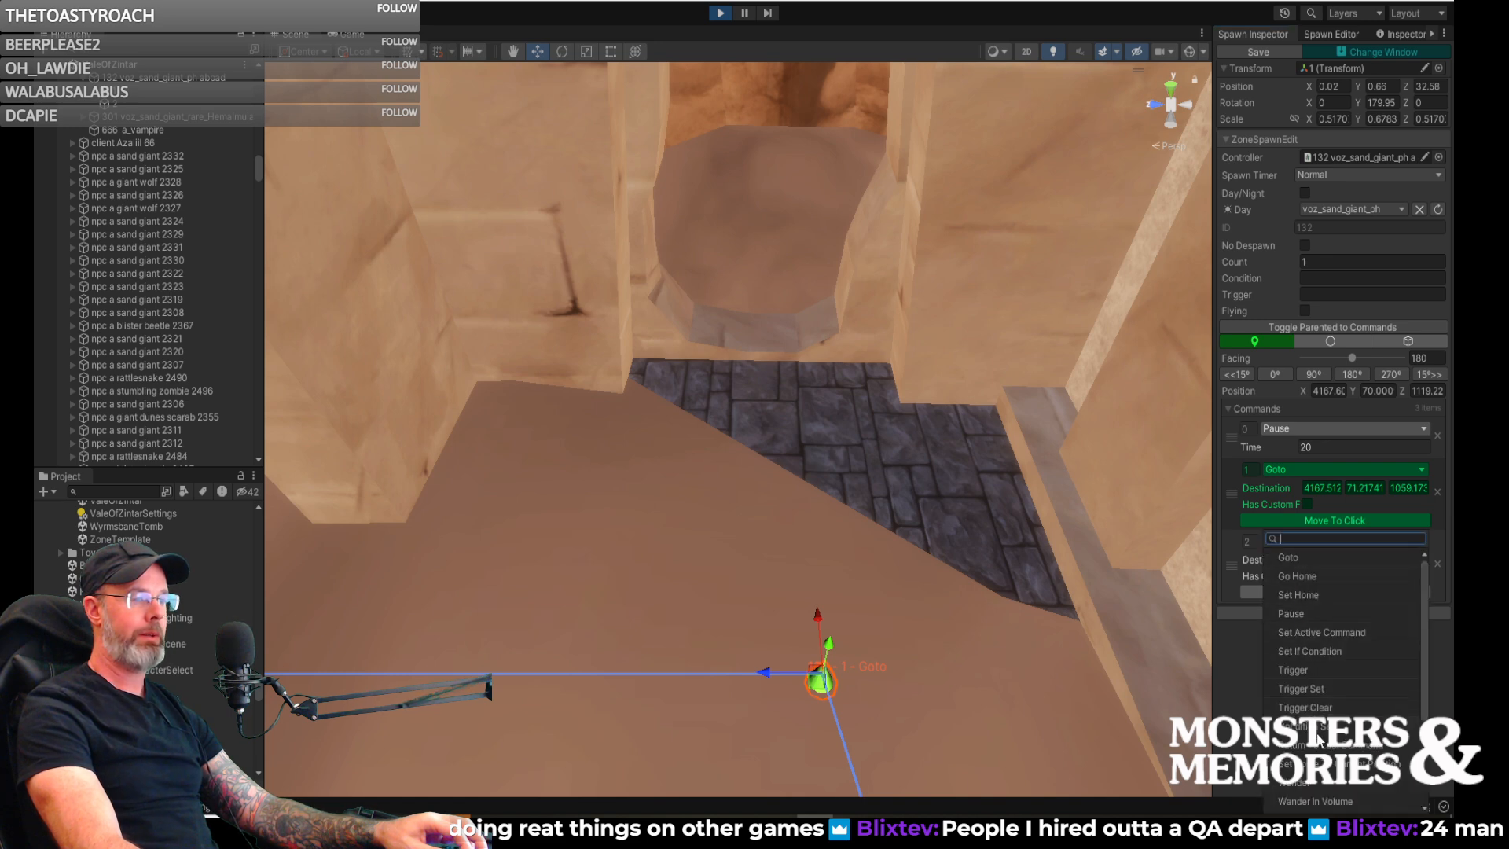
scroll(1318, 744, "down", 3)
scroll(1319, 740, "up", 3)
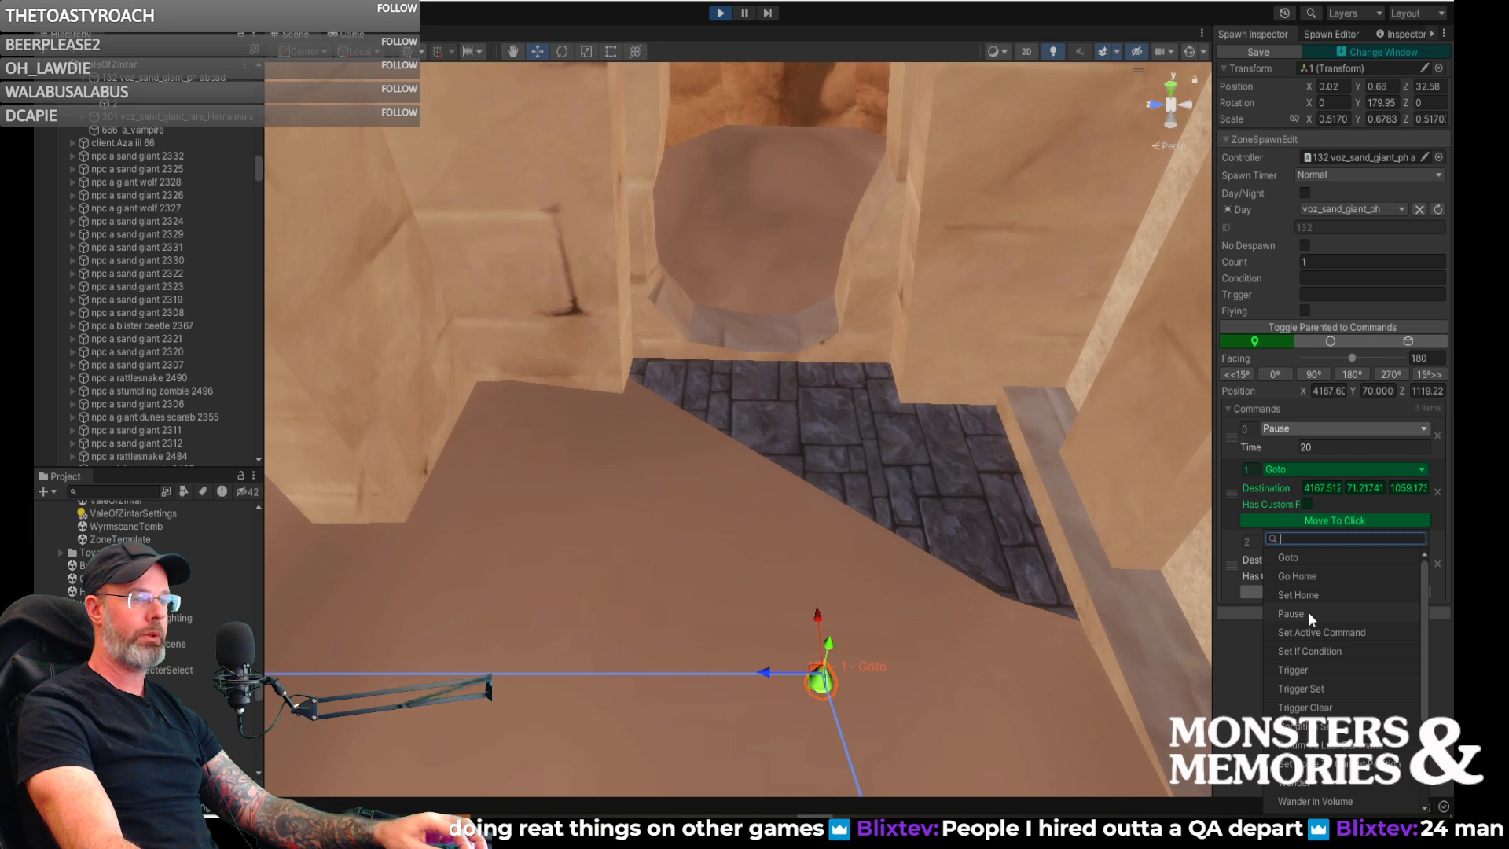
left_click(1298, 555)
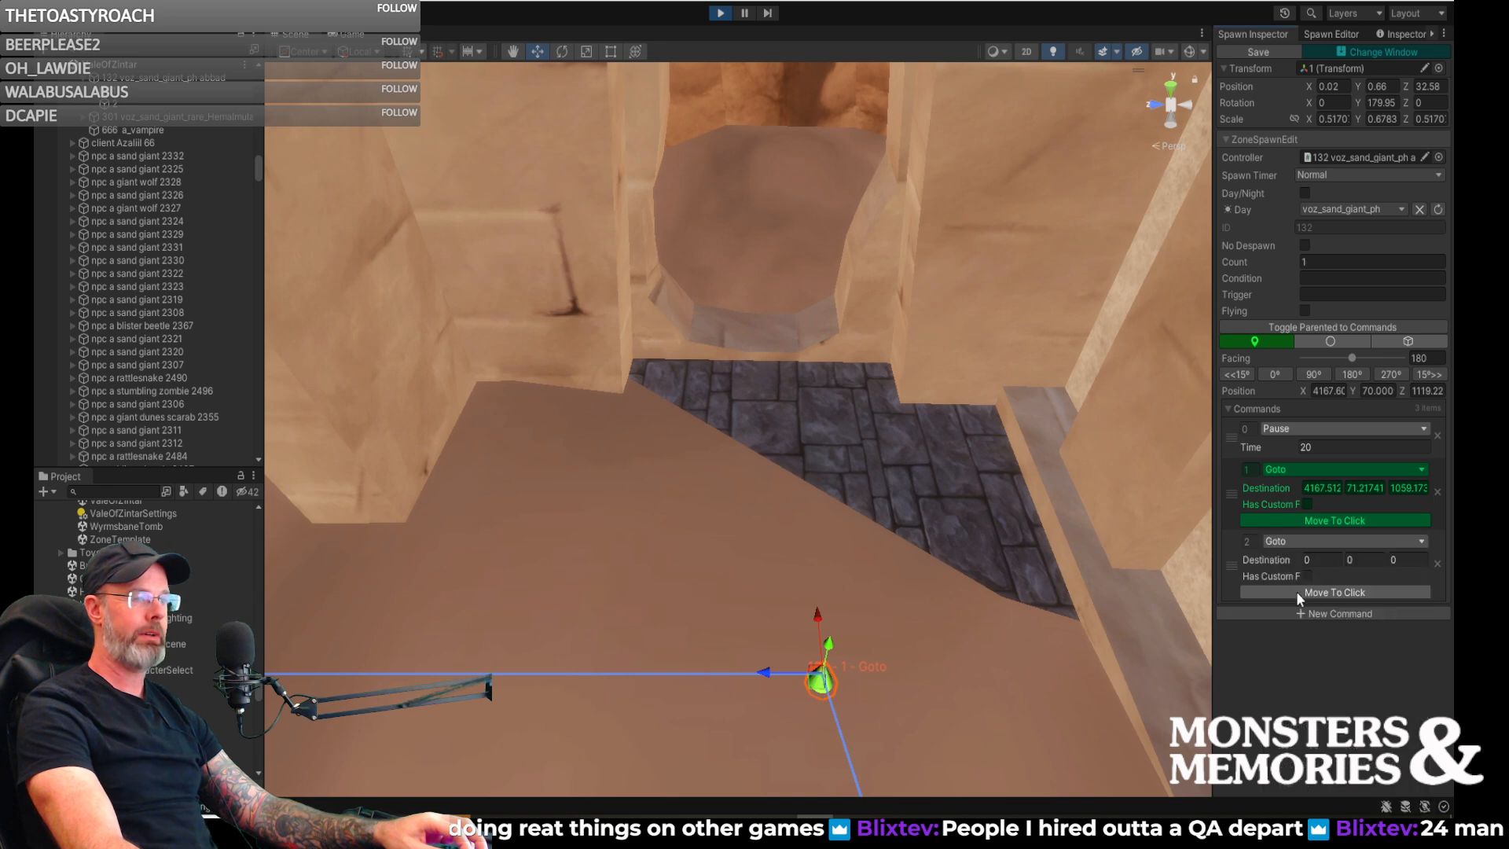
left_click(756, 393)
key("f")
left_click_drag(762, 410, 756, 431, "alt")
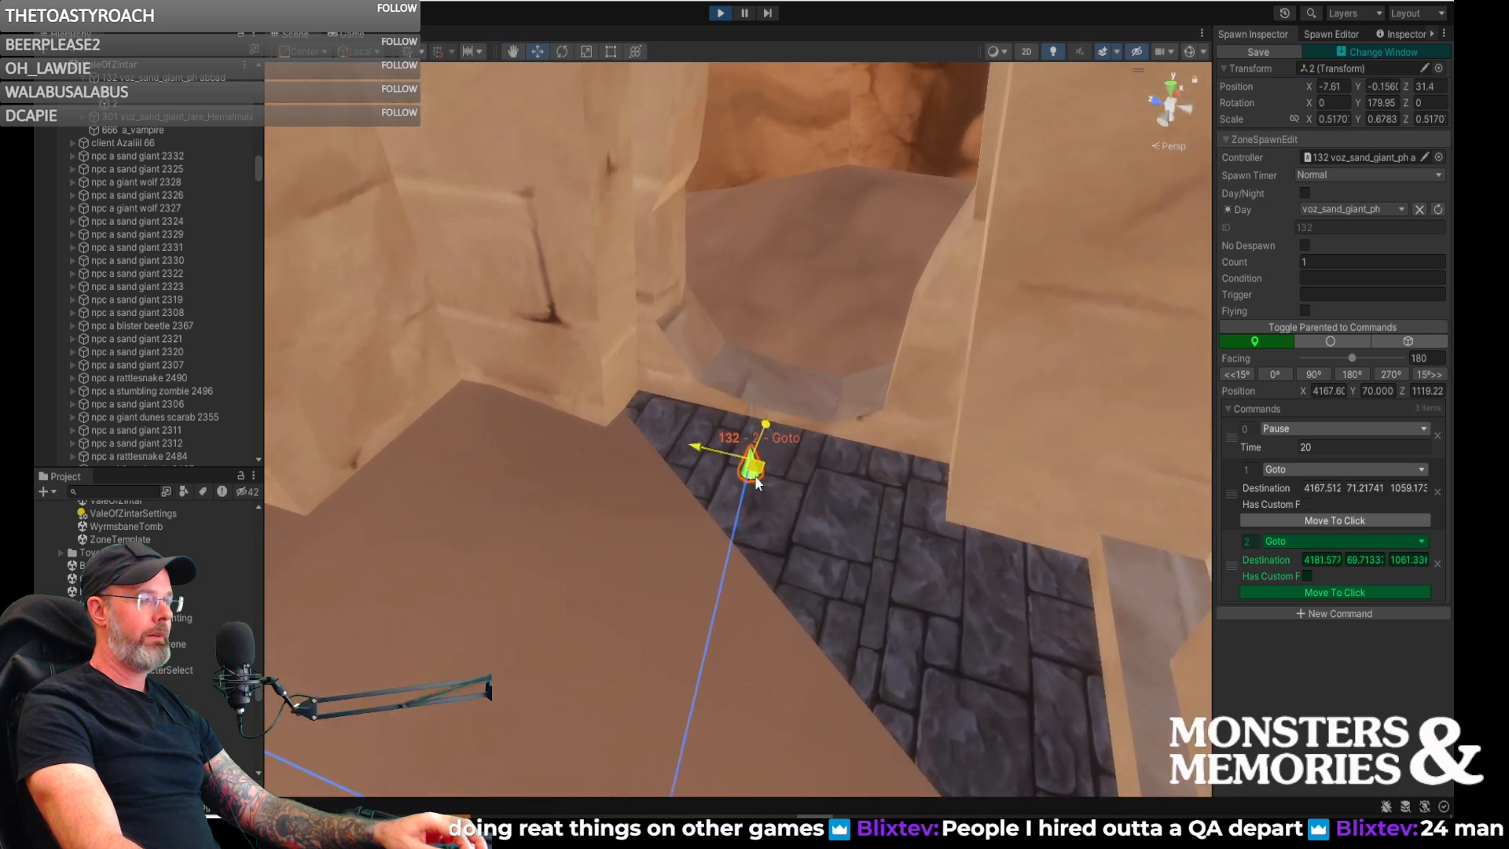
- Move spawn 132's second Goto waypoint to the near edge of the stone paving, at about X 4178.5, Z 1060.7
left_click_drag(752, 497, 755, 498)
right_click_drag(781, 498, 871, 560)
key("w")
key("a")
key("s")
left_click_drag(789, 484, 778, 499)
right_click_drag(825, 518, 860, 494)
key("a")
left_click_drag(868, 488, 914, 494)
key("d")
right_click_drag(904, 531, 827, 541)
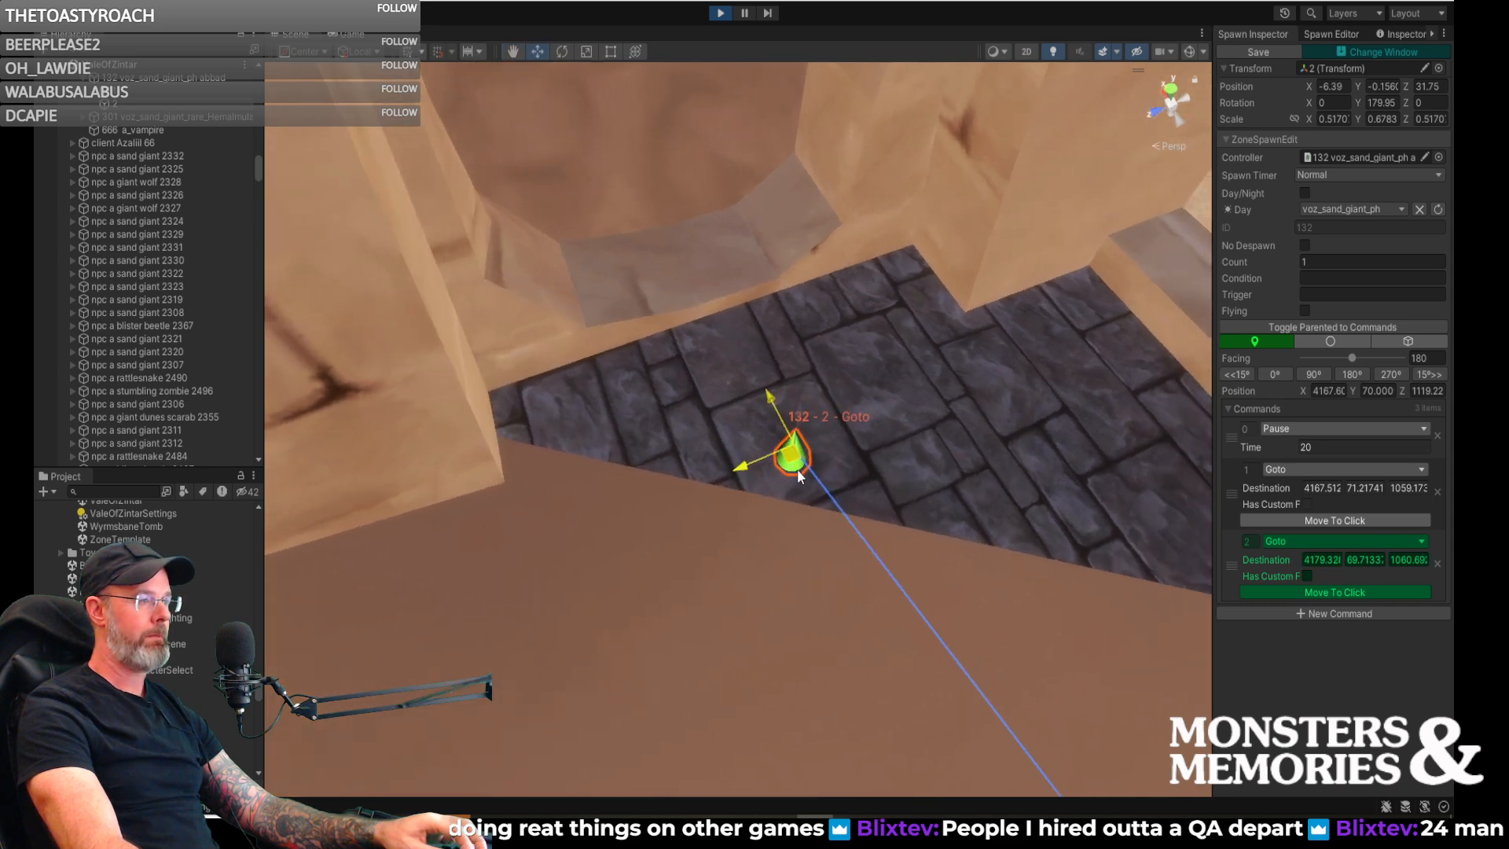
left_click_drag(797, 471, 805, 493)
- Give the second Goto waypoint a custom facing of 94 toward the cave opening and save the spawn
left_click(1306, 574)
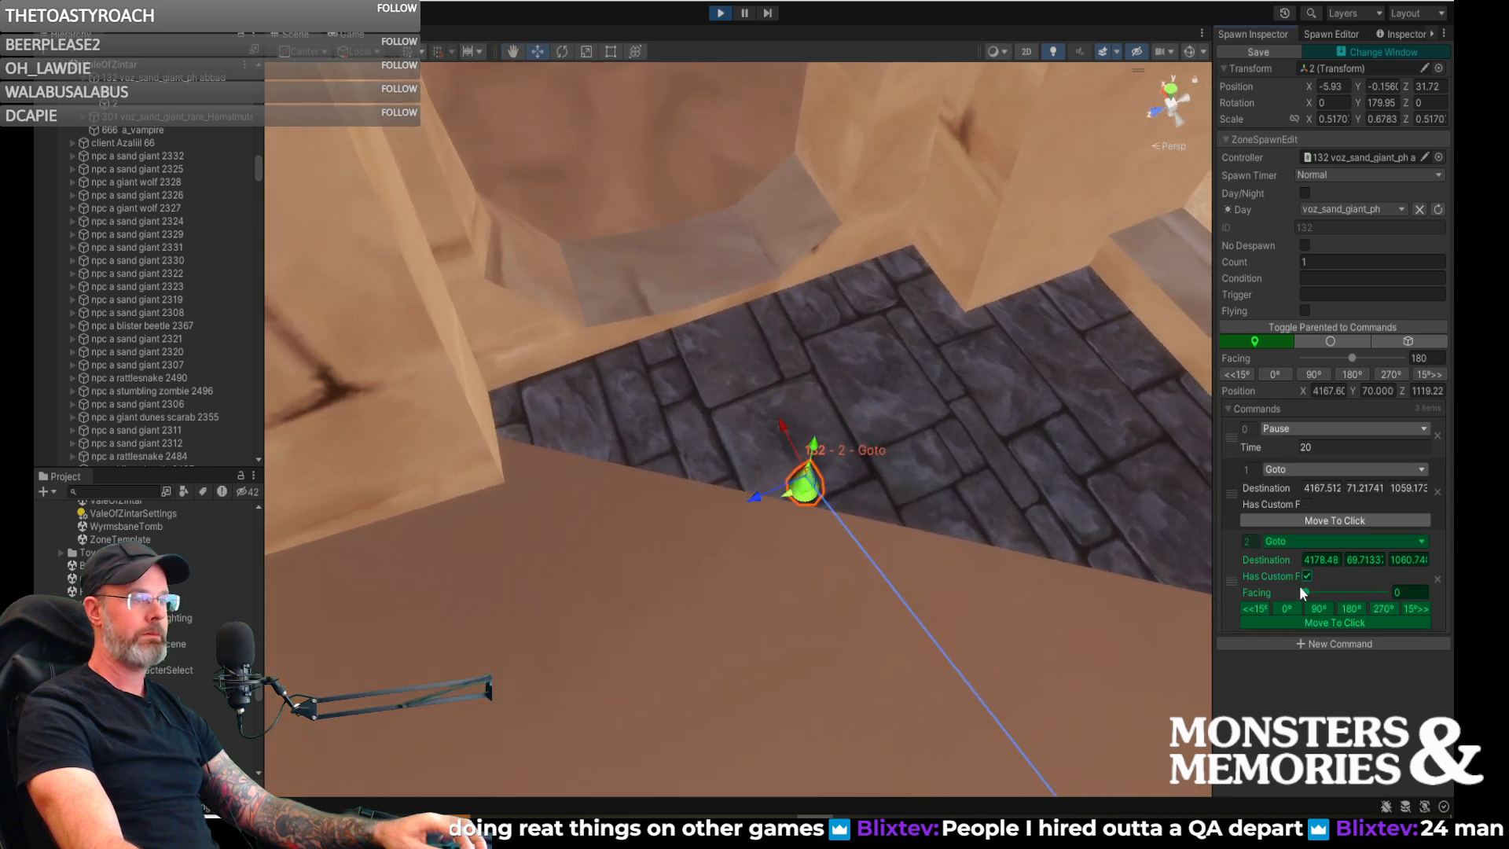
right_click_drag(1139, 564, 1108, 569)
key("s")
left_click_drag(1304, 592, 1329, 594)
mouse_move(1086, 595)
right_mouse_down()
mouse_move(954, 539)
mouse_move(559, 559)
mouse_move(677, 511)
right_mouse_up()
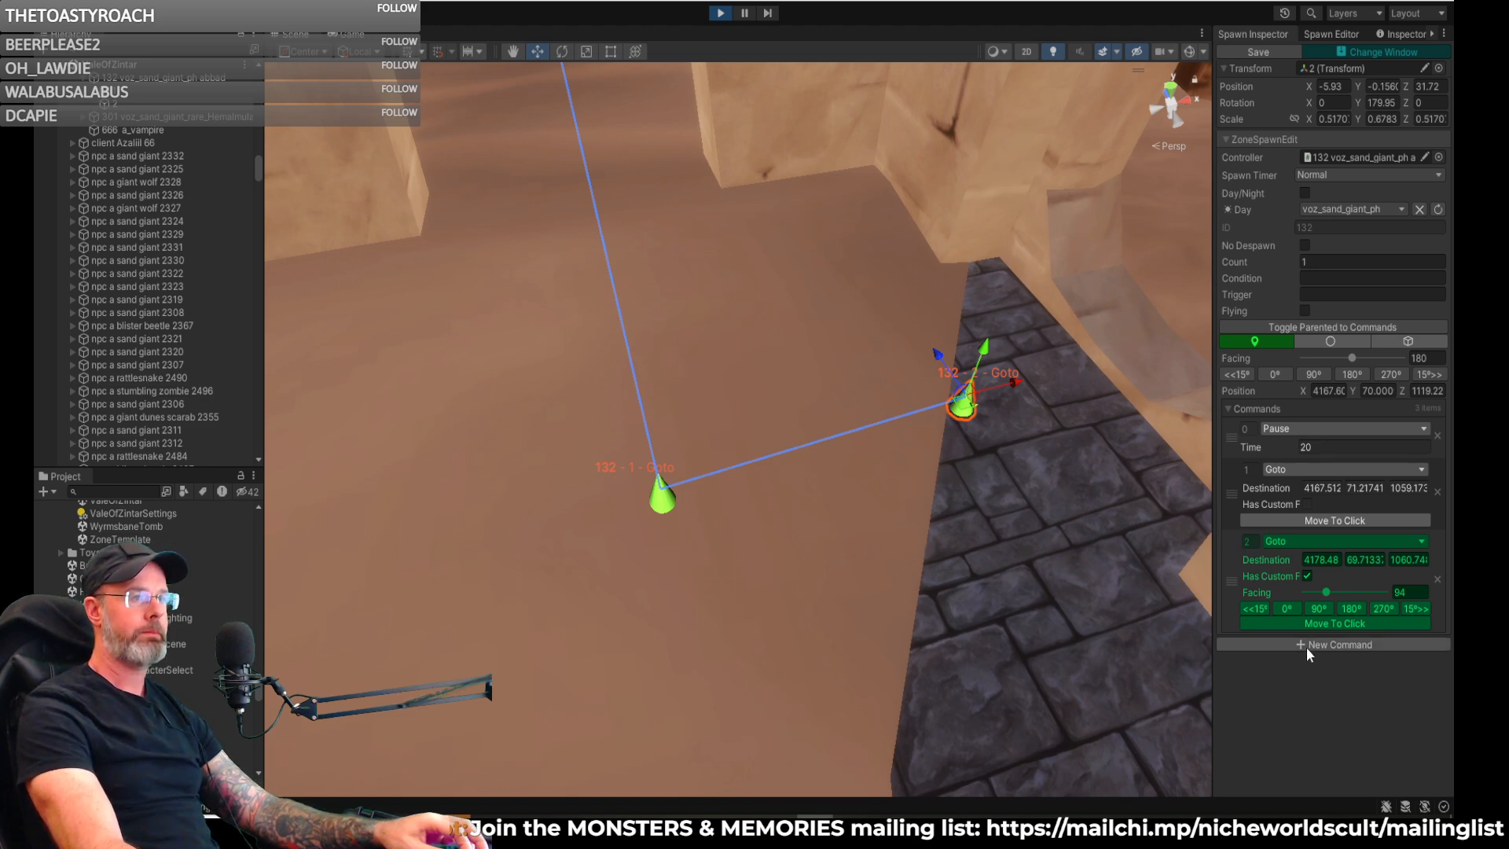
left_click(1245, 52)
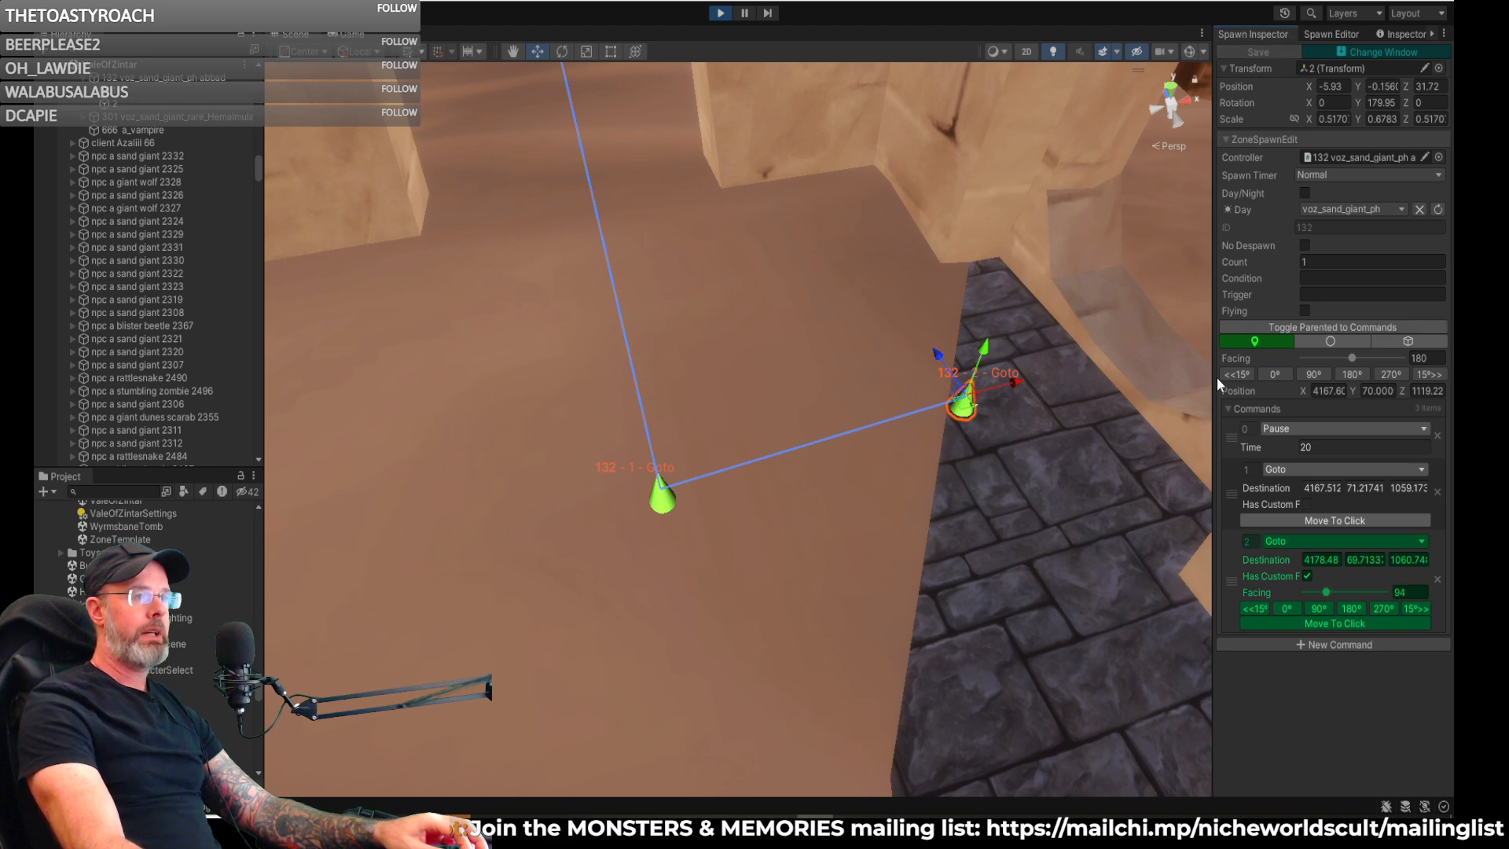
- Add a Pause command with a time of 20 after spawn 132's second Goto
left_click(1320, 642)
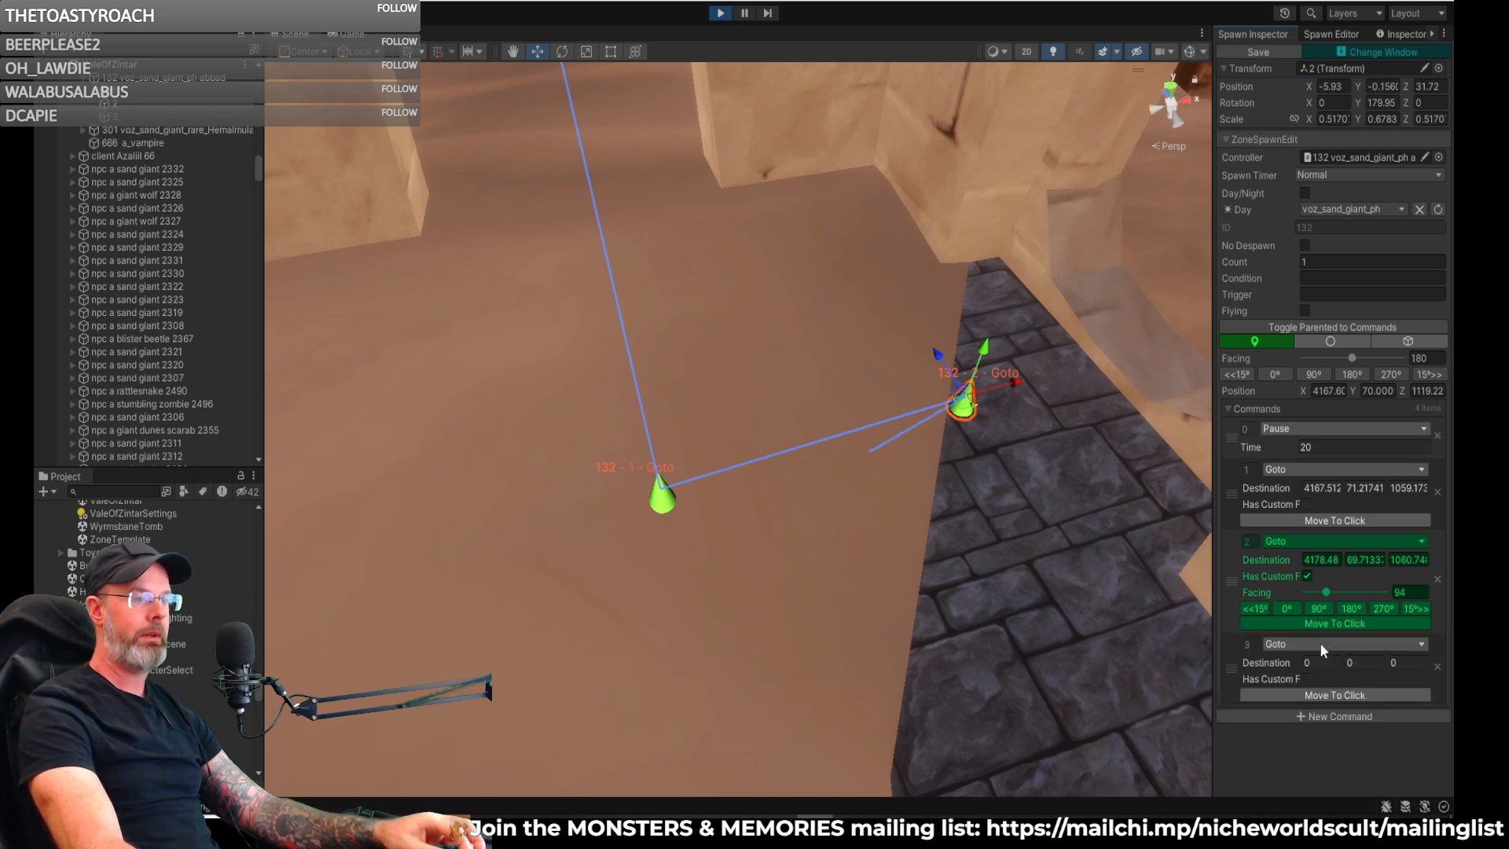
left_click(1319, 643)
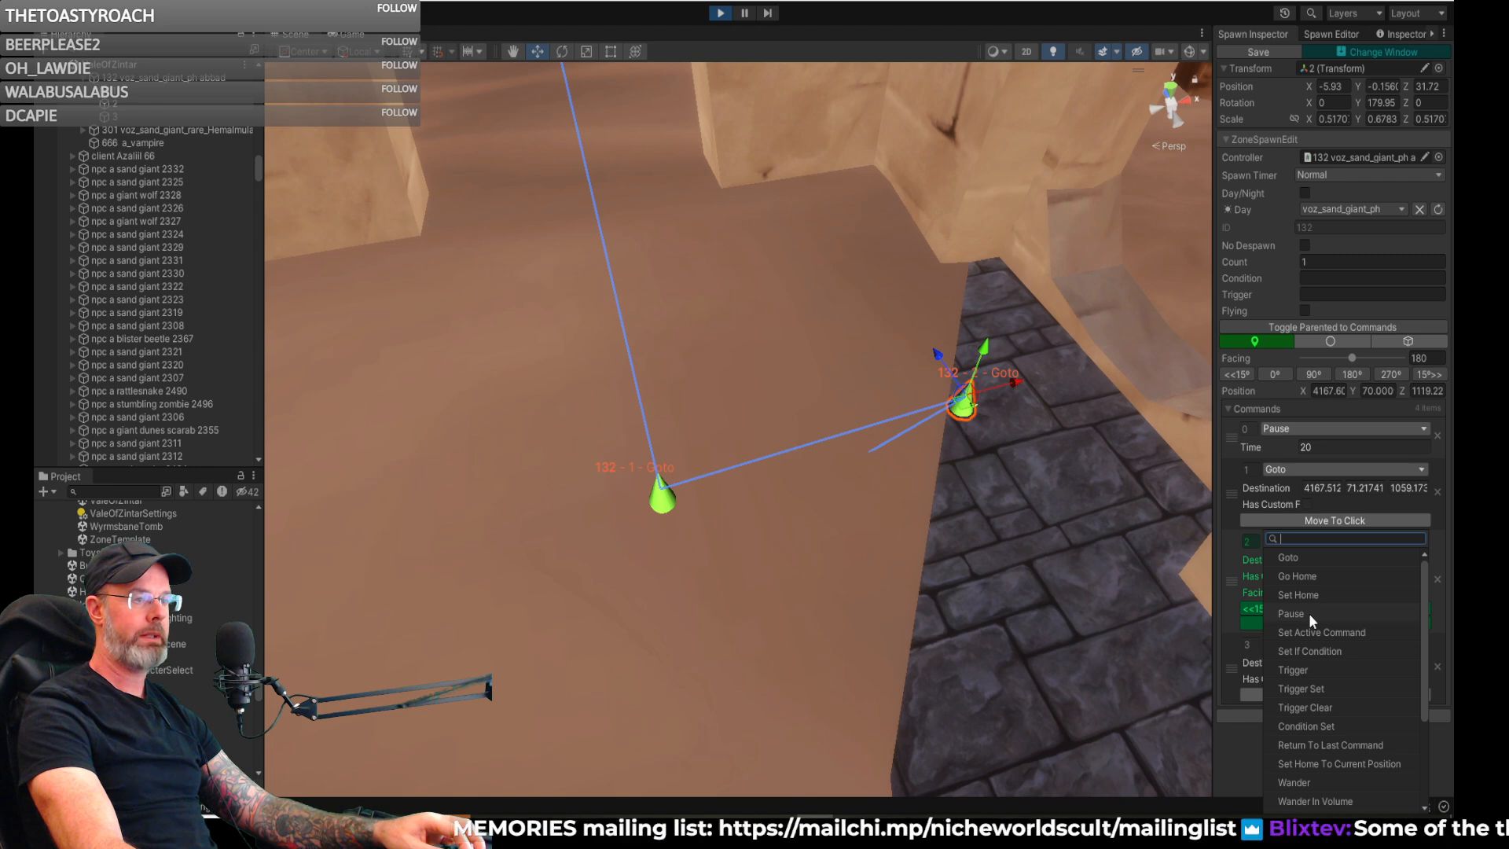
left_click(1309, 614)
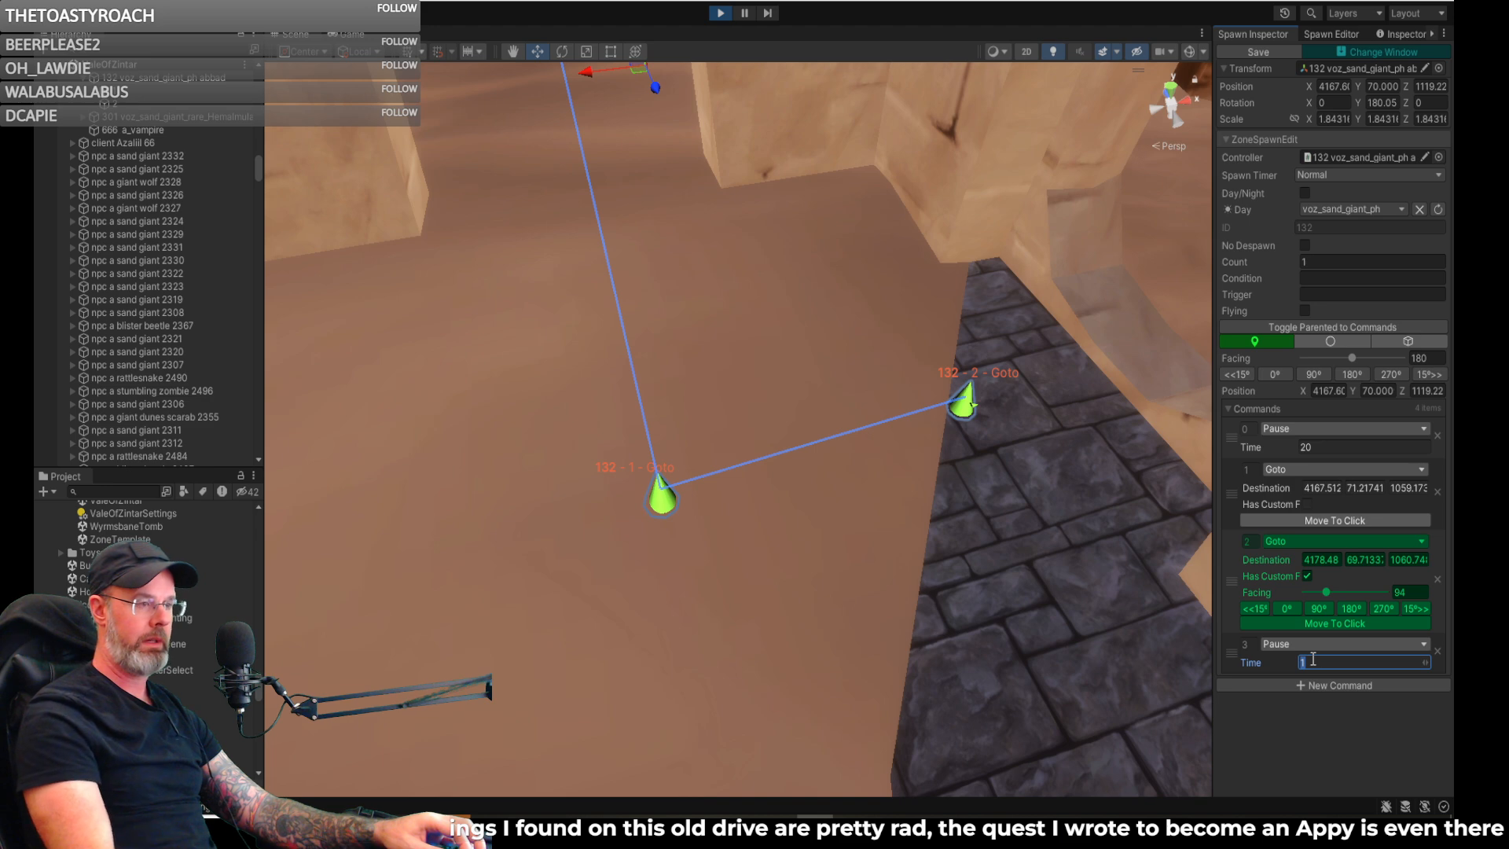
type("20")
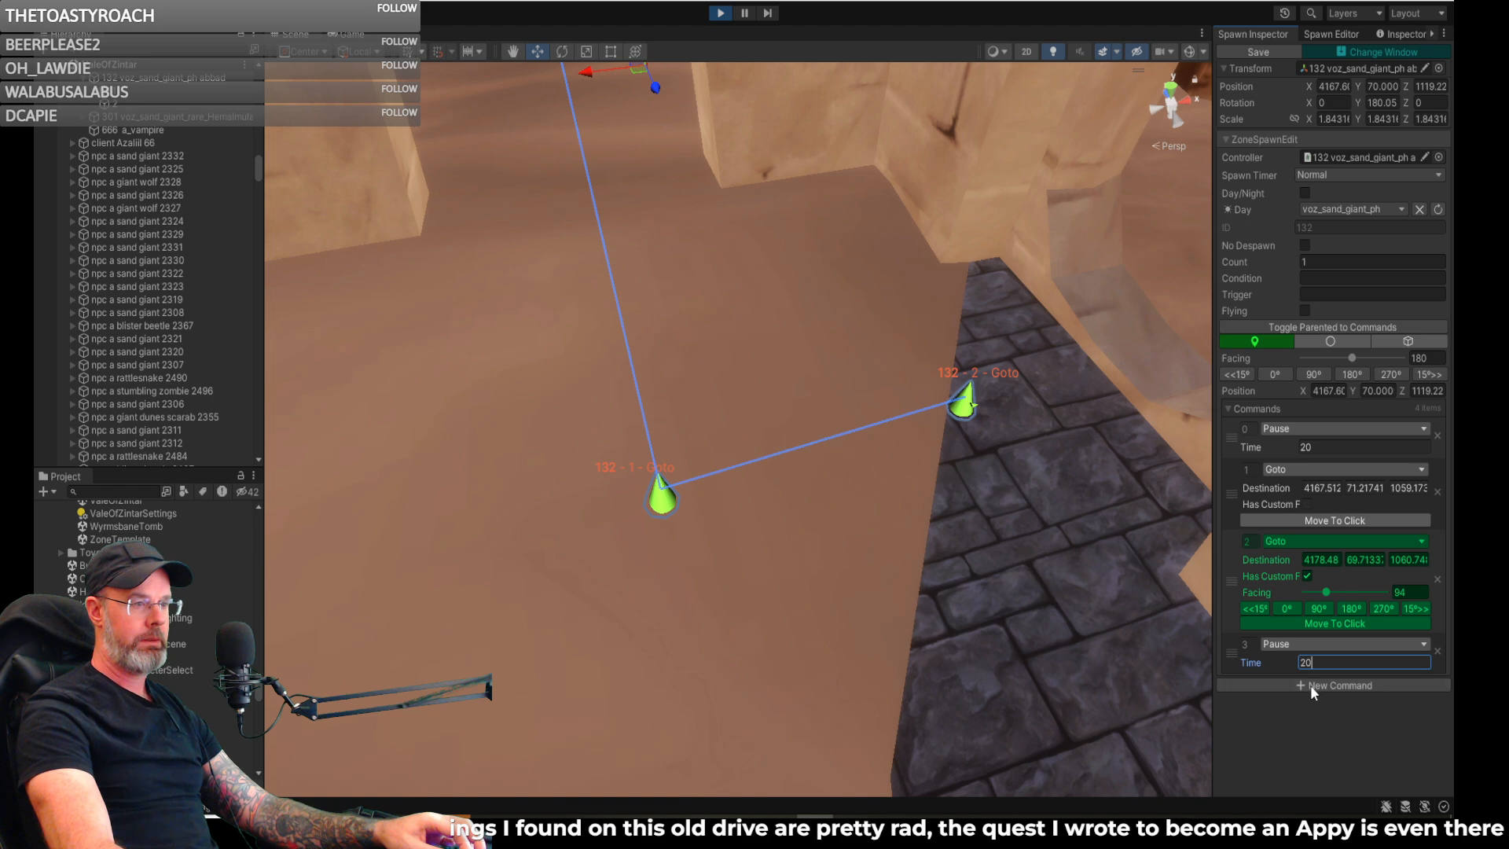
- Add a third Goto command to spawn 132 and place its waypoint beside the first one on the sand floor
left_click(1309, 685)
left_click(1308, 682)
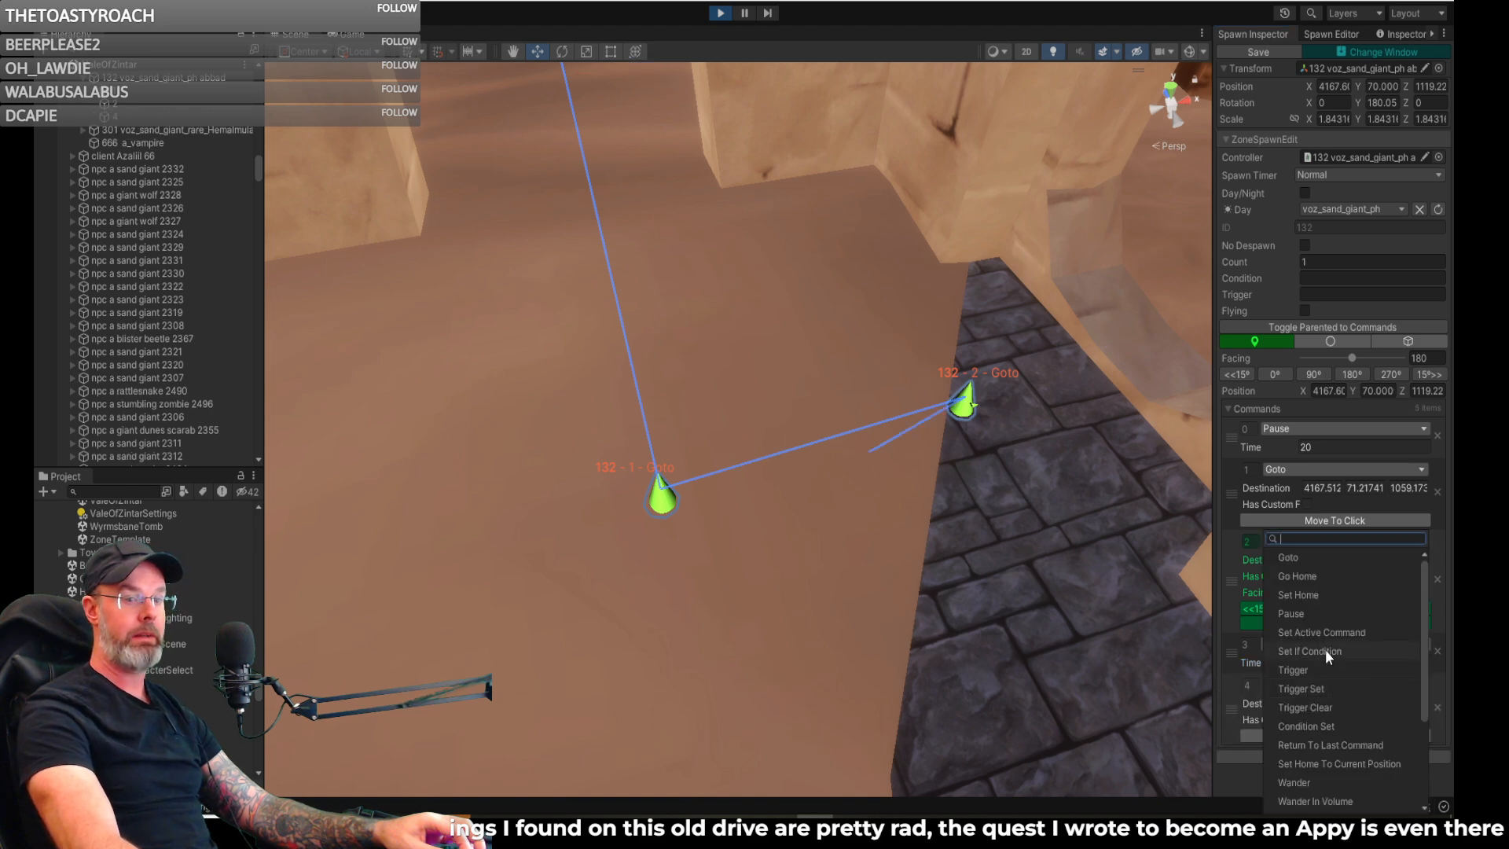
left_click(1296, 559)
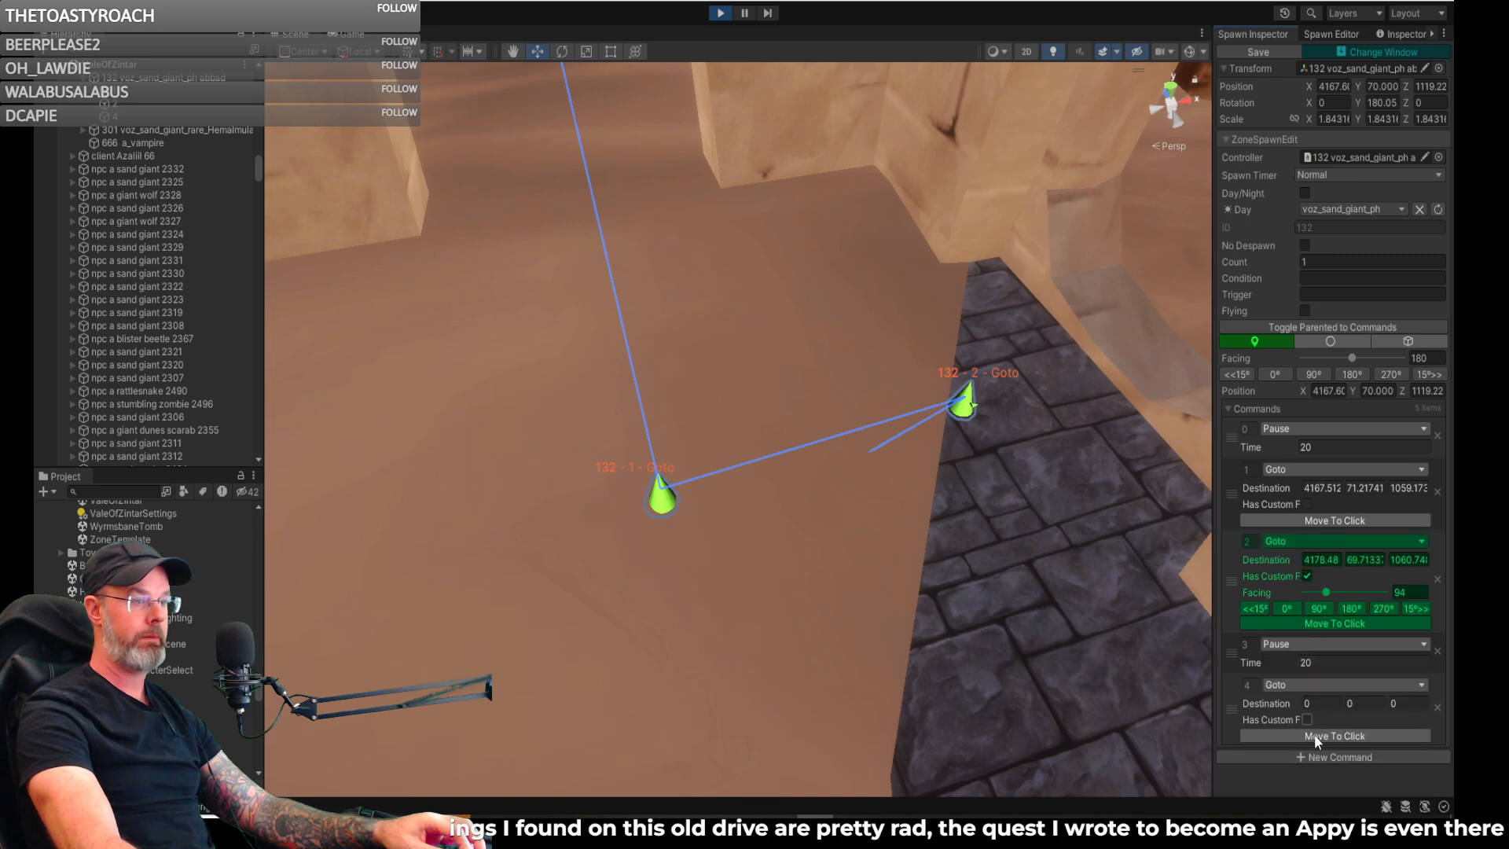
left_click(1282, 736)
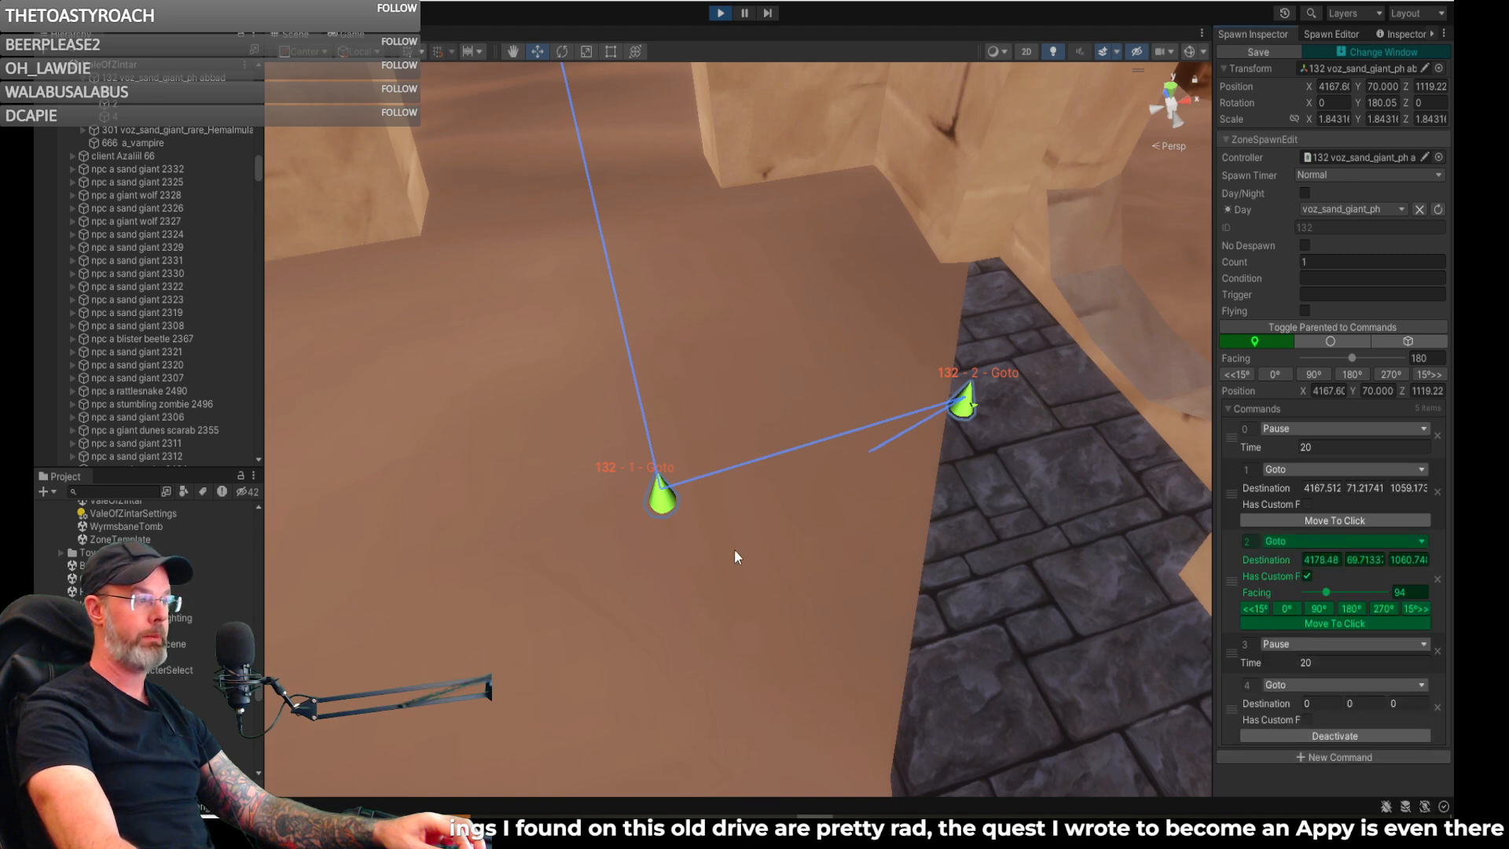
left_click(664, 508)
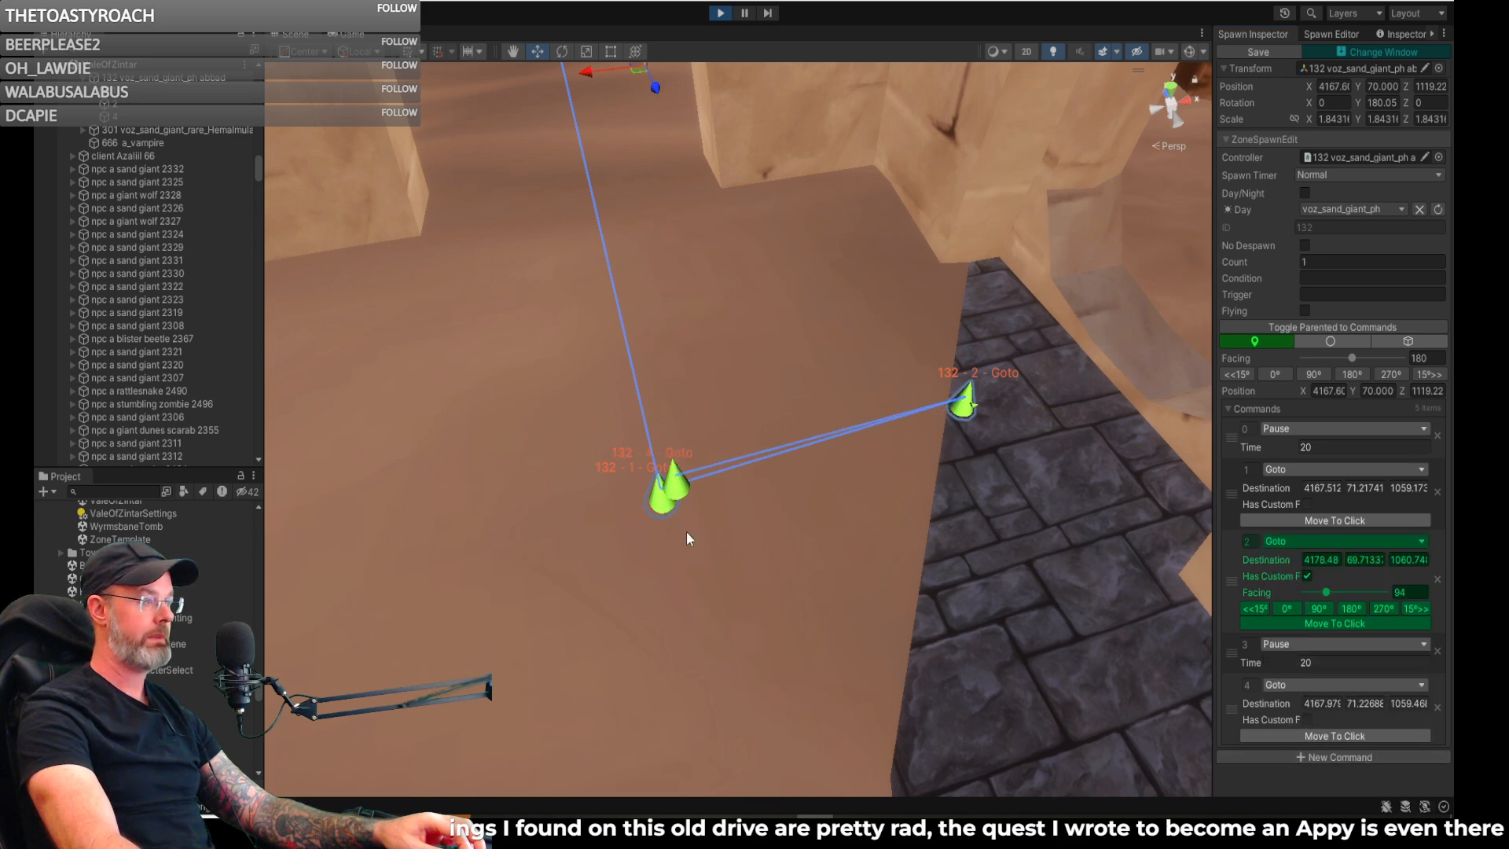
- Shift the third Goto's waypoint in line with the spawn, to about X 4167.4, Z 1060.0
left_click(683, 492)
left_click_drag(728, 461, 706, 457)
right_click_drag(697, 452, 767, 473)
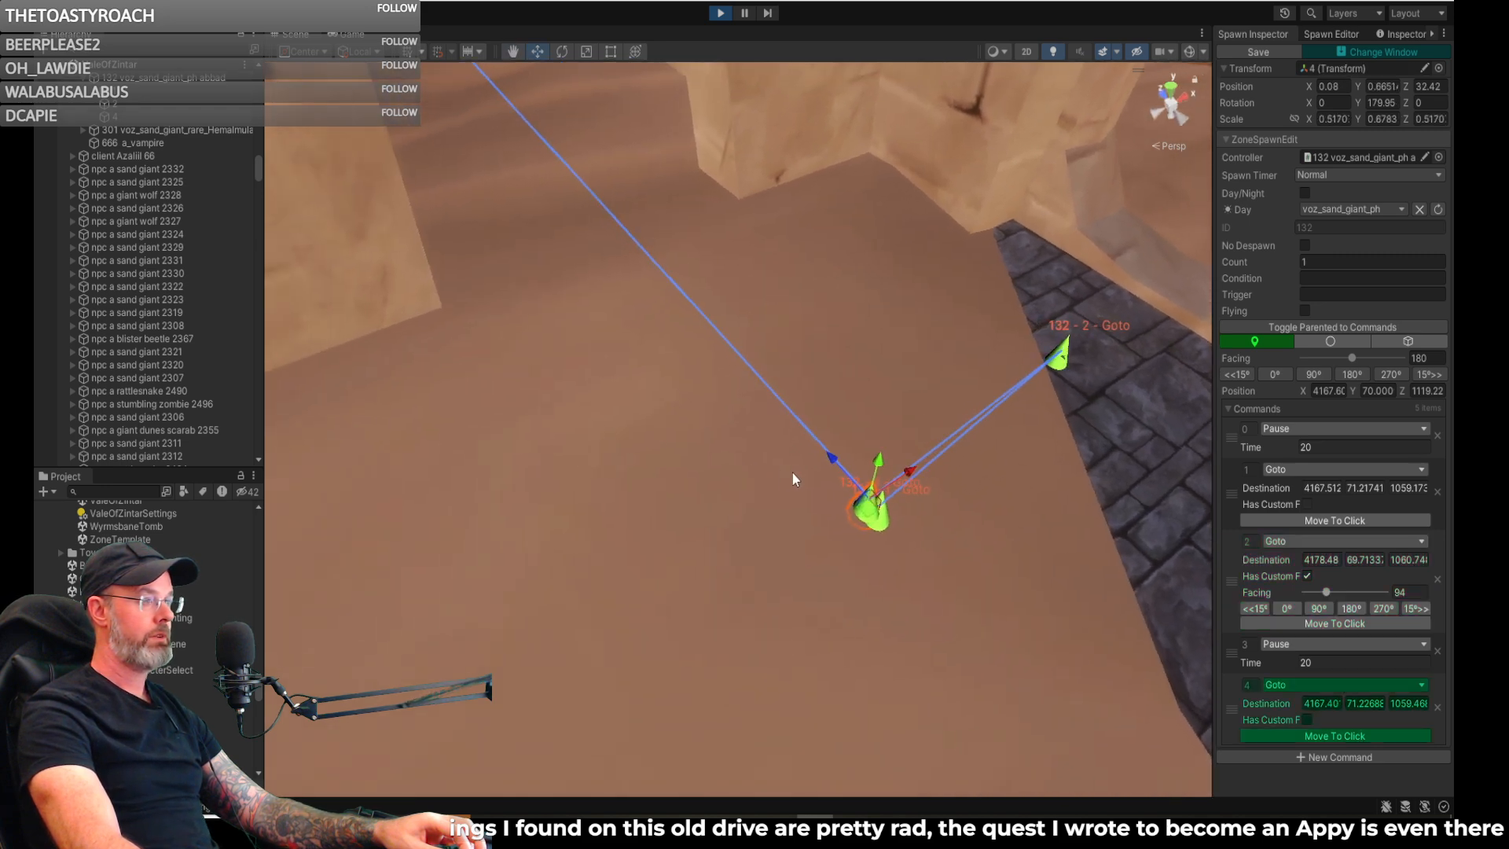
left_click_drag(833, 462, 820, 446)
right_click_drag(924, 468, 765, 472)
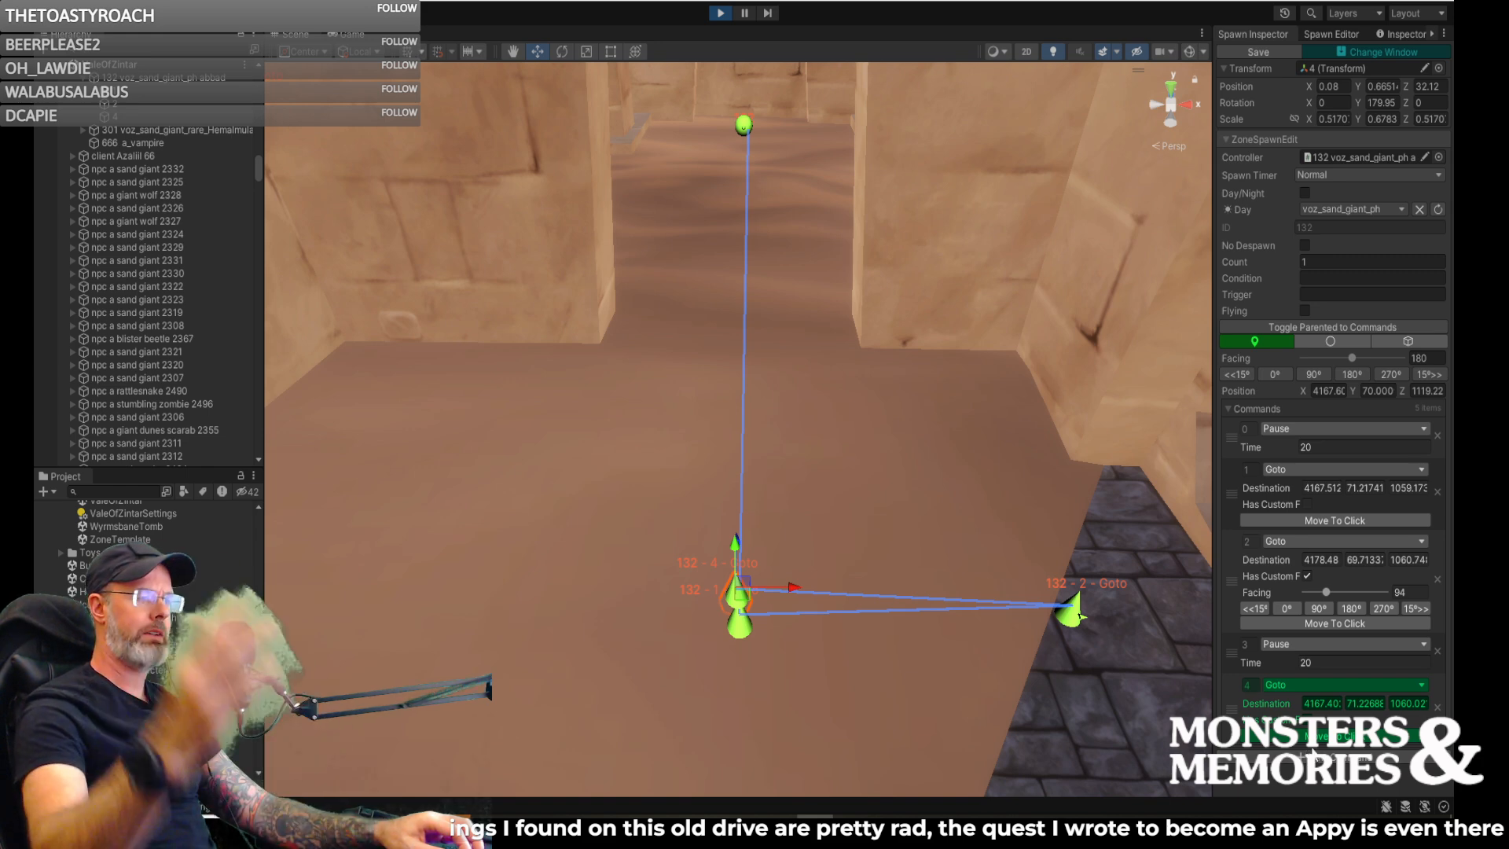
- Add a Go Home command after the last Goto of spawn 132
left_click(1294, 759)
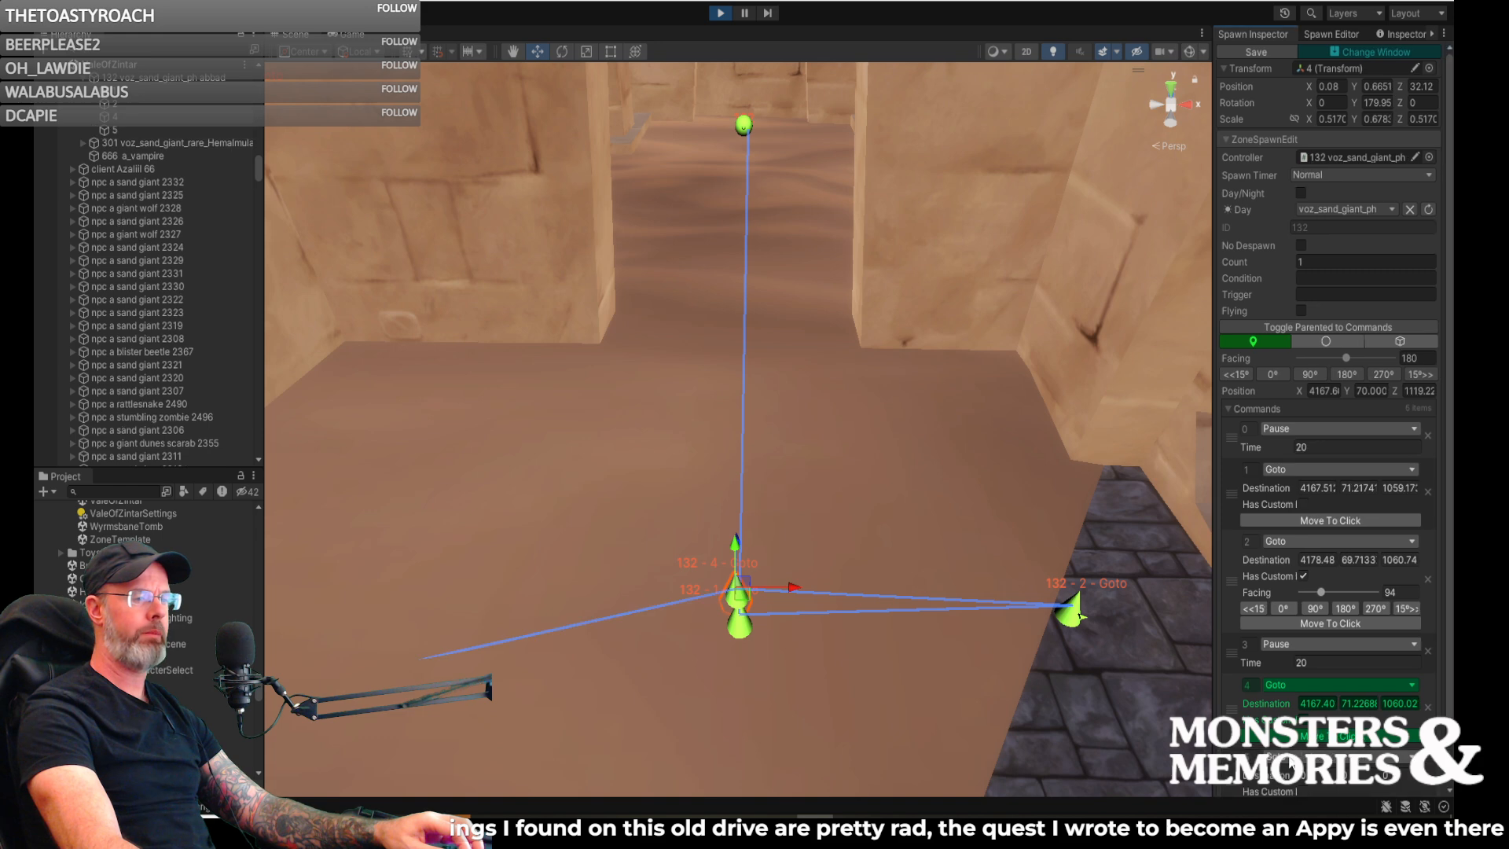
scroll(1290, 764, "down", 3)
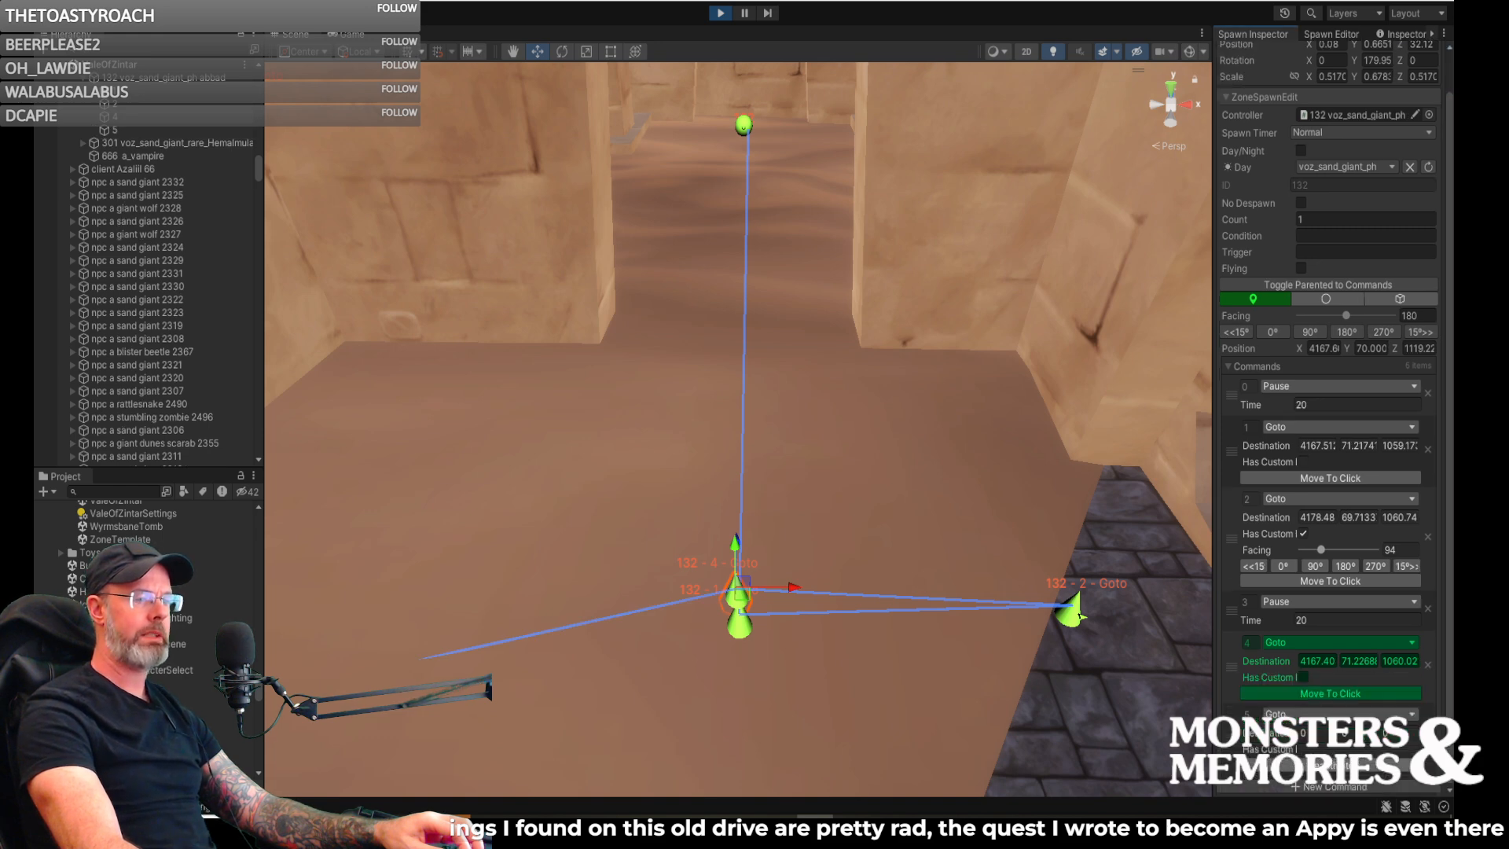
left_click(1297, 713)
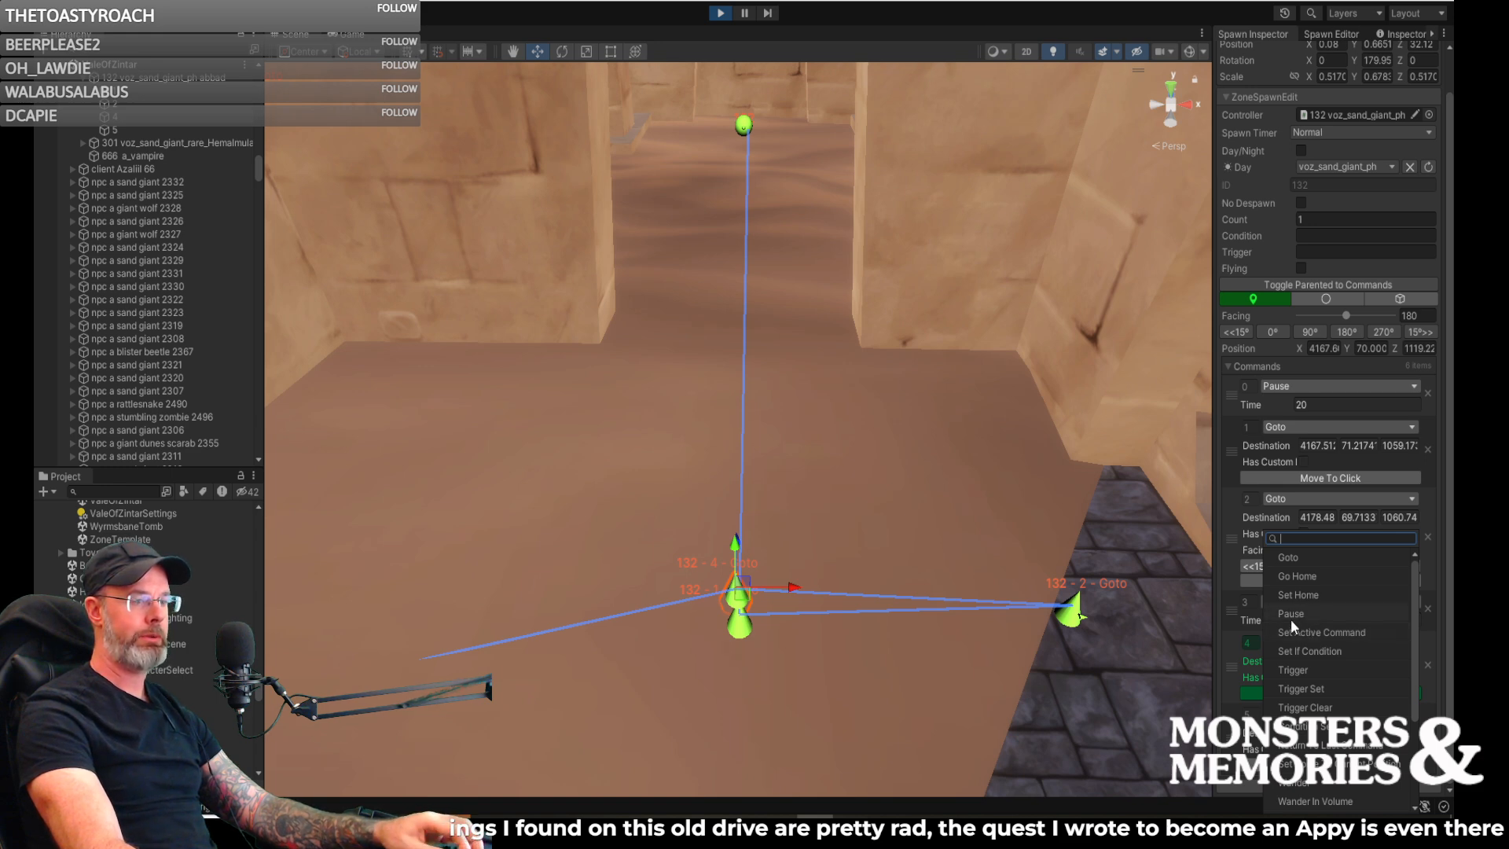
left_click(1291, 556)
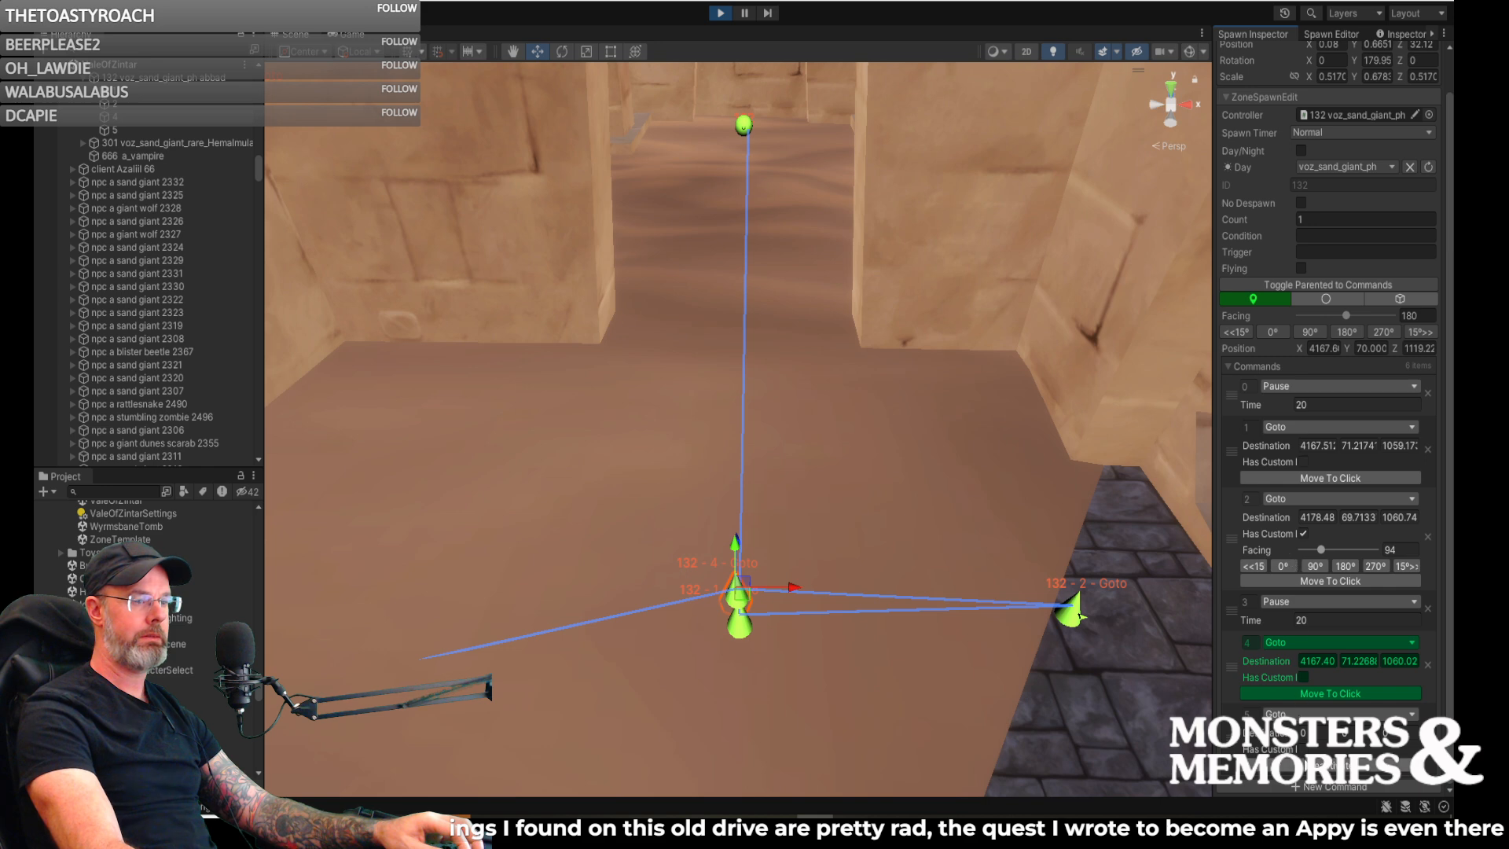
left_click(1320, 714)
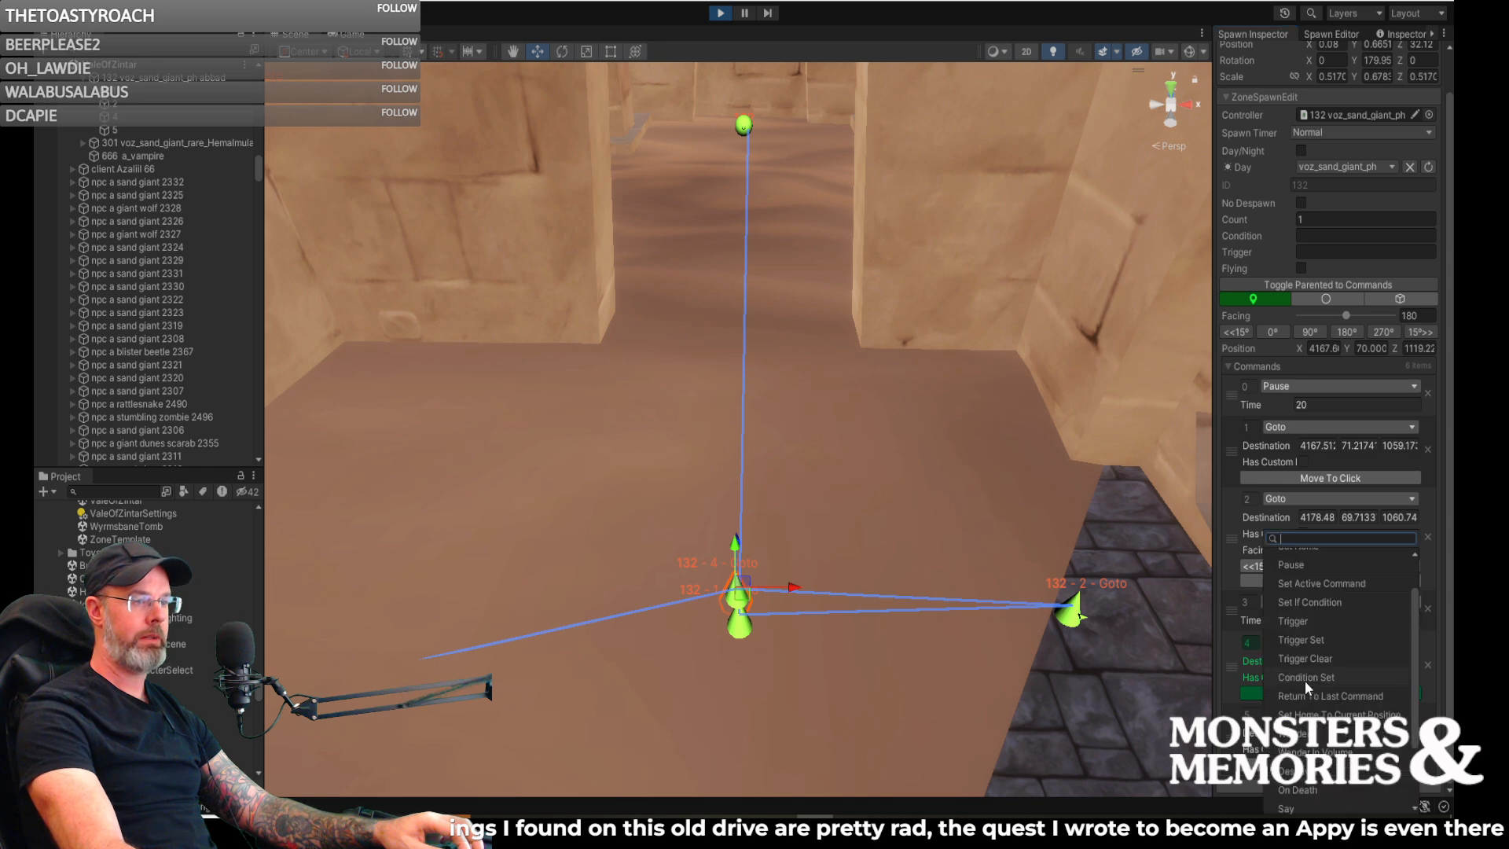
scroll(1309, 664, "up", 2)
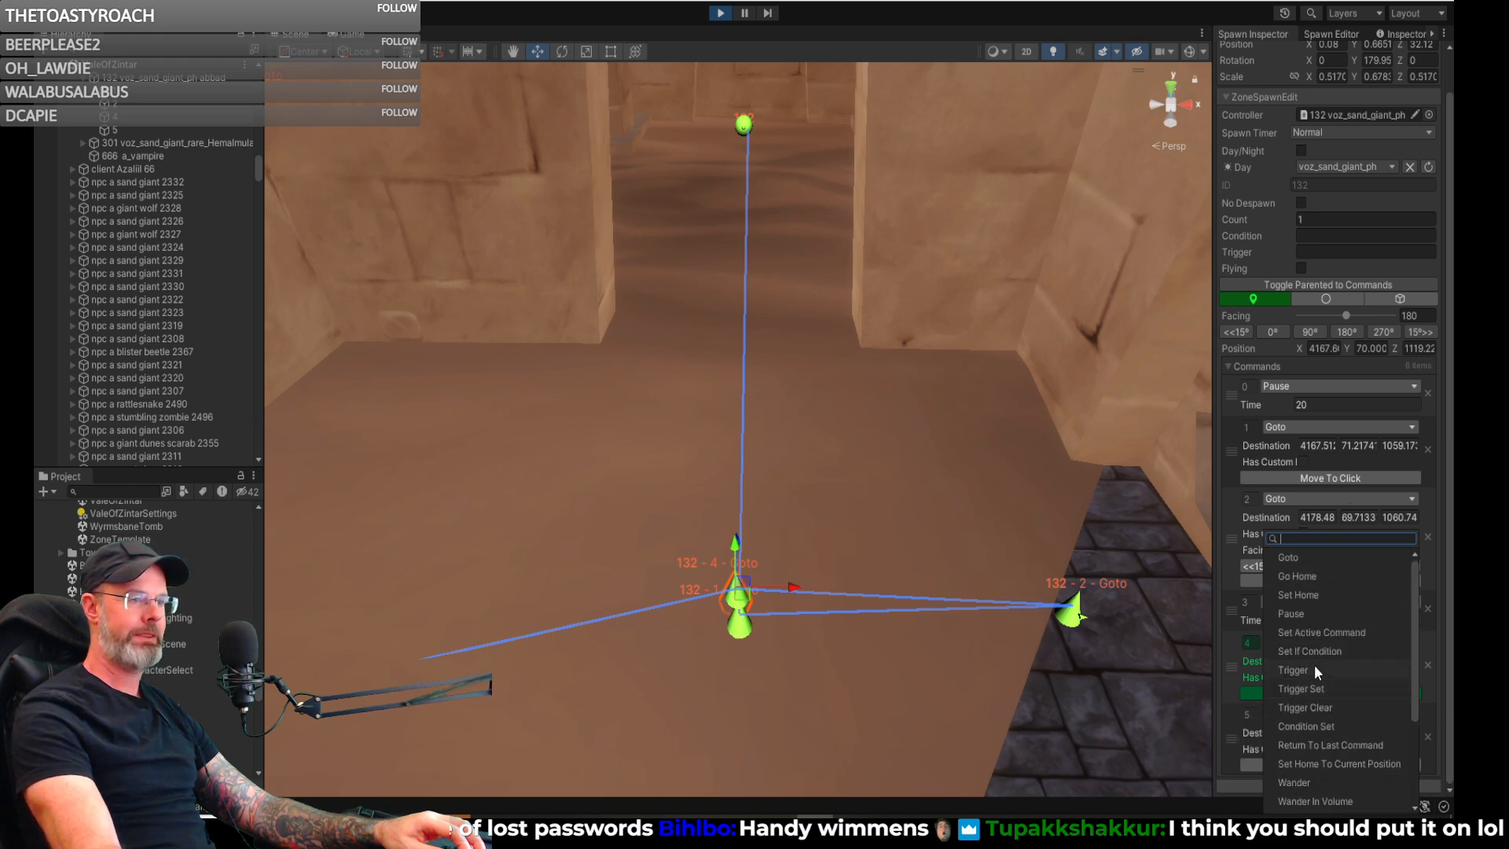
left_click(1304, 577)
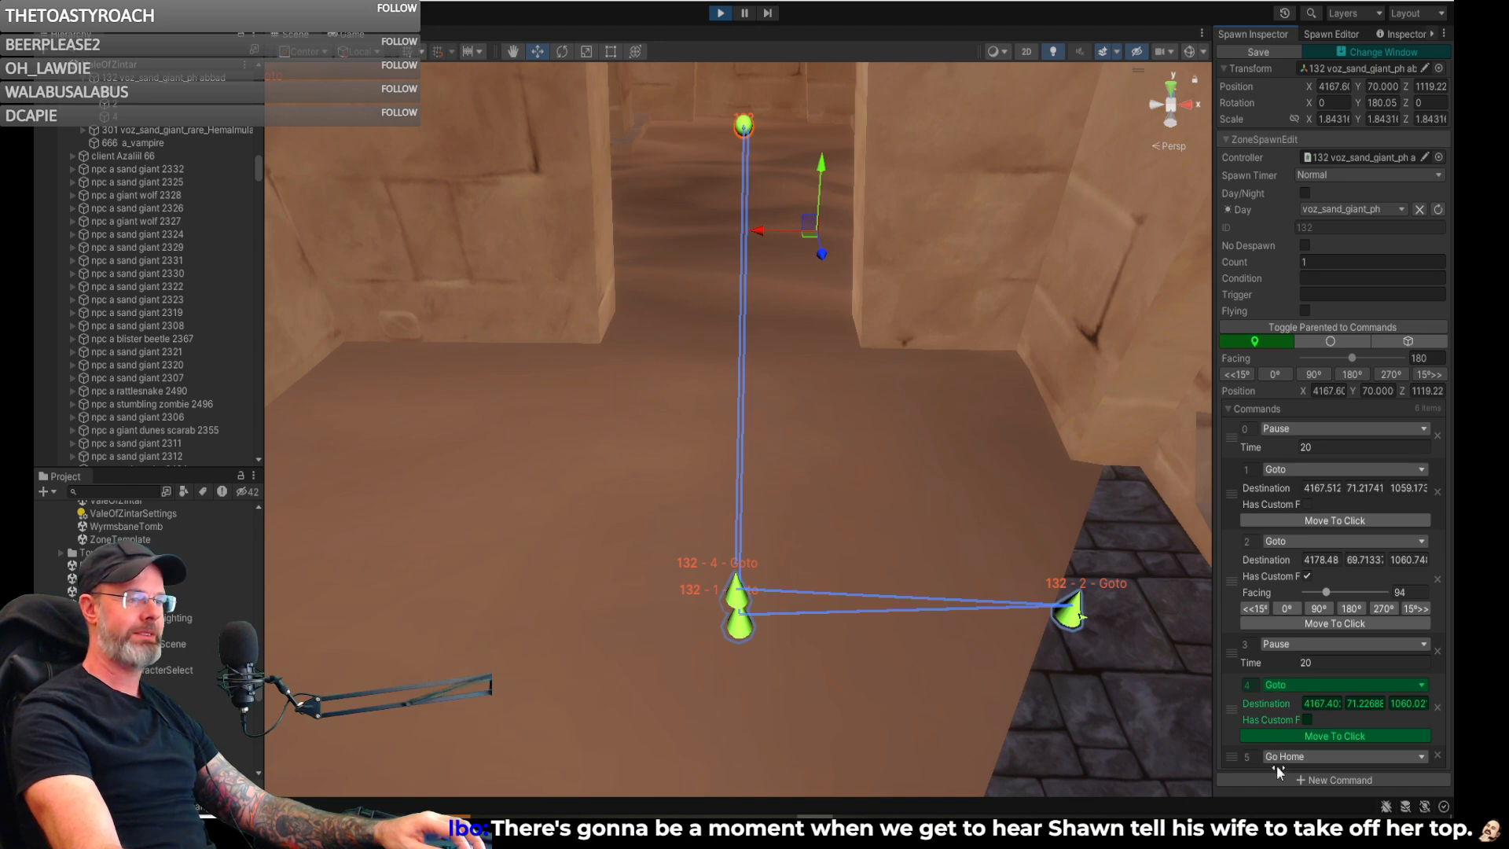
- End spawn 132's command list with a Set Active Command whose Next is 0, looping the patrol
left_click(1295, 777)
scroll(1306, 758, "down", 3)
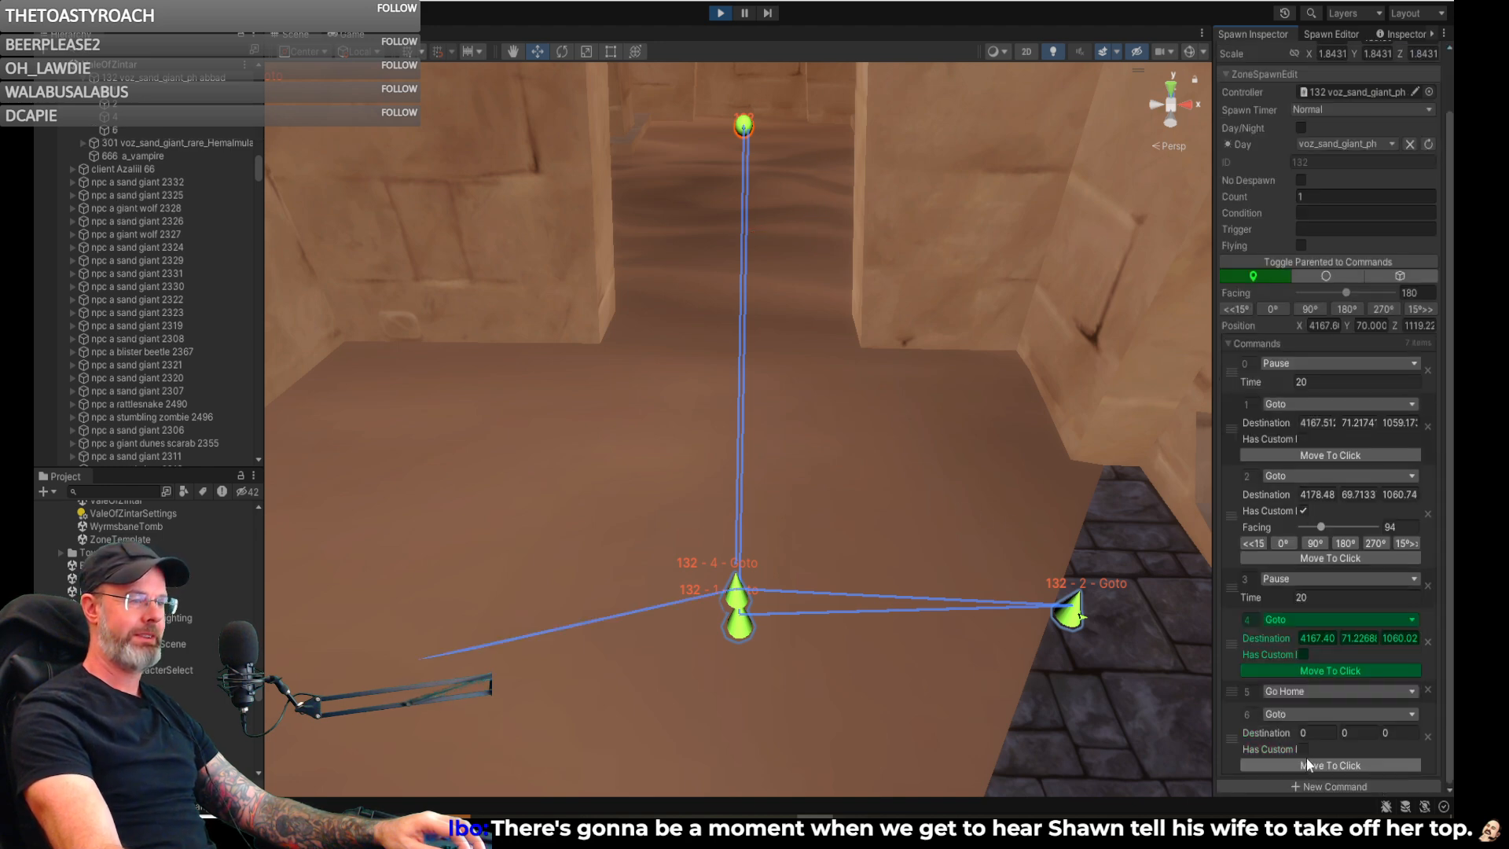
left_click(1297, 713)
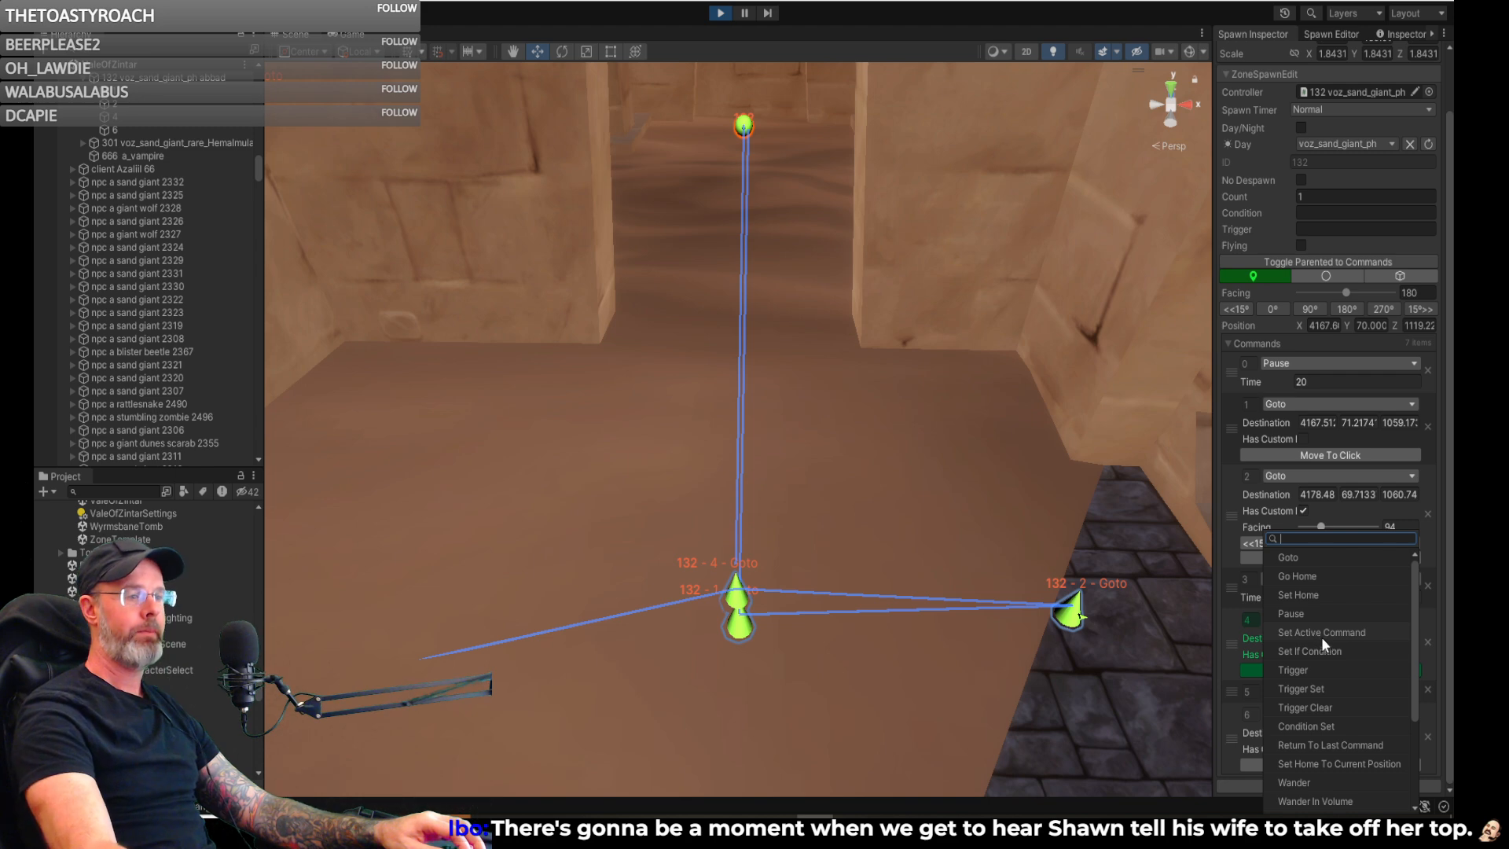
scroll(1321, 637, "down", 3)
scroll(1306, 657, "up", 3)
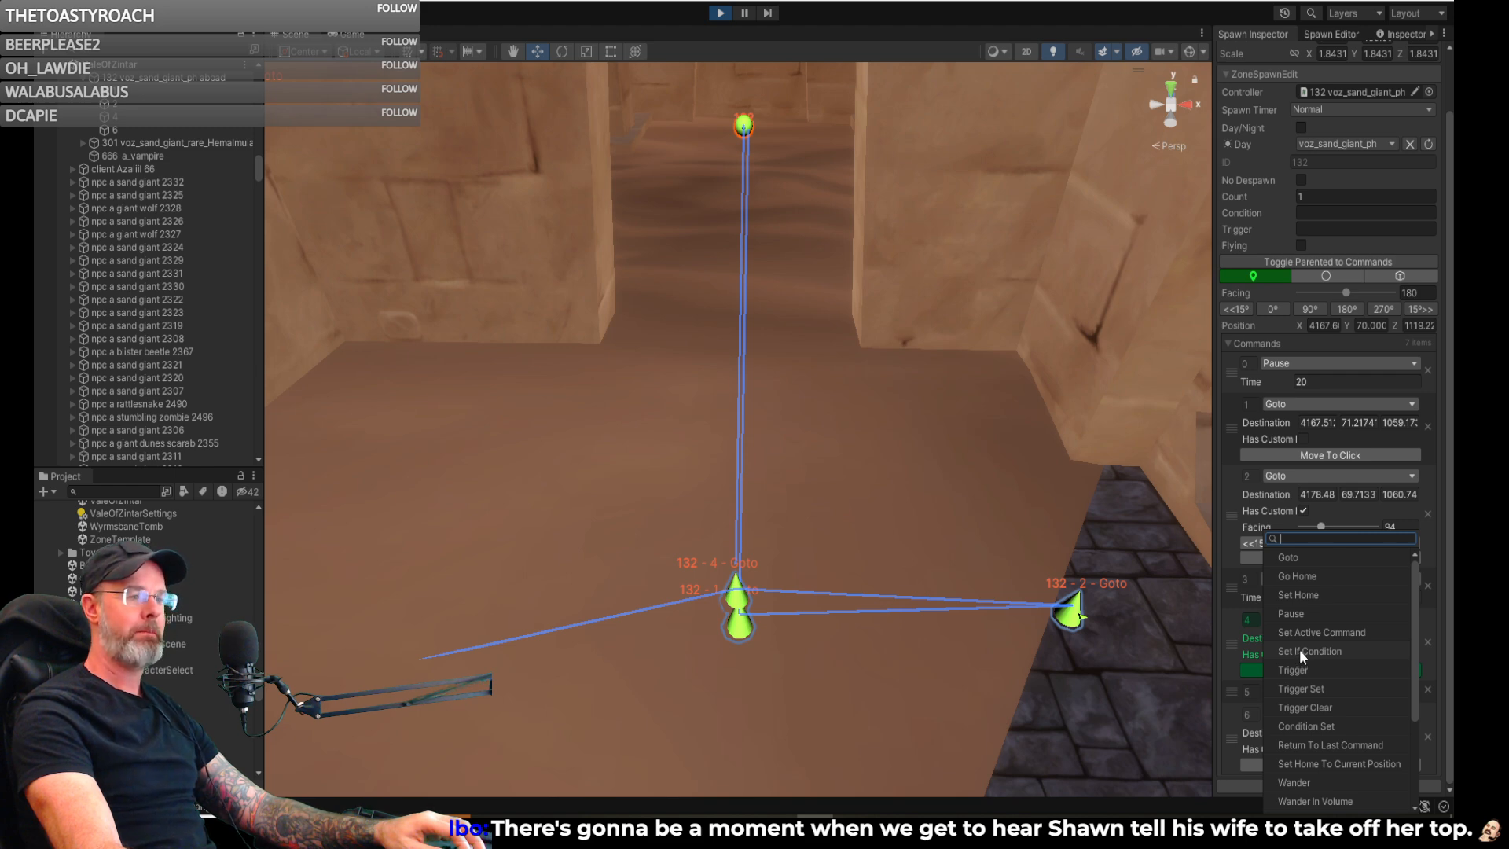
left_click(1300, 636)
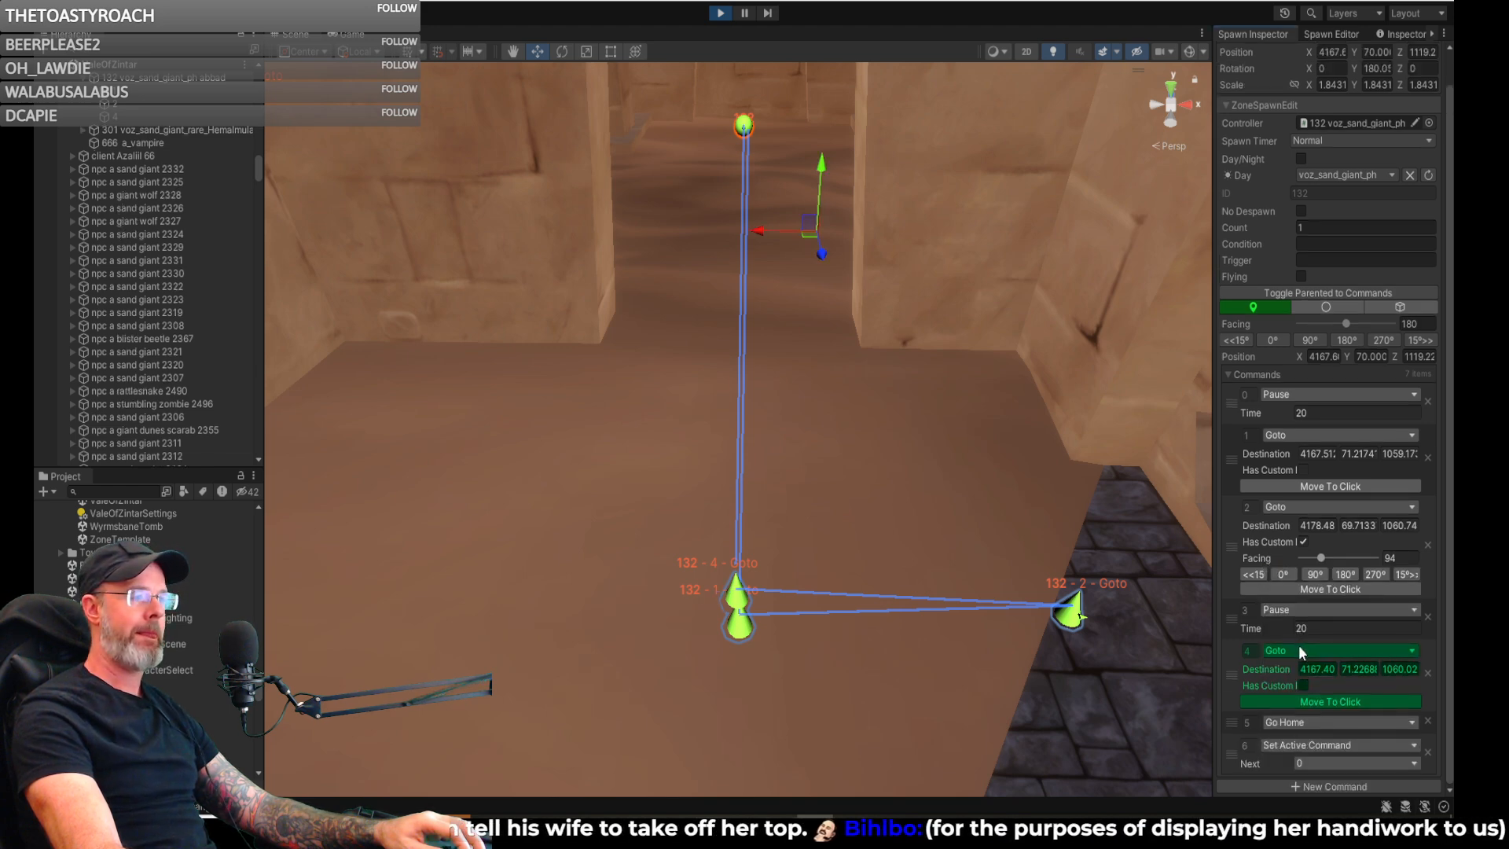
- Check the patrol path around the doorway and paving, and save spawn 132's commands
right_click_drag(861, 498, 870, 422)
key("d")
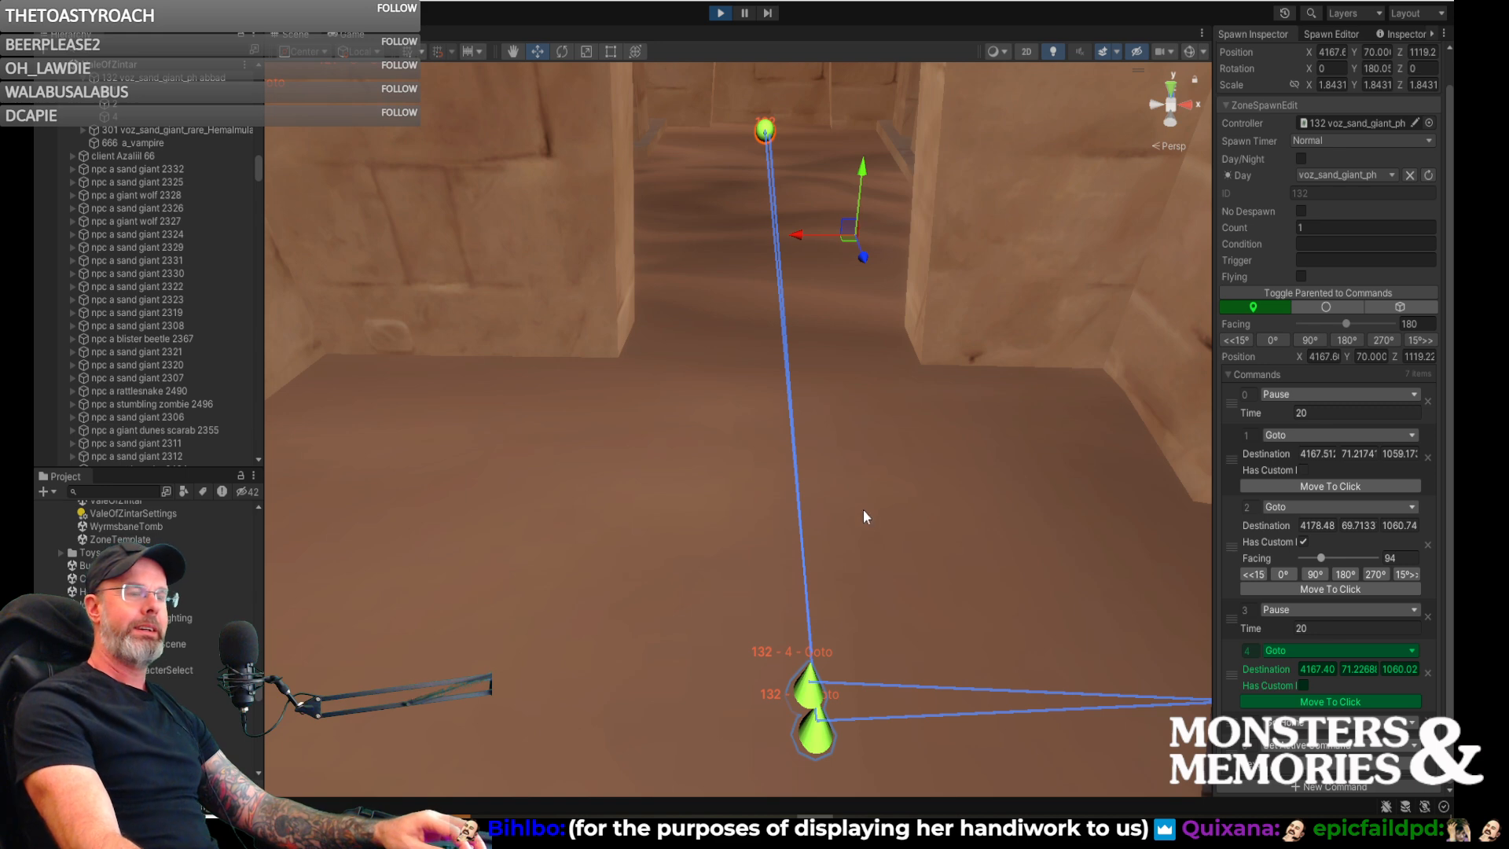
right_click_drag(862, 504, 940, 470)
key("s")
key("a")
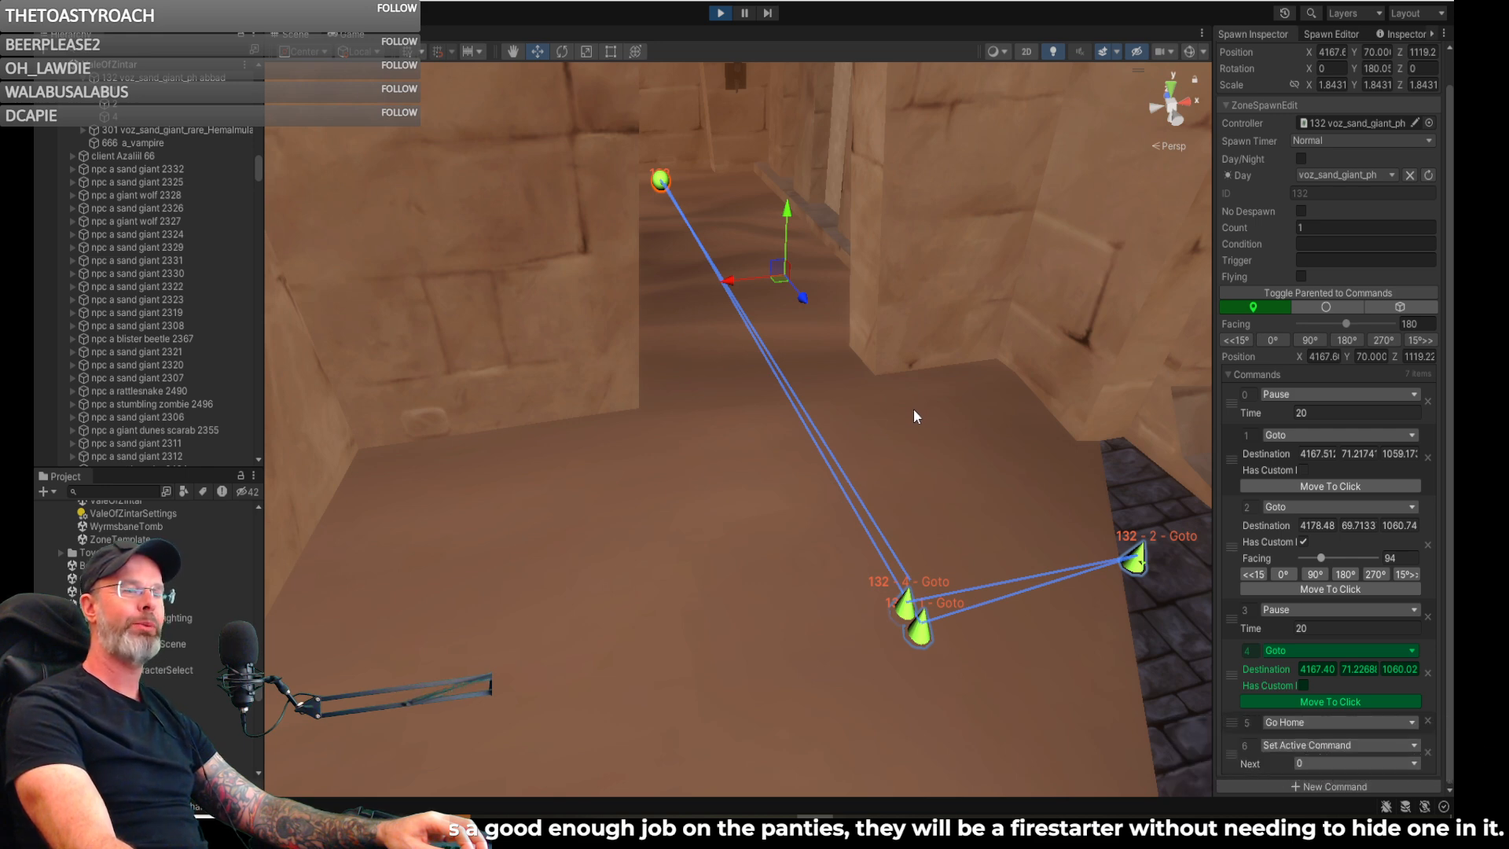
right_click_drag(913, 417, 974, 410)
key("d")
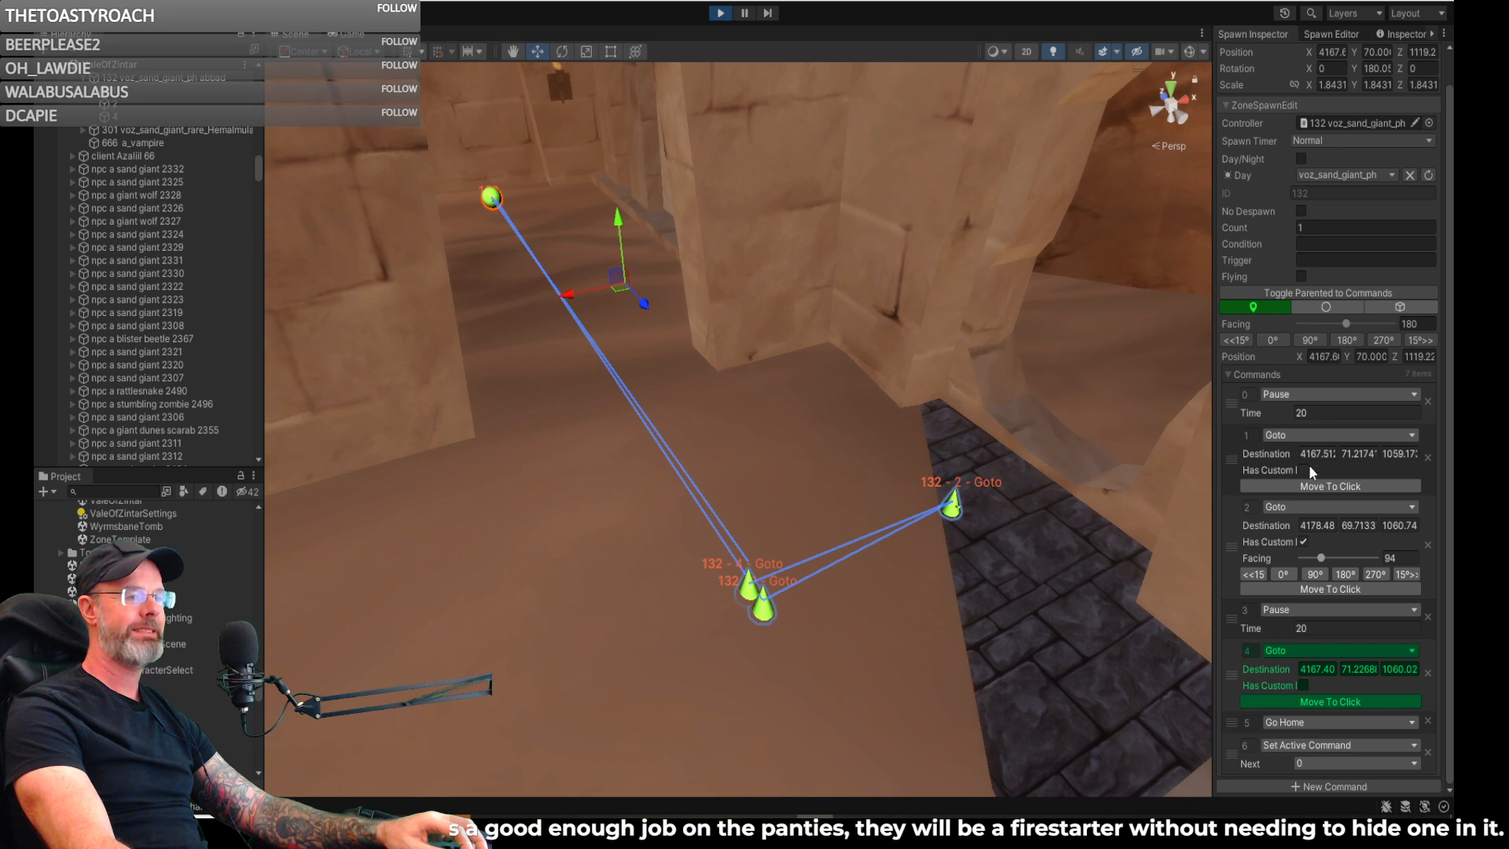
scroll(1271, 189, "up", 1)
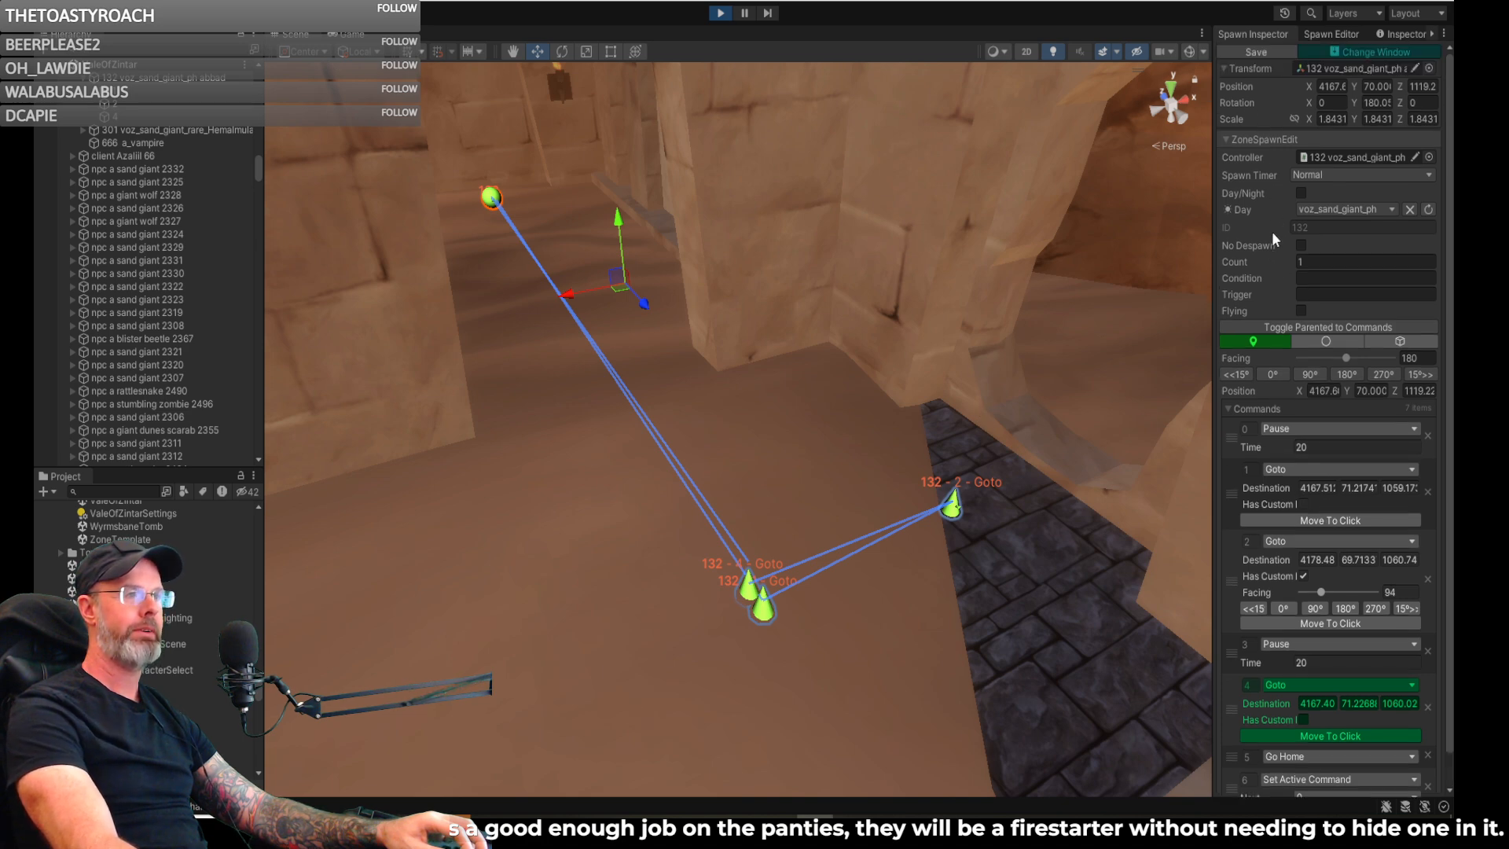
left_click(1253, 53)
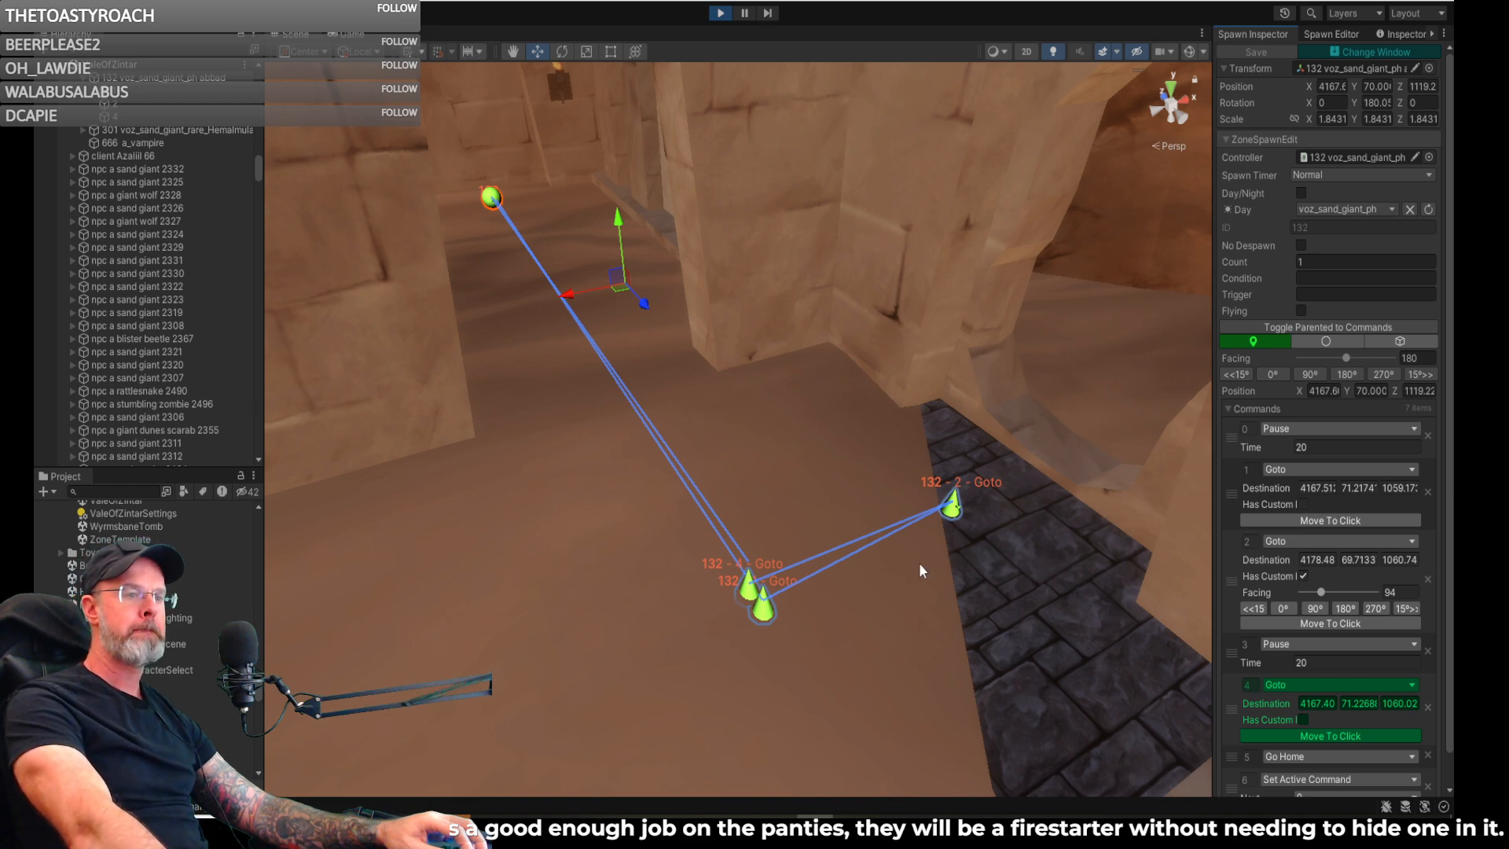
- Place a new voz_sand_giant_ph spawn on the open sand away from the existing one, and switch to the running game's view
right_click_drag(891, 431, 904, 299)
mouse_move(1250, 441)
right_mouse_down()
mouse_move(1413, 487)
mouse_move(211, 582)
mouse_move(288, 611)
mouse_move(1355, 563)
mouse_move(1247, 514)
mouse_move(1349, 489)
mouse_move(1223, 450)
mouse_move(956, 294)
mouse_move(933, 309)
mouse_move(1331, 428)
mouse_move(153, 545)
mouse_move(293, 539)
mouse_move(310, 689)
mouse_move(310, 563)
mouse_move(564, 548)
mouse_move(748, 505)
mouse_move(518, 509)
mouse_move(467, 480)
mouse_move(388, 479)
mouse_move(290, 505)
mouse_move(299, 558)
mouse_move(310, 522)
mouse_move(325, 529)
right_mouse_up()
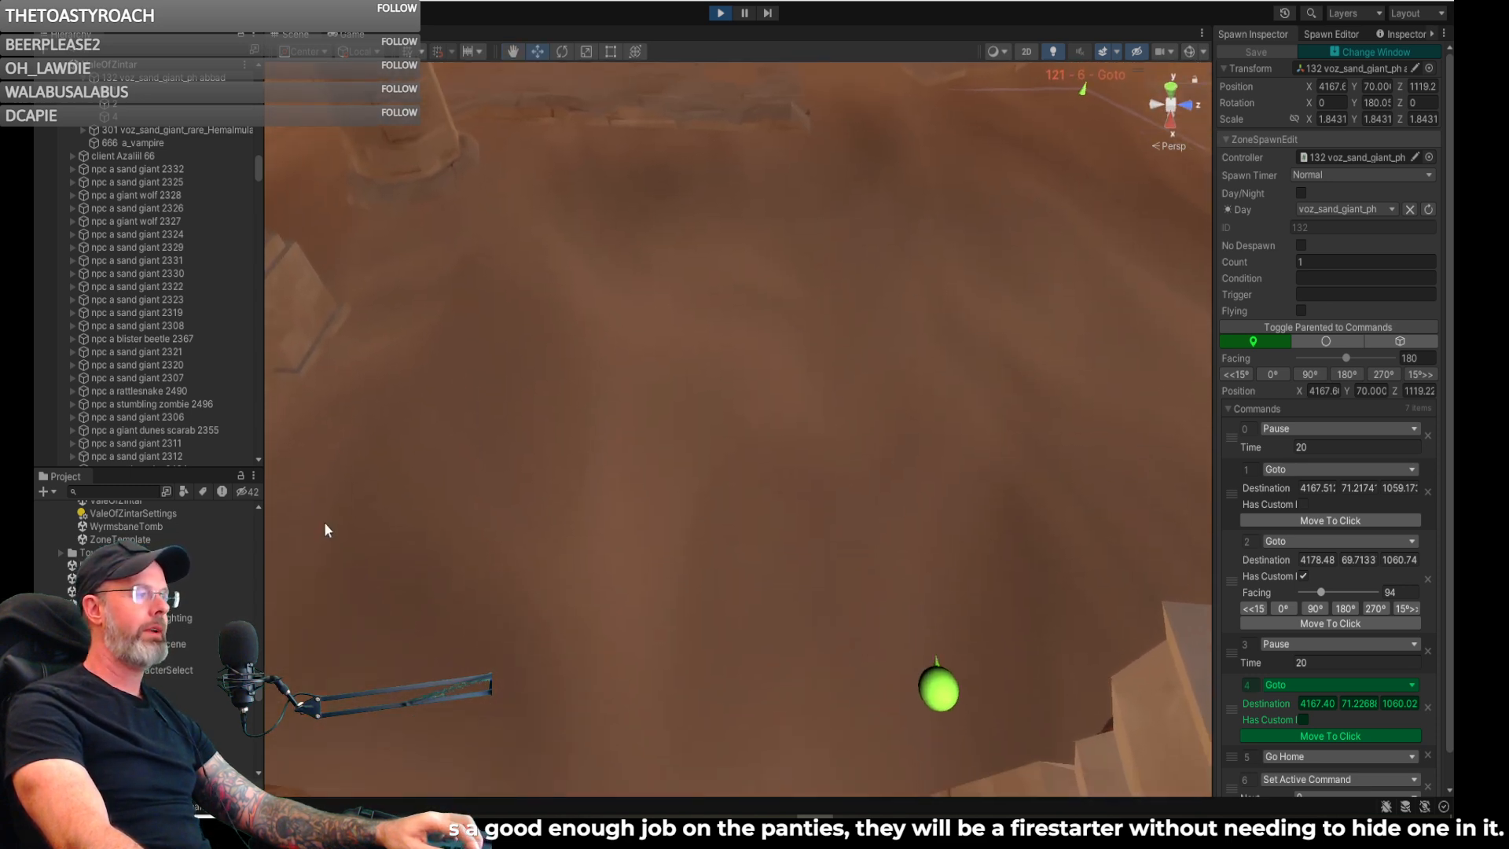
left_click(1320, 35)
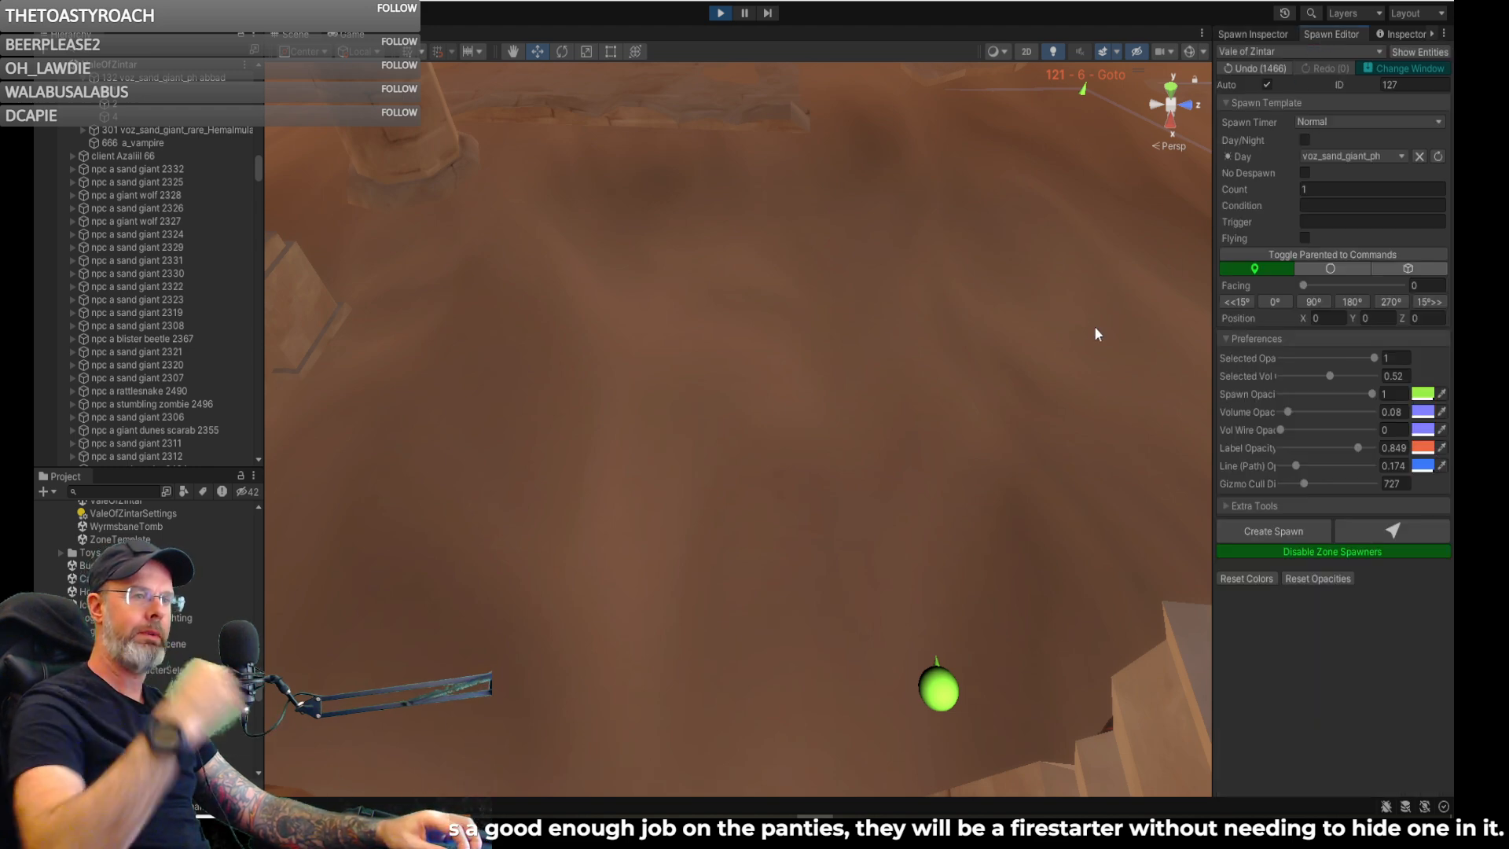
left_click(1393, 535)
left_click(662, 483)
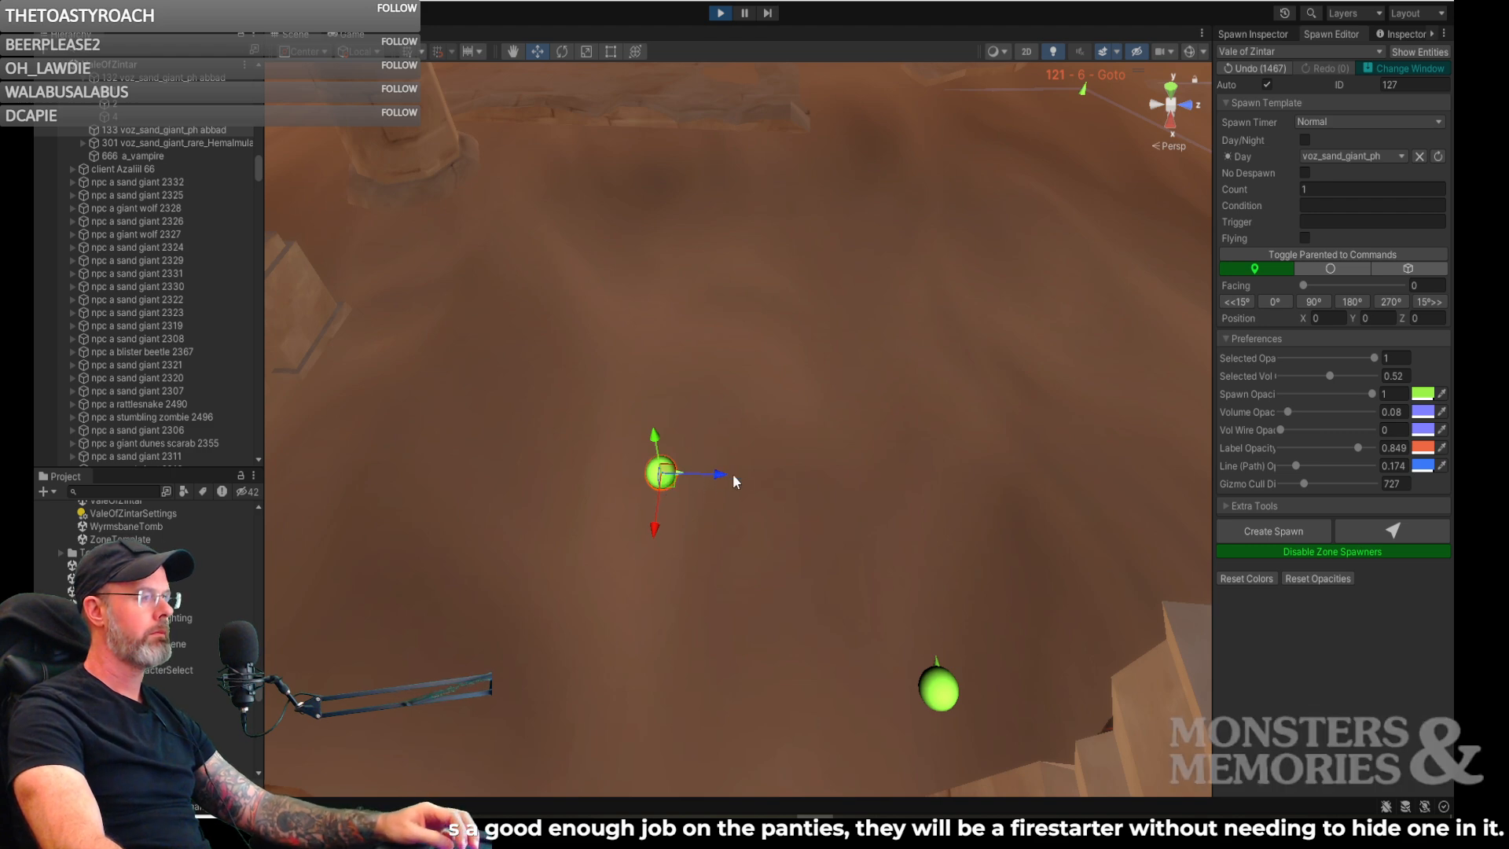
right_click_drag(676, 486, 723, 416)
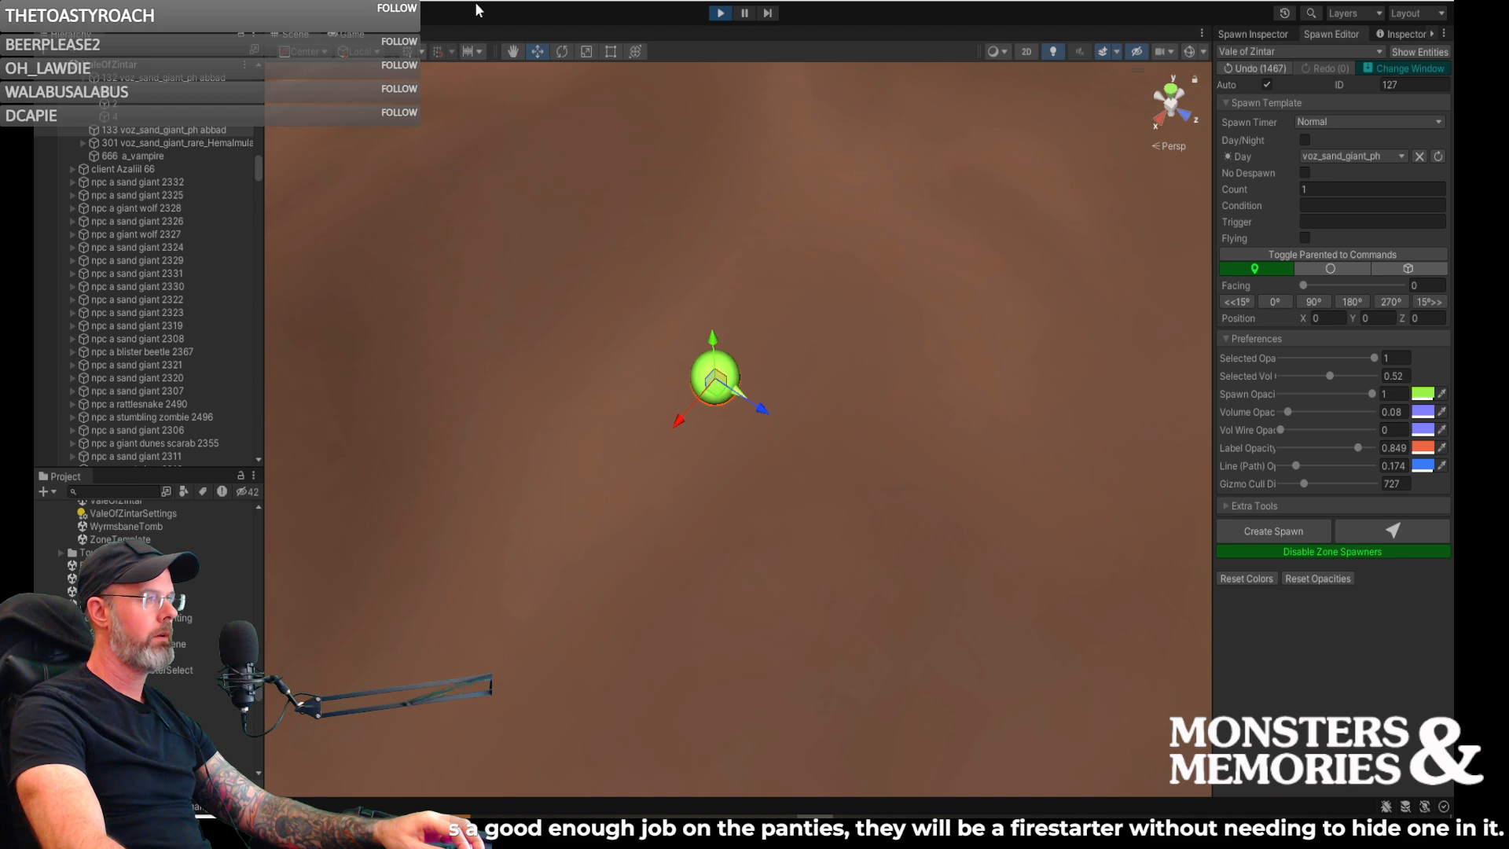
left_click(347, 36)
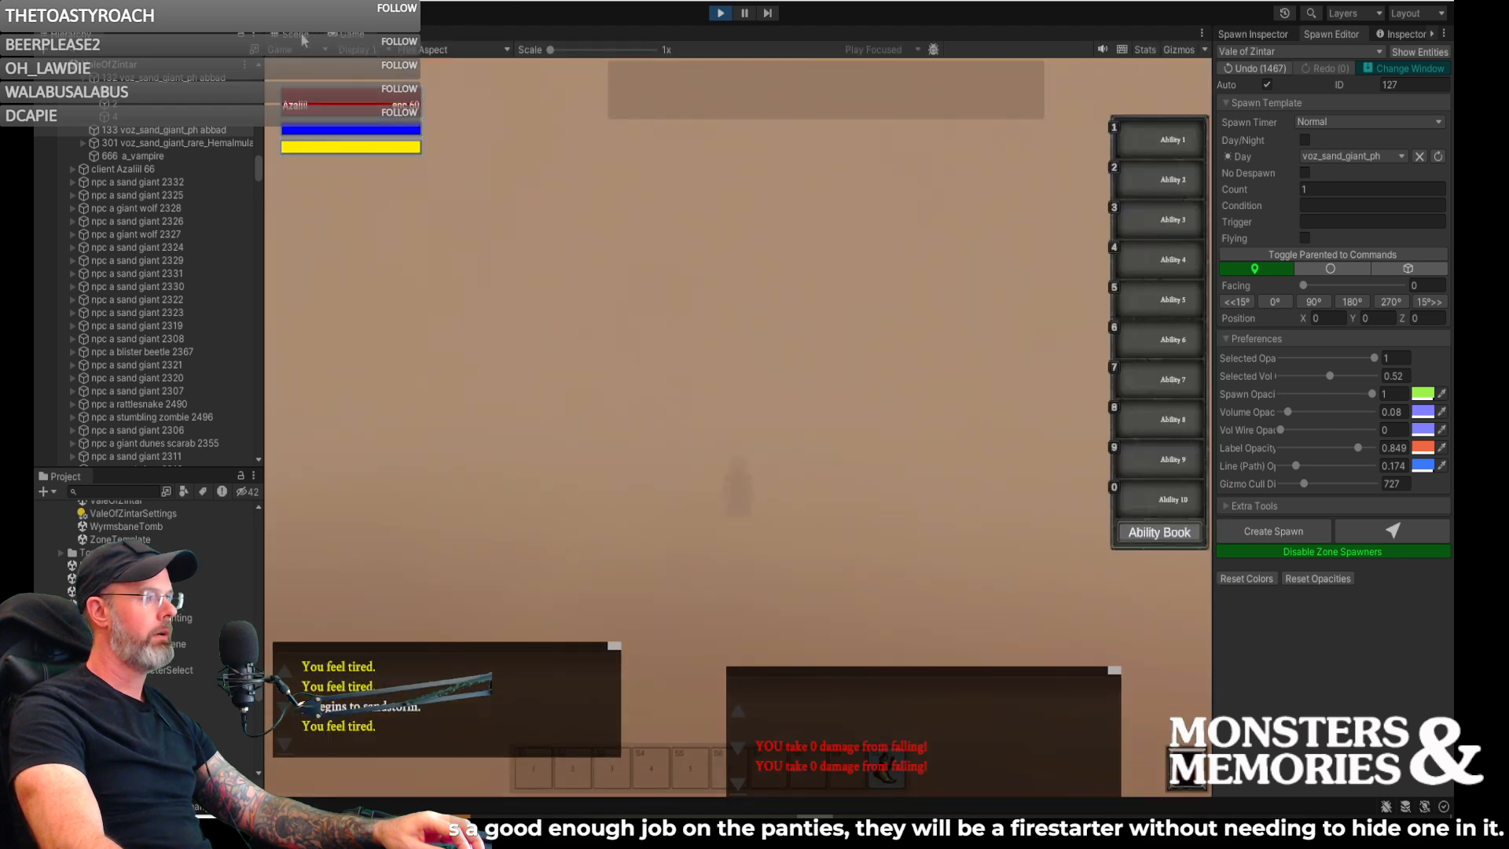
- Return to the scene view and examine the open sand around spawn 133, the neighbouring doorway spawn and spawn 121's patrol path
right_click_drag(569, 326, 556, 213)
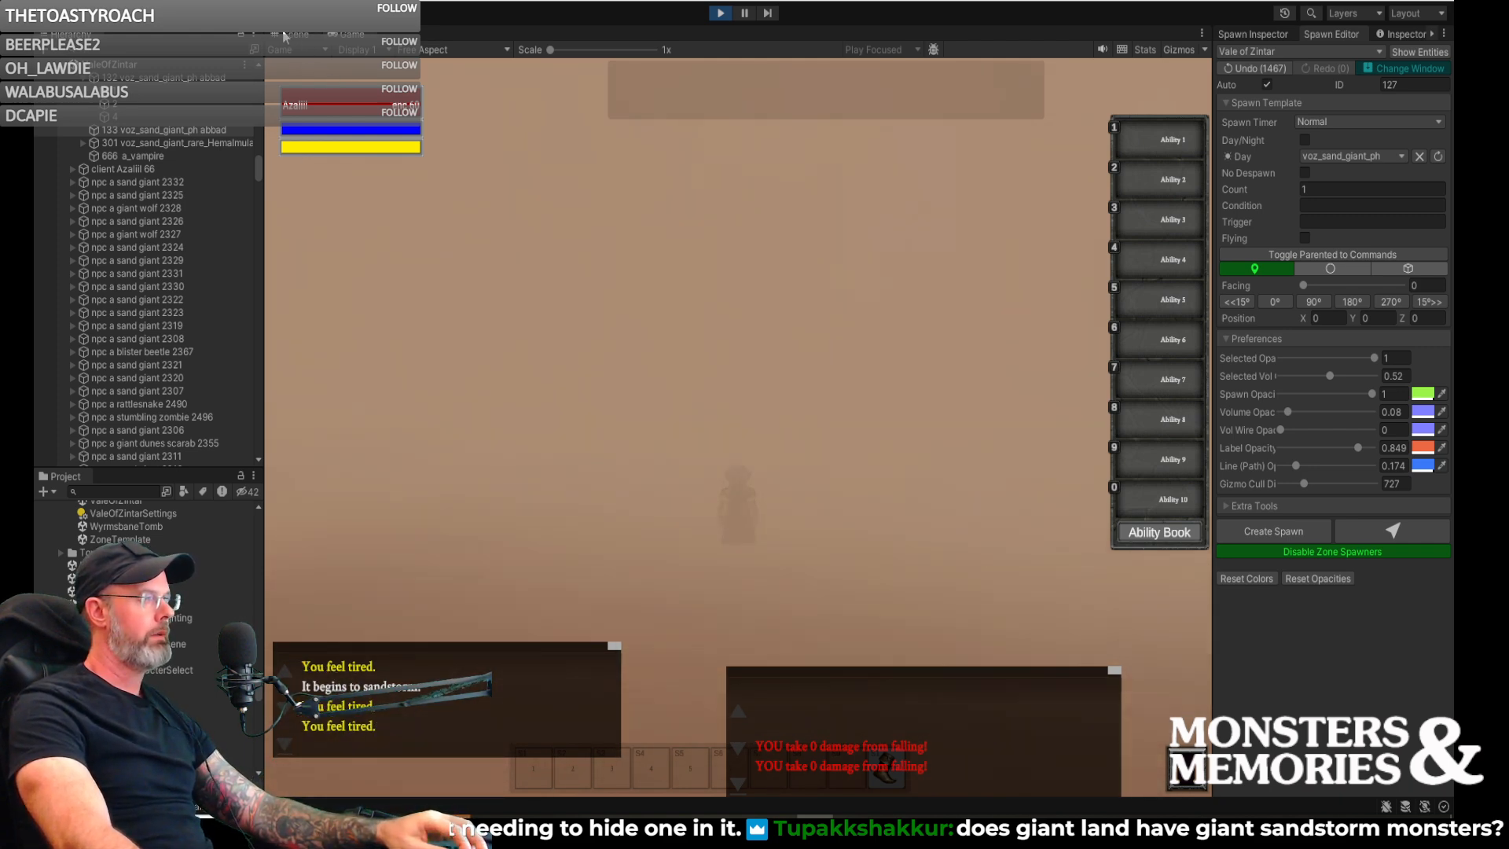
left_click(285, 34)
right_click_drag(615, 277, 682, 293)
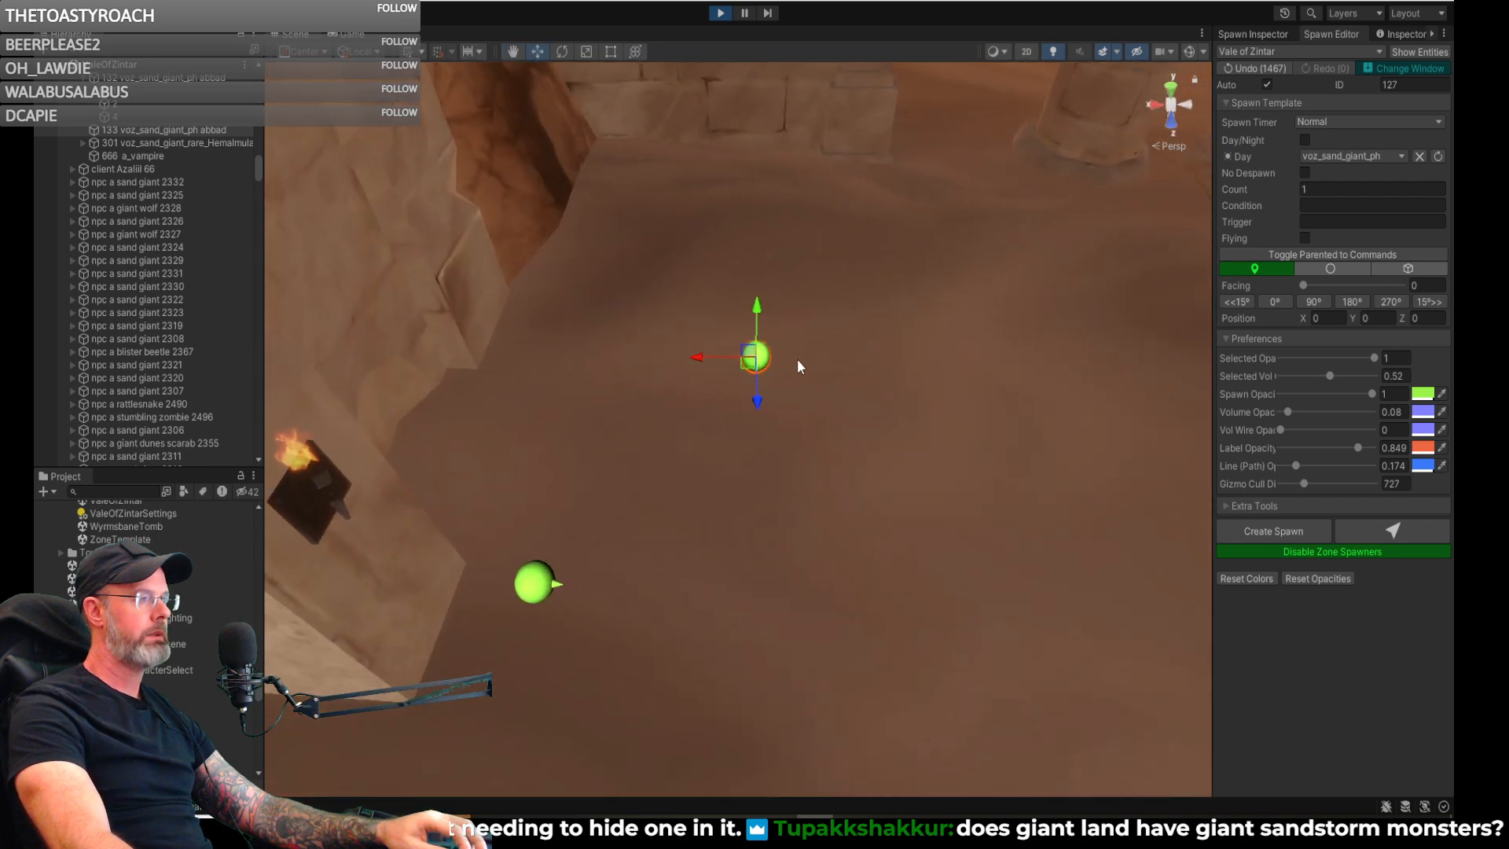
key("w")
right_click_drag(803, 353, 616, 317)
key("d")
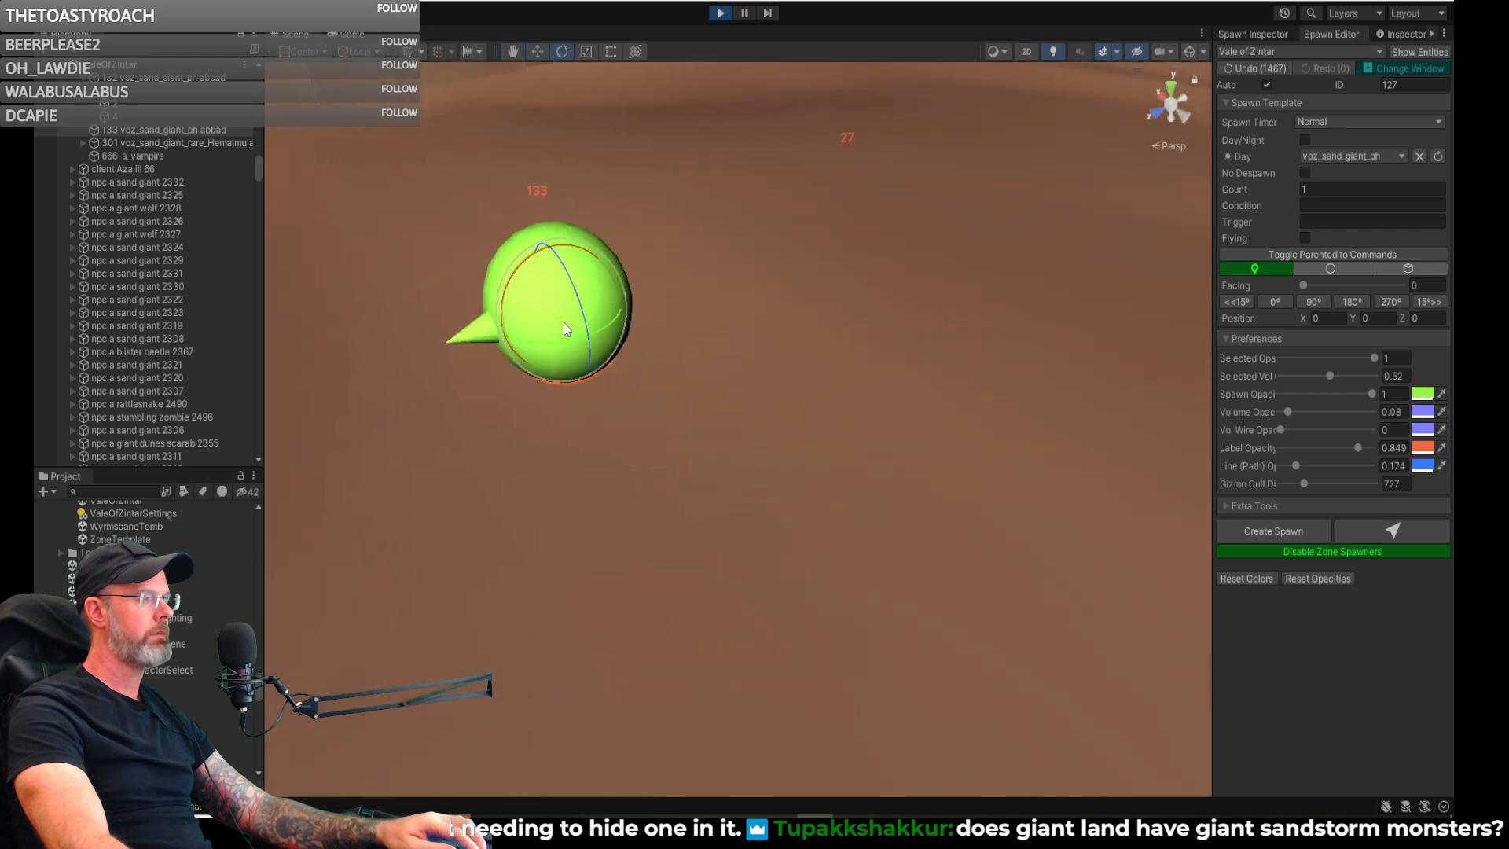
right_click_drag(578, 319, 510, 265)
key("s")
key("d")
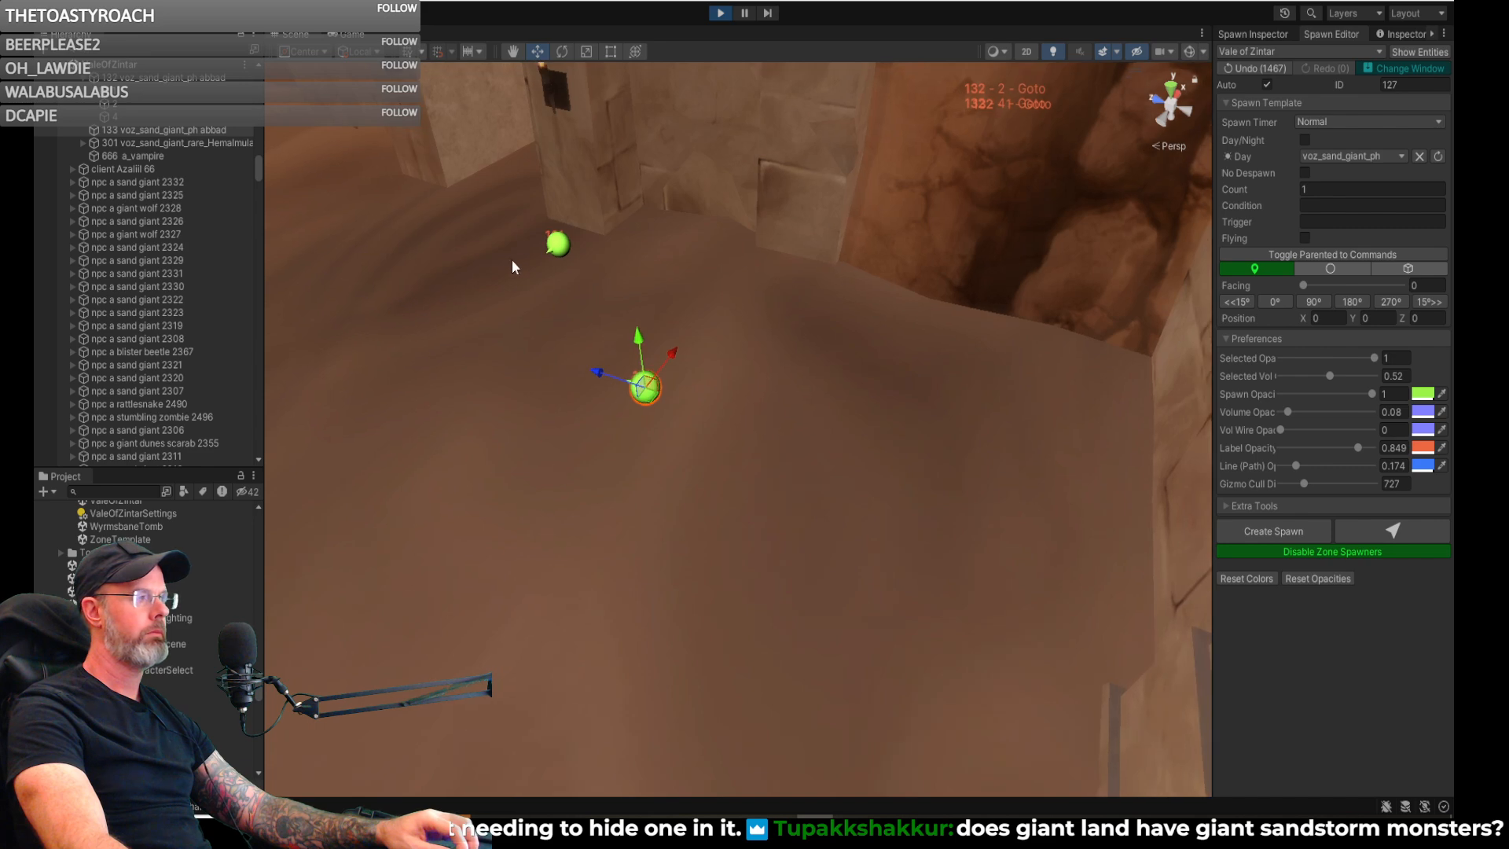
mouse_move(566, 317)
right_mouse_down()
mouse_move(620, 337)
mouse_move(562, 319)
right_mouse_up()
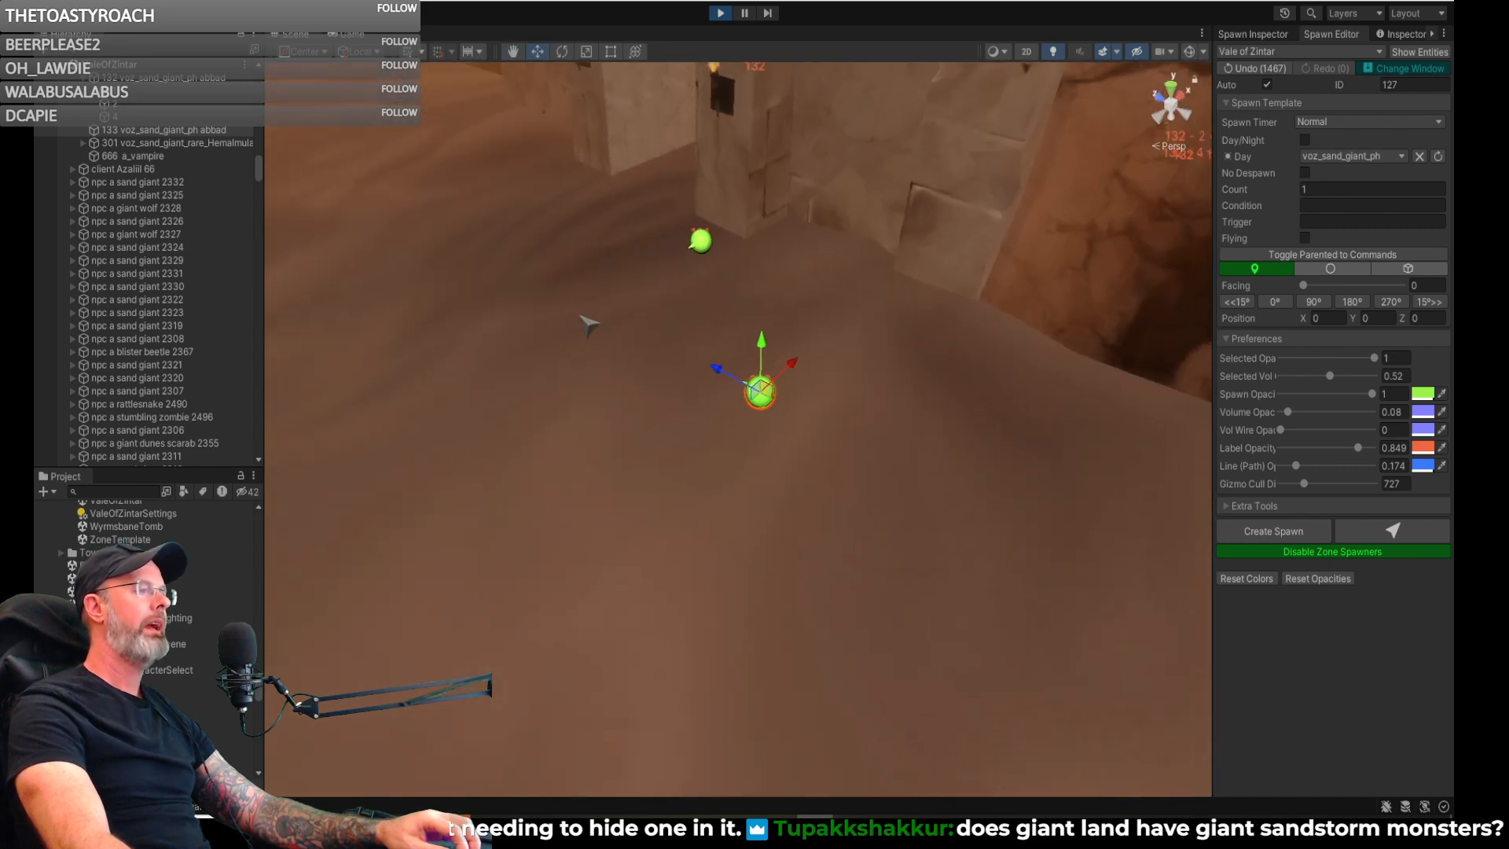
right_click_drag(897, 278, 760, 222)
key("w")
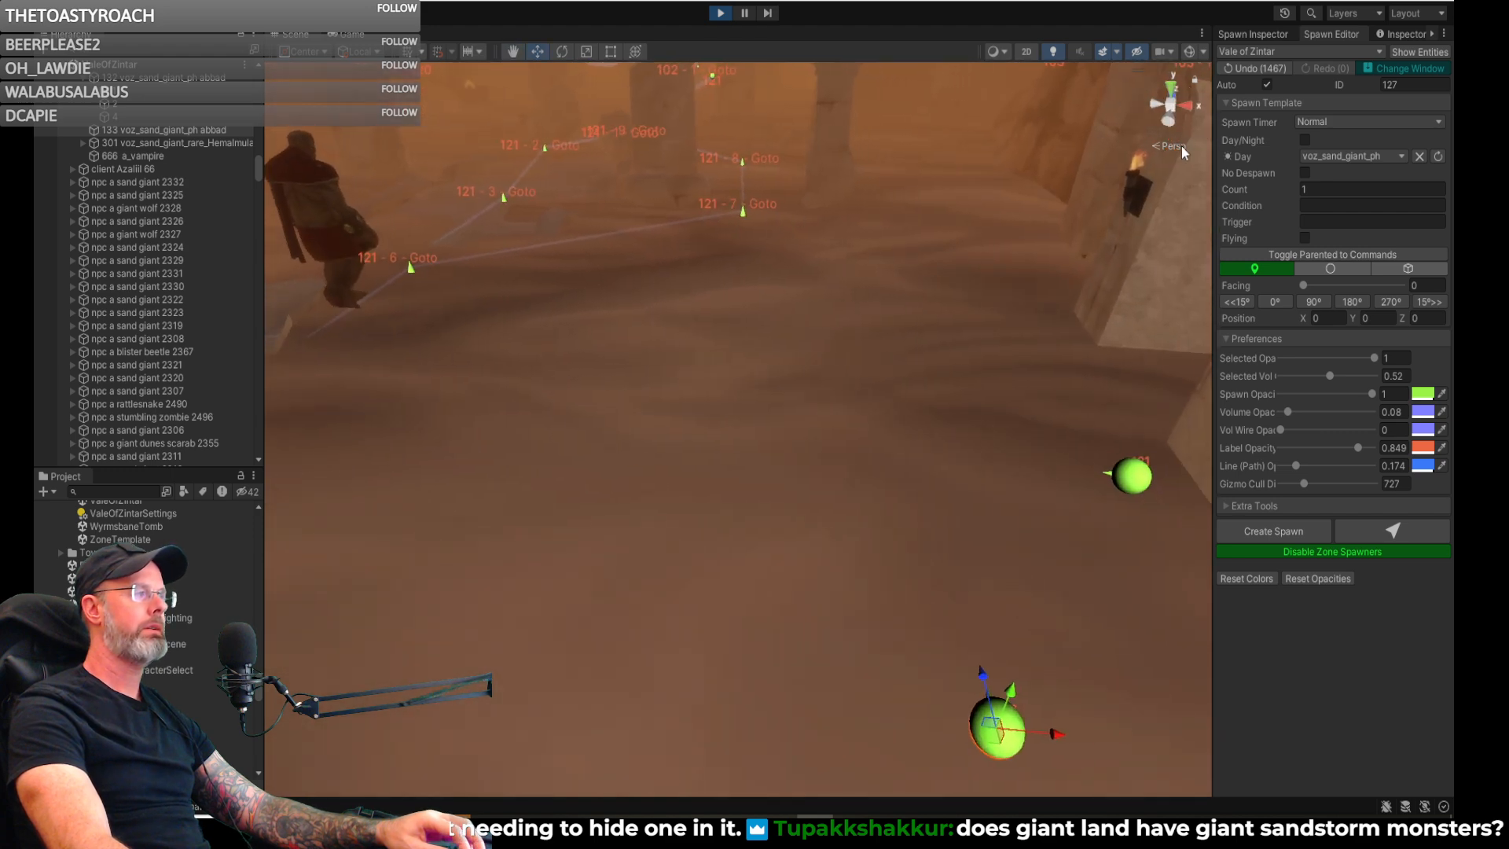
- Save spawn 133 in the Spawn Inspector and set its Day NPC to voz_giant_wolf_53
left_click(1261, 35)
left_click(1261, 52)
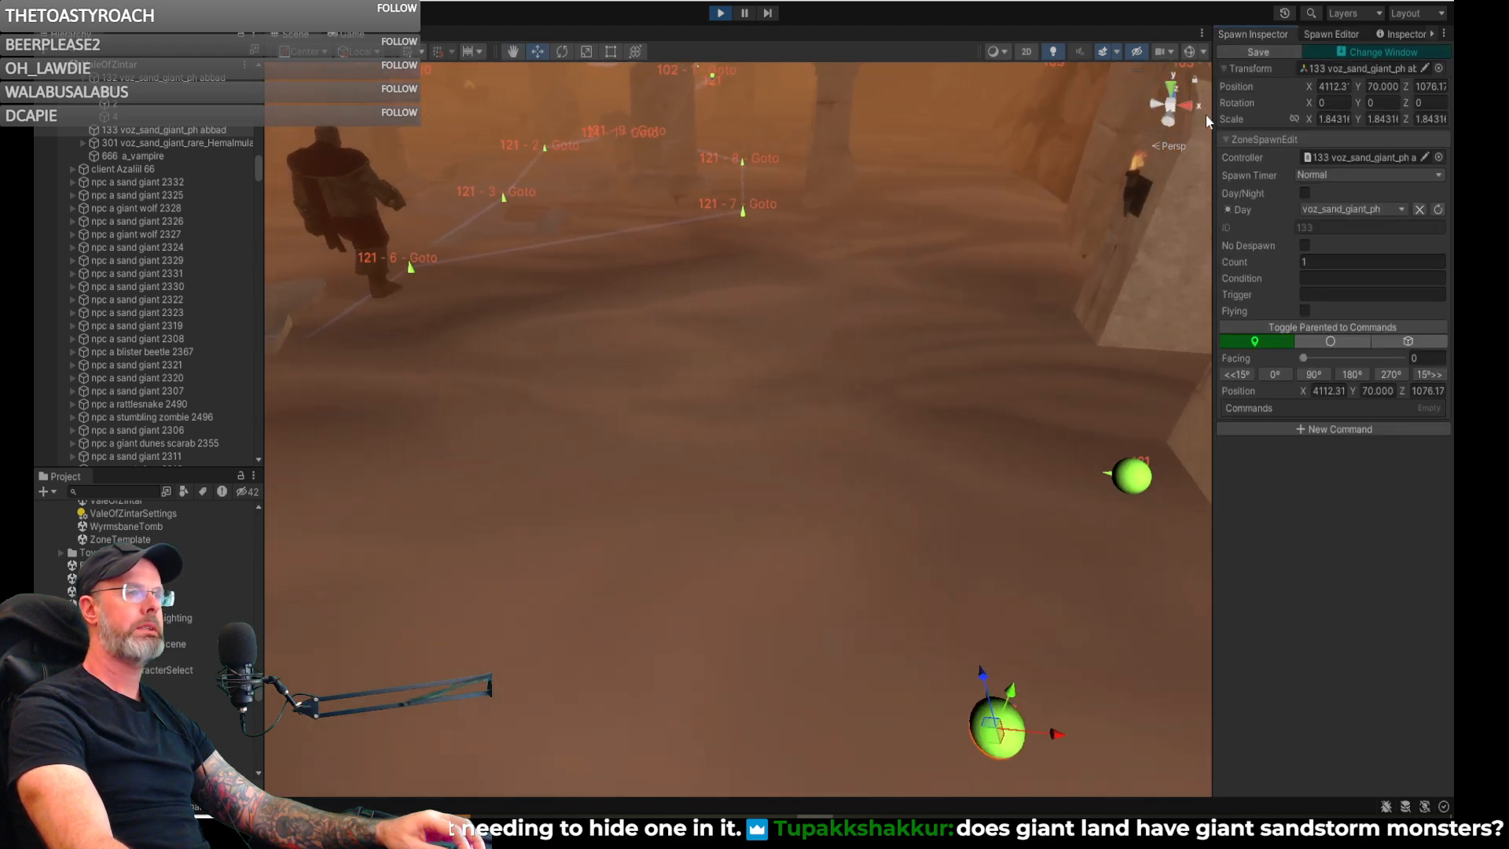
left_click(1336, 209)
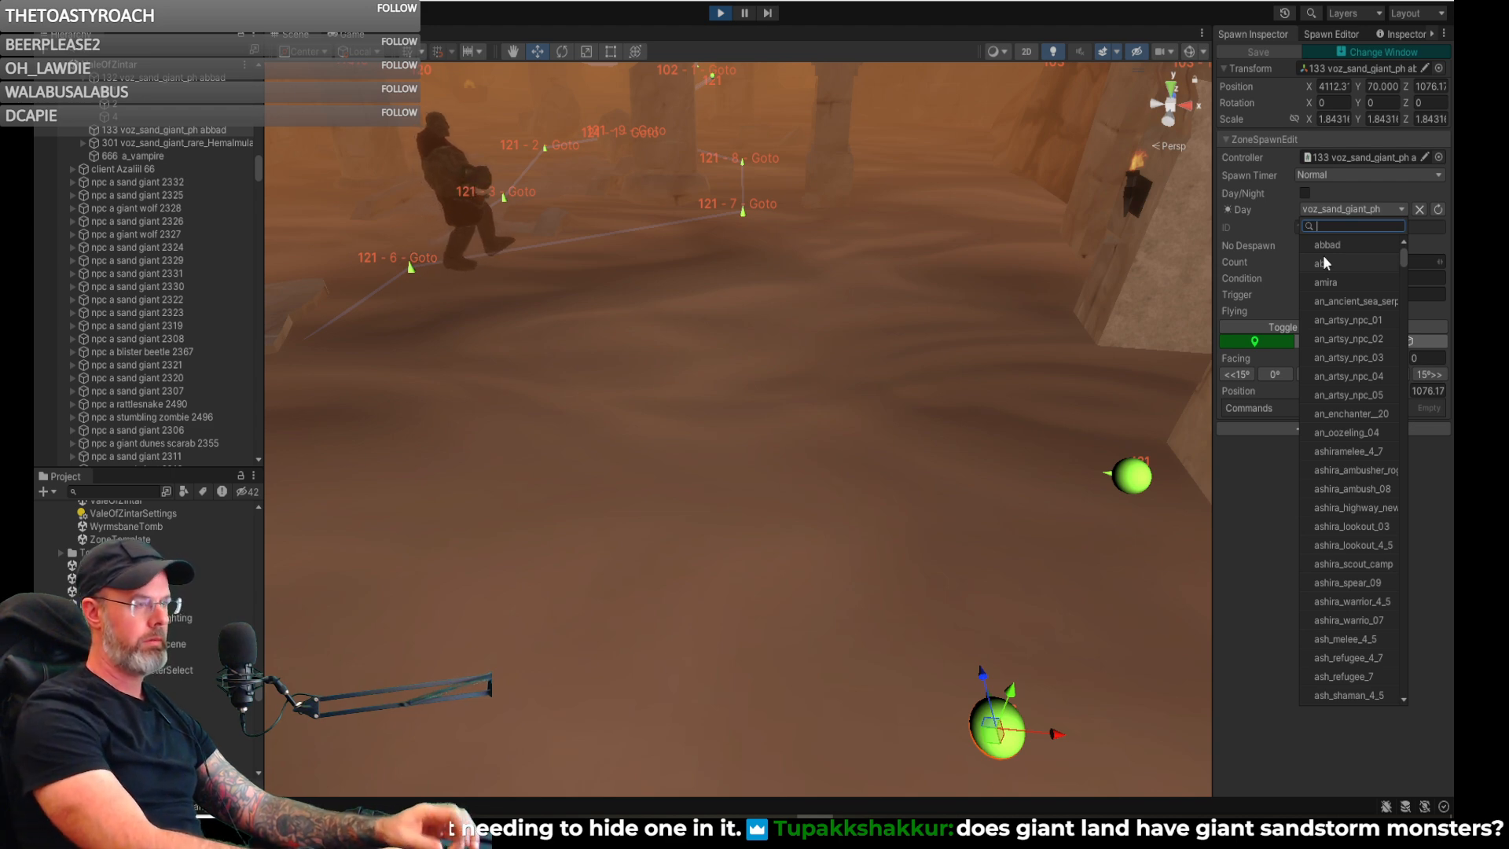
type("voz")
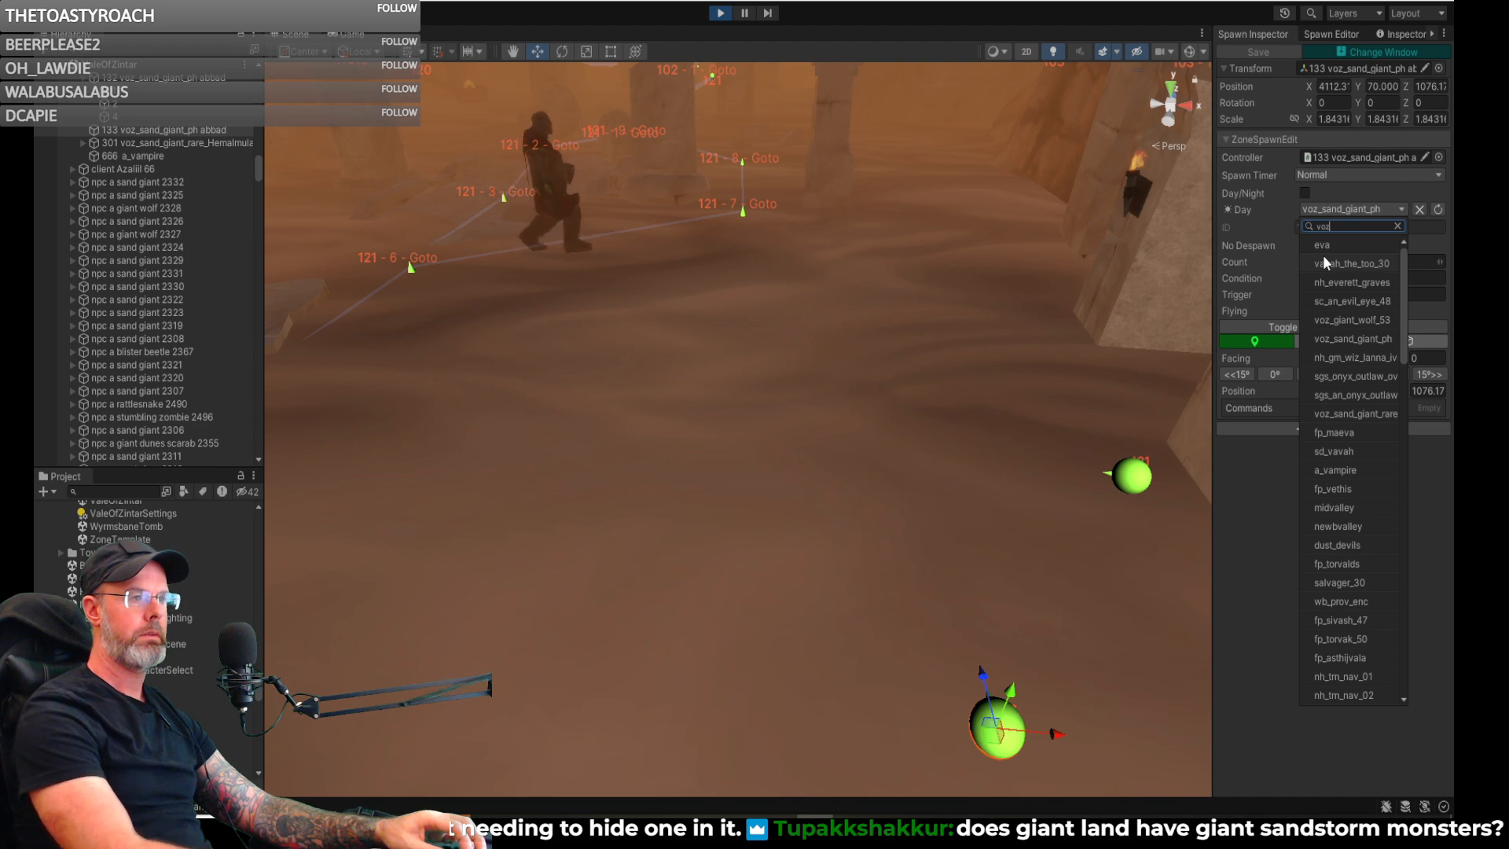
left_click(1352, 319)
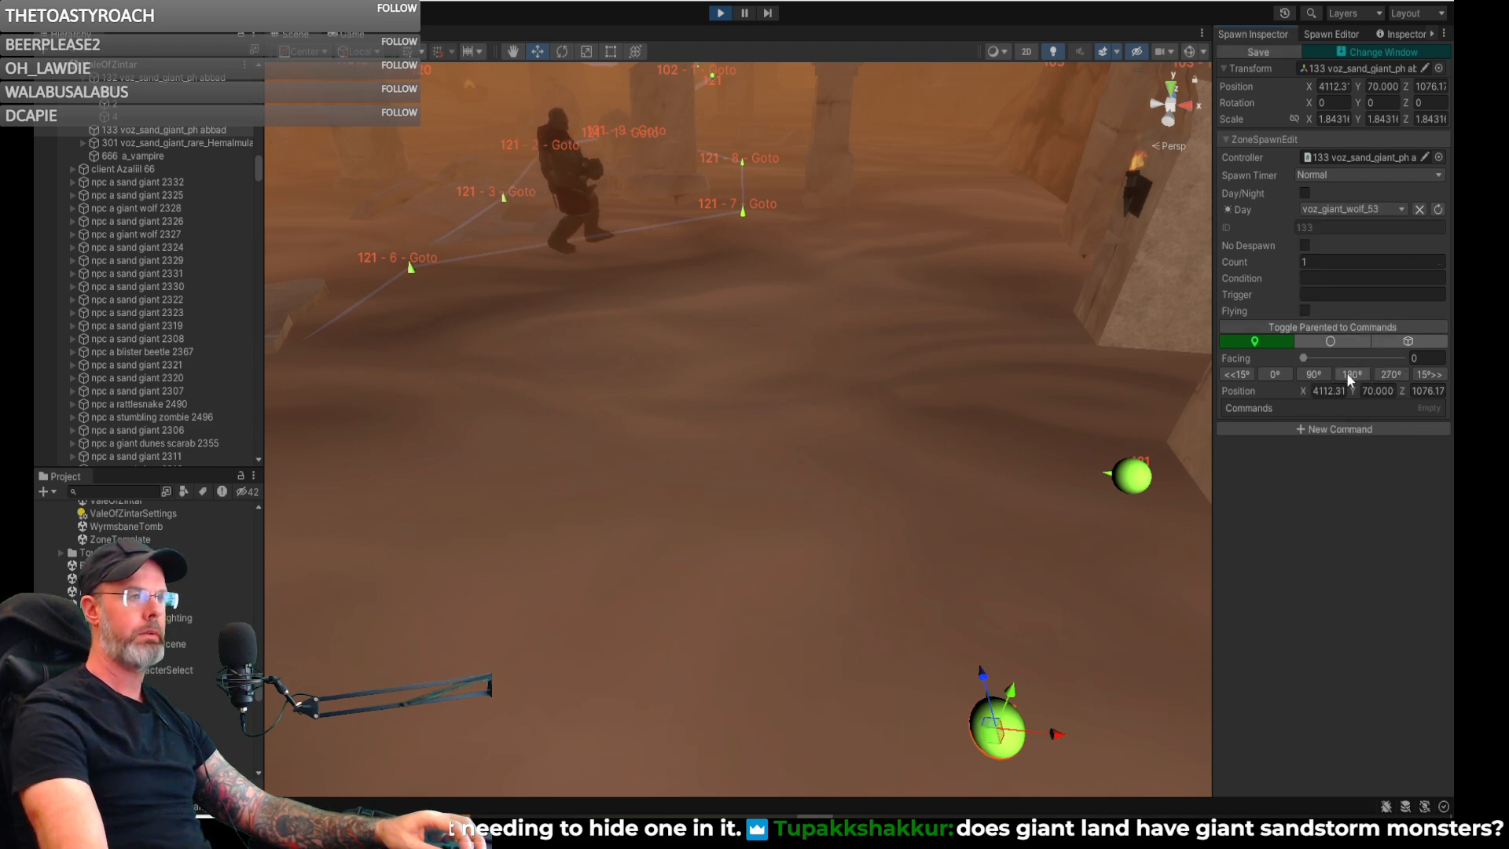
- Cancel exiting the zone spawners with unsaved changes, and save the pending CreateSpawn-valeofzintar-131 entry in the change list
right_click_drag(1055, 413, 885, 545)
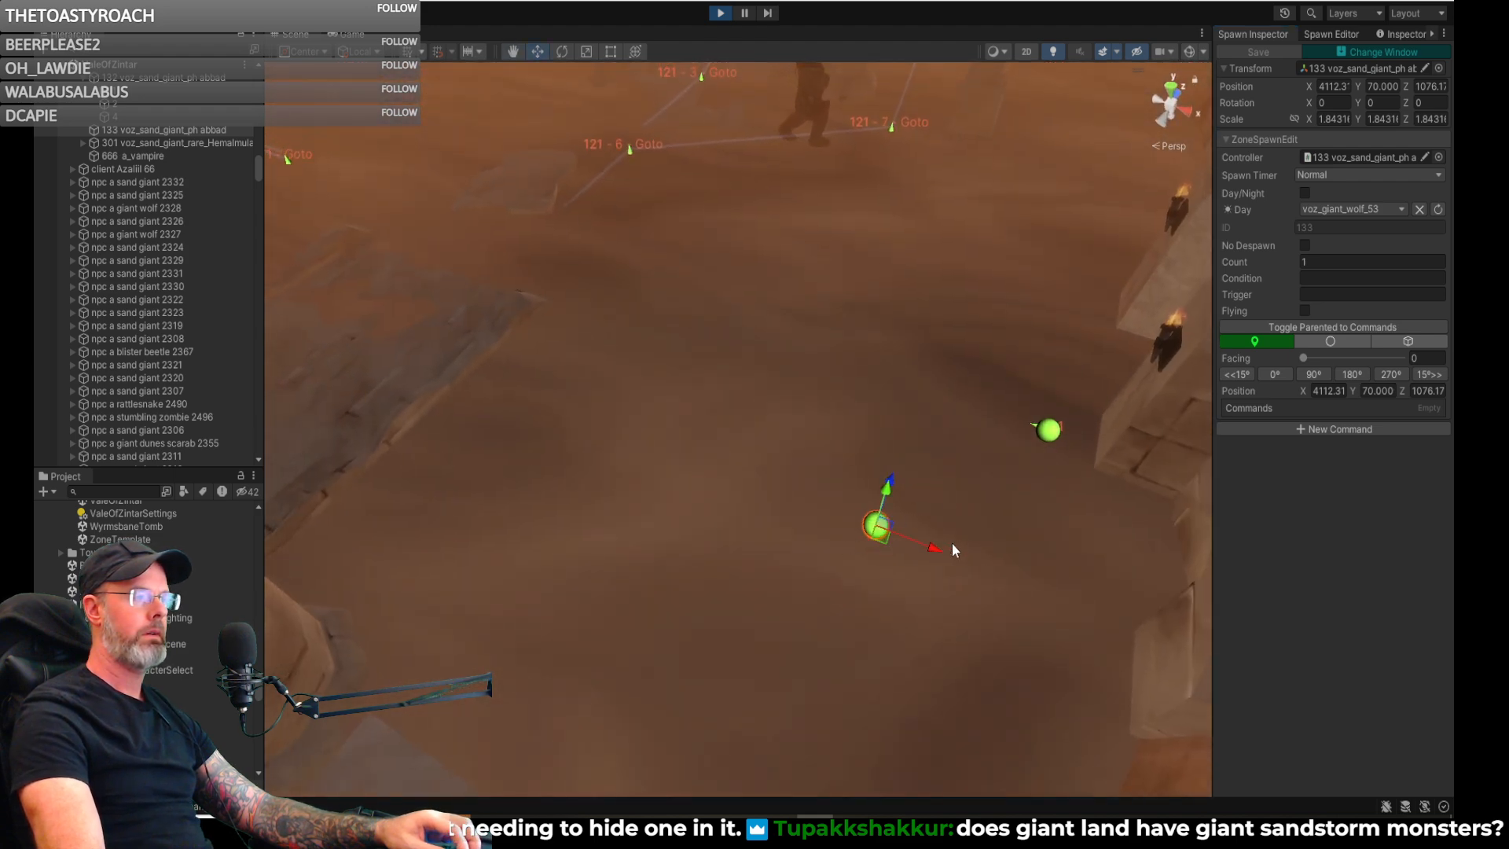
right_click_drag(1022, 452, 1210, 387)
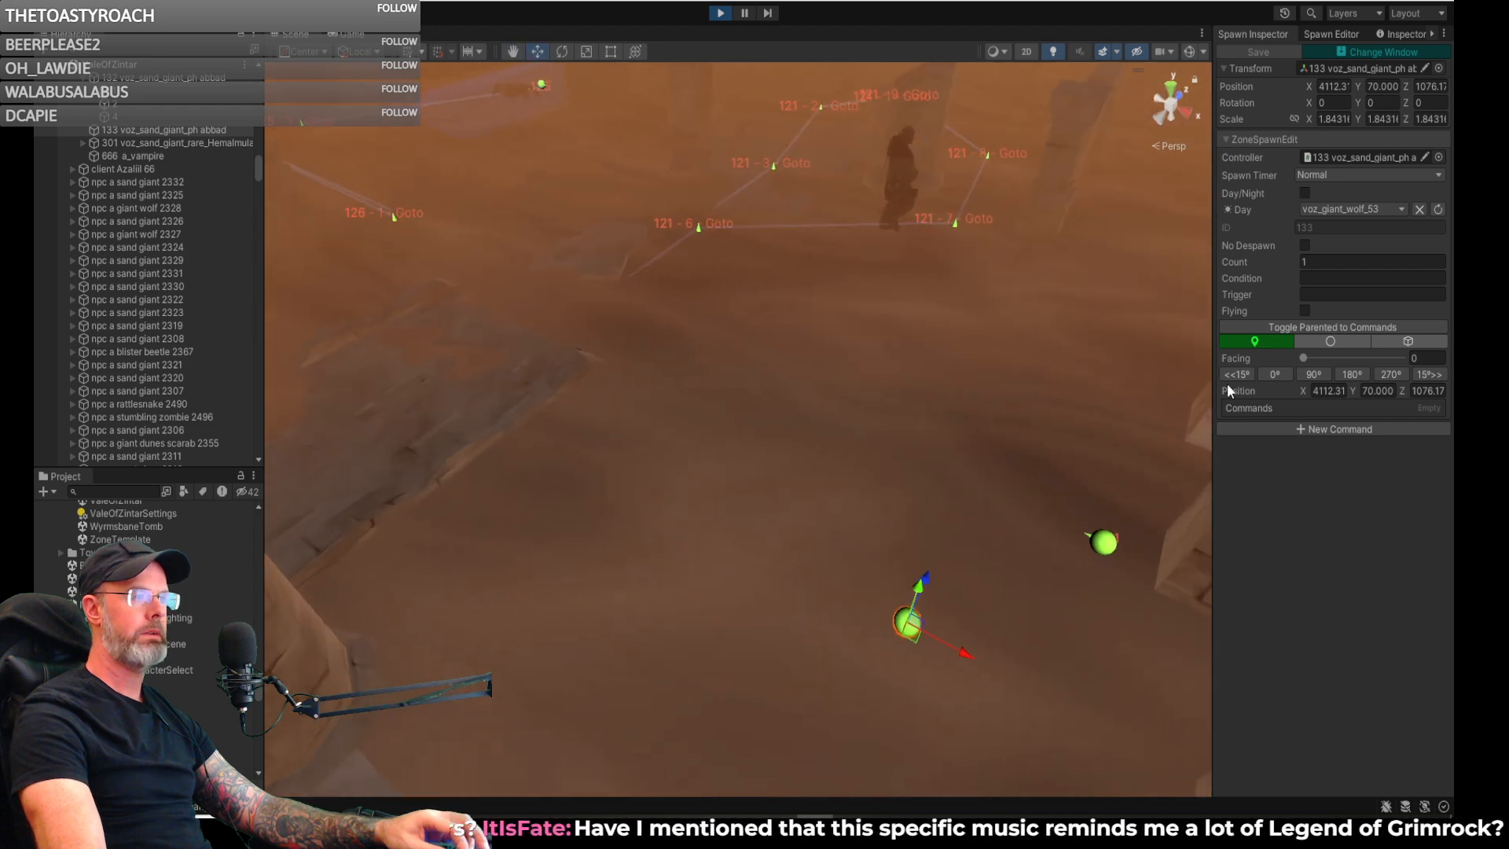
left_click(1328, 31)
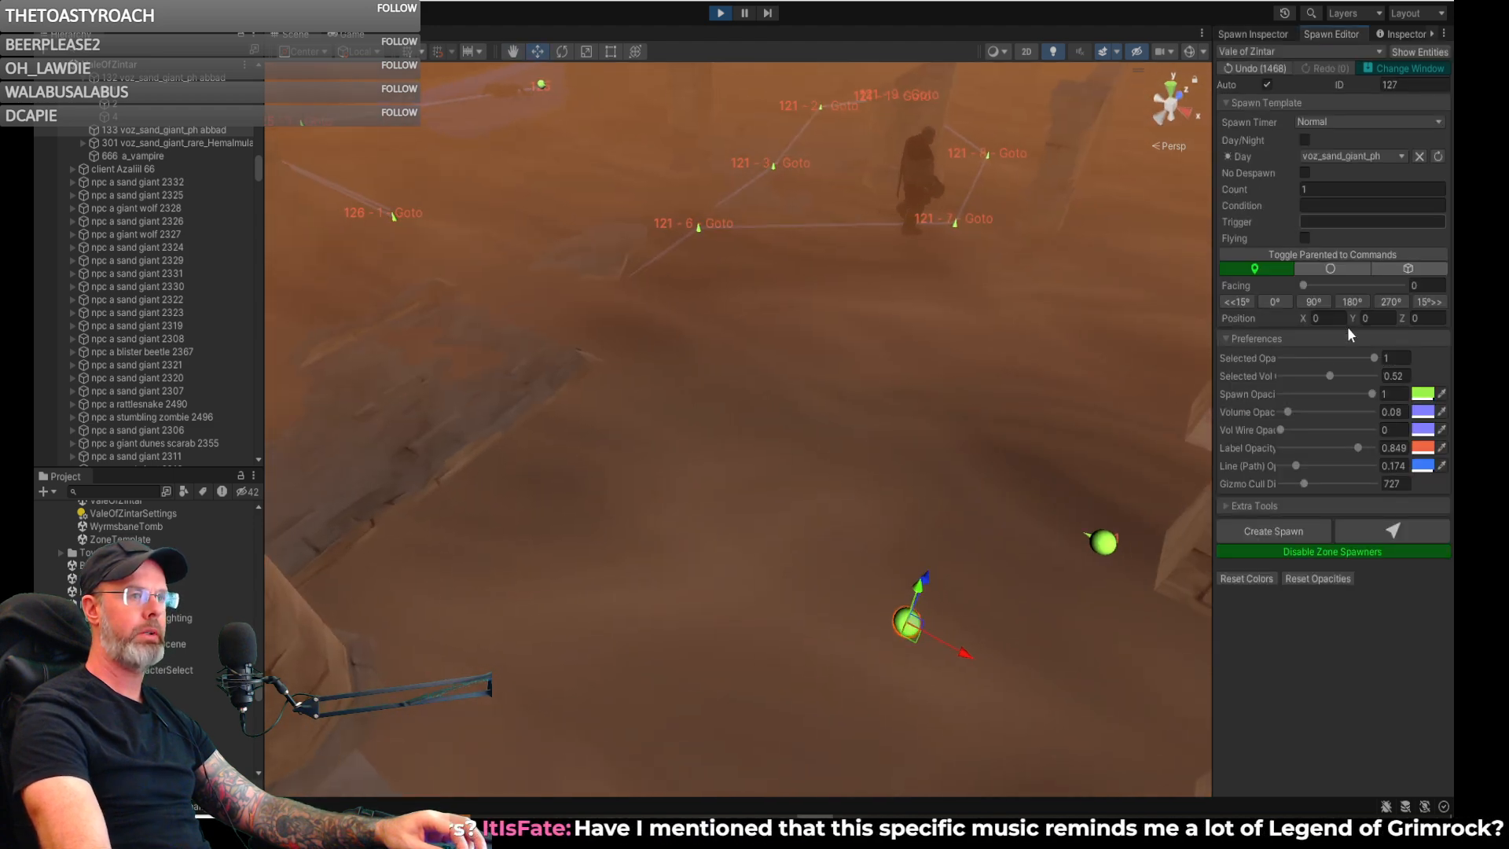
left_click(1342, 549)
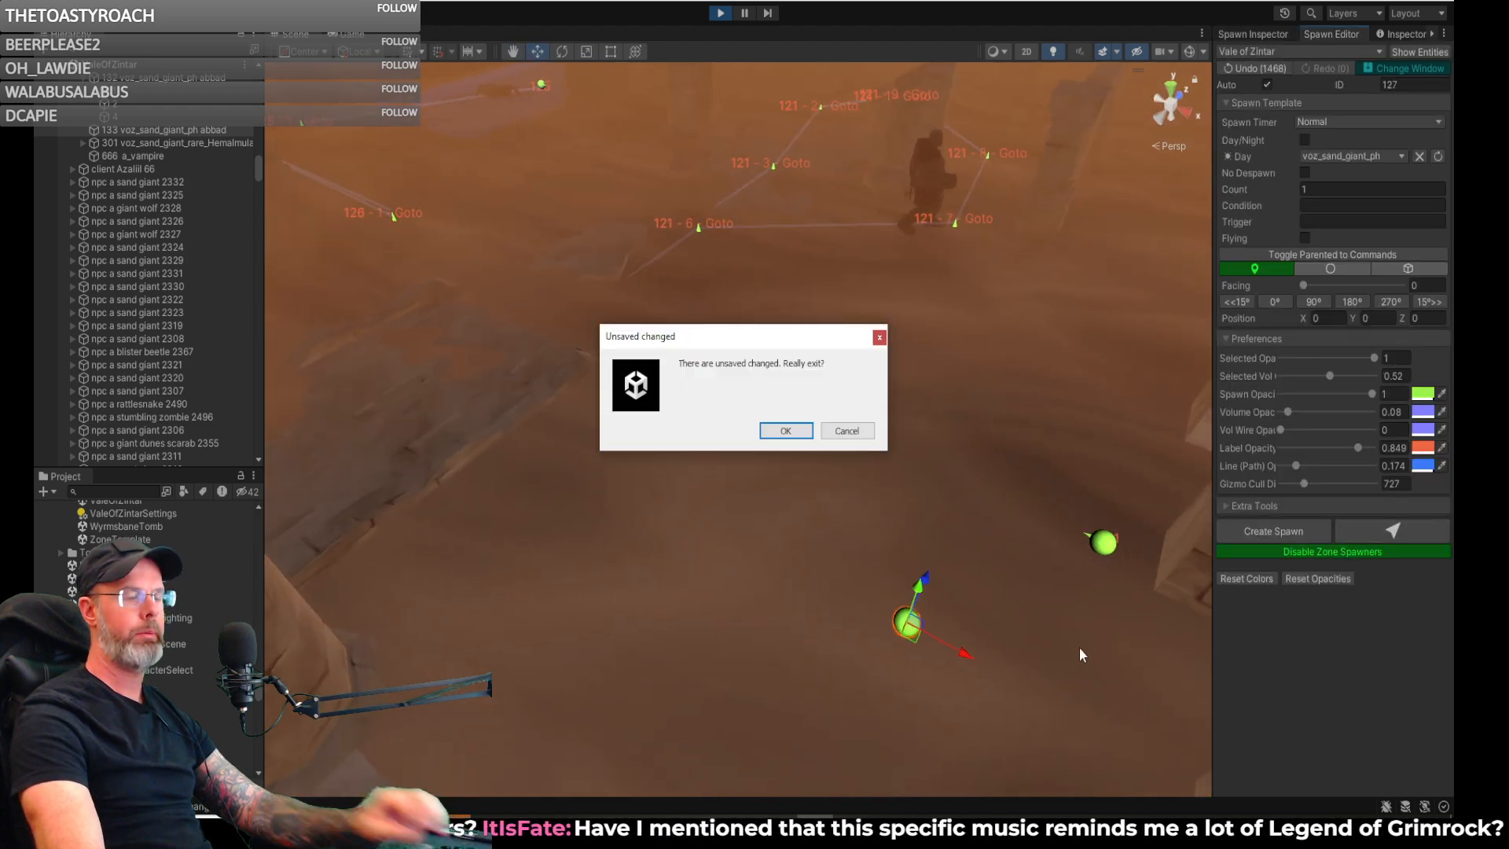
left_click(843, 432)
left_click(1412, 69)
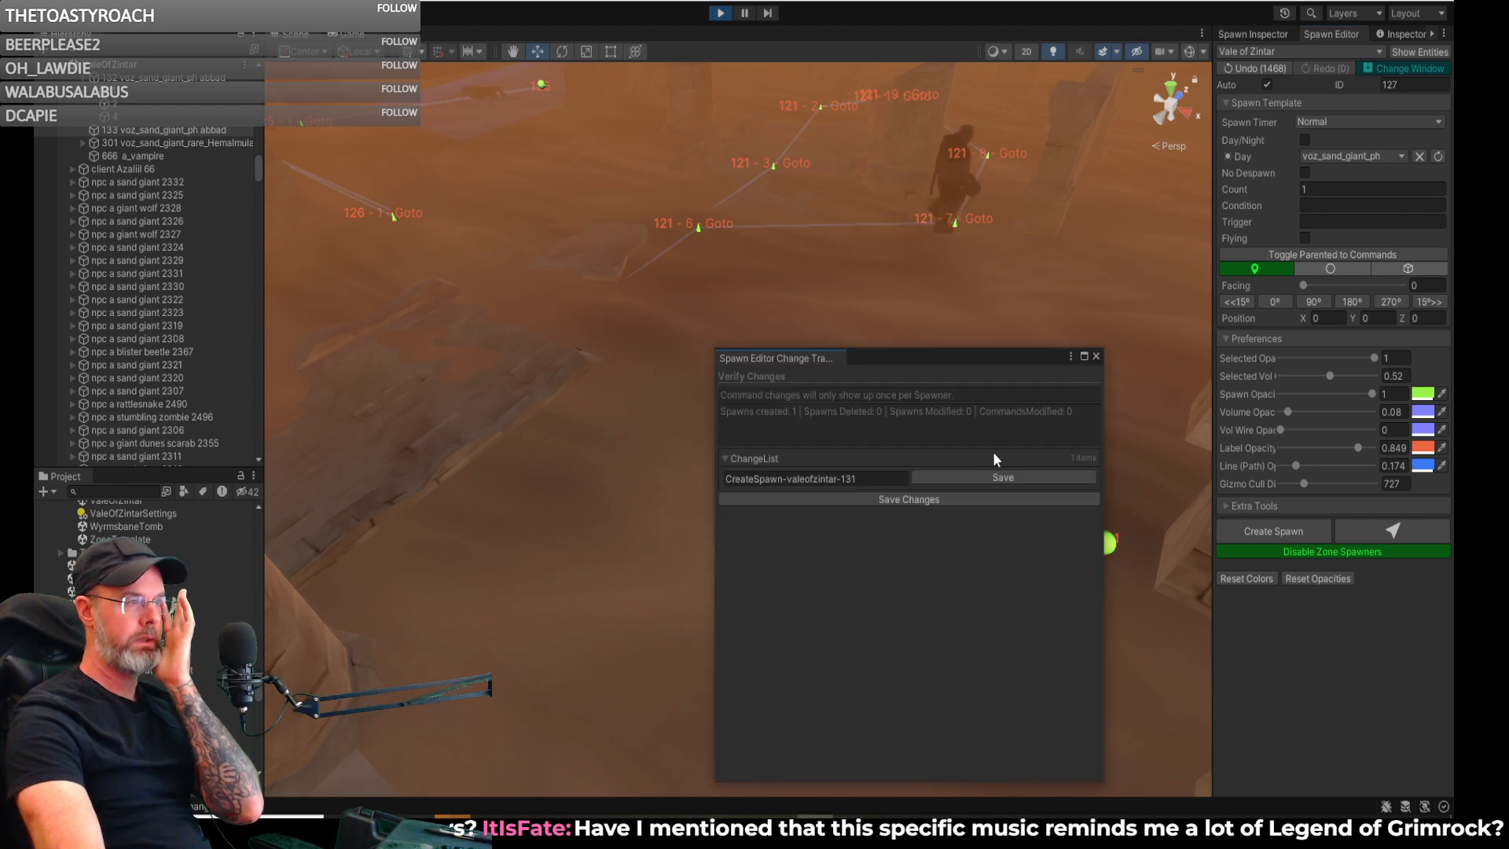
left_click(986, 473)
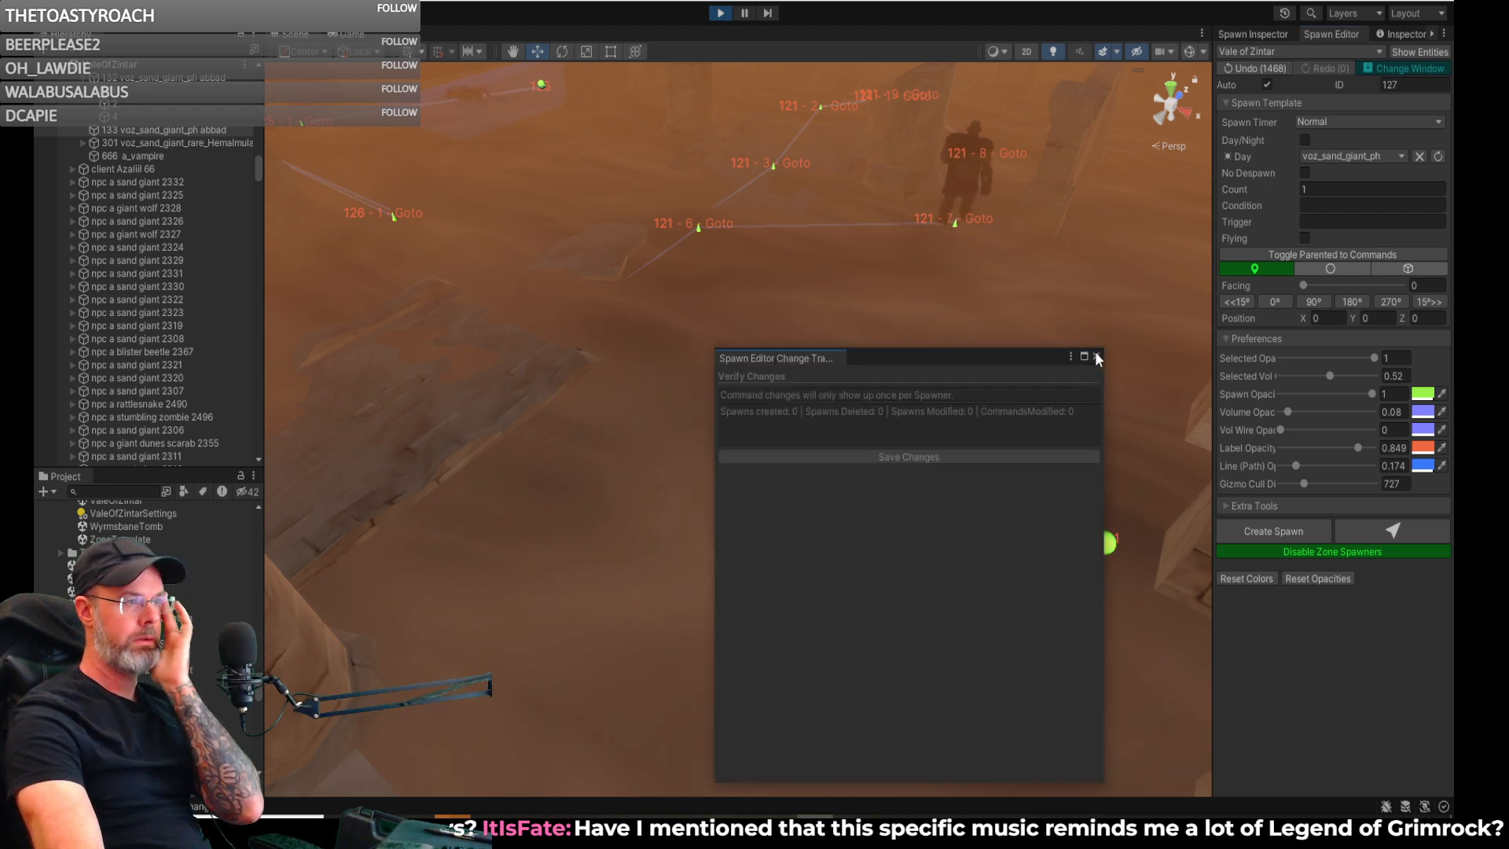
left_click(1096, 355)
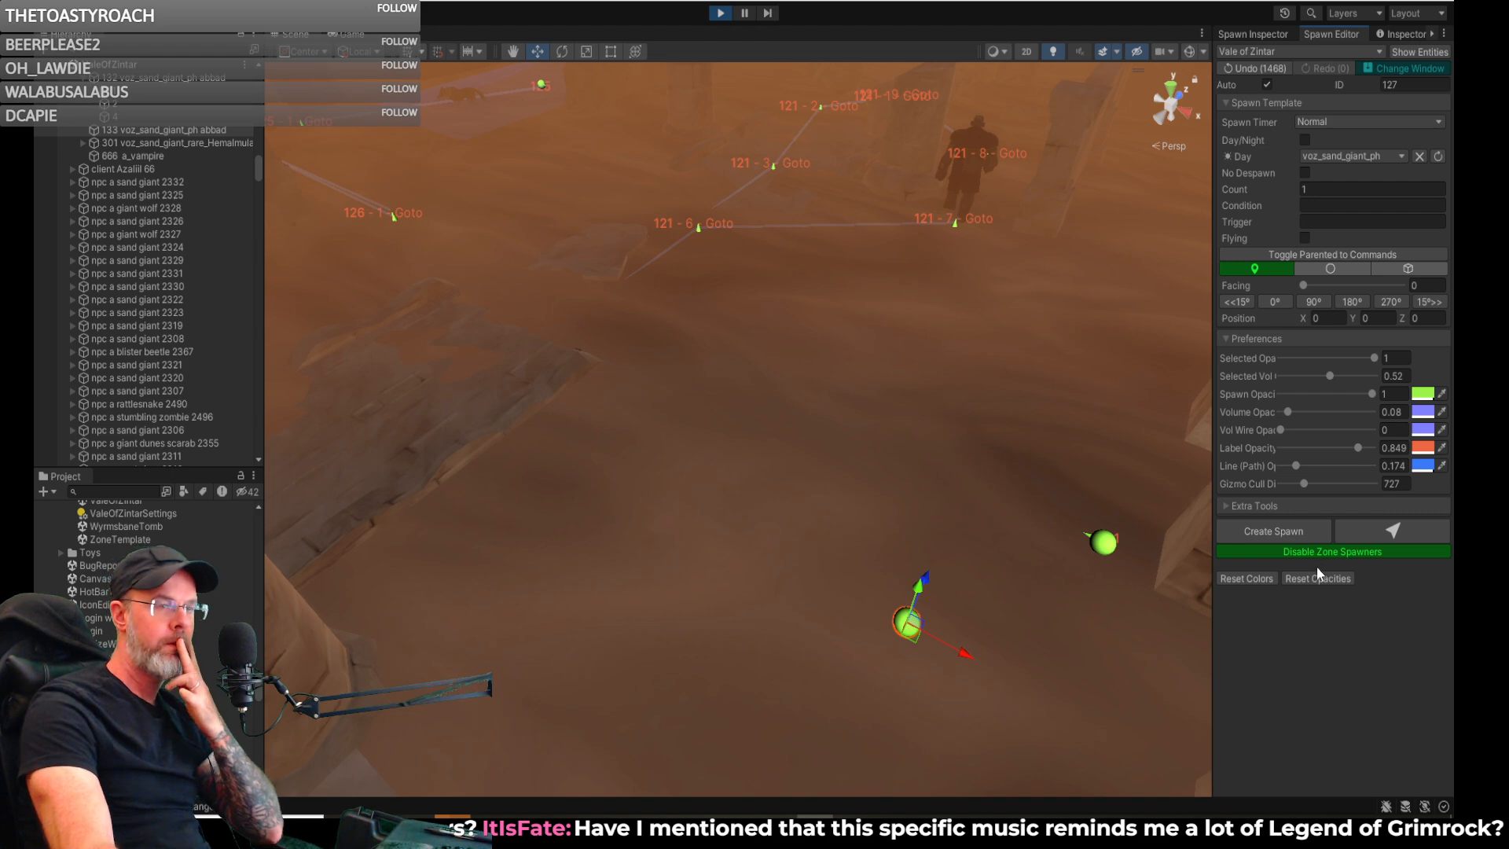
- Disable the zone spawners to reload them, and look over the two nearby spawns and the surrounding patrol paths
left_click(1318, 554)
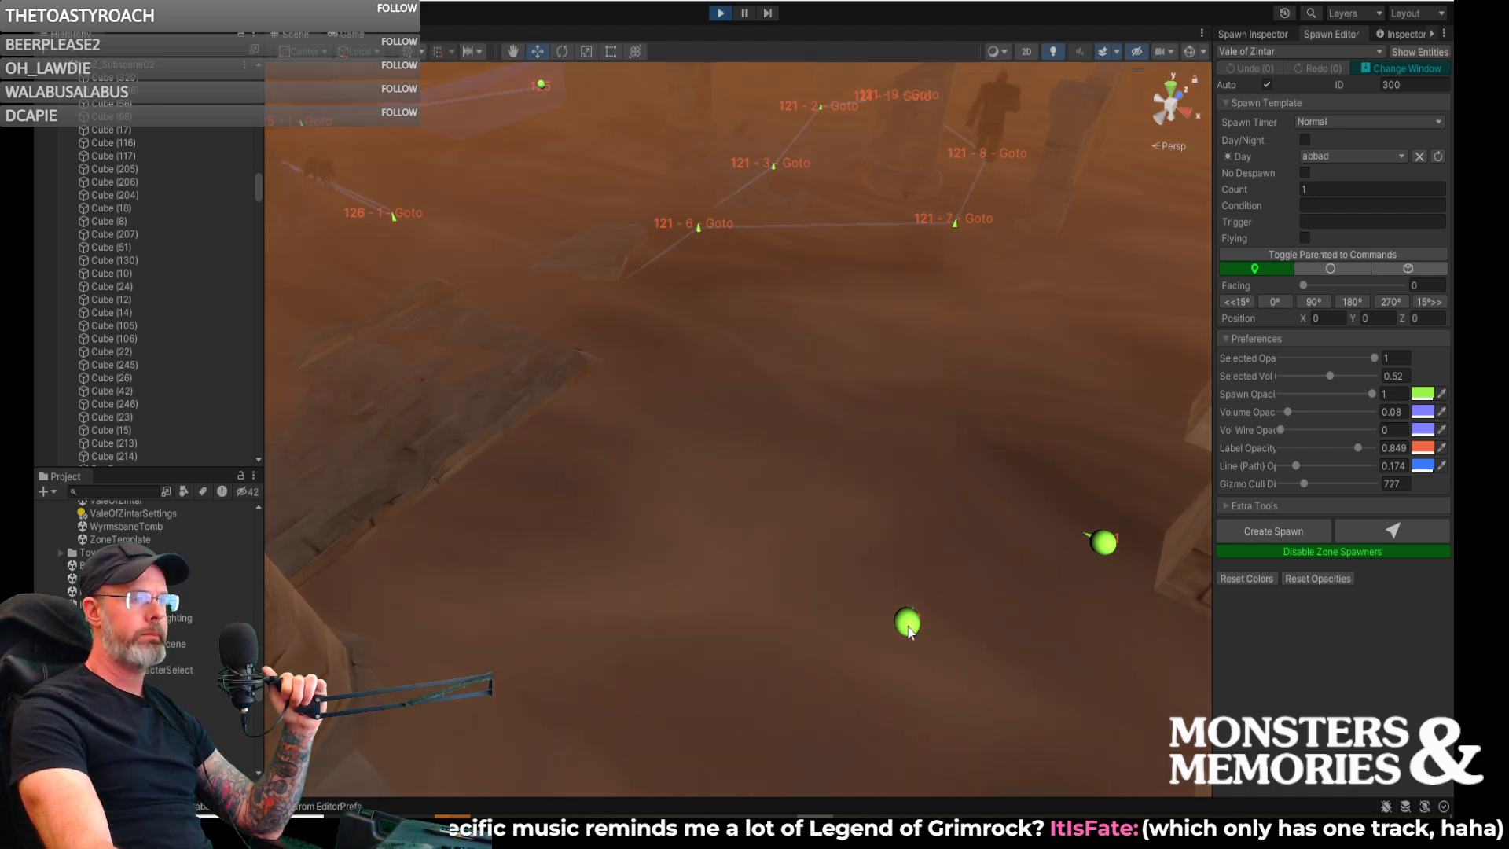
mouse_move(929, 483)
right_mouse_down()
mouse_move(882, 512)
mouse_move(1011, 387)
mouse_move(980, 286)
mouse_move(956, 307)
mouse_move(944, 512)
mouse_move(914, 476)
right_mouse_up()
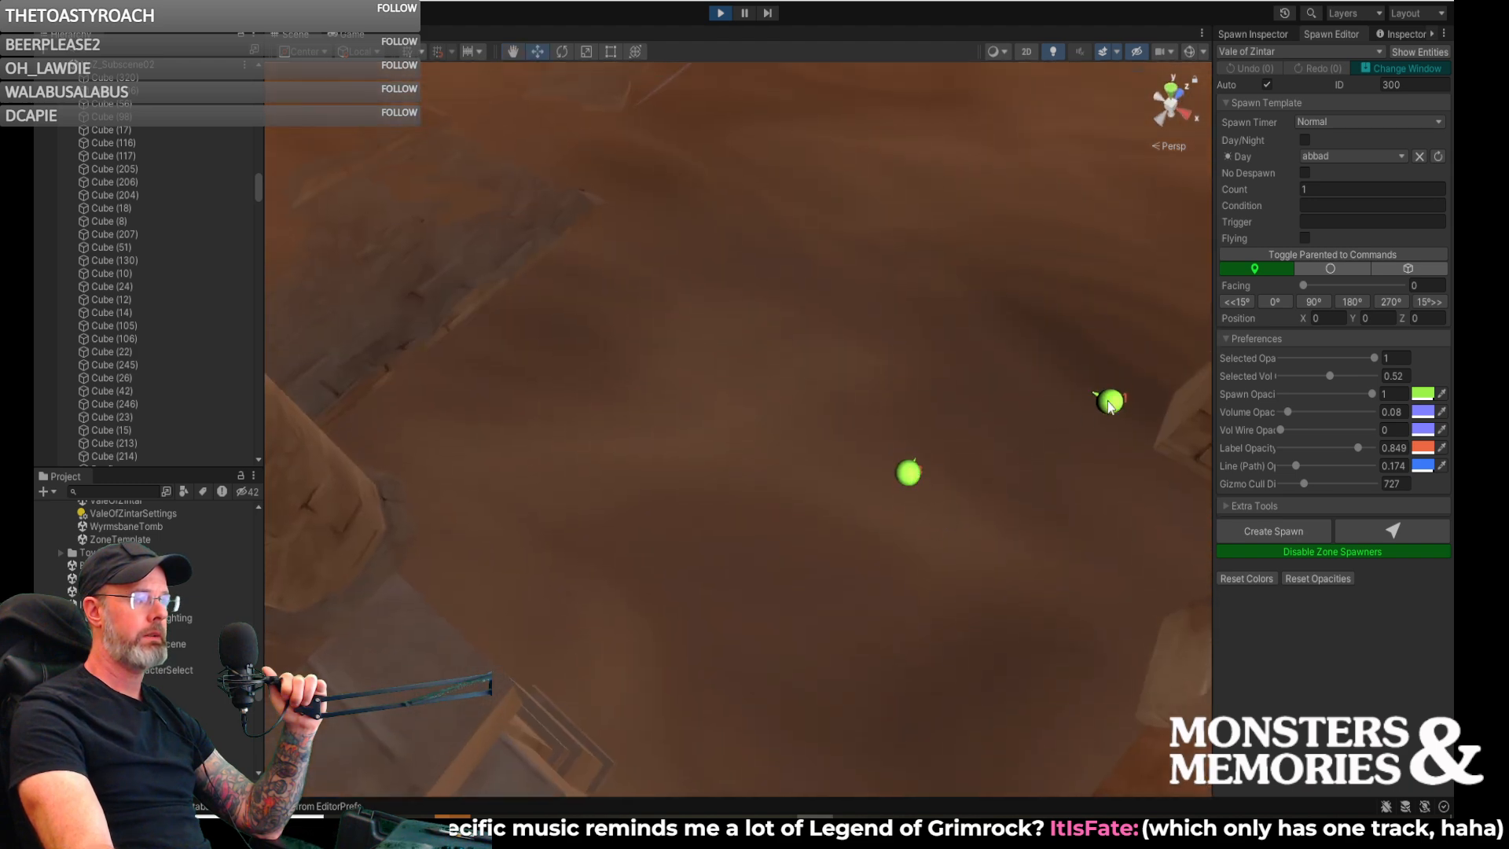
right_click_drag(1116, 399, 1001, 294)
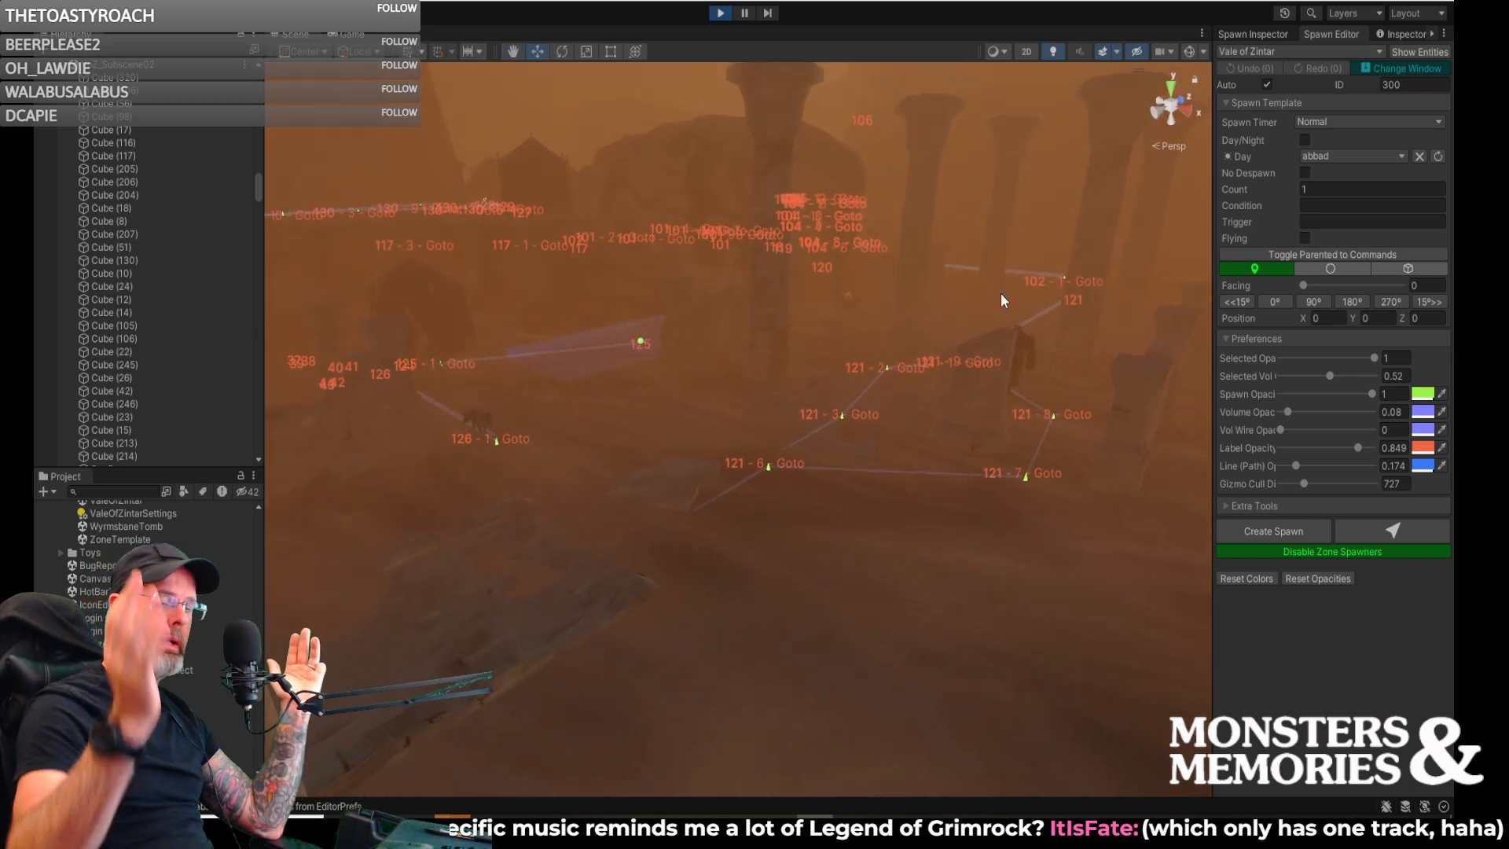